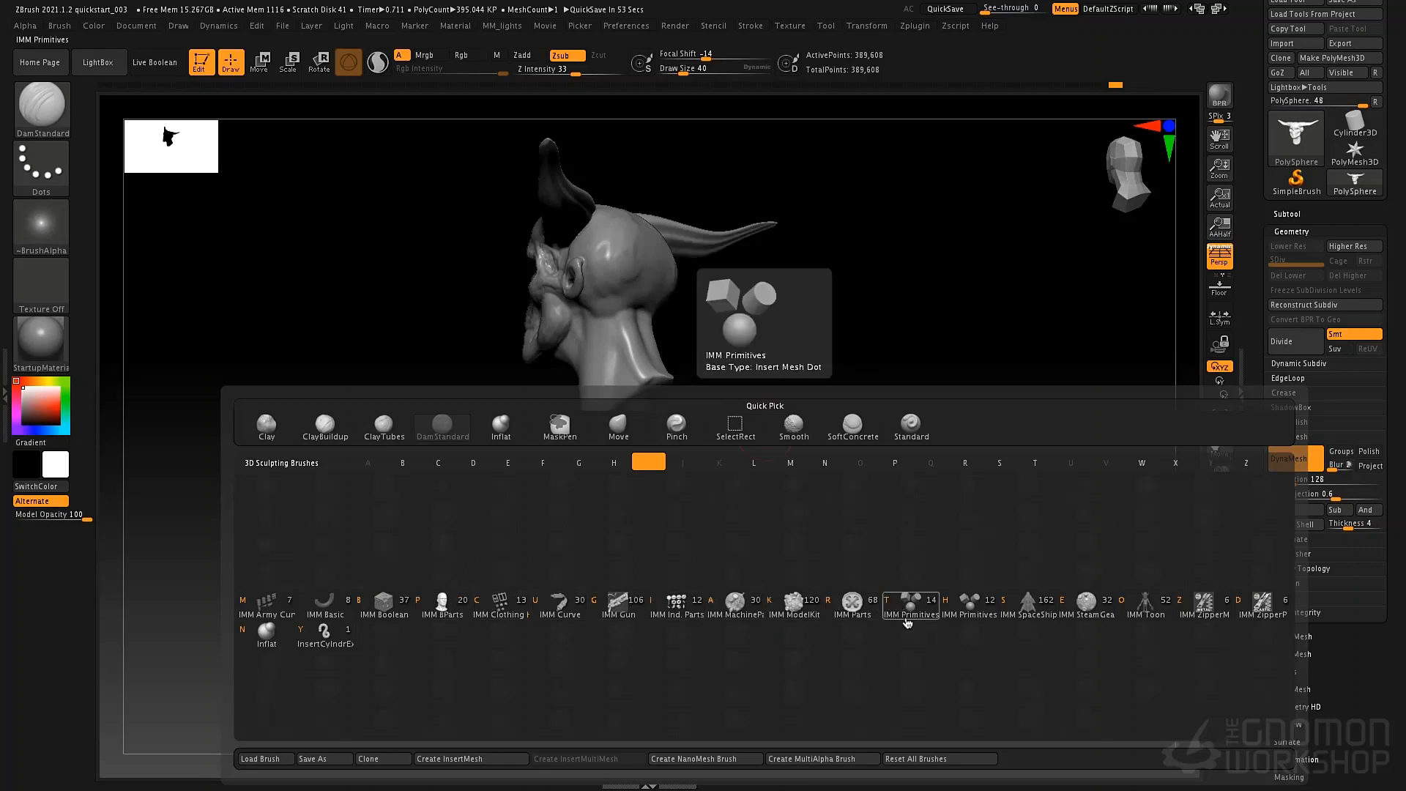
Insert a large sphere at the base of the neck using the Insert Sphere mesh of the IMM Primitives brush.
left_click(909, 617)
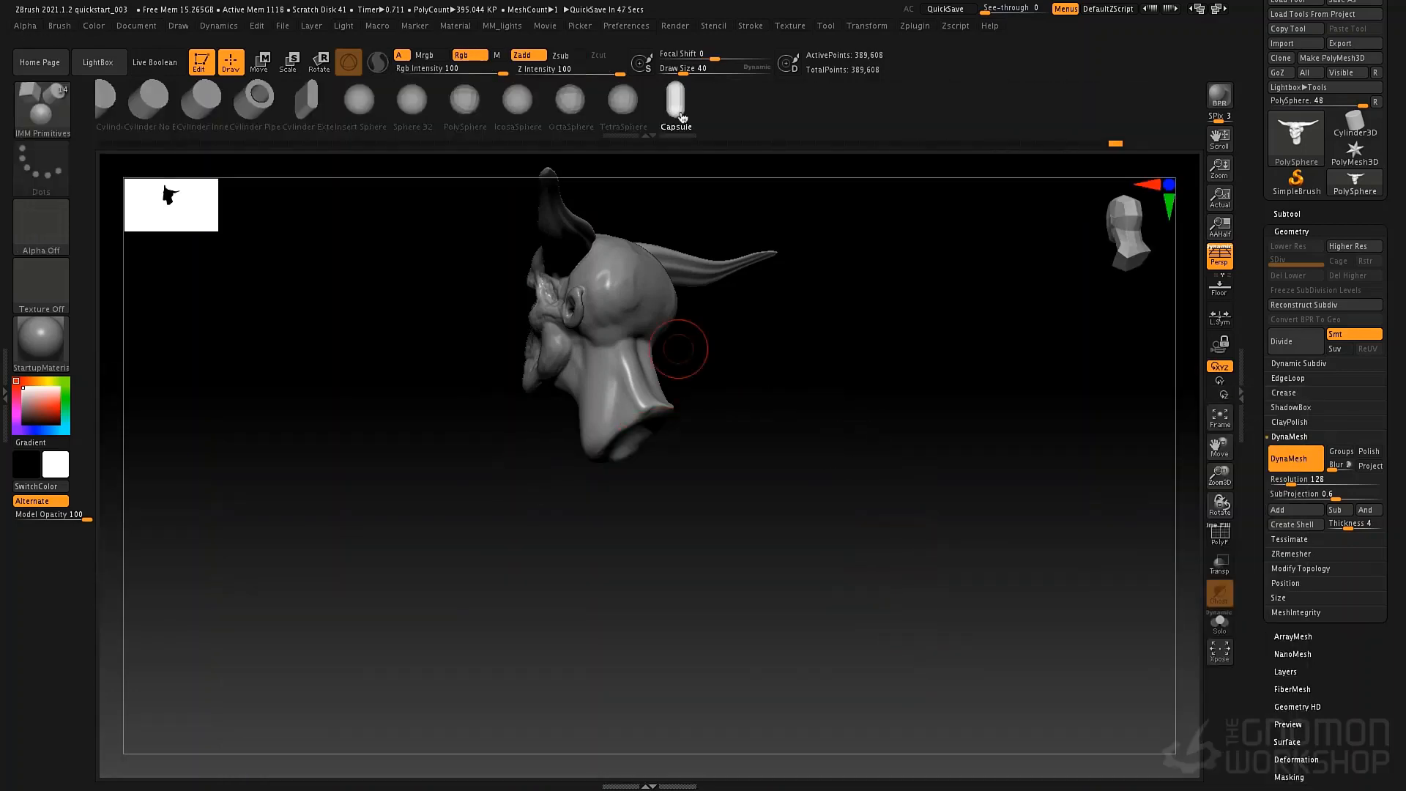
left_click_drag(678, 110, 771, 109)
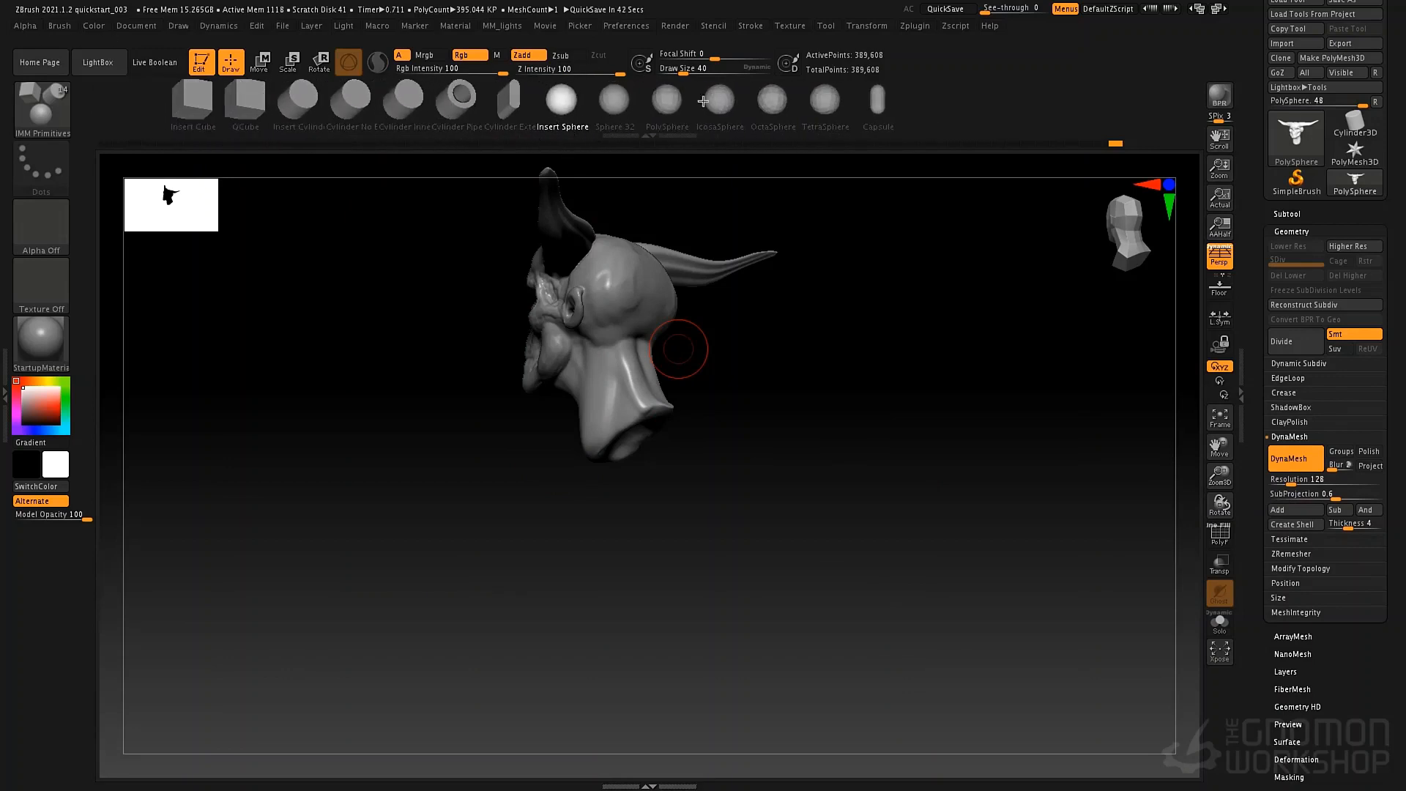
left_click_drag(802, 381, 811, 430)
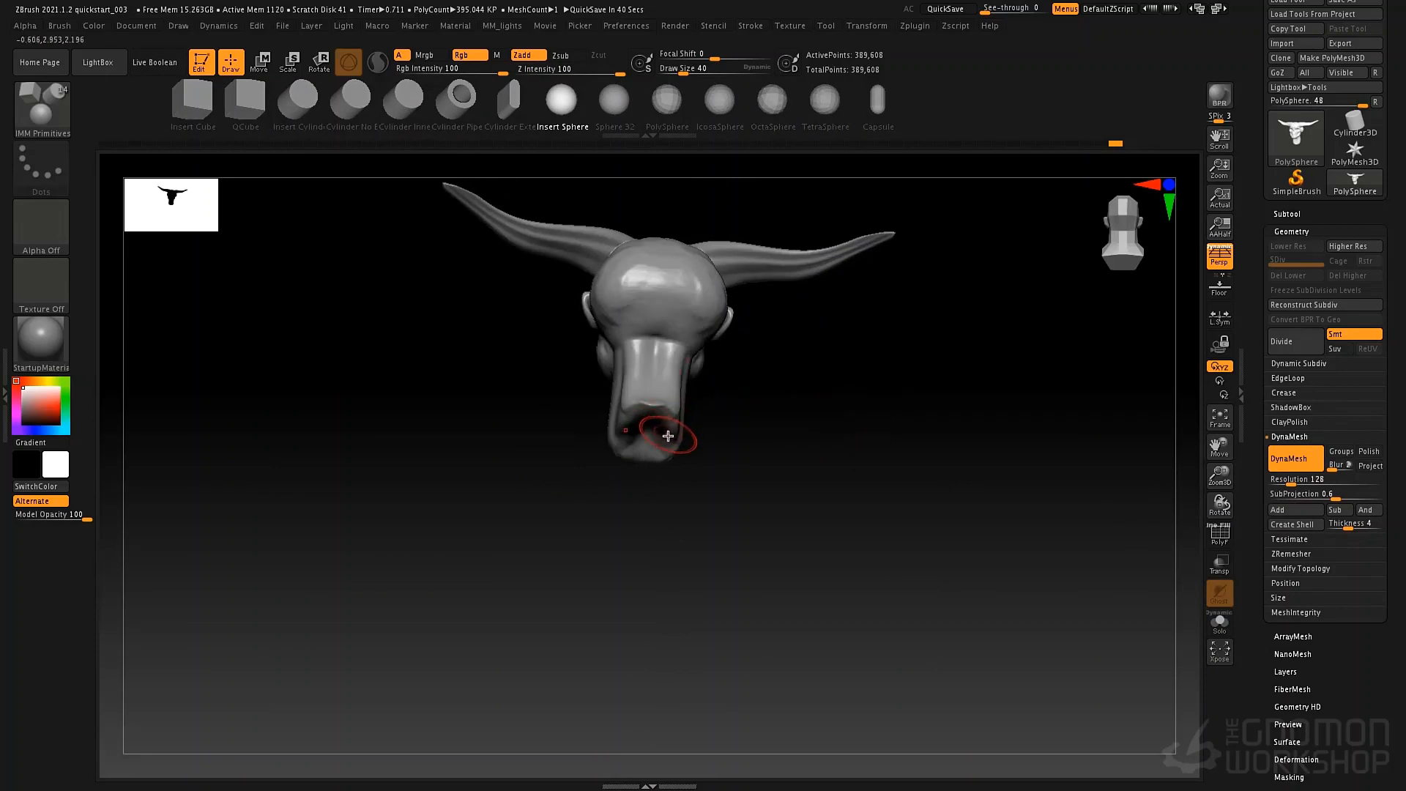
left_click_drag(651, 438, 696, 558)
left_click_drag(813, 366, 945, 393)
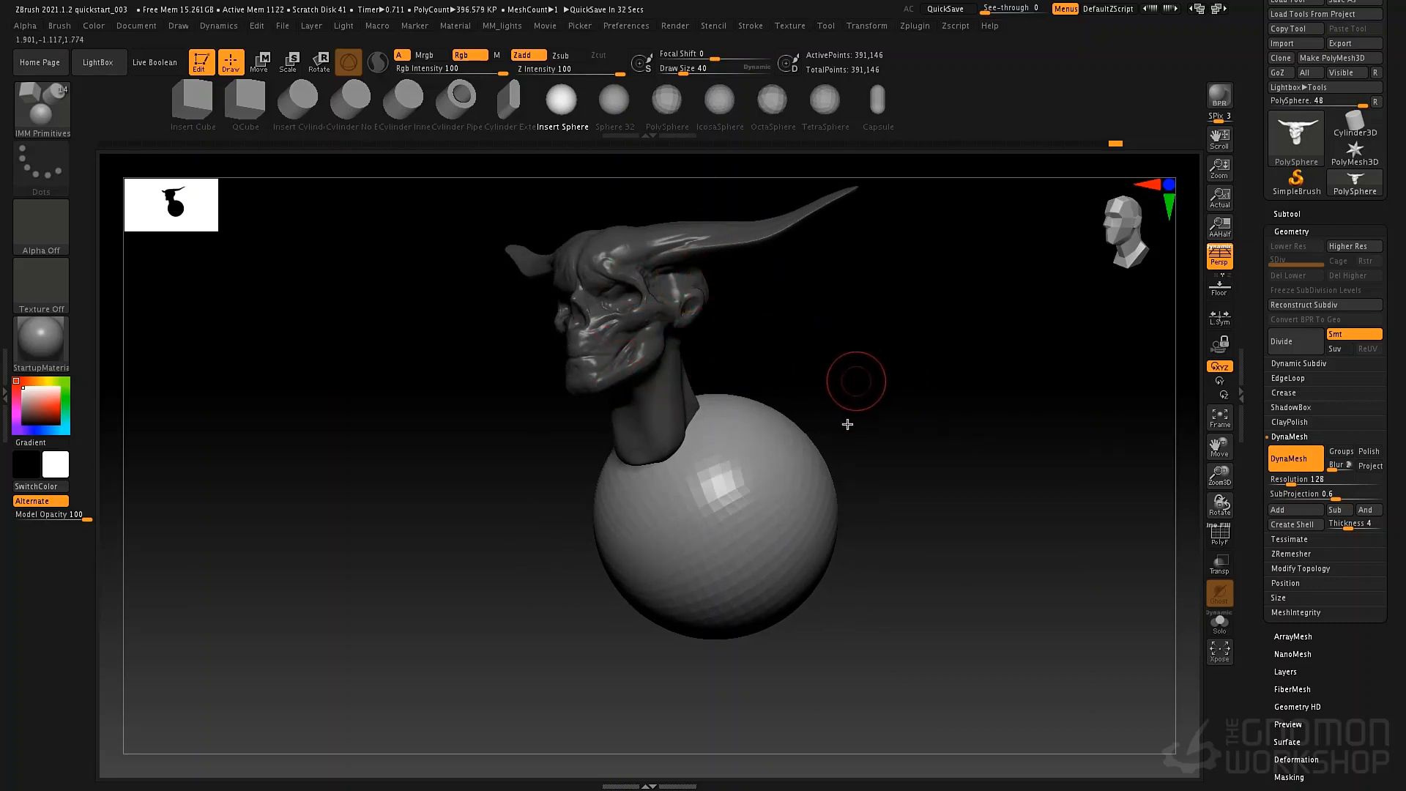
mouse_move(890, 362)
left_mouse_down()
mouse_move(806, 405)
mouse_move(819, 417)
left_mouse_up()
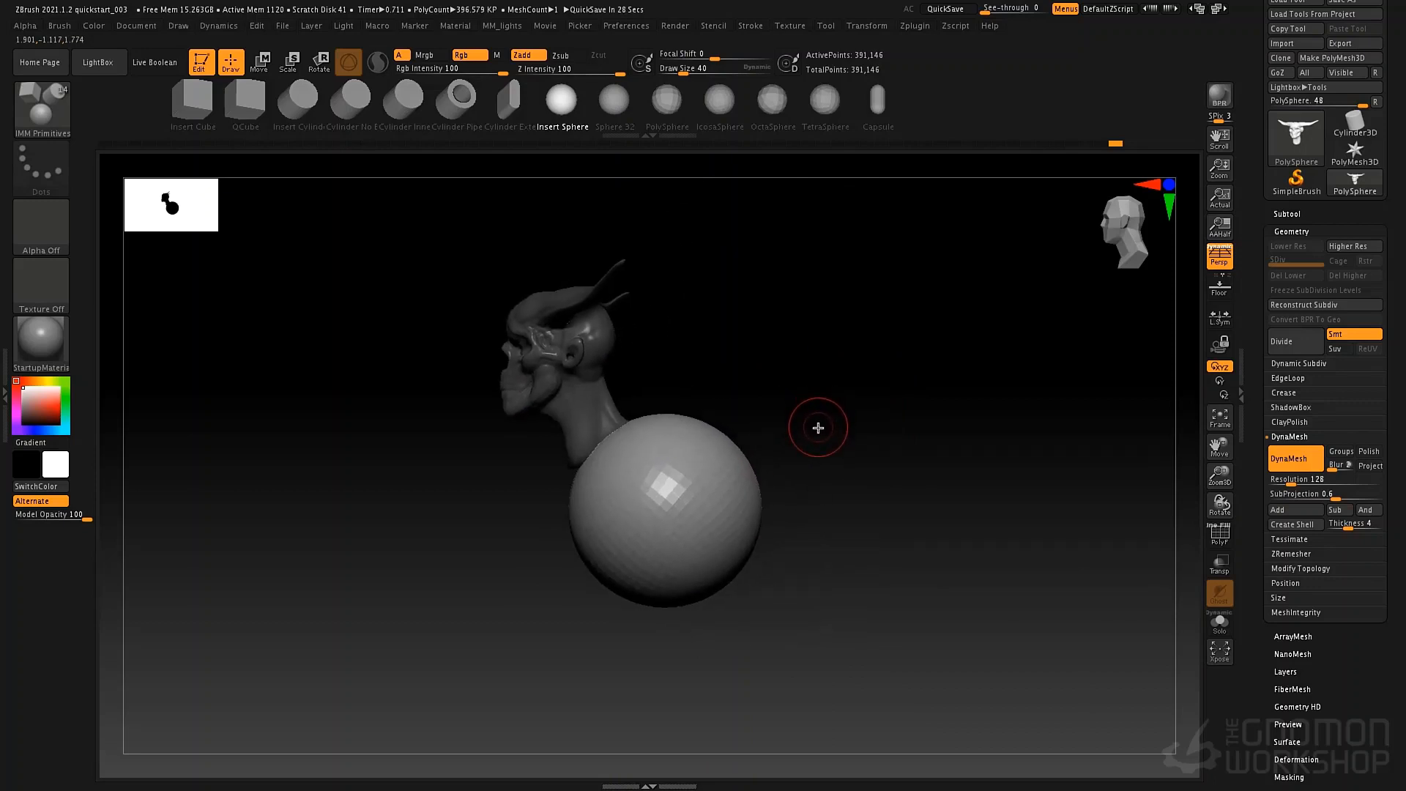
Bring up the transform gizmo, centre it on the unmasked sphere and reset its orientation.
key("w")
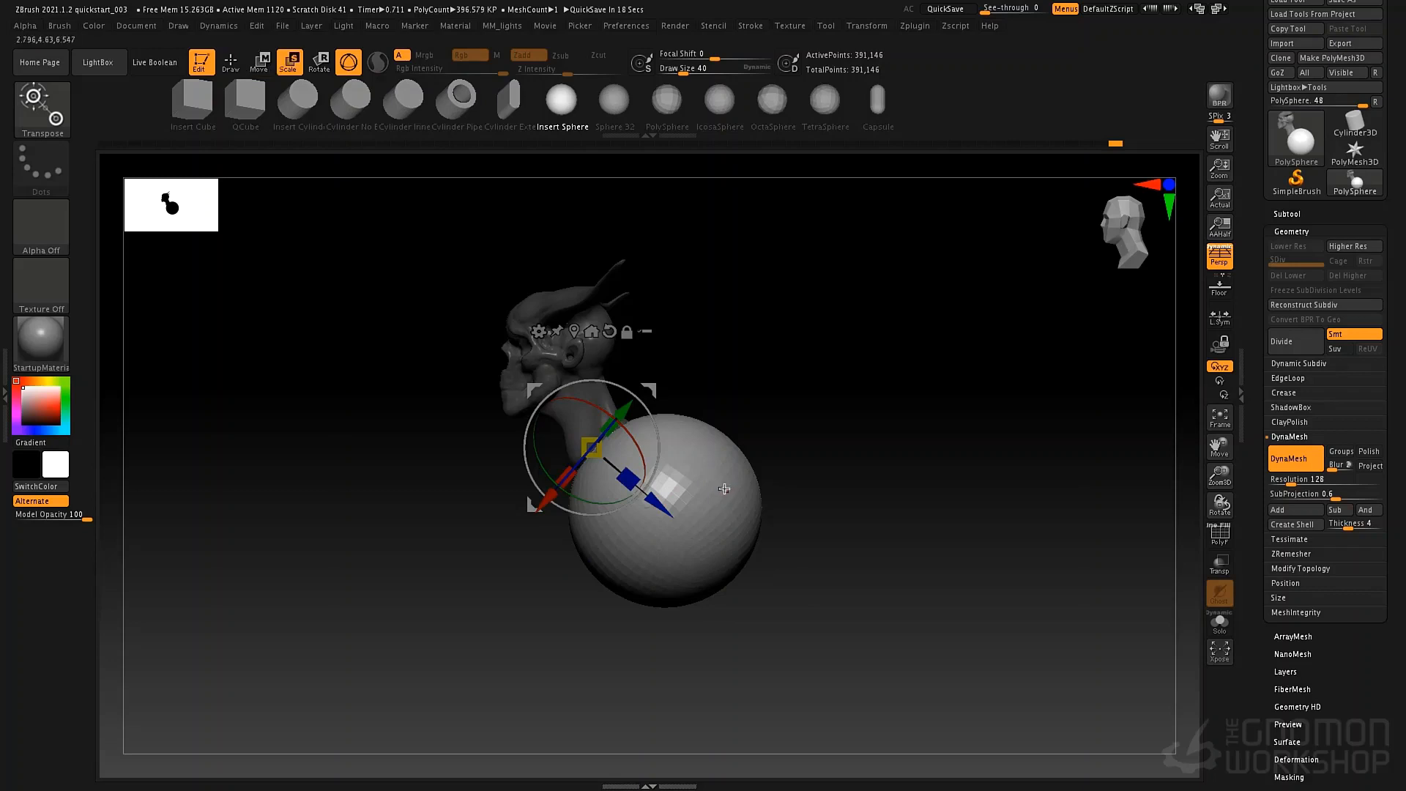
key("r")
key("q")
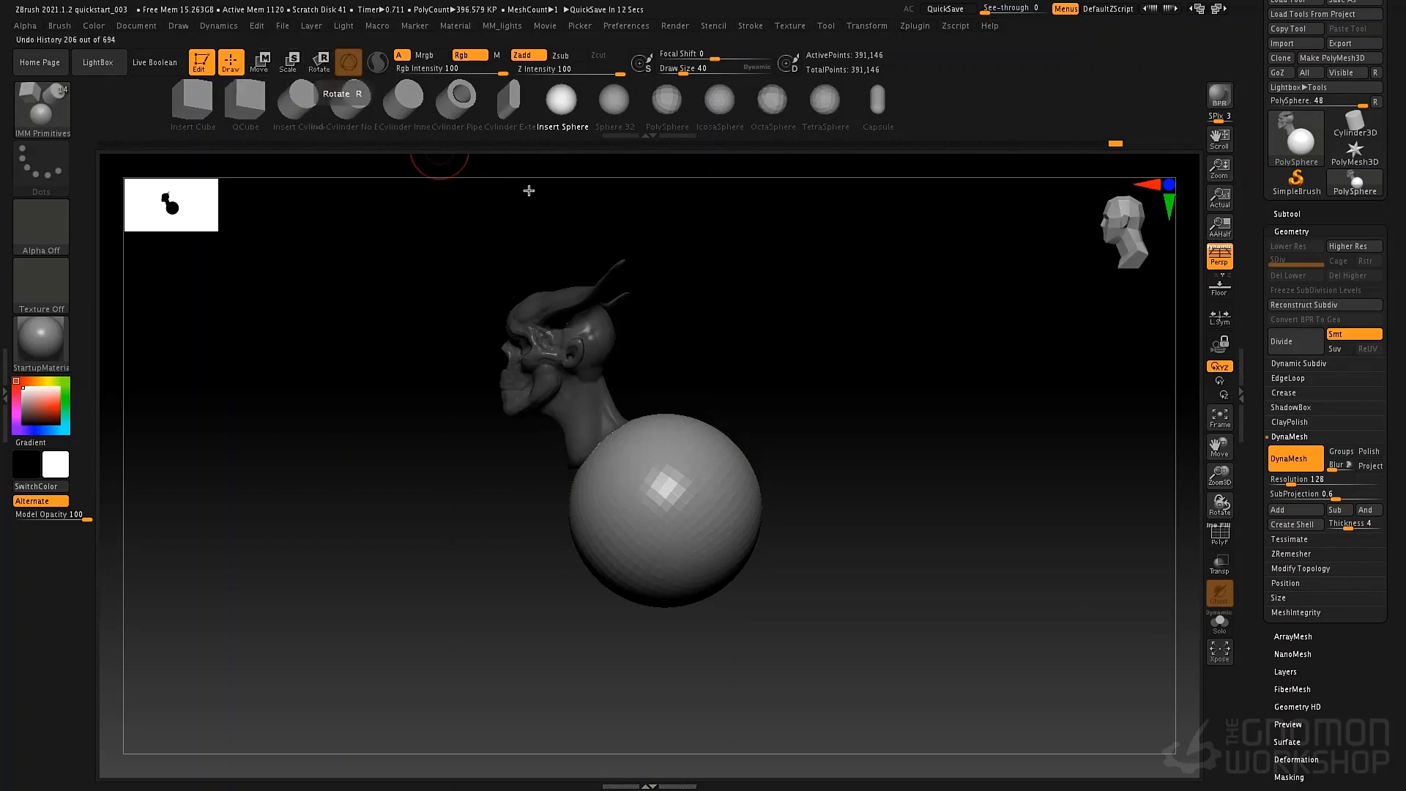
key("w")
key("e")
key("r")
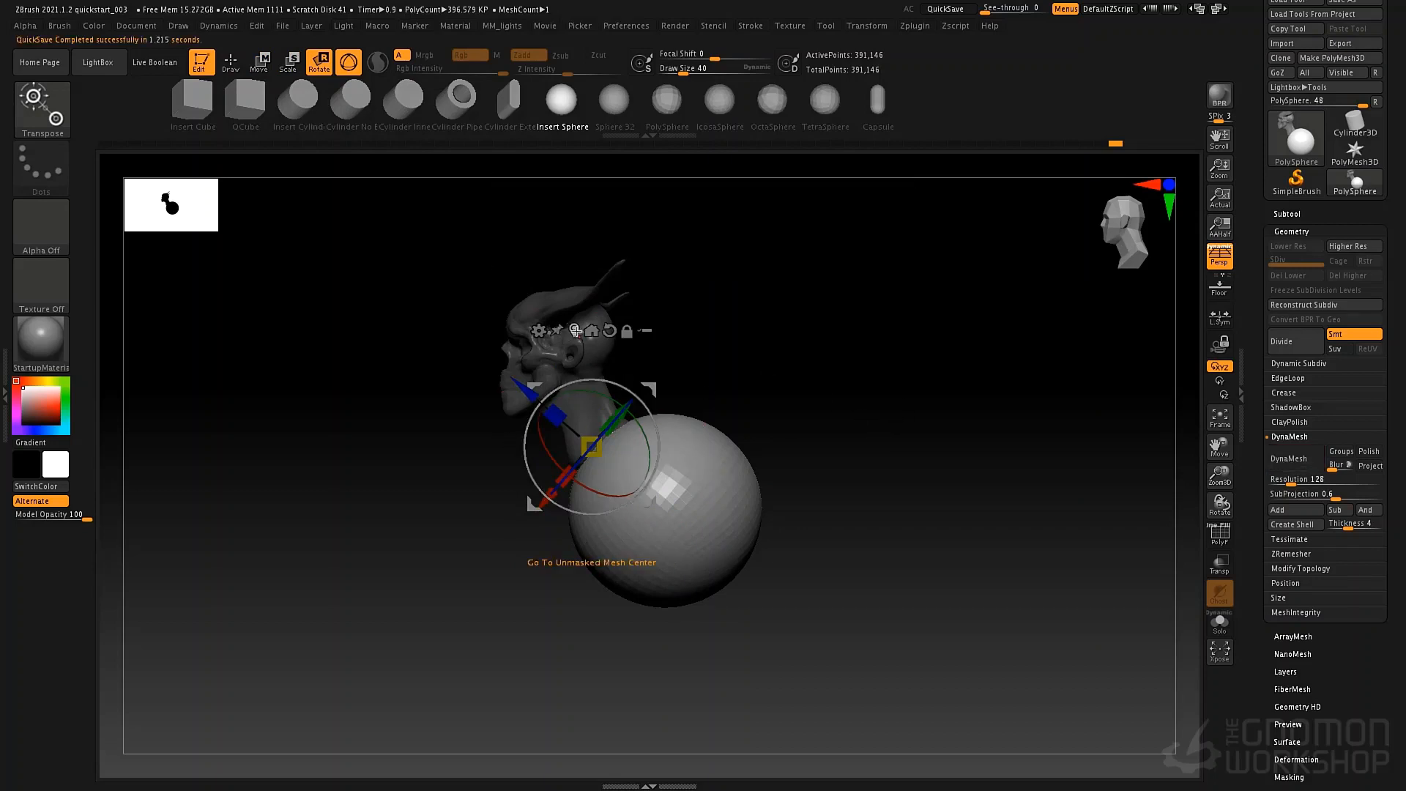
left_click(572, 330)
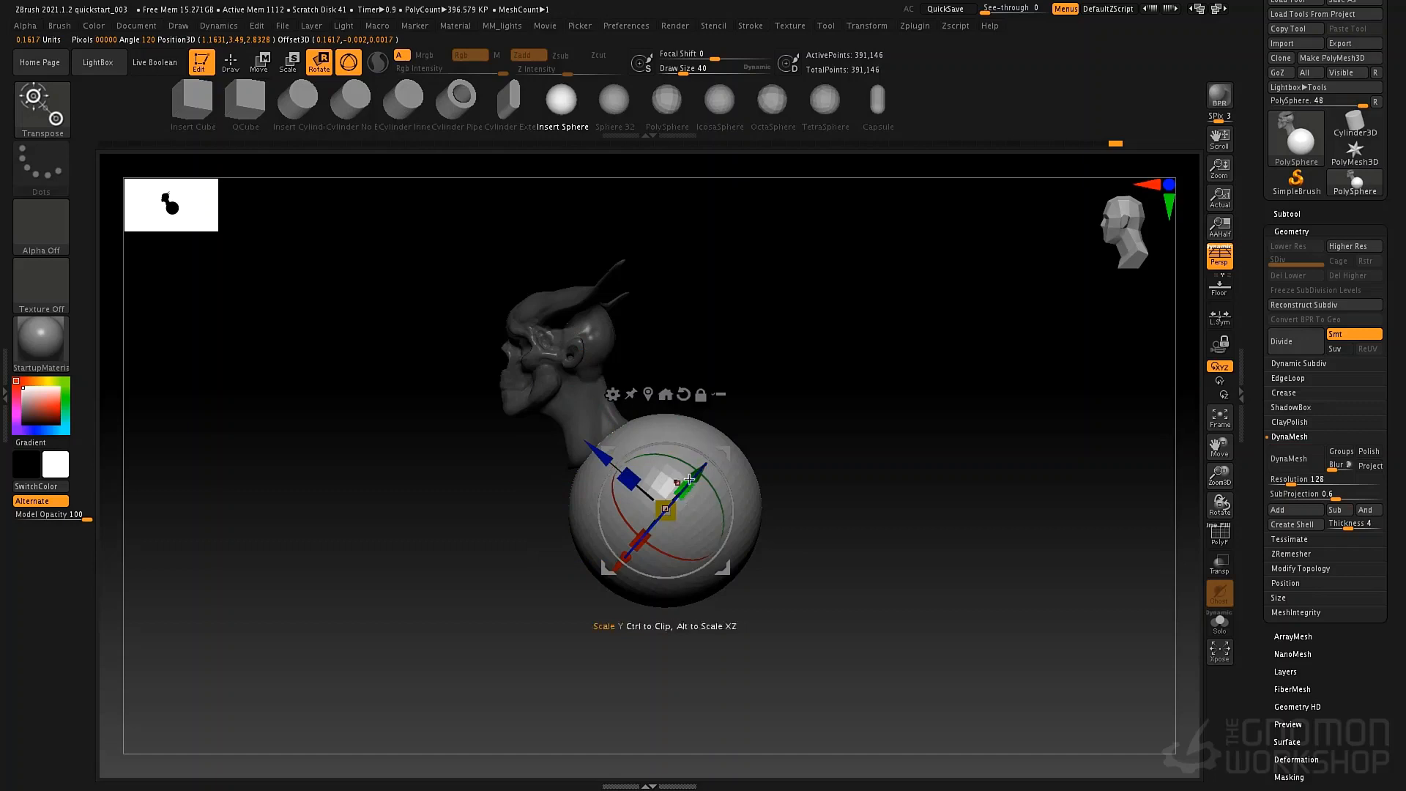
left_click_drag(731, 513, 892, 465)
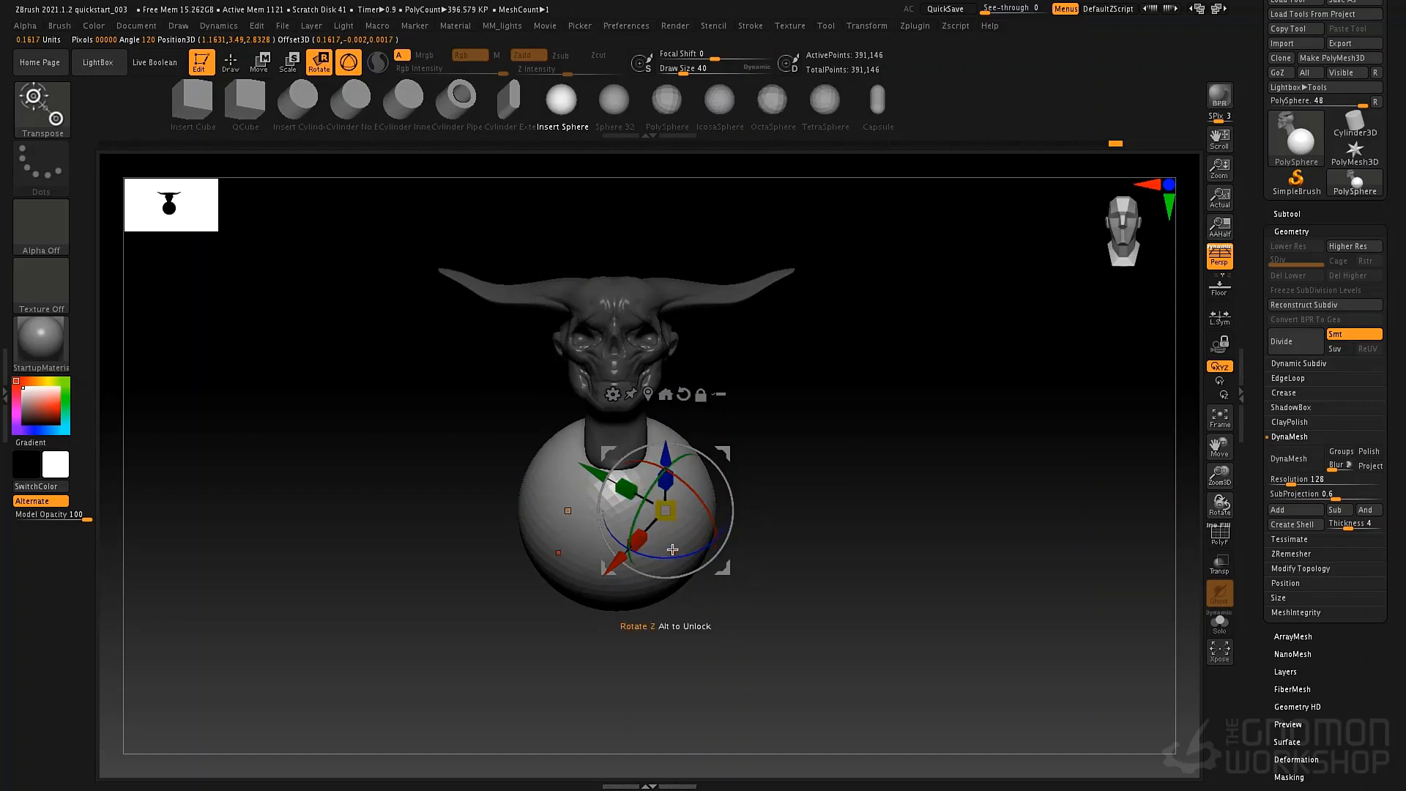
left_click(650, 394)
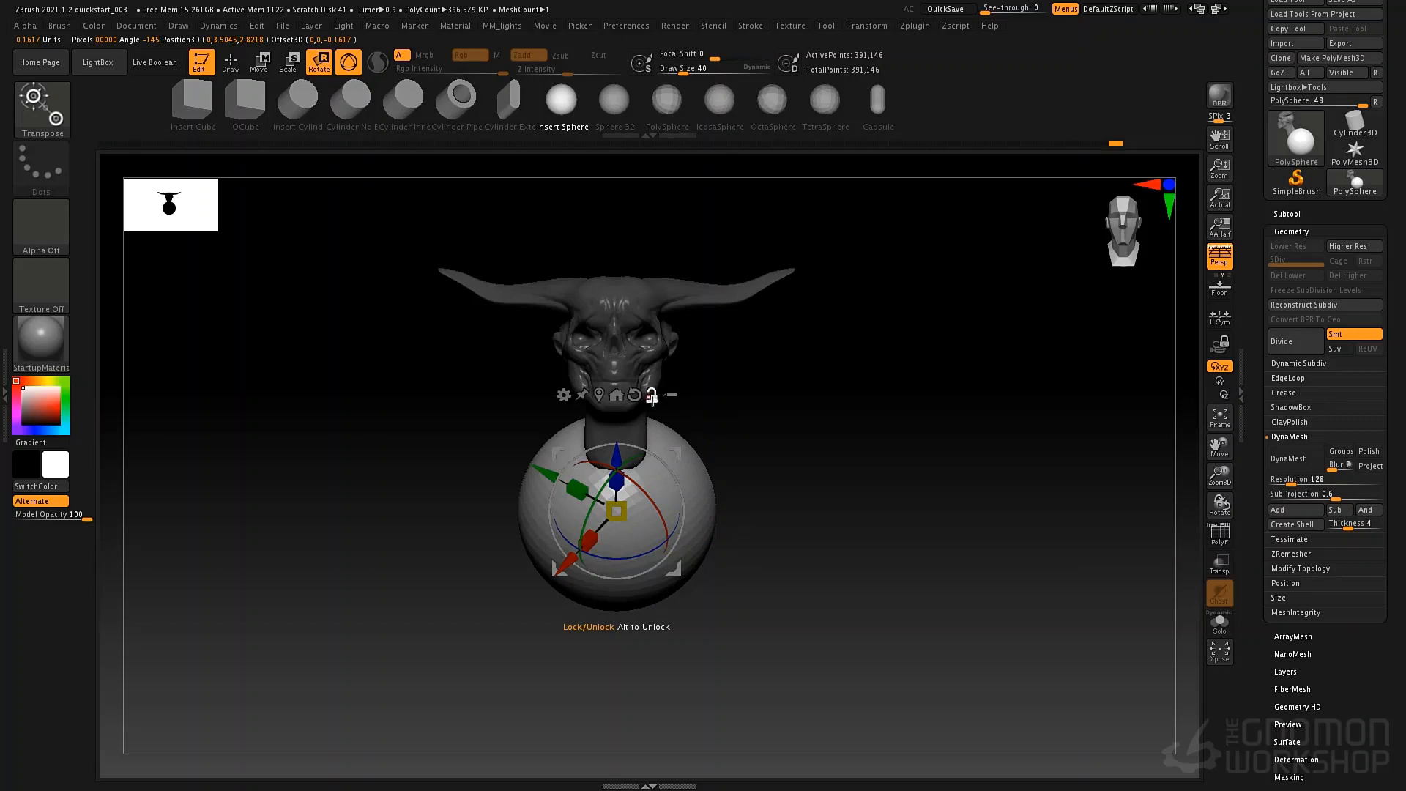
left_click(634, 397)
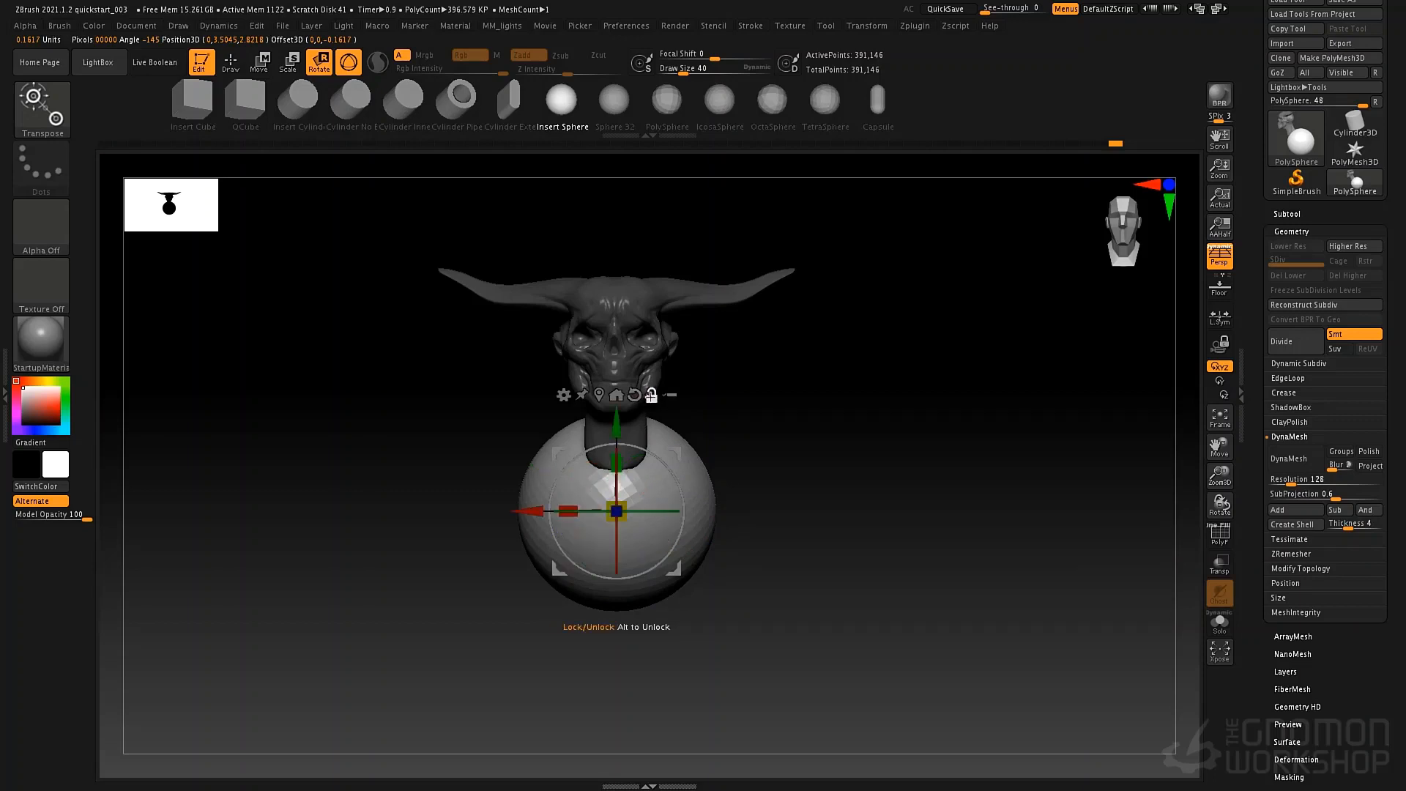
left_click_drag(799, 440, 651, 423)
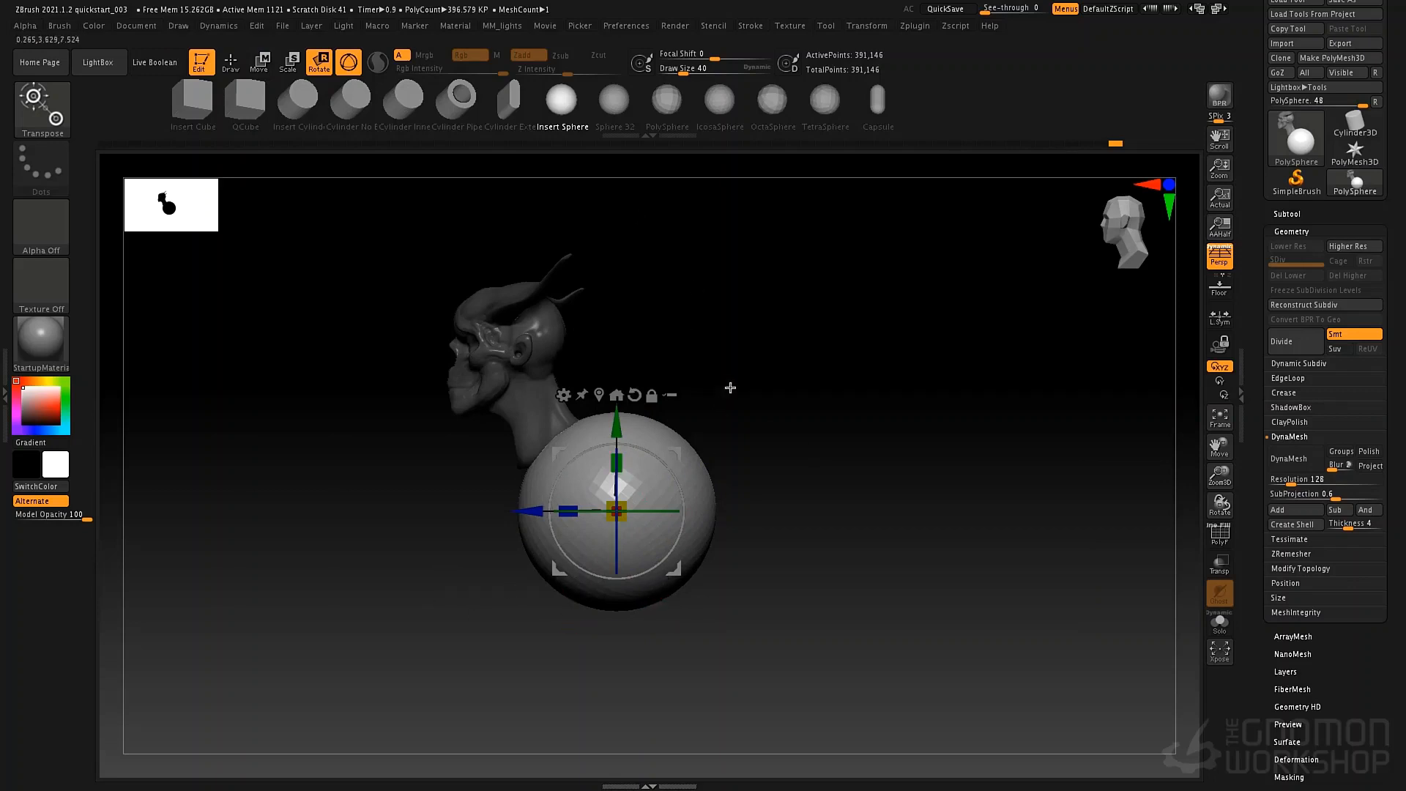
Scale the sphere down, flatten it from front to back, and position it under the neck as the ribcage base.
left_click_drag(674, 568, 626, 568, "alt")
left_click_drag(628, 498, 532, 506)
left_click_drag(618, 576, 605, 589)
left_click_drag(663, 468, 747, 474)
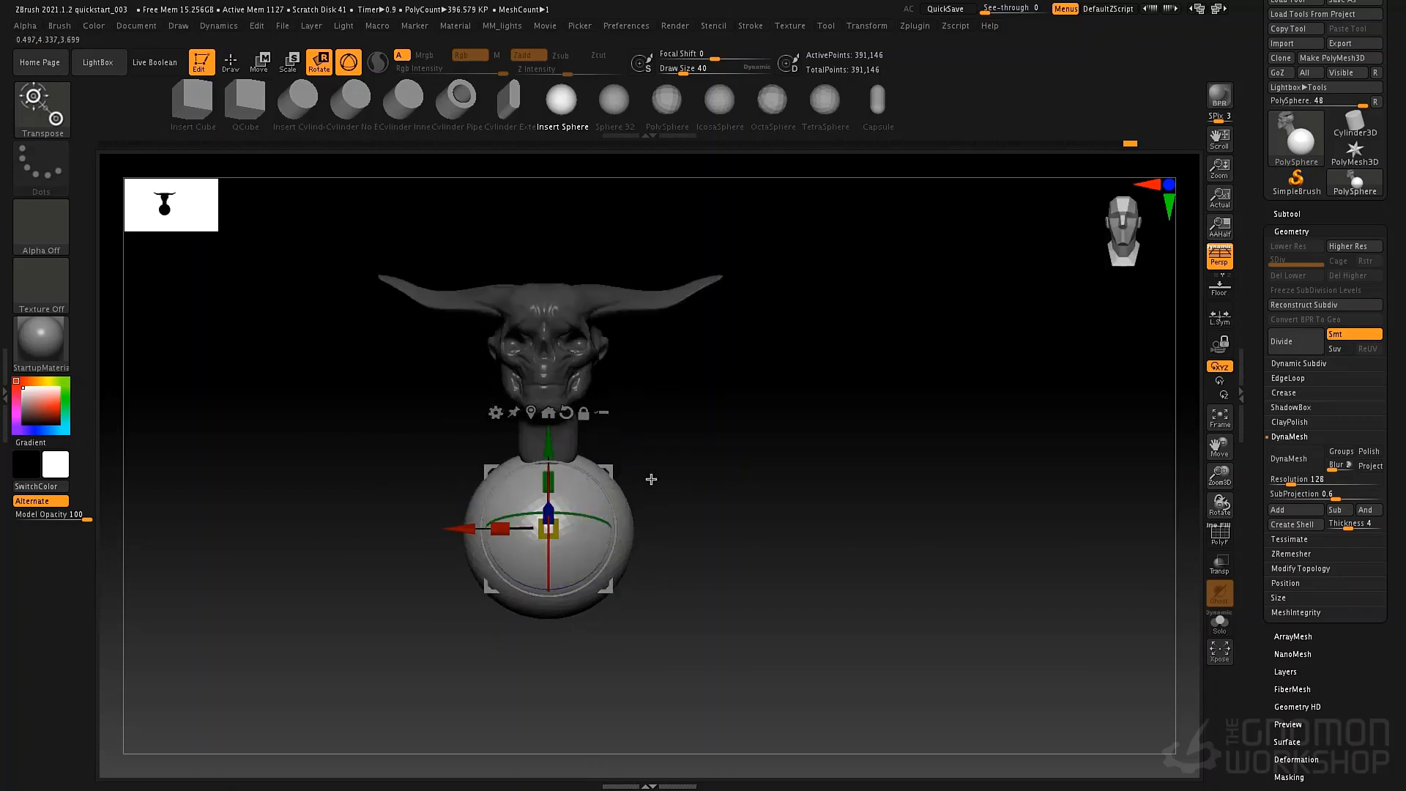
left_click_drag(505, 528, 511, 532)
left_click_drag(551, 471, 548, 471)
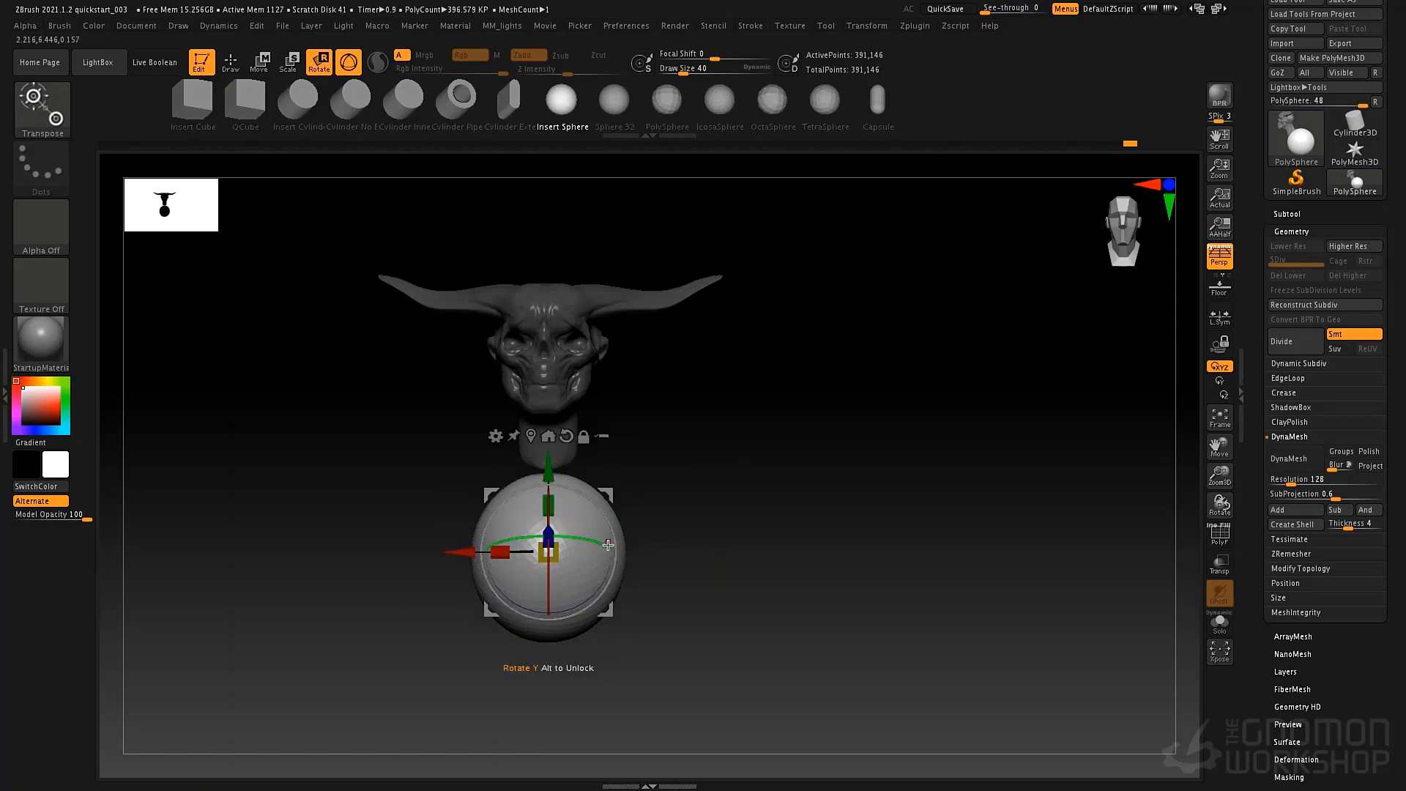
Shape the flattened sphere into an egg-like ribcage with the Move brush, using draw size 125.
key("q")
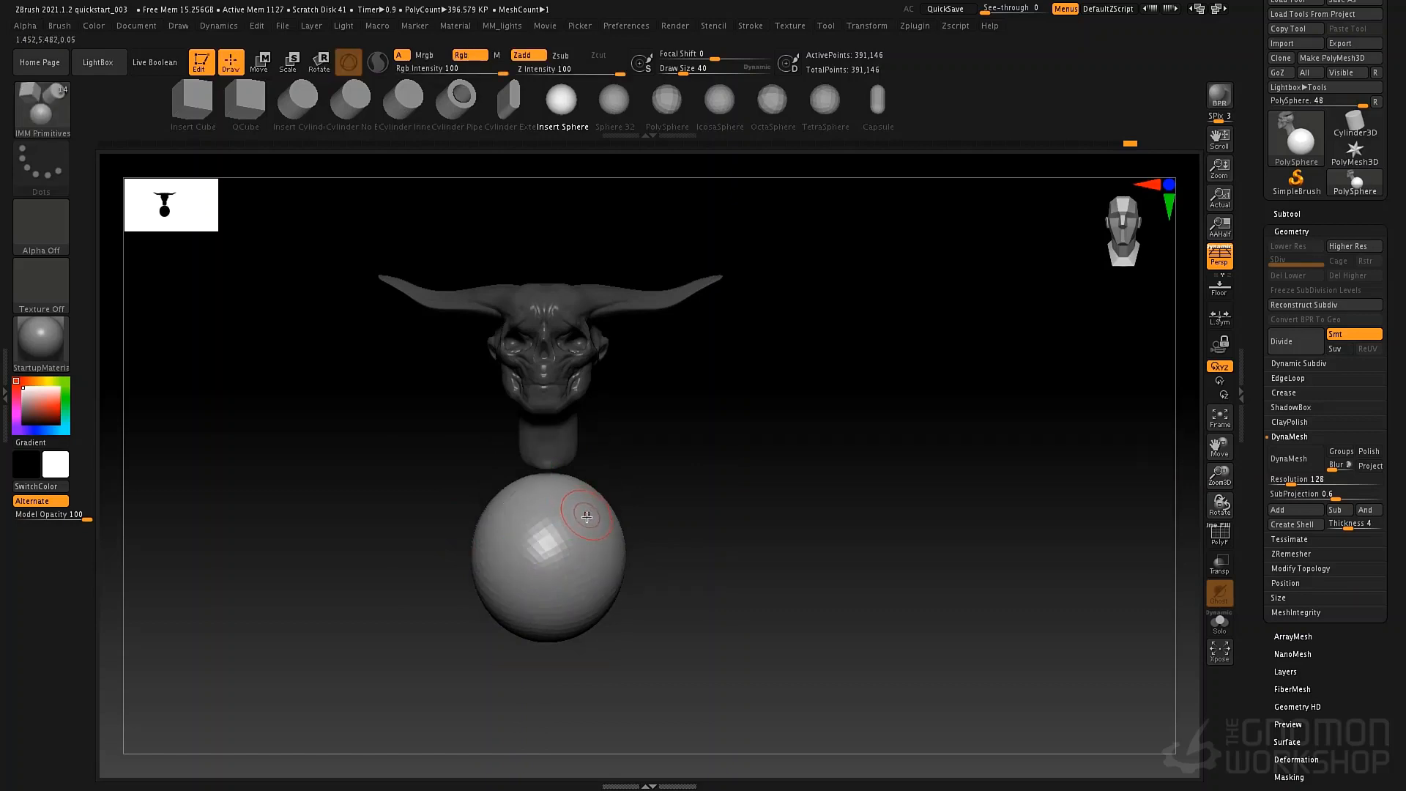
key("s")
left_click_drag(587, 507, 595, 505)
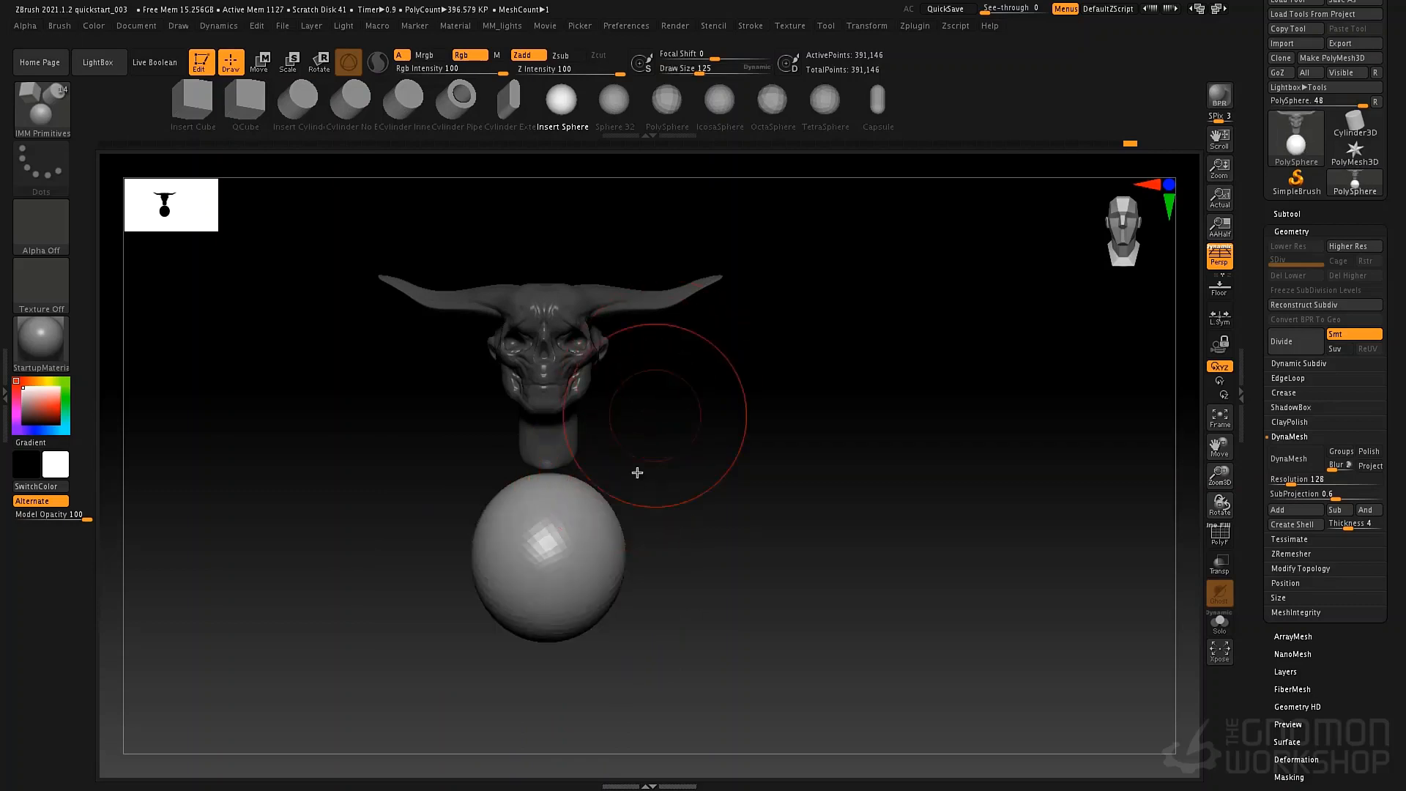
key("b")
key("m")
key("v")
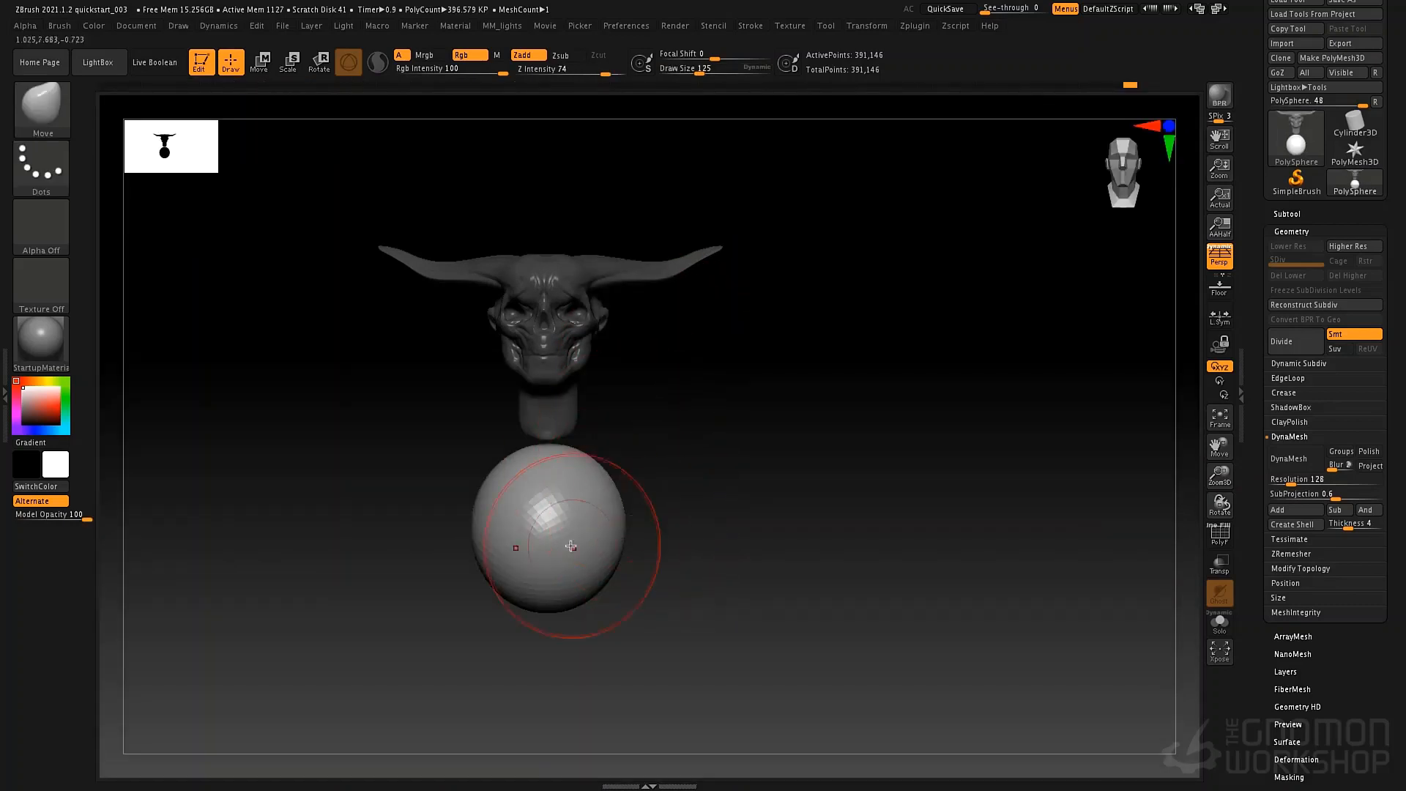
mouse_move(560, 588)
left_mouse_down()
mouse_move(575, 602)
mouse_move(621, 550)
left_mouse_up()
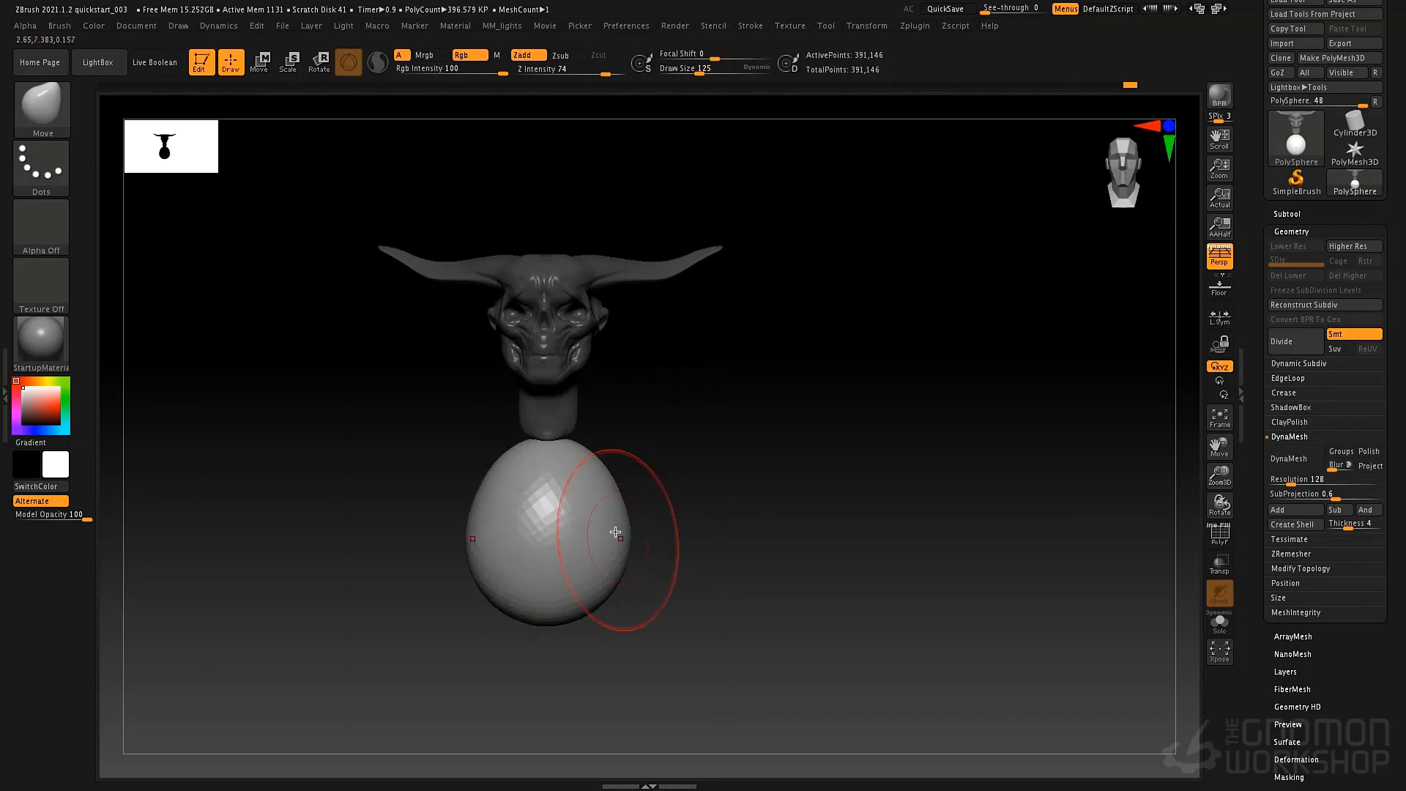
mouse_move(646, 435)
left_mouse_down()
mouse_move(505, 450)
mouse_move(665, 436)
left_mouse_up()
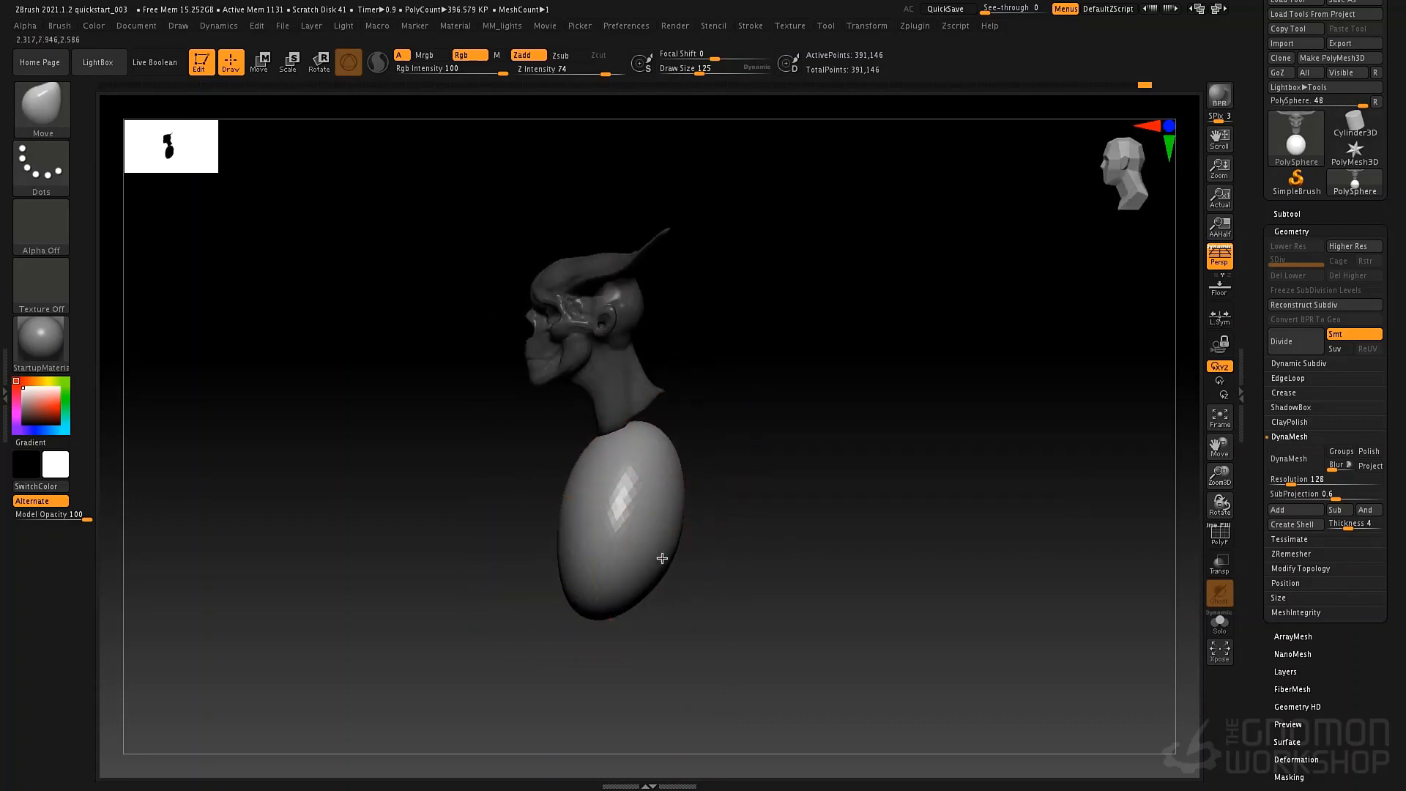
left_click_drag(579, 568, 571, 553)
mouse_move(658, 506)
left_mouse_down()
mouse_move(680, 450)
mouse_move(657, 425)
mouse_move(668, 478)
left_mouse_up()
mouse_move(659, 498)
right_mouse_down()
mouse_move(744, 489)
mouse_move(712, 477)
right_mouse_up()
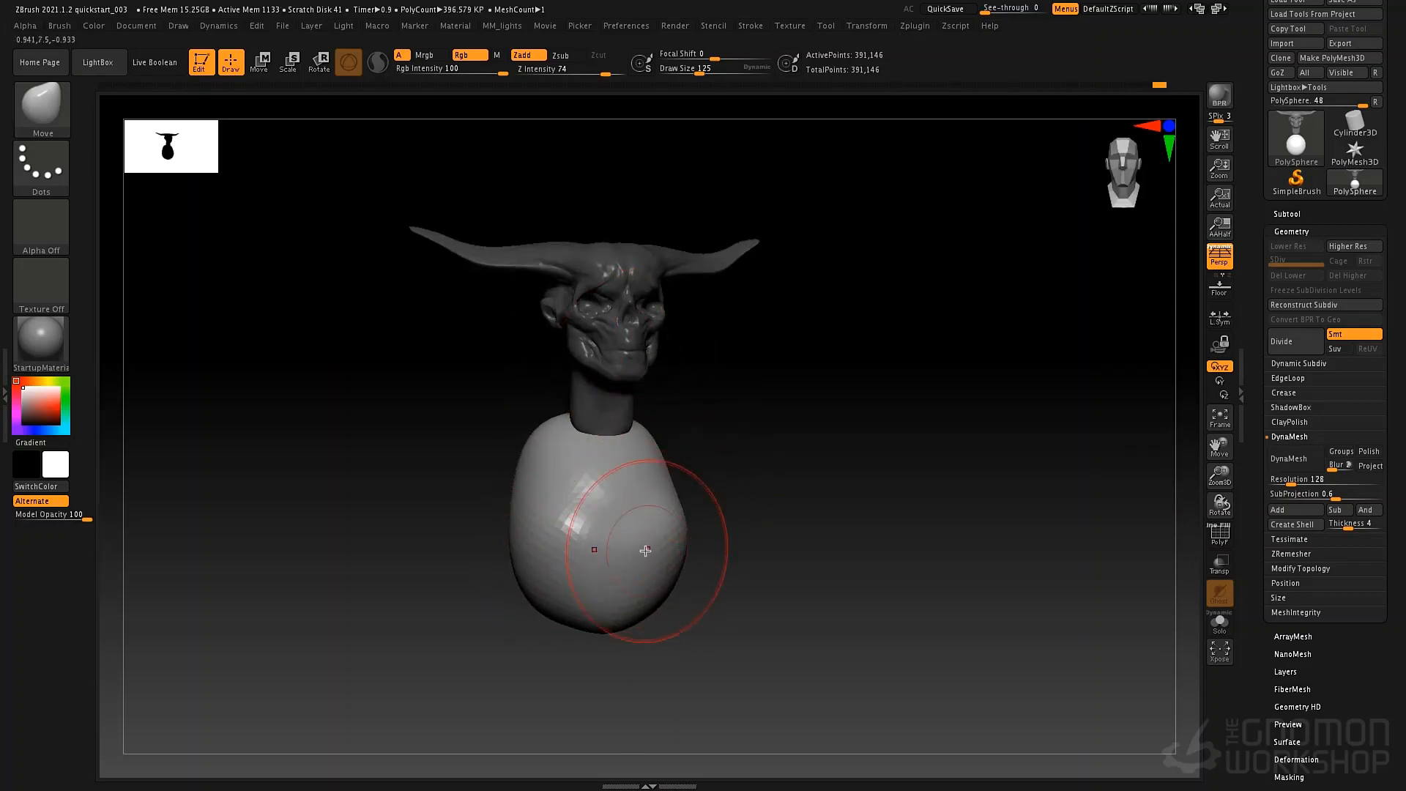
Carve the arch of the ribcage into the lower front of the torso with the Standard brush at draw size 46.
key("b")
key("s")
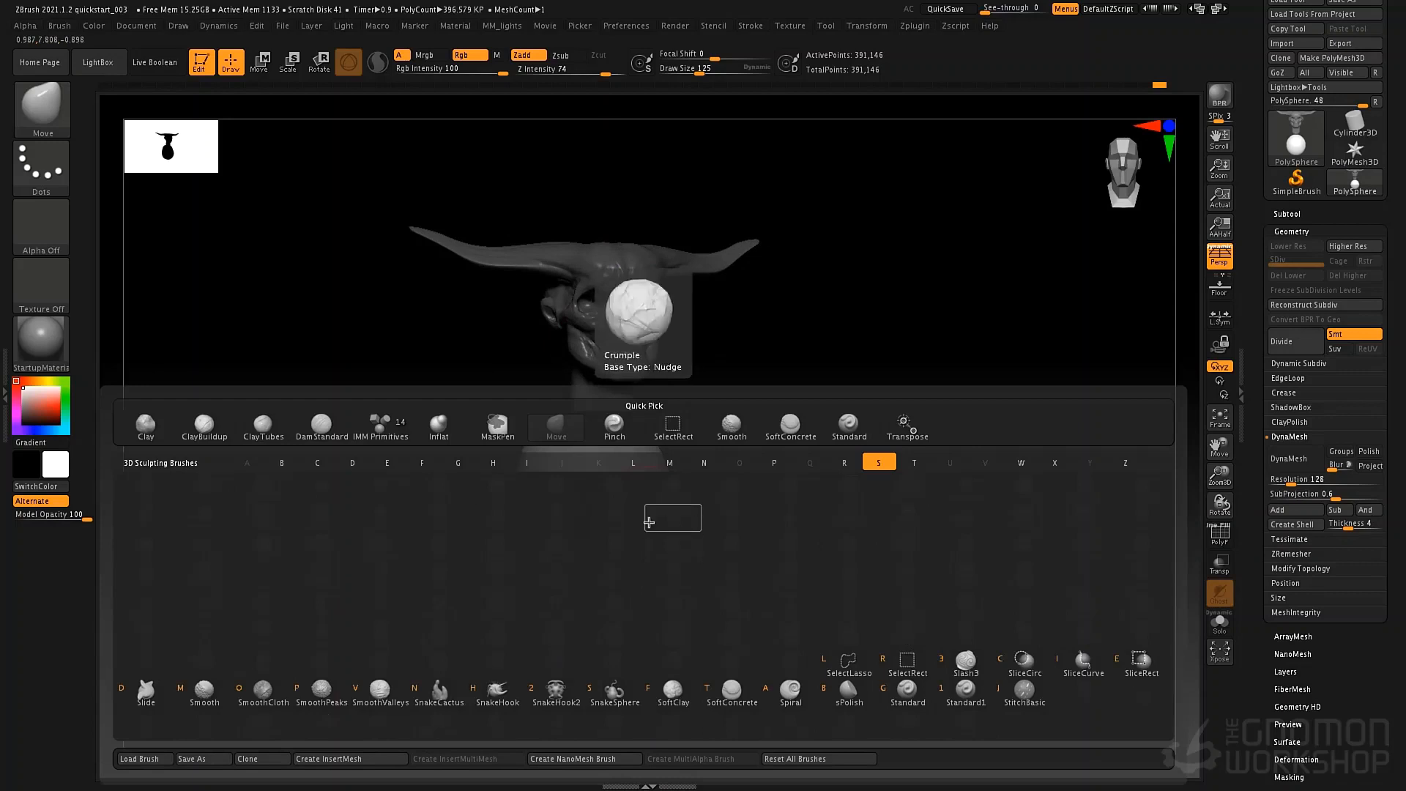
key("t")
key("space")
left_click_drag(629, 512, 615, 512)
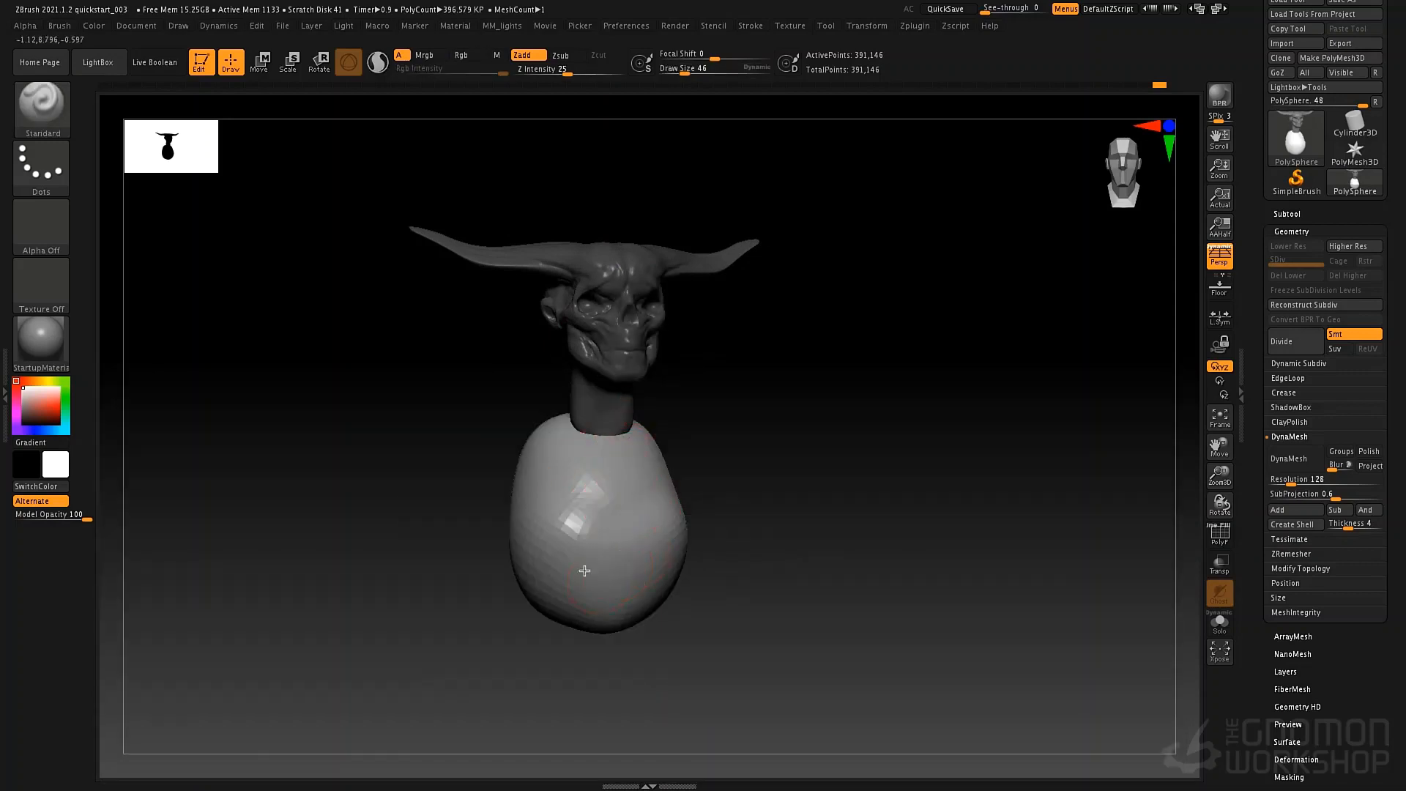
mouse_move(584, 571)
left_mouse_down()
mouse_move(630, 579)
mouse_move(608, 608)
mouse_move(672, 589)
mouse_move(562, 633)
left_mouse_up()
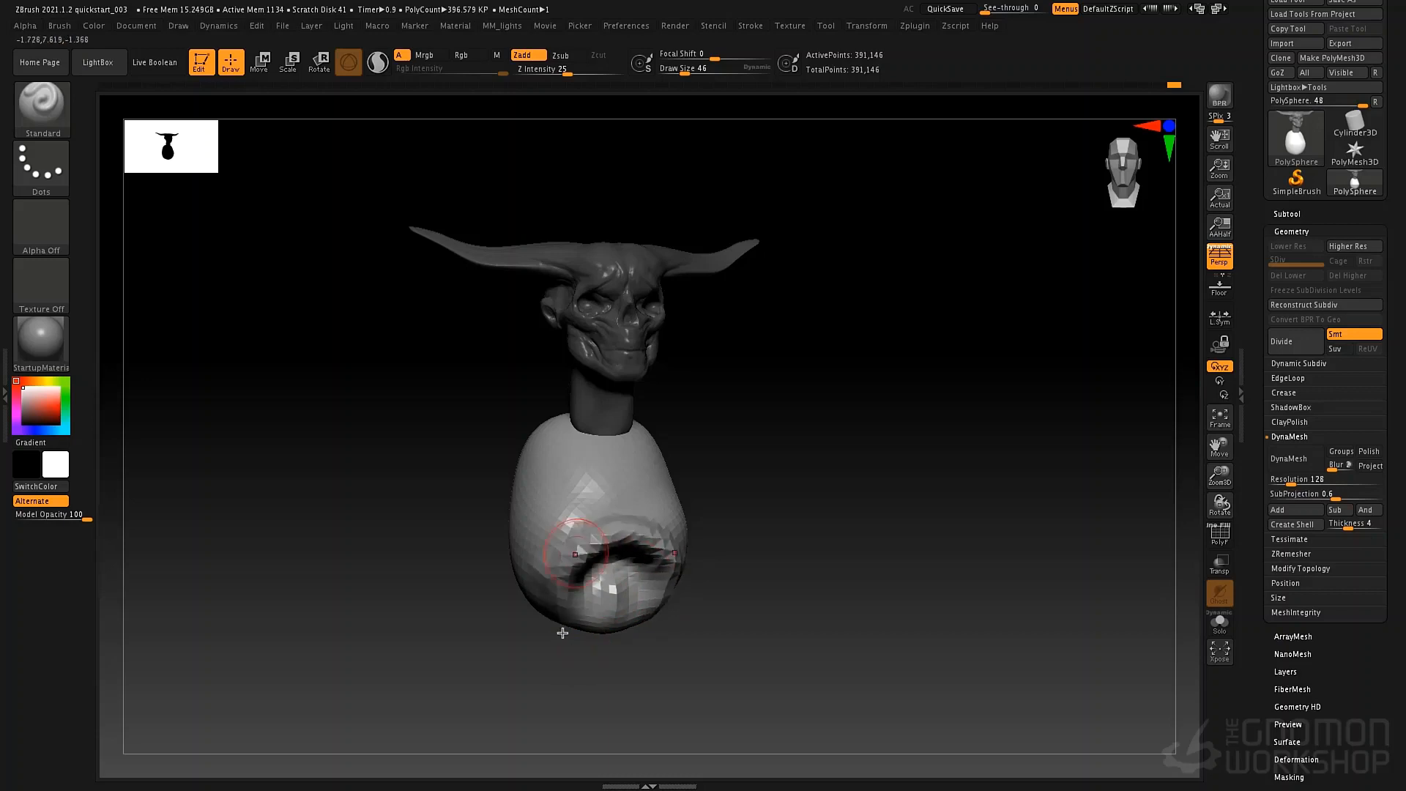
mouse_move(608, 507)
right_mouse_down()
mouse_move(590, 486)
mouse_move(602, 493)
mouse_move(597, 430)
mouse_move(573, 504)
right_mouse_up()
Rough out the sides and back of the ribcage with the ClayTubes brush at draw size 58.
key("b")
key("c")
key("t")
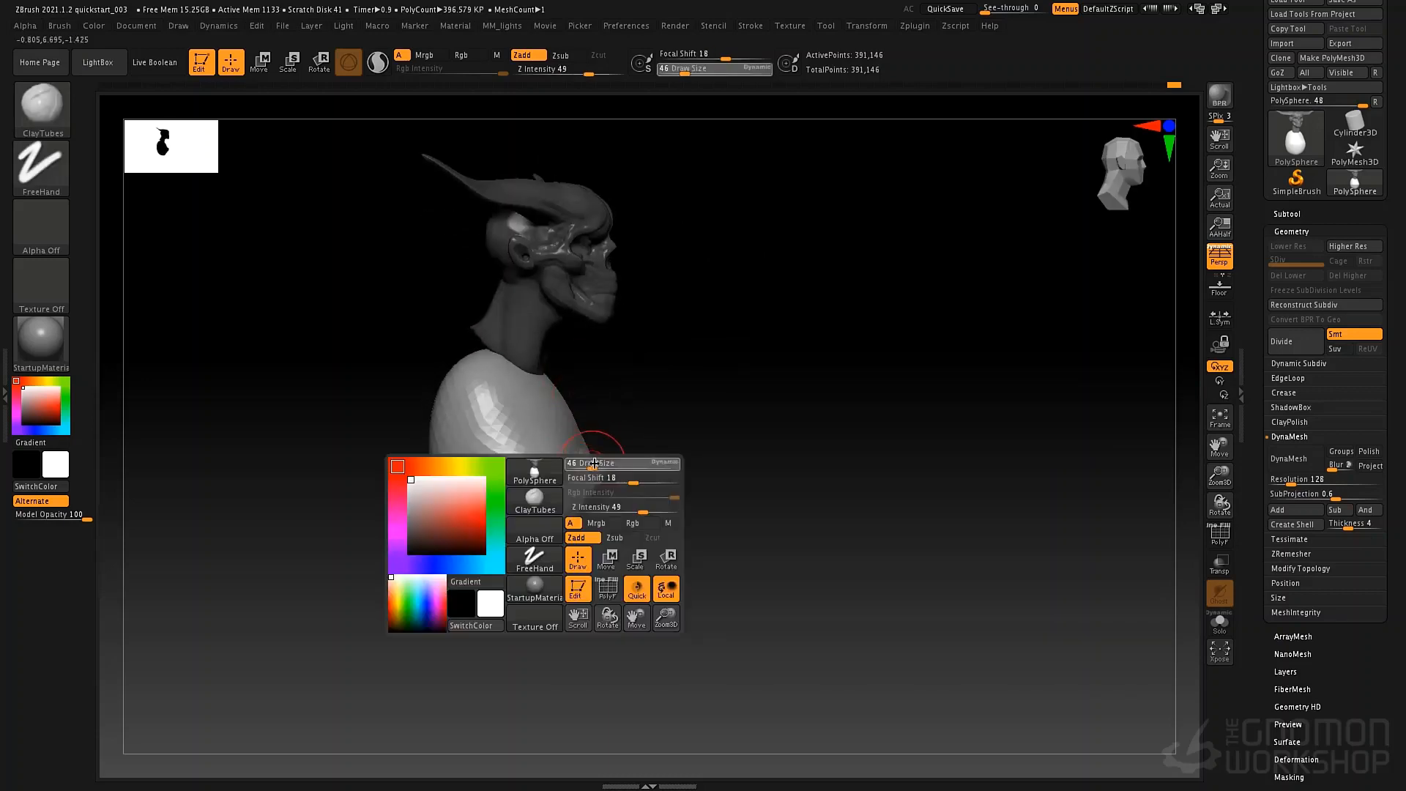
mouse_move(559, 390)
left_mouse_down()
mouse_move(591, 448)
mouse_move(543, 500)
mouse_move(499, 441)
mouse_move(514, 541)
left_mouse_up()
right_click_drag(489, 466, 565, 456)
mouse_move(433, 400)
left_mouse_down()
mouse_move(421, 452)
mouse_move(436, 516)
mouse_move(427, 396)
left_mouse_up()
mouse_move(446, 389)
right_mouse_down()
mouse_move(569, 372)
mouse_move(639, 381)
right_mouse_up()
right_click_drag(639, 381, 766, 401, "alt")
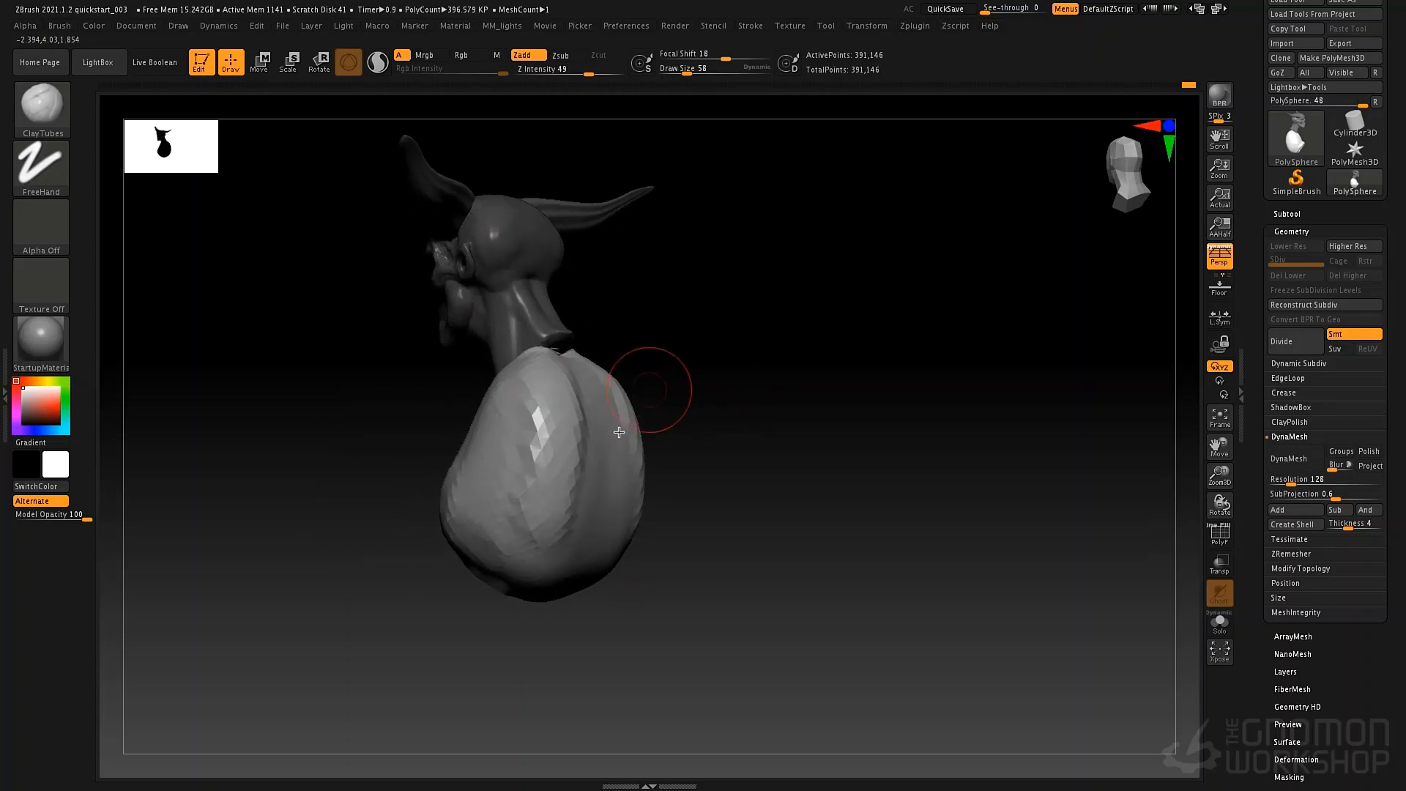
Sculpt the spine furrow and the long back muscle forms beside it with the Standard brush at draw size 58.
key("b")
key("s")
key("t")
right_click_drag(595, 378, 592, 457)
left_click_drag(582, 376, 580, 566, "alt")
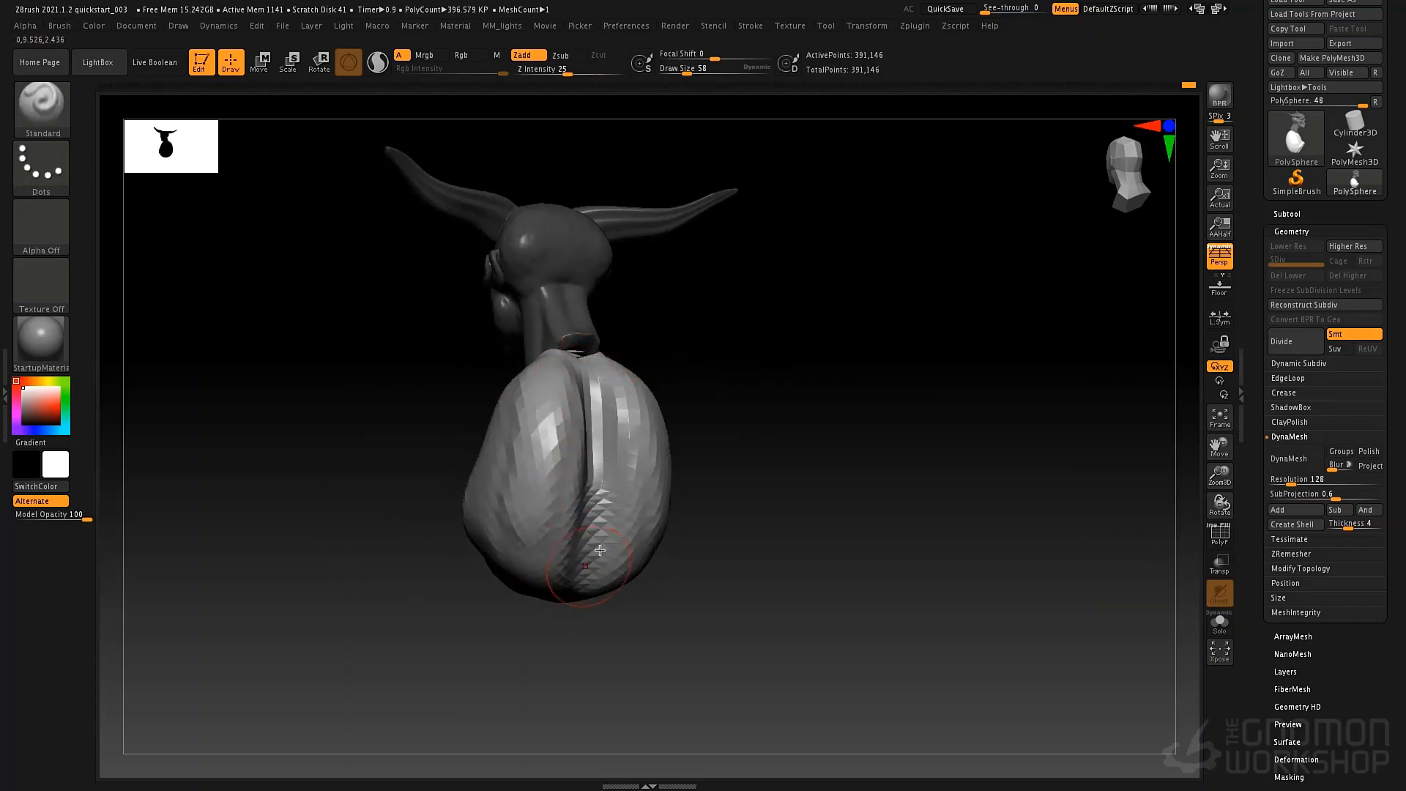
right_click_drag(600, 550, 608, 353)
right_click_drag(618, 575, 624, 469)
left_click_drag(613, 348, 626, 432, "alt")
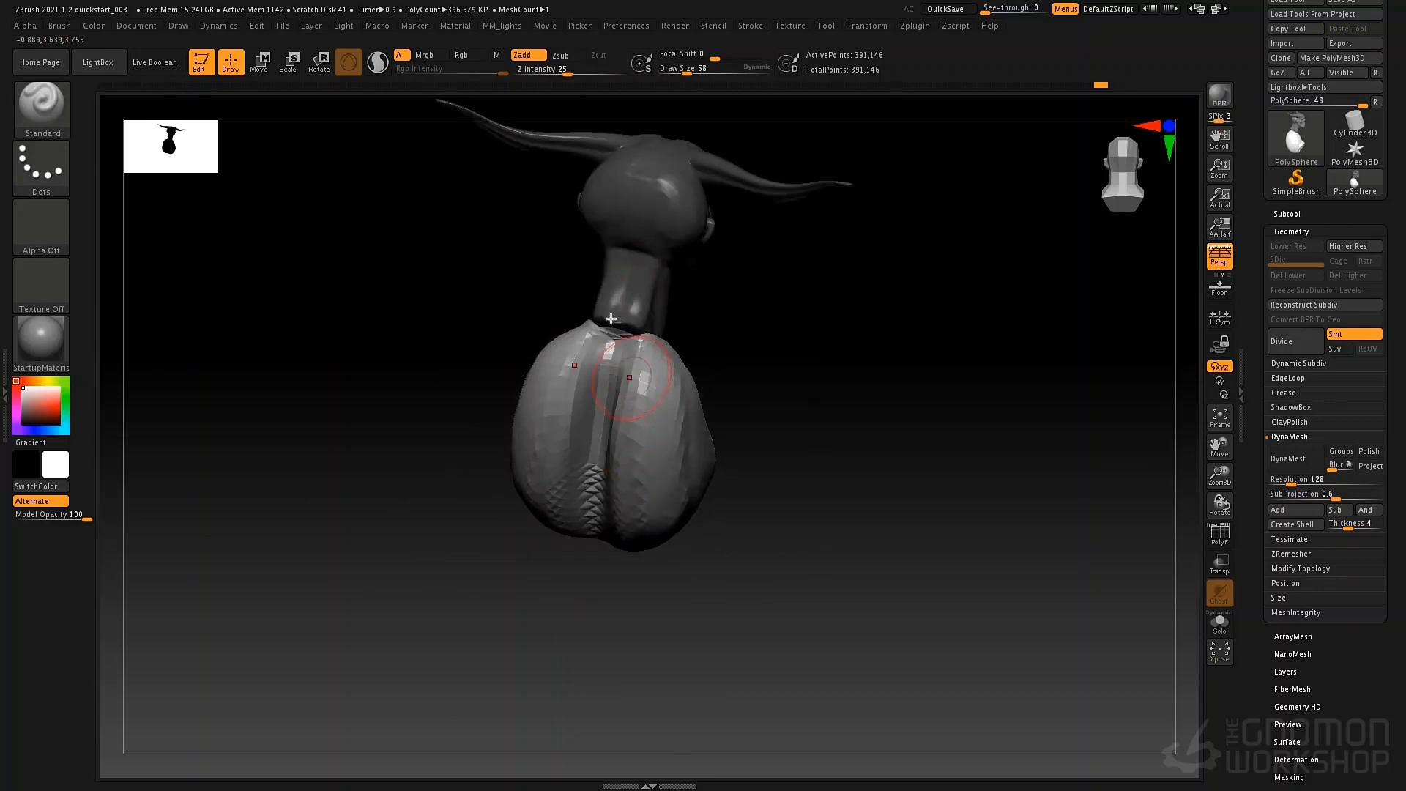
mouse_move(629, 425)
right_mouse_down()
mouse_move(567, 432)
mouse_move(663, 400)
right_mouse_up()
Adjust the top of the ribcage where it meets the neck with the Move brush at draw size 93.
key("b")
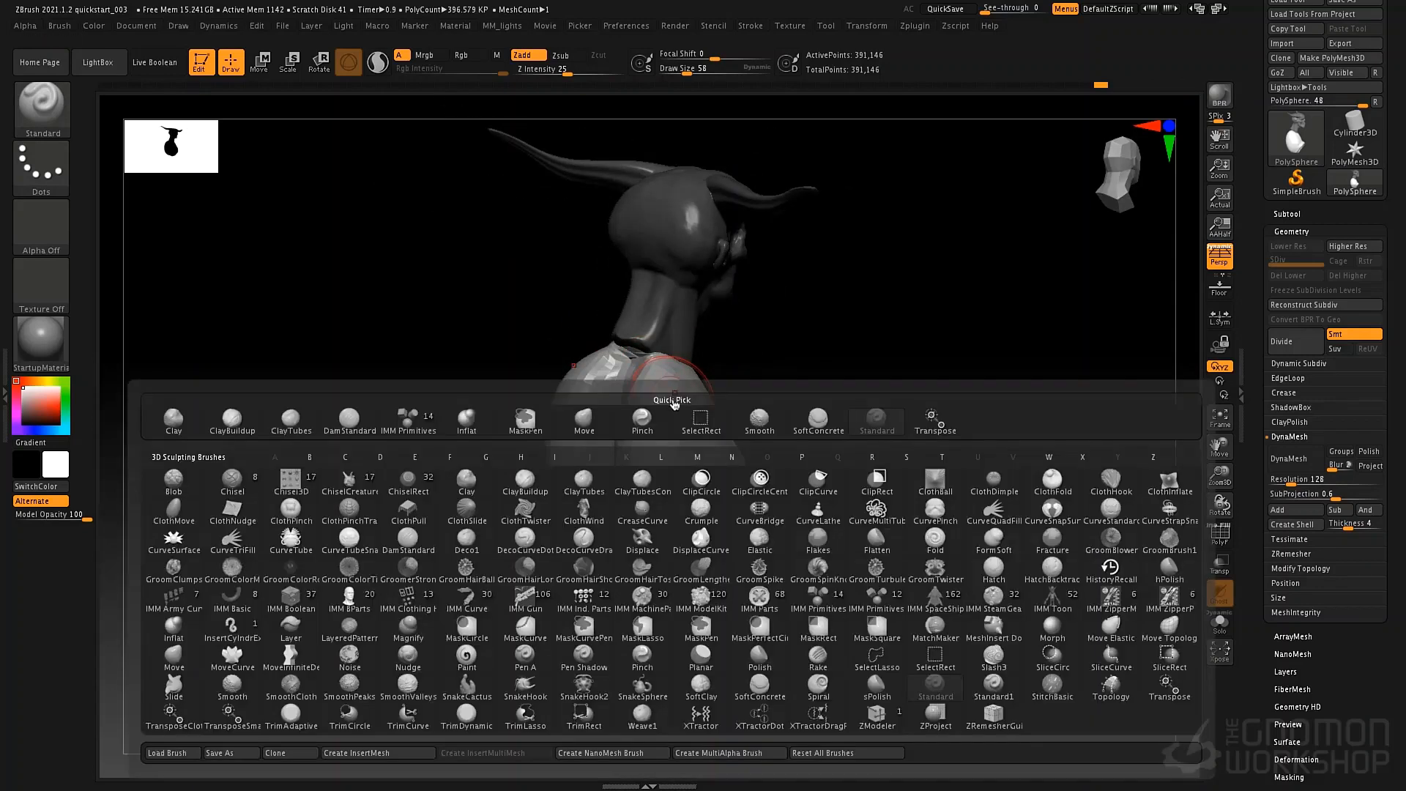
key("m")
key("v")
key("space")
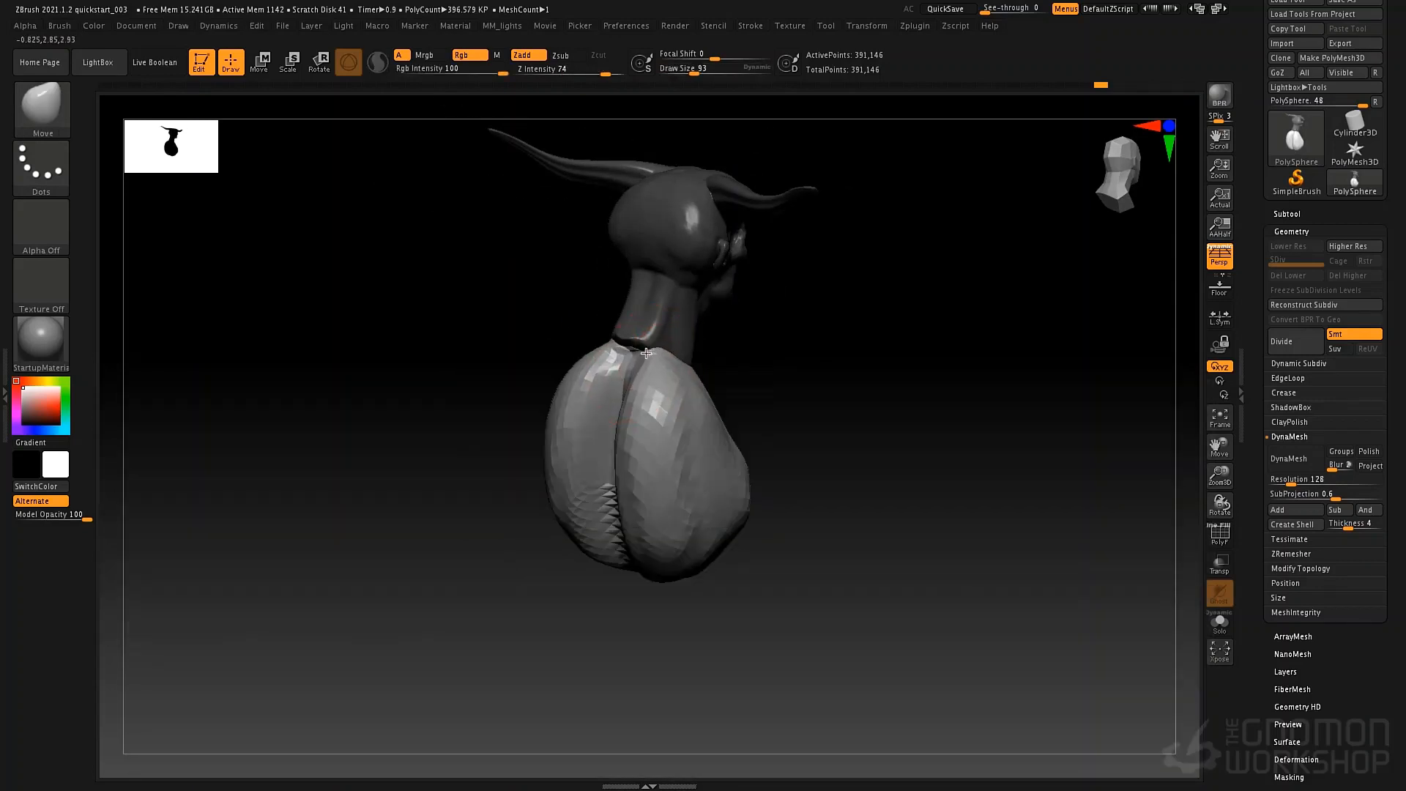
right_click_drag(647, 353, 659, 300)
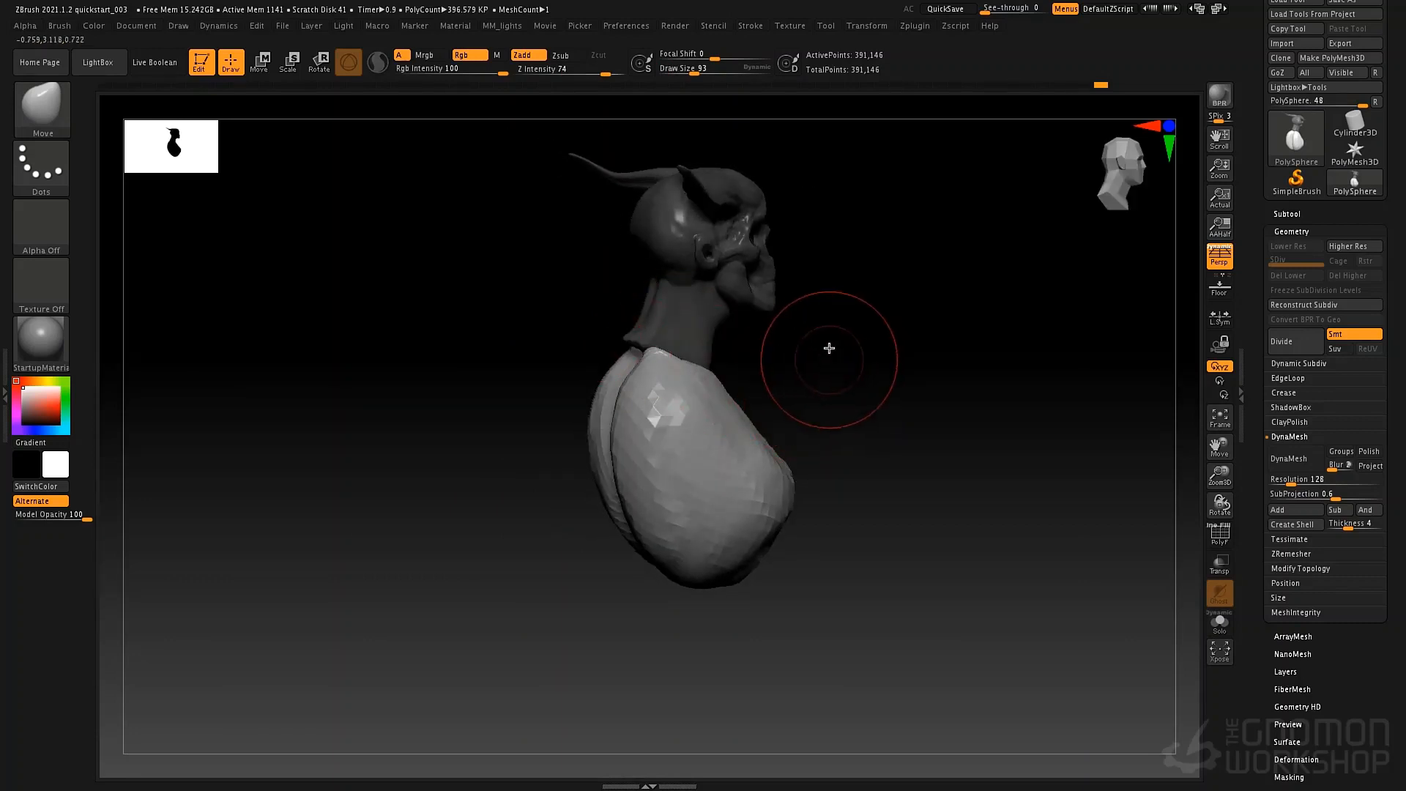
mouse_move(829, 348)
right_mouse_down()
mouse_move(722, 345)
mouse_move(747, 345)
mouse_move(706, 396)
mouse_move(672, 378)
mouse_move(754, 383)
mouse_move(726, 367)
mouse_move(728, 405)
mouse_move(742, 412)
mouse_move(753, 380)
mouse_move(719, 377)
mouse_move(769, 405)
mouse_move(725, 392)
mouse_move(769, 393)
mouse_move(728, 359)
mouse_move(725, 381)
right_mouse_up()
key("ctrl")
left_click(764, 387, "ctrl")
left_click_drag(585, 390, 584, 385)
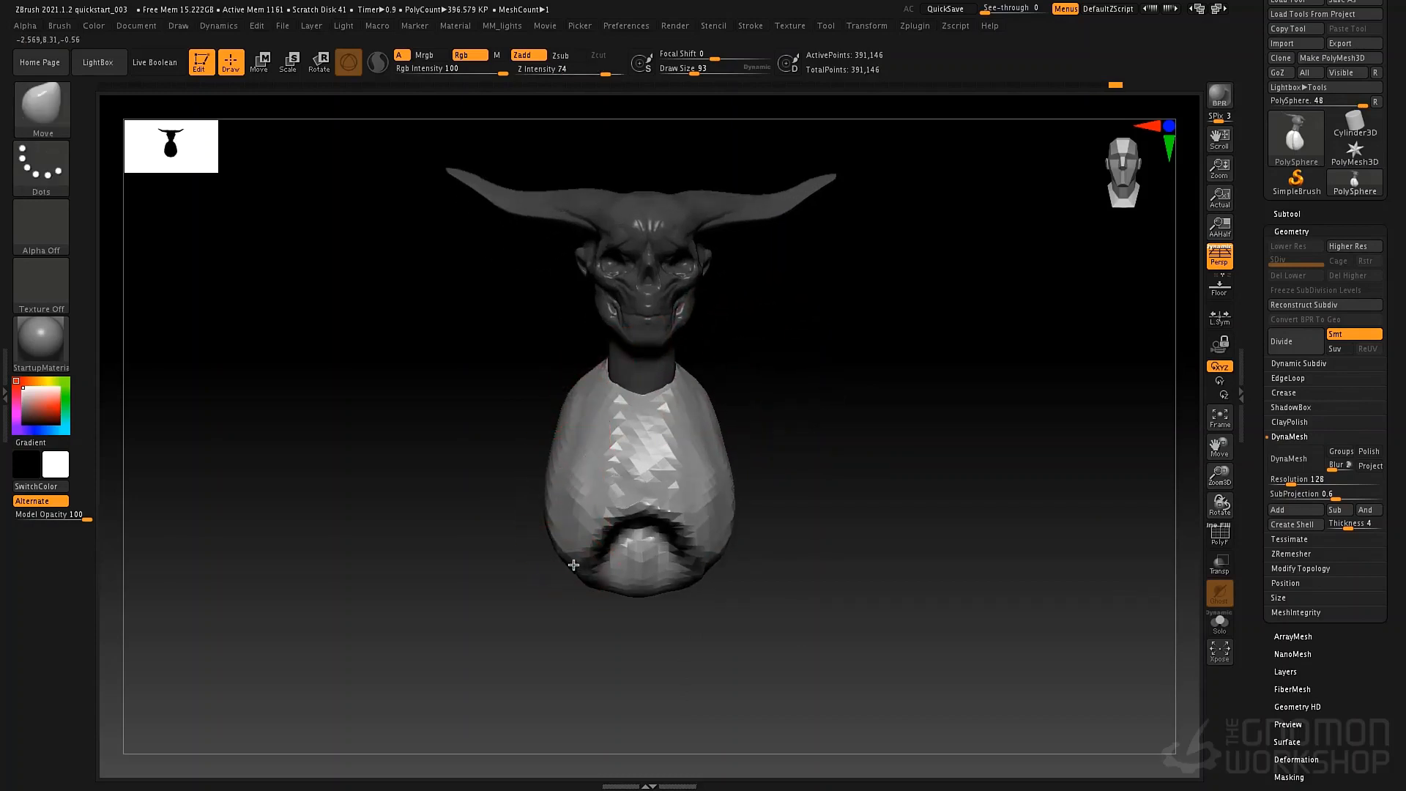
Refine the ribcage's front and side silhouette with the Move brush at draw size 140.
key("space")
left_click_drag(715, 529, 733, 492)
left_click_drag(716, 439, 719, 434)
mouse_move(778, 472)
right_mouse_down("ctrl")
mouse_move(773, 452)
mouse_move(762, 462)
mouse_move(774, 472)
right_mouse_up("ctrl")
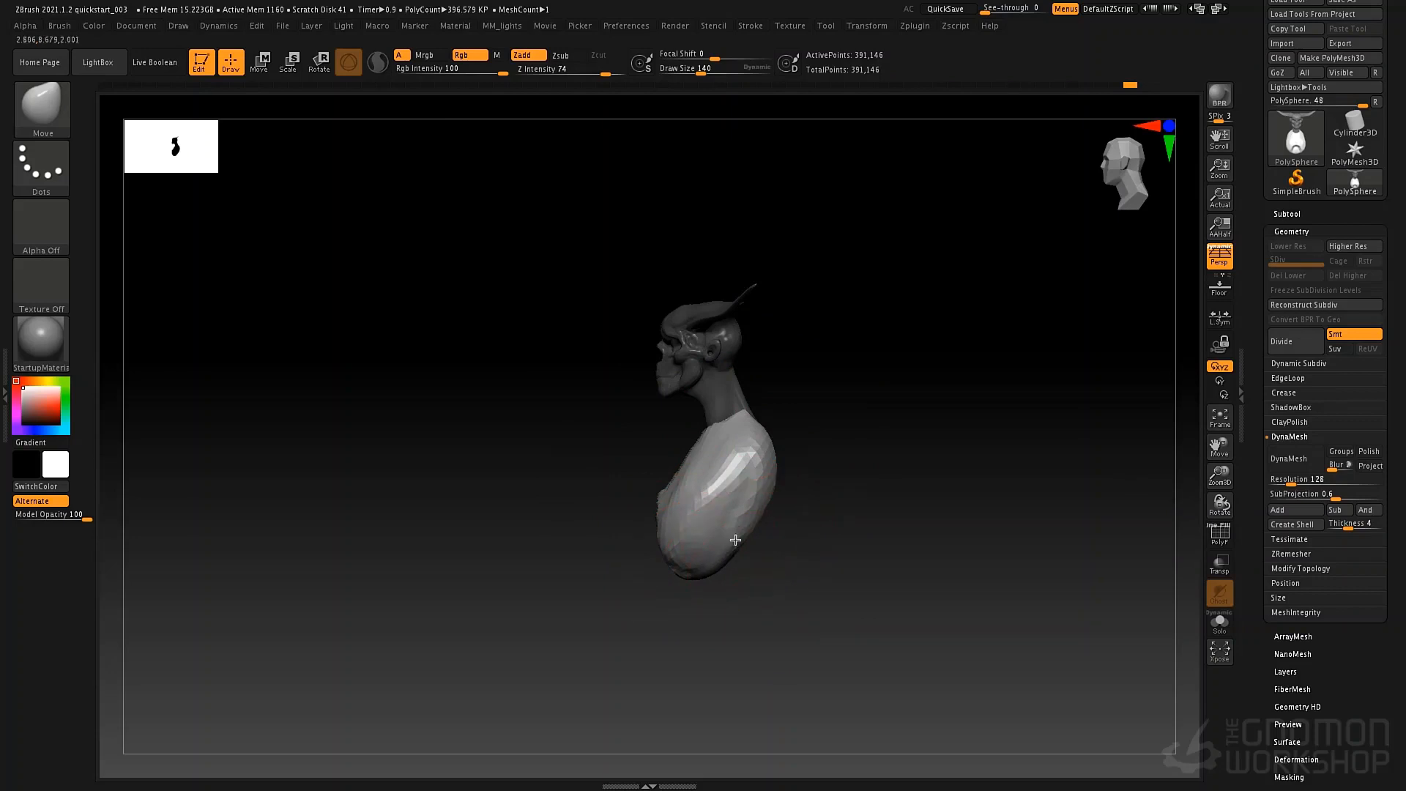
mouse_move(816, 418)
right_mouse_down()
mouse_move(870, 417)
mouse_move(746, 447)
right_mouse_up()
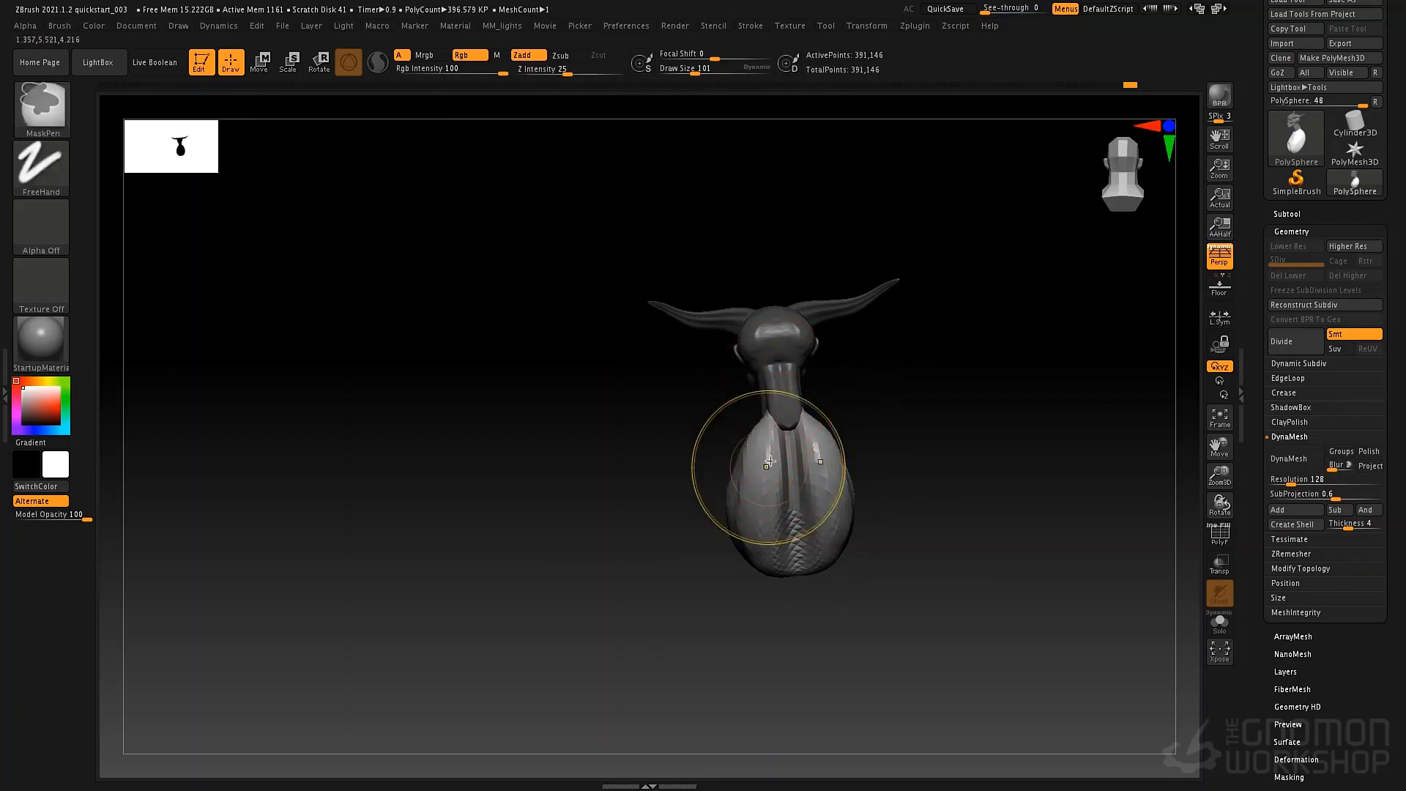
Reshape the back of the ribcage with the Move brush at draw size 101, notching the lower edge at the spine.
right_click_drag(874, 442, 786, 498)
right_click(782, 503, "ctrl")
mouse_move(906, 415)
right_mouse_down("ctrl")
mouse_move(850, 396)
mouse_move(960, 480)
mouse_move(796, 373)
right_mouse_up("ctrl")
left_click_drag(766, 442, 776, 441)
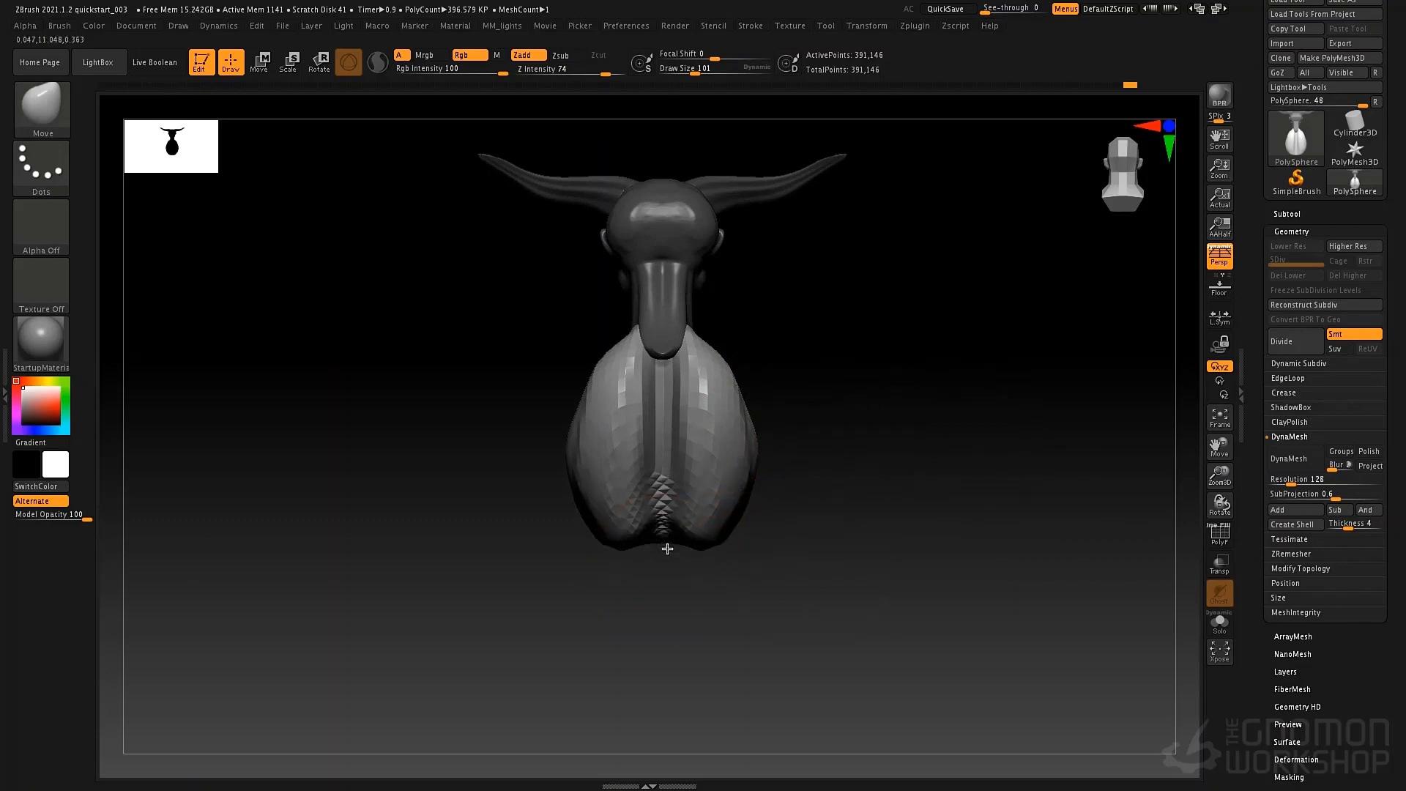
Switch to the ClayTubes brush at draw size 58 for work on the upper ribcage.
mouse_move(659, 534)
right_mouse_down()
mouse_move(876, 455)
mouse_move(797, 415)
right_mouse_up()
key("b")
key("c")
key("t")
key("space")
left_click_drag(619, 393, 665, 370)
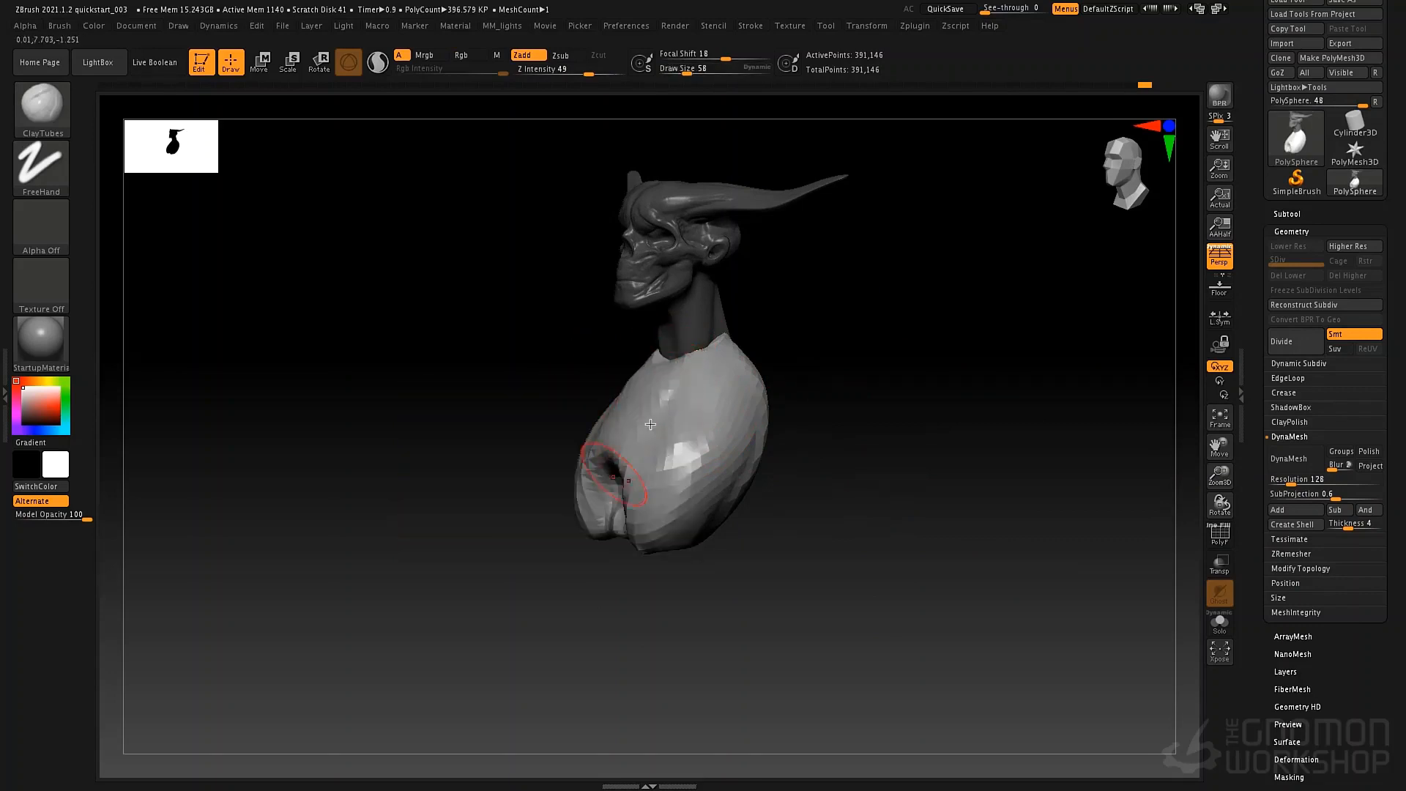
Inspect the ribcage's mesh with the polyframe and activate DynaMesh at resolution 128 to even out the bust's topology.
right_click_drag(836, 463, 889, 441)
mouse_move(831, 431)
right_mouse_down("ctrl")
mouse_move(826, 474)
mouse_move(836, 468)
right_mouse_up("ctrl")
key("shift+f")
mouse_move(738, 418)
right_mouse_down()
mouse_move(810, 417)
mouse_move(702, 440)
mouse_move(581, 371)
mouse_move(744, 380)
mouse_move(583, 419)
mouse_move(634, 400)
right_mouse_up()
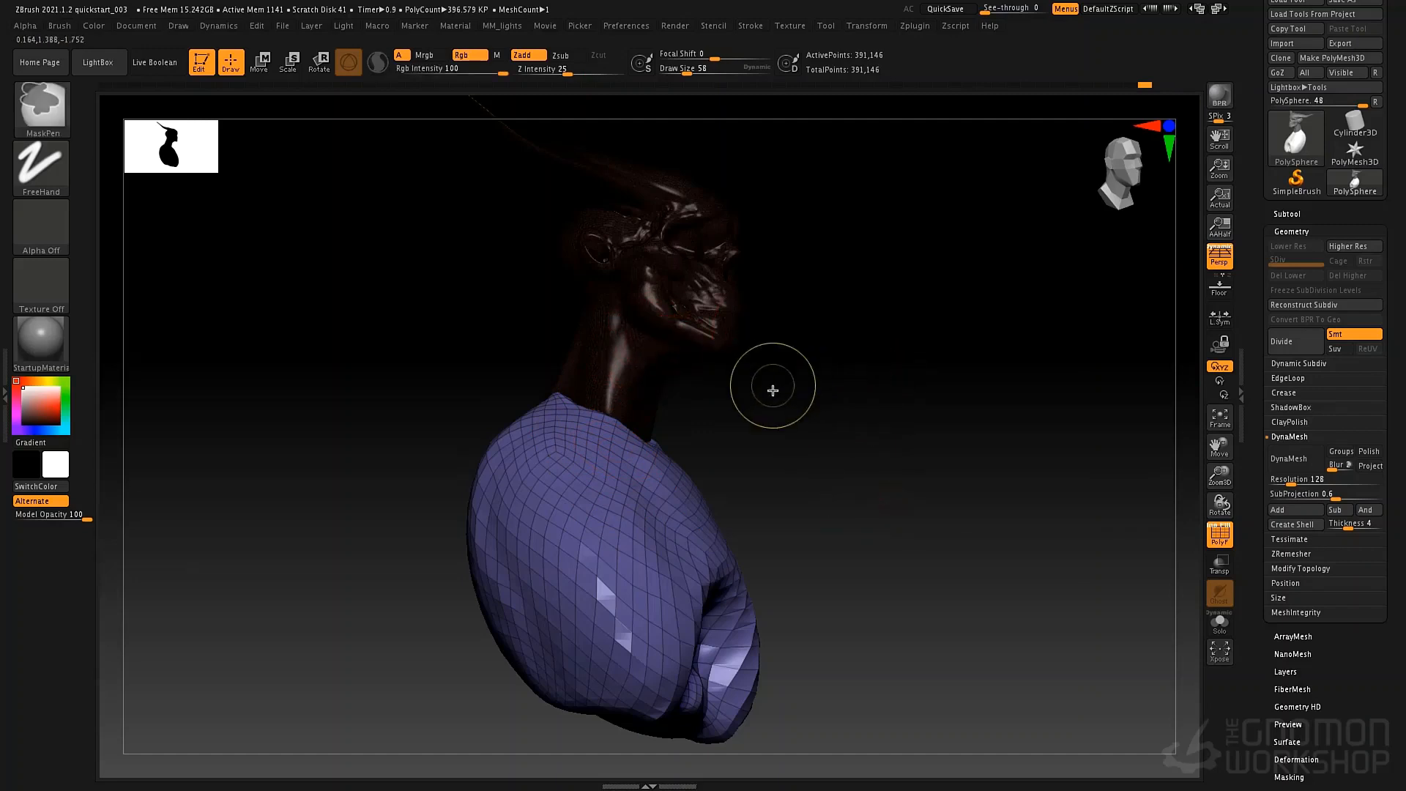
left_click_drag(773, 389, 917, 614, "ctrl")
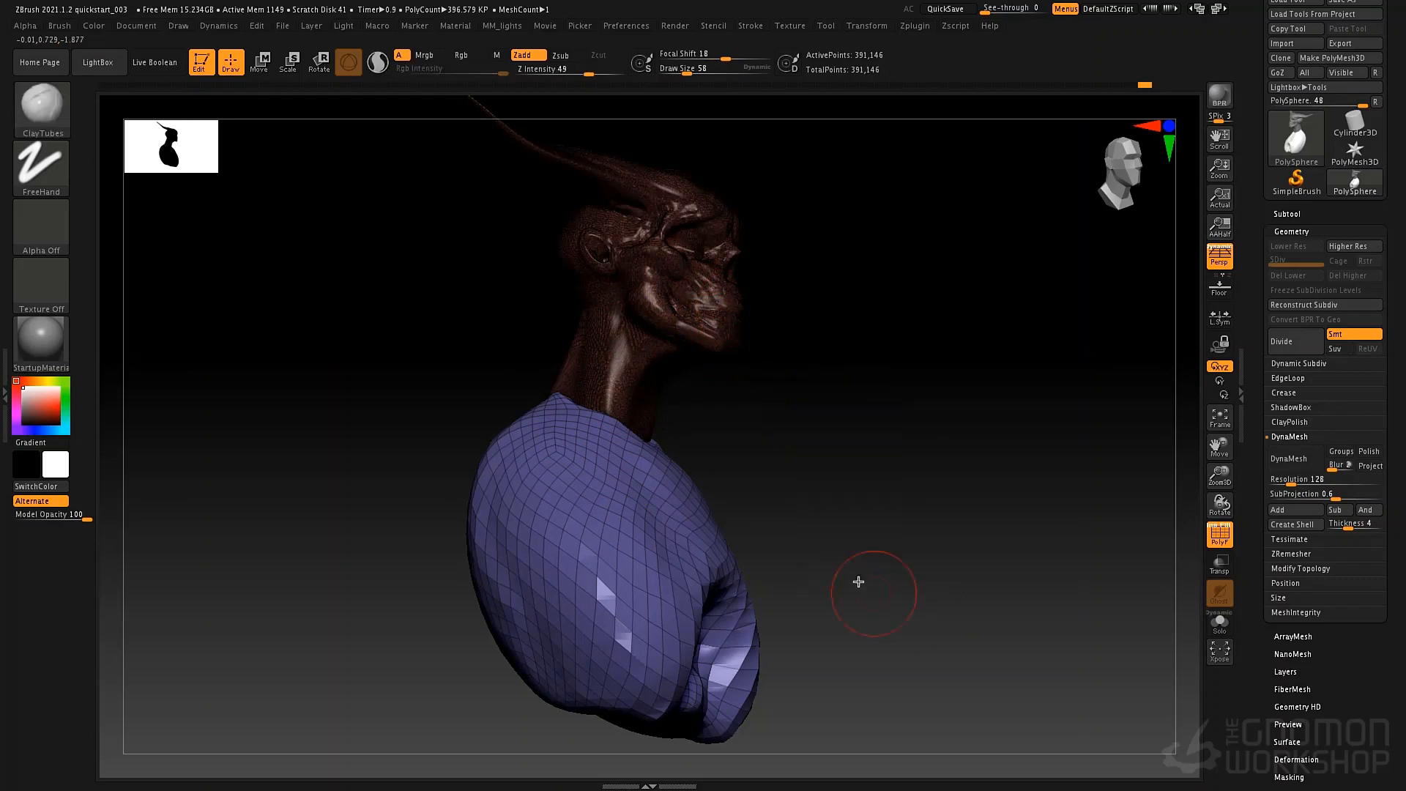
mouse_move(776, 423)
left_mouse_down()
mouse_move(763, 467)
mouse_move(782, 424)
left_mouse_up()
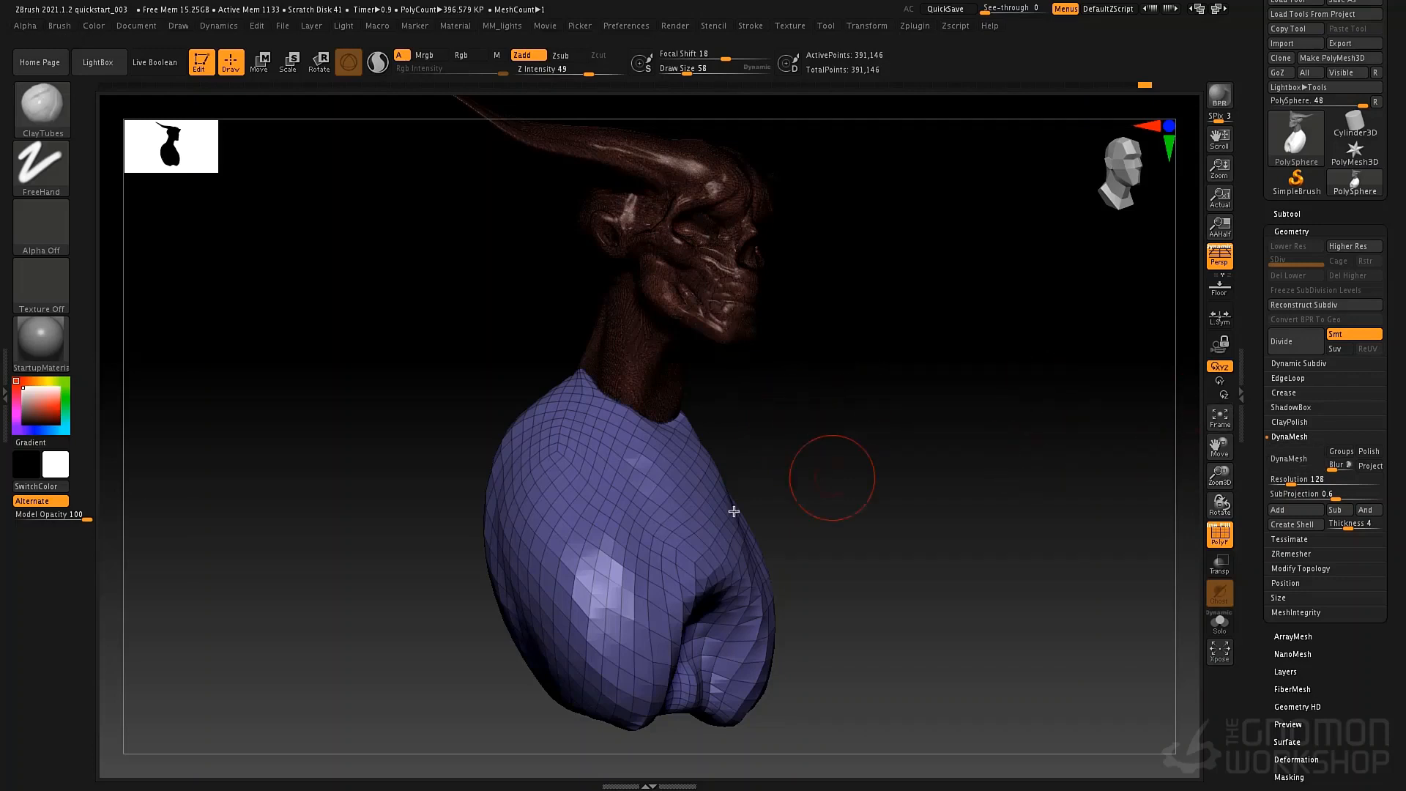
left_click(1304, 460)
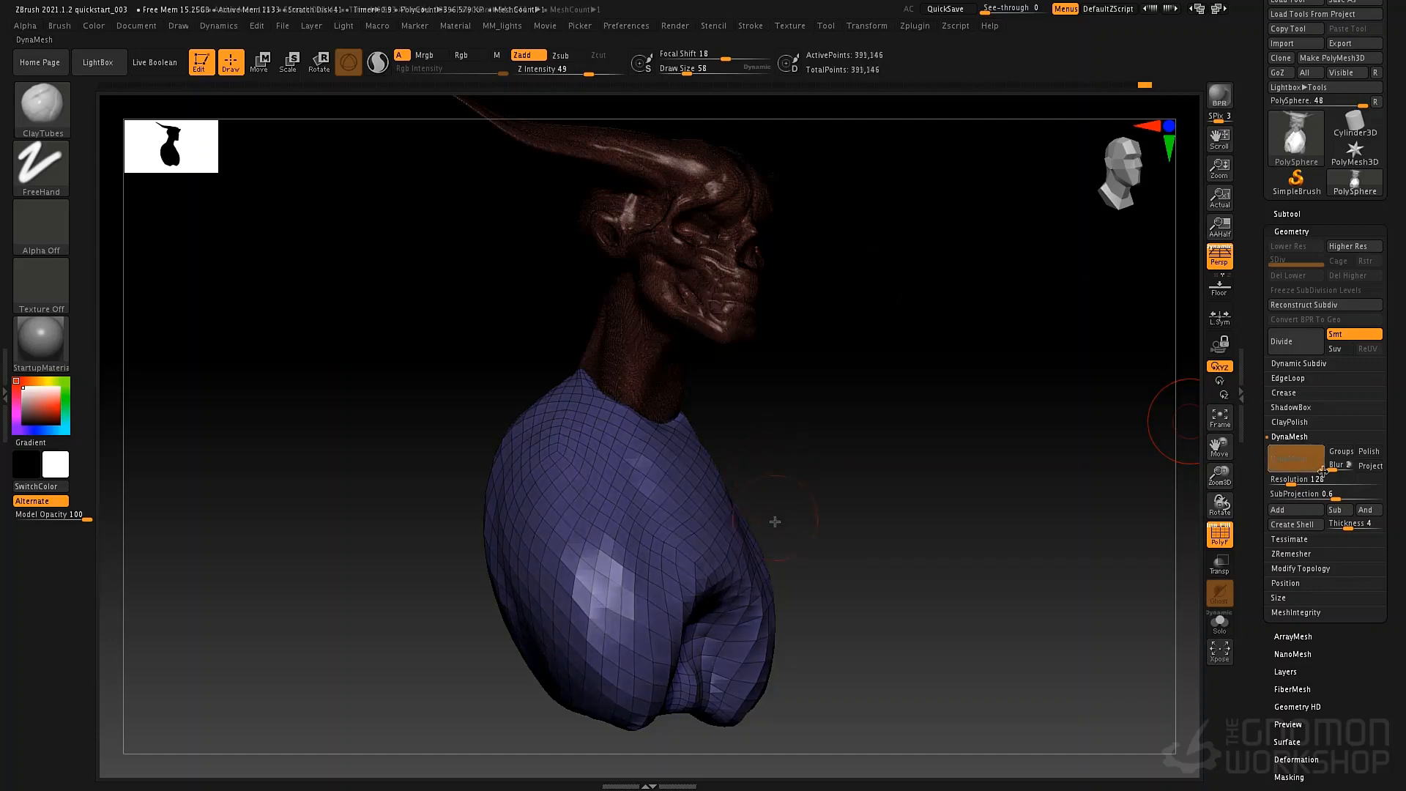
mouse_move(788, 480)
left_mouse_down()
mouse_move(735, 418)
mouse_move(772, 430)
mouse_move(692, 414)
mouse_move(735, 427)
left_mouse_up()
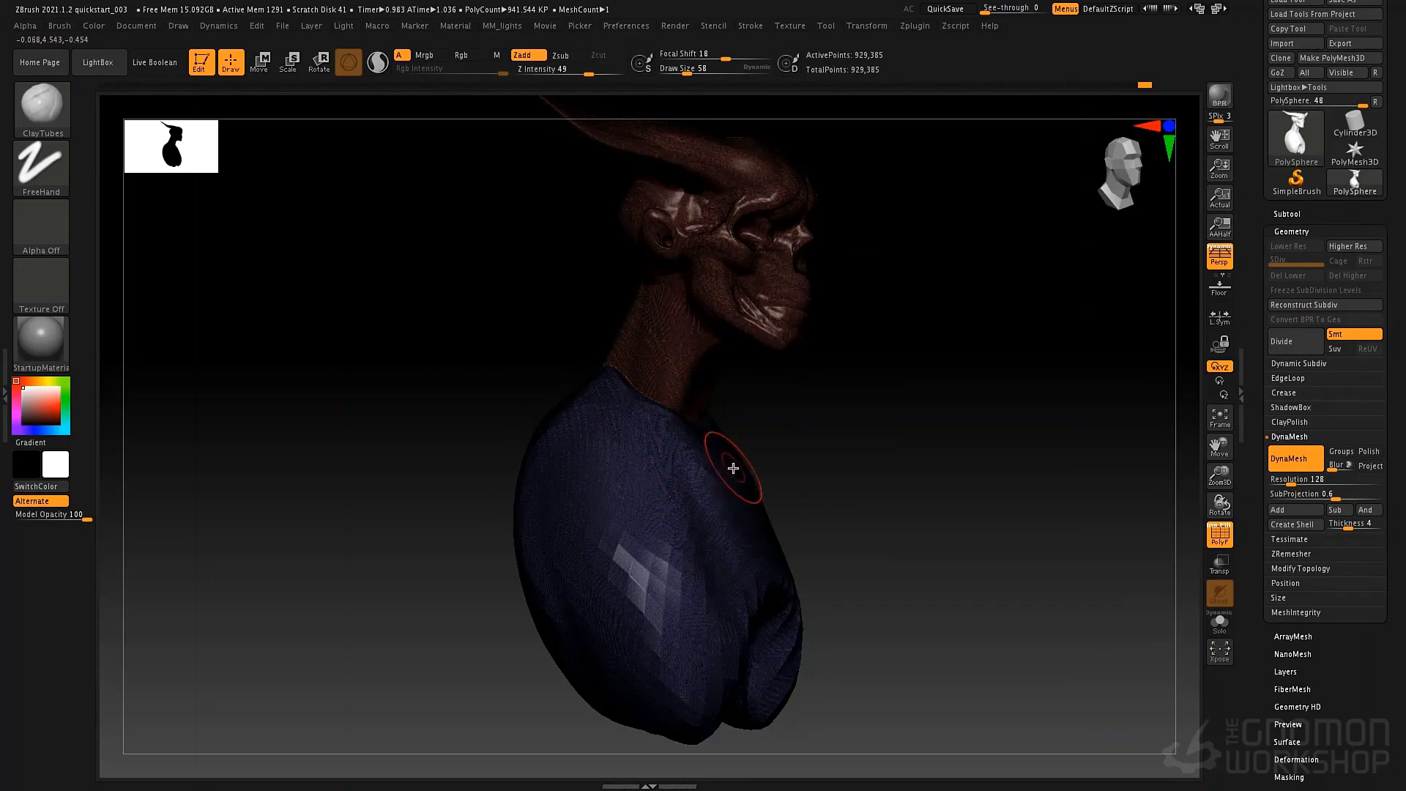
left_click_drag(731, 471, 703, 423)
right_click_drag(703, 423, 696, 427)
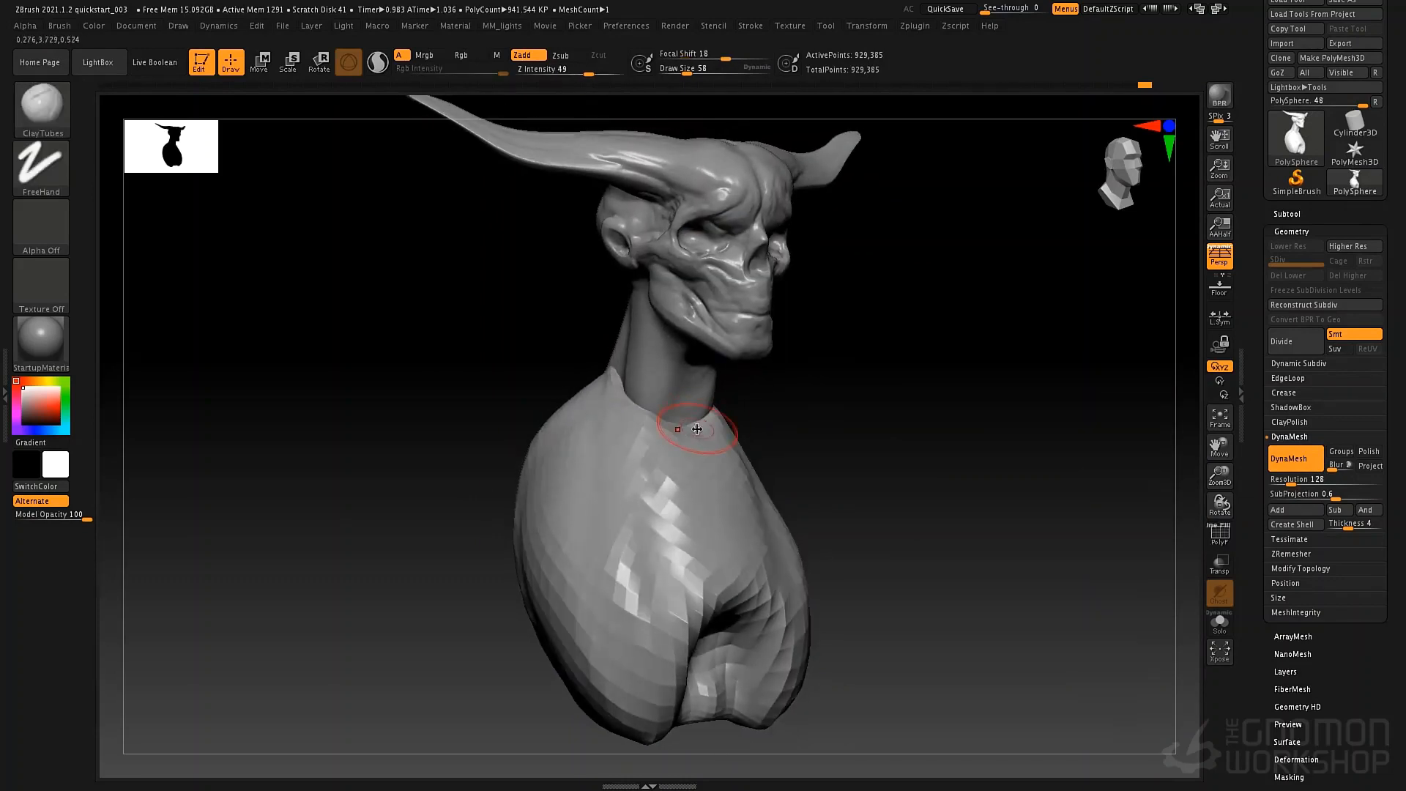
Smooth the faceted surface of the ribcage's chest and sides with the Smooth brush at draw size 110.
key("s")
left_click_drag(668, 427, 677, 427)
key("shift")
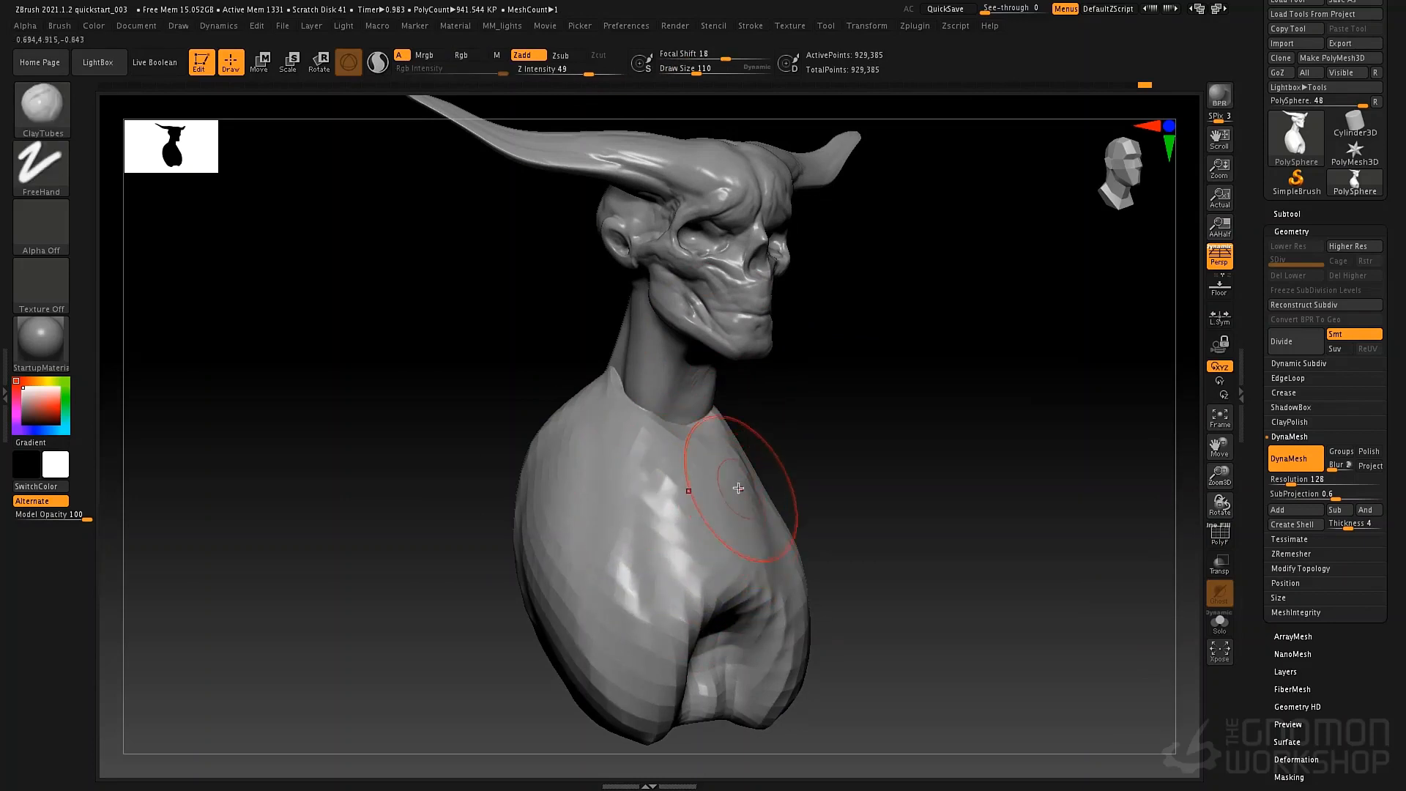
key("f")
left_click_drag(830, 485, 632, 433)
key("shift")
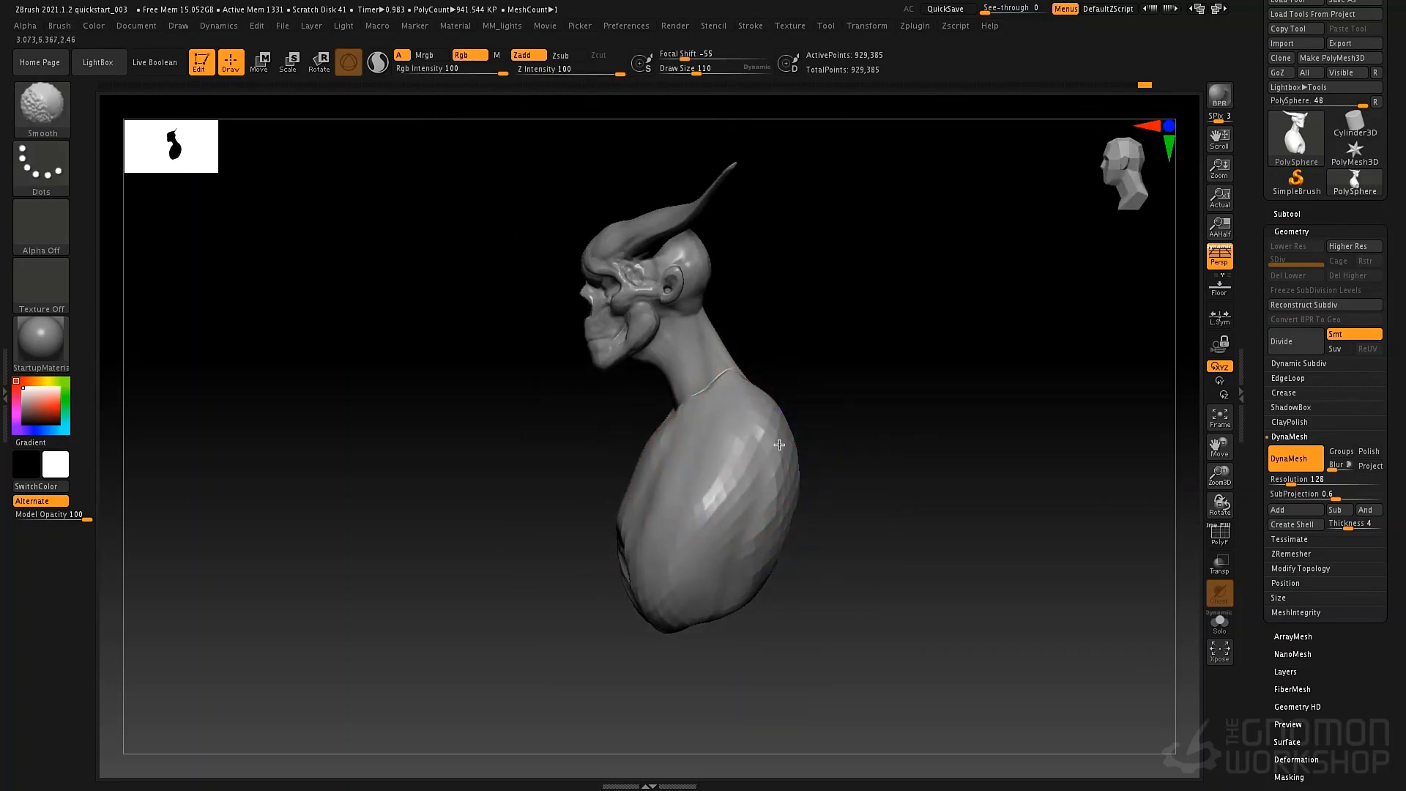
mouse_move(789, 429)
right_mouse_down()
mouse_move(794, 464)
mouse_move(709, 493)
mouse_move(669, 538)
mouse_move(649, 438)
right_mouse_up()
mouse_move(649, 438)
right_mouse_down()
mouse_move(674, 474)
mouse_move(660, 480)
right_mouse_up()
Adjust the ribcage's upper edge beside the neck with the Move brush at draw size 52.
key("b")
key("m")
key("v")
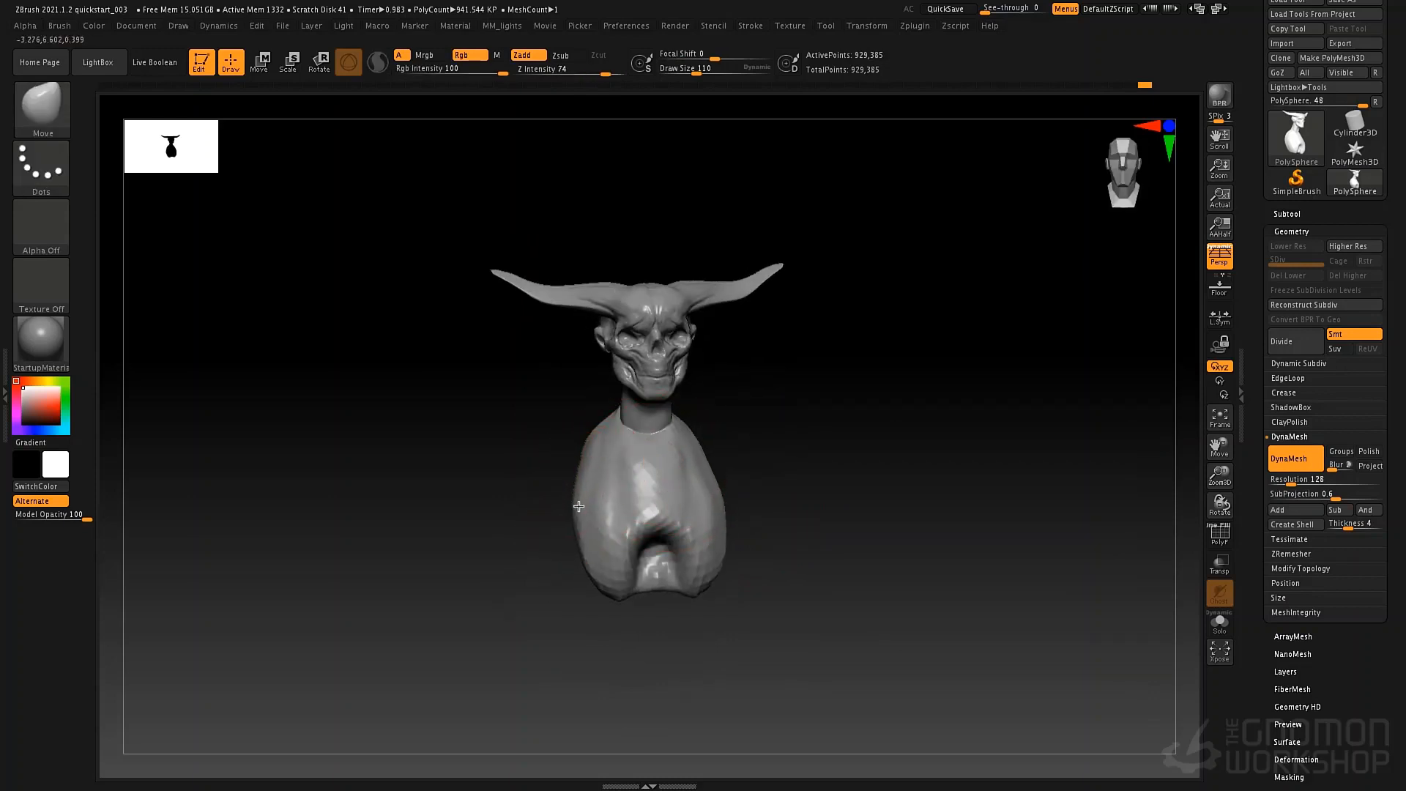
key("space")
left_click_drag(589, 451, 589, 441)
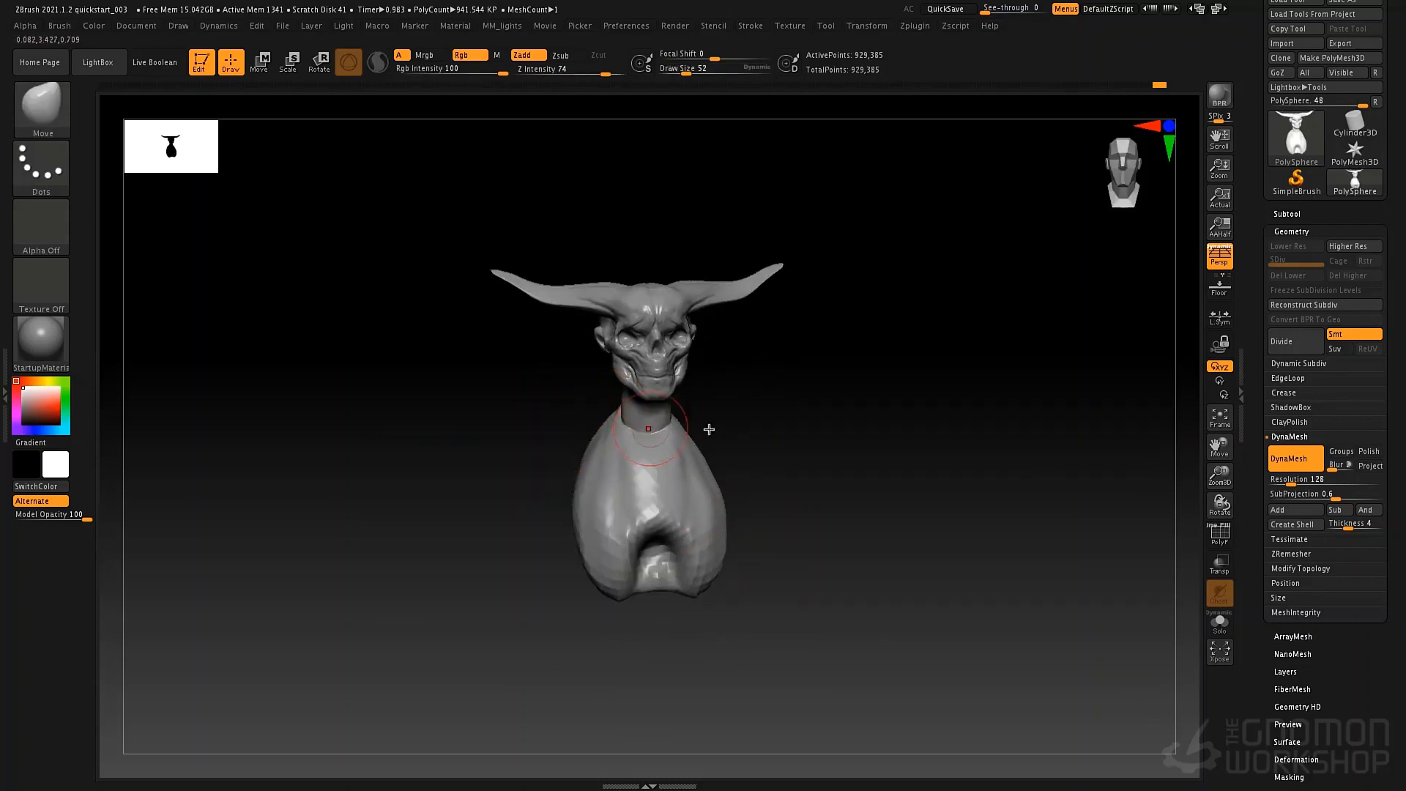
right_click_drag(709, 429, 694, 431)
Refine the ribcage's outline from front and side with the Move brush at draw size 101.
key("space")
left_click_drag(687, 453, 698, 455)
right_click_drag(707, 460, 695, 457)
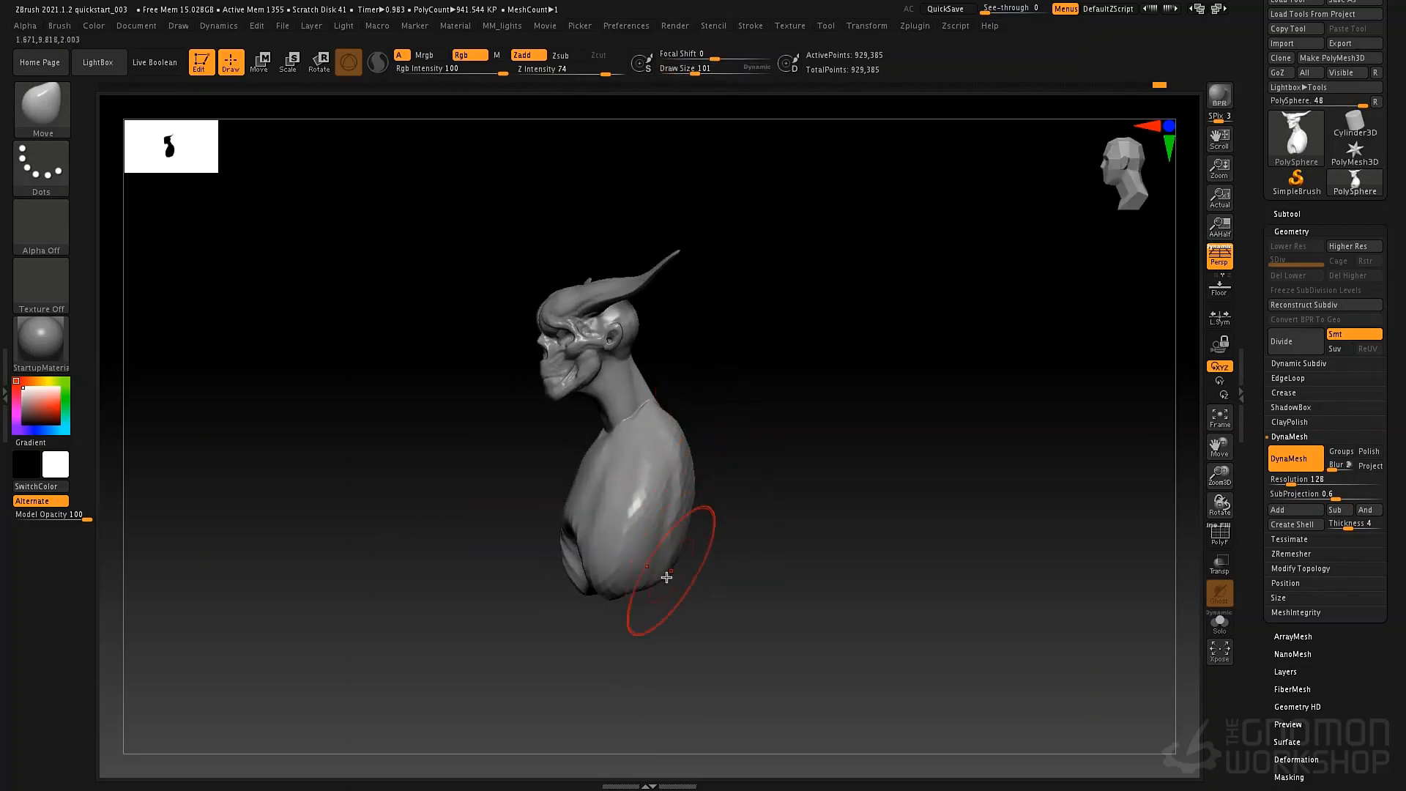
right_click_drag(652, 580, 659, 487)
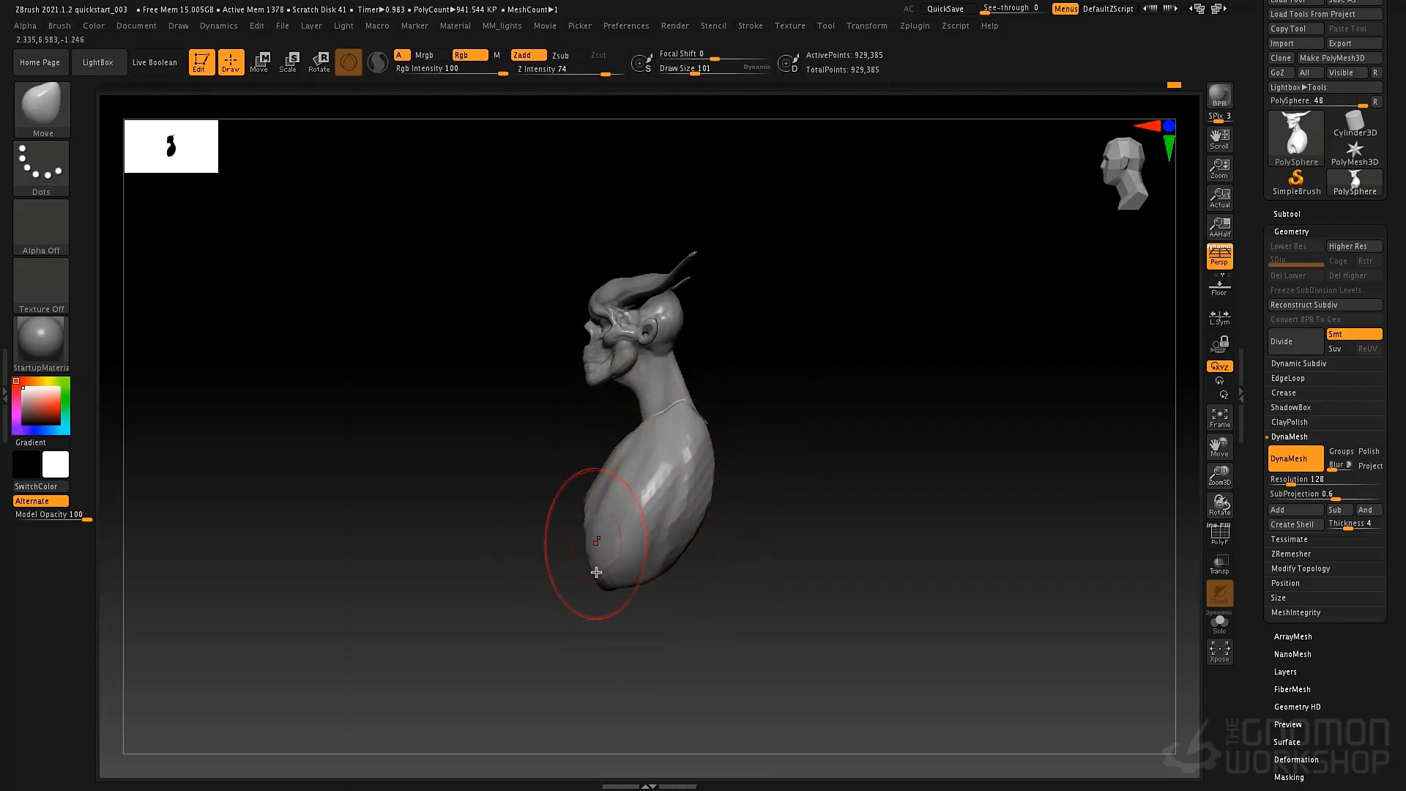
mouse_move(731, 561)
right_mouse_down()
mouse_move(779, 481)
mouse_move(779, 439)
mouse_move(755, 432)
mouse_move(808, 365)
right_mouse_up()
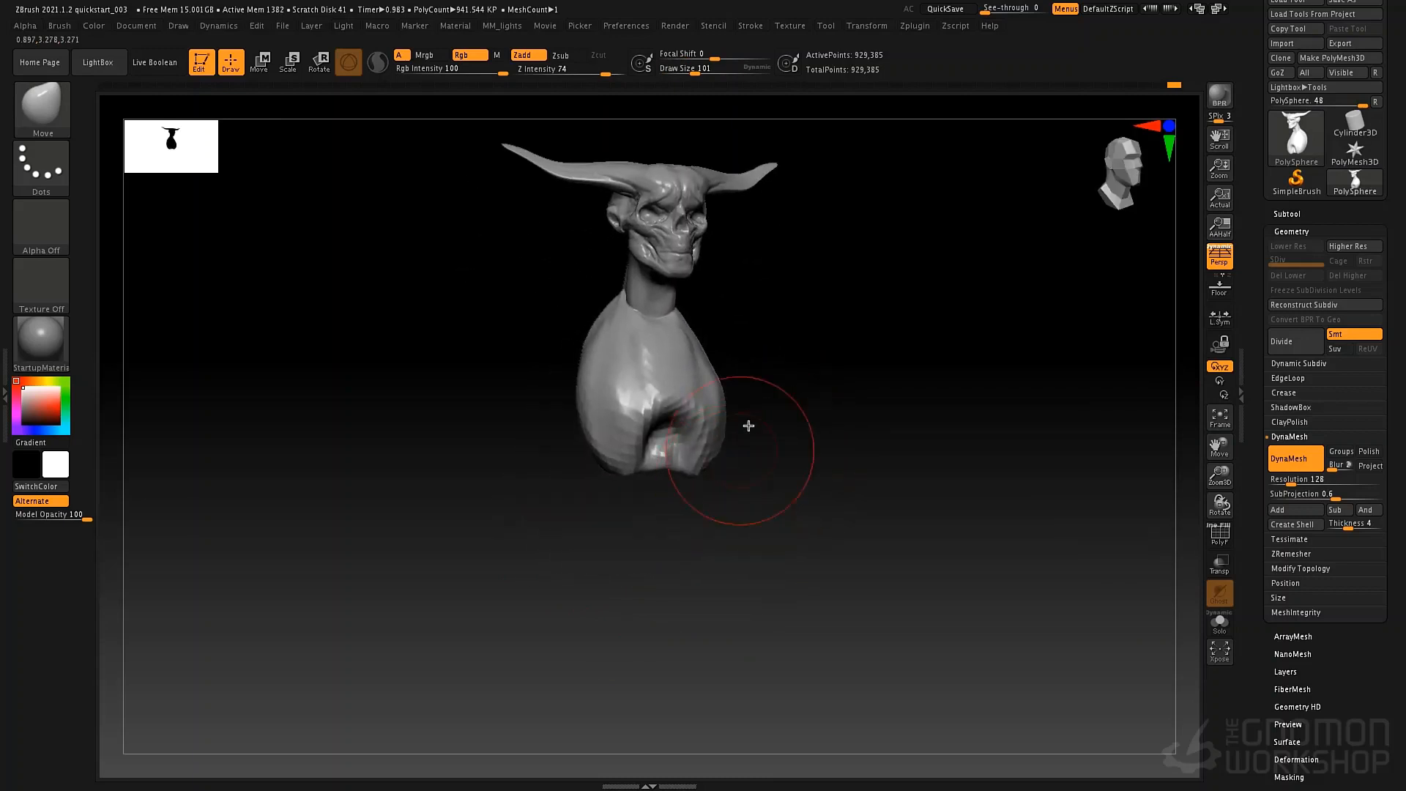
right_click_drag(749, 425, 744, 467, "alt")
Insert a sphere from the IMM Primitives brush at the lower front of the ribcage.
key("b")
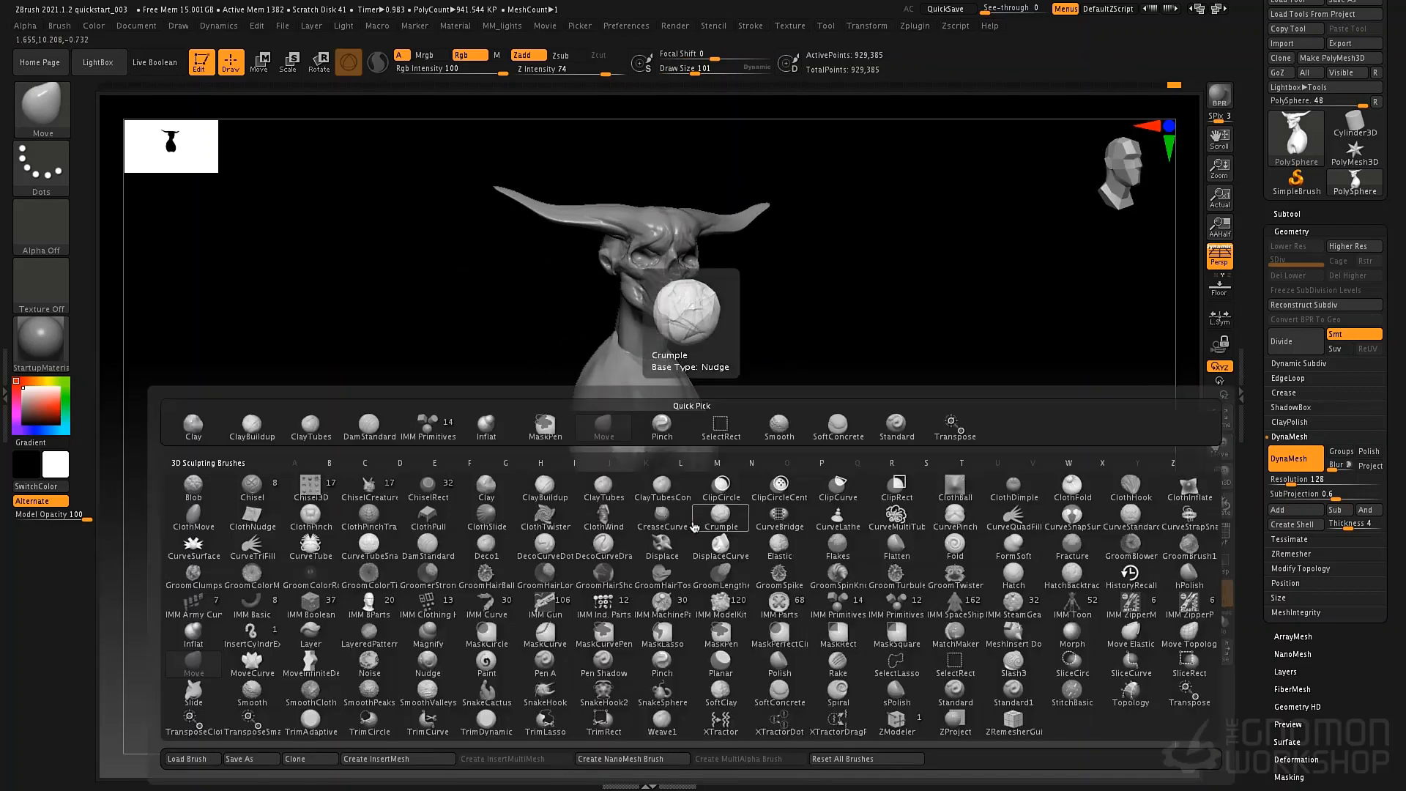
key("i")
left_click(839, 614)
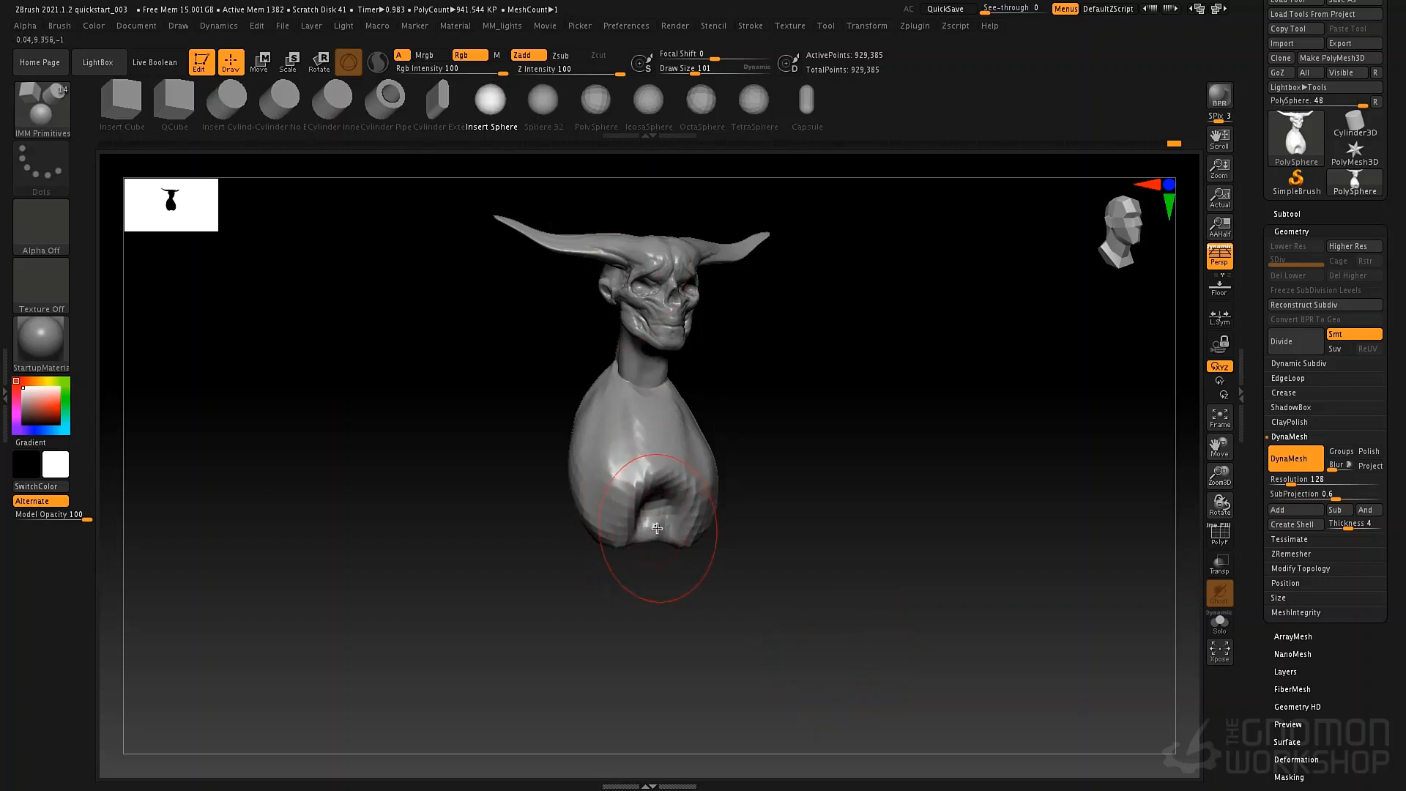
left_click_drag(657, 528, 754, 465)
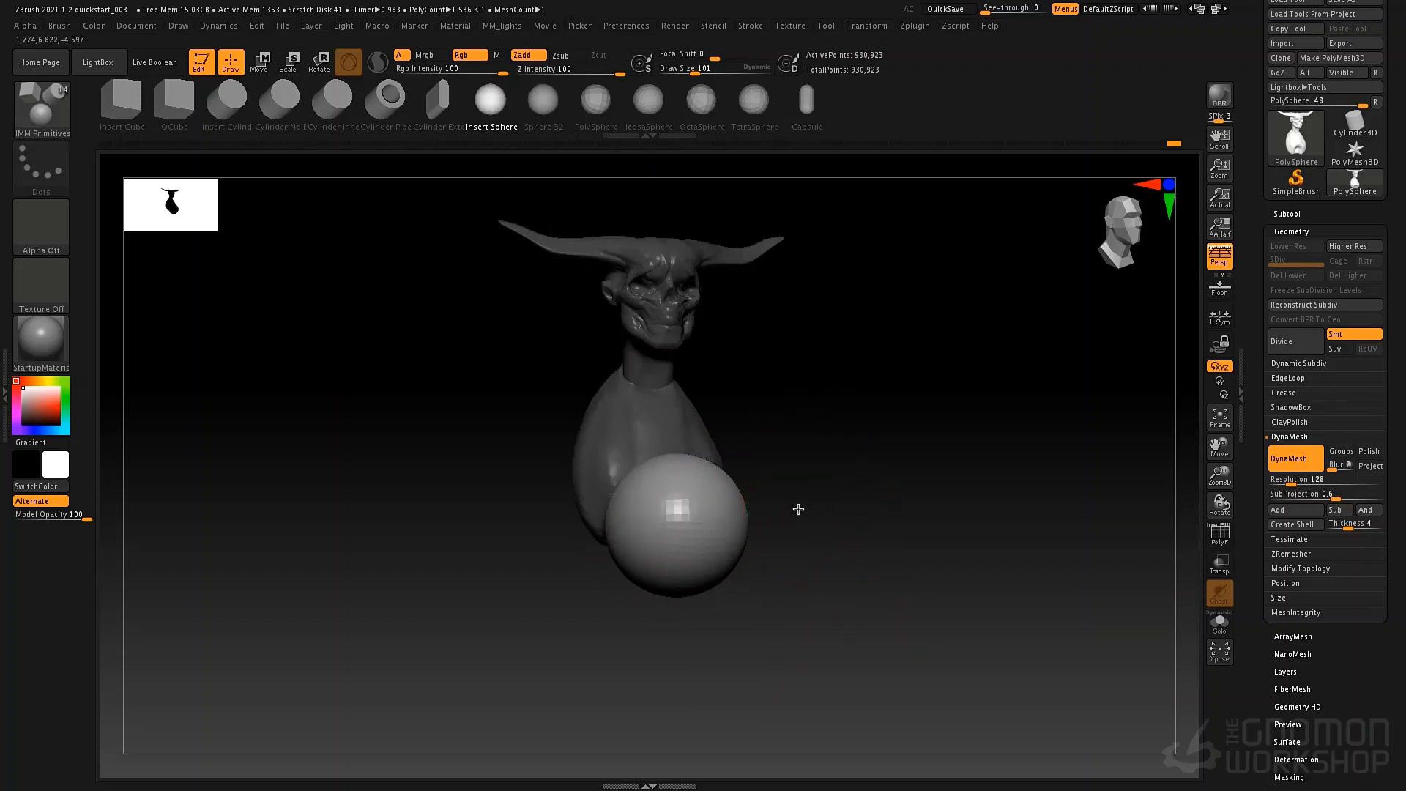
left_click_drag(799, 509, 741, 508)
Center the transform gizmo on the inserted sphere and move the sphere directly beneath the ribcage.
key("w")
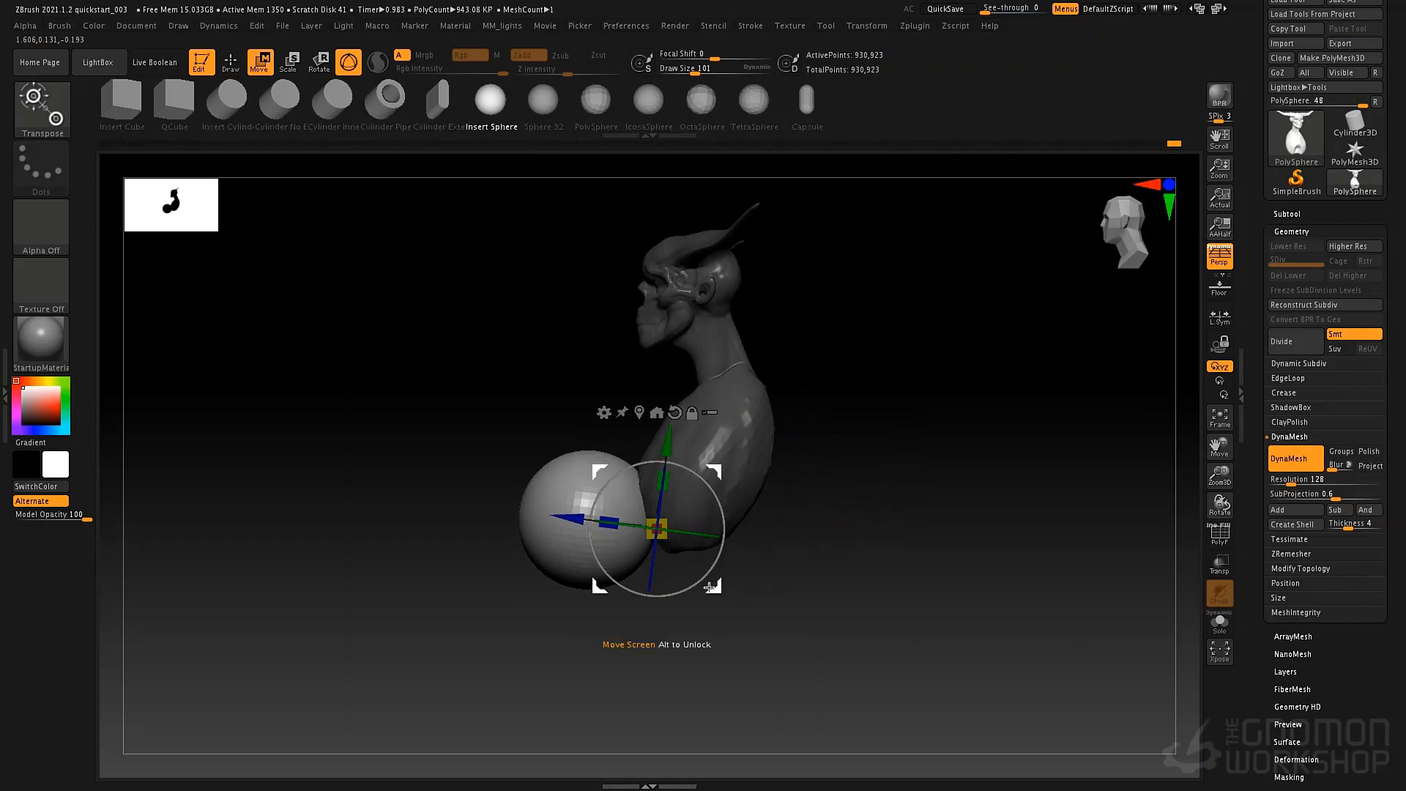
left_click(636, 413)
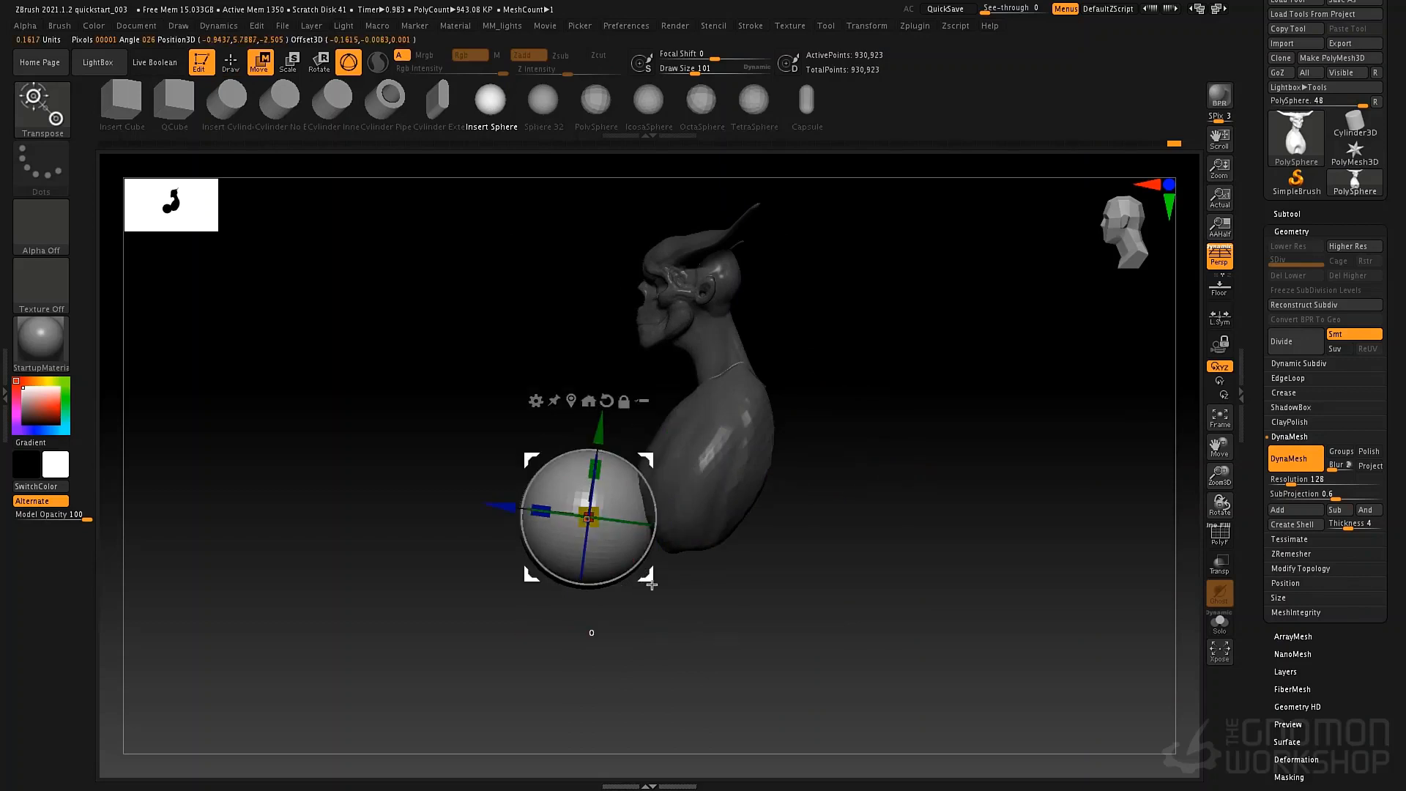
left_click_drag(650, 583, 724, 634)
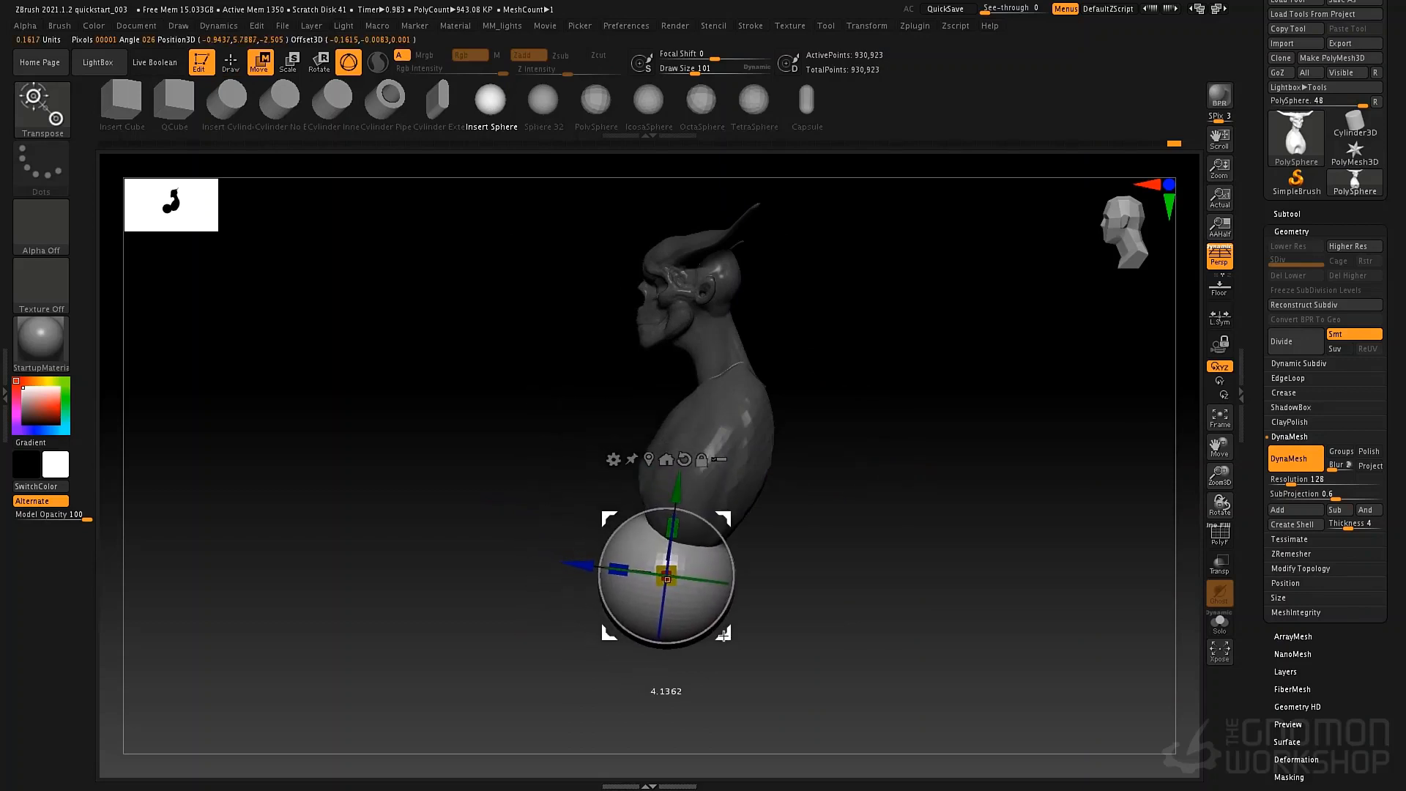
Reshape the sphere's side profile into a tapered abdomen with the Move brush at draw sizes 125 and 93.
key("q")
key("space")
left_click_drag(657, 516, 662, 515)
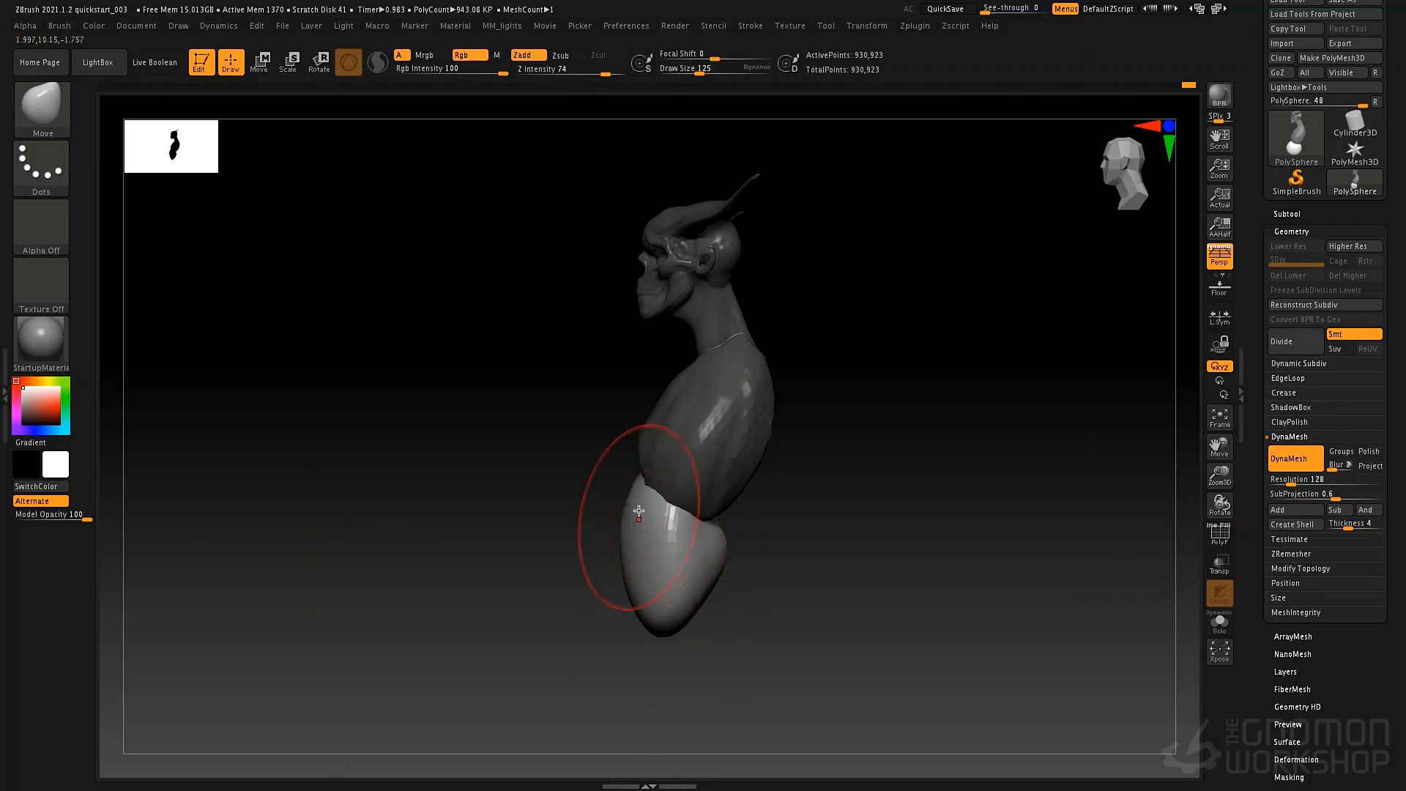
key("space")
left_click_drag(700, 542, 695, 542)
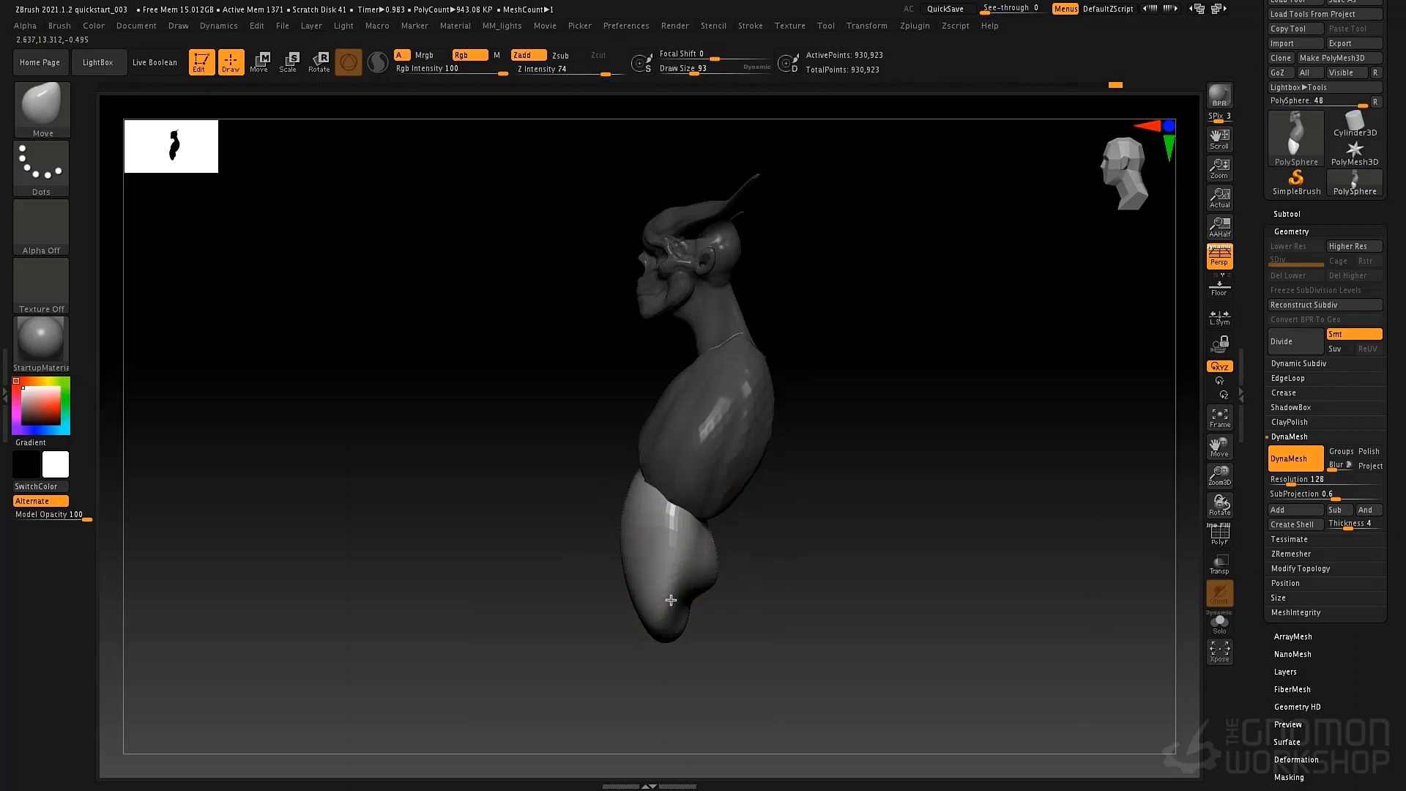
left_click_drag(709, 593, 751, 590, "shift")
left_click_drag(570, 597, 581, 606)
Narrow the abdomen's sides in front view with the Move brush at draw sizes 69 and 120.
key("space")
left_click_drag(660, 568, 655, 569)
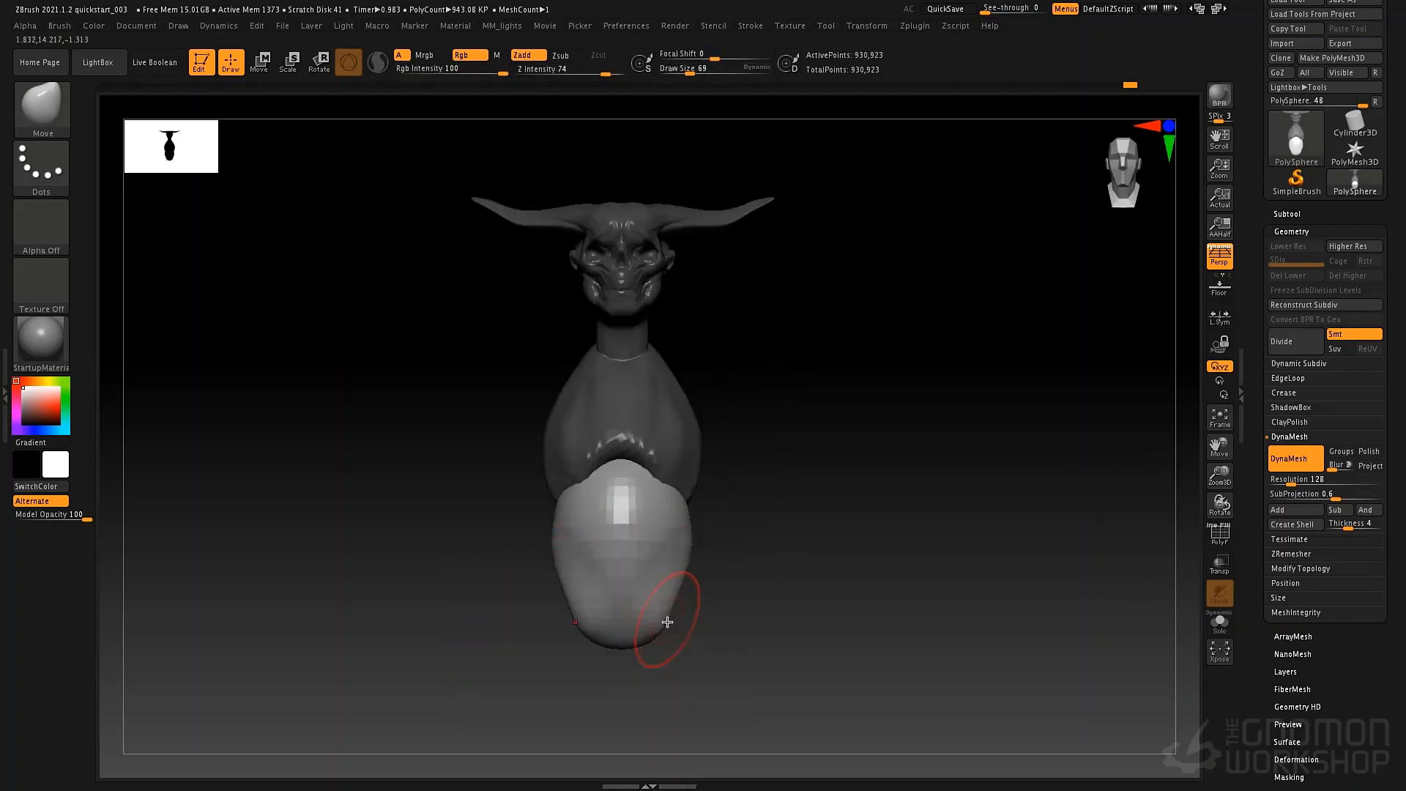
left_click_drag(665, 622, 654, 614)
key("space")
left_click_drag(571, 534, 570, 544)
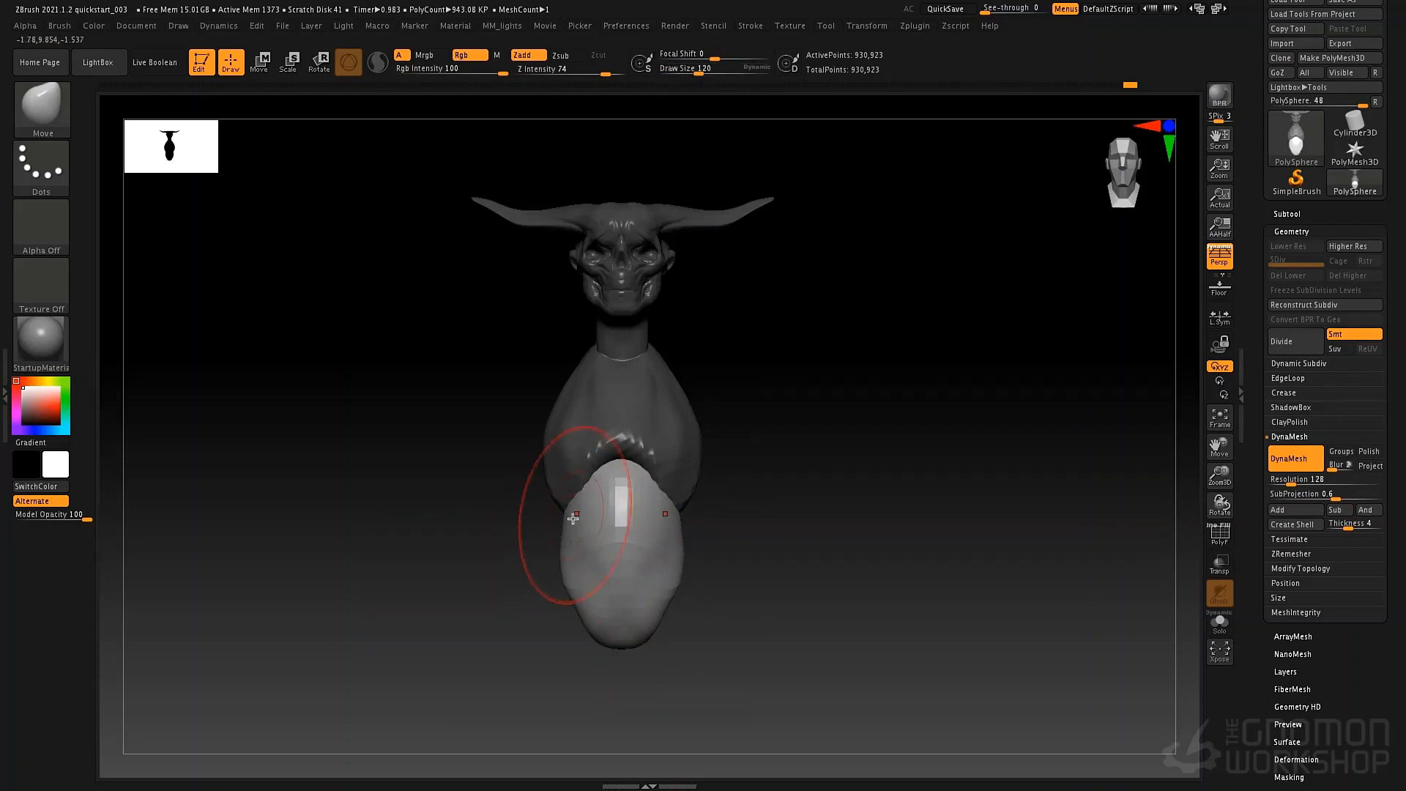
left_click_drag(734, 460, 669, 459)
Reshape the back of the abdomen under the ribcage with the Move brush at draw size 93 and focal shift -100.
key("bracketleft")
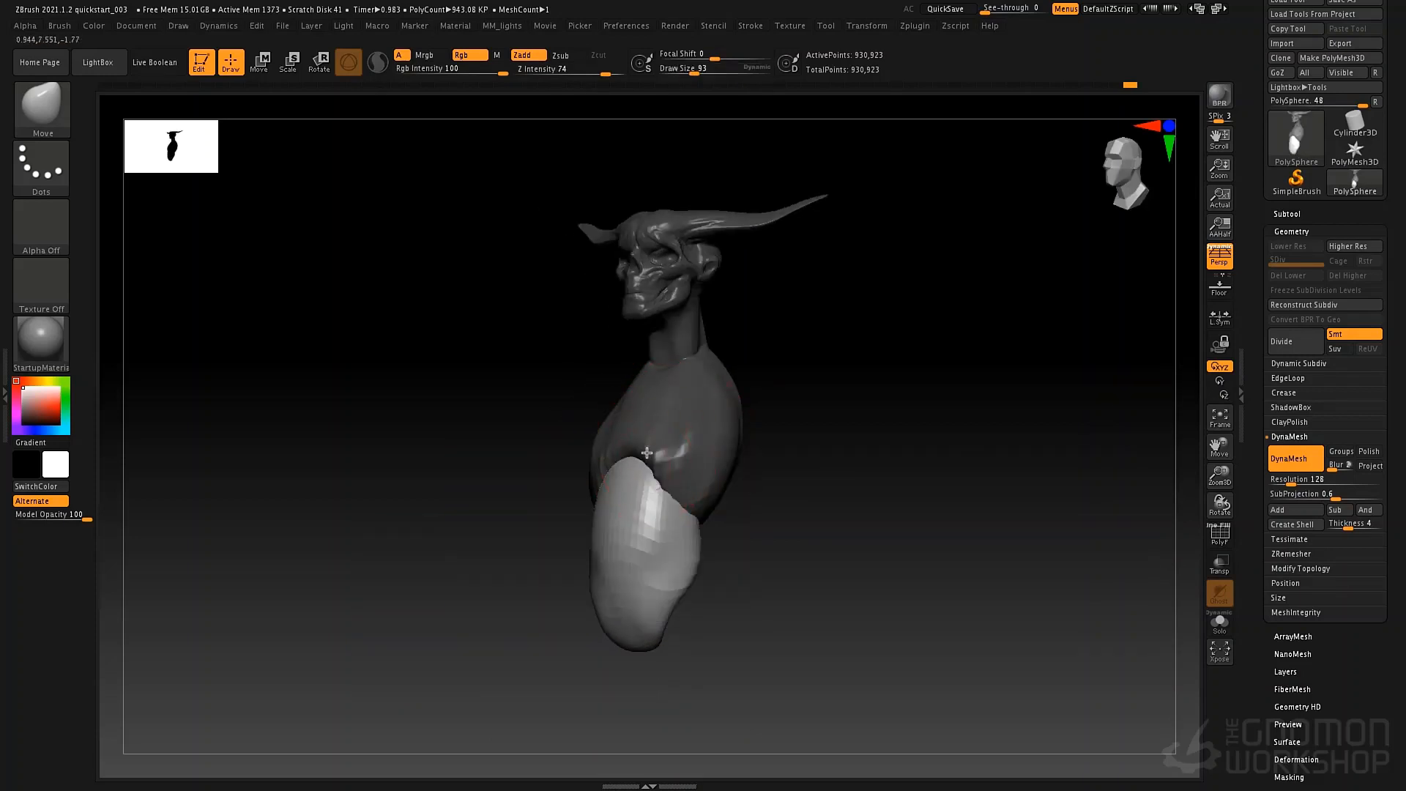
right_click_drag(665, 464, 750, 502)
key("space")
left_click(719, 514)
right_click_drag(804, 424, 647, 443)
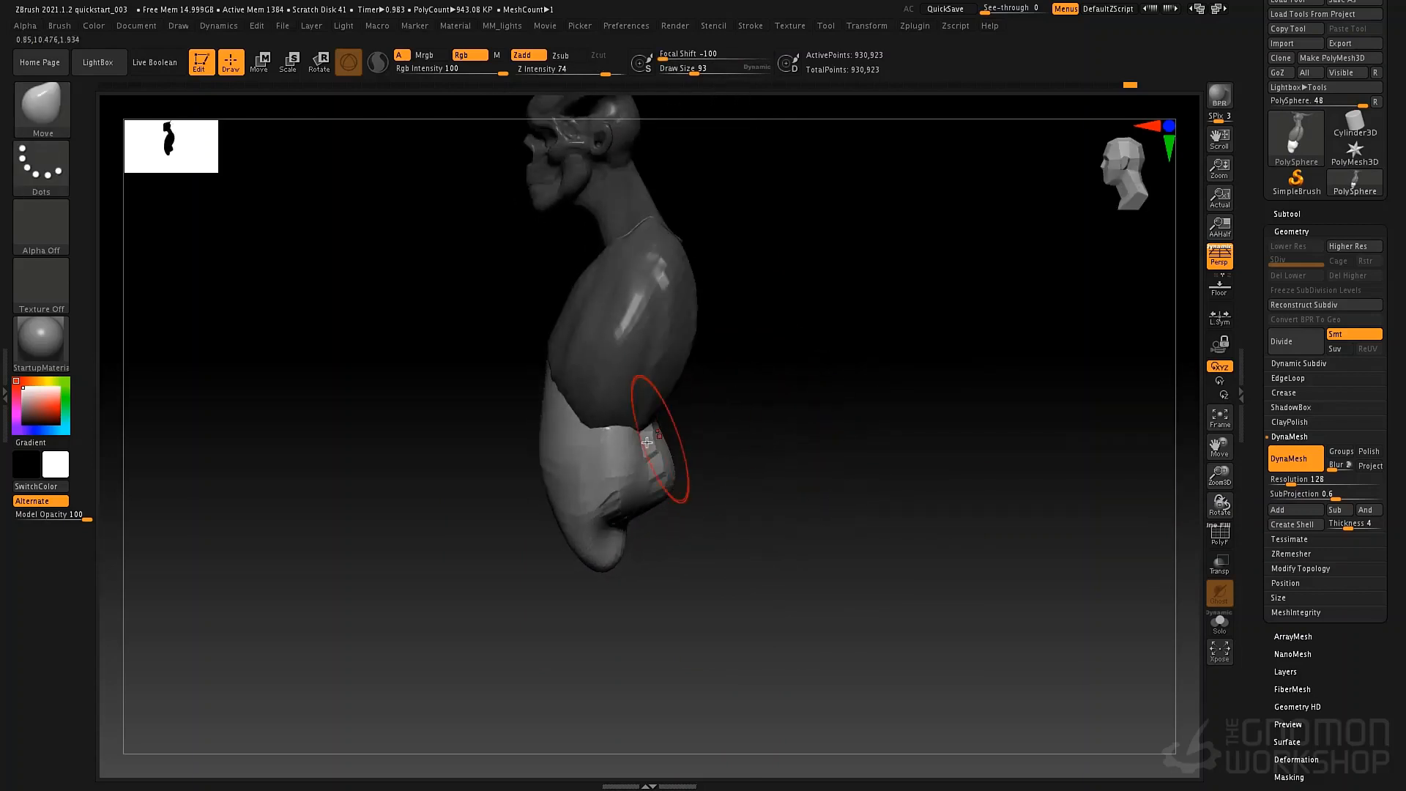
Remesh the bust and abdomen with DynaMesh and smooth the faceted back of the abdomen.
key("ctrl")
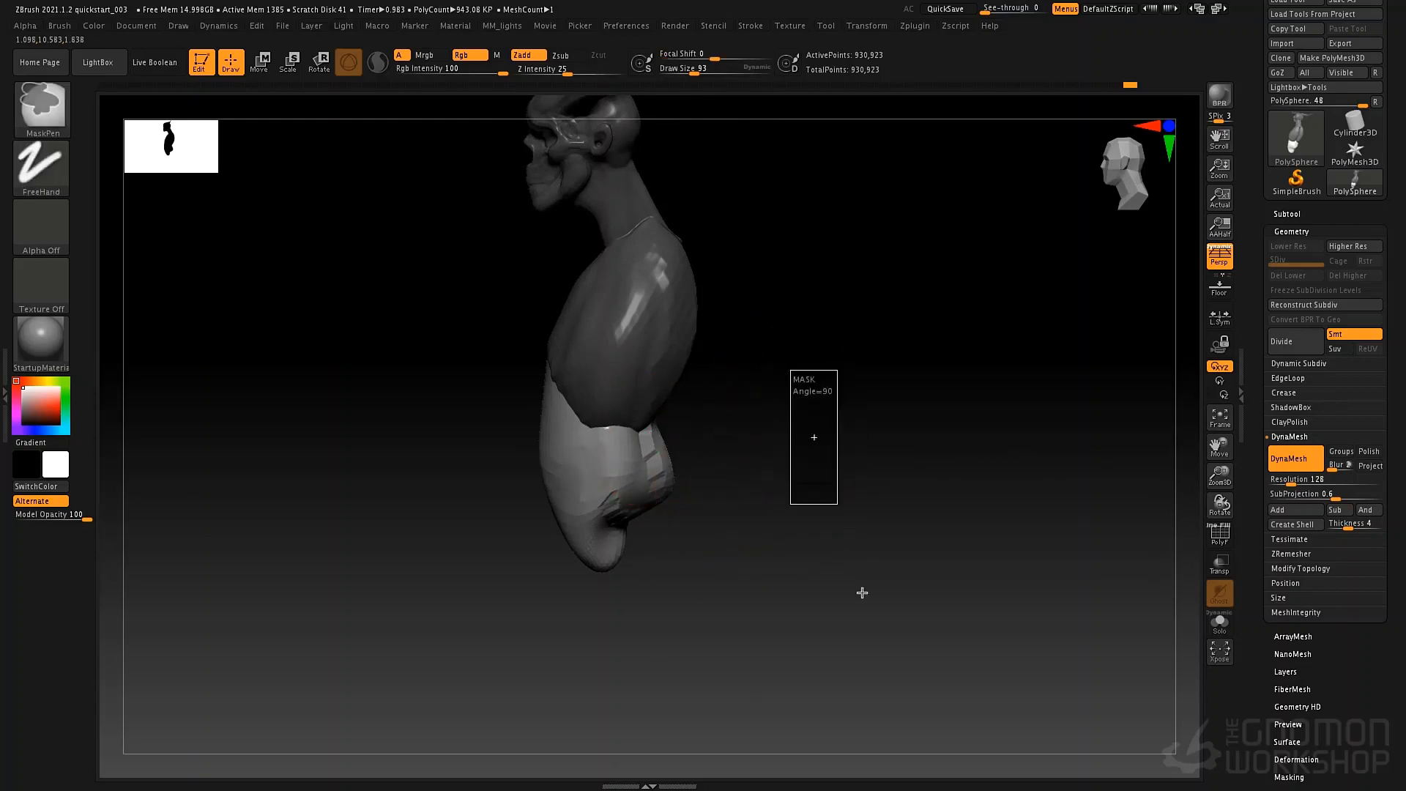
key("shift")
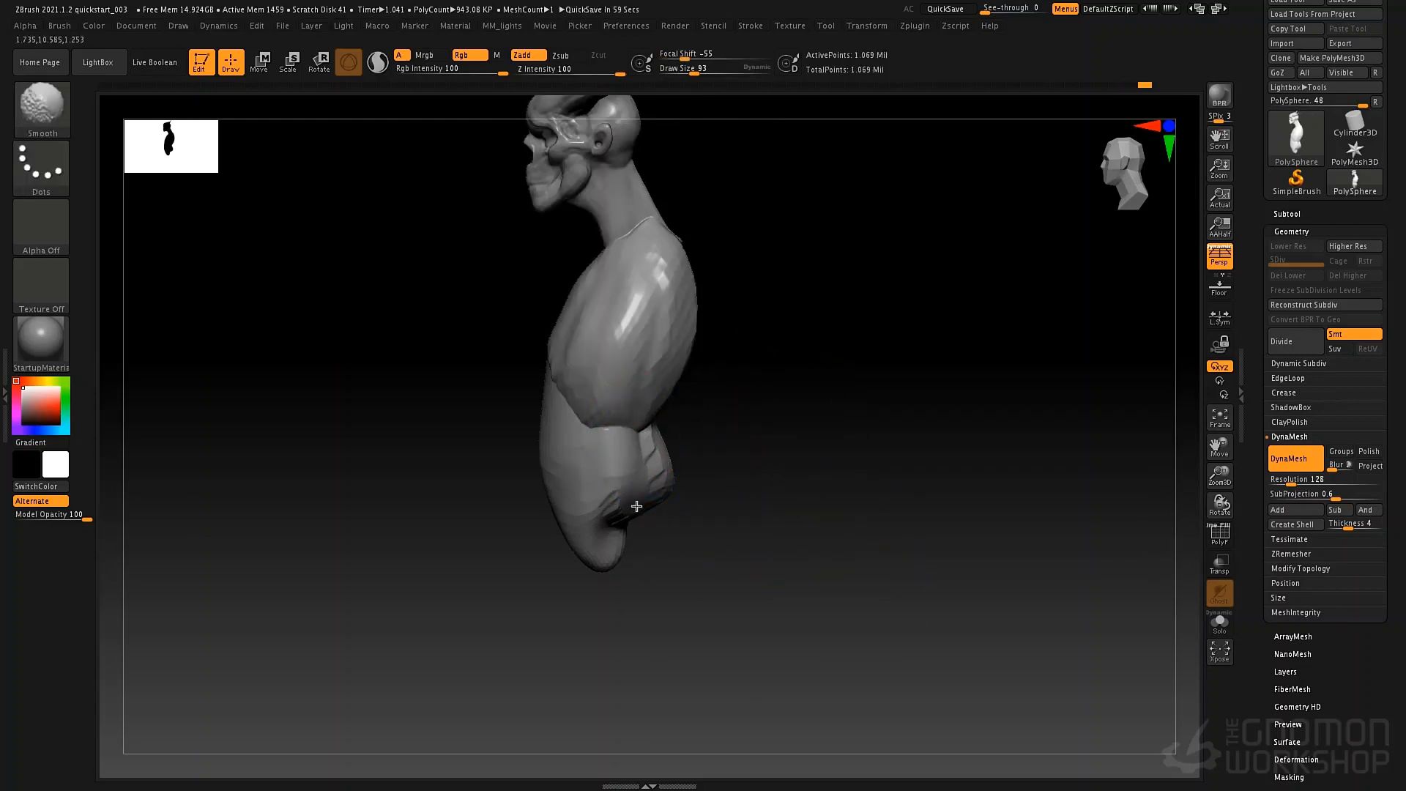
Display the polygroup colours on the bust through the polyframe with its wireframe lines turned off.
key("shift+f")
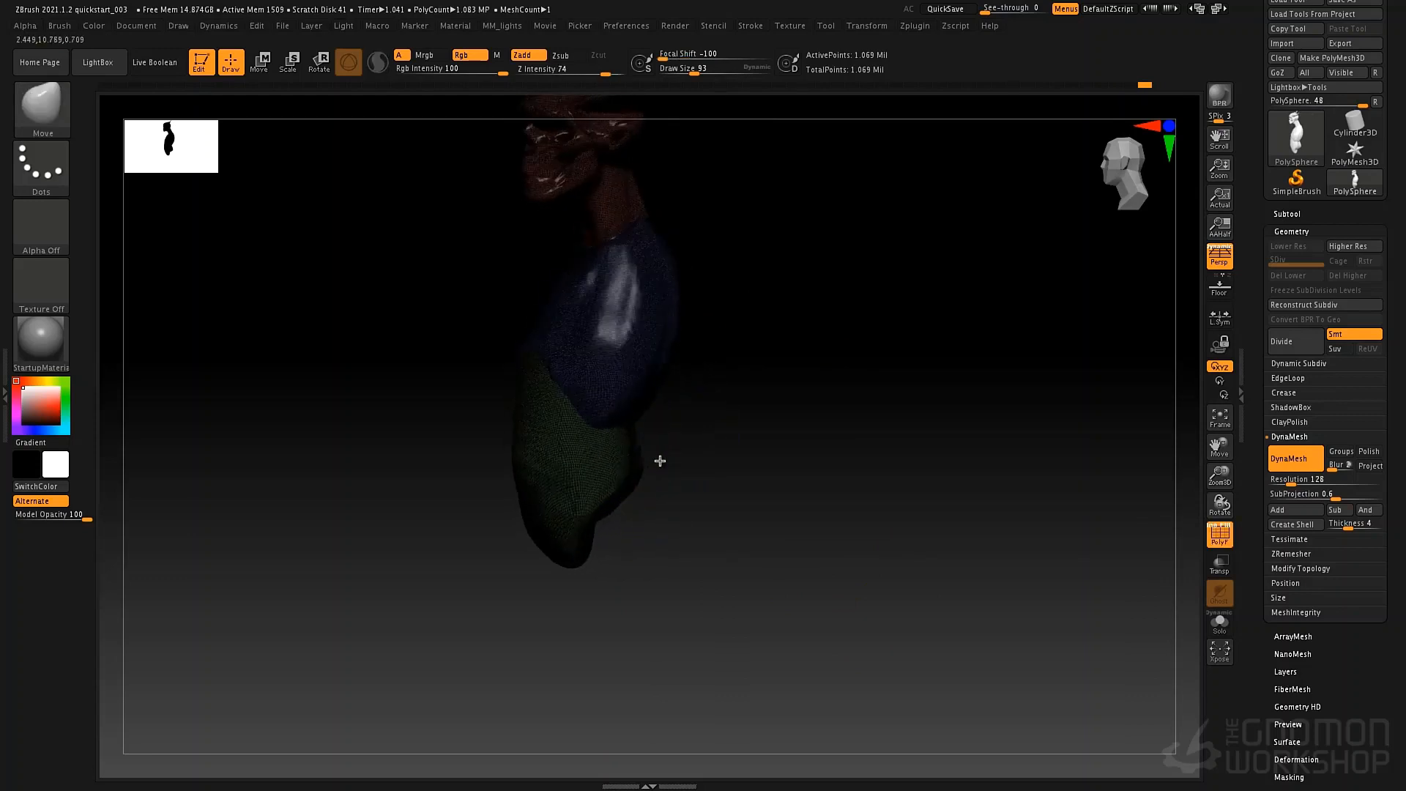
mouse_move(660, 461)
right_mouse_down()
mouse_move(711, 430)
mouse_move(791, 474)
mouse_move(816, 386)
mouse_move(772, 376)
mouse_move(805, 436)
mouse_move(769, 452)
mouse_move(674, 446)
right_mouse_up()
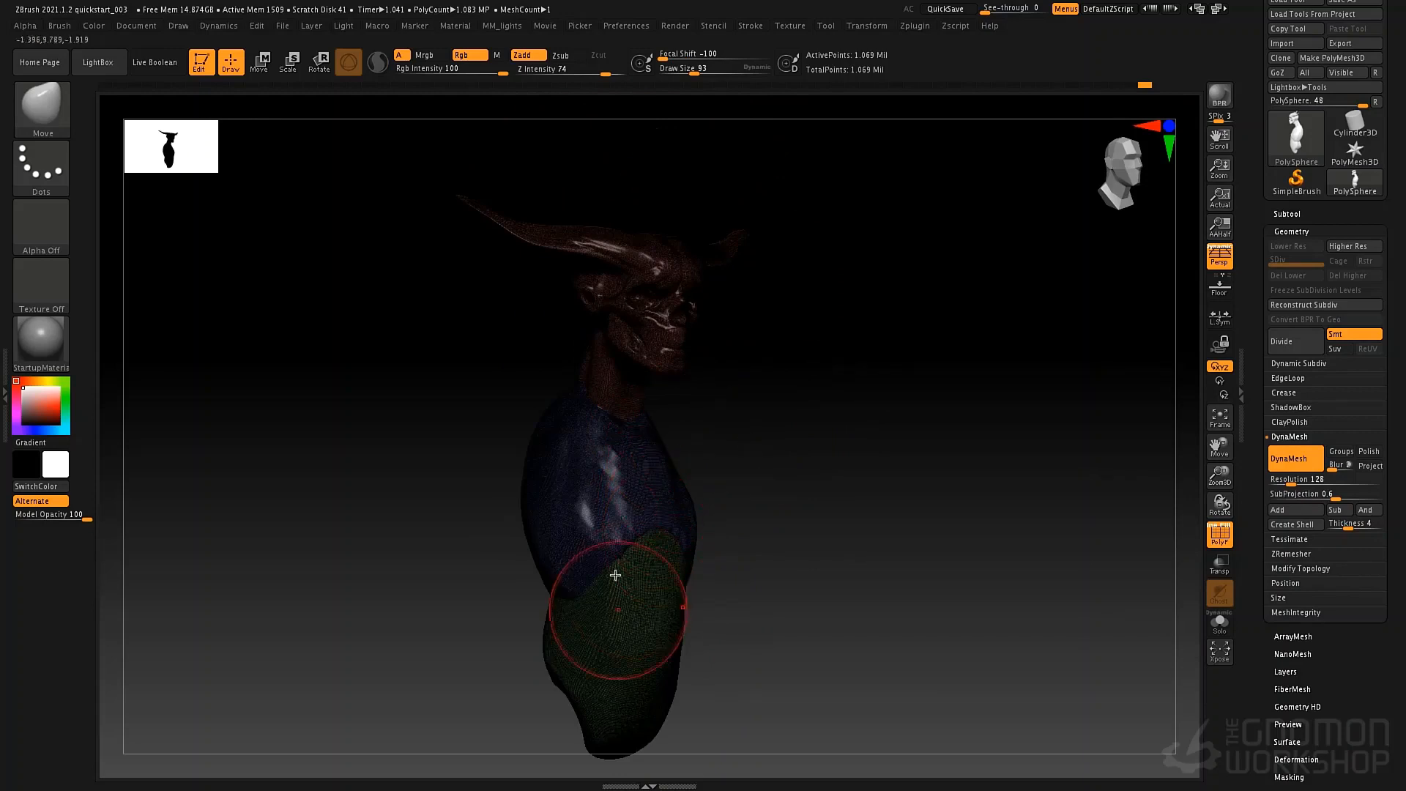
left_click(1217, 541)
left_click(1216, 534)
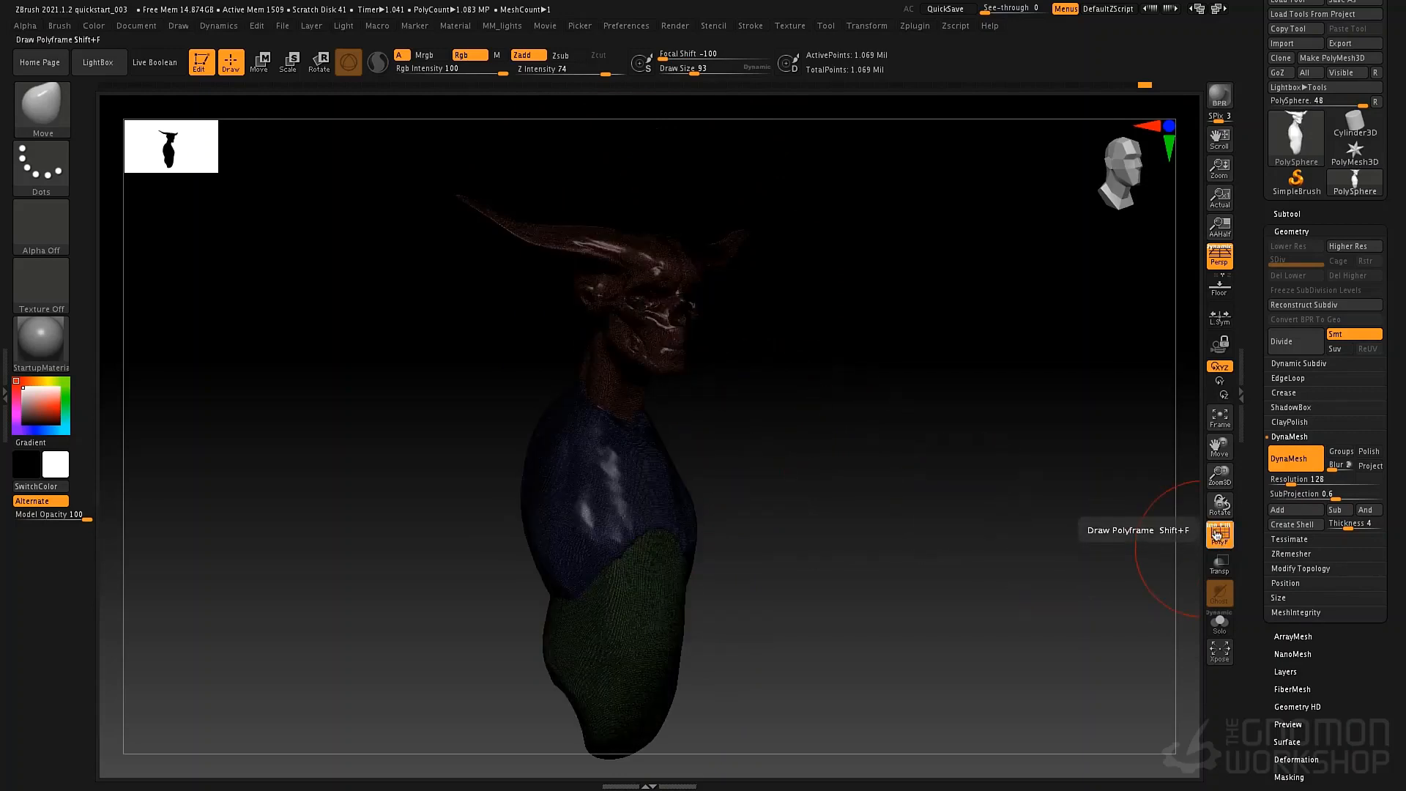
left_click(1216, 533)
left_click_drag(916, 615, 1089, 560)
left_click_drag(856, 669, 901, 615, "alt")
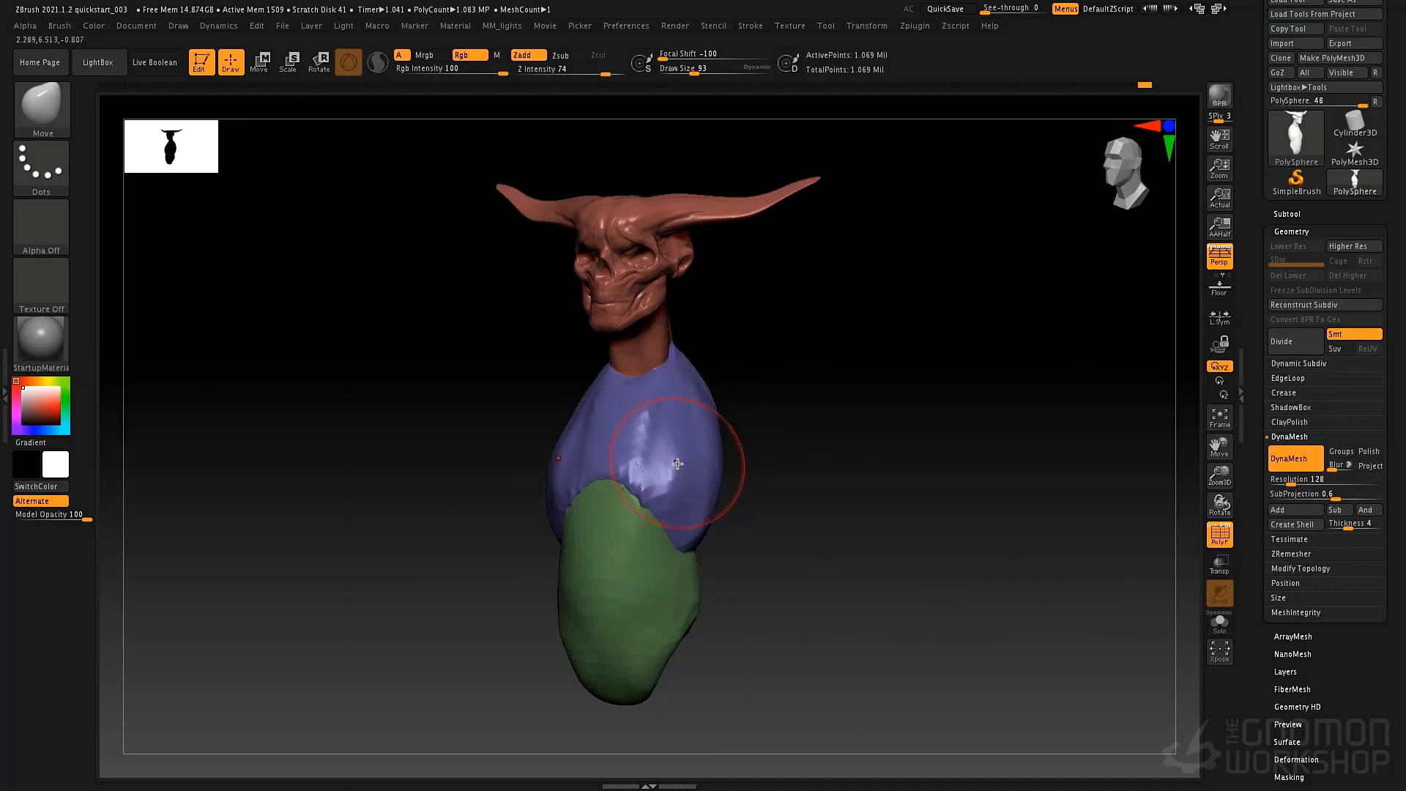
Isolate the ribcage polygroup by hiding the head, neck and abdomen.
mouse_move(691, 433)
right_mouse_down()
mouse_move(728, 424)
mouse_move(701, 427)
right_mouse_up()
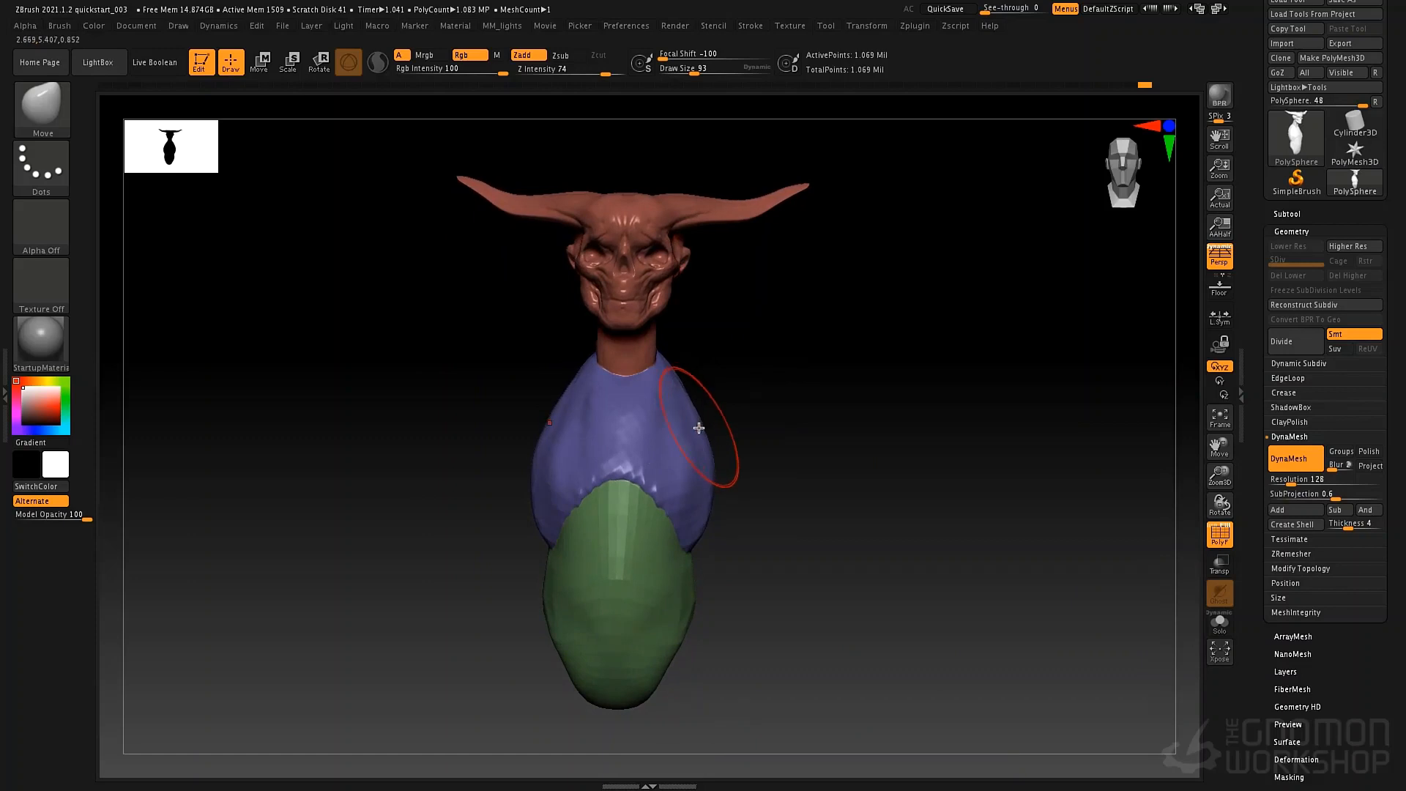
left_click(678, 442, "ctrl+shift")
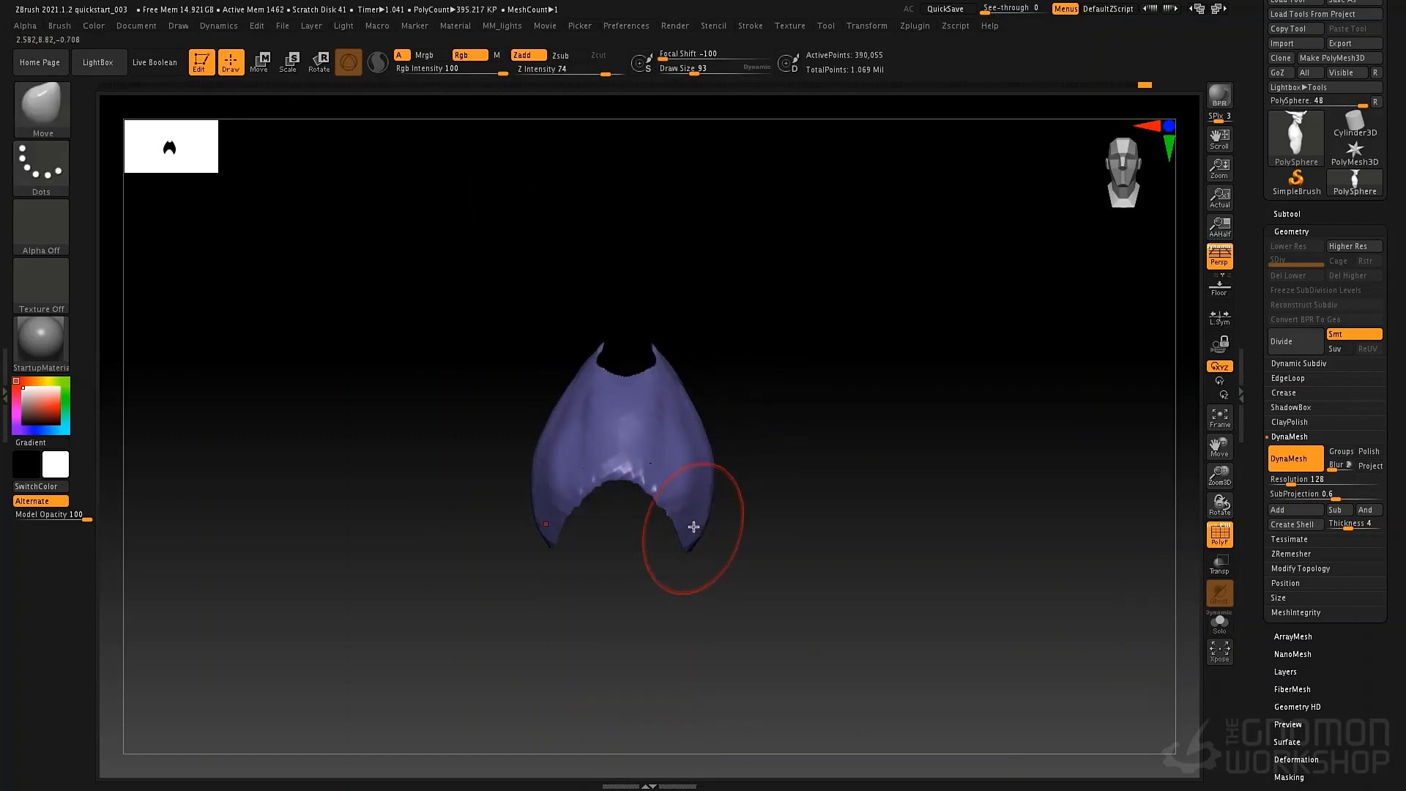
mouse_move(798, 441)
left_mouse_down()
mouse_move(950, 447)
mouse_move(762, 449)
mouse_move(864, 452)
mouse_move(841, 452)
left_mouse_up()
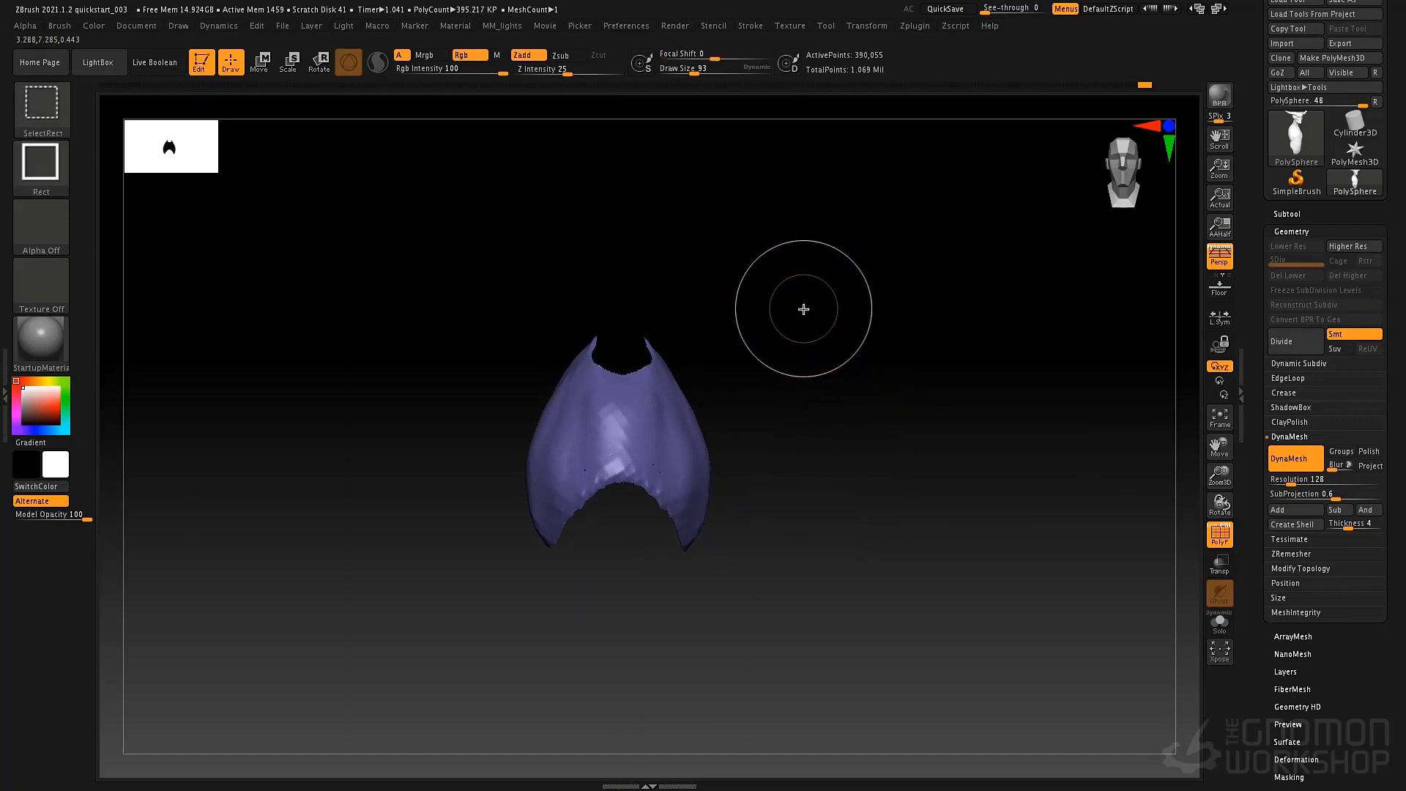
Invert the visibility to the head and abdomen polygroups, and restore the full bust.
left_click(859, 528, "ctrl+shift")
mouse_move(854, 440)
left_mouse_down()
mouse_move(779, 452)
mouse_move(890, 446)
mouse_move(856, 452)
left_mouse_up()
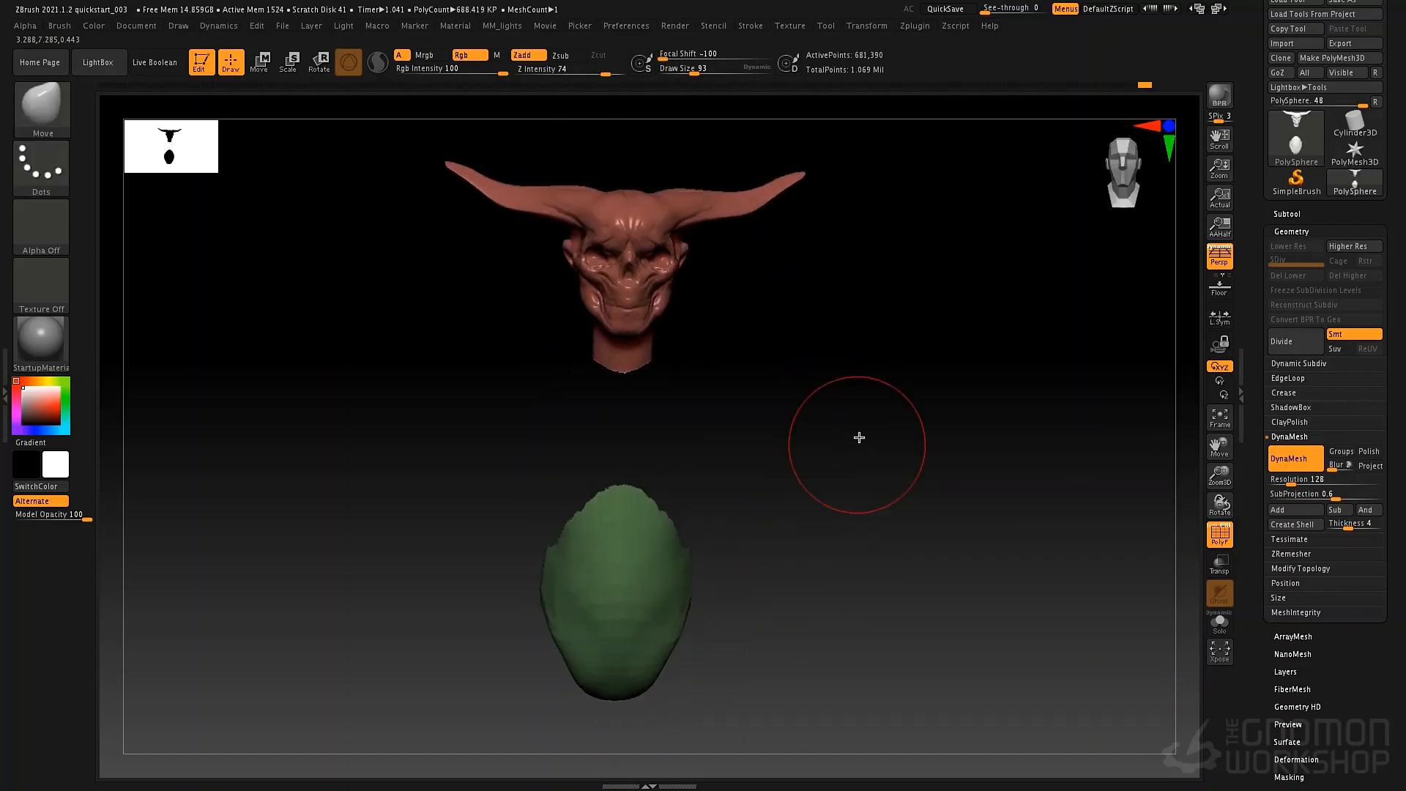
left_click(849, 433, "ctrl+shift")
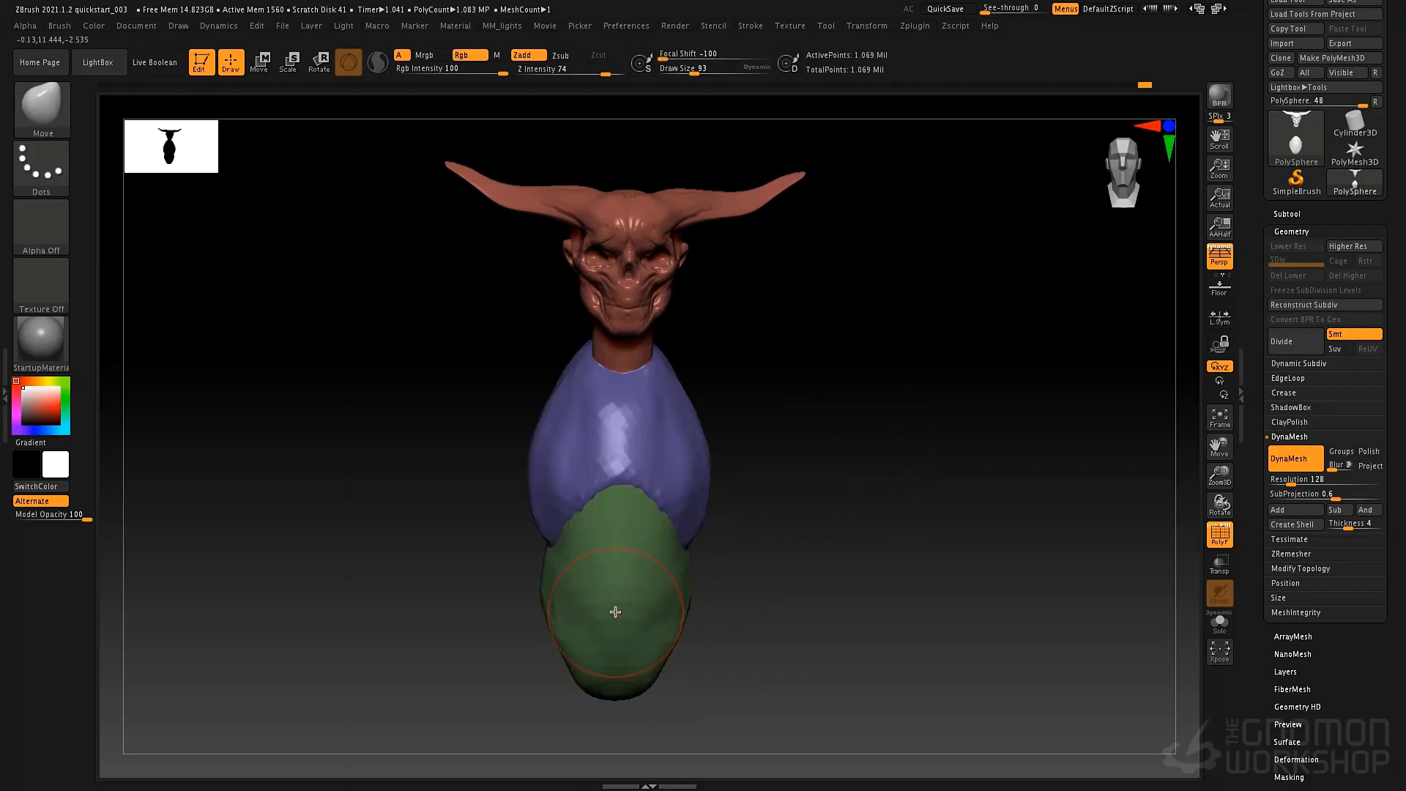
mouse_move(758, 398)
left_mouse_down("alt")
mouse_move(747, 421)
mouse_move(755, 407)
left_mouse_up("alt")
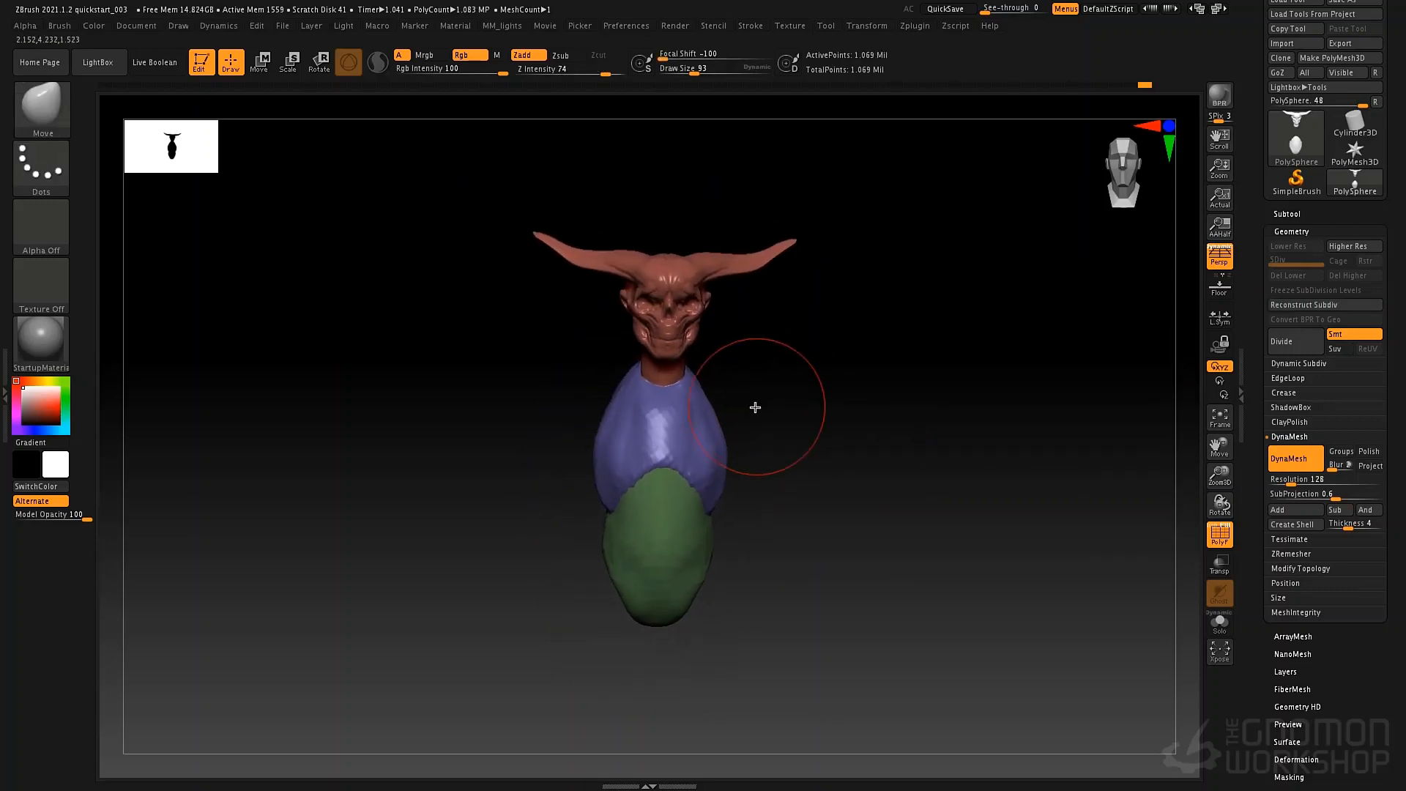
Hide the lower part, the upper part and the middle band of the bust in turn, restoring full visibility.
mouse_move(273, 237)
left_mouse_down("ctrl+shift")
mouse_move(324, 437)
mouse_move(512, 607)
mouse_move(467, 644)
mouse_move(414, 423)
mouse_move(493, 590)
mouse_move(474, 581)
mouse_move(828, 654)
mouse_move(349, 606)
mouse_move(933, 569)
mouse_move(587, 537)
mouse_move(1047, 531)
mouse_move(729, 414)
mouse_move(838, 475)
mouse_move(826, 477)
left_mouse_up("ctrl+shift")
mouse_move(872, 540)
left_mouse_down()
mouse_move(822, 540)
mouse_move(904, 527)
mouse_move(863, 525)
mouse_move(907, 464)
left_mouse_up()
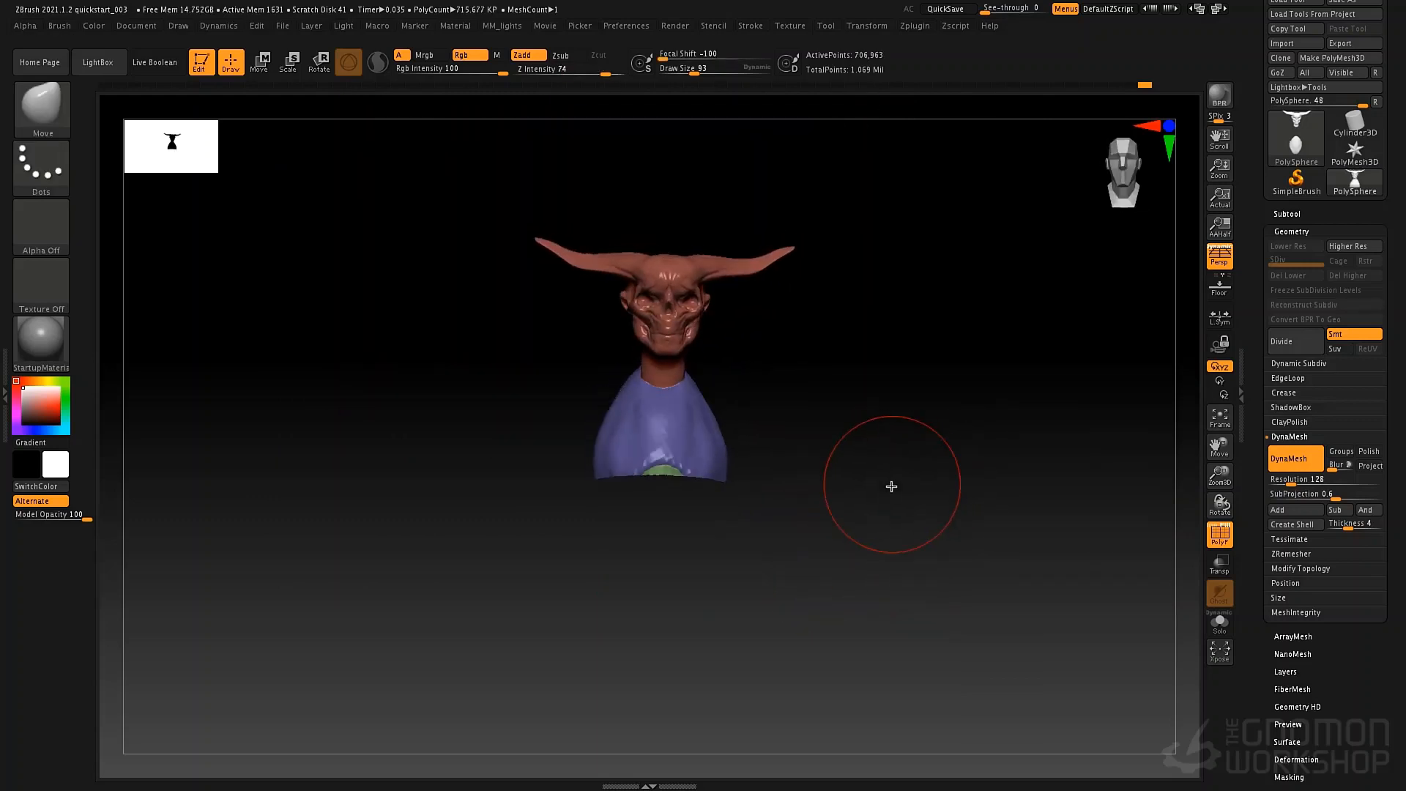
left_click_drag(892, 276, 952, 410, "ctrl+shift")
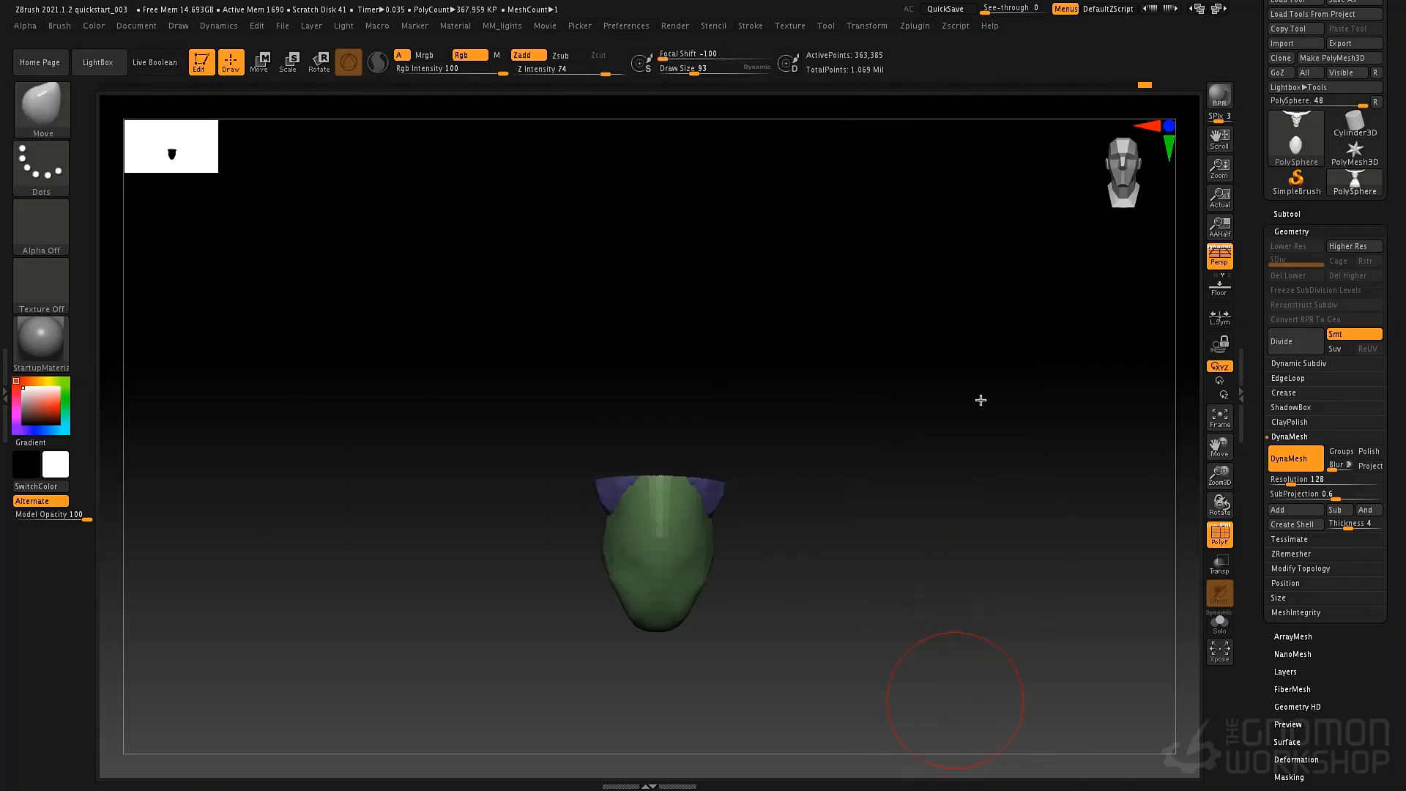
left_click(930, 467, "ctrl+shift")
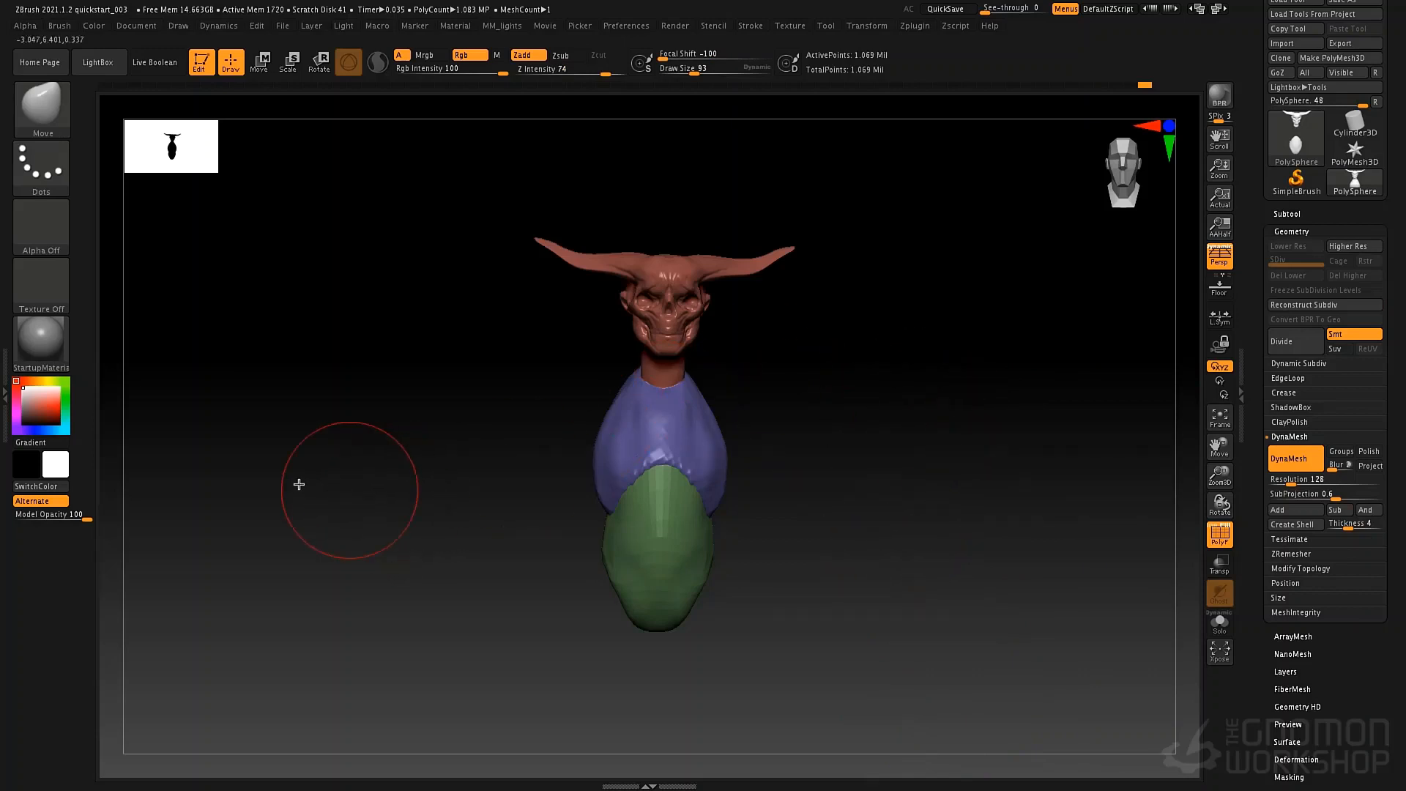
mouse_move(276, 580)
left_mouse_down("ctrl+shift")
mouse_move(496, 345)
mouse_move(578, 407)
mouse_move(1051, 384)
left_mouse_up("ctrl+shift")
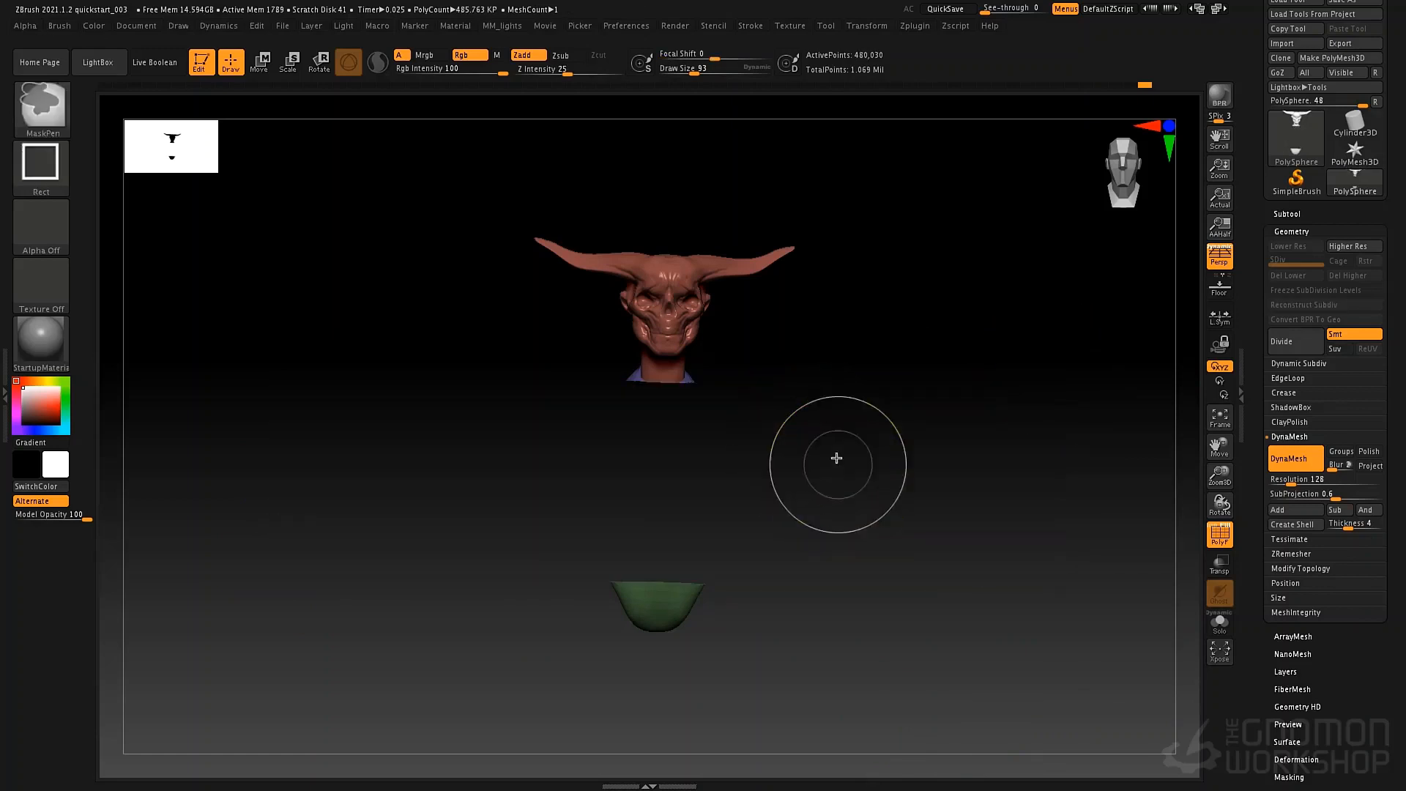
left_click(835, 458, "ctrl+shift")
Set the Move brush to draw size 69 and focal shift 17 and adjust the proportions of the horned head.
mouse_move(796, 462)
left_mouse_down()
mouse_move(766, 468)
mouse_move(832, 405)
mouse_move(829, 381)
left_mouse_up()
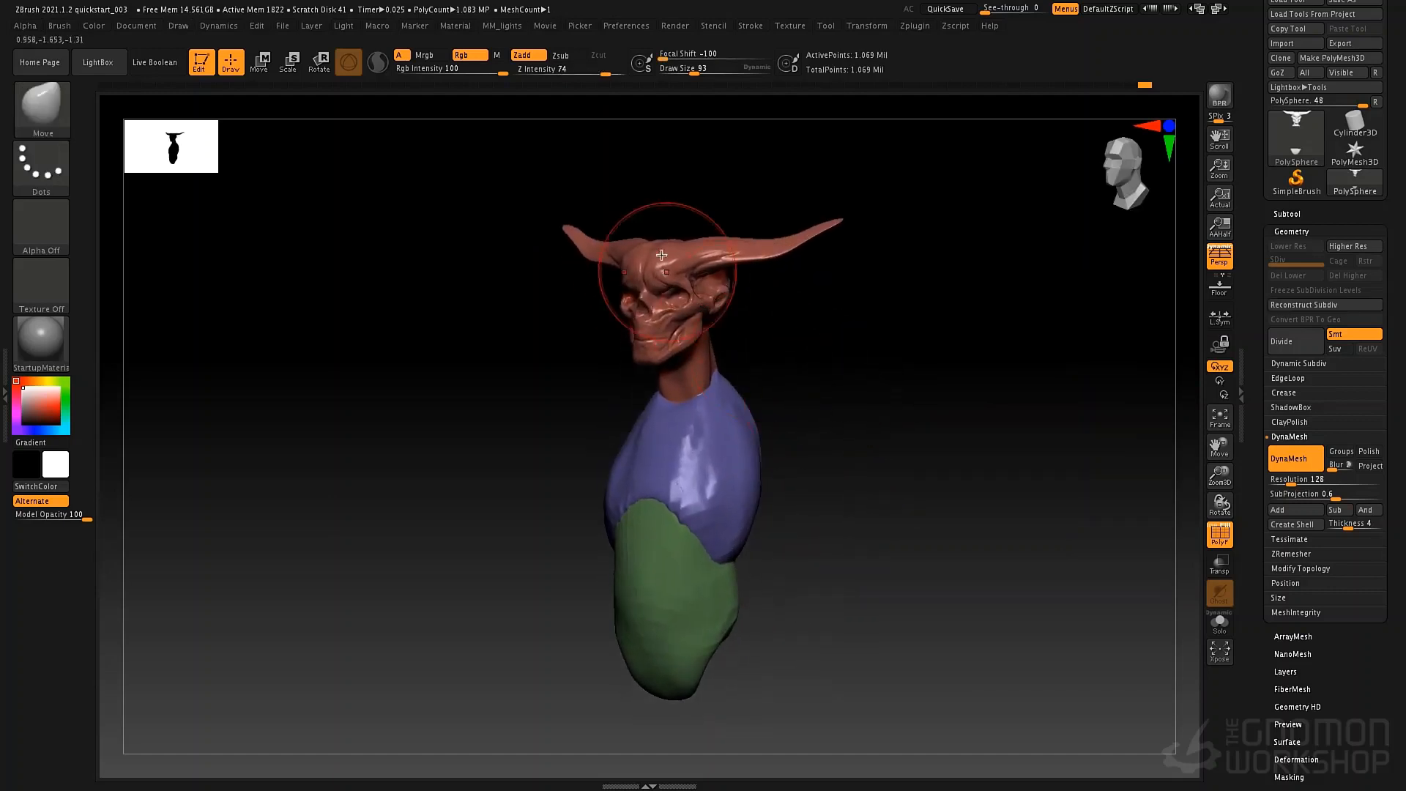
key("space")
mouse_move(670, 261)
left_mouse_down()
mouse_move(660, 271)
mouse_move(716, 255)
mouse_move(697, 258)
left_mouse_up()
key("space")
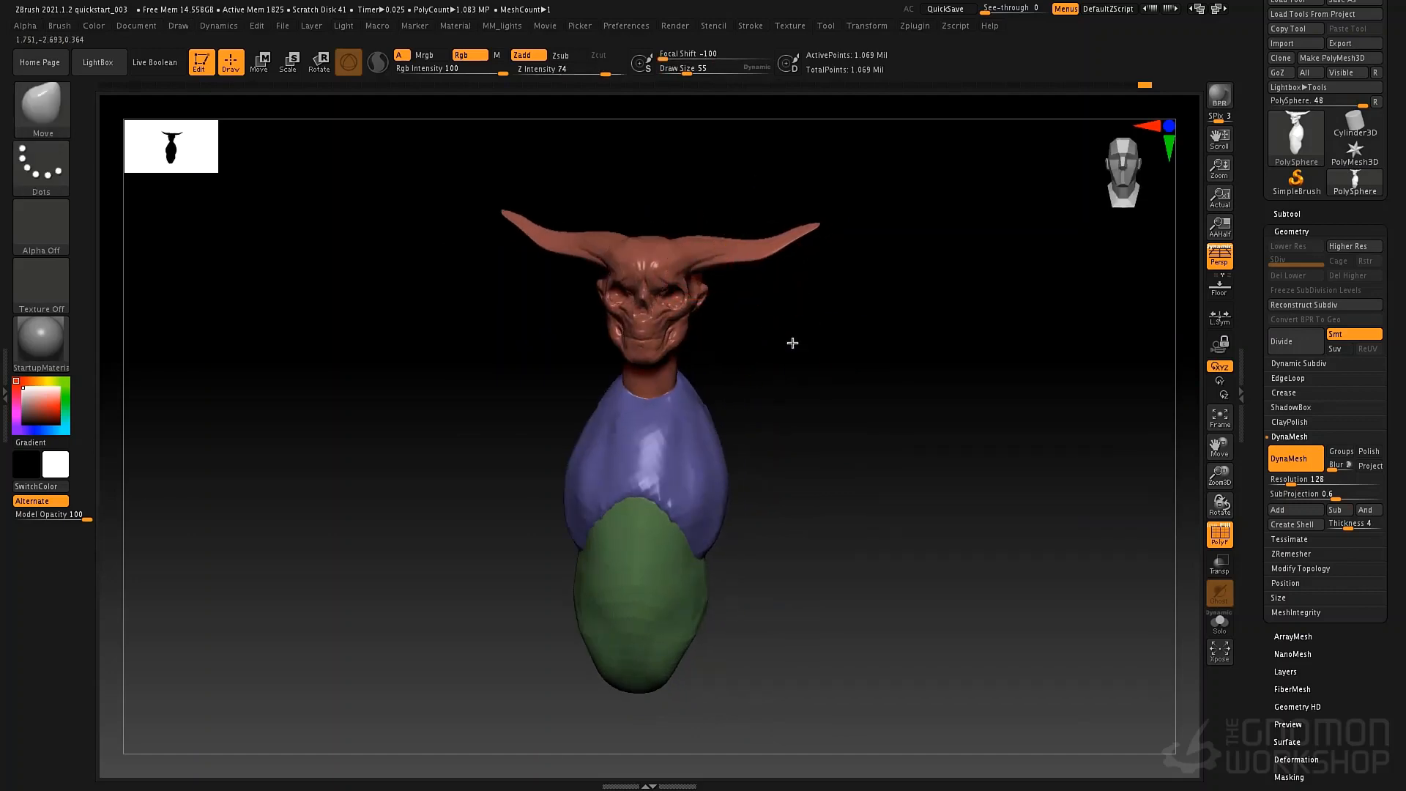
mouse_move(791, 342)
left_mouse_down()
mouse_move(816, 336)
mouse_move(770, 352)
mouse_move(772, 425)
mouse_move(769, 314)
mouse_move(813, 298)
mouse_move(671, 298)
mouse_move(765, 317)
mouse_move(754, 312)
left_mouse_up()
key("space")
key("space")
key("space")
mouse_move(684, 235)
left_mouse_down()
mouse_move(622, 184)
mouse_move(610, 192)
left_mouse_up()
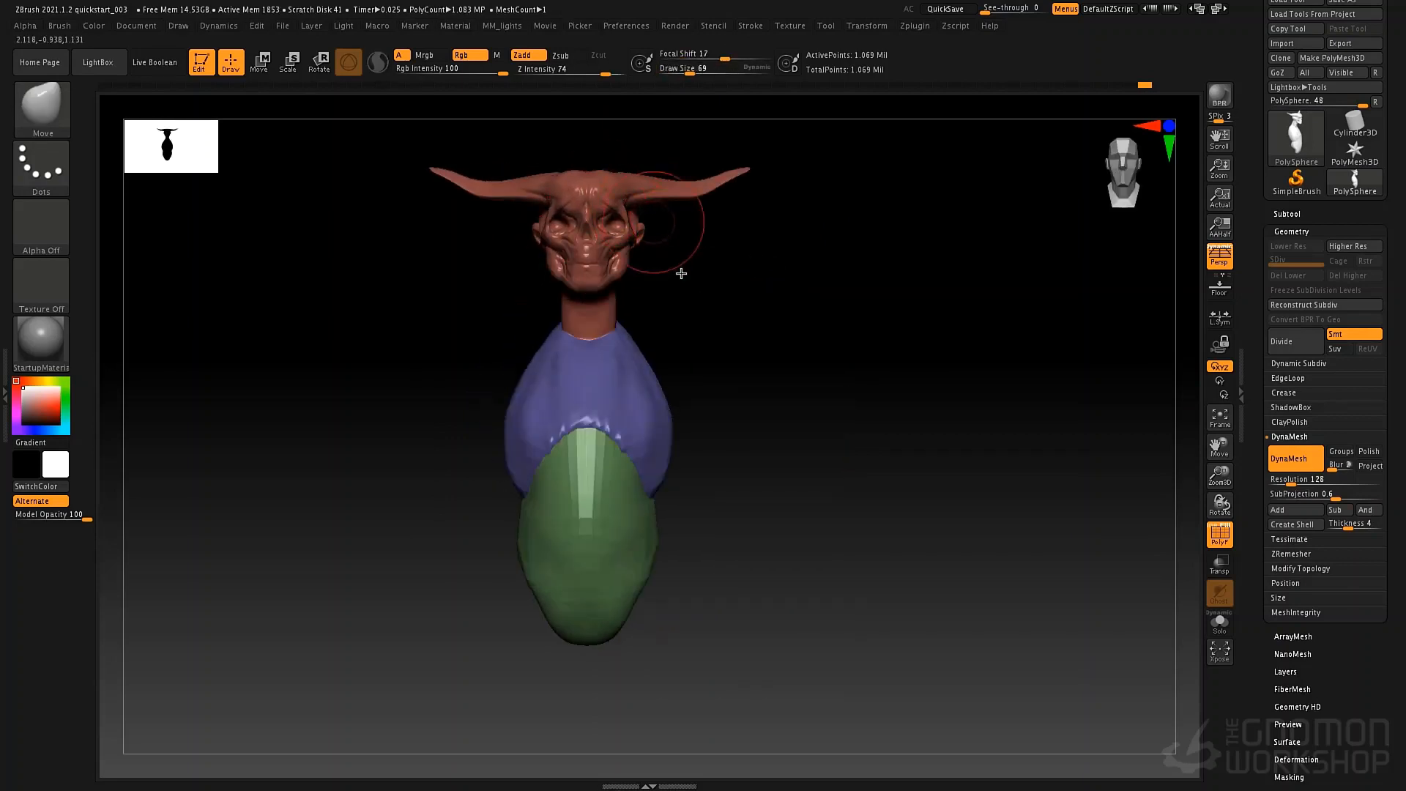
Adjust the top of the head and the jaw with the Move brush at draw sizes 97 and 40.
left_click_drag(681, 271, 738, 378, "alt")
key("space")
left_click_drag(681, 270, 688, 269)
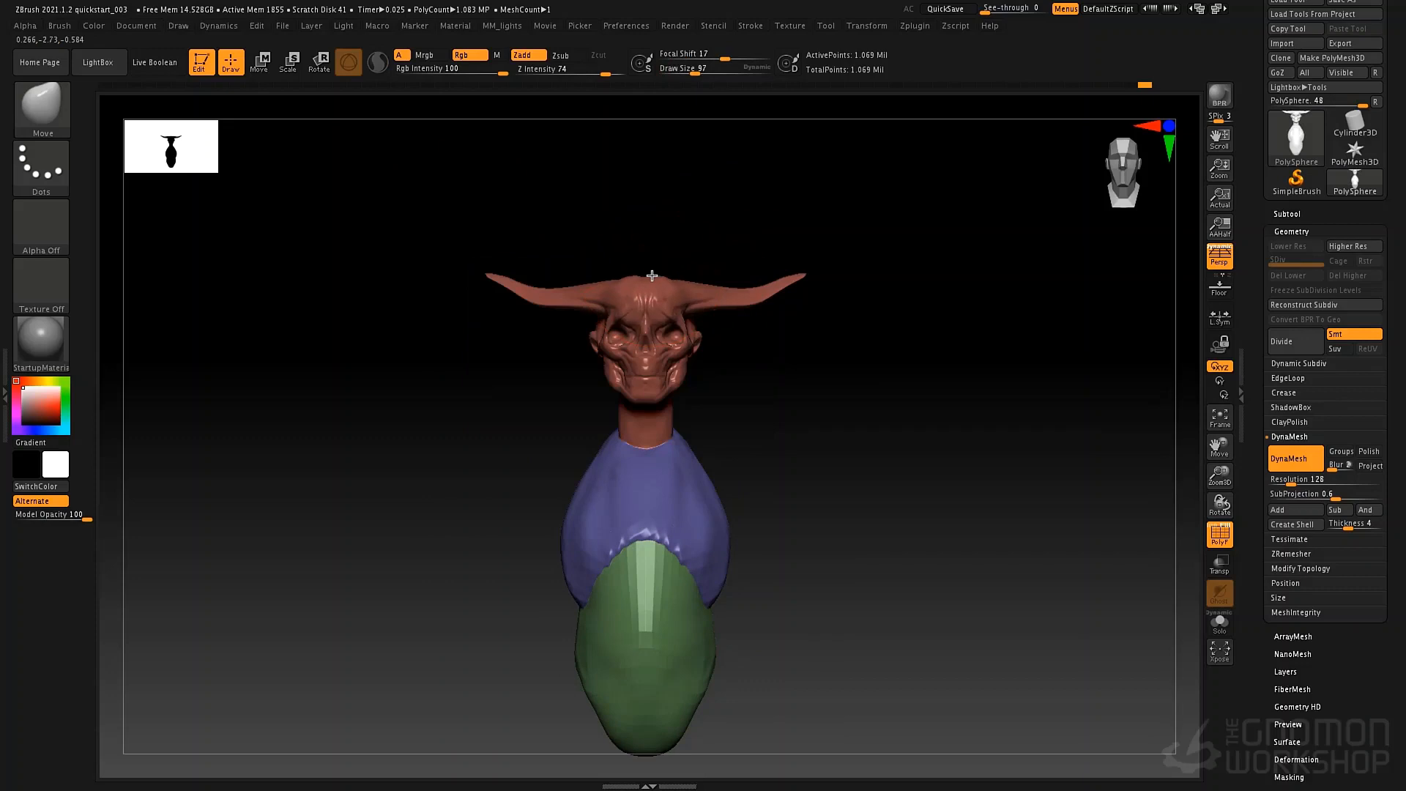
key("space")
left_click_drag(732, 376, 707, 375)
key("space")
left_click_drag(626, 382, 633, 383)
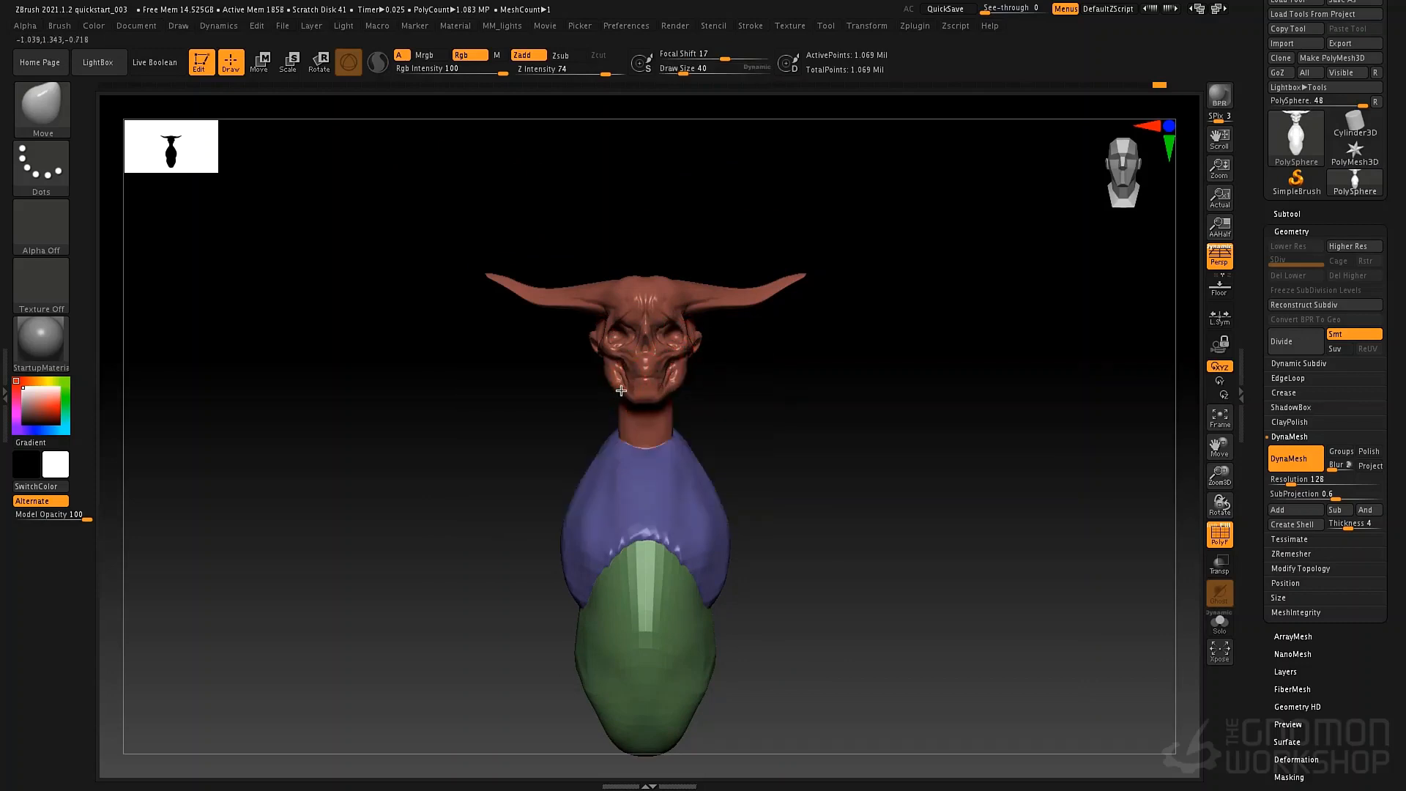
Refine the jaw, face and neck from the front and sides with the Move brush at draw size 52.
key("space")
mouse_move(627, 392)
left_mouse_down()
mouse_move(660, 403)
mouse_move(688, 351)
mouse_move(643, 385)
left_mouse_up()
key("space")
key("space")
left_click_drag(678, 330, 672, 333)
key("space")
right_click_drag(721, 330, 650, 337)
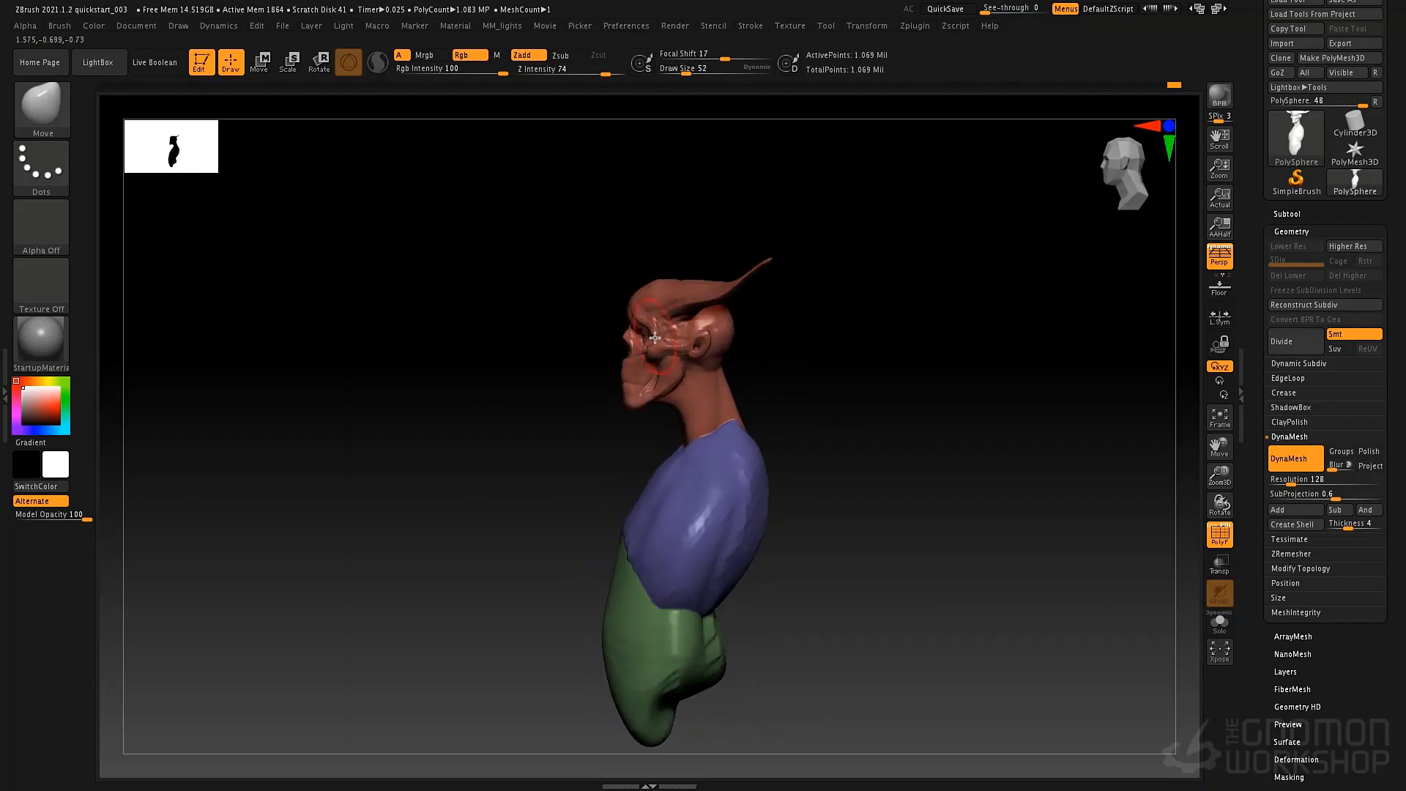
right_click_drag(758, 383, 826, 364)
right_click_drag(719, 430, 740, 376, "alt")
right_click_drag(741, 376, 690, 390, "ctrl")
right_click_drag(600, 444, 698, 429, "alt")
Turn off the polygroup colours and build up the front of the neck down to the collar with ClayTubes at draw size 30.
key("b")
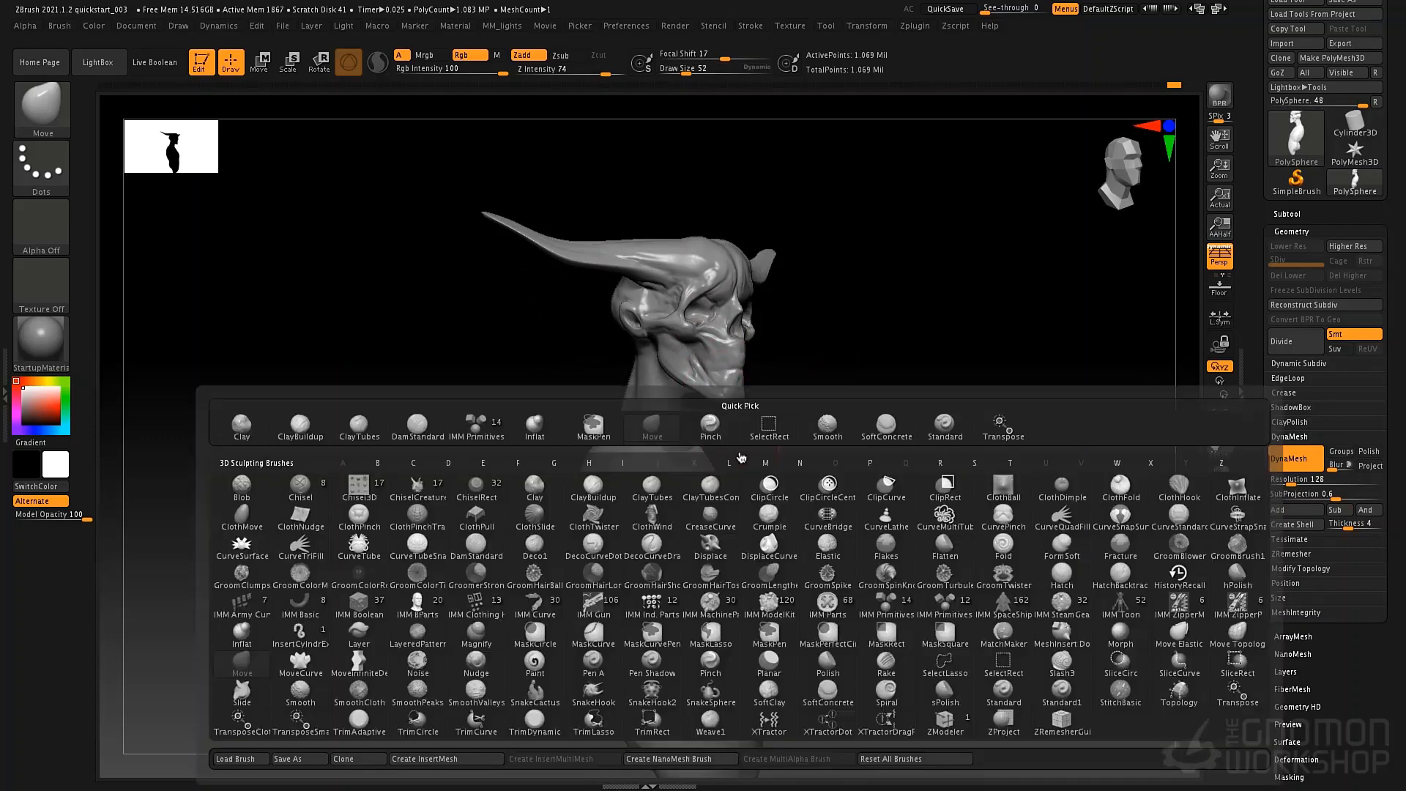
key("c")
key("t")
key("space")
left_click_drag(612, 405, 613, 404)
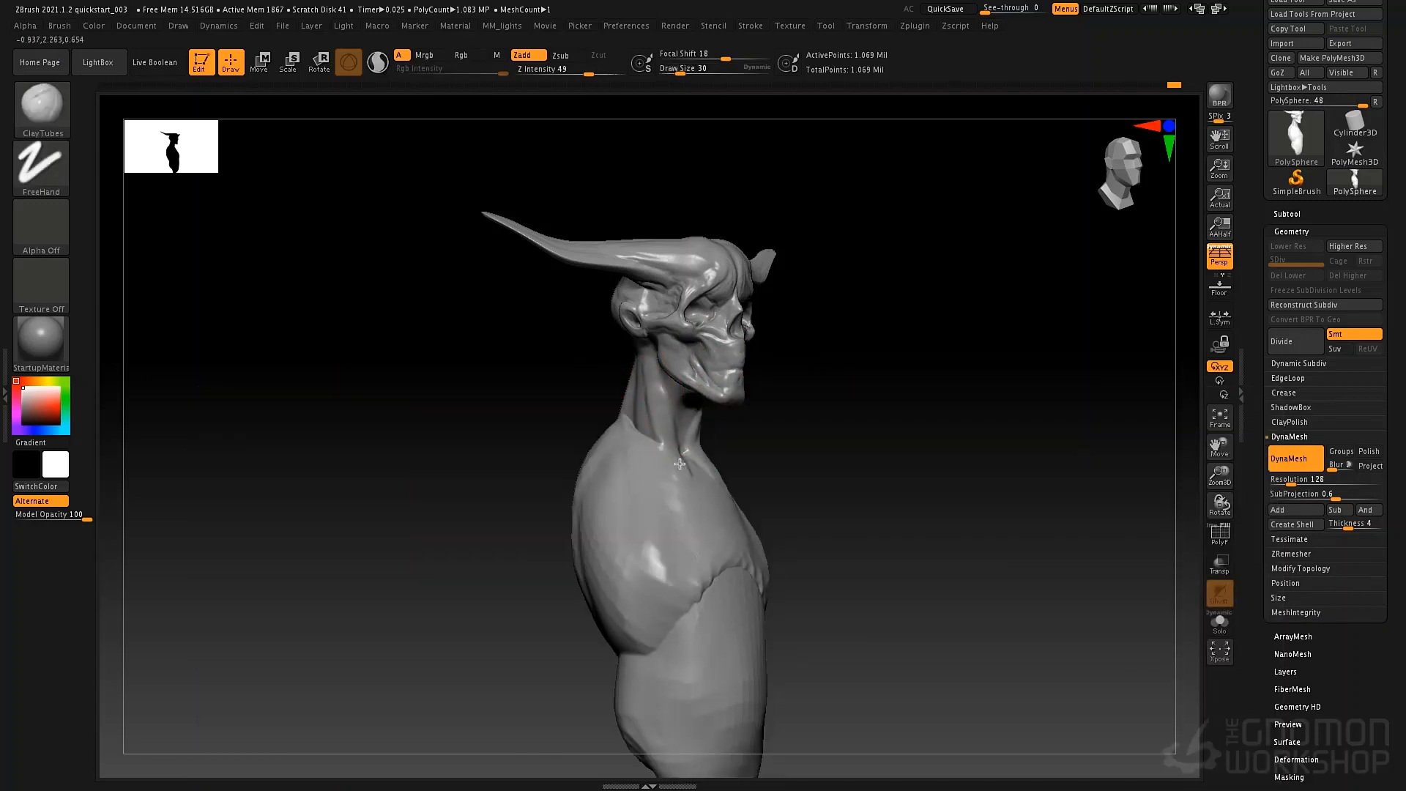
right_click_drag(717, 439, 704, 468, "shift")
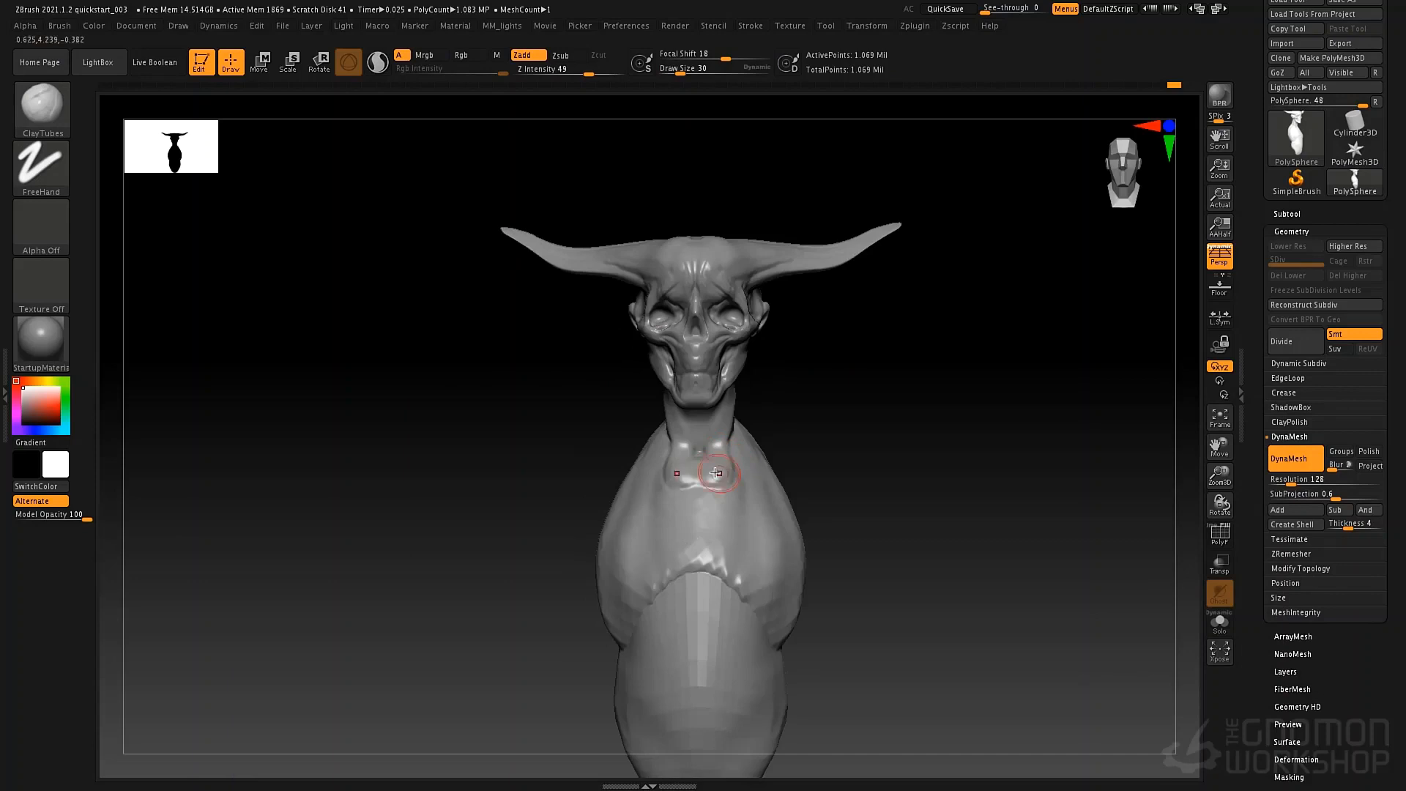
right_click_drag(792, 409, 741, 413)
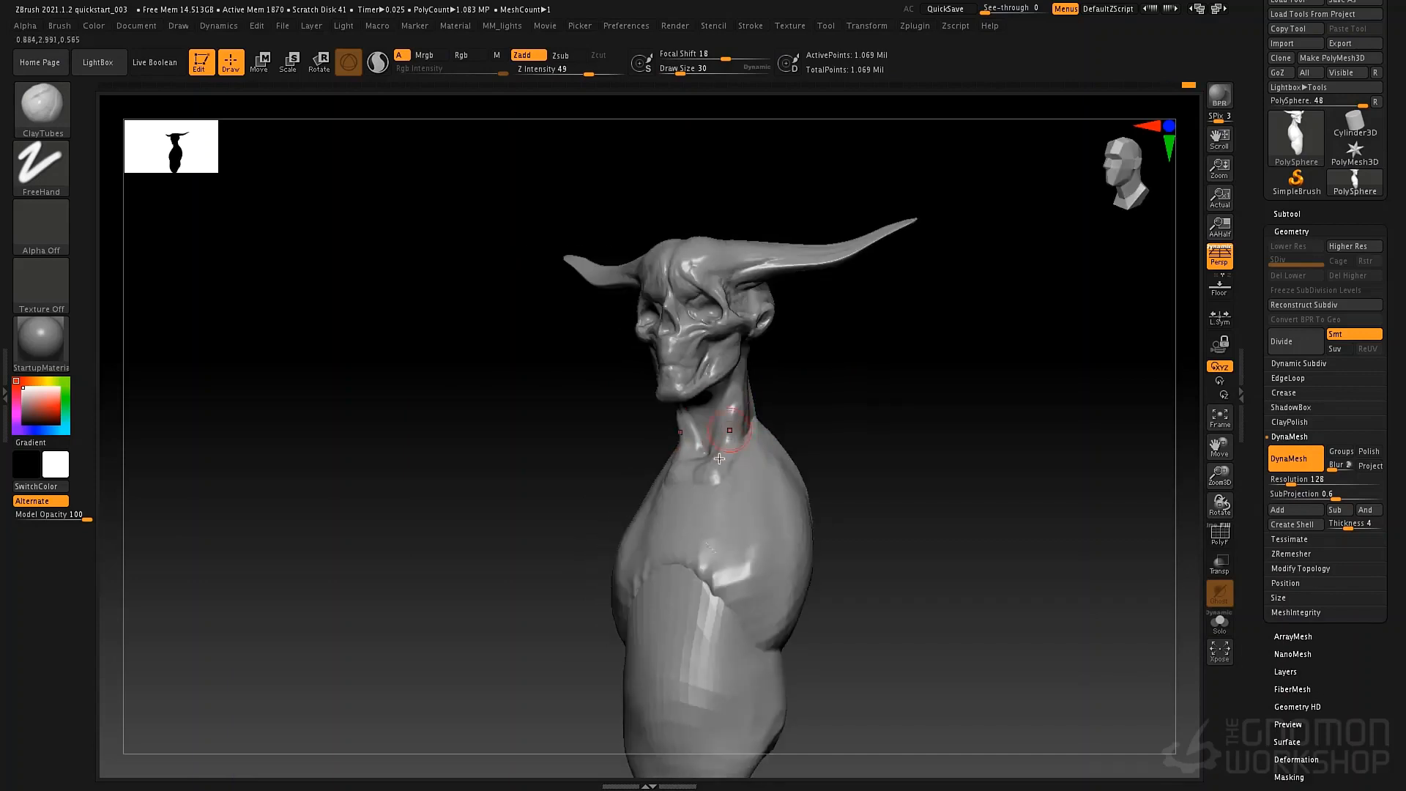
right_click_drag(719, 458, 737, 424)
Bulk up the side of the neck with ClayTubes at draw size 52 and adjust its shape with the Move brush.
key("space")
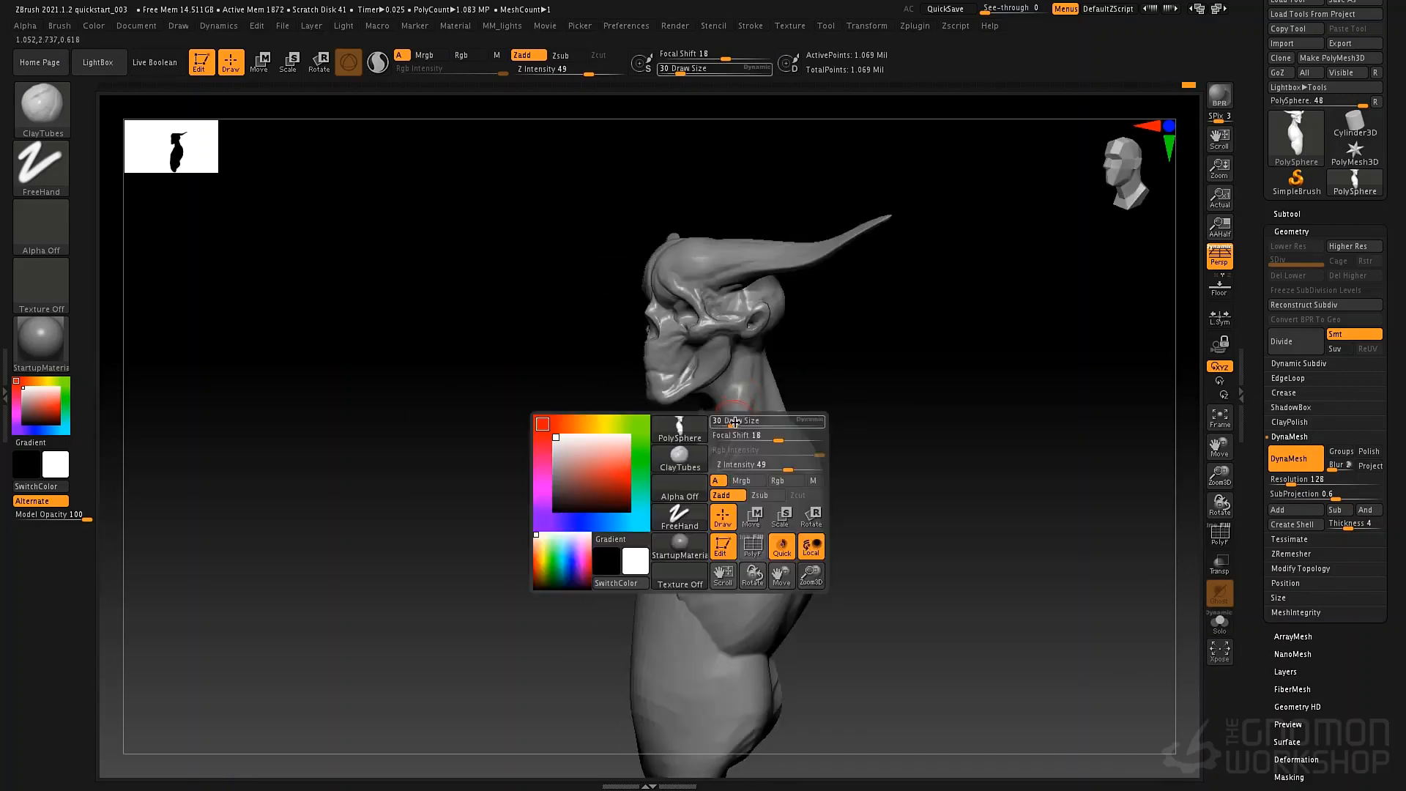
left_click_drag(721, 432, 727, 433)
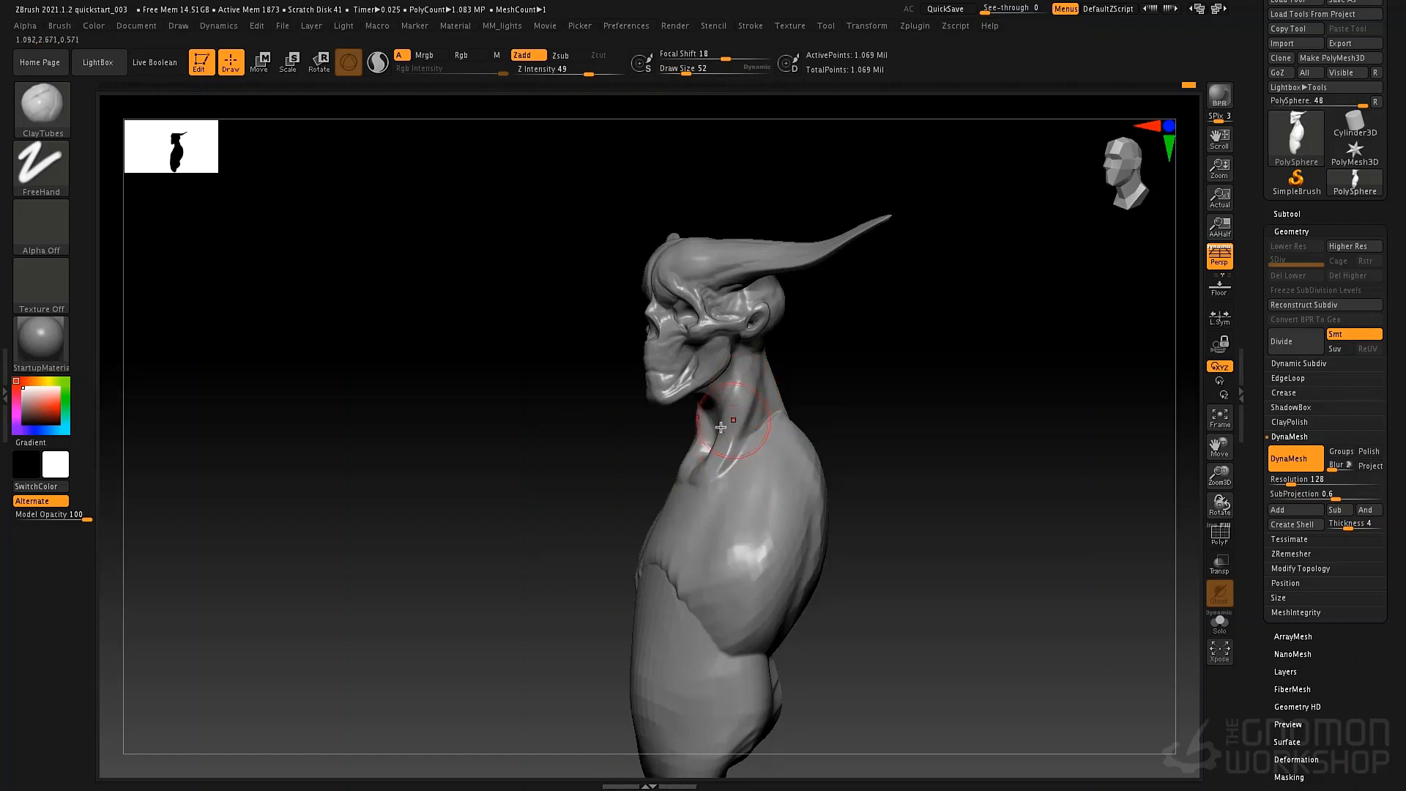
right_click_drag(721, 427, 733, 436)
key("b")
key("m")
key("v")
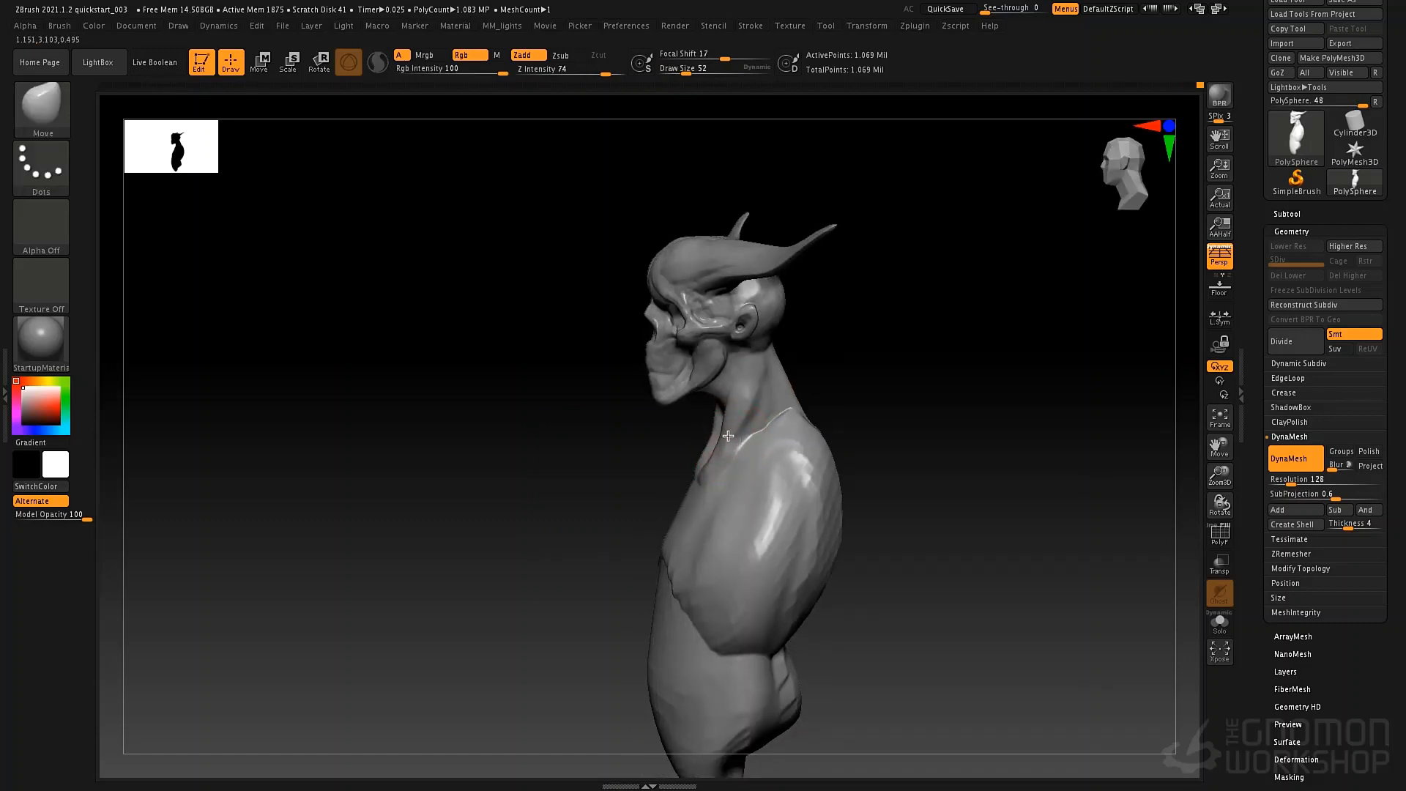
right_click_drag(765, 380, 765, 368)
Sculpt the neck muscle running from behind the jaw to the collar with ClayTubes at draw size 23.
key("b")
key("c")
key("t")
key("space")
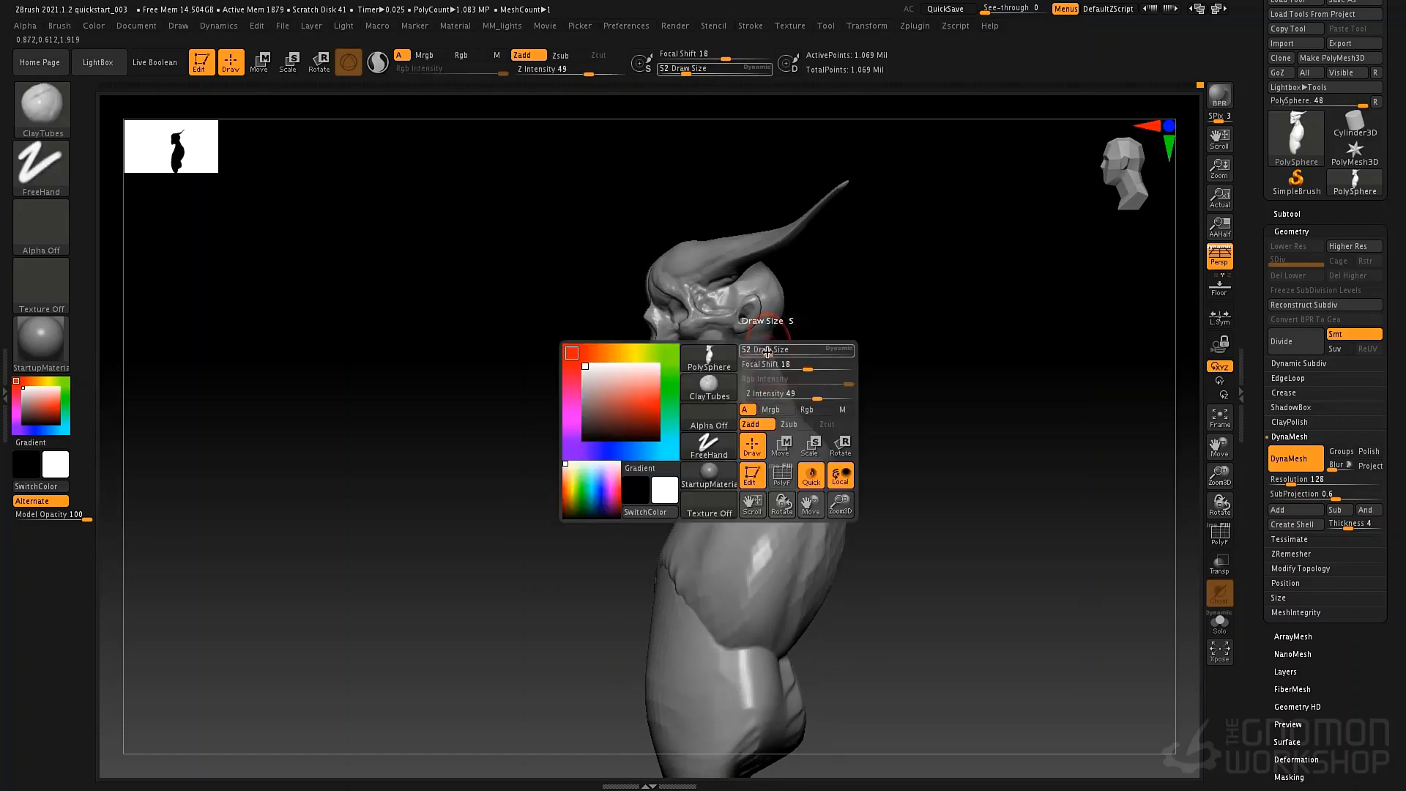
left_click_drag(764, 366, 755, 367)
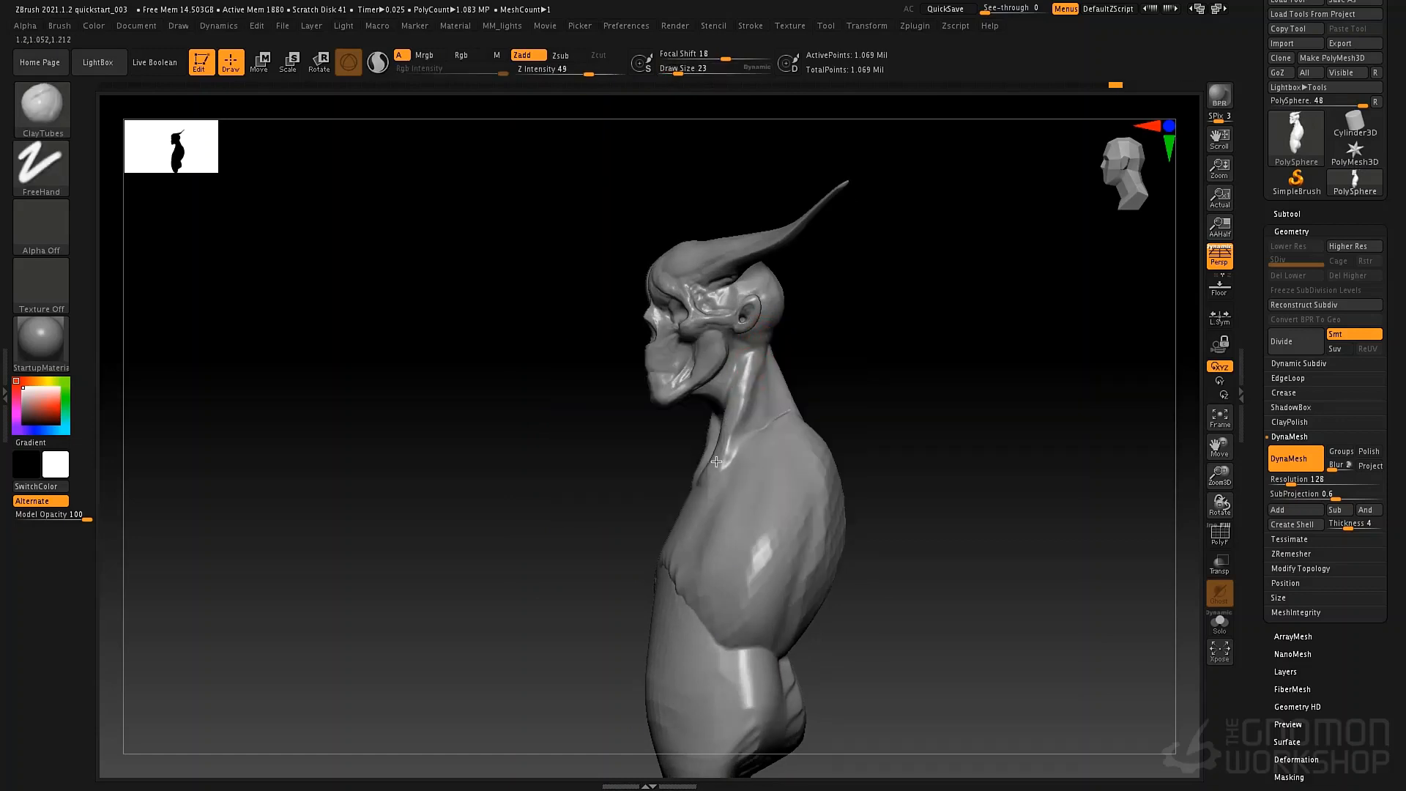
right_click_drag(745, 397, 759, 418)
Blend the neck muscles into the chest with ClayTubes at draw size 46 and smoothing, and save the file as quickstart_004.
key("space")
left_click_drag(740, 416, 748, 417)
key("shift")
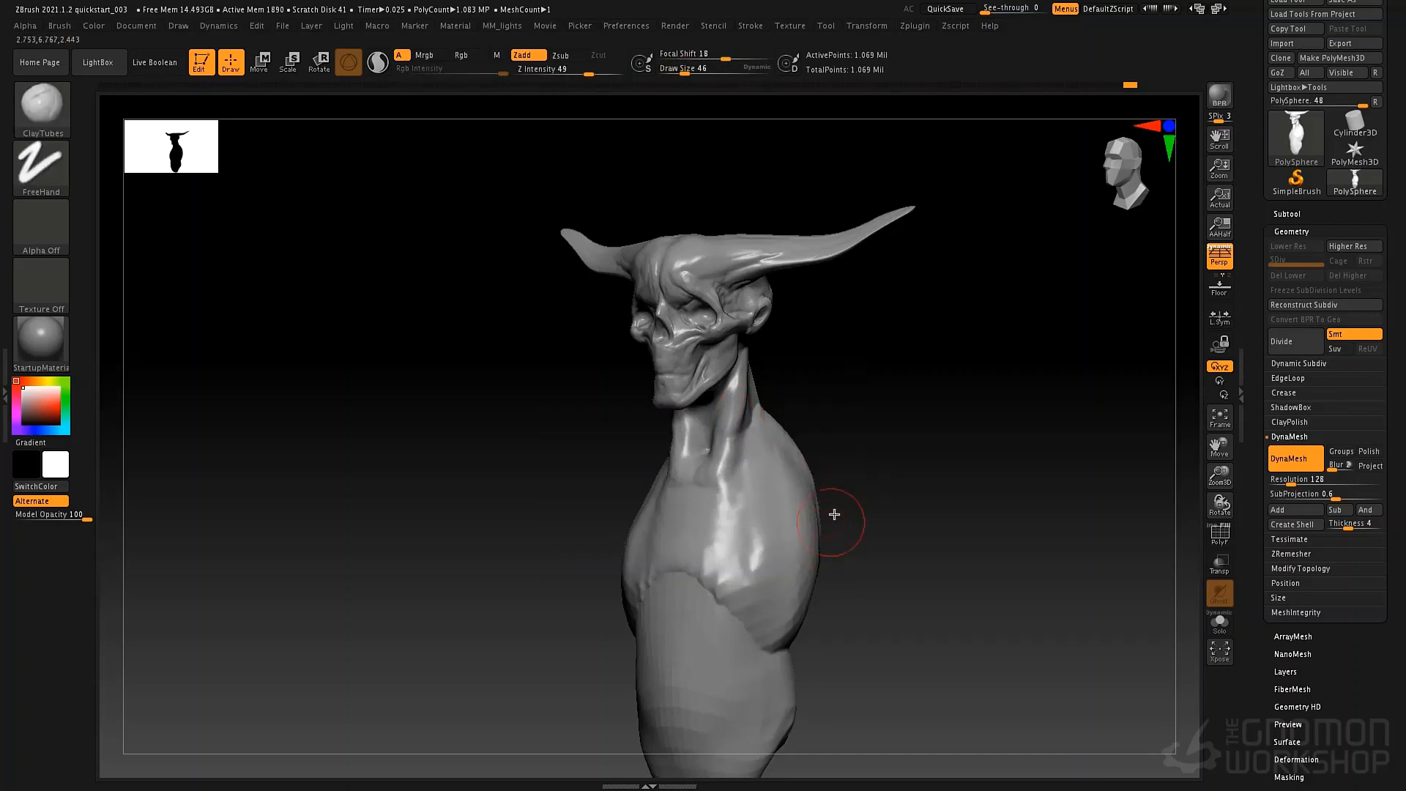
right_click_drag(835, 511, 772, 471, "ctrl")
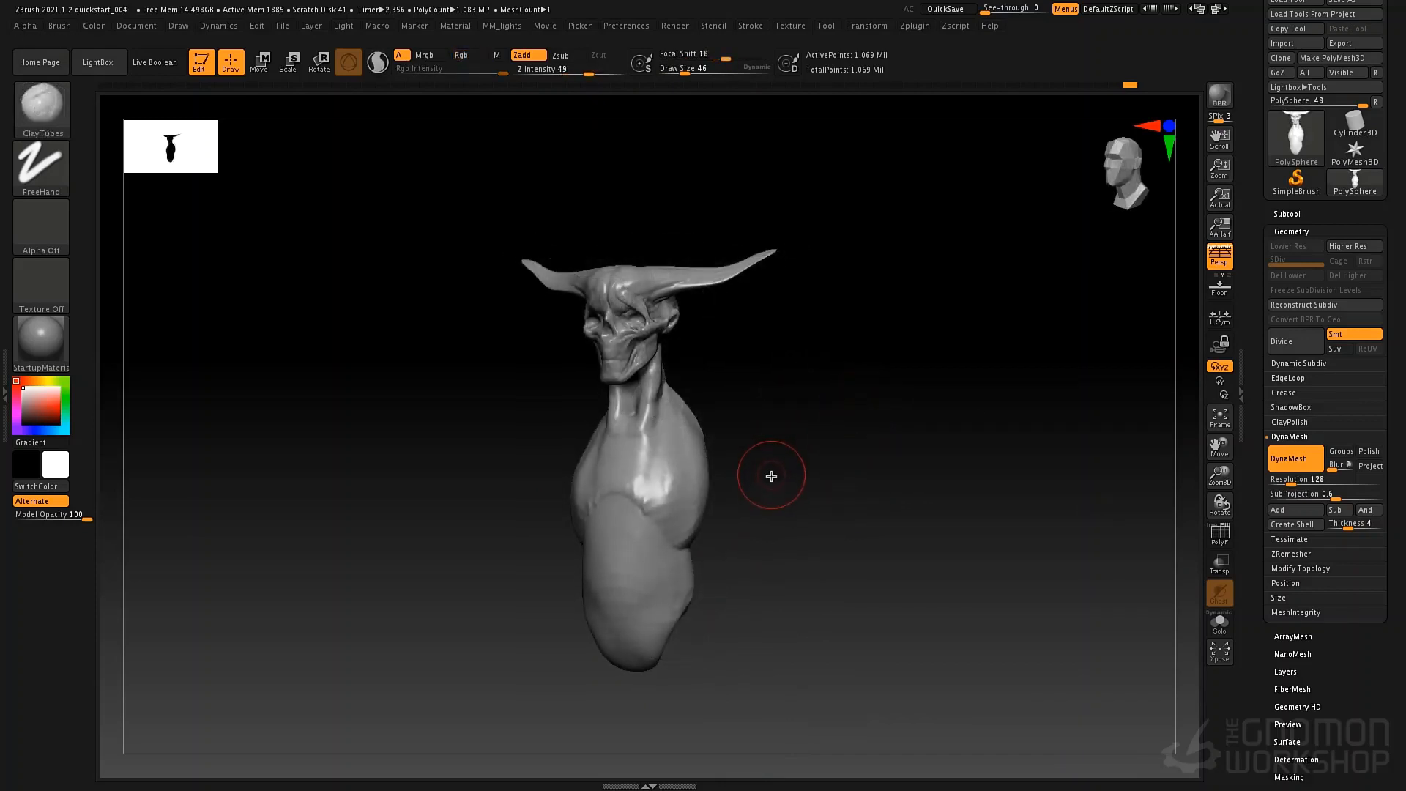
Insert a symmetrical pair of spheres at the shoulders with the Insert Sphere mesh of the IMM Primitives brush.
key("b")
key("i")
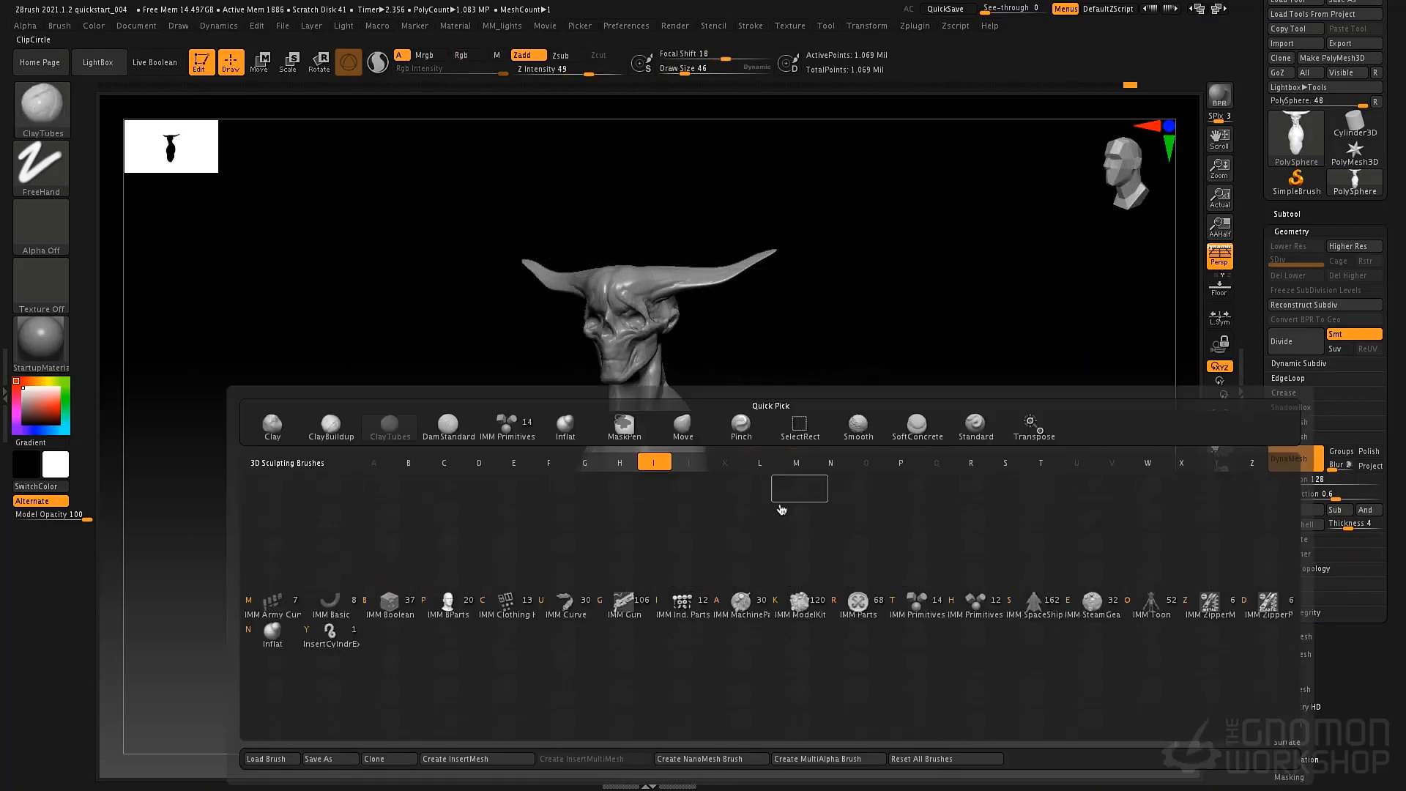
left_click(917, 606)
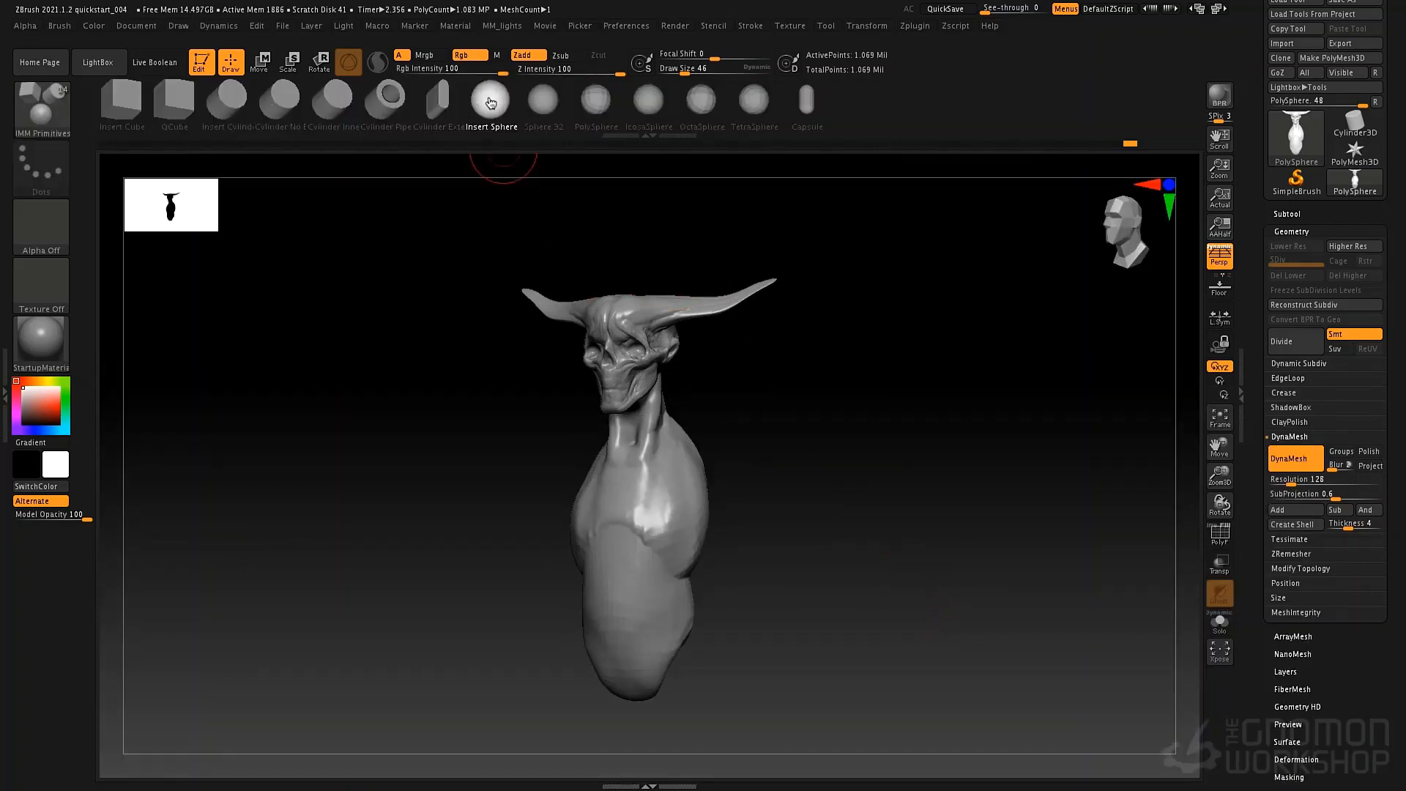
mouse_move(805, 399)
right_mouse_down()
mouse_move(816, 408)
mouse_move(685, 461)
right_mouse_up()
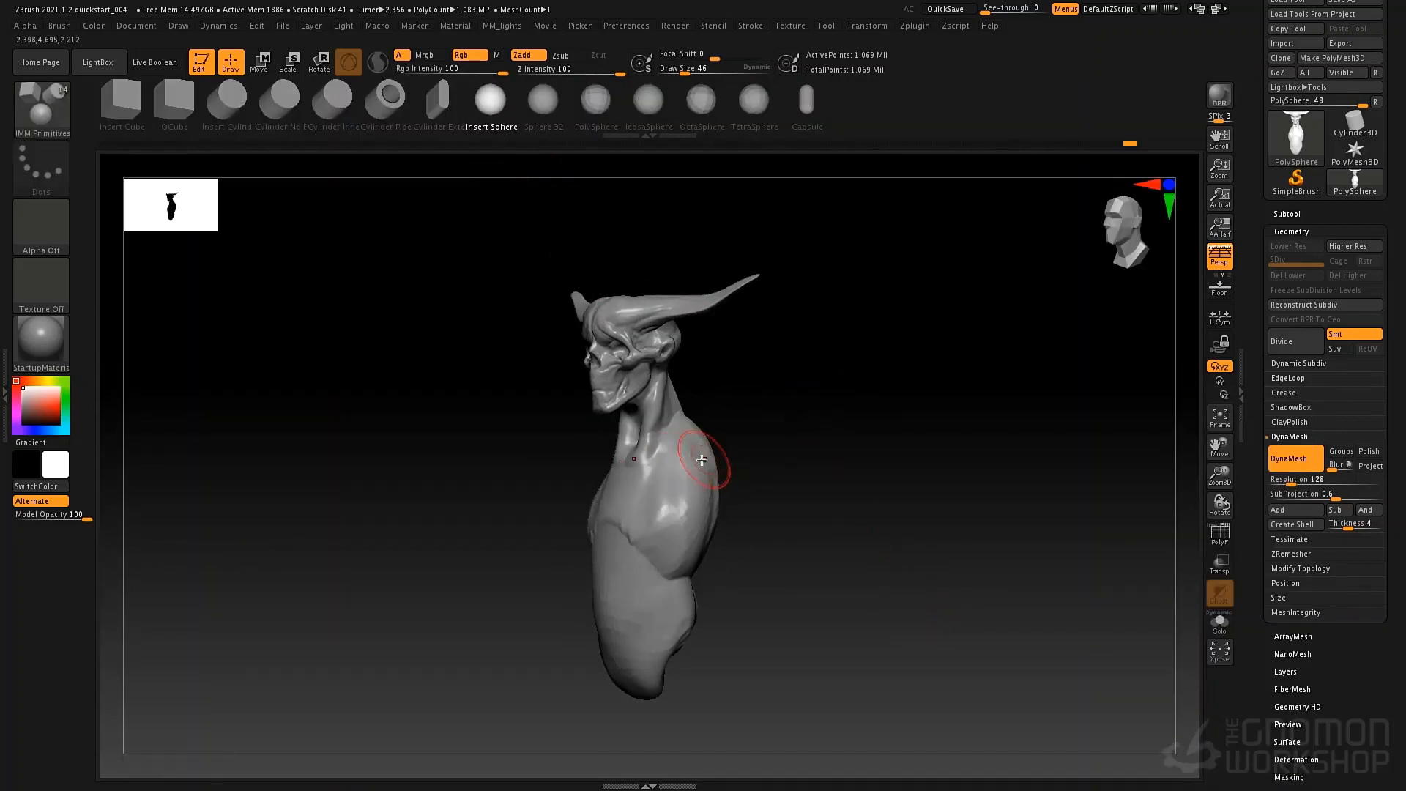
mouse_move(707, 470)
left_mouse_down()
mouse_move(712, 501)
mouse_move(820, 481)
mouse_move(811, 464)
left_mouse_up()
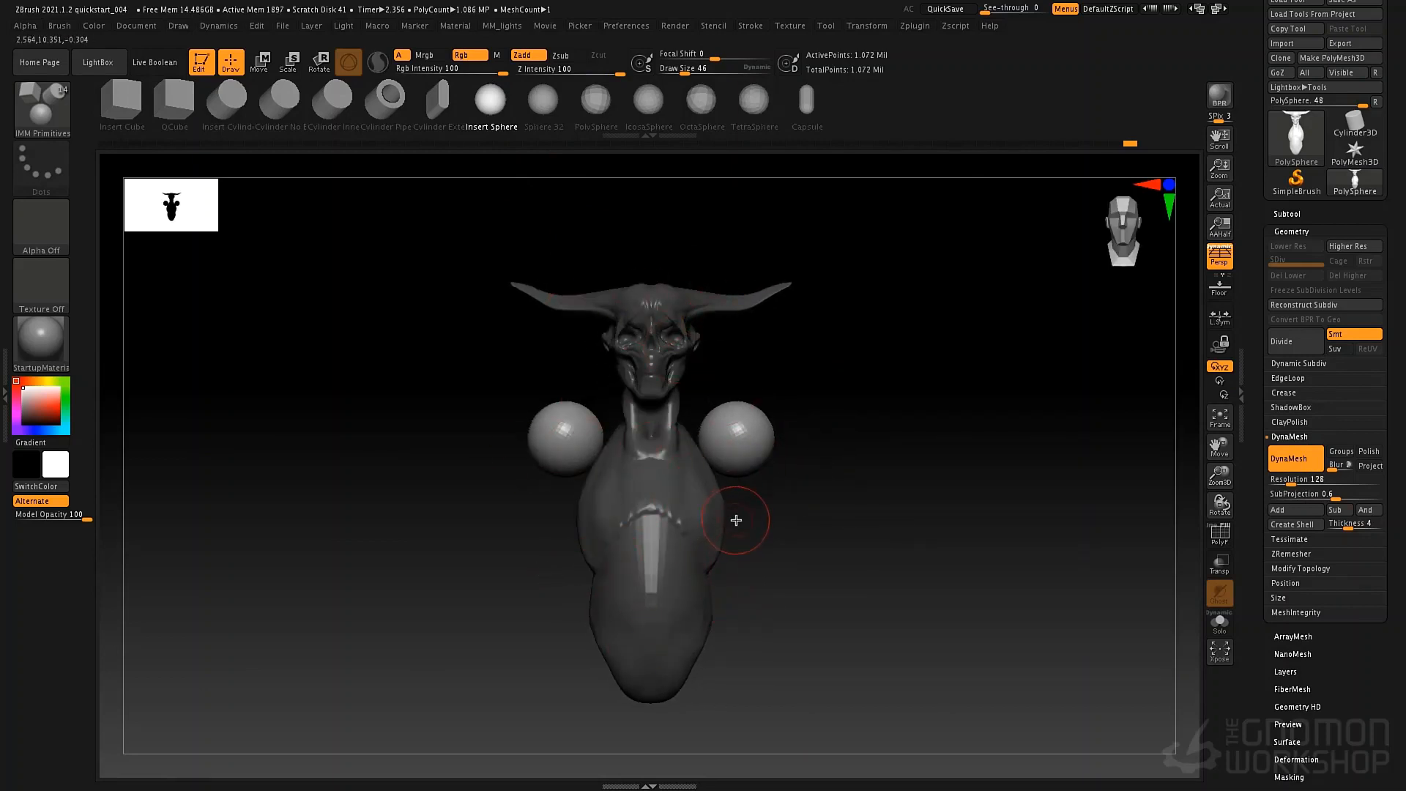
Move the pair of shoulder spheres inward and down against the ribcage with the transform gizmo.
key("w")
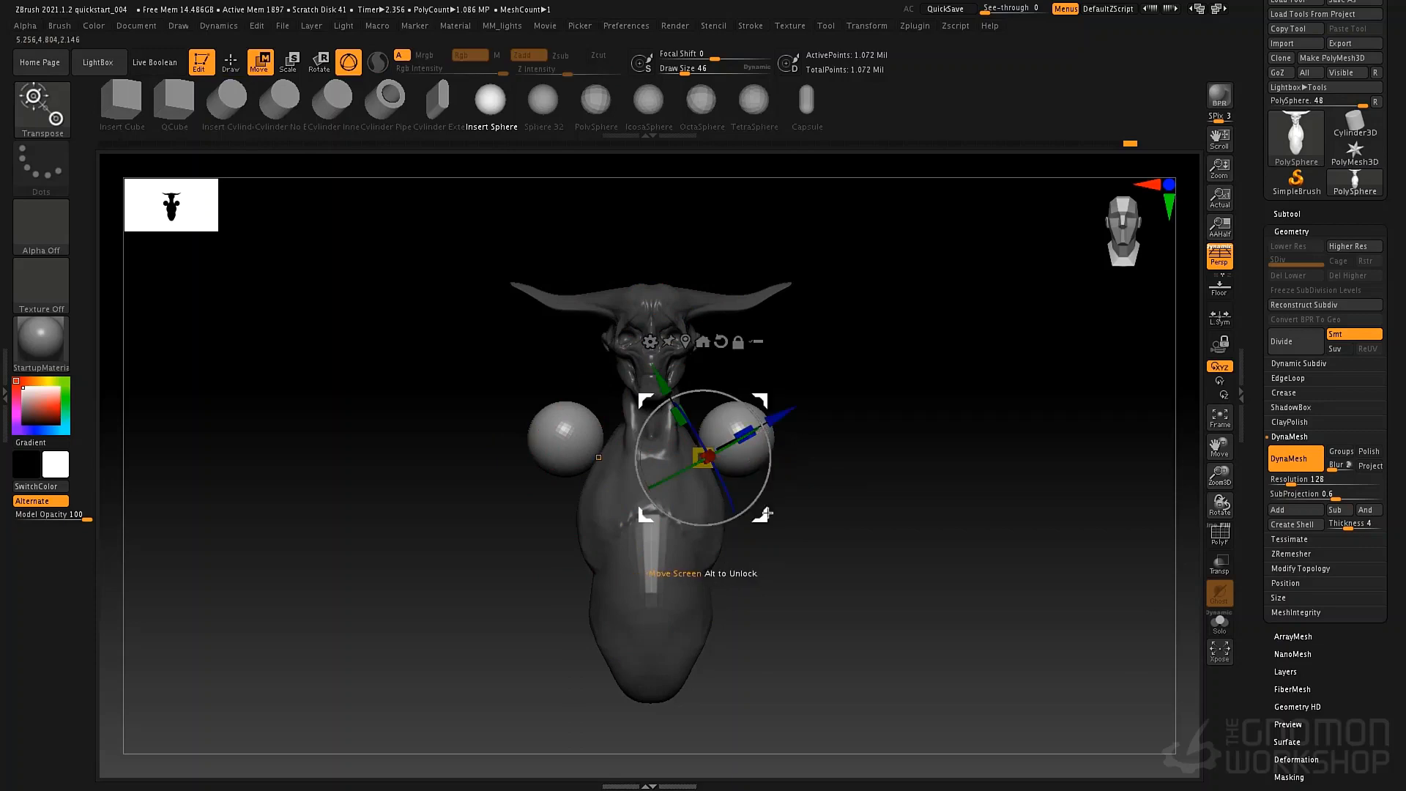
left_click_drag(760, 524, 741, 548)
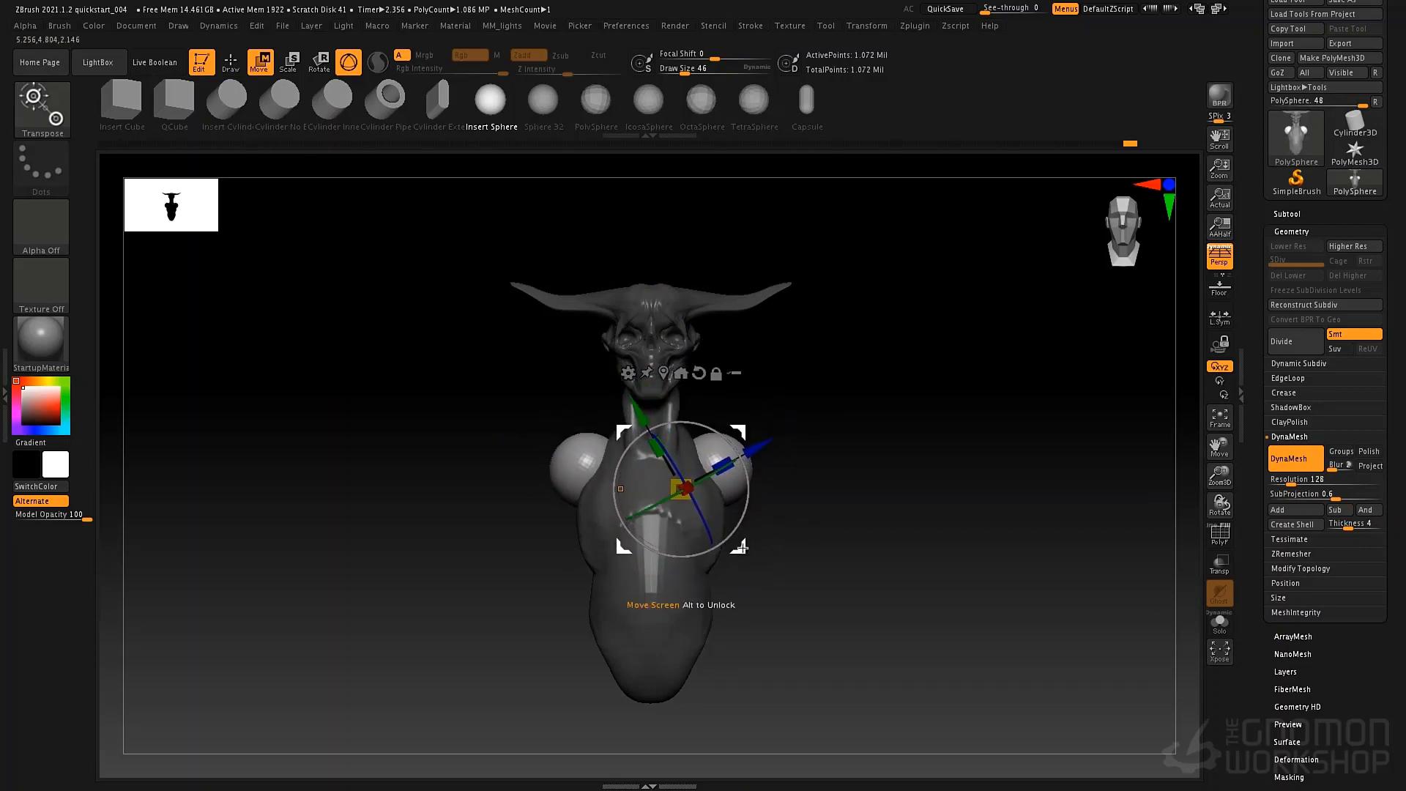
key("q")
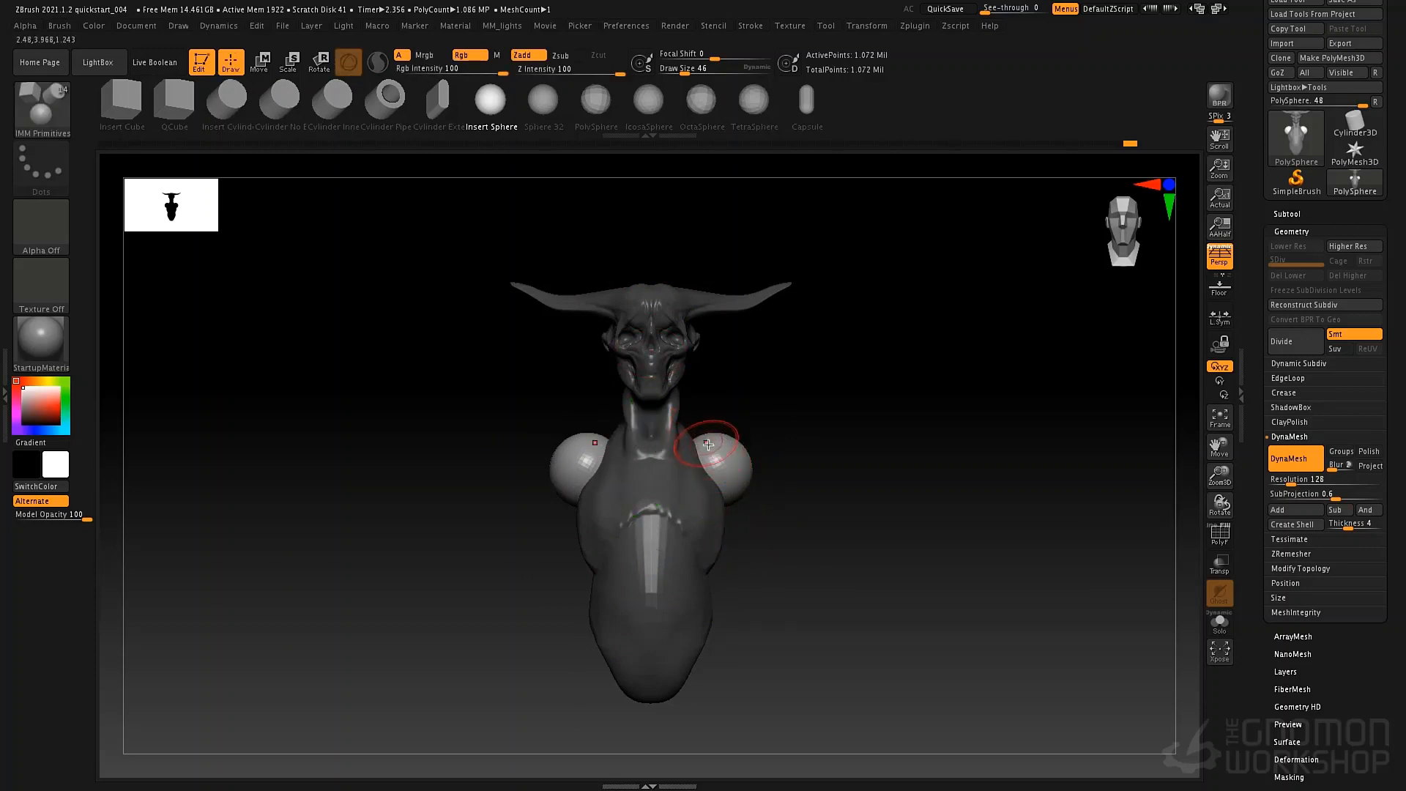
Cycle through the Move, Scale and Rotate transform modes and return to Draw mode.
key("w")
key("e")
key("r")
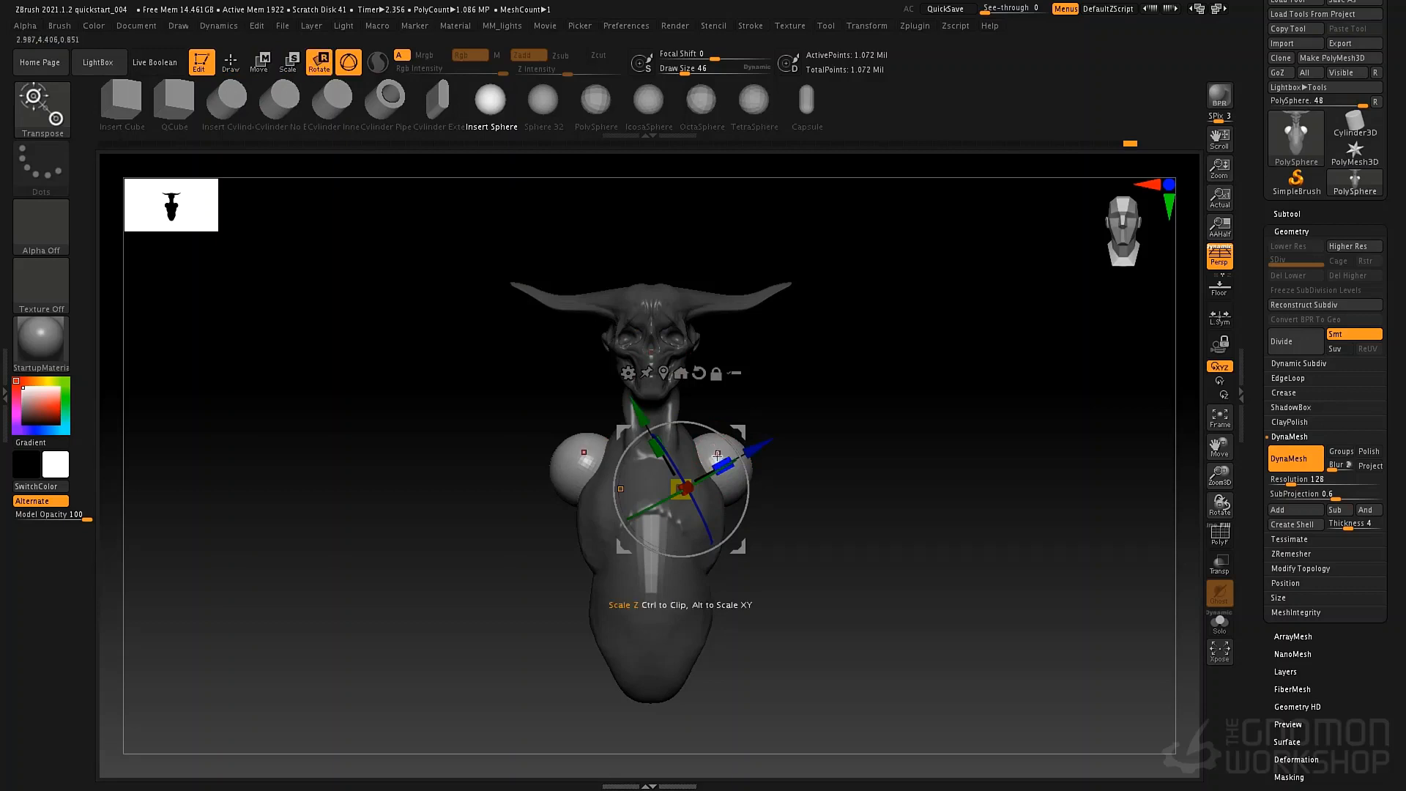
key("e")
key("w")
key("e")
key("r")
key("e")
key("w")
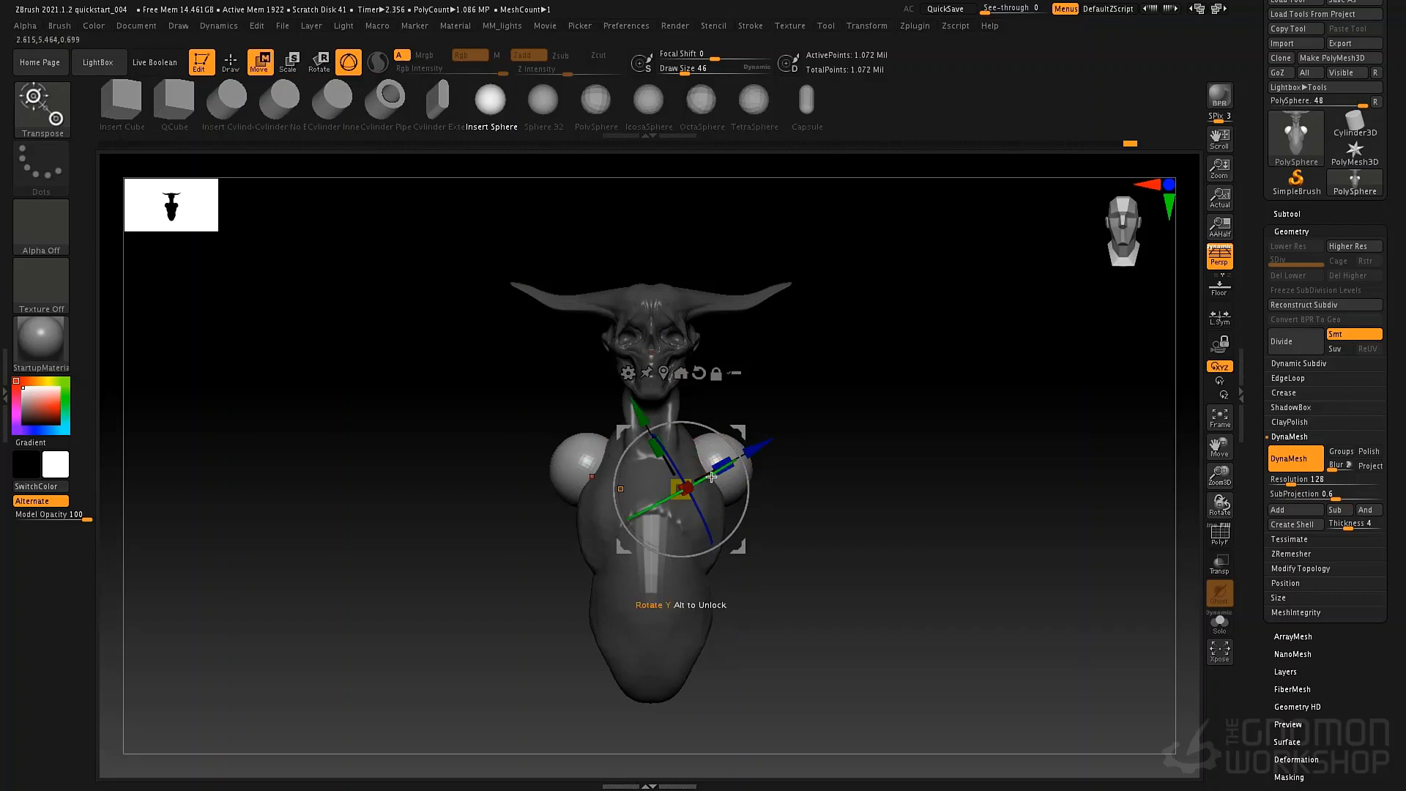
key("q")
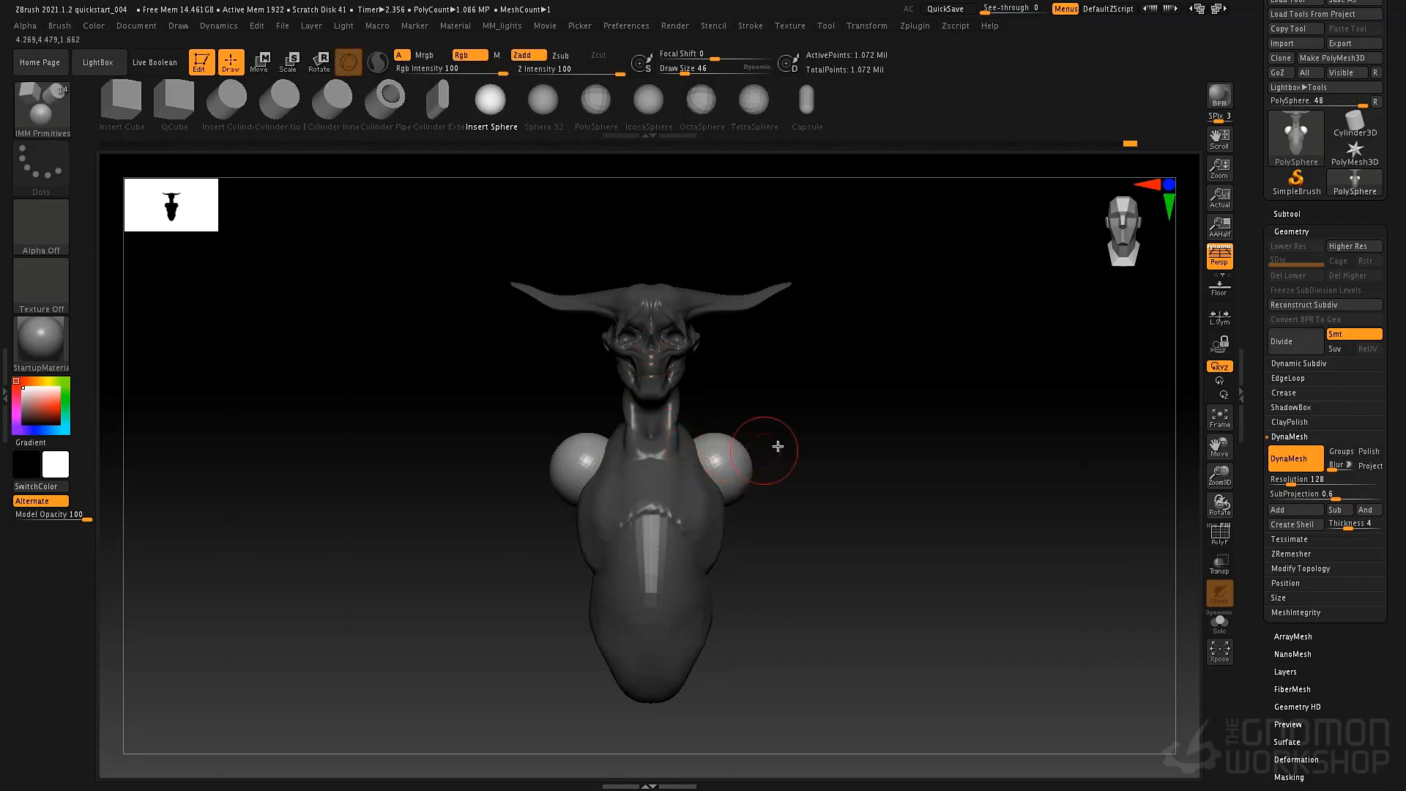
left_click_drag(777, 446, 737, 457)
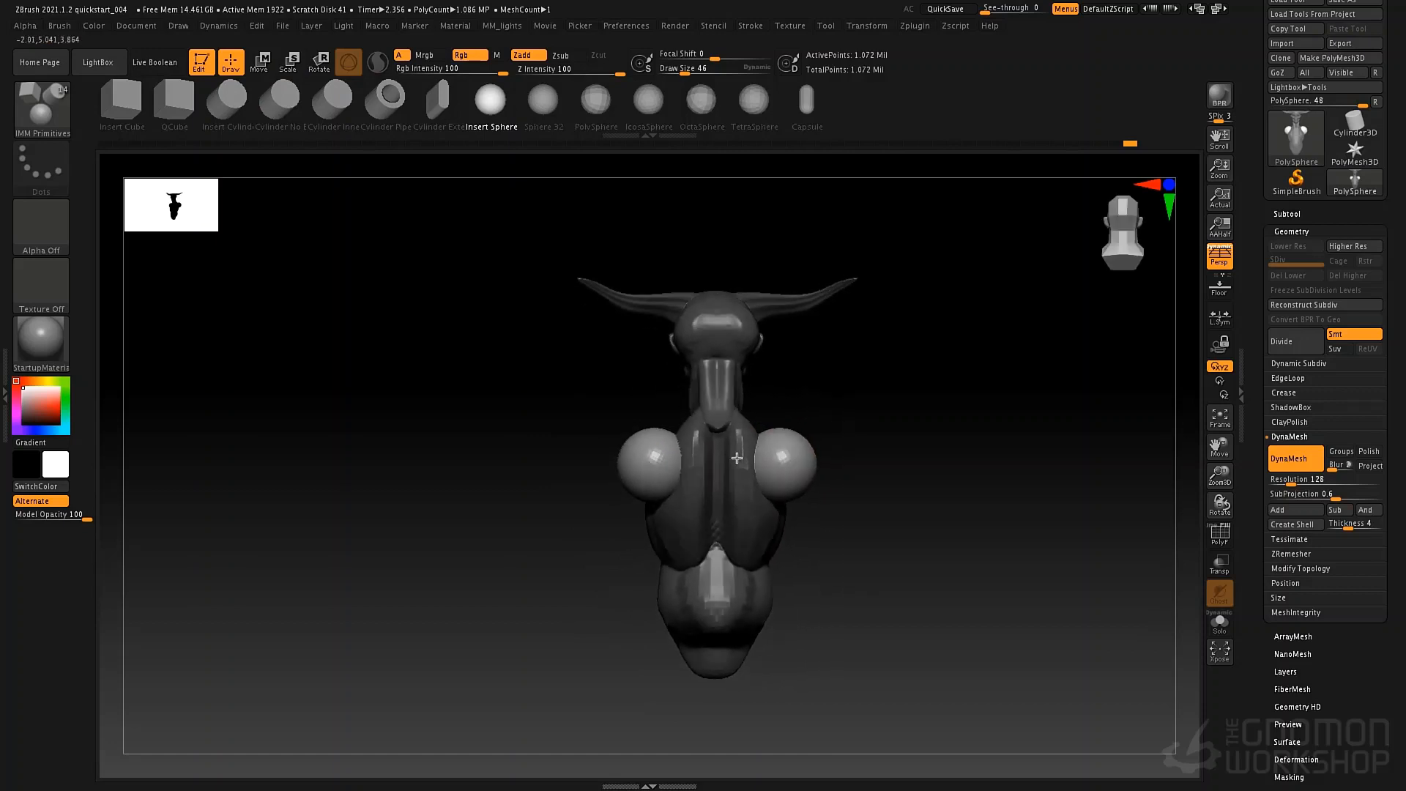
Pull the inner edges of the shoulder spheres toward the spine with the Move brush at draw size 125.
mouse_move(592, 528)
left_mouse_down("alt")
mouse_move(574, 518)
mouse_move(619, 552)
left_mouse_up("alt")
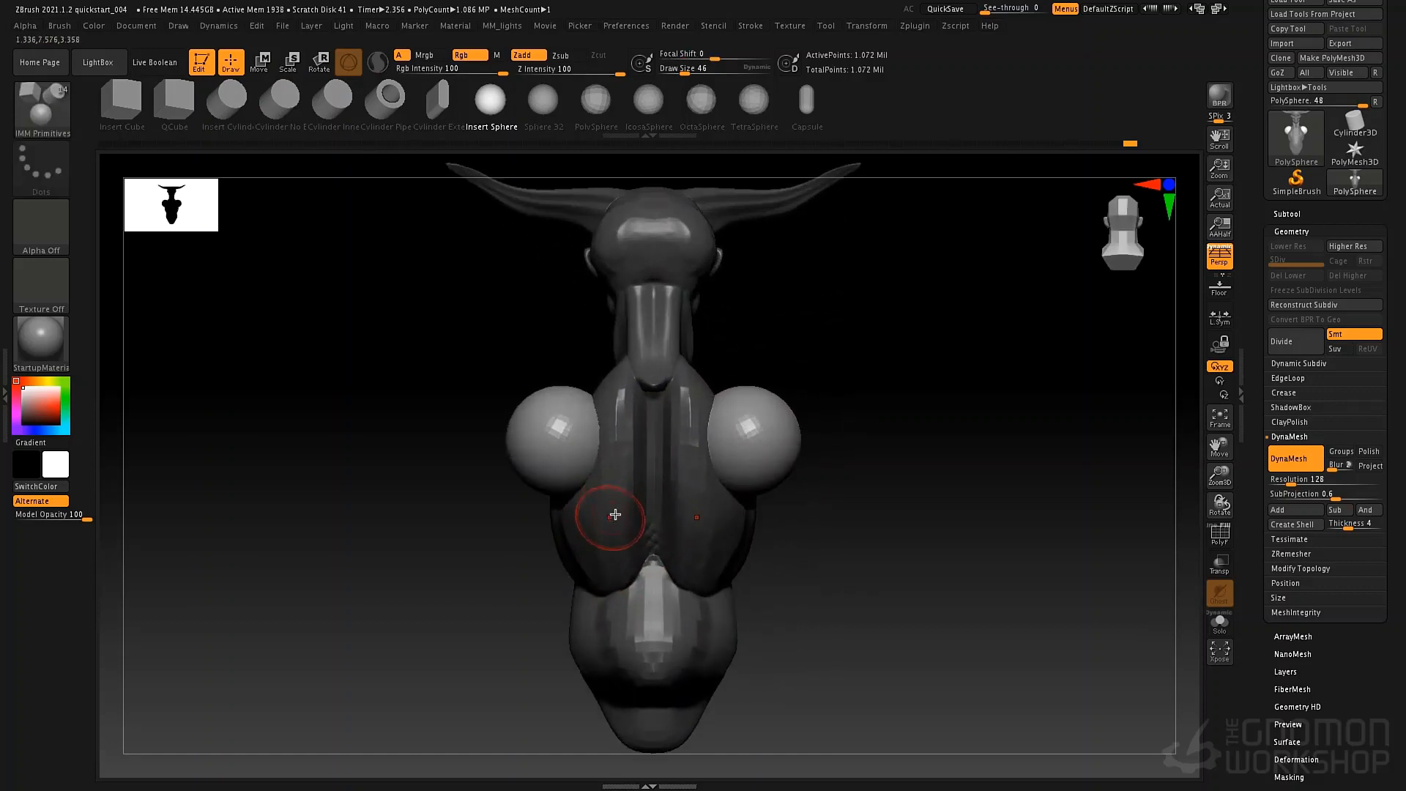
key("b")
key("m")
key("v")
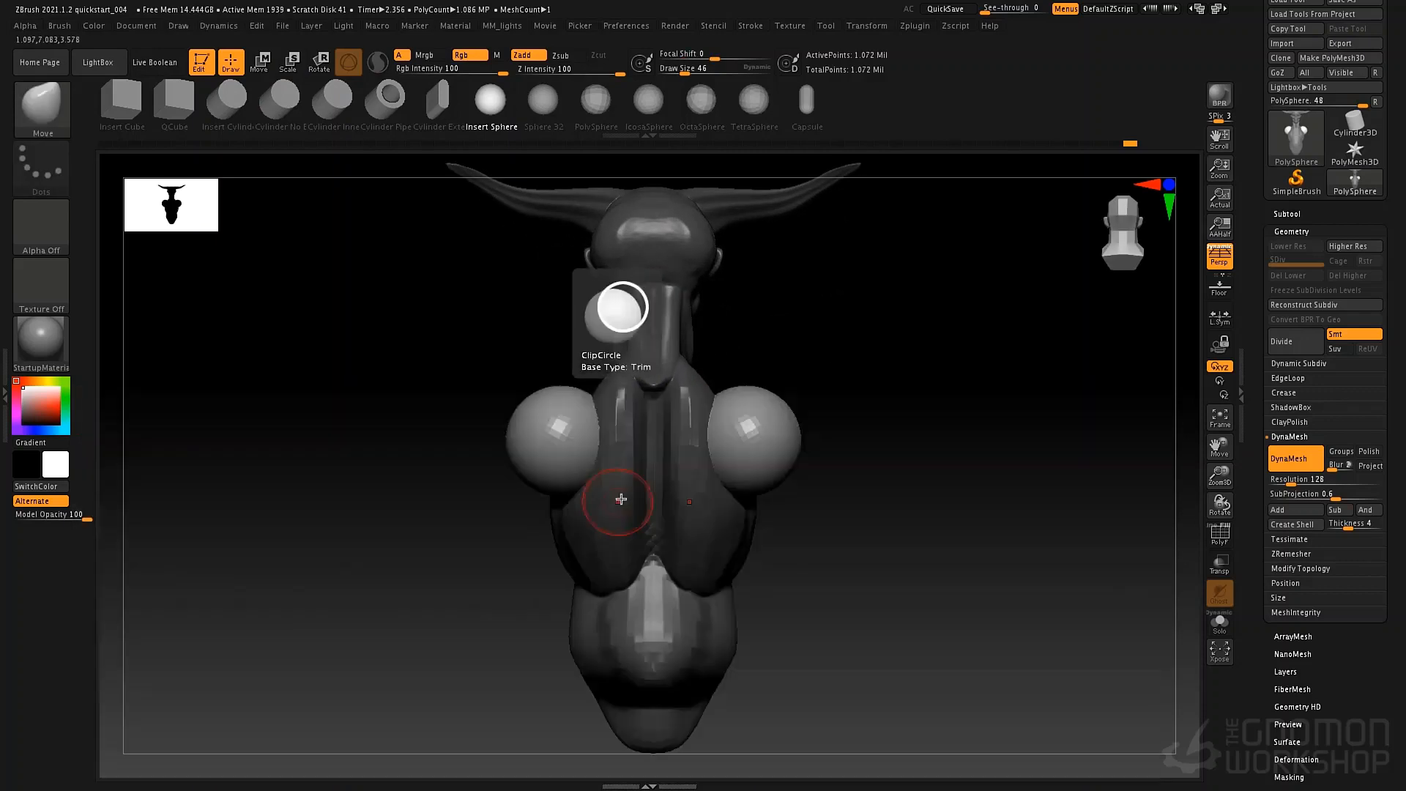
key("space")
left_click_drag(617, 498, 634, 501)
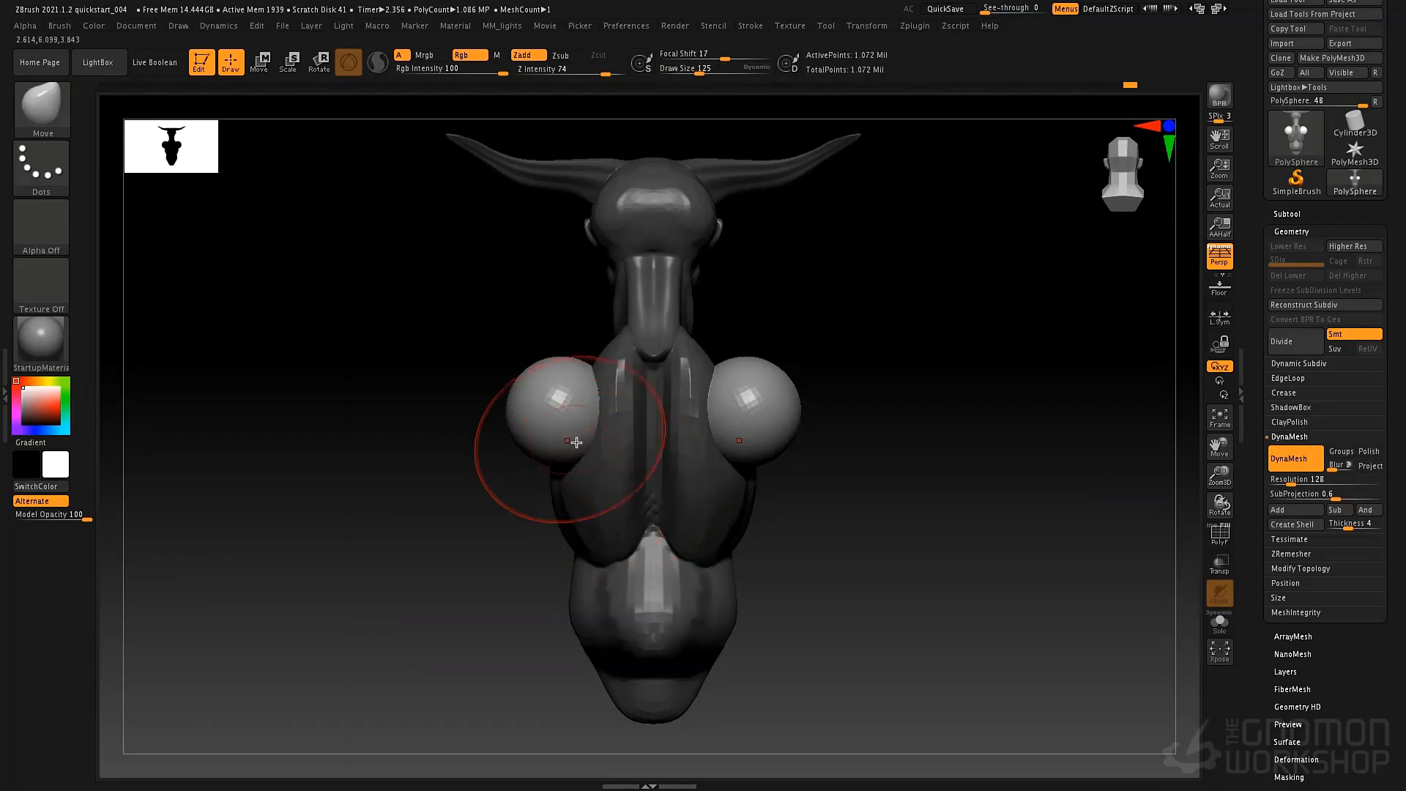
left_click_drag(574, 443, 590, 463)
left_click_drag(588, 412, 612, 401)
left_click_drag(716, 410, 702, 395)
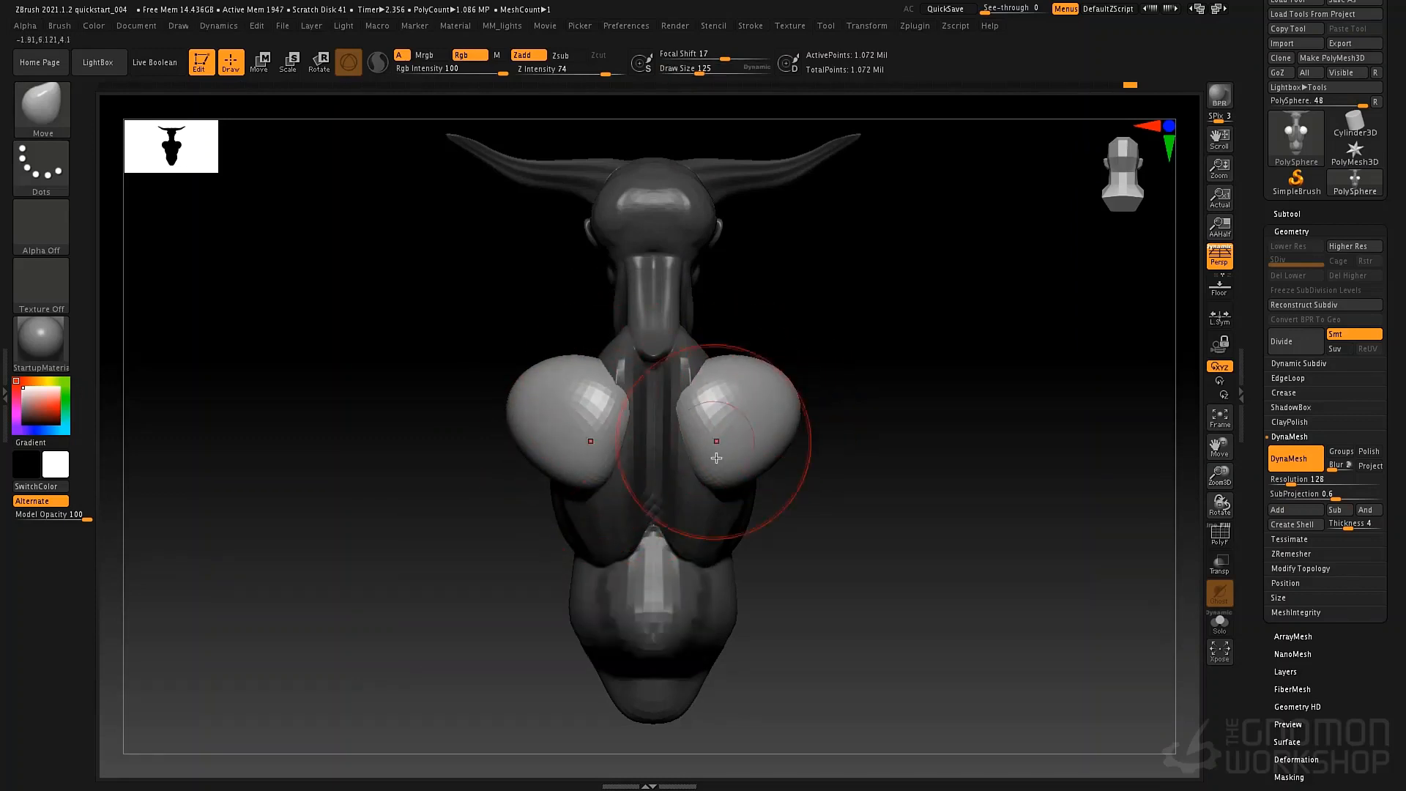
left_click_drag(710, 477, 695, 477)
left_click_drag(704, 392, 723, 385)
Stretch the shoulder spheres forward over the upper chest into collarbone shapes with the Move brush at draw size 62.
key("space")
right_click_drag(775, 466, 747, 471)
mouse_move(756, 470)
left_mouse_down()
mouse_move(765, 431)
mouse_move(807, 443)
left_mouse_up()
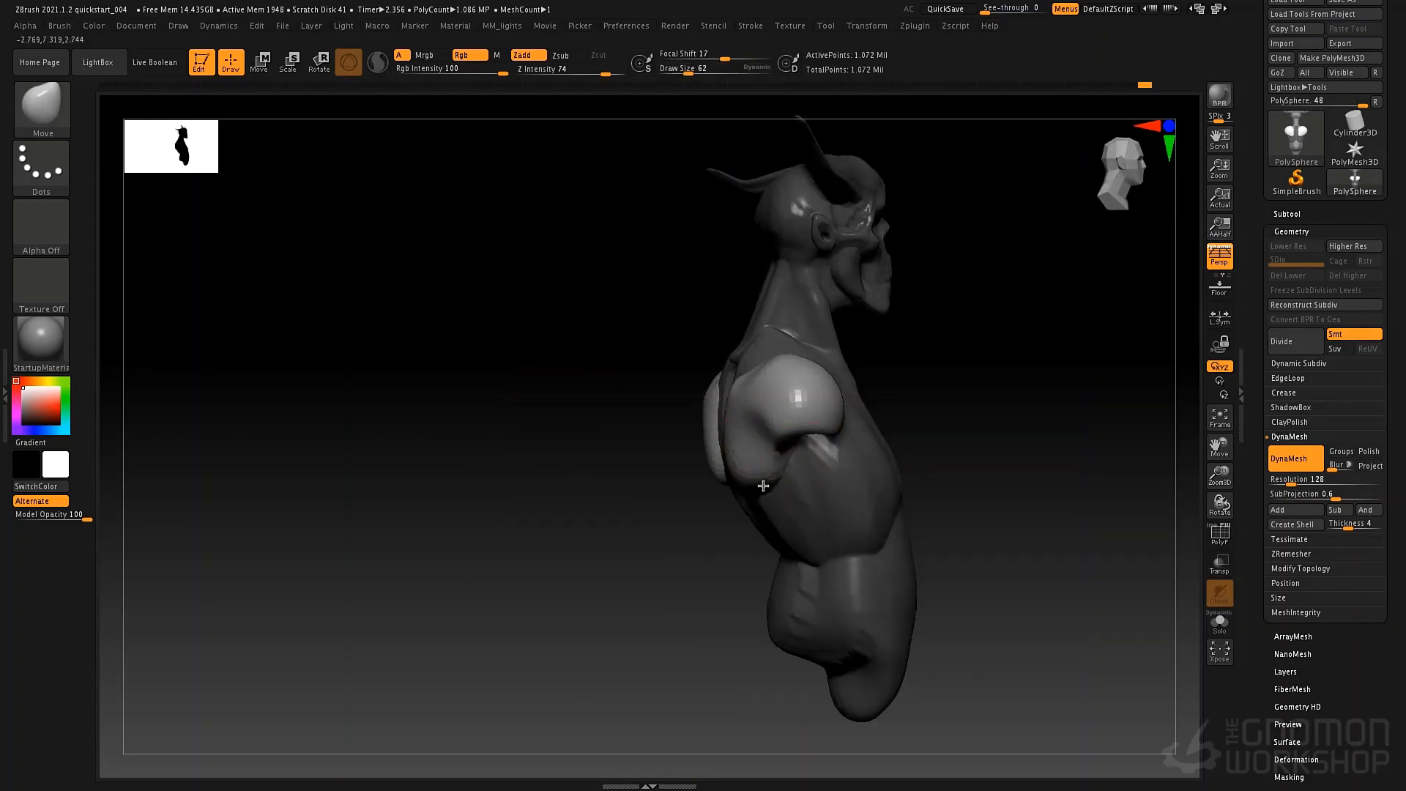
left_click_drag(759, 492, 730, 435)
right_click_drag(764, 430, 836, 445)
left_click_drag(857, 425, 873, 408)
right_click_drag(874, 408, 911, 408, "shift")
mouse_move(886, 407)
left_mouse_down()
mouse_move(955, 400)
mouse_move(923, 404)
left_mouse_up()
mouse_move(710, 468)
right_mouse_down()
mouse_move(740, 432)
mouse_move(779, 503)
mouse_move(751, 431)
right_mouse_up()
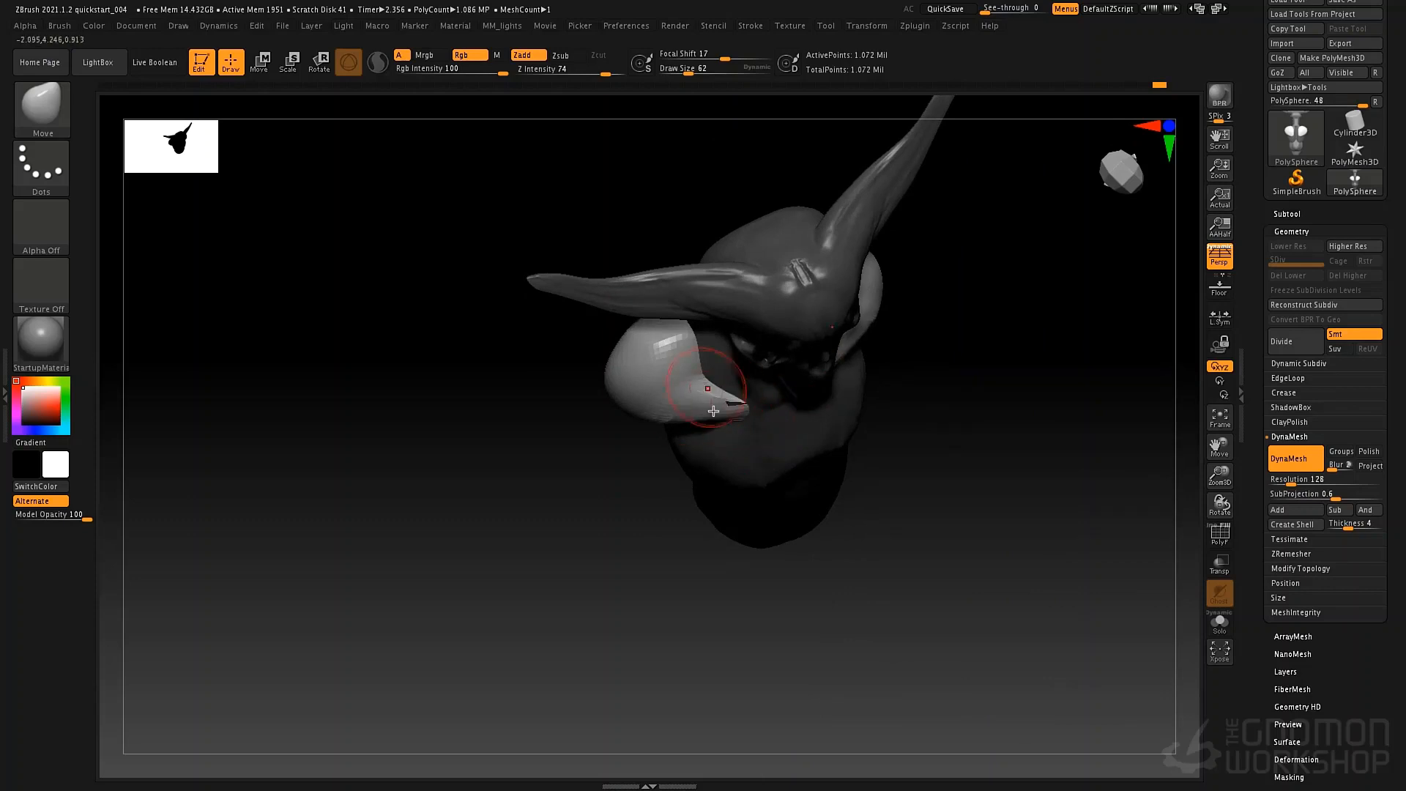
Smooth the pointed collarbone ends at draw size 140 and refine the shoulder shapes with the Move brush at draw size 52.
key("space")
left_click_drag(718, 399, 733, 400)
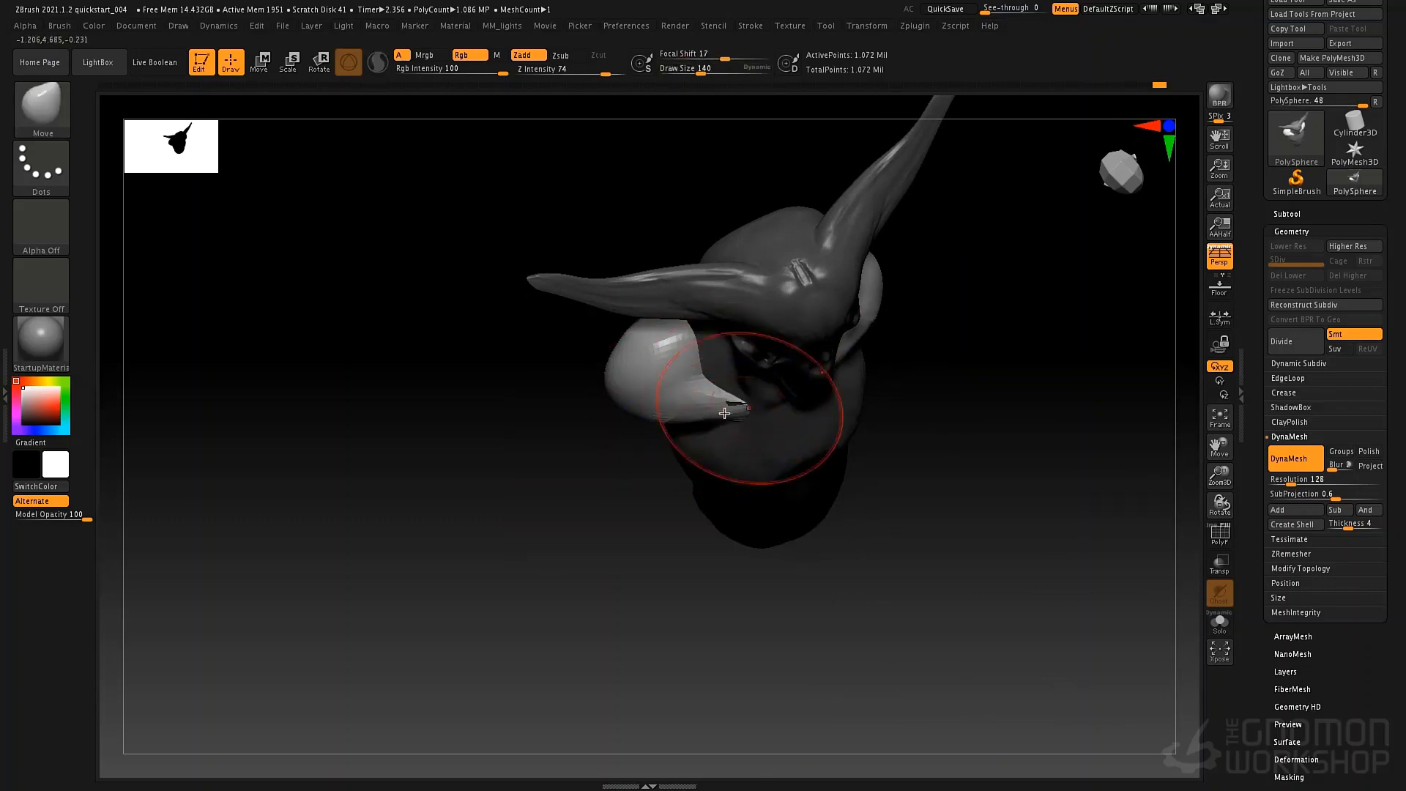
key("shift")
left_click_drag(748, 393, 719, 406, "shift")
key("space")
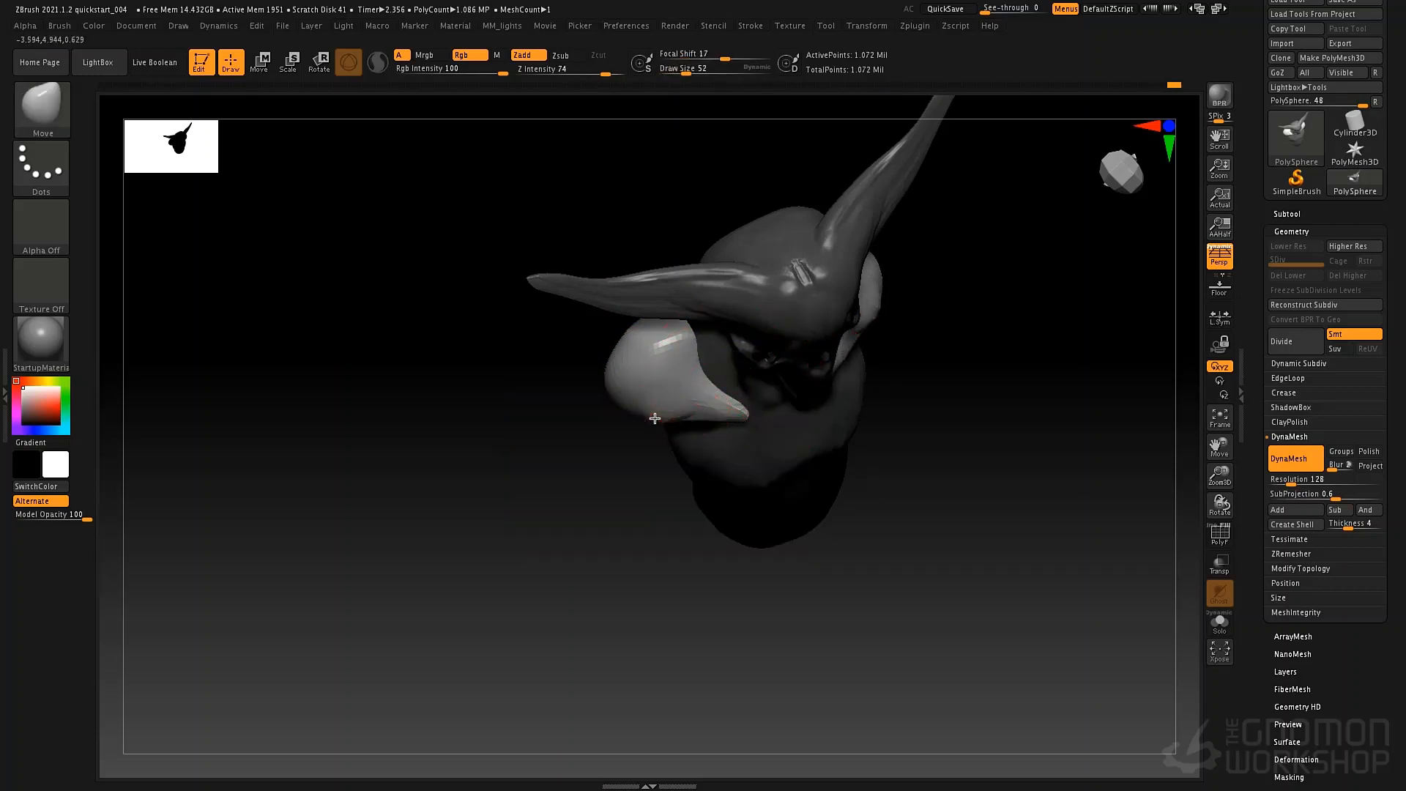
left_click_drag(695, 463, 844, 389)
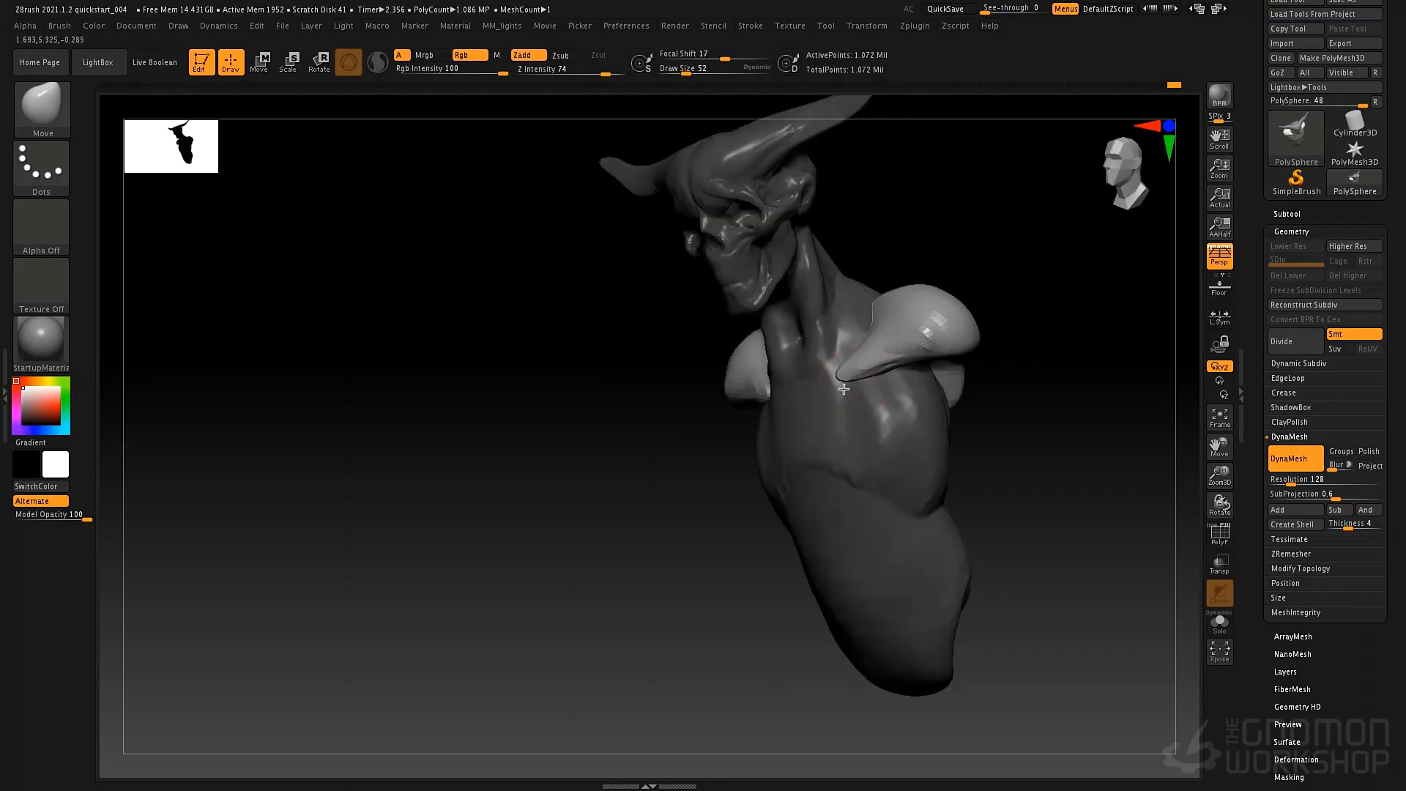
left_click_drag(616, 506, 689, 538)
left_click_drag(688, 538, 498, 579, "alt")
Reshape the shoulders and upper back toward the neck with the Move brush at draw sizes 110 and 125.
key("space")
left_click(540, 418)
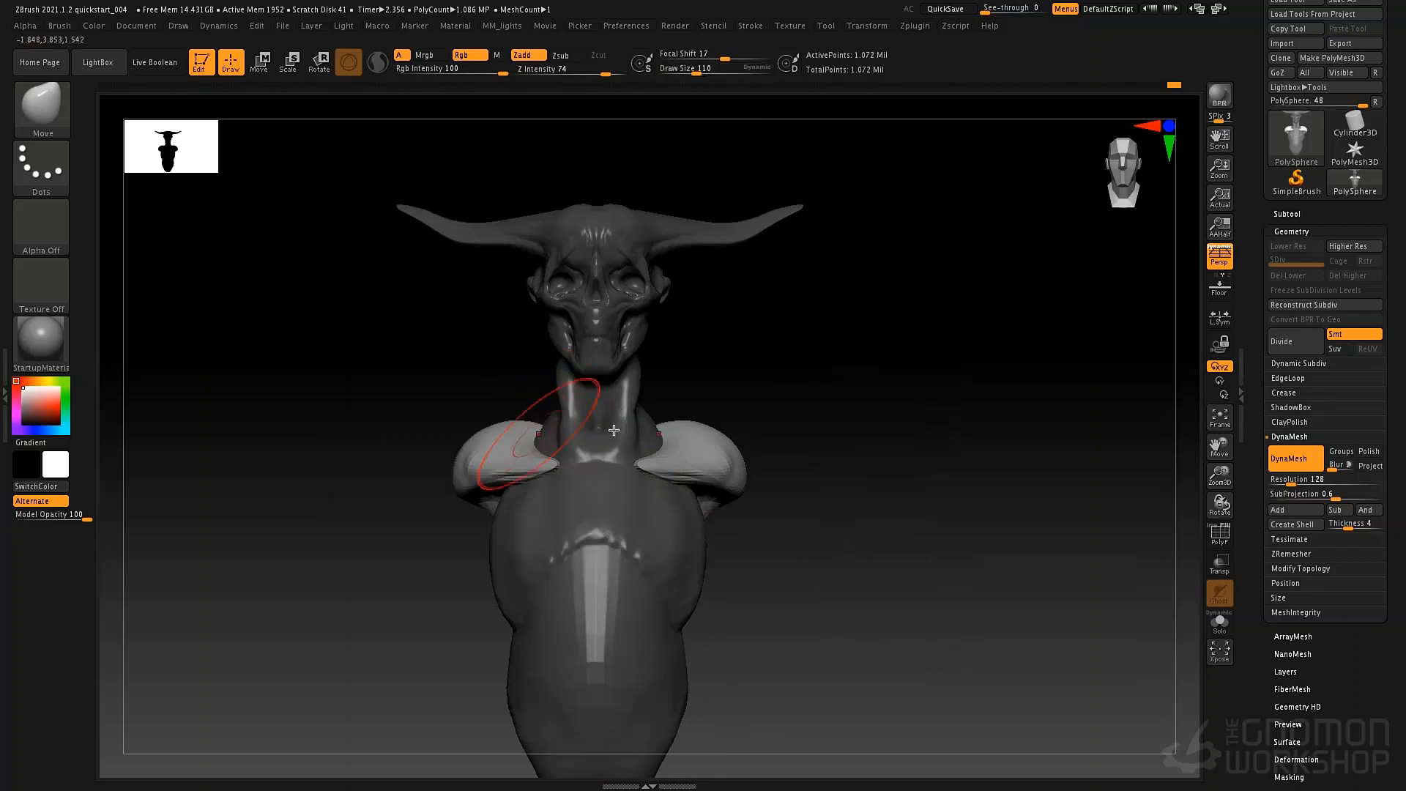
key("space")
mouse_move(716, 419)
left_mouse_down()
mouse_move(732, 420)
mouse_move(732, 467)
mouse_move(628, 407)
mouse_move(849, 400)
left_mouse_up()
key("space")
key("space")
key("space")
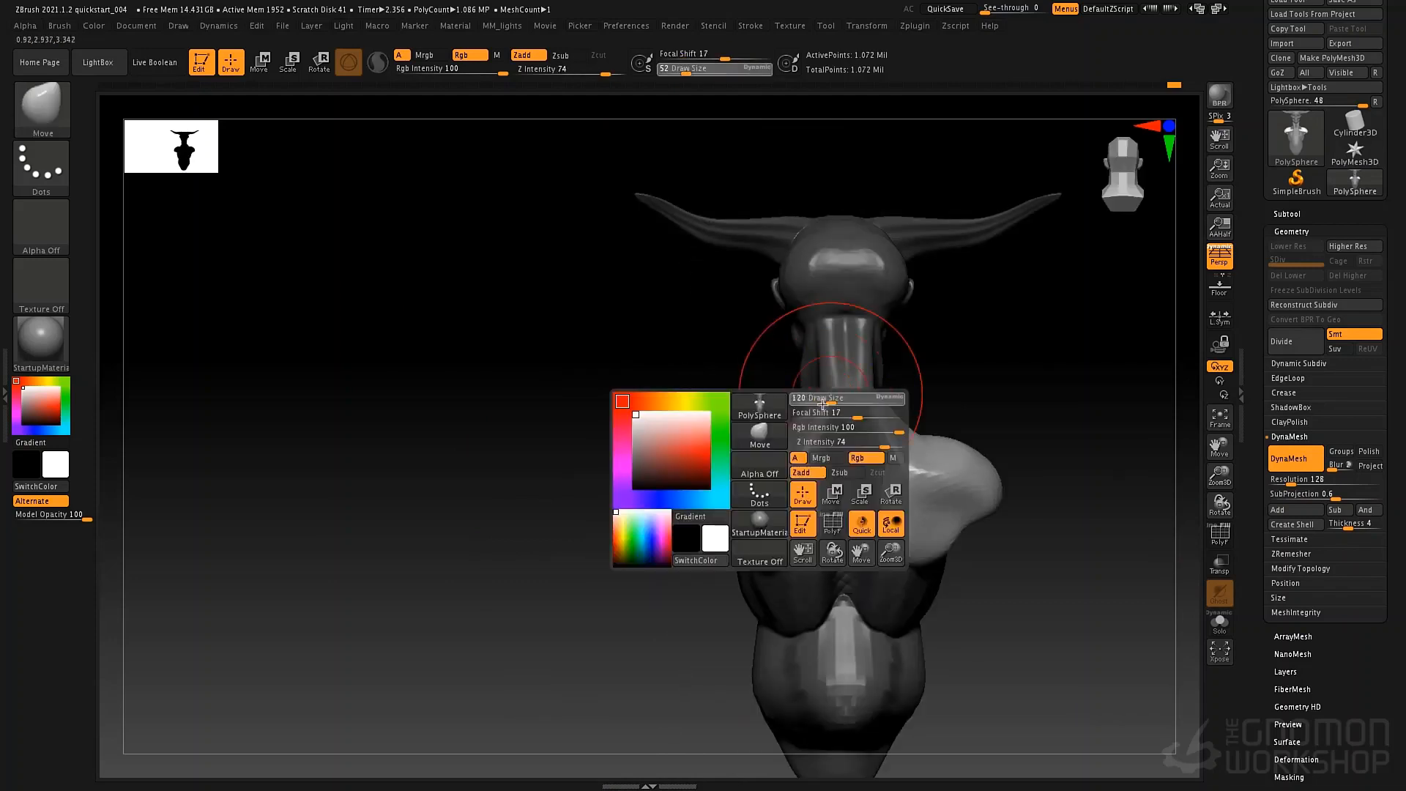
mouse_move(850, 401)
right_mouse_down()
mouse_move(955, 405)
mouse_move(837, 396)
right_mouse_up()
left_click_drag(833, 394, 820, 394)
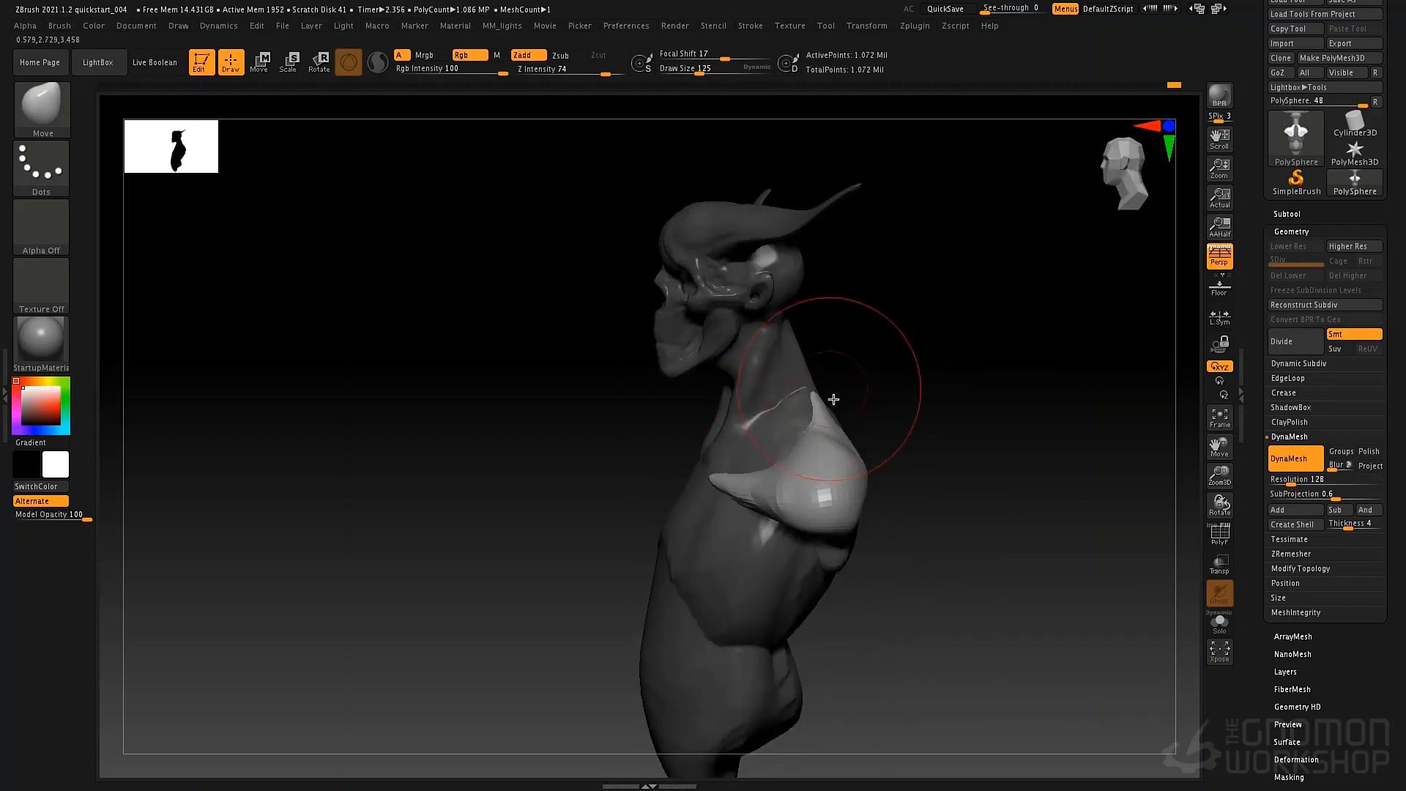
Clear the mask and remesh the model with DynaMesh to fuse the shoulders into the torso, smoothing the collarbone seam.
right_click_drag(880, 433, 762, 399)
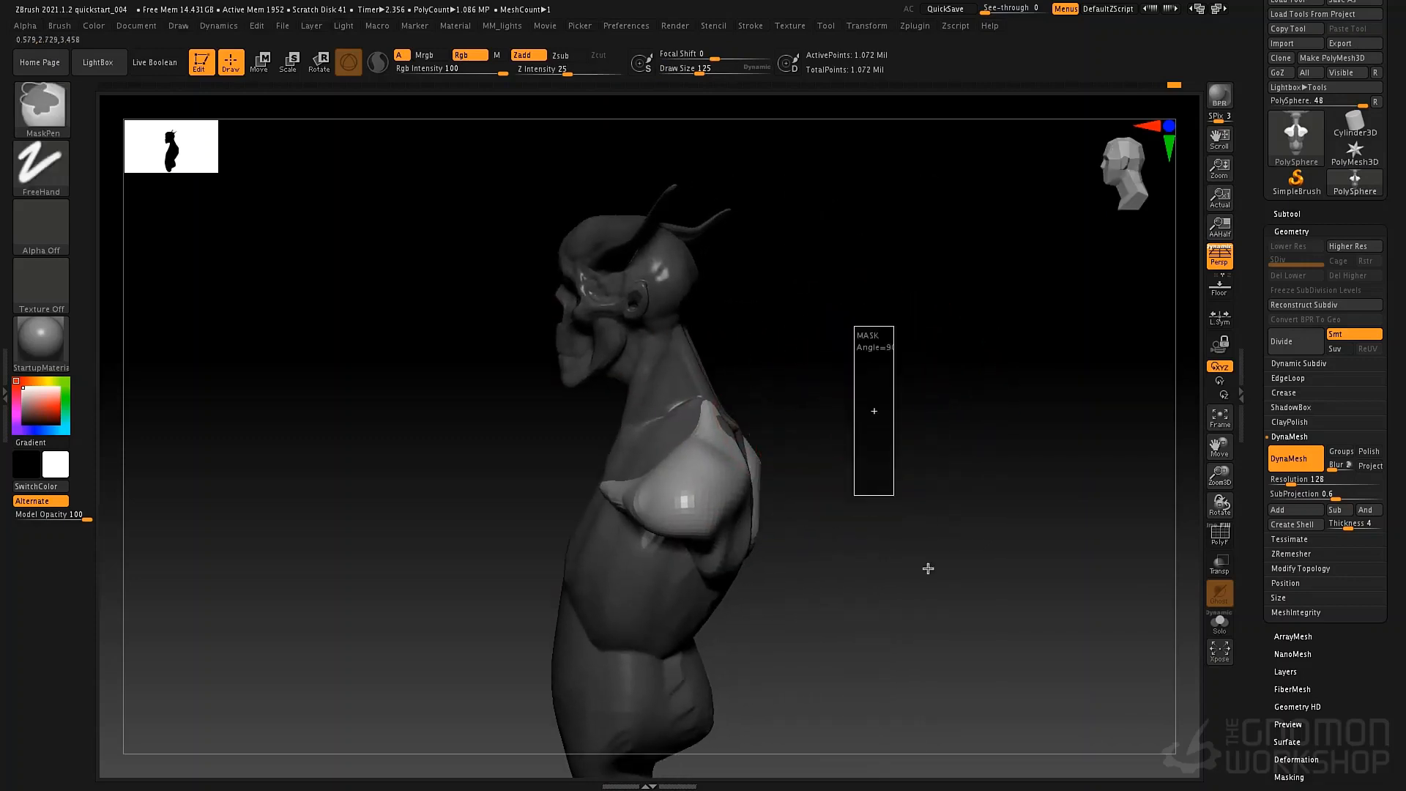
key("ctrl+z")
left_click_drag(895, 512, 898, 524, "ctrl")
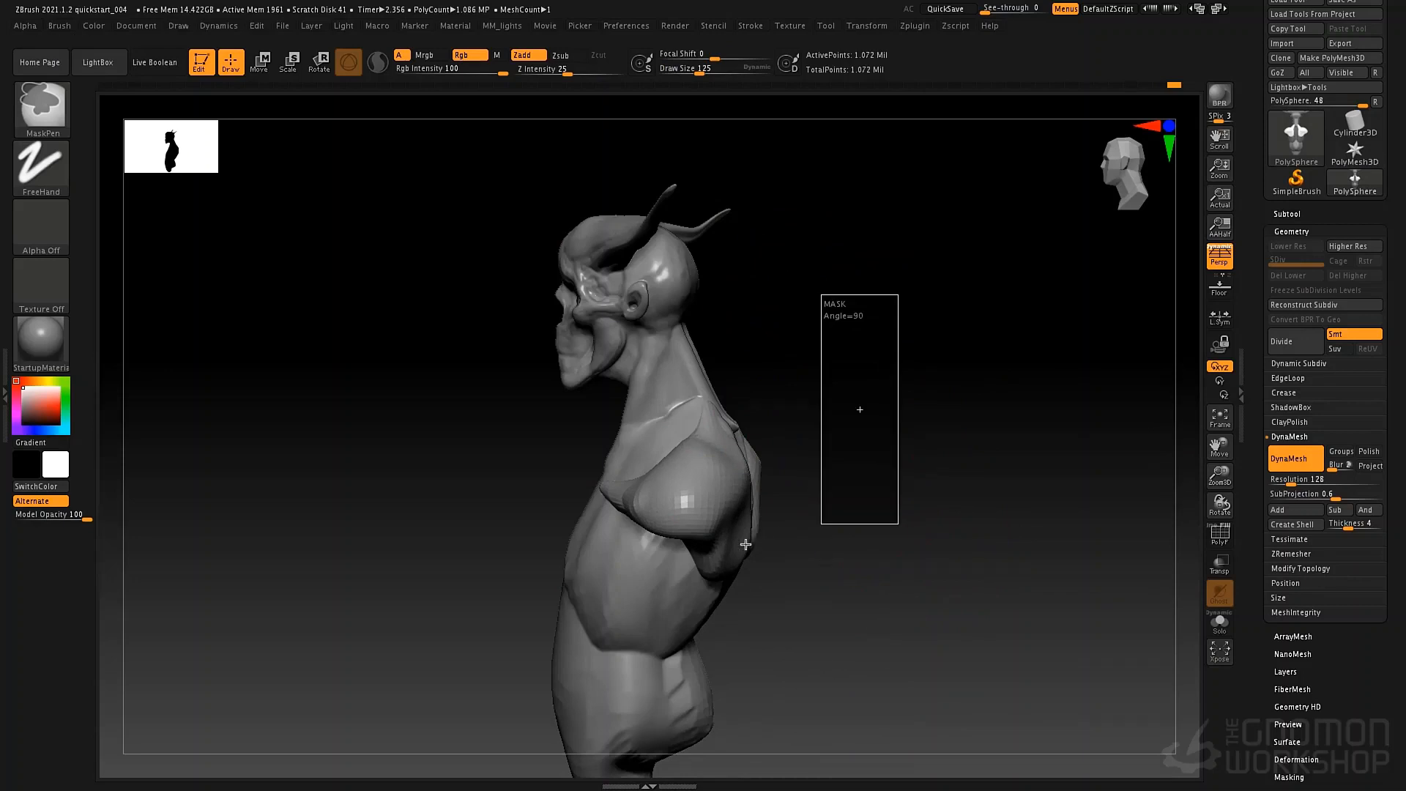
right_click_drag(755, 521, 863, 513)
left_click_drag(701, 494, 696, 497, "shift")
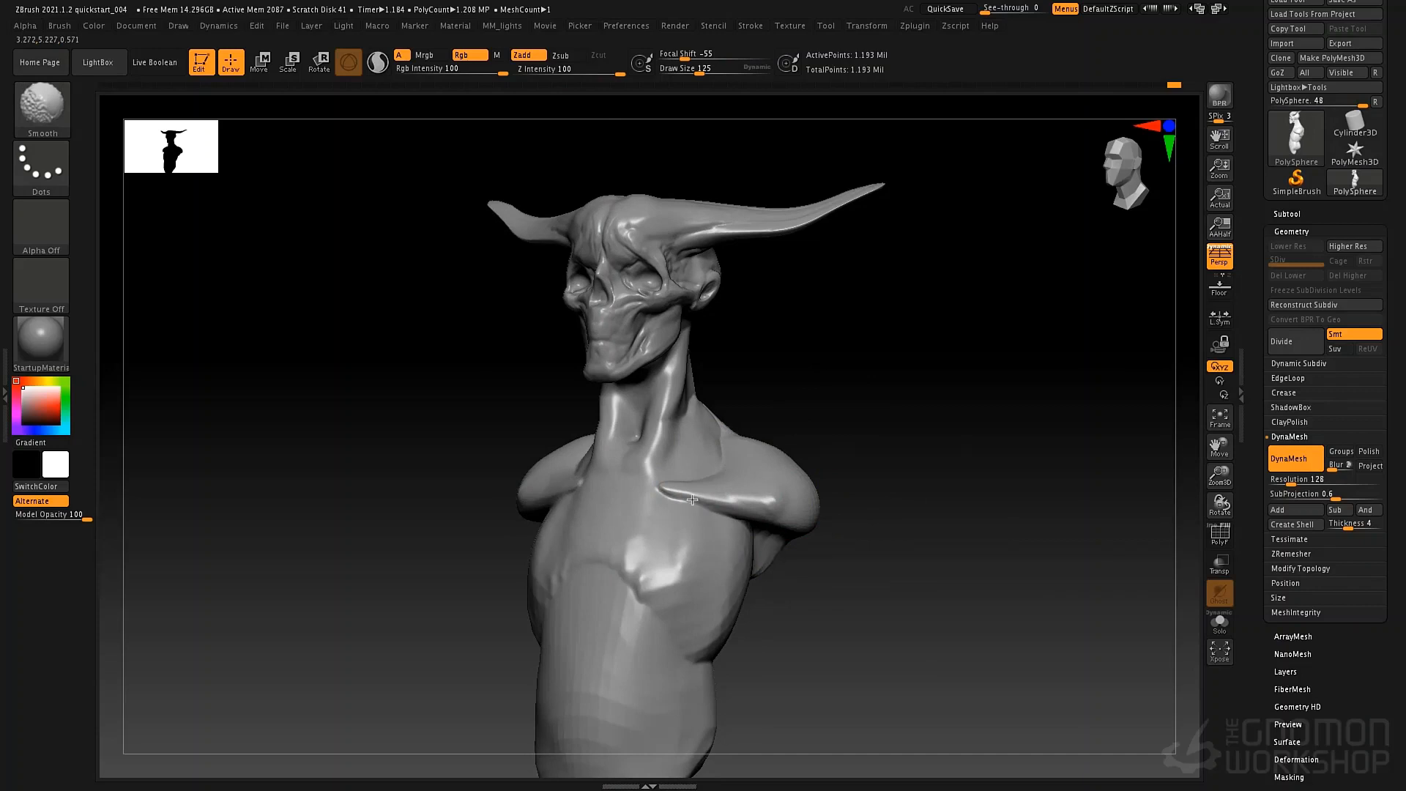
Build up the trapezius between the neck and shoulders with the ClayTubes brush at draw size 52.
key("b")
key("m")
key("v")
right_click_drag(731, 418, 766, 430)
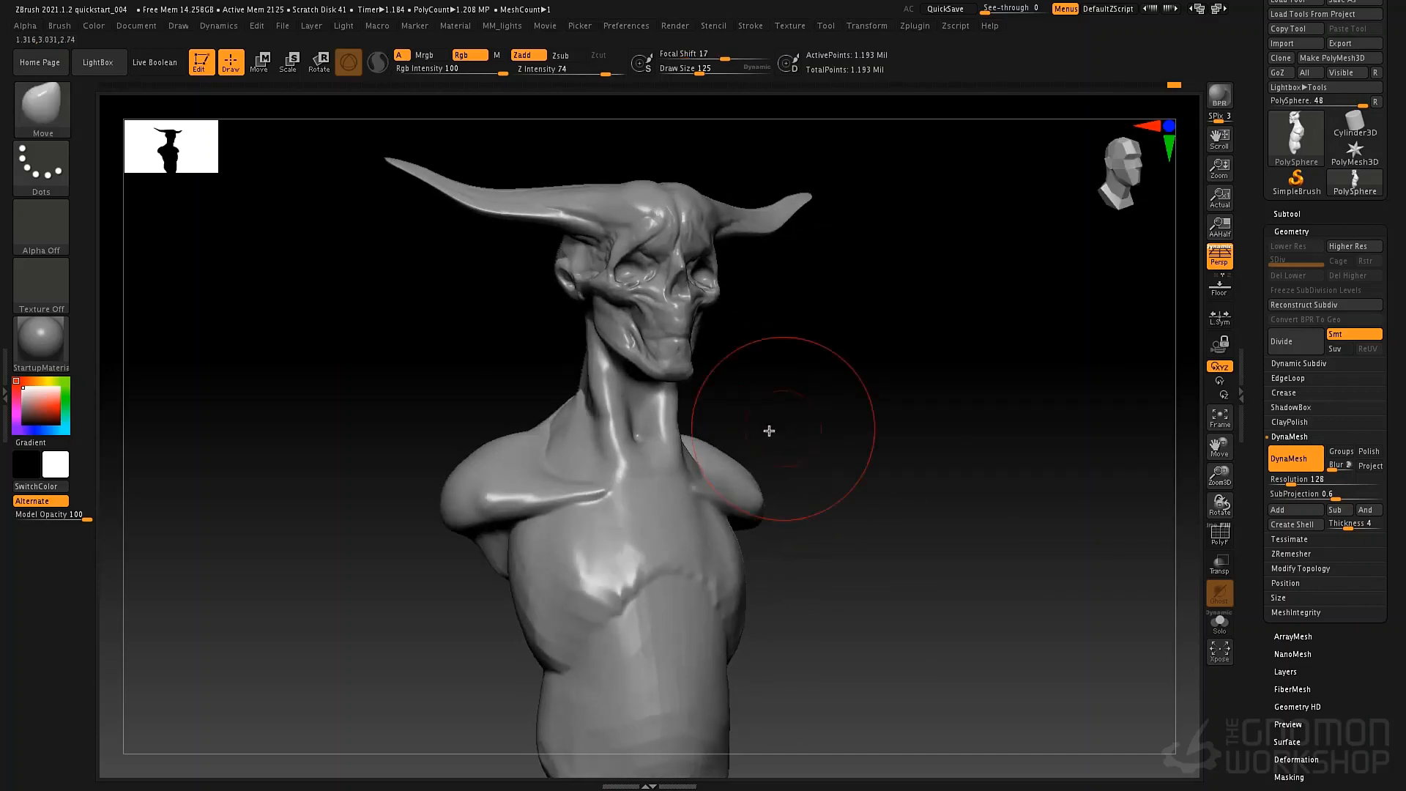
key("b")
key("c")
key("t")
key("space")
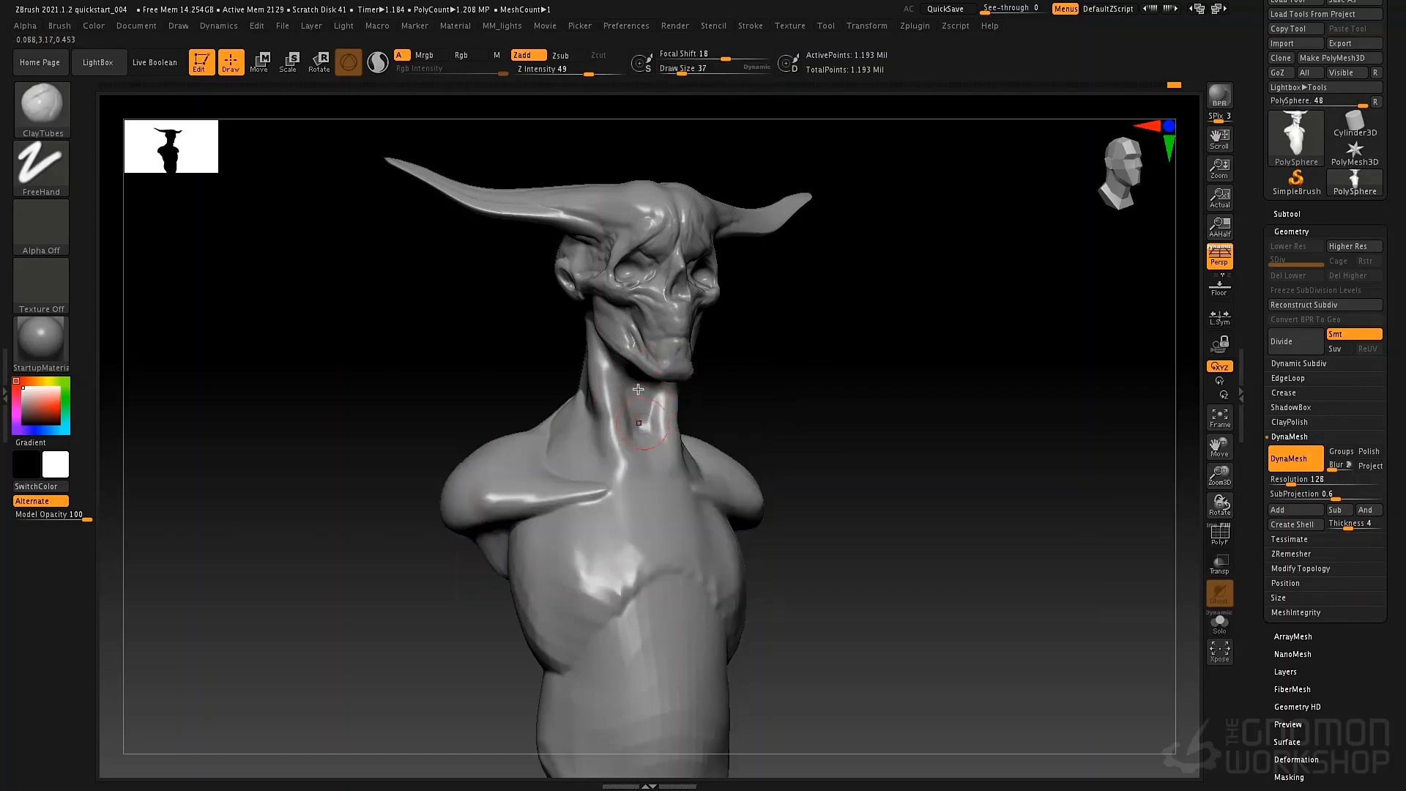
right_click_drag(686, 432, 778, 432)
key("space")
left_click_drag(588, 420, 595, 420)
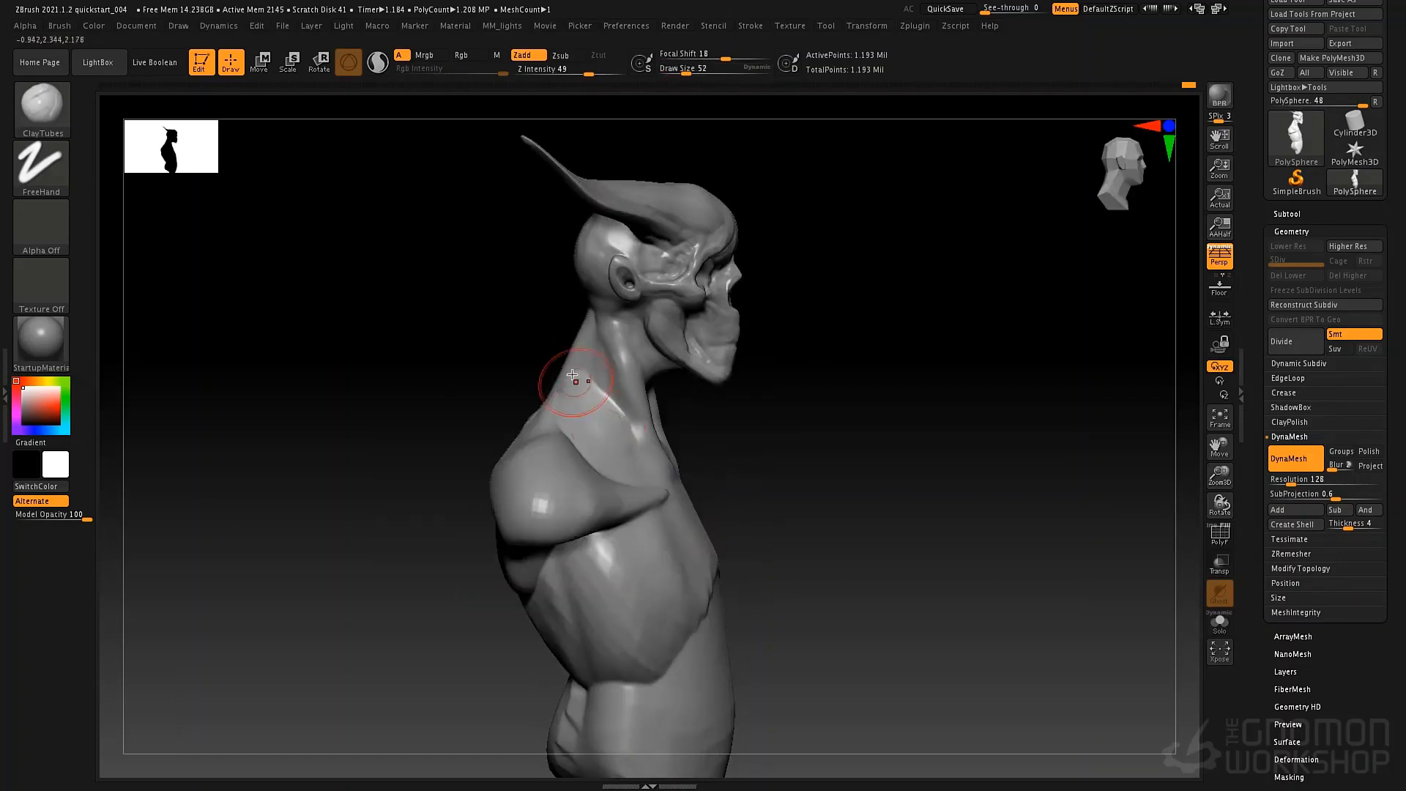
right_click_drag(588, 407, 638, 407)
mouse_move(515, 427)
left_mouse_down()
mouse_move(506, 465)
mouse_move(506, 446)
left_mouse_up()
mouse_move(535, 351)
left_mouse_down()
mouse_move(555, 341)
mouse_move(574, 408)
mouse_move(583, 361)
left_mouse_up()
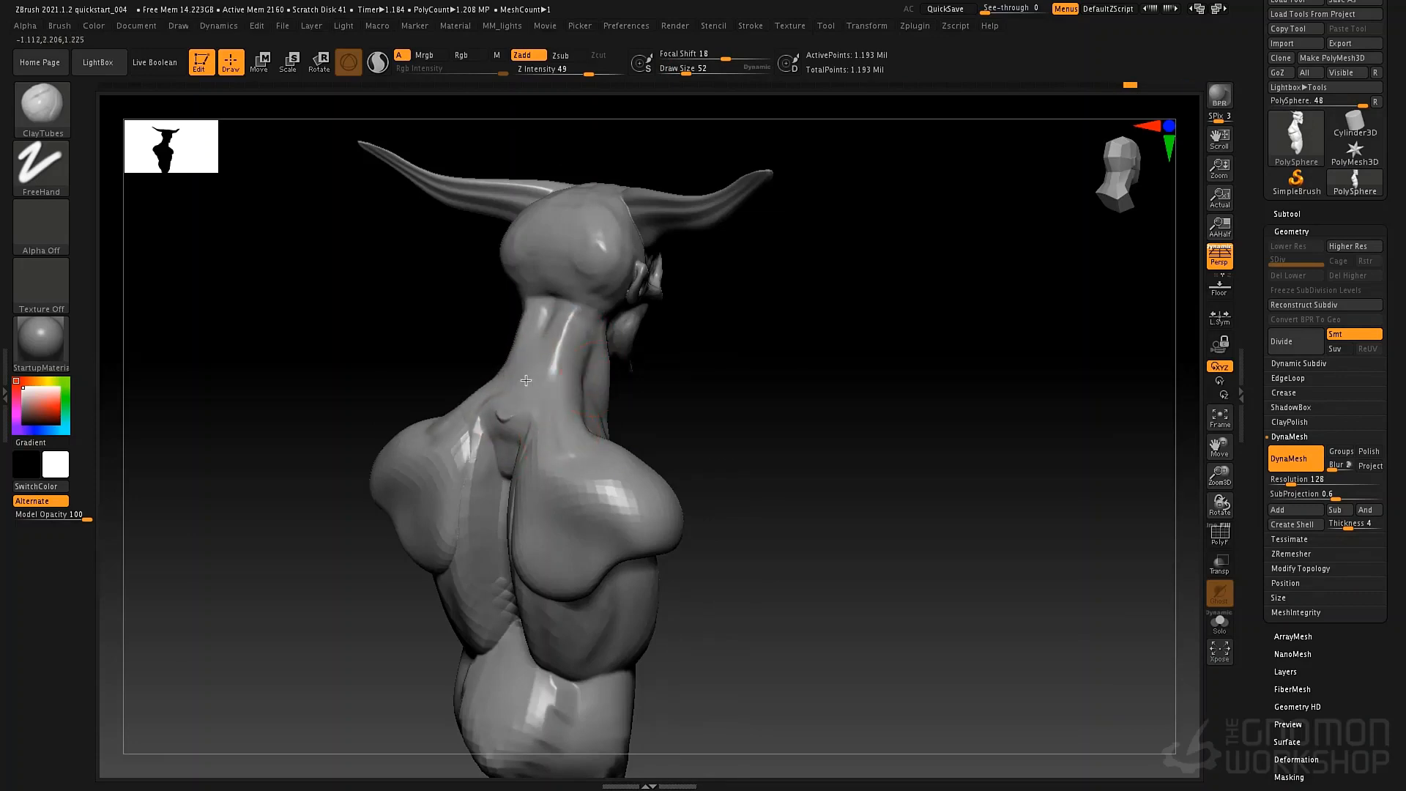
Add ClayTubes strokes to the back of the neck and to the neck muscles running down to the collarbones.
right_click_drag(526, 381, 606, 409)
left_click_drag(590, 356, 626, 443)
right_click_drag(637, 432, 524, 419)
right_click_drag(745, 400, 663, 399)
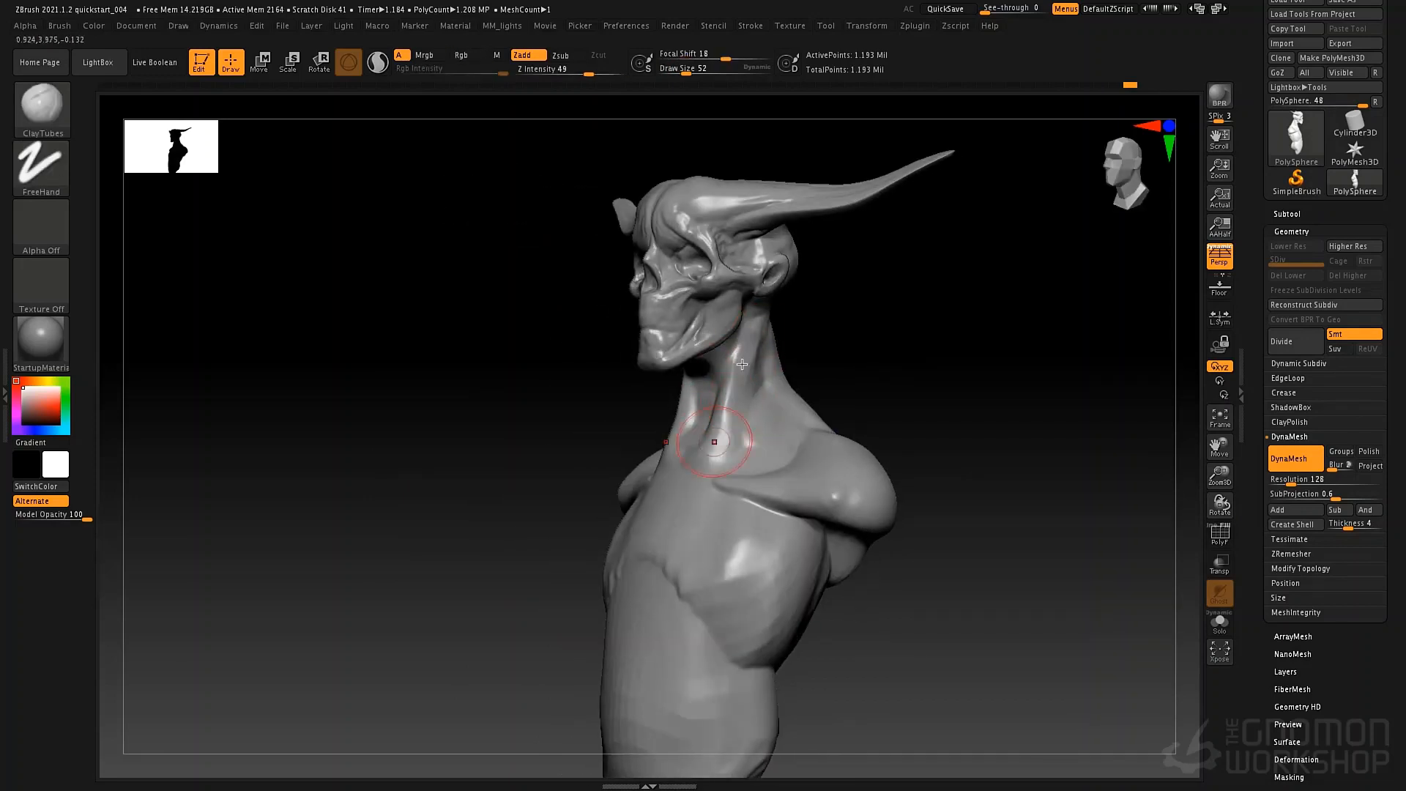
right_click_drag(718, 463, 842, 437, "ctrl")
mouse_move(842, 438)
right_mouse_down("ctrl")
mouse_move(729, 477)
mouse_move(719, 540)
mouse_move(775, 513)
mouse_move(700, 512)
mouse_move(731, 579)
mouse_move(687, 387)
right_mouse_up("ctrl")
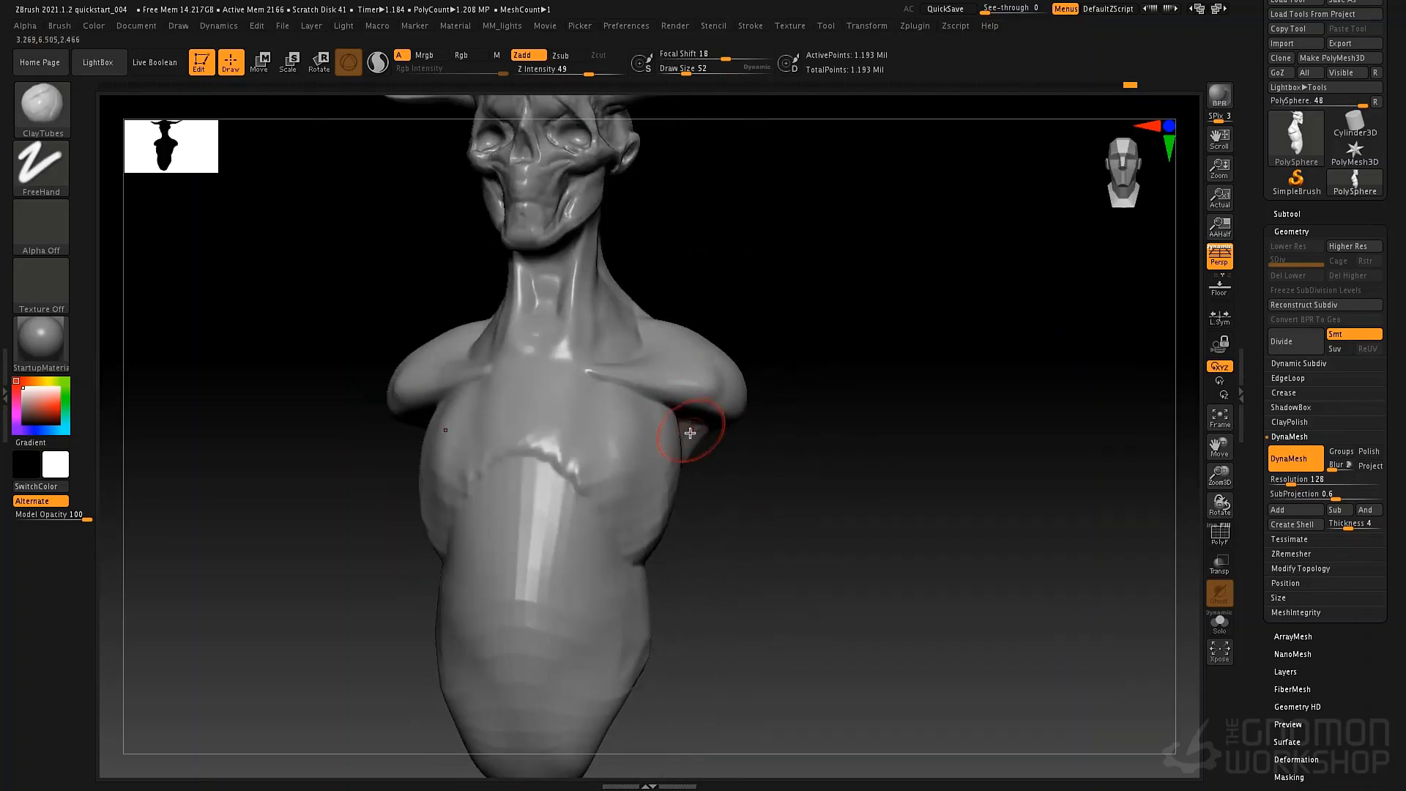
Widen the shoulders by pulling their outer ends outward with the Move brush at draw size 106.
key("b")
key("m")
key("v")
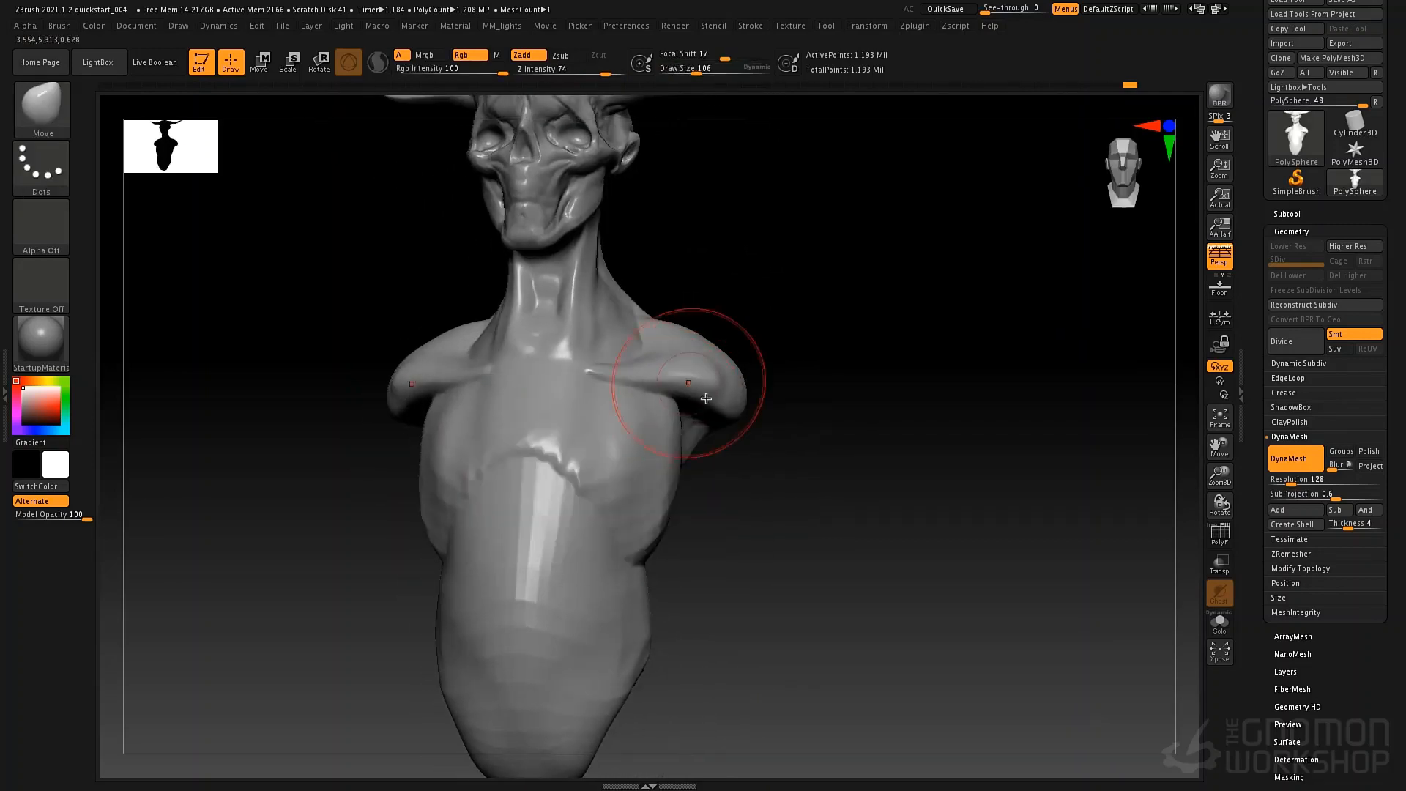
mouse_move(706, 399)
left_mouse_down()
mouse_move(737, 406)
mouse_move(740, 359)
left_mouse_up()
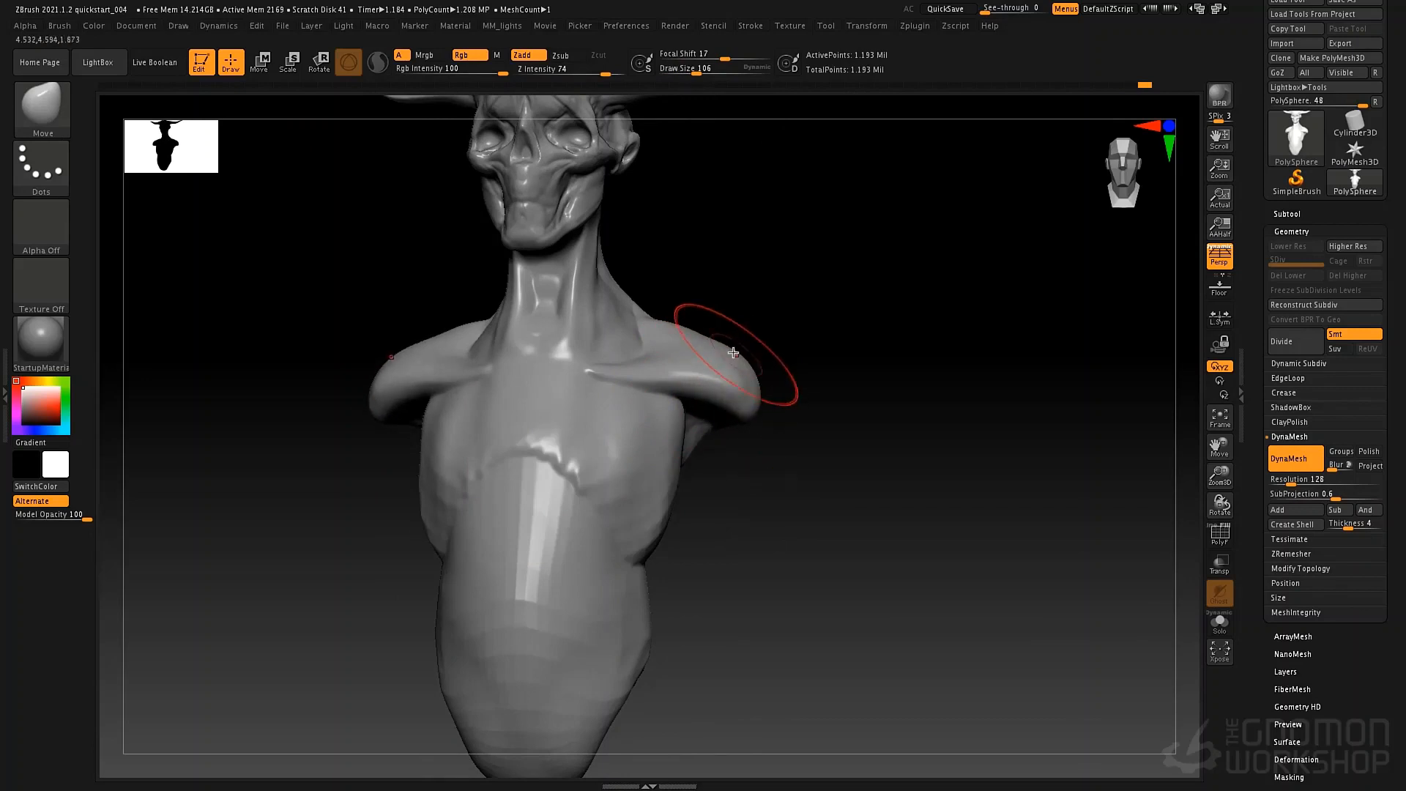
mouse_move(745, 471)
left_mouse_down("alt")
mouse_move(755, 405)
mouse_move(735, 455)
left_mouse_up("alt")
mouse_move(652, 468)
left_mouse_down()
mouse_move(744, 461)
mouse_move(666, 462)
mouse_move(728, 464)
mouse_move(741, 440)
mouse_move(744, 502)
mouse_move(728, 495)
mouse_move(744, 512)
mouse_move(782, 443)
left_mouse_up()
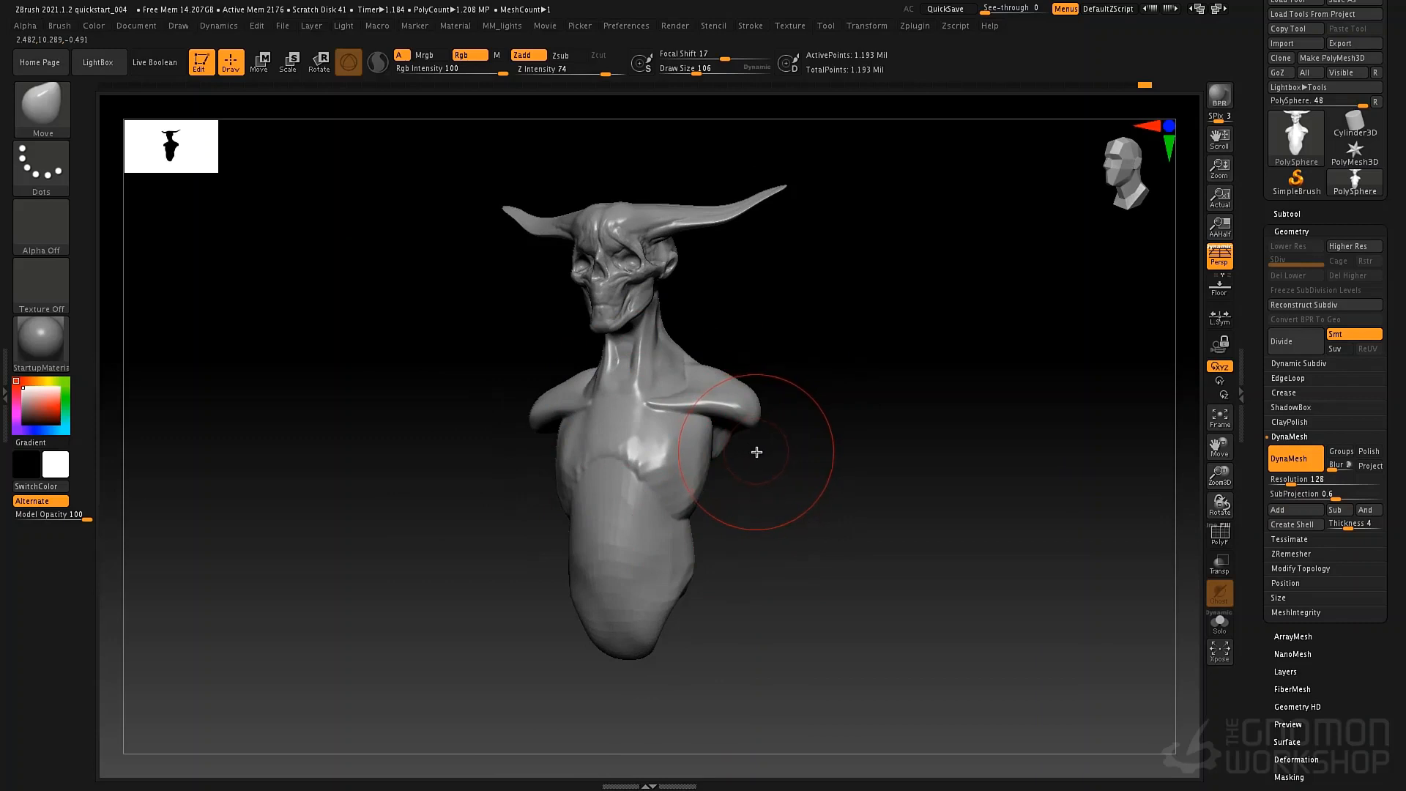
Insert a symmetrical pair of arms at the shoulders with the Male Full Arm mesh of the IMM BParts brush.
key("b")
key("i")
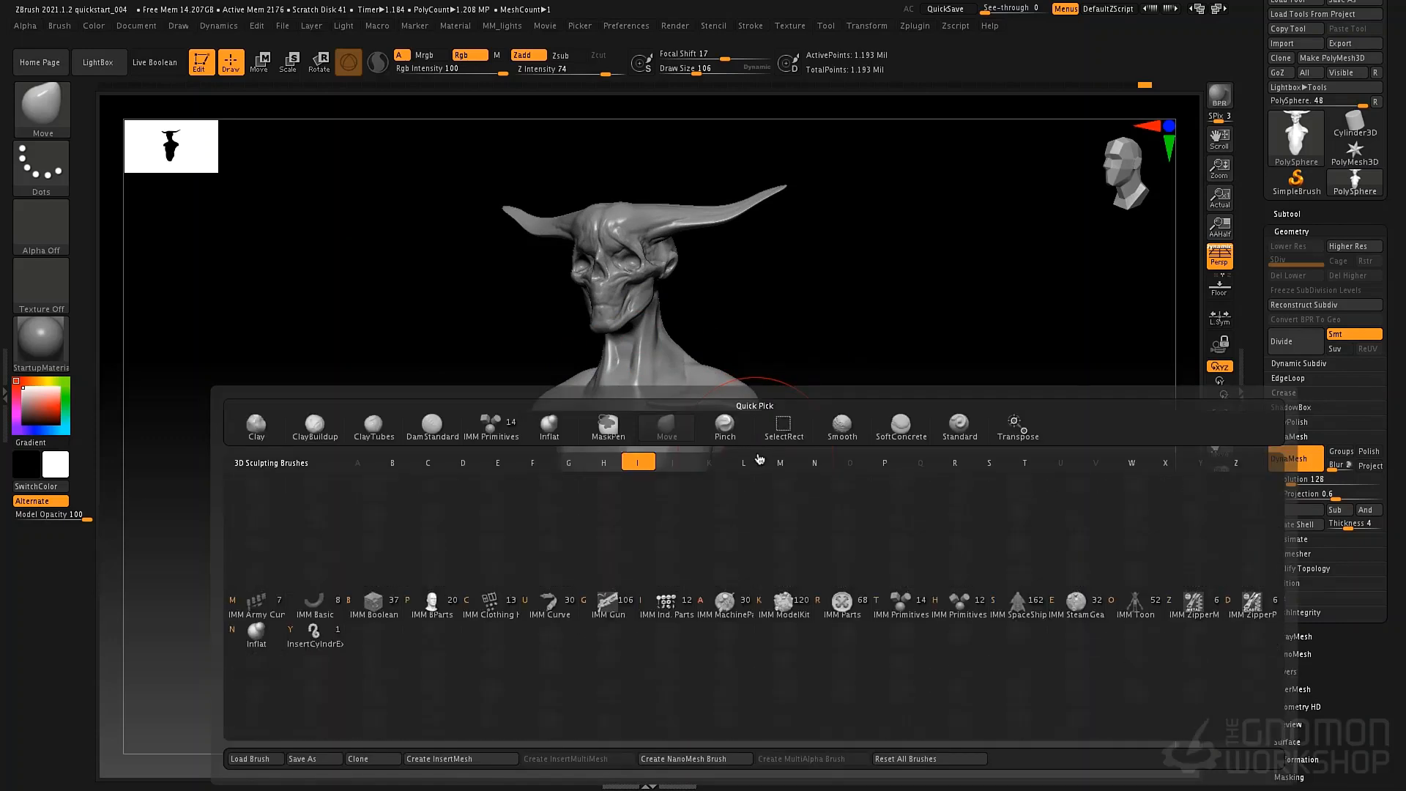
mouse_move(437, 617)
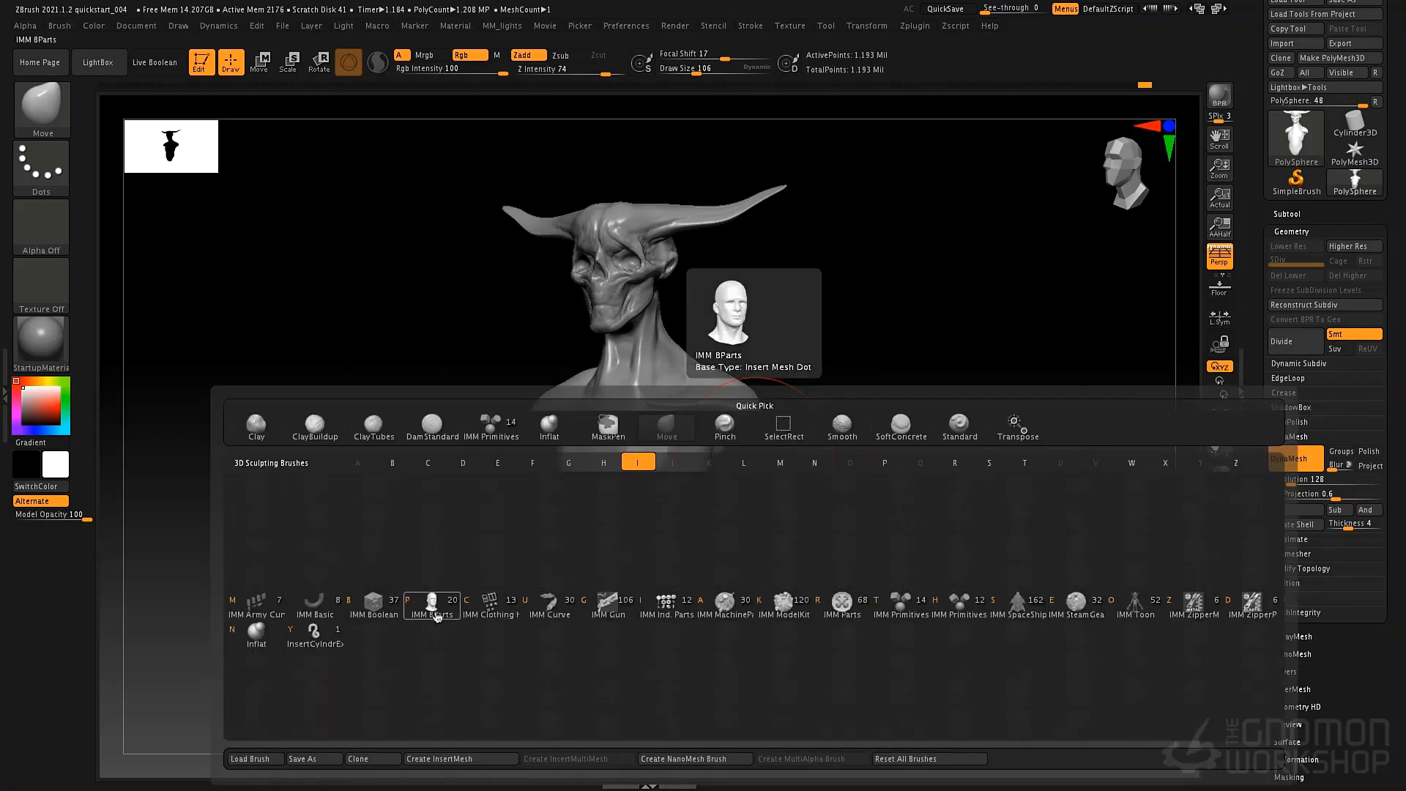
left_click(432, 608)
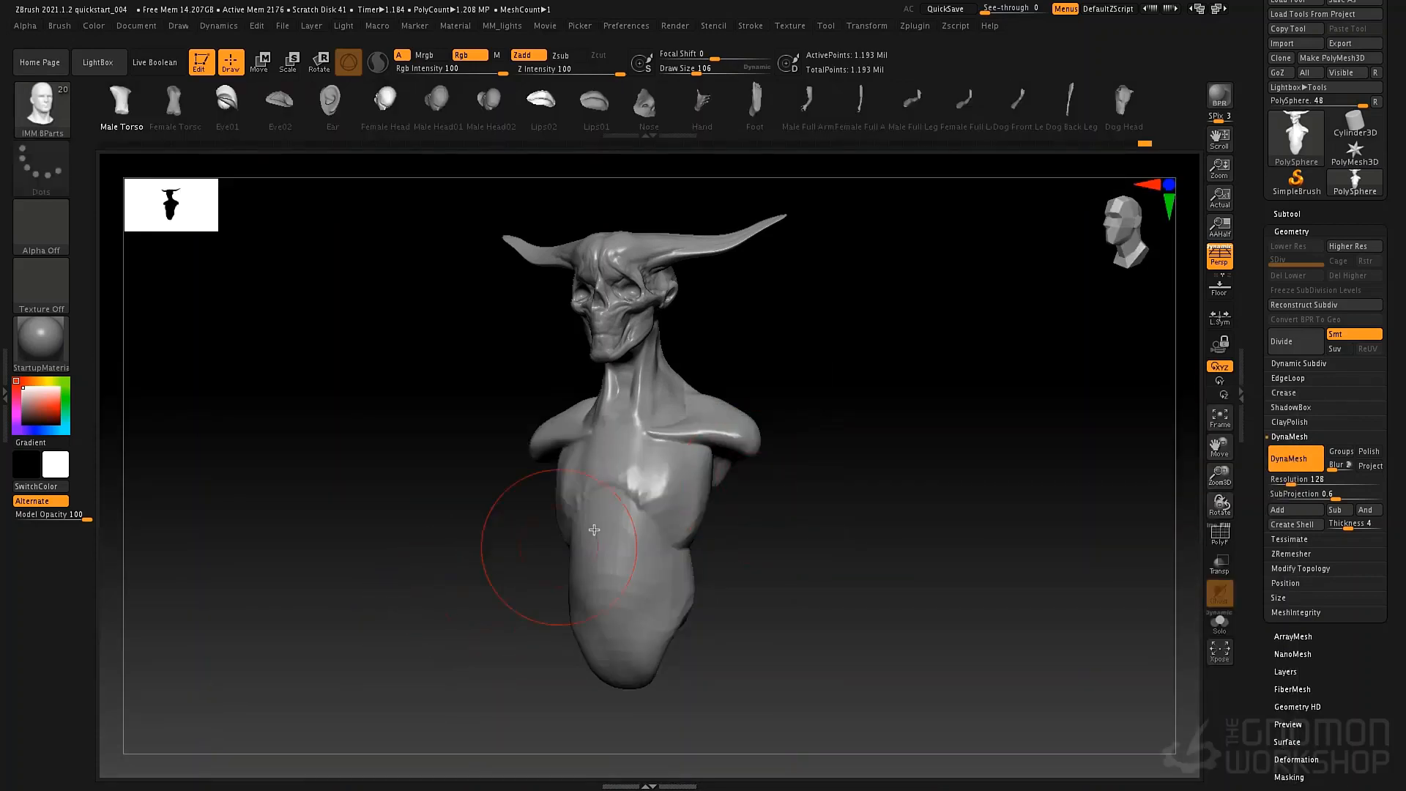
left_click_drag(899, 118, 814, 124)
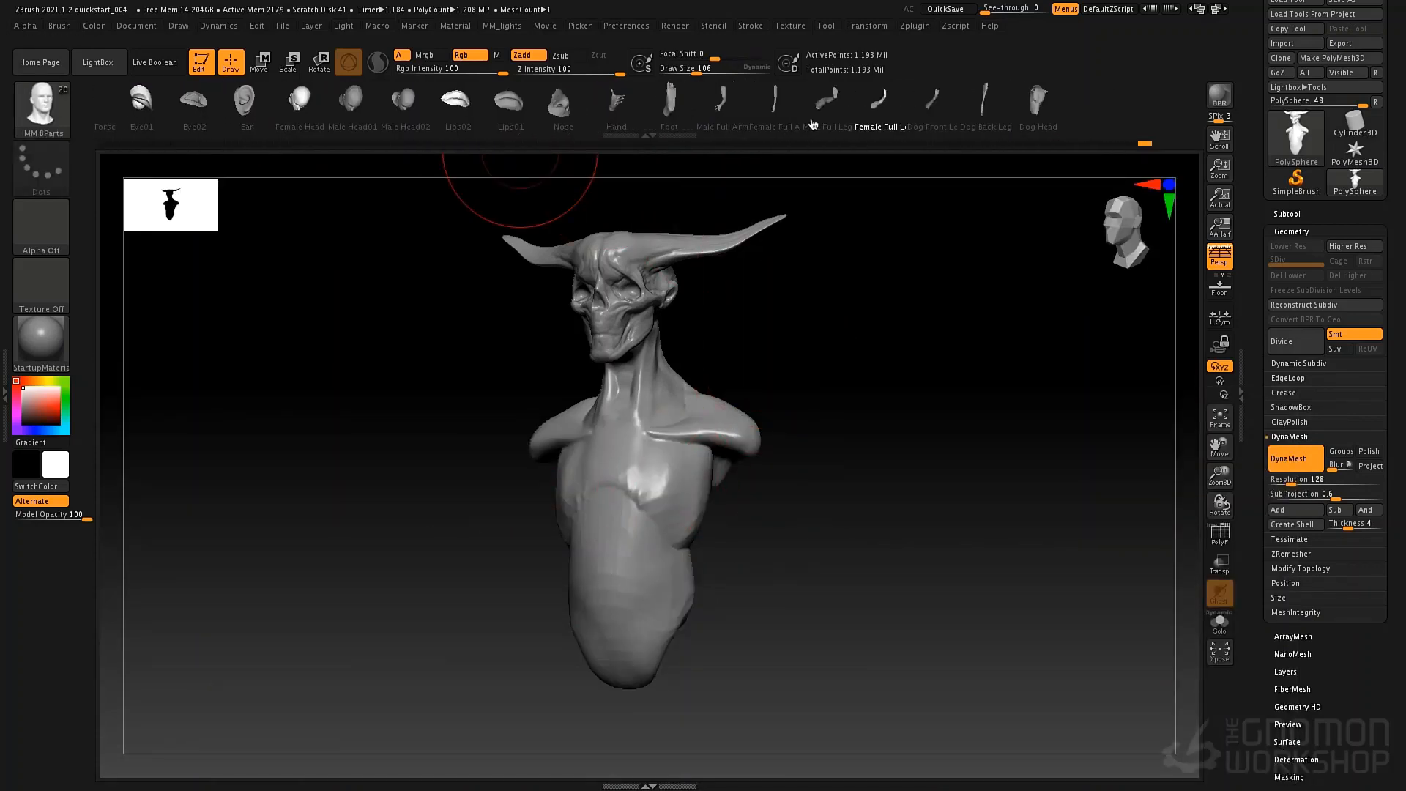
left_click(722, 126)
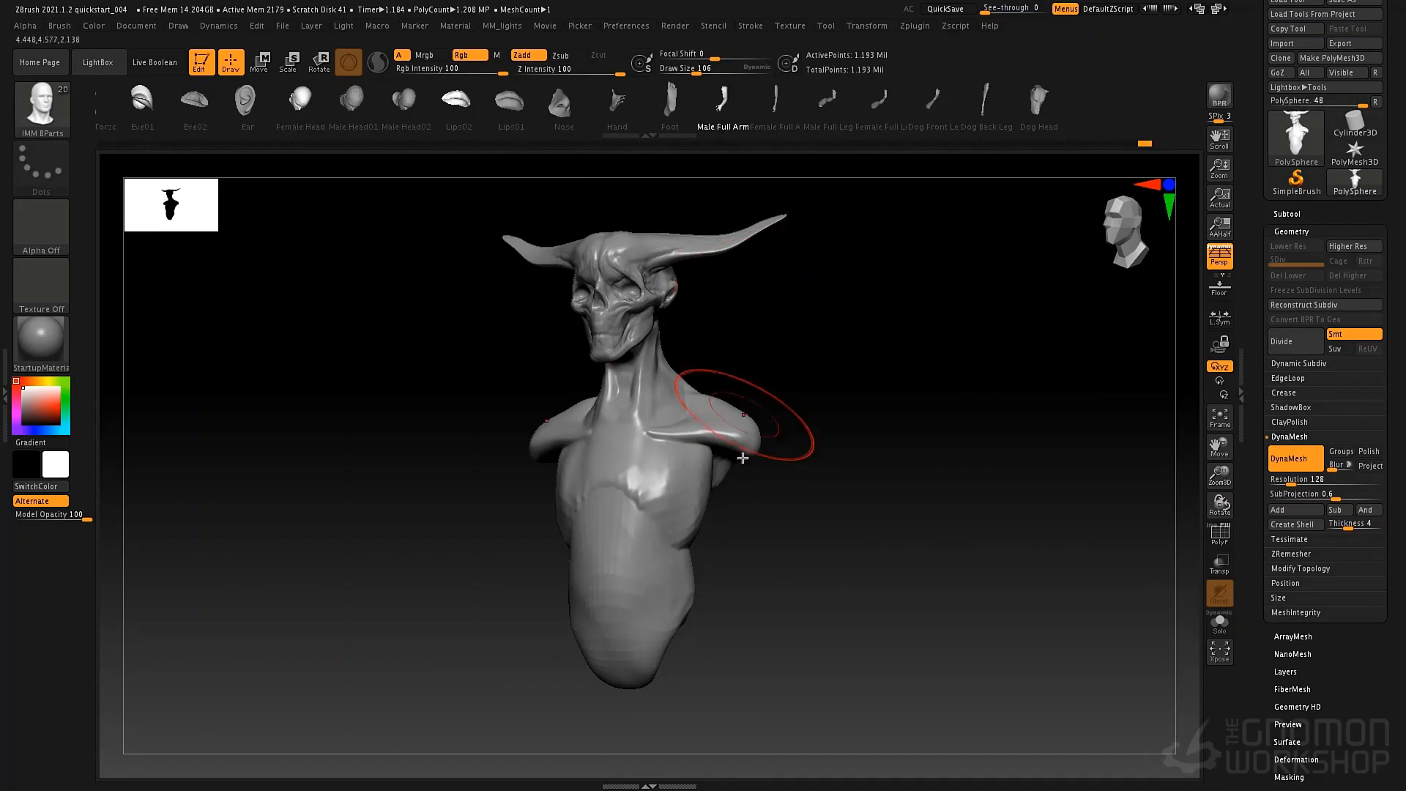
mouse_move(733, 436)
left_mouse_down()
mouse_move(765, 571)
mouse_move(819, 615)
mouse_move(935, 569)
mouse_move(984, 567)
mouse_move(967, 568)
left_mouse_up()
Move the inserted arms inward and down with the transform gizmo, and rotate them so the hands angle outward.
key("w")
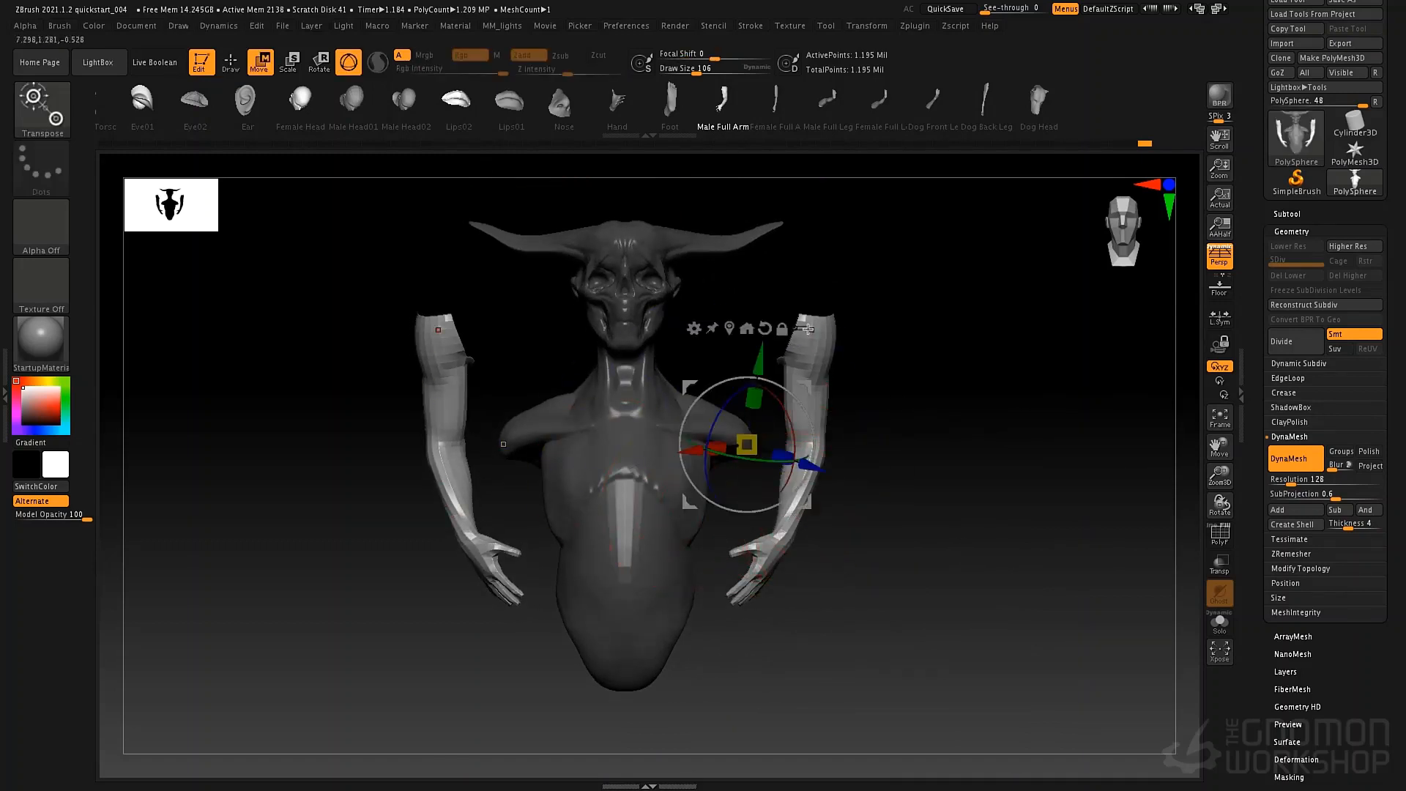
left_click_drag(797, 492, 780, 571)
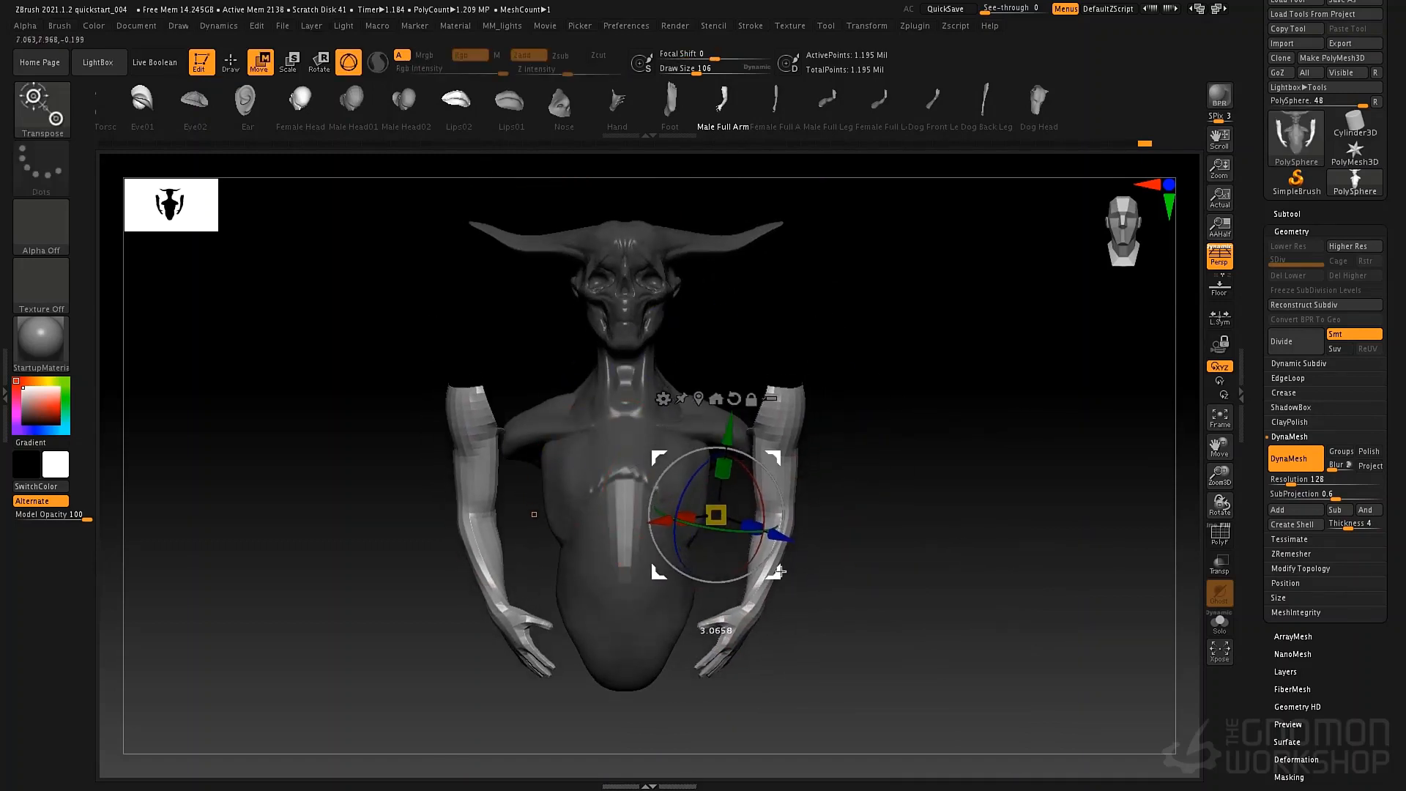
left_click(700, 399)
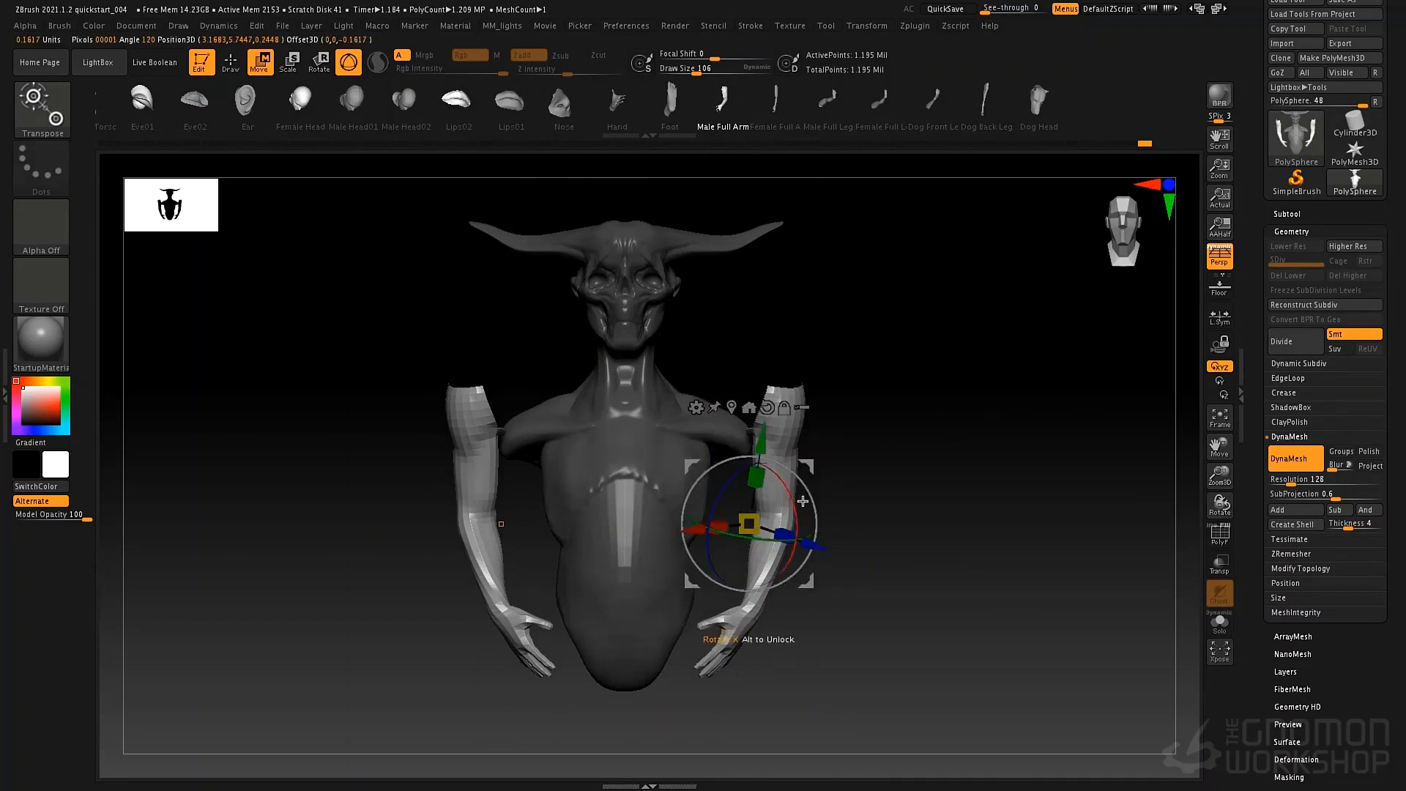
left_click_drag(819, 510, 805, 519)
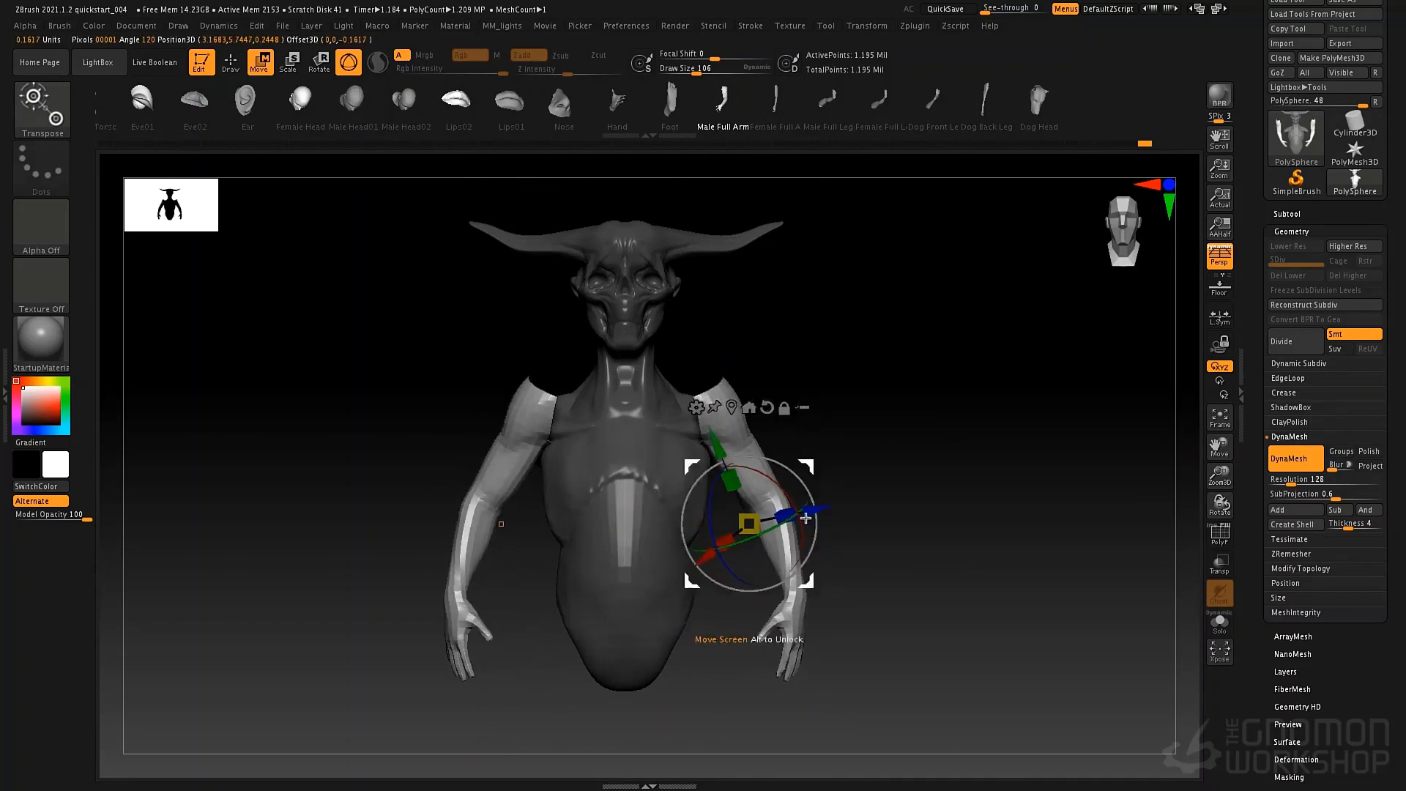
left_click_drag(806, 586, 813, 624)
Spread the inserted arms outward with the transform gizmo and align their upper ends with the shoulders from front and side.
left_click_drag(945, 538, 823, 568)
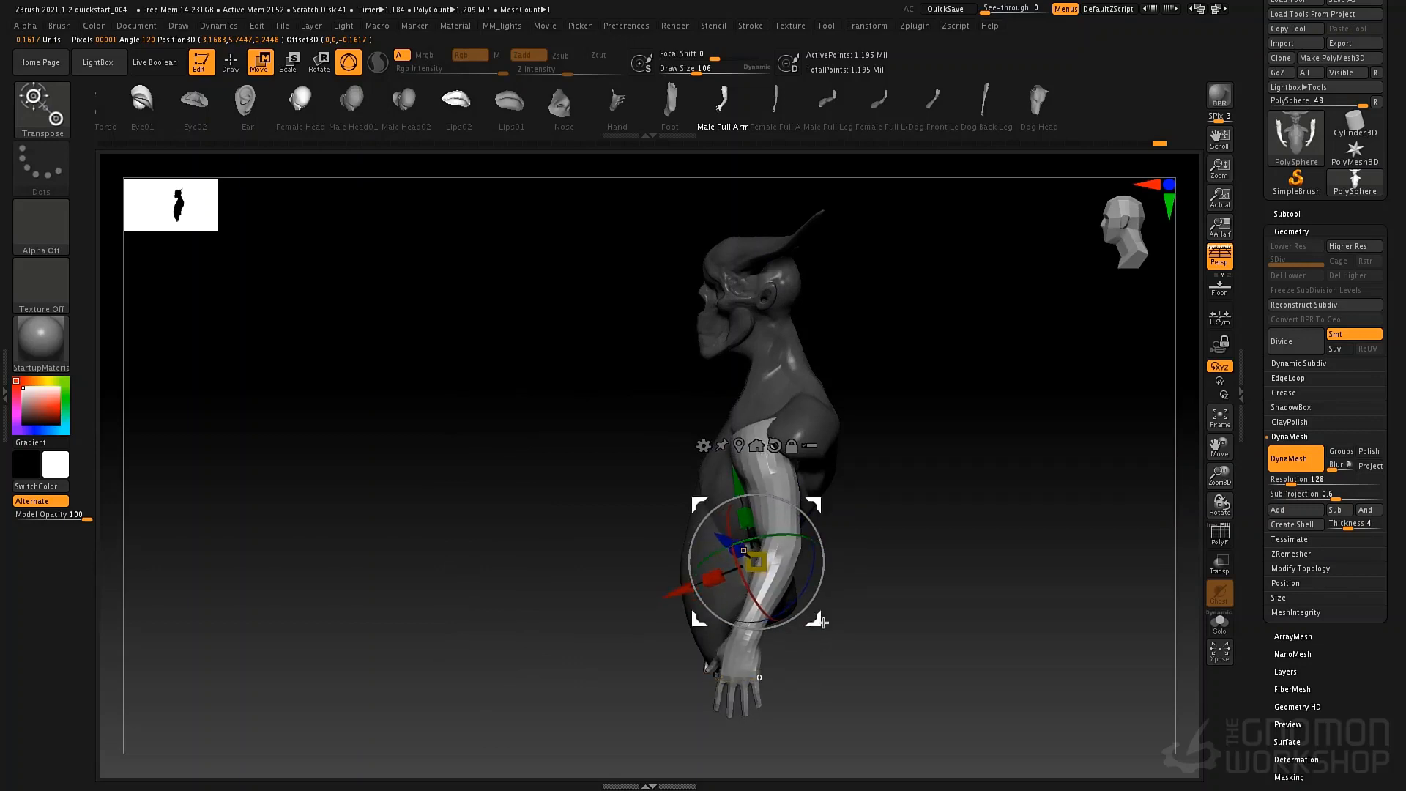
left_click_drag(823, 622, 846, 610)
left_click_drag(893, 460, 807, 438)
left_click_drag(745, 515, 725, 449)
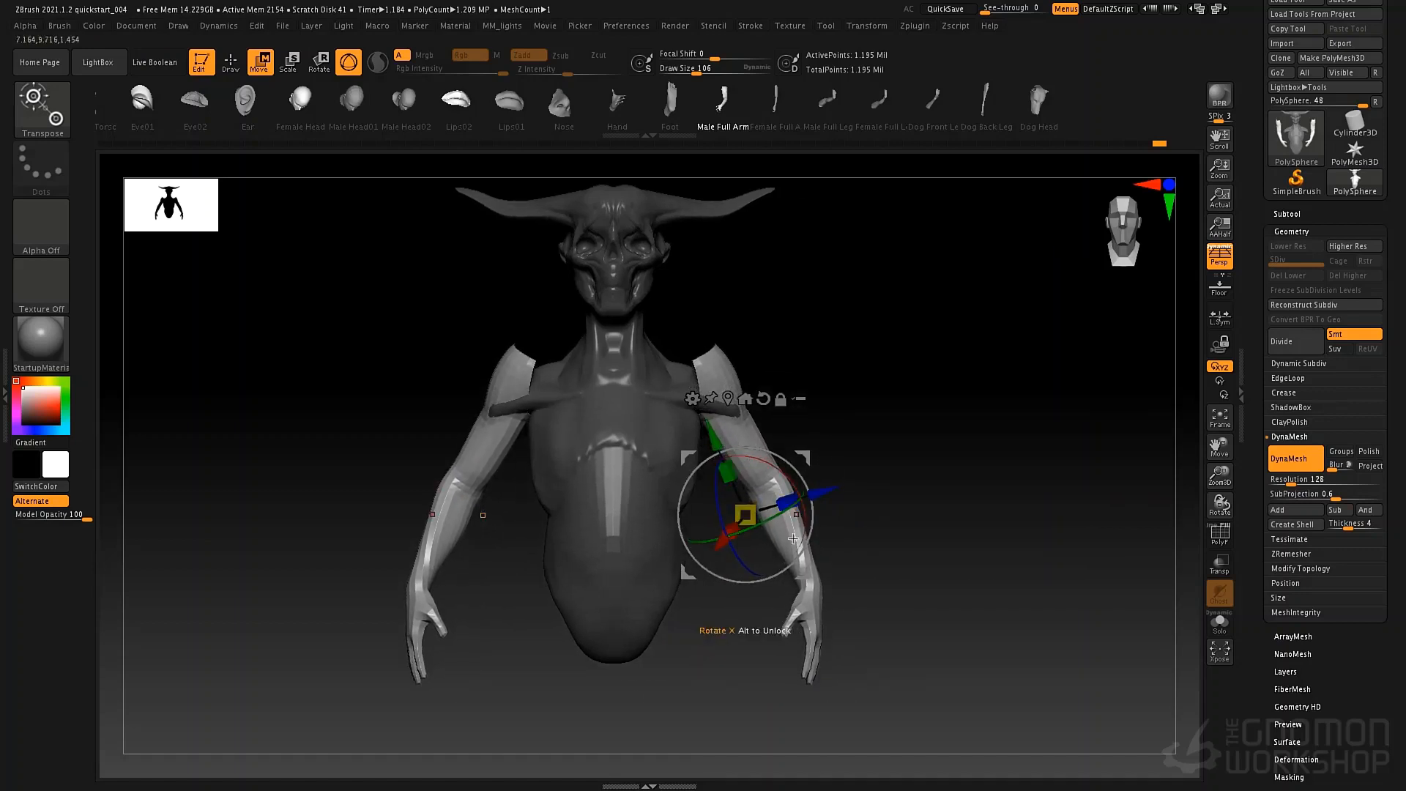
left_click_drag(804, 573, 806, 606)
left_click_drag(865, 539, 787, 543)
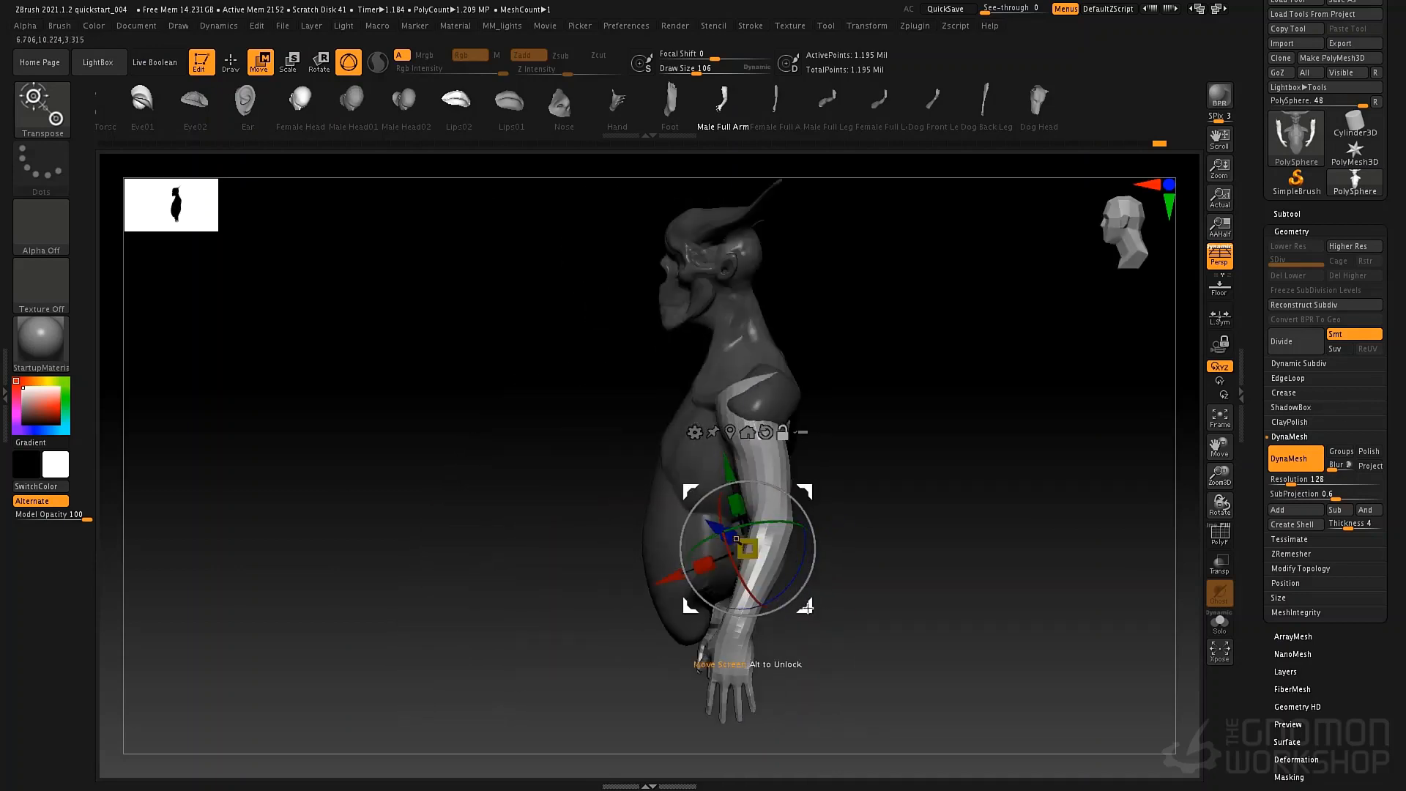
Place the gizmo's pivot at the shoulder and swing the arms so the forearms angle slightly forward.
left_click_drag(808, 608, 912, 431, "alt")
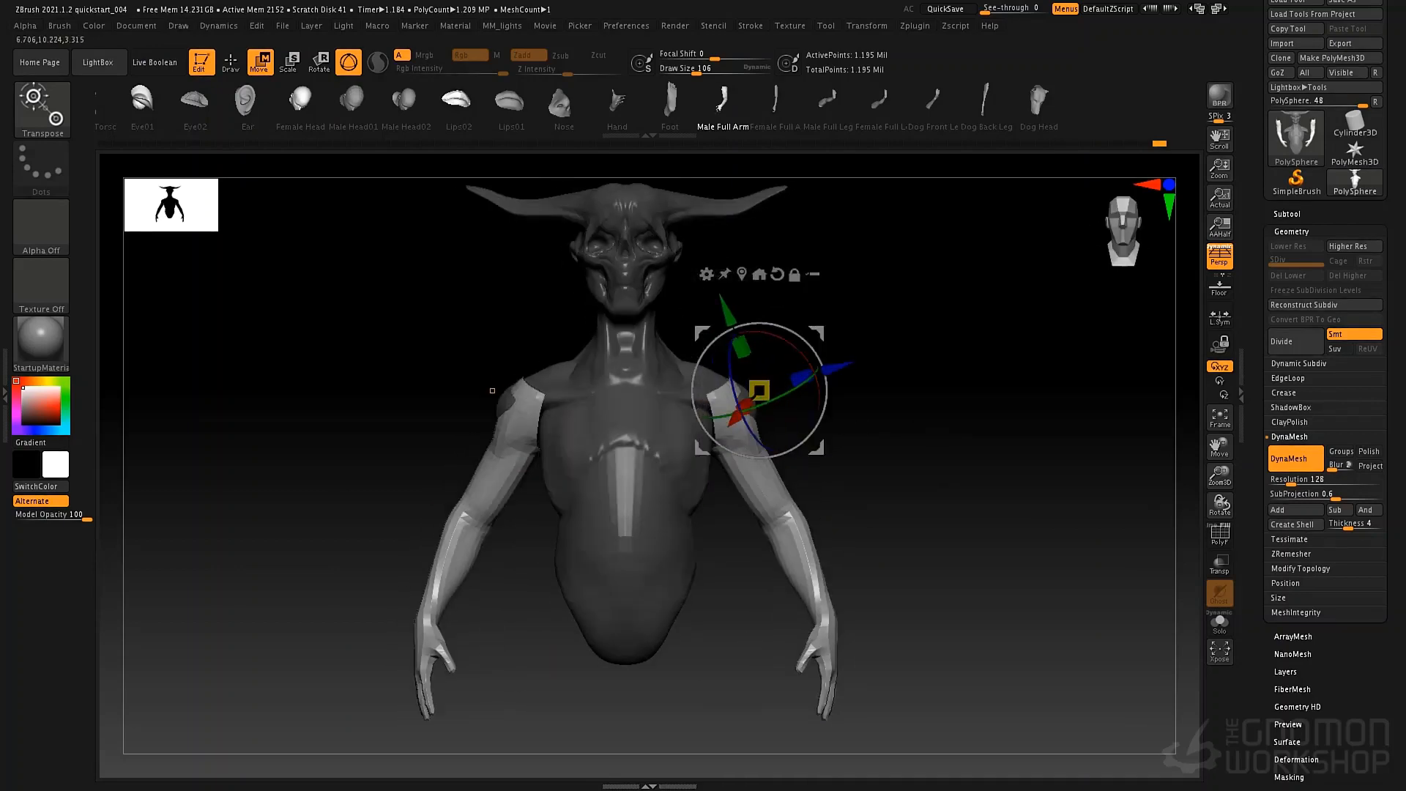
left_click_drag(818, 448, 799, 402, "alt")
key("ctrl+z")
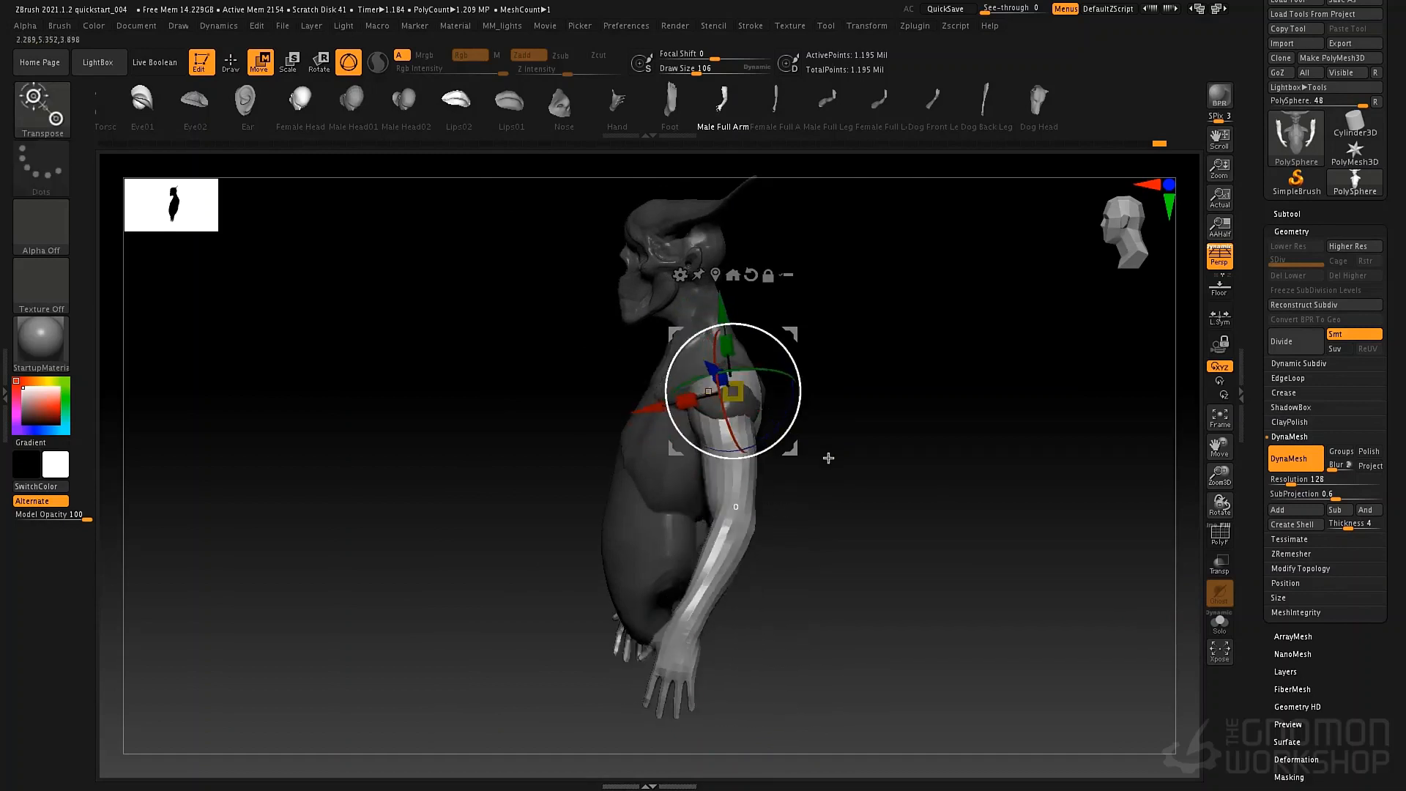
left_click_drag(826, 461, 773, 402)
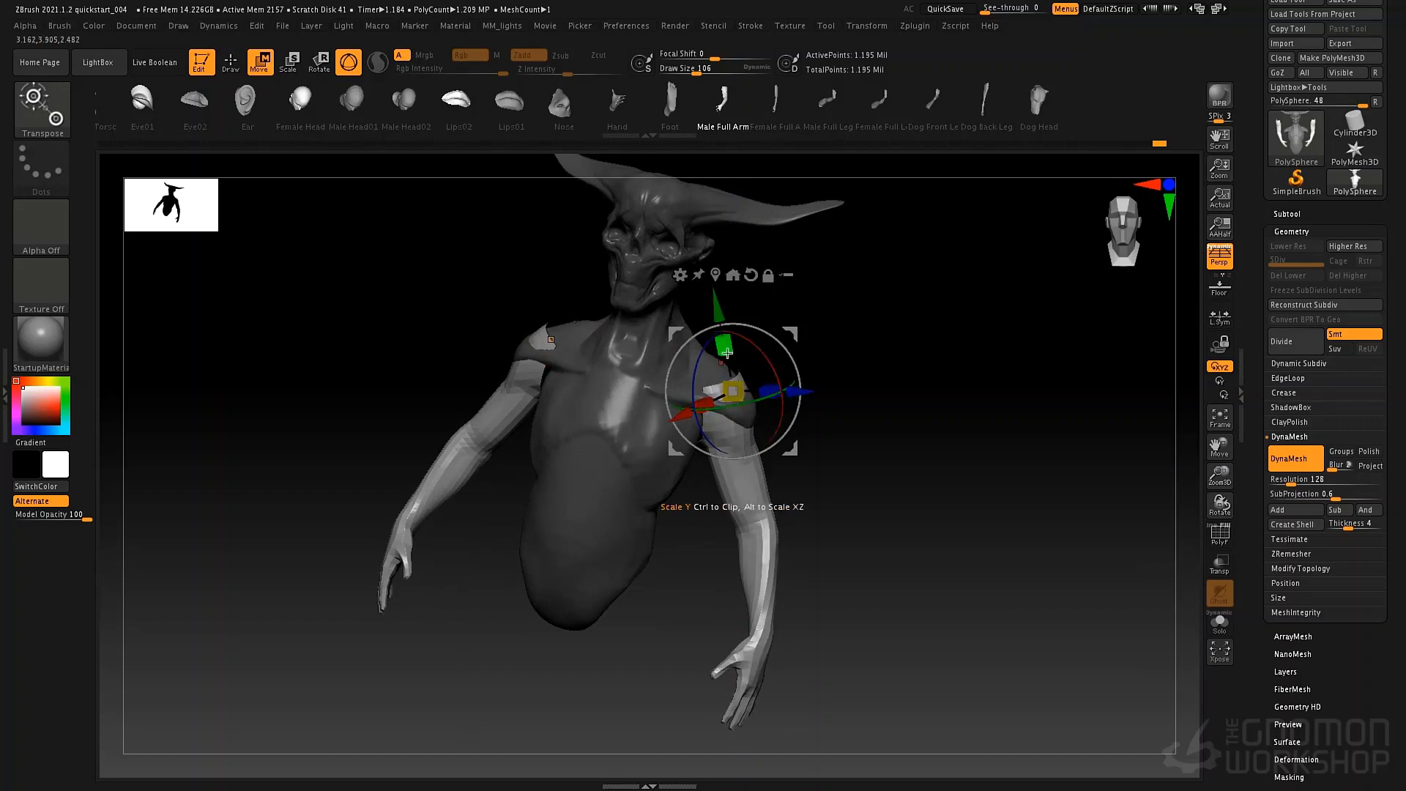
mouse_move(797, 455)
left_mouse_down()
mouse_move(798, 392)
mouse_move(748, 359)
left_mouse_up()
Fit the upper ends of the arms under the shoulders with the Move brush at draw size 65.
key("q")
key("s")
mouse_move(865, 355)
left_mouse_down()
mouse_move(759, 346)
mouse_move(904, 398)
mouse_move(832, 347)
left_mouse_up()
right_click_drag(832, 379, 800, 384)
left_click_drag(836, 401, 840, 386)
mouse_move(849, 382)
right_mouse_down()
mouse_move(805, 388)
mouse_move(846, 407)
right_mouse_up()
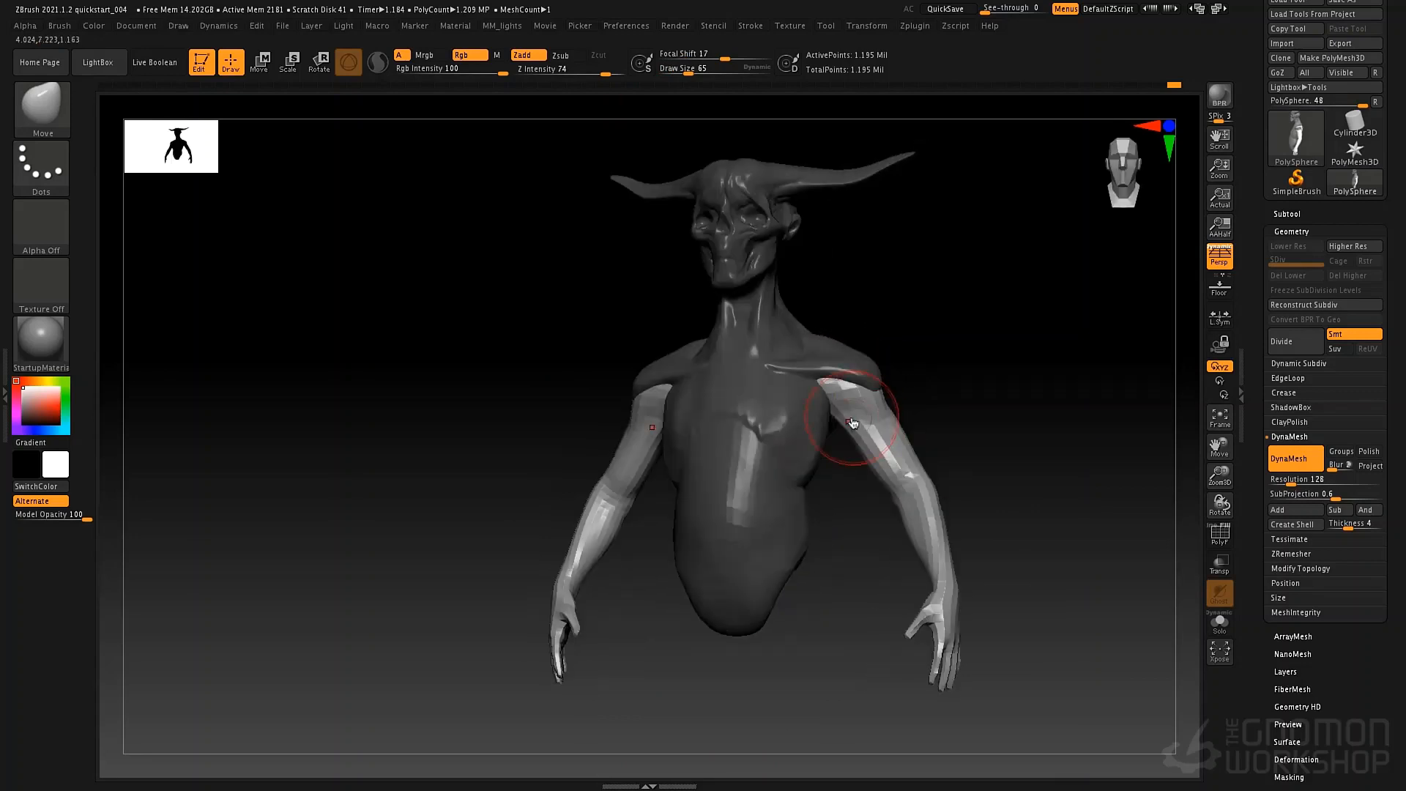
Set the draw size to 69 and blend the upper arms into the armpits with Move and Smooth strokes from below.
key("space")
left_click_drag(842, 403, 848, 402)
mouse_move(853, 392)
right_mouse_down()
mouse_move(864, 323)
mouse_move(844, 352)
mouse_move(846, 322)
mouse_move(838, 504)
mouse_move(819, 447)
right_mouse_up()
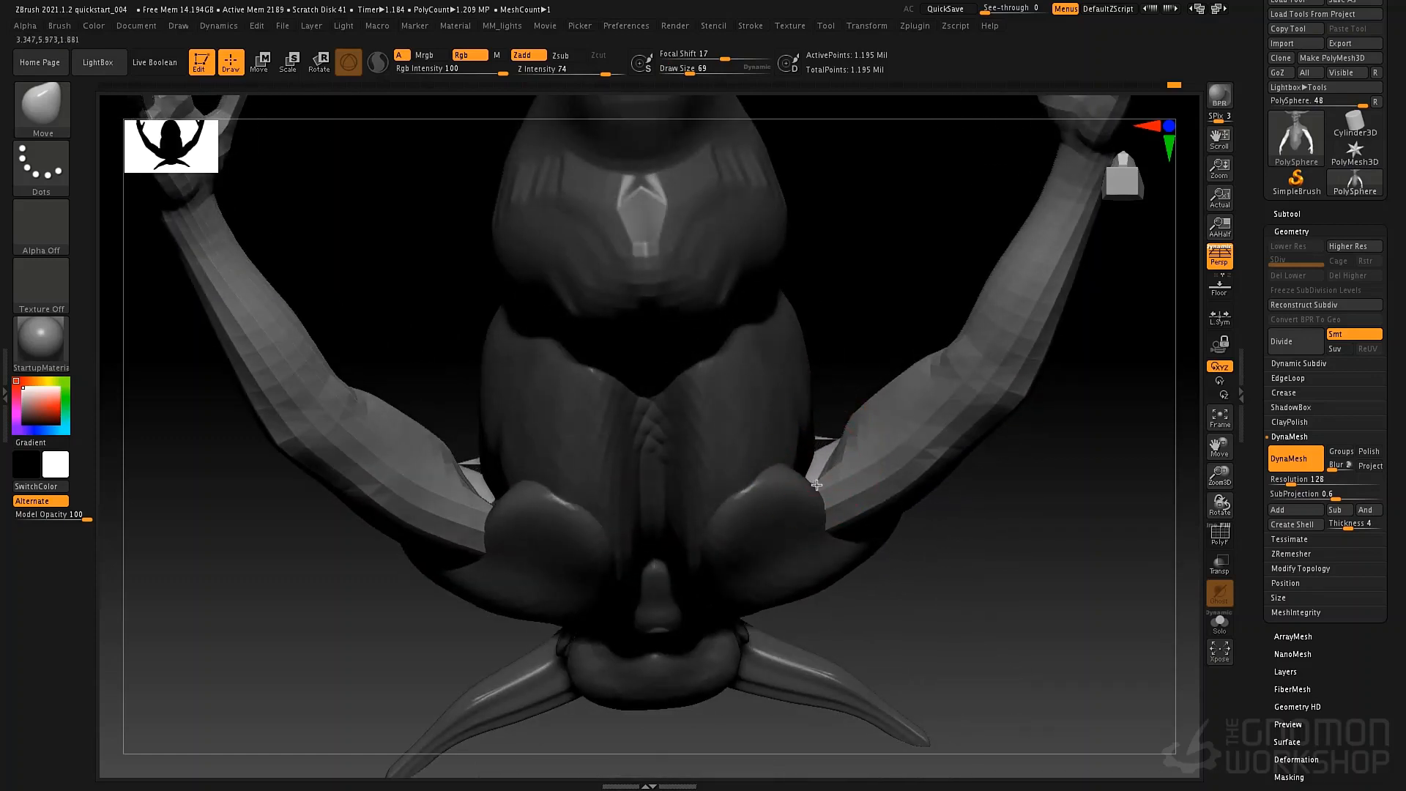
key("shift")
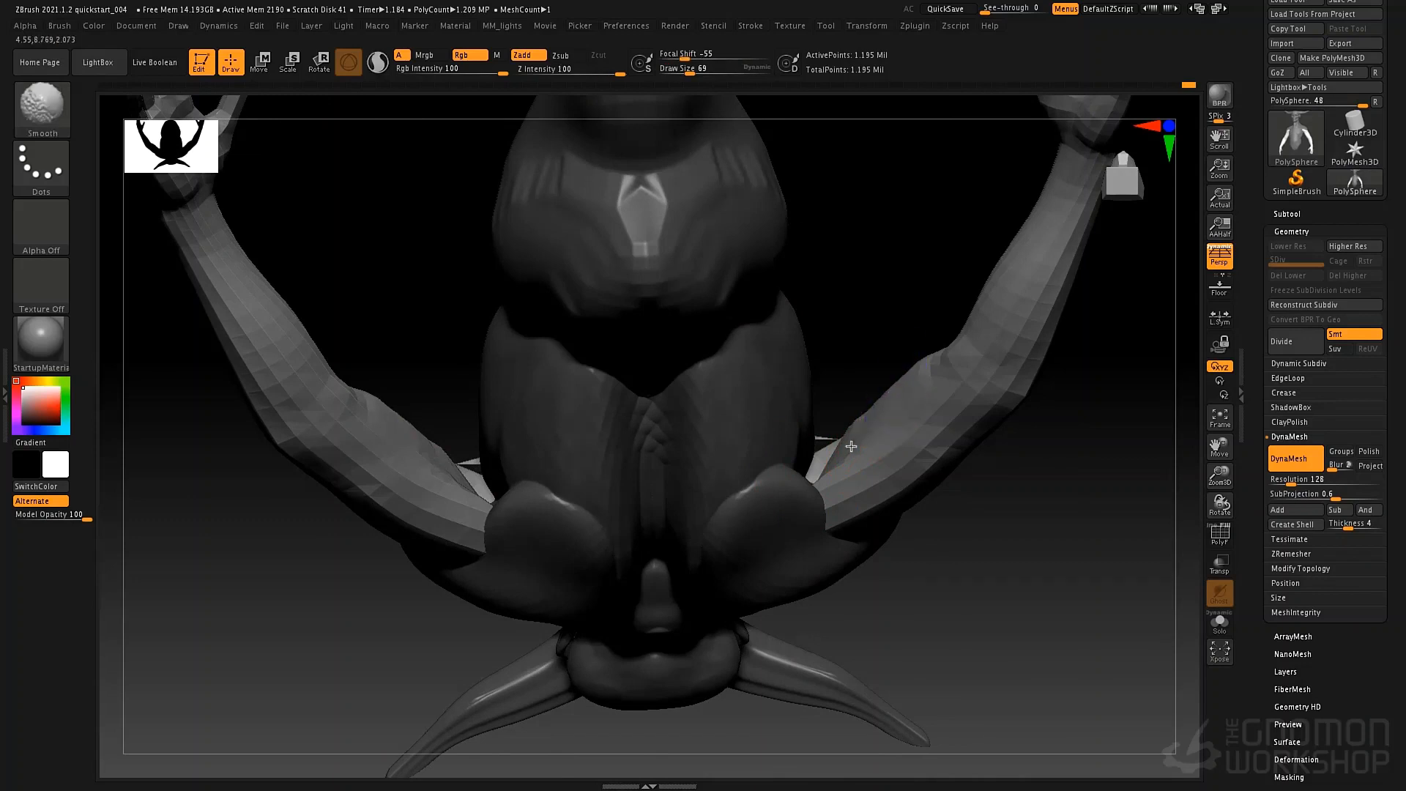
left_click_drag(839, 441, 823, 457, "shift")
right_click_drag(824, 449, 813, 509)
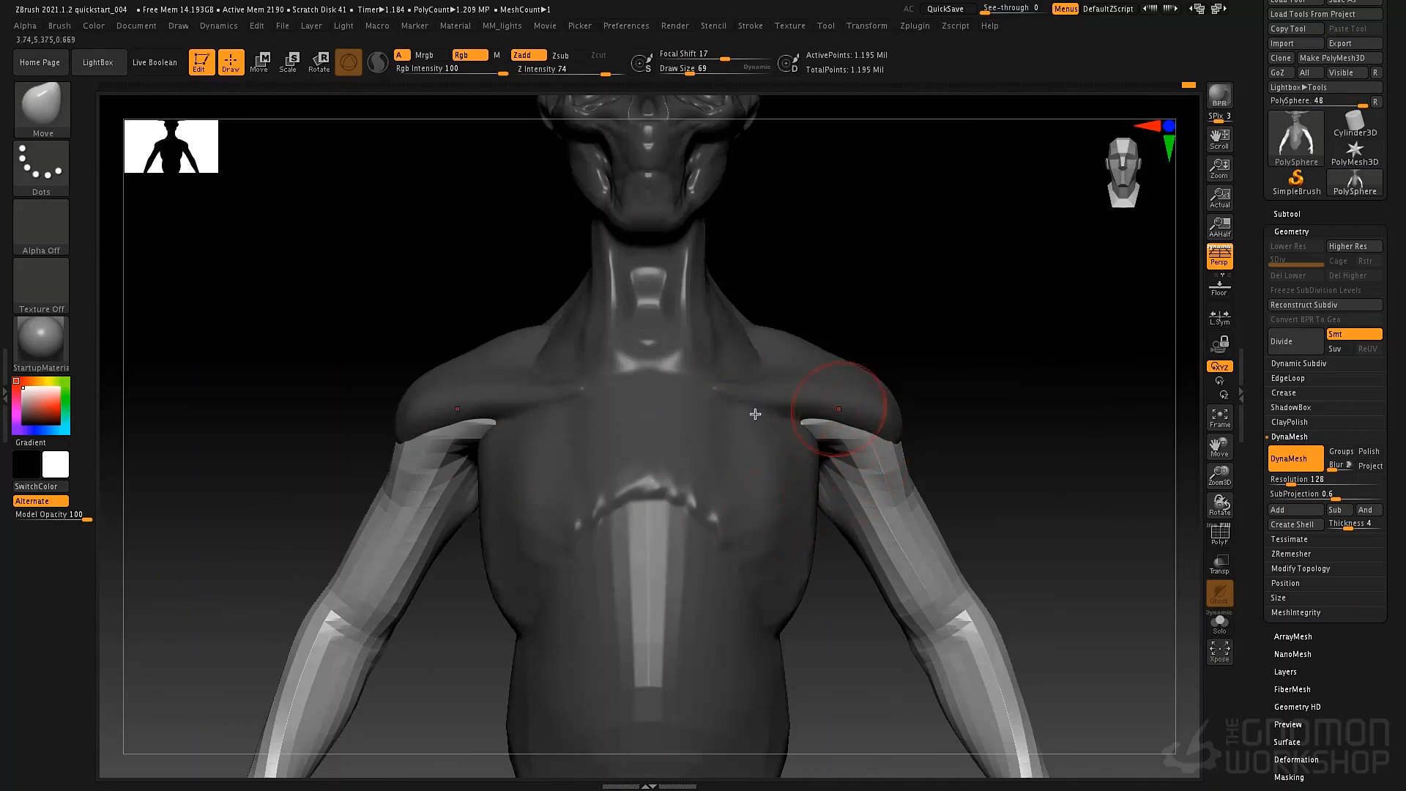
Clear the mask to fuse the arms into the torso with DynaMesh at resolution 128, and check the mesh with the polyframe display.
left_click_drag(939, 376, 1021, 545, "ctrl")
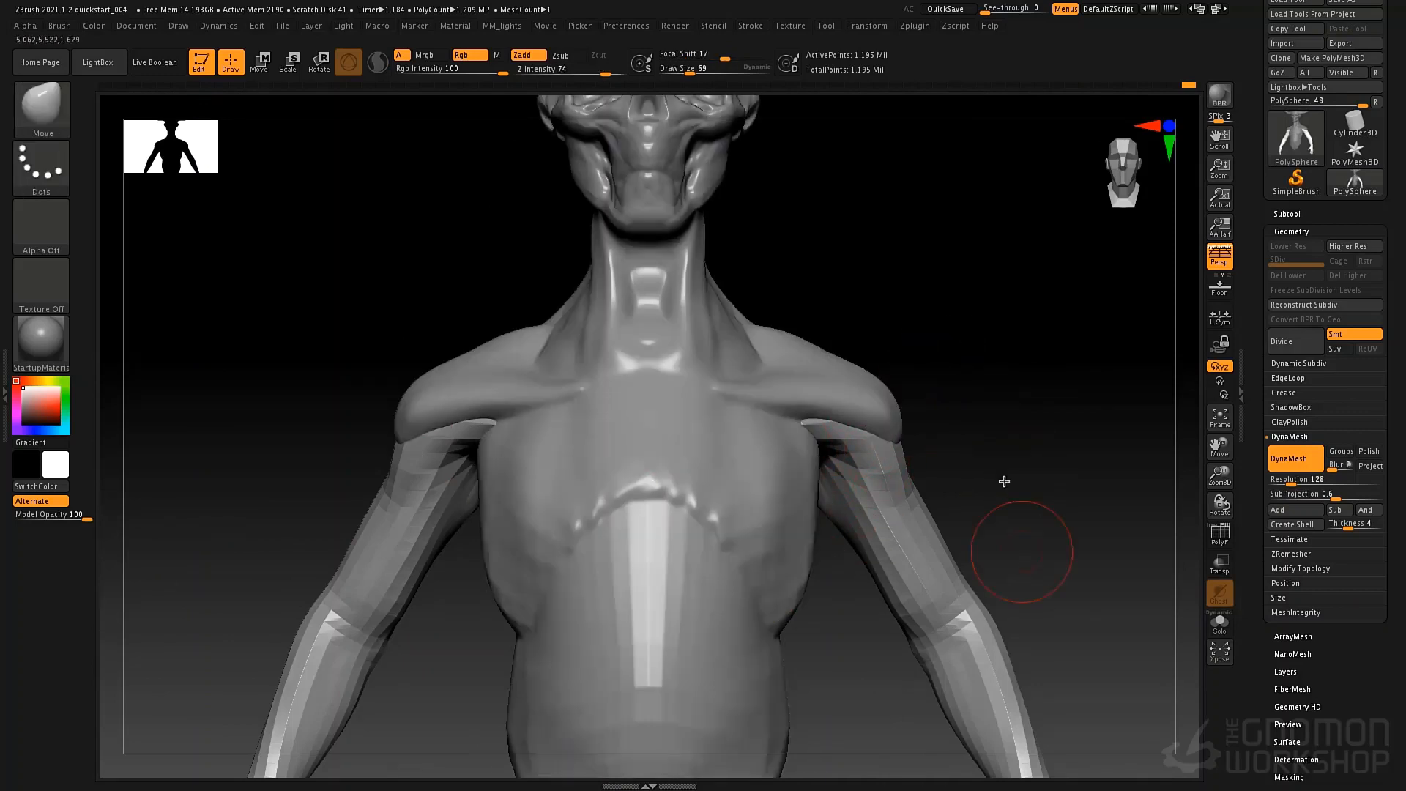
left_click_drag(983, 383, 1011, 517, "ctrl")
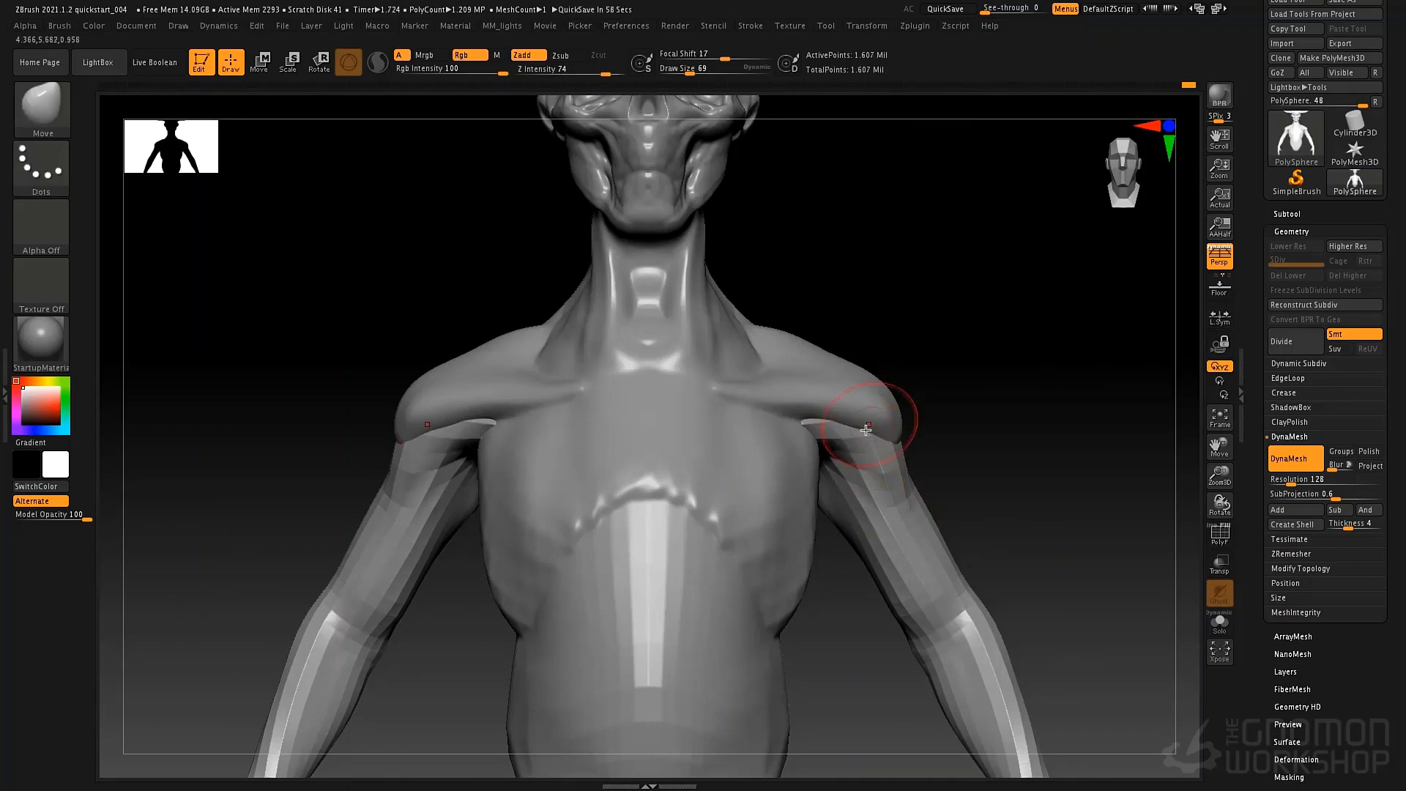
key("shift+f")
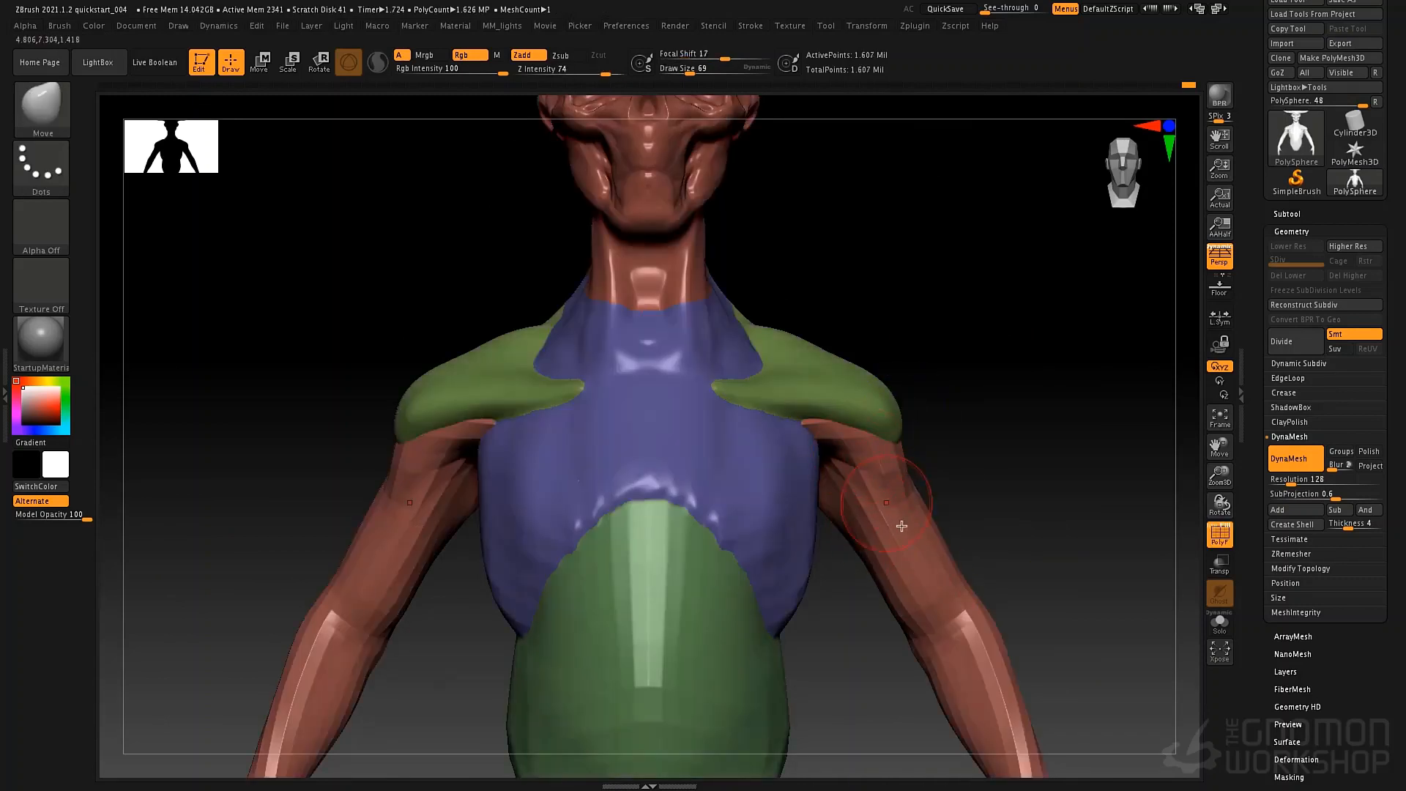
left_click(1217, 532)
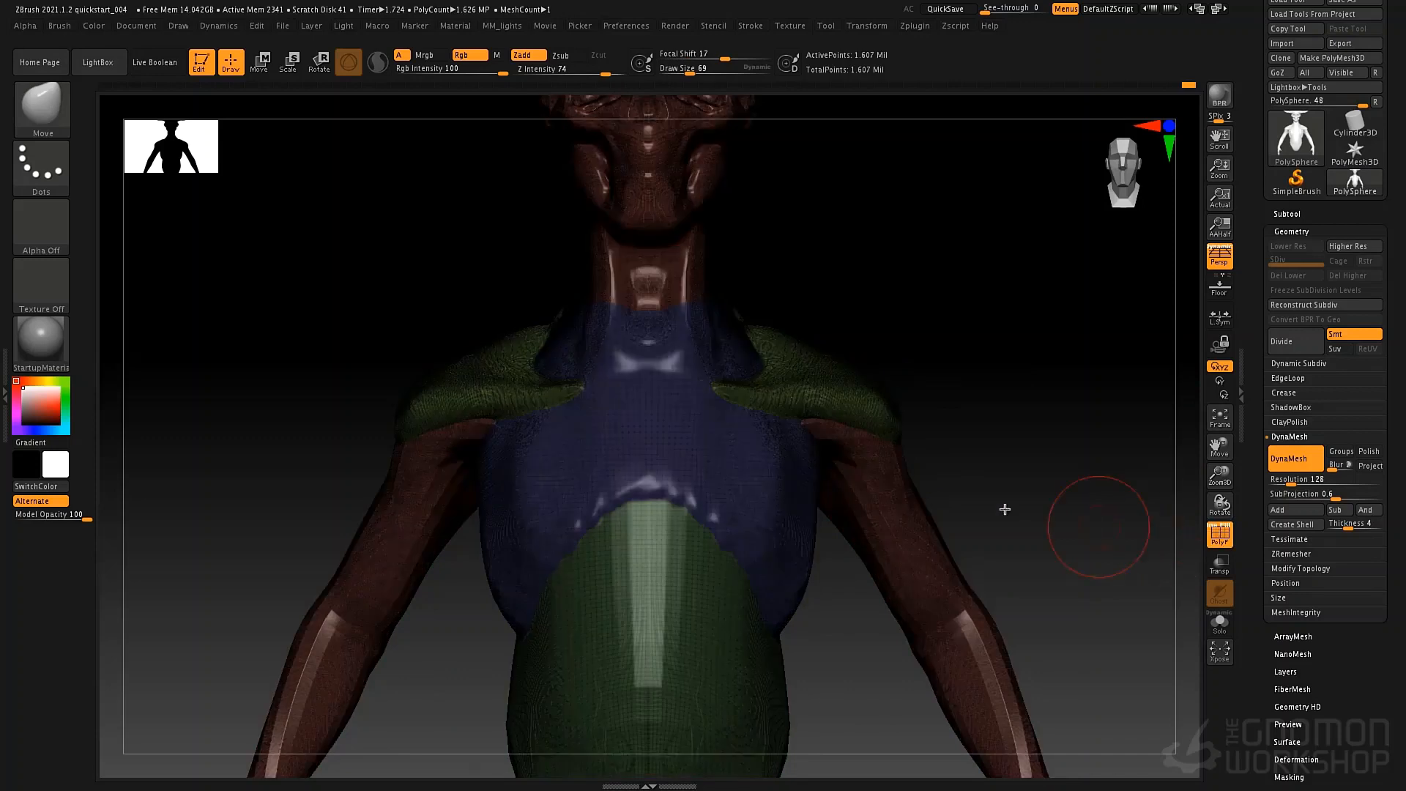
left_click_drag(970, 524, 945, 557)
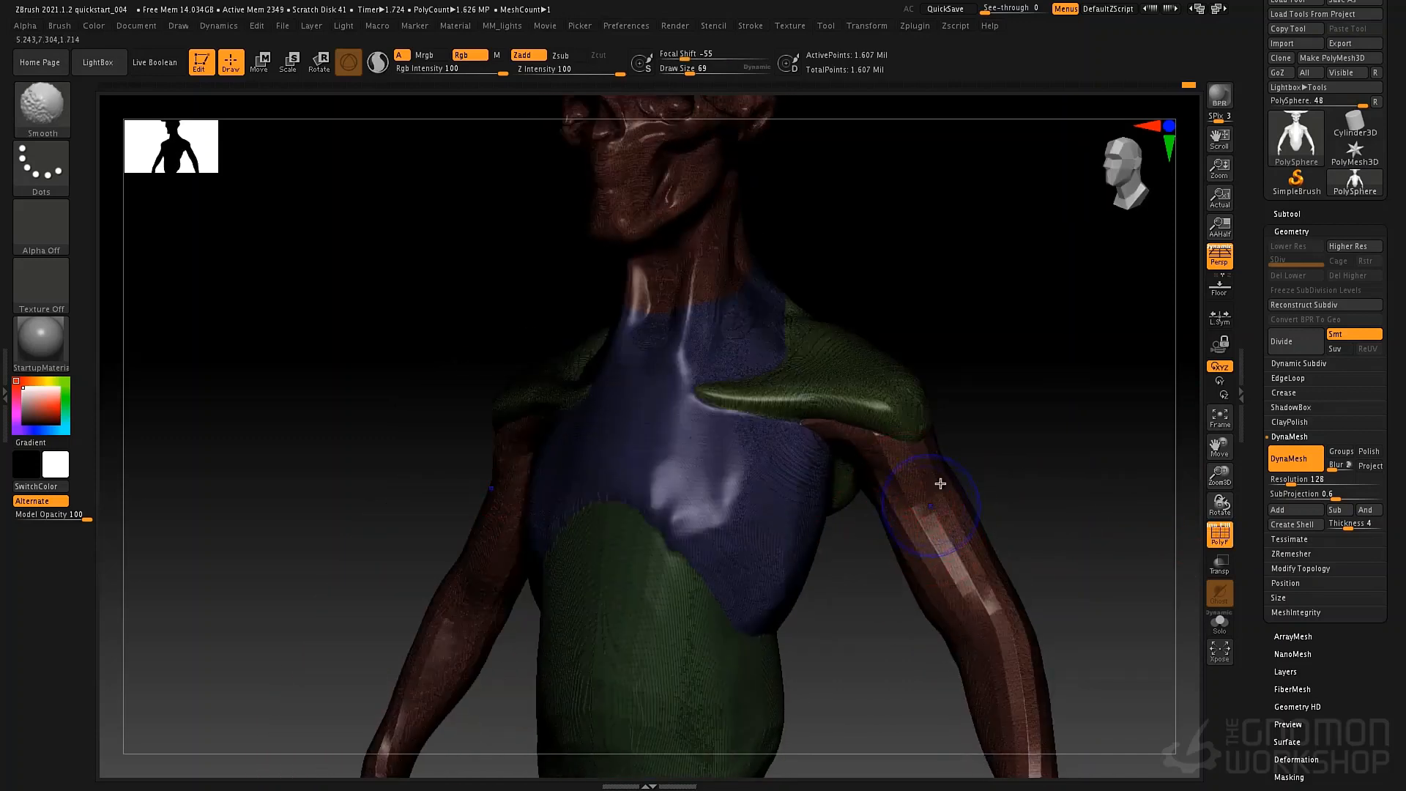
key("shift+f")
Adjust the proportions of the shoulders, collarbones and chest with the Move brush at draw size 210.
key("space")
left_click_drag(906, 492, 925, 495)
key("shift")
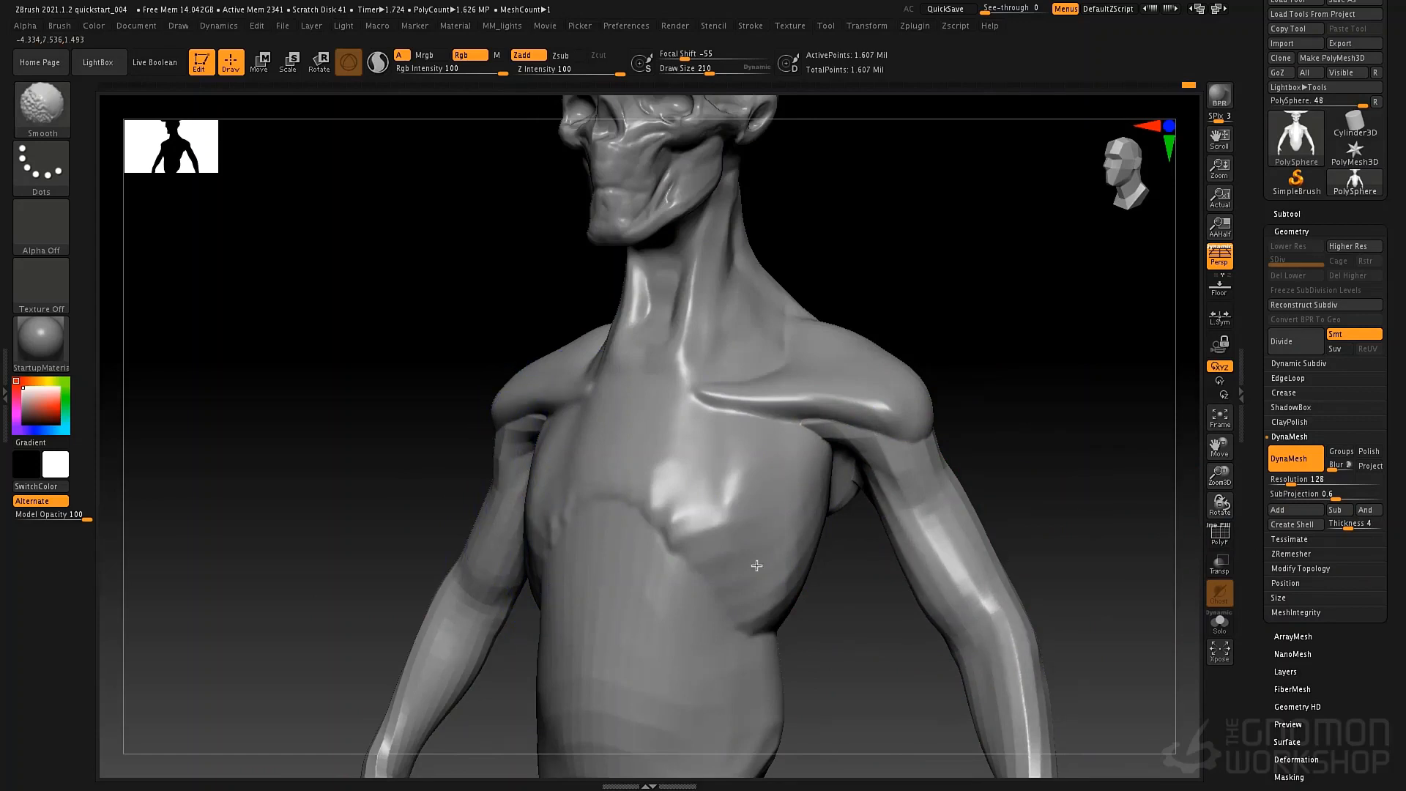
right_click_drag(822, 512, 769, 489, "alt")
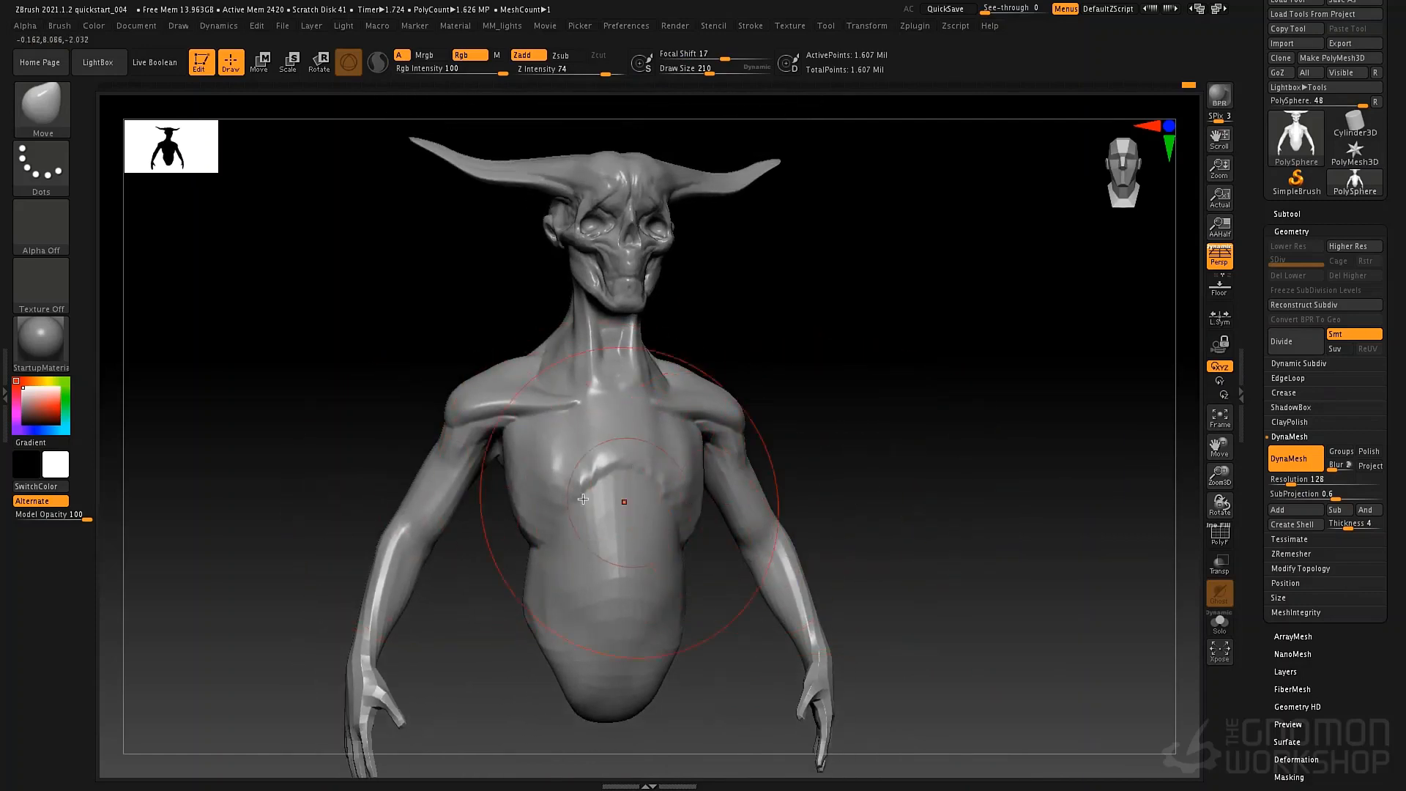
mouse_move(838, 455)
left_mouse_down()
mouse_move(769, 451)
mouse_move(825, 449)
left_mouse_up()
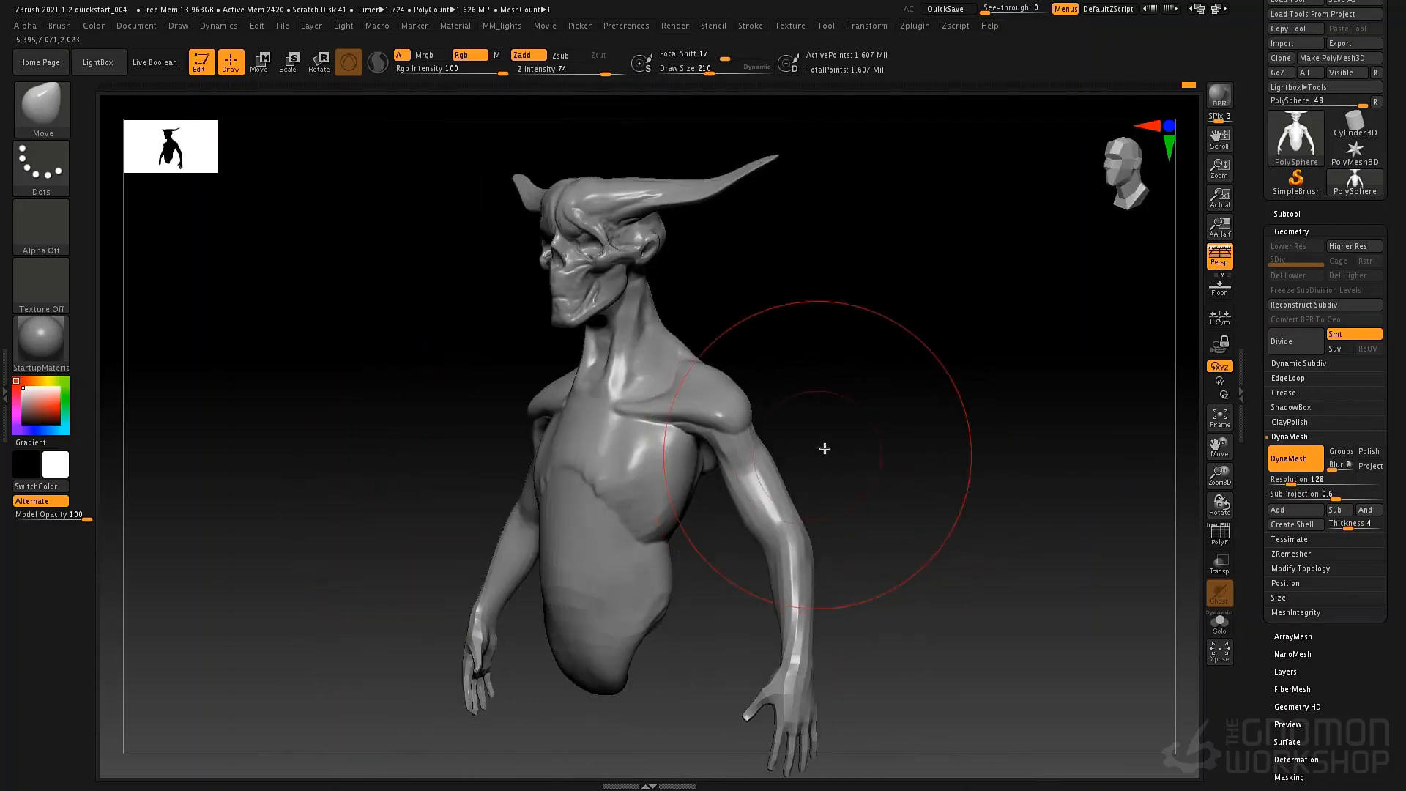
mouse_move(627, 458)
right_mouse_down("alt")
mouse_move(815, 476)
mouse_move(769, 500)
mouse_move(771, 480)
mouse_move(699, 483)
mouse_move(843, 476)
right_mouse_up("alt")
mouse_move(688, 534)
right_mouse_down()
mouse_move(718, 520)
mouse_move(692, 513)
right_mouse_up()
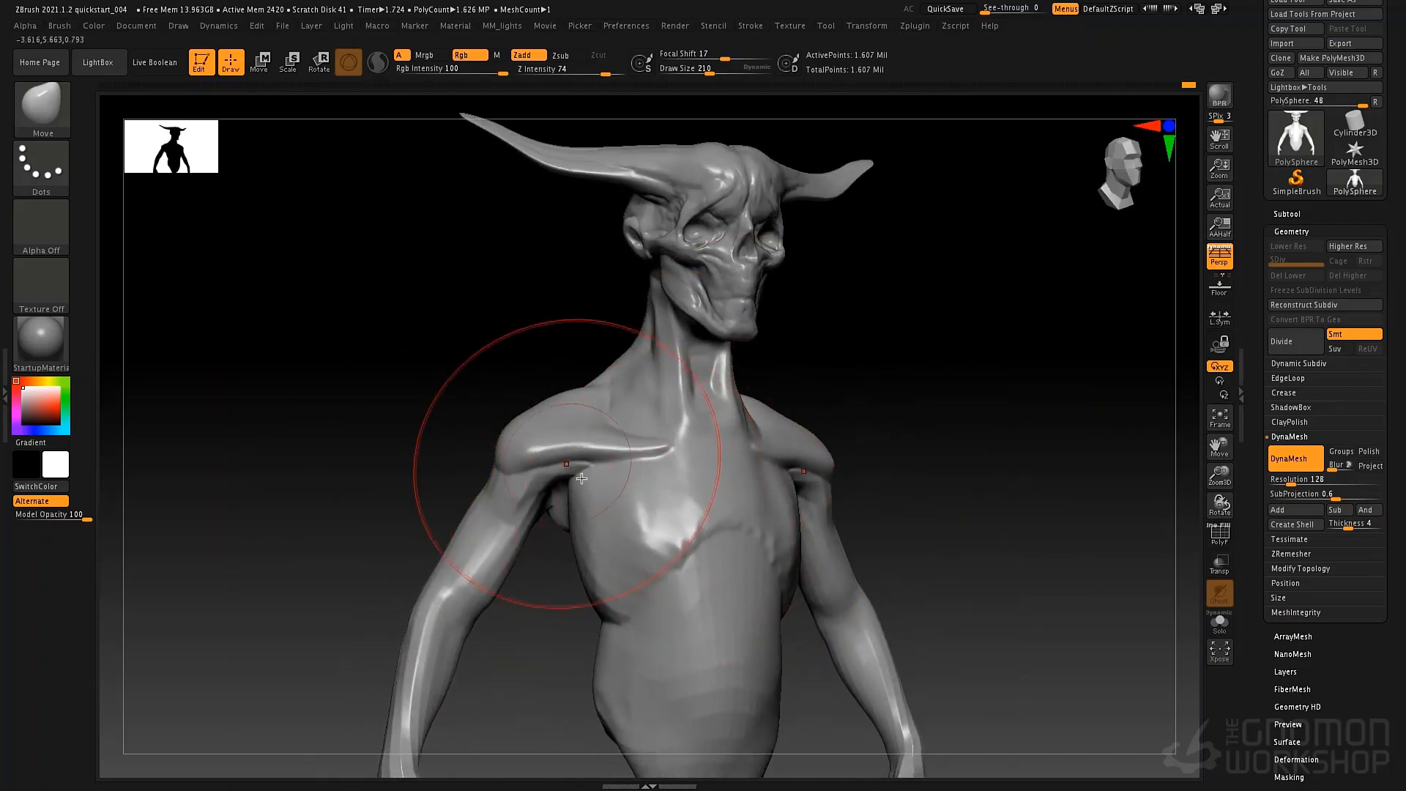
right_click_drag(581, 479, 641, 480)
right_click_drag(795, 473, 722, 467)
right_click_drag(568, 473, 740, 482)
Build up the collarbones toward the shoulders with ClayTubes strokes at draw size 40.
key("b")
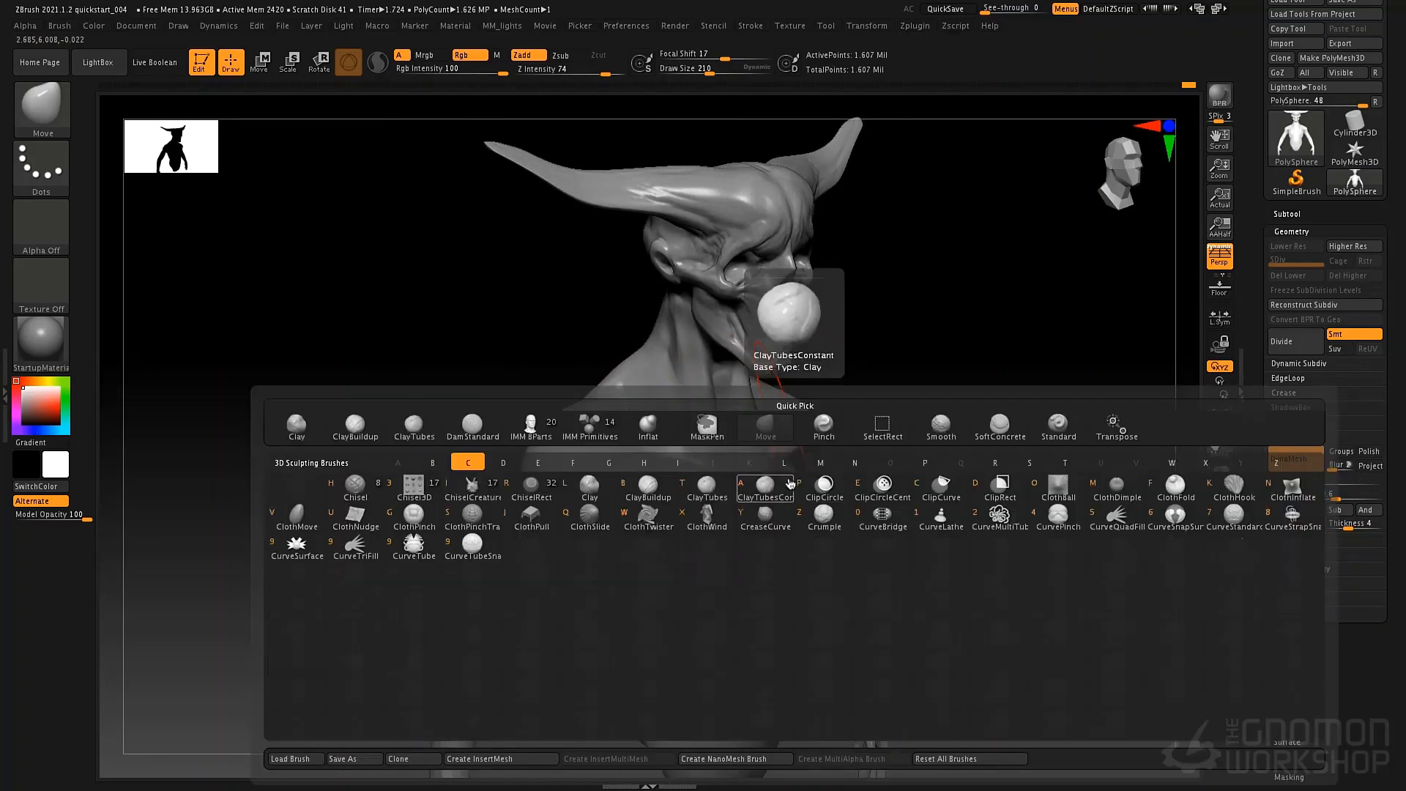
key("t")
key("space")
left_click_drag(697, 404, 683, 404)
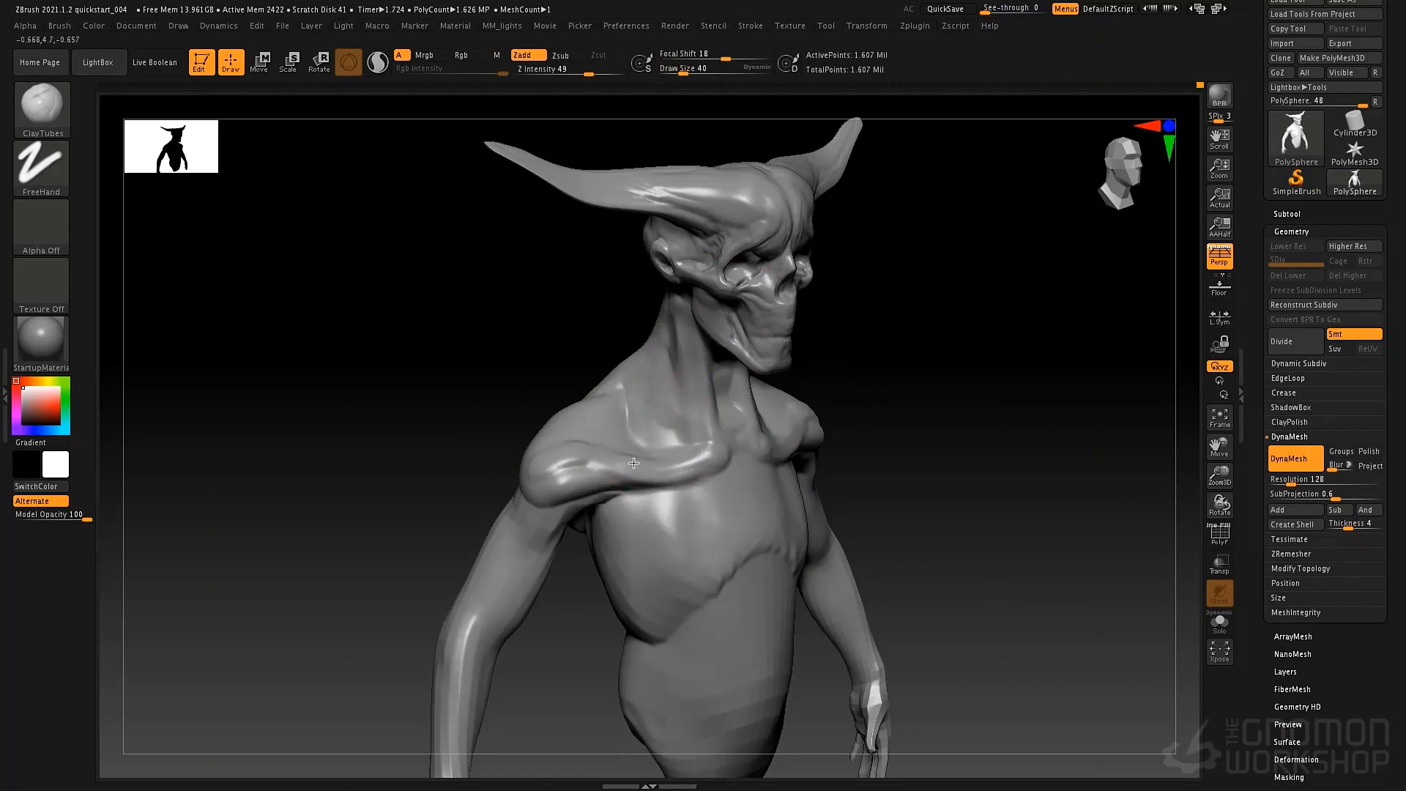
right_click_drag(668, 453, 731, 455)
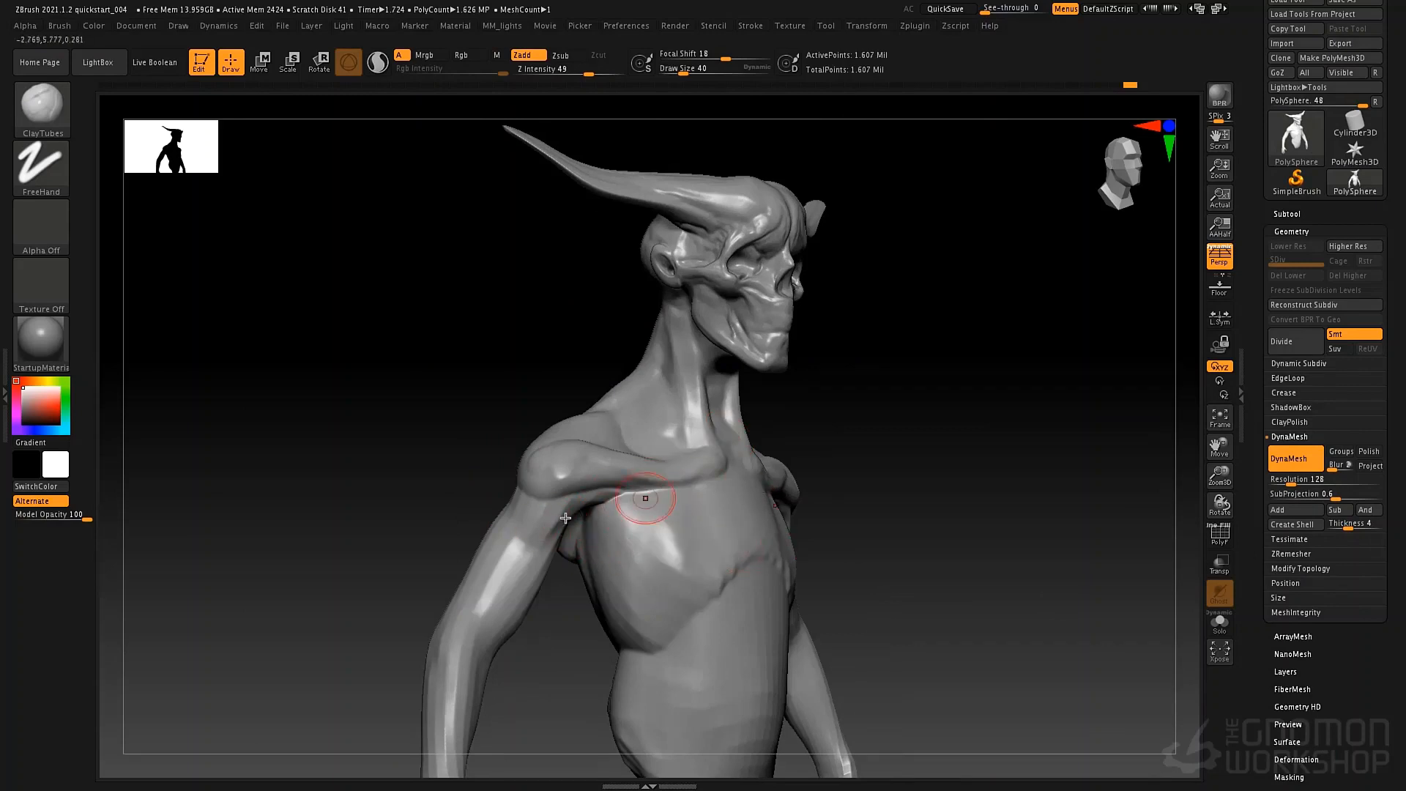
Insert a symmetrical pair of spheres on the chest with the Insert Sphere mesh of the IMM Primitives brush.
key("b")
key("i")
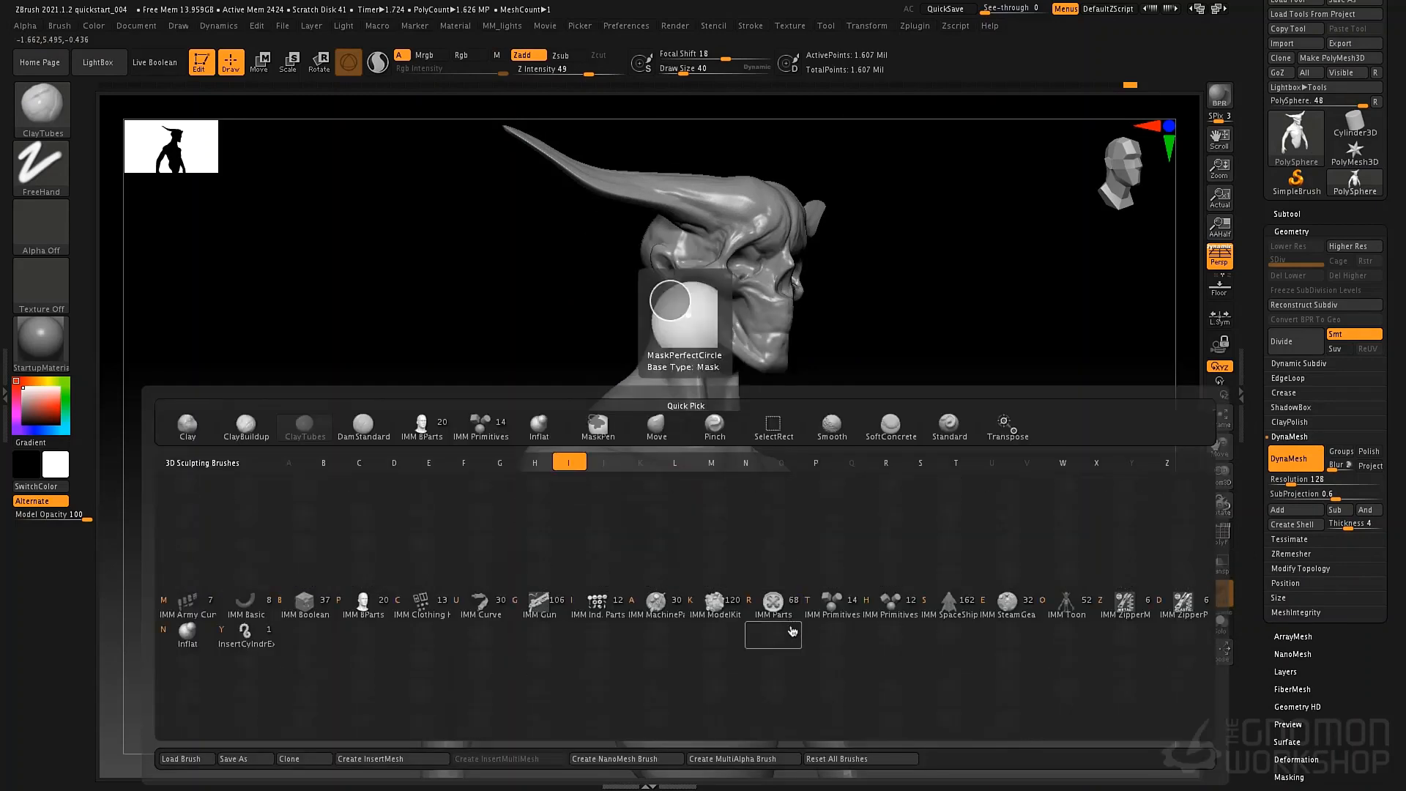
left_click(848, 624)
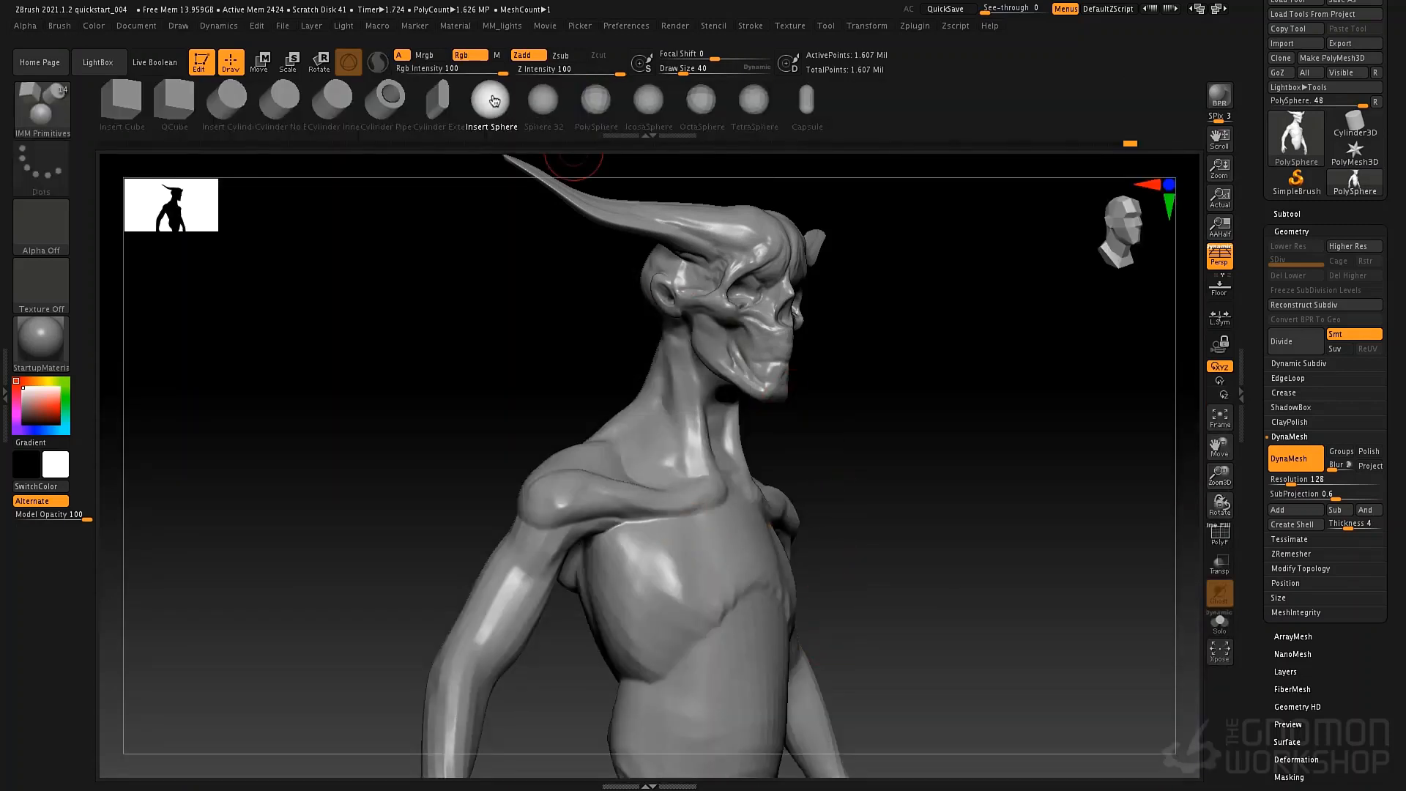
left_click_drag(713, 534, 771, 532)
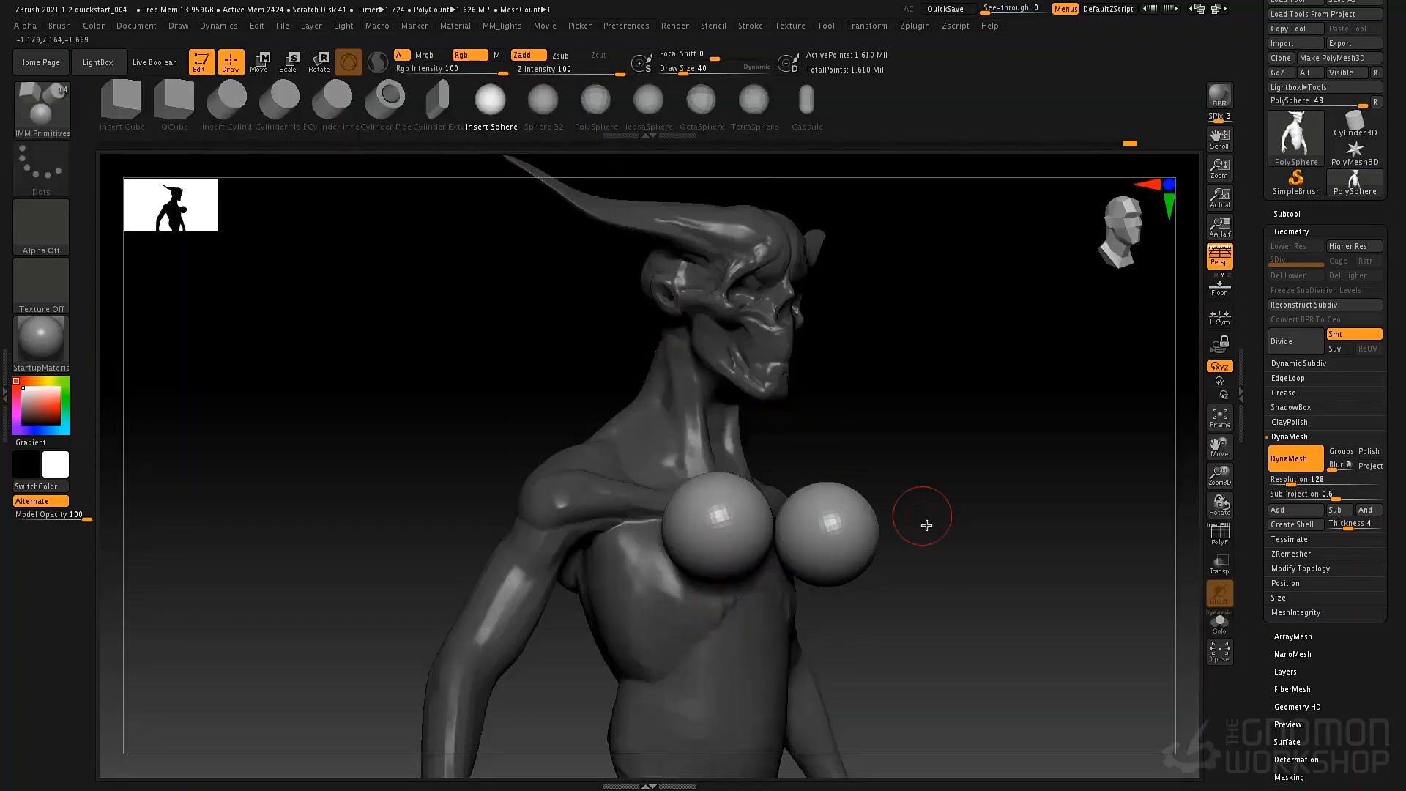
left_click_drag(925, 524, 824, 533)
key("w")
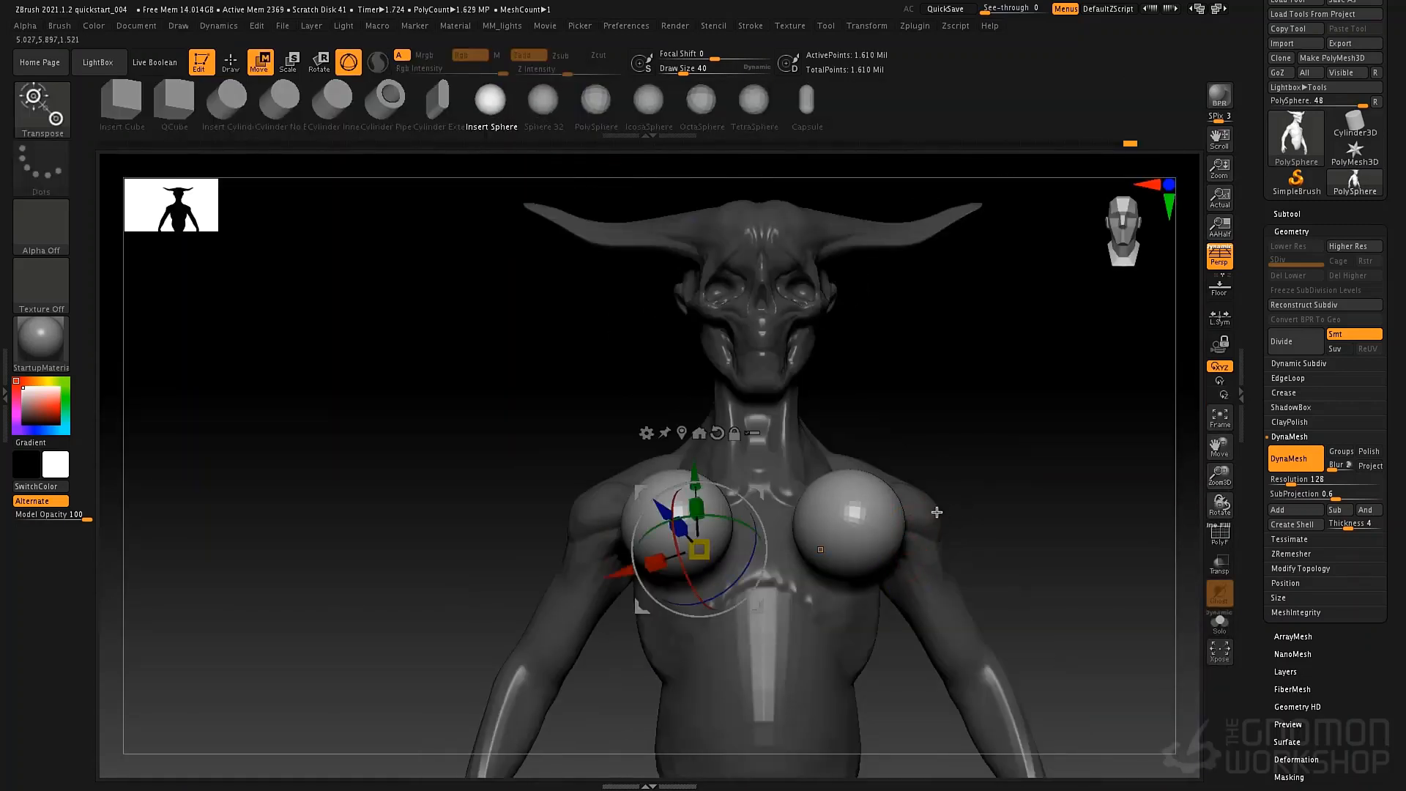
Move the chest spheres back and down into the torso, and recenter the gizmo on the unmasked spheres.
right_click_drag(937, 512, 729, 556)
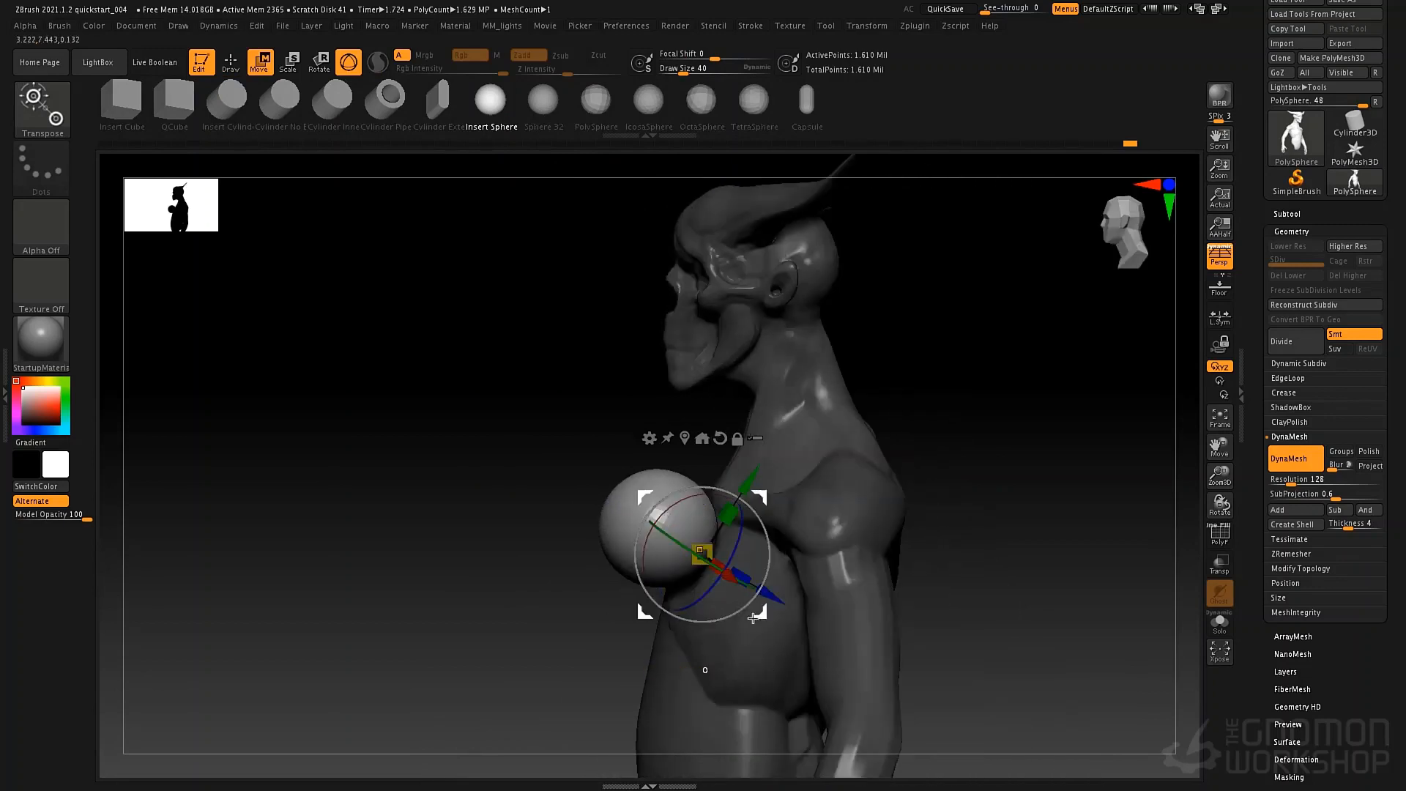
left_click_drag(702, 554, 754, 584)
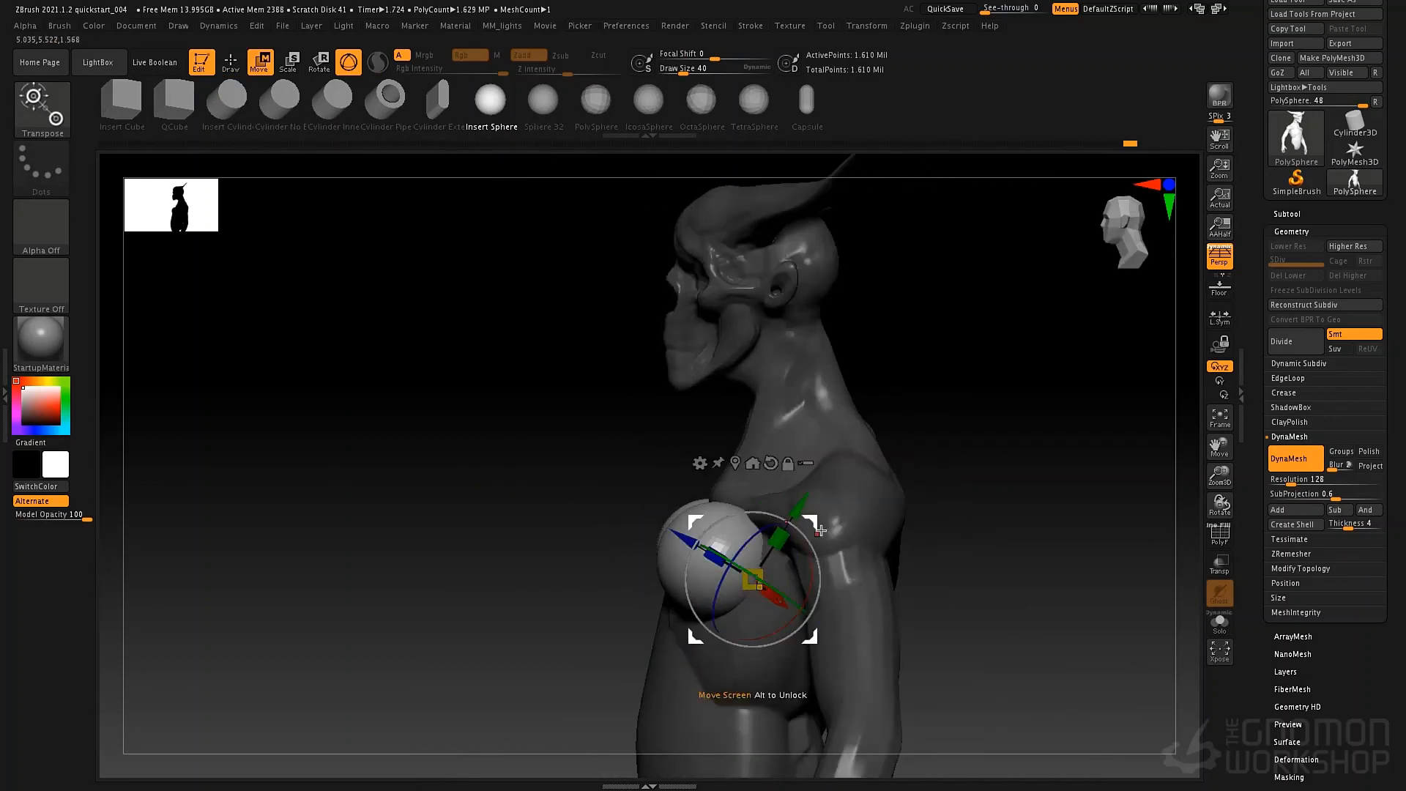
right_click_drag(777, 542, 765, 579)
right_click_drag(765, 578, 813, 528, "alt")
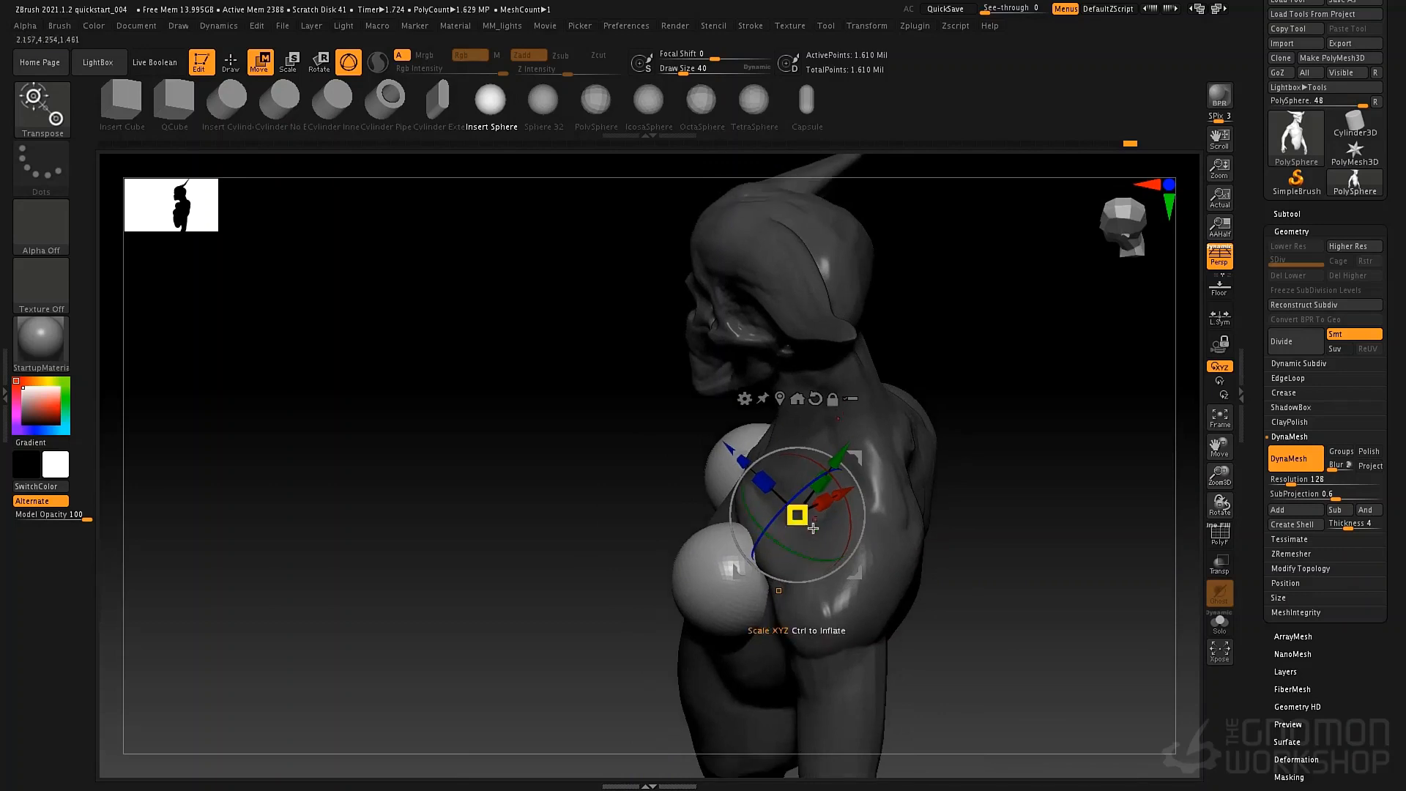
left_click(781, 399)
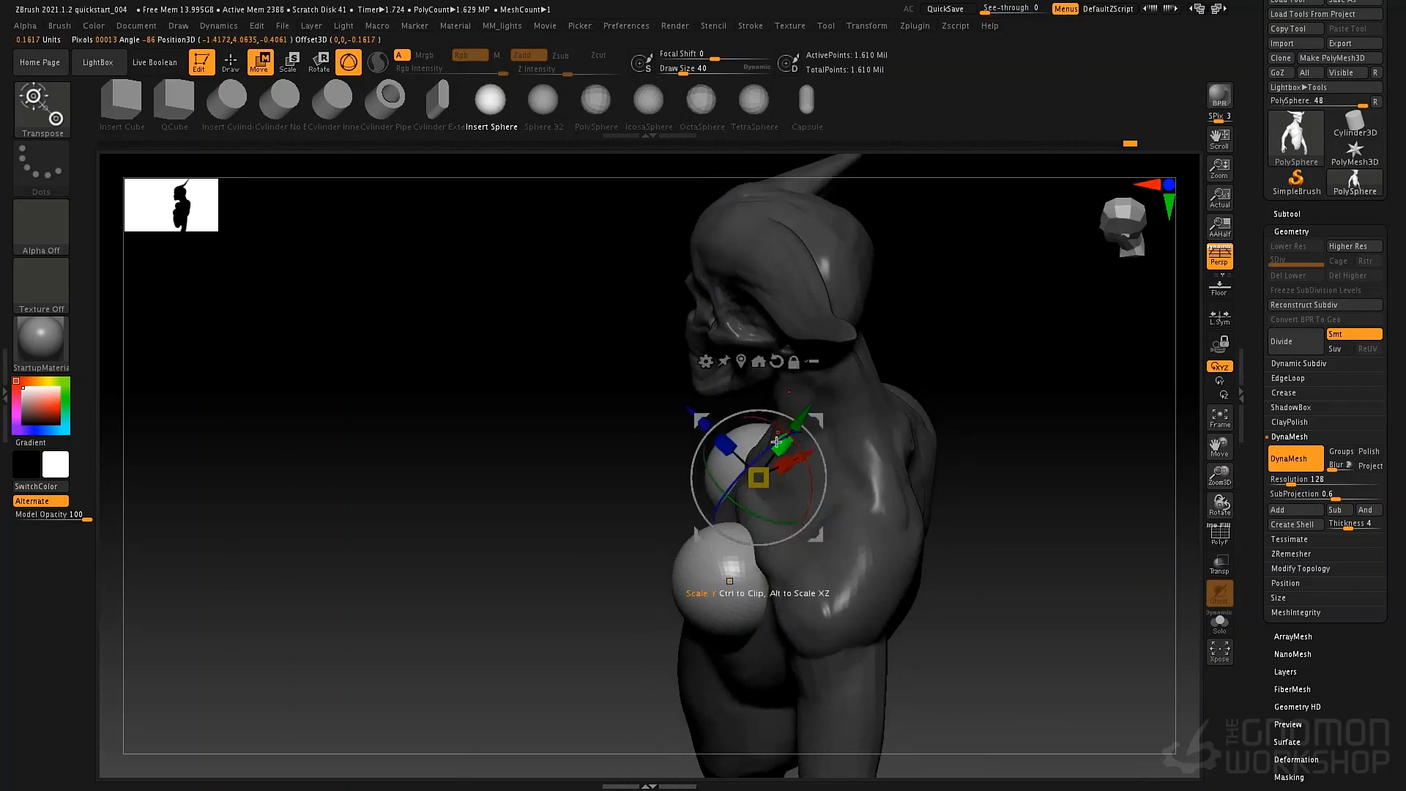
Rotate and flatten the chest spheres into ovals with the gizmo, seat them against the ribcage, and return to Draw mode.
right_click_drag(790, 491, 716, 515)
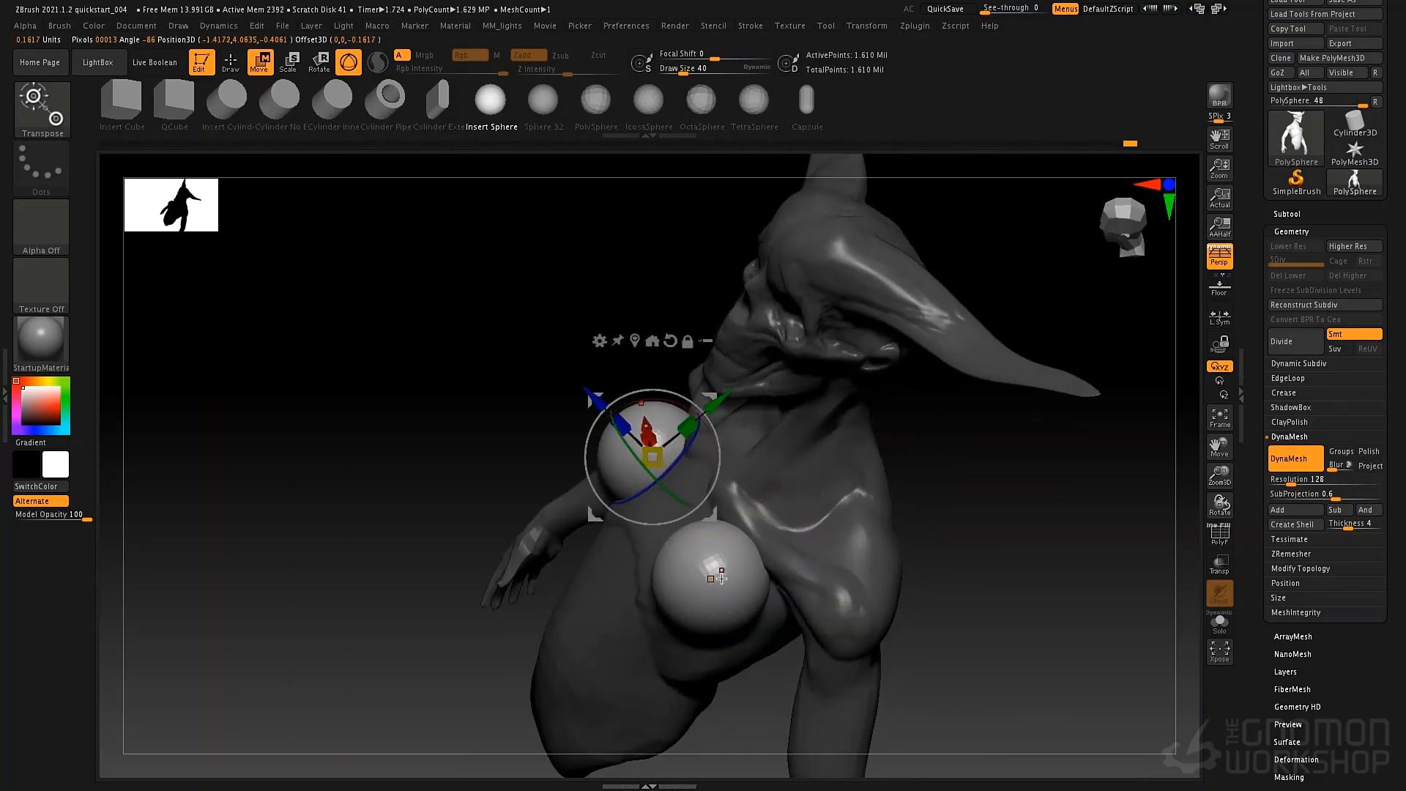
right_click_drag(721, 579, 624, 486)
left_click_drag(606, 496, 605, 496)
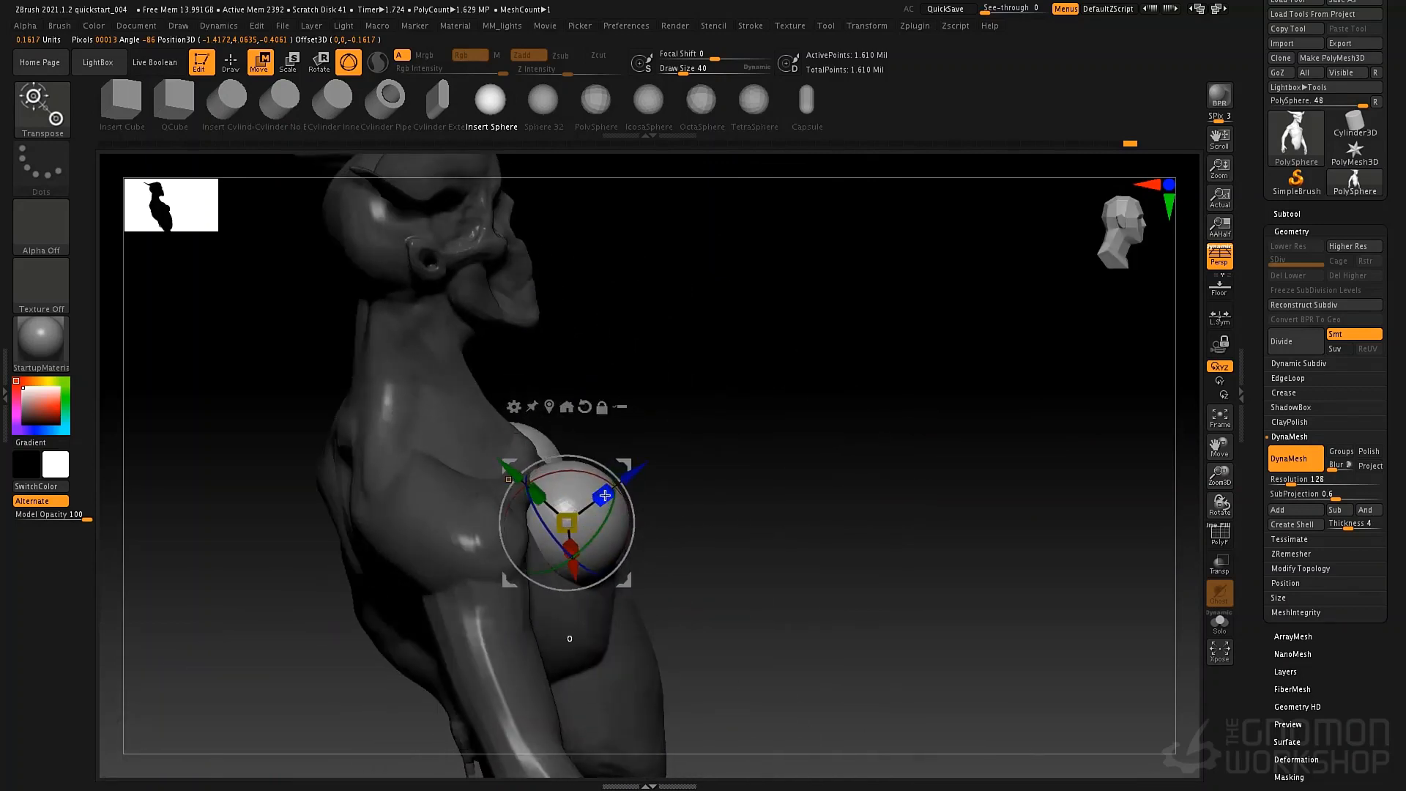
right_click_drag(572, 521, 594, 520)
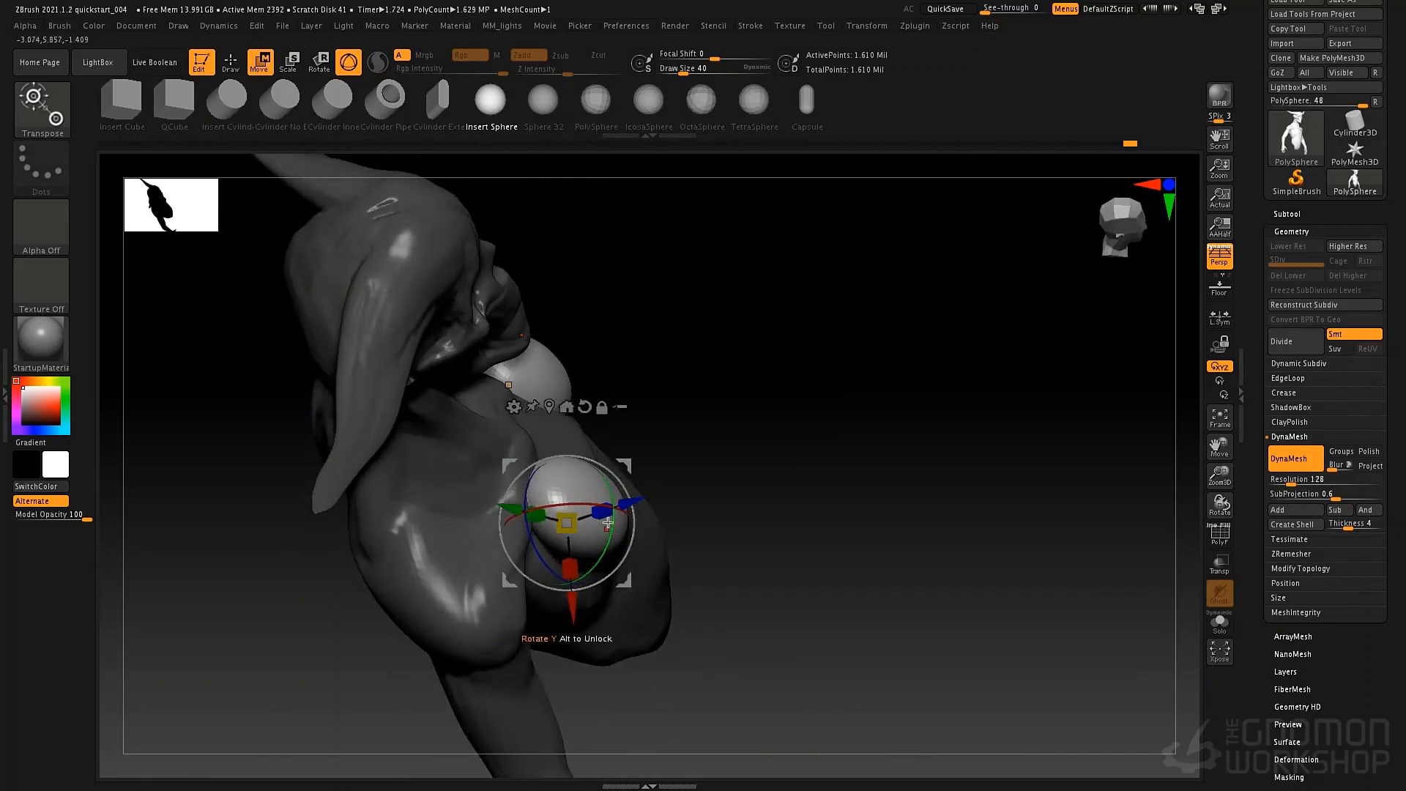
left_click_drag(605, 520, 612, 507)
left_click_drag(713, 503, 777, 522)
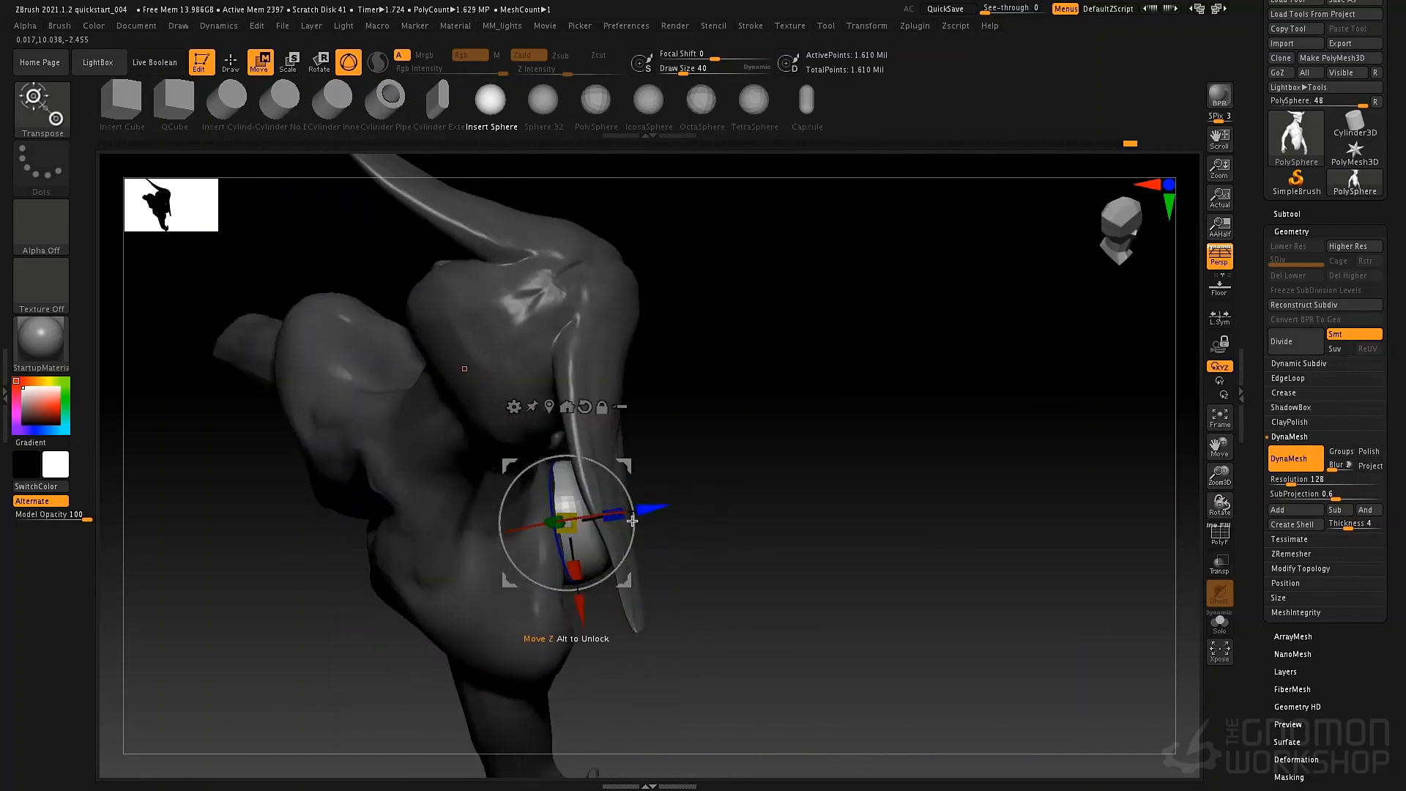
left_click_drag(731, 469, 703, 440)
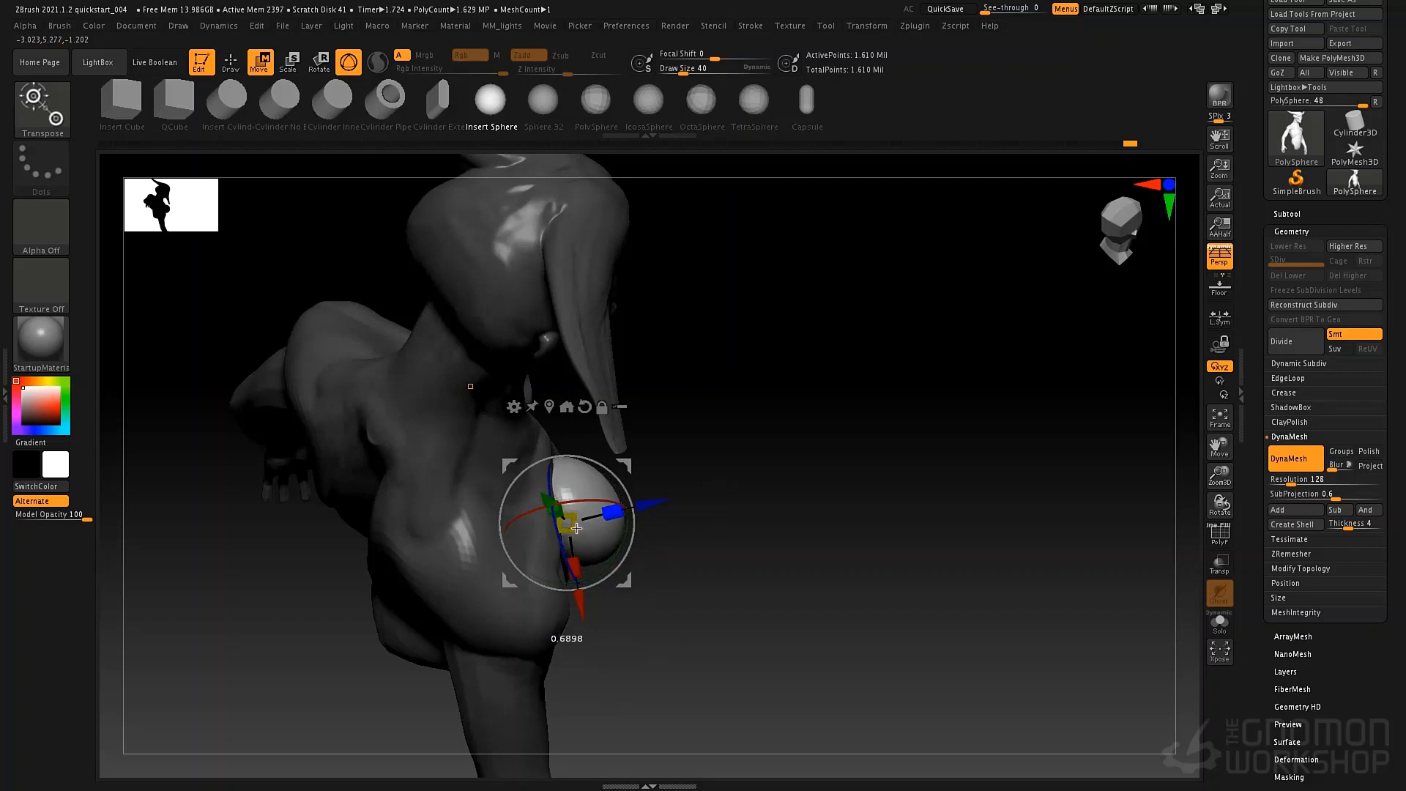
left_click_drag(531, 549, 758, 453)
right_click_drag(757, 452, 788, 473)
key("q")
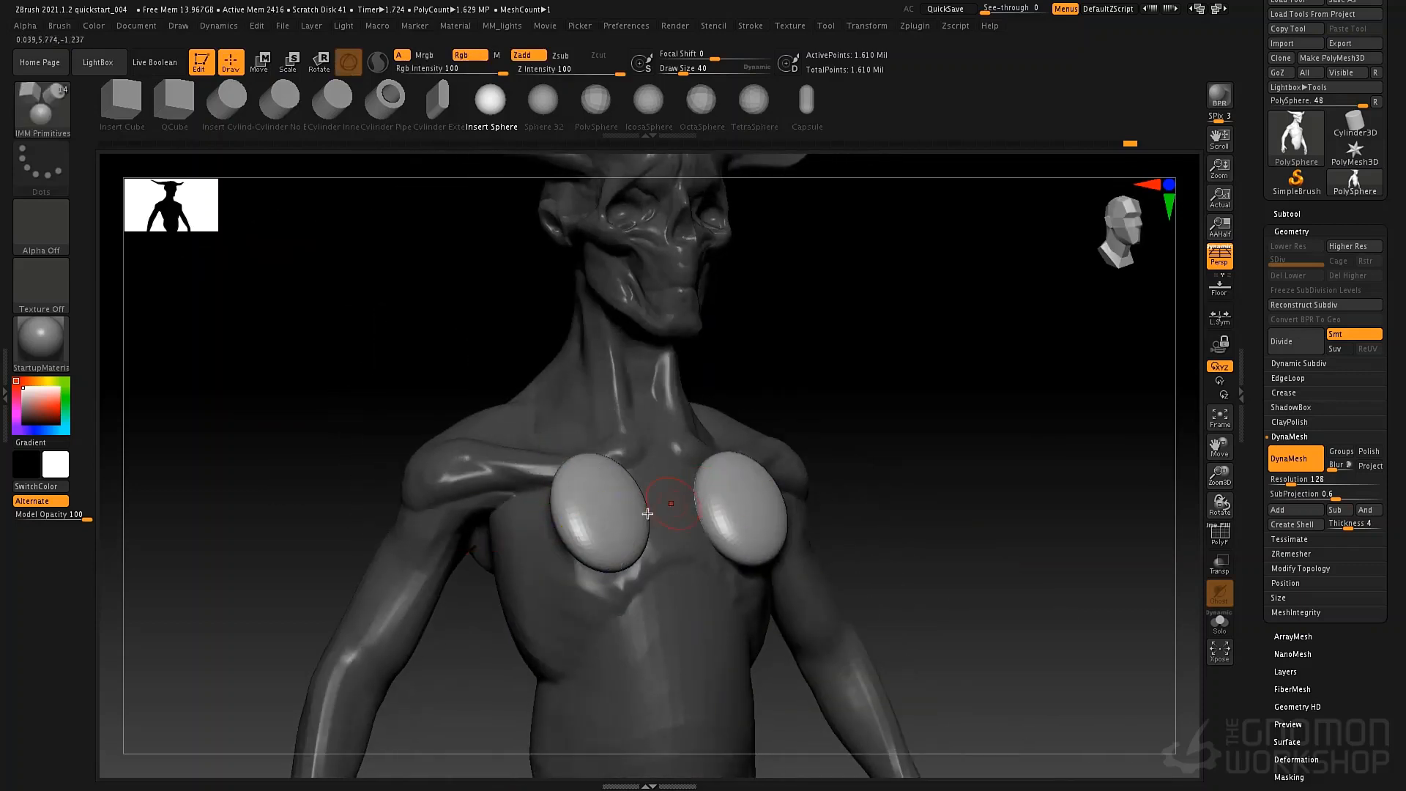
Pull the flattened chest spheres outward toward the armpits with the Move brush at draw sizes 140 and 244.
key("b")
key("m")
key("v")
key("space")
mouse_move(574, 498)
left_mouse_down()
mouse_move(585, 495)
mouse_move(435, 536)
left_mouse_up()
key("space")
mouse_move(598, 466)
left_mouse_down()
mouse_move(612, 469)
mouse_move(602, 537)
left_mouse_up()
mouse_move(602, 537)
right_mouse_down()
mouse_move(461, 528)
mouse_move(596, 489)
mouse_move(584, 443)
right_mouse_up()
key("space")
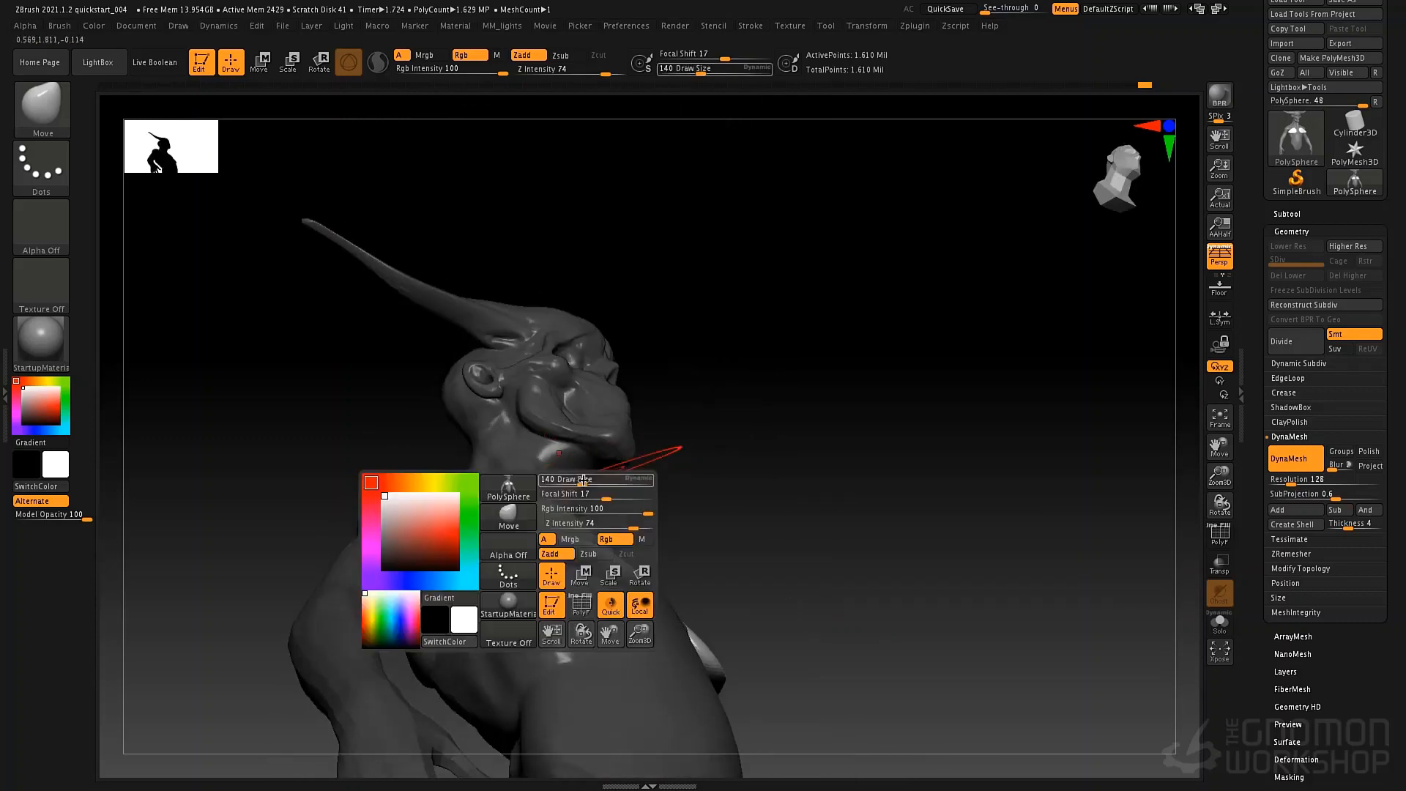
left_click_drag(569, 483, 579, 495)
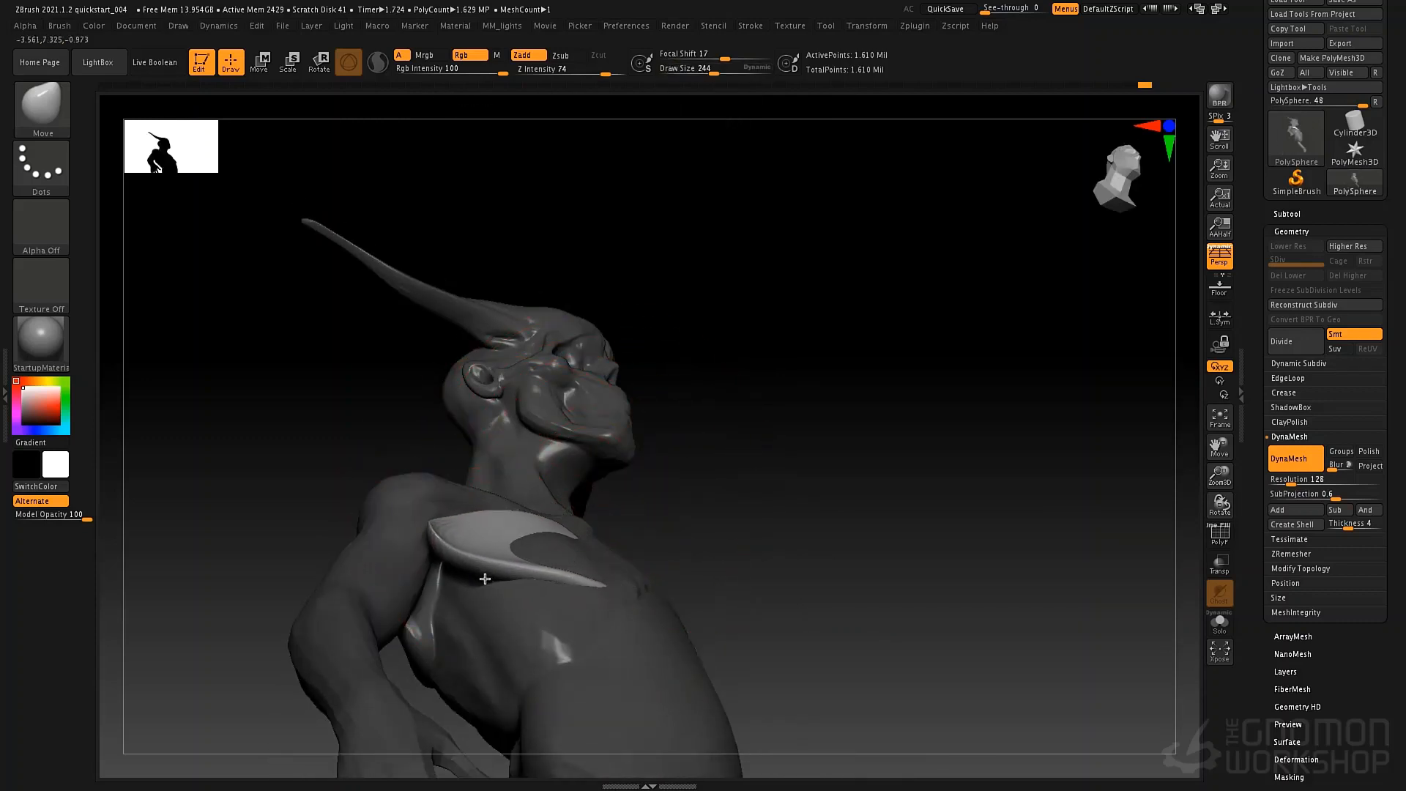
right_click_drag(485, 579, 572, 526)
Fill the hollow areas of the pectoral pieces with ClayTubes strokes at draw size 65.
key("b")
key("c")
key("t")
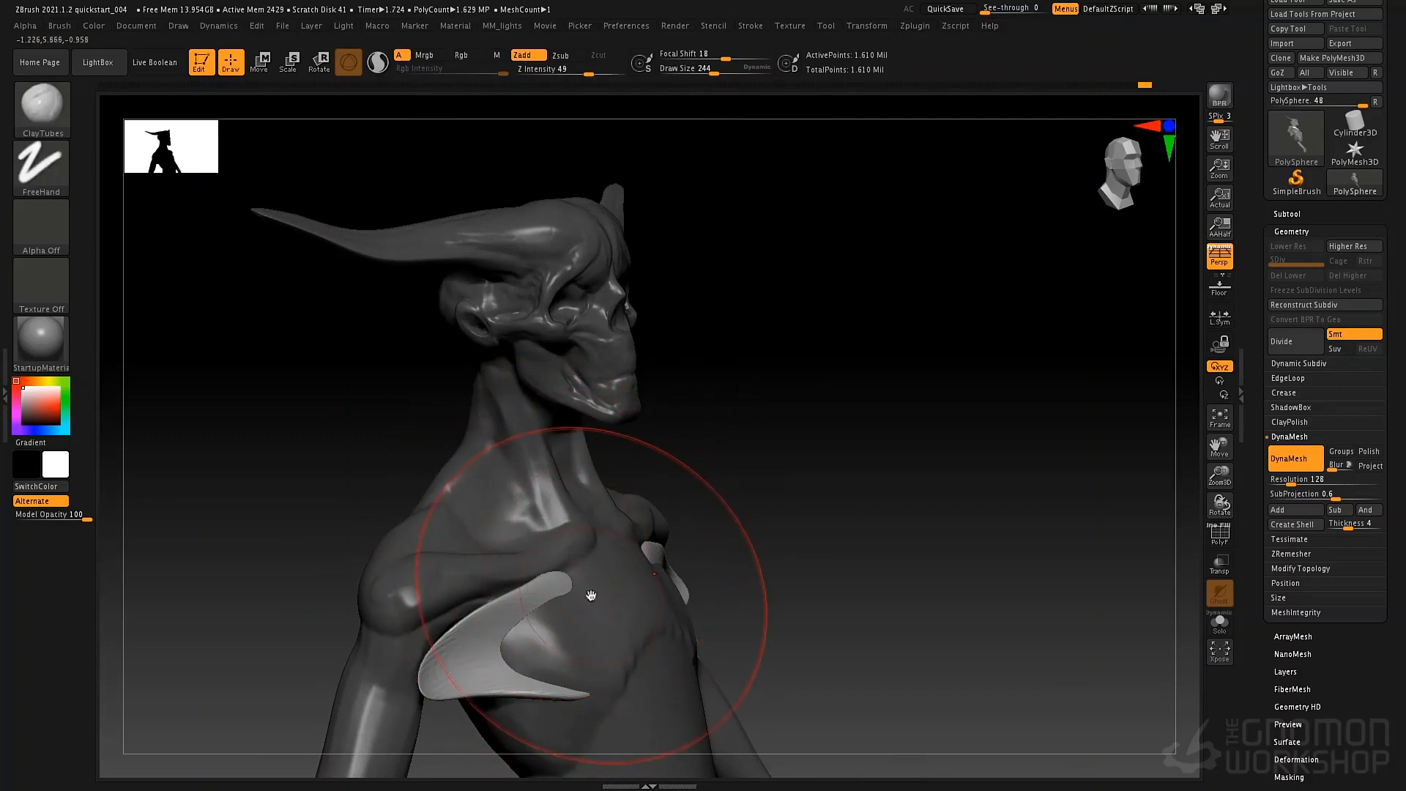
key("space")
left_click_drag(597, 566, 572, 566)
left_click_drag(653, 469, 724, 306, "alt")
key("space")
left_click_drag(613, 493, 617, 493)
left_click_drag(630, 445, 574, 477)
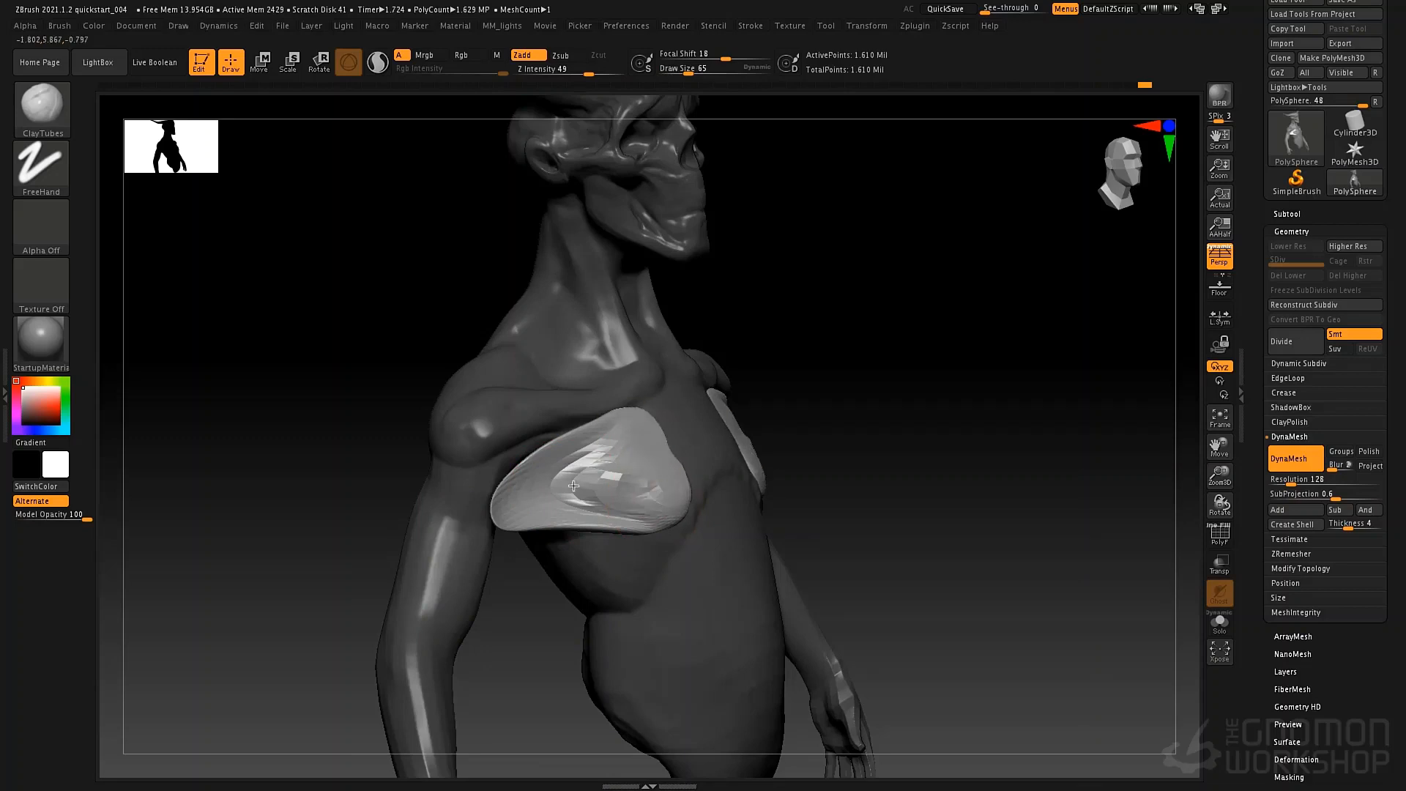
left_click_drag(647, 523, 617, 489)
right_click_drag(725, 472, 691, 490)
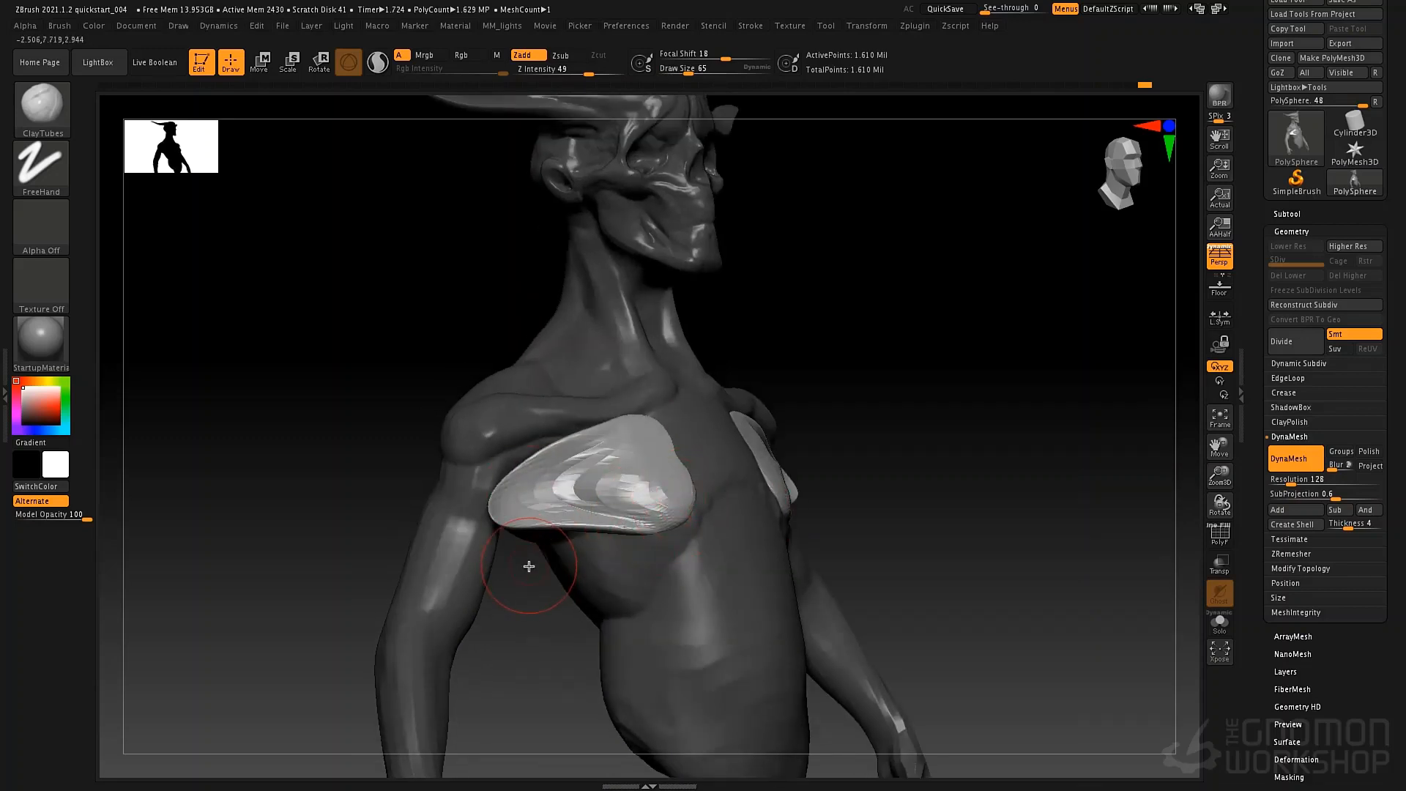
Swell the pectoral pieces into fuller, more even volumes with the Inflat brush.
key("b")
key("i")
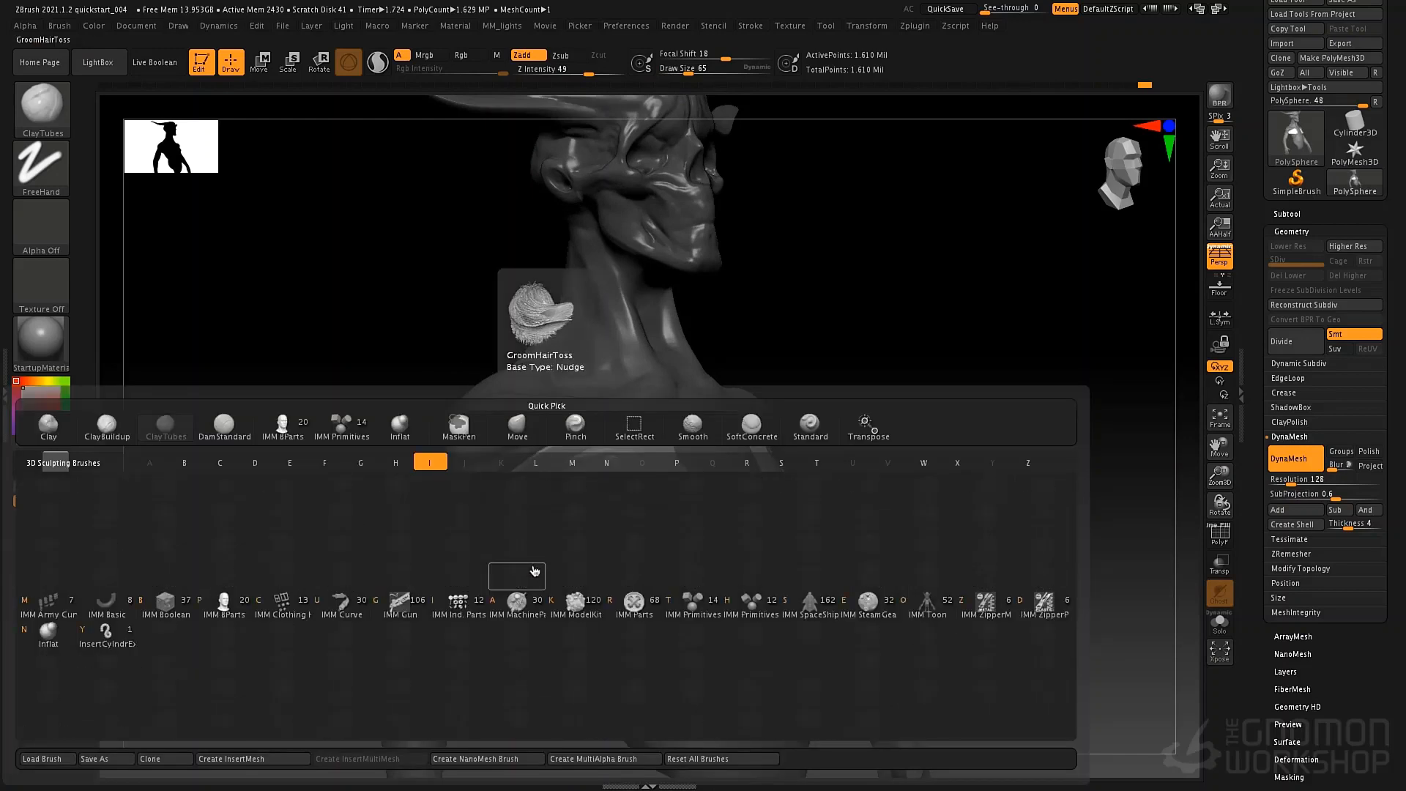
key("n")
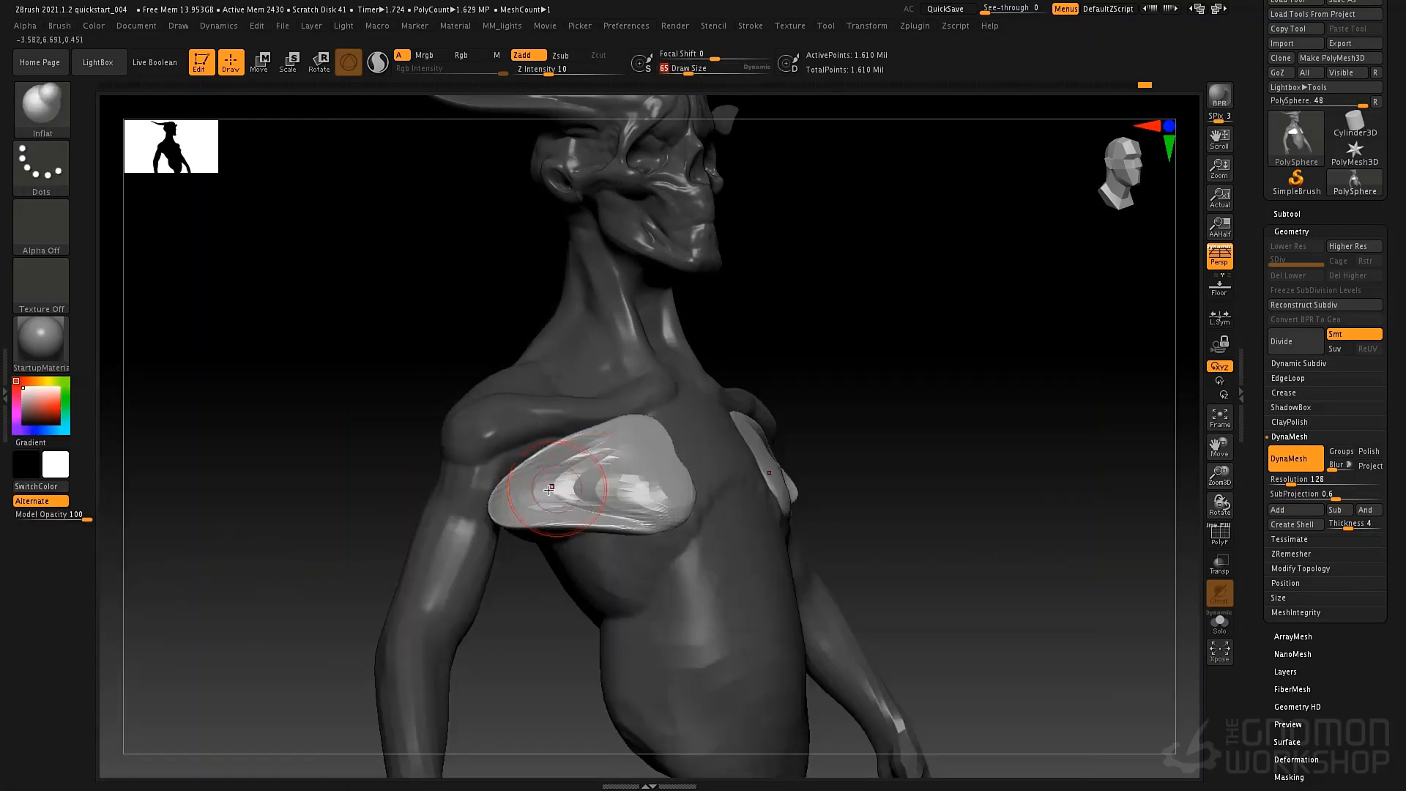
key("space")
mouse_move(524, 500)
left_mouse_down()
mouse_move(609, 463)
mouse_move(662, 463)
left_mouse_up()
mouse_move(632, 520)
left_mouse_down("shift")
mouse_move(521, 498)
mouse_move(650, 492)
left_mouse_up("shift")
mouse_move(860, 477)
left_mouse_down()
mouse_move(920, 512)
mouse_move(806, 507)
left_mouse_up()
Draw the pectorals' inner edges toward the sternum and adjust their outer ends with the Move brush at draw size 101.
key("b")
key("m")
key("v")
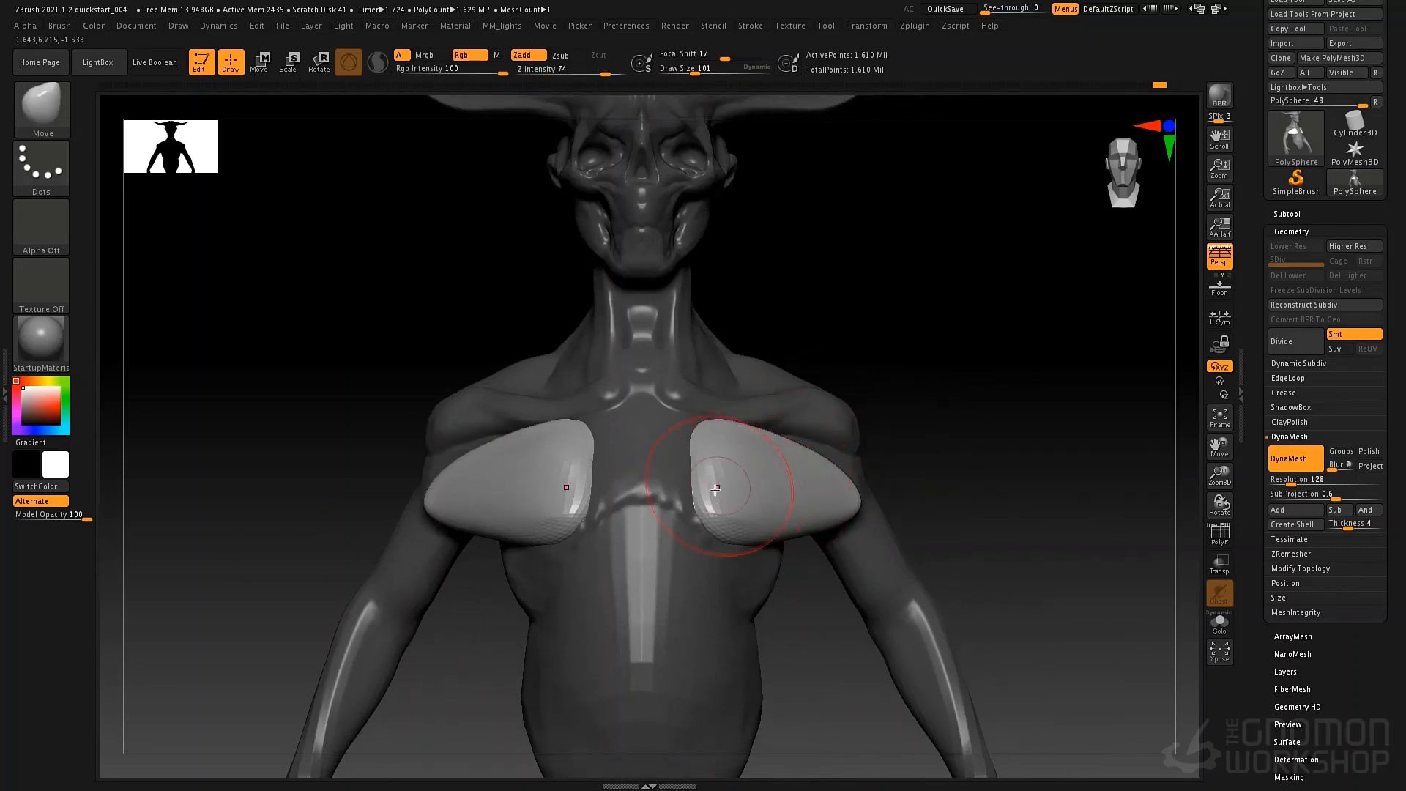
mouse_move(716, 487)
left_mouse_down()
mouse_move(696, 486)
mouse_move(702, 445)
mouse_move(689, 442)
left_mouse_up()
left_click_drag(701, 509, 691, 460)
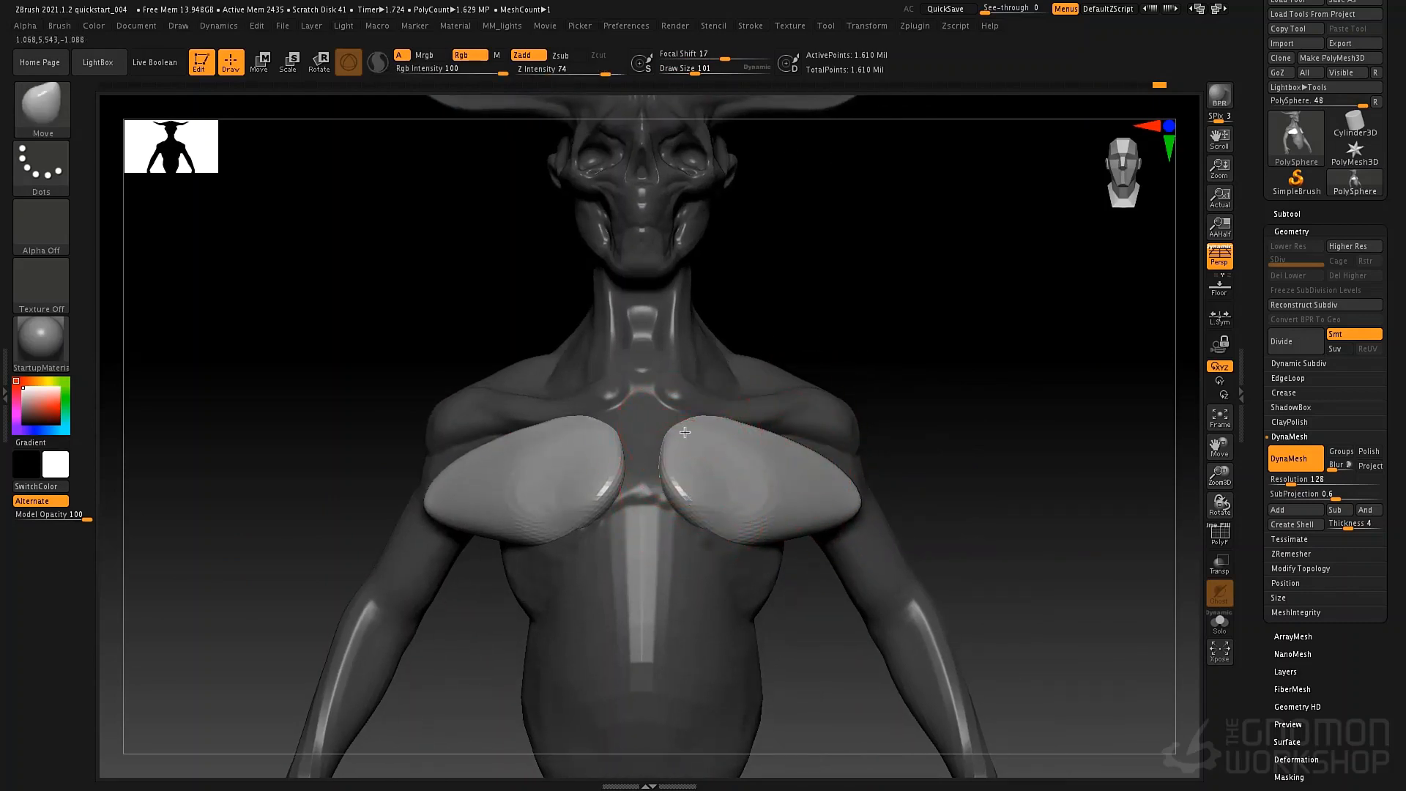
right_click_drag(877, 431, 714, 439)
right_click_drag(888, 484, 821, 486, "alt")
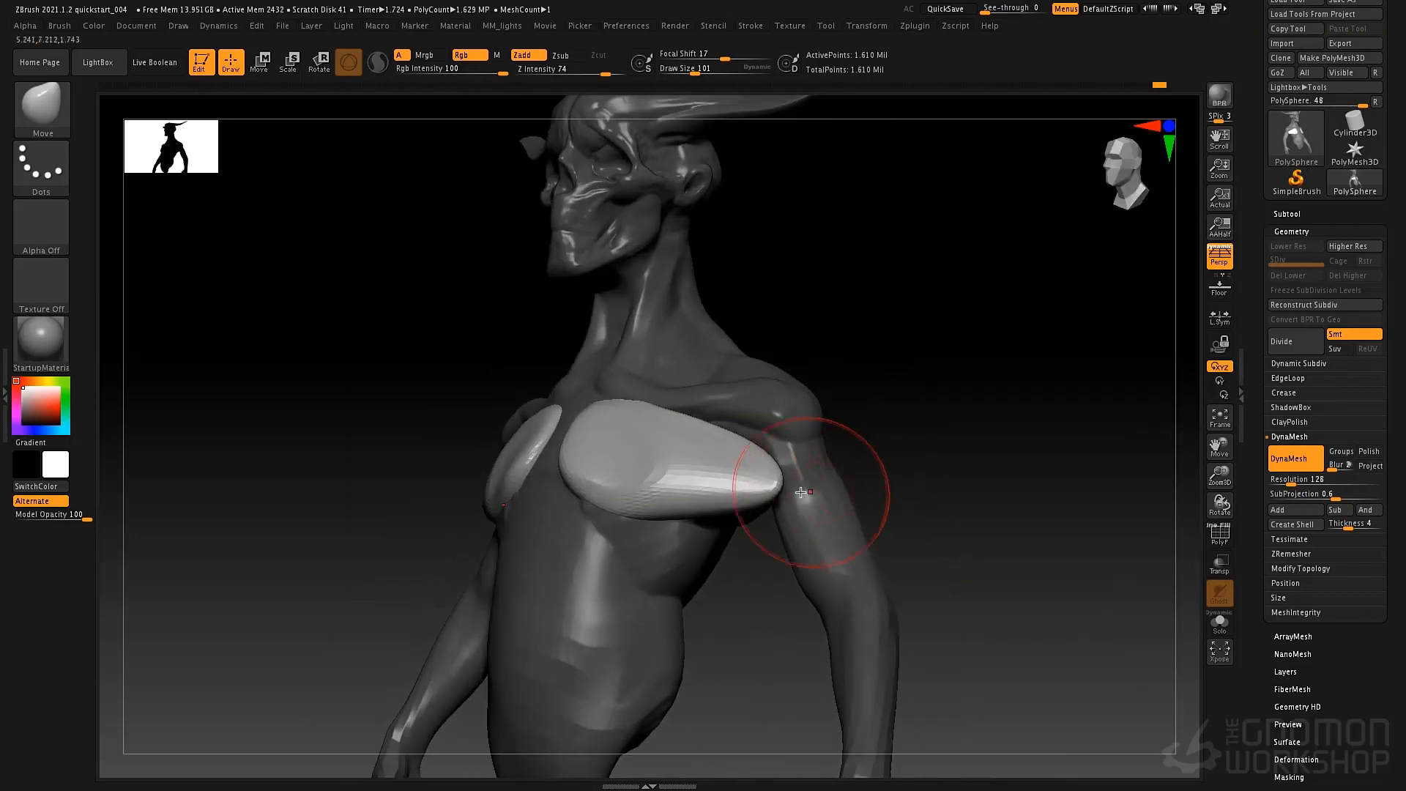
left_click_drag(813, 496, 817, 510)
Tuck the pectorals' outer ends under the shoulders and against the ribcage with the Move brush at draw size 185.
right_click_drag(854, 413, 922, 337)
key("space")
left_click_drag(841, 431, 854, 431)
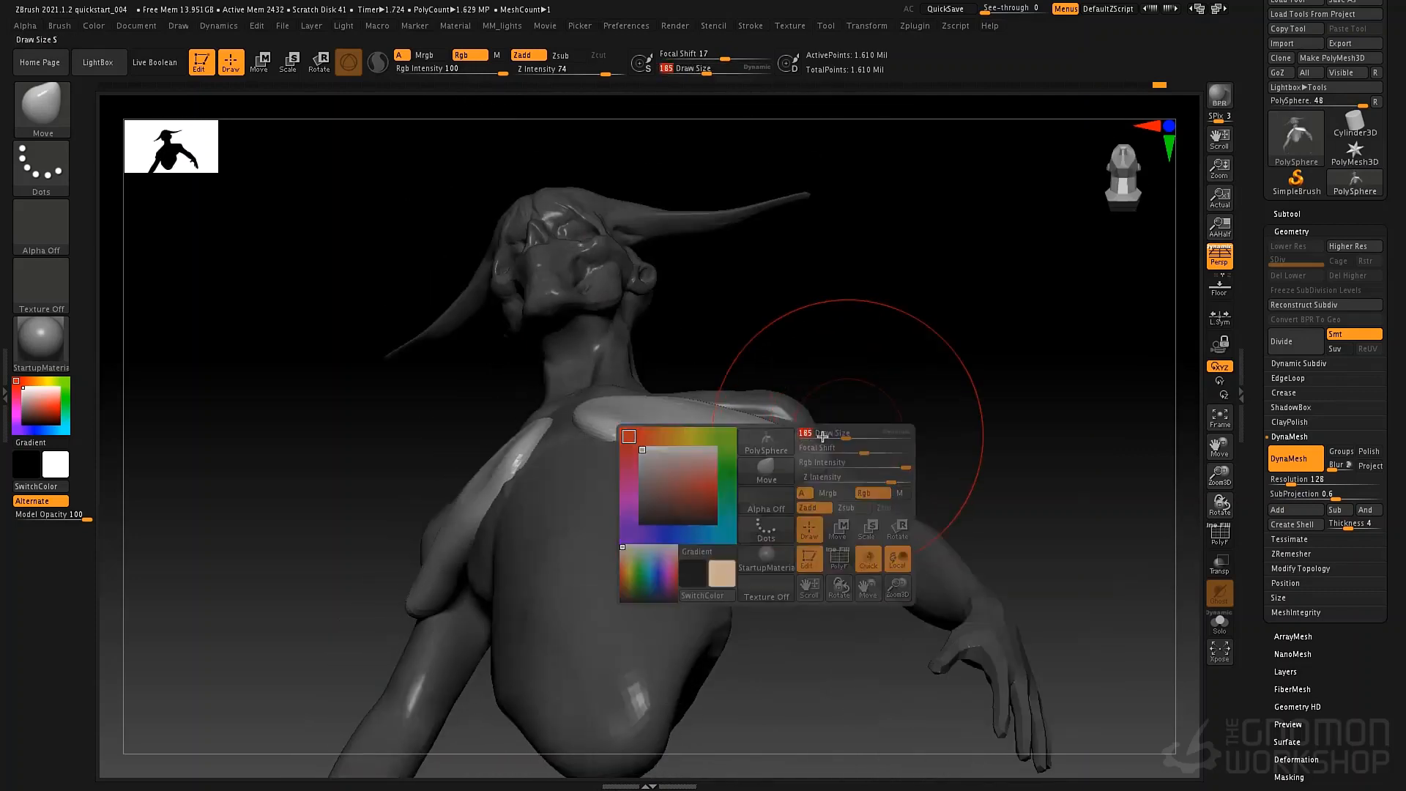
left_click_drag(809, 498, 800, 484)
mouse_move(868, 455)
right_mouse_down()
mouse_move(805, 509)
mouse_move(721, 531)
right_mouse_up()
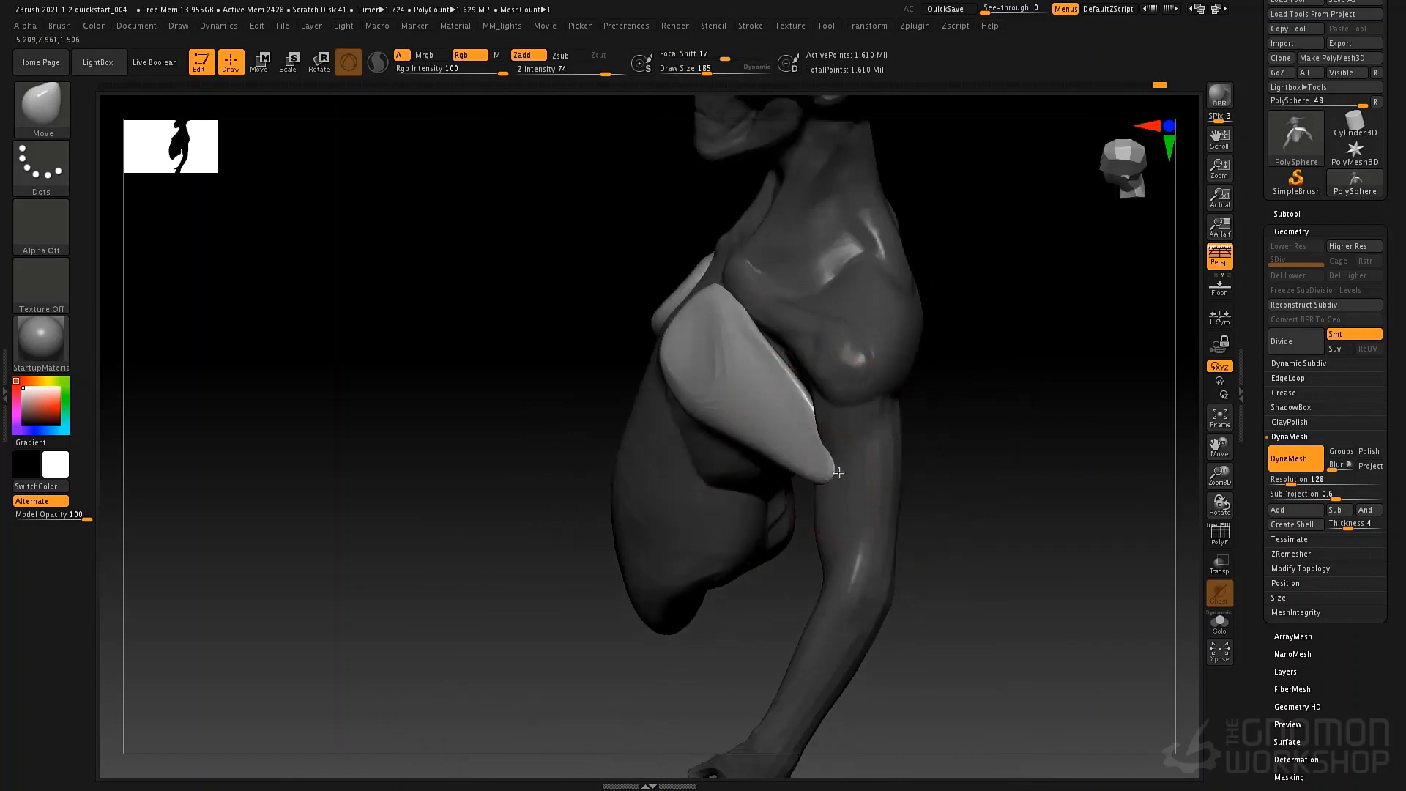
left_click_drag(838, 471, 772, 422)
right_click_drag(745, 384, 681, 400)
key("shift")
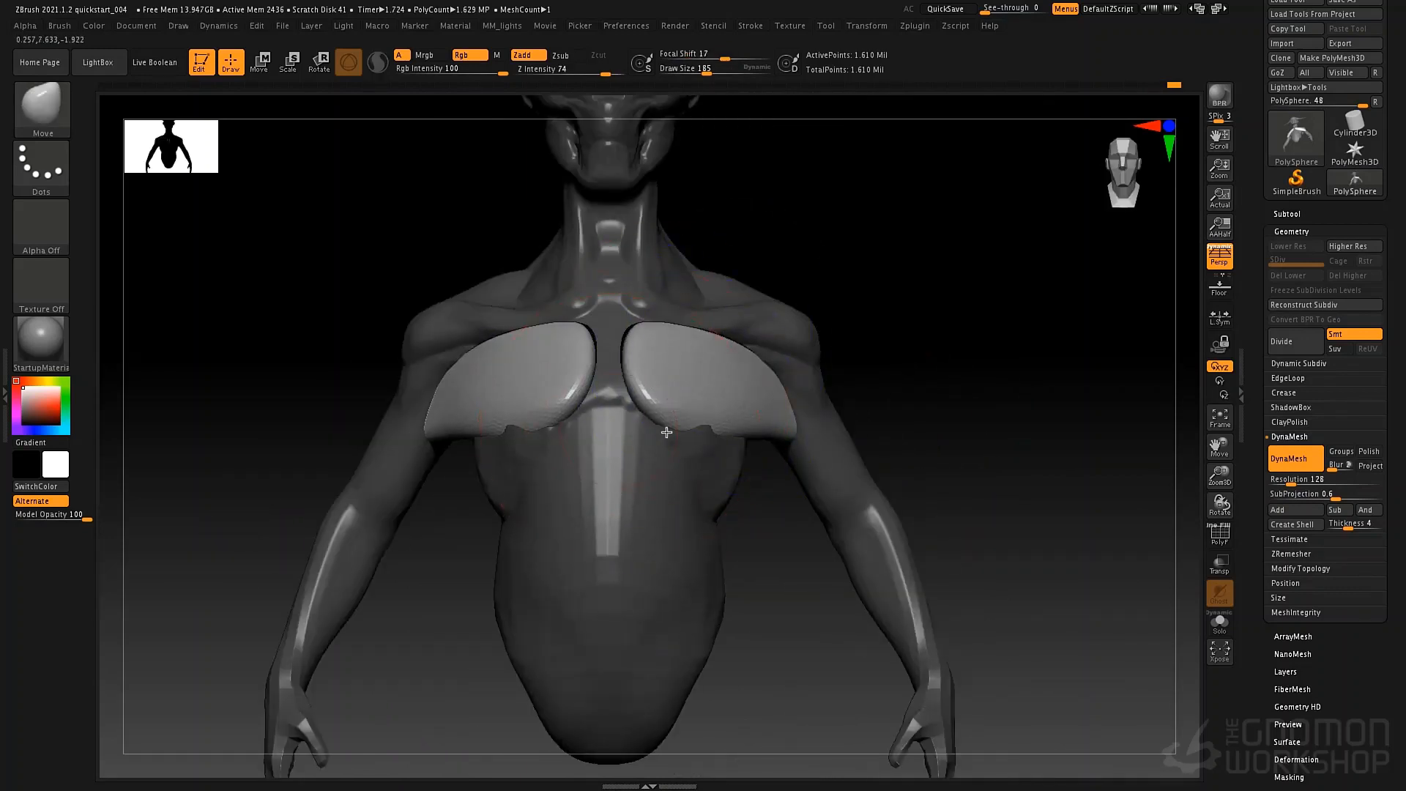
Adjust the lower edge of the pectorals with the Move brush at draw size 80.
right_click_drag(499, 439, 559, 427)
key("space")
left_click_drag(559, 426, 544, 425)
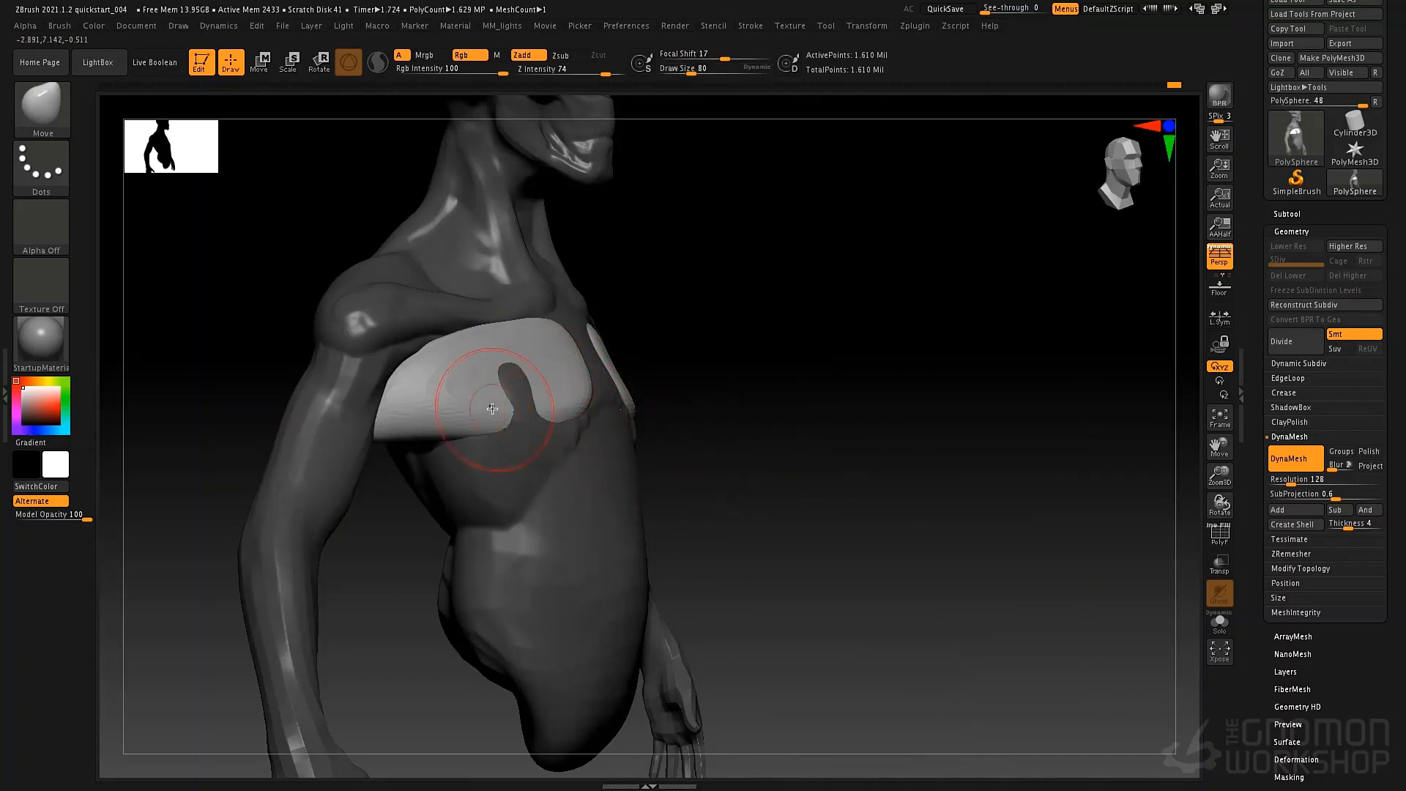
mouse_move(793, 421)
right_mouse_down()
mouse_move(741, 430)
mouse_move(777, 377)
right_mouse_up()
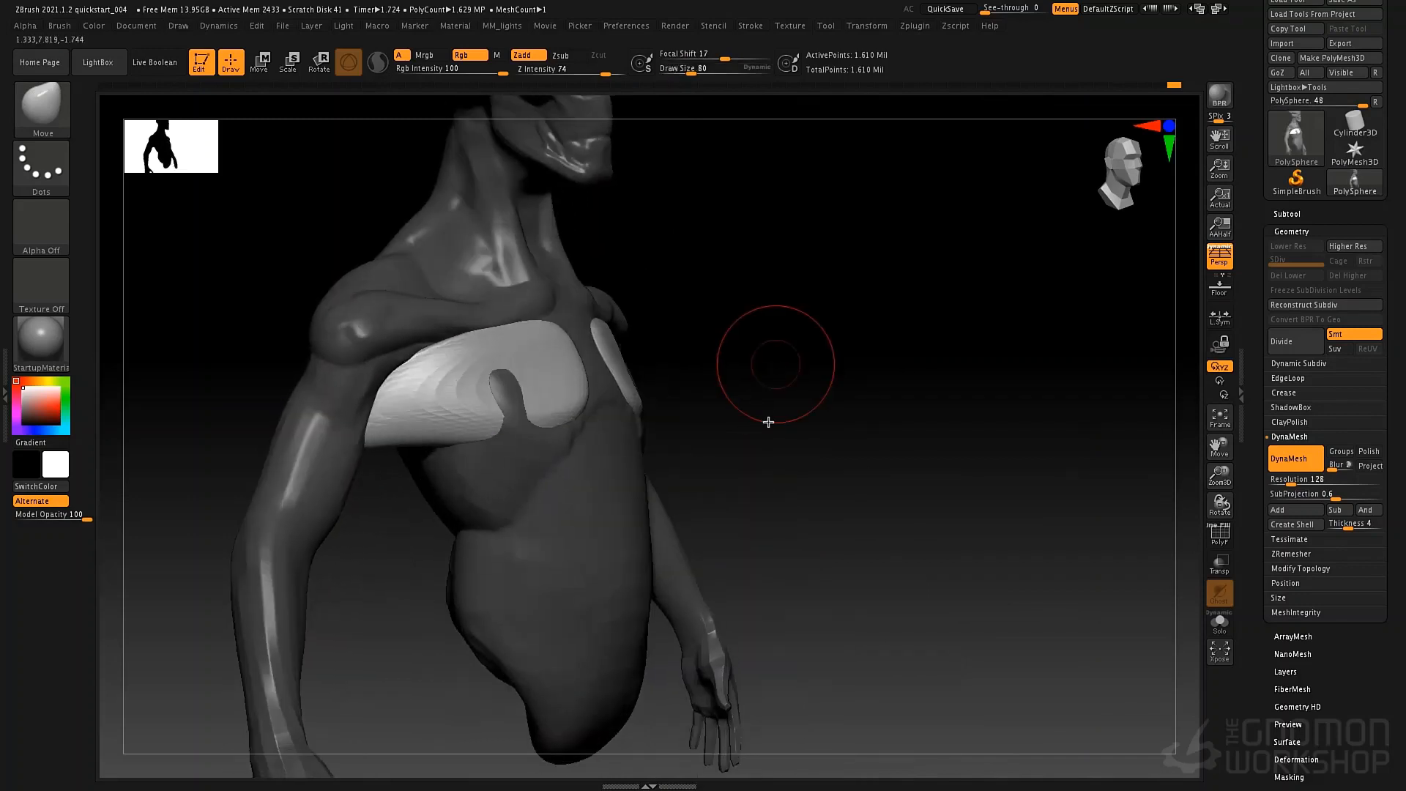
Invert the mask, push the torso surface back where it pokes through the pectorals, and invert the mask again.
left_click(811, 403, "ctrl")
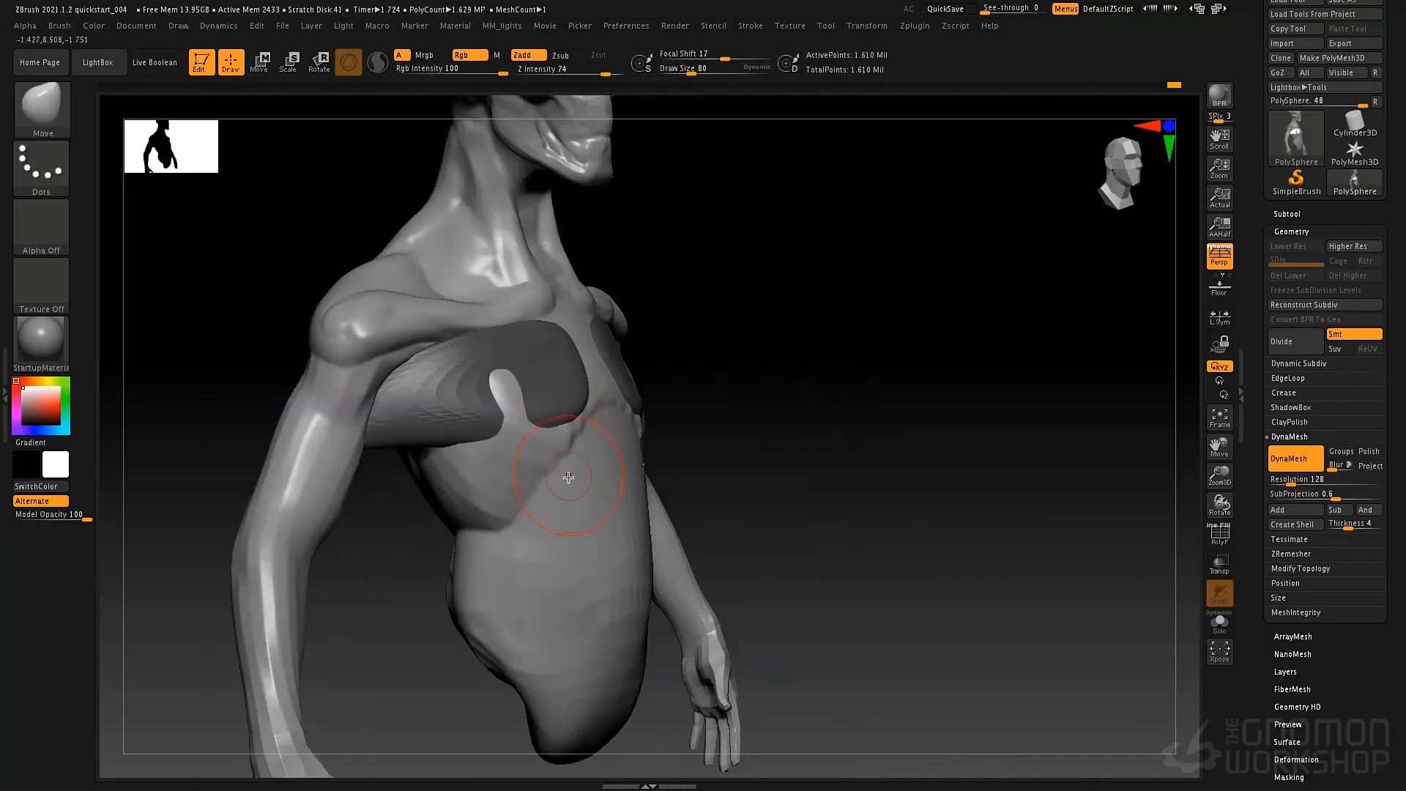
left_click_drag(507, 394, 501, 394, "ctrl")
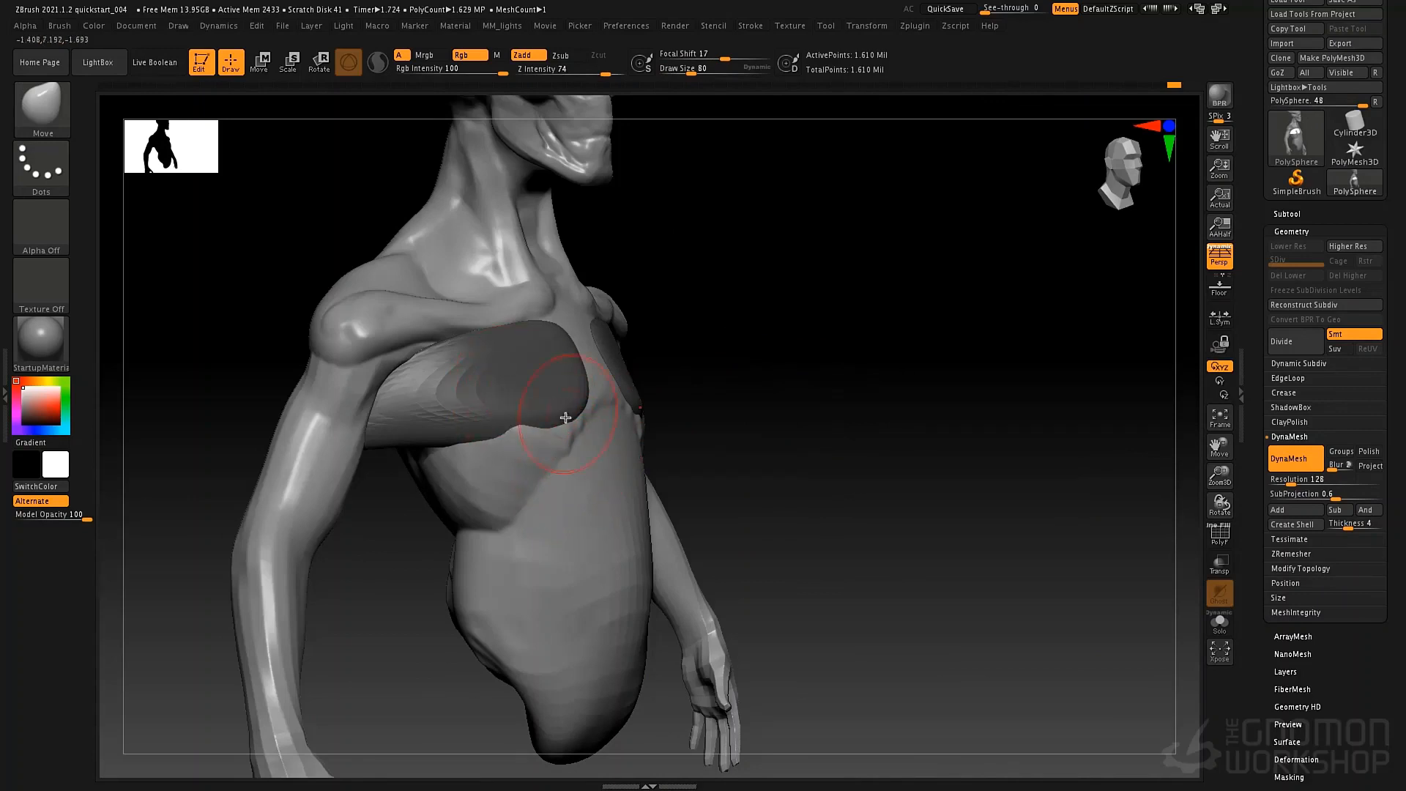
right_click_drag(566, 417, 601, 418)
left_click(908, 338, "ctrl")
Reshape the pectorals' upper inner corners, lower edges and outer ends with the Move brush at draw size 80.
left_click_drag(602, 418, 583, 390)
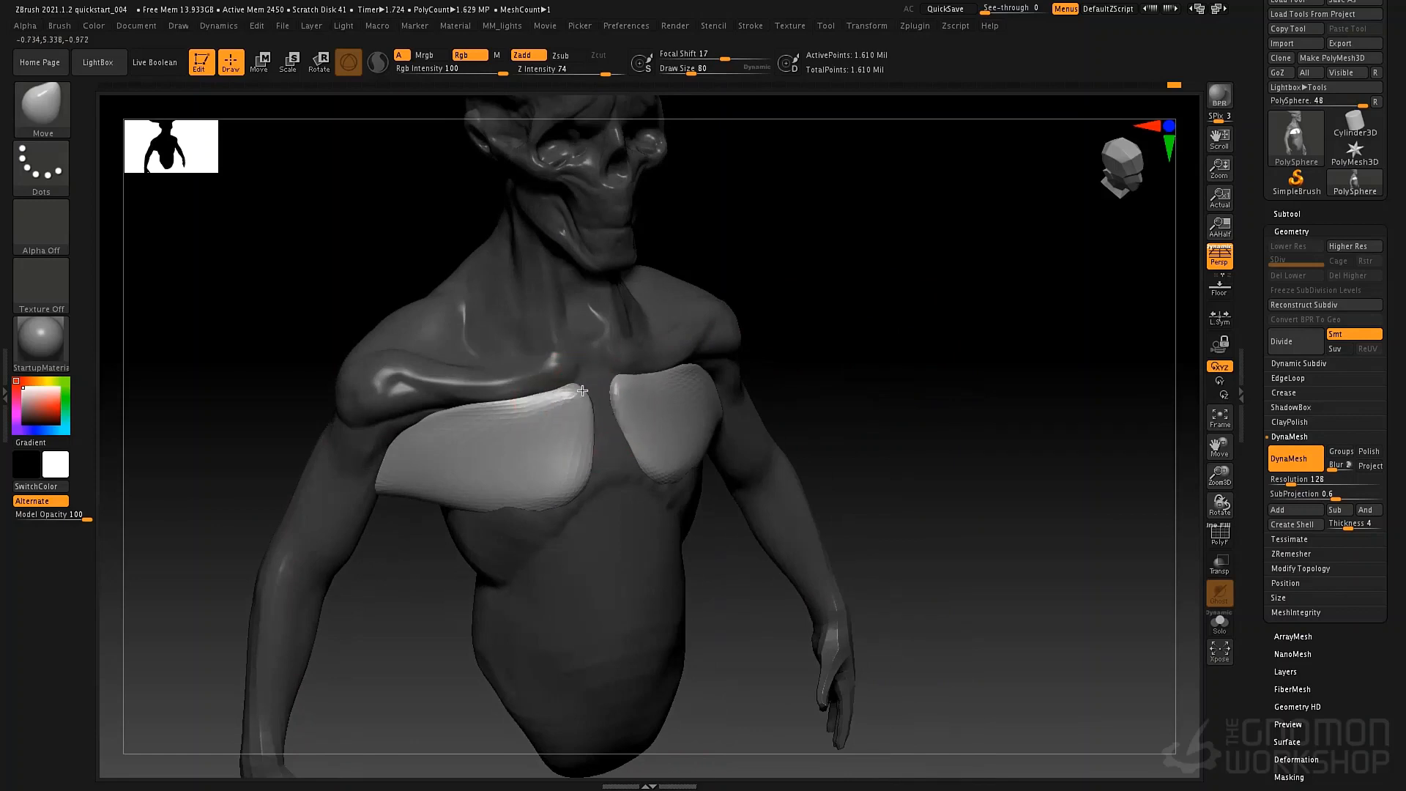
mouse_move(596, 459)
left_mouse_down()
mouse_move(597, 477)
mouse_move(512, 527)
left_mouse_up()
right_click_drag(440, 503, 370, 496)
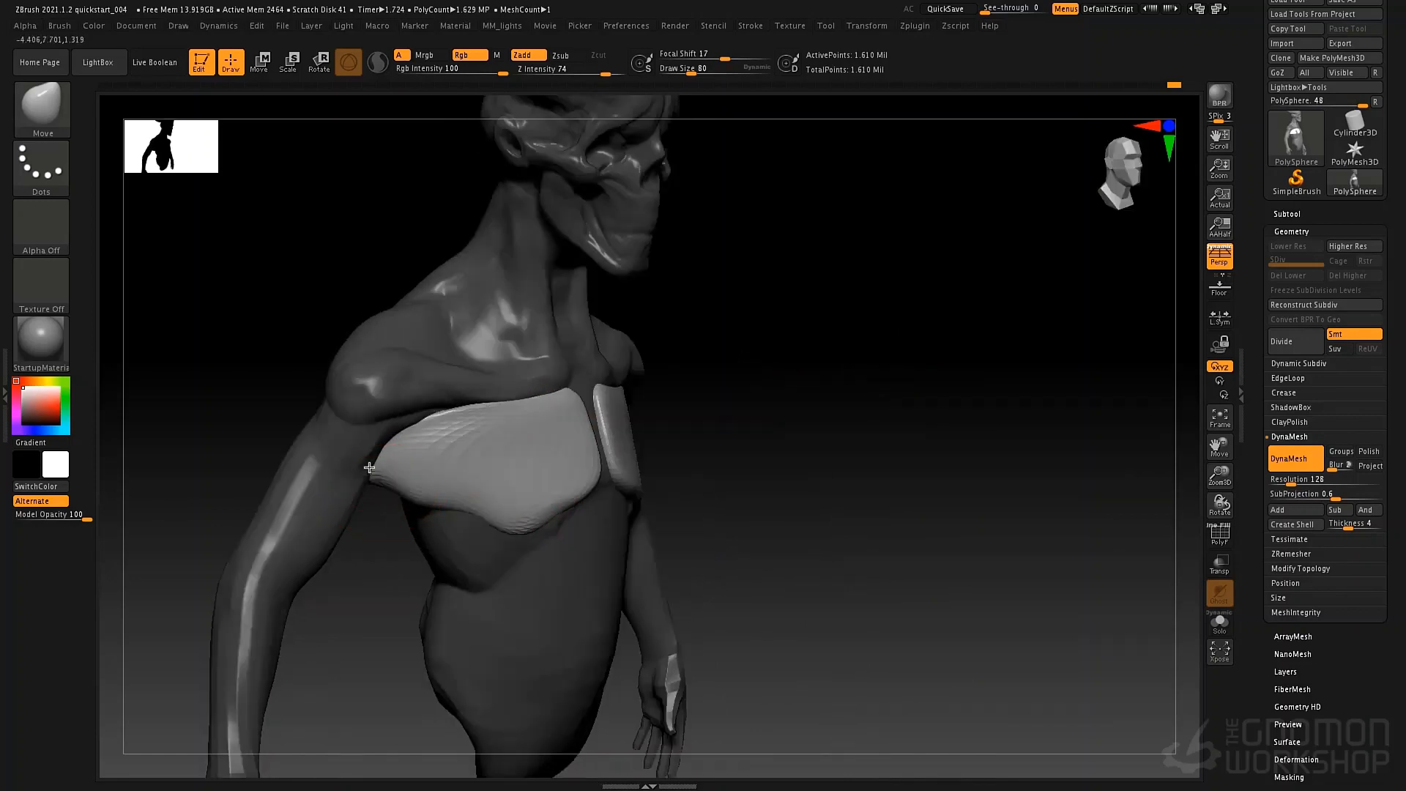
Taper the pectorals' outer tips into the armpits with the Move brush at draw sizes 106 and 73.
key("space")
mouse_move(370, 467)
left_mouse_down()
mouse_move(421, 485)
mouse_move(394, 456)
left_mouse_up()
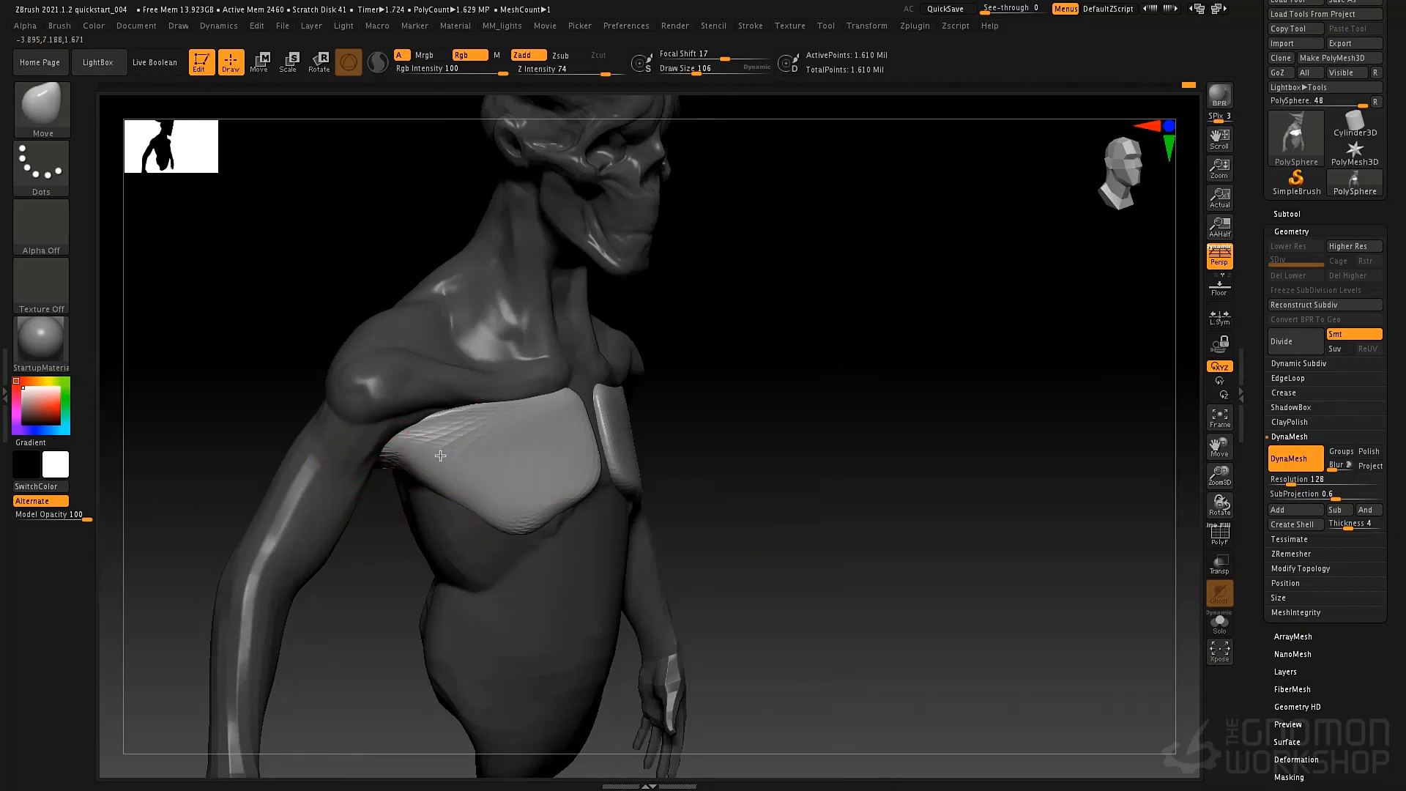
mouse_move(394, 460)
right_mouse_down()
mouse_move(459, 491)
mouse_move(440, 506)
mouse_move(423, 474)
right_mouse_up()
key("space")
left_click_drag(425, 471, 413, 473)
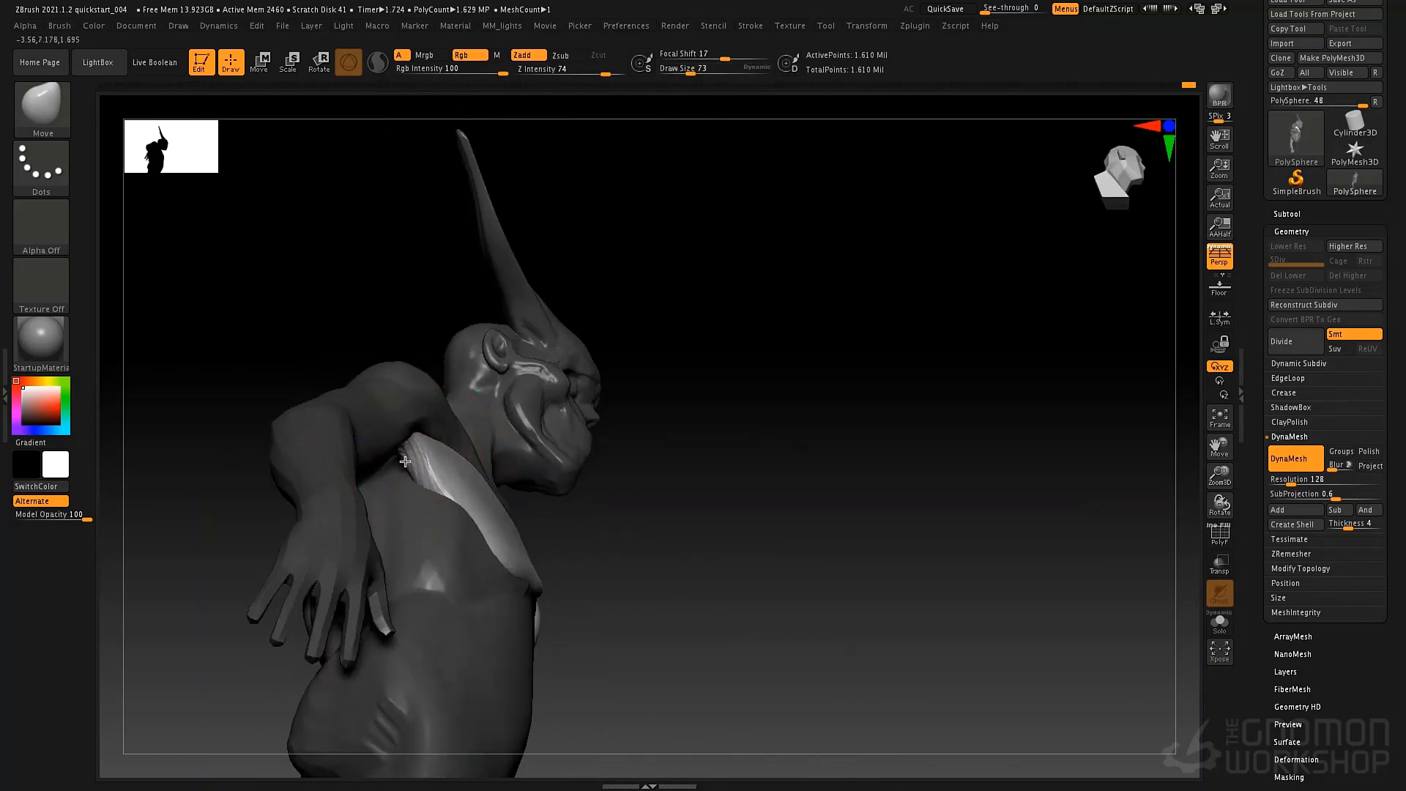
right_click_drag(419, 420, 390, 476)
right_click_drag(428, 563, 583, 505)
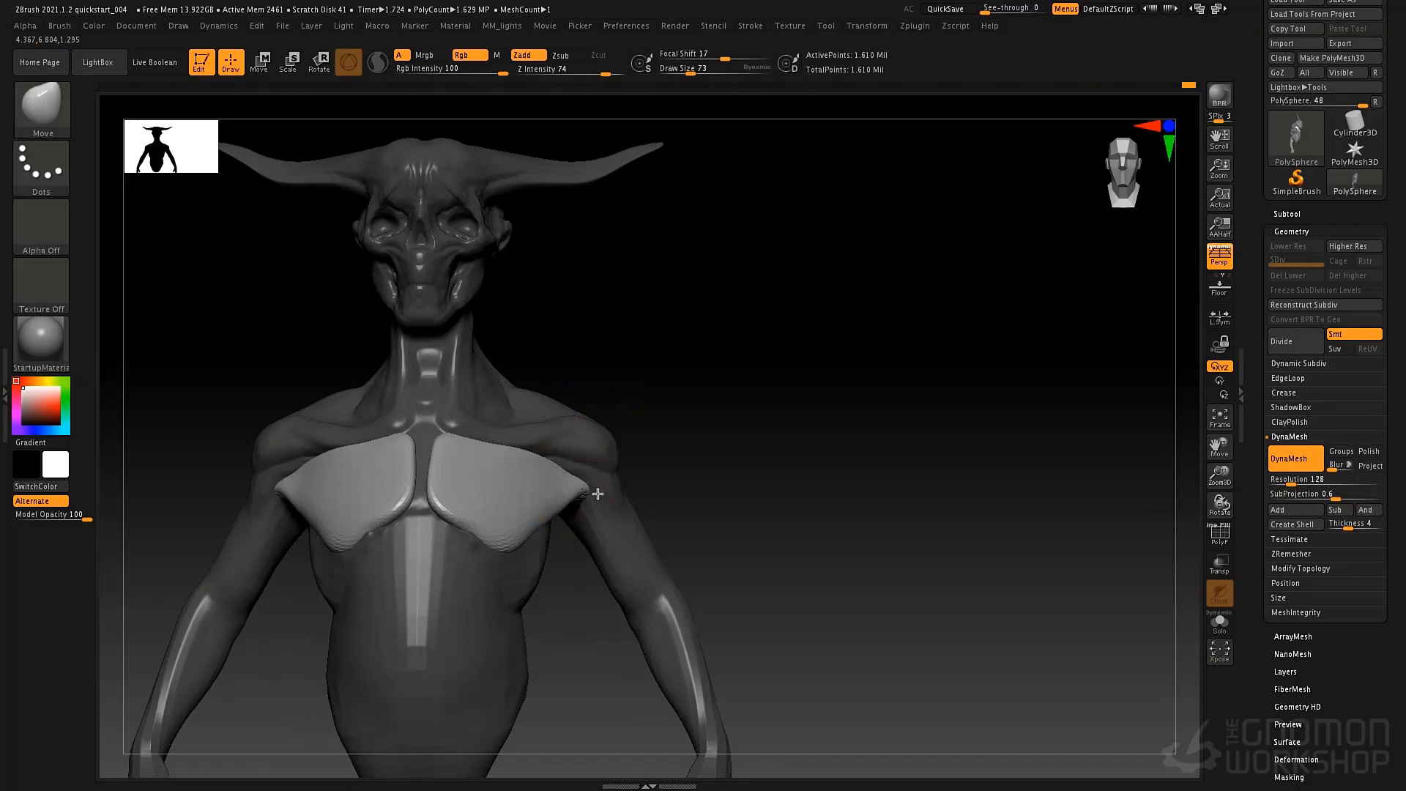
Clear the mask and fuse the pectorals with the body by re-meshing with DynaMesh at resolution 128.
left_click_drag(725, 276, 817, 542, "ctrl")
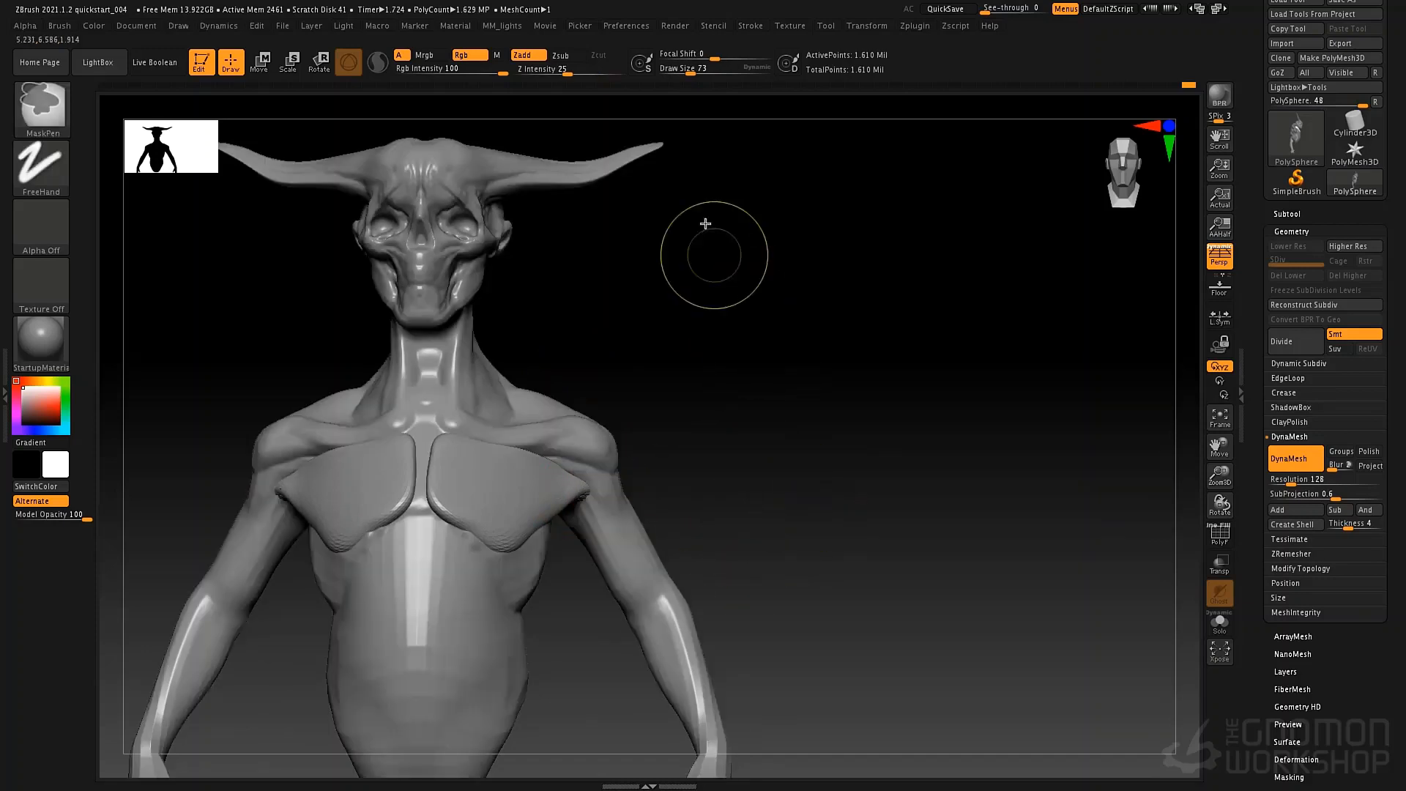
left_click_drag(714, 222, 850, 567, "ctrl")
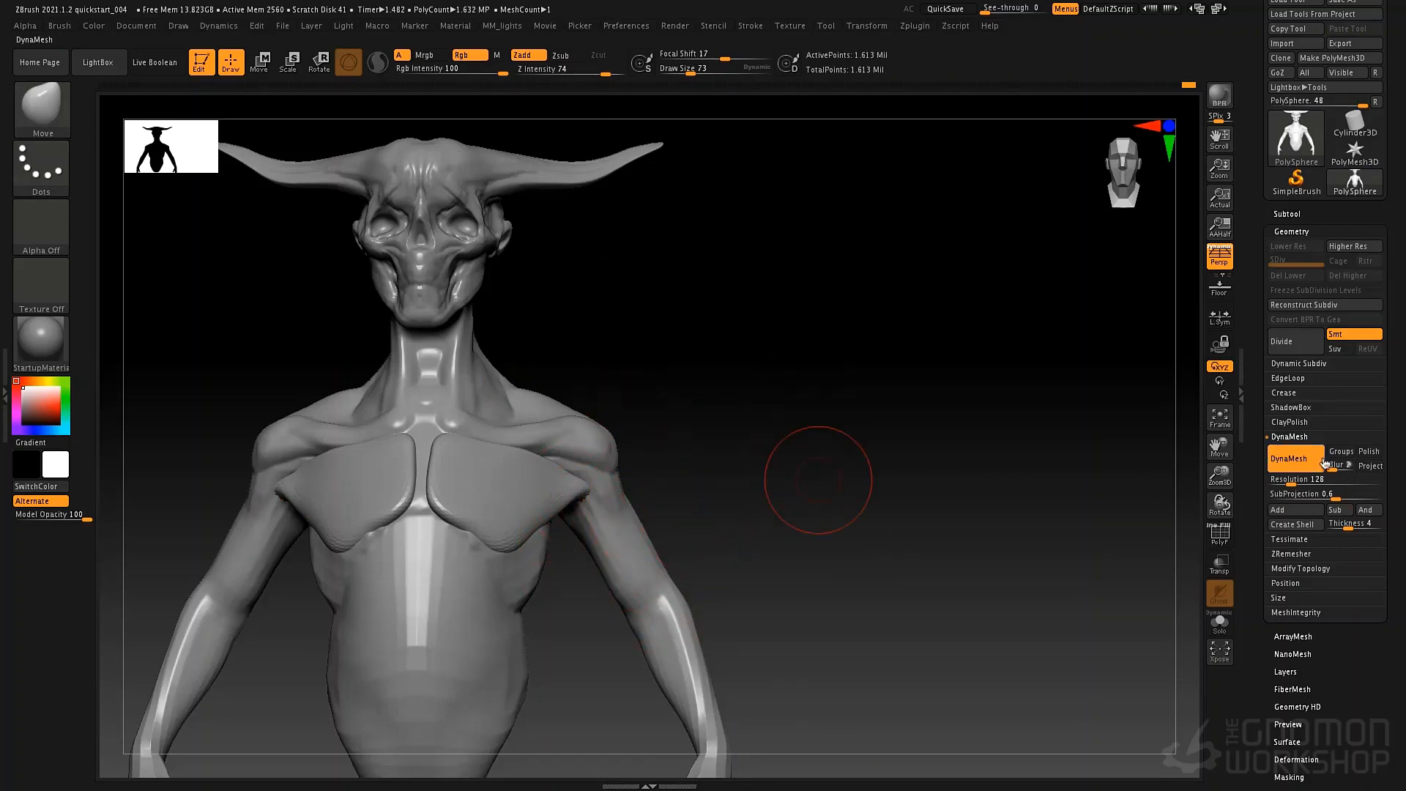
left_click_drag(740, 474, 838, 459, "alt")
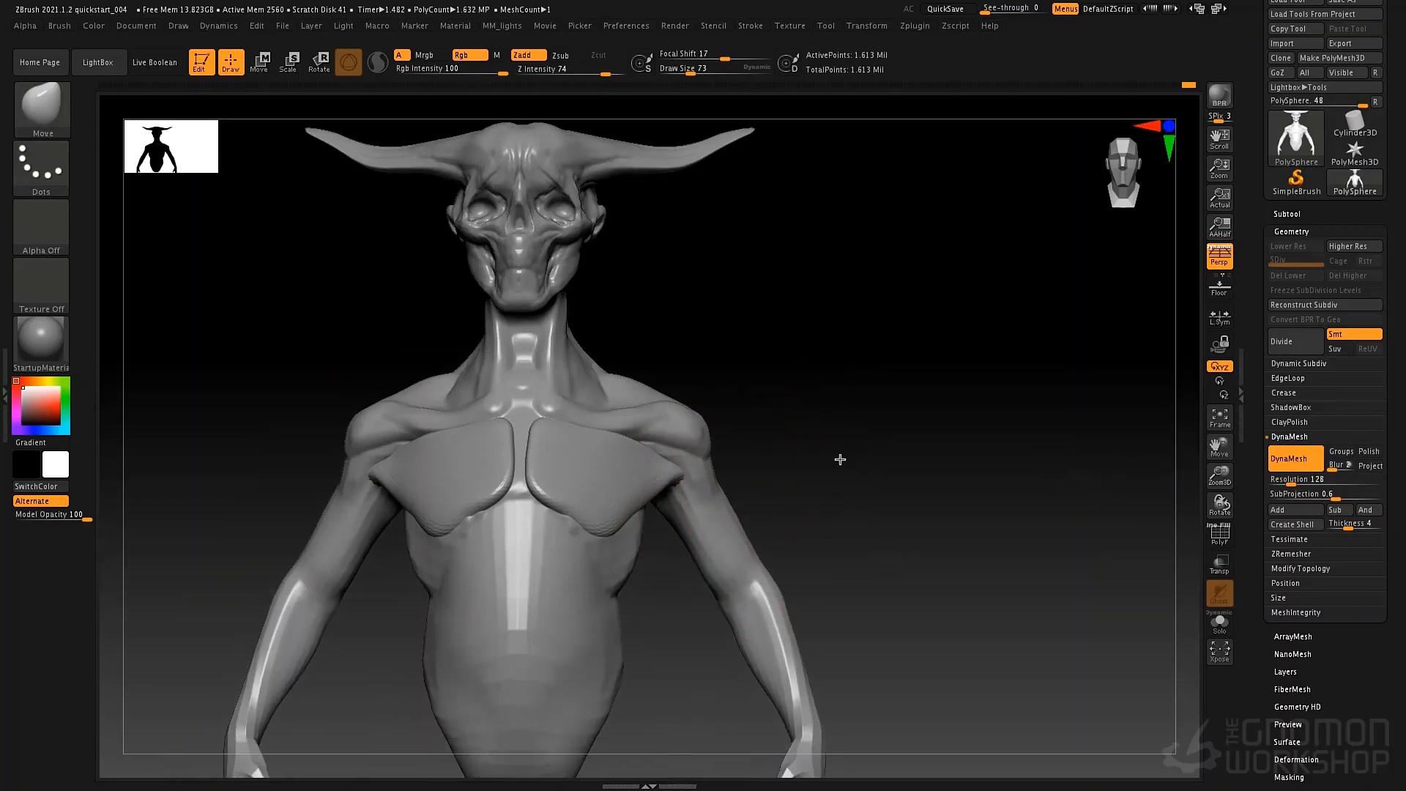
mouse_move(791, 351)
left_mouse_down()
mouse_move(750, 320)
mouse_move(772, 430)
mouse_move(744, 349)
mouse_move(757, 427)
mouse_move(826, 552)
mouse_move(794, 389)
mouse_move(696, 447)
mouse_move(741, 362)
left_mouse_up()
mouse_move(725, 461)
left_mouse_down()
mouse_move(755, 478)
mouse_move(841, 455)
mouse_move(822, 454)
left_mouse_up()
Save the project as quickstart_005 and return to the Move brush.
key("ctrl")
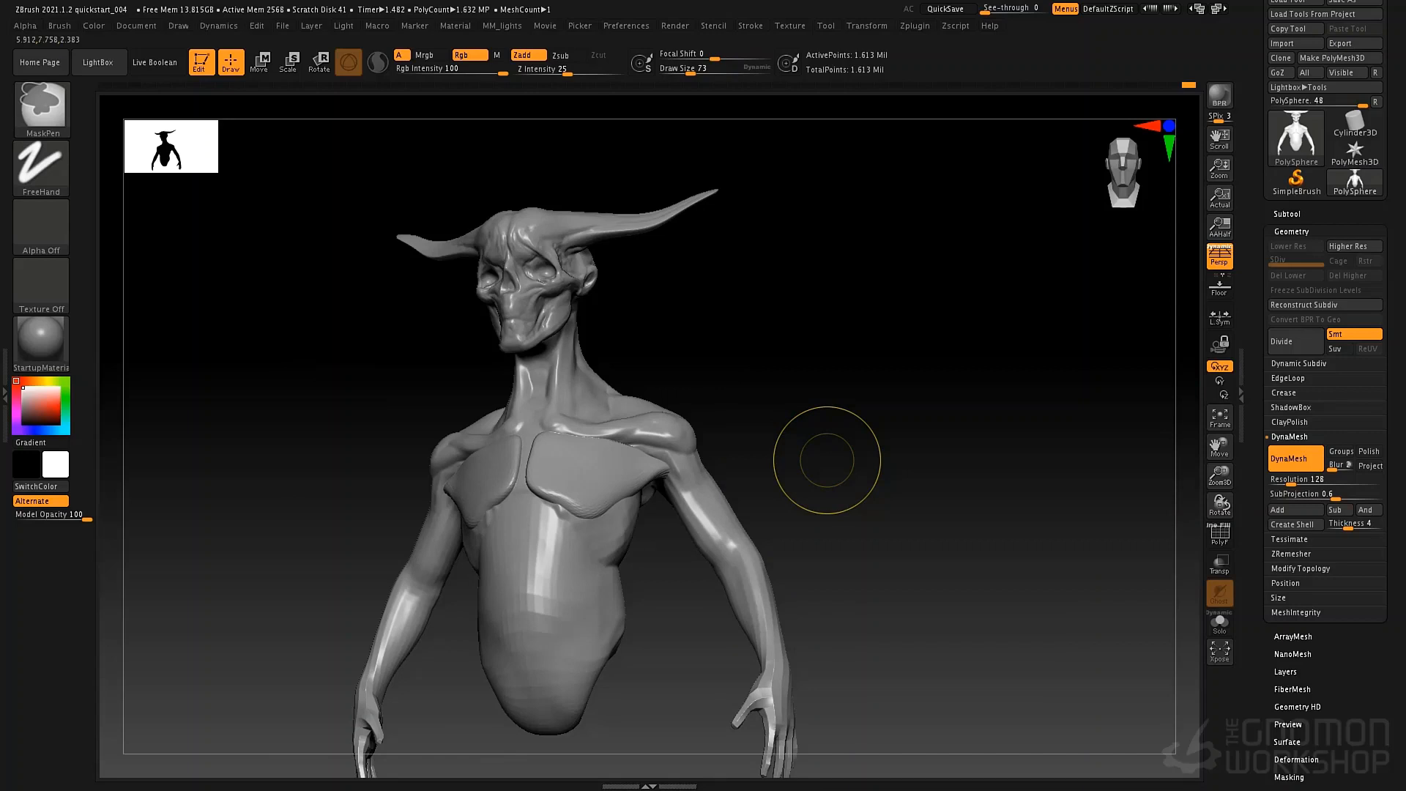
key("ctrl+s")
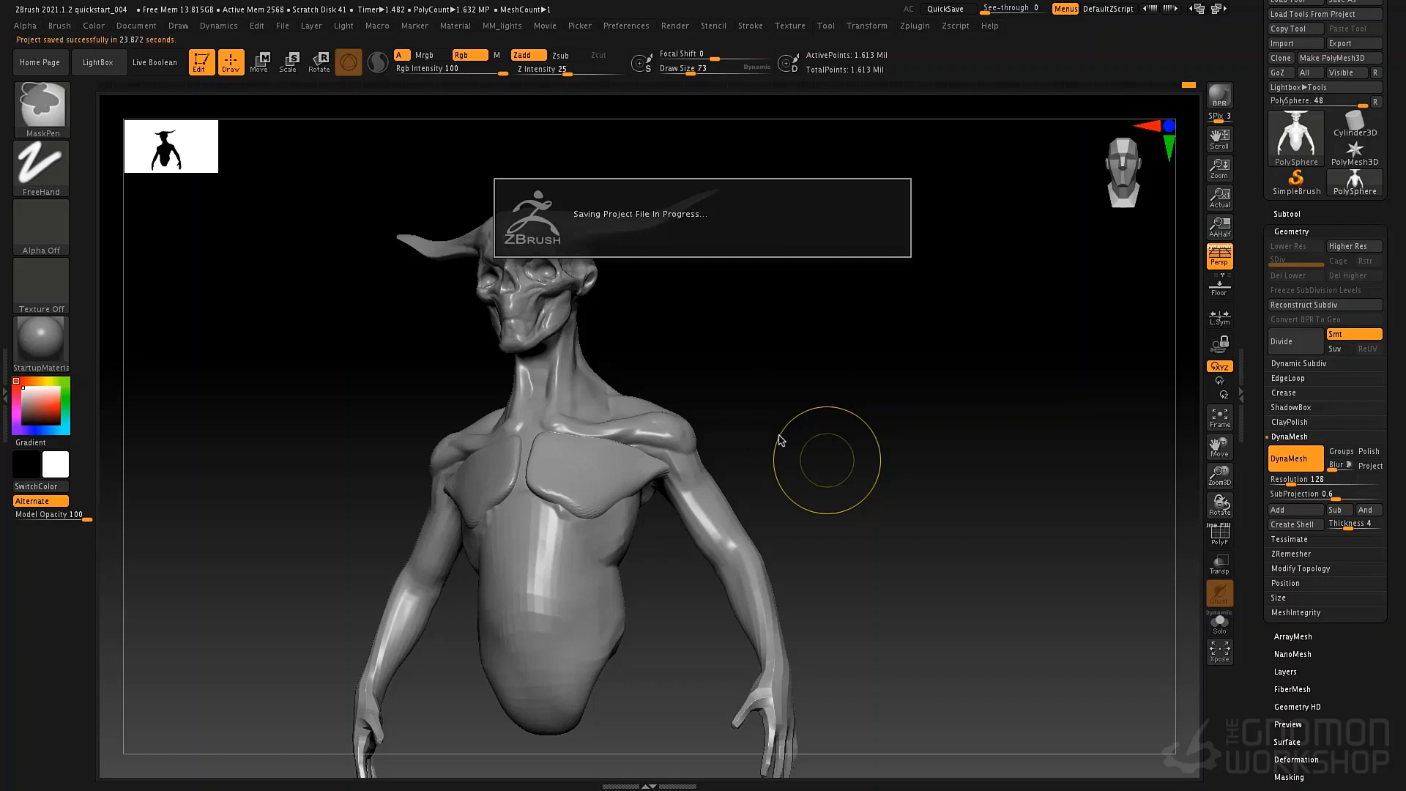
key("b")
key("m")
key("v")
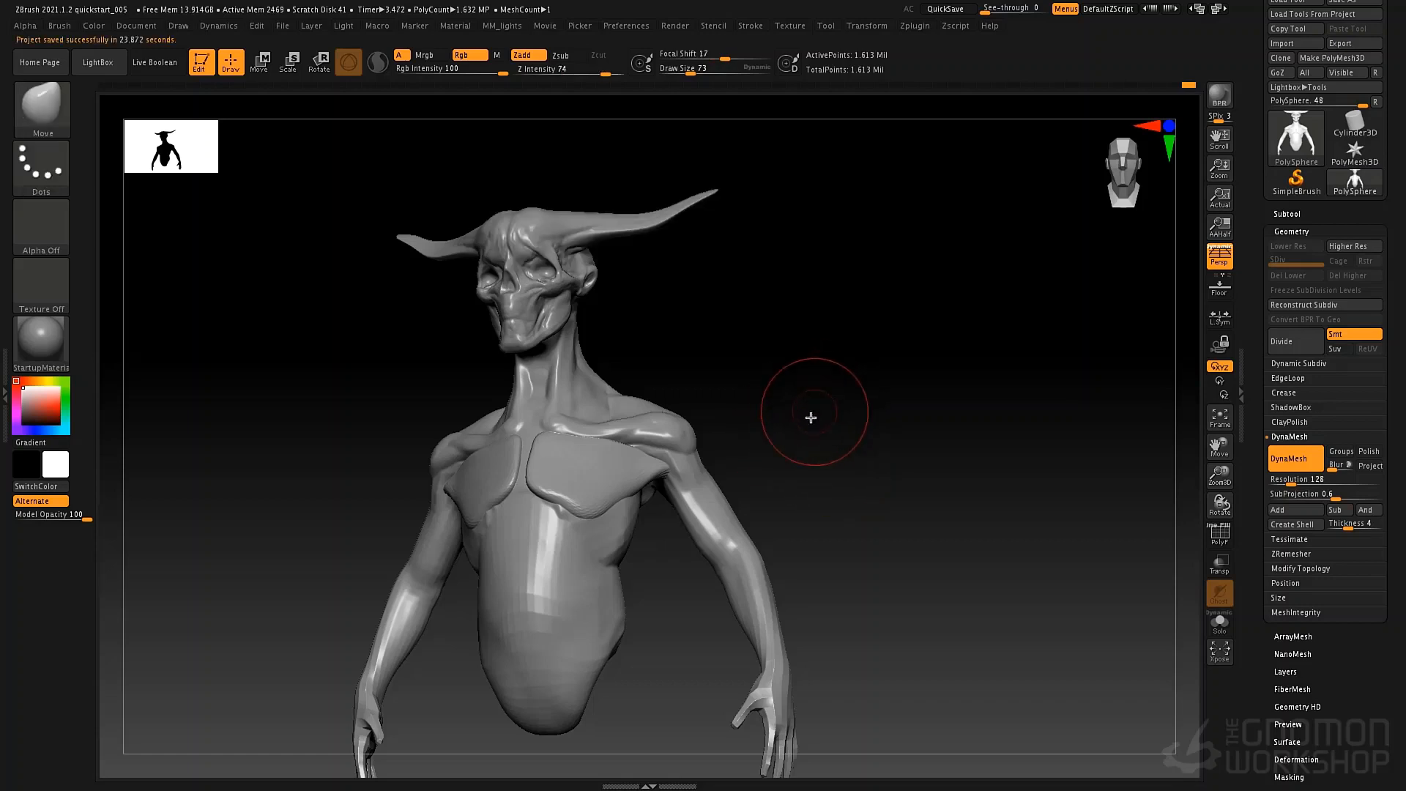
key("shift+s")
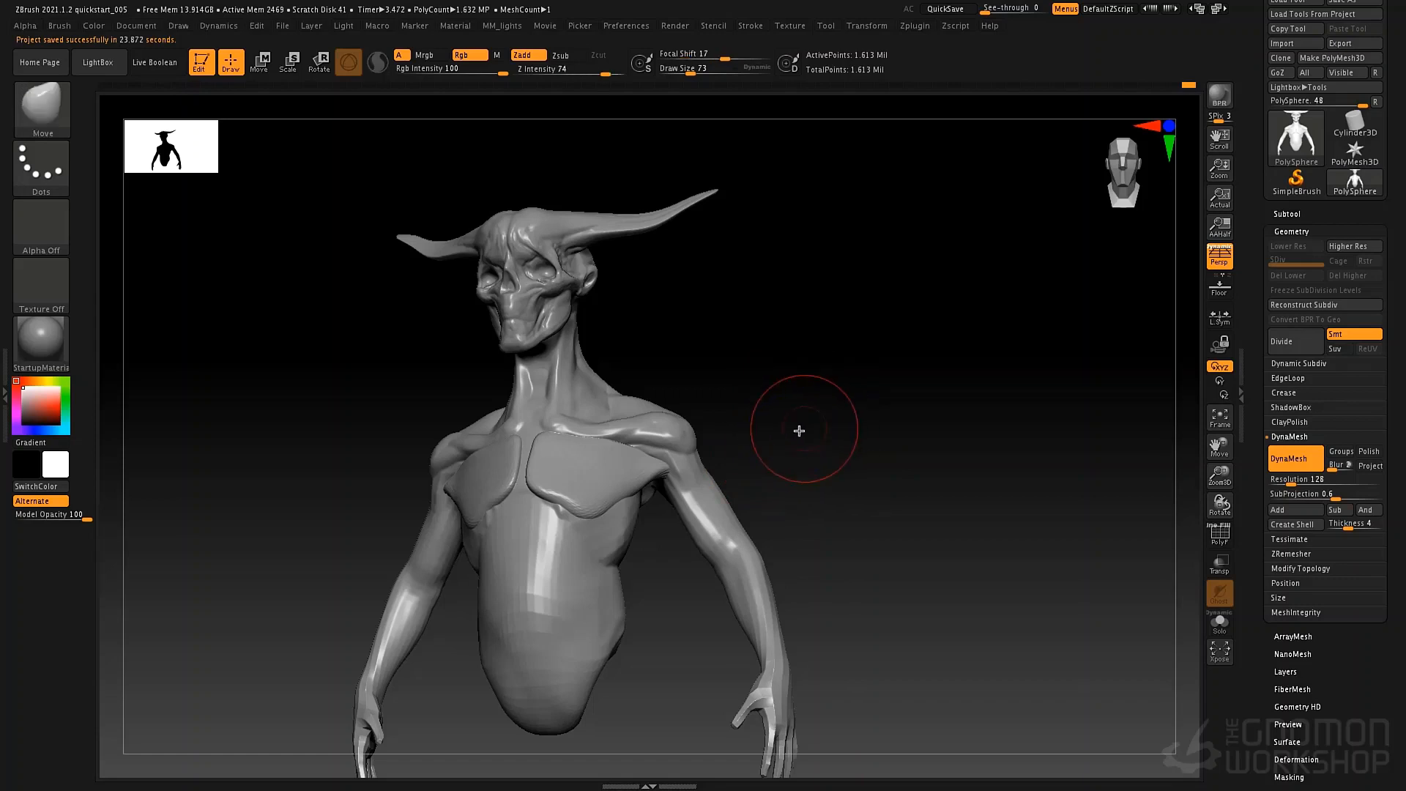
Drop a snapshot of the figure on the canvas, shift the live model beside it and clear the canvas.
left_click_drag(817, 420, 961, 418, "alt")
right_click_drag(765, 465, 741, 437, "alt")
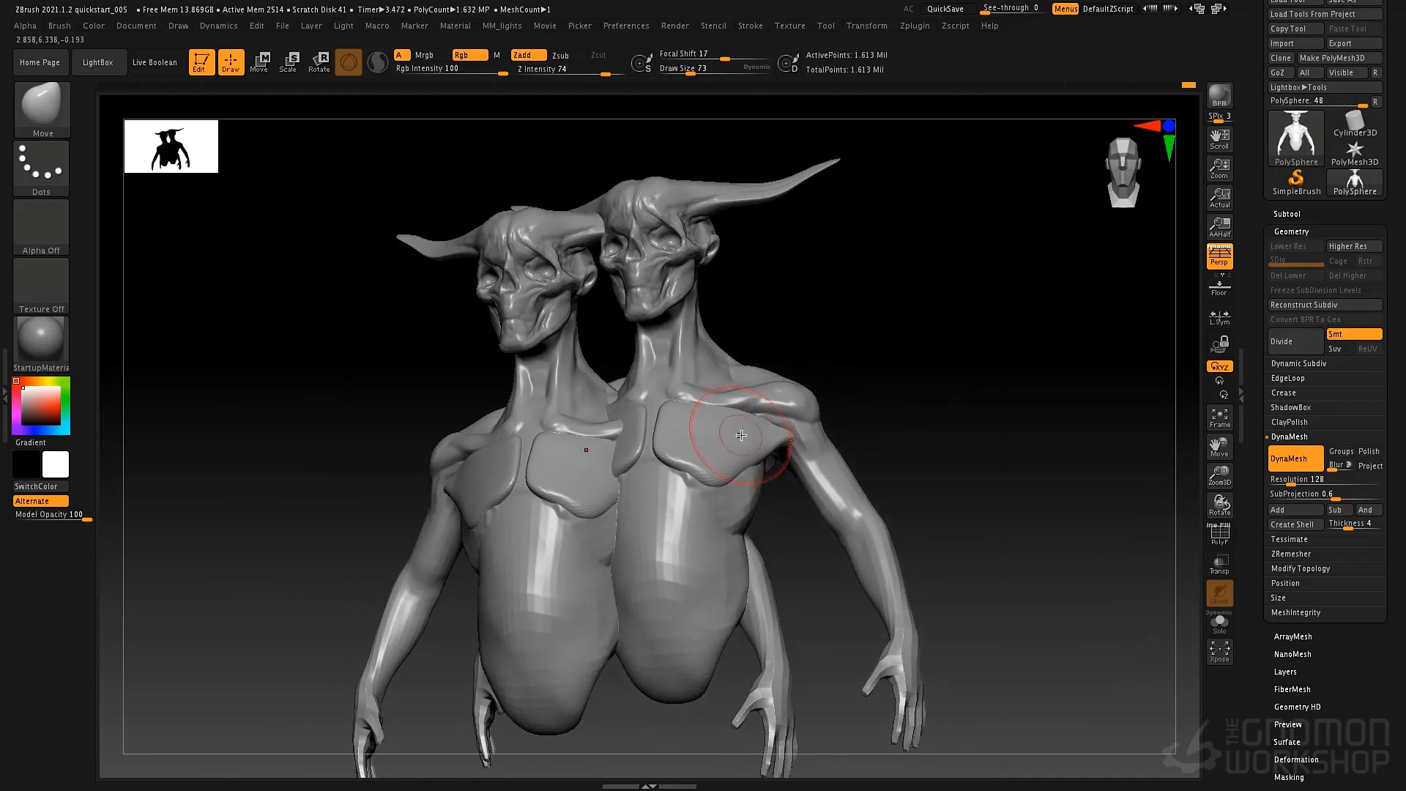
mouse_move(622, 569)
right_mouse_down()
mouse_move(698, 524)
mouse_move(550, 570)
mouse_move(696, 556)
mouse_move(628, 556)
right_mouse_up()
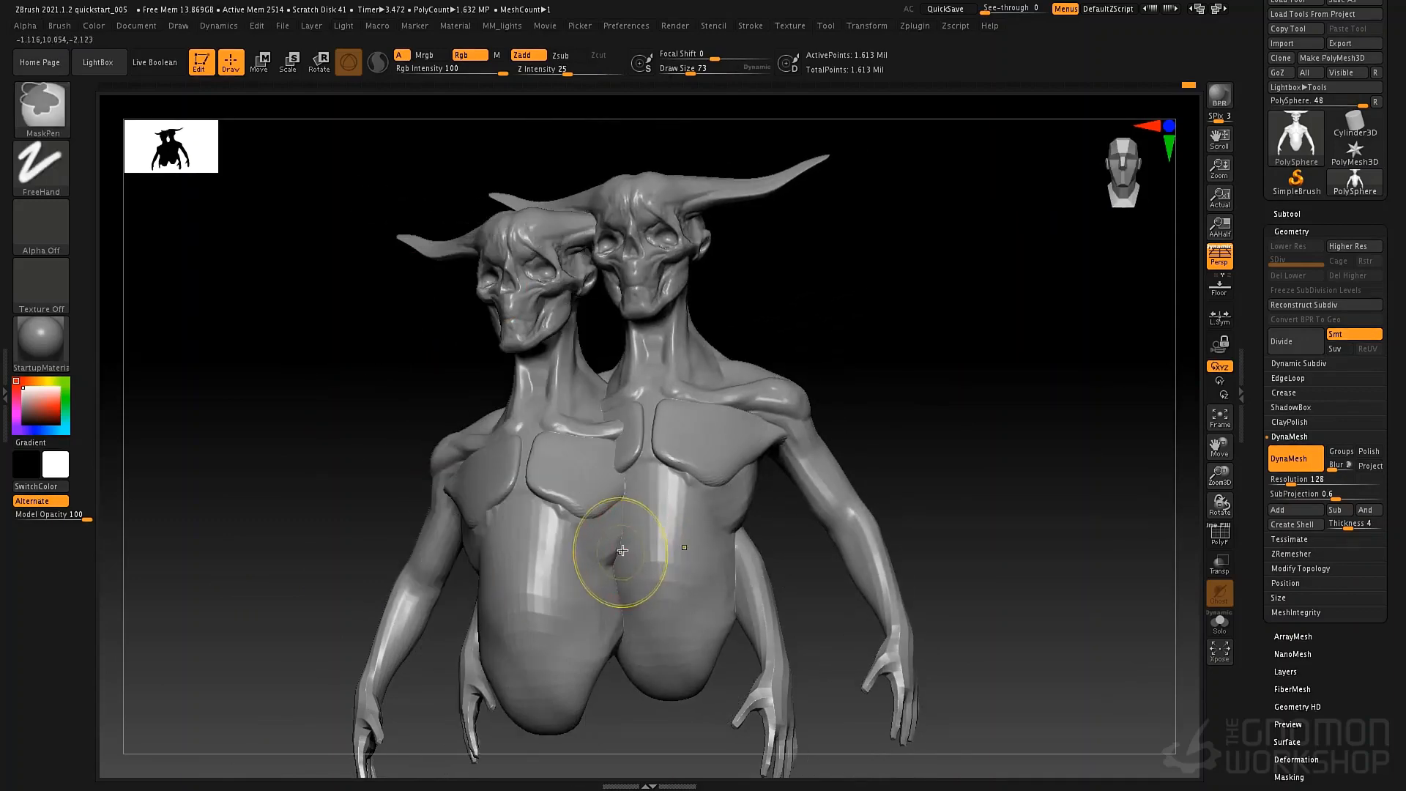
key("ctrl+n")
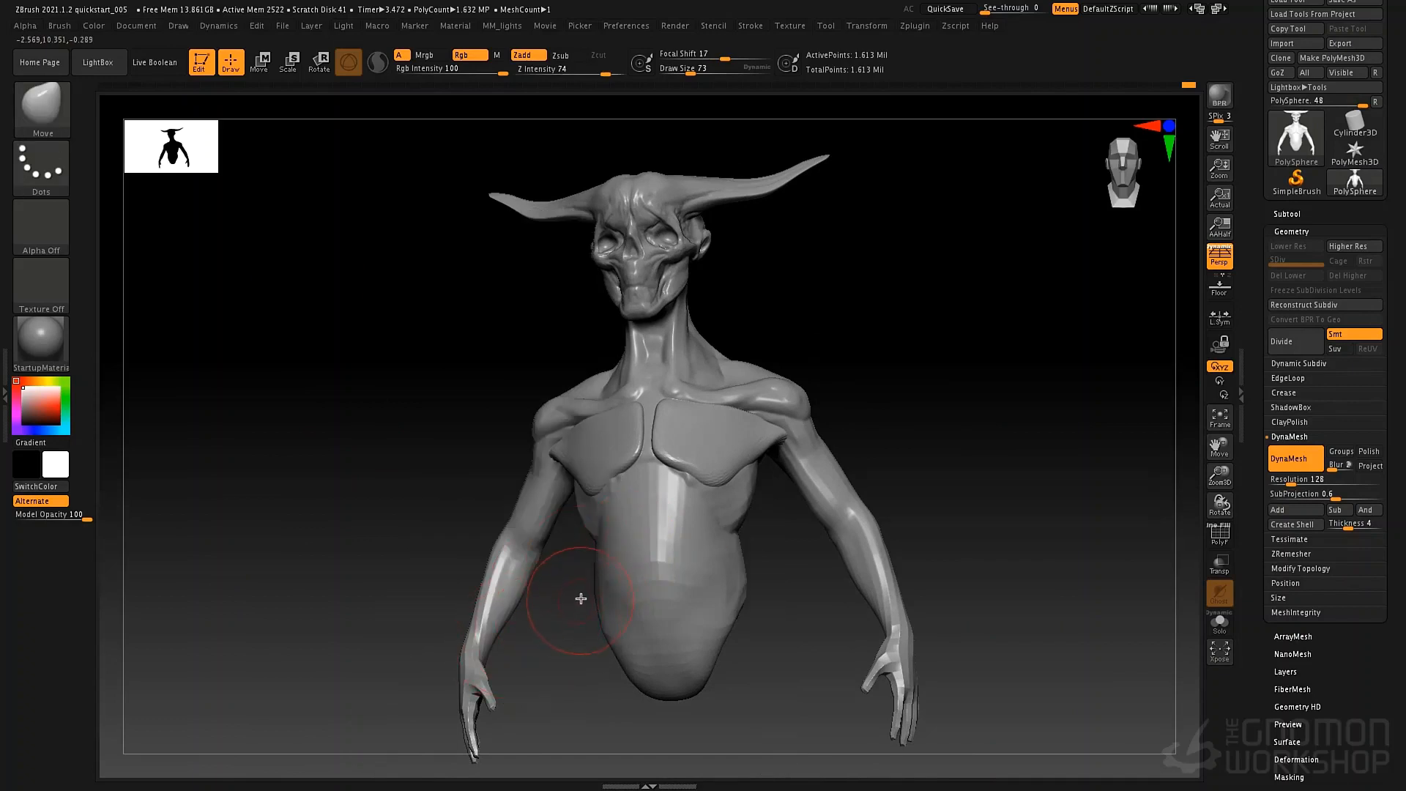
Examine the fused pectoral's lower edge and armpit up close and in relation to the whole figure.
key("shift+s")
right_click_drag(632, 557, 401, 565, "alt")
right_click_drag(402, 565, 425, 622, "ctrl")
mouse_move(625, 609)
right_mouse_down("ctrl")
mouse_move(498, 630)
mouse_move(571, 557)
mouse_move(659, 506)
mouse_move(594, 566)
right_mouse_up("ctrl")
key("shift")
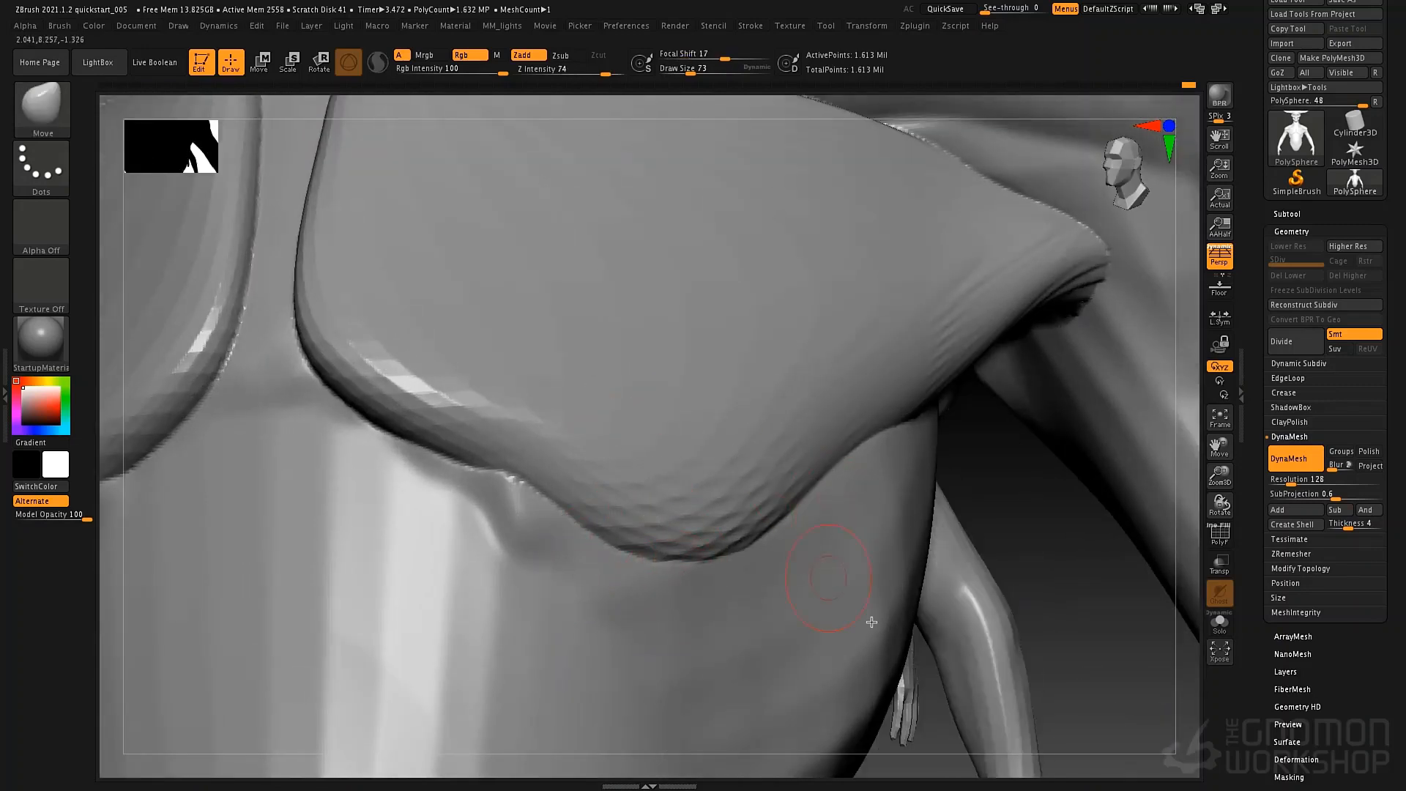
mouse_move(1061, 628)
left_mouse_down()
mouse_move(970, 662)
mouse_move(983, 658)
left_mouse_up()
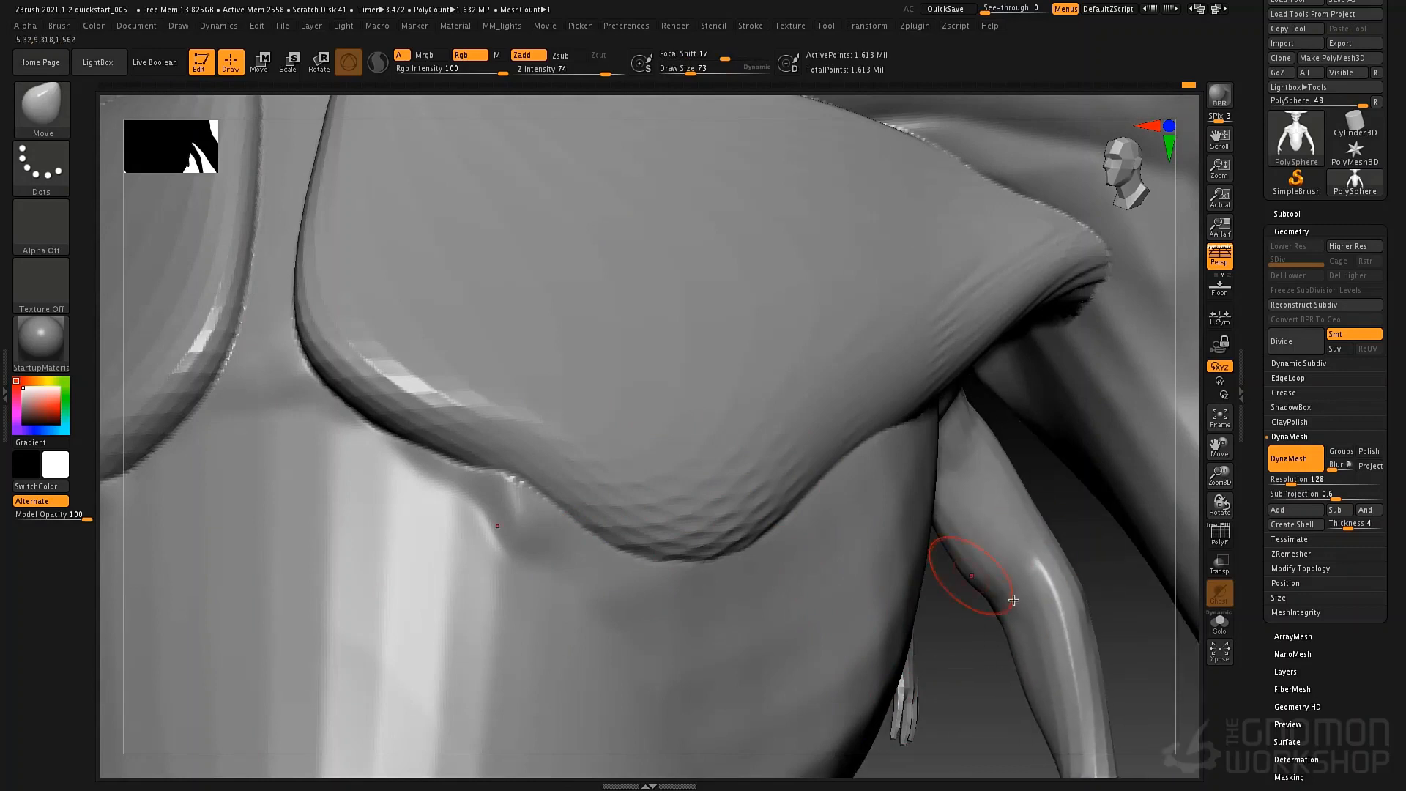
mouse_move(1083, 663)
left_mouse_down()
mouse_move(938, 666)
mouse_move(978, 662)
left_mouse_up()
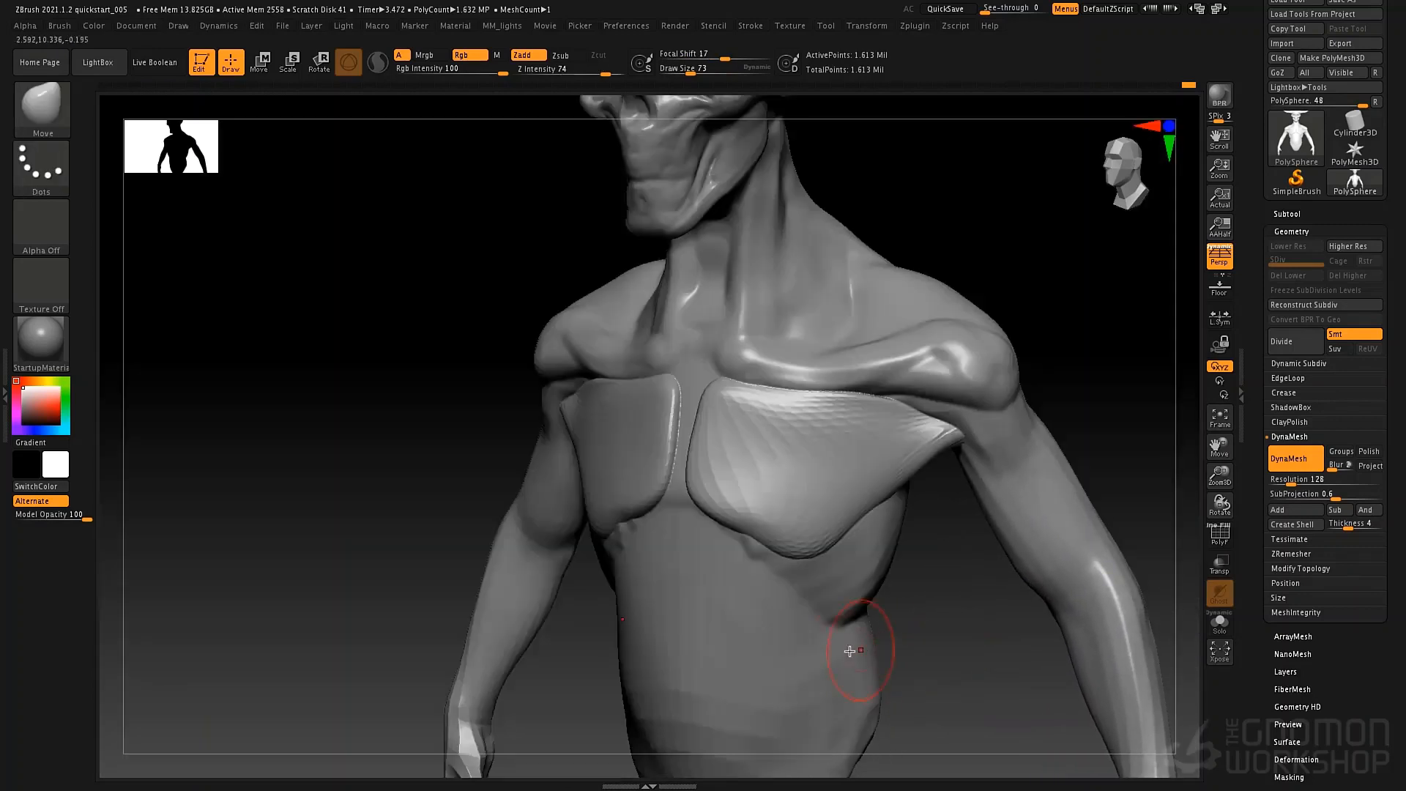
right_click_drag(914, 661, 744, 640, "ctrl")
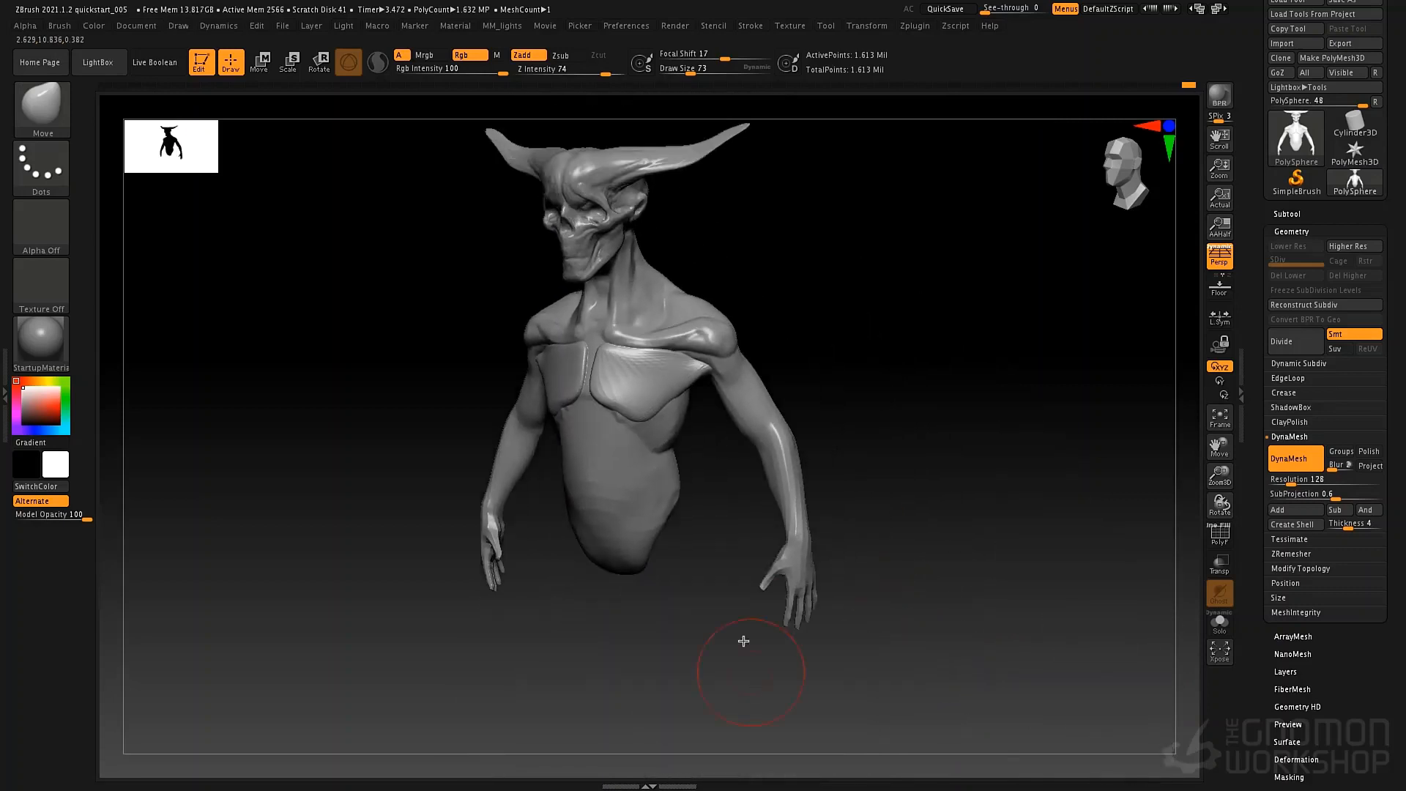
Blend the pectorals' lower inner corners into the torso with the ClayTubes brush at draw size 73.
right_click_drag(644, 505, 747, 447)
right_click_drag(748, 447, 887, 462, "alt")
right_click_drag(887, 462, 682, 558, "ctrl")
key("b")
key("c")
key("t")
key("space")
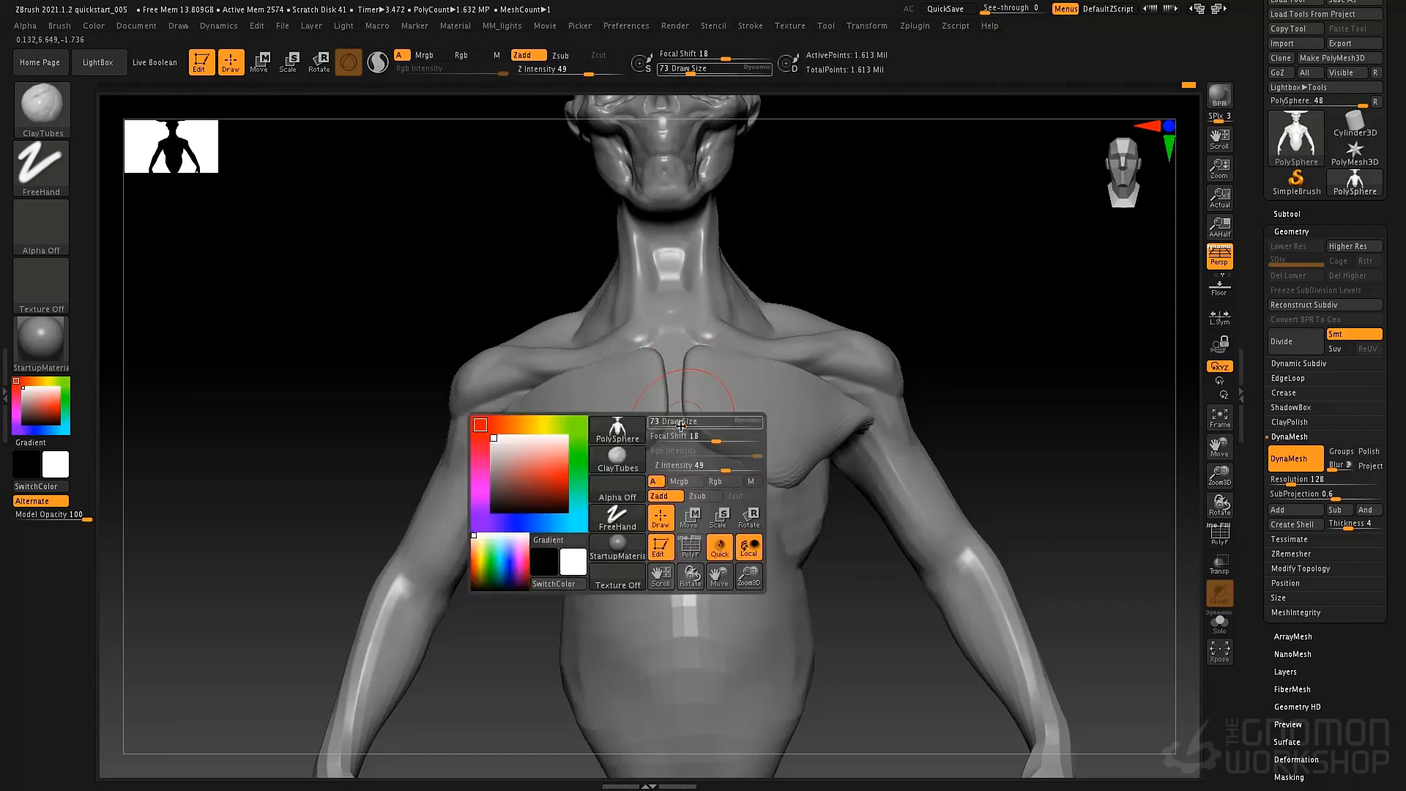
left_click_drag(681, 425, 768, 519)
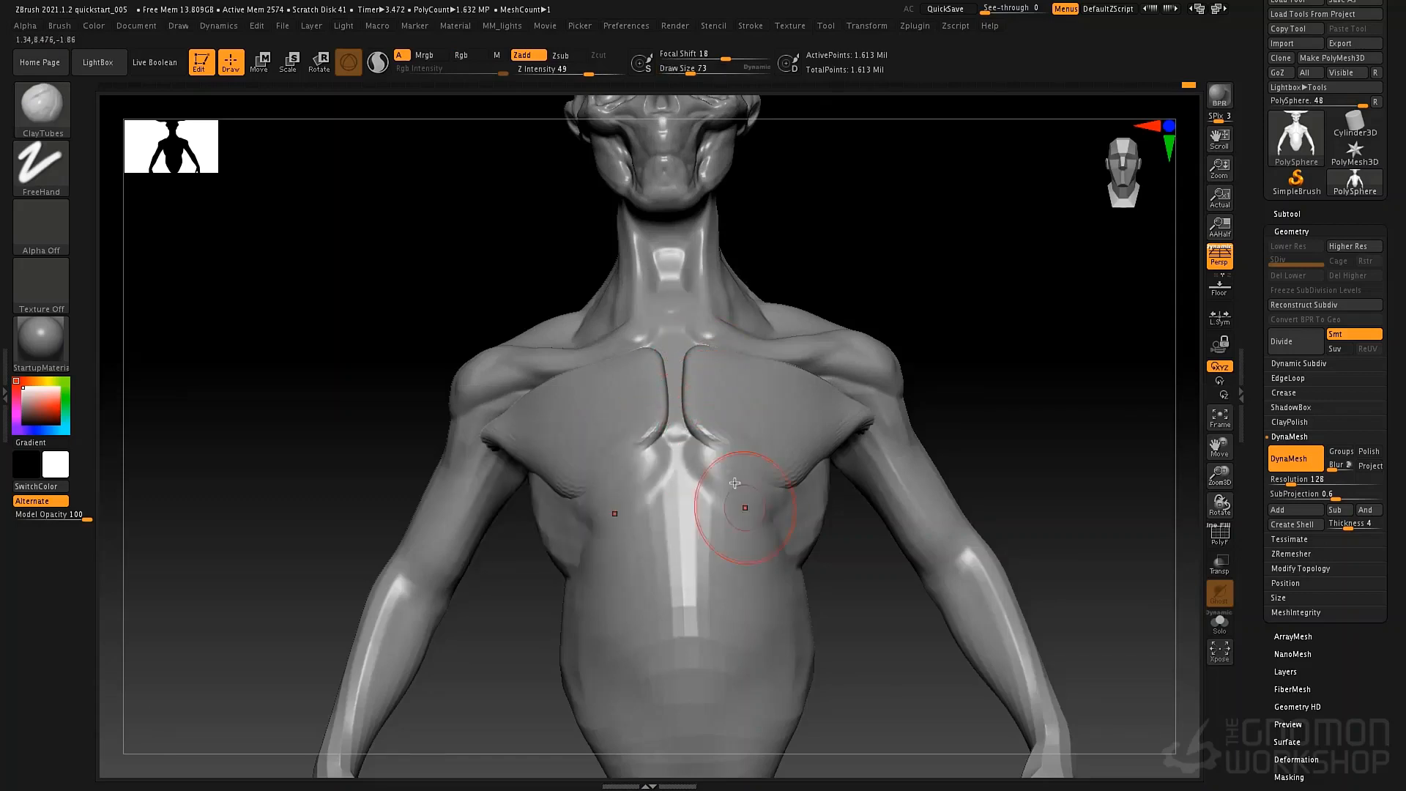
Build up the ribcage below the pectorals with ClayTubes strokes and soften the lower outer chest edges into it.
left_click_drag(735, 462, 697, 597)
left_click_drag(730, 506, 715, 604)
left_click_drag(774, 516, 781, 562)
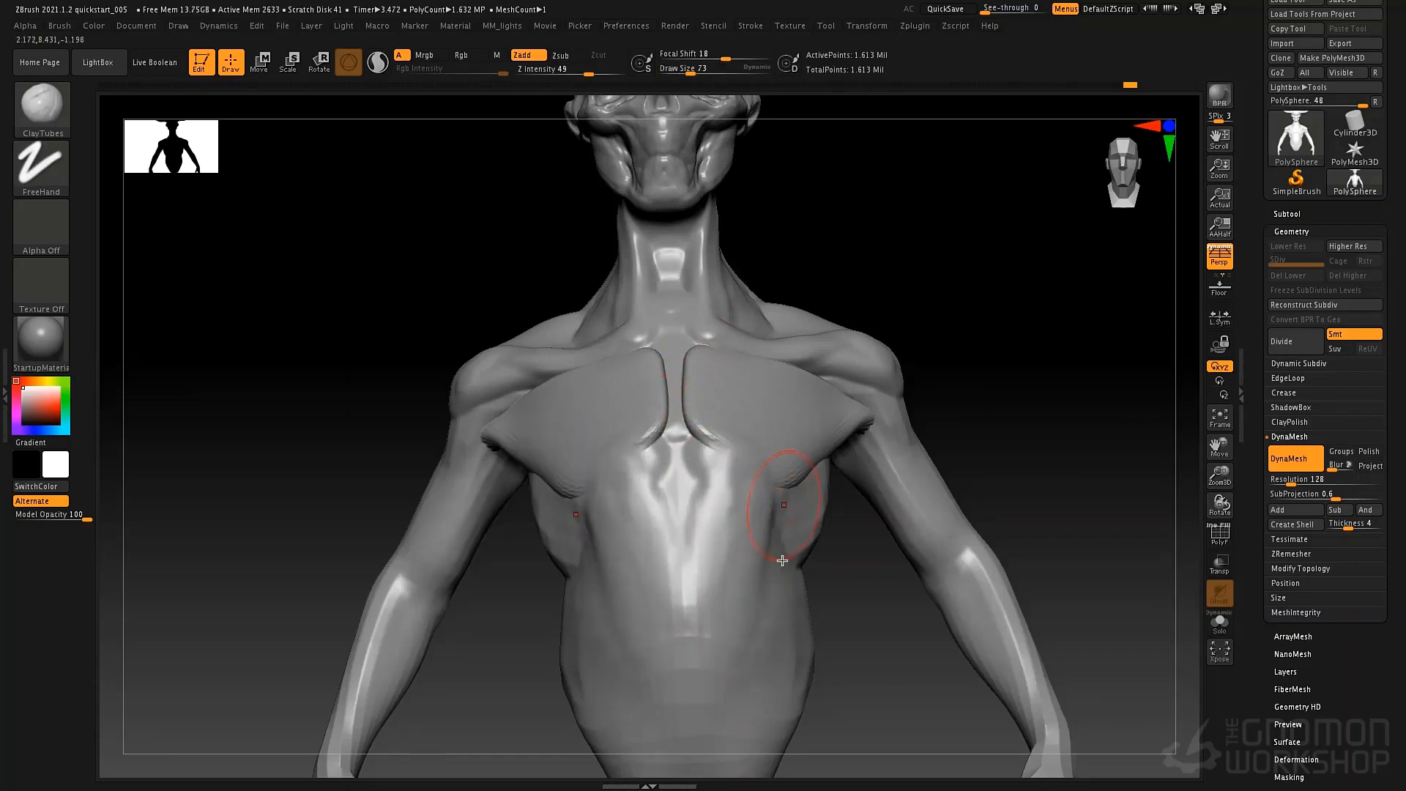
right_click_drag(901, 545, 798, 541)
mouse_move(823, 529)
left_mouse_down()
mouse_move(801, 508)
mouse_move(889, 481)
mouse_move(850, 480)
left_mouse_up()
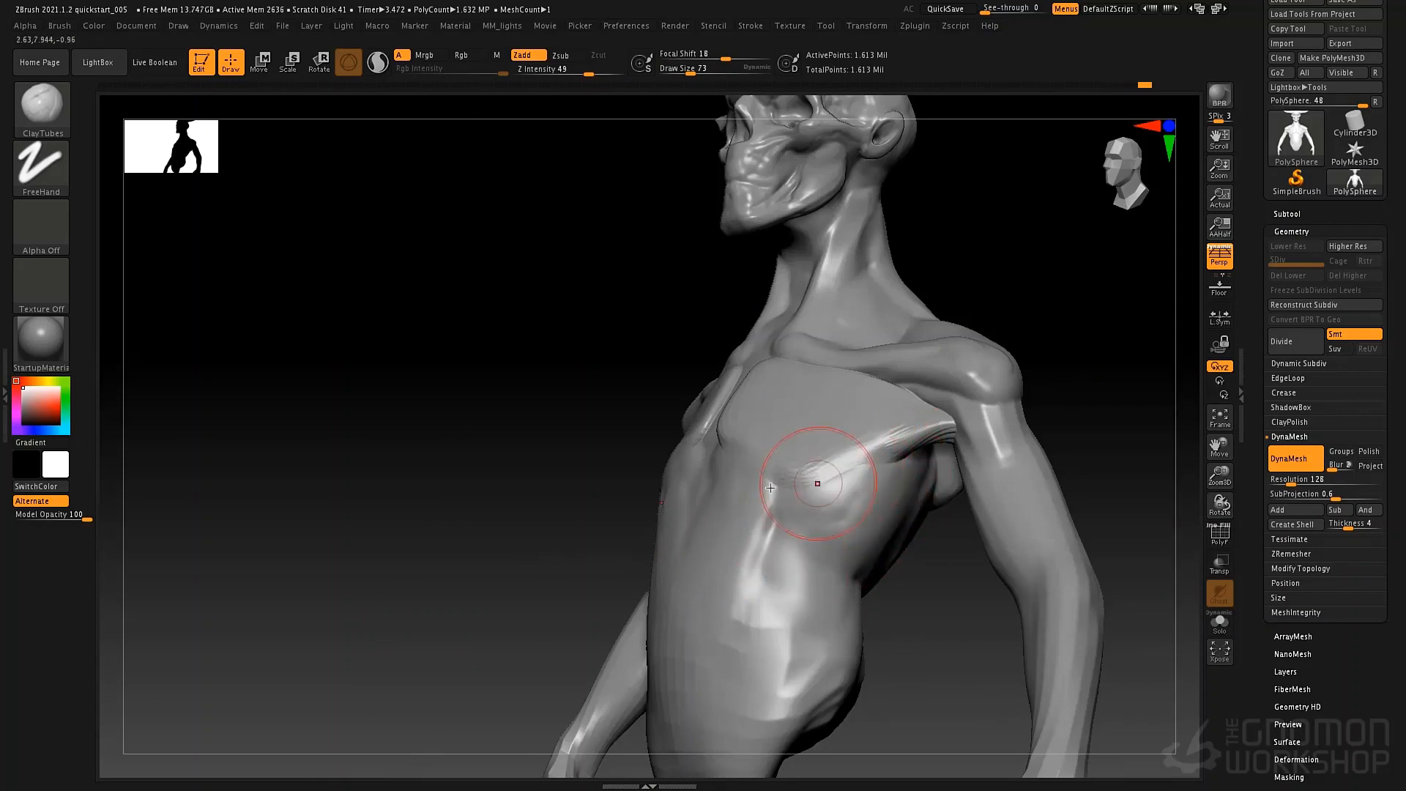
Lay ClayTubes strokes at draw size 46 from the sternum across the pectoral towards the armpit.
right_click_drag(512, 425, 696, 392)
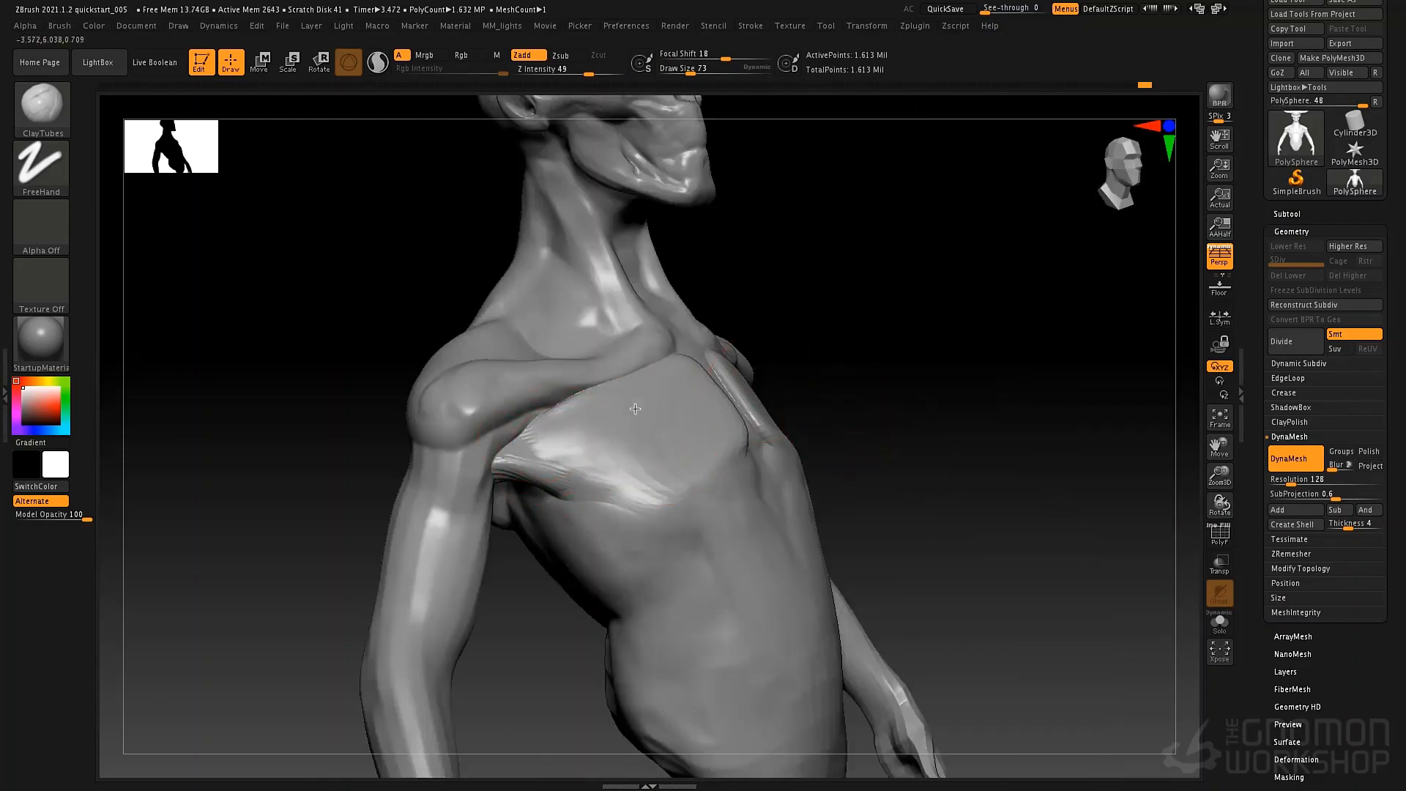
key("space")
left_click(636, 387)
left_click_drag(647, 375, 516, 465)
left_click_drag(625, 412, 524, 468)
mouse_move(619, 453)
left_mouse_down()
mouse_move(525, 467)
mouse_move(552, 474)
left_mouse_up()
left_click_drag(662, 476, 551, 471)
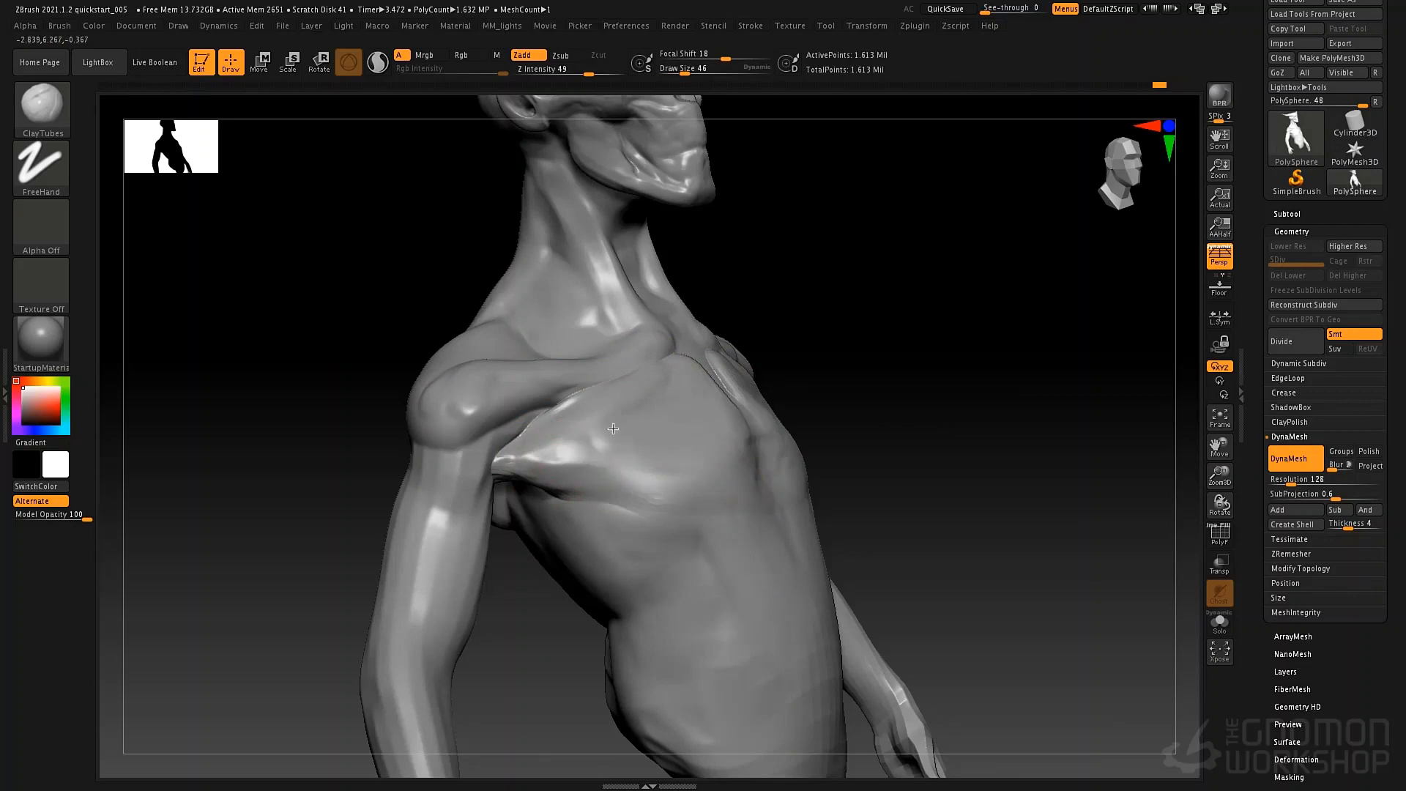
Connect the pectoral to the shoulder and build up the front of the deltoid with ClayTubes strokes.
mouse_move(612, 432)
left_mouse_down()
mouse_move(499, 461)
mouse_move(533, 421)
mouse_move(477, 469)
left_mouse_up()
left_click_drag(513, 410, 450, 513)
left_click_drag(465, 447, 436, 542)
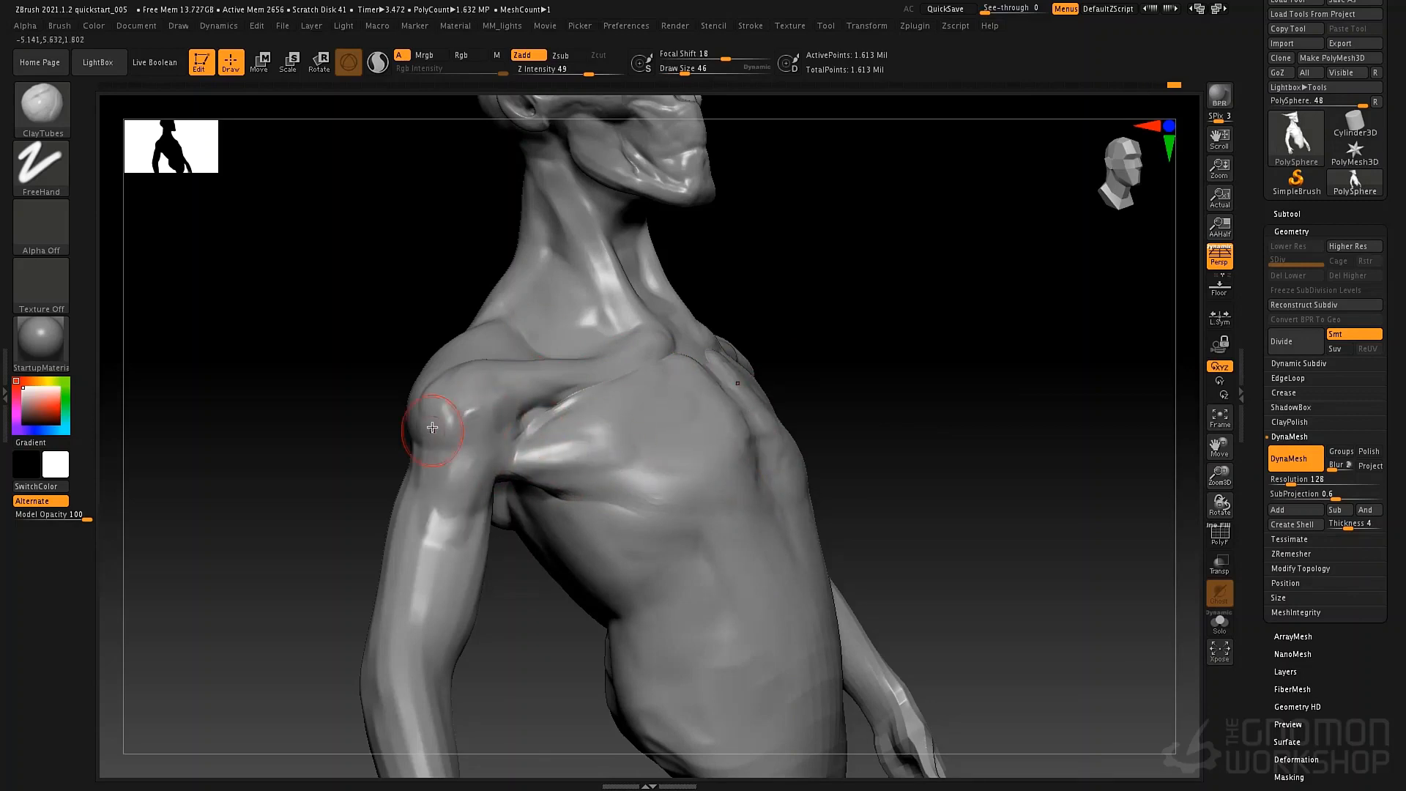
left_click_drag(461, 410, 436, 534)
left_click_drag(513, 399, 485, 509)
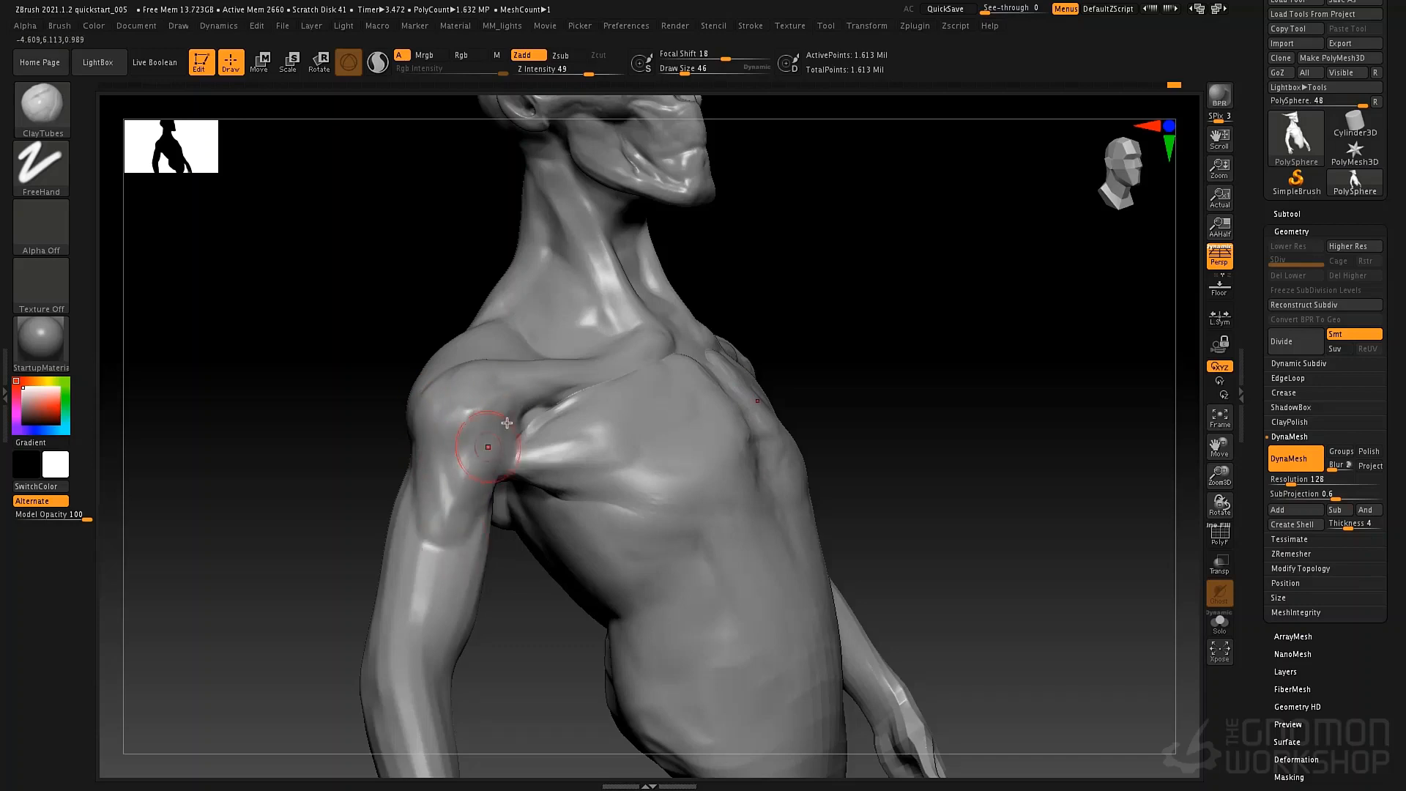
Thicken the front and side of the deltoid down onto the upper arm with ClayTubes at draw size 58.
key("space")
mouse_move(505, 423)
left_mouse_down()
mouse_move(453, 487)
mouse_move(438, 538)
left_mouse_up()
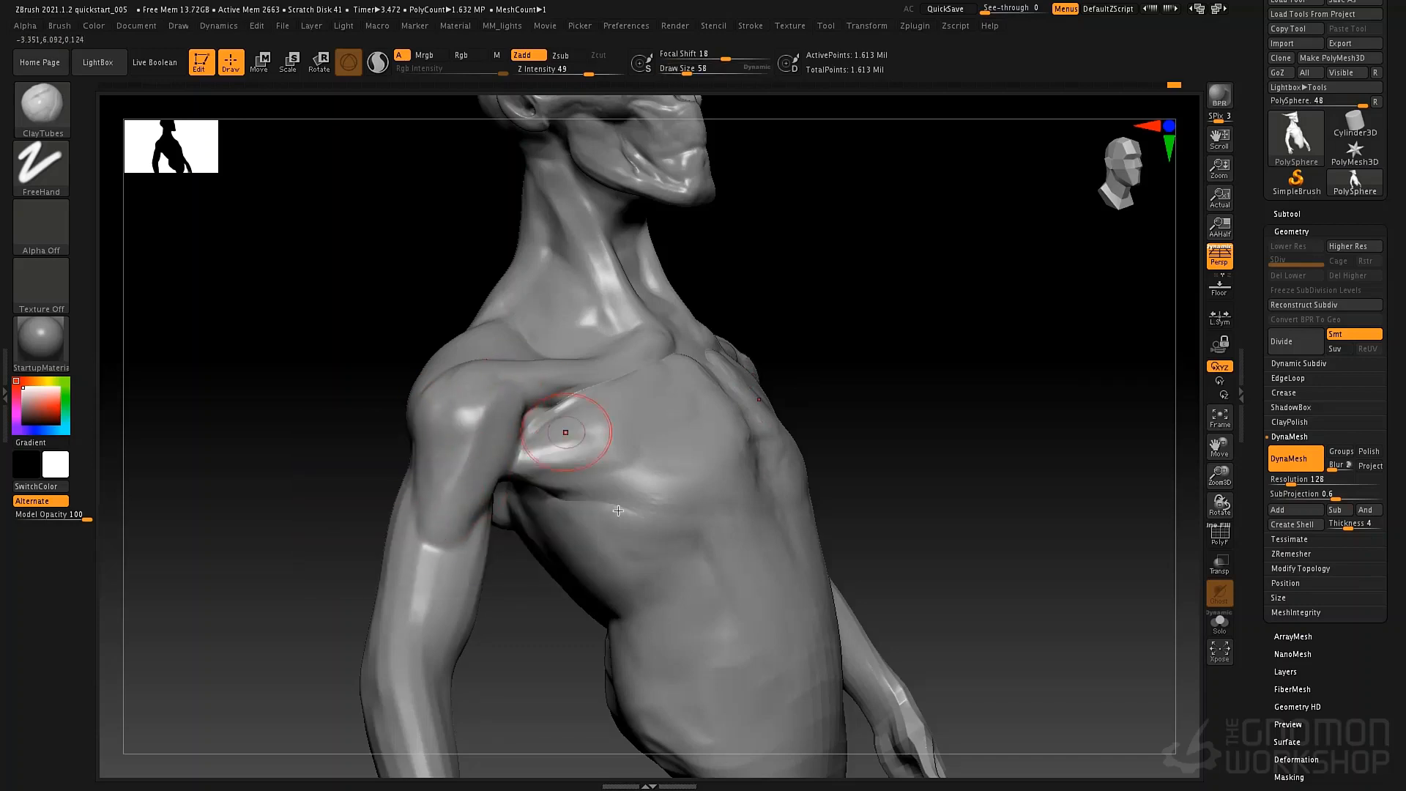
right_click_drag(720, 413, 722, 315, "ctrl")
right_click_drag(733, 366, 571, 381)
right_click_drag(879, 455, 722, 469, "alt")
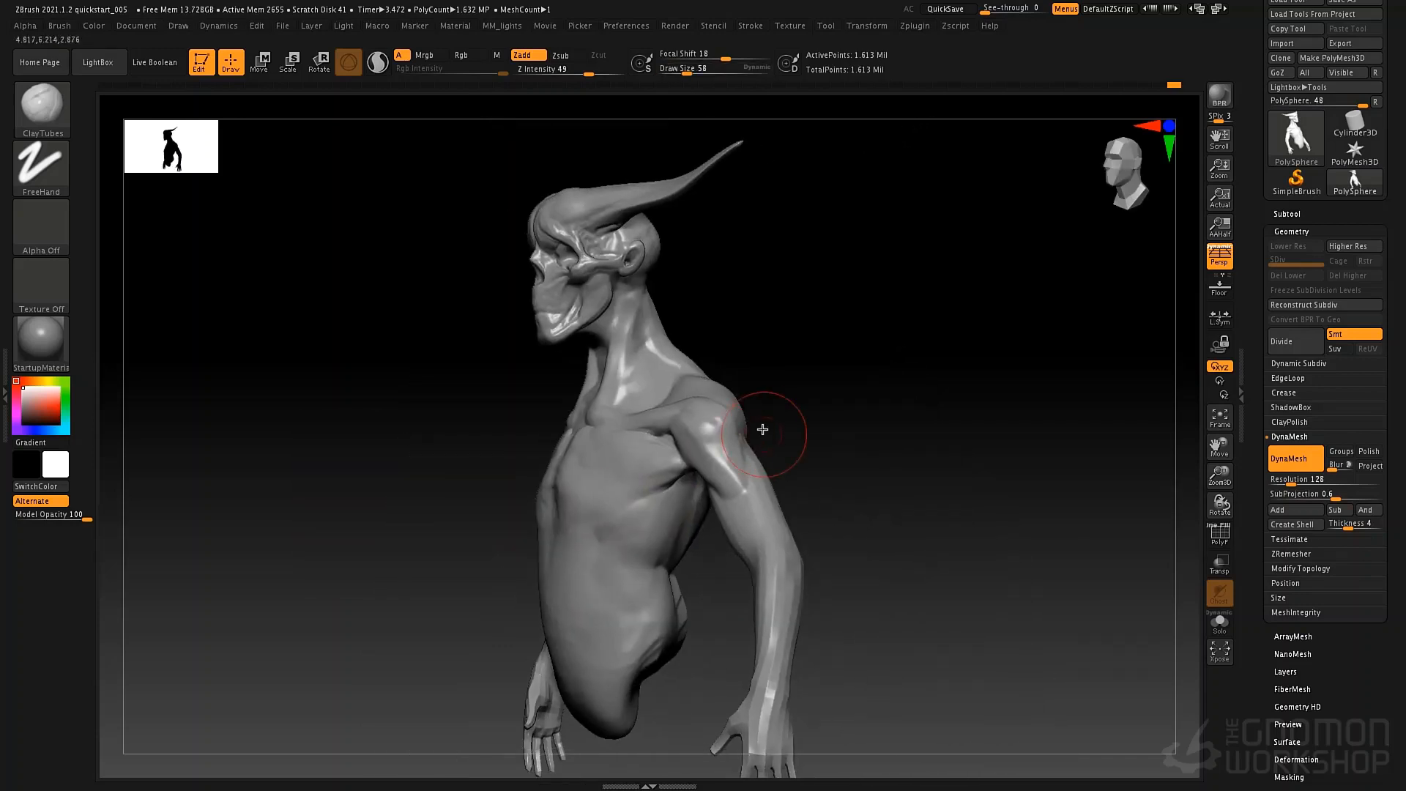
right_click_drag(715, 330, 716, 461, "ctrl")
left_click_drag(729, 377, 762, 466)
left_click_drag(721, 407, 775, 485)
right_click_drag(879, 461, 779, 425)
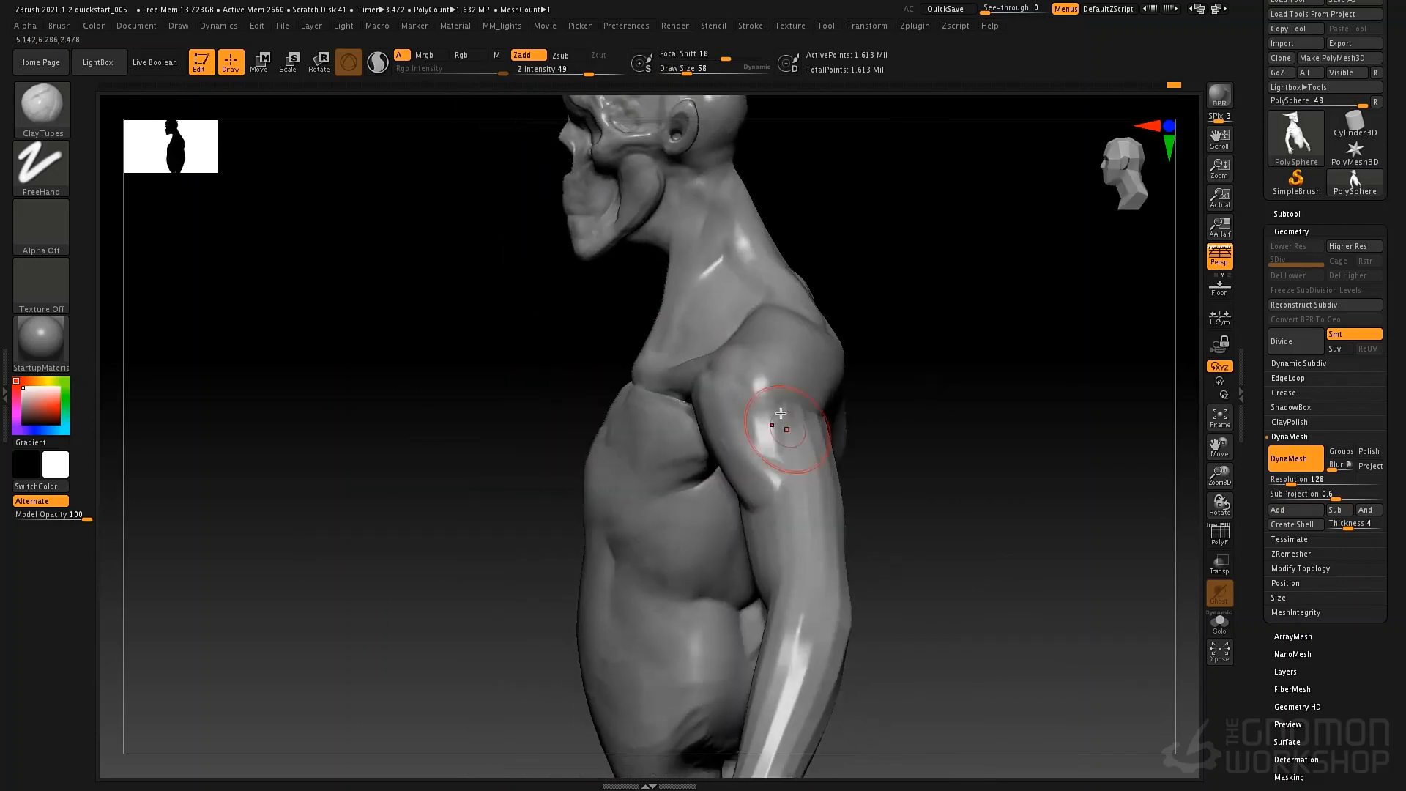
left_click_drag(776, 399, 778, 465)
Build up the rear deltoid and the muscles over the shoulder blade with ClayTubes strokes.
right_click_drag(879, 447, 750, 421)
mouse_move(751, 421)
right_mouse_down("alt")
mouse_move(615, 405)
mouse_move(520, 416)
right_mouse_up("alt")
mouse_move(583, 443)
left_mouse_down()
mouse_move(644, 364)
mouse_move(688, 422)
mouse_move(692, 403)
left_mouse_up()
mouse_move(605, 375)
left_mouse_down()
mouse_move(743, 440)
mouse_move(644, 432)
mouse_move(692, 428)
left_mouse_up()
mouse_move(590, 450)
left_mouse_down()
mouse_move(648, 381)
mouse_move(734, 412)
left_mouse_up()
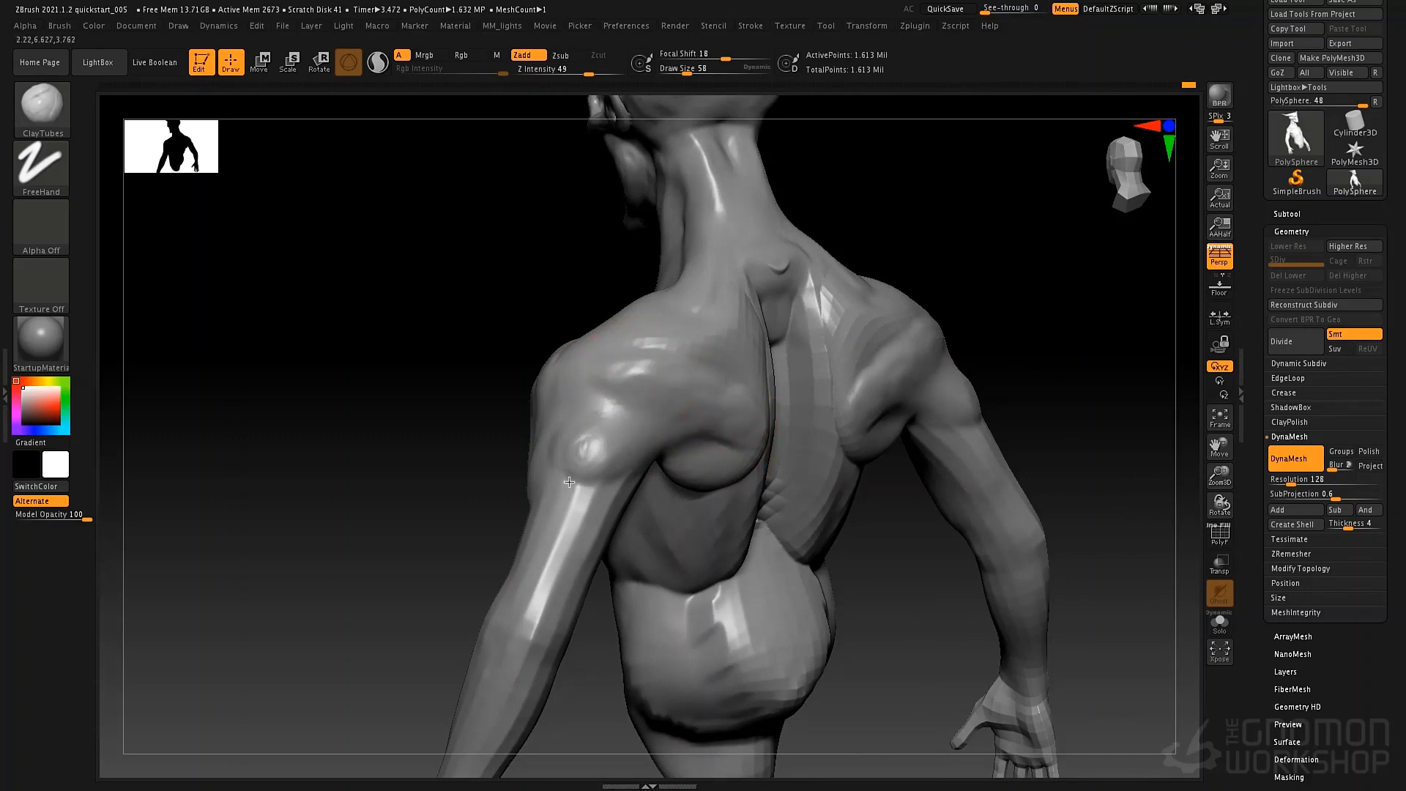
left_click_drag(569, 482, 577, 426)
right_click_drag(631, 366, 638, 440)
Fill the back below the shoulder blades and add muscle volume across the upper back with ClayTubes.
mouse_move(642, 463)
left_mouse_down()
mouse_move(725, 463)
mouse_move(758, 513)
left_mouse_up()
mouse_move(678, 506)
left_mouse_down()
mouse_move(760, 521)
mouse_move(708, 520)
left_mouse_up()
mouse_move(666, 478)
left_mouse_down()
mouse_move(716, 481)
mouse_move(712, 521)
mouse_move(731, 530)
left_mouse_up()
mouse_move(681, 517)
left_mouse_down()
mouse_move(668, 524)
mouse_move(738, 578)
mouse_move(732, 623)
left_mouse_up()
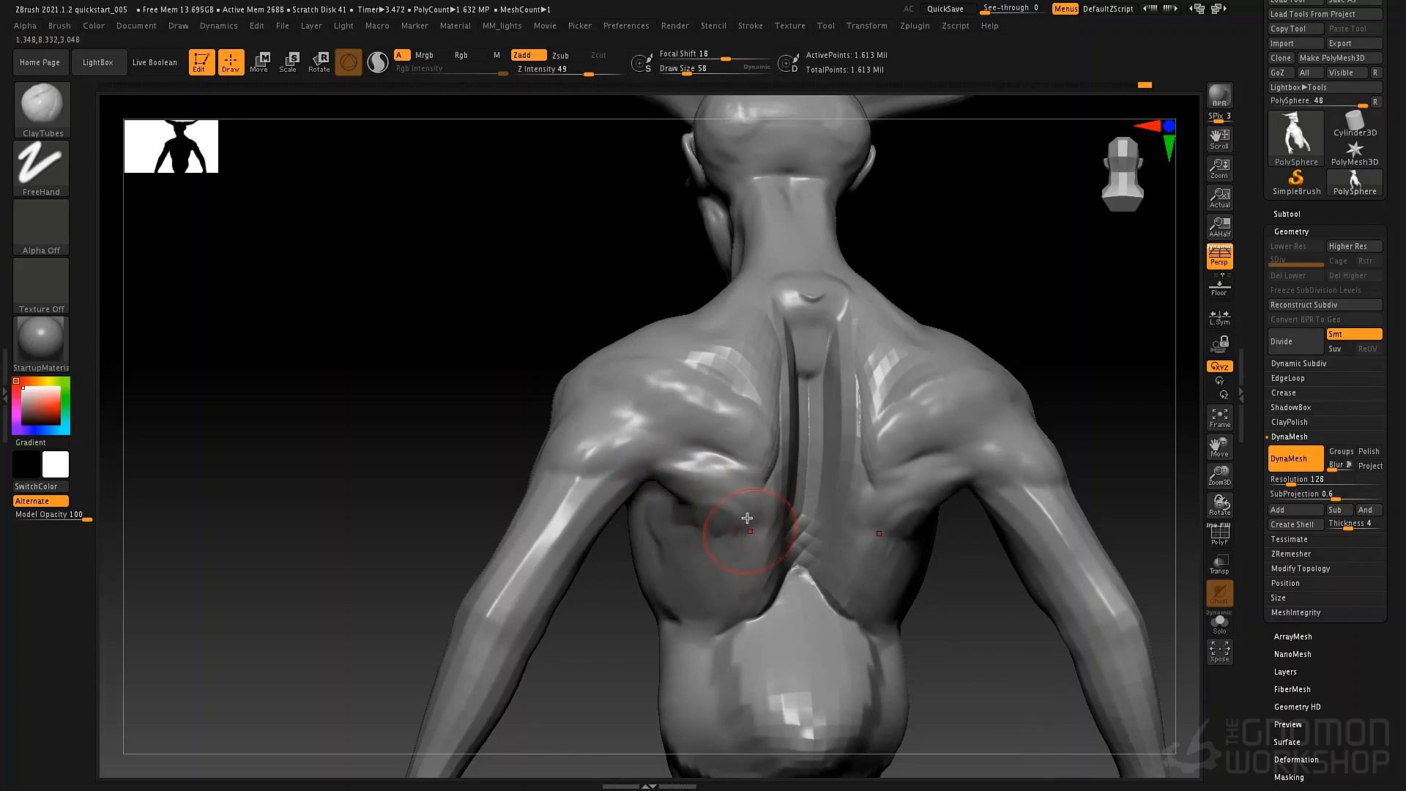
mouse_move(766, 601)
right_mouse_down("alt")
mouse_move(734, 389)
mouse_move(794, 404)
right_mouse_up("alt")
left_click_drag(709, 353, 649, 440)
mouse_move(702, 363)
left_mouse_down()
mouse_move(654, 450)
mouse_move(712, 353)
mouse_move(651, 466)
left_mouse_up()
Add volume to the side of the ribcage and the abdomen with ClayTubes at draw size 80.
key("space")
mouse_move(630, 449)
right_mouse_down()
mouse_move(739, 440)
mouse_move(626, 424)
mouse_move(709, 313)
mouse_move(618, 433)
mouse_move(643, 408)
right_mouse_up()
mouse_move(643, 408)
left_mouse_down()
mouse_move(602, 454)
mouse_move(629, 431)
left_mouse_up()
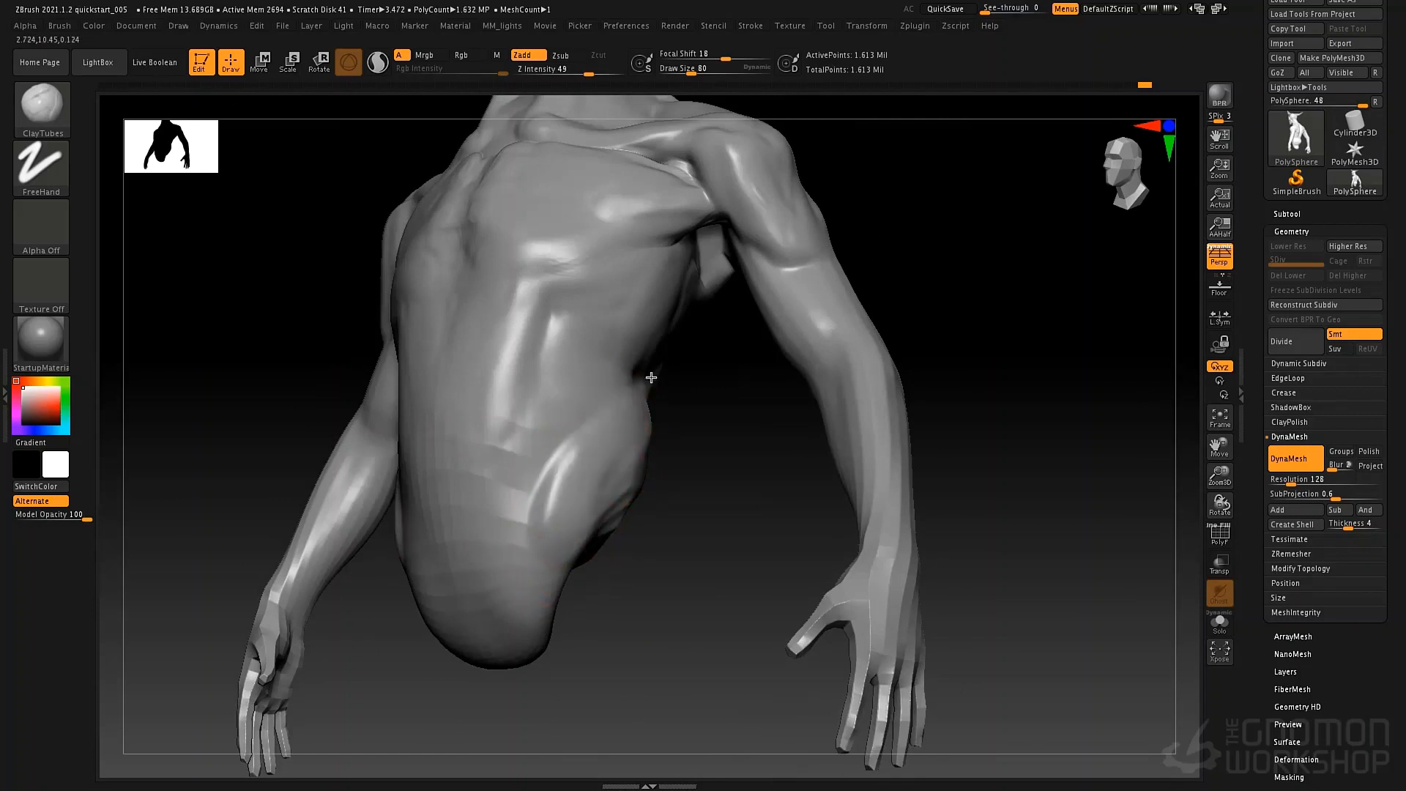
left_click_drag(578, 330, 578, 307)
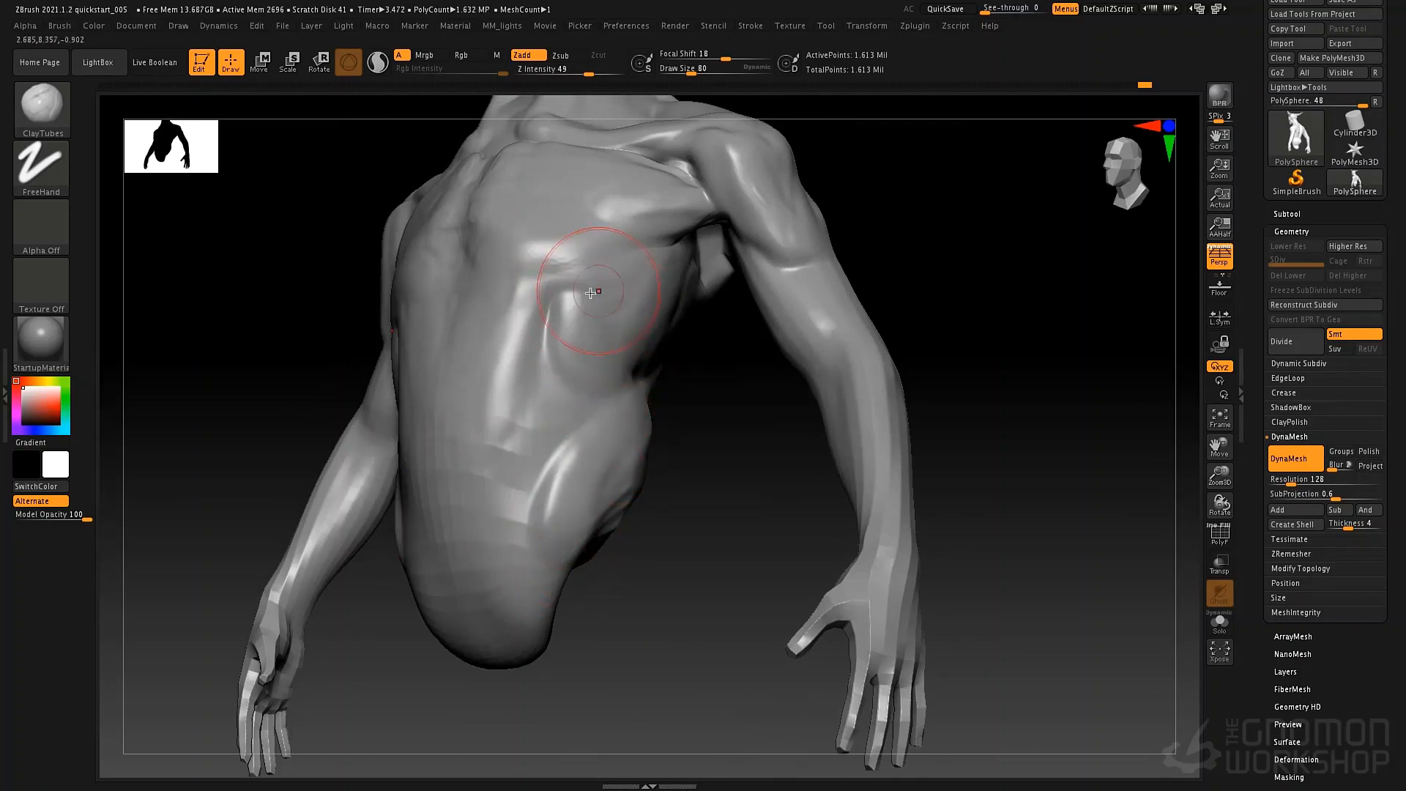
right_click_drag(550, 231, 546, 172, "ctrl")
mouse_move(484, 439)
right_mouse_down()
mouse_move(616, 452)
mouse_move(480, 443)
mouse_move(480, 473)
right_mouse_up()
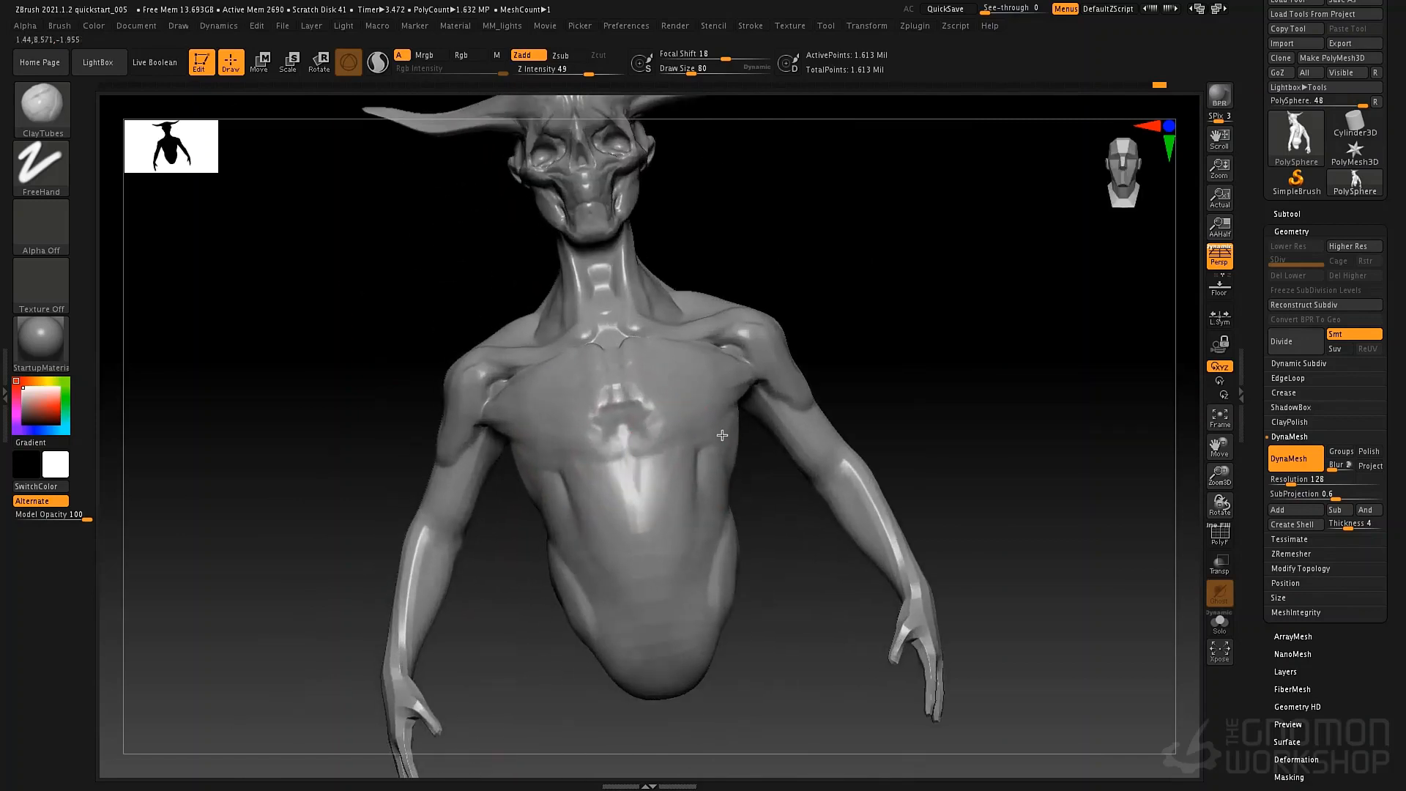
Refine the outer deltoid and its transition into the chest with ClayTubes at draw size 55.
right_click_drag(762, 249, 659, 220)
right_click_drag(726, 284, 692, 284)
right_click_drag(692, 284, 696, 399, "alt")
key("space")
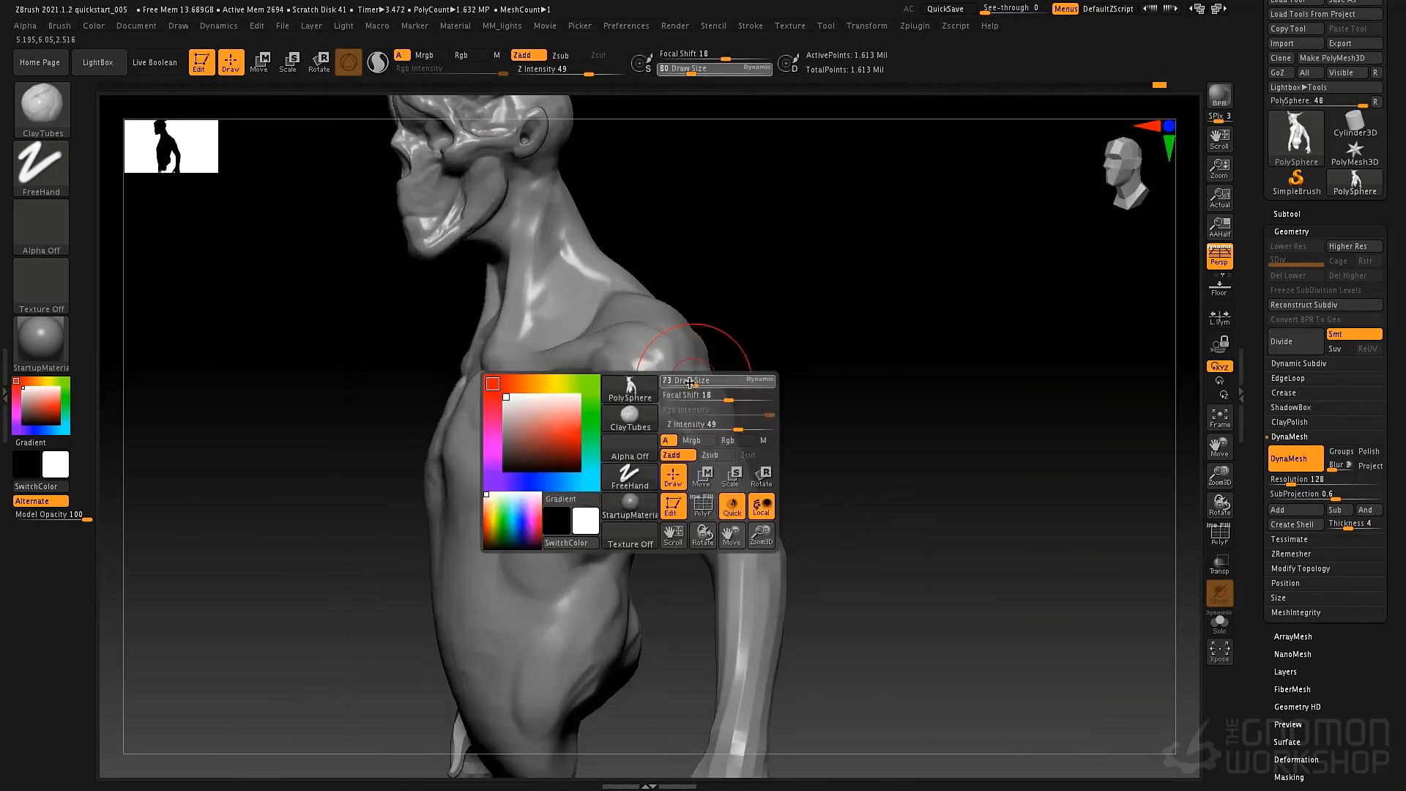
left_click_drag(697, 383, 691, 383)
right_click_drag(718, 435, 719, 377)
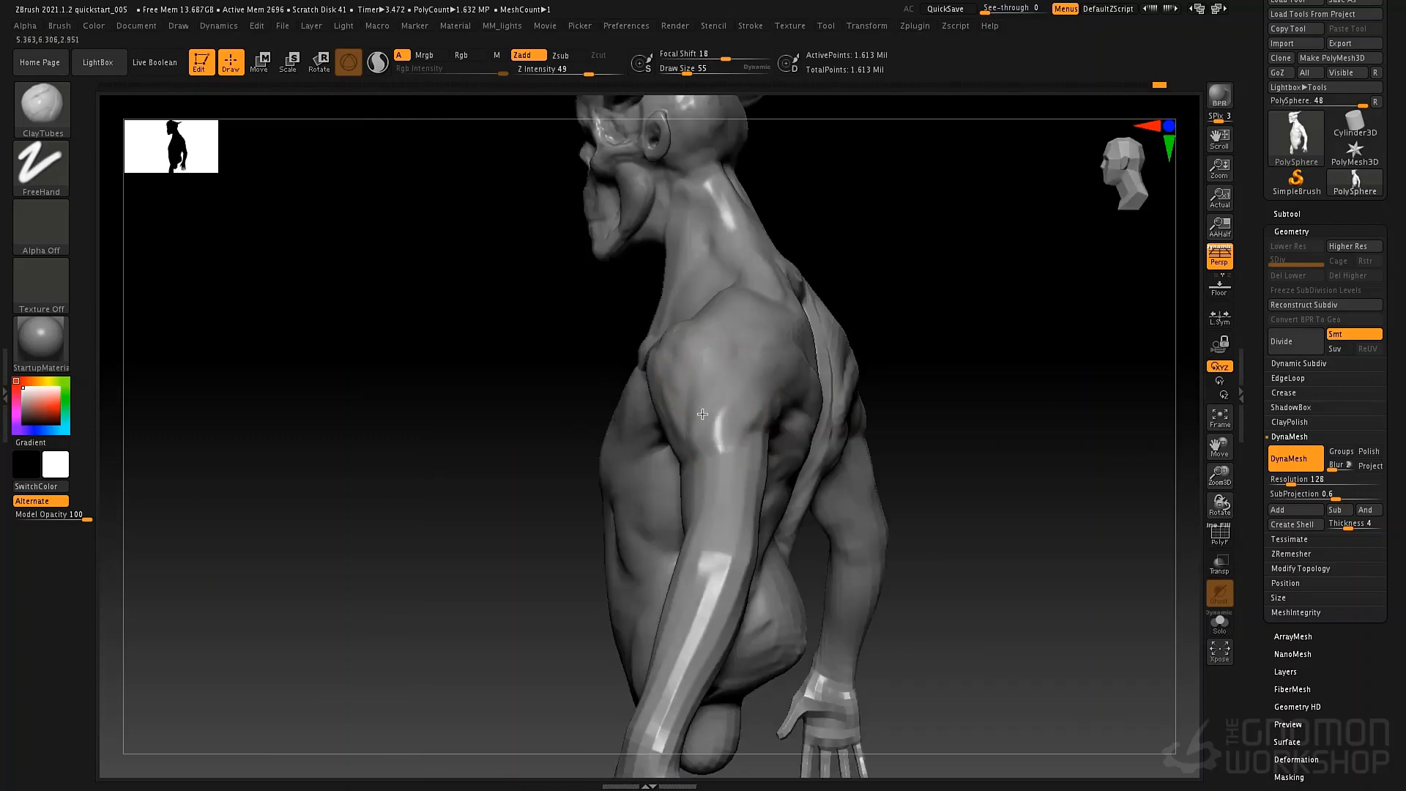
mouse_move(747, 354)
right_mouse_down()
mouse_move(696, 396)
mouse_move(625, 413)
right_mouse_up()
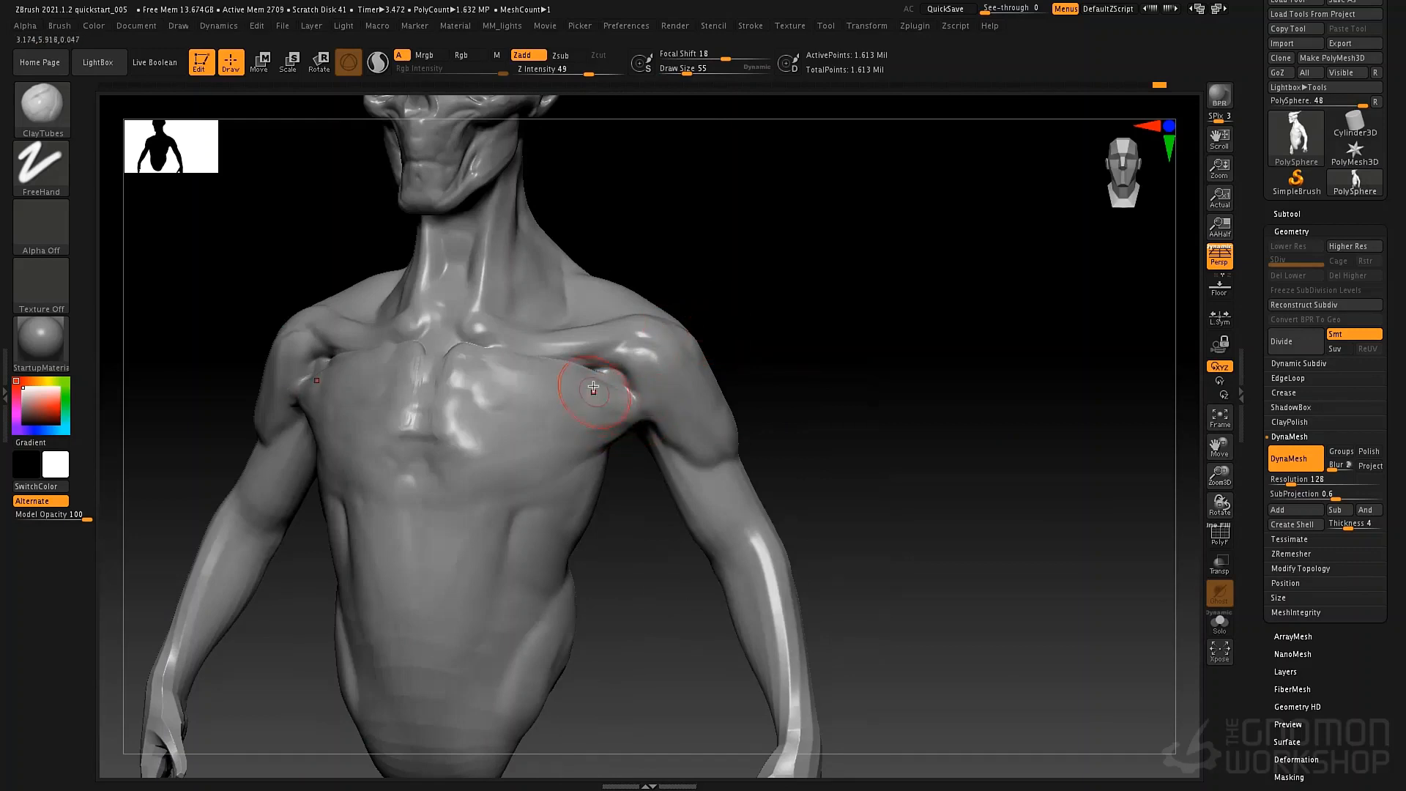
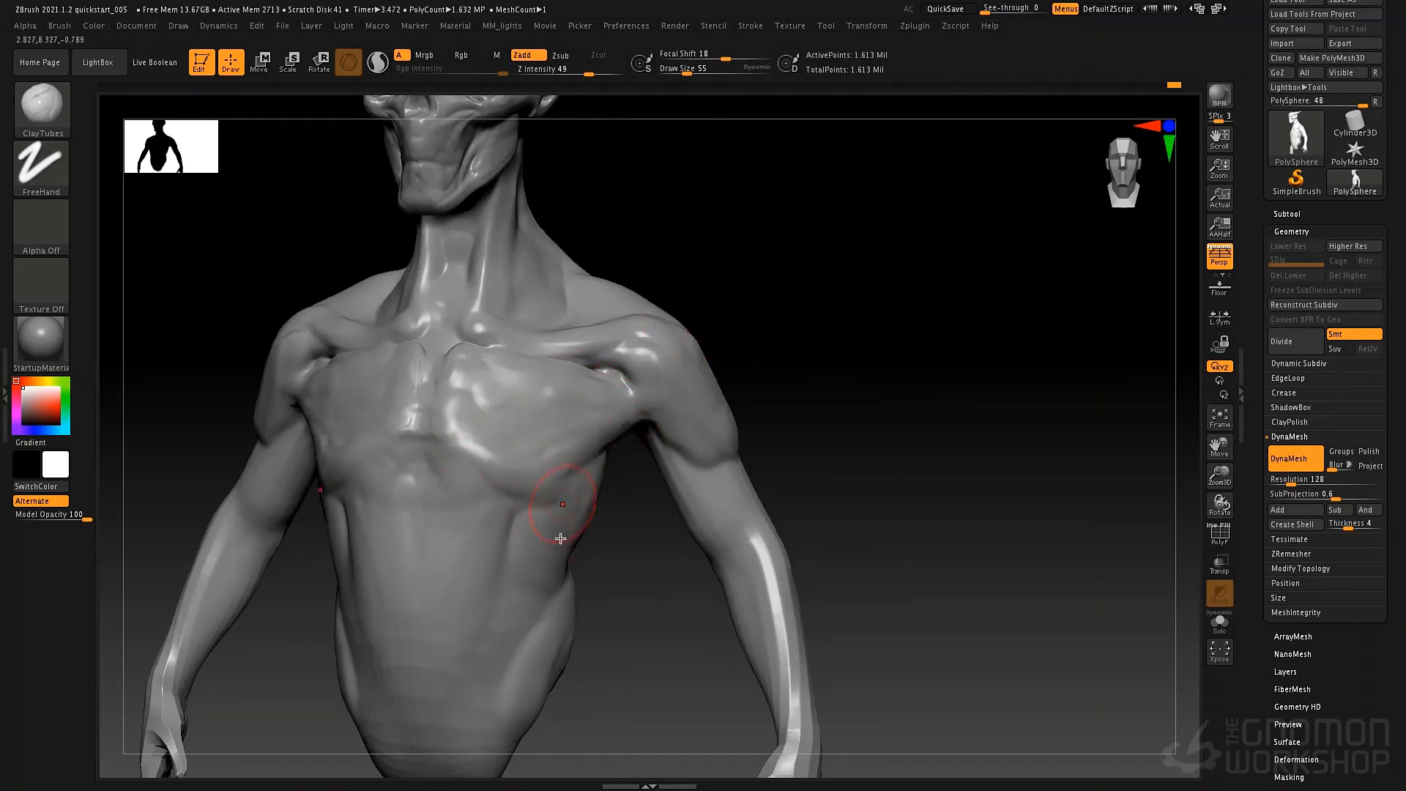
mouse_move(594, 504)
right_mouse_down()
mouse_move(619, 553)
mouse_move(587, 477)
mouse_move(571, 468)
mouse_move(556, 484)
right_mouse_up()
key("b")
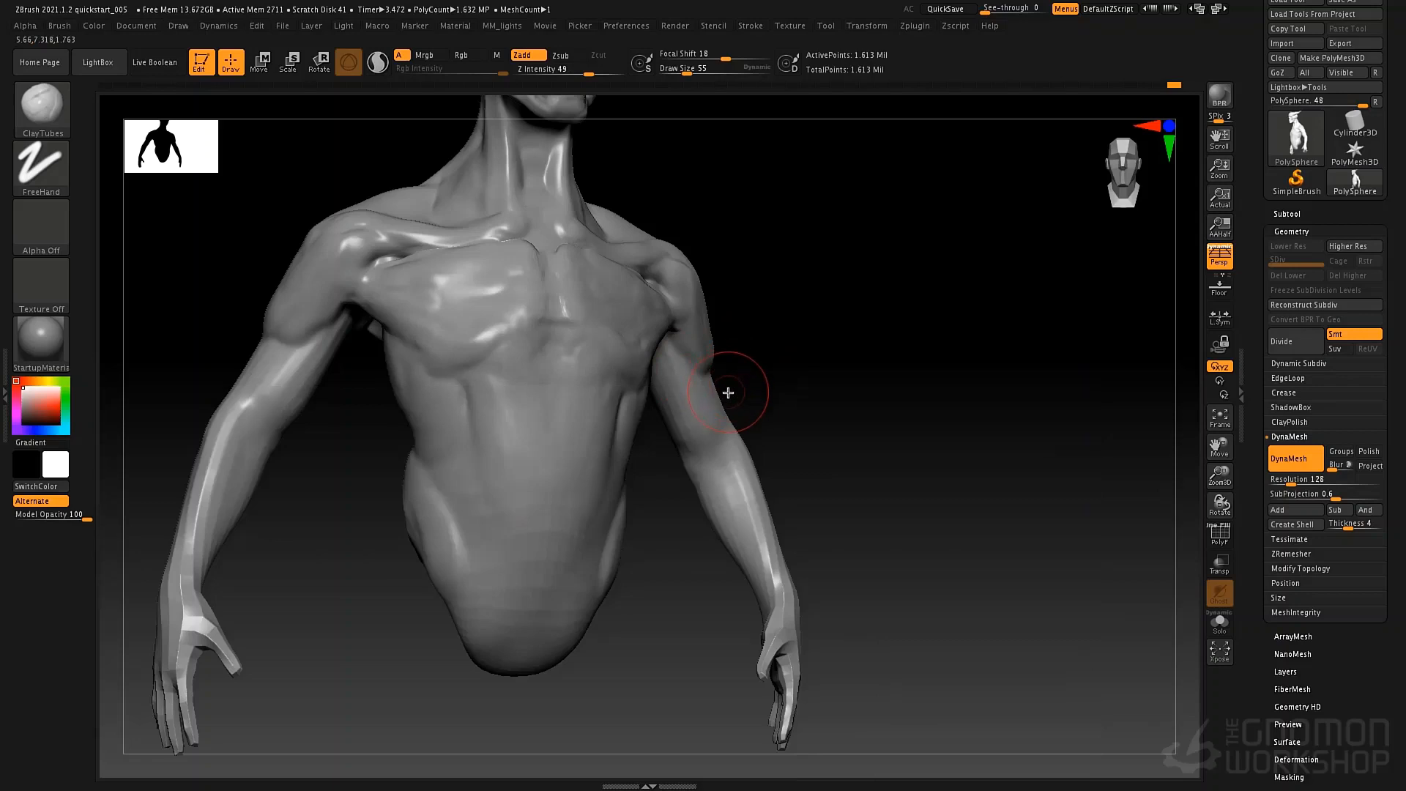
key("b")
key("m")
key("space")
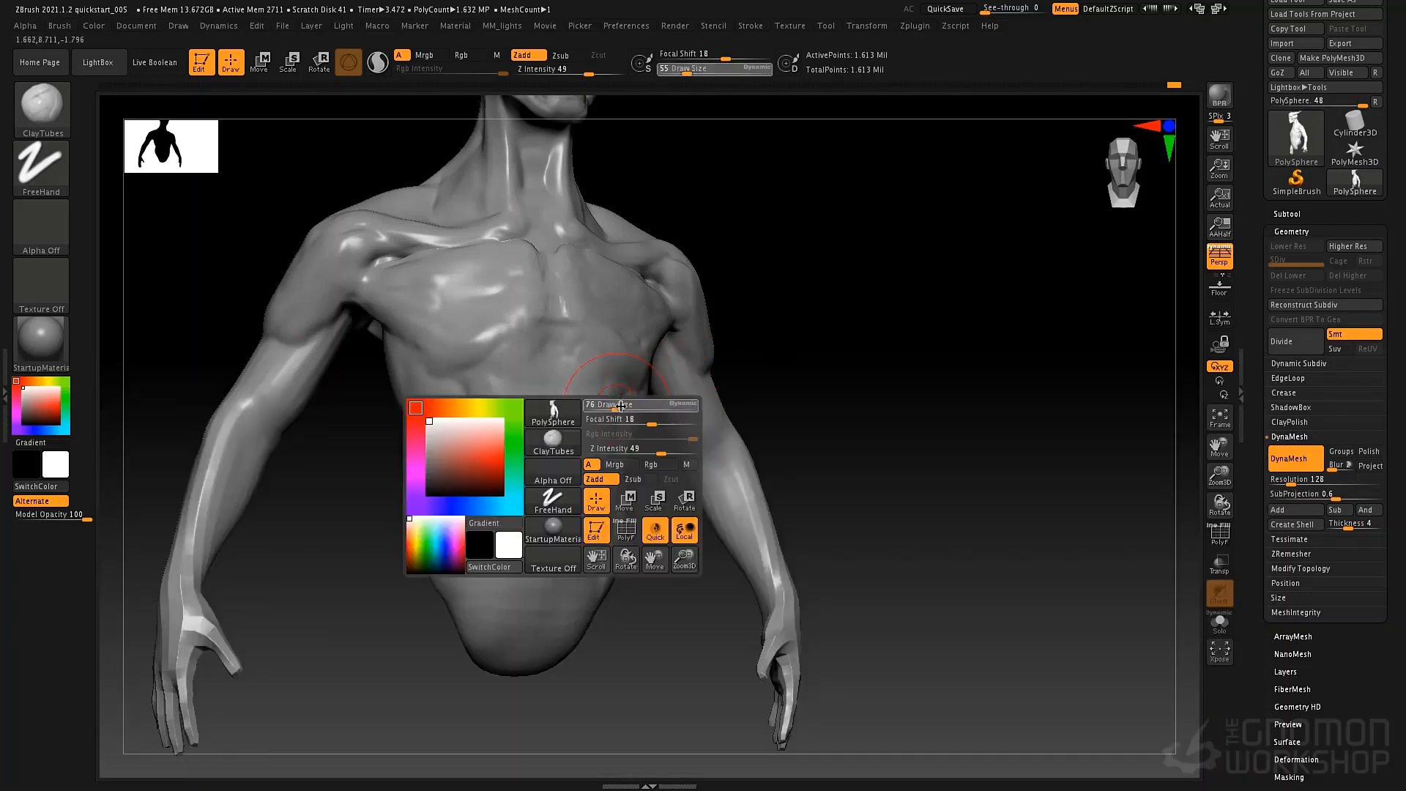
left_click_drag(613, 406, 622, 405)
key("space")
left_click(444, 383)
left_click_drag(403, 357, 387, 335)
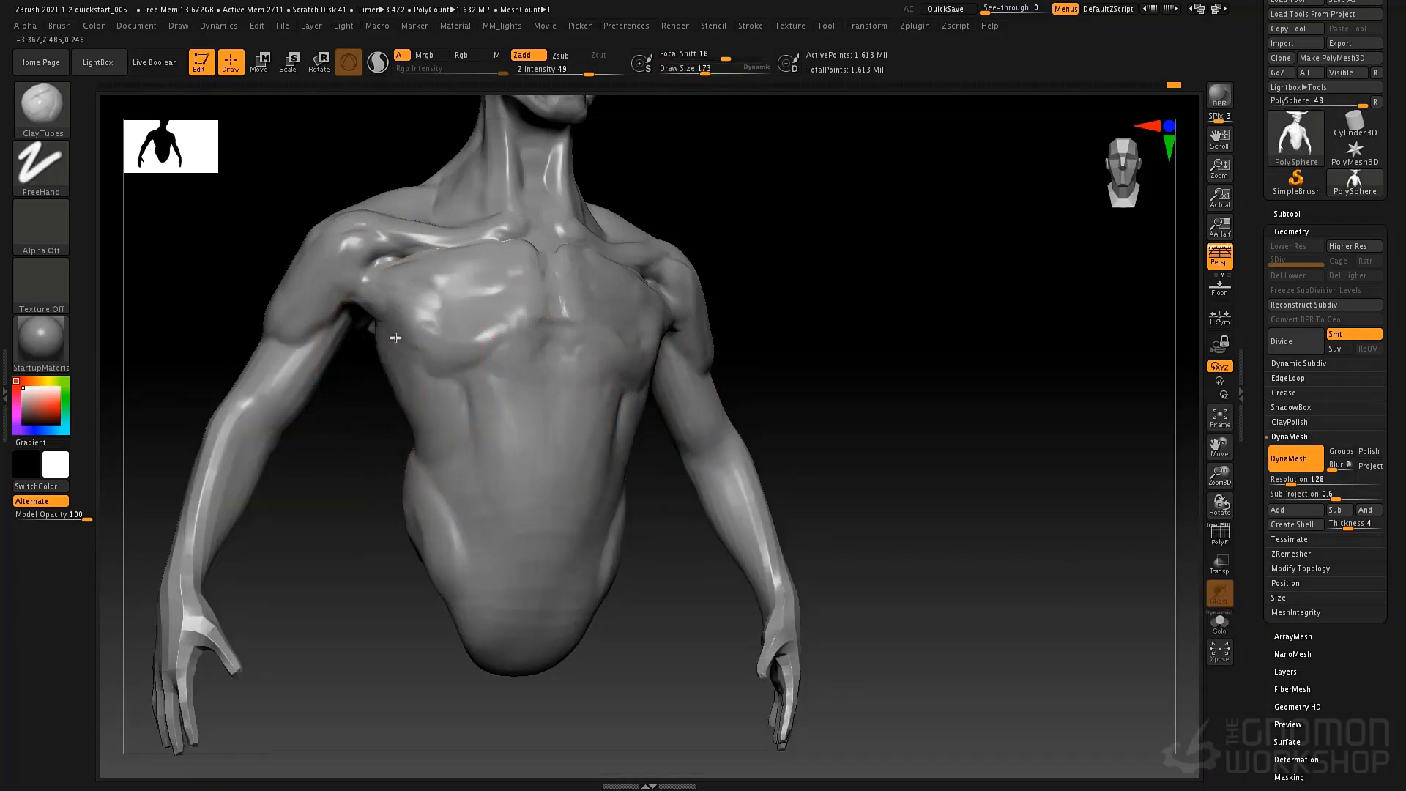
key("space")
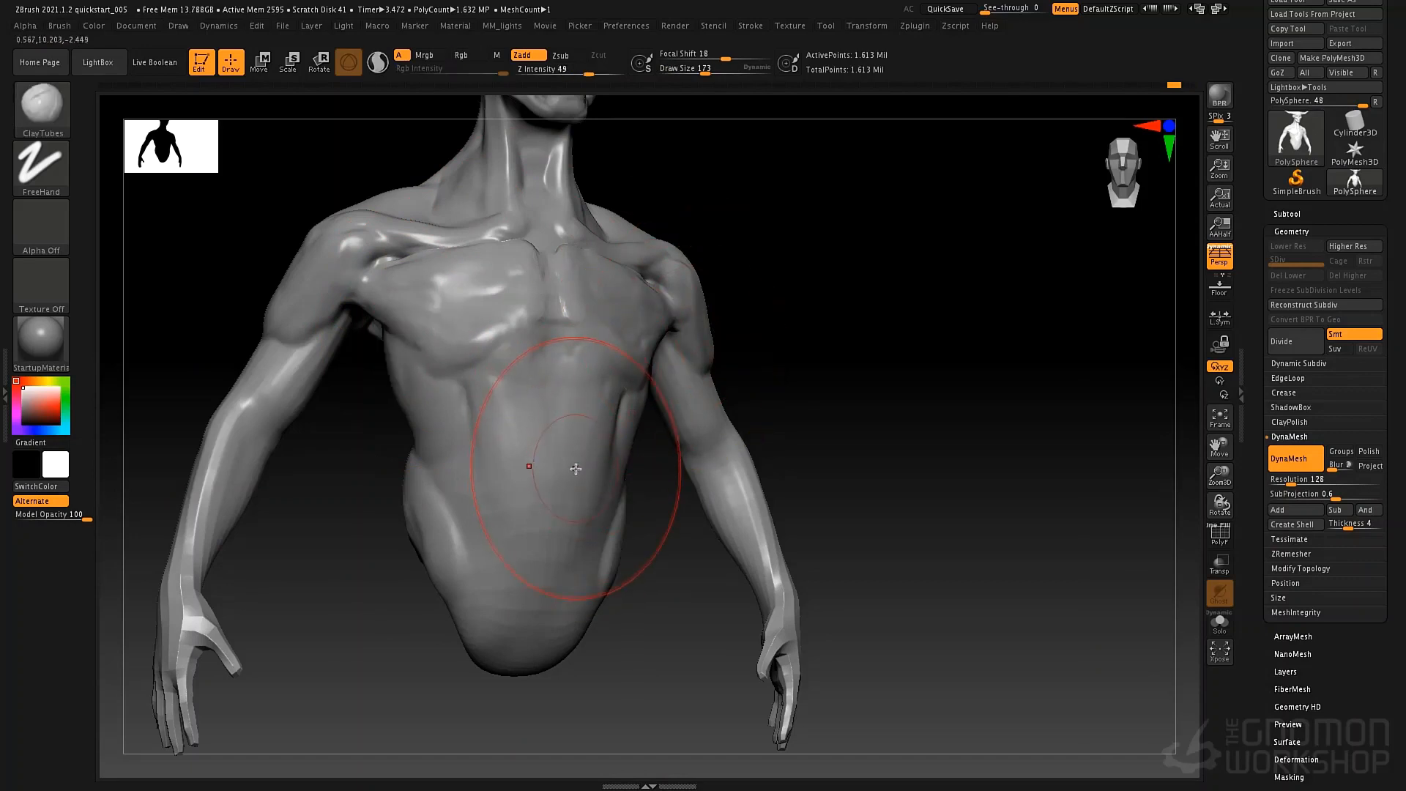
Adjust the silhouette of the ribcage sides and upper body with the Move brush at draw size 110.
key("b")
key("m")
key("v")
key("space")
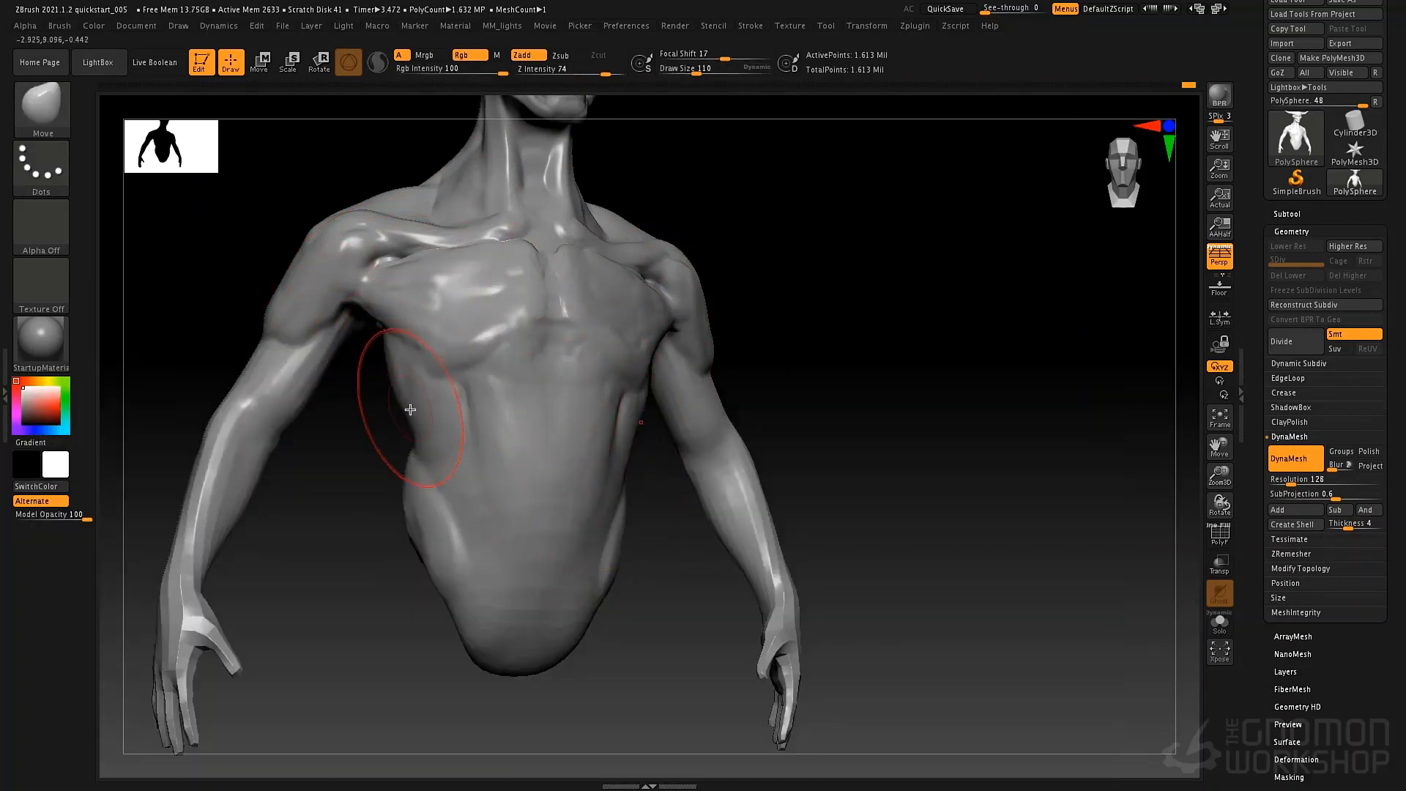
mouse_move(622, 457)
right_mouse_down()
mouse_move(640, 441)
mouse_move(634, 460)
right_mouse_up()
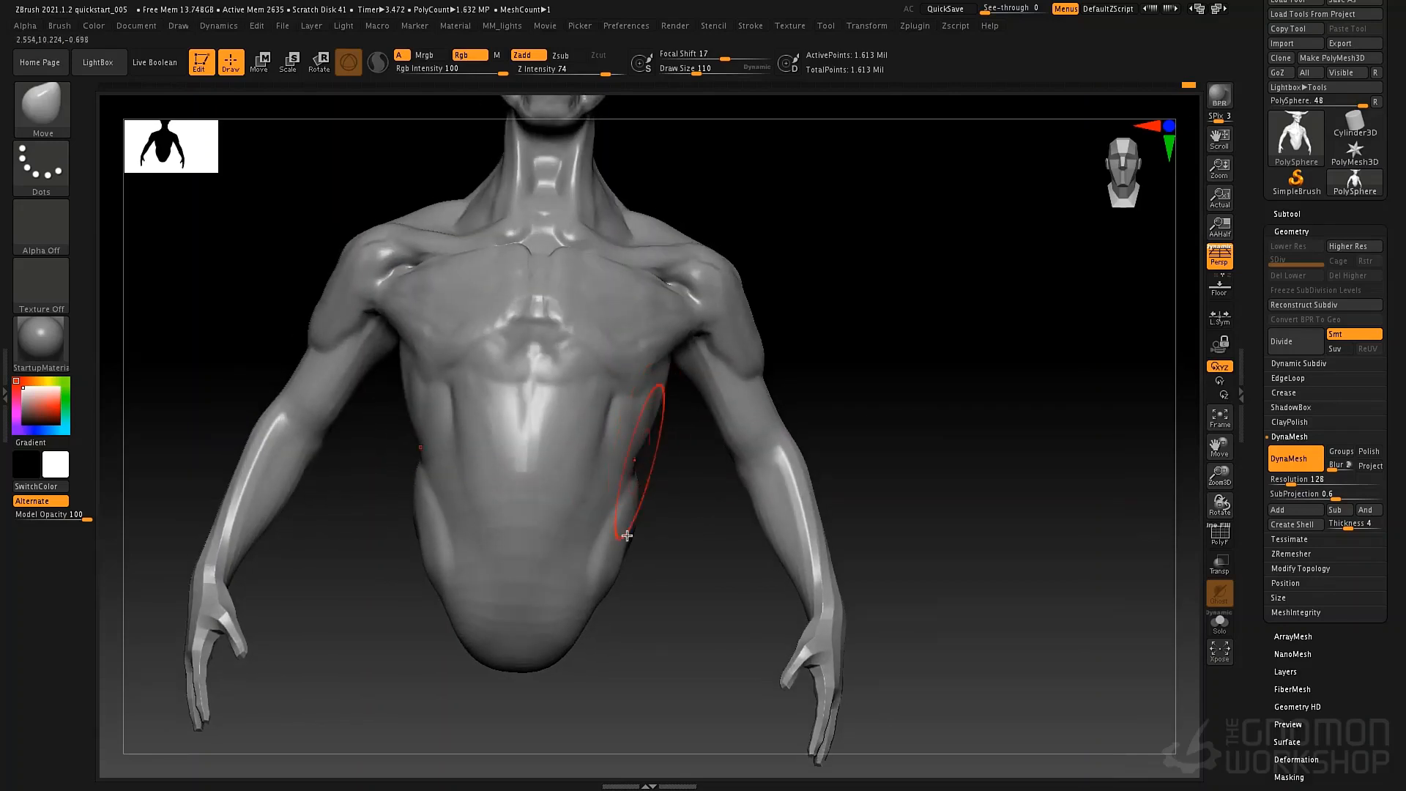
right_click_drag(633, 561, 678, 538, "ctrl")
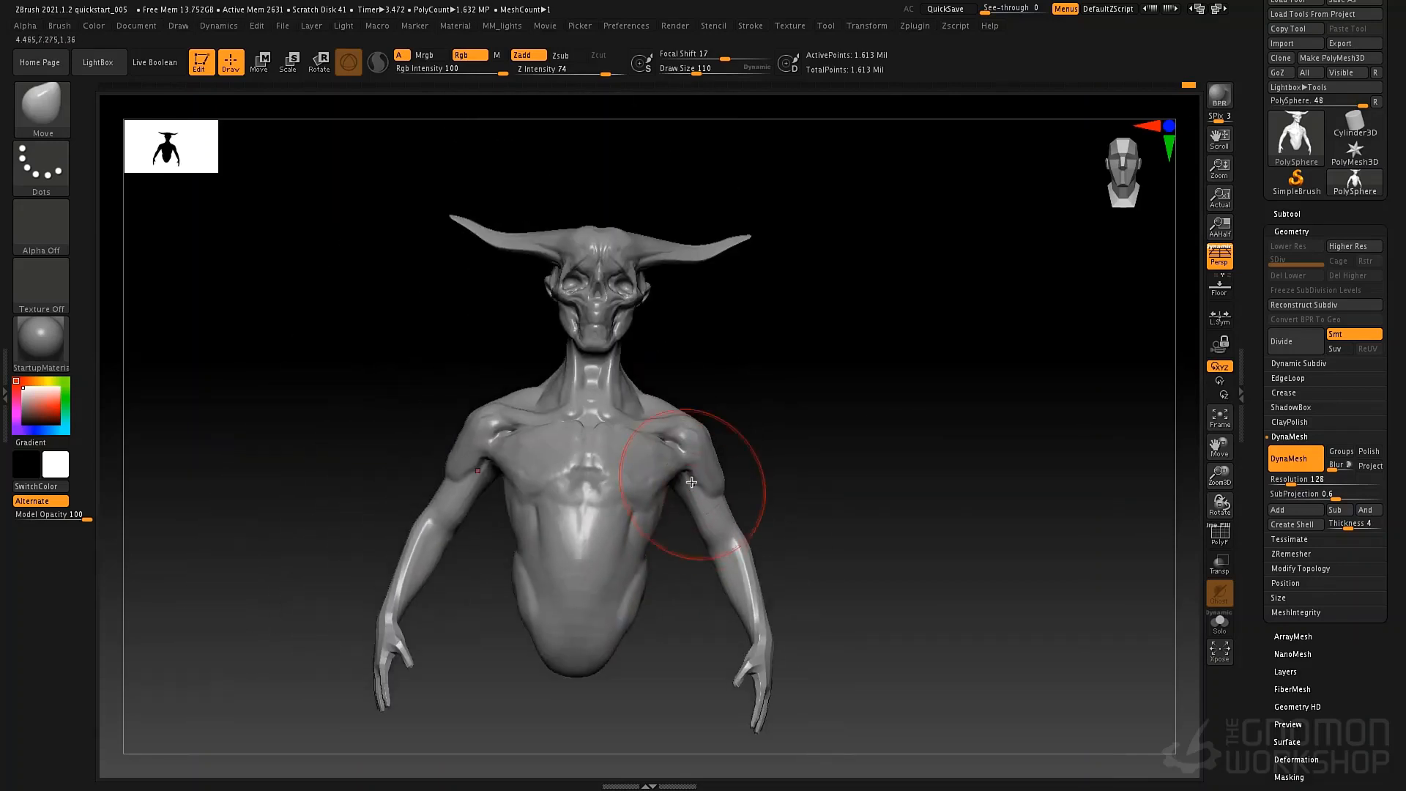
right_click_drag(690, 477, 784, 427)
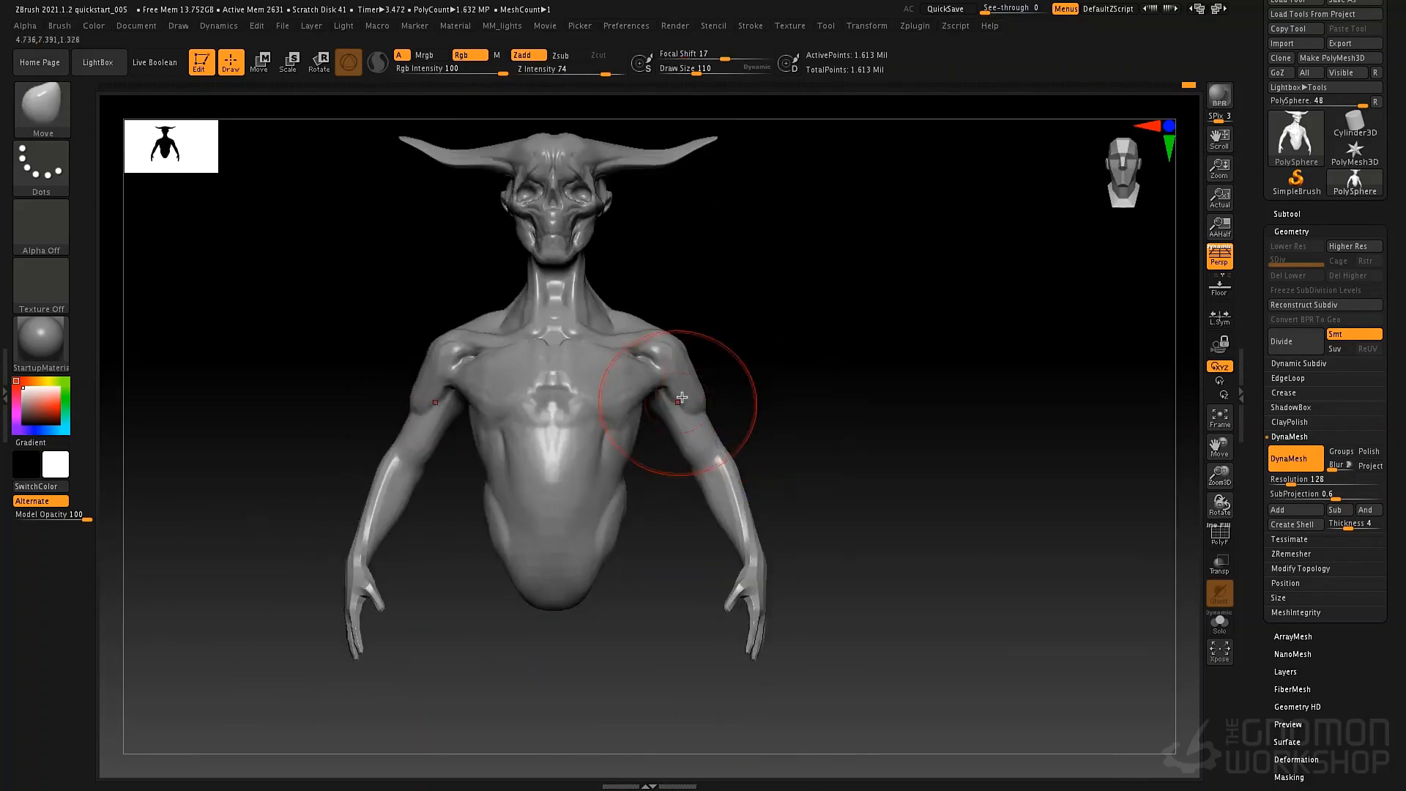
mouse_move(663, 392)
right_mouse_down()
mouse_move(756, 436)
mouse_move(757, 418)
mouse_move(718, 437)
mouse_move(705, 428)
mouse_move(608, 476)
right_mouse_up()
key("ctrl")
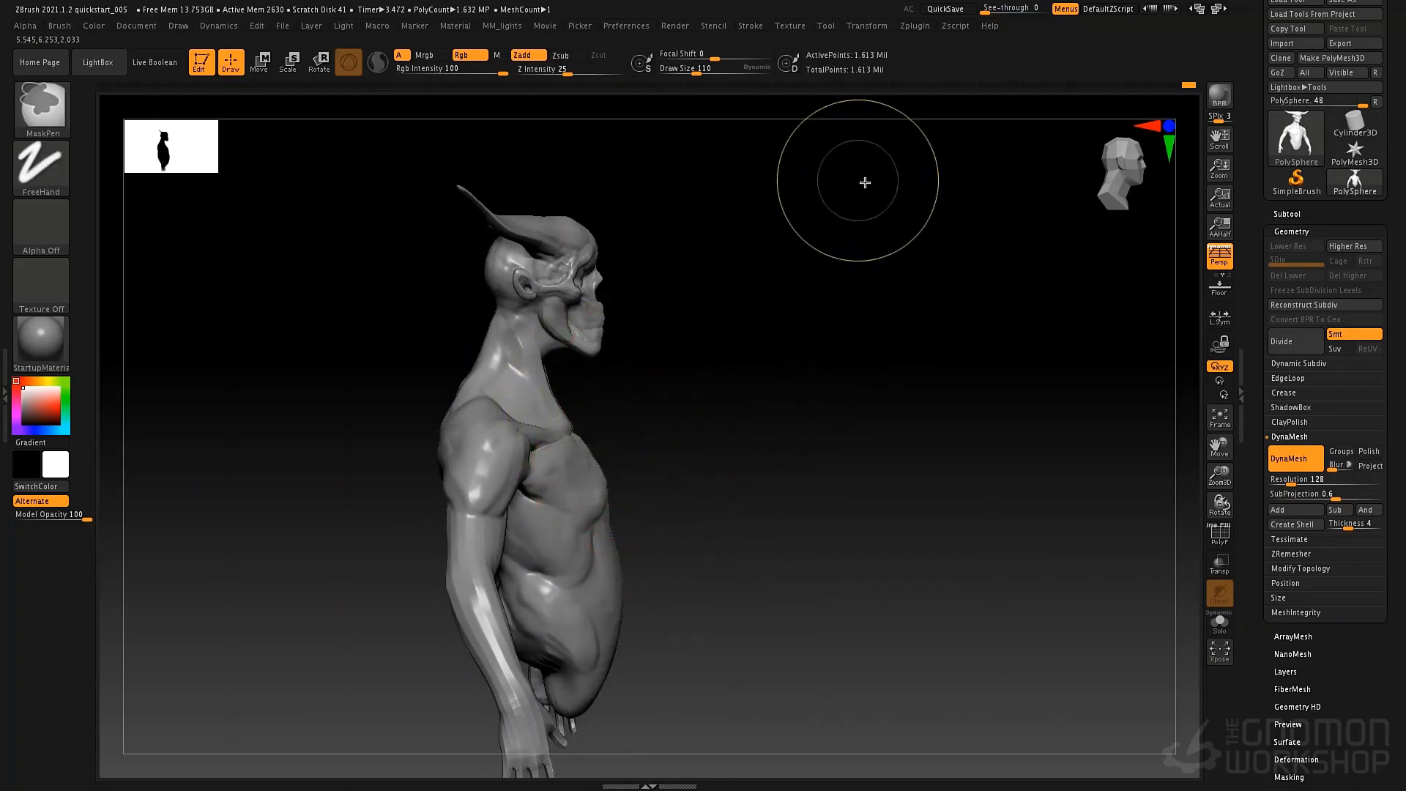
left_click_drag(865, 182, 339, 339, "ctrl")
left_click_drag(810, 225, 409, 396, "ctrl")
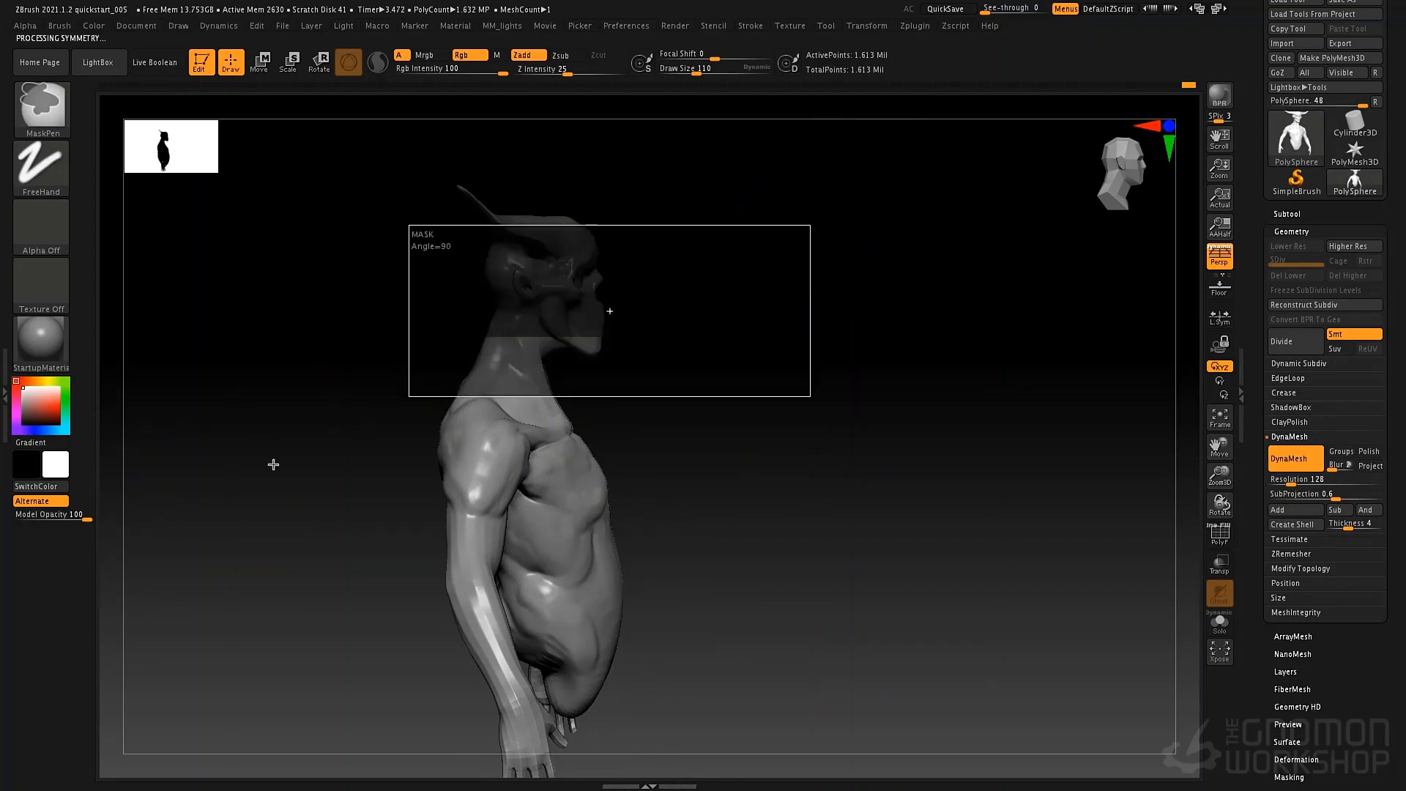
left_click_drag(879, 359, 948, 402, "ctrl")
left_click_drag(227, 410, 850, 155, "ctrl+shift")
left_click_drag(869, 380, 808, 548, "ctrl+shift")
left_click(854, 443, "ctrl+shift")
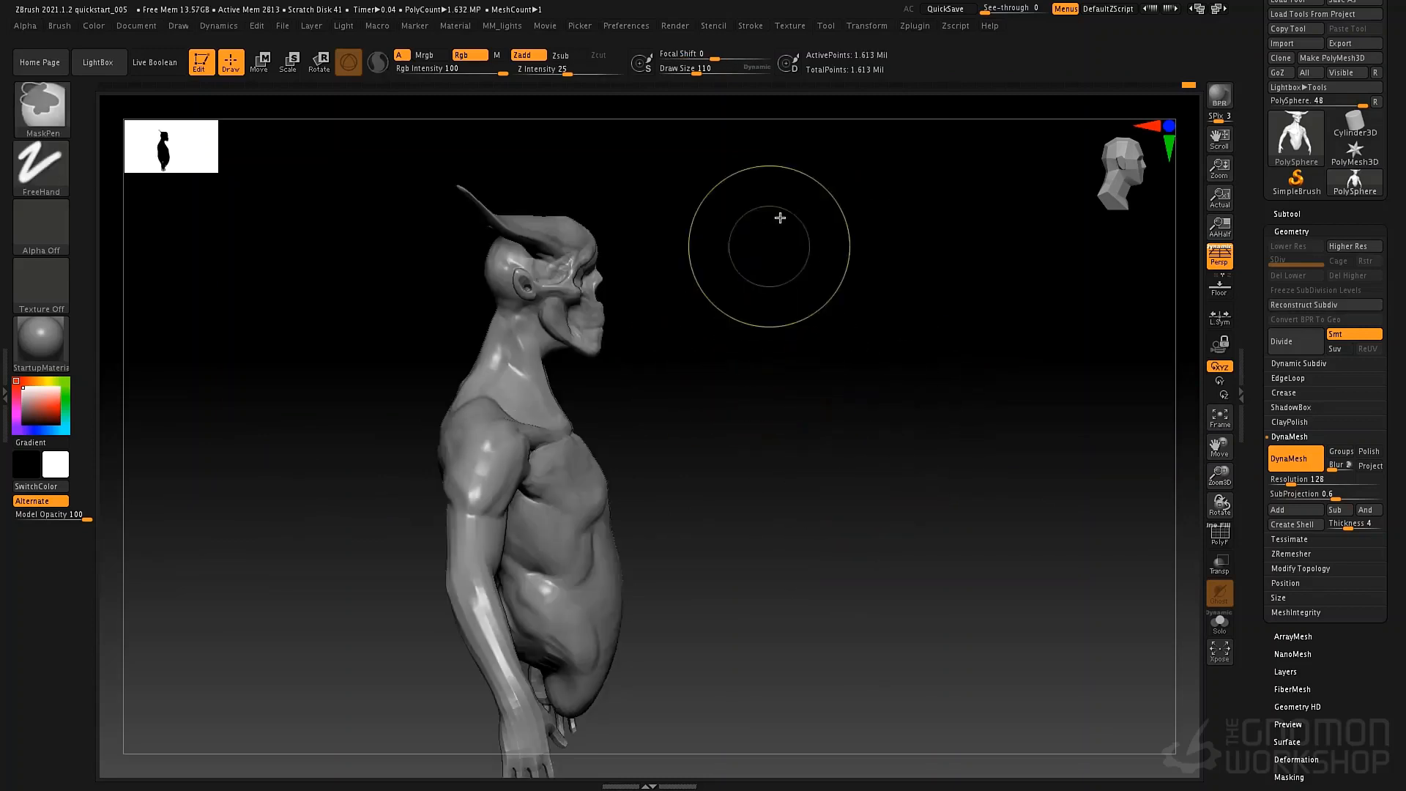
mouse_move(787, 161)
left_mouse_down("ctrl")
mouse_move(330, 323)
mouse_move(286, 358)
left_mouse_up("ctrl")
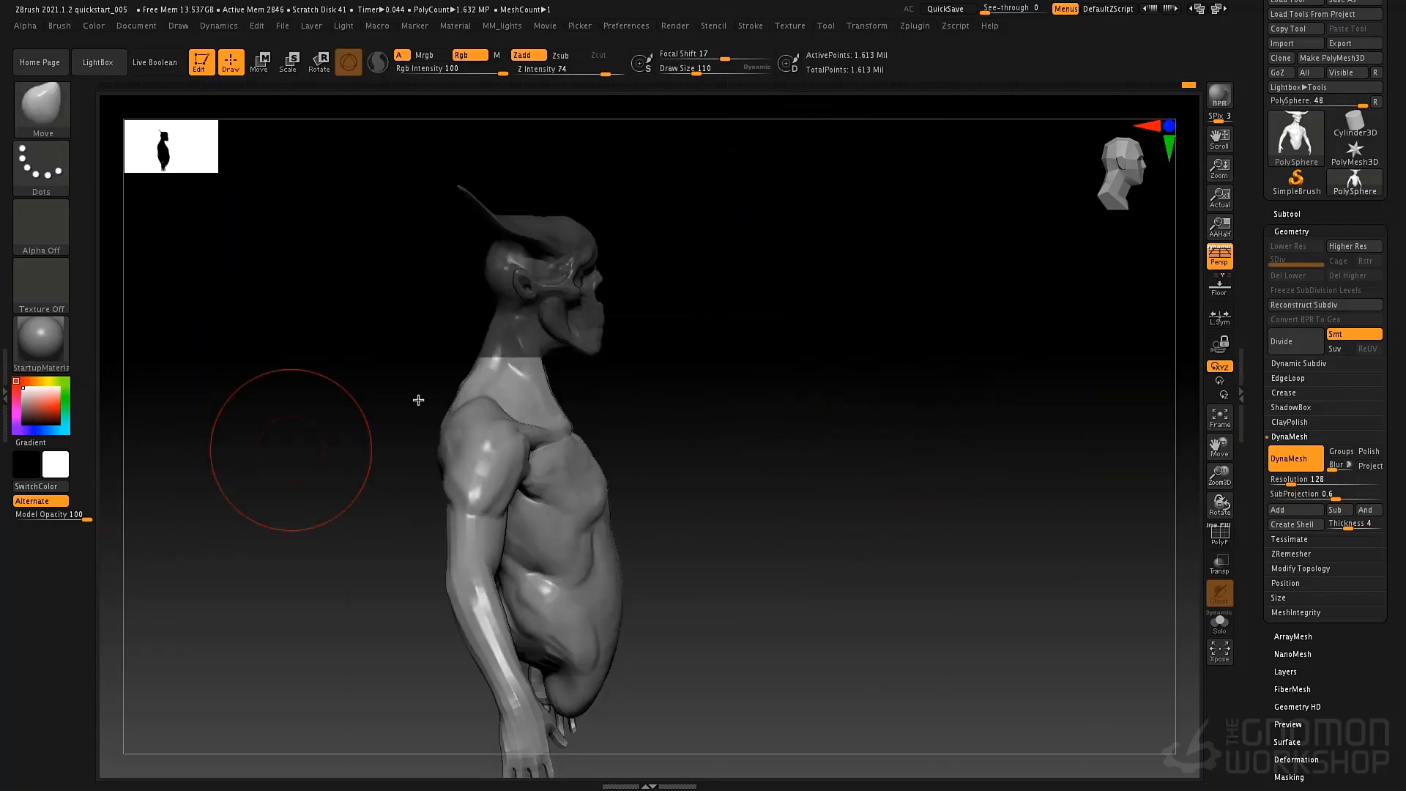
left_click_drag(869, 308, 805, 509, "ctrl")
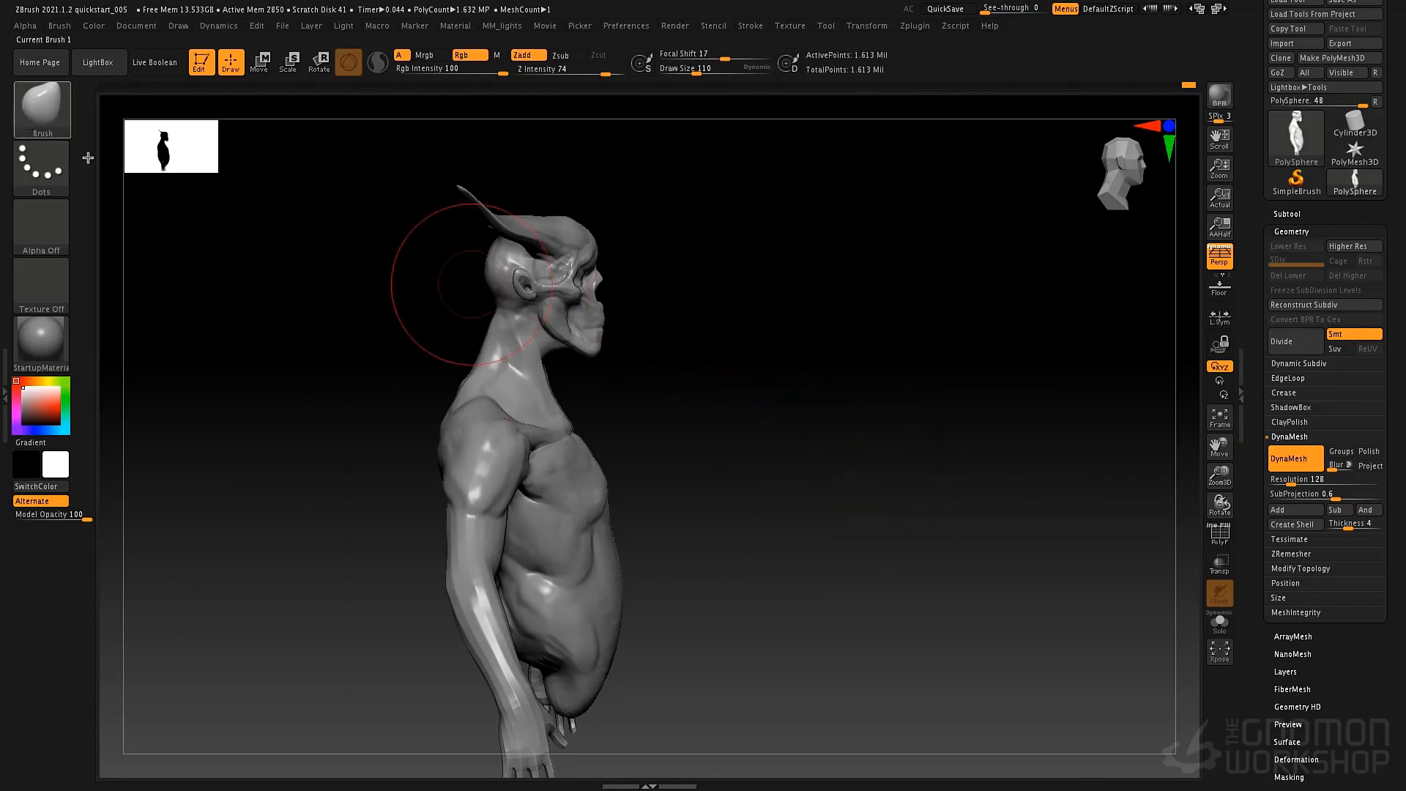
Mask the head and neck with MaskLasso, and invert the mask to protect the torso and arms.
key("ctrl")
key("ctrl")
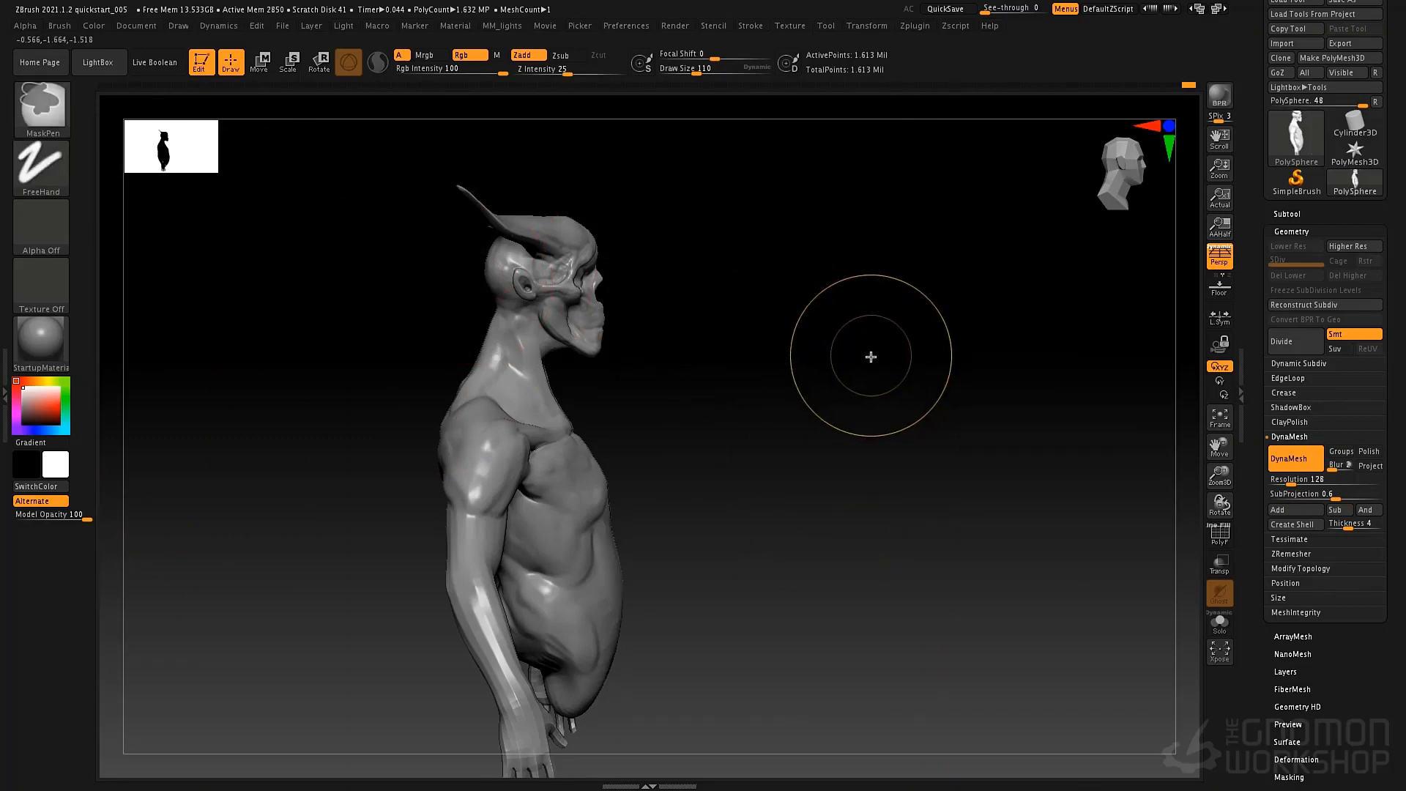
left_click(42, 126, "ctrl")
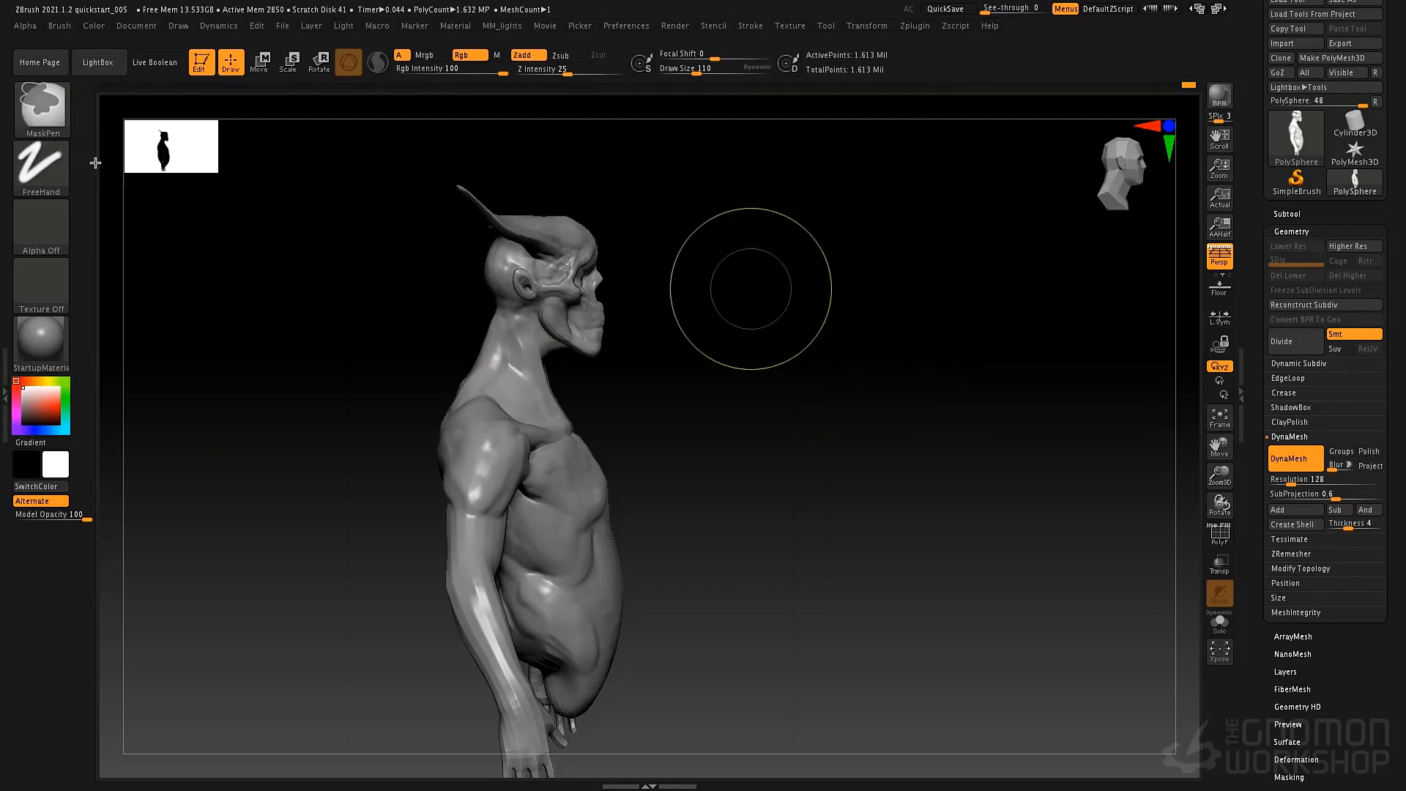
left_click(68, 129, "ctrl")
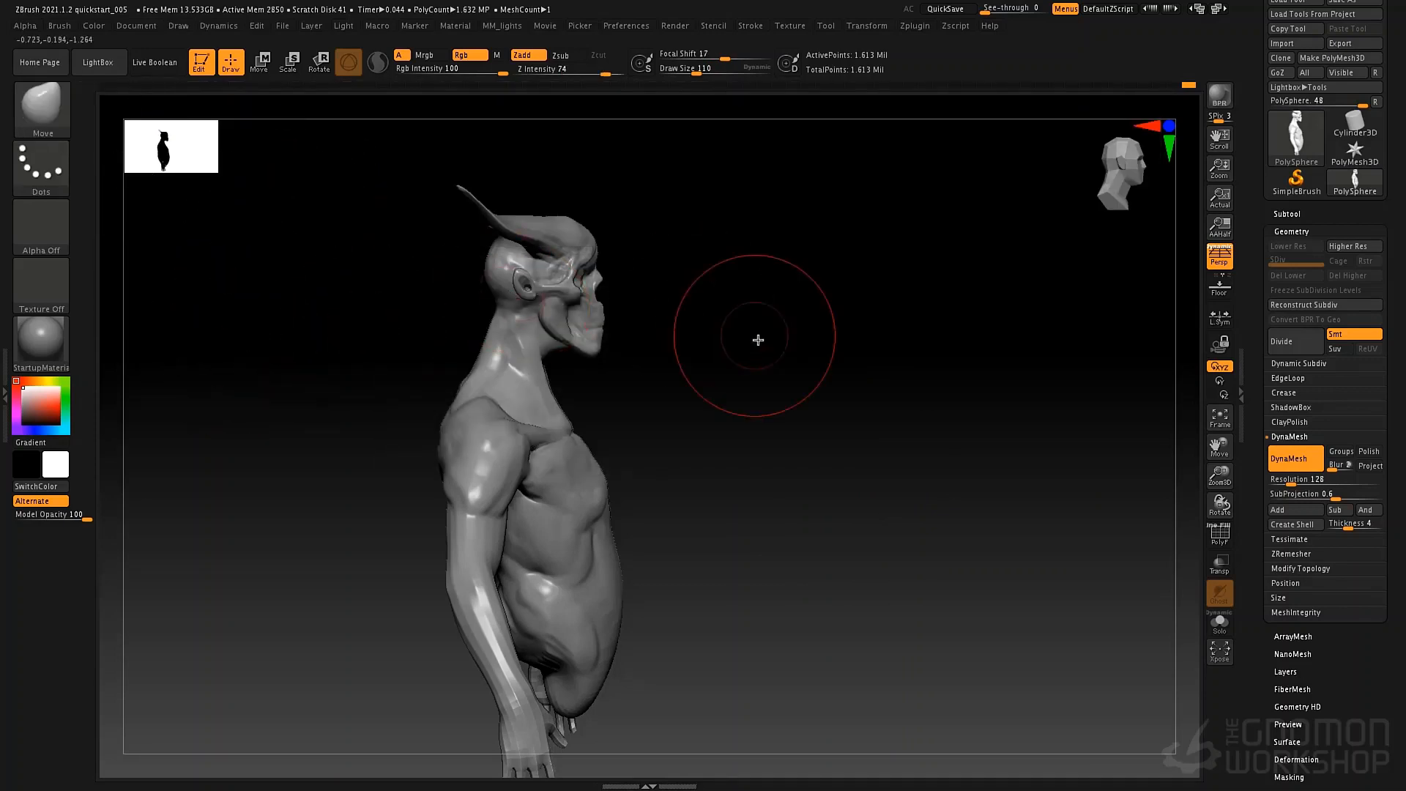
mouse_move(608, 326)
left_mouse_down("ctrl")
mouse_move(393, 126)
mouse_move(308, 355)
mouse_move(421, 386)
mouse_move(499, 386)
mouse_move(556, 417)
left_mouse_up("ctrl")
mouse_move(676, 401)
left_mouse_down("ctrl")
mouse_move(596, 179)
mouse_move(417, 351)
mouse_move(501, 400)
left_mouse_up("ctrl")
left_click_drag(812, 365, 834, 341, "ctrl")
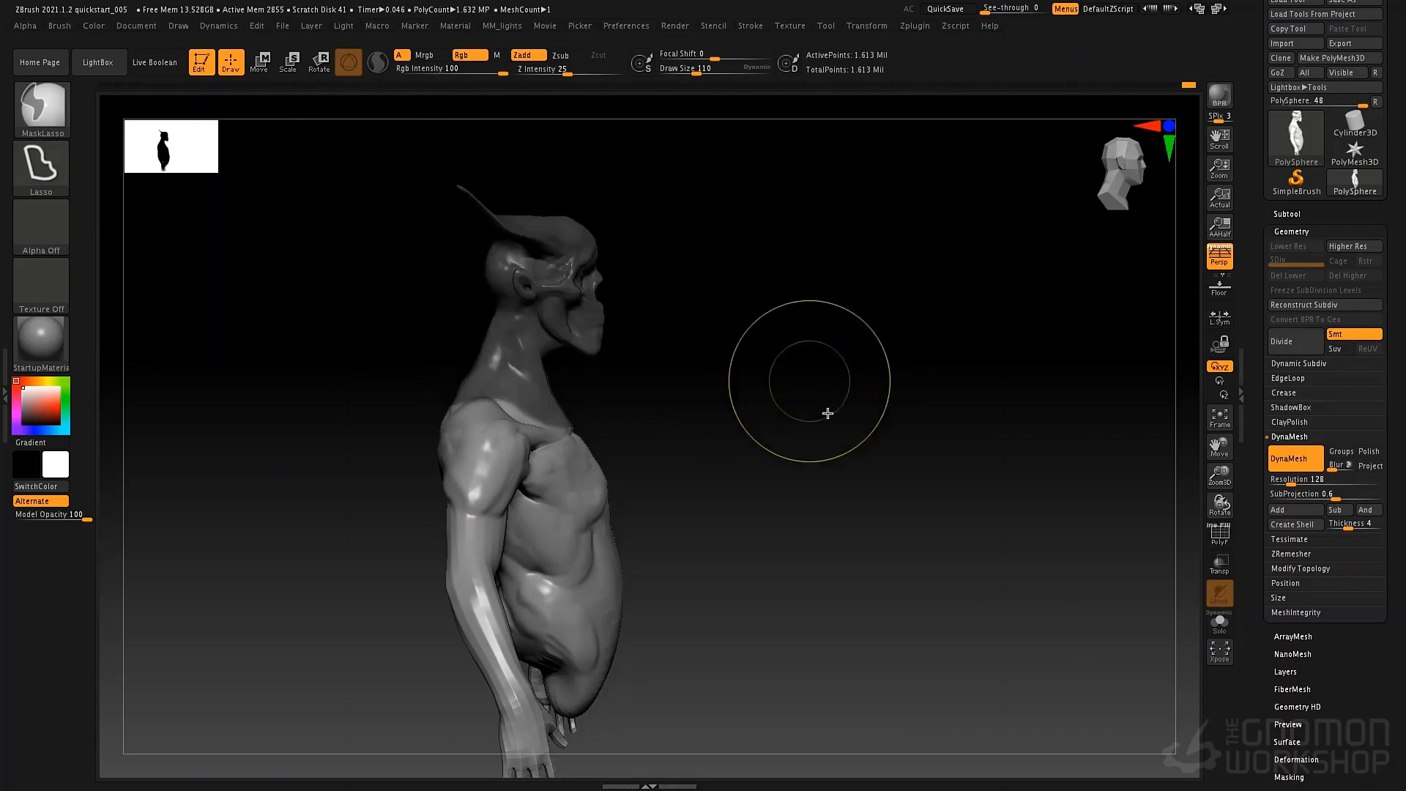
left_click(829, 409, "ctrl")
Centre the gizmo on the unmasked head and neck, reset its orientation, and reposition them slightly forward over the torso.
mouse_move(750, 512)
left_mouse_down()
mouse_move(780, 507)
mouse_move(761, 483)
left_mouse_up()
right_click_drag(762, 484, 714, 475)
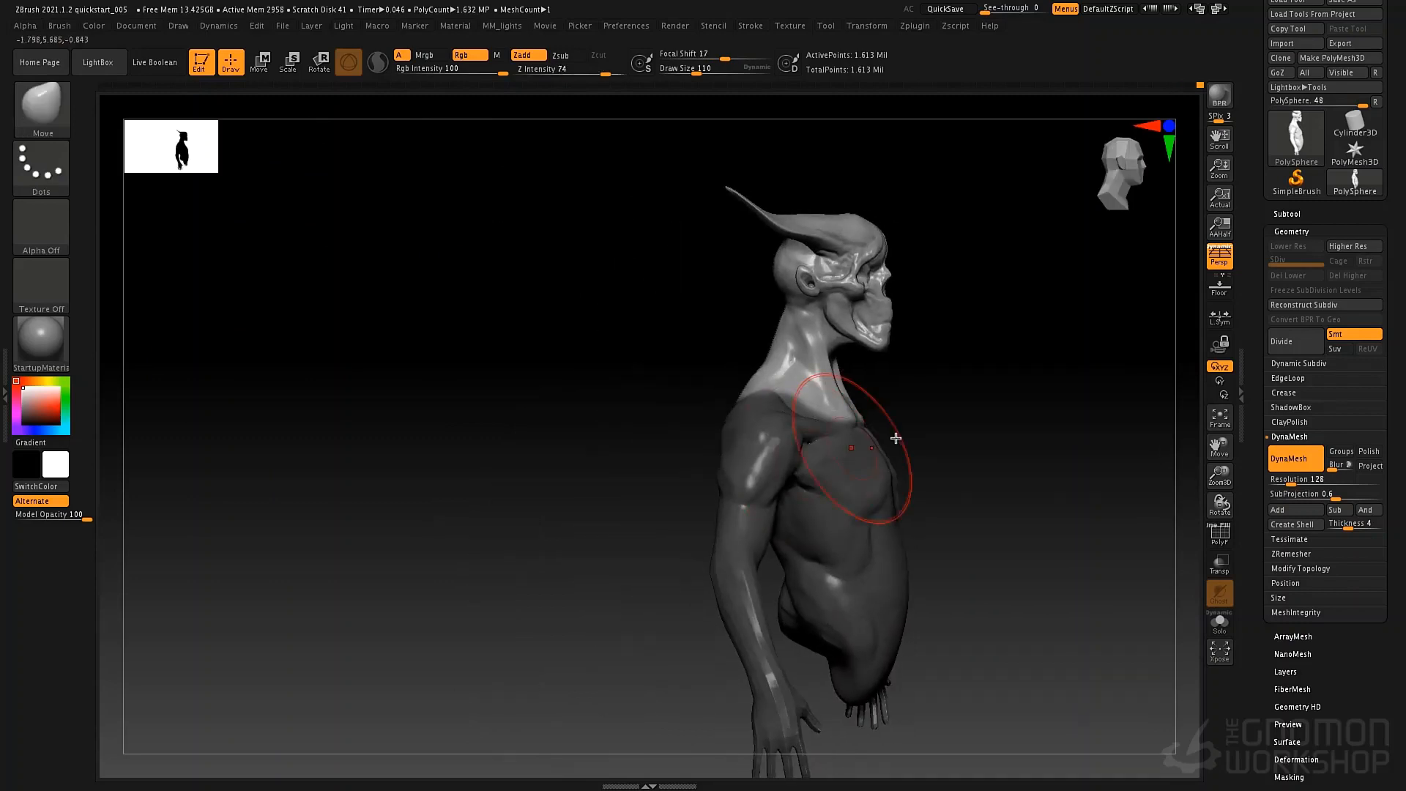
right_click_drag(898, 436, 908, 437)
mouse_move(935, 376)
right_mouse_down("ctrl")
mouse_move(856, 385)
mouse_move(955, 383)
right_mouse_up("ctrl")
right_click_drag(955, 383, 766, 396, "alt")
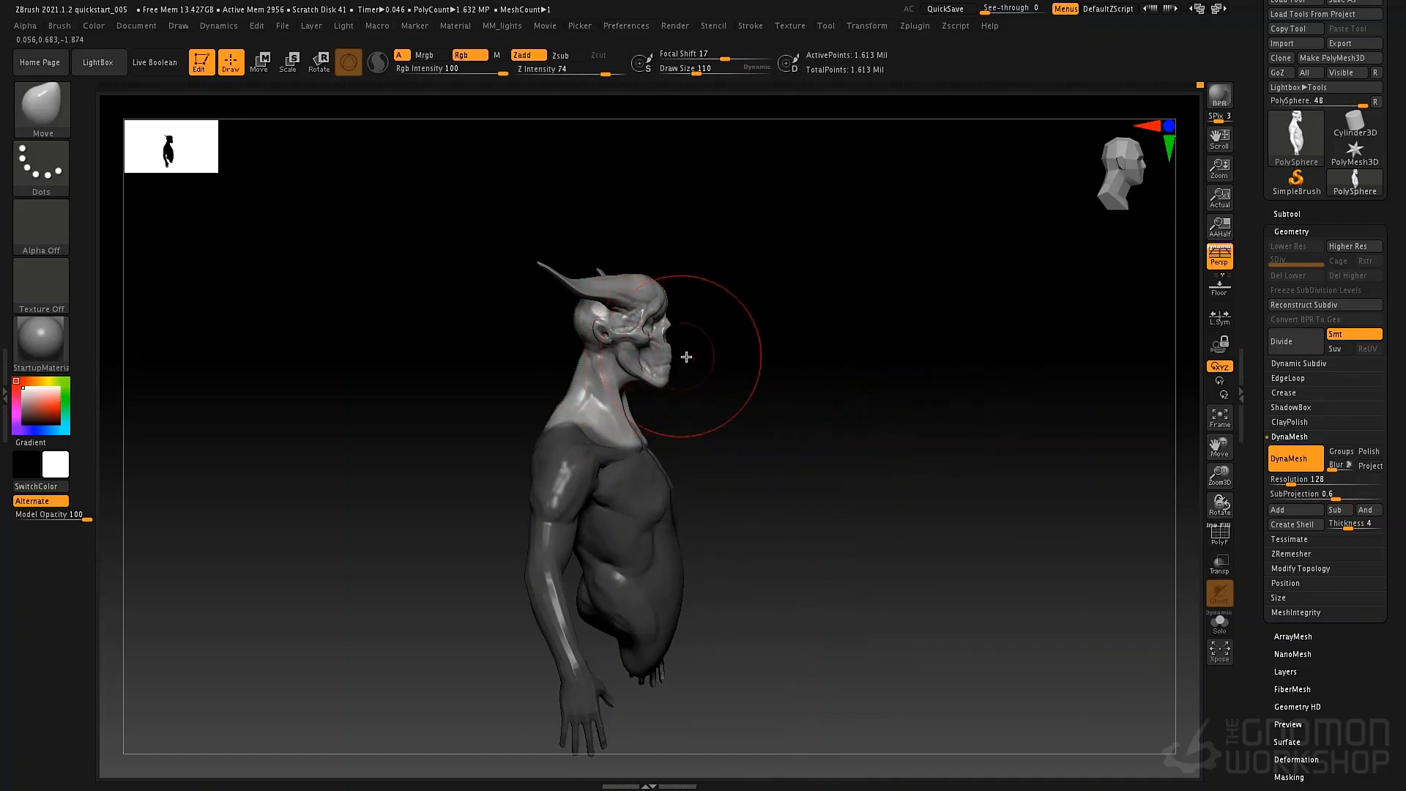
right_click_drag(725, 330, 684, 345, "alt")
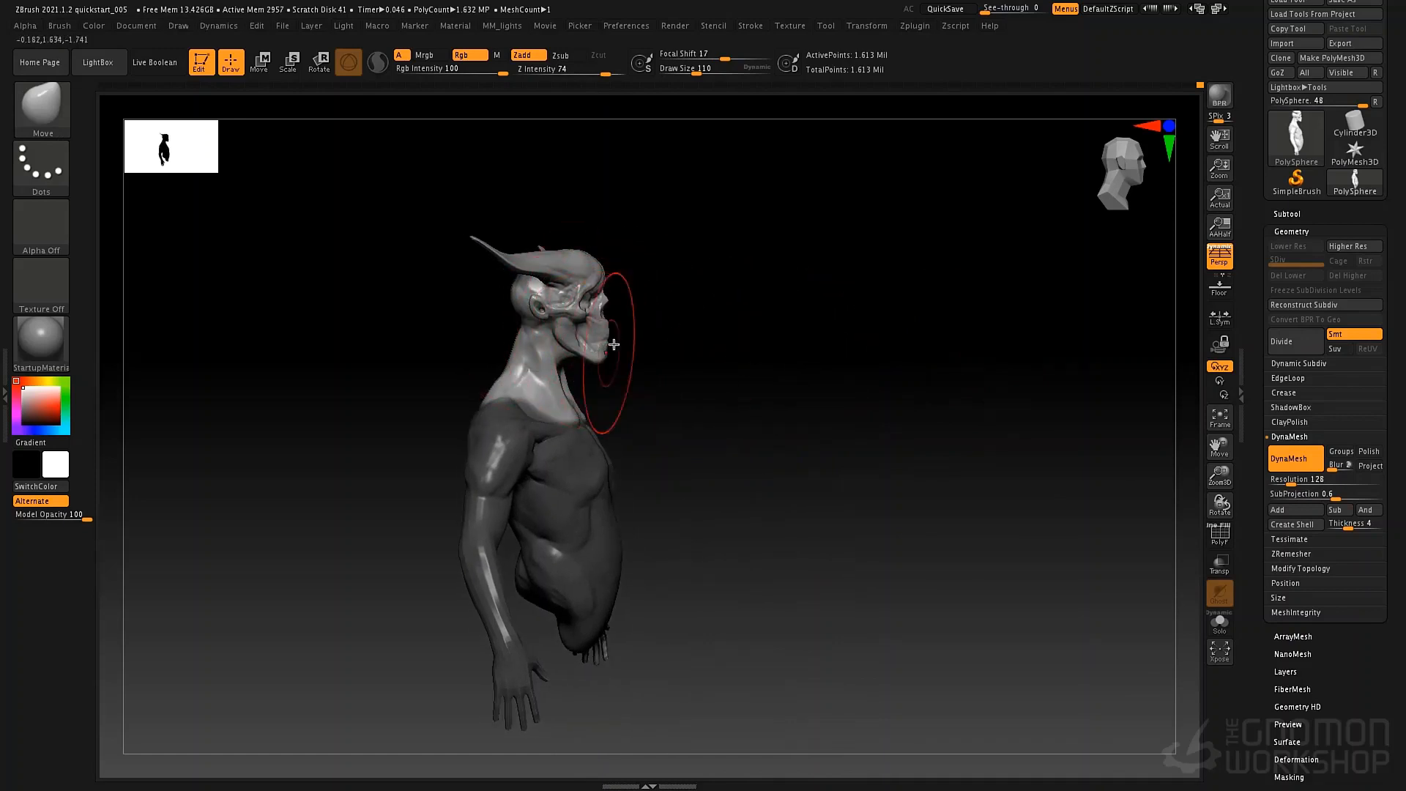
key("w")
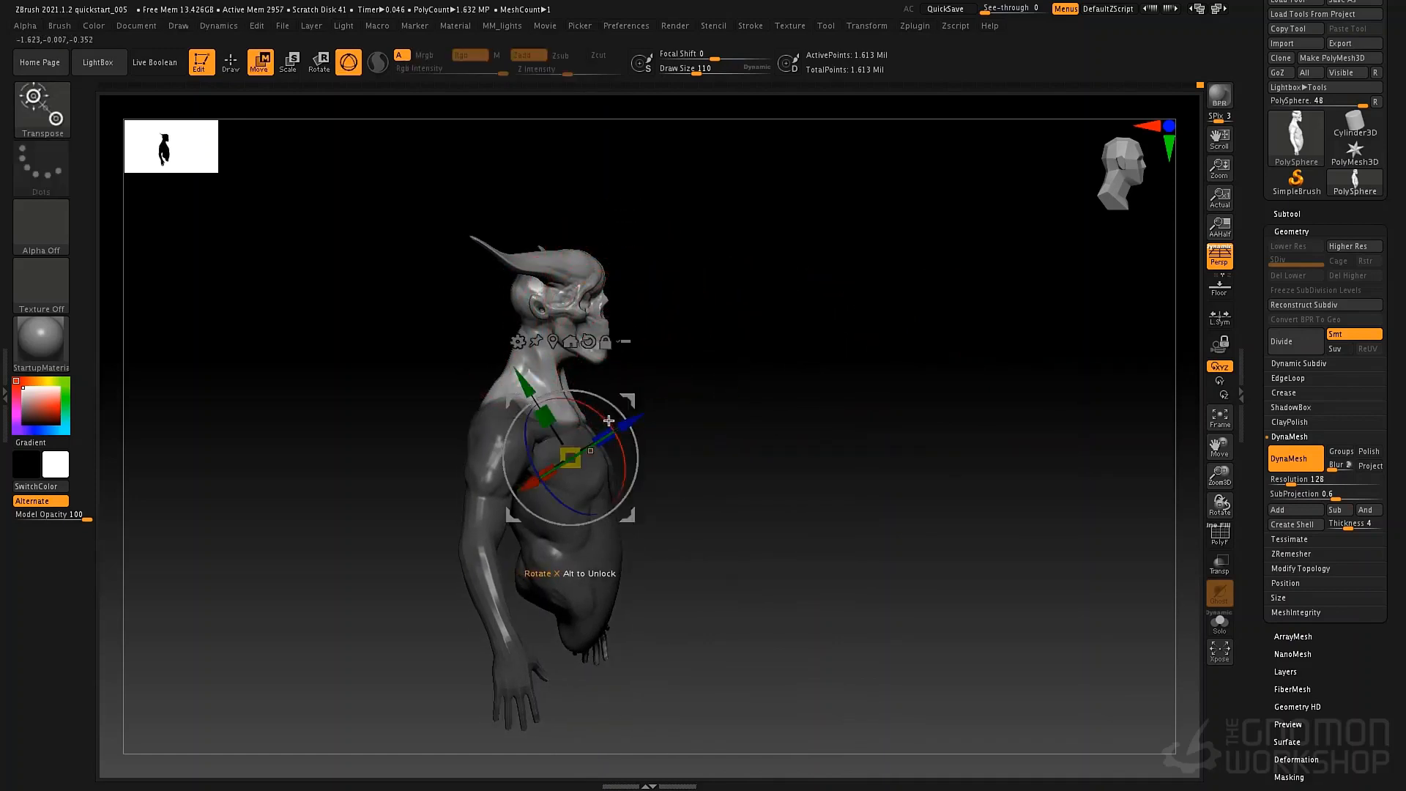
left_click(552, 342)
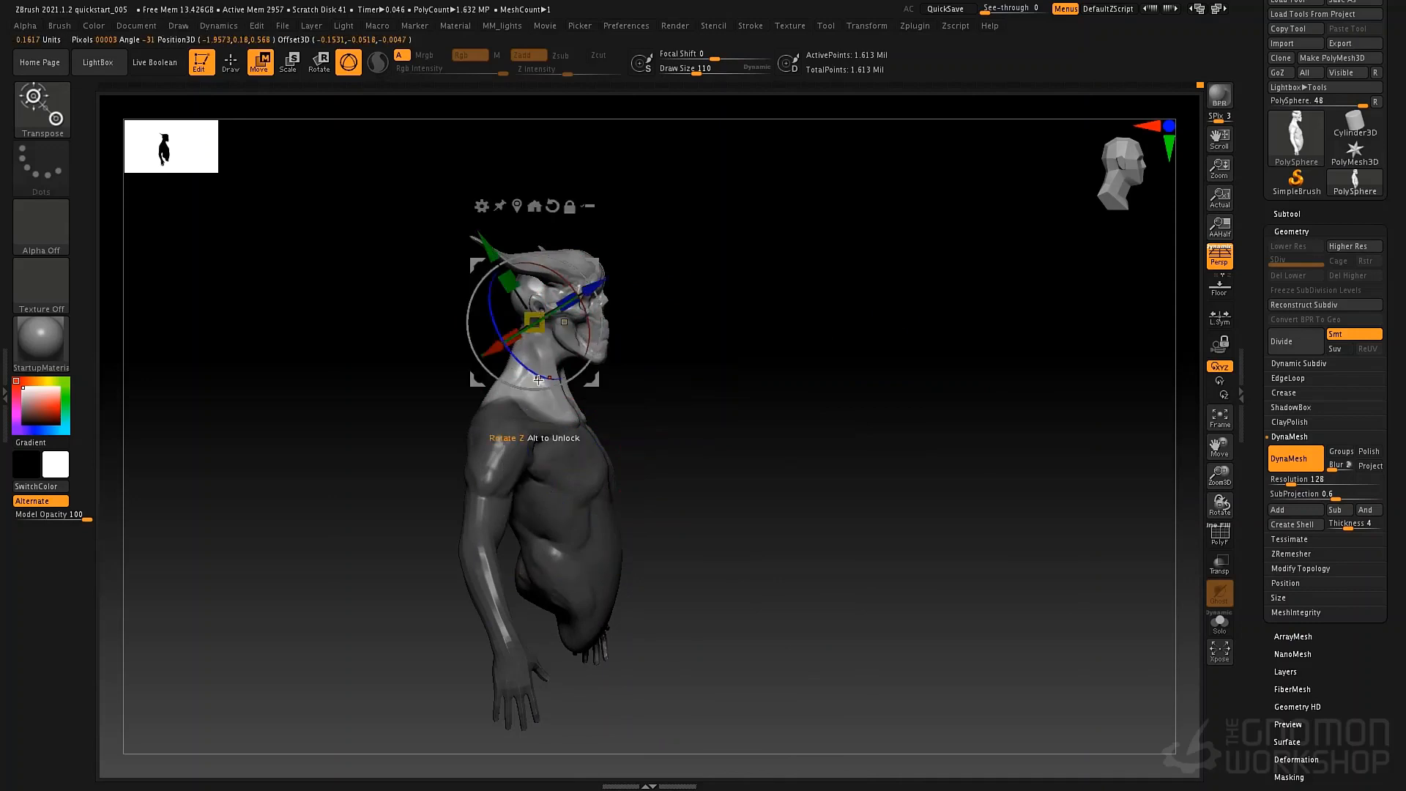
left_click(562, 207)
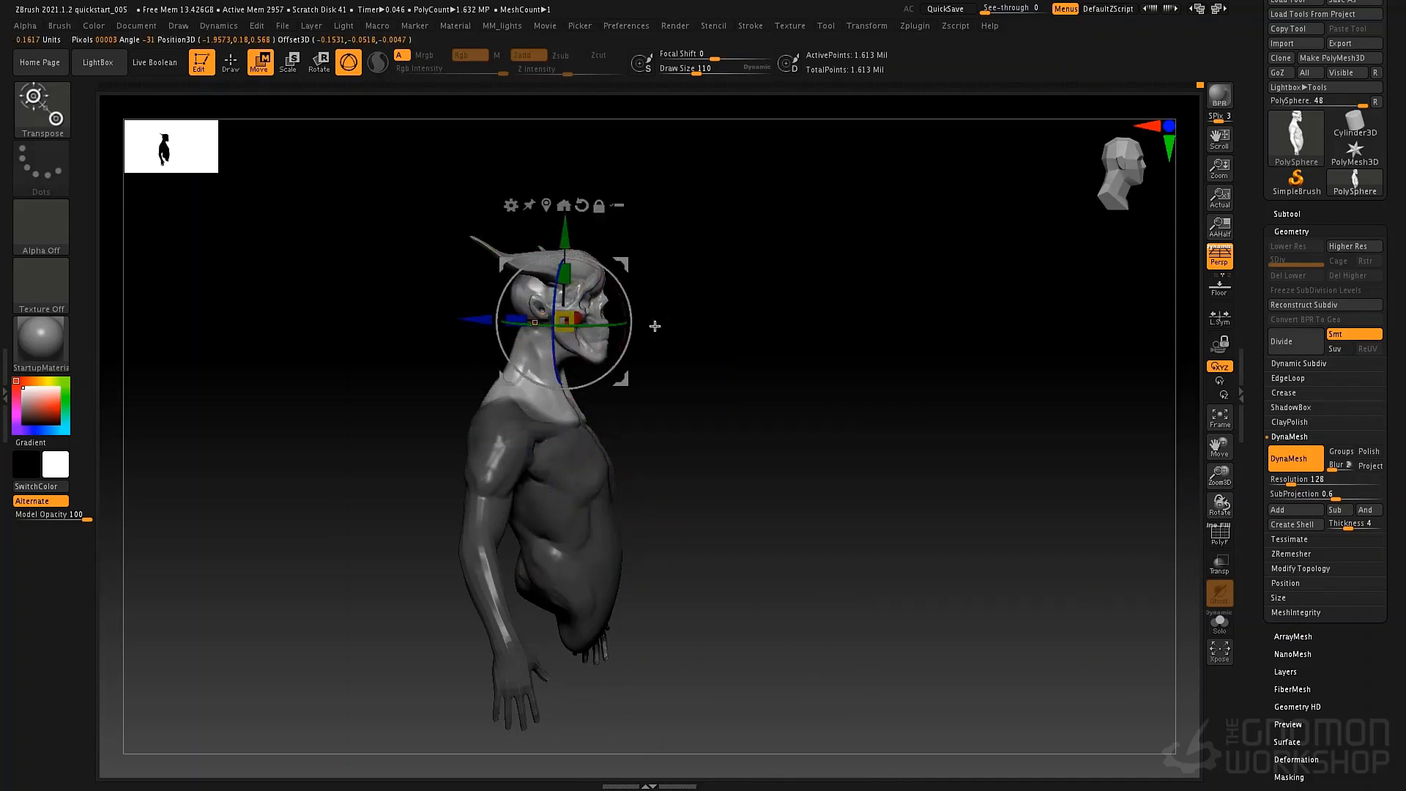
left_click_drag(613, 330, 670, 389)
left_click_drag(480, 322, 493, 322)
left_click_drag(732, 418, 615, 443)
key("q")
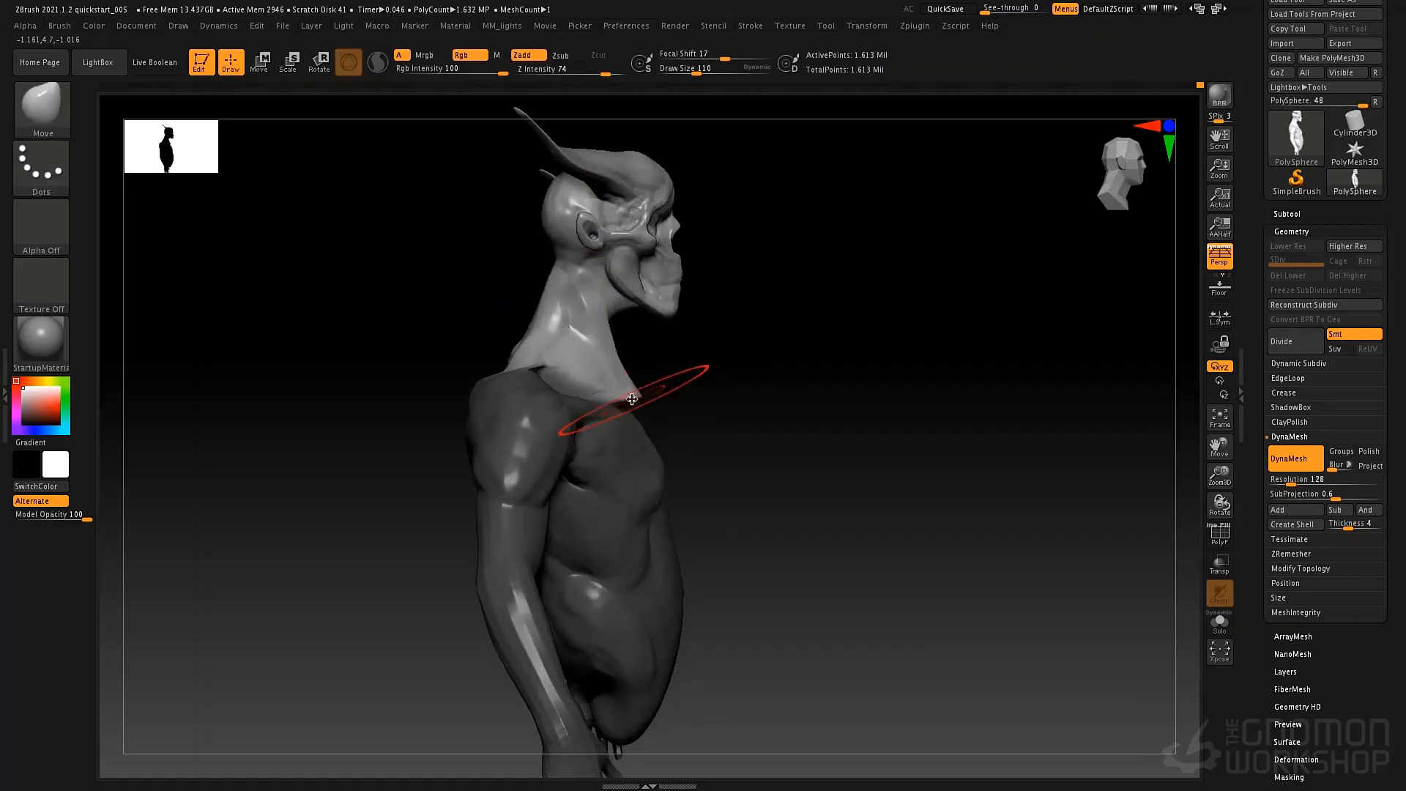
Reshape the neck base and trapezius with the Move brush at draw sizes 140 and 76, clearing the body mask.
key("space")
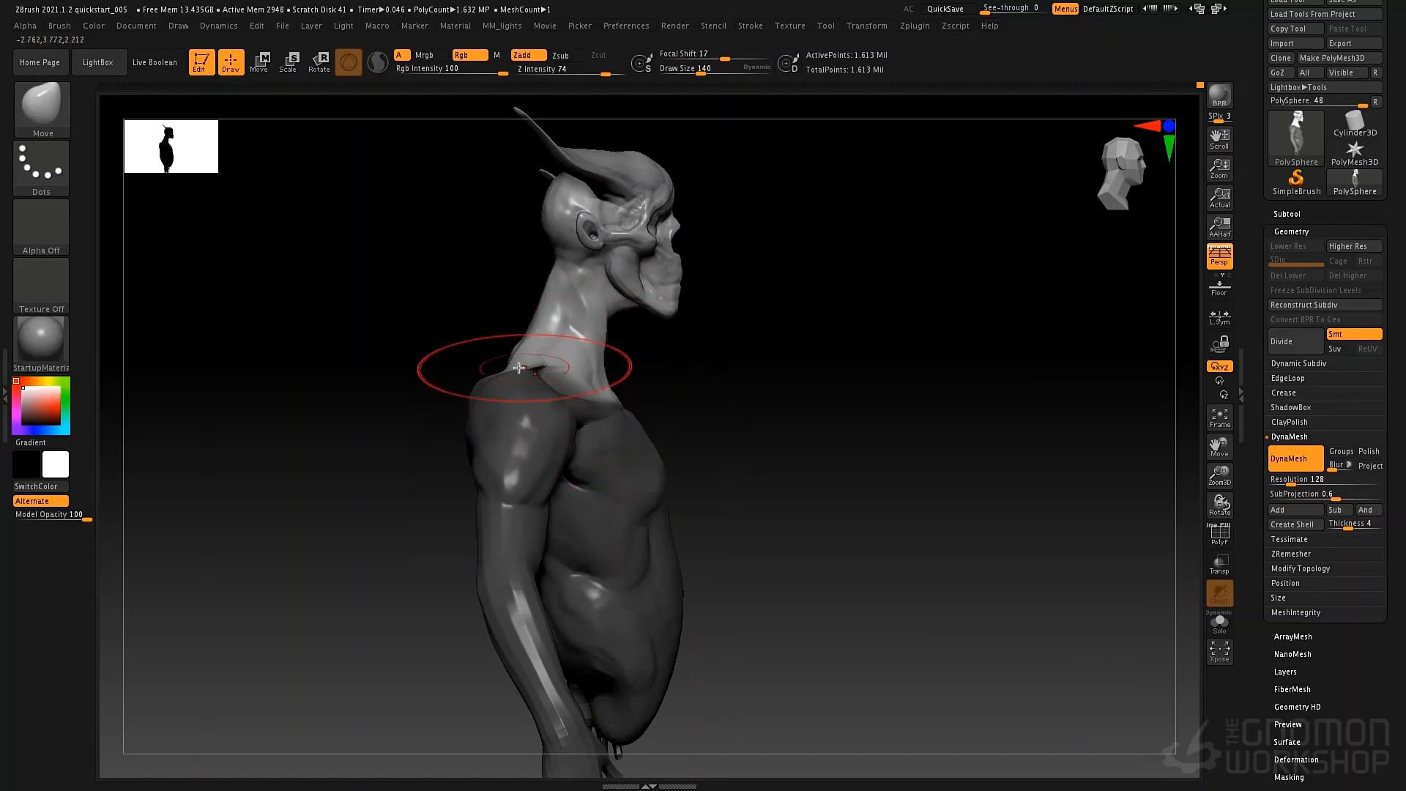
mouse_move(503, 365)
left_mouse_down()
mouse_move(637, 371)
mouse_move(528, 367)
mouse_move(662, 351)
mouse_move(553, 315)
mouse_move(630, 330)
mouse_move(513, 346)
left_mouse_up()
left_click_drag(805, 356, 826, 488, "ctrl")
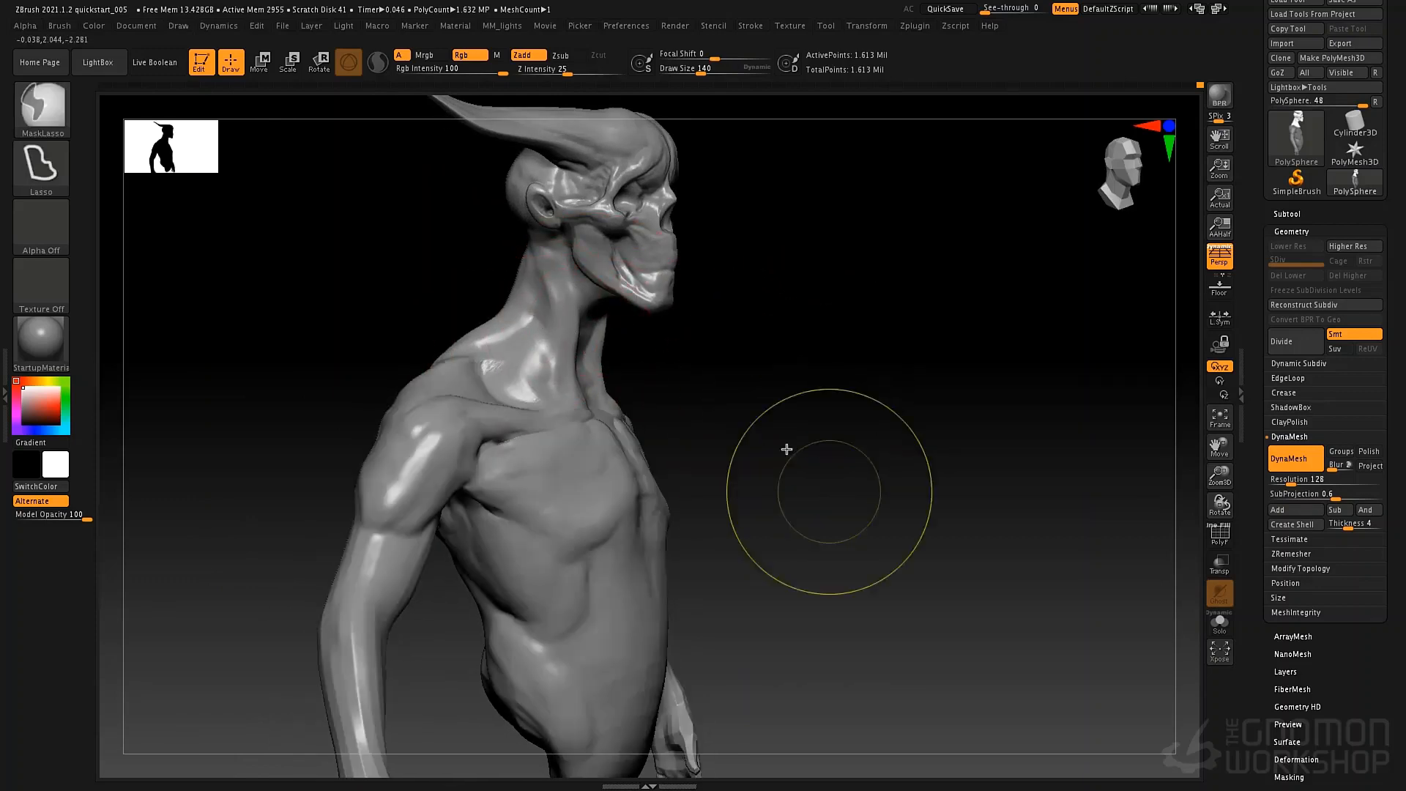
left_click_drag(782, 447, 647, 341)
key("space")
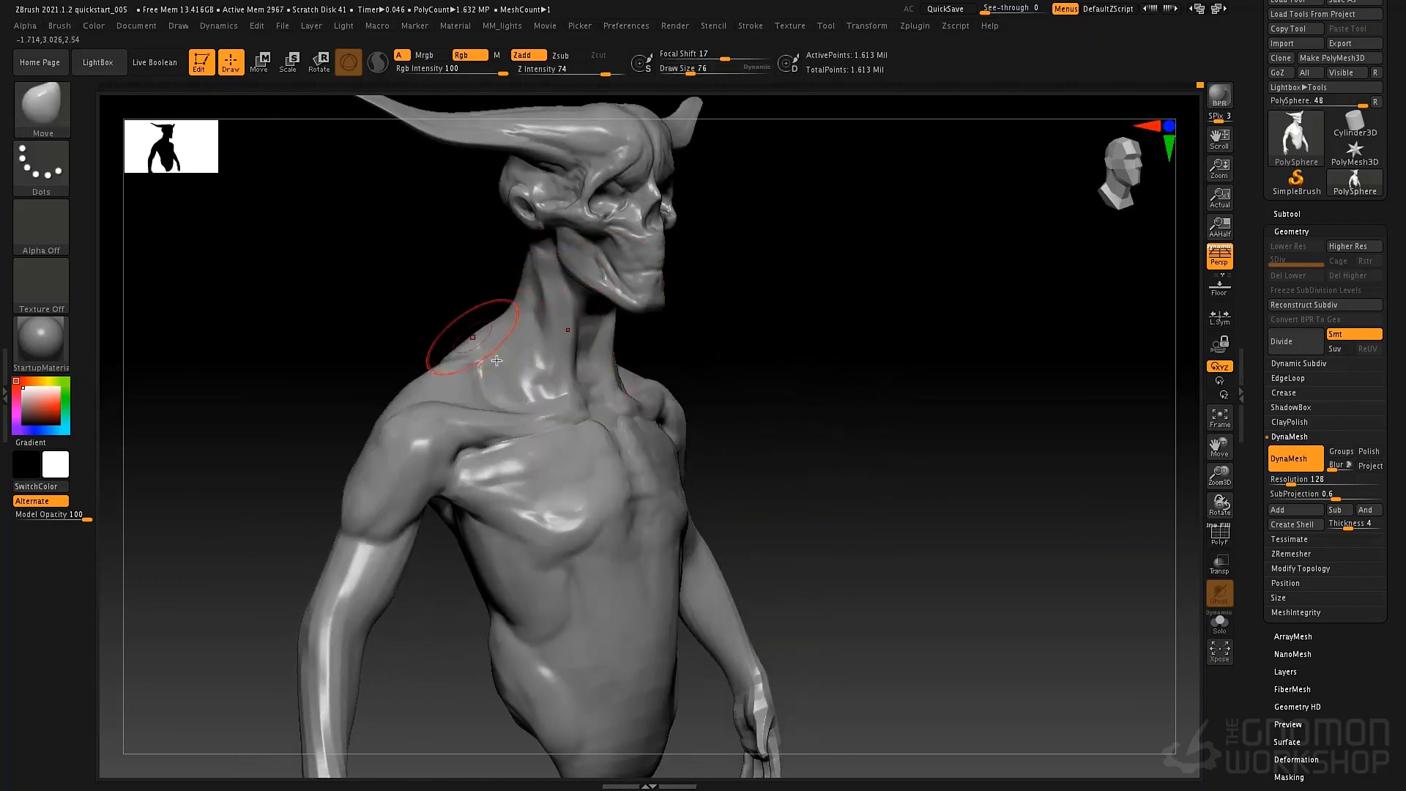
Define the muscle forms along the side of the neck with the Standard brush at draw size 43.
key("b")
key("s")
key("t")
key("space")
left_click_drag(536, 321, 533, 366)
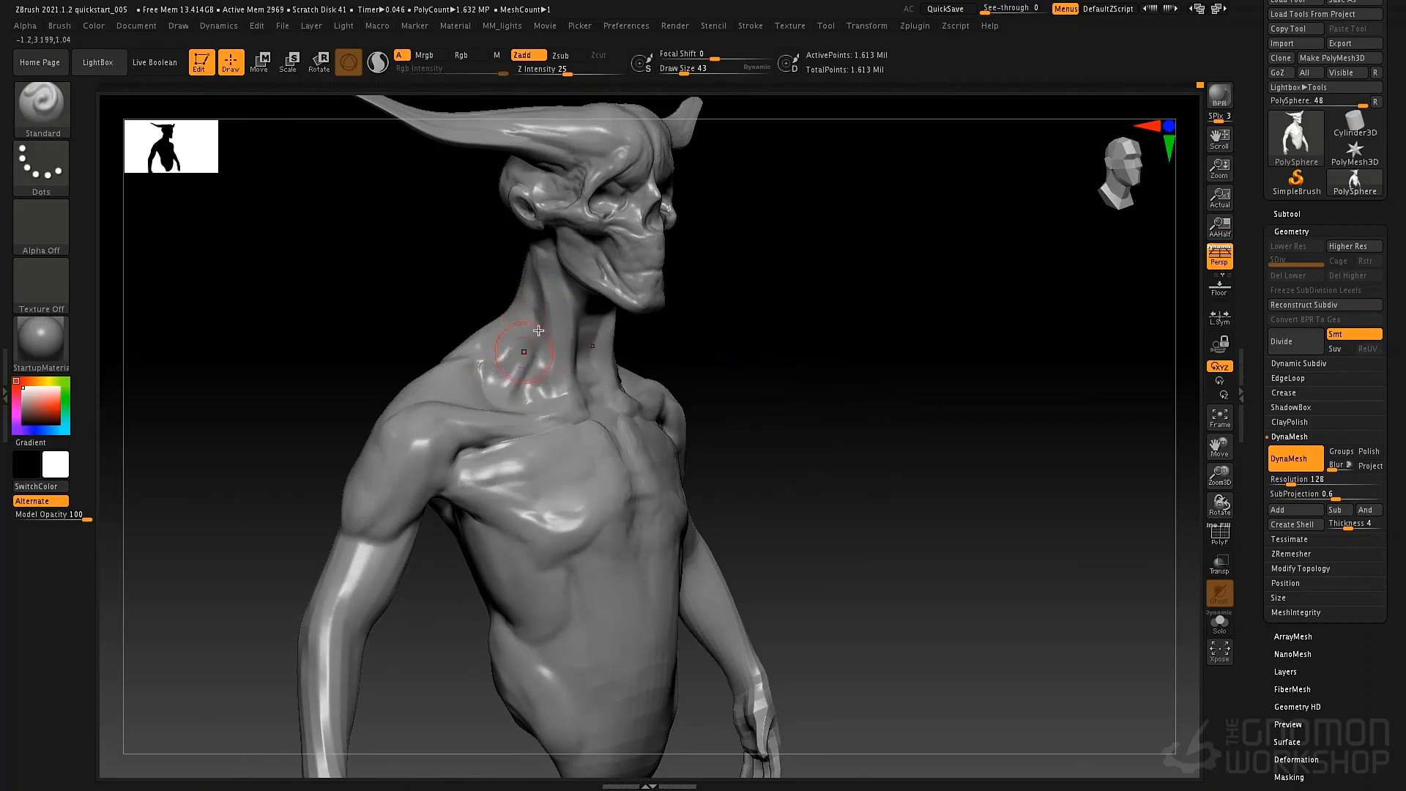
mouse_move(545, 349)
right_mouse_down()
mouse_move(663, 329)
mouse_move(635, 346)
mouse_move(666, 267)
mouse_move(675, 314)
mouse_move(607, 362)
mouse_move(648, 407)
right_mouse_up()
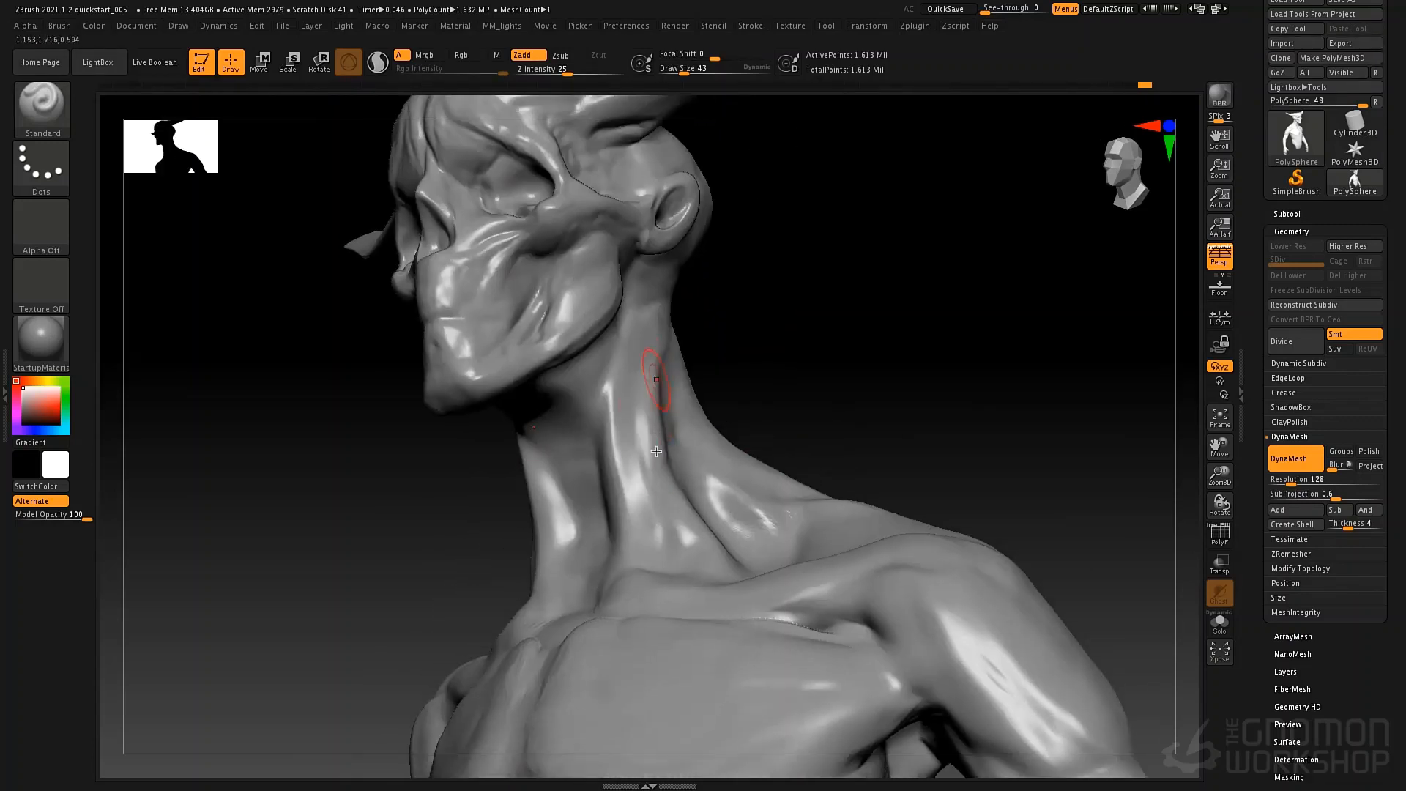
right_click_drag(649, 401, 688, 380, "alt")
Build up the side neck muscles with ClayTubes, reducing the draw size to 46.
key("b")
key("c")
key("t")
key("space")
left_click_drag(686, 381, 696, 381)
right_click_drag(696, 381, 665, 411)
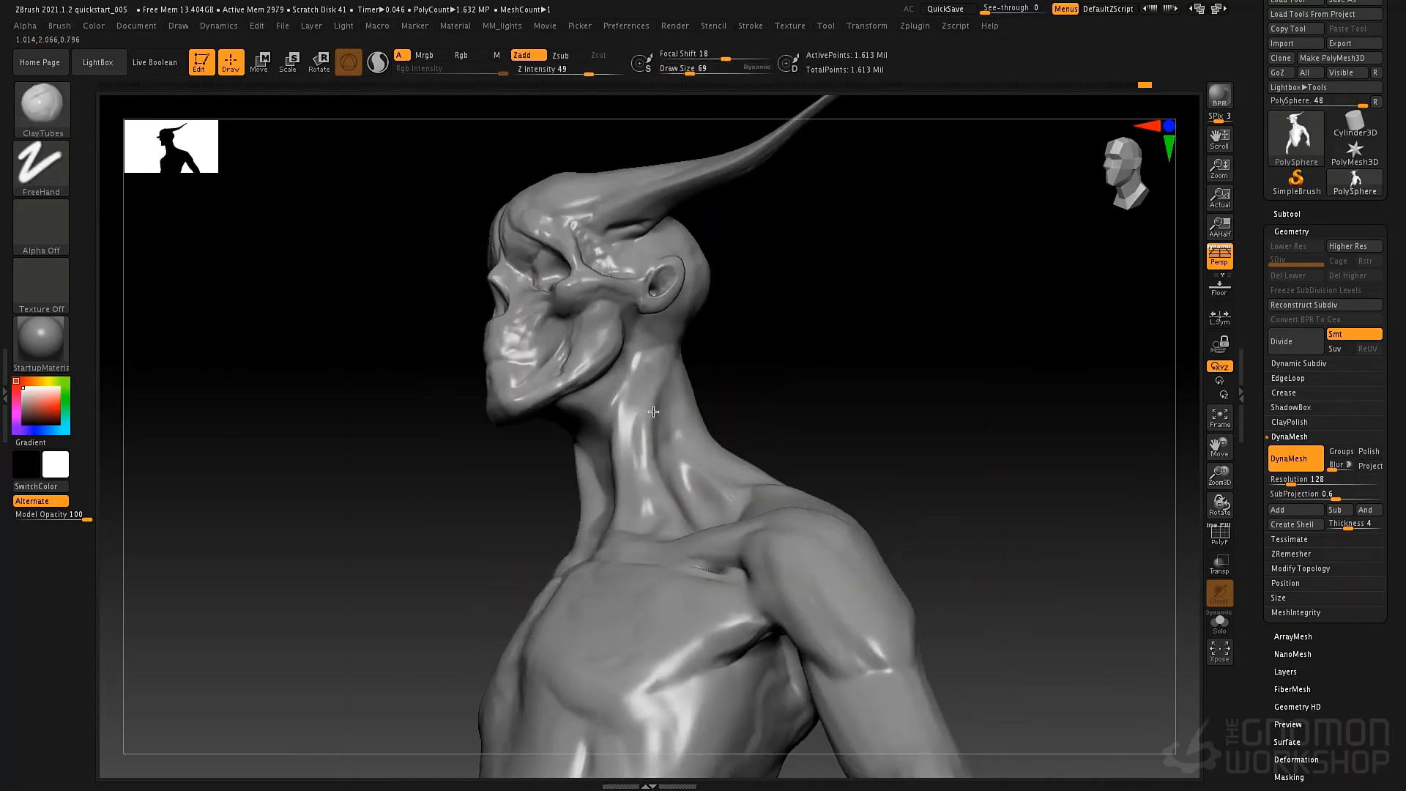
key("space")
mouse_move(665, 410)
left_mouse_down()
mouse_move(652, 410)
mouse_move(671, 498)
left_mouse_up()
Add volume to the front of the throat and beneath the jaw with ClayTubes at draw size 46.
right_click_drag(708, 440, 803, 447)
left_click_drag(612, 517, 601, 463)
right_click_drag(619, 449, 588, 443)
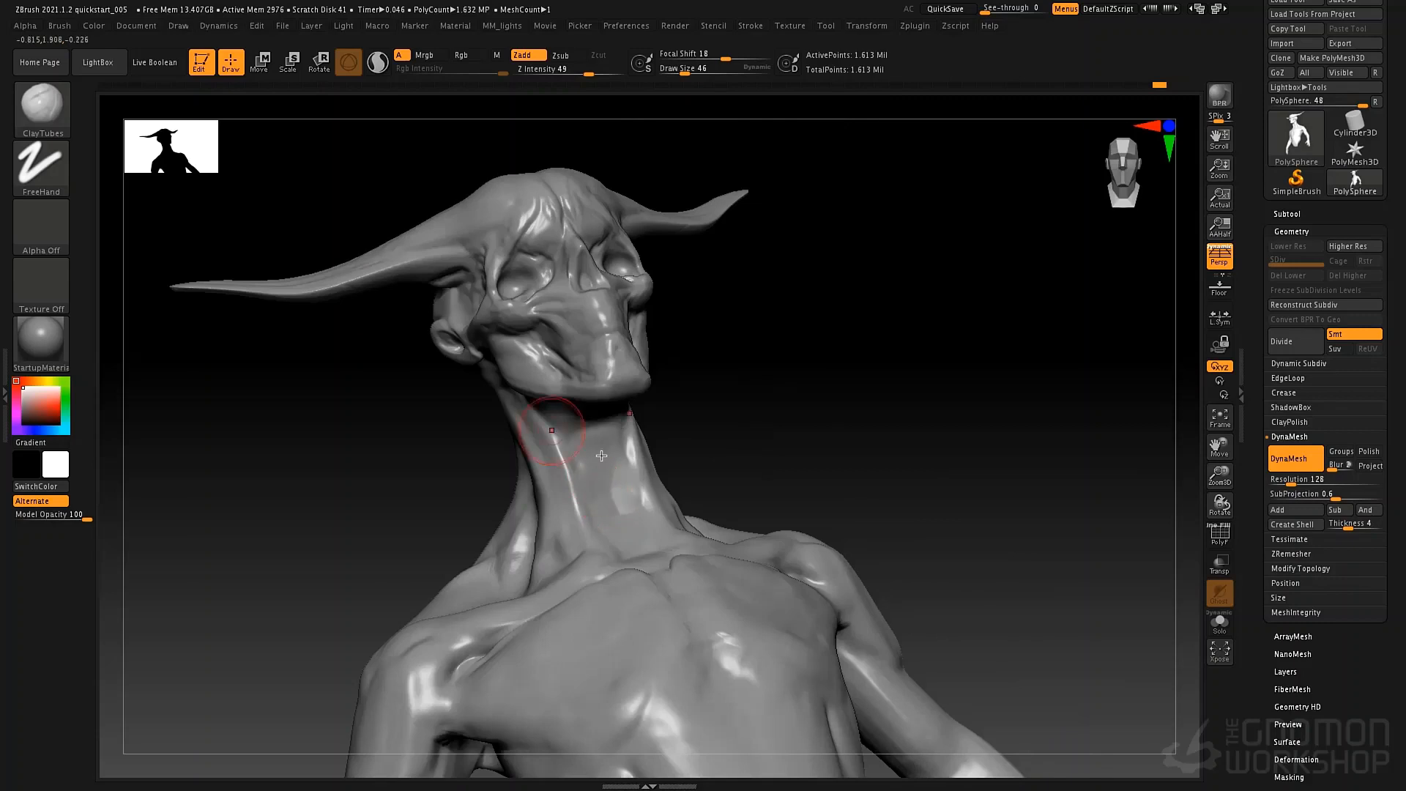
left_click_drag(619, 416, 562, 422)
right_click_drag(642, 376, 601, 368)
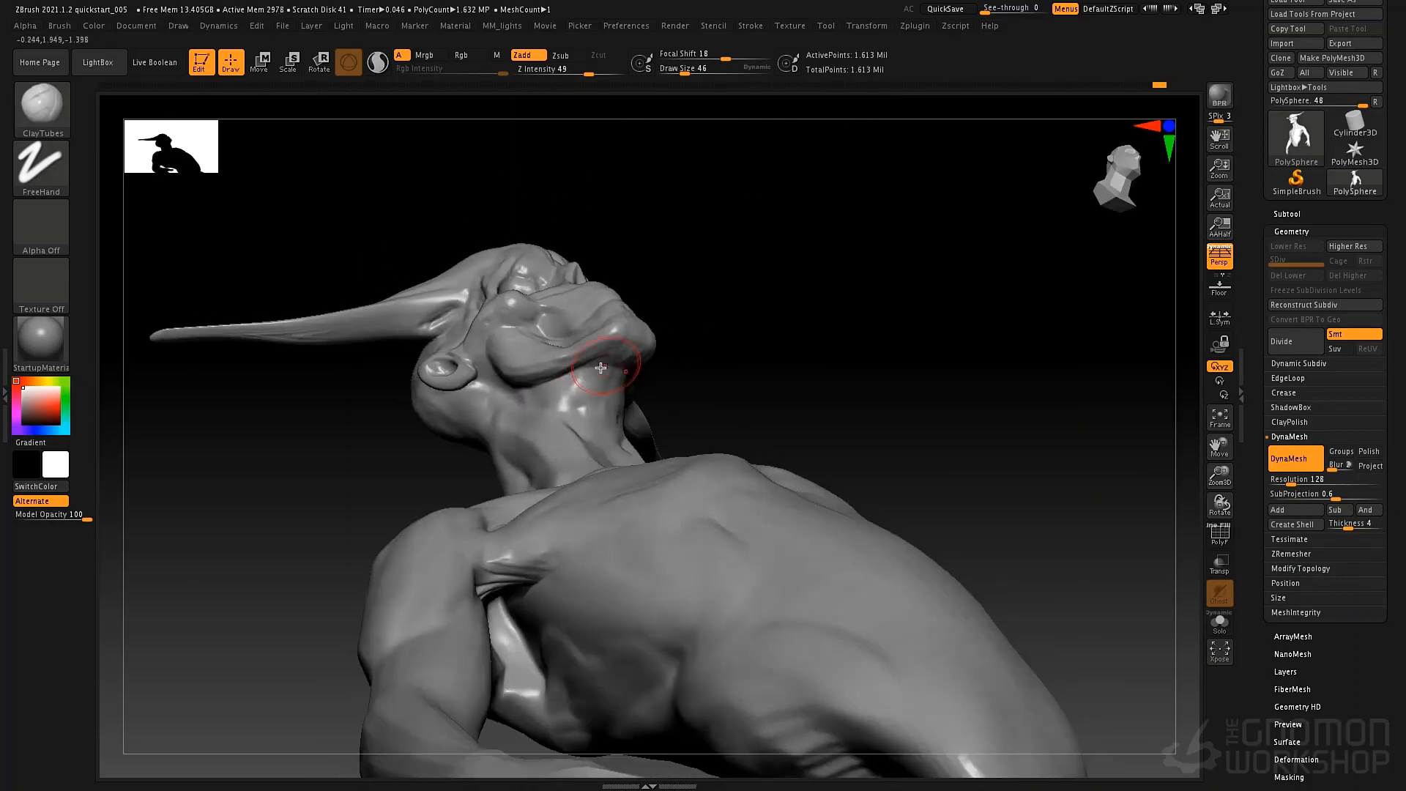
Reshape the neck profile in side view with the Move brush at draw size 179.
right_click_drag(591, 457, 738, 393)
key("b")
key("m")
key("v")
key("space")
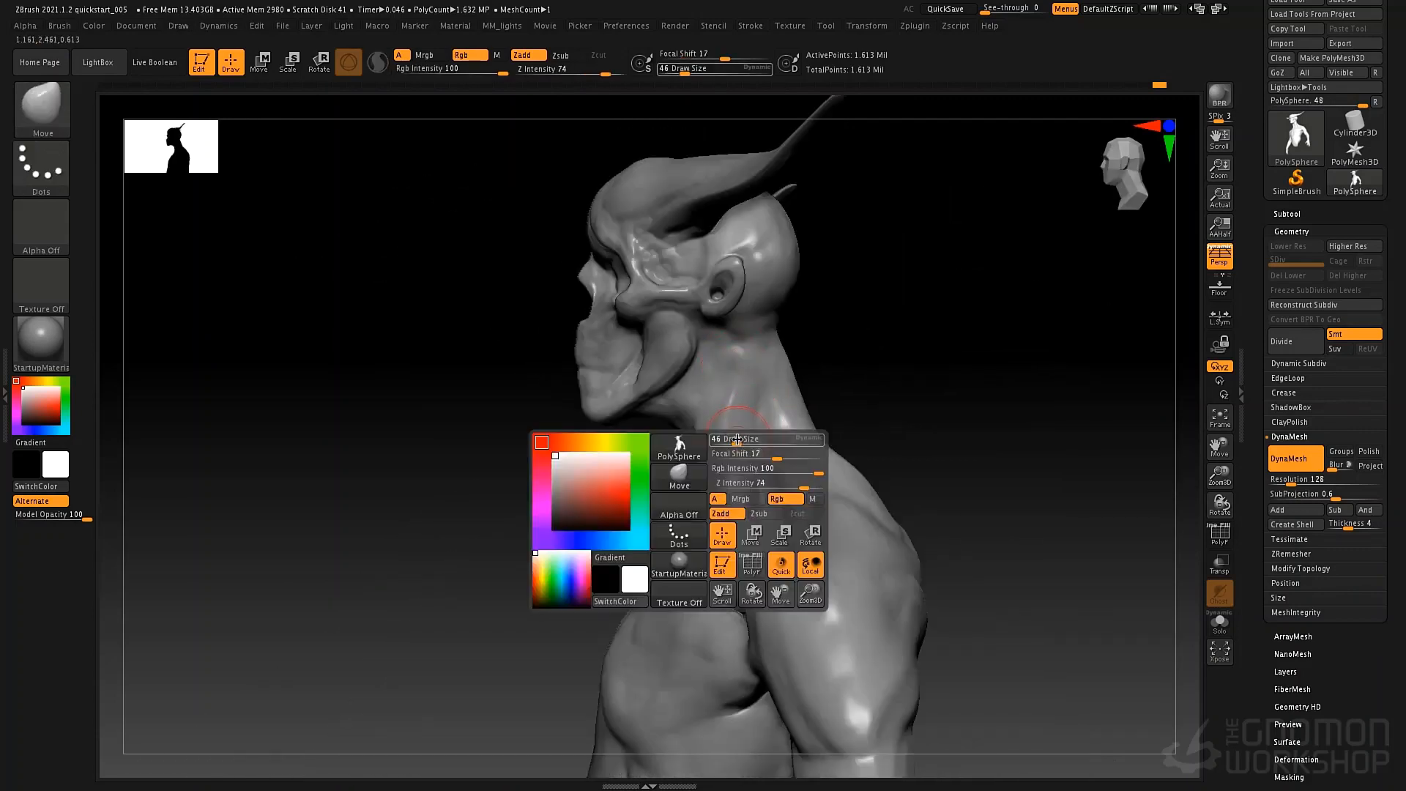
mouse_move(734, 442)
left_mouse_down()
mouse_move(748, 443)
mouse_move(733, 459)
mouse_move(800, 434)
left_mouse_up()
key("space")
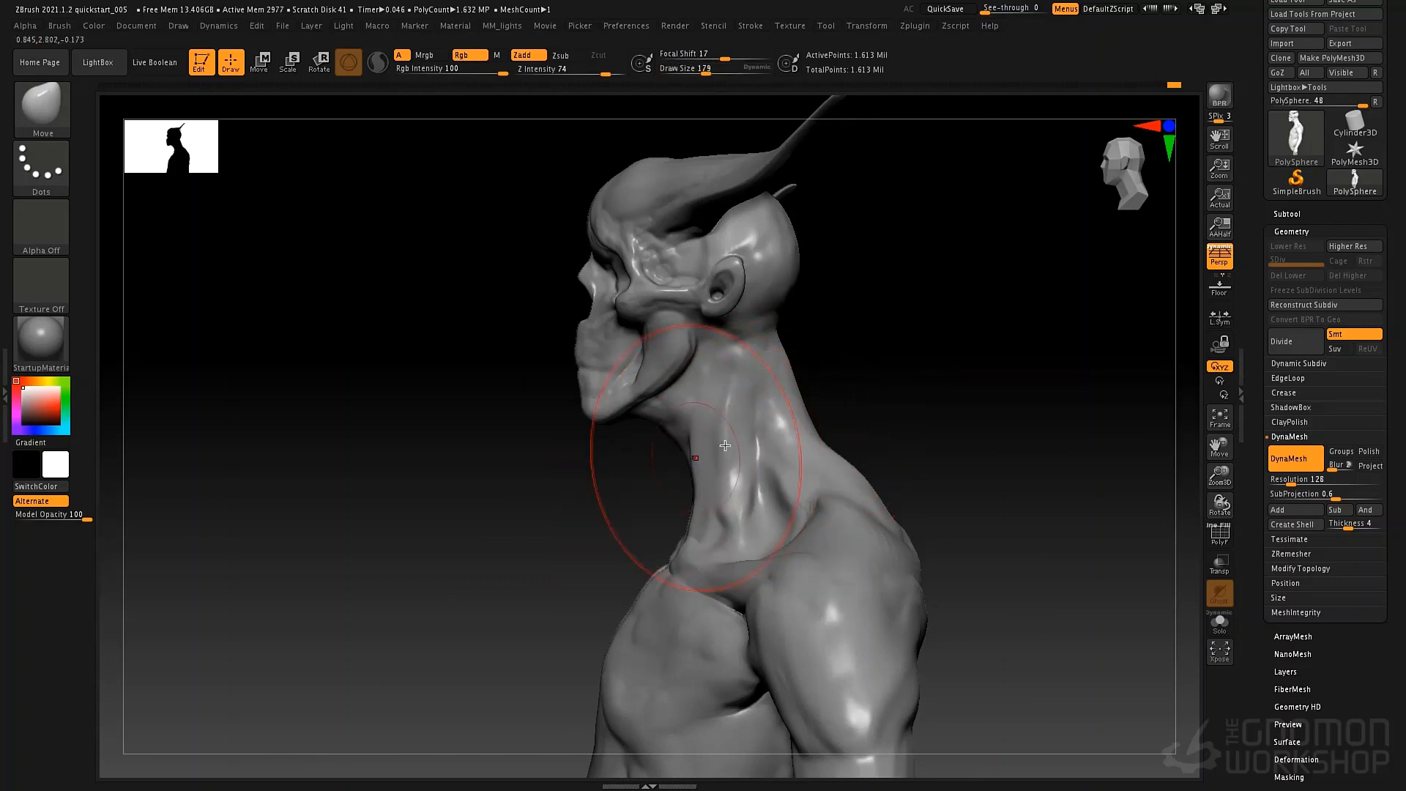
mouse_move(757, 451)
right_mouse_down("ctrl")
mouse_move(832, 465)
mouse_move(769, 472)
right_mouse_up("ctrl")
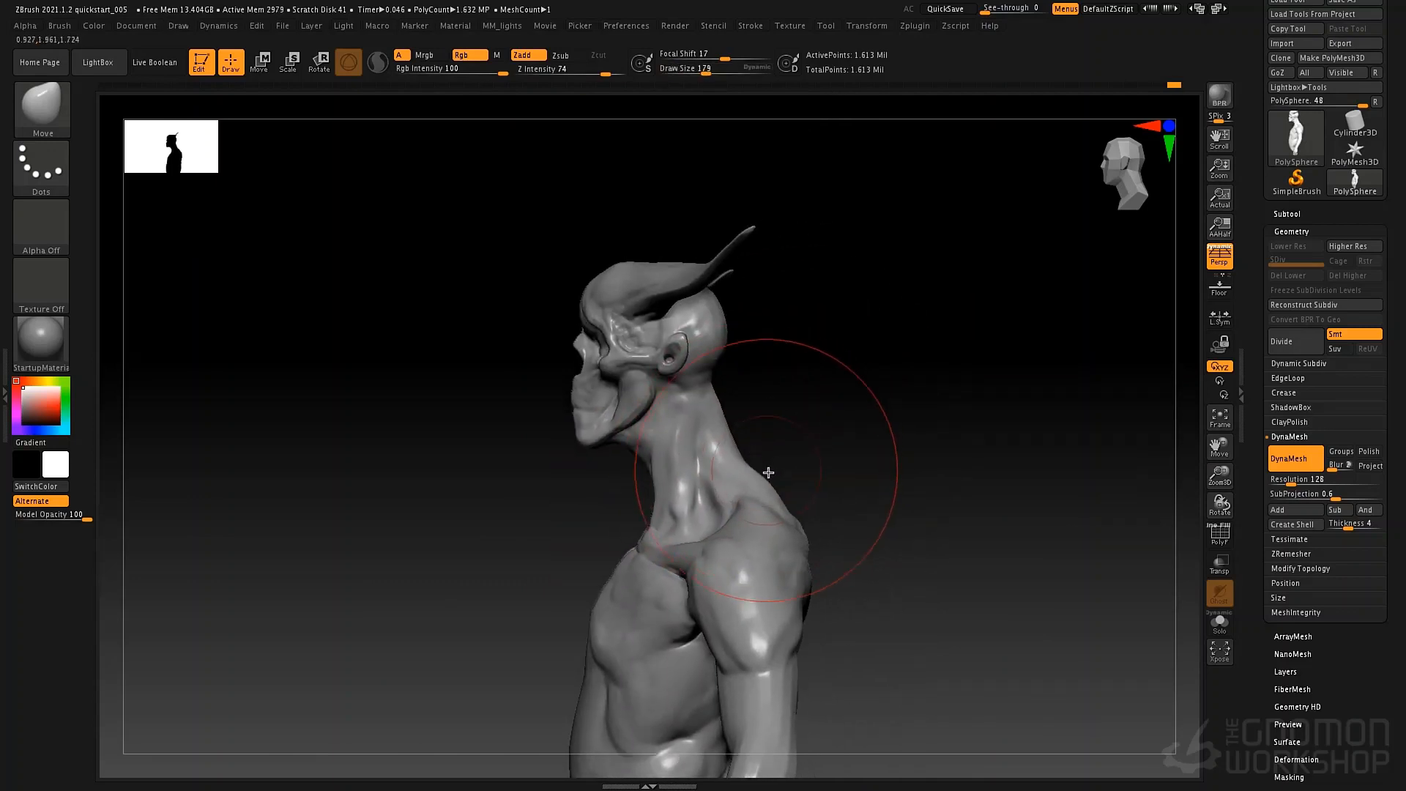
Adjust the shoulder and upper back contours with the Move brush, reducing the draw size to 76.
key("space")
mouse_move(768, 473)
left_mouse_down()
mouse_move(738, 468)
mouse_move(784, 500)
left_mouse_up()
key("space")
right_click_drag(832, 461, 744, 463)
key("space")
left_click_drag(683, 527, 677, 526)
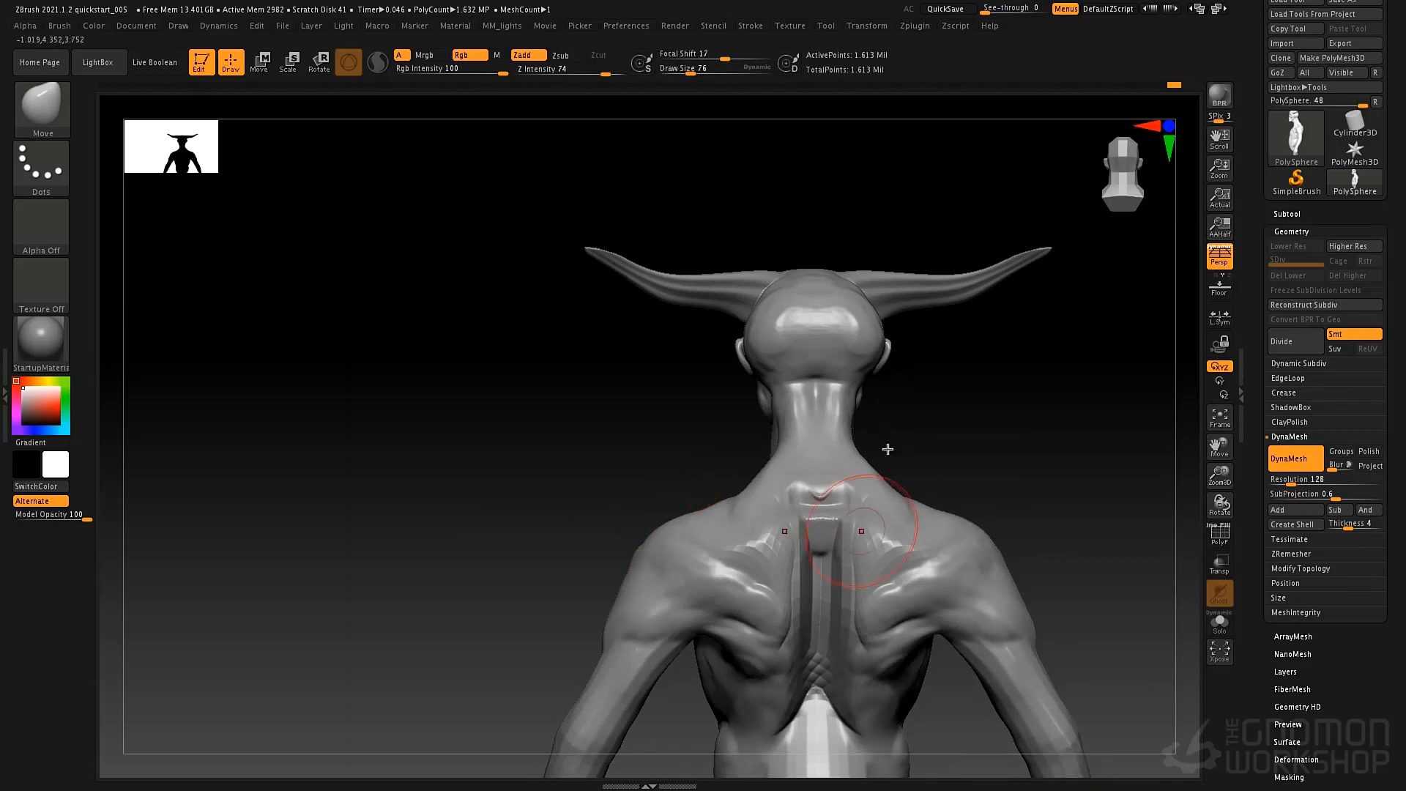
right_click_drag(887, 449, 898, 372, "alt")
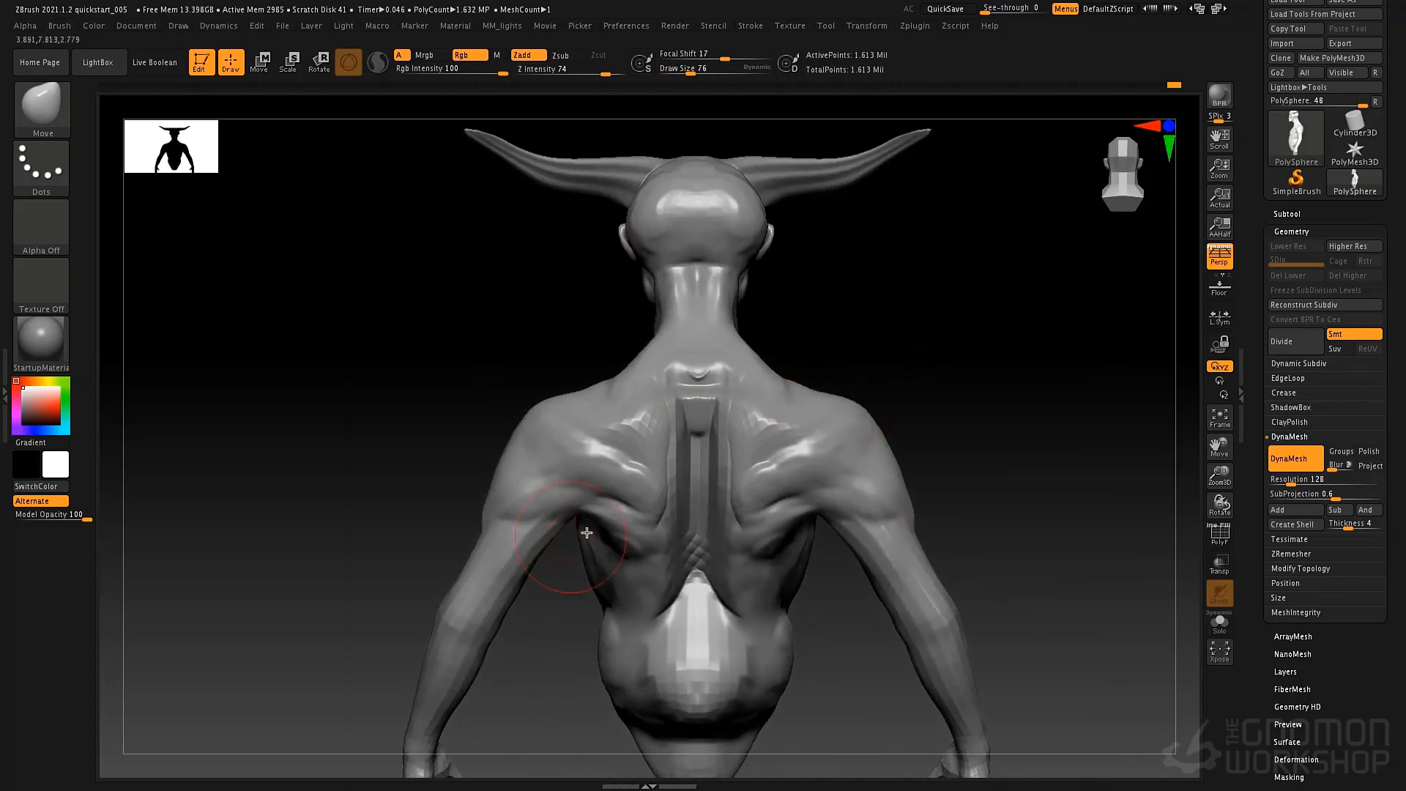
Thicken the upper arms just below the shoulders with the Inflat brush at draw size 76.
key("b")
key("c")
key("t")
key("b")
key("i")
key("n")
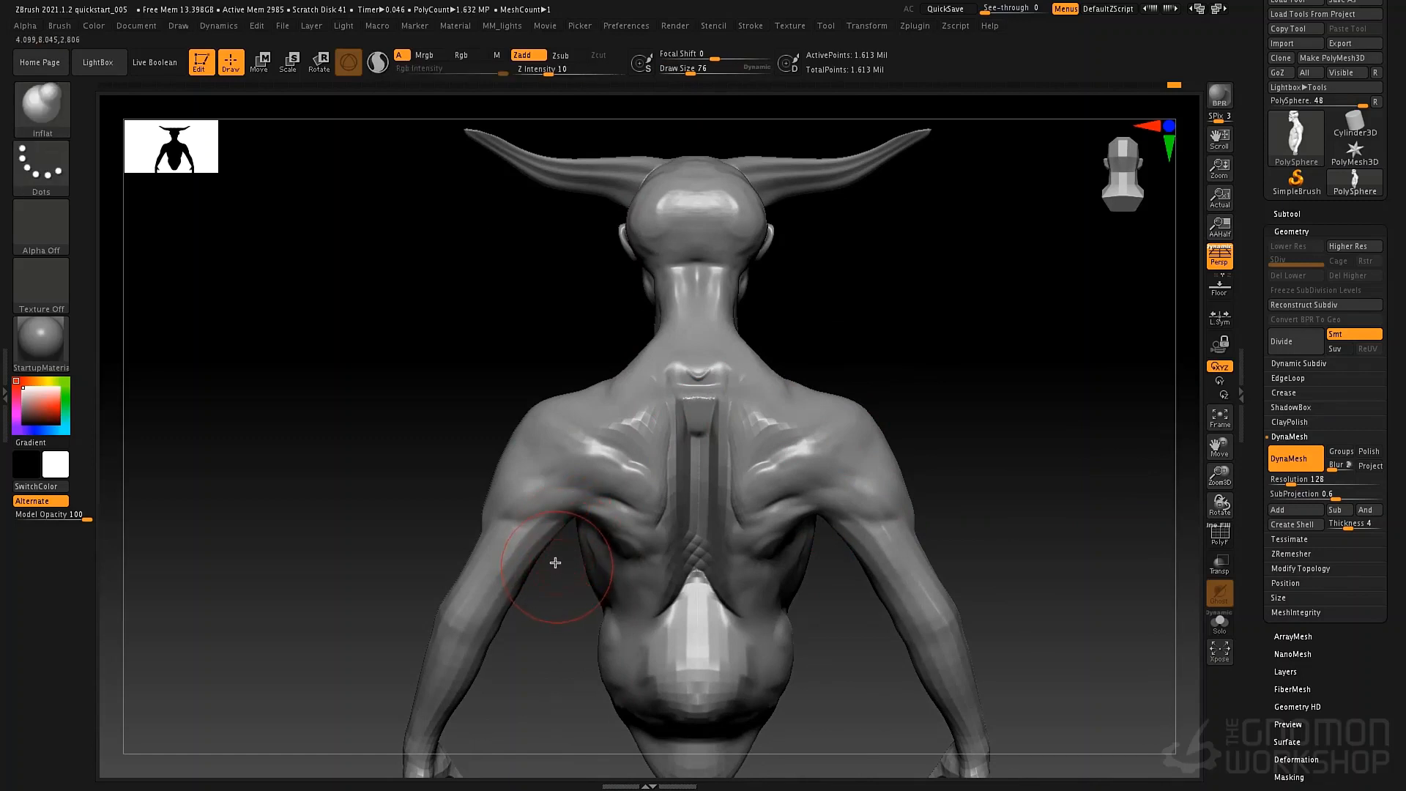
right_click_drag(550, 581, 550, 537)
left_click_drag(547, 546, 479, 571)
left_click_drag(857, 519, 900, 541)
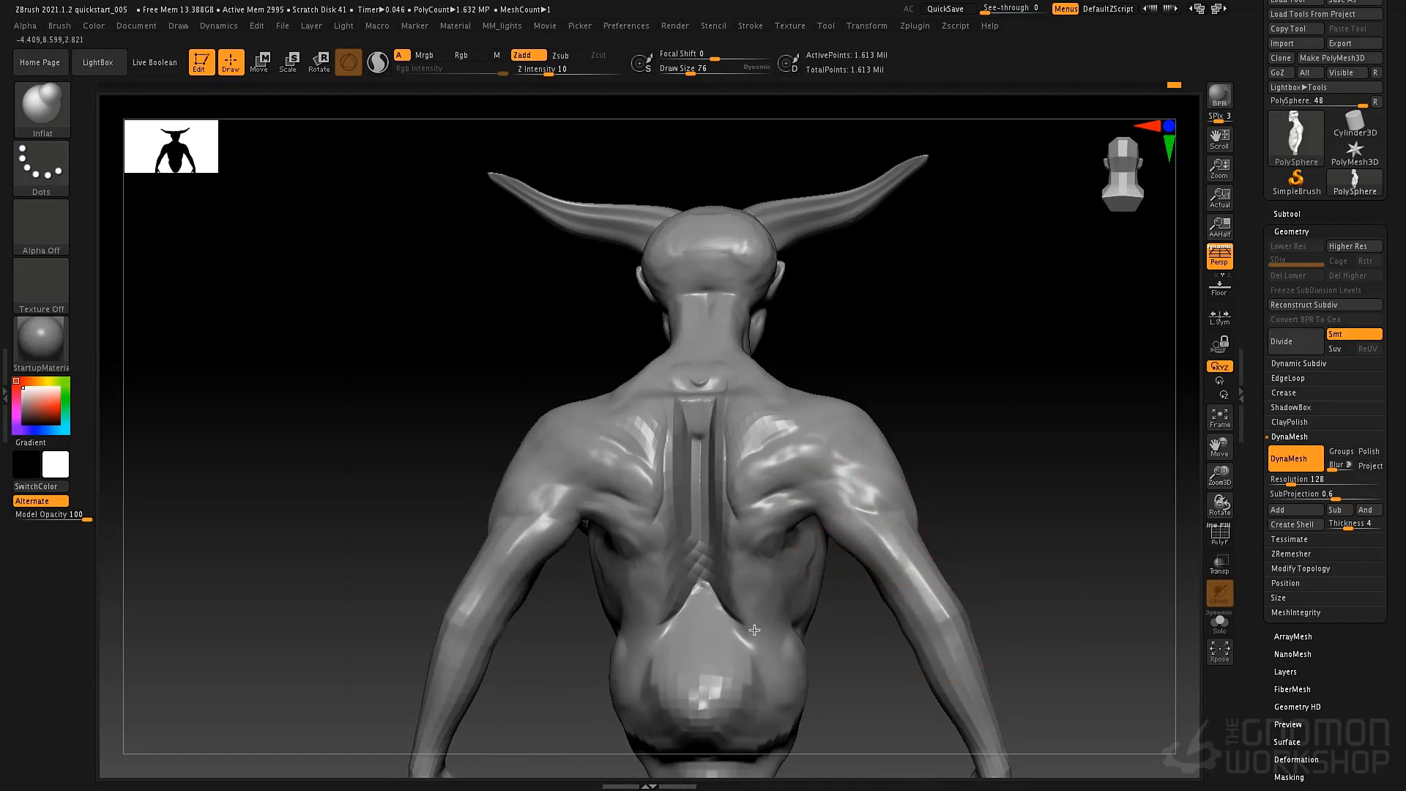
Smooth the lower edge of the deltoid and blend it into the upper arm with ClayTubes at draw size 76.
right_click_drag(755, 630, 952, 560, "alt")
right_click_drag(952, 561, 491, 595)
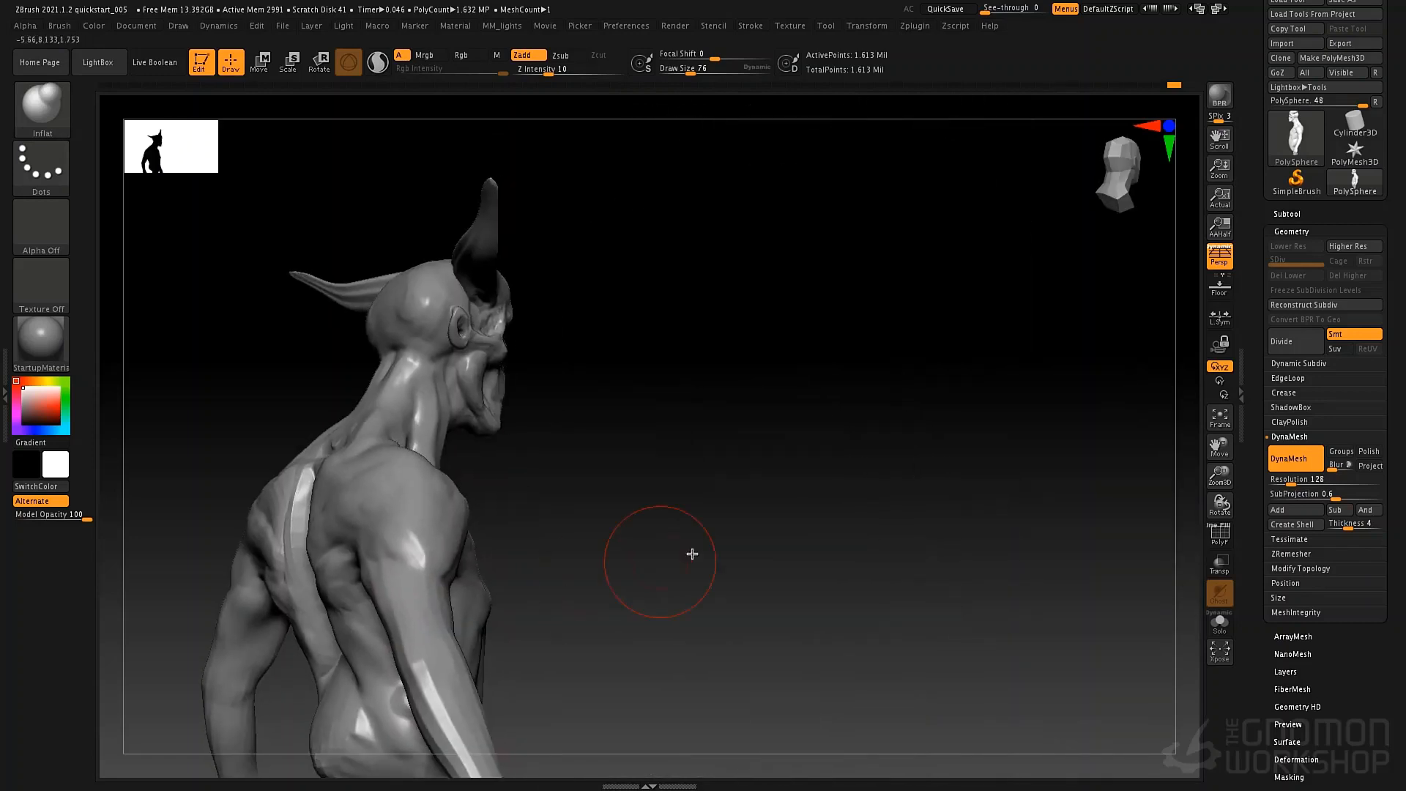
right_click_drag(798, 555, 679, 521)
right_click_drag(553, 529, 604, 543)
left_click_drag(598, 481, 626, 462, "shift")
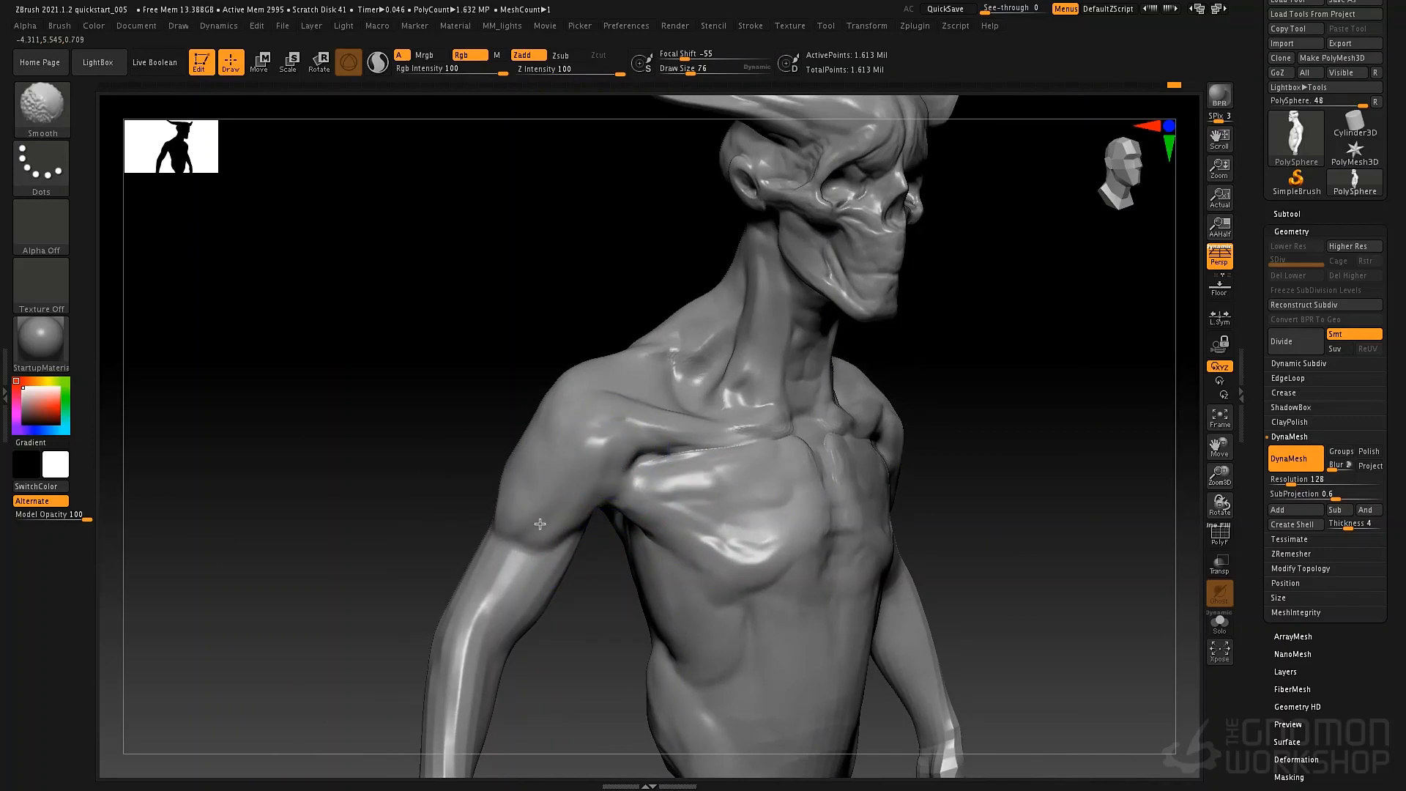
right_click_drag(540, 524, 515, 510)
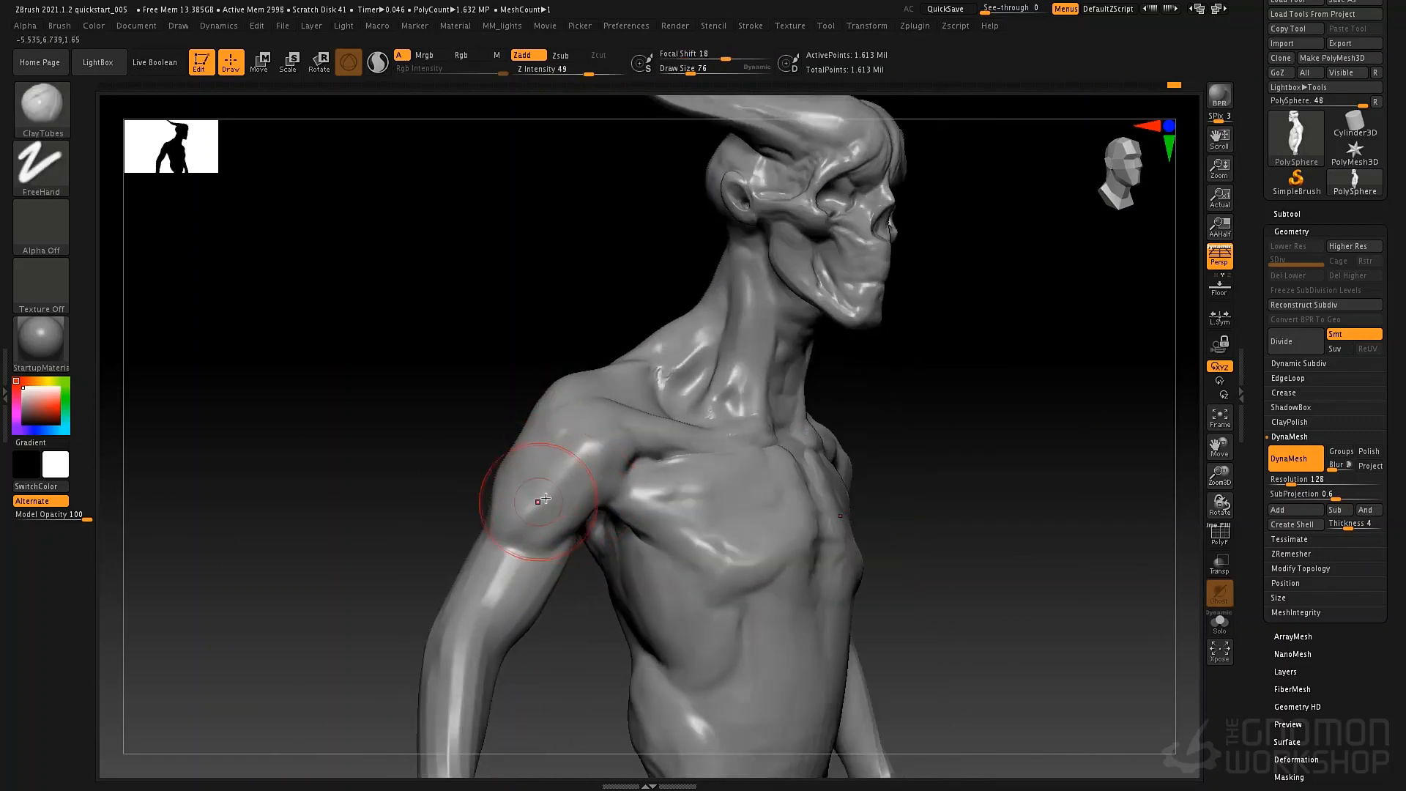
left_click_drag(546, 499, 538, 533)
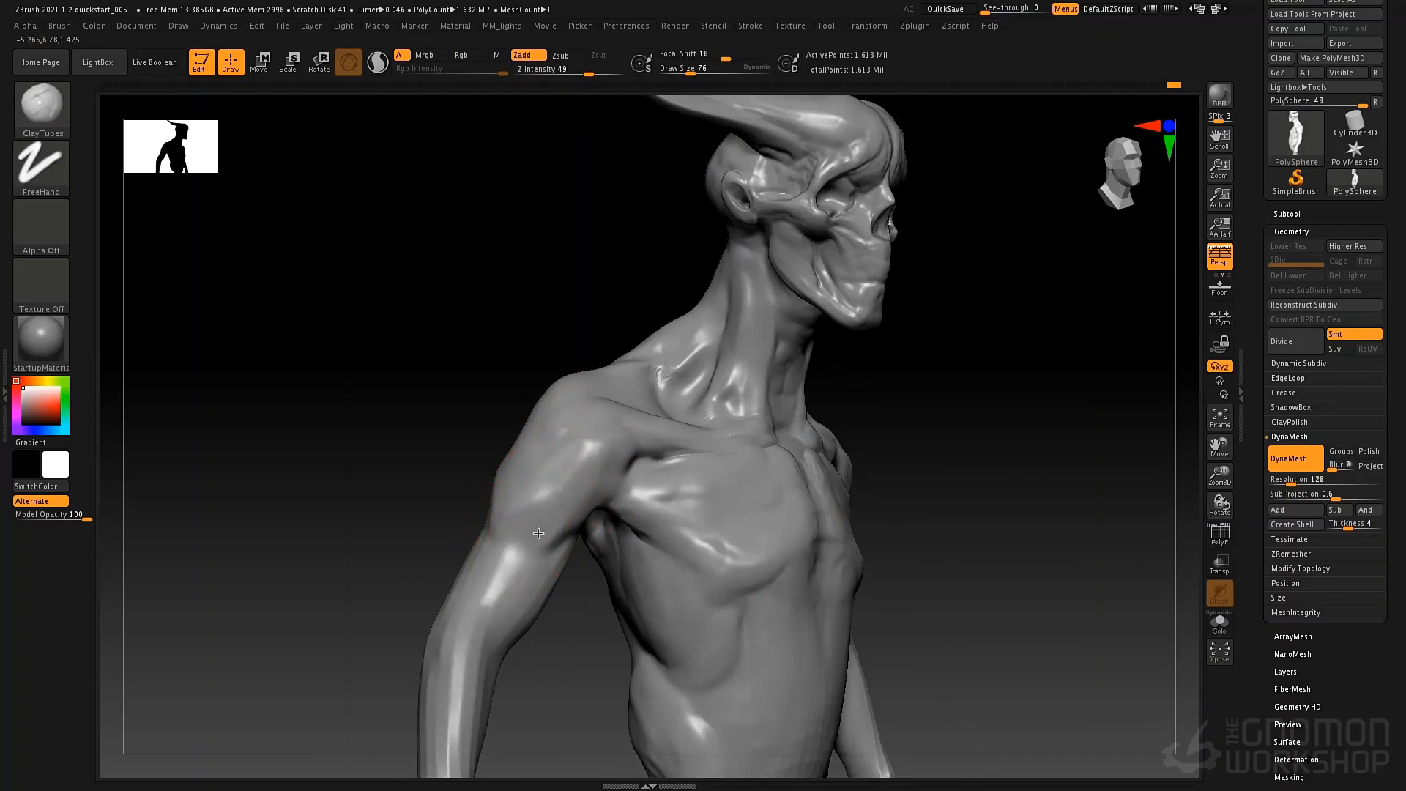
right_click_drag(572, 544, 624, 496)
Build up the triceps on the back of the upper arms with ClayTubes at draw size 76.
mouse_move(485, 499)
left_mouse_down()
mouse_move(455, 464)
mouse_move(421, 516)
left_mouse_up()
mouse_move(586, 468)
right_mouse_down()
mouse_move(673, 441)
mouse_move(644, 455)
mouse_move(762, 446)
mouse_move(518, 471)
right_mouse_up()
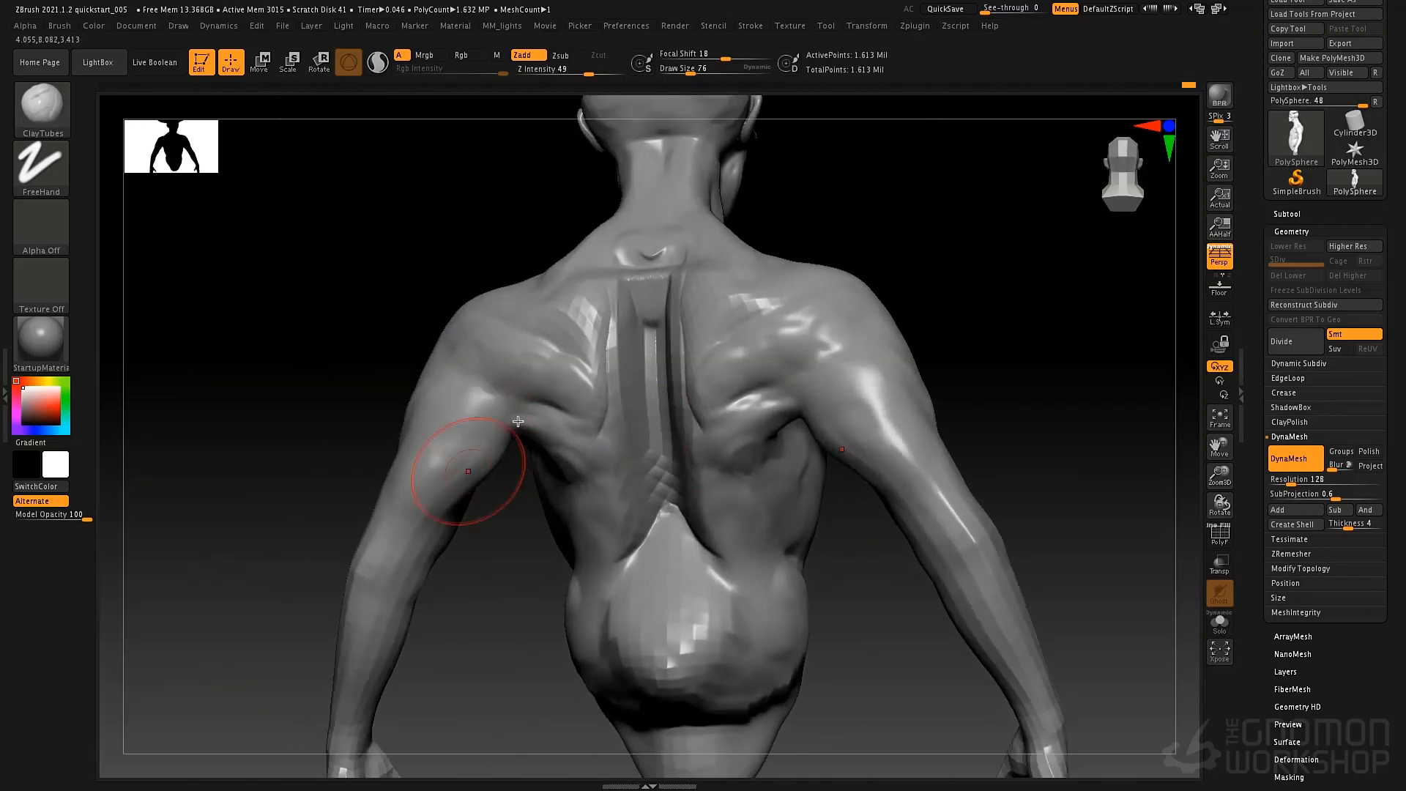
right_click_drag(439, 518, 477, 447)
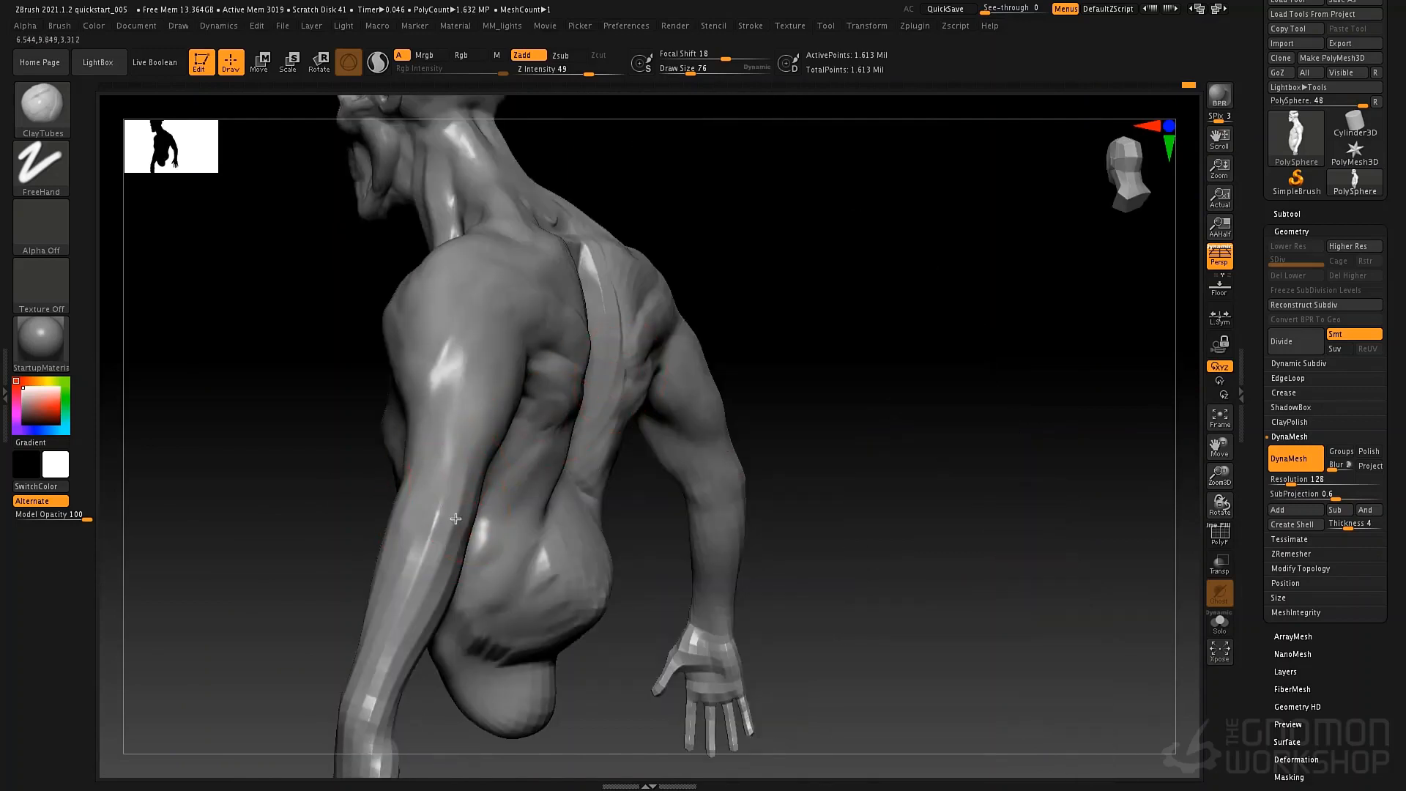
right_click_drag(476, 323, 575, 460)
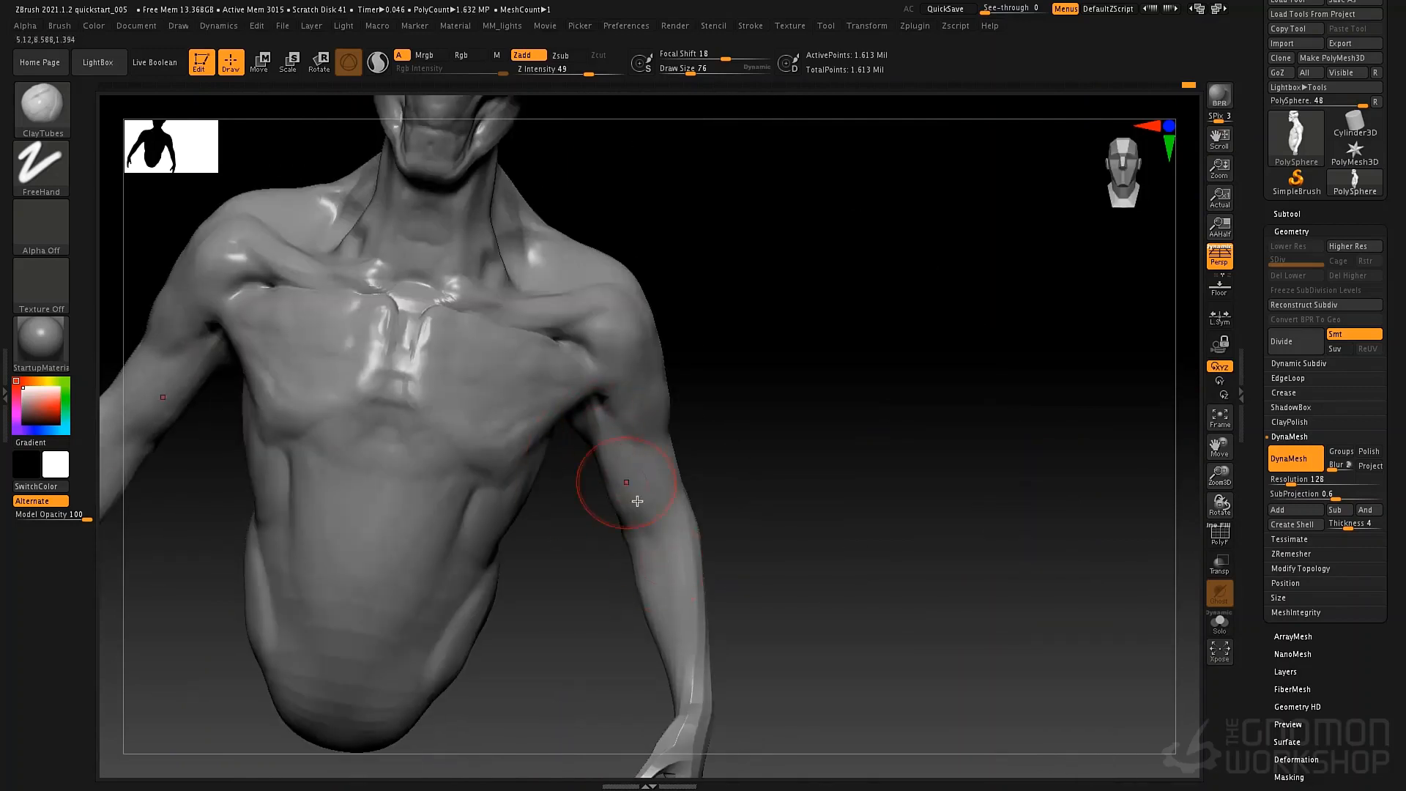
Add volume to the sternum, abdomen and inner chest with ClayTubes at draw size 76.
left_click_drag(436, 508, 425, 467)
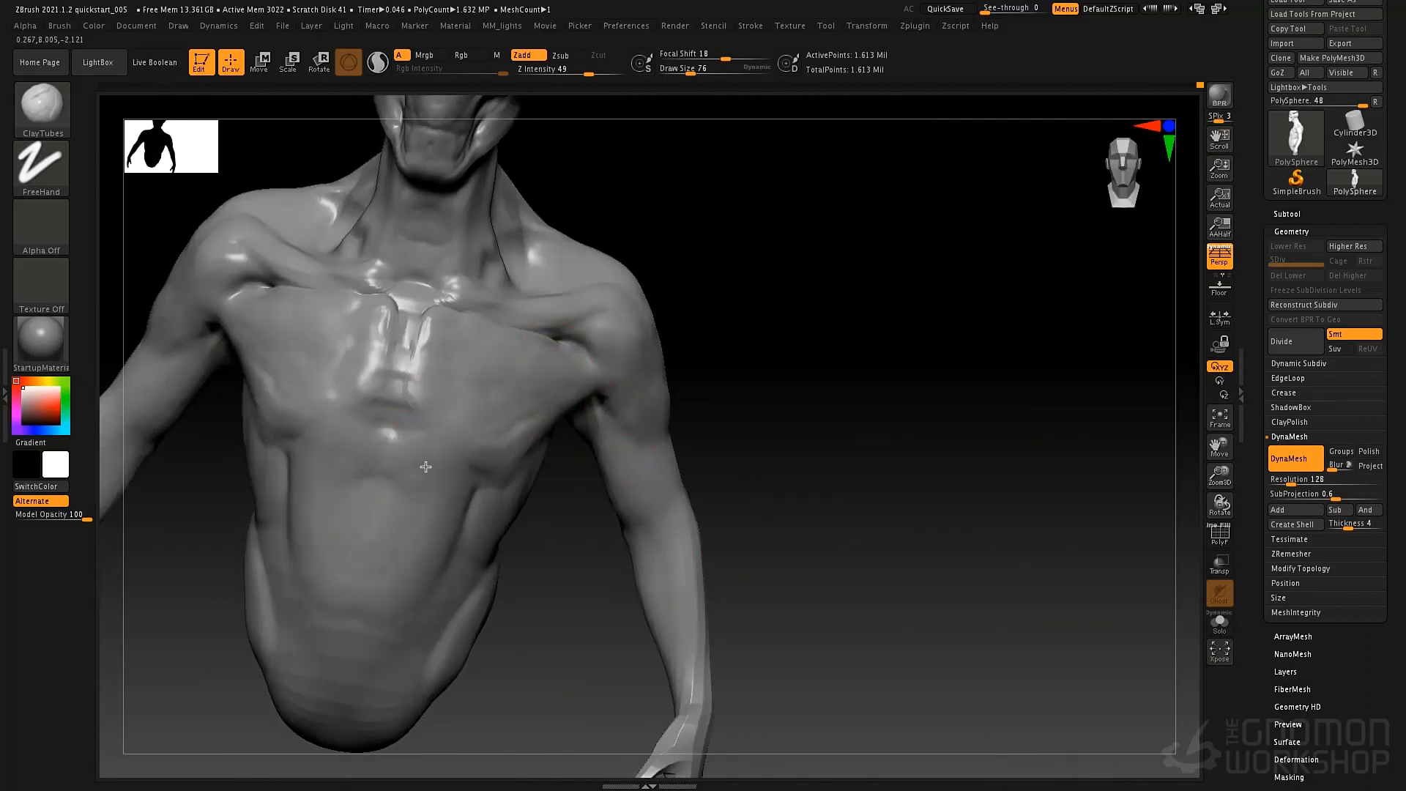
left_click_drag(383, 670, 383, 681)
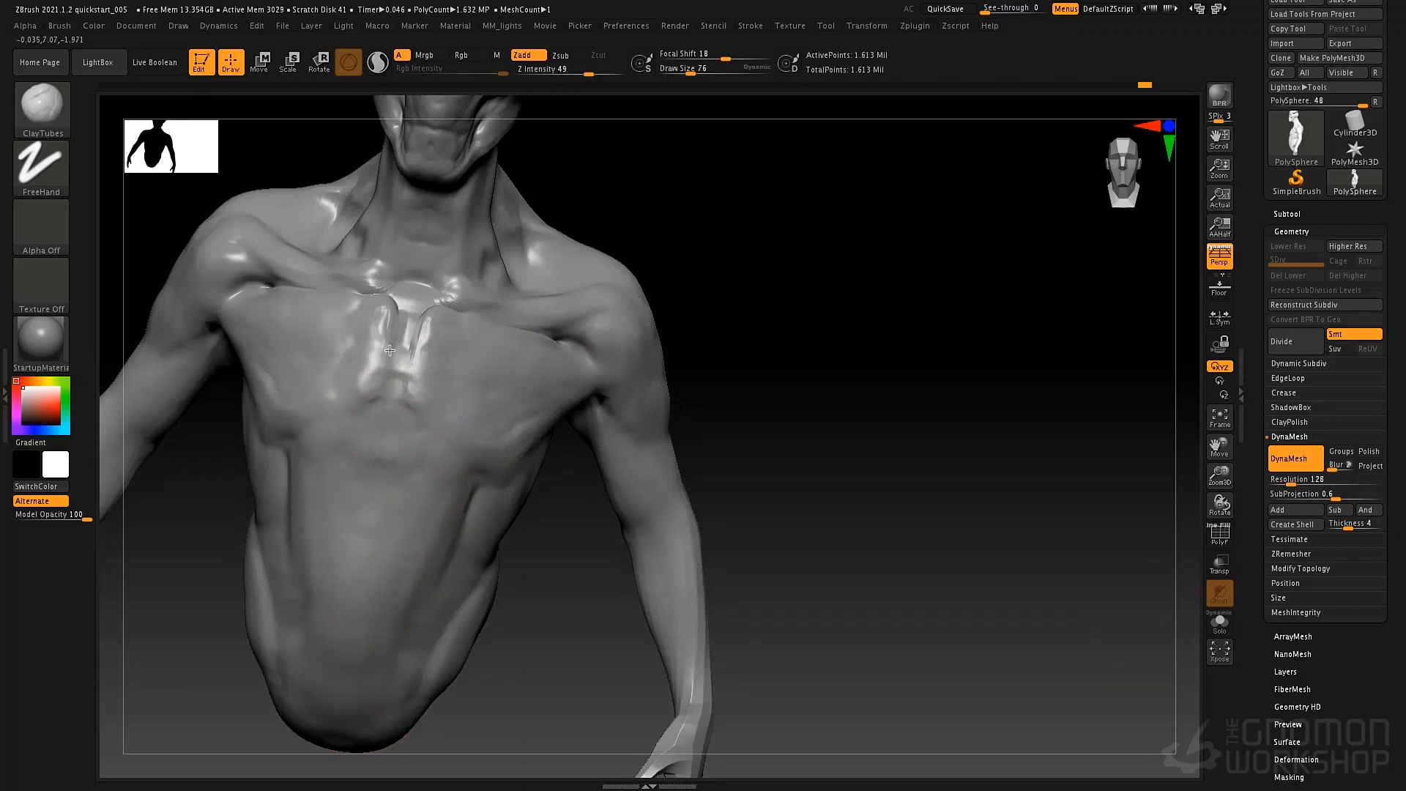
mouse_move(390, 351)
left_mouse_down()
mouse_move(388, 425)
mouse_move(400, 385)
left_mouse_up()
mouse_move(462, 434)
right_mouse_down()
mouse_move(480, 430)
mouse_move(503, 492)
right_mouse_up()
right_click_drag(497, 380, 465, 380)
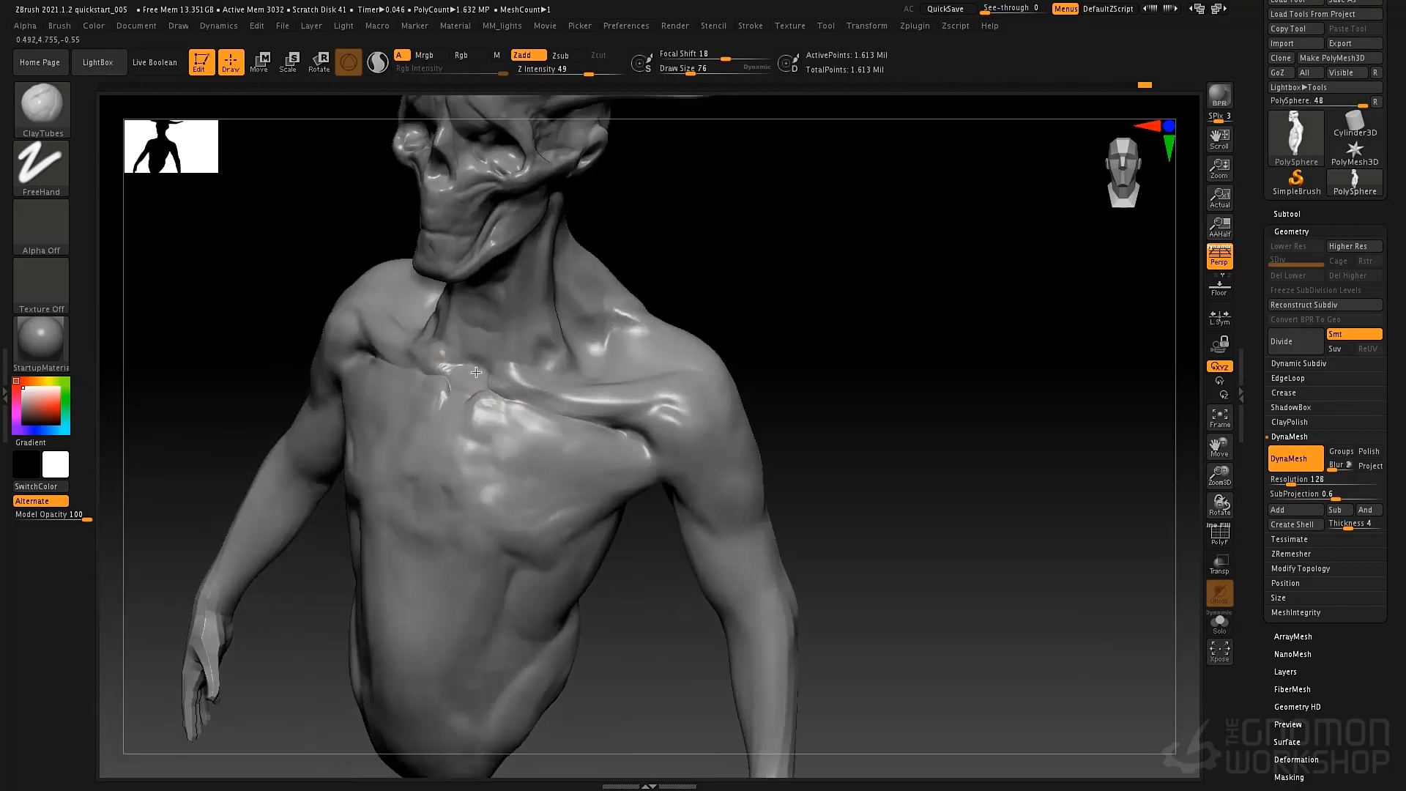
Strengthen the long muscles running from the jaw to the collarbone with ClayTubes, reducing the draw size to 55.
right_click_drag(484, 309, 494, 309)
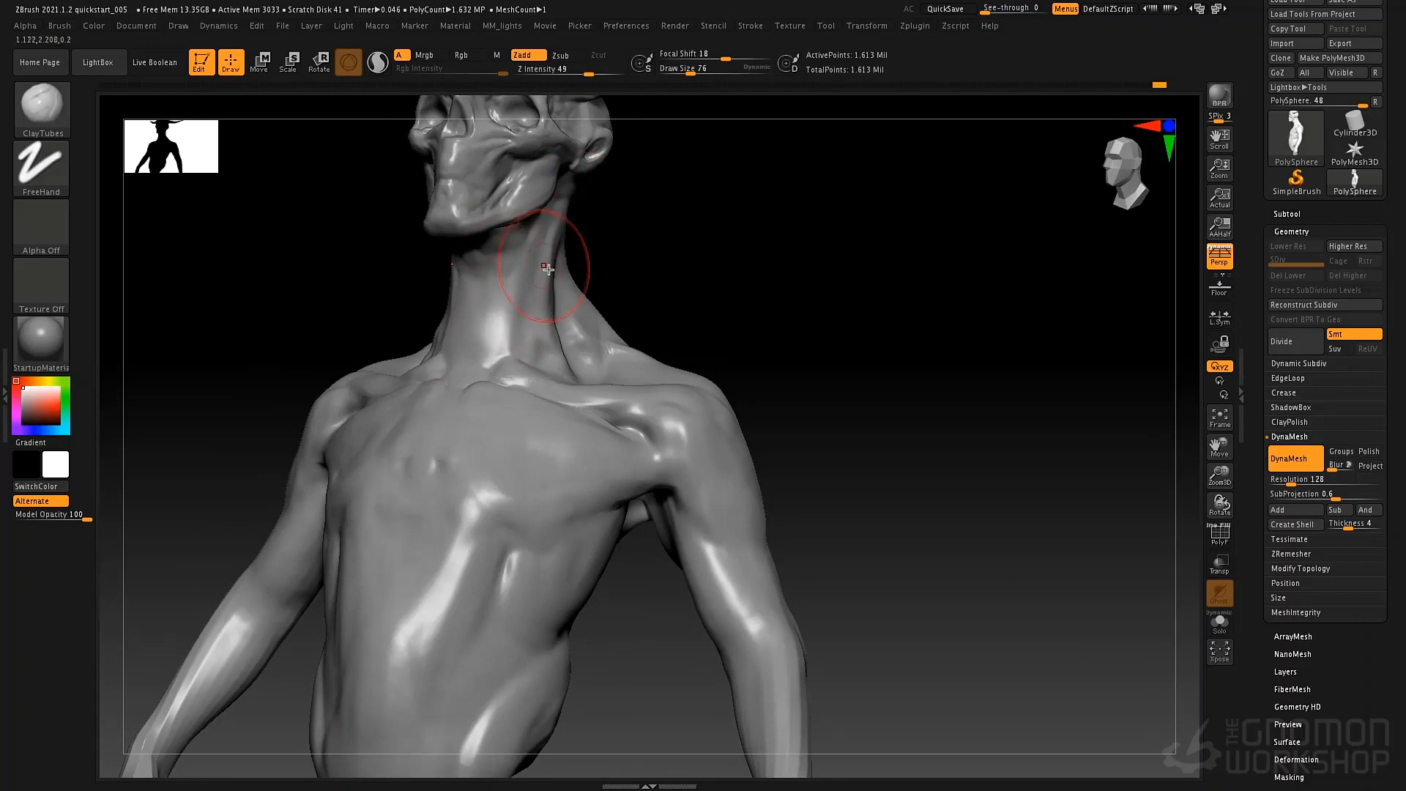
right_click_drag(521, 335, 541, 316)
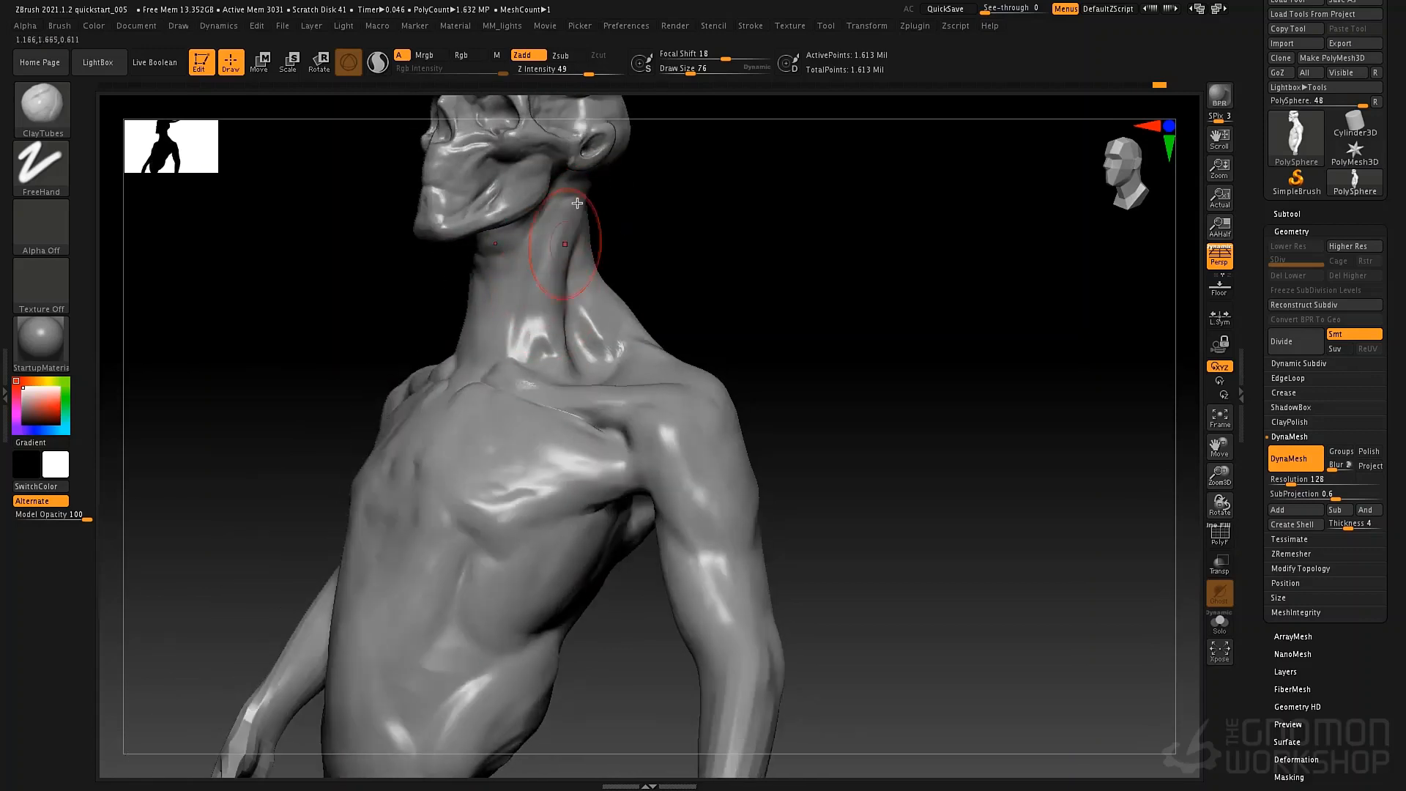
key("space")
left_click_drag(590, 211, 584, 210)
right_click_drag(636, 182, 612, 171)
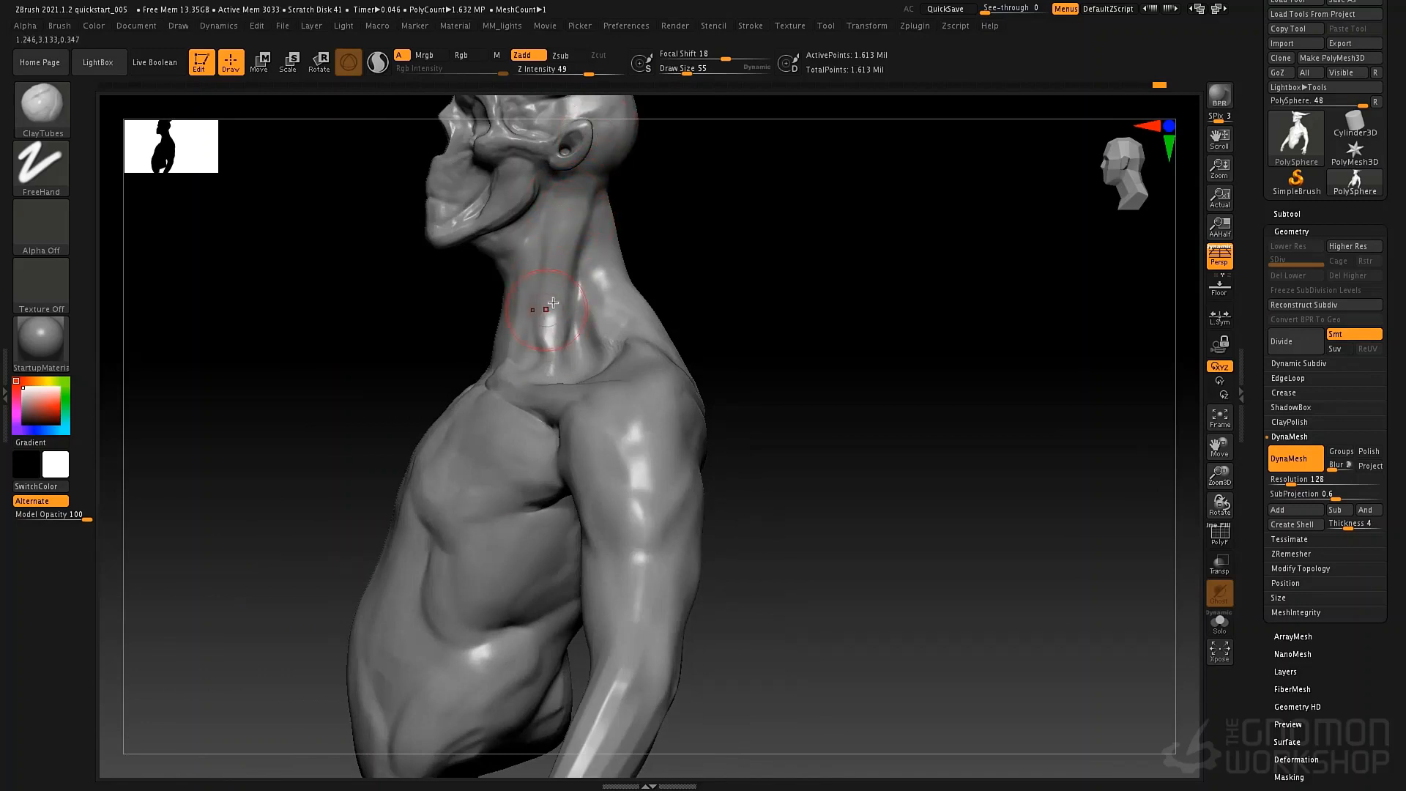
left_click_drag(556, 338, 571, 246)
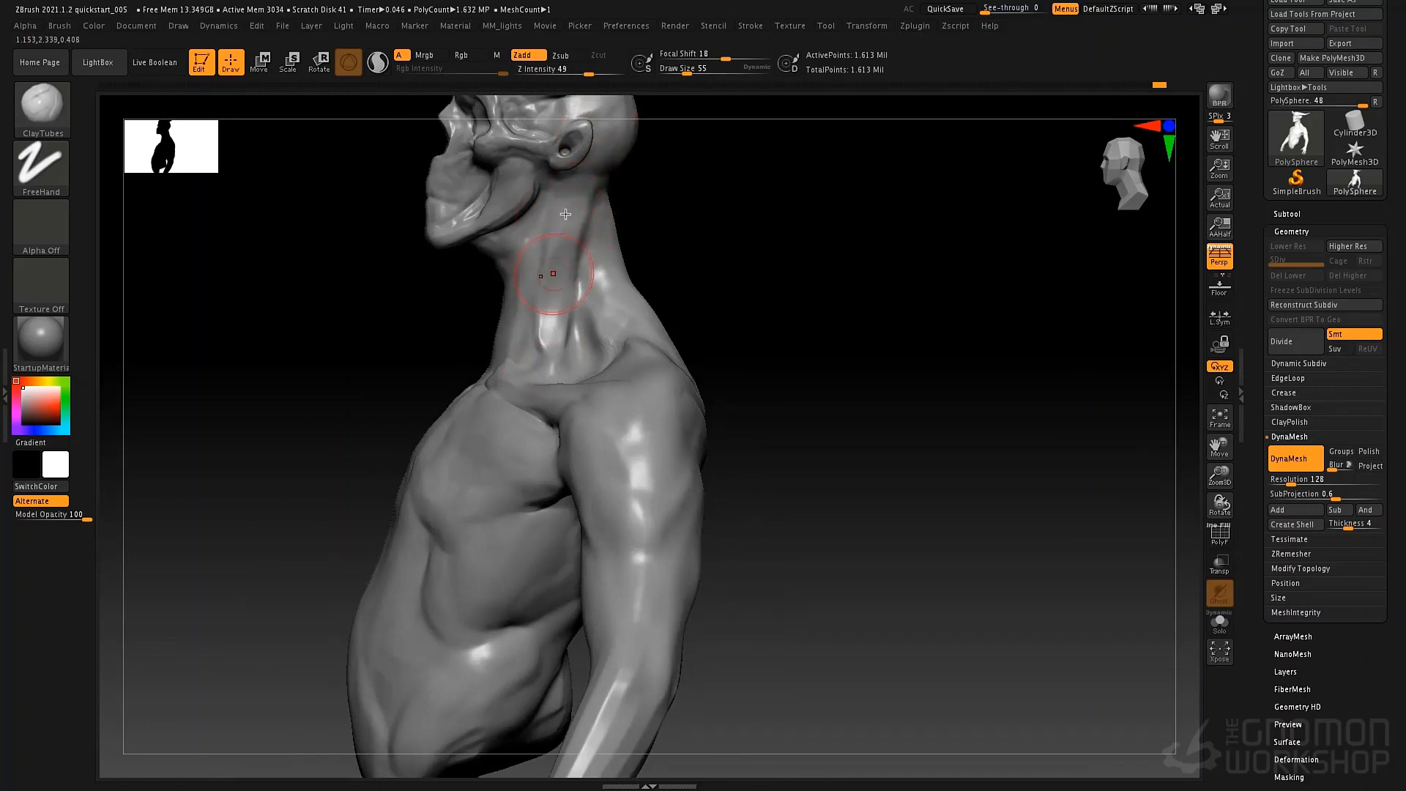
left_click_drag(566, 338, 594, 183)
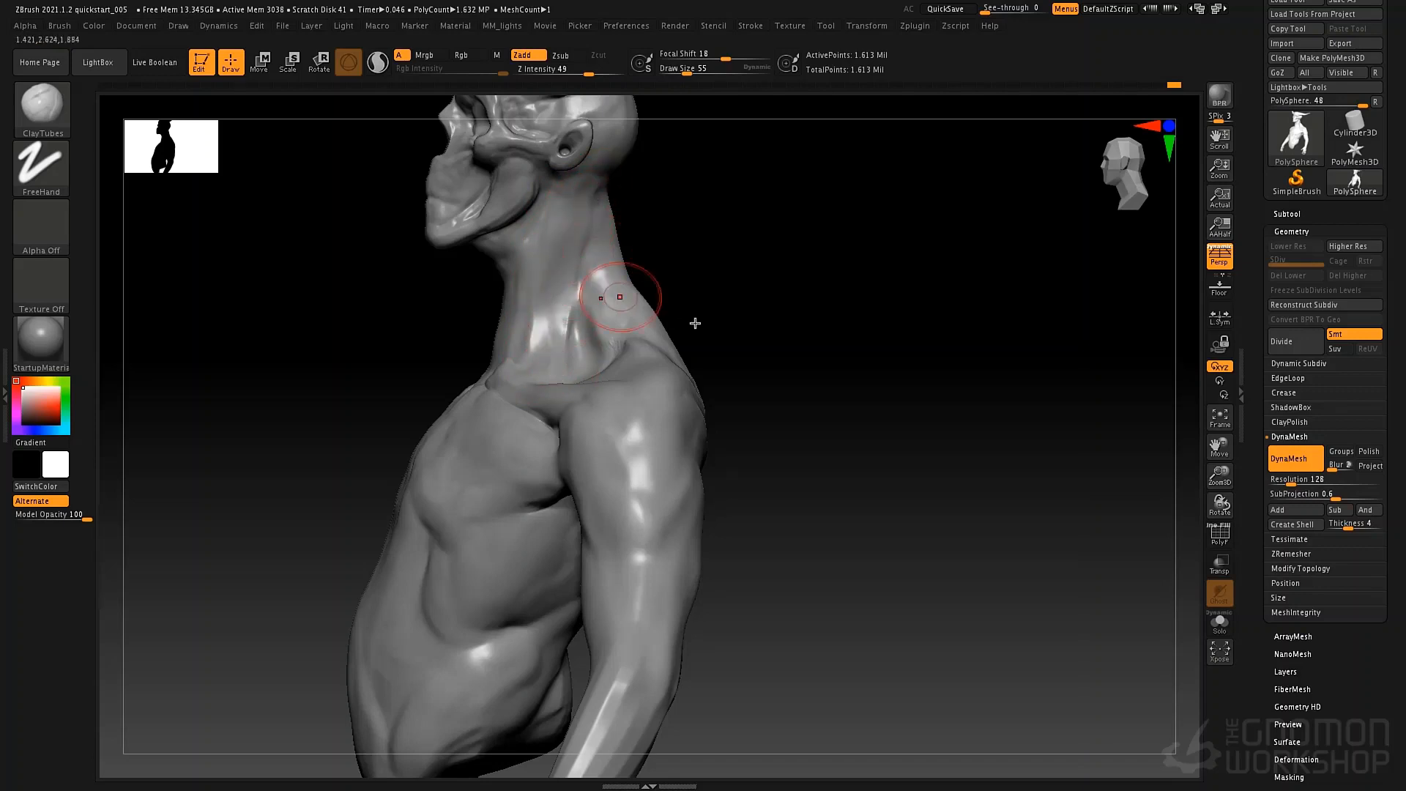
left_click_drag(696, 323, 643, 367)
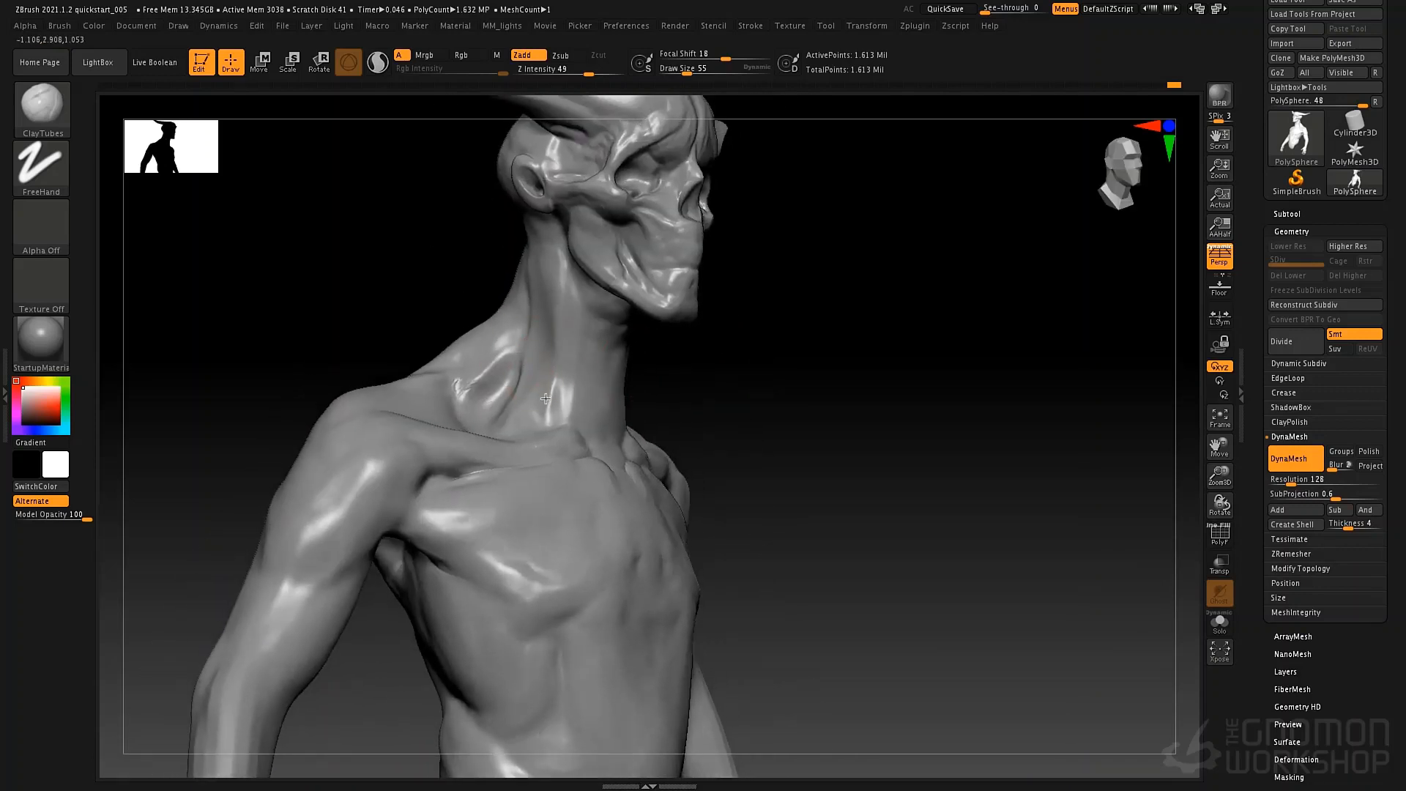
Refine the opposite side of the neck above the collarbone with ClayTubes, raising the draw size to 65.
left_click_drag(546, 399, 540, 352)
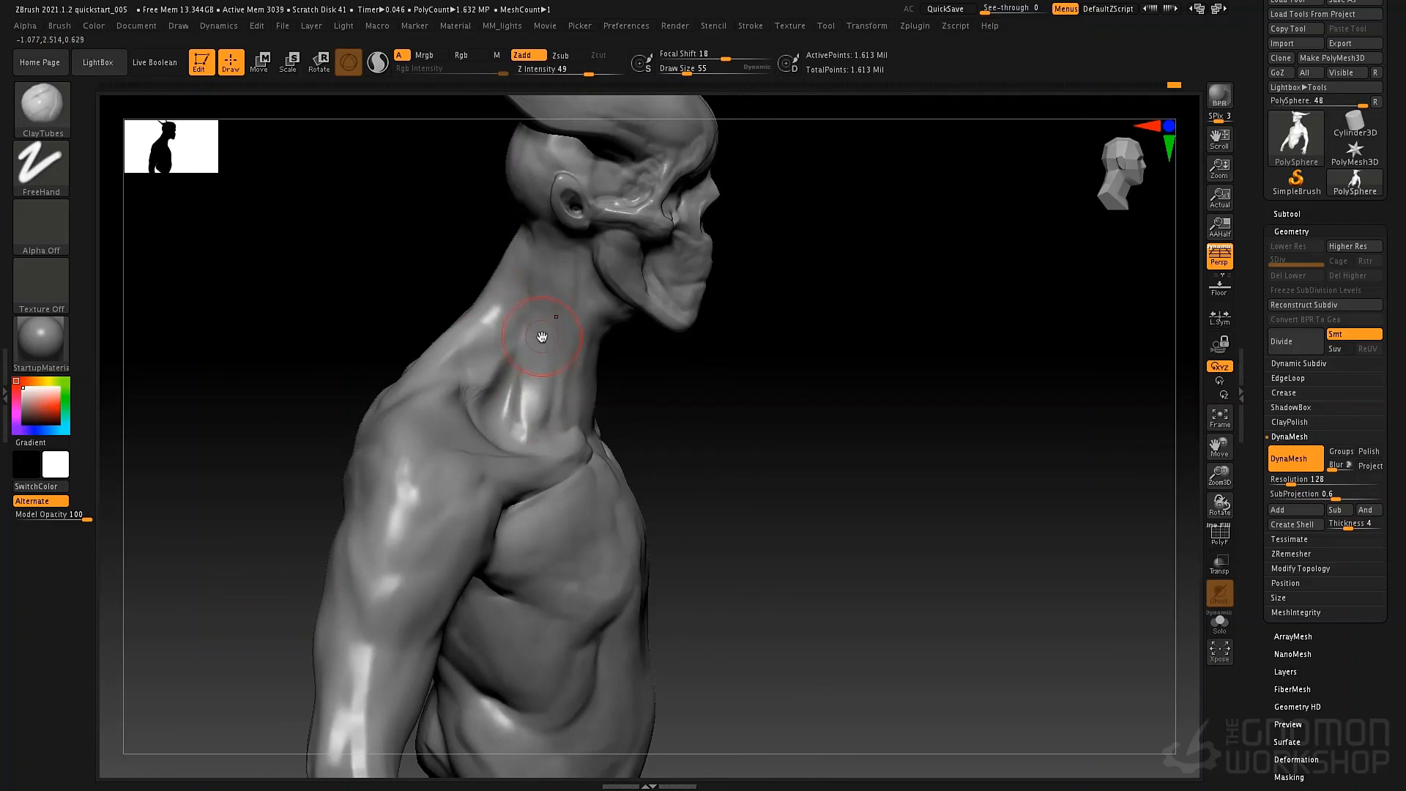
key("shift")
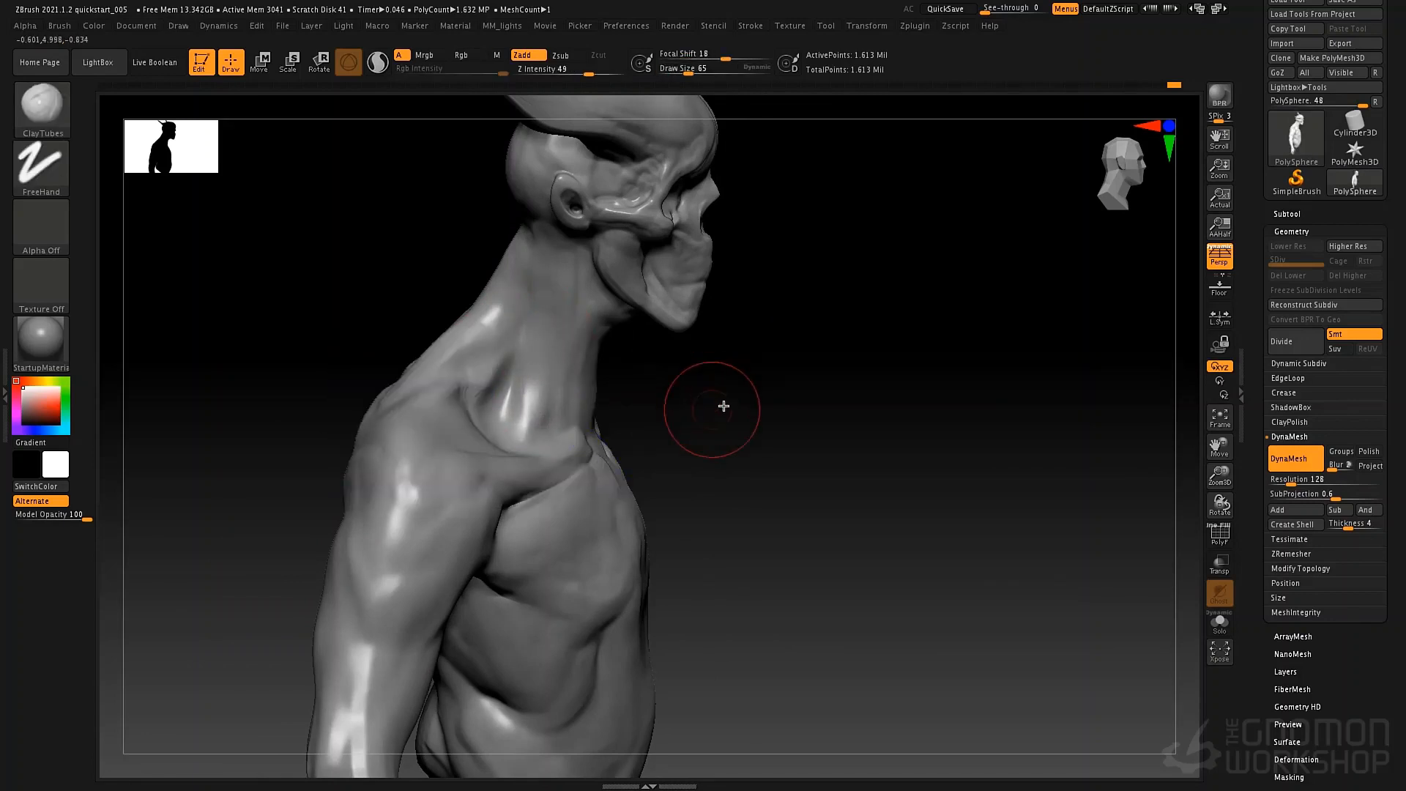
mouse_move(722, 405)
left_mouse_down()
mouse_move(700, 502)
mouse_move(678, 472)
left_mouse_up()
mouse_move(606, 403)
left_mouse_down()
mouse_move(527, 447)
mouse_move(445, 453)
left_mouse_up()
Reshape the upper arm and shoulder silhouette with the Move brush at draw size 110.
key("b")
key("m")
key("v")
key("space")
left_click_drag(595, 476, 521, 475)
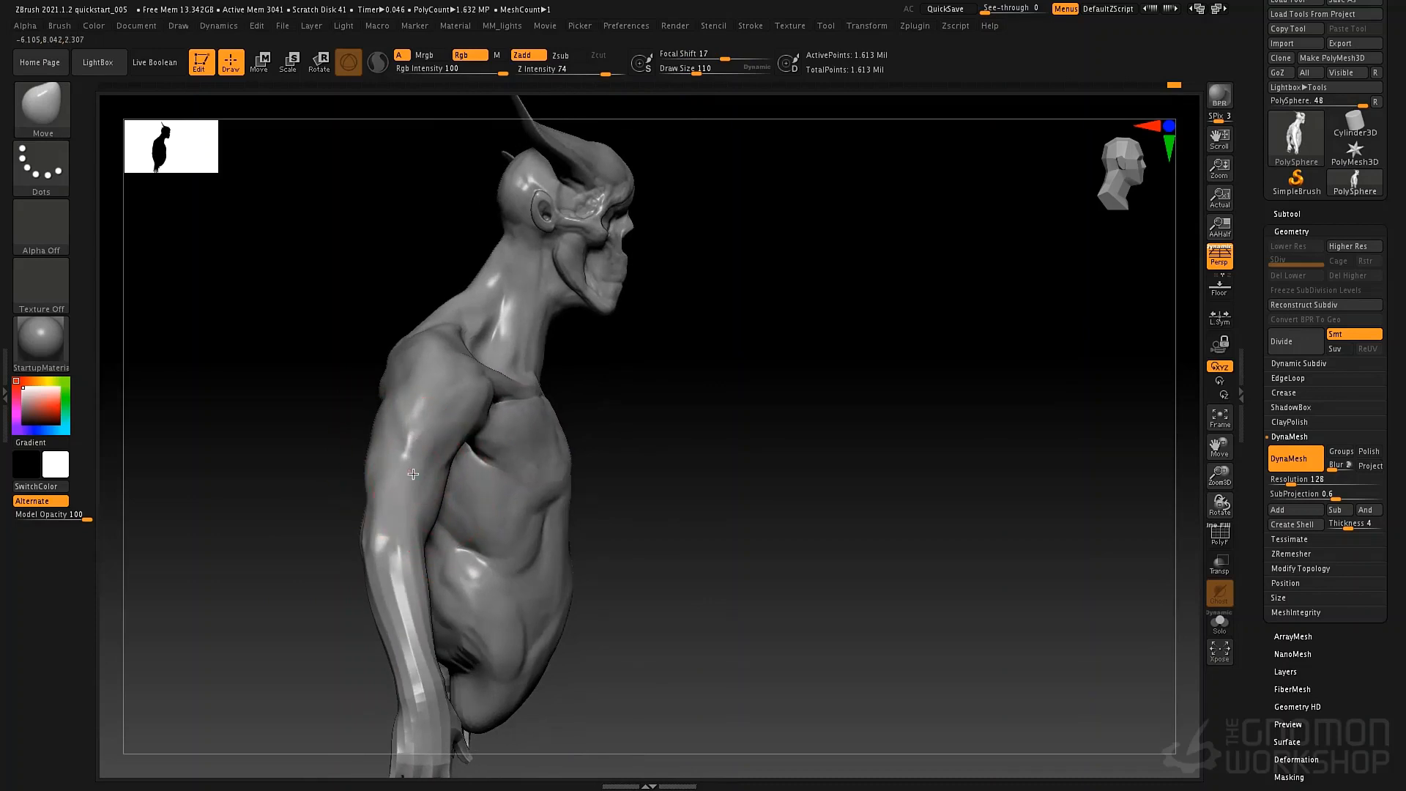
left_click_drag(380, 482, 387, 481)
left_click_drag(707, 443, 590, 432)
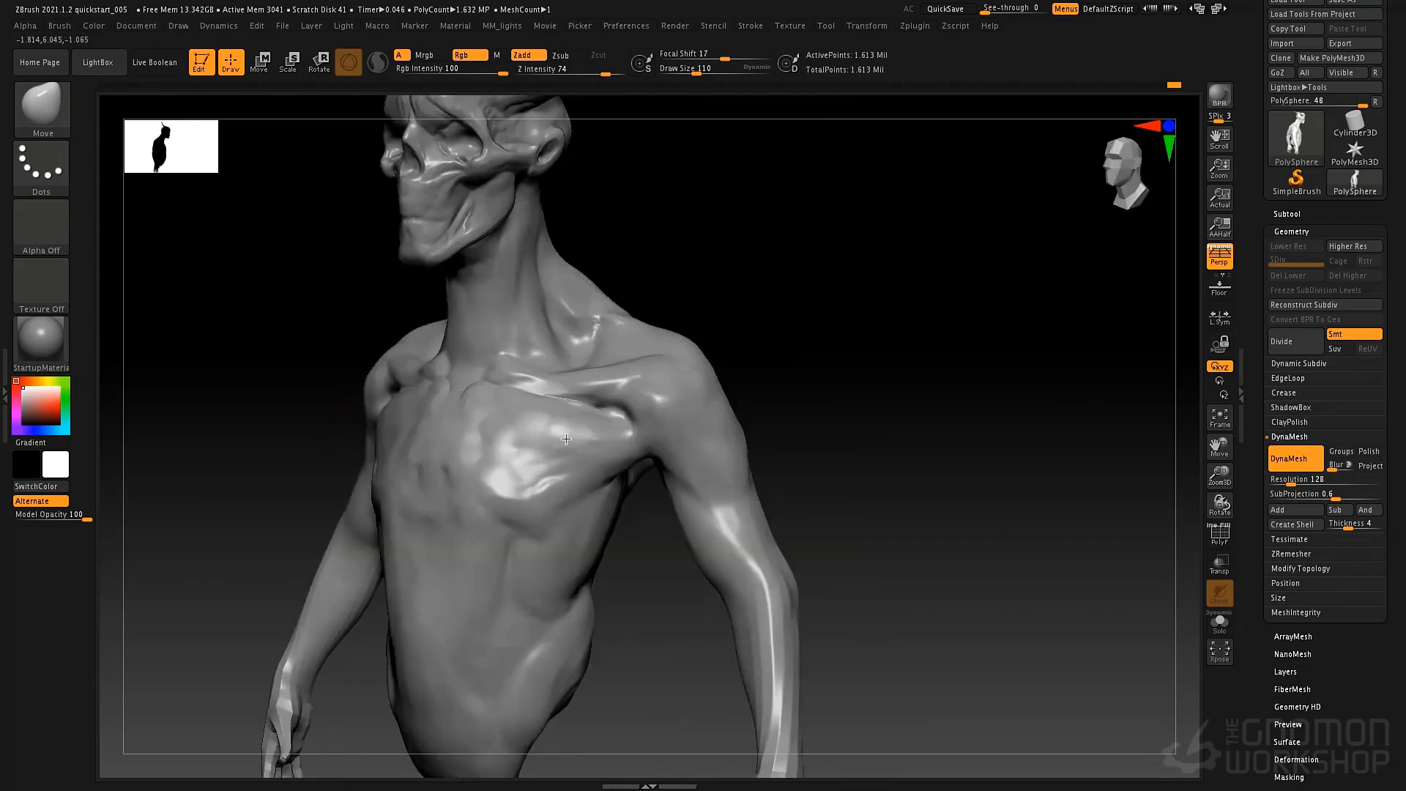
mouse_move(783, 476)
left_mouse_down("alt")
mouse_move(737, 441)
mouse_move(754, 455)
left_mouse_up("alt")
mouse_move(638, 450)
left_mouse_down()
mouse_move(747, 442)
mouse_move(642, 430)
left_mouse_up()
Try masking the chest on both sides of the sternum with MaskLasso at draw size 32.
key("space")
left_click_drag(769, 421, 713, 396)
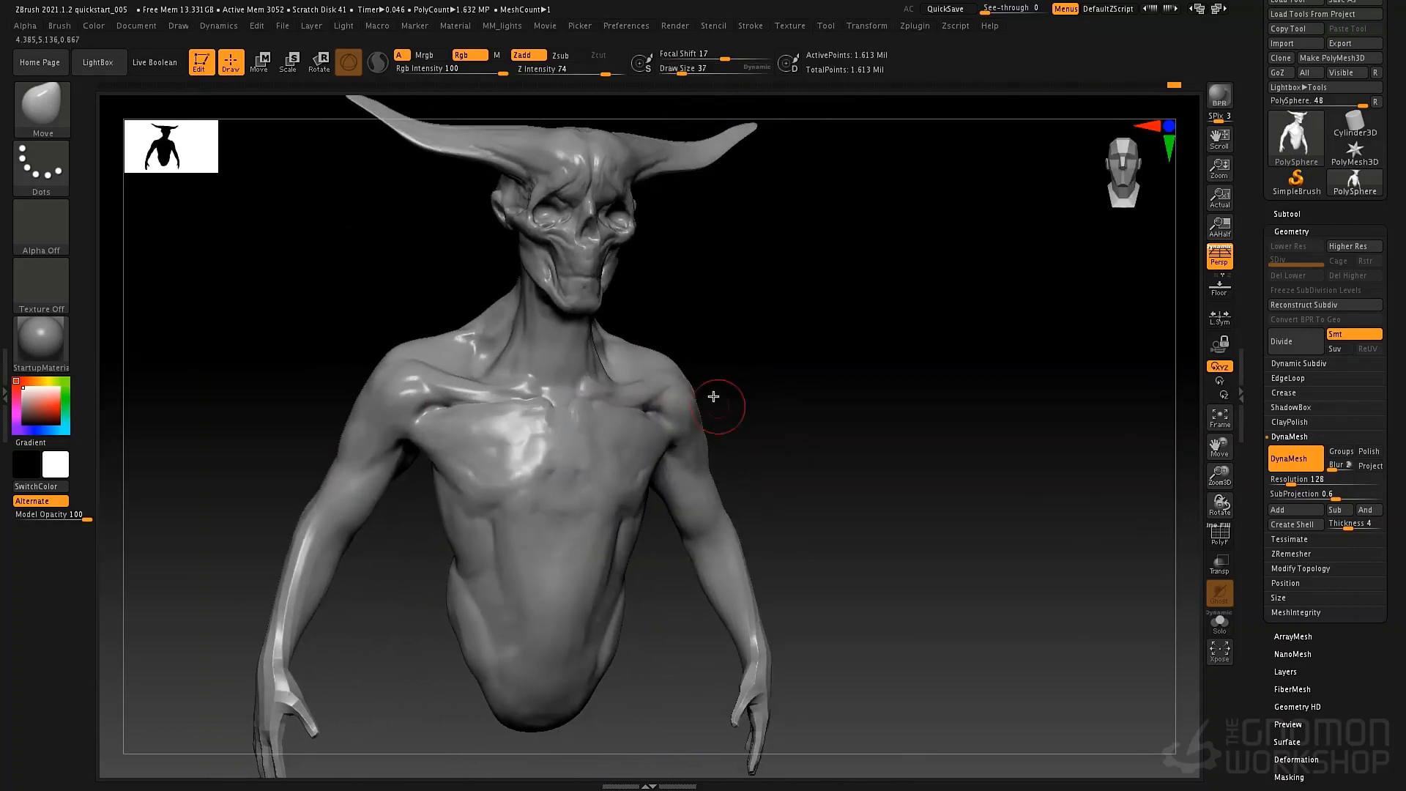
key("space")
key("ctrl")
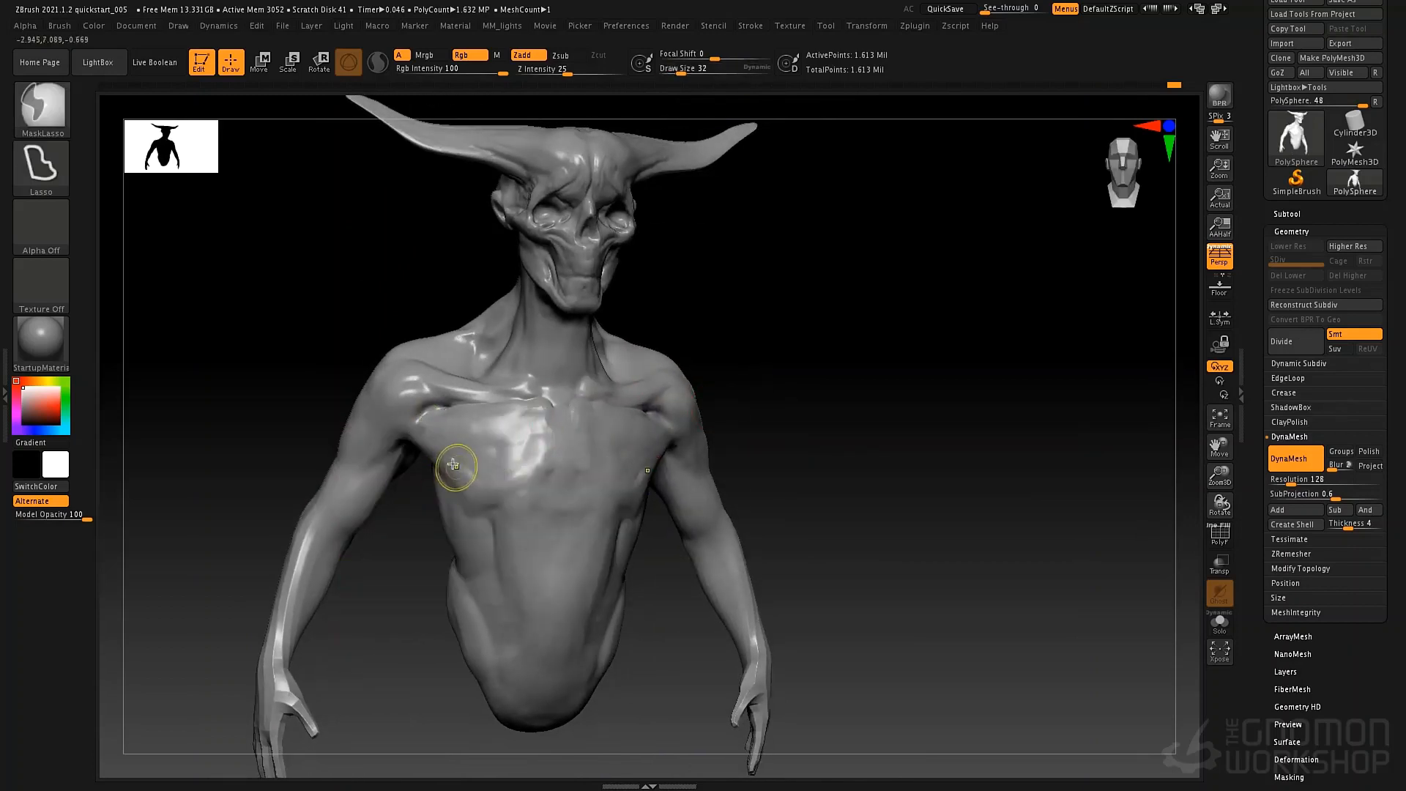
mouse_move(523, 494)
left_mouse_down("ctrl")
mouse_move(512, 480)
mouse_move(537, 431)
left_mouse_up("ctrl")
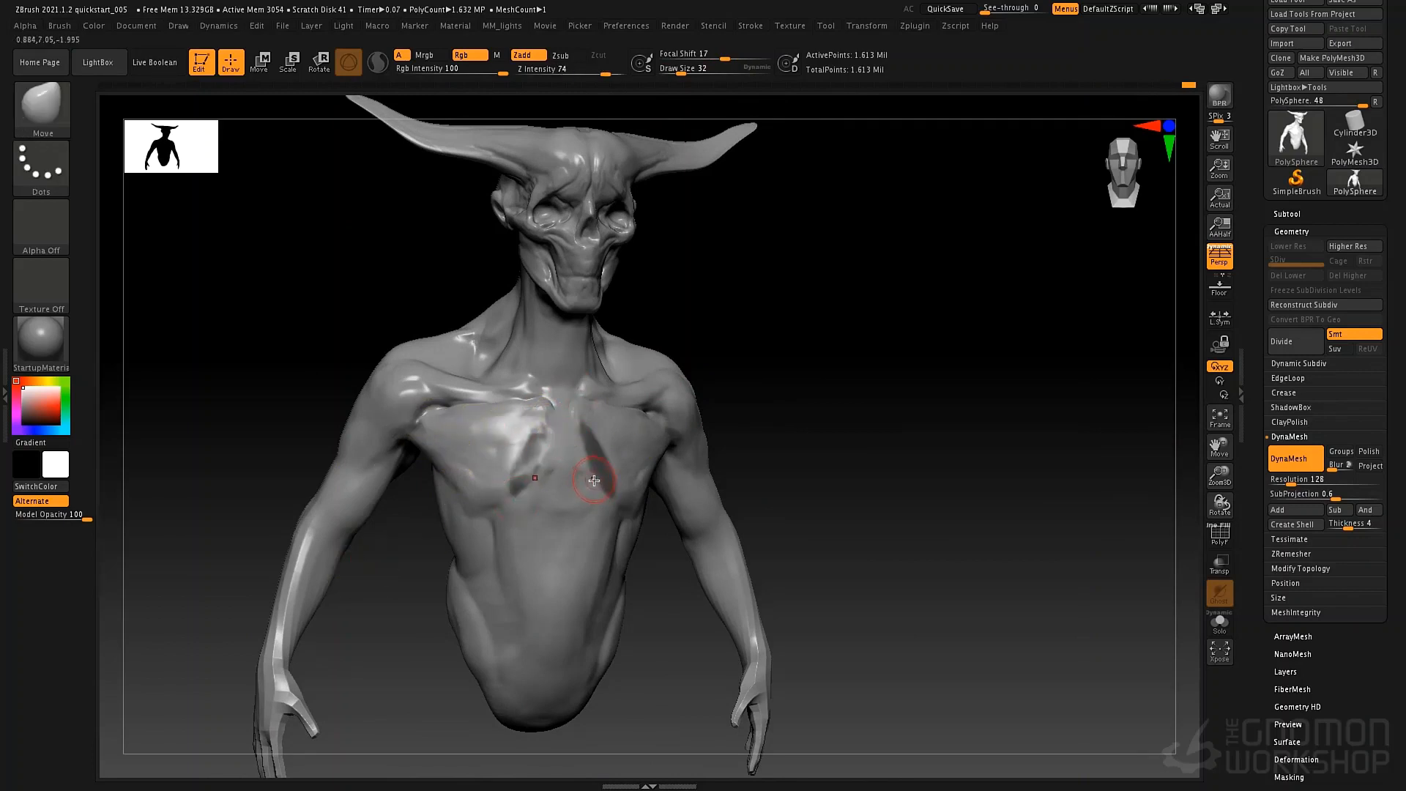
left_click_drag(841, 446, 821, 450, "ctrl")
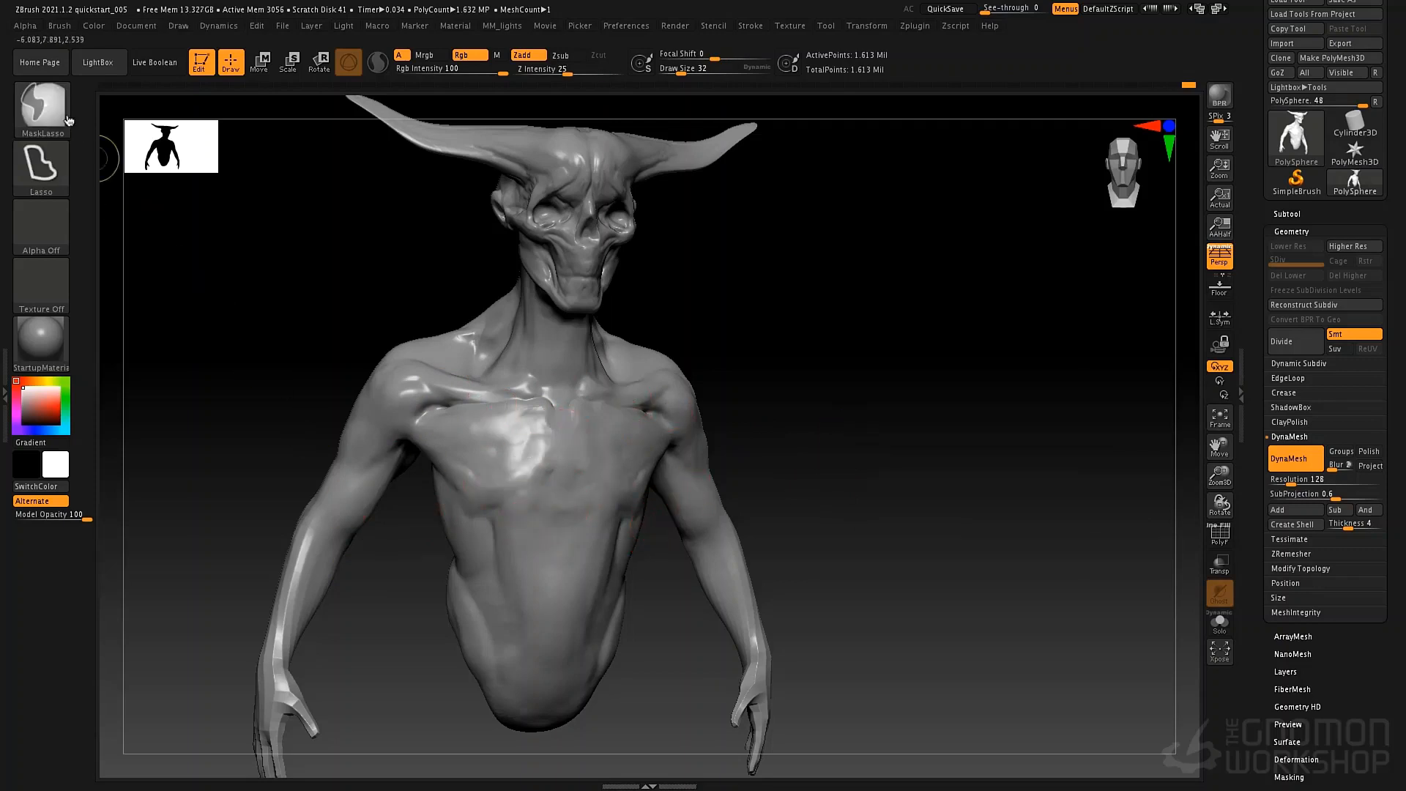
Switch the masking brush to MaskPen, test it on the chest at draw size 19, and clear the mask.
key("ctrl+b")
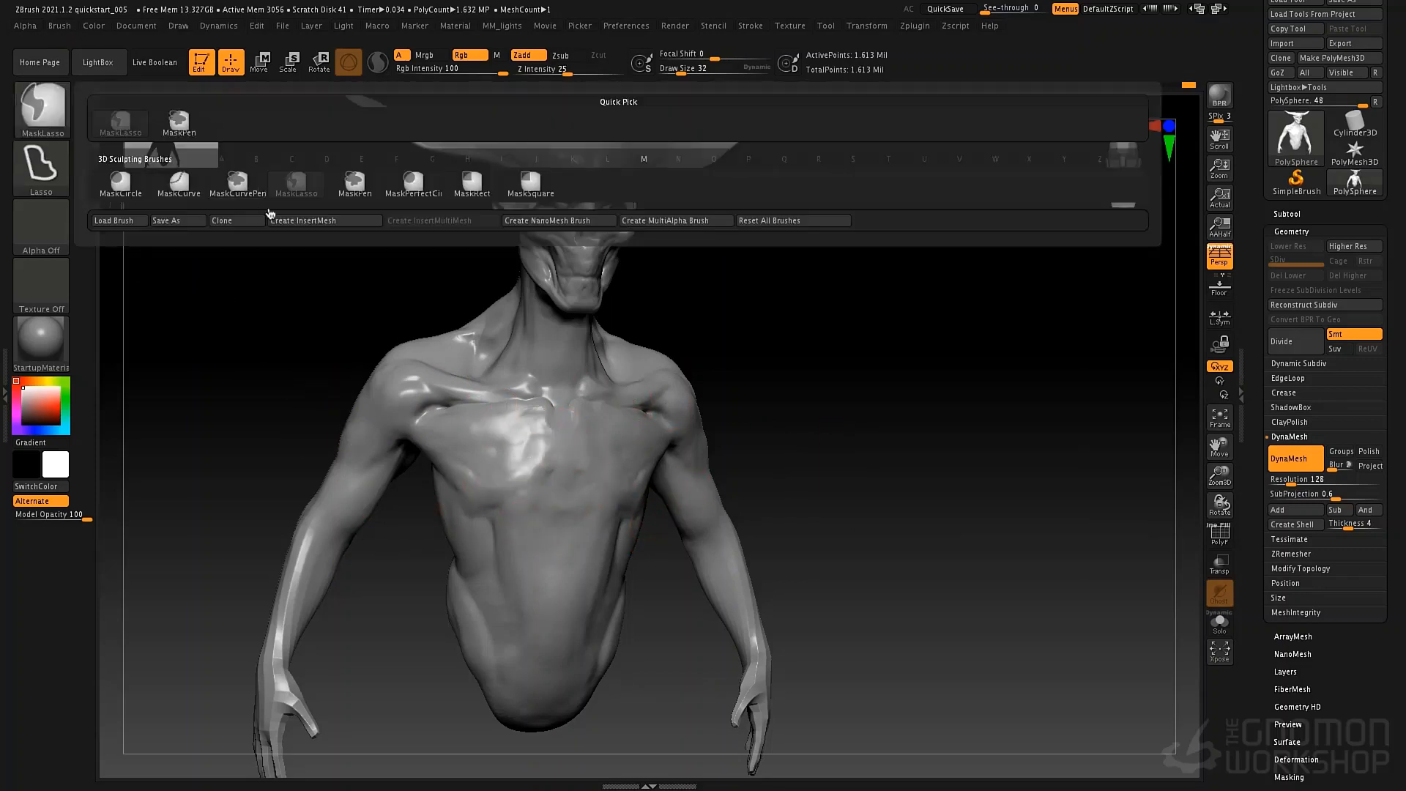
left_click(358, 189)
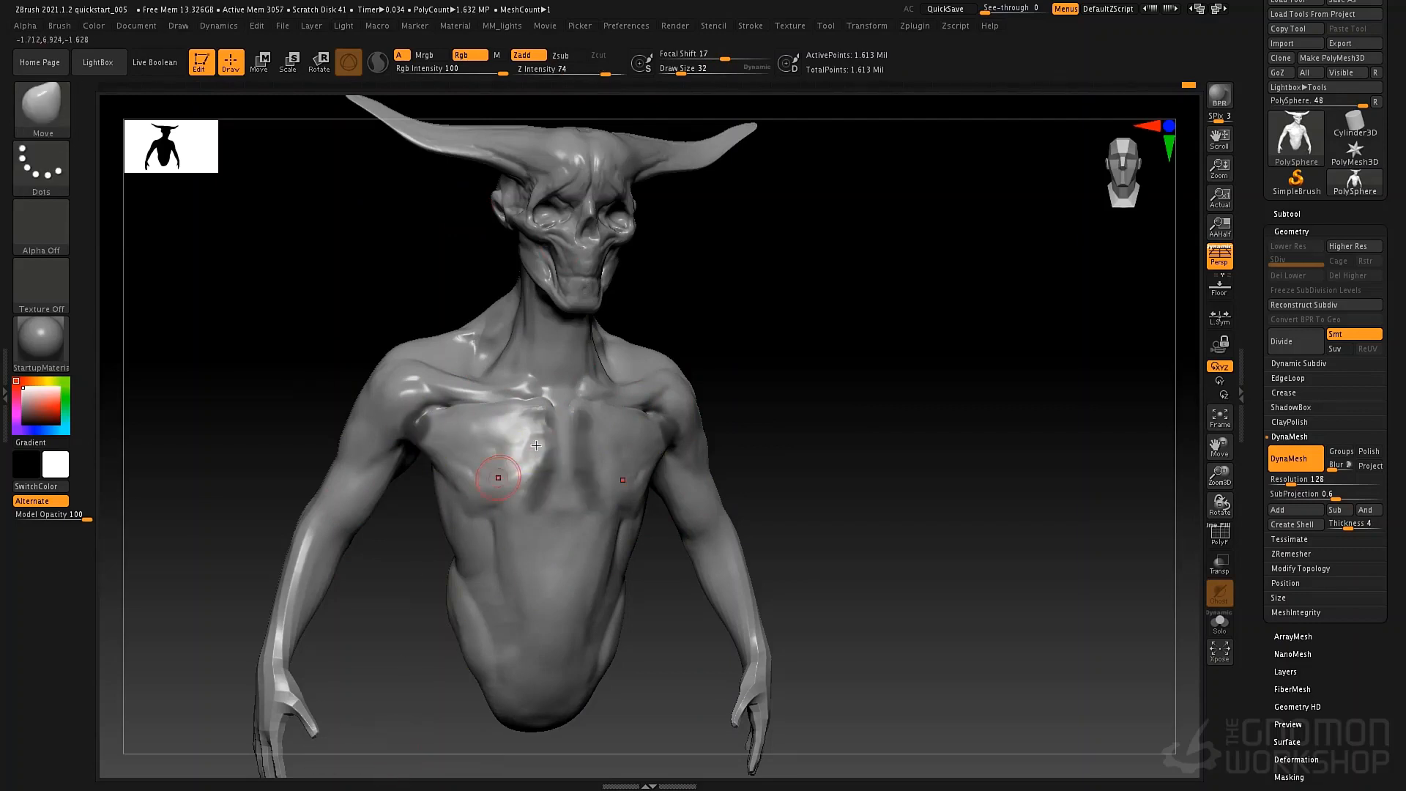
key("space")
key("ctrl")
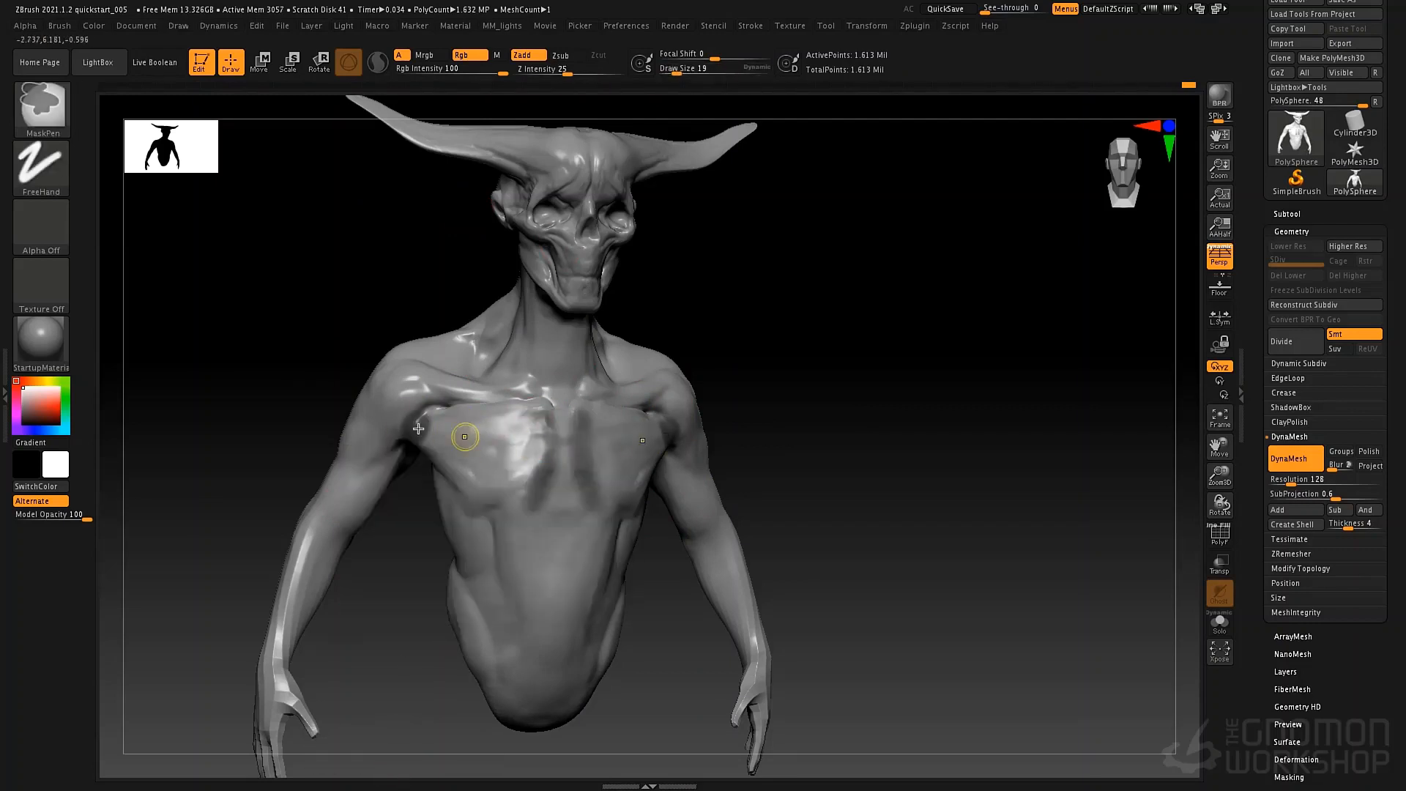
left_click_drag(465, 438, 418, 428, "ctrl")
mouse_move(541, 476)
left_mouse_down("ctrl")
mouse_move(424, 436)
mouse_move(512, 529)
left_mouse_up("ctrl")
left_click_drag(864, 445, 865, 531, "ctrl")
Paint a mask outlining the abdominal wall along both sides, beneath the rib cage and across the lower belly with MaskPen.
left_click_drag(490, 505, 534, 710, "ctrl")
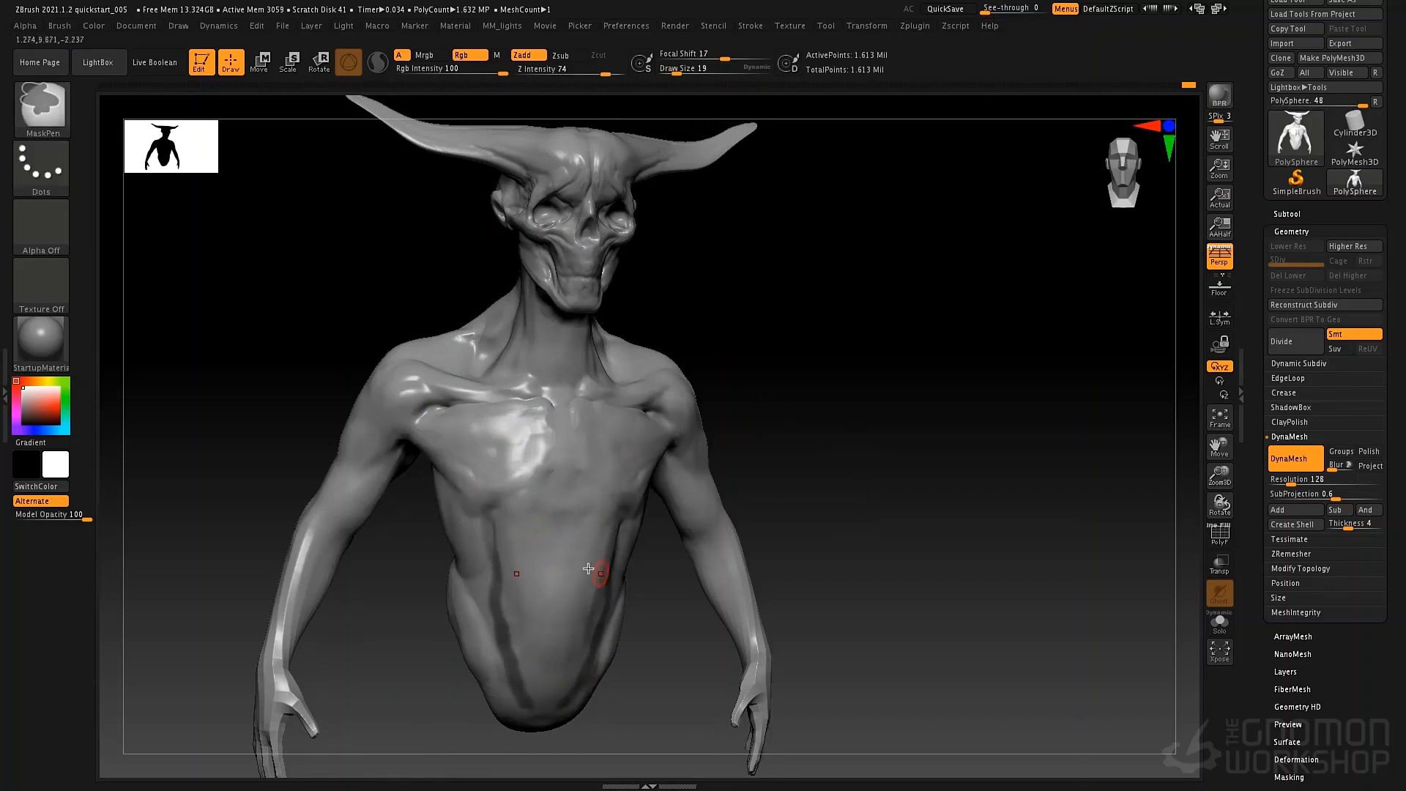
left_click_drag(681, 704, 586, 706)
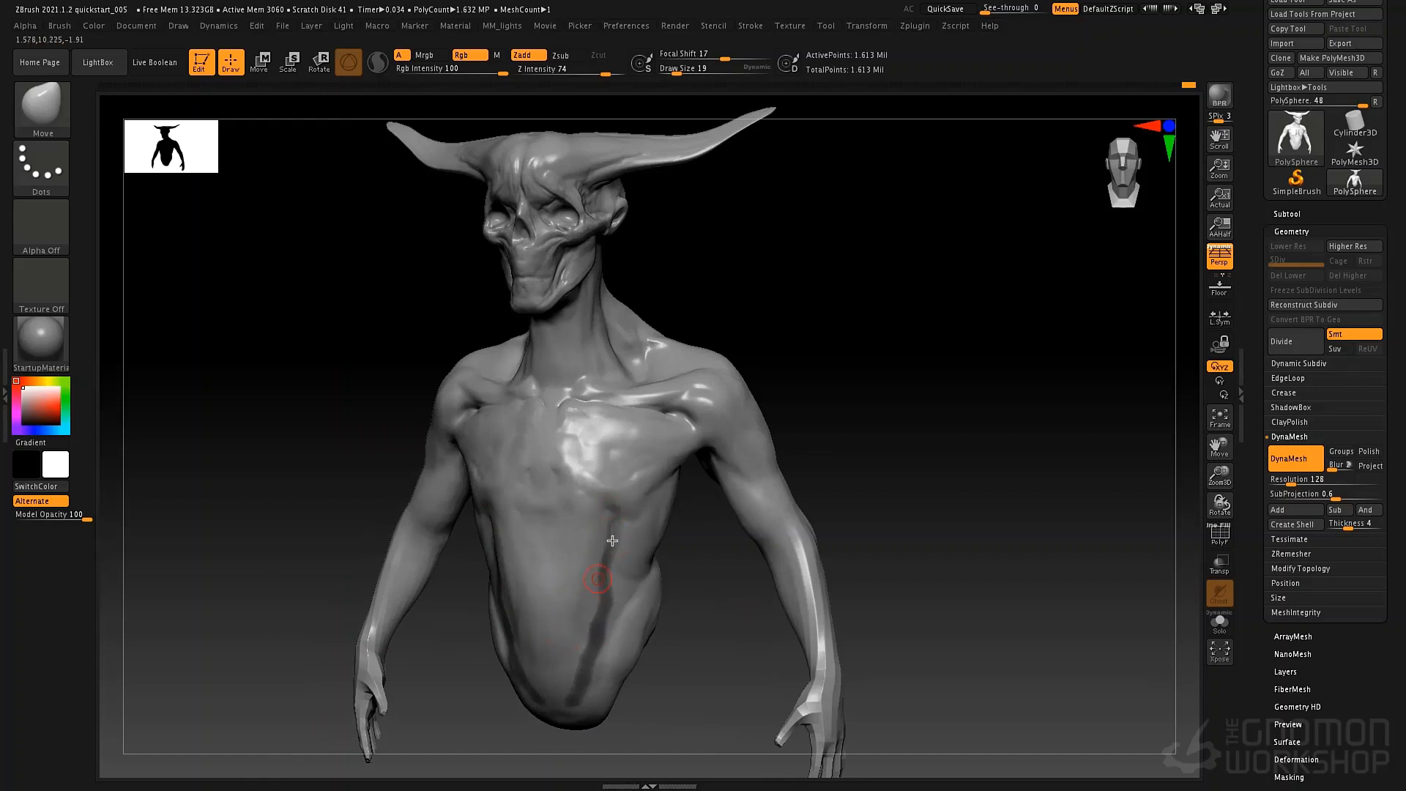
right_click_drag(612, 540, 667, 539)
left_click_drag(486, 515, 601, 514, "ctrl")
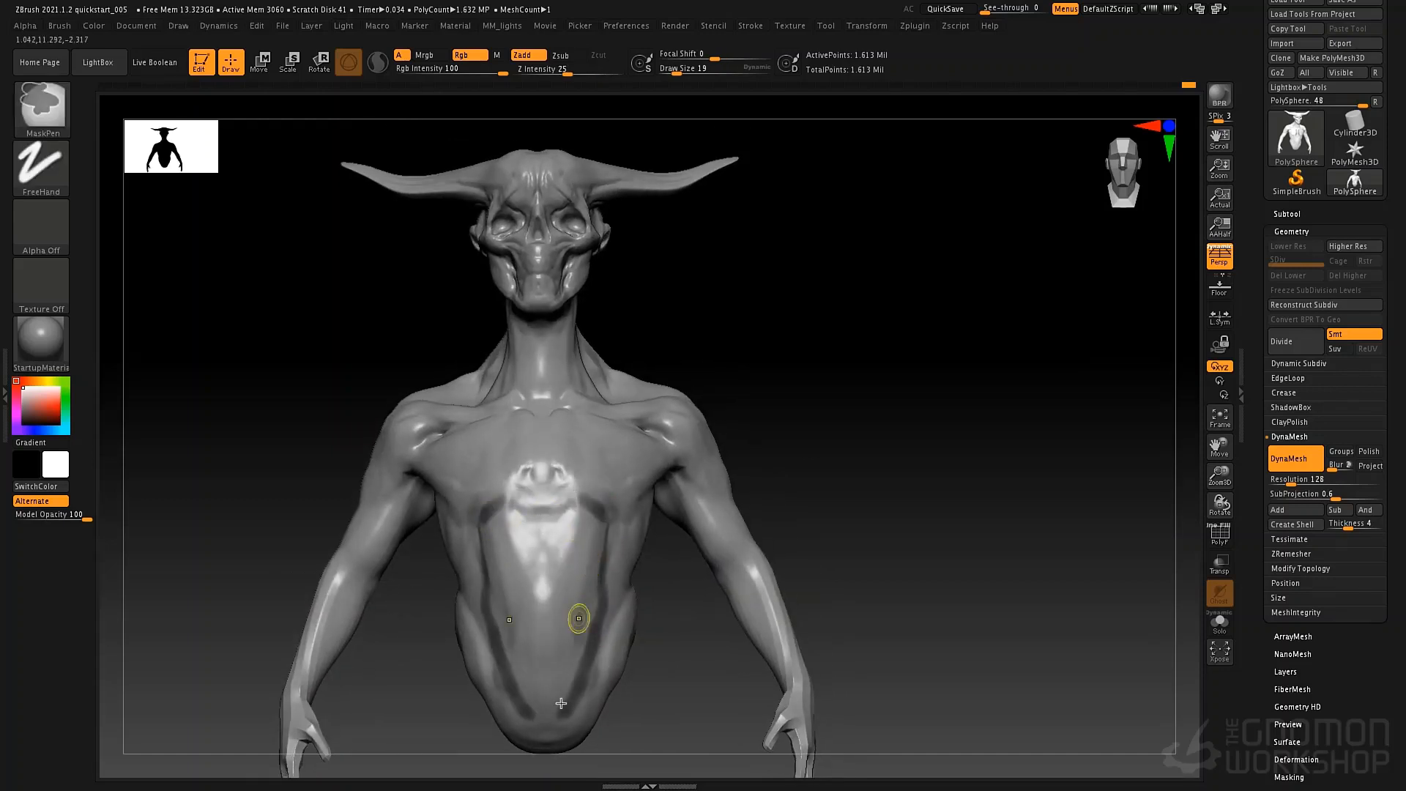
left_click_drag(516, 704, 585, 705, "ctrl")
Clear the mask and carve the abdominal wall's side edges and lower belly with the DamStandard brush at draw size 69.
right_click_drag(679, 518, 721, 461)
key("b")
key("d")
key("s")
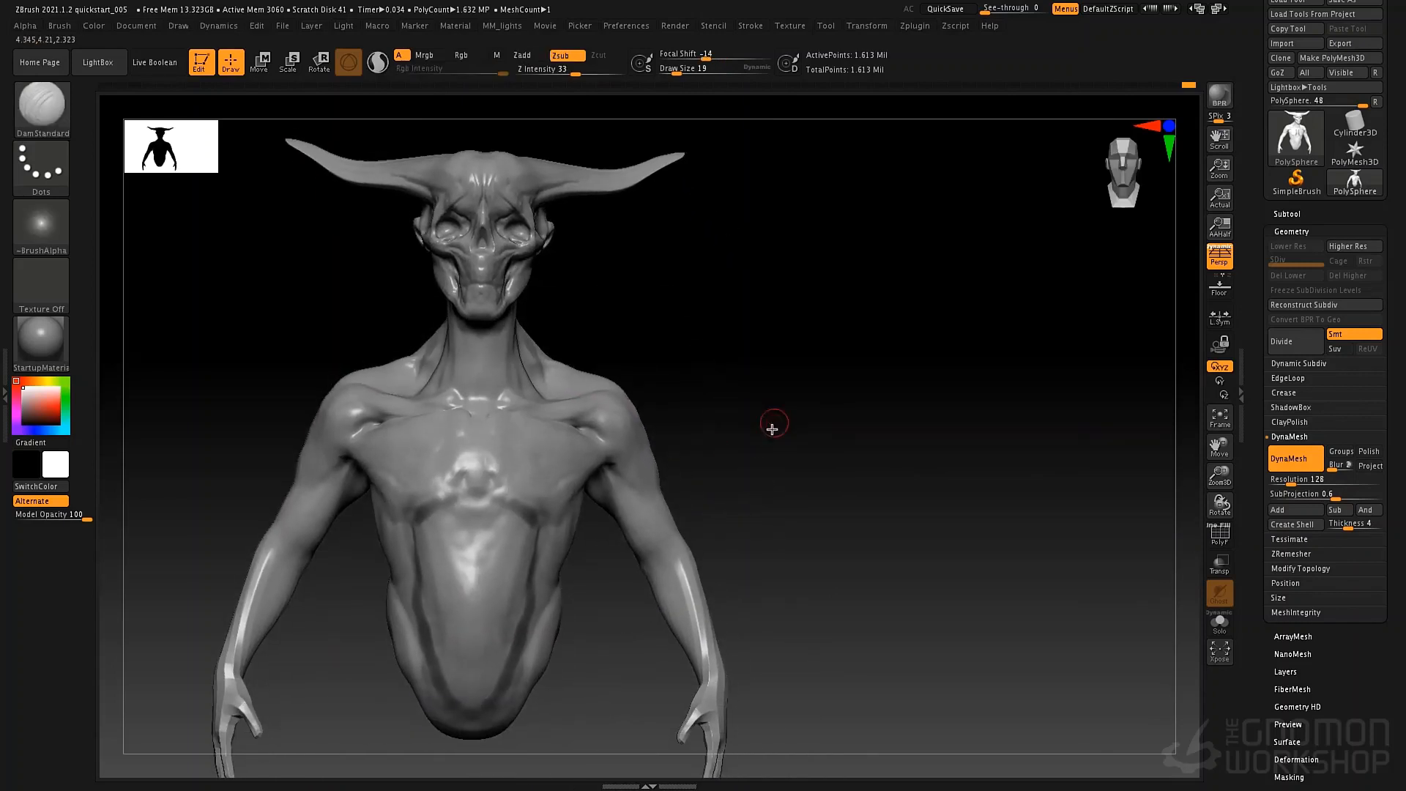
left_click_drag(770, 428, 733, 434, "ctrl")
key("space")
left_click_drag(634, 431, 649, 429)
right_click_drag(556, 454, 585, 448)
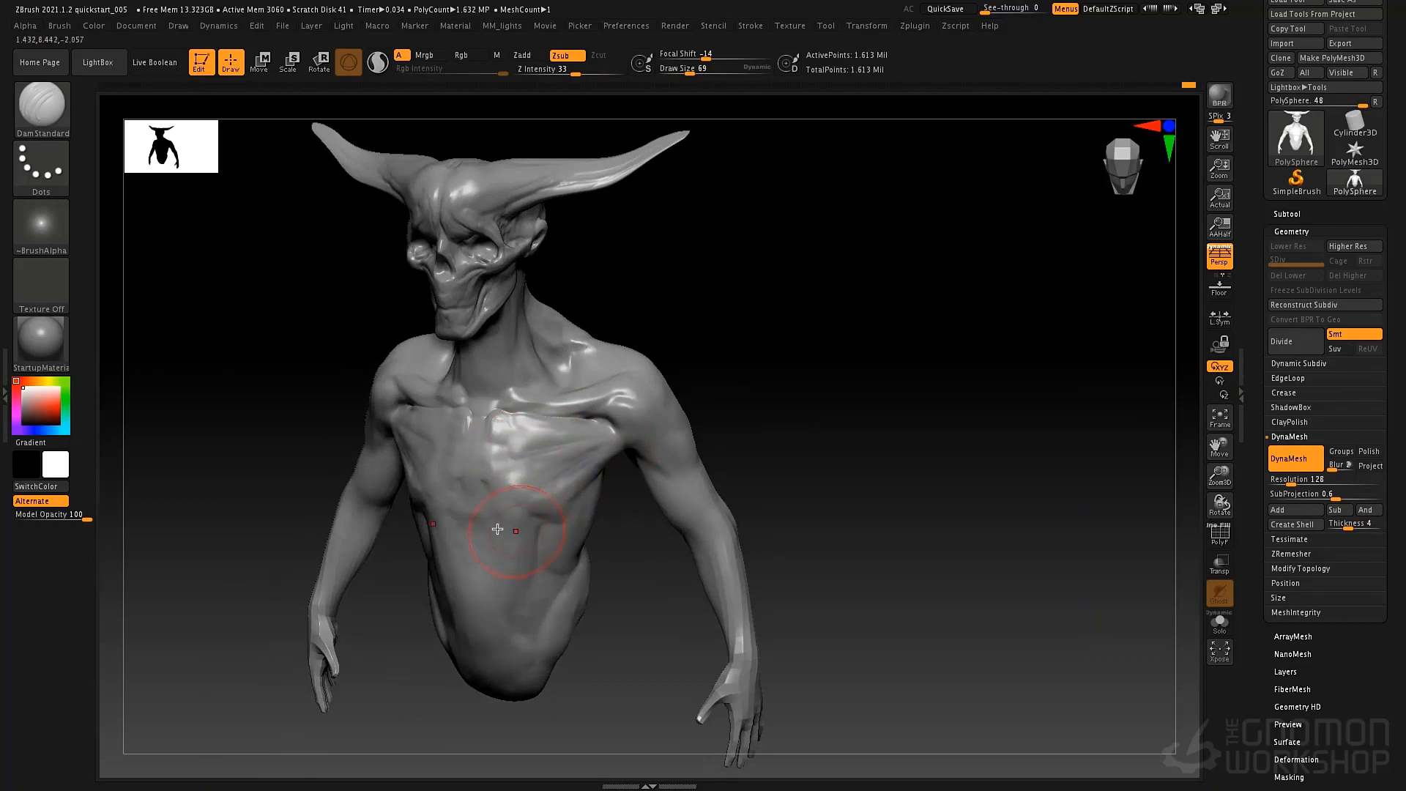
right_click_drag(497, 529, 568, 476)
left_click_drag(517, 521, 502, 703)
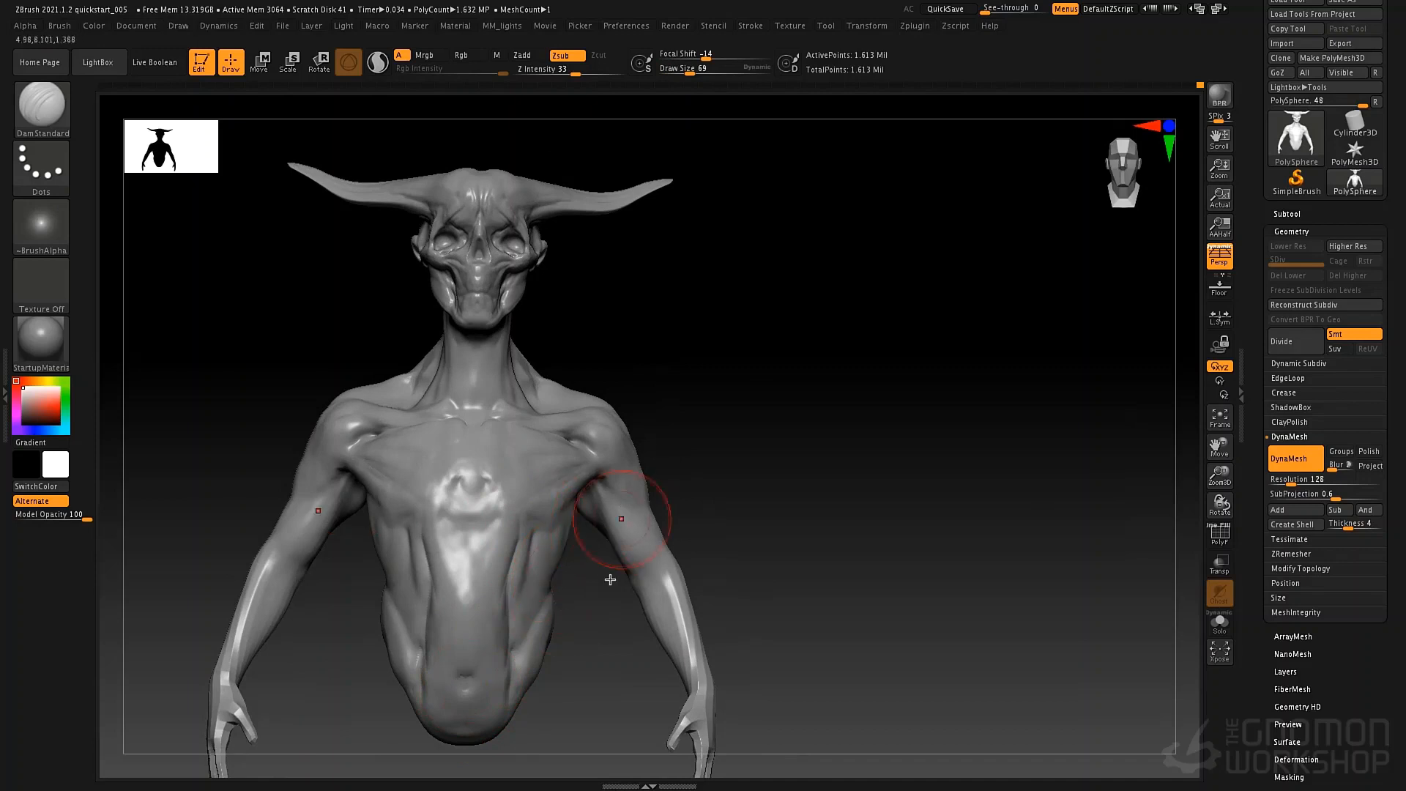
Refine the trapezius and the hollow behind the collarbone with the Standard brush.
mouse_move(618, 511)
right_mouse_down()
mouse_move(669, 477)
mouse_move(557, 537)
mouse_move(627, 501)
mouse_move(652, 557)
right_mouse_up()
key("b")
key("s")
key("t")
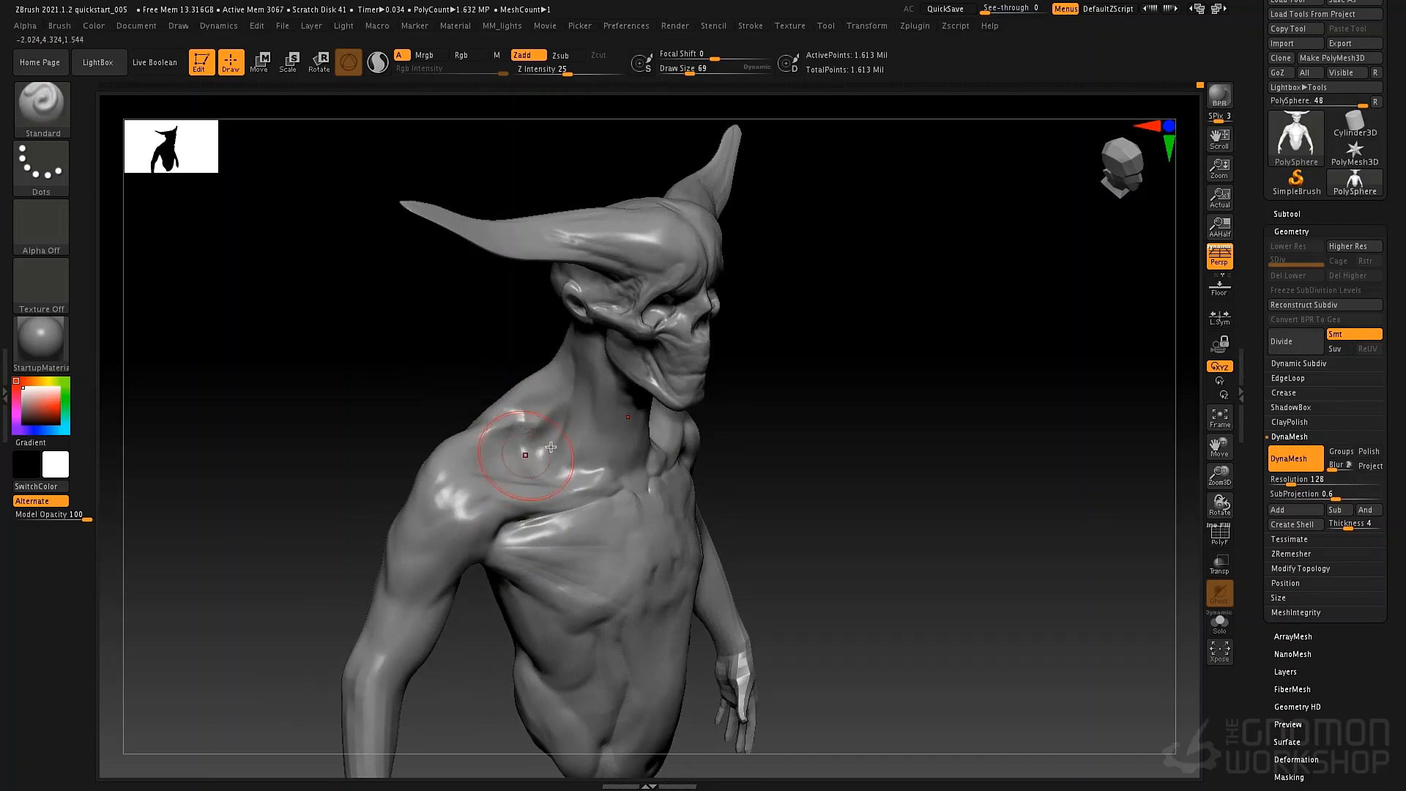
key("space")
left_click_drag(545, 420, 526, 430)
Build up the upper back beside the spine and between the shoulder blades with ClayTubes at draw size 62.
key("b")
key("c")
key("t")
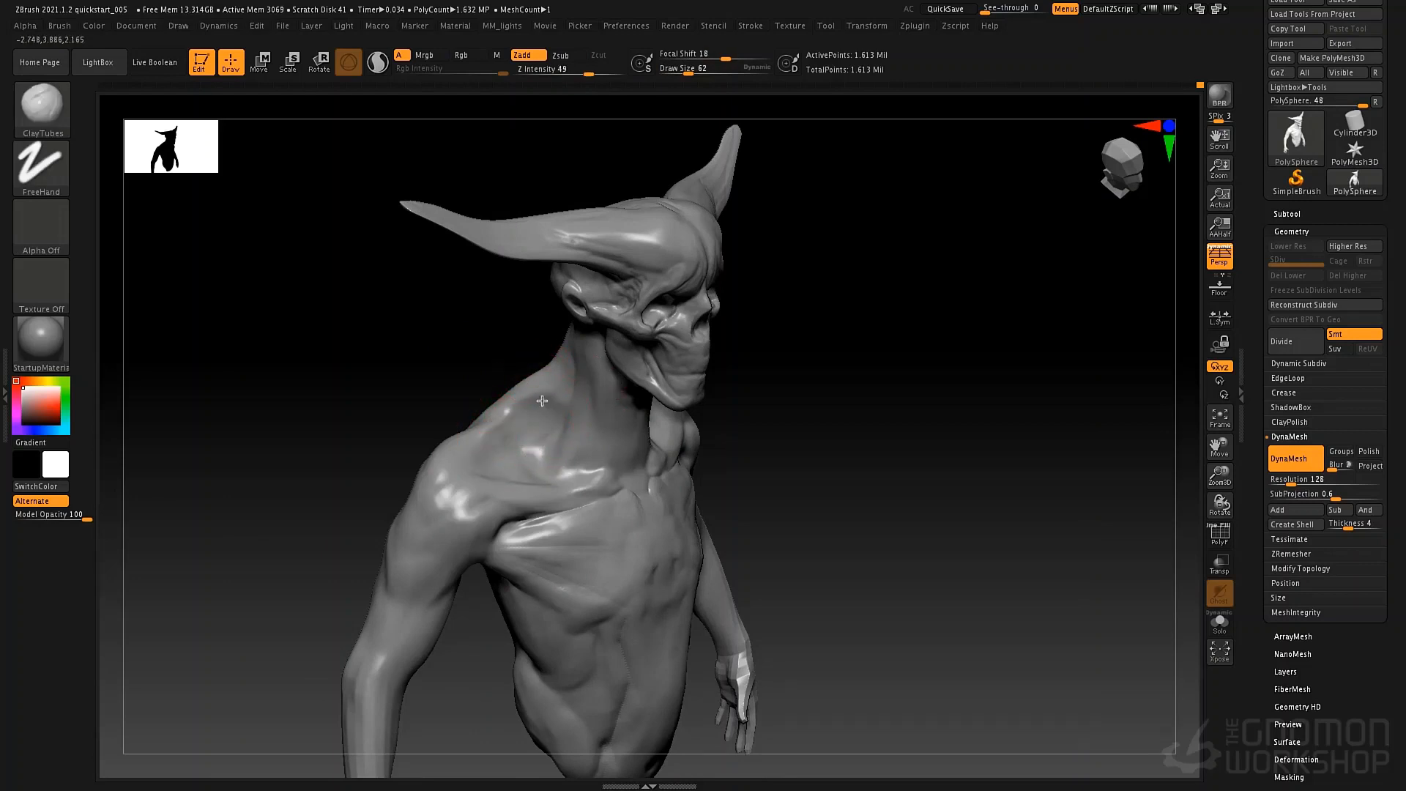
mouse_move(579, 384)
right_mouse_down()
mouse_move(636, 386)
mouse_move(605, 408)
mouse_move(623, 390)
mouse_move(642, 396)
right_mouse_up()
right_click_drag(497, 470, 527, 484)
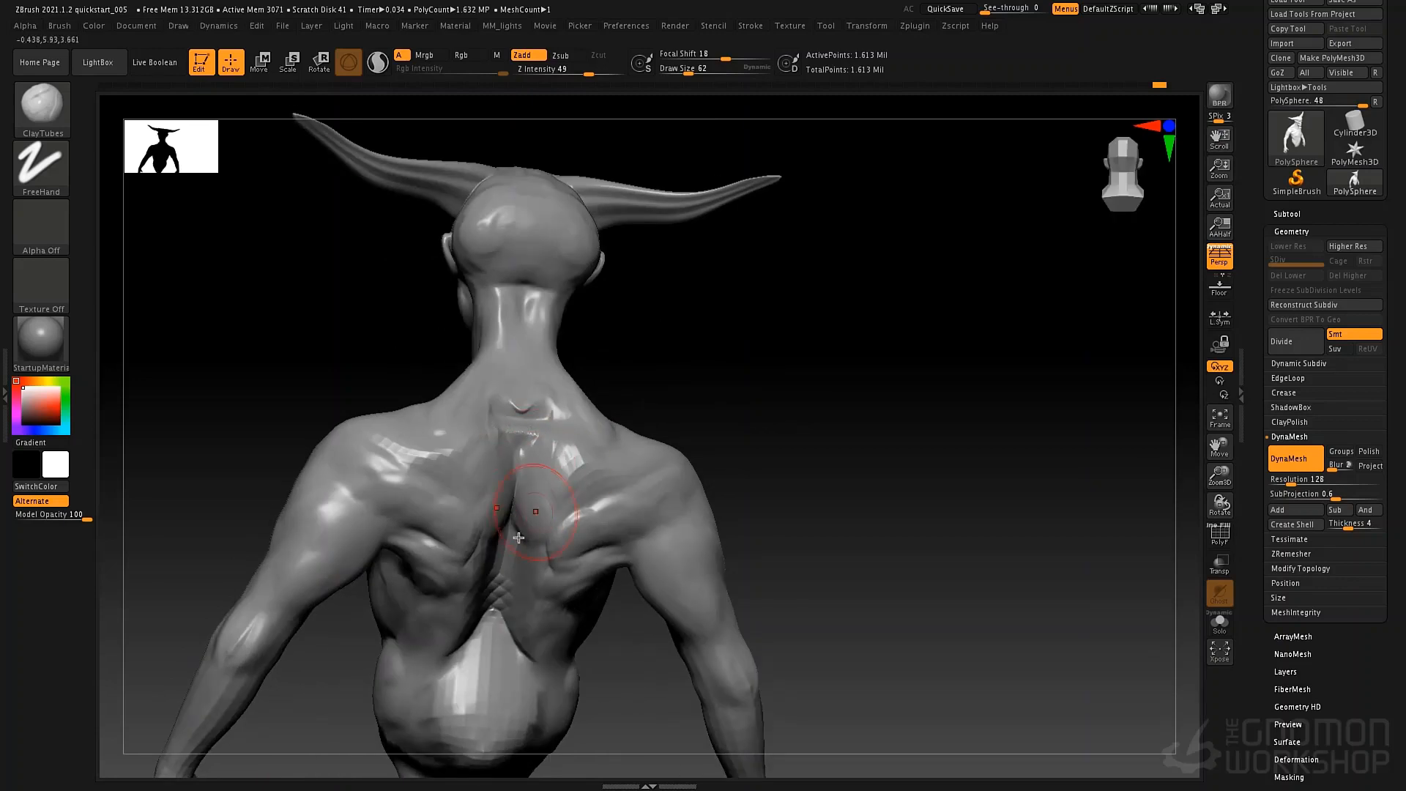
left_click_drag(519, 538, 535, 562)
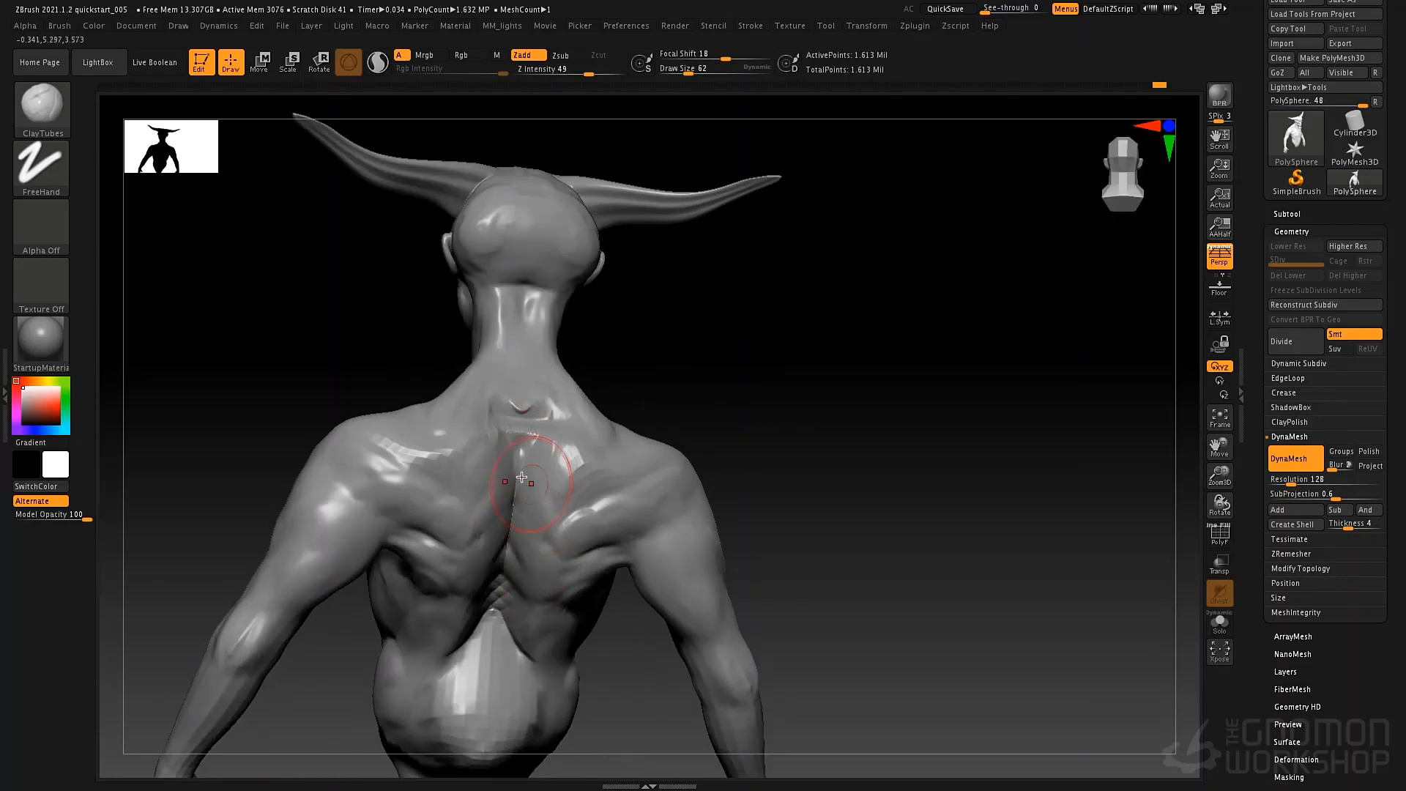
mouse_move(521, 477)
left_mouse_down()
mouse_move(532, 407)
mouse_move(523, 413)
left_mouse_up()
Sculpt the vertebra bump at the neck's base with ClayTubes at draw size 30 and refine the back of the neck at size 37.
key("space")
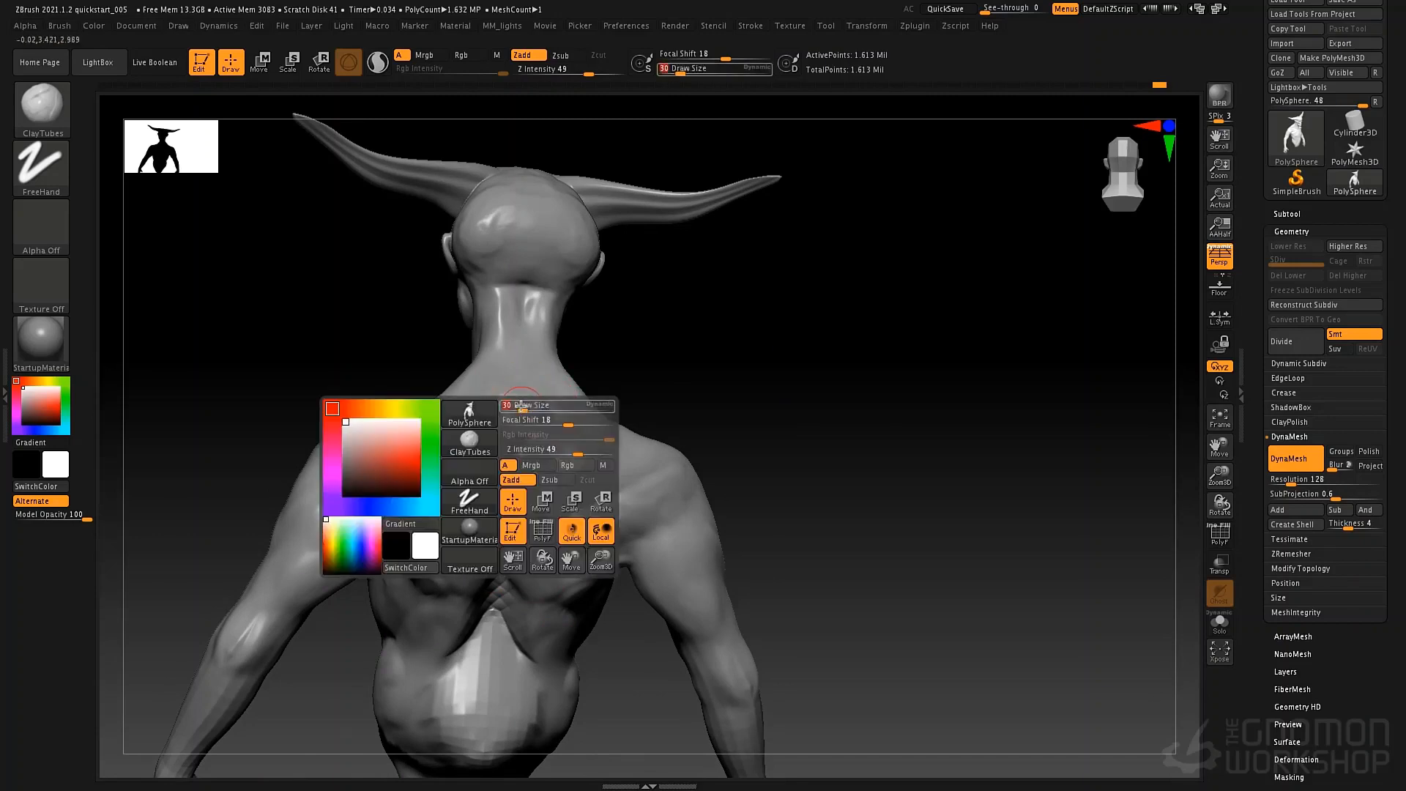
right_click_drag(640, 319, 594, 328)
key("space")
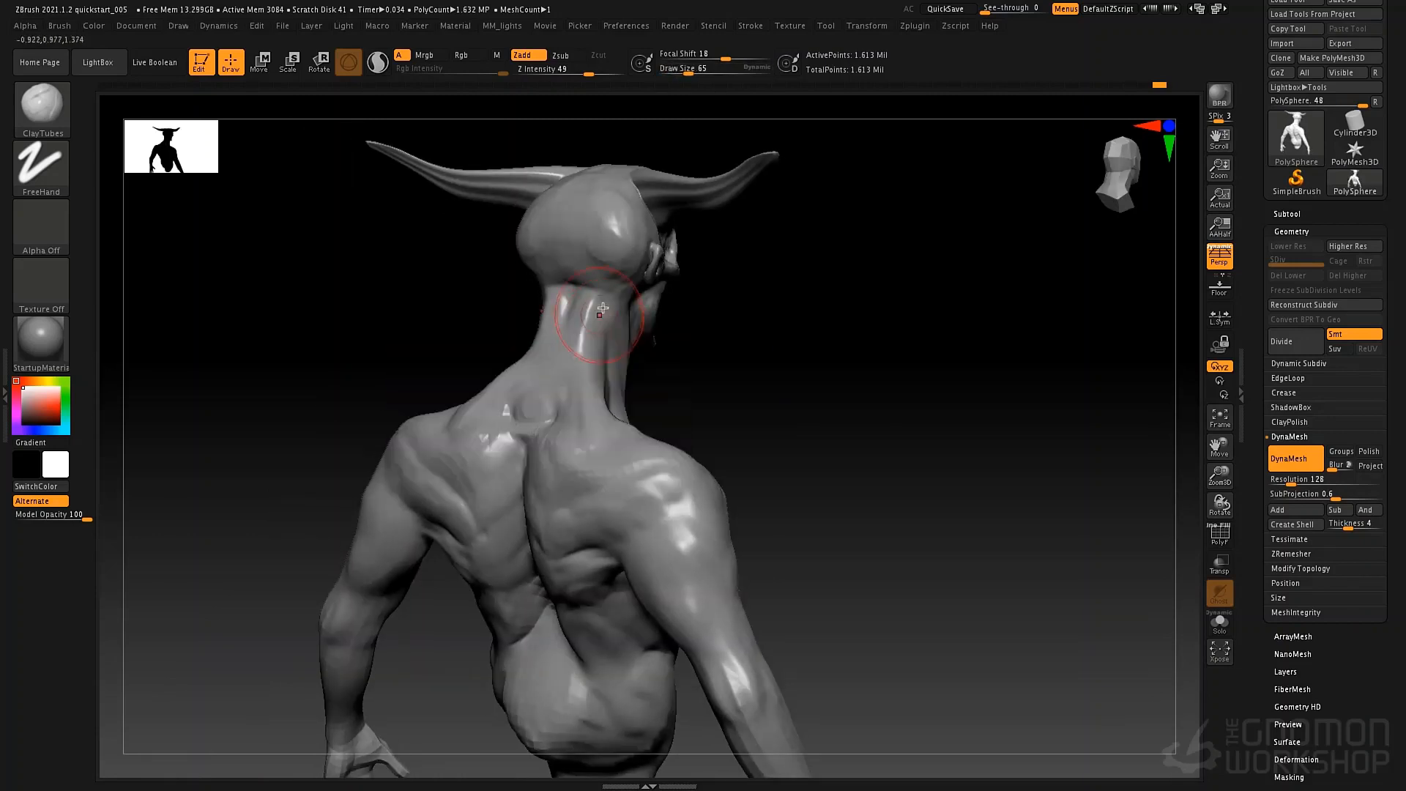
key("space")
left_click_drag(592, 311, 602, 319)
key("space")
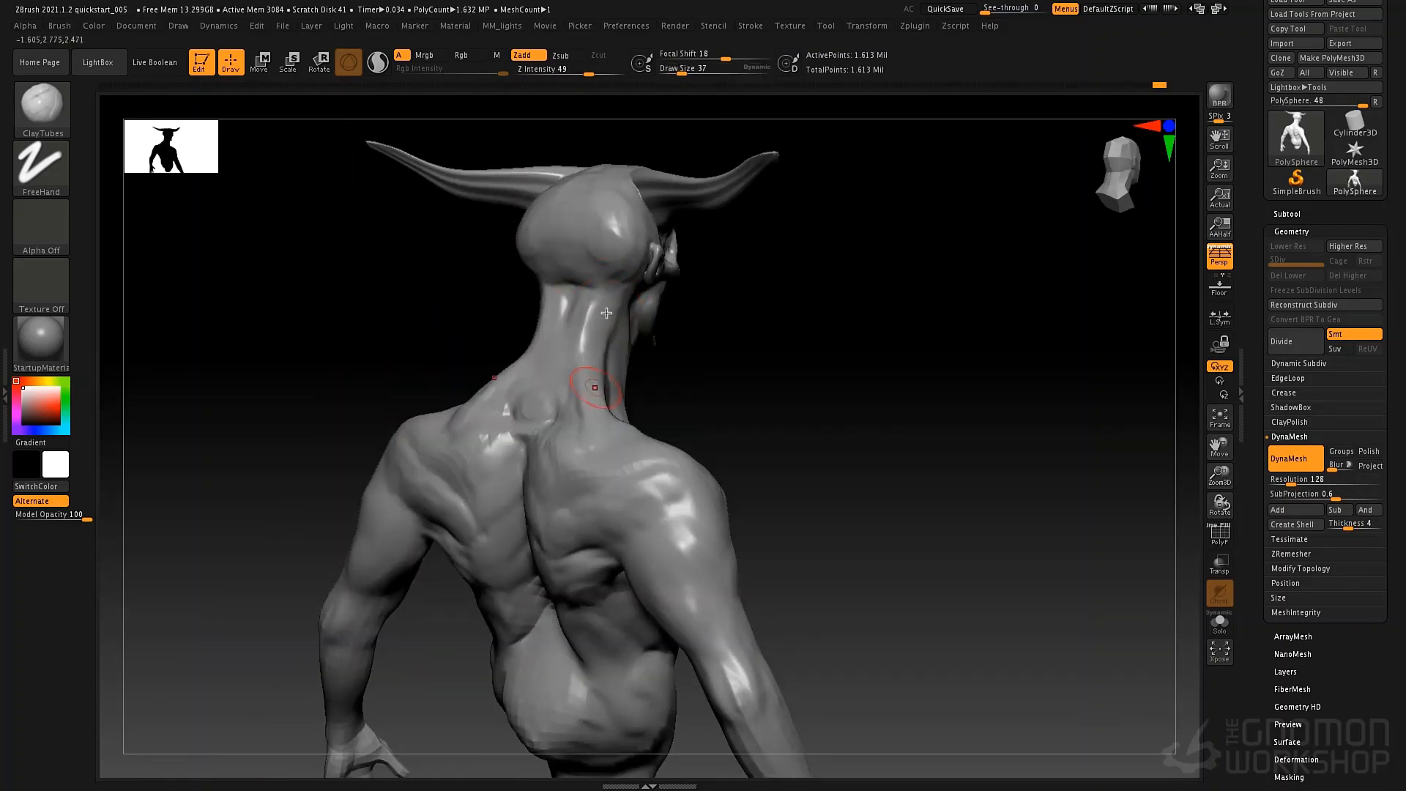
mouse_move(664, 390)
right_mouse_down()
mouse_move(555, 340)
mouse_move(644, 389)
mouse_move(548, 322)
mouse_move(634, 367)
mouse_move(726, 379)
mouse_move(637, 434)
mouse_move(700, 424)
mouse_move(761, 464)
mouse_move(763, 417)
mouse_move(781, 443)
mouse_move(740, 432)
mouse_move(772, 430)
mouse_move(646, 532)
mouse_move(660, 505)
mouse_move(693, 550)
mouse_move(666, 512)
right_mouse_up()
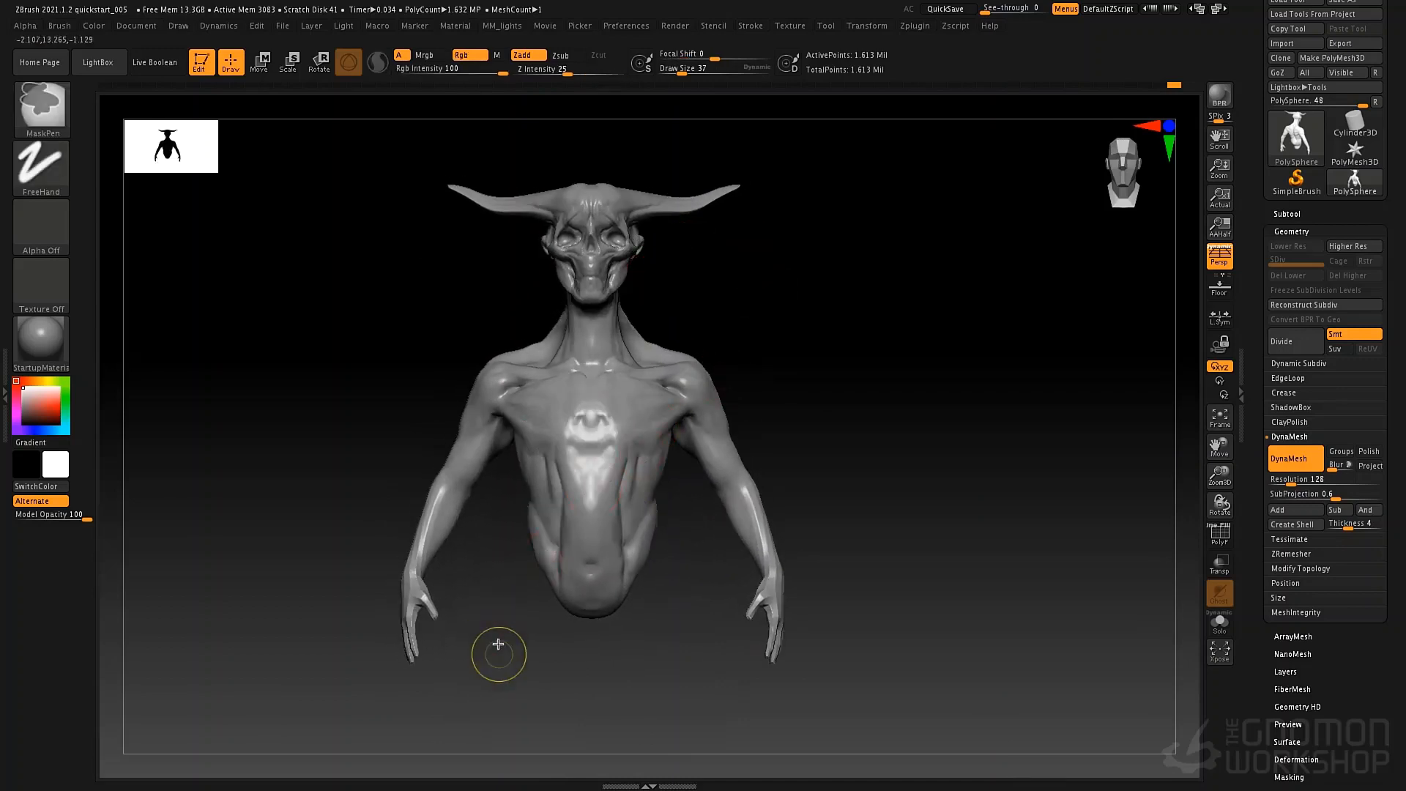
Mask the lower torso, invert the mask onto the upper body, and soften its border around the waist.
mouse_move(498, 663)
left_mouse_down("ctrl")
mouse_move(674, 506)
mouse_move(669, 518)
left_mouse_up("ctrl")
key("space")
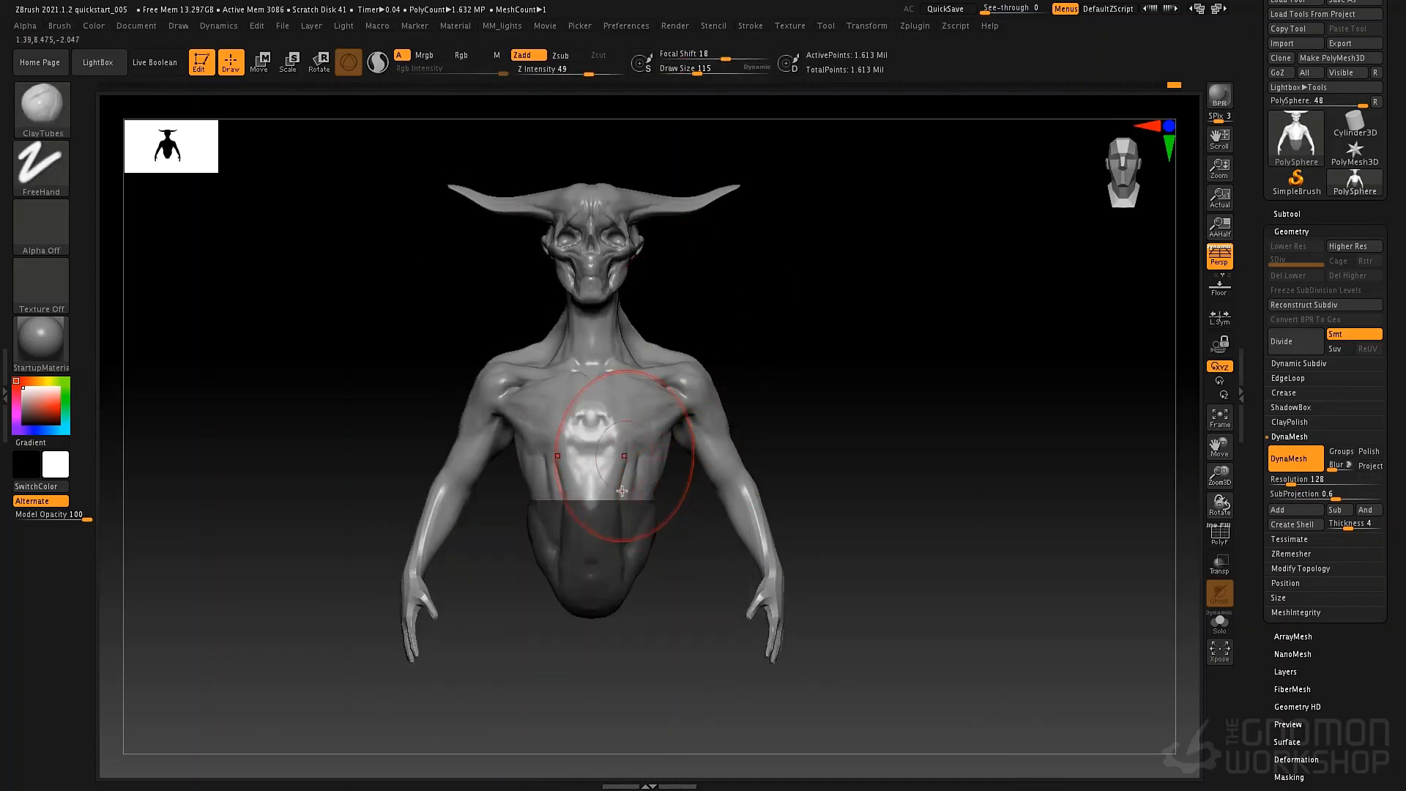
key("ctrl")
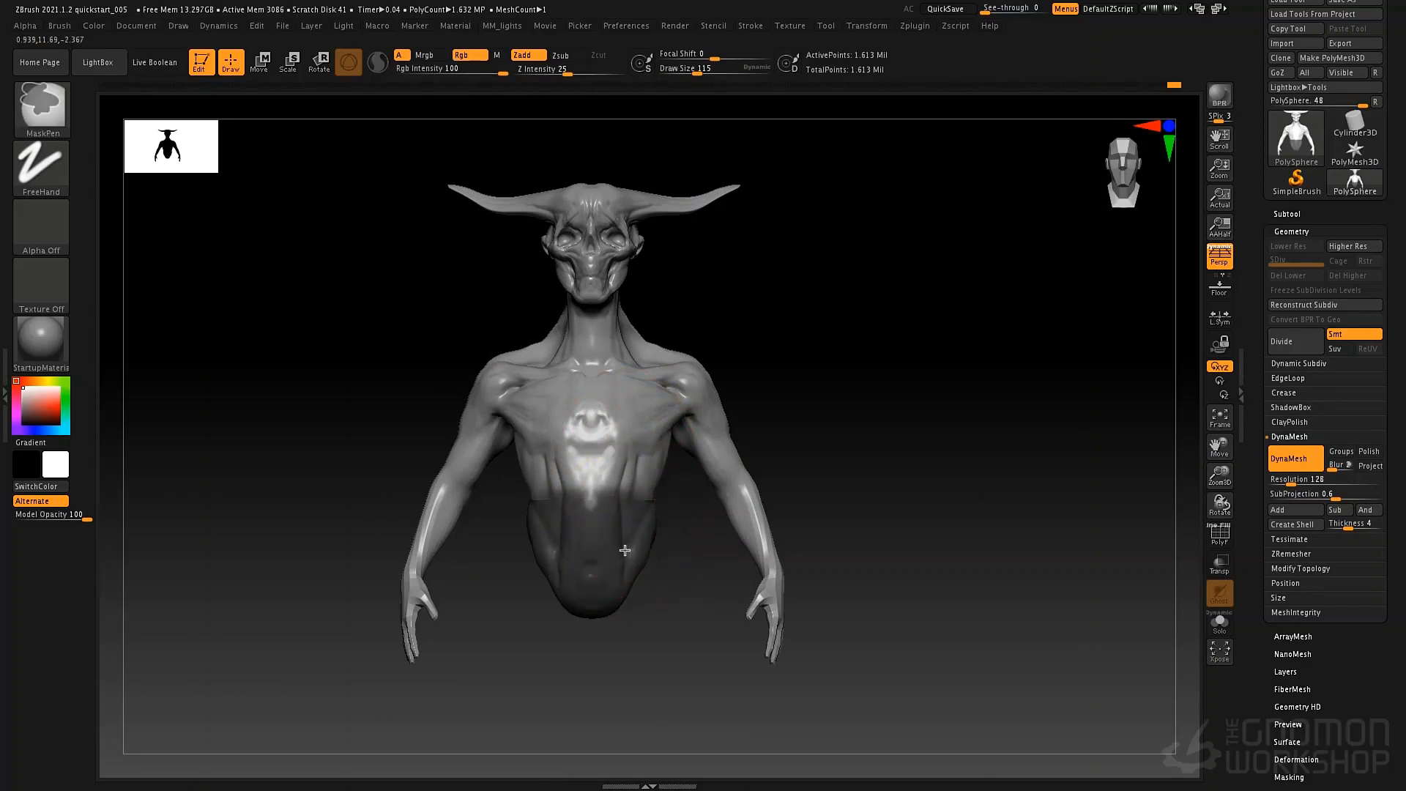
right_click_drag(577, 529, 747, 498)
left_click(592, 505, "ctrl")
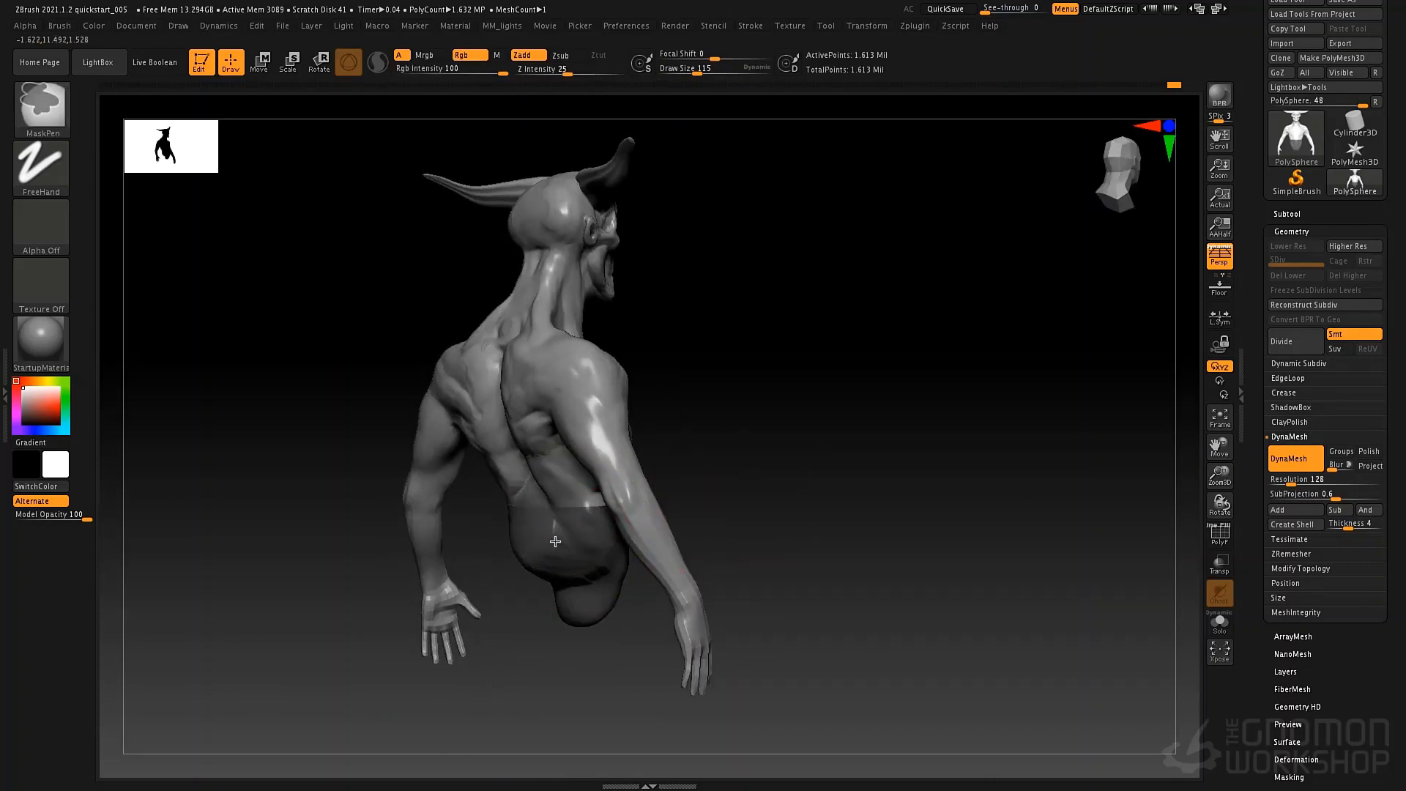
mouse_move(592, 506)
right_mouse_down()
mouse_move(606, 518)
mouse_move(575, 534)
right_mouse_up()
key("ctrl")
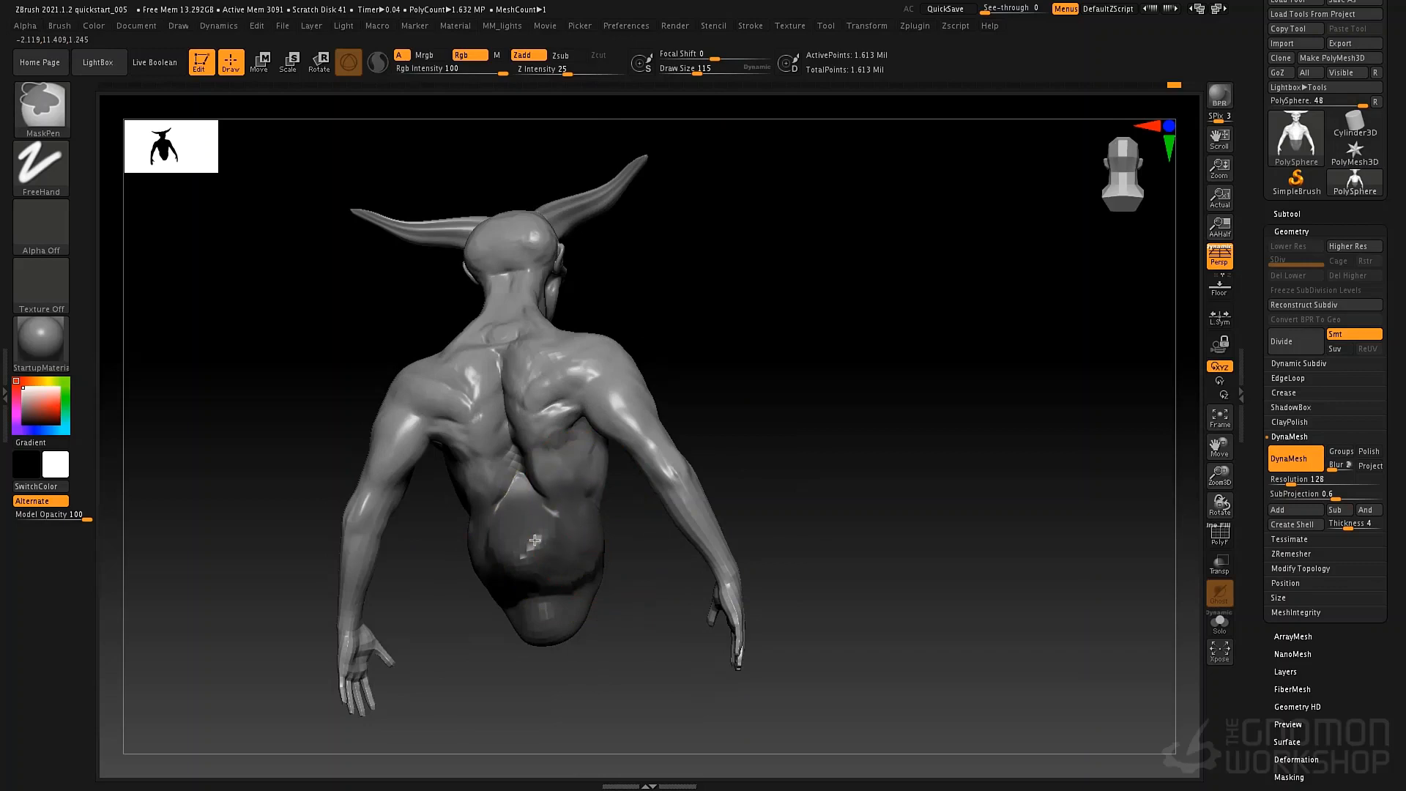
mouse_move(791, 486)
right_mouse_down()
mouse_move(725, 468)
mouse_move(726, 530)
mouse_move(651, 467)
right_mouse_up()
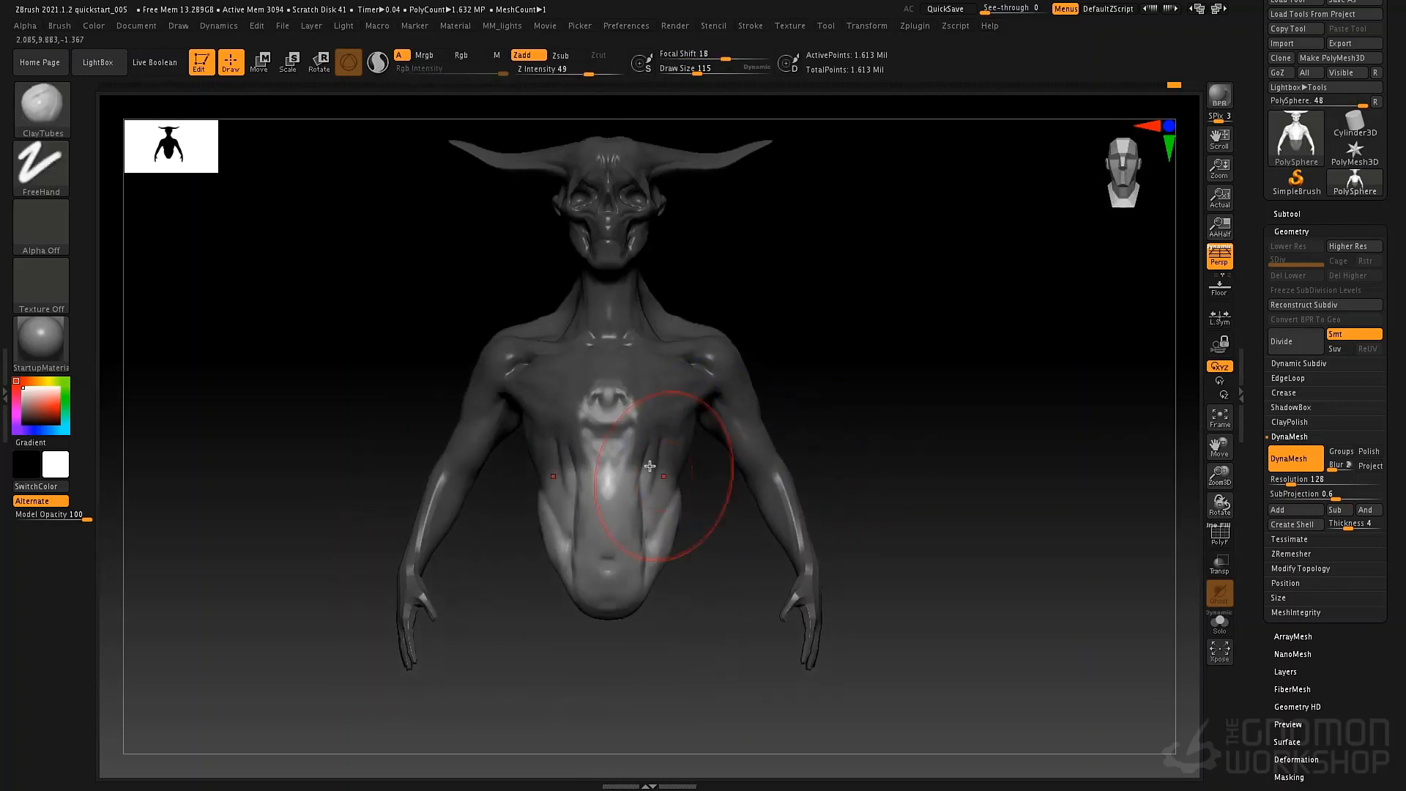
key("space")
left_click_drag(609, 454, 606, 455)
key("ctrl")
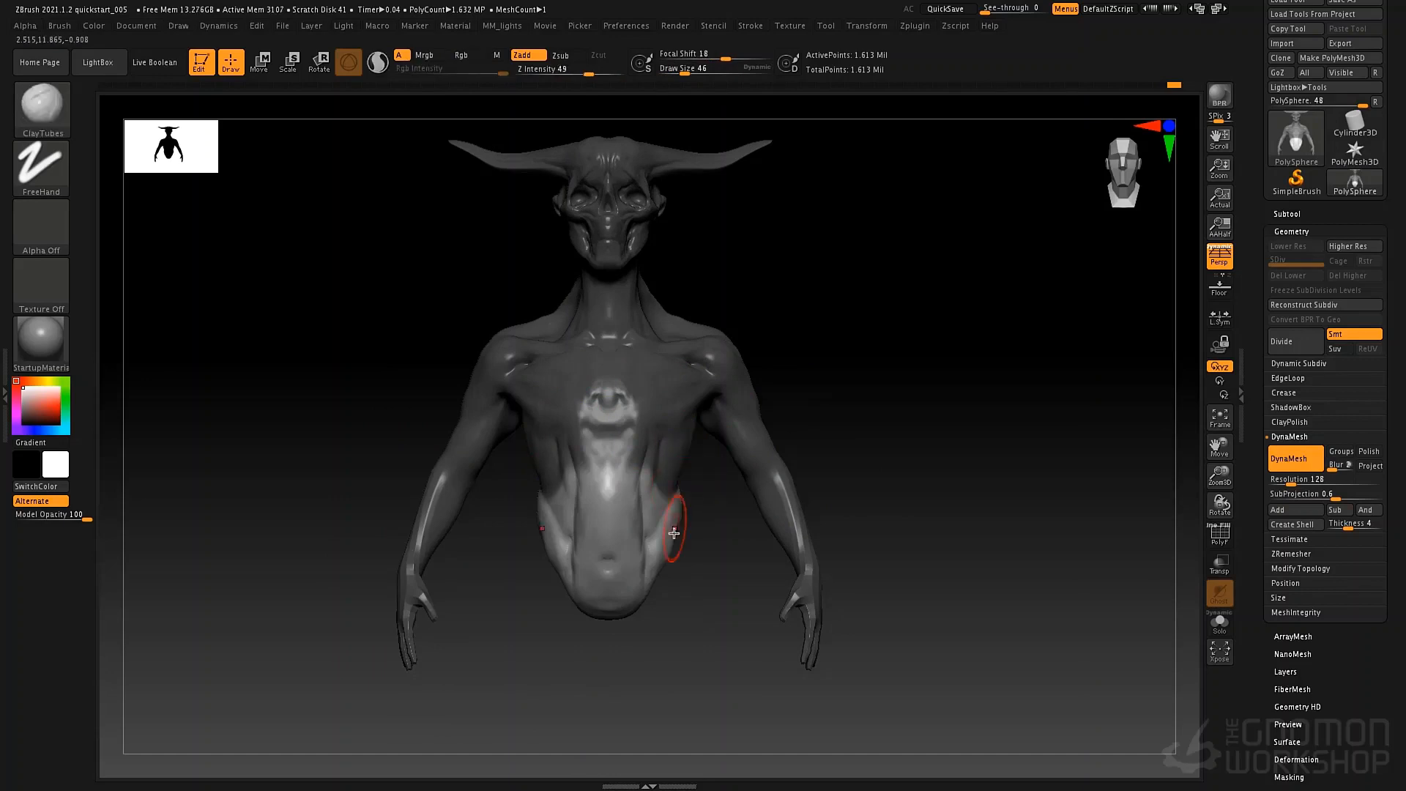
Switch to the Move gizmo and place it at the centre of the unmasked lower torso.
key("w")
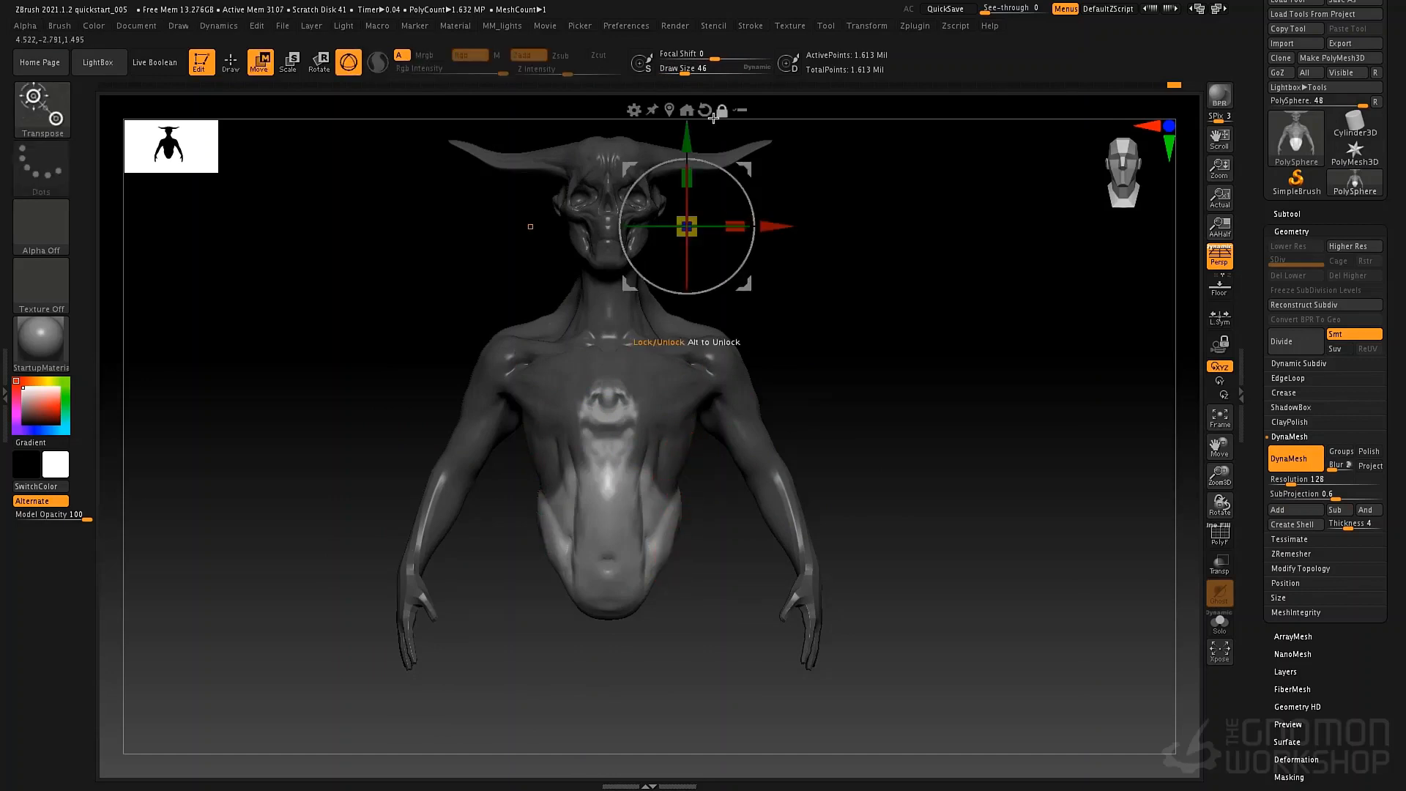
left_click(670, 109)
left_click_drag(636, 438, 636, 462)
mouse_move(836, 442)
left_mouse_down()
mouse_move(828, 430)
mouse_move(793, 467)
mouse_move(798, 436)
mouse_move(772, 505)
mouse_move(740, 459)
mouse_move(720, 572)
mouse_move(719, 503)
mouse_move(664, 576)
left_mouse_up()
left_click_drag(622, 524, 728, 512)
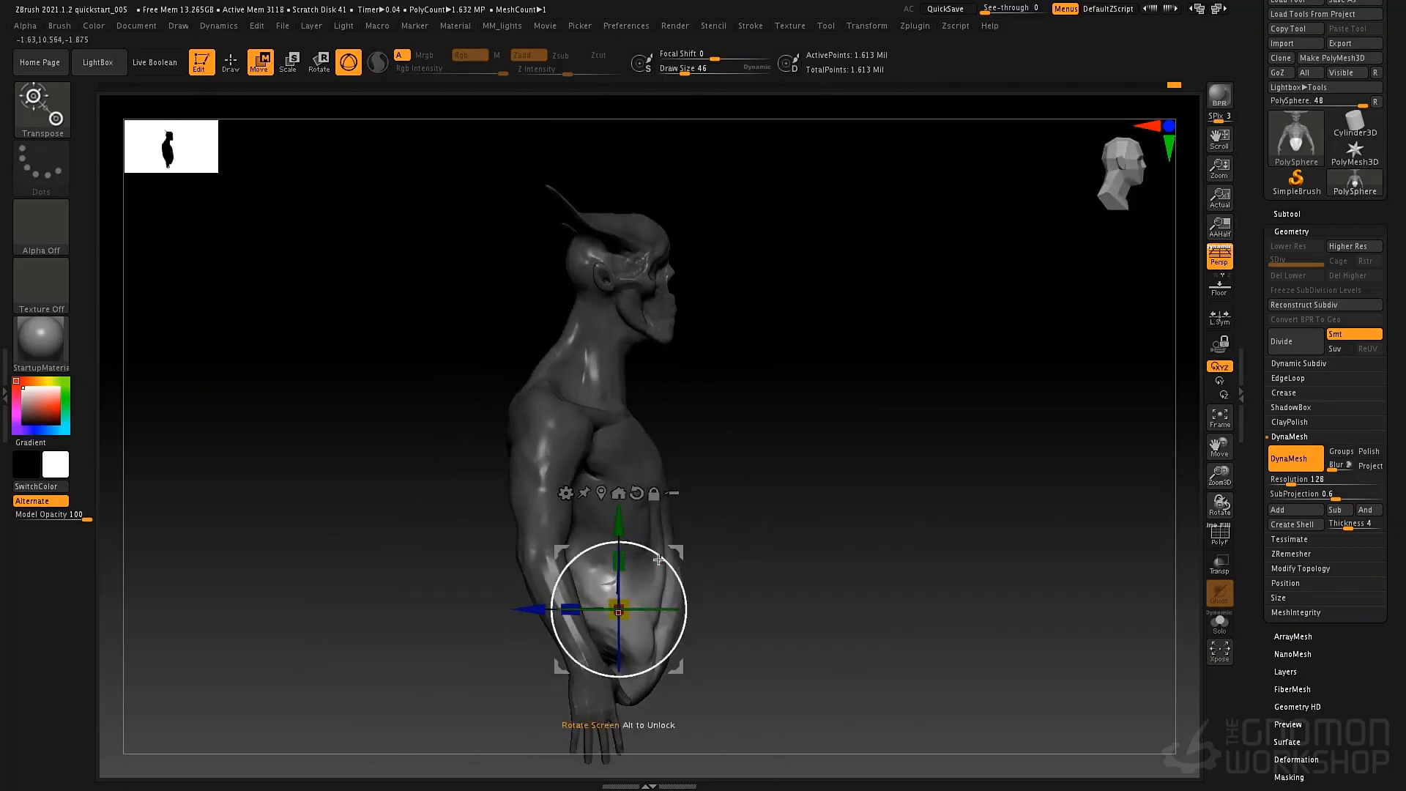
Lengthen the unmasked lower torso downward, tilt it slightly, and shift it front to back with the gizmo.
left_click_drag(618, 574, 618, 570)
key("ctrl+z")
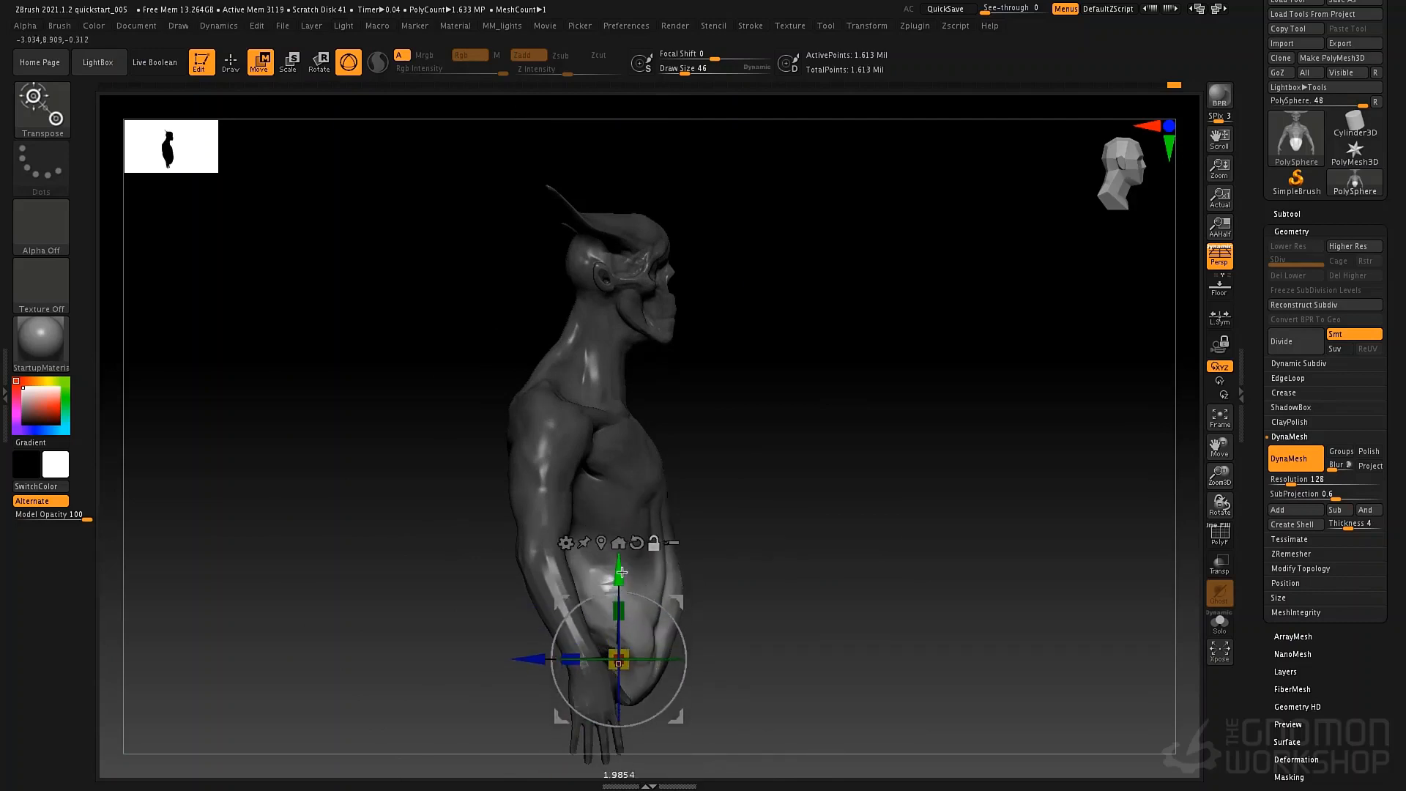
left_click_drag(679, 684, 678, 686)
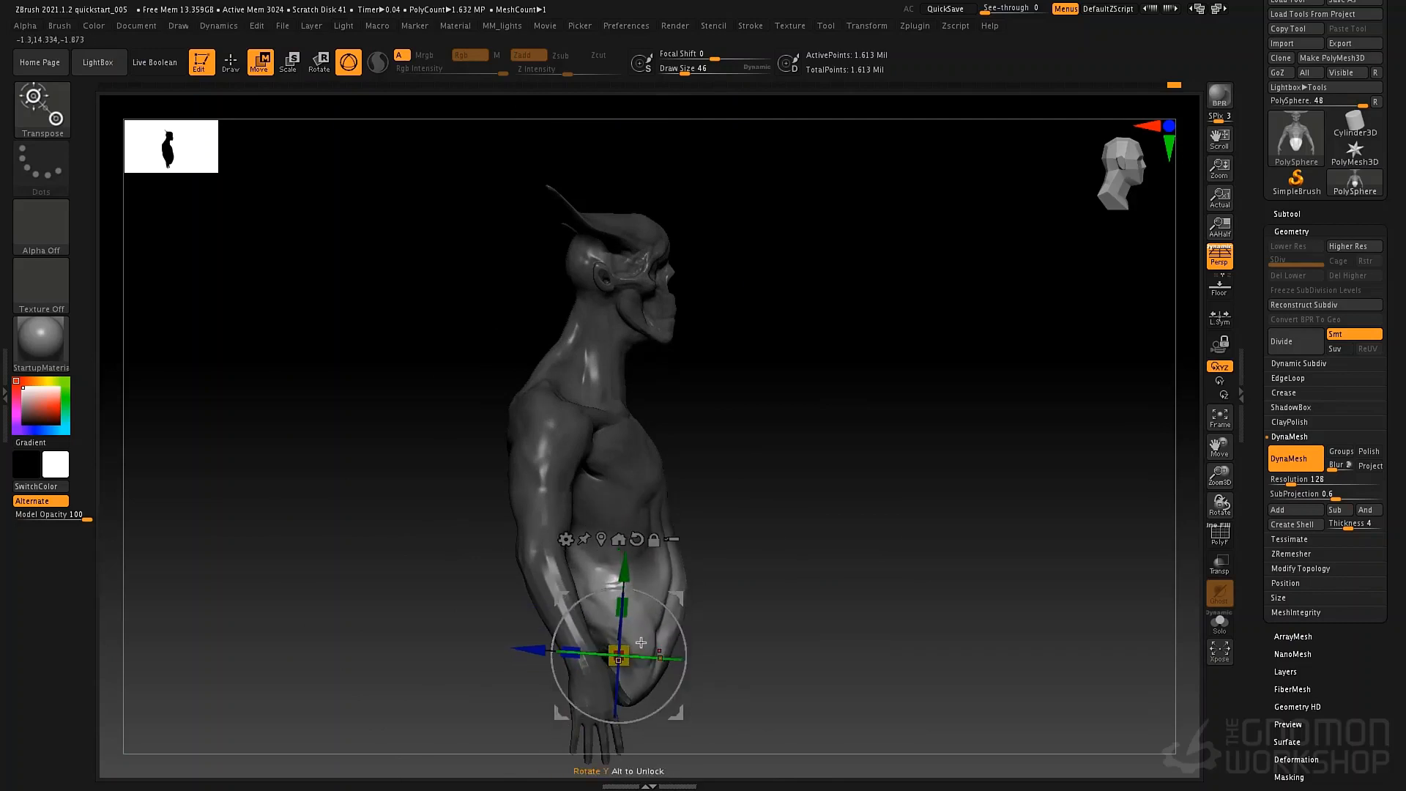
left_click_drag(533, 651, 529, 651)
mouse_move(743, 539)
left_mouse_down("alt")
mouse_move(719, 549)
mouse_move(766, 529)
left_mouse_up("alt")
left_click_drag(771, 614, 776, 614)
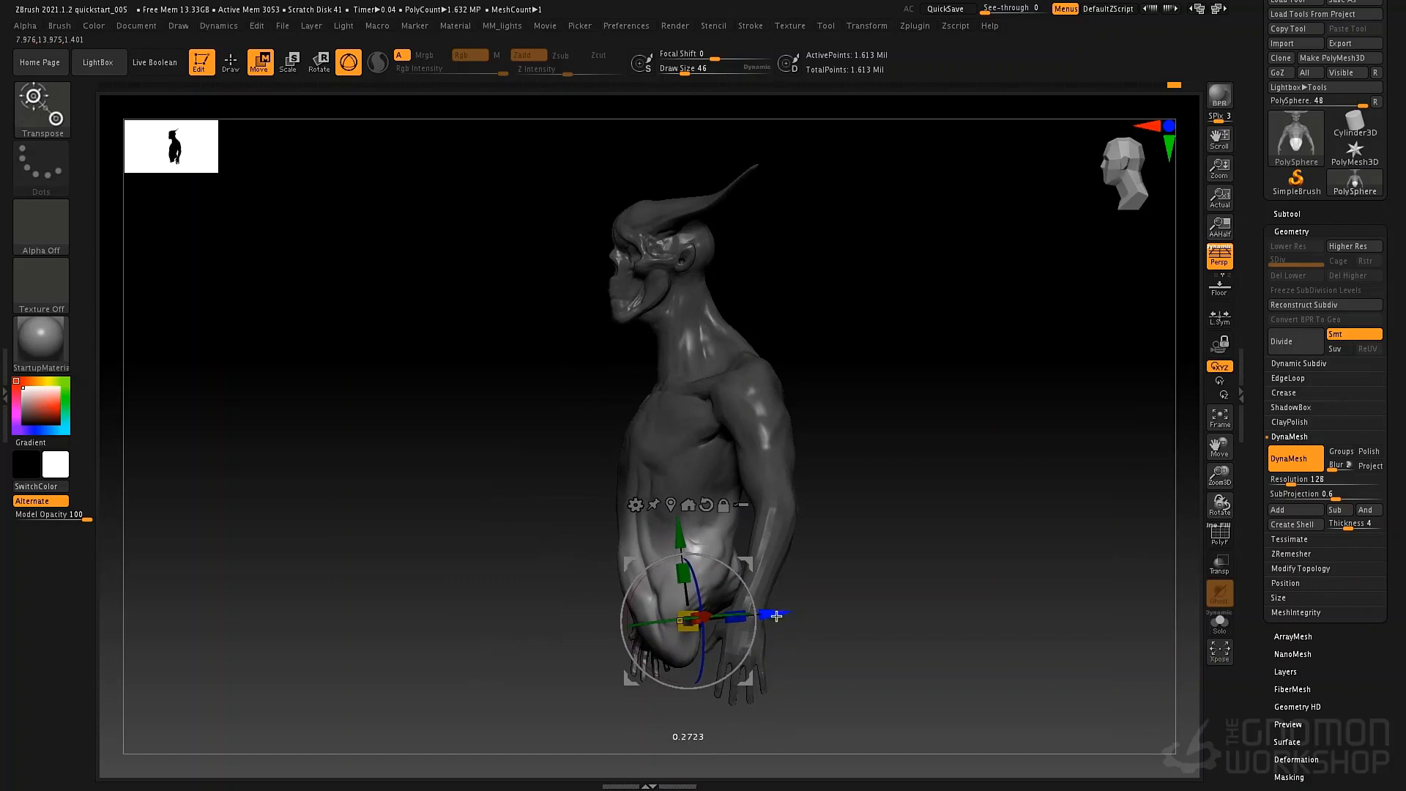
Return to Draw mode, clear the mask, and remesh the figure with DynaMesh at resolution 128.
key("q")
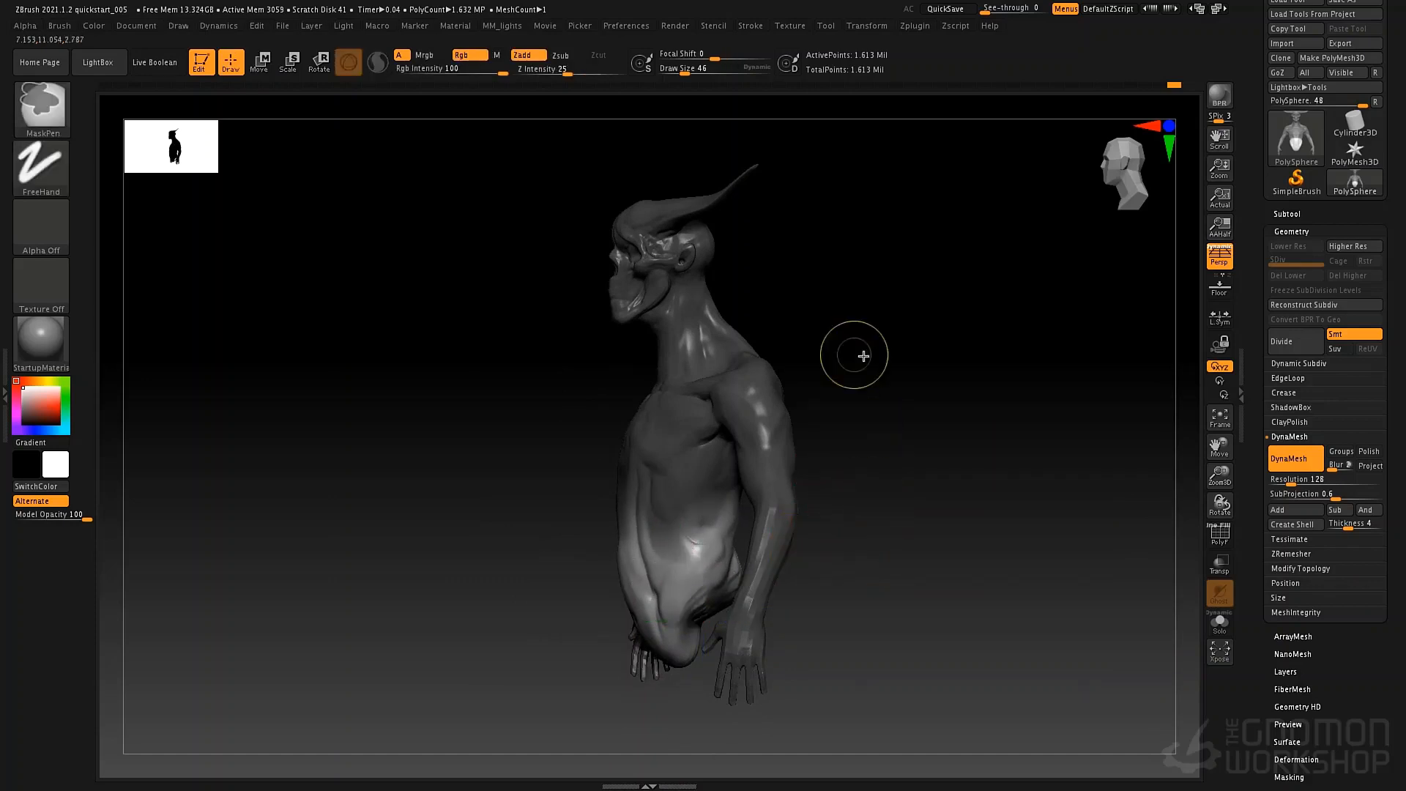
left_click_drag(863, 356, 925, 609, "ctrl")
left_click_drag(853, 257, 931, 613, "ctrl")
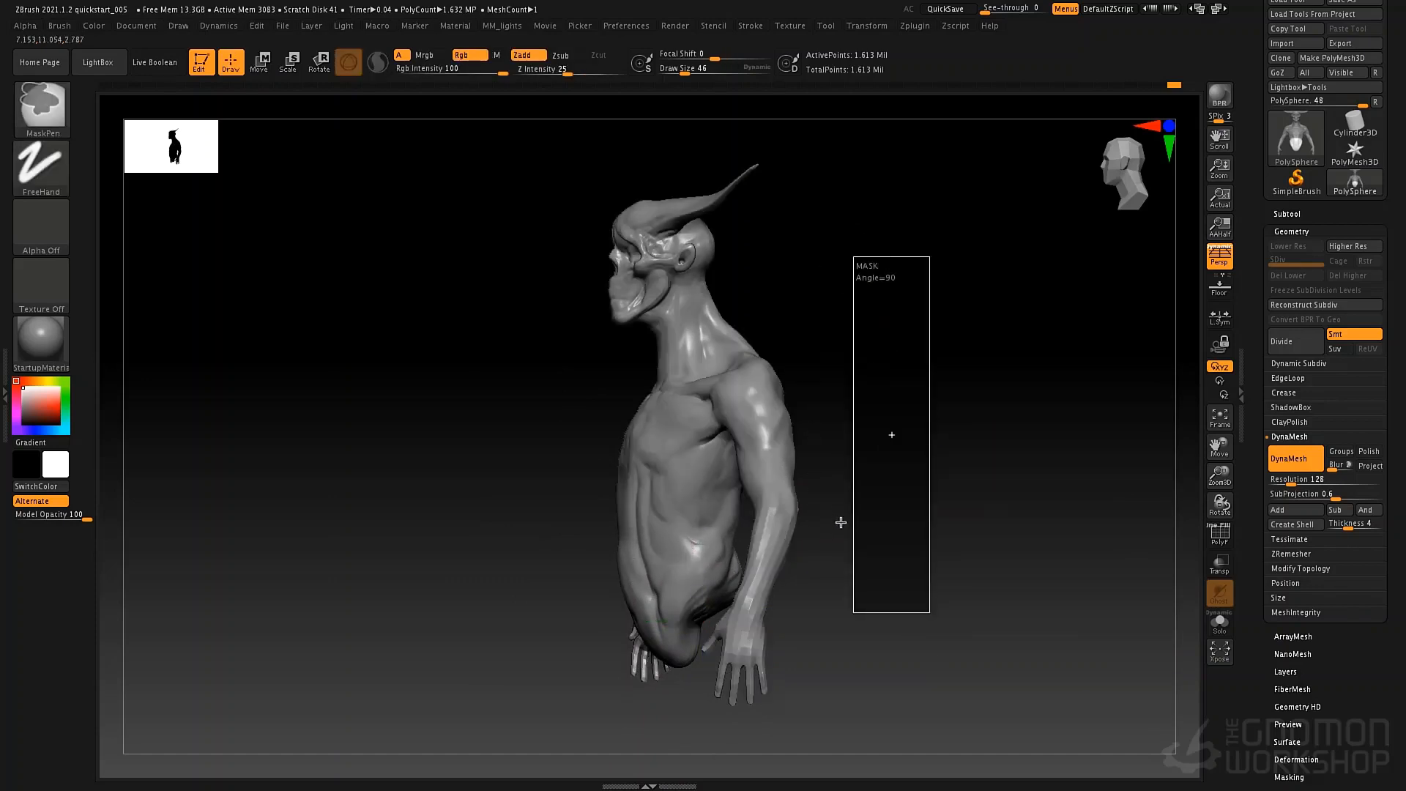
left_click_drag(841, 523, 788, 584)
left_click_drag(857, 506, 870, 493, "shift")
left_click_drag(879, 441, 794, 514, "alt")
Adjust the front of the shoulder near the armpit with the Move brush at draw size 46.
key("b")
key("m")
key("v")
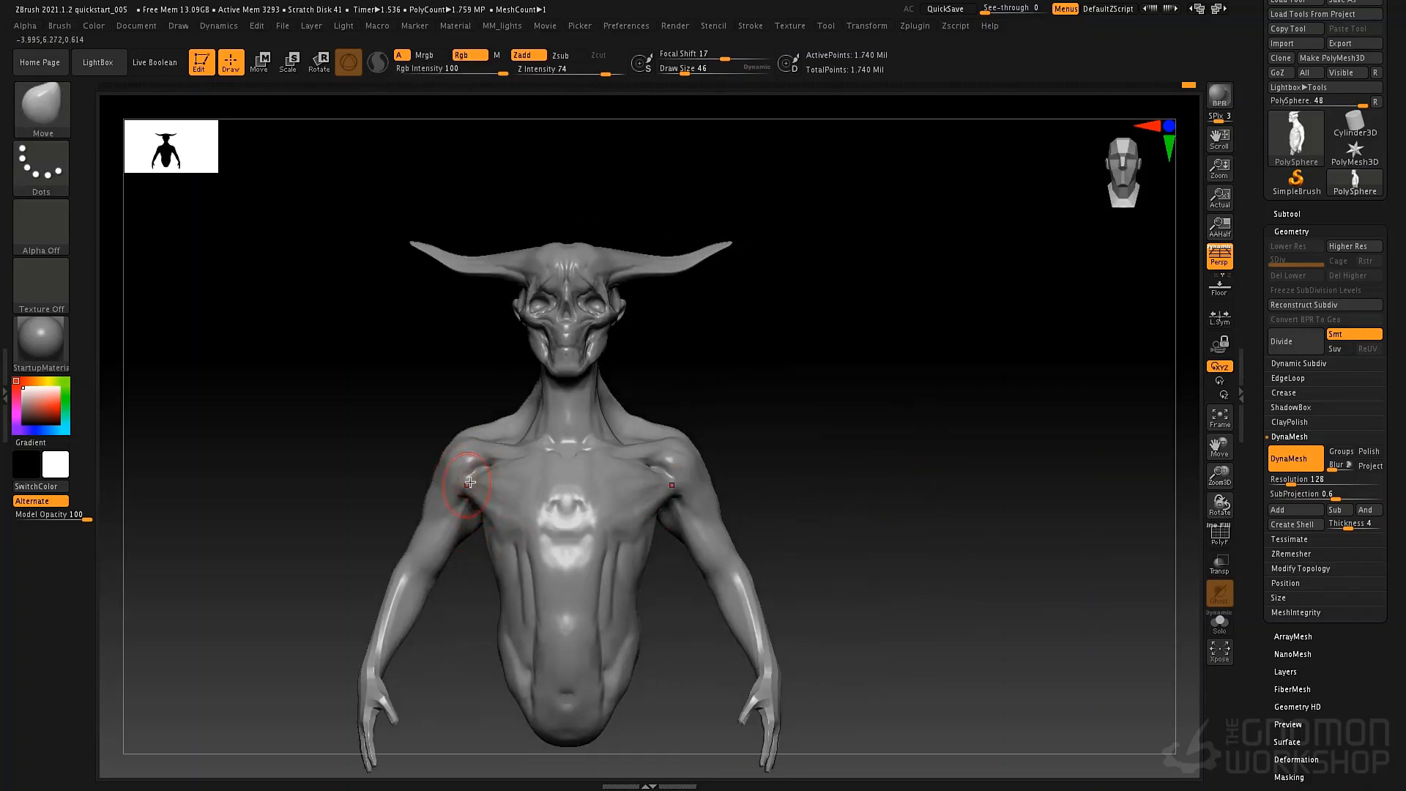
mouse_move(471, 488)
right_mouse_down()
mouse_move(498, 470)
mouse_move(454, 529)
right_mouse_up()
Build up the outer collarbone and the chest's edge at the armpit with ClayTubes at draw size 34.
key("b")
key("c")
key("t")
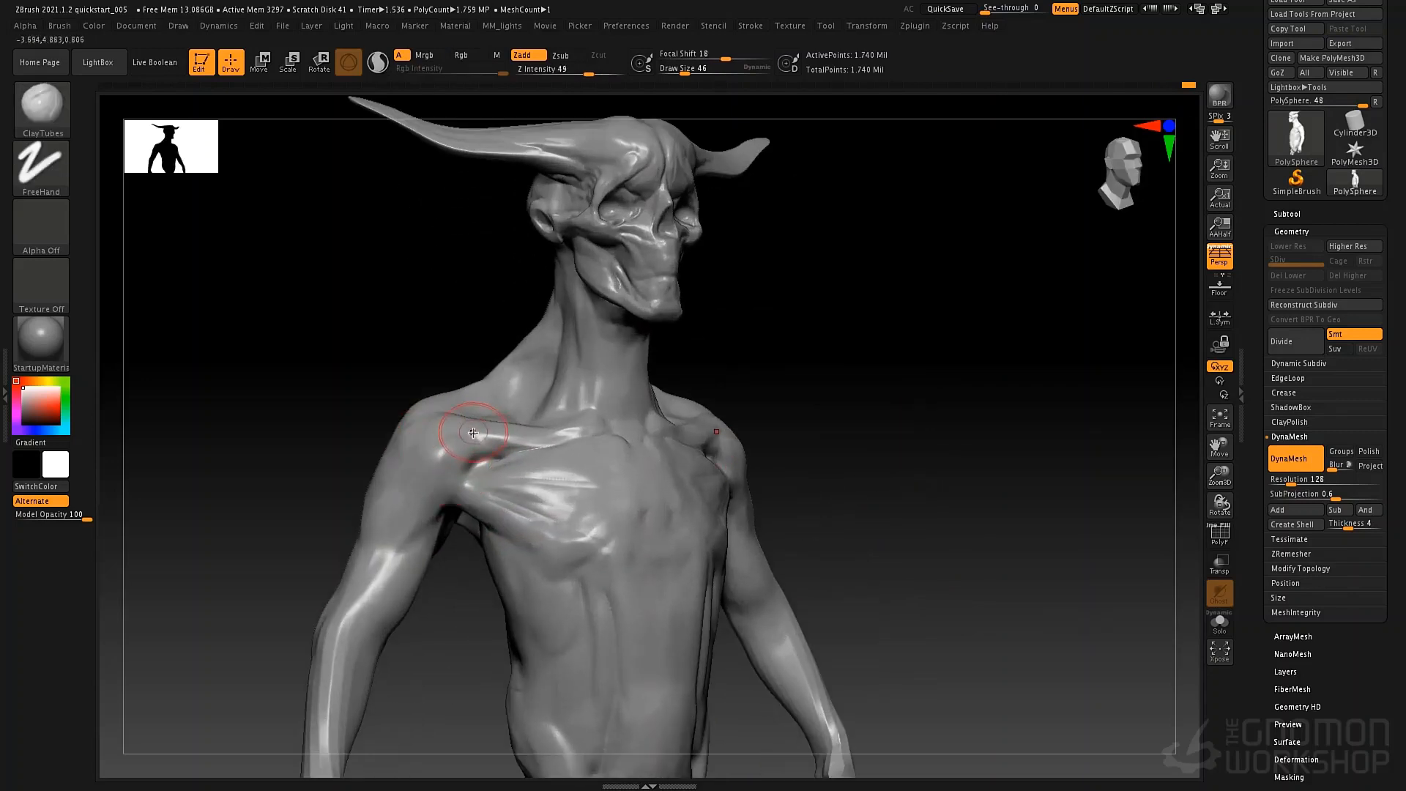
key("space")
left_click(469, 437)
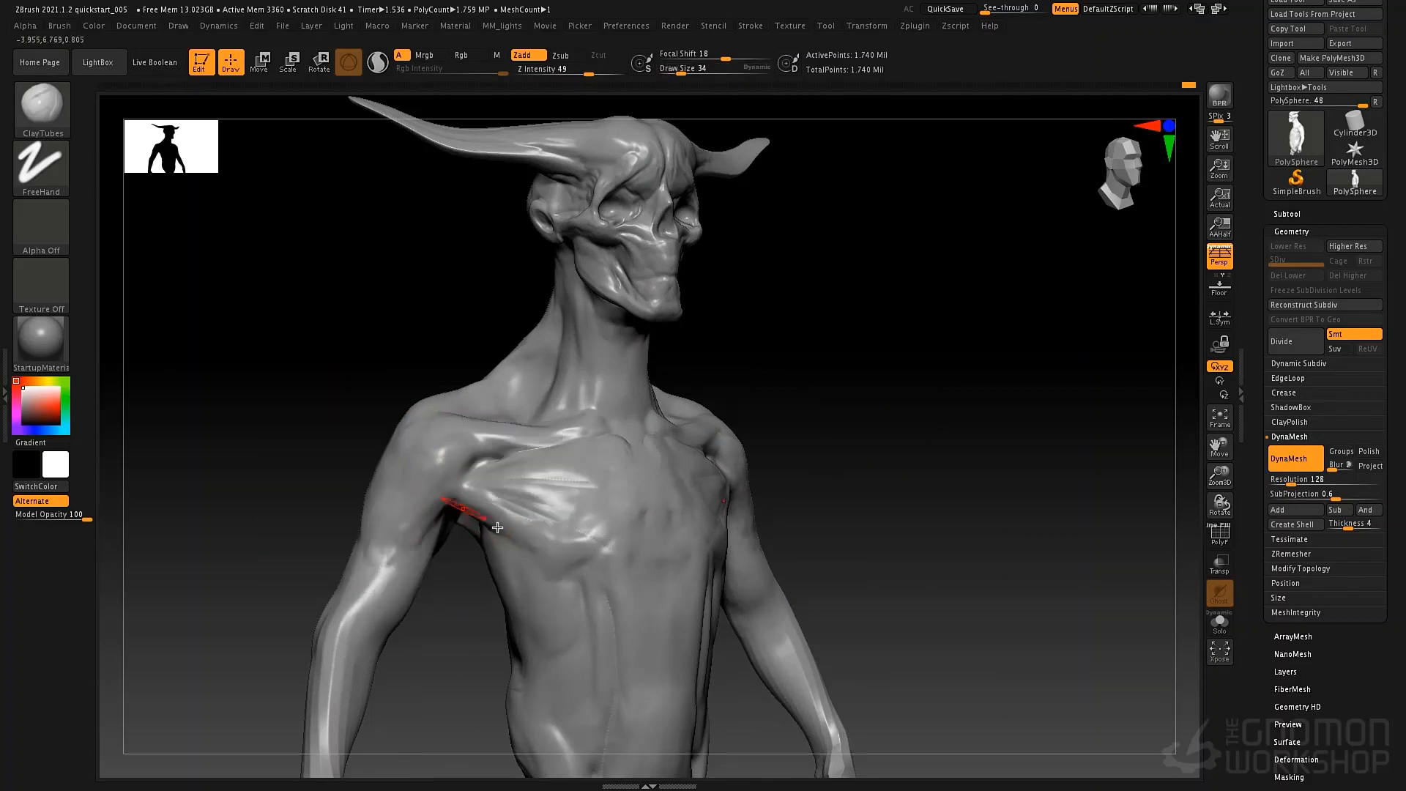
Sculpt the rib and flank muscles along the torso's side with ClayTubes at draw size 49.
right_click_drag(512, 577, 474, 551)
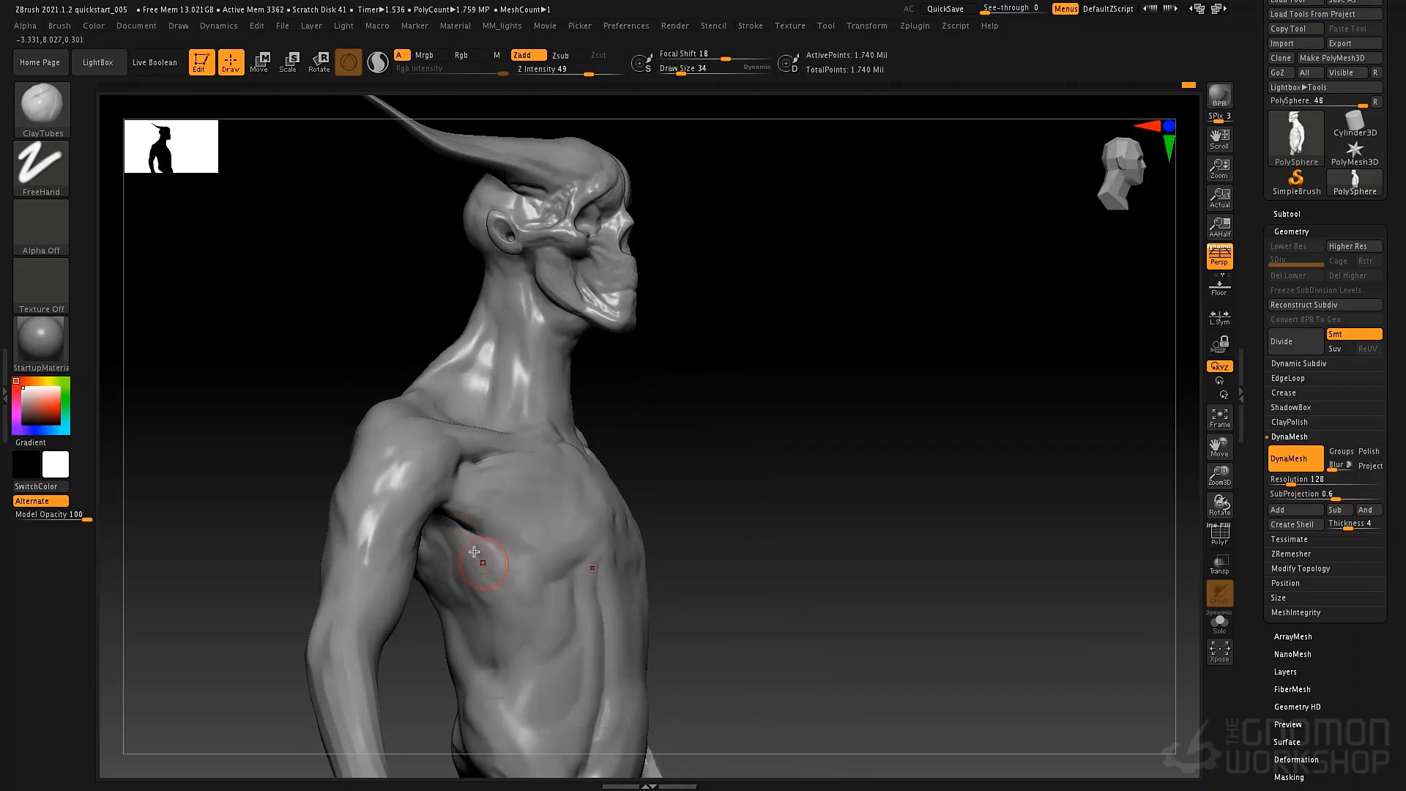
key("space")
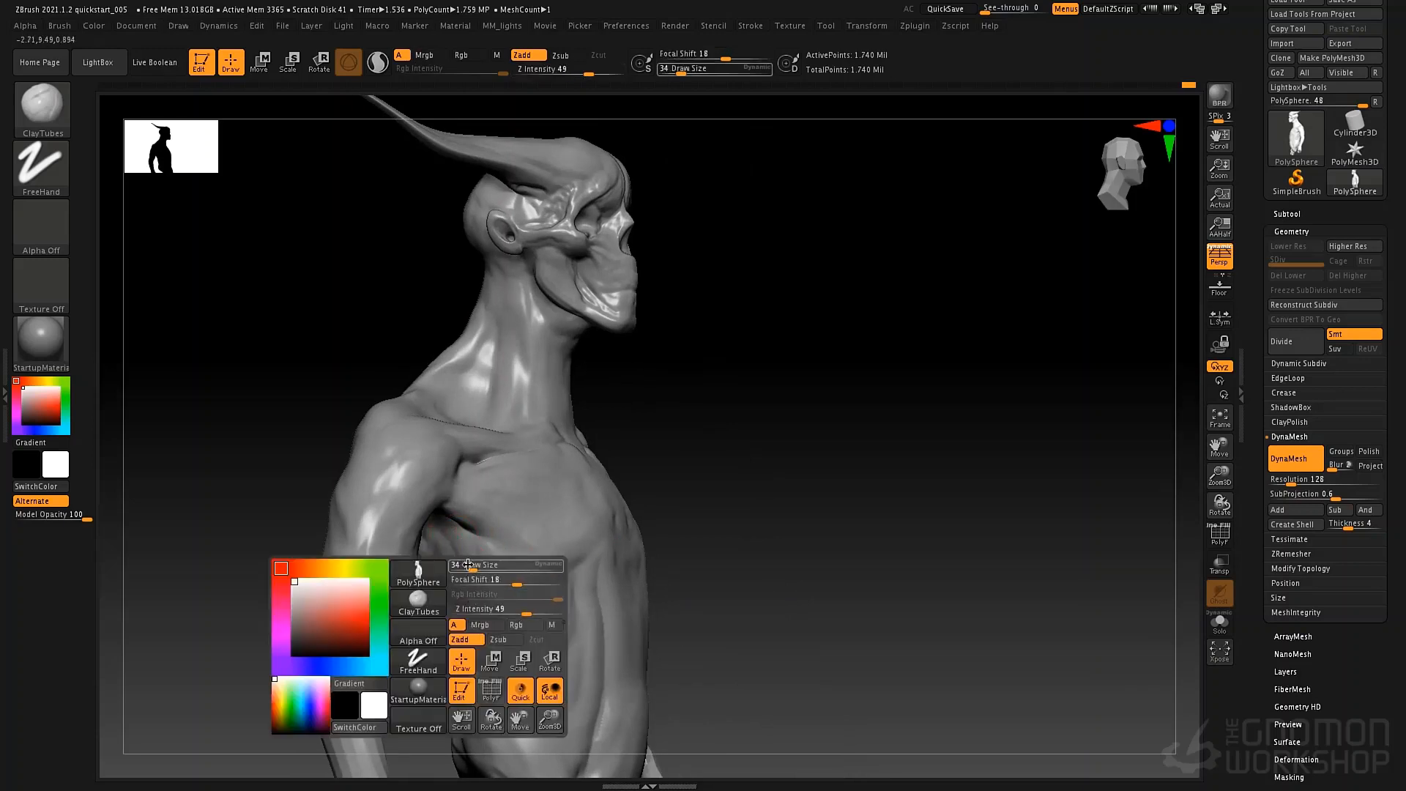
left_click(475, 567)
mouse_move(449, 602)
left_mouse_down()
mouse_move(526, 670)
mouse_move(525, 711)
left_mouse_up()
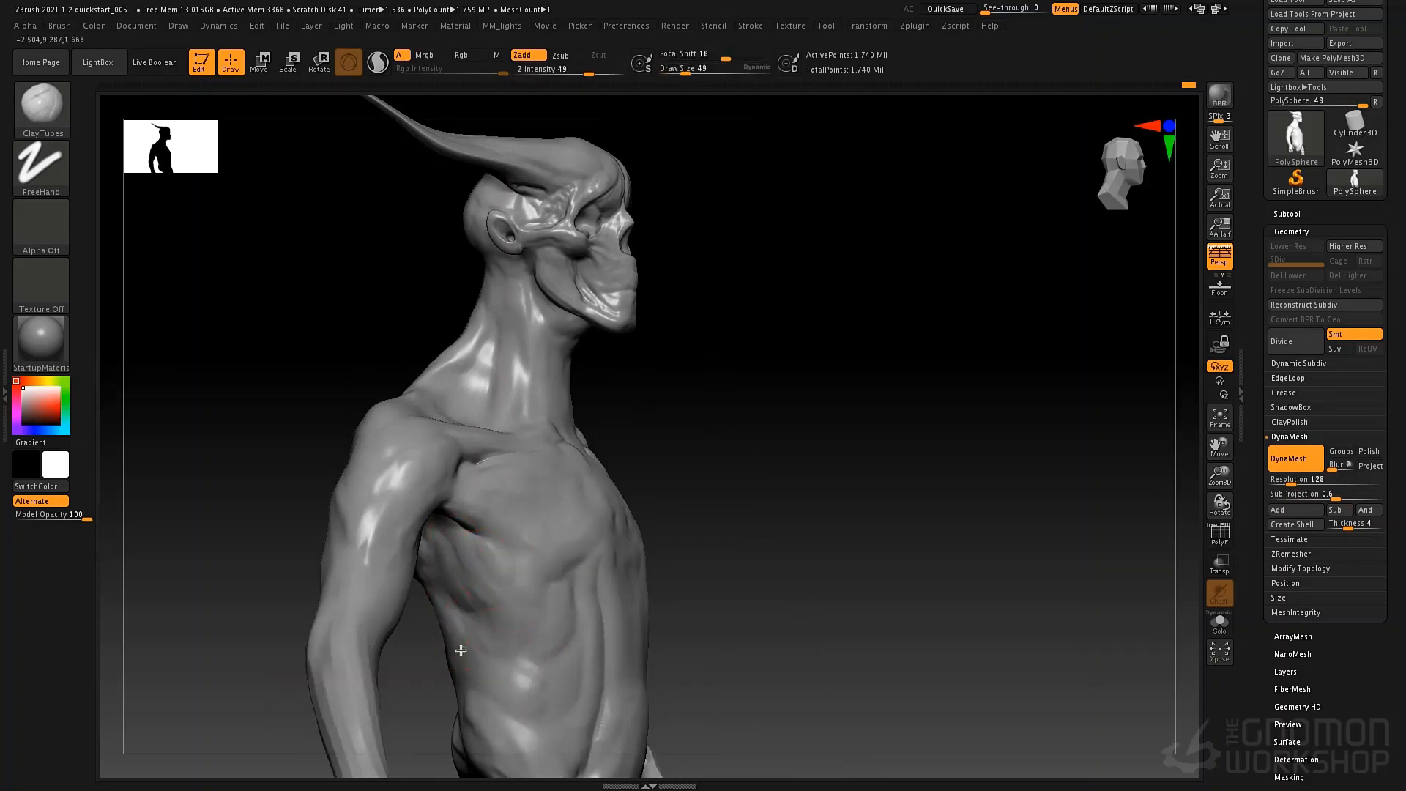
left_click_drag(463, 656, 532, 741)
right_click_drag(721, 549, 660, 538)
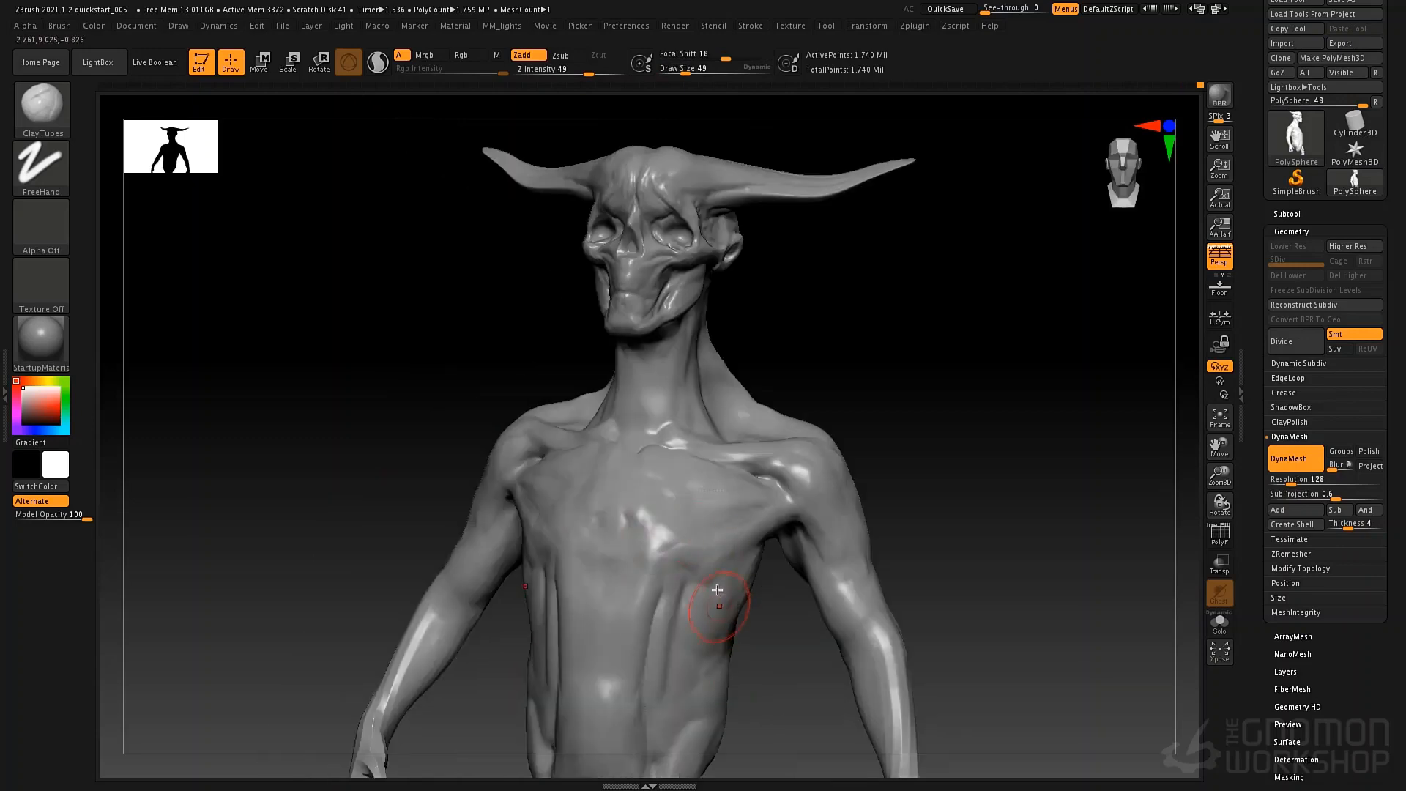
Try adding ClayTubes bumps on the lower abdomen beside the navel, and undo these strokes.
right_click_drag(720, 606, 735, 421, "alt")
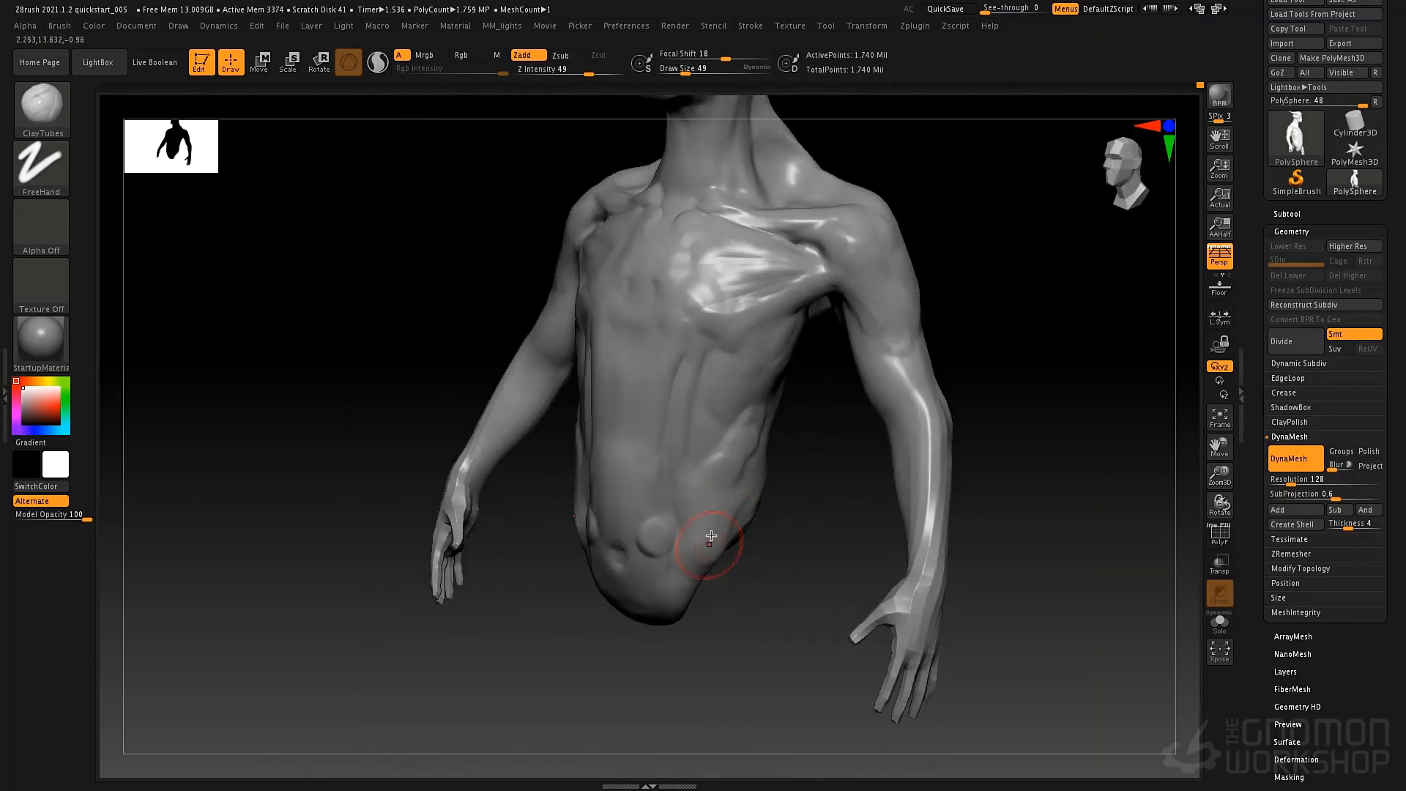
key("ctrl+z")
key("ctrl+z")
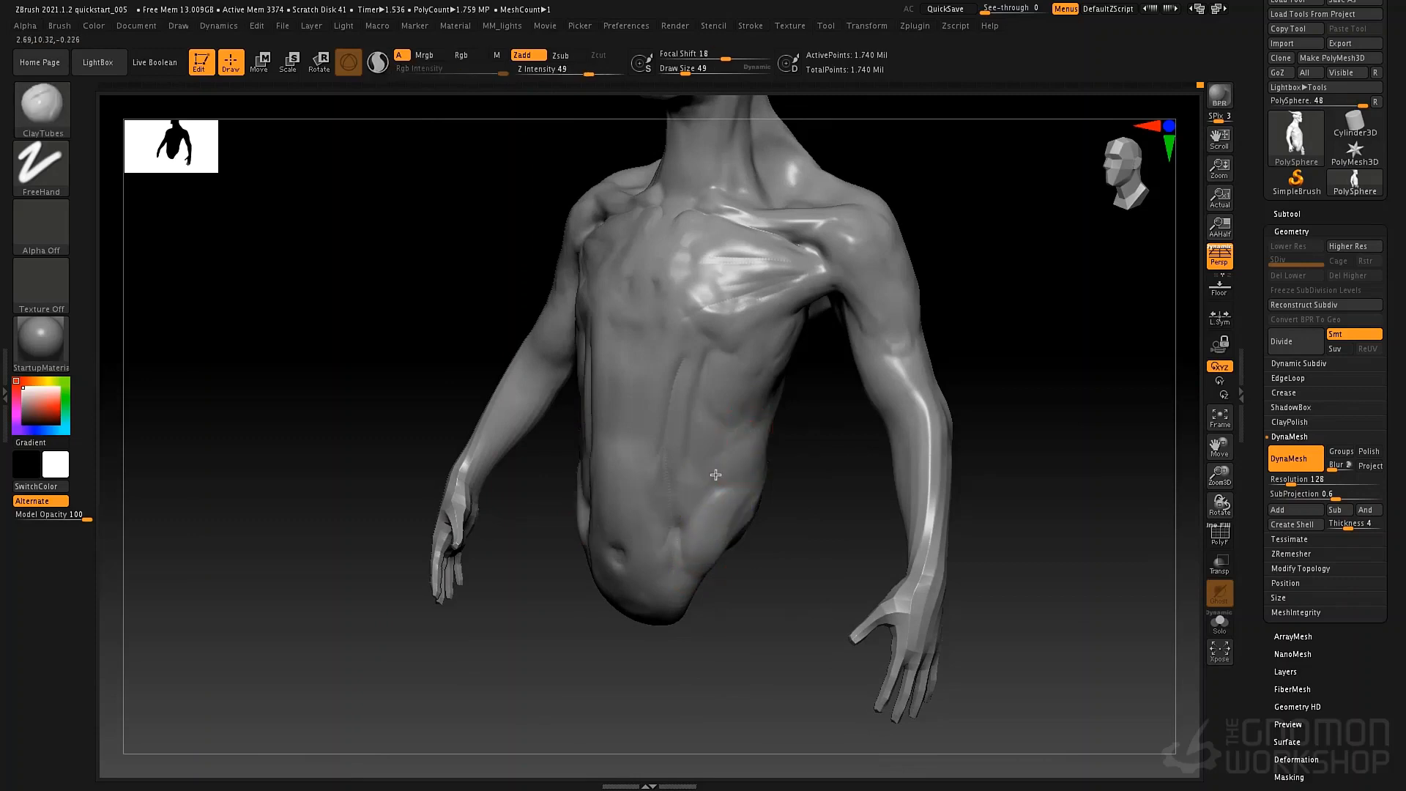
key("ctrl+z")
right_click_drag(718, 472, 729, 419, "ctrl")
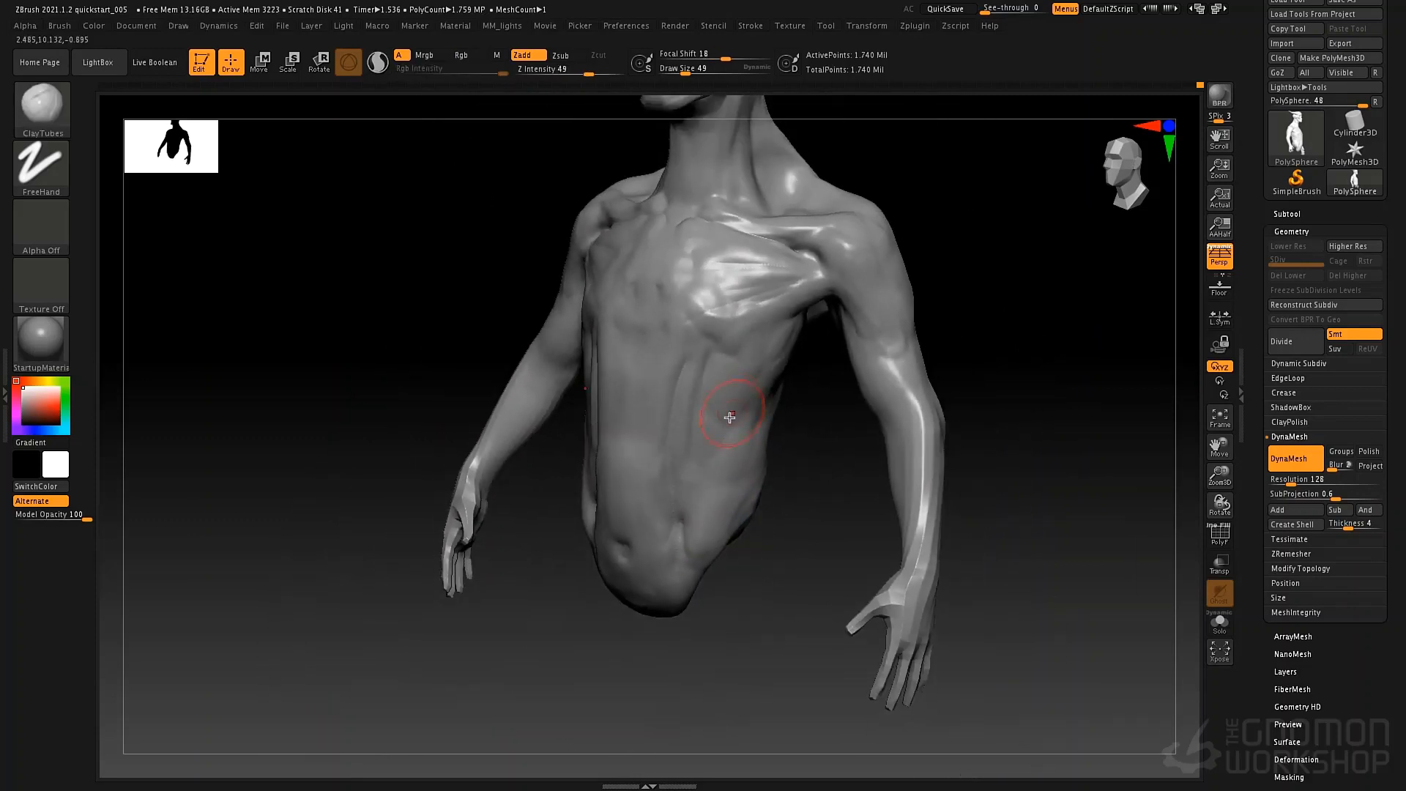
right_click_drag(726, 368, 654, 436, "alt")
right_click_drag(634, 361, 722, 373, "alt")
right_click_drag(722, 374, 753, 376)
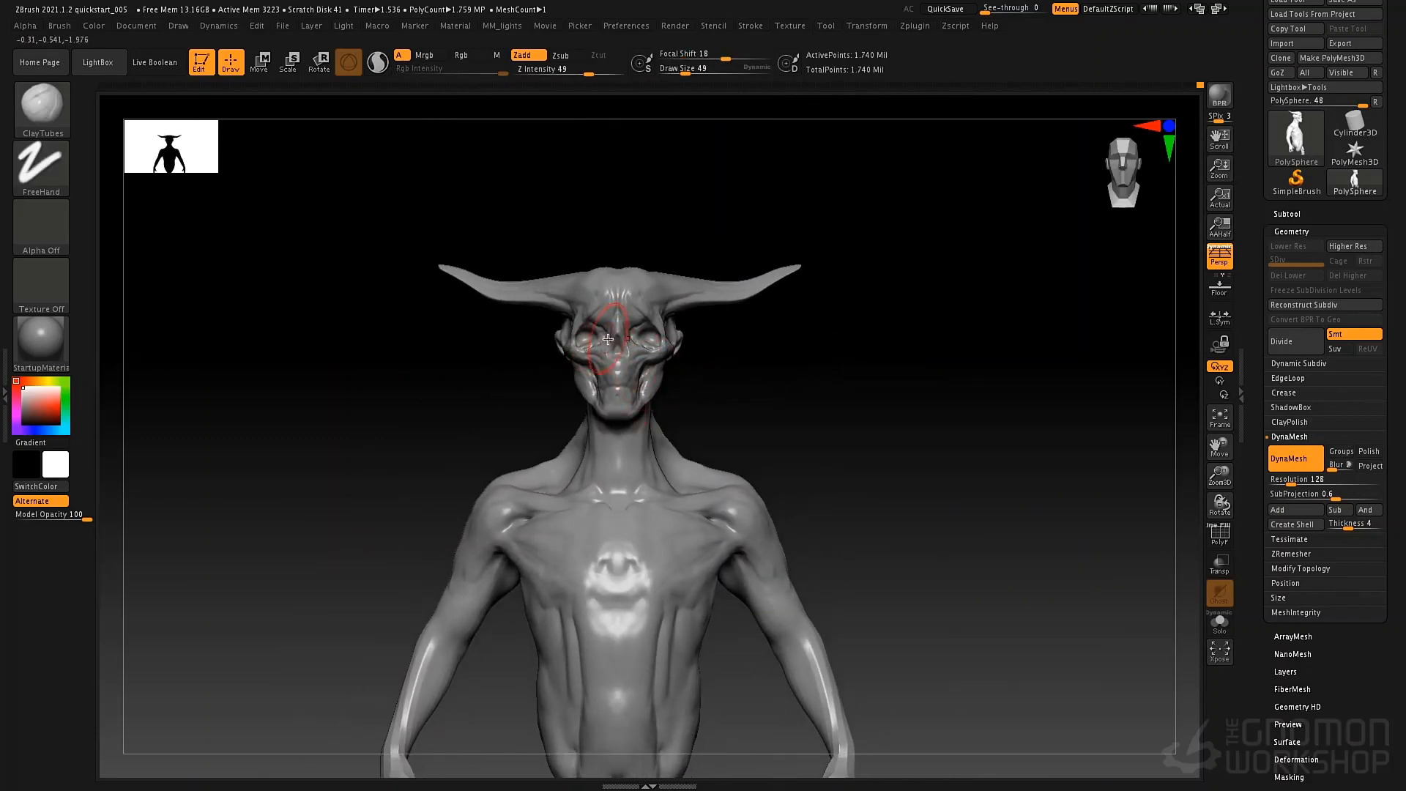
Switch to the Move brush with draw size 69.
key("b")
key("m")
key("v")
key("space")
left_click_drag(610, 338, 616, 337)
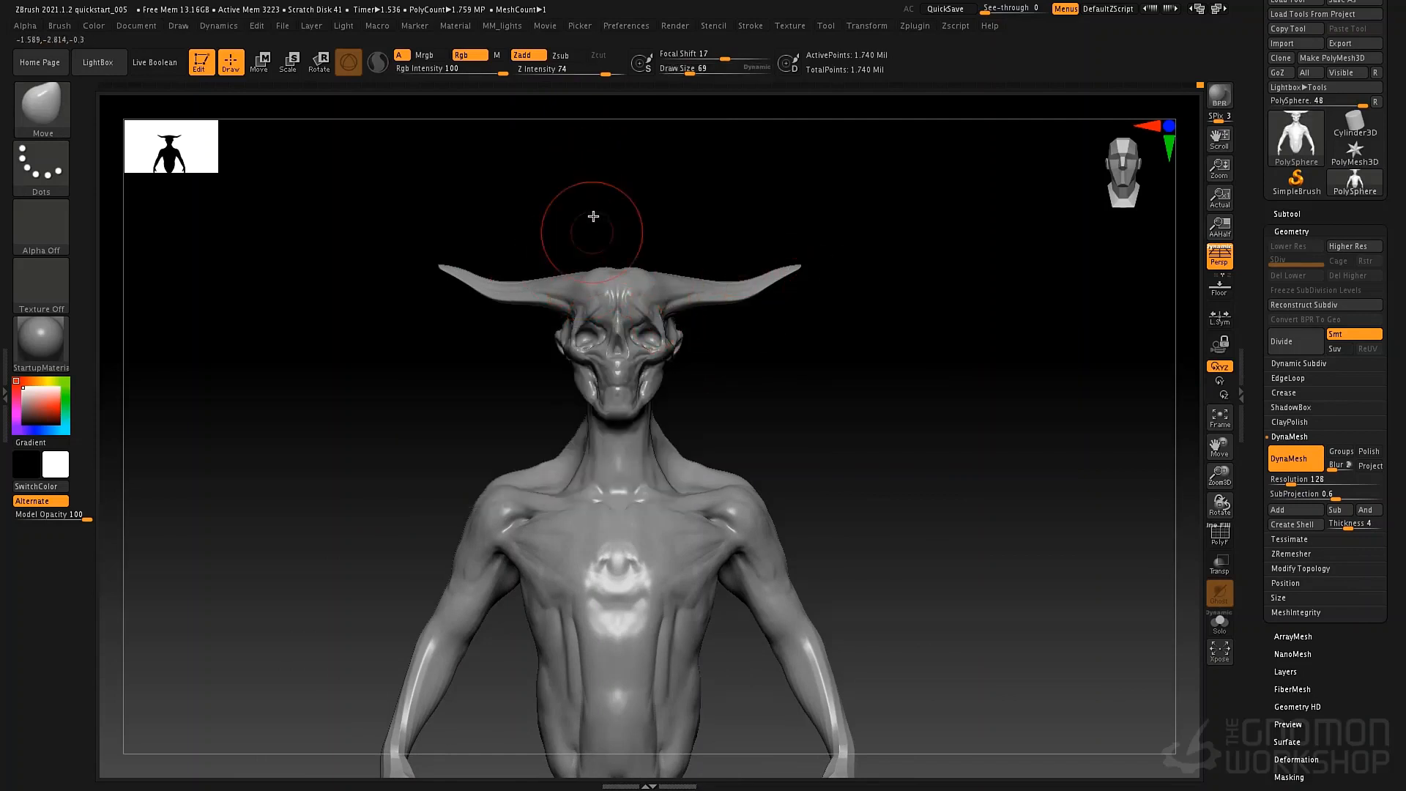
Mask the neck and body with MaskLasso, leaving only the head and horns unmasked.
key("b")
key("s")
key("t")
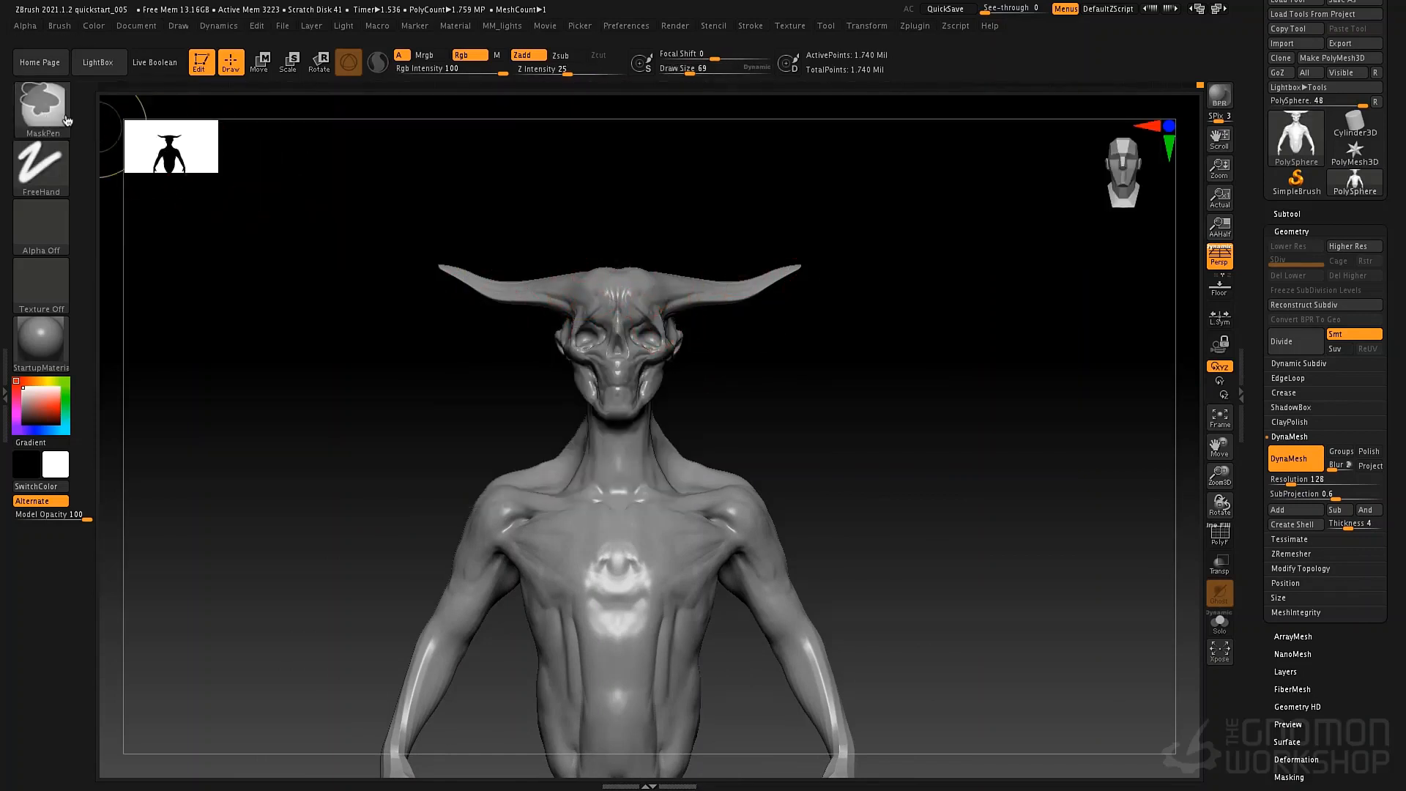
left_click(42, 110, "ctrl")
left_click(295, 184, "ctrl")
mouse_move(576, 270)
left_mouse_down("ctrl")
mouse_move(486, 329)
mouse_move(586, 433)
mouse_move(904, 354)
left_mouse_up("ctrl")
left_click(888, 373, "ctrl")
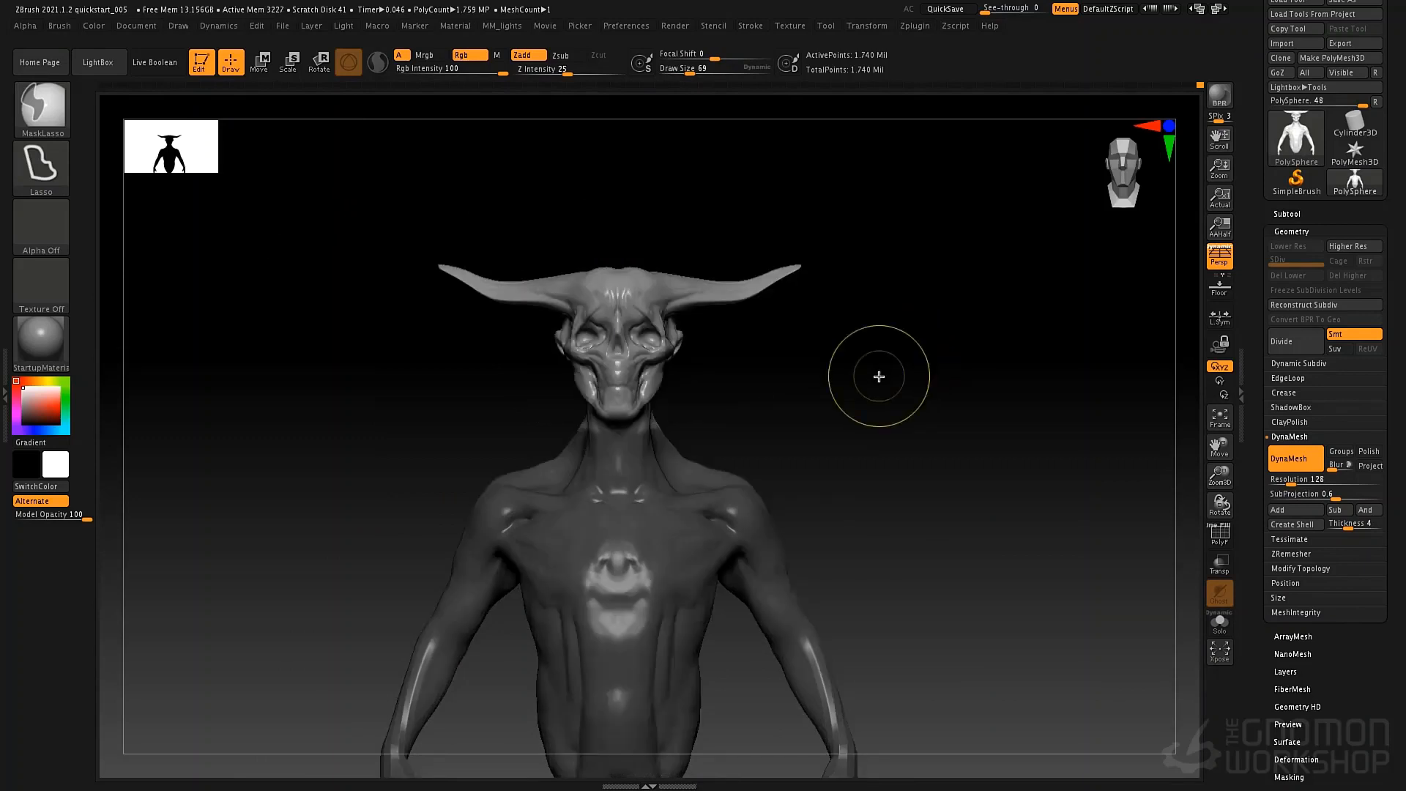
mouse_move(699, 441)
left_mouse_down()
mouse_move(774, 426)
mouse_move(875, 477)
mouse_move(769, 509)
mouse_move(743, 365)
mouse_move(783, 367)
left_mouse_up()
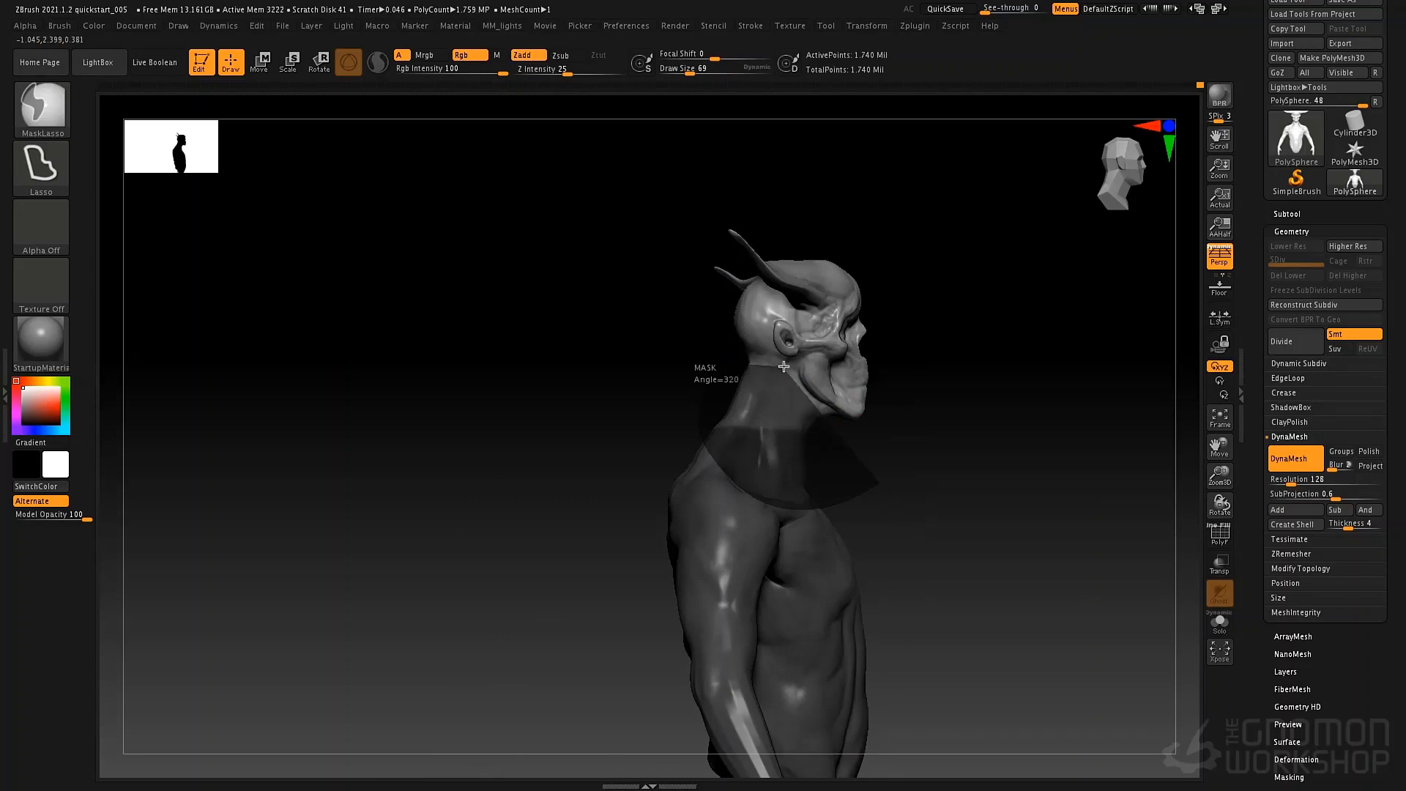
mouse_move(858, 446)
left_mouse_down("ctrl")
mouse_move(873, 472)
mouse_move(857, 462)
mouse_move(907, 439)
left_mouse_up("ctrl")
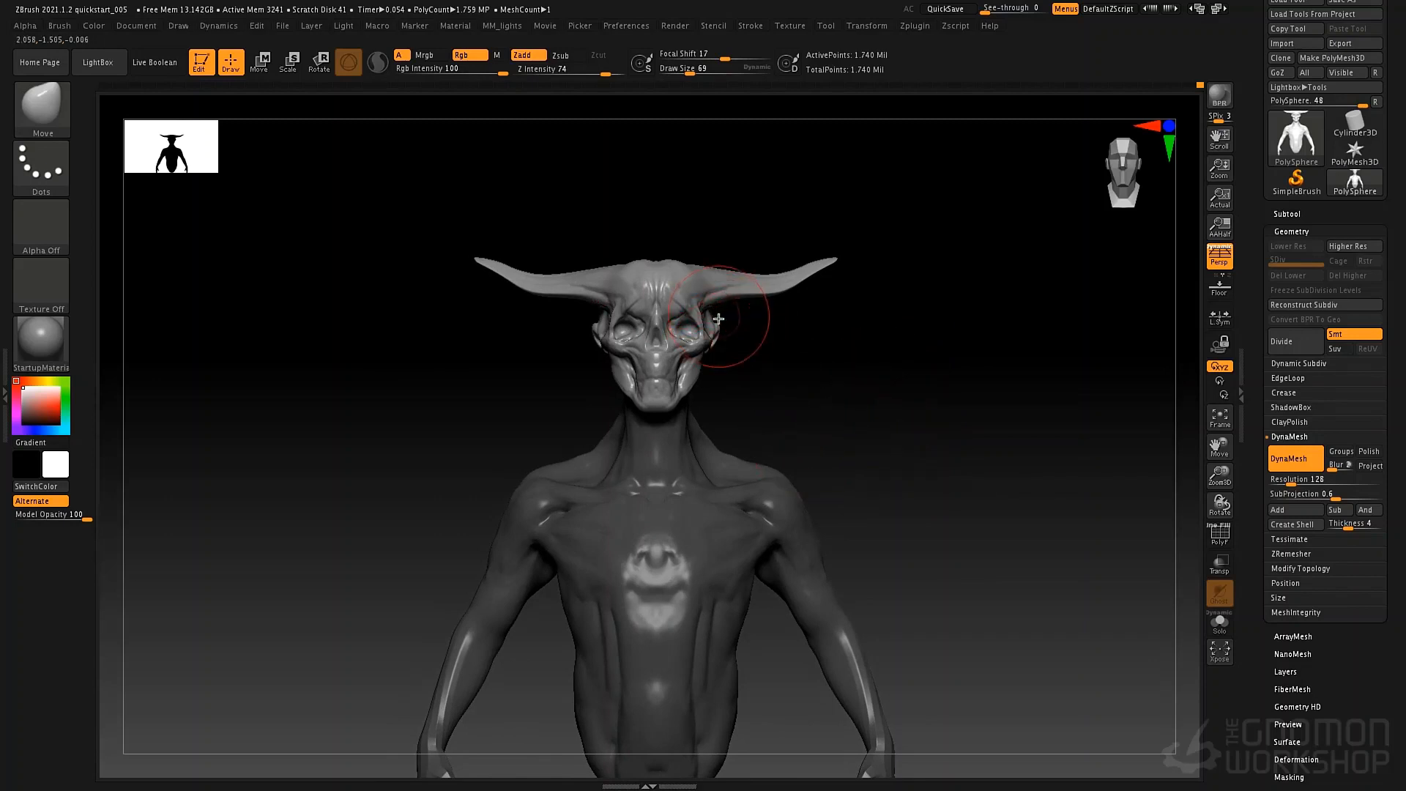
Center the gizmo on the unmasked head and stretch the head slightly upward along its vertical axis.
key("w")
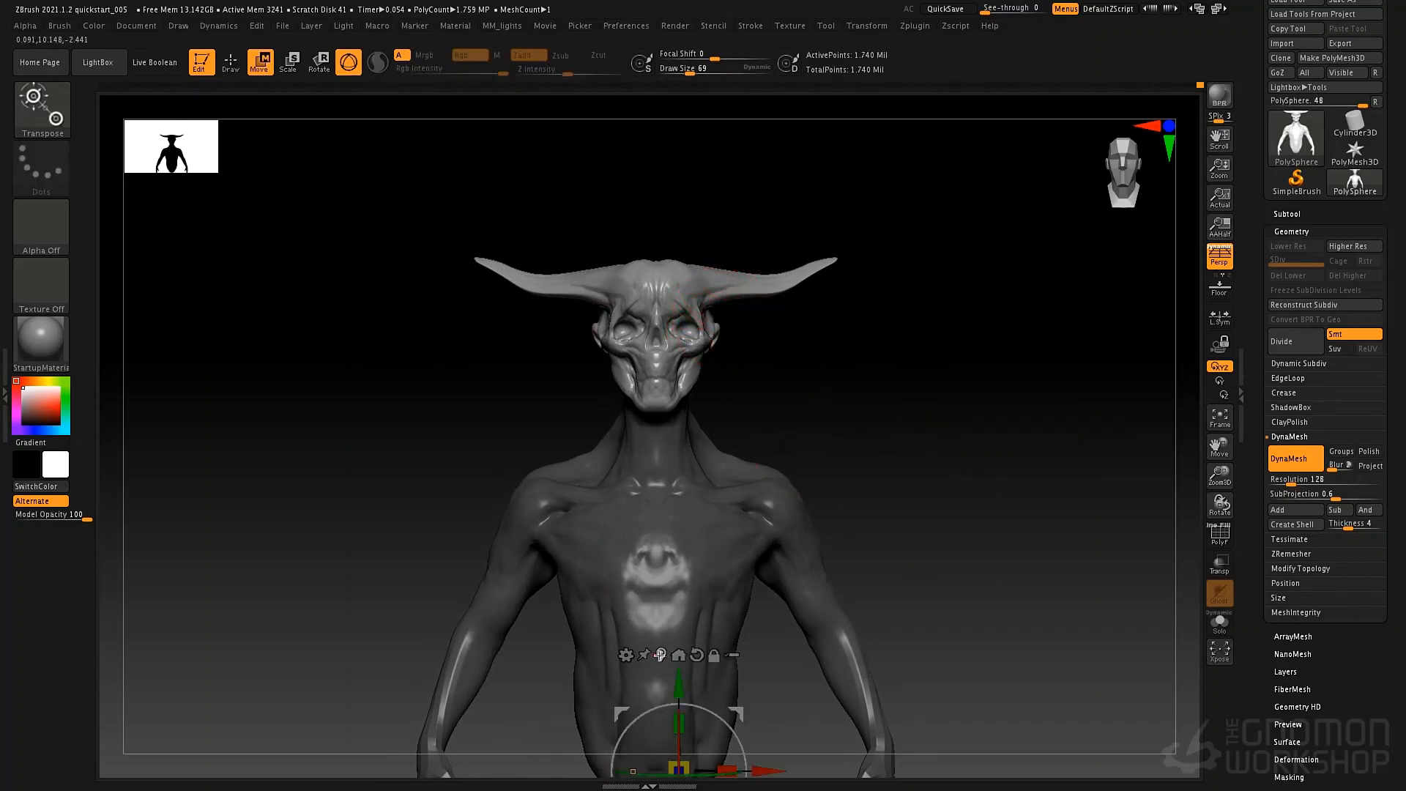
left_click(661, 654)
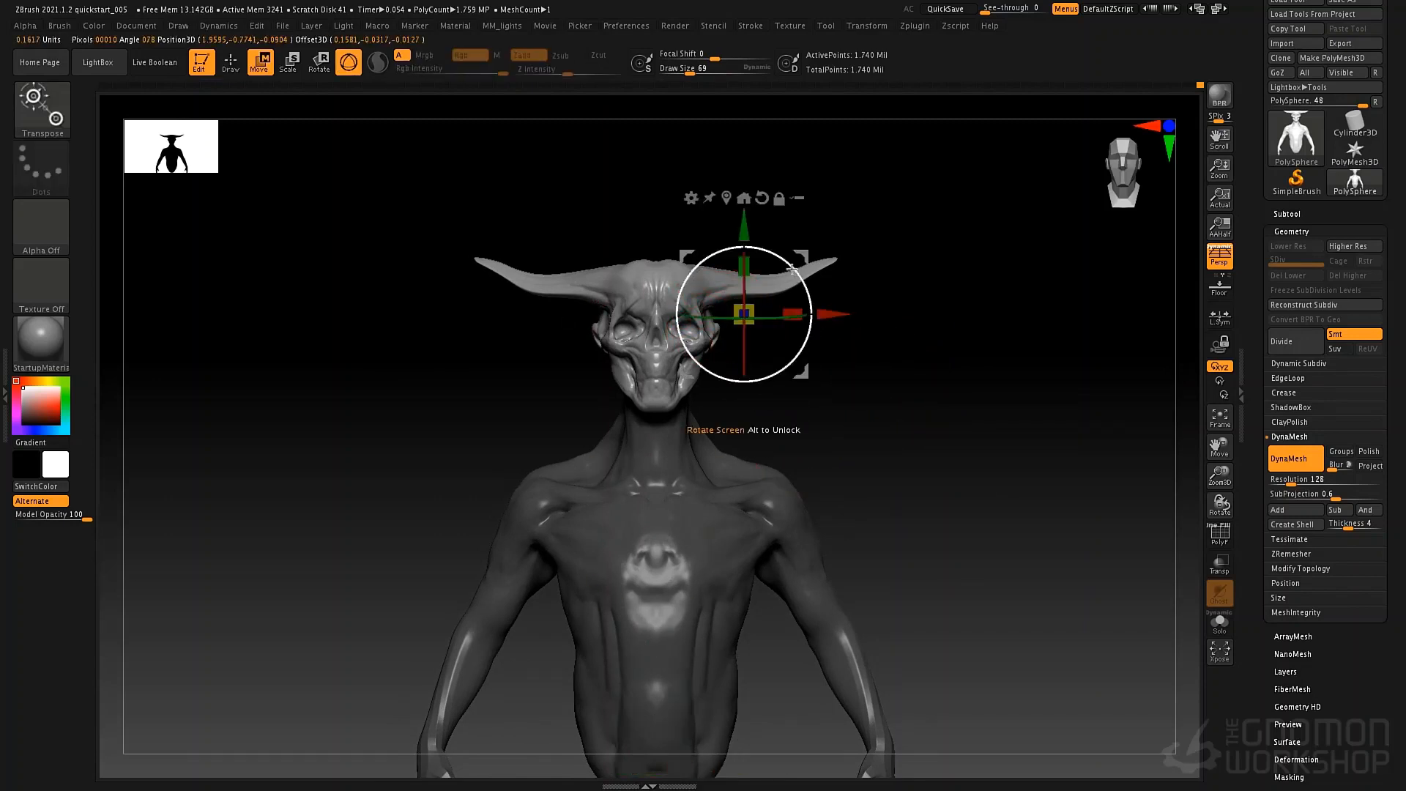
left_click(743, 197)
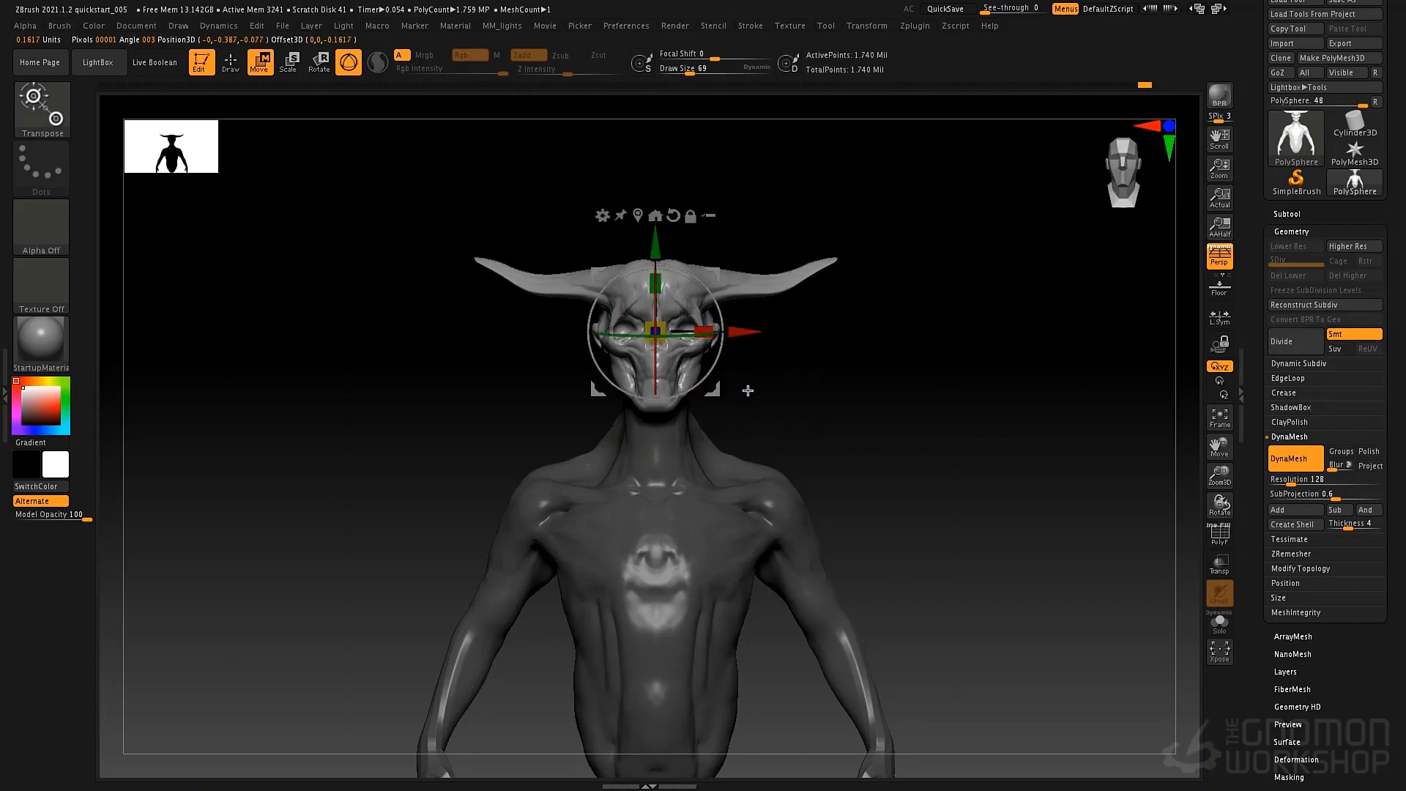
left_click_drag(661, 282, 658, 243)
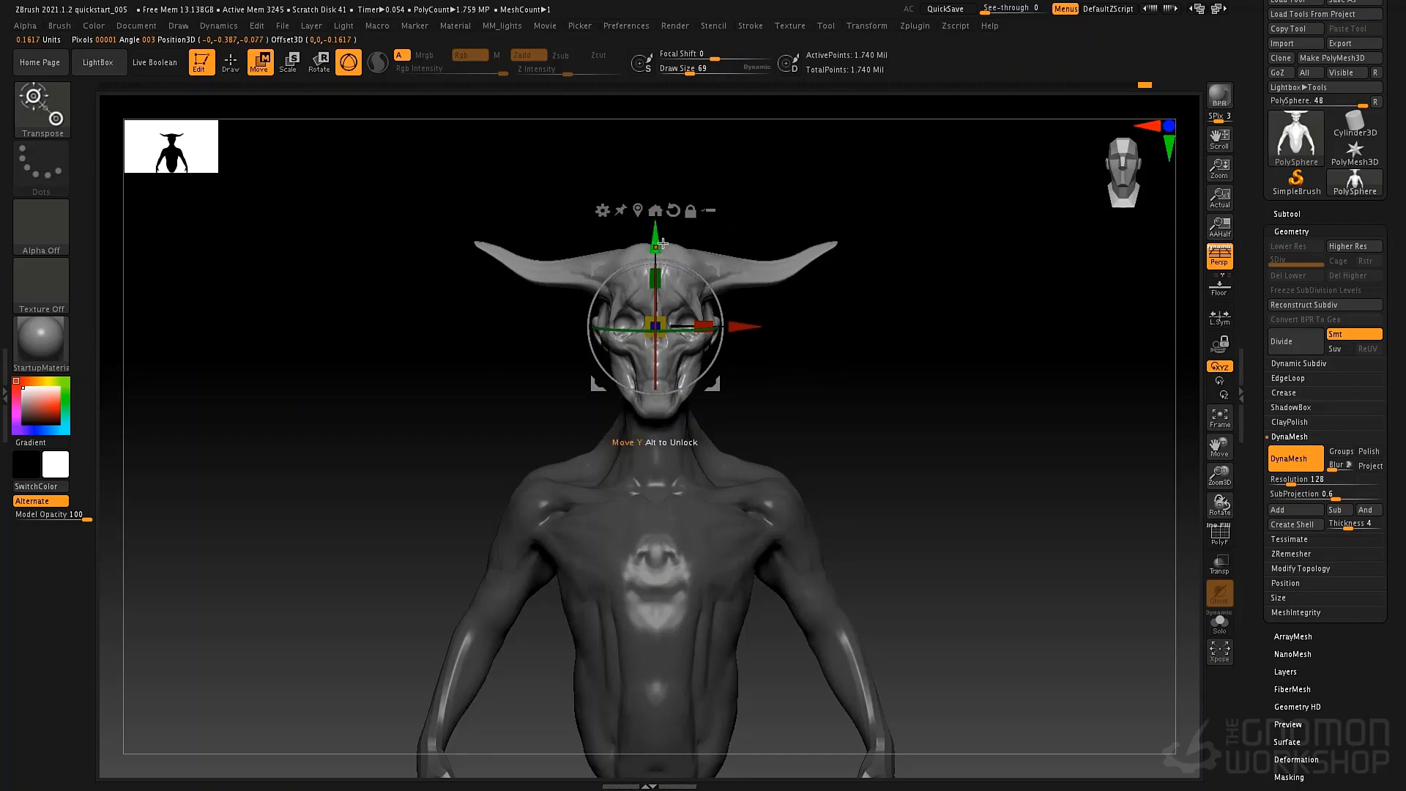
left_click_drag(763, 390, 736, 354)
mouse_move(757, 431)
left_mouse_down("alt")
mouse_move(747, 455)
mouse_move(772, 408)
left_mouse_up("alt")
mouse_move(770, 353)
left_mouse_down("alt")
mouse_move(758, 411)
mouse_move(725, 405)
mouse_move(740, 373)
mouse_move(715, 337)
mouse_move(680, 337)
mouse_move(660, 389)
mouse_move(672, 417)
left_mouse_up("alt")
Return to the Move brush at draw size 27 and clear the mask from the body.
key("q")
left_click_drag(704, 357, 743, 358, "shift")
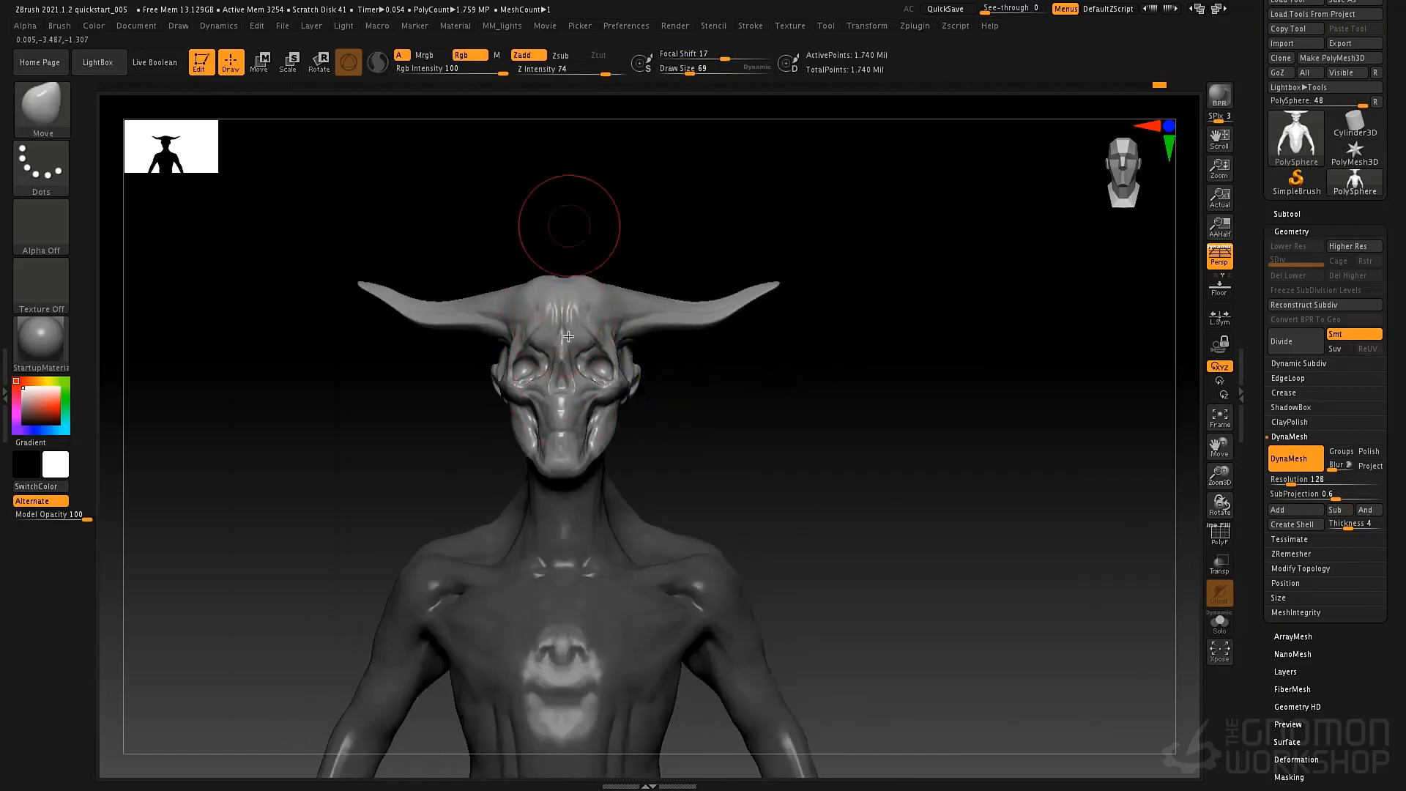
key("space")
left_click_drag(569, 326, 556, 326)
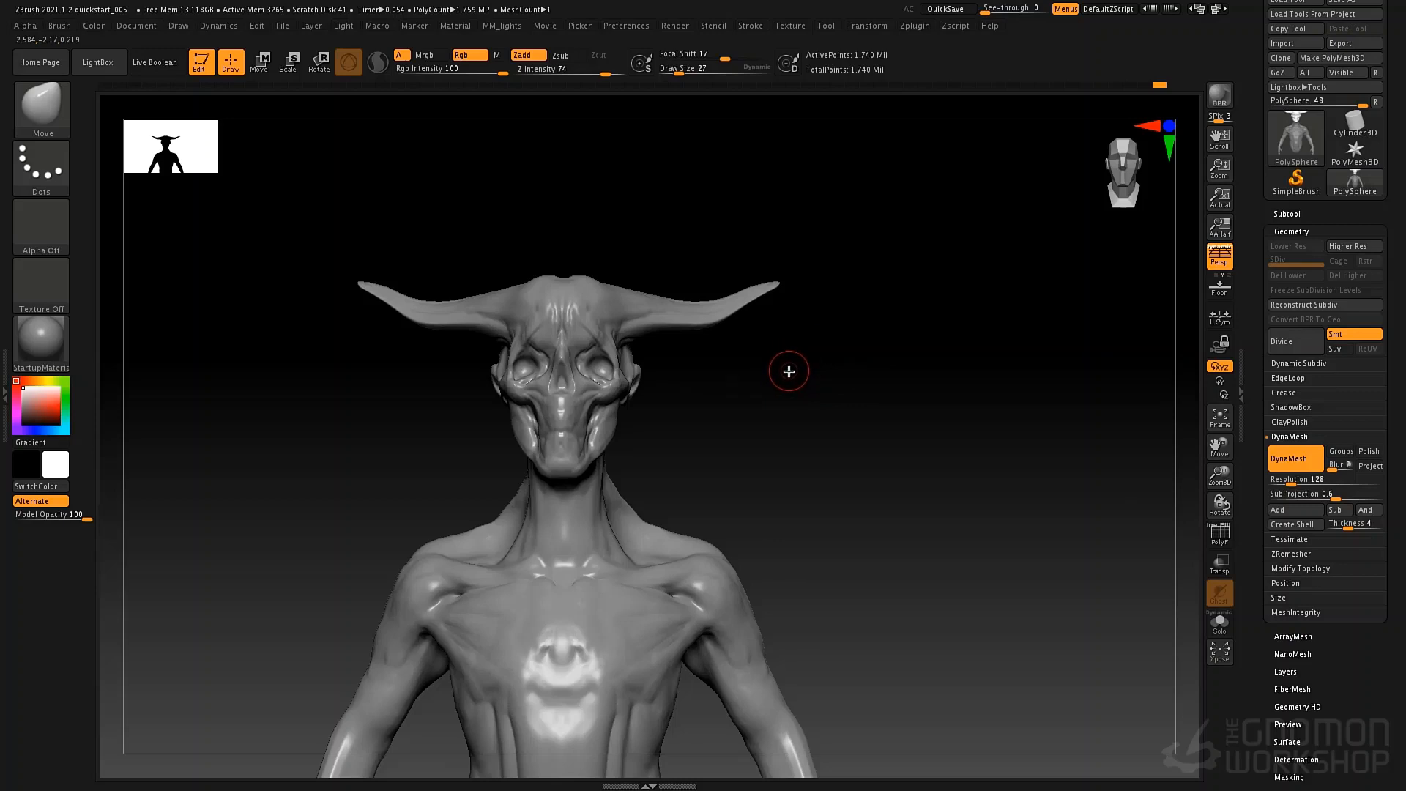
Set SelectLasso as the active selection brush and skip its note until the next restart.
key("b")
key("s")
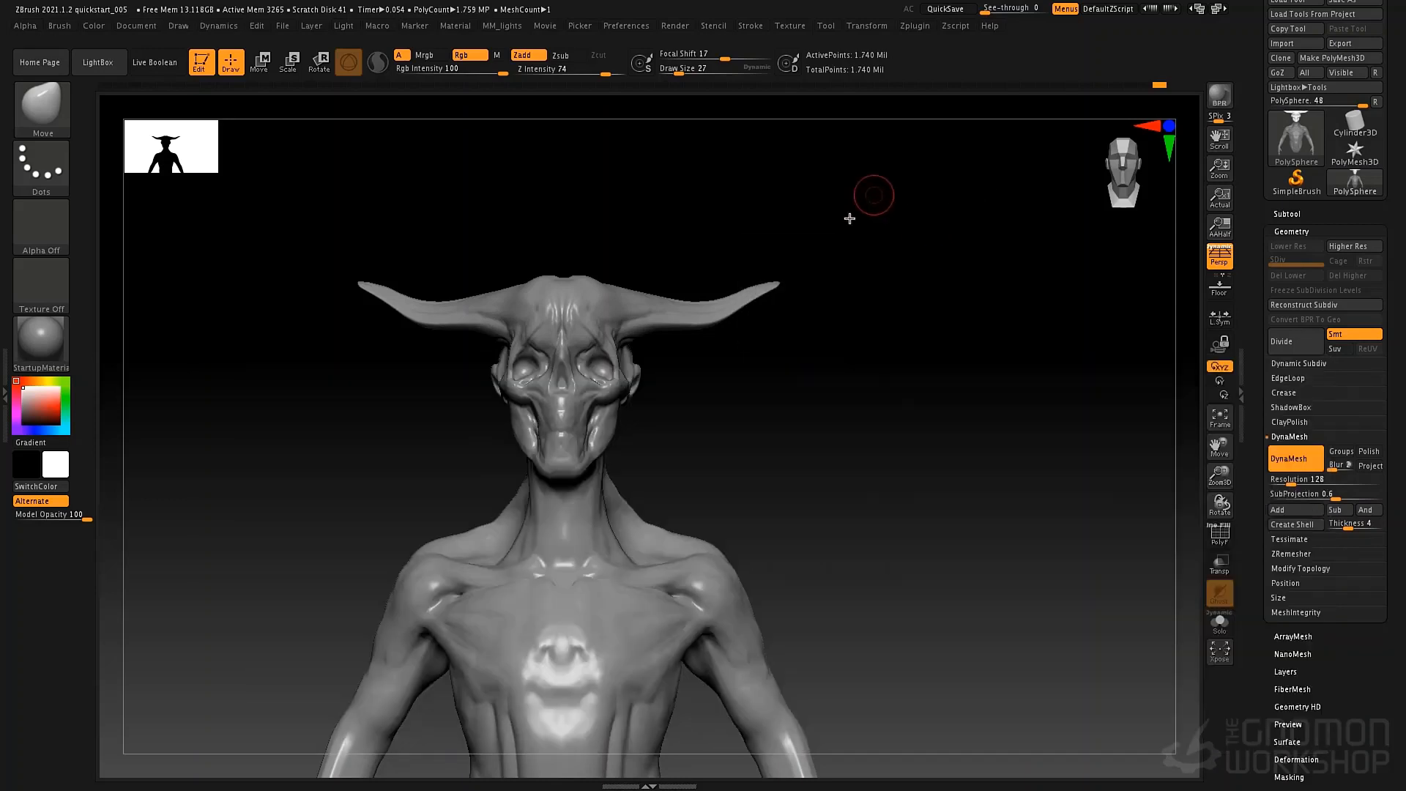
mouse_move(960, 266)
left_mouse_down("ctrl+shift")
mouse_move(872, 364)
mouse_move(828, 449)
mouse_move(925, 447)
left_mouse_up("ctrl+shift")
key("b")
key("s")
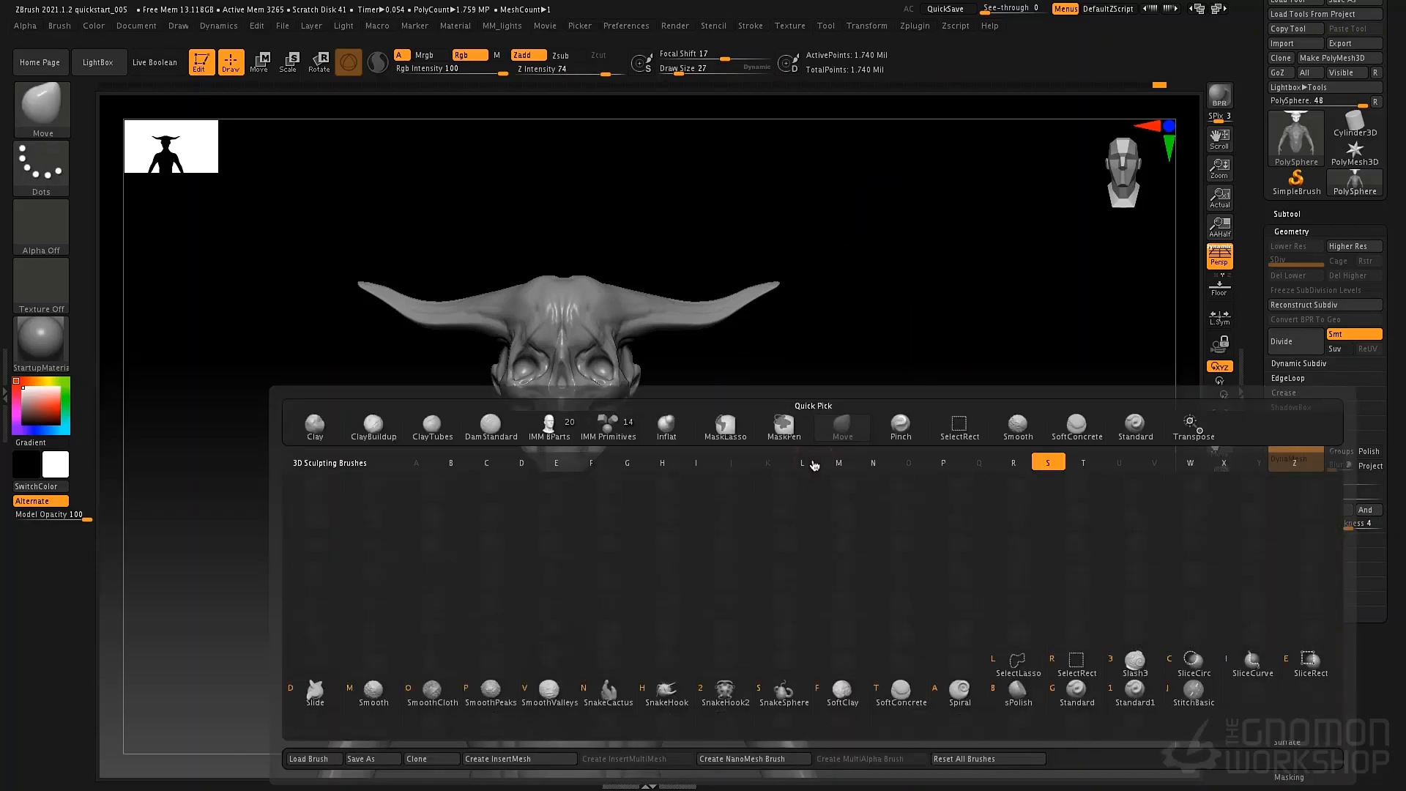
key("l")
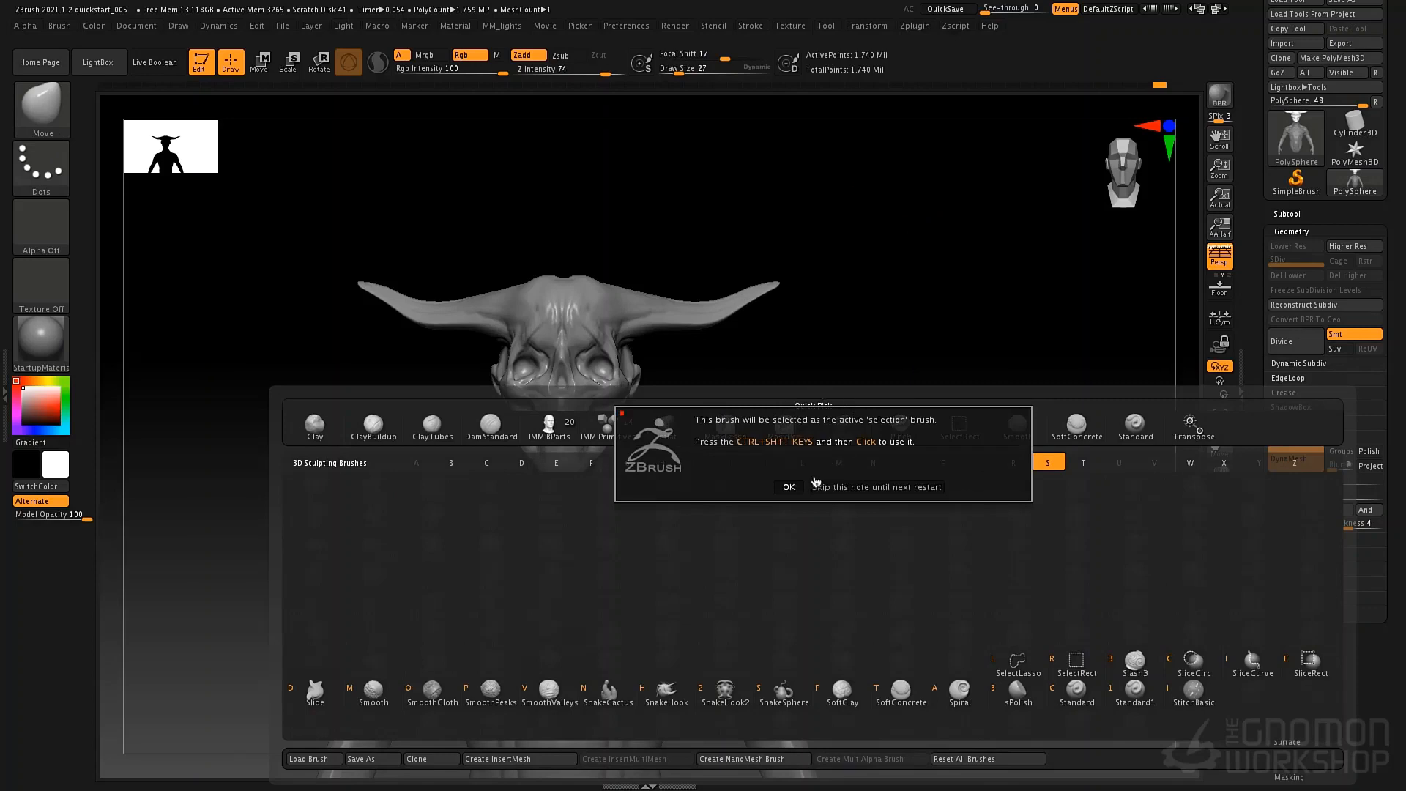
left_click(852, 488)
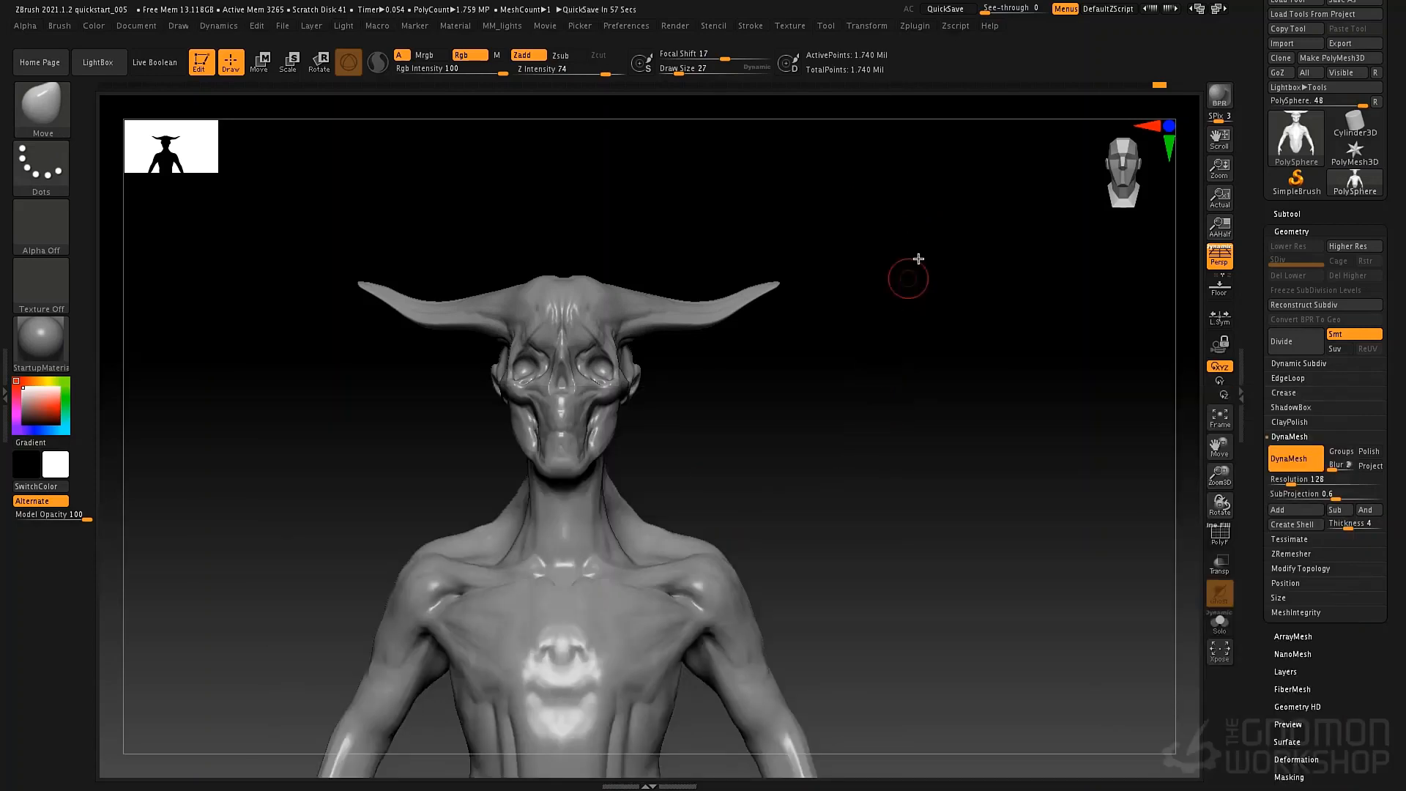
Hide both horn tips with SelectLasso, delete the hidden geometry, and remesh with DynaMesh to close the cuts.
mouse_move(927, 235)
left_mouse_down("ctrl+shift")
mouse_move(763, 216)
mouse_move(590, 238)
mouse_move(703, 300)
mouse_move(1004, 337)
left_mouse_up("ctrl+shift")
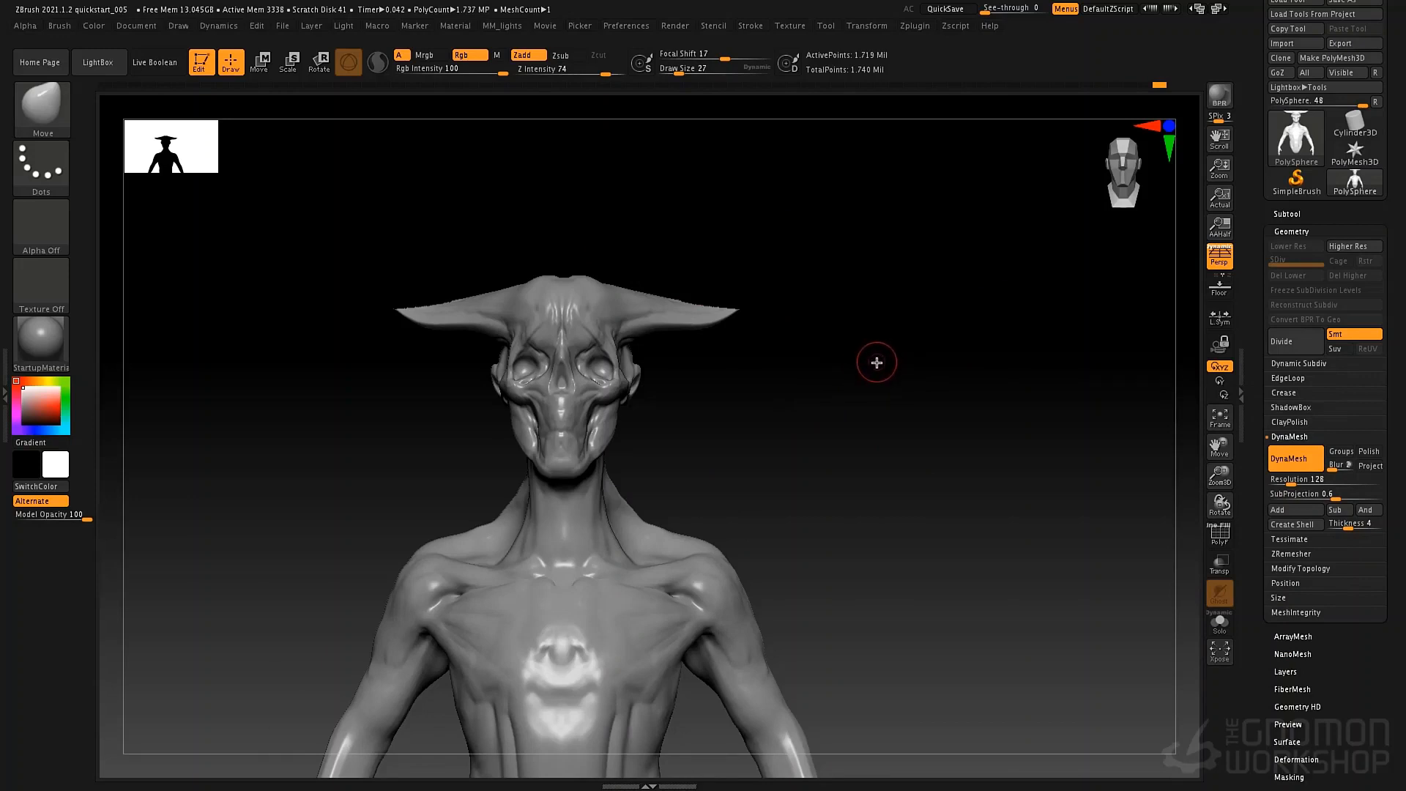
mouse_move(833, 396)
left_mouse_down()
mouse_move(823, 442)
mouse_move(839, 394)
left_mouse_up()
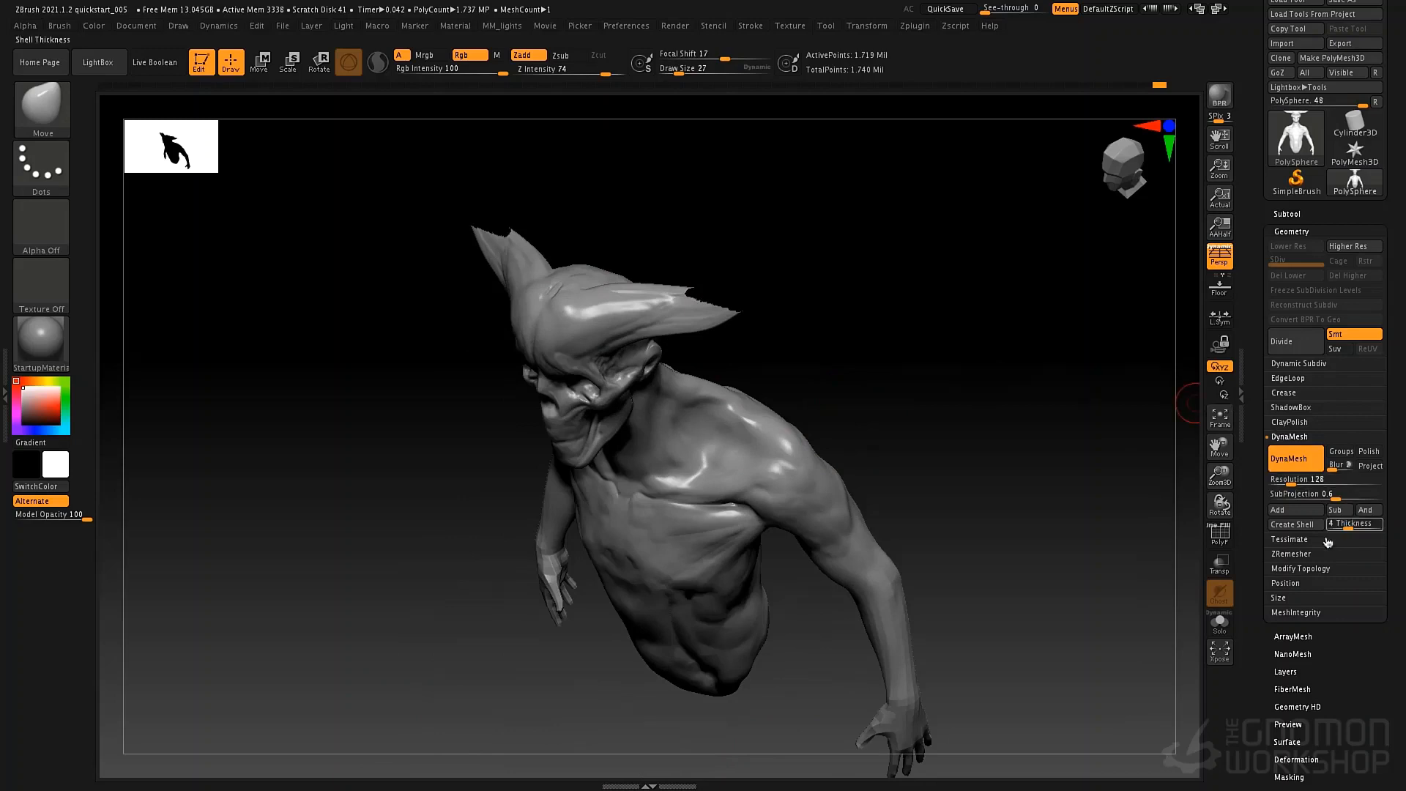
left_click(1301, 568)
left_click(1291, 627)
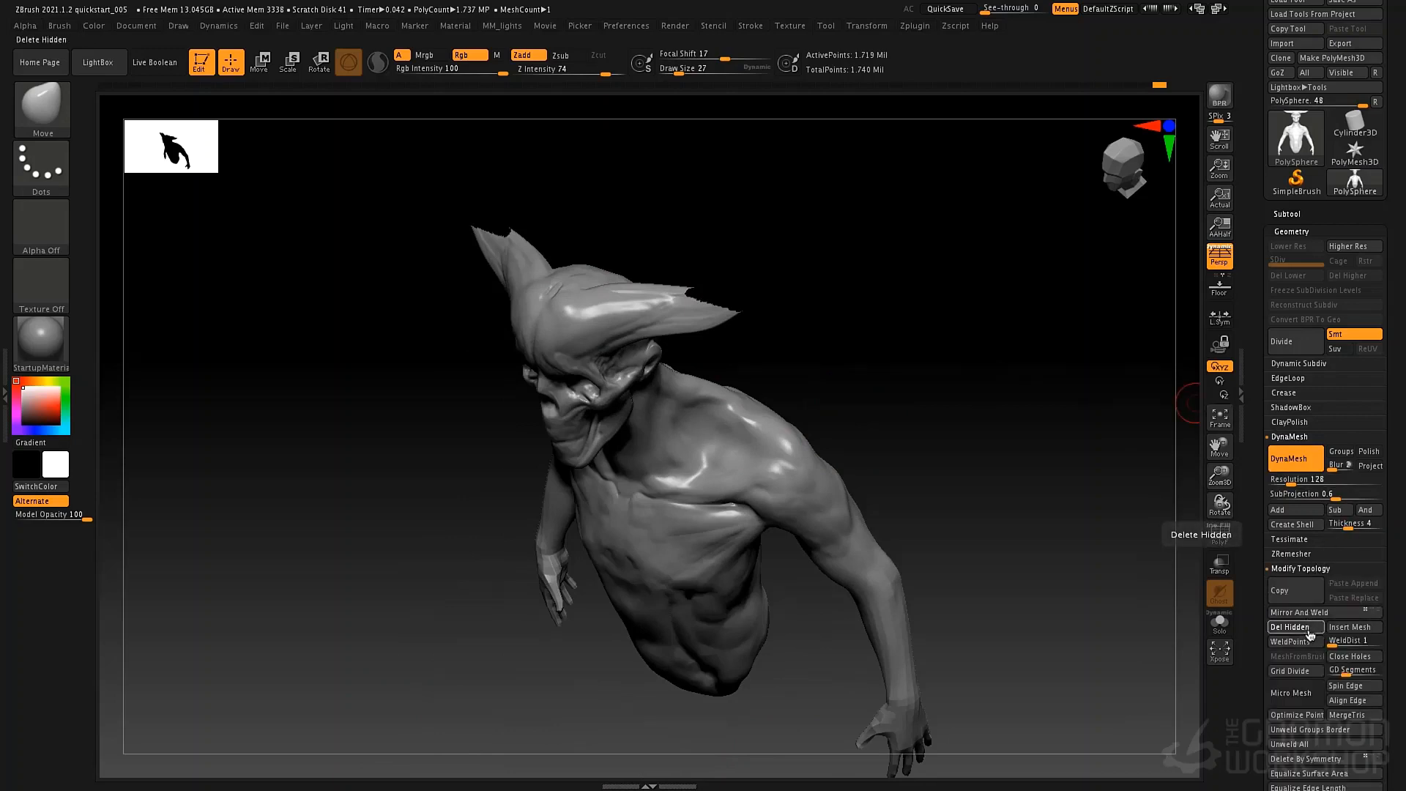
key("ctrl")
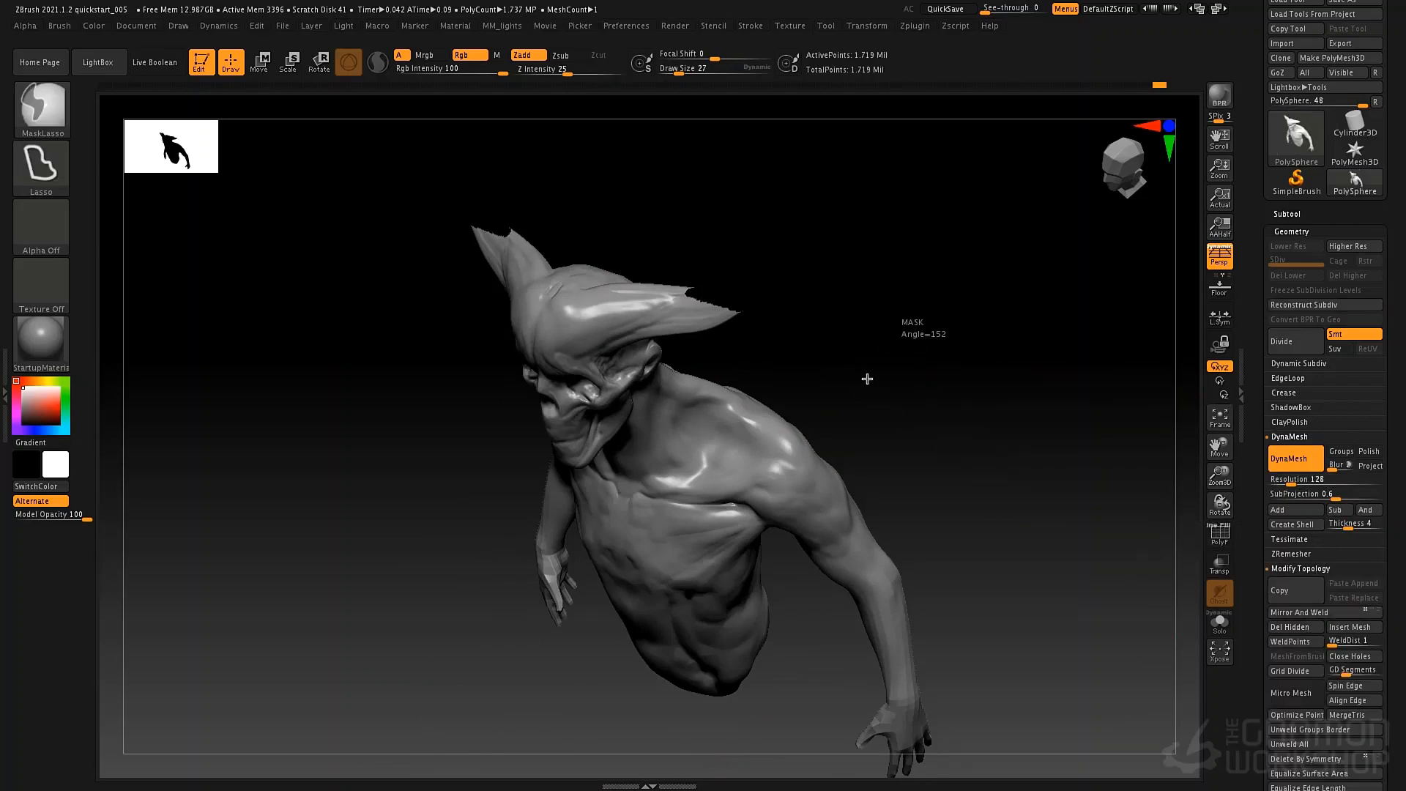
left_click_drag(908, 381, 951, 406, "ctrl")
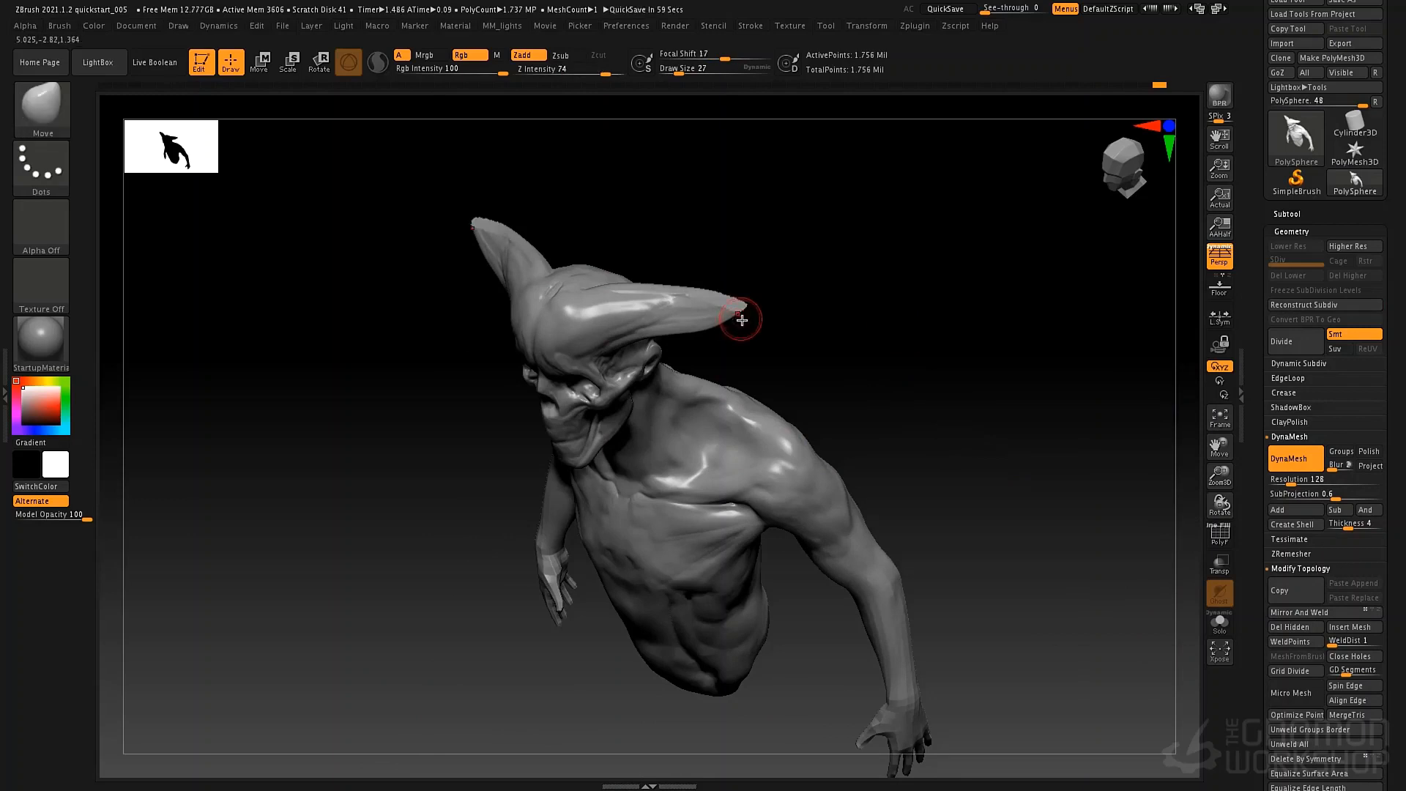
mouse_move(842, 323)
left_mouse_down()
mouse_move(794, 355)
mouse_move(716, 367)
mouse_move(744, 304)
mouse_move(648, 359)
left_mouse_up()
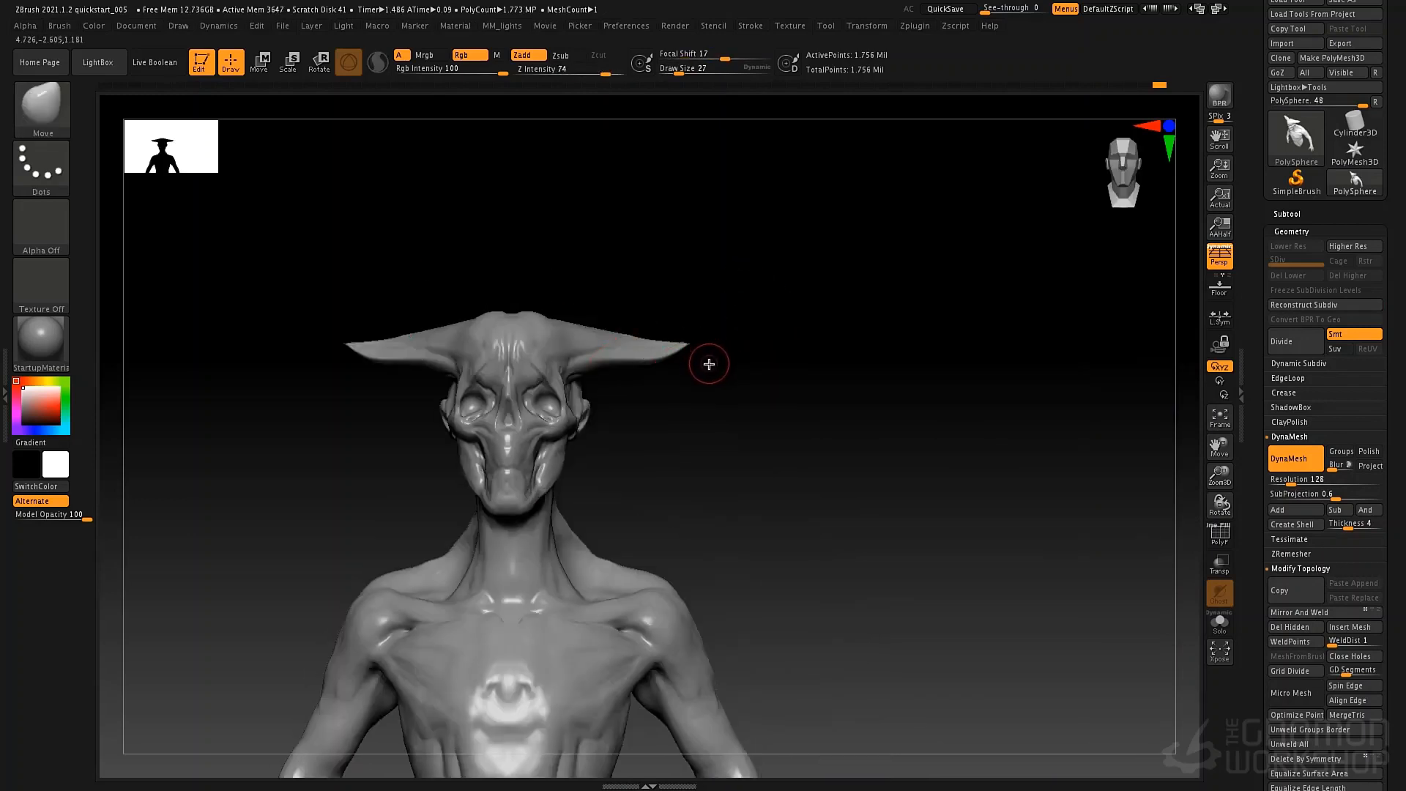
Try cutting one horn with TrimCurve, first diagonally and then vertically near its tip, undoing each cut.
key("b")
key("t")
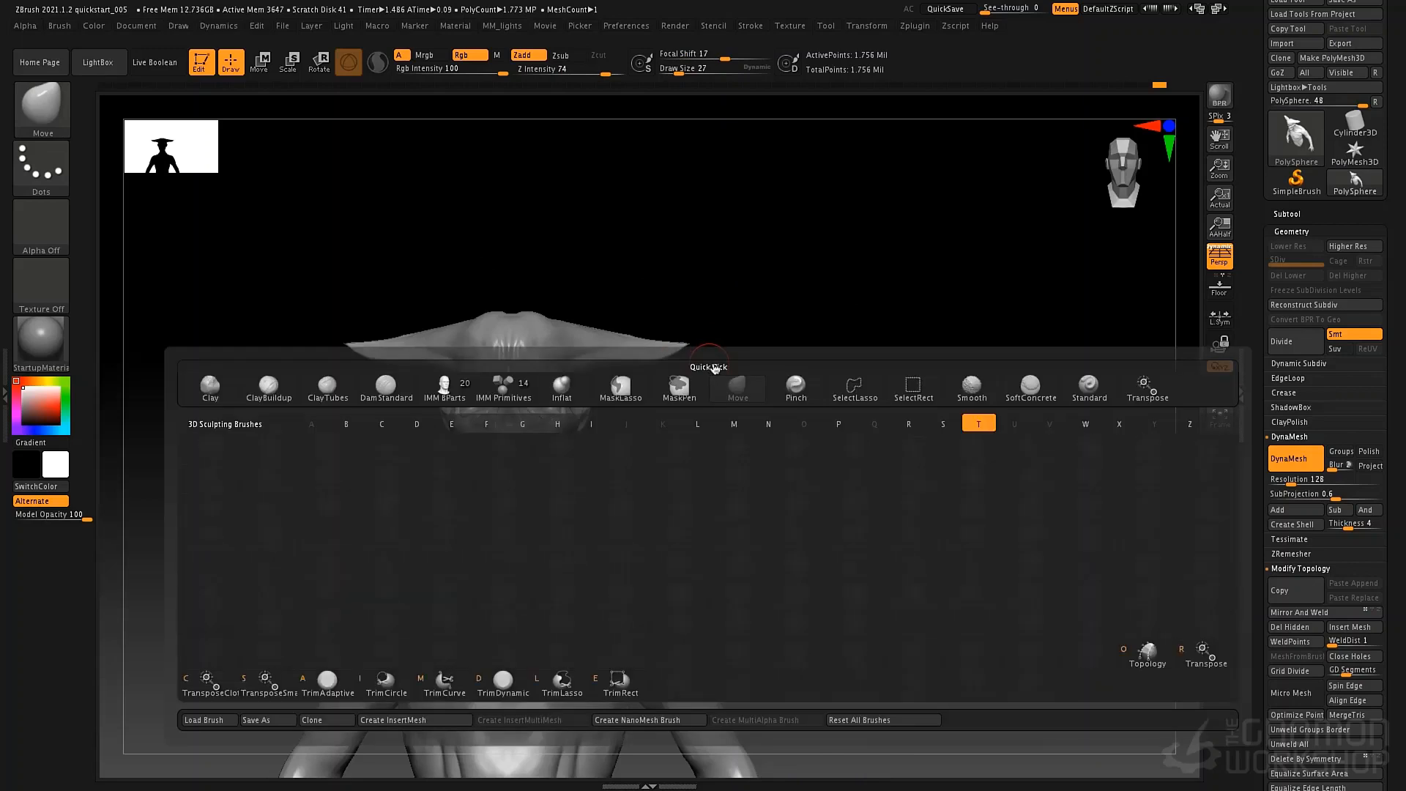
left_click(450, 690)
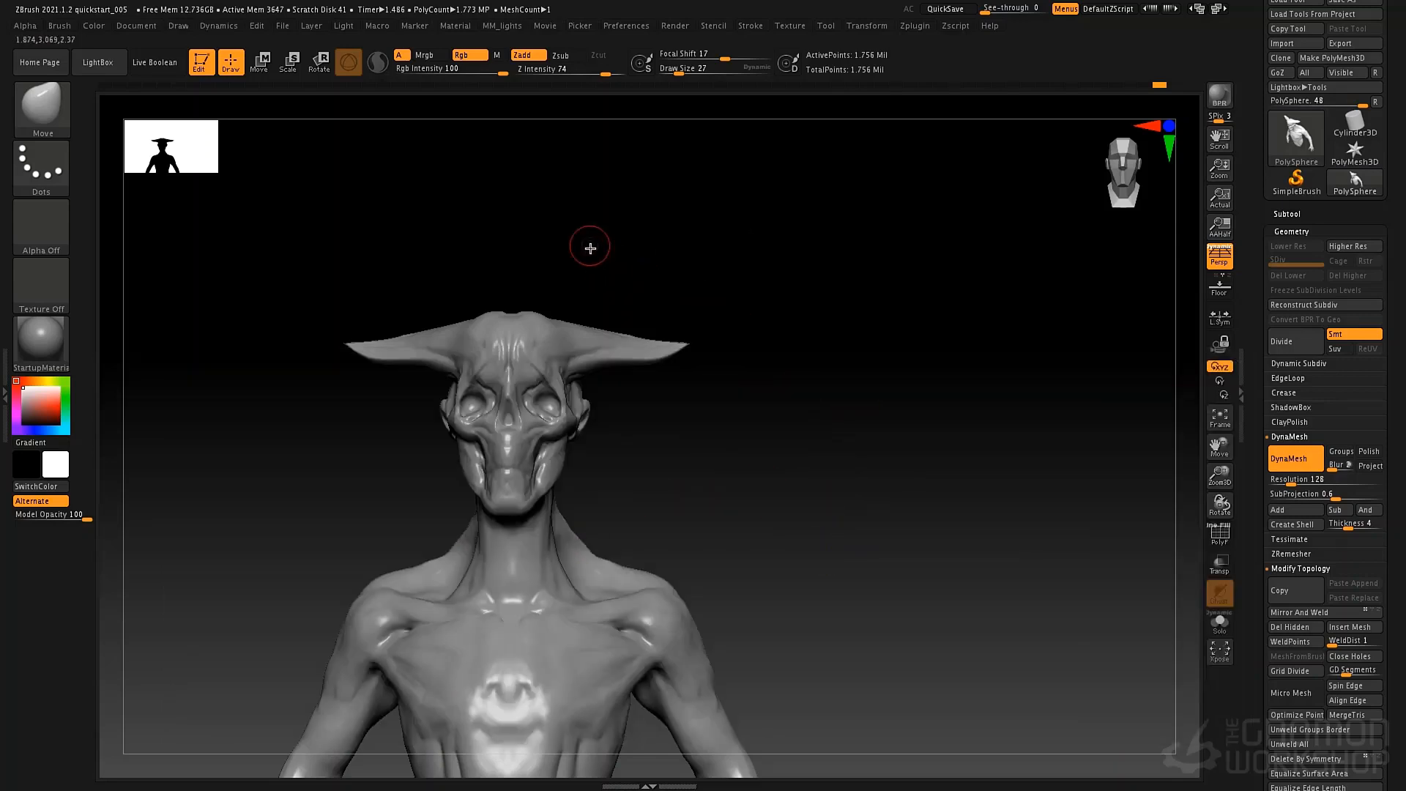
mouse_move(621, 175)
left_mouse_down()
mouse_move(791, 258)
mouse_move(881, 527)
mouse_move(789, 528)
mouse_move(764, 547)
mouse_move(591, 509)
mouse_move(779, 468)
mouse_move(641, 509)
mouse_move(719, 499)
mouse_move(706, 539)
mouse_move(735, 561)
left_mouse_up()
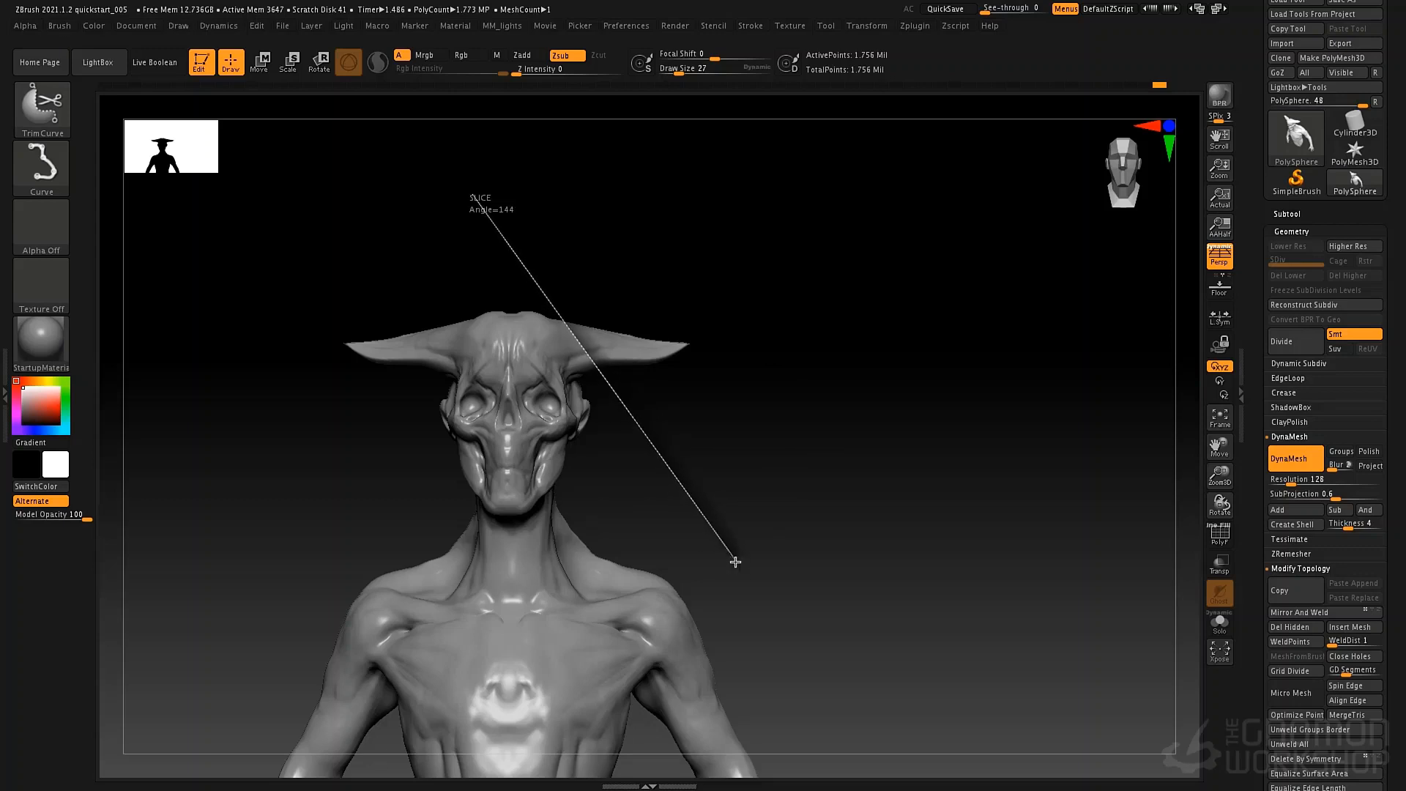
left_click_drag(776, 617, 833, 704)
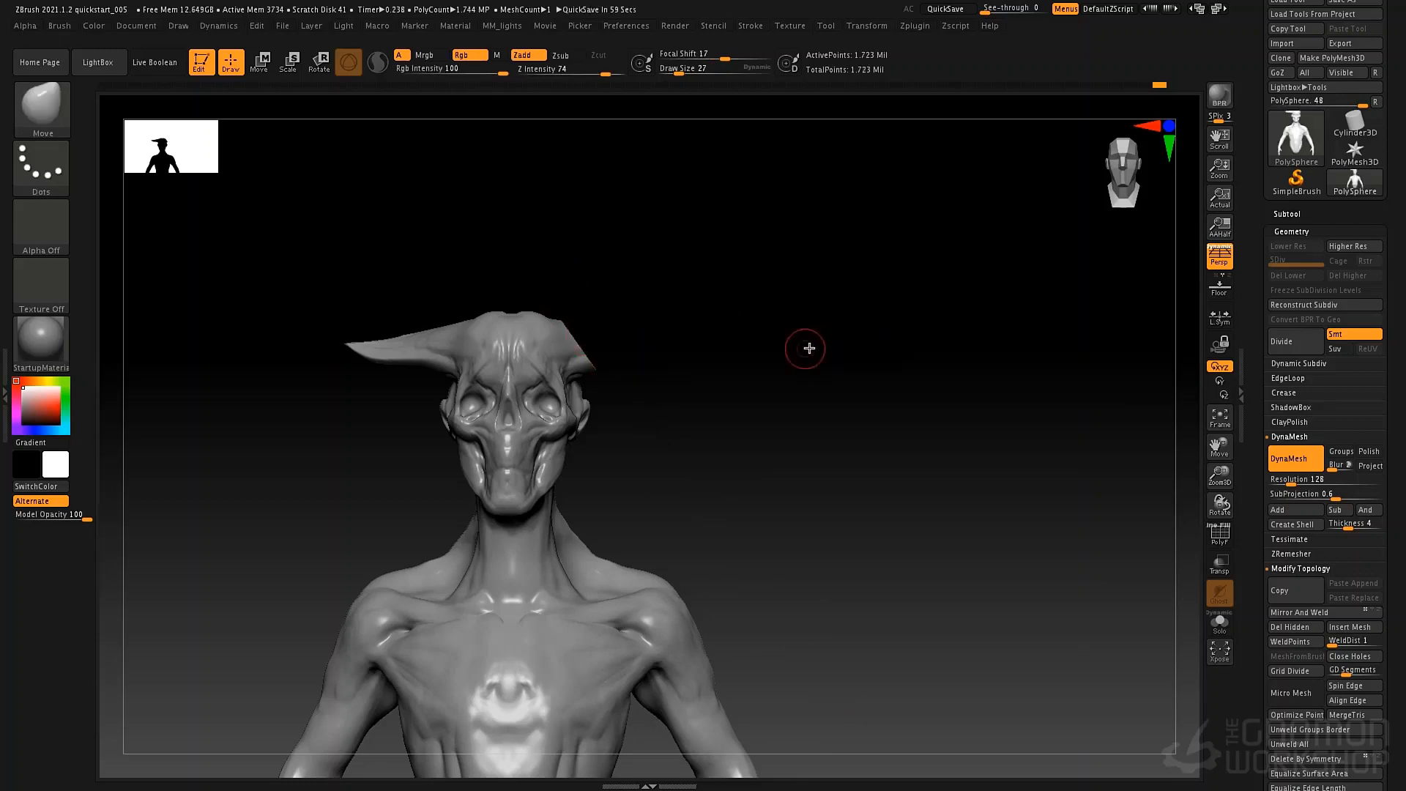
key("ctrl+z")
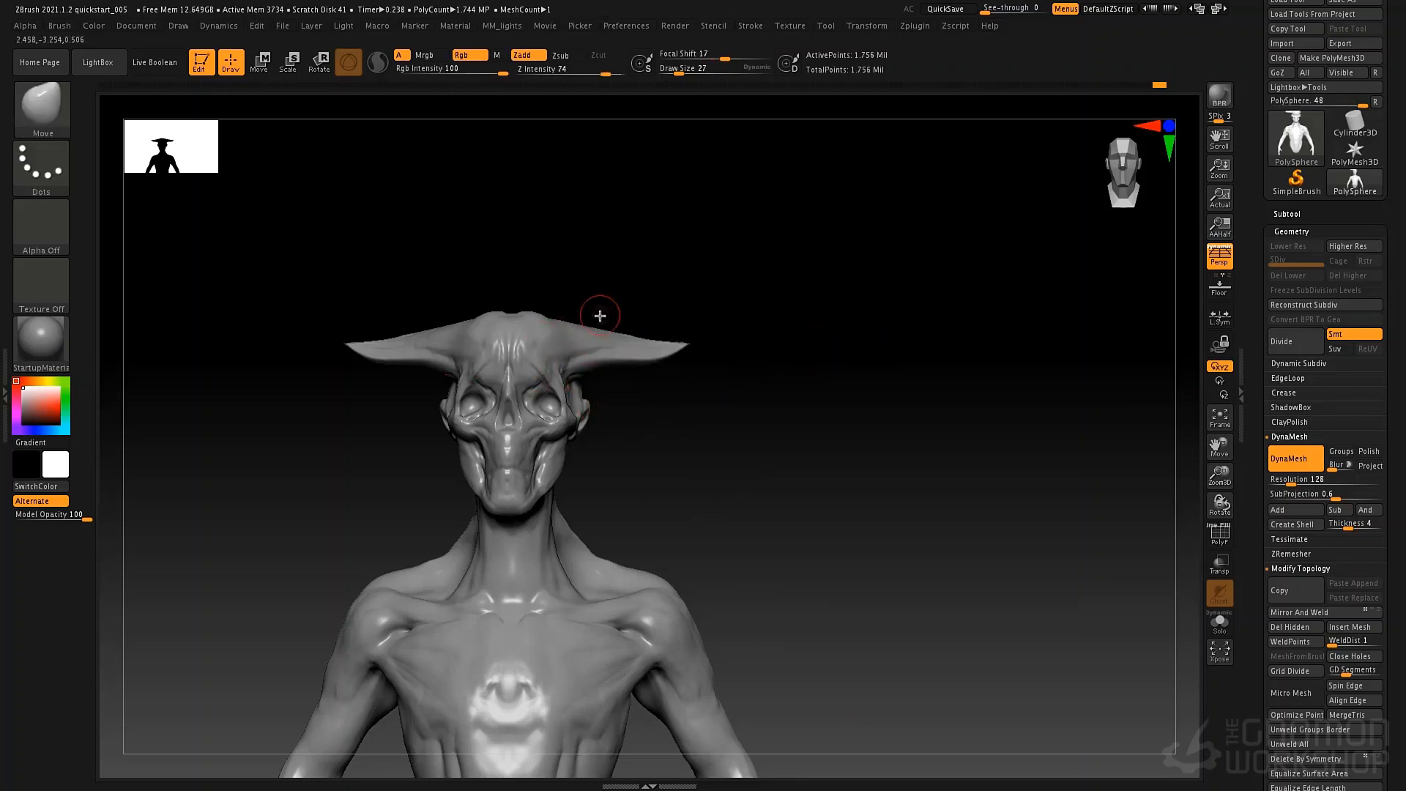
mouse_move(645, 220)
left_mouse_down("ctrl+shift")
mouse_move(648, 418)
mouse_move(948, 682)
left_mouse_up("ctrl+shift")
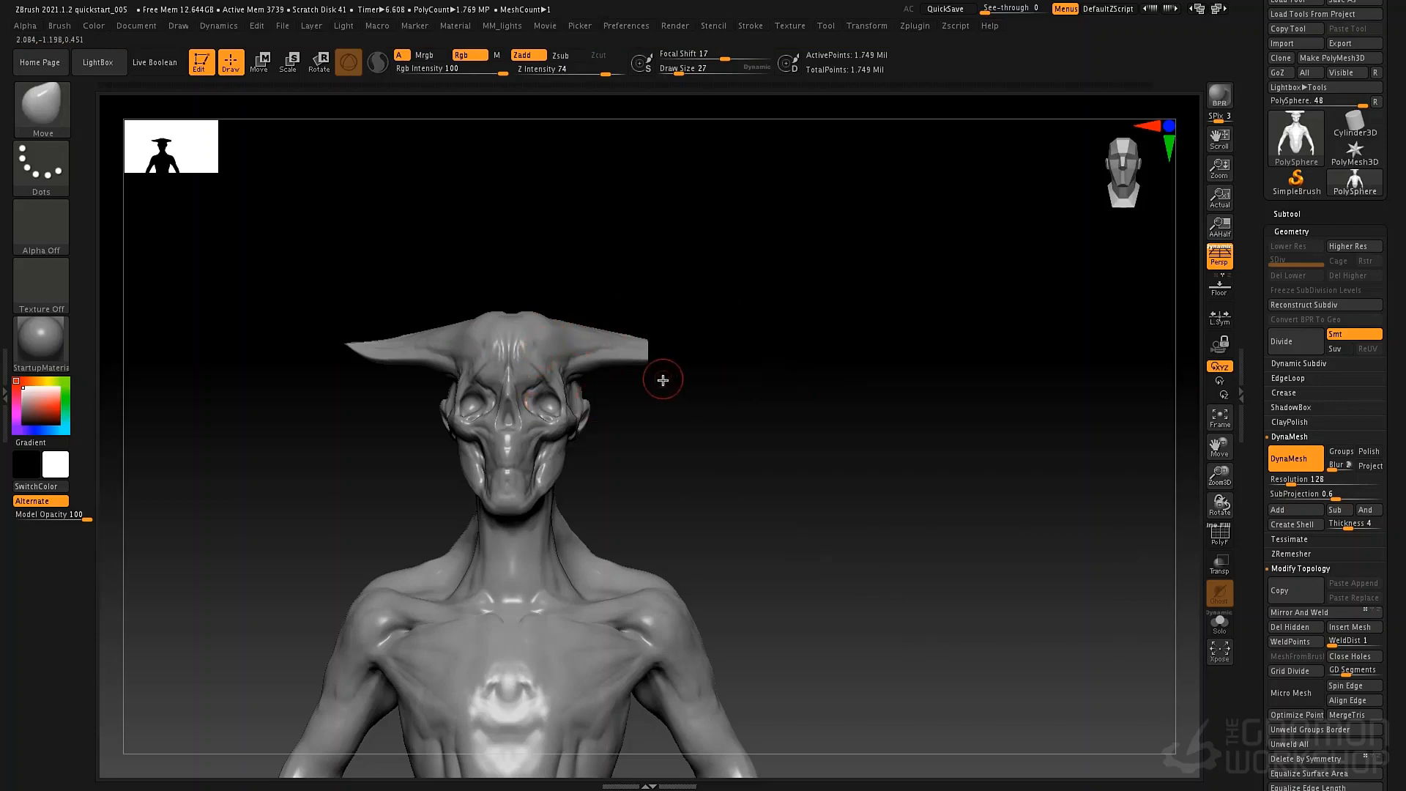
key("ctrl+z")
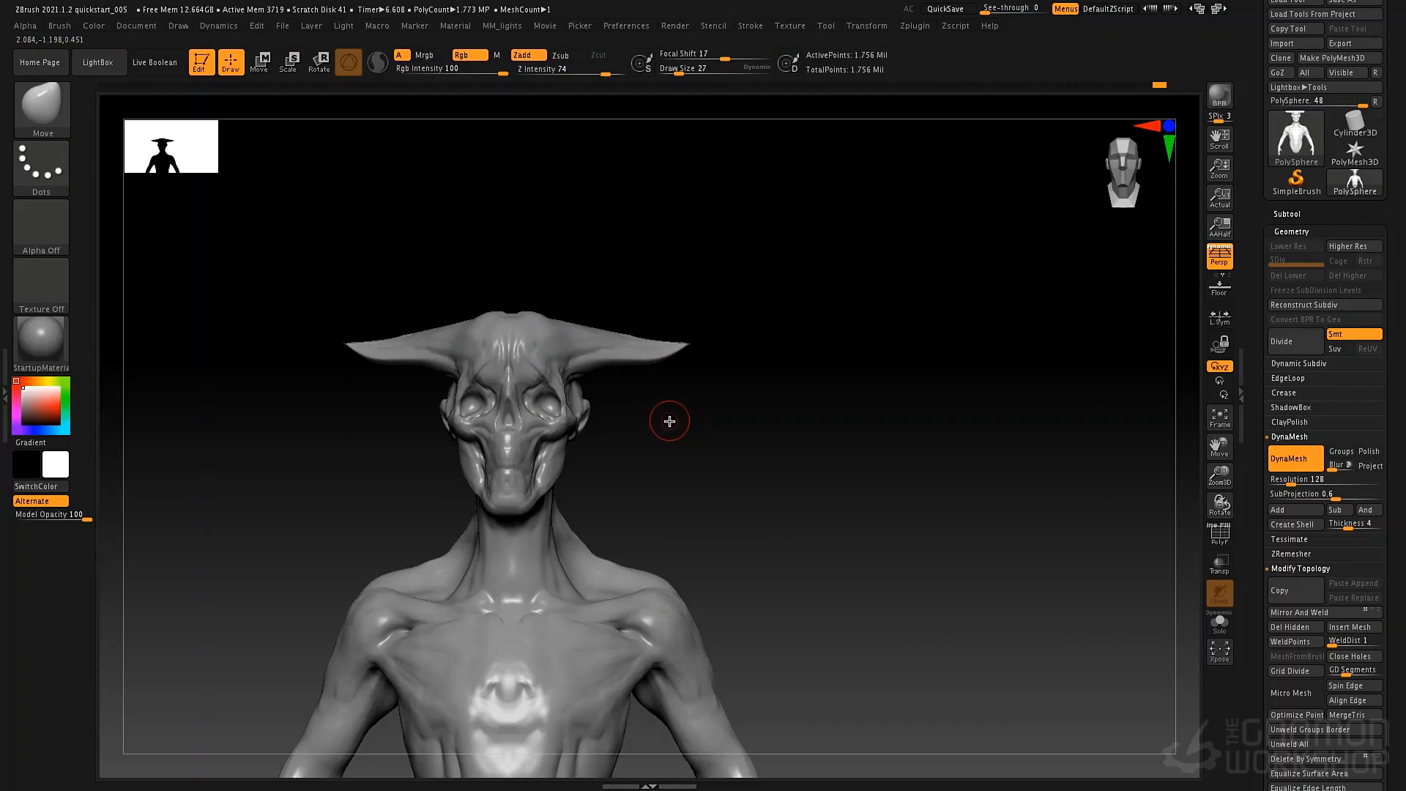
Pull the horn ends outward into longer, slimmer points with the Move brush at draw size 76, then raise the draw size to 106.
key("b")
key("t")
key("c")
key("space")
mouse_move(594, 320)
left_mouse_down()
mouse_move(608, 320)
mouse_move(584, 338)
left_mouse_up()
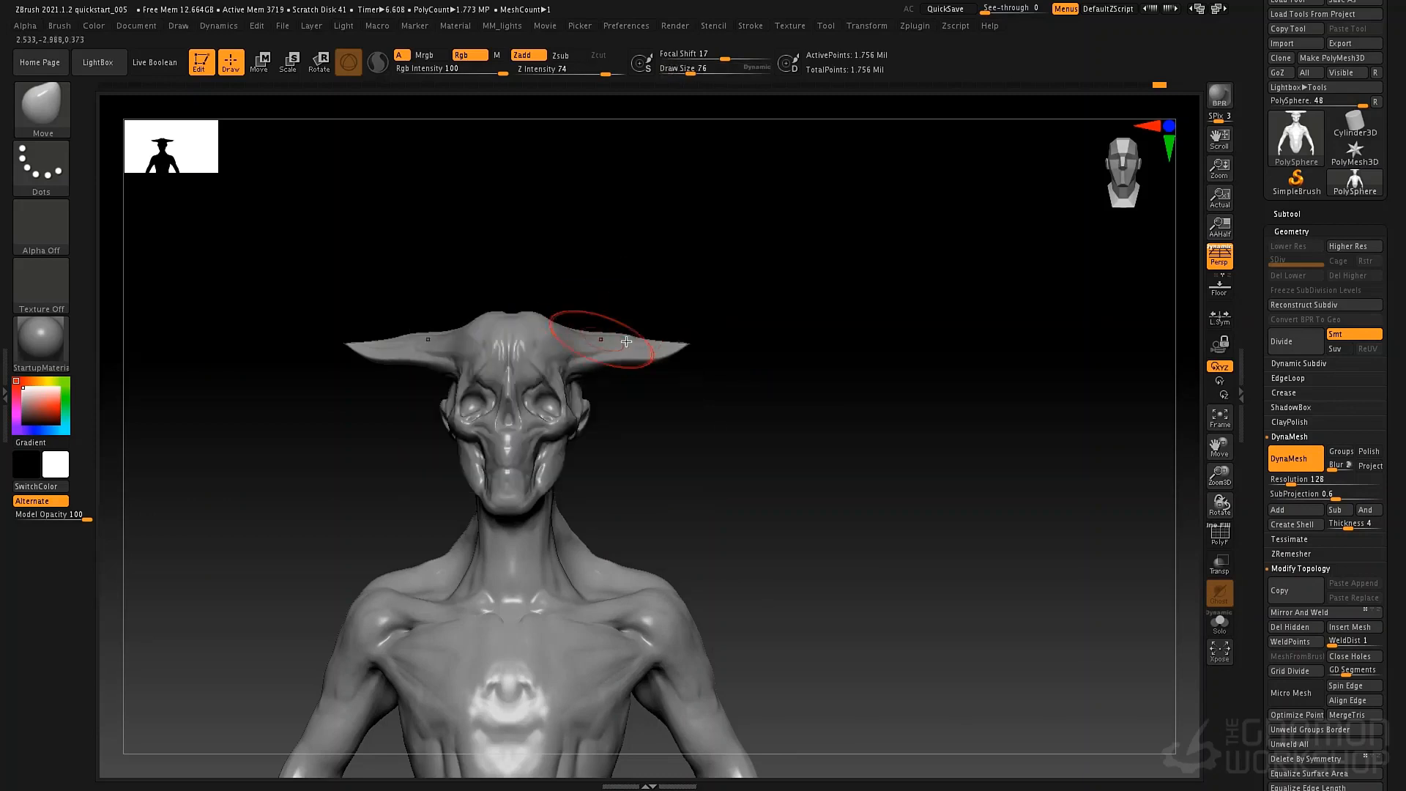
left_click_drag(677, 345, 714, 346)
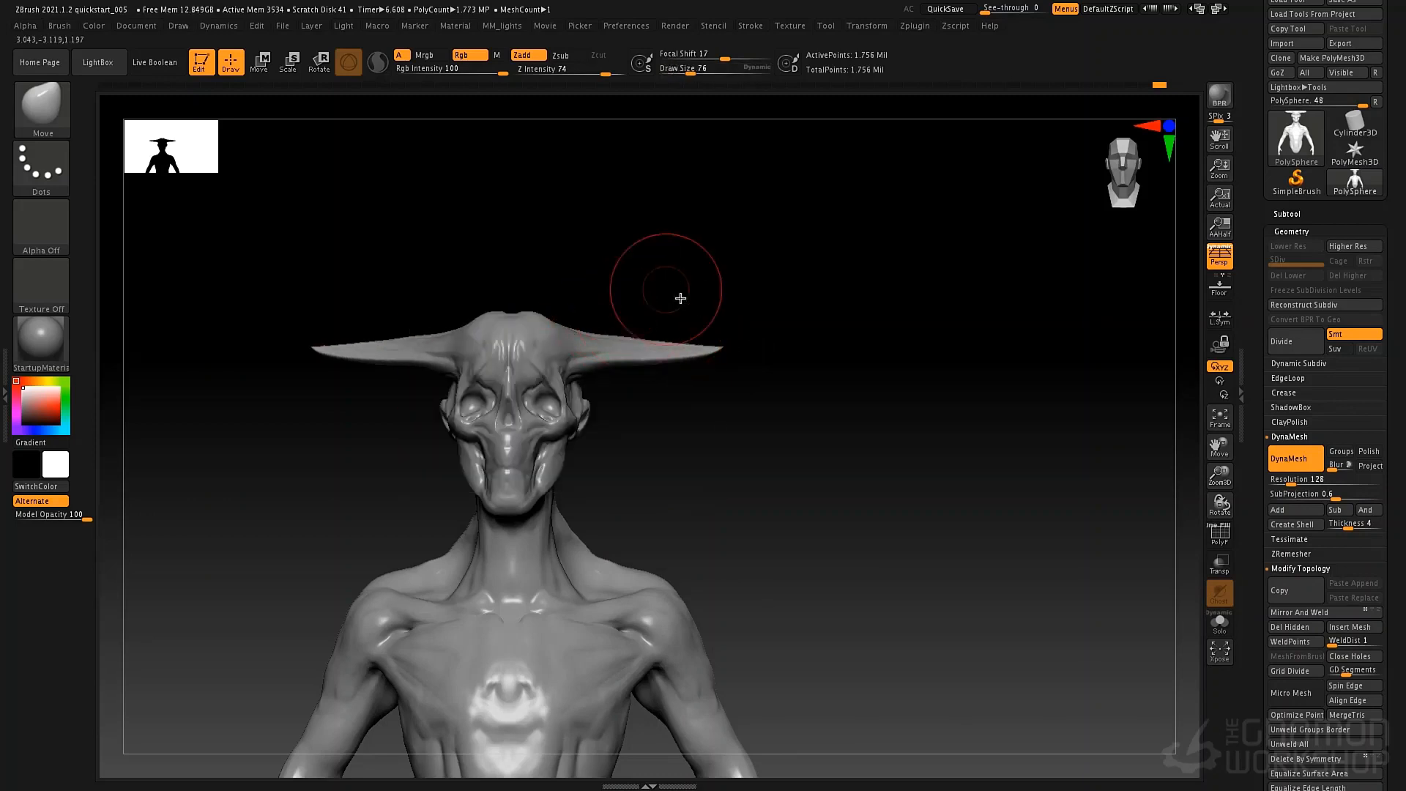
mouse_move(681, 298)
left_mouse_down()
mouse_move(715, 279)
mouse_move(715, 455)
mouse_move(628, 376)
mouse_move(625, 348)
left_mouse_up()
key("space")
mouse_move(621, 402)
left_mouse_down()
mouse_move(627, 232)
mouse_move(735, 460)
left_mouse_up()
Hide both horns with SelectLasso, delete the hidden geometry, and close the holes by remeshing with DynaMesh.
mouse_move(858, 304)
left_mouse_down("ctrl+shift")
mouse_move(692, 281)
mouse_move(630, 329)
mouse_move(643, 381)
mouse_move(695, 405)
mouse_move(944, 421)
left_mouse_up("ctrl+shift")
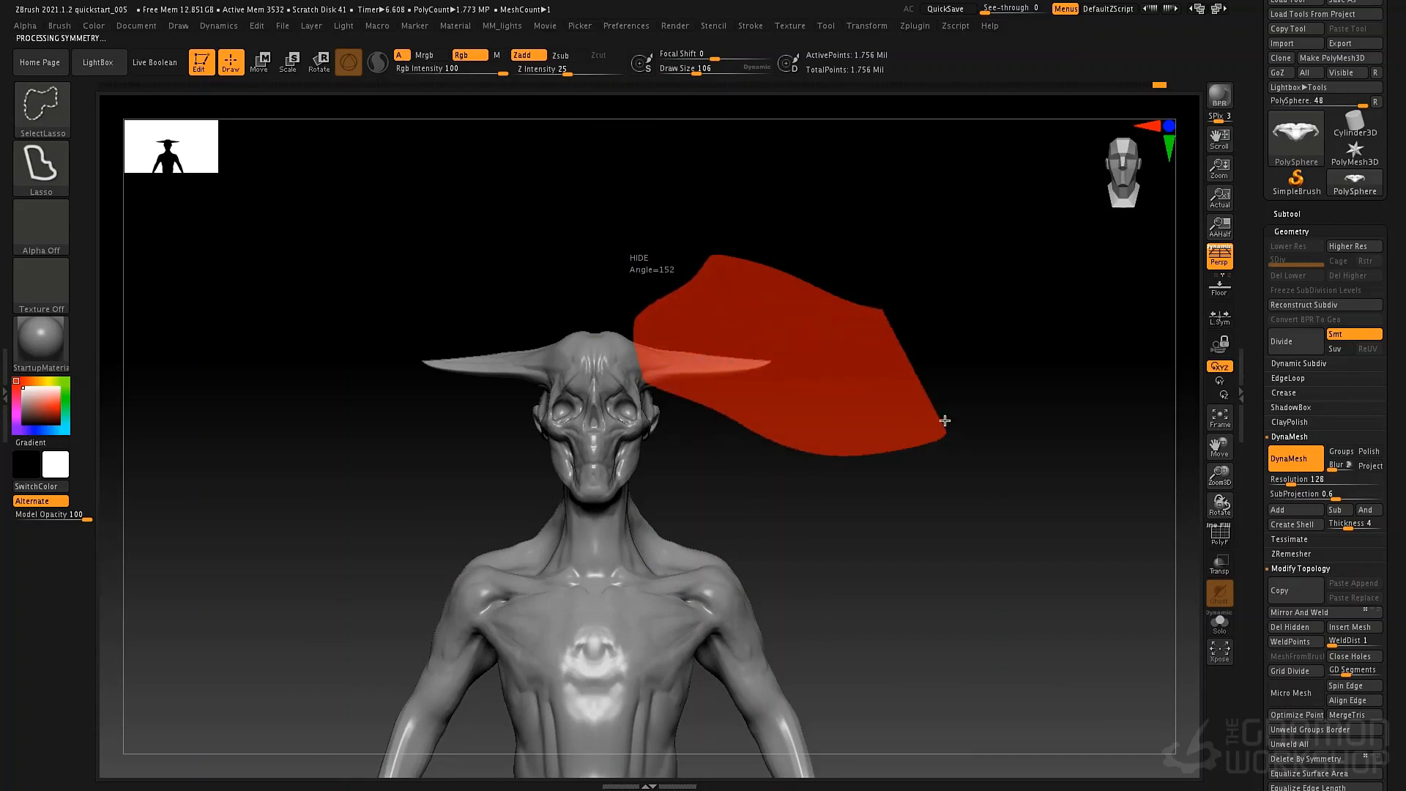
left_click(1290, 627)
left_click_drag(805, 383, 840, 600, "ctrl")
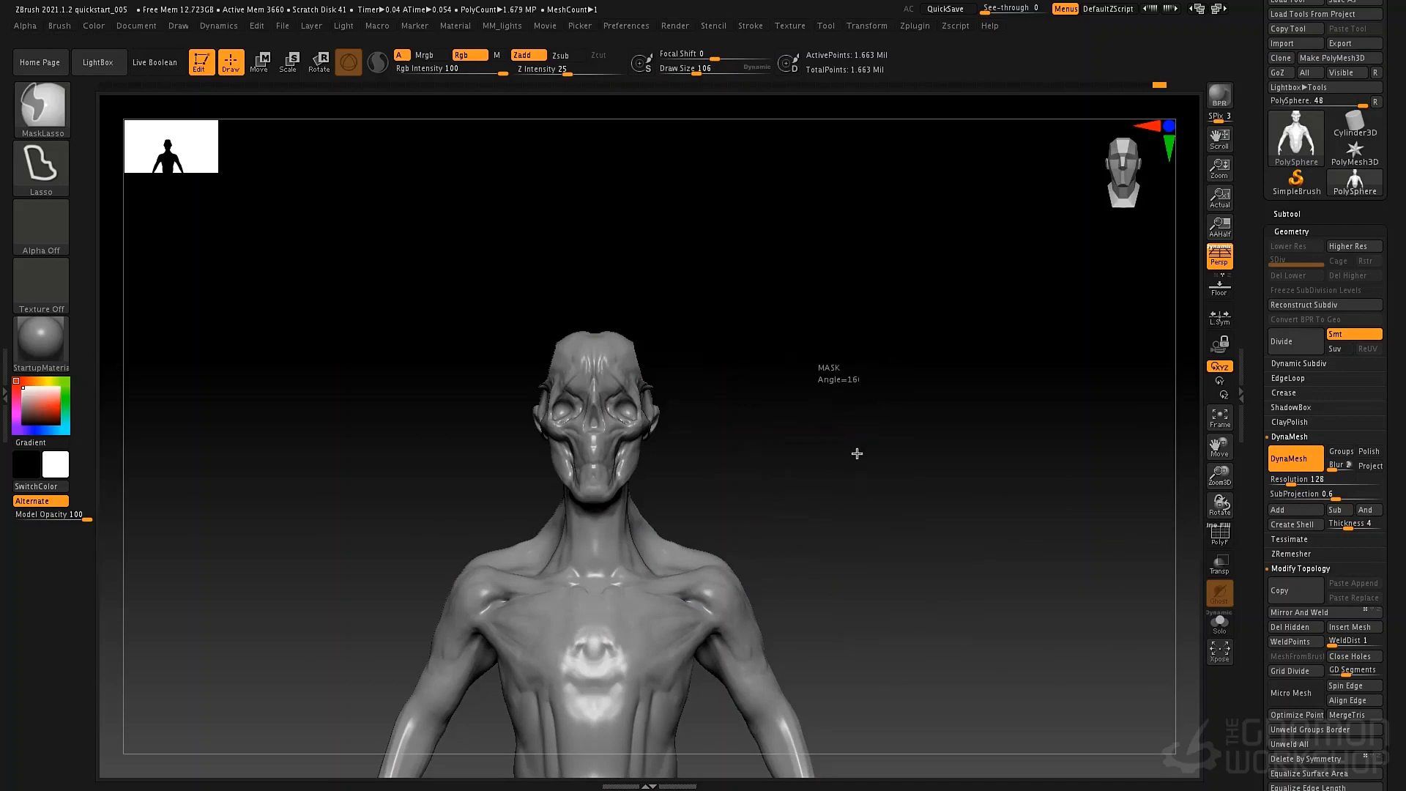
mouse_move(789, 430)
left_mouse_down()
mouse_move(735, 380)
mouse_move(758, 509)
left_mouse_up()
Build up the flat patches where the horns were cut from the skull with ClayTubes at draw size 49.
key("b")
key("c")
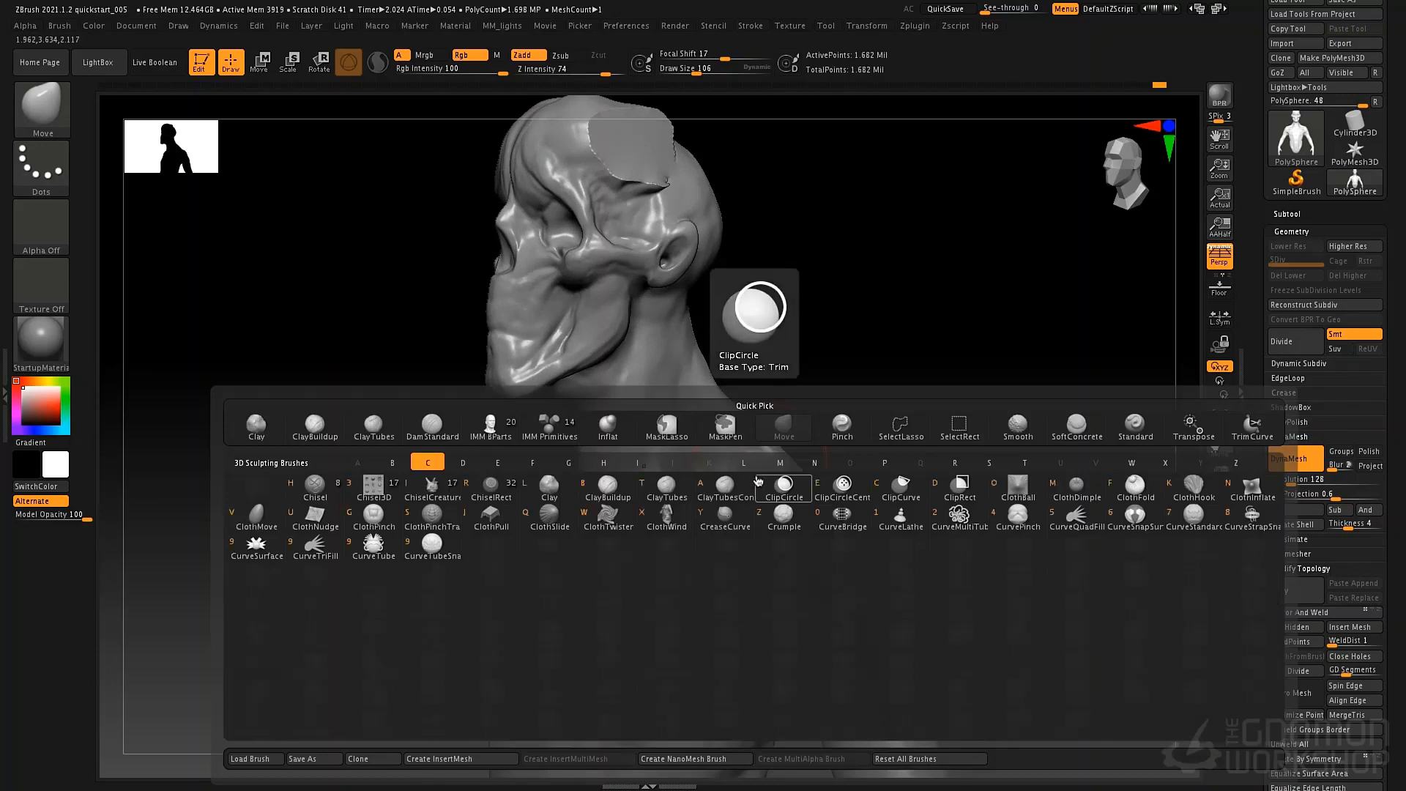
key("t")
key("space")
mouse_move(633, 181)
left_mouse_down()
mouse_move(612, 163)
mouse_move(661, 167)
left_mouse_up()
right_click_drag(665, 163, 714, 149)
mouse_move(607, 151)
left_mouse_down()
mouse_move(615, 123)
mouse_move(614, 153)
left_mouse_up()
mouse_move(643, 135)
right_mouse_down("alt")
mouse_move(595, 236)
mouse_move(613, 271)
mouse_move(558, 406)
mouse_move(619, 376)
right_mouse_up("alt")
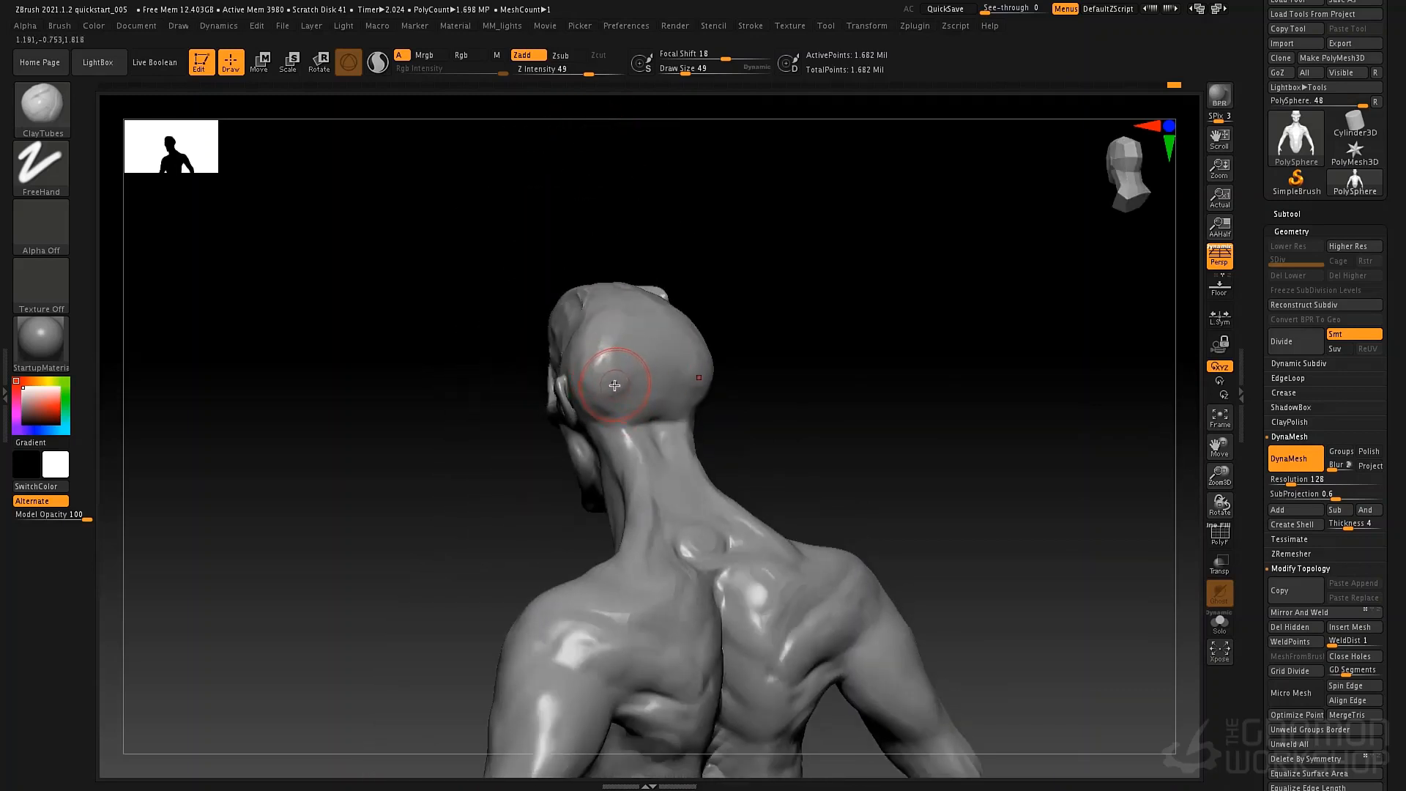
Reshape the back and sides of the skull with the Move brush, starting at draw size 156.
key("b")
key("m")
key("v")
key("space")
mouse_move(609, 367)
left_mouse_down()
mouse_move(578, 386)
mouse_move(614, 390)
mouse_move(559, 396)
left_mouse_up()
key("space")
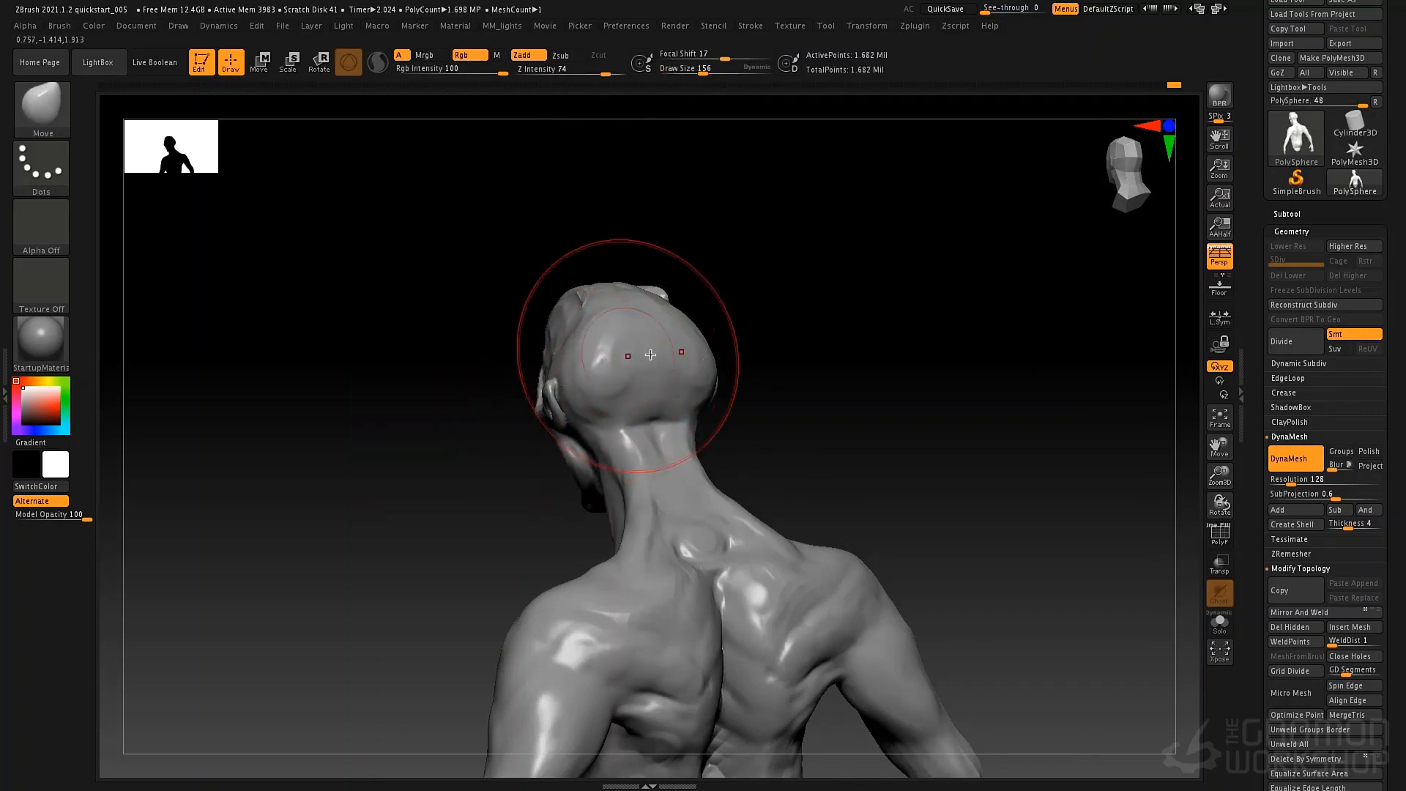
right_click_drag(650, 355, 555, 329)
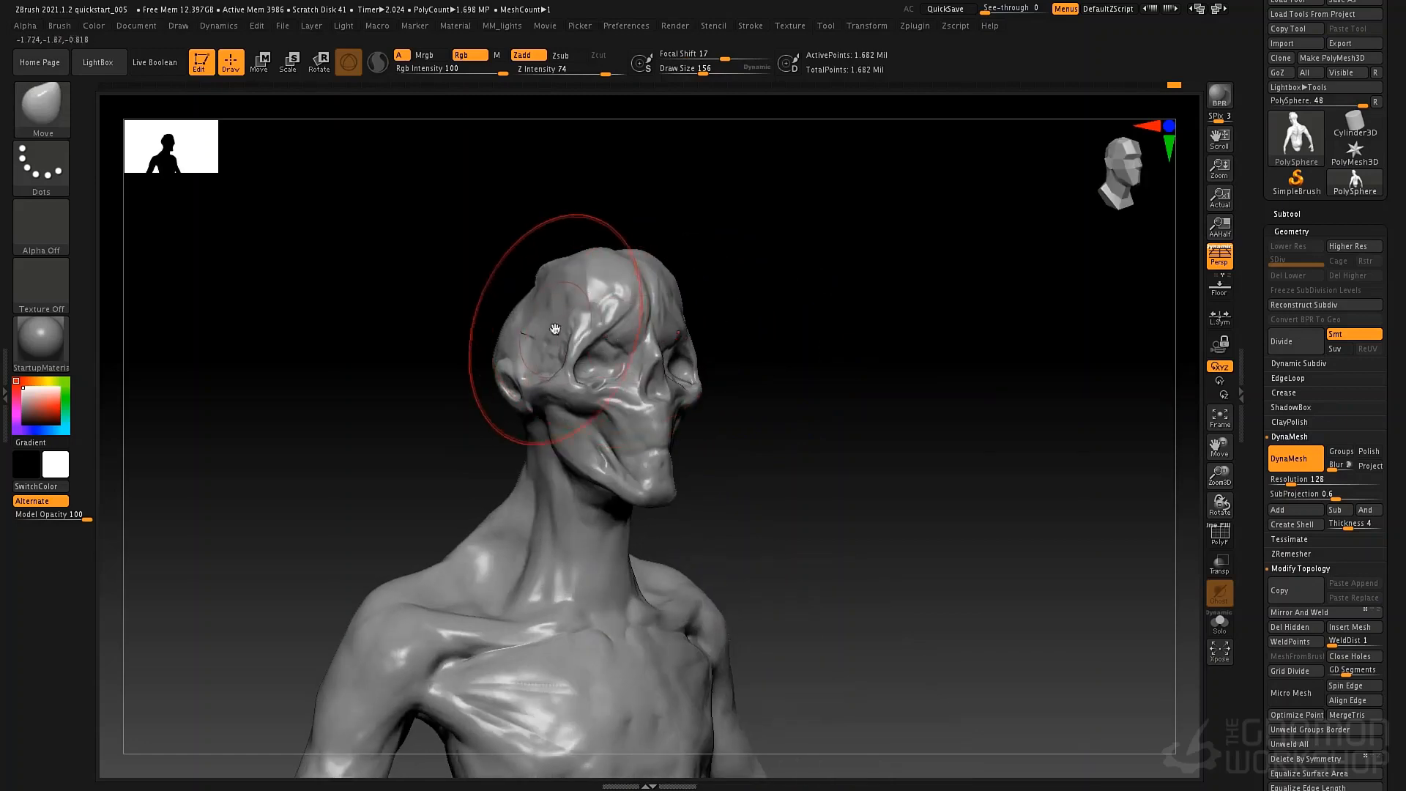
key("space")
left_click_drag(555, 329, 543, 329)
right_click_drag(498, 367, 550, 320)
Build up the back of the head and the rear of the neck with ClayTubes at draw size 52.
key("b")
key("c")
key("t")
key("space")
mouse_move(539, 309)
left_mouse_down()
mouse_move(489, 326)
mouse_move(483, 293)
mouse_move(443, 324)
mouse_move(501, 354)
mouse_move(476, 322)
mouse_move(539, 290)
mouse_move(439, 289)
left_mouse_up()
left_click_drag(256, 329, 439, 339)
mouse_move(423, 406)
left_mouse_down()
mouse_move(345, 540)
mouse_move(383, 435)
mouse_move(352, 561)
left_mouse_up()
mouse_move(399, 432)
left_mouse_down()
mouse_move(342, 521)
mouse_move(300, 469)
left_mouse_up()
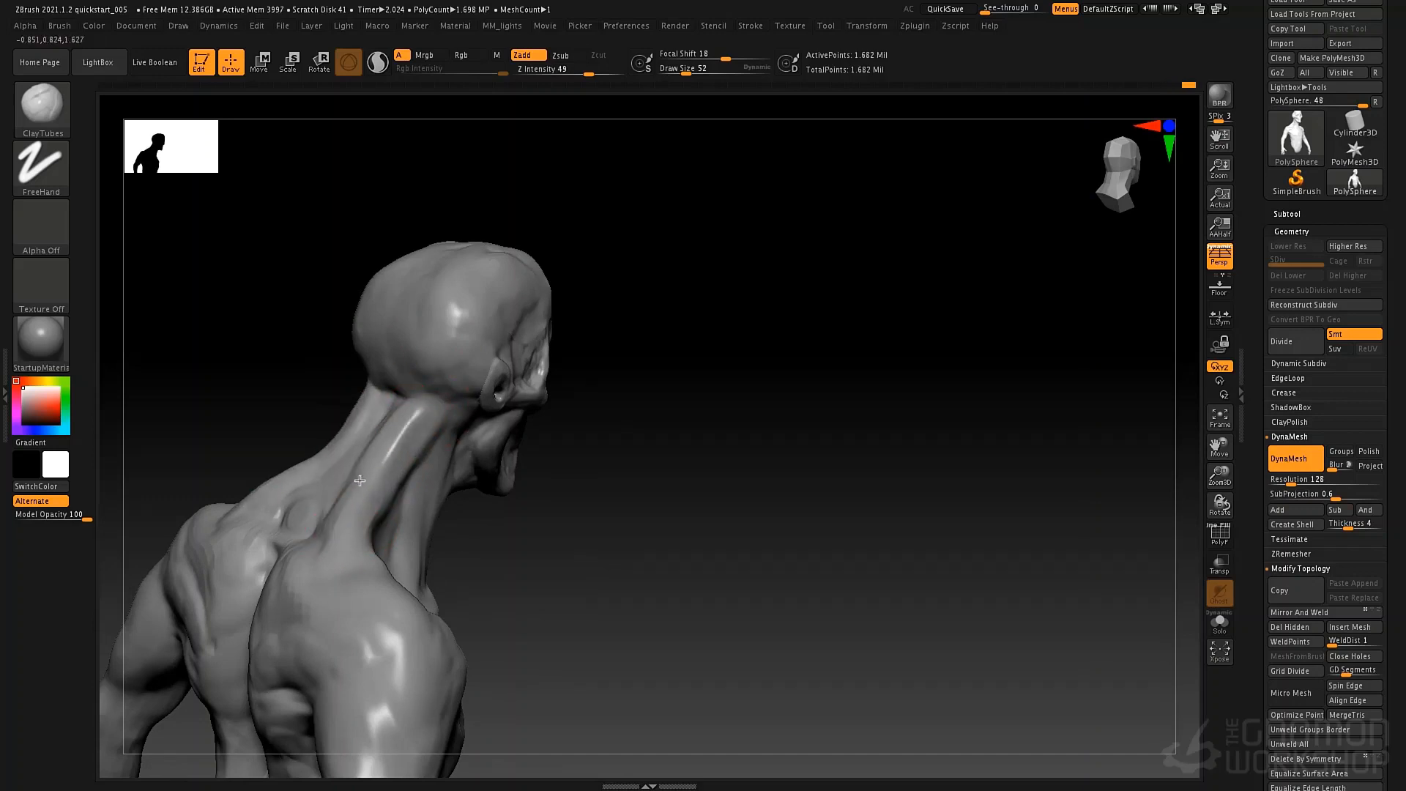
mouse_move(601, 417)
left_mouse_down()
mouse_move(483, 432)
mouse_move(366, 538)
left_mouse_up()
mouse_move(359, 449)
left_mouse_down()
mouse_move(476, 287)
mouse_move(486, 366)
mouse_move(494, 296)
left_mouse_up()
Raise the crown of the skull into a fuller dome with the Move brush at draw size 130.
key("b")
key("m")
key("v")
key("space")
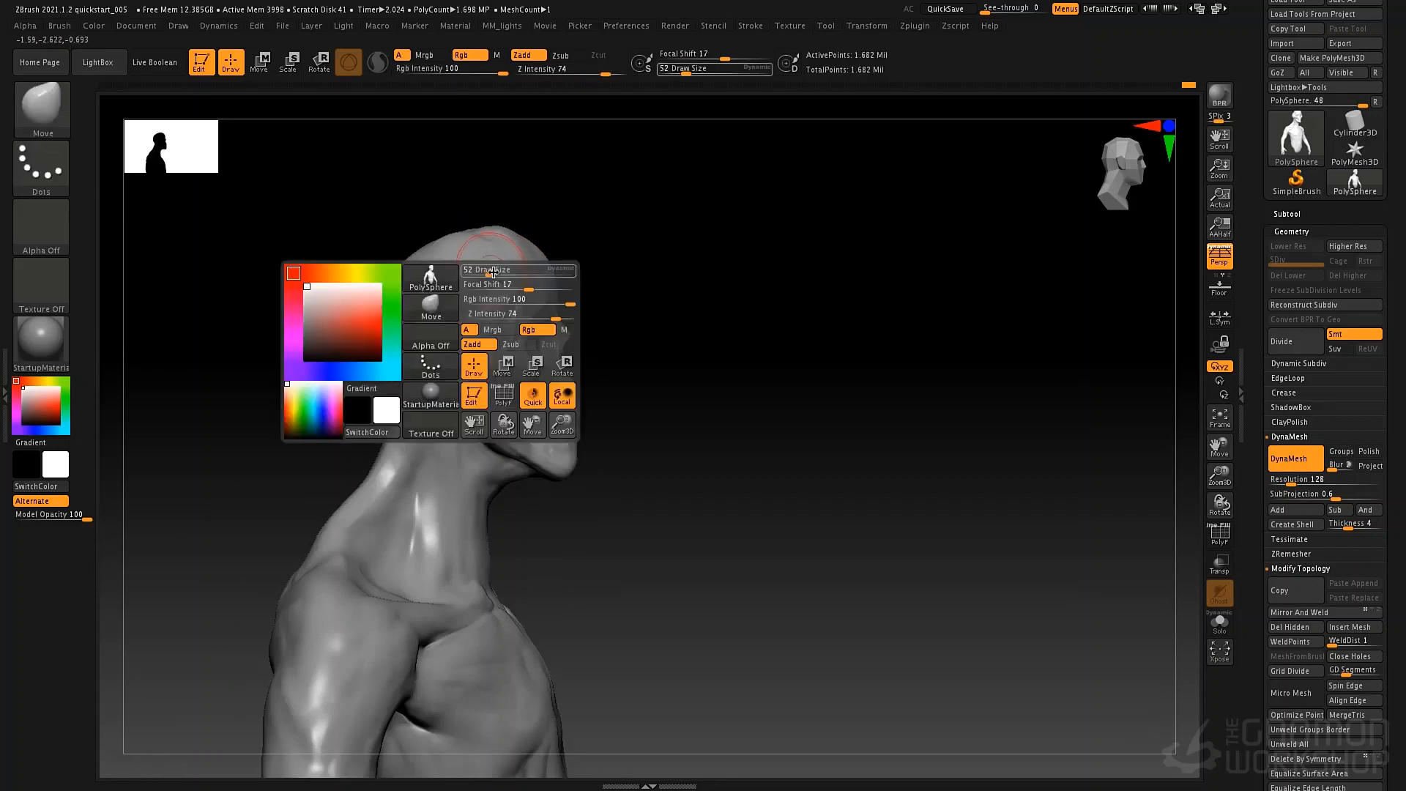
left_click_drag(497, 270, 504, 272)
mouse_move(316, 278)
left_mouse_down()
mouse_move(375, 284)
mouse_move(345, 305)
left_mouse_up()
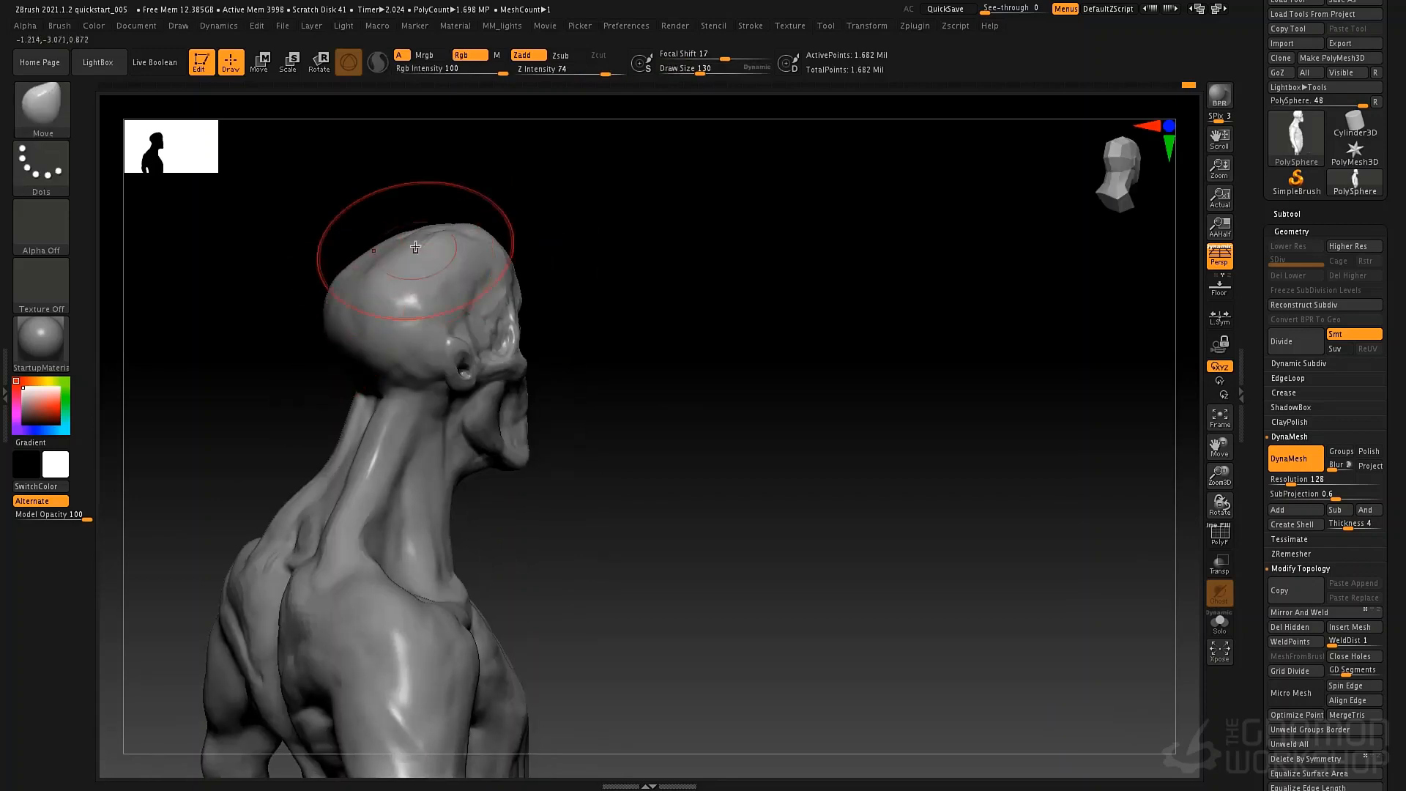
mouse_move(399, 256)
left_mouse_down()
mouse_move(380, 242)
mouse_move(468, 220)
left_mouse_up()
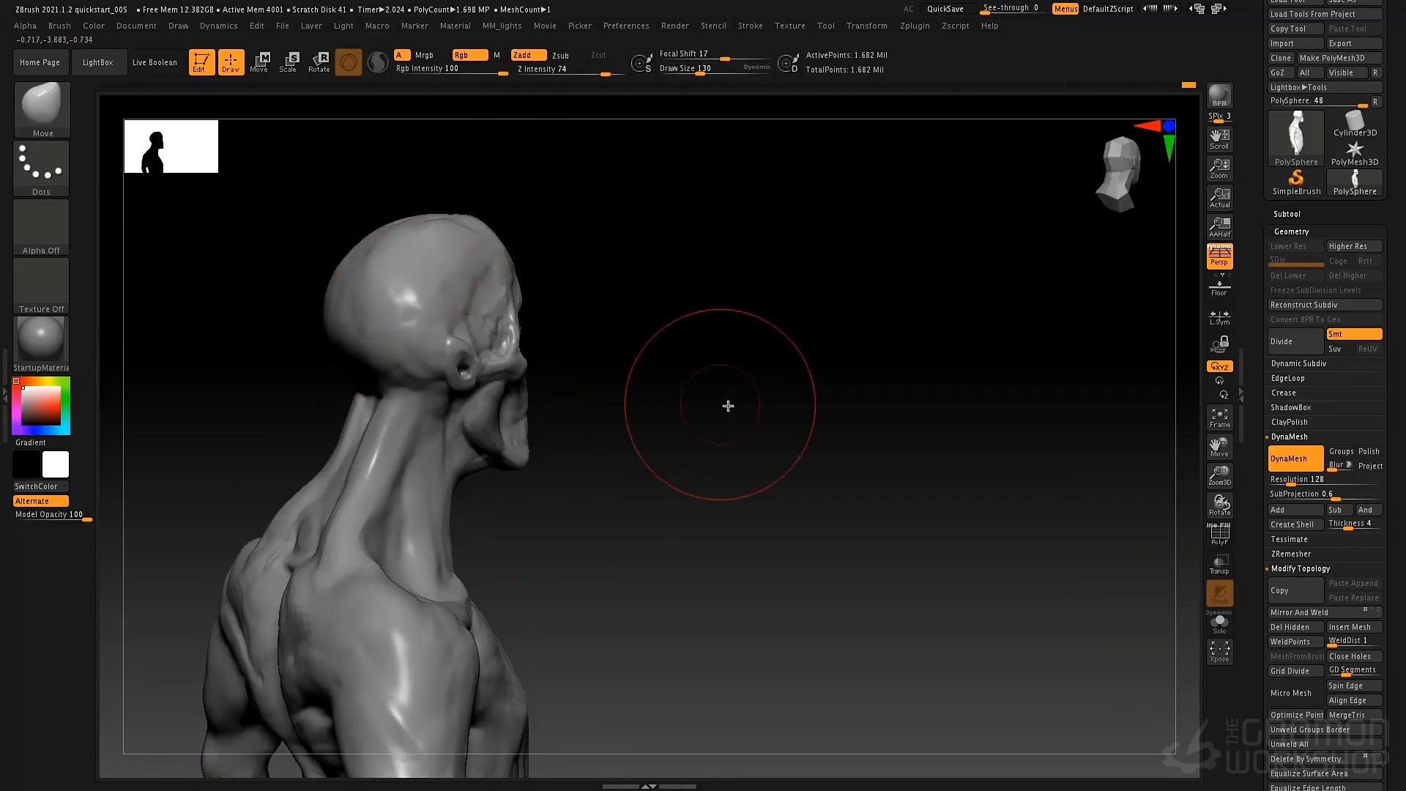
mouse_move(725, 405)
left_mouse_down()
mouse_move(665, 414)
mouse_move(681, 367)
mouse_move(573, 433)
mouse_move(613, 433)
left_mouse_up()
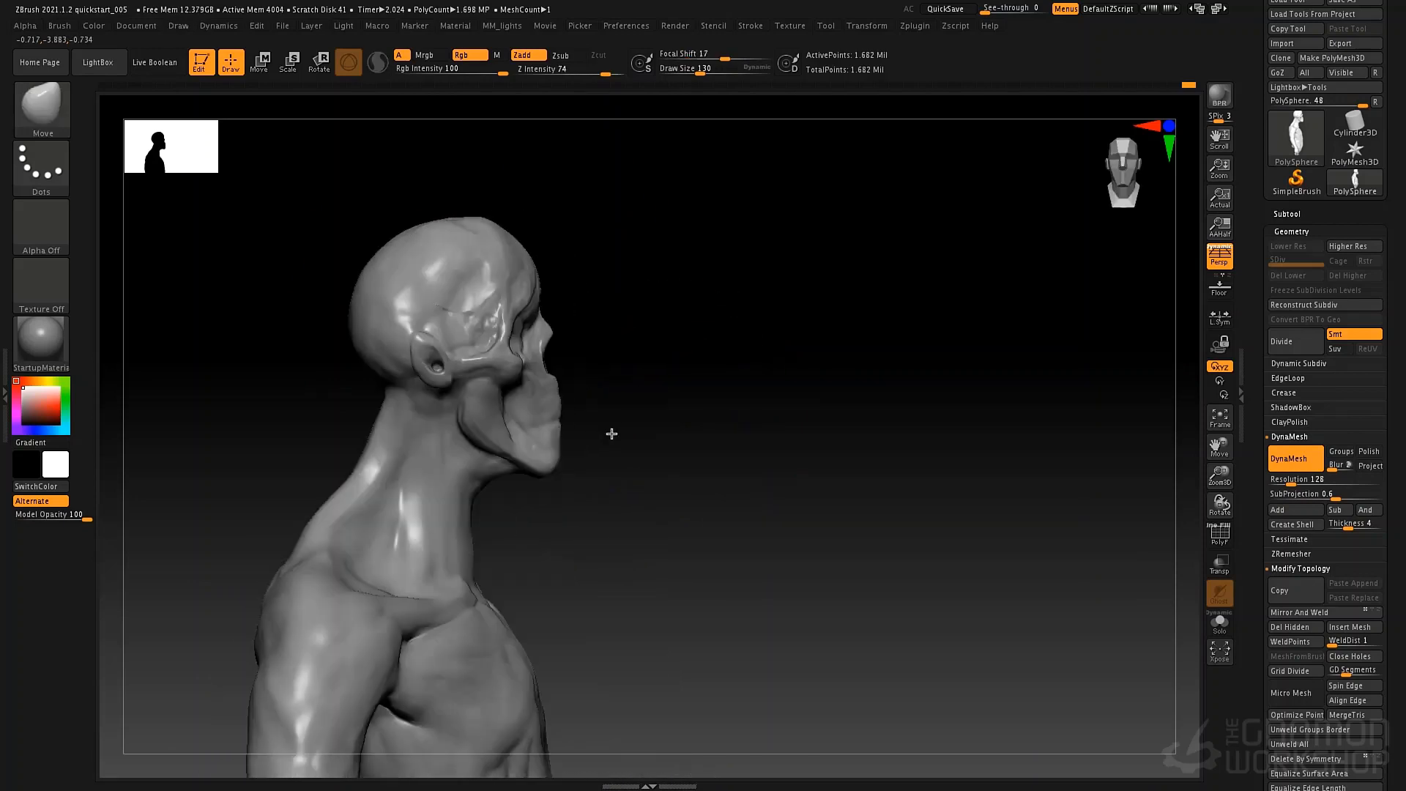
key("space")
mouse_move(568, 327)
left_mouse_down()
mouse_move(562, 365)
mouse_move(546, 327)
left_mouse_up()
key("space")
mouse_move(626, 348)
left_mouse_down()
mouse_move(509, 351)
mouse_move(557, 333)
left_mouse_up()
Paint a mask over the brow and eye socket area with MaskPen at draw size 46 and invert it.
left_click(44, 110, "ctrl")
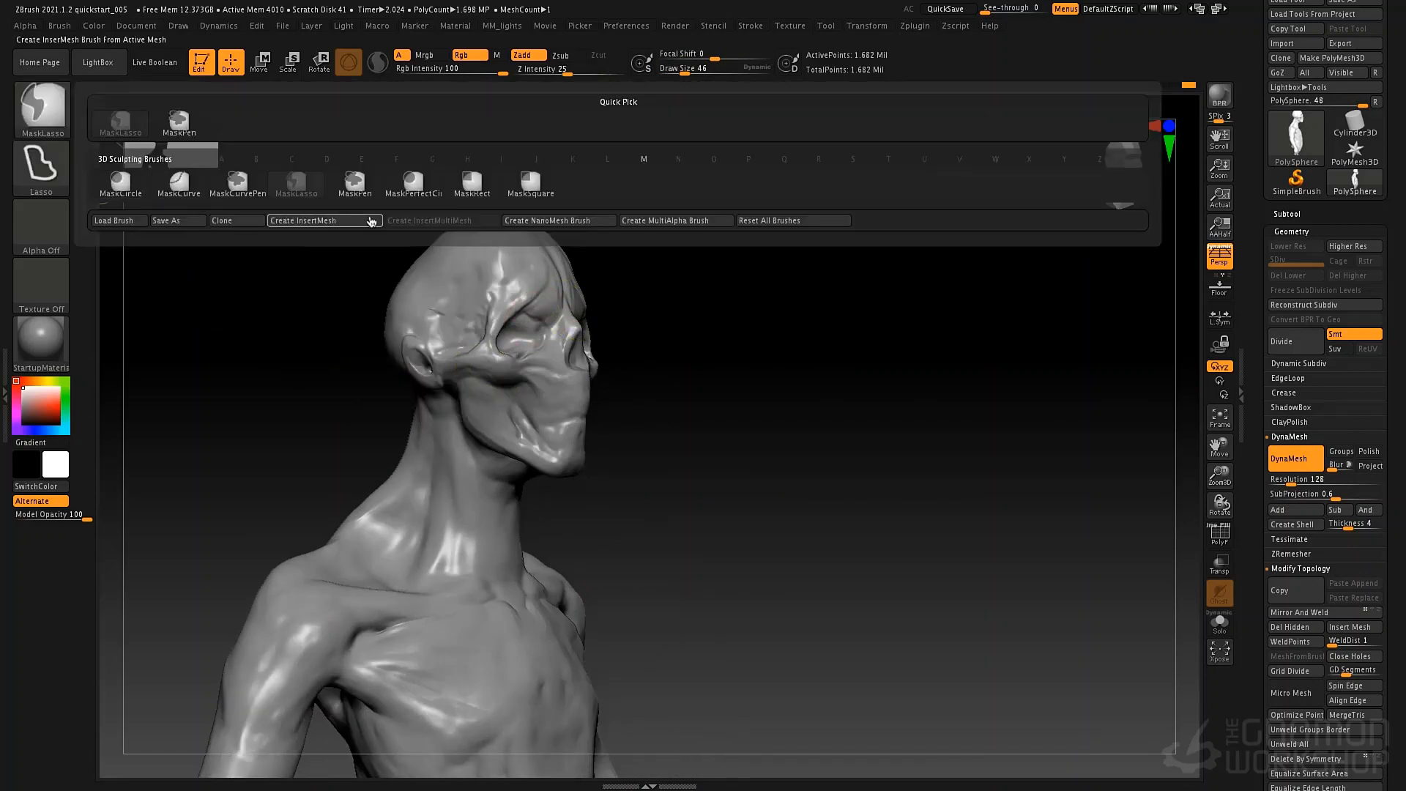
left_click(355, 183)
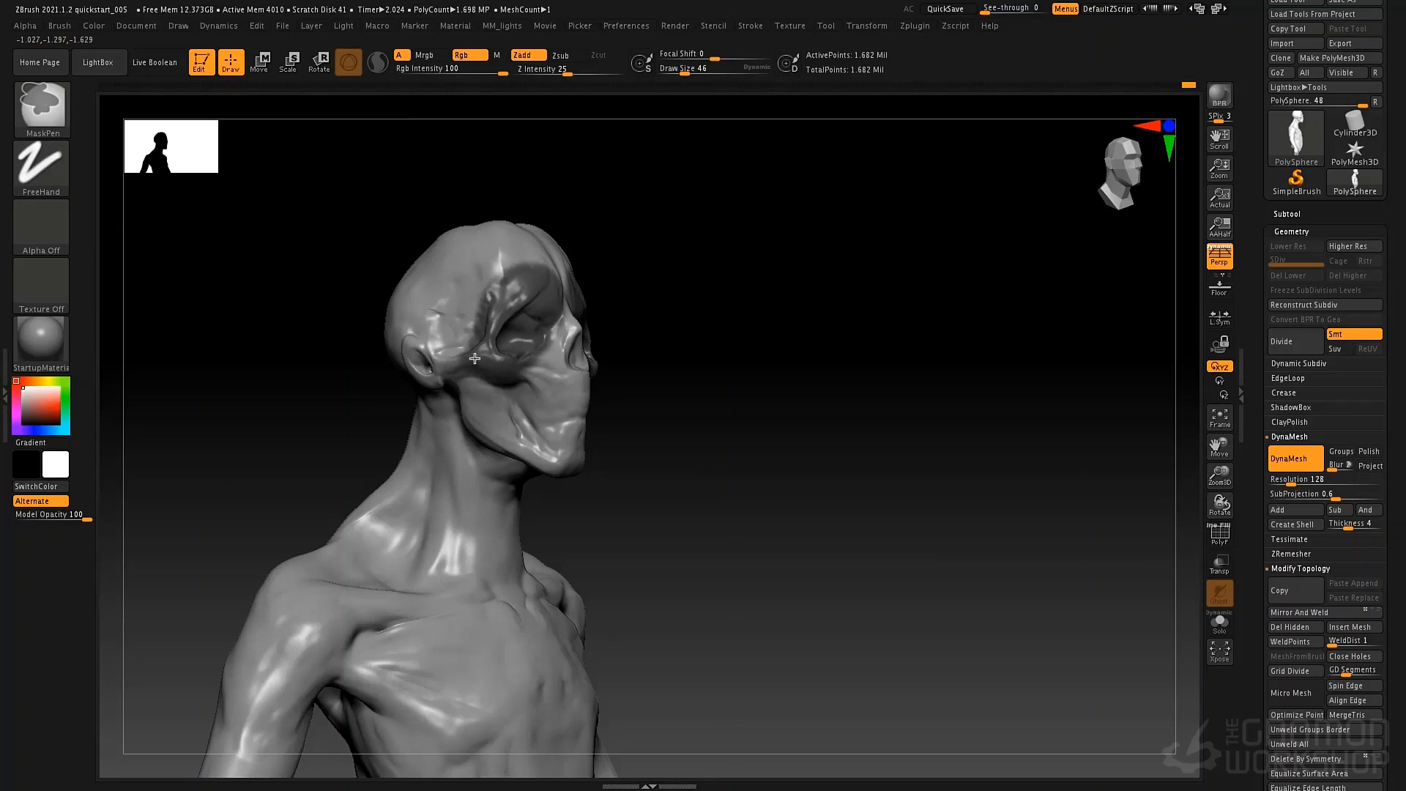
left_click_drag(475, 358, 498, 358, "ctrl")
left_click(690, 326, "ctrl")
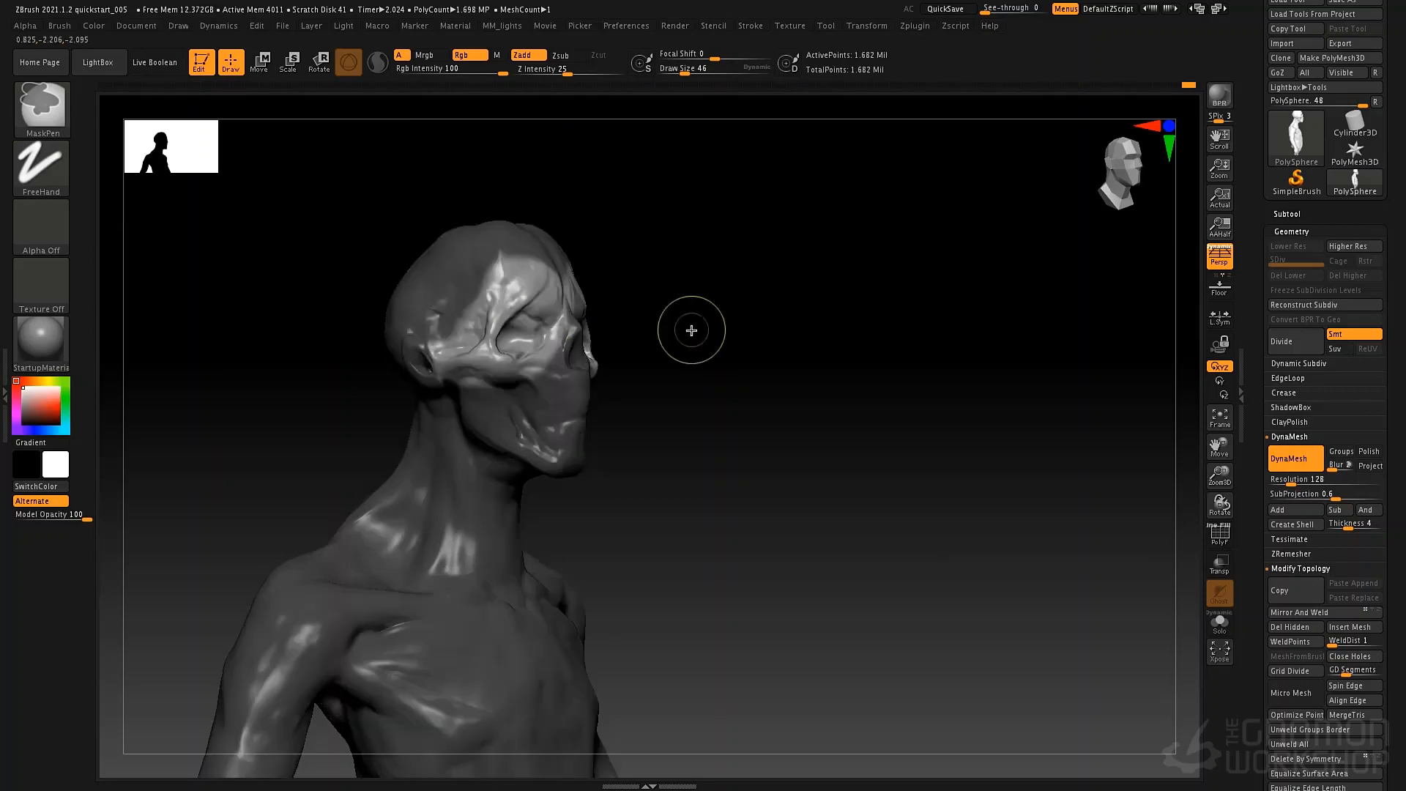
mouse_move(710, 349)
left_mouse_down("shift")
mouse_move(701, 366)
mouse_move(714, 355)
left_mouse_up("shift")
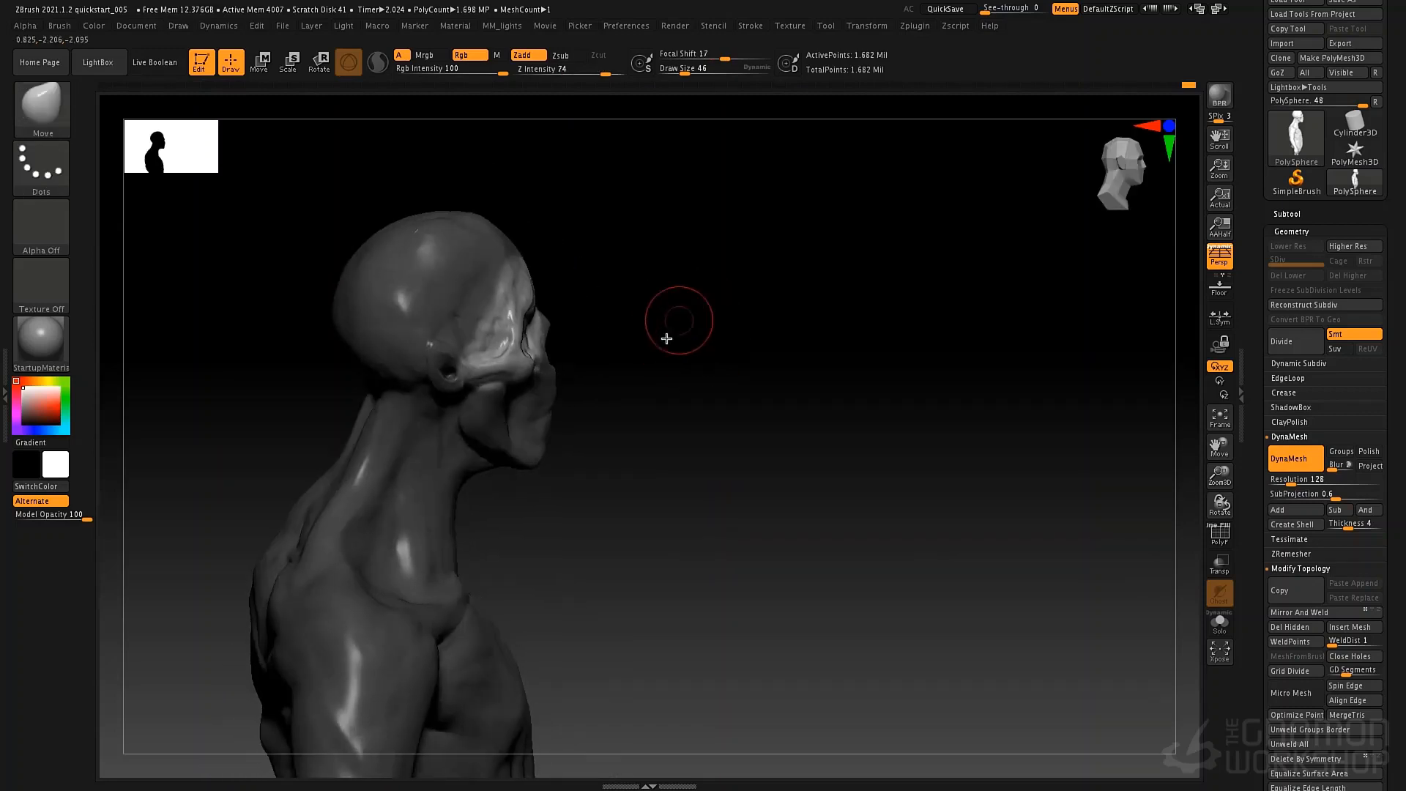
Pull the unmasked brow forward with the Move brush at draw sizes 110 and 46, and clear the mask.
key("space")
left_click_drag(569, 303, 591, 301)
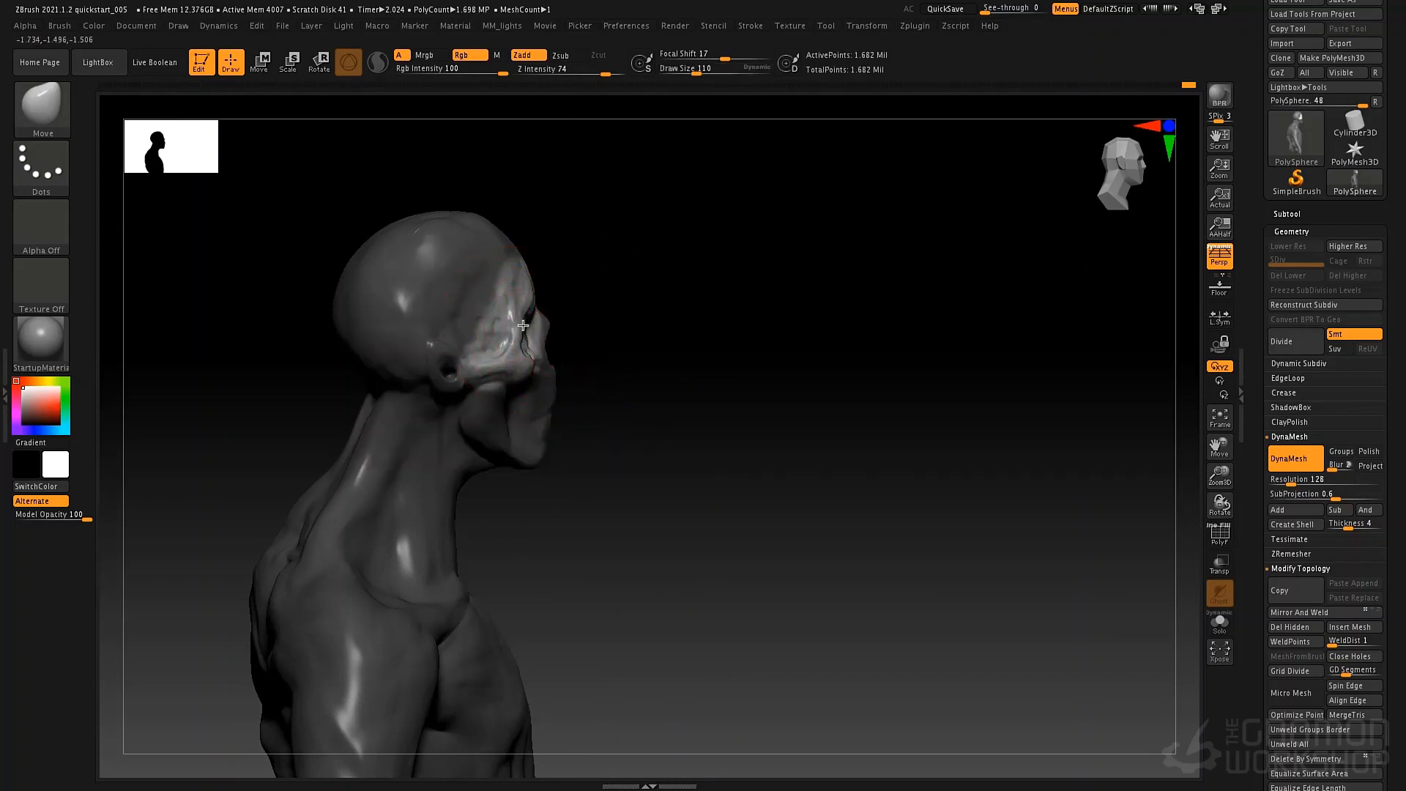
left_click_drag(517, 334, 533, 337)
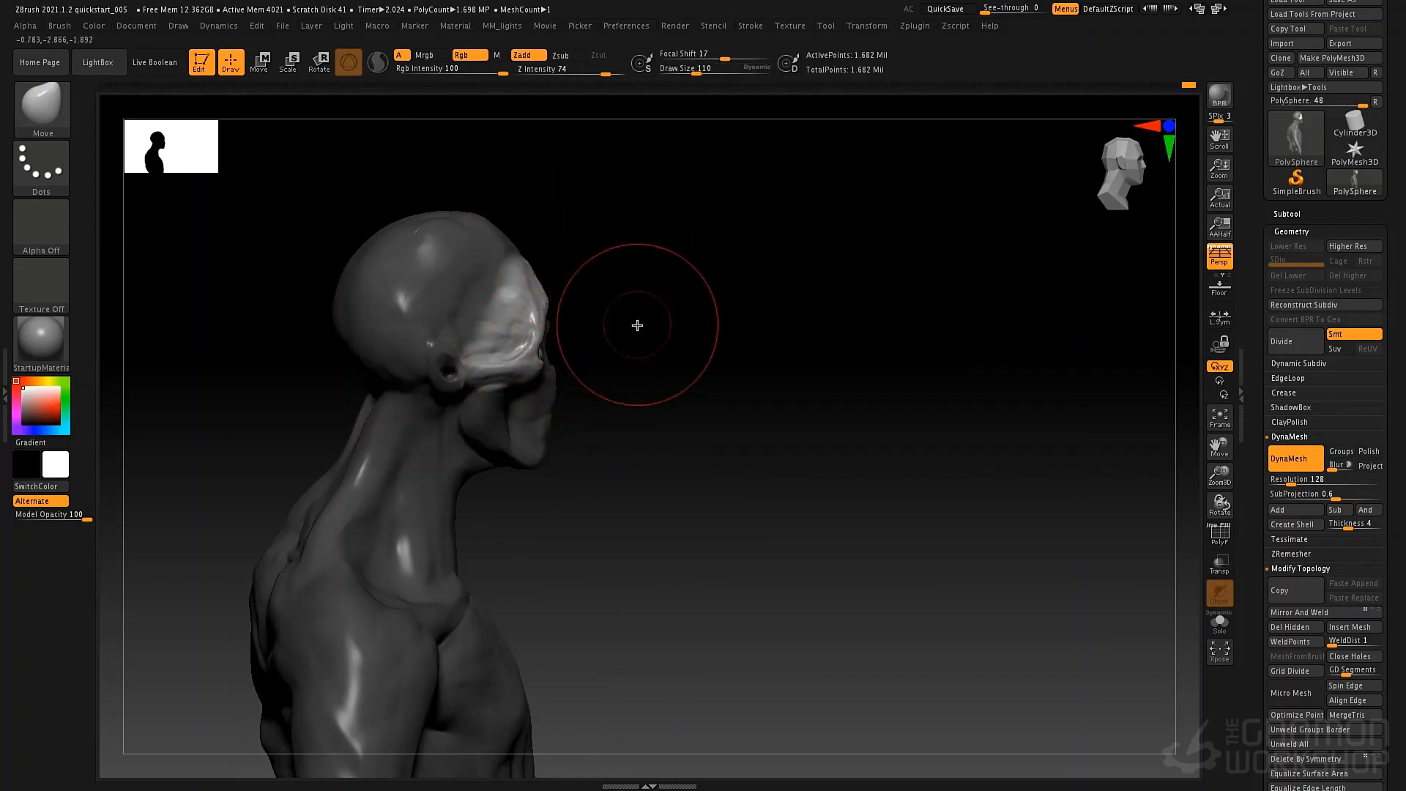
key("space")
left_click_drag(590, 302, 569, 302)
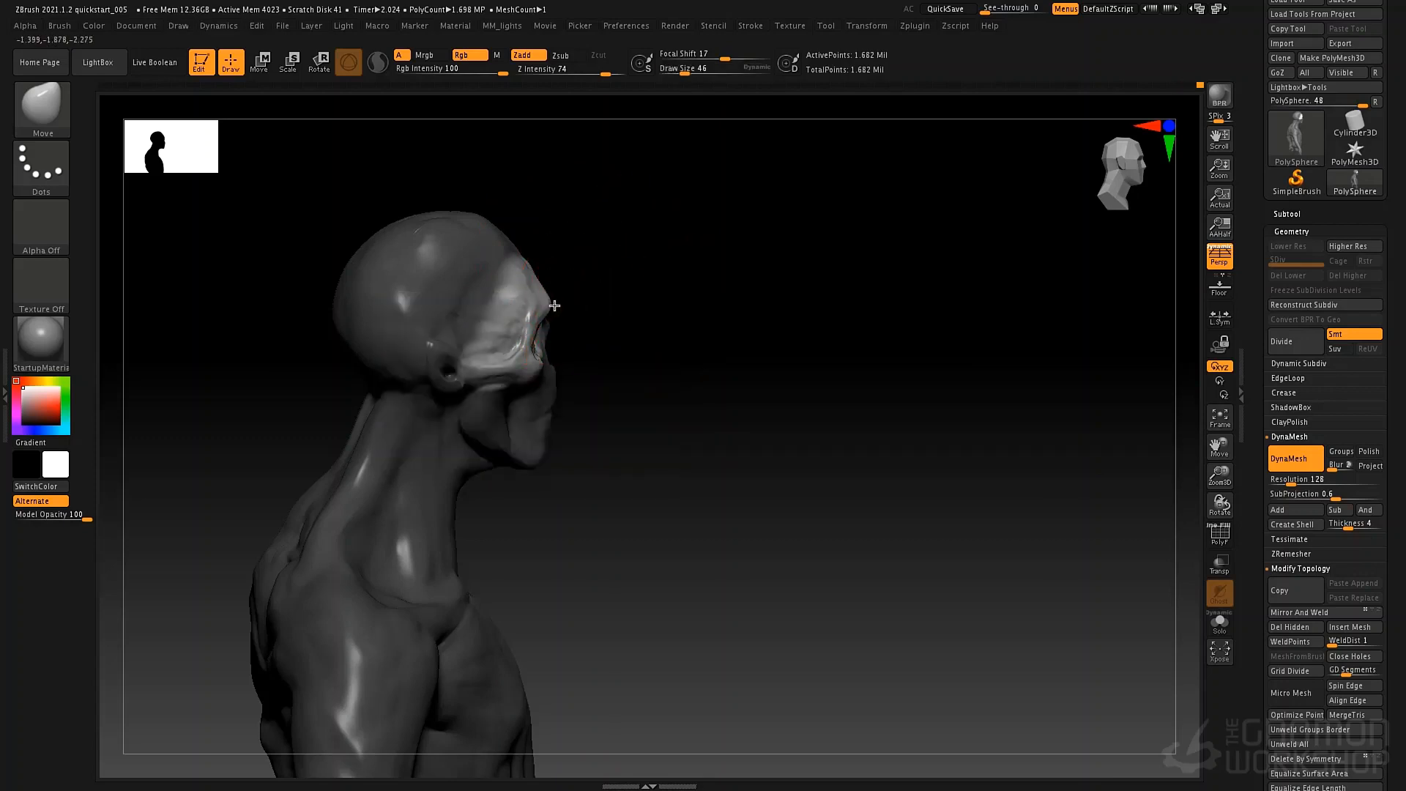
mouse_move(582, 300)
left_mouse_down()
mouse_move(730, 353)
mouse_move(668, 332)
mouse_move(596, 396)
left_mouse_up()
Mask the nose and jaw from the front at draw size 30 and invert the mask to protect everything else.
key("space")
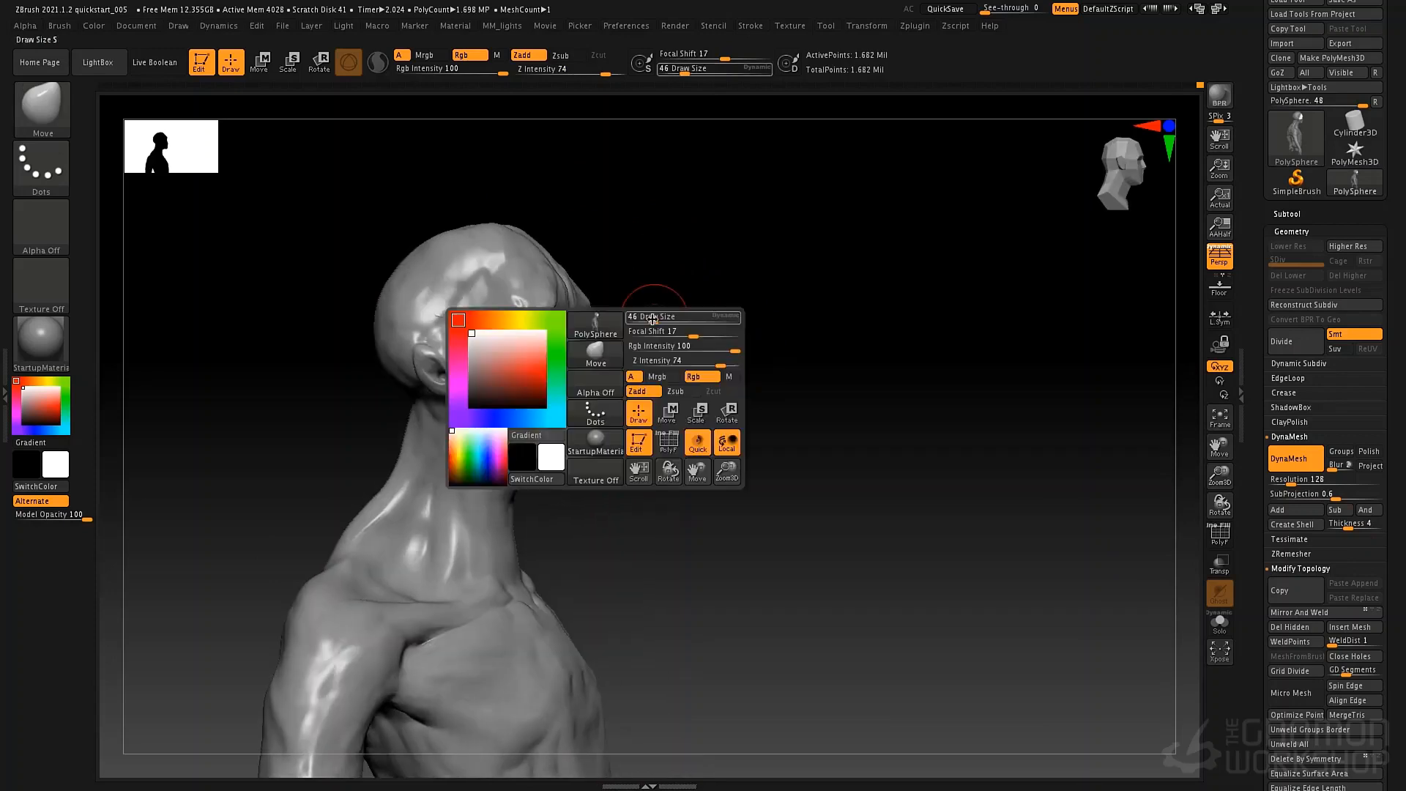
left_click_drag(651, 317, 655, 318)
left_click_drag(783, 285, 597, 263)
key("space")
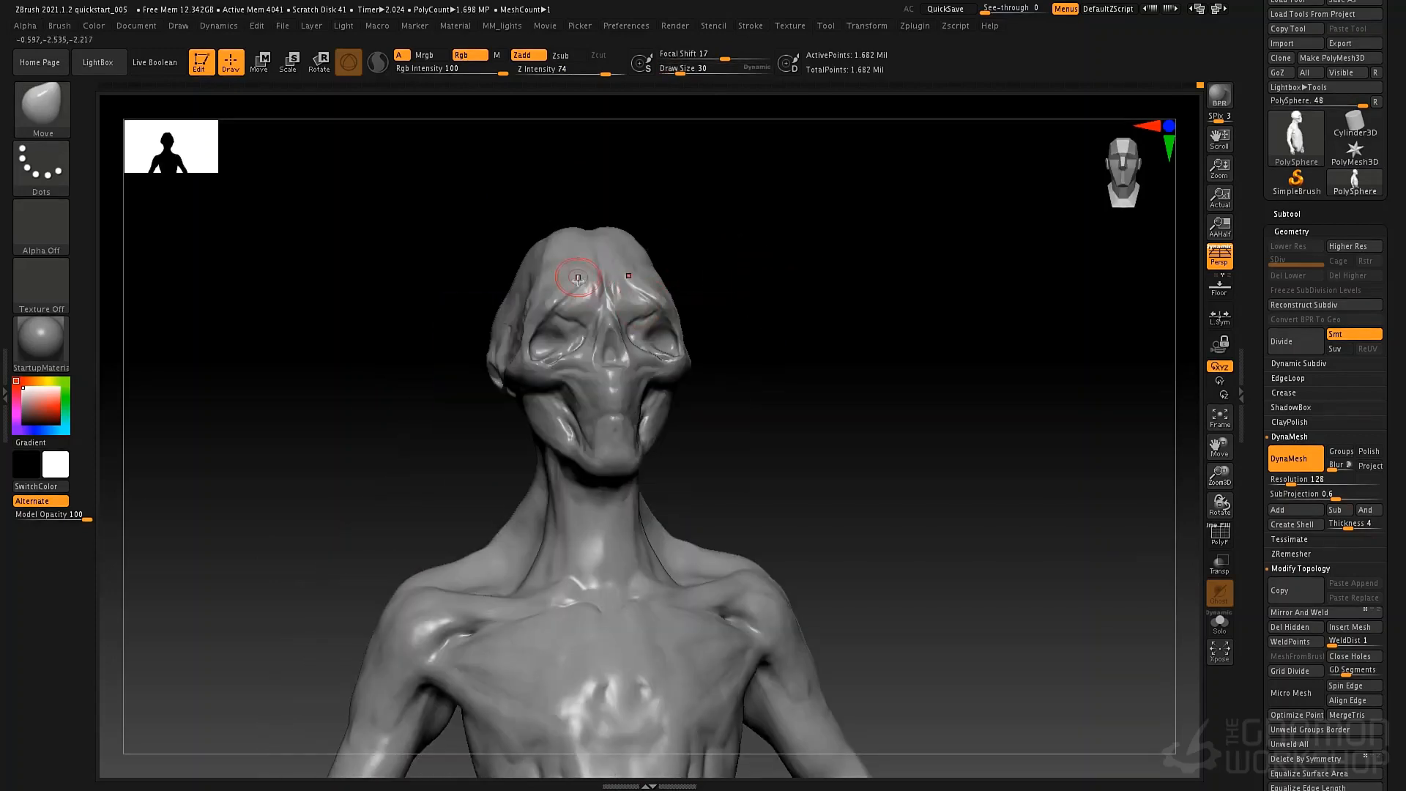
key("ctrl")
mouse_move(602, 348)
left_mouse_down("ctrl")
mouse_move(612, 381)
mouse_move(567, 381)
mouse_move(608, 414)
mouse_move(608, 447)
left_mouse_up("ctrl")
left_click(821, 323, "ctrl")
mouse_move(806, 311)
left_mouse_down()
mouse_move(723, 330)
mouse_move(614, 400)
left_mouse_up()
Pull the unmasked nose and jaw forward in profile with the Move brush, reducing the draw size from 191 to 65 and 43.
key("space")
left_click_drag(668, 331, 683, 332)
key("space")
left_click_drag(614, 375, 622, 376)
left_click_drag(619, 372, 605, 376)
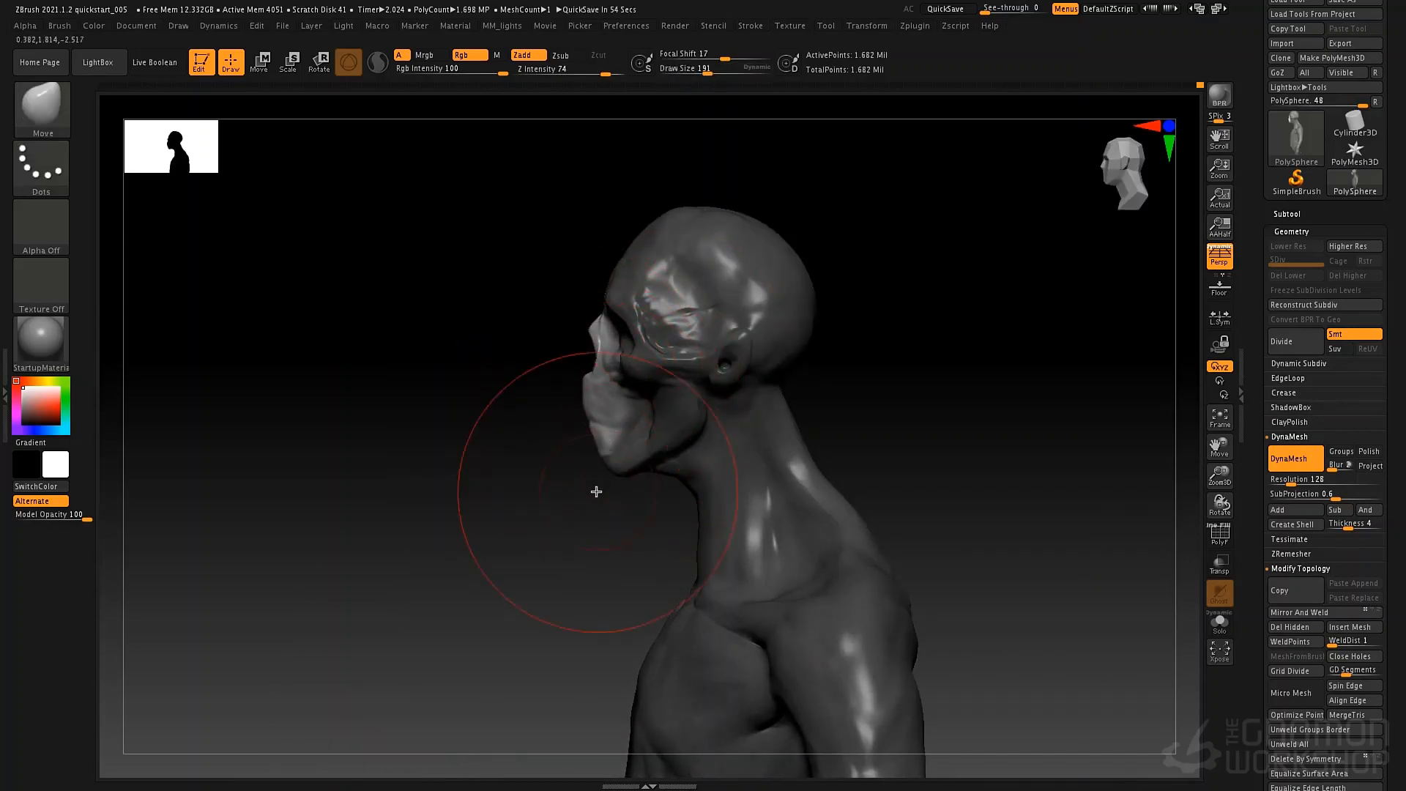
key("ctrl")
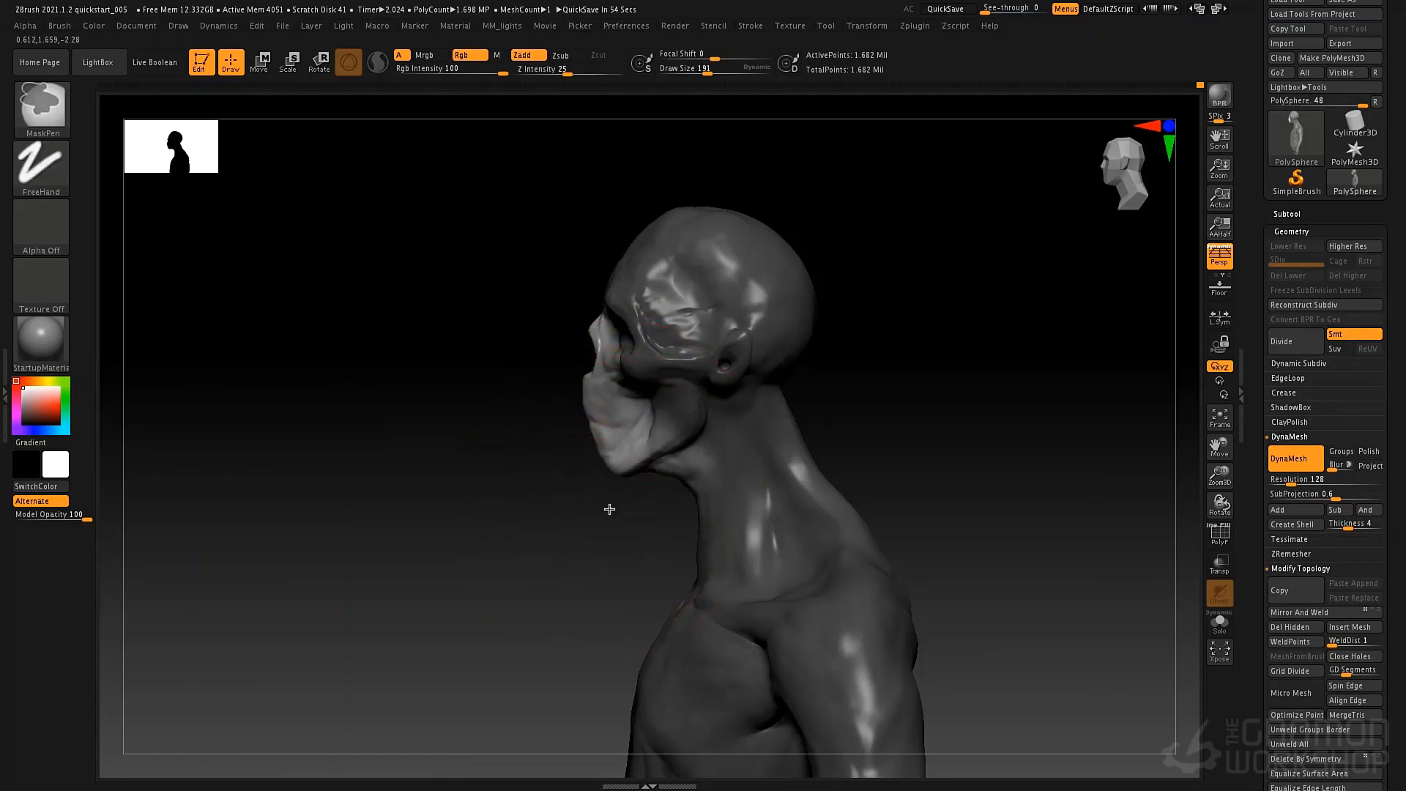
key("space")
mouse_move(623, 466)
left_mouse_down()
mouse_move(603, 474)
mouse_move(592, 421)
left_mouse_up()
key("space")
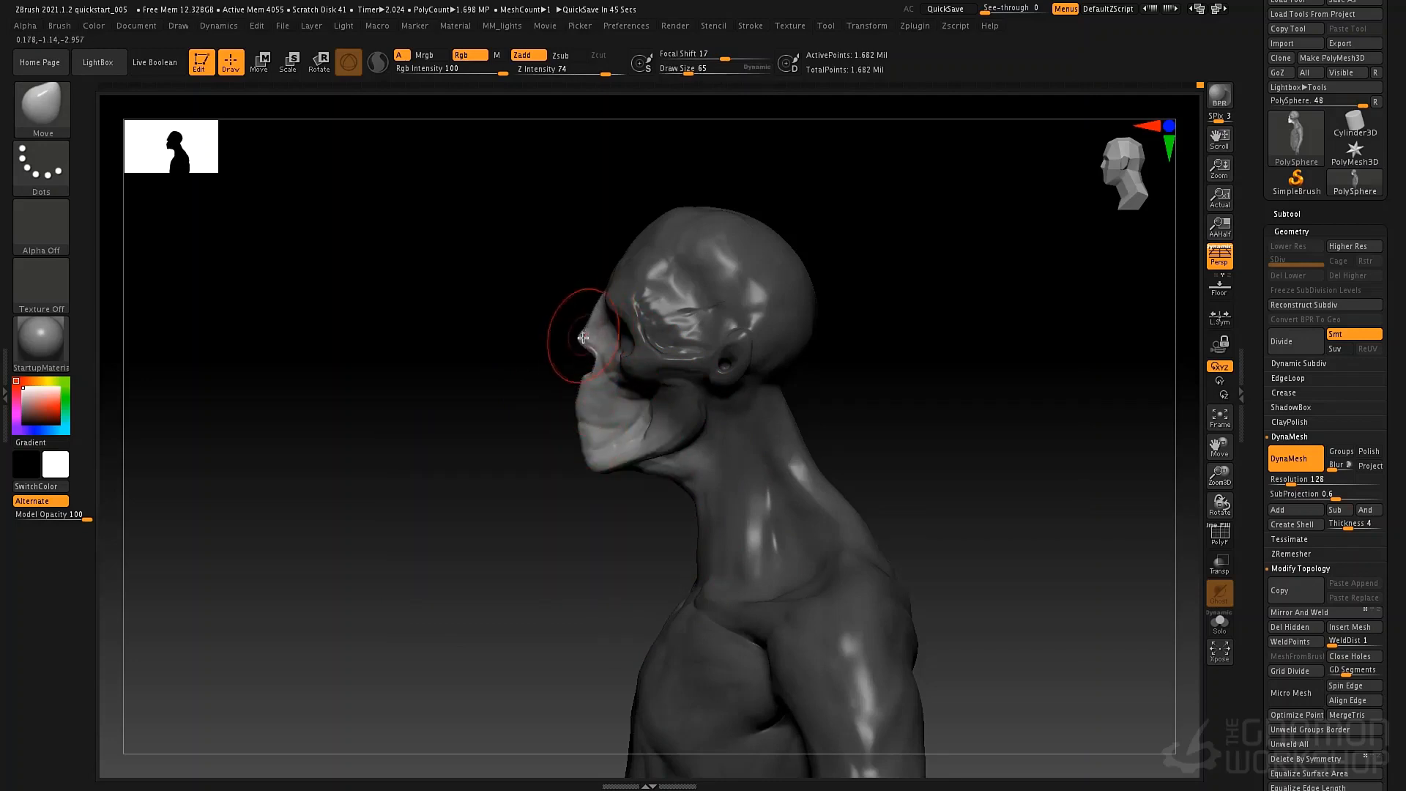
key("space")
left_click_drag(588, 342, 579, 342)
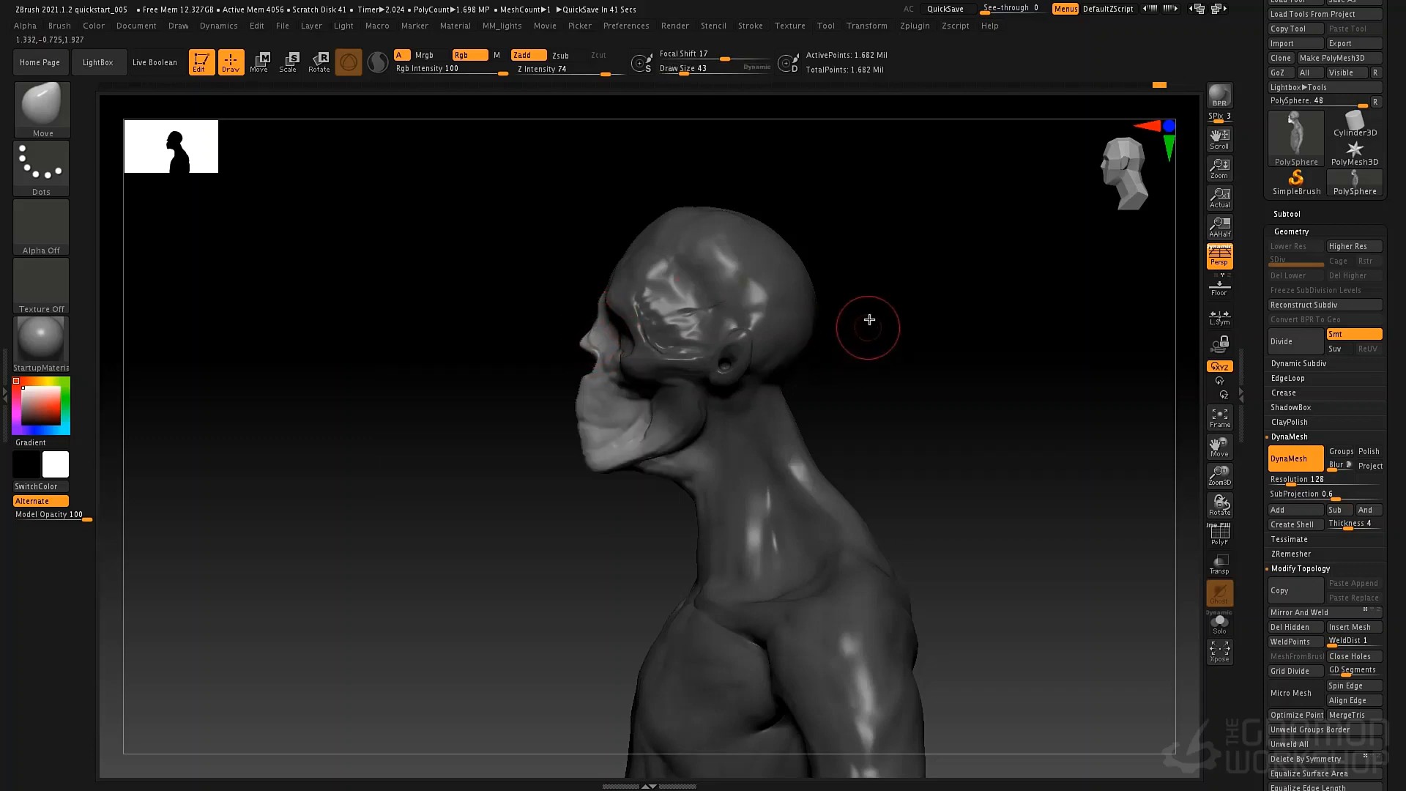
Clear the mask and reshape the forehead slope with the Move brush at draw sizes 310 and 120.
key("space")
left_click_drag(869, 319, 944, 300)
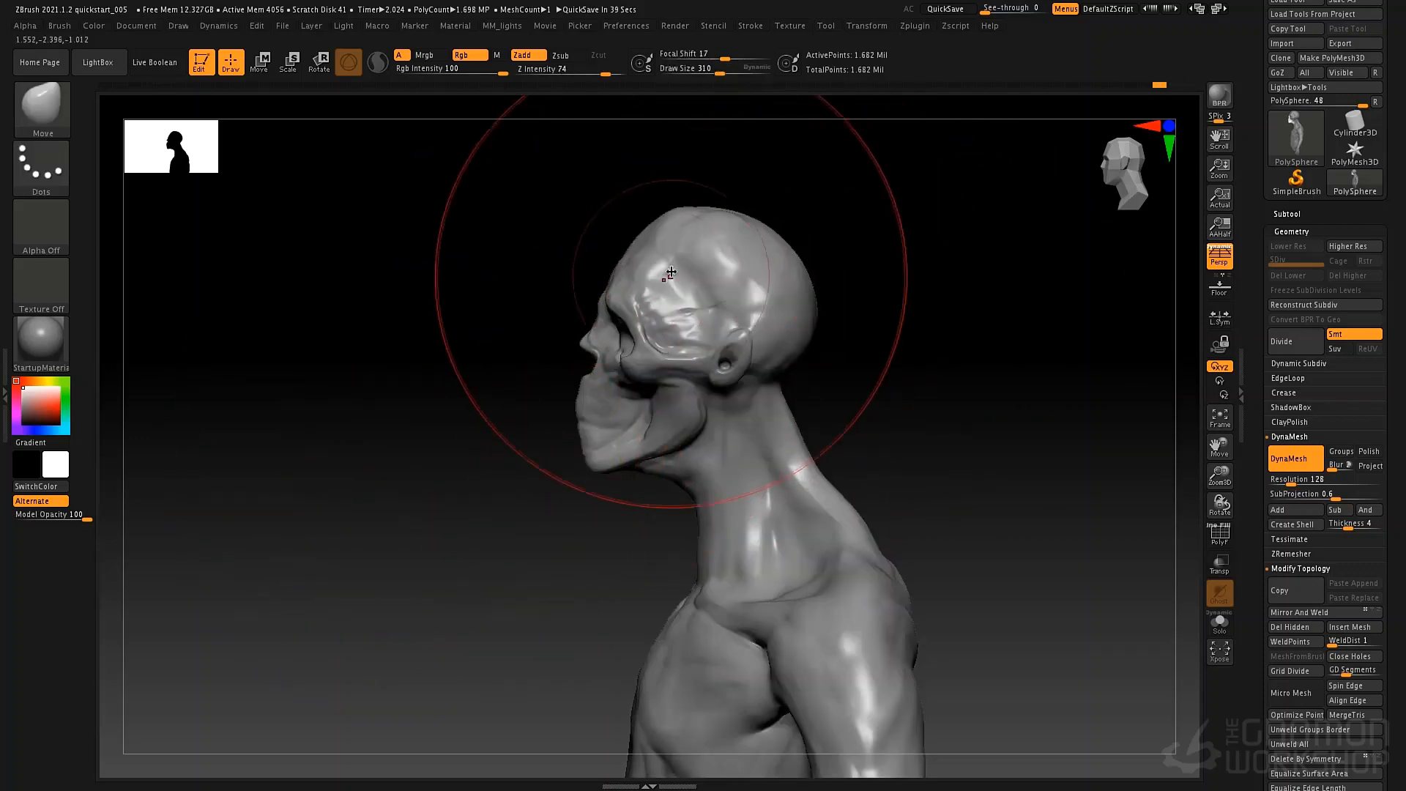
key("space")
left_click_drag(671, 272, 609, 266)
key("space")
left_click_drag(625, 250, 665, 219)
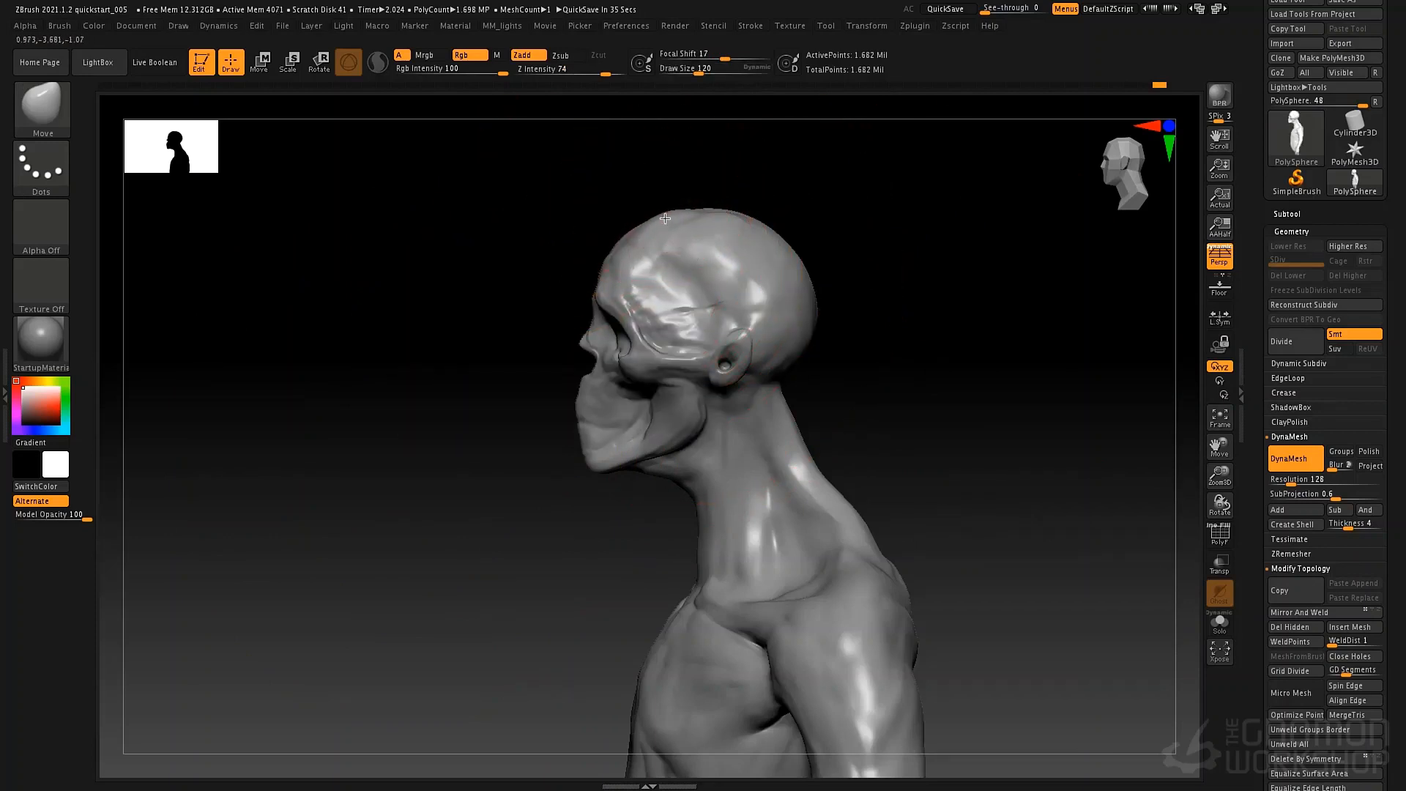
mouse_move(674, 261)
right_mouse_down()
mouse_move(715, 258)
mouse_move(682, 261)
mouse_move(693, 252)
mouse_move(725, 305)
right_mouse_up()
Lower the brow ridges over the eye sockets with the Move brush at draw sizes 27 and 52.
key("space")
left_click_drag(534, 323, 533, 320)
key("space")
key("space")
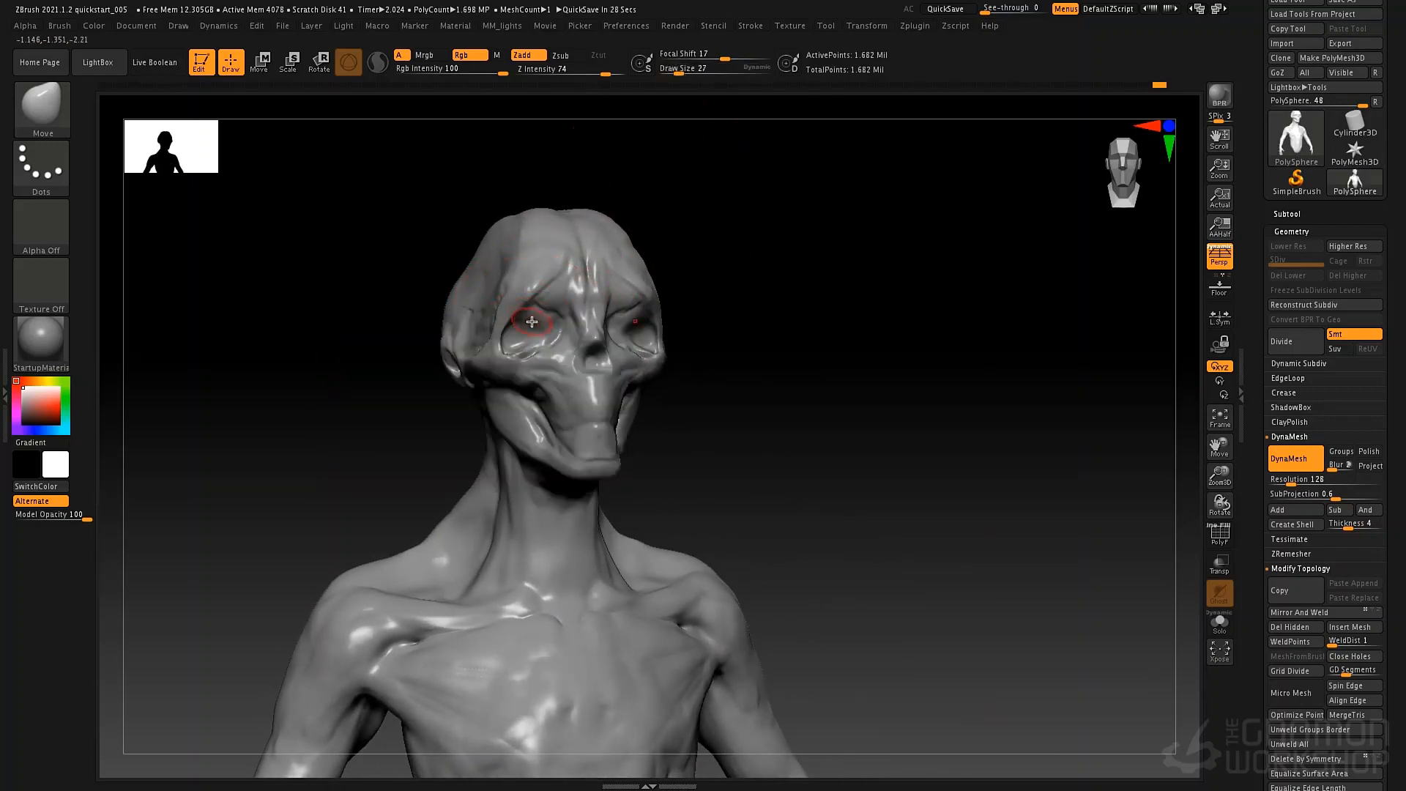
key("ctrl")
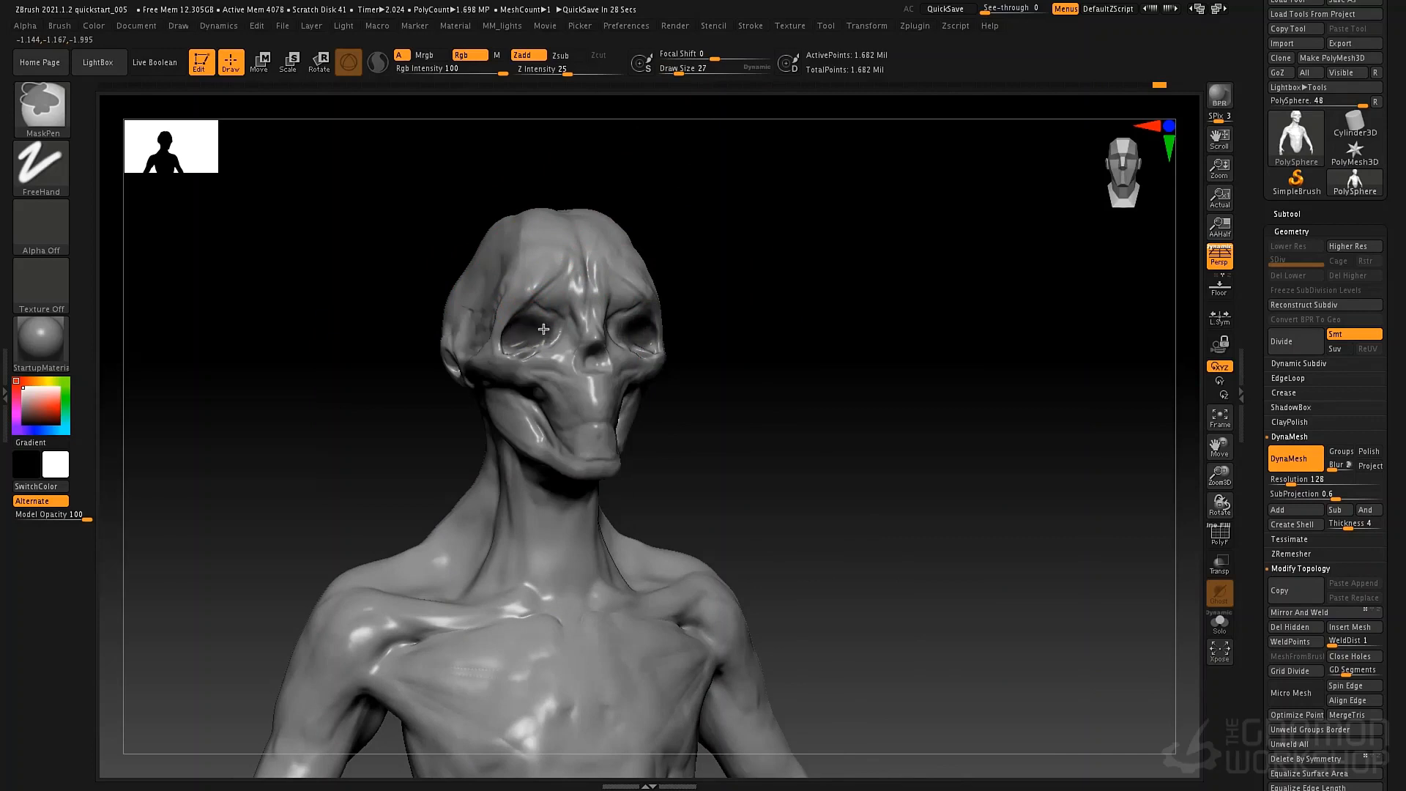
right_click_drag(515, 336, 550, 306)
key("space")
left_click_drag(551, 305, 559, 305)
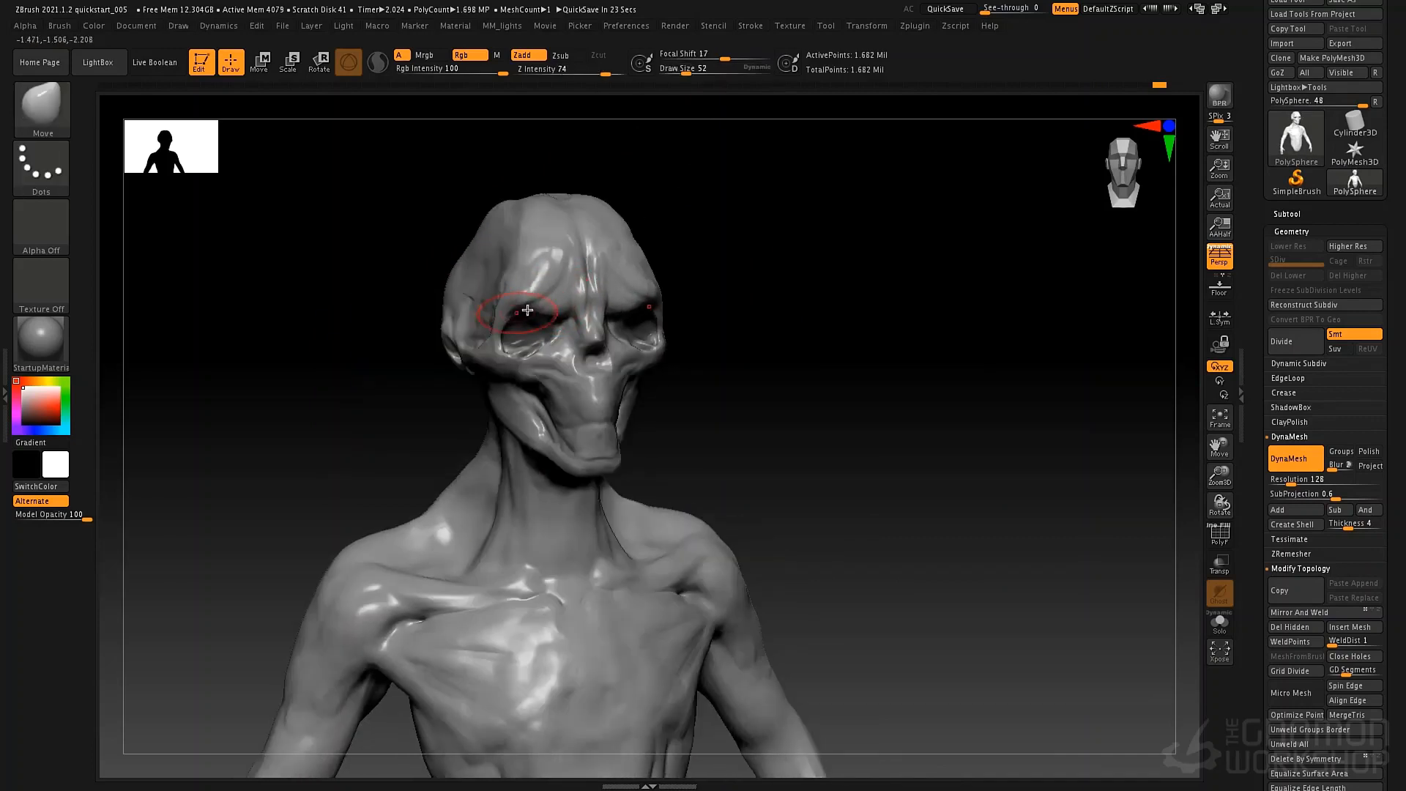
right_click_drag(552, 310, 597, 366)
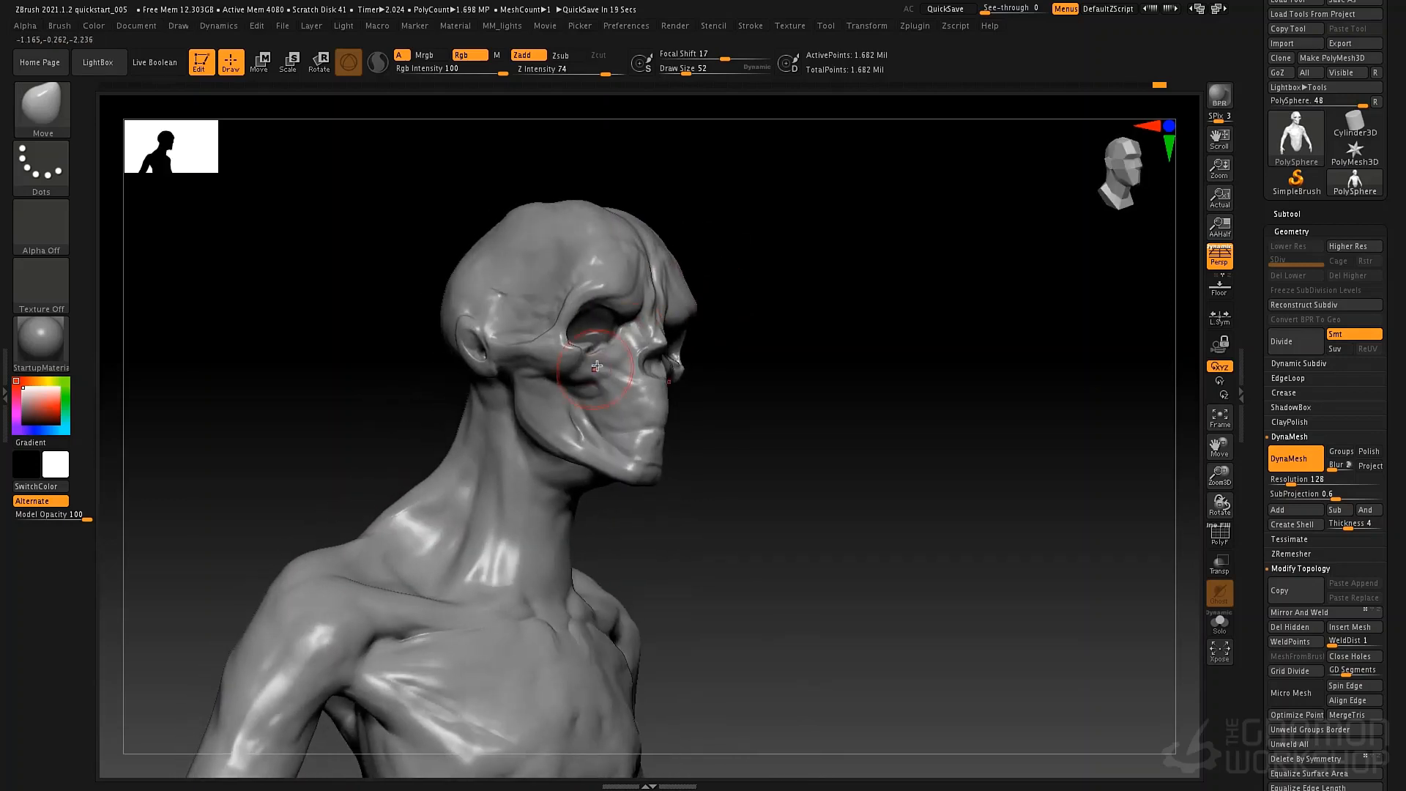
Build up the cheek and muzzle below the eye sockets with ClayTubes at draw size 34.
key("b")
key("c")
key("t")
key("space")
left_click_drag(615, 340, 608, 338)
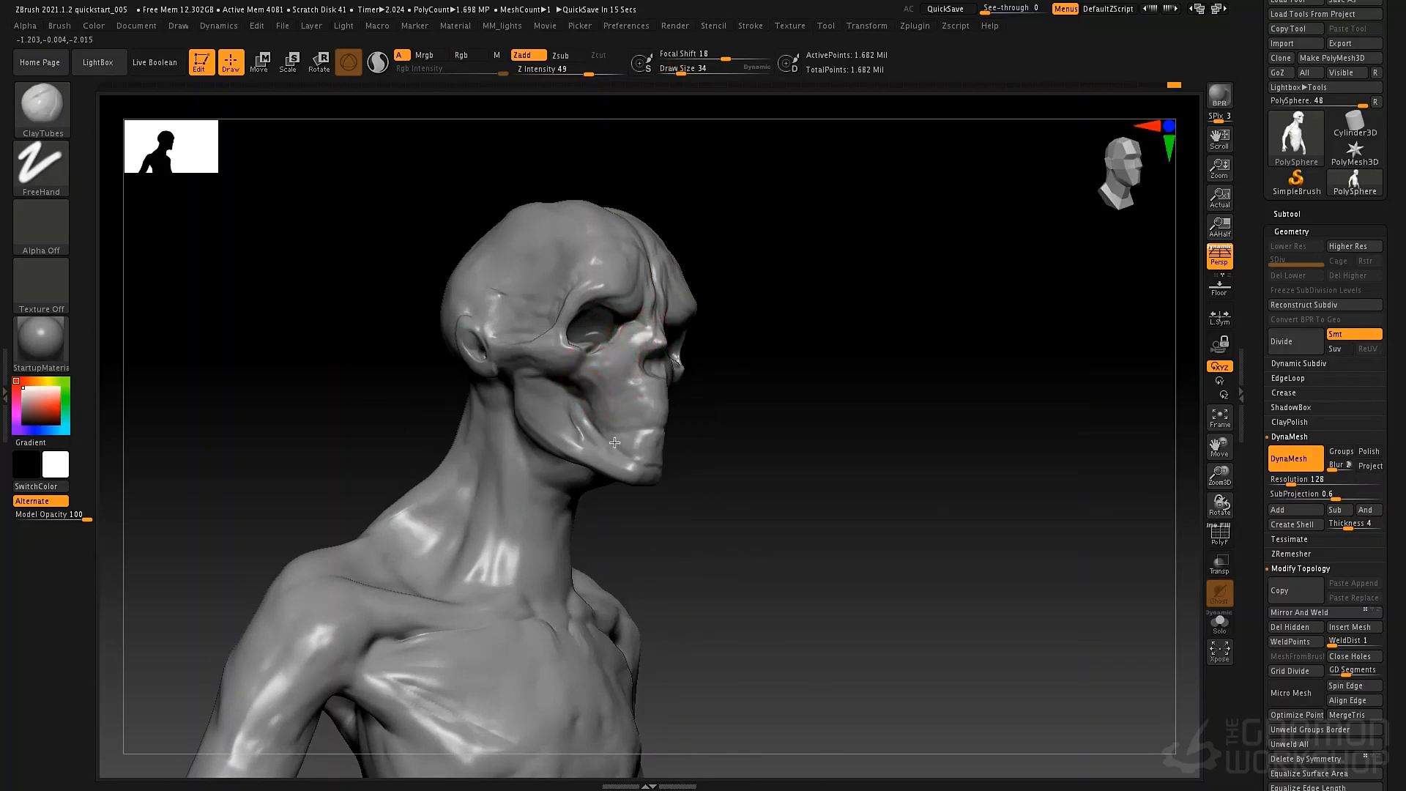
right_click_drag(615, 442, 814, 307)
mouse_move(772, 402)
right_mouse_down()
mouse_move(762, 331)
mouse_move(735, 358)
mouse_move(747, 371)
mouse_move(797, 361)
mouse_move(735, 408)
mouse_move(725, 401)
mouse_move(835, 374)
mouse_move(742, 337)
mouse_move(735, 405)
right_mouse_up()
Paint a mask over the head with MaskPen at draw size 69.
key("space")
left_click_drag(702, 294, 710, 293)
right_click_drag(673, 258, 732, 268)
key("ctrl")
left_click_drag(649, 327, 690, 373, "ctrl")
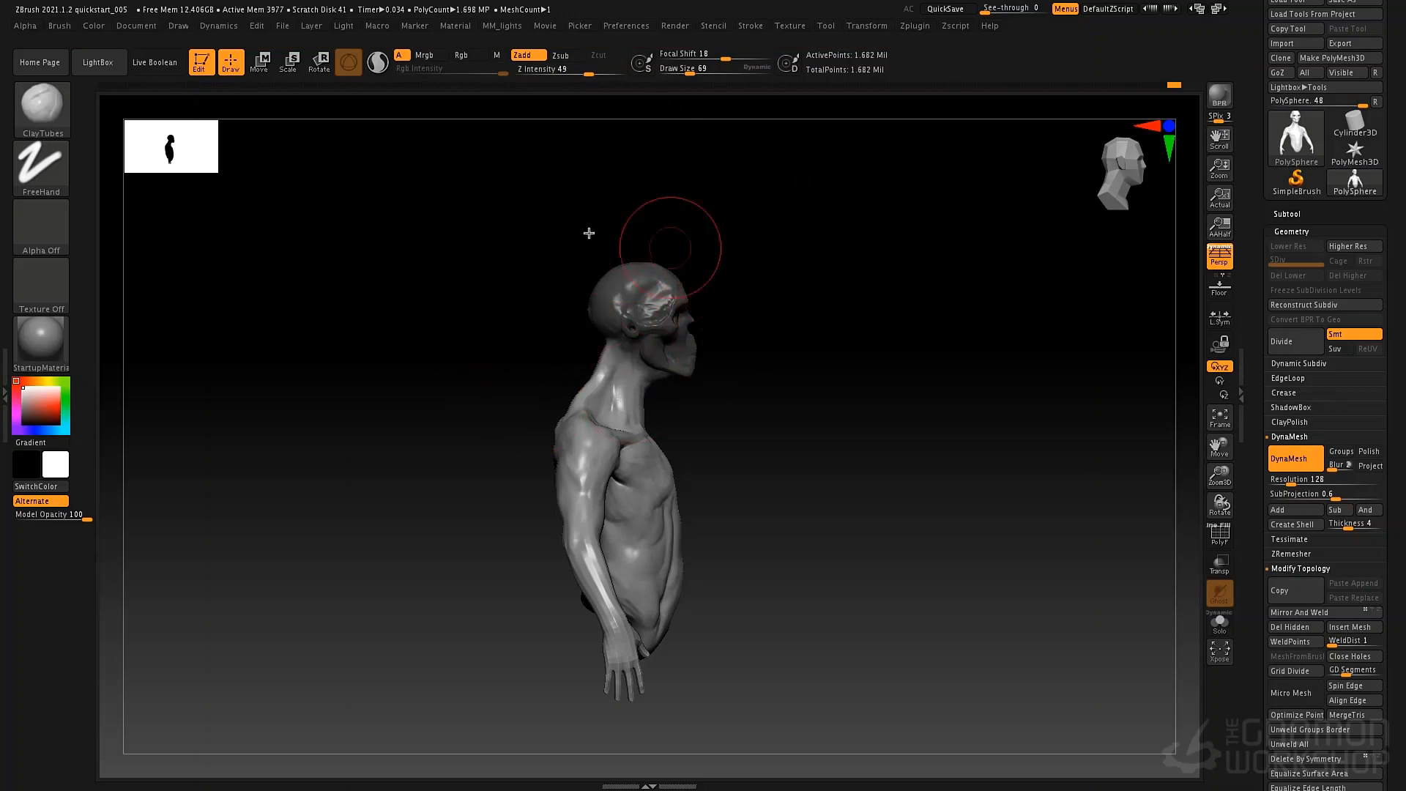
Finish masking the whole head and invert the mask to protect the neck and body.
left_click(97, 62)
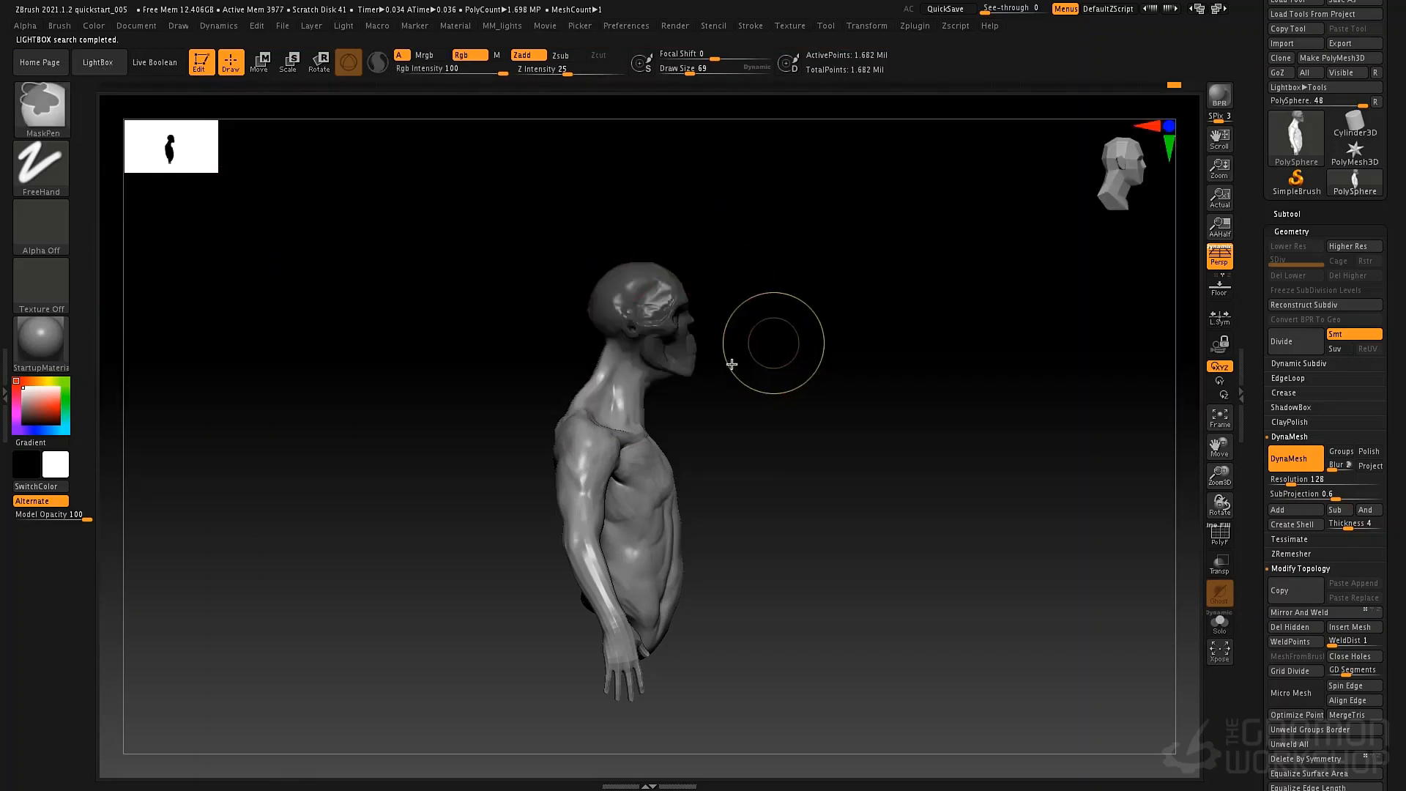
mouse_move(762, 345)
right_mouse_down("ctrl")
mouse_move(738, 398)
mouse_move(797, 407)
right_mouse_up("ctrl")
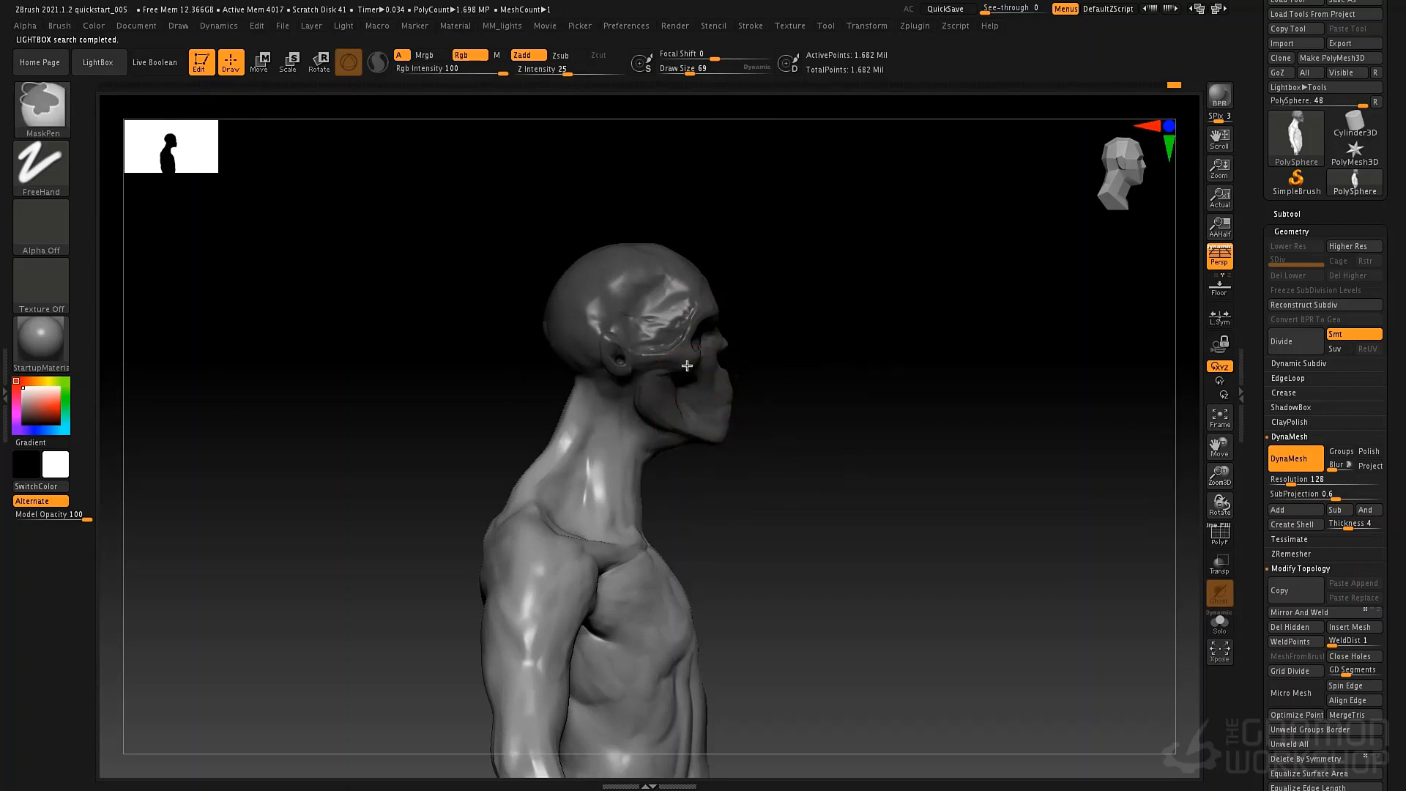
left_click_drag(851, 373, 687, 318)
key("b")
key("c")
key("t")
mouse_move(882, 440)
left_mouse_down()
mouse_move(841, 402)
mouse_move(906, 418)
left_mouse_up()
mouse_move(915, 458)
right_mouse_down("ctrl")
mouse_move(775, 441)
mouse_move(833, 439)
right_mouse_up("ctrl")
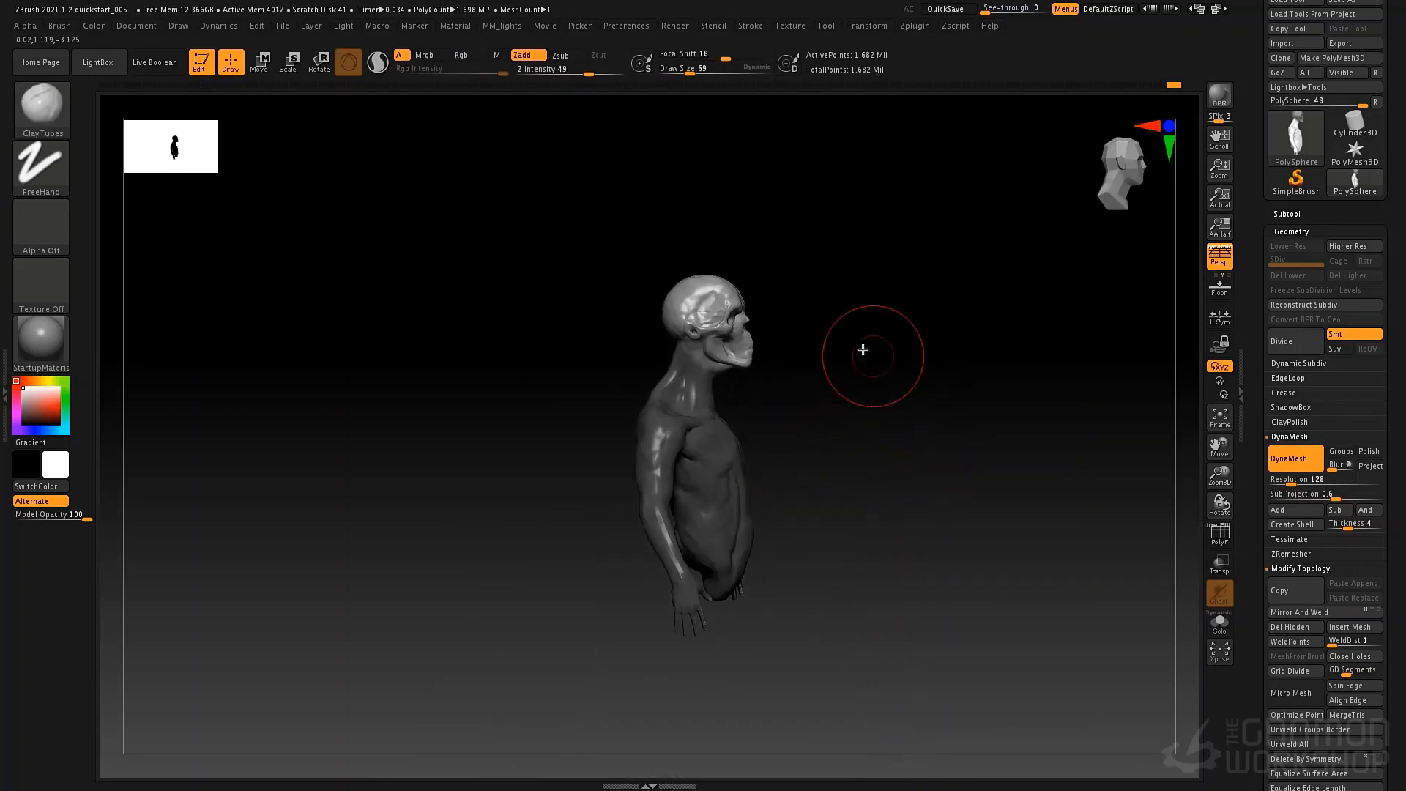
Scale the unmasked head down slightly with the transform gizmo and return to draw mode.
key("e")
left_click_drag(813, 386, 744, 340)
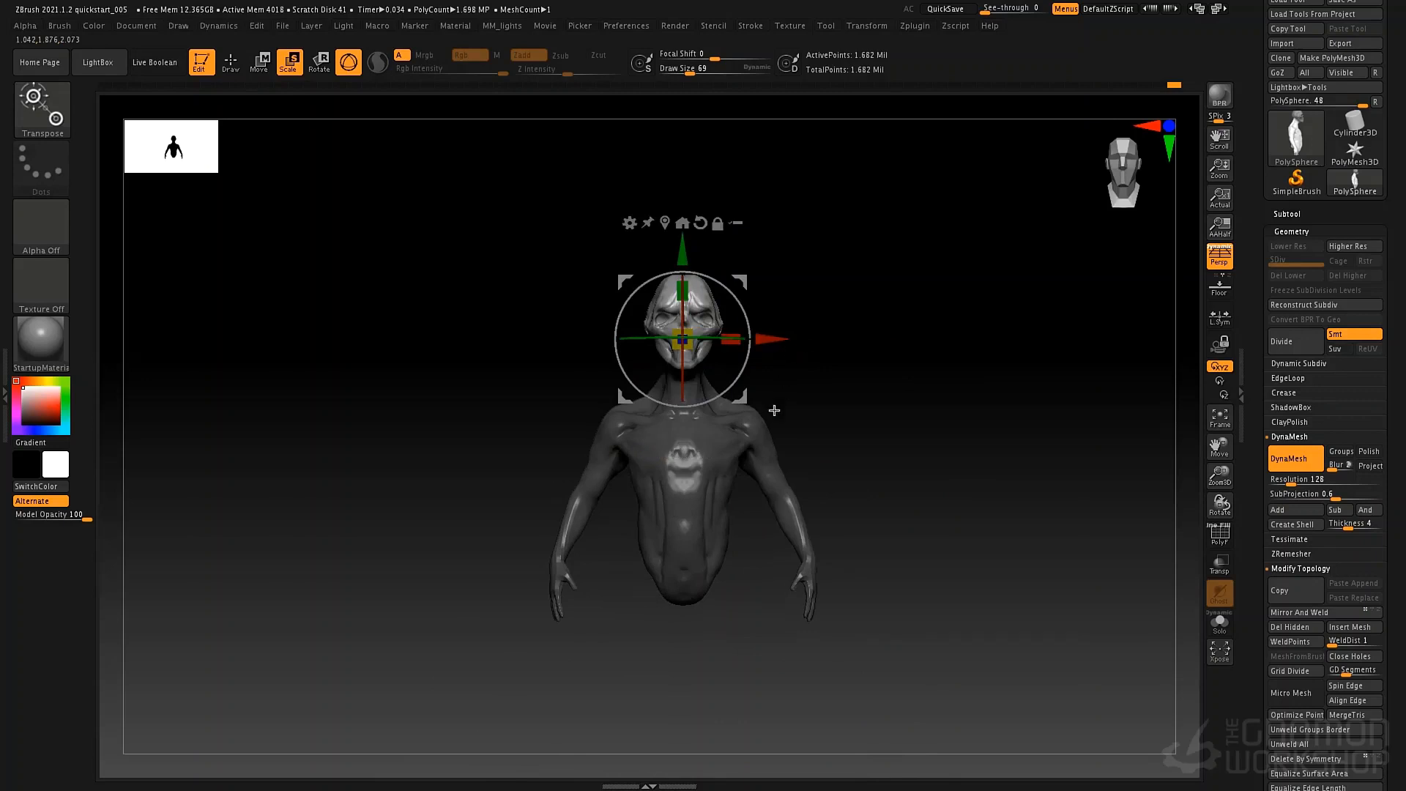
left_click_drag(782, 404, 820, 514, "alt")
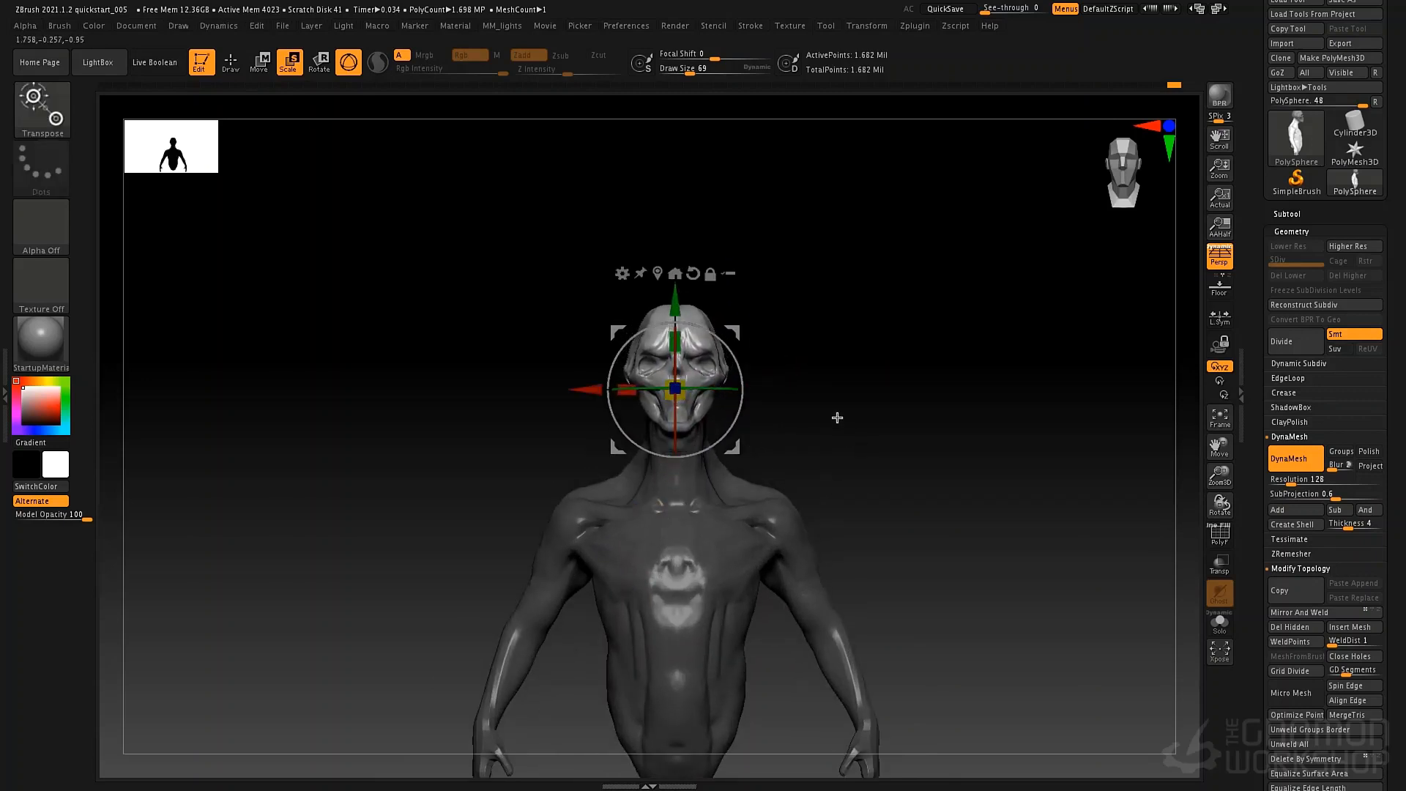
mouse_move(769, 423)
left_mouse_down("alt")
mouse_move(729, 378)
mouse_move(766, 390)
mouse_move(824, 370)
mouse_move(816, 441)
mouse_move(832, 433)
mouse_move(757, 417)
mouse_move(732, 430)
left_mouse_up("alt")
key("q")
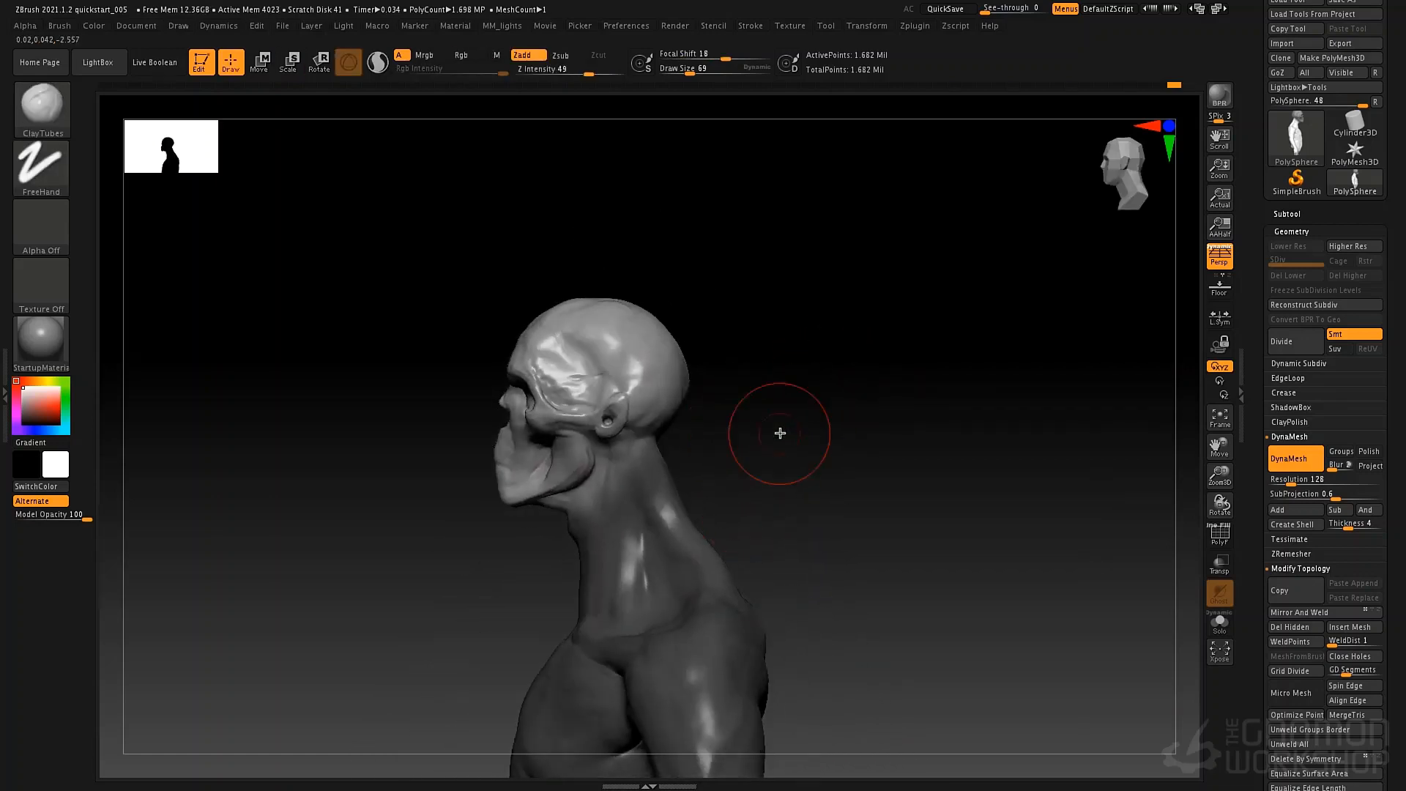
Clear the mask and reshape the back of the neck with the Move brush at draw size 101.
key("b")
key("m")
key("v")
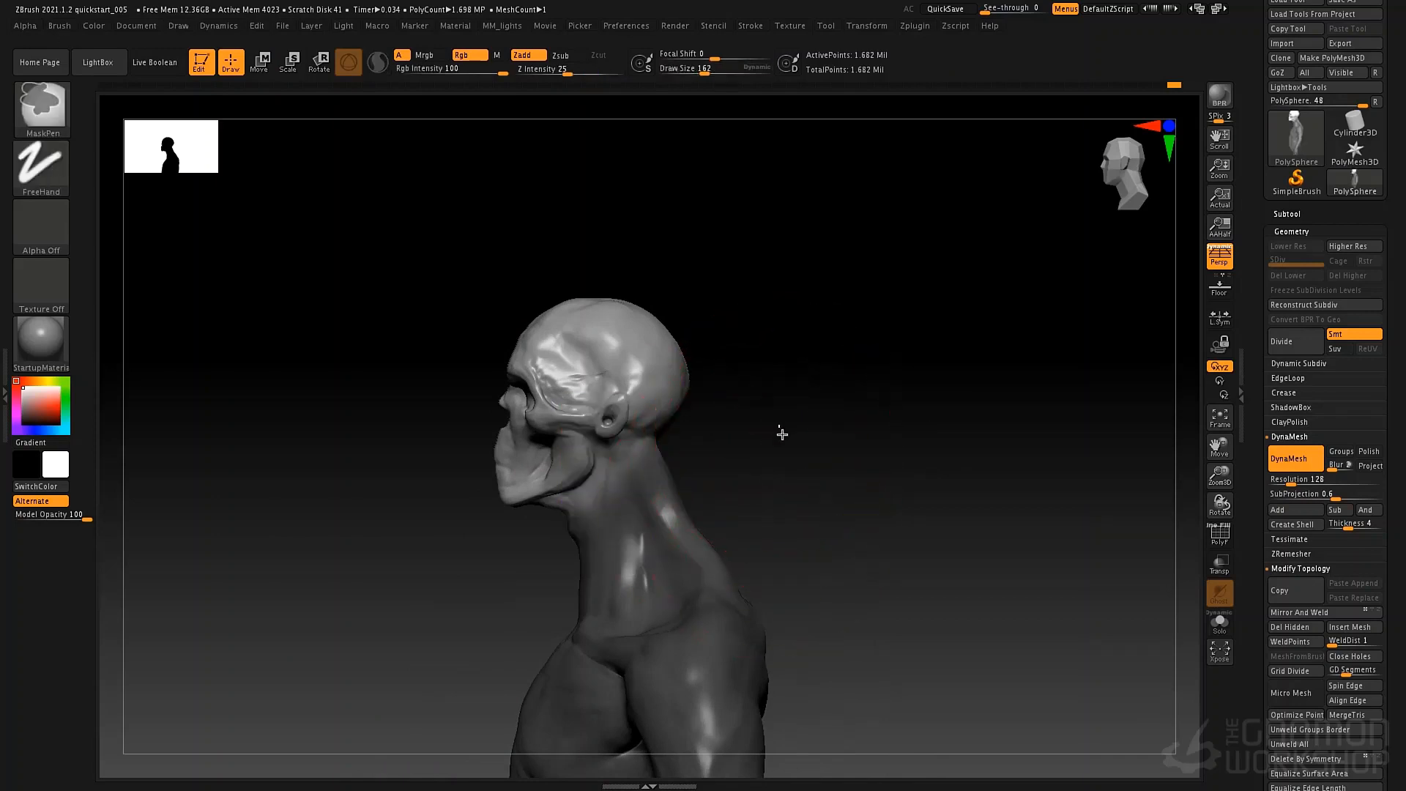
left_click_drag(782, 433, 735, 486, "ctrl")
key("space")
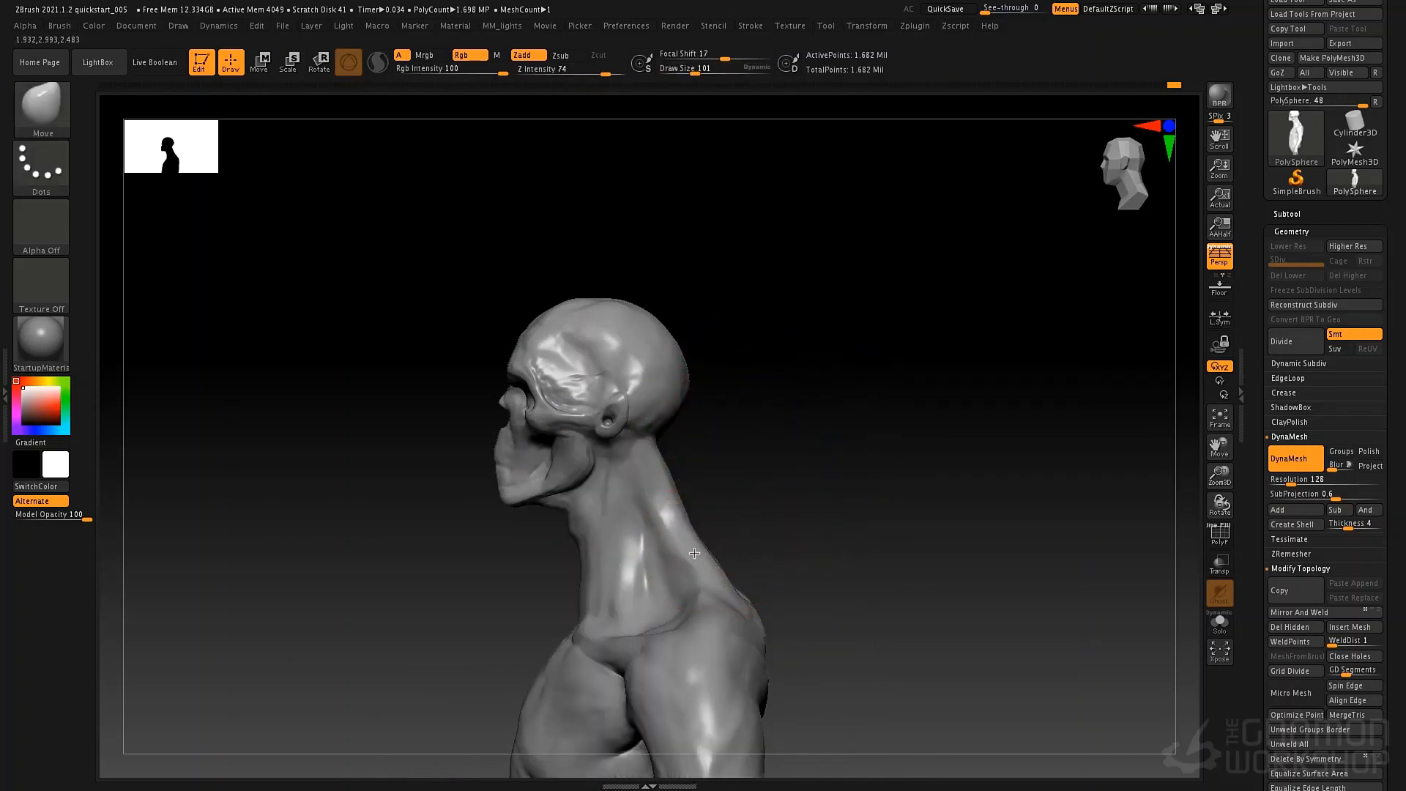
mouse_move(691, 556)
right_mouse_down()
mouse_move(785, 542)
mouse_move(733, 513)
right_mouse_up()
Pull the sides of the jaw inward with the Move brush at draw size 43.
key("space")
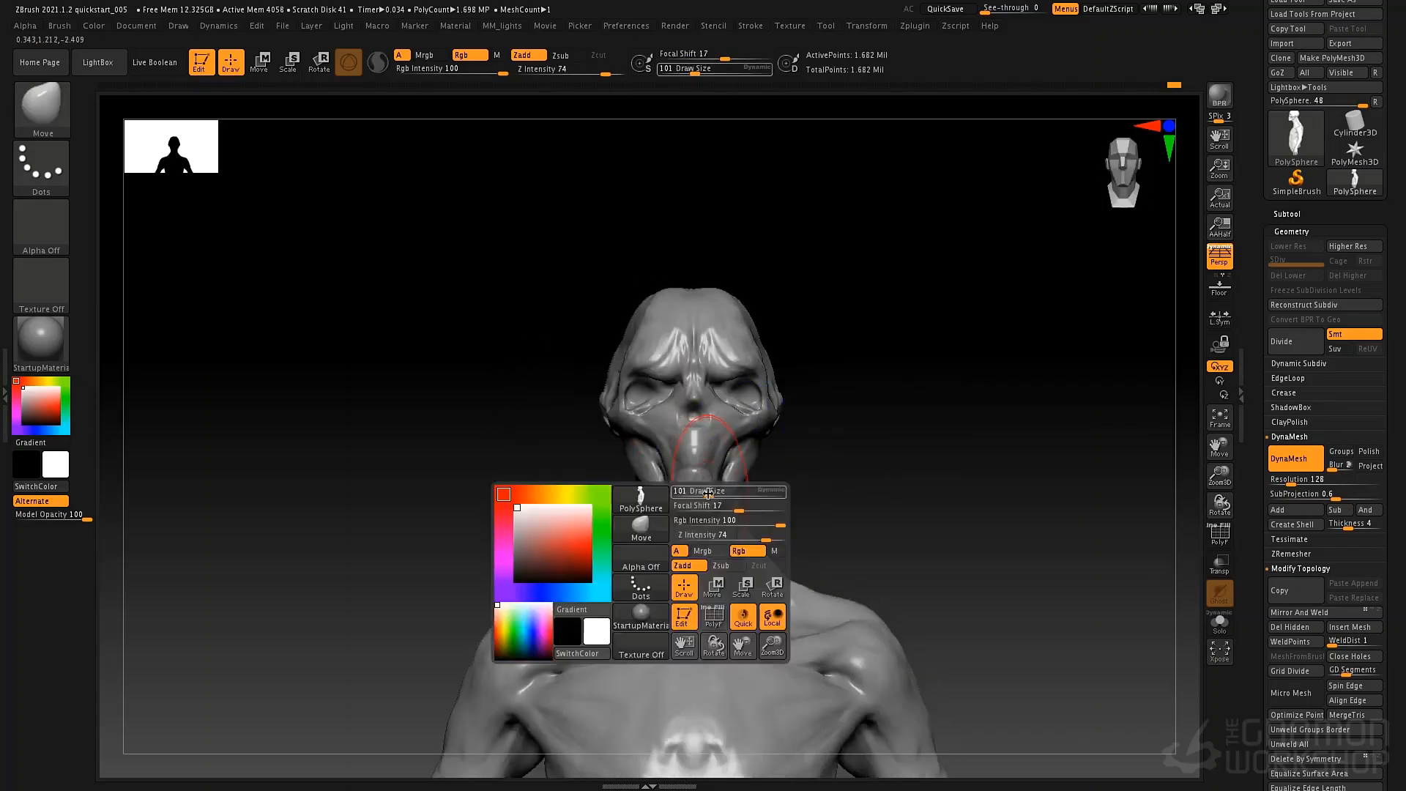
mouse_move(708, 492)
left_mouse_down()
mouse_move(699, 507)
mouse_move(644, 491)
mouse_move(627, 445)
left_mouse_up()
key("space")
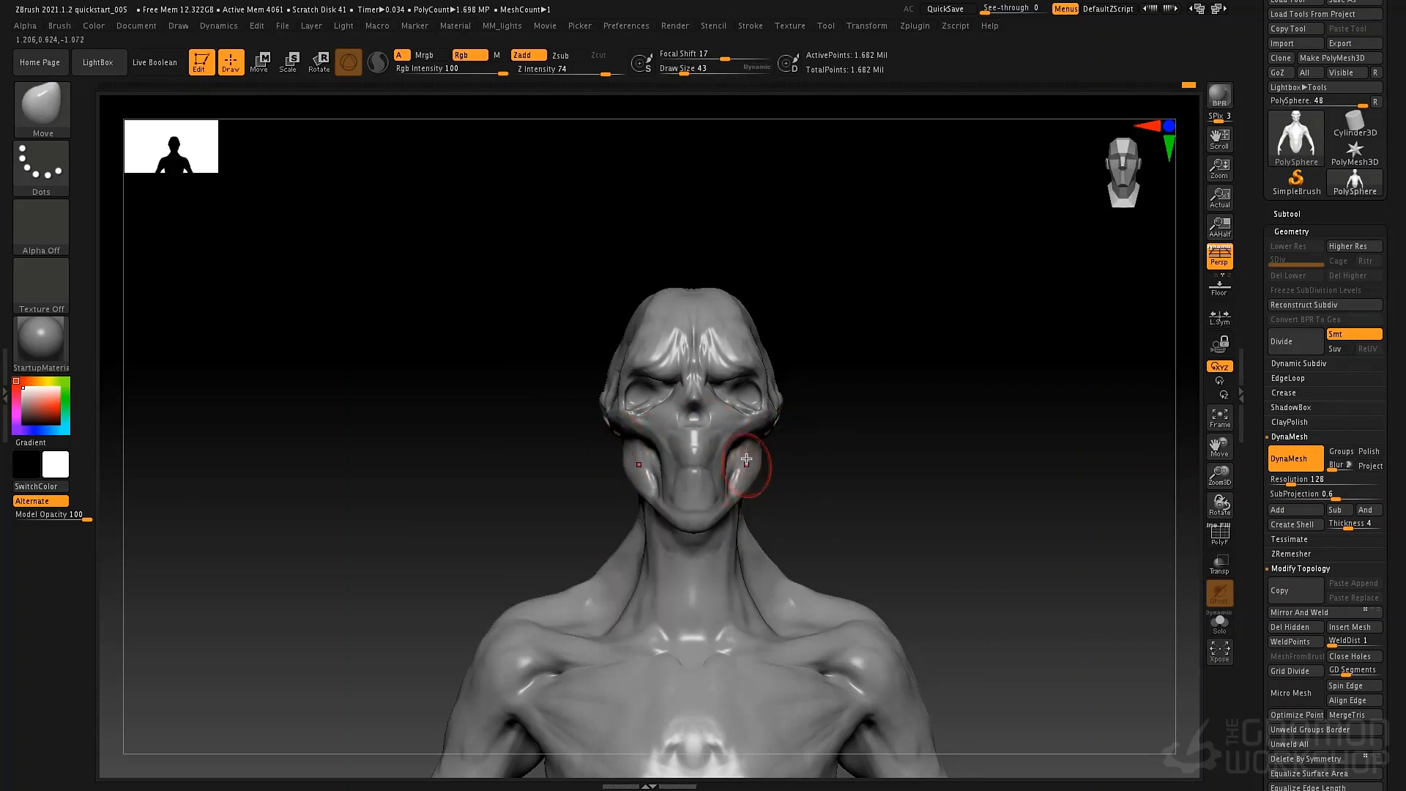
right_click_drag(747, 459, 721, 455)
Build up and smooth the muzzle and jaw with ClayTubes at draw size 23.
key("b")
key("c")
key("t")
key("space")
left_click(741, 434)
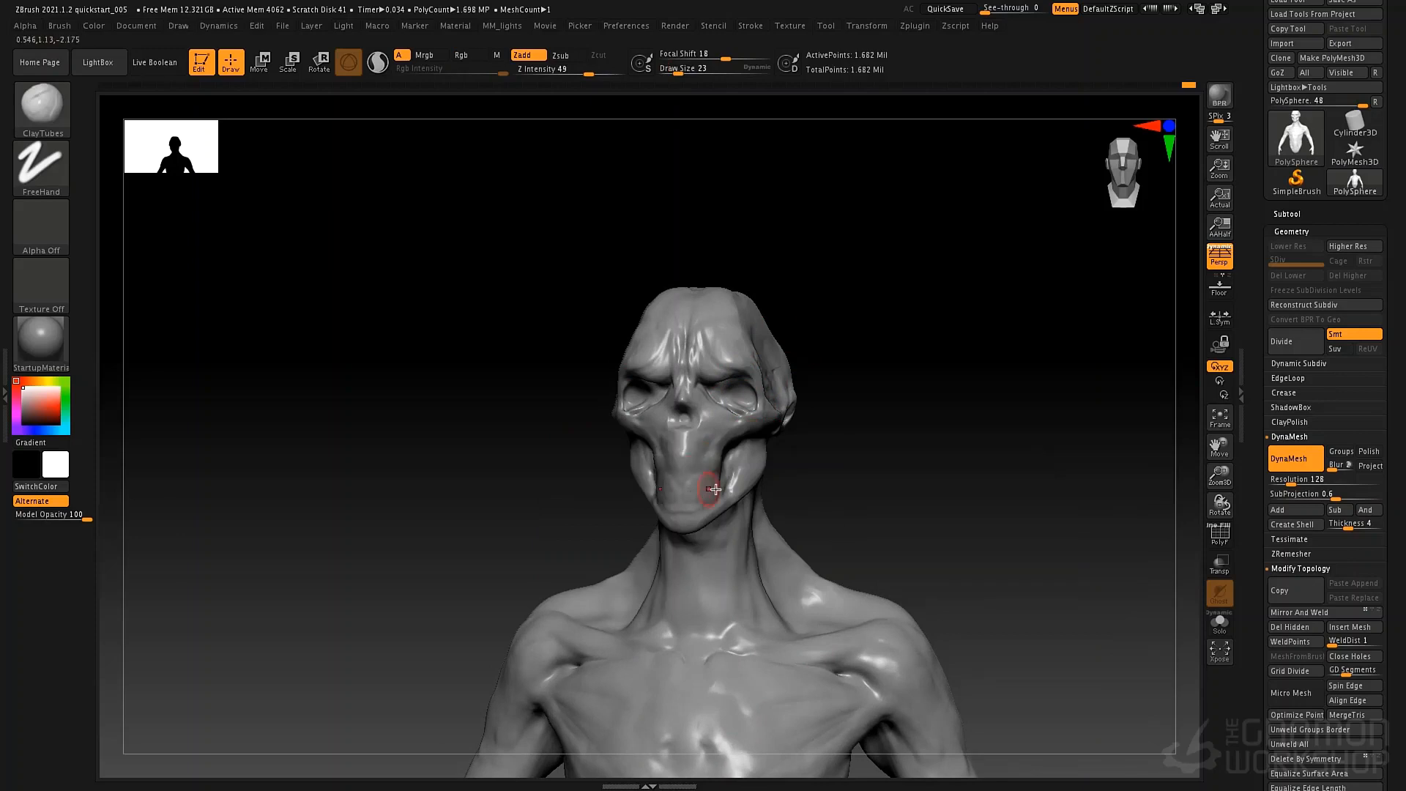
right_click_drag(738, 440, 740, 433)
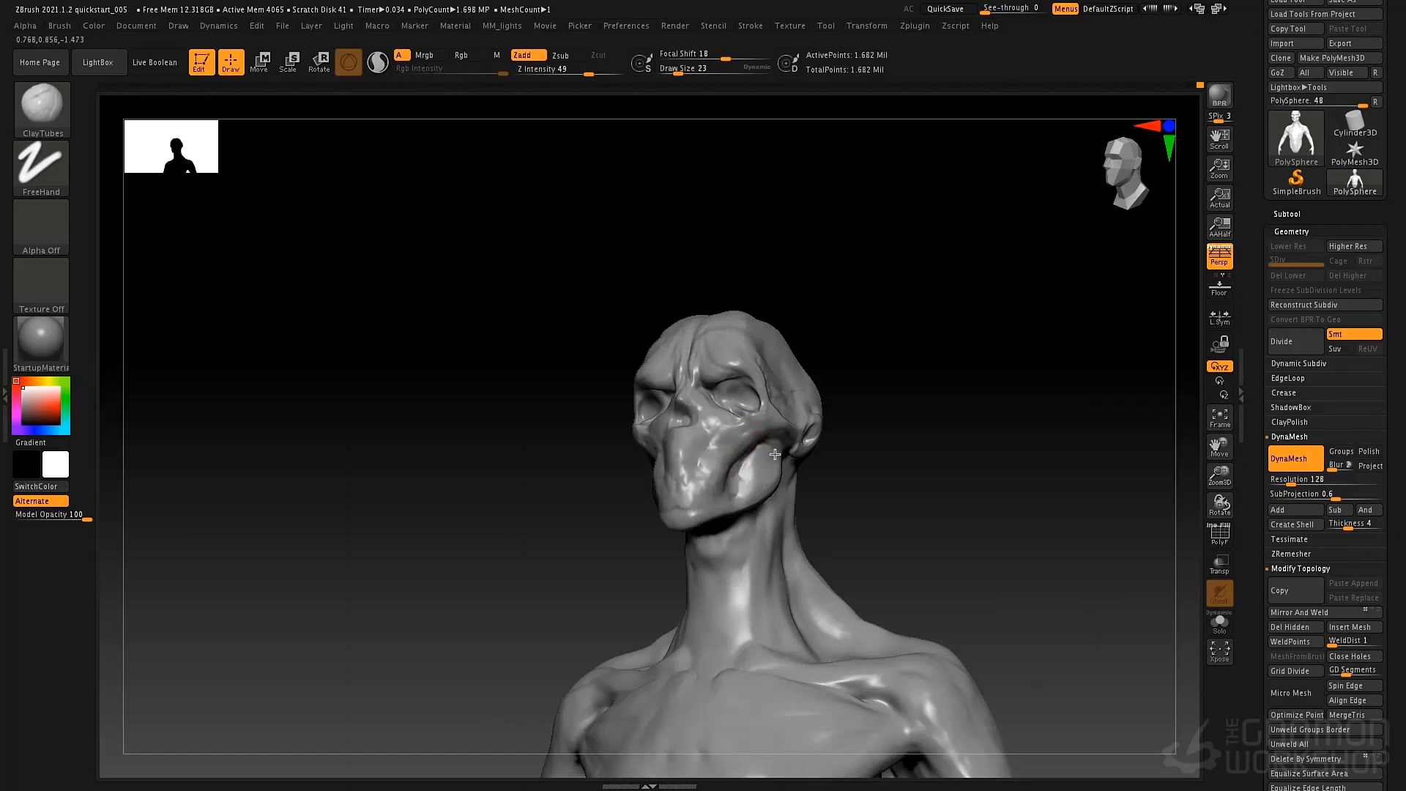
mouse_move(801, 350)
right_mouse_down()
mouse_move(845, 361)
mouse_move(778, 367)
mouse_move(748, 353)
mouse_move(748, 369)
mouse_move(847, 351)
right_mouse_up()
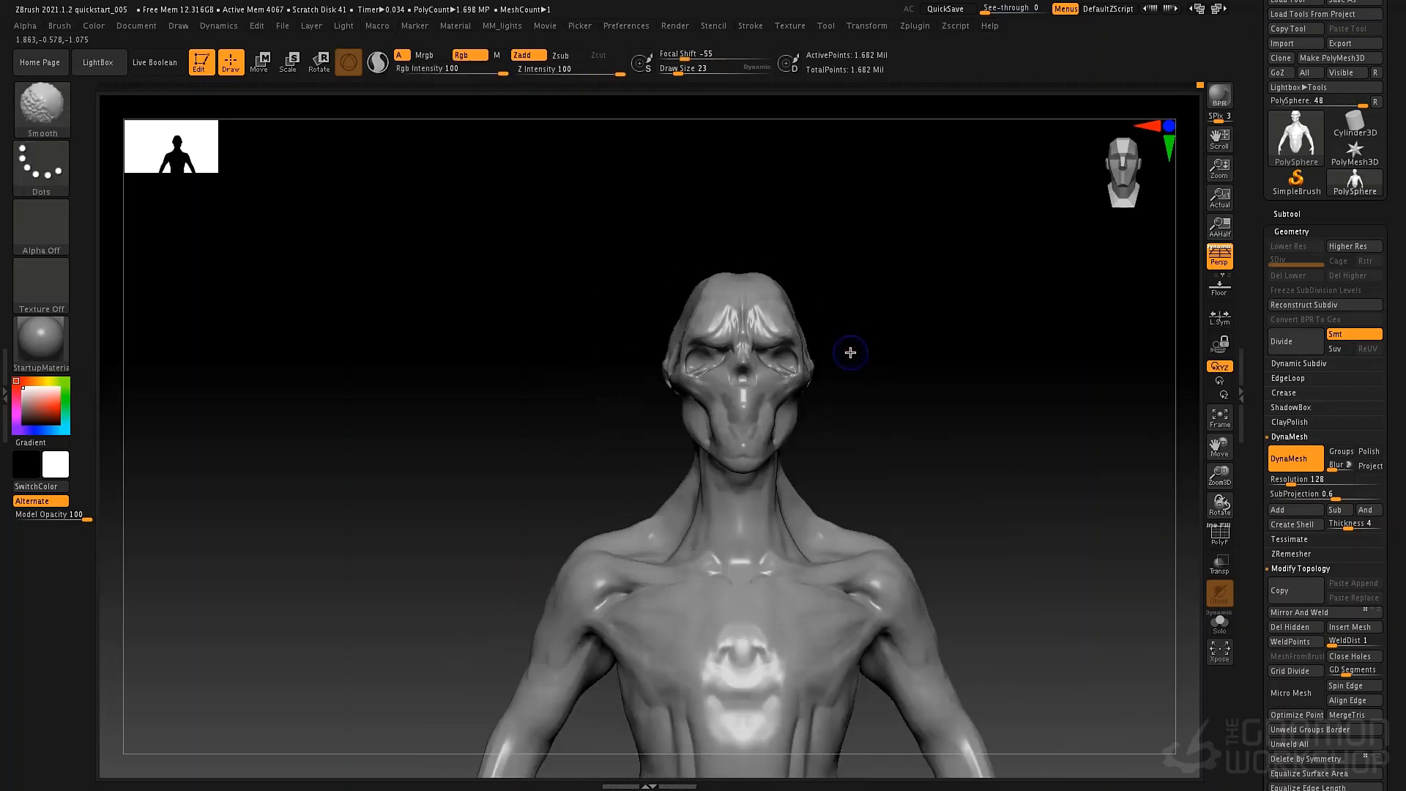
mouse_move(861, 300)
right_mouse_down("alt")
mouse_move(669, 379)
mouse_move(690, 378)
right_mouse_up("alt")
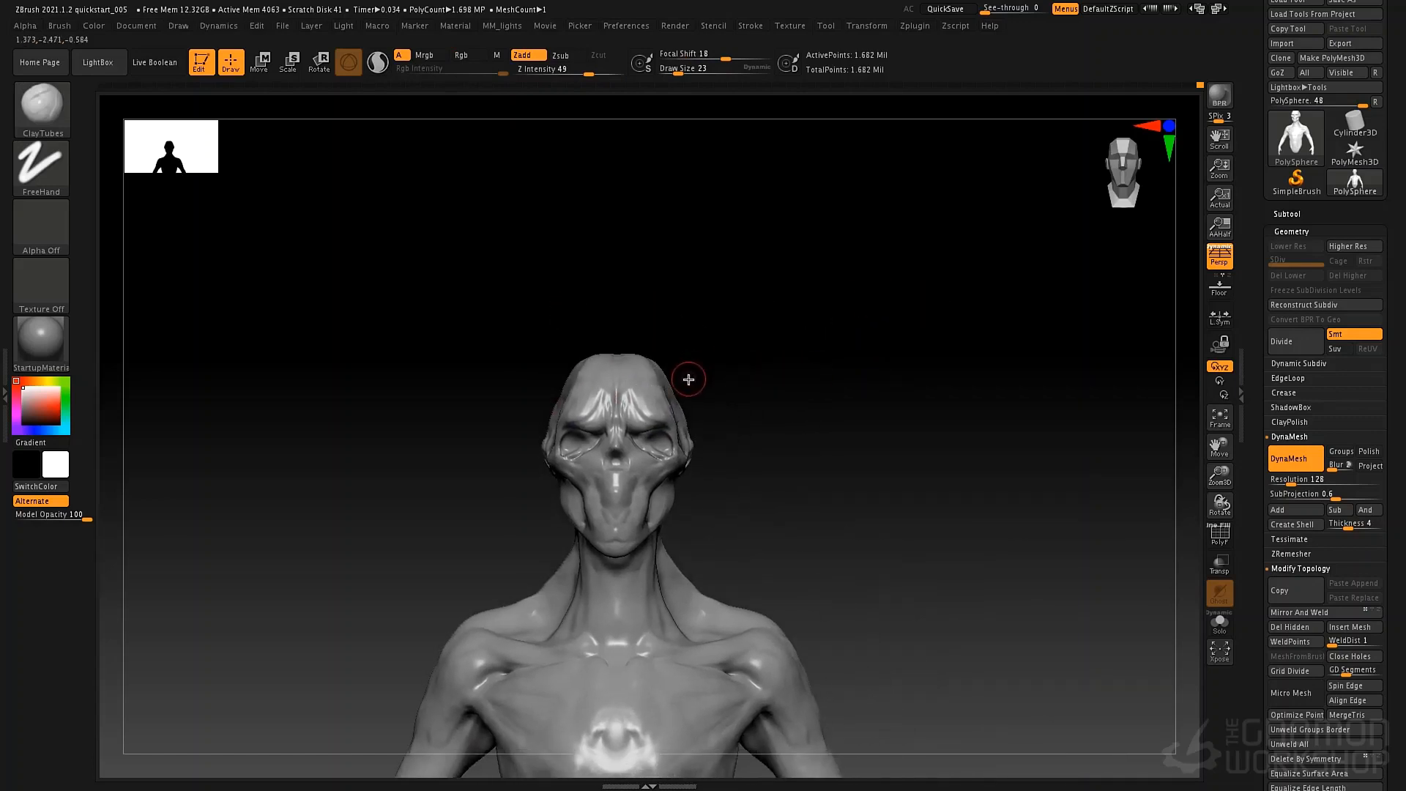
Insert a mirrored pair of spheres at the sides of the forehead with the IMM Primitives brush.
key("b")
key("i")
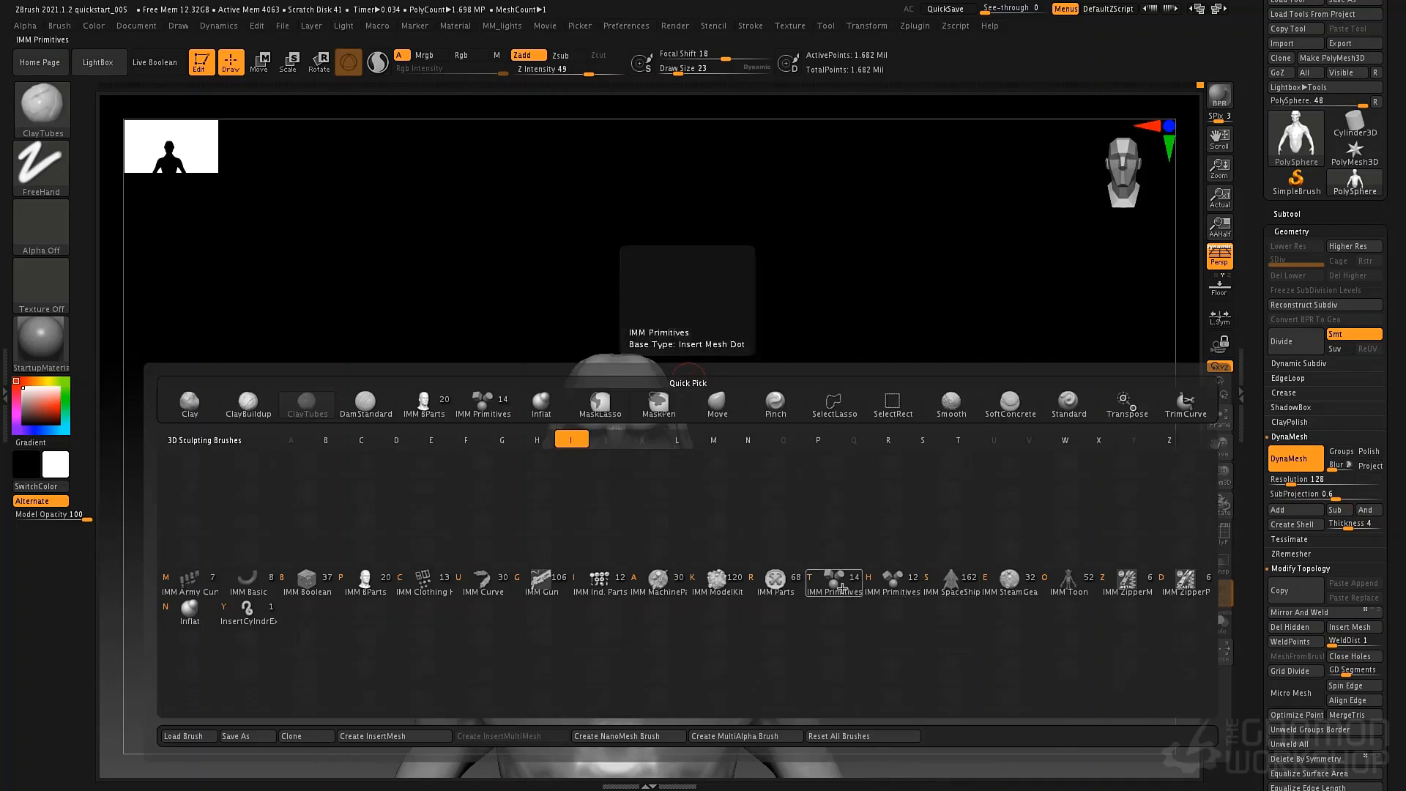
left_click(842, 594)
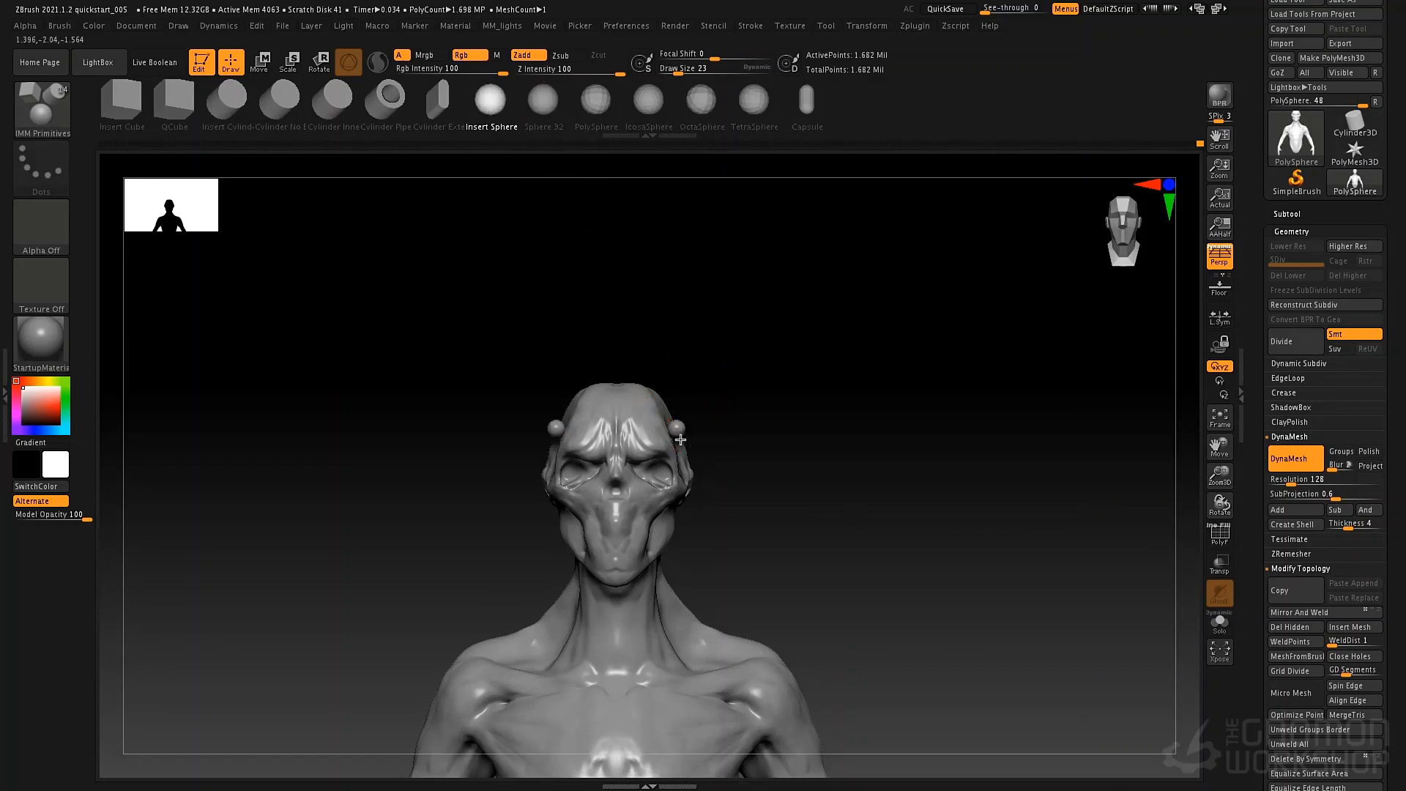
left_click_drag(680, 439, 696, 435)
Reset the gizmo orientation, then stretch the spheres sideways and flatten them vertically into long horn shapes.
key("w")
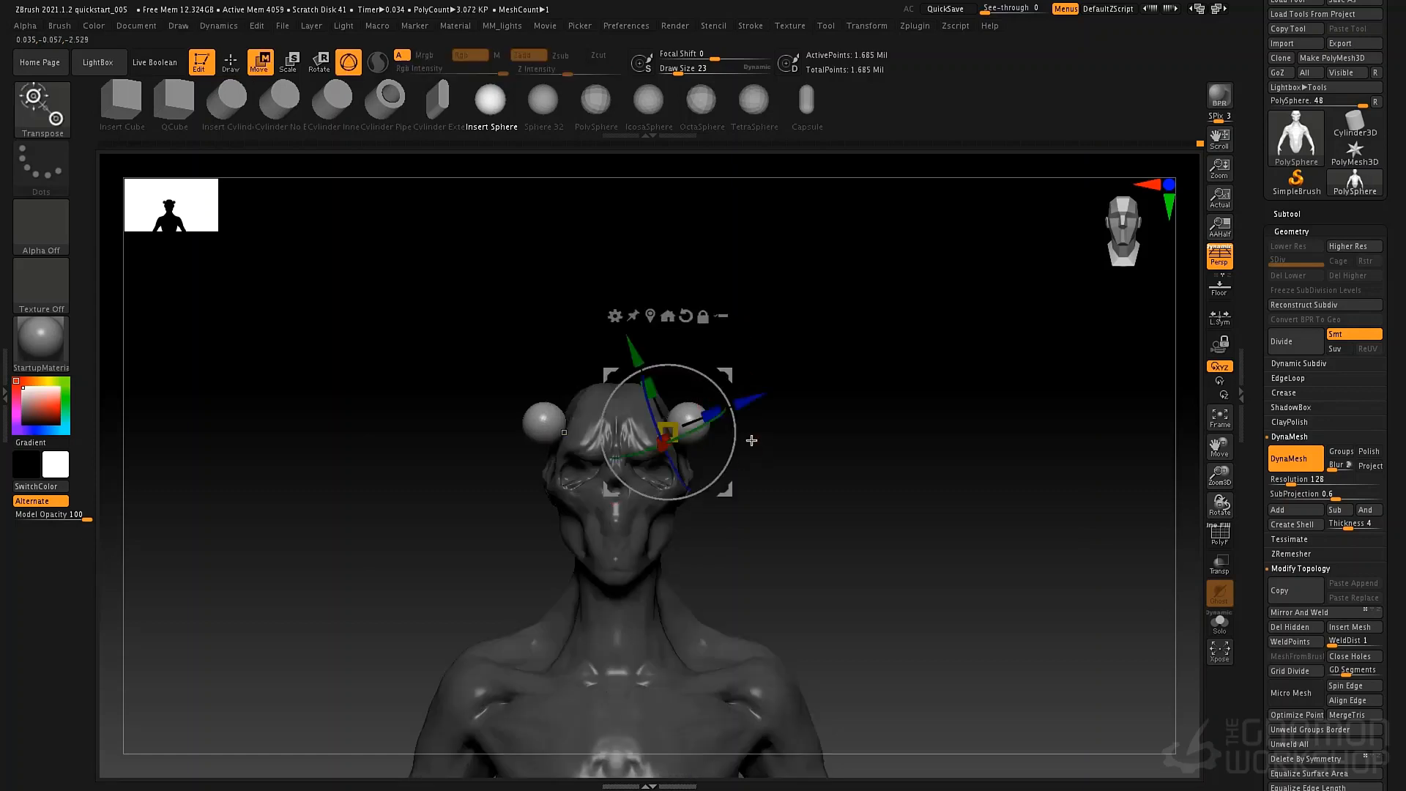
left_click(687, 315)
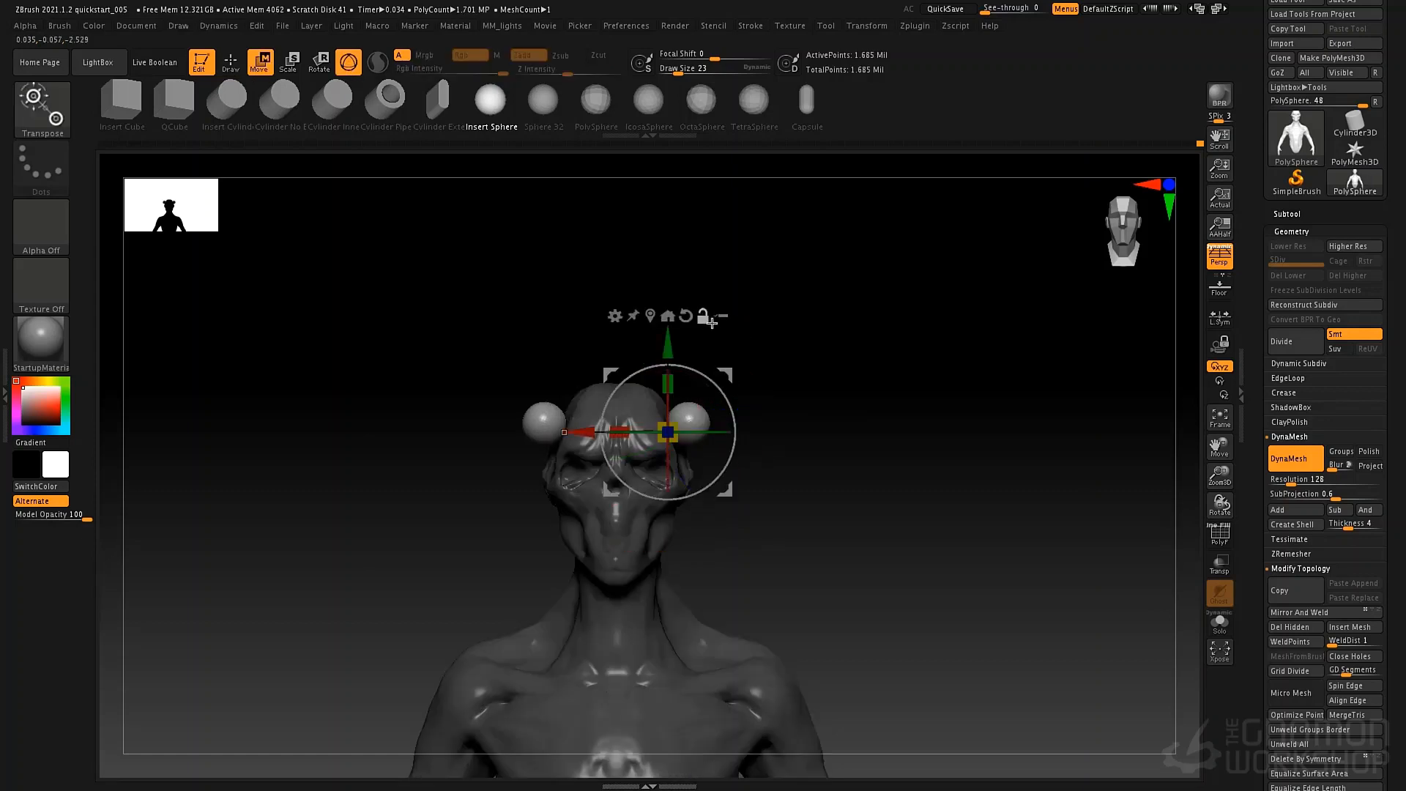
left_click_drag(598, 429, 345, 465)
left_click_drag(651, 432, 857, 458)
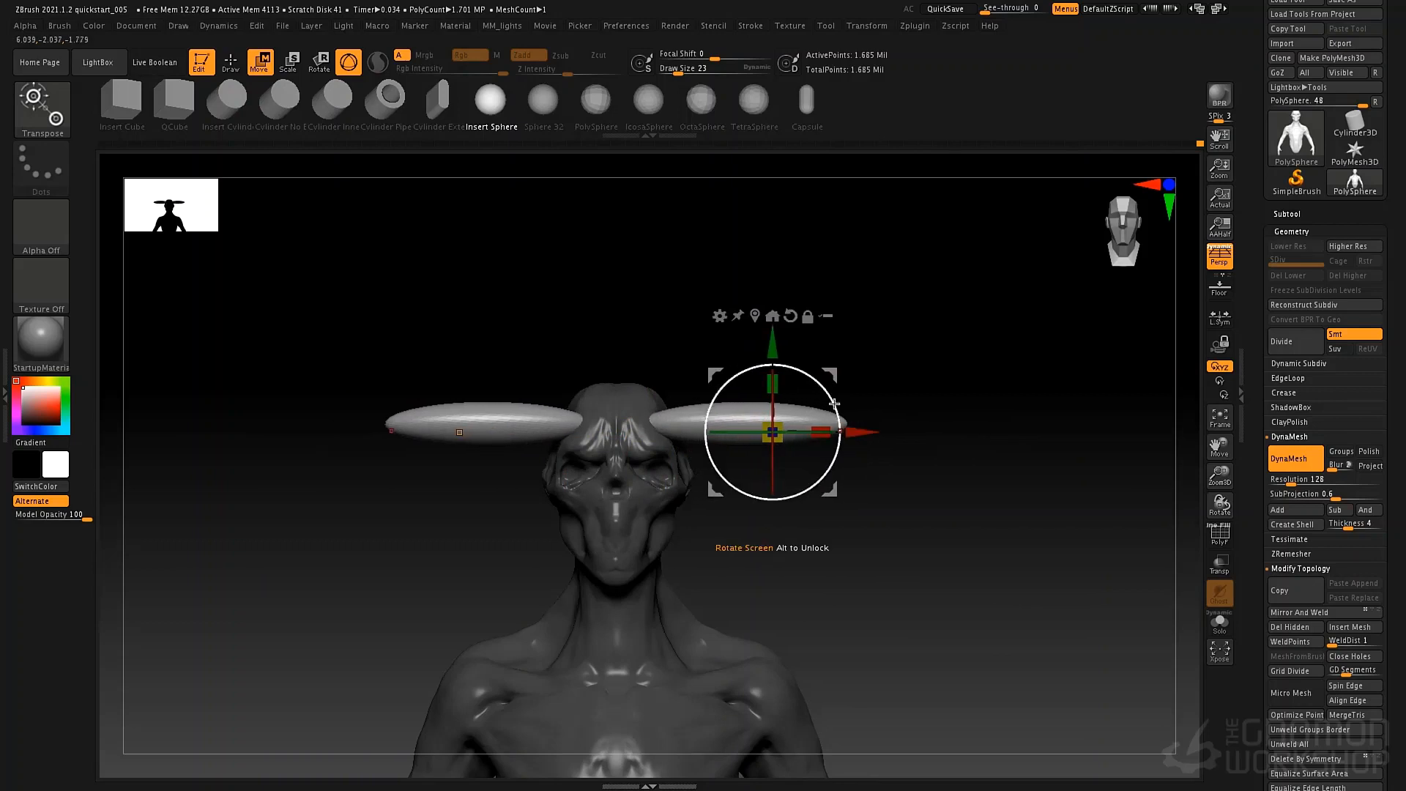
left_click_drag(777, 385, 780, 400)
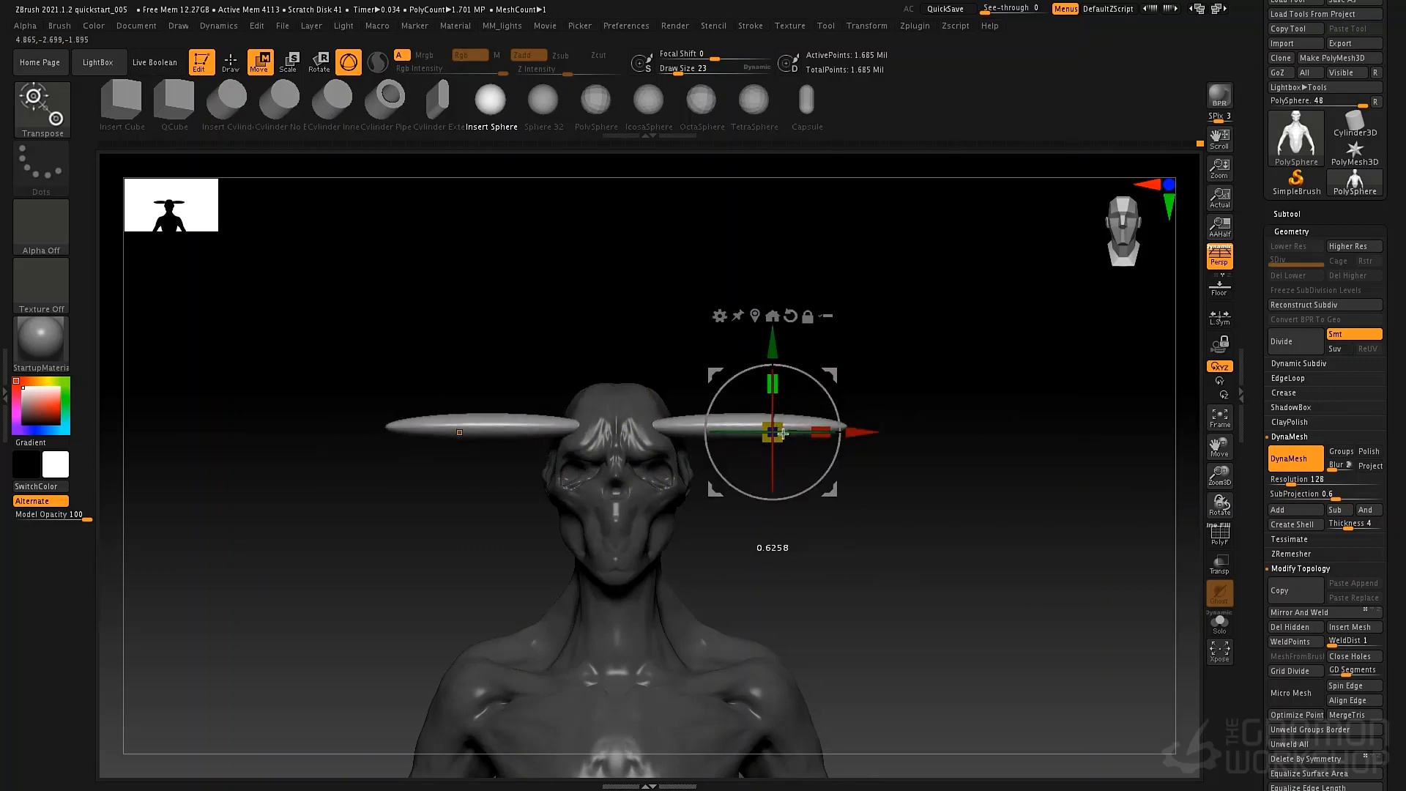
Move the horn shapes in toward the forehead and rotate them so their outer ends sweep backward.
left_click_drag(851, 432, 868, 565)
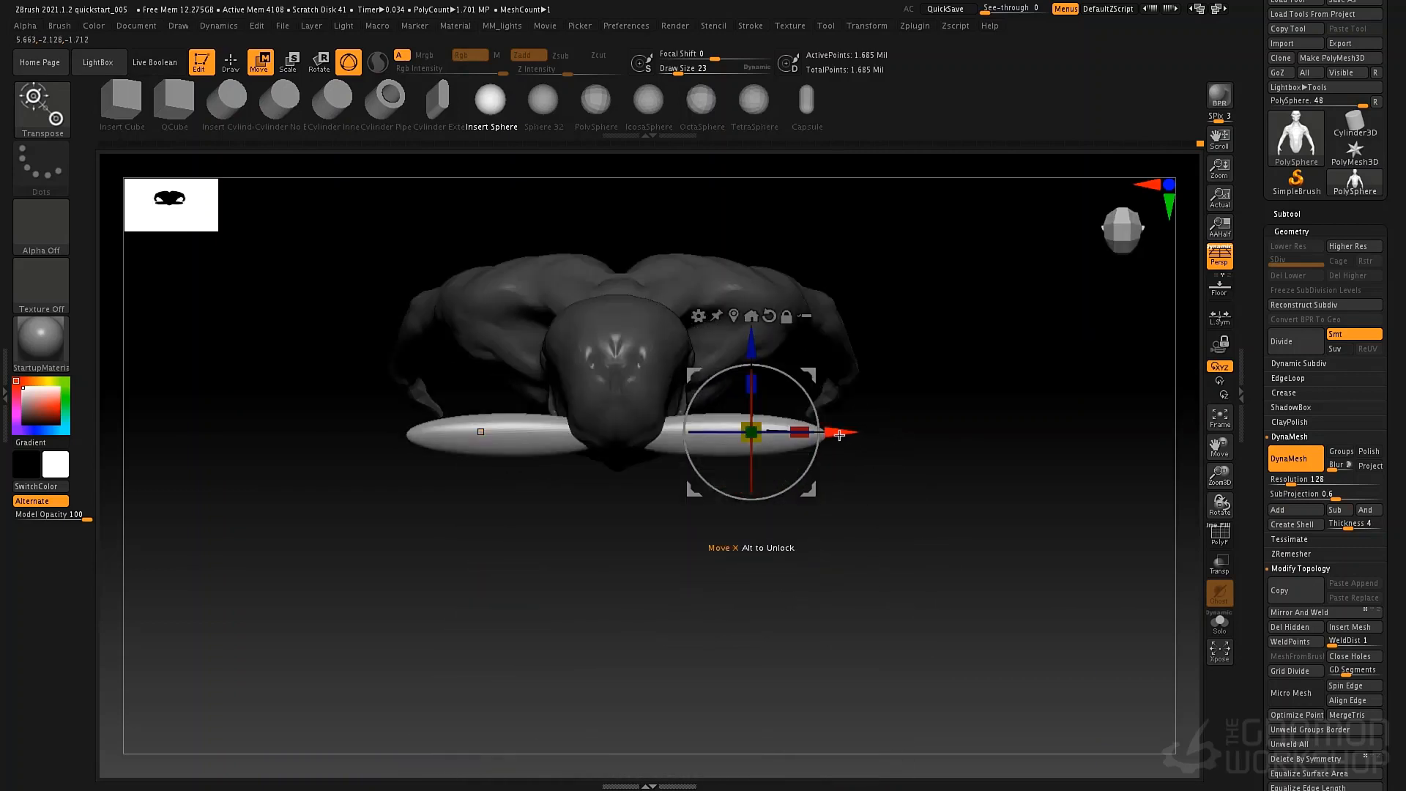
left_click_drag(847, 432, 723, 451, "alt")
mouse_move(781, 591)
left_mouse_down()
mouse_move(778, 497)
mouse_move(751, 504)
mouse_move(782, 540)
mouse_move(784, 586)
left_mouse_up()
left_click_drag(769, 491, 841, 575, "alt")
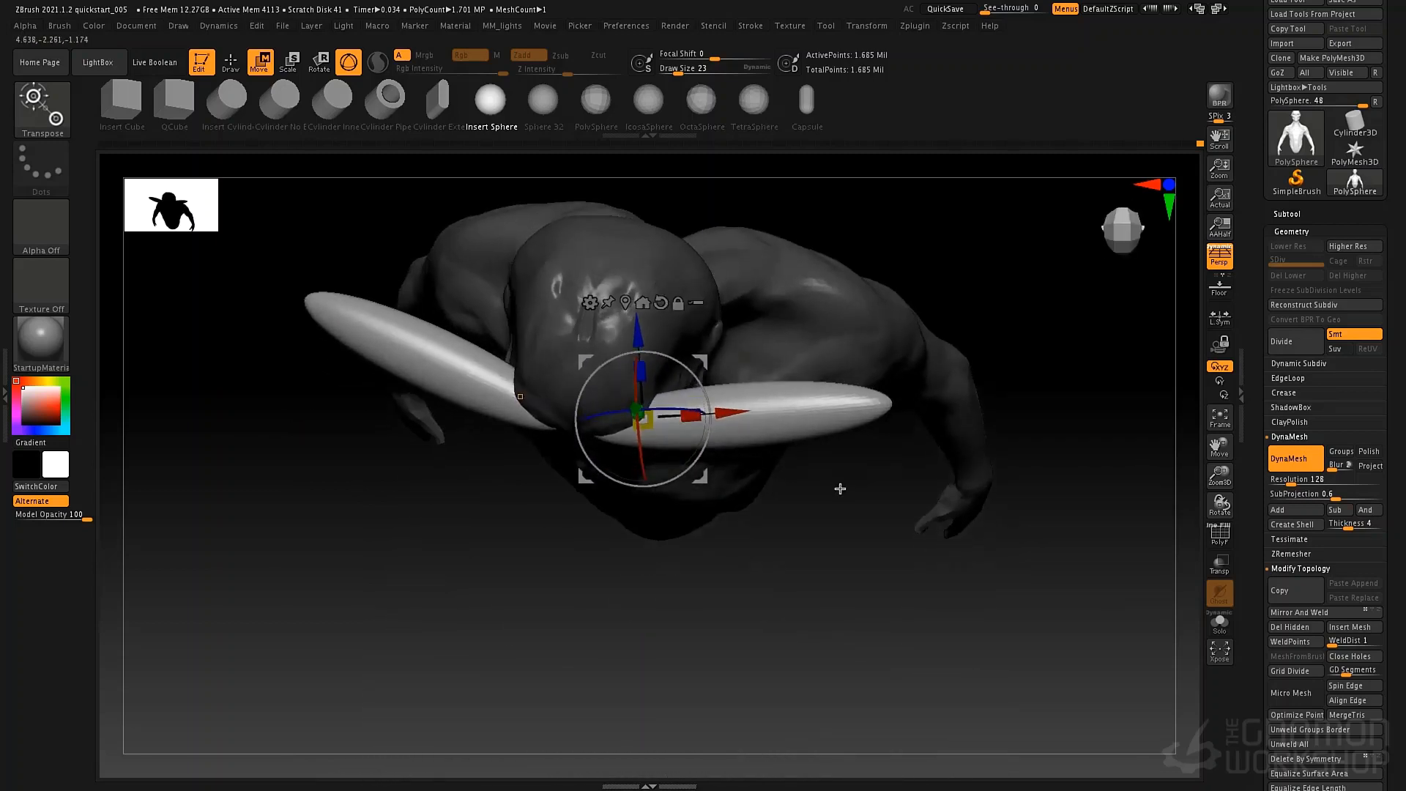
left_click_drag(840, 489, 836, 430)
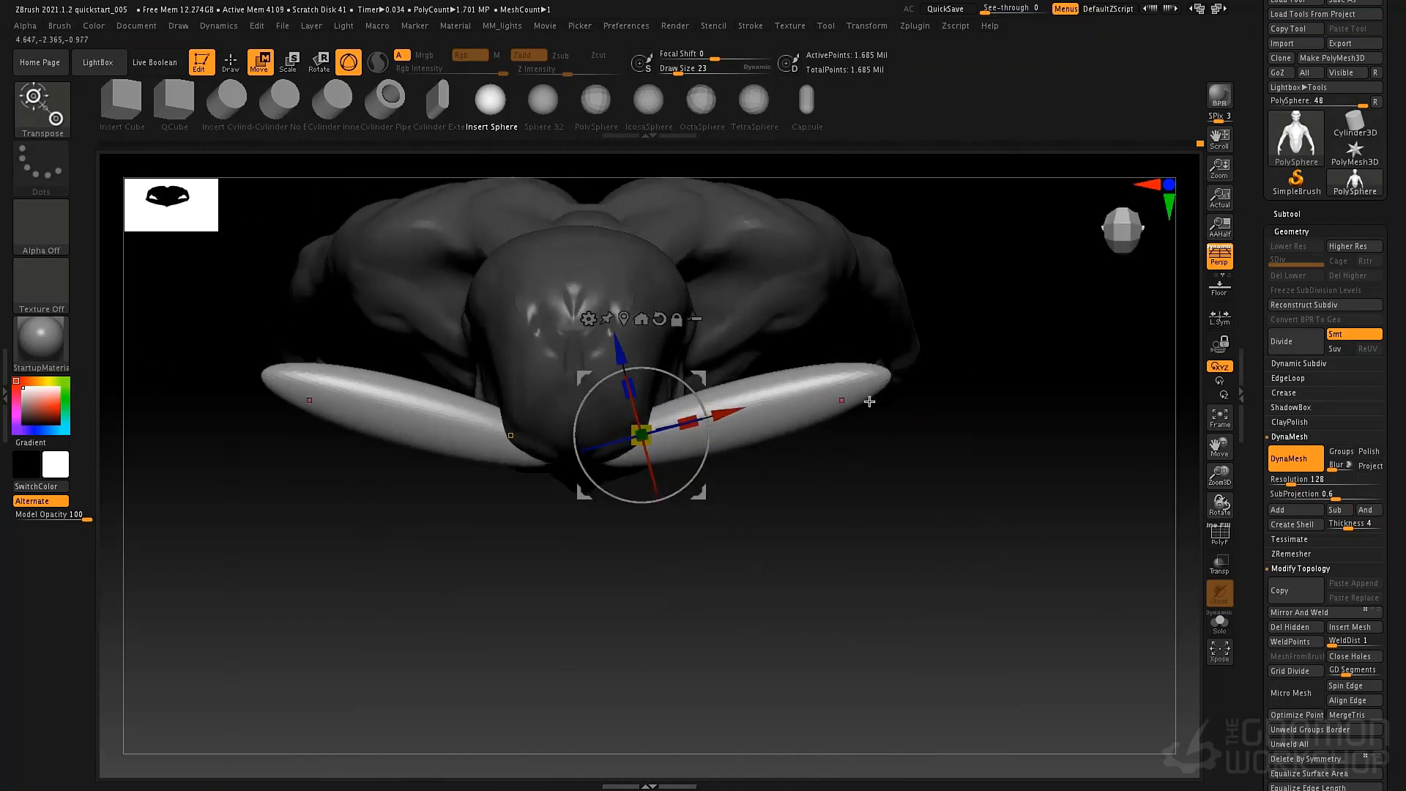
Taper the outer ends of the horns to points with the Taper deformer, then accept the deformation.
left_click(588, 319)
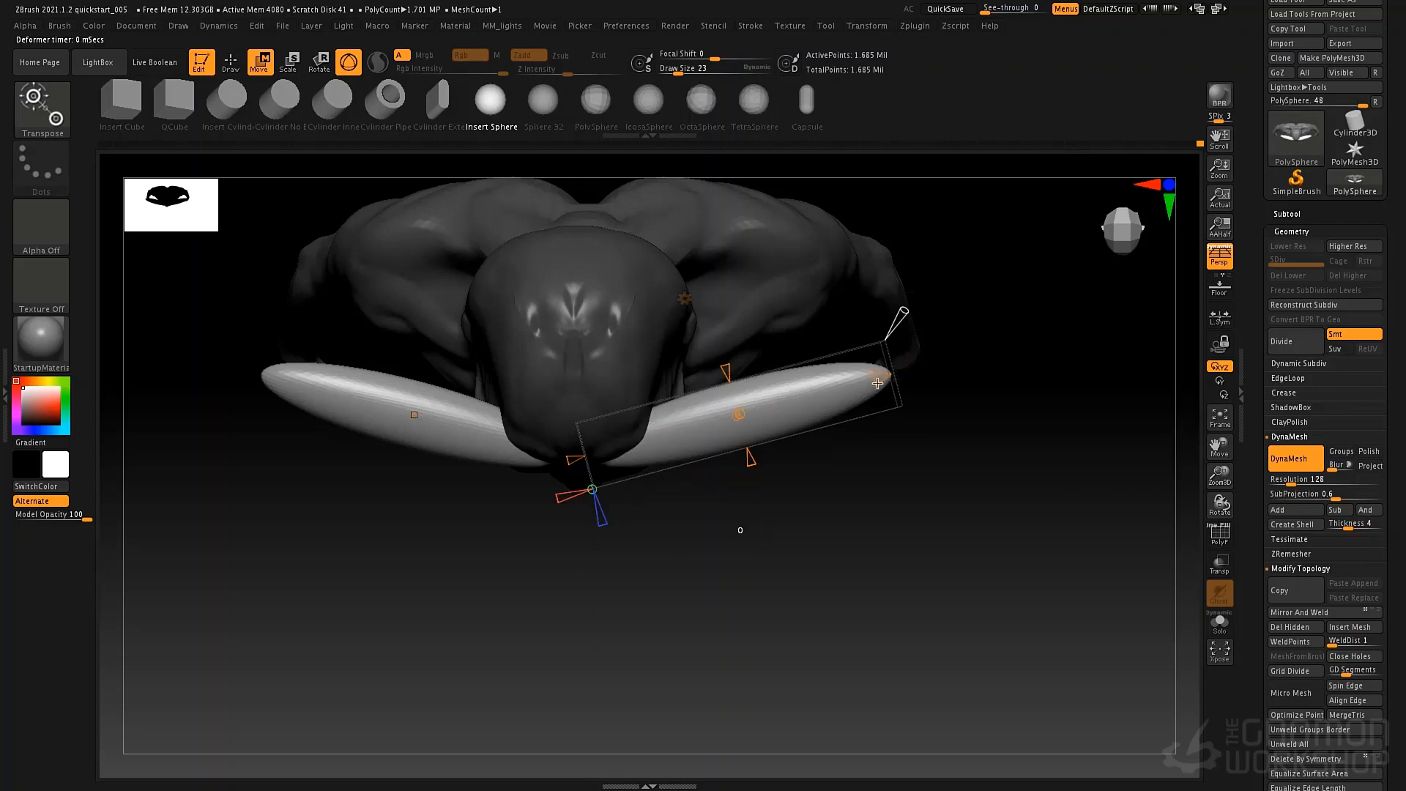
left_click_drag(877, 383, 806, 408)
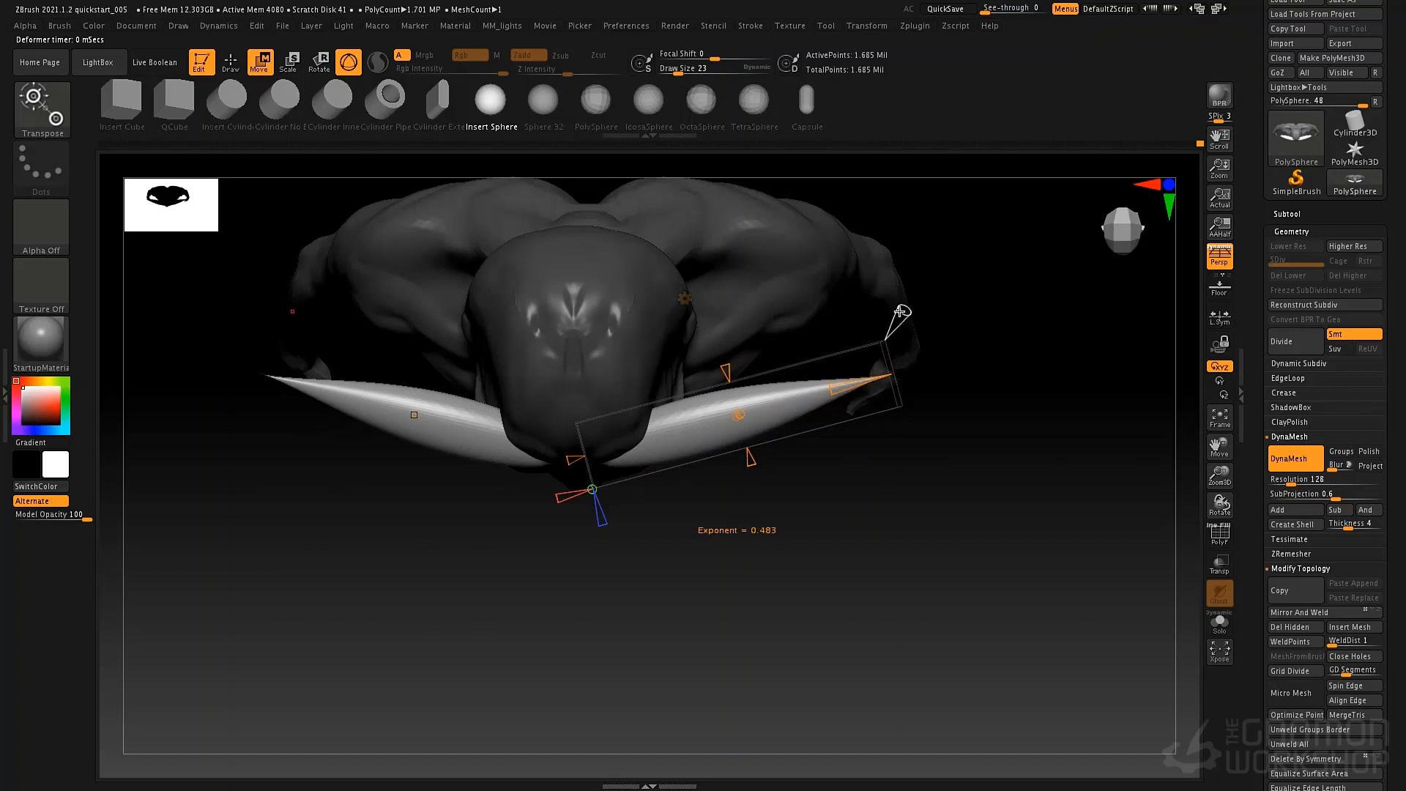
left_click_drag(905, 312, 866, 358)
left_click_drag(825, 512, 811, 431)
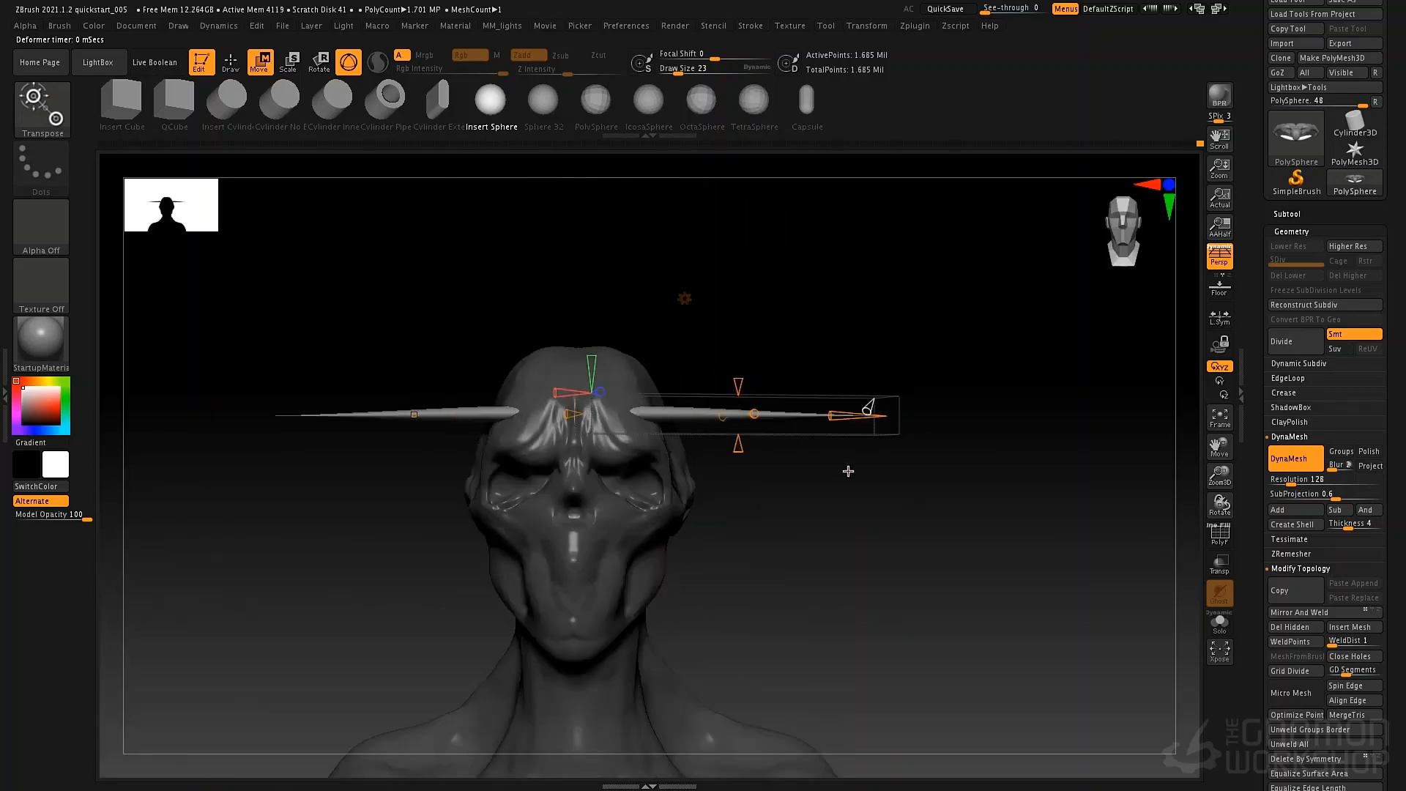
left_click(685, 300)
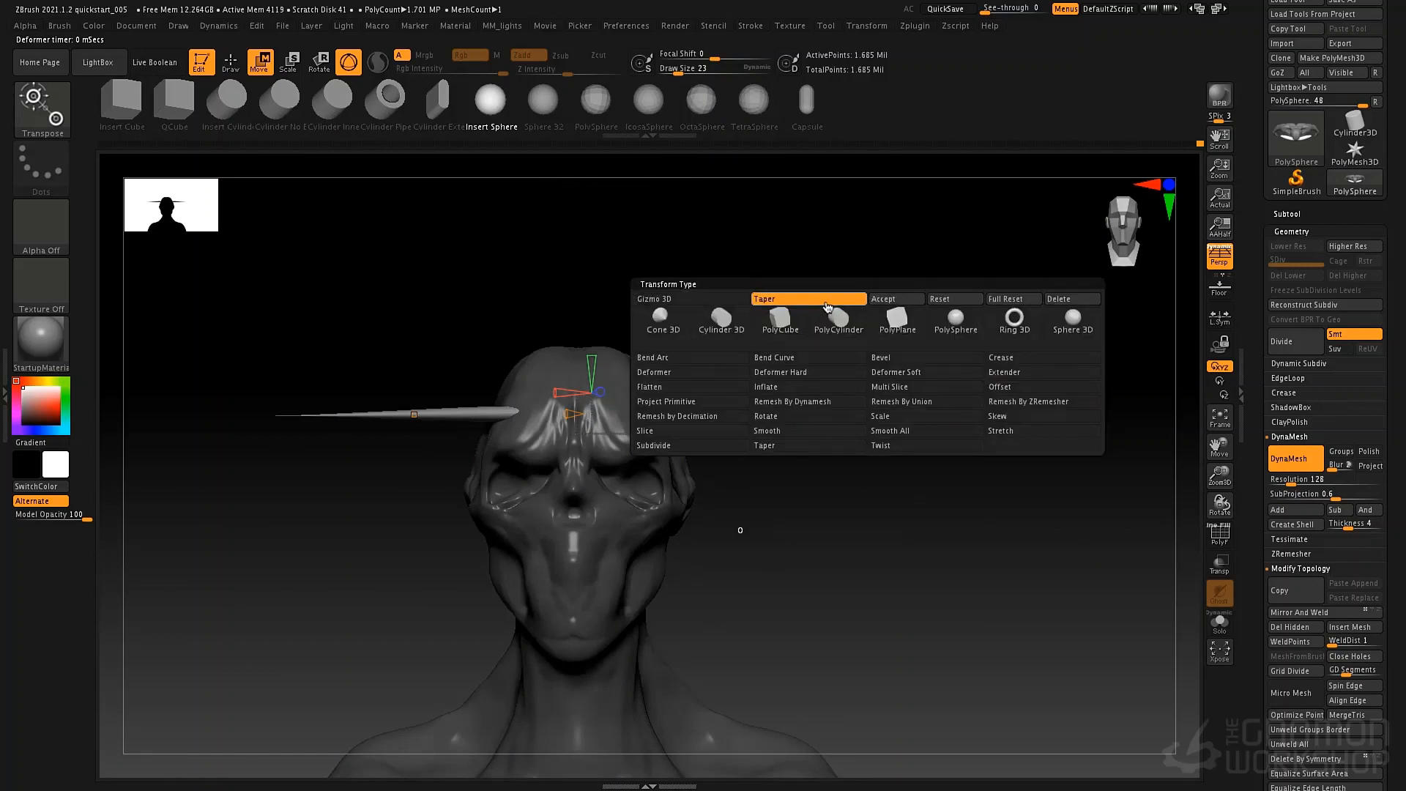
left_click(887, 299)
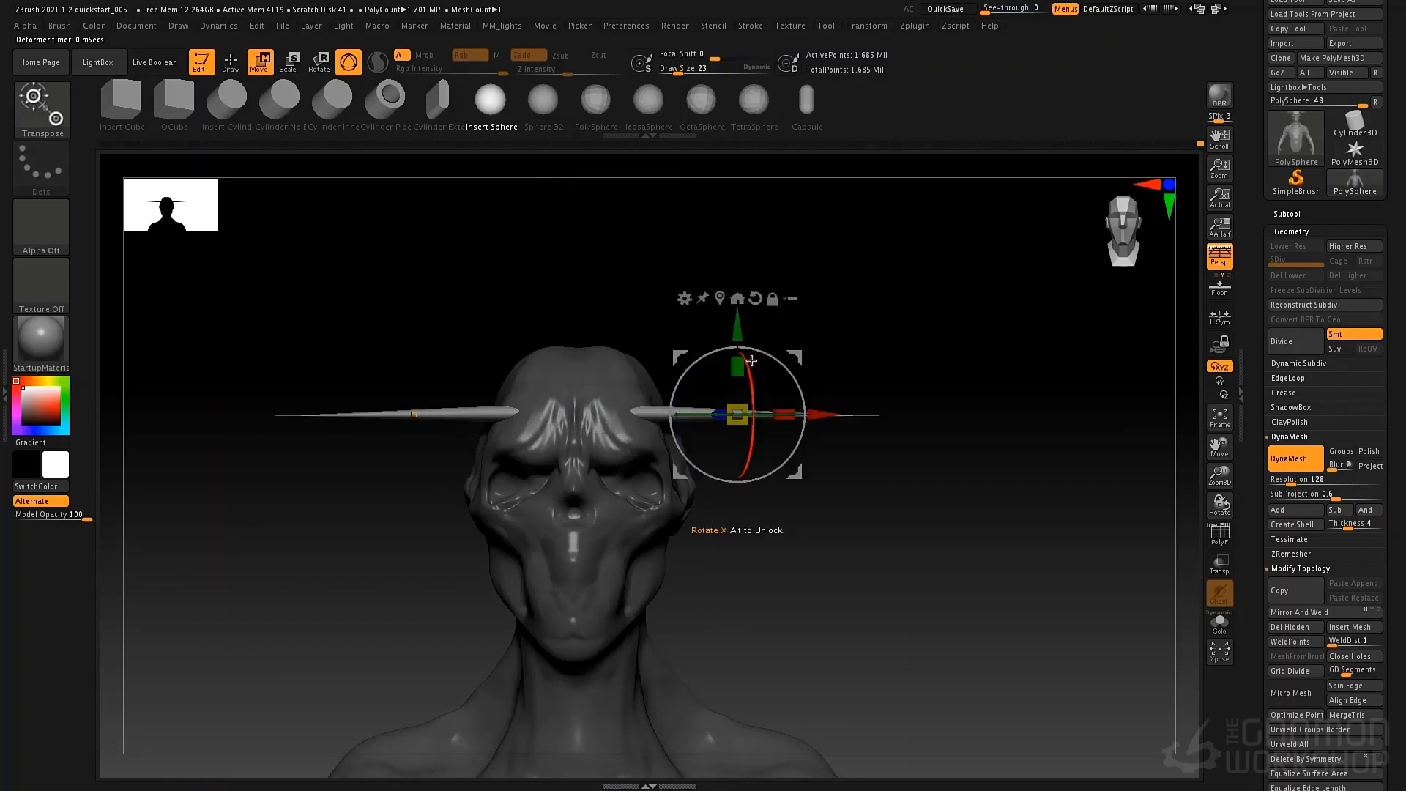
Scale the horns up vertically to thicken them where they meet the forehead.
left_click_drag(737, 364, 746, 233)
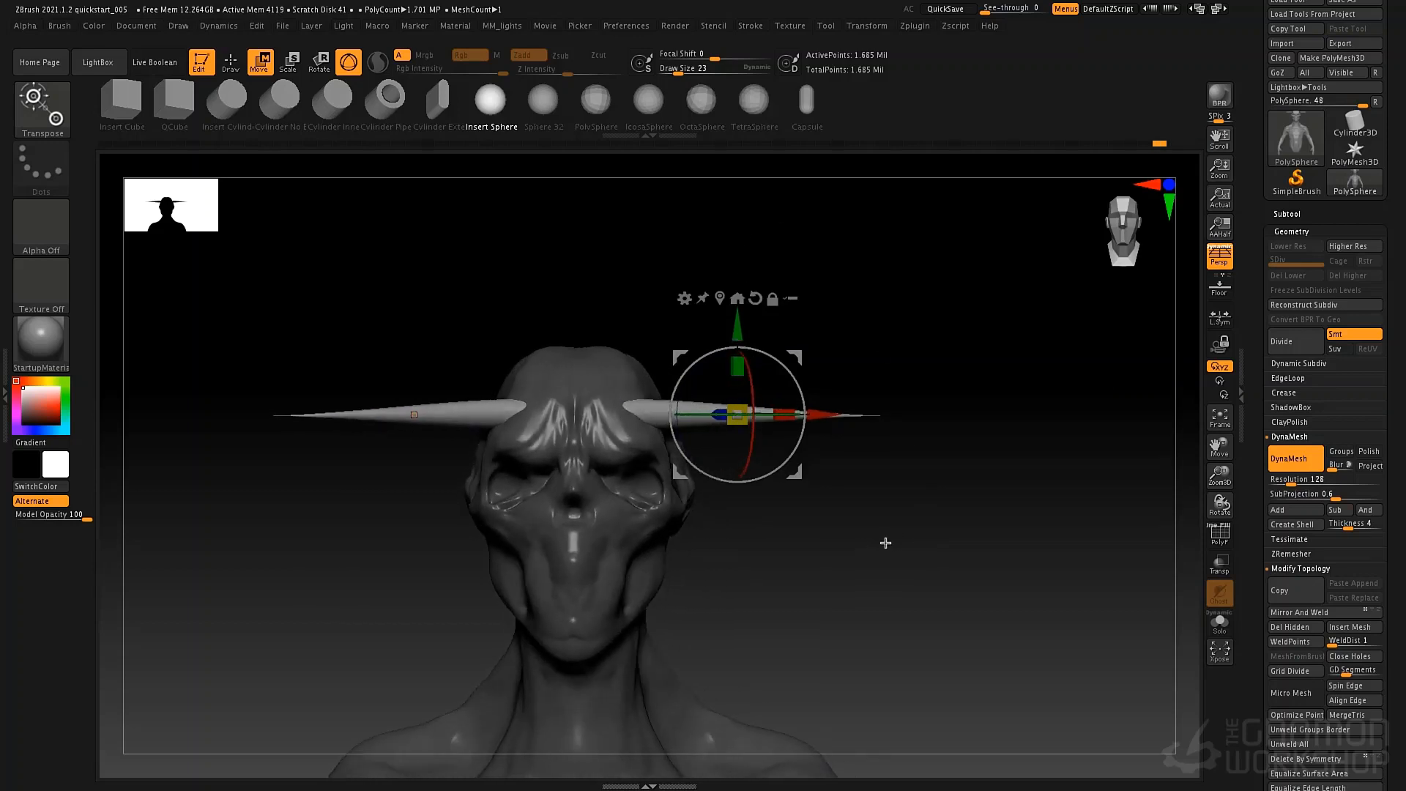
left_click_drag(738, 364, 745, 310)
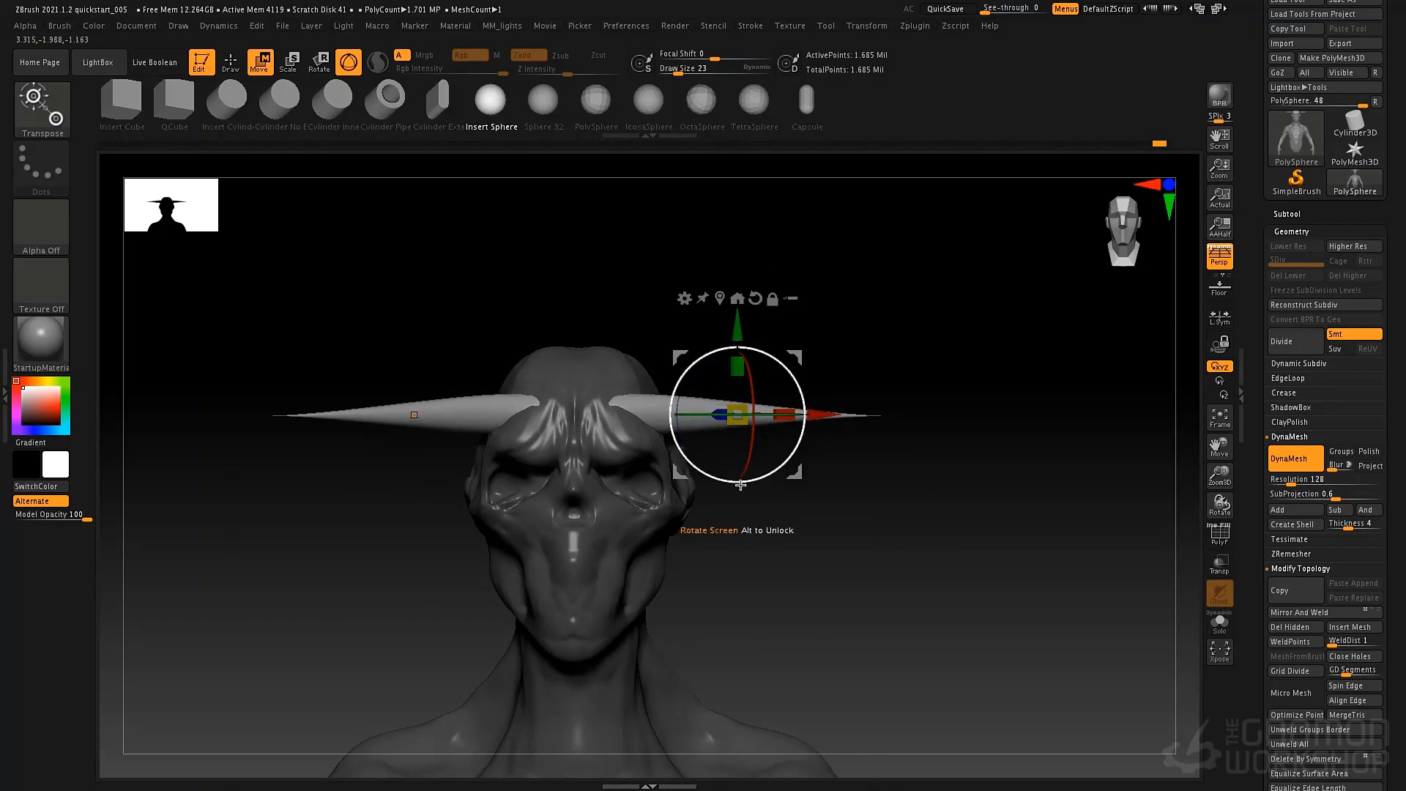
left_click_drag(754, 521, 789, 481)
left_click_drag(750, 561, 745, 487)
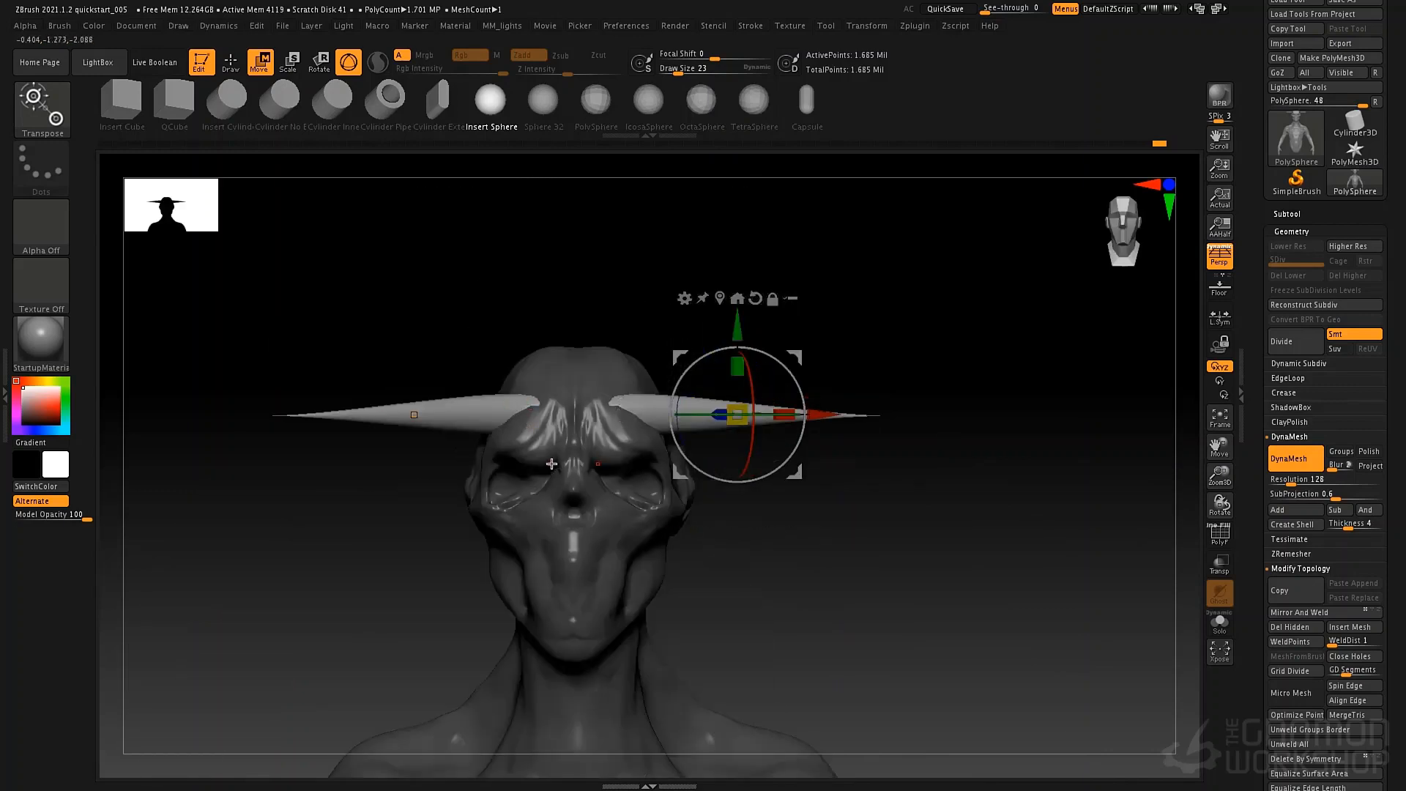
Try fusing the horns into the head with a DynaMesh update, then undo the remesh.
left_click_drag(901, 496, 987, 615, "ctrl")
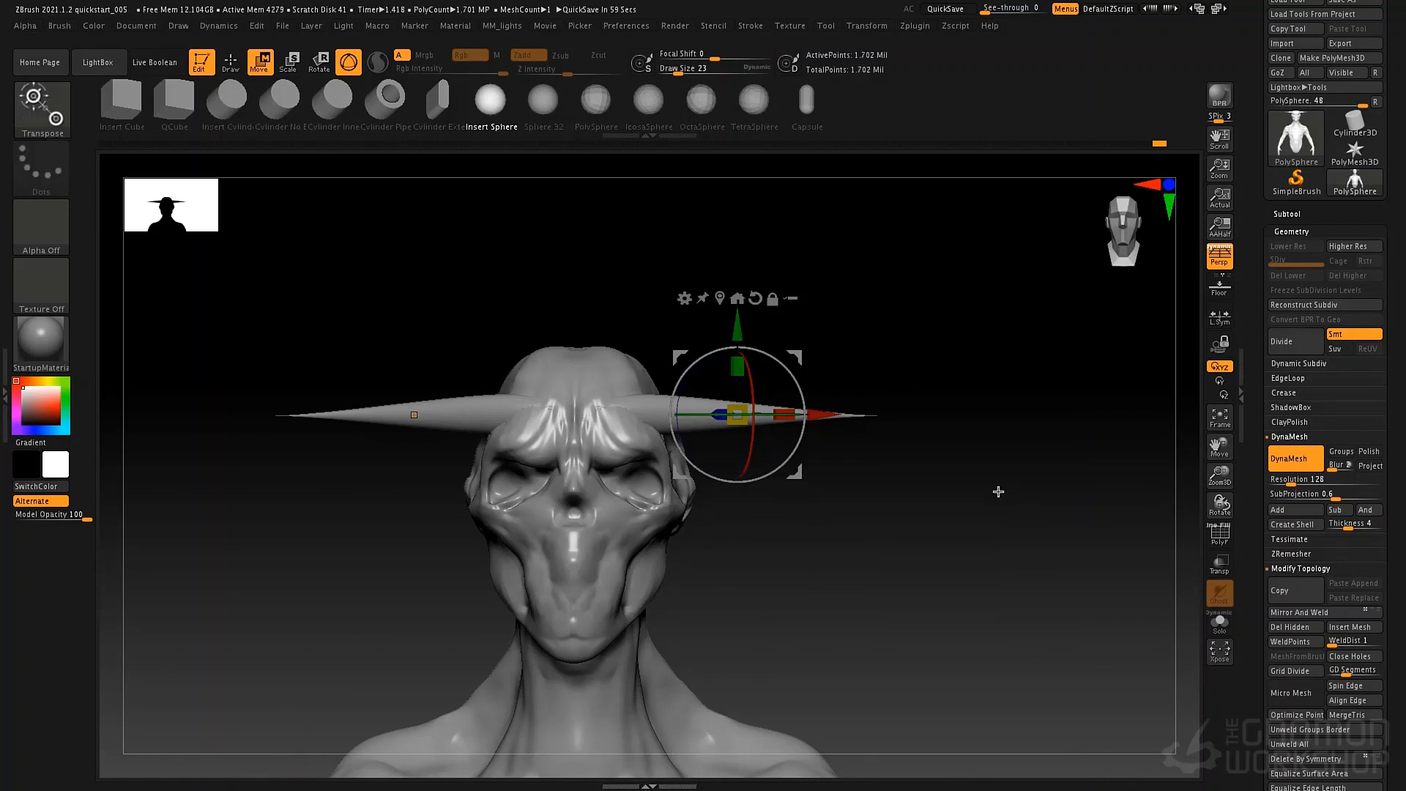
mouse_move(960, 425)
left_mouse_down()
mouse_move(952, 440)
mouse_move(974, 439)
left_mouse_up()
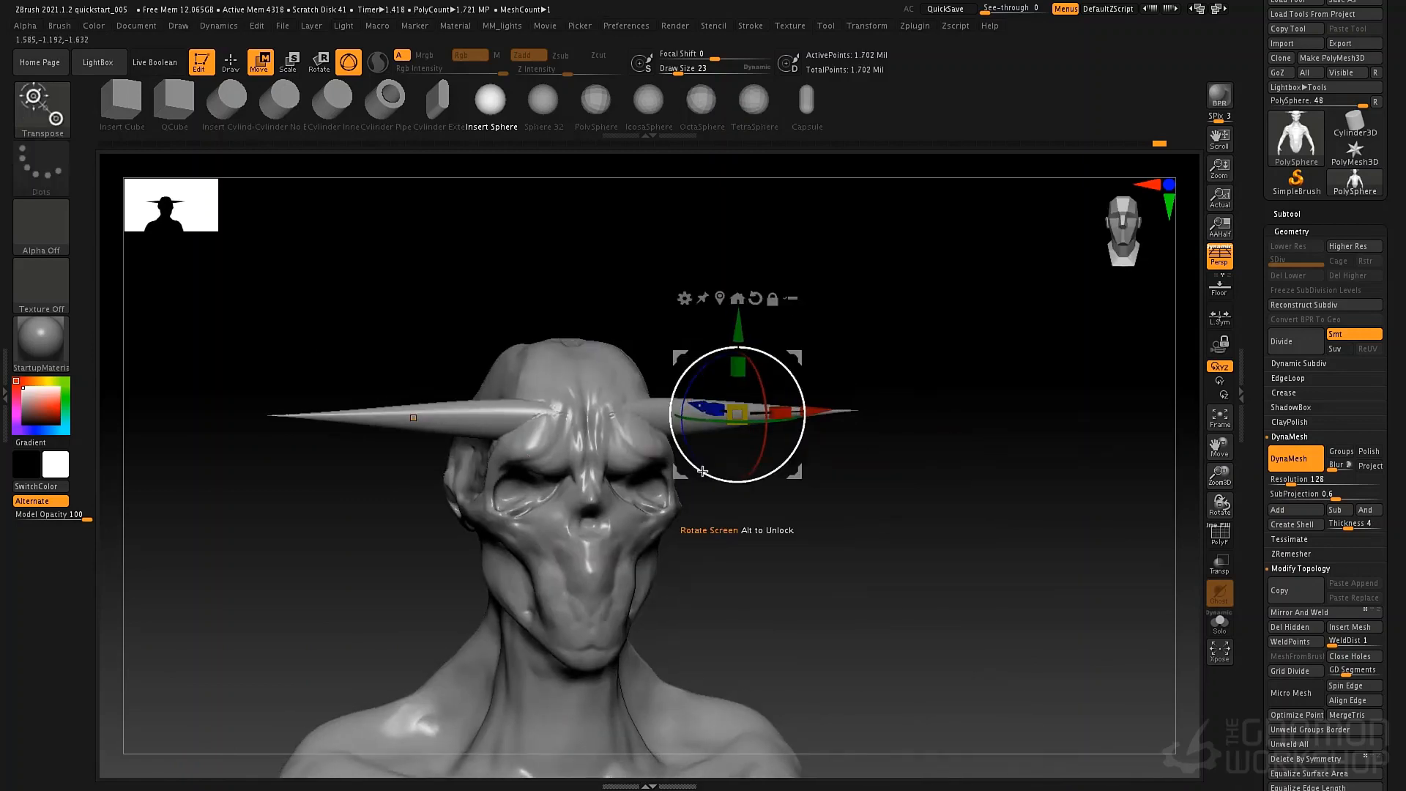
key("ctrl+z")
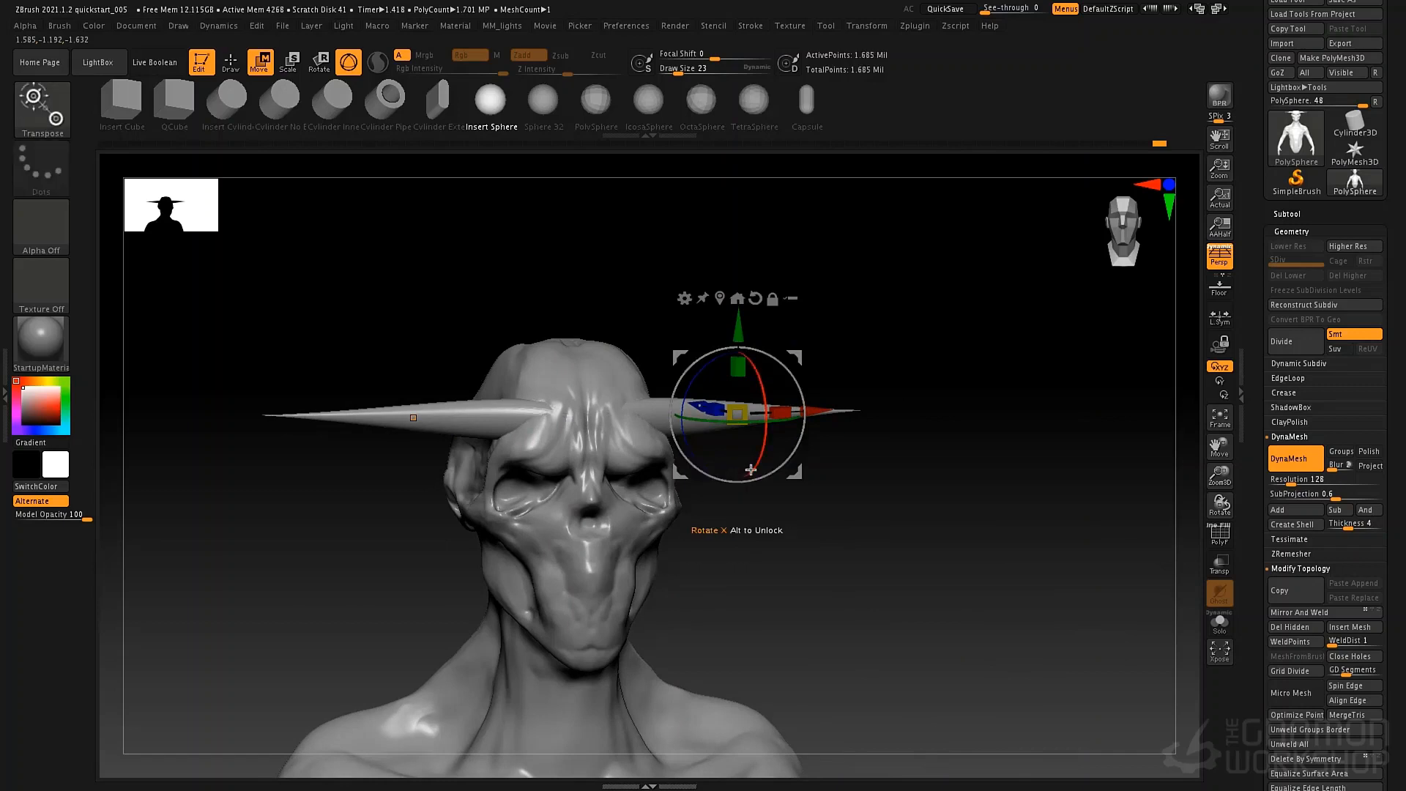
Turn on the polyframe display and mask everything except the two horns.
key("f")
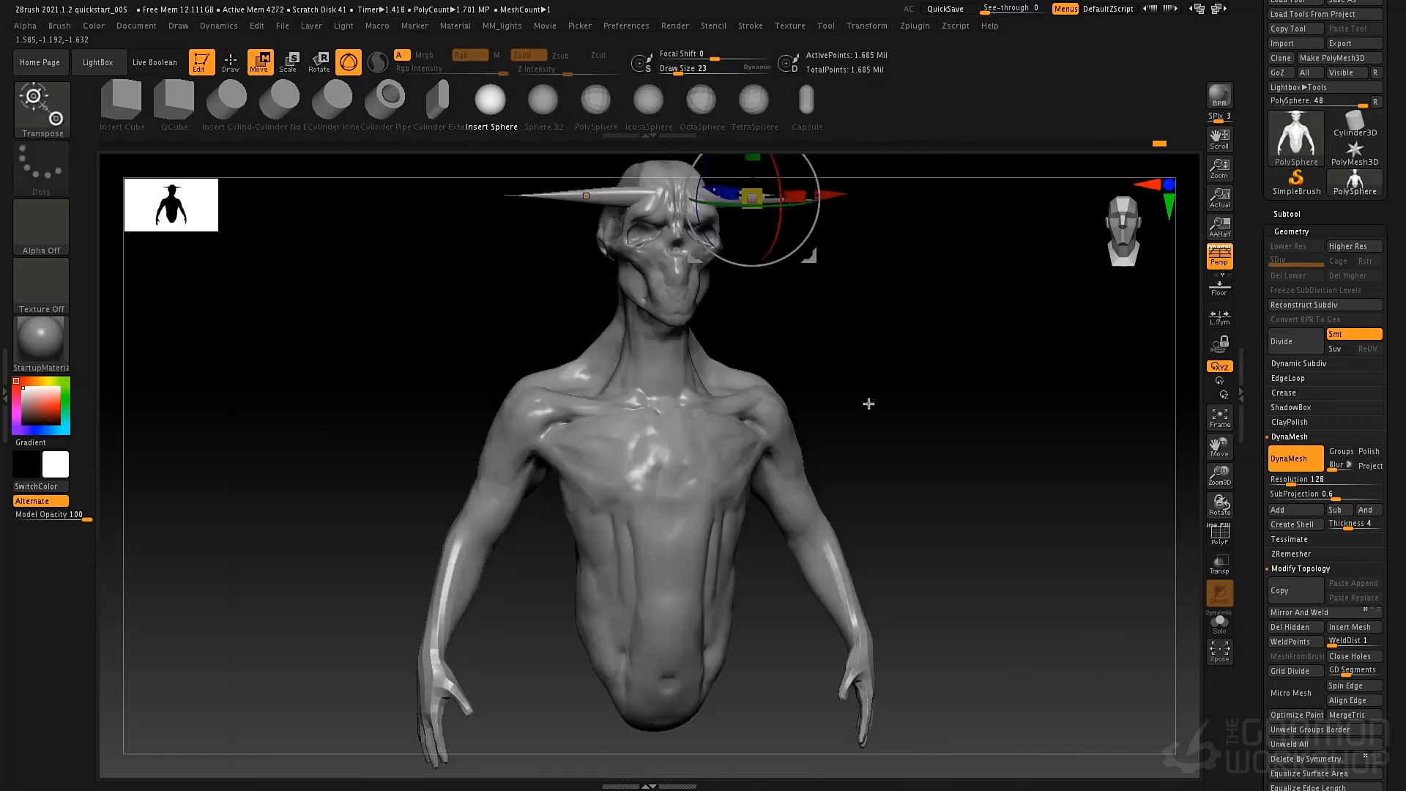
left_click_drag(828, 348, 822, 357, "shift")
left_click_drag(857, 284, 808, 558, "alt")
left_click_drag(689, 374, 745, 567, "alt")
key("shift+f")
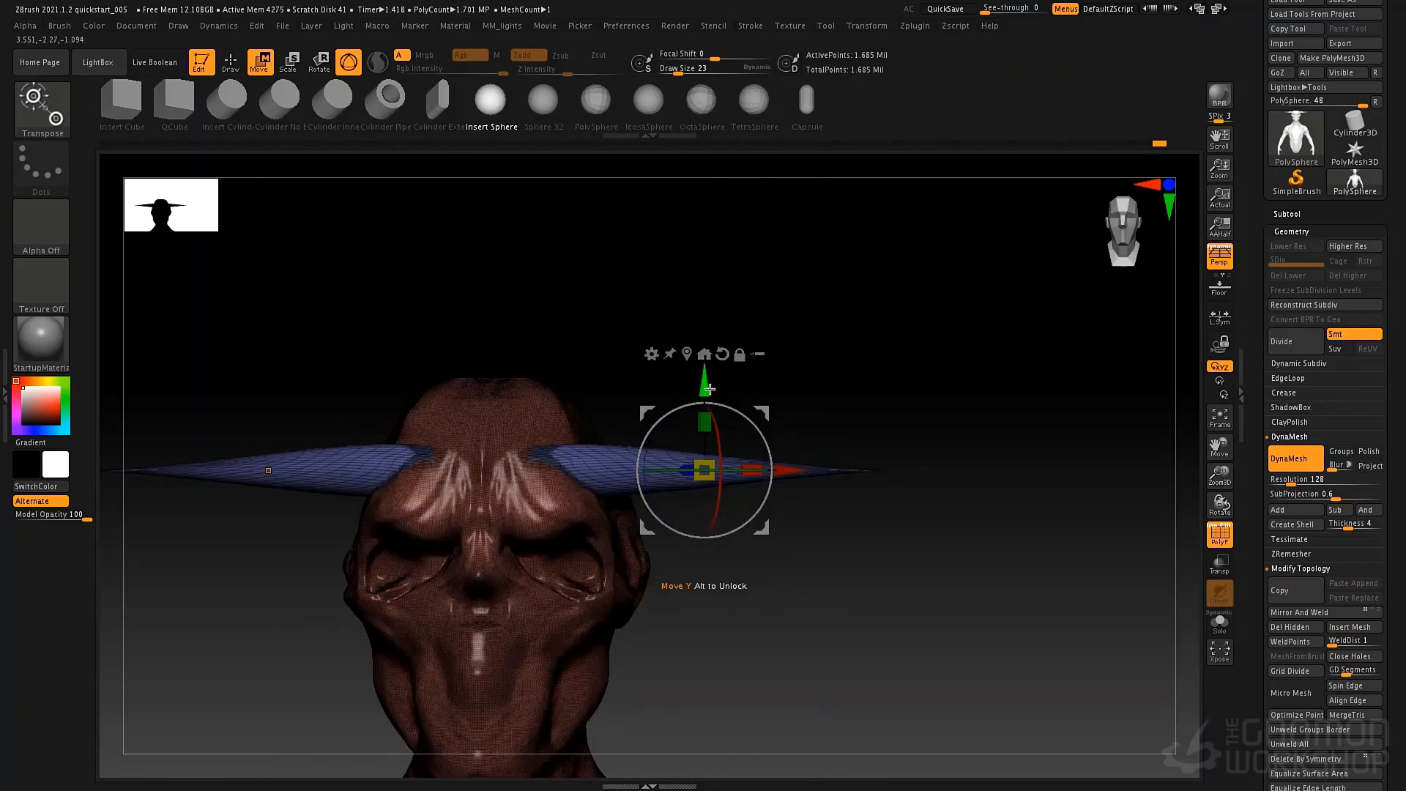
mouse_move(708, 385)
left_mouse_down("ctrl")
mouse_move(708, 345)
mouse_move(696, 392)
left_mouse_up("ctrl")
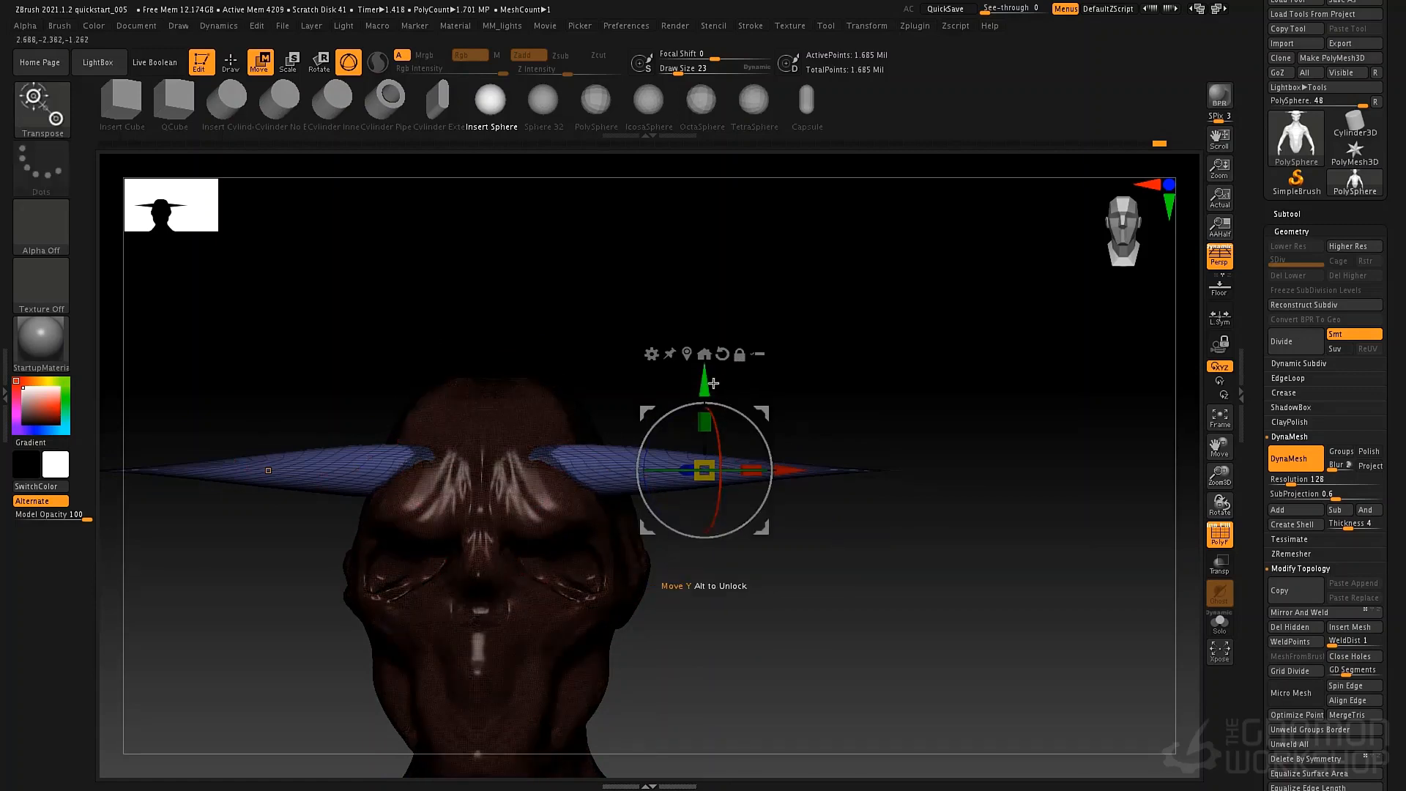
Duplicate the horn pair above the originals and angle the copies upward and back from the forehead, then hide the polyframe.
left_click_drag(712, 388, 713, 331, "ctrl")
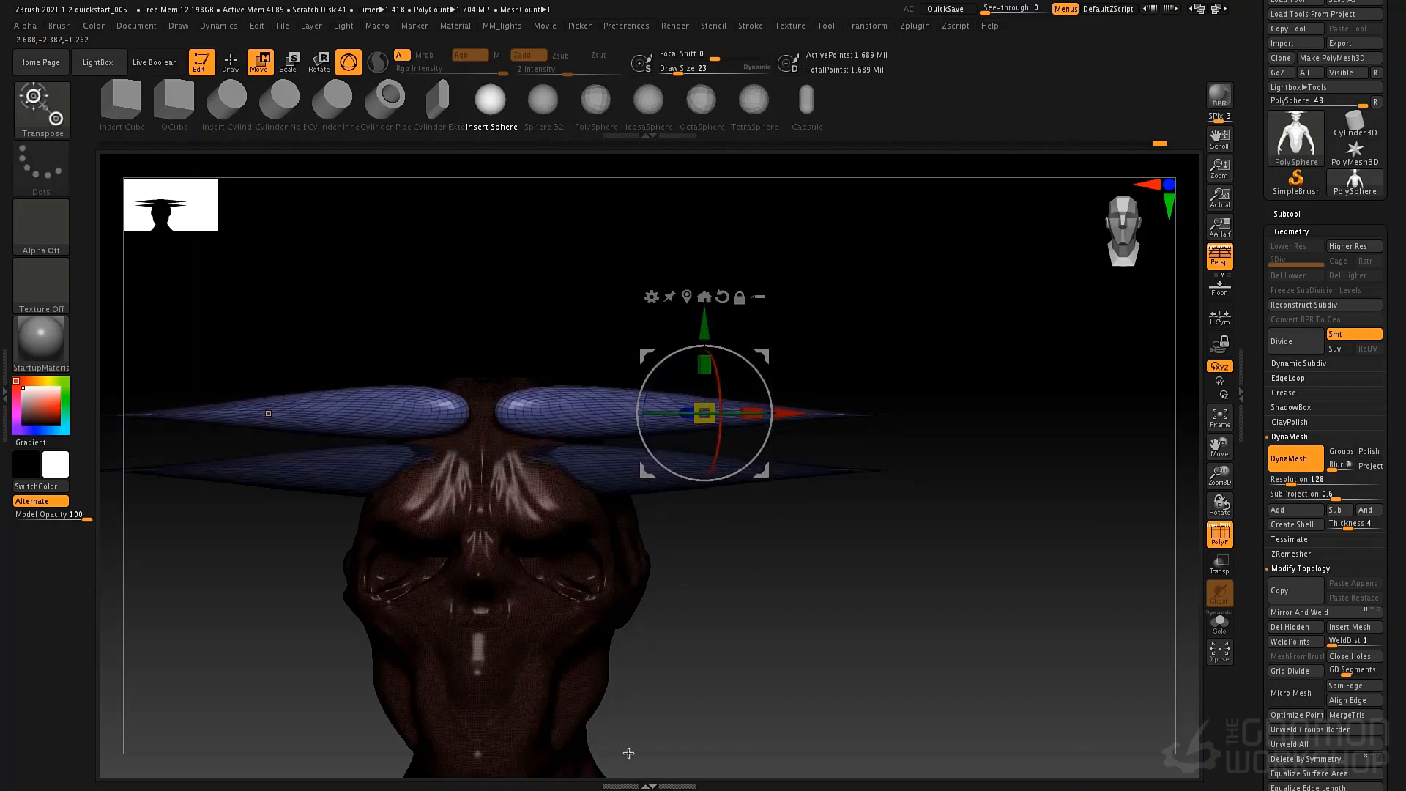
left_click_drag(779, 569, 769, 578)
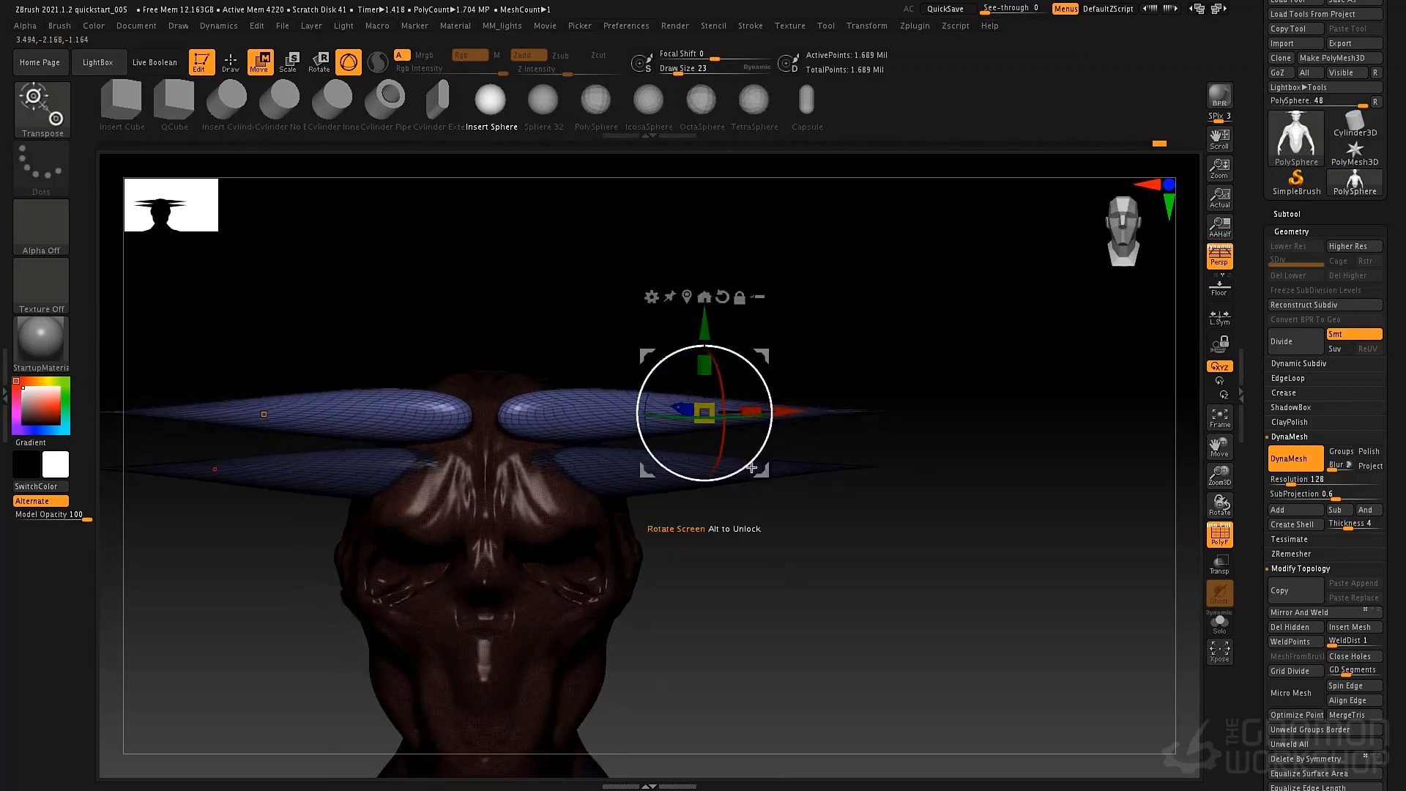
left_click_drag(781, 423, 660, 420, "alt")
left_click_drag(574, 388, 629, 470)
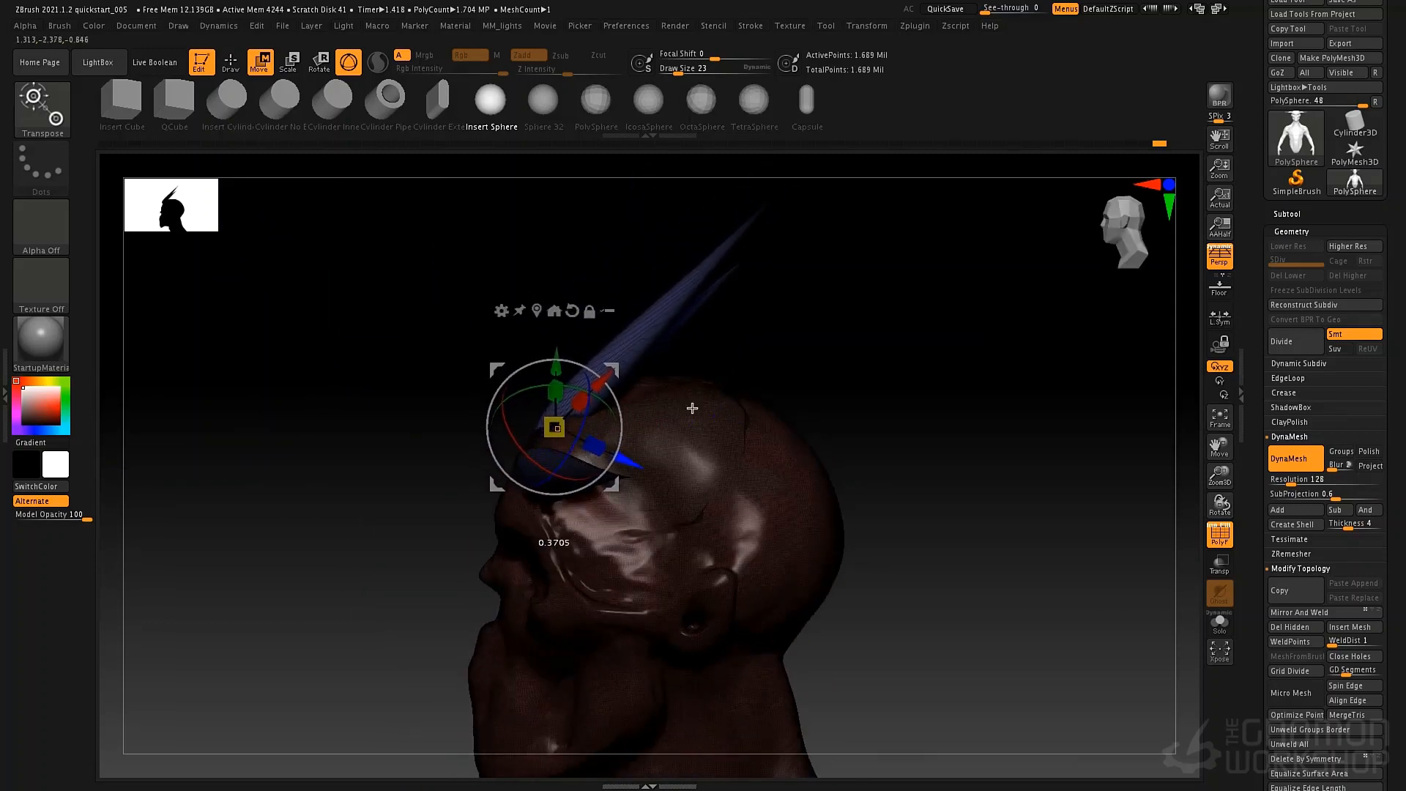
left_click_drag(863, 371, 877, 376)
key("shift+f")
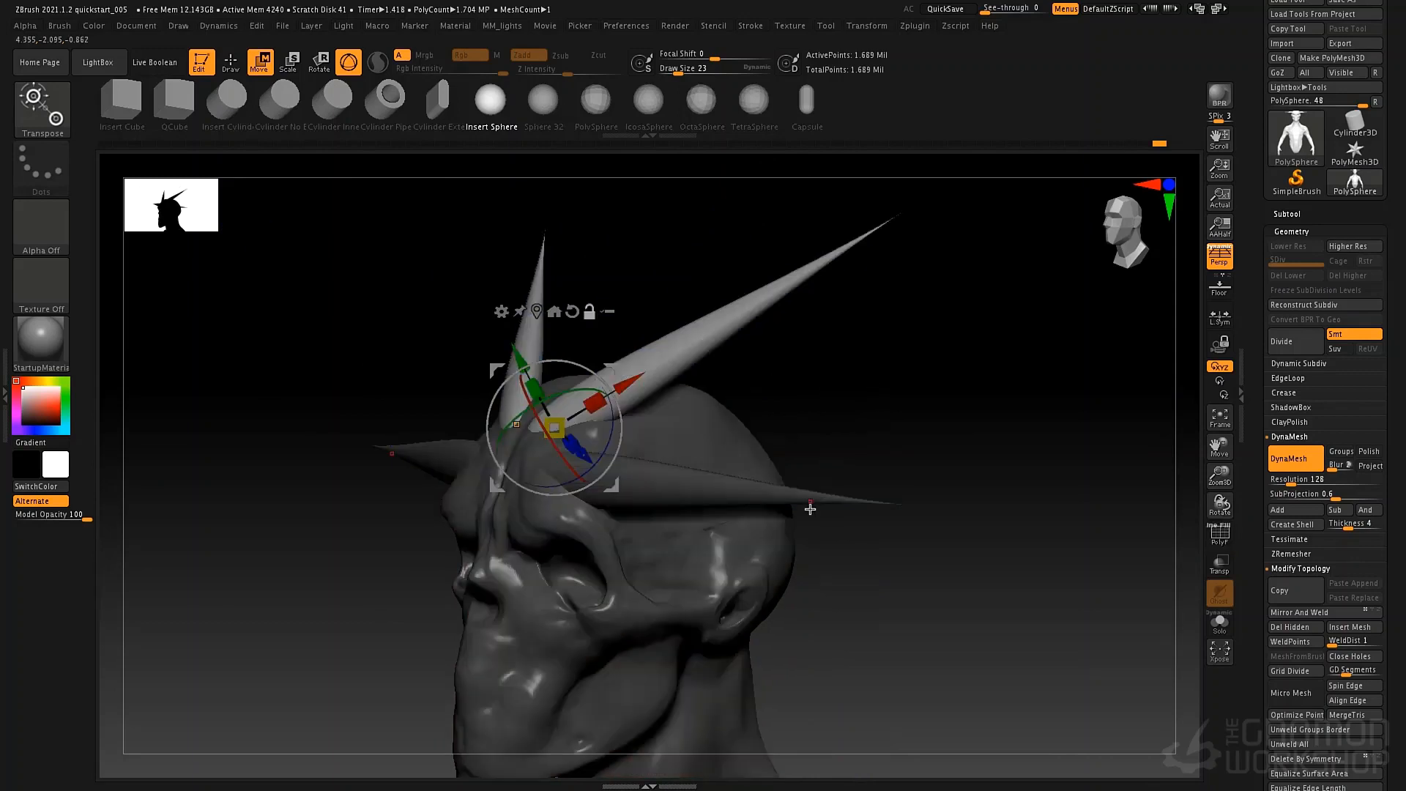
Reset the gizmo orientation and spread the upper horn pair slightly farther apart along the X axis.
left_click_drag(813, 466, 915, 462)
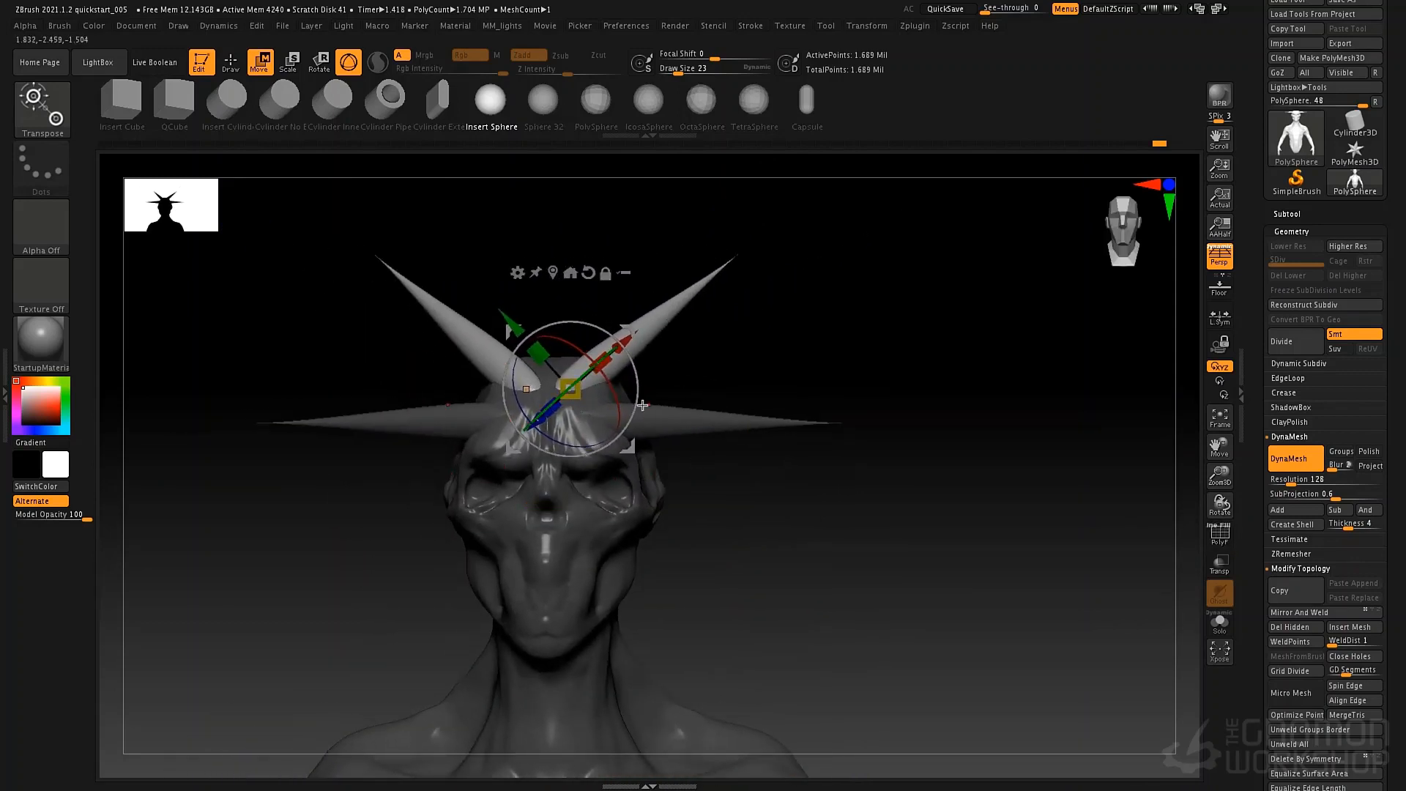
left_click(592, 274)
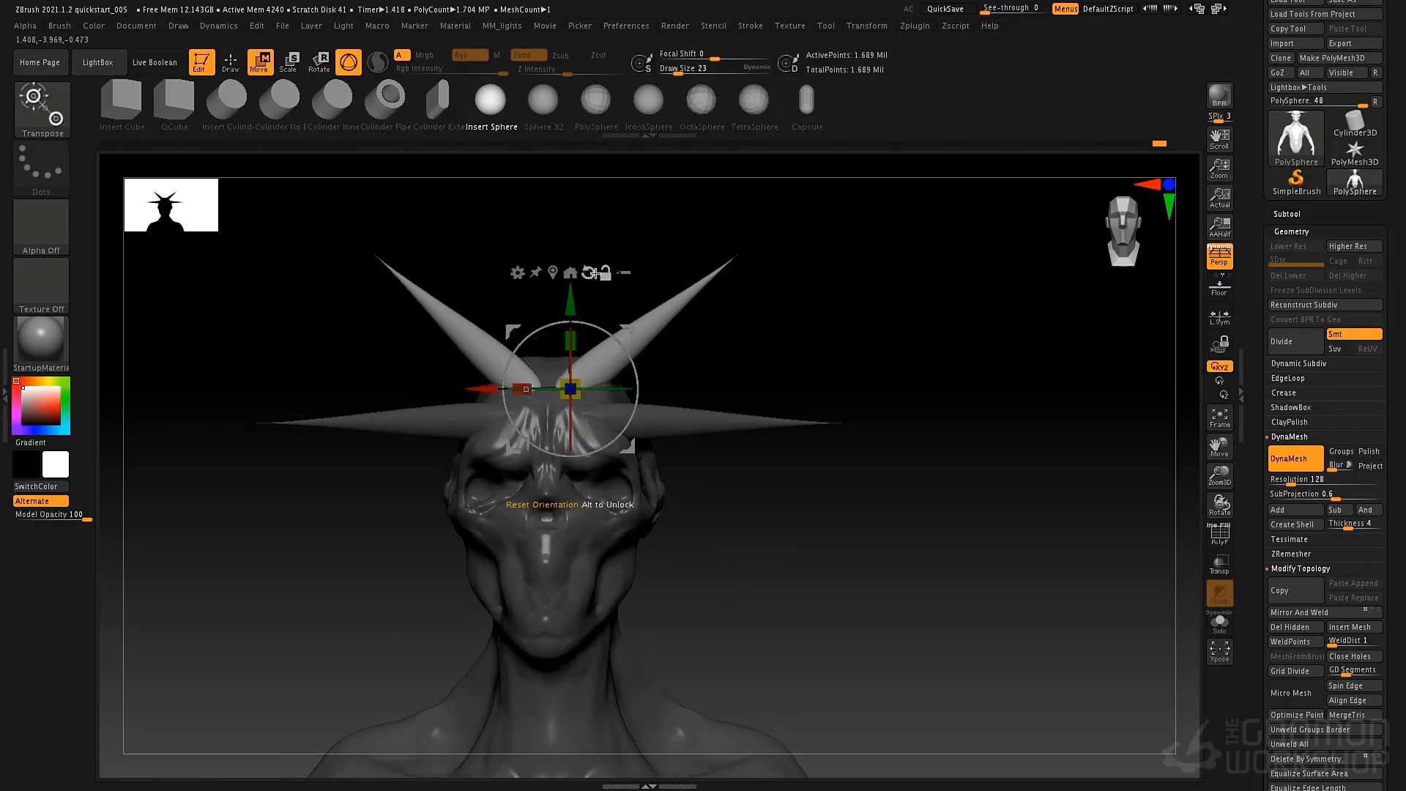
left_click_drag(479, 392, 493, 392)
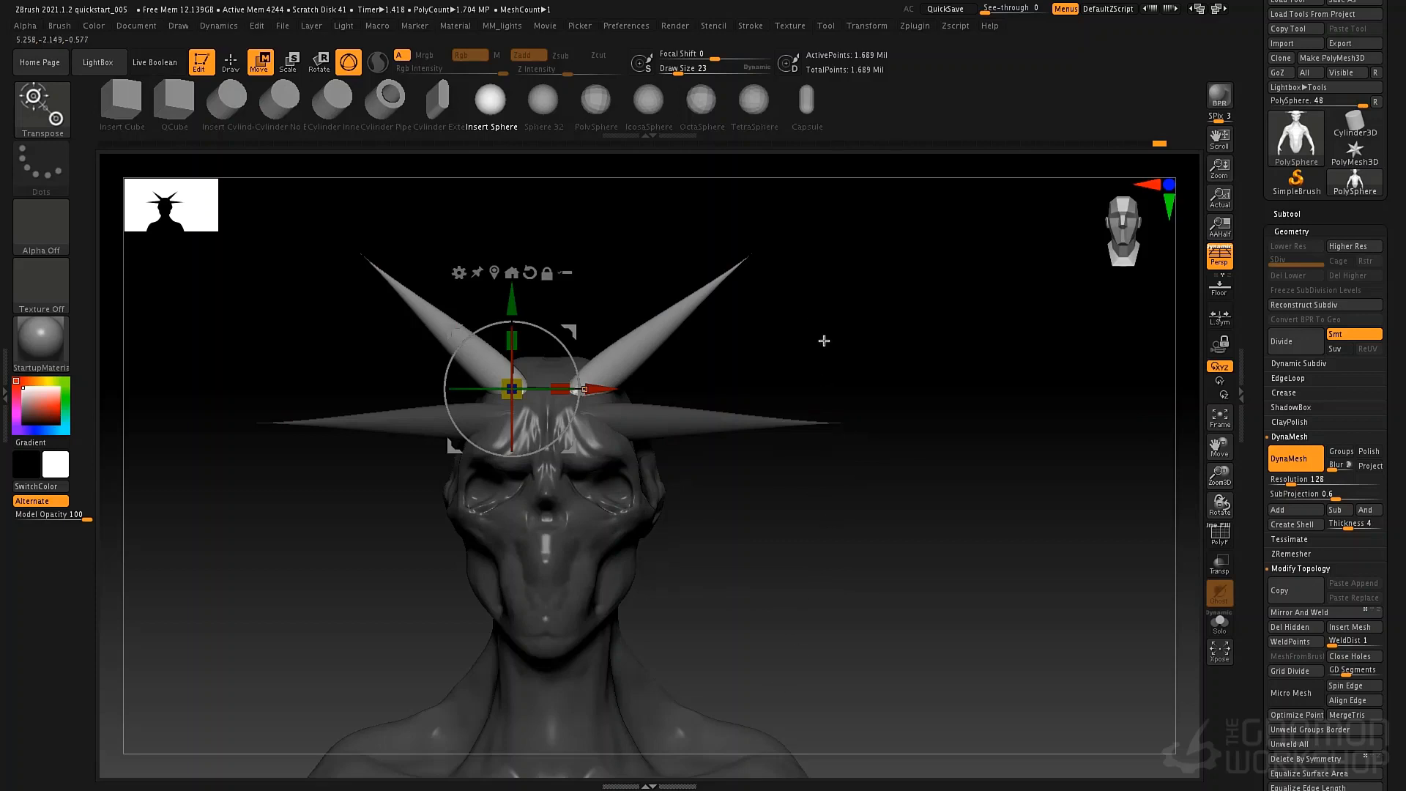
Clear the mask and update the DynaMesh to fuse the upper horns into the head.
key("q")
mouse_move(839, 251)
left_mouse_down("ctrl")
mouse_move(813, 232)
mouse_move(887, 667)
left_mouse_up("ctrl")
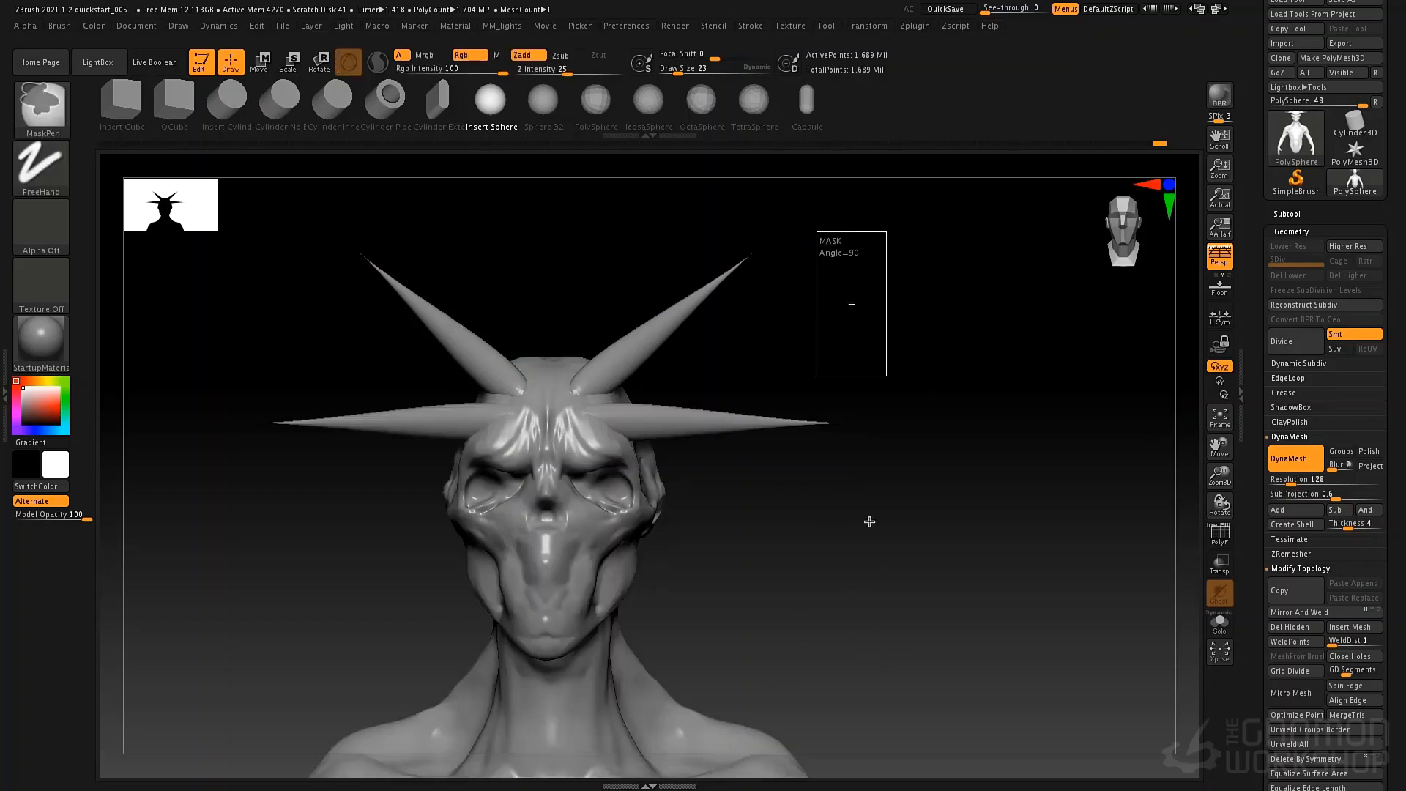
left_click_drag(887, 376, 886, 376, "ctrl")
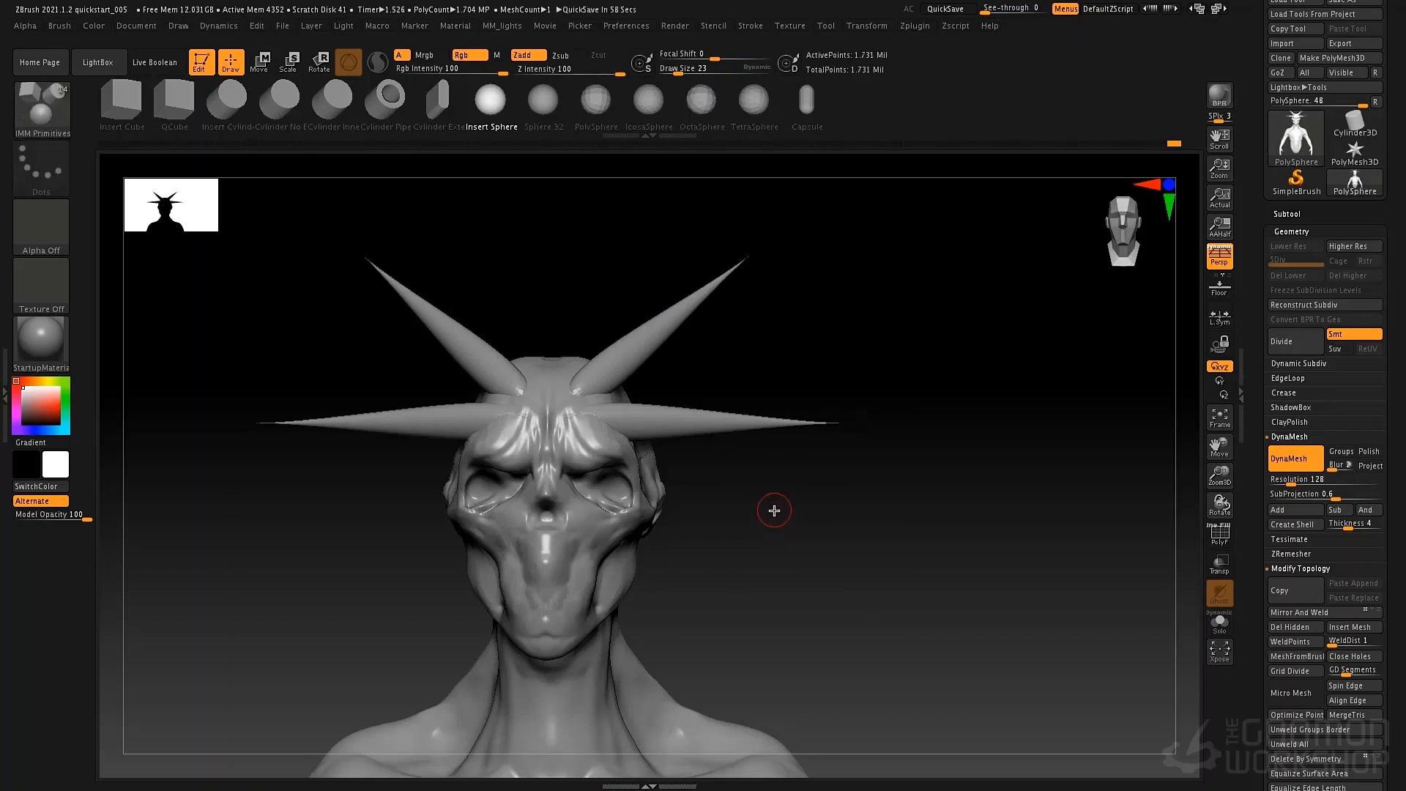
Build up clay around the horn bases with ClayTubes at draw size 52 so both pairs blend into the forehead.
mouse_move(772, 512)
left_mouse_down()
mouse_move(722, 527)
mouse_move(734, 536)
mouse_move(741, 507)
left_mouse_up()
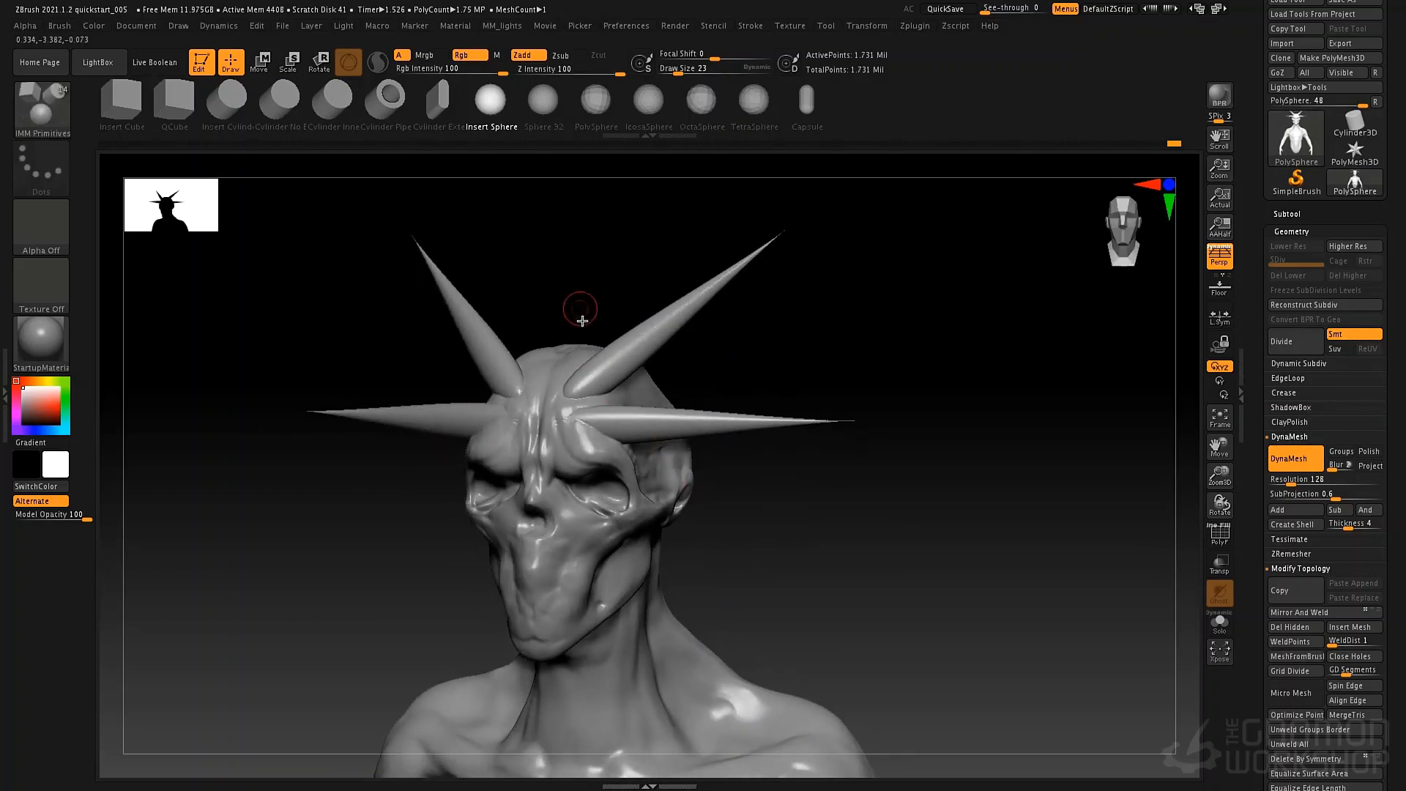
key("b")
key("c")
key("t")
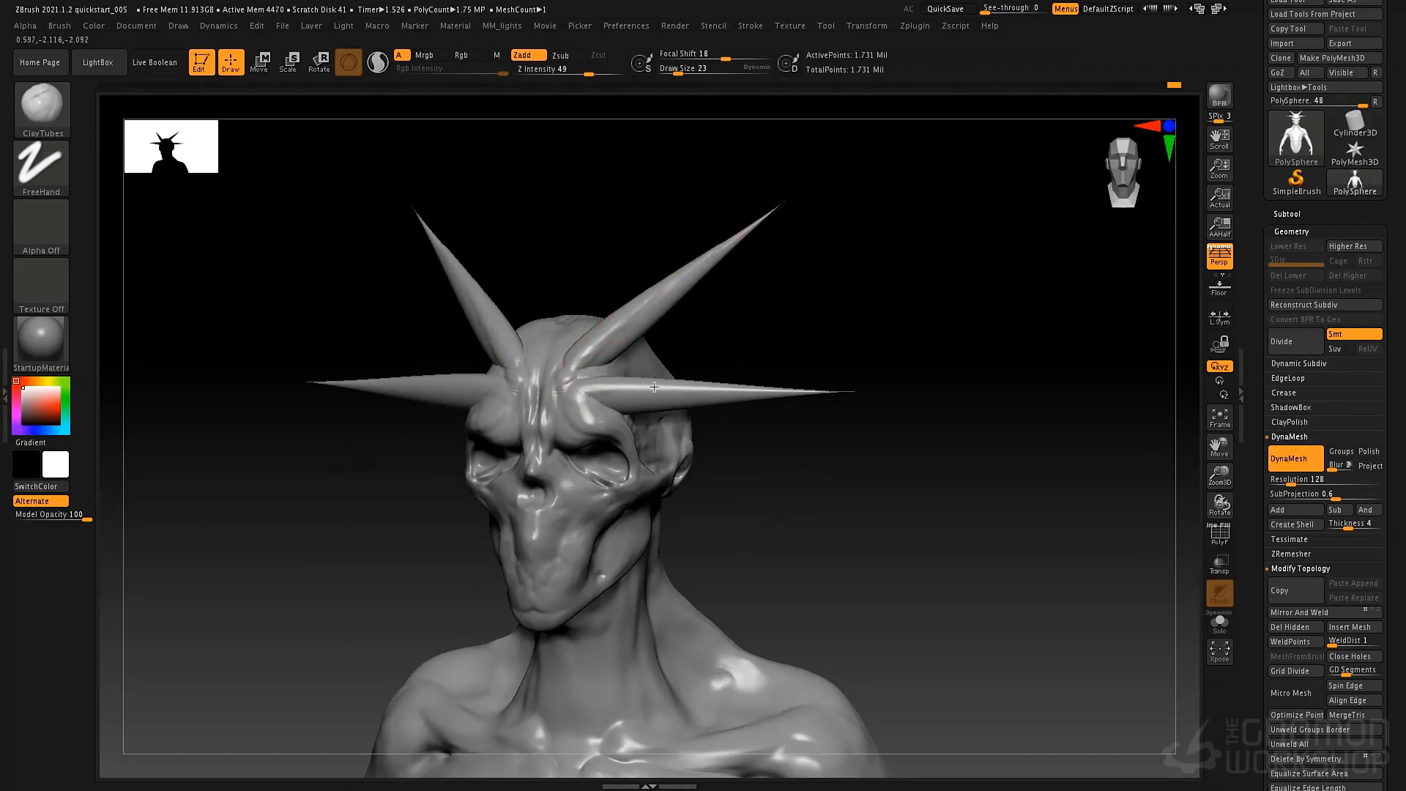
mouse_move(585, 357)
right_mouse_down()
mouse_move(606, 364)
mouse_move(594, 359)
right_mouse_up()
key("space")
left_click_drag(480, 358, 490, 357)
right_click_drag(473, 356, 498, 362)
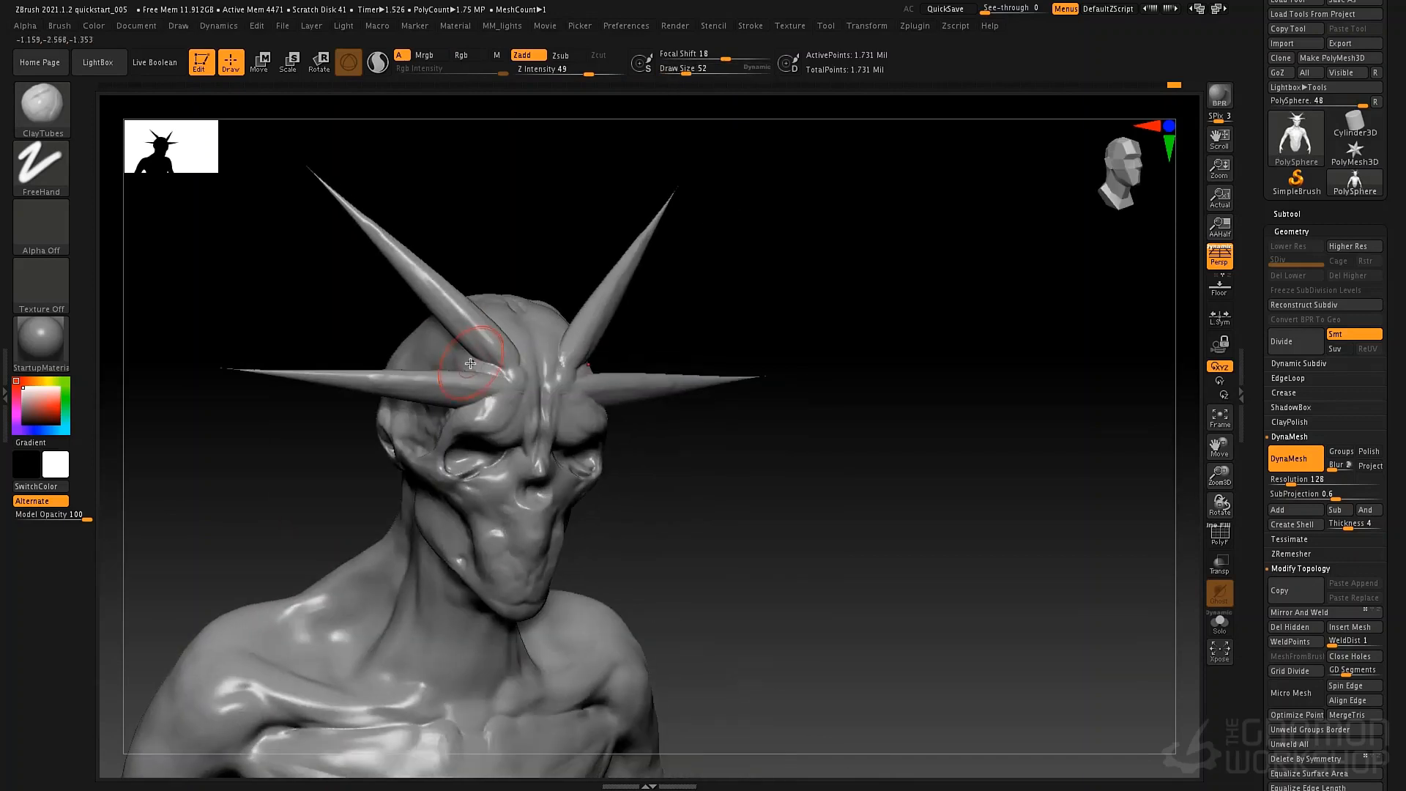
mouse_move(476, 364)
left_mouse_down()
mouse_move(506, 370)
mouse_move(419, 375)
mouse_move(460, 333)
left_mouse_up()
mouse_move(462, 351)
right_mouse_down()
mouse_move(563, 354)
mouse_move(633, 321)
right_mouse_up()
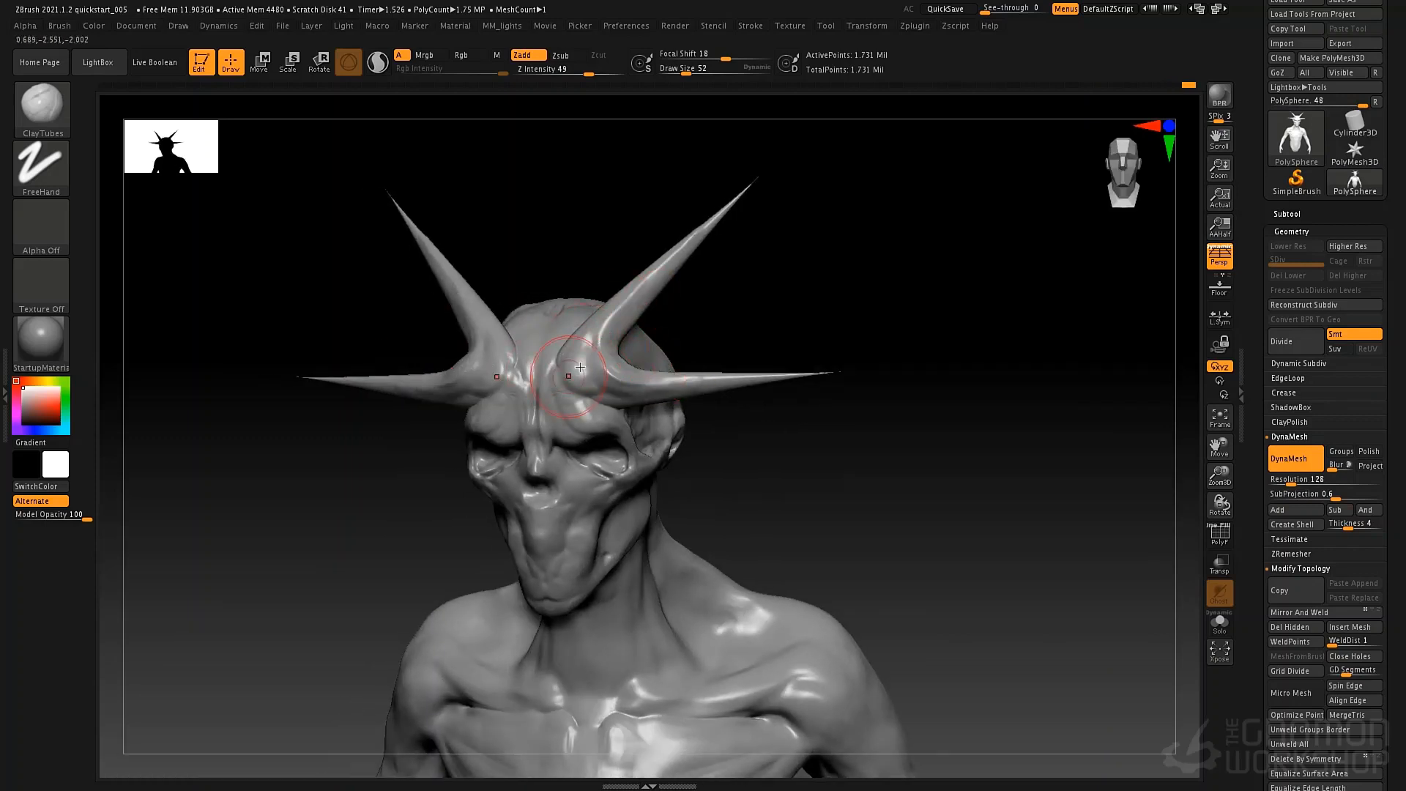
mouse_move(569, 376)
right_mouse_down()
mouse_move(549, 424)
mouse_move(538, 379)
right_mouse_up()
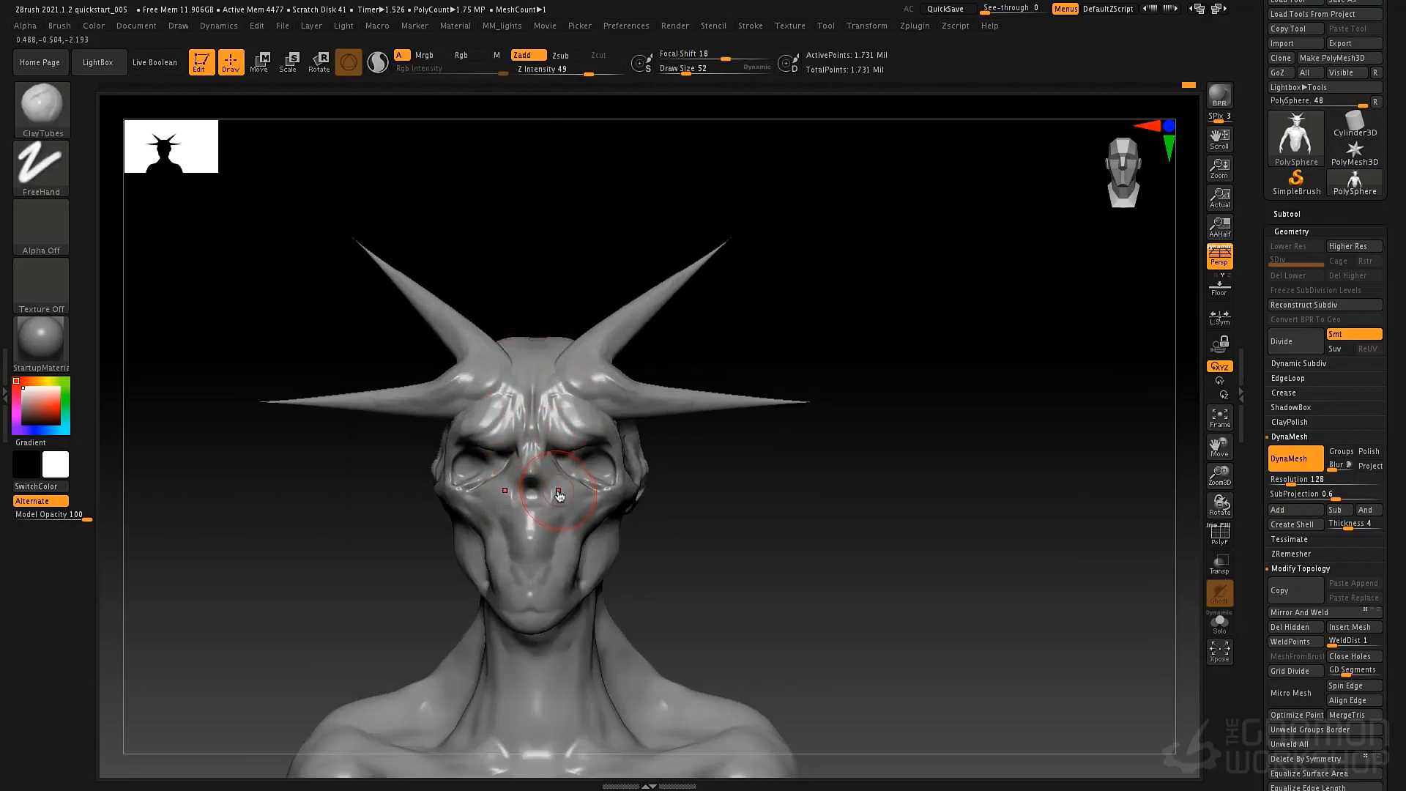
Insert a sphere primitive at the centre of the brow and stretch it into a long spindle with Scale.
key("b")
key("i")
key("s")
key("b")
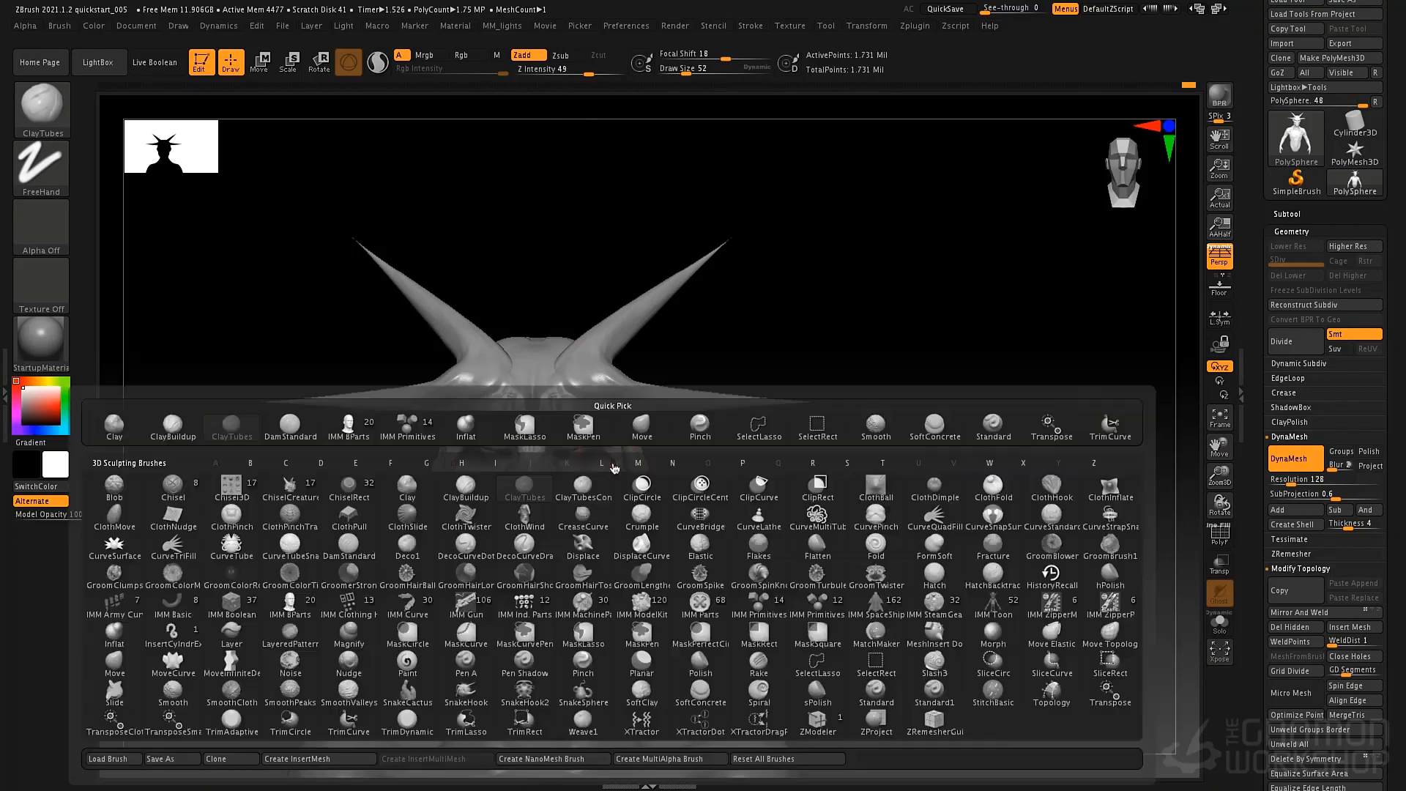
key("i")
left_click(758, 608)
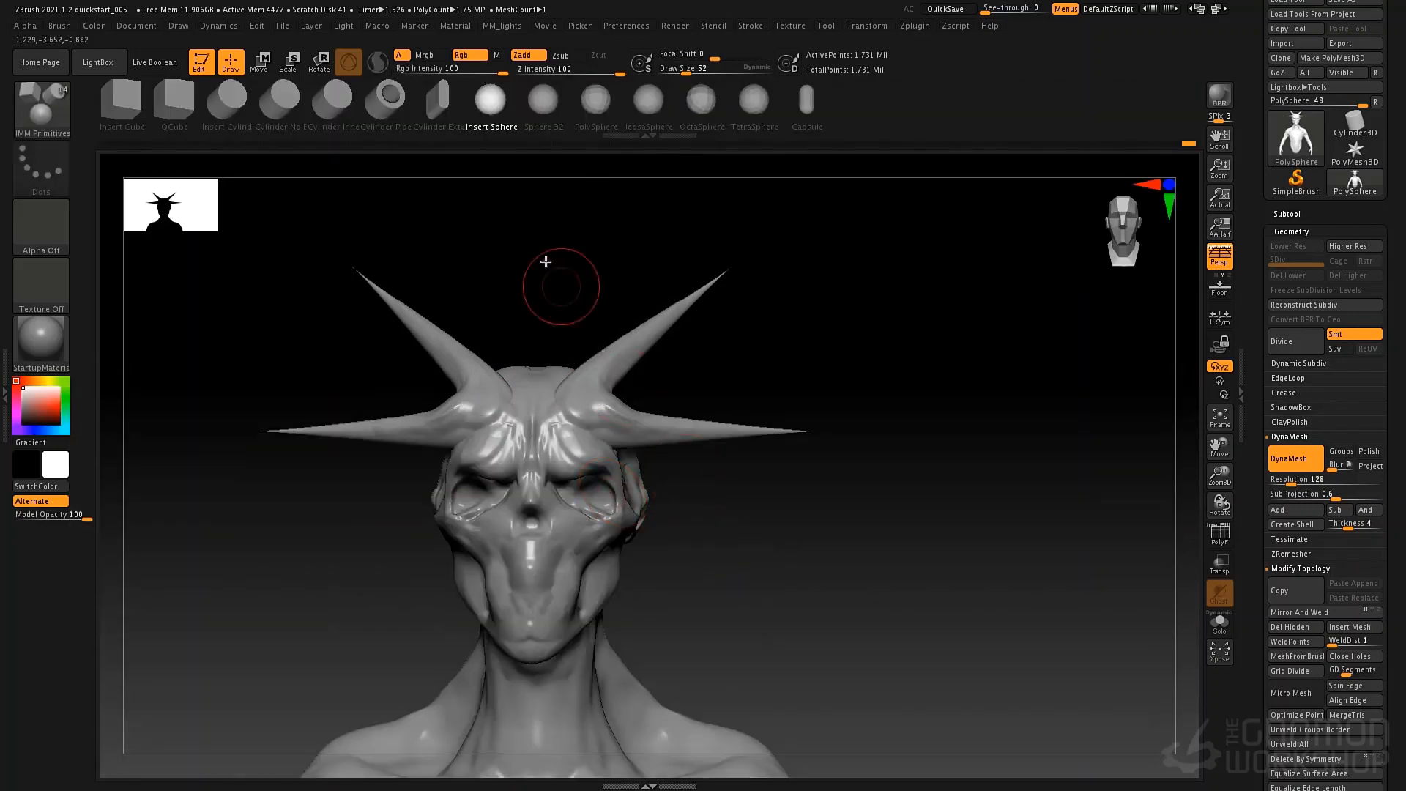
left_click_drag(533, 437, 570, 463)
mouse_move(740, 485)
left_mouse_down()
mouse_move(681, 480)
mouse_move(716, 471)
left_mouse_up()
key("e")
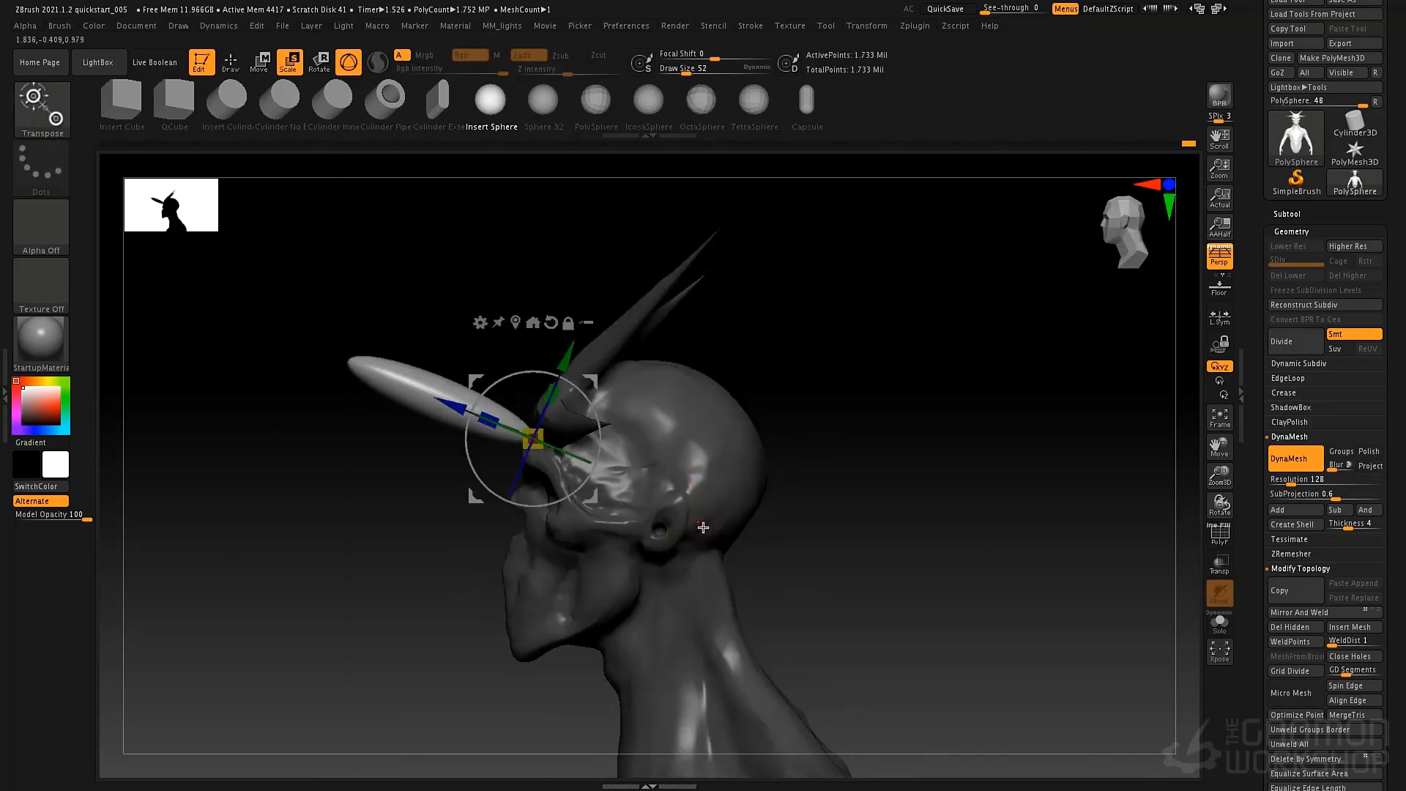
Stand the spindle upright, lower it over the nose bridge and tilt it in side view.
left_click_drag(623, 427, 607, 491)
left_click_drag(682, 461, 787, 422)
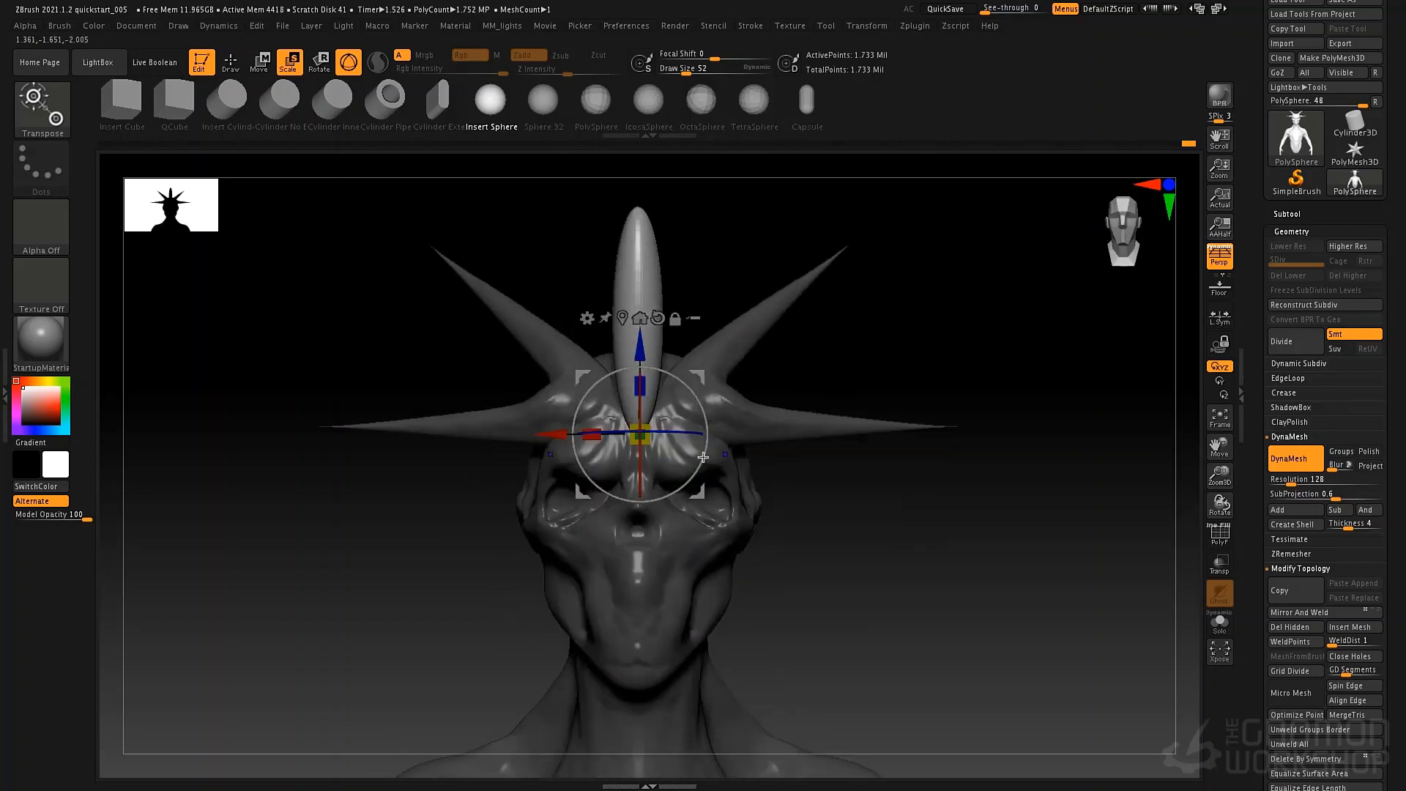
left_click_drag(621, 392, 605, 504)
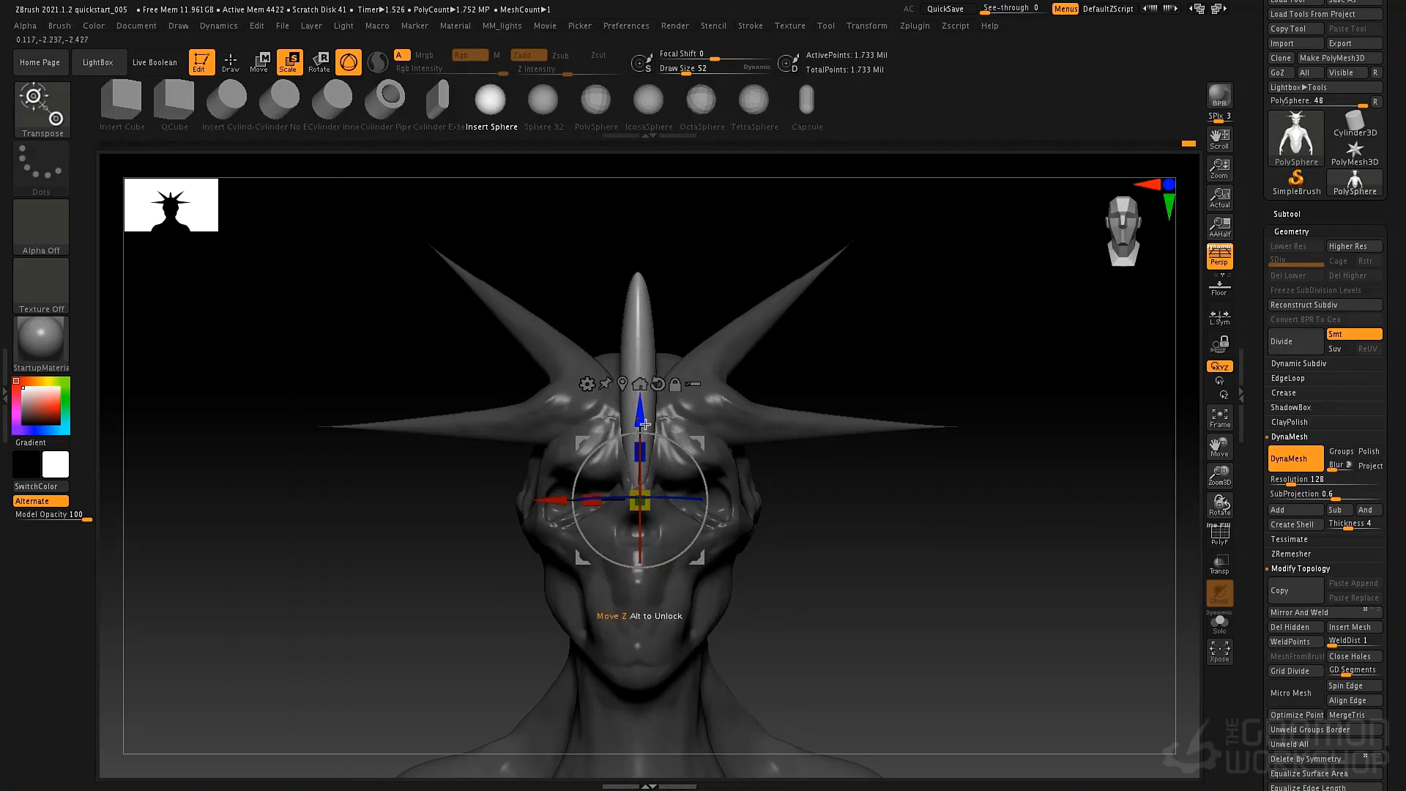
left_click_drag(908, 465, 712, 466)
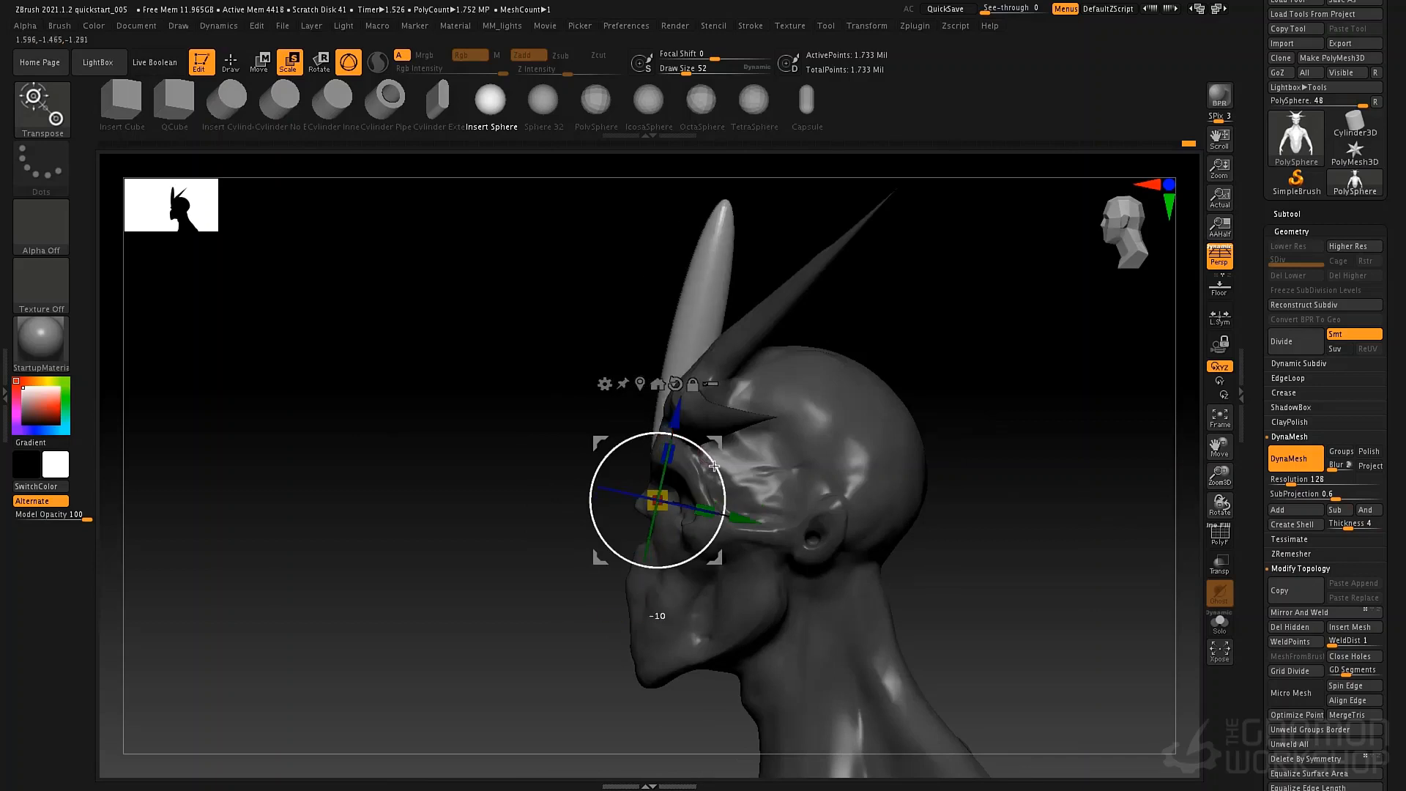
Apply a Taper deformer to the central spindle, narrowing it to a sharp tip, and accept the deformation.
left_click(605, 383)
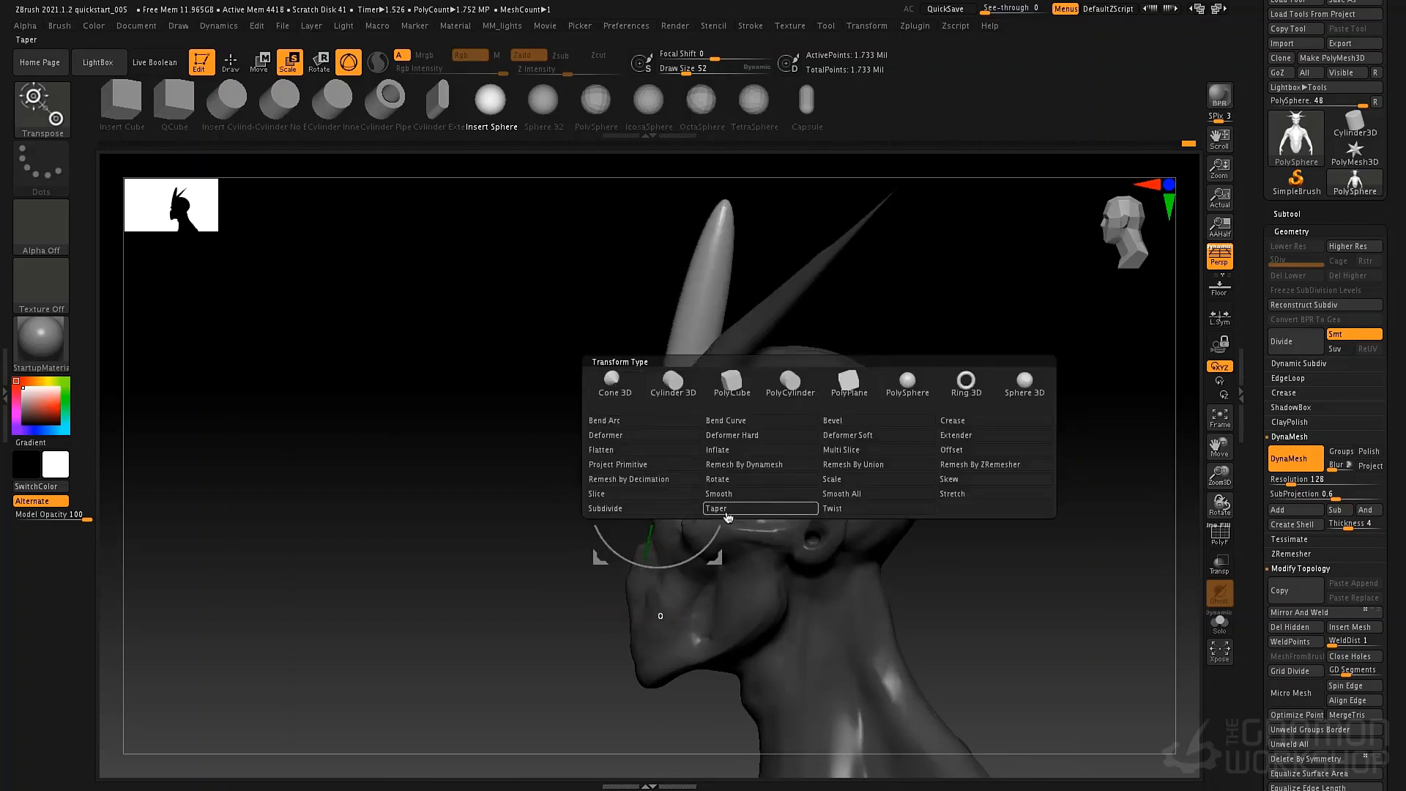
left_click(728, 515)
left_click_drag(505, 554, 605, 551)
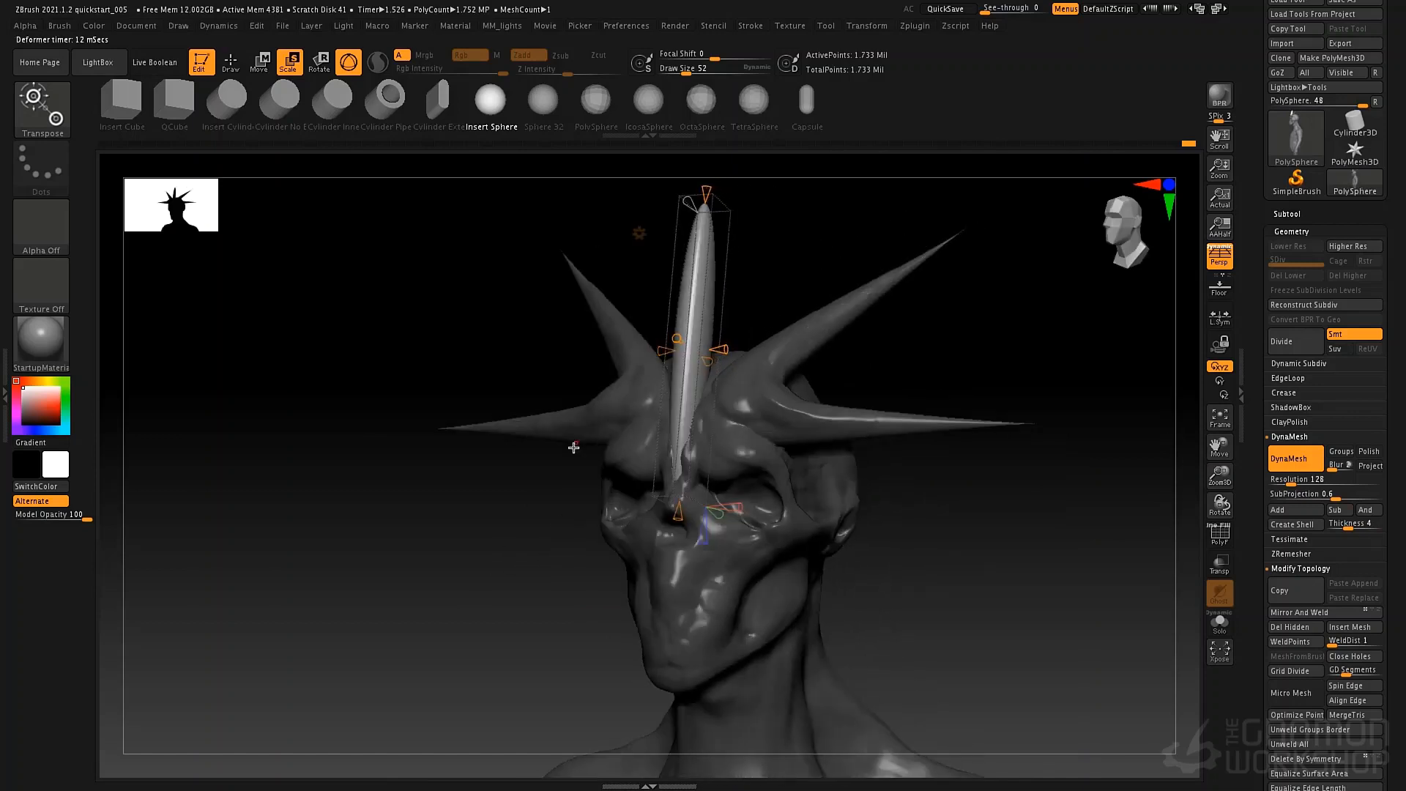
left_click_drag(582, 431, 442, 639, "alt")
left_click_drag(641, 407, 640, 414, "shift")
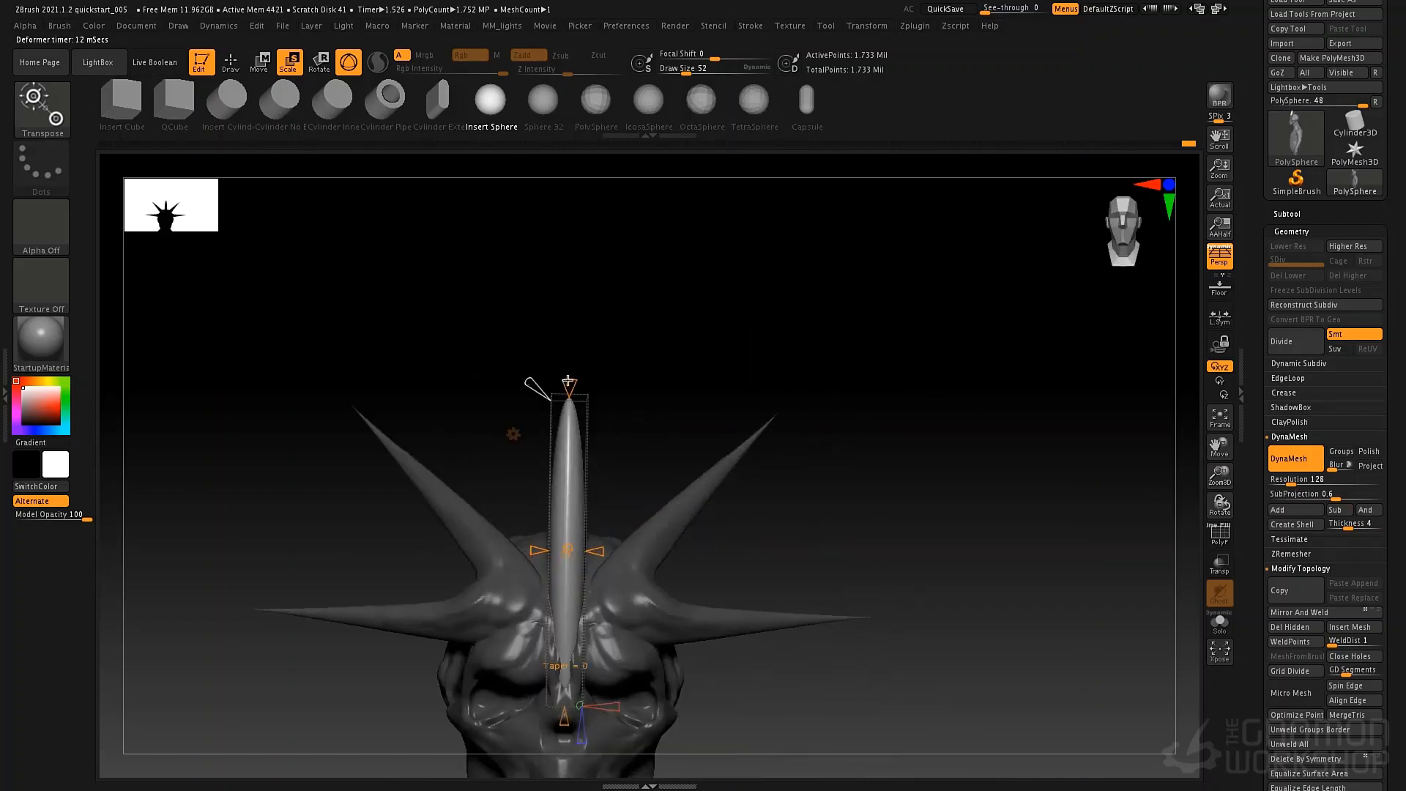
left_click_drag(568, 381, 566, 484)
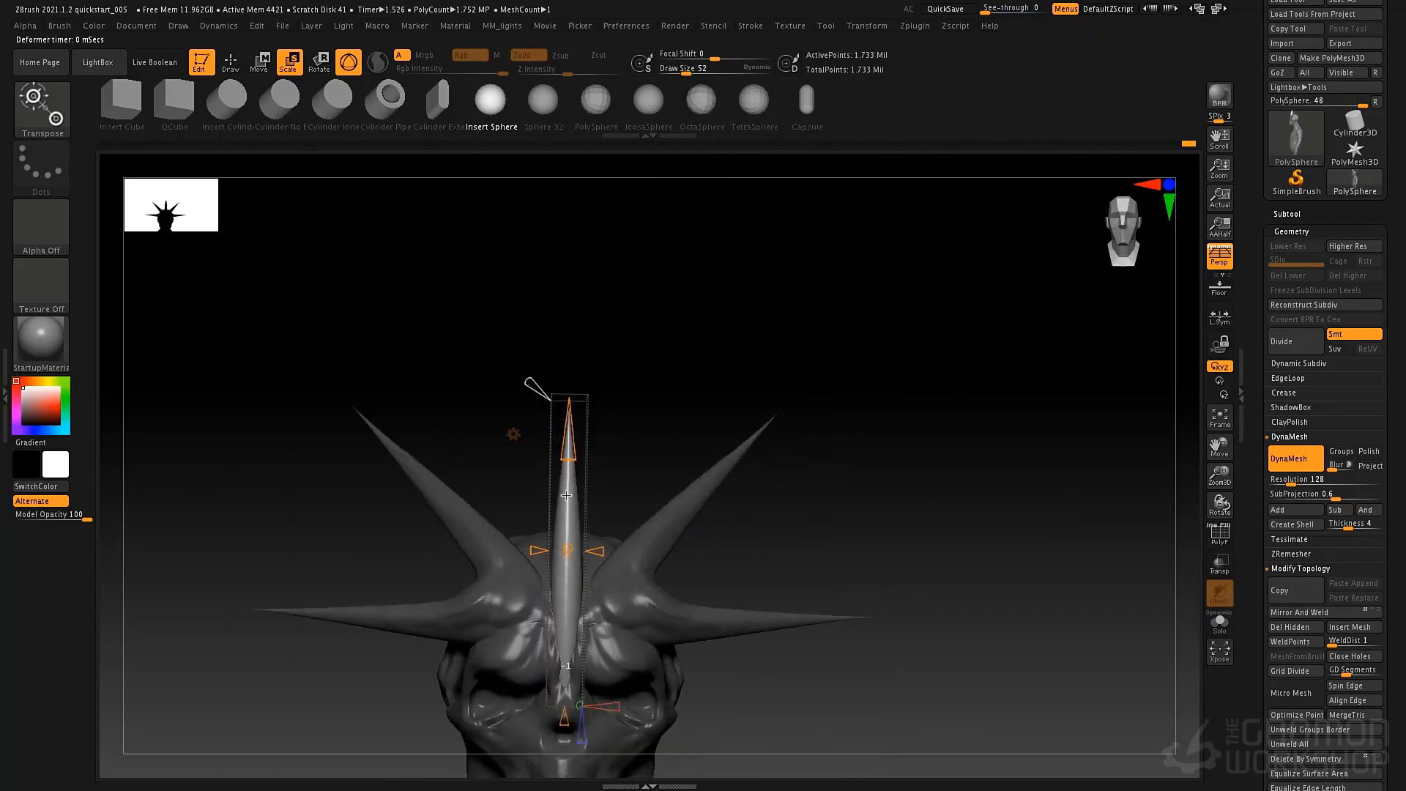
mouse_move(535, 392)
left_mouse_down()
mouse_move(518, 359)
mouse_move(539, 396)
left_mouse_up()
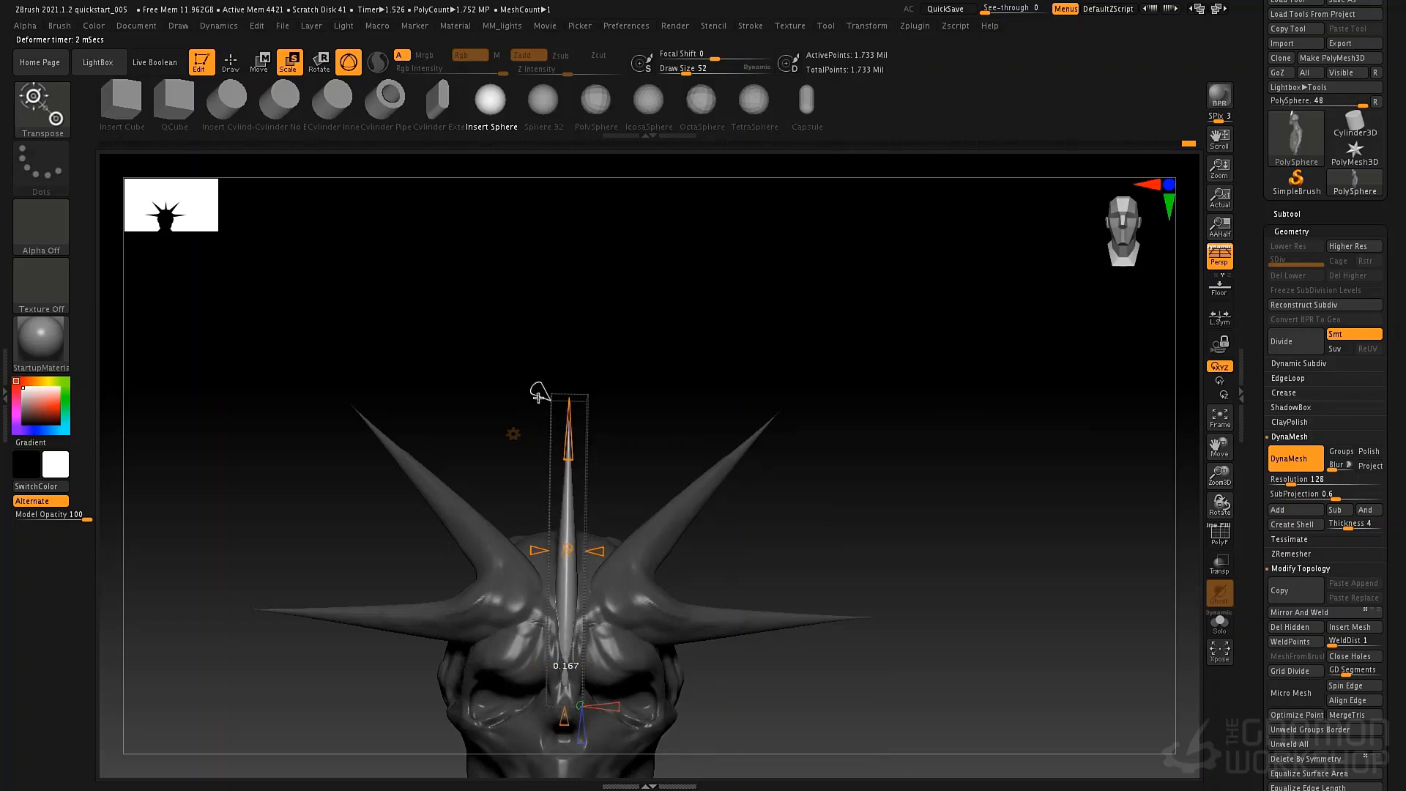
left_click_drag(770, 540, 794, 437, "alt")
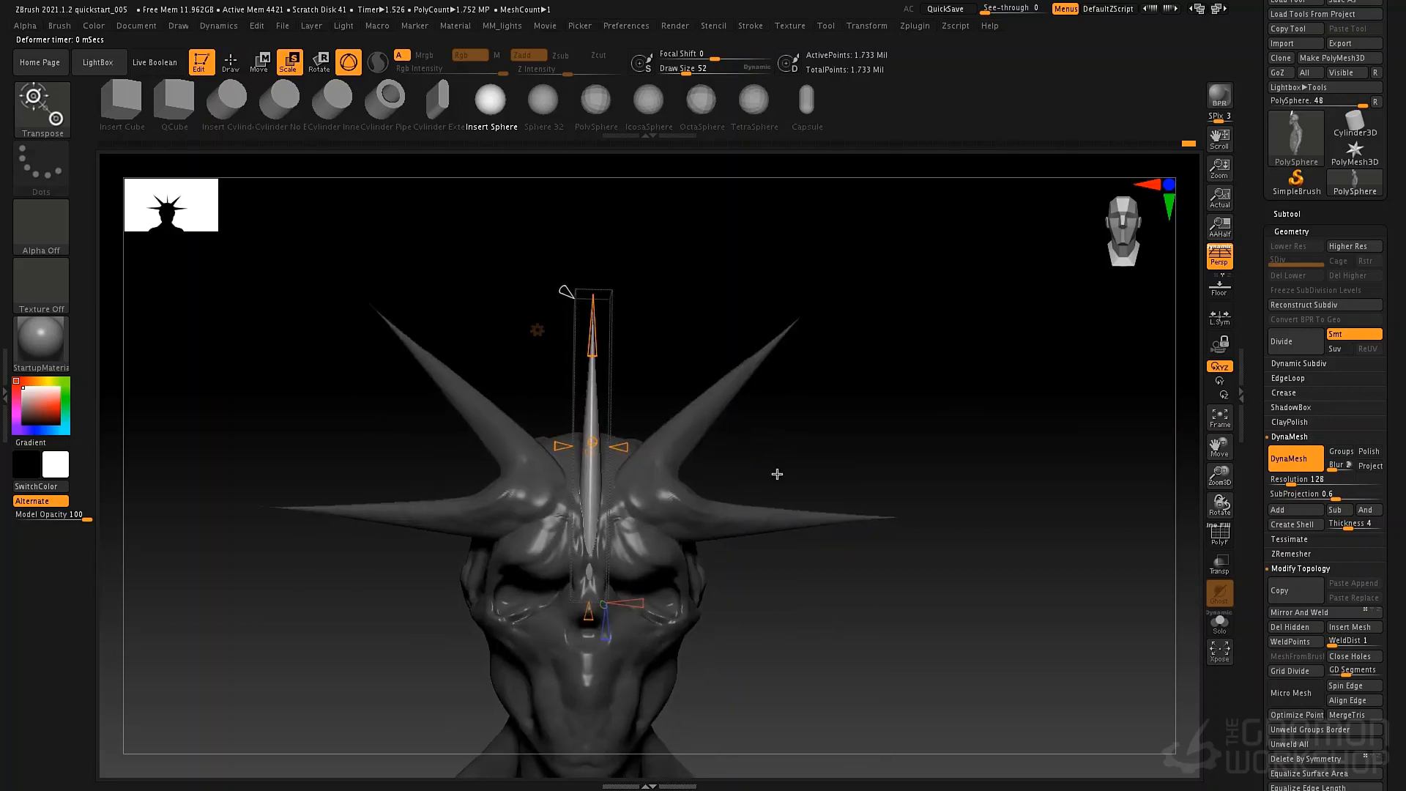
left_click(540, 328)
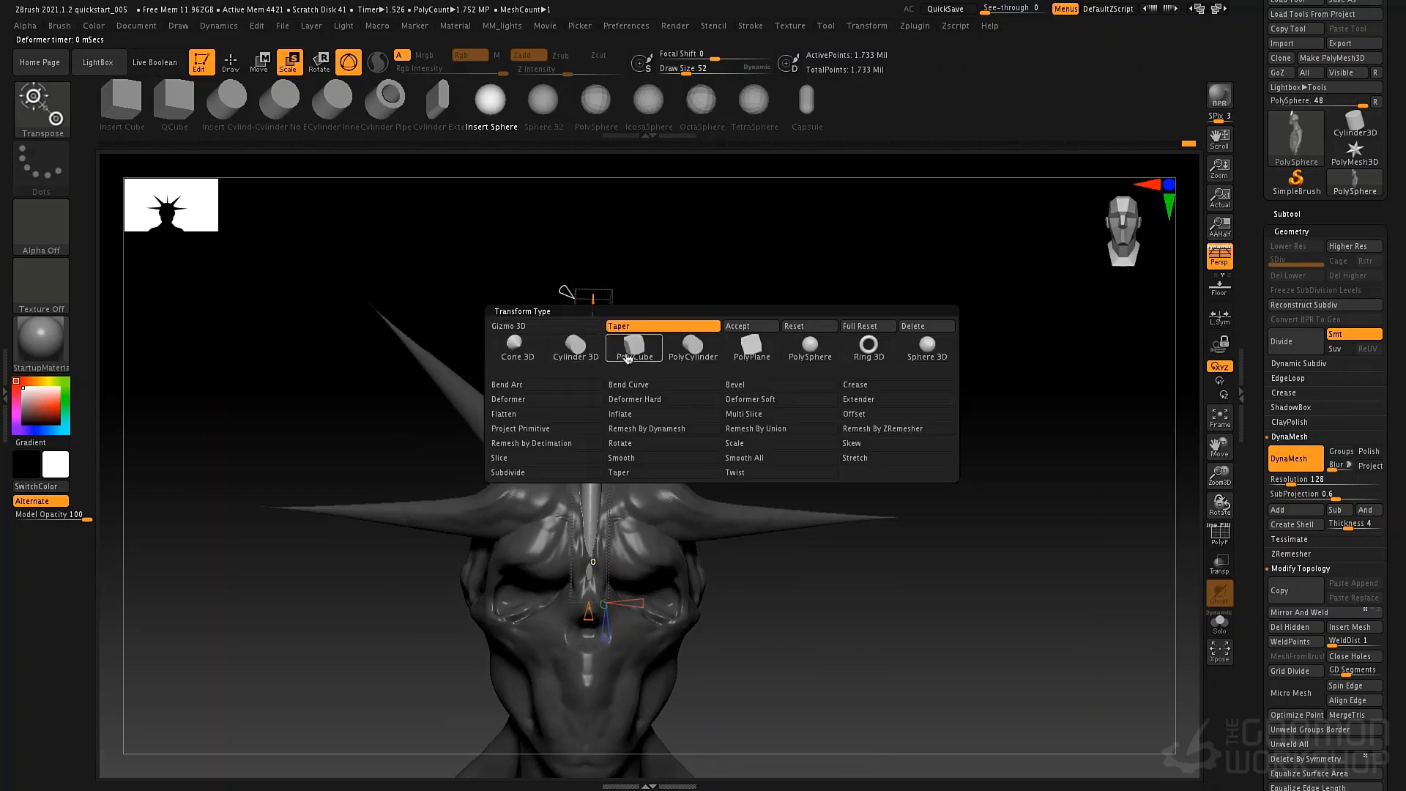
left_click(748, 334)
Lower the tapered spike over the nose bridge and adjust its tilt in profile.
right_click_drag(582, 403, 533, 400)
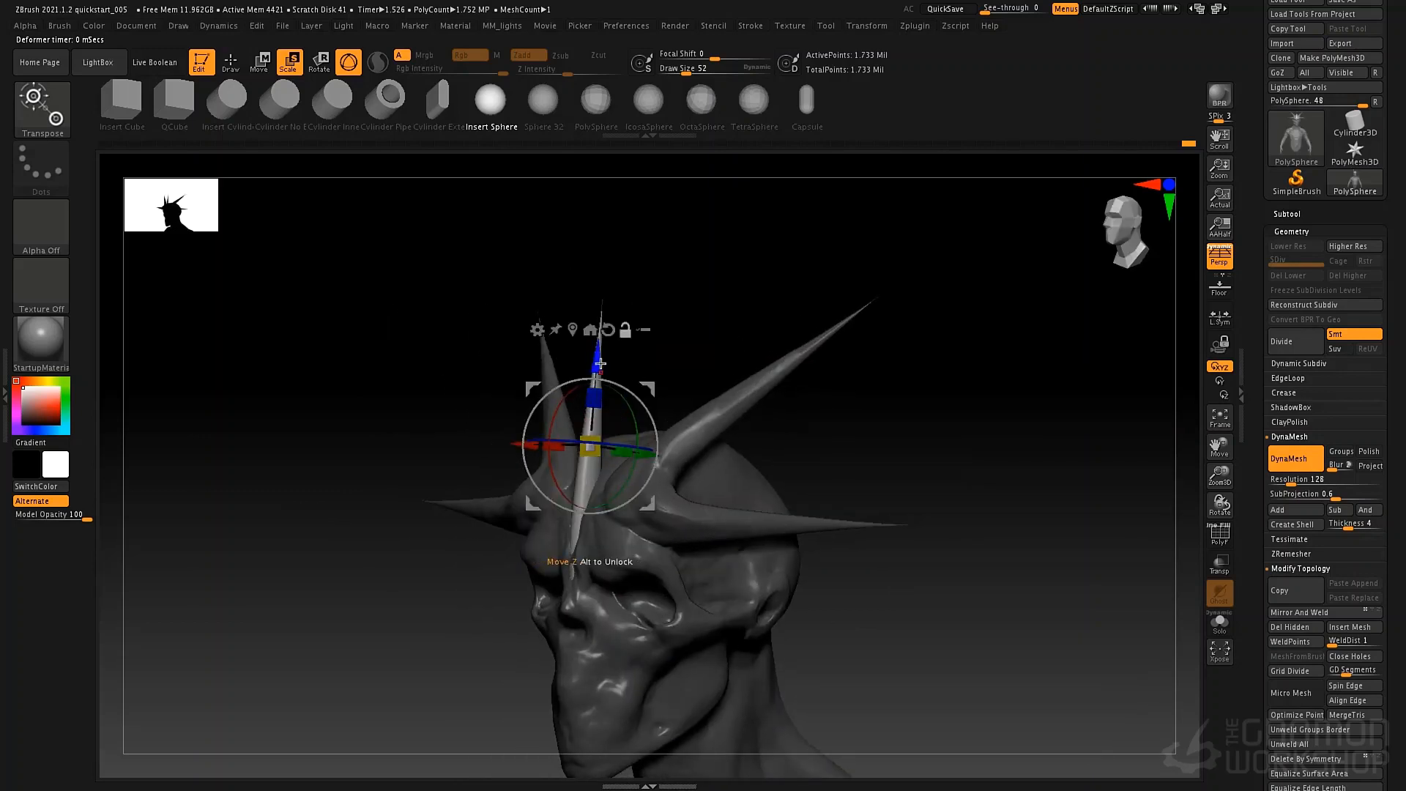
left_click_drag(596, 363, 589, 499, "alt")
right_click_drag(660, 405, 634, 429, "alt")
left_click_drag(694, 527, 697, 532, "alt")
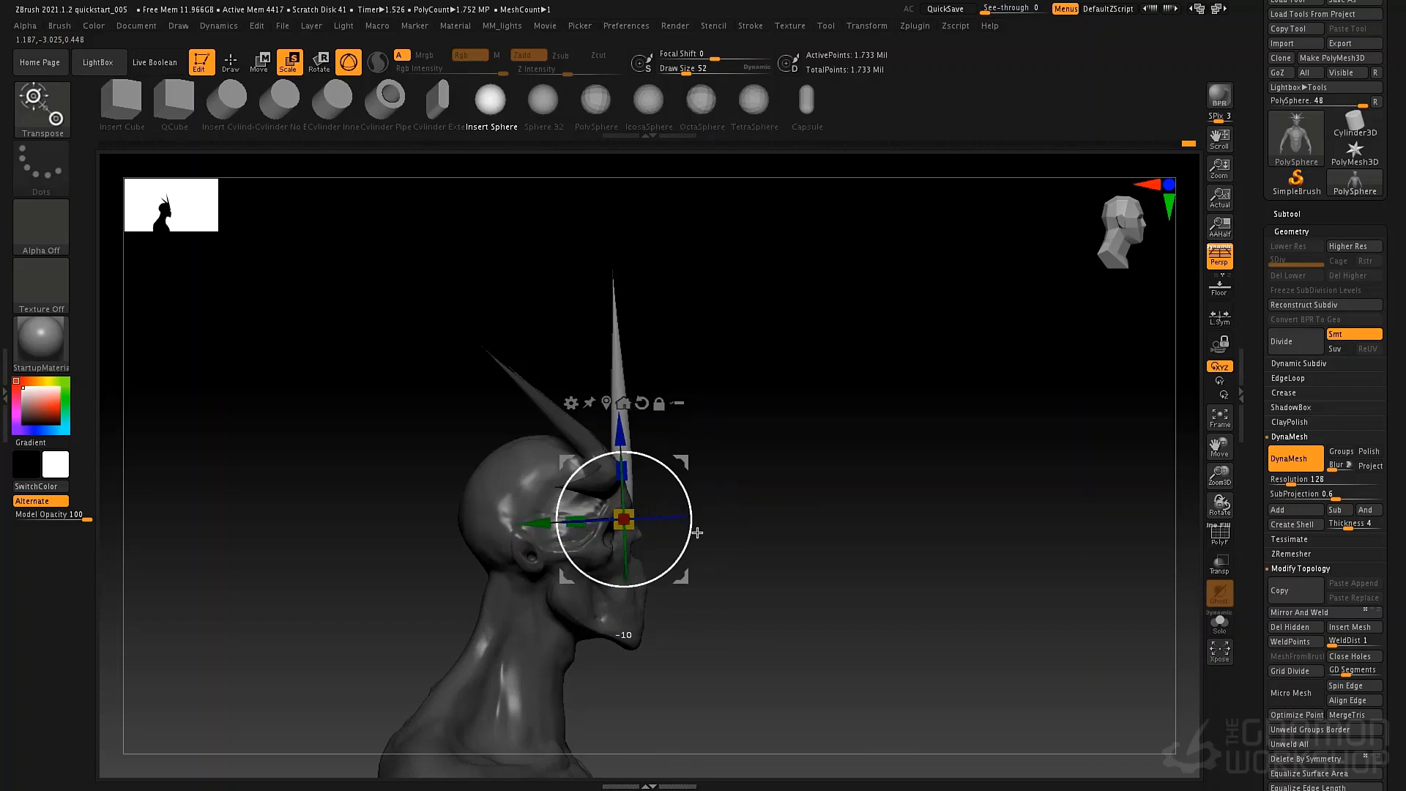
left_click_drag(685, 580, 689, 583)
Scale the central spike front to back into a broad, thin blade.
left_click_drag(579, 524, 492, 527)
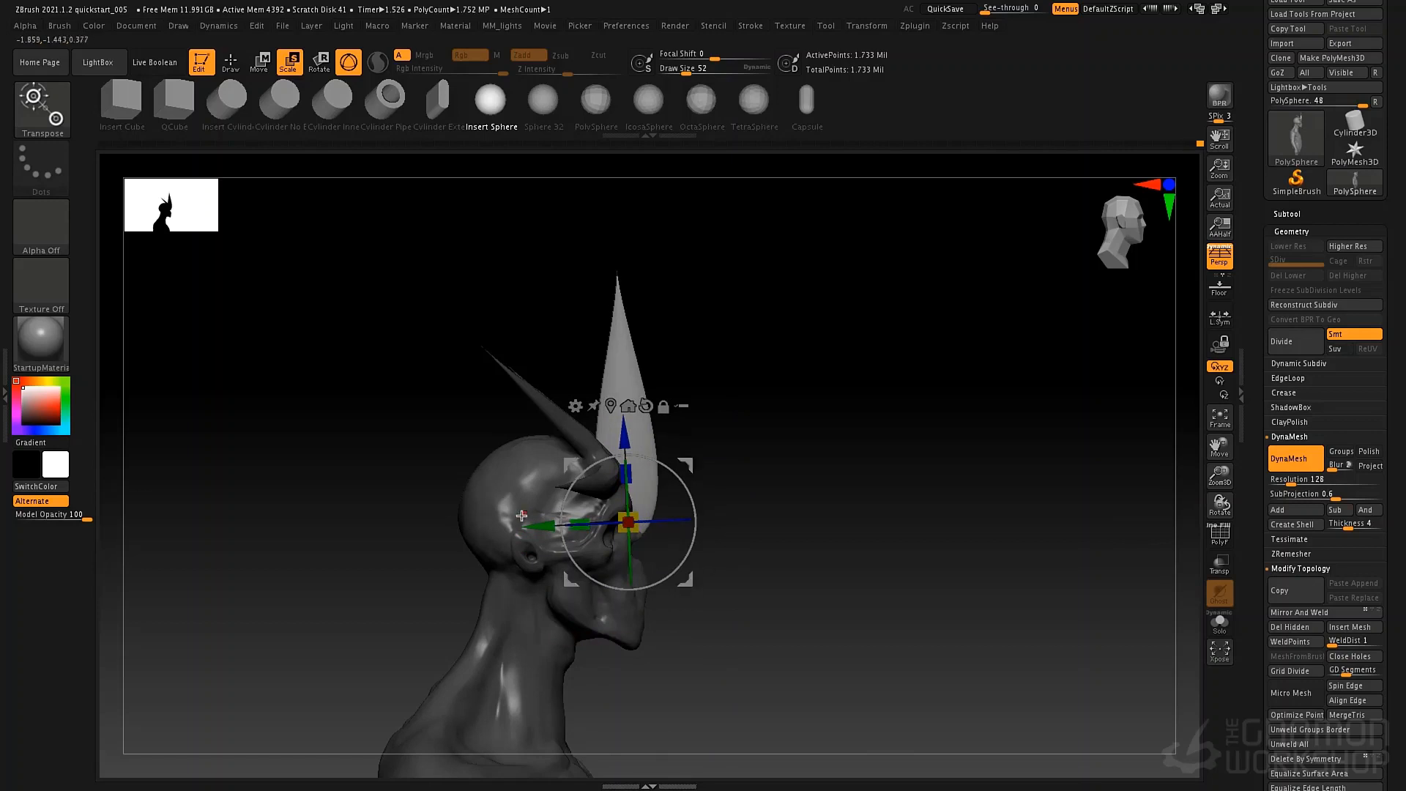
left_click_drag(687, 581, 671, 581)
left_click_drag(769, 504, 688, 499)
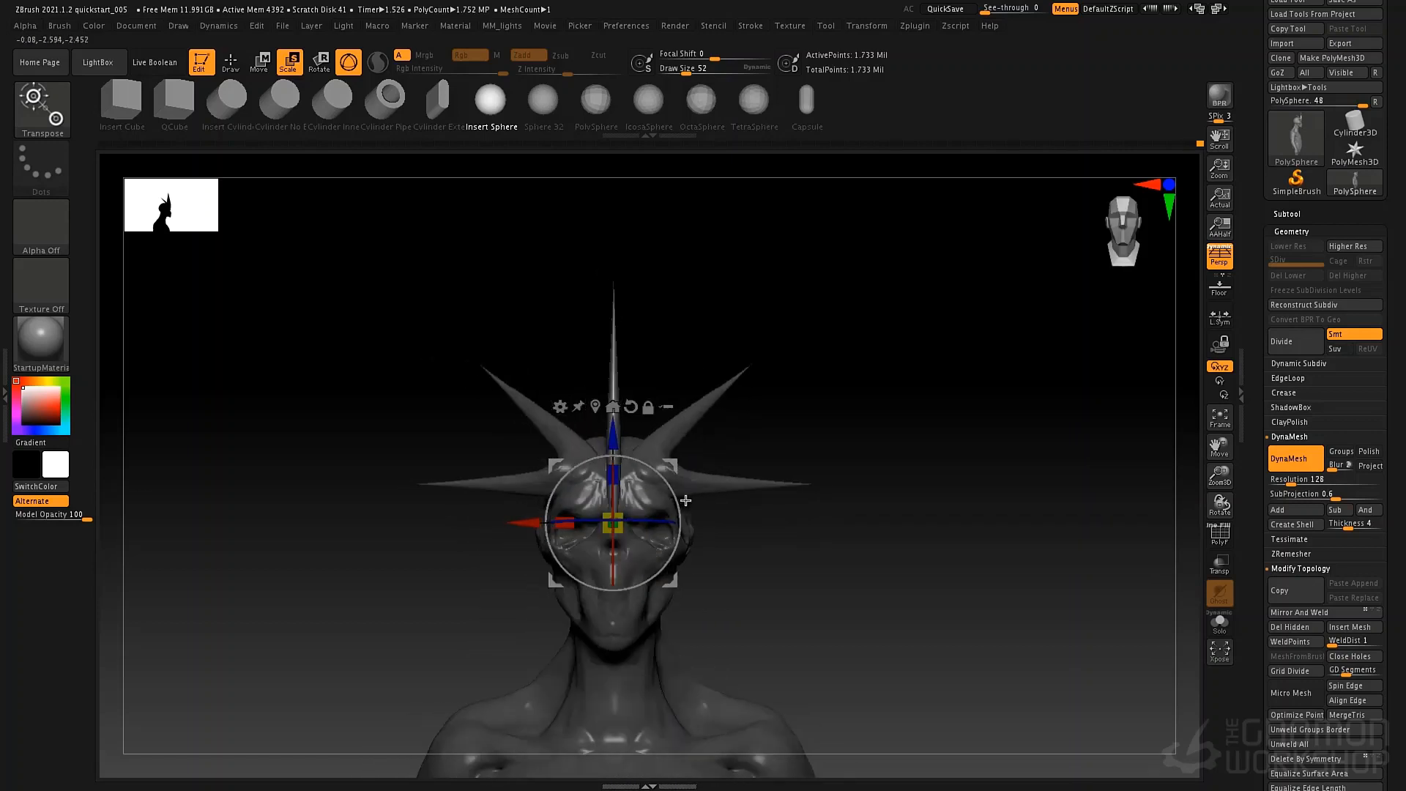
mouse_move(758, 470)
left_mouse_down("alt")
mouse_move(753, 523)
mouse_move(731, 547)
mouse_move(742, 462)
mouse_move(685, 467)
mouse_move(691, 419)
mouse_move(651, 462)
left_mouse_up("alt")
Reshape the lower end of the central blade with the Move brush at draw size 97, pulling it down to the nose.
key("q")
key("b")
key("m")
key("v")
key("space")
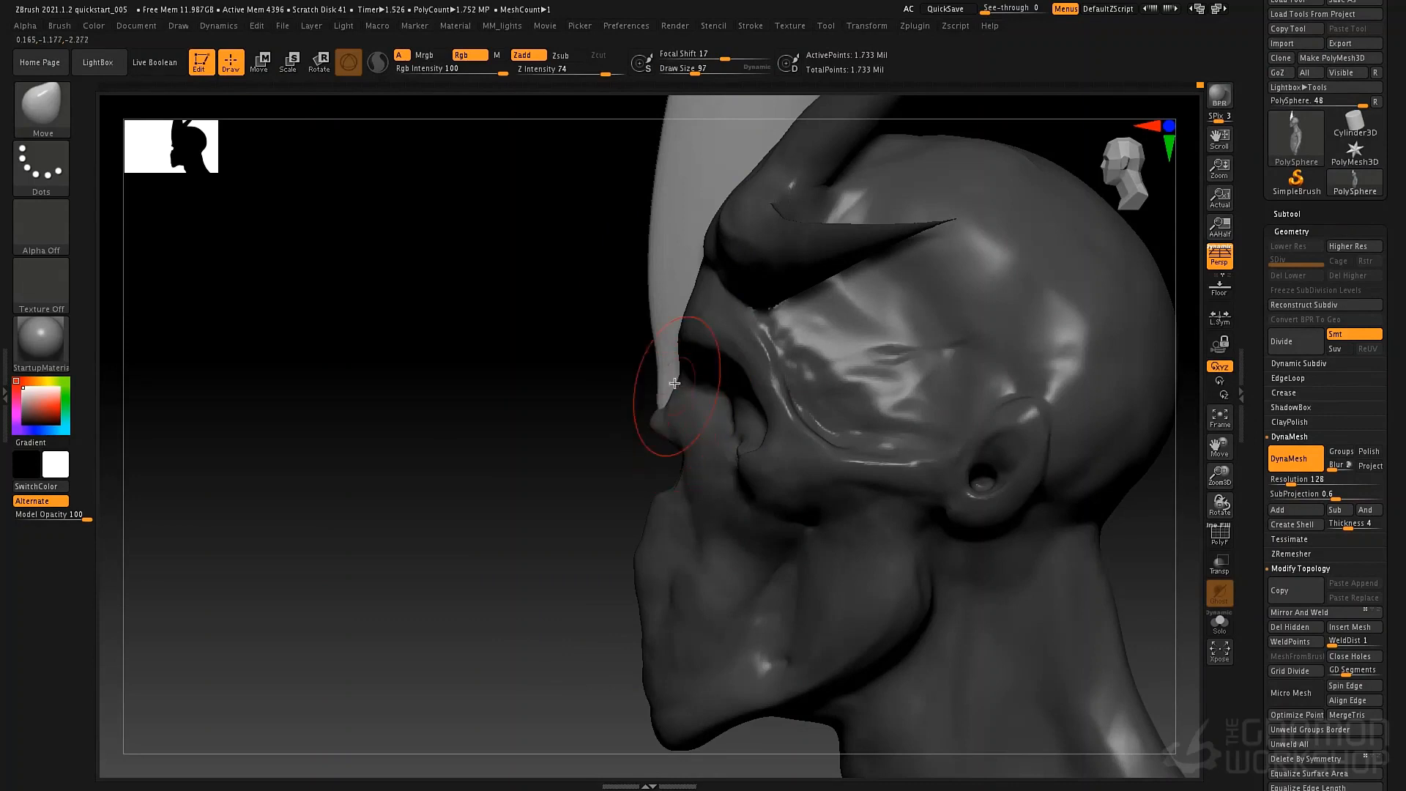
left_click_drag(663, 371, 659, 360)
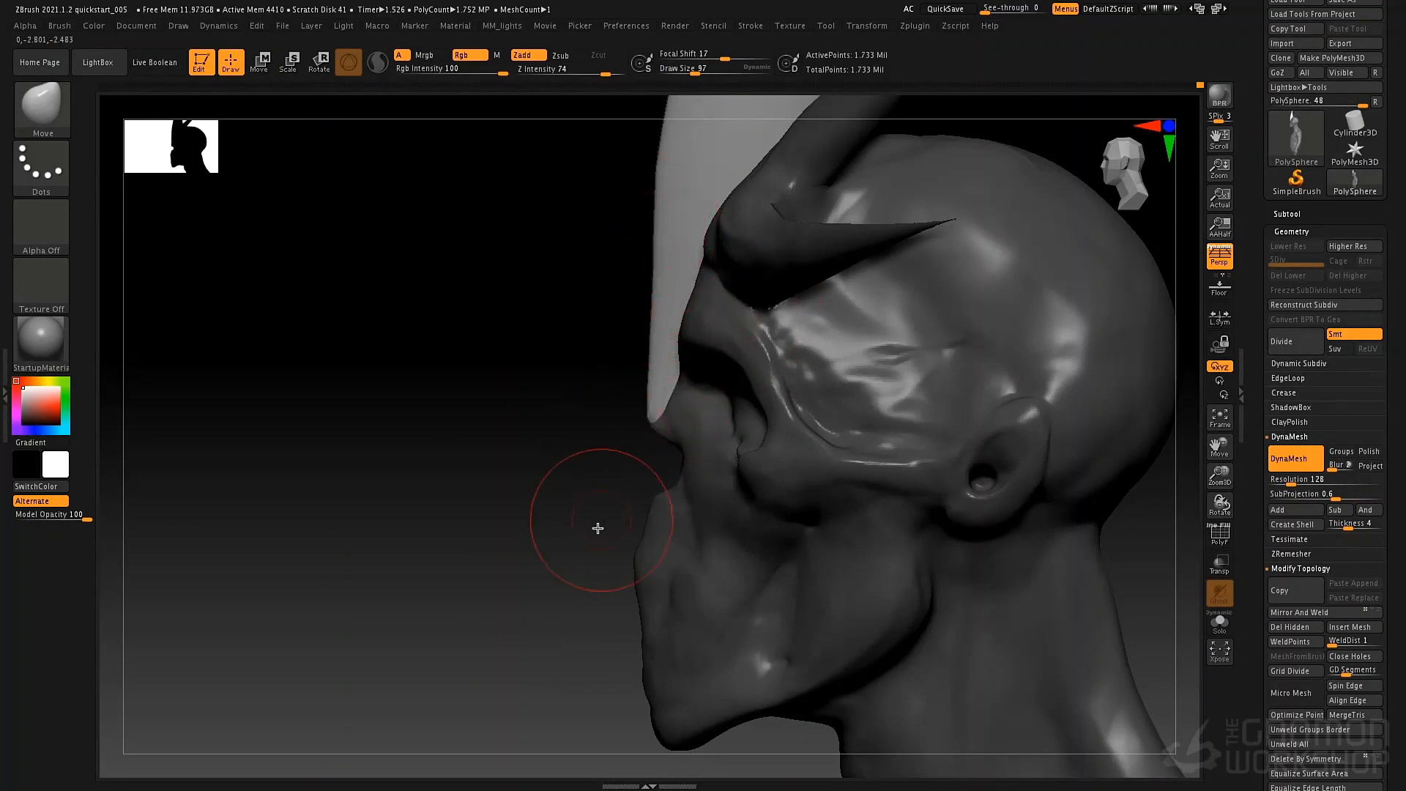
left_click_drag(589, 482, 777, 331, "alt")
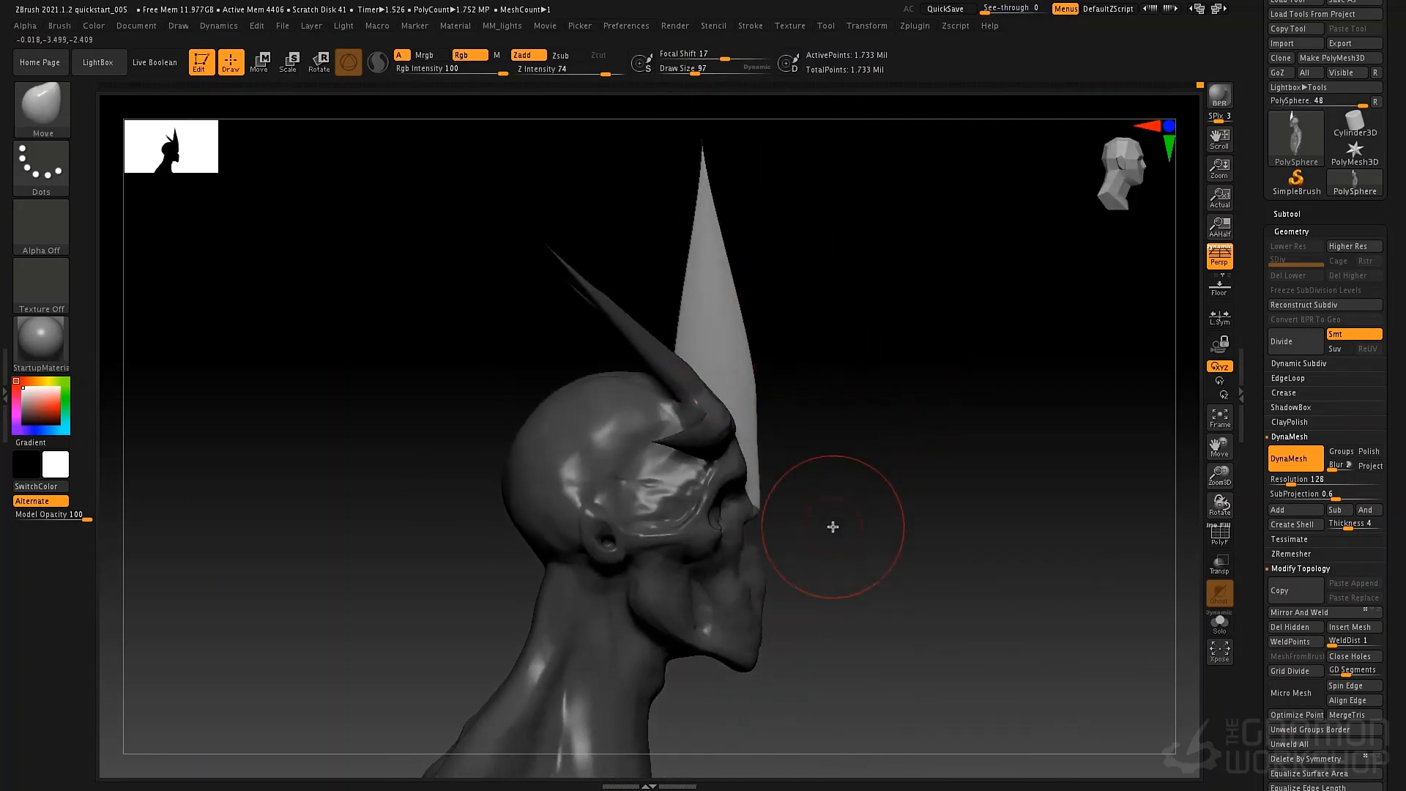
Clear the mask and update the DynaMesh to merge the central blade with the head.
mouse_move(832, 528)
left_mouse_down("alt")
mouse_move(764, 431)
mouse_move(886, 584)
left_mouse_up("alt")
left_click(823, 507, "ctrl")
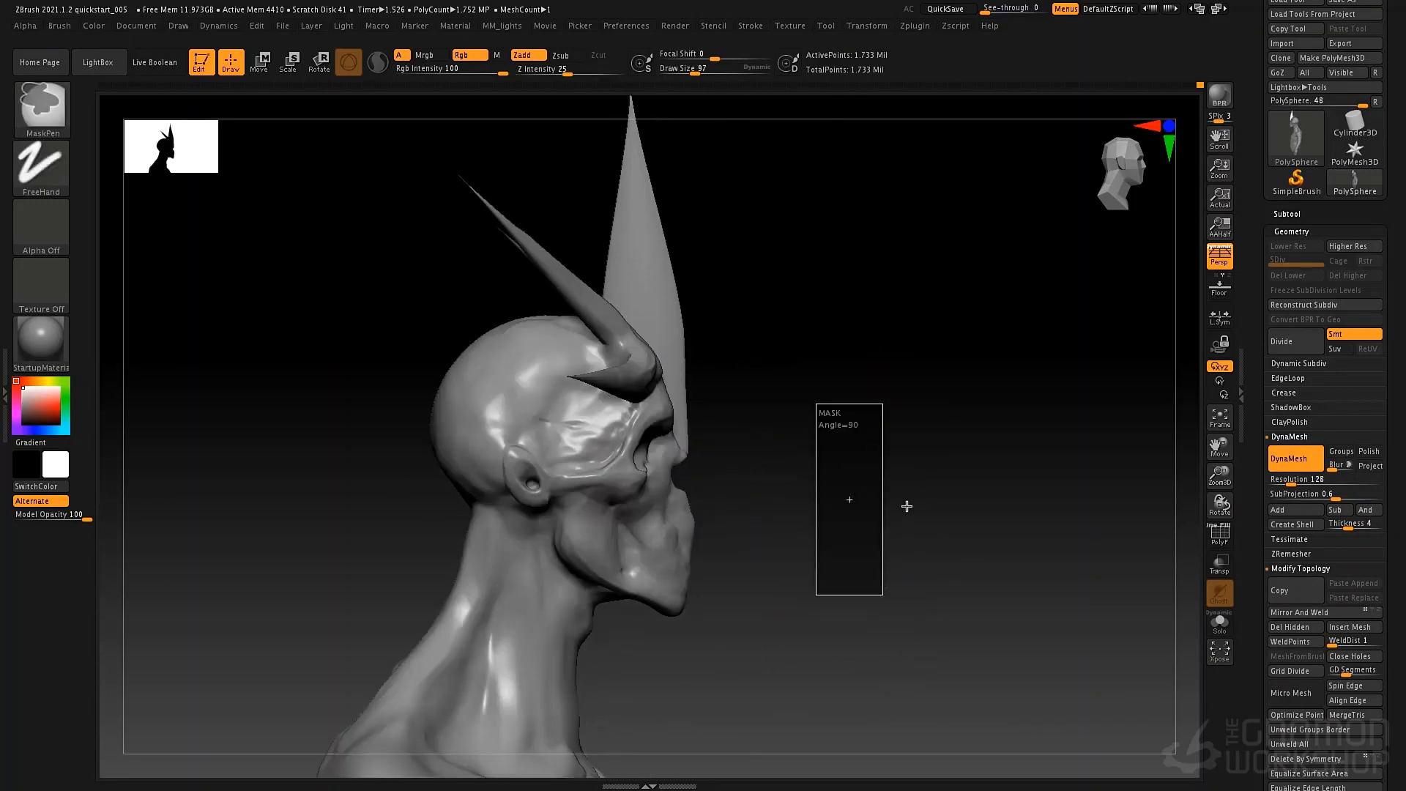
mouse_move(901, 484)
left_mouse_down()
mouse_move(785, 499)
mouse_move(836, 487)
left_mouse_up()
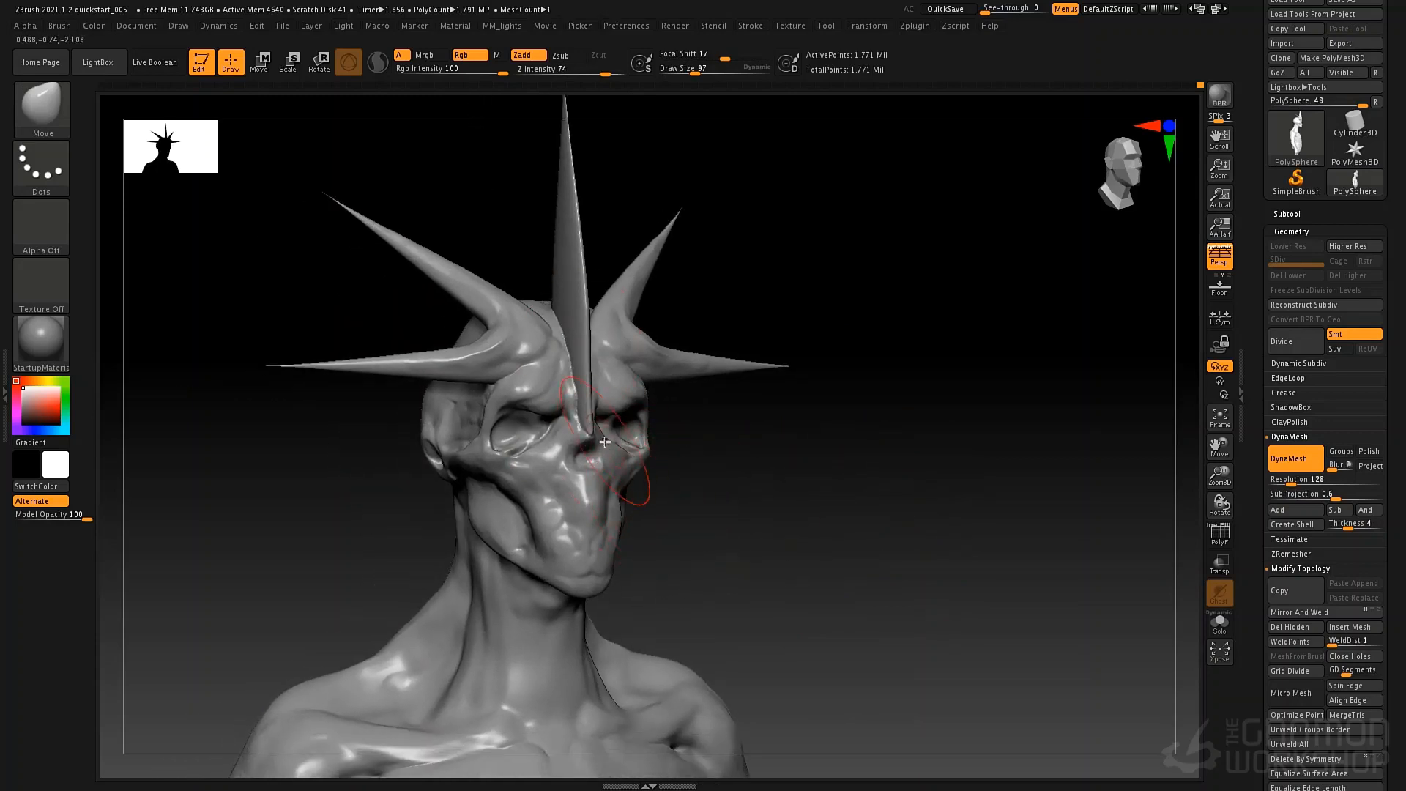
Reshape the nasal opening and nose tip below the central blade with the Move brush at draw sizes 32 and 30.
key("space")
left_click_drag(603, 442, 586, 443)
key("[")
key("space")
right_click_drag(609, 472, 616, 481, "shift")
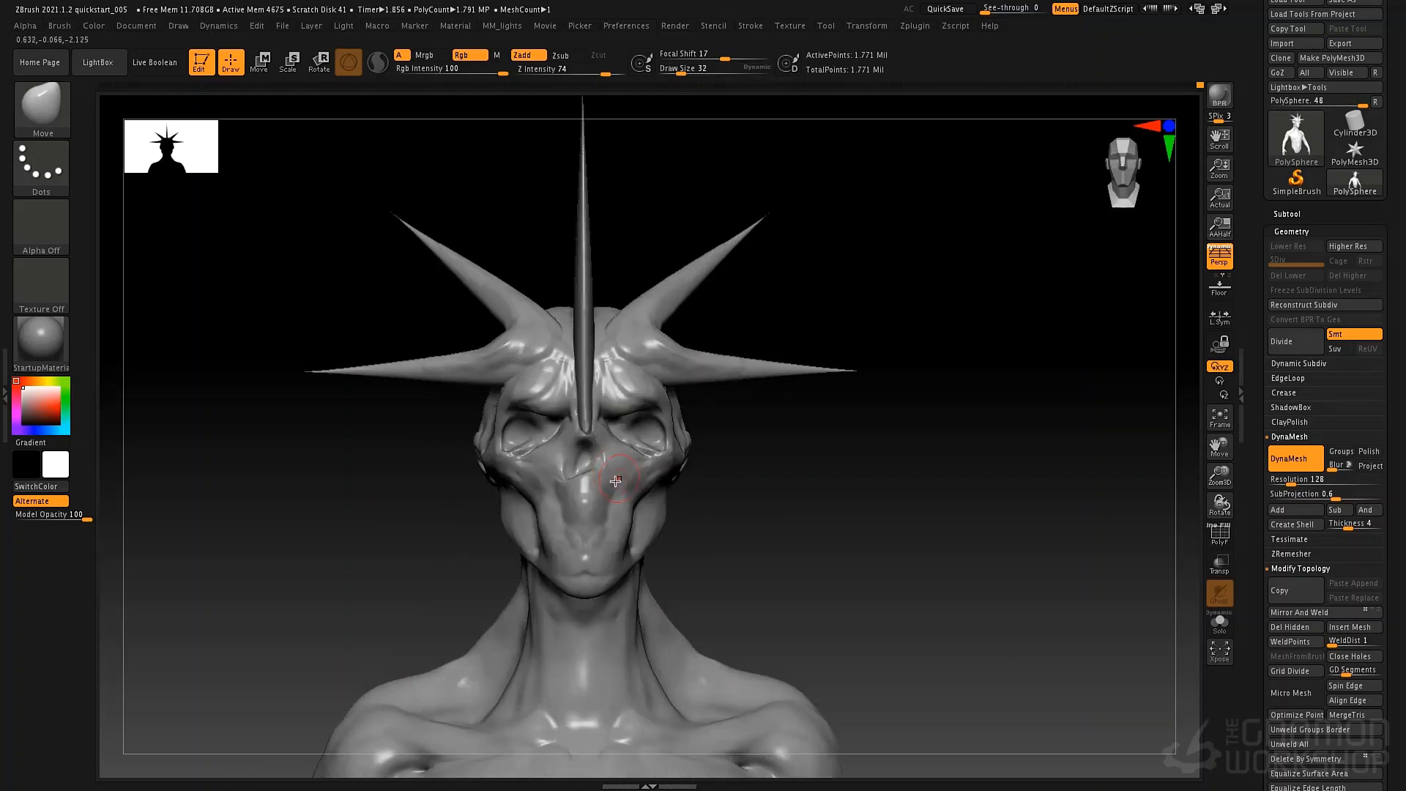
left_click_drag(621, 392, 608, 457)
key("space")
left_click(596, 469)
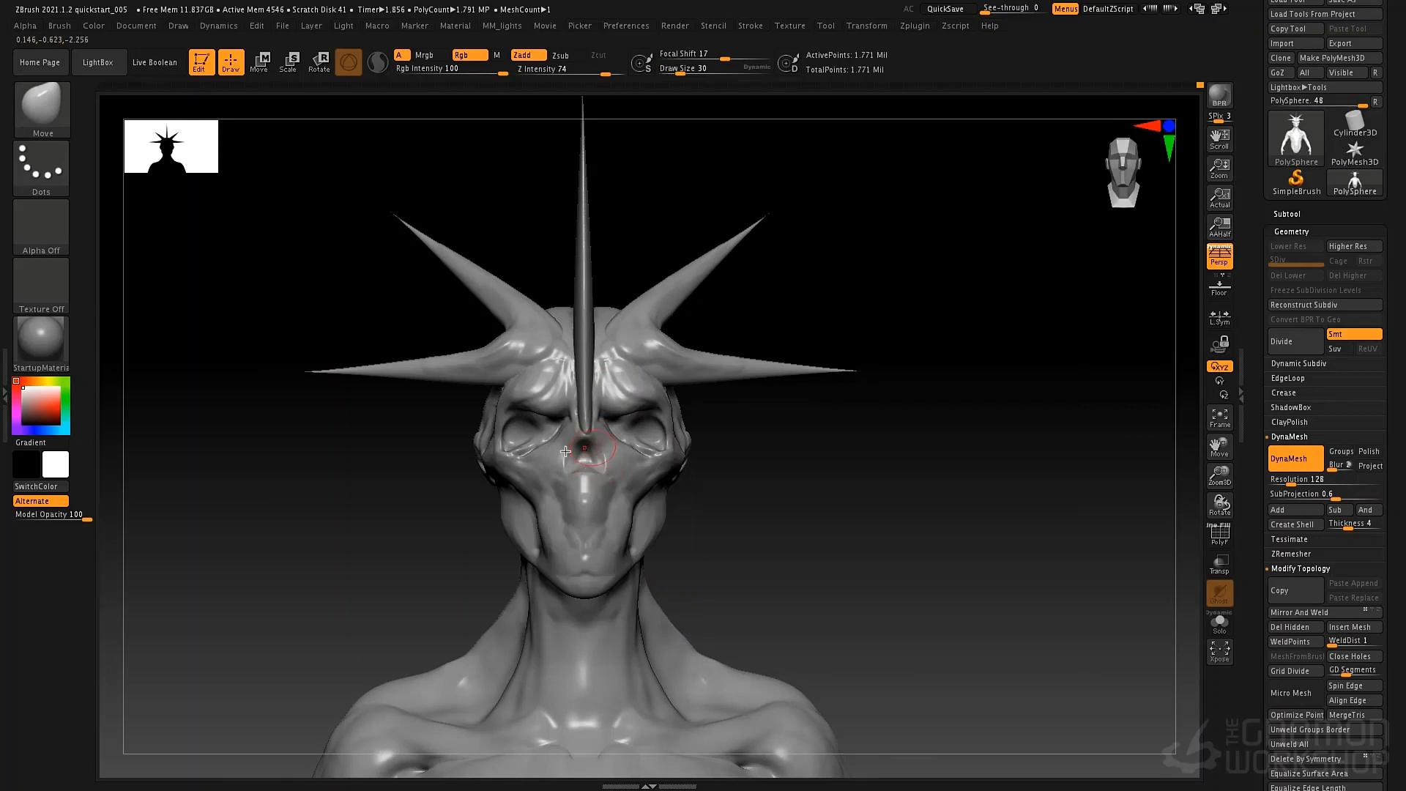
Adjust the nose and mouth contour in profile with the Move brush at draw size 58.
right_click_drag(565, 451, 432, 446)
key("space")
left_click(586, 440)
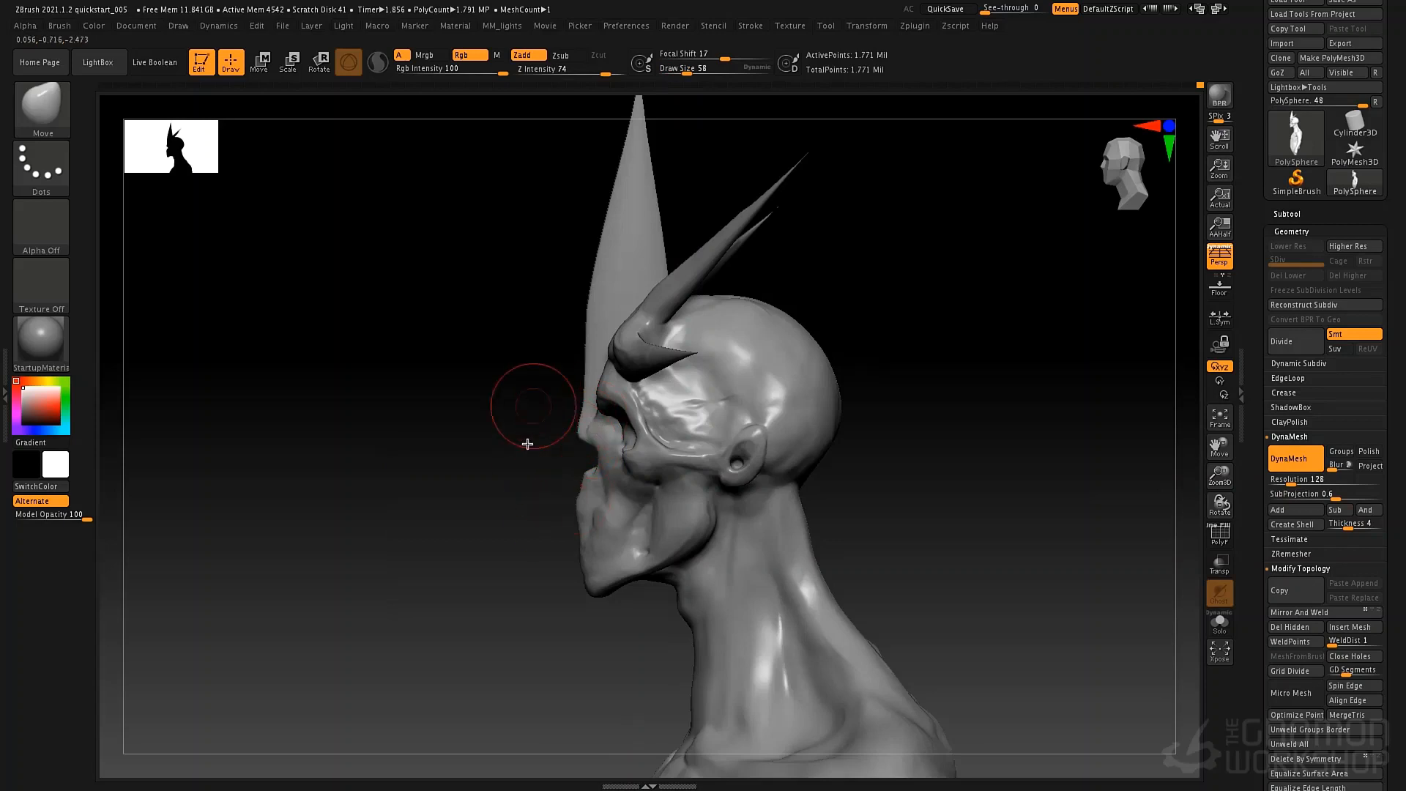
right_click_drag(515, 493, 496, 471, "ctrl")
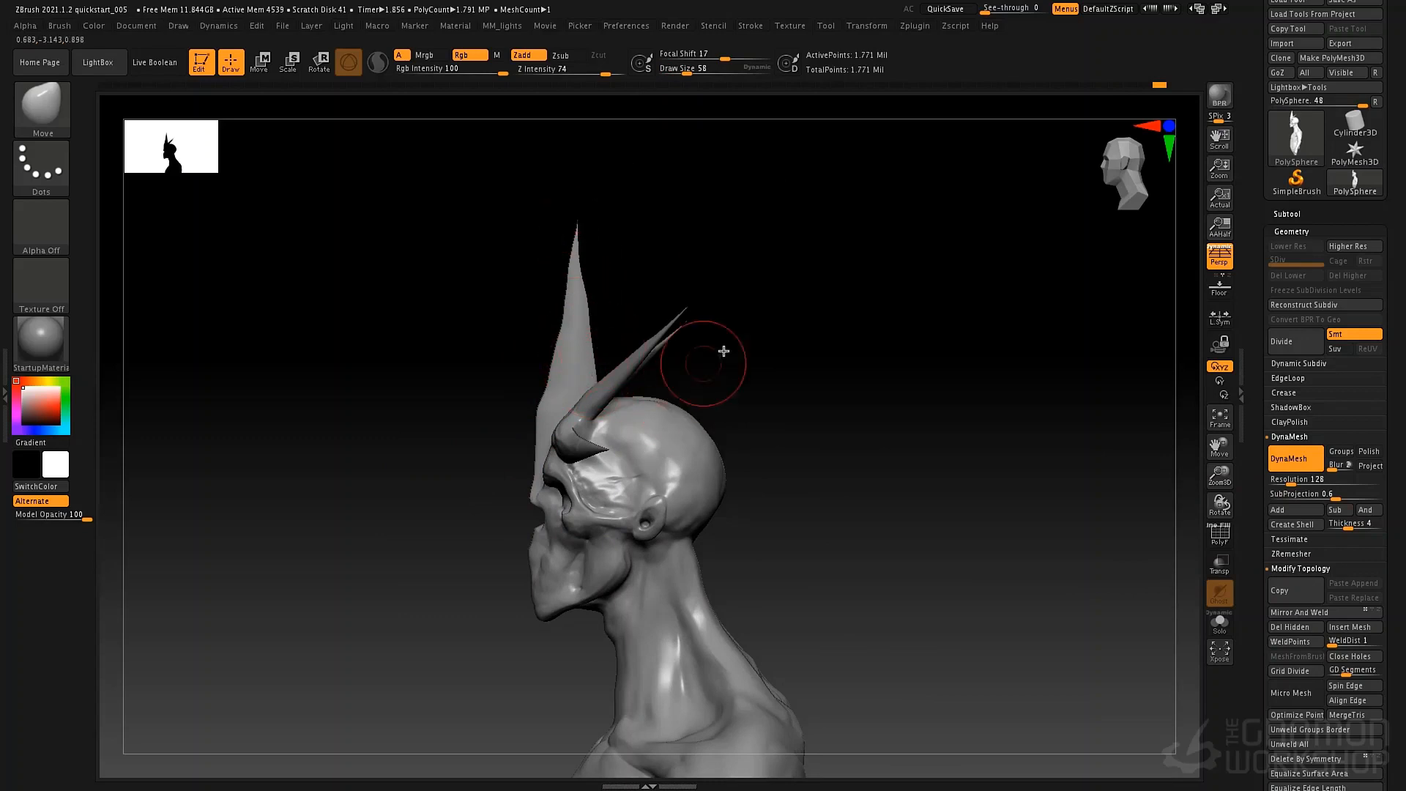
mouse_move(722, 351)
right_mouse_down()
mouse_move(688, 455)
mouse_move(697, 367)
mouse_move(652, 392)
mouse_move(655, 408)
mouse_move(616, 405)
right_mouse_up()
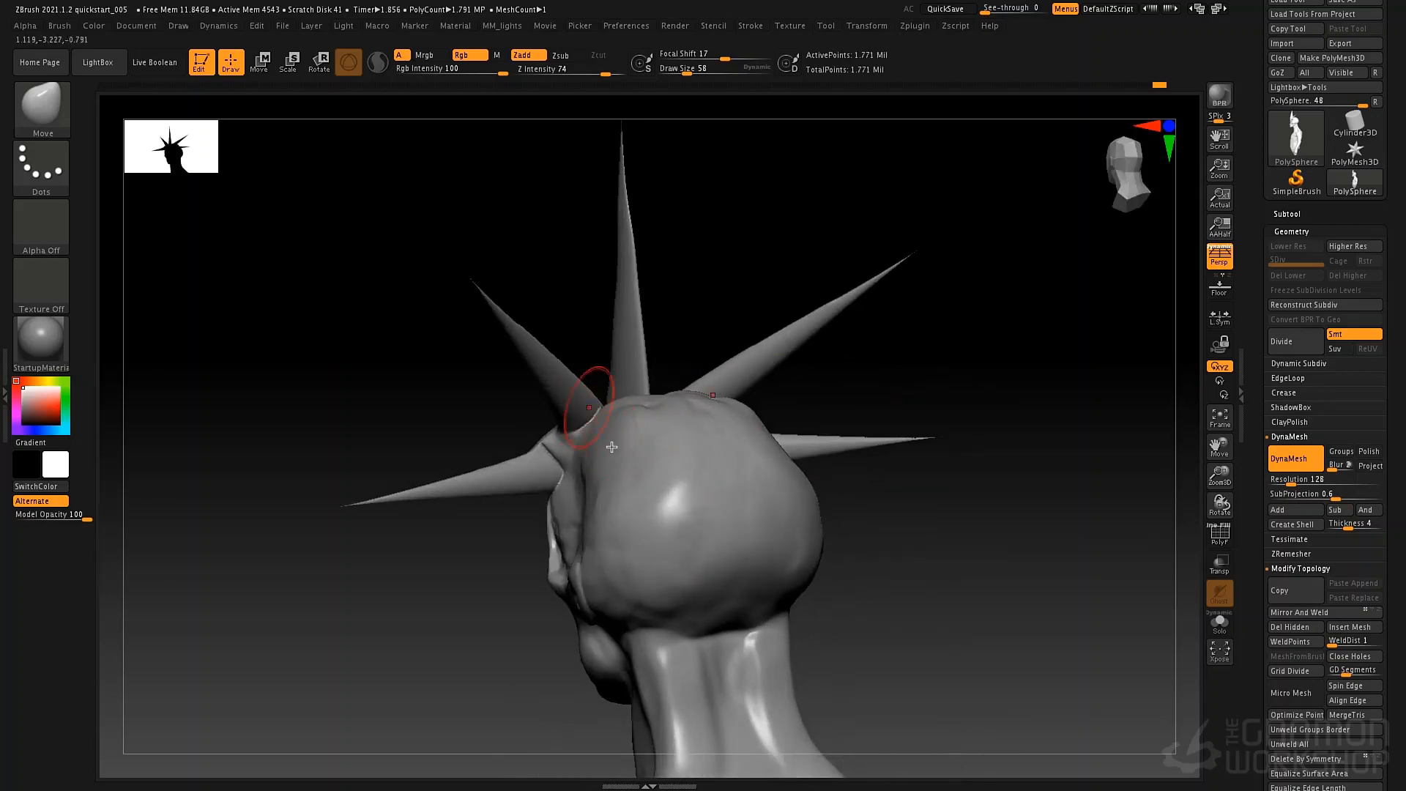
Fill the junction between the upper horns and the skull with the ClayTubes brush at draw sizes 30 and 49.
key("b")
key("c")
key("t")
key("space")
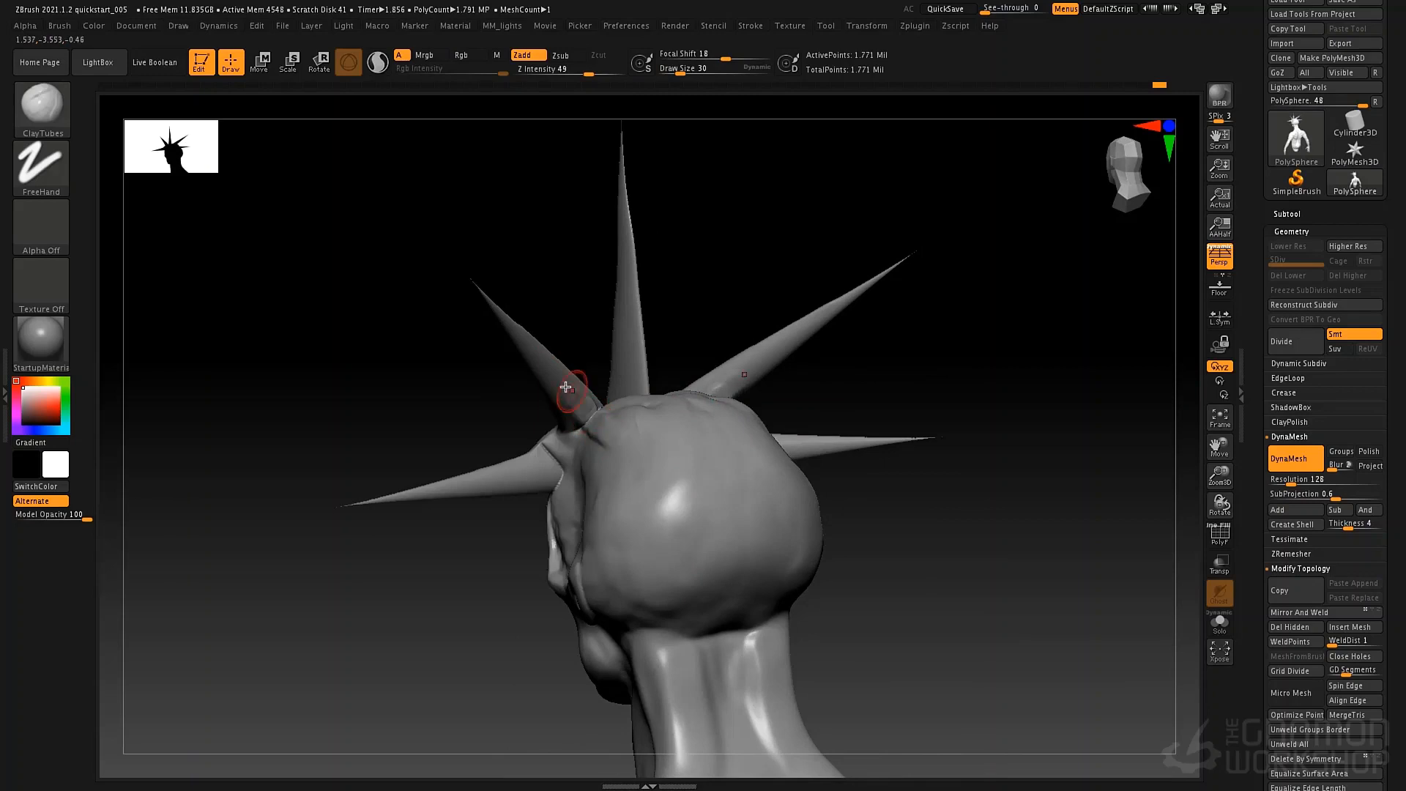
right_click_drag(592, 387, 583, 411)
key("space")
left_click_drag(581, 414, 586, 416)
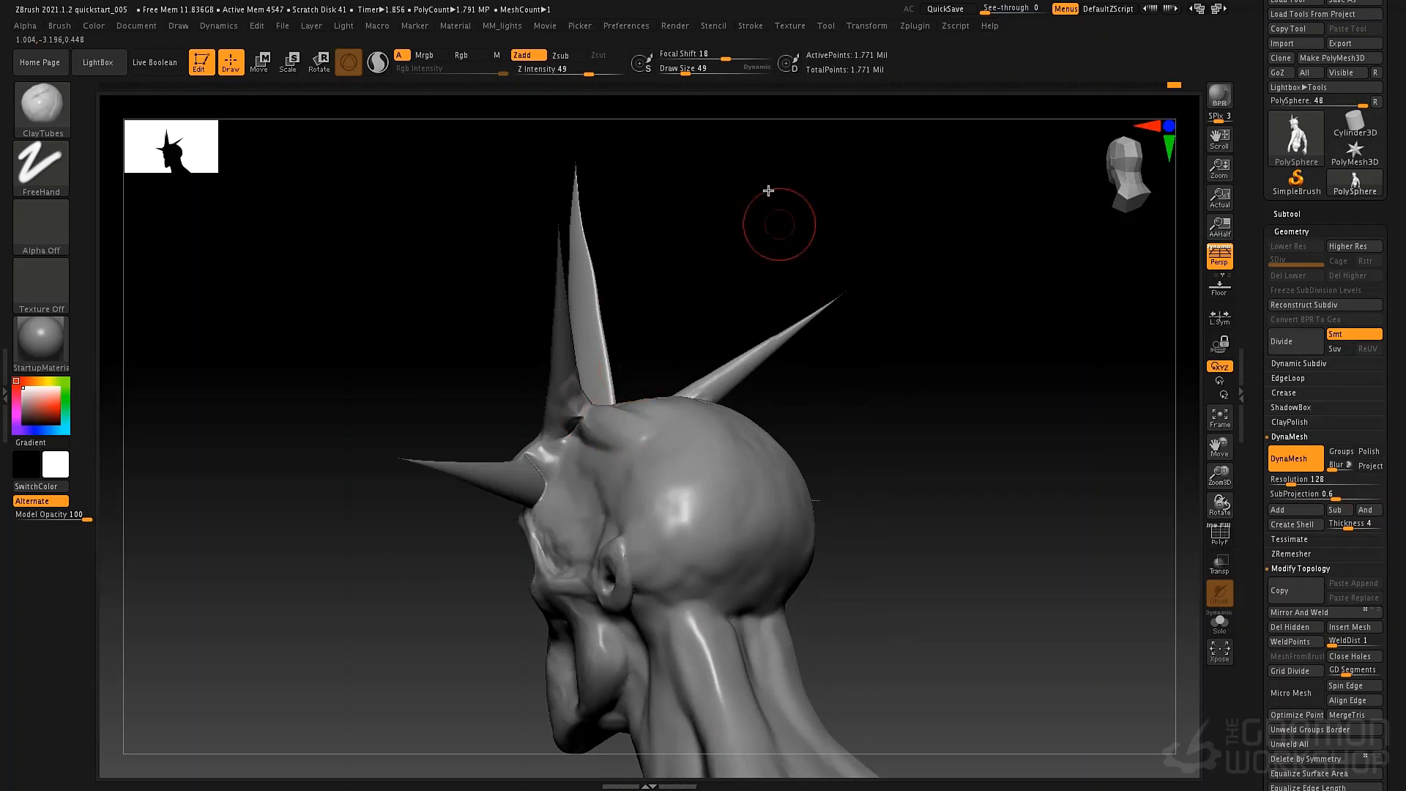
Build up clay from the horn bases down over the temples and back across the skull at draw size 49.
left_click_drag(814, 249, 737, 179, "ctrl")
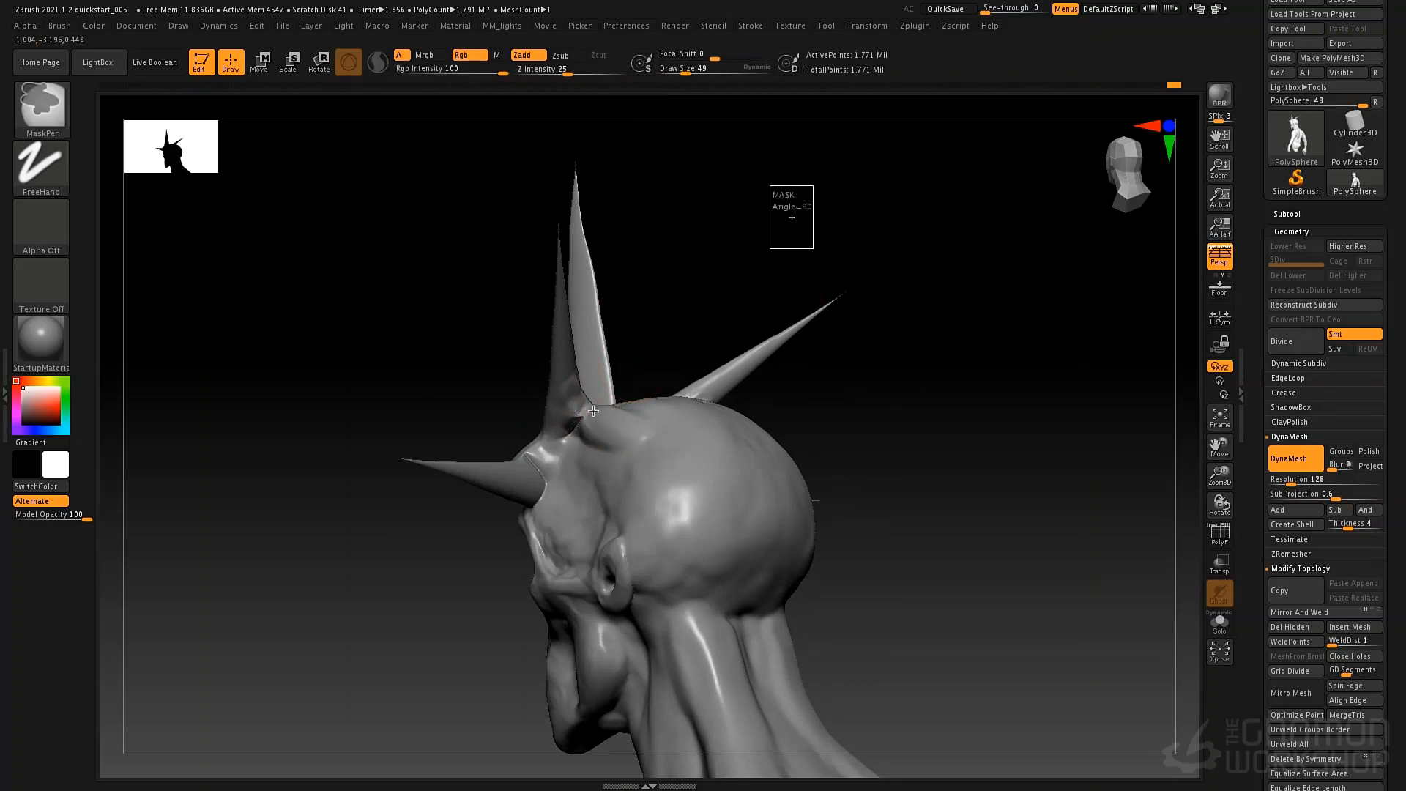
mouse_move(584, 425)
left_mouse_down("shift")
mouse_move(543, 482)
mouse_move(545, 505)
mouse_move(539, 483)
left_mouse_up("shift")
left_click_drag(553, 490, 576, 495, "shift")
left_click_drag(649, 367, 794, 439)
mouse_move(660, 457)
left_mouse_down()
mouse_move(575, 496)
mouse_move(671, 462)
left_mouse_up()
Sculpt ridges running from the horn bases back over the cranium and temples with the Standard brush at draw size 43.
key("b")
key("s")
key("t")
key("space")
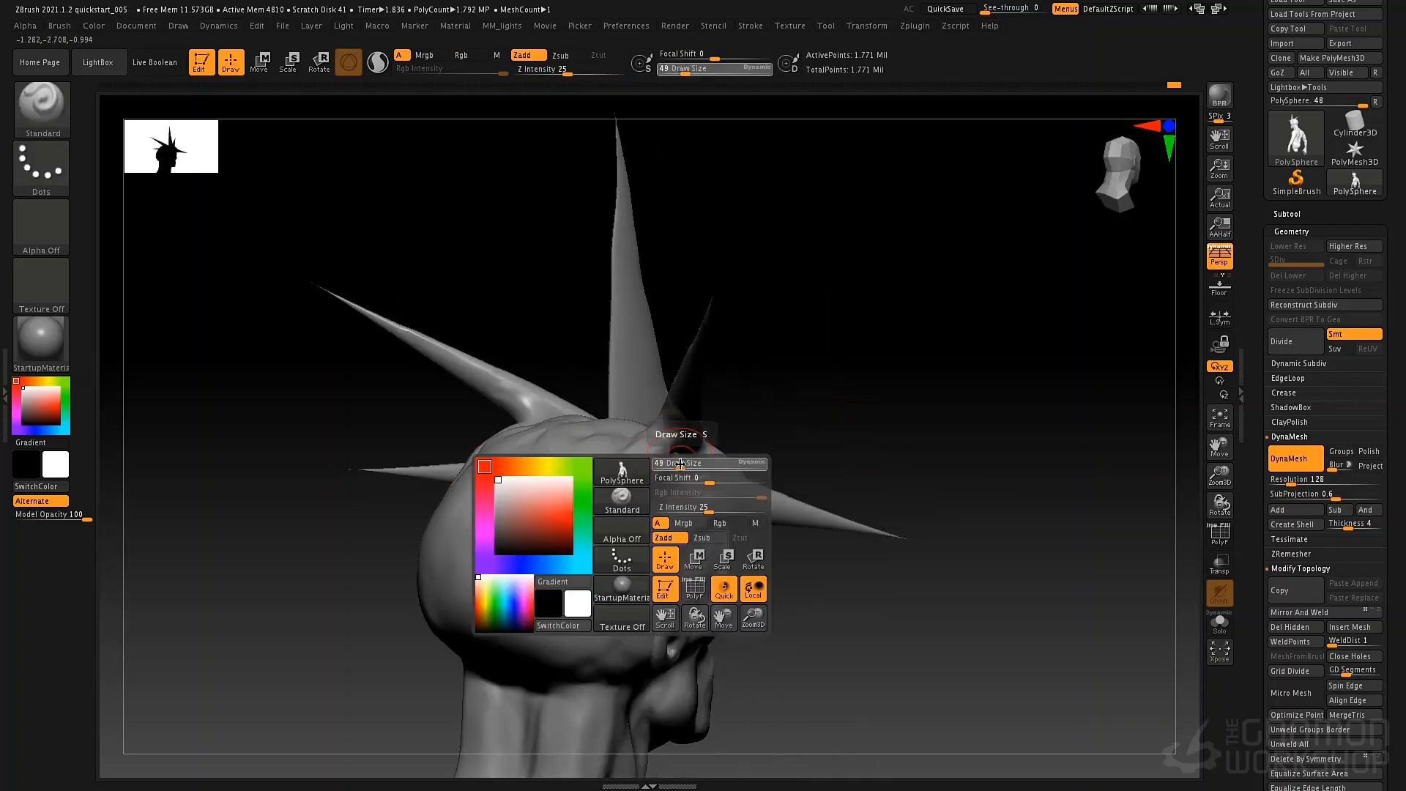
mouse_move(671, 467)
left_mouse_down("alt")
mouse_move(601, 524)
mouse_move(595, 507)
mouse_move(645, 532)
mouse_move(660, 567)
left_mouse_up("alt")
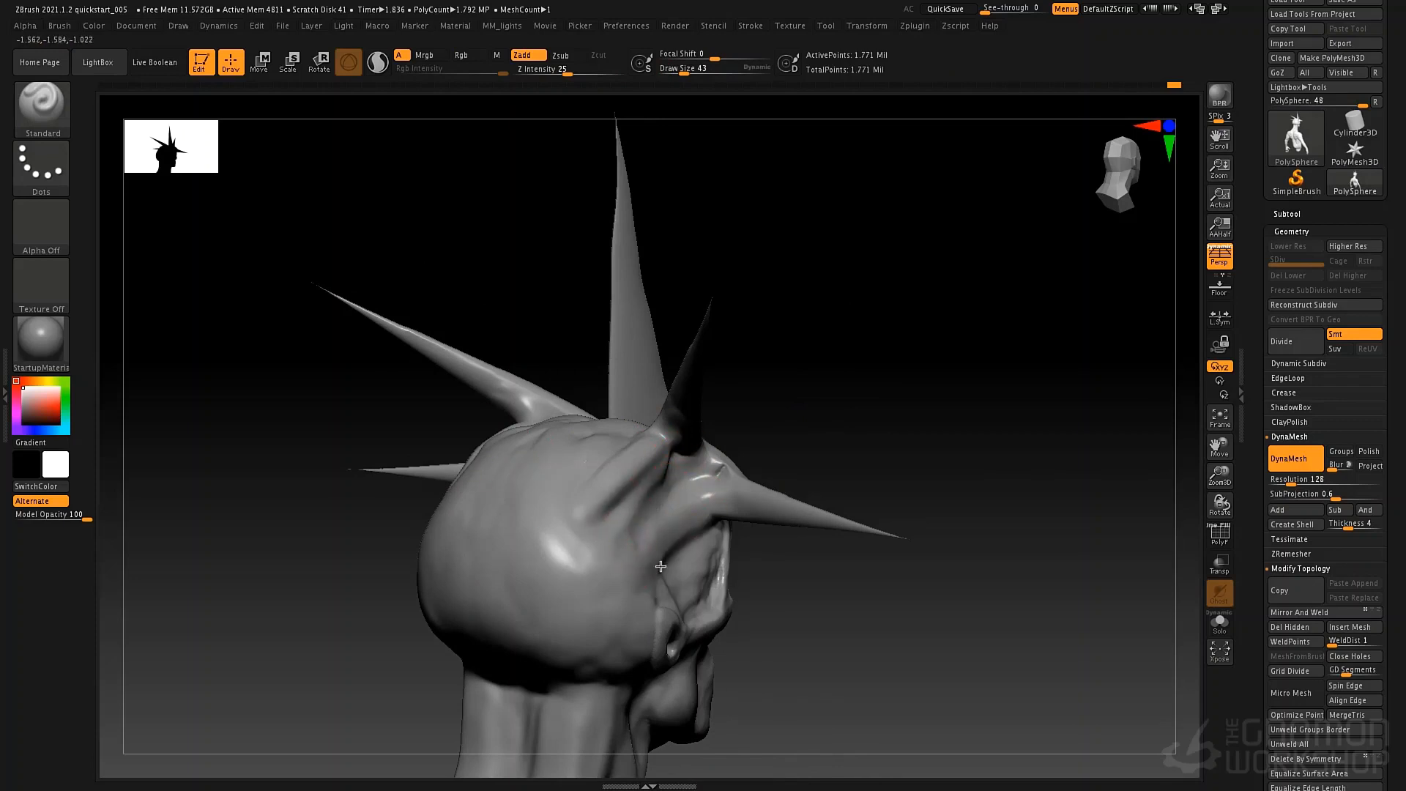
left_click_drag(667, 468, 617, 513, "alt")
mouse_move(669, 472)
right_mouse_down()
mouse_move(691, 440)
mouse_move(748, 430)
mouse_move(614, 472)
mouse_move(750, 471)
mouse_move(616, 511)
mouse_move(518, 575)
right_mouse_up()
Define ridges along the horns and brow with the Standard brush at draw size 25.
key("space")
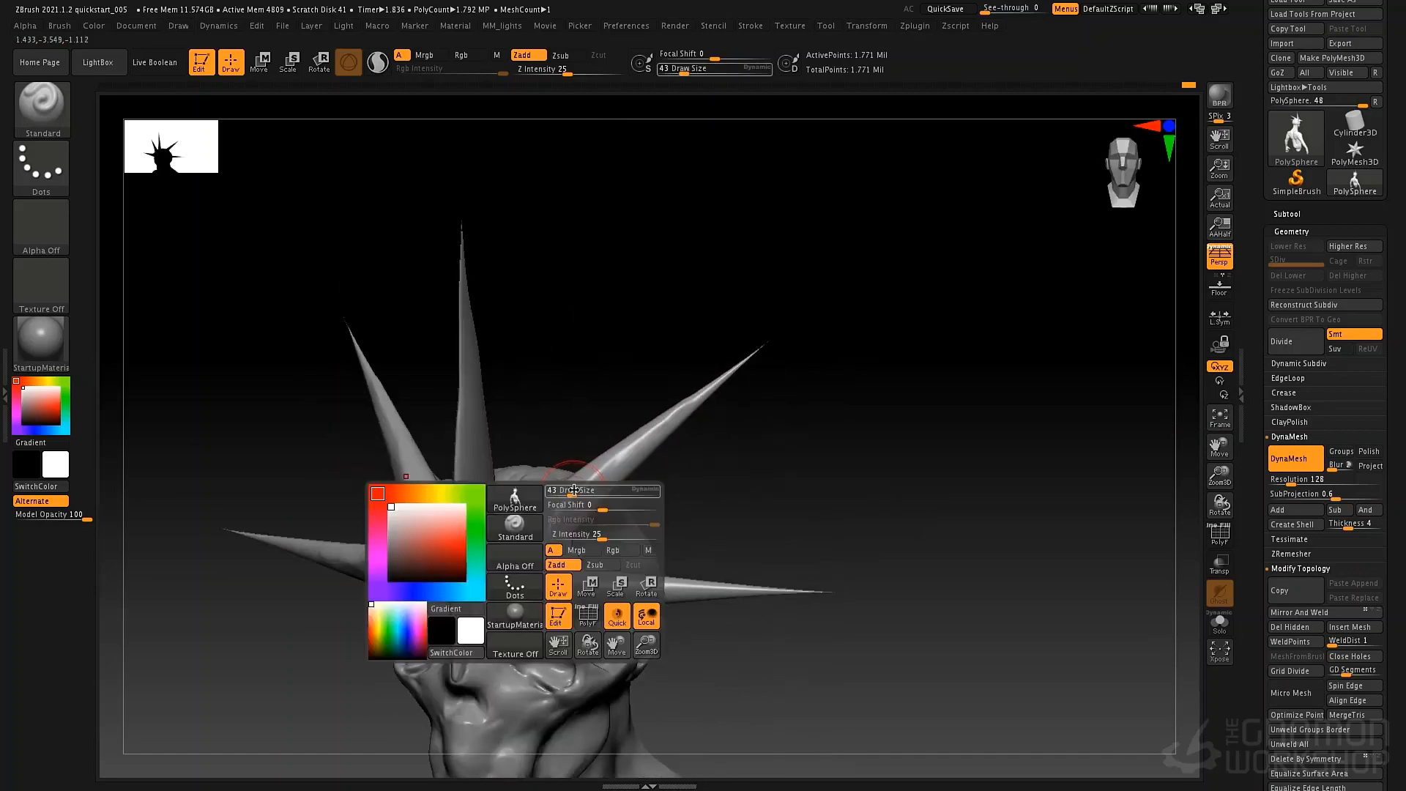
mouse_move(574, 500)
left_mouse_down()
mouse_move(699, 392)
mouse_move(688, 399)
left_mouse_up()
left_click_drag(507, 580, 669, 596)
mouse_move(551, 593)
left_mouse_down()
mouse_move(751, 591)
mouse_move(678, 512)
mouse_move(685, 396)
mouse_move(647, 351)
mouse_move(652, 399)
left_mouse_up()
left_click_drag(739, 432, 842, 428)
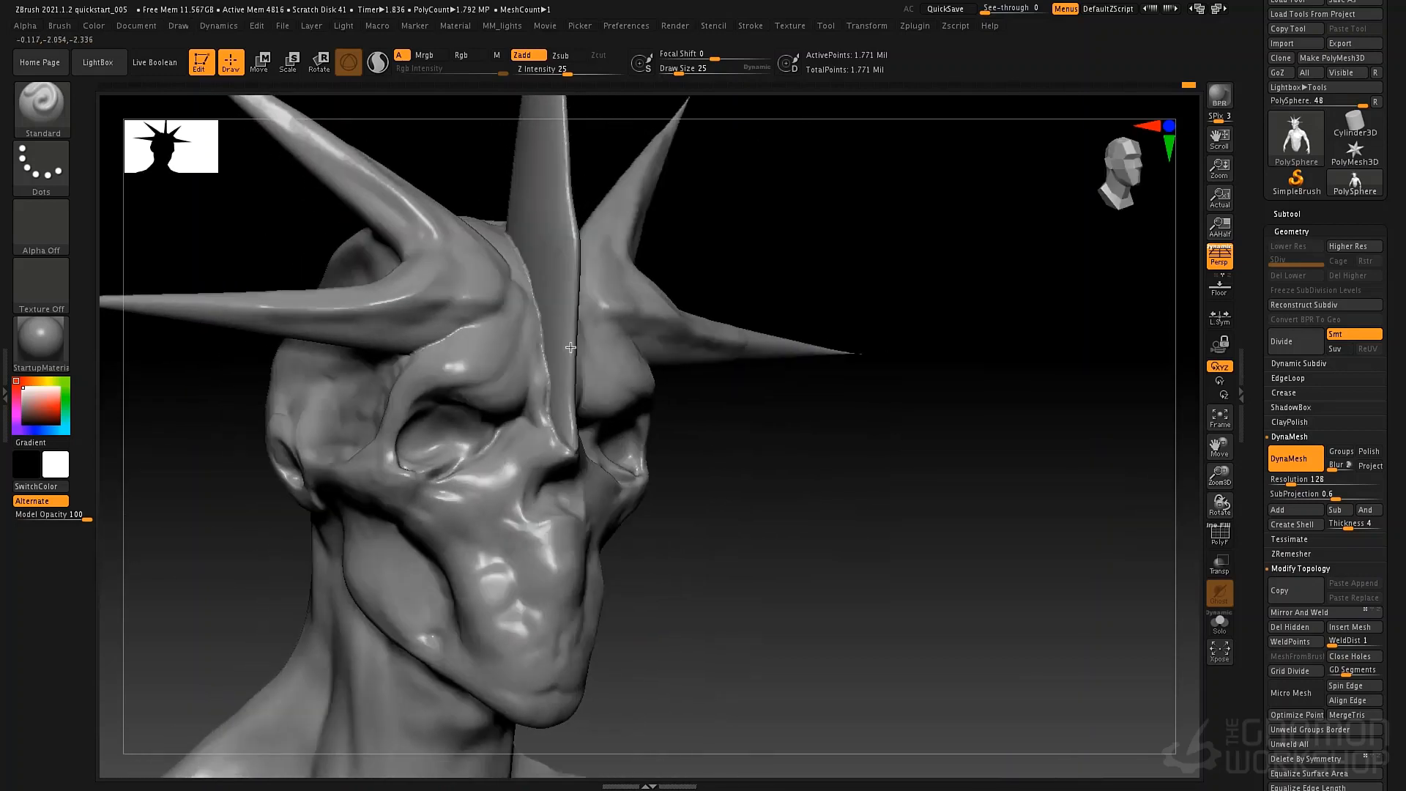
left_click_drag(670, 512, 631, 399)
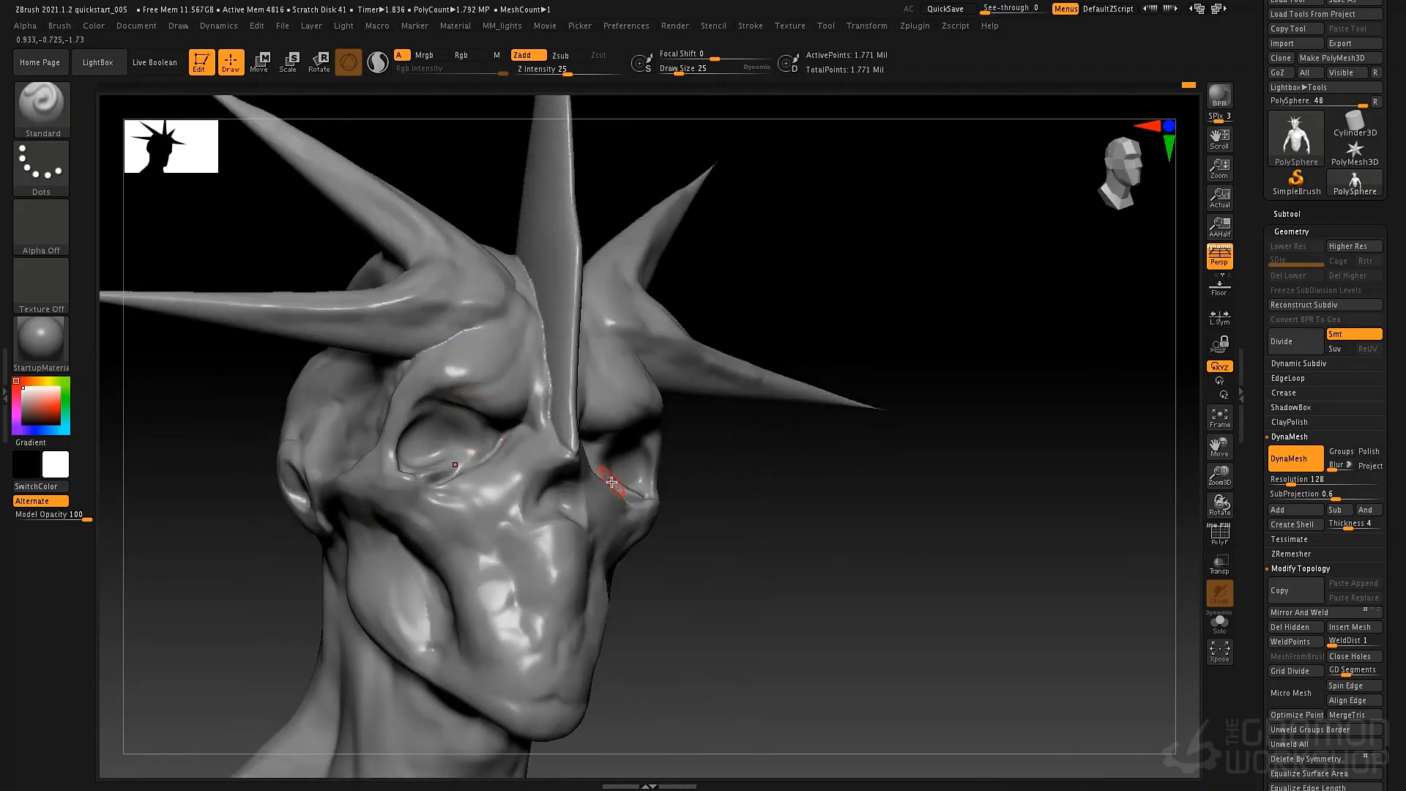
Carve creases along both sides of the central blade's base with the DamStandard brush at draw size 69.
key("b")
key("d")
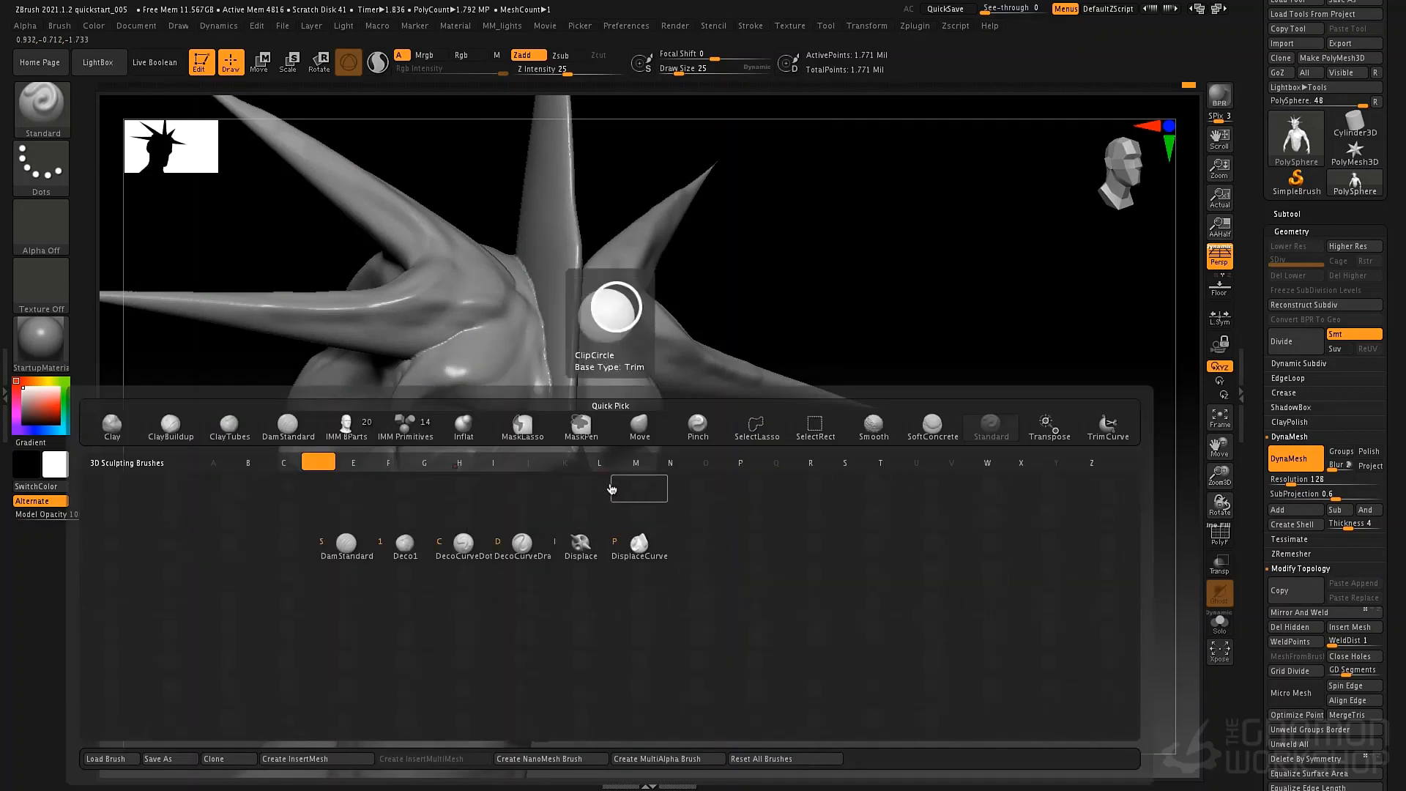
key("s")
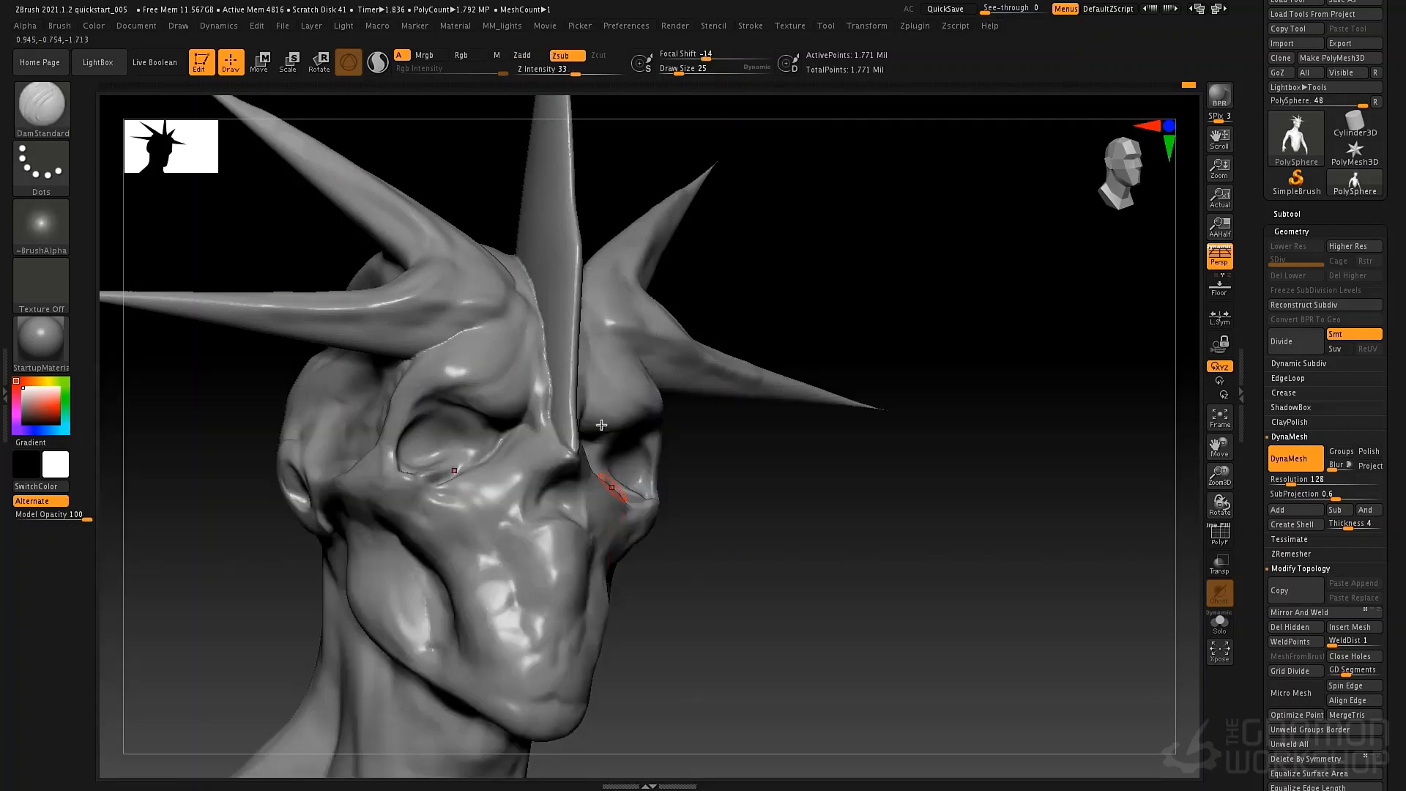
key("space")
mouse_move(463, 391)
left_mouse_down()
mouse_move(510, 357)
mouse_move(538, 410)
left_mouse_up()
left_click_drag(529, 336, 541, 417)
left_click_drag(542, 366, 545, 416)
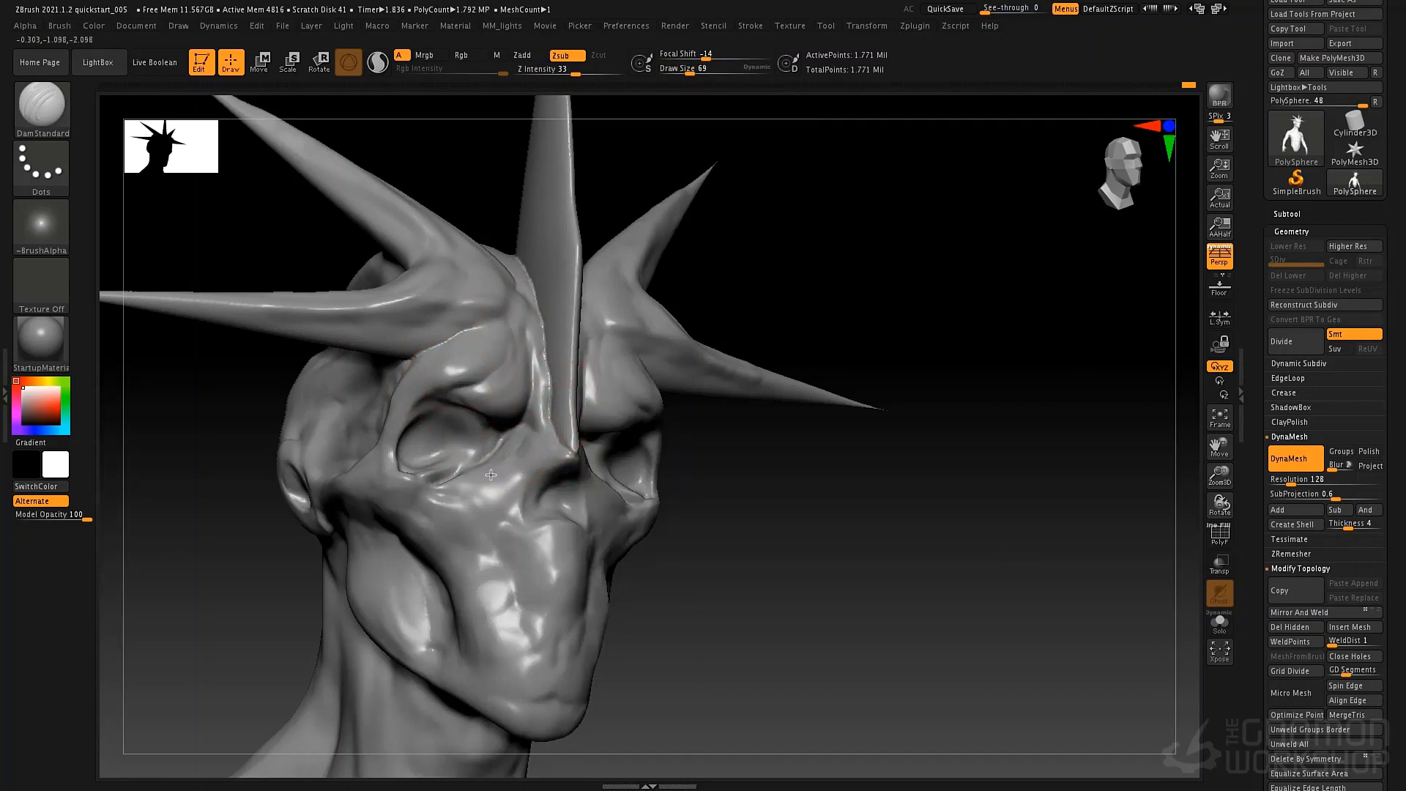
Cut creases under the eye sockets and across the inner brow with the DamStandard brush at draw size 69.
mouse_move(507, 464)
left_mouse_down()
mouse_move(446, 488)
mouse_move(480, 484)
left_mouse_up()
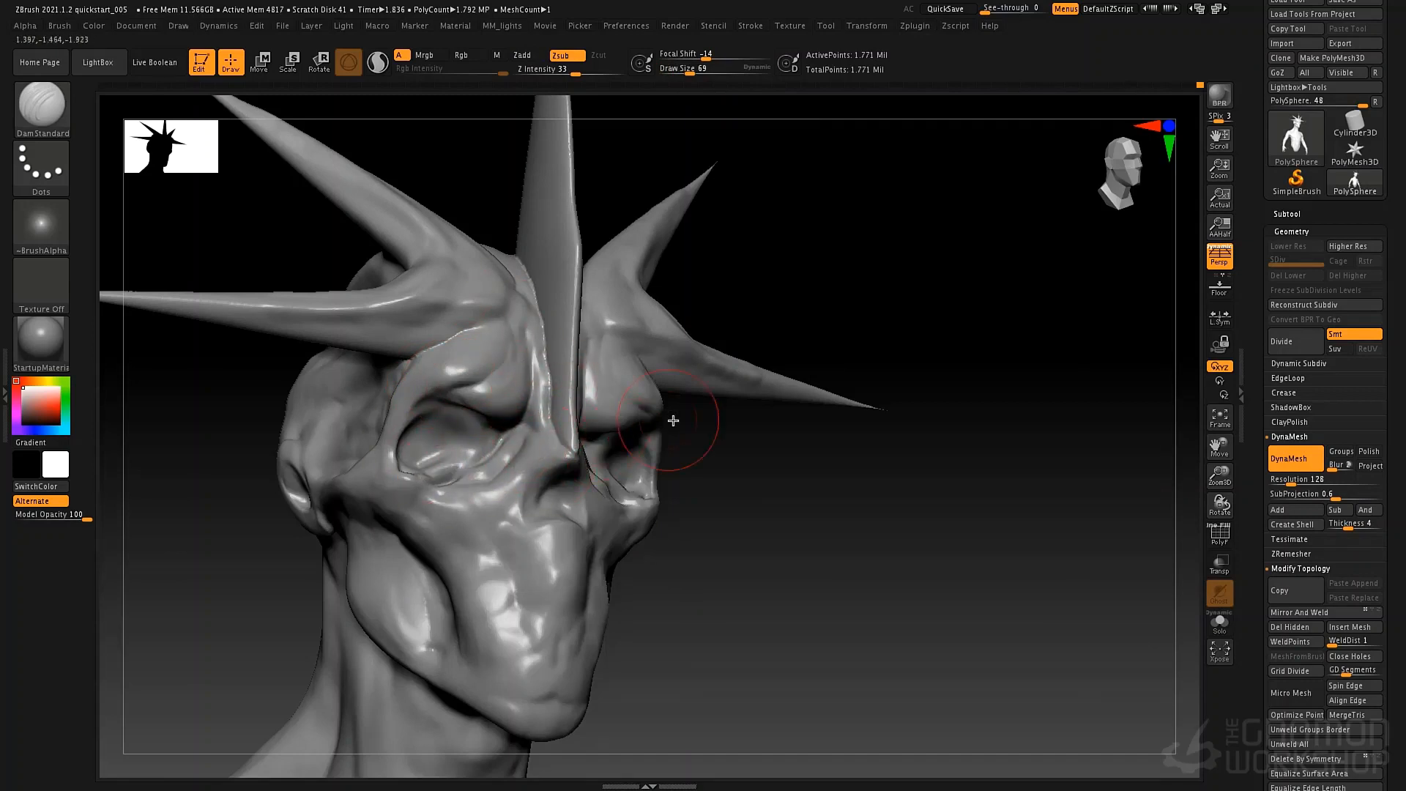
left_click_drag(681, 423, 593, 433)
left_click_drag(650, 485, 633, 459)
mouse_move(573, 339)
left_mouse_down()
mouse_move(561, 385)
mouse_move(580, 331)
left_mouse_up()
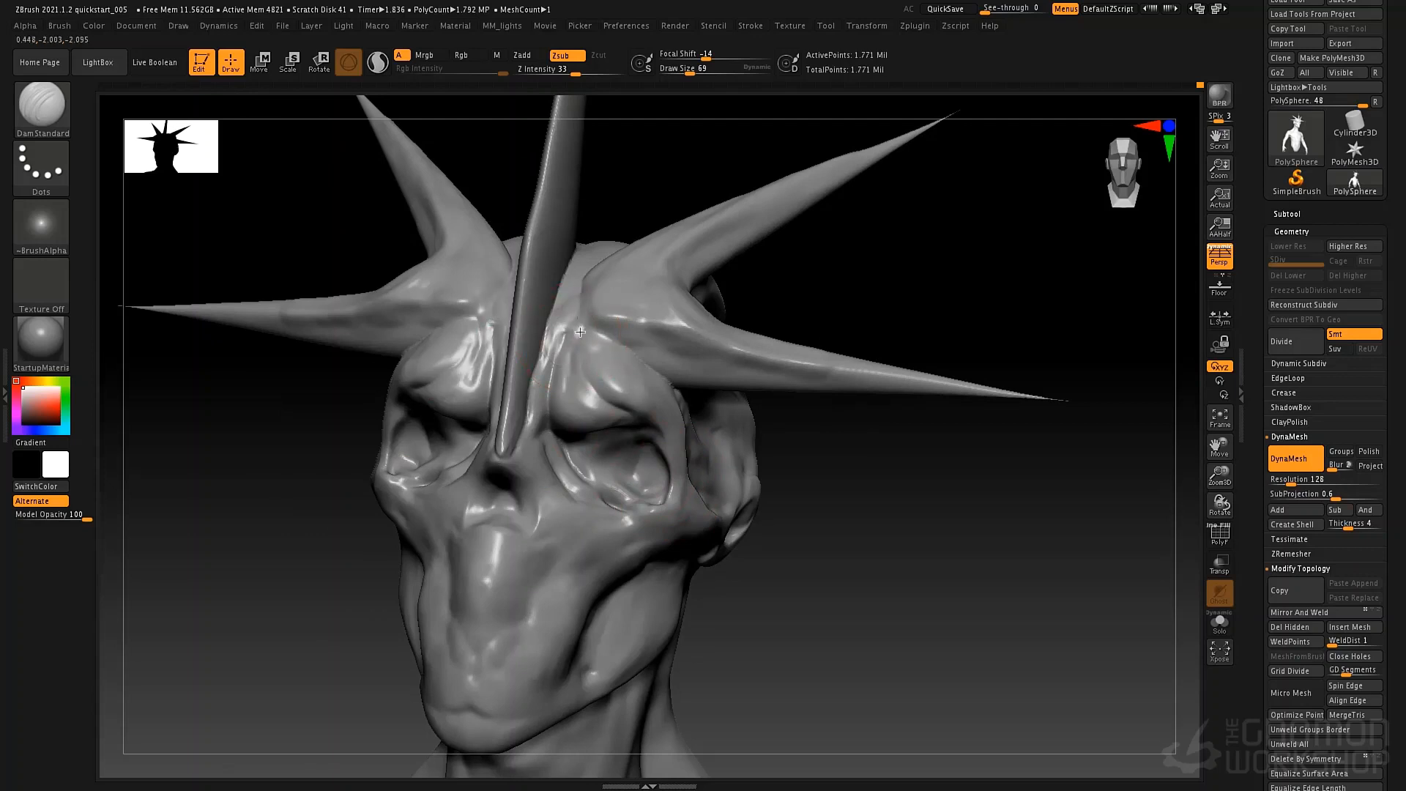
mouse_move(627, 437)
right_mouse_down()
mouse_move(659, 454)
mouse_move(617, 469)
mouse_move(644, 394)
mouse_move(590, 432)
right_mouse_up()
Carve the mouth opening, lips and tooth divisions with the DamStandard brush at draw size 27.
key("space")
left_click_drag(555, 410, 544, 410)
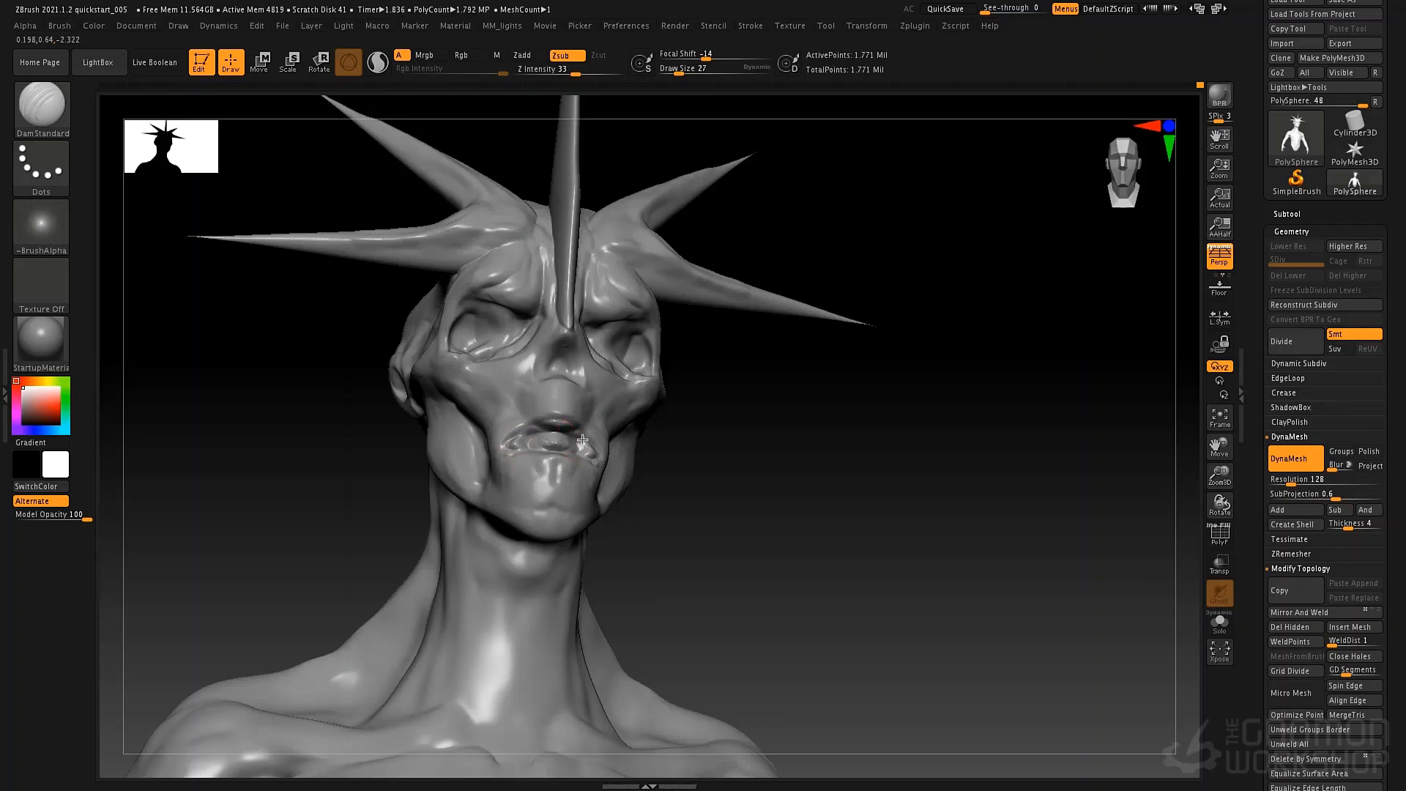
left_click_drag(558, 444, 569, 433)
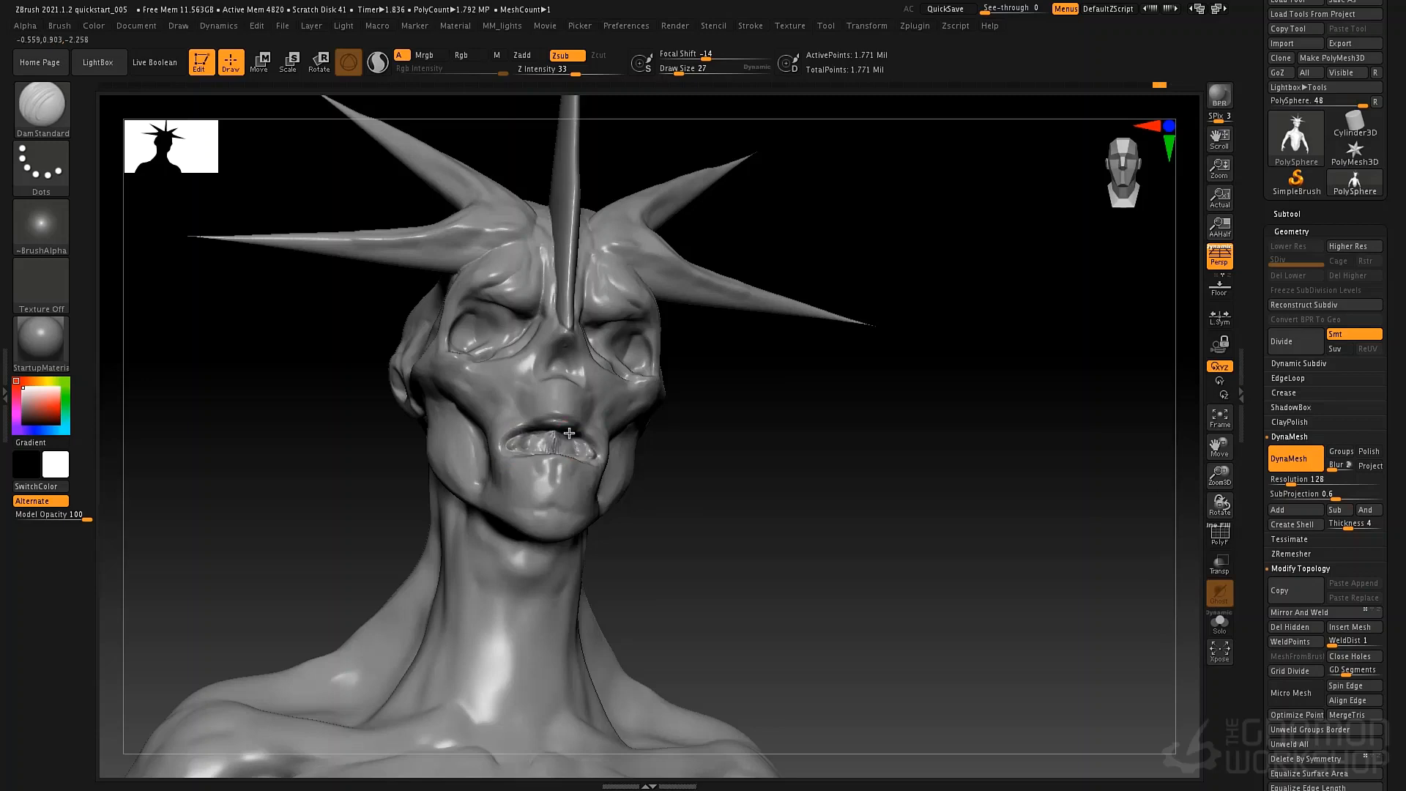
right_click_drag(558, 466, 469, 460)
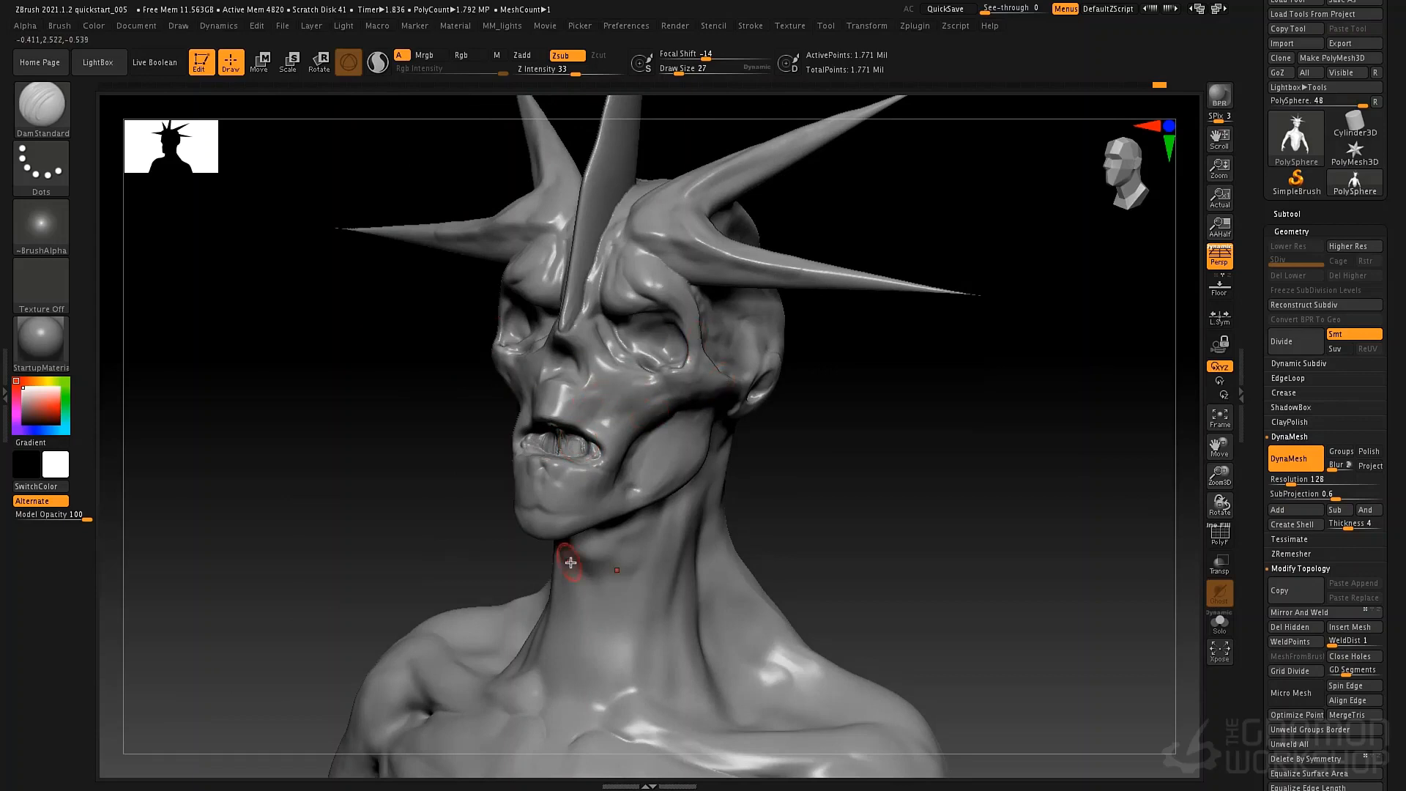
Check the head from several angles, return to the front view and save the project.
right_click_drag(841, 505, 873, 474)
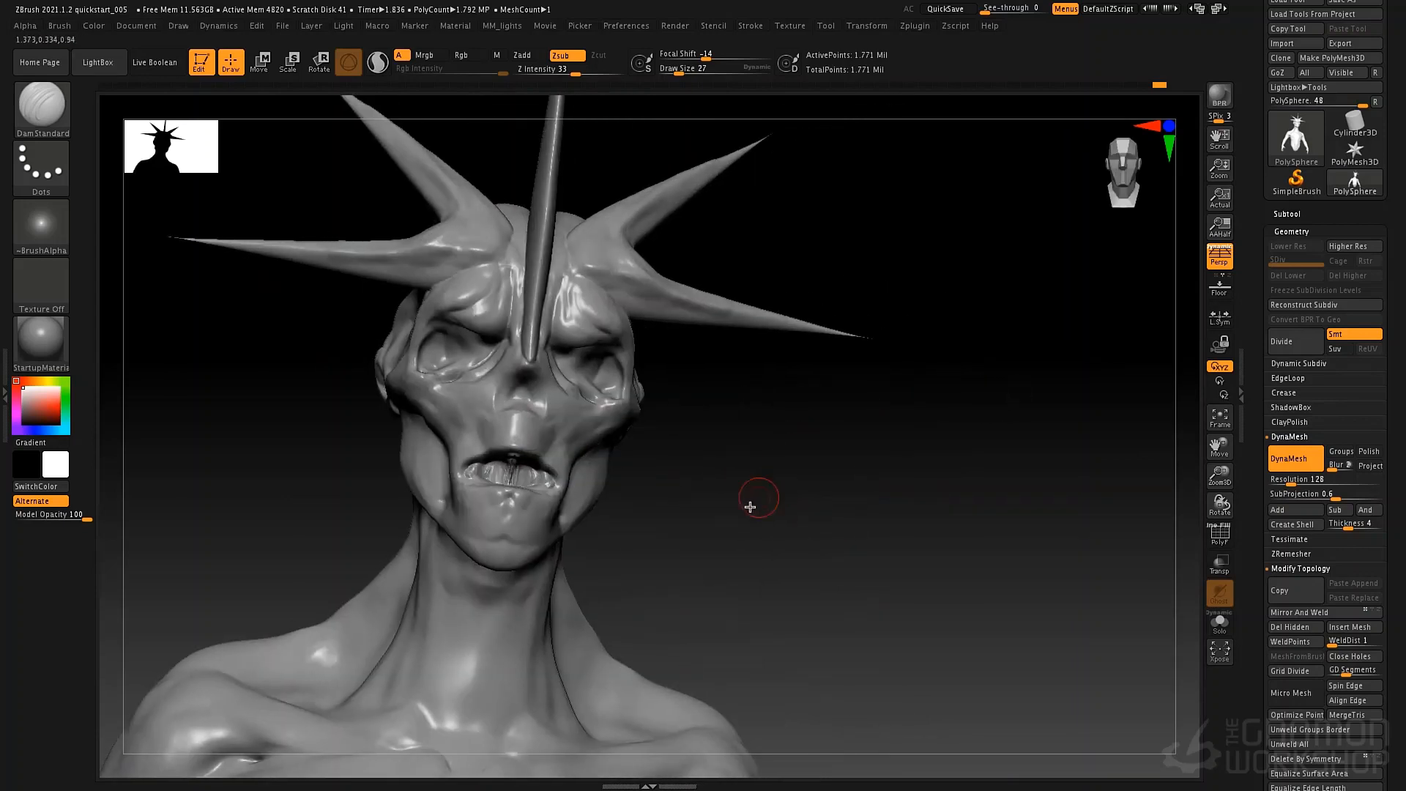
right_click_drag(654, 517, 722, 519)
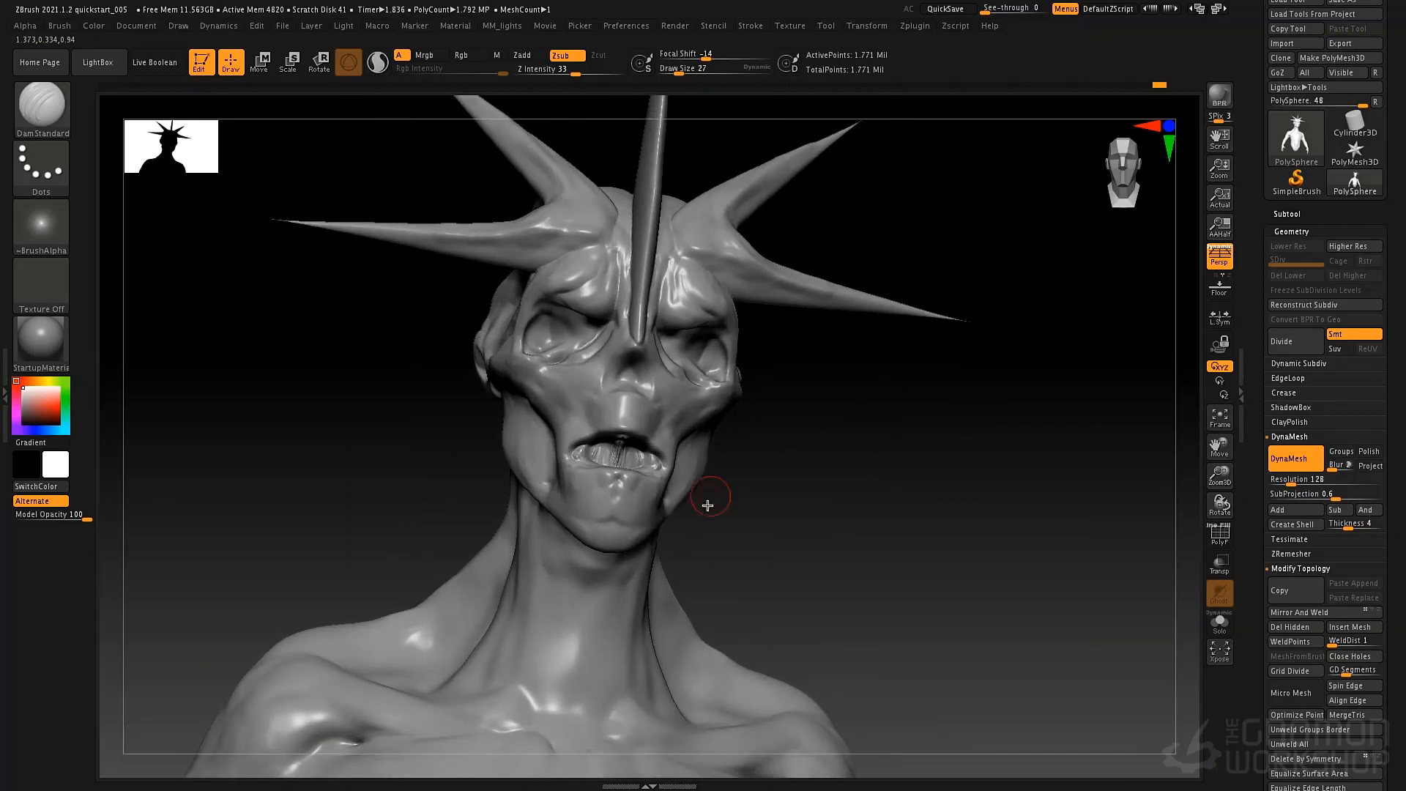
mouse_move(863, 452)
right_mouse_down()
mouse_move(835, 461)
mouse_move(847, 461)
right_mouse_up()
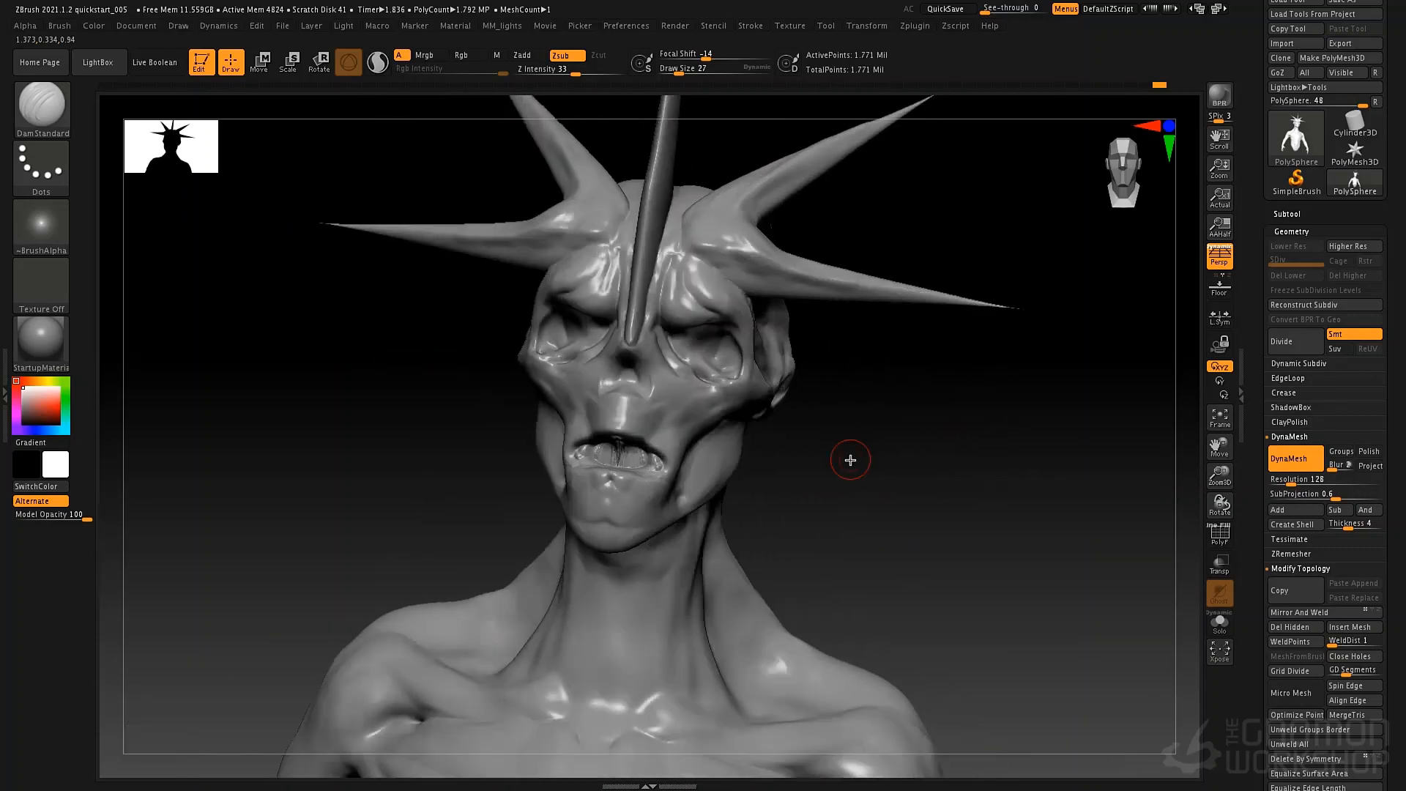
mouse_move(799, 559)
right_mouse_down()
mouse_move(854, 462)
mouse_move(826, 437)
right_mouse_up()
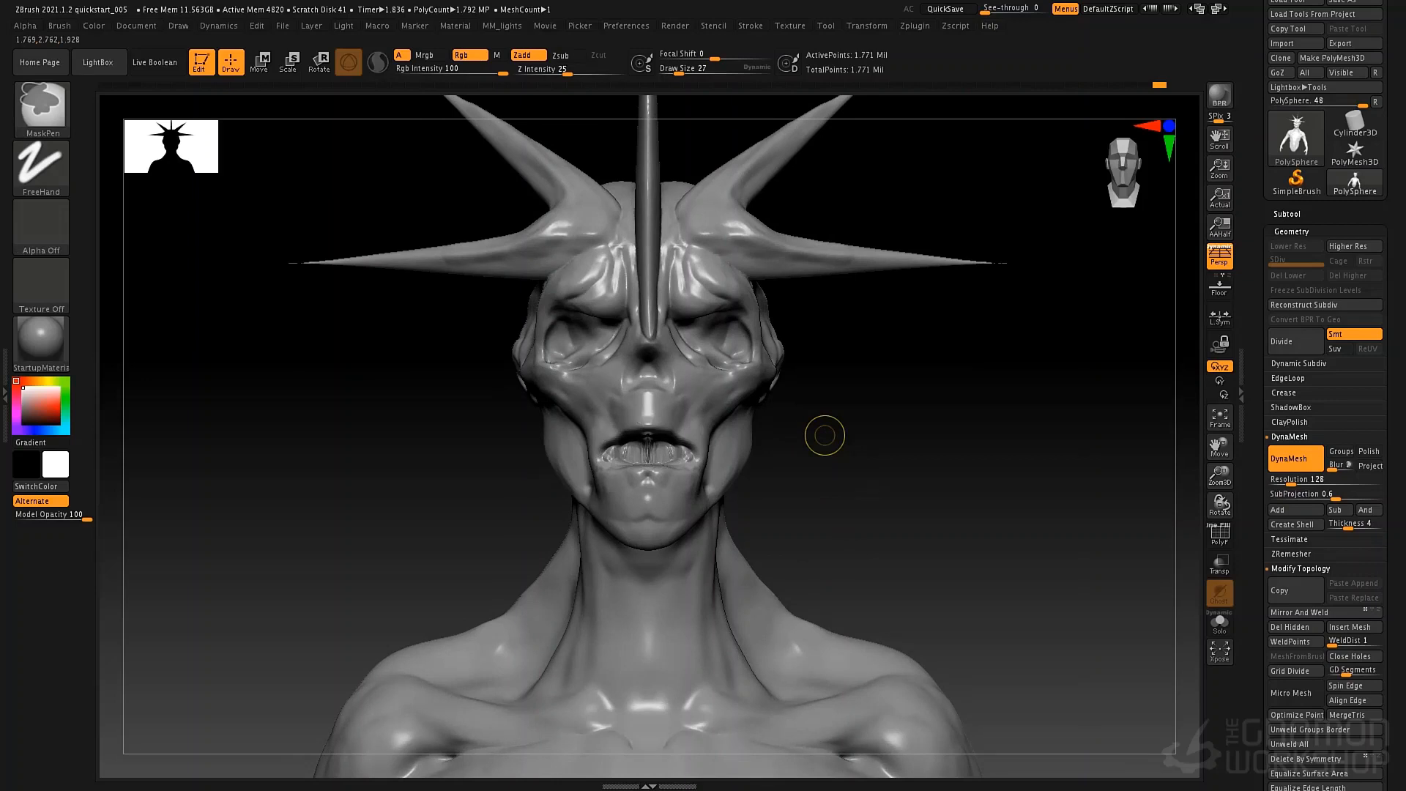
key("ctrl+s")
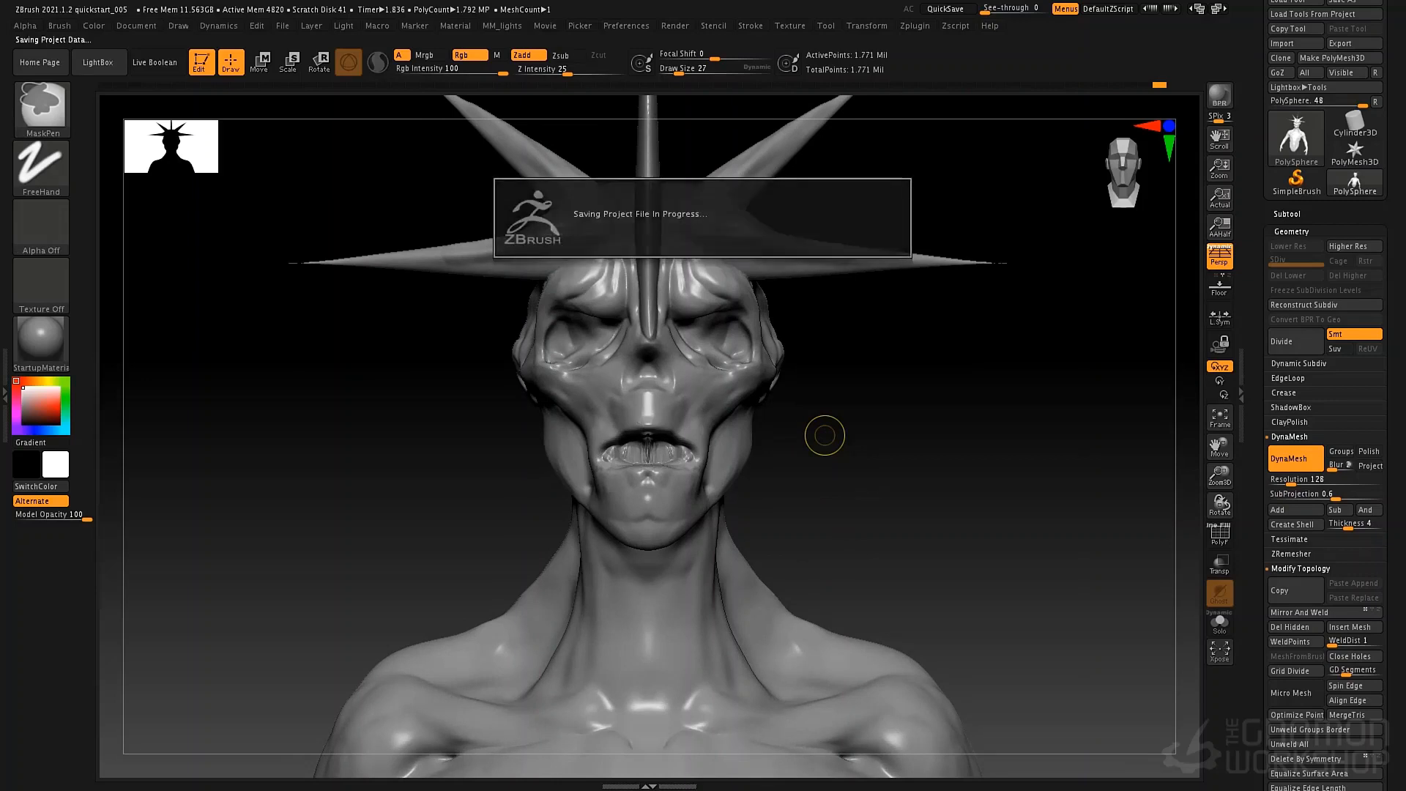
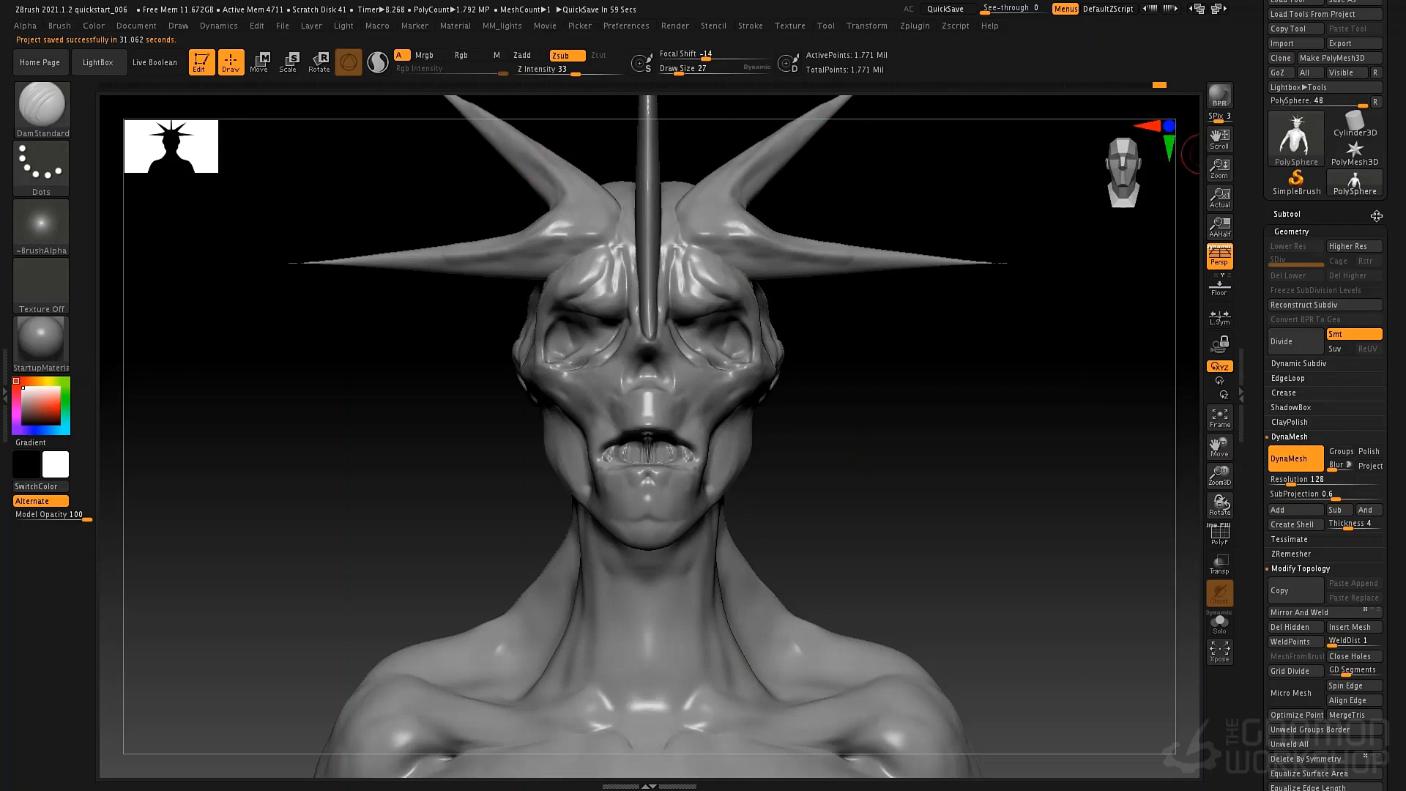
Expand the Subtool list and load the DemoSoldier tool from the LightBox tool library.
left_click(1289, 214)
scroll(1261, 212, "up", 1)
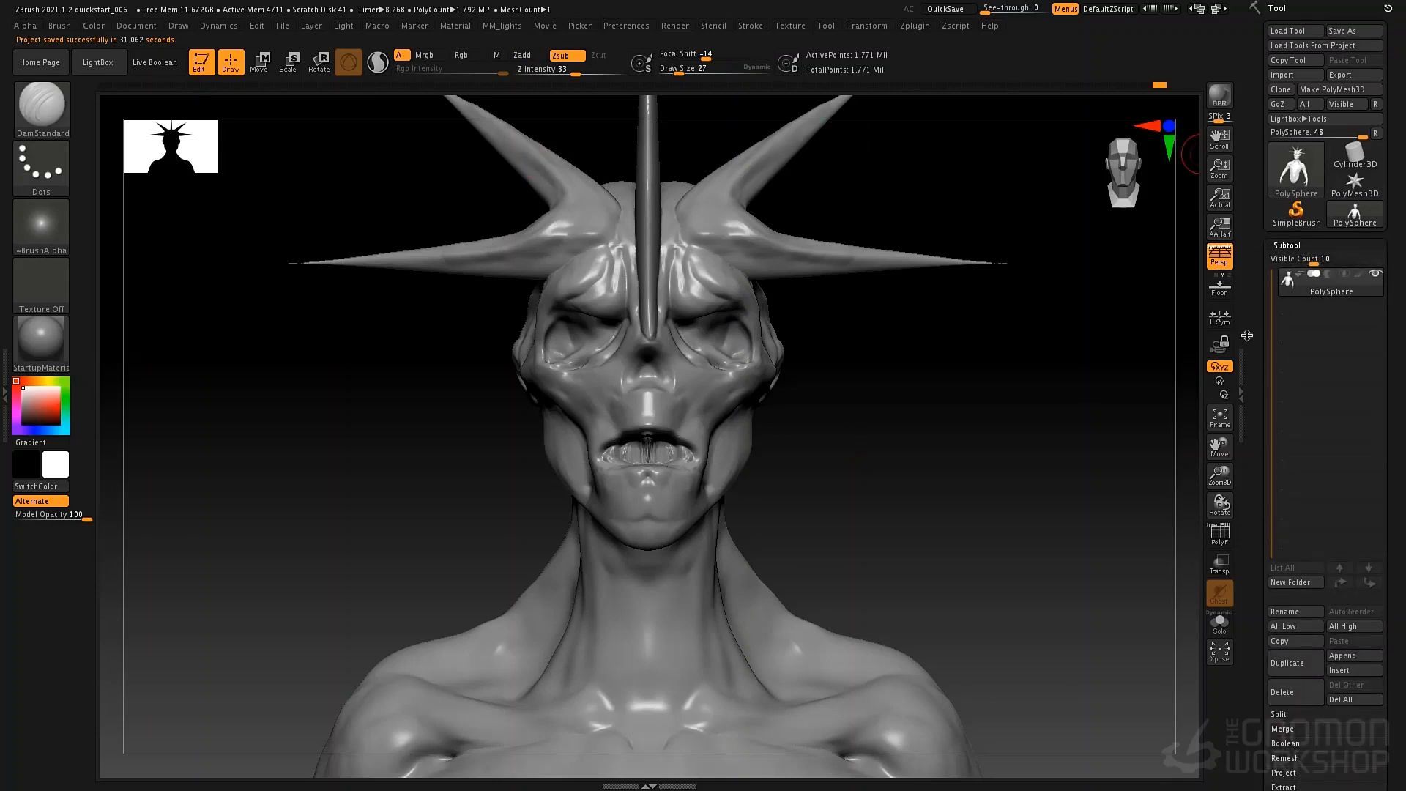
left_click(97, 63)
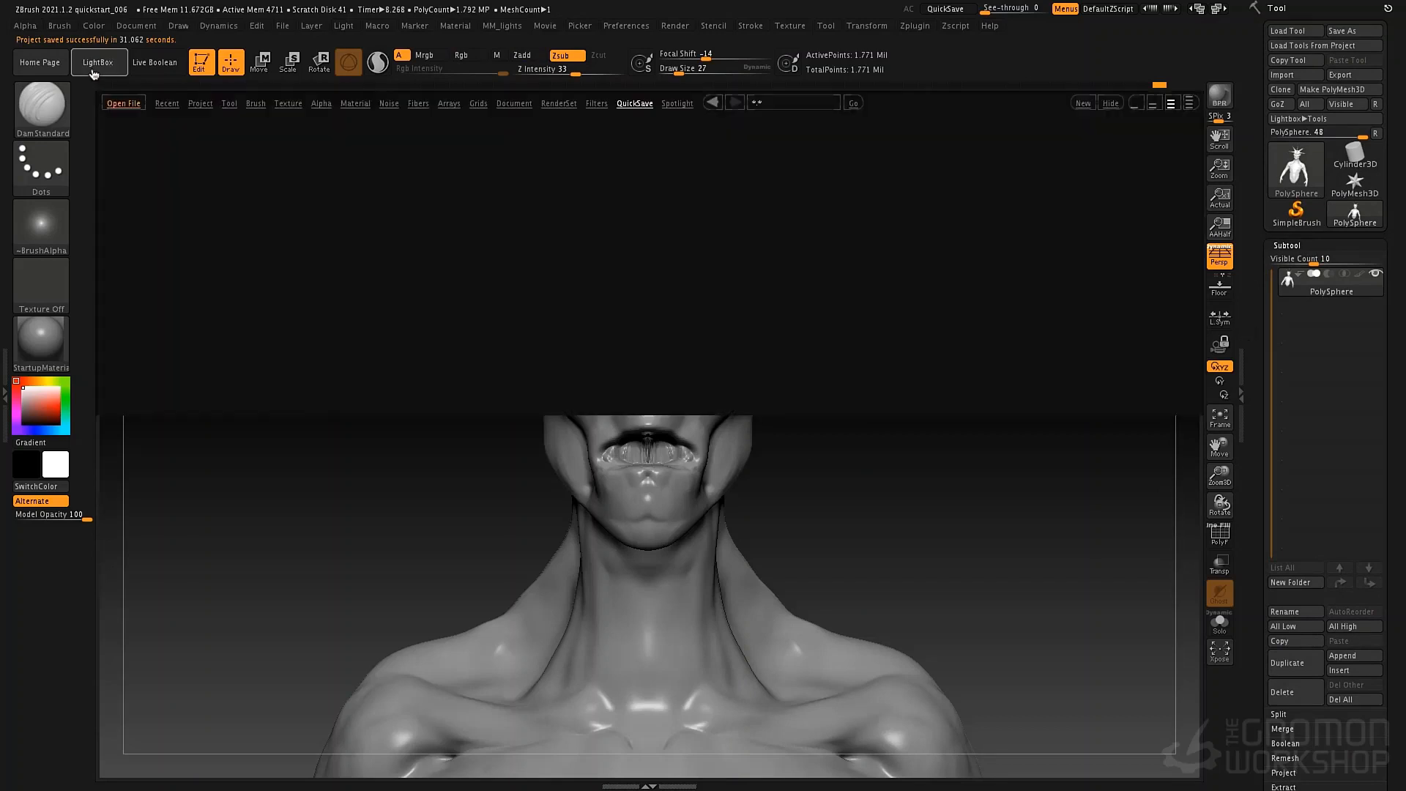
left_click(229, 104)
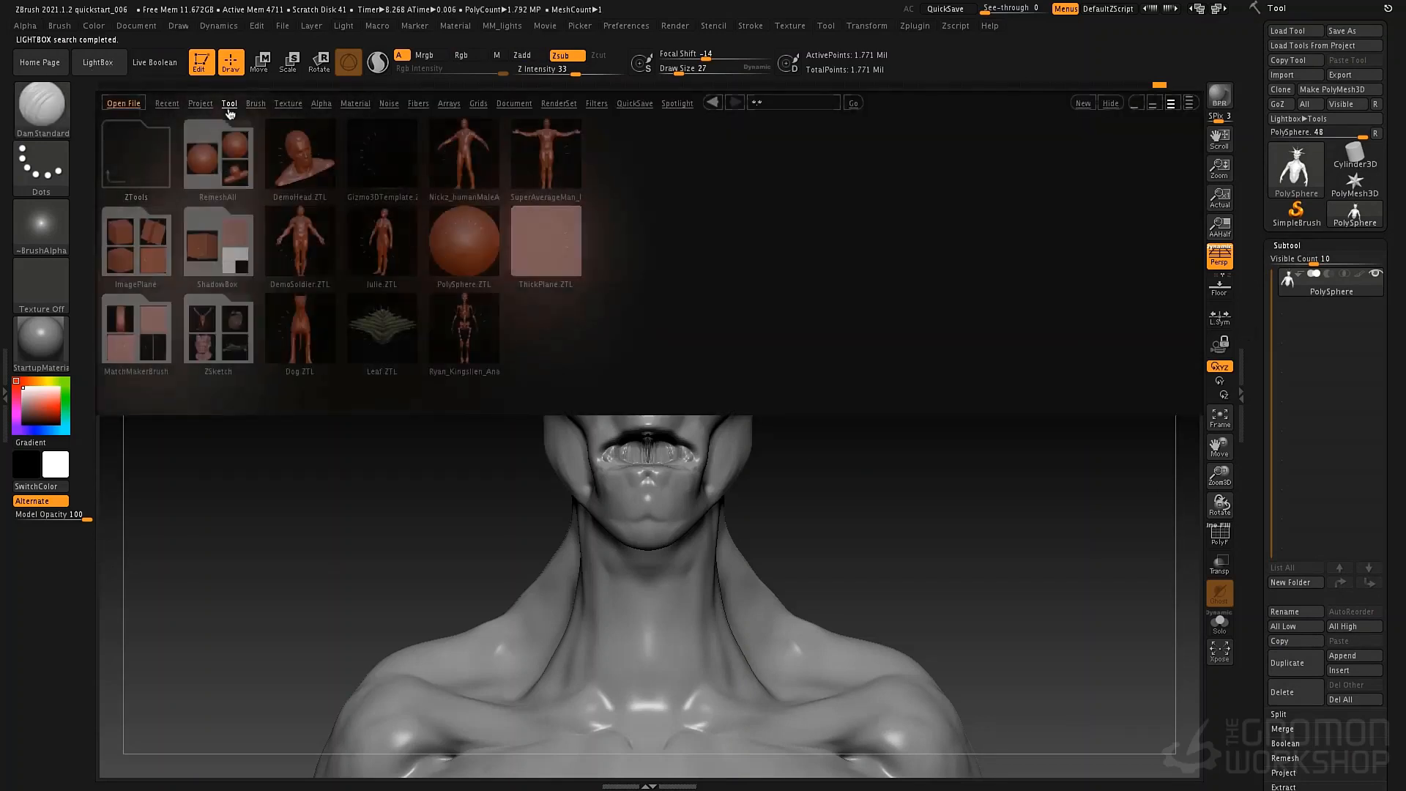
double_click(309, 258)
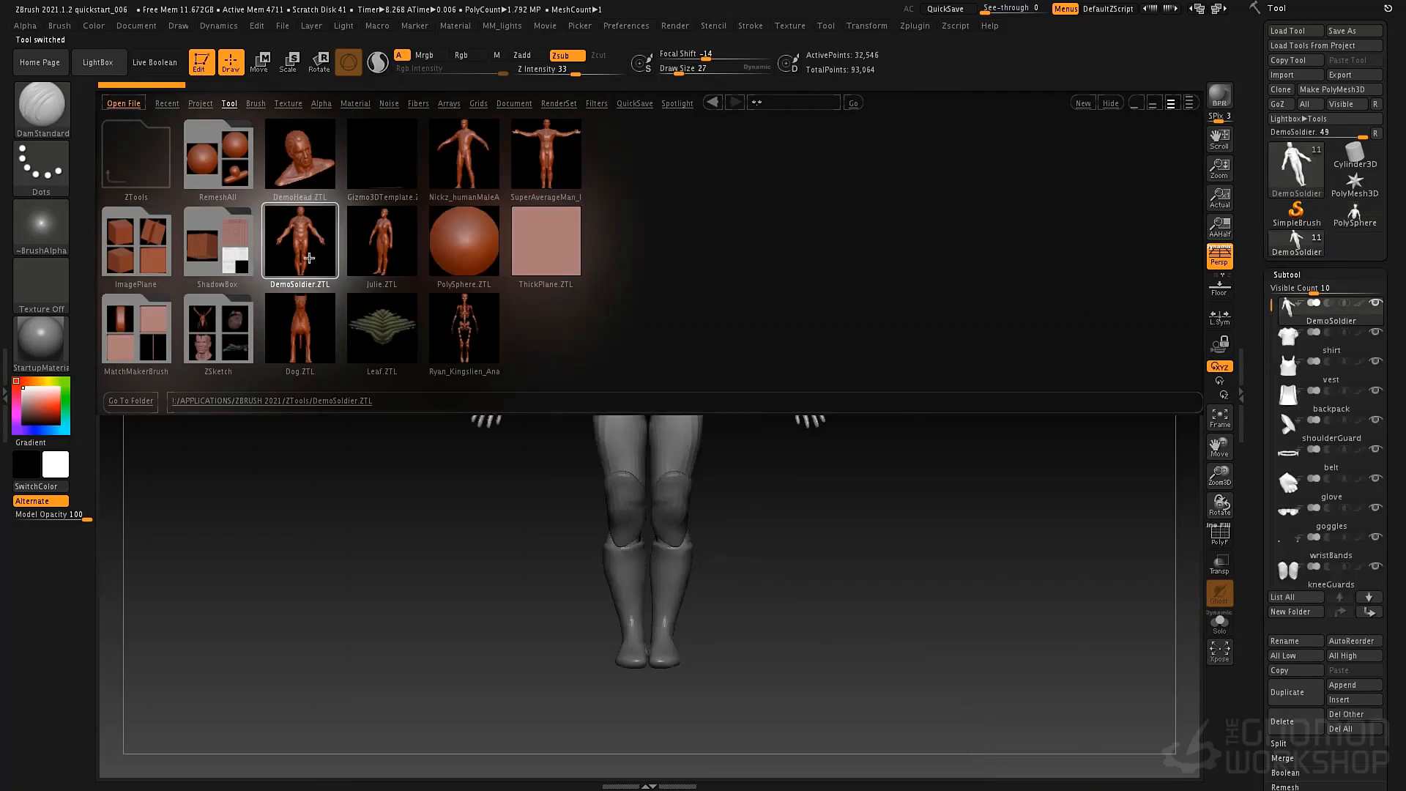
left_click(103, 66)
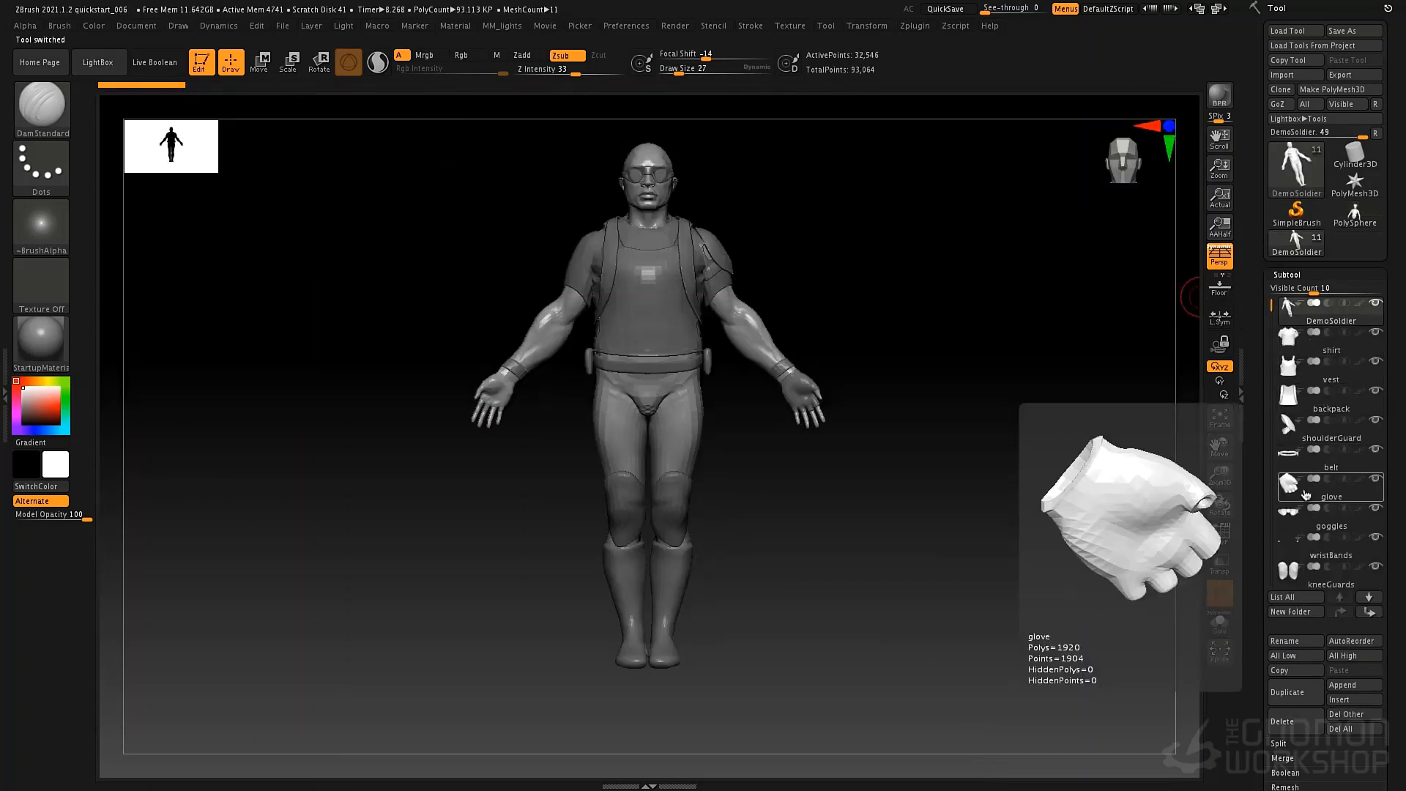
Examine the soldier's subtools, making the boots, knee guards, wristbands and goggles active one after another.
mouse_move(1282, 382)
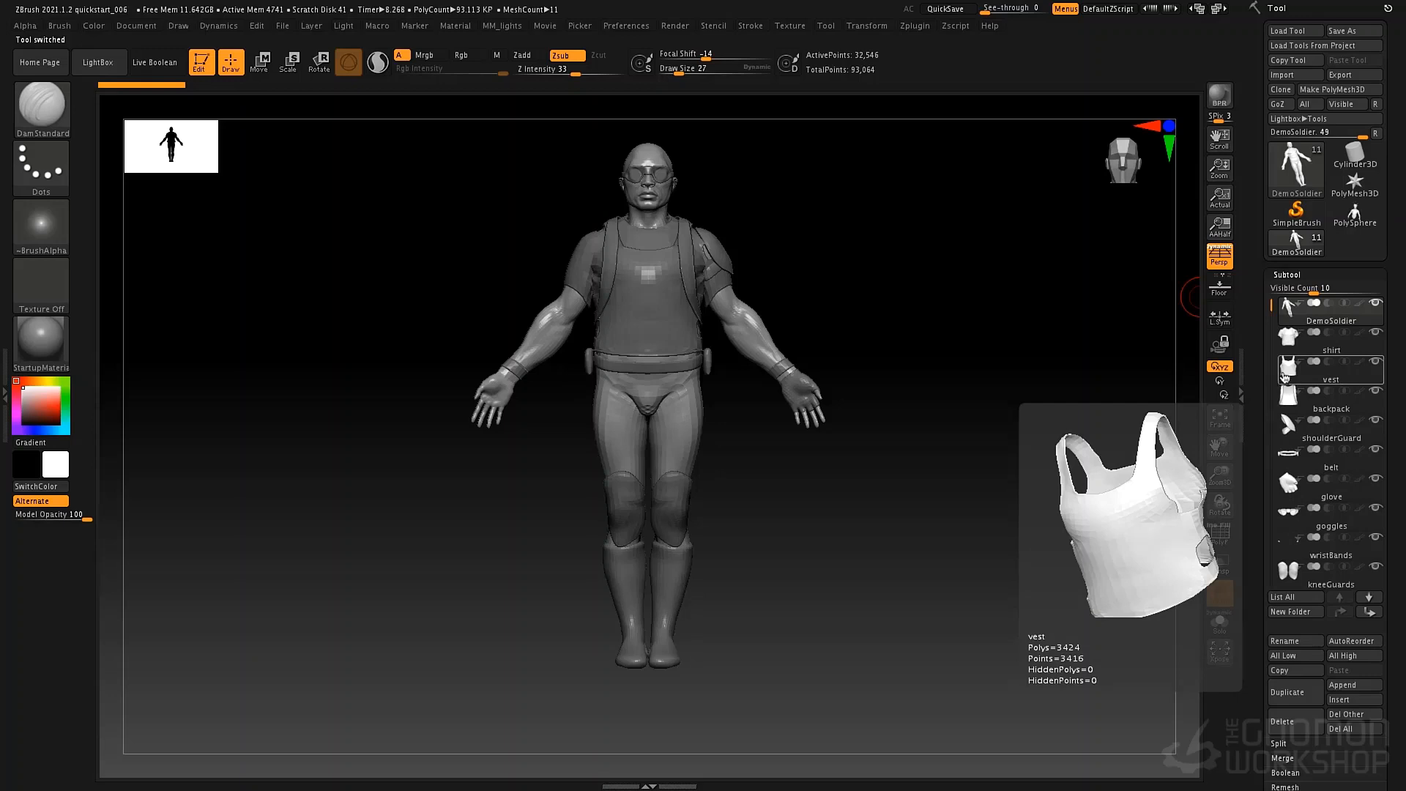
mouse_move(1293, 339)
mouse_move(1269, 314)
left_mouse_down()
mouse_move(1259, 427)
mouse_move(1253, 286)
mouse_move(1255, 367)
mouse_move(1264, 331)
left_mouse_up()
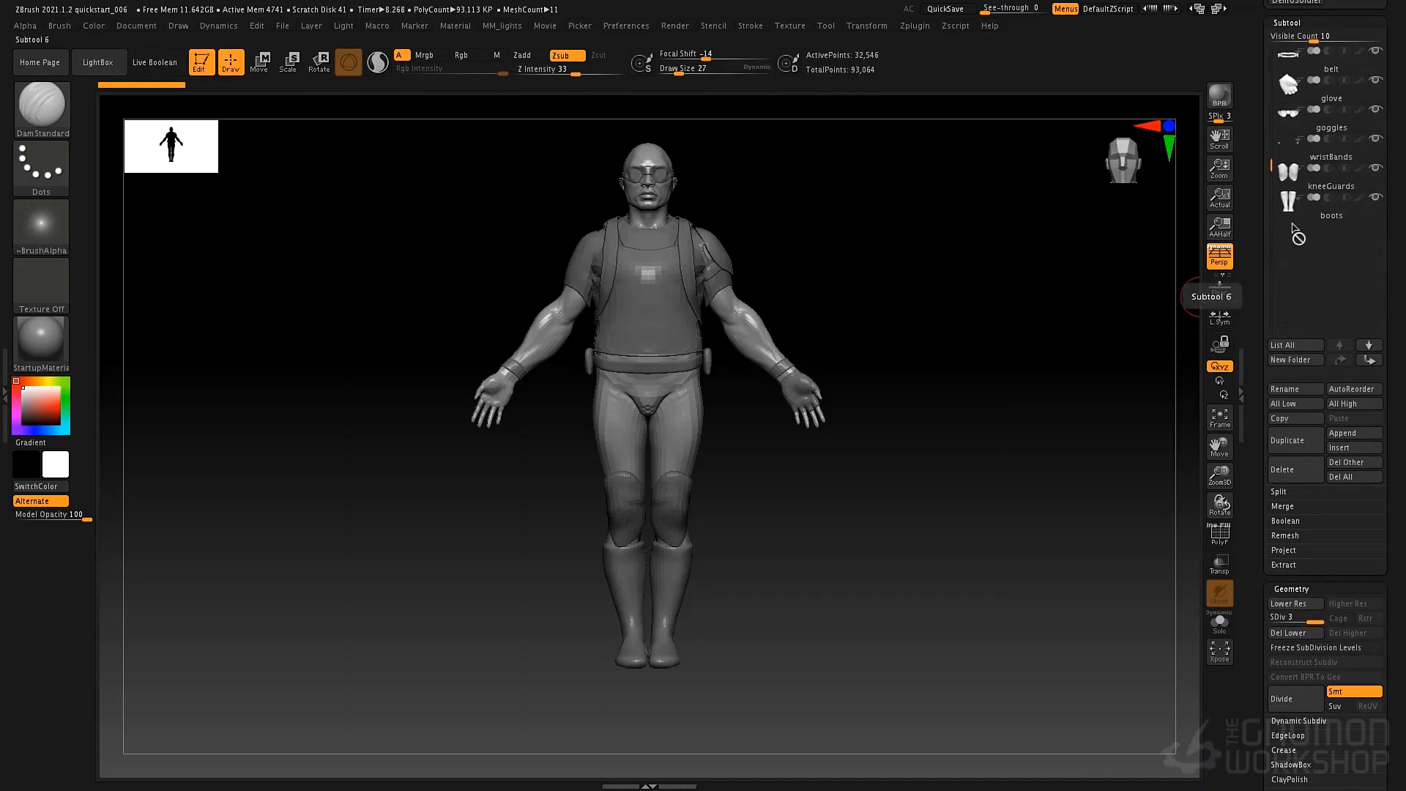
left_click(1291, 212)
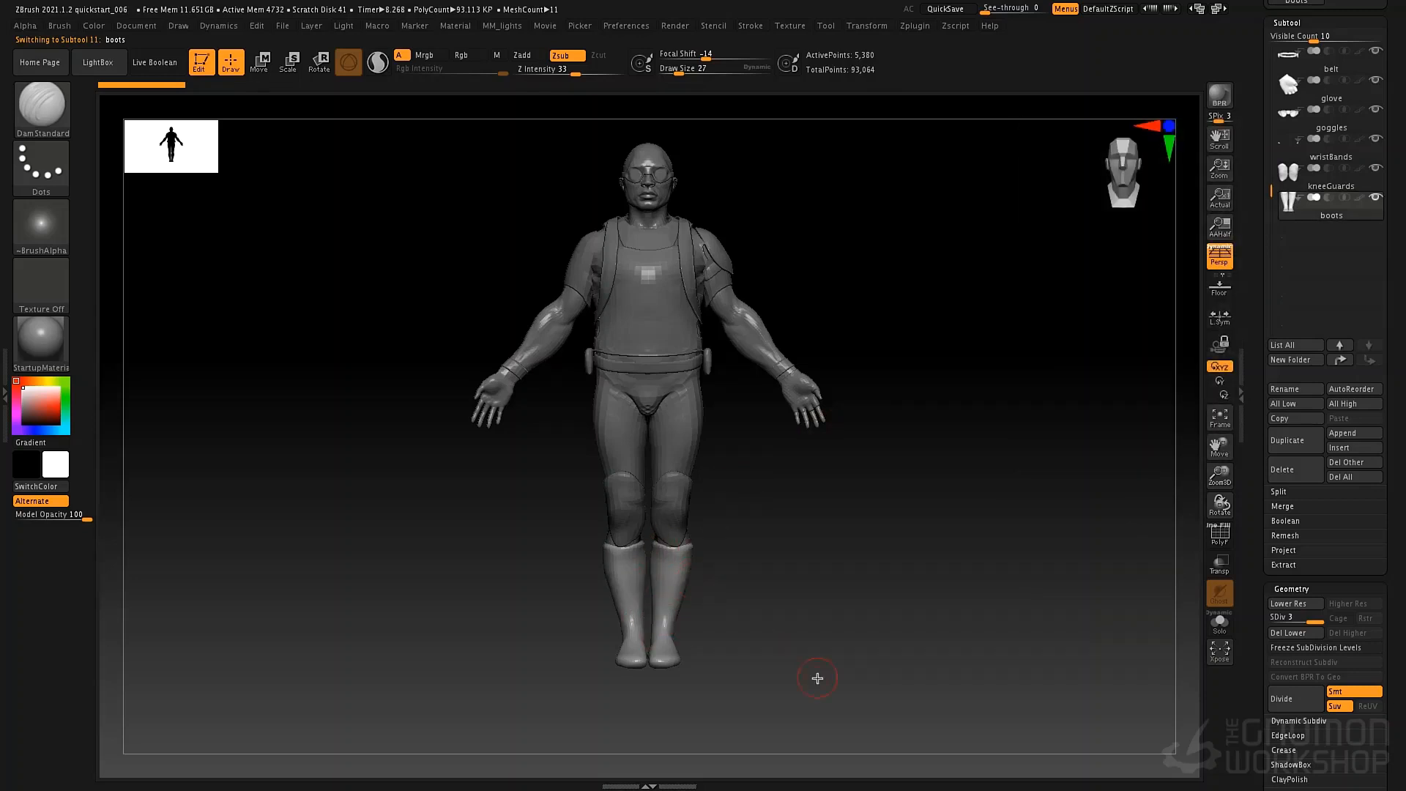
left_click(1289, 184)
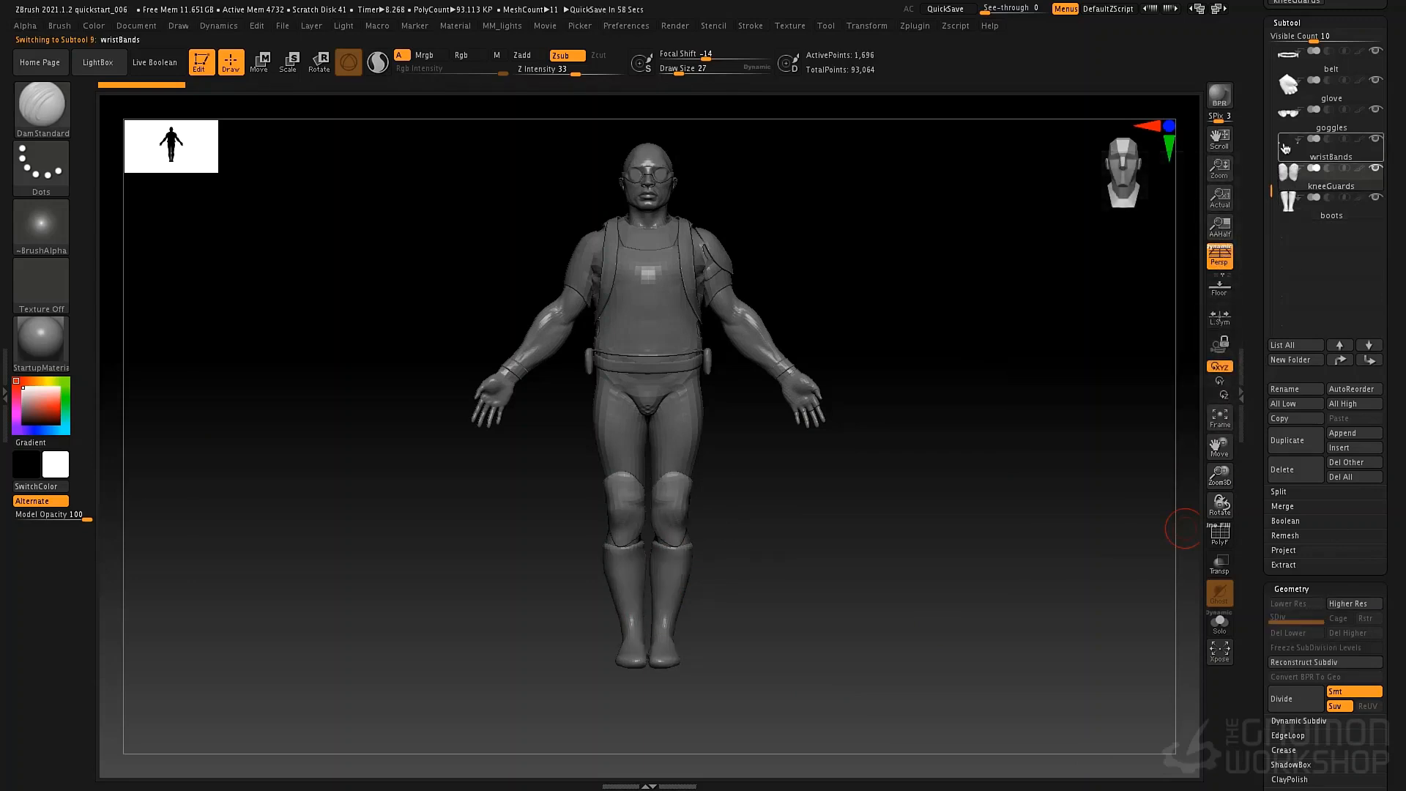
left_click(1285, 148)
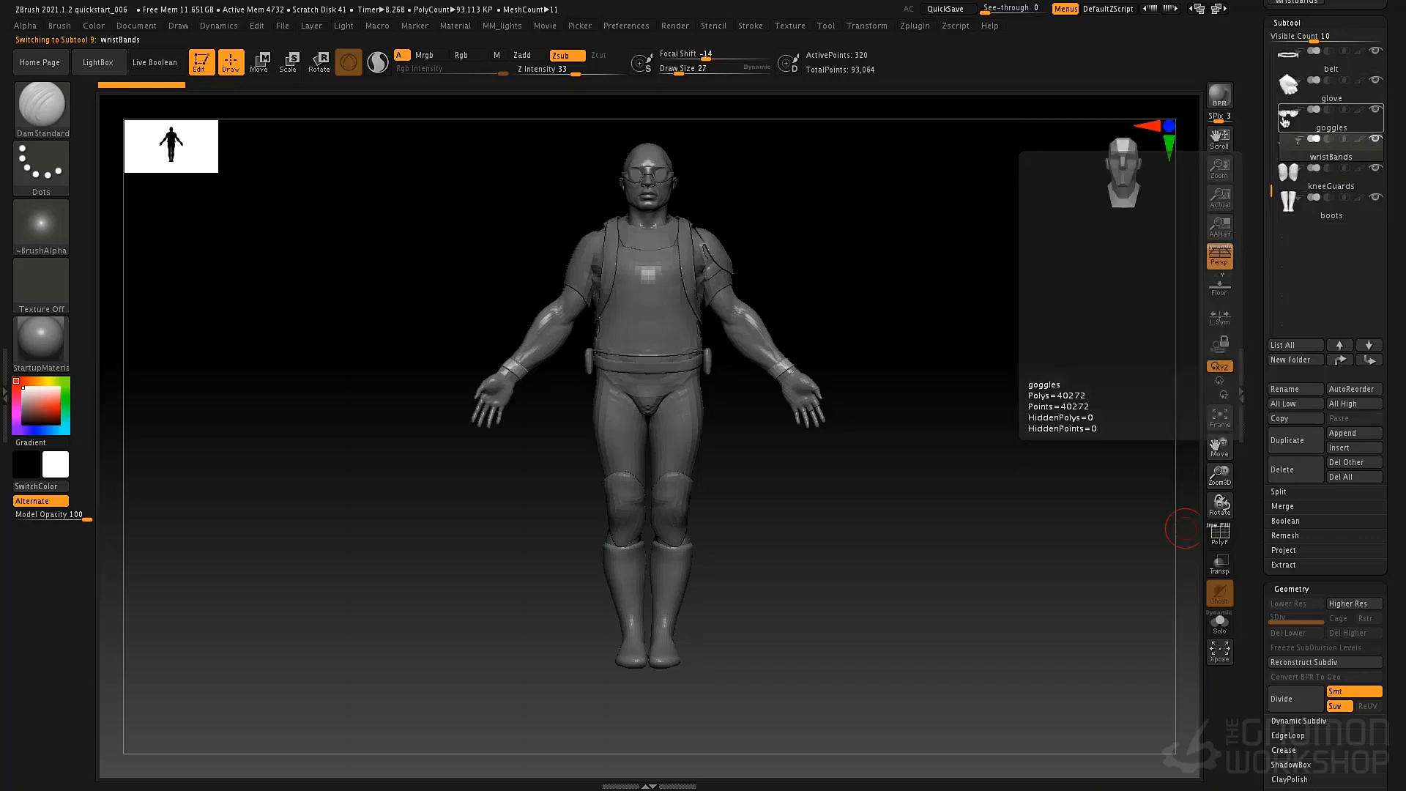
left_click(1288, 112)
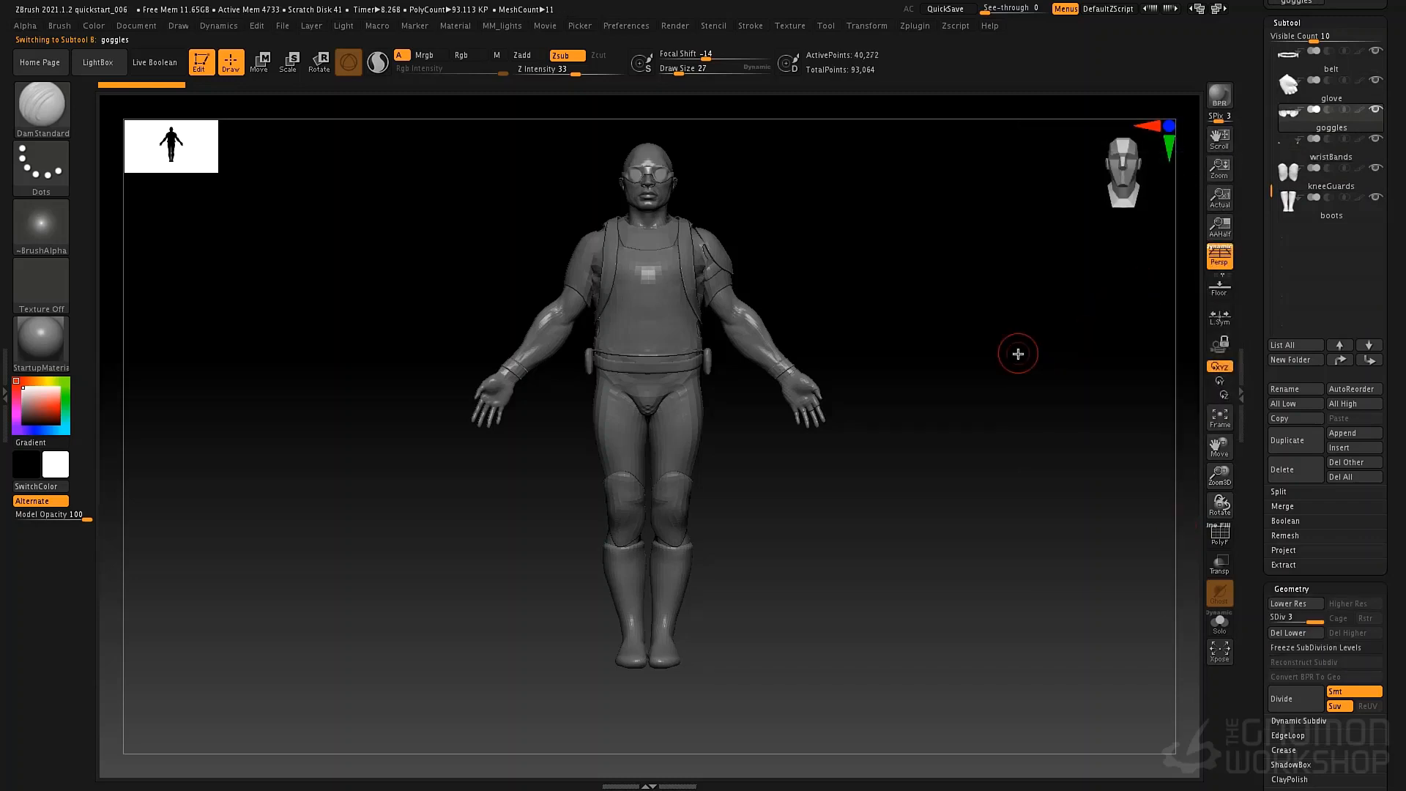
left_click_drag(1024, 263, 970, 268)
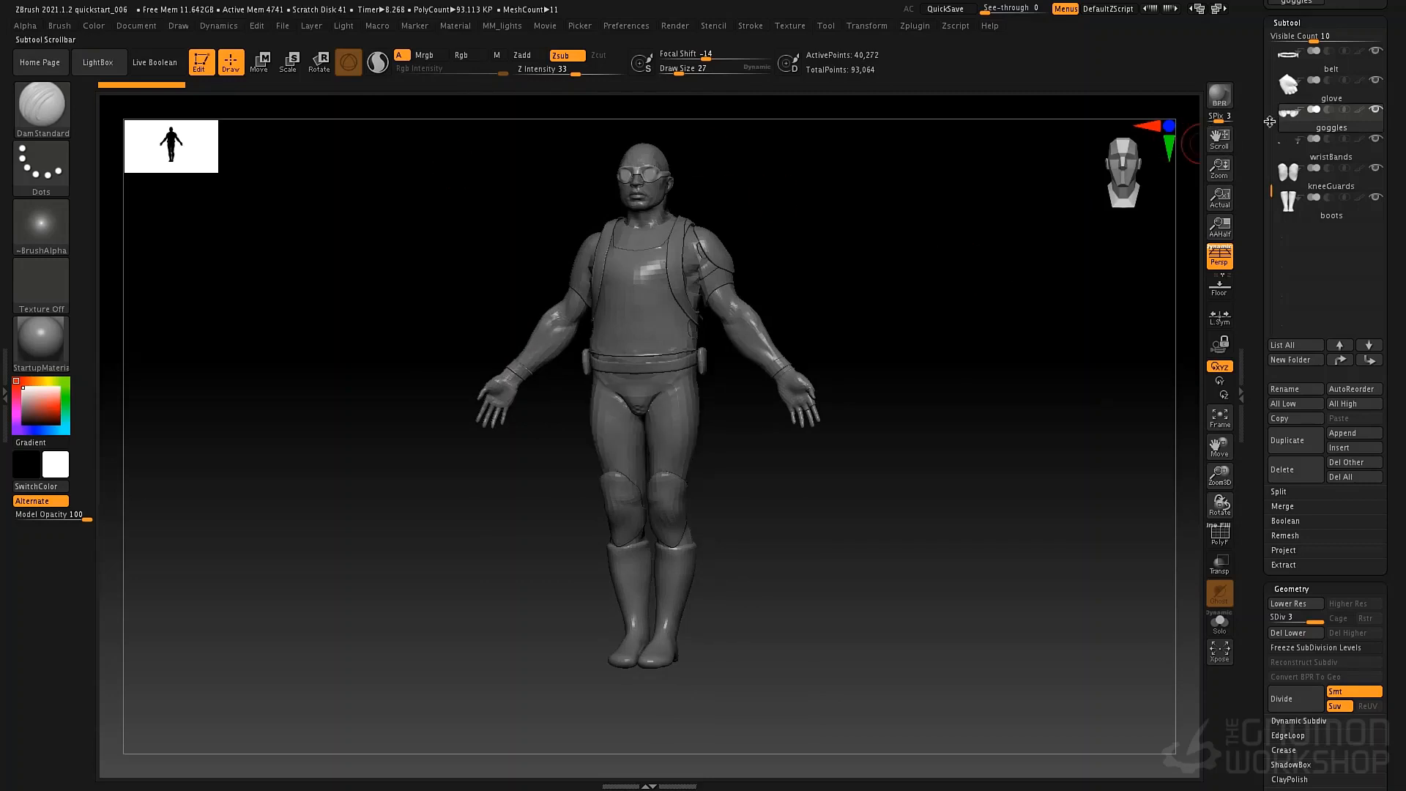
left_click_drag(1257, 153, 1258, 406)
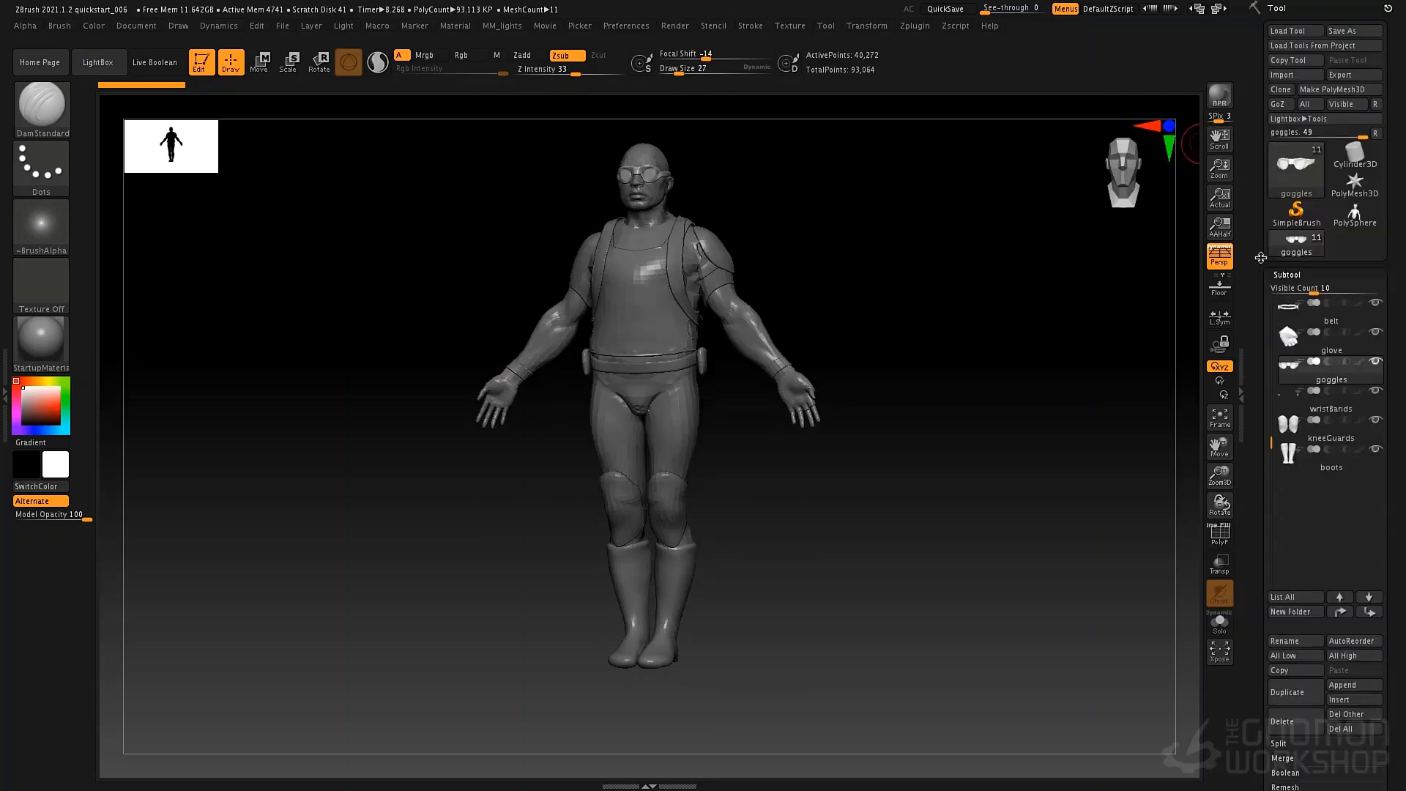
Switch back to the creature tool and set the subtool Visible Count to 2.
left_click(1341, 214)
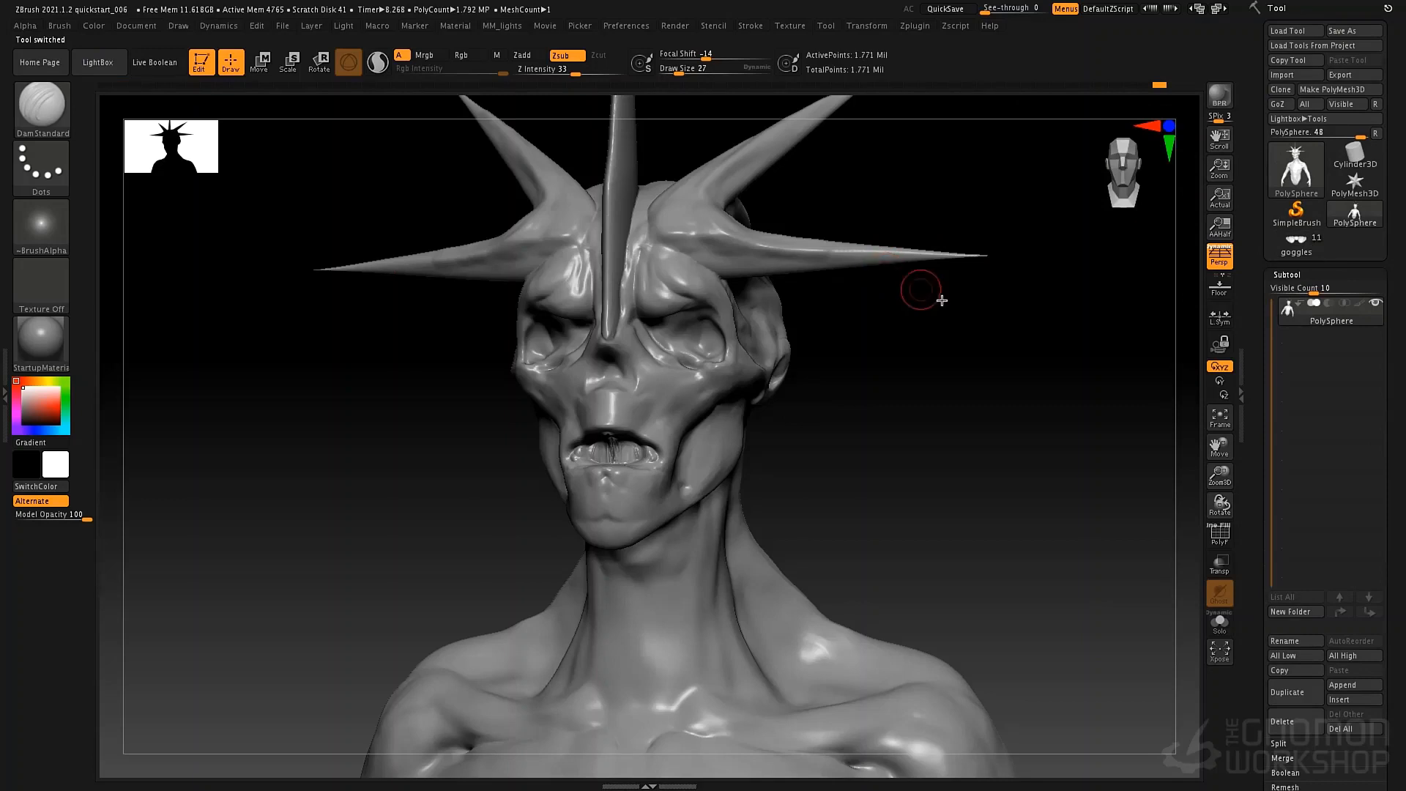
left_click_drag(945, 357, 919, 274, "alt")
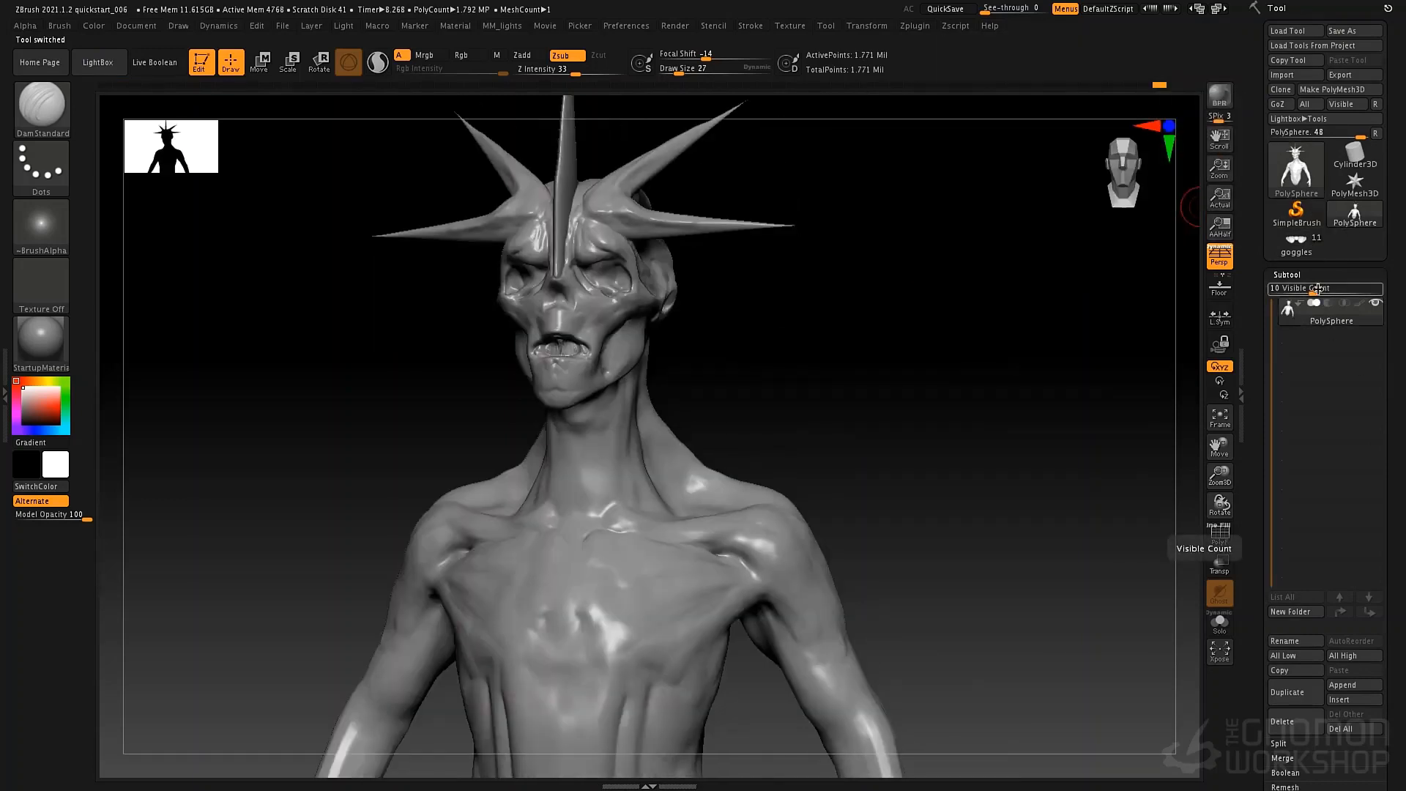
left_click_drag(1314, 289, 1277, 288)
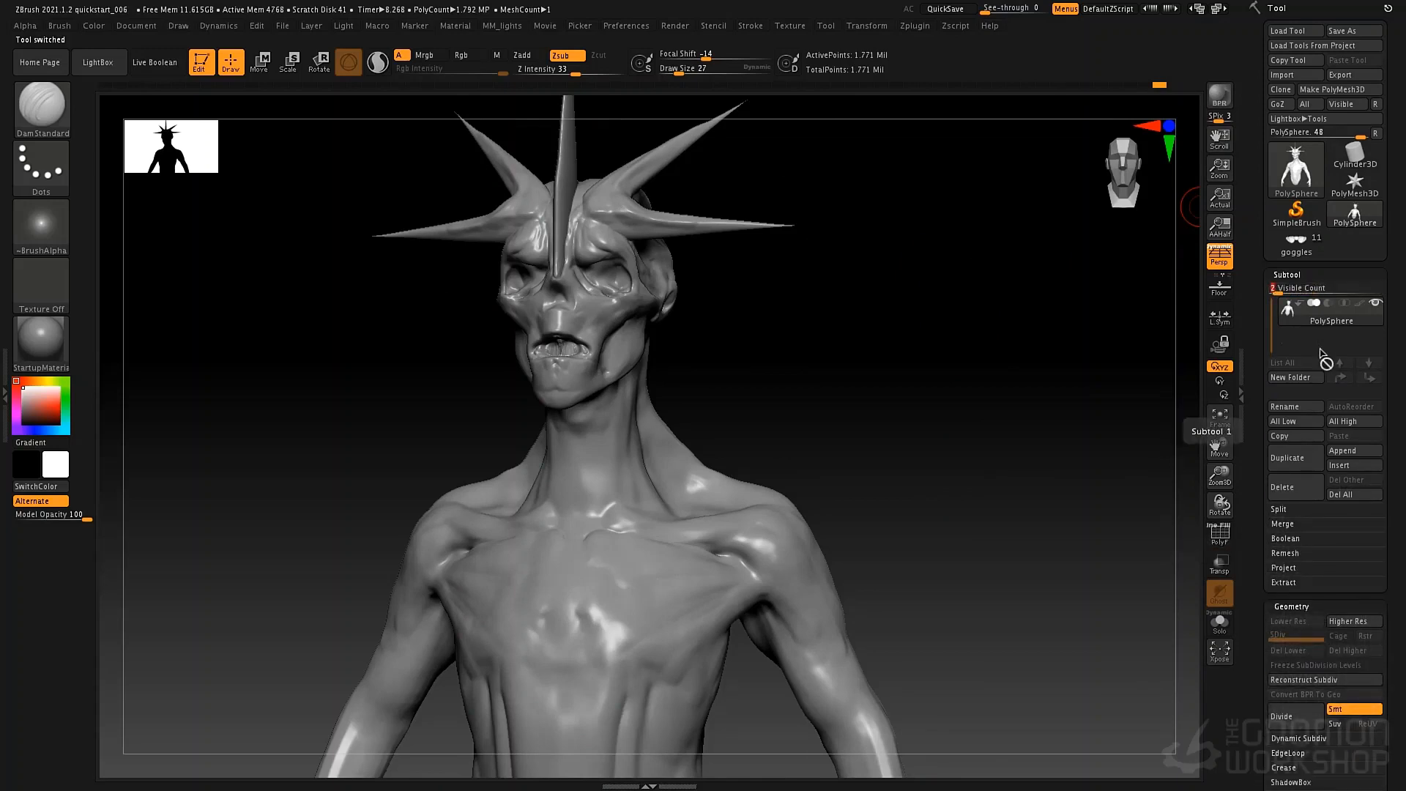
Check the meshes available for appending and load the PolySphere tool from the LightBox tool library.
left_click(1351, 452)
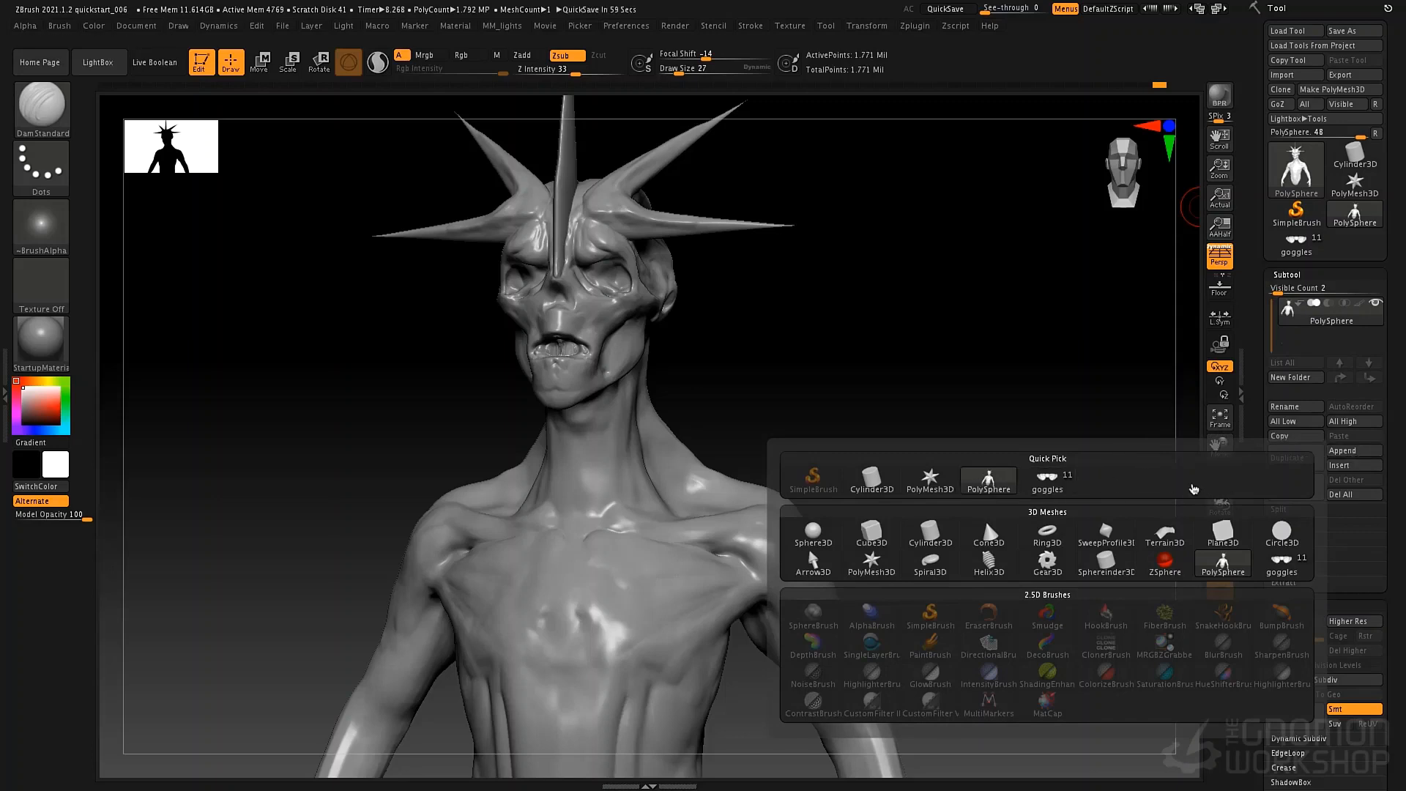
mouse_move(815, 545)
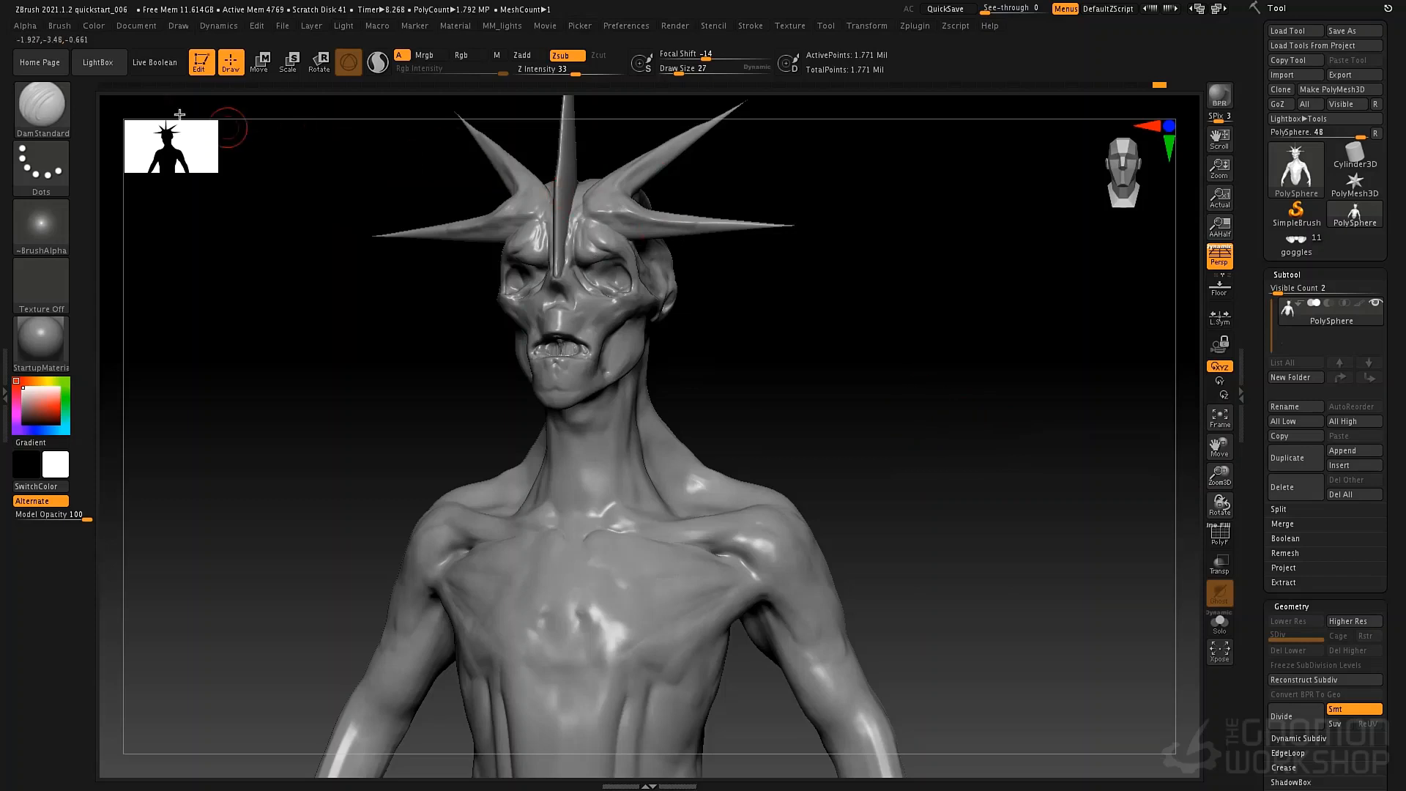
left_click(97, 63)
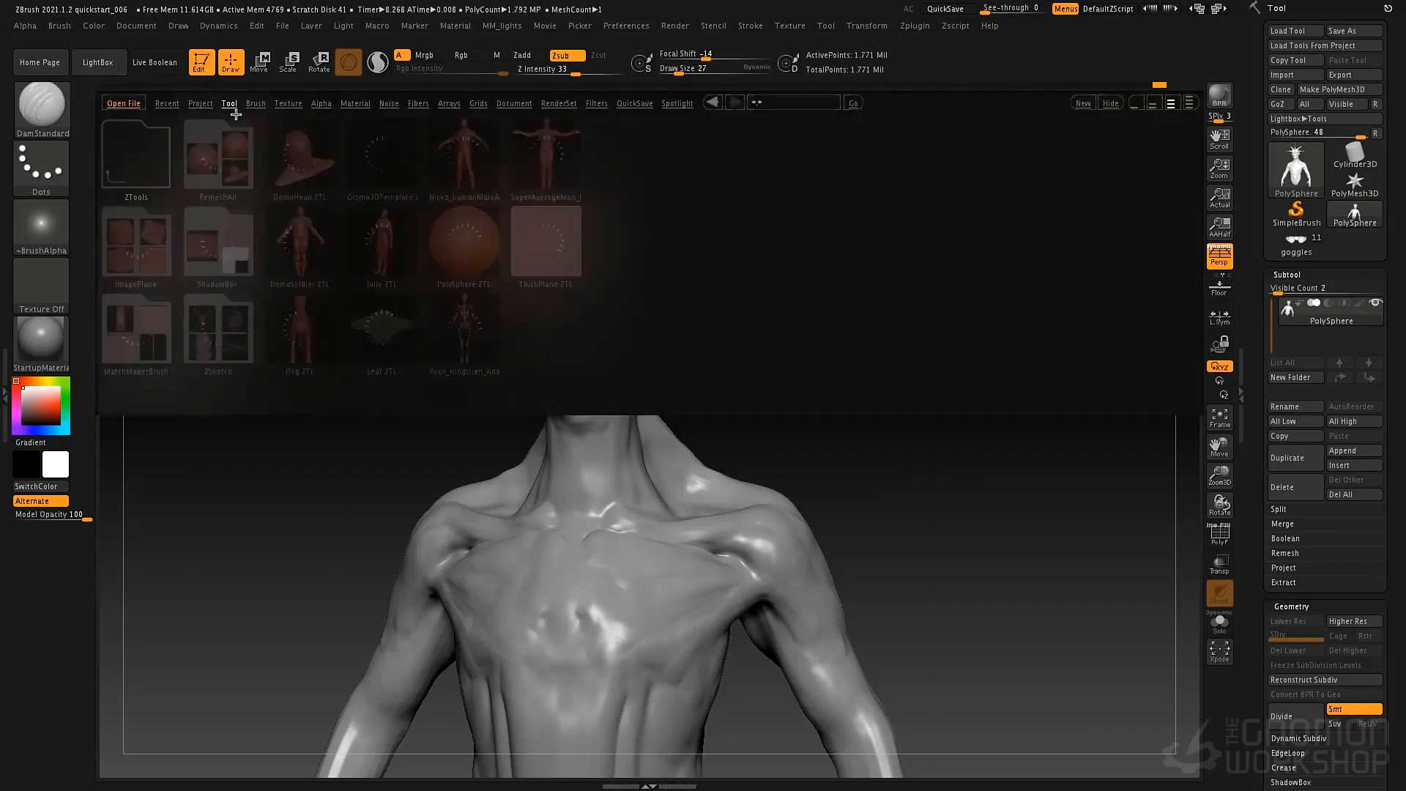
double_click(479, 253)
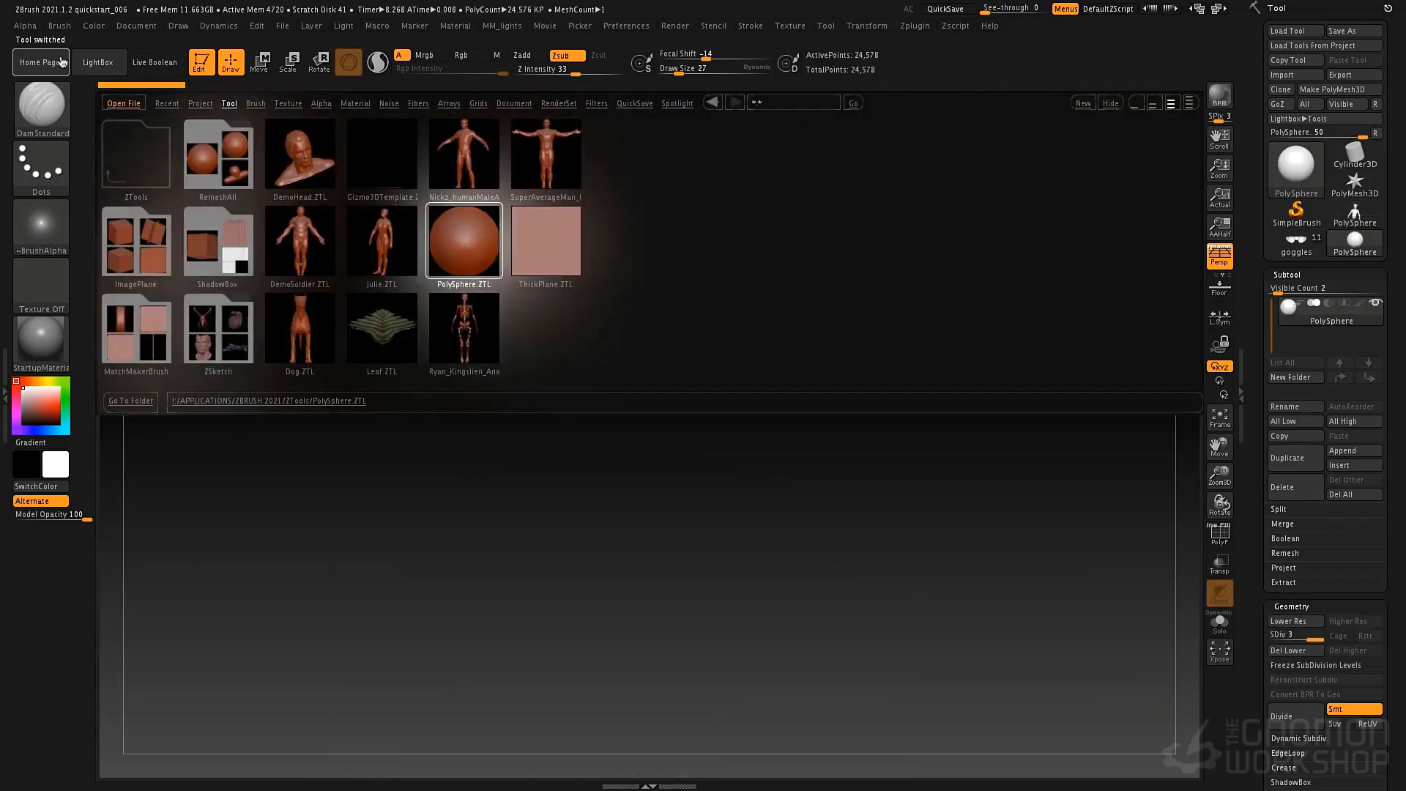
left_click(98, 62)
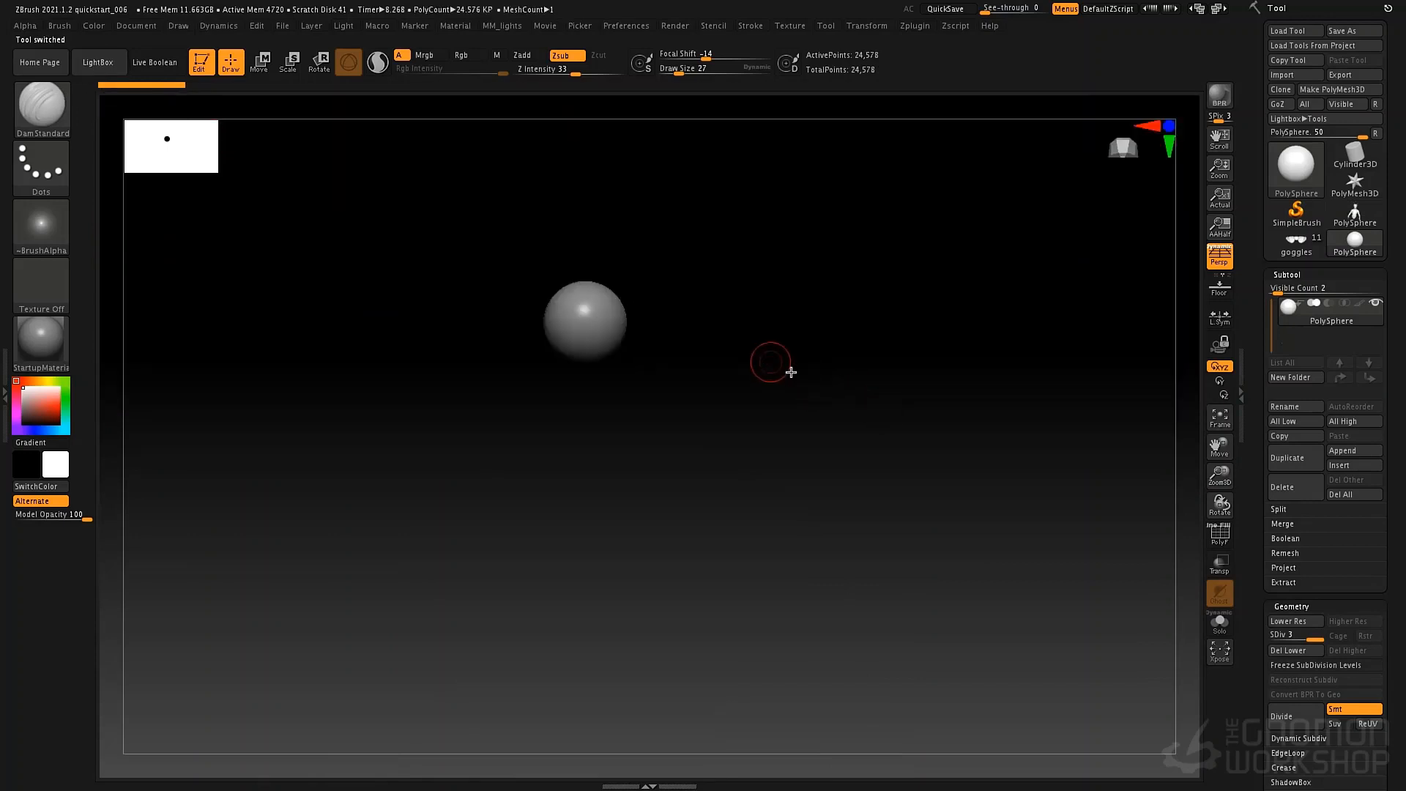
Return to the creature tool and append the plain PolySphere to it as a second subtool.
mouse_move(1345, 225)
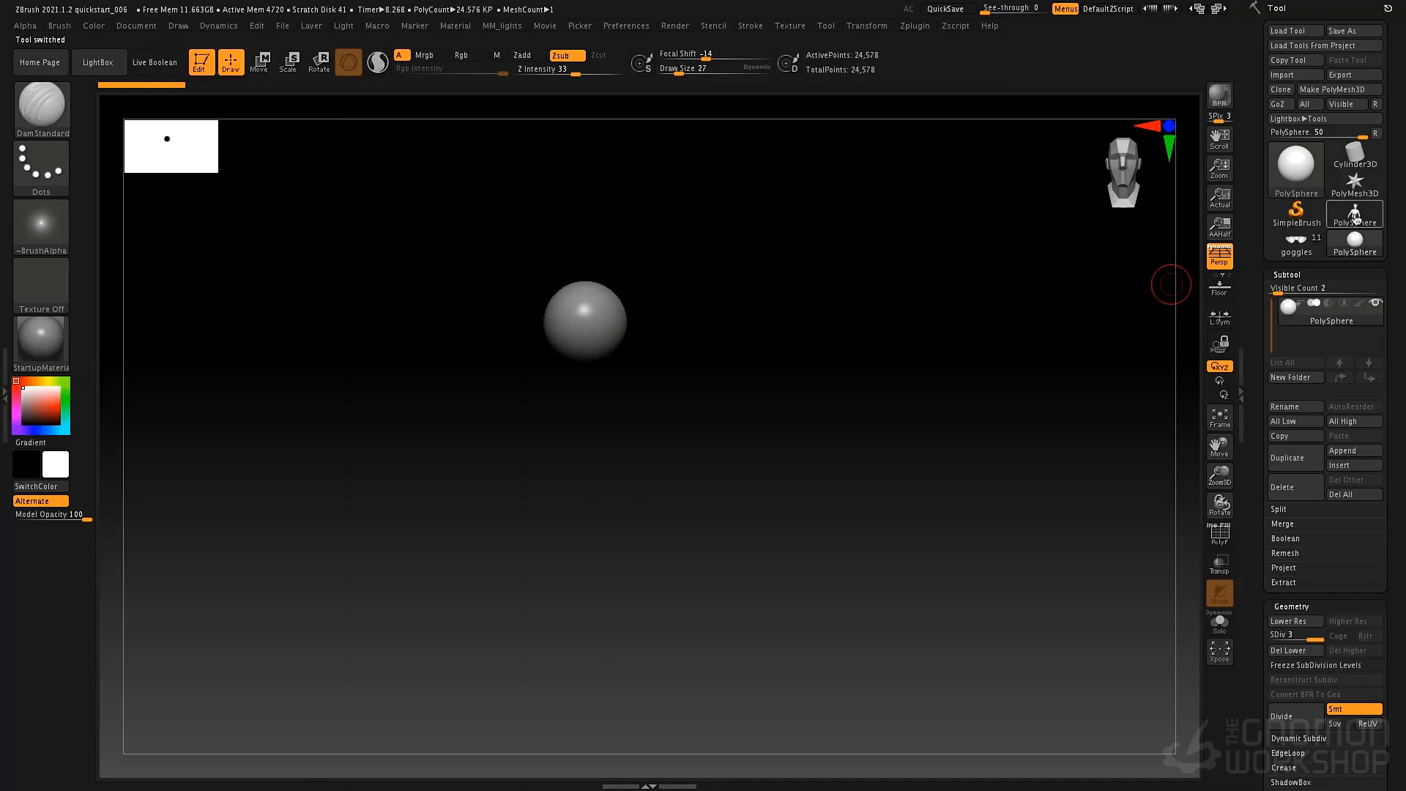
left_click(1355, 217)
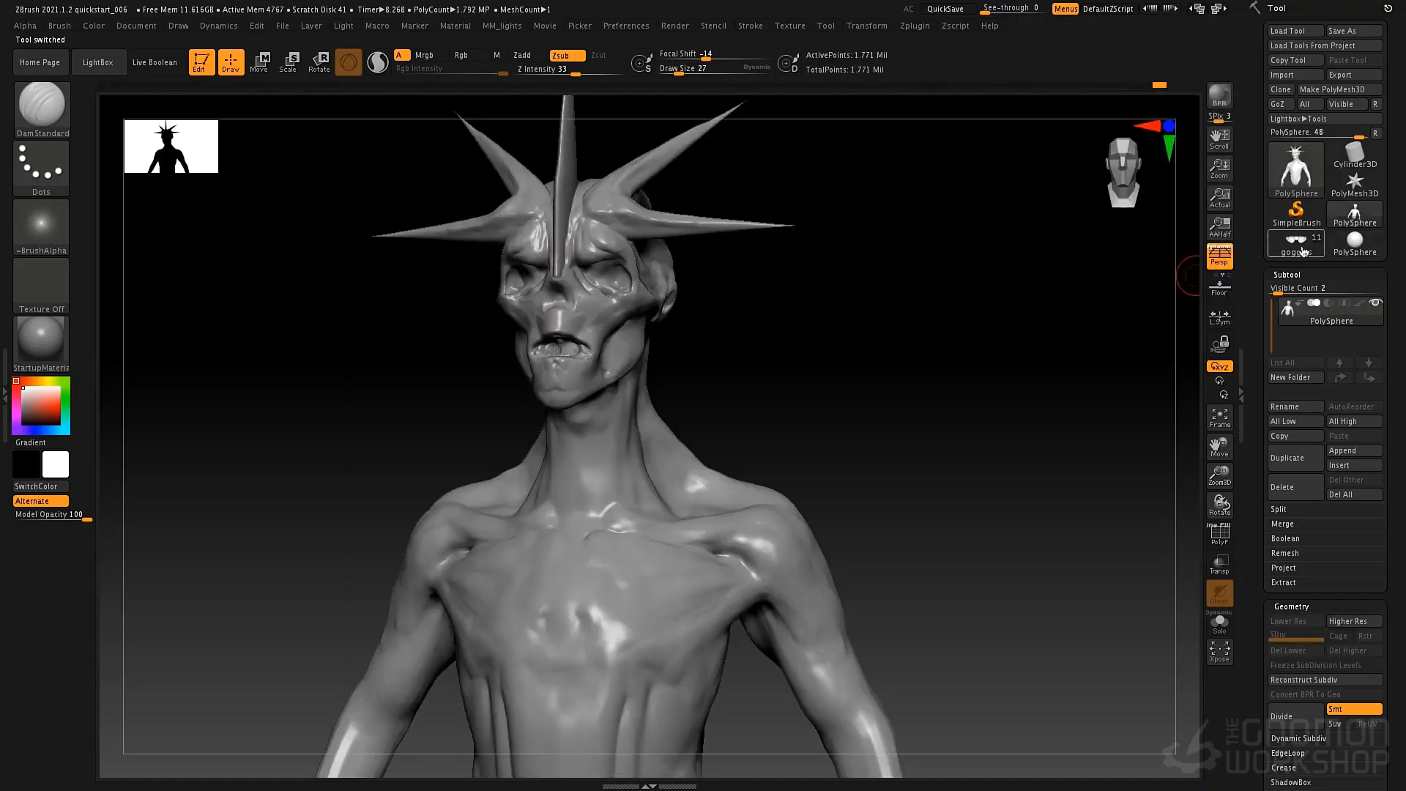
mouse_move(1347, 250)
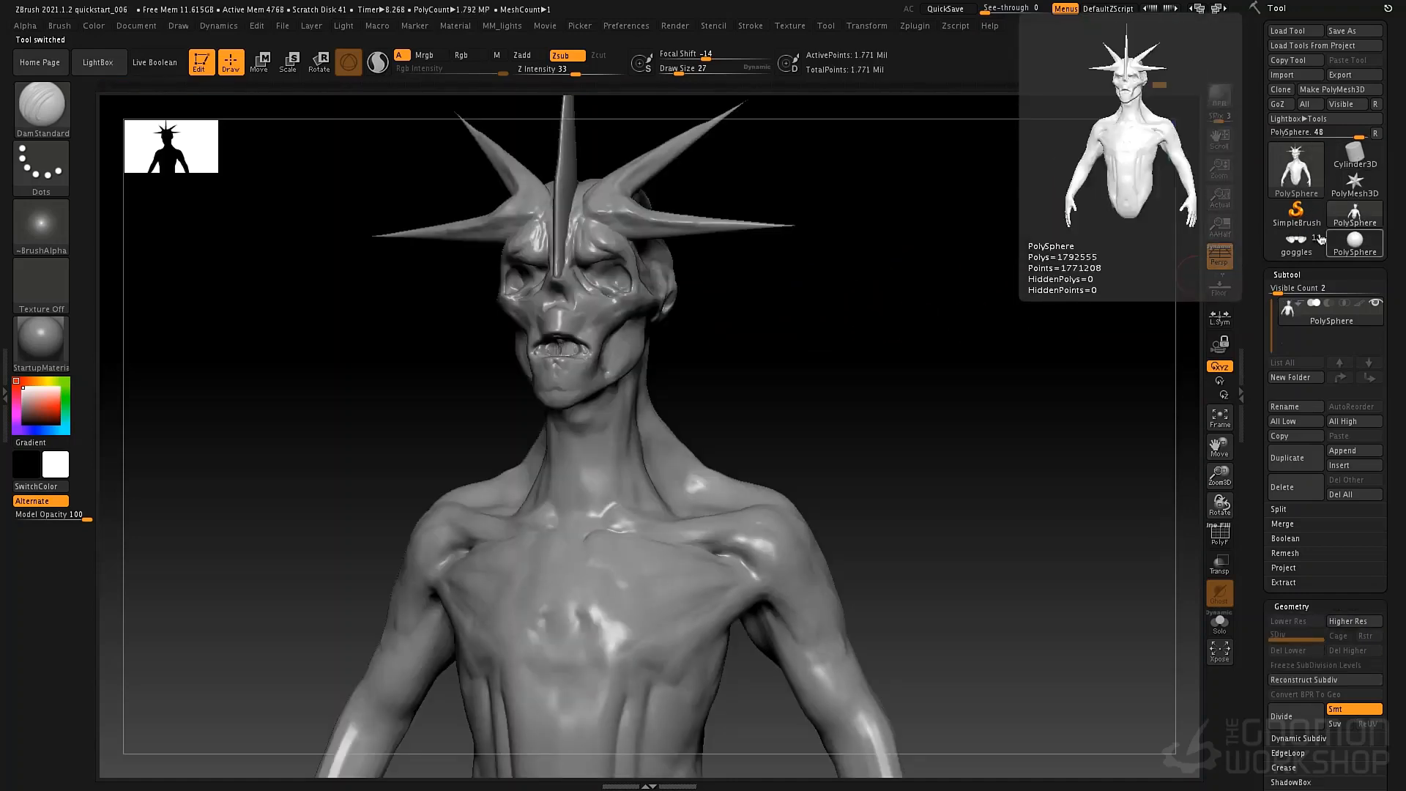
mouse_move(1345, 324)
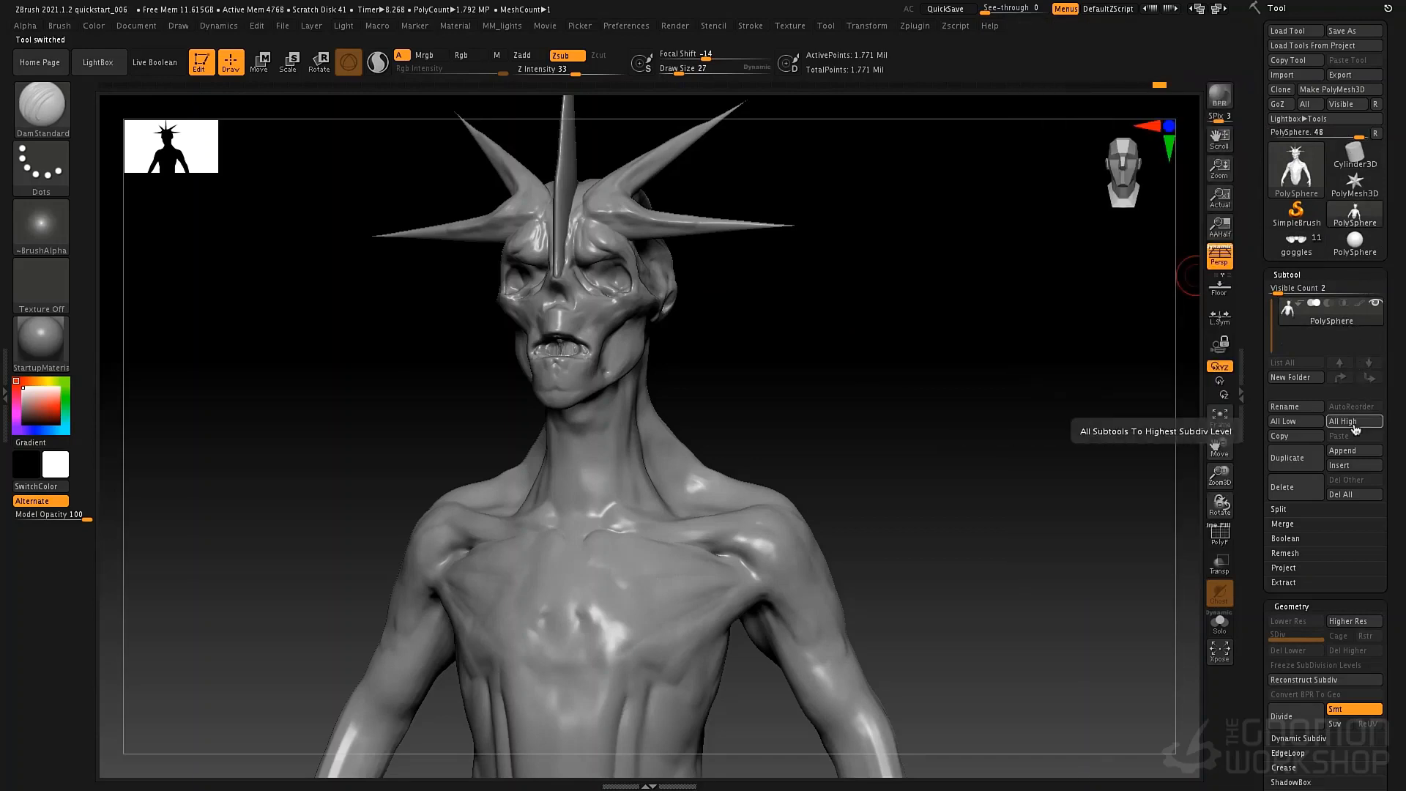
left_click(1348, 451)
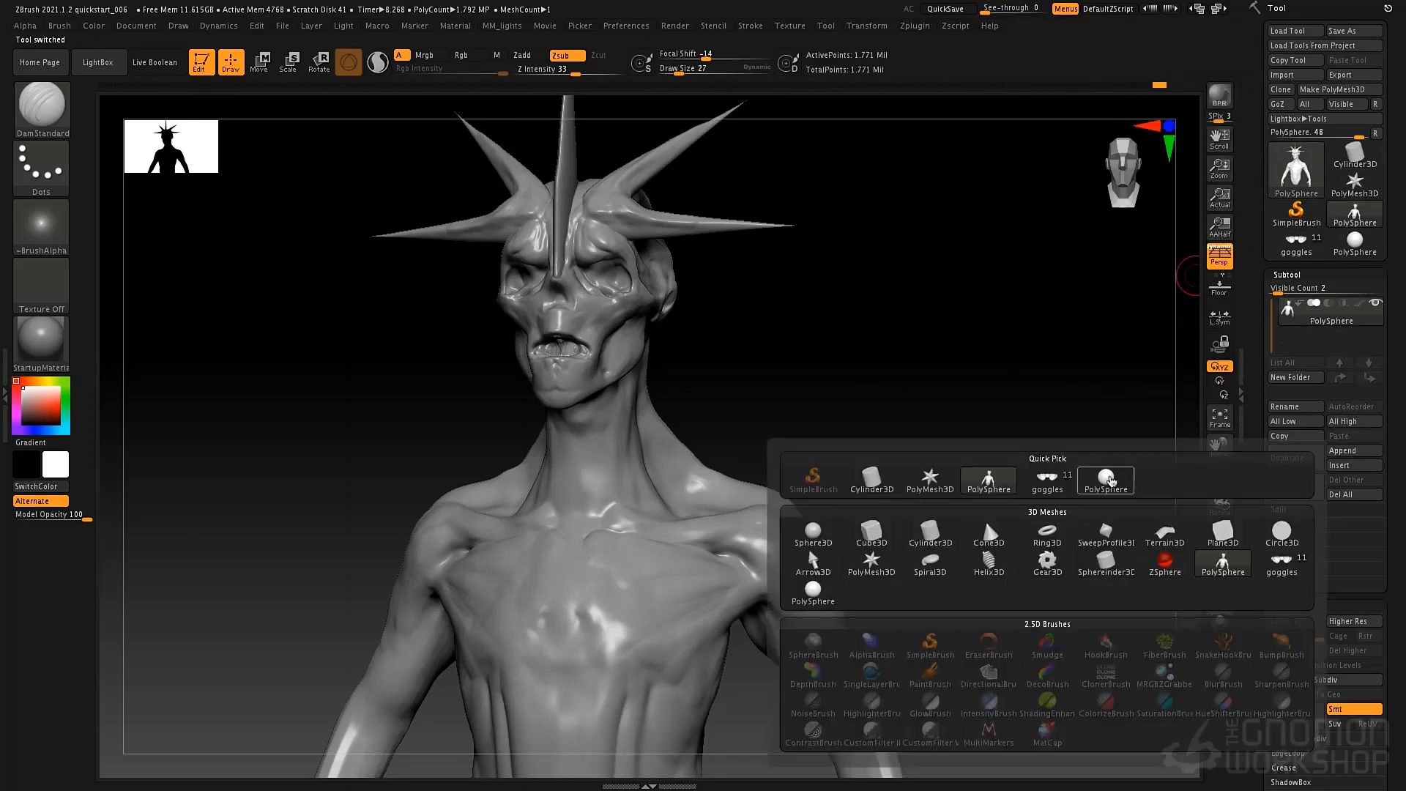
left_click(1110, 480)
Set the subtool Visible Count to 6 and switch the active subtool between the creature and the sphere.
mouse_move(1291, 341)
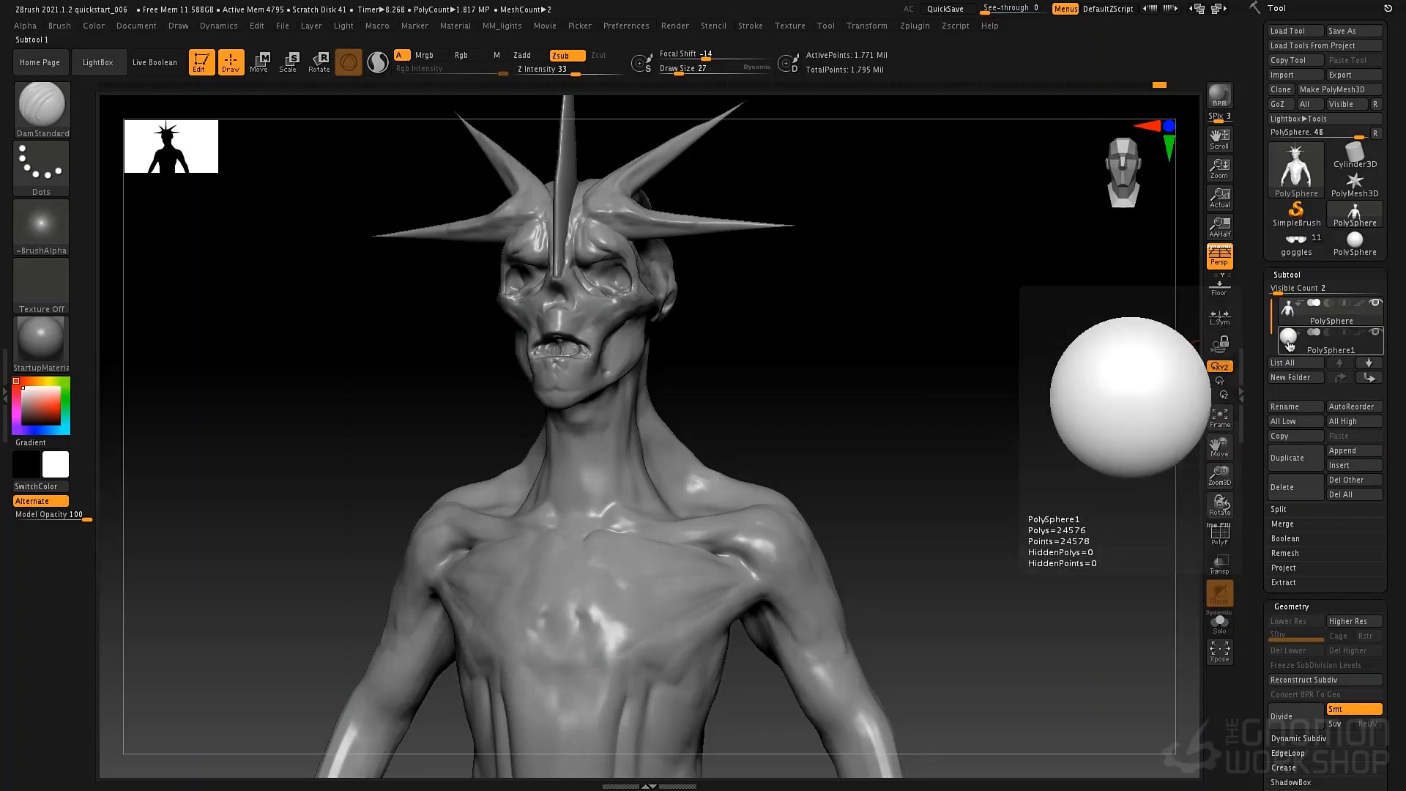
left_click_drag(1274, 291, 1296, 290)
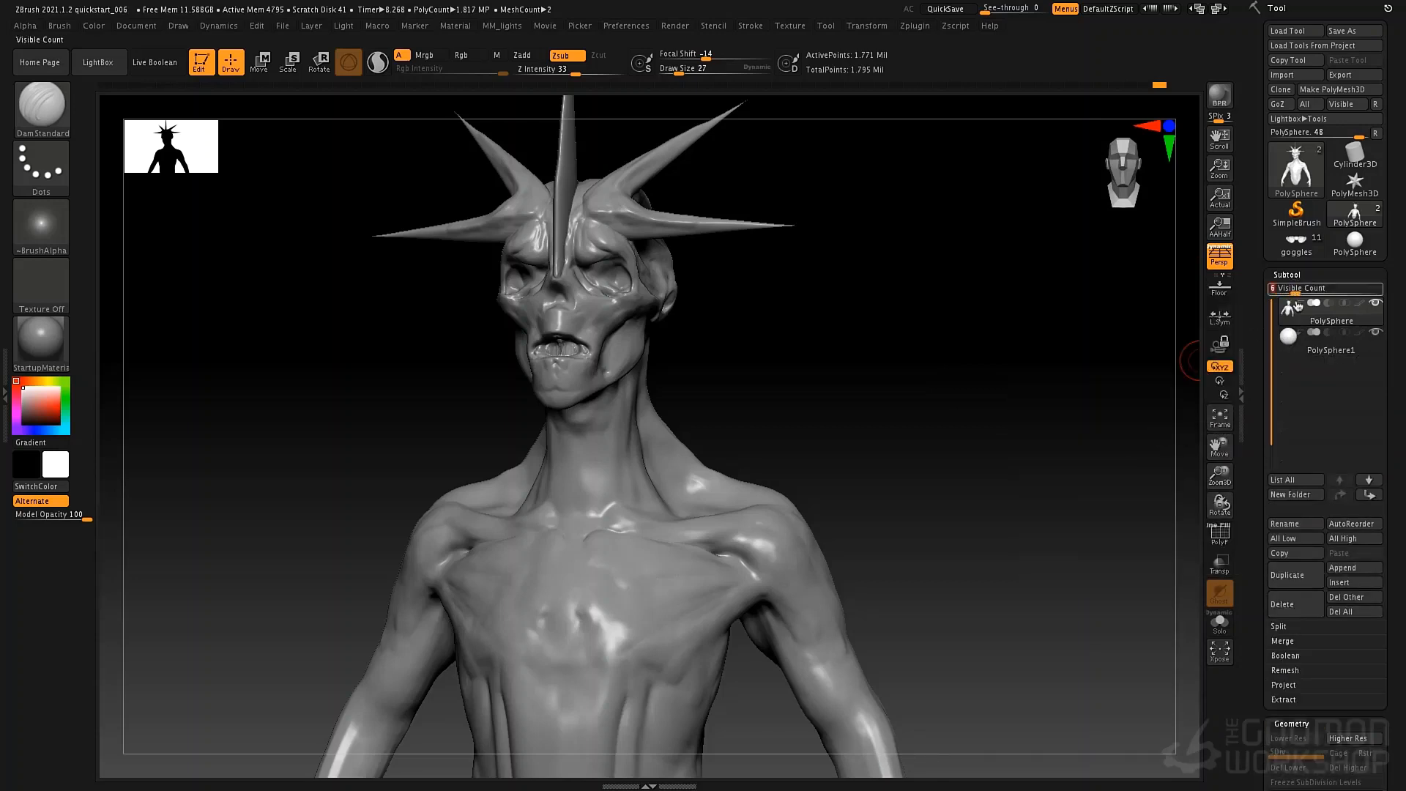
left_click(1289, 352)
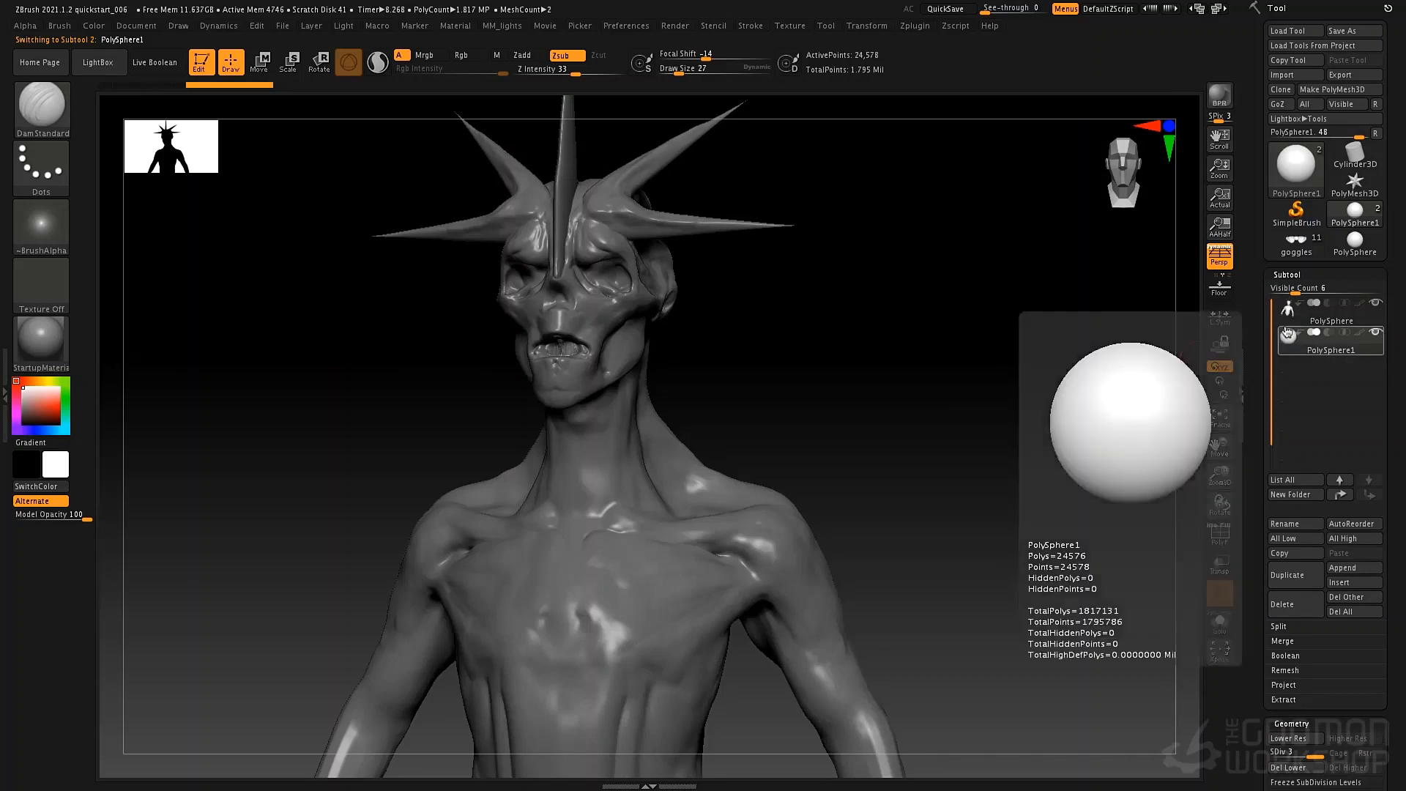
mouse_move(1291, 346)
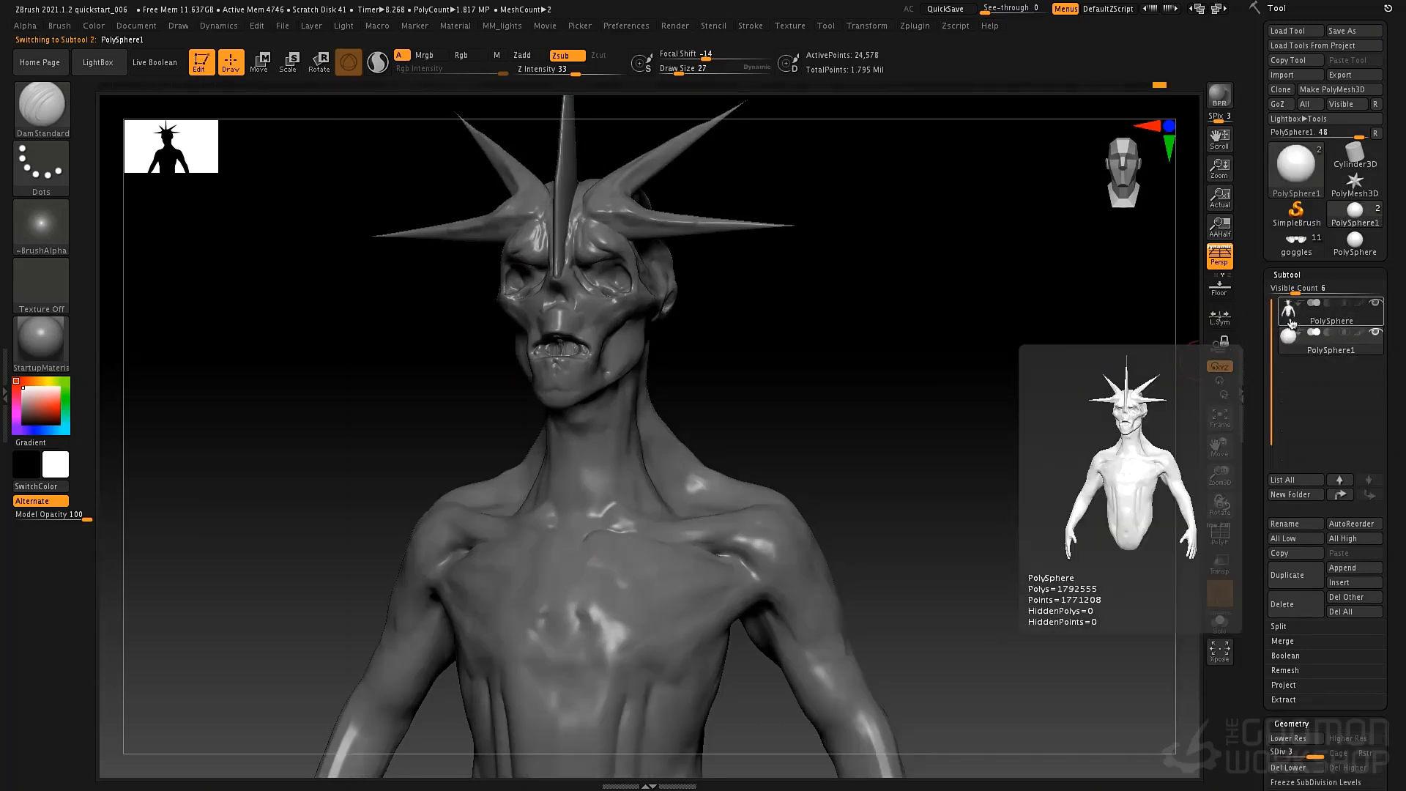
left_click(1290, 315)
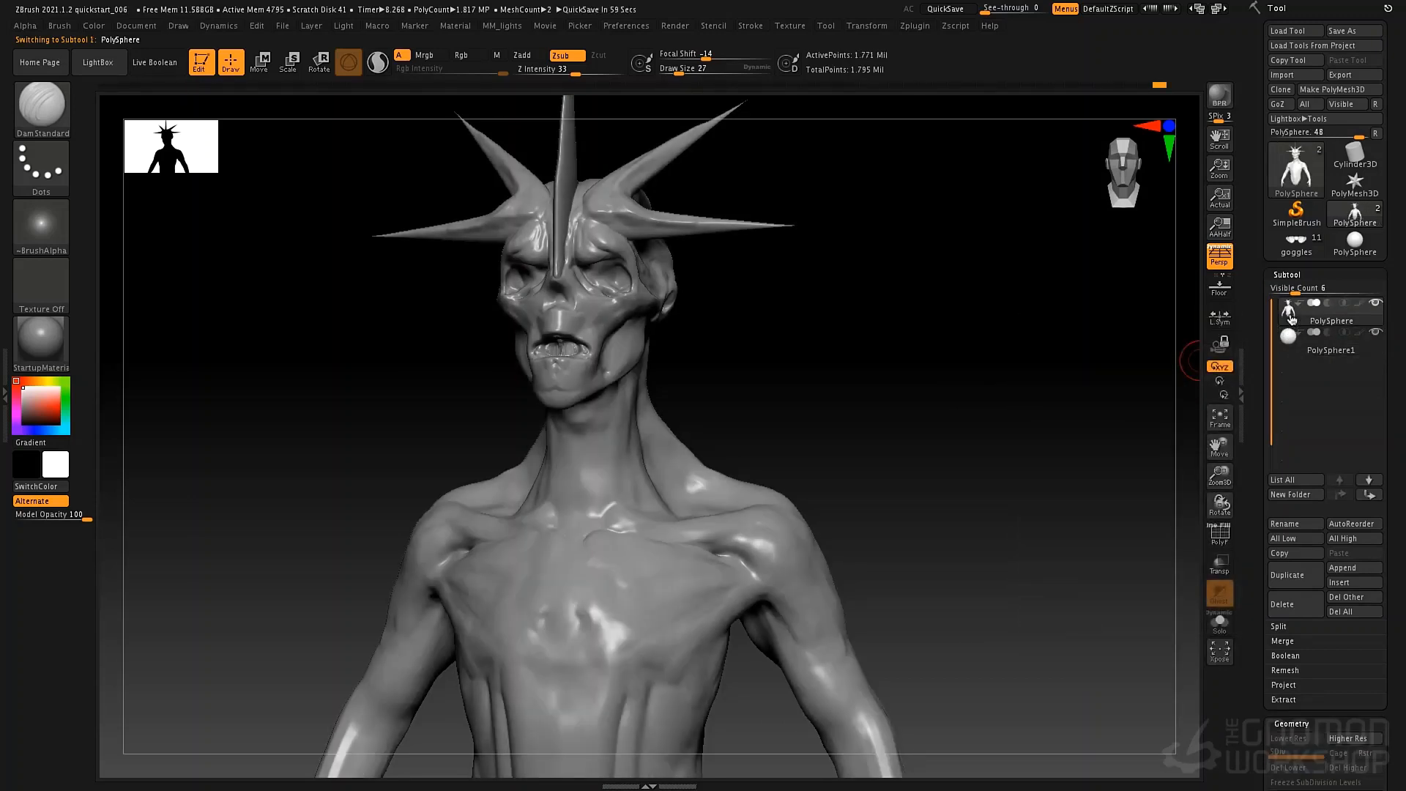
left_click(1293, 345)
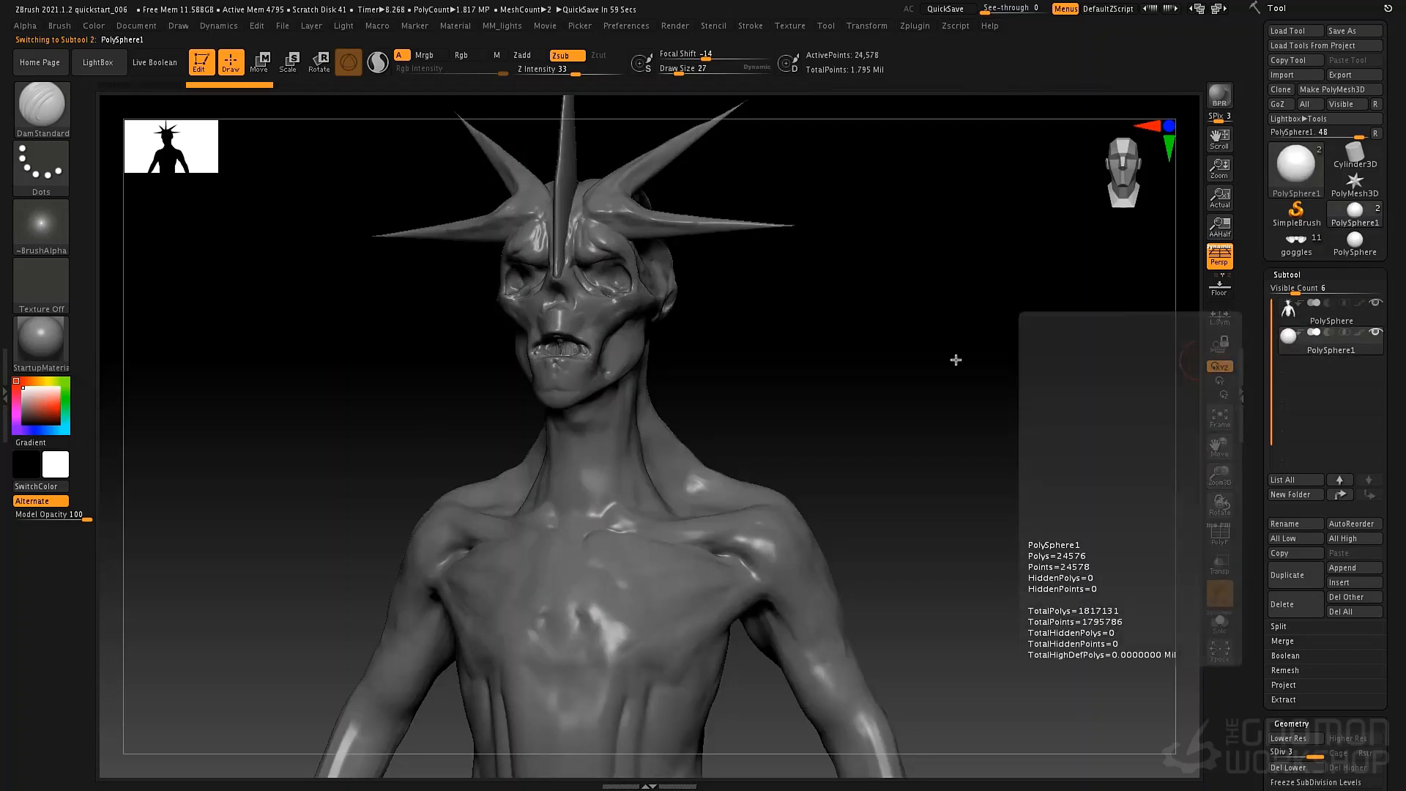
left_click(597, 345, "alt")
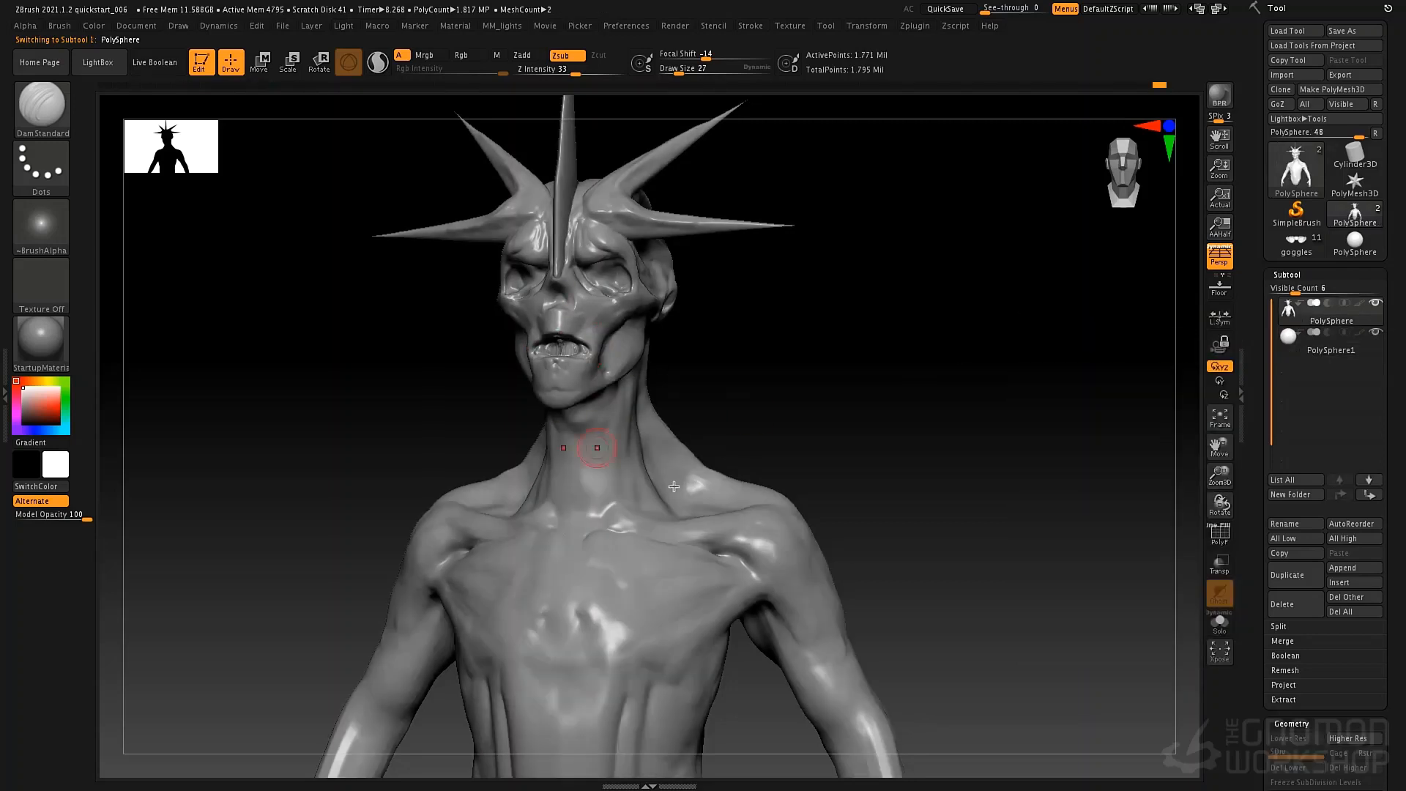
Frame the whole creature from the front, make the sphere subtool active and turn on transparency.
mouse_move(788, 396)
left_mouse_down("shift")
mouse_move(772, 371)
mouse_move(886, 393)
mouse_move(844, 314)
left_mouse_up("shift")
left_click_drag(857, 393, 835, 345)
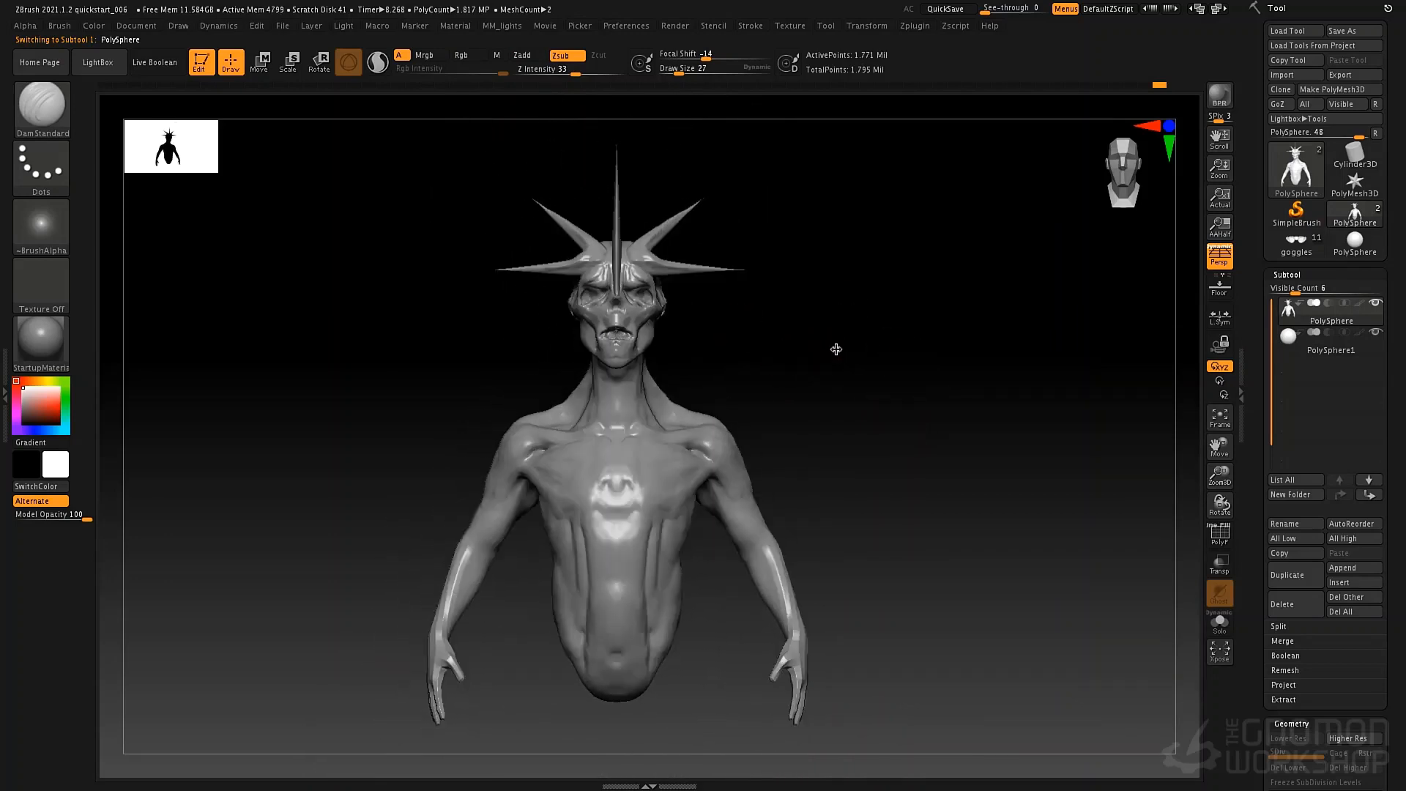
left_click(1296, 353)
left_click(1219, 563)
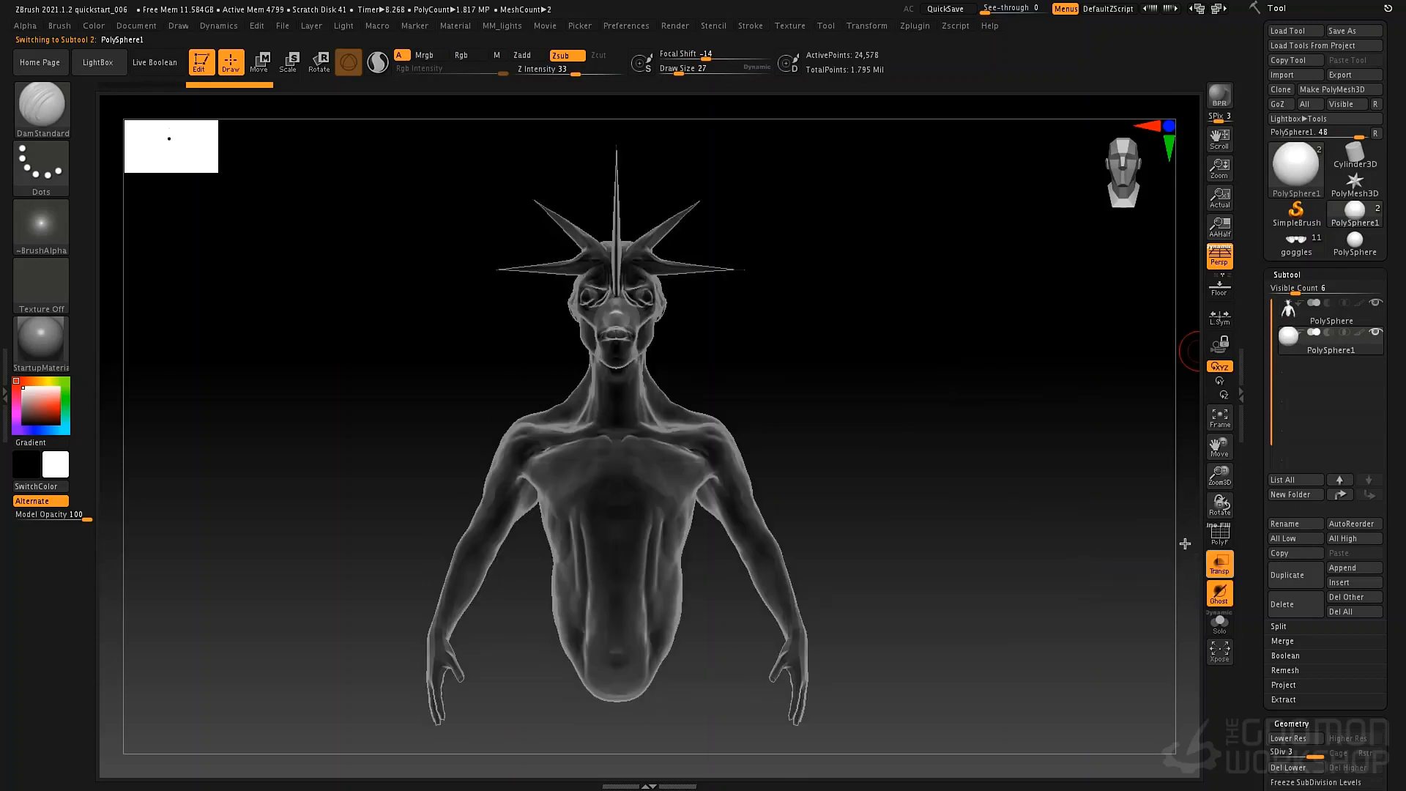
Move the sphere sideways out of the creature's head until it sits beside the face, and turn off transparency.
mouse_move(955, 427)
left_mouse_down()
mouse_move(863, 424)
mouse_move(974, 427)
left_mouse_up()
left_click_drag(818, 315, 739, 351, "alt")
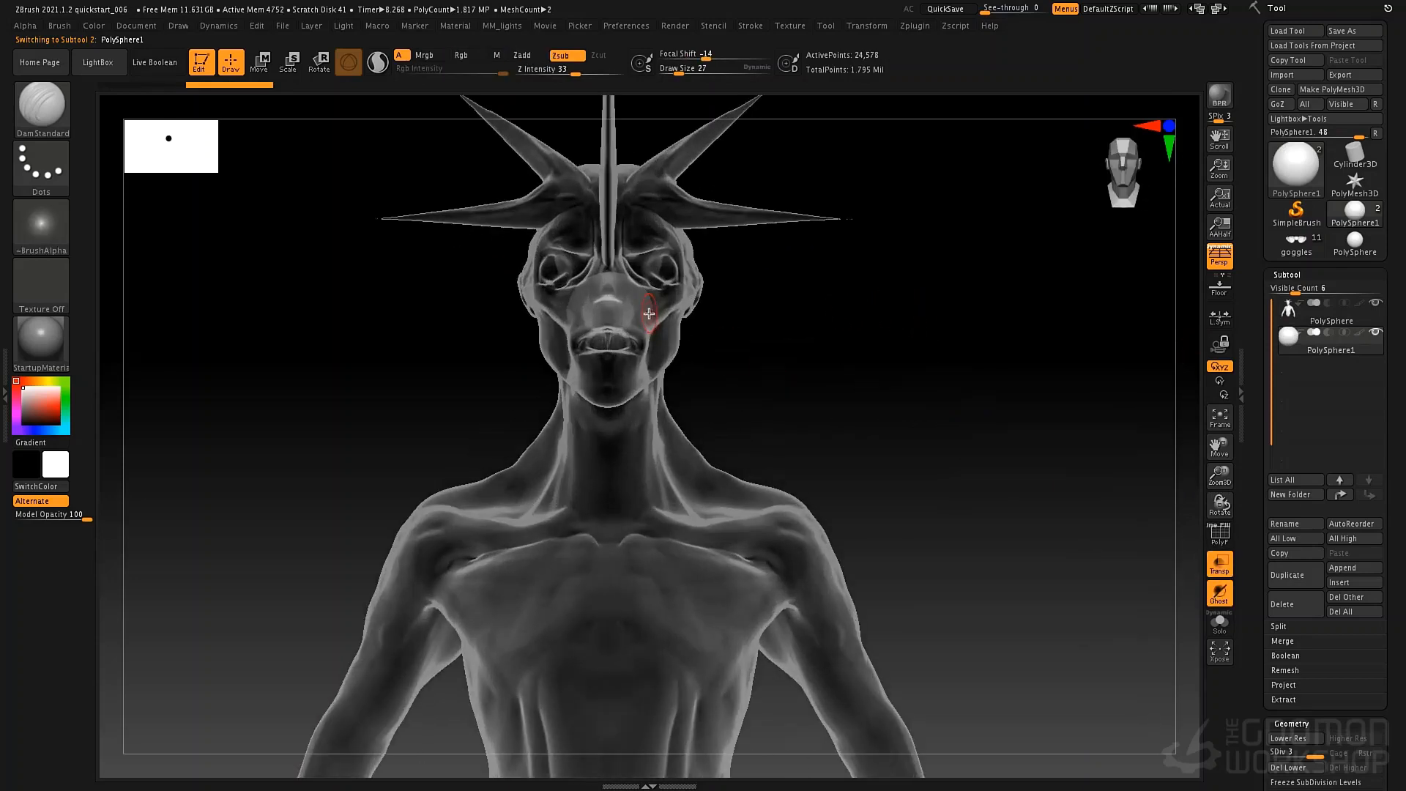
key("w")
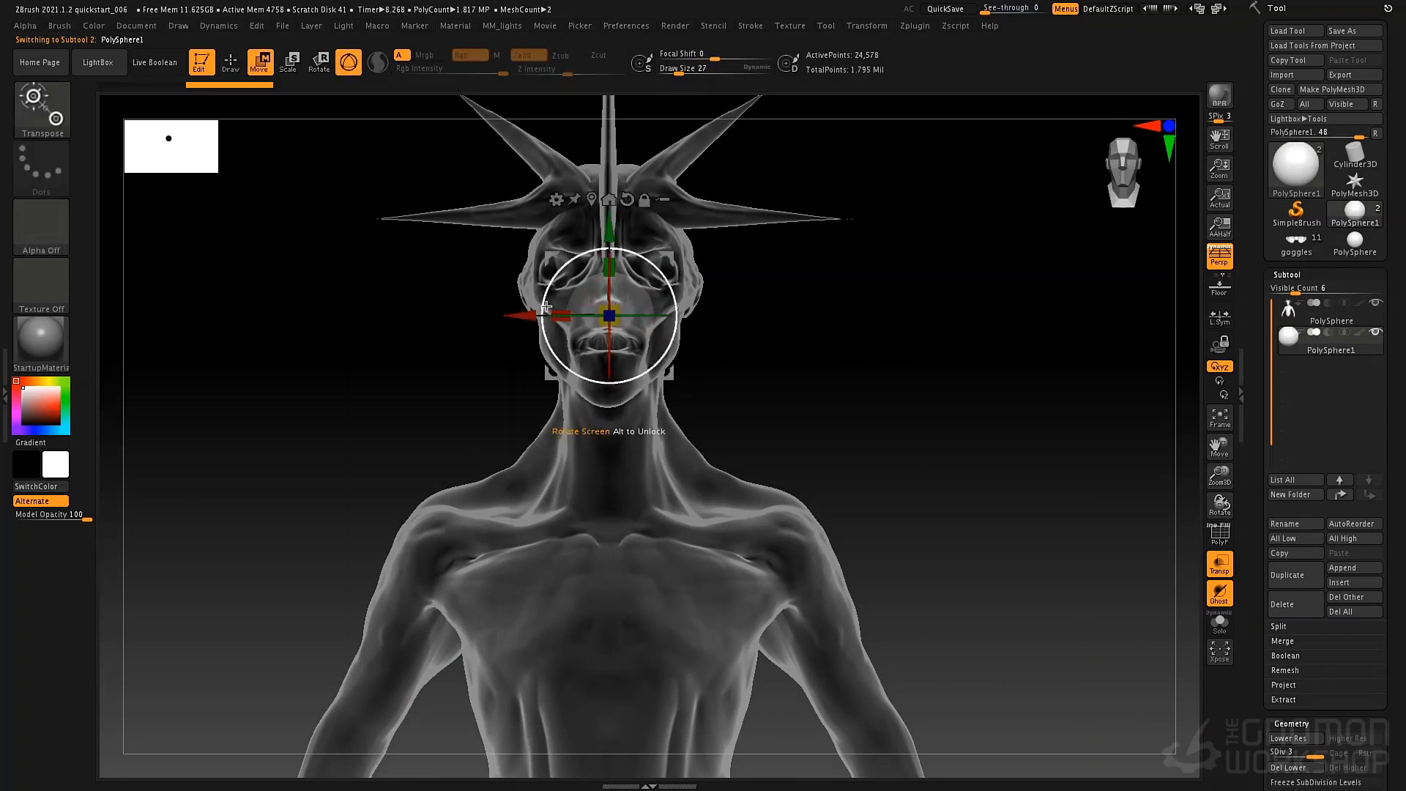
left_click_drag(530, 315, 754, 315)
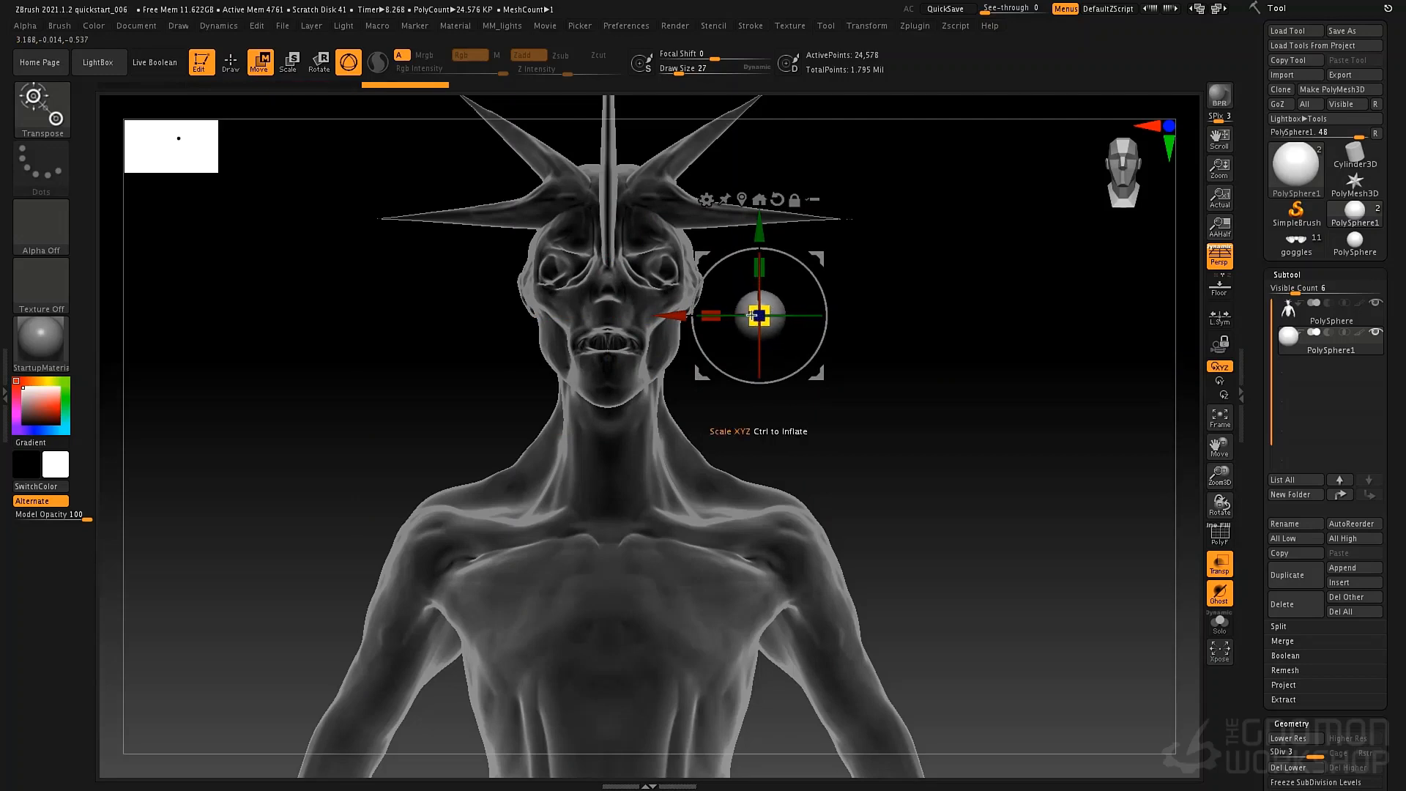
left_click(1219, 565)
Position the sphere in the creature's left eye socket, adjusting its depth from the side.
left_click_drag(940, 369, 863, 357, "shift")
left_click_drag(945, 323, 970, 454, "alt")
left_click_drag(817, 374, 708, 309)
right_click_drag(707, 309, 863, 345, "shift")
left_click_drag(739, 322, 523, 297)
left_click_drag(662, 277, 585, 275, "shift")
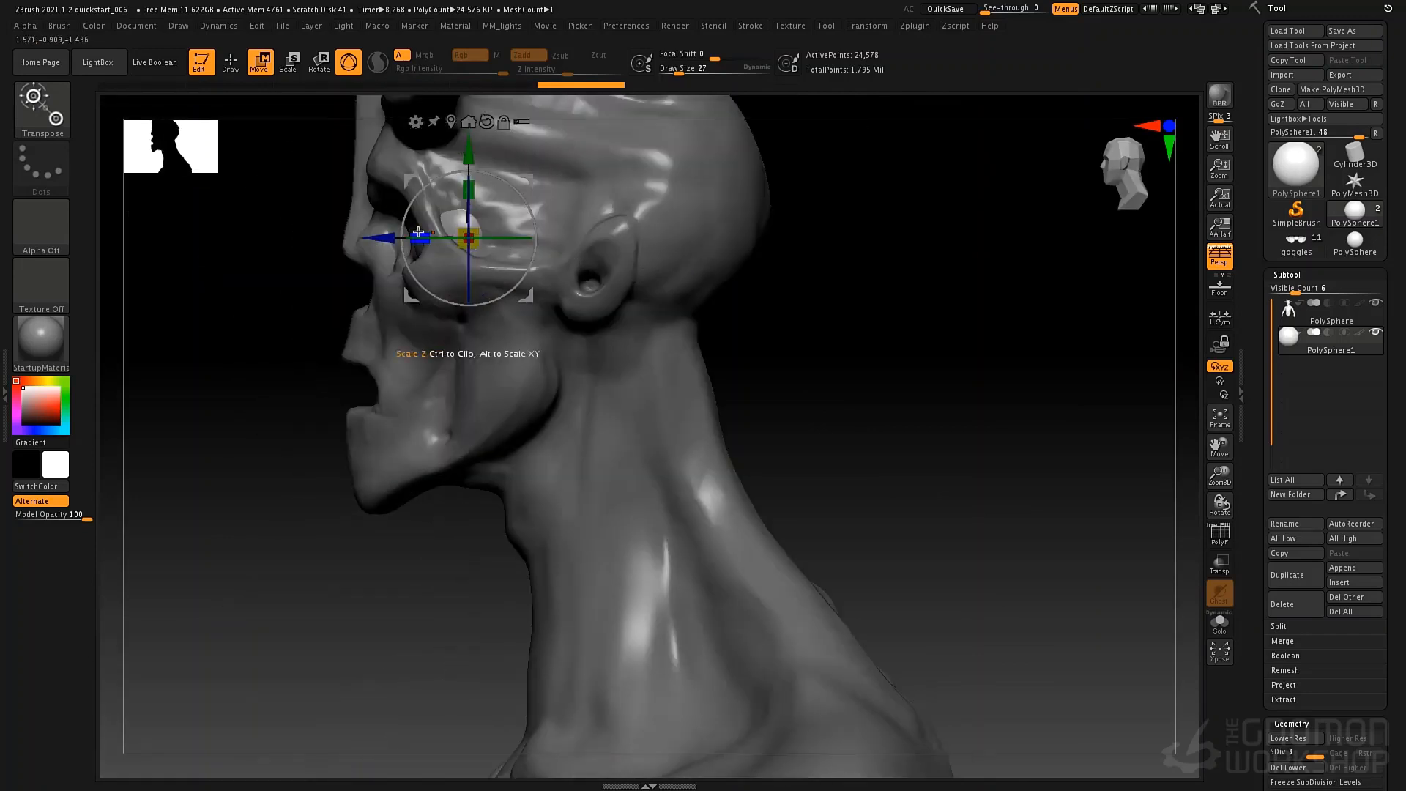
left_click_drag(382, 237, 348, 238)
right_click_drag(390, 254, 436, 260)
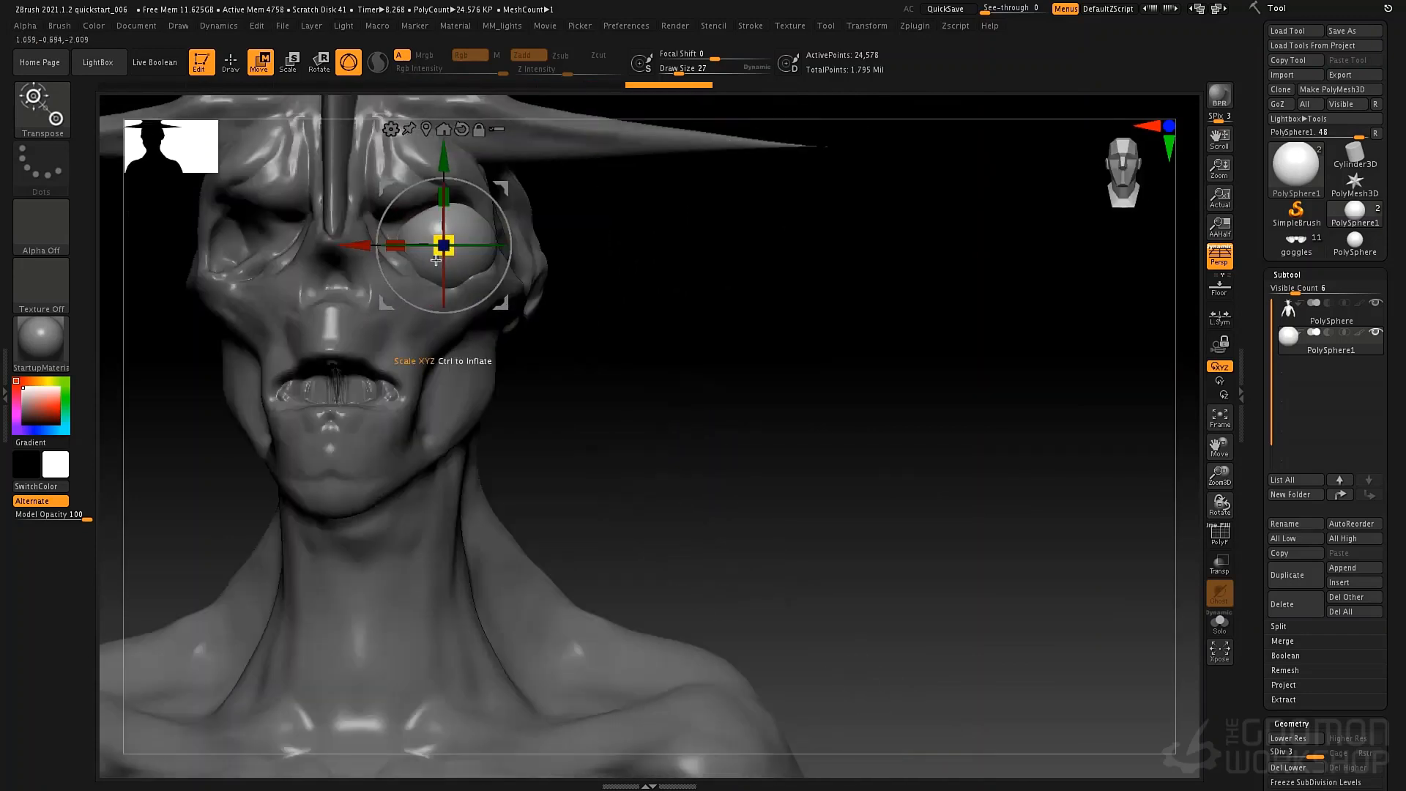
Scale the sphere down to eyeball size, nudge it slightly upward in the socket and return to Draw mode.
left_click_drag(451, 255, 434, 248)
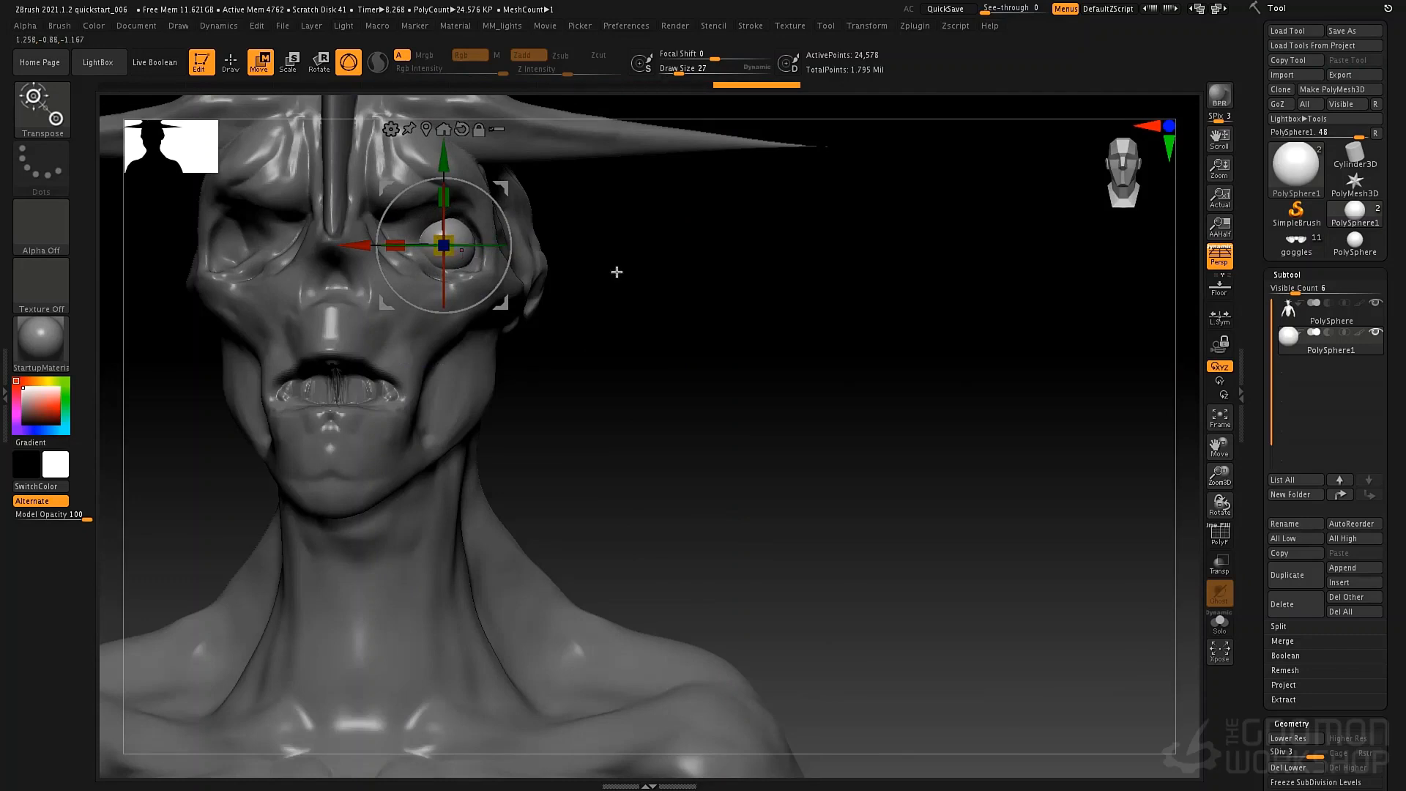
right_click_drag(629, 278, 738, 328, "ctrl")
right_click_drag(884, 345, 691, 283, "ctrl")
right_click_drag(526, 228, 662, 329, "alt")
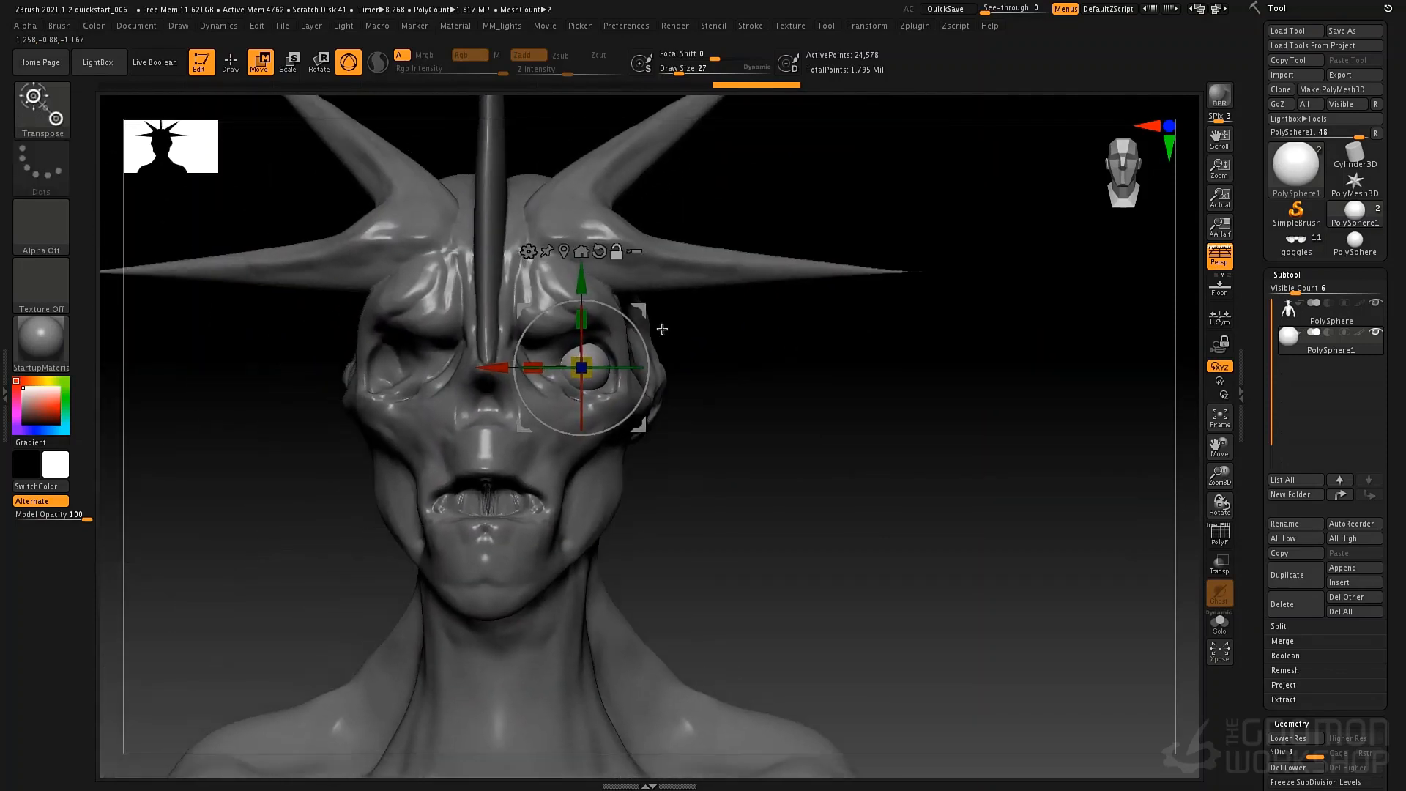
left_click_drag(582, 295, 580, 292)
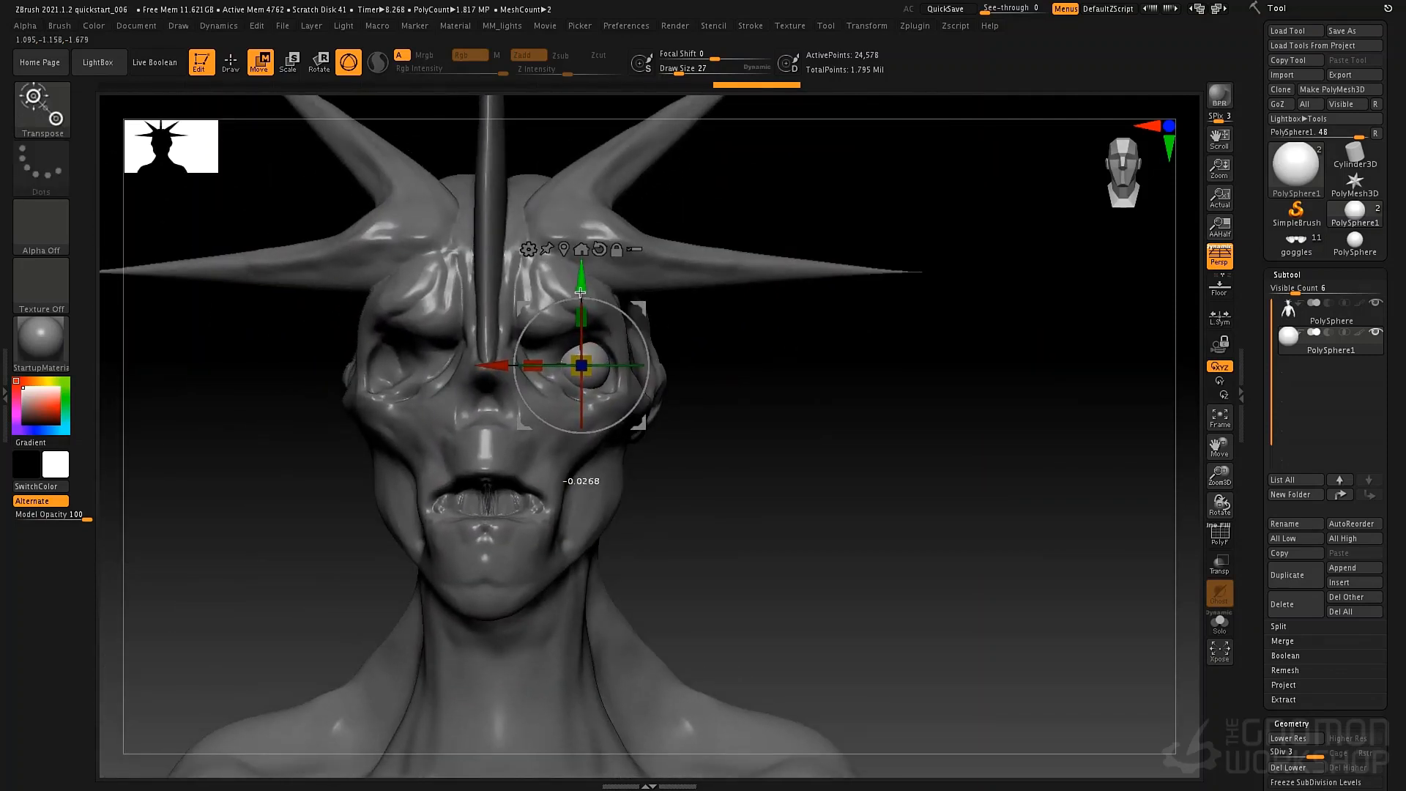
key("q")
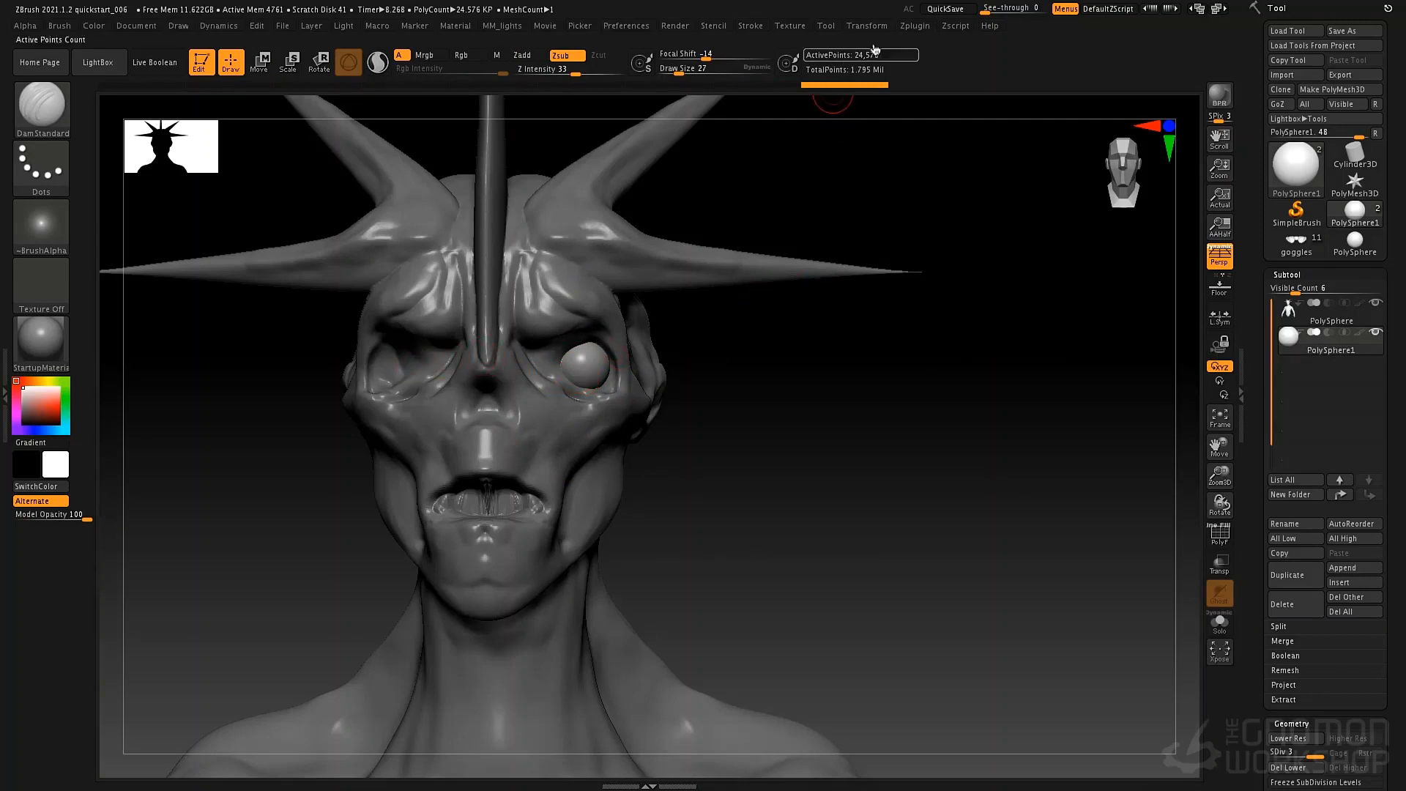
Mirror the eyeball across the X axis with SubTool Master, using Merge into one SubTool.
left_click(915, 27)
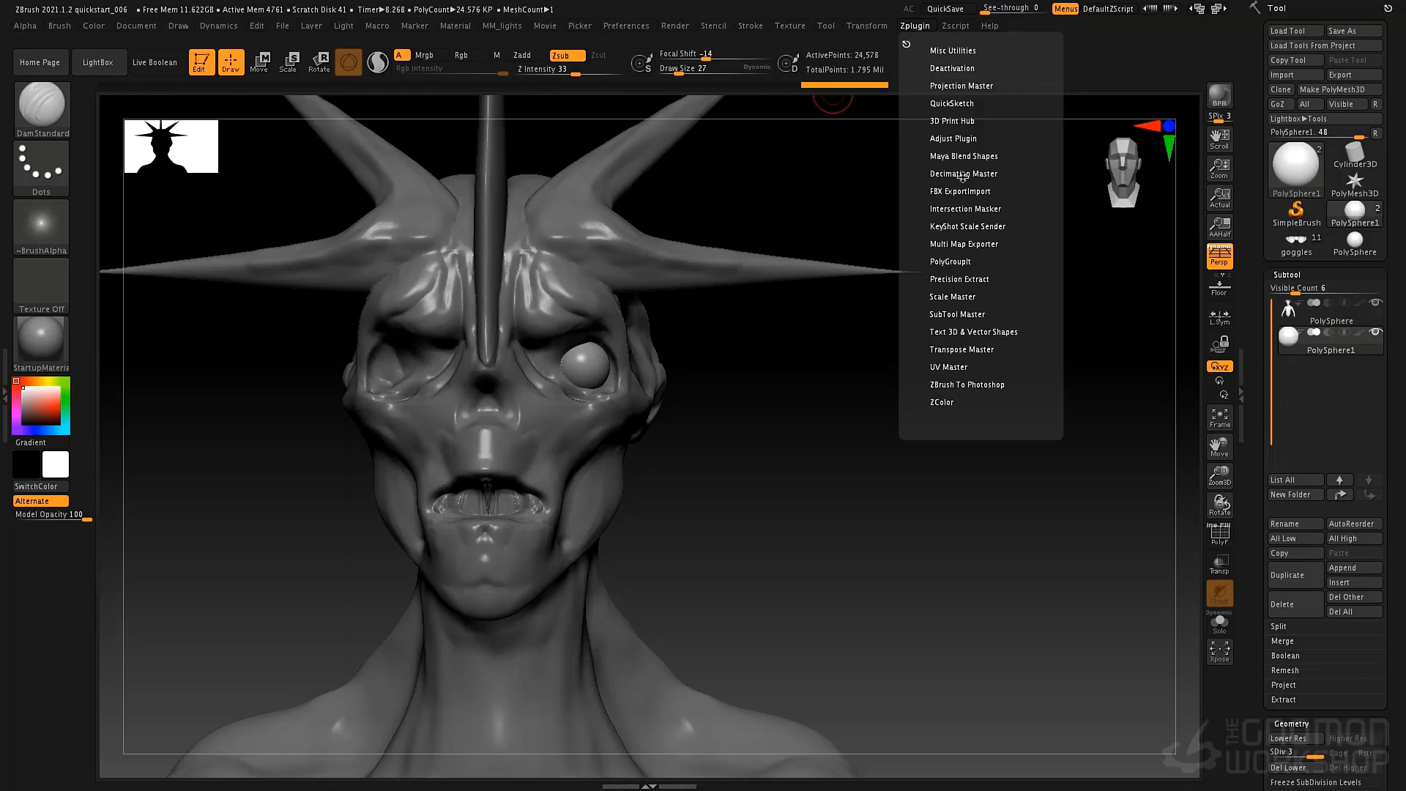
left_click(959, 314)
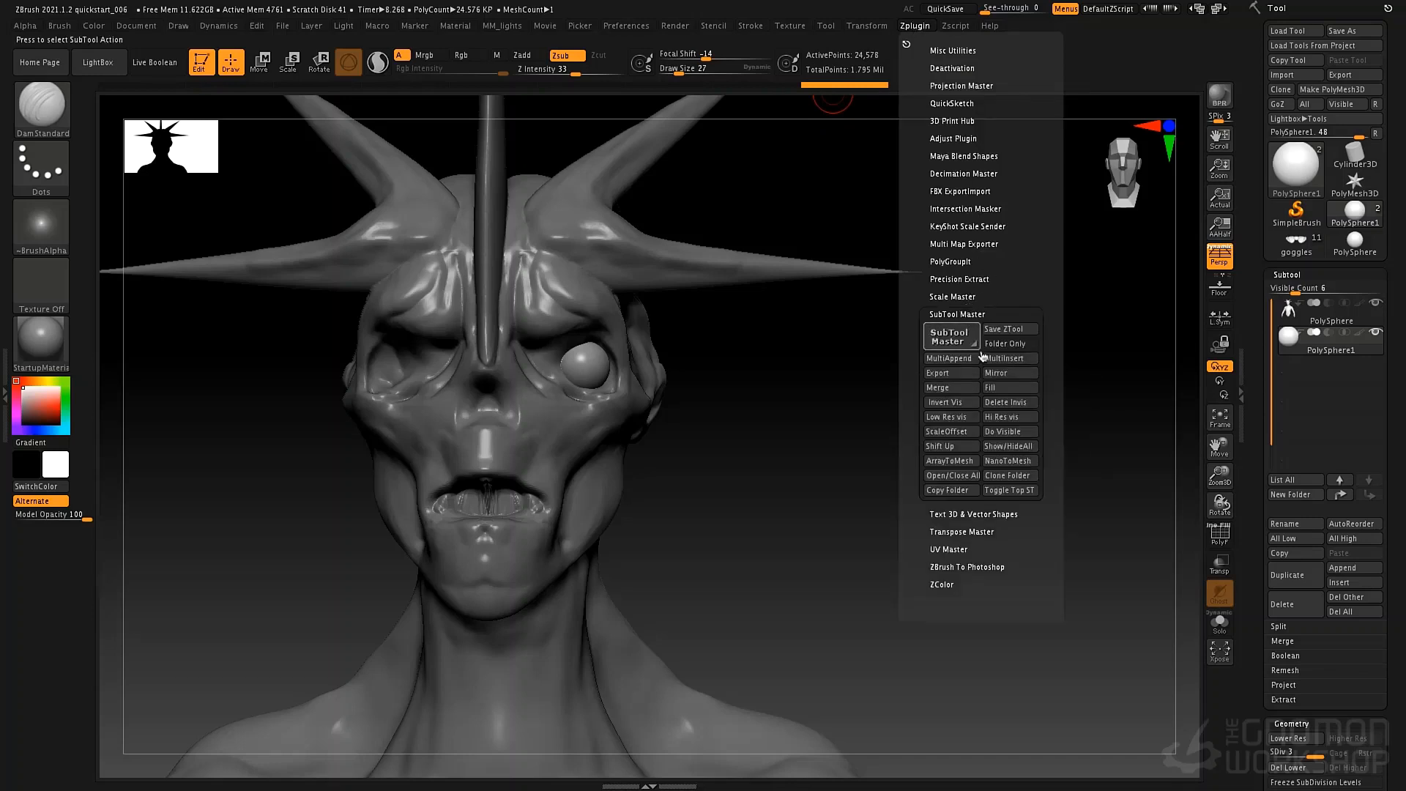
left_click(1006, 374)
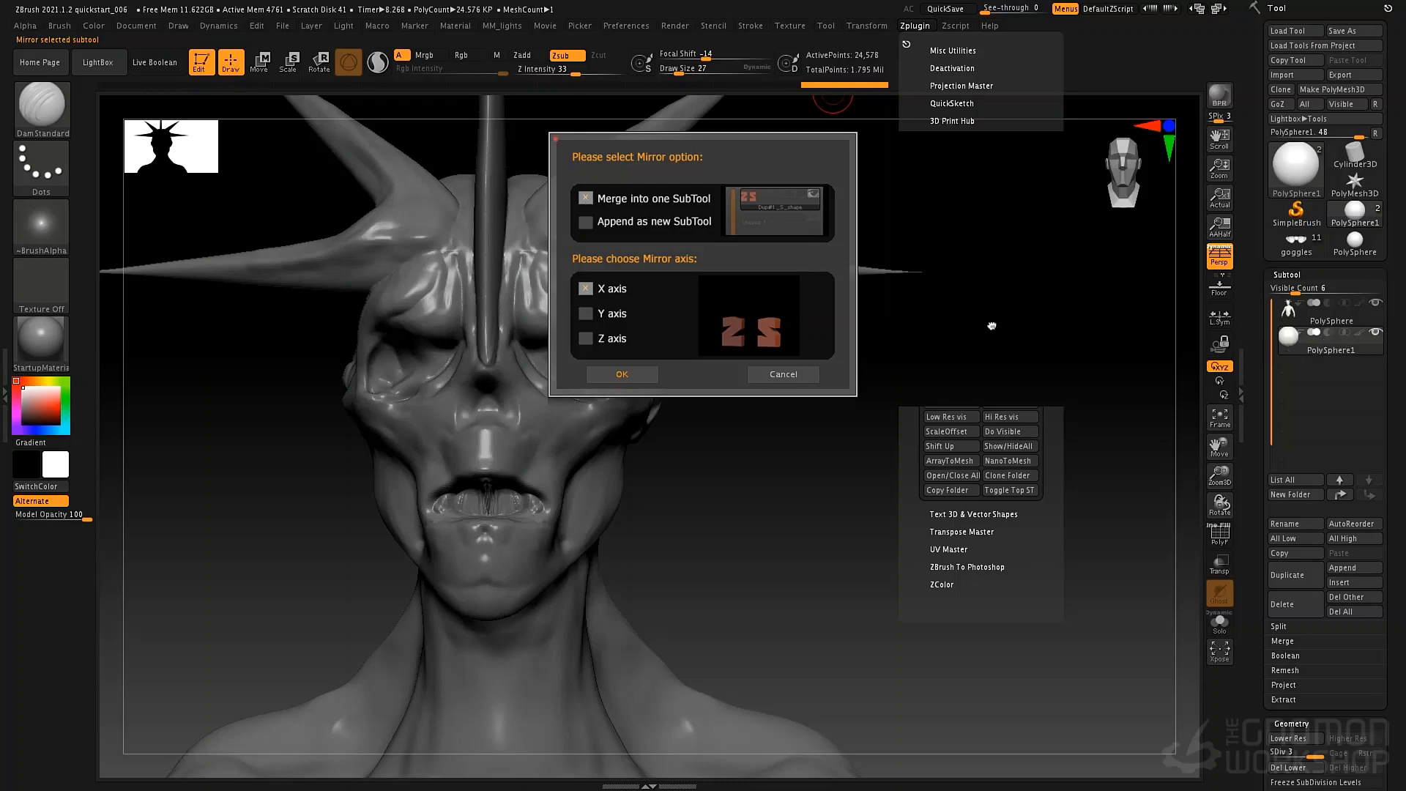
left_click(620, 375)
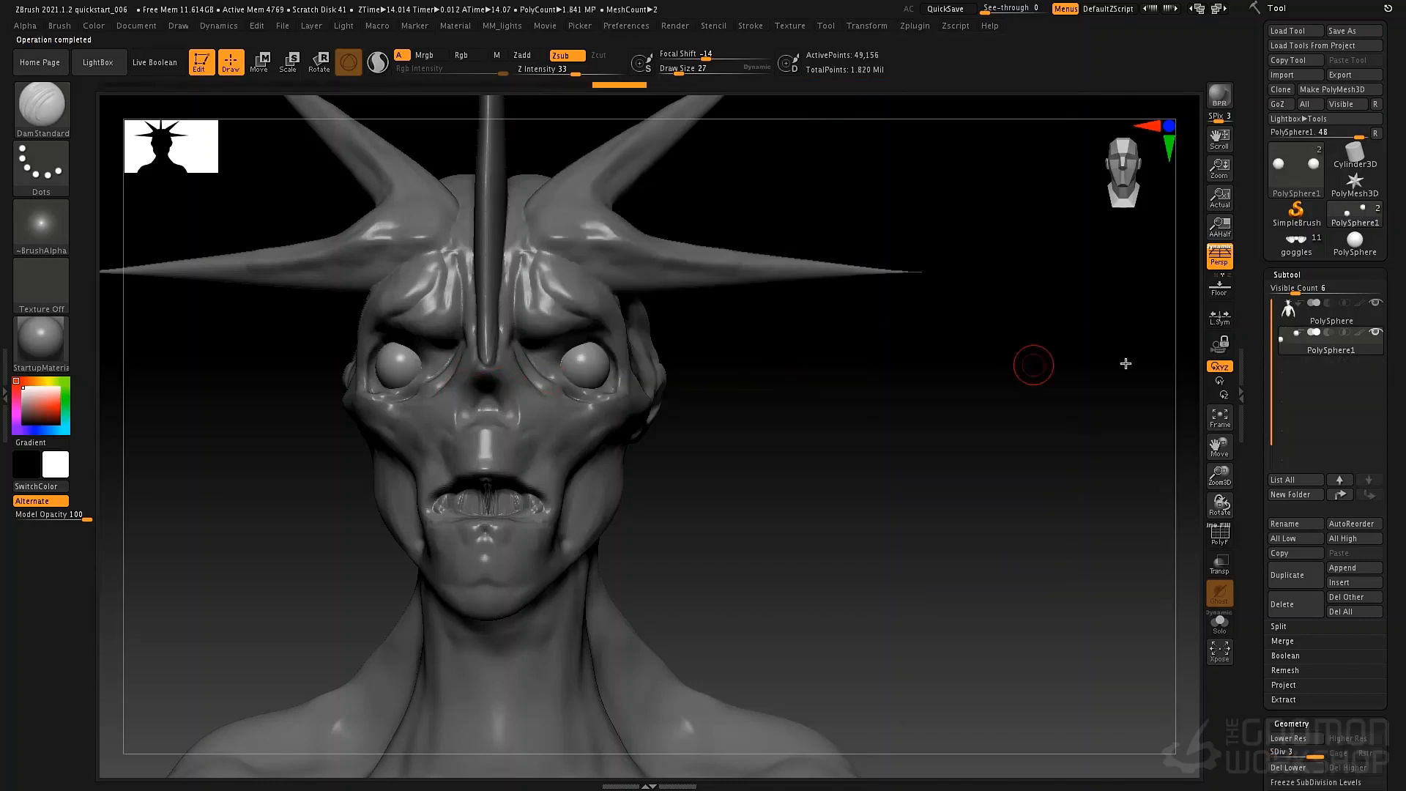
Make the creature's body the active subtool.
mouse_move(1294, 346)
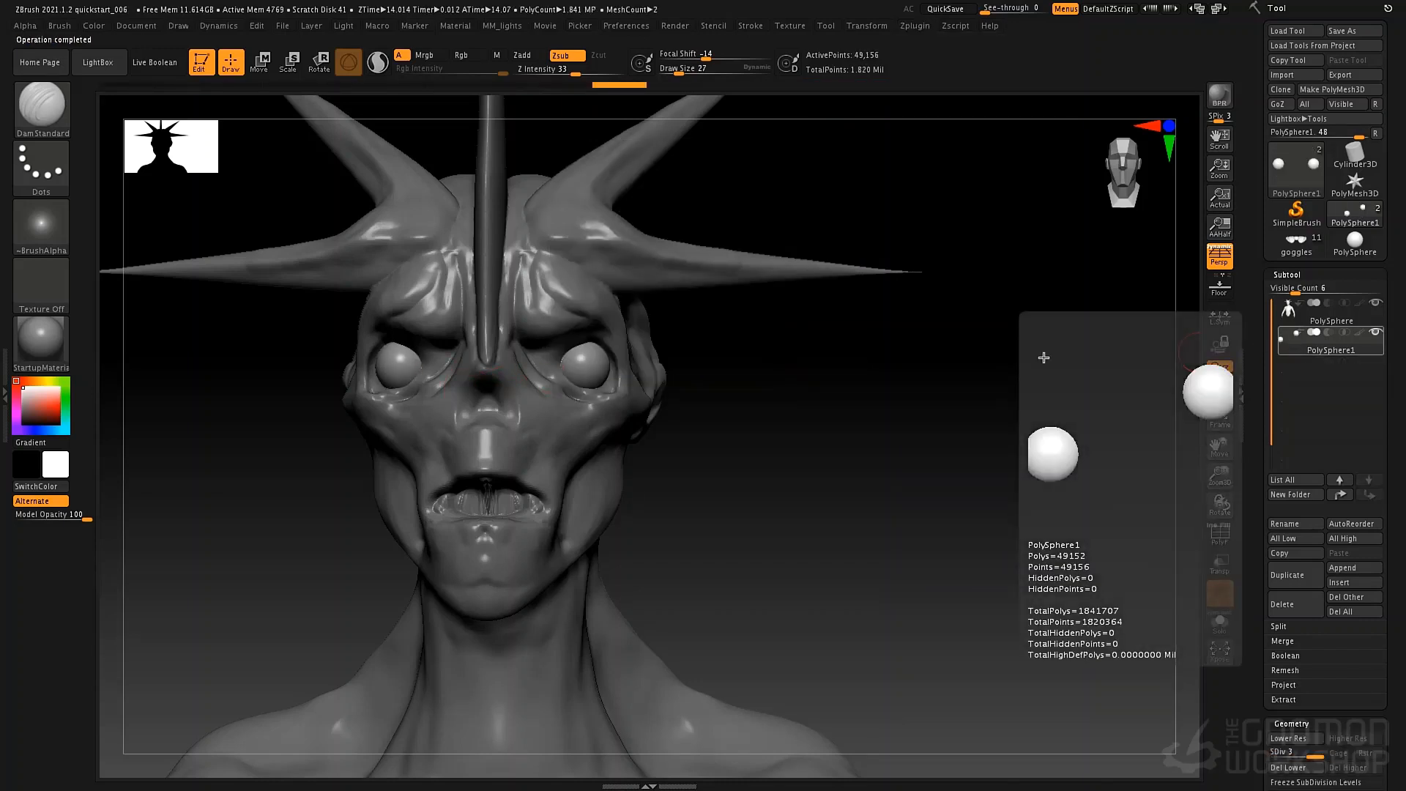
left_click(588, 413, "alt")
mouse_move(804, 477)
left_mouse_down()
mouse_move(807, 449)
mouse_move(770, 440)
mouse_move(829, 442)
mouse_move(759, 450)
mouse_move(760, 421)
mouse_move(800, 411)
mouse_move(876, 486)
mouse_move(803, 484)
mouse_move(816, 490)
mouse_move(800, 424)
left_mouse_up()
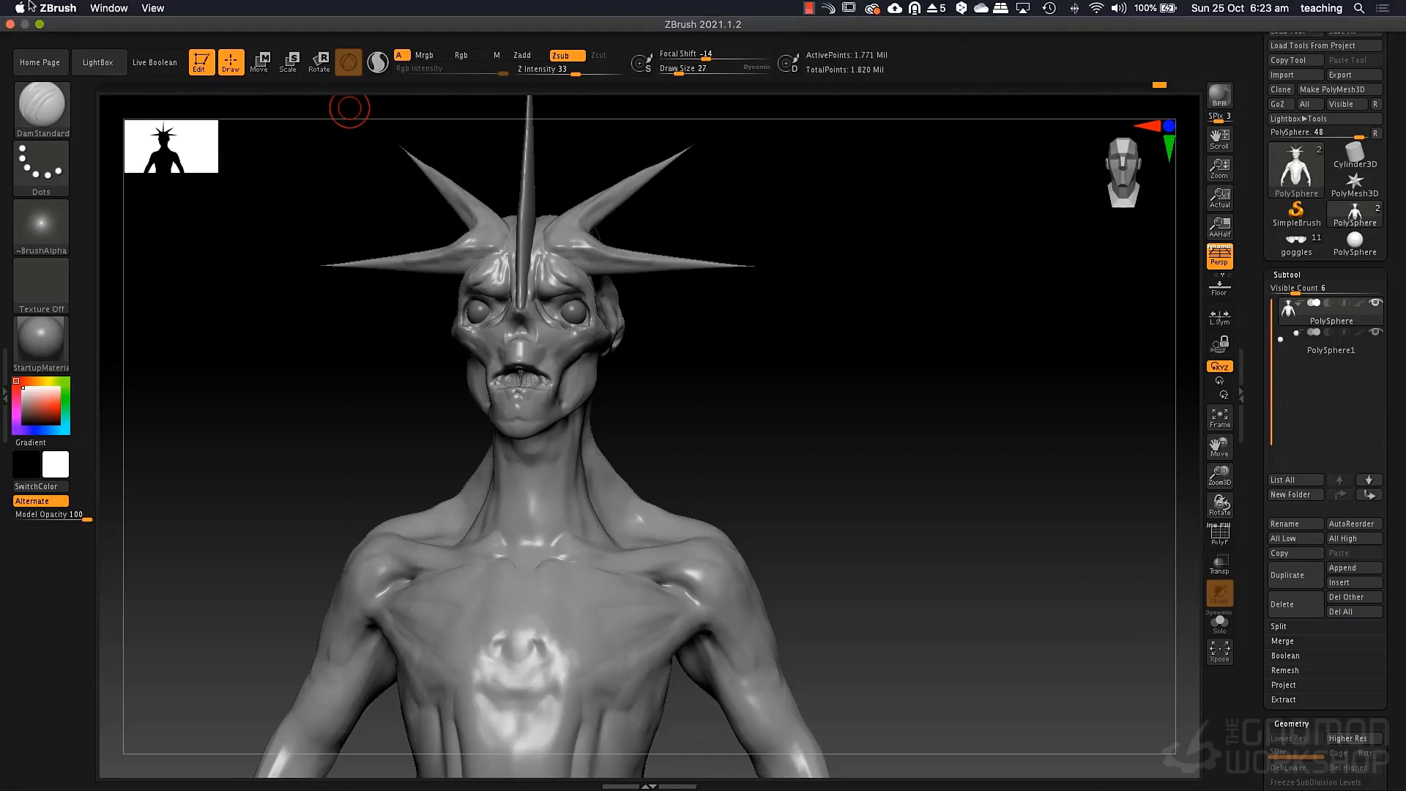
Load teeth2.ztl from the ztools folder and turn off the polypaint colour on the teeth.
left_click(41, 25)
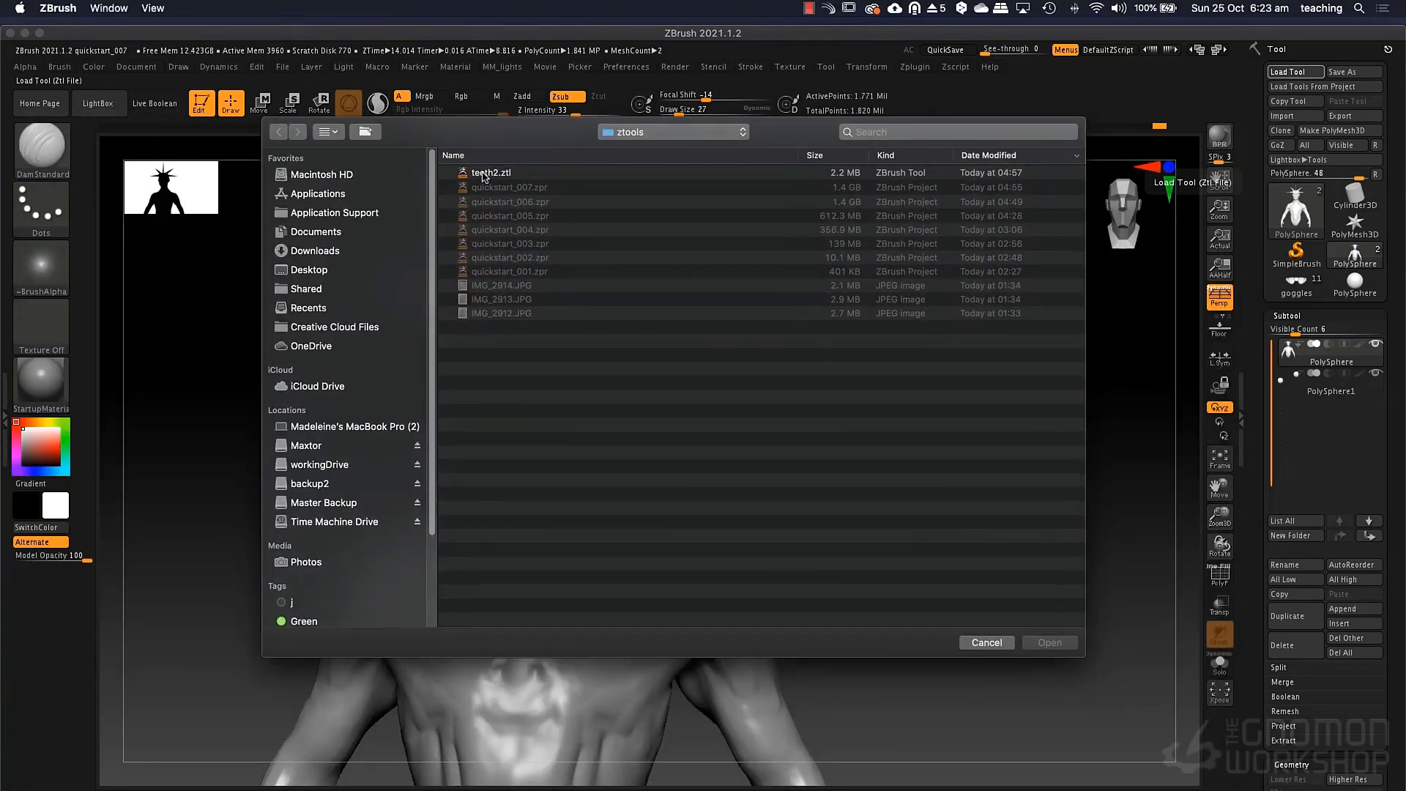
double_click(483, 176)
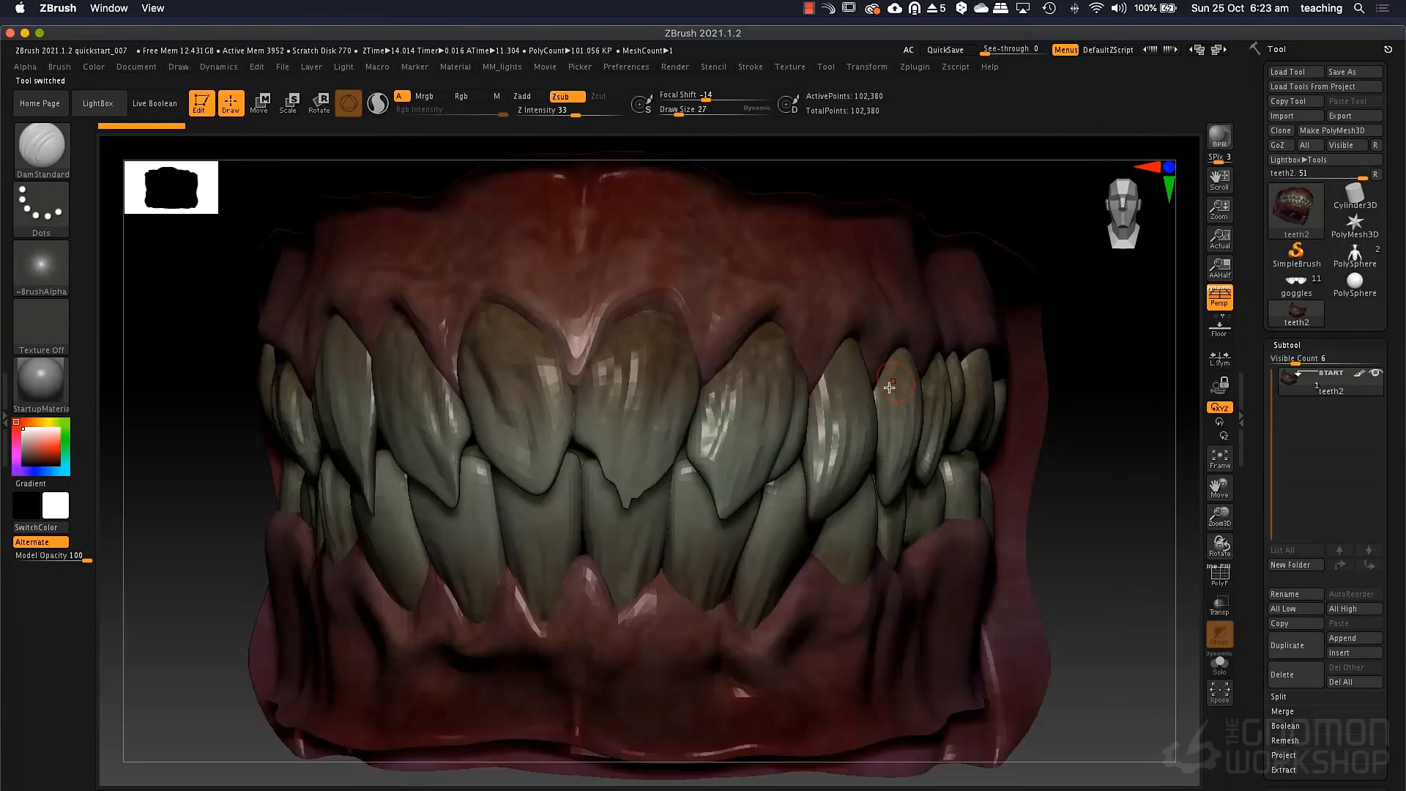
right_click_drag(810, 364, 872, 411)
mouse_move(937, 459)
right_mouse_down("ctrl")
mouse_move(864, 386)
mouse_move(875, 420)
mouse_move(860, 417)
mouse_move(887, 391)
right_mouse_up("ctrl")
right_click_drag(1069, 418, 1099, 389)
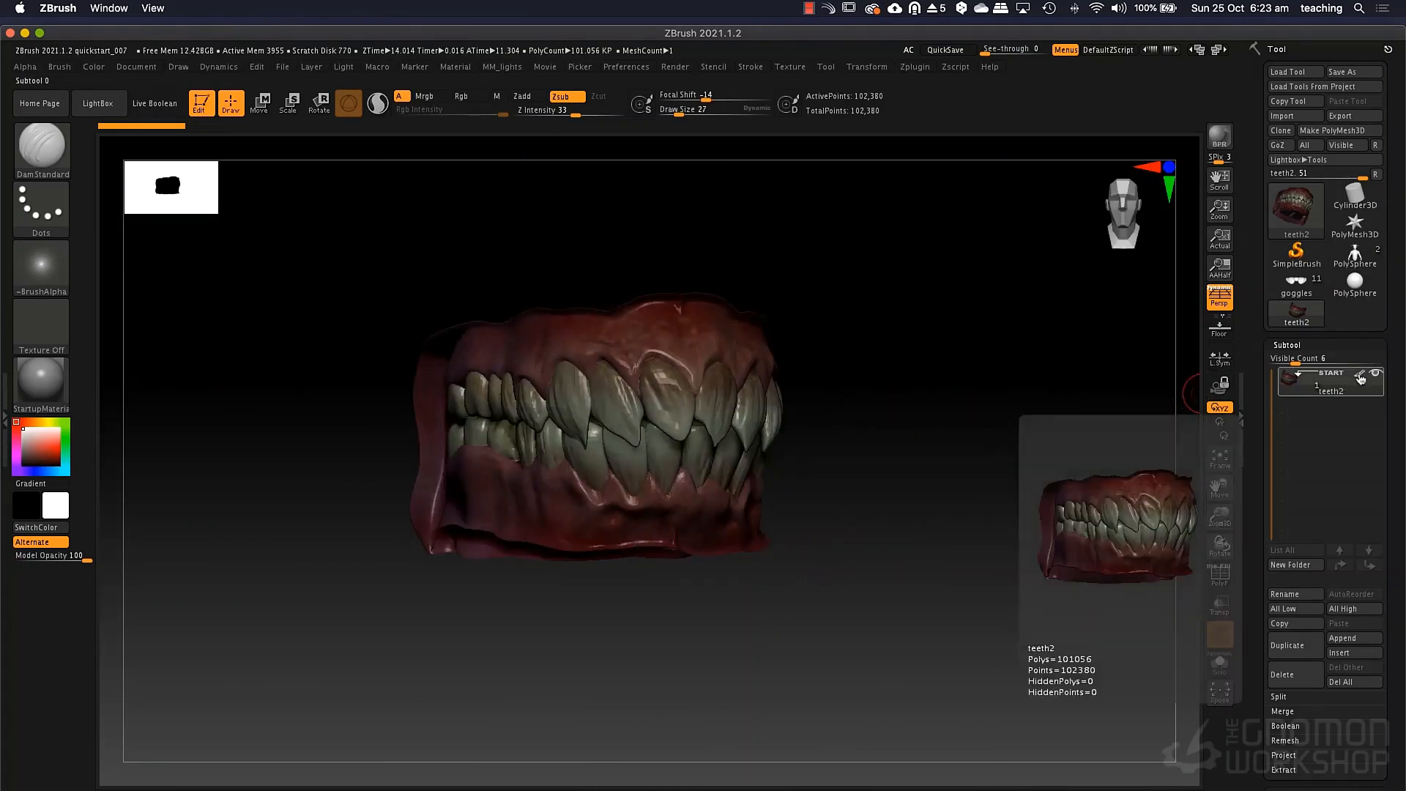
left_click(1359, 374)
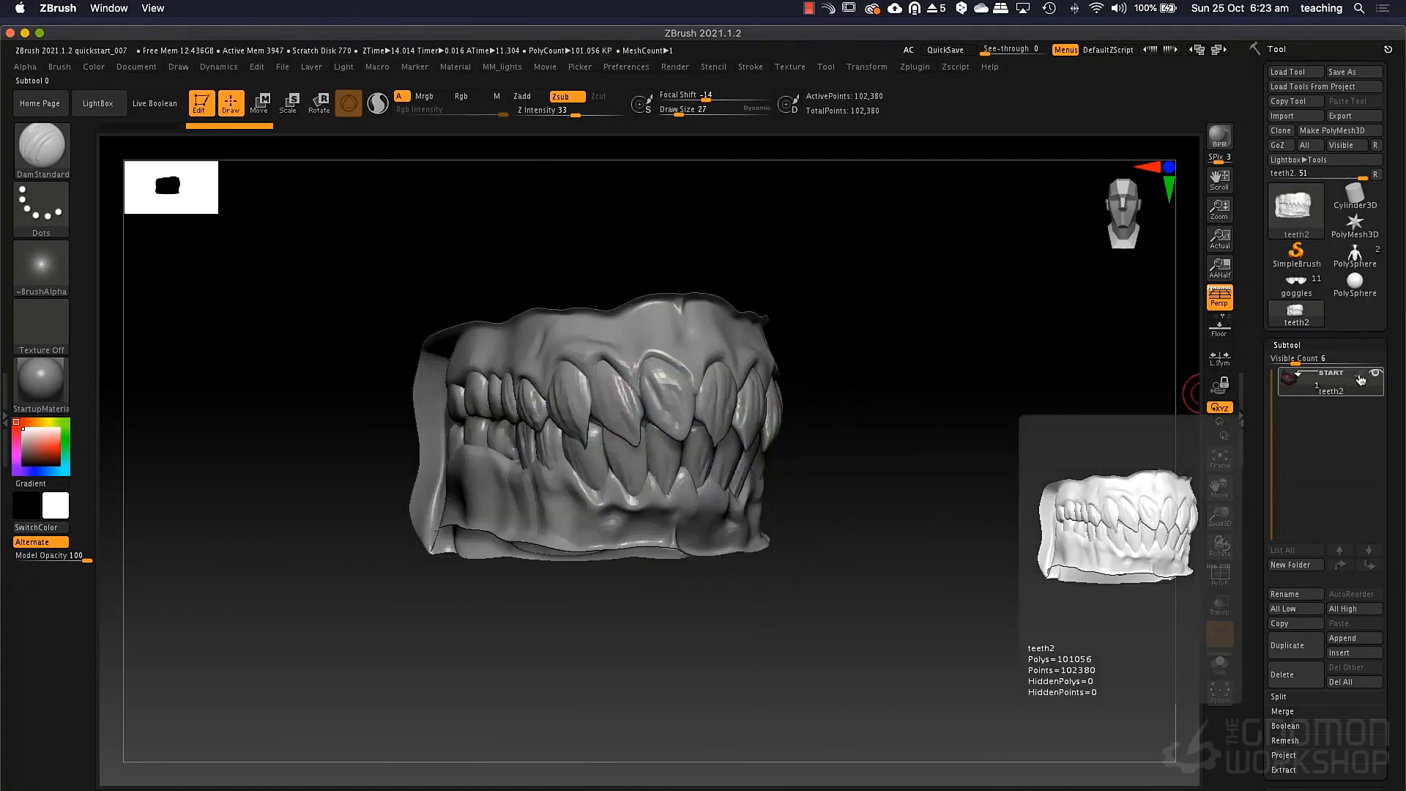
left_click_drag(1058, 400, 1033, 400)
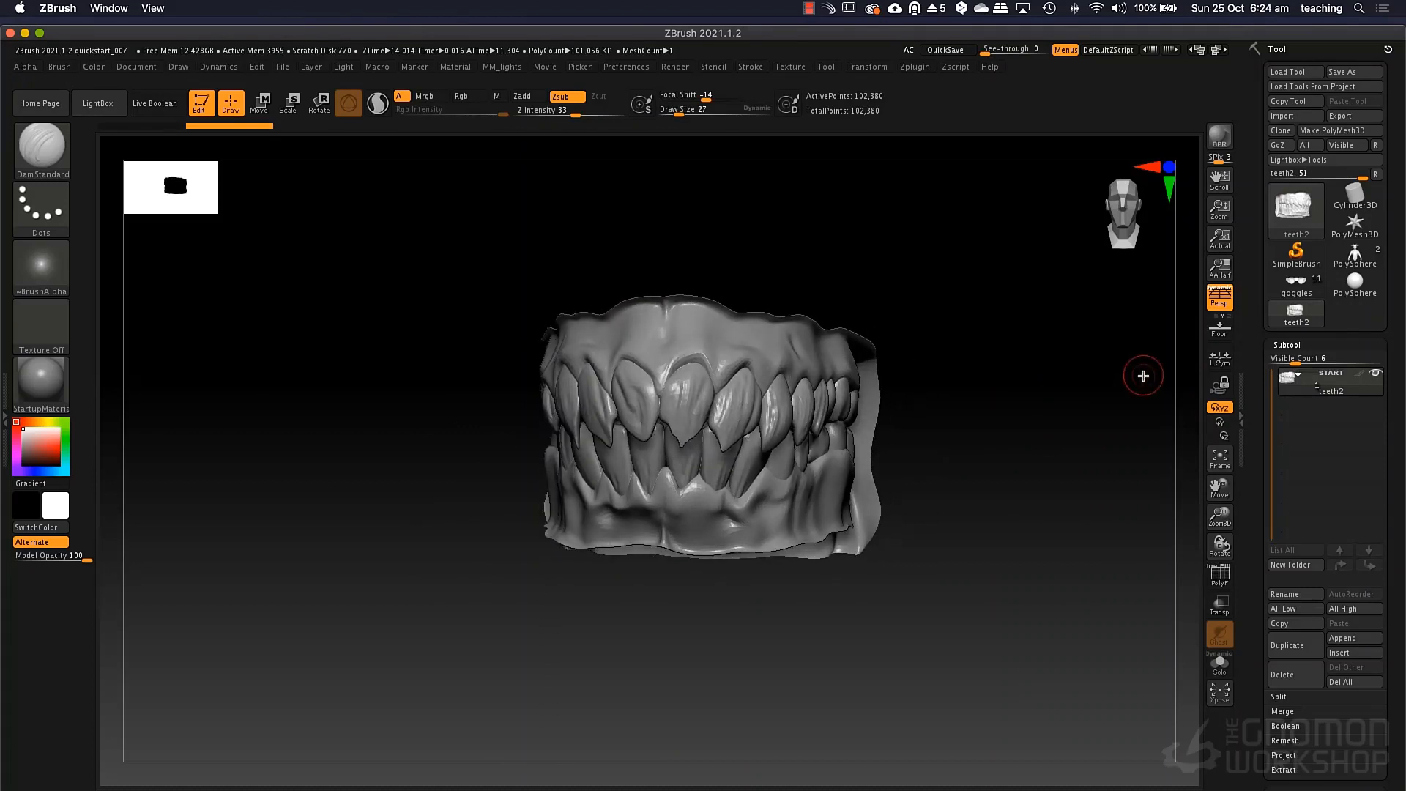
Return to the creature tool and append teeth2 to it as a new subtool.
left_click(1359, 256)
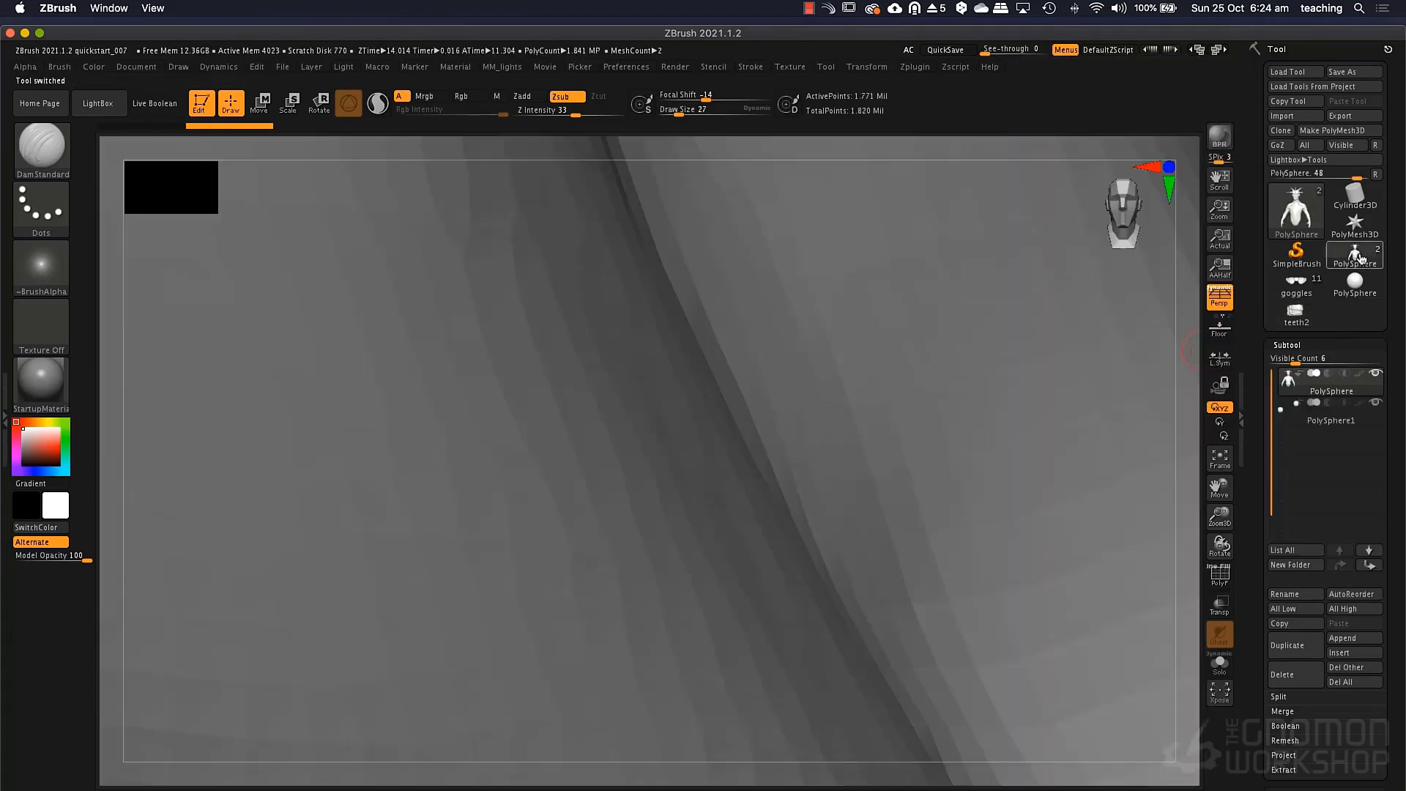
key("f")
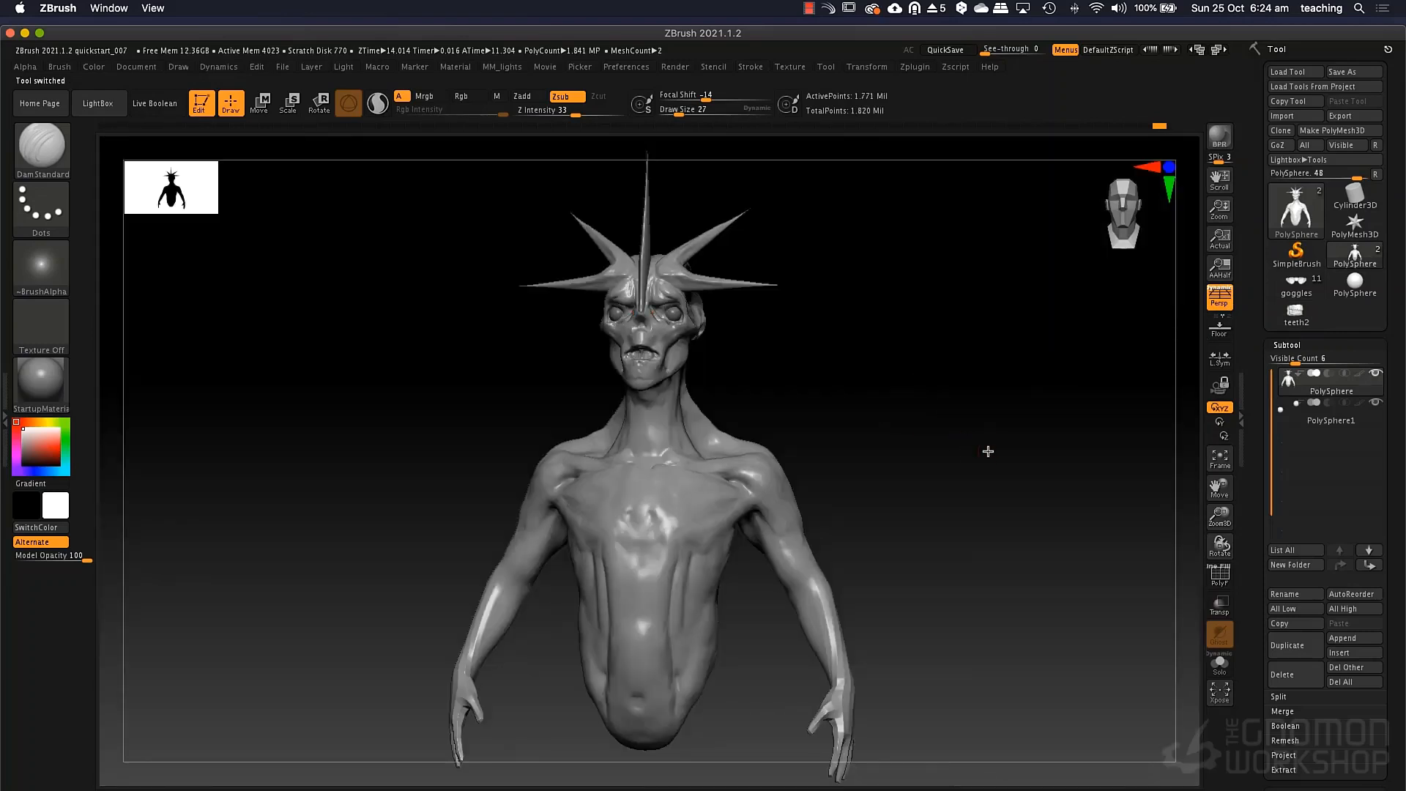
mouse_move(989, 452)
left_mouse_down("alt")
mouse_move(1012, 458)
mouse_move(1003, 429)
mouse_move(1012, 450)
left_mouse_up("alt")
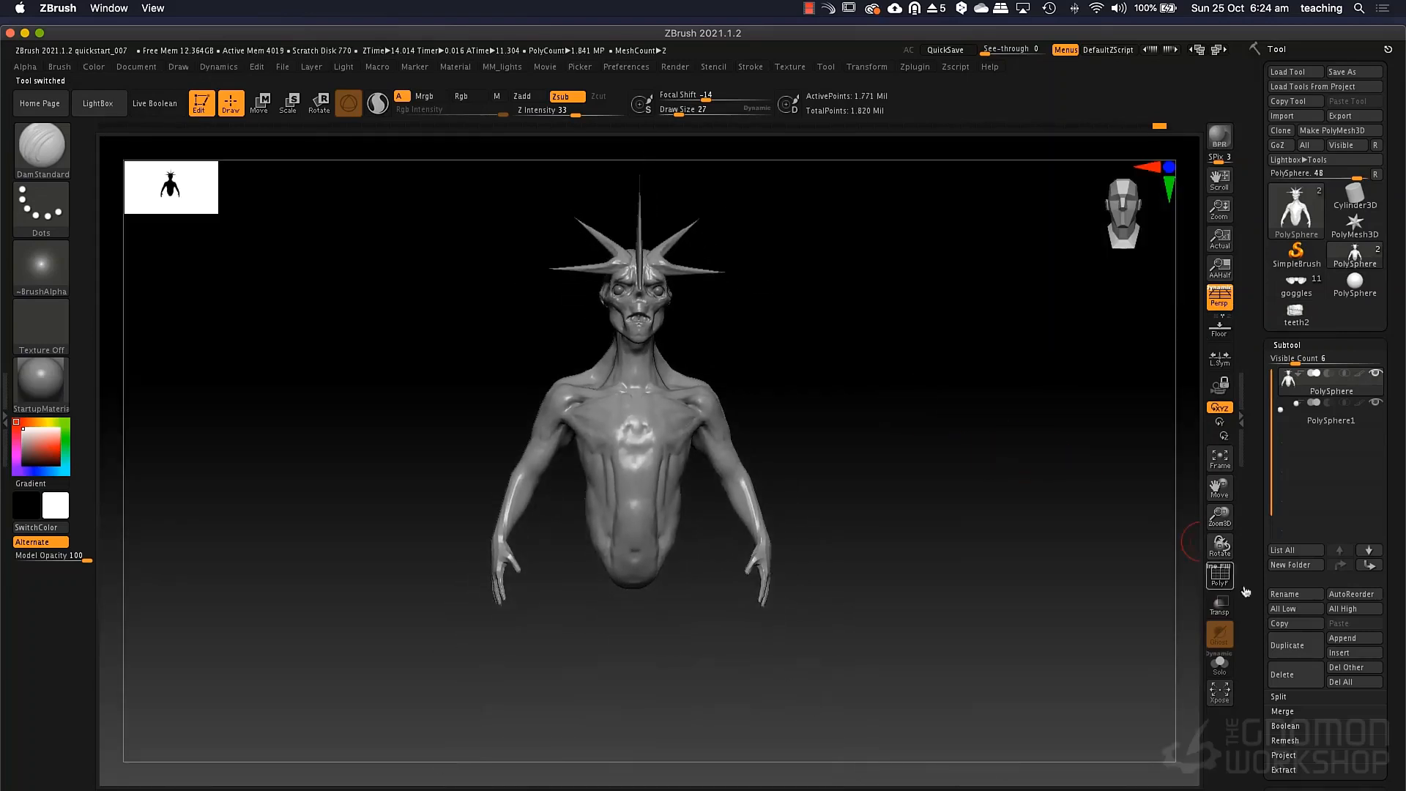
left_click(1343, 638)
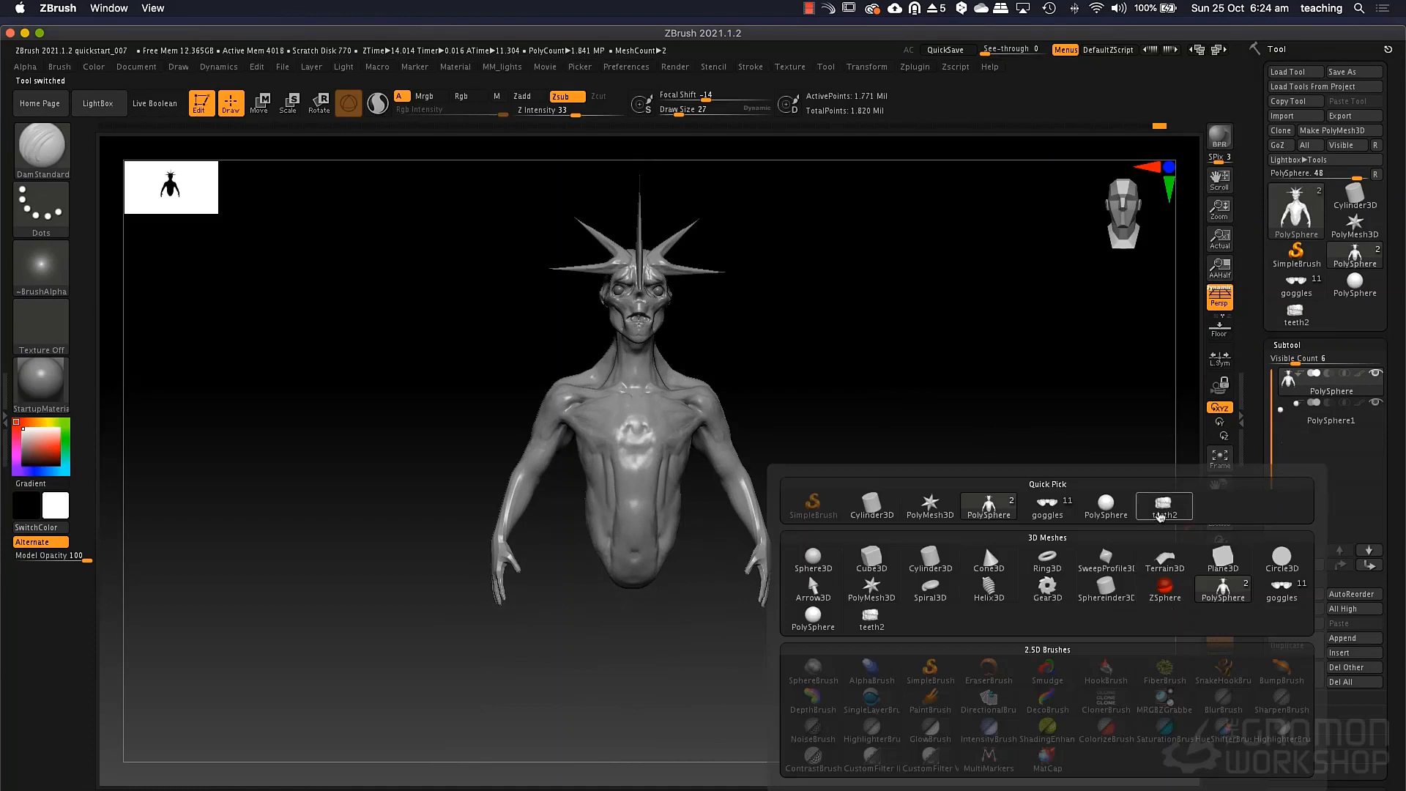
left_click(1163, 507)
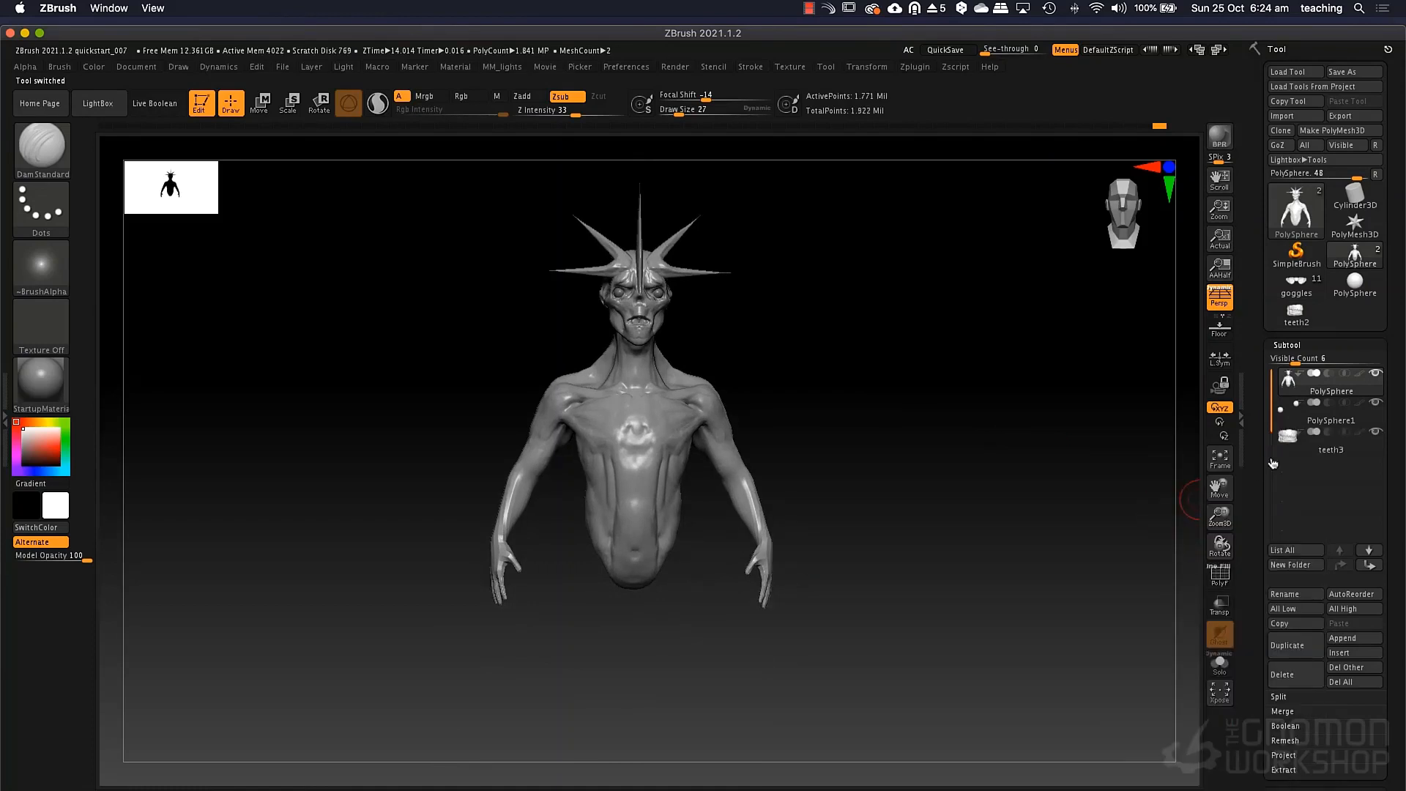
Make the appended teeth the active subtool and locate them relative to the creature.
left_click(1300, 443)
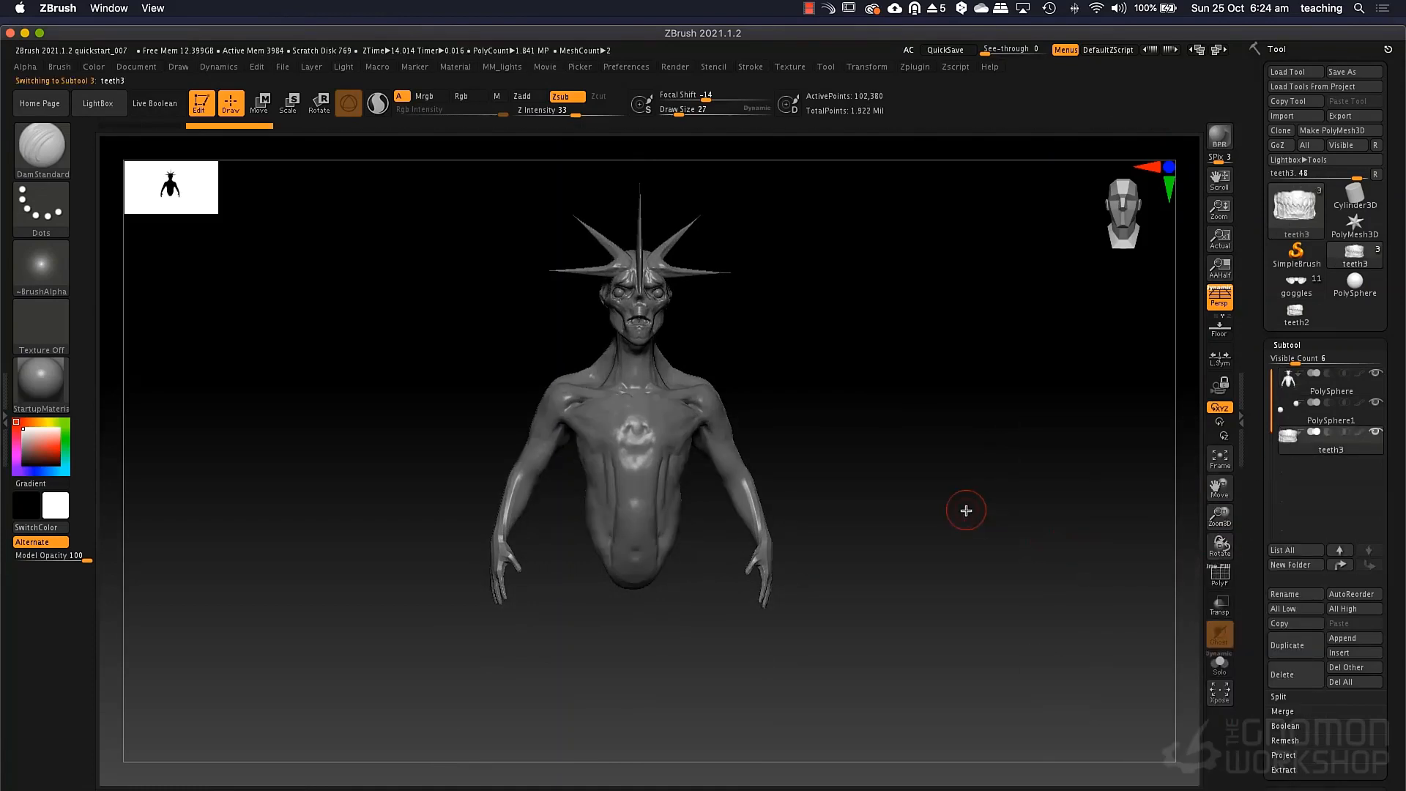
key("f")
right_click_drag(1047, 573, 908, 395, "ctrl")
right_click_drag(1020, 505, 739, 260, "alt")
right_click_drag(1033, 532, 964, 434, "ctrl")
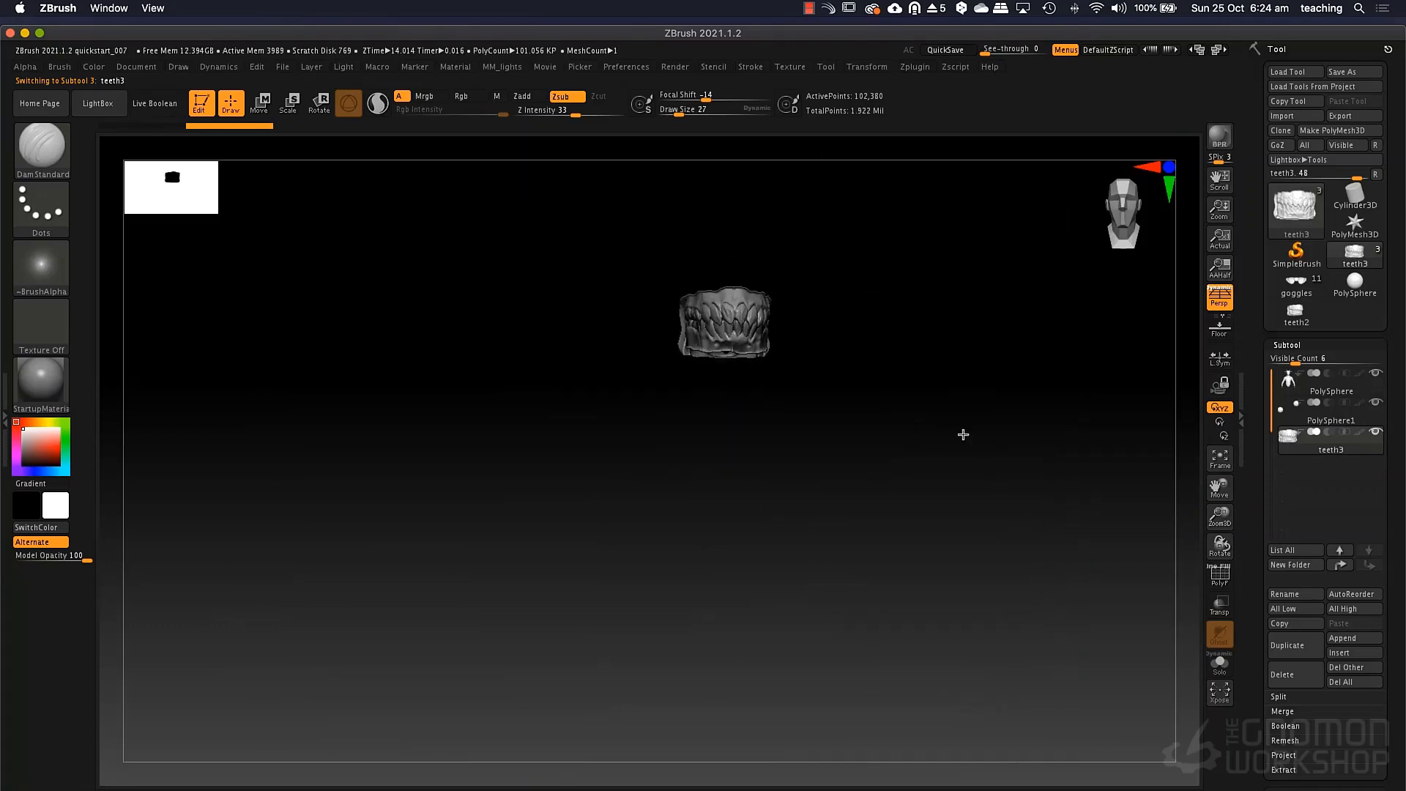
right_click_drag(989, 532, 992, 457, "alt")
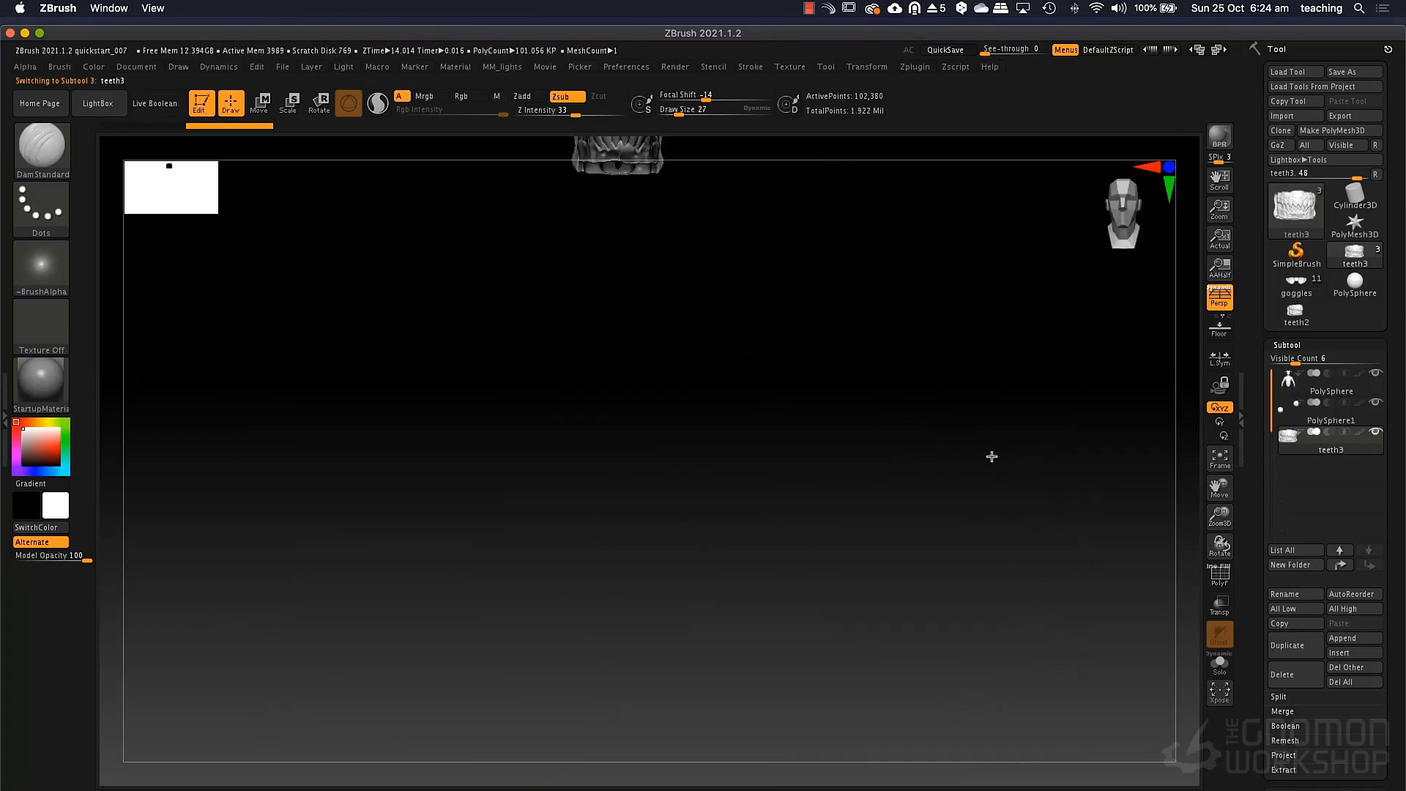
right_click_drag(959, 366, 954, 429, "alt")
mouse_move(1007, 518)
right_mouse_down("alt")
mouse_move(951, 469)
mouse_move(1024, 526)
mouse_move(1003, 504)
right_mouse_up("alt")
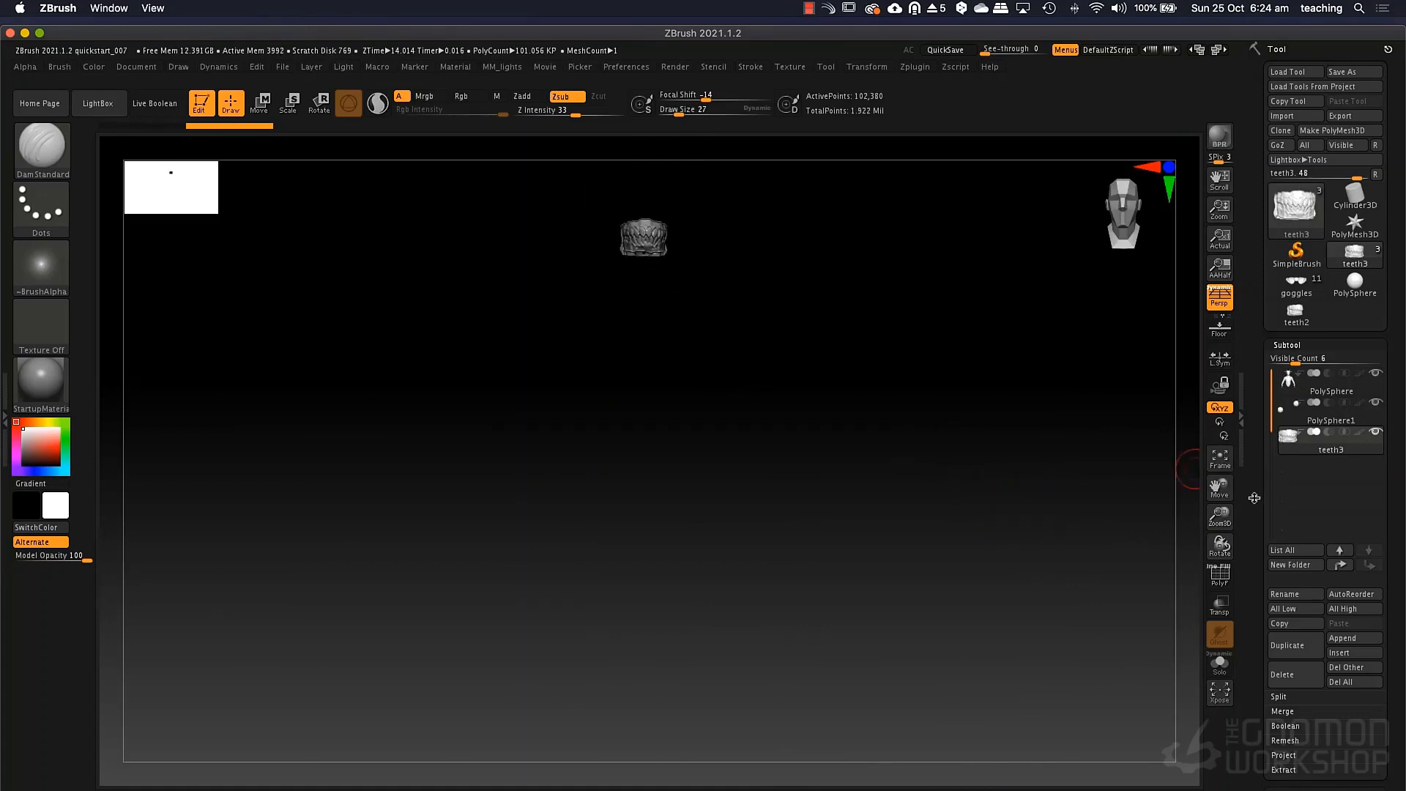
Resize and recentre the teeth with the Unify deformation.
left_click_drag(1254, 498, 1253, 298)
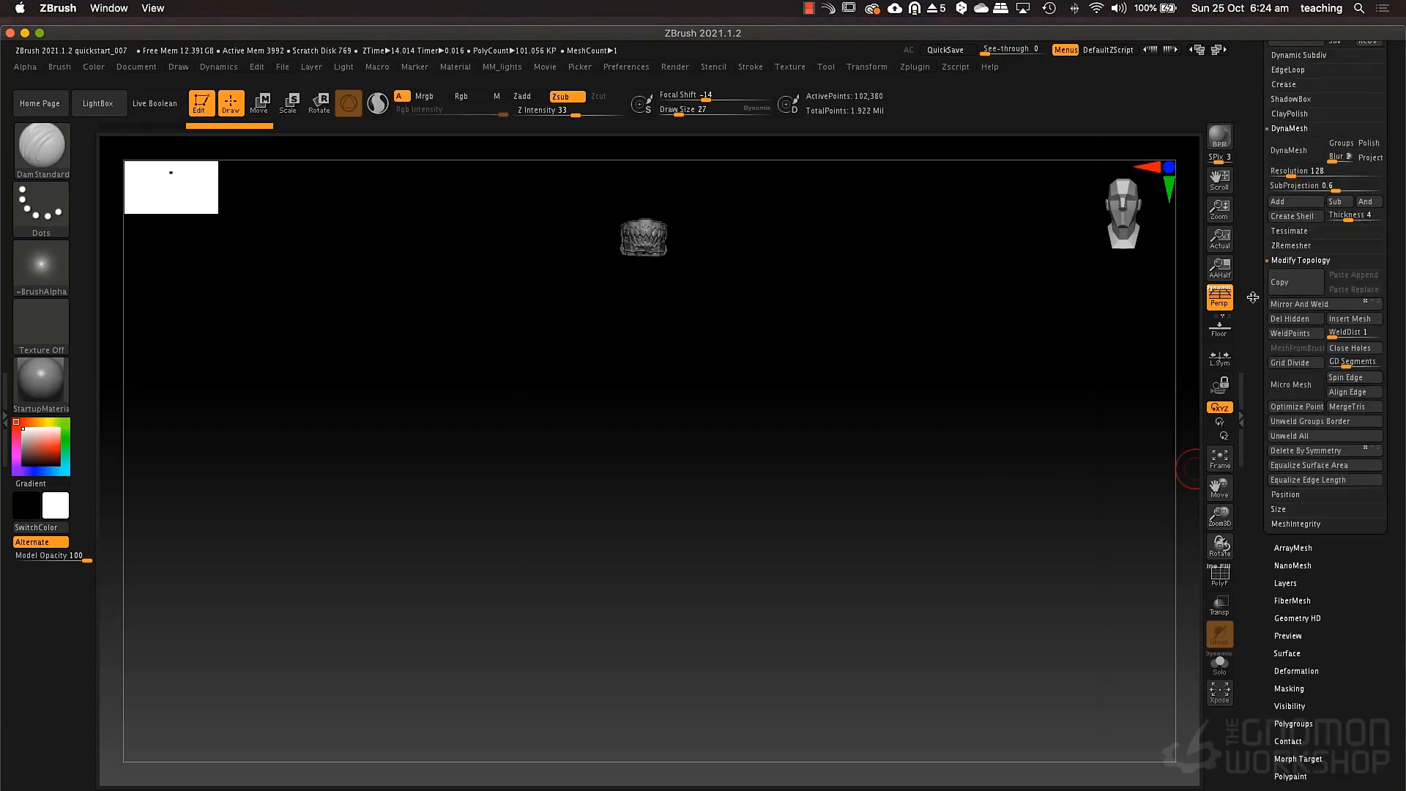
left_click(1318, 672)
left_click_drag(1338, 635, 1334, 363)
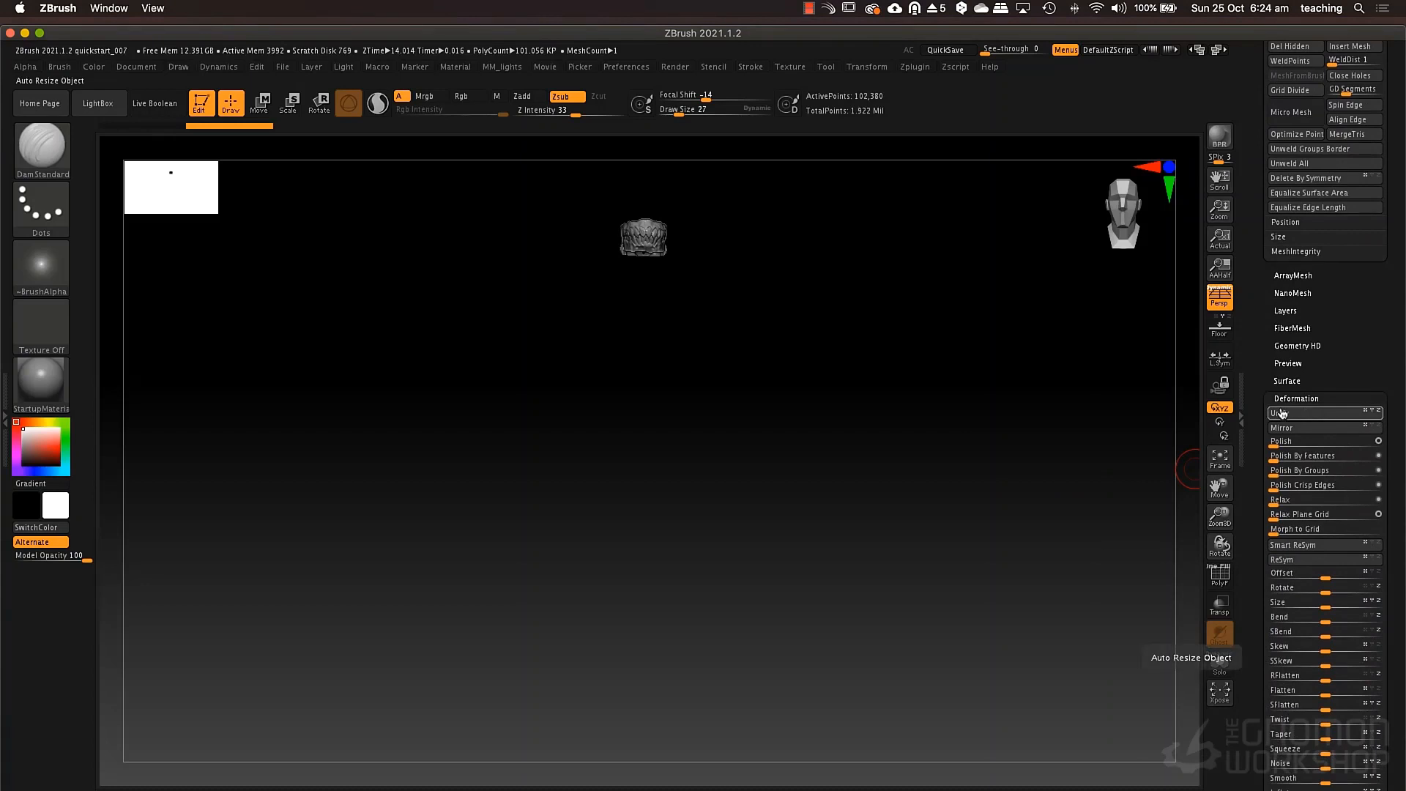
left_click(1290, 417)
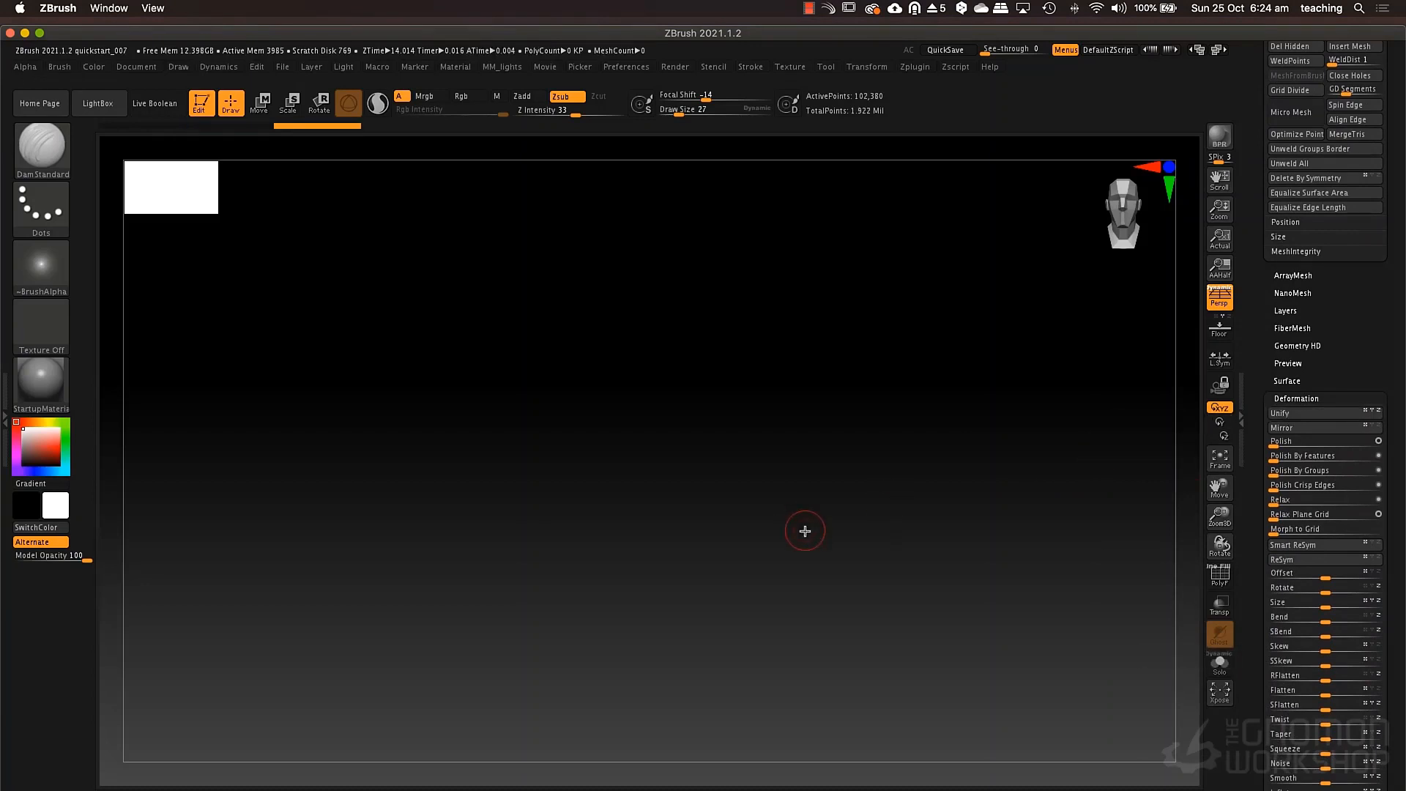
Isolate the teeth in Solo mode to check their size and position, and show all subtools again.
left_click(1219, 663)
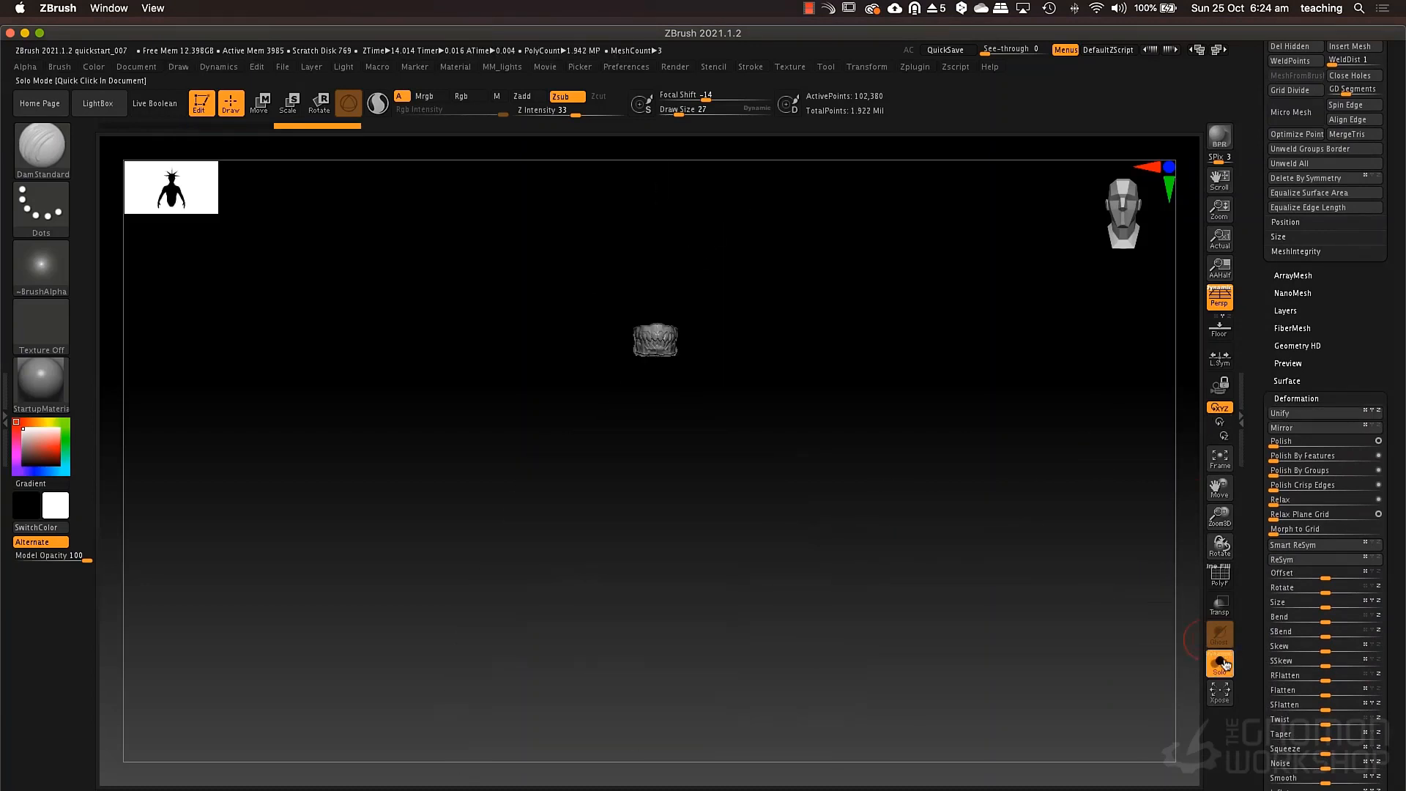
left_click(1222, 664)
left_click(1220, 663)
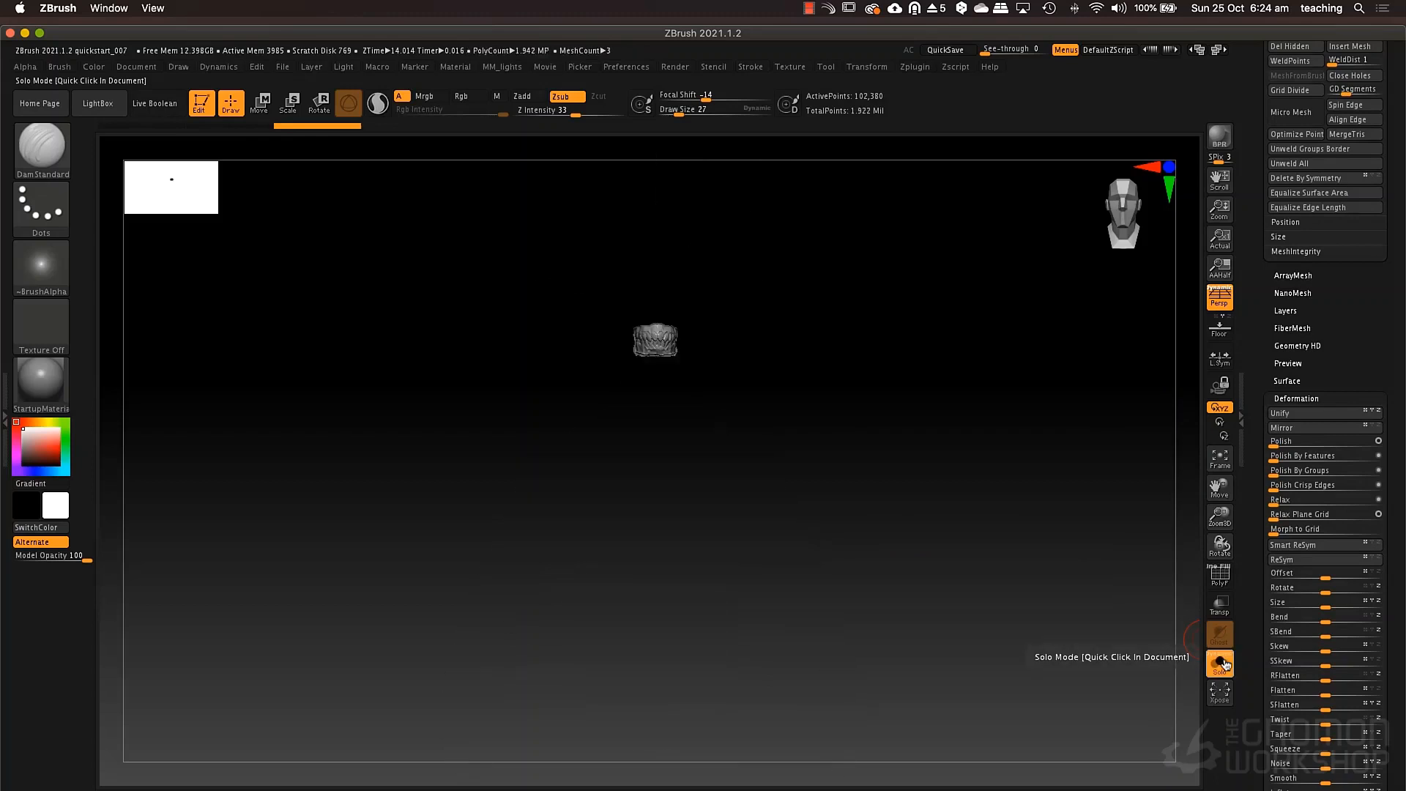
left_click(1221, 663)
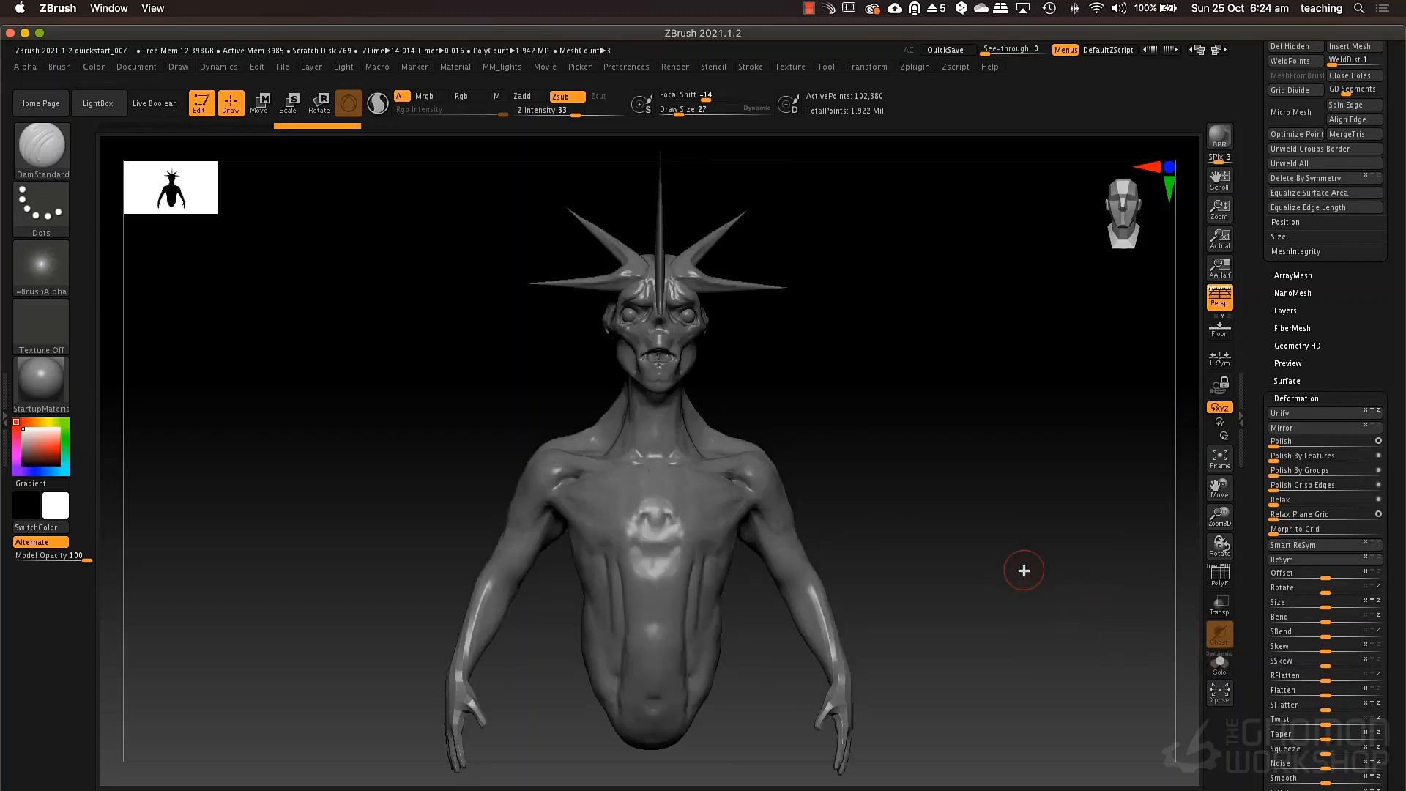
Reset the gizmo orientation for the teeth, then move them forward and down and fit them into the creature's mouth.
left_click_drag(979, 483, 942, 487, "shift")
key("w")
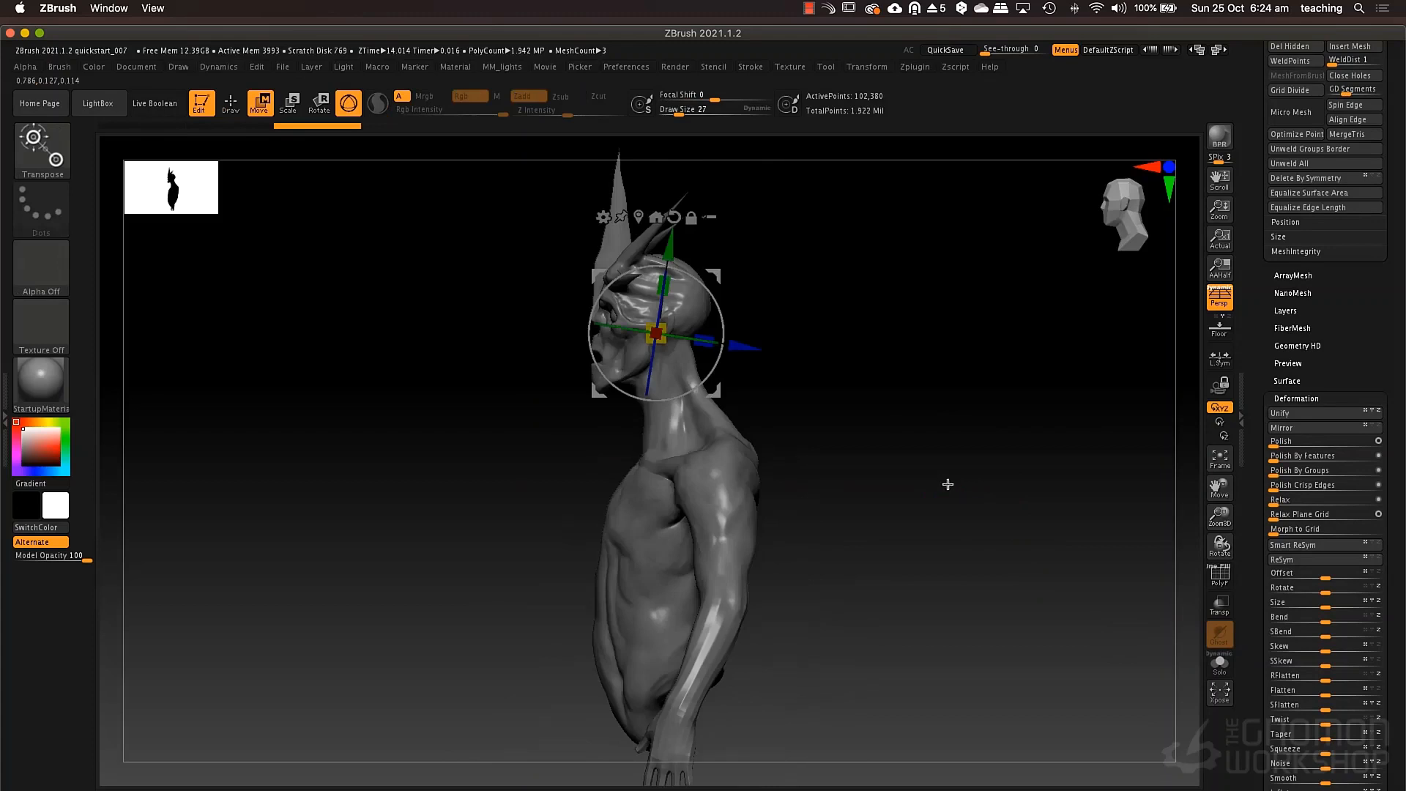
left_click(674, 217)
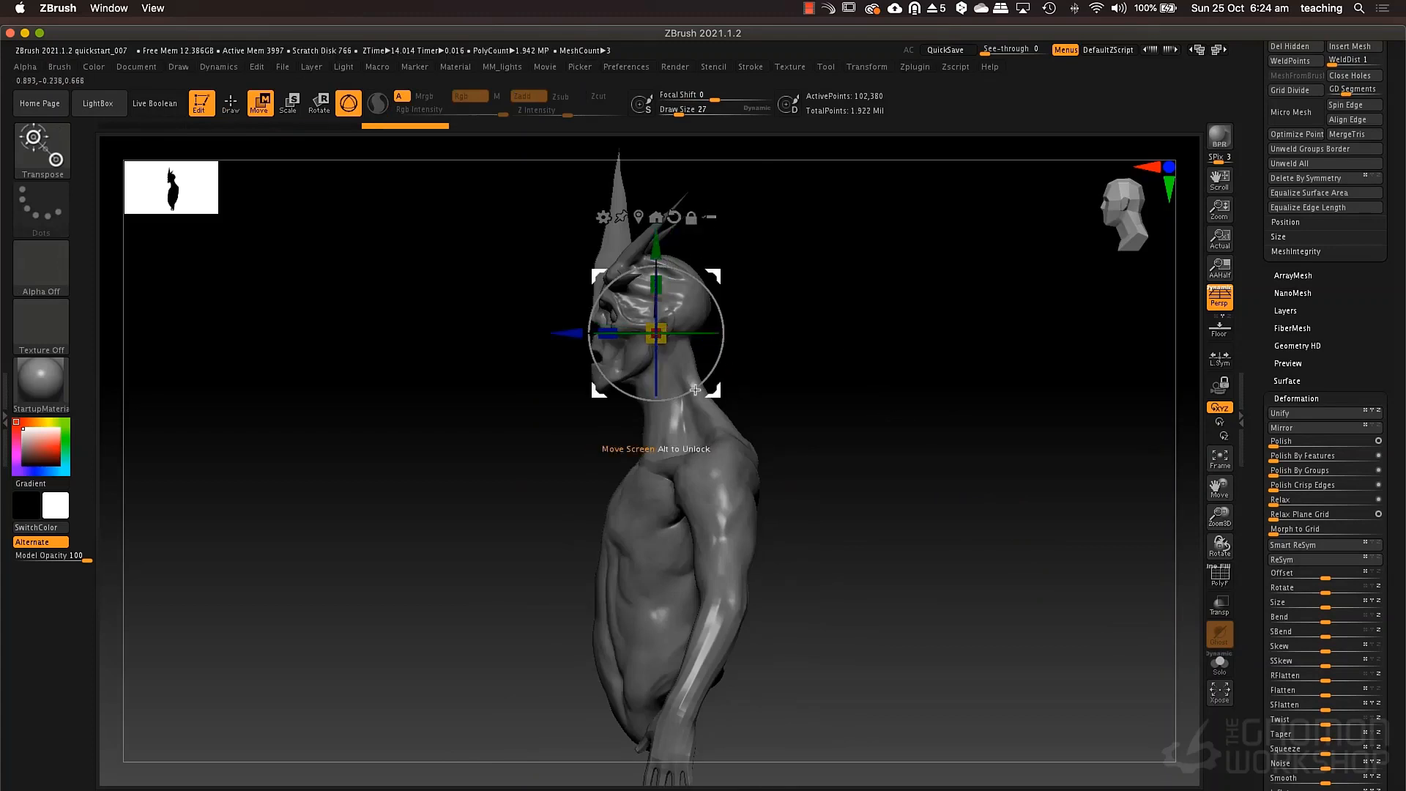
left_click_drag(570, 335, 521, 335)
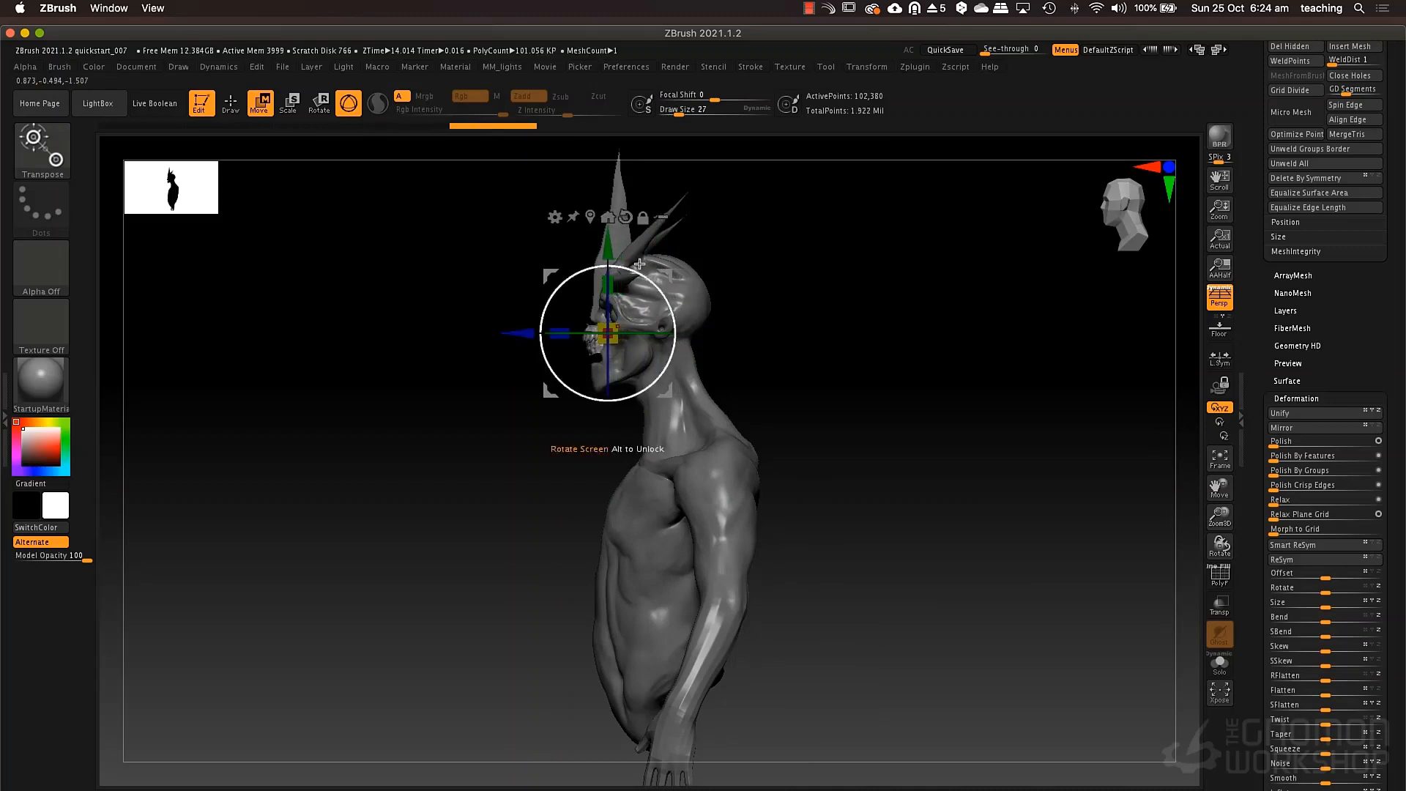
left_click_drag(608, 247, 608, 270)
left_click_drag(772, 271, 643, 342, "alt")
left_click_drag(482, 346, 657, 414, "shift")
key("q")
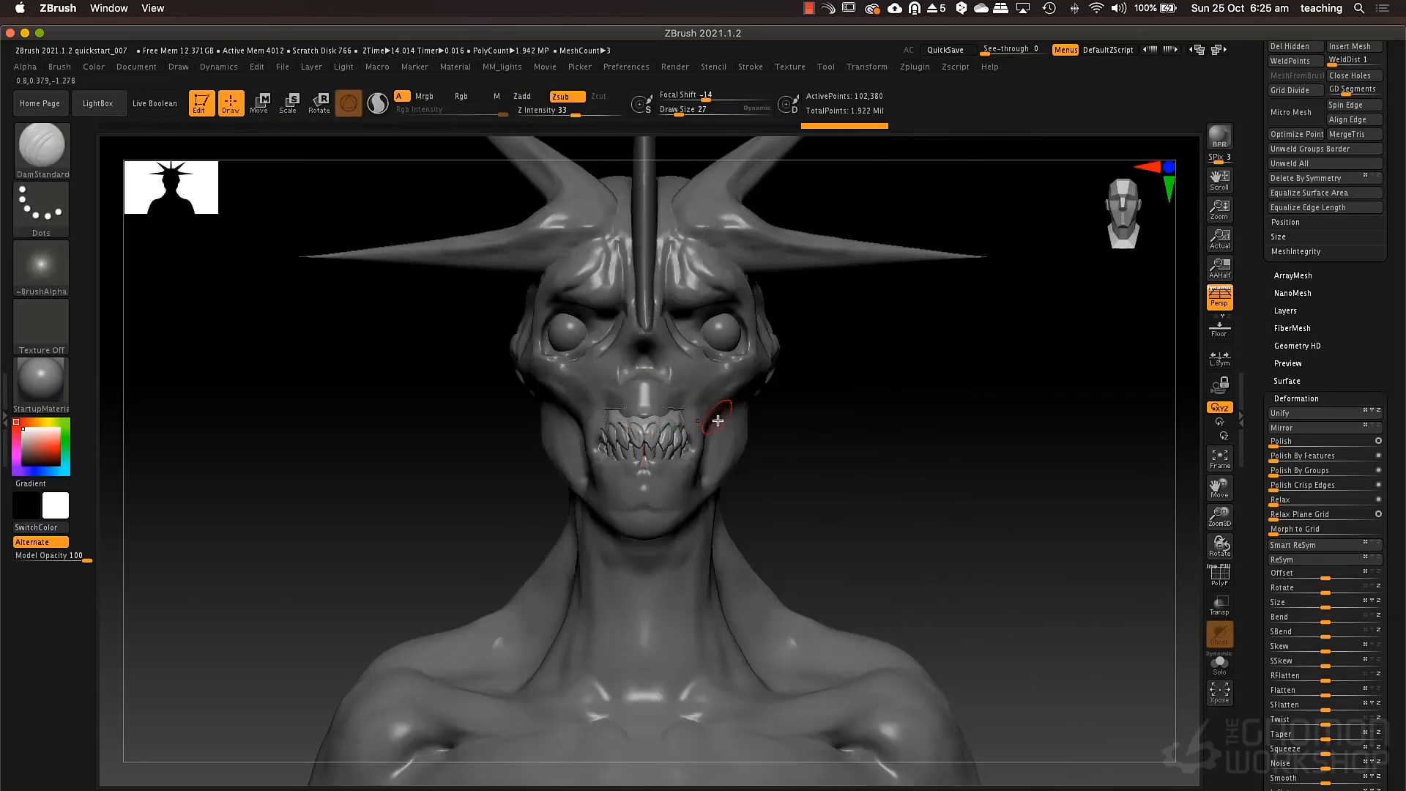
Make the creature's body the active subtool and display the other subtools through it with ghost transparency.
scroll(1325, 310, "up", 15)
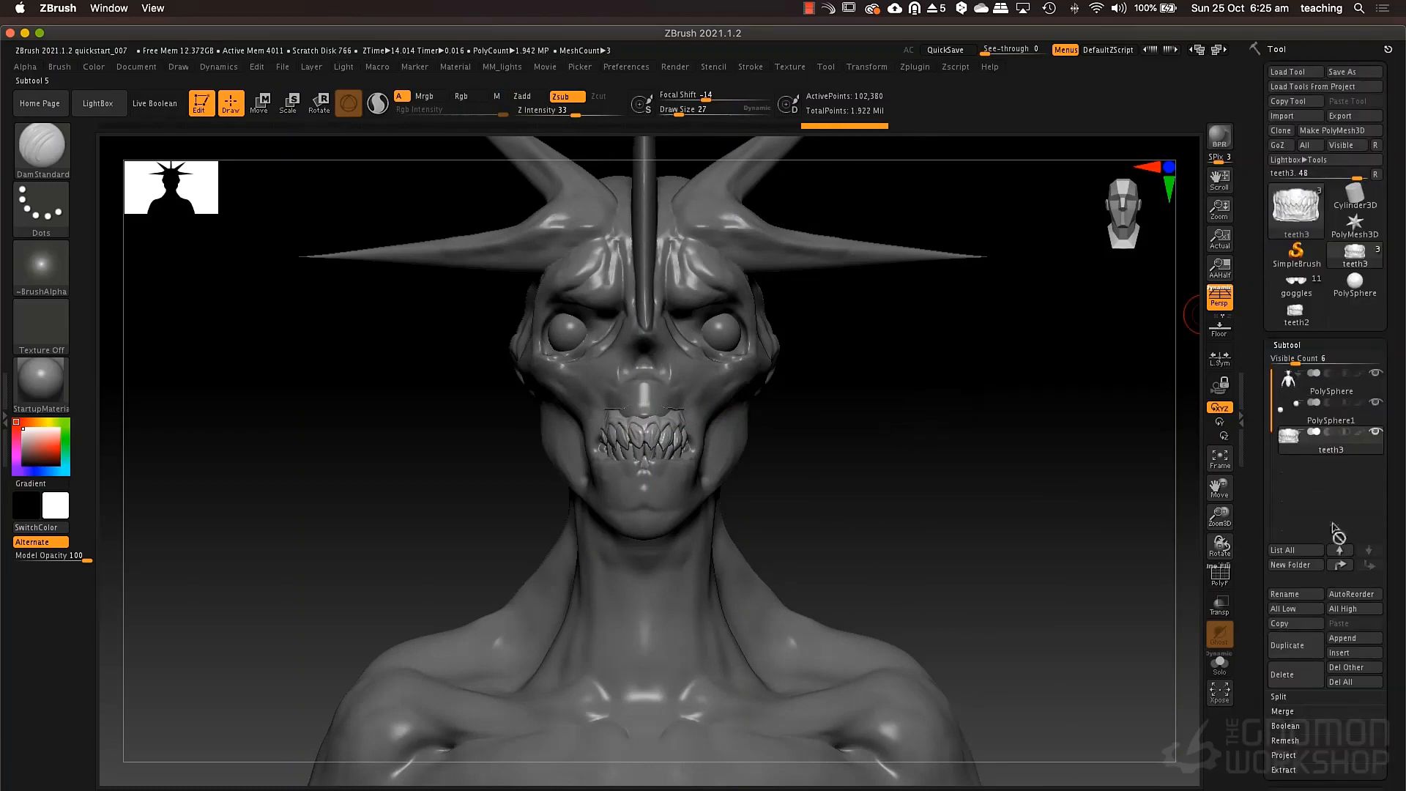
left_click(1319, 382)
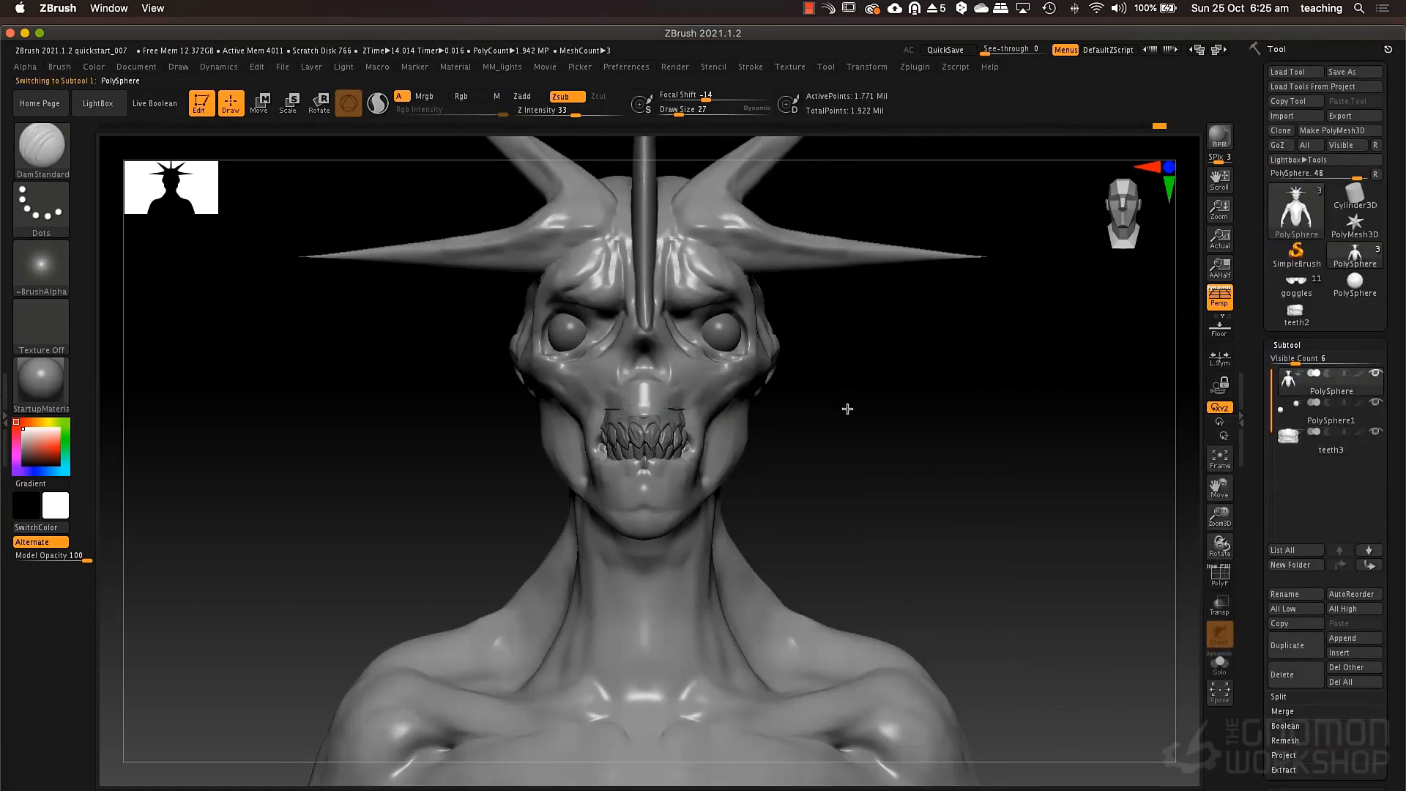
mouse_move(847, 408)
left_mouse_down("alt")
mouse_move(996, 480)
mouse_move(981, 505)
left_mouse_up("alt")
left_click(1220, 615)
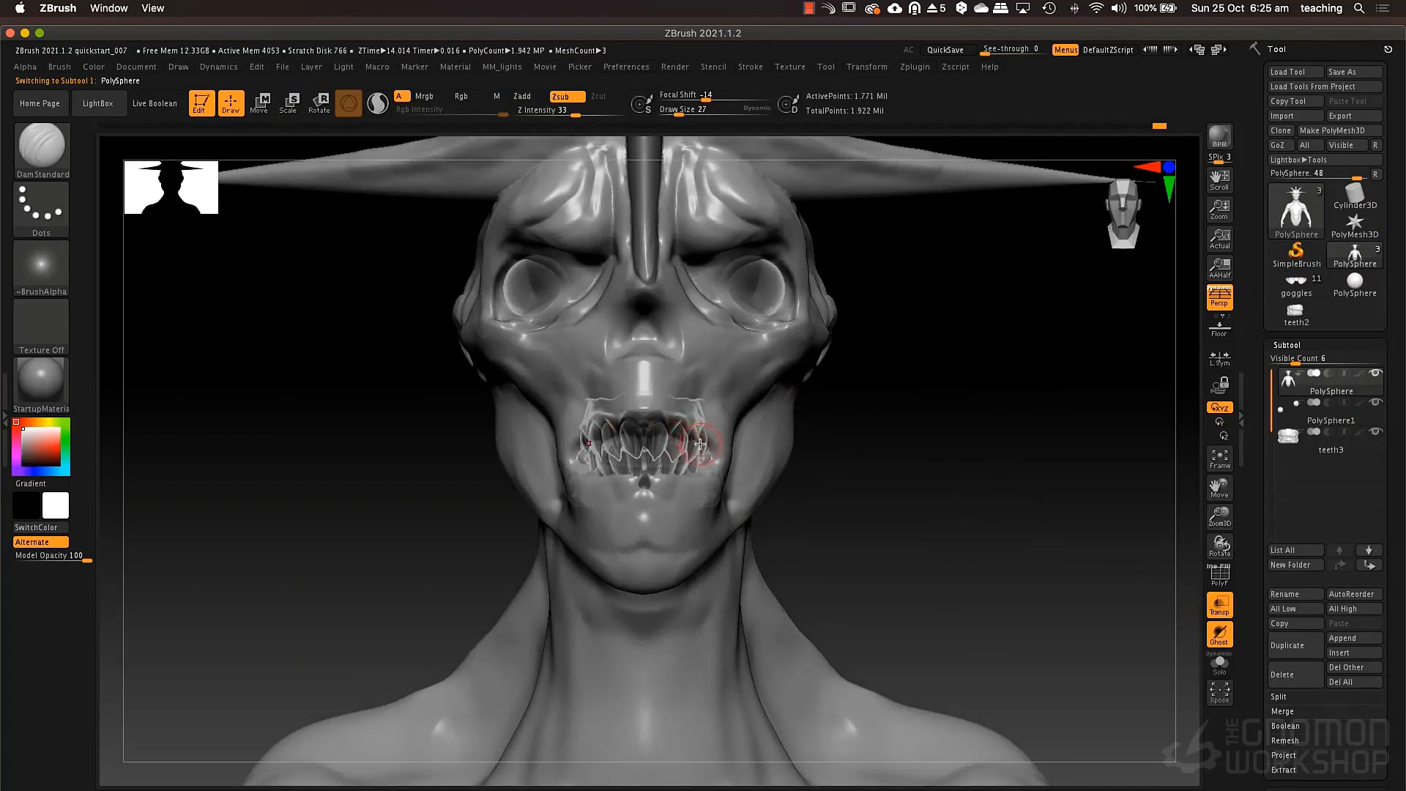
Open the mouth around the teeth using the Move brush at draw size 80.
key("b")
key("m")
key("v")
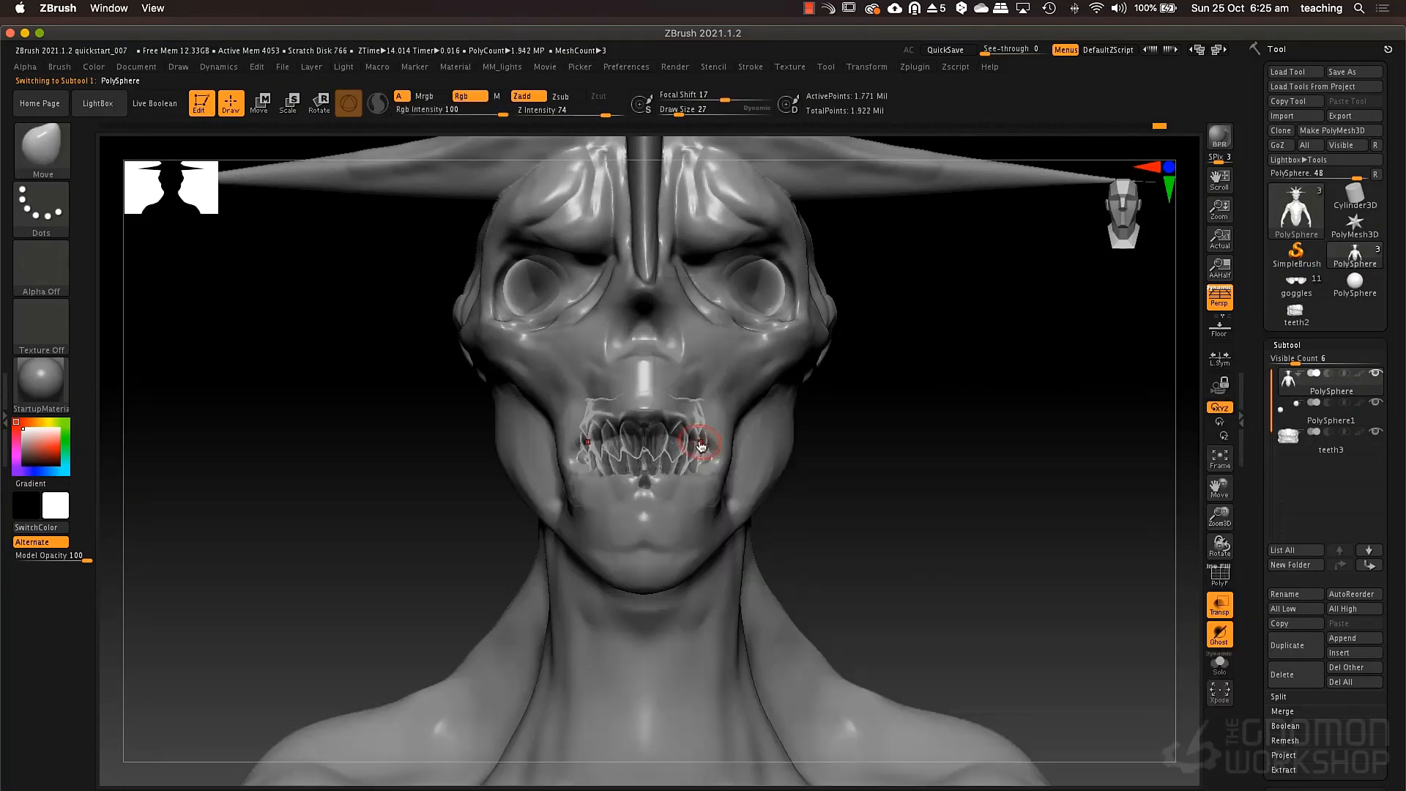
key("space")
left_click_drag(662, 426, 707, 418)
mouse_move(678, 483)
left_mouse_down()
mouse_move(659, 481)
mouse_move(691, 477)
mouse_move(682, 484)
left_mouse_up()
left_click_drag(842, 492, 688, 470)
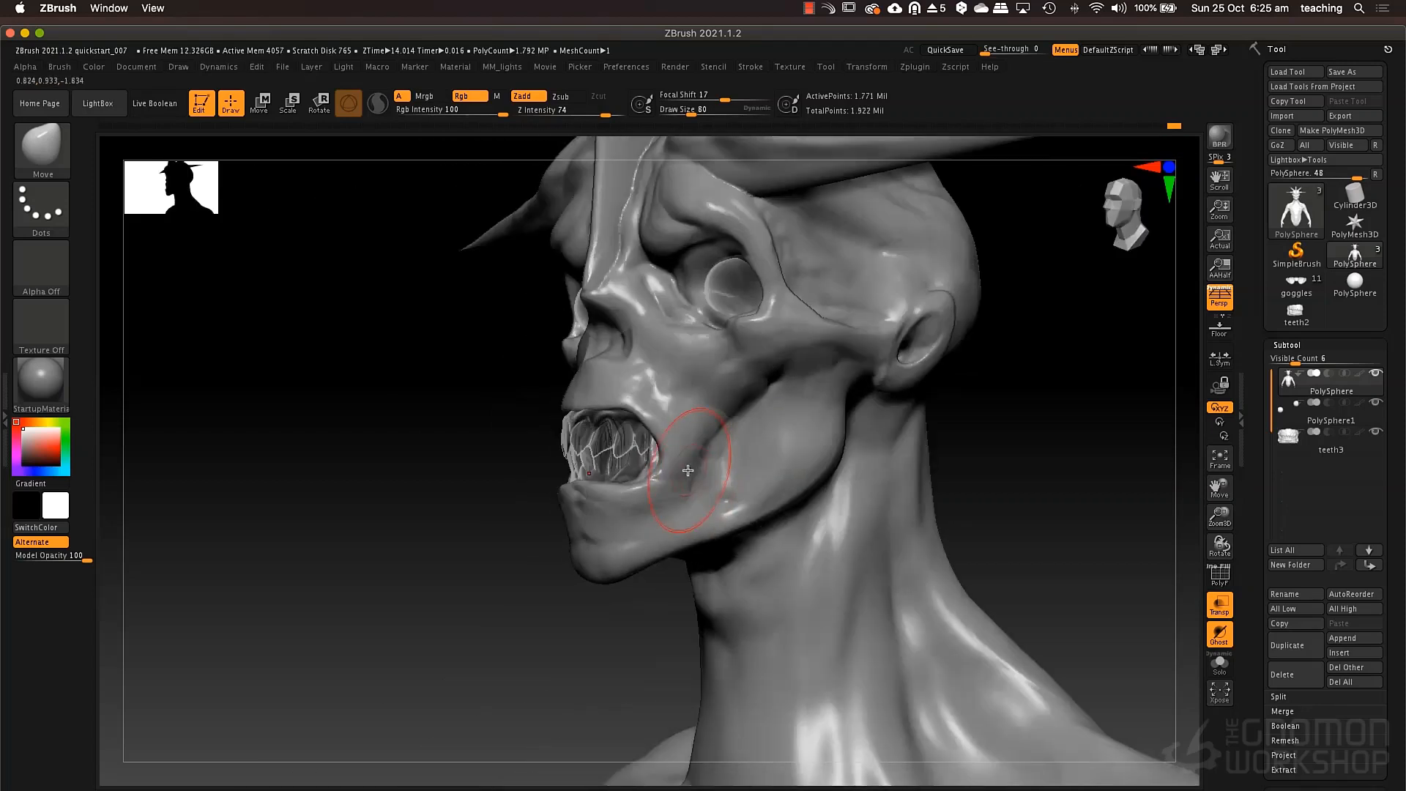
Turn off transparency and adjust the mouth corner against the teeth in side view with the Move brush at draw size 32.
left_click(1228, 603)
right_click_drag(715, 408, 687, 424)
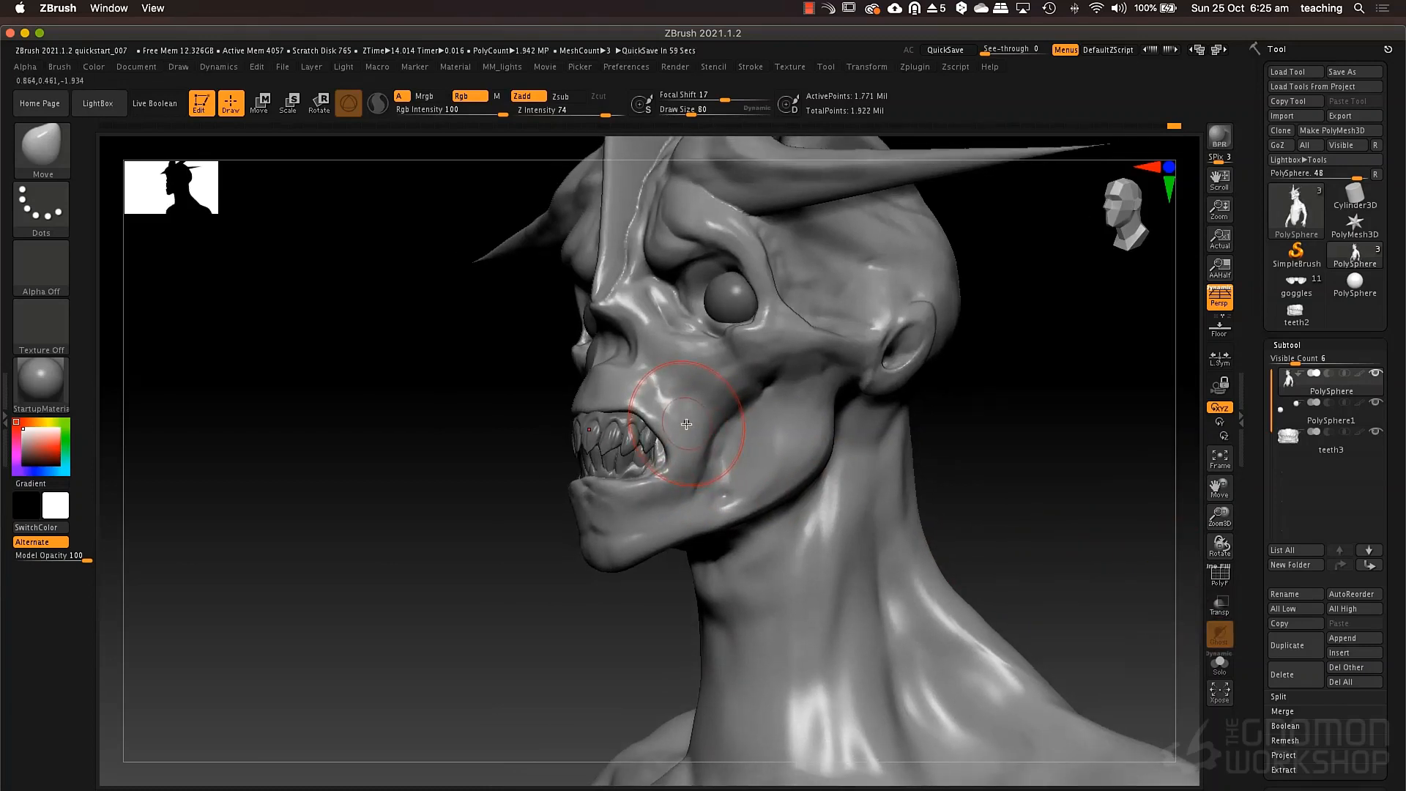
right_click_drag(565, 402, 582, 469)
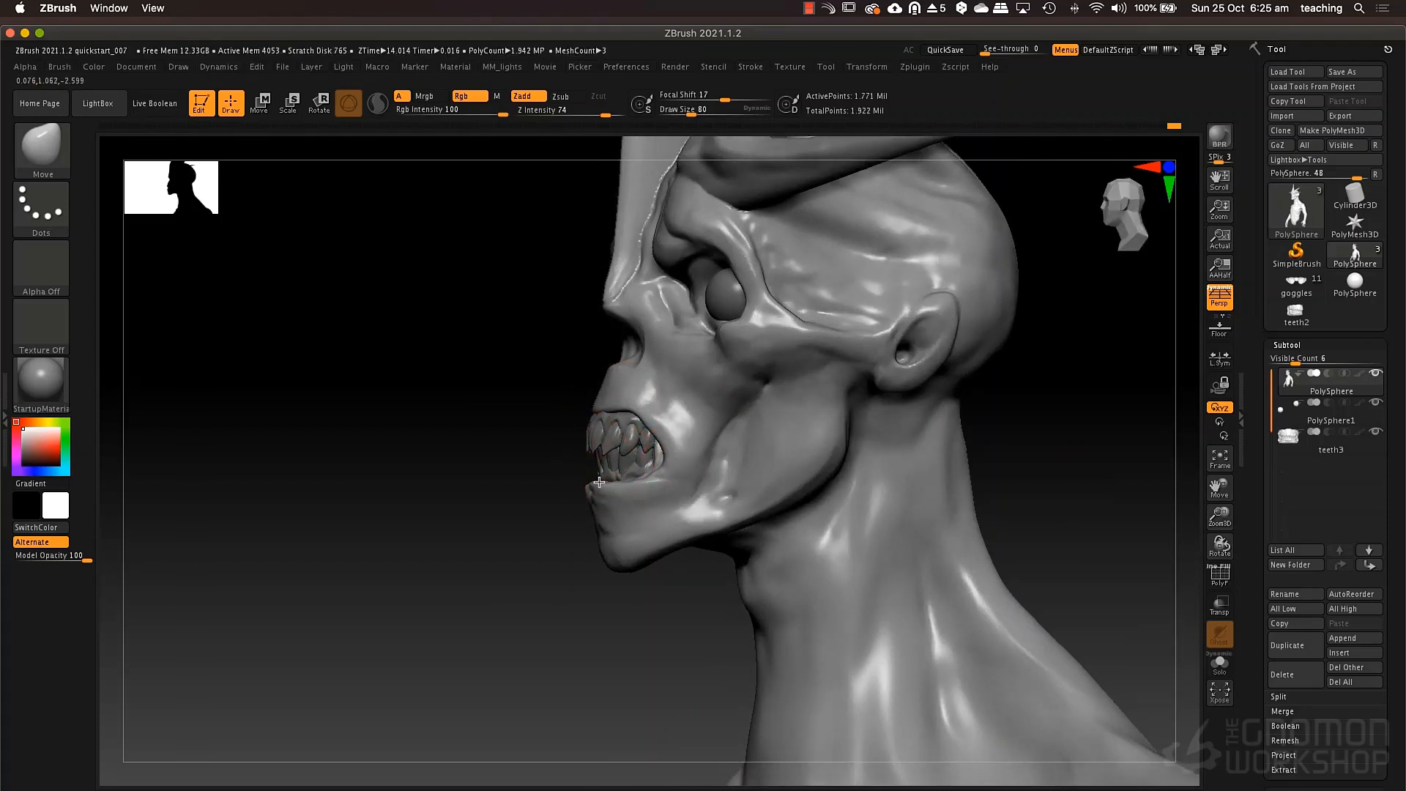
key("space")
mouse_move(650, 458)
left_mouse_down()
mouse_move(633, 458)
mouse_move(671, 453)
left_mouse_up()
key("space")
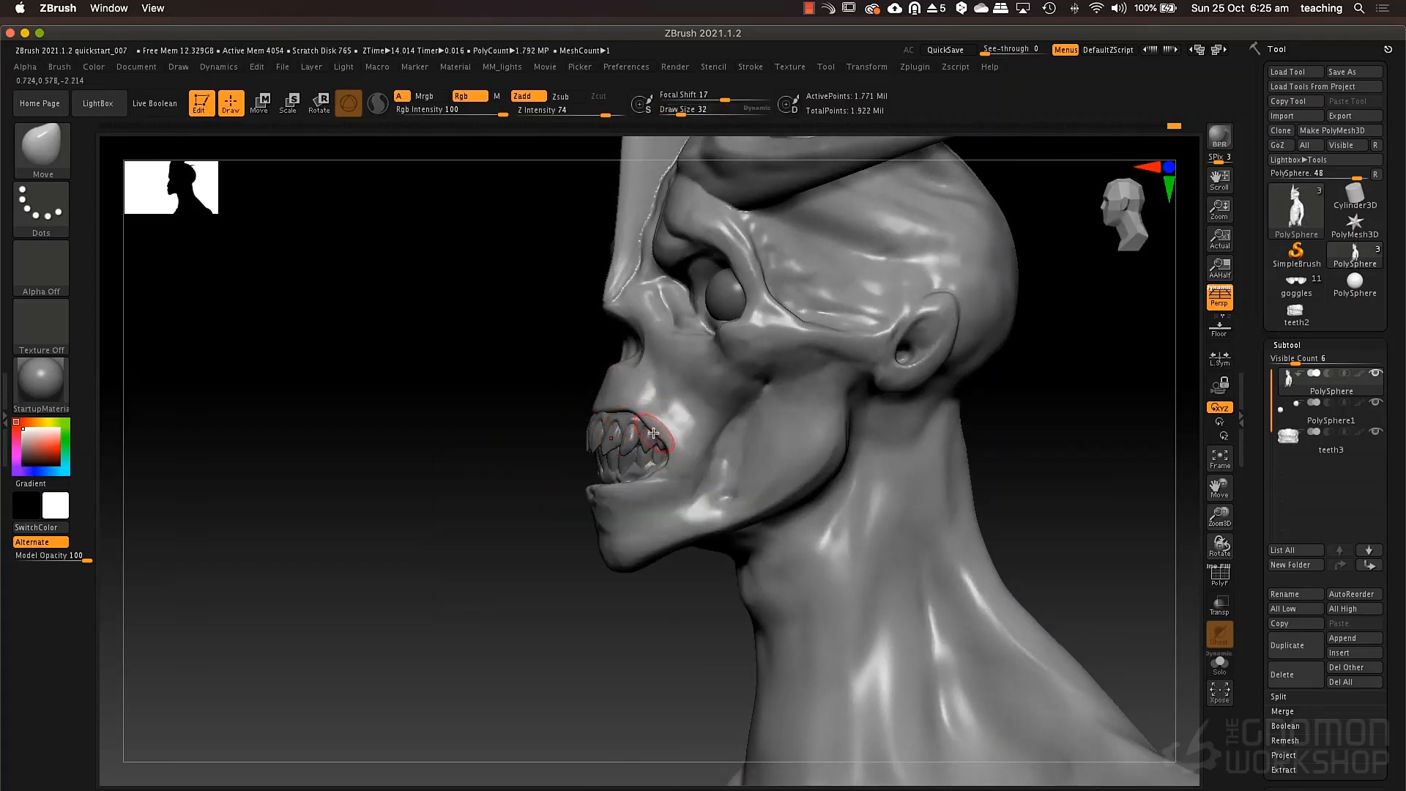
Shape the upper lip and mouth corners around the teeth, enlarging the Move brush to draw size 93.
key("space")
mouse_move(623, 410)
left_mouse_down()
mouse_move(639, 410)
mouse_move(602, 373)
left_mouse_up()
key("space")
key("space")
right_click_drag(605, 370, 681, 395)
right_click_drag(565, 399, 549, 411)
key("space")
mouse_move(548, 457)
left_mouse_down()
mouse_move(560, 458)
mouse_move(539, 451)
left_mouse_up()
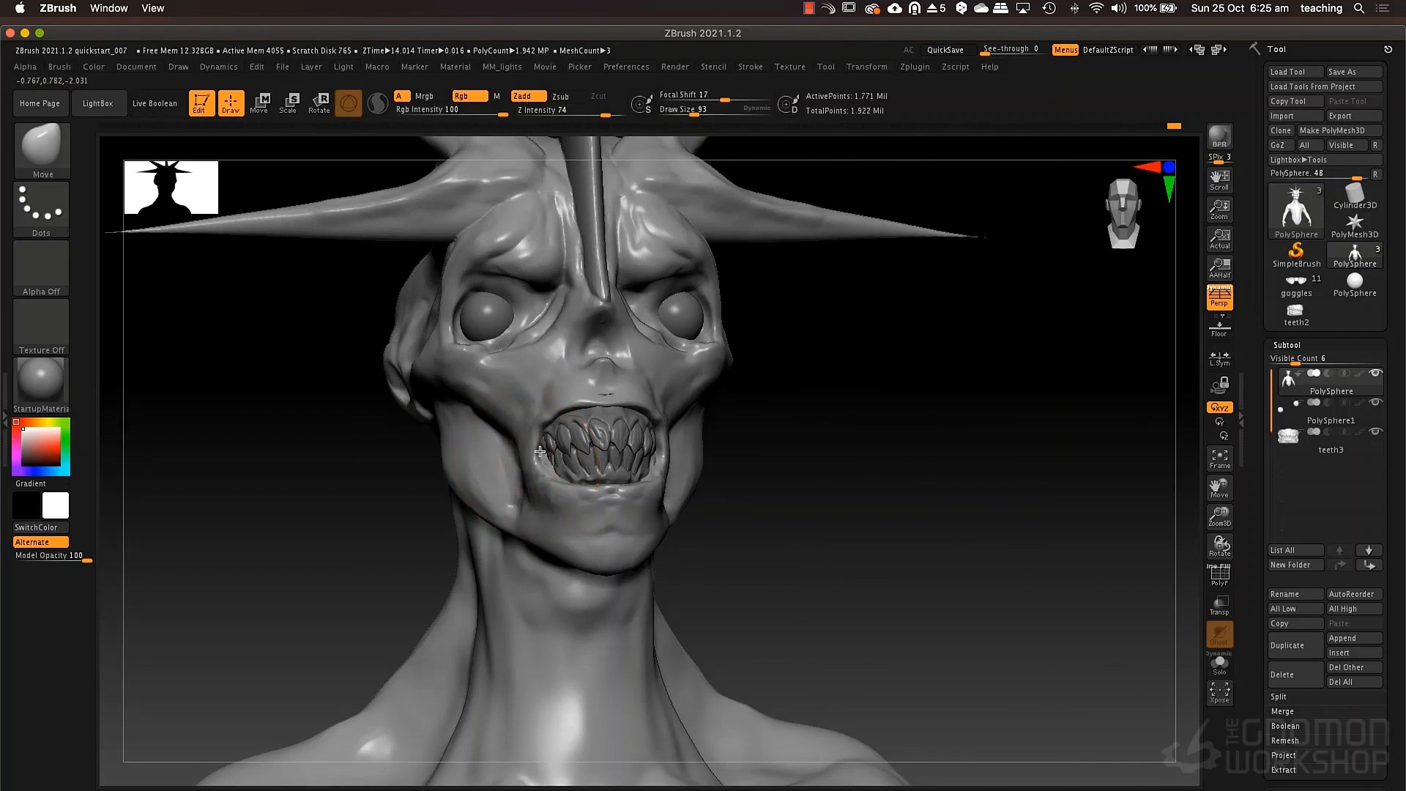
right_click_drag(630, 481, 663, 483)
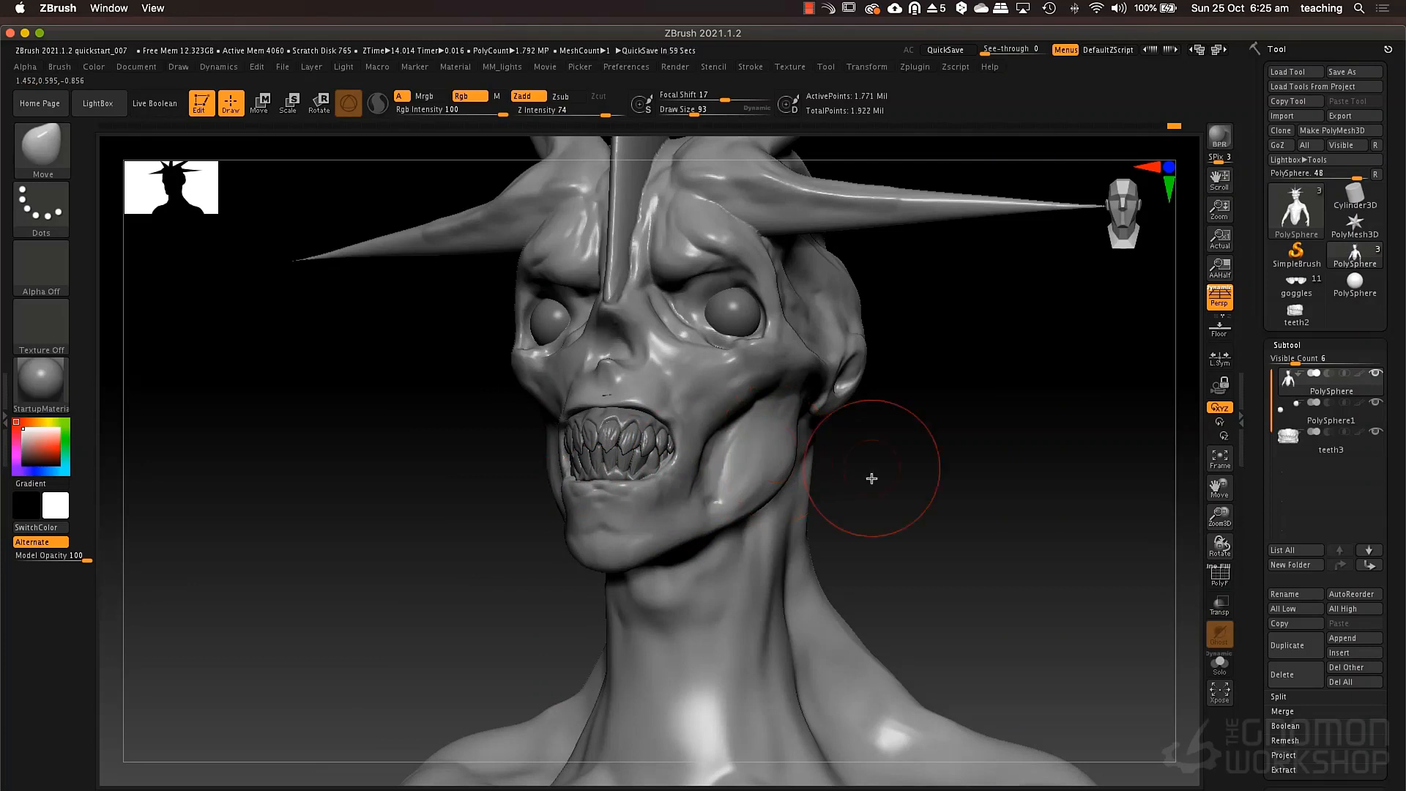
Build up the cheekbone below the eye using the ClayTubes brush at draw size 34.
mouse_move(907, 487)
right_mouse_down()
mouse_move(854, 477)
mouse_move(852, 410)
mouse_move(854, 477)
right_mouse_up()
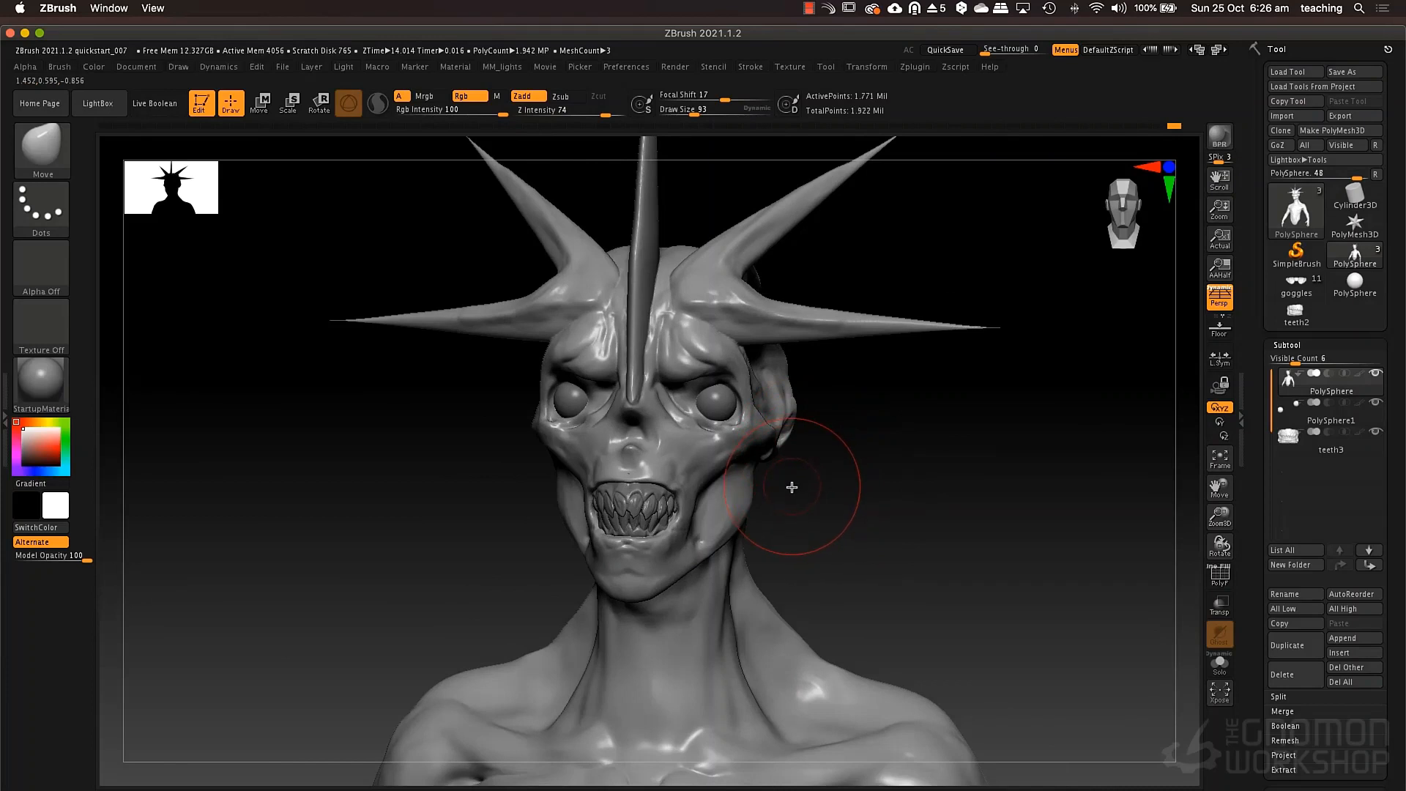
key("b")
key("c")
key("t")
key("space")
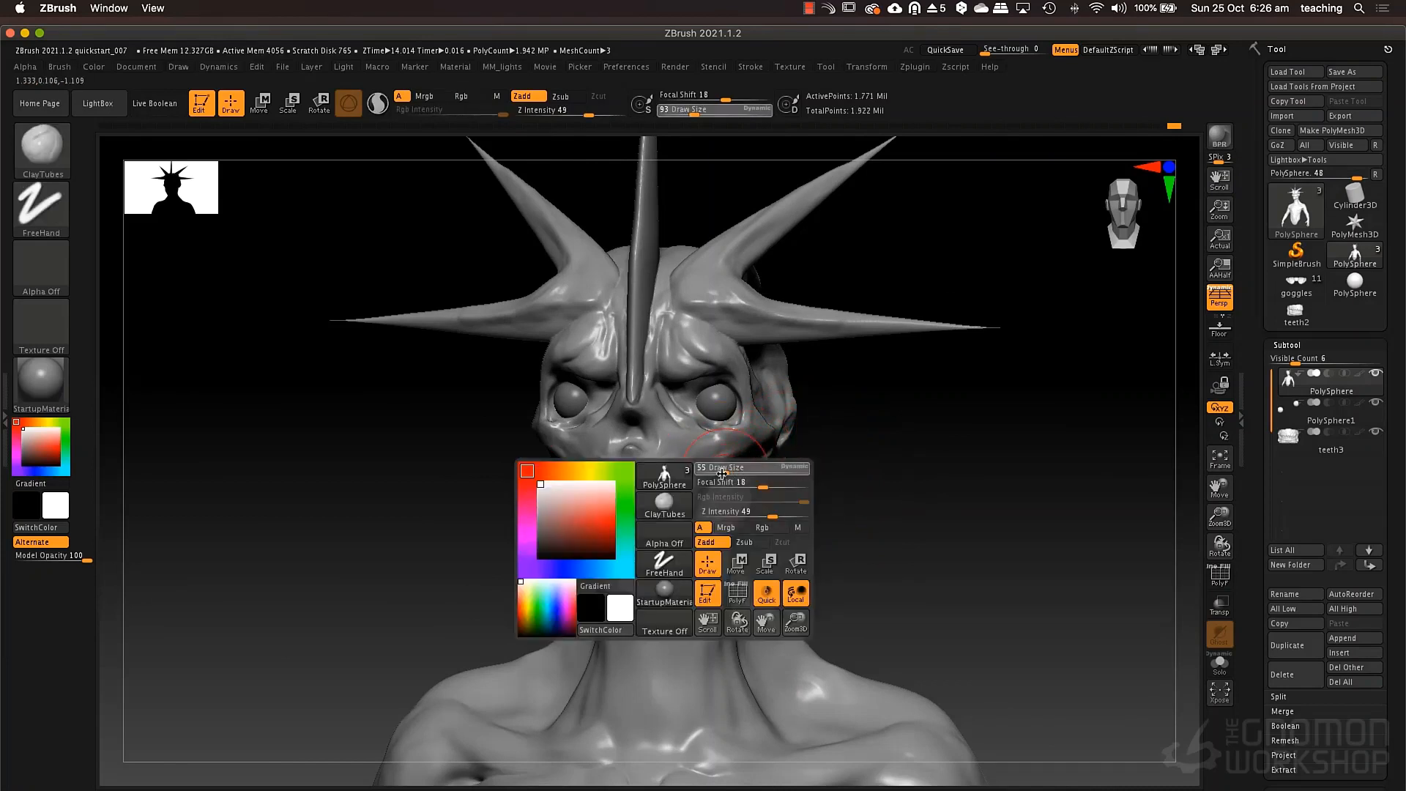
right_click_drag(750, 488, 695, 468)
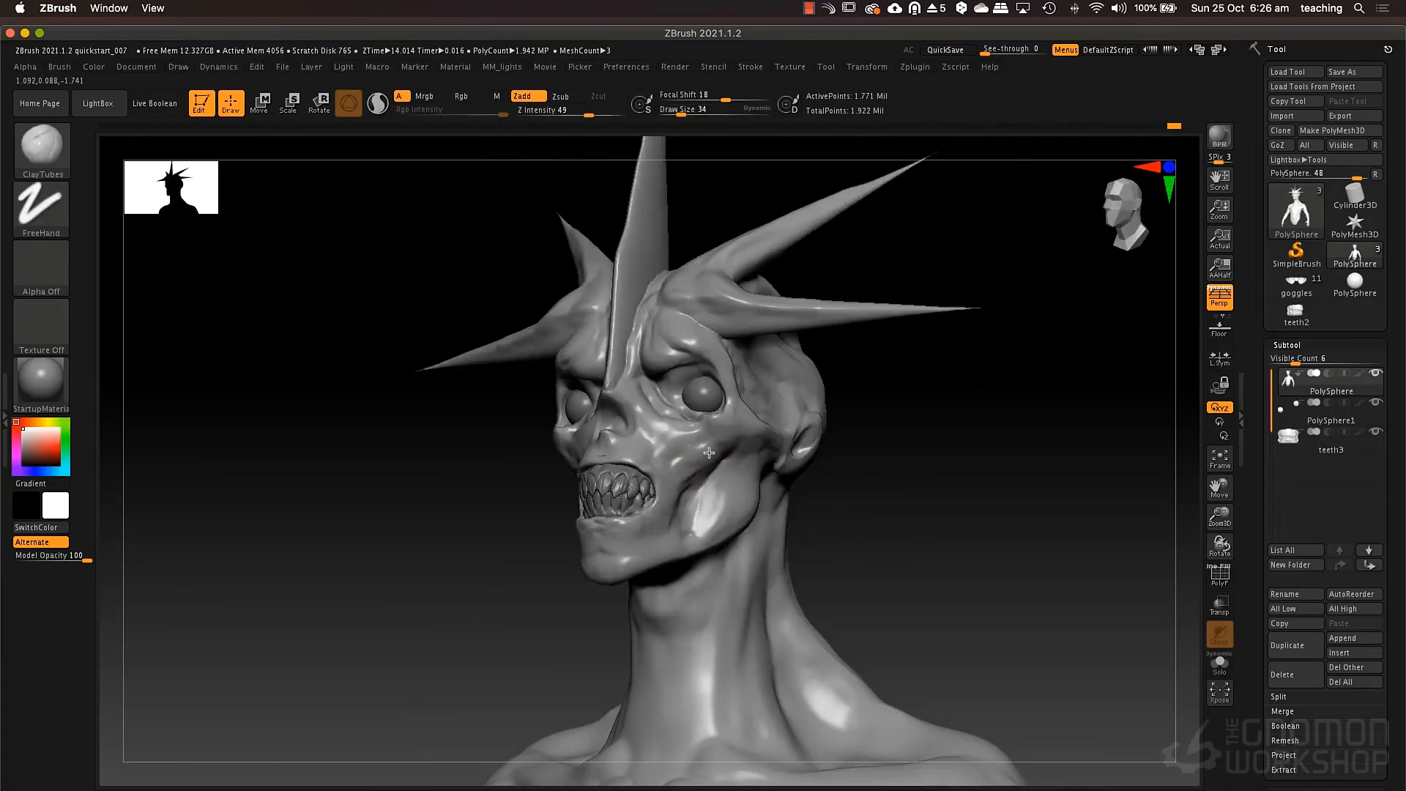
left_click_drag(709, 453, 729, 427)
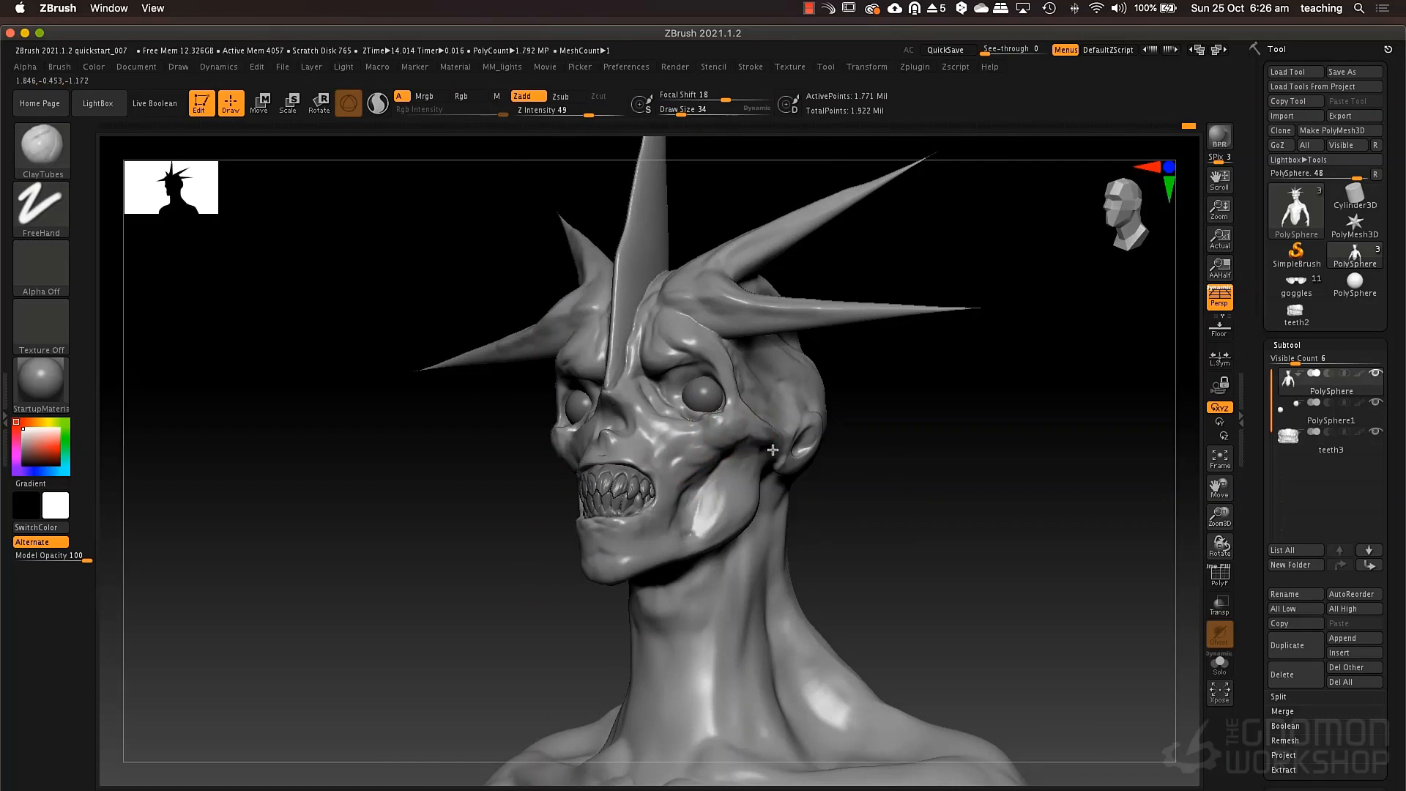
right_click_drag(773, 450, 779, 438)
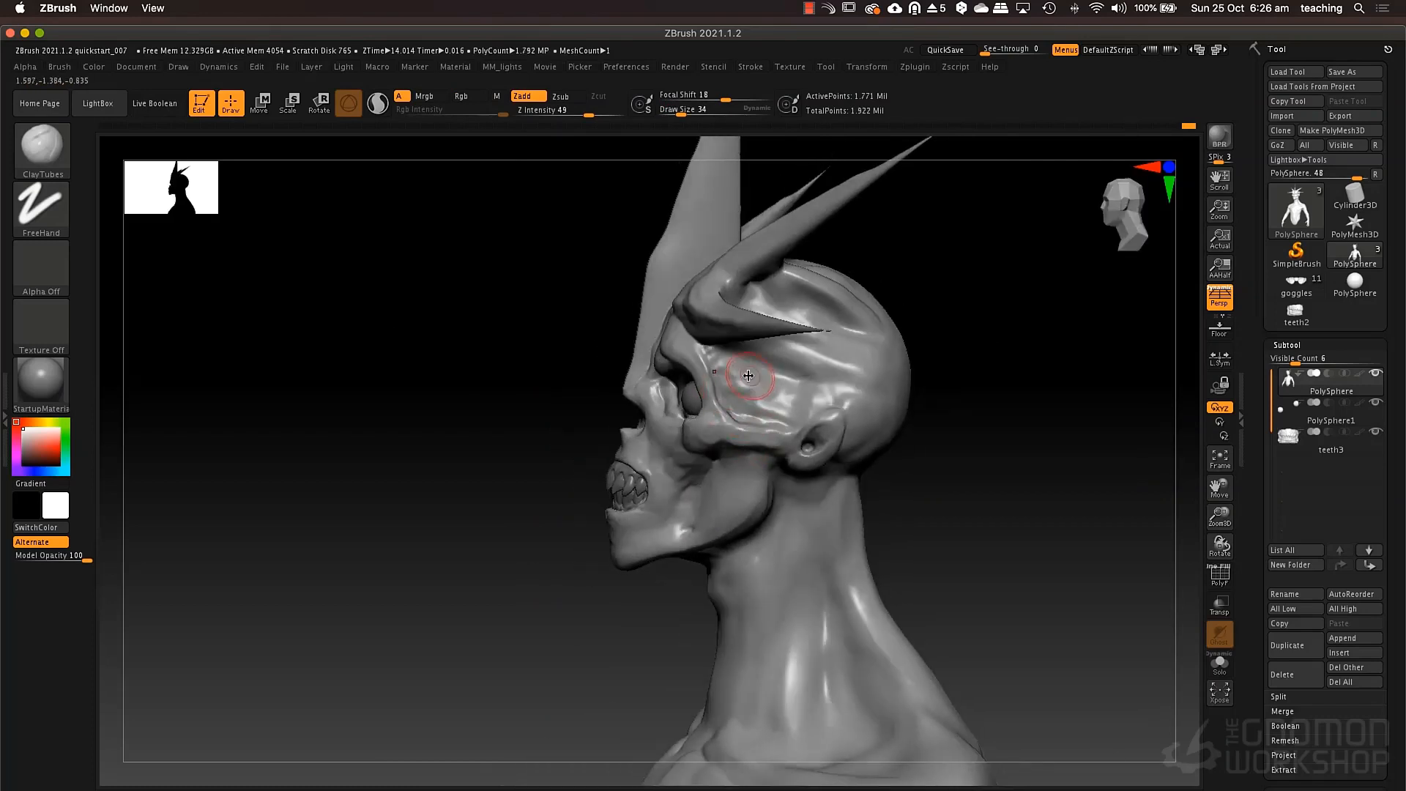
Build up the side of the head and the rear cheek using ClayTubes at draw size 80.
key("space")
mouse_move(749, 375)
left_mouse_down()
mouse_move(823, 349)
mouse_move(830, 325)
left_mouse_up()
key("space")
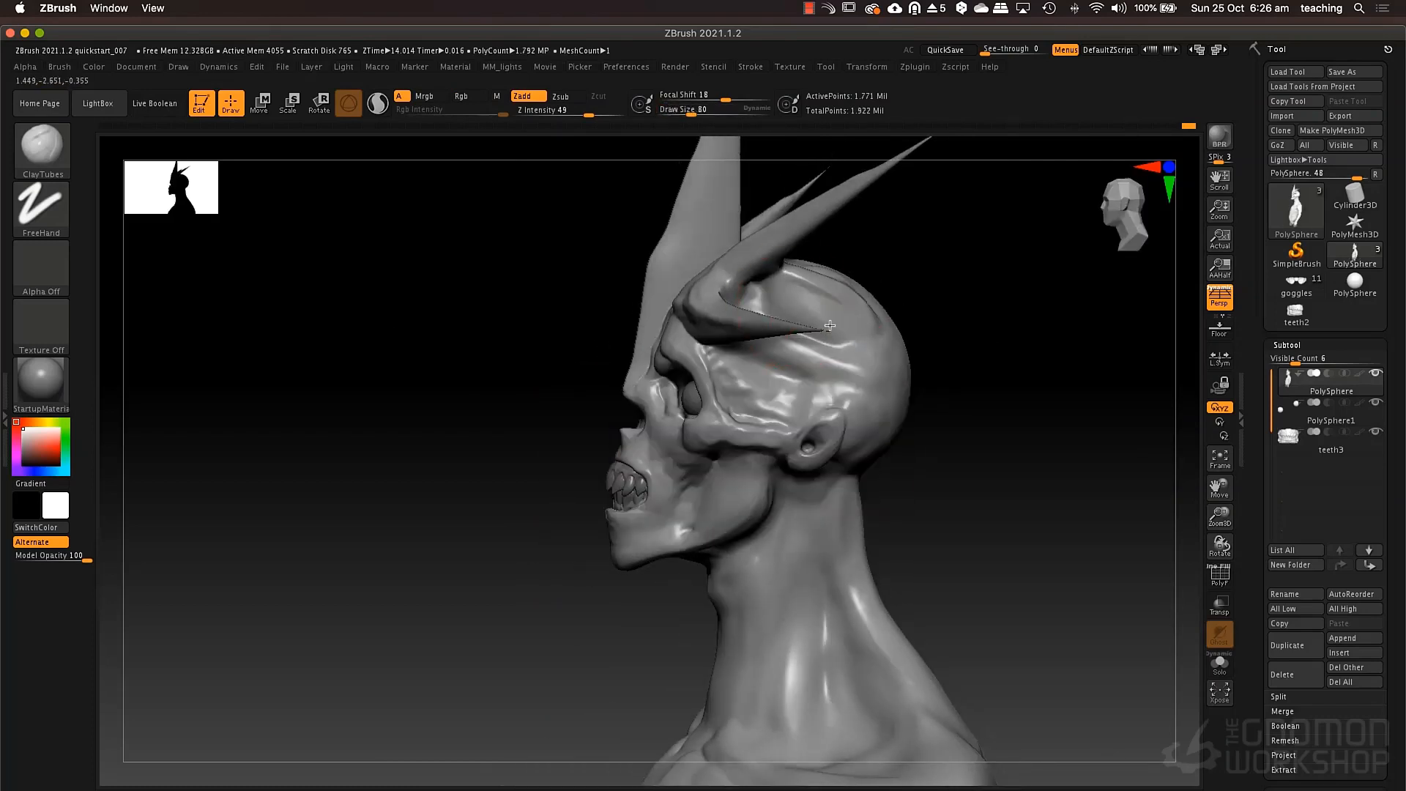
left_click_drag(916, 330, 792, 455)
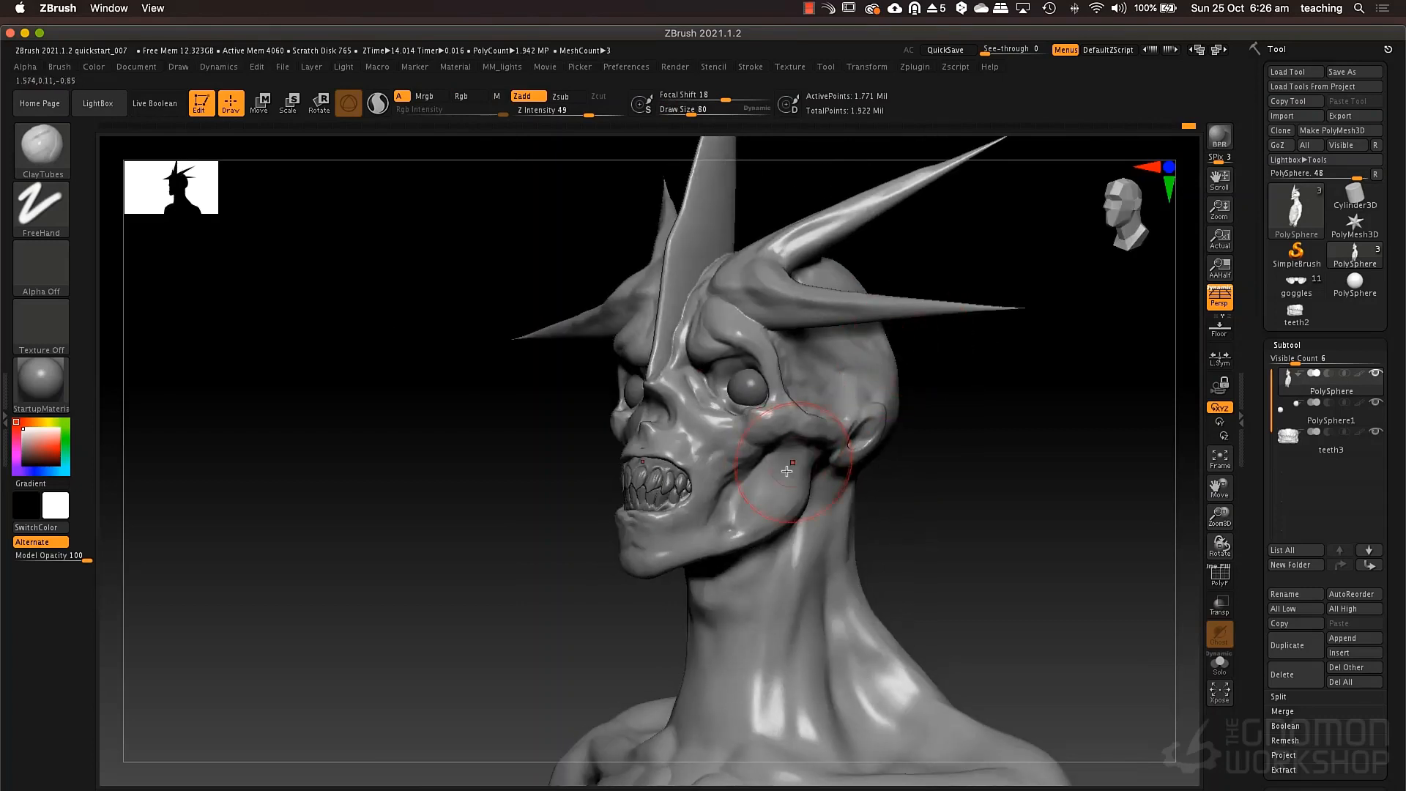
mouse_move(788, 470)
right_mouse_down()
mouse_move(819, 439)
mouse_move(787, 453)
right_mouse_up()
Adjust the lower jaw from the front using the Move brush at draw size 115.
key("b")
key("m")
key("v")
key("space")
left_click(670, 455)
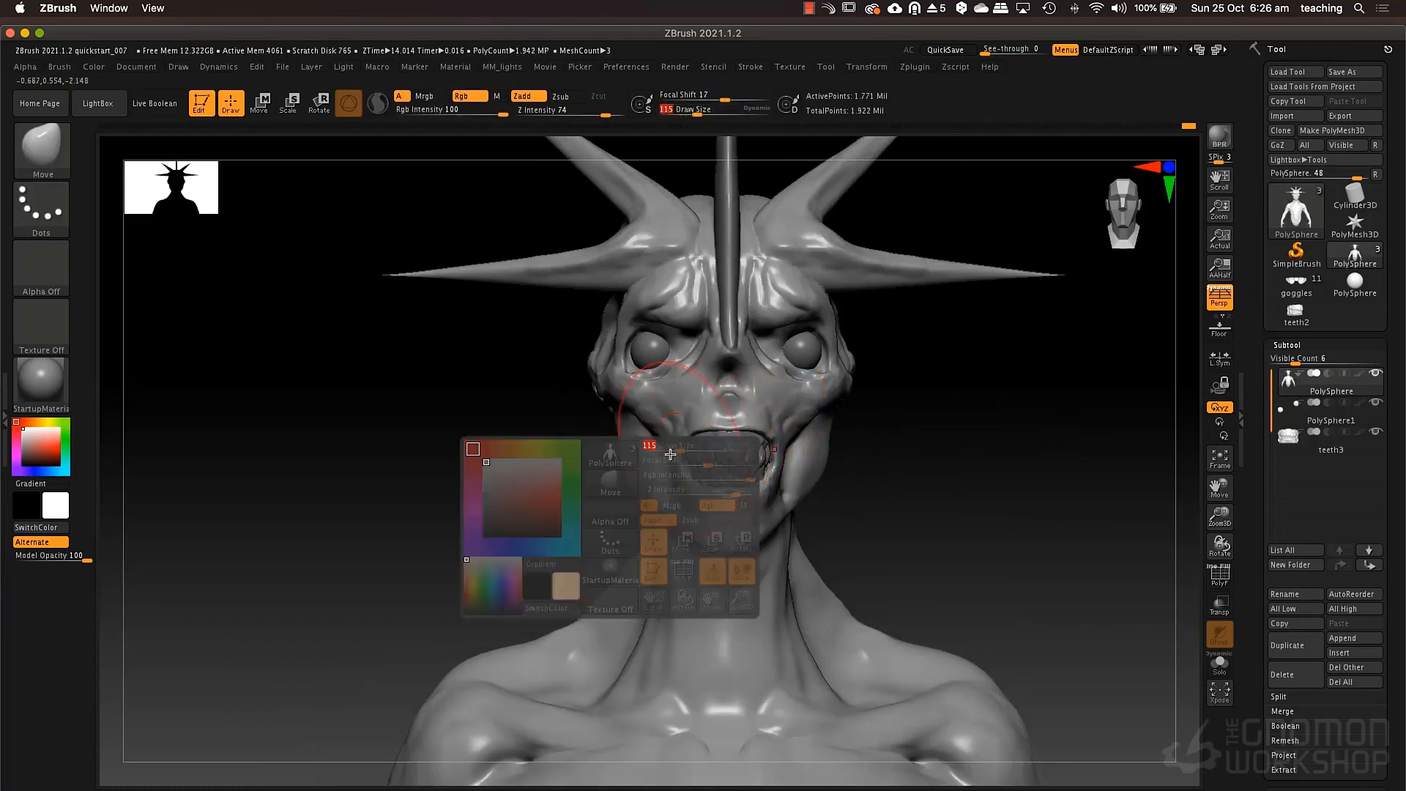
key("Return")
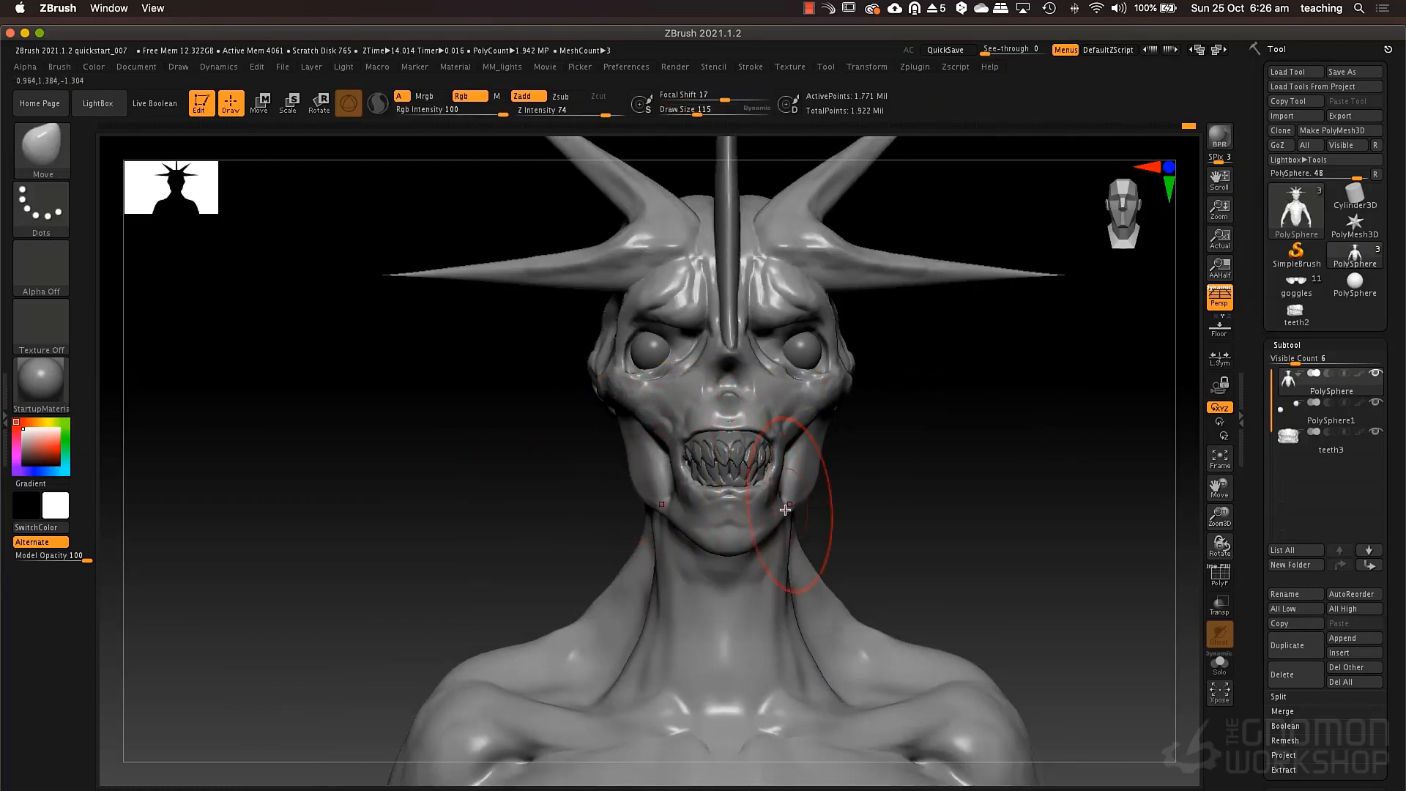
Refine the sides of the jaw and the mouth corners using the Move brush at draw sizes 55 and 84.
key("space")
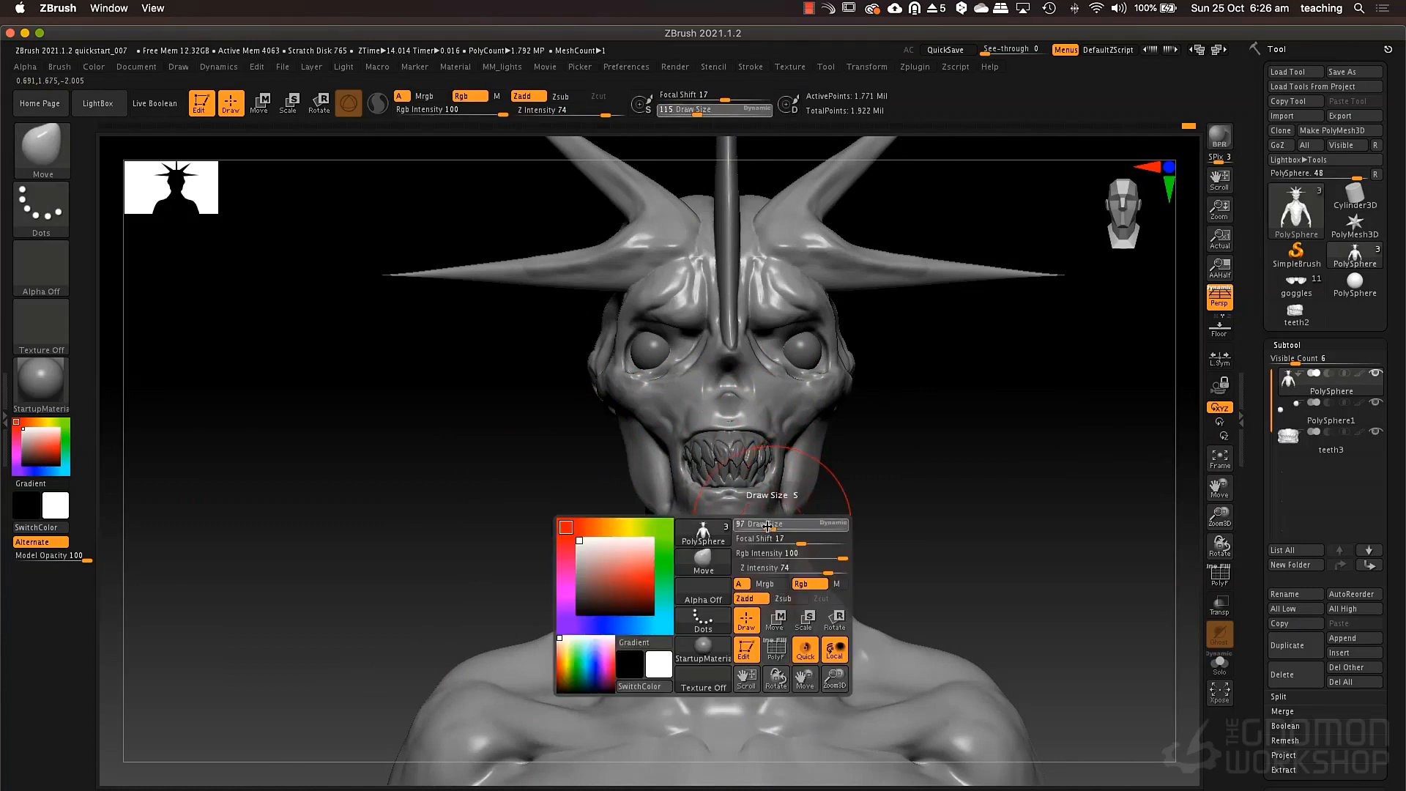
left_click_drag(767, 526, 762, 526)
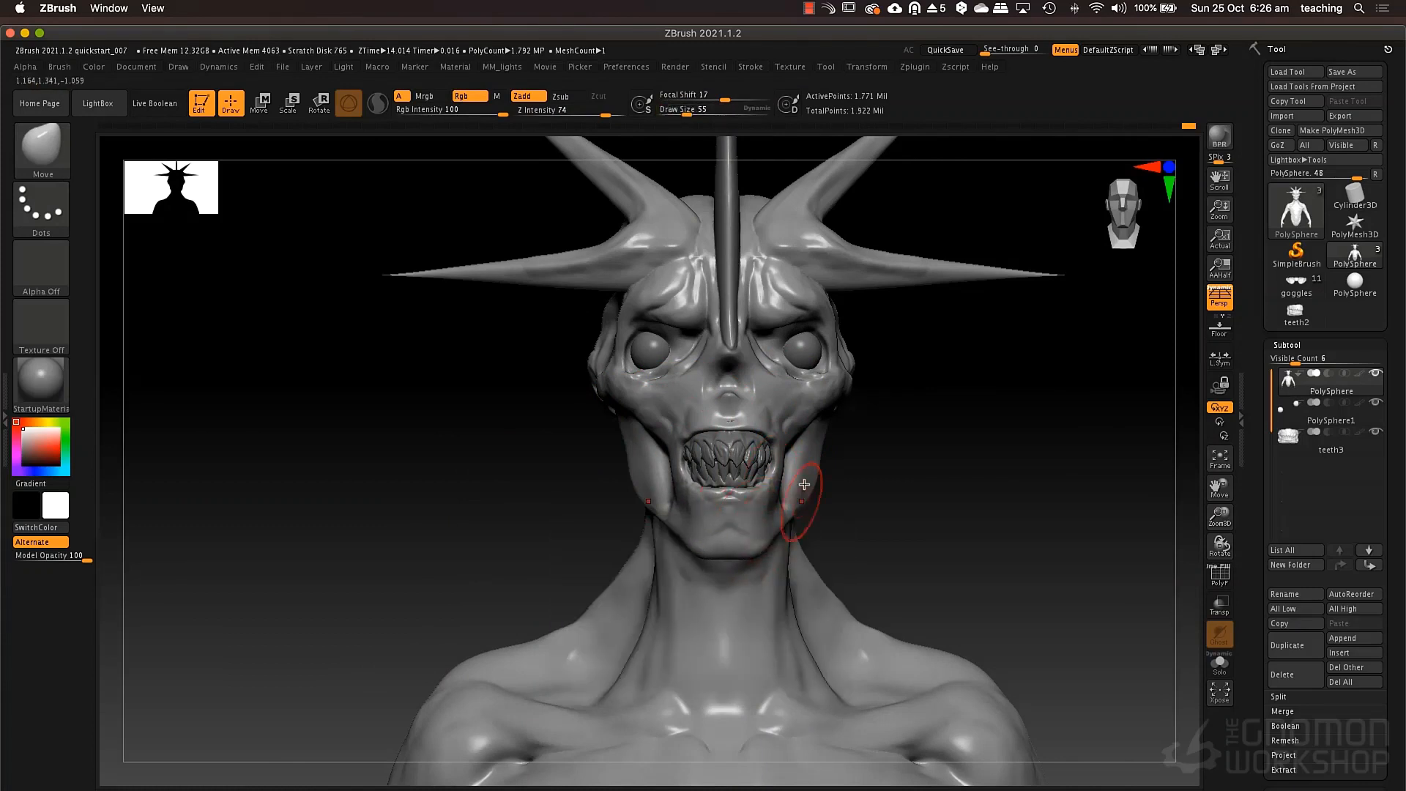
right_click_drag(812, 444, 813, 498, "alt")
key("space")
left_click_drag(768, 511, 773, 510)
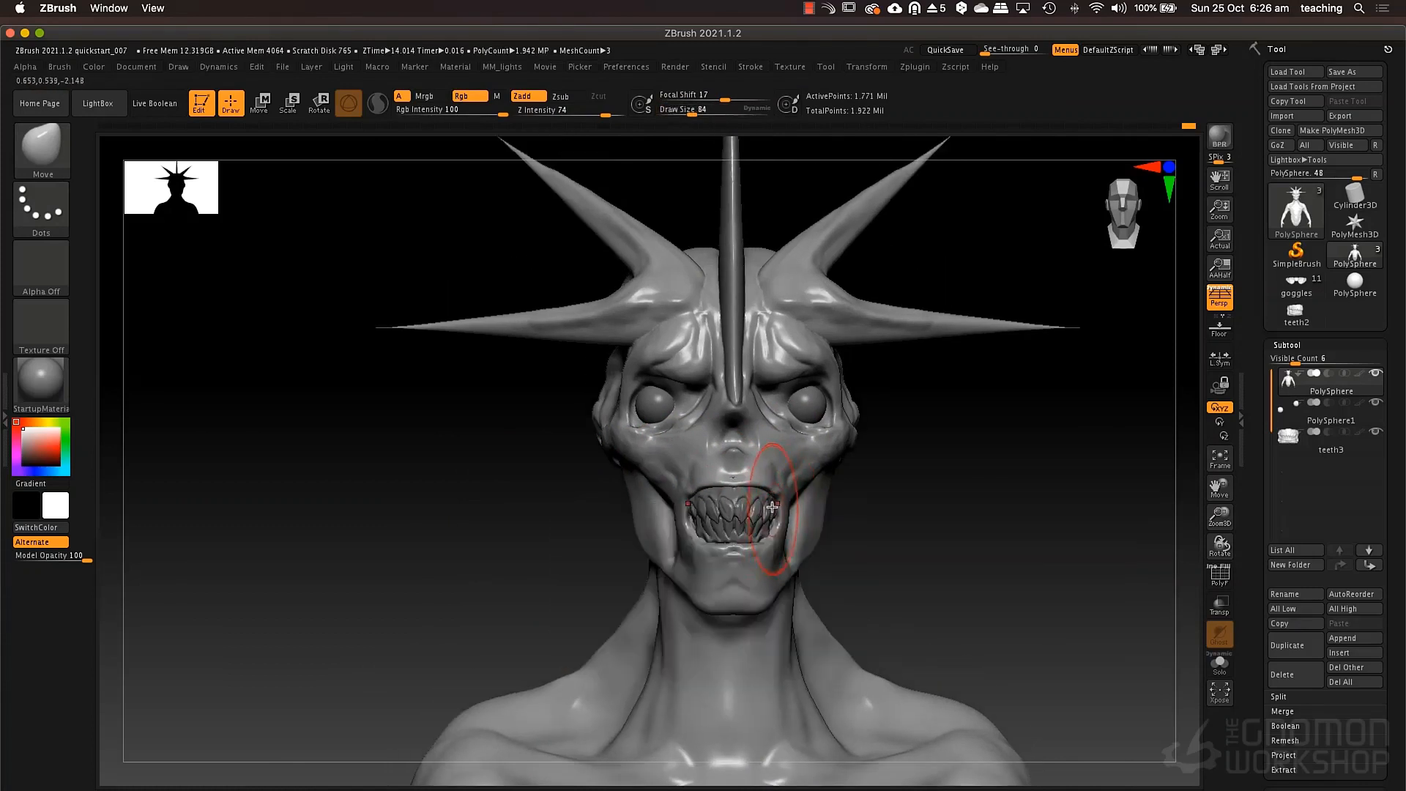
Mask the upper face and pull the mouth and lower jaw down using the Move brush at draw size 204.
key("ctrl")
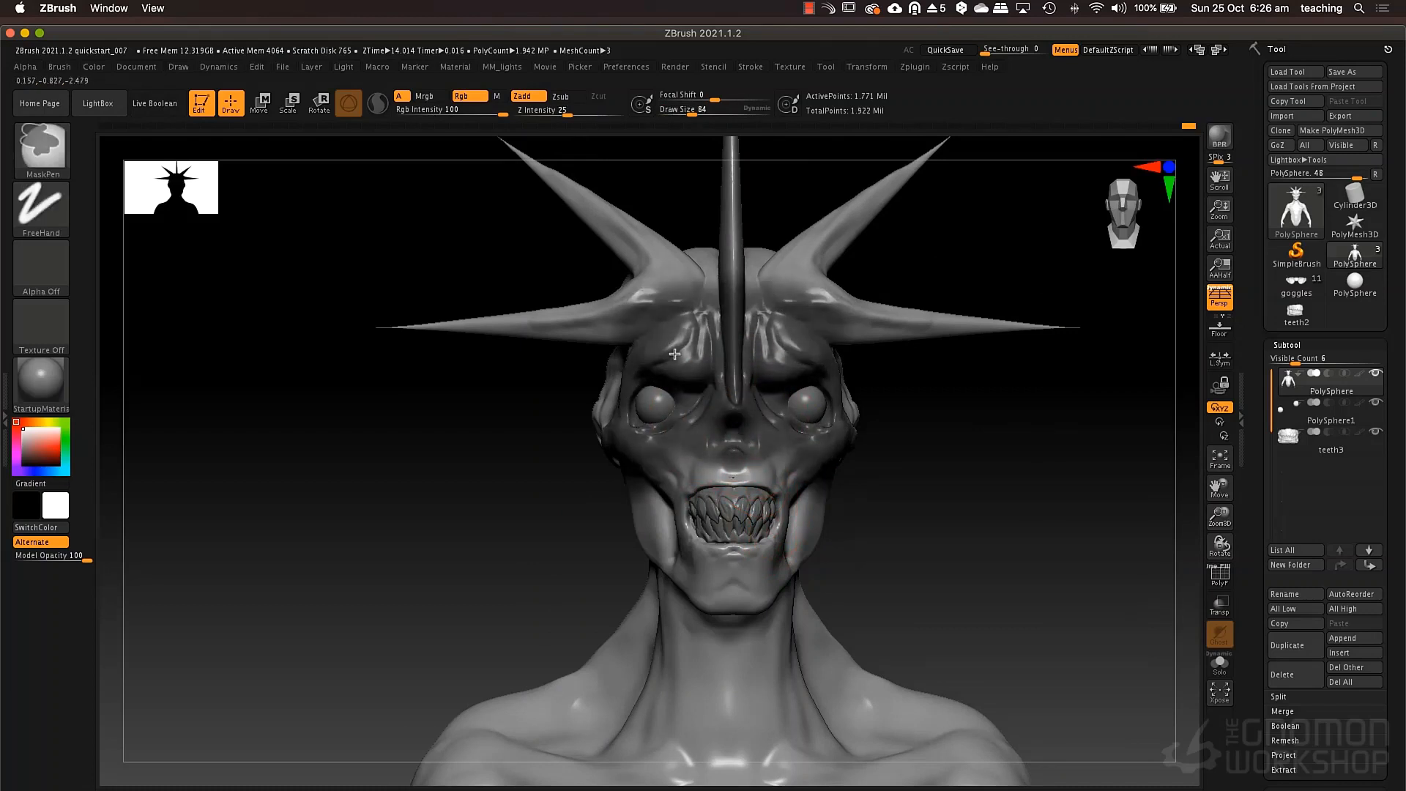
mouse_move(793, 337)
left_mouse_down("ctrl")
mouse_move(824, 296)
mouse_move(816, 246)
left_mouse_up("ctrl")
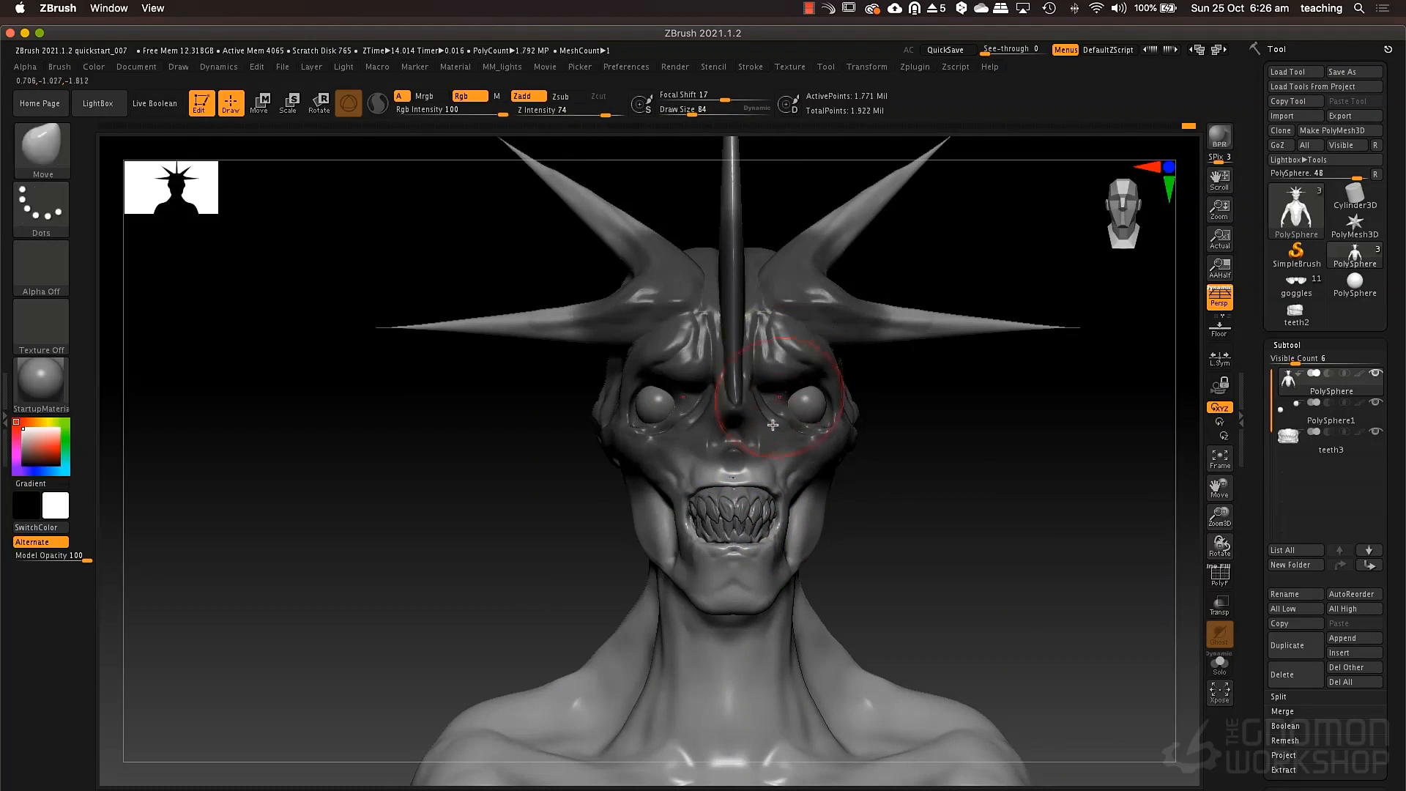
key("space")
left_click_drag(780, 425, 792, 425)
key("space")
left_click_drag(798, 501, 803, 505)
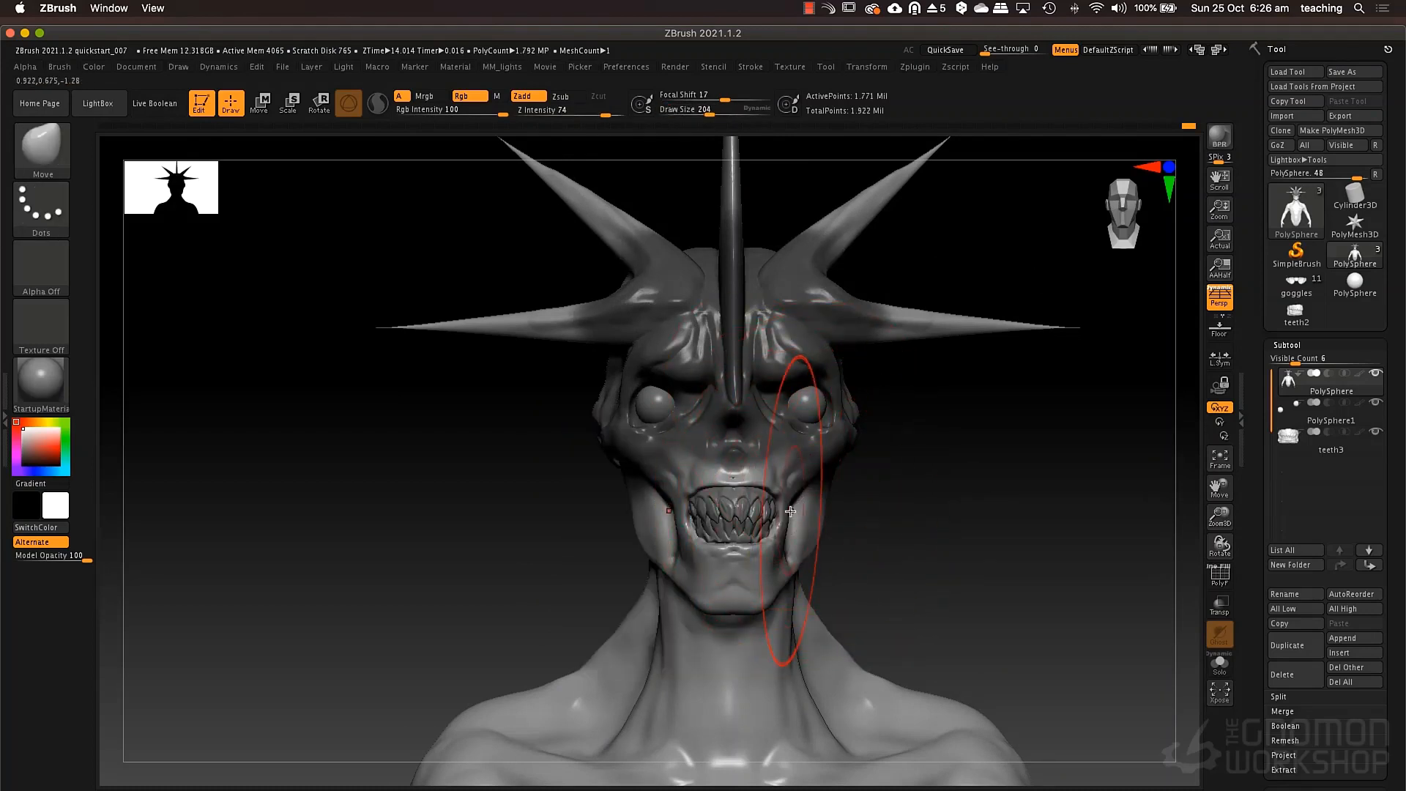
left_click_drag(781, 539, 778, 542)
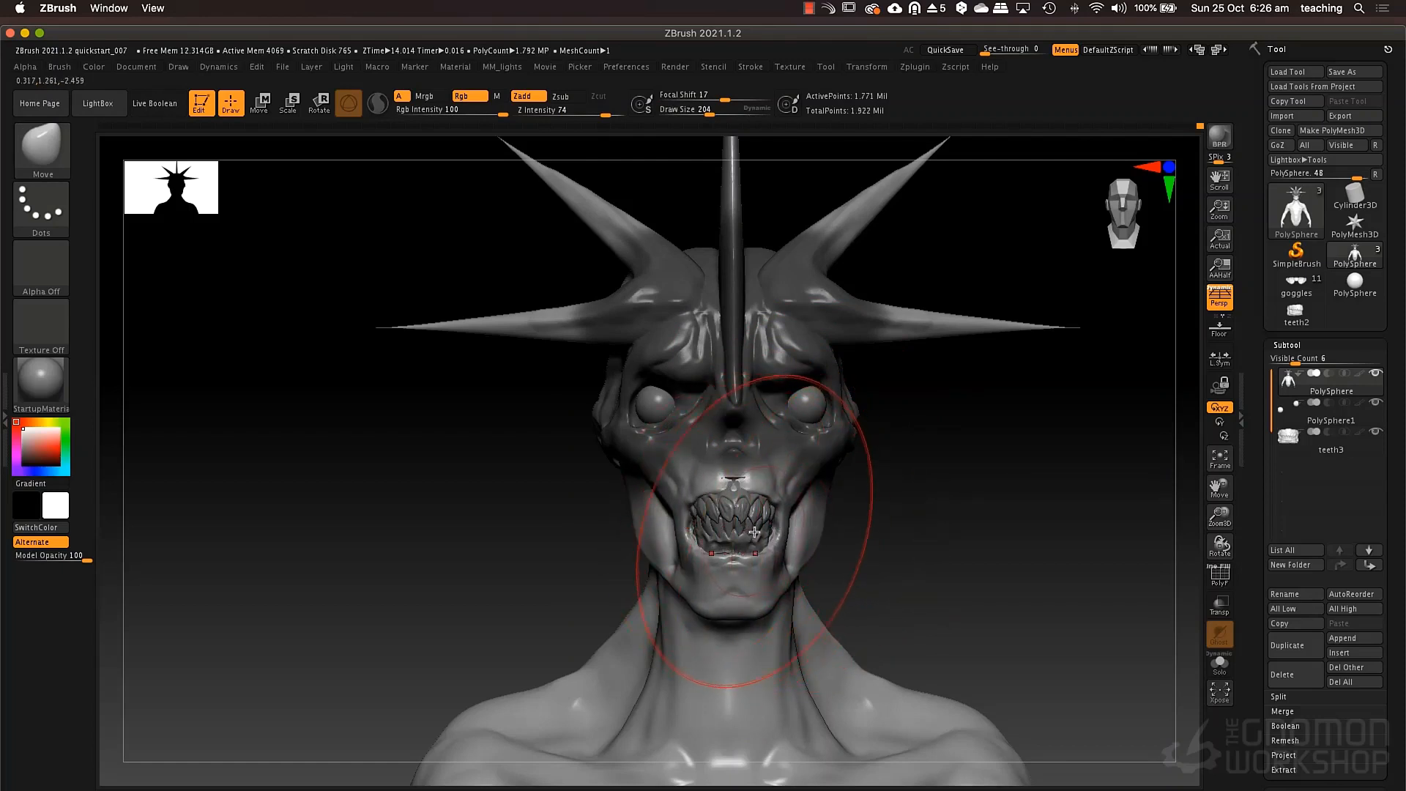
Make the teeth the active subtool and move them slightly down along Y to fit the lowered mouth.
left_click(756, 533, "alt")
key("w")
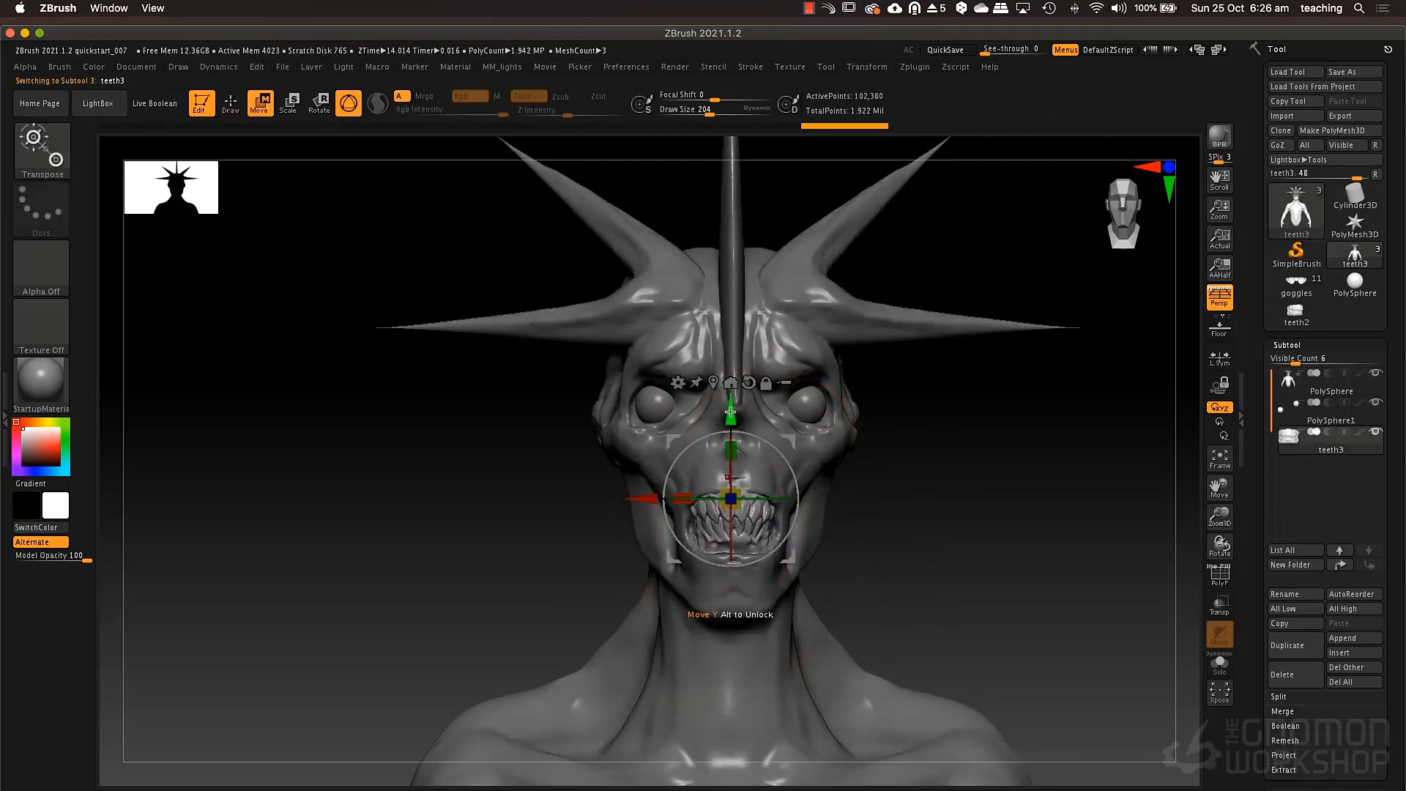
left_click_drag(730, 412, 731, 420)
key("q")
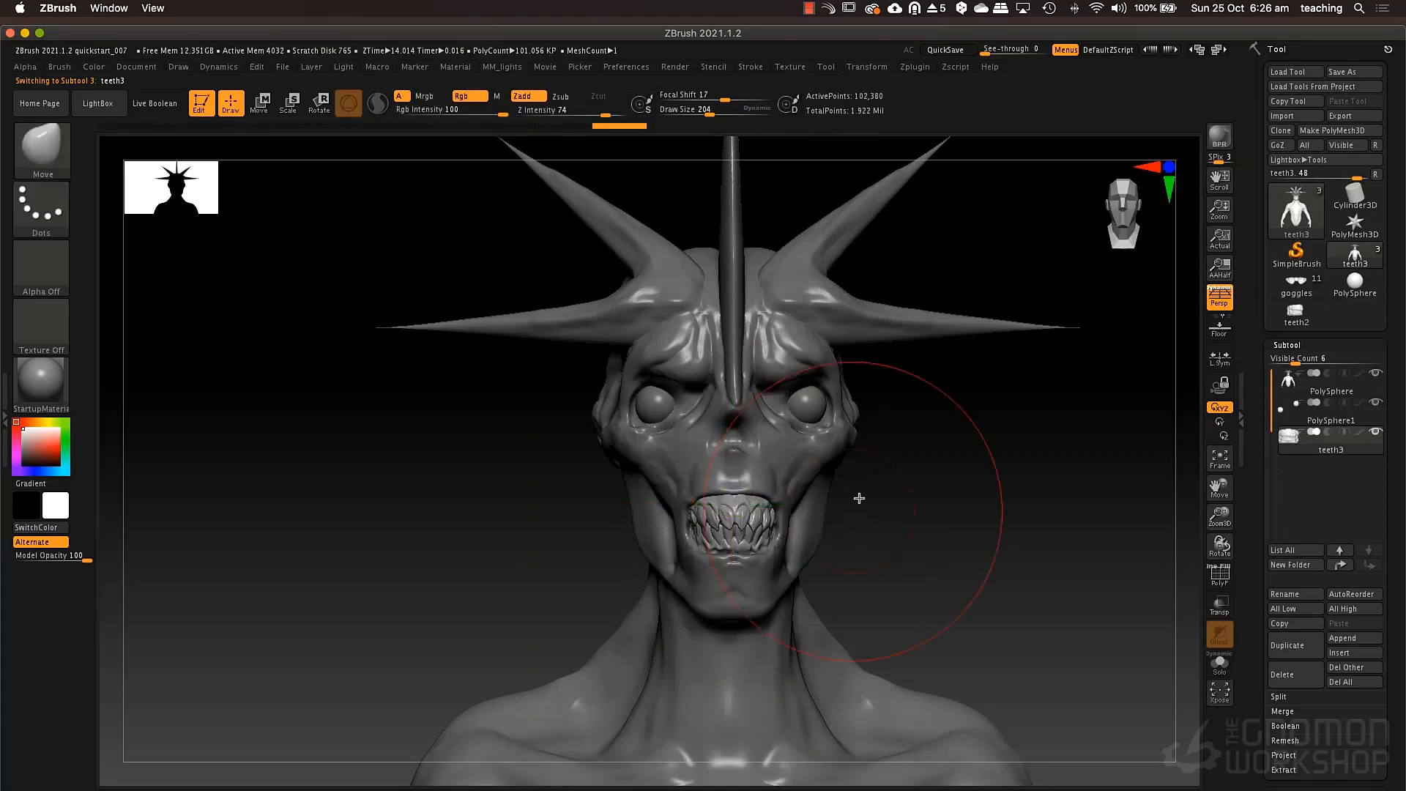
Make the creature's body the active subtool and adjust the cheeks below the eyes using the Move brush at draw size 40.
mouse_move(854, 513)
left_mouse_down()
mouse_move(821, 486)
mouse_move(873, 471)
mouse_move(786, 475)
left_mouse_up()
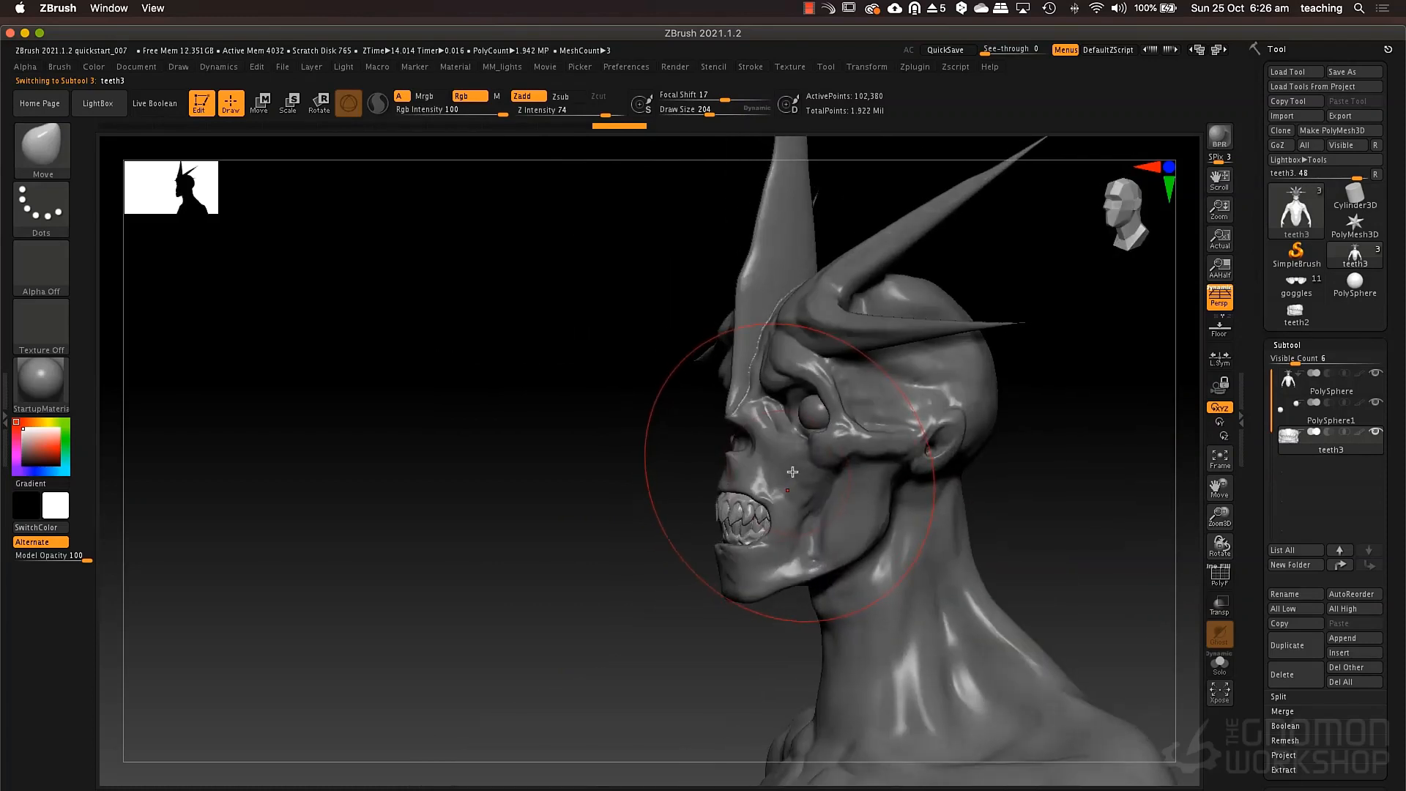
left_click(794, 469, "alt")
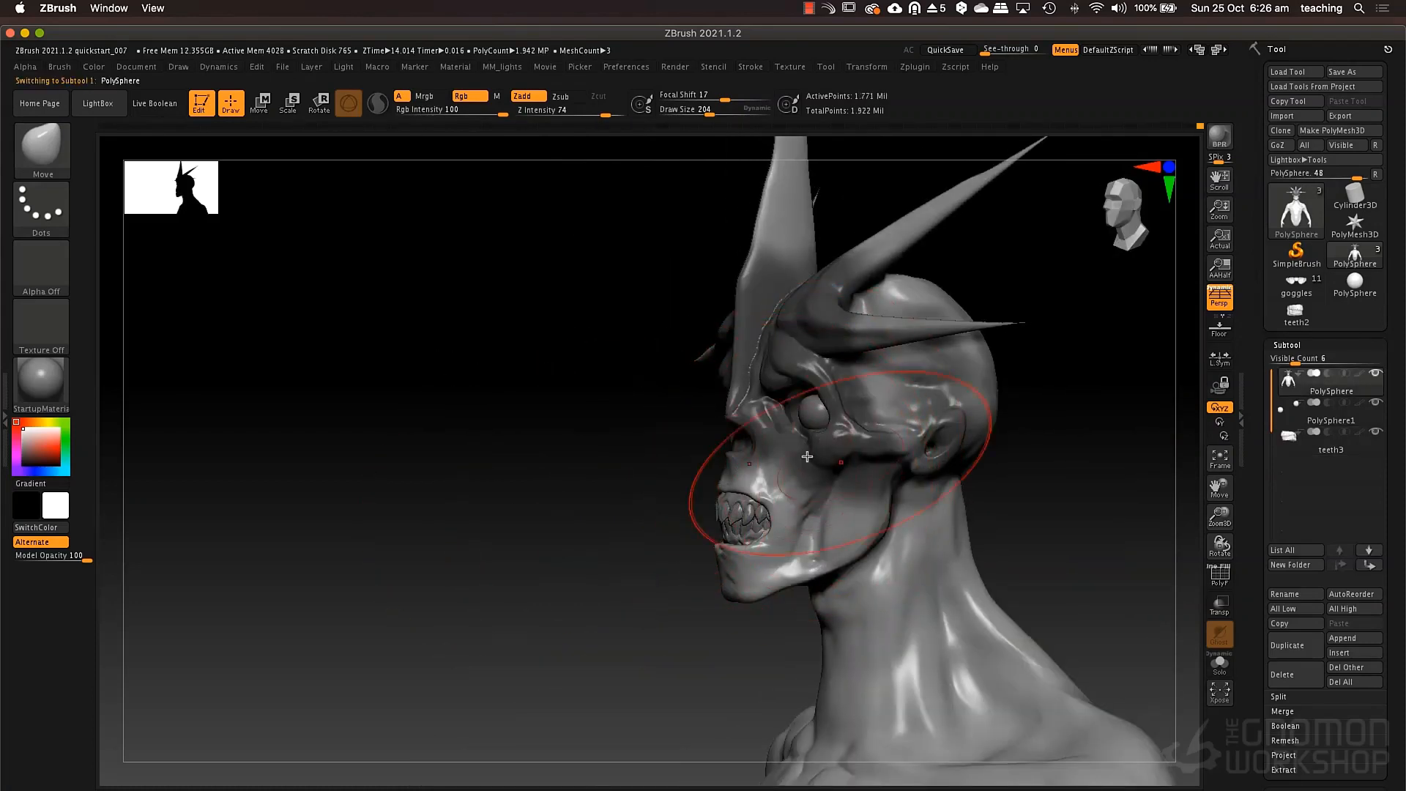
mouse_move(568, 430)
left_mouse_down()
mouse_move(606, 492)
mouse_move(672, 521)
mouse_move(670, 548)
left_mouse_up()
key("space")
left_click_drag(734, 469, 727, 484)
key("space")
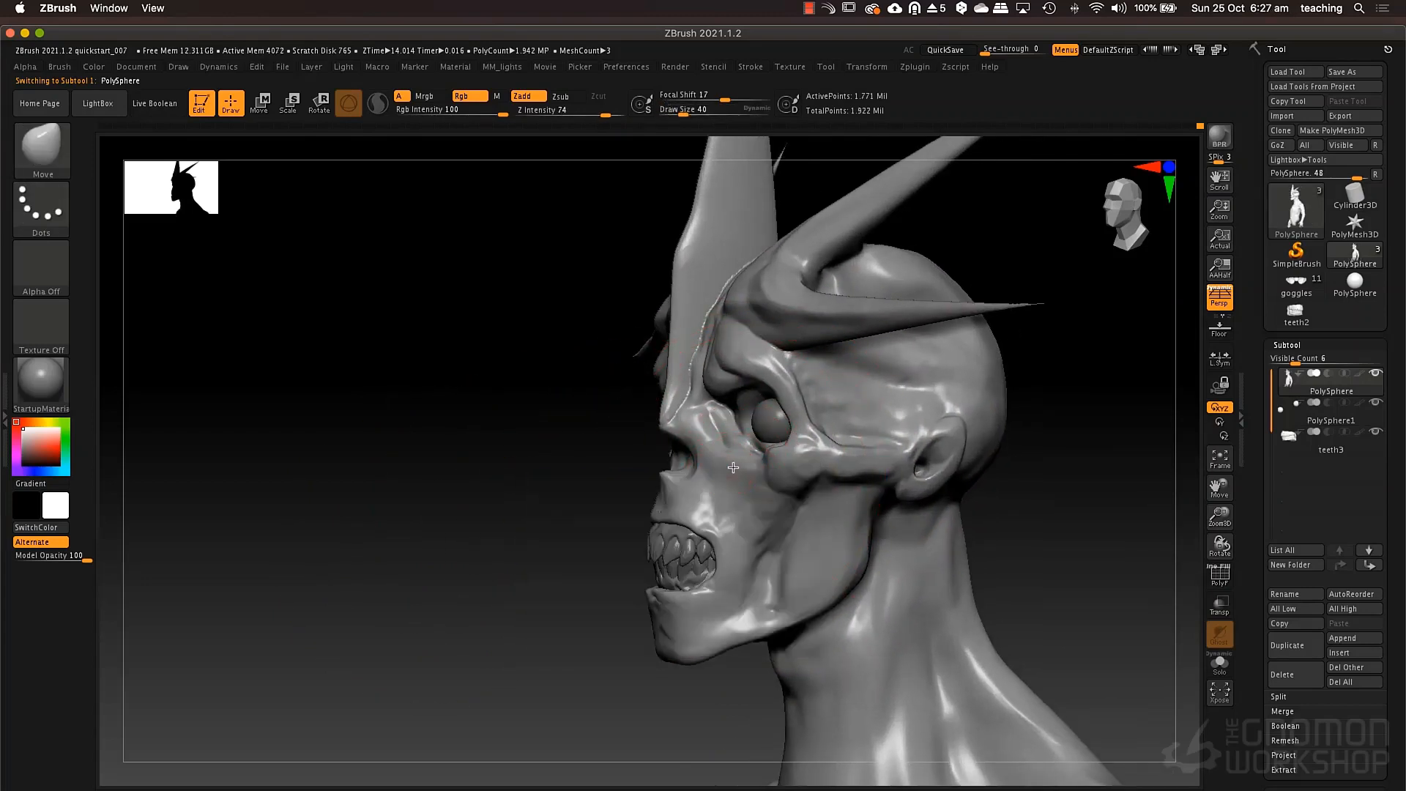
left_click_drag(623, 469, 767, 486)
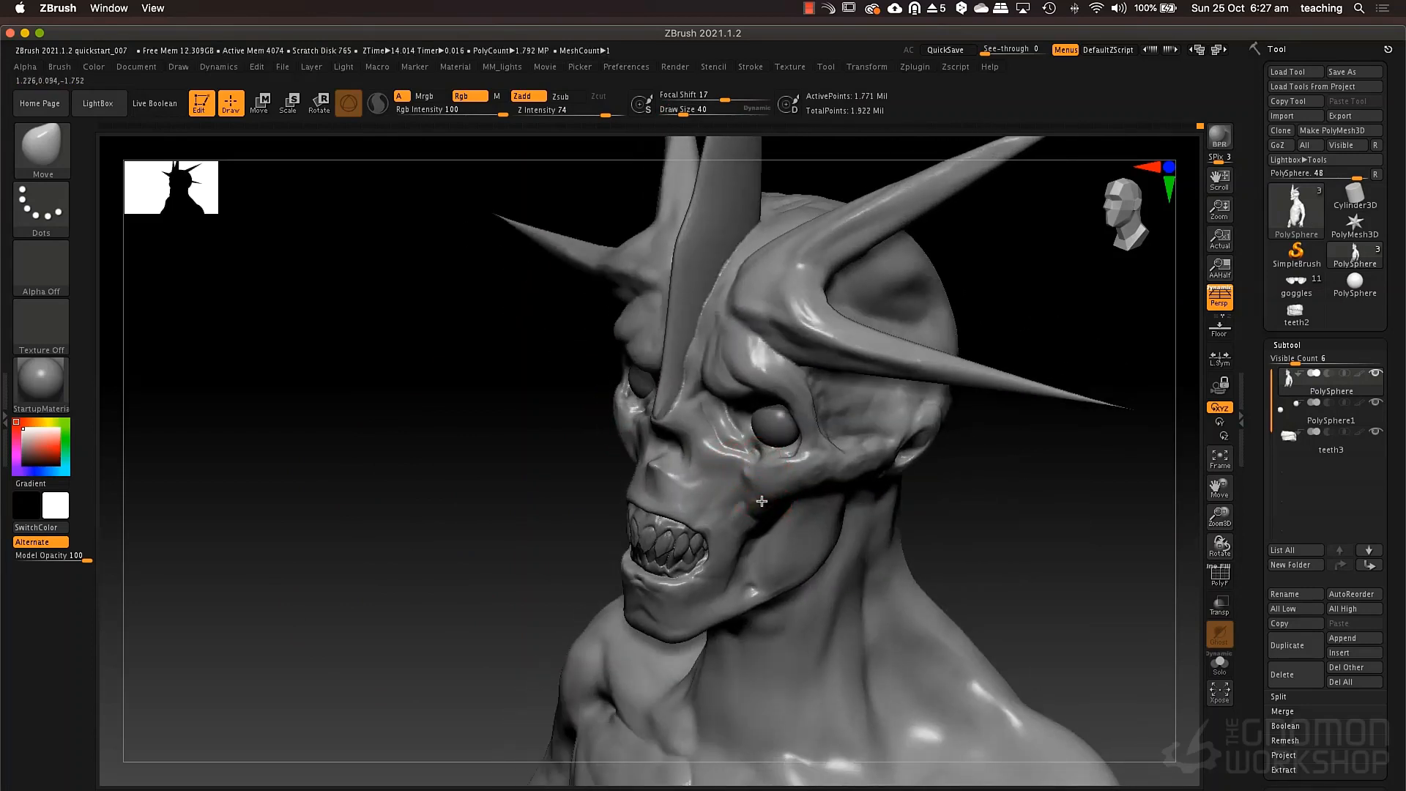
right_click_drag(801, 467, 681, 475)
right_click_drag(776, 504, 976, 426)
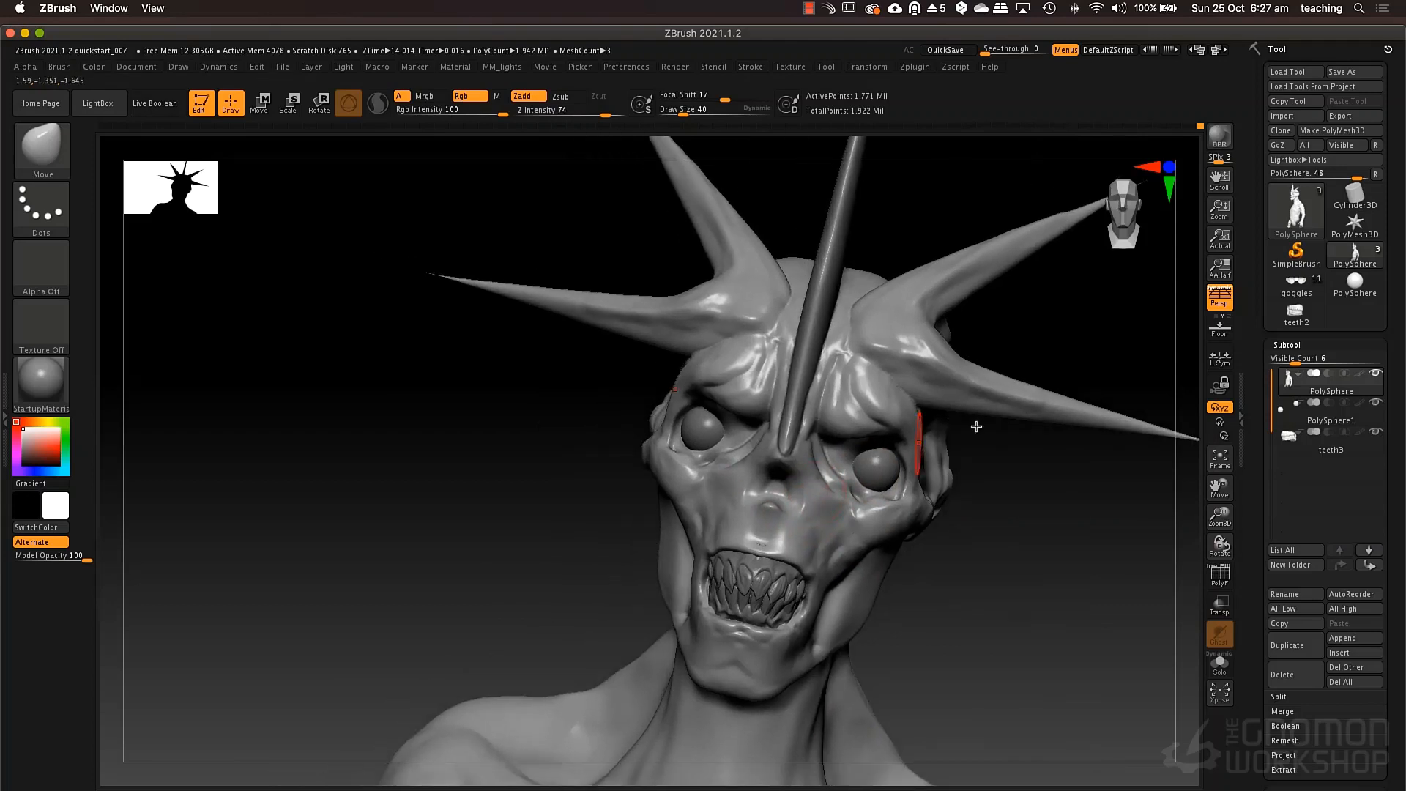
mouse_move(715, 449)
right_mouse_down("alt")
mouse_move(718, 510)
mouse_move(662, 542)
mouse_move(702, 530)
mouse_move(717, 490)
right_mouse_up("alt")
Turn on ghost transparency and build eyelid mass over both eyeballs using the ClayTubes brush at draw size 55.
key("b")
key("c")
key("t")
key("space")
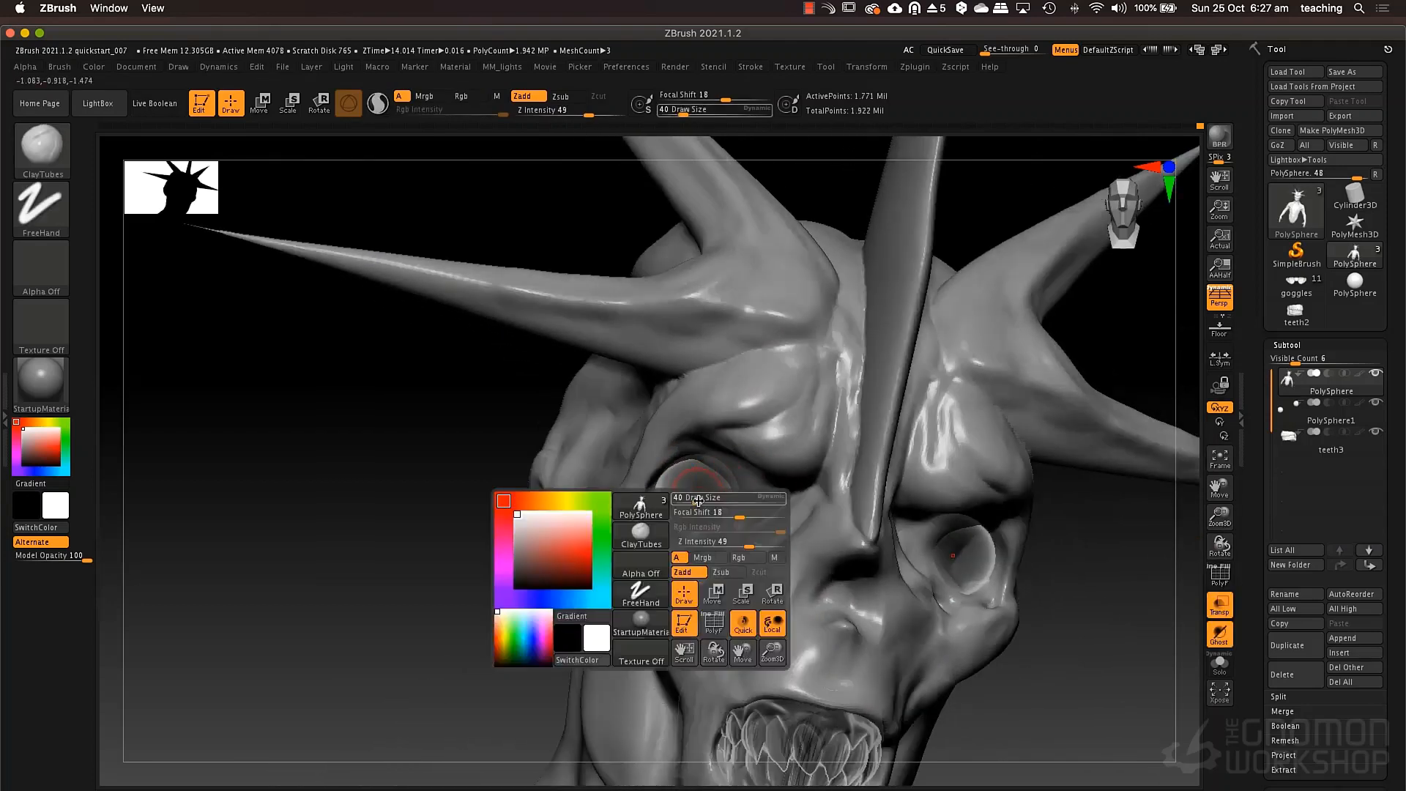
left_click_drag(694, 495, 707, 501)
key("space")
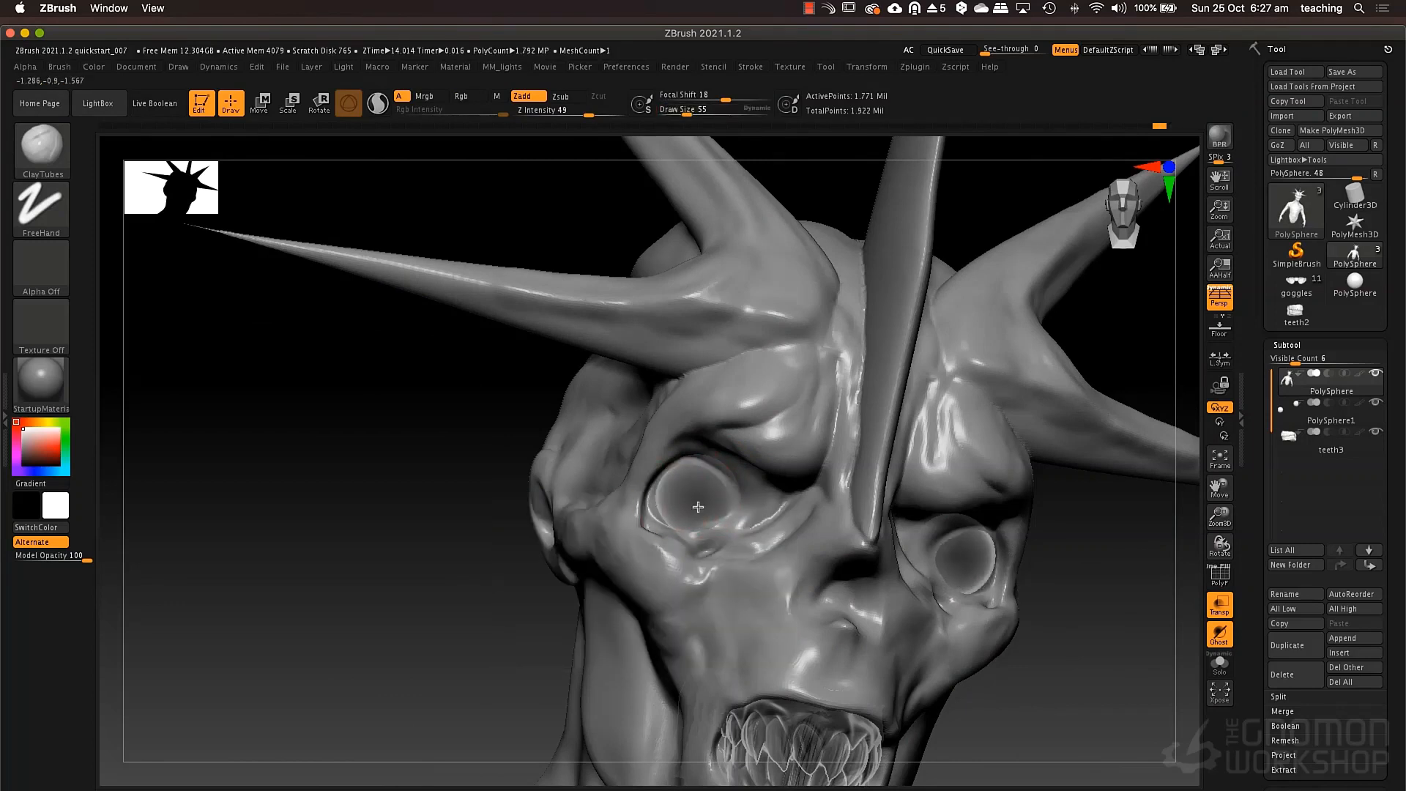
mouse_move(698, 507)
left_mouse_down()
mouse_move(715, 508)
mouse_move(709, 496)
left_mouse_up()
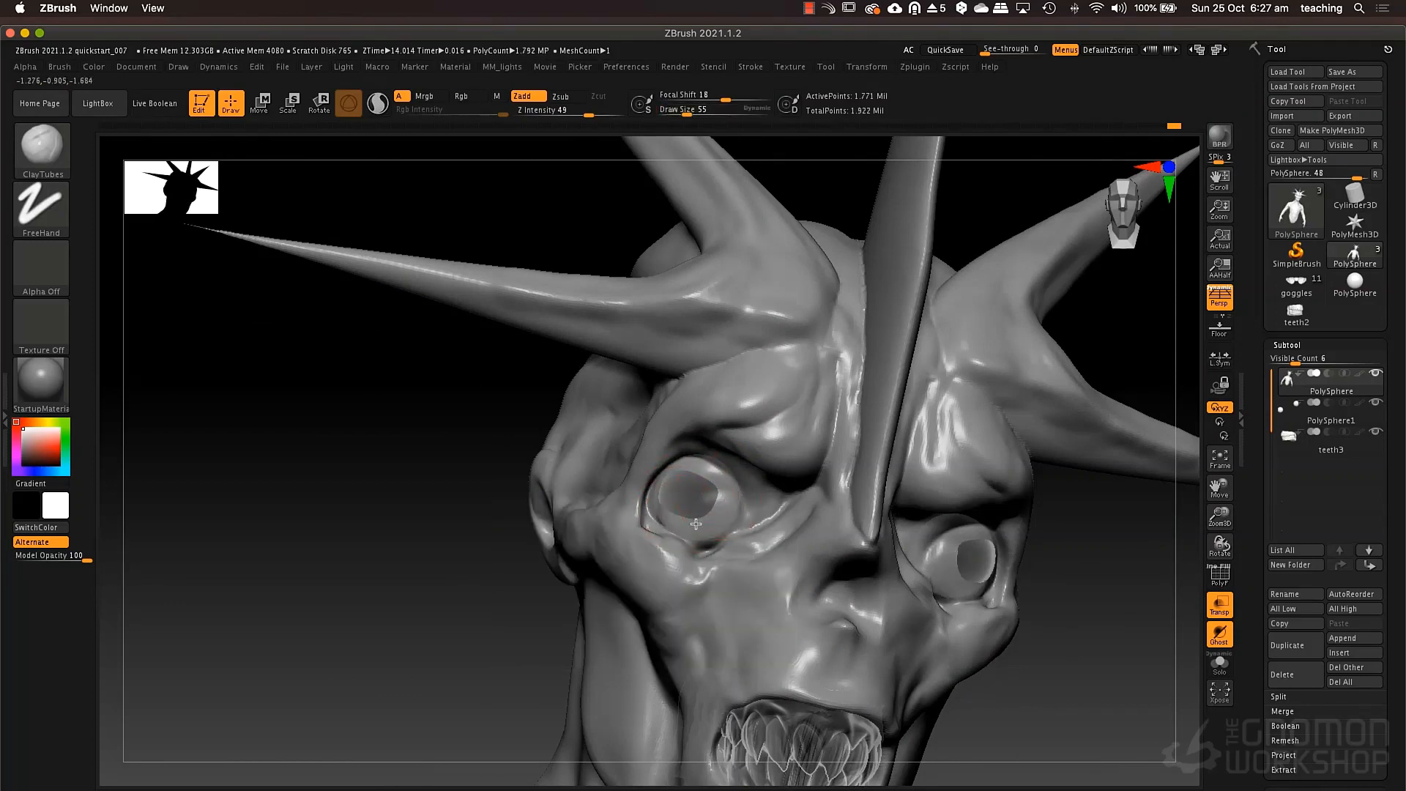
right_click_drag(953, 521, 872, 513)
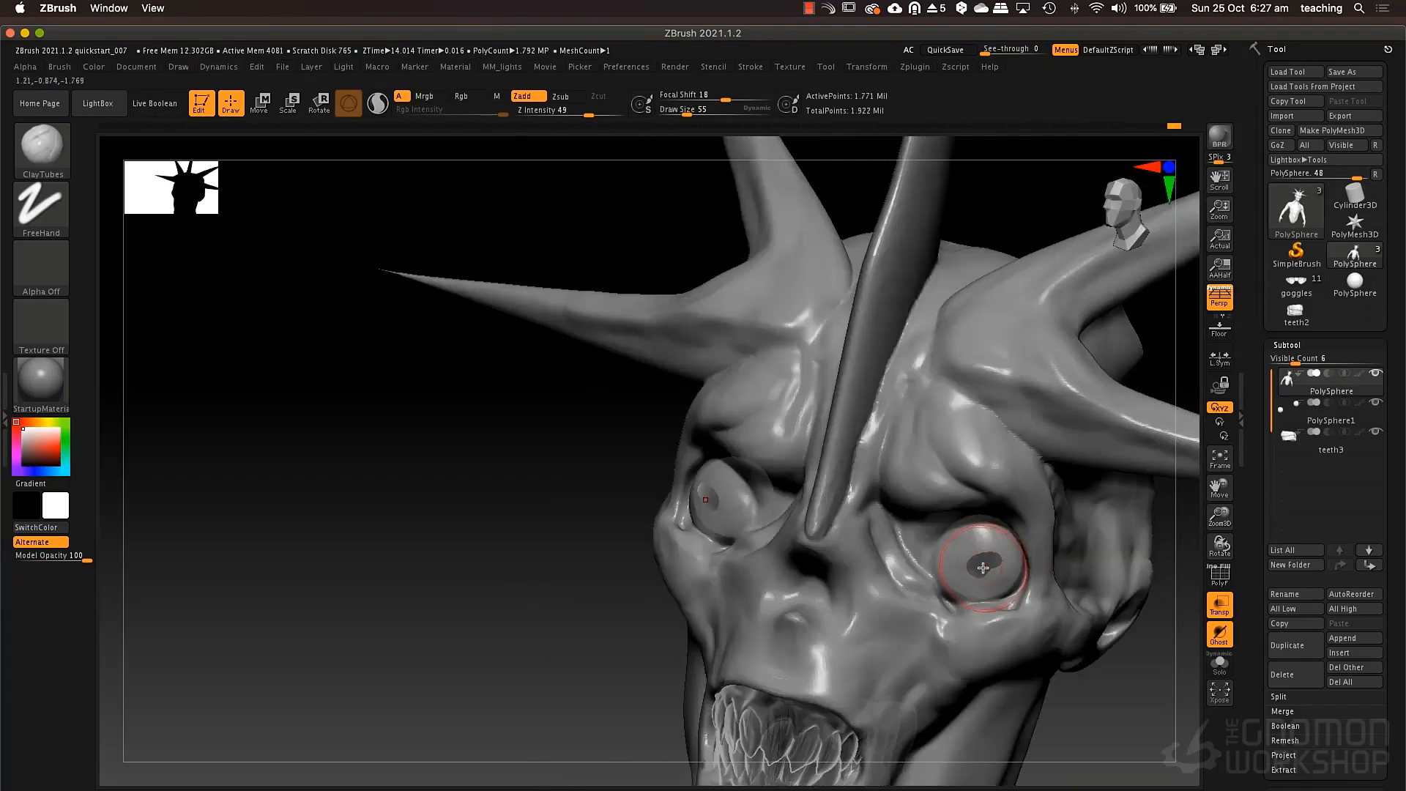
left_click_drag(978, 568, 985, 563)
right_click_drag(994, 537, 1022, 546)
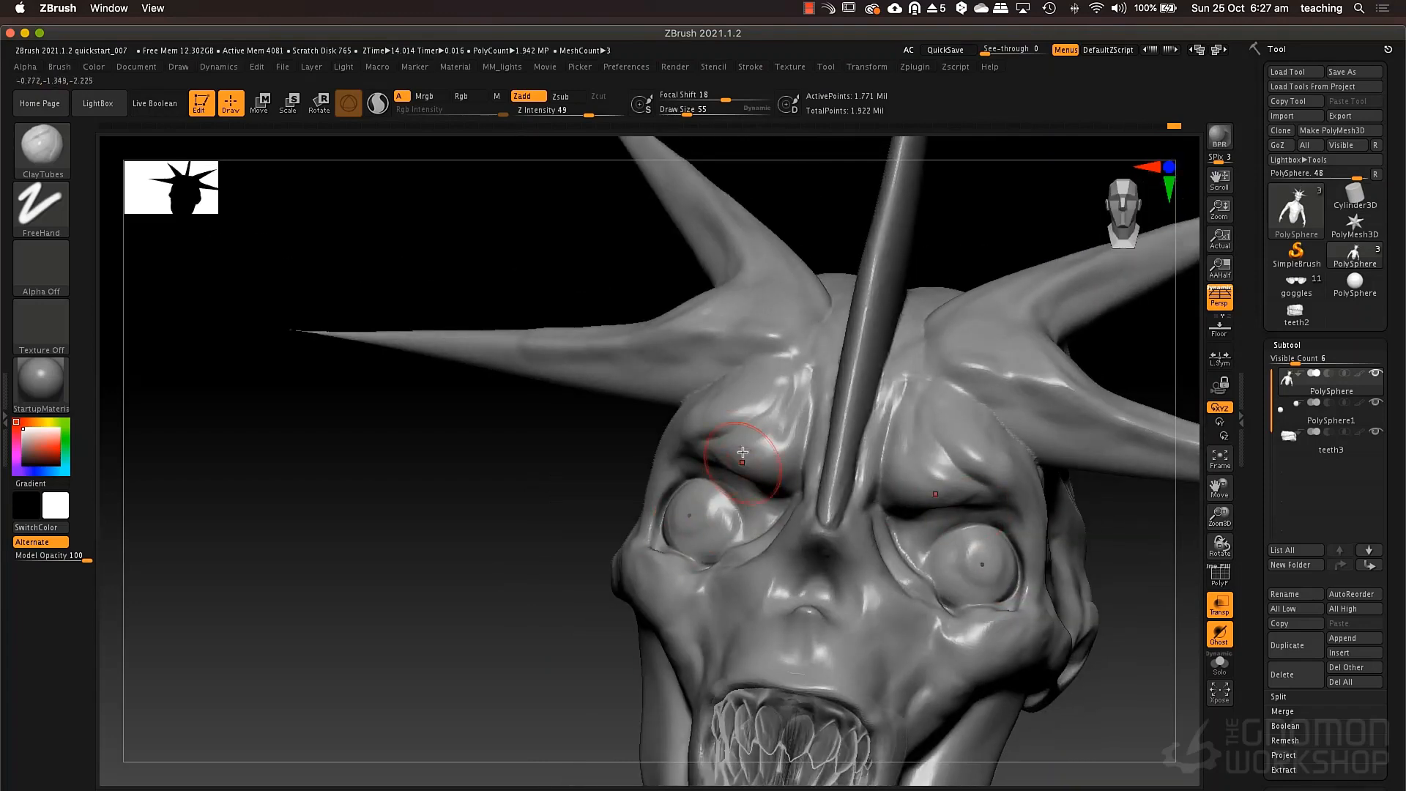
Carve the eyelid openings with the DamStandard brush at draw size 32 and turn off transparency.
key("b")
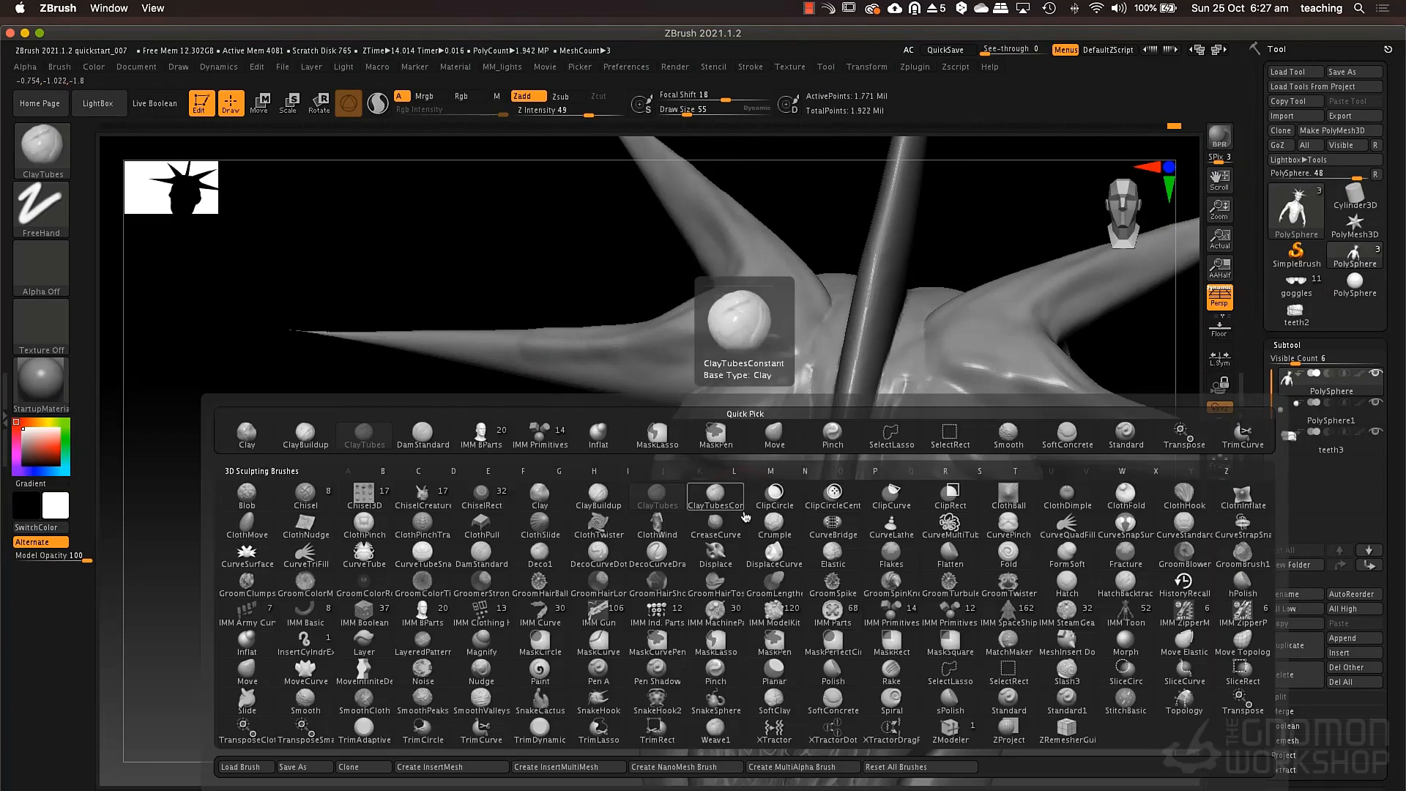
key("d")
key("s")
right_click(724, 503)
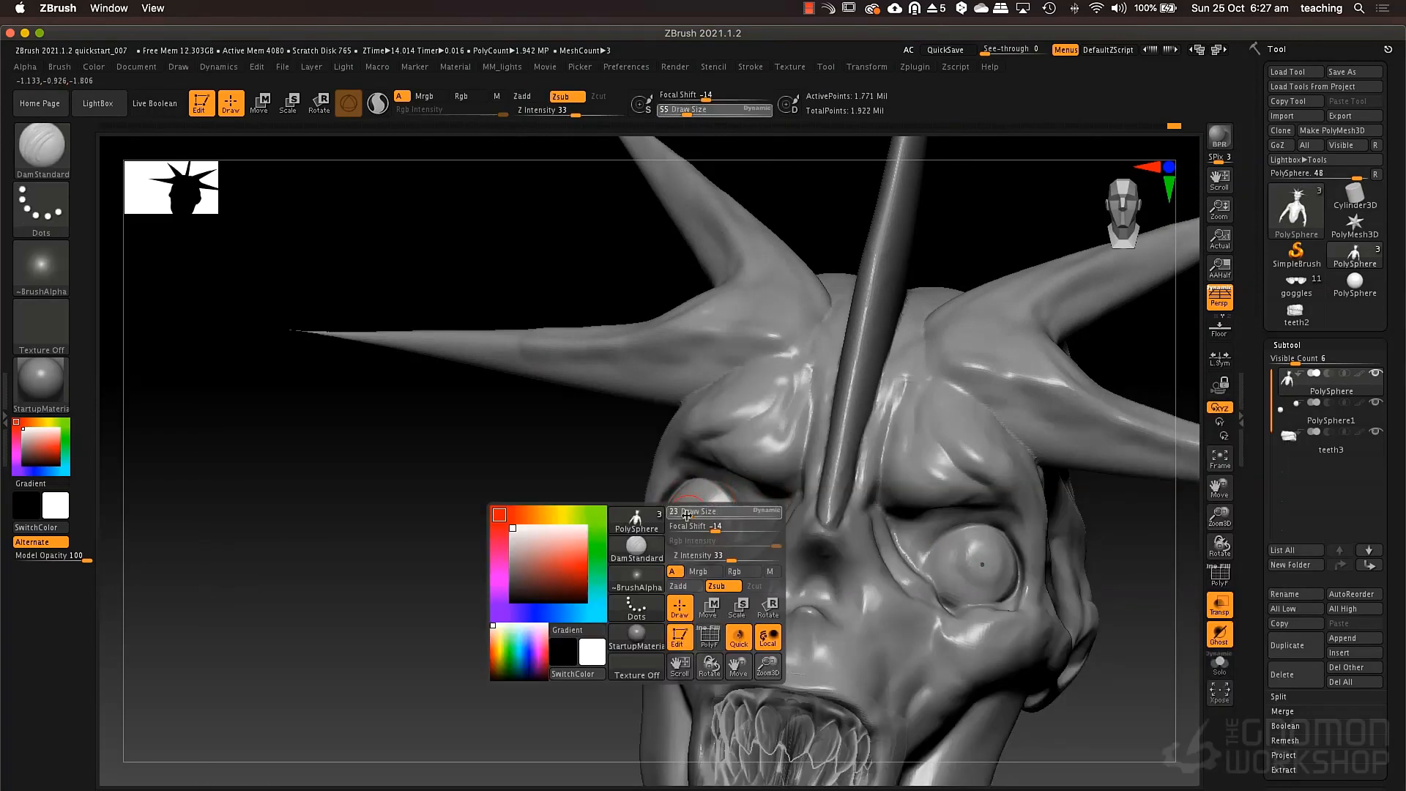
right_click_drag(724, 504, 758, 506)
key("space")
left_click_drag(702, 498, 708, 498)
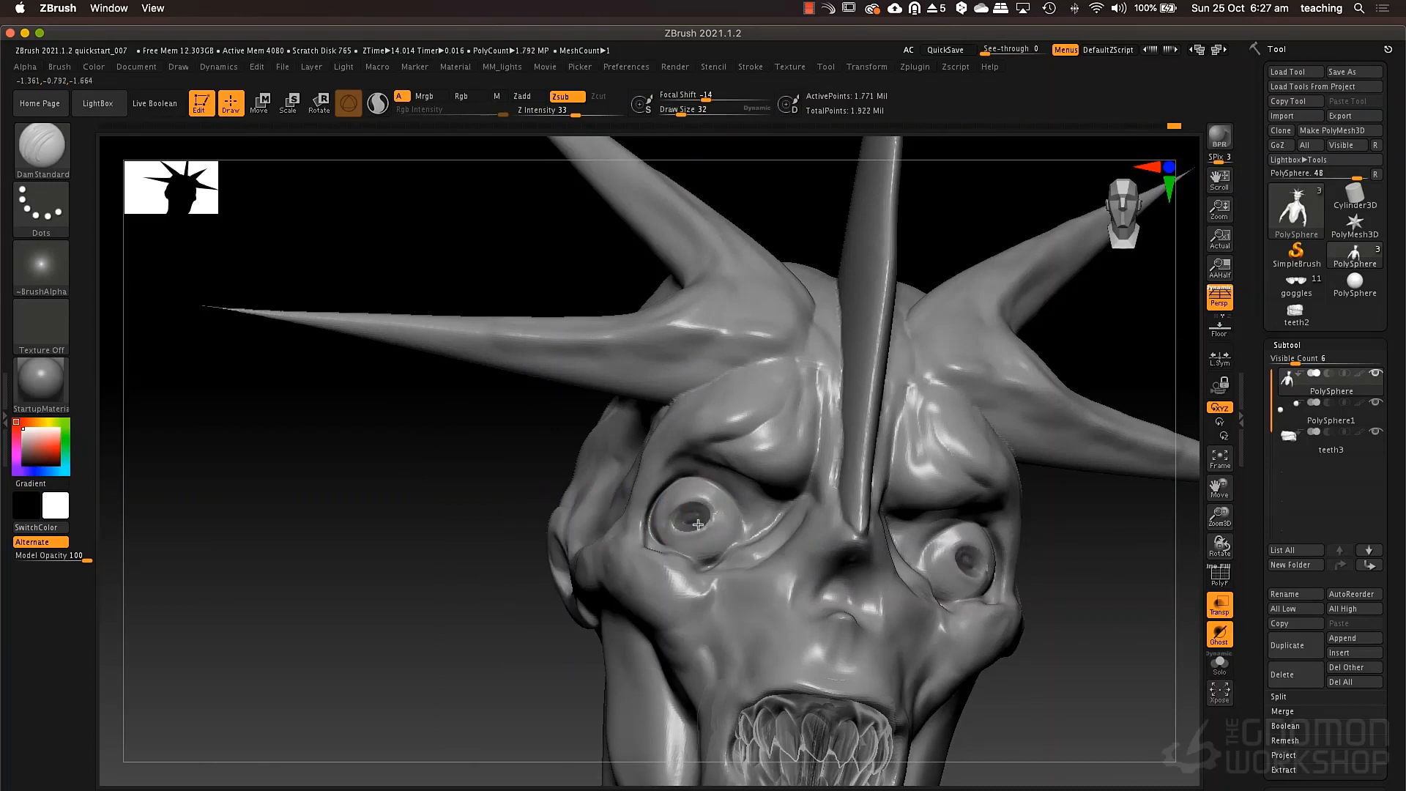
left_click(1232, 614)
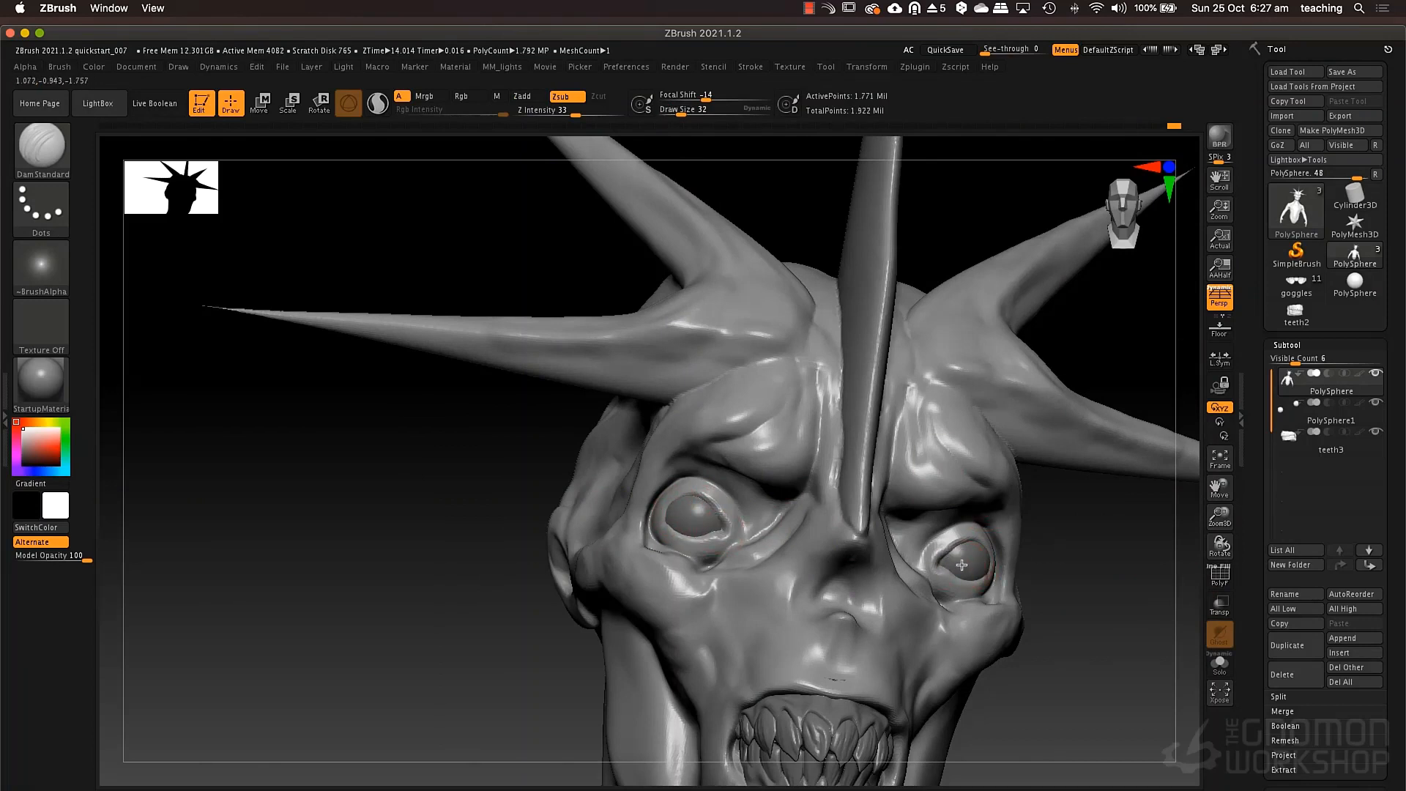
right_click_drag(962, 565, 944, 504)
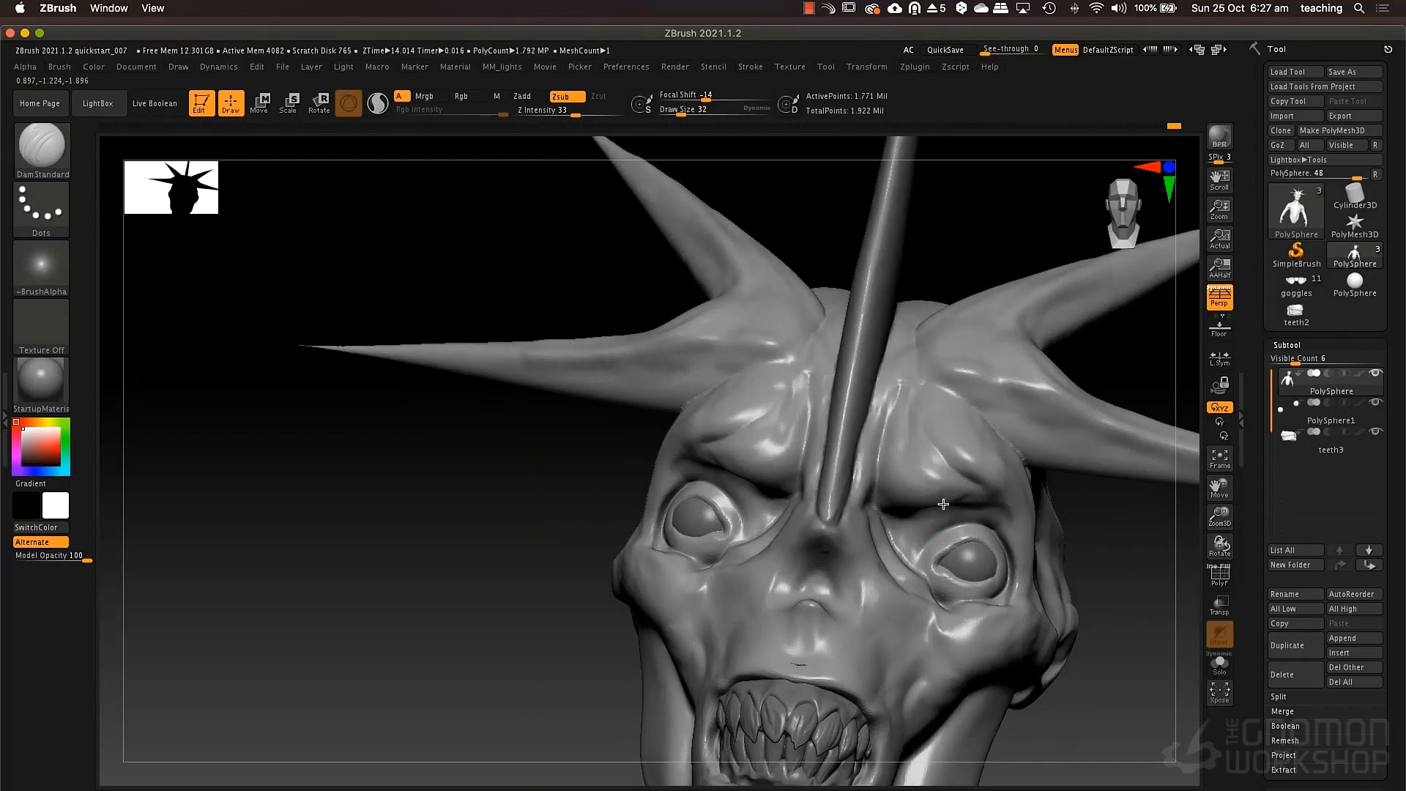
Build up the area between the upper eyelids and the brows using the ClayTubes brush at draw size 55.
key("b")
key("c")
key("b")
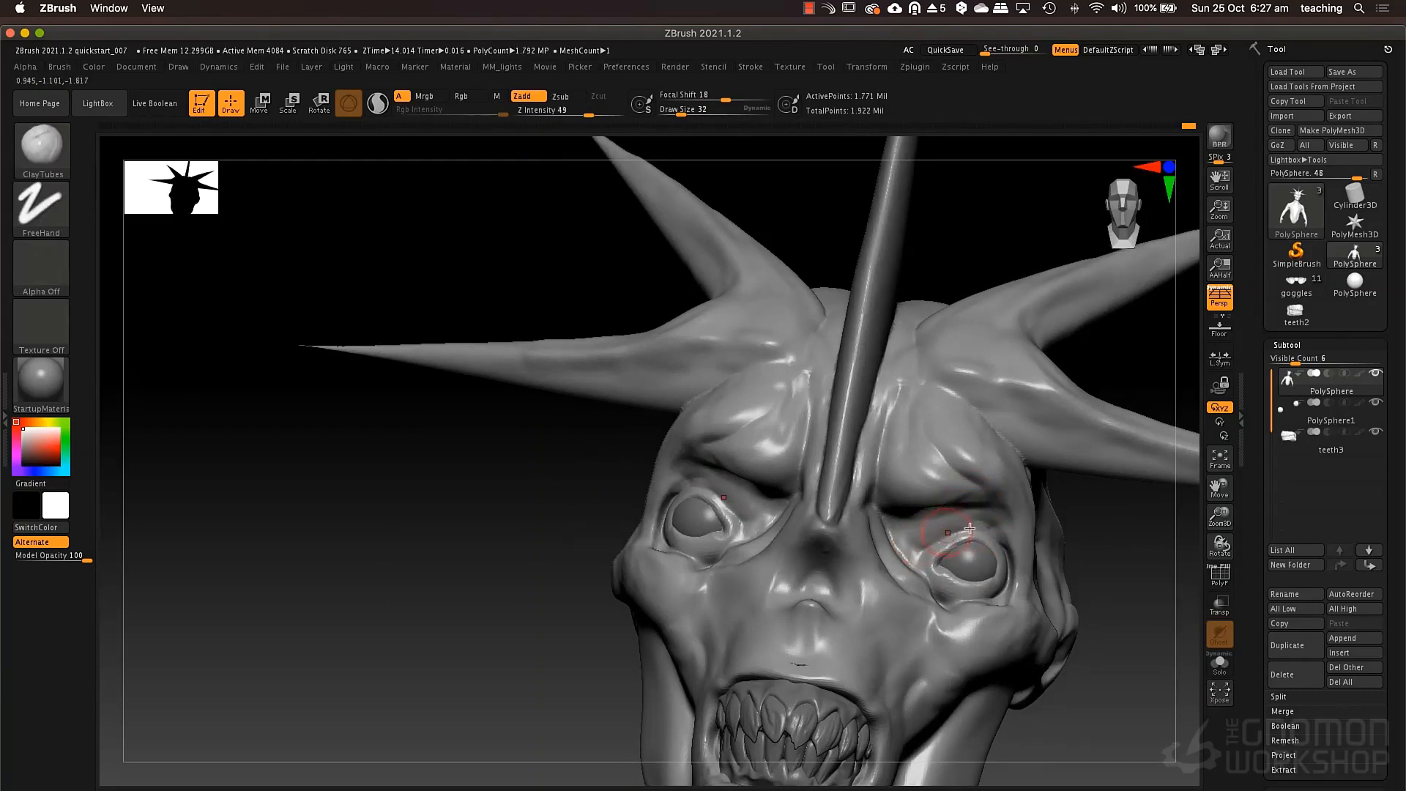
key("space")
left_click_drag(925, 520, 916, 496)
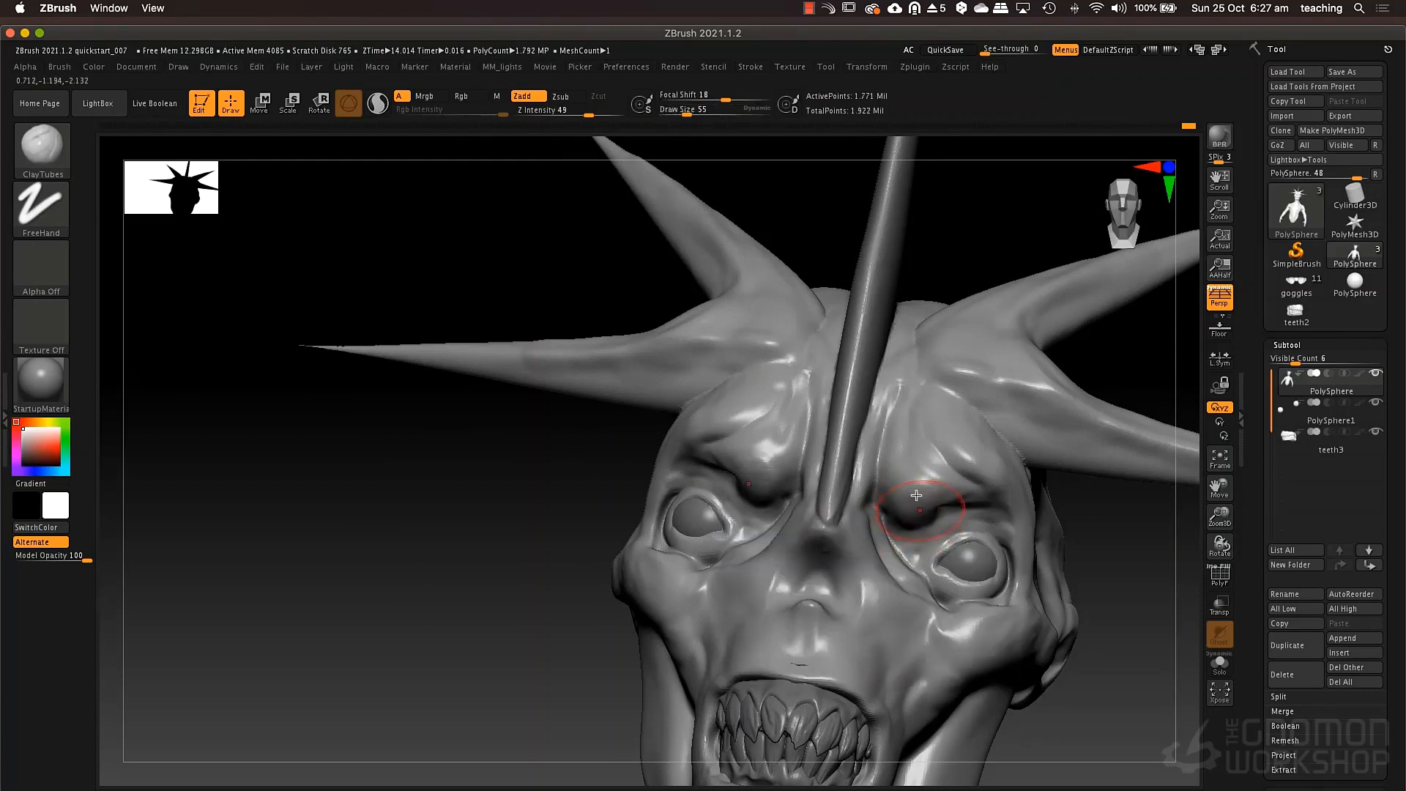
right_click_drag(858, 481, 762, 473)
right_click_drag(970, 498, 1029, 517)
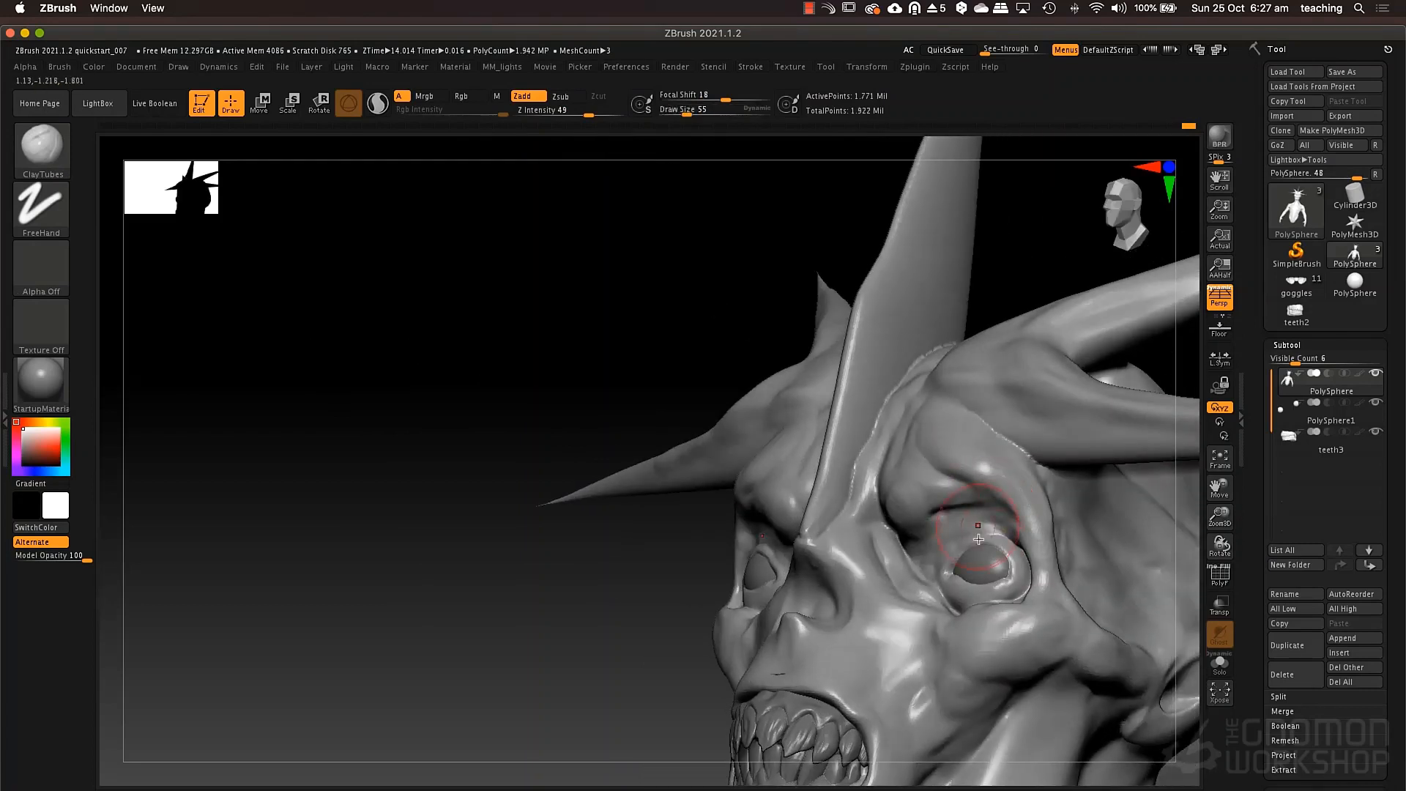
Mask the eyelids and reshape the brow above them from the side using the Move brush at draw size 106.
left_click_drag(979, 561, 965, 572, "ctrl")
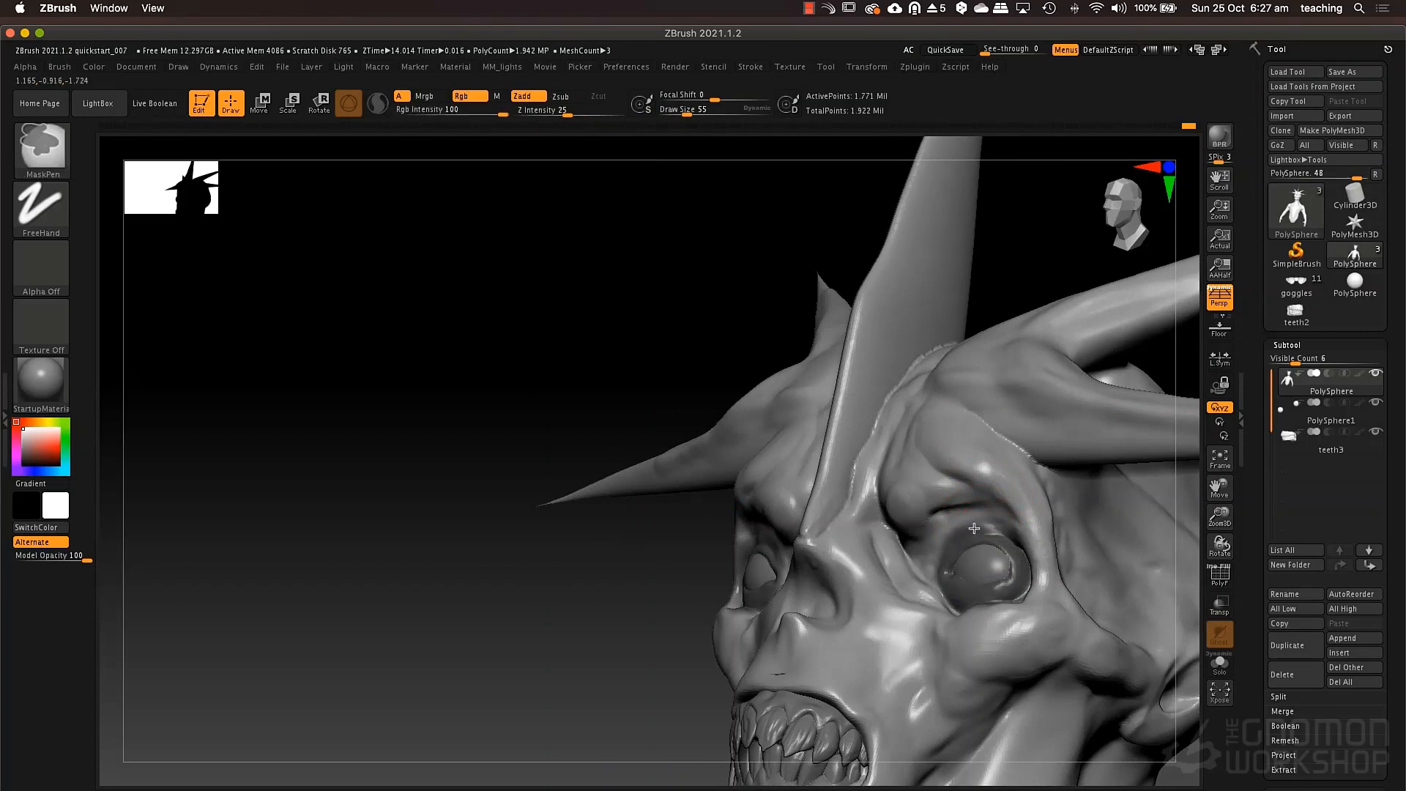
right_click_drag(974, 529, 954, 527)
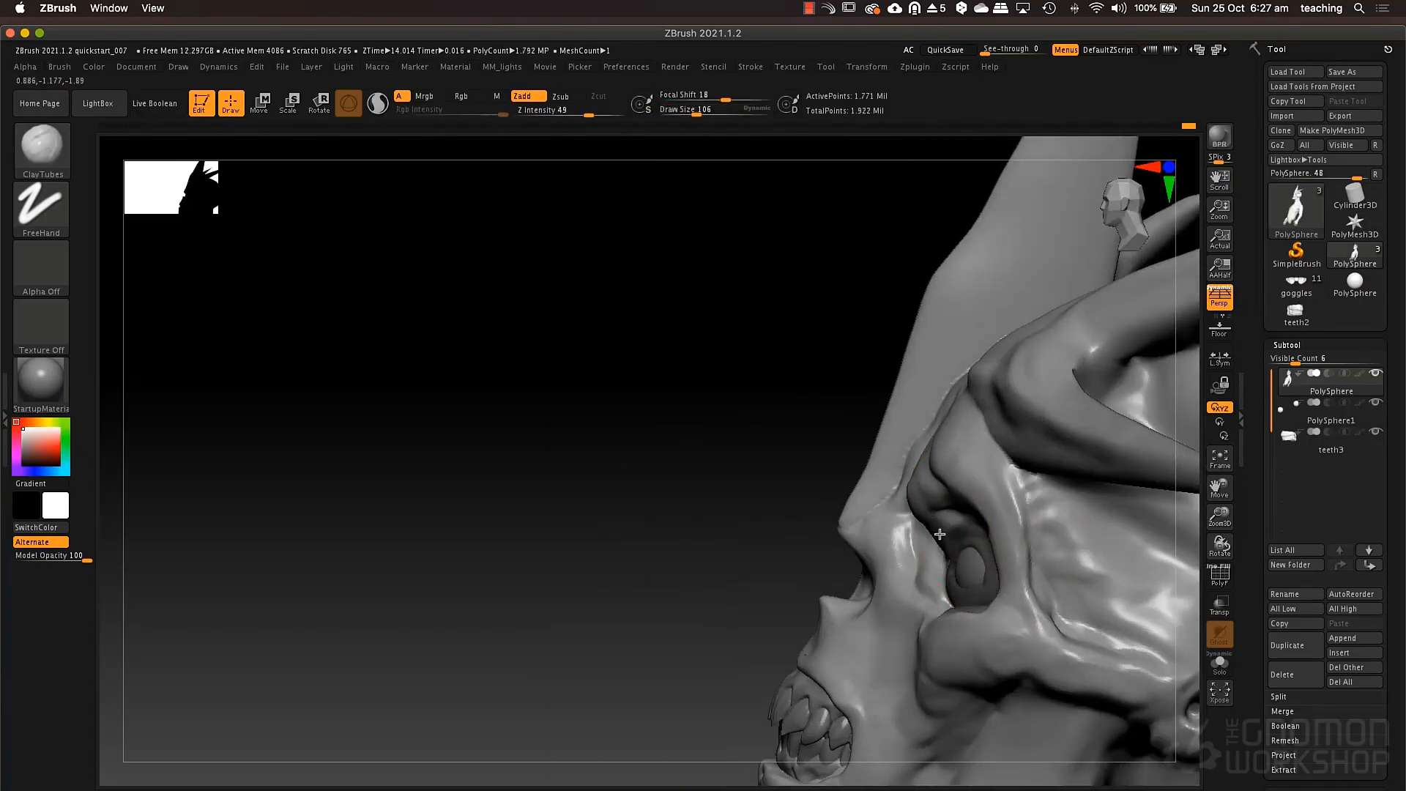
key("b")
key("s")
key("t")
key("b")
key("m")
key("v")
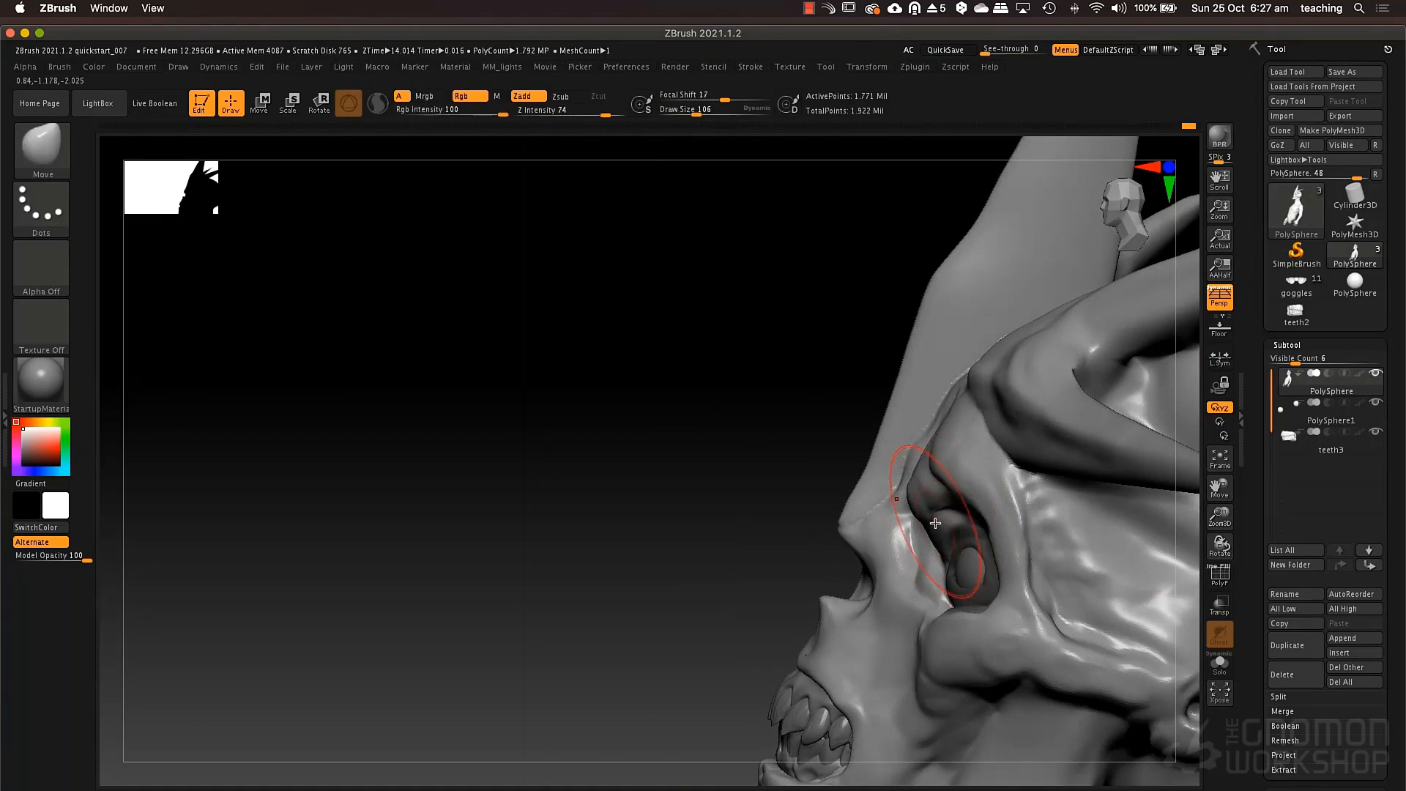
left_click_drag(943, 519, 940, 489)
mouse_move(942, 484)
right_mouse_down()
mouse_move(978, 496)
mouse_move(950, 501)
right_mouse_up()
left_click_drag(867, 534, 859, 536)
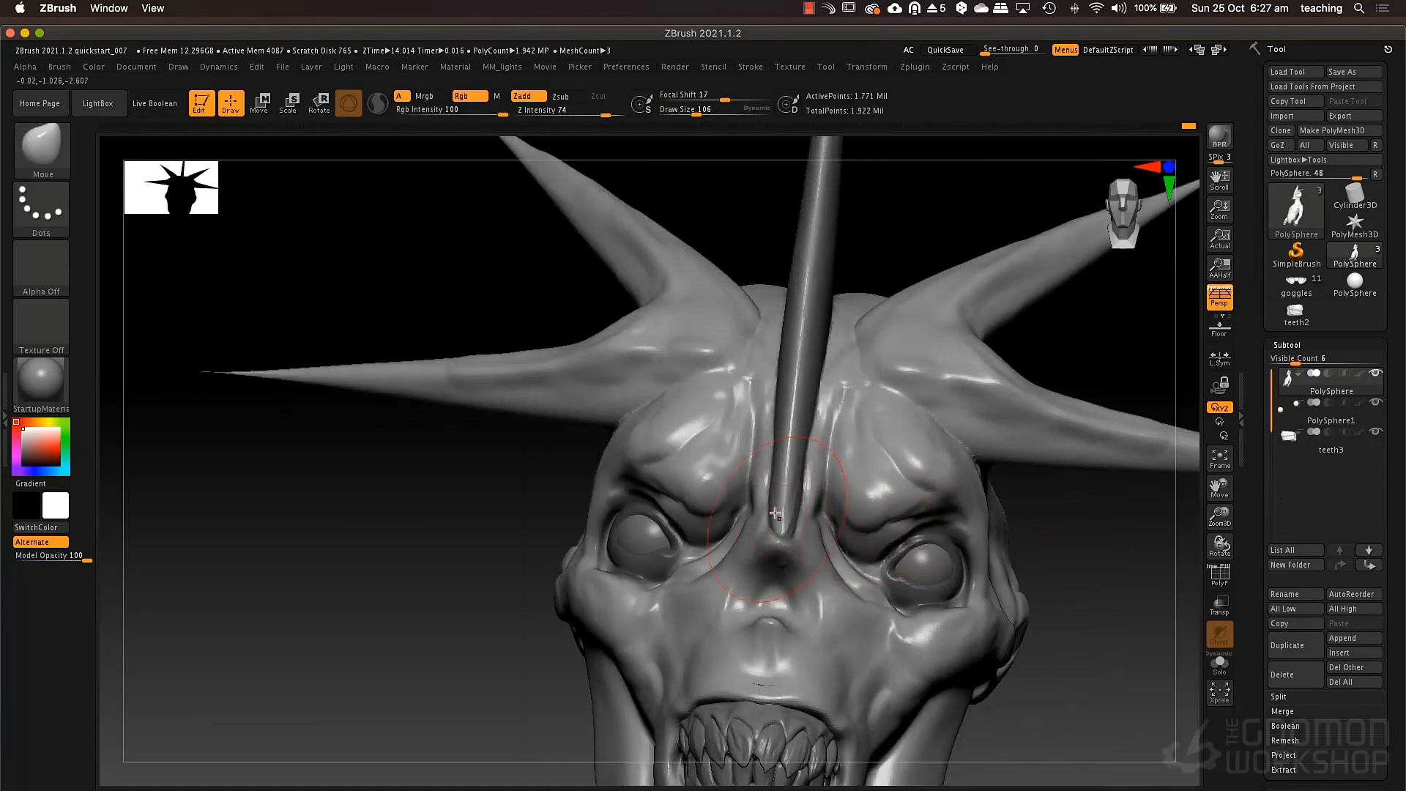
Clear the eyelid mask and mask the nose bridge and central forehead groove at draw size 62.
key("space")
left_click(779, 506)
mouse_move(779, 509)
left_mouse_down("shift")
mouse_move(777, 553)
mouse_move(772, 490)
mouse_move(779, 561)
mouse_move(803, 408)
mouse_move(798, 623)
mouse_move(795, 544)
left_mouse_up("shift")
key("space")
left_click_drag(402, 638, 381, 743, "ctrl")
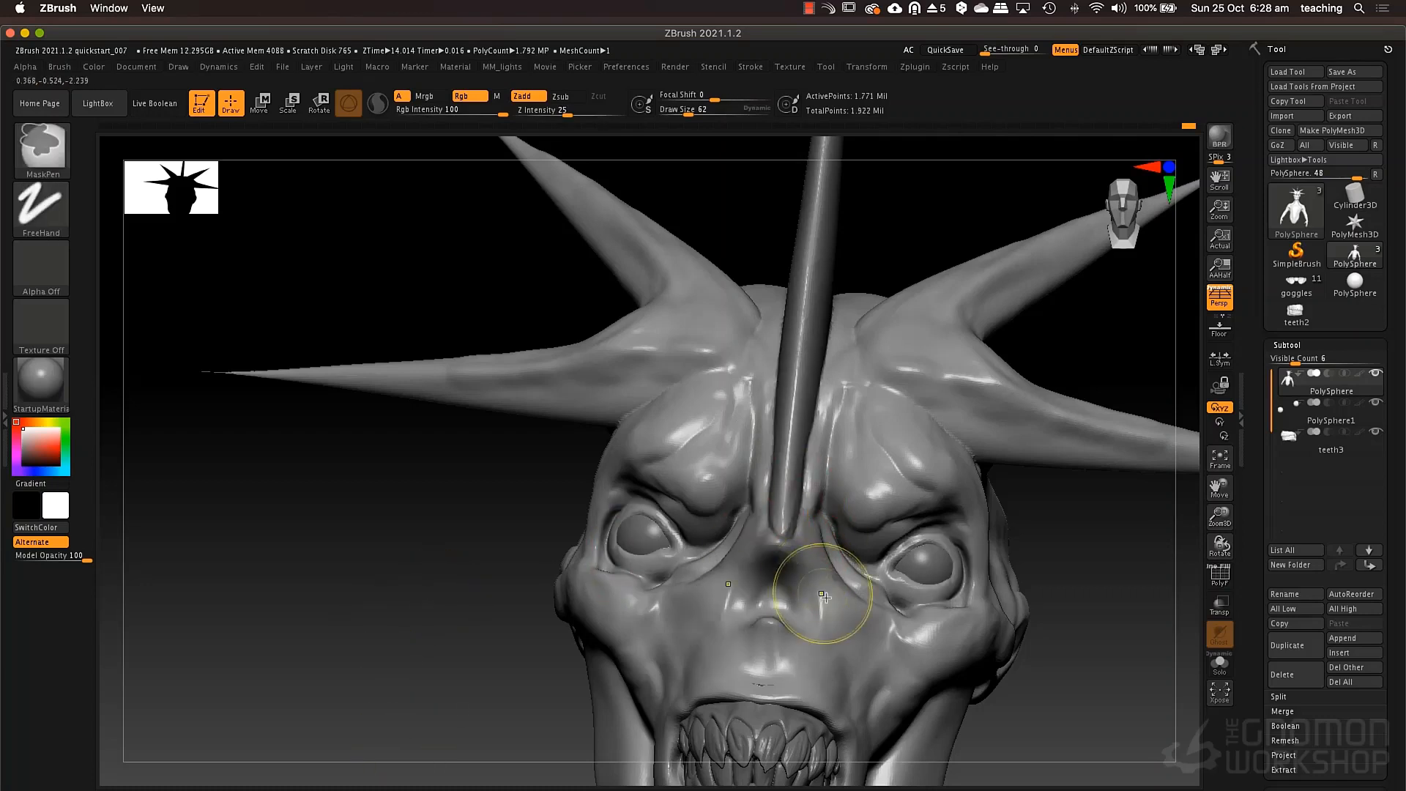
mouse_move(822, 597)
left_mouse_down("ctrl")
mouse_move(809, 411)
mouse_move(802, 545)
mouse_move(810, 531)
left_mouse_up("ctrl")
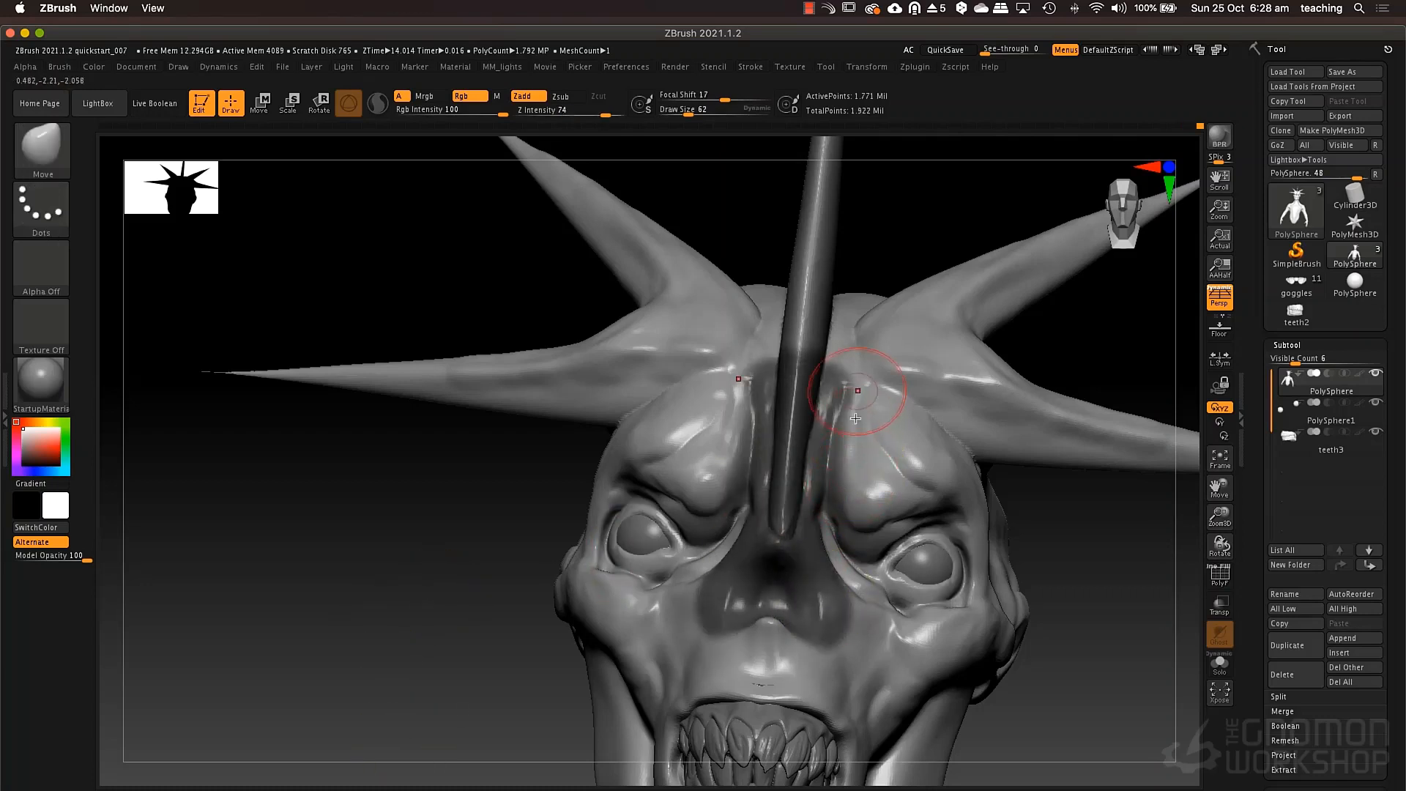
left_click_drag(856, 486, 863, 491, "ctrl+alt")
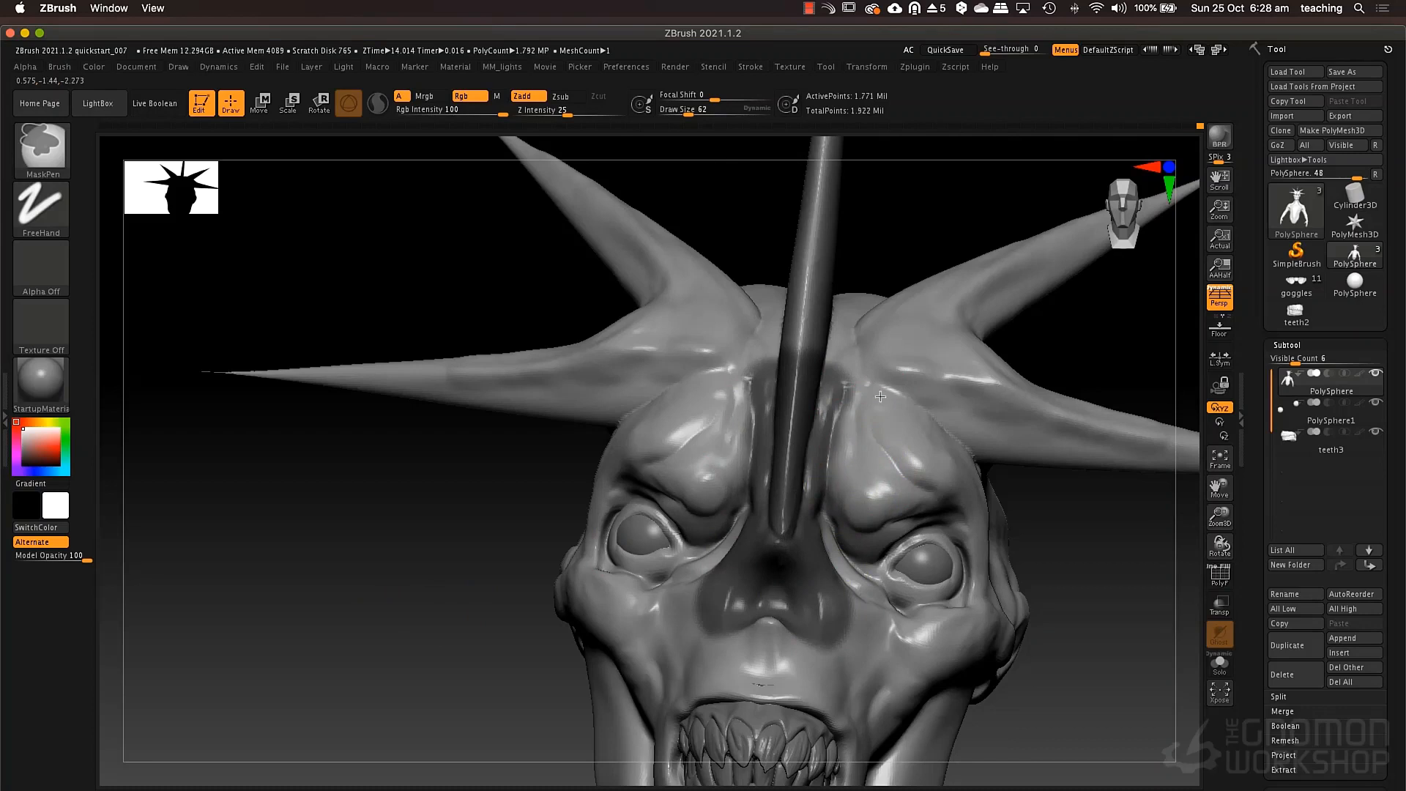
mouse_move(880, 396)
left_mouse_down("ctrl+alt")
mouse_move(862, 477)
mouse_move(834, 492)
mouse_move(852, 485)
left_mouse_up("ctrl+alt")
Reshape the brows around the masked centre using the Move brush, starting at draw size 162, and clear the mask.
key("space")
key("space")
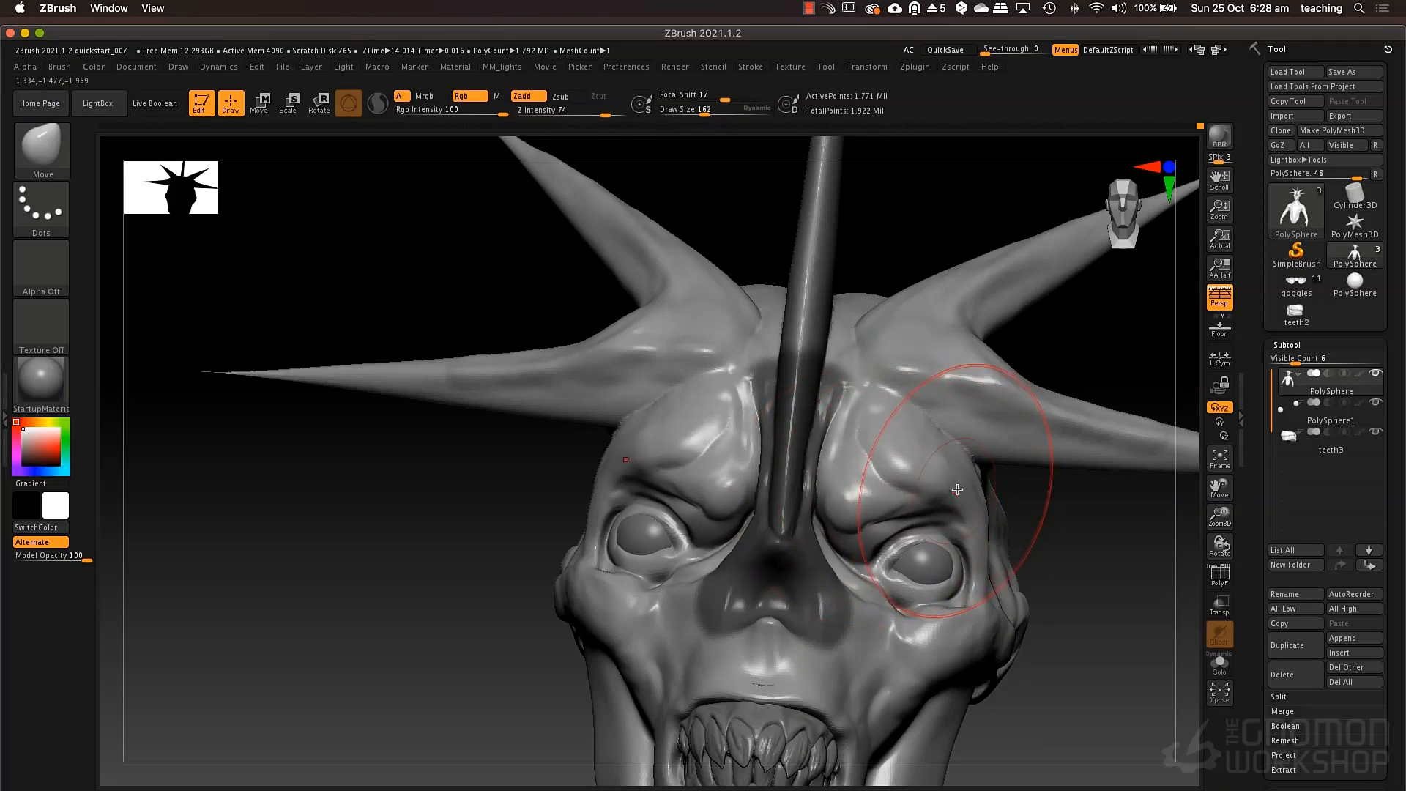
right_click_drag(958, 489, 842, 505)
mouse_move(1002, 517)
left_mouse_down()
mouse_move(953, 484)
mouse_move(915, 485)
left_mouse_up()
key("space")
right_click_drag(913, 488, 876, 499)
mouse_move(881, 505)
left_mouse_down()
mouse_move(867, 507)
mouse_move(897, 480)
mouse_move(879, 489)
left_mouse_up()
key("space")
left_click_drag(920, 431, 911, 428)
right_click_drag(782, 520, 693, 533, "ctrl")
mouse_move(620, 632)
right_mouse_down()
mouse_move(684, 587)
mouse_move(1010, 555)
right_mouse_up()
mouse_move(985, 601)
right_mouse_down()
mouse_move(902, 544)
mouse_move(902, 525)
right_mouse_up()
Mask the eyelids at draw size 46 and invert the mask so only the eyelids stay editable.
key("space")
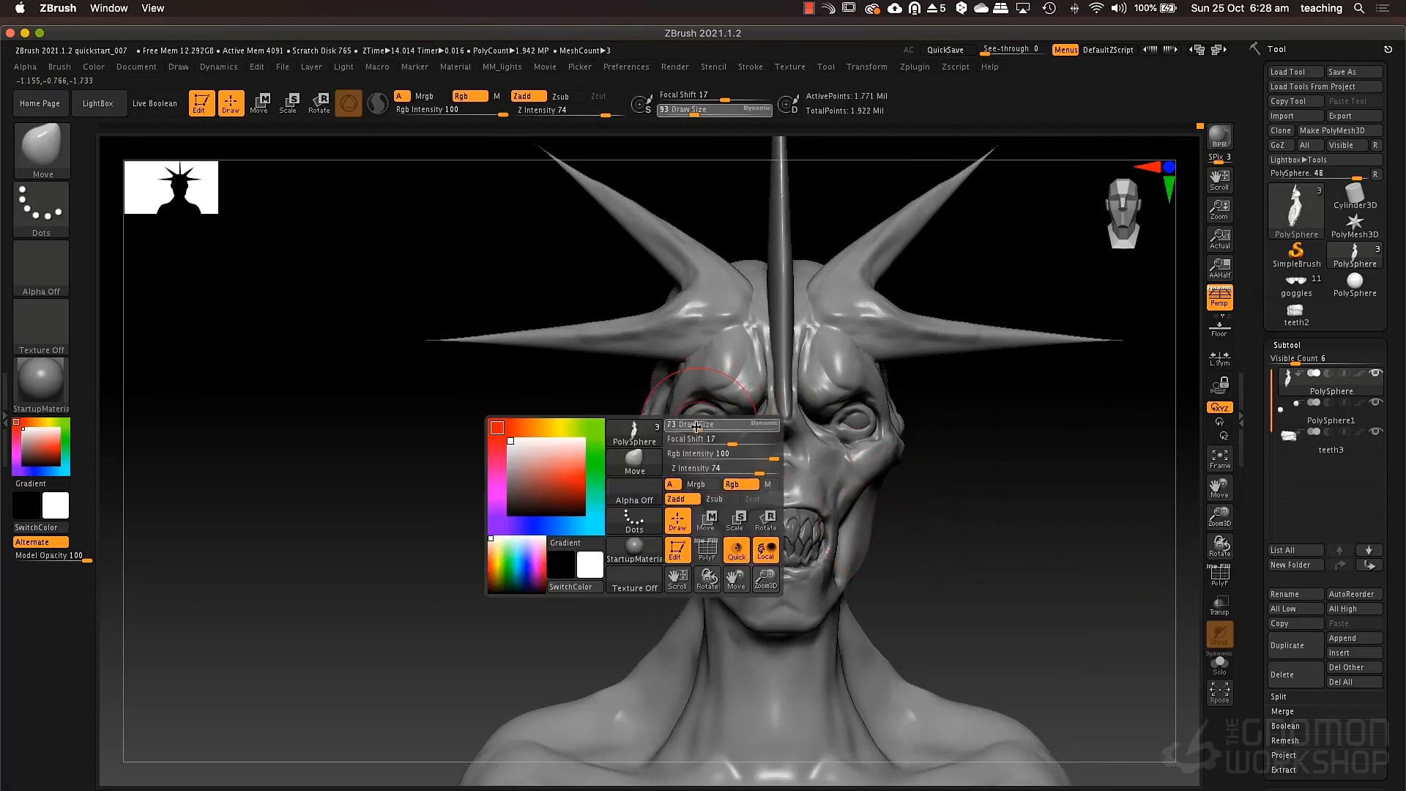
left_click_drag(697, 426, 691, 426)
key("ctrl")
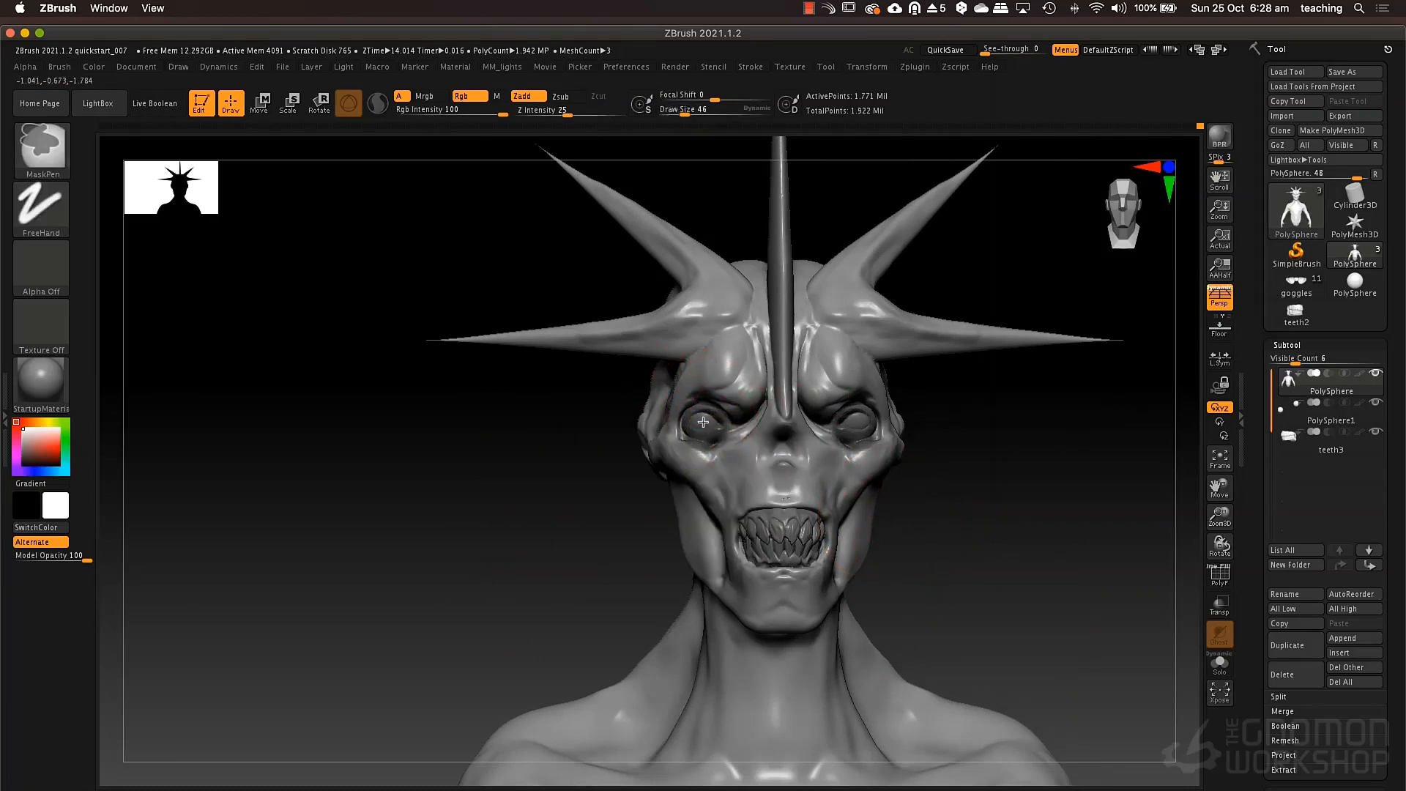
left_click(956, 495, "ctrl")
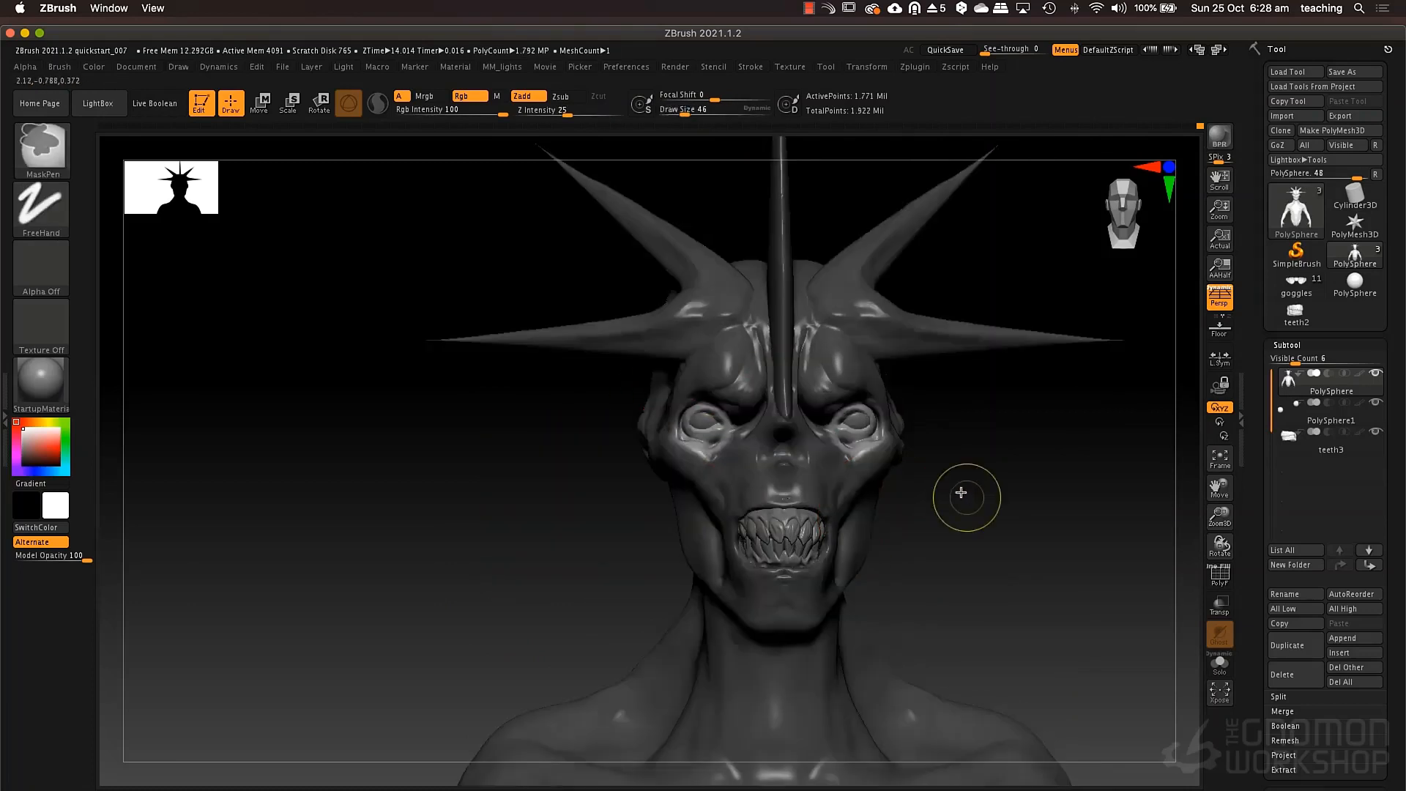
Centre the transpose gizmo on the unmasked eyelids, rotate them into a slanted position, and clear the mask.
key("e")
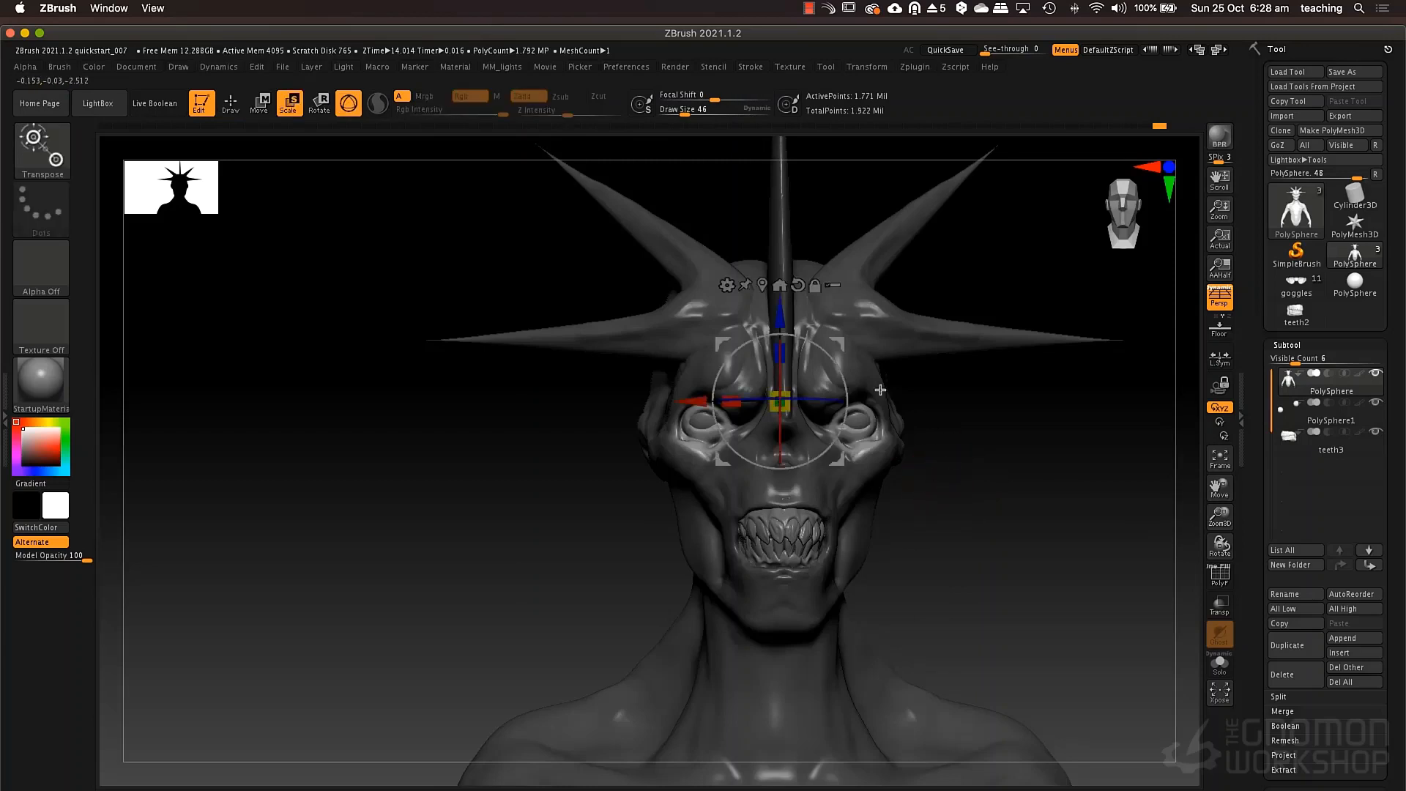
left_click(763, 286)
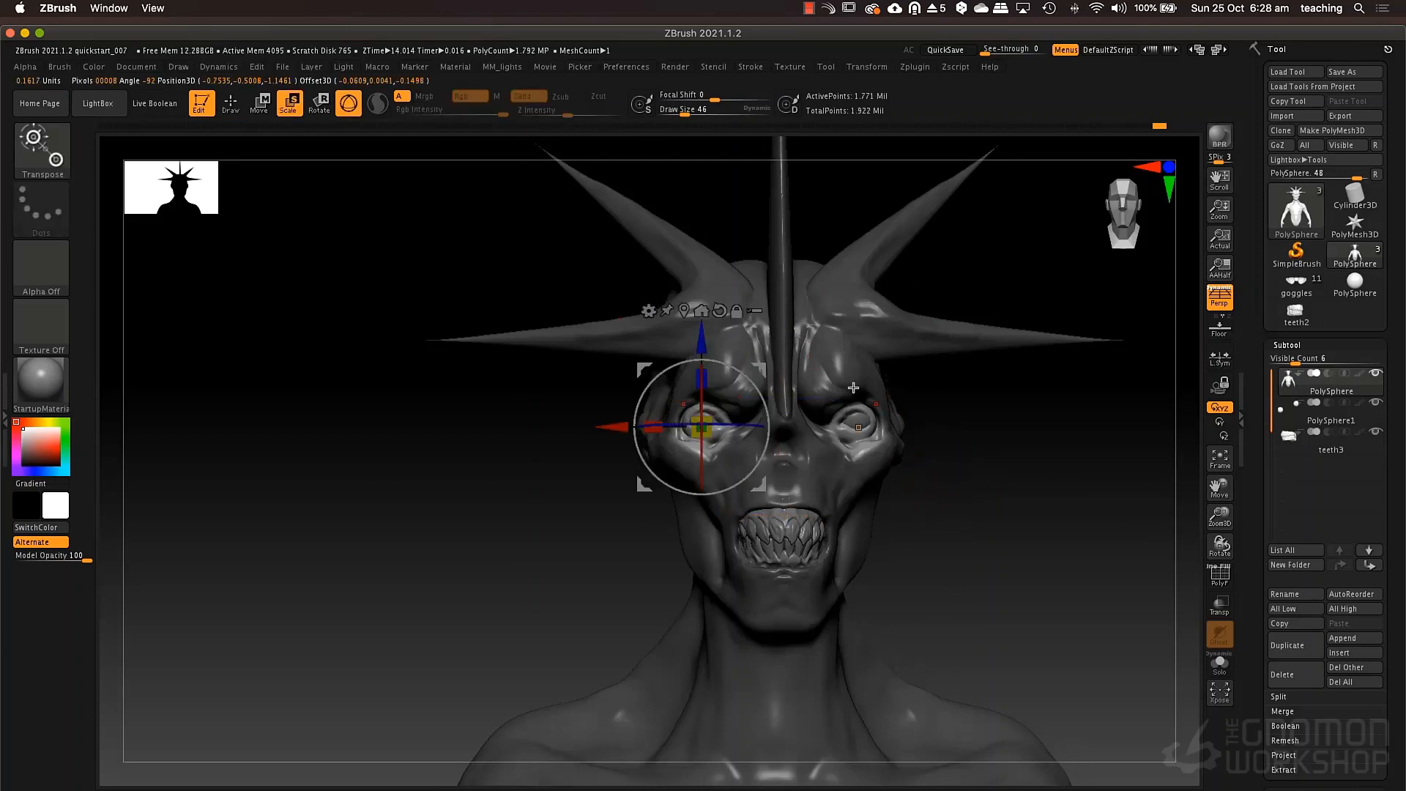
right_click_drag(855, 468, 849, 542, "ctrl")
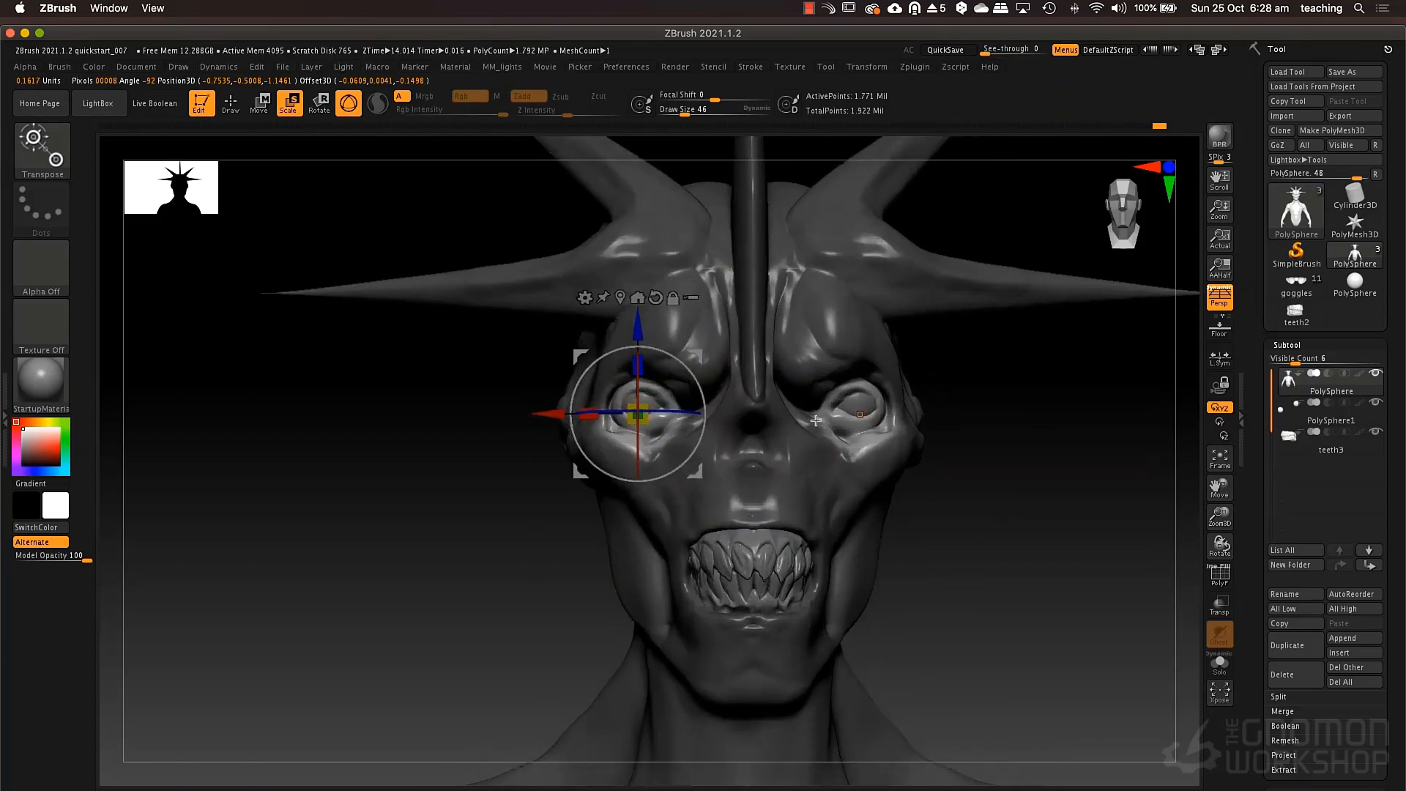
left_click_drag(693, 435, 750, 430)
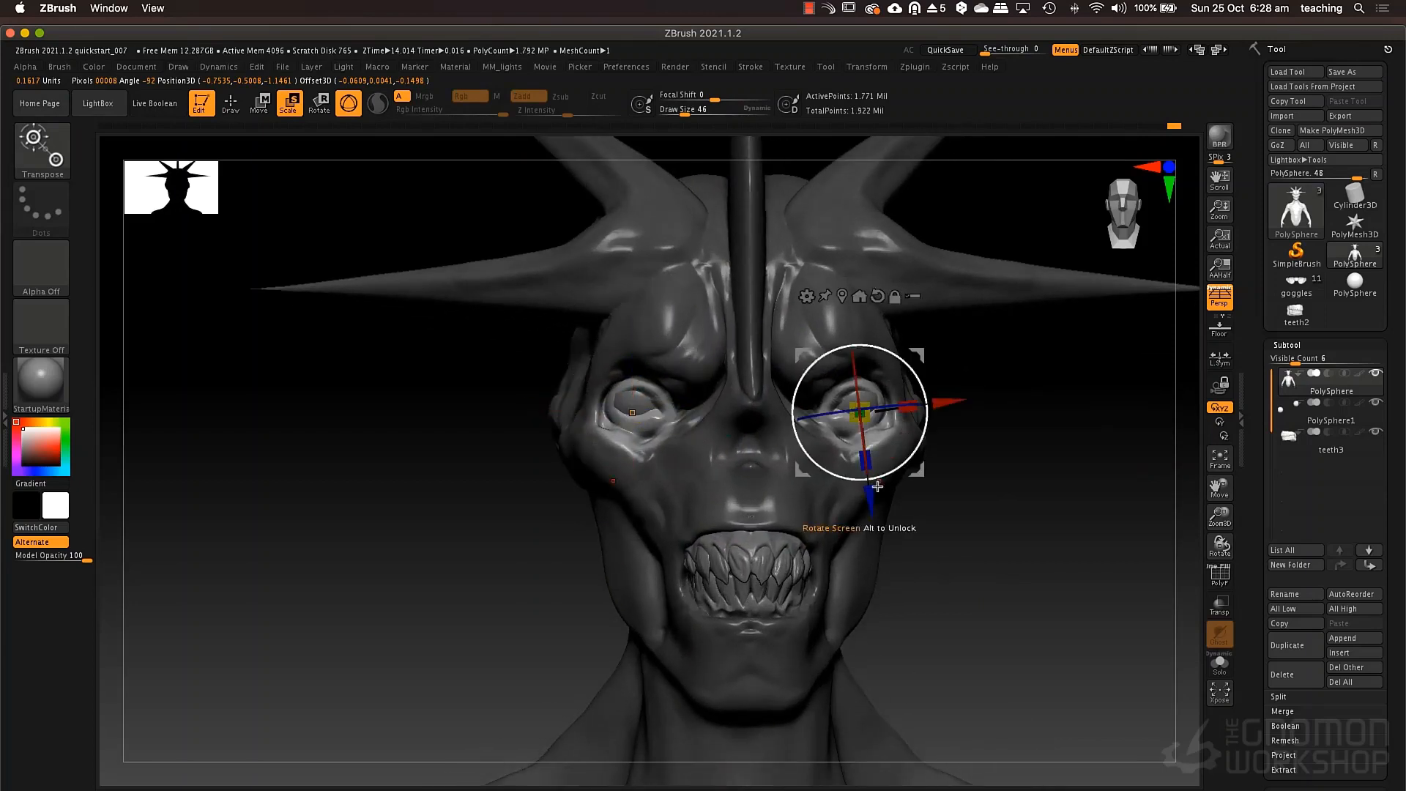
key("q")
left_click_drag(968, 501, 1001, 604, "ctrl")
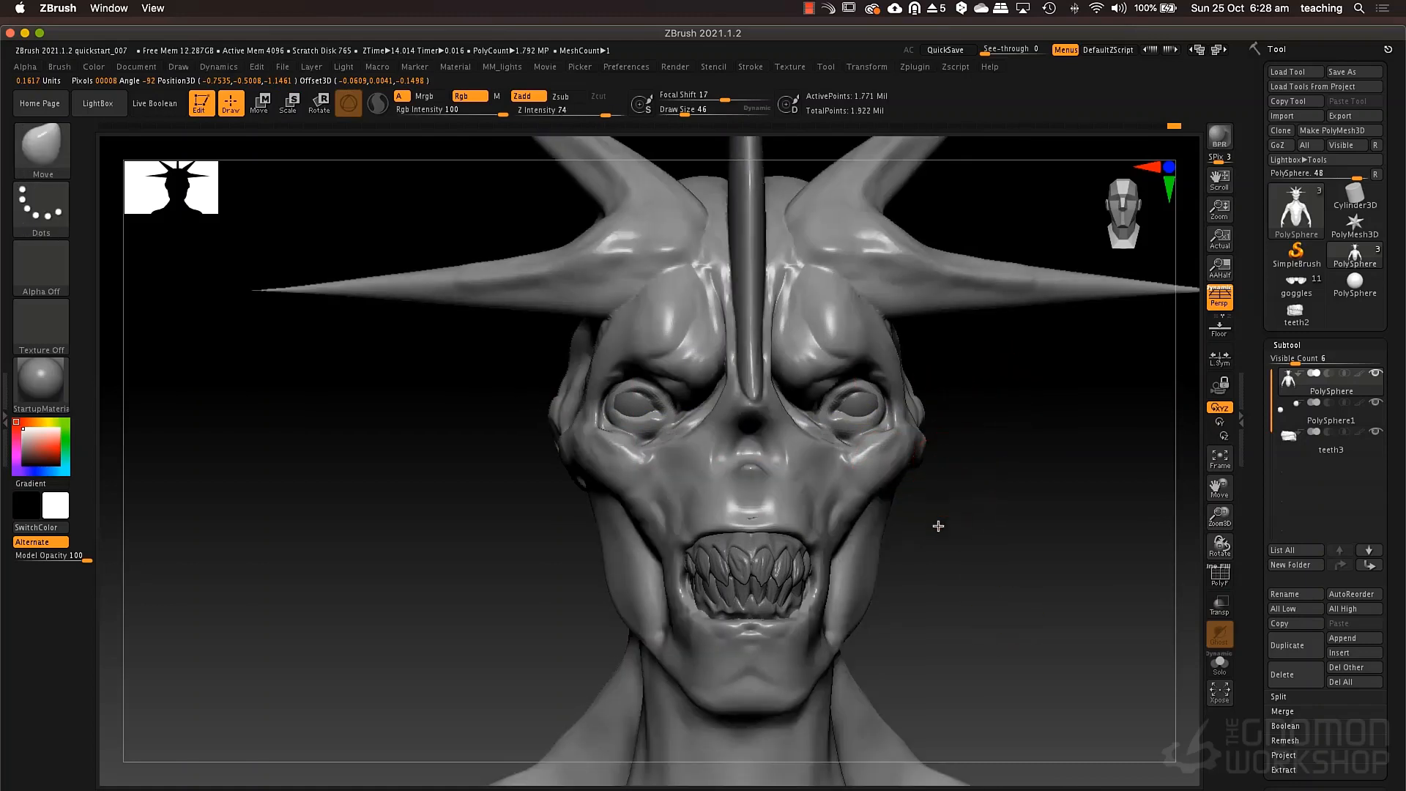
Build up the lower eyelids toward the outer eye corners with the ClayTubes brush at draw size 40.
left_click_drag(937, 525, 941, 408, "alt")
key("b")
key("c")
key("t")
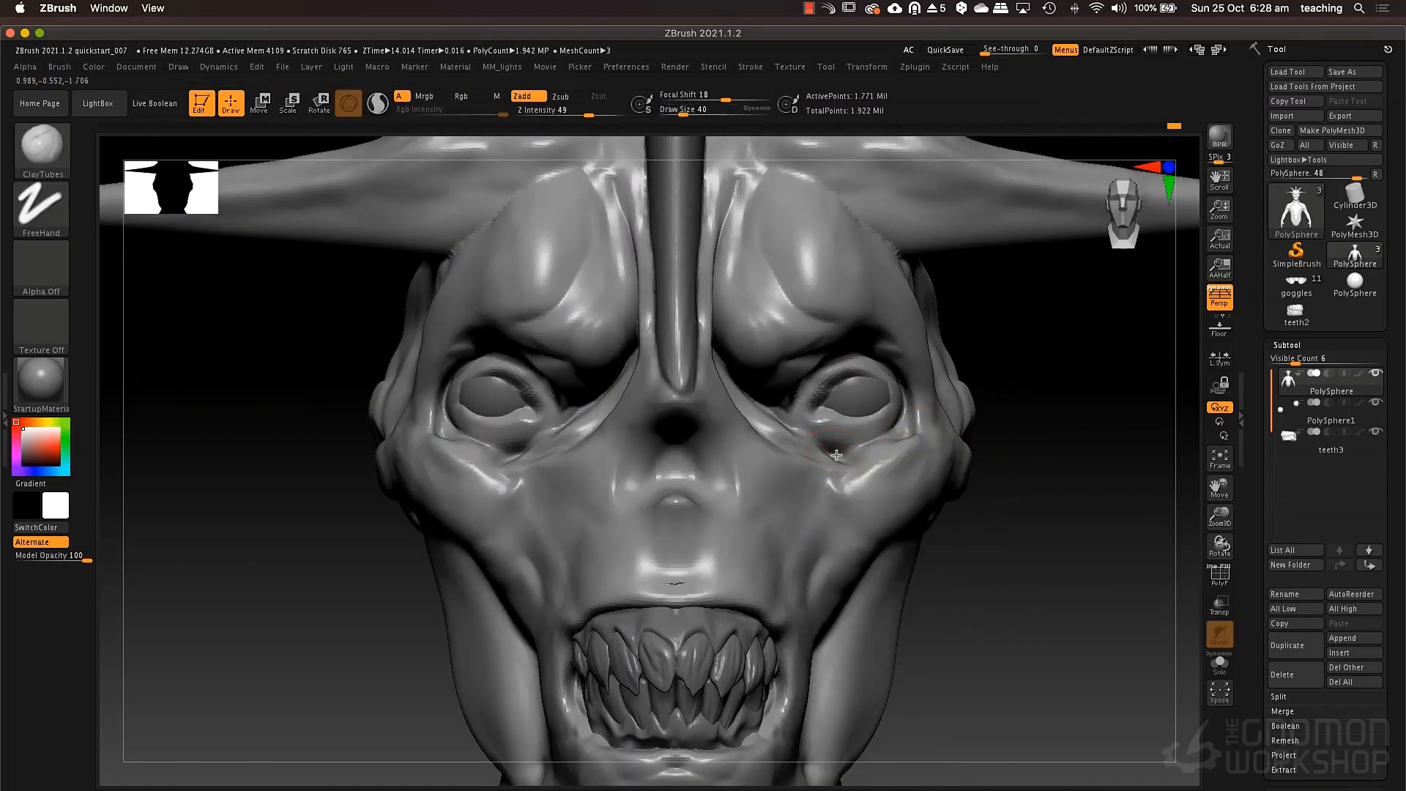
mouse_move(854, 455)
left_mouse_down()
mouse_move(843, 450)
mouse_move(905, 430)
left_mouse_up()
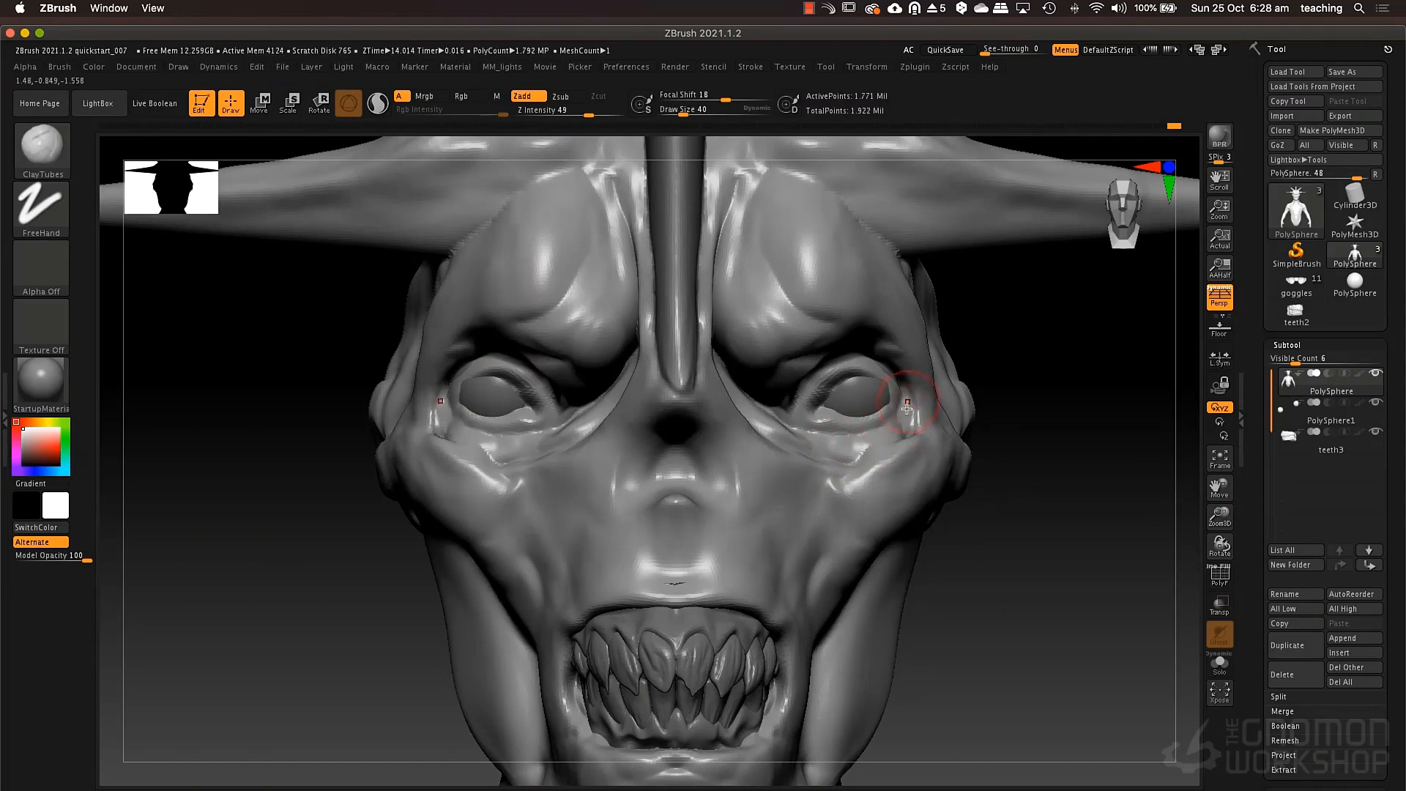
right_click_drag(892, 399, 813, 397)
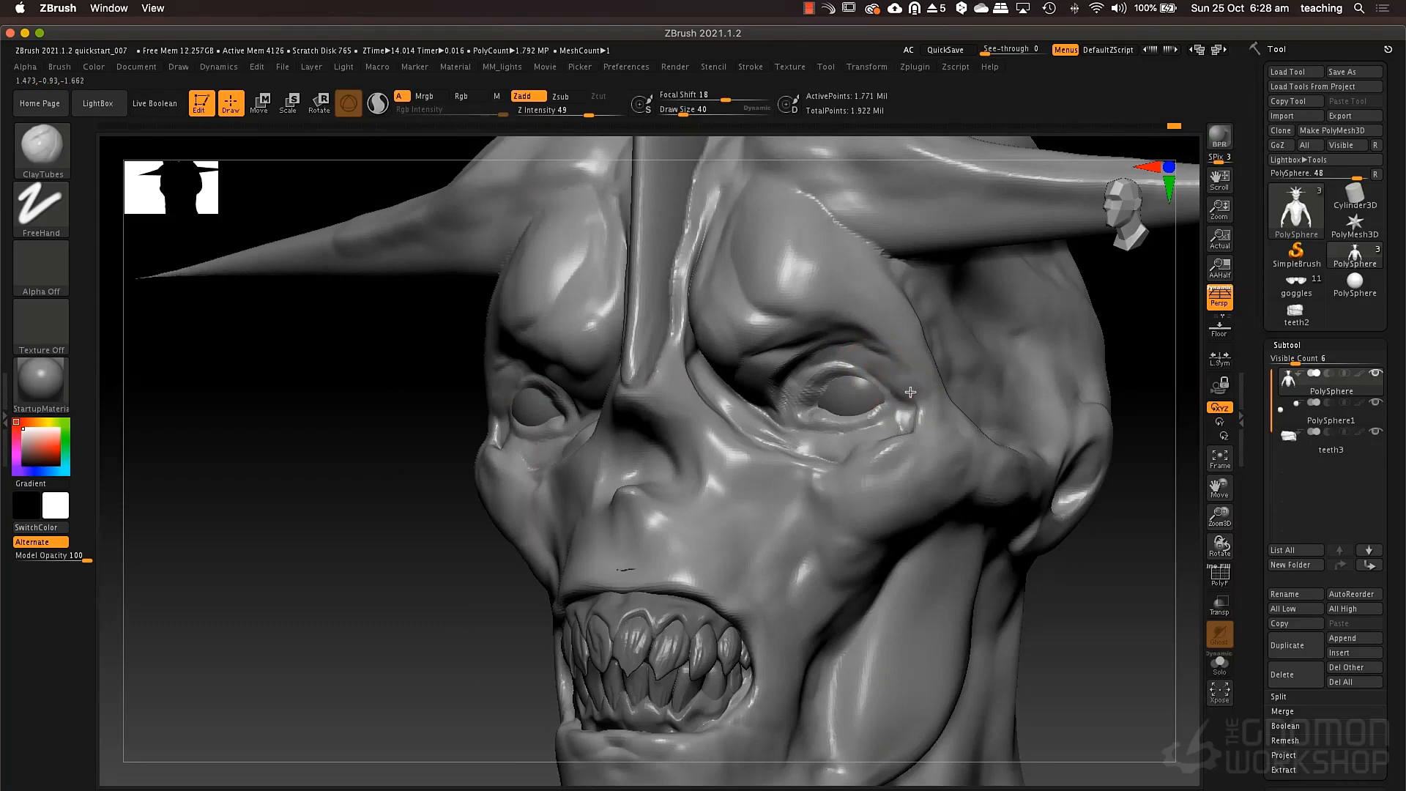
Carve creases along the upper eyelids and under-eye folds with the DamStandard brush at draw size 40.
key("b")
key("d")
key("s")
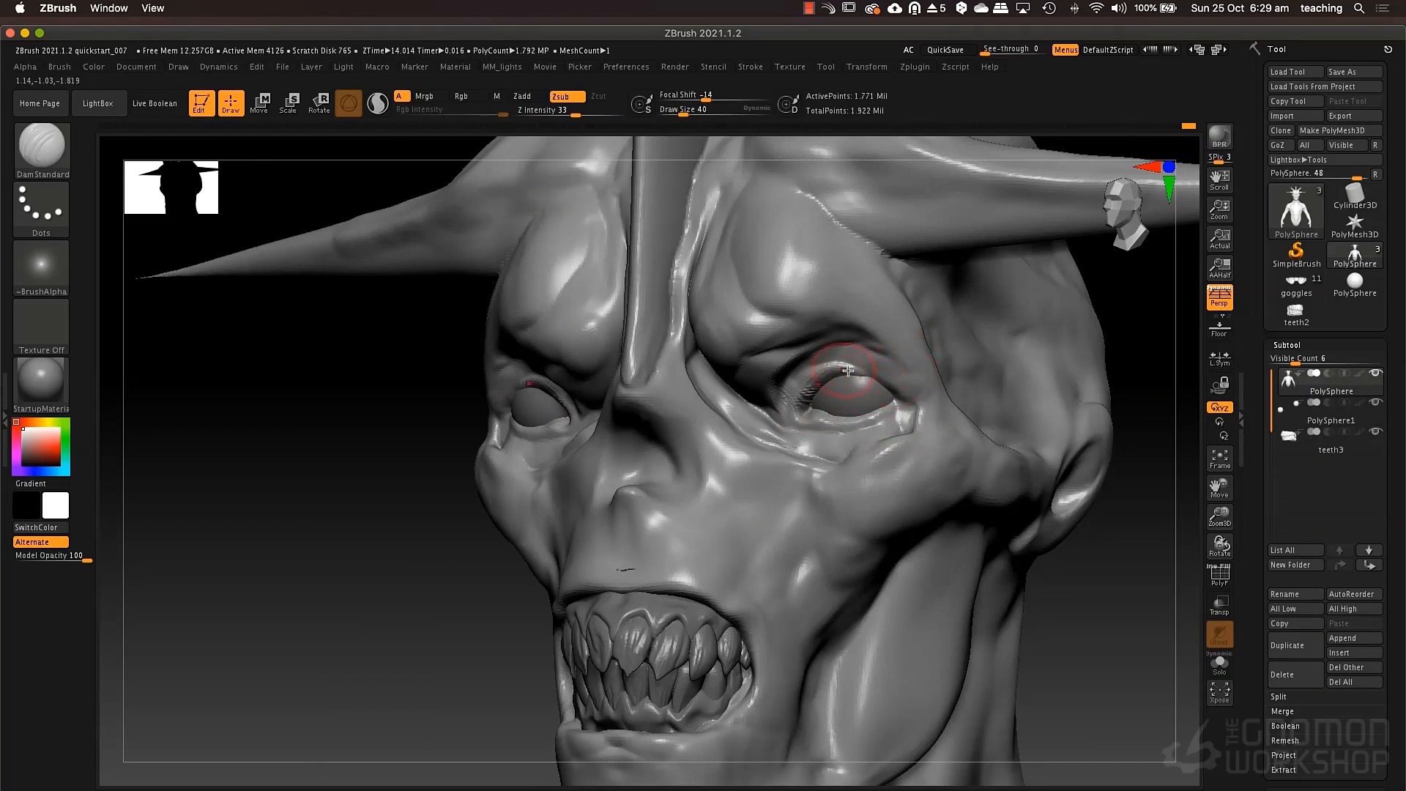
left_click_drag(895, 384, 903, 386)
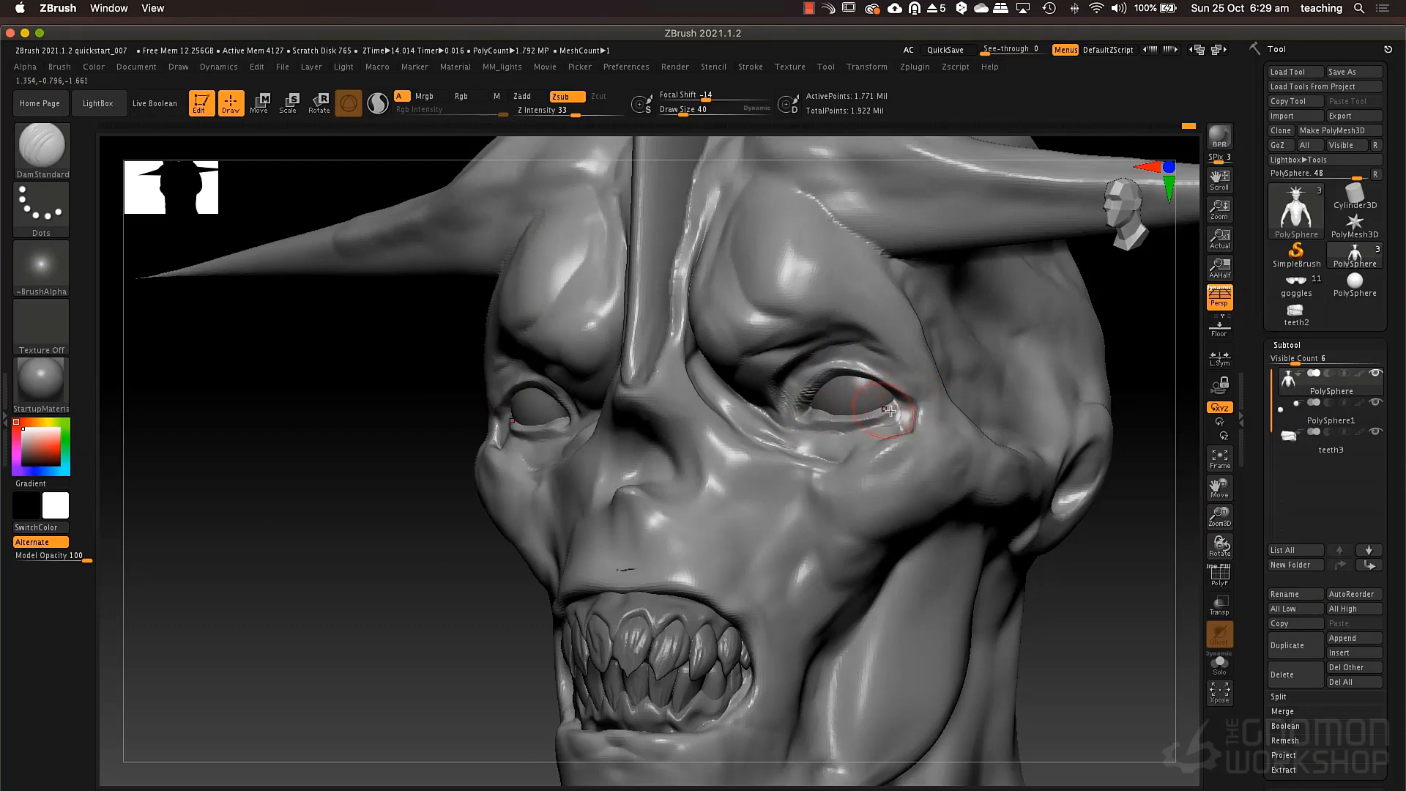
right_click_drag(854, 397, 1069, 418)
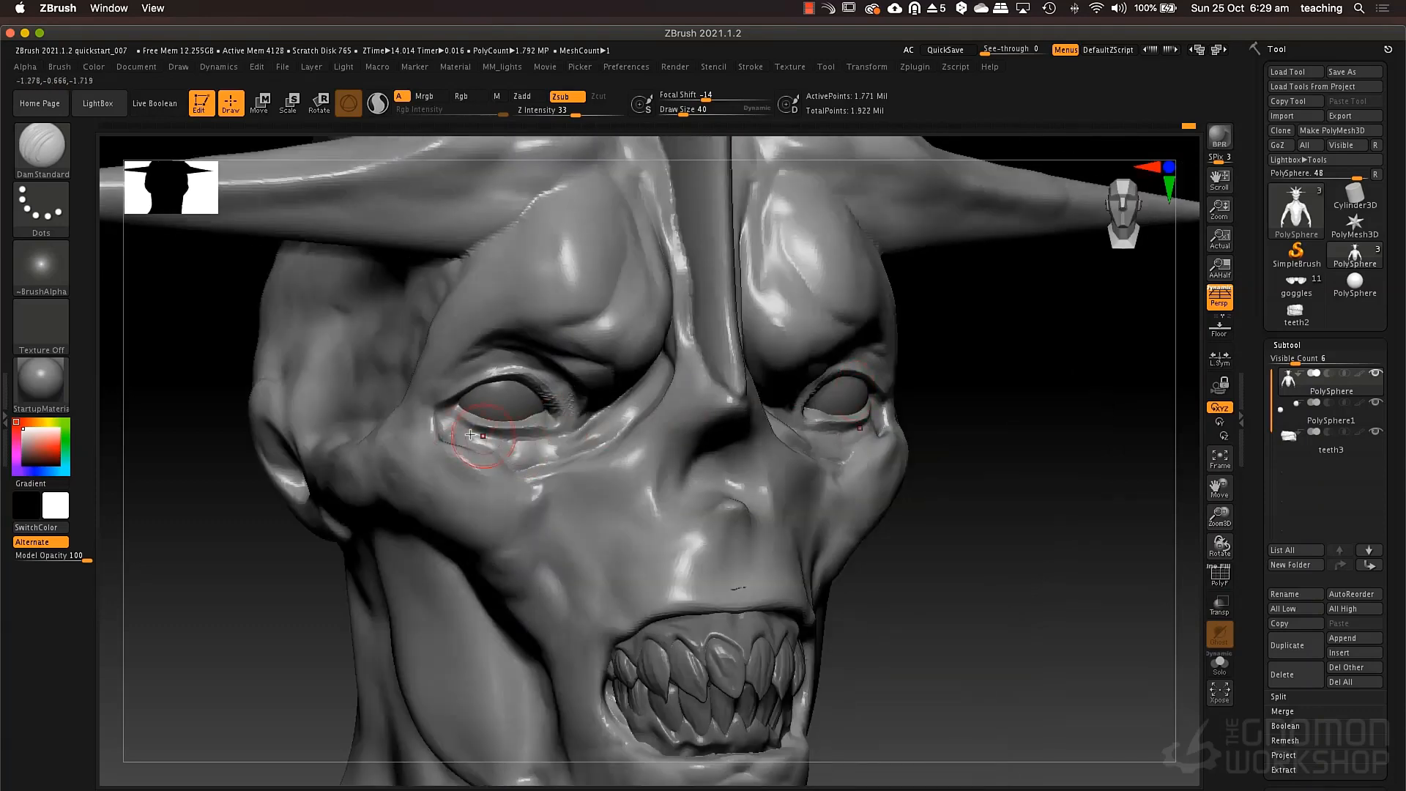
mouse_move(441, 439)
left_mouse_down()
mouse_move(503, 465)
mouse_move(491, 471)
mouse_move(546, 463)
left_mouse_up()
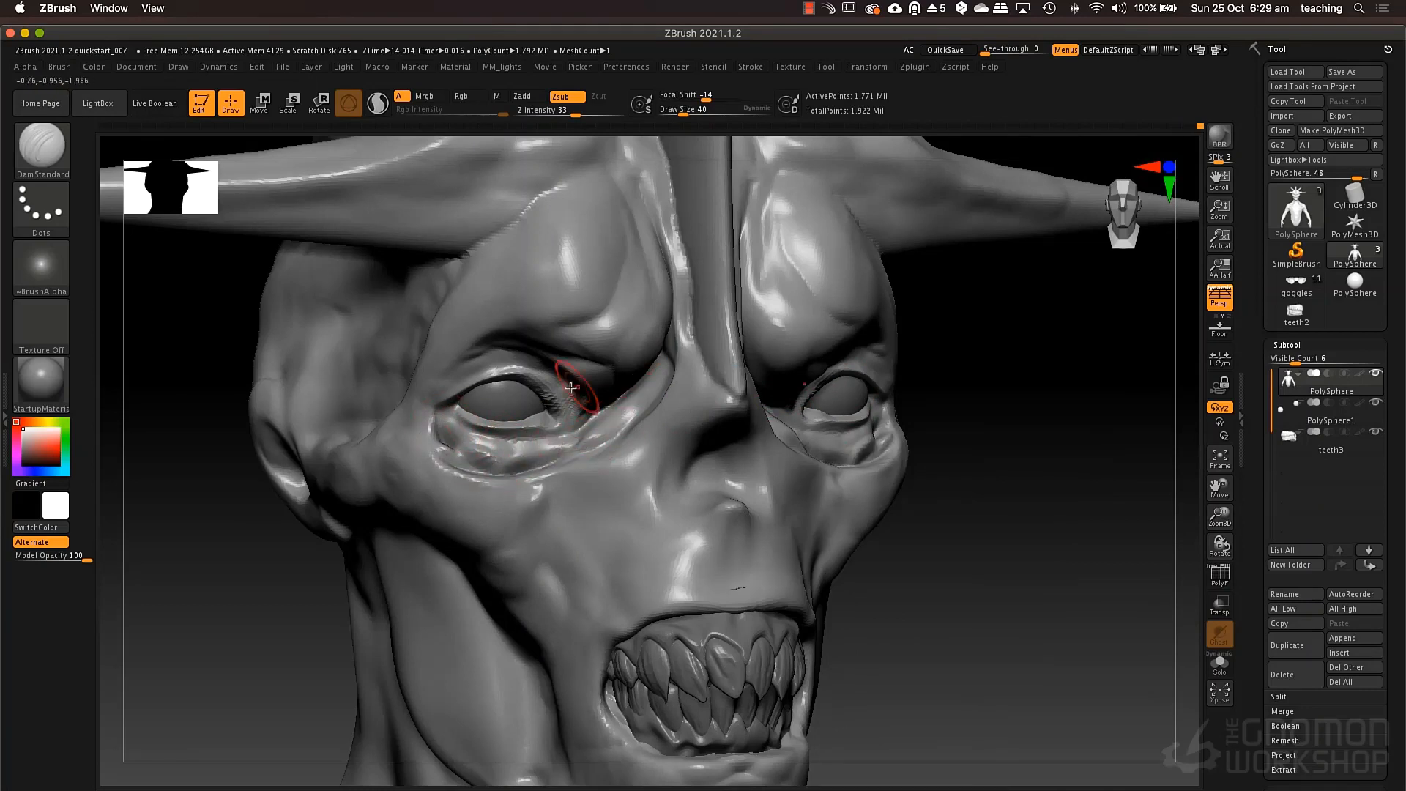
Fill the area between the inner eye corners and the nose with the ClayTubes brush at draw size 52.
key("b")
key("c")
key("t")
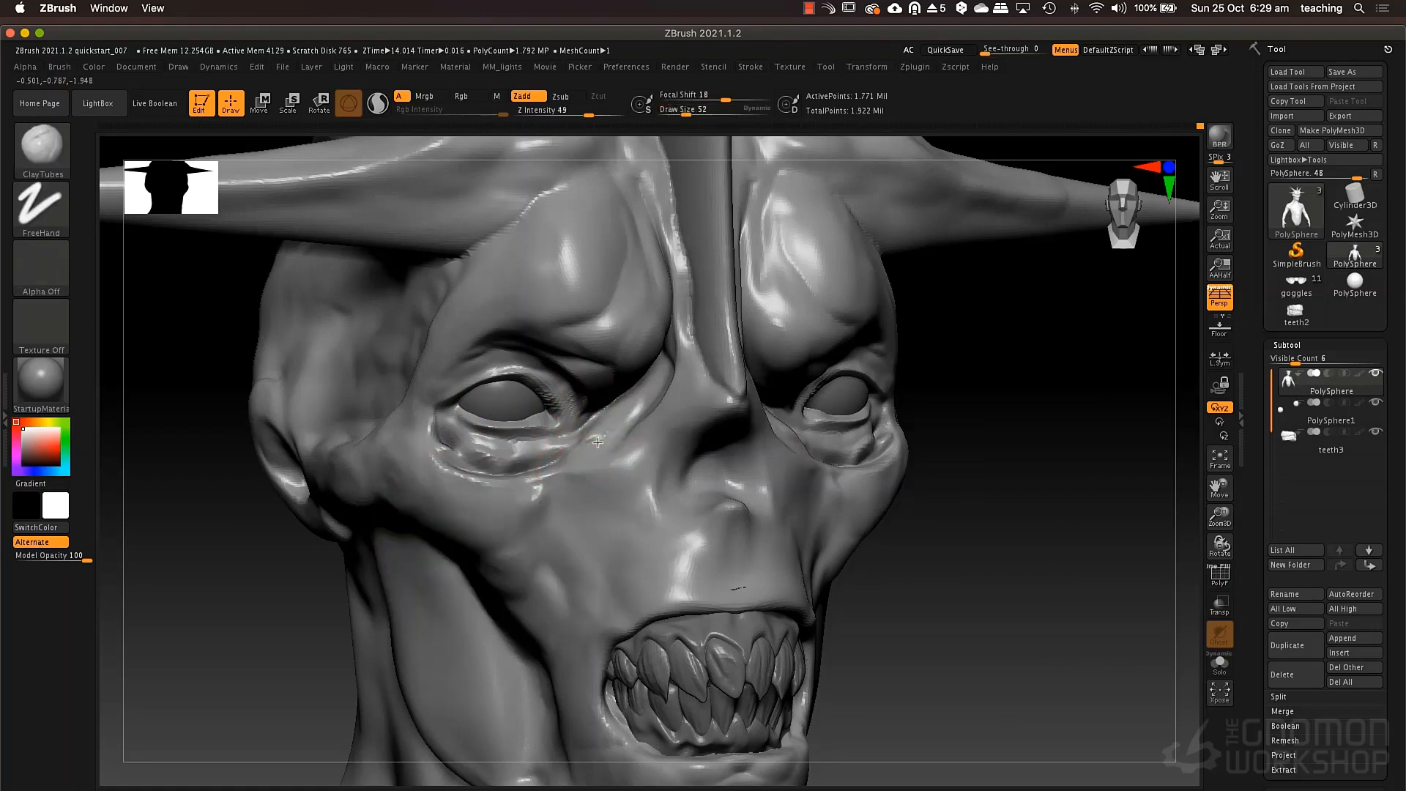
mouse_move(637, 387)
left_mouse_down()
mouse_move(665, 369)
mouse_move(616, 437)
left_mouse_up()
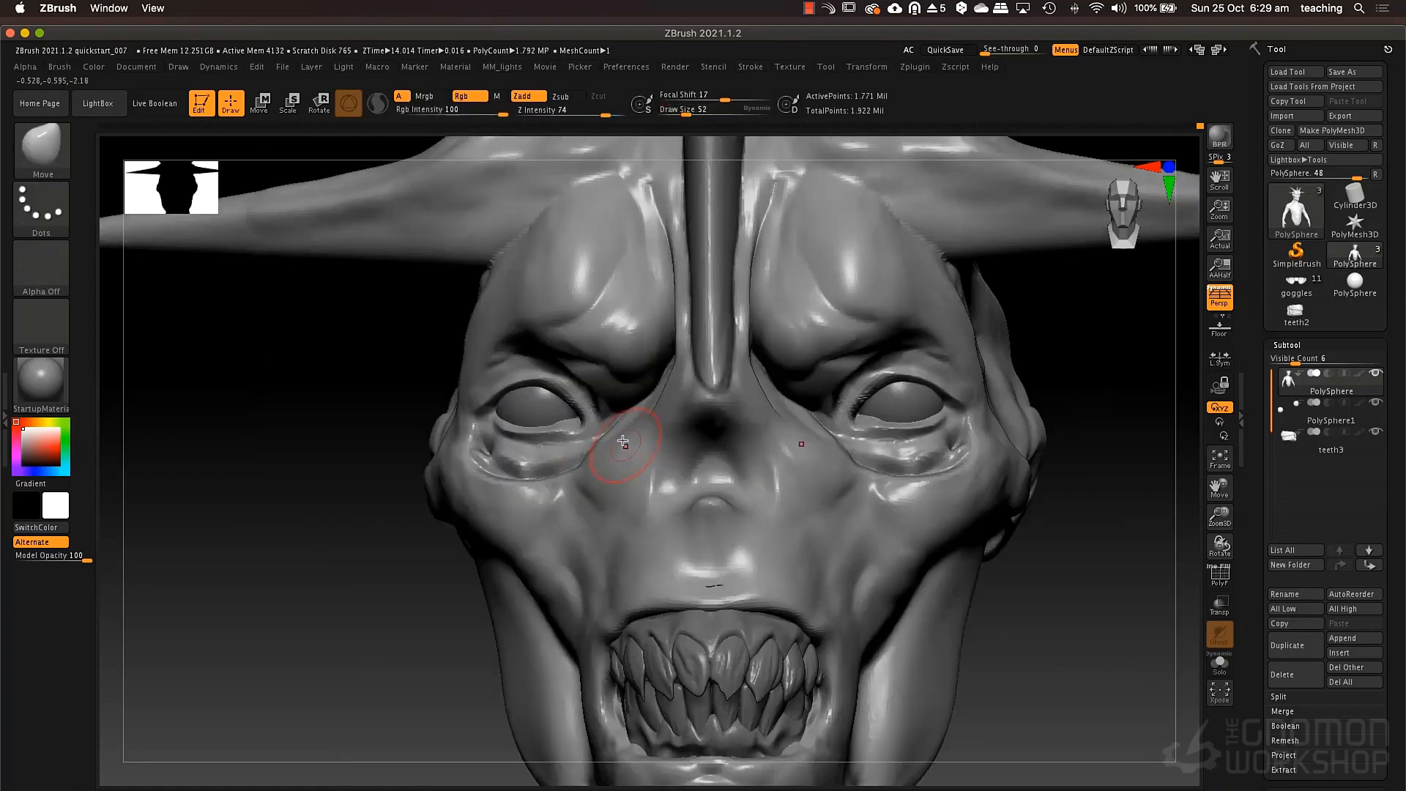
Reshape the inner brows and the sides of the nose bridge with the Move brush at draw size 88.
key("space")
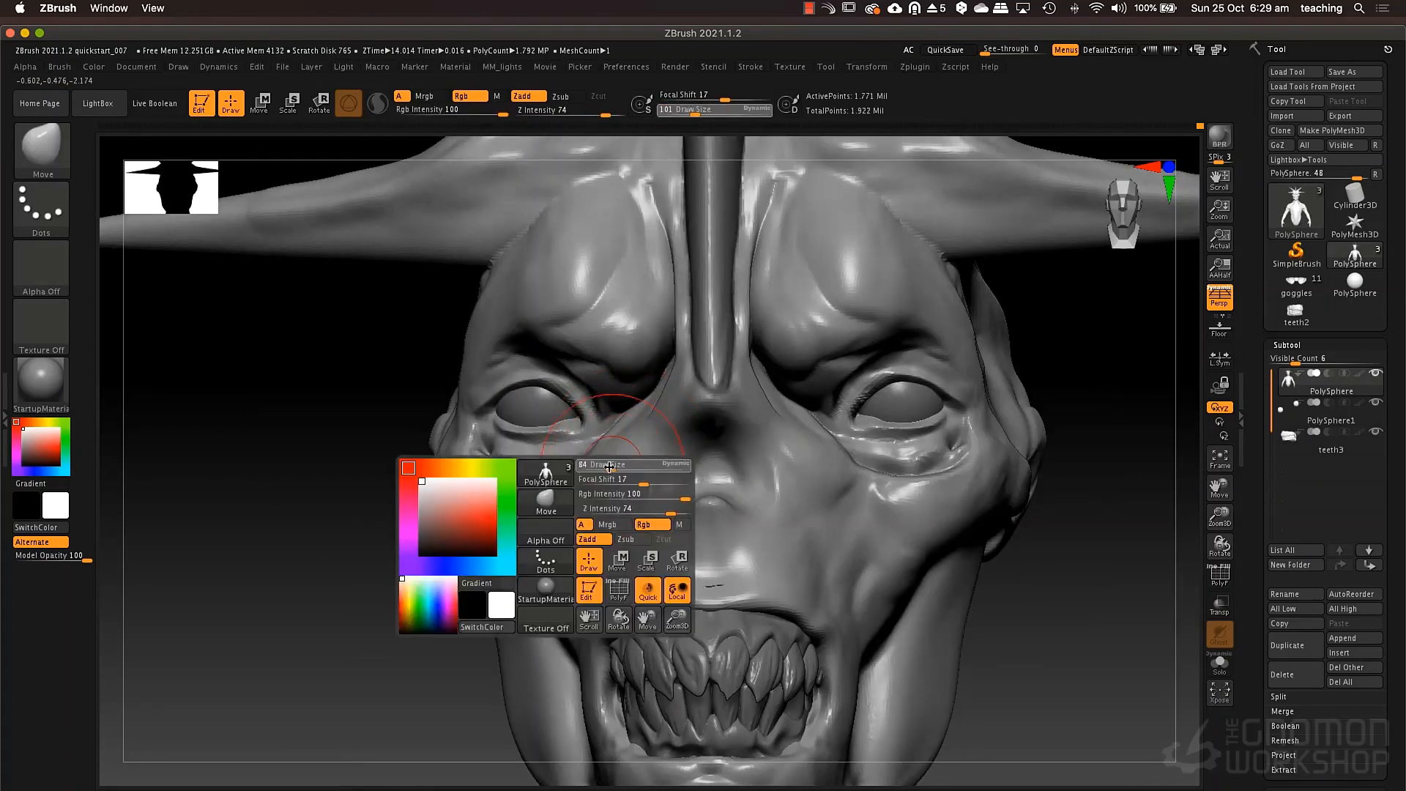
mouse_move(573, 412)
left_mouse_down("ctrl")
mouse_move(570, 435)
mouse_move(514, 424)
mouse_move(592, 399)
mouse_move(488, 359)
left_mouse_up("ctrl")
left_click_drag(611, 449, 608, 461)
key("space")
mouse_move(633, 440)
left_mouse_down()
mouse_move(643, 431)
mouse_move(631, 464)
left_mouse_up()
left_click_drag(649, 411, 682, 398)
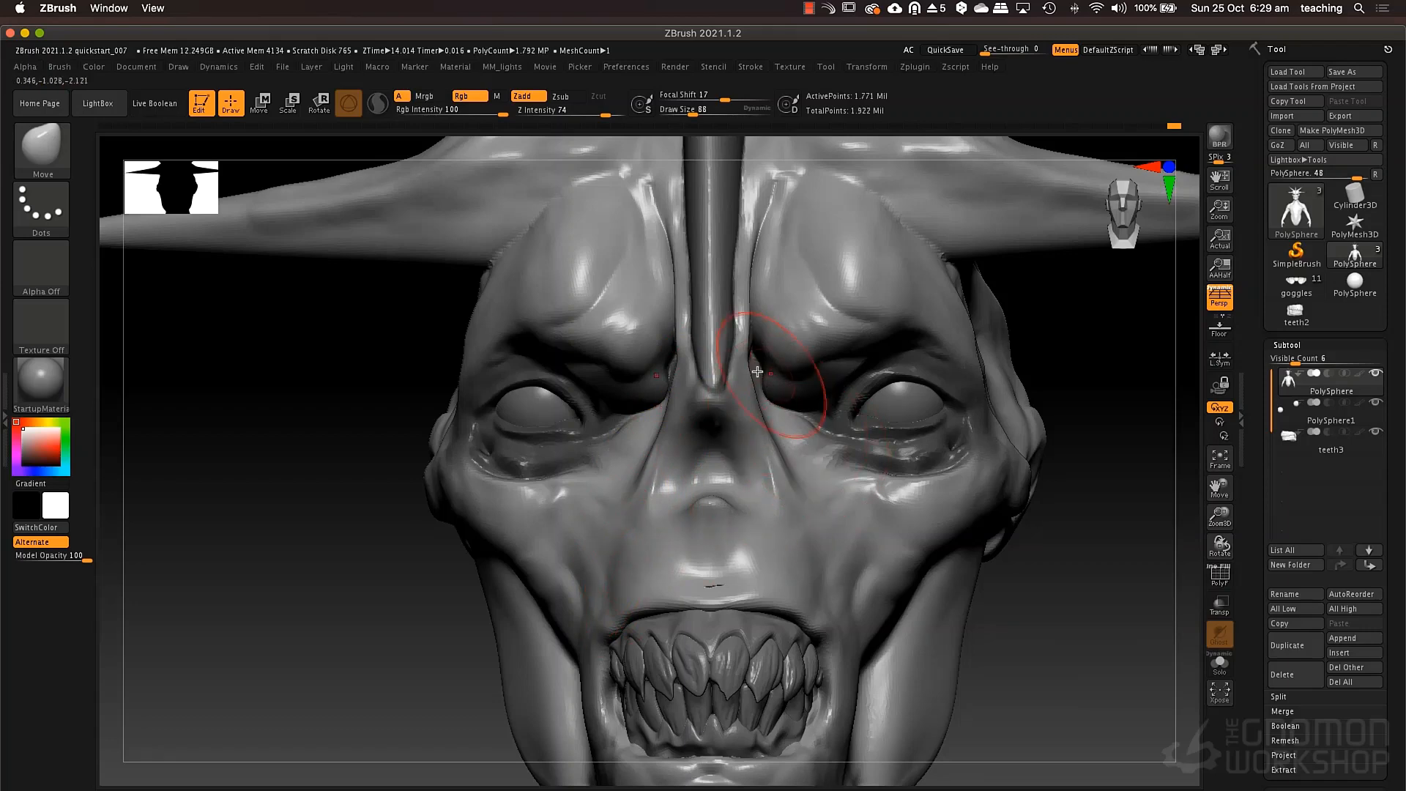
right_click_drag(758, 372, 777, 370)
left_click_drag(772, 333, 767, 345)
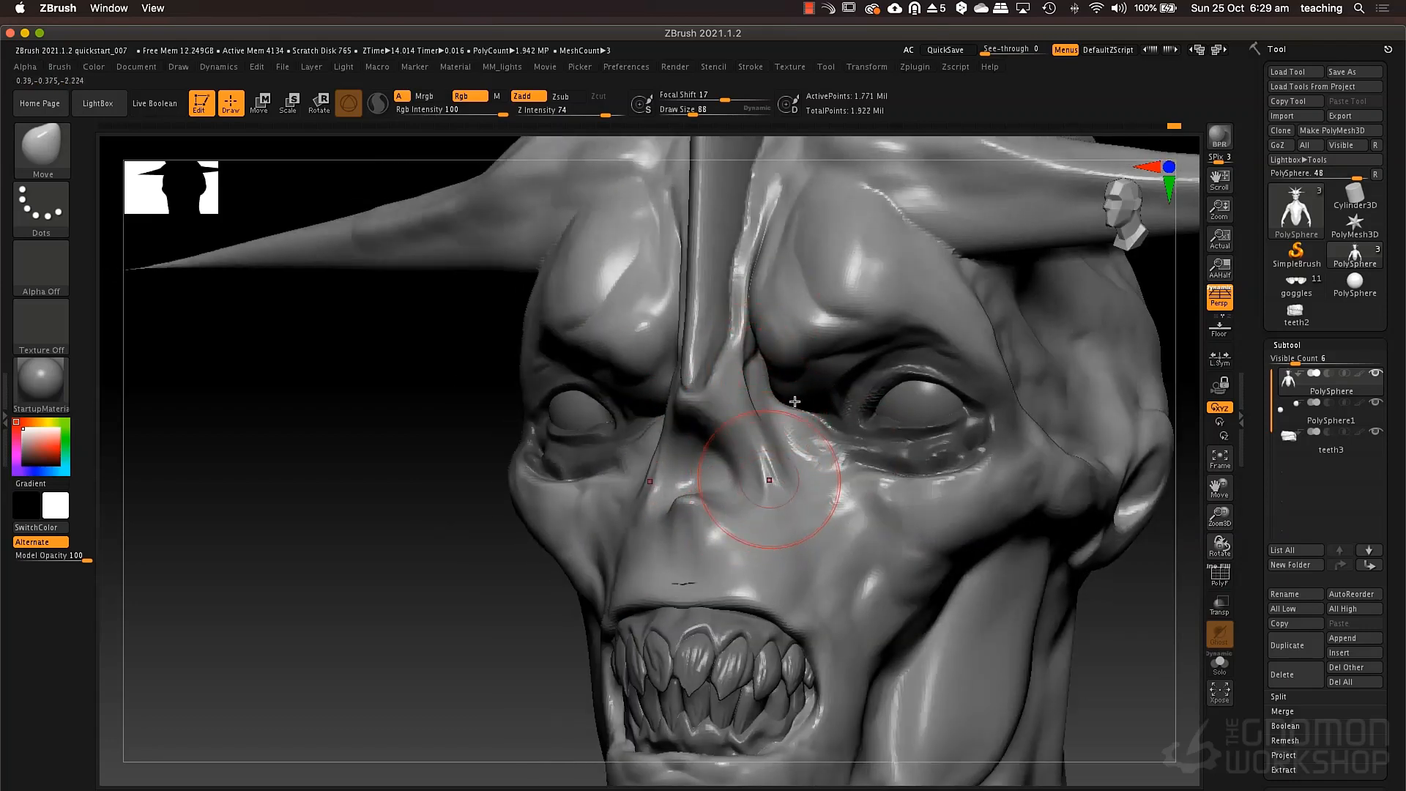
Build up the sides of the nose toward the cheeks with the ClayTubes brush at draw size 62.
key("space")
left_click_drag(755, 367, 749, 368)
key("b")
key("c")
key("t")
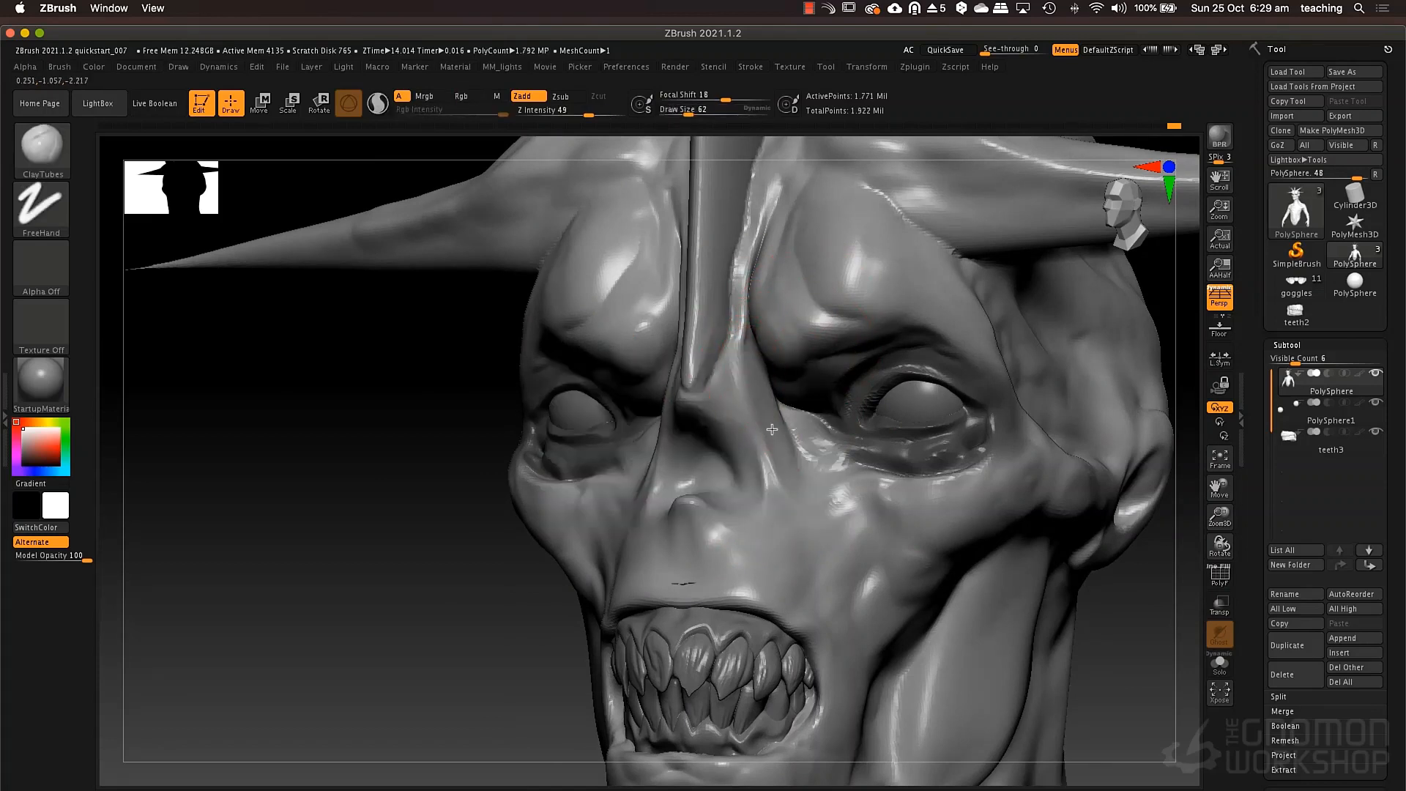
left_click_drag(772, 429, 845, 562)
right_click_drag(836, 485, 678, 461)
Carve the nasal cavity and define the septum ridge beneath it with the DamStandard brush at draw size 62.
key("b")
key("d")
key("s")
mouse_move(693, 440)
left_mouse_down()
mouse_move(670, 487)
mouse_move(680, 530)
mouse_move(695, 498)
left_mouse_up()
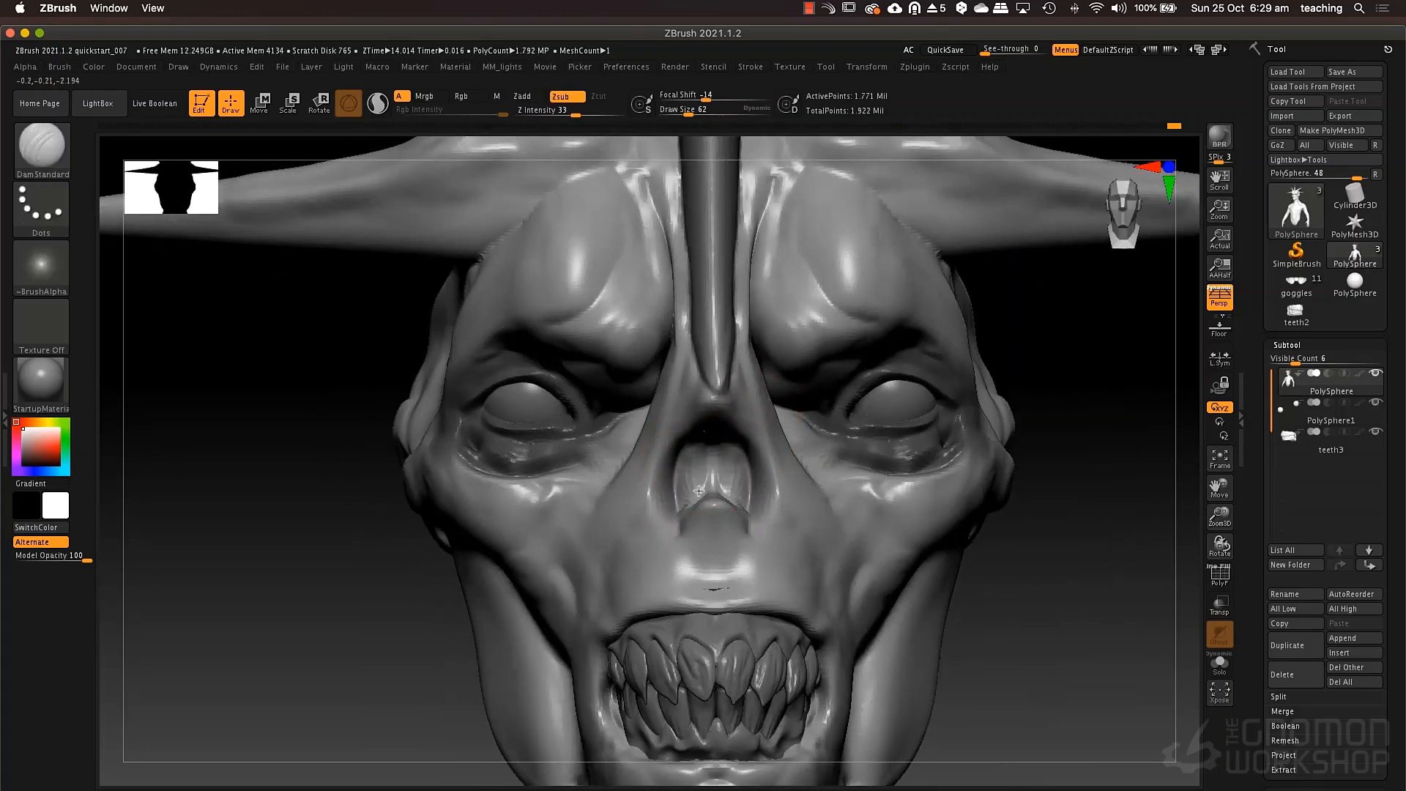
mouse_move(704, 433)
left_mouse_down()
mouse_move(692, 506)
mouse_move(713, 476)
mouse_move(687, 508)
mouse_move(713, 466)
left_mouse_up()
left_click_drag(687, 516, 681, 575)
mouse_move(692, 515)
left_mouse_down()
mouse_move(688, 539)
mouse_move(705, 523)
mouse_move(662, 512)
mouse_move(690, 424)
left_mouse_up()
key("b")
key("s")
key("t")
Reshape the nose tip and the nasal bone below it in profile with the Move brush, ending at draw size 93.
key("b")
key("m")
key("v")
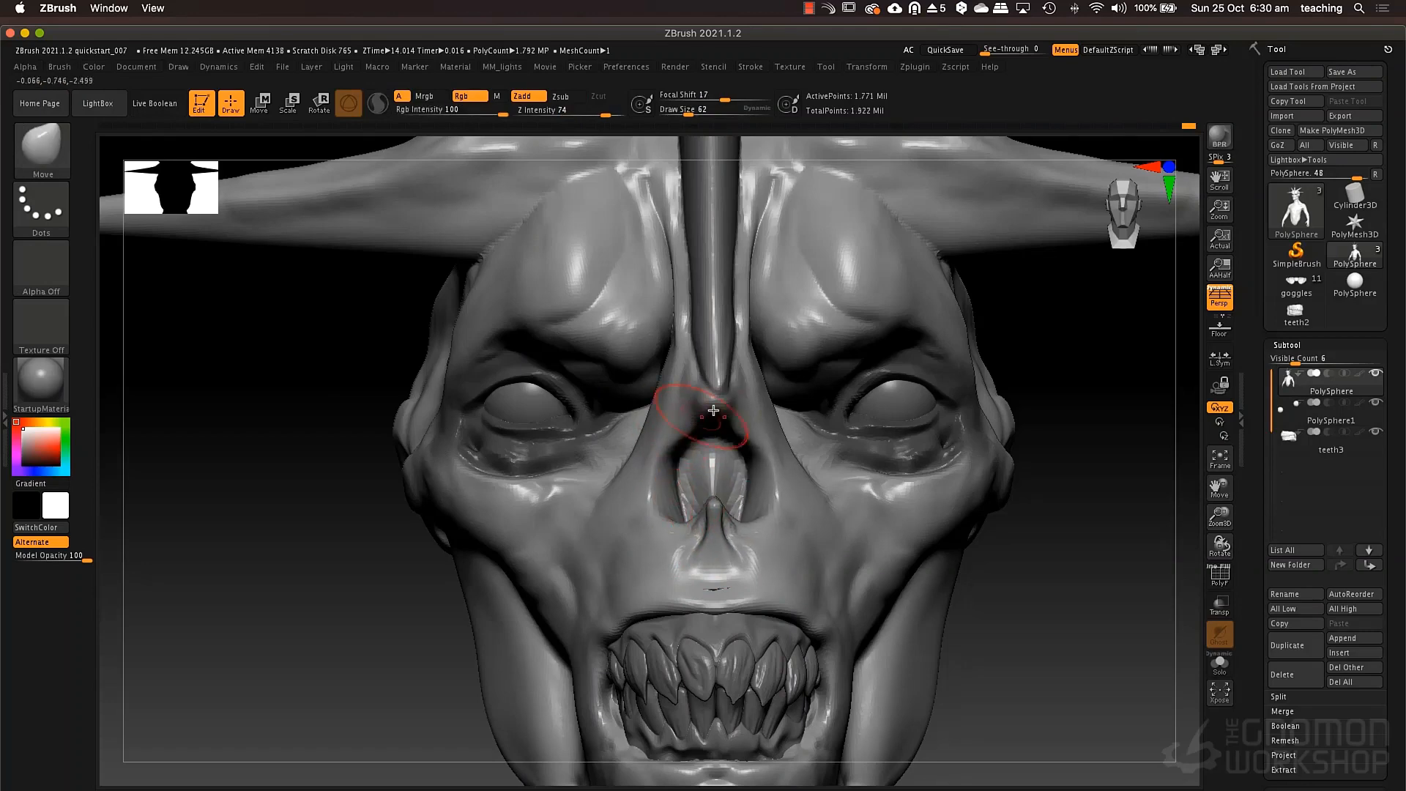
right_click_drag(713, 410, 527, 411)
mouse_move(709, 409)
left_mouse_down()
mouse_move(695, 405)
mouse_move(741, 412)
mouse_move(703, 372)
mouse_move(689, 391)
mouse_move(692, 366)
left_mouse_up()
key("space")
key("space")
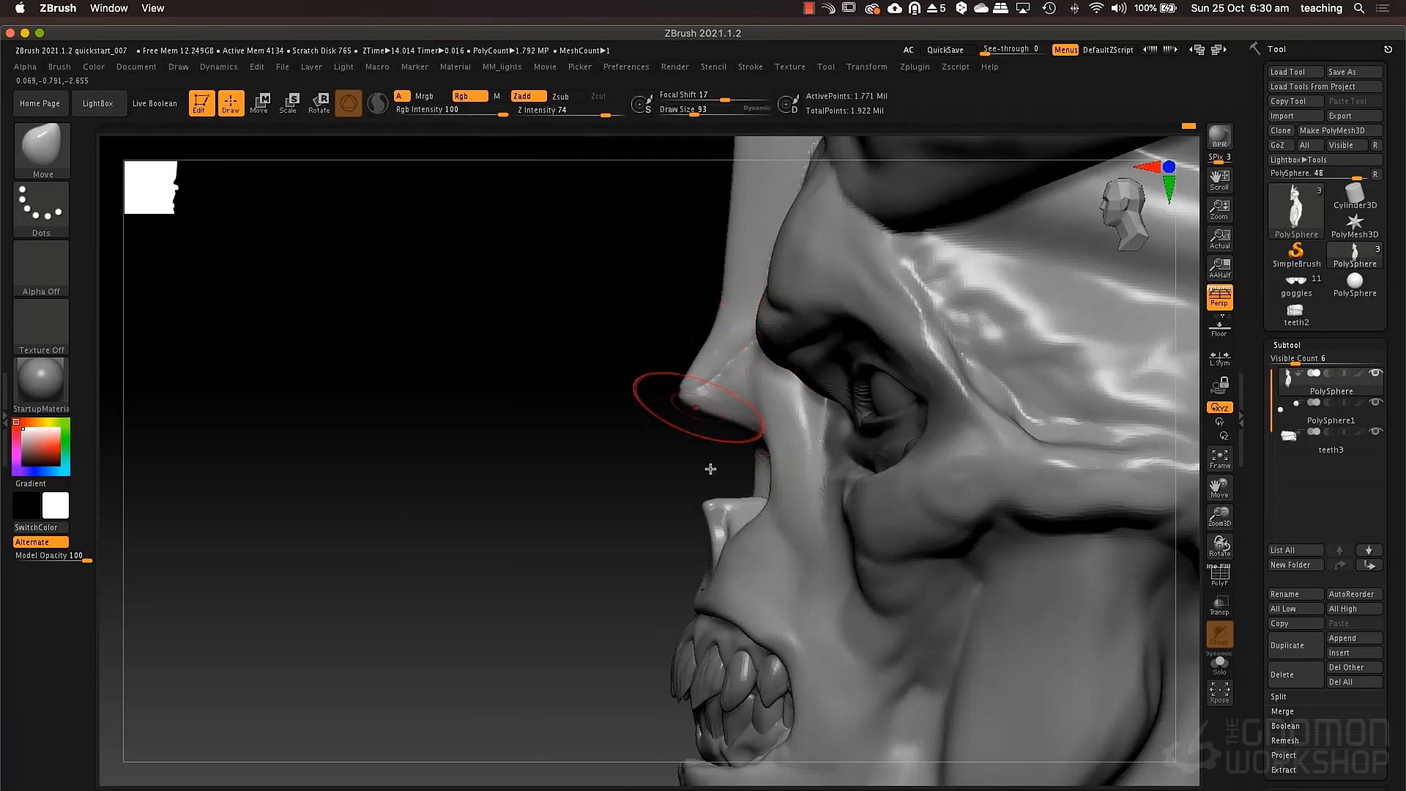
left_click_drag(709, 503, 699, 506)
Remesh the reshaped creature sculpt with DynaMesh.
left_click_drag(462, 454, 345, 560, "ctrl")
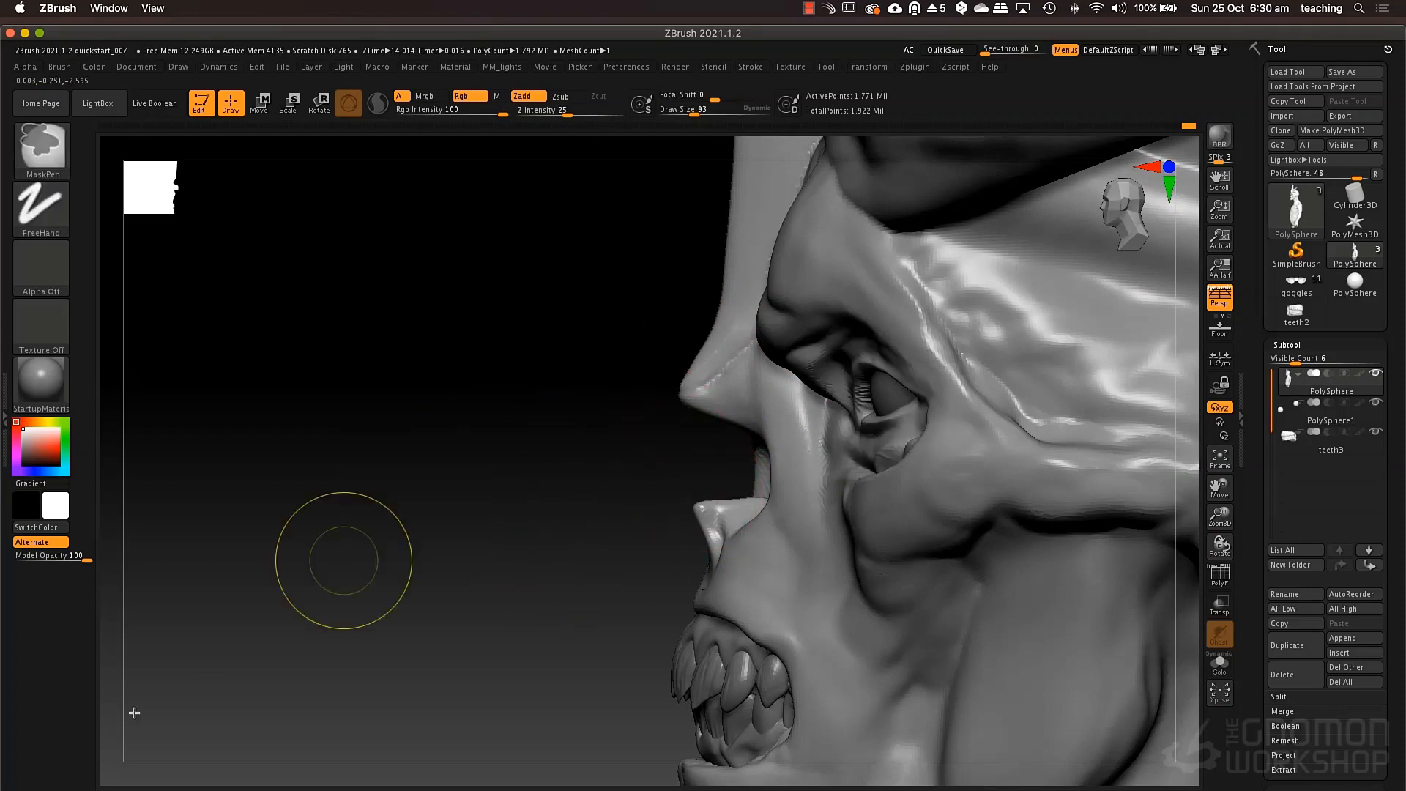
left_click_drag(491, 583, 374, 489, "ctrl")
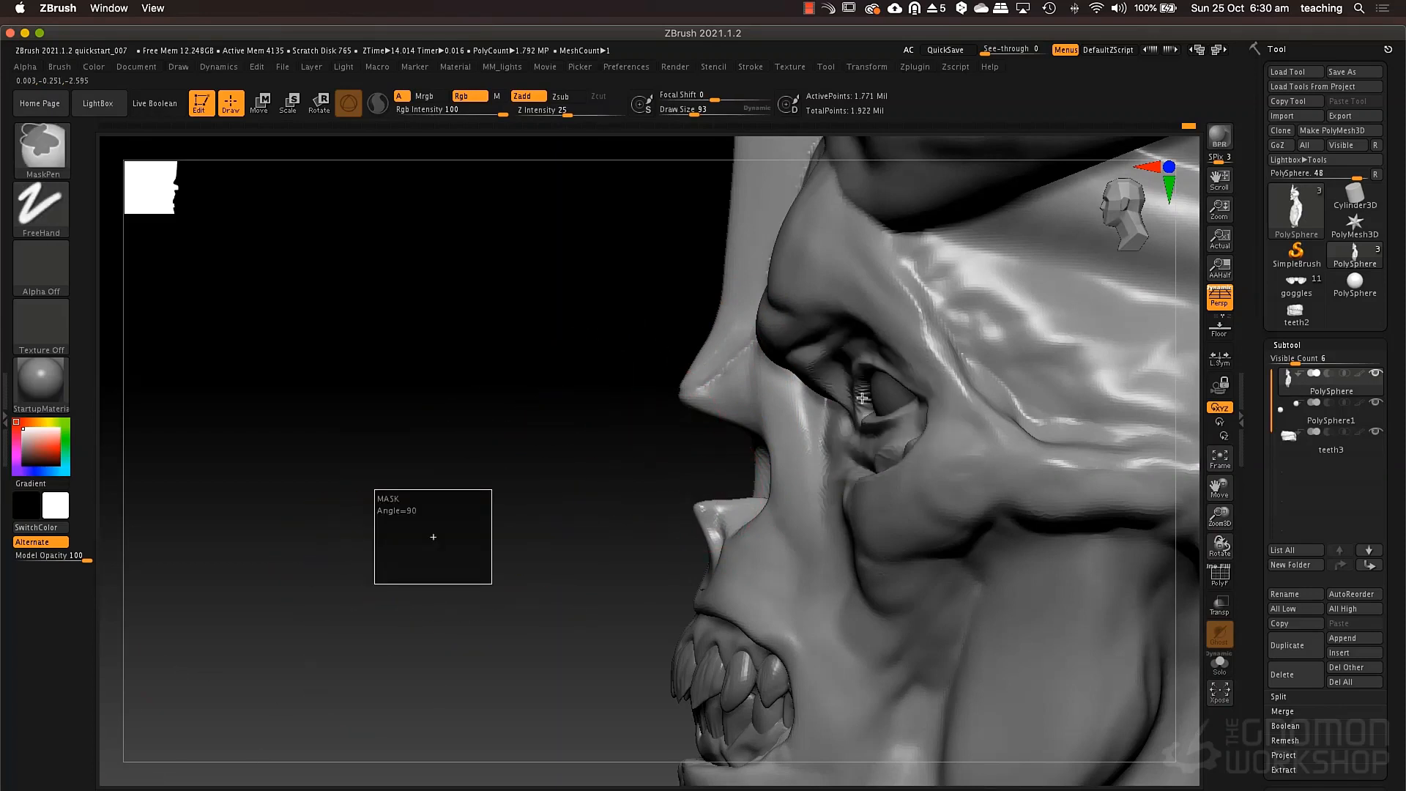
left_click_drag(559, 547, 515, 451, "alt")
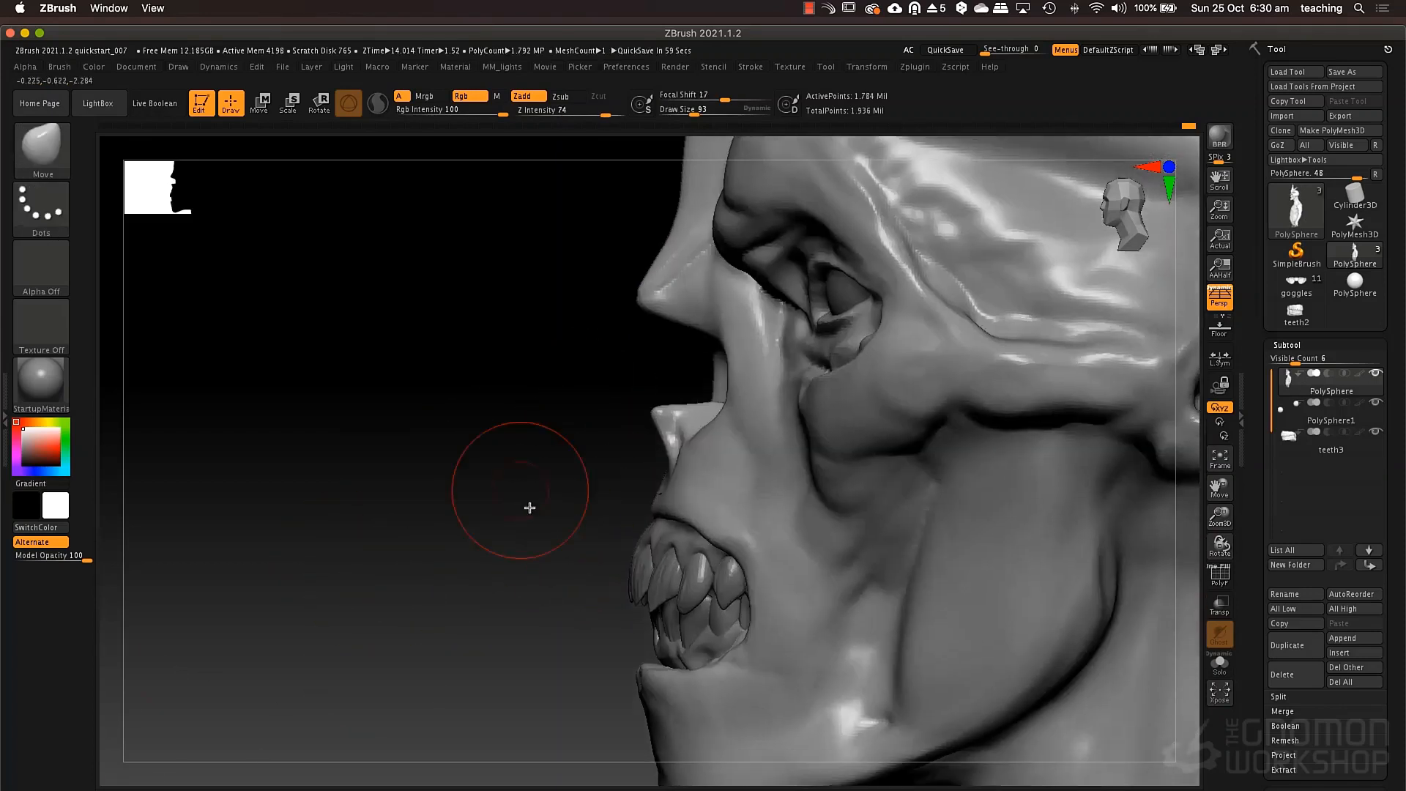
Frame the creature's upper body from the front and set the camera focal length to 28 mm.
left_click_drag(529, 575, 459, 359, "alt")
mouse_move(482, 571)
left_mouse_down()
mouse_move(470, 572)
mouse_move(464, 499)
mouse_move(568, 540)
mouse_move(788, 492)
mouse_move(942, 481)
left_mouse_up()
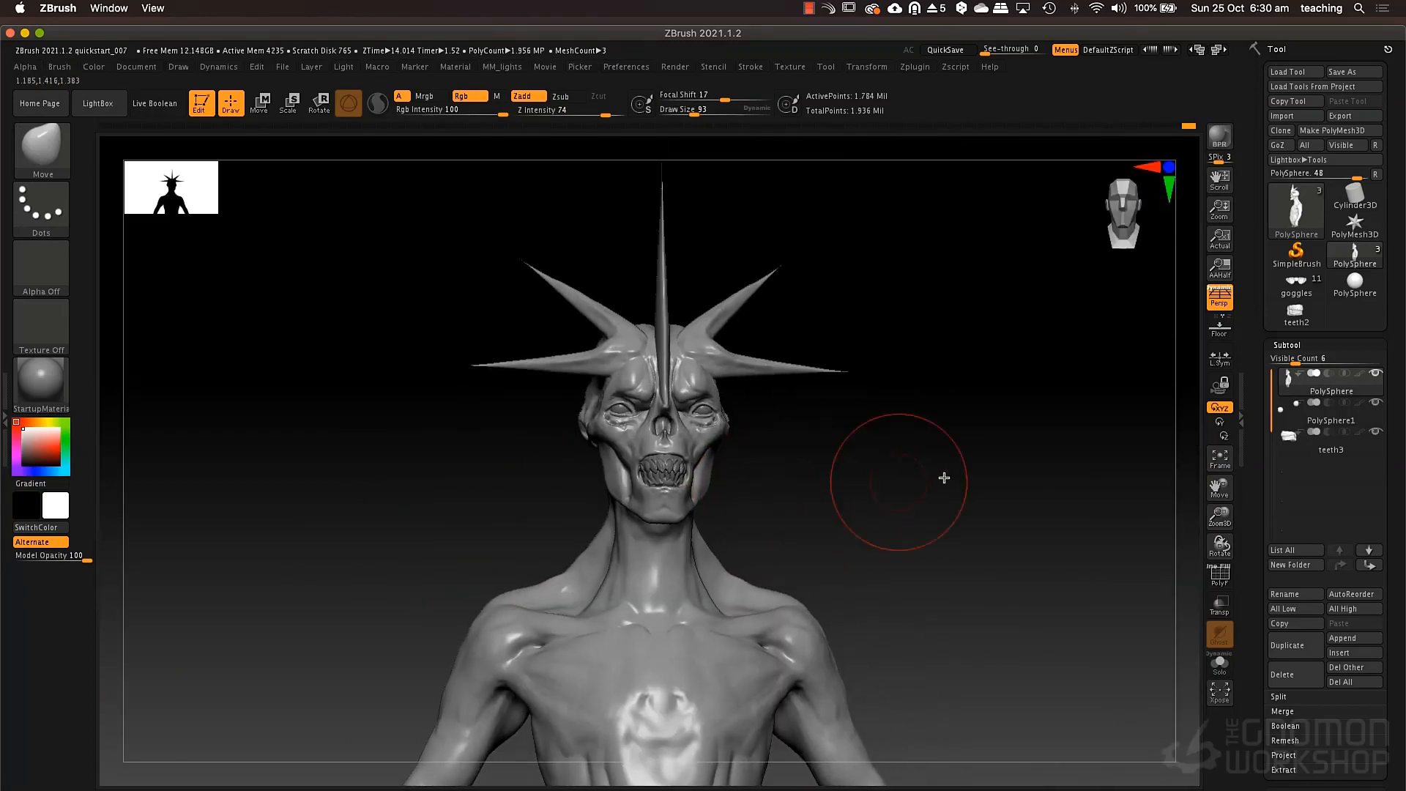
left_click(179, 67)
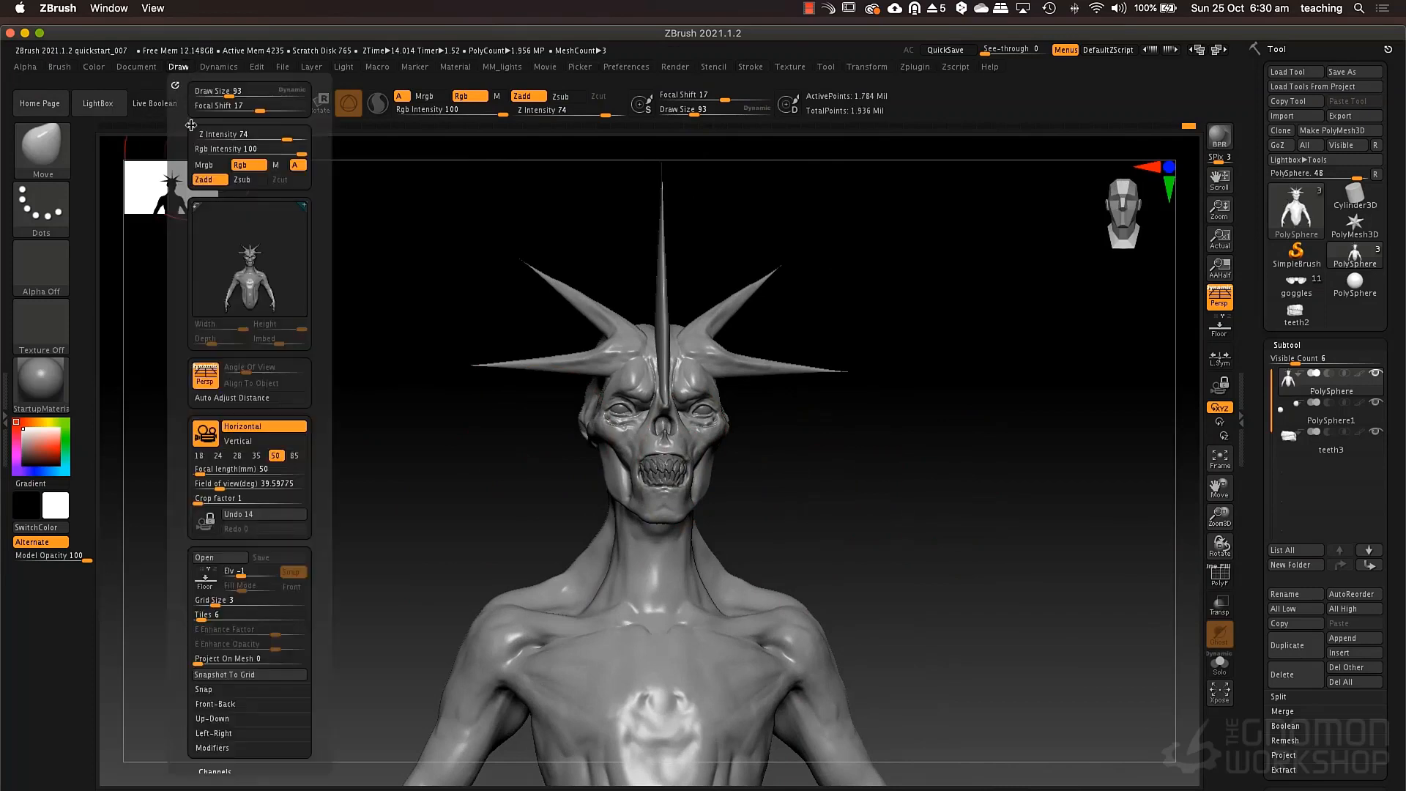
left_click(243, 457)
Reshape the back and front of the neck in side view with the Move brush at draw size 93.
mouse_move(911, 524)
left_mouse_down()
mouse_move(848, 518)
mouse_move(913, 528)
mouse_move(828, 537)
mouse_move(798, 559)
mouse_move(721, 542)
left_mouse_up()
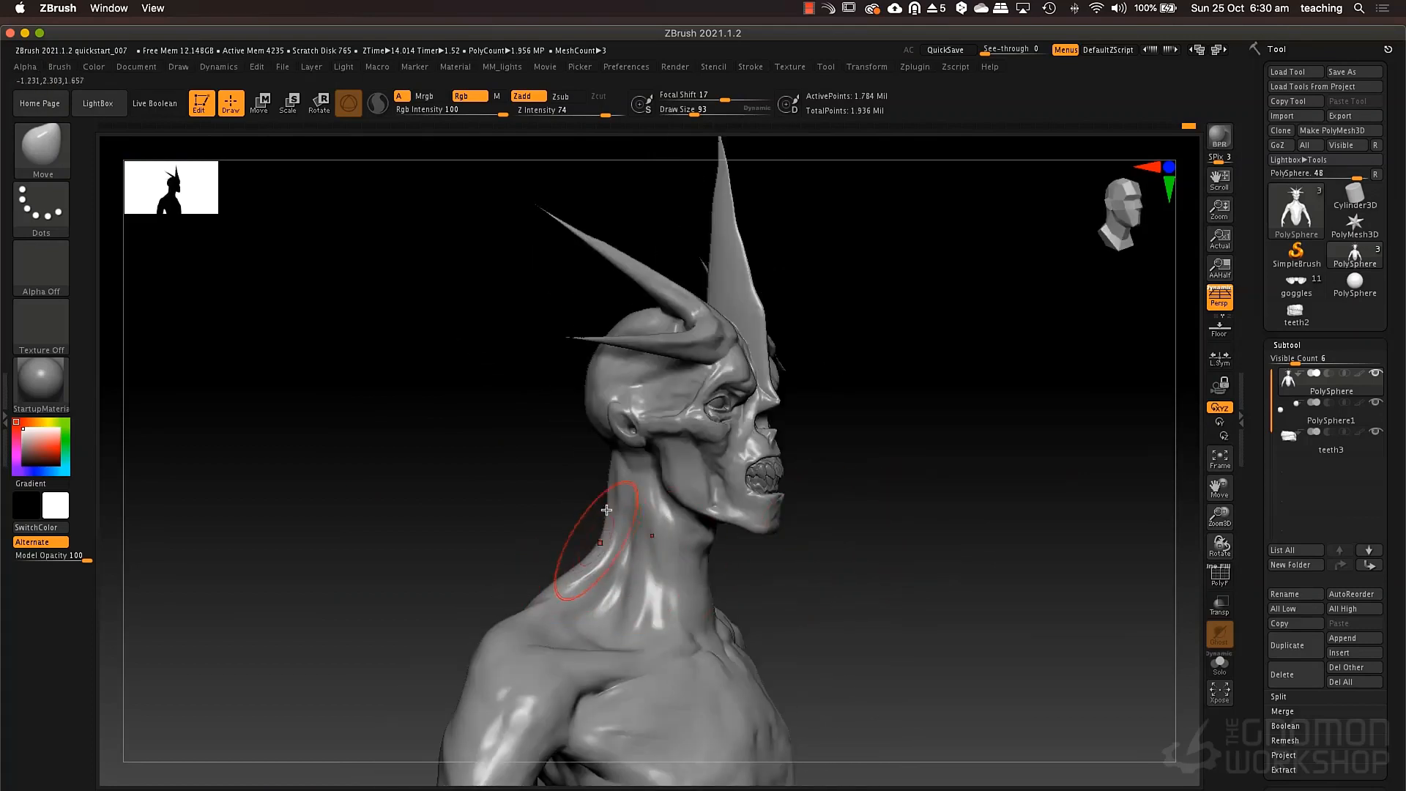
right_click_drag(638, 483, 673, 478)
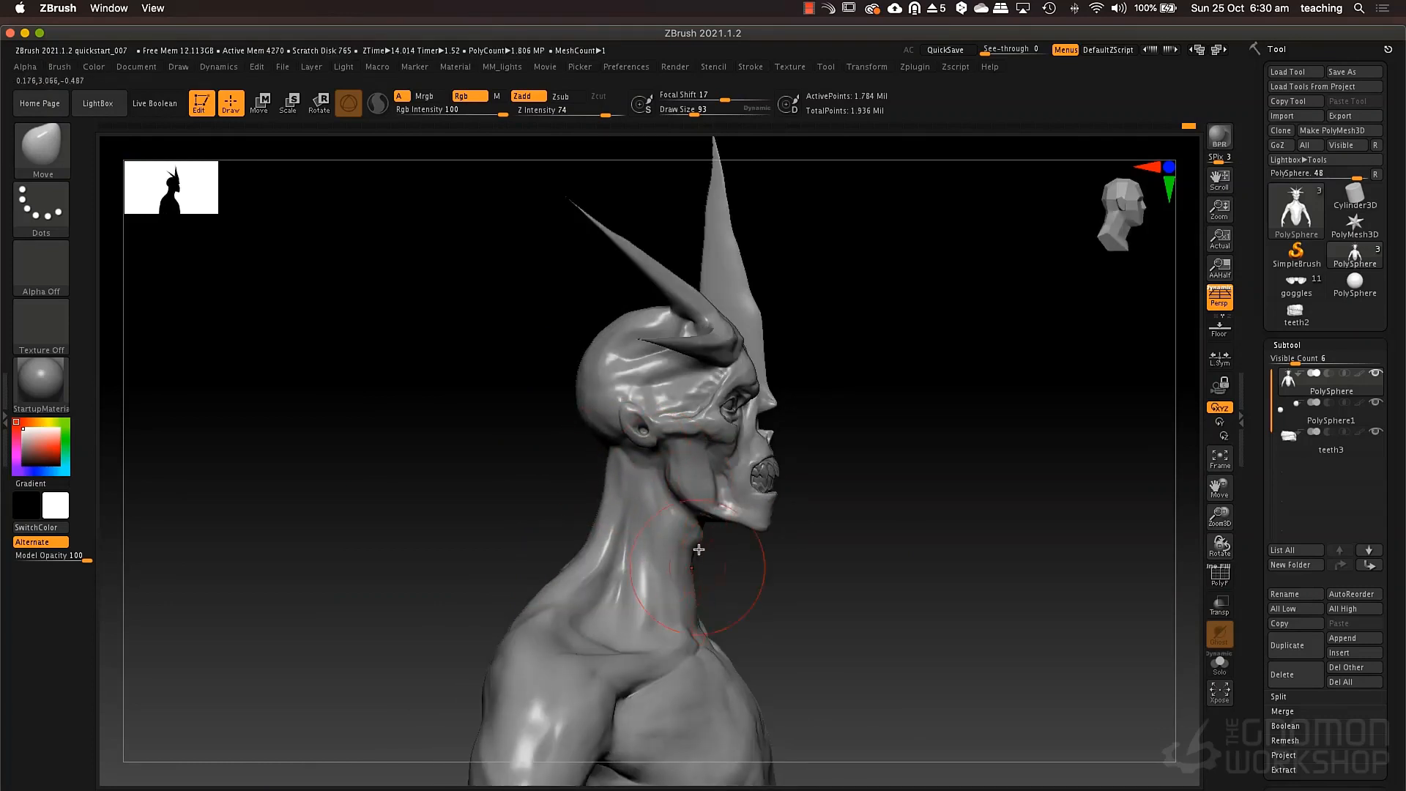
mouse_move(700, 538)
right_mouse_down()
mouse_move(644, 440)
mouse_move(747, 503)
mouse_move(797, 478)
right_mouse_up()
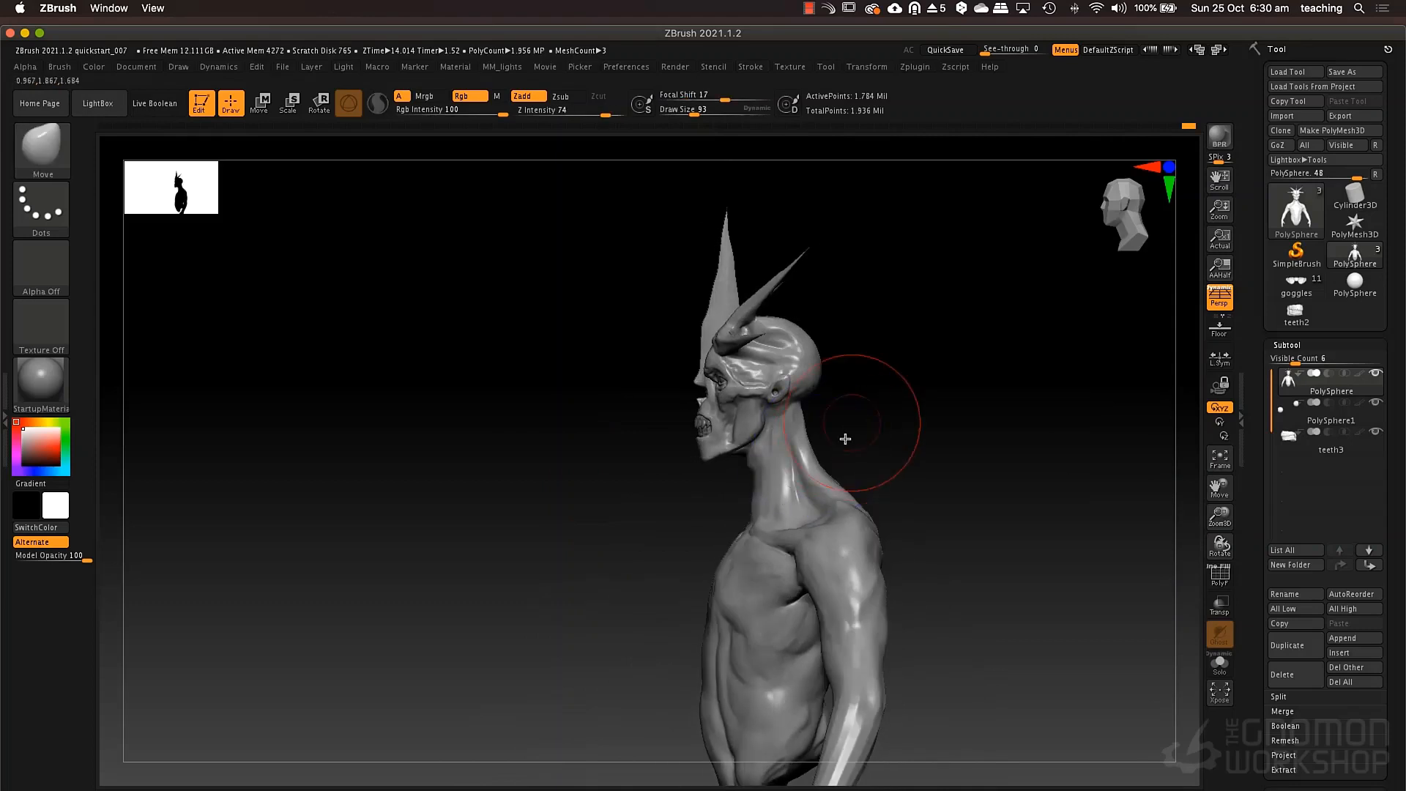
Mask the upper part of the central horn and invert the mask so only that part stays editable.
mouse_move(846, 366)
right_mouse_down("alt")
mouse_move(794, 402)
mouse_move(782, 439)
mouse_move(825, 484)
mouse_move(812, 445)
right_mouse_up("alt")
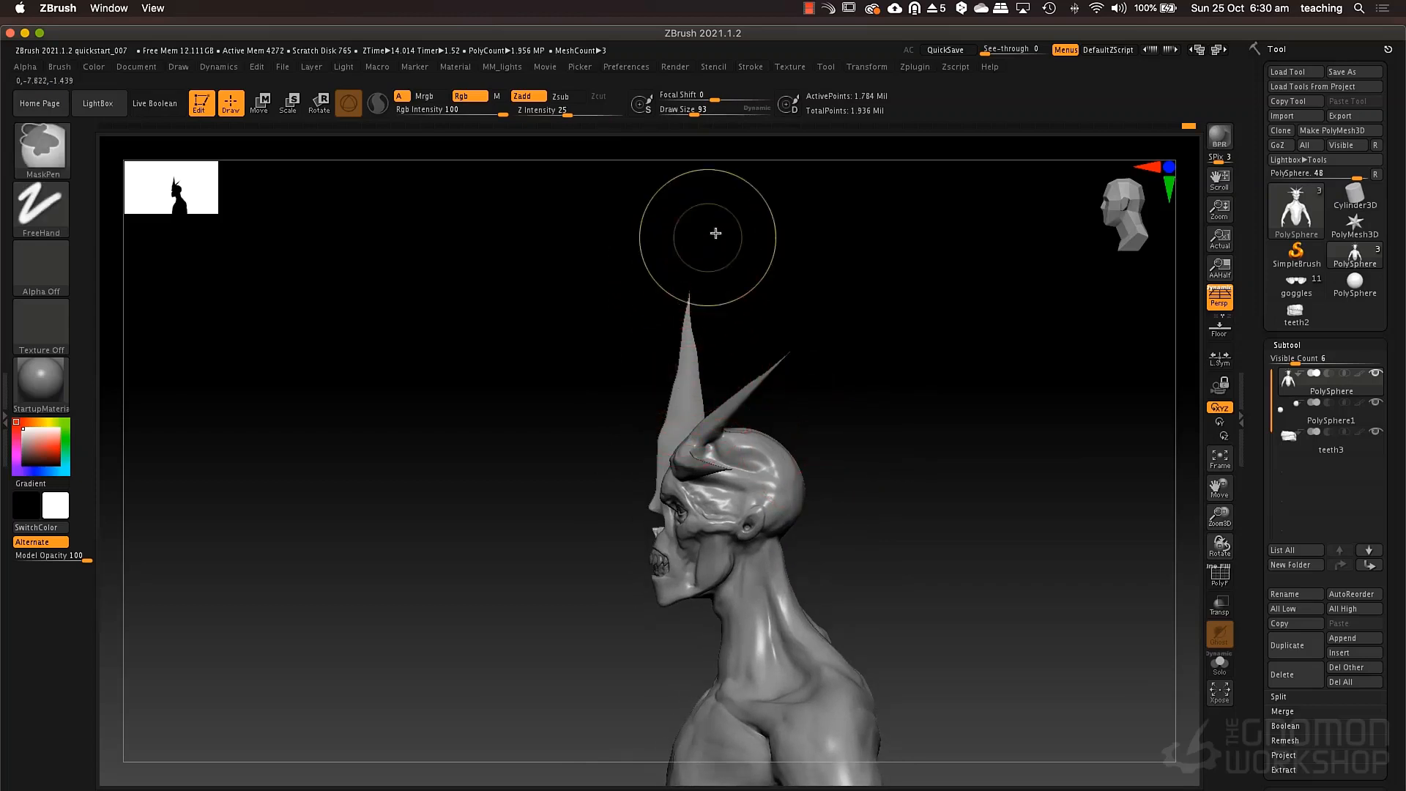
mouse_move(716, 232)
left_mouse_down("ctrl")
mouse_move(594, 389)
mouse_move(729, 407)
left_mouse_up("ctrl")
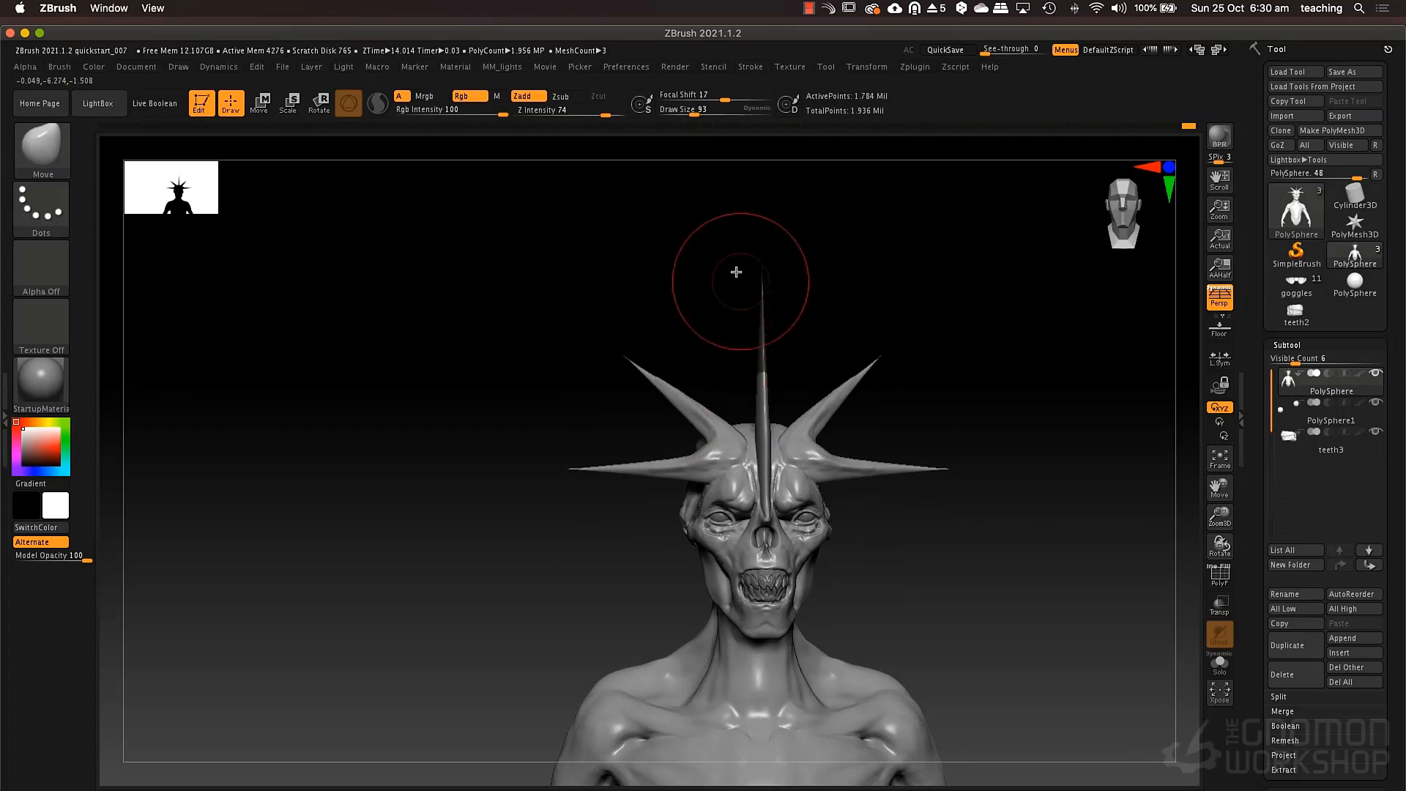
left_click_drag(735, 265, 779, 407, "ctrl")
mouse_move(882, 386)
left_mouse_down("shift")
mouse_move(948, 393)
mouse_move(926, 430)
mouse_move(935, 441)
mouse_move(886, 458)
mouse_move(762, 453)
mouse_move(811, 508)
left_mouse_up("shift")
left_click(889, 396, "ctrl")
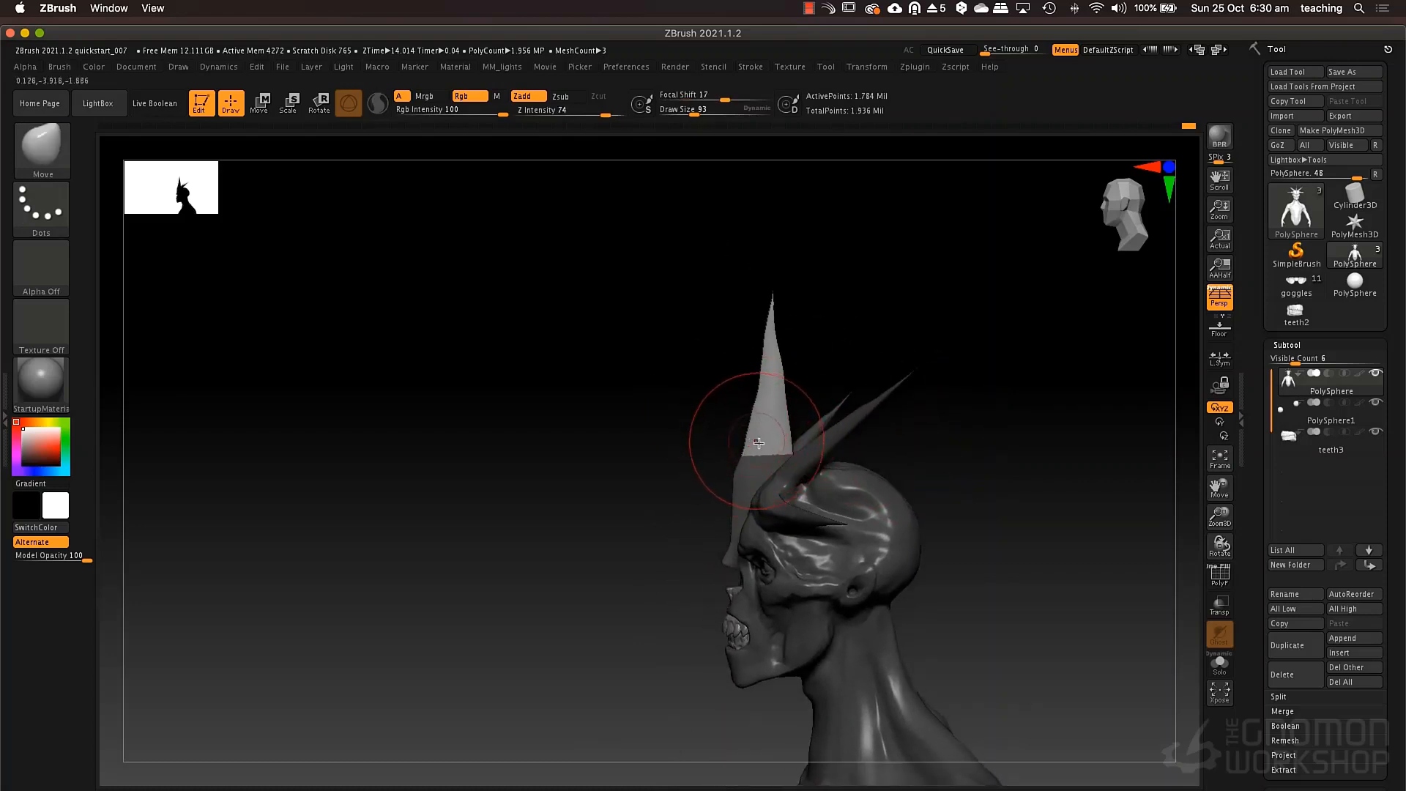
Shift the unmasked horn section slightly forward and tilt it using the reoriented gizmo, clearing the mask and remeshing to finish.
key("w")
left_click(748, 454)
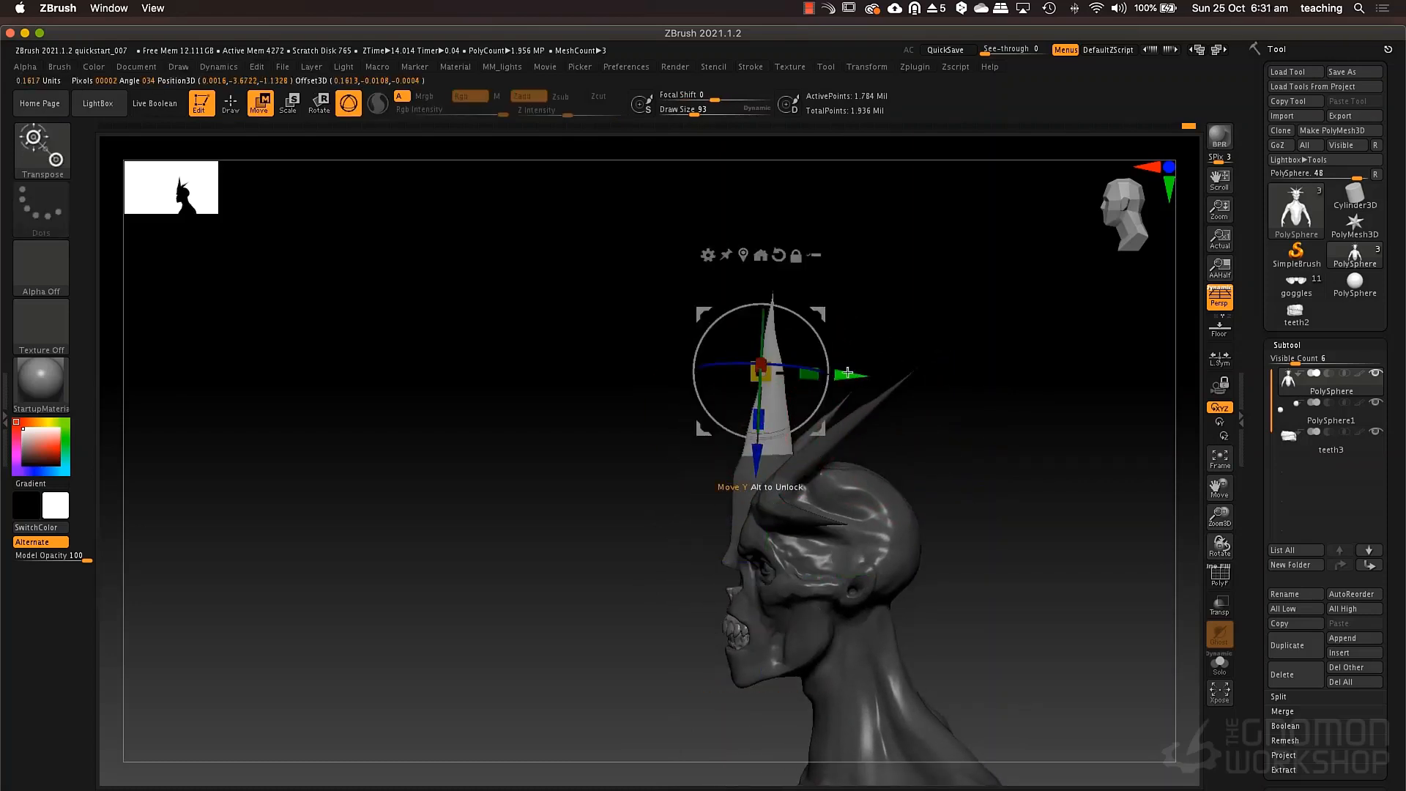
left_click(781, 254)
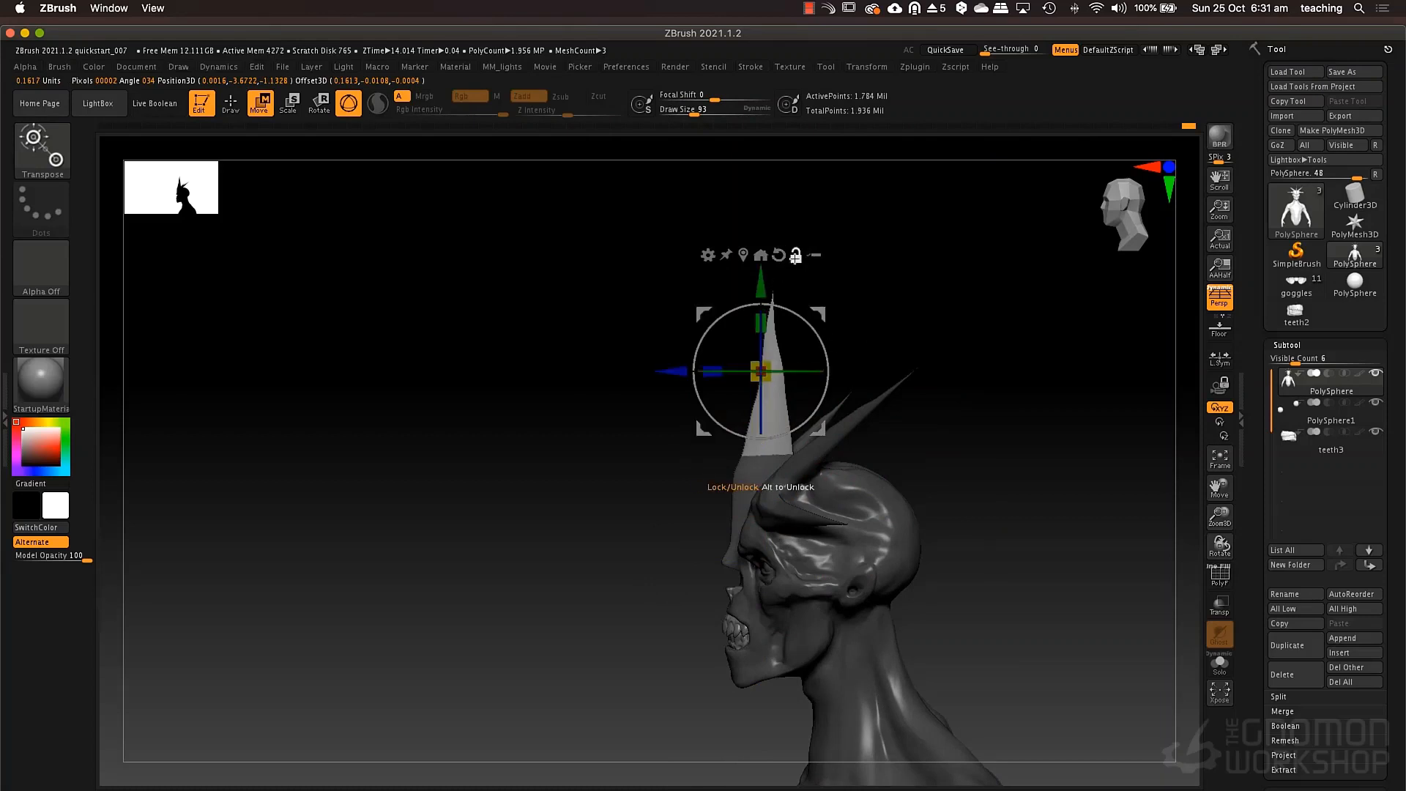
left_click(796, 257)
left_click_drag(666, 370, 655, 367)
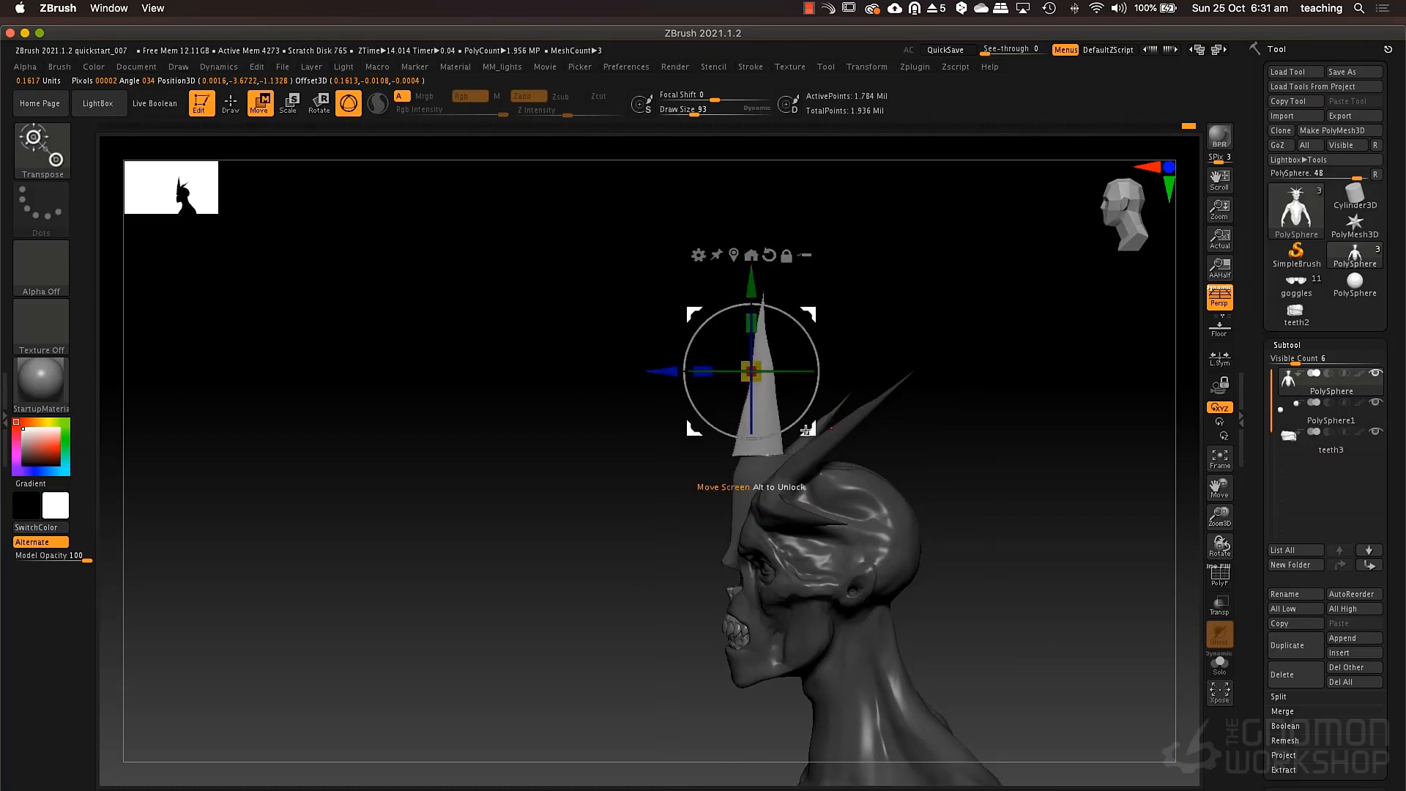
left_click_drag(806, 430, 802, 406)
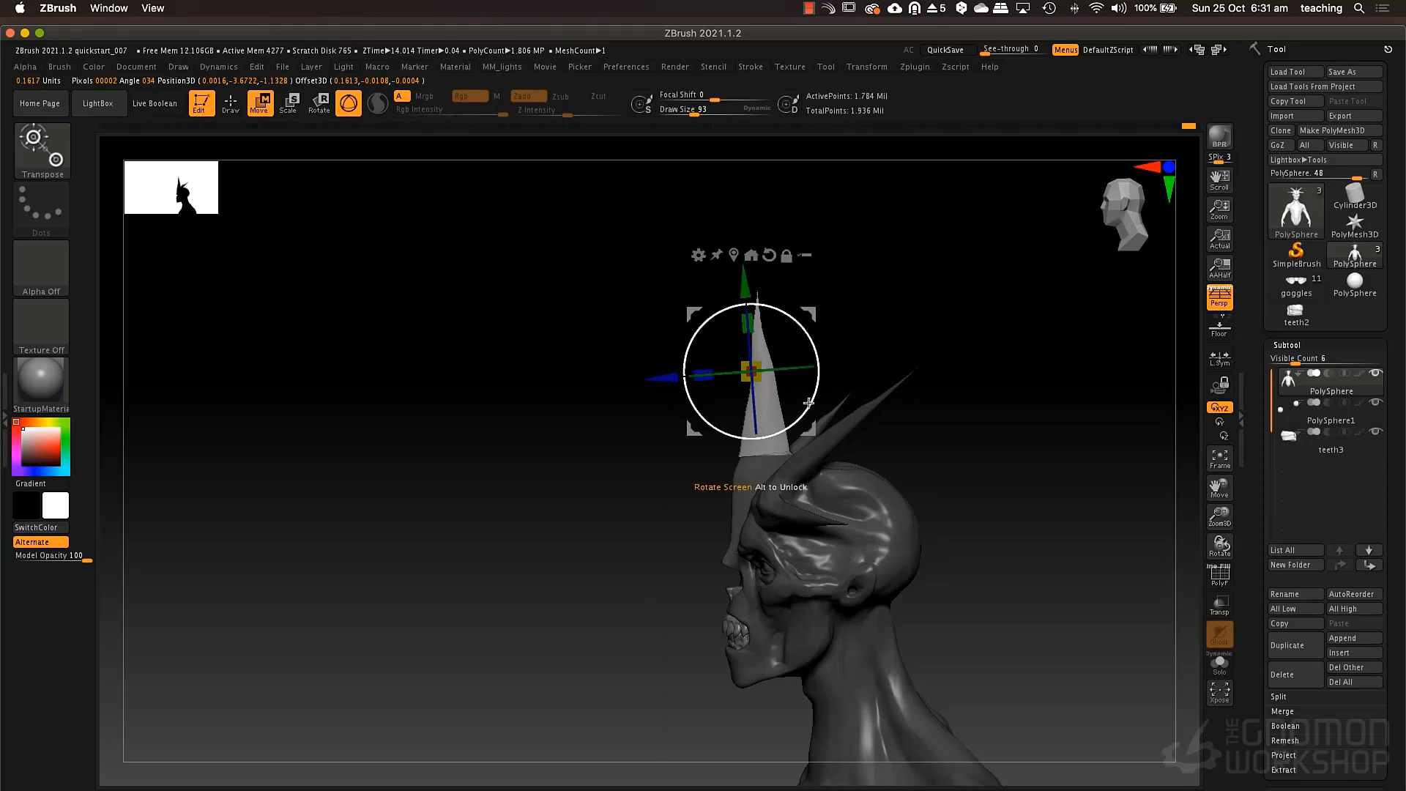
key("q")
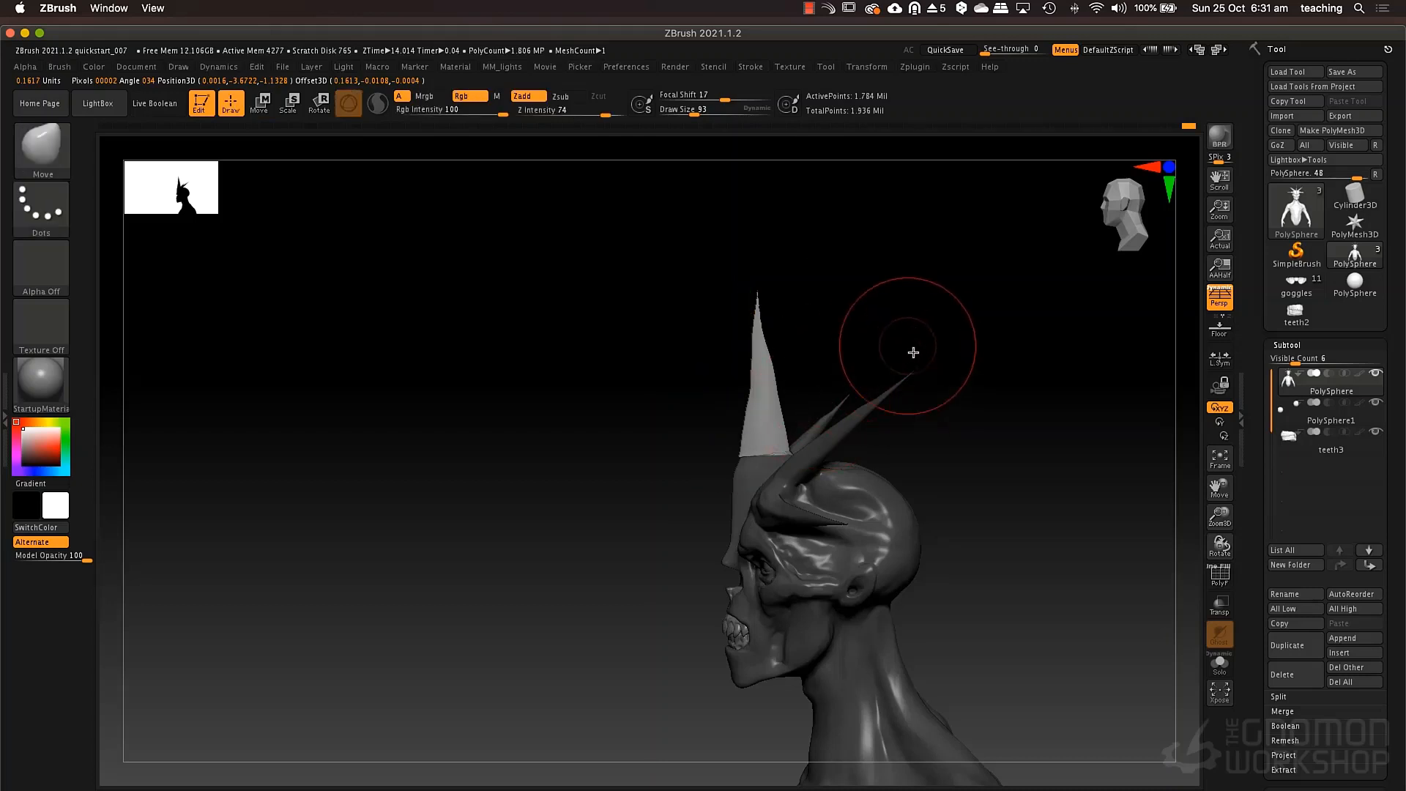
left_click_drag(957, 368, 1027, 591, "ctrl")
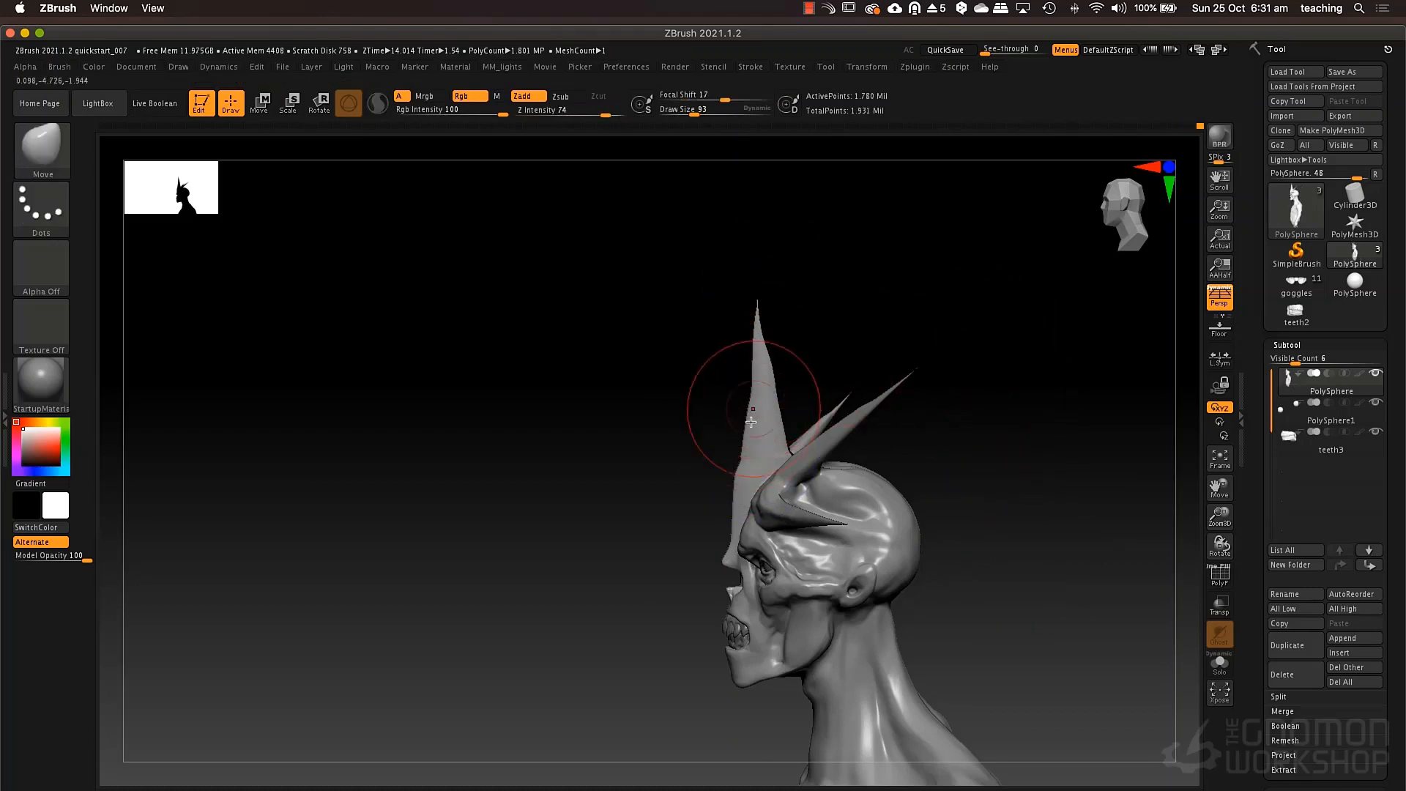
Trim the front edge of the central horn in side view with the TrimCurve brush.
key("b")
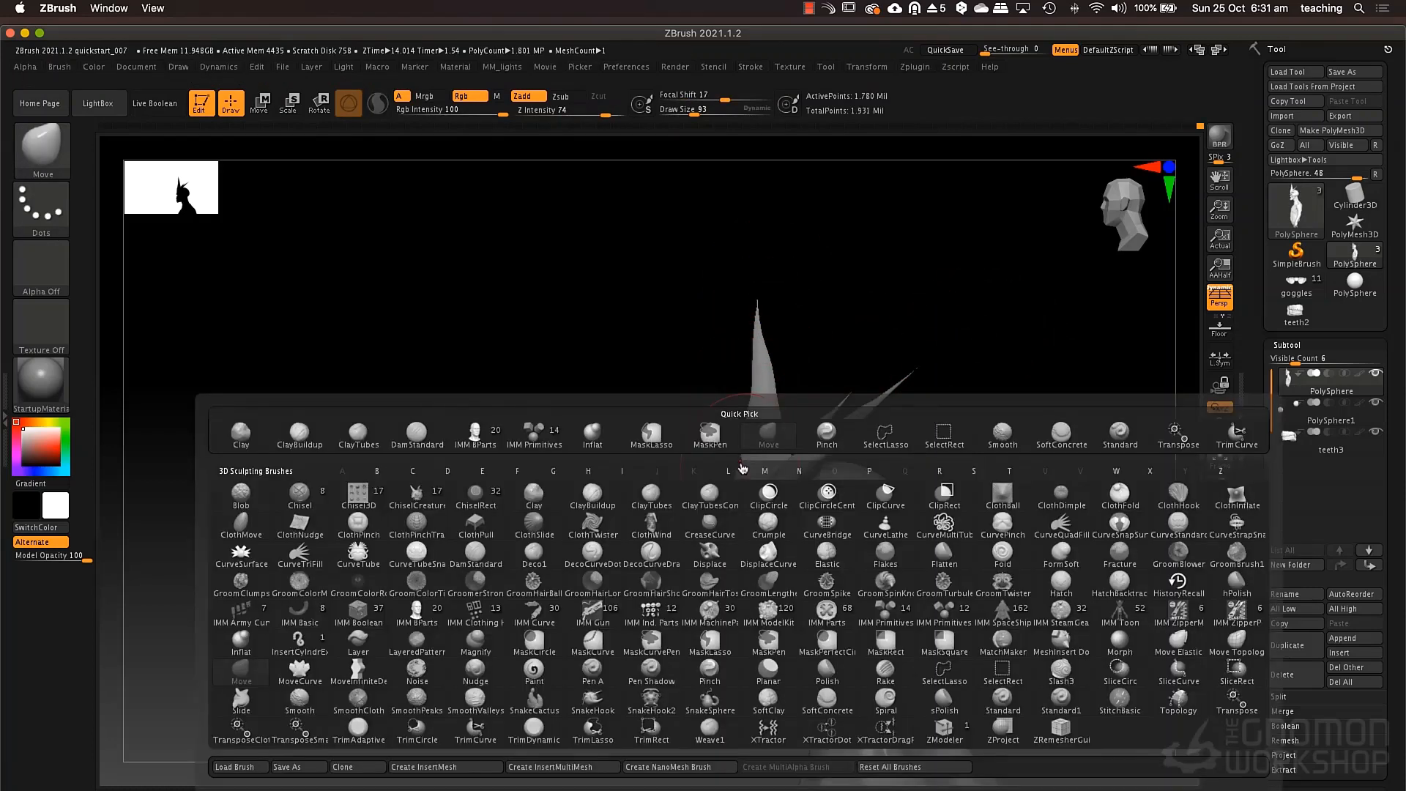
key("t")
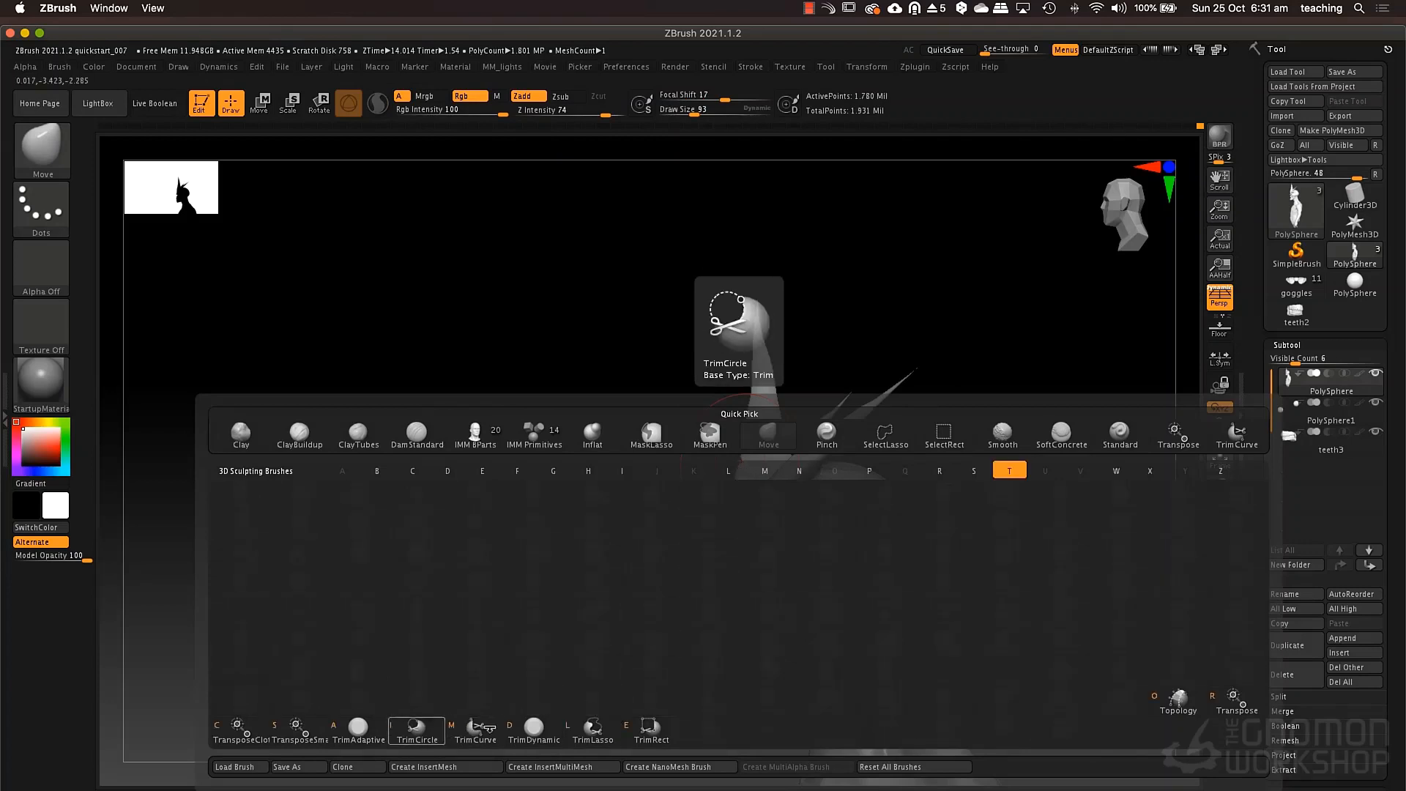
left_click(478, 729)
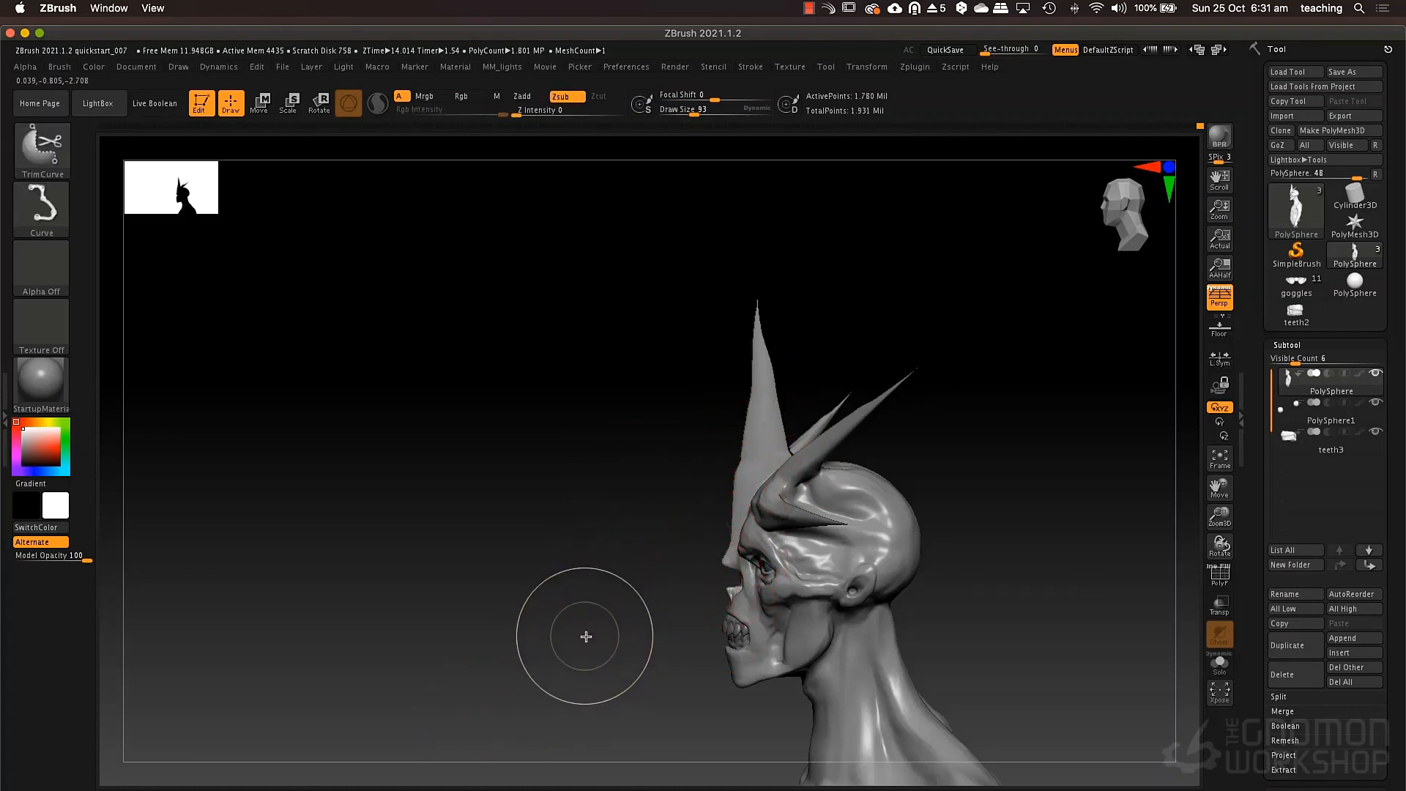
left_click_drag(572, 661, 730, 535, "ctrl+shift")
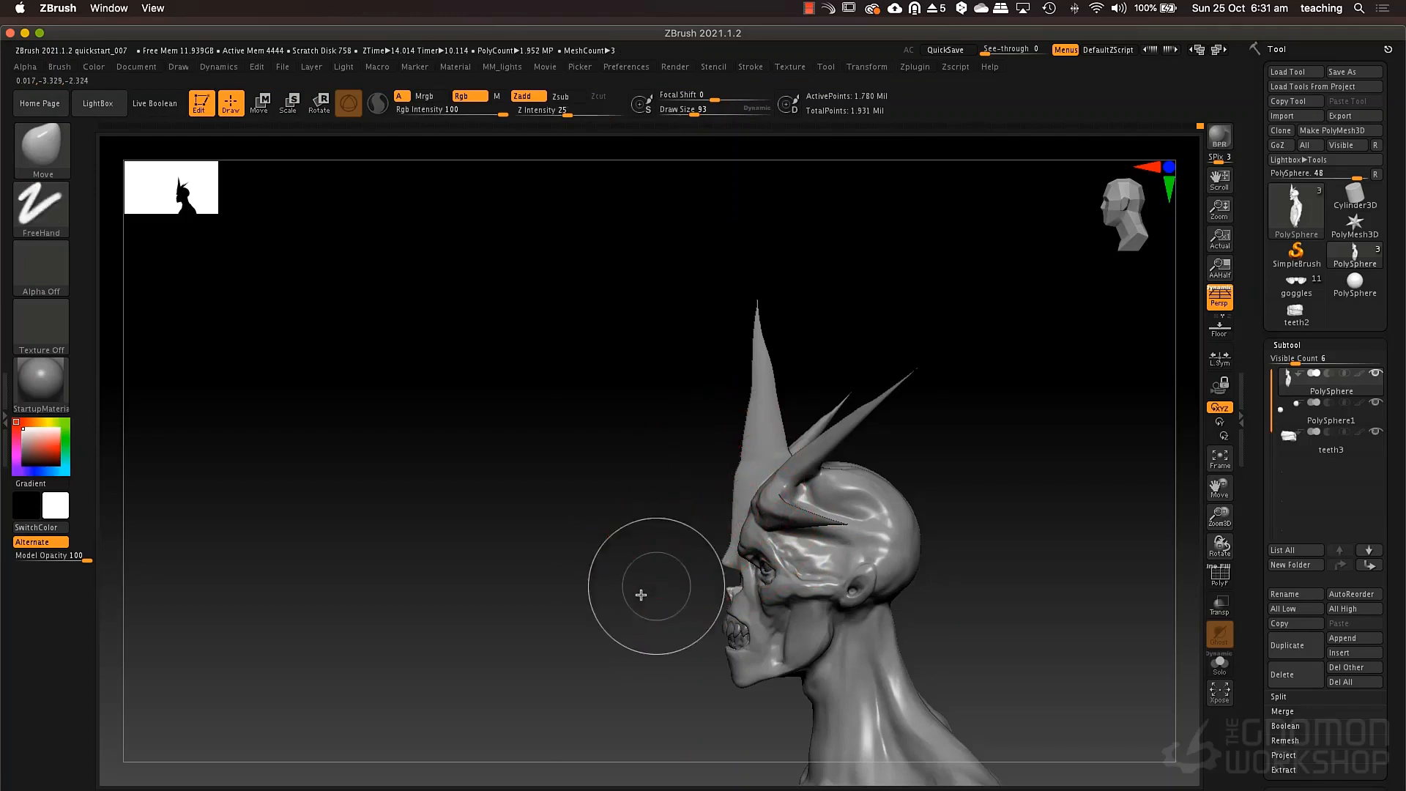
mouse_move(599, 639)
left_mouse_down("ctrl+shift")
mouse_move(726, 541)
mouse_move(769, 176)
left_mouse_up("ctrl+shift")
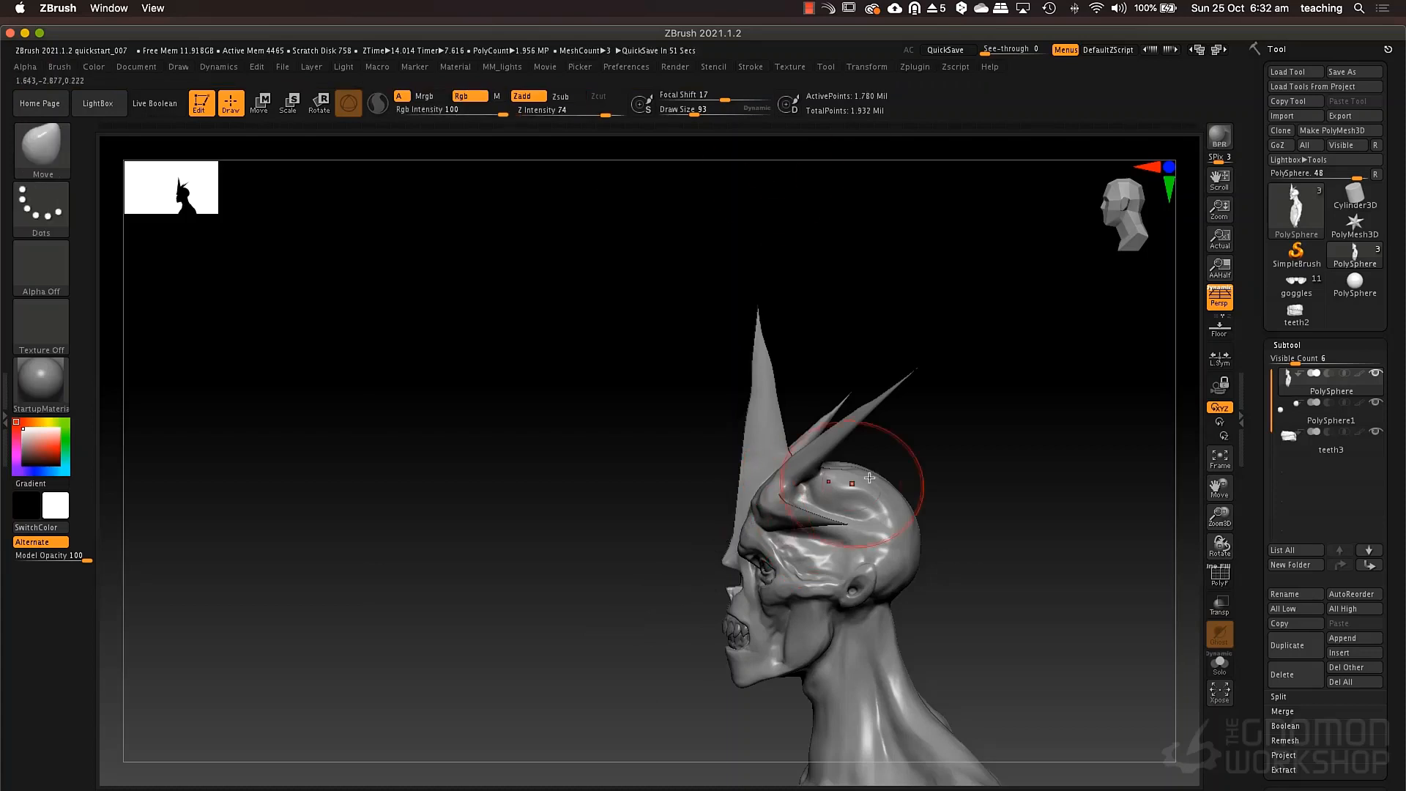
Mask mirrored strips from the rear horn bases down the back of the skull at draw size 25, and invert the mask.
mouse_move(908, 406)
left_mouse_down()
mouse_move(872, 440)
mouse_move(1026, 430)
mouse_move(852, 446)
mouse_move(886, 490)
mouse_move(879, 521)
left_mouse_up()
key("space")
key("space")
mouse_move(902, 453)
left_mouse_down()
mouse_move(886, 454)
mouse_move(864, 524)
mouse_move(824, 526)
left_mouse_up()
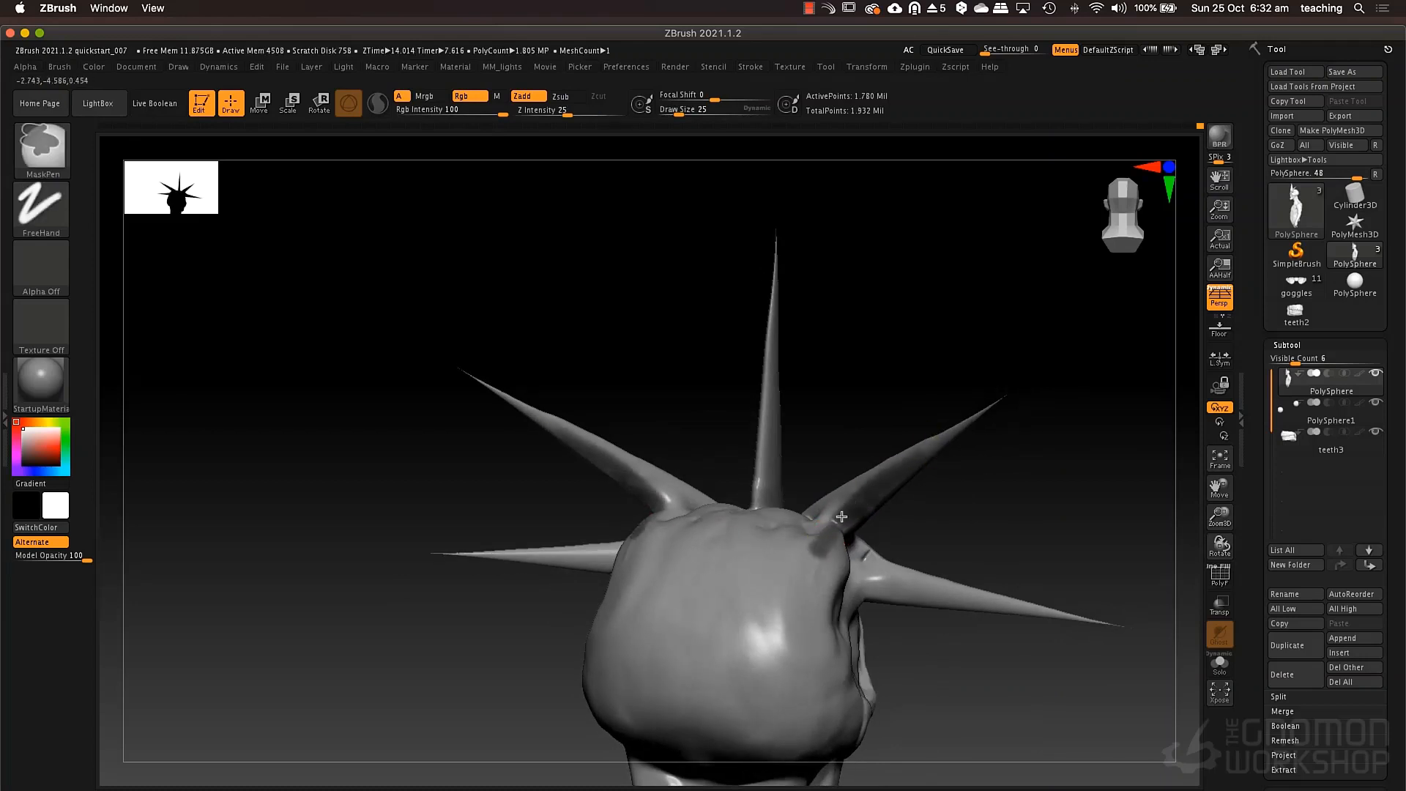
mouse_move(778, 585)
left_mouse_down("ctrl")
mouse_move(733, 645)
mouse_move(802, 561)
left_mouse_up("ctrl")
left_click(937, 529, "ctrl")
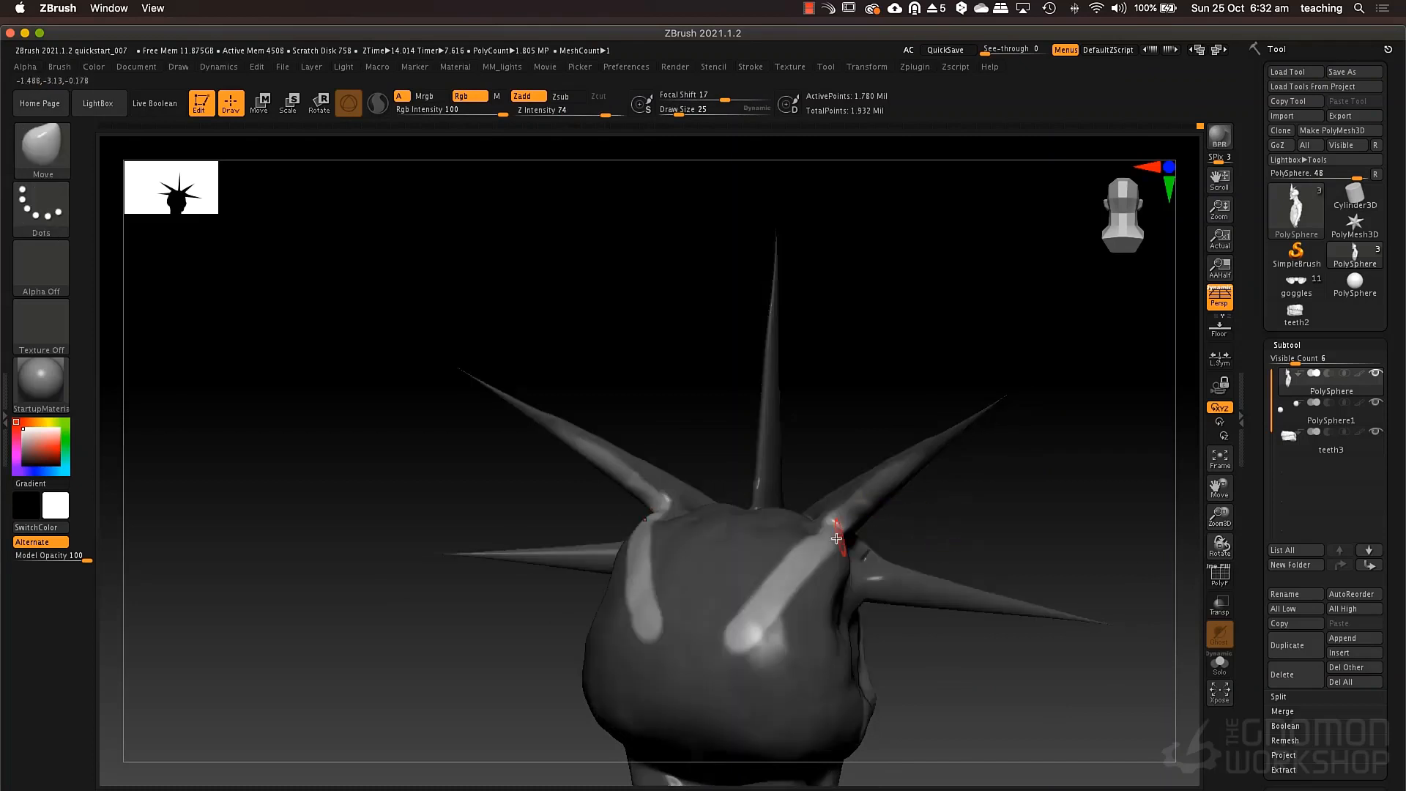
Build up the unmasked strips near the rear horn bases with the ClayTubes brush at draw size 84 and smooth them.
key("2")
right_click(838, 524)
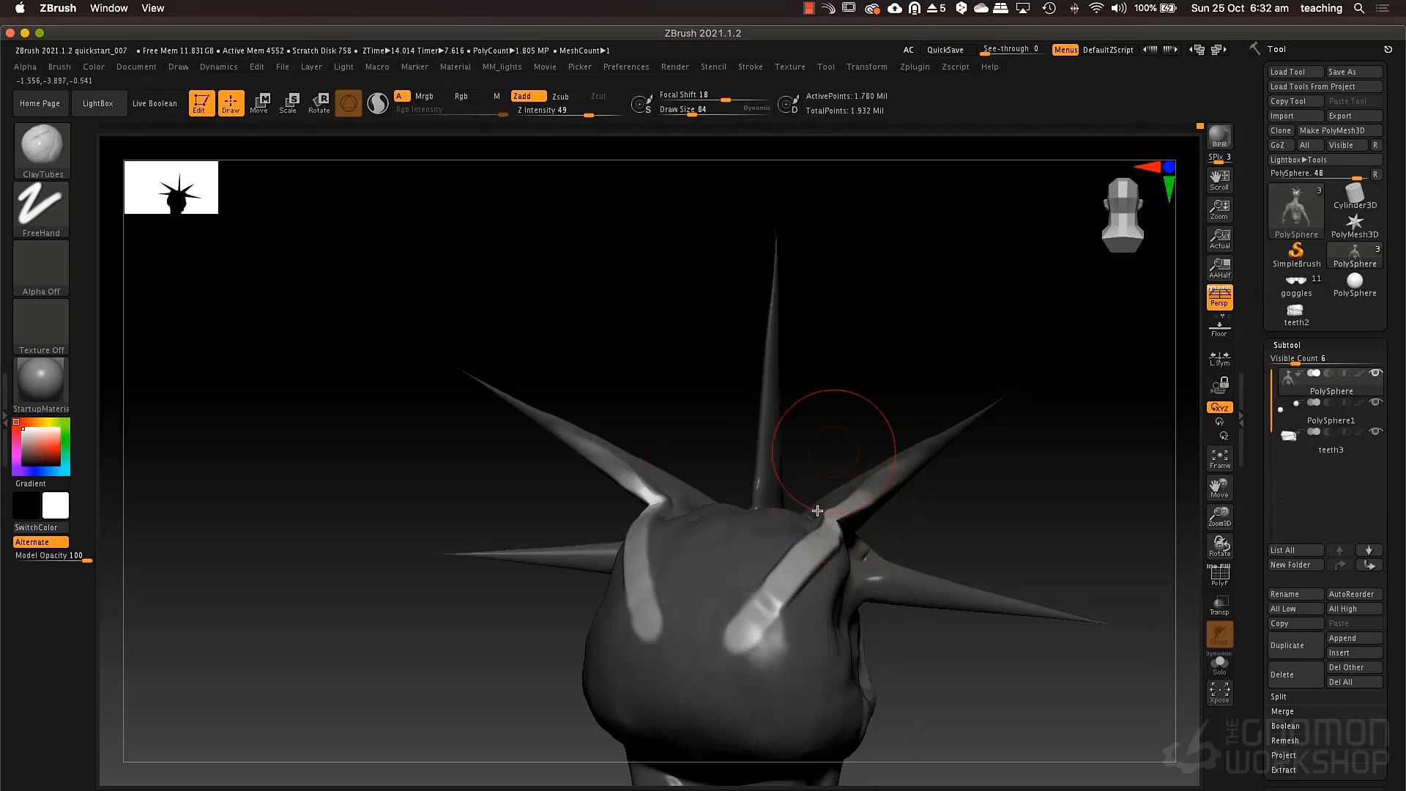
mouse_move(843, 513)
left_mouse_down("shift")
mouse_move(862, 503)
mouse_move(830, 530)
left_mouse_up("shift")
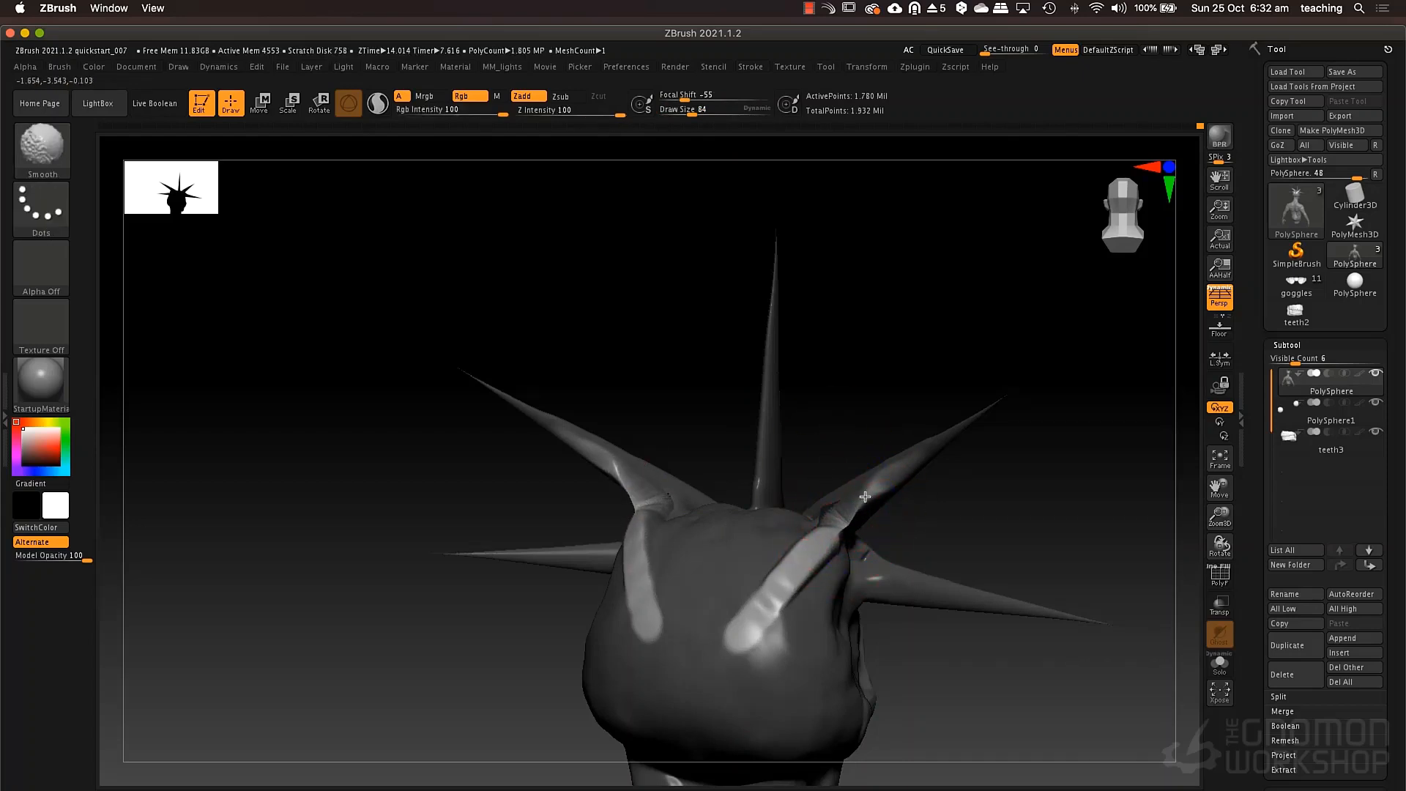
Swell the strips where they meet the rear horns with the Inflat brush, reducing the draw size to 46.
key("b")
key("i")
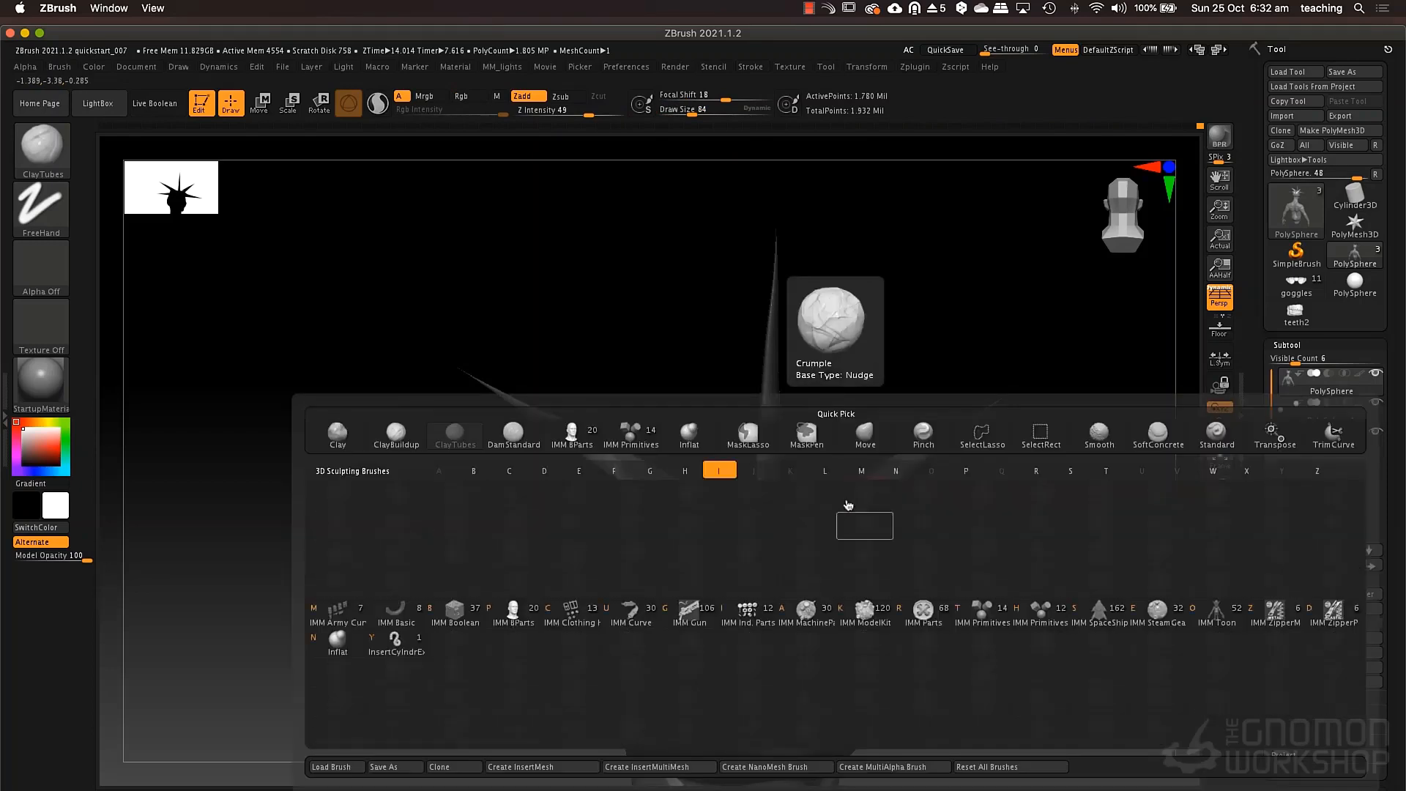
key("n")
right_click_drag(879, 498, 854, 485)
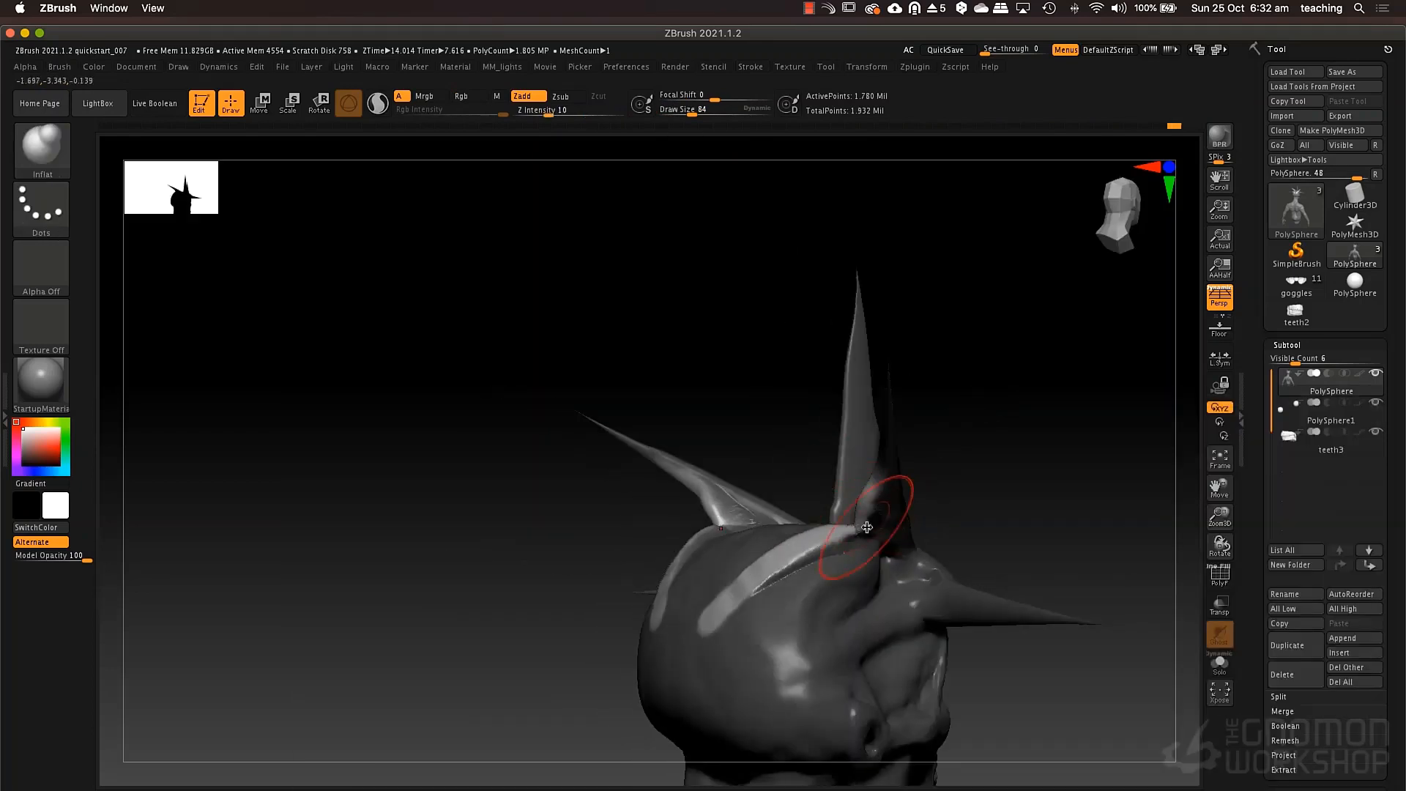
key("space")
Unmask the bases of the rear horns and inflate and smooth the transition into the strips.
key("ctrl")
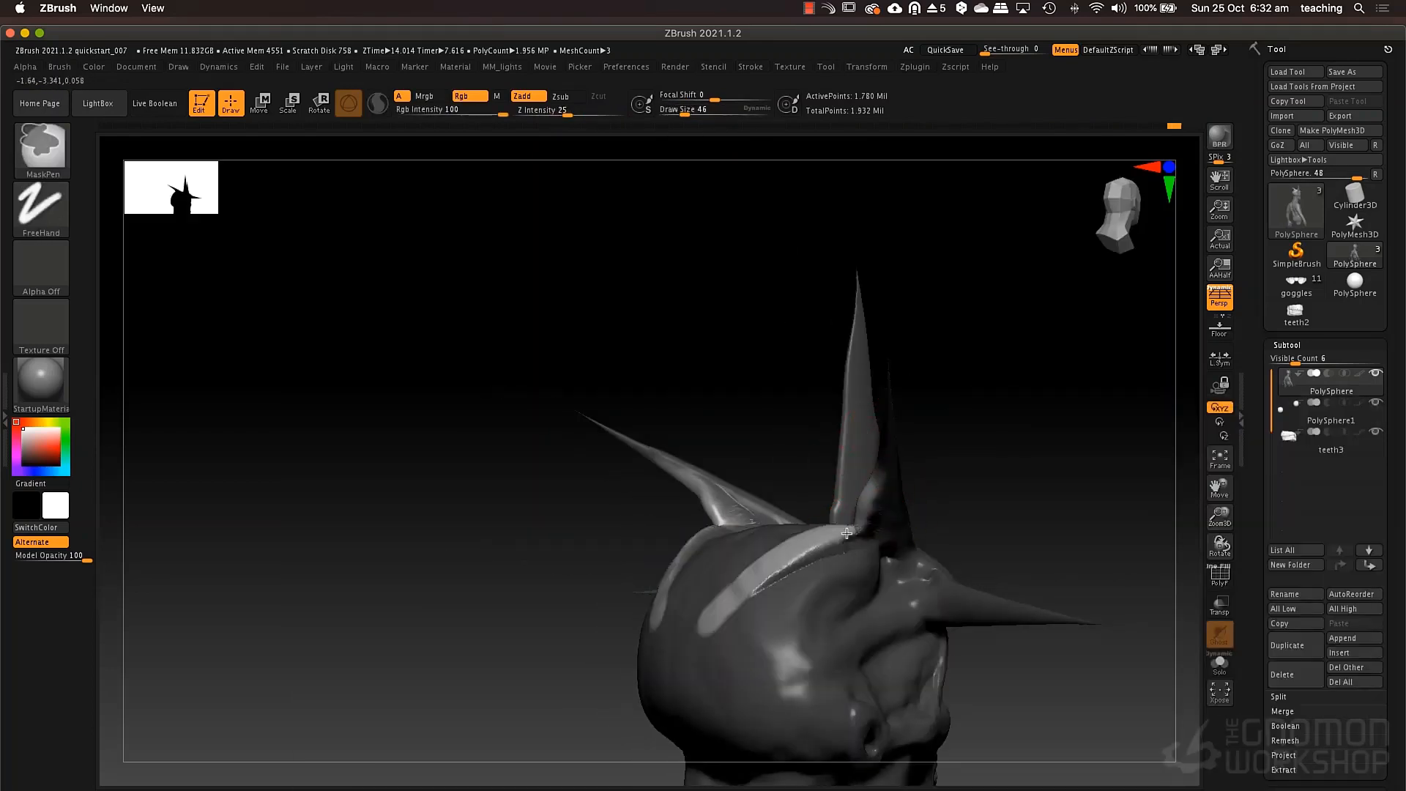
mouse_move(865, 525)
right_mouse_down()
mouse_move(920, 503)
mouse_move(810, 493)
right_mouse_up()
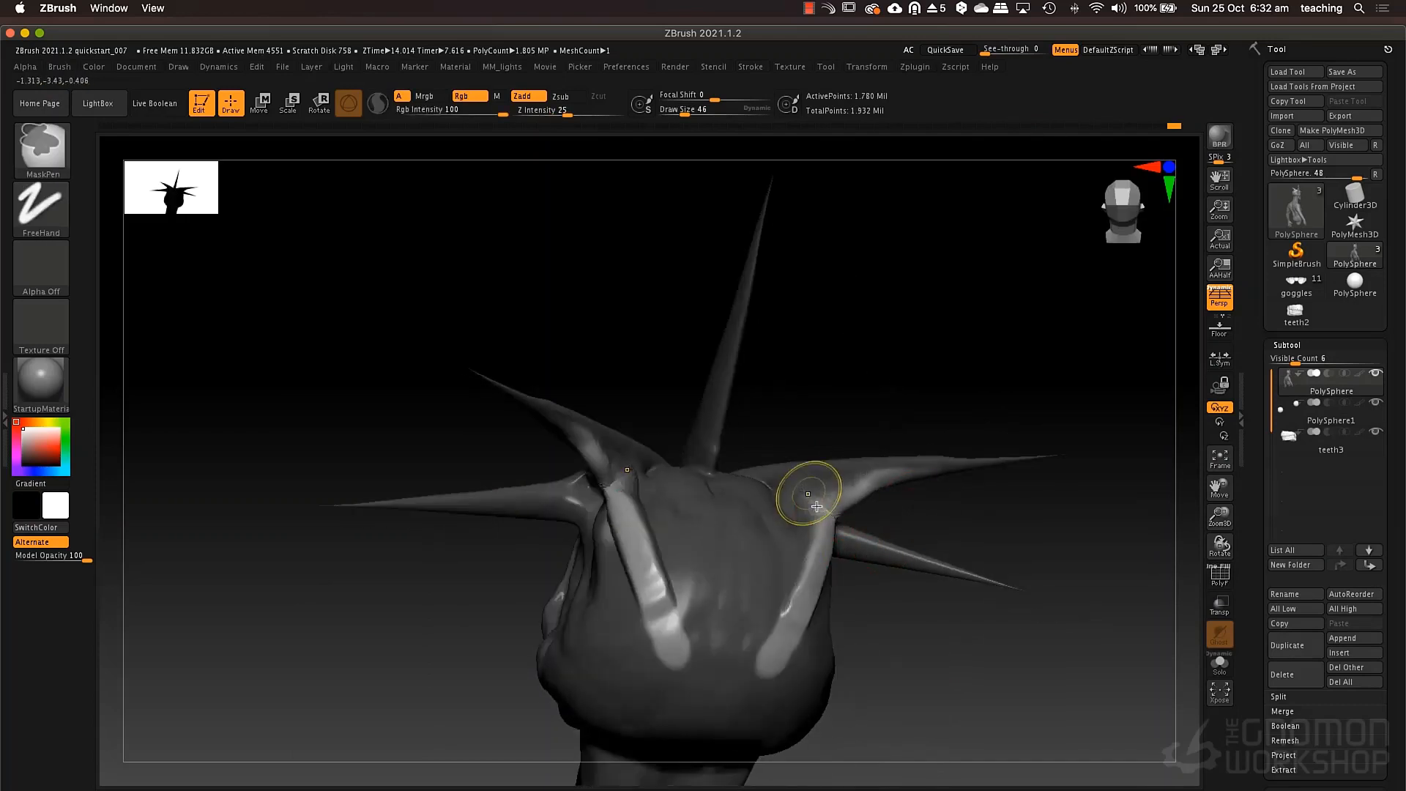
left_click_drag(830, 513, 829, 523, "ctrl+alt")
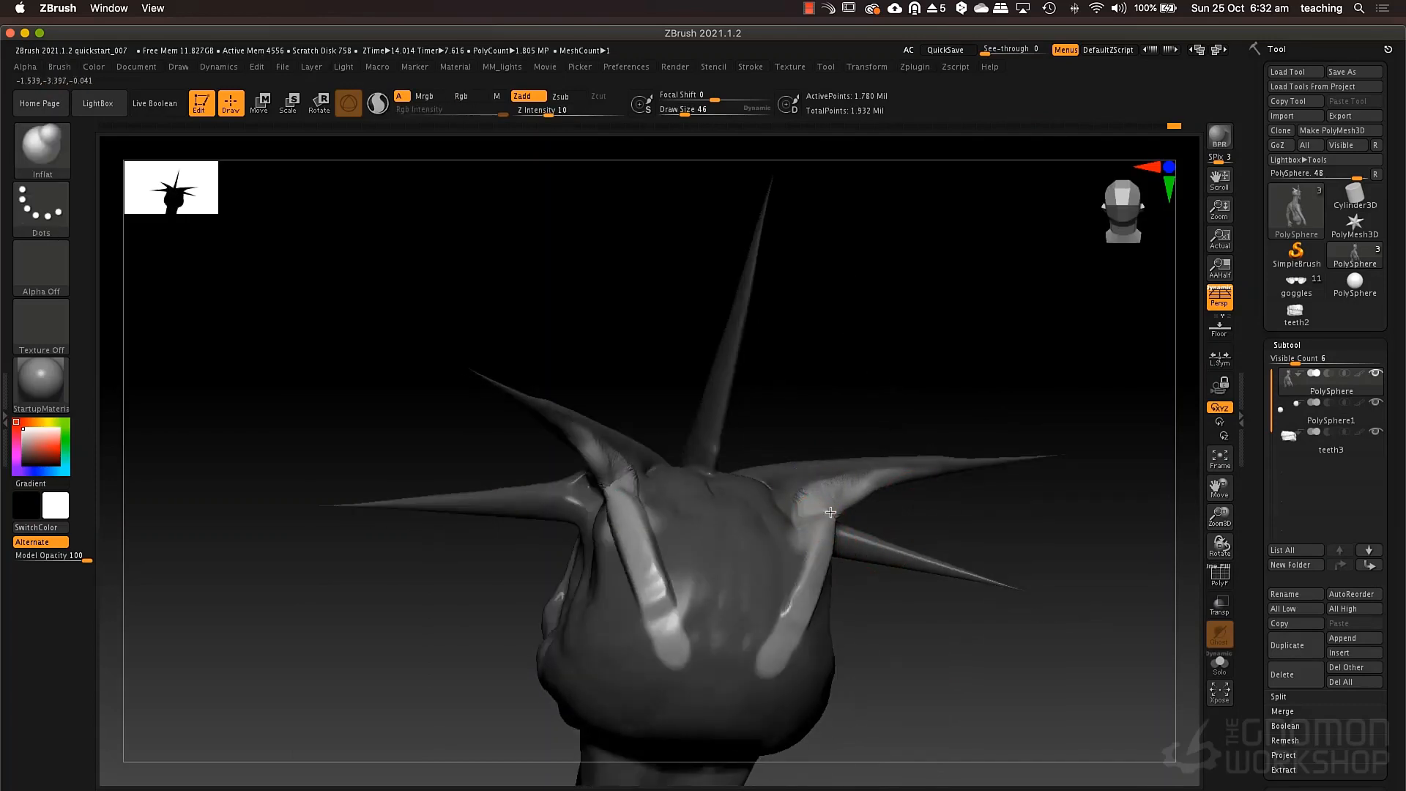
key("shift")
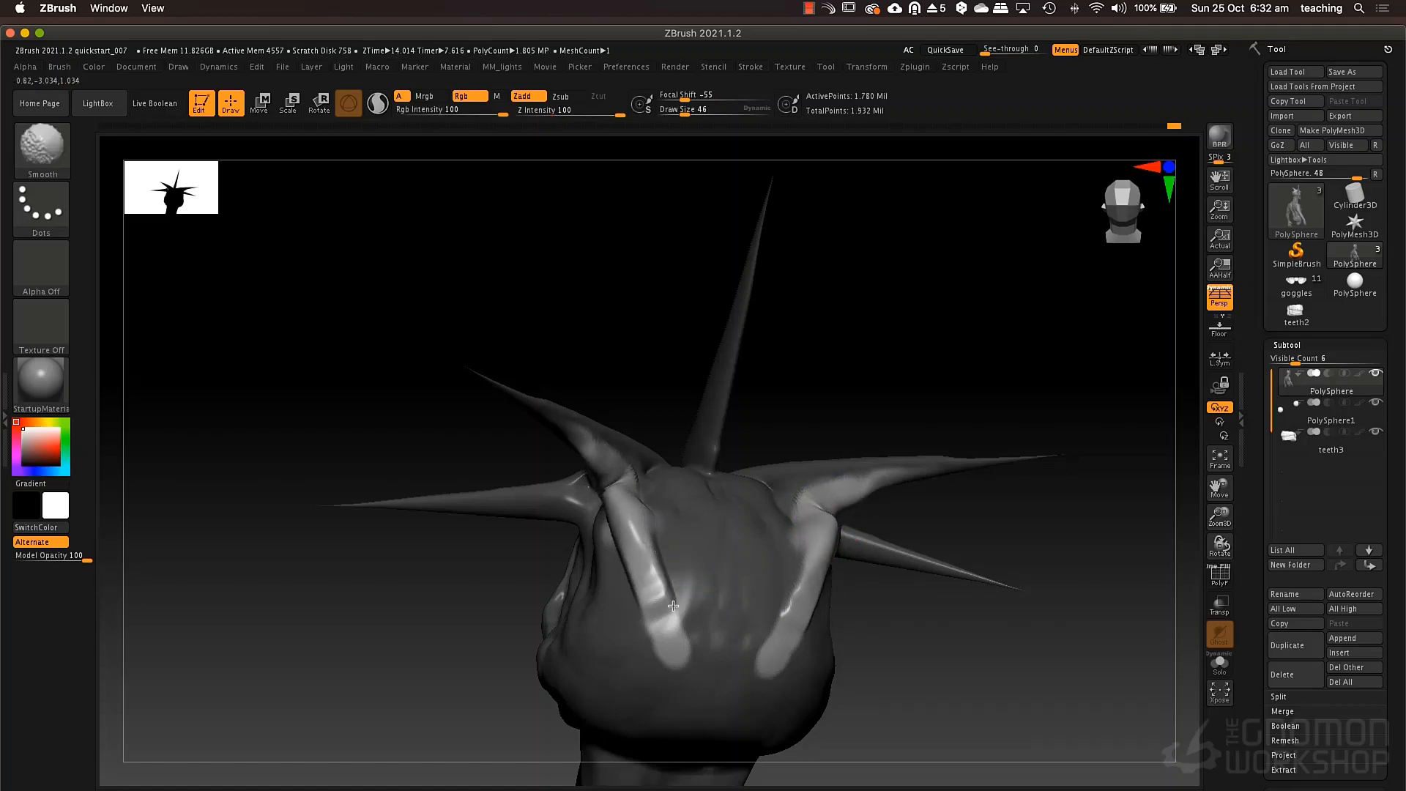
Thicken the unmasked ridges with ClayTubes at draw size 49, clear the mask and remesh the model.
key("space")
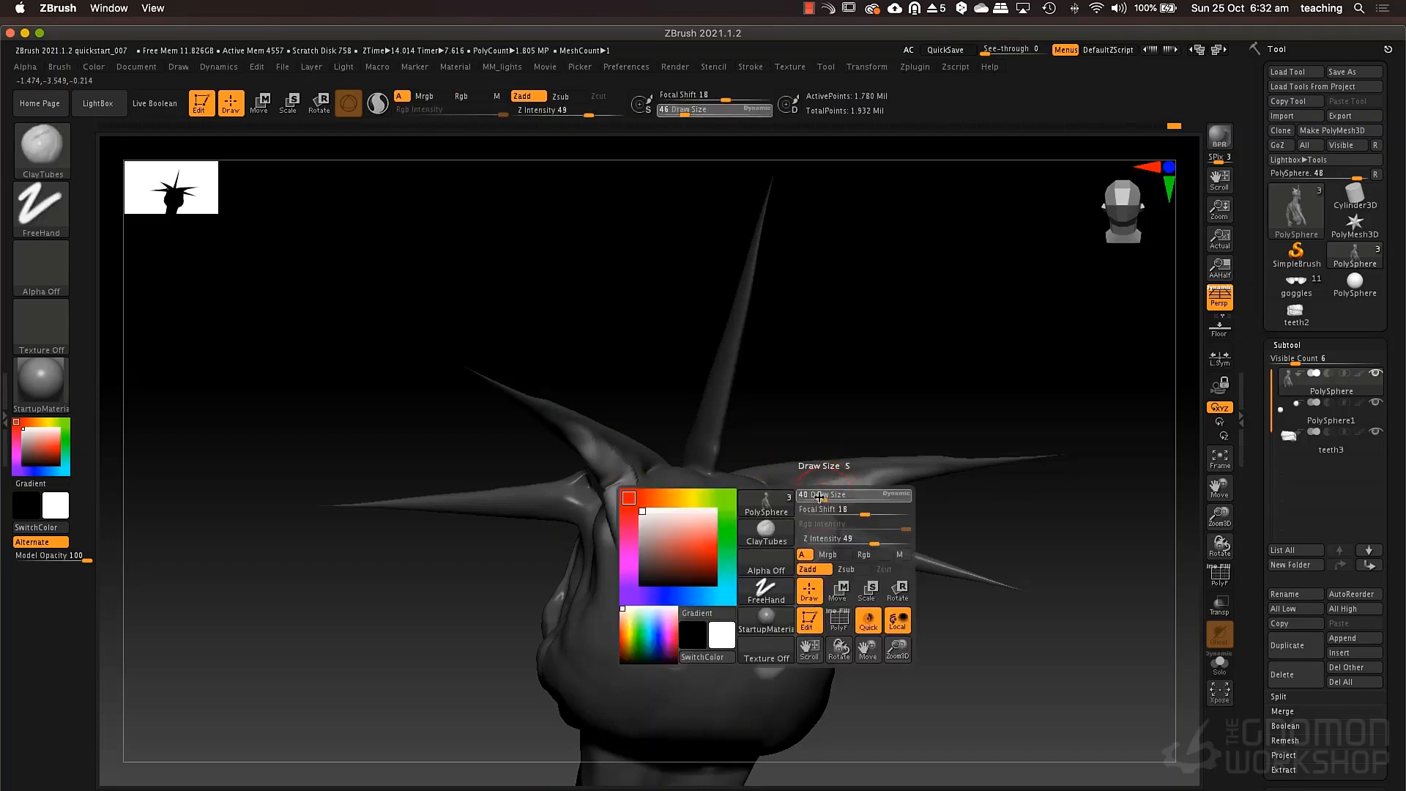
mouse_move(830, 517)
left_mouse_down()
mouse_move(837, 507)
mouse_move(816, 568)
left_mouse_up()
key("ctrl")
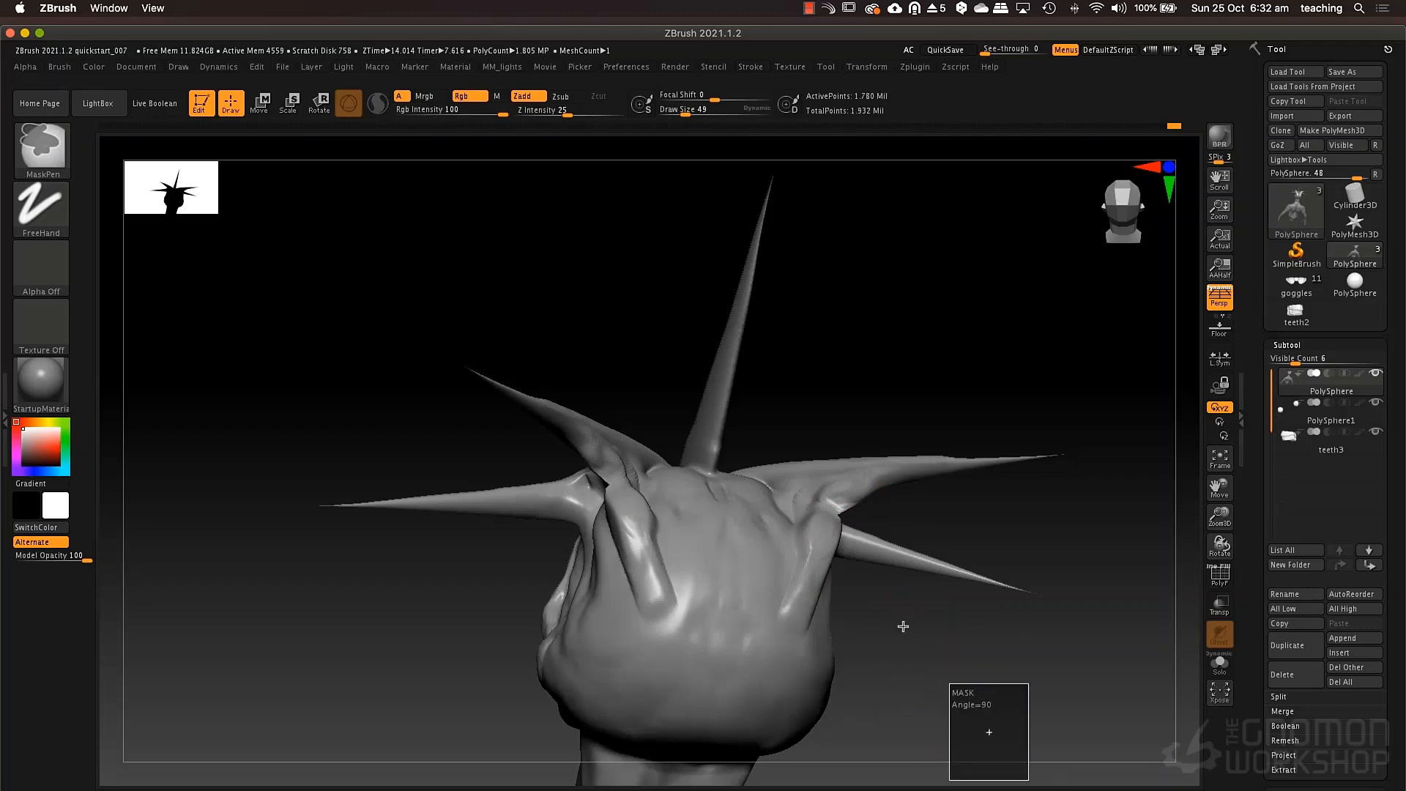
mouse_move(903, 626)
left_mouse_down("ctrl")
mouse_move(899, 608)
mouse_move(957, 581)
mouse_move(714, 444)
mouse_move(733, 481)
mouse_move(726, 451)
mouse_move(715, 465)
left_mouse_up("ctrl")
Inflate the ridges running from the rear horns down the skull with the Inflat brush and smooth their surface.
key("b")
key("i")
key("n")
left_click_drag(891, 312, 945, 407, "ctrl")
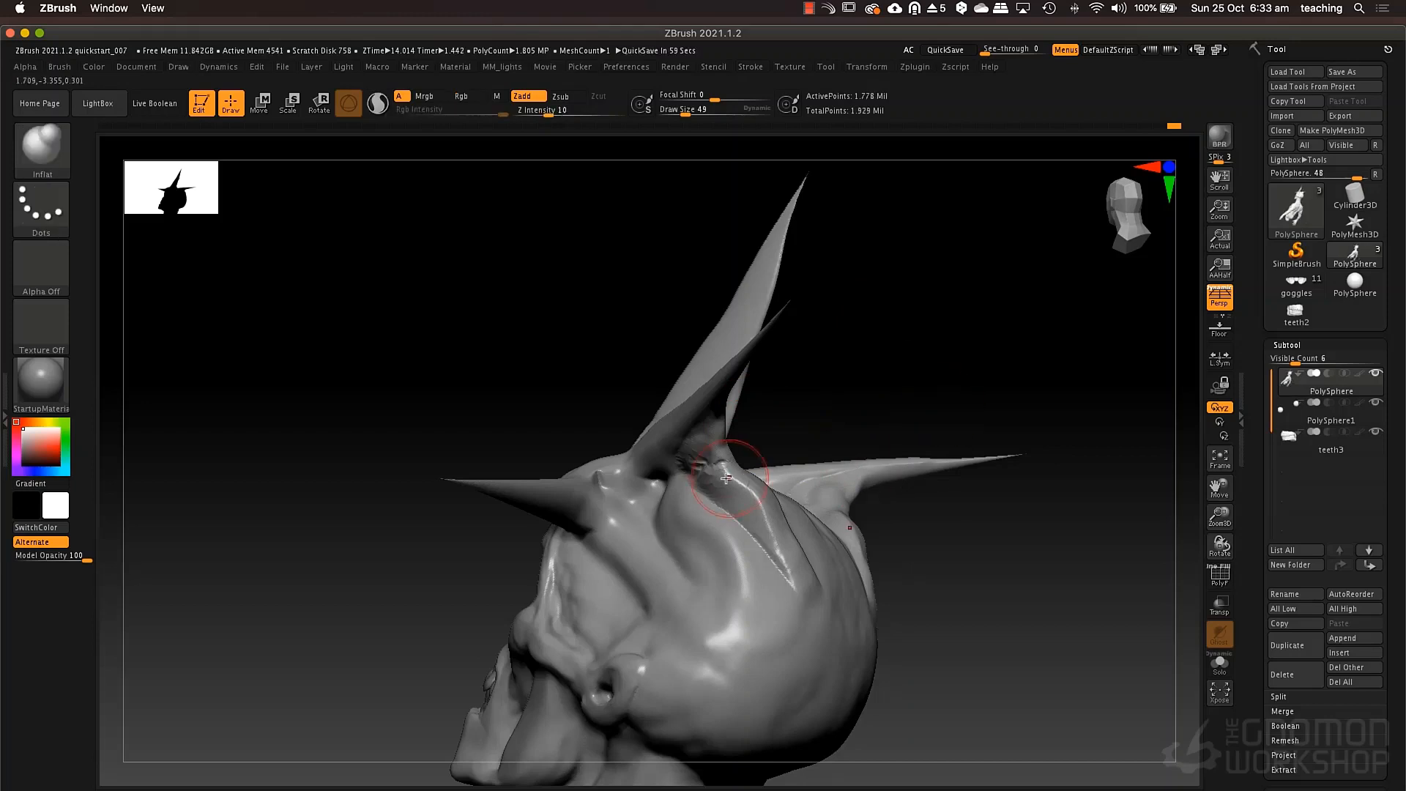
mouse_move(735, 472)
left_mouse_down("shift")
mouse_move(718, 466)
mouse_move(755, 539)
left_mouse_up("shift")
mouse_move(1040, 546)
left_mouse_down()
mouse_move(897, 561)
mouse_move(959, 509)
left_mouse_up()
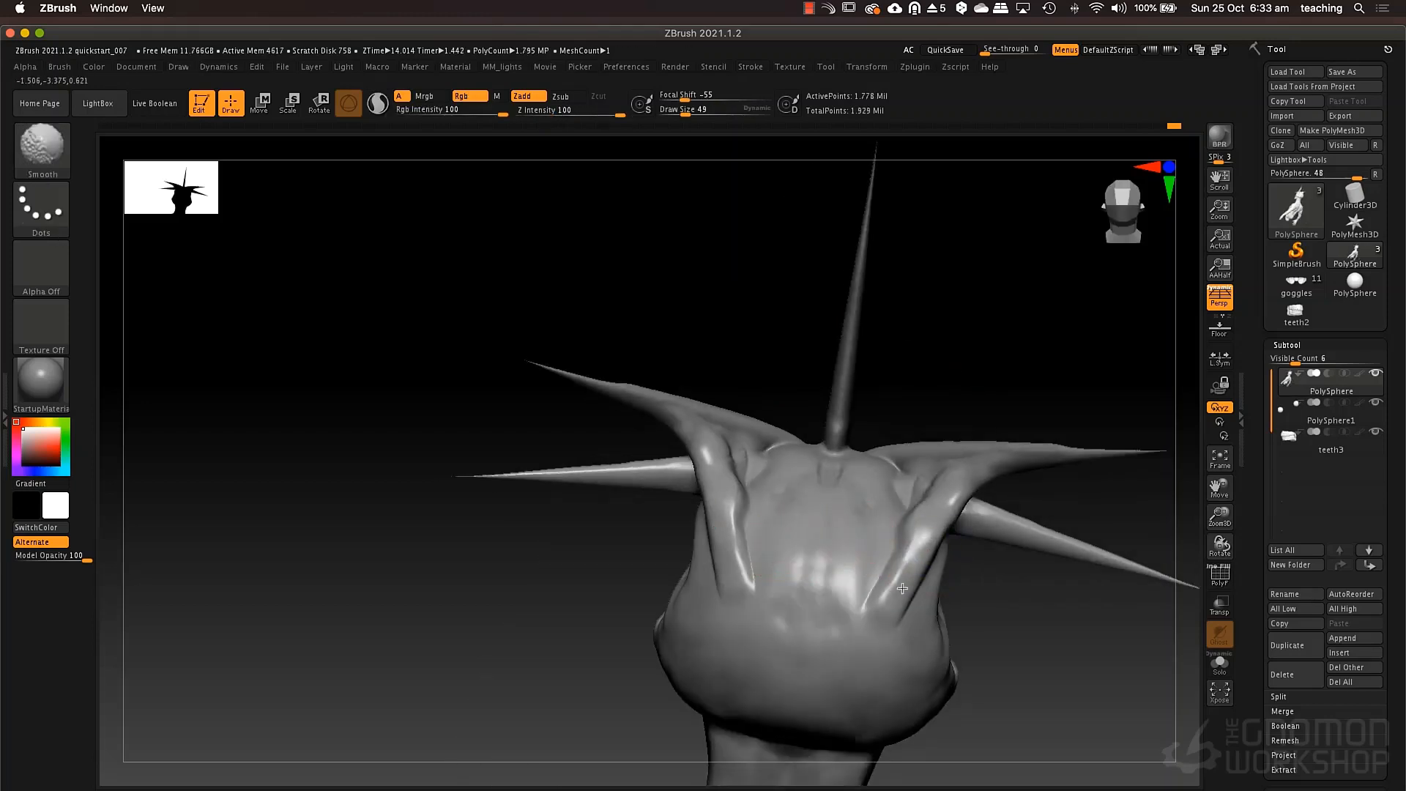
Sharpen the ridges behind the rear horns with the Pinch brush at draw size 69.
key("b")
key("p")
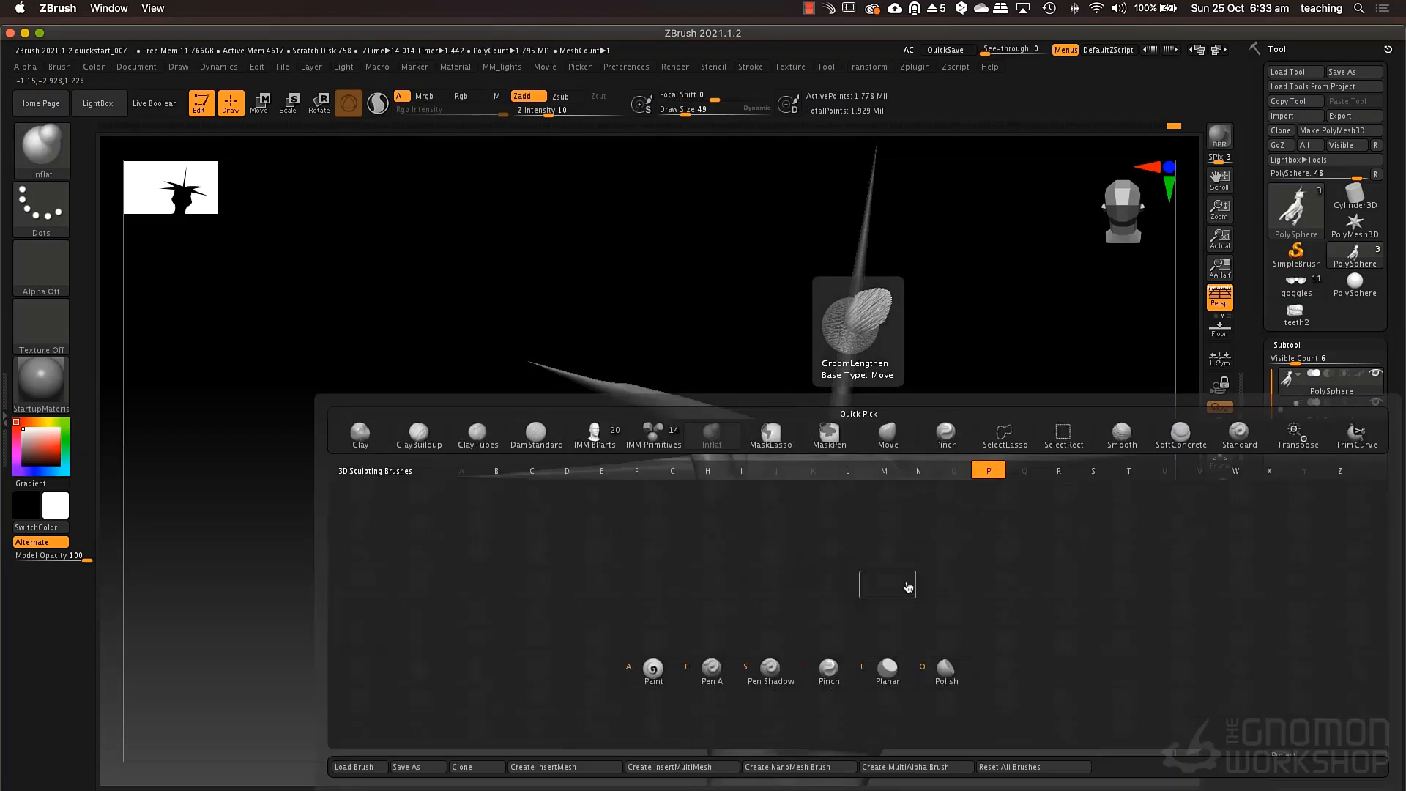
key("i")
left_click_drag(978, 477, 897, 586)
key("space")
left_click_drag(938, 539, 945, 538)
left_click_drag(977, 482, 904, 573)
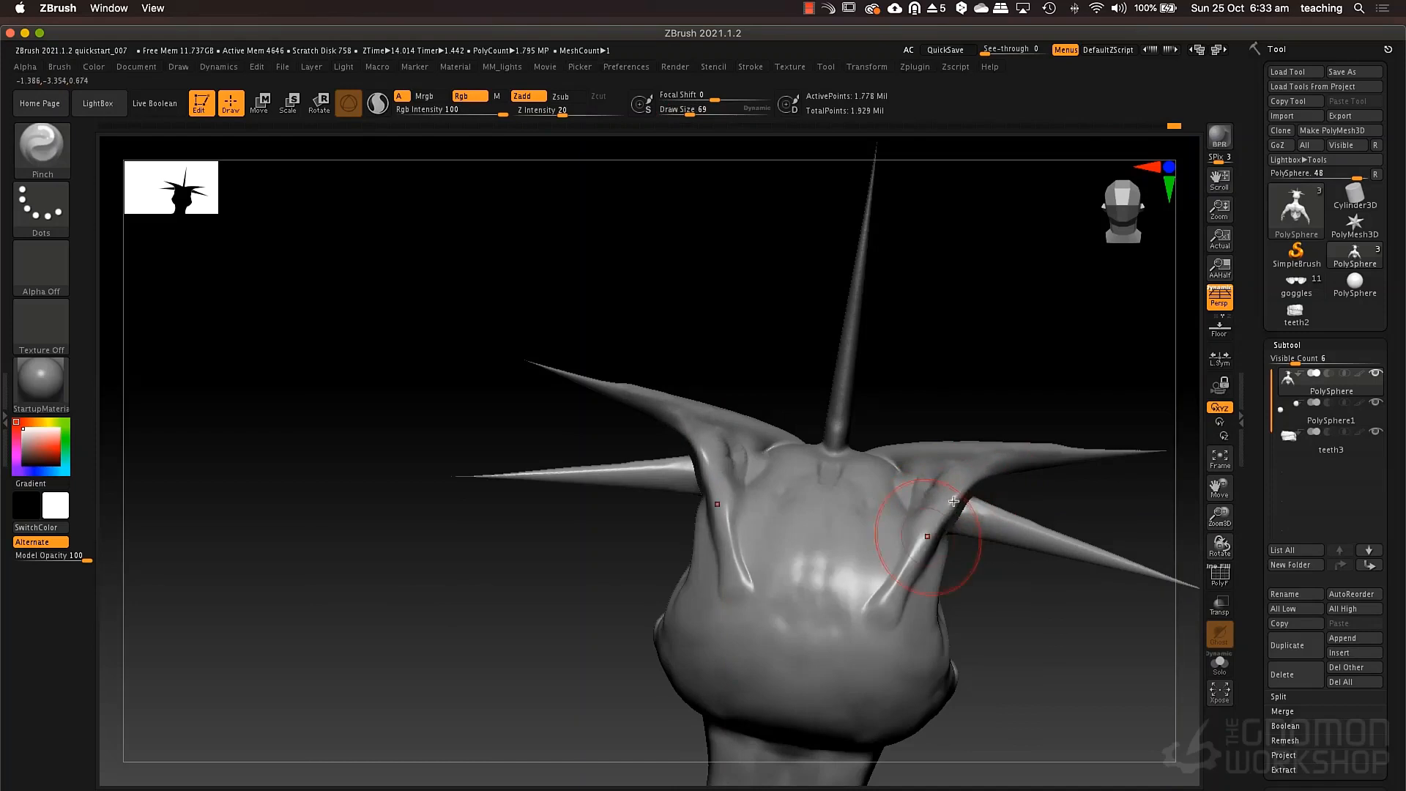
Pinch the inner edges of the skull ridges at draw size 32.
key("space")
mouse_move(820, 494)
left_mouse_down()
mouse_move(738, 517)
mouse_move(746, 583)
left_mouse_up()
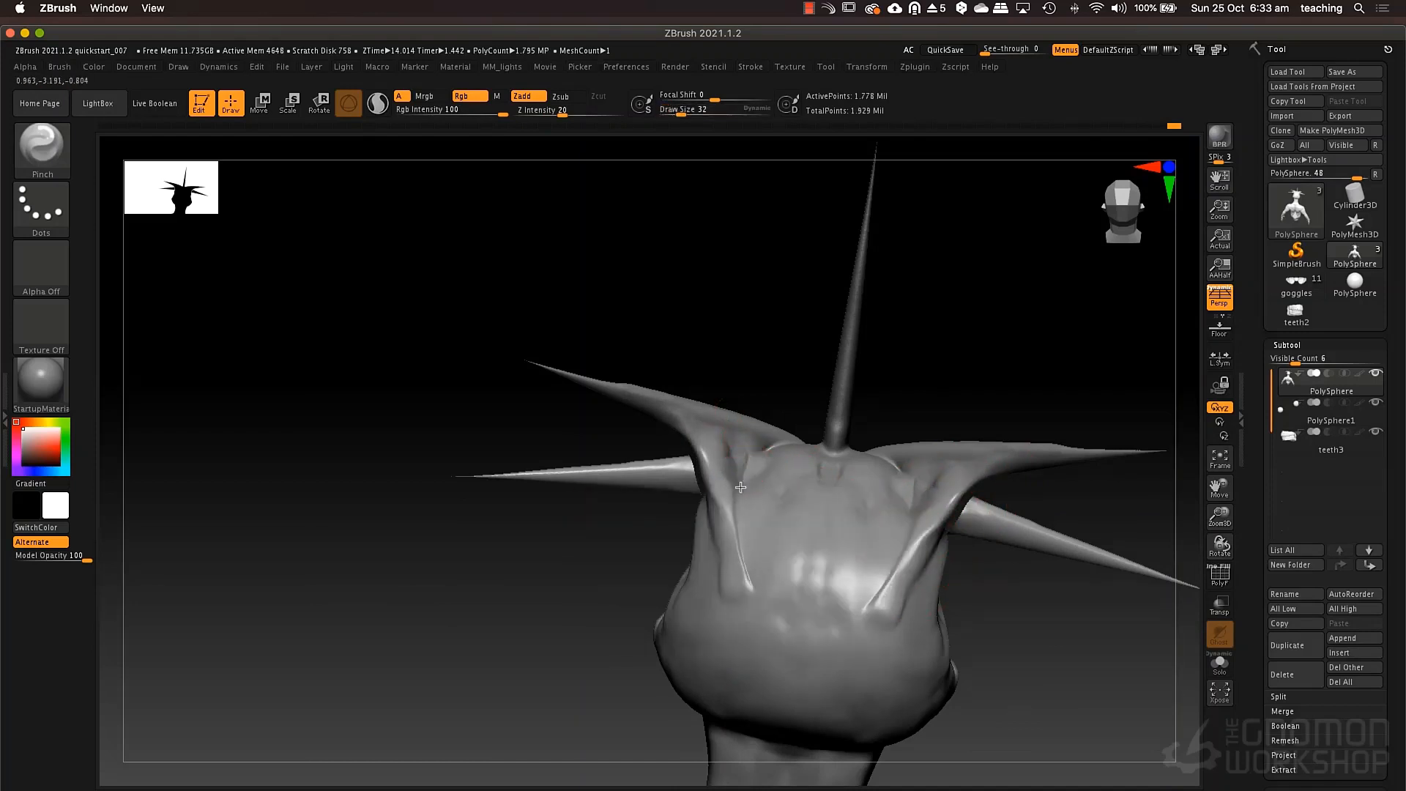
left_click_drag(734, 509, 744, 589)
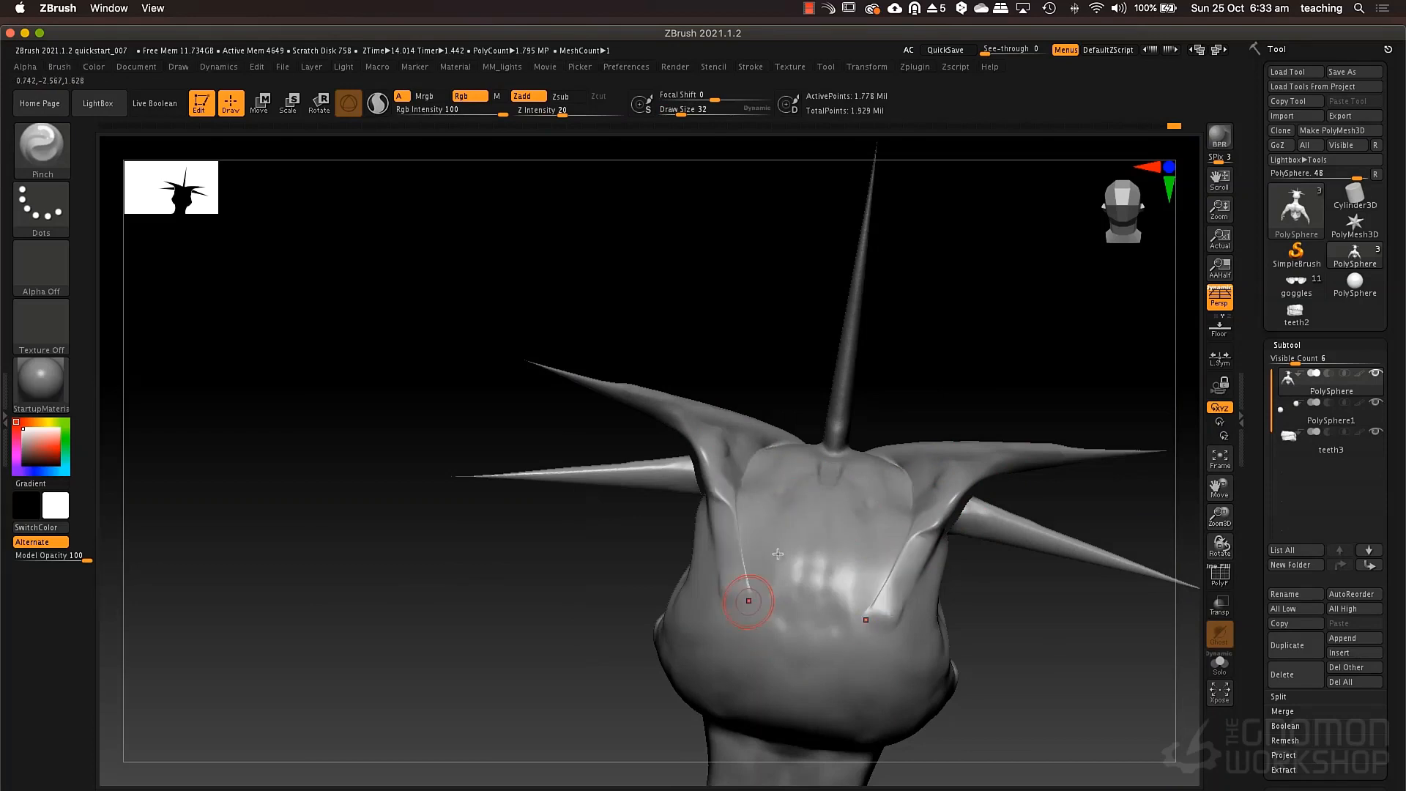
Undo the last pinch stroke and rework the inner ridge edge at draw size 58.
key("ctrl+z")
key("space")
left_click_drag(748, 495, 760, 495)
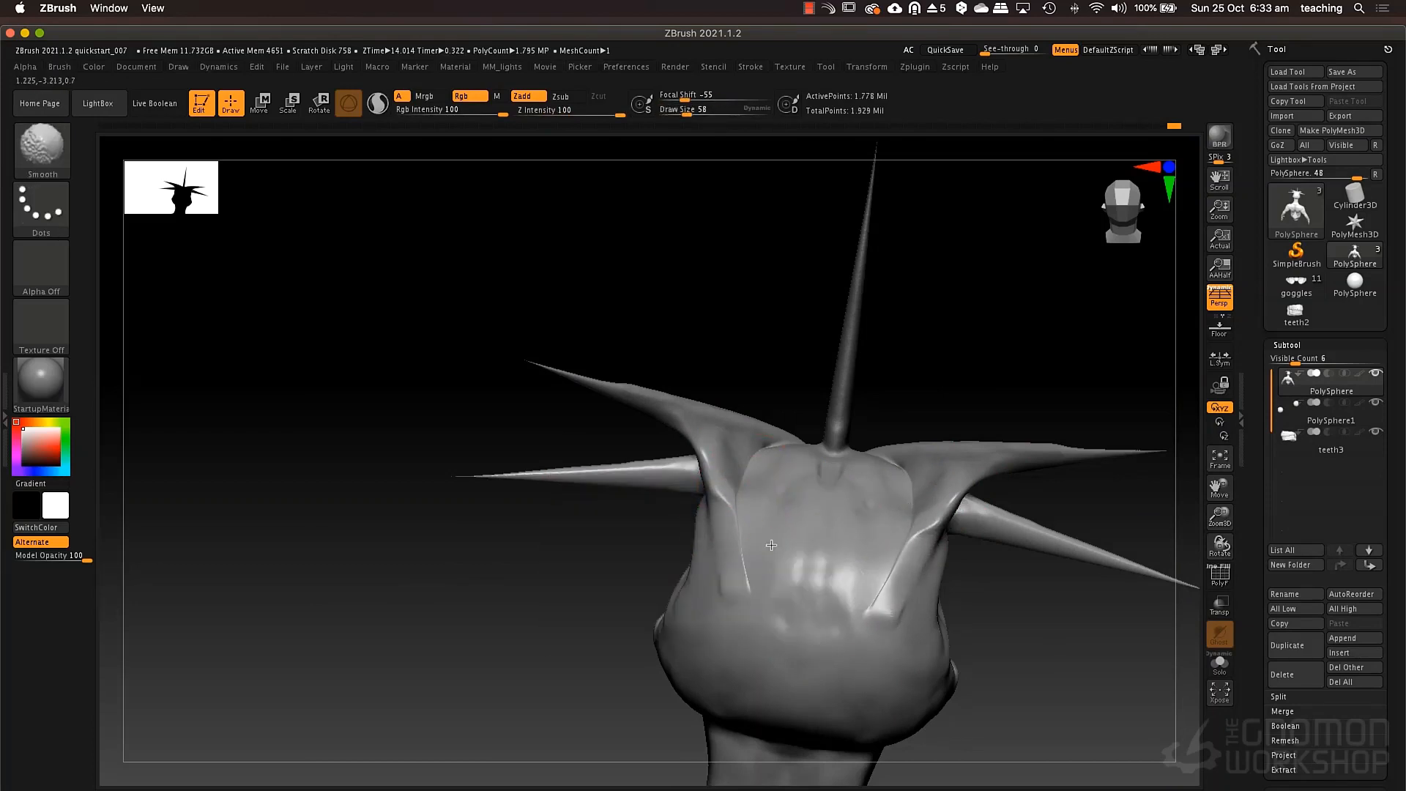
Carve creases at the base of the rear horn and into the side horn with the DamStandard brush at draw size 58.
mouse_move(777, 546)
right_mouse_down()
mouse_move(832, 487)
mouse_move(854, 524)
mouse_move(781, 500)
right_mouse_up()
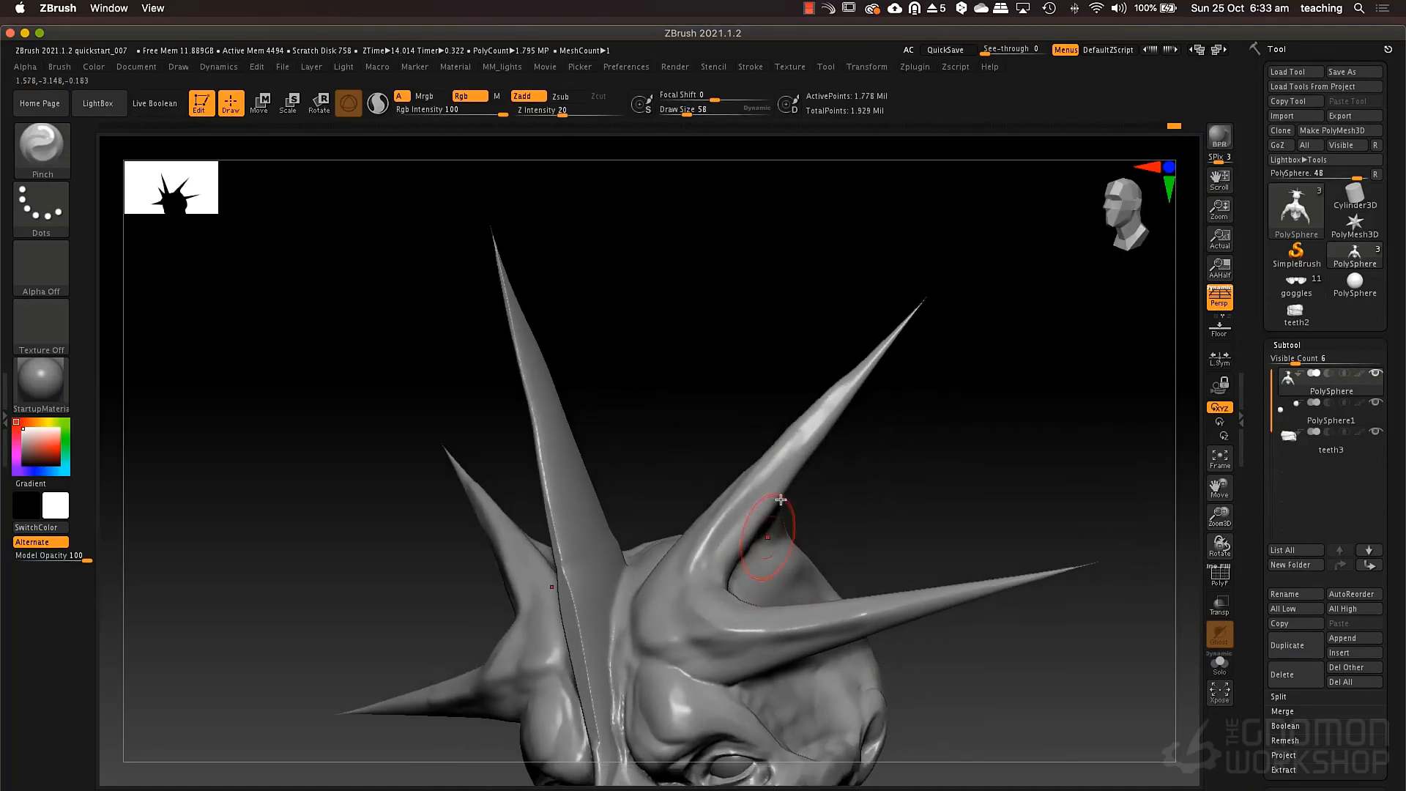
key("b")
key("d")
key("s")
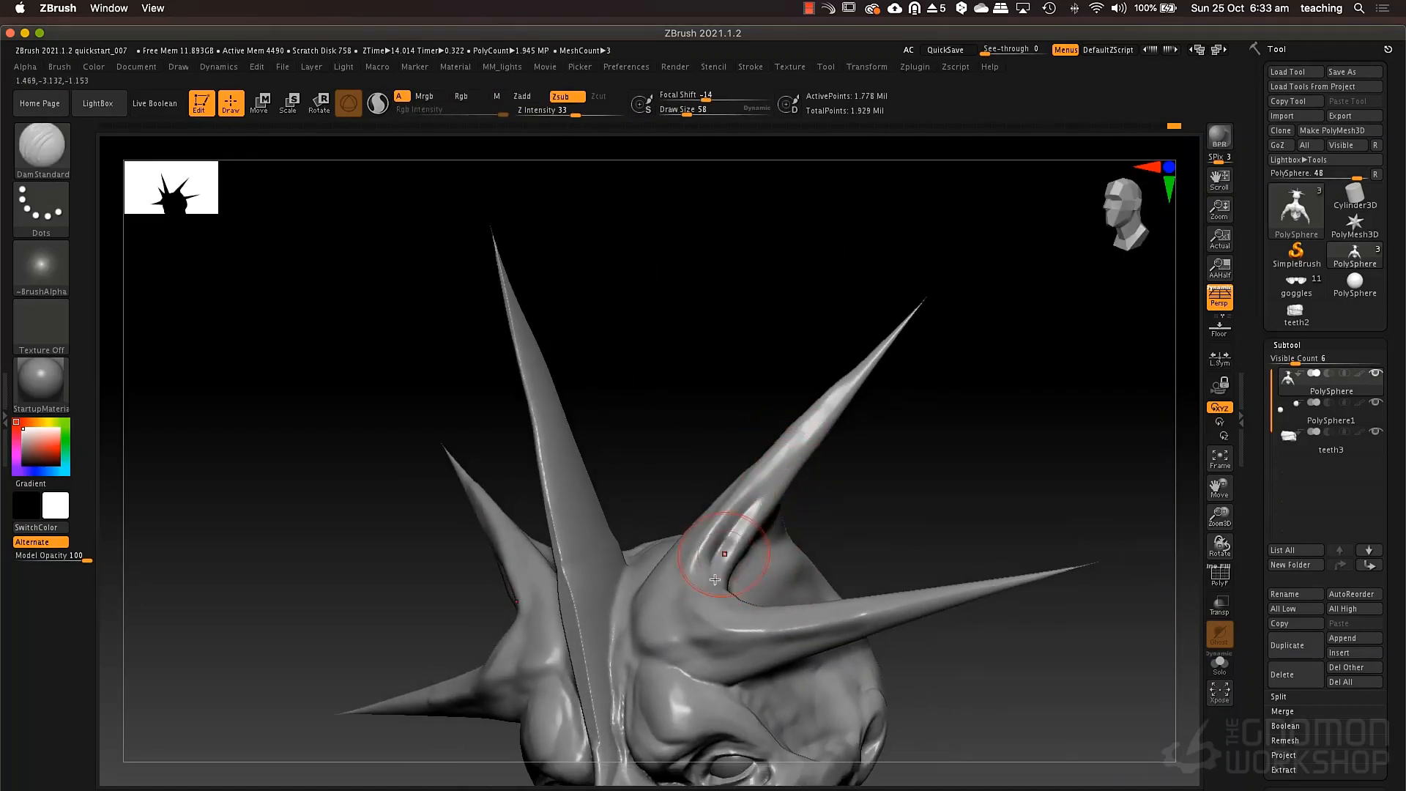
mouse_move(715, 580)
left_mouse_down()
mouse_move(728, 611)
mouse_move(678, 607)
mouse_move(806, 637)
left_mouse_up()
Cut further DamStandard creases along the rear horn from its base to the tip at draw size 52.
key("space")
left_click(685, 589)
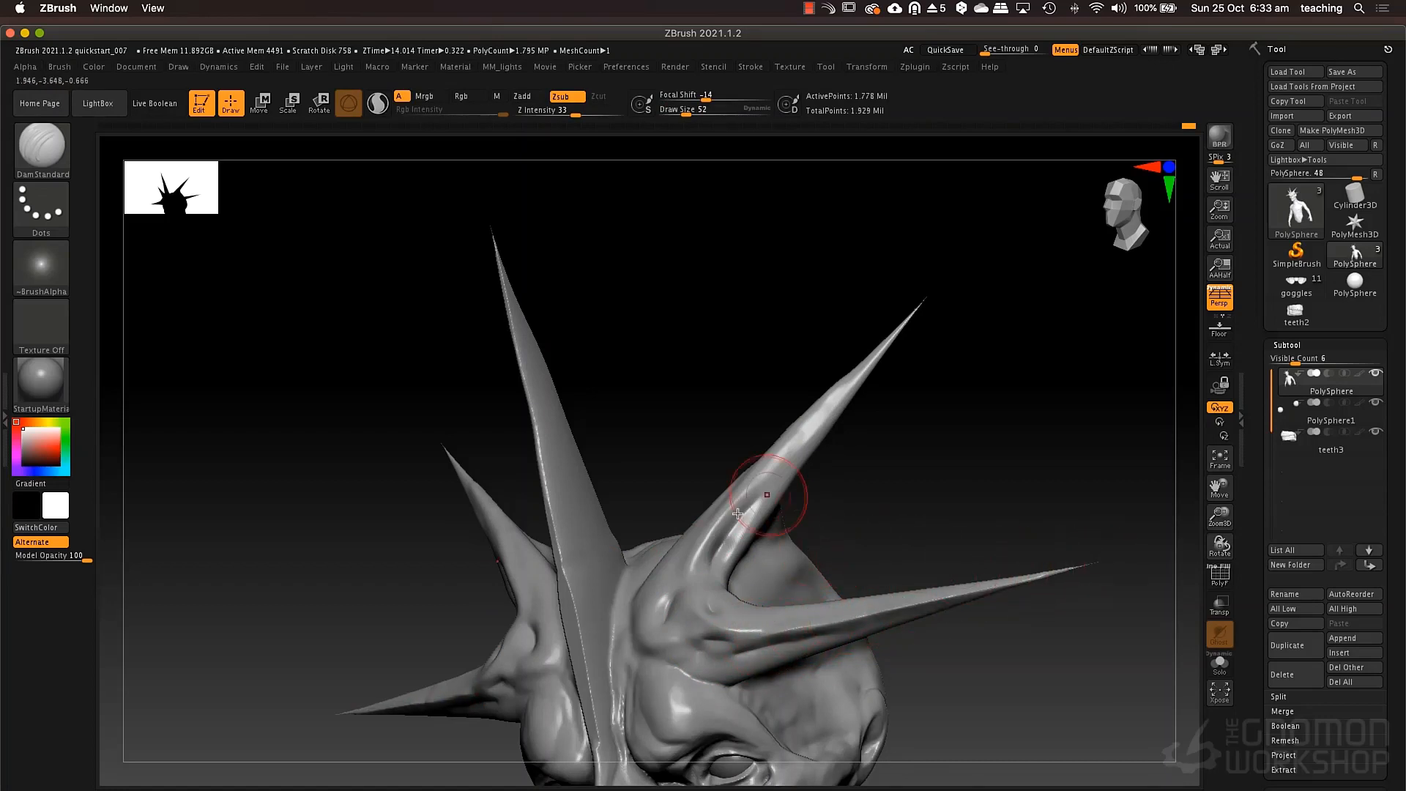
left_click_drag(682, 558, 924, 301)
left_click_drag(789, 449, 938, 289)
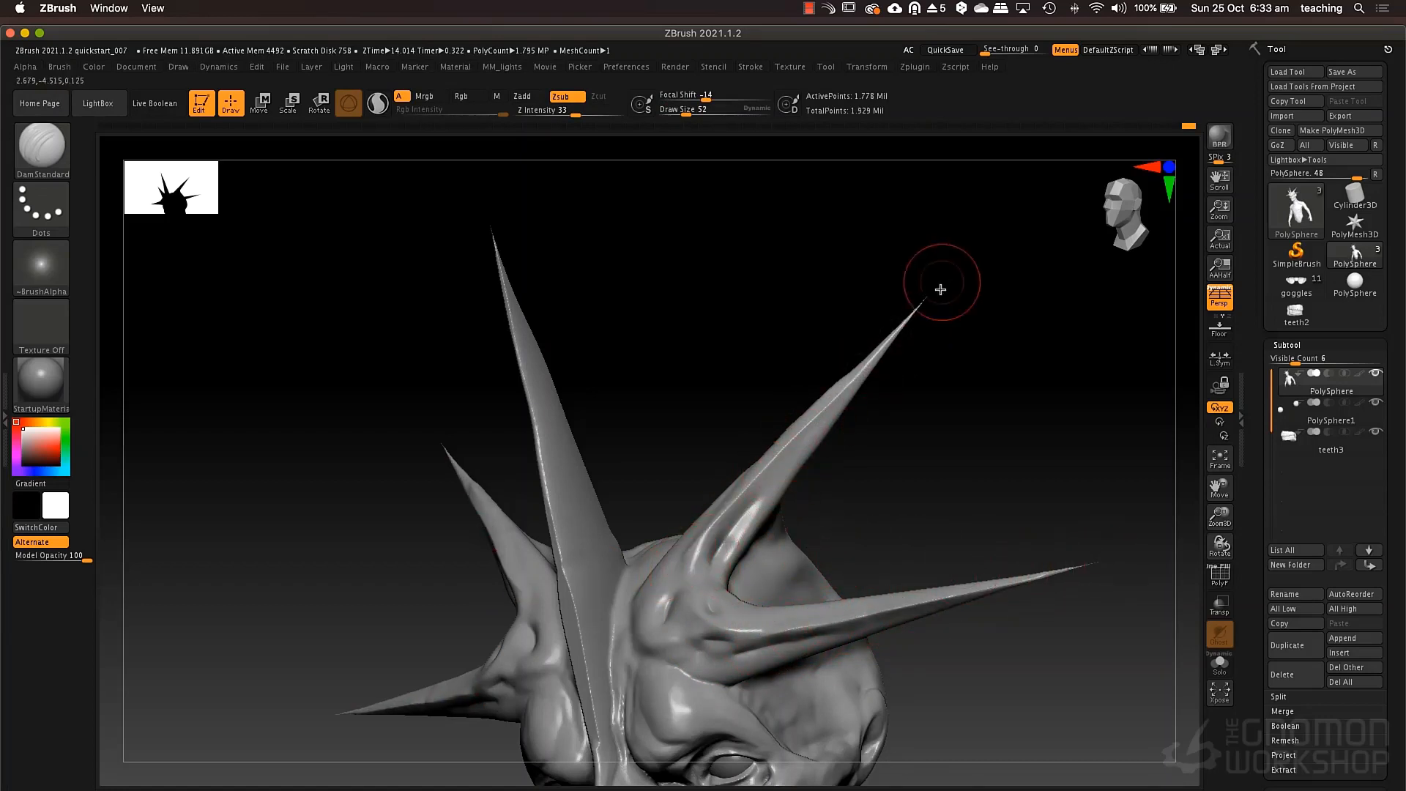
Build up the underside and base of the side horn with the ClayTubes brush, reducing the draw size to 32.
mouse_move(900, 469)
left_mouse_down()
mouse_move(863, 508)
mouse_move(797, 432)
mouse_move(665, 471)
left_mouse_up()
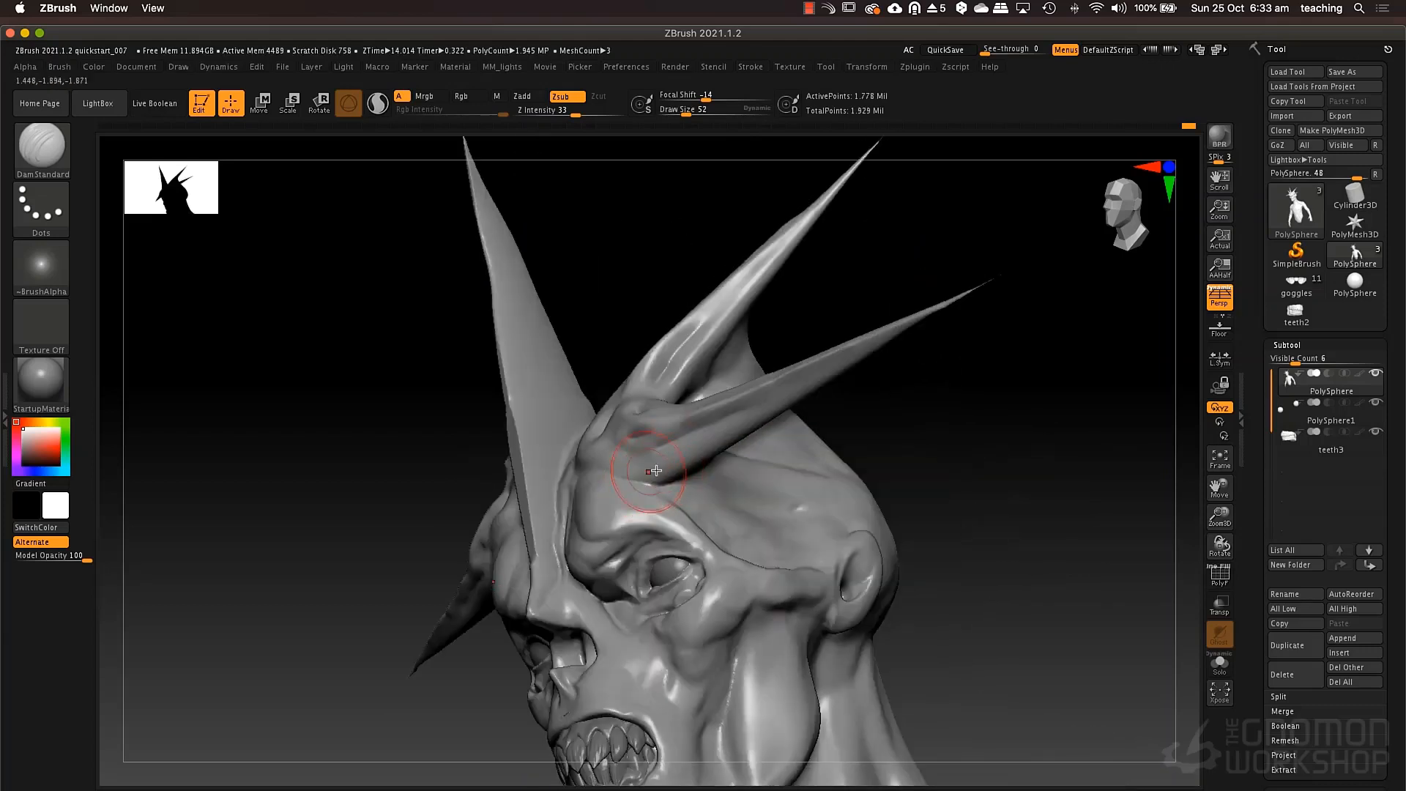
key("b")
key("c")
key("t")
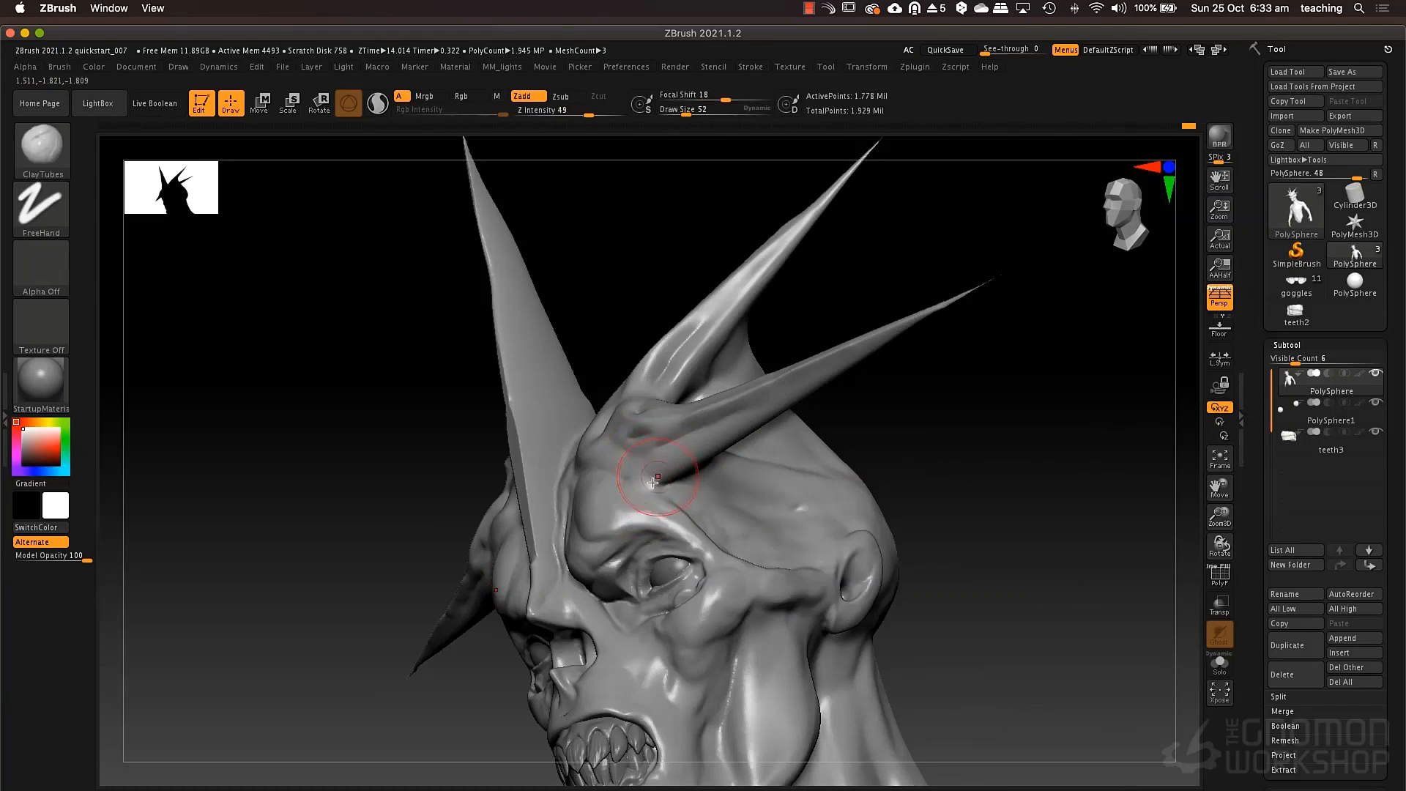
mouse_move(688, 496)
left_mouse_down()
mouse_move(711, 501)
mouse_move(686, 490)
mouse_move(675, 506)
mouse_move(674, 480)
mouse_move(740, 442)
left_mouse_up()
key("space")
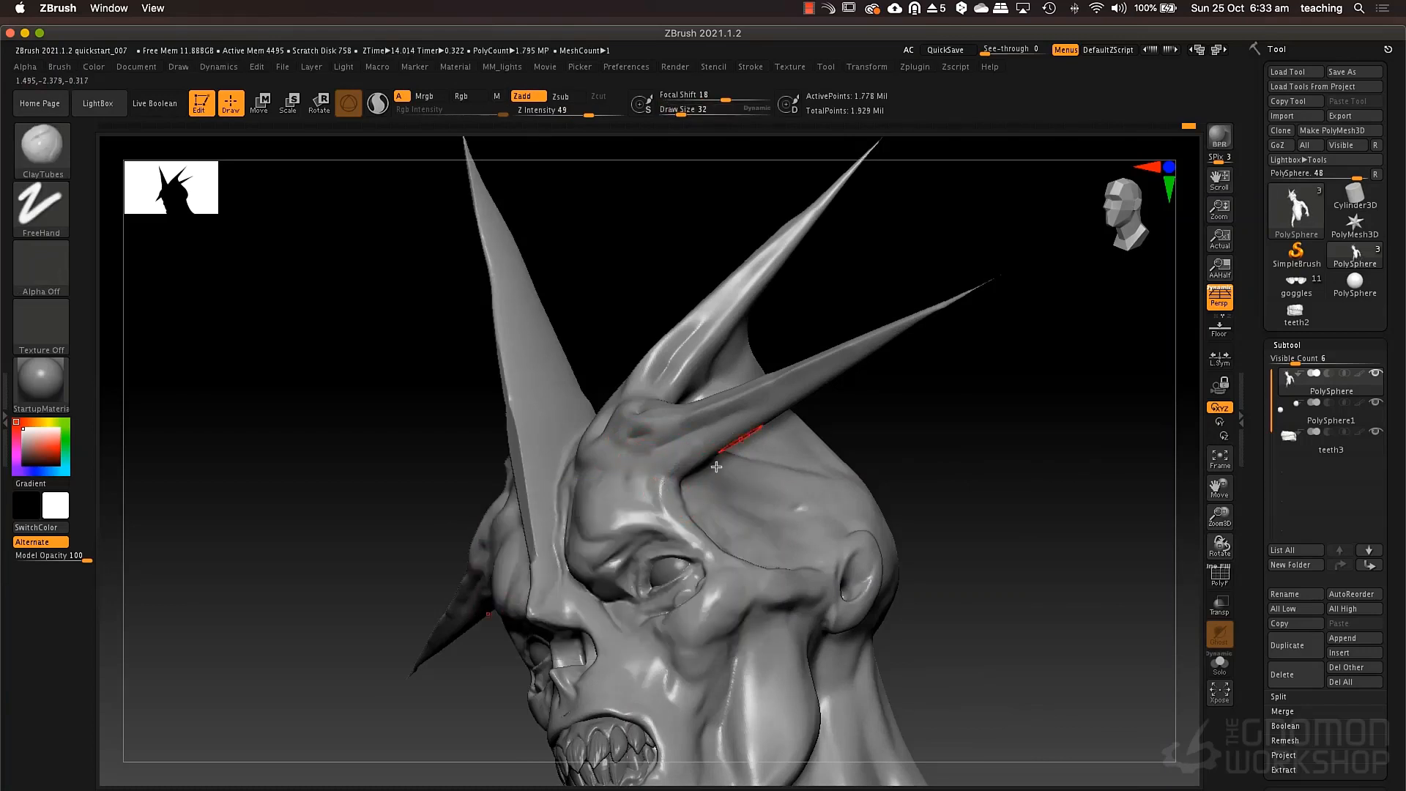
right_click_drag(741, 441, 664, 497)
right_click_drag(675, 425, 676, 483)
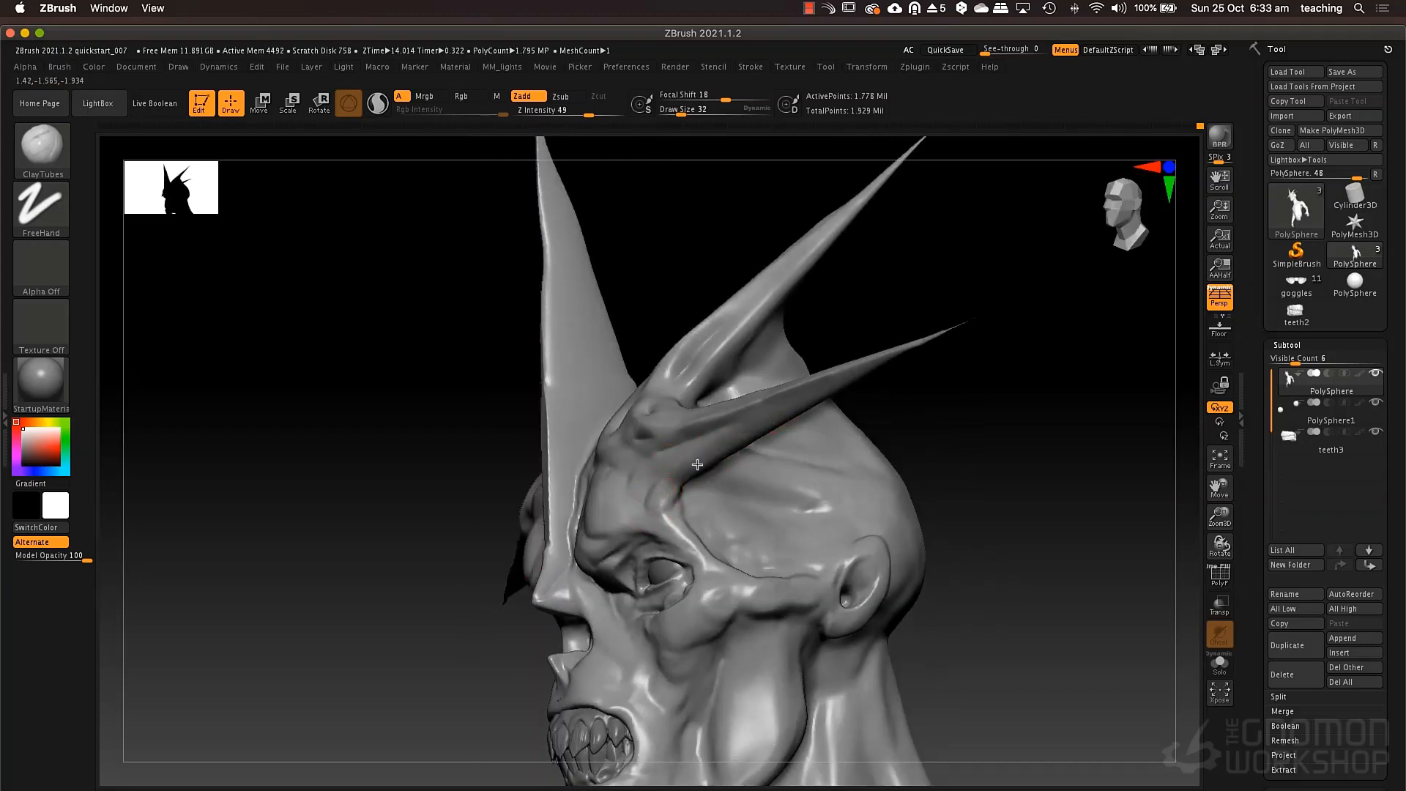
Add ClayTubes strokes between the brow and the side horn base and remesh the model.
mouse_move(621, 511)
right_mouse_down()
mouse_move(644, 514)
mouse_move(627, 511)
right_mouse_up()
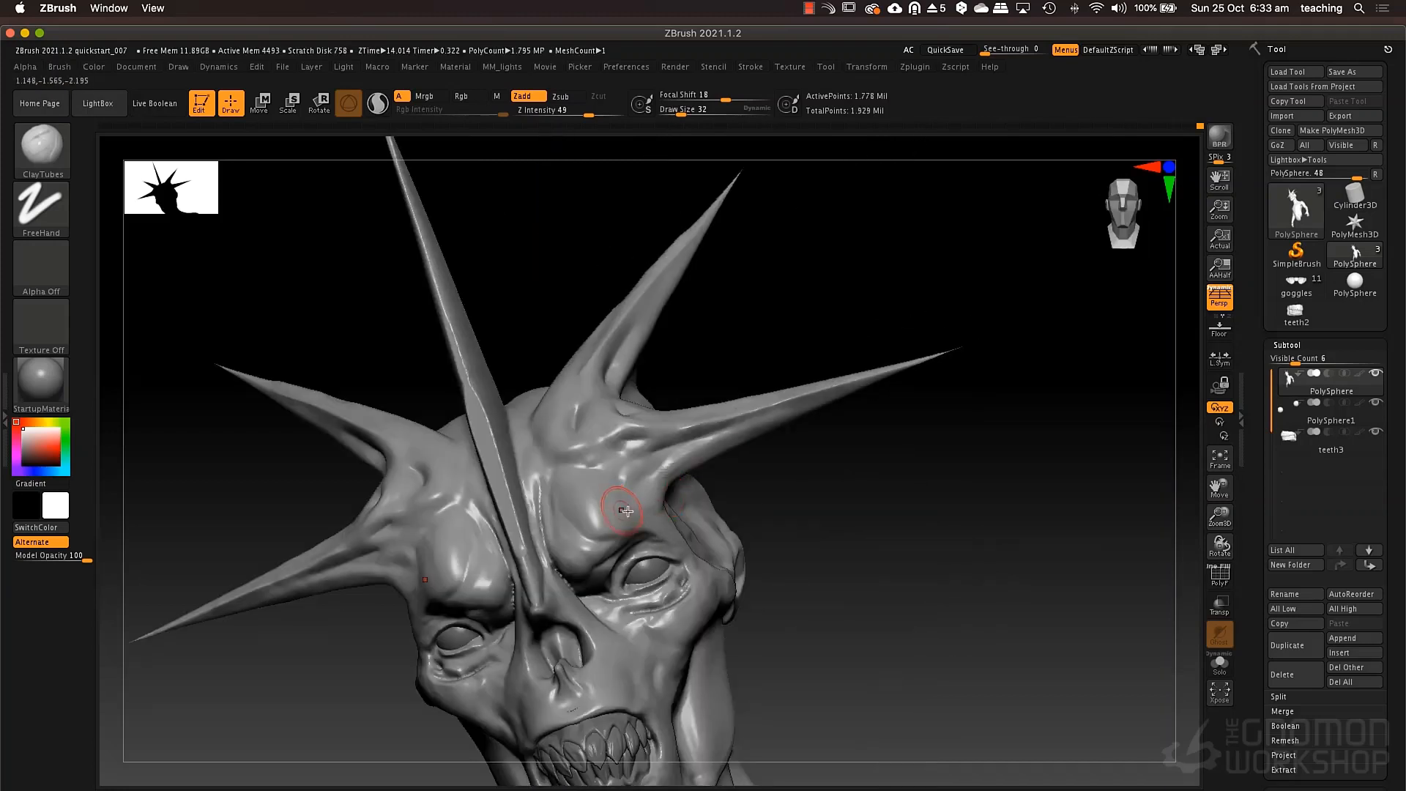
left_click_drag(648, 495, 669, 485)
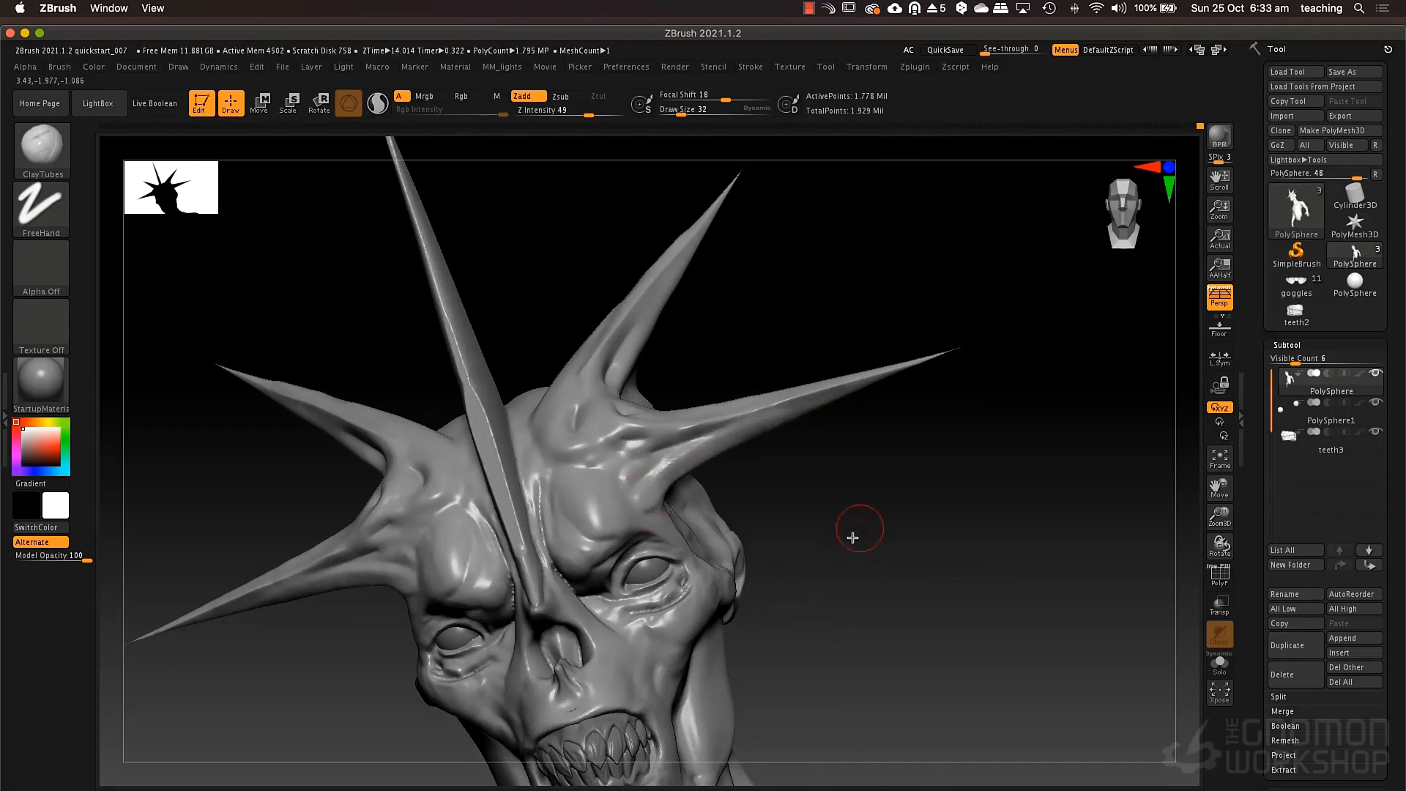
key("ctrl")
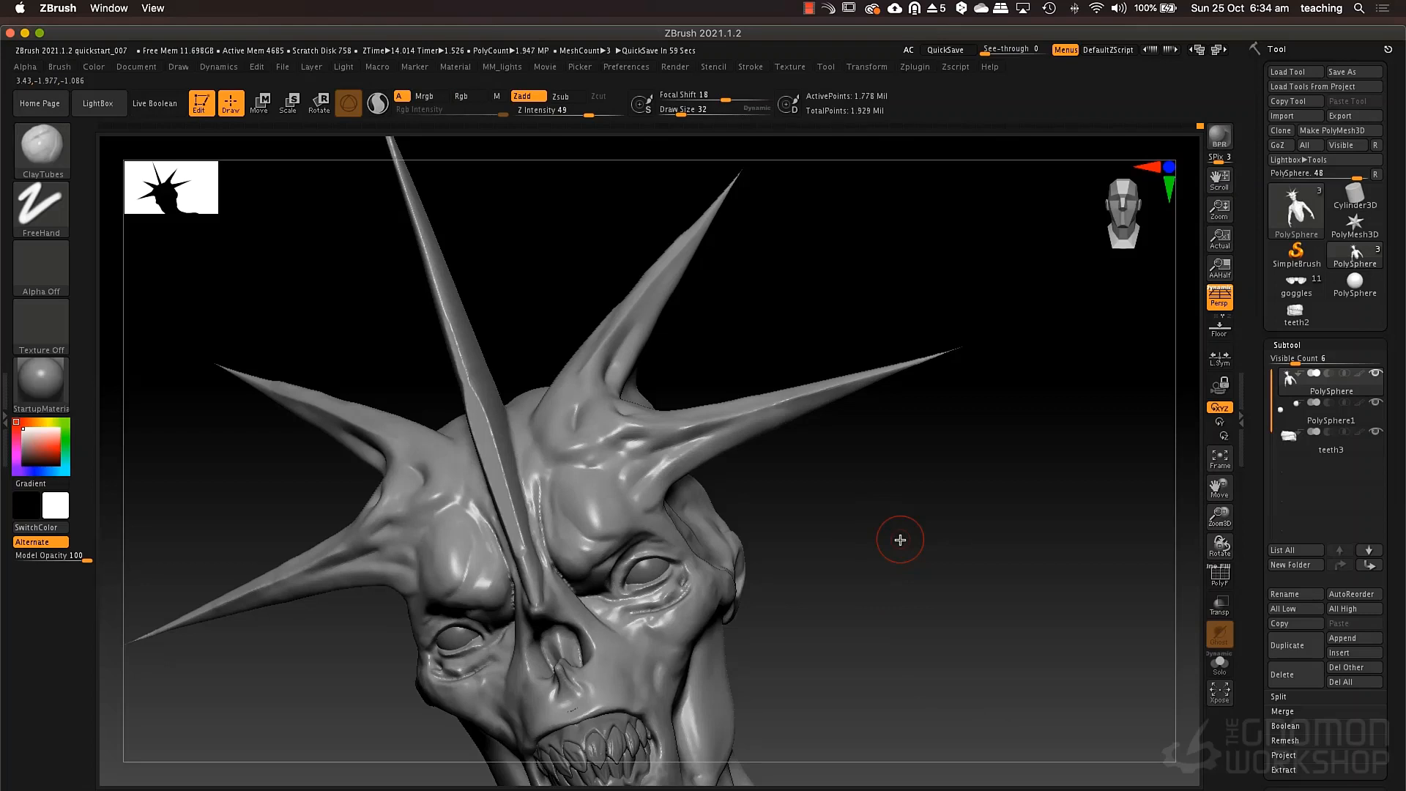
Isolate the central crest's polygroup with the polyframe shown to examine it, and bring the full model back into view.
mouse_move(790, 537)
left_mouse_down()
mouse_move(867, 553)
mouse_move(877, 612)
mouse_move(791, 525)
mouse_move(882, 556)
mouse_move(877, 496)
mouse_move(872, 524)
left_mouse_up()
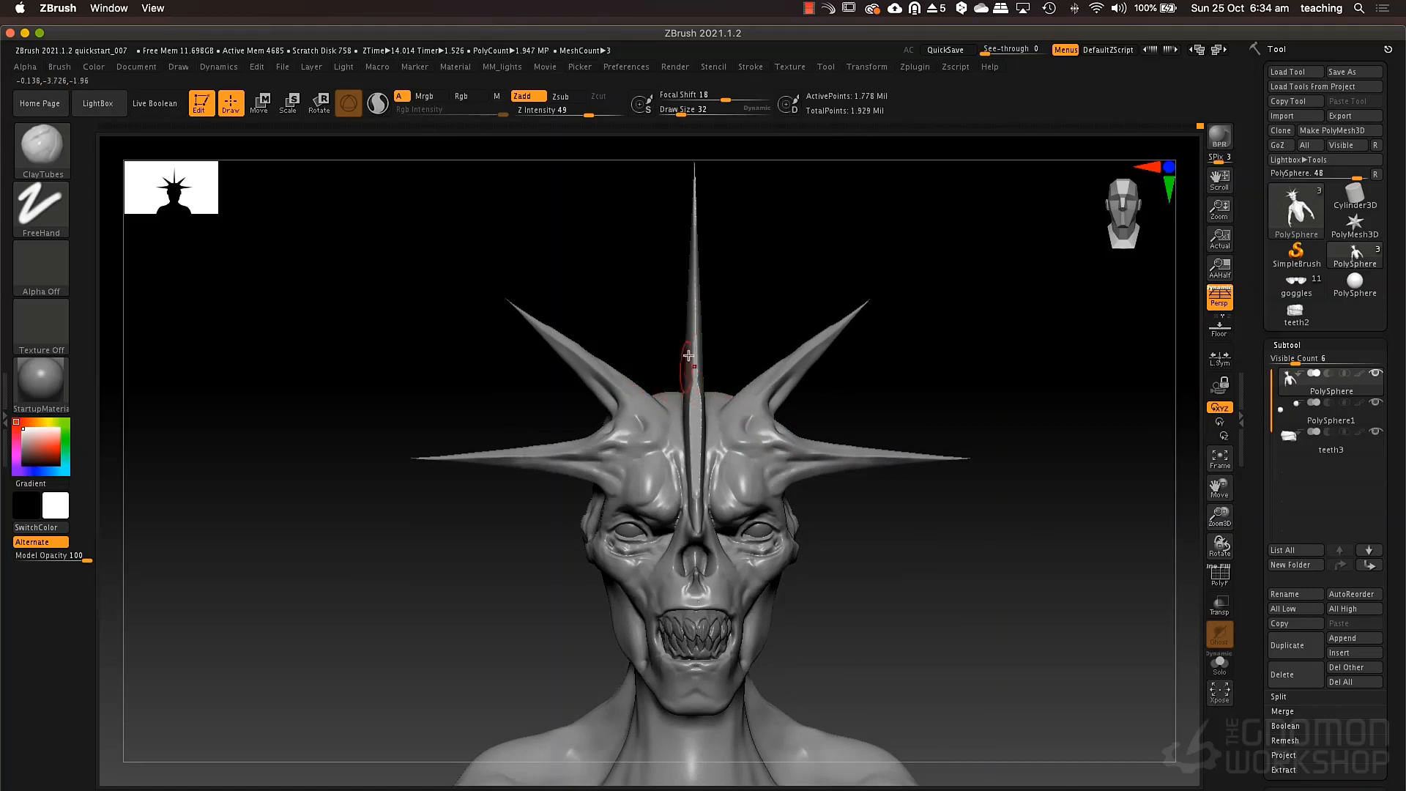
mouse_move(691, 346)
right_mouse_down()
mouse_move(713, 356)
mouse_move(704, 369)
mouse_move(717, 363)
right_mouse_up()
key("shift+f")
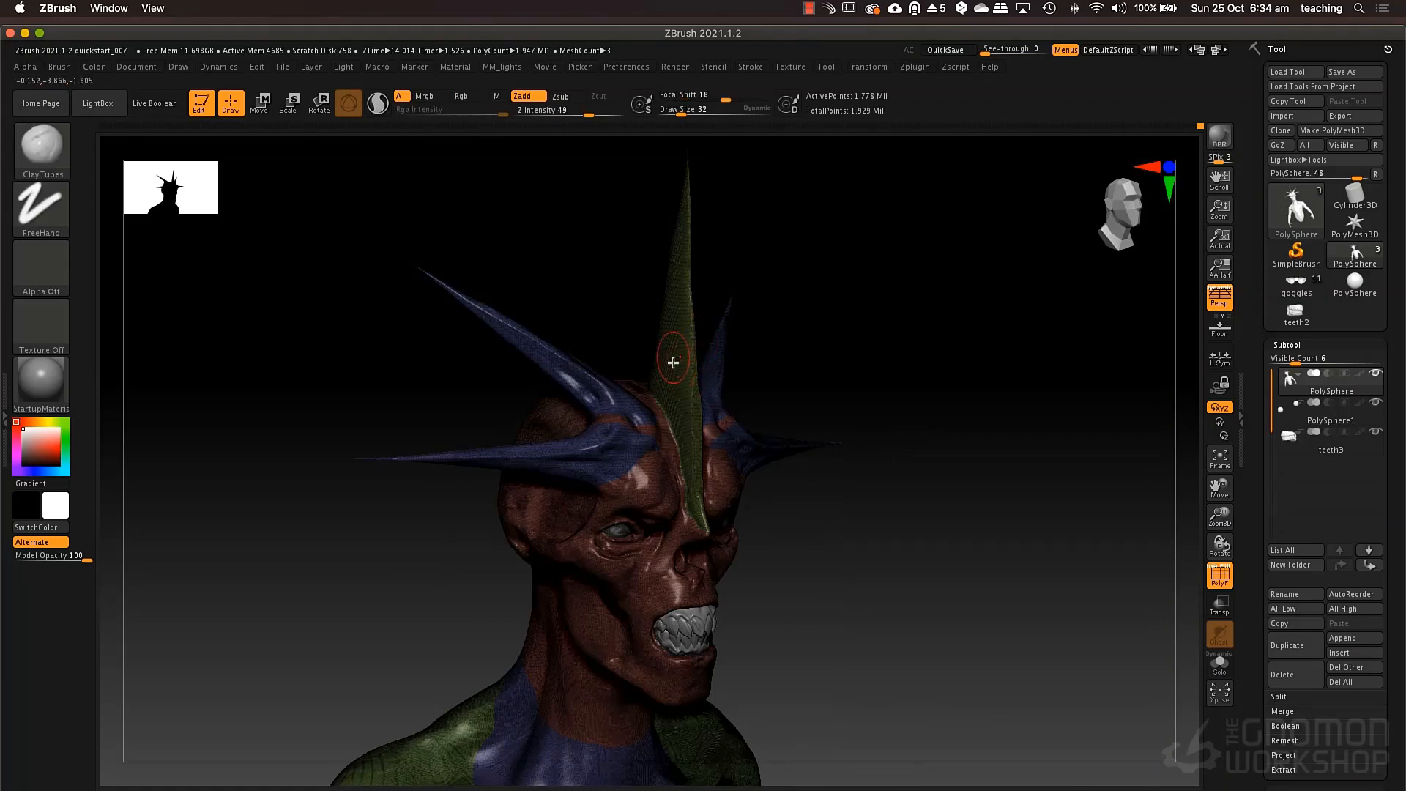
left_click(681, 378, "ctrl+shift")
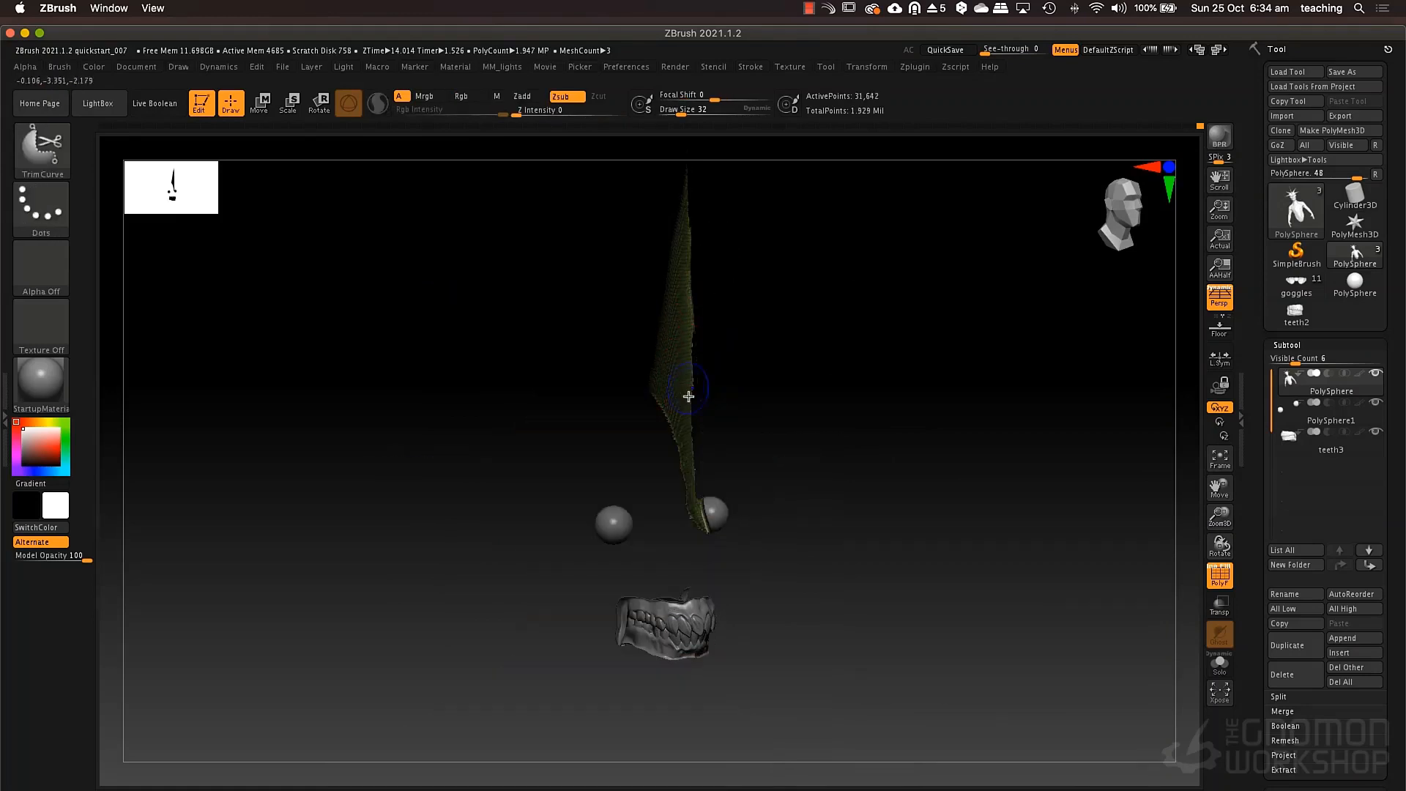
mouse_move(798, 380)
left_mouse_down()
mouse_move(803, 508)
mouse_move(845, 498)
left_mouse_up()
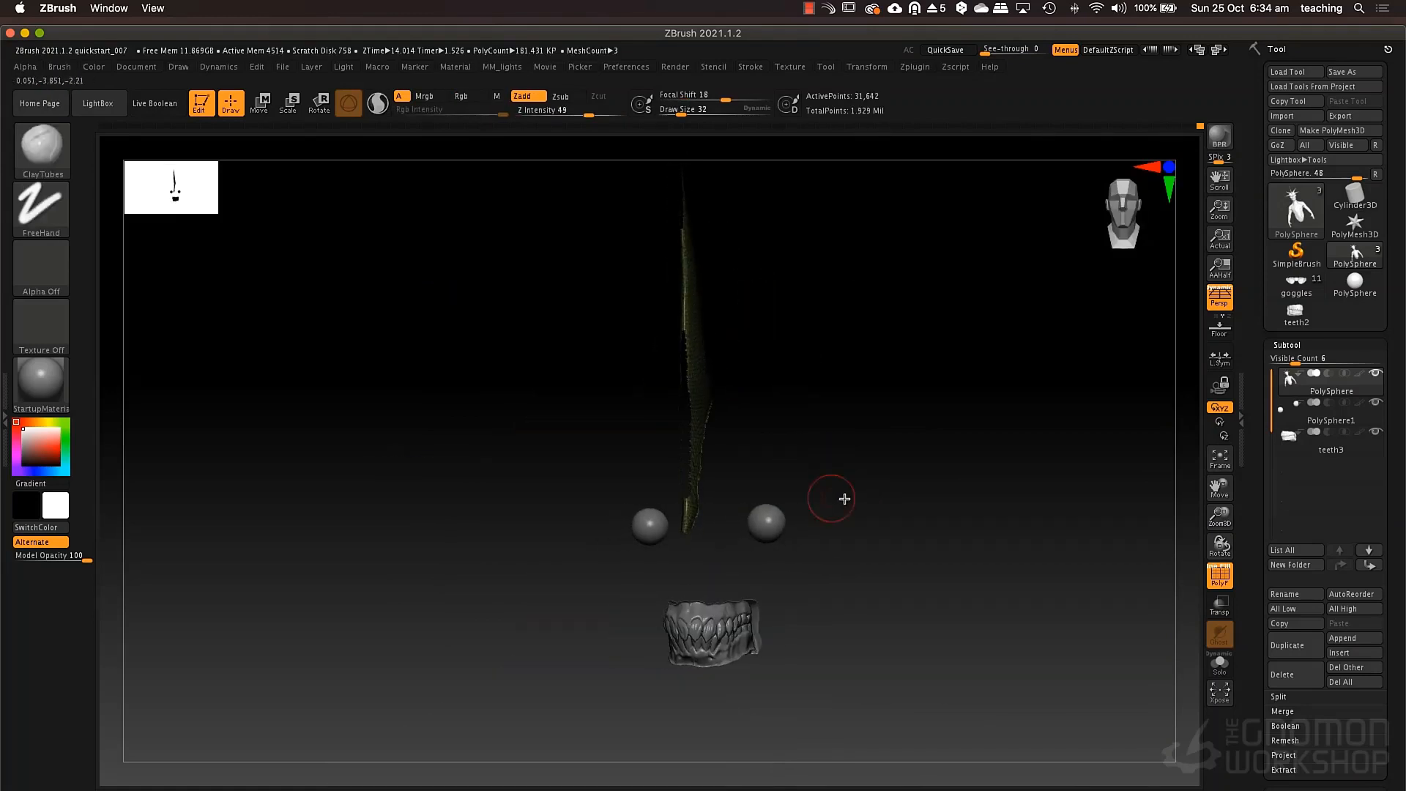
left_click(931, 469, "ctrl")
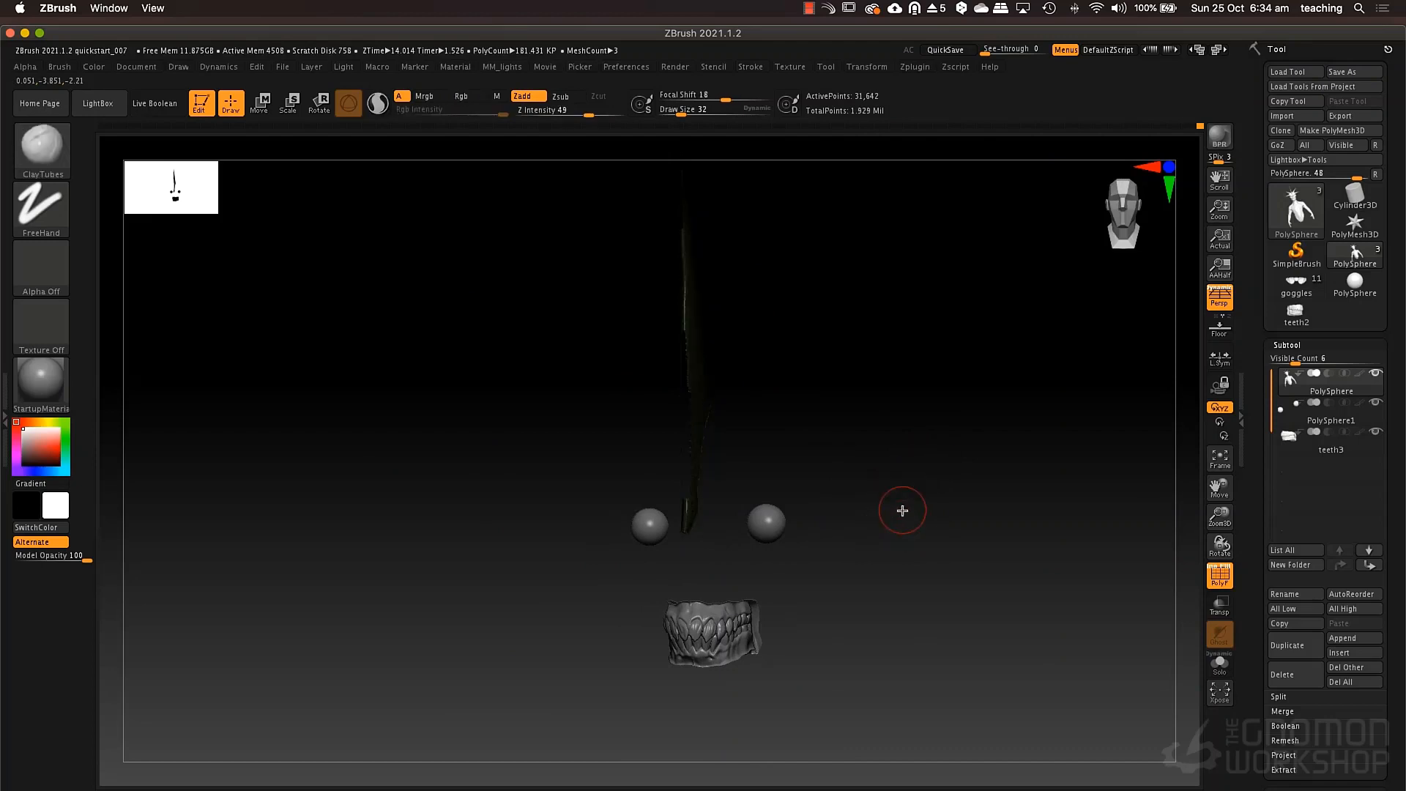
left_click(893, 501, "ctrl+shift")
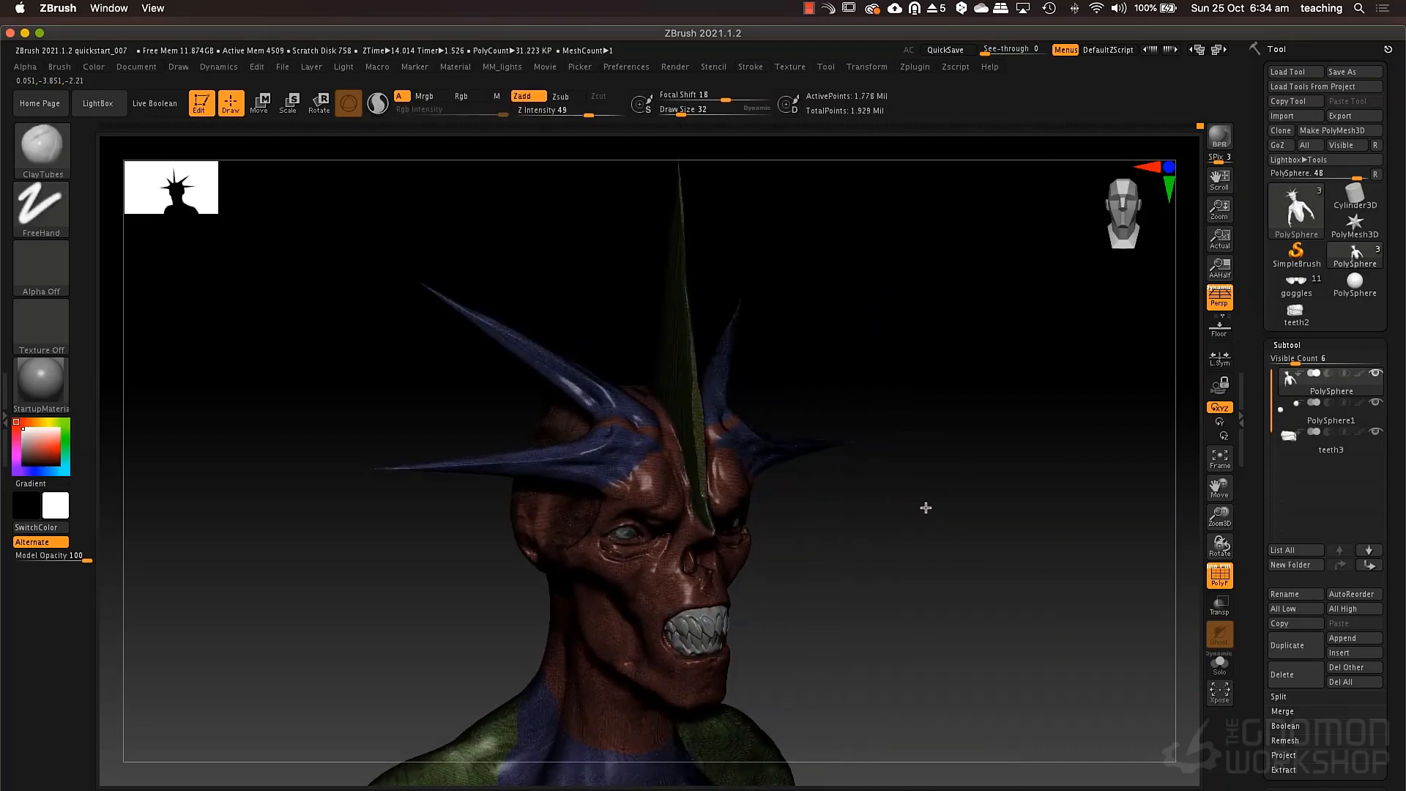
left_click_drag(926, 508, 892, 498)
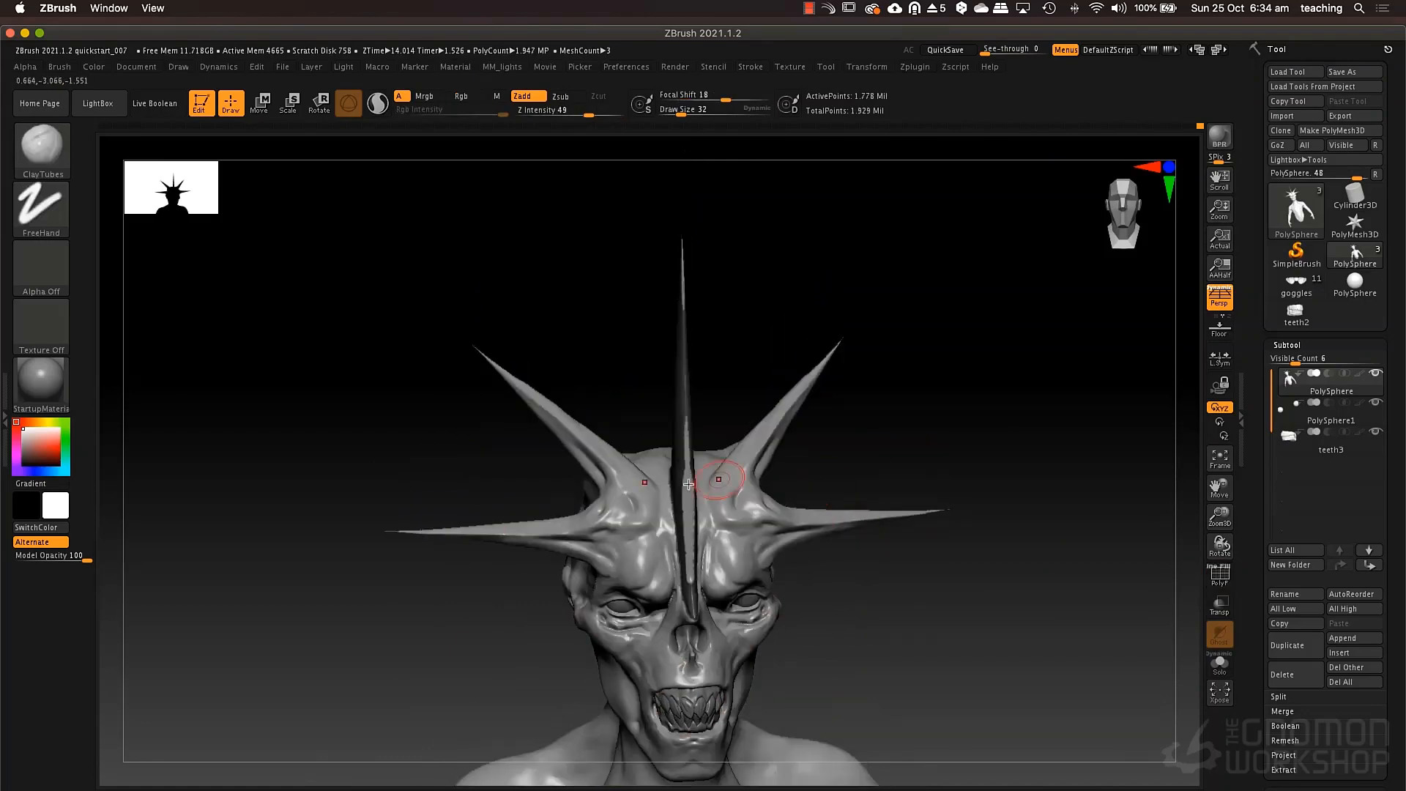
Pull the skull up on both sides of the central crest with the Move brush at draw sizes 49 and 32.
right_click_drag(688, 484, 726, 490)
key("space")
left_click_drag(649, 448, 655, 443)
key("b")
key("m")
key("v")
right_click_drag(717, 407, 678, 410)
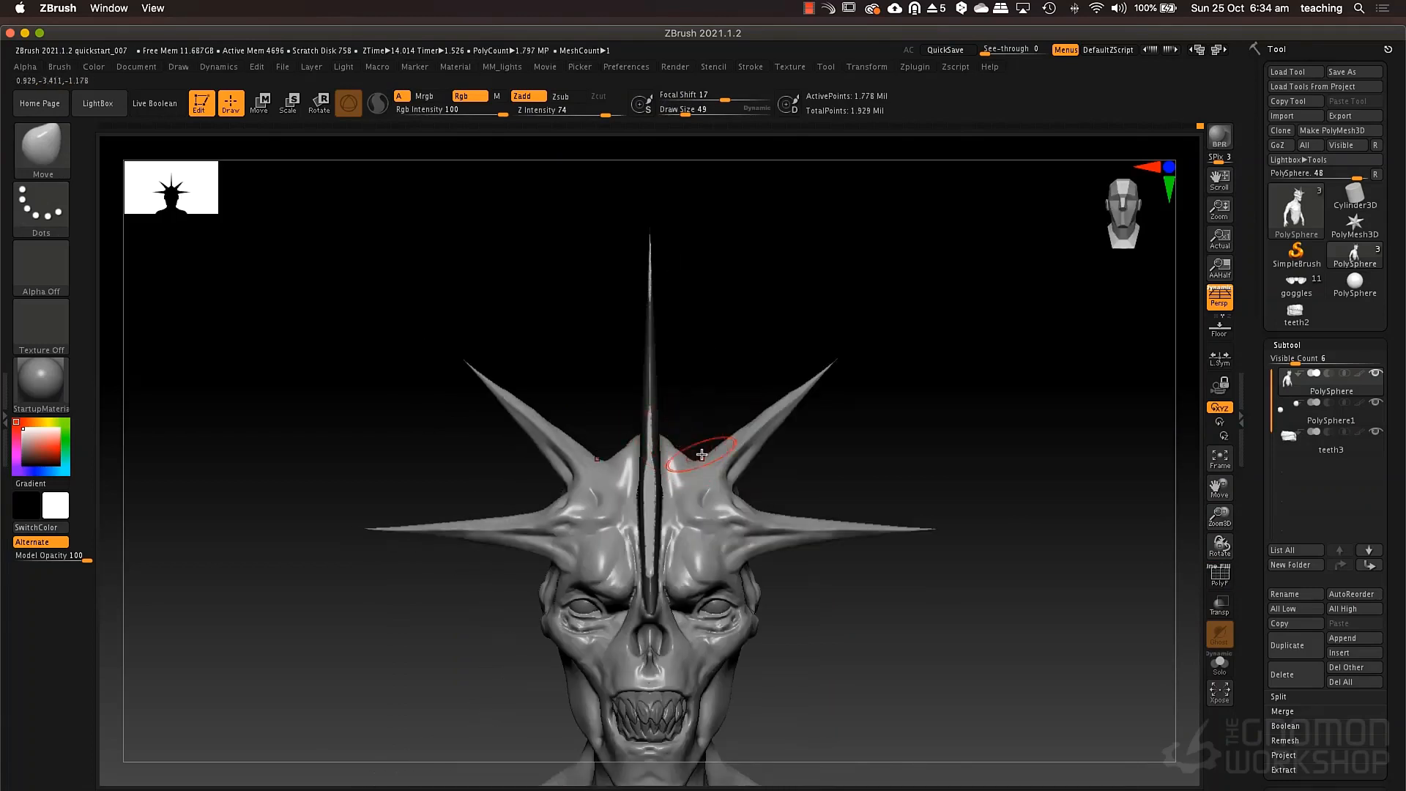
key("space")
left_click_drag(701, 455, 680, 456)
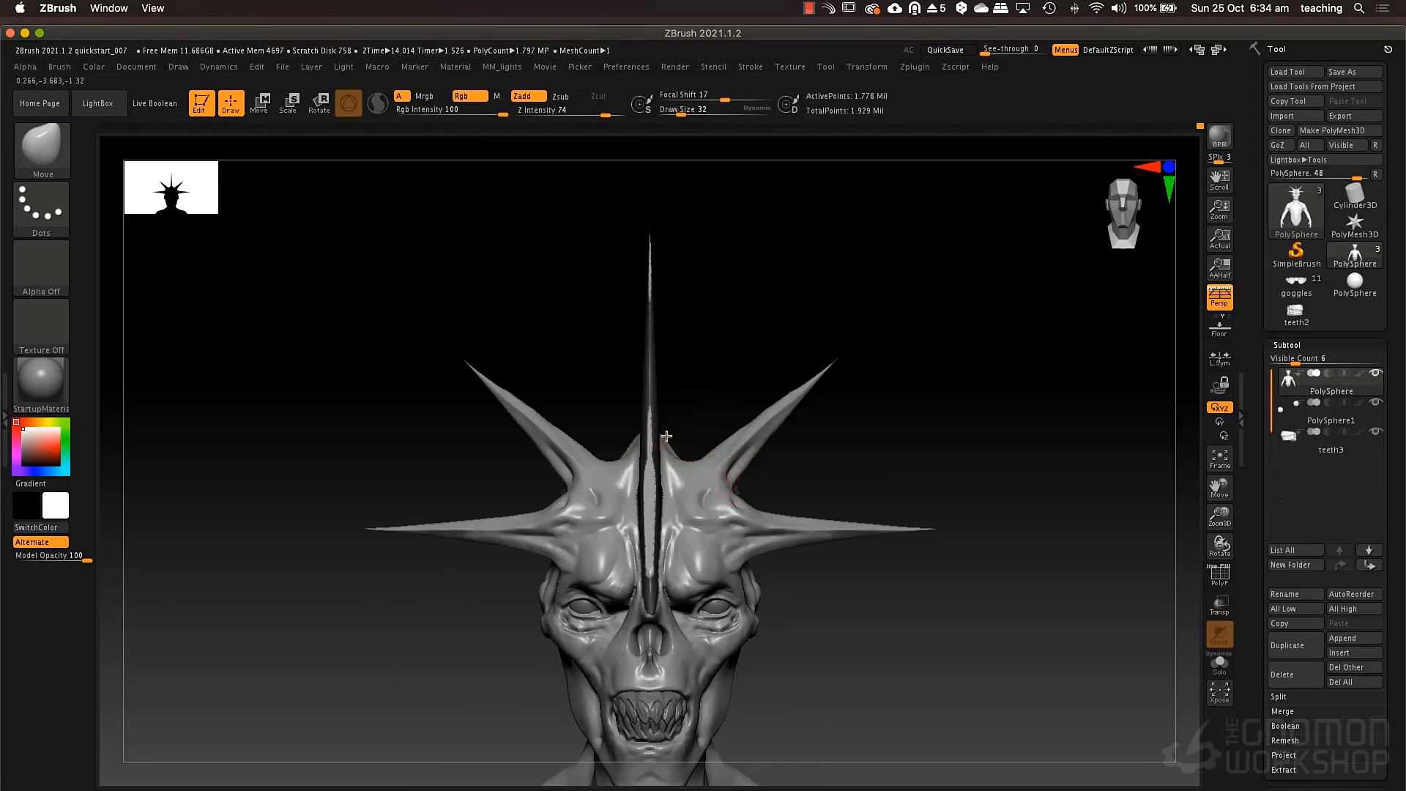
Extend the rear horns at draw size 110, raise the peaks beside the crest at 76 with the Move brush, and remesh the model.
key("space")
mouse_move(746, 468)
left_mouse_down()
mouse_move(763, 468)
mouse_move(766, 424)
mouse_move(840, 351)
left_mouse_up()
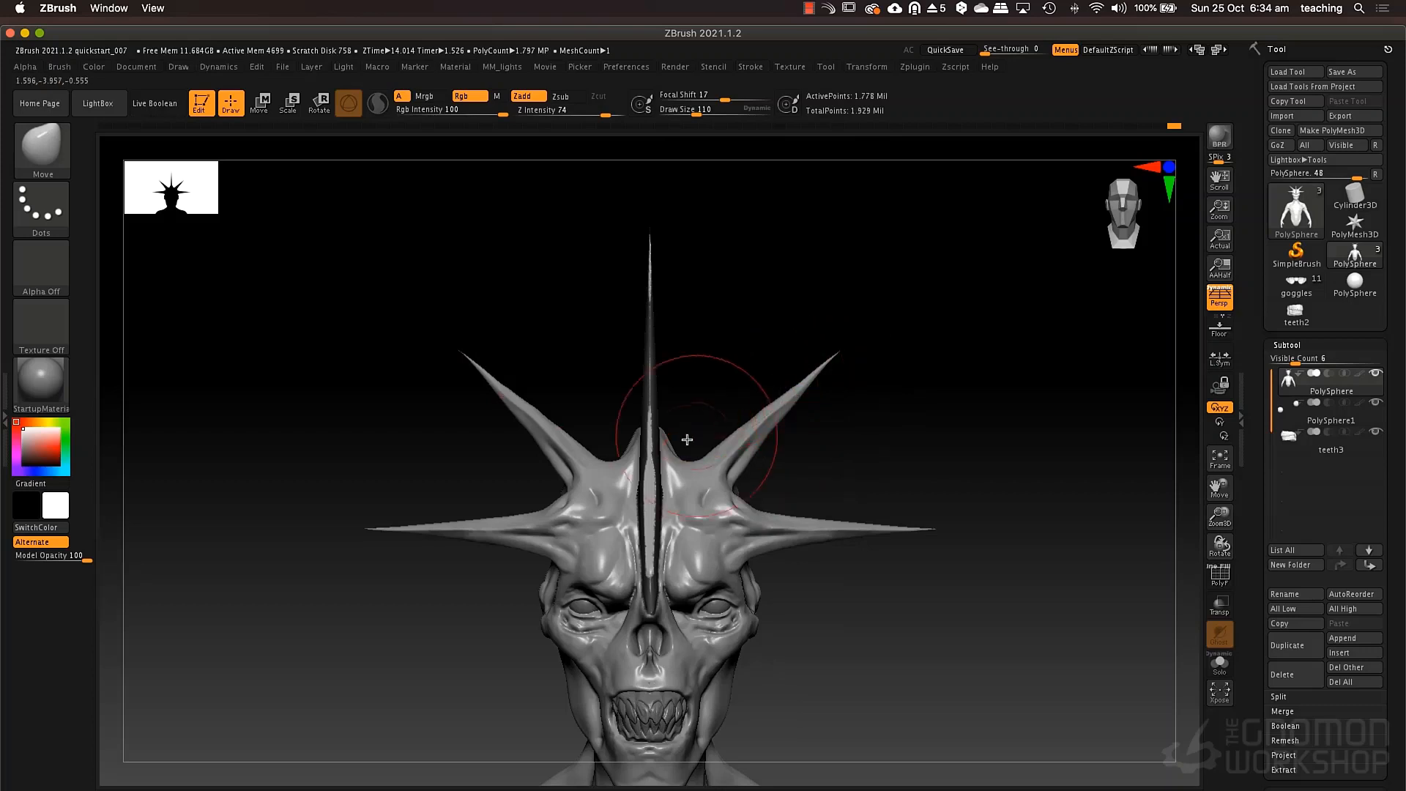
key("space")
left_click_drag(673, 423, 660, 425)
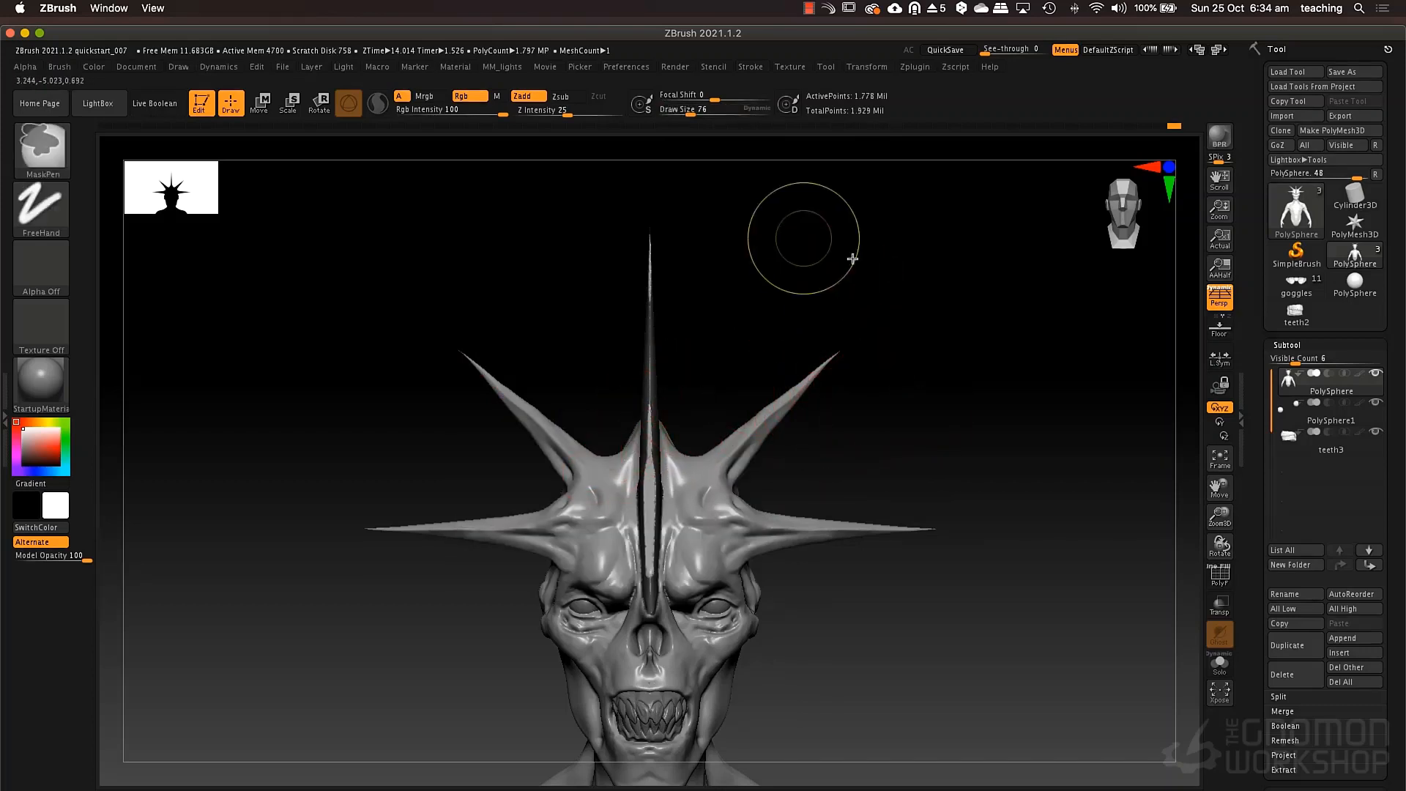
mouse_move(852, 258)
left_mouse_down("ctrl")
mouse_move(945, 374)
mouse_move(993, 404)
left_mouse_up("ctrl")
left_click_drag(917, 300, 982, 709, "ctrl")
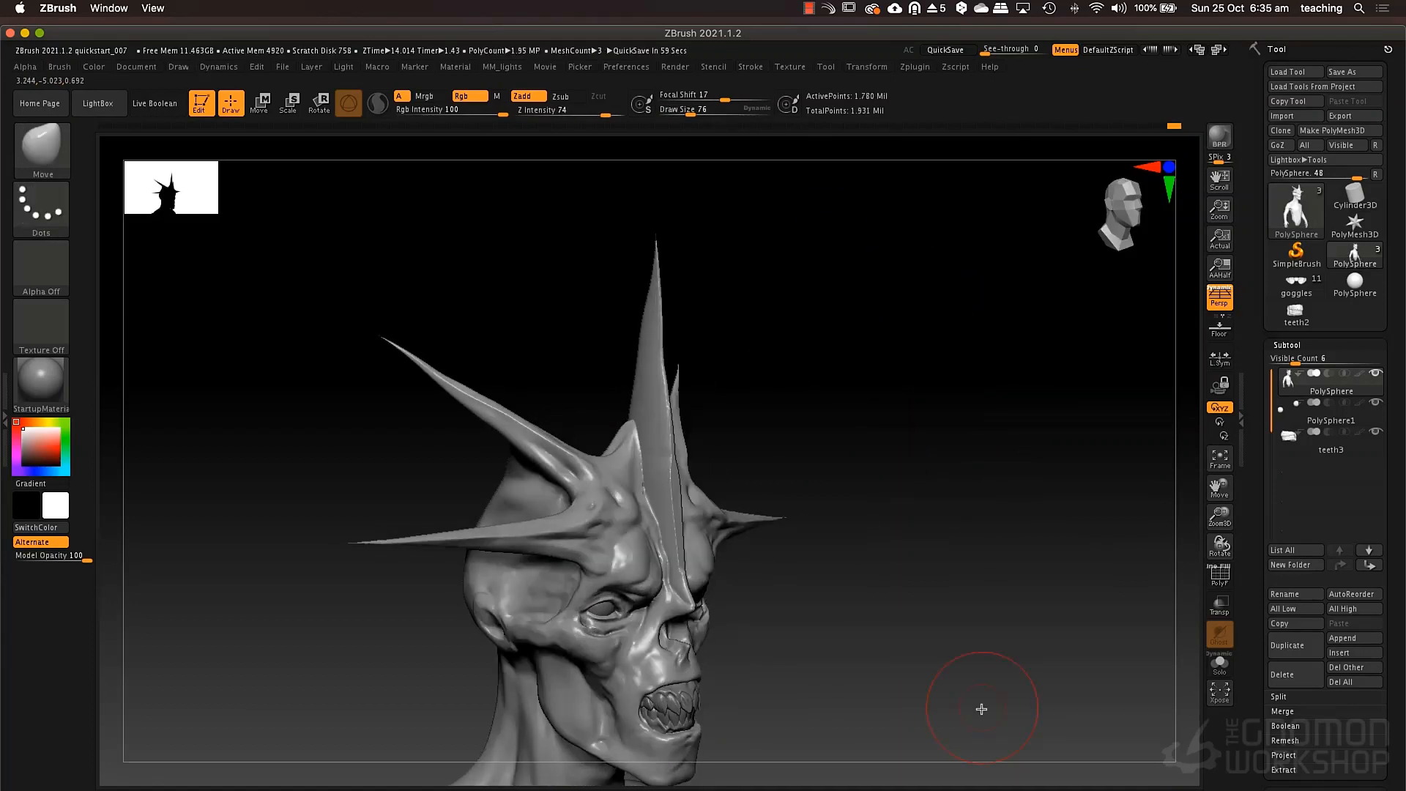
Carve creases along the forehead beside the central crest with the DamStandard brush at draw size 25.
mouse_move(770, 449)
left_mouse_down()
mouse_move(863, 455)
mouse_move(777, 399)
left_mouse_up()
mouse_move(652, 480)
left_mouse_down("shift")
mouse_move(635, 465)
mouse_move(640, 441)
mouse_move(645, 490)
left_mouse_up("shift")
mouse_move(719, 438)
left_mouse_down()
mouse_move(769, 433)
mouse_move(664, 443)
left_mouse_up()
key("3")
key("space")
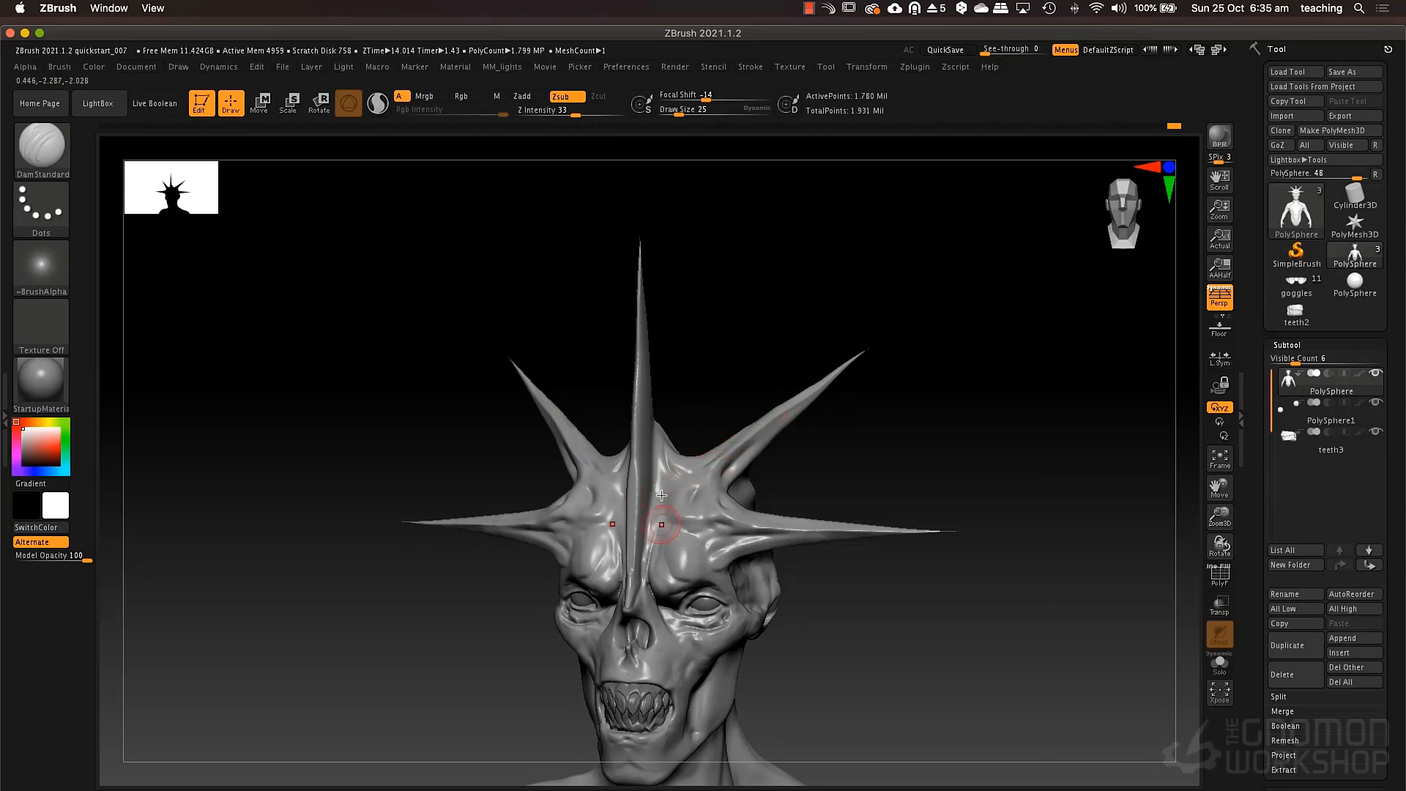
left_click_drag(668, 502, 676, 519)
mouse_move(677, 439)
left_mouse_down()
mouse_move(704, 441)
mouse_move(700, 456)
mouse_move(735, 302)
mouse_move(681, 538)
left_mouse_up()
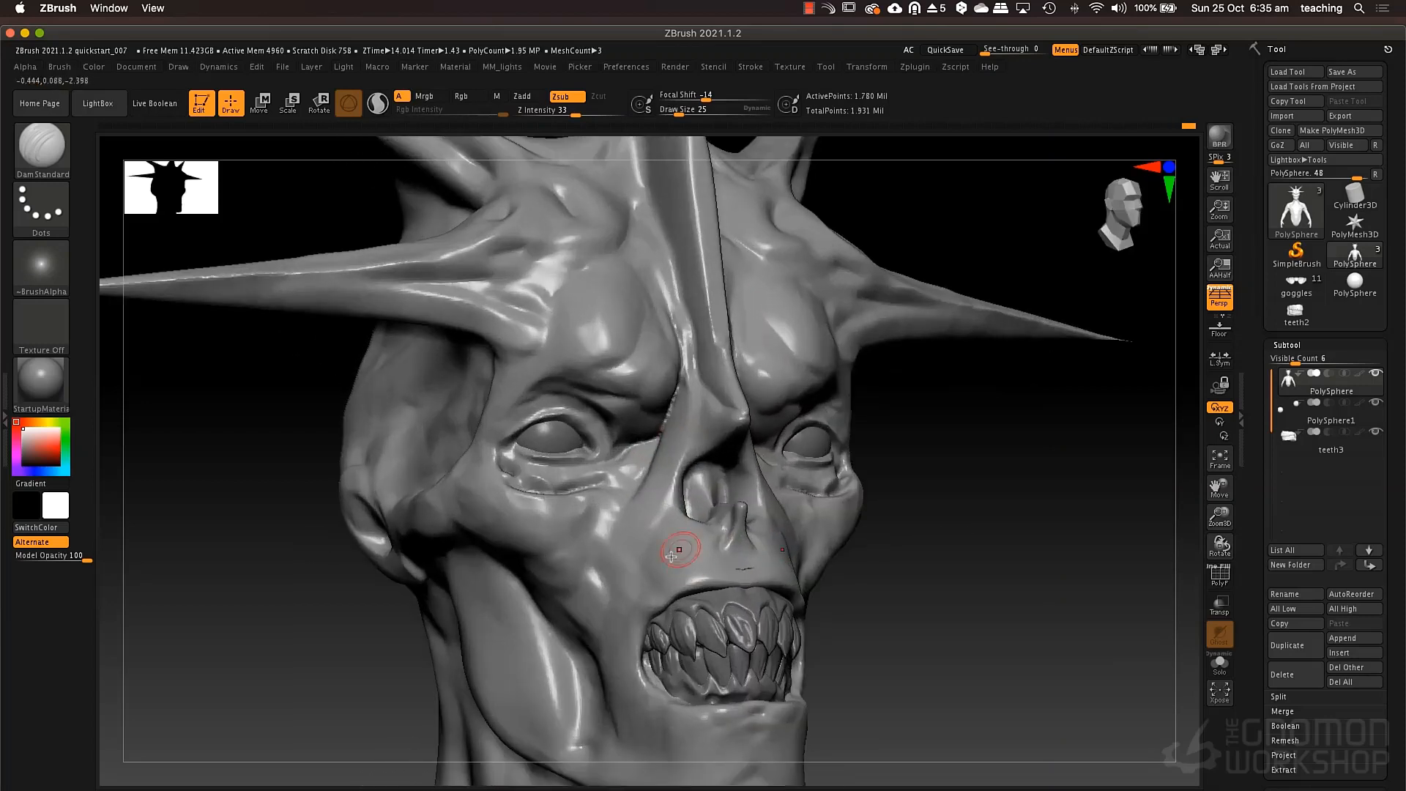
Cut creases from the nose bridge down around the nasal opening with the DamStandard brush at draw size 43.
key("space")
left_click(676, 400)
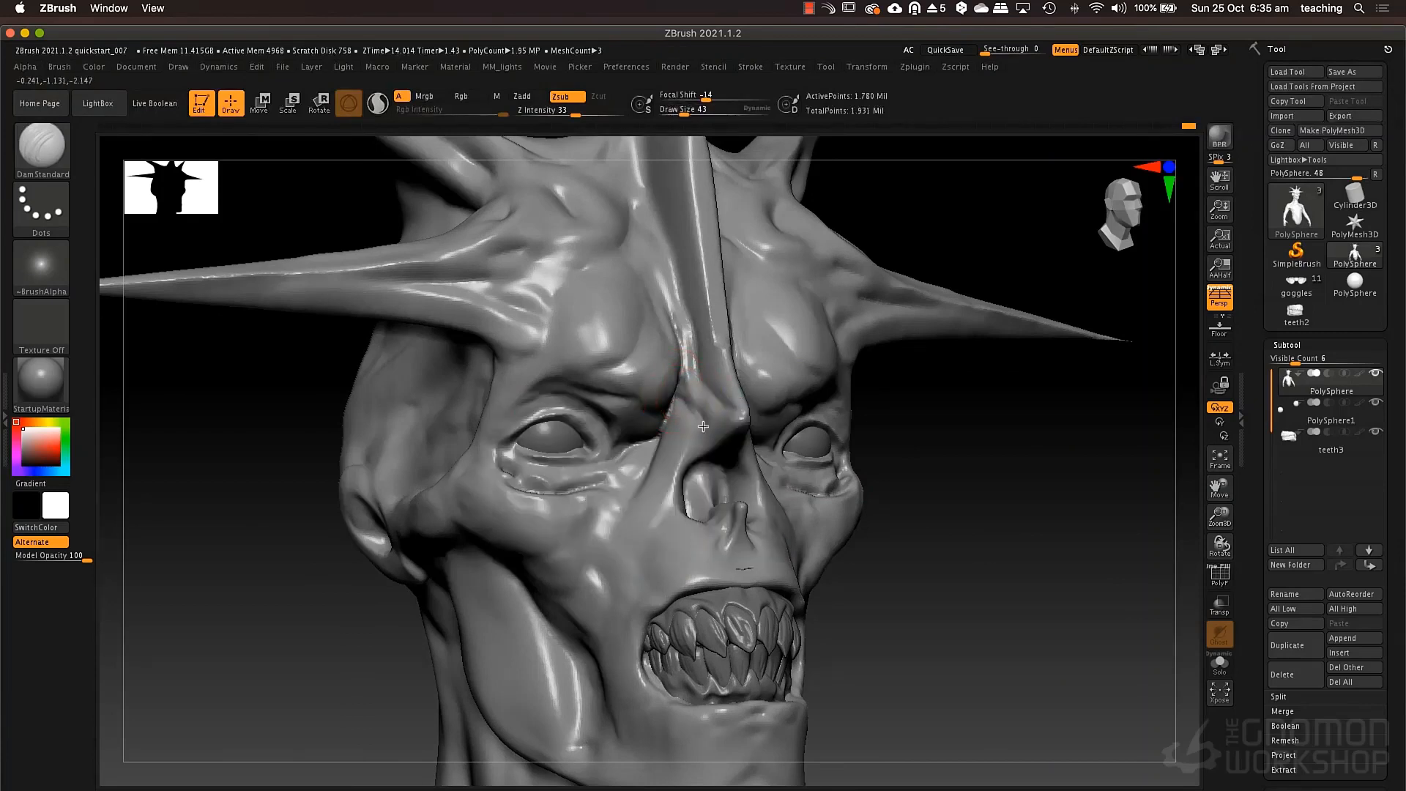
mouse_move(674, 416)
left_mouse_down()
mouse_move(652, 489)
mouse_move(688, 507)
left_mouse_up()
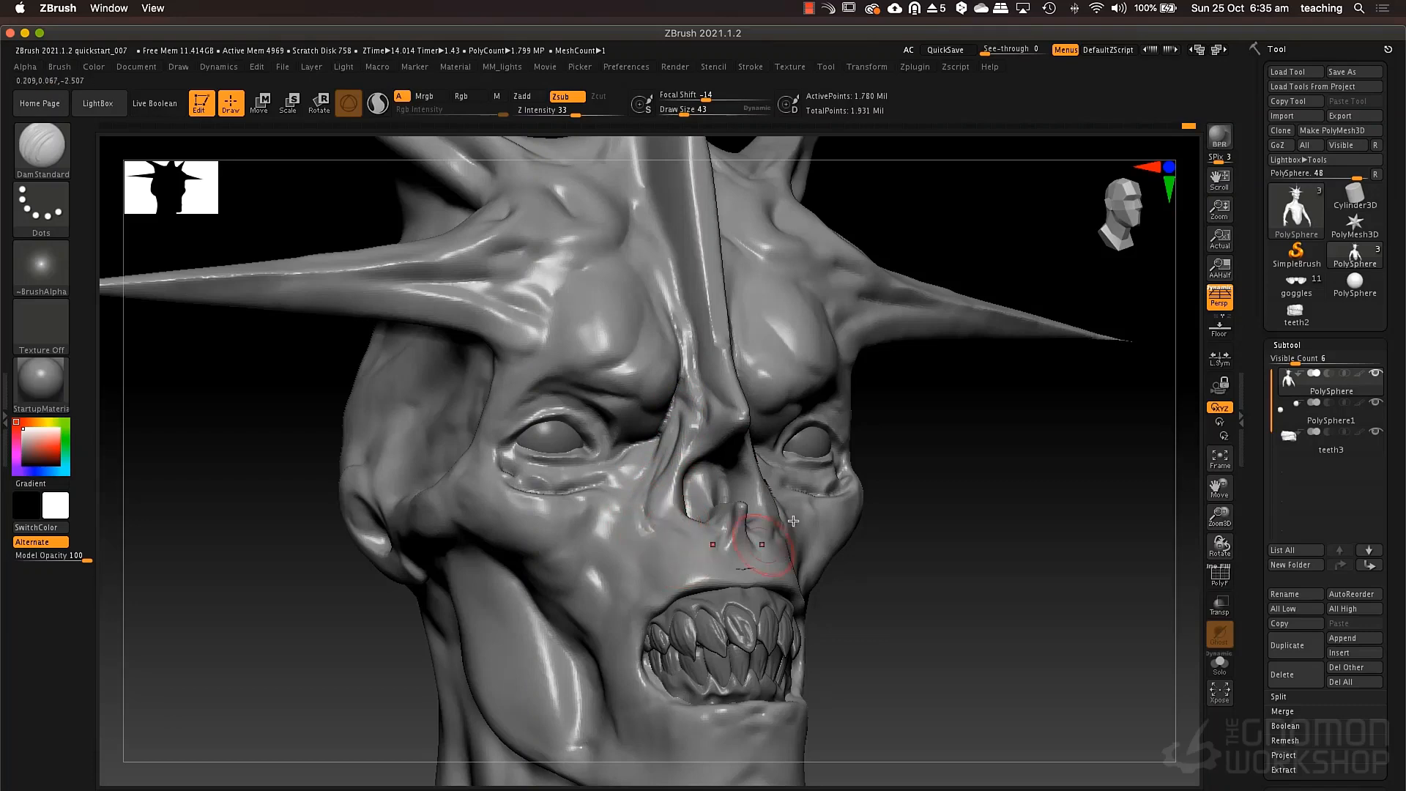
right_click_drag(731, 524, 527, 528)
mouse_move(704, 540)
left_mouse_down()
mouse_move(760, 529)
mouse_move(767, 559)
mouse_move(807, 539)
mouse_move(765, 580)
mouse_move(783, 614)
left_mouse_up()
Carve folds across the cheek and below the cheekbone with the DamStandard brush at draw size 65.
key("space")
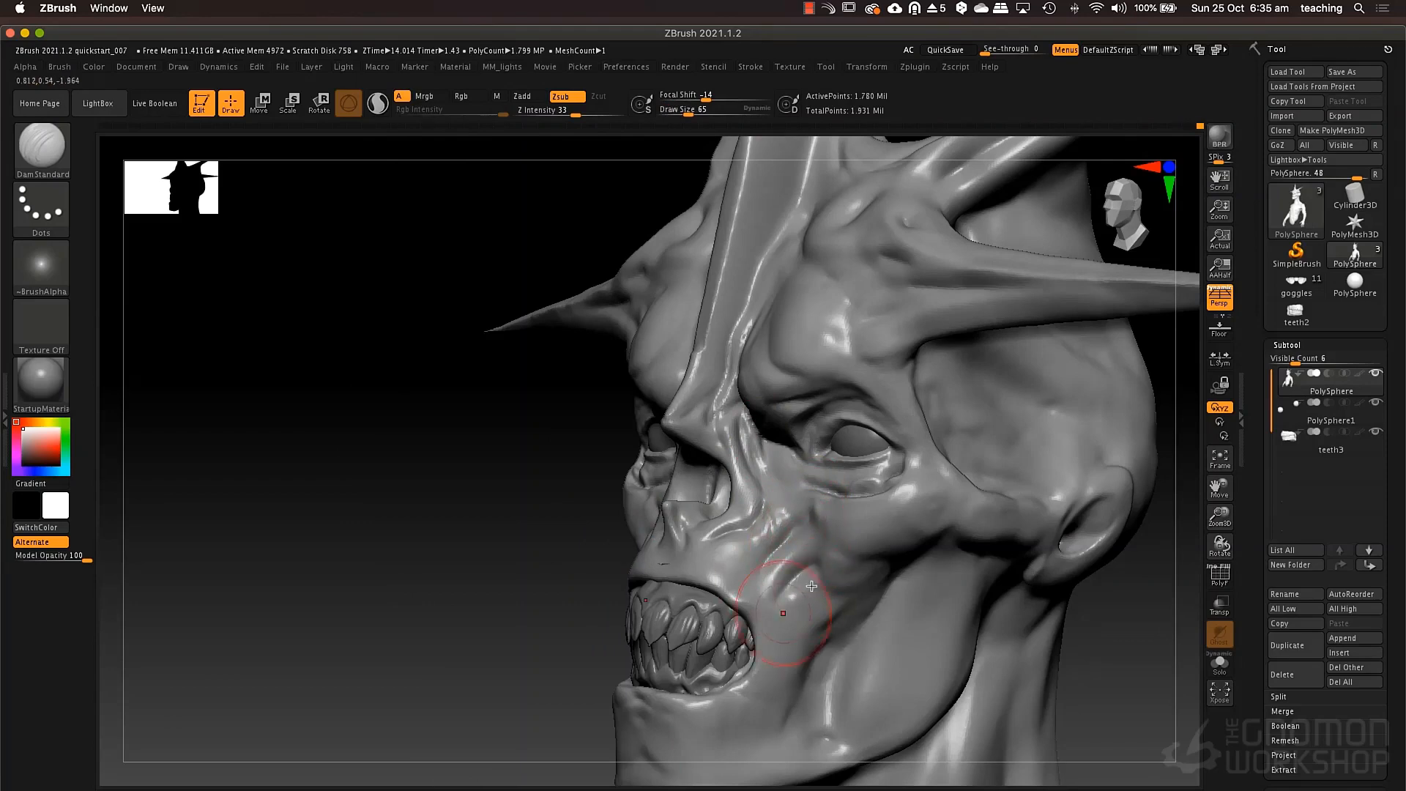
right_click_drag(755, 602, 841, 589)
mouse_move(820, 564)
left_mouse_down()
mouse_move(801, 584)
mouse_move(831, 559)
mouse_move(802, 580)
left_mouse_up()
mouse_move(569, 553)
right_mouse_down()
mouse_move(635, 548)
mouse_move(649, 513)
right_mouse_up()
left_click_drag(514, 561, 564, 632)
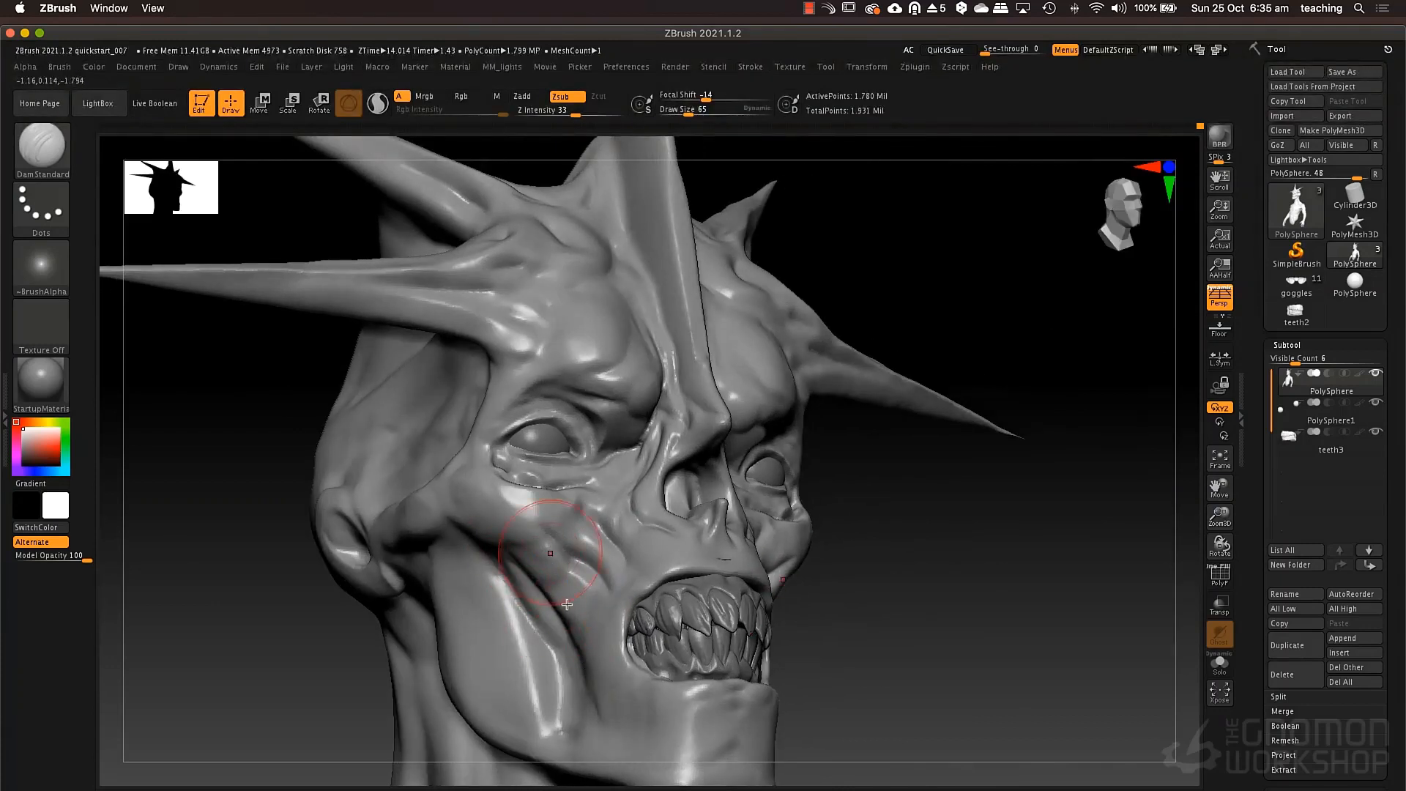
Fill the hollow between the cheekbone and the jaw with ClayTubes strokes at draw size 65.
key("b")
key("c")
key("t")
left_click_drag(578, 573, 613, 653)
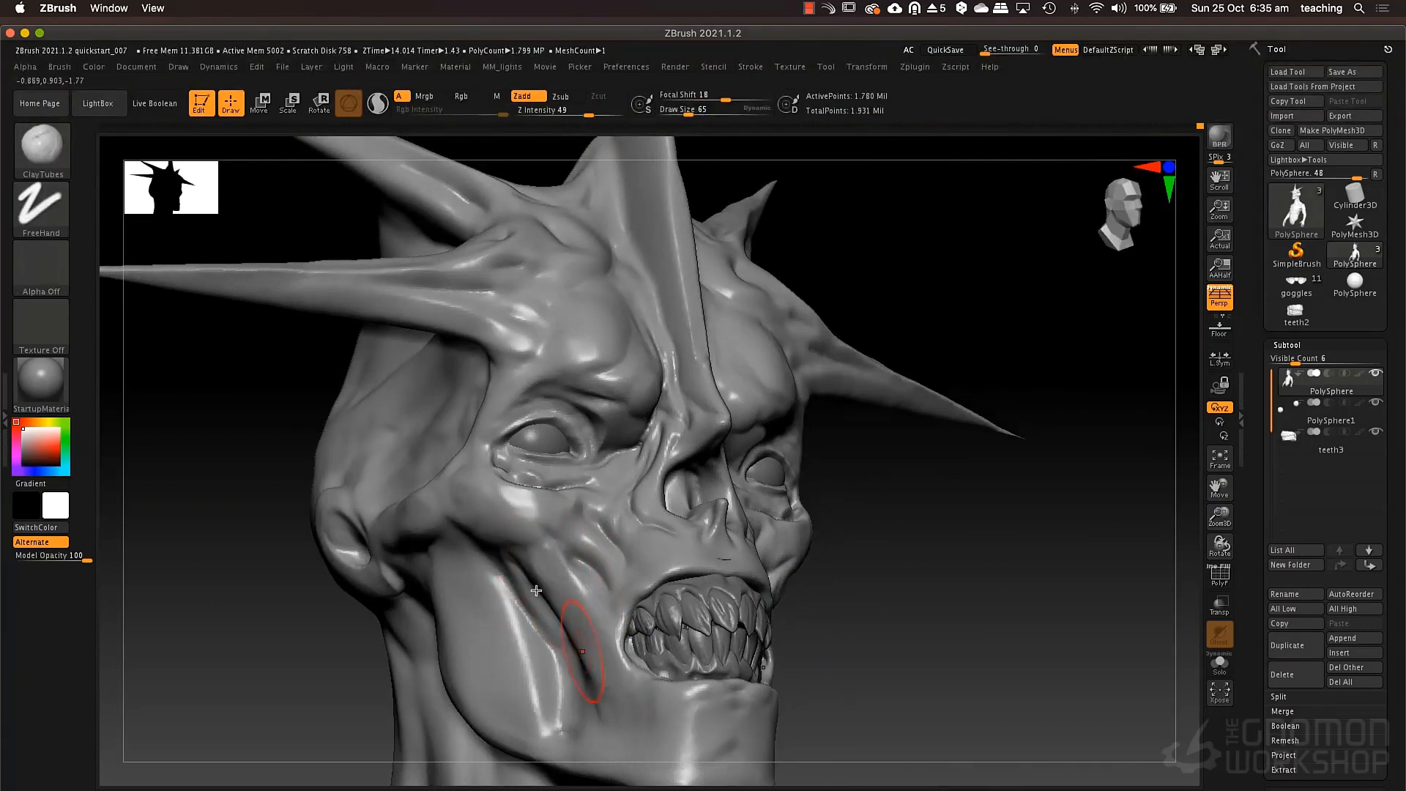
mouse_move(511, 579)
left_mouse_down()
mouse_move(566, 696)
mouse_move(595, 700)
mouse_move(561, 630)
mouse_move(575, 684)
left_mouse_up()
mouse_move(511, 564)
left_mouse_down()
mouse_move(566, 687)
mouse_move(534, 645)
mouse_move(565, 734)
left_mouse_up()
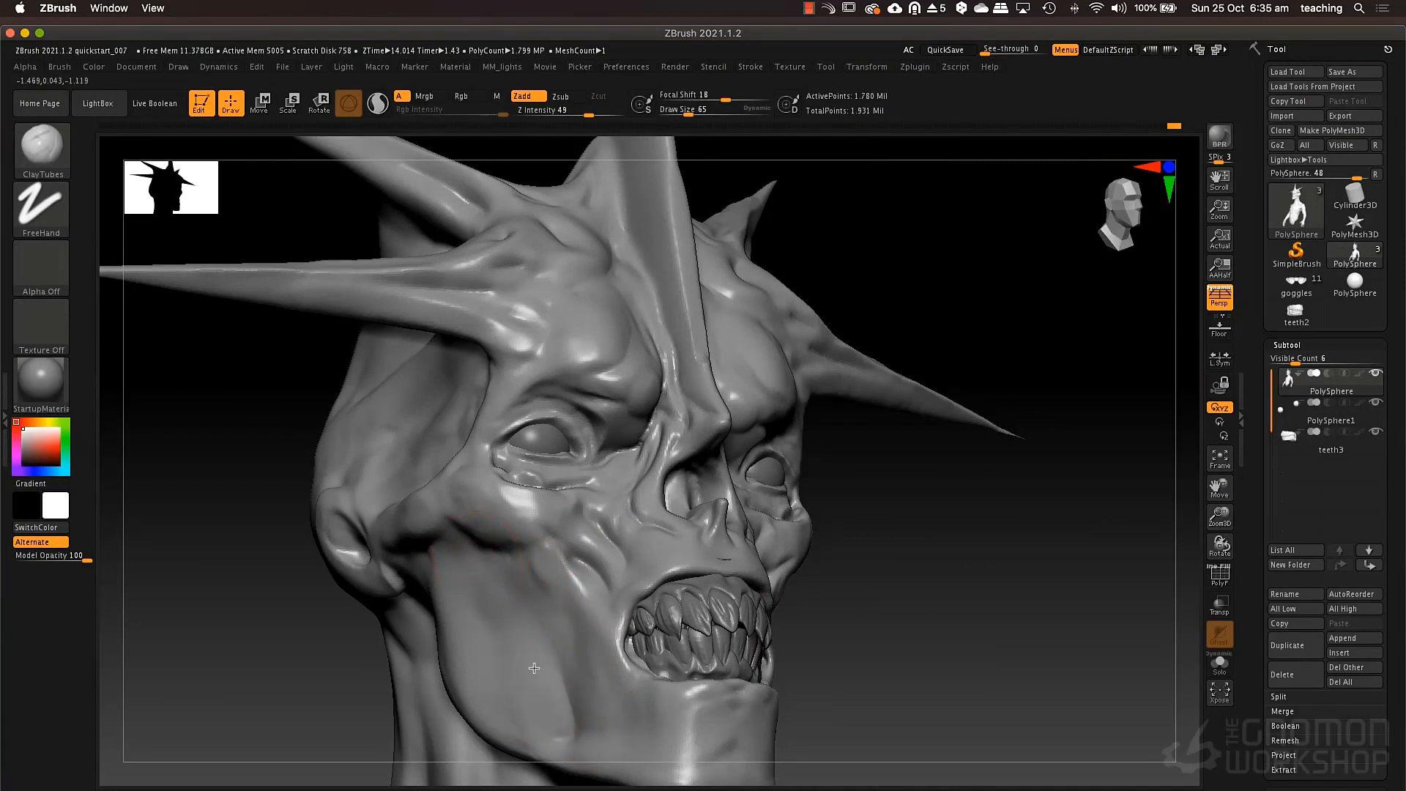
Build up the cheekbone and the area below the eye with the ClayTubes brush at draw size 49.
key("space")
mouse_move(448, 490)
left_mouse_down()
mouse_move(437, 507)
mouse_move(466, 497)
mouse_move(495, 521)
left_mouse_up()
key("space")
key("space")
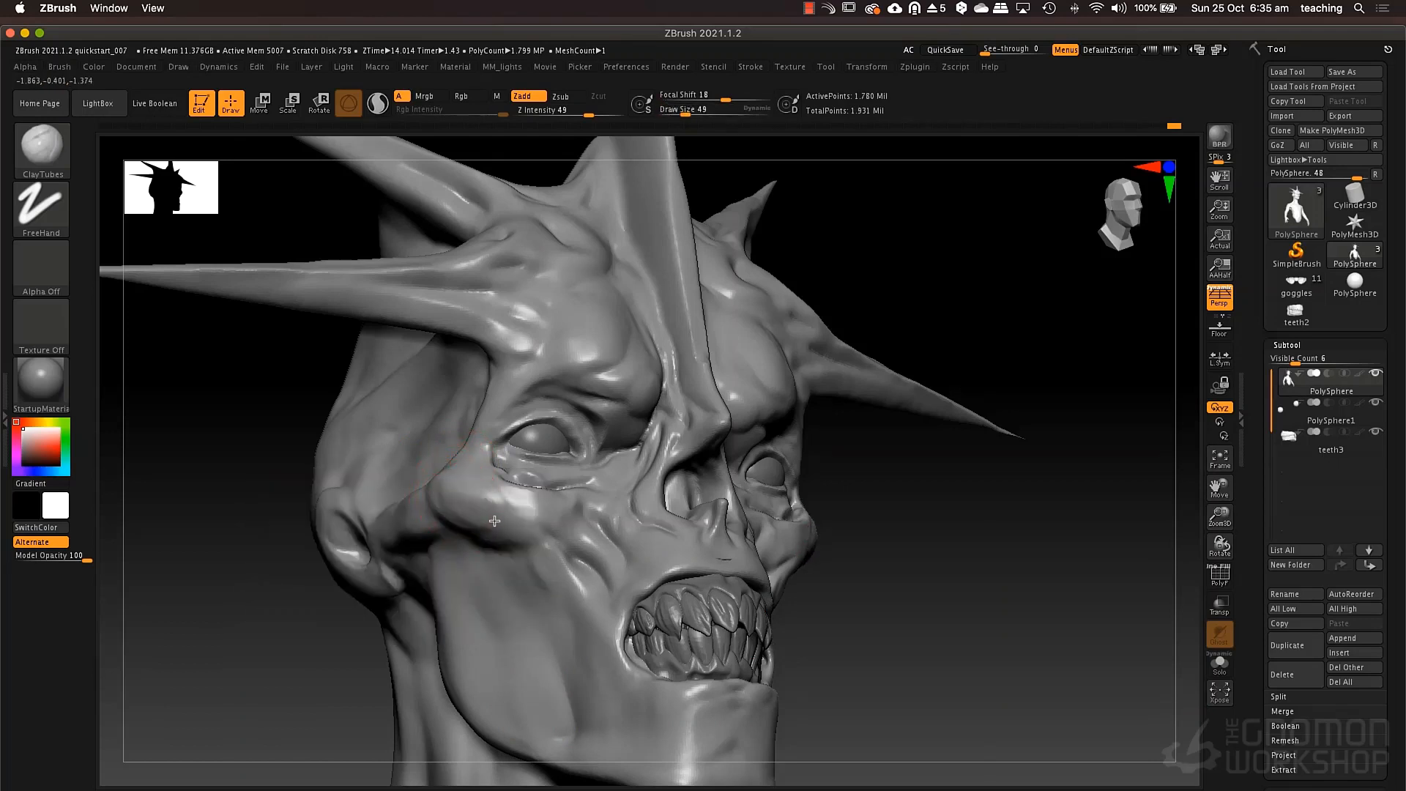
left_click_drag(1055, 462, 822, 473)
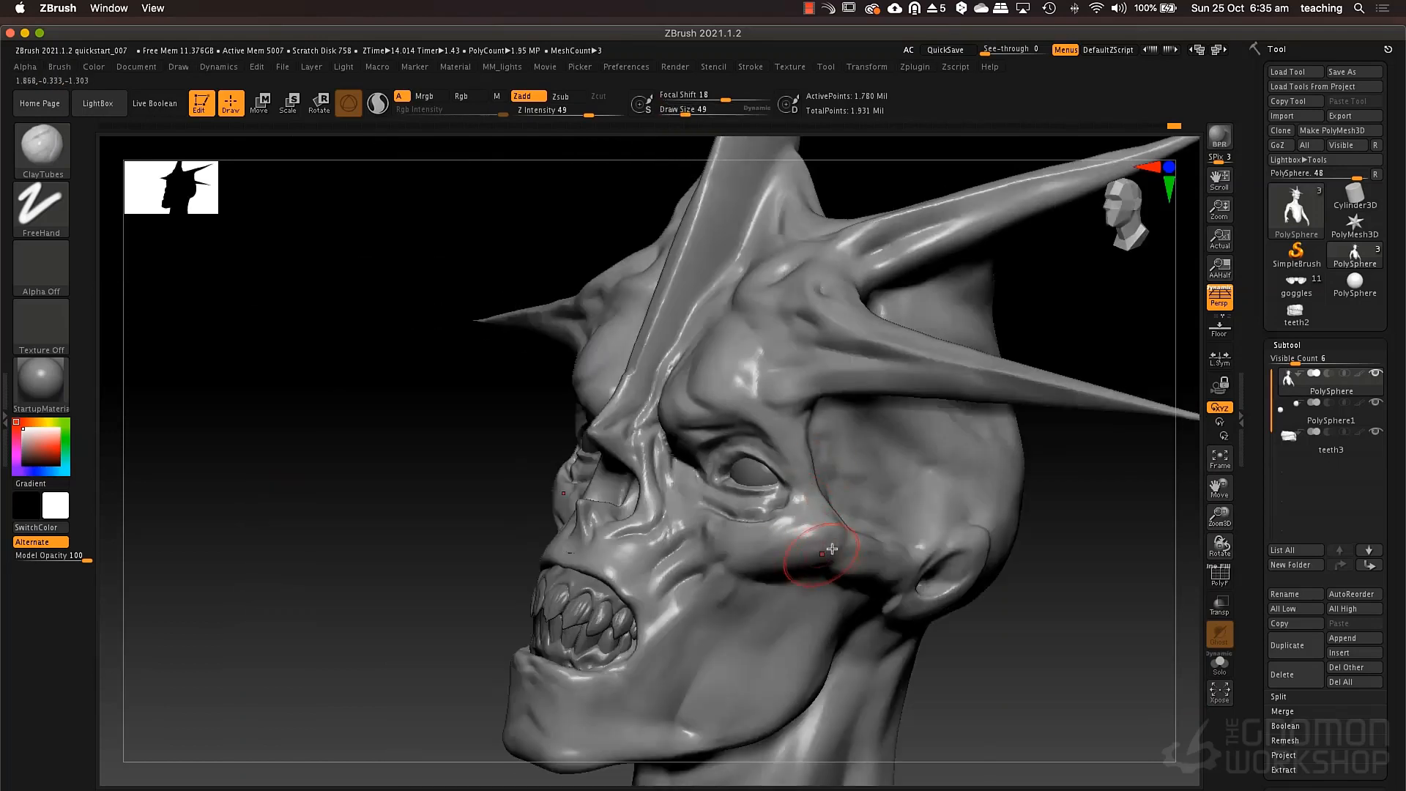
mouse_move(827, 502)
right_mouse_down()
mouse_move(868, 447)
mouse_move(821, 399)
right_mouse_up()
mouse_move(793, 583)
left_mouse_down()
mouse_move(811, 590)
mouse_move(747, 575)
mouse_move(806, 587)
mouse_move(822, 580)
mouse_move(762, 570)
mouse_move(818, 559)
left_mouse_up()
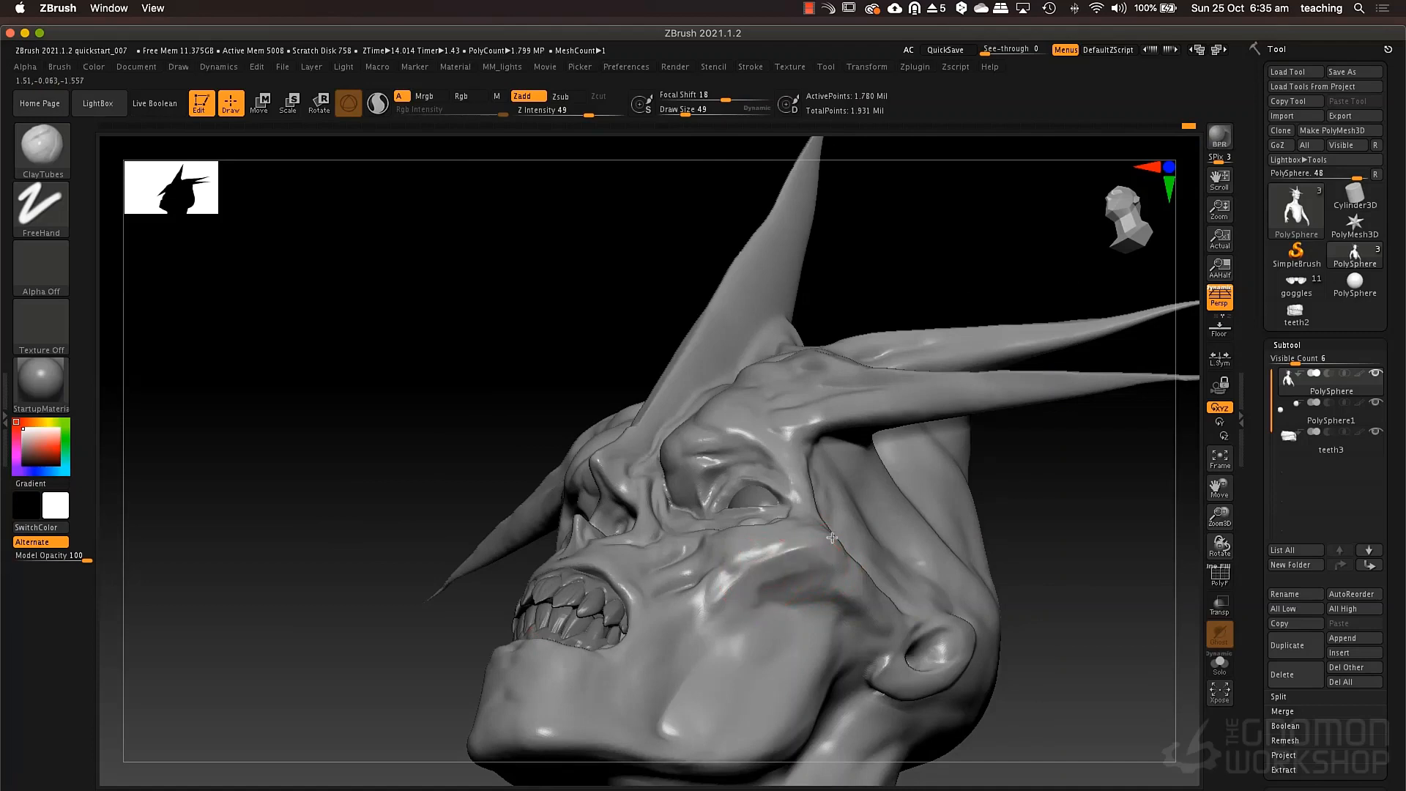
mouse_move(832, 538)
right_mouse_down()
mouse_move(849, 529)
mouse_move(818, 537)
right_mouse_up()
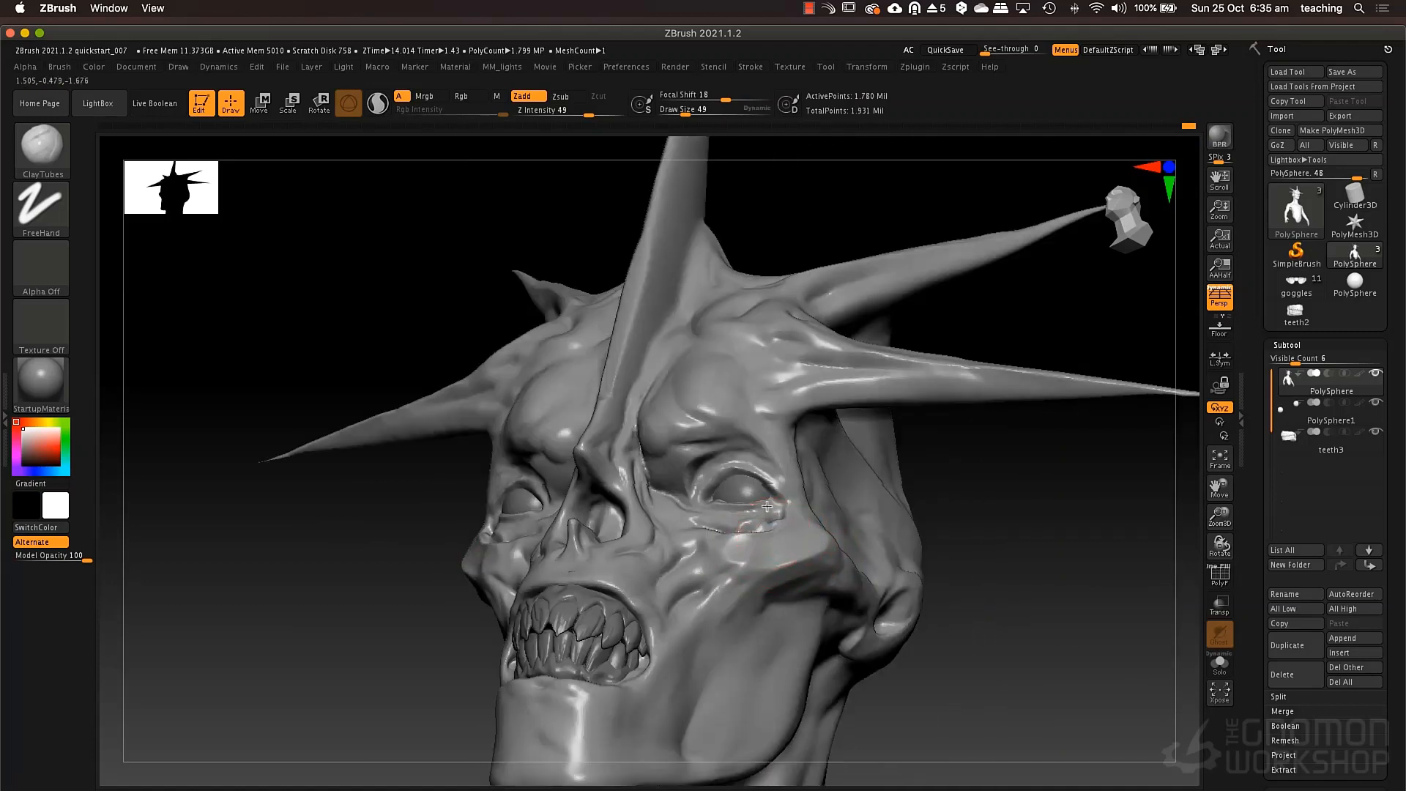
mouse_move(736, 550)
right_mouse_down()
mouse_move(801, 550)
mouse_move(776, 493)
mouse_move(757, 550)
mouse_move(785, 502)
mouse_move(713, 539)
right_mouse_up()
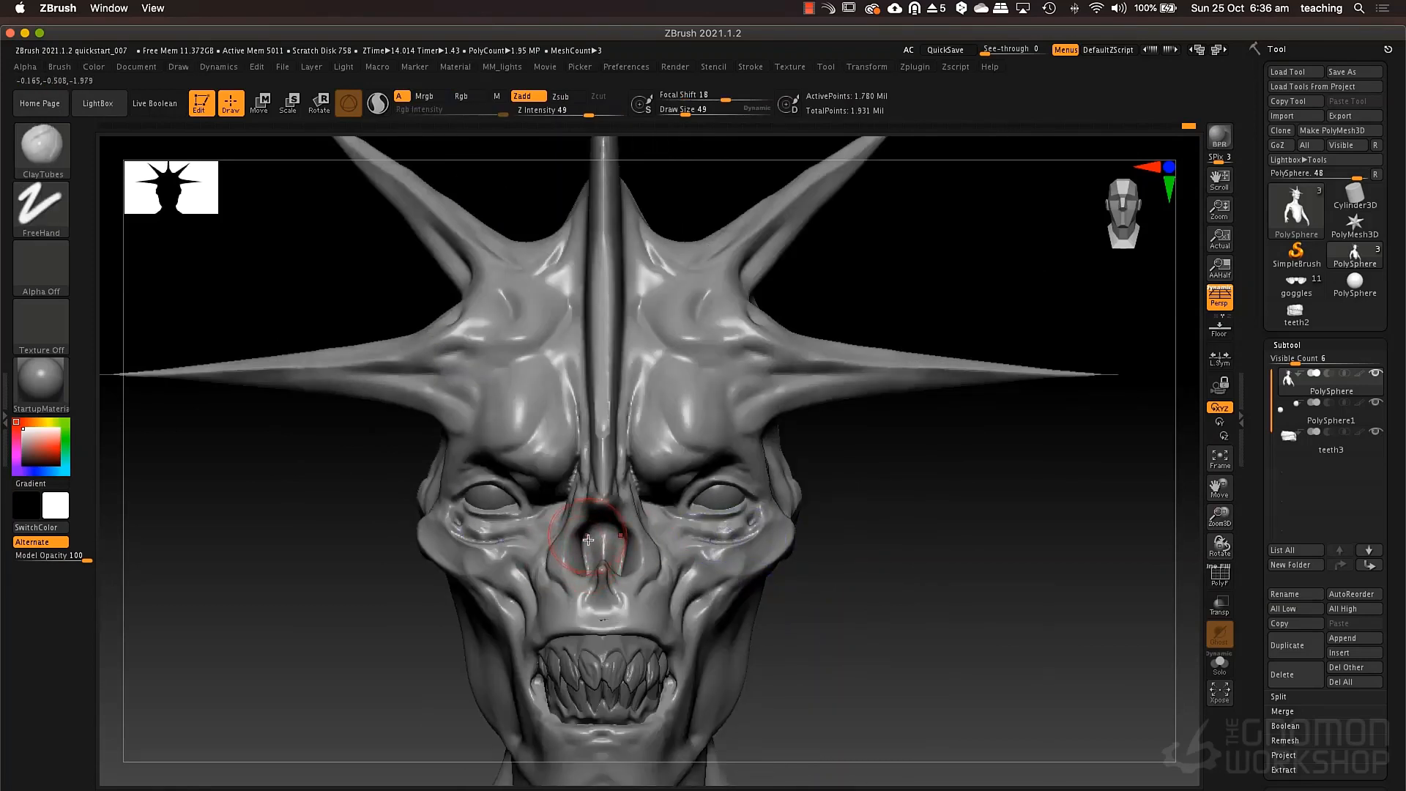
Reshape the edges of the nasal opening from the front with the Move brush.
key("b")
key("m")
key("v")
key("space")
left_click_drag(584, 542, 589, 542)
mouse_move(587, 541)
left_mouse_down()
mouse_move(559, 557)
mouse_move(592, 524)
left_mouse_up()
key("space")
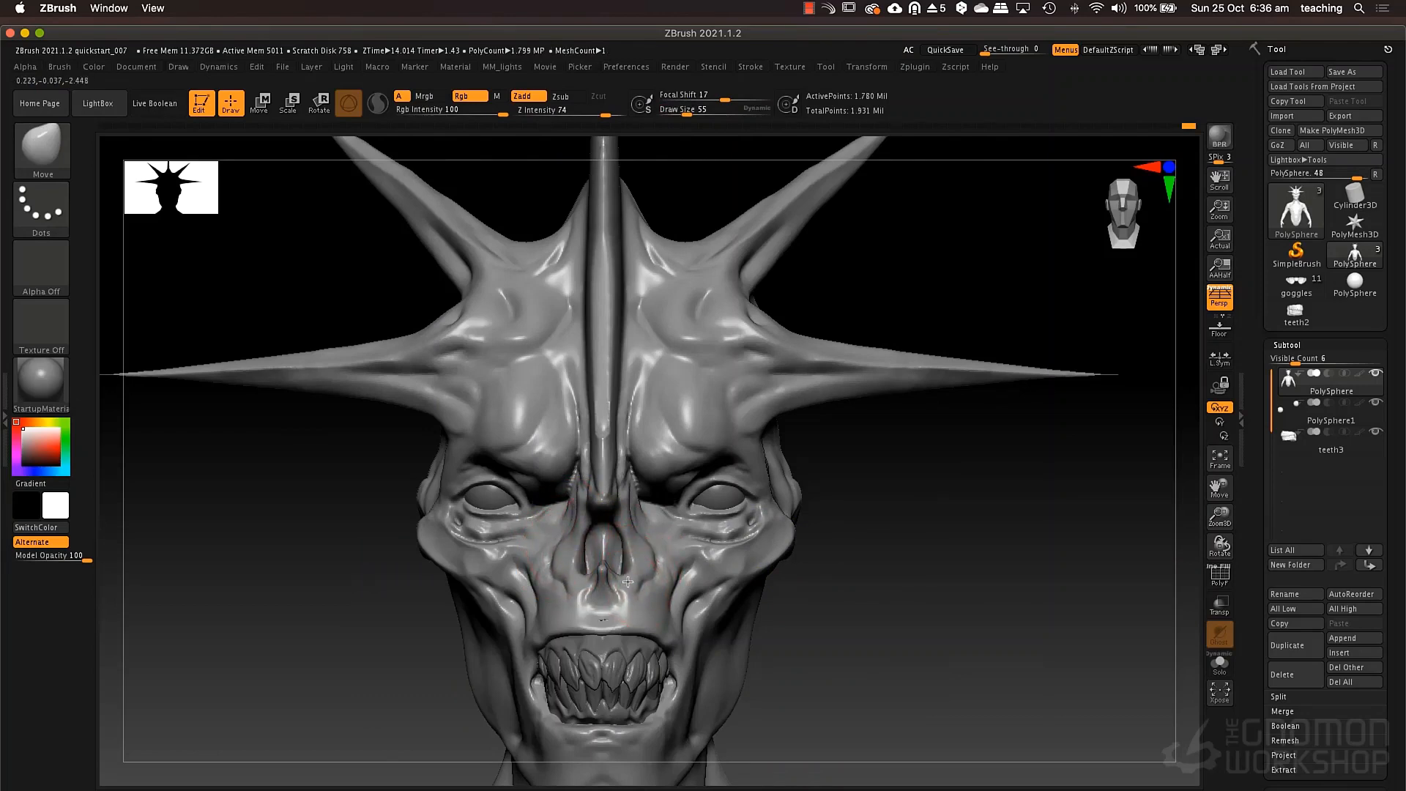
Adjust the profile of the nose tip and lower nasal spur with the Move brush at draw size 55.
left_click_drag(809, 576, 570, 571)
left_click_drag(606, 507, 600, 519)
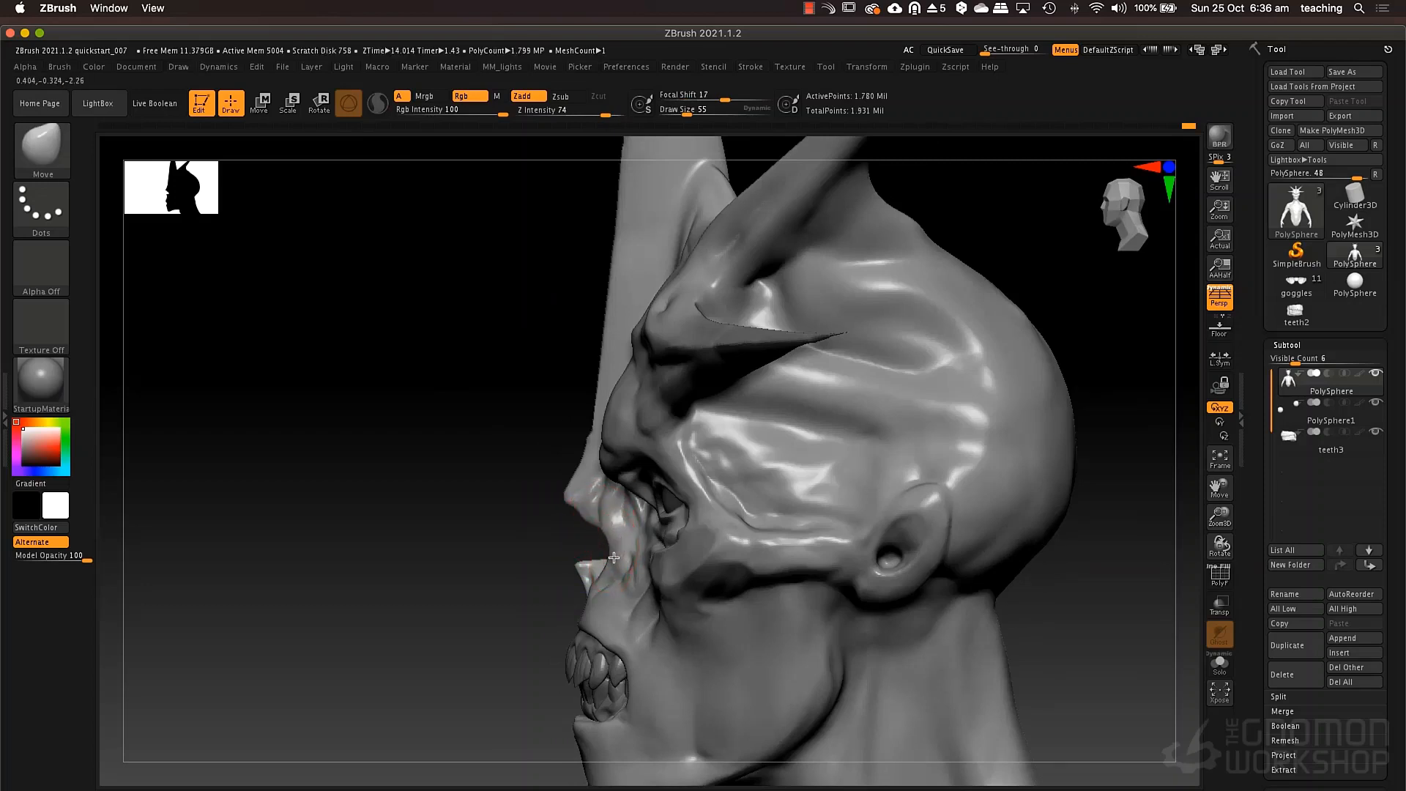
left_click_drag(544, 559, 612, 558)
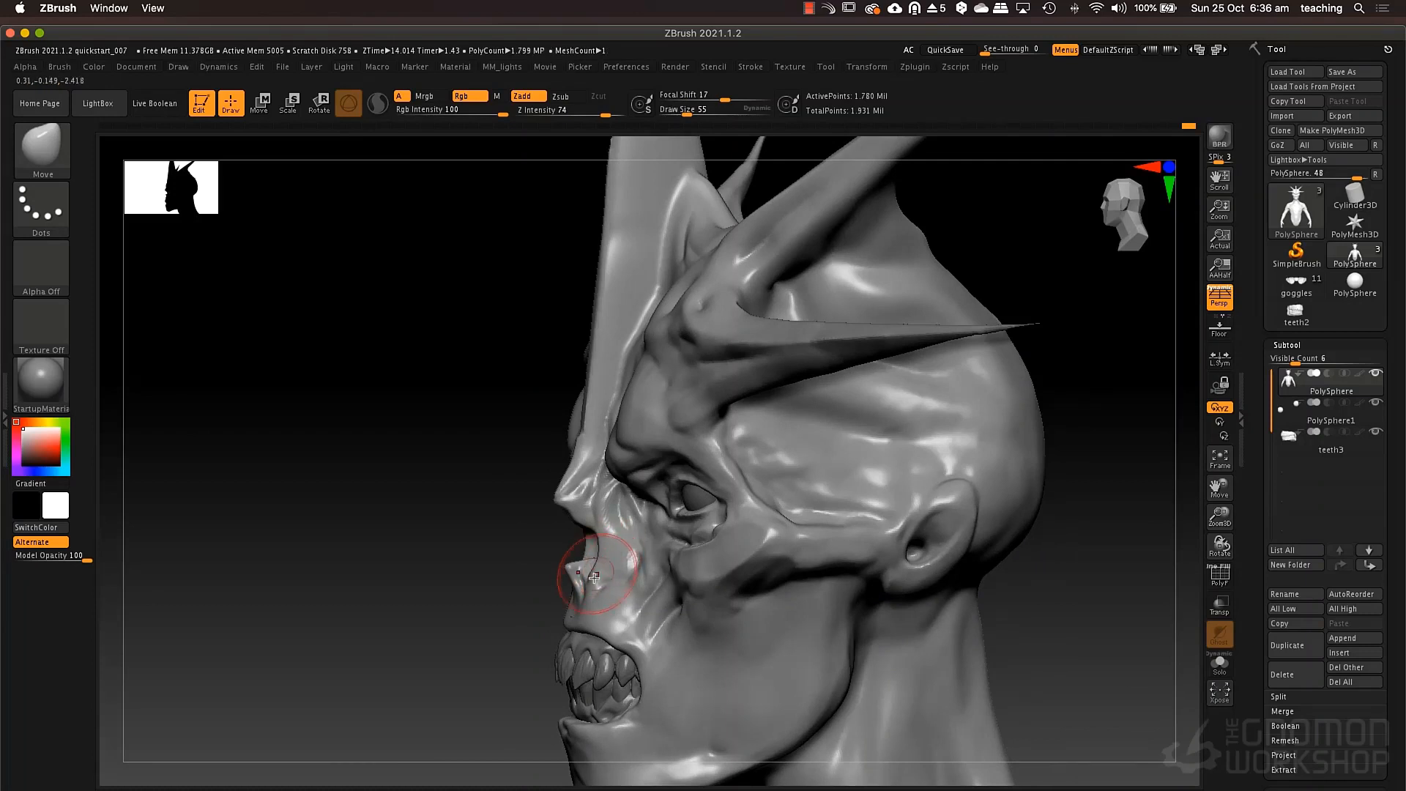
mouse_move(554, 567)
left_mouse_down()
mouse_move(590, 533)
mouse_move(550, 502)
left_mouse_up()
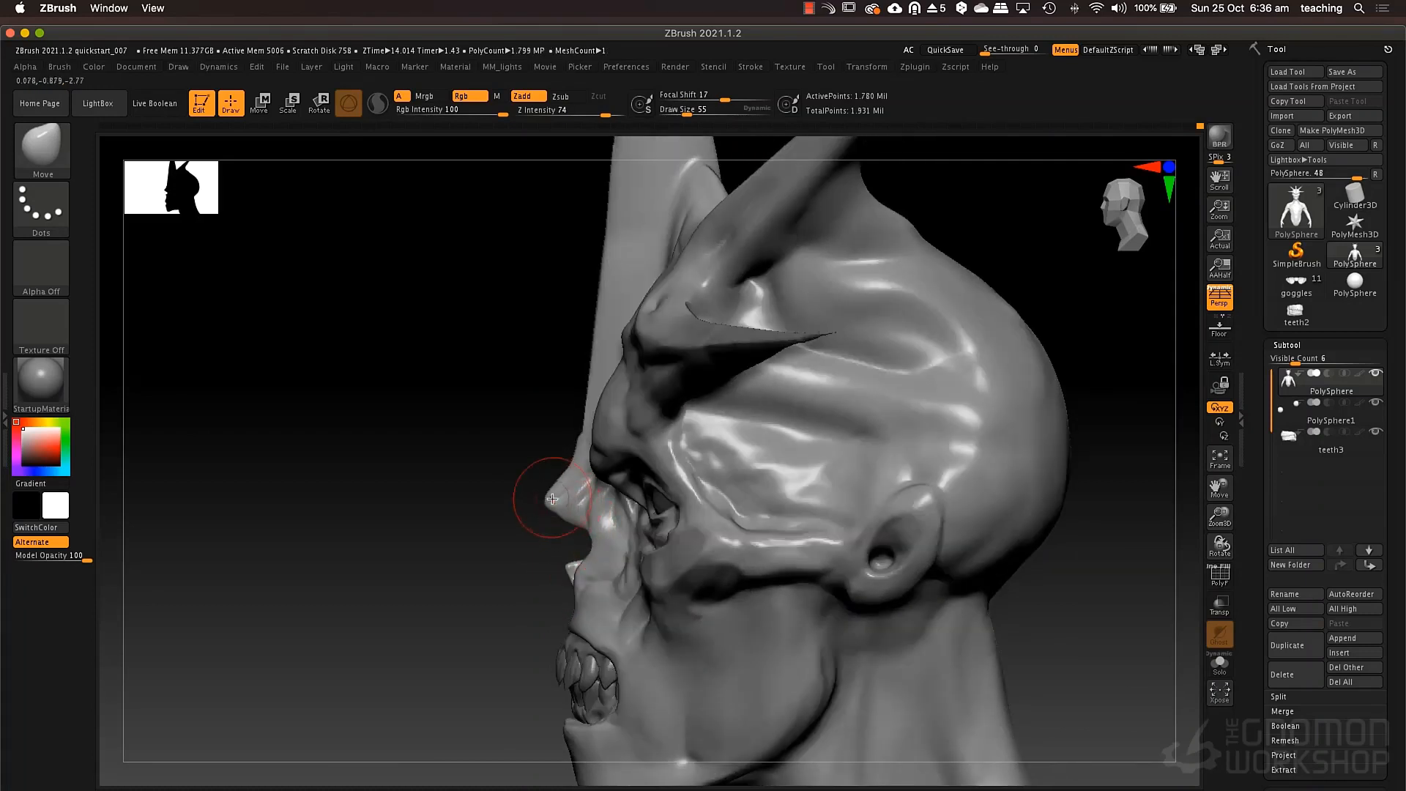
Reshape the upper lip and mouth area around the teeth with the Move brush at draw size 84.
key("space")
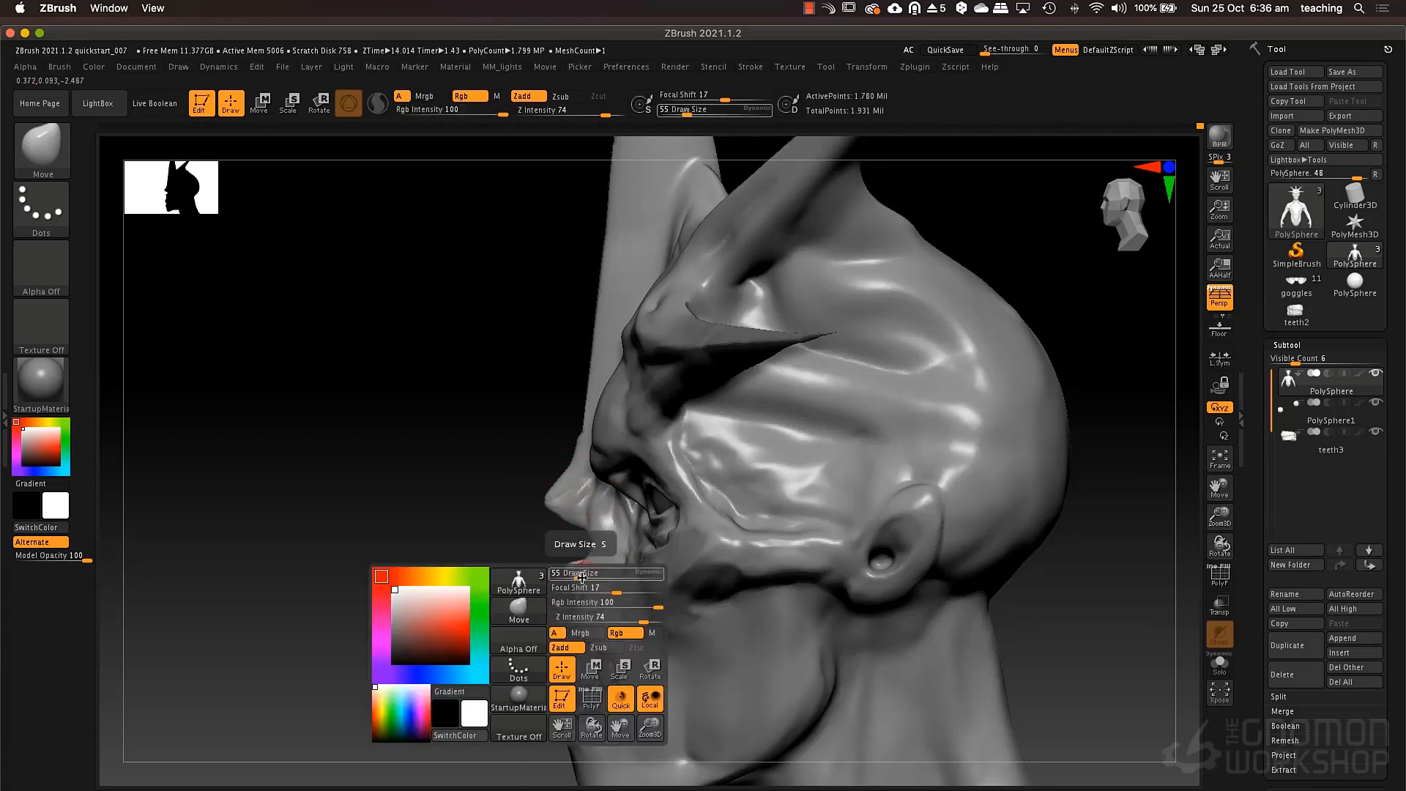
left_click_drag(580, 574, 587, 574)
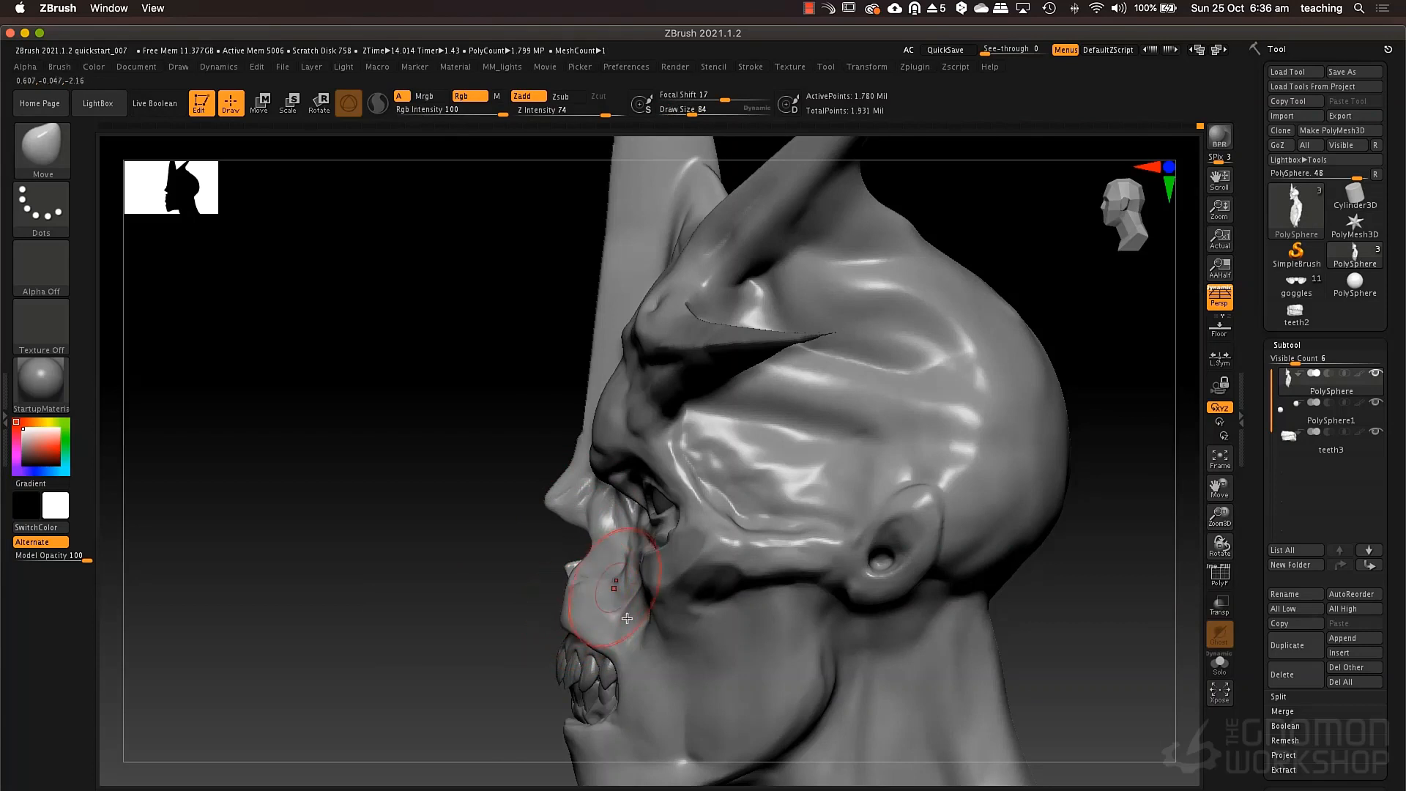
left_click_drag(626, 693, 634, 704)
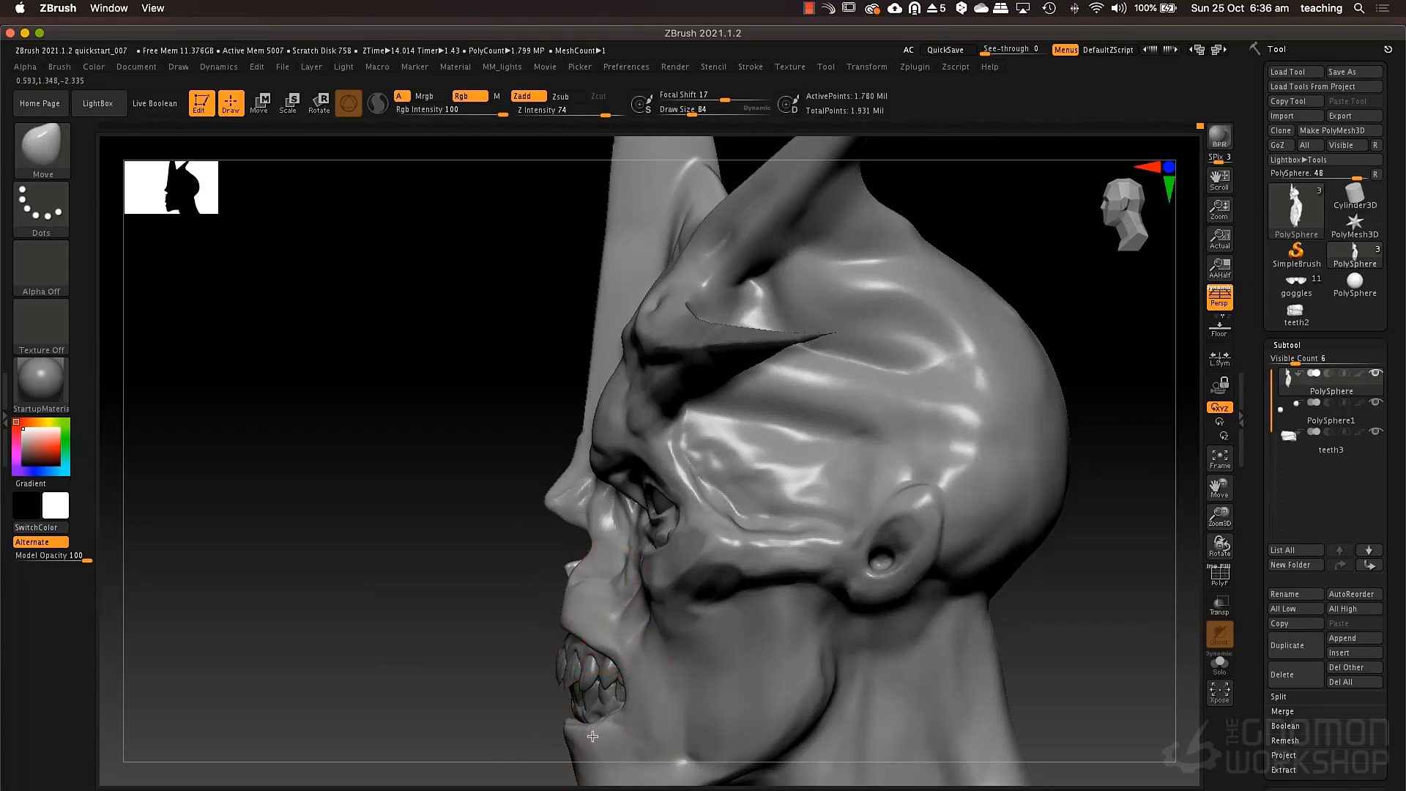
right_click_drag(581, 671, 590, 572)
Carve creases around the mouth with the DamStandard brush at draw size 55.
key("b")
key("d")
key("s")
key("space")
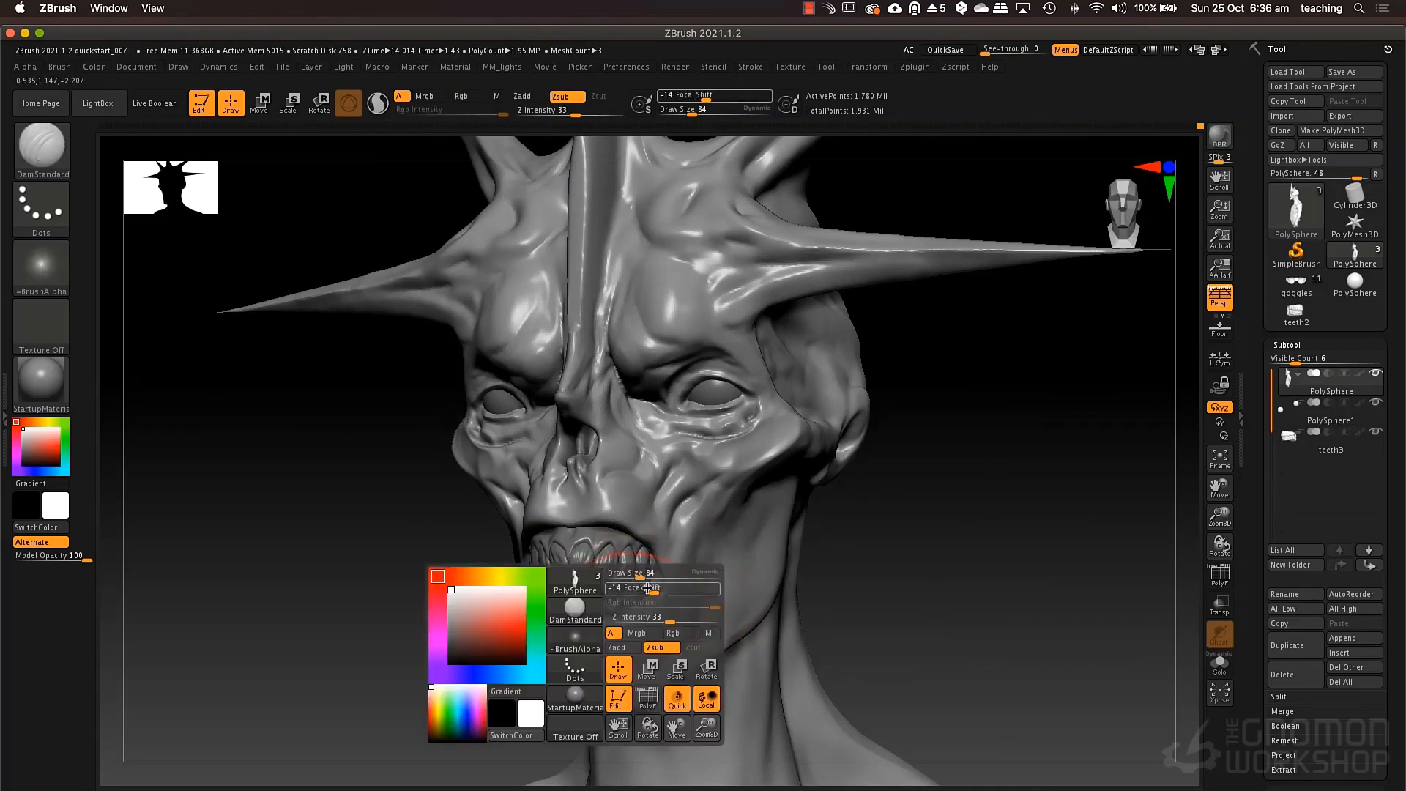
left_click_drag(655, 572, 650, 571)
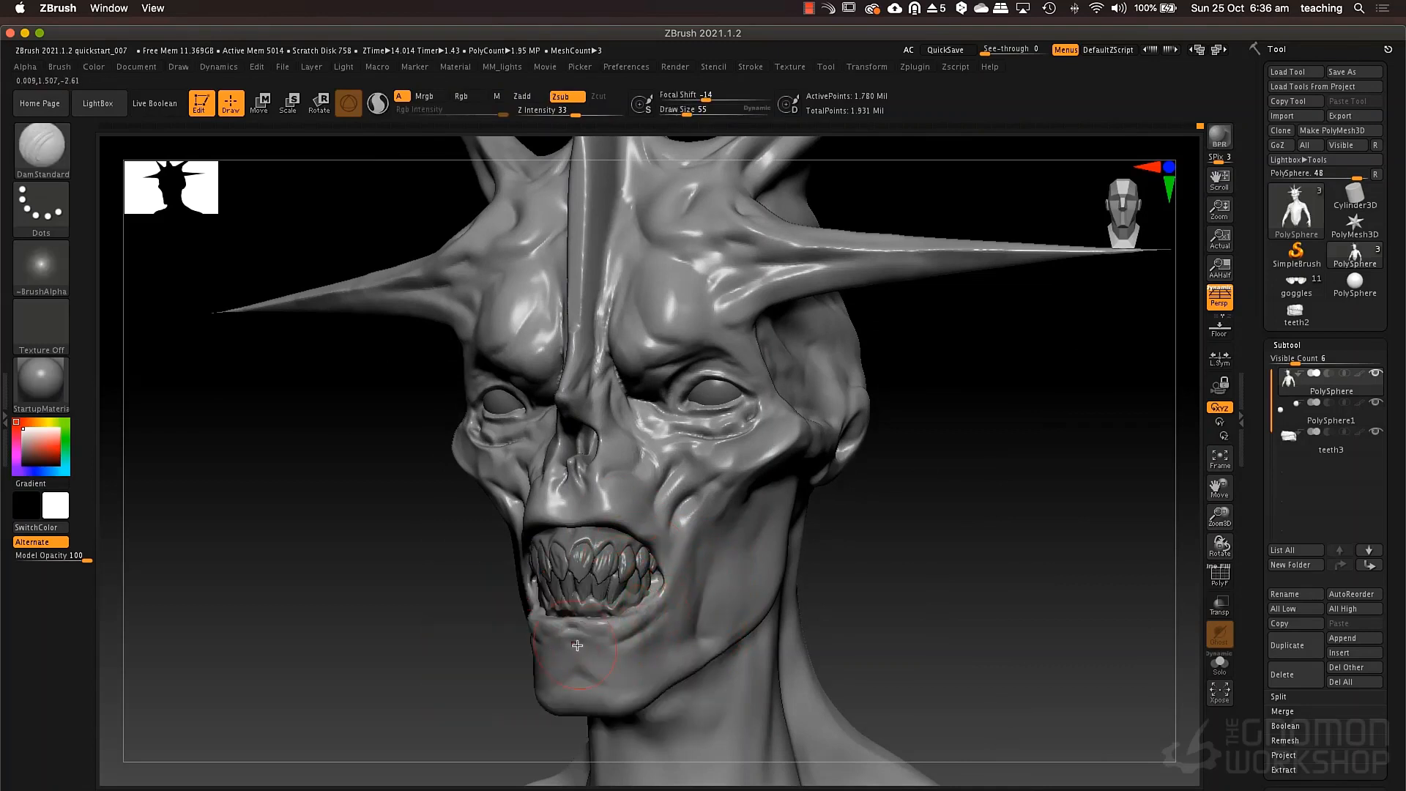
left_click_drag(578, 506, 654, 547)
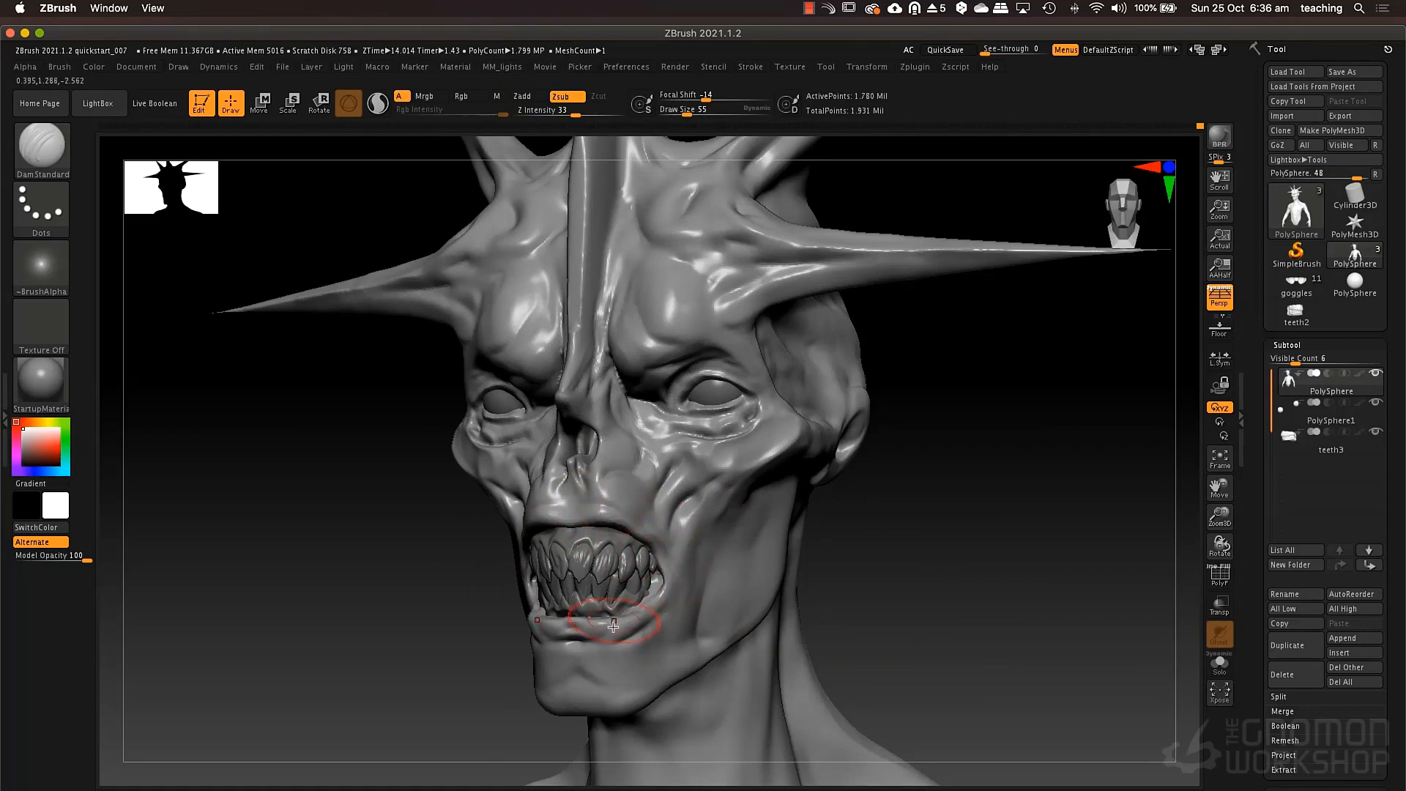
Thicken the rim of the upper lip above the teeth with the Inflat brush at draw size 55.
key("b")
key("i")
key("n")
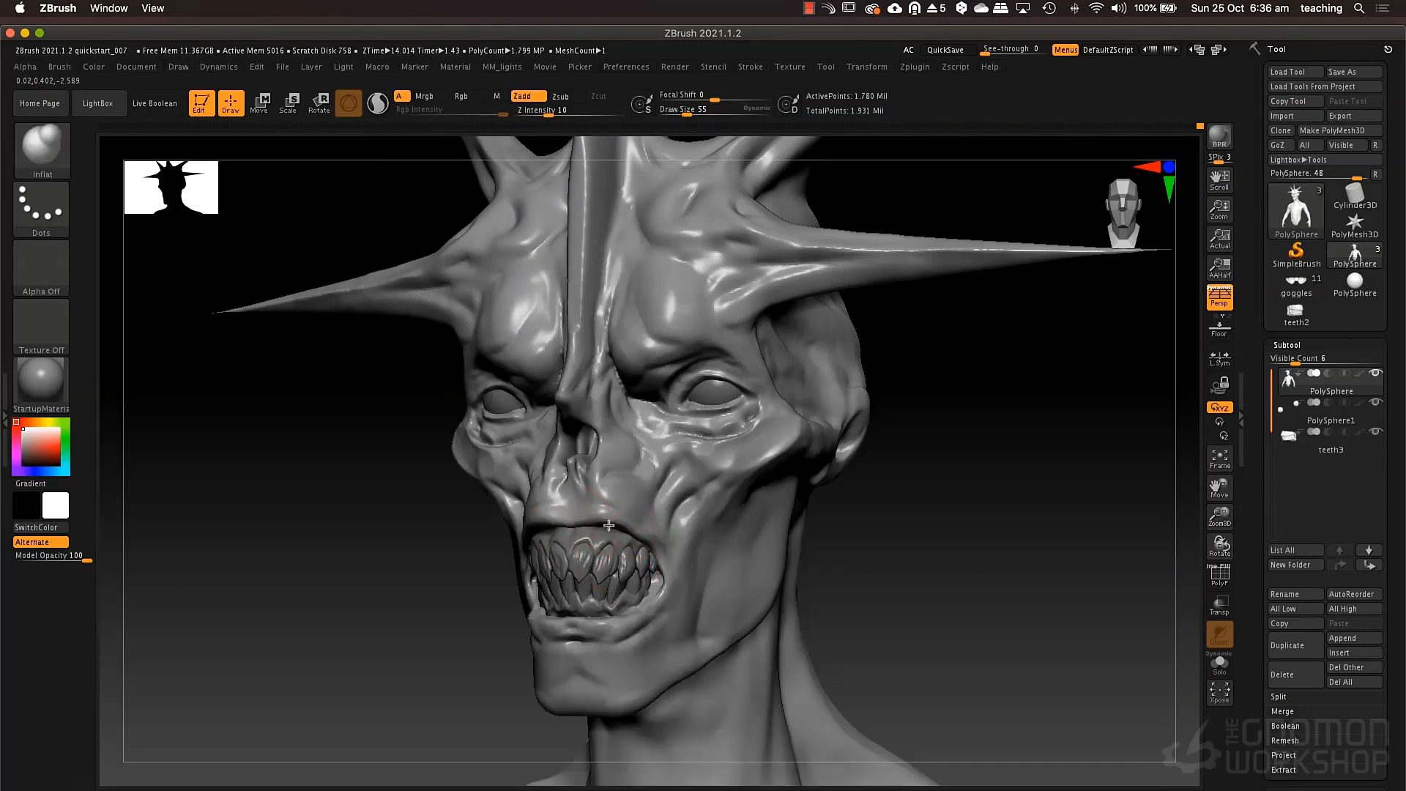
left_click_drag(608, 525, 632, 530)
right_click_drag(636, 518, 712, 513)
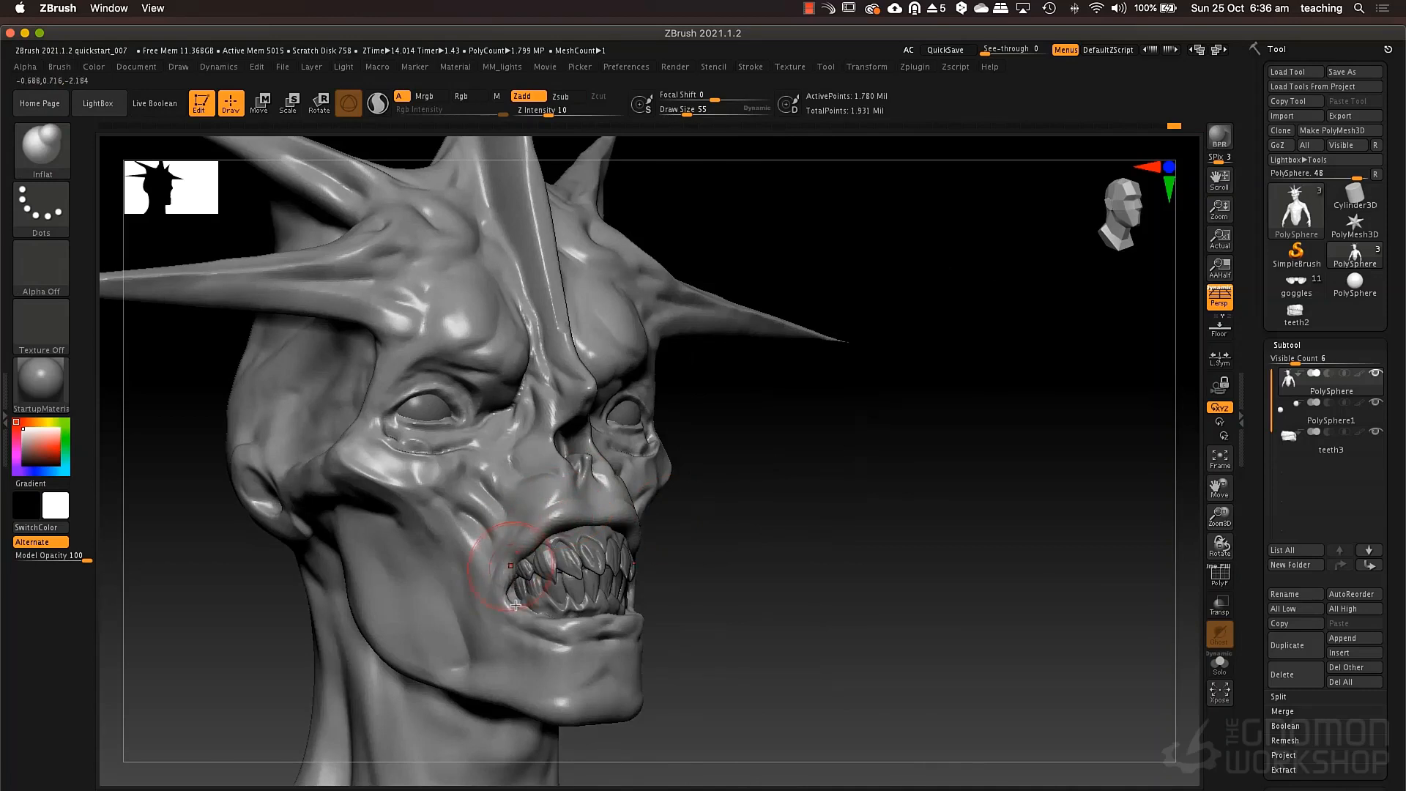
Reshape the mouth corner and upper lip line around the teeth with the Move brush at draw size 55.
key("b")
key("m")
key("v")
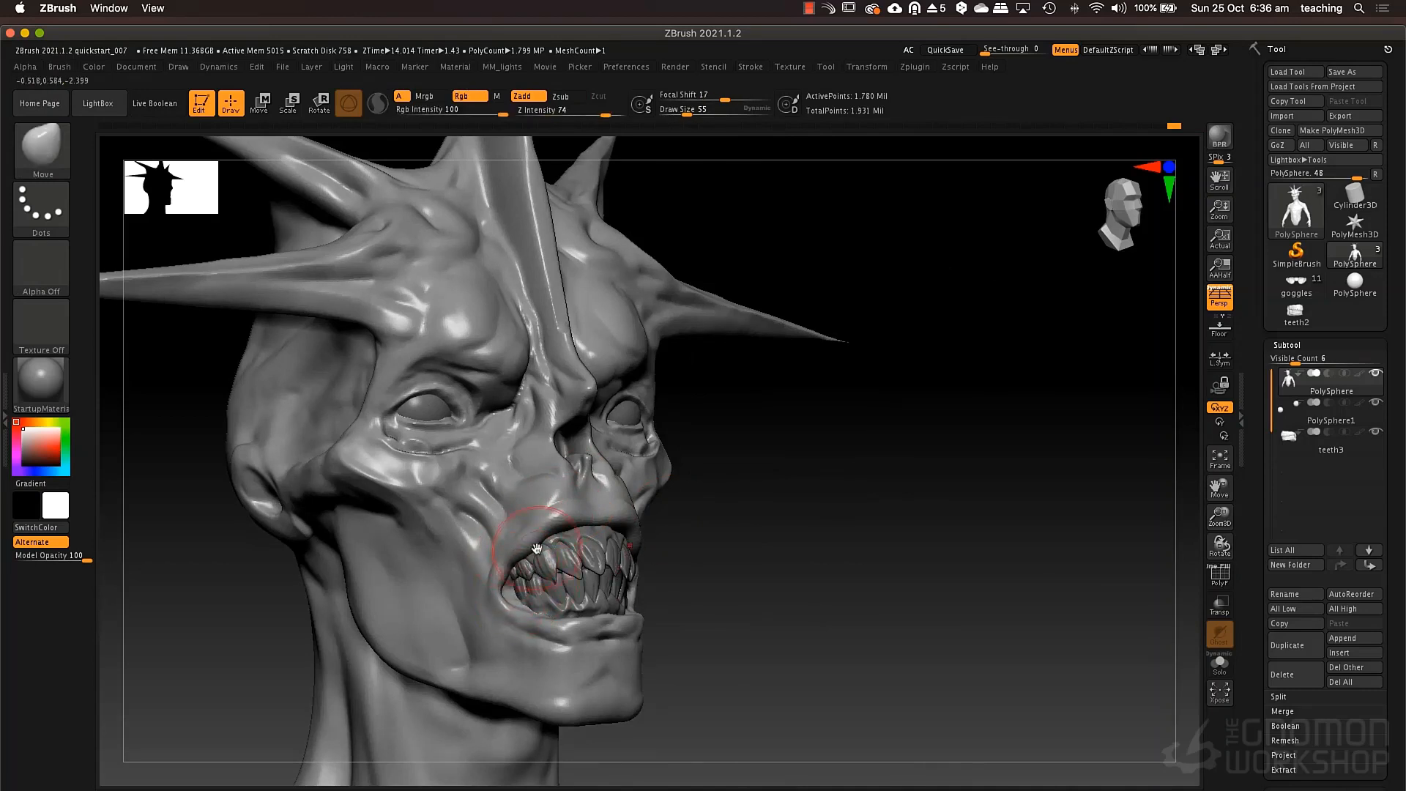
key("space")
left_click_drag(537, 549, 578, 513)
key("space")
key("space")
right_click_drag(590, 515, 639, 514)
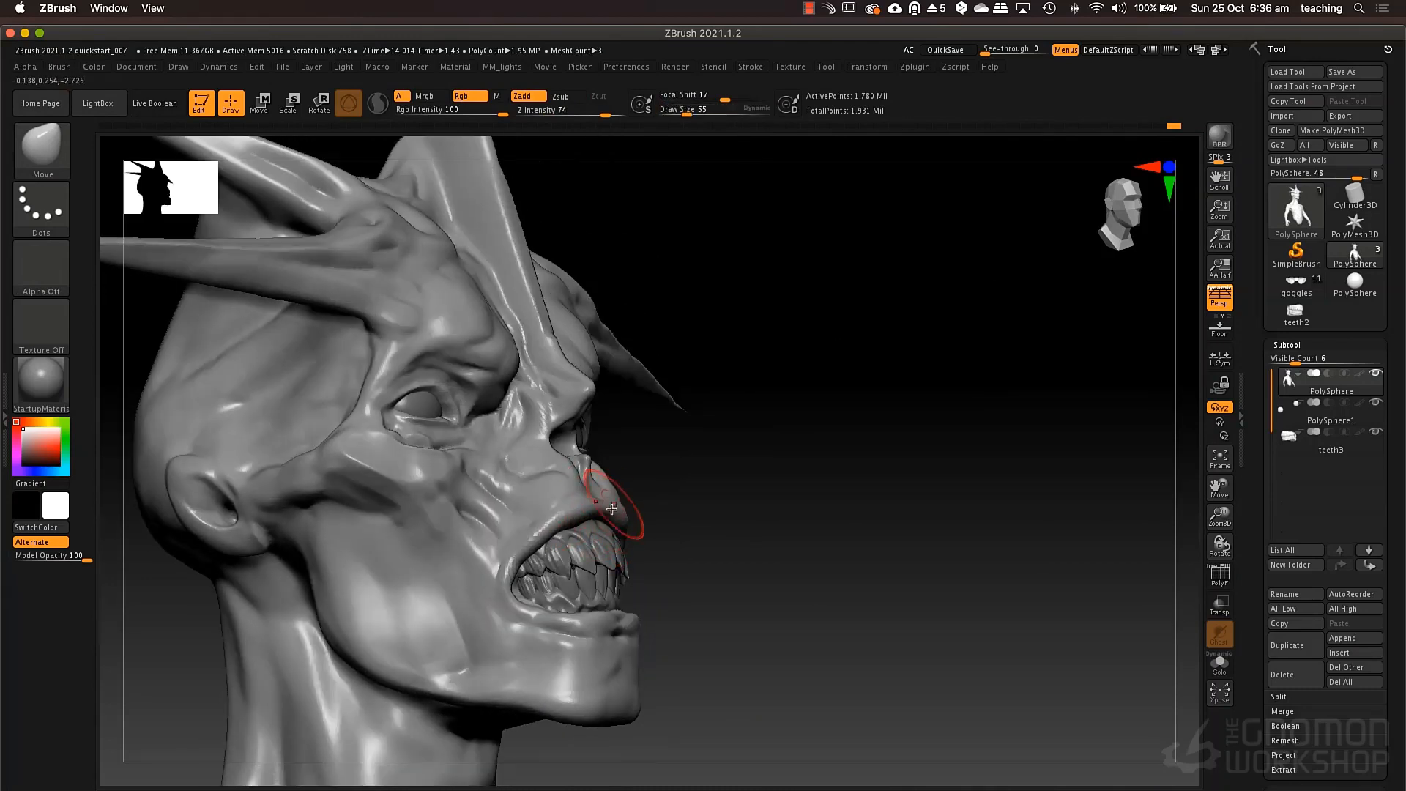
right_click_drag(612, 508, 590, 484)
Swell the underside of the upper lip and its outer edge with the Inflat brush at intensity 10.
key("b")
key("i")
key("n")
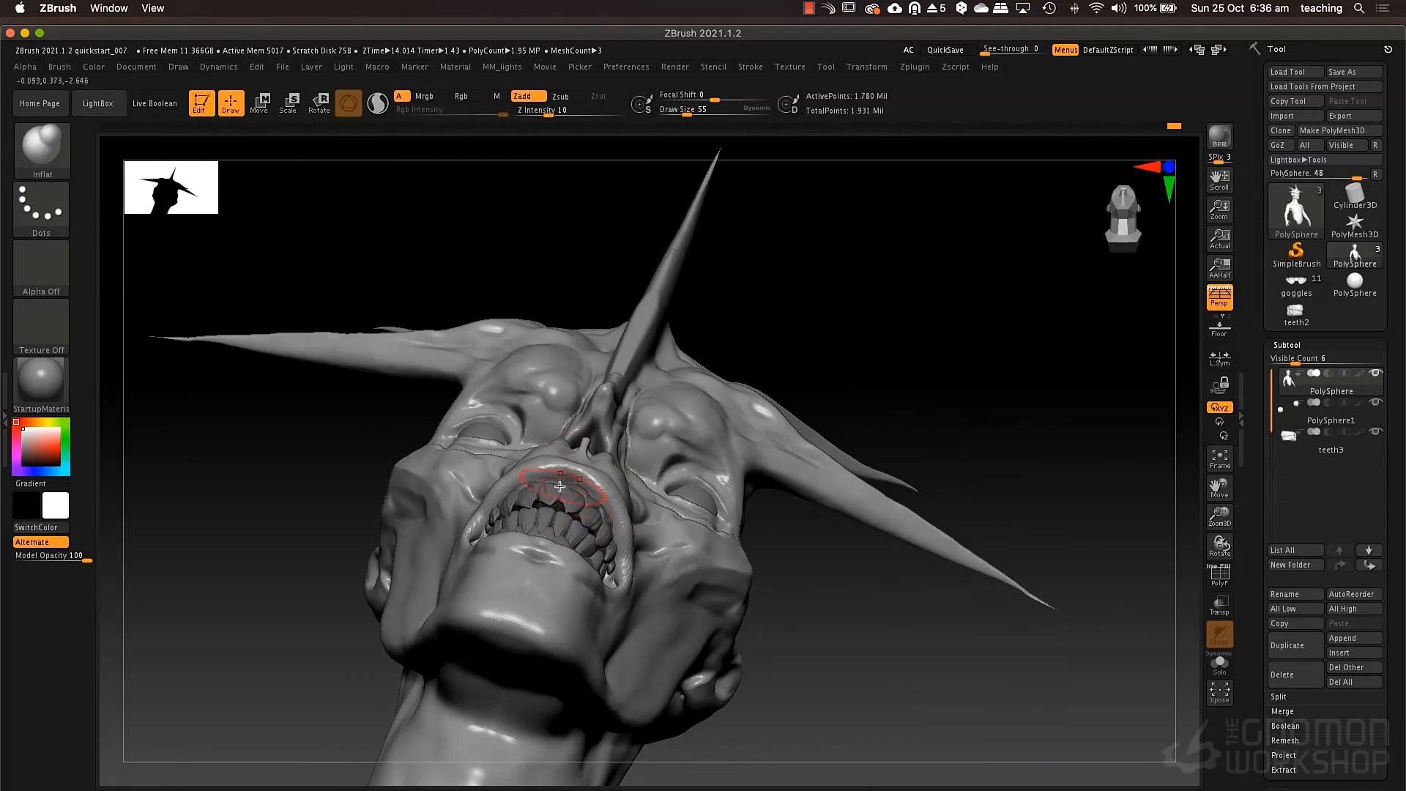
left_click_drag(572, 489, 564, 480)
mouse_move(644, 431)
right_mouse_down()
mouse_move(638, 525)
mouse_move(657, 444)
right_mouse_up()
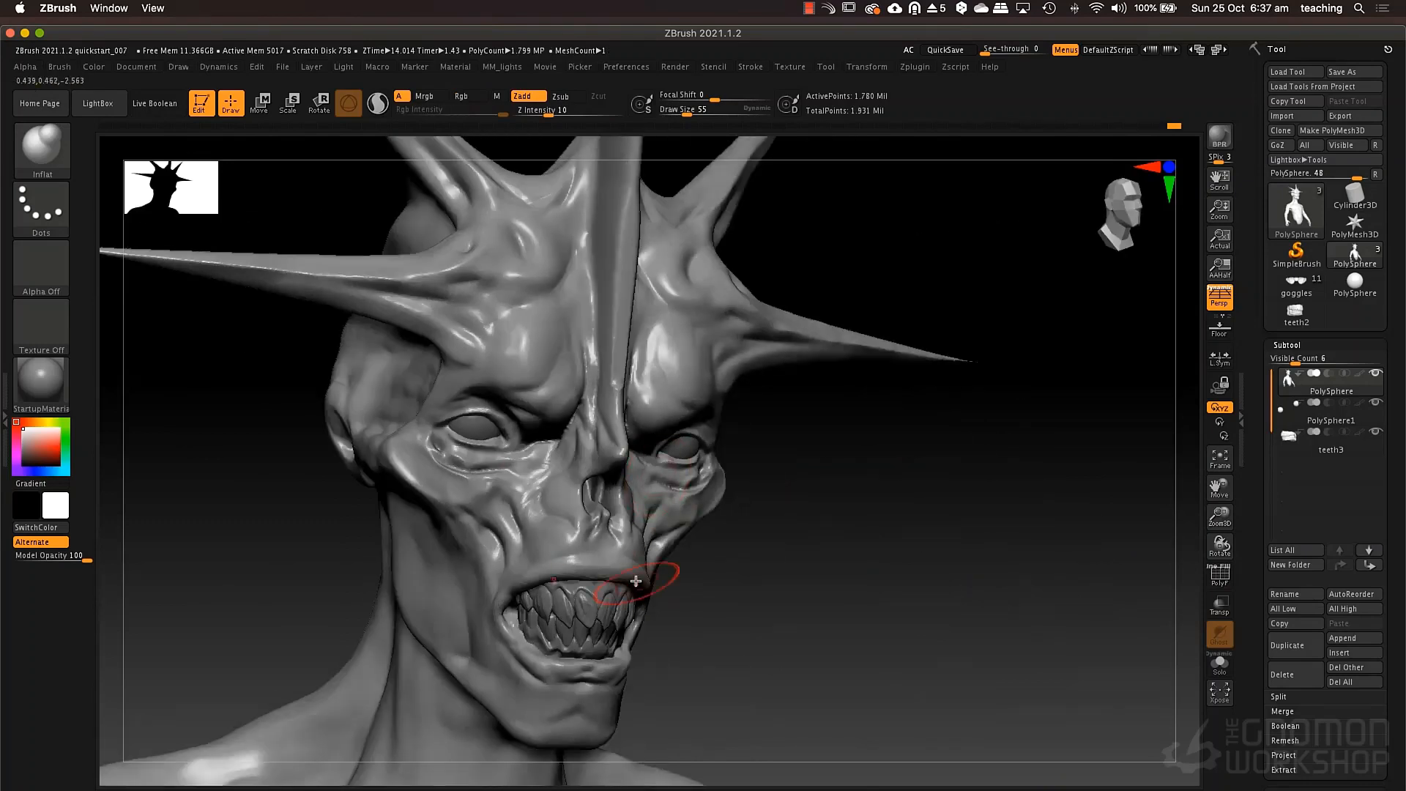
mouse_move(666, 577)
right_mouse_down()
mouse_move(645, 584)
mouse_move(629, 564)
right_mouse_up()
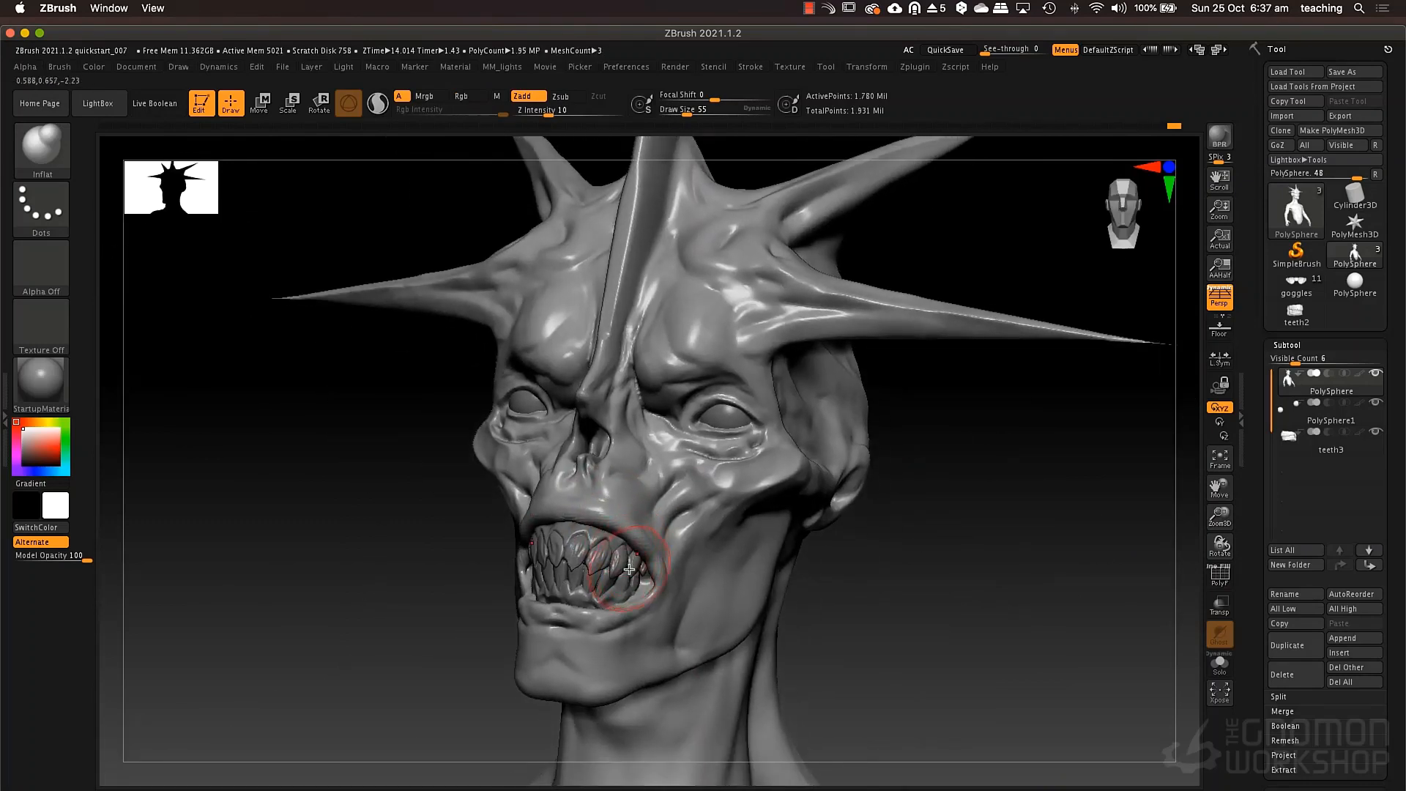
Build up the area between the nasal opening and cheek with the ClayTubes brush, reducing the draw size to 40.
key("b")
key("c")
key("t")
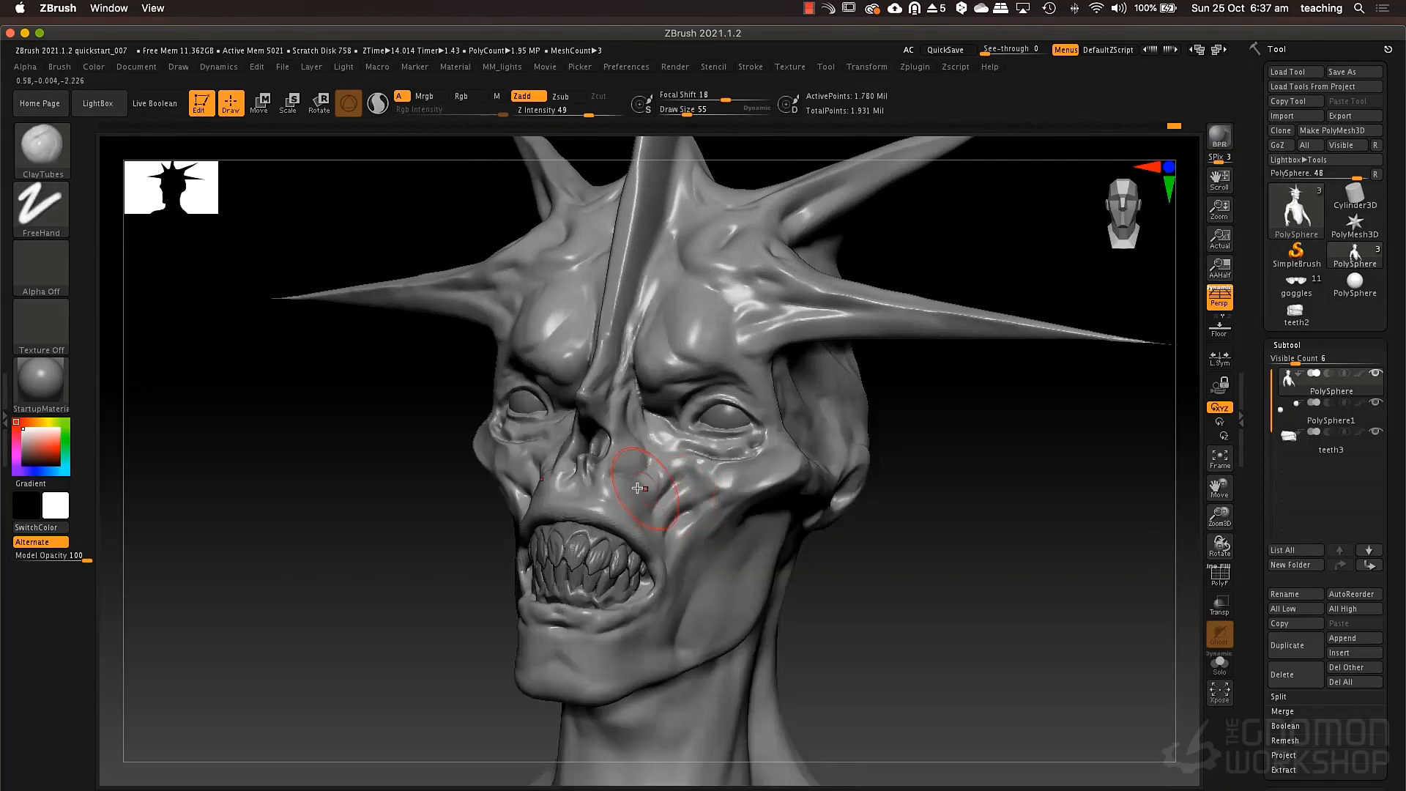
right_click_drag(634, 468, 627, 475)
right_click(625, 474)
left_click_drag(625, 473, 621, 474)
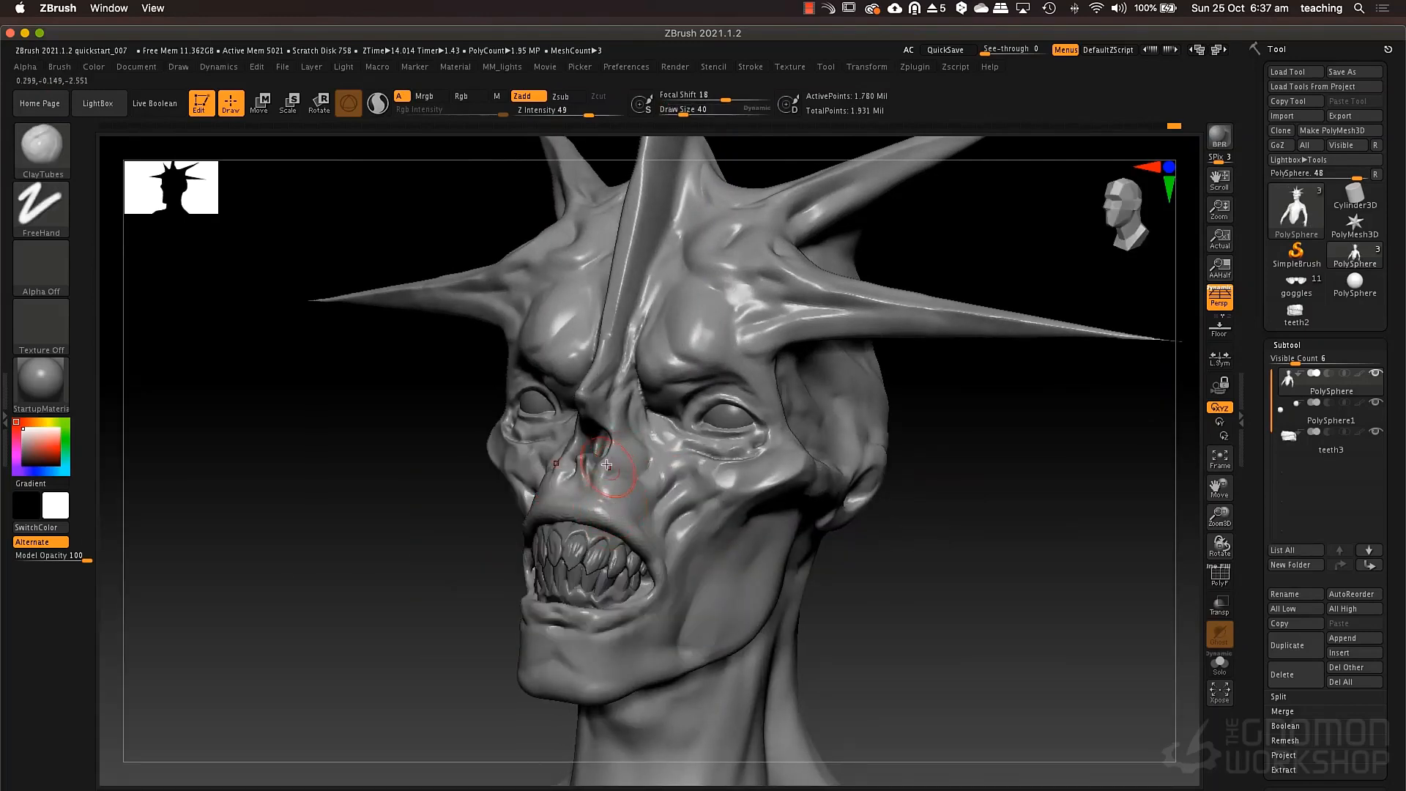
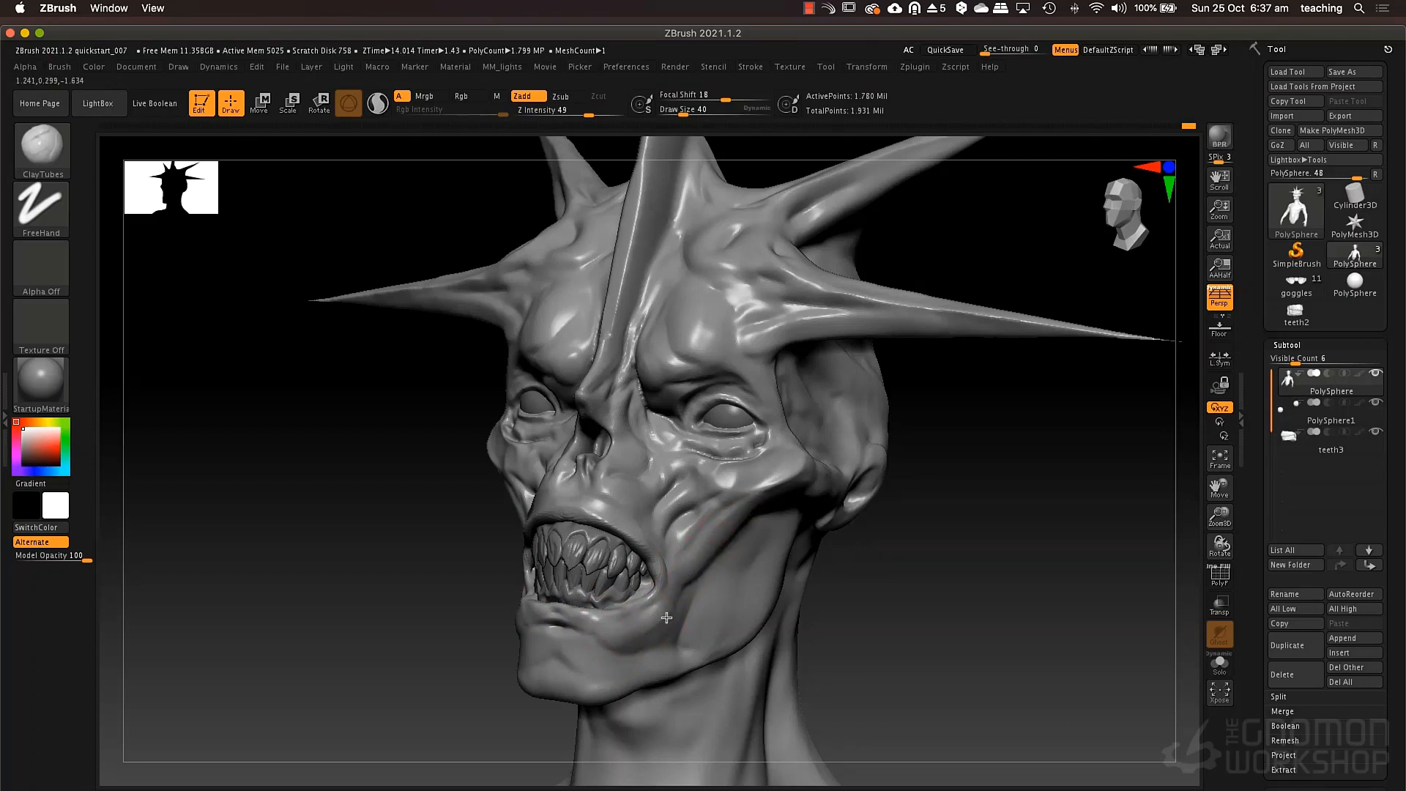
Add clay strokes along the cheek folds beside the mouth with the ClayTubes brush at draw size 40.
right_click_drag(685, 477, 695, 488, "ctrl")
mouse_move(696, 487)
right_mouse_down()
mouse_move(747, 512)
mouse_move(719, 503)
mouse_move(744, 452)
right_mouse_up()
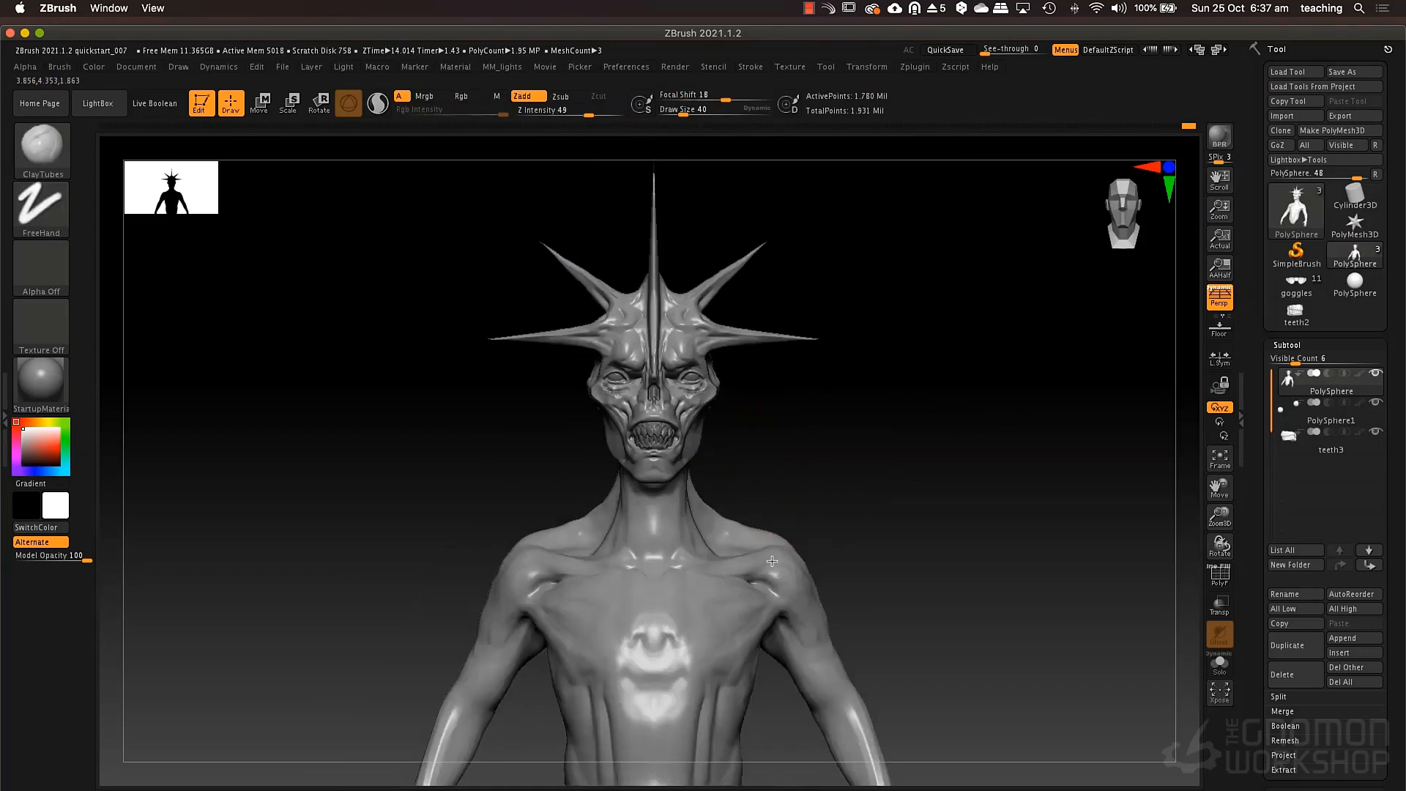
Adjust the outer contour of the face around the cheekbone with the Move brush at draw size 106.
mouse_move(773, 498)
right_mouse_down("alt")
mouse_move(775, 525)
mouse_move(799, 469)
mouse_move(820, 485)
mouse_move(791, 421)
right_mouse_up("alt")
key("b")
key("m")
key("v")
key("space")
left_click_drag(735, 381, 747, 382)
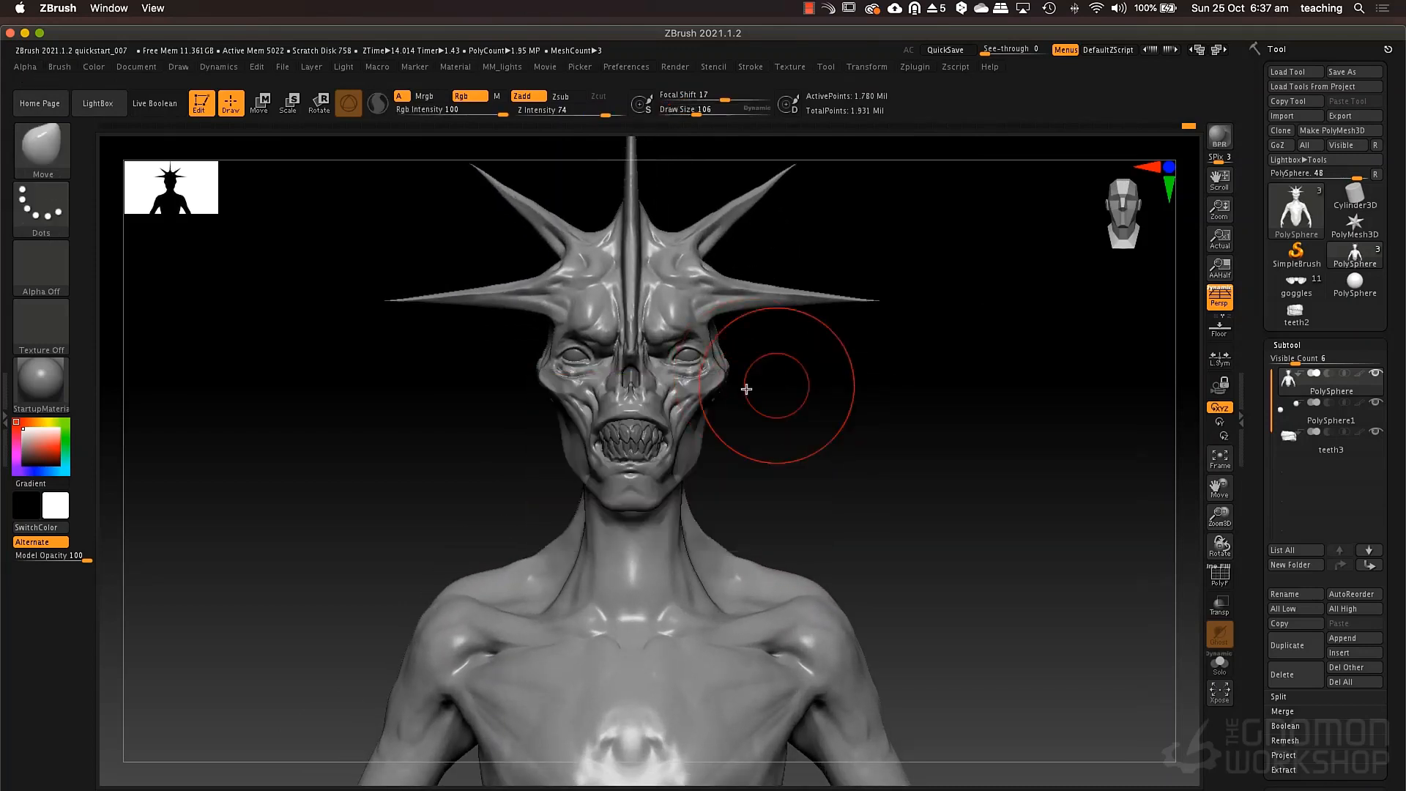
right_click_drag(747, 389, 634, 393)
mouse_move(634, 393)
right_mouse_down("alt")
mouse_move(817, 391)
mouse_move(579, 440)
mouse_move(669, 405)
mouse_move(608, 422)
right_mouse_up("alt")
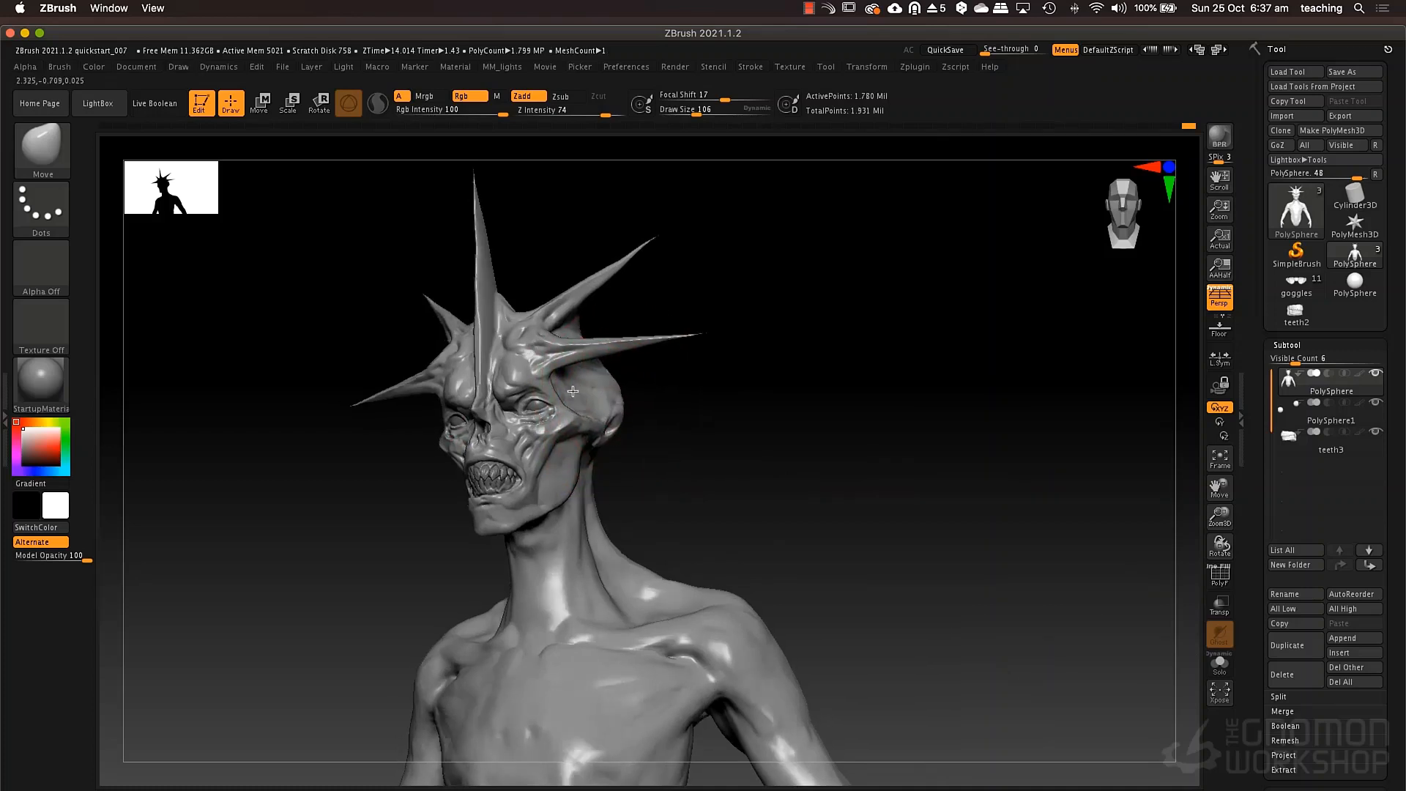
Reshape the side of the skull behind the temple with the Move brush at draw size 88.
right_click_drag(623, 379, 612, 380)
key("space")
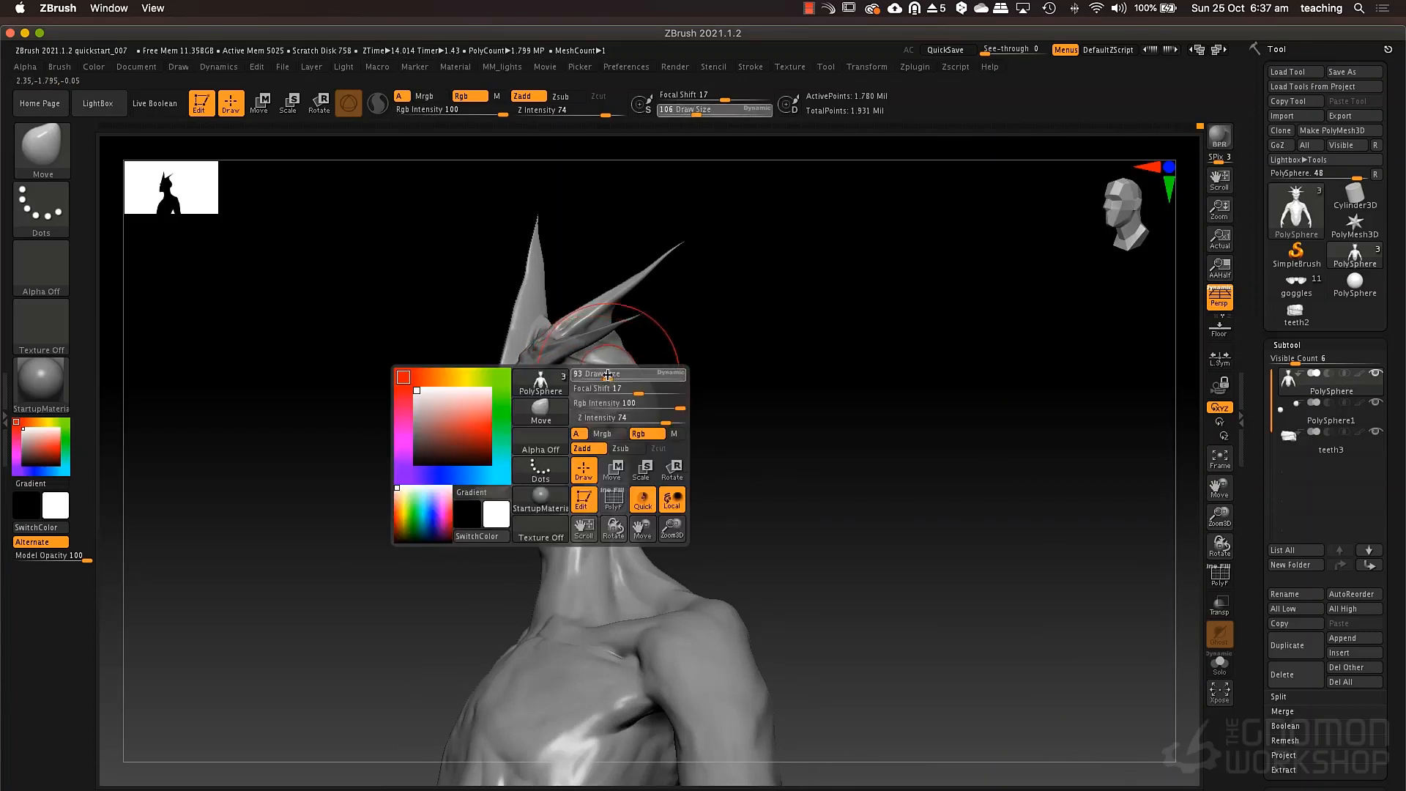
left_click_drag(608, 375, 605, 375)
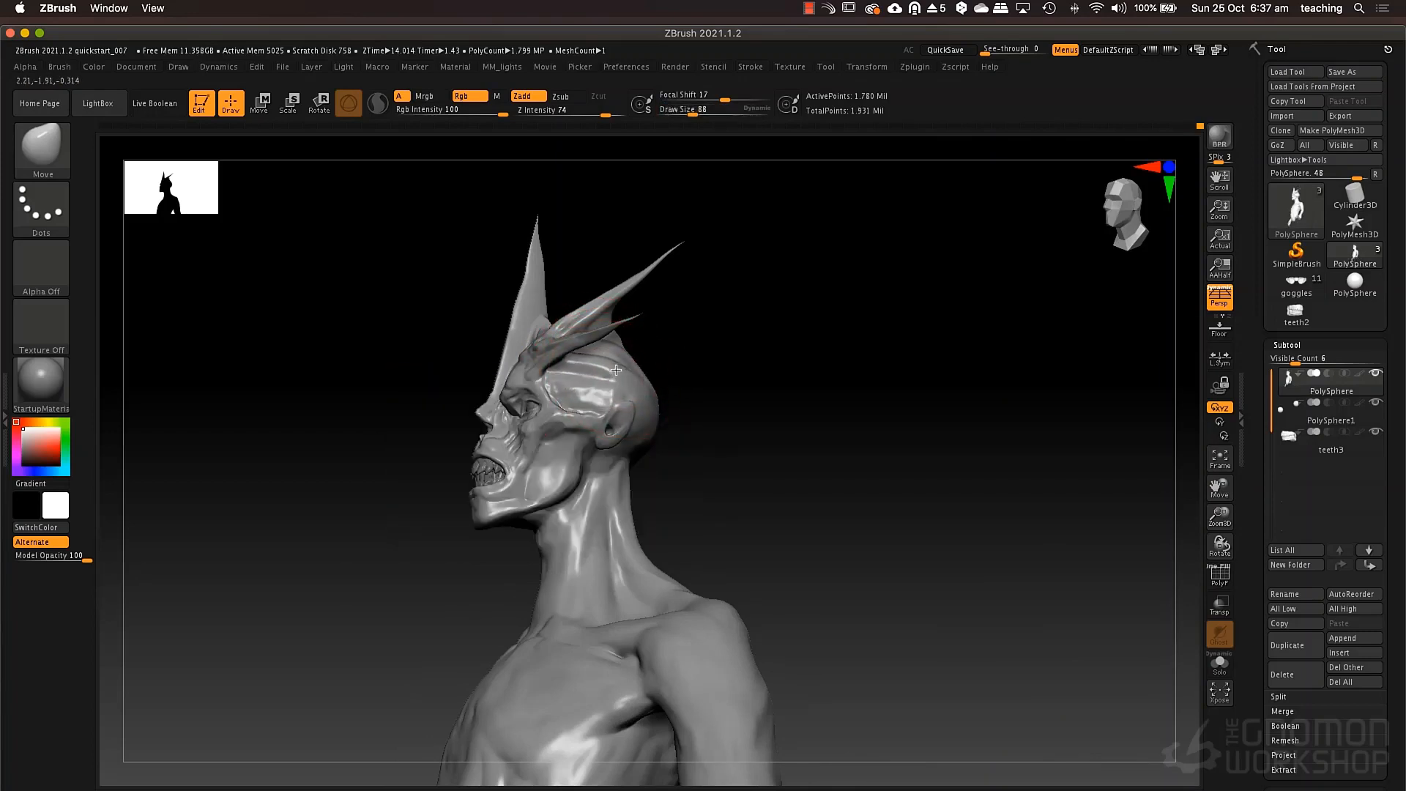
right_click_drag(614, 381, 677, 395)
left_click_drag(633, 395, 621, 392)
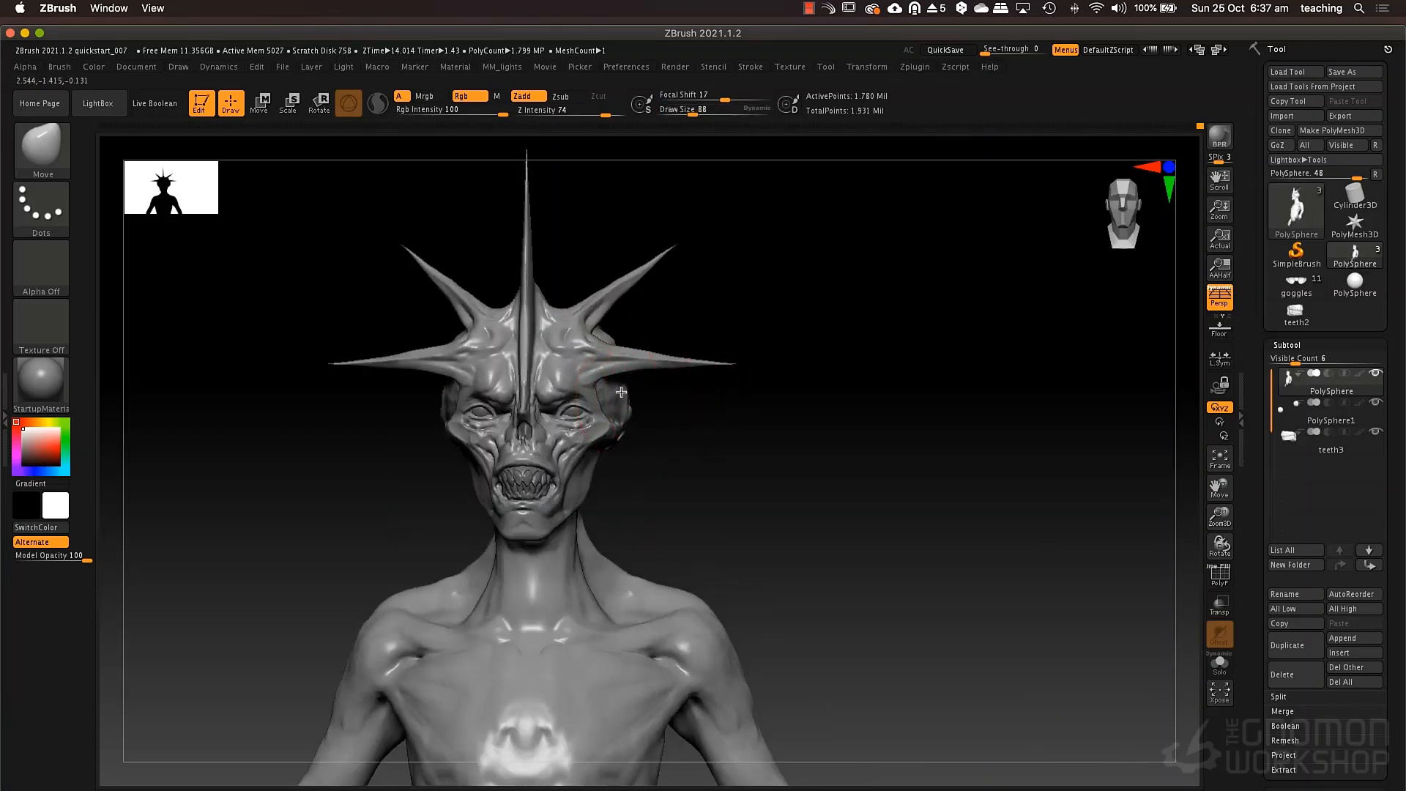
Turn off perspective and pull the back of the skull outward with the Move brush at draw size 135.
right_click_drag(665, 412, 805, 413, "alt")
key("p")
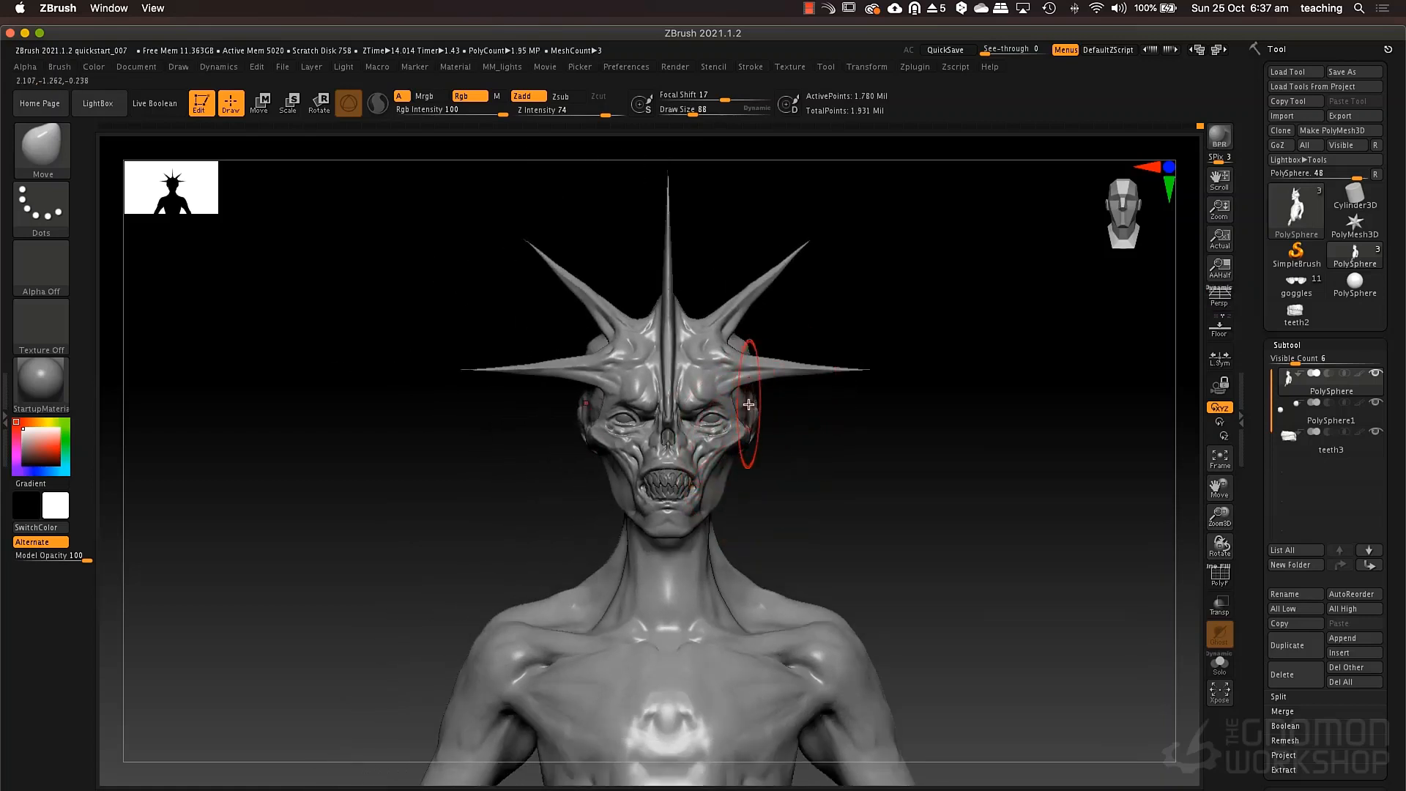
right_click_drag(748, 405, 903, 390)
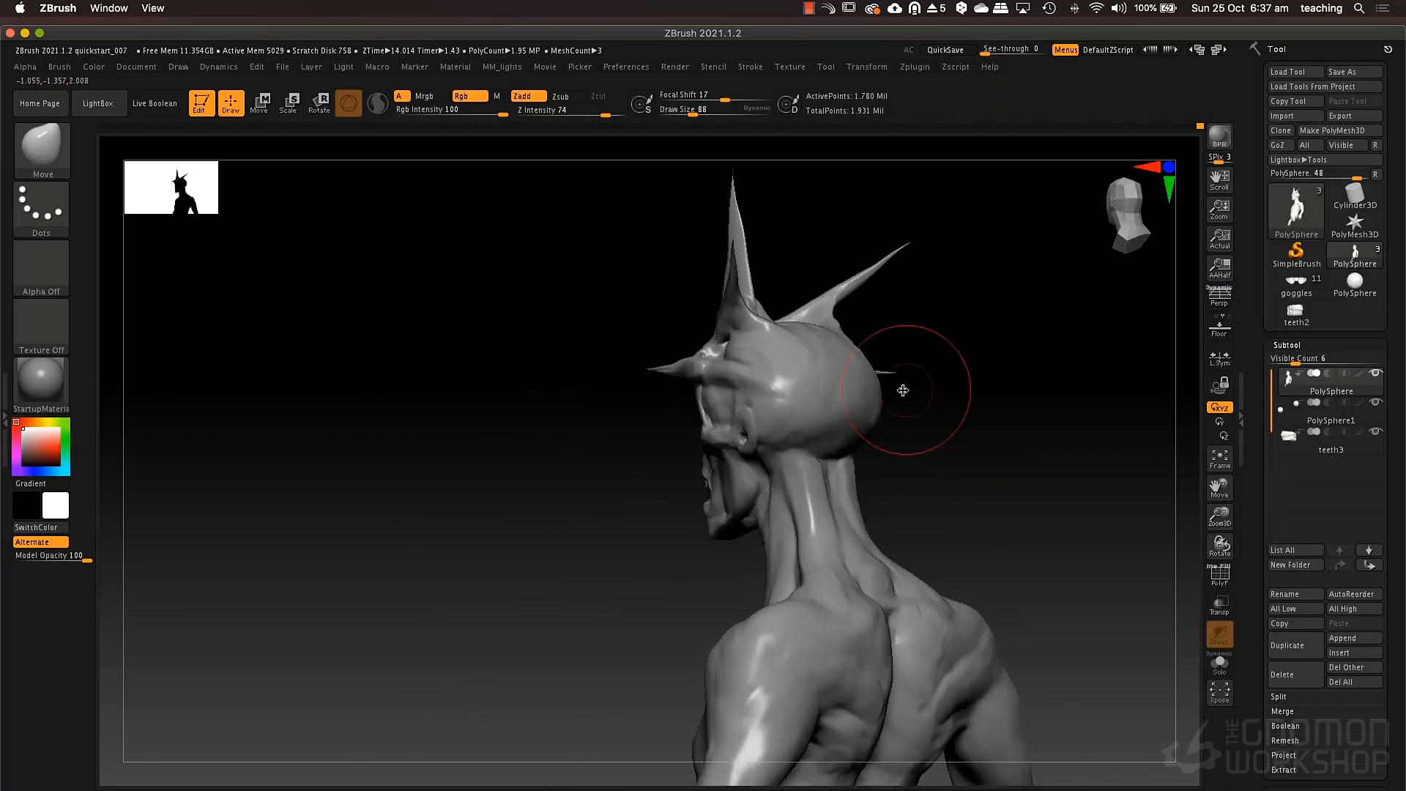
key("s")
left_click_drag(903, 390, 920, 387)
right_click_drag(886, 402, 916, 408)
left_click_drag(864, 435, 880, 434)
left_click_drag(873, 367, 852, 328)
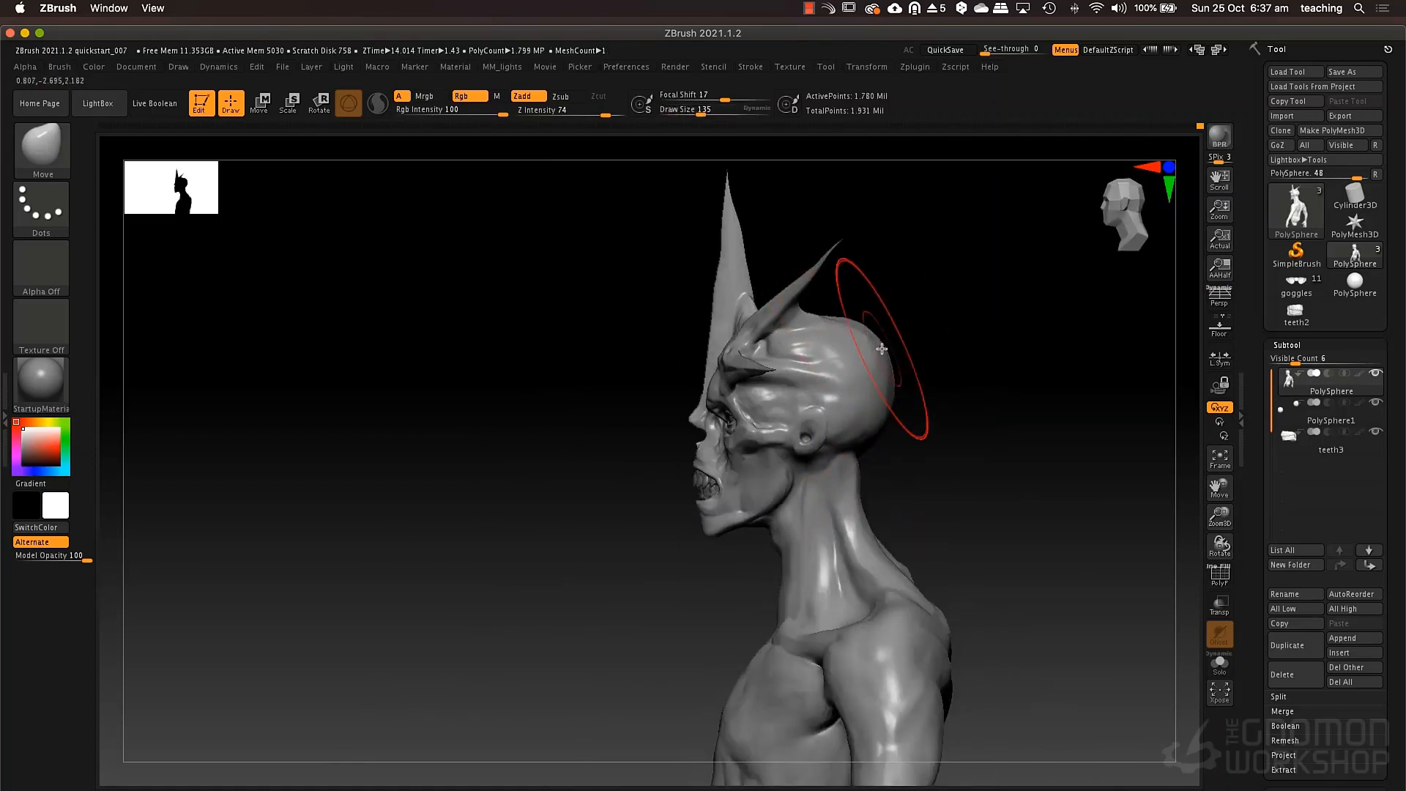
right_click_drag(883, 350, 985, 354)
Fill out the temple between the eye and ear with the ClayTubes brush, reducing the draw size to 80.
right_click_drag(763, 399, 742, 444, "ctrl")
key("space")
left_click_drag(696, 415, 685, 414)
right_click_drag(715, 423, 648, 415)
key("b")
key("c")
key("t")
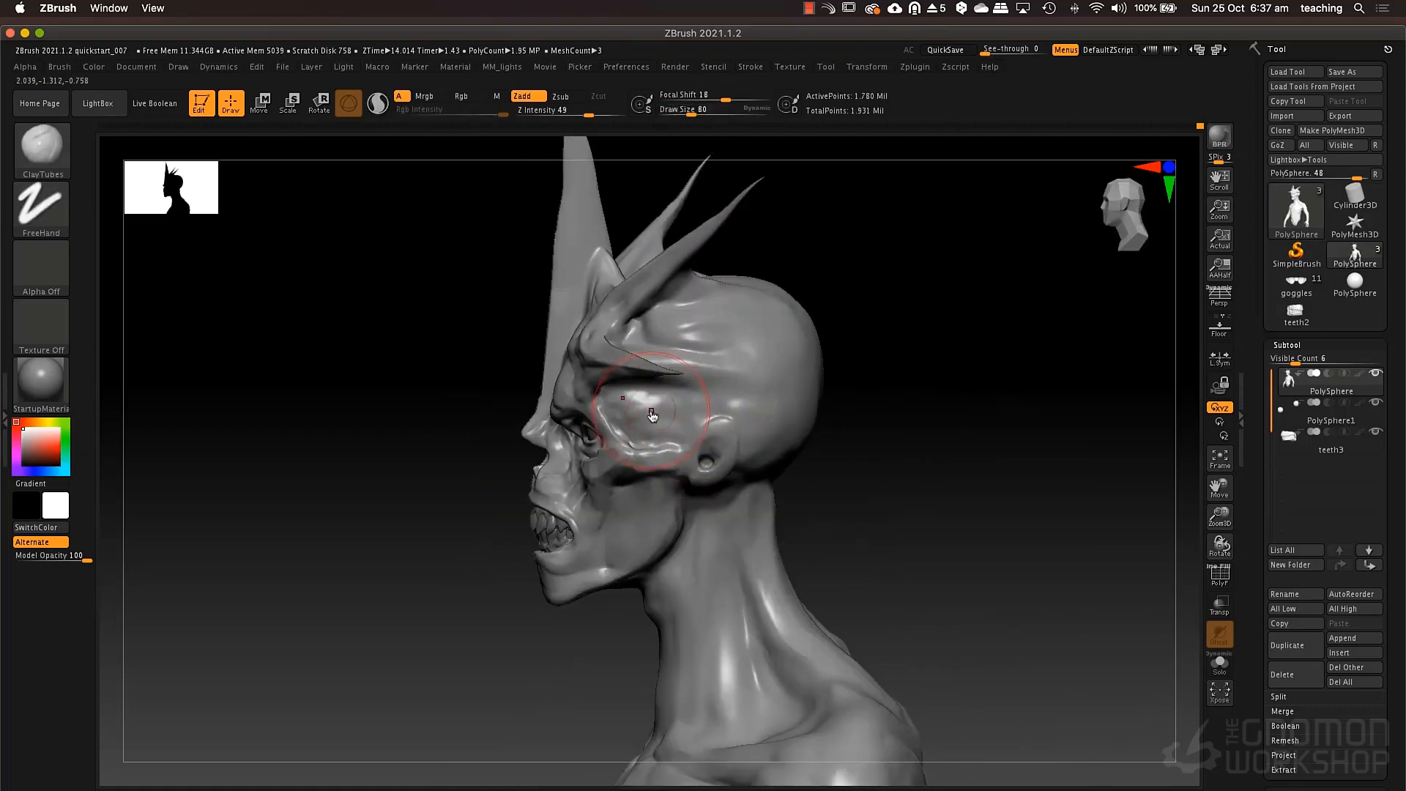
key("space")
mouse_move(652, 416)
left_mouse_down()
mouse_move(639, 415)
mouse_move(667, 423)
left_mouse_up()
mouse_move(726, 391)
right_mouse_down()
mouse_move(750, 445)
mouse_move(733, 414)
mouse_move(770, 451)
mouse_move(816, 439)
mouse_move(769, 460)
mouse_move(879, 403)
right_mouse_up()
mouse_move(743, 438)
right_mouse_down("shift")
mouse_move(604, 479)
mouse_move(717, 459)
right_mouse_up("shift")
Refine the cheekbone and the outer rim of the eye socket with the Move brush at draw size 46.
key("b")
key("m")
key("v")
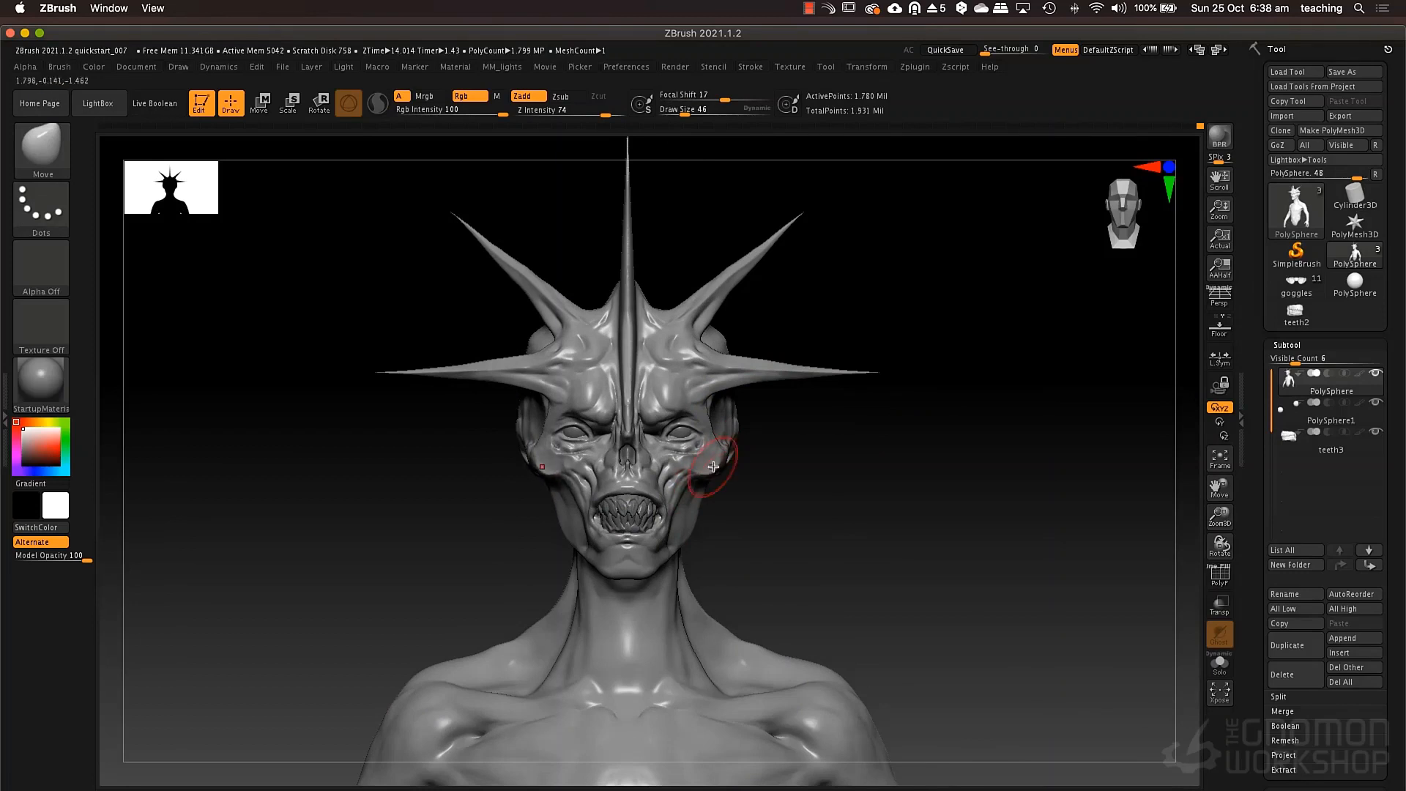
right_click_drag(713, 467, 705, 467)
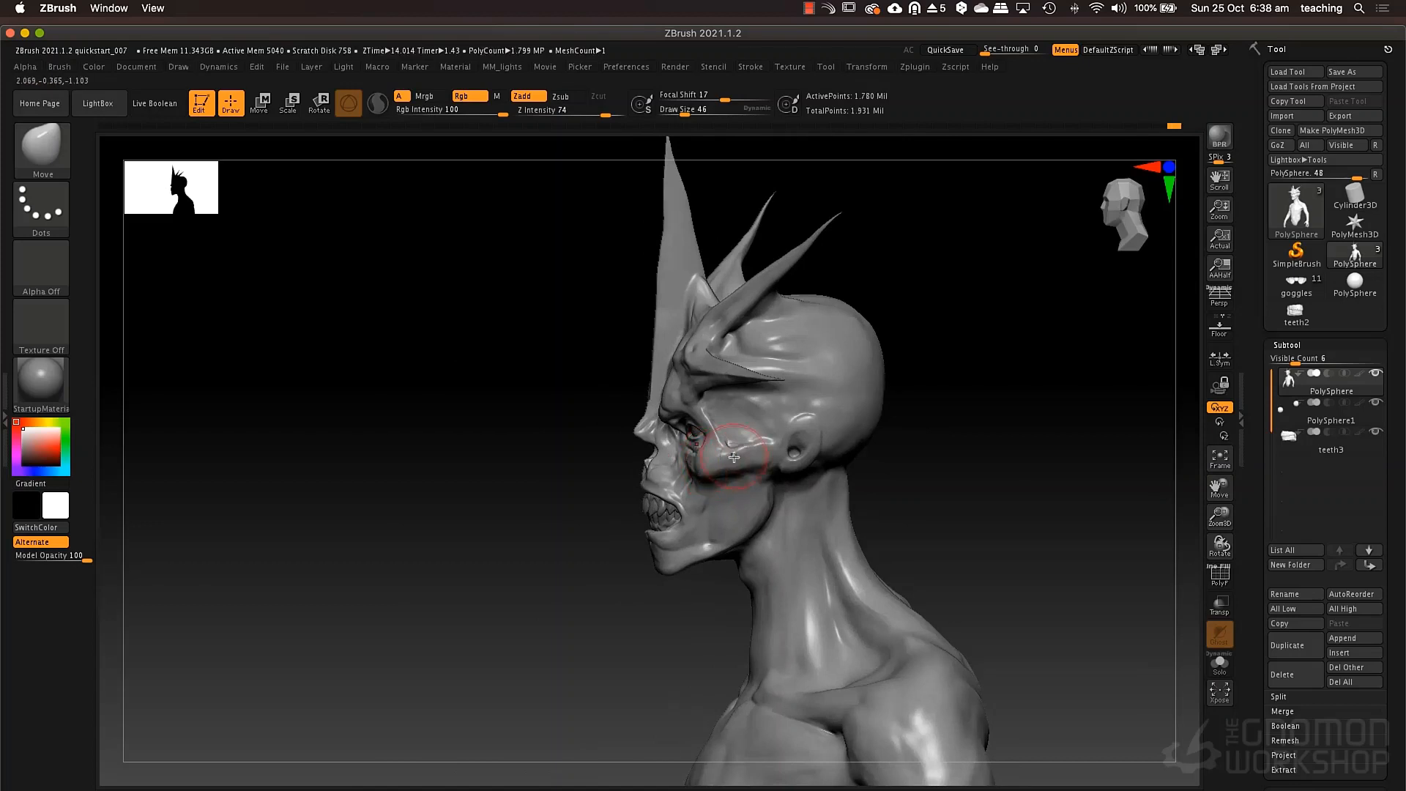
left_click_drag(734, 457, 774, 456)
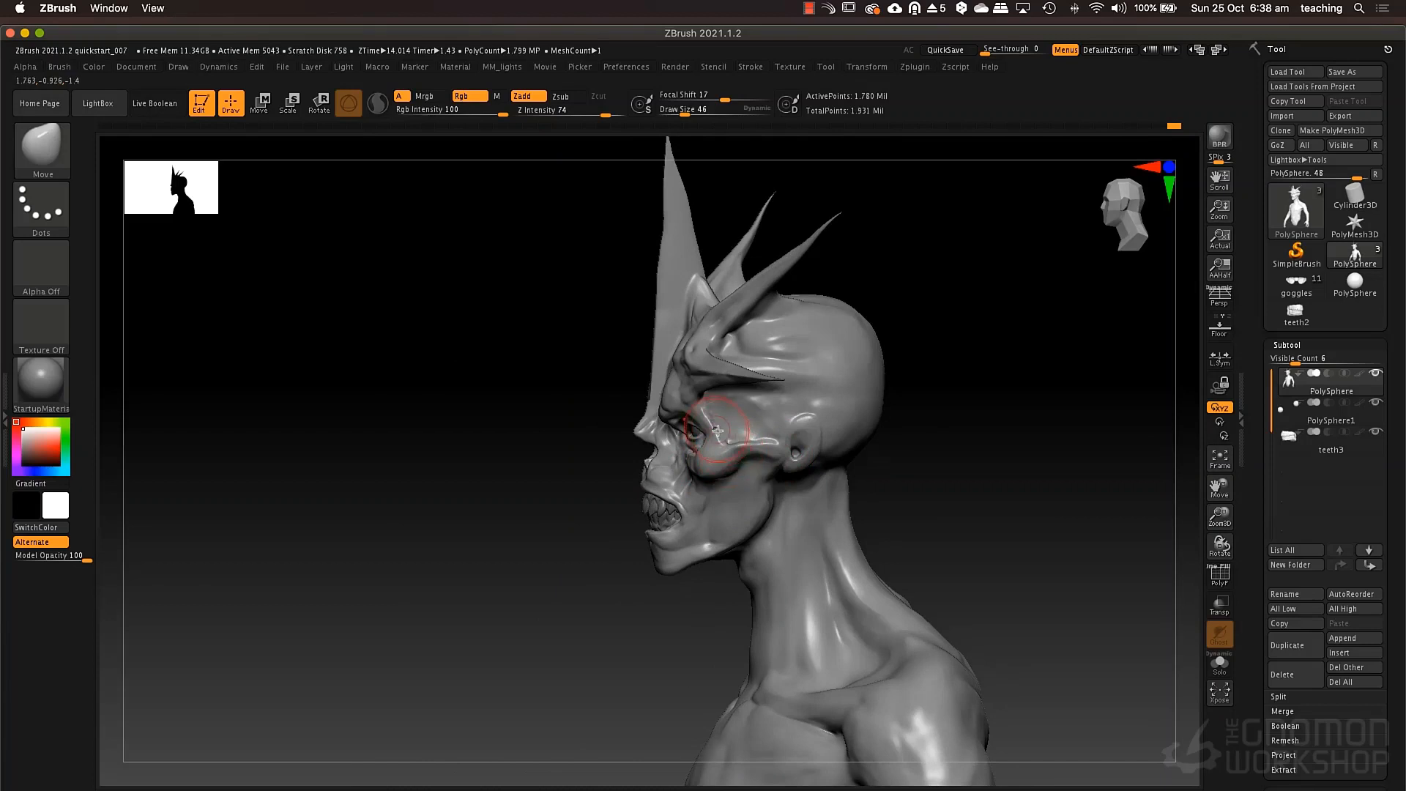
right_click_drag(706, 433, 766, 418)
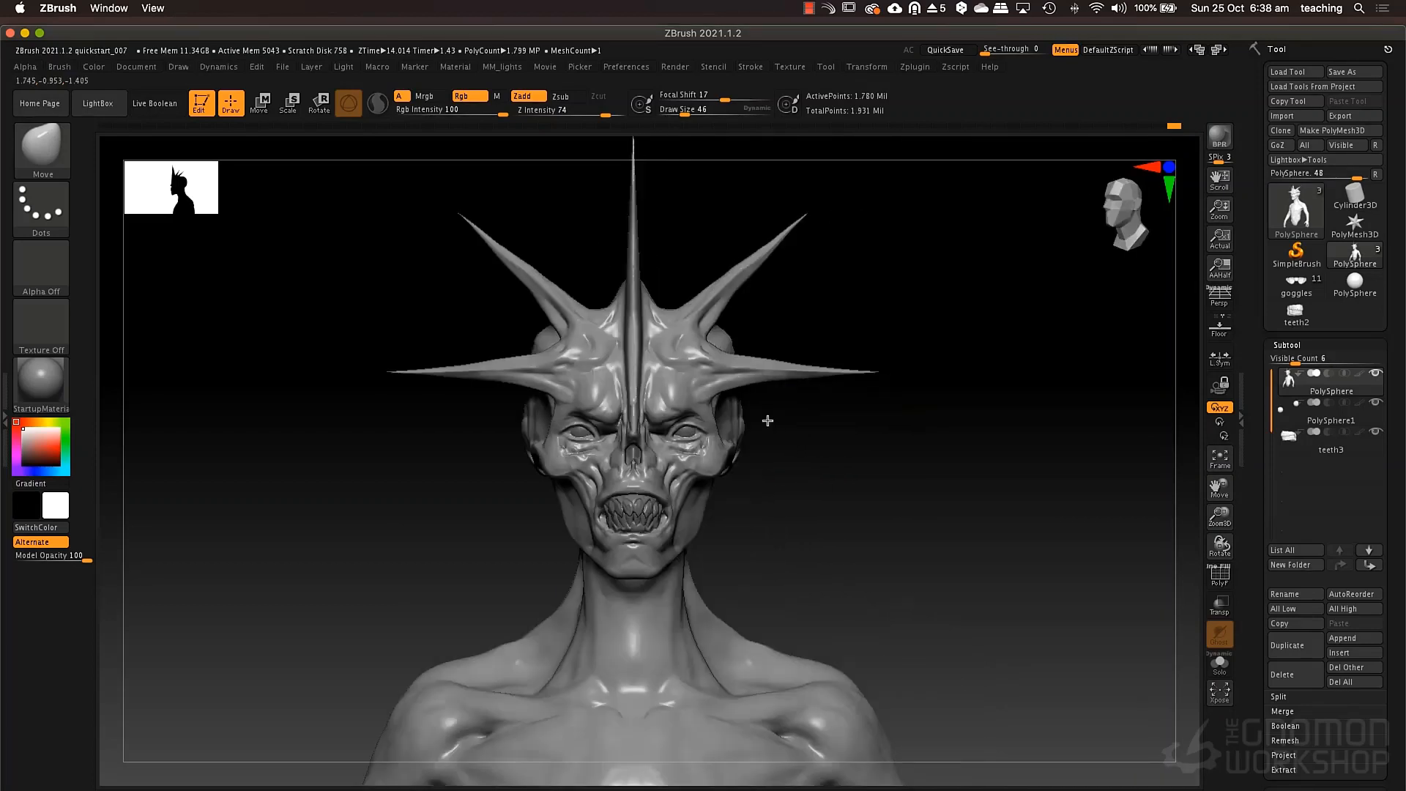
Adjust the inner end of the brow above the eye with the Move brush at draw size 27.
key("space")
key("ctrl")
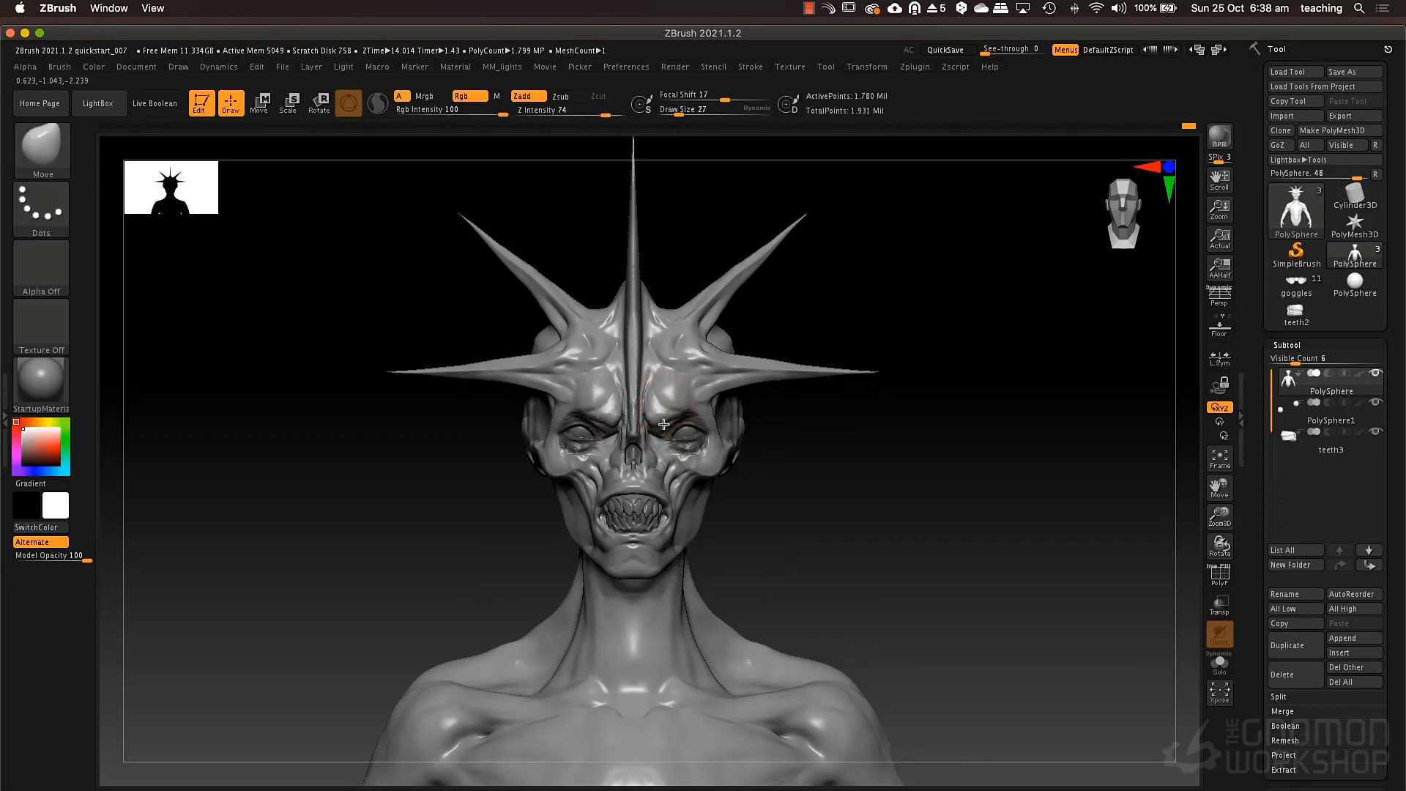
key("ctrl")
right_click_drag(691, 411, 636, 469)
Reshape the brow ridge over the eye socket with the Move brush, enlarging the draw size to 58.
key("space")
left_click_drag(690, 430, 705, 431)
right_click_drag(705, 425, 686, 411)
key("space")
left_click_drag(687, 411, 697, 411)
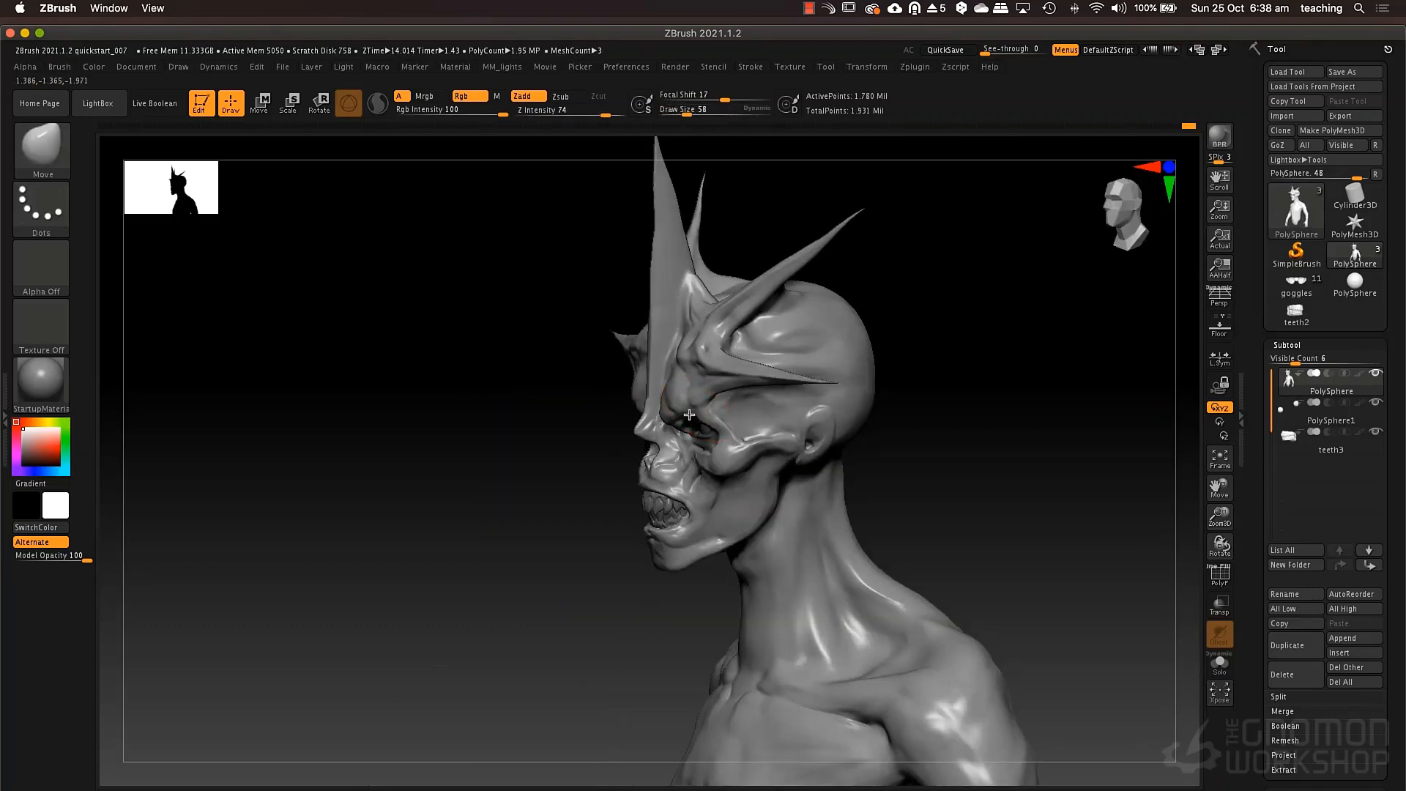
mouse_move(683, 418)
right_mouse_down()
mouse_move(666, 422)
mouse_move(701, 406)
right_mouse_up()
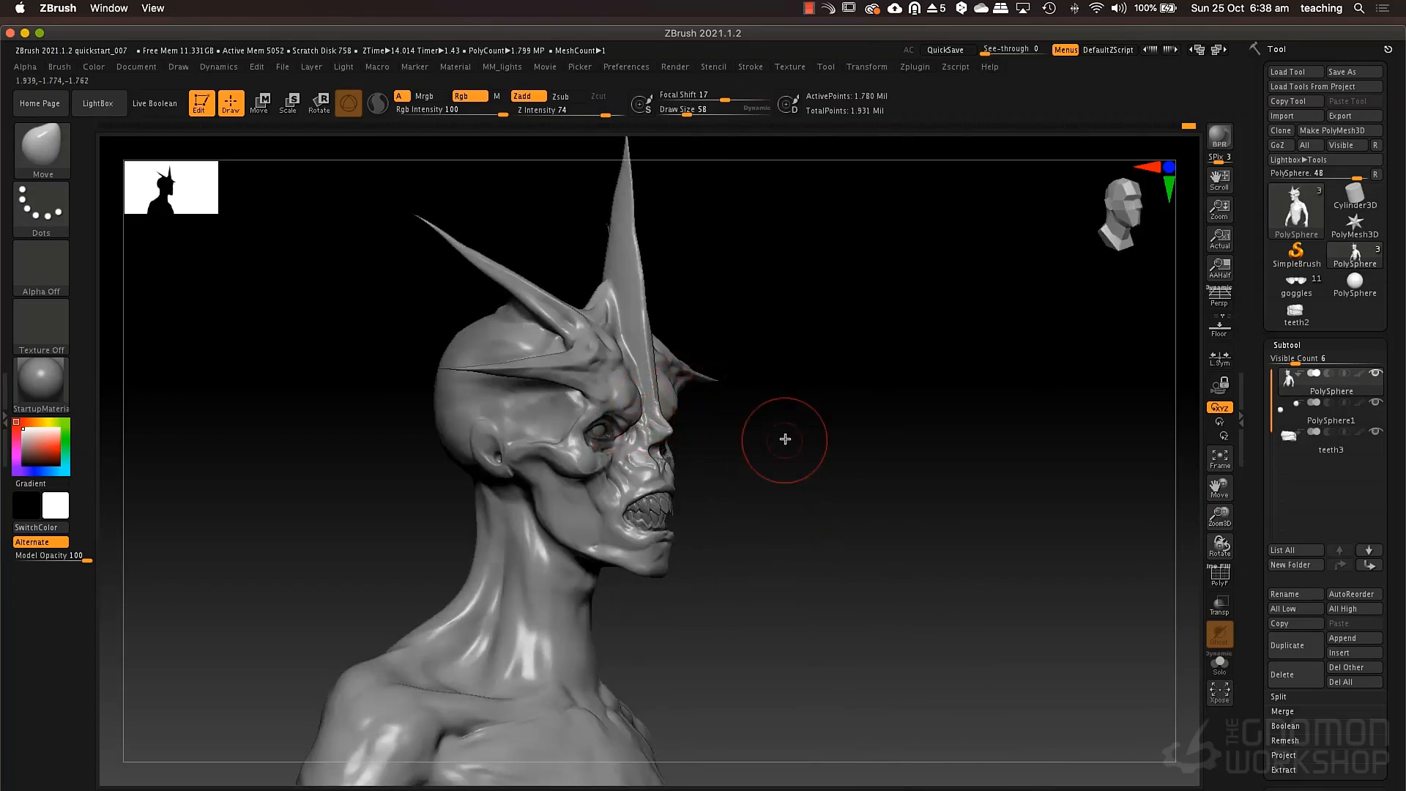
Try a circular cut on the torso with the TrimCircle brush and undo it.
mouse_move(781, 498)
right_mouse_down("ctrl")
mouse_move(777, 448)
mouse_move(826, 377)
mouse_move(763, 443)
mouse_move(769, 427)
right_mouse_up("ctrl")
mouse_move(923, 437)
right_mouse_down()
mouse_move(888, 461)
mouse_move(910, 452)
mouse_move(826, 458)
mouse_move(760, 443)
mouse_move(772, 455)
mouse_move(779, 418)
mouse_move(833, 452)
mouse_move(666, 550)
mouse_move(487, 471)
right_mouse_up()
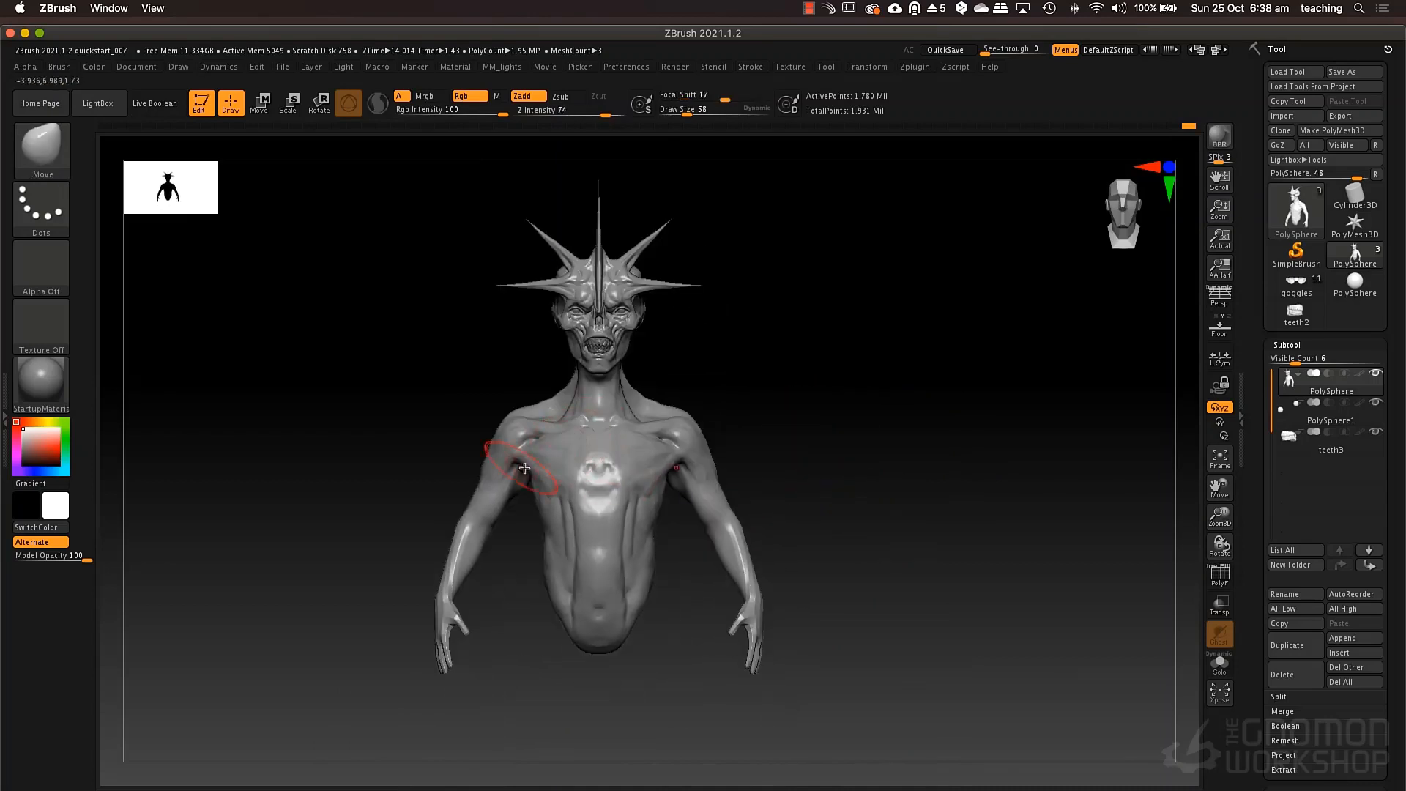
right_click_drag(782, 463, 773, 568, "ctrl")
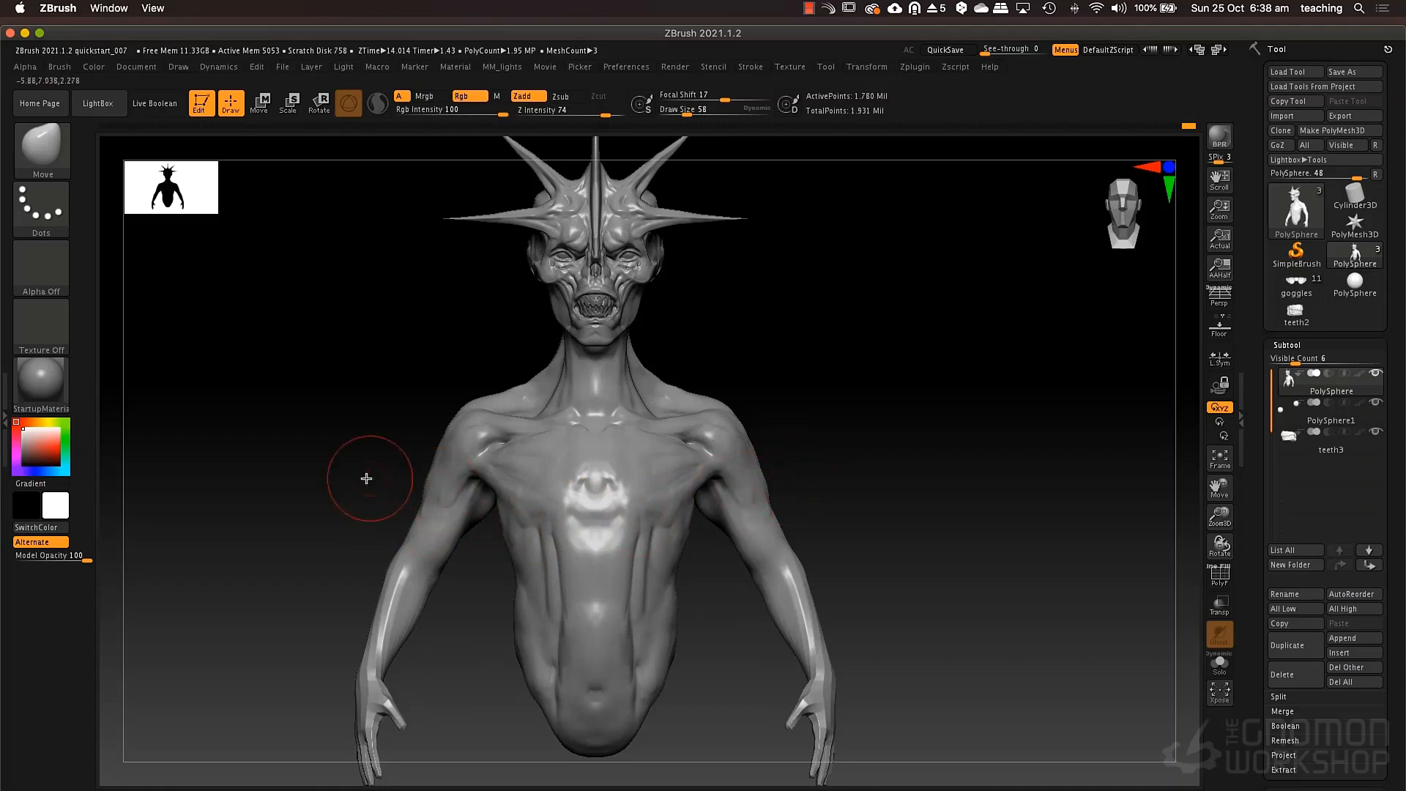
right_click_drag(822, 481, 795, 459, "ctrl")
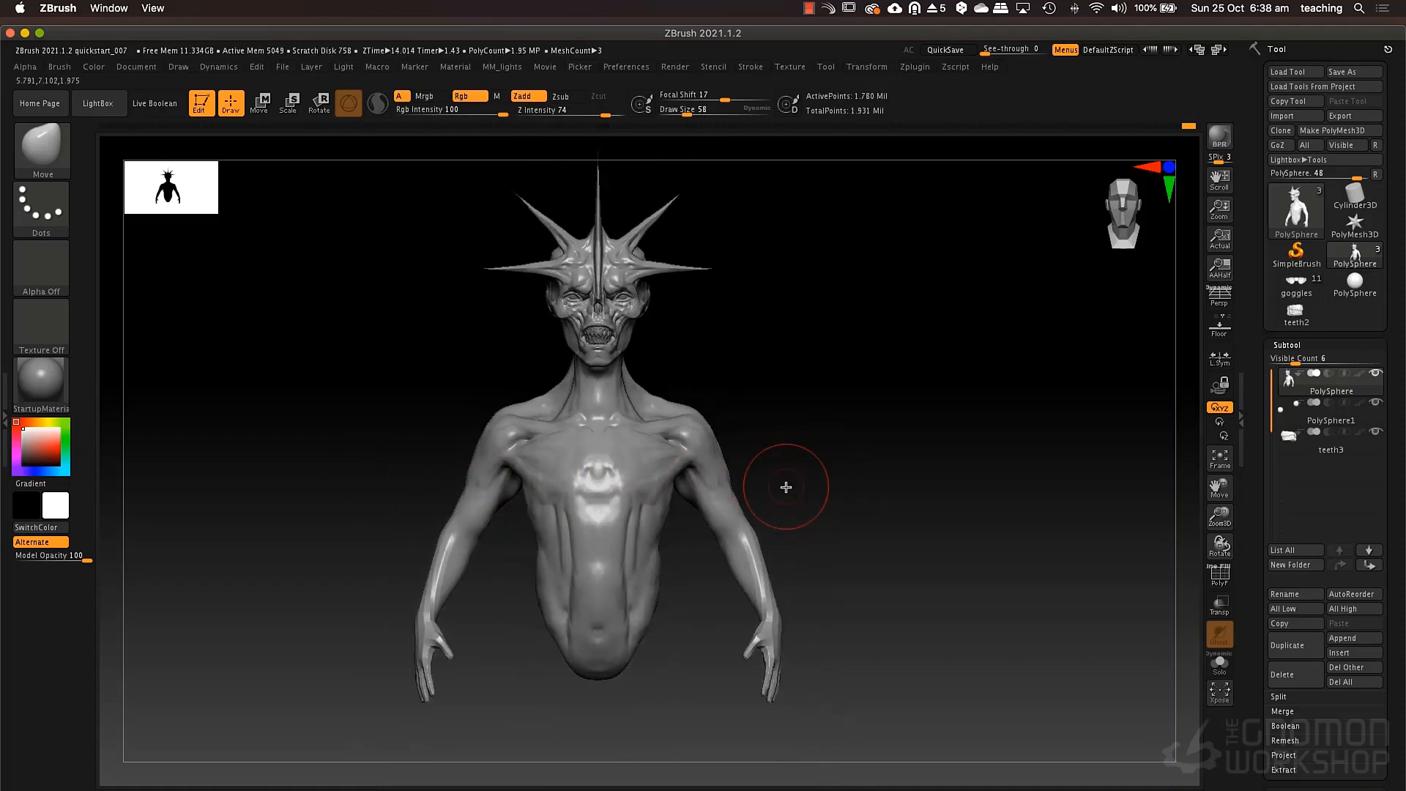
key("b")
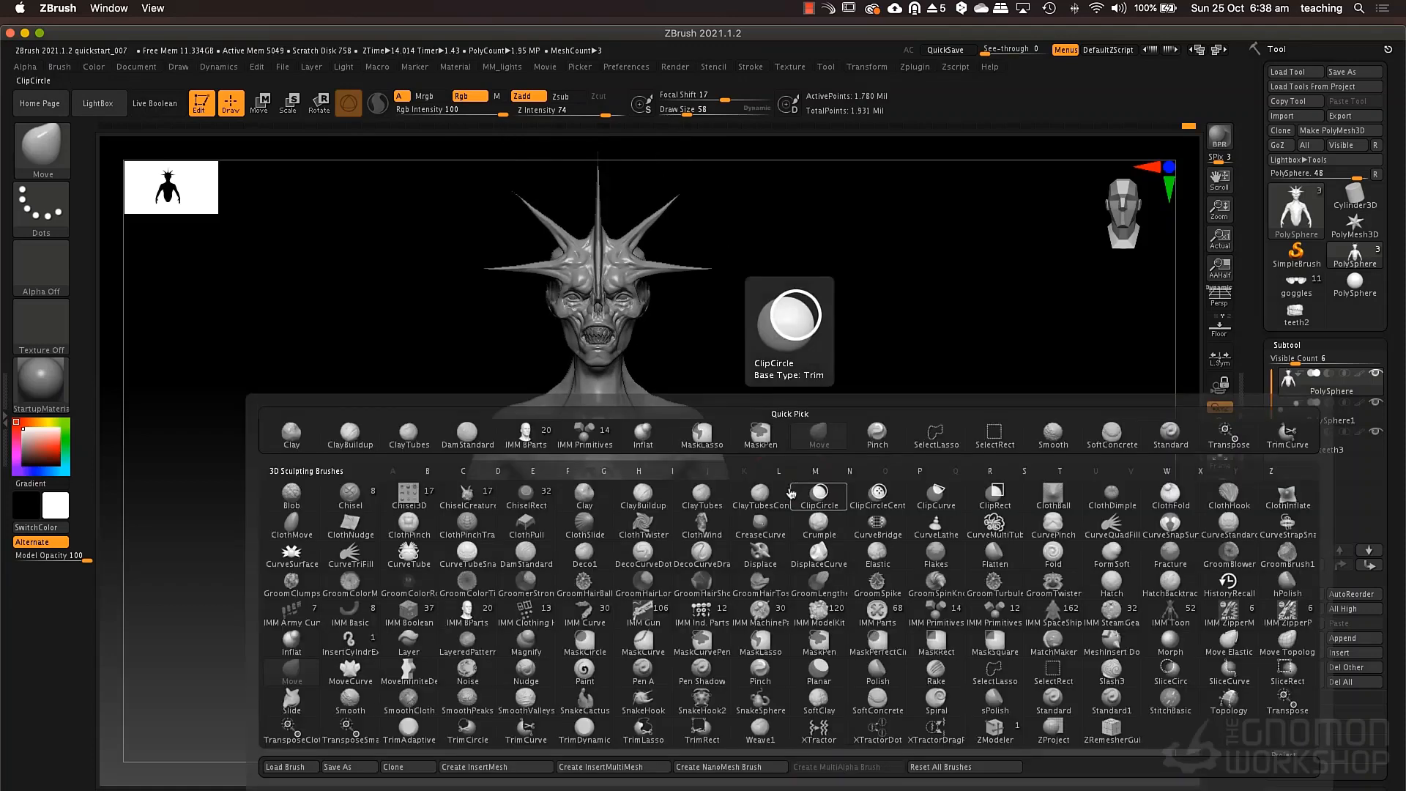
key("t")
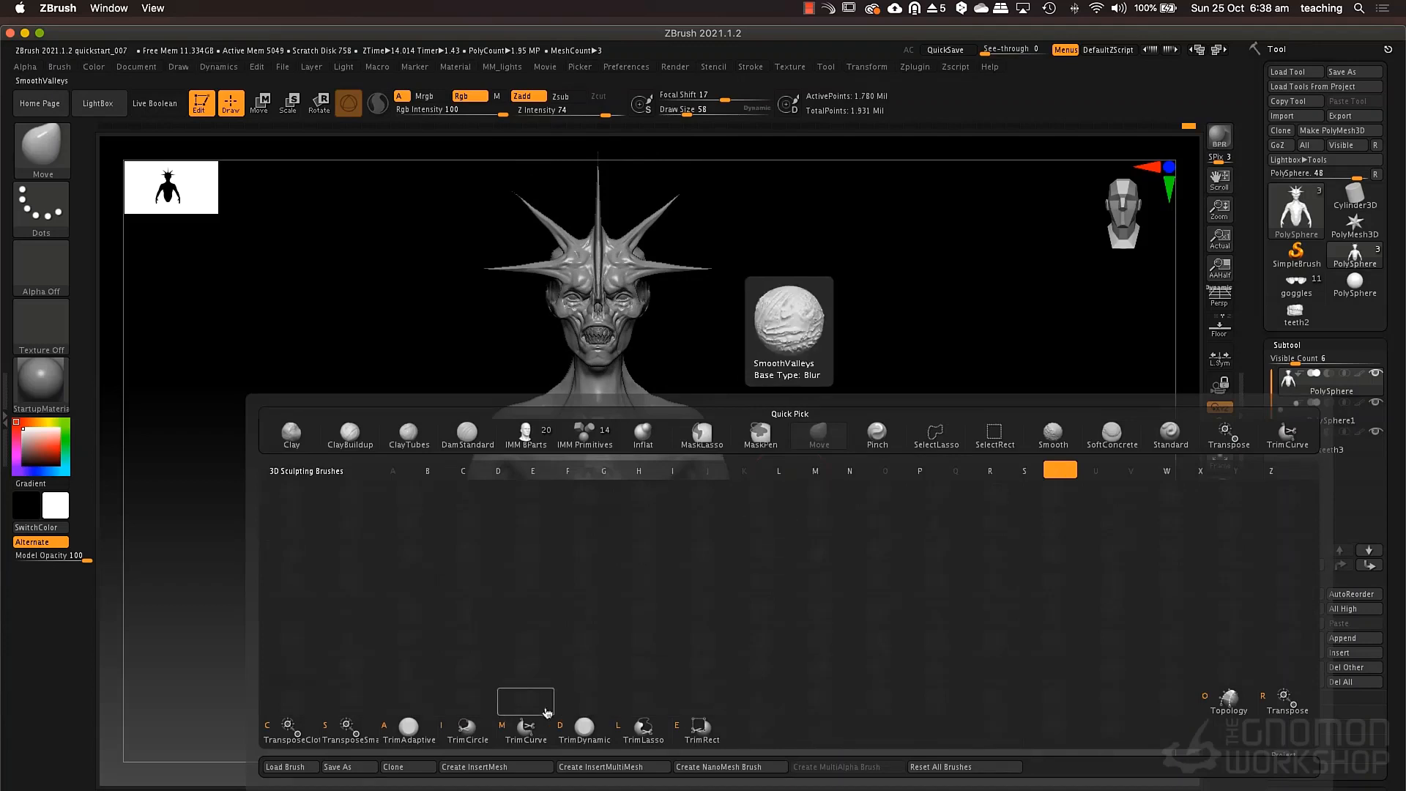
left_click(467, 727)
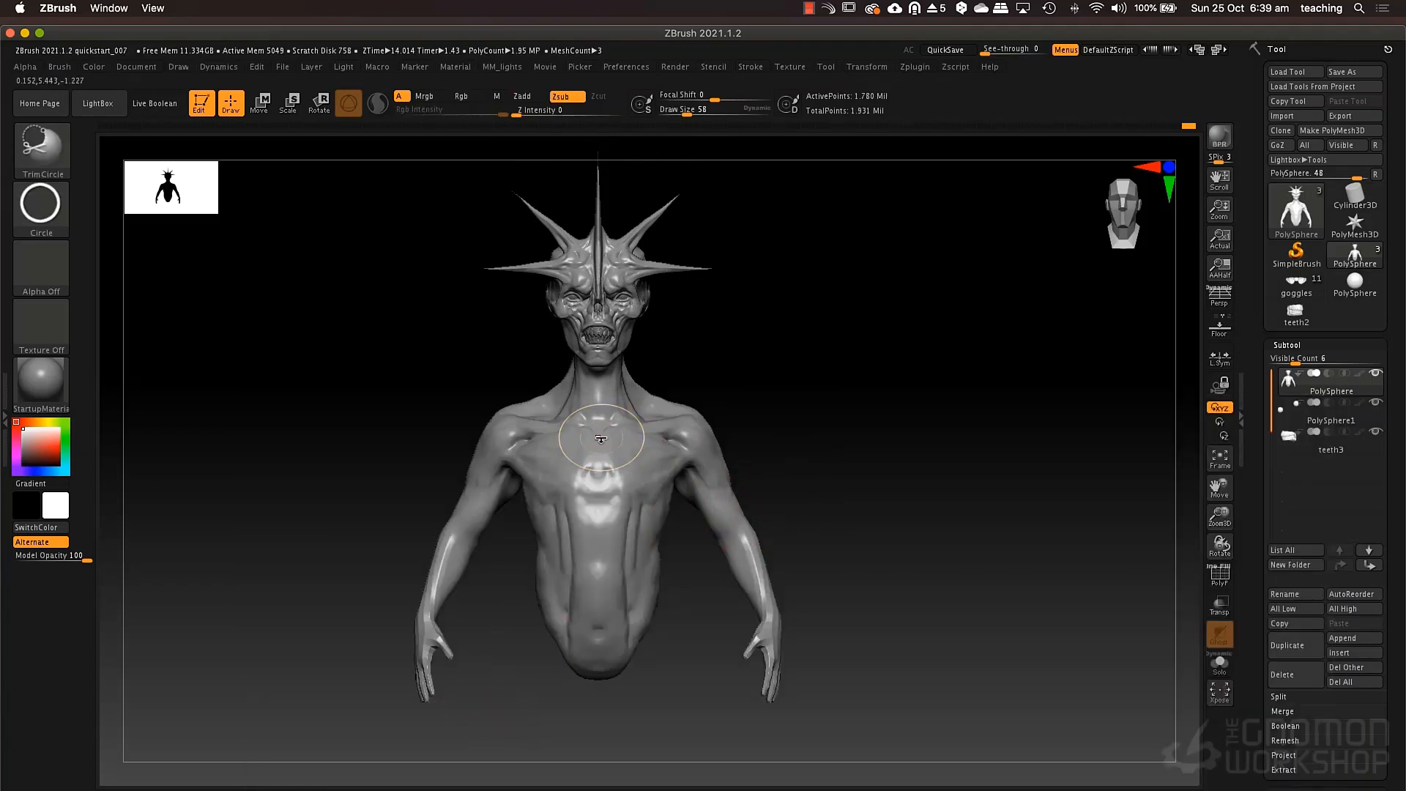
left_click_drag(621, 461, 752, 544)
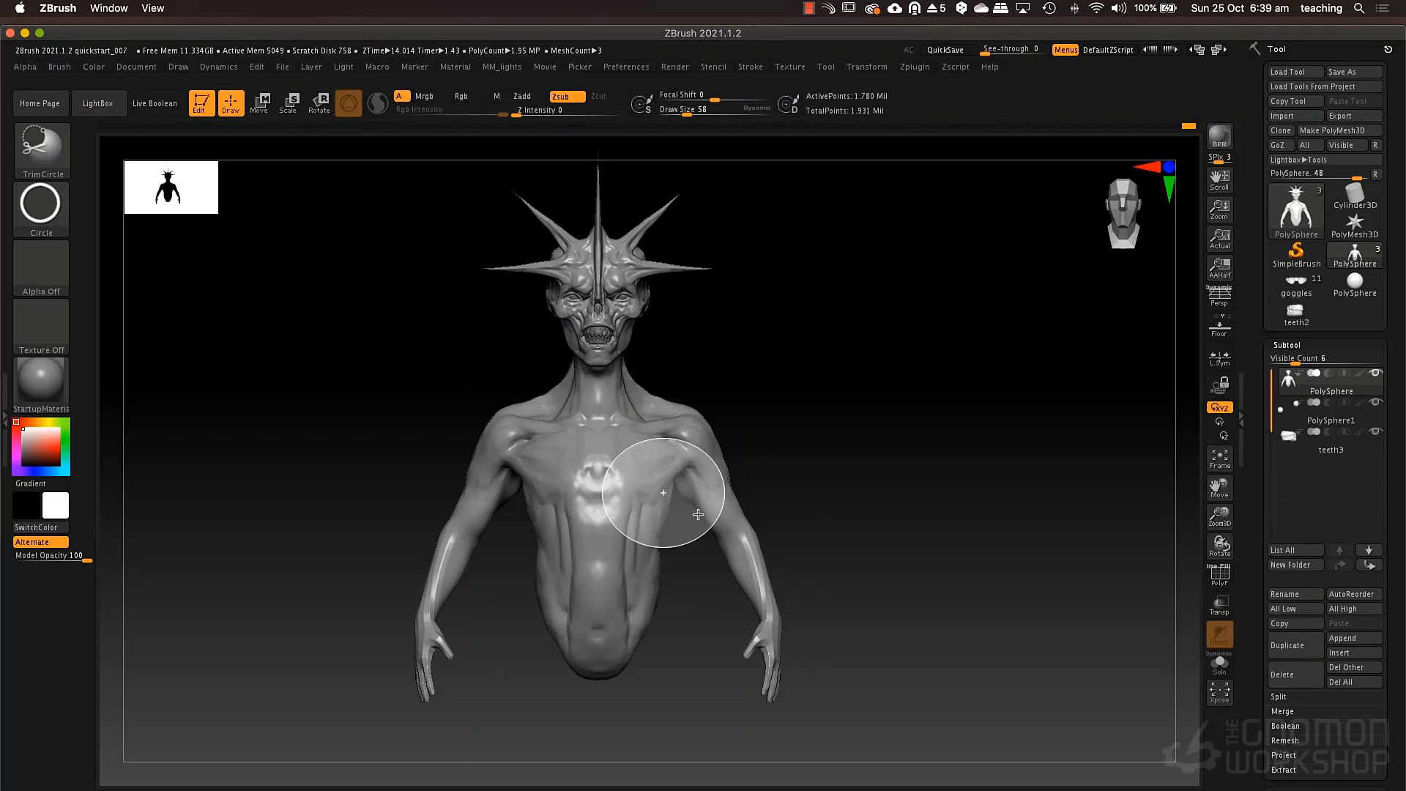
key("super+z")
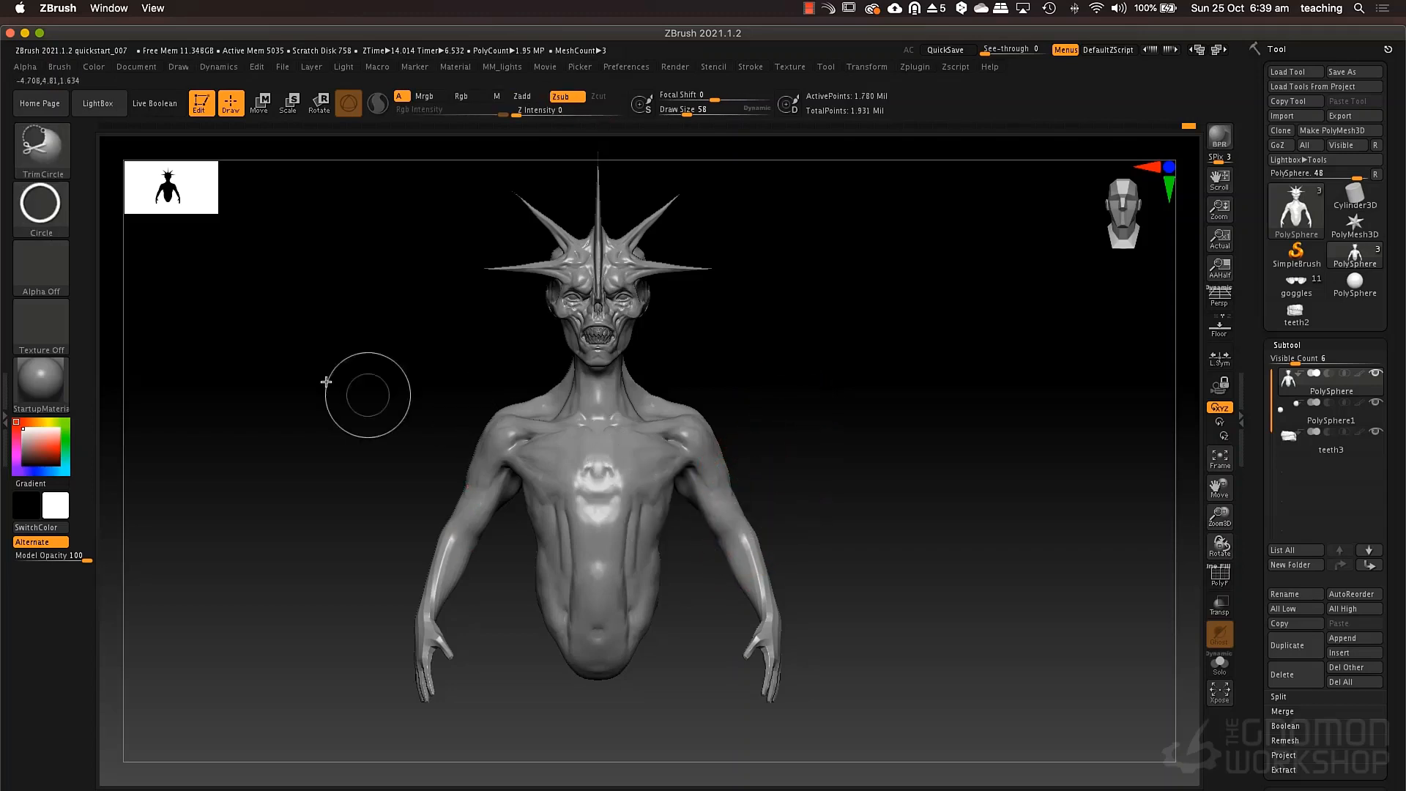
Enable the Square option for the circle stroke, try a TrimCircle cut centred on the chest, and undo it.
left_click(41, 209, "ctrl+shift")
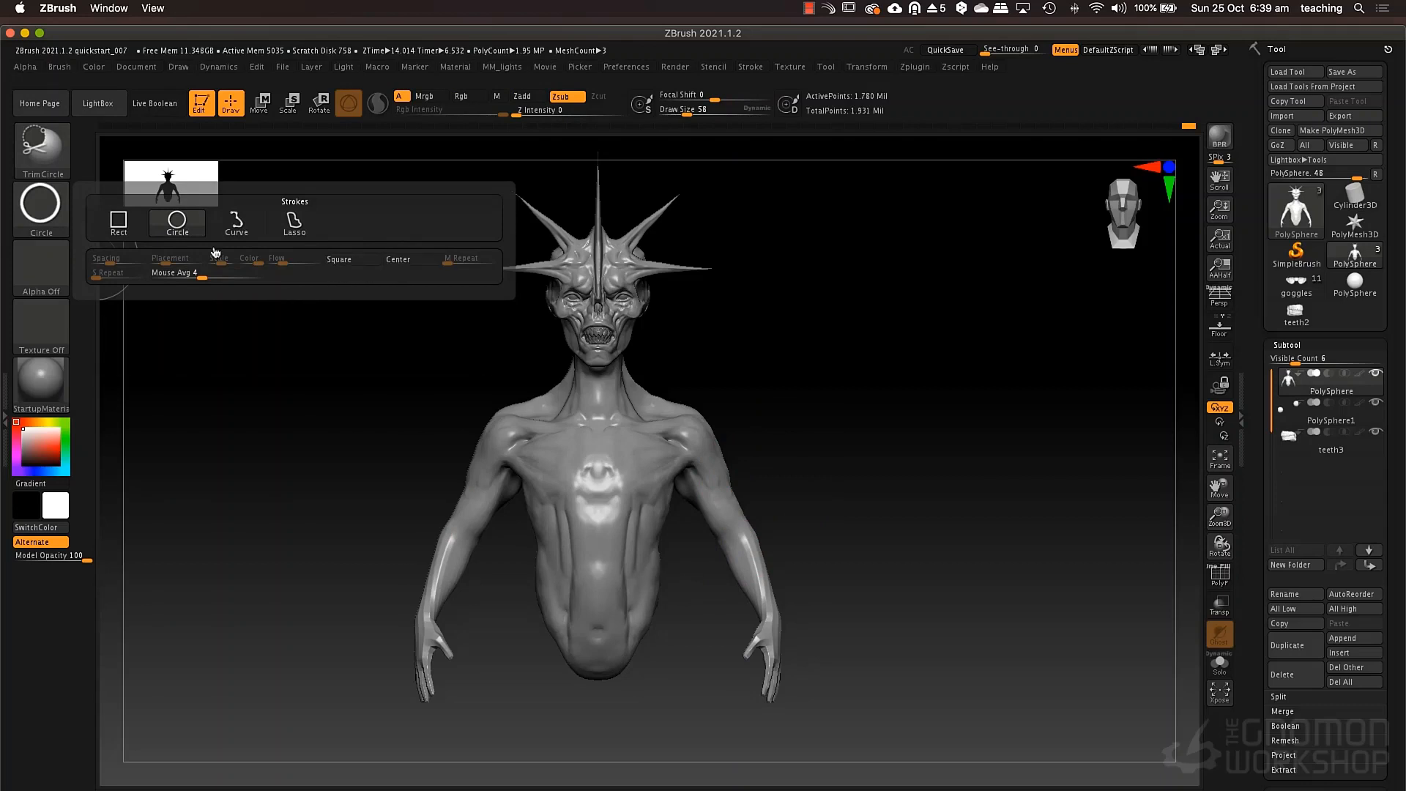
left_click(62, 224)
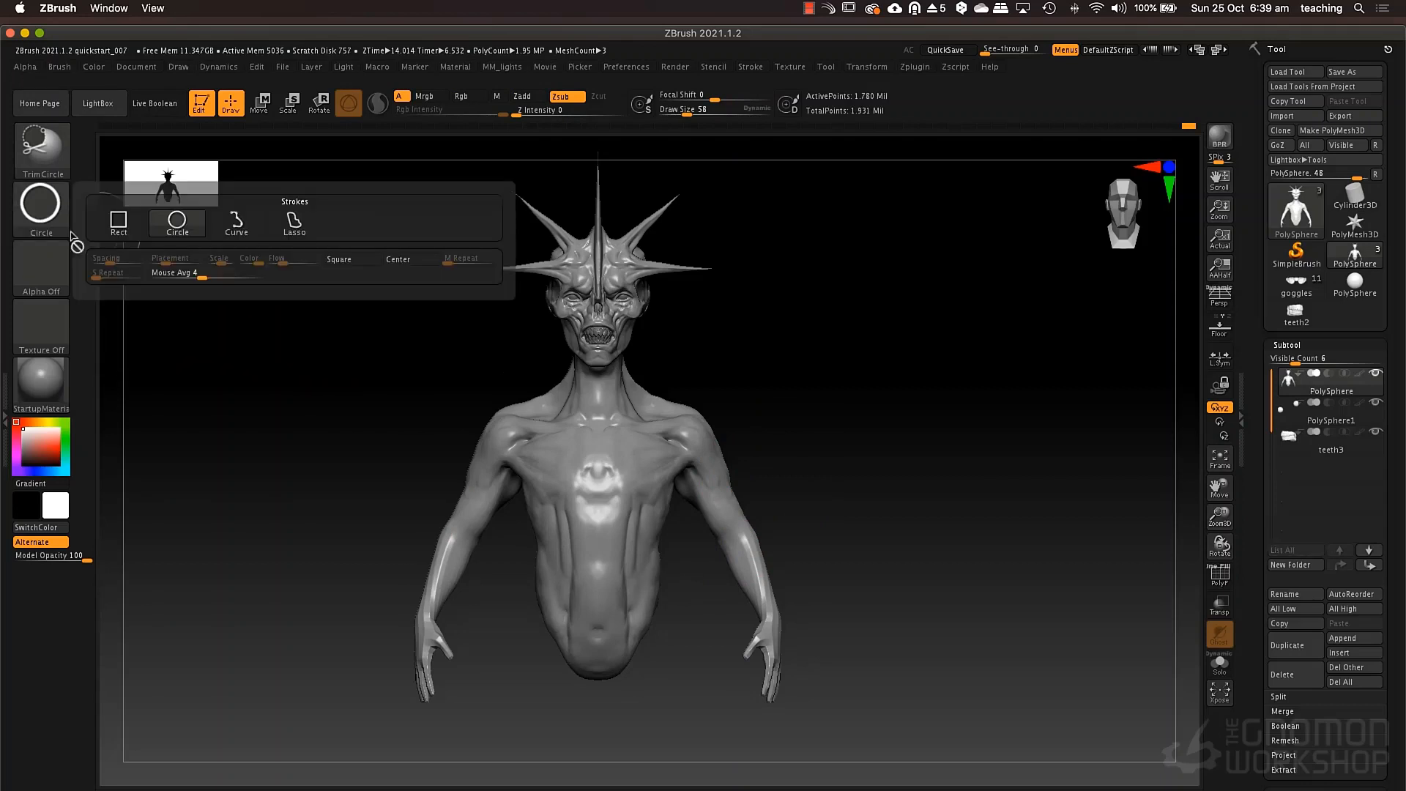
left_click(335, 262)
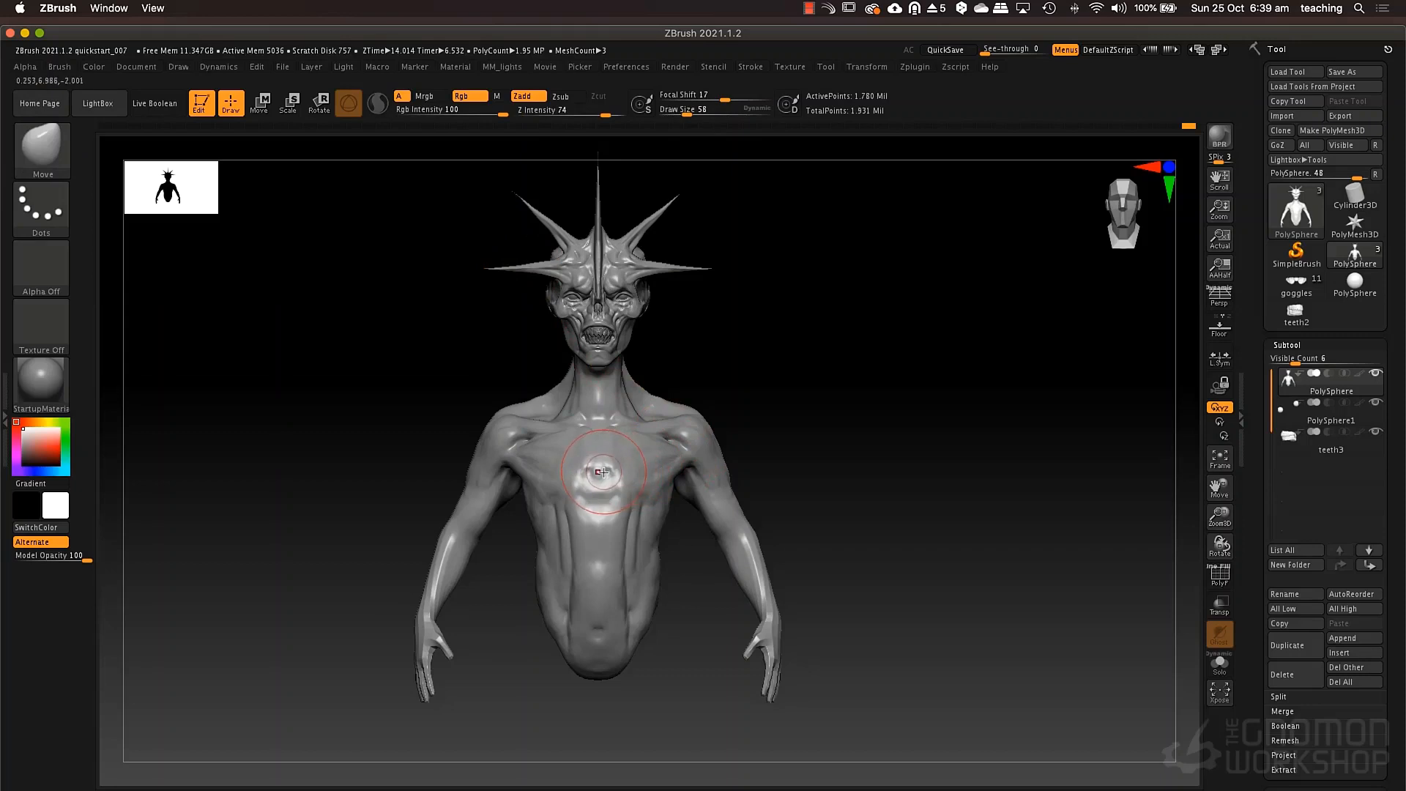
mouse_move(603, 471)
left_mouse_down("ctrl+shift")
mouse_move(901, 642)
mouse_move(899, 549)
left_mouse_up("ctrl+shift")
mouse_move(899, 549)
left_mouse_down()
mouse_move(864, 508)
mouse_move(869, 484)
left_mouse_up()
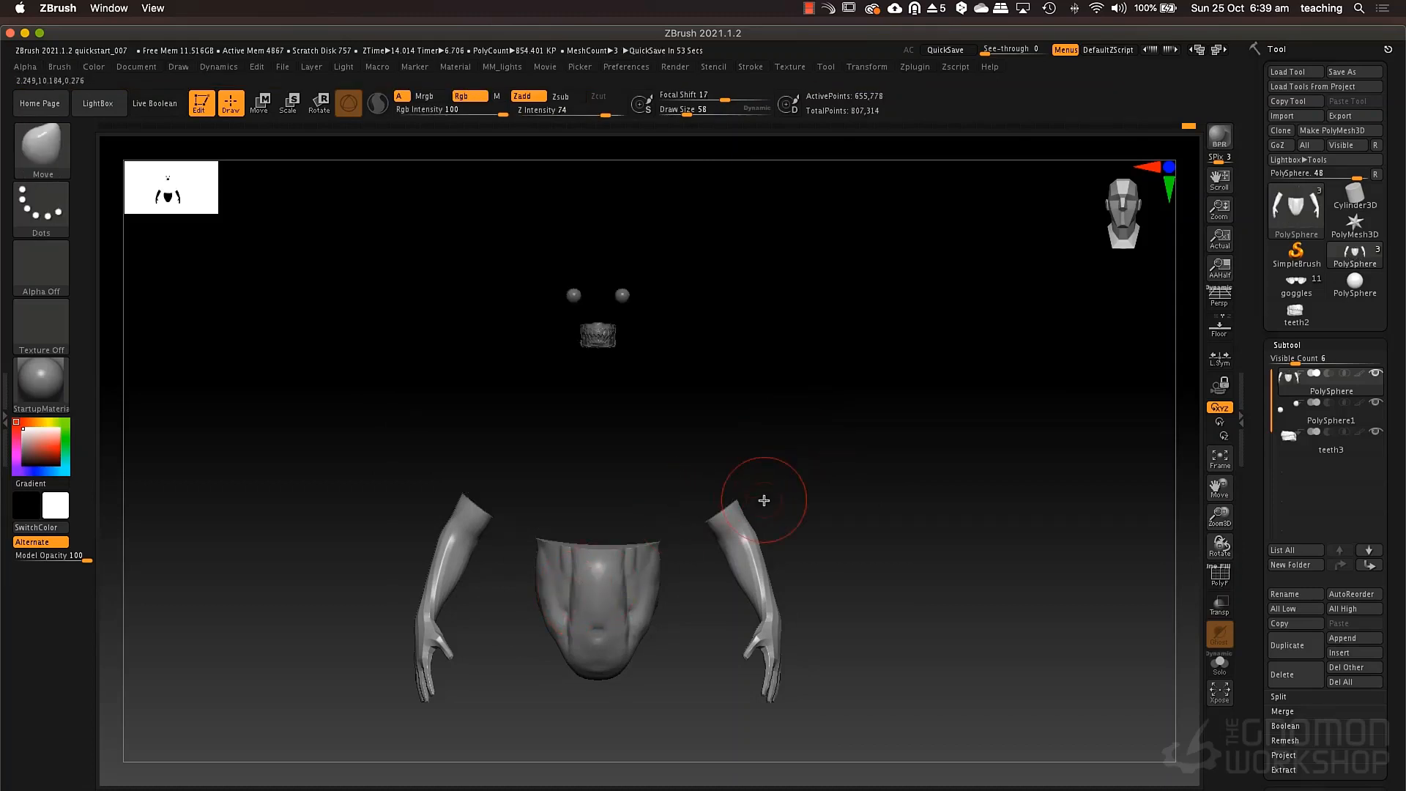
key("super+z")
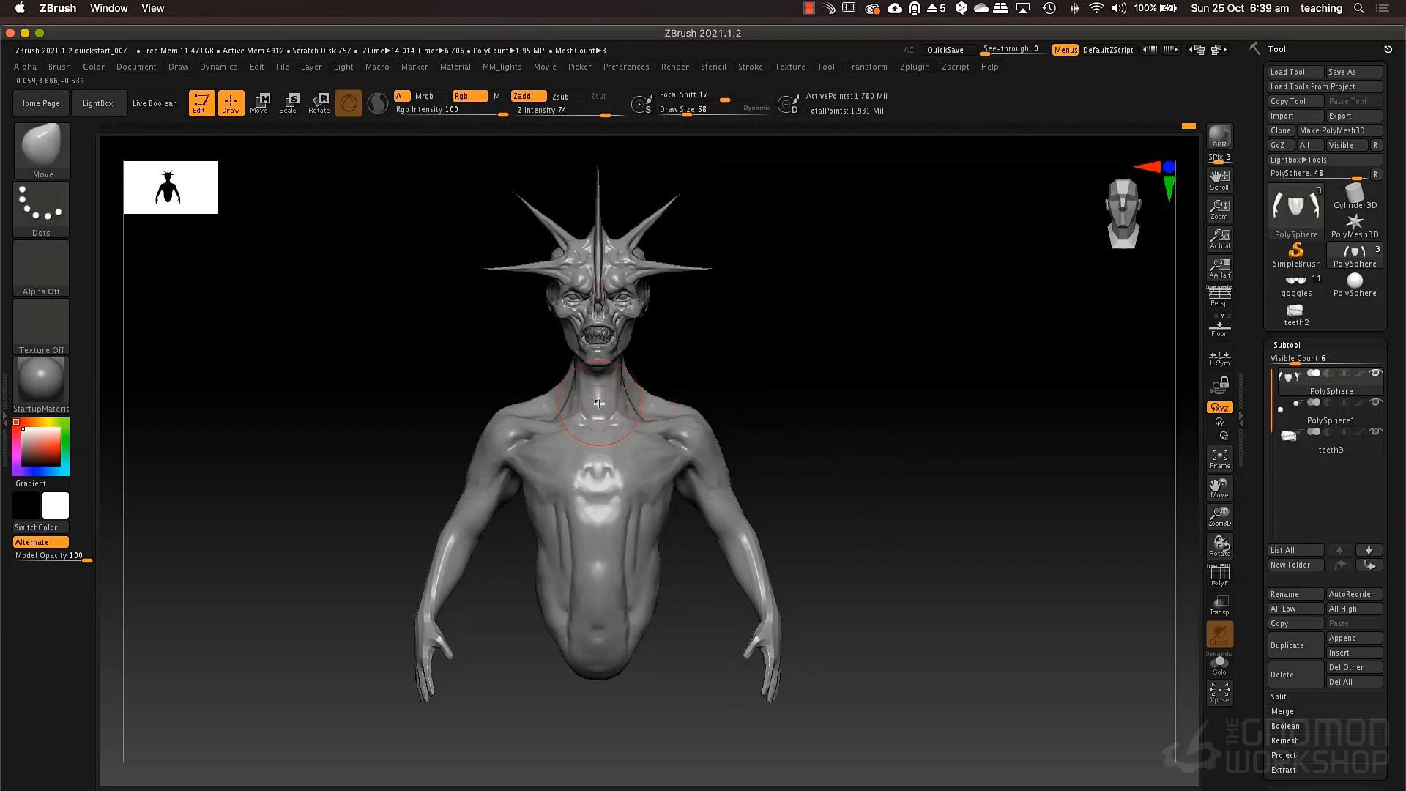
Try another TrimCircle cut starting from the base of the neck and undo it.
mouse_move(599, 403)
left_mouse_down("ctrl+shift")
mouse_move(642, 457)
mouse_move(810, 584)
mouse_move(810, 529)
left_mouse_up("ctrl+shift")
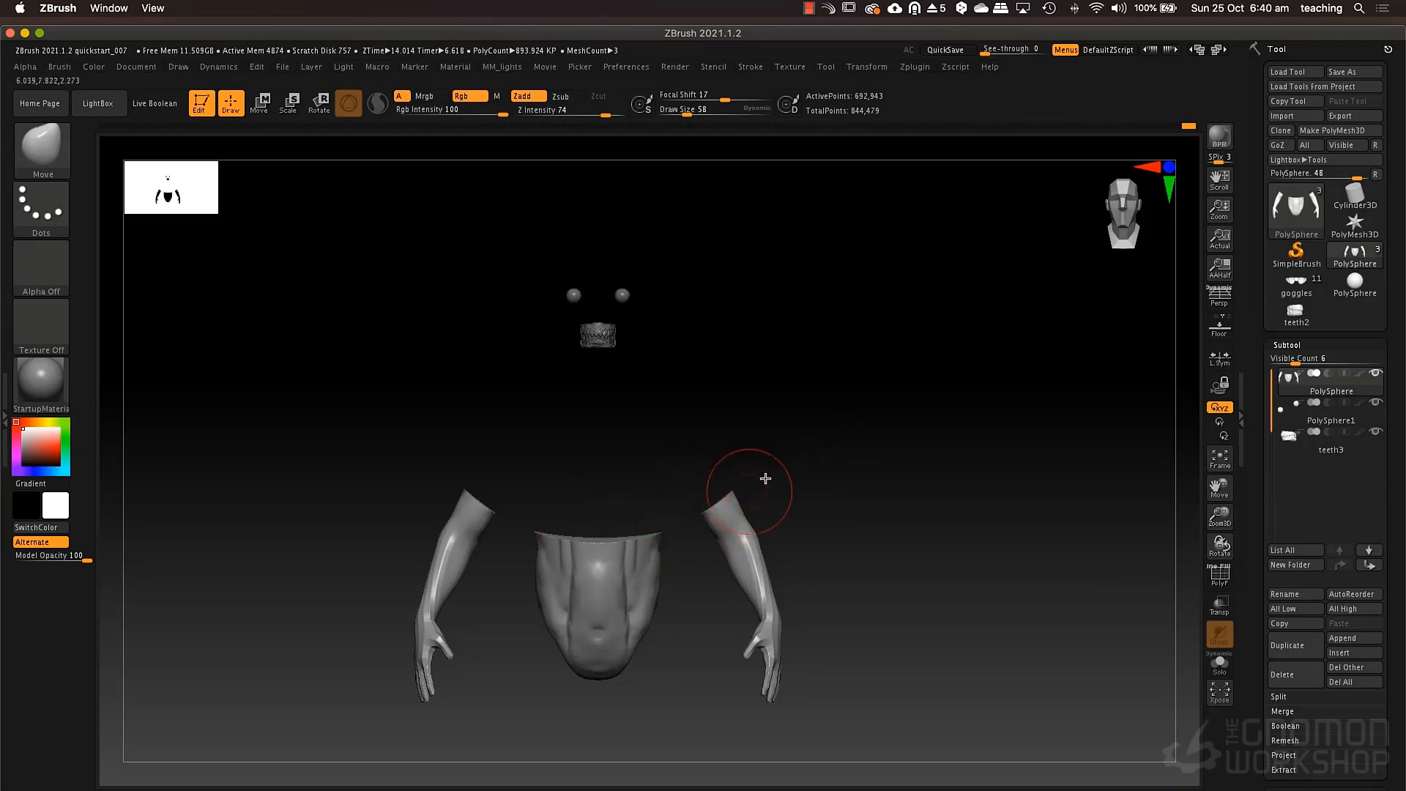
key("ctrl+shift")
key("ctrl+z")
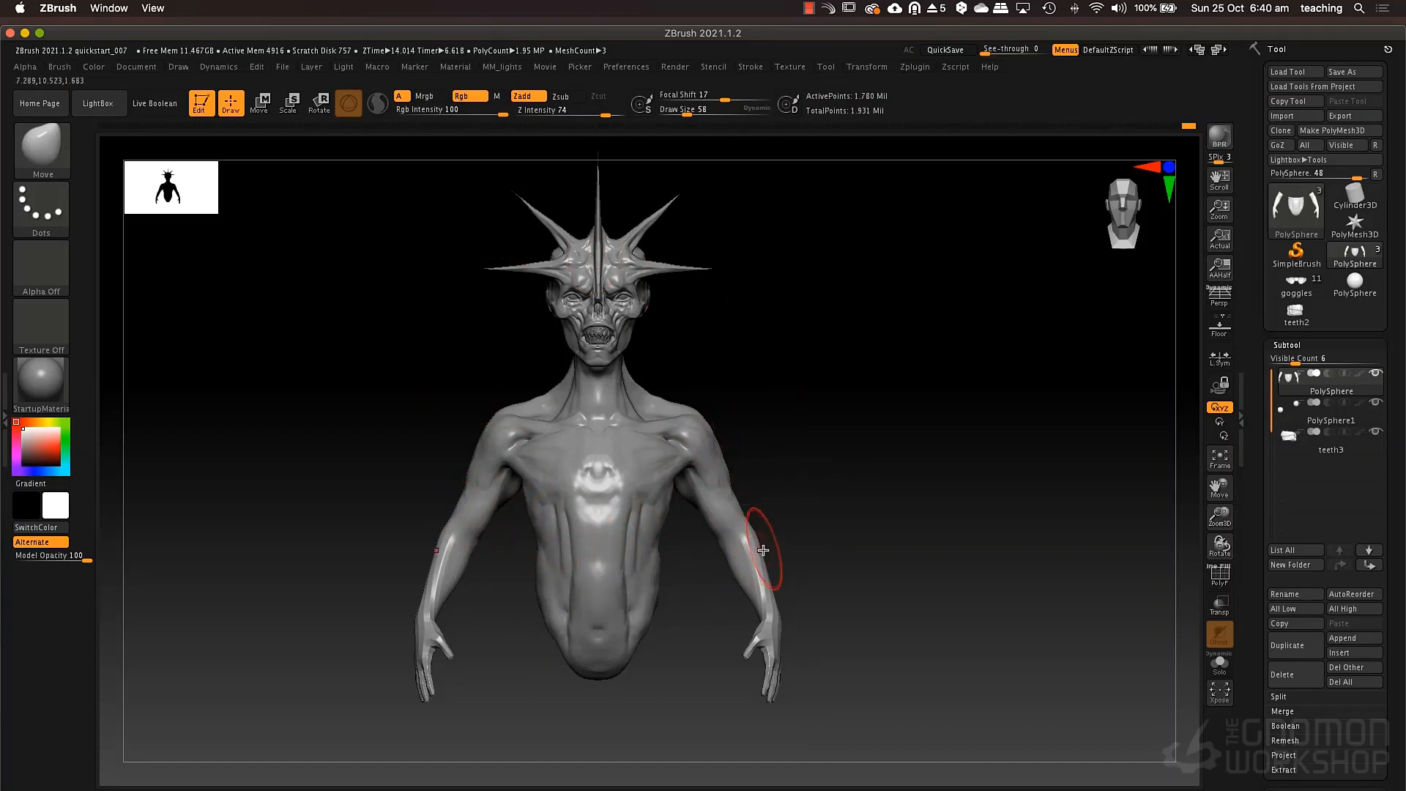
Cut away the lower torso and arms below the chest with a TrimLasso selection.
key("b")
key("t")
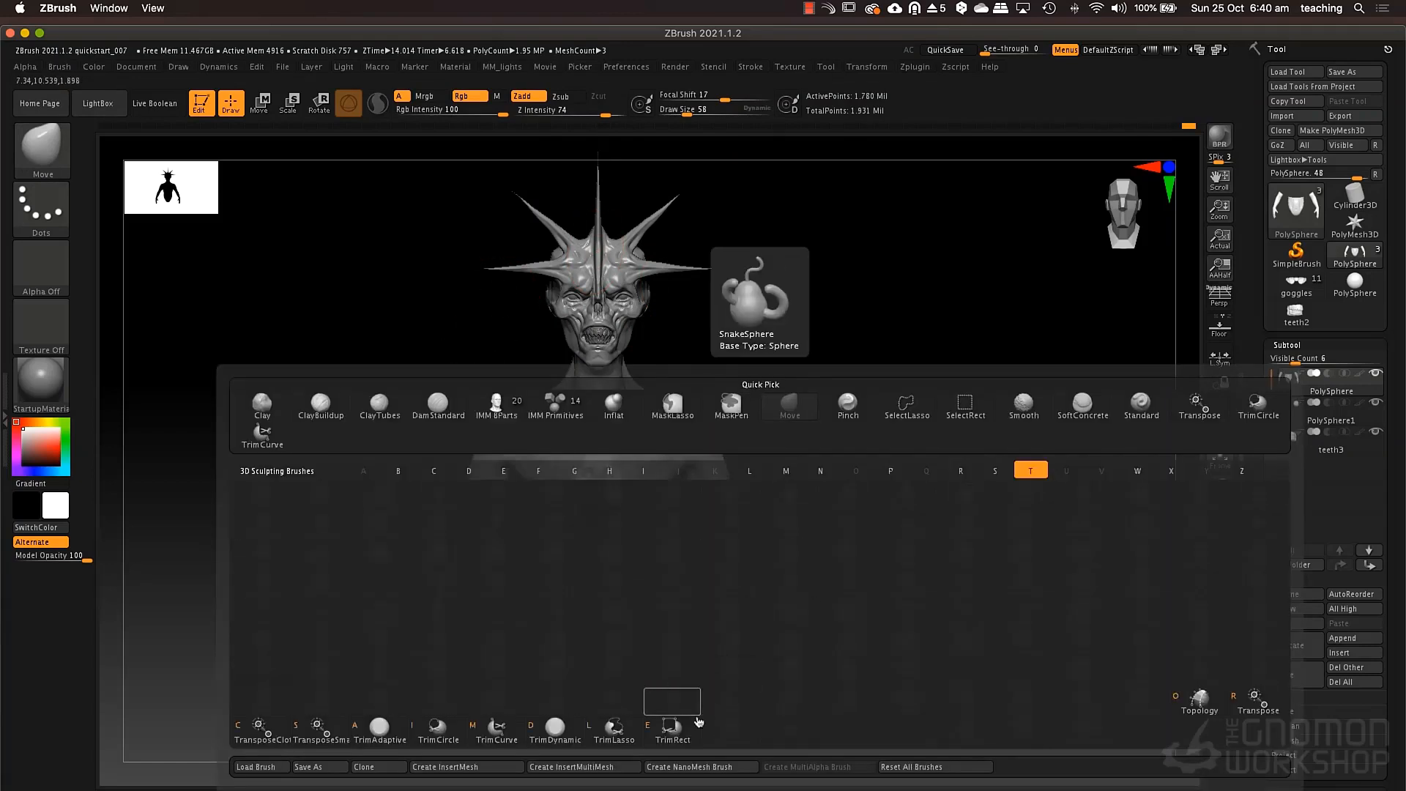
left_click(616, 732)
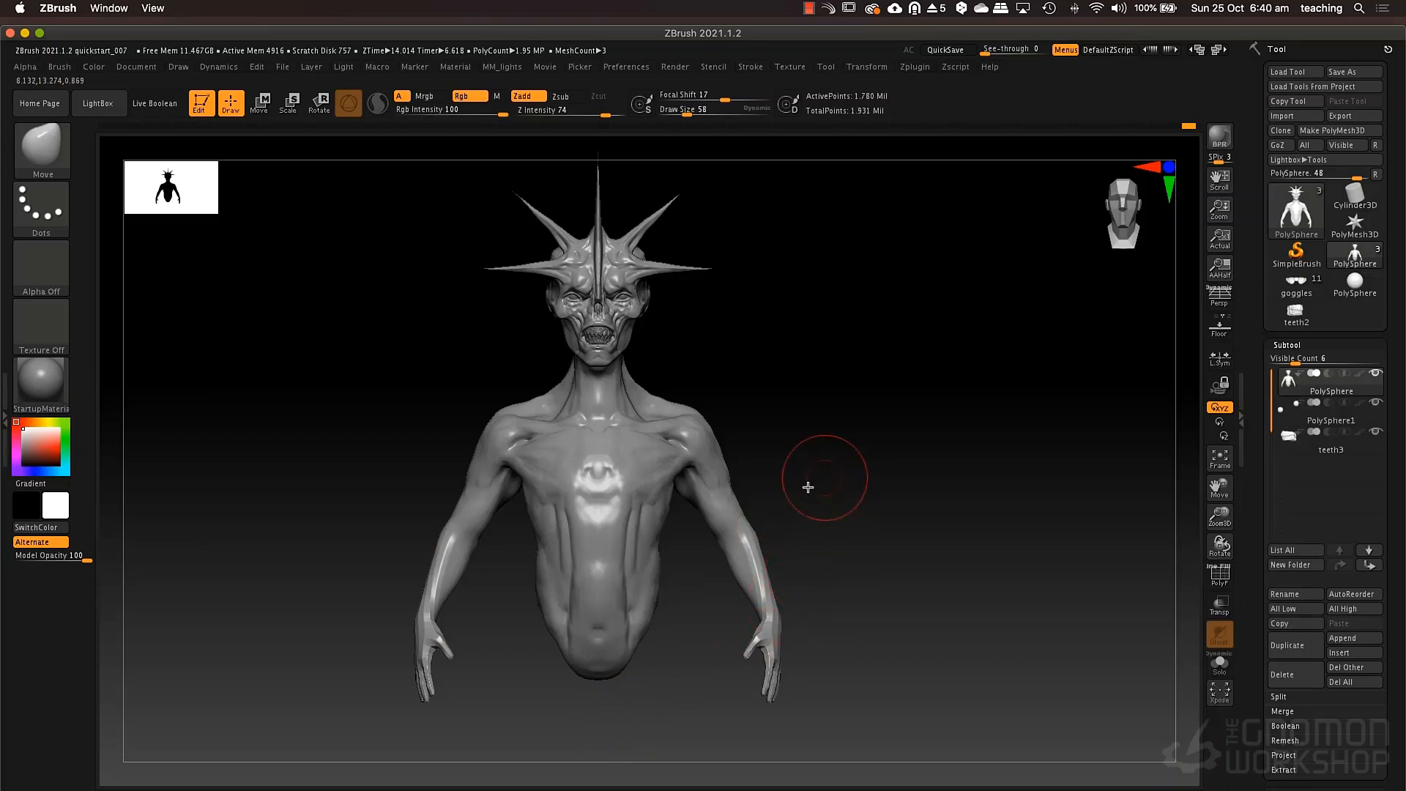
mouse_move(324, 403)
left_mouse_down("ctrl+shift")
mouse_move(476, 498)
mouse_move(362, 574)
mouse_move(386, 650)
mouse_move(603, 684)
mouse_move(821, 672)
mouse_move(970, 599)
mouse_move(983, 462)
mouse_move(956, 395)
mouse_move(925, 378)
mouse_move(738, 411)
mouse_move(574, 402)
mouse_move(461, 287)
left_mouse_up("ctrl+shift")
key("space")
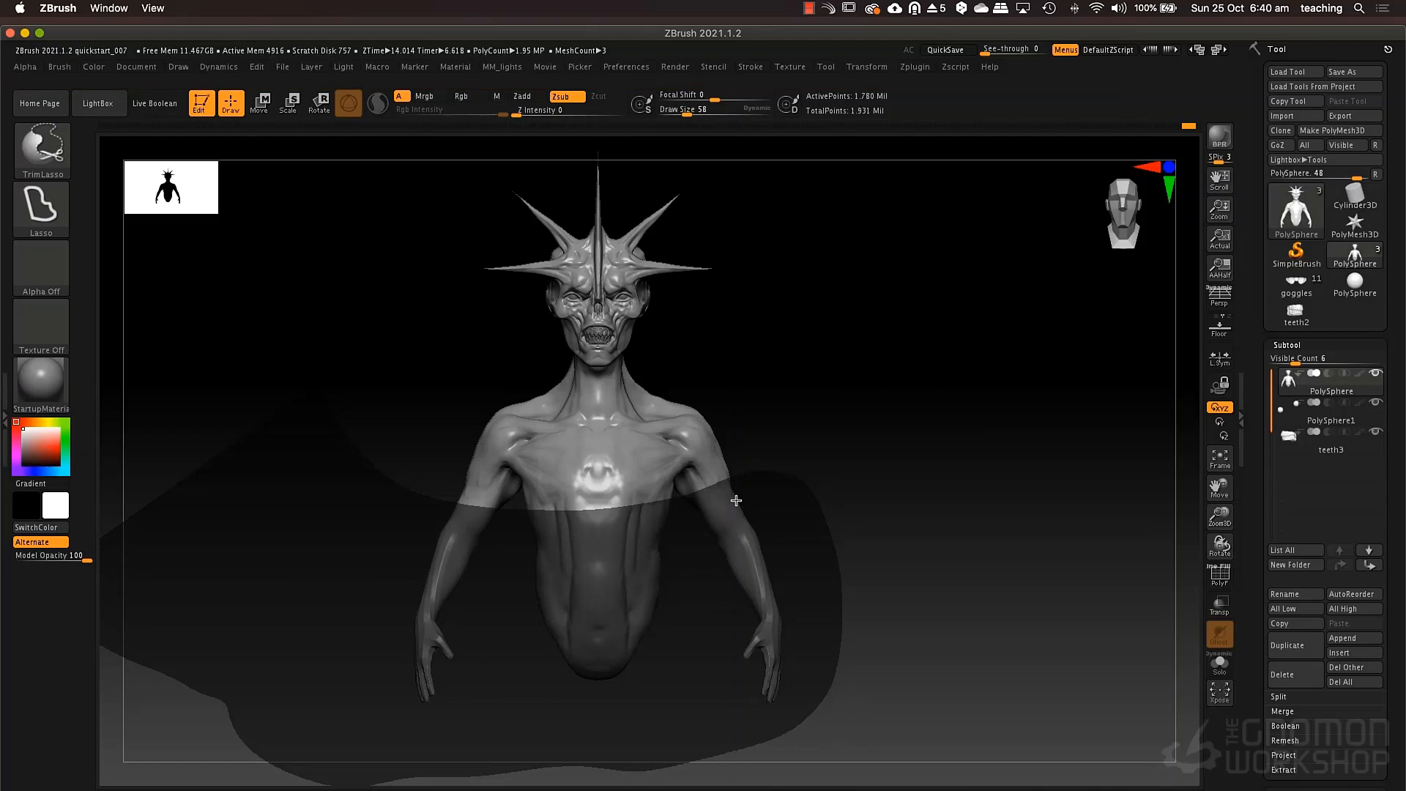
left_click_drag(765, 452, 802, 477, "alt")
left_click_drag(683, 342, 723, 373, "alt")
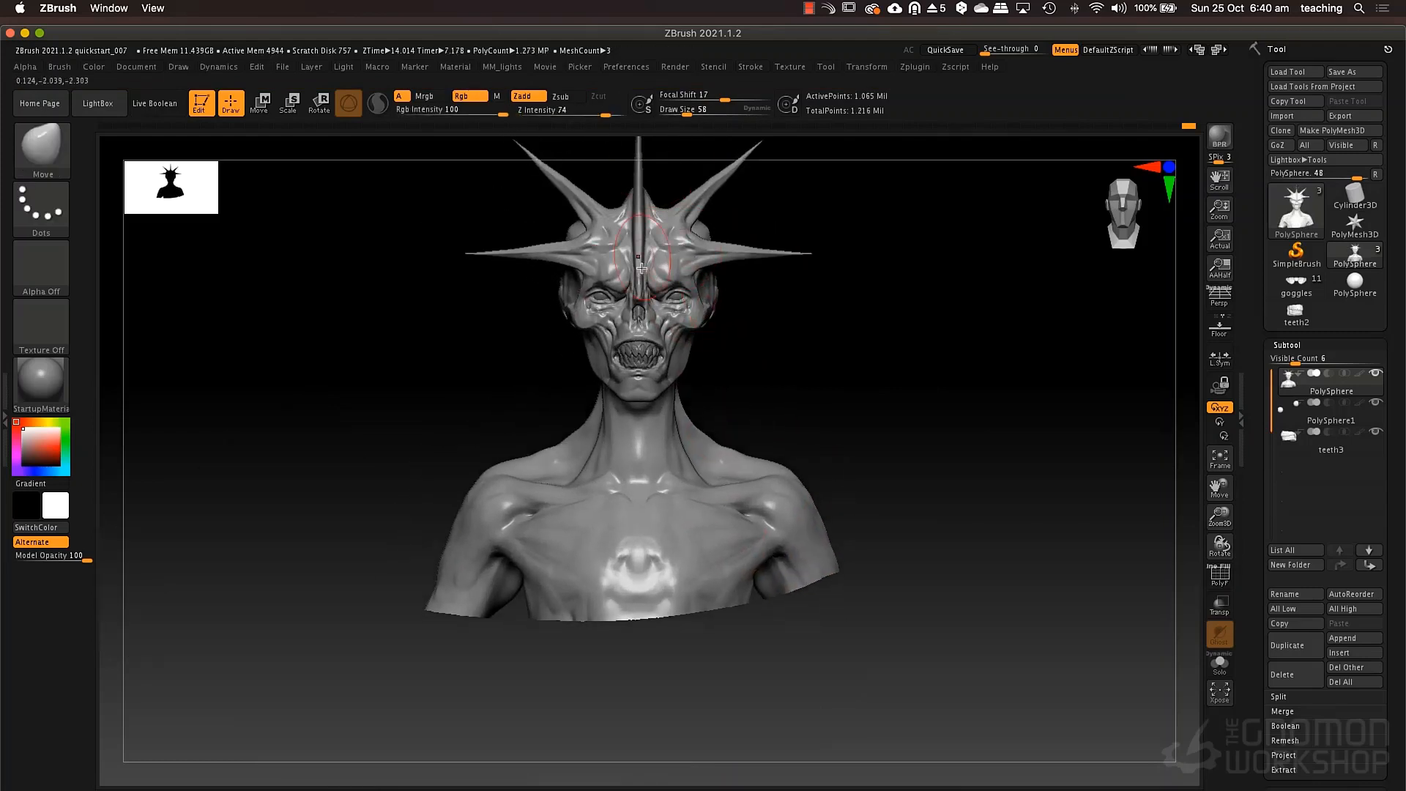
left_click_drag(661, 337, 673, 409, "alt")
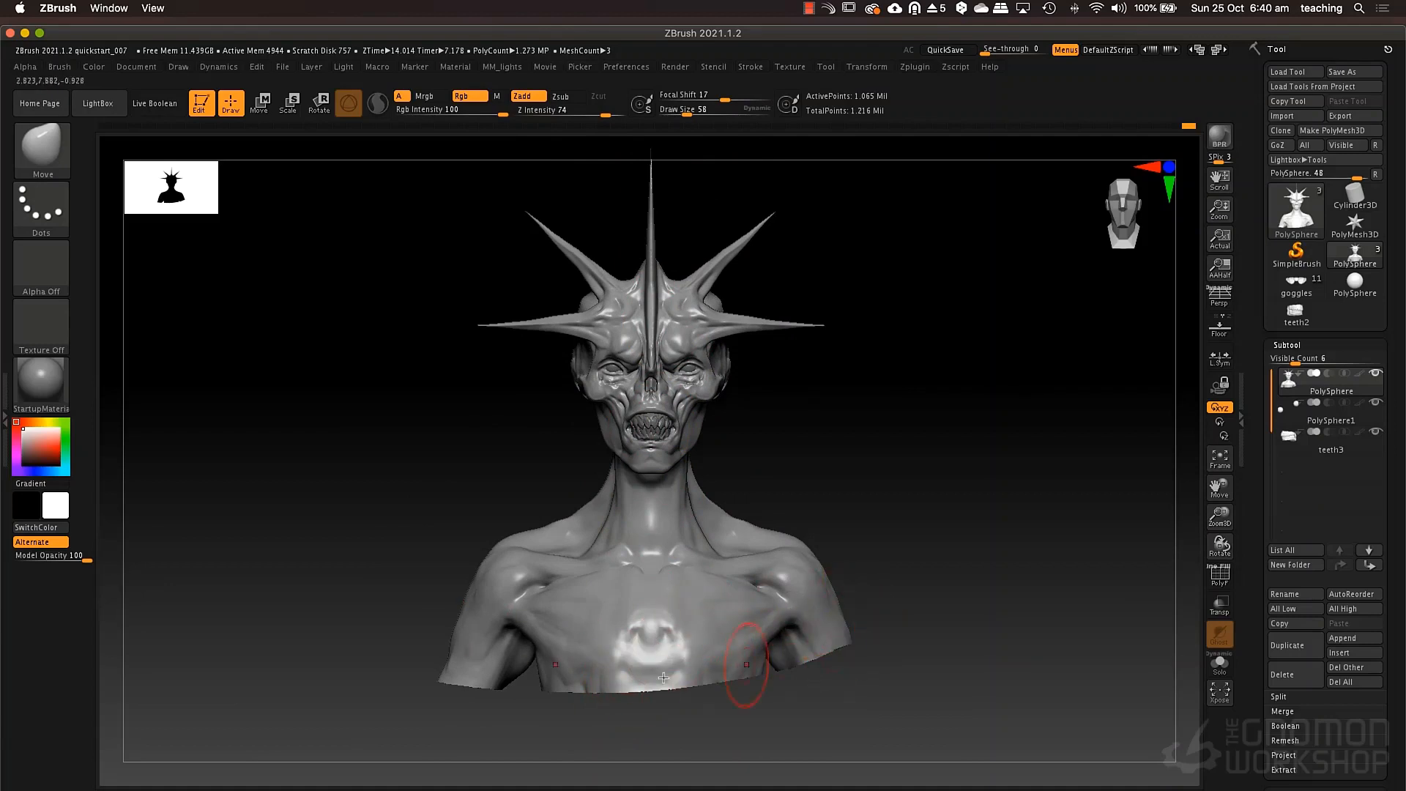
Mirror and weld the trimmed bust to make both sides symmetrical, displaying the floor grid only during the operation.
scroll(1257, 501, "down", 10)
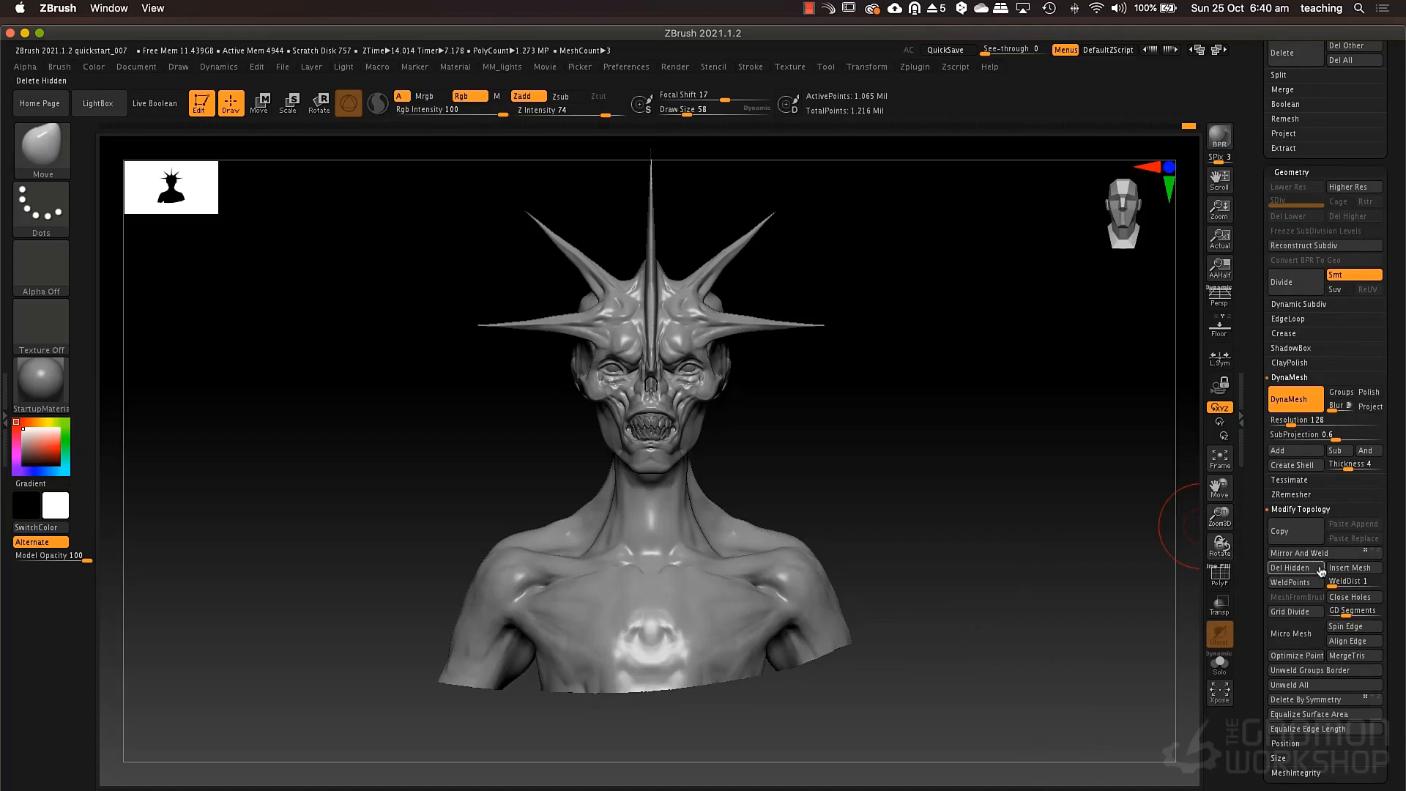
left_click(1227, 325)
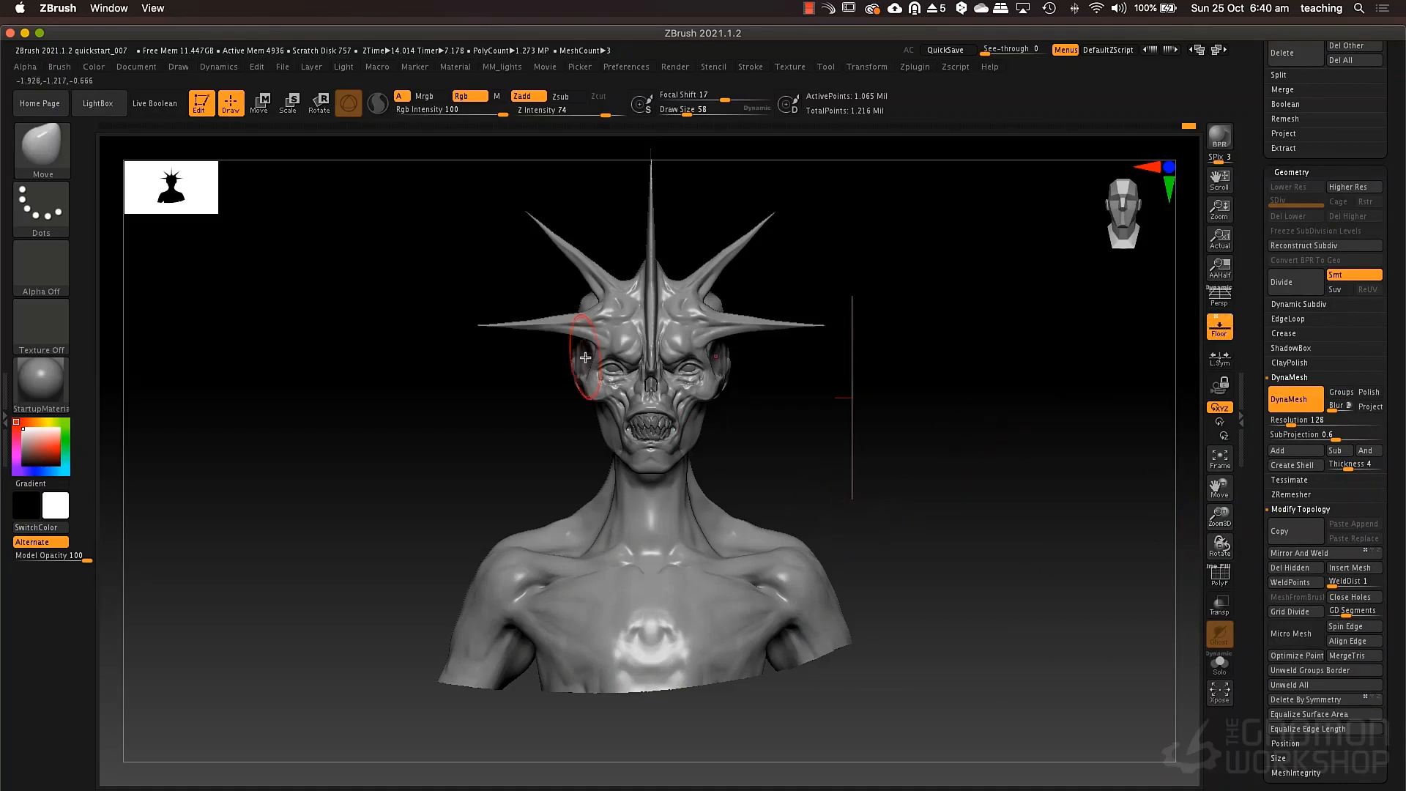
left_click(178, 67)
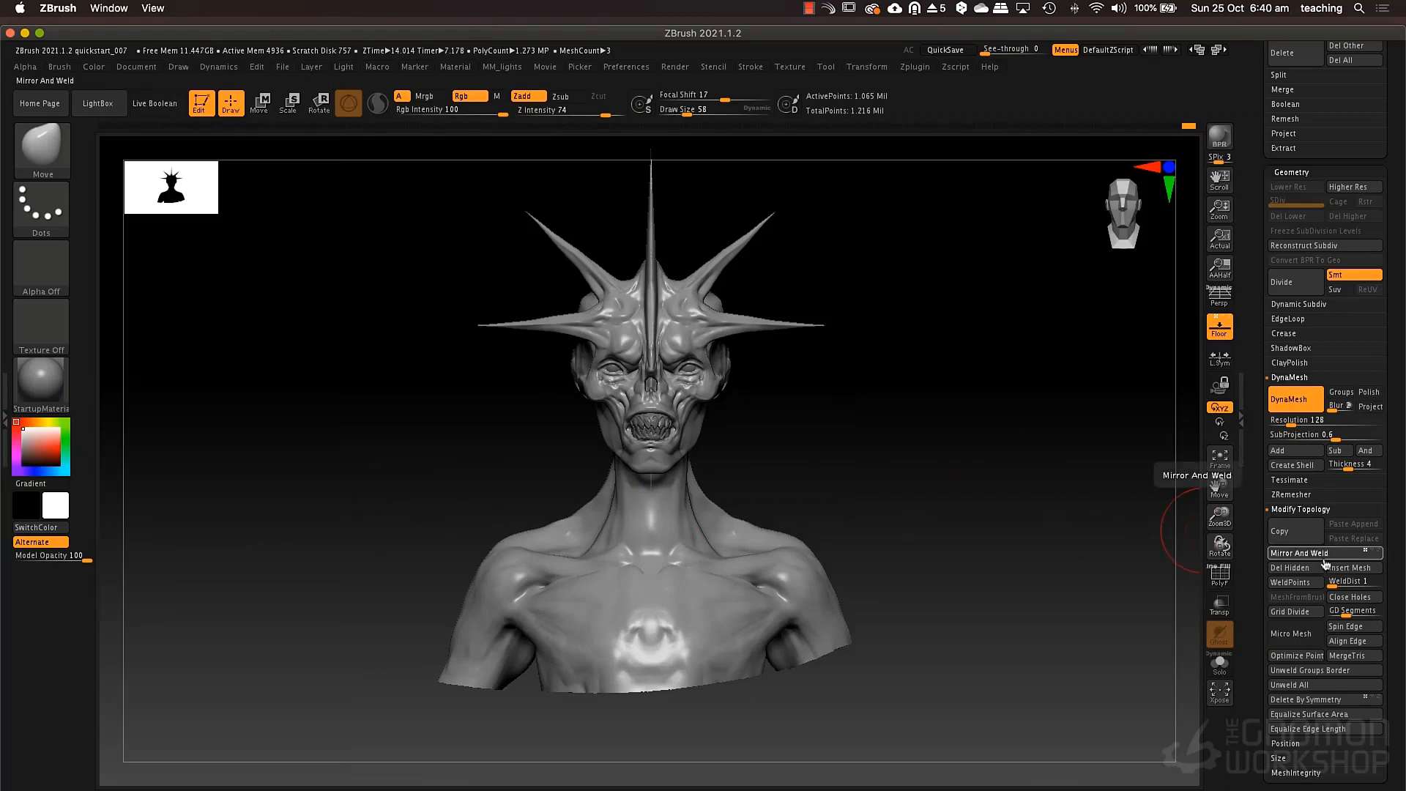
left_click(1300, 553)
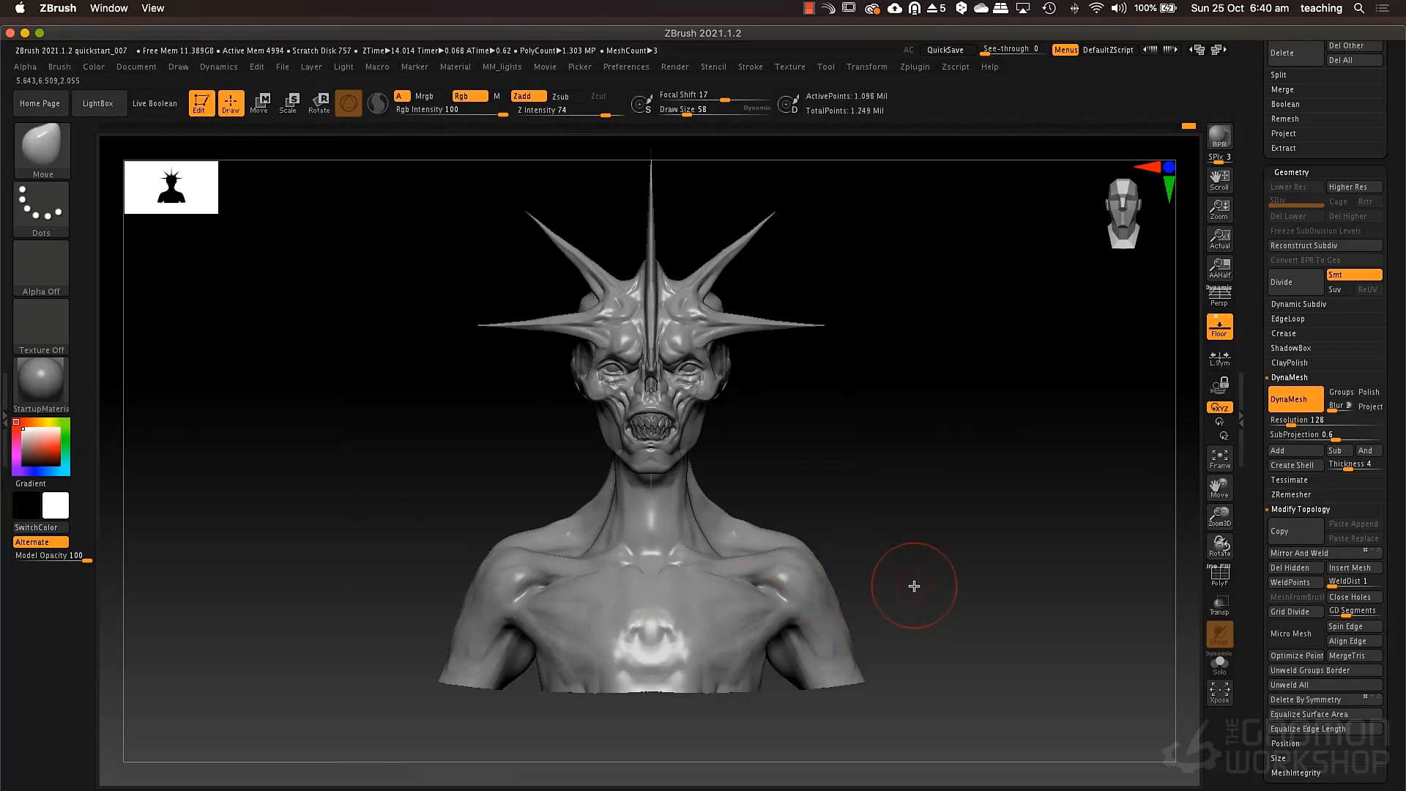
mouse_move(912, 540)
left_mouse_down()
mouse_move(967, 552)
mouse_move(933, 578)
mouse_move(983, 552)
mouse_move(931, 555)
left_mouse_up()
left_click(1219, 327)
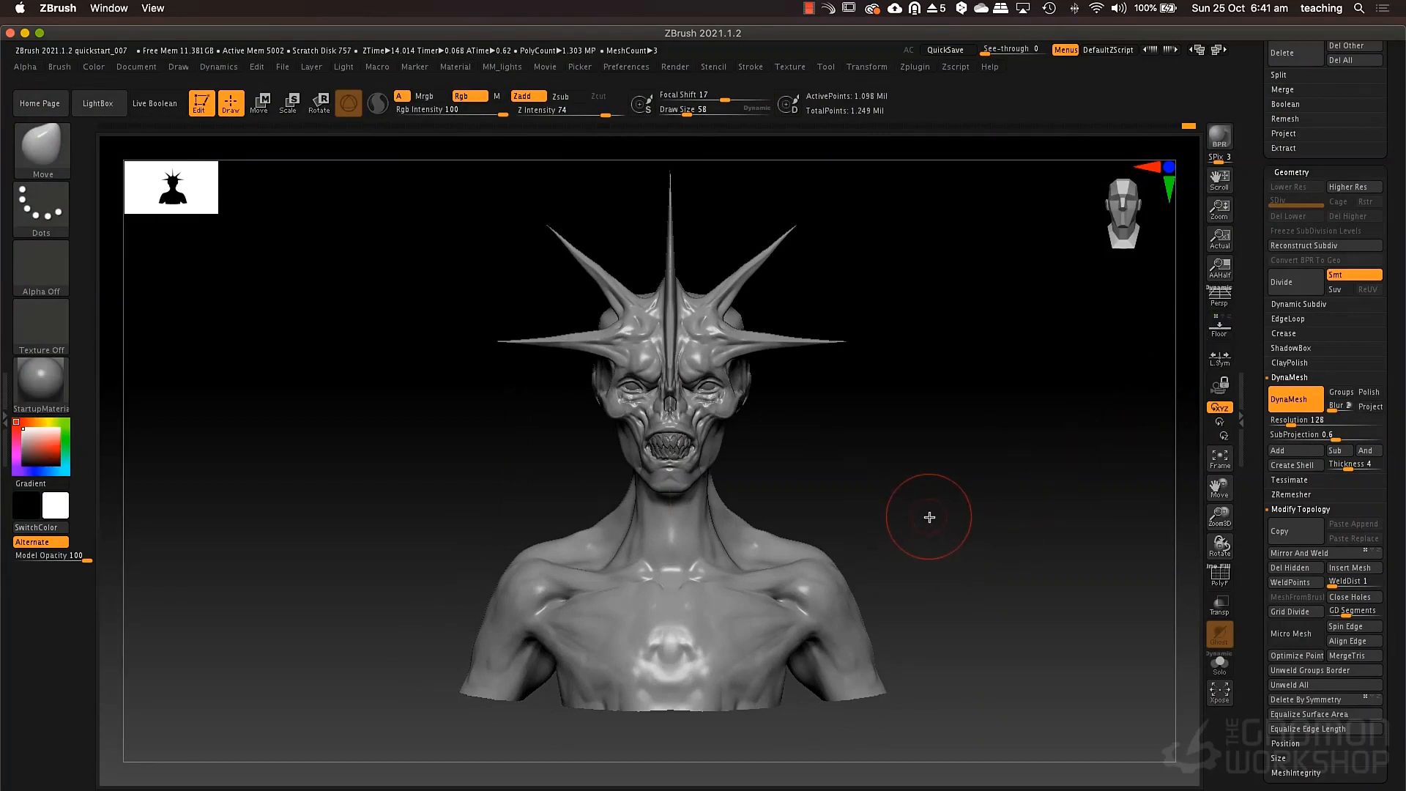
Turn on perspective and sculpt the crease between chest and shoulder with ClayTubes at draw size 32.
key("p")
mouse_move(958, 556)
left_mouse_down()
mouse_move(943, 549)
mouse_move(895, 575)
mouse_move(920, 565)
mouse_move(894, 559)
mouse_move(963, 531)
mouse_move(941, 572)
mouse_move(907, 551)
left_mouse_up()
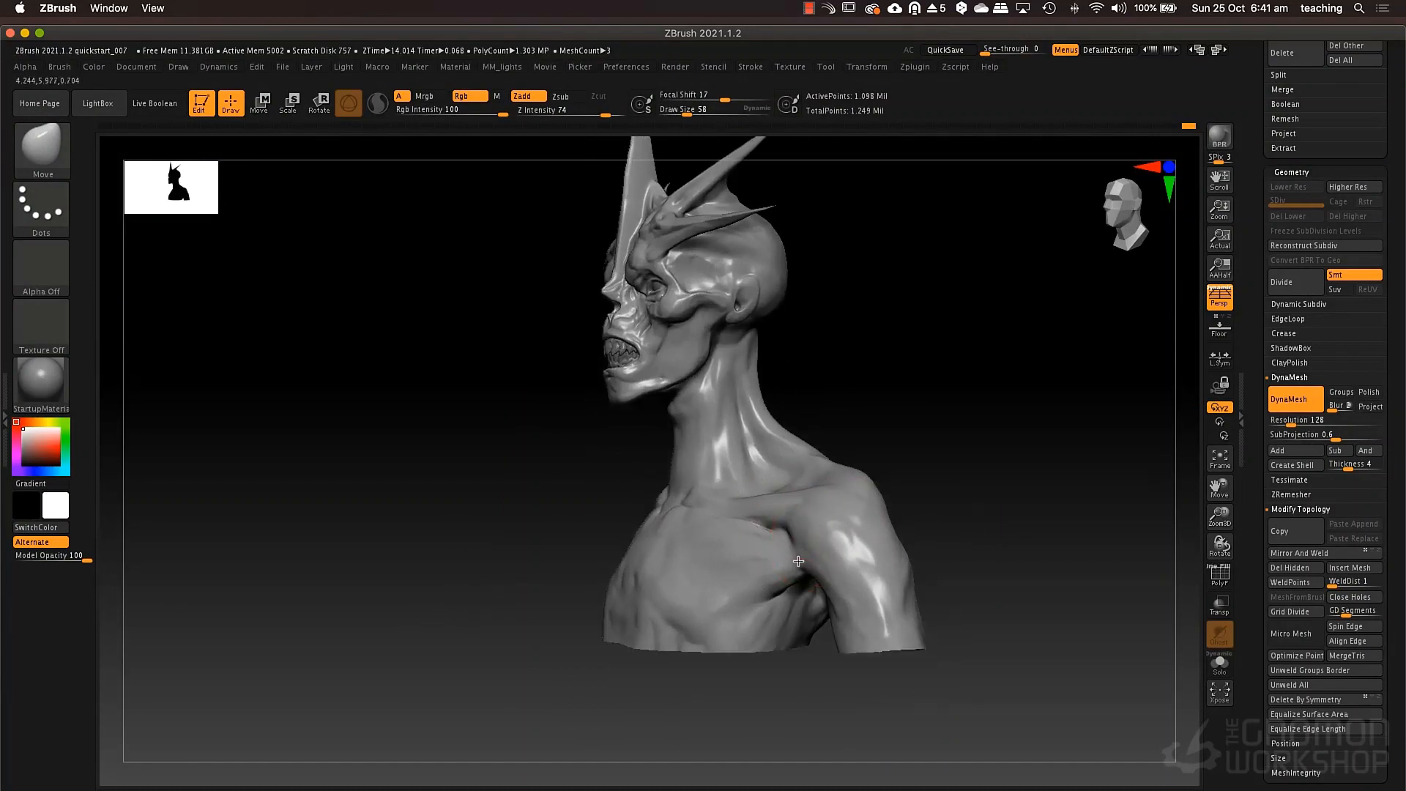
left_click_drag(799, 561, 783, 584, "alt")
right_click_drag(752, 586, 748, 516)
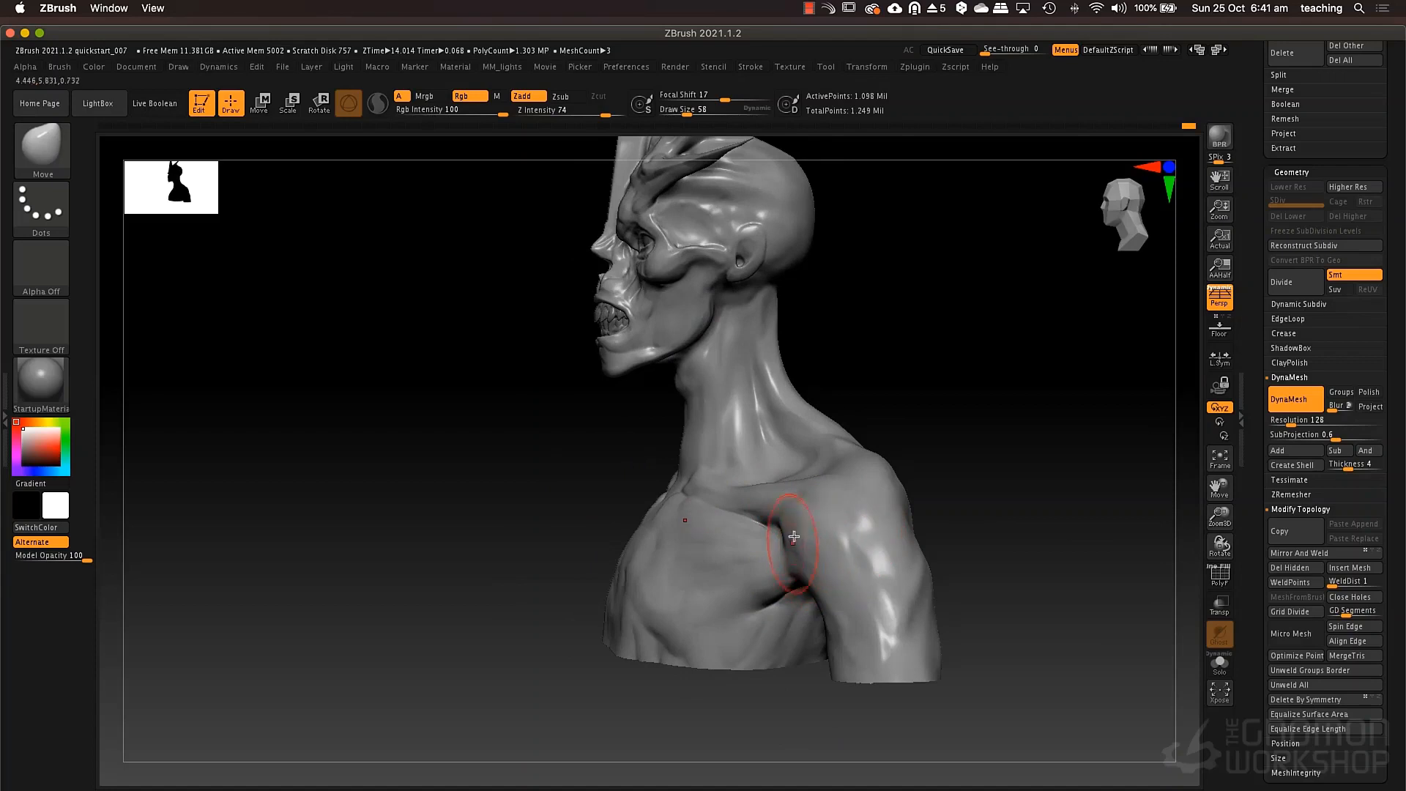
key("2")
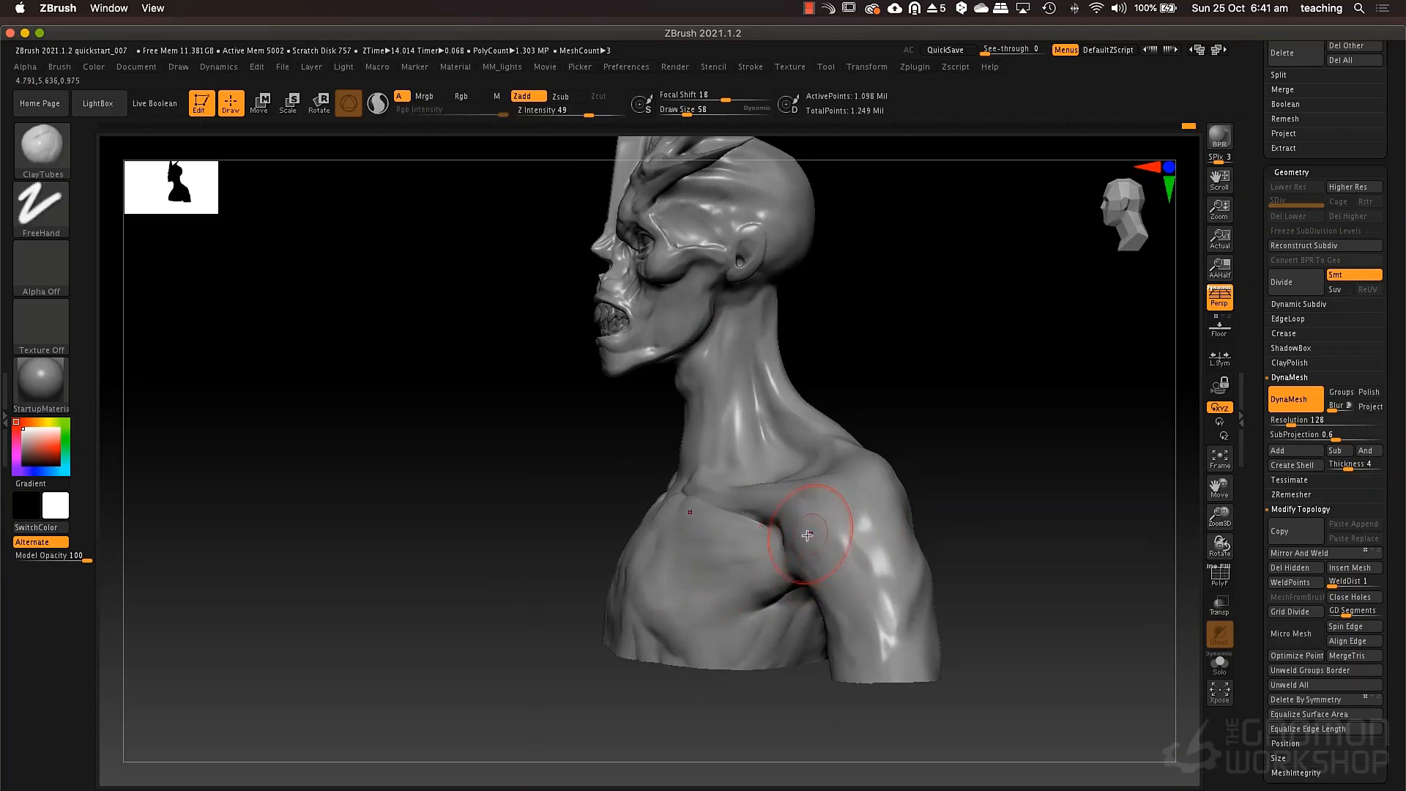
key("space")
left_click_drag(802, 536, 775, 576)
key("space")
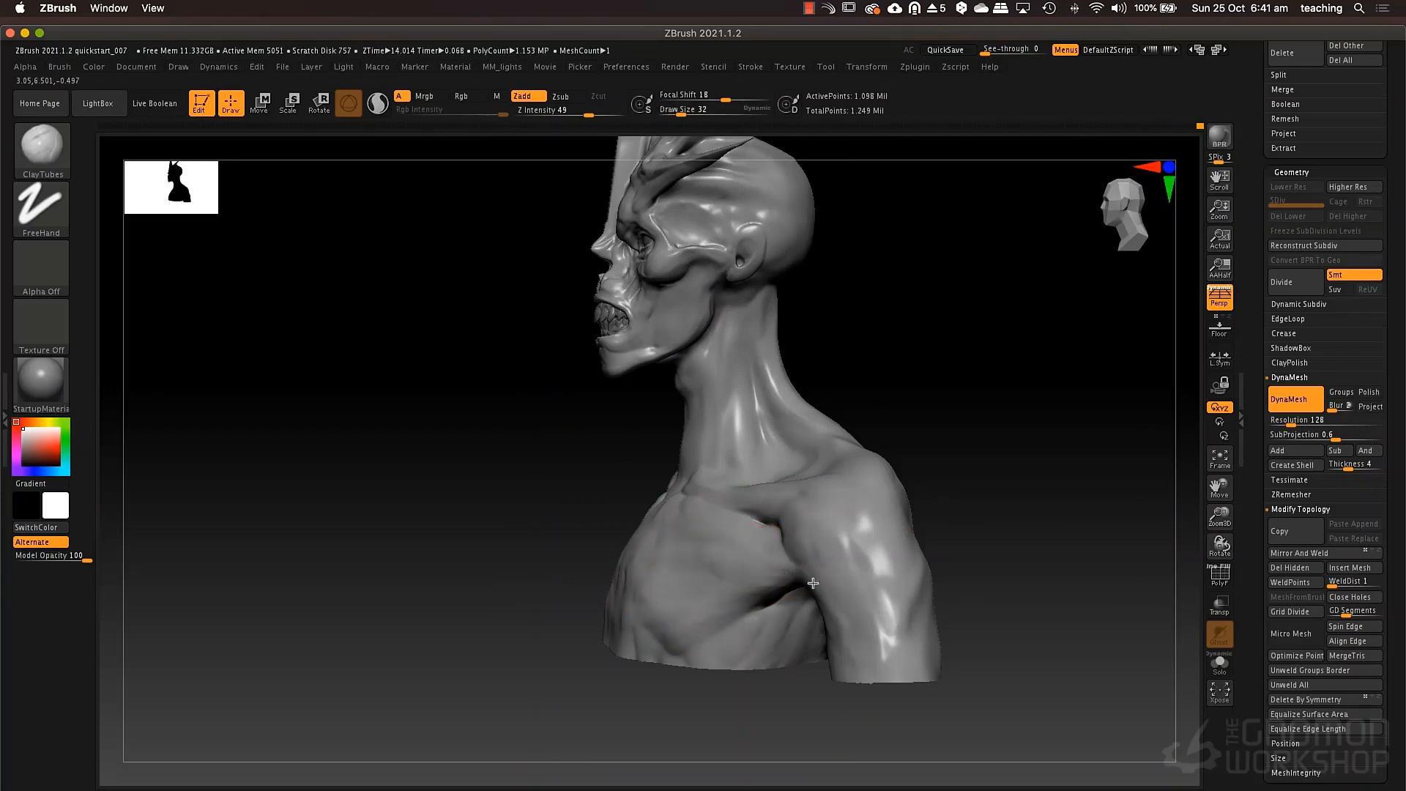
right_click_drag(813, 583, 839, 549)
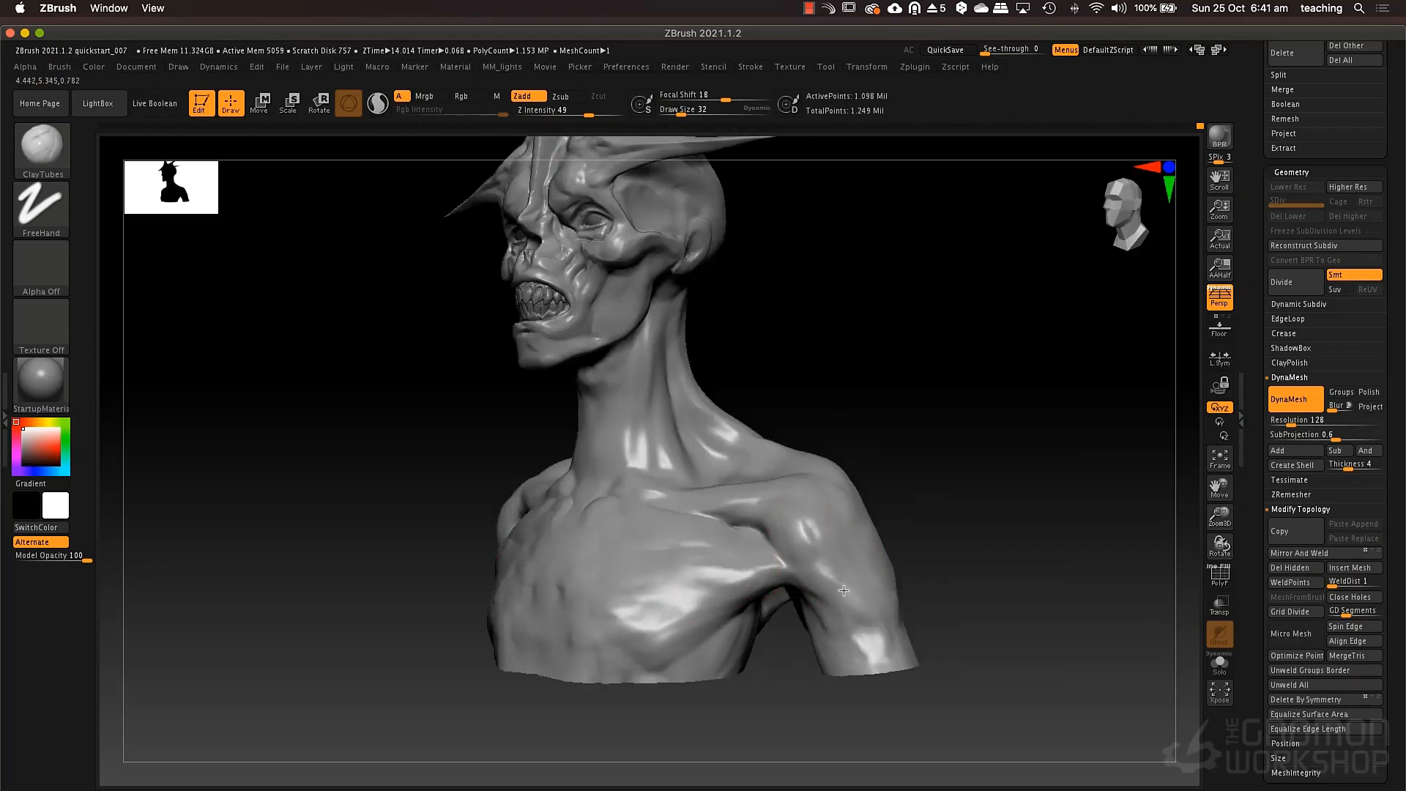
Set the ClayTubes draw size to 62 and build up the muscles around the shoulder blades and upper back.
key("space")
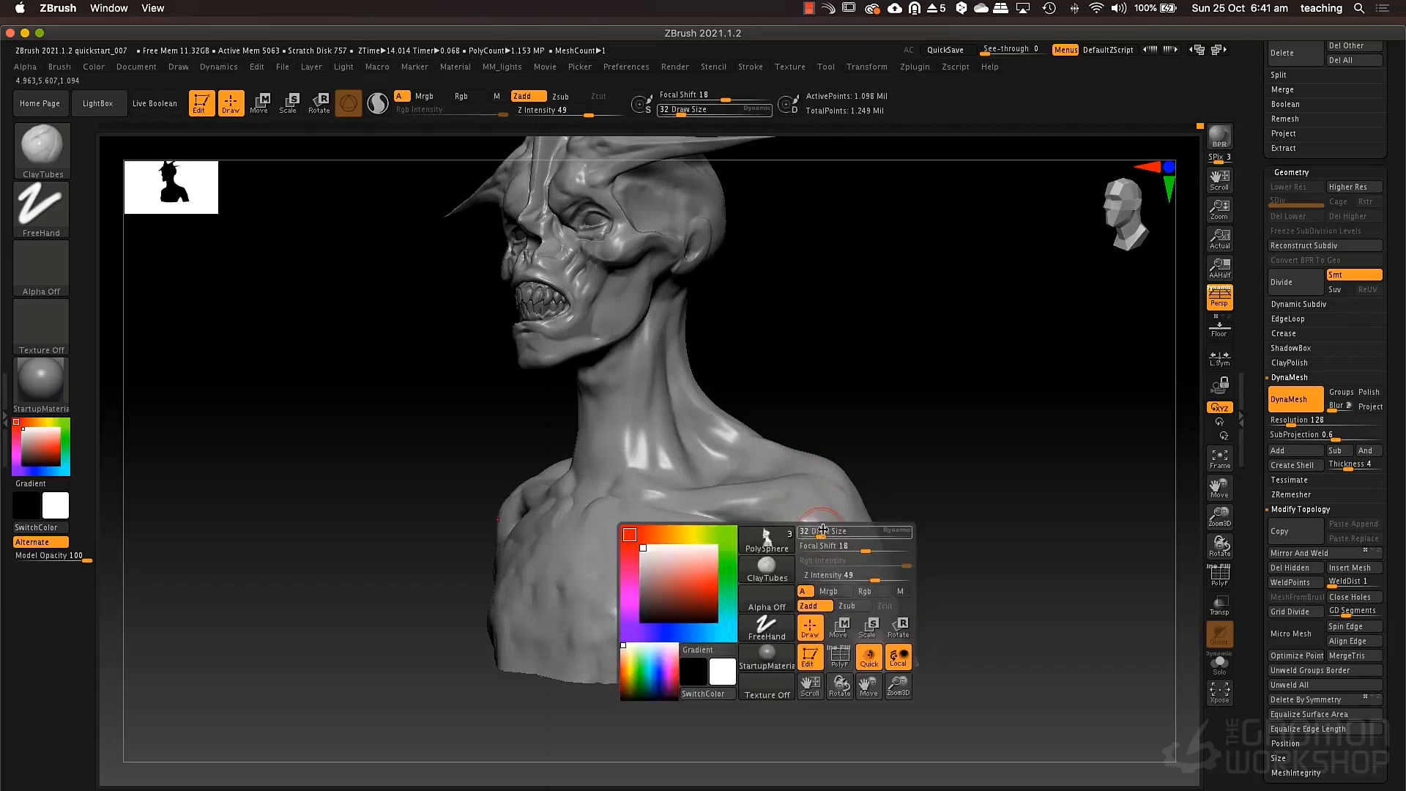
left_click_drag(814, 536, 820, 536)
mouse_move(828, 580)
right_mouse_down()
mouse_move(865, 513)
mouse_move(520, 533)
mouse_move(760, 536)
right_mouse_up()
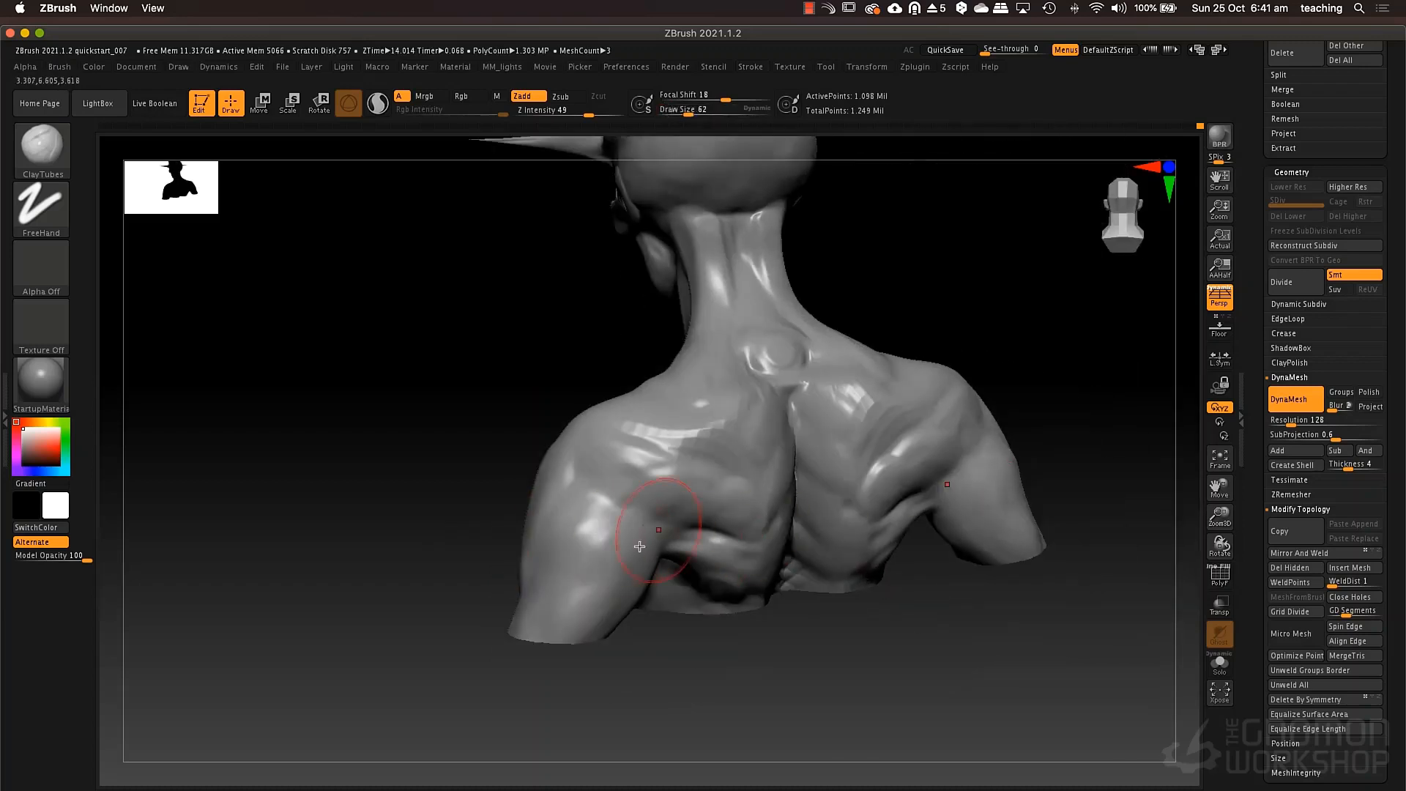
left_click_drag(639, 506, 791, 584)
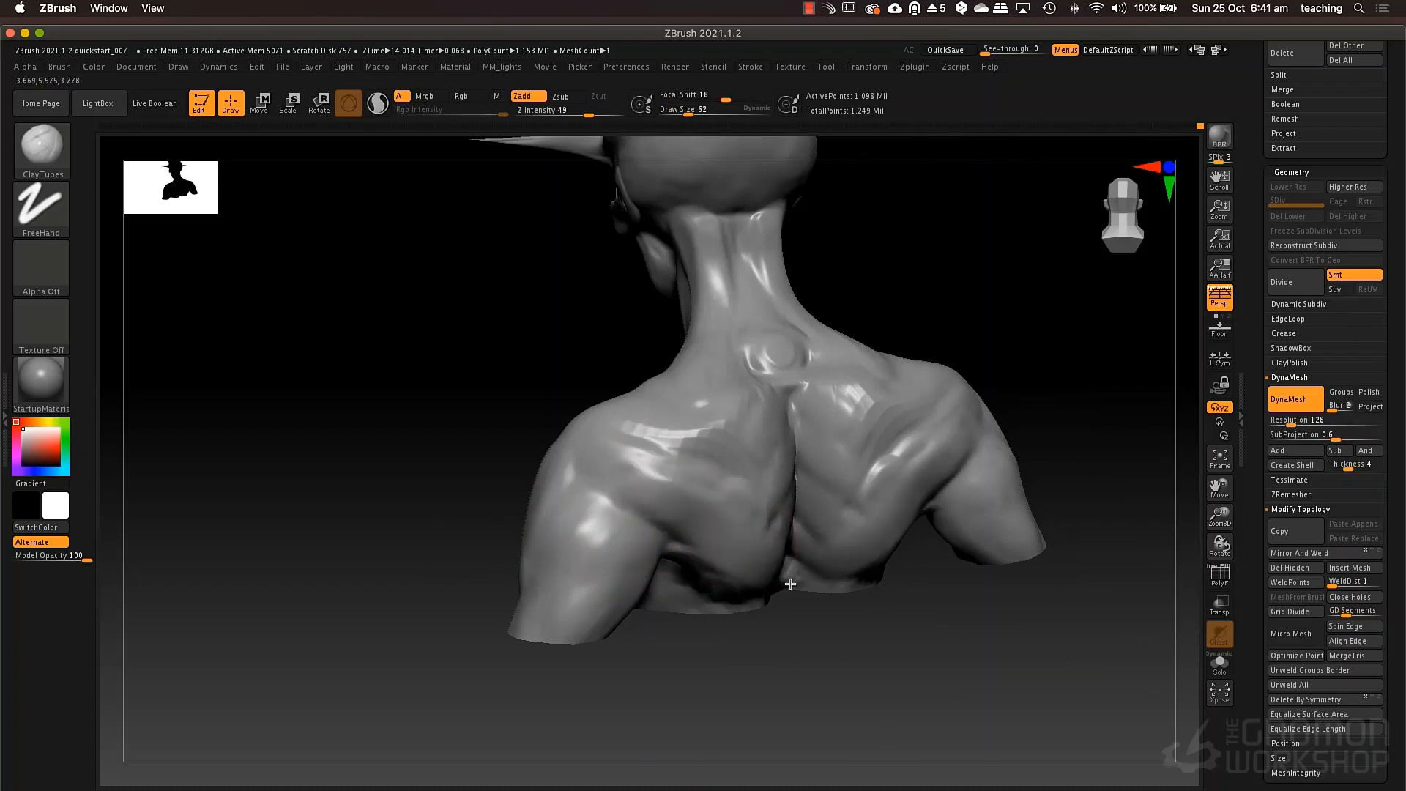
mouse_move(637, 454)
left_mouse_down()
mouse_move(779, 550)
mouse_move(740, 498)
mouse_move(791, 456)
left_mouse_up()
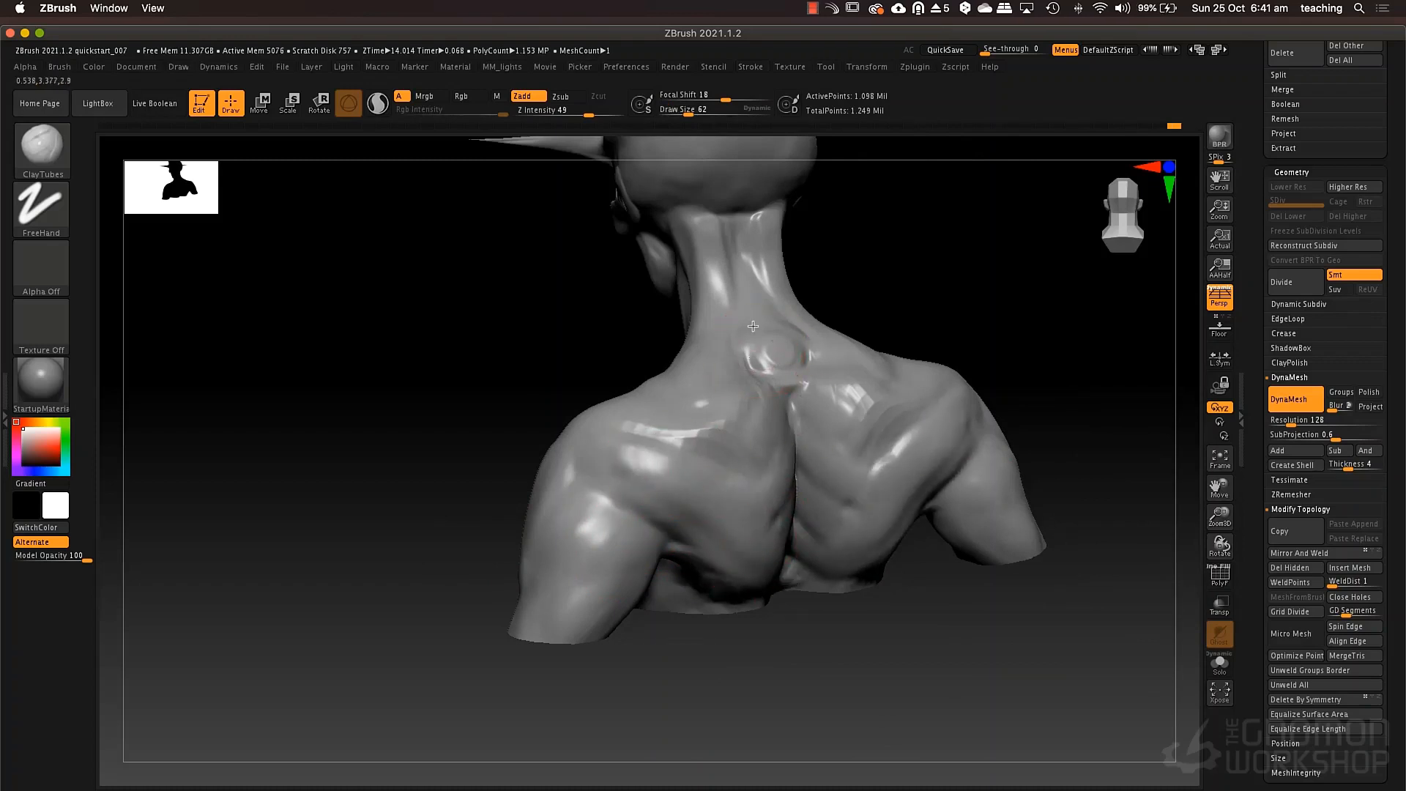
mouse_move(761, 230)
left_mouse_down()
mouse_move(753, 331)
mouse_move(747, 276)
mouse_move(753, 295)
left_mouse_up()
mouse_move(805, 217)
right_mouse_down("alt")
mouse_move(799, 315)
mouse_move(769, 367)
right_mouse_up("alt")
right_click_drag(787, 421, 813, 436)
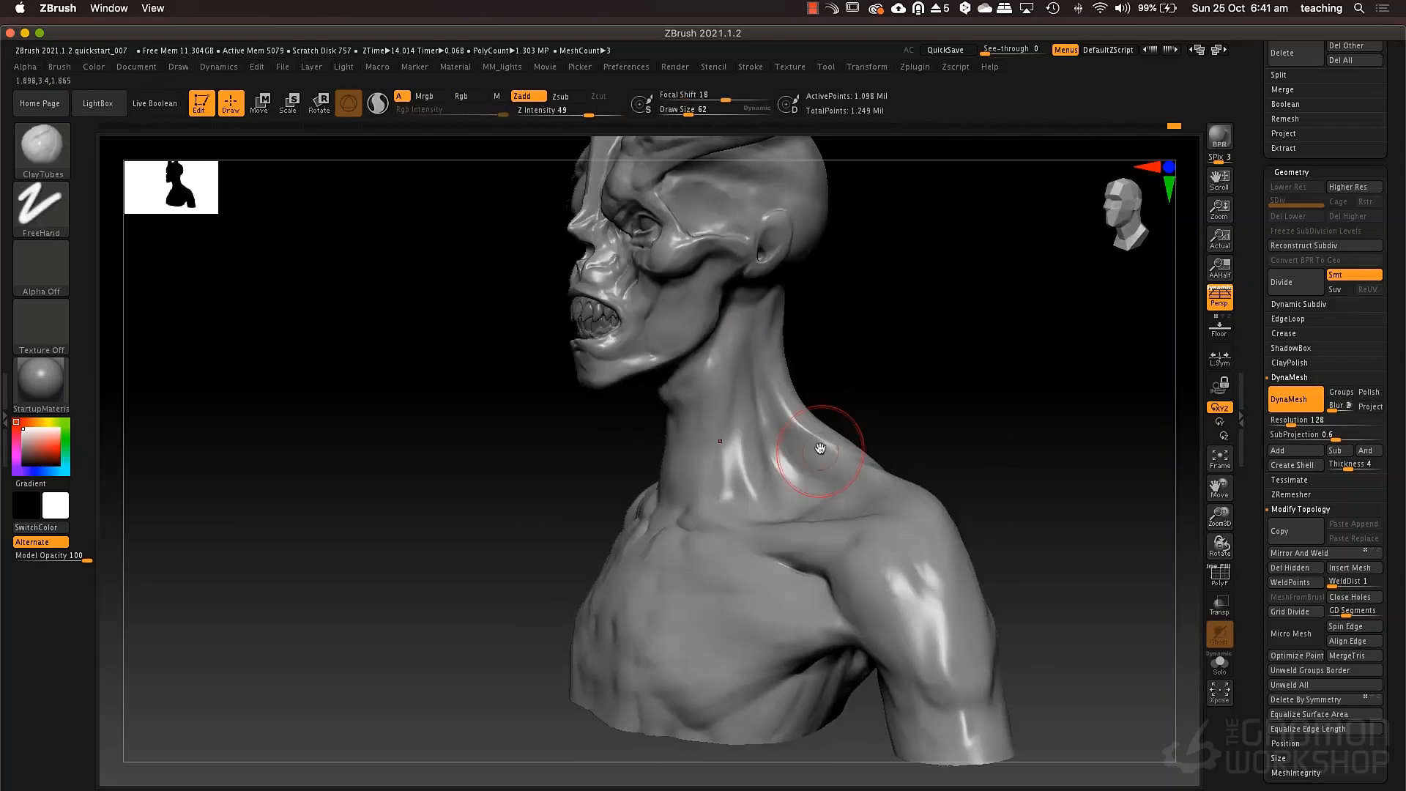
Sculpt the trapezius slope between neck and shoulder with ClayTubes, using draw size 40 and then 62.
left_click_drag(837, 517, 812, 504)
key("space")
left_click(777, 531)
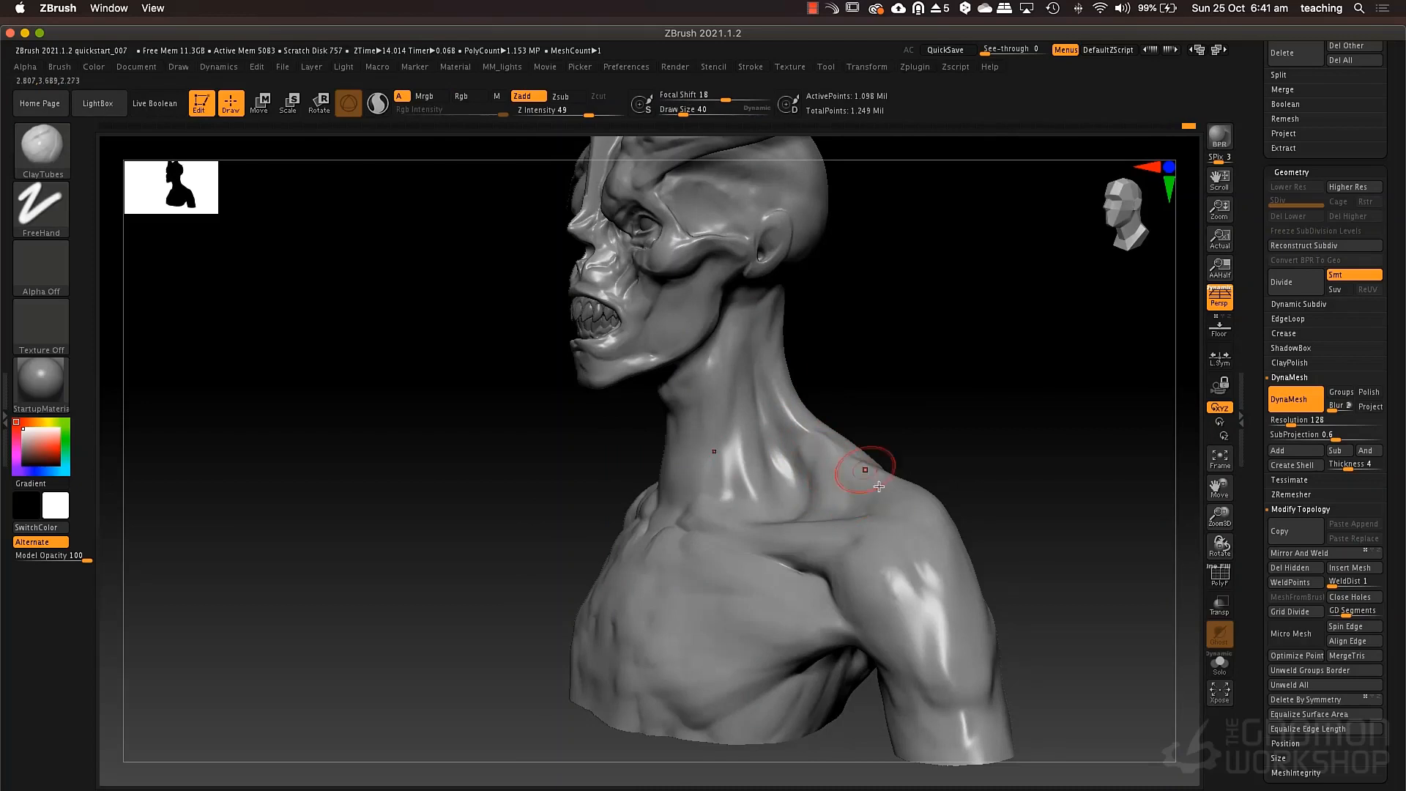
right_click_drag(846, 507, 832, 463)
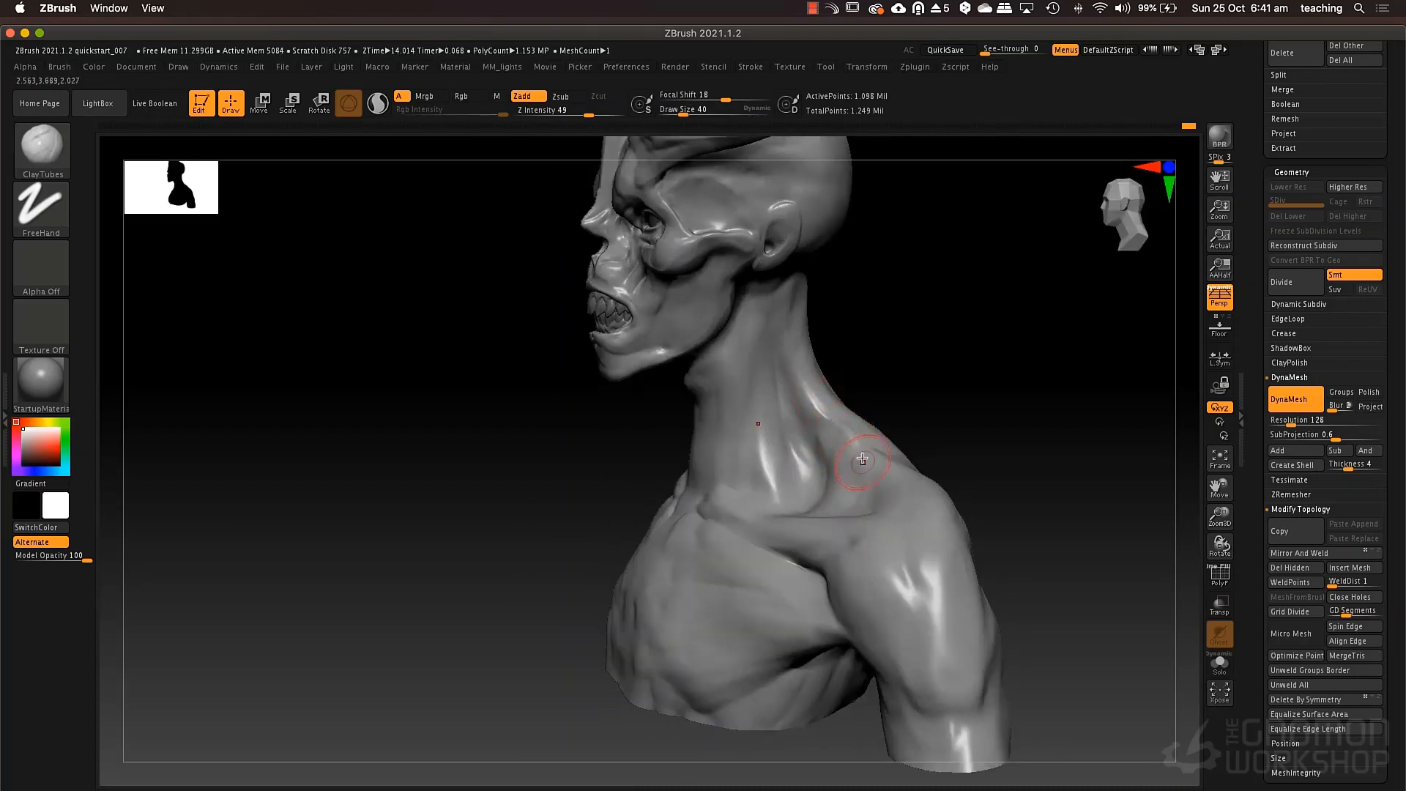
key("space")
mouse_move(834, 398)
left_mouse_down()
mouse_move(823, 419)
mouse_move(782, 320)
mouse_move(809, 341)
mouse_move(794, 290)
mouse_move(824, 402)
left_mouse_up()
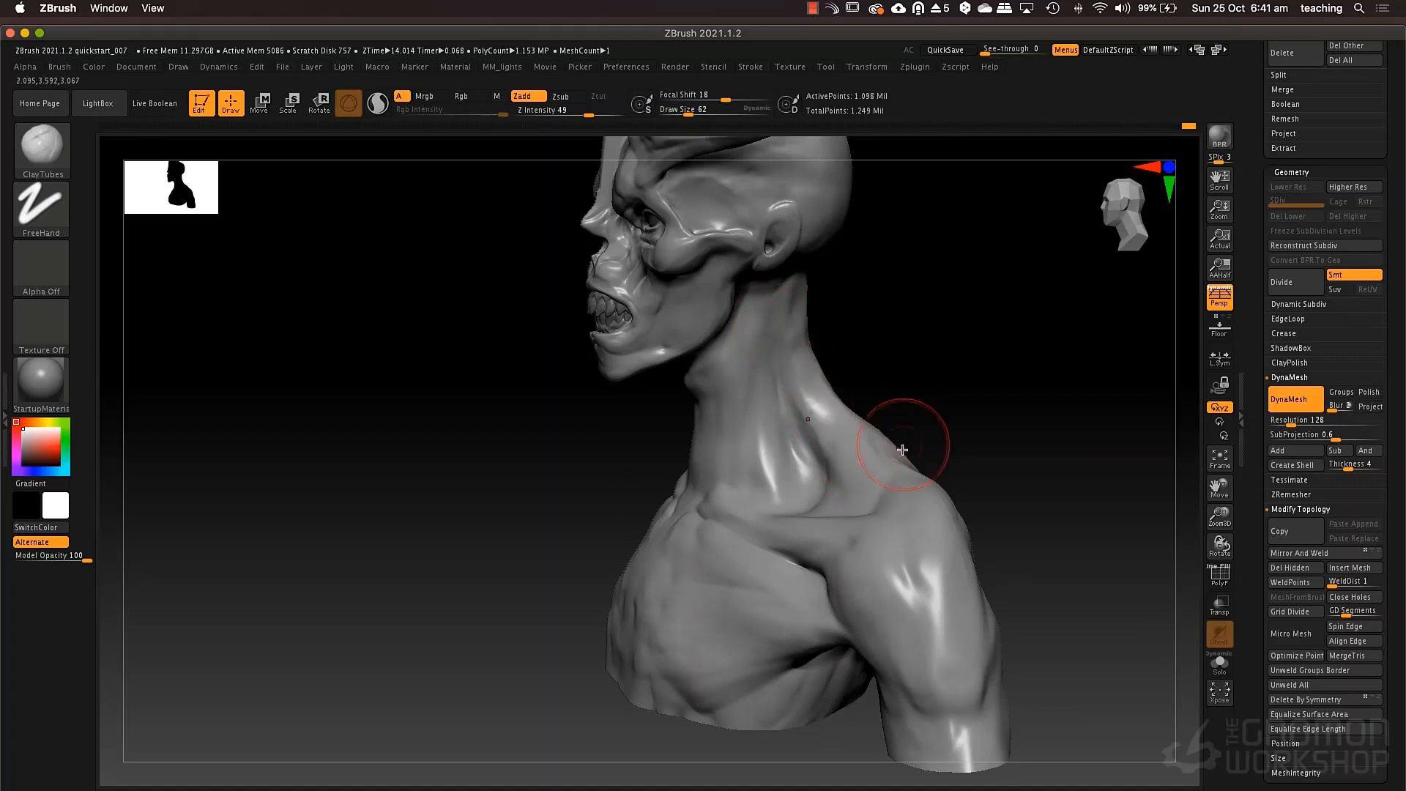
mouse_move(905, 449)
left_mouse_down()
mouse_move(916, 508)
mouse_move(871, 461)
mouse_move(876, 375)
left_mouse_up()
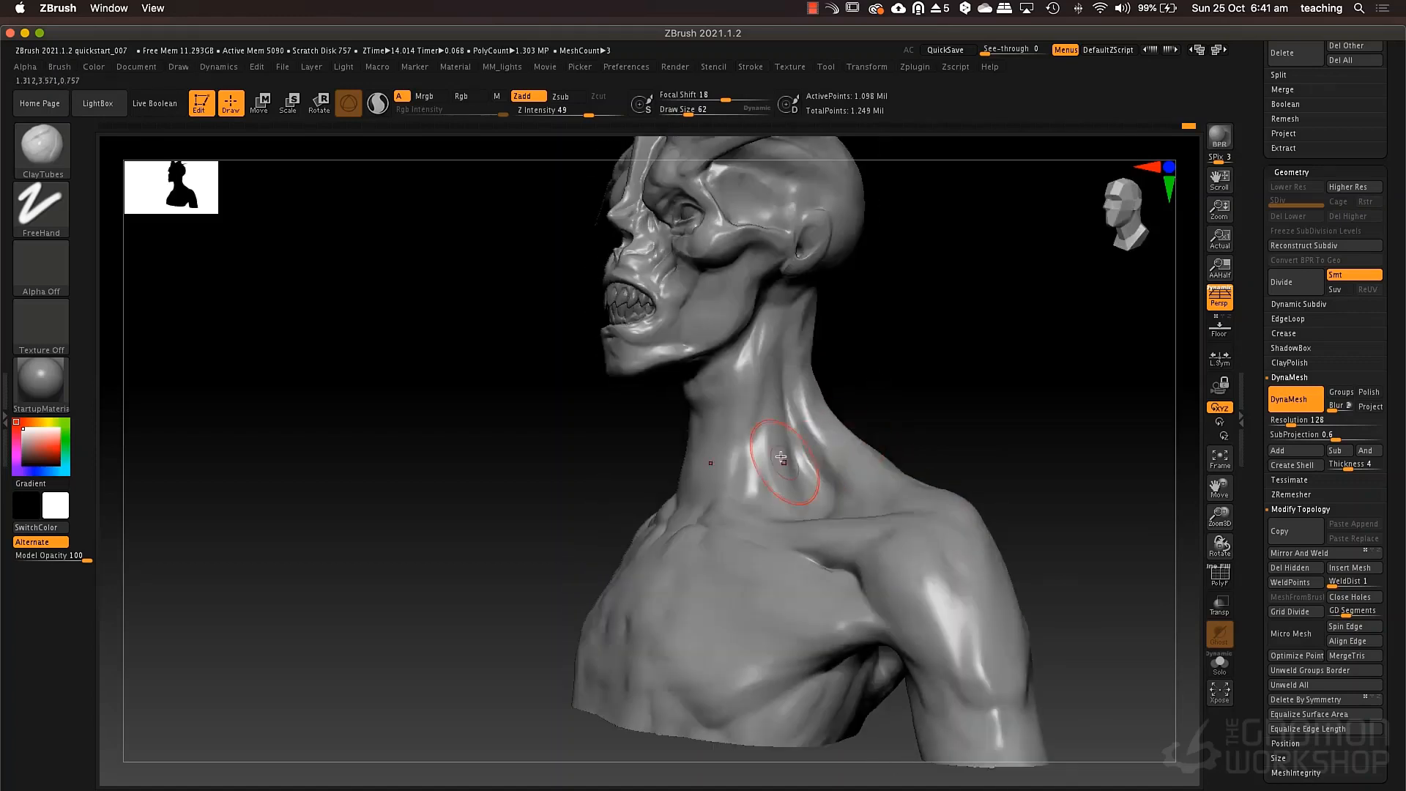
Refine the neck muscles from behind the jaw to the collarbone with ClayTubes.
right_click_drag(782, 457, 797, 513)
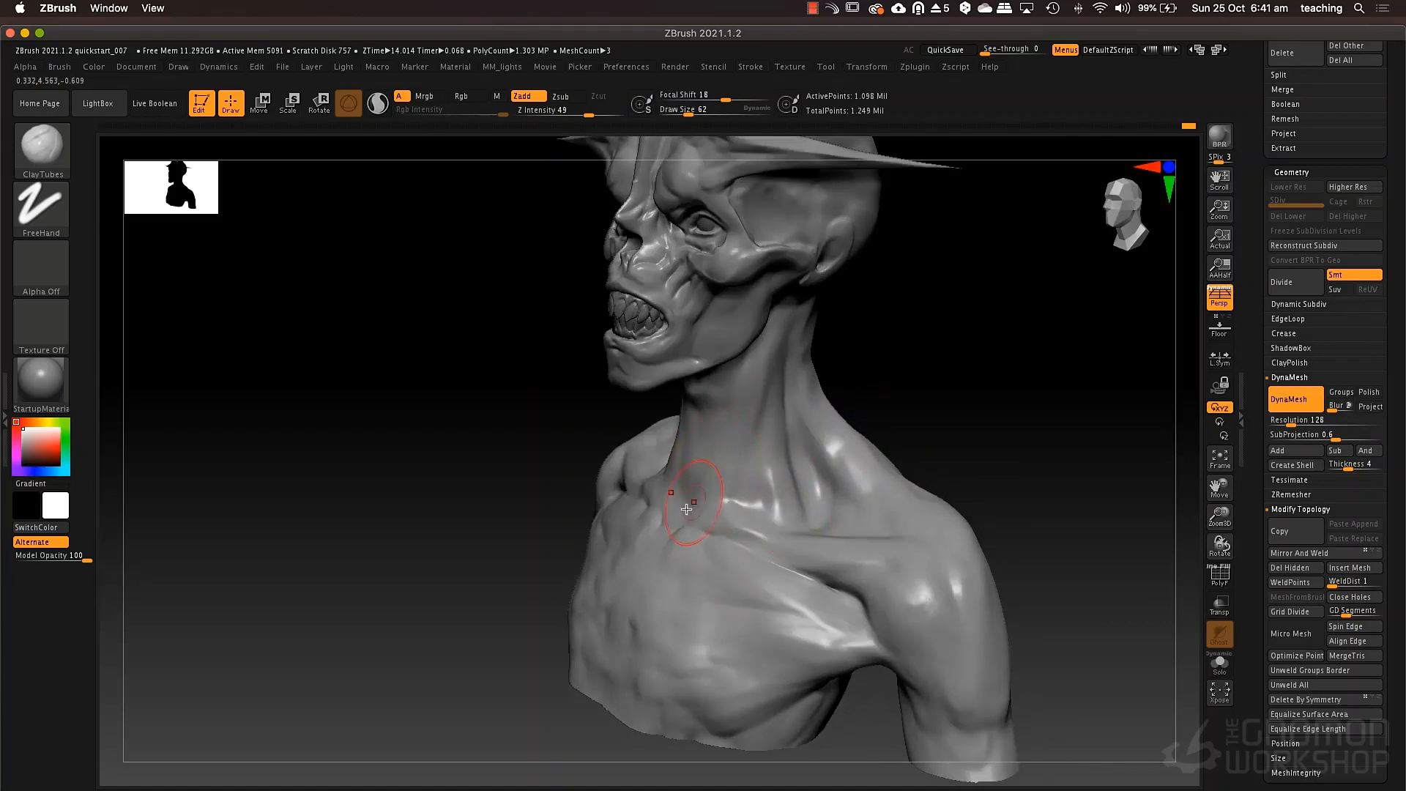
mouse_move(692, 399)
left_mouse_down()
mouse_move(690, 521)
mouse_move(692, 418)
left_mouse_up()
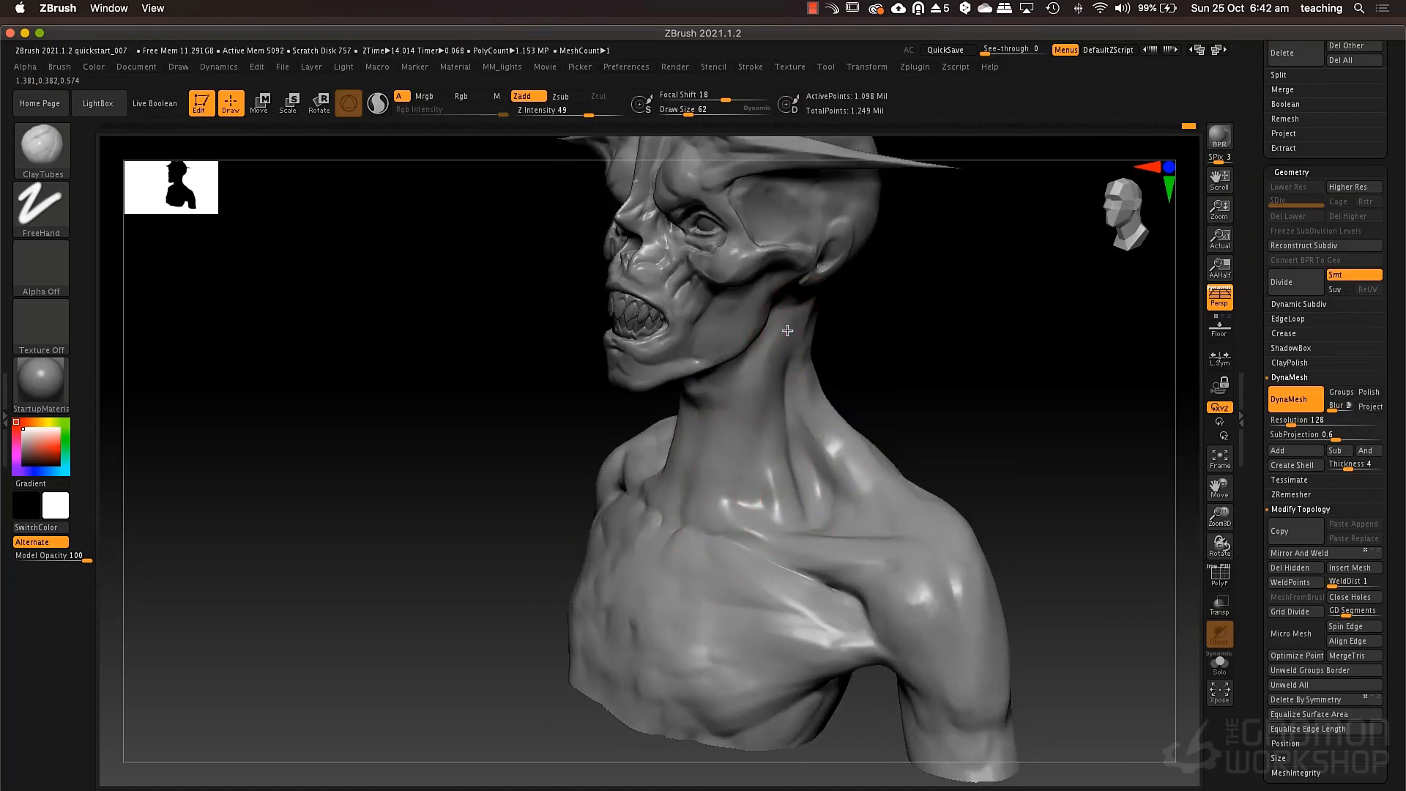
mouse_move(784, 350)
right_mouse_down()
mouse_move(729, 395)
mouse_move(734, 442)
mouse_move(758, 469)
mouse_move(725, 505)
right_mouse_up()
mouse_move(719, 482)
left_mouse_down()
mouse_move(730, 547)
mouse_move(723, 502)
left_mouse_up()
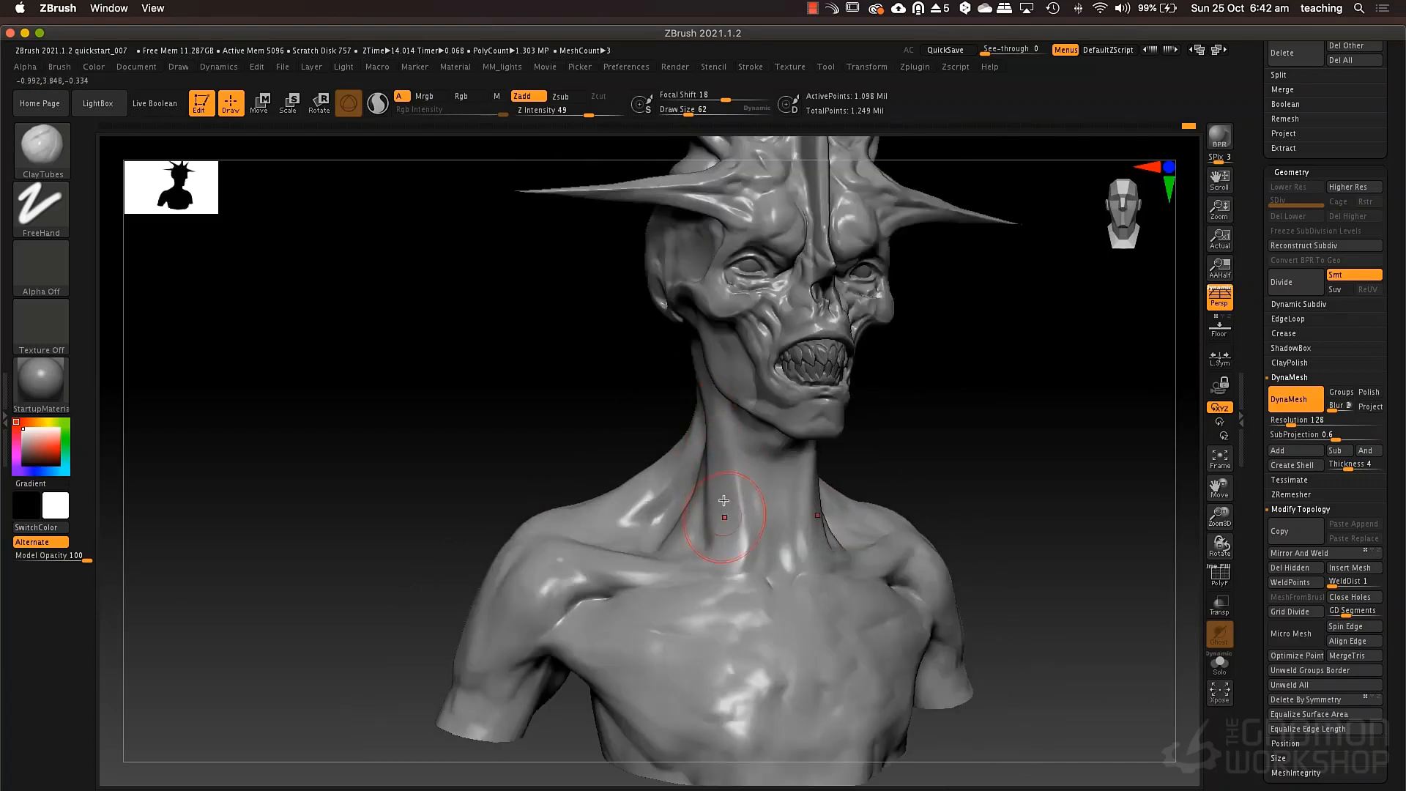
Adjust the side contours of the neck with the Move brush at draw size 110.
right_click_drag(868, 458, 828, 455)
key("b")
key("m")
key("v")
key("space")
left_click_drag(828, 449, 838, 449)
mouse_move(843, 458)
right_mouse_down()
mouse_move(828, 476)
mouse_move(840, 476)
right_mouse_up()
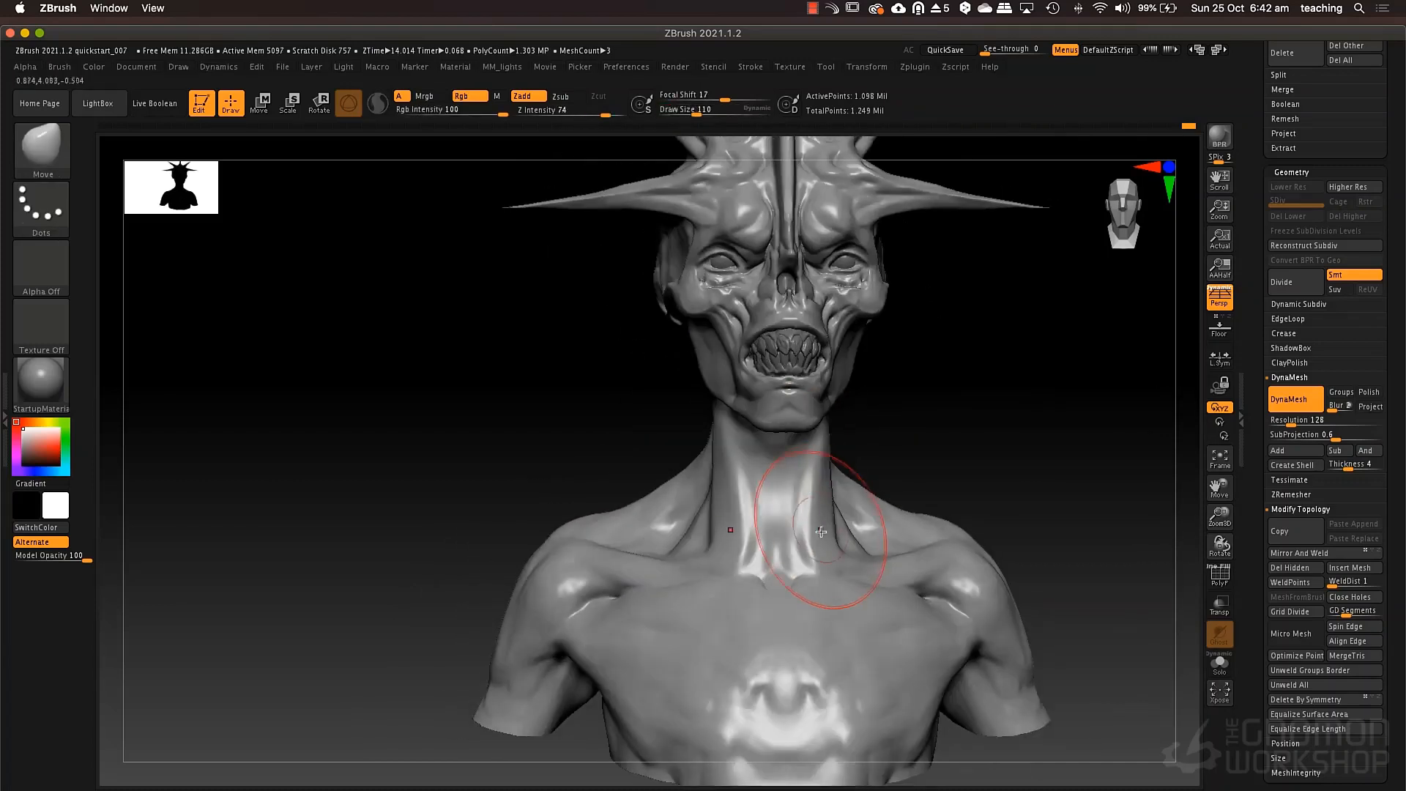
left_click_drag(823, 534, 810, 533)
left_click_drag(832, 464, 826, 466)
right_click_drag(839, 466, 978, 458)
right_click_drag(989, 410, 947, 400)
Set the draw size to 58 and mask the creature's head, leaving the neck and shoulders unmasked.
key("space")
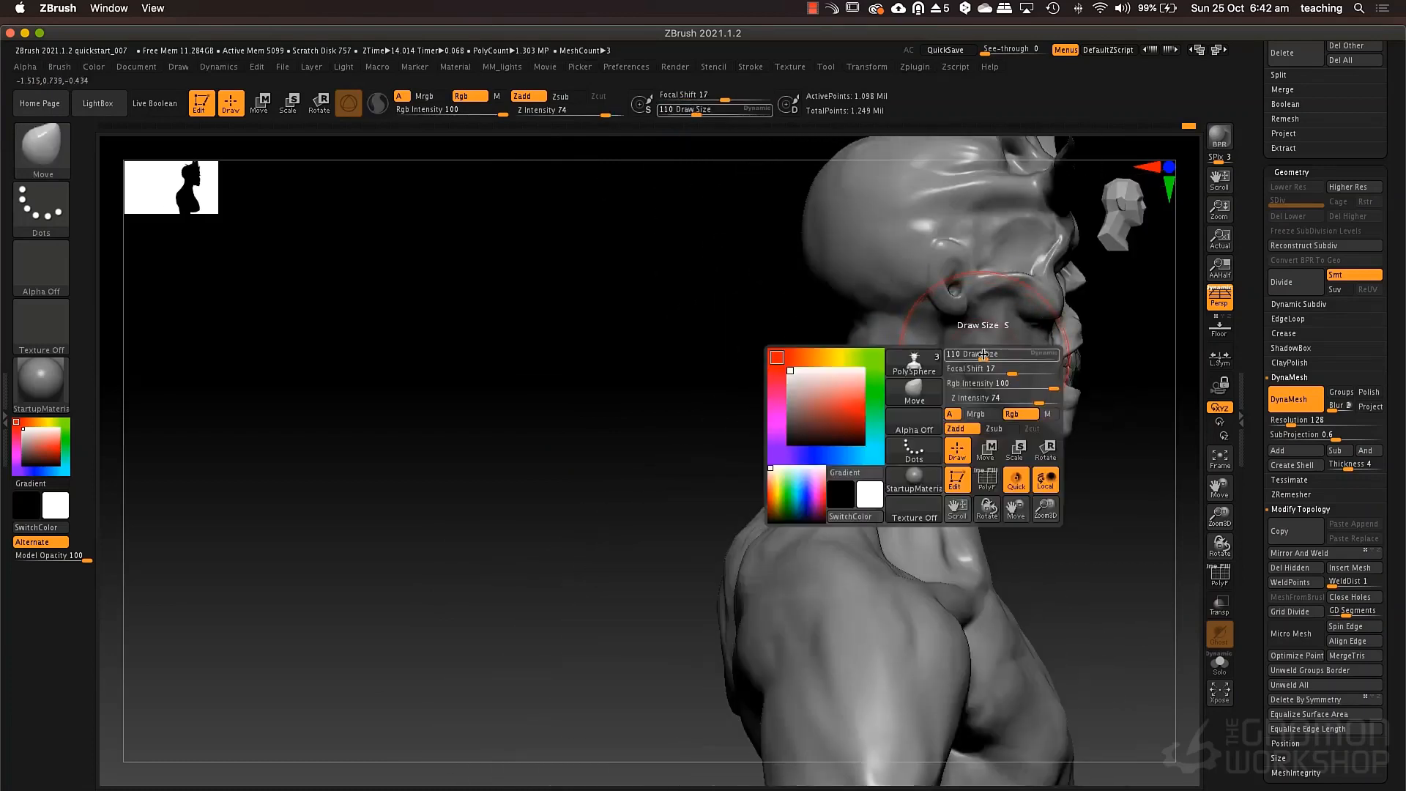
mouse_move(982, 357)
left_mouse_down()
mouse_move(990, 281)
mouse_move(993, 377)
mouse_move(1044, 279)
mouse_move(1025, 330)
mouse_move(942, 269)
mouse_move(885, 302)
mouse_move(830, 220)
left_mouse_up()
mouse_move(727, 165)
left_mouse_down("ctrl")
mouse_move(936, 286)
mouse_move(1080, 306)
left_mouse_up("ctrl")
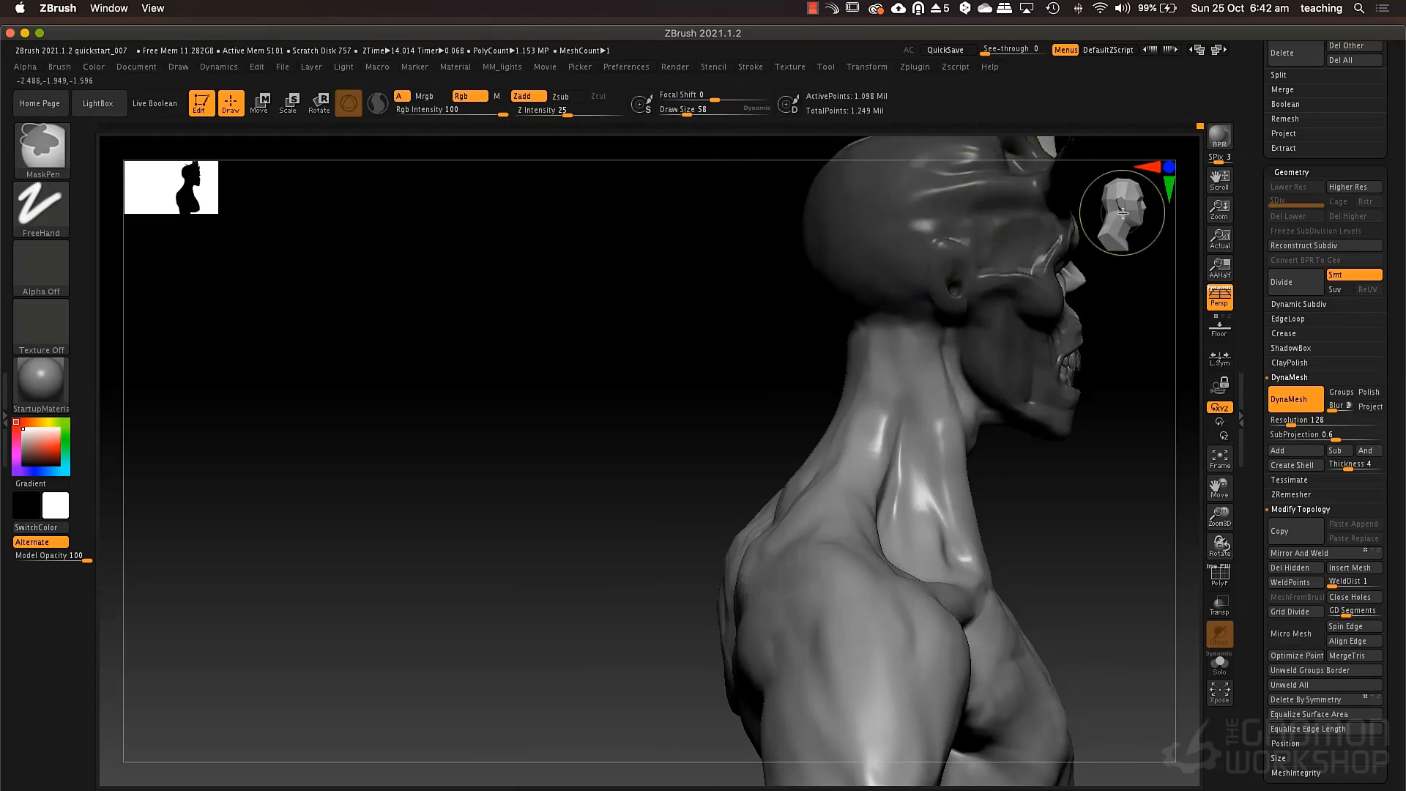
left_click_drag(1152, 478, 1046, 197, "ctrl")
Turn off perspective and widen the upper neck beneath the masked skull with the Move brush at draw size 168.
left_click_drag(1025, 375, 1009, 357, "ctrl")
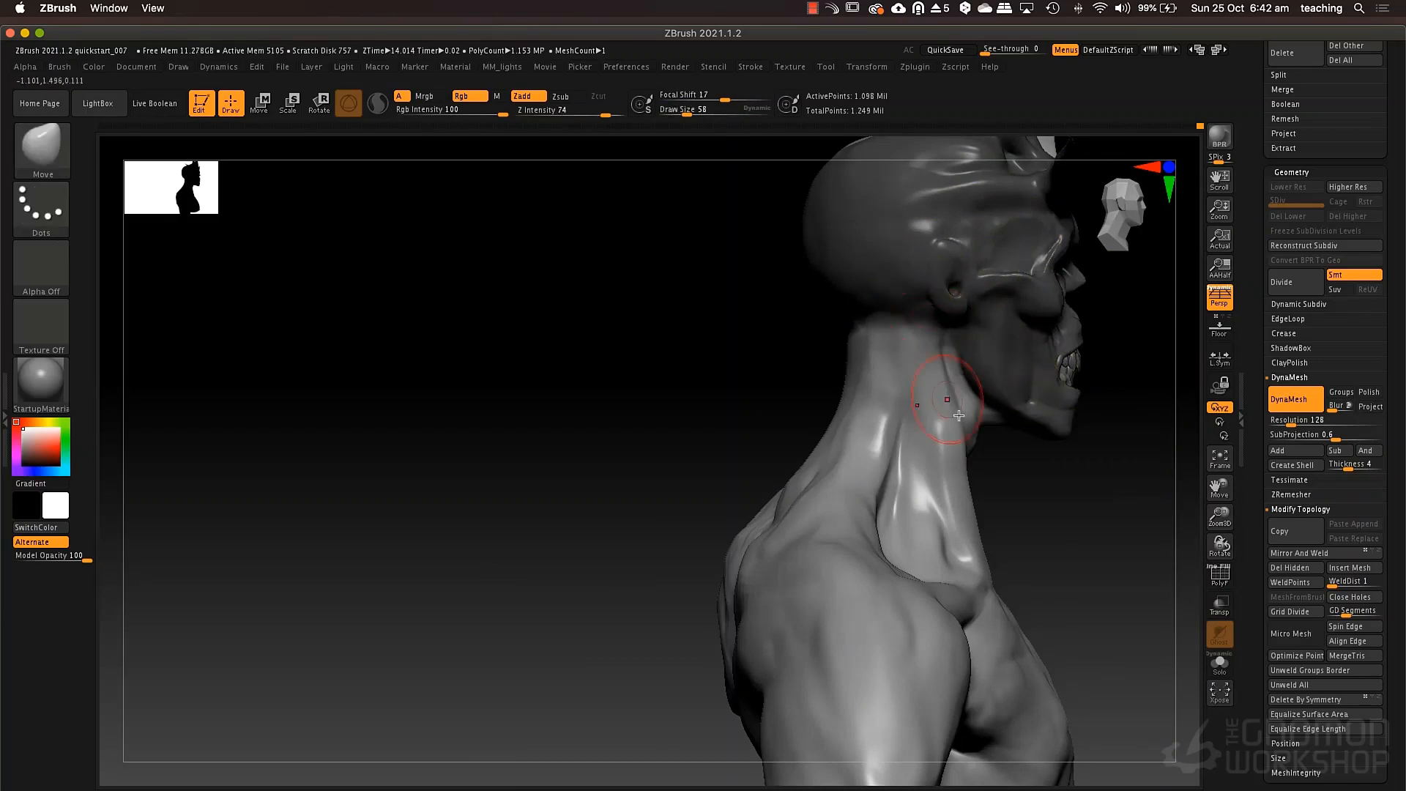
mouse_move(824, 400)
left_mouse_down()
mouse_move(1042, 440)
mouse_move(1030, 434)
left_mouse_up()
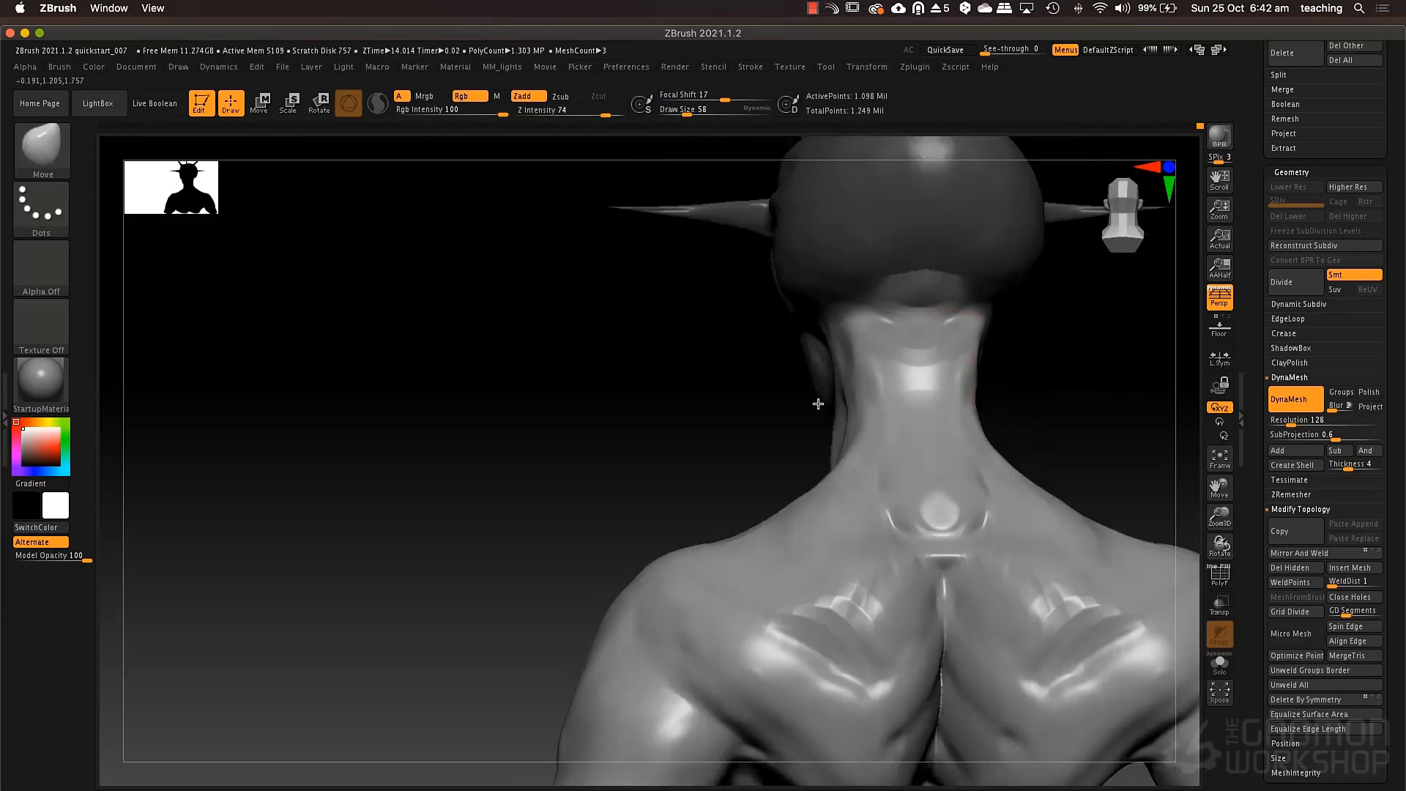
key("f")
key("p")
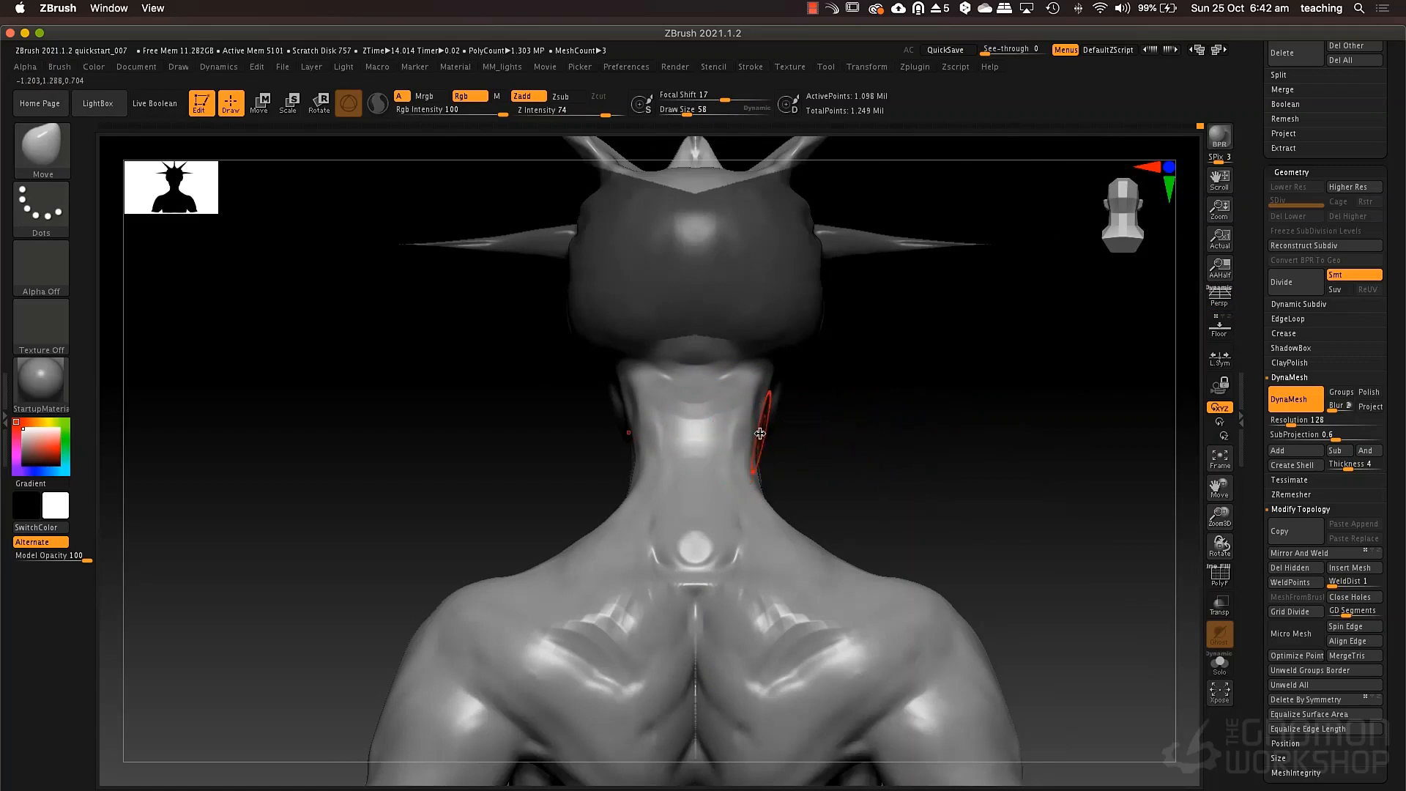
key("space")
mouse_move(761, 434)
left_mouse_down()
mouse_move(754, 467)
mouse_move(771, 468)
left_mouse_up()
key("space")
left_click_drag(764, 408, 767, 393)
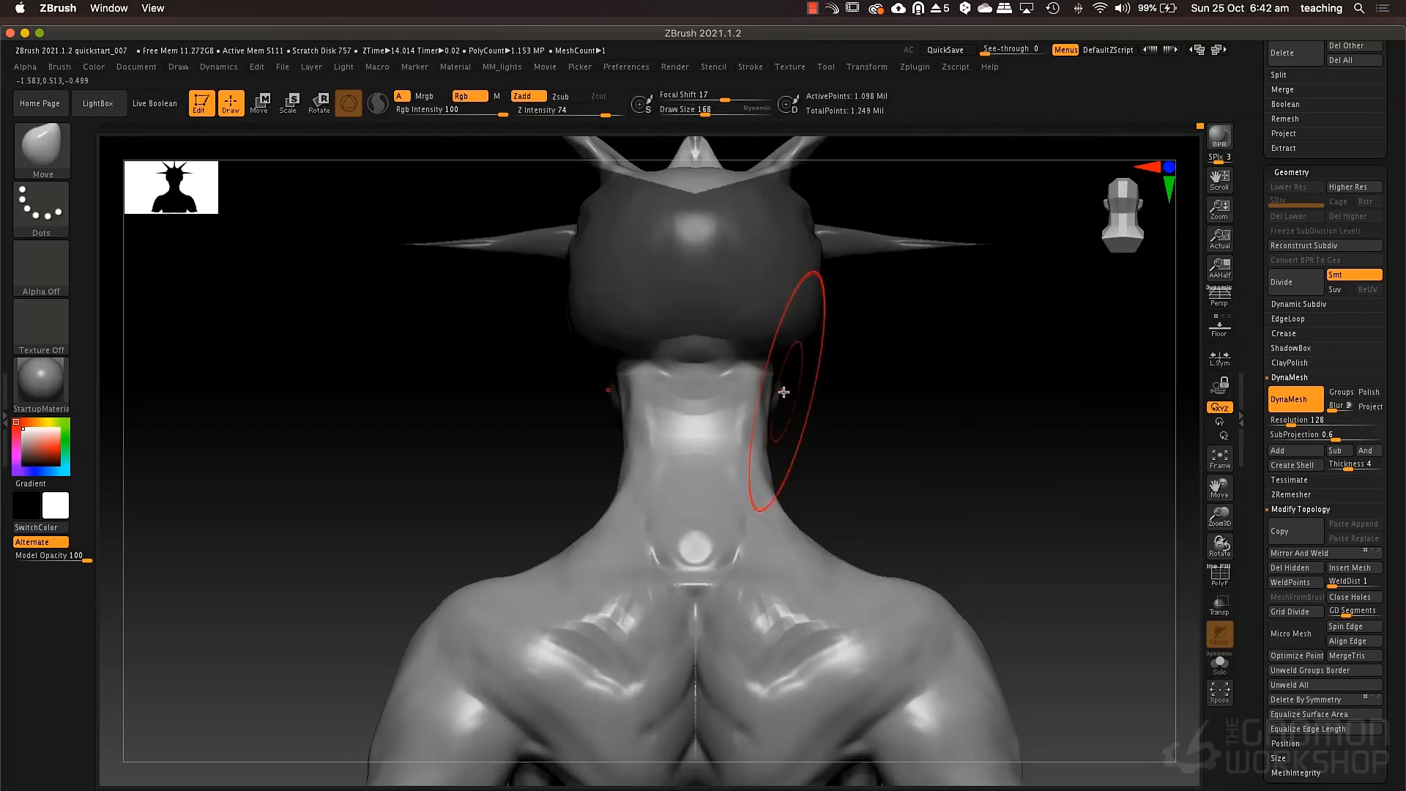
left_click_drag(864, 392, 797, 399)
left_click_drag(960, 401, 876, 392, "shift")
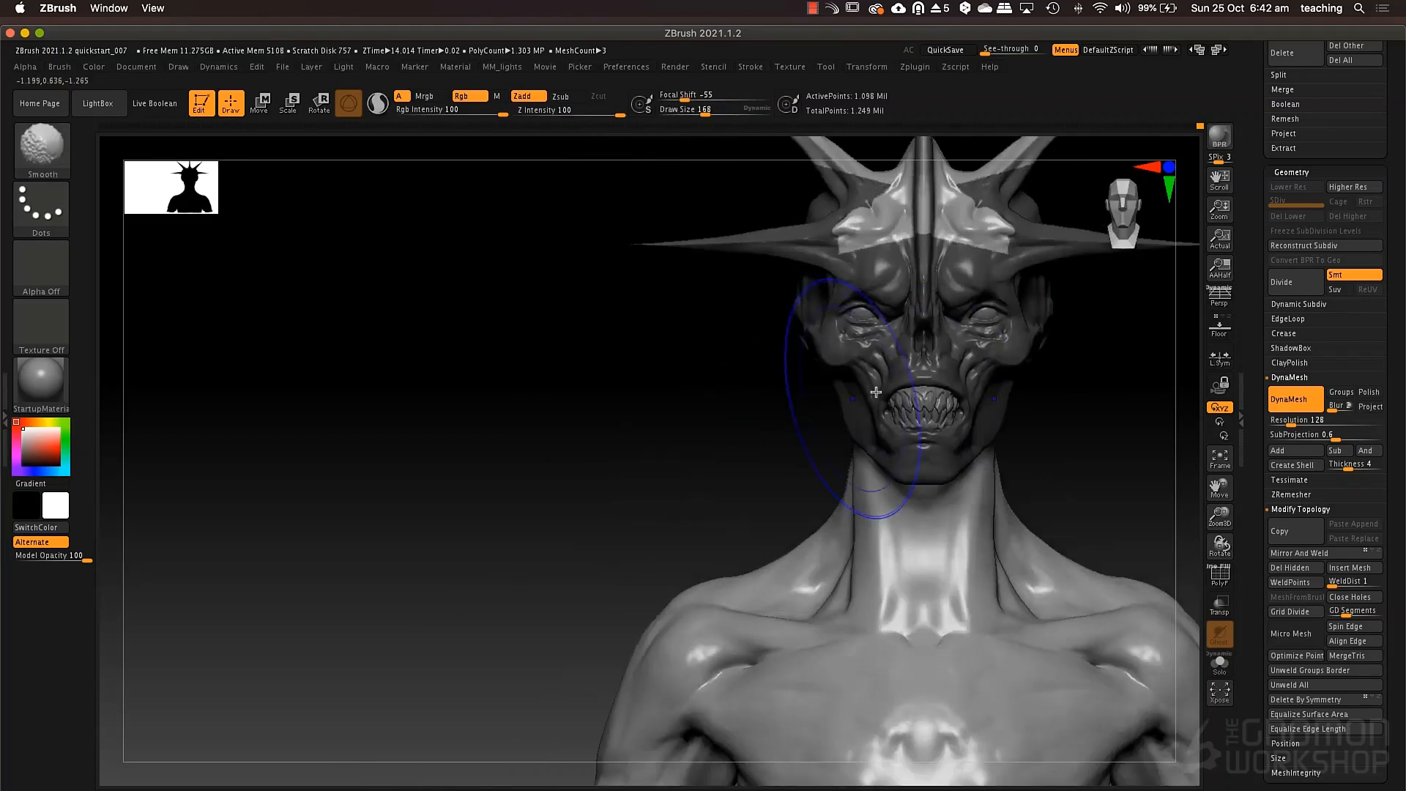
Adjust the neck with the Move brush at draw size 97, turn perspective on, clear the head mask and re-DynaMesh the bust.
mouse_move(945, 448)
right_mouse_down()
mouse_move(858, 460)
mouse_move(888, 469)
mouse_move(867, 486)
mouse_move(872, 505)
right_mouse_up()
key("space")
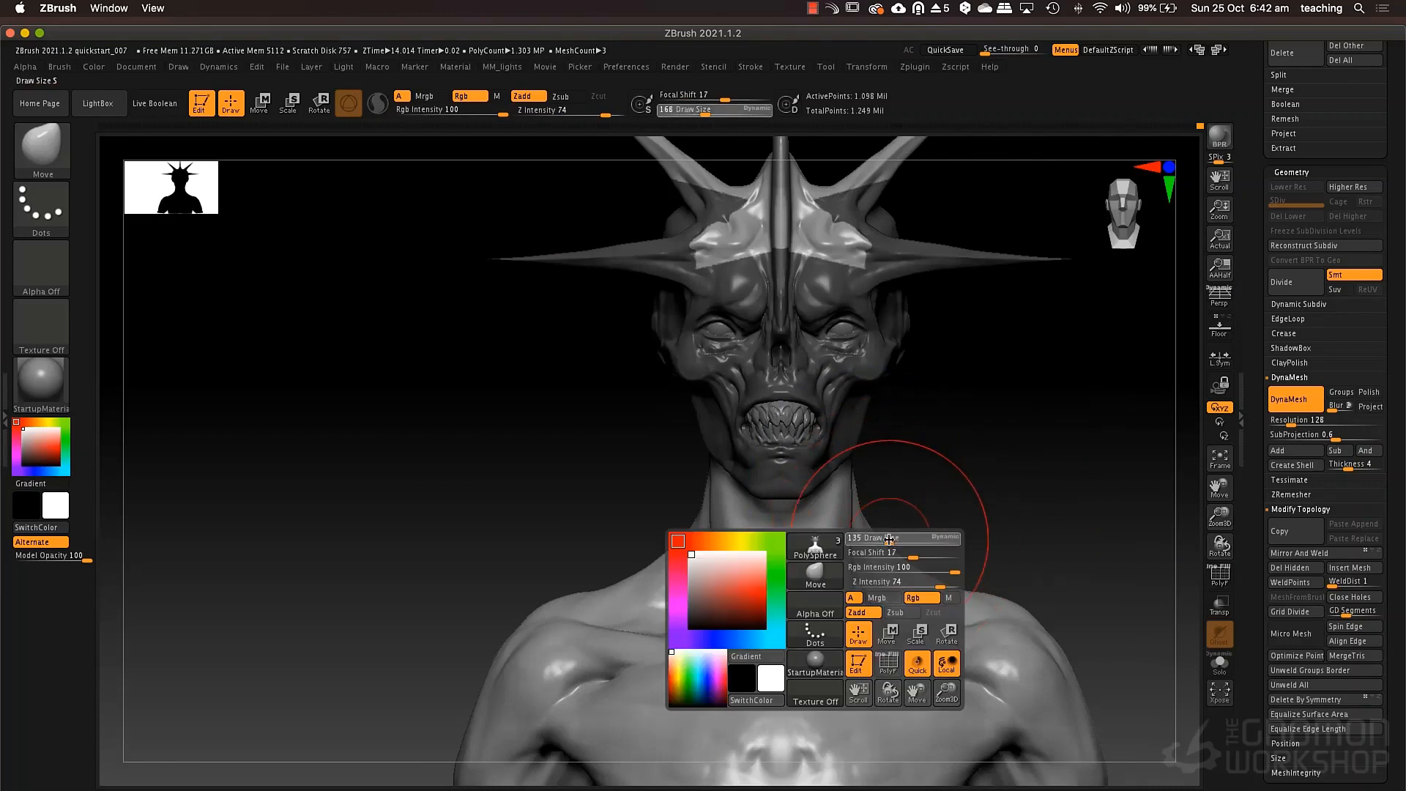
left_click_drag(890, 540, 884, 540)
mouse_move(934, 586)
left_mouse_down()
mouse_move(942, 577)
mouse_move(878, 556)
left_mouse_up()
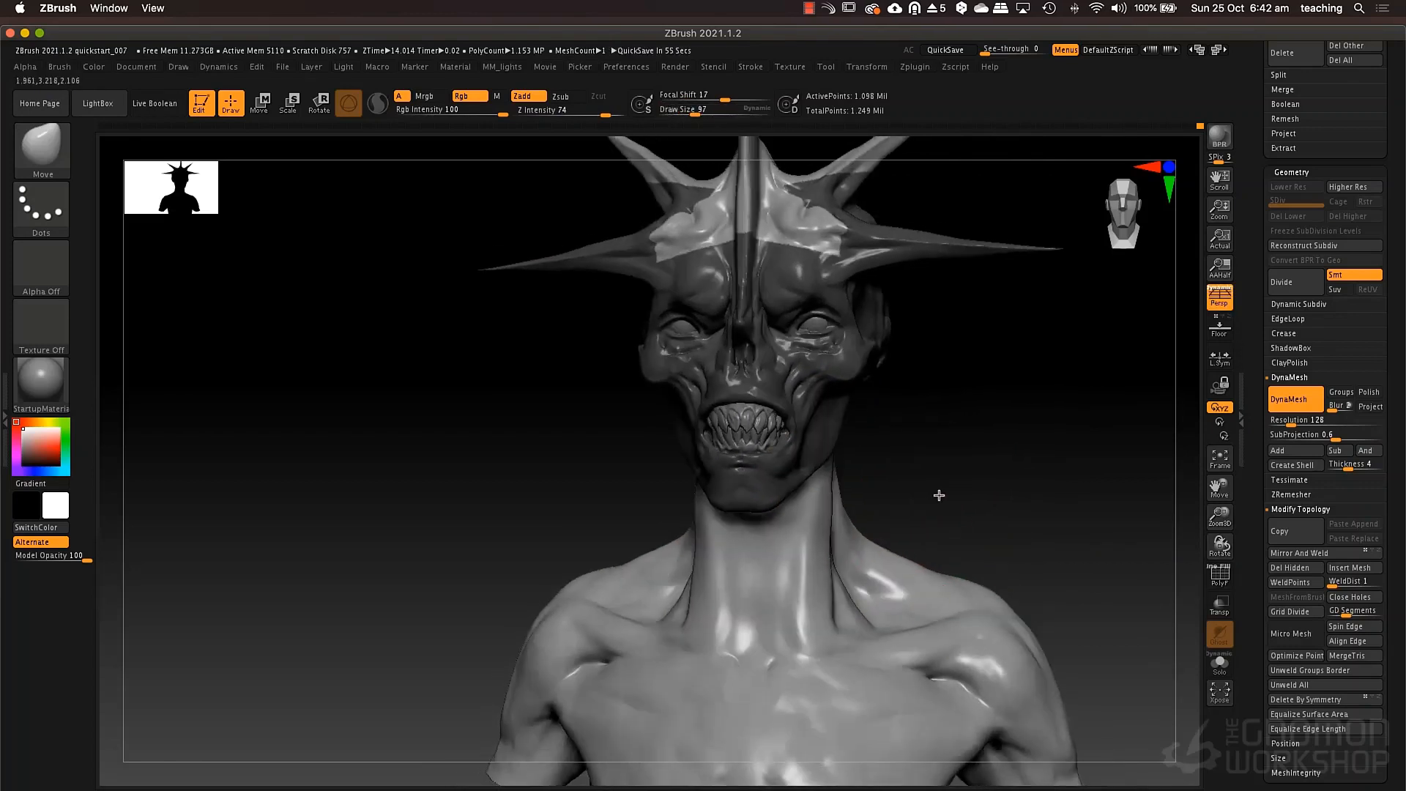
key("ctrl")
left_click_drag(1004, 433, 1011, 529, "ctrl")
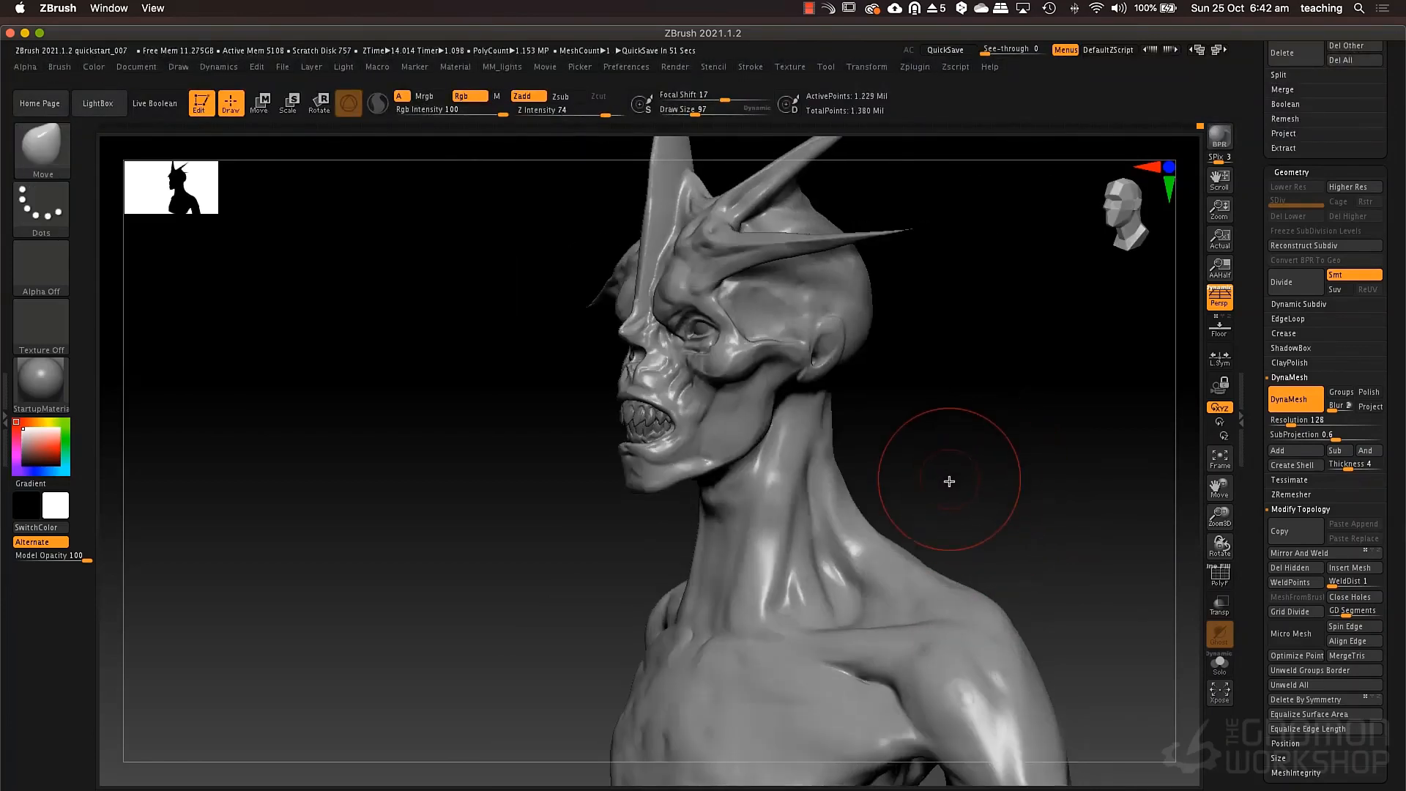
Build up the side neck muscles from below the ear downward with ClayTubes at draw size 43.
mouse_move(898, 471)
left_mouse_down()
mouse_move(778, 332)
mouse_move(769, 369)
left_mouse_up()
key("b")
key("d")
key("s")
key("space")
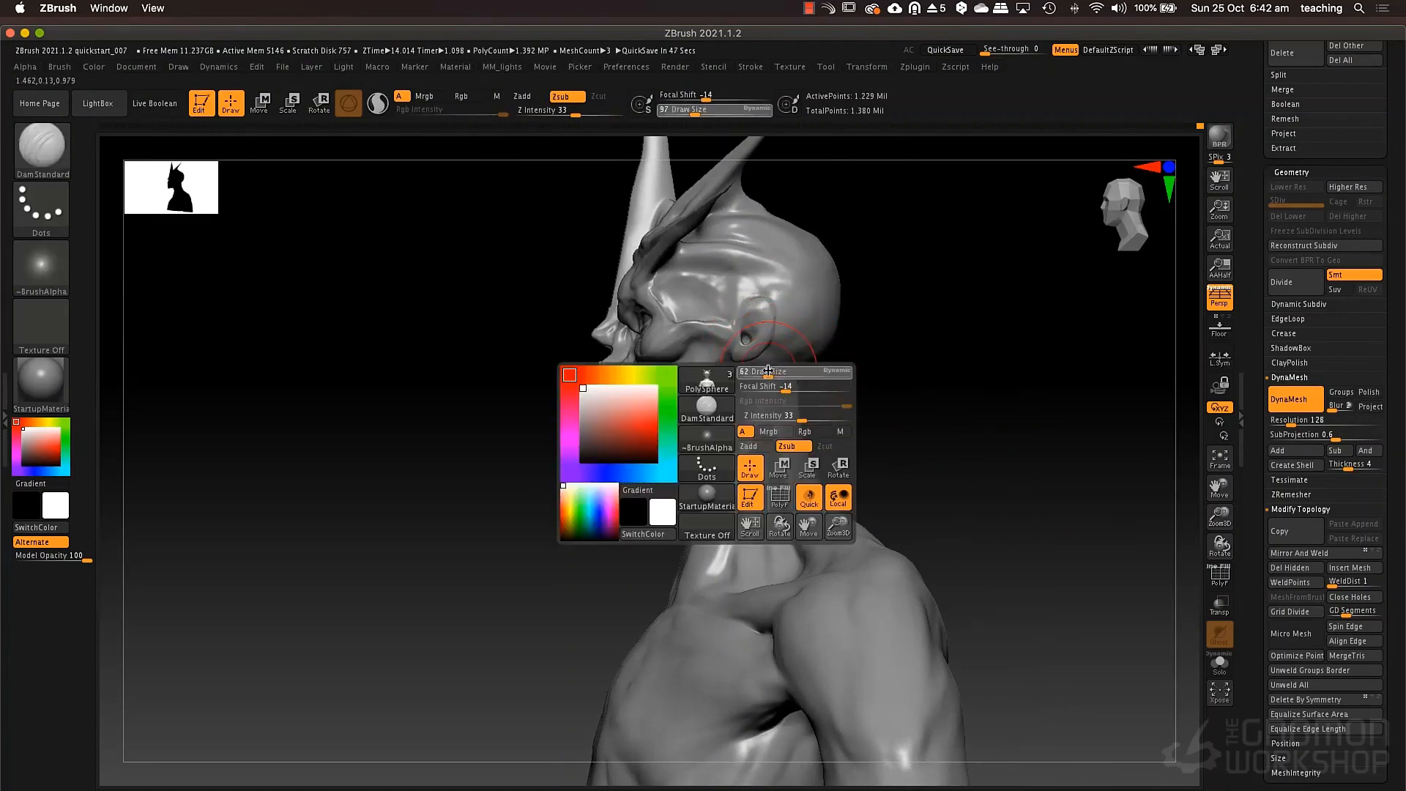
key("b")
key("c")
key("t")
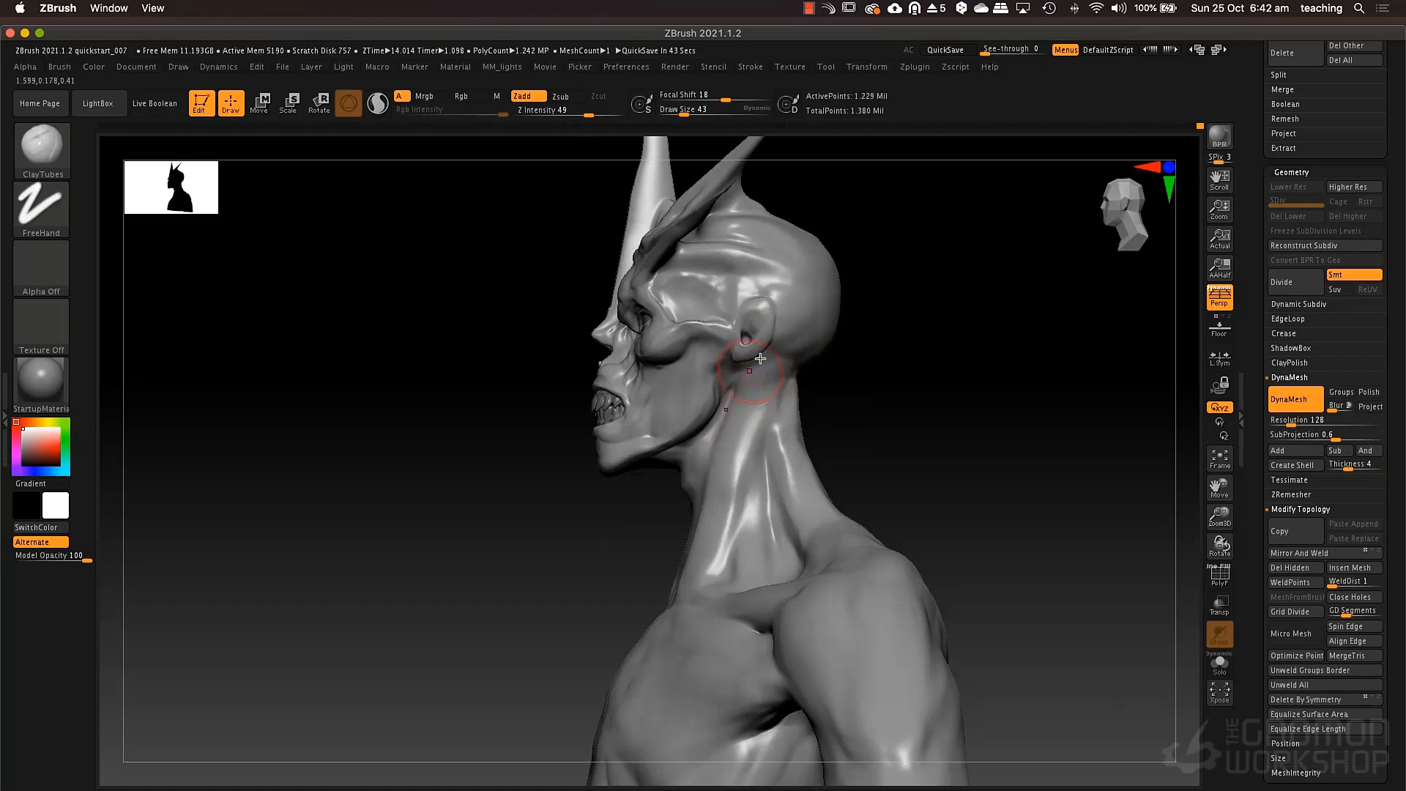
right_click_drag(761, 358, 737, 396)
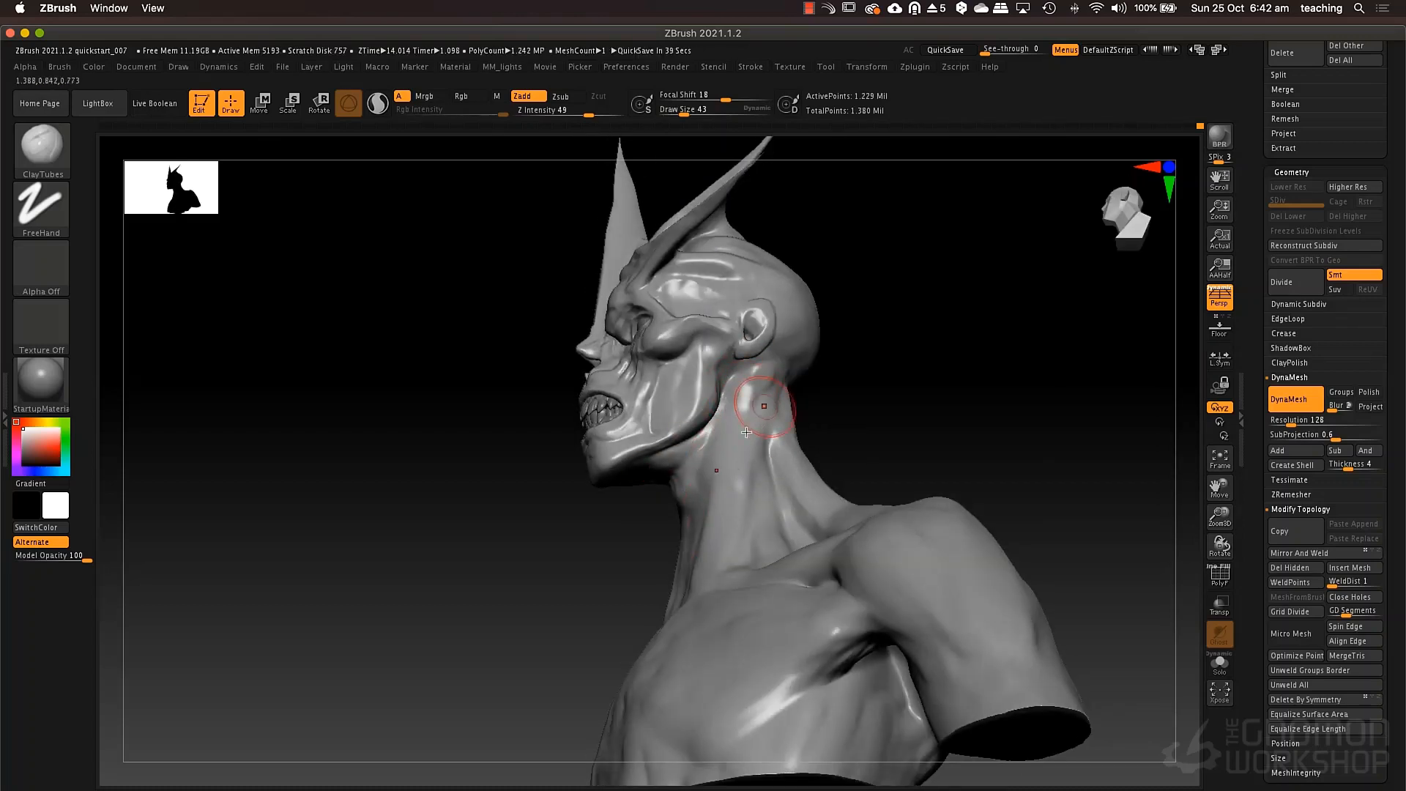
right_click_drag(746, 432, 712, 564)
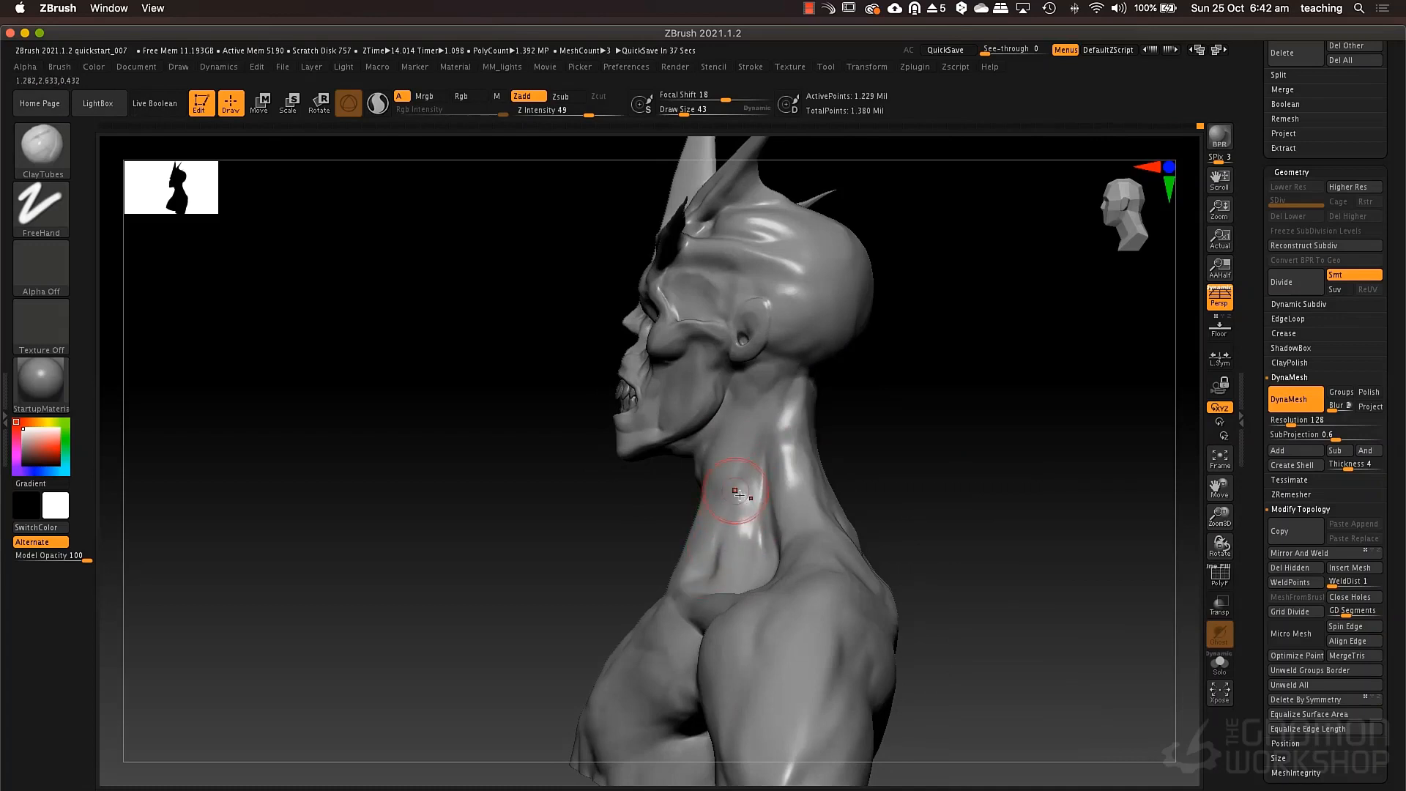
Adjust the underside of the jaw and the area around the ear with the Move brush at draw size 49.
mouse_move(738, 495)
right_mouse_down()
mouse_move(763, 471)
mouse_move(779, 386)
mouse_move(813, 366)
mouse_move(798, 368)
right_mouse_up()
key("b")
key("m")
key("v")
key("space")
left_click(708, 415)
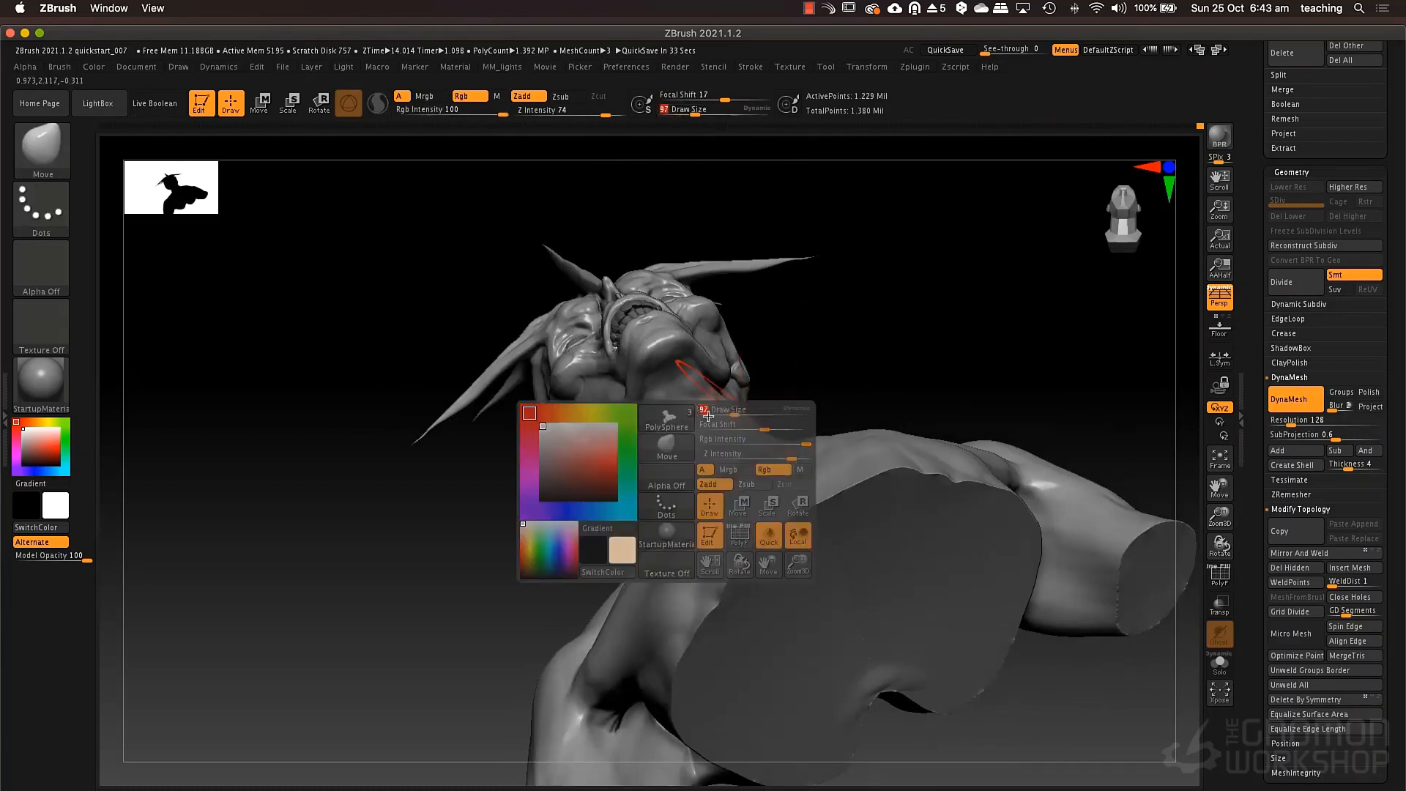
mouse_move(707, 415)
right_mouse_down()
mouse_move(713, 393)
mouse_move(707, 408)
right_mouse_up()
mouse_move(707, 407)
left_mouse_down()
mouse_move(696, 411)
mouse_move(719, 425)
left_mouse_up()
key("space")
mouse_move(721, 423)
right_mouse_down()
mouse_move(675, 441)
mouse_move(658, 389)
mouse_move(613, 371)
mouse_move(593, 405)
mouse_move(615, 380)
mouse_move(810, 351)
mouse_move(644, 375)
right_mouse_up()
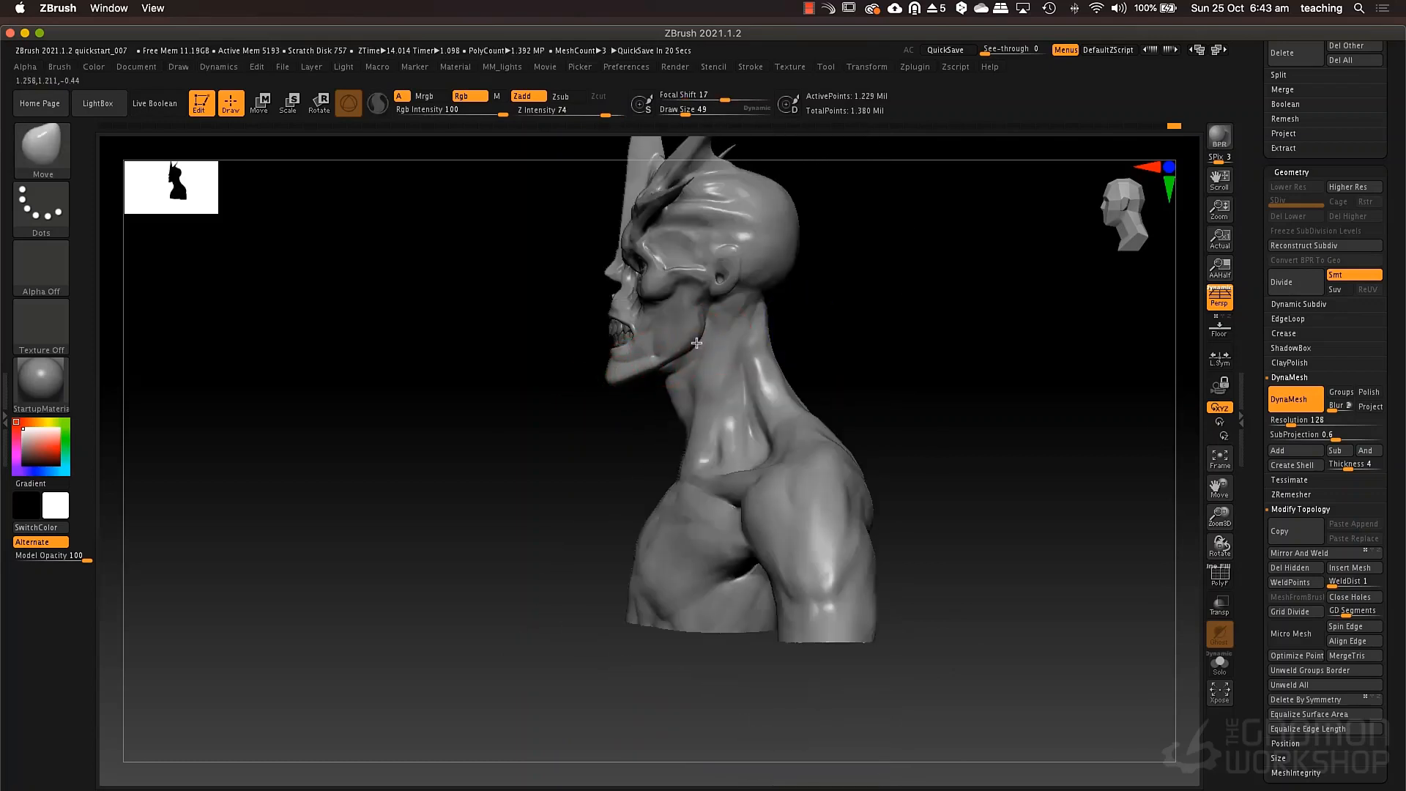
left_click_drag(715, 286, 700, 281)
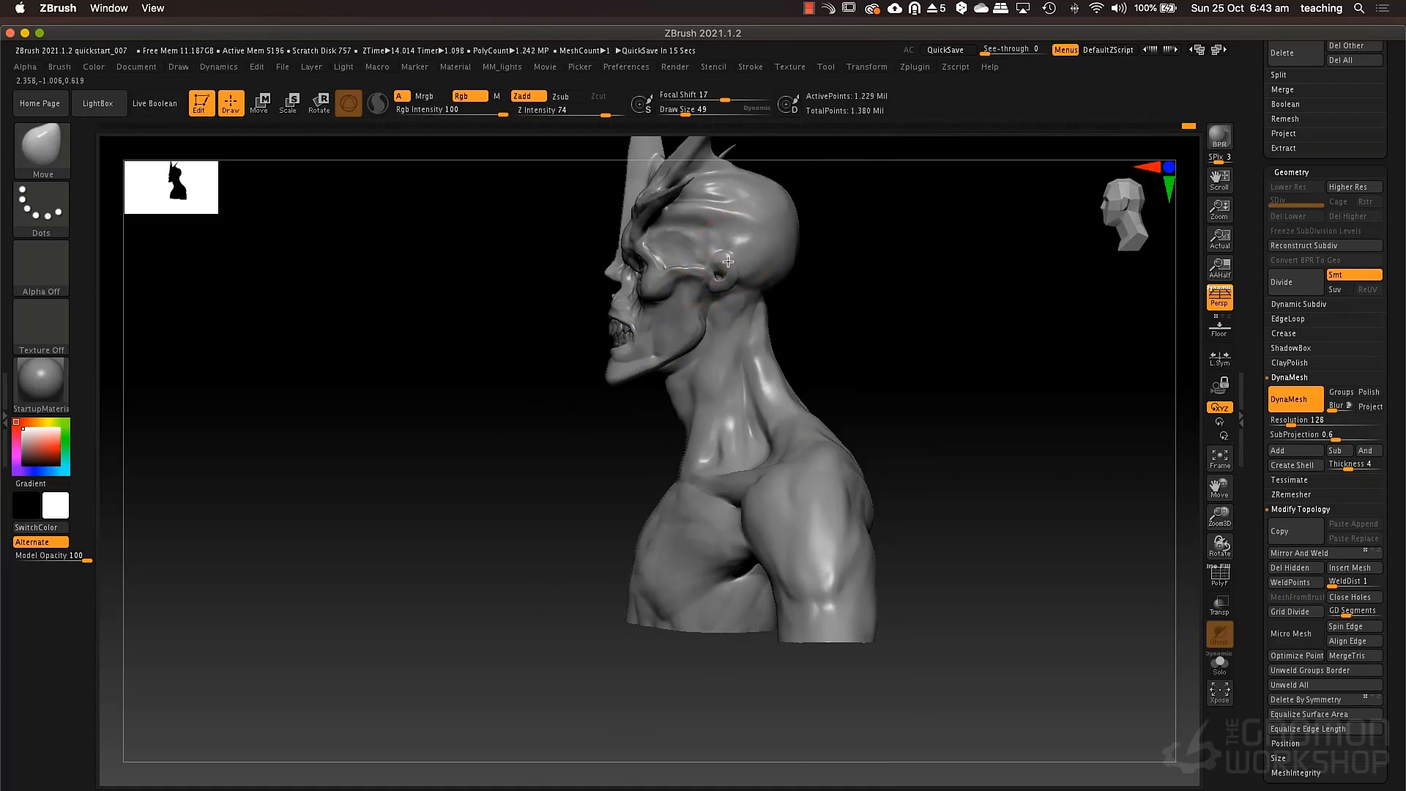
Adjust the side of the skull and the base of the neck with the Move brush at draw size 69.
key("space")
mouse_move(744, 224)
left_mouse_down()
mouse_move(711, 197)
mouse_move(679, 207)
mouse_move(731, 195)
mouse_move(714, 185)
mouse_move(747, 189)
mouse_move(738, 203)
left_mouse_up()
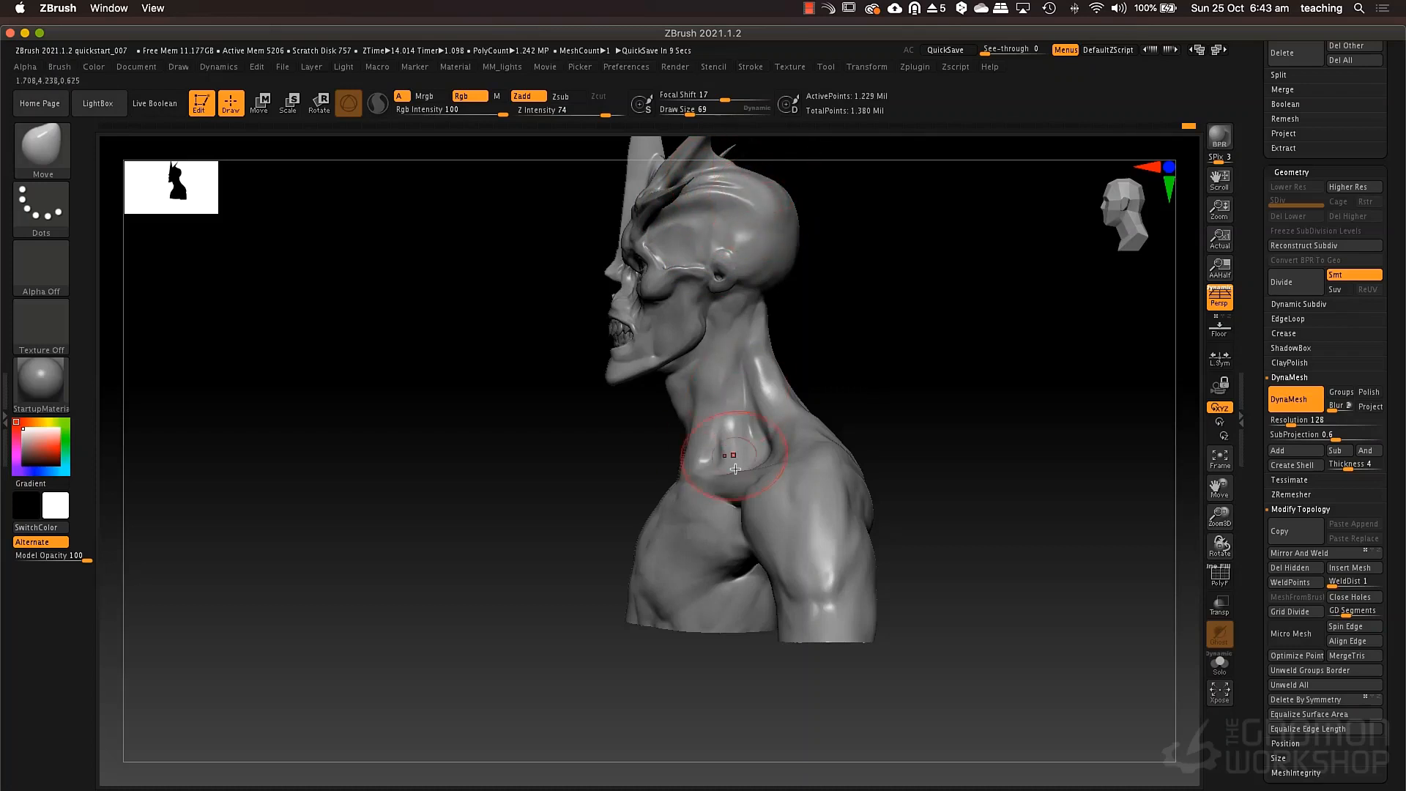
mouse_move(742, 467)
right_mouse_down("ctrl")
mouse_move(772, 383)
mouse_move(813, 408)
mouse_move(763, 442)
mouse_move(804, 447)
mouse_move(766, 415)
mouse_move(756, 484)
mouse_move(704, 472)
mouse_move(716, 466)
mouse_move(706, 494)
right_mouse_up("ctrl")
right_click_drag(706, 494, 716, 568, "alt")
right_click_drag(747, 471, 682, 451, "ctrl")
Carve creases below the eyes with DamStandard at draw size 34 and smooth the area beneath the lower lids.
key("space")
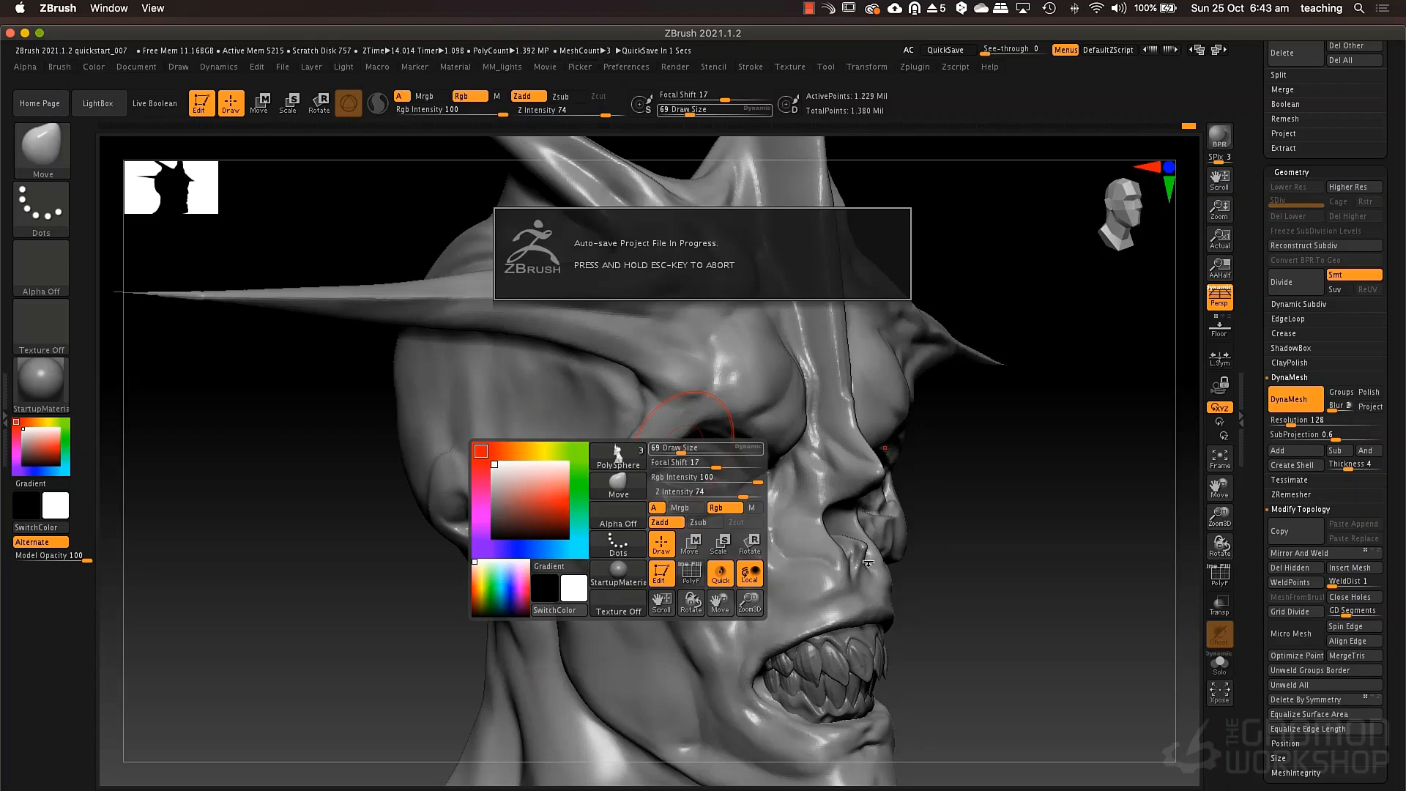
left_click_drag(944, 542, 933, 551)
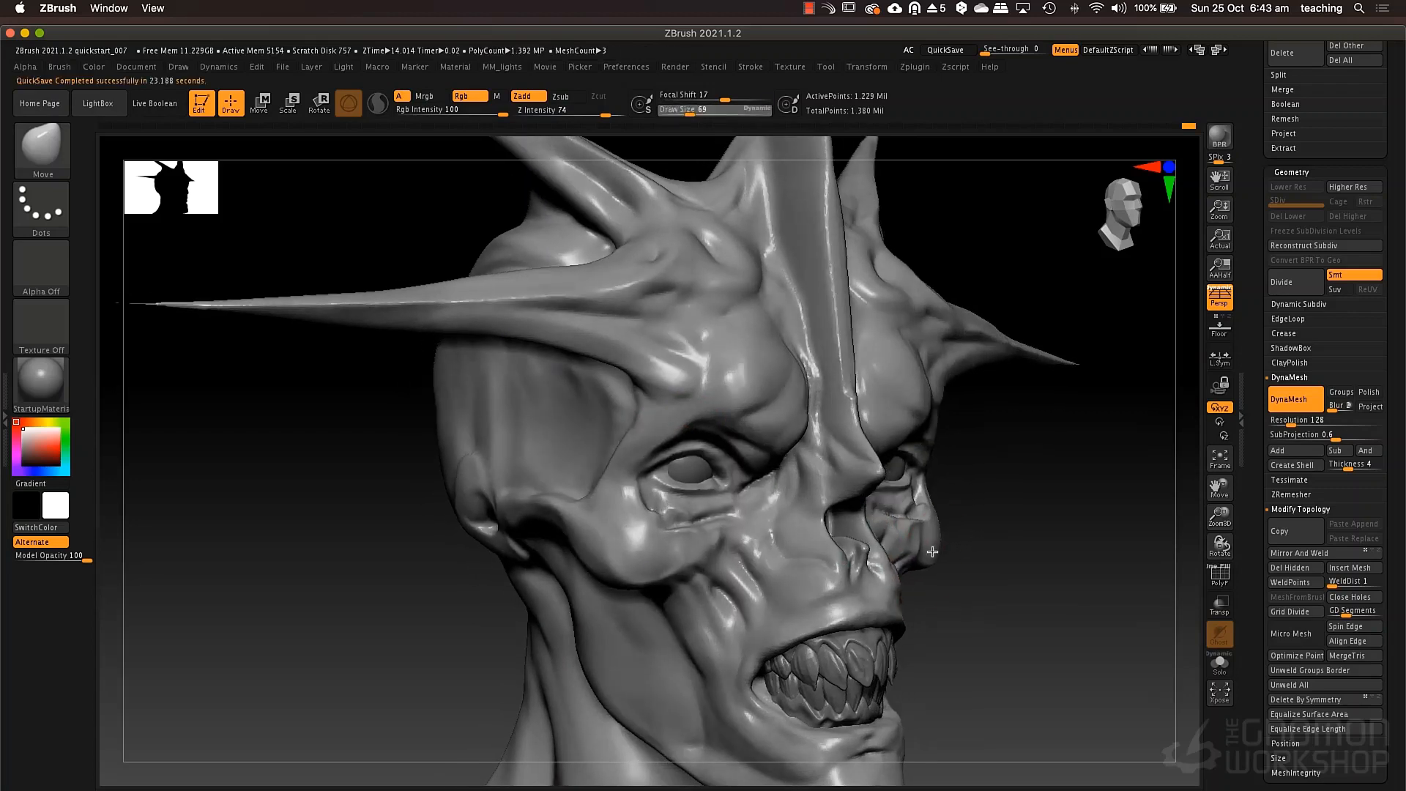
right_click_drag(755, 564, 727, 565)
key("b")
key("d")
key("s")
key("space")
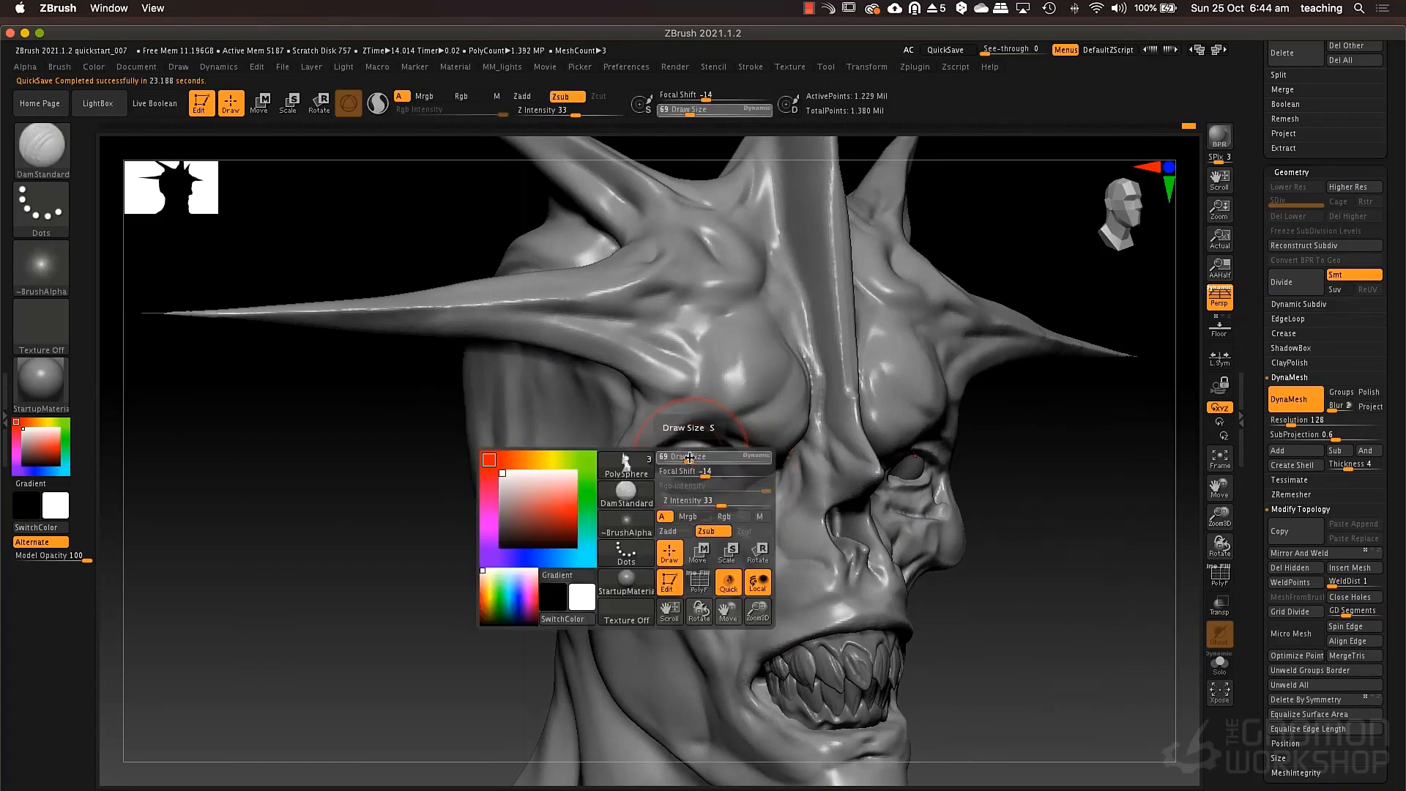
left_click_drag(690, 457, 681, 458)
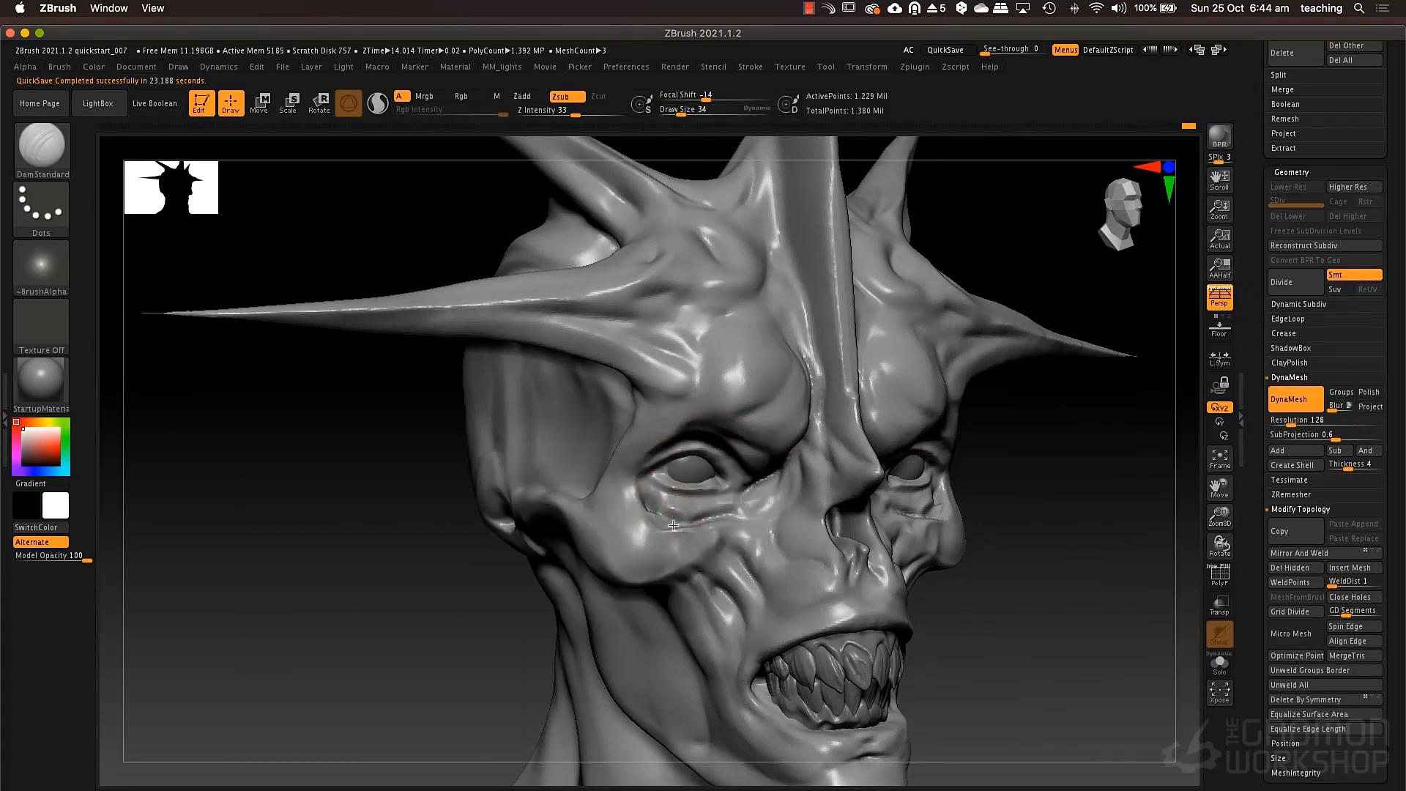
mouse_move(656, 505)
left_mouse_down()
mouse_move(692, 515)
mouse_move(709, 509)
mouse_move(701, 498)
left_mouse_up()
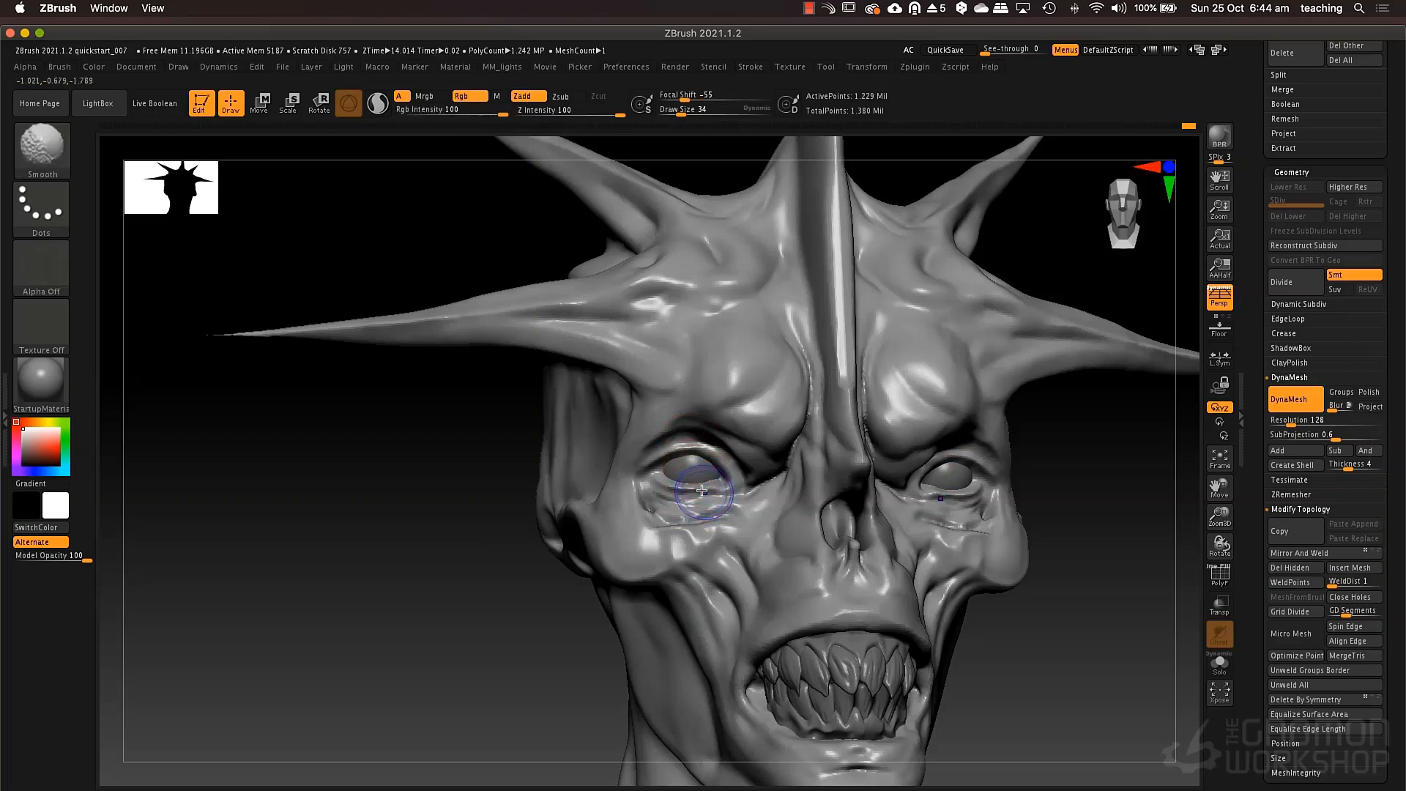
mouse_move(688, 482)
left_mouse_down("shift")
mouse_move(655, 496)
mouse_move(740, 492)
left_mouse_up("shift")
right_click_drag(732, 476, 721, 526)
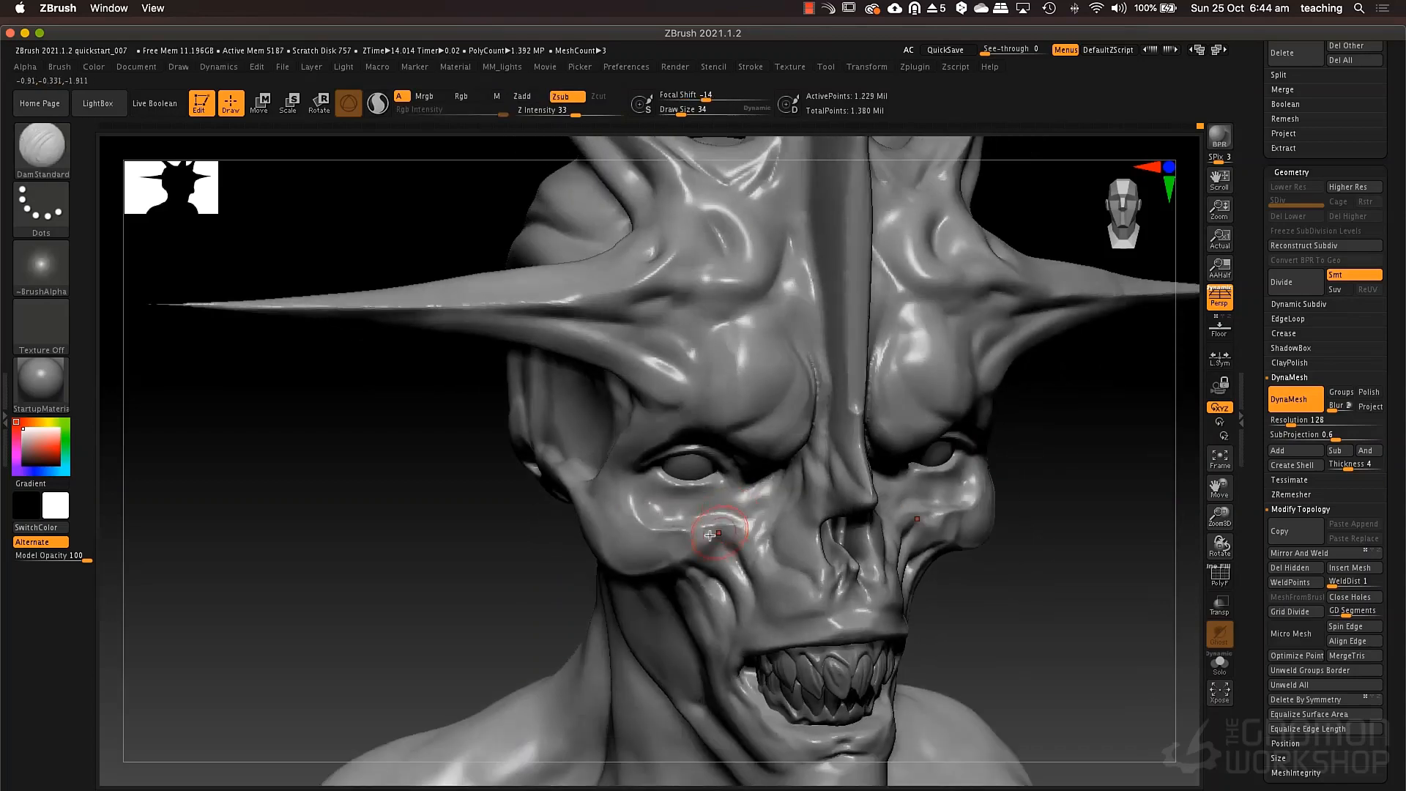
Build up soft folds around the eyes and lower lids using the Standard brush with Alpha 01 at draw size 25.
key("b")
key("s")
key("t")
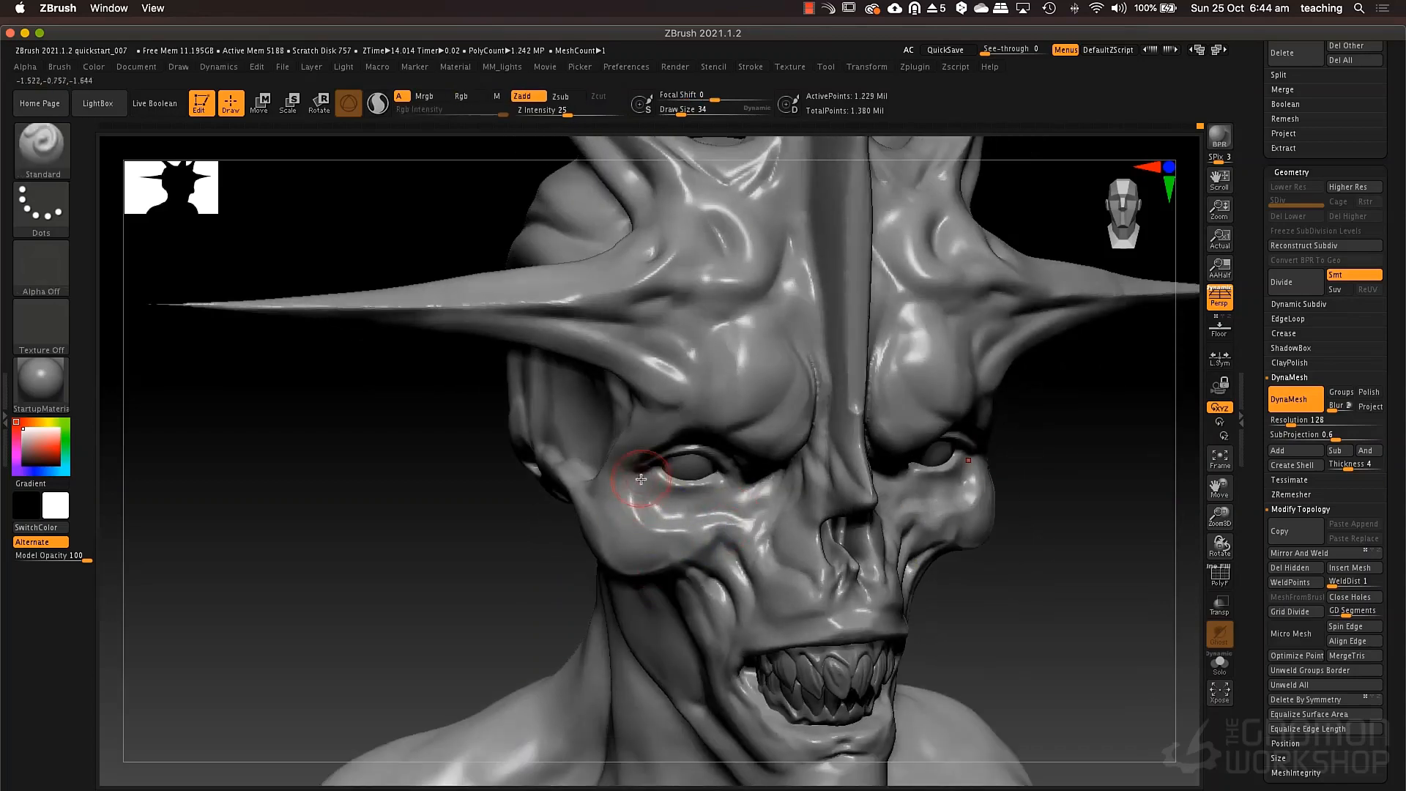
key("space")
left_click(41, 268)
left_click(187, 287)
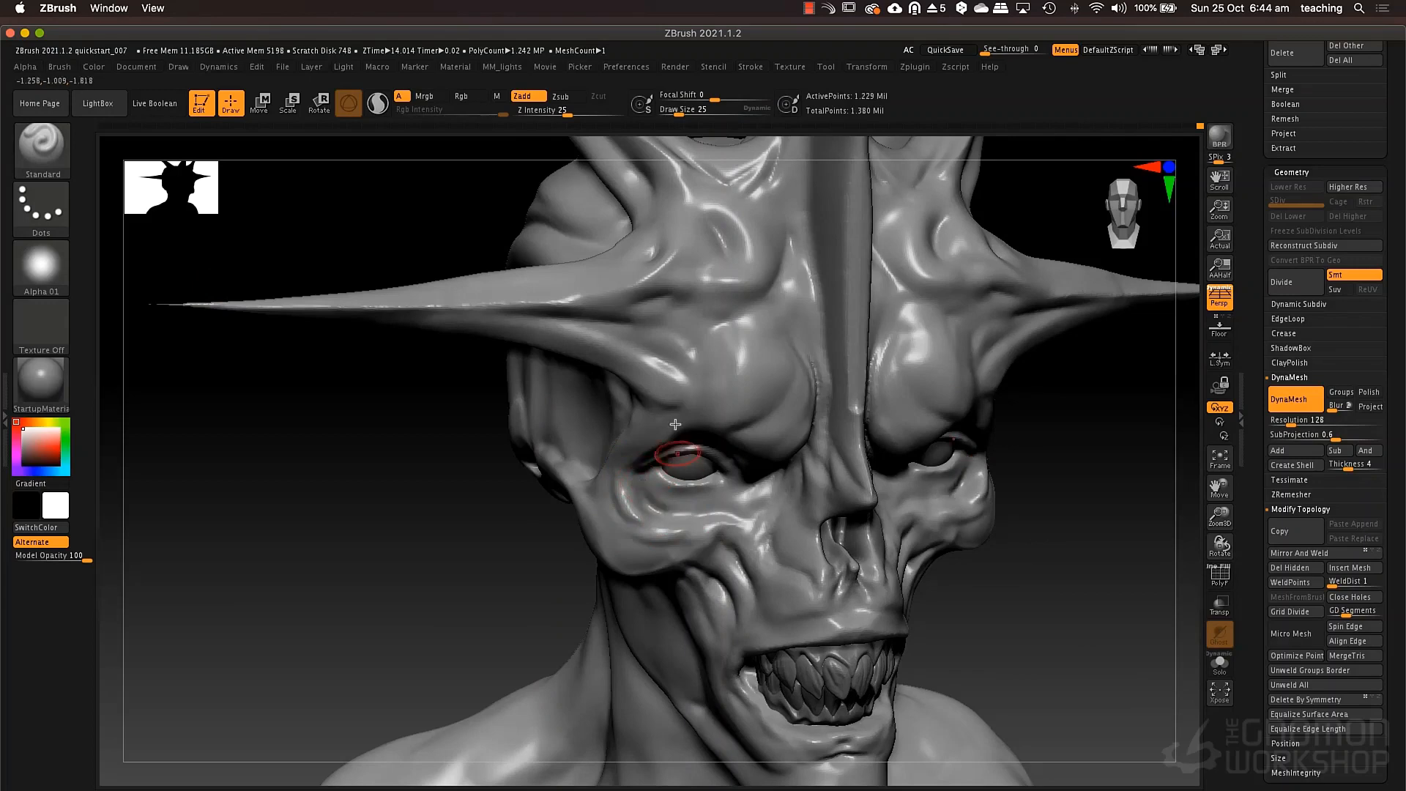
right_click_drag(677, 457, 734, 363)
right_click_drag(964, 502, 910, 499)
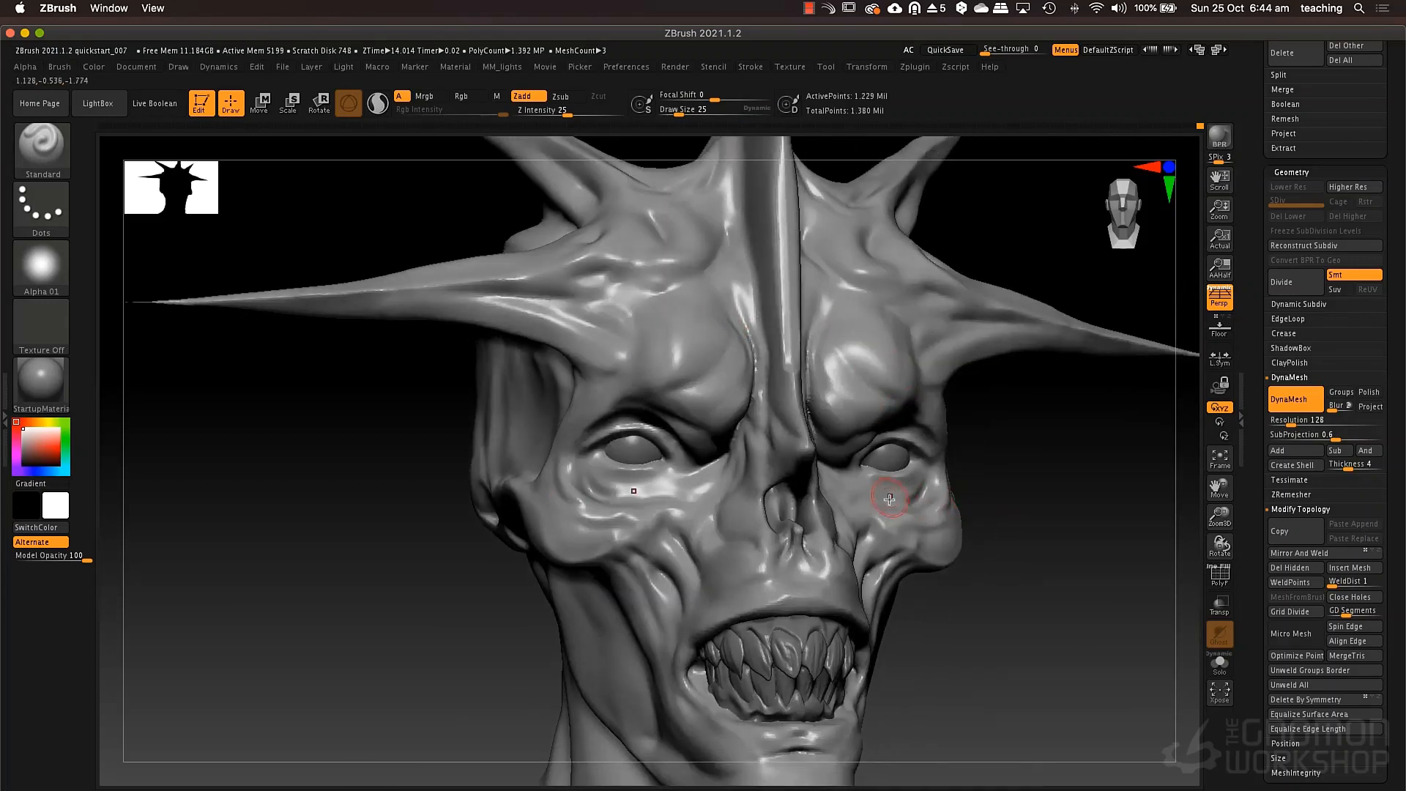
mouse_move(889, 499)
left_mouse_down()
mouse_move(916, 498)
mouse_move(904, 502)
left_mouse_up()
right_click_drag(885, 467, 915, 476)
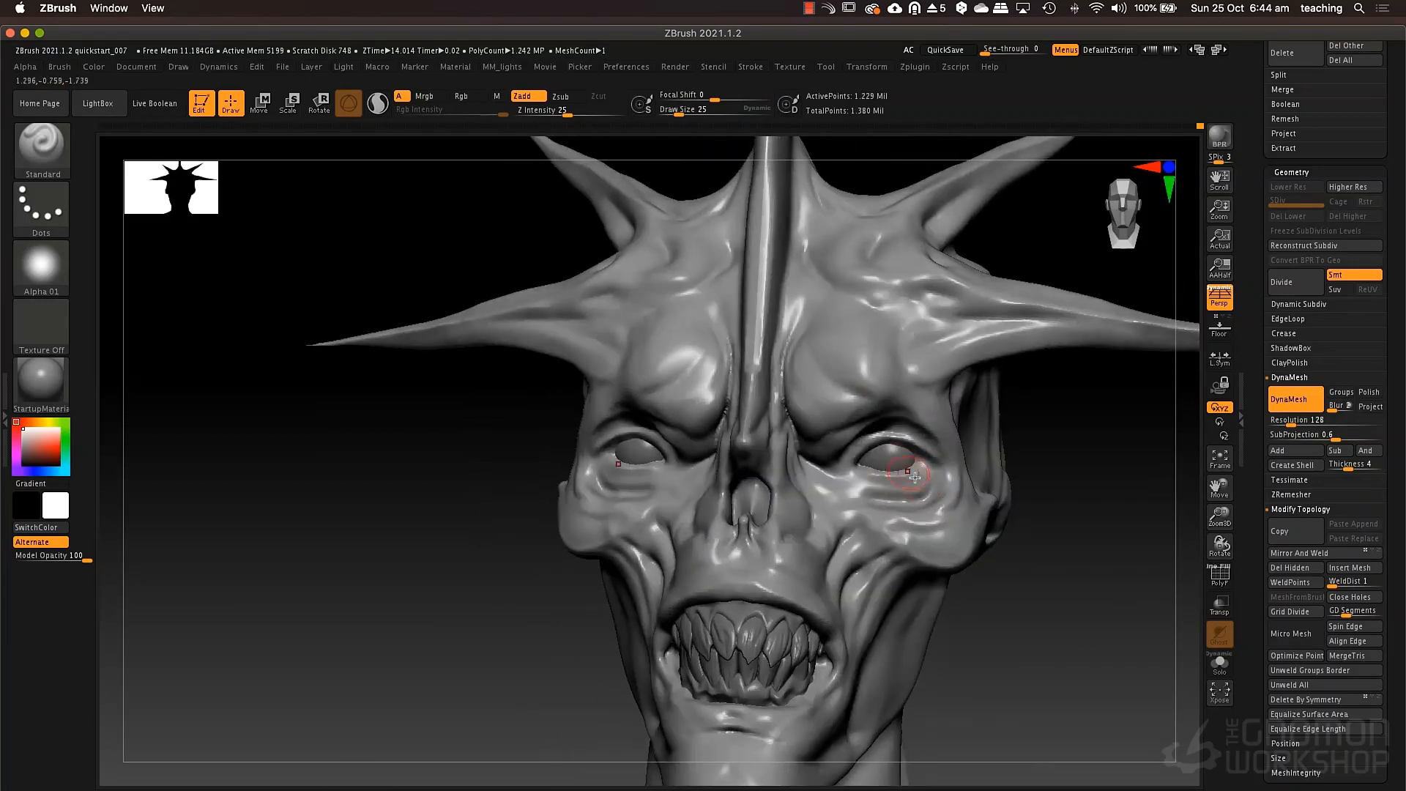
Refine the inner eye corners and the folds beside the nose with the Standard brush.
left_click_drag(866, 499, 830, 478)
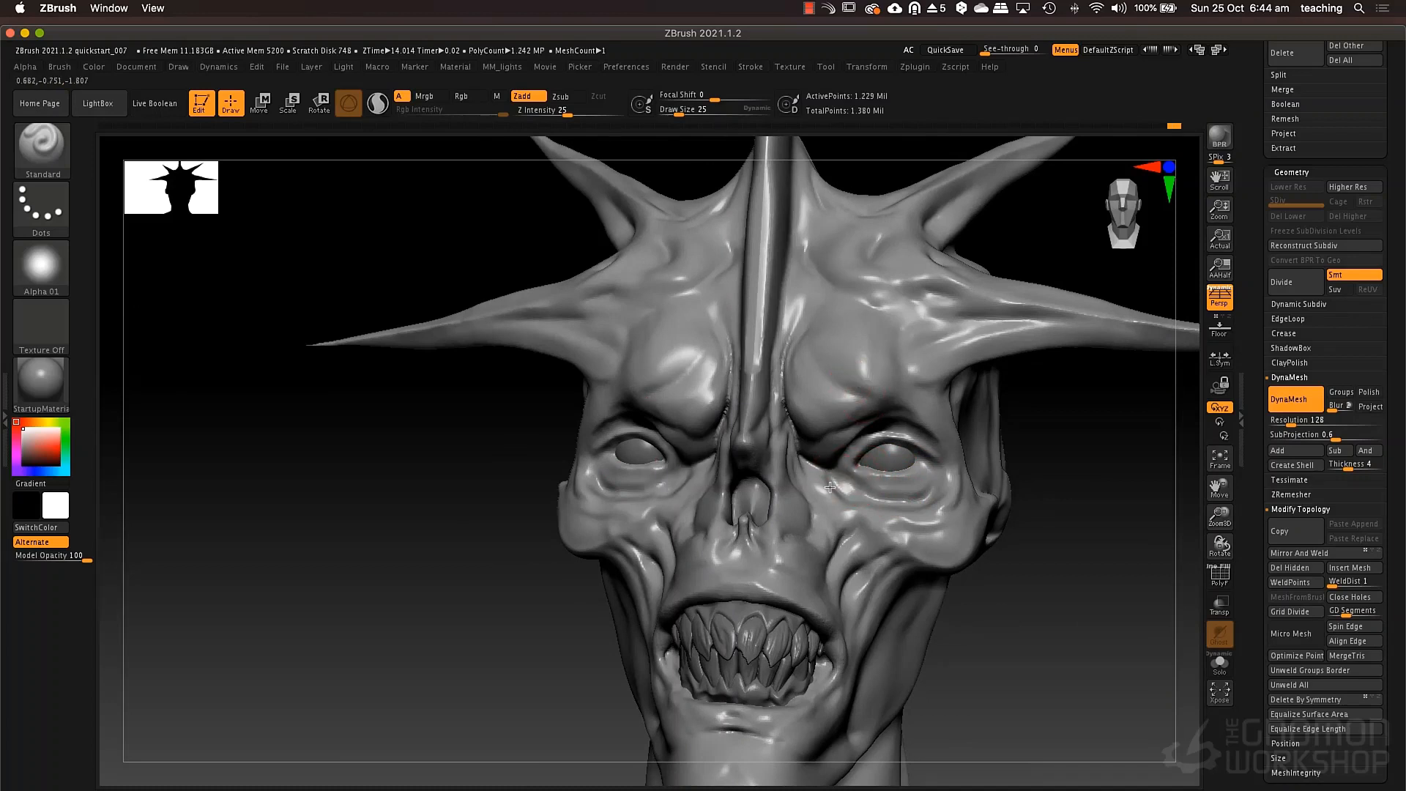
right_click_drag(731, 464, 794, 467)
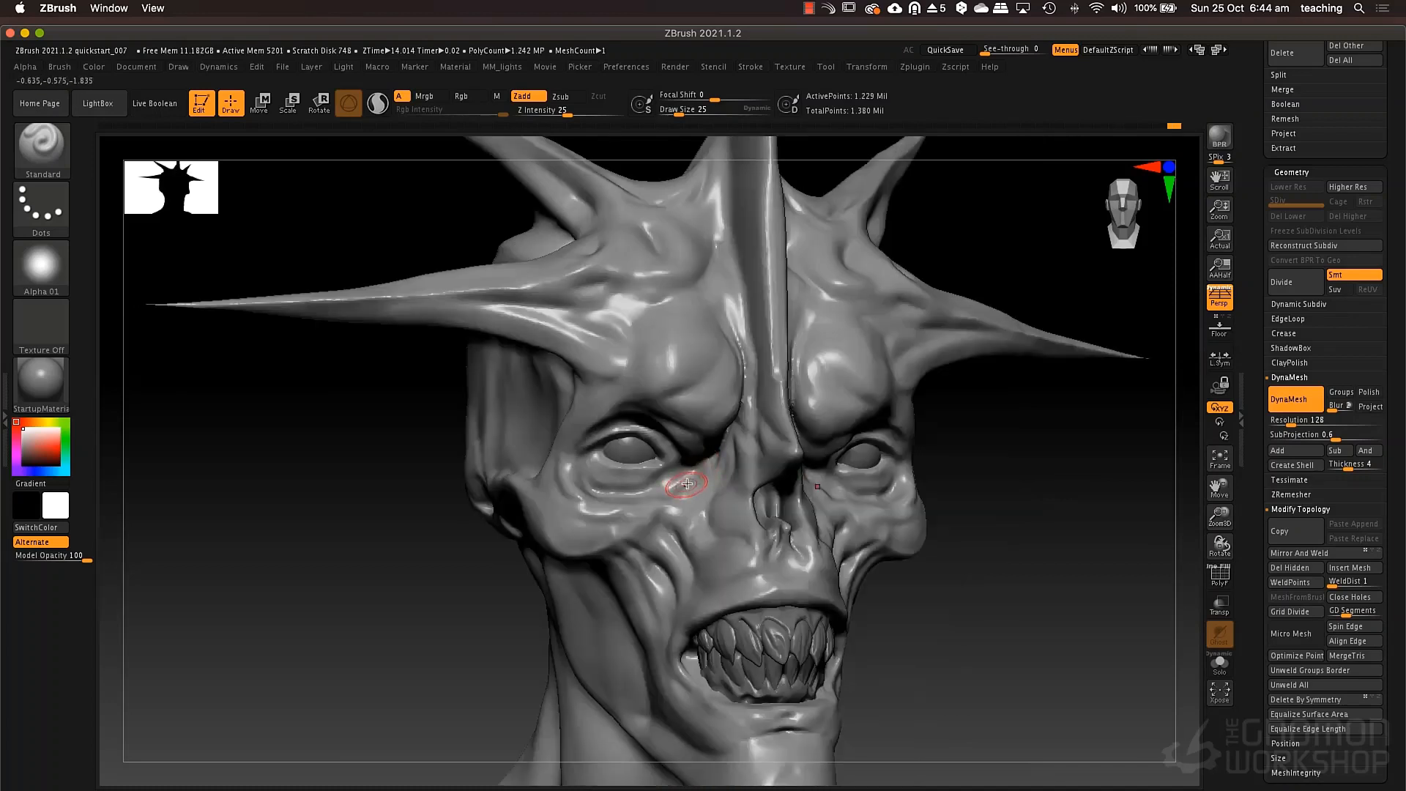
left_click_drag(678, 474, 694, 460)
right_click_drag(696, 454, 642, 438)
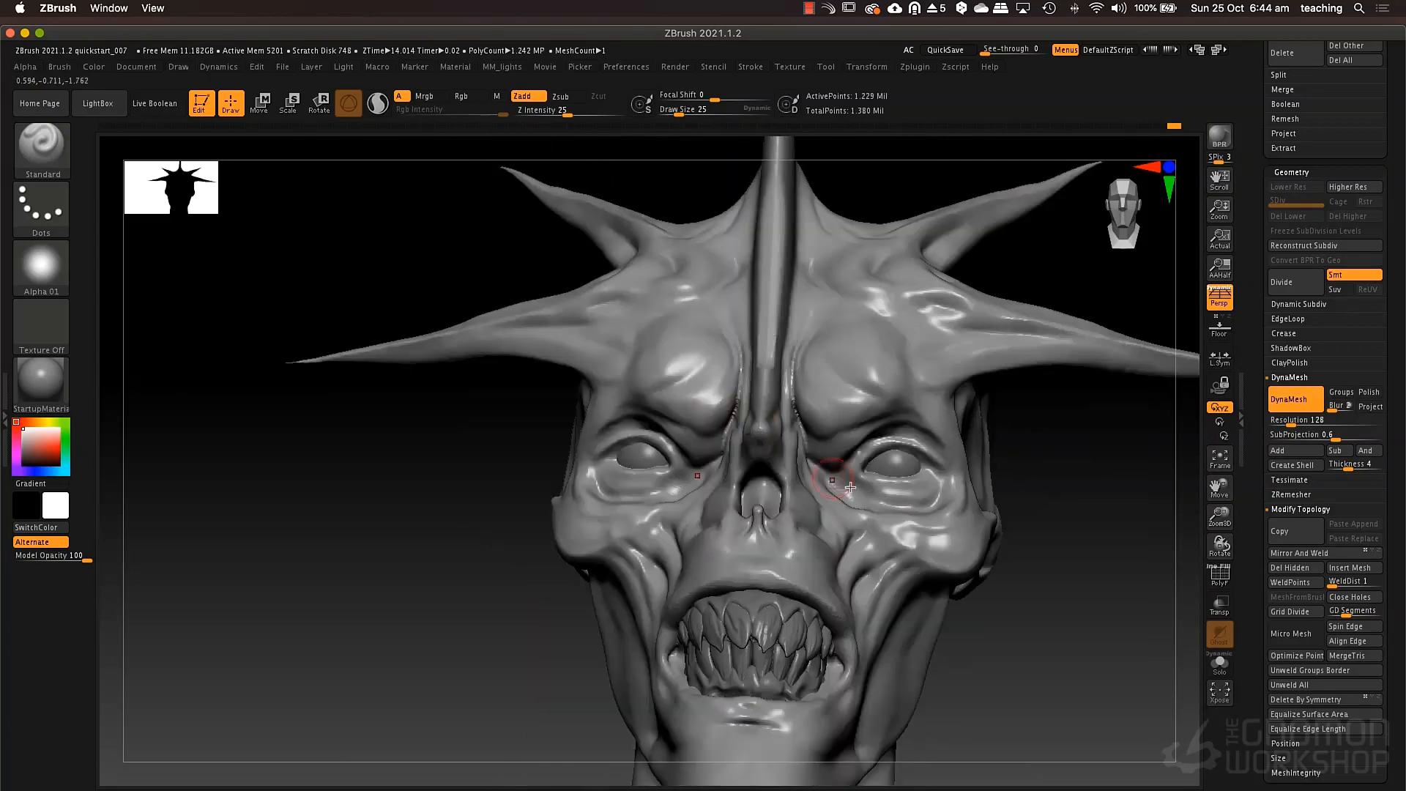
Reshape the eyelids and the folds beneath the eyes with the Move brush at draw size 37.
right_click_drag(937, 442, 920, 434, "ctrl")
key("b")
key("m")
key("v")
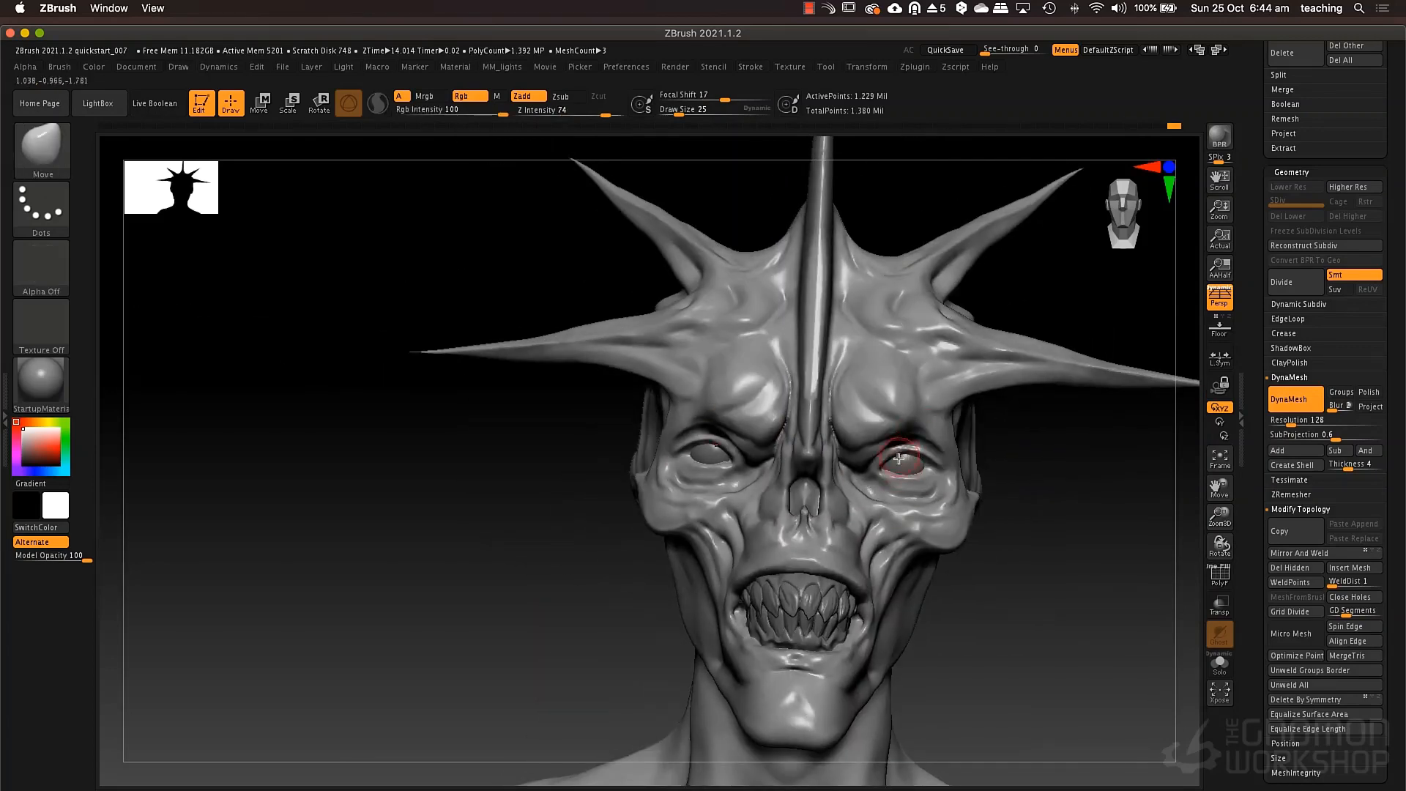
key("space")
left_click_drag(902, 463, 914, 464)
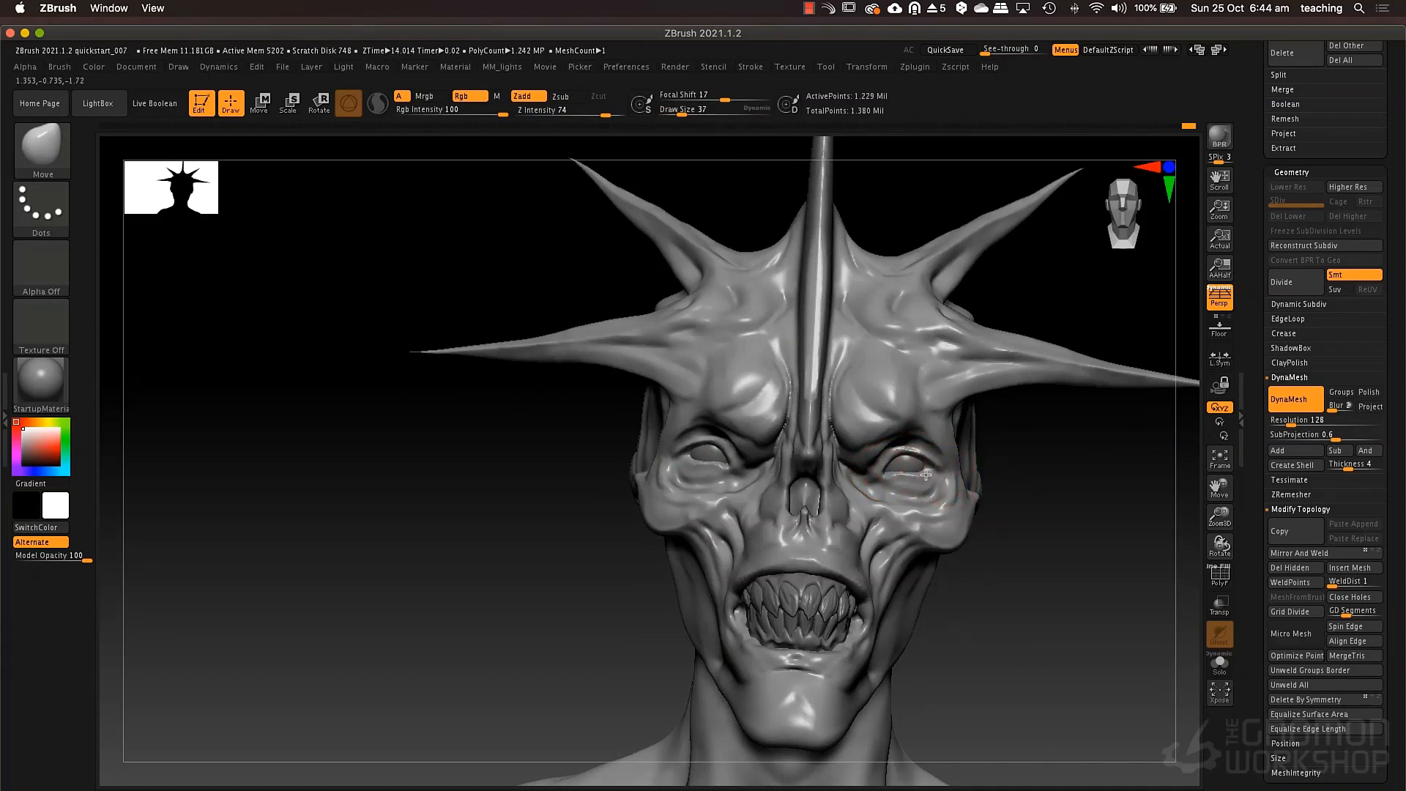
mouse_move(921, 474)
right_mouse_down()
mouse_move(928, 413)
mouse_move(929, 463)
mouse_move(905, 496)
right_mouse_up()
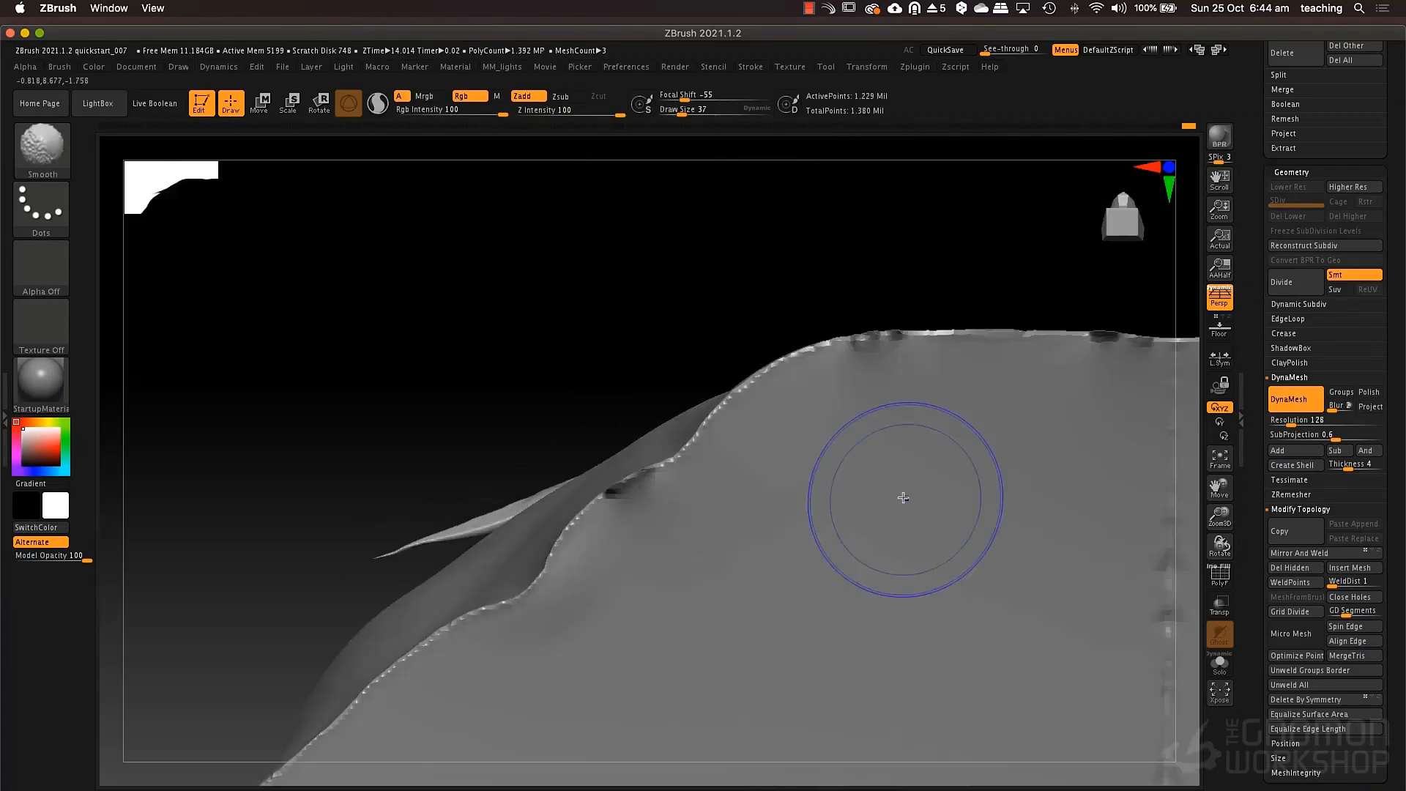
Shape the frontal curvature of the face from below with the Move brush at draw sizes 280 and 162.
key("f")
right_click_drag(855, 421, 862, 539)
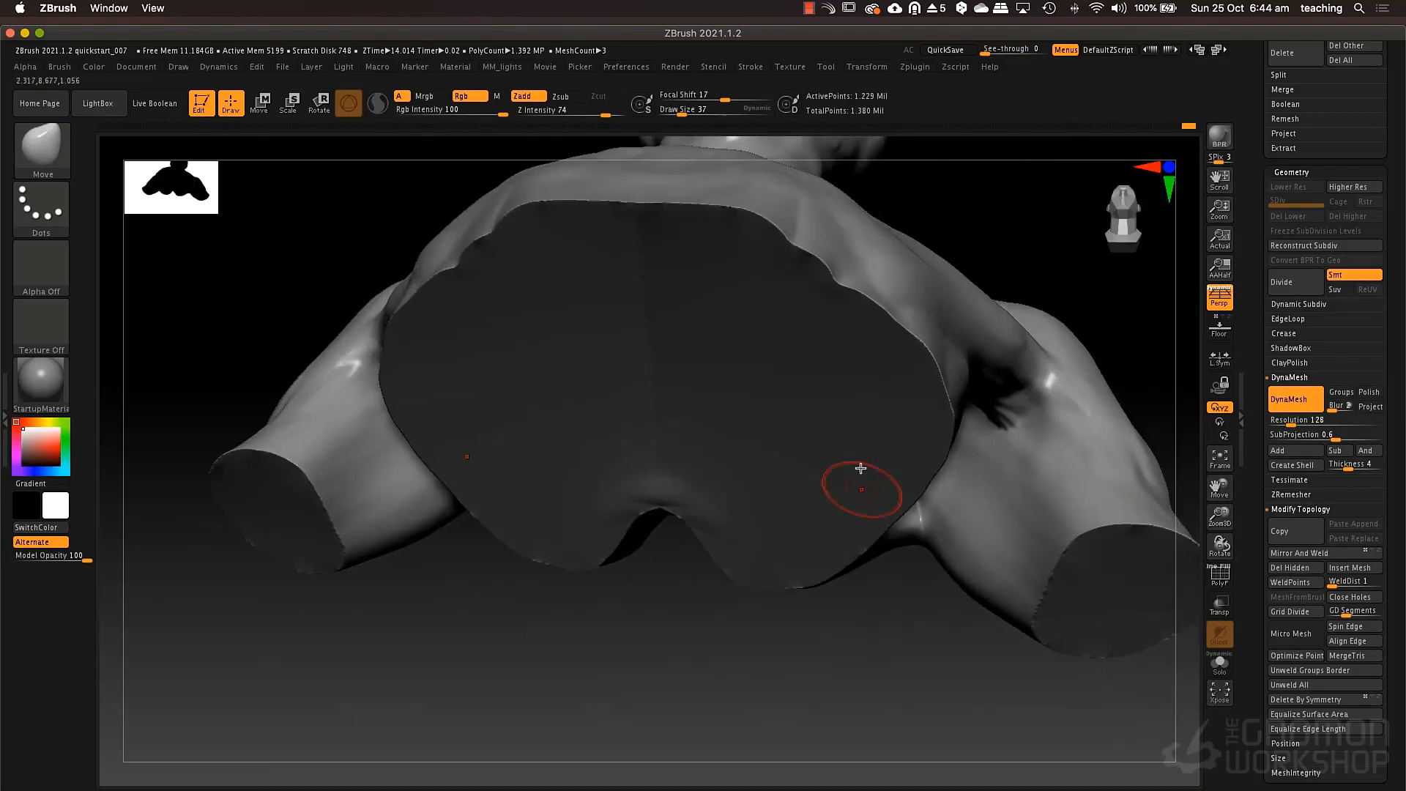
right_click_drag(859, 455, 912, 740, "alt")
right_click_drag(829, 593, 856, 483)
key("space")
mouse_move(842, 450)
left_mouse_down()
mouse_move(857, 448)
mouse_move(825, 438)
left_mouse_up()
key("space")
key("space")
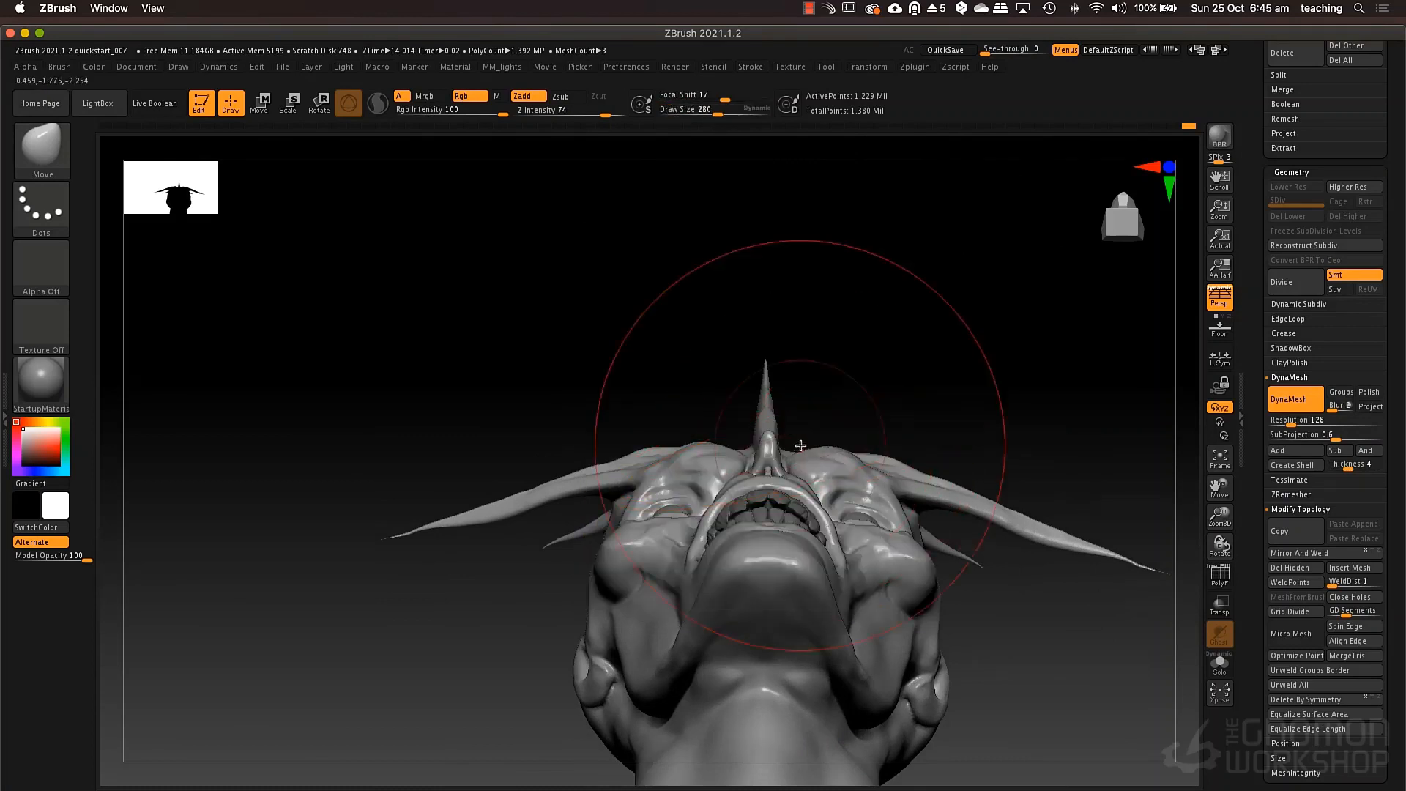
mouse_move(804, 444)
right_mouse_down()
mouse_move(804, 461)
mouse_move(849, 425)
right_mouse_up()
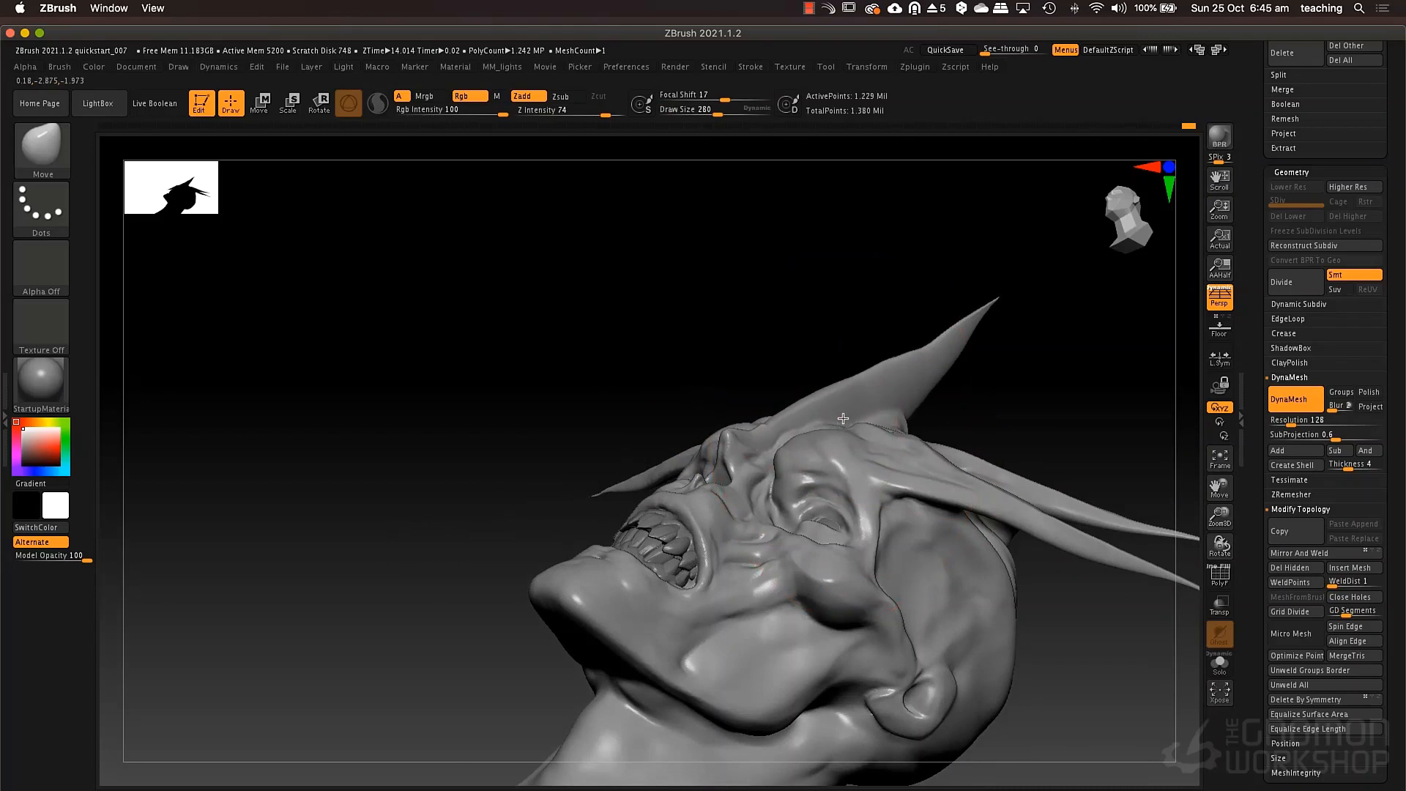
right_click_drag(817, 434, 784, 402)
key("space")
left_click_drag(785, 401, 771, 405)
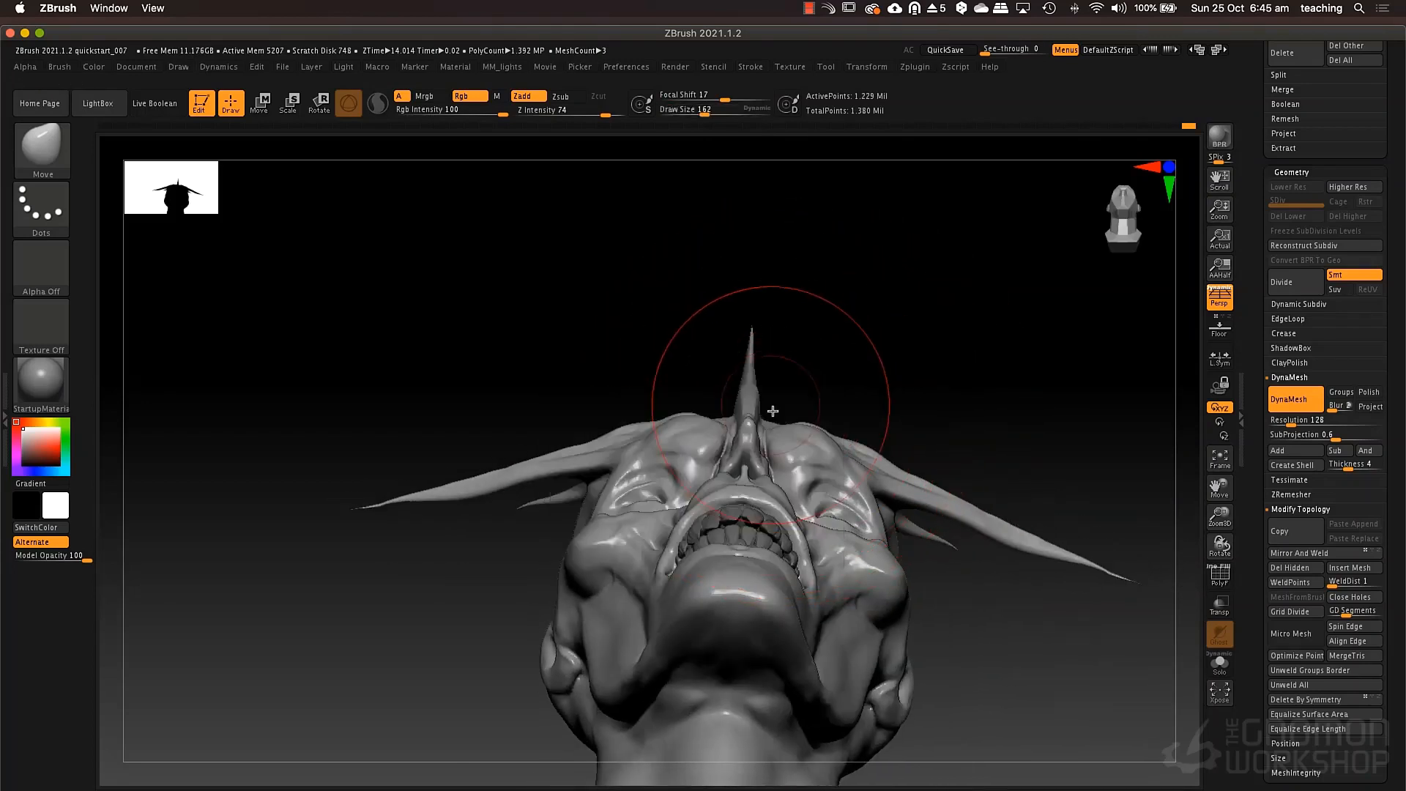
mouse_move(784, 424)
right_mouse_down()
mouse_move(926, 455)
mouse_move(795, 497)
mouse_move(822, 461)
mouse_move(872, 472)
mouse_move(672, 540)
right_mouse_up()
Smooth out the eyeball and eyelid forms inside the eye sockets at draw size 62.
key("space")
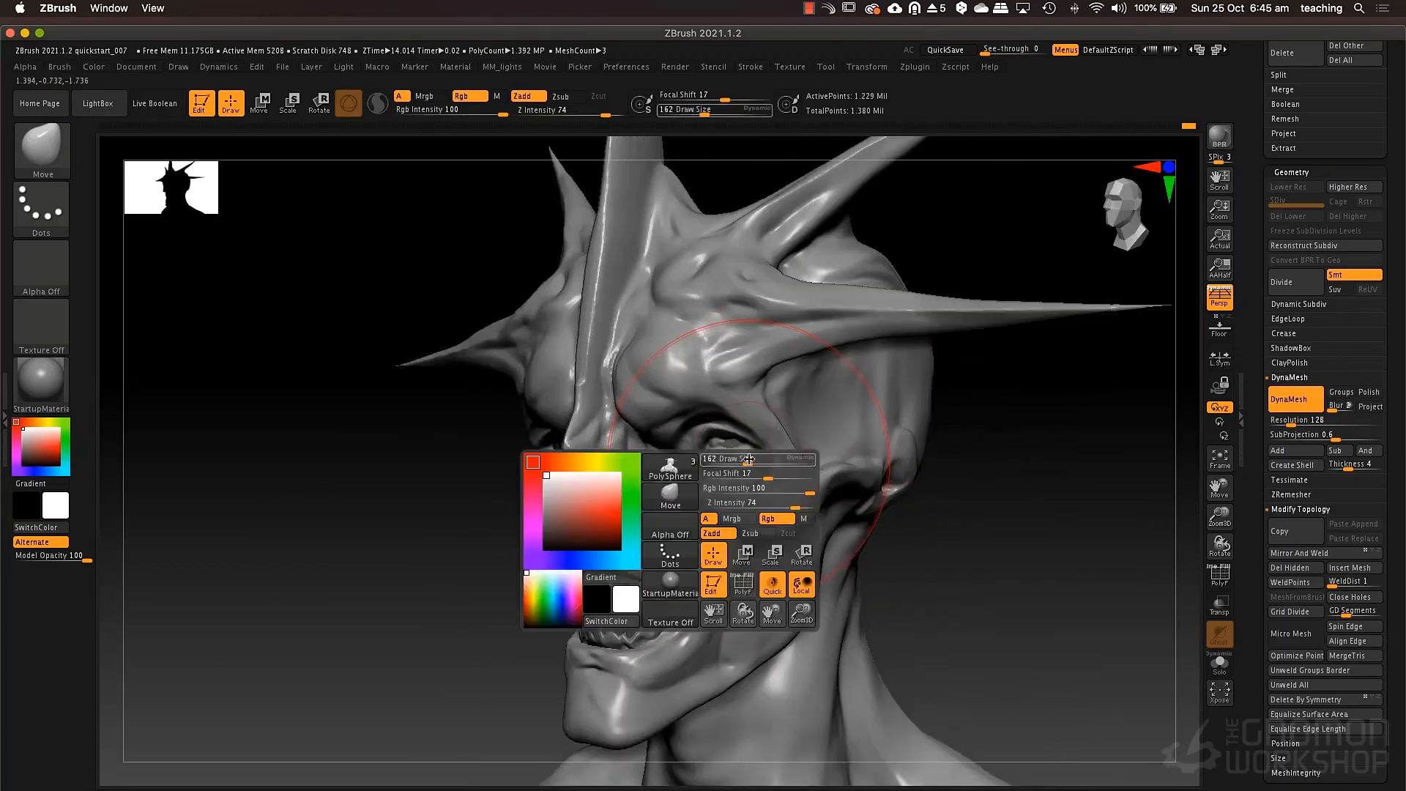
left_click_drag(739, 458, 724, 457)
key("shift")
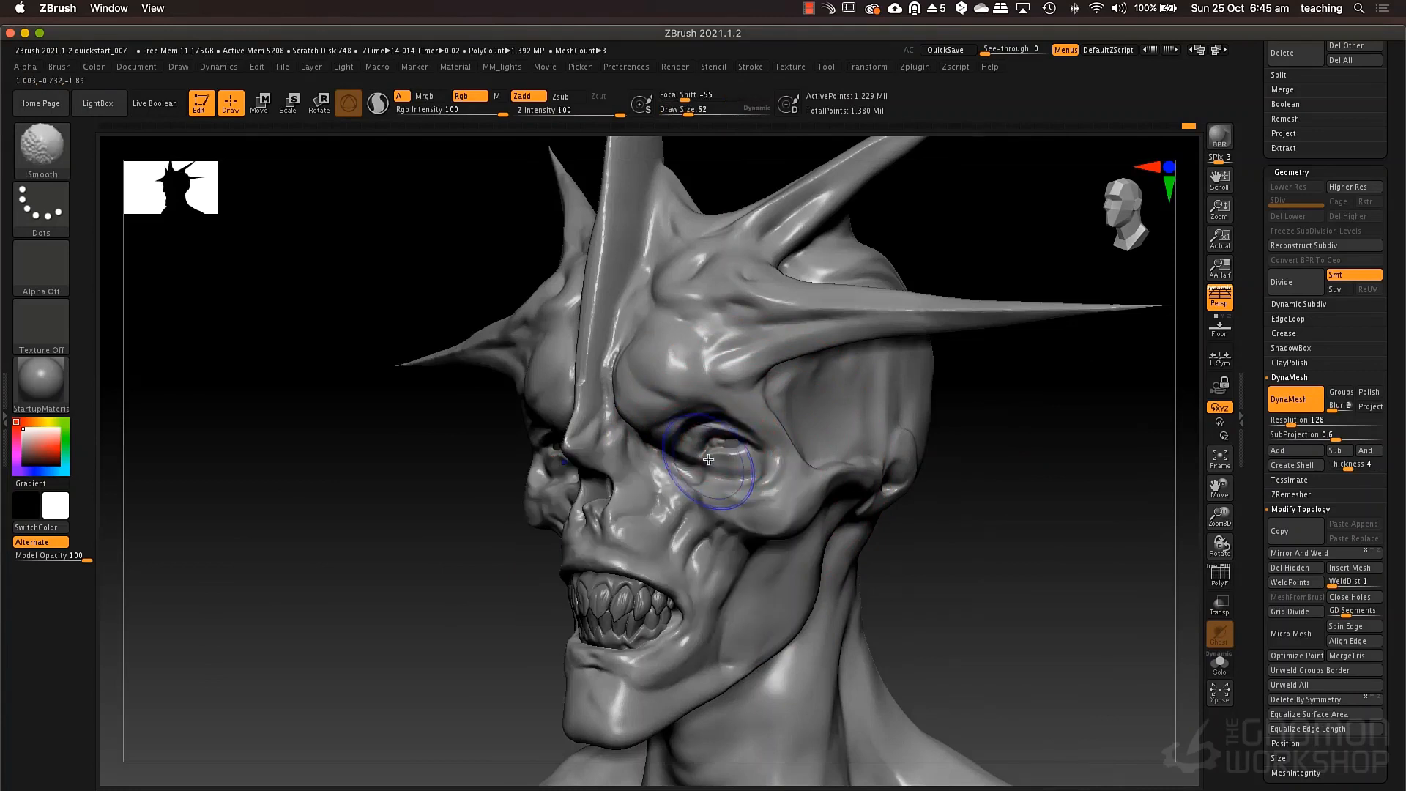
mouse_move(719, 465)
left_mouse_down("shift")
mouse_move(707, 507)
mouse_move(665, 473)
mouse_move(687, 474)
mouse_move(696, 454)
left_mouse_up("shift")
Fill in the eye sockets with ClayTubes at draw size 30 and smooth the surface.
key("b")
key("c")
key("t")
key("space")
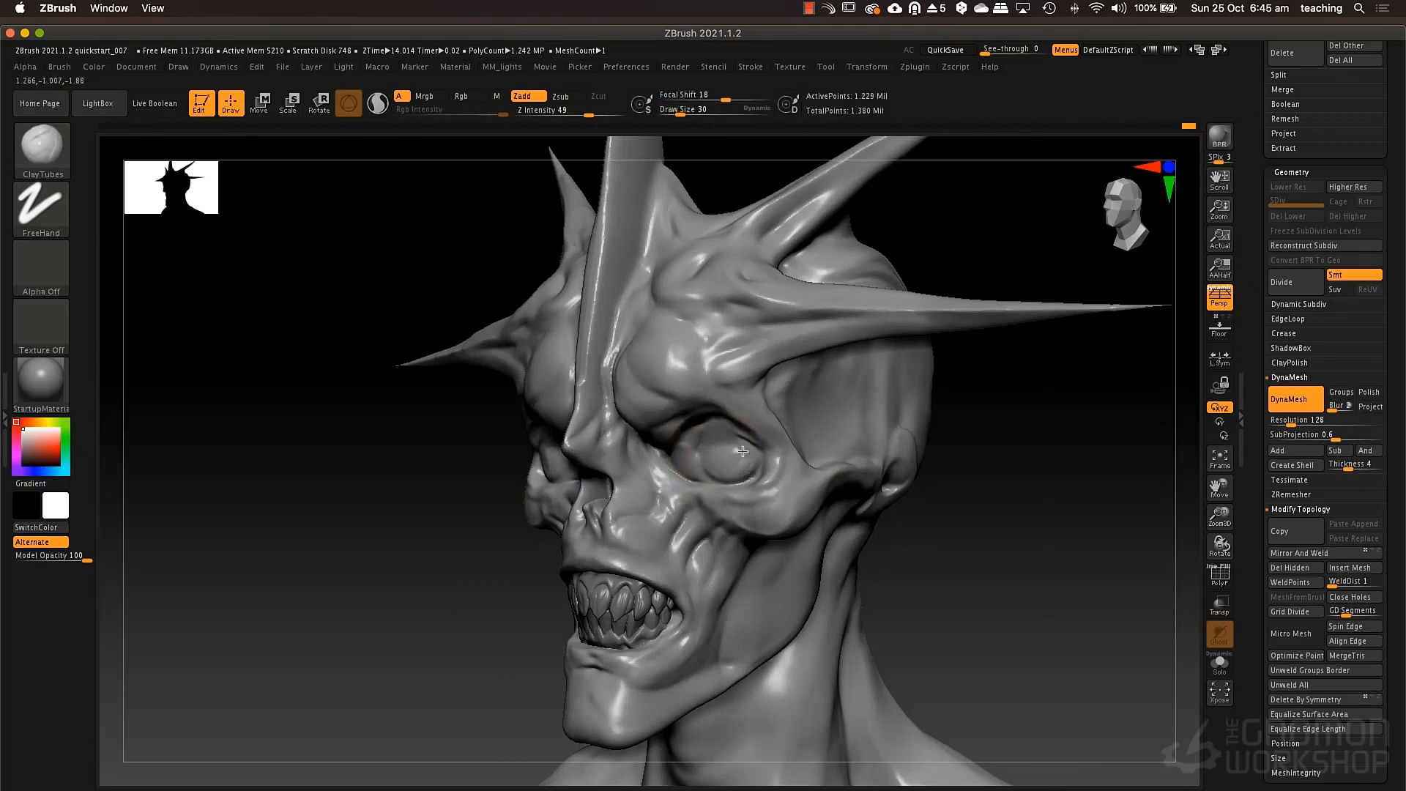
key("shift")
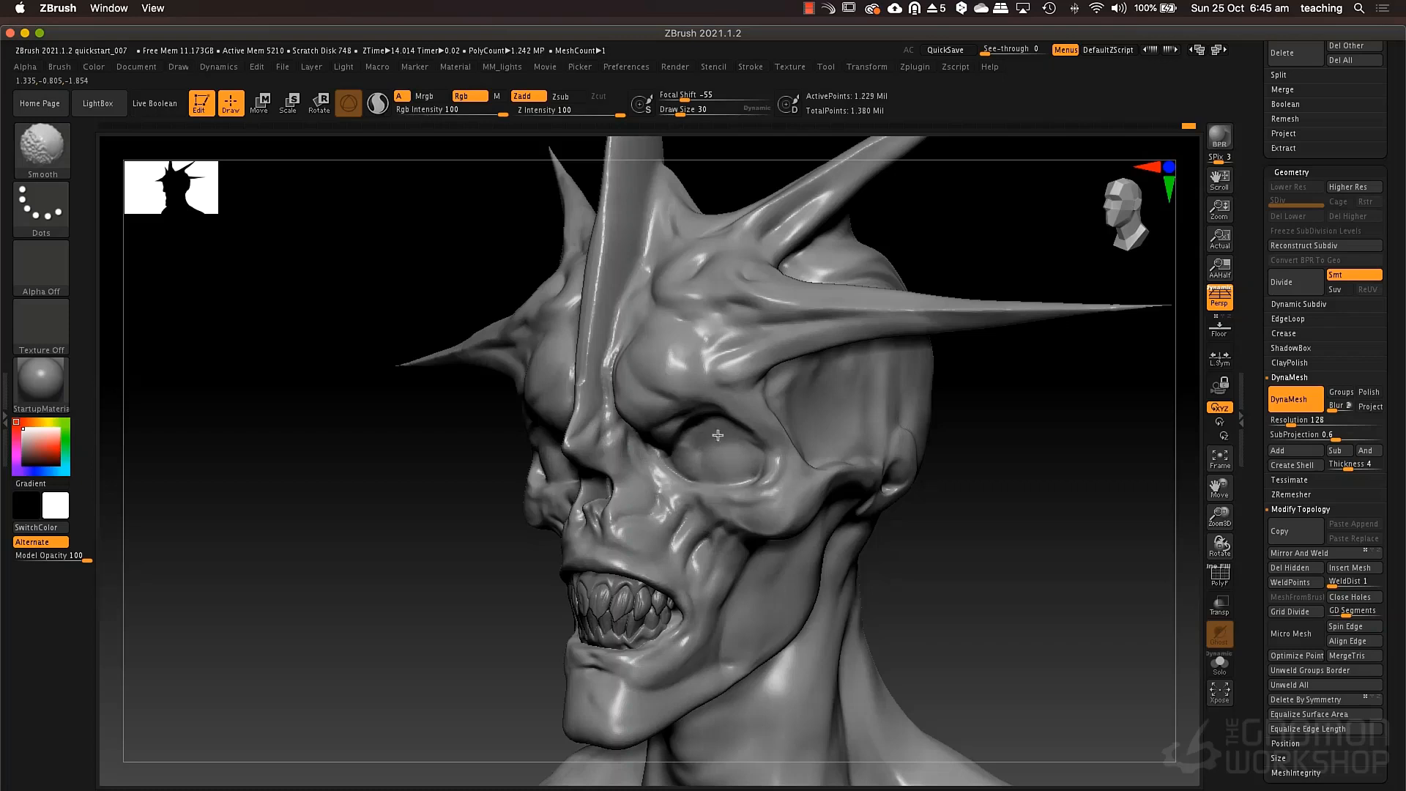
left_click_drag(718, 435, 721, 456, "shift")
Select the eyeballs subtool PolySphere1 and move both eyeballs along Z to fit them inside the sockets.
left_click_drag(1258, 296, 1246, 462)
left_click(1329, 299)
left_click_drag(935, 474, 854, 470, "shift")
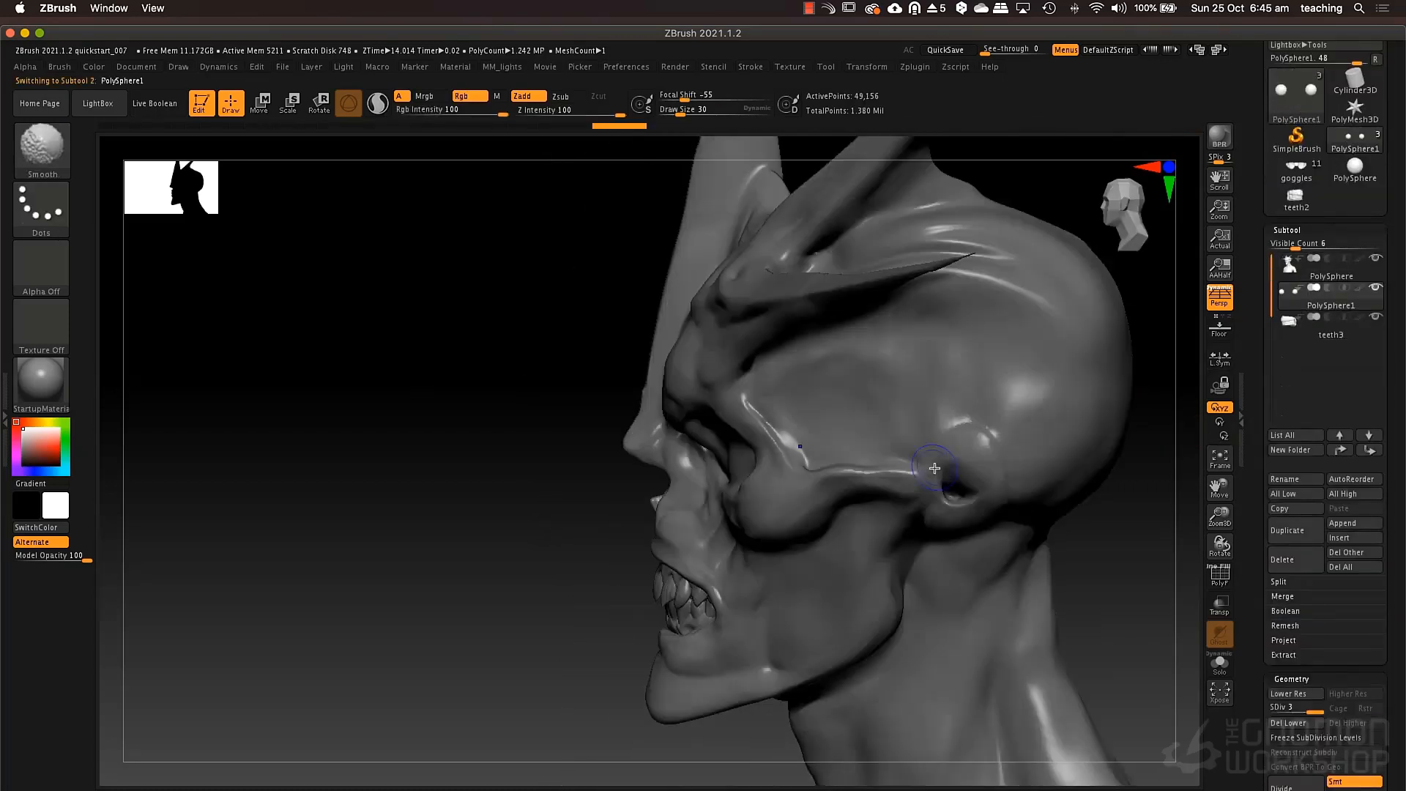
key("w")
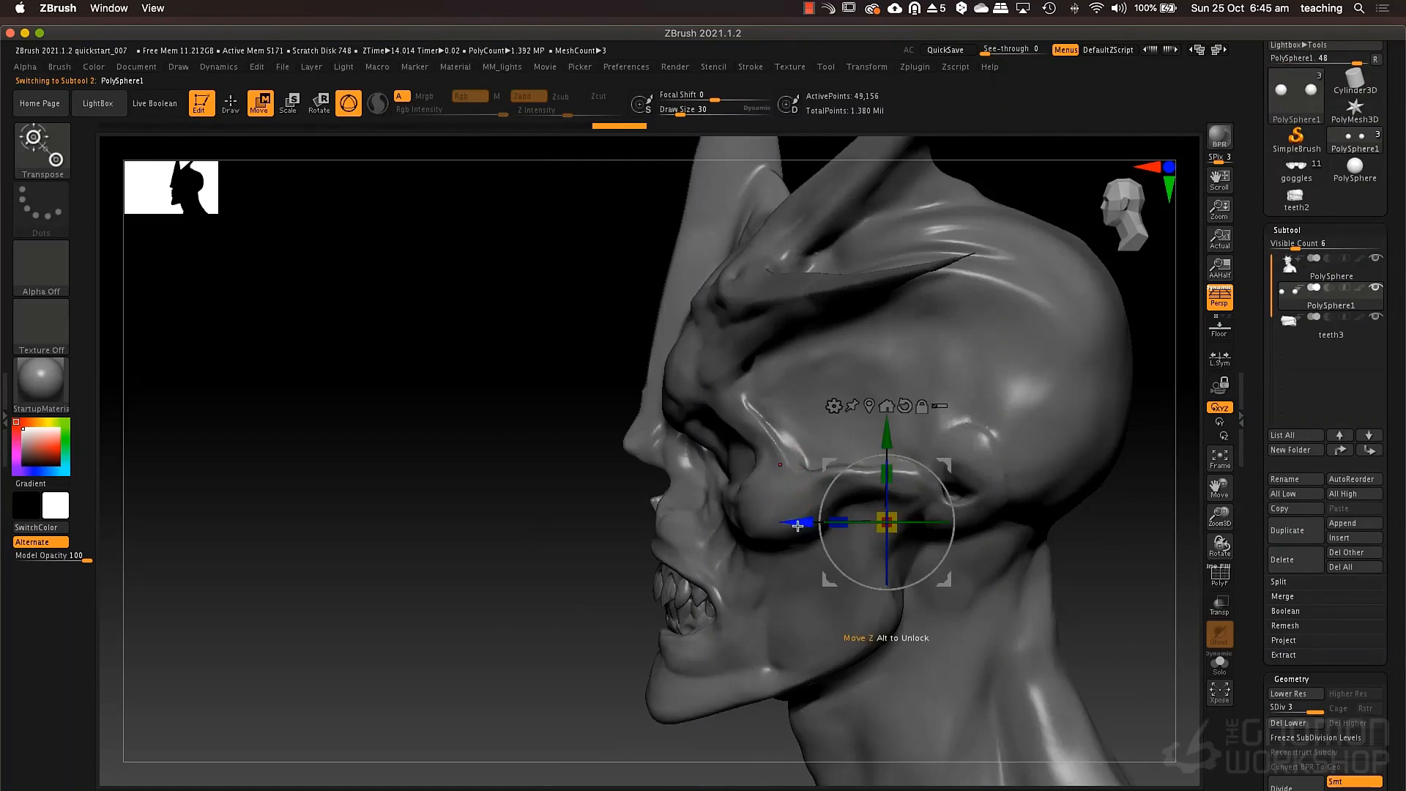
mouse_move(797, 526)
left_mouse_down()
mouse_move(750, 516)
mouse_move(796, 507)
mouse_move(828, 556)
mouse_move(838, 528)
left_mouse_up()
key("q")
Select the head subtool and build up the sockets around the eyeballs with ClayTubes at draw size 43, using a temporary transparent view.
left_click(1298, 277)
left_click_drag(838, 528, 815, 553)
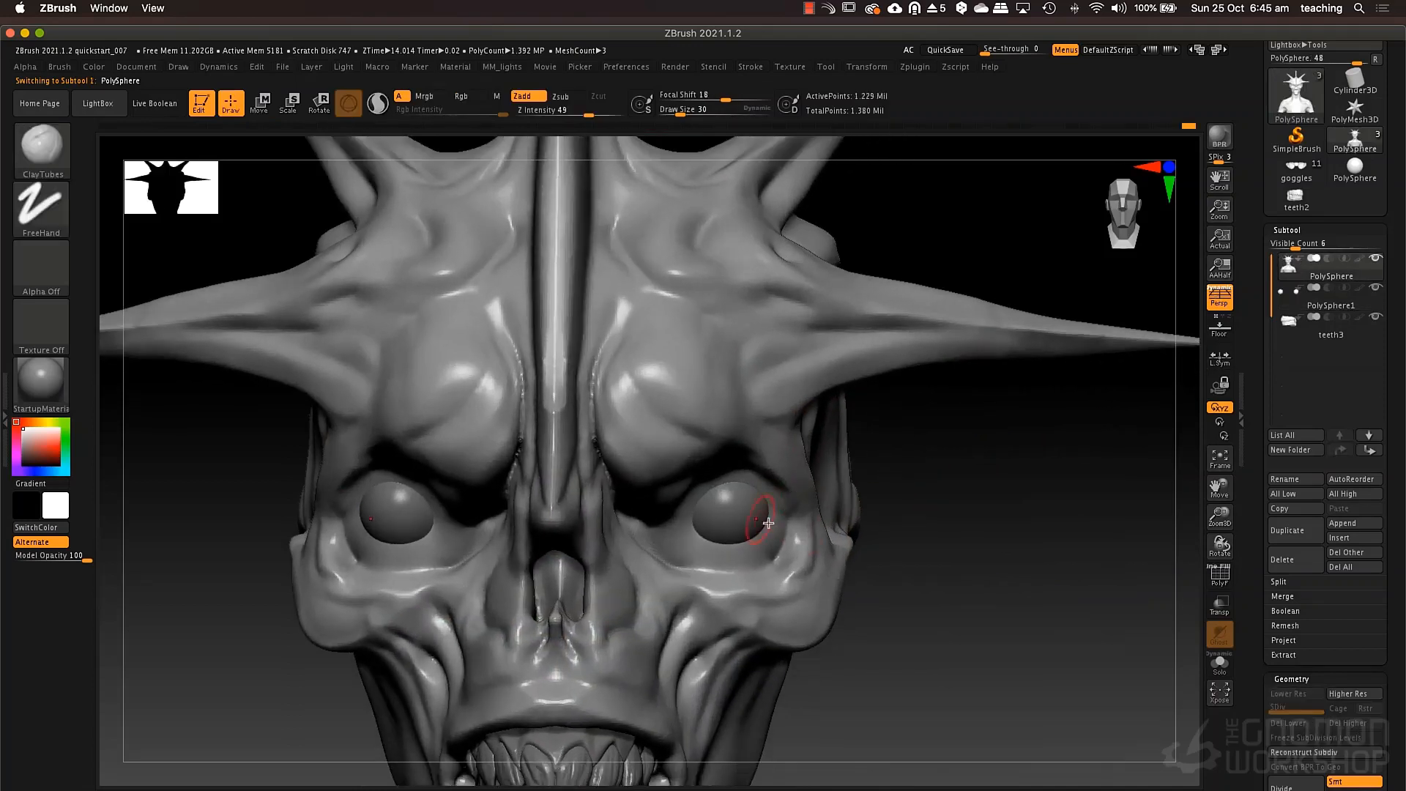
left_click(1219, 610)
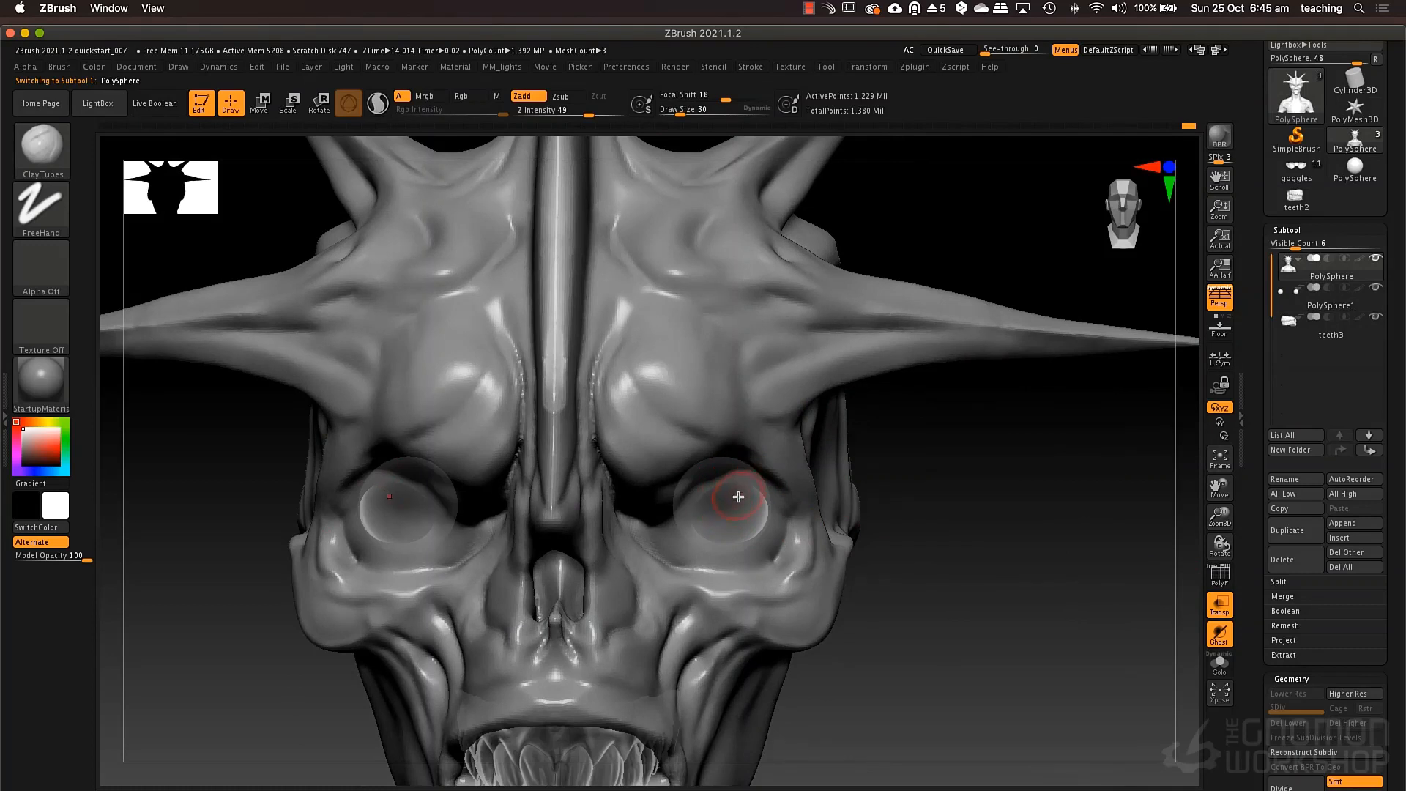
key("space")
mouse_move(730, 509)
left_mouse_down()
mouse_move(729, 492)
mouse_move(755, 536)
left_mouse_up()
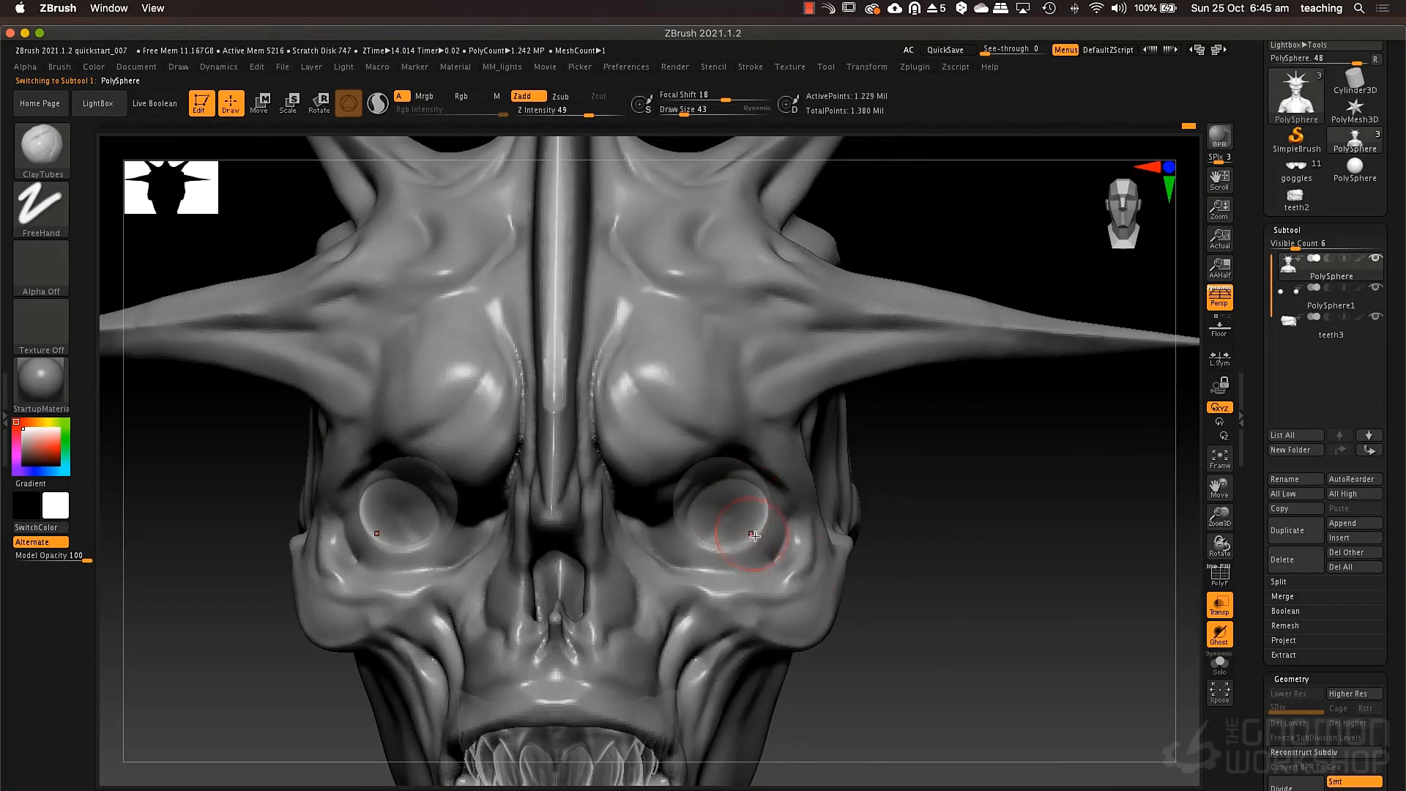
left_click(1224, 616)
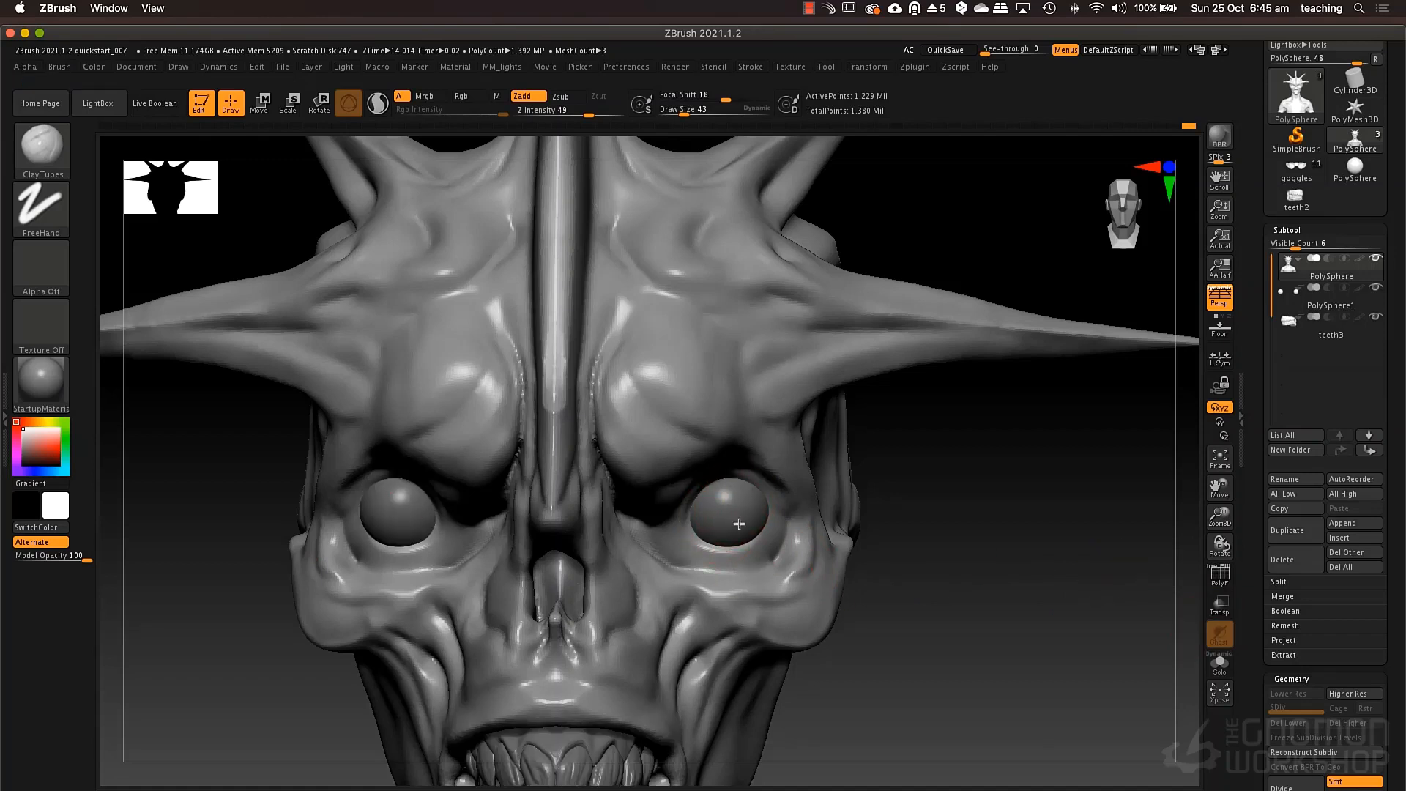
Add clay to the lids above and below the eyeballs with ClayTubes at draw size 43.
mouse_move(738, 517)
left_mouse_down()
mouse_move(721, 553)
mouse_move(685, 512)
mouse_move(760, 518)
mouse_move(720, 459)
left_mouse_up()
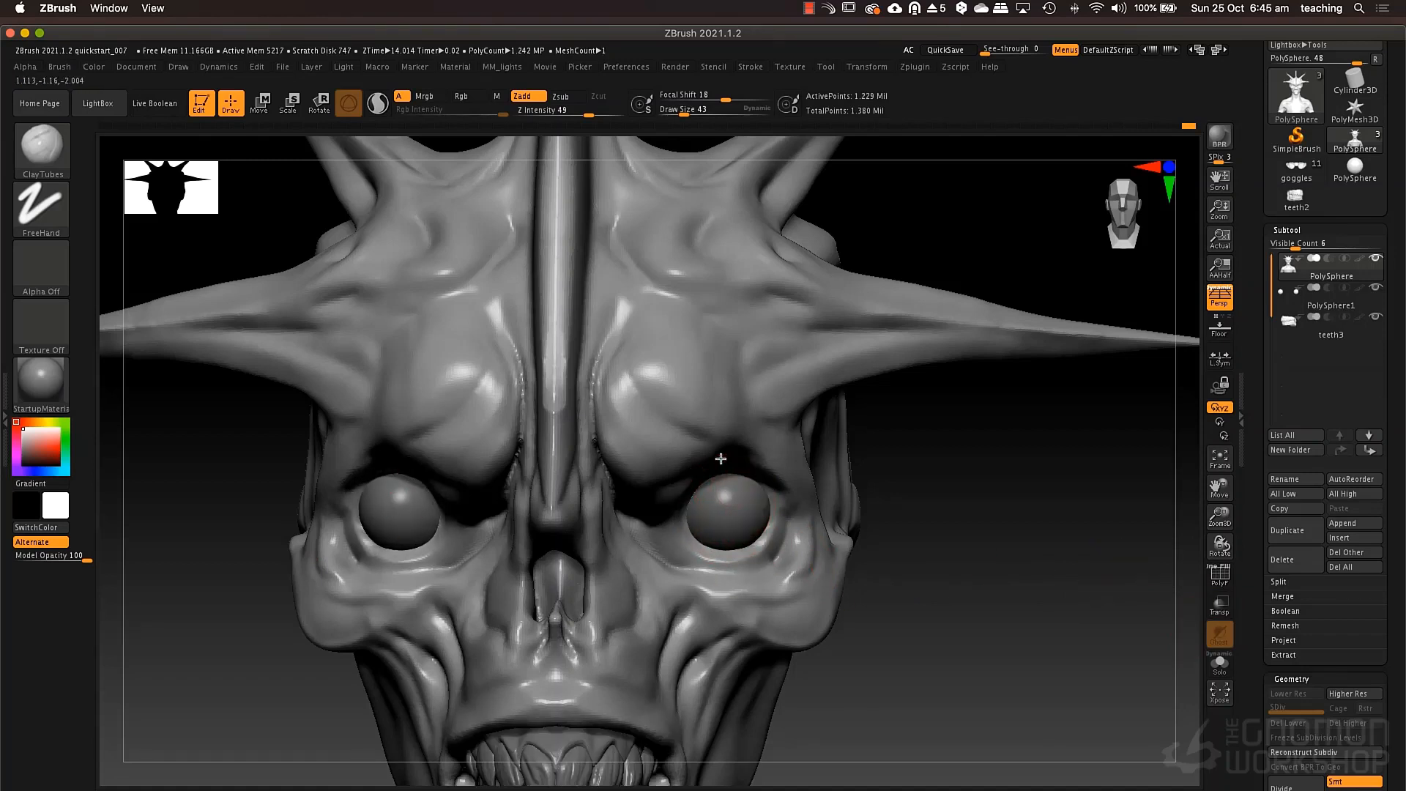
right_click_drag(721, 459, 715, 426)
left_click_drag(710, 544, 720, 471)
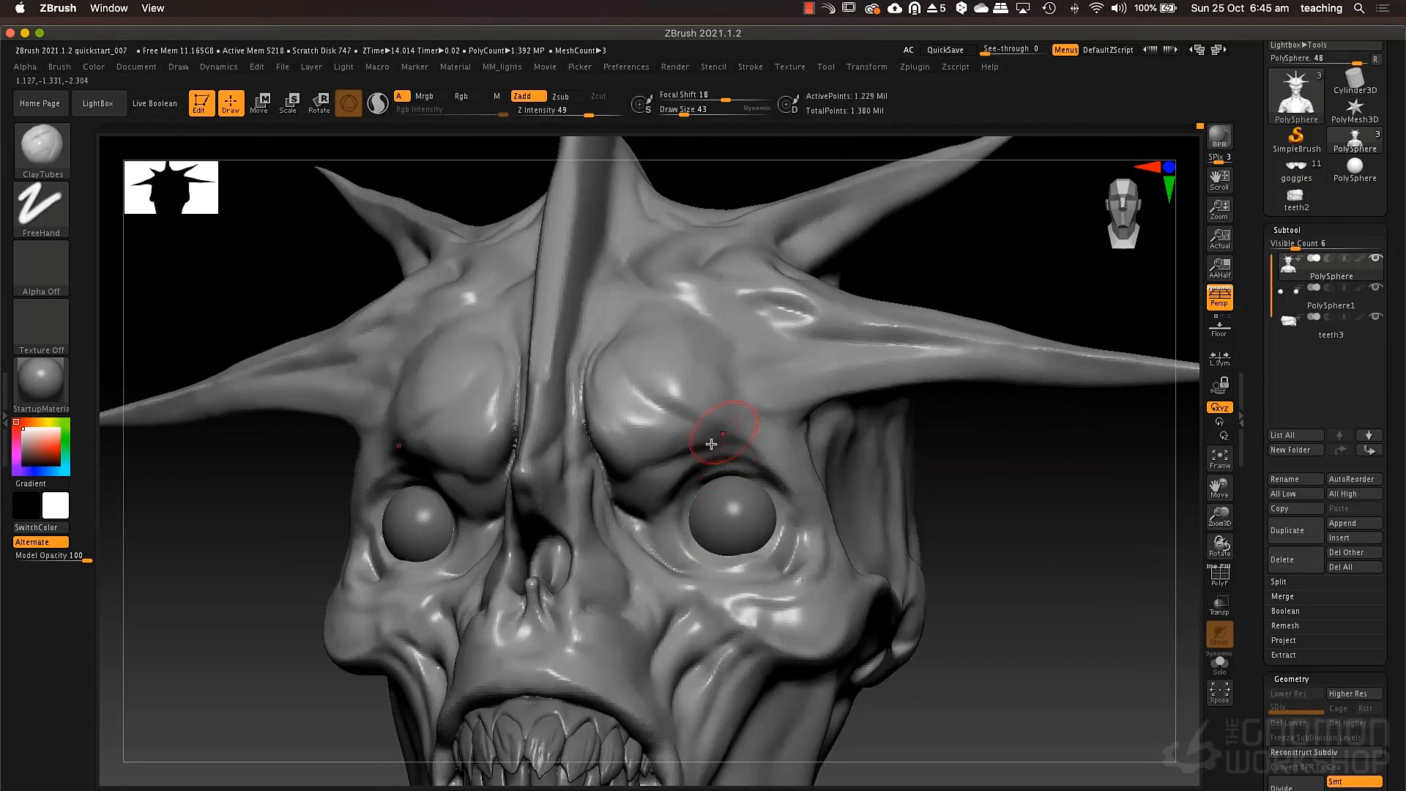
Form raised eyelid rims and folds around the eyeballs with the Standard brush at draw size 21.
key("space")
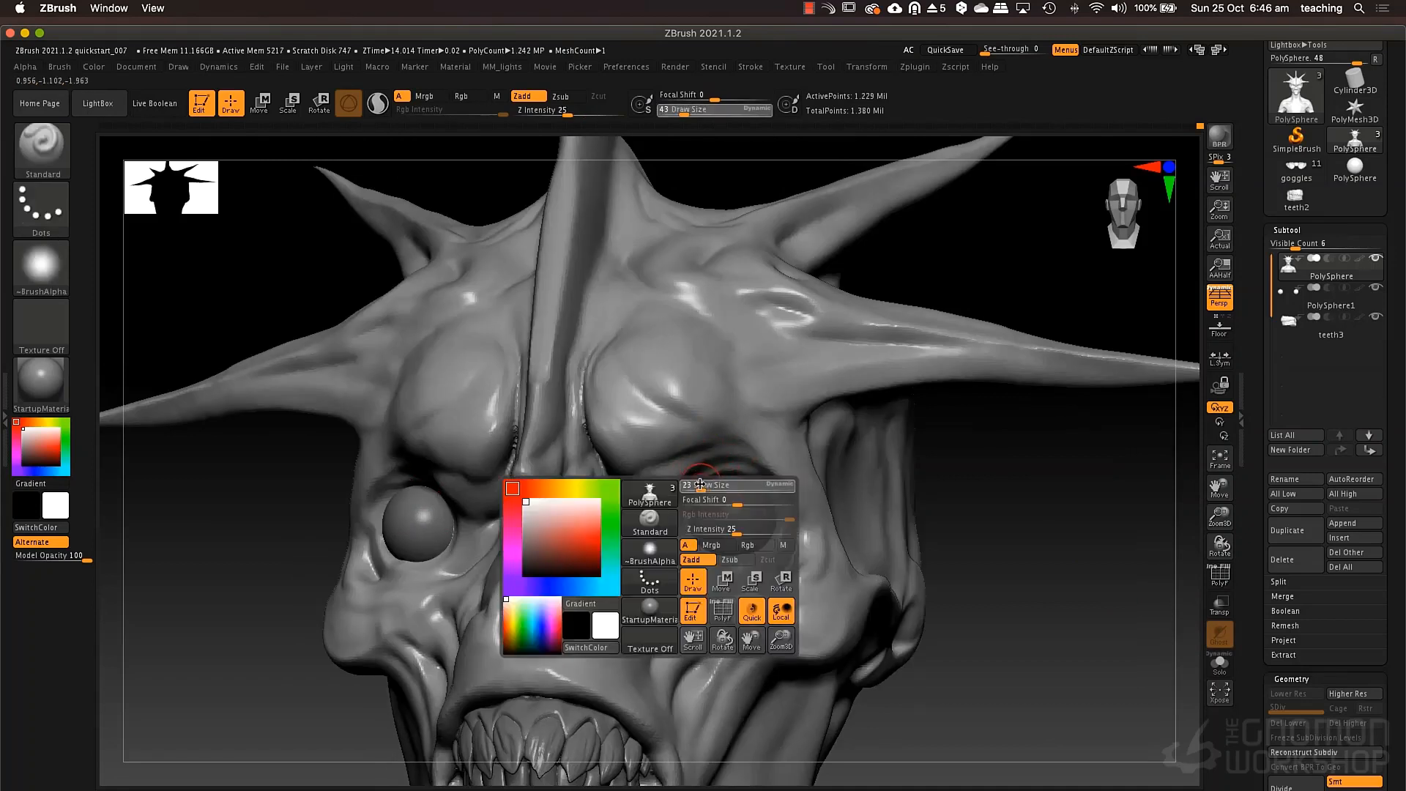
left_click_drag(701, 485, 699, 485)
mouse_move(687, 523)
left_mouse_down()
mouse_move(694, 484)
mouse_move(739, 467)
left_mouse_up()
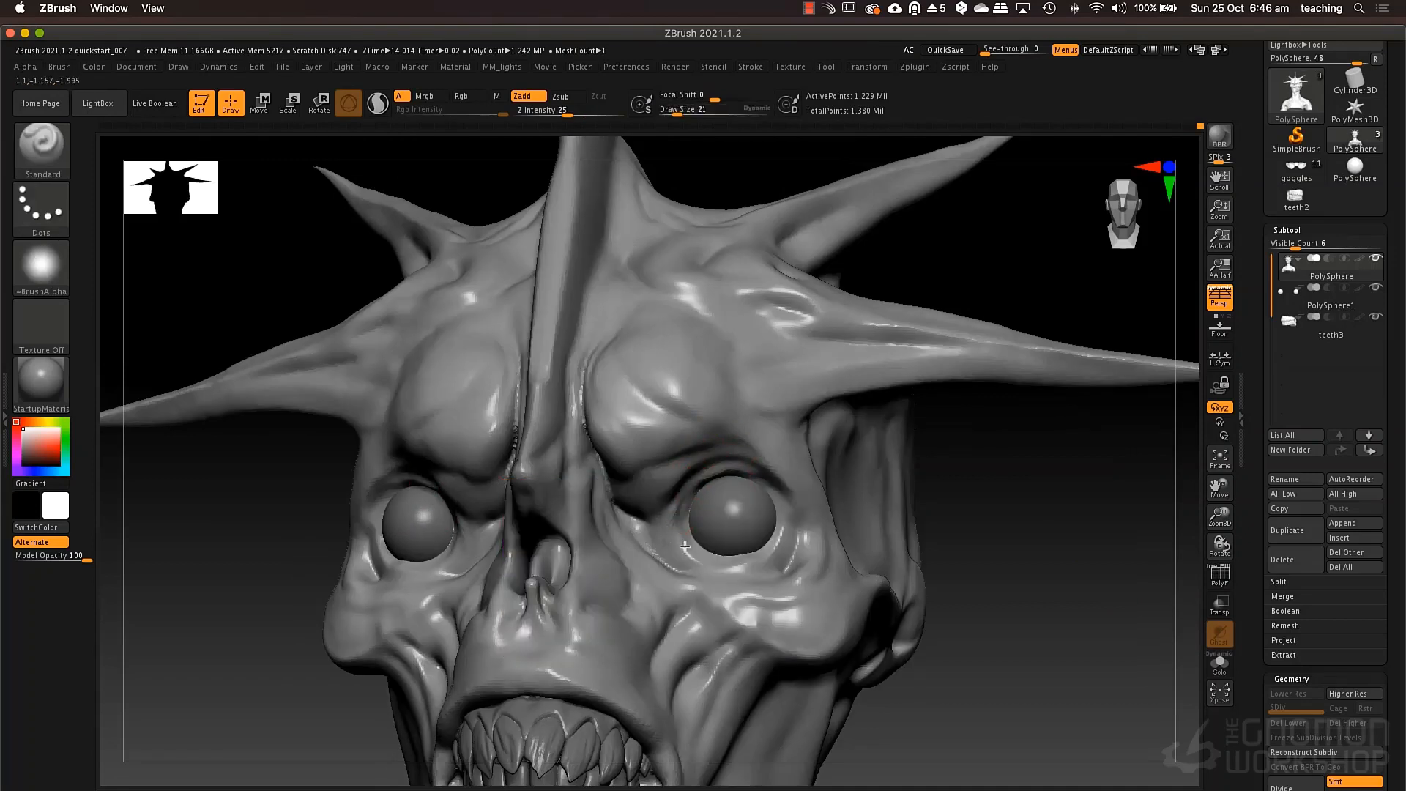
mouse_move(674, 534)
left_mouse_down()
mouse_move(736, 570)
mouse_move(775, 533)
mouse_move(747, 471)
left_mouse_up()
mouse_move(777, 547)
left_mouse_down()
mouse_move(785, 522)
mouse_move(759, 476)
mouse_move(782, 516)
mouse_move(776, 549)
mouse_move(742, 576)
mouse_move(802, 546)
mouse_move(733, 597)
mouse_move(656, 531)
mouse_move(719, 450)
mouse_move(678, 461)
left_mouse_up()
Carve creases into the upper lids, inner eye corners and lower lids with DamStandard at draw size 43.
key("space")
key("b")
key("d")
key("s")
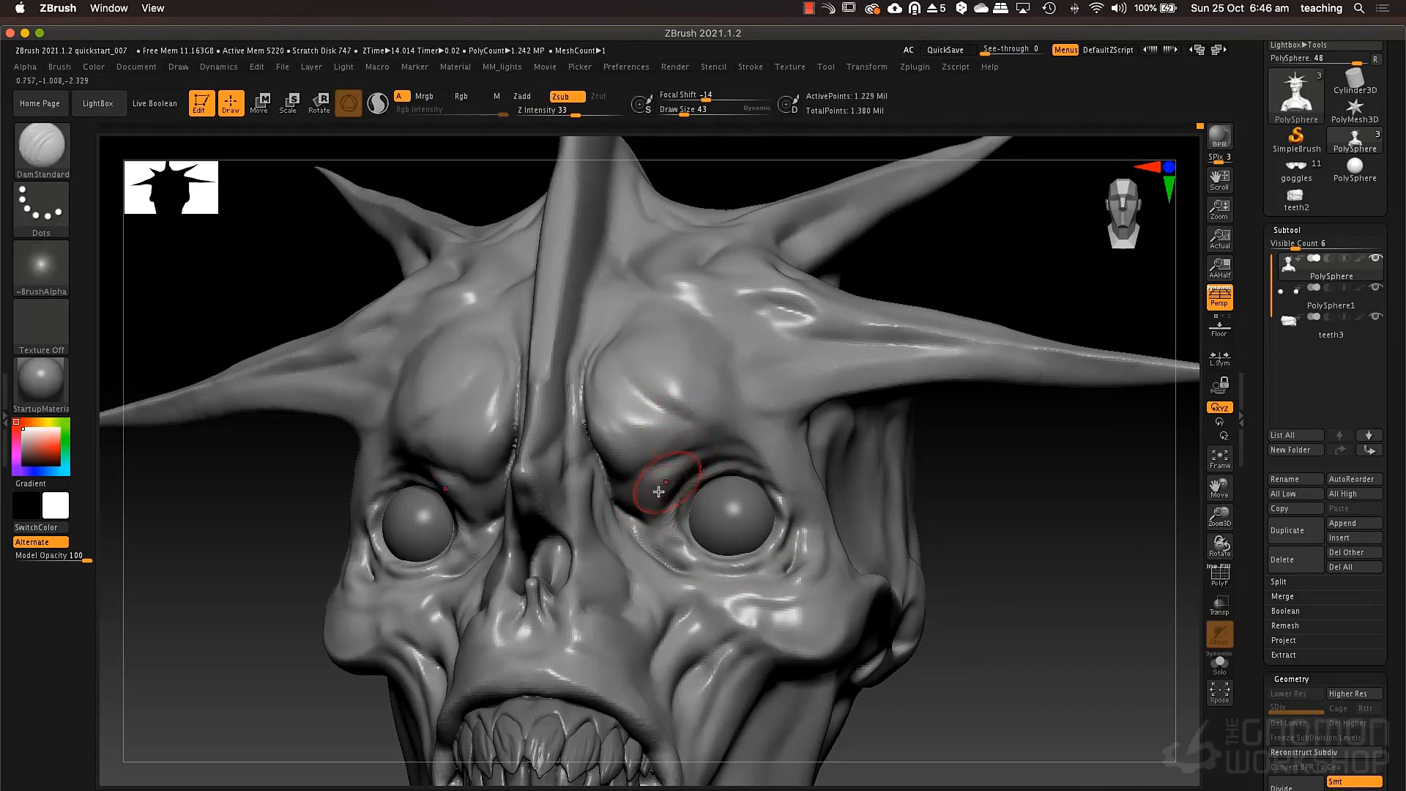
mouse_move(636, 508)
left_mouse_down()
mouse_move(721, 455)
mouse_move(711, 485)
mouse_move(683, 470)
mouse_move(734, 461)
mouse_move(695, 468)
mouse_move(721, 469)
left_mouse_up()
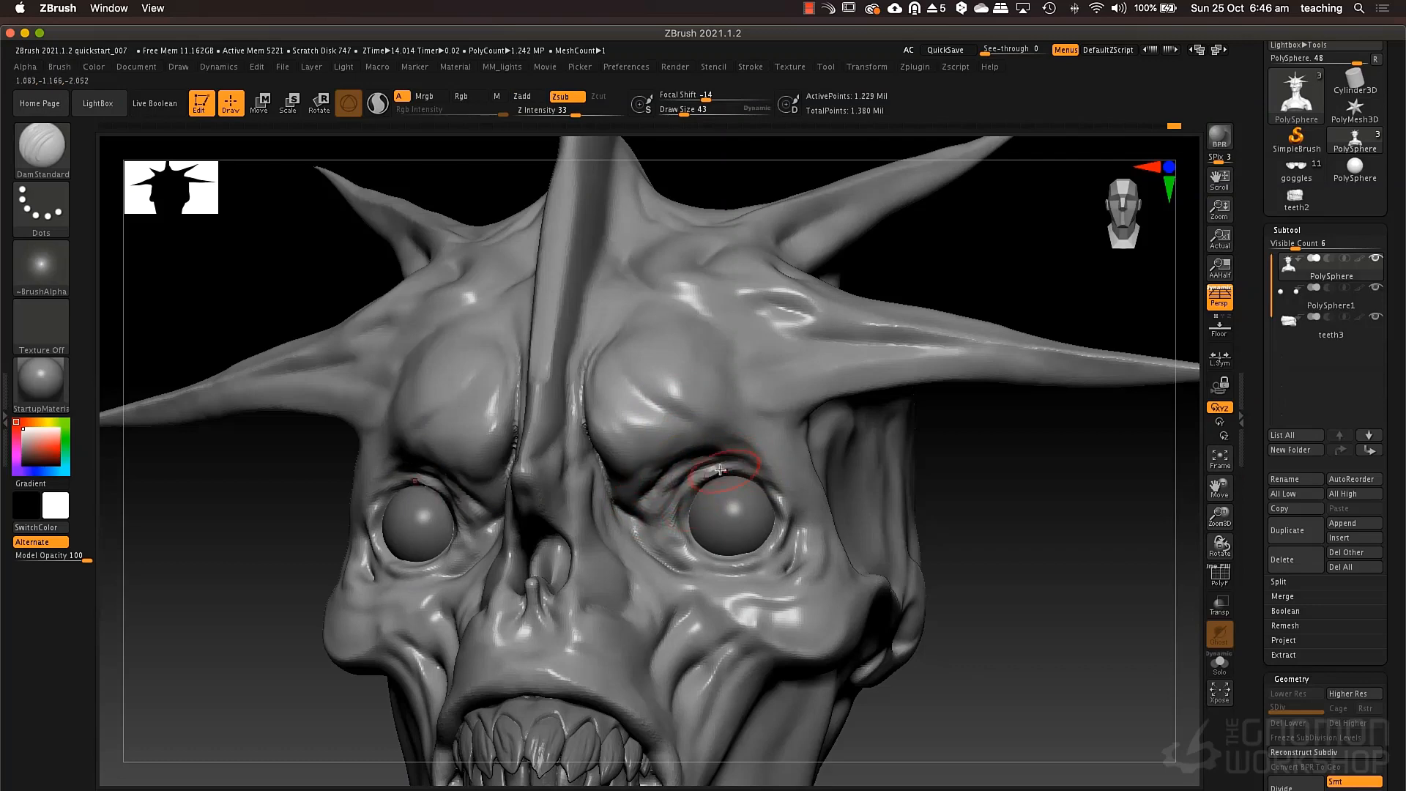
mouse_move(658, 540)
left_mouse_down()
mouse_move(699, 569)
mouse_move(753, 575)
mouse_move(800, 550)
mouse_move(782, 578)
left_mouse_up()
right_click_drag(785, 512, 974, 506)
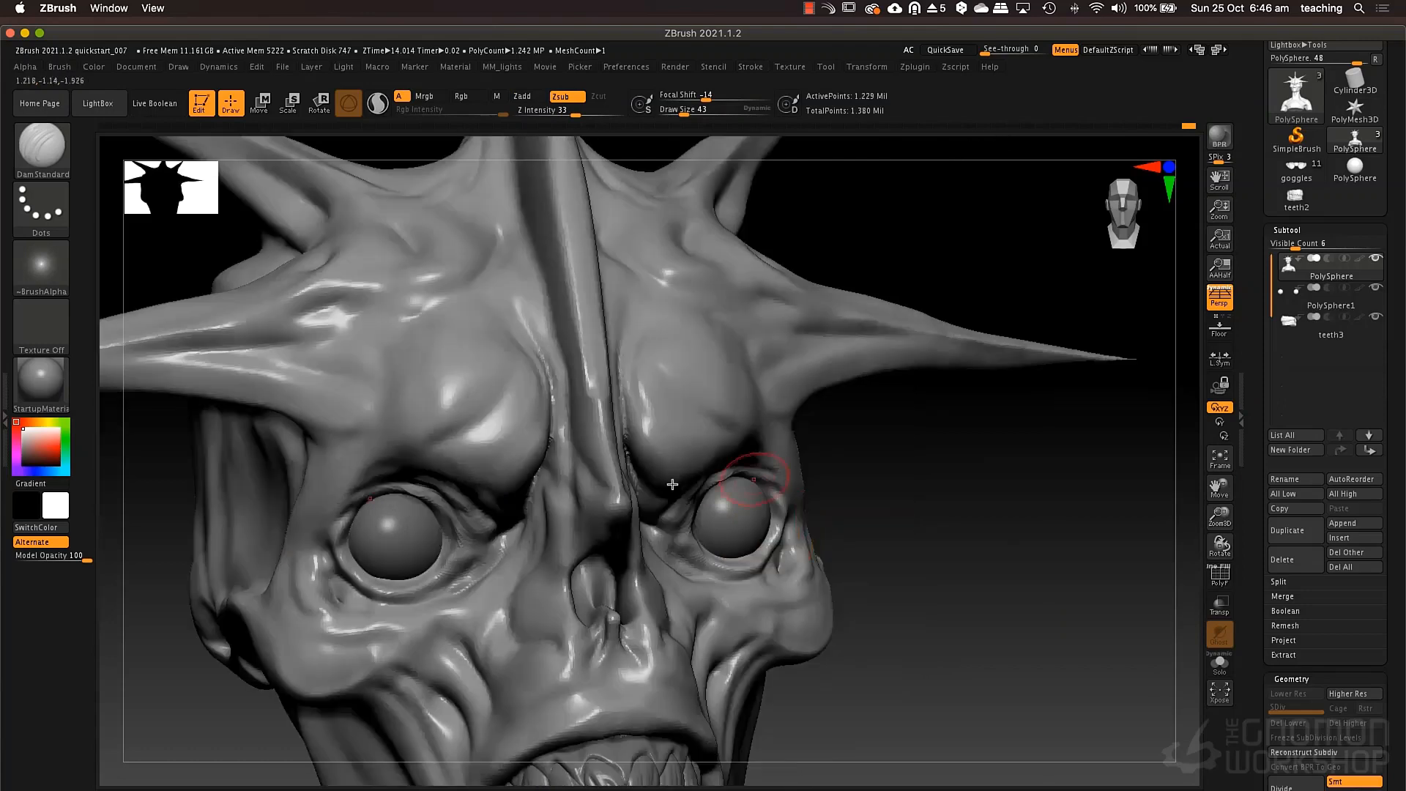
Cut wrinkles beneath the inner eye corners and down beside the nose with DamStandard at draw sizes 34 and 46.
key("space")
mouse_move(479, 547)
left_mouse_down()
mouse_move(469, 561)
mouse_move(516, 533)
mouse_move(473, 617)
left_mouse_up()
key("space")
mouse_move(524, 571)
left_mouse_down()
mouse_move(492, 640)
mouse_move(517, 640)
left_mouse_up()
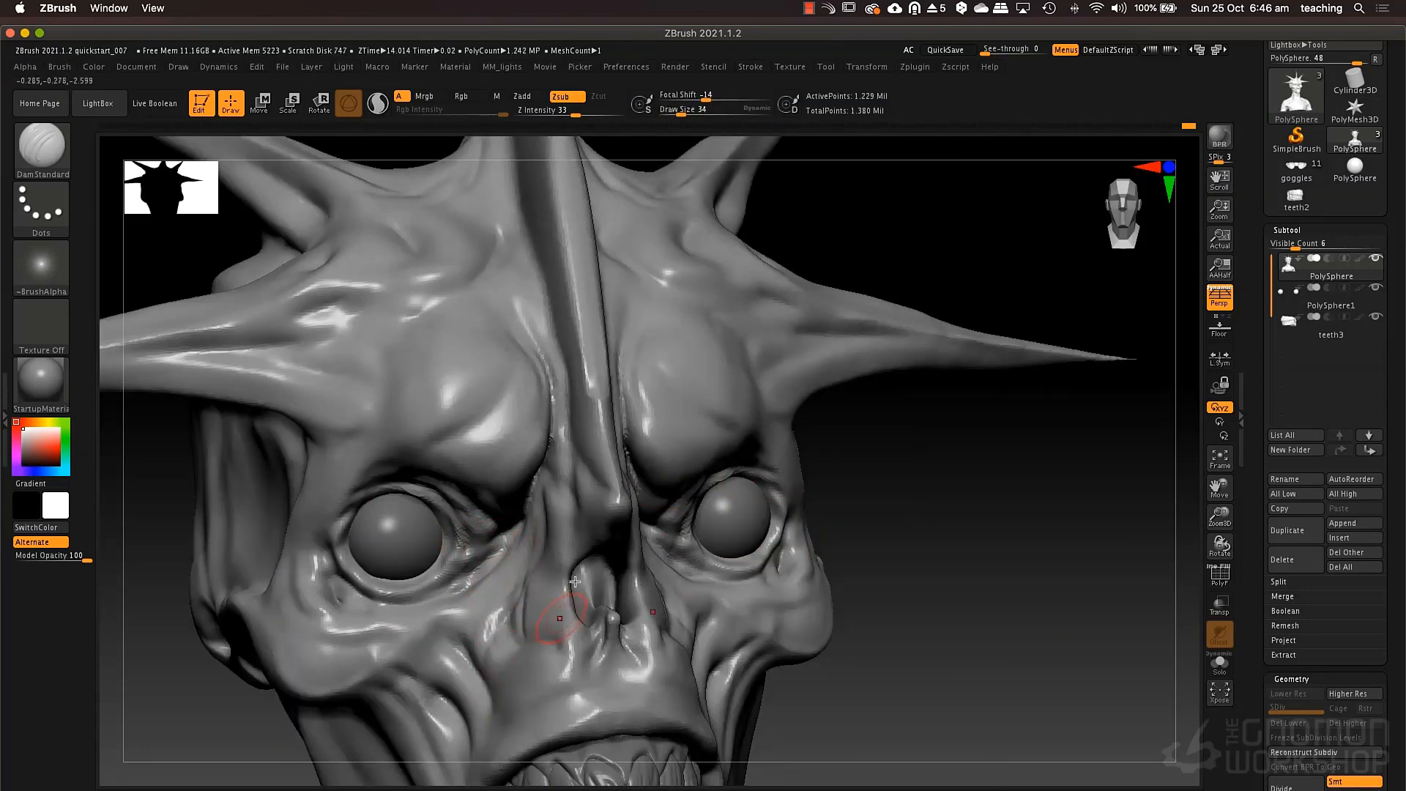
key("space")
left_click(564, 576)
left_click_drag(555, 535, 563, 642)
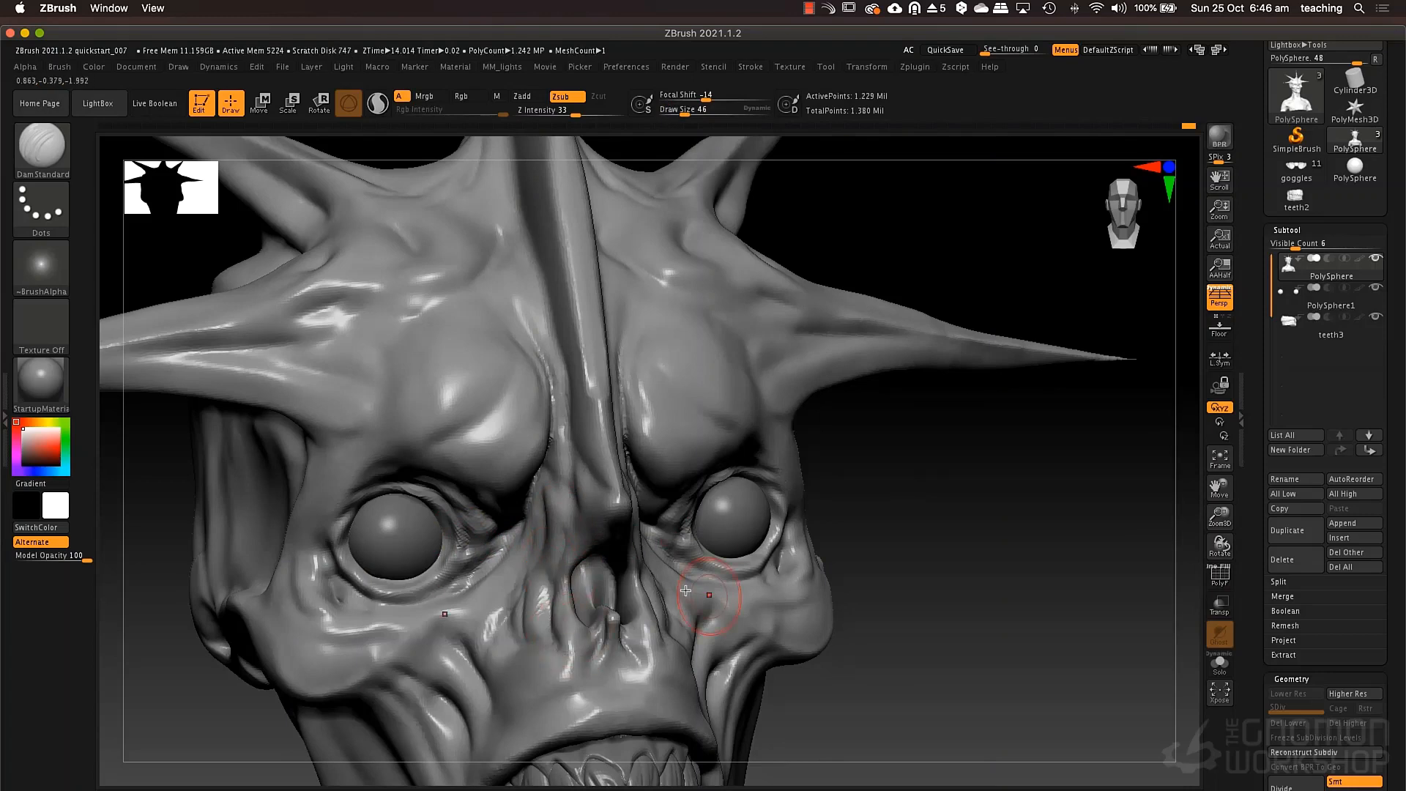
Carve wrinkles across the cheeks and the area between nose and upper lip with DamStandard at draw size 46.
mouse_move(879, 592)
left_mouse_down()
mouse_move(668, 588)
mouse_move(625, 631)
mouse_move(590, 705)
left_mouse_up()
left_click_drag(1018, 630, 1124, 626)
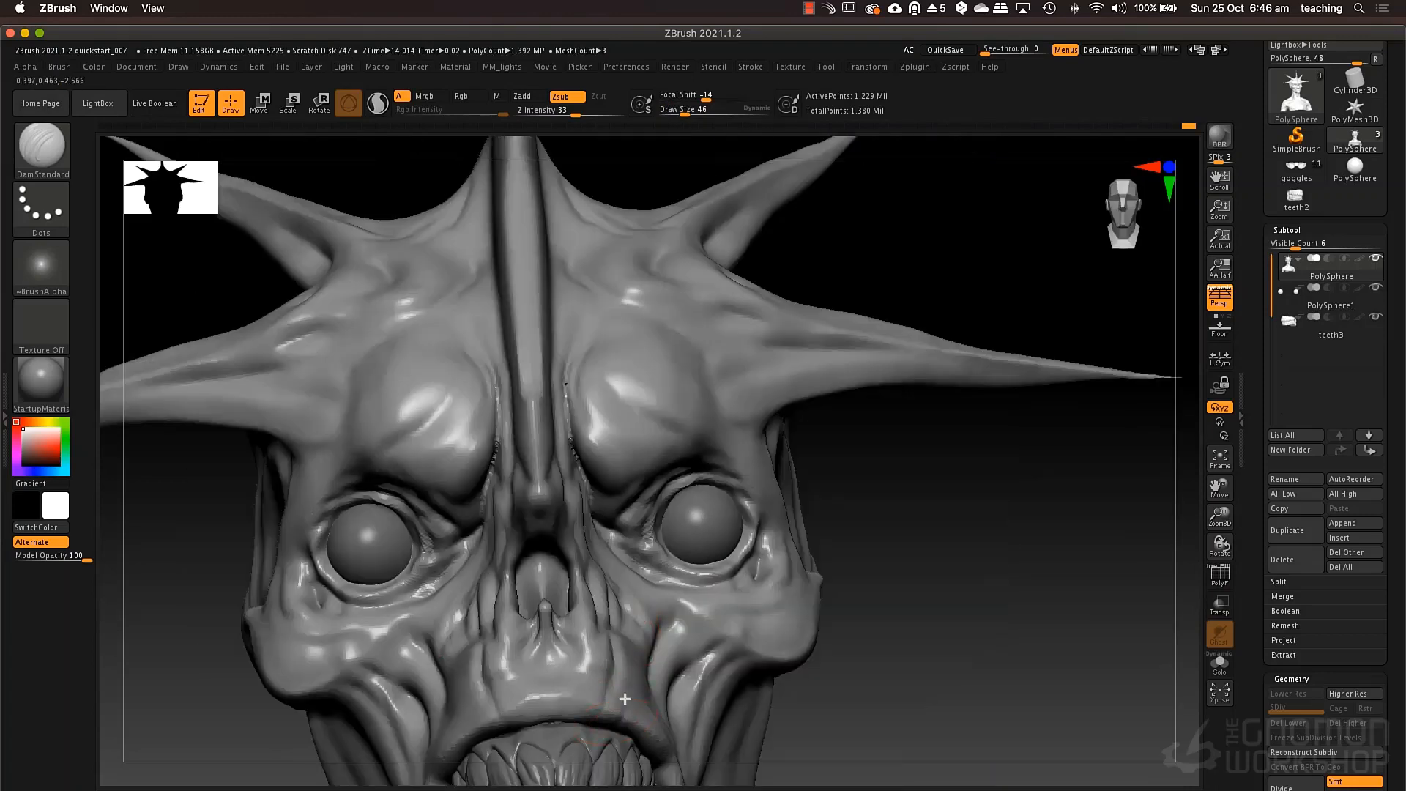
left_click_drag(626, 630, 631, 697)
mouse_move(561, 623)
left_mouse_down()
mouse_move(565, 707)
mouse_move(539, 717)
left_mouse_up()
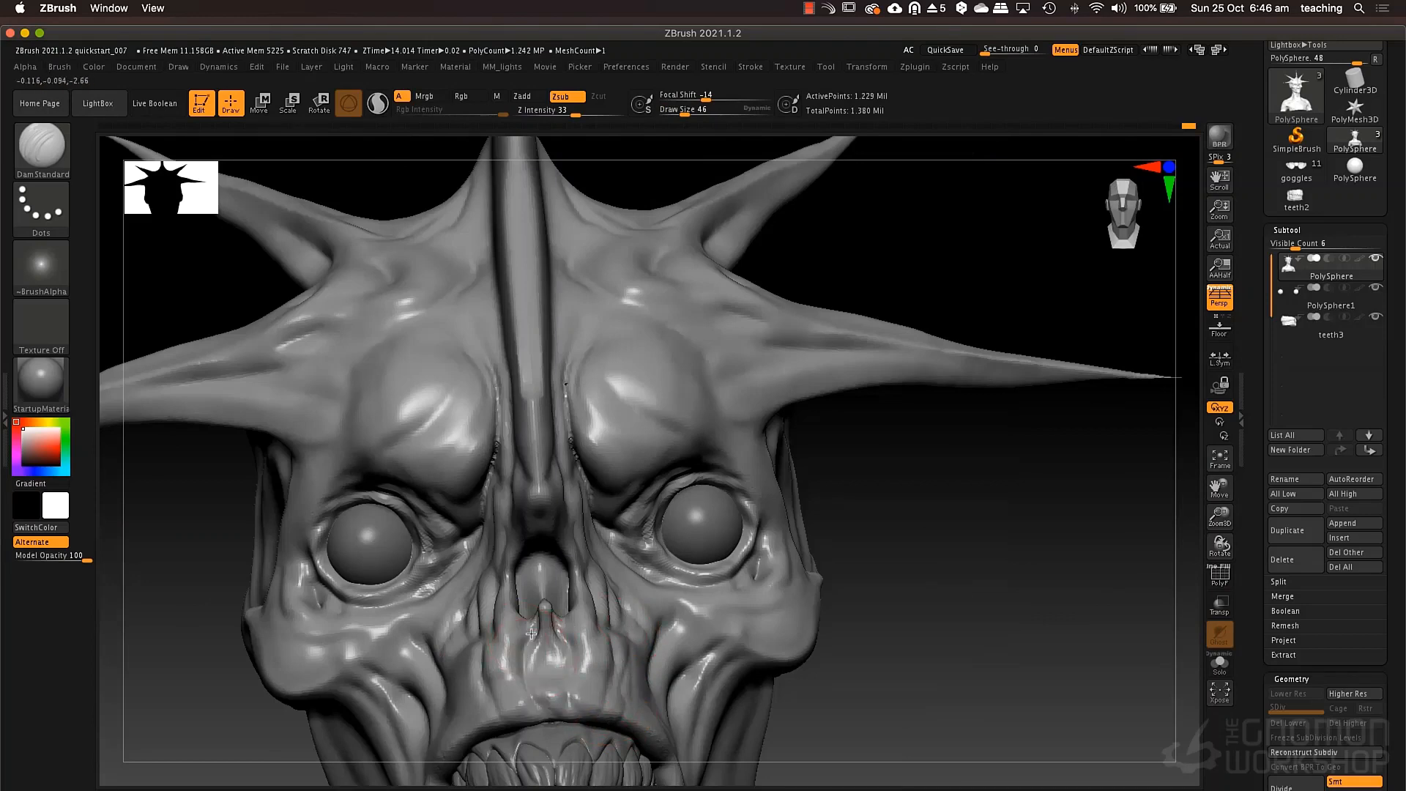
mouse_move(495, 672)
left_mouse_down()
mouse_move(487, 725)
mouse_move(471, 713)
left_mouse_up()
mouse_move(626, 649)
right_mouse_down("ctrl")
mouse_move(628, 720)
mouse_move(629, 574)
mouse_move(569, 526)
right_mouse_up("ctrl")
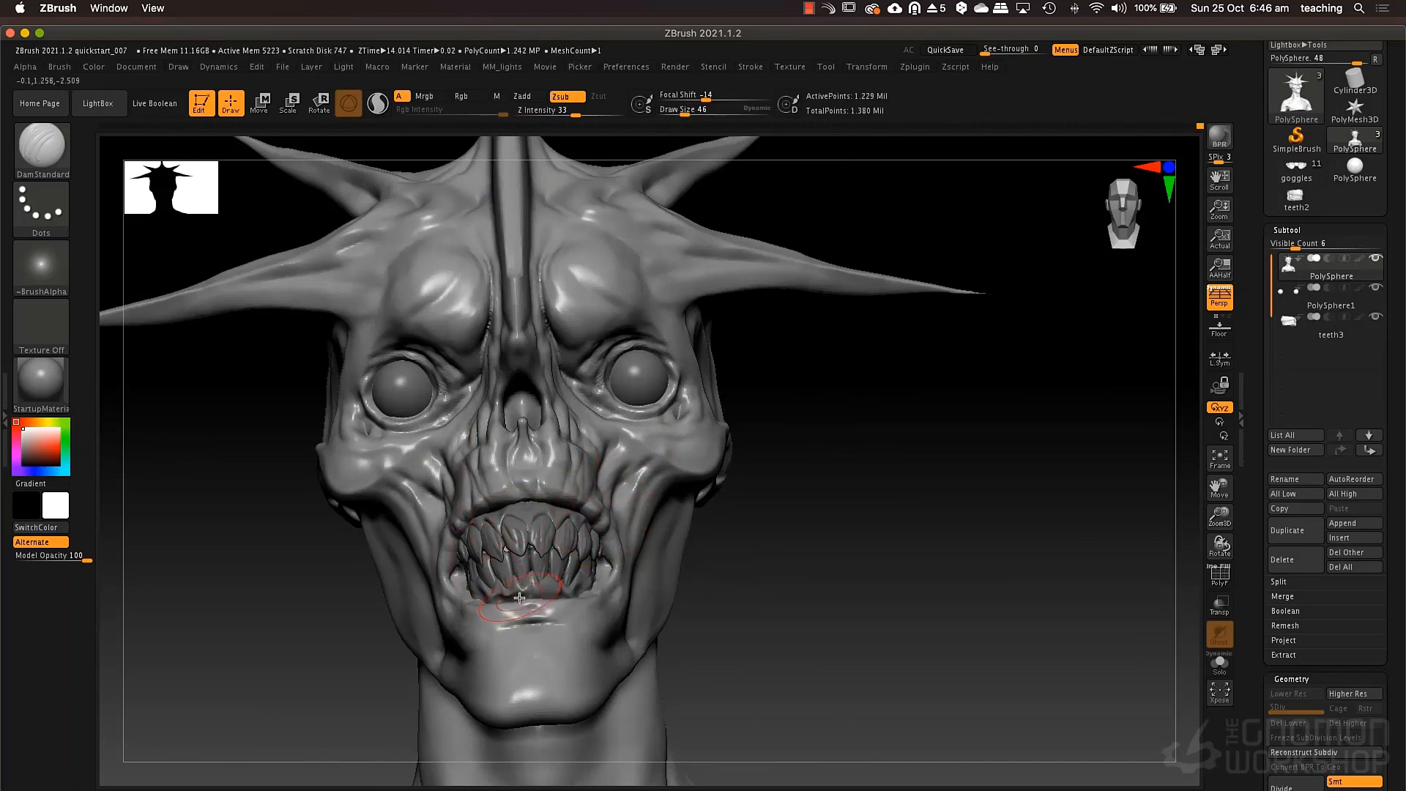
Reshape the mouth corners and lips around the teeth with the Move brush at draw size 76.
key("b")
key("m")
key("v")
key("space")
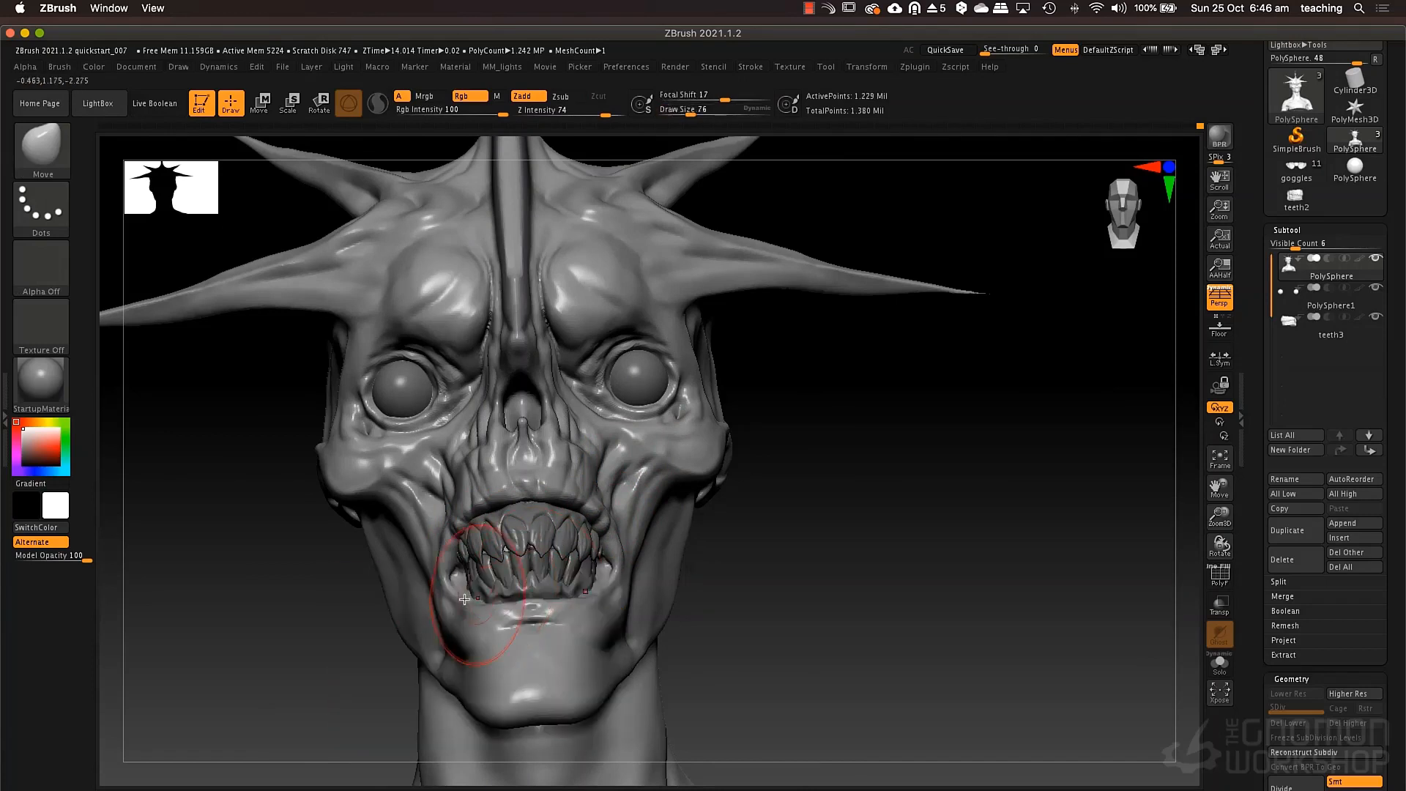
left_click_drag(455, 589, 450, 578)
left_click_drag(619, 585, 624, 643)
right_click_drag(624, 565, 553, 562)
left_click_drag(588, 503, 564, 512)
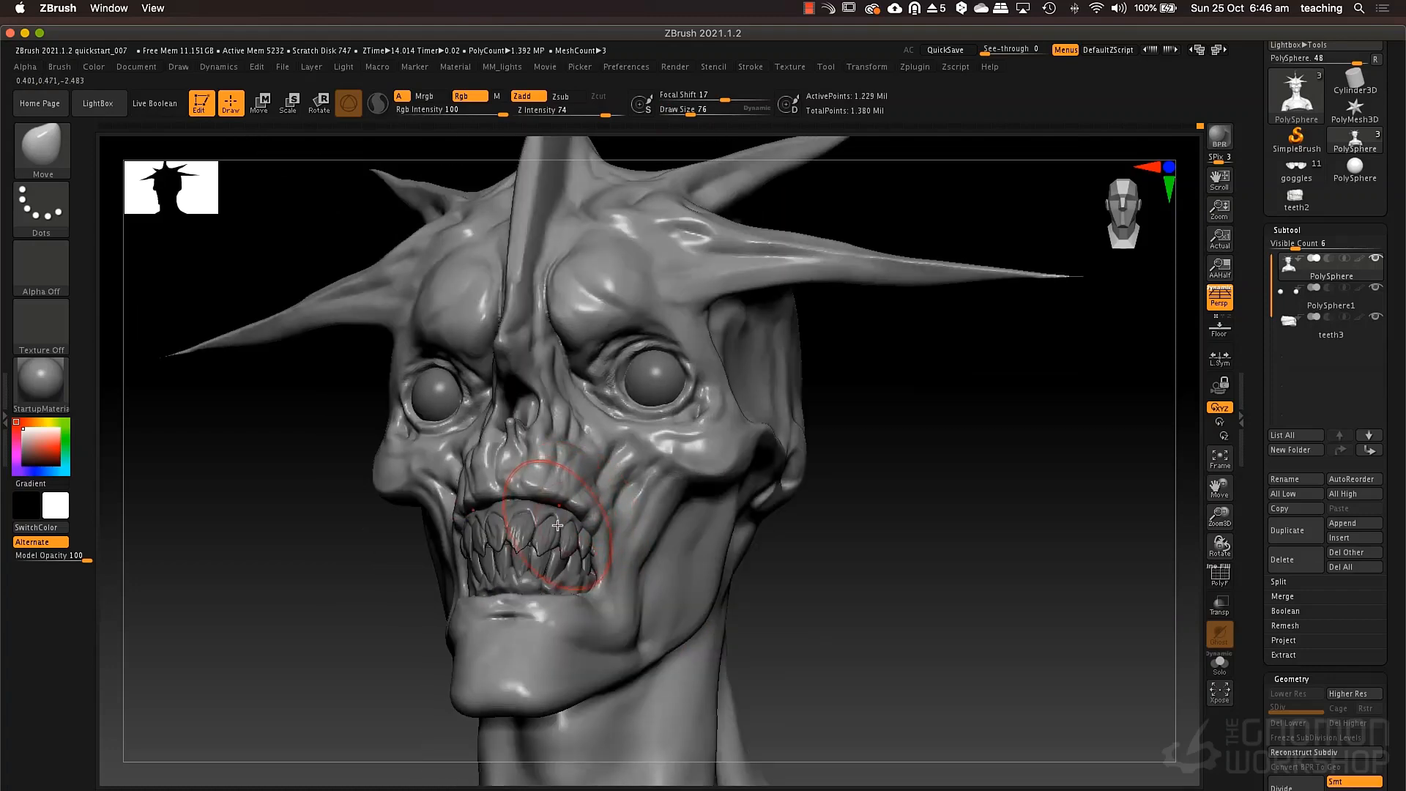
Select the teeth3 subtool and adjust the shape of the teeth with the Move brush.
left_click(557, 526, "alt")
right_click_drag(558, 527, 595, 520)
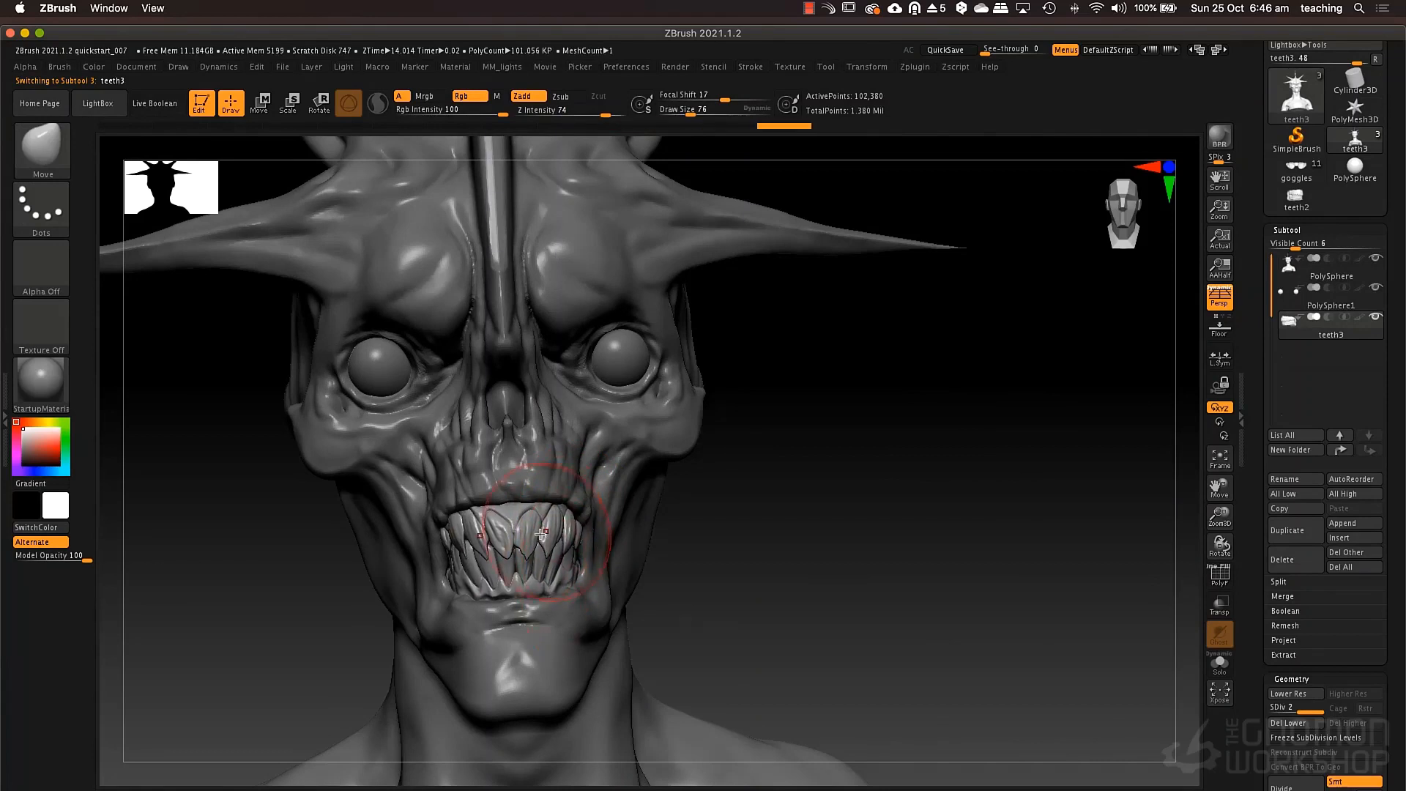
right_click_drag(575, 540, 540, 561)
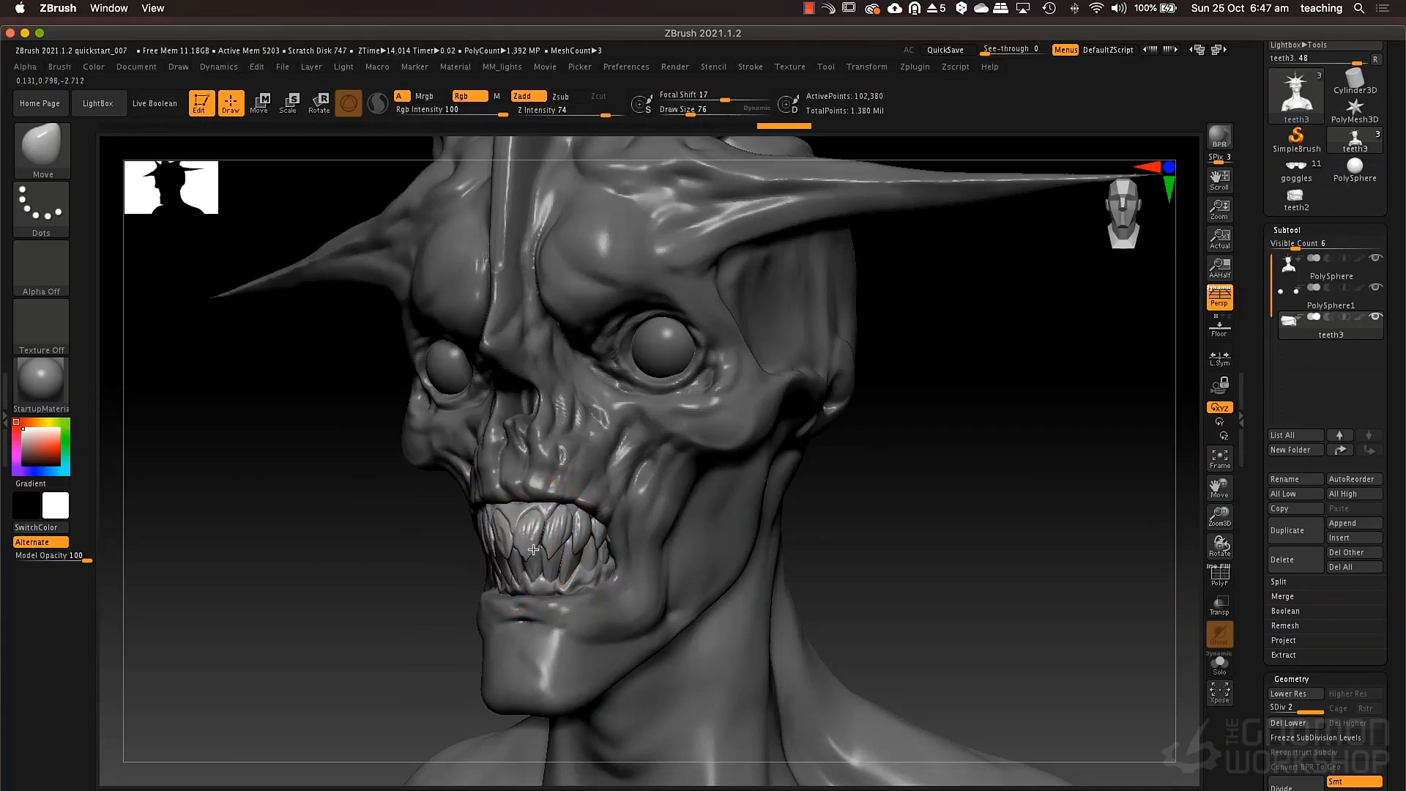
mouse_move(584, 548)
right_mouse_down()
mouse_move(478, 574)
mouse_move(504, 560)
mouse_move(491, 535)
mouse_move(582, 489)
mouse_move(597, 529)
mouse_move(586, 541)
right_mouse_up()
Fit the upper lip and mouth corner of the head to the teeth with the Move brush at draw size 52.
left_click(585, 540, "alt")
key("space")
left_click_drag(590, 554, 586, 558)
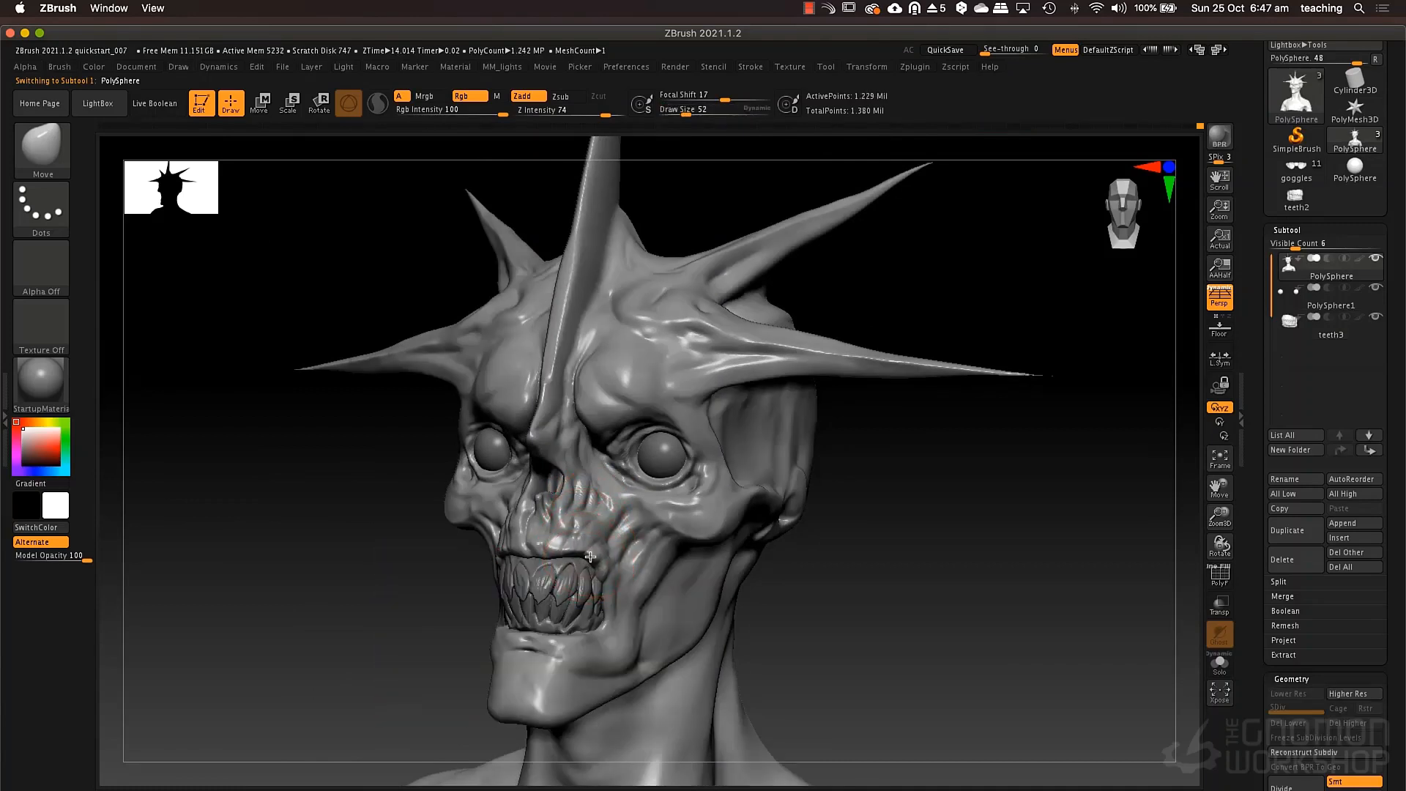
right_click_drag(604, 558, 585, 540)
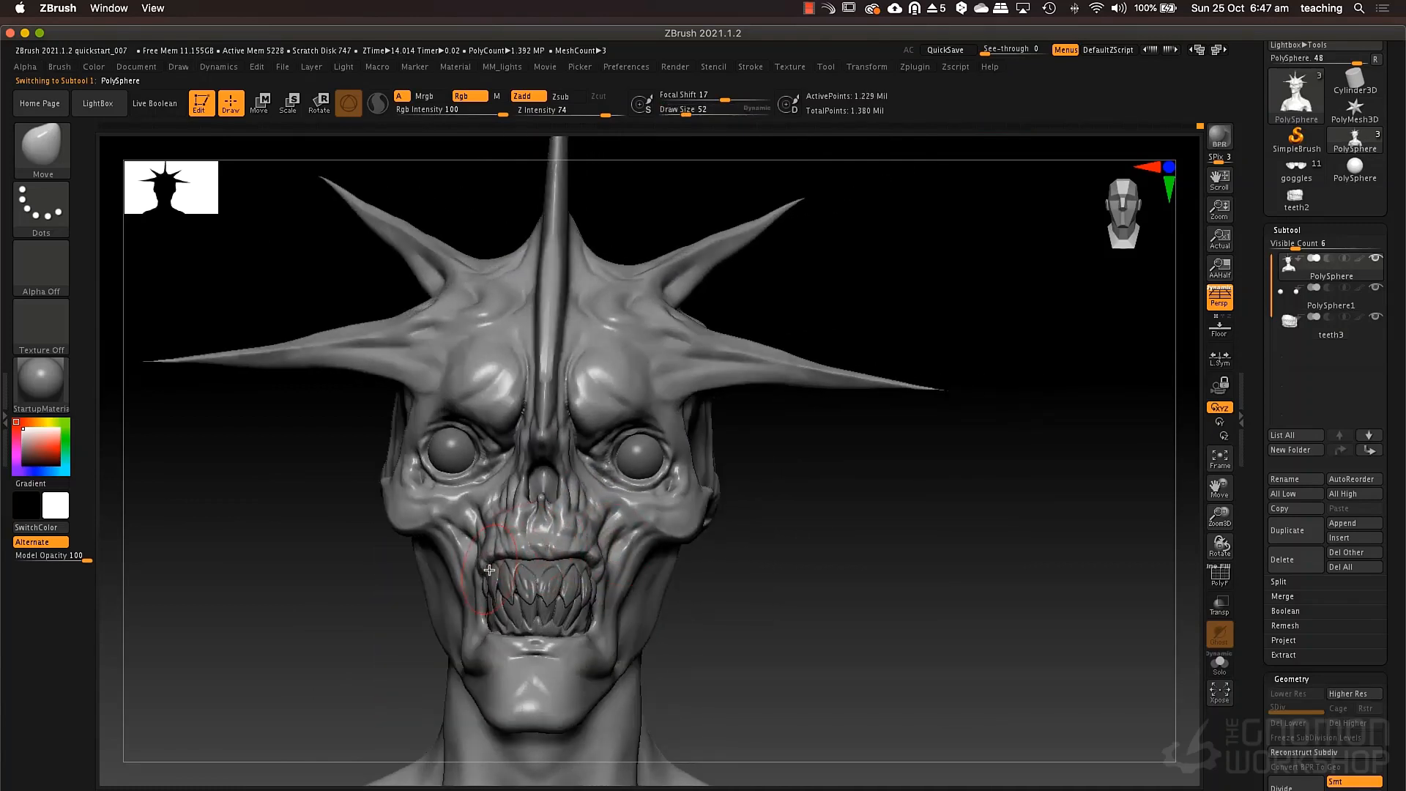
Reshape the mouth sides and cheekbones with the Move brush at draw size 80.
key("space")
left_click_drag(489, 570, 499, 570)
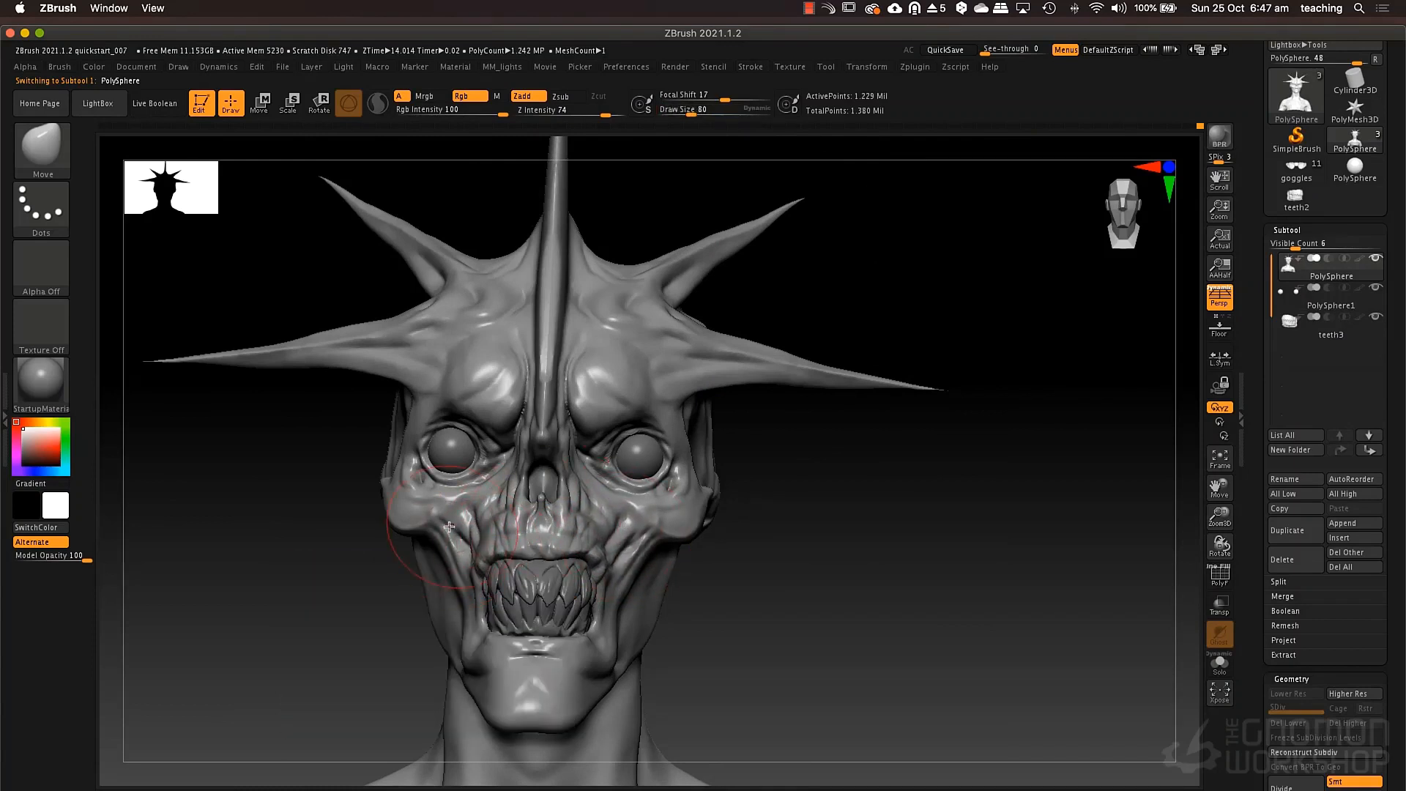
left_click_drag(449, 527, 443, 530)
left_click_drag(663, 508, 640, 515)
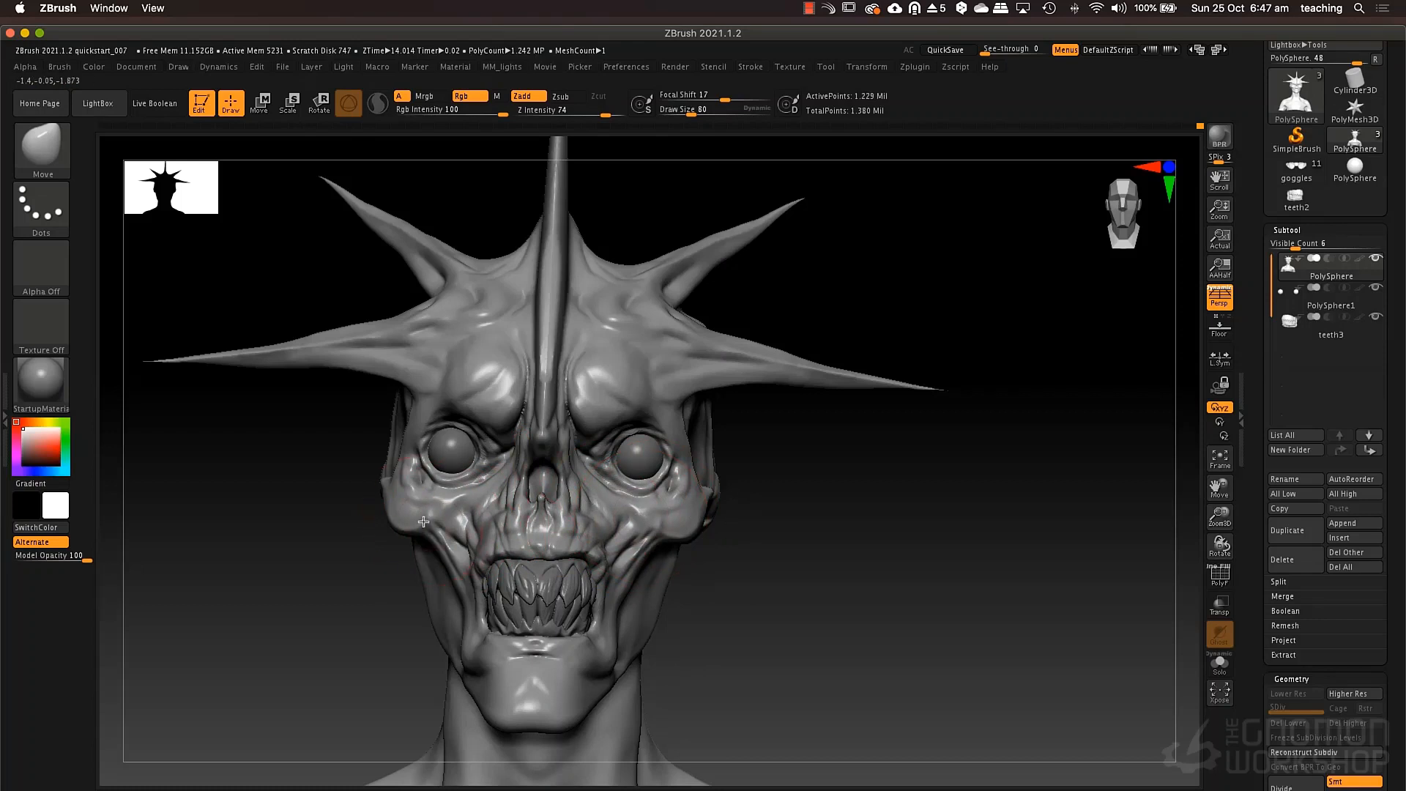
left_click_drag(424, 522, 422, 531)
Adjust the lower eyelids and outer cheek contours with the Move brush at draw size 49.
key("space")
left_click_drag(674, 480, 628, 509)
key("space")
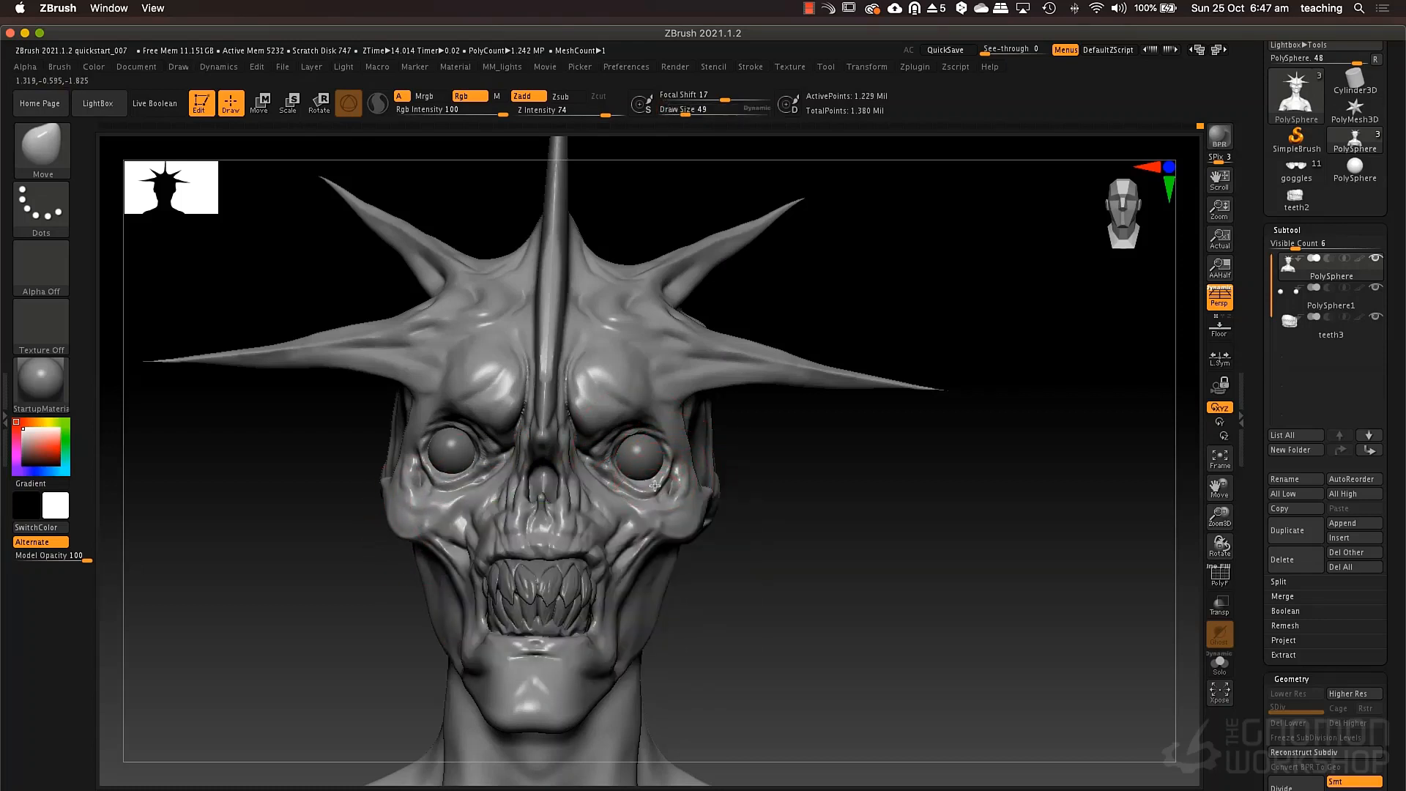
left_click_drag(652, 578, 665, 525)
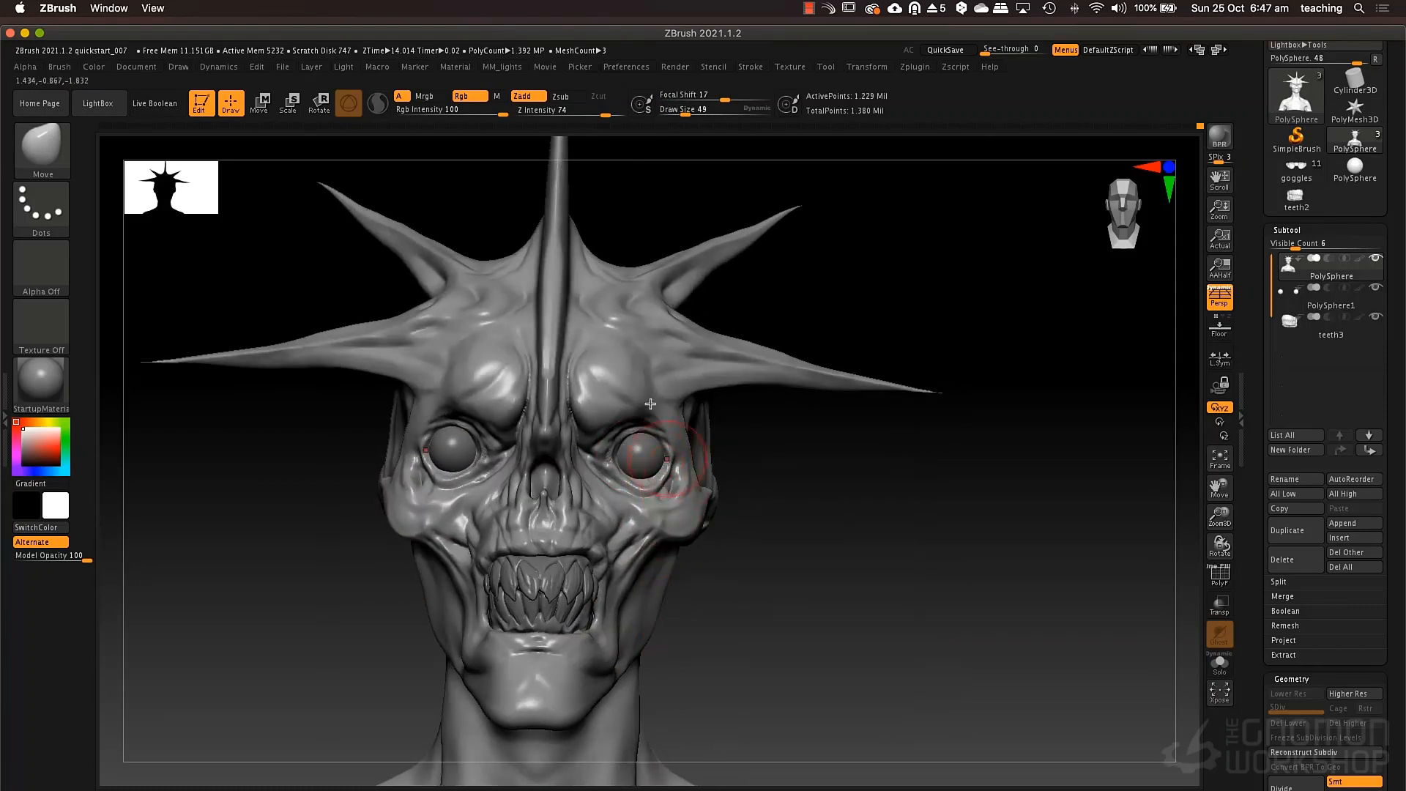
Carve grooves from the brow along the side and upper horns with DamStandard at draw size 21.
key("b")
key("d")
key("s")
key("space")
left_click_drag(631, 371, 635, 372)
mouse_move(522, 340)
left_mouse_down()
mouse_move(465, 328)
mouse_move(476, 331)
left_mouse_up()
key("space")
mouse_move(633, 326)
left_mouse_down()
mouse_move(757, 235)
mouse_move(672, 285)
mouse_move(688, 352)
mouse_move(756, 360)
left_mouse_up()
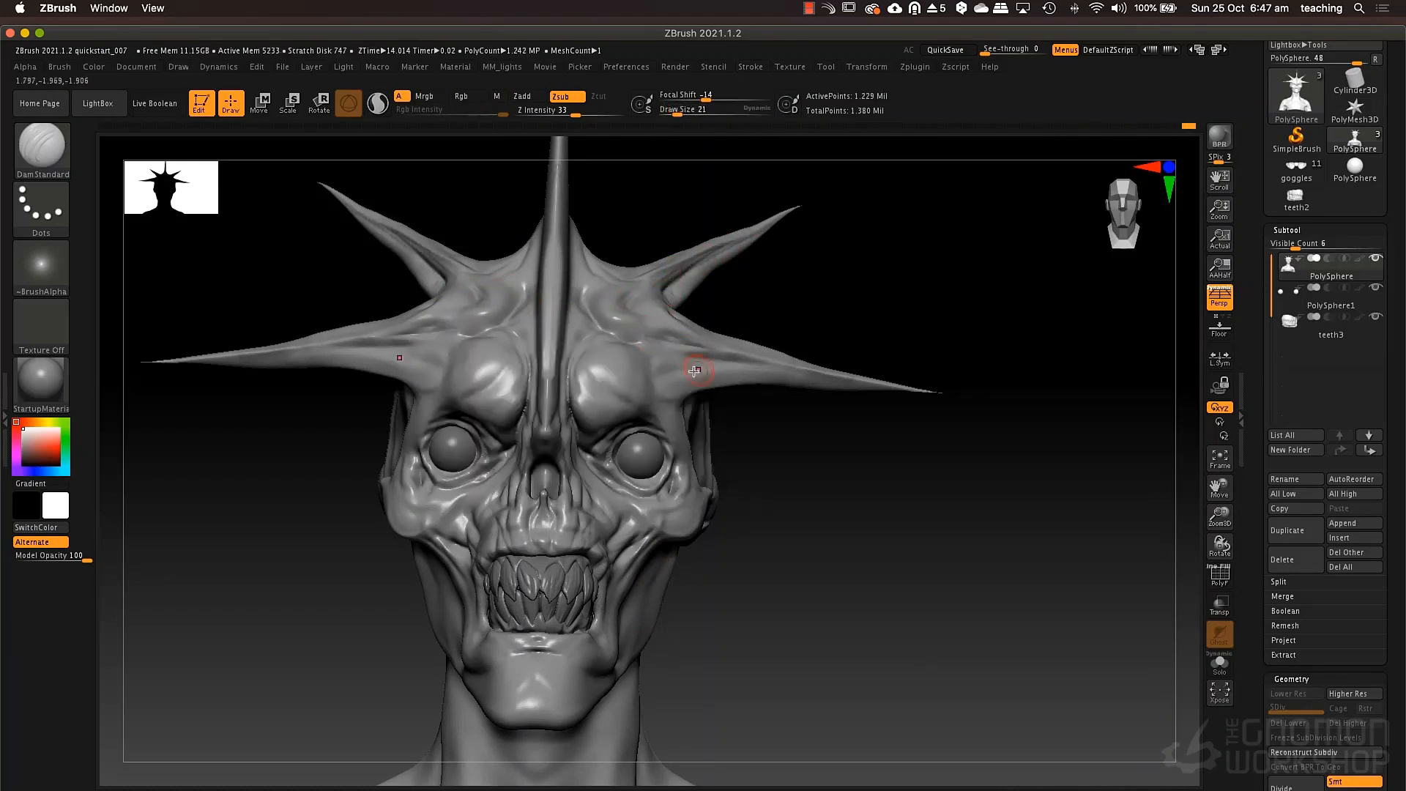
mouse_move(656, 356)
left_mouse_down()
mouse_move(800, 373)
mouse_move(730, 370)
left_mouse_up()
left_click_drag(844, 381, 773, 370)
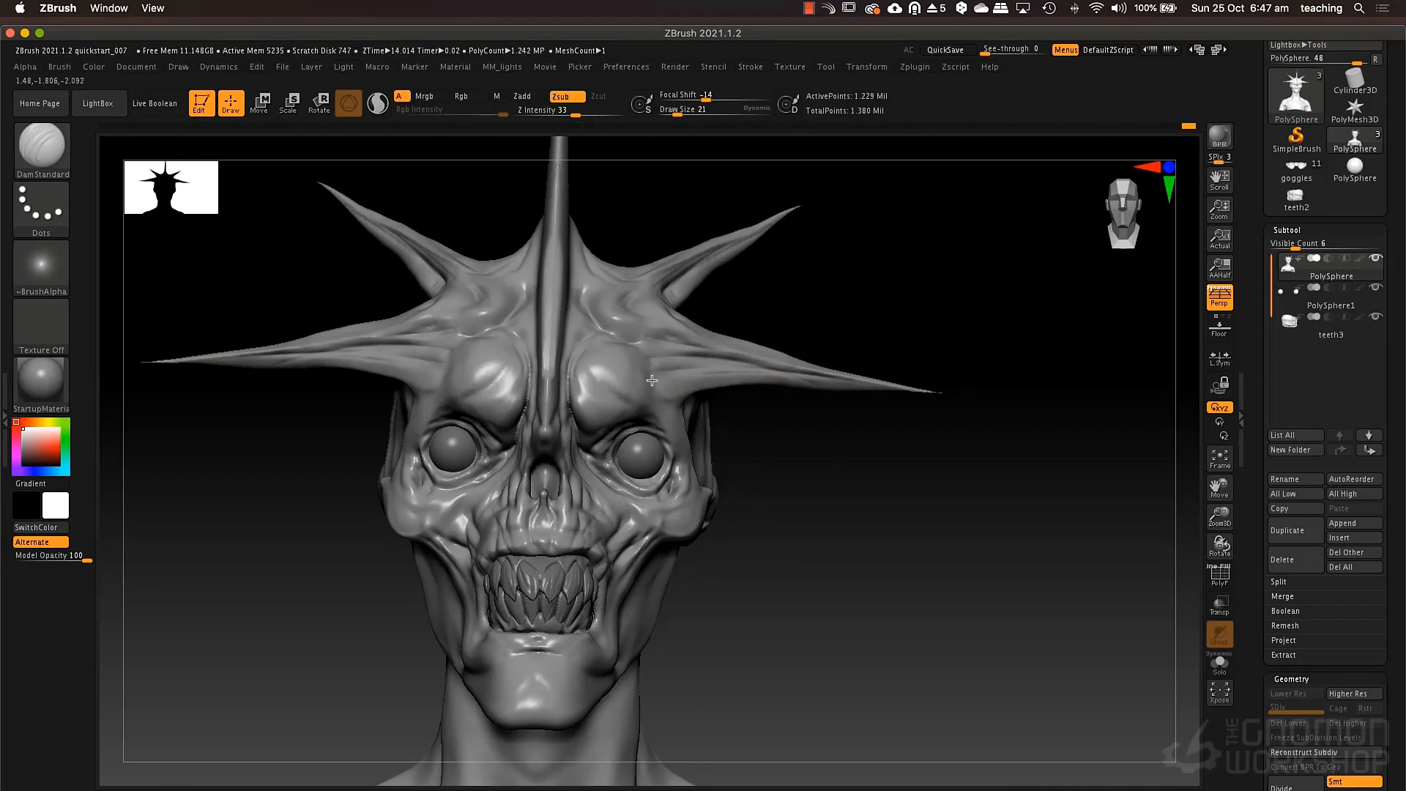
mouse_move(652, 380)
left_mouse_down()
mouse_move(872, 382)
mouse_move(661, 352)
left_mouse_up()
mouse_move(641, 293)
left_mouse_down()
mouse_move(801, 217)
mouse_move(806, 195)
left_mouse_up()
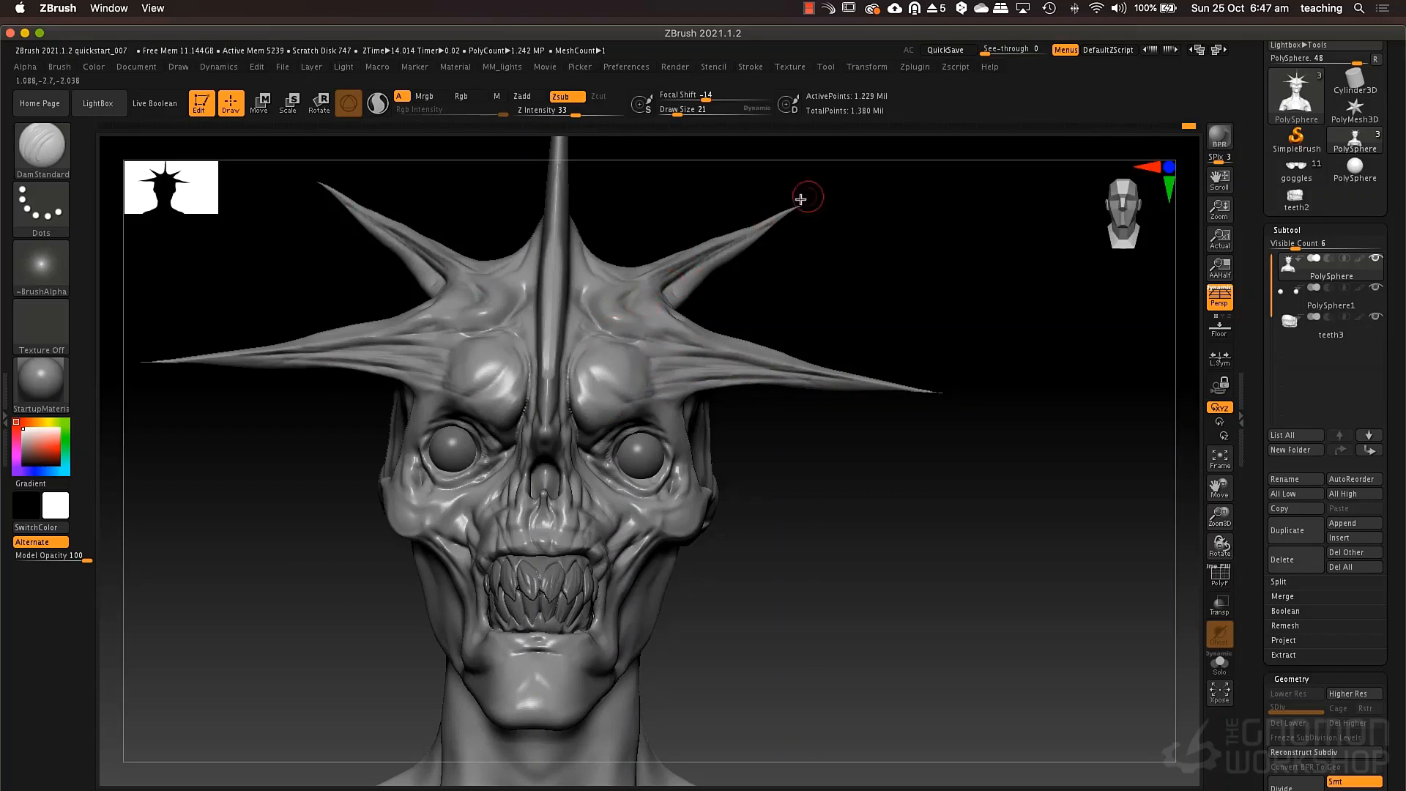
Cut long grooves along the side of the central forehead horn with DamStandard at draw size 21.
scroll(779, 486, "down", 5)
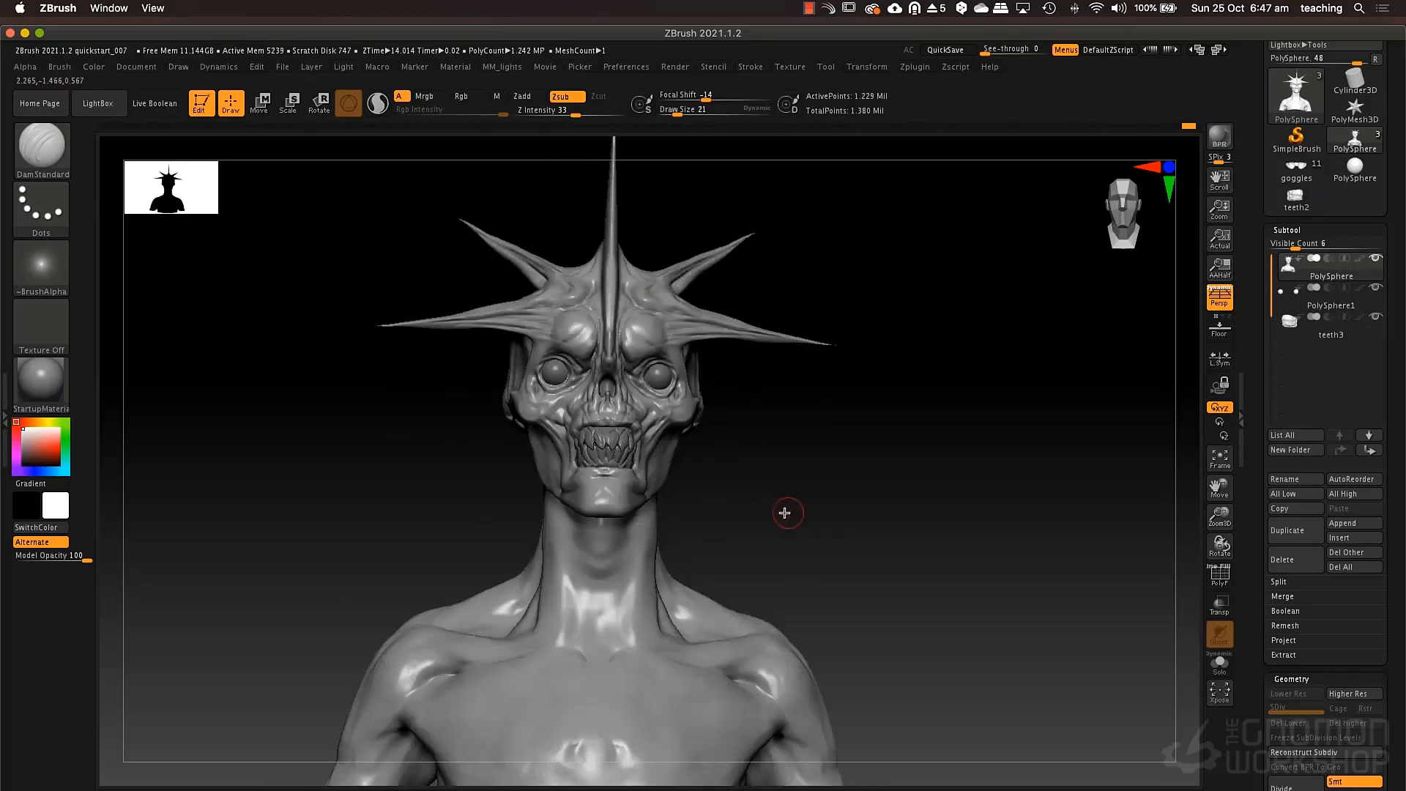
left_click_drag(801, 465, 725, 506)
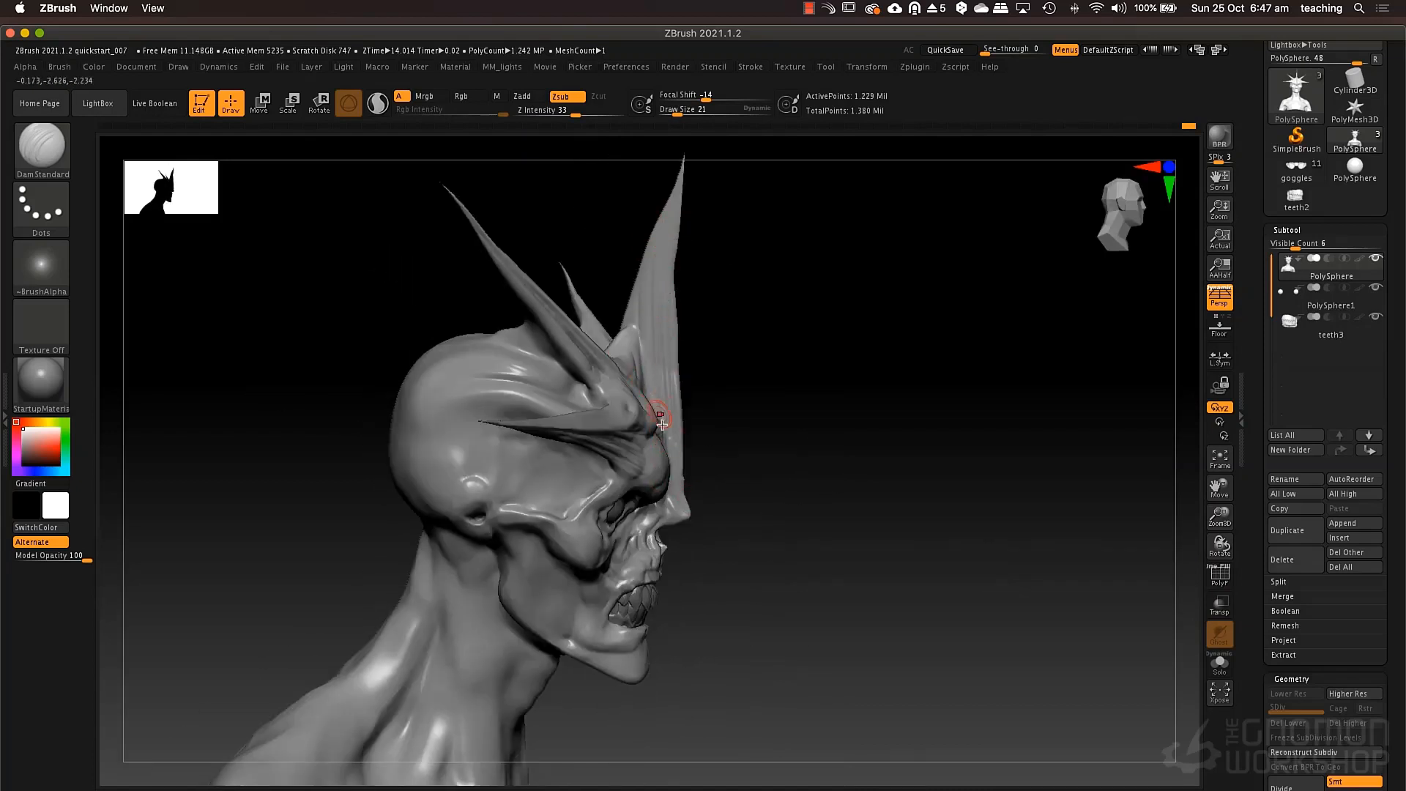
left_click_drag(663, 424, 682, 147)
left_click_drag(666, 402, 668, 323)
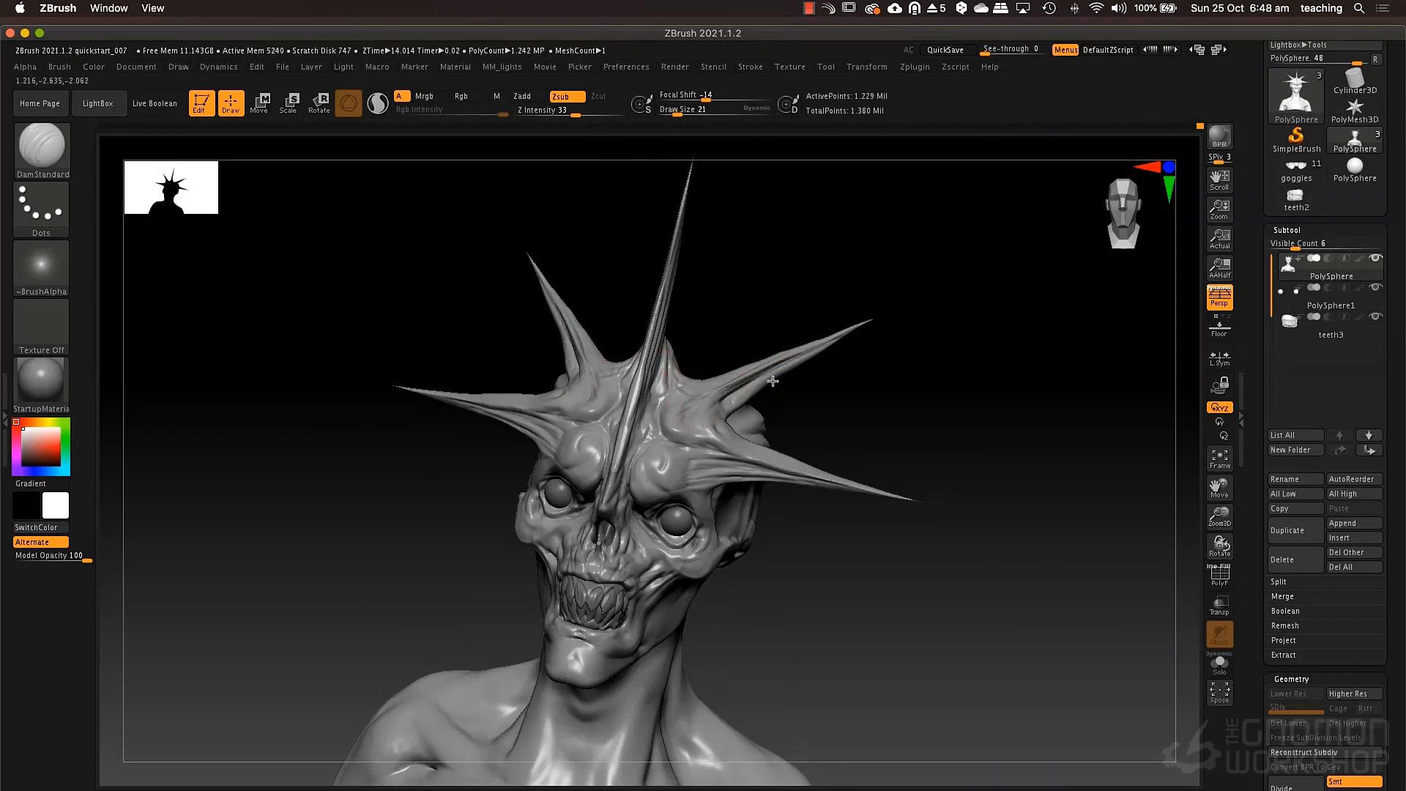
Carve fine wrinkles around the inner brows and the bridge of the nose with DamStandard at draw size 14.
mouse_move(795, 405)
left_mouse_down("alt")
mouse_move(794, 455)
mouse_move(825, 468)
mouse_move(718, 438)
mouse_move(810, 524)
left_mouse_up("alt")
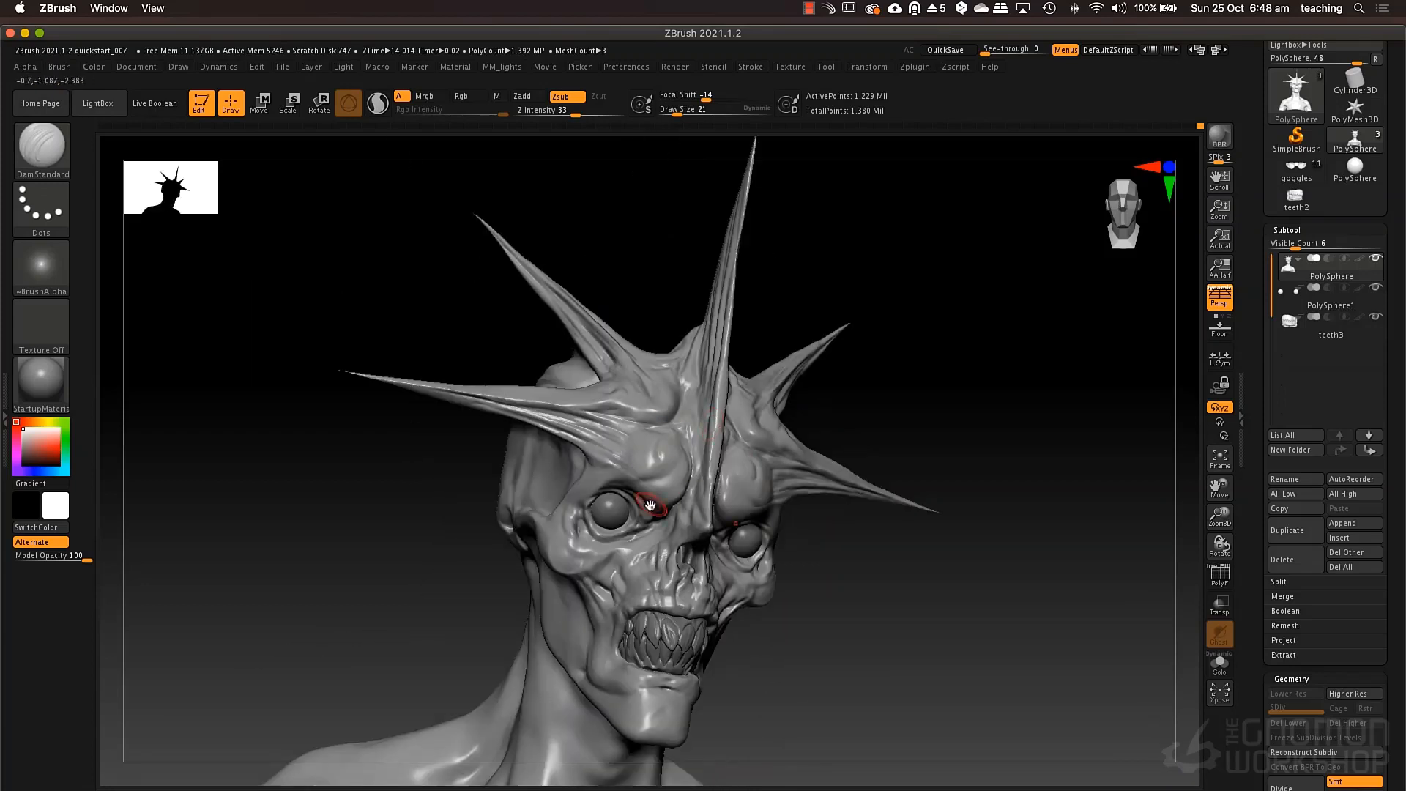
key("s")
mouse_move(651, 506)
left_mouse_down()
mouse_move(667, 505)
mouse_move(650, 480)
mouse_move(638, 486)
mouse_move(674, 467)
mouse_move(649, 508)
mouse_move(666, 508)
left_mouse_up()
key("s")
left_click_drag(687, 457, 675, 510)
key("space")
key("space")
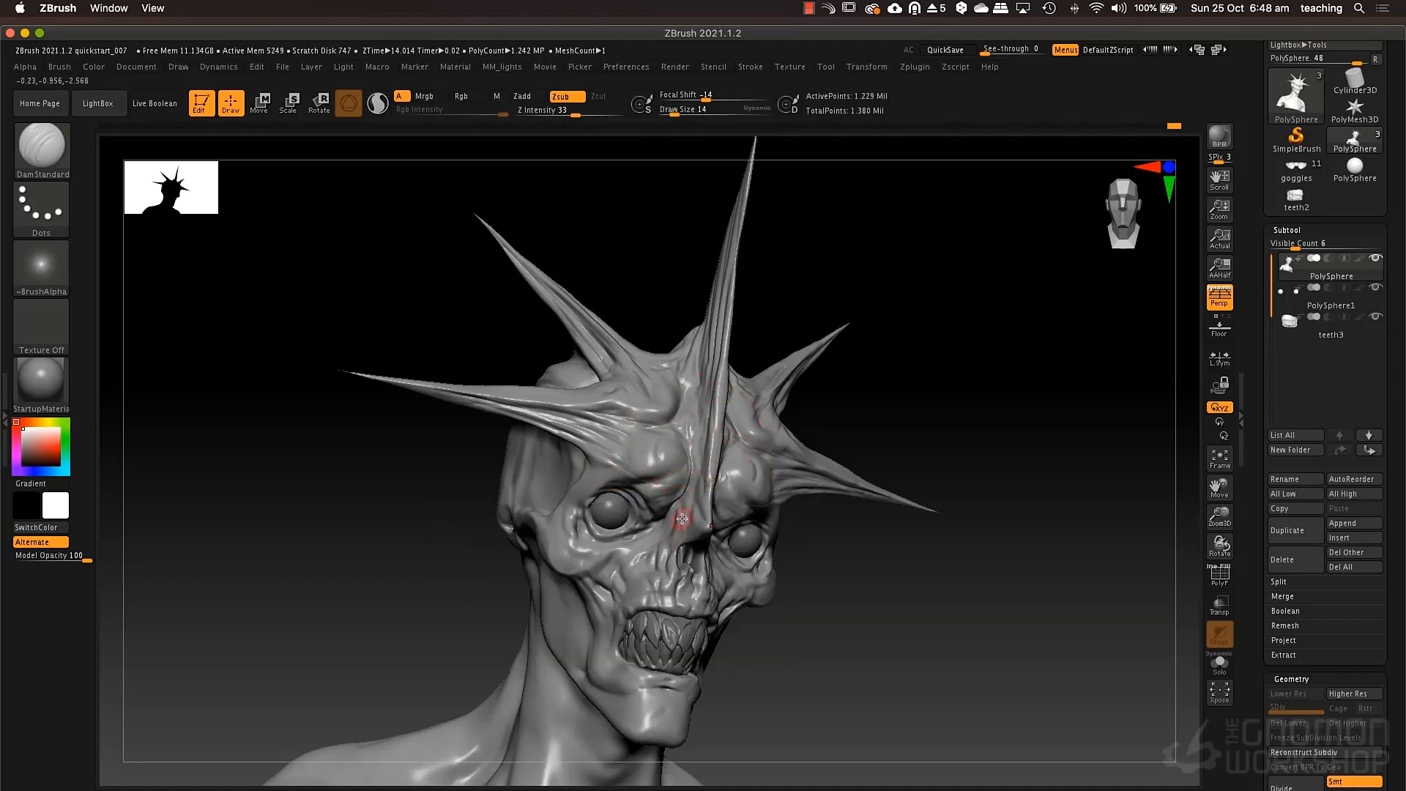
right_click_drag(715, 545, 670, 513)
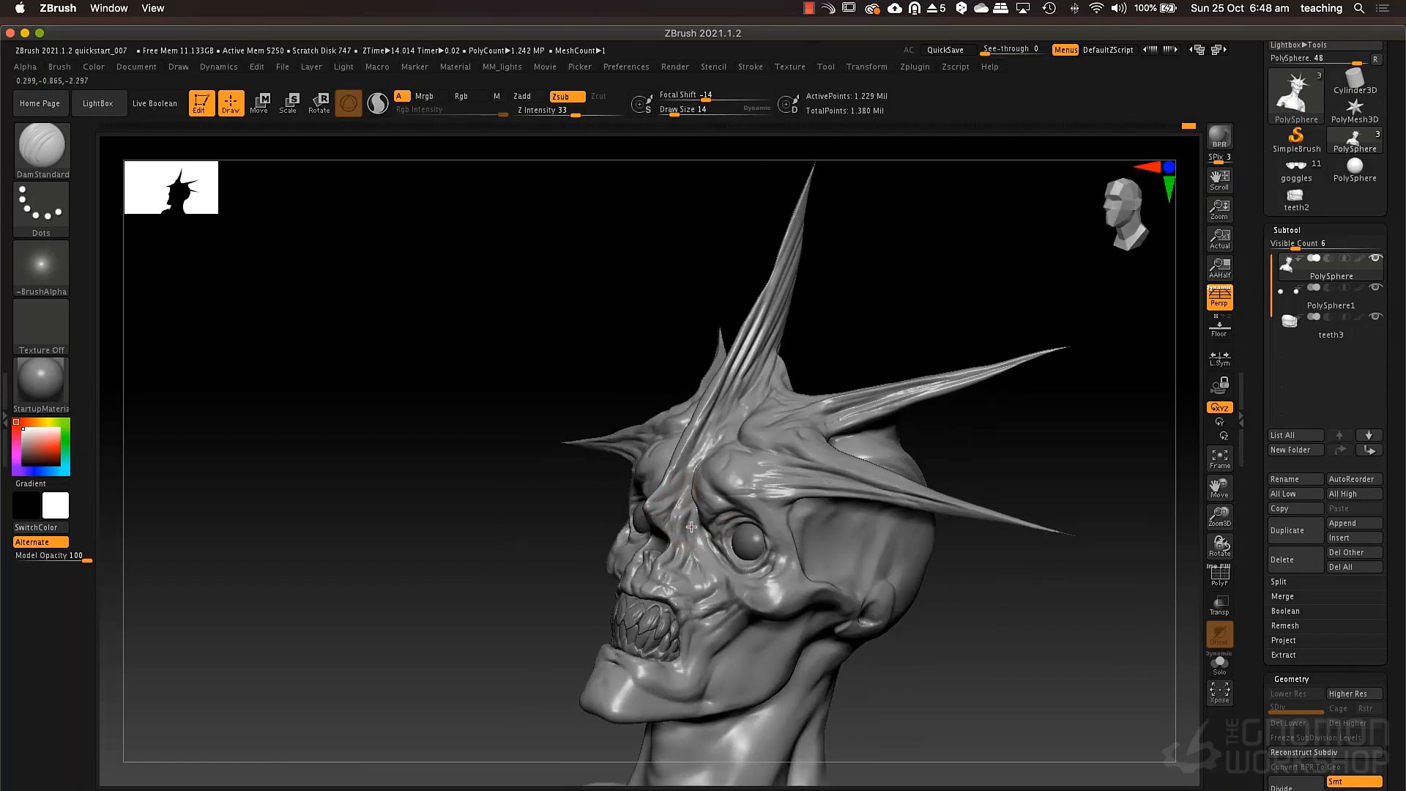
Cut small wrinkles beside the nose and across the upper cheek below the eye socket with DamStandard.
key("space")
left_click_drag(699, 566, 693, 575)
key("space")
Carve deeper folds along the jaw, chin, cheek and temple with DamStandard at draw size 37.
key("space")
mouse_move(715, 560)
right_mouse_down()
mouse_move(808, 566)
mouse_move(814, 447)
right_mouse_up()
right_click_drag(809, 567, 772, 521, "alt")
key("space")
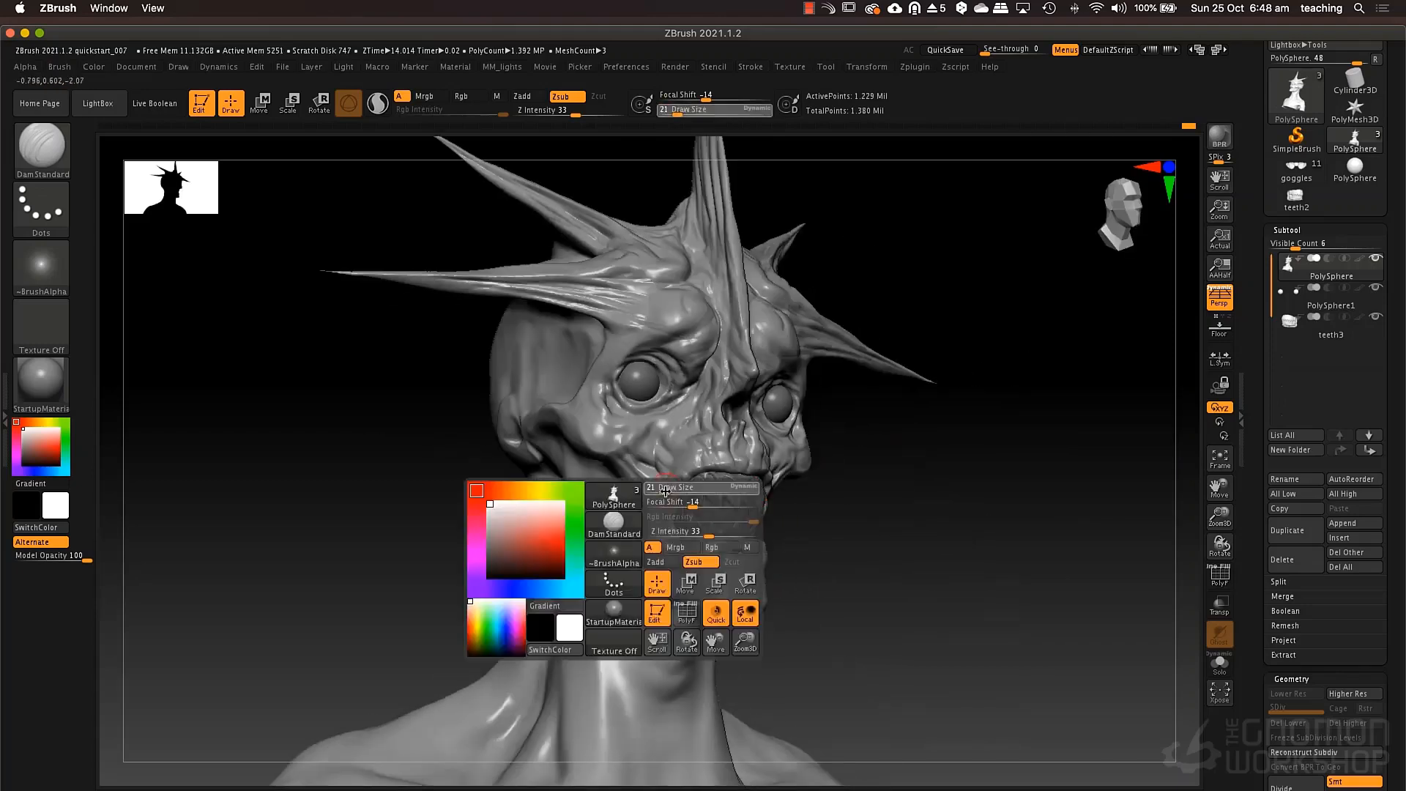
left_click_drag(666, 491, 673, 491)
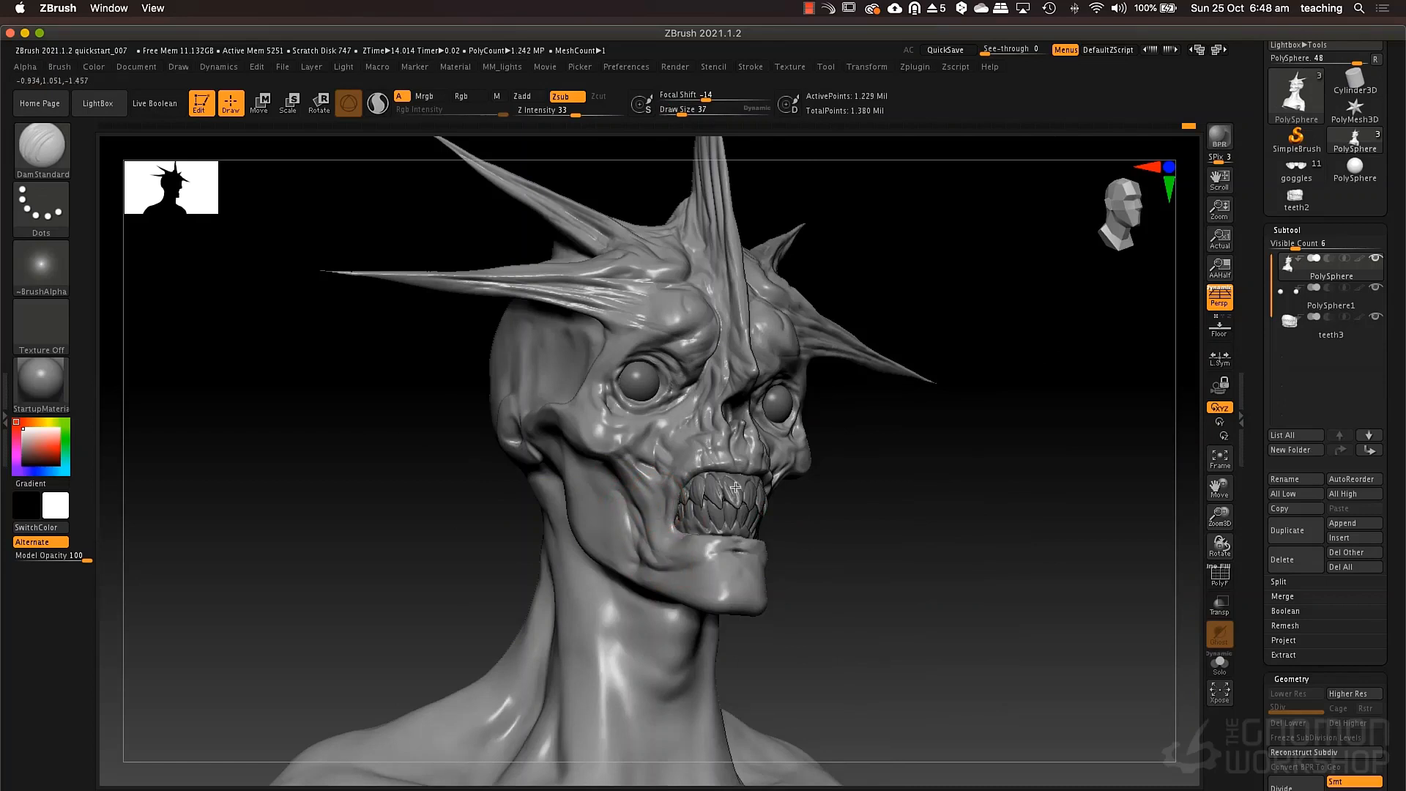
left_click_drag(647, 547, 728, 565)
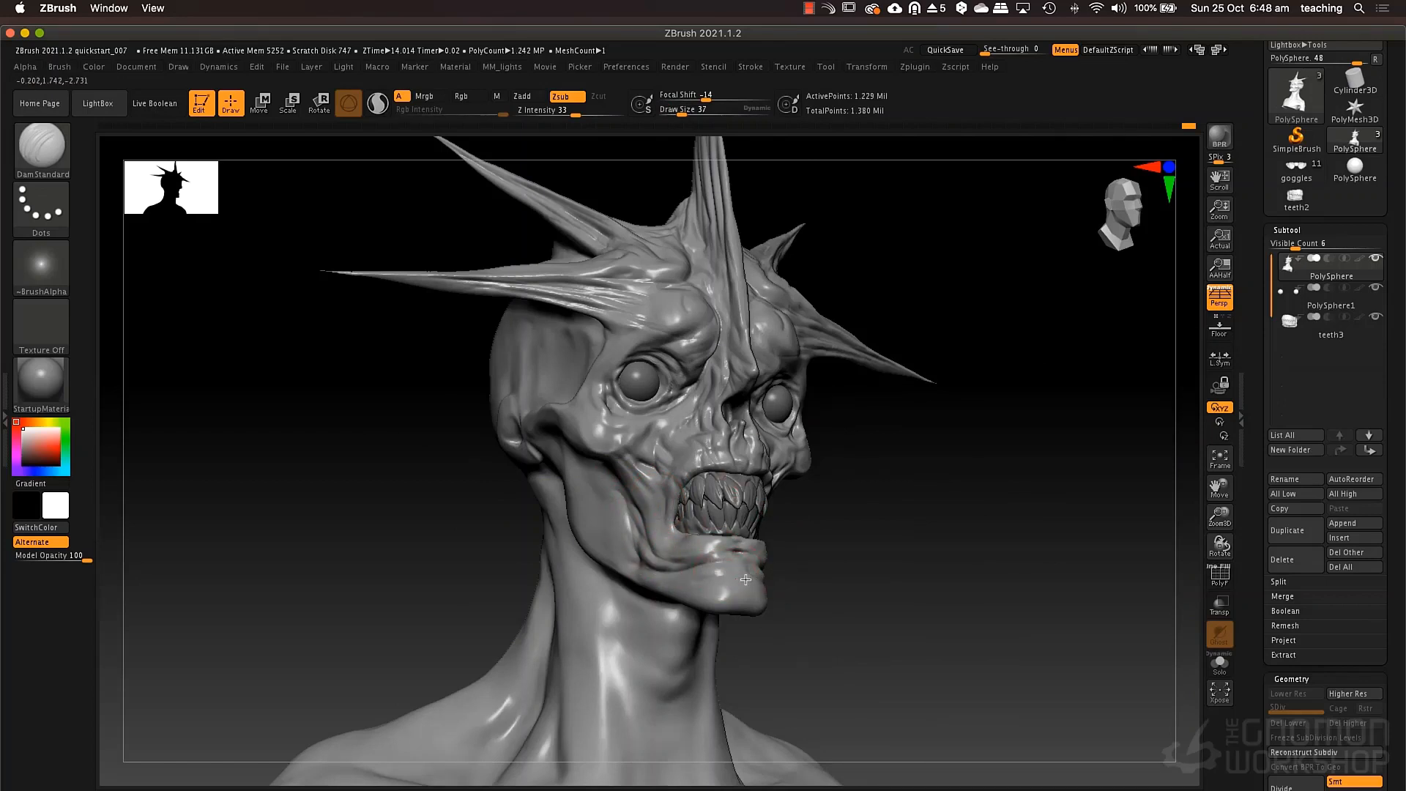
mouse_move(613, 487)
left_mouse_down()
mouse_move(614, 547)
mouse_move(604, 505)
left_mouse_up()
left_click_drag(543, 430, 554, 455)
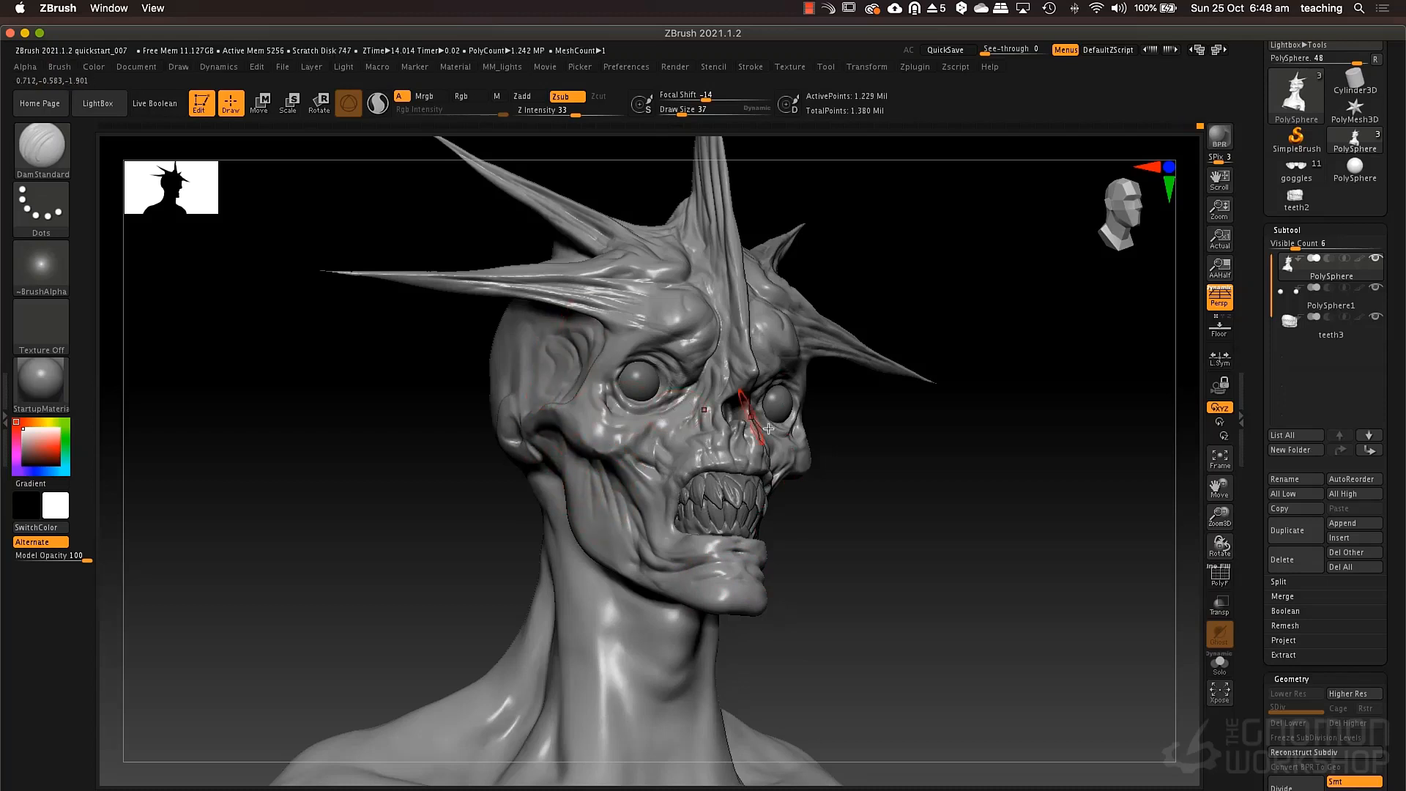
Carve long grooves from the temple over the side and back of the skull with DamStandard at draw size 62.
left_click_drag(960, 443, 738, 453)
left_click_drag(797, 416, 699, 421)
key("space")
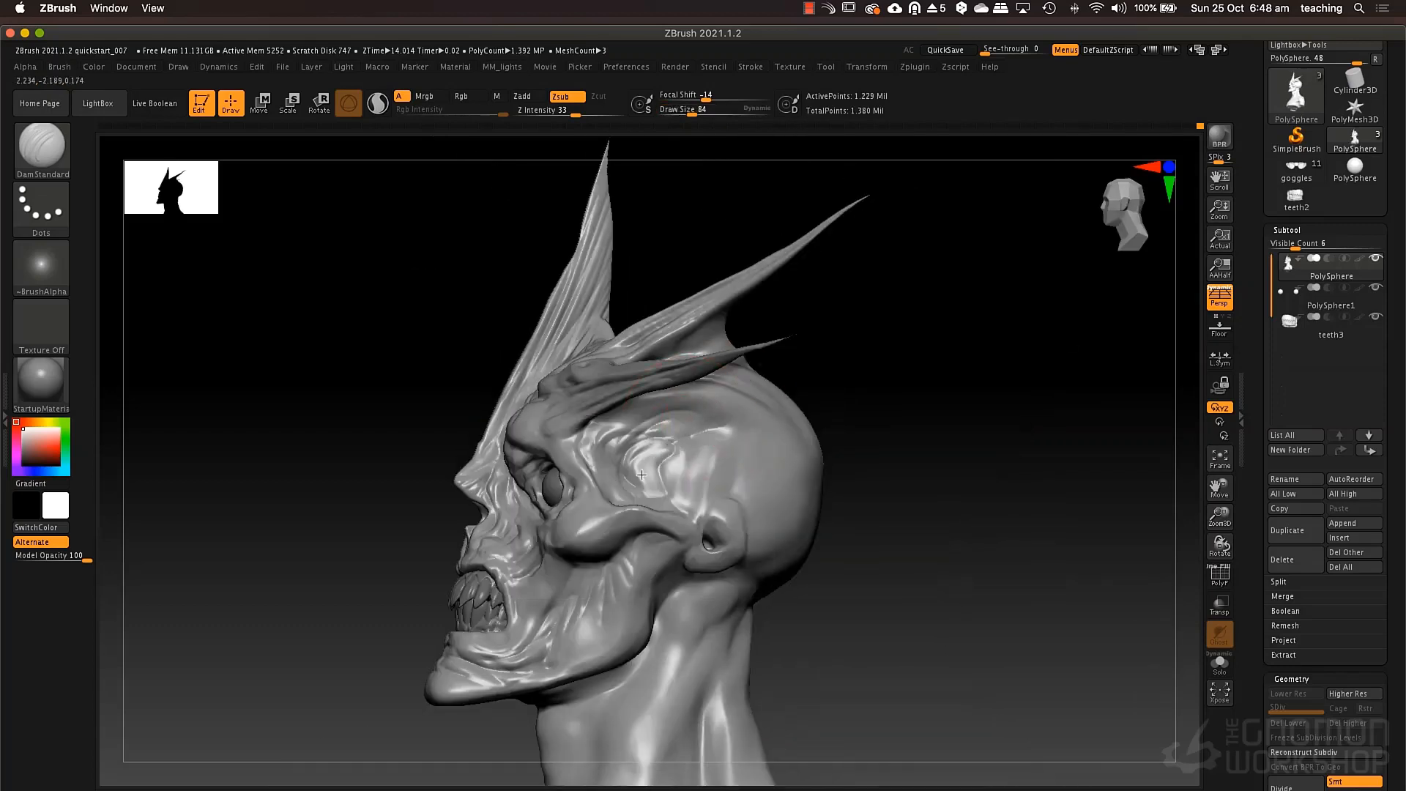
key("space")
left_click_drag(717, 464, 717, 463)
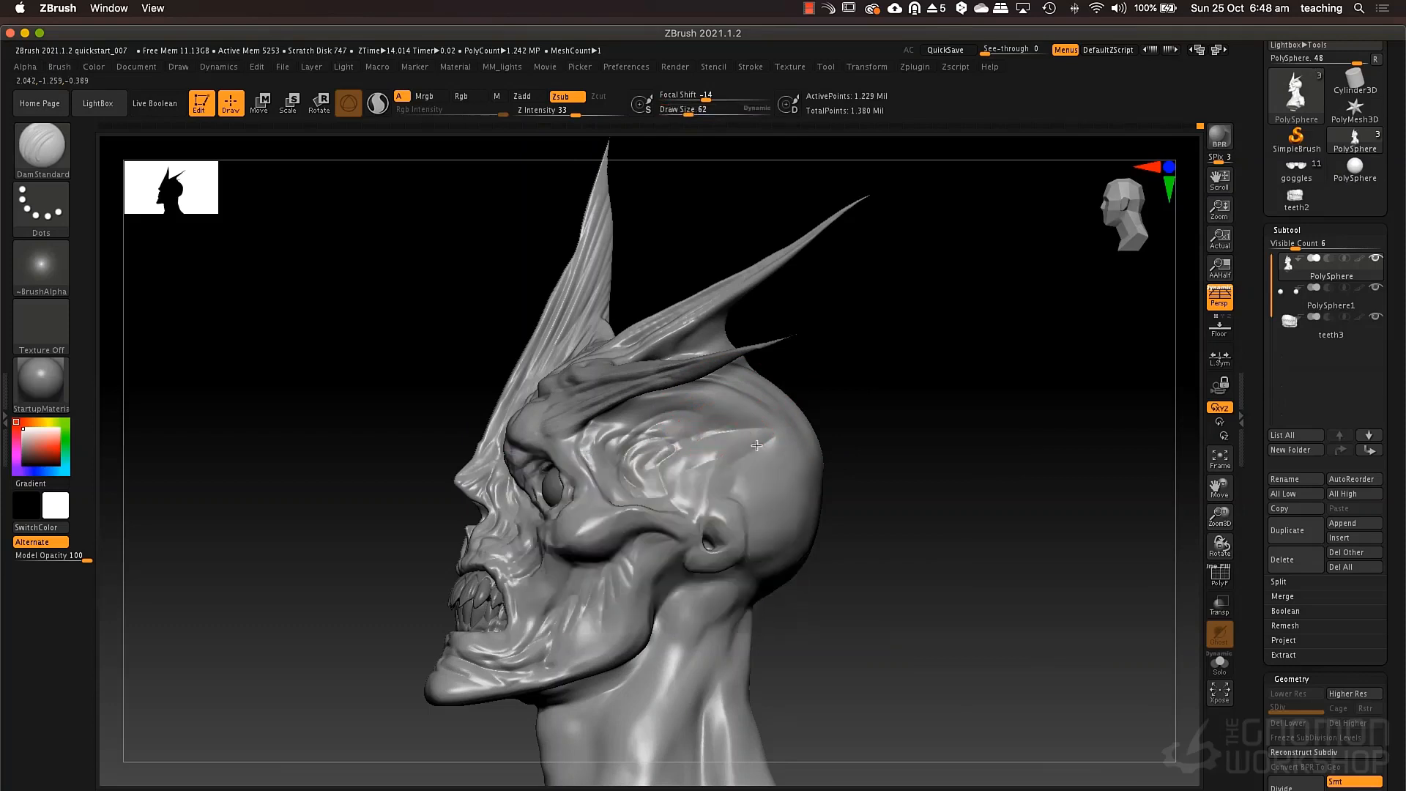
mouse_move(871, 370)
left_mouse_down()
mouse_move(811, 393)
mouse_move(866, 421)
left_mouse_up()
left_click_drag(783, 398, 887, 404)
left_click_drag(773, 346, 869, 399)
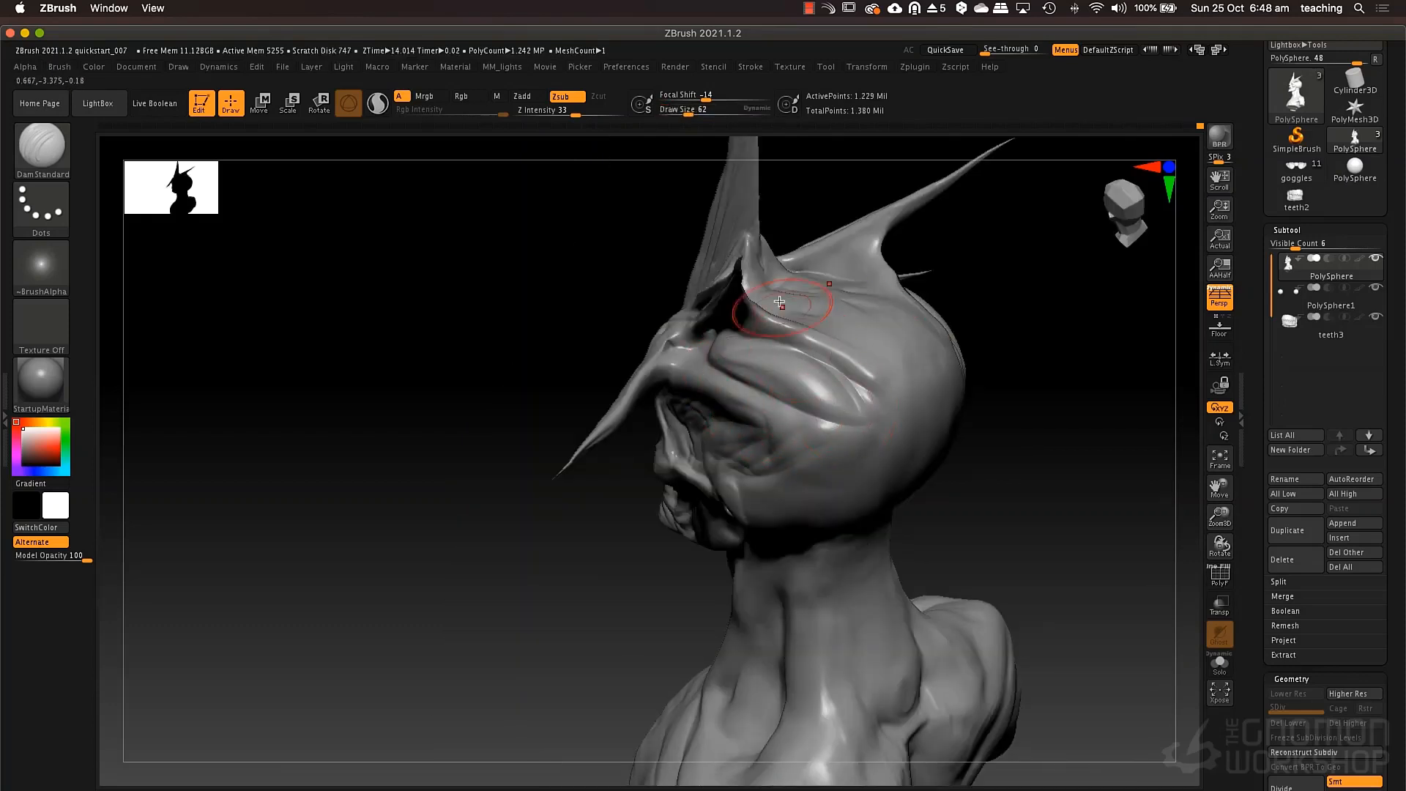
mouse_move(787, 302)
left_mouse_down()
mouse_move(922, 381)
mouse_move(941, 411)
left_mouse_up()
left_click_drag(876, 327, 914, 477)
right_click_drag(946, 382, 895, 440)
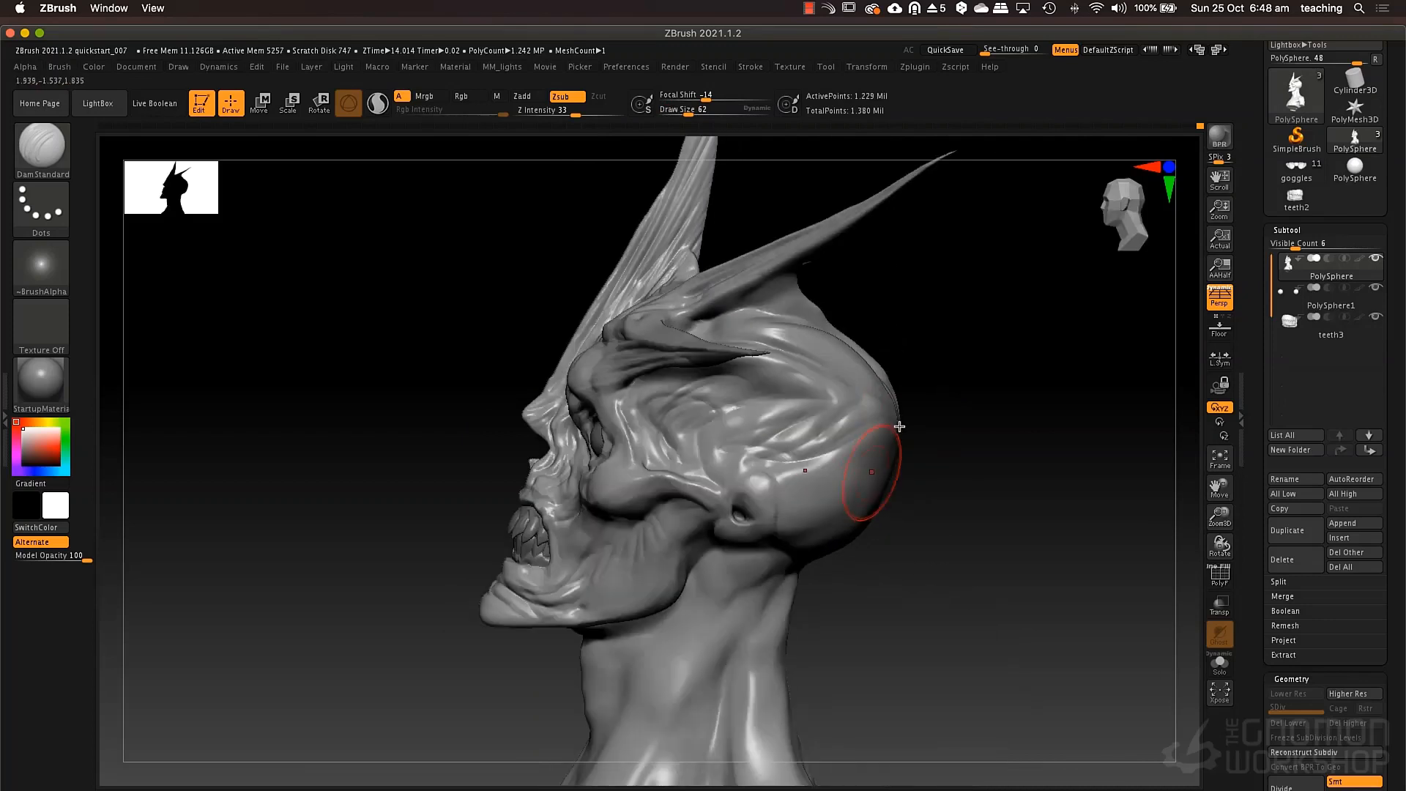
Cut skin folds around the nape, throat and lower jaw with DamStandard at draw size 62.
right_click_drag(888, 579, 809, 535)
mouse_move(776, 578)
left_mouse_down()
mouse_move(914, 616)
mouse_move(911, 631)
left_mouse_up()
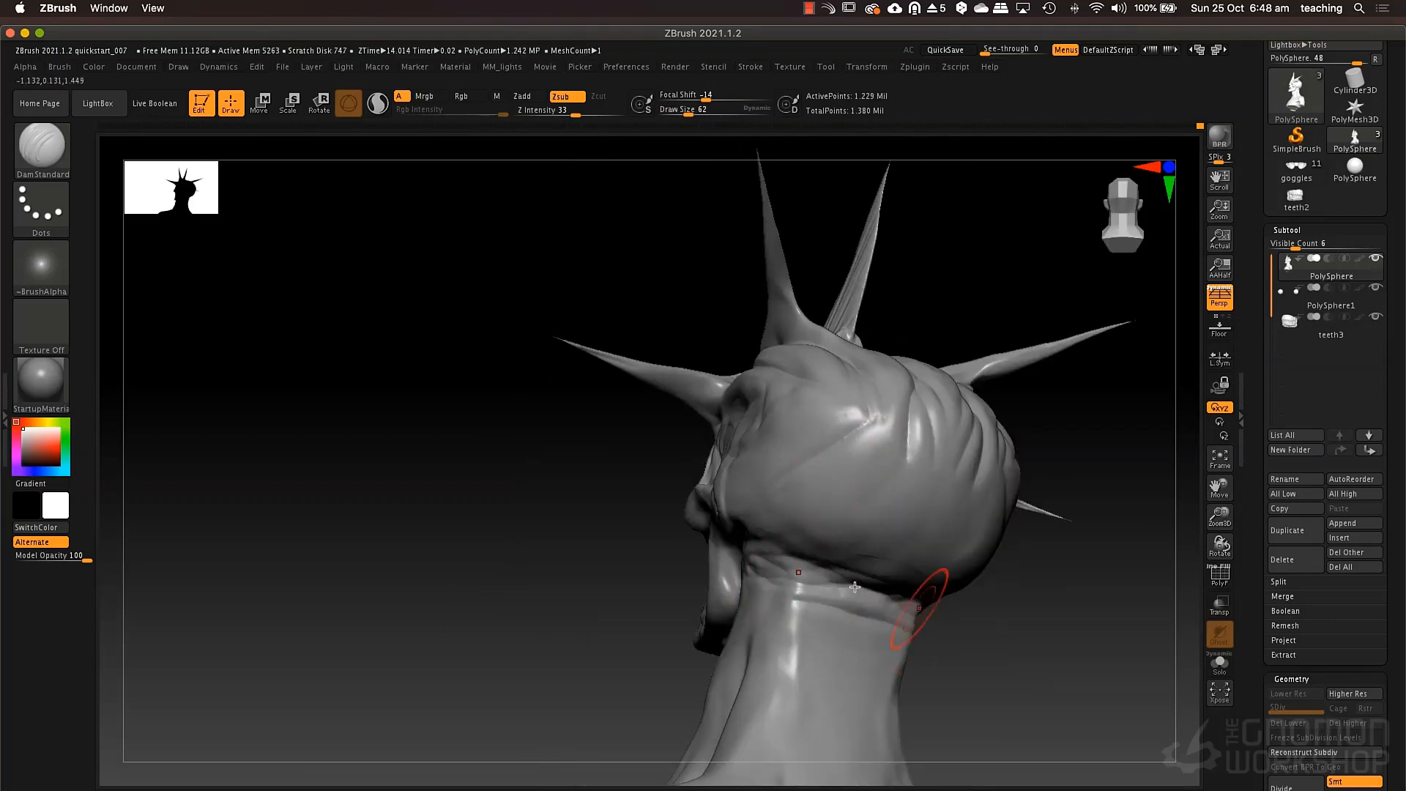
right_click_drag(813, 539, 754, 602)
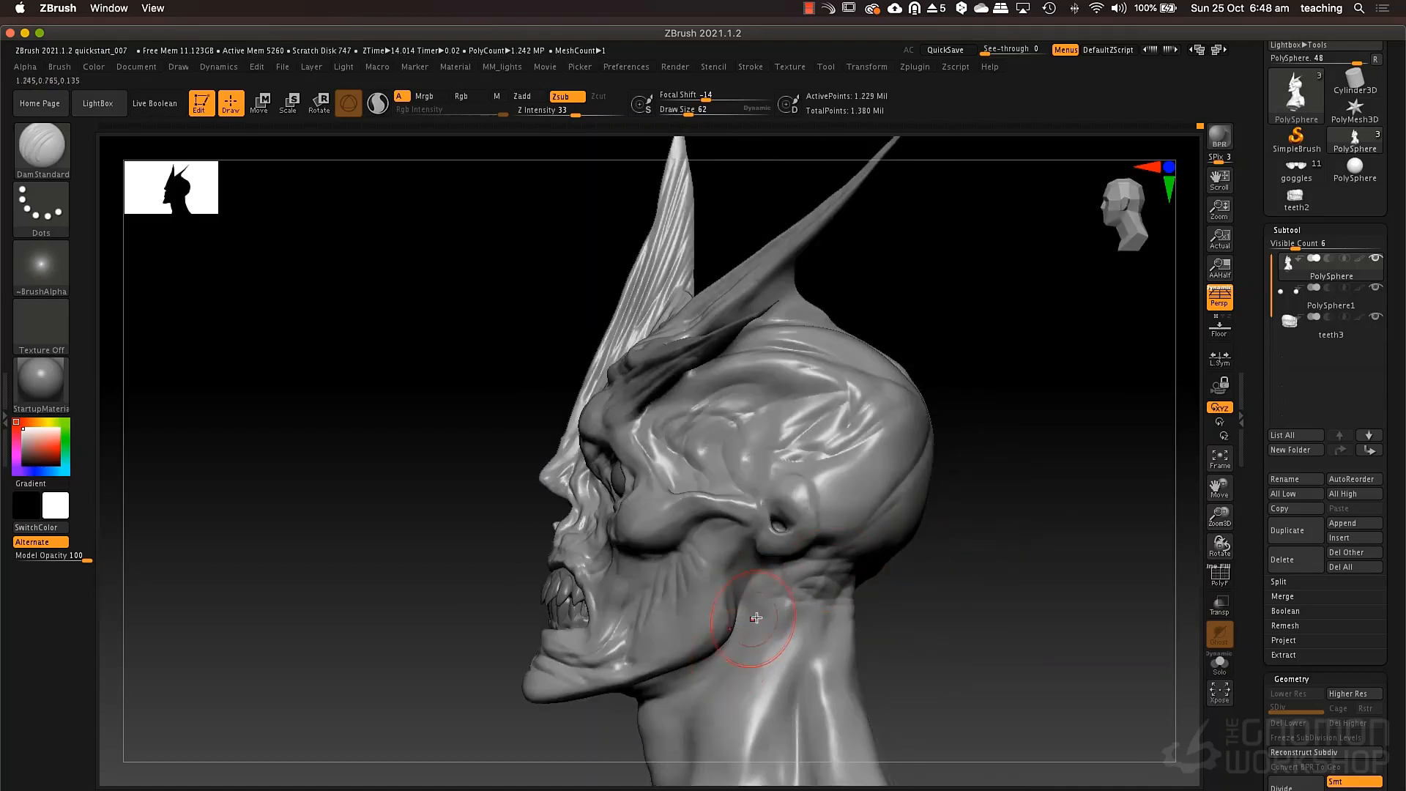
mouse_move(717, 656)
right_mouse_down("alt")
mouse_move(722, 514)
mouse_move(693, 493)
mouse_move(588, 576)
mouse_move(637, 476)
right_mouse_up("alt")
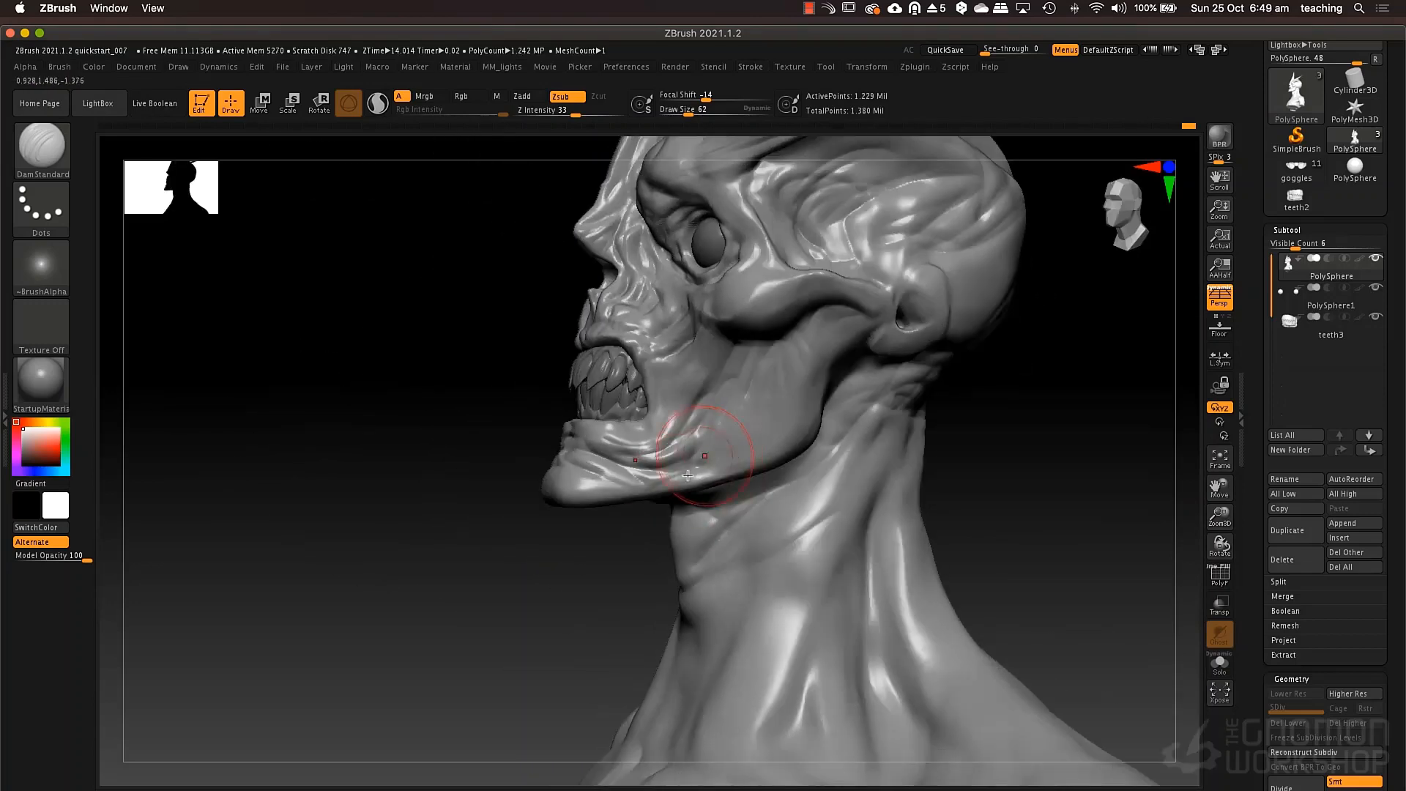
right_click_drag(762, 393, 778, 376)
Build up the jaw muscle between the cheekbone and jaw corner with ClayTubes at draw size 62.
key("b")
key("c")
key("t")
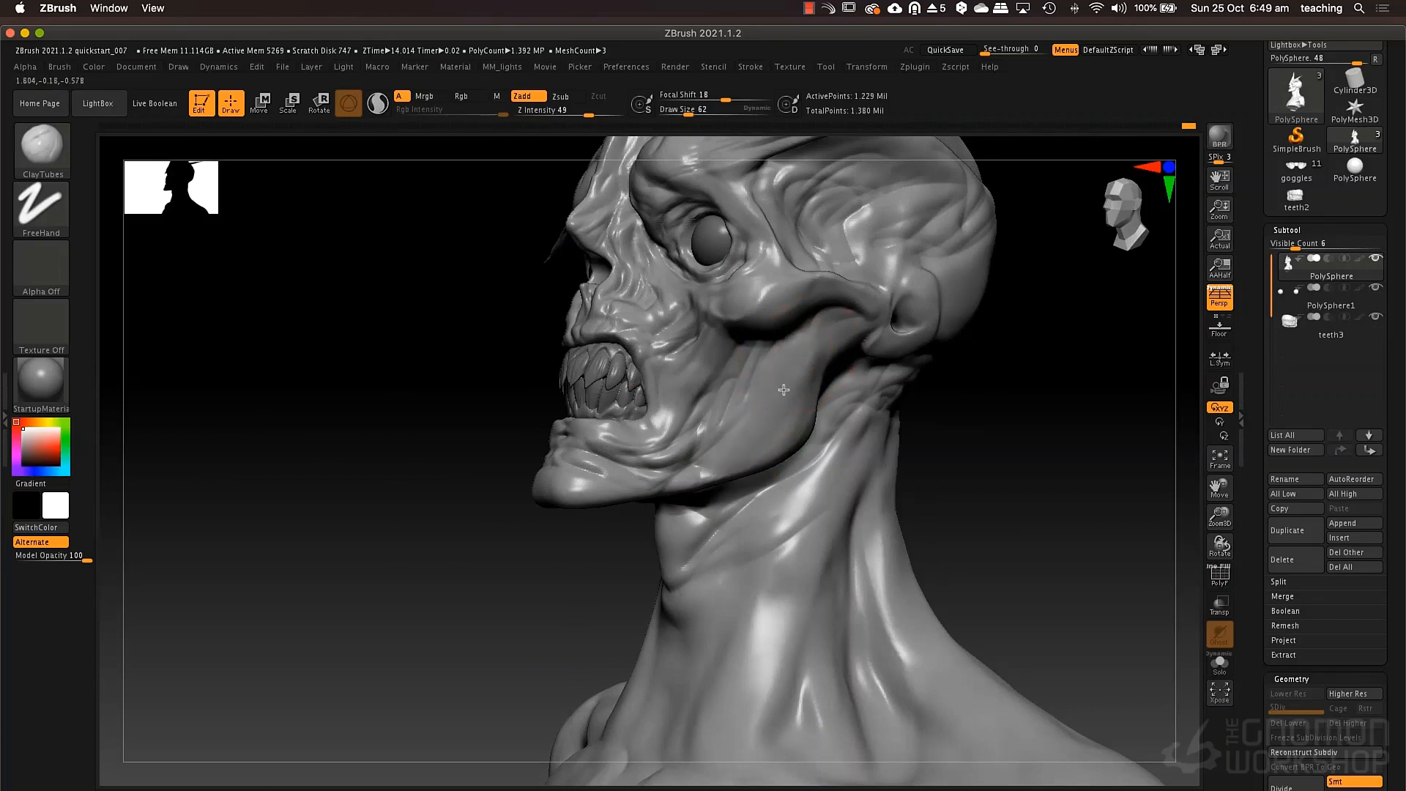
right_click_drag(806, 358, 828, 370)
left_click_drag(841, 354, 805, 450)
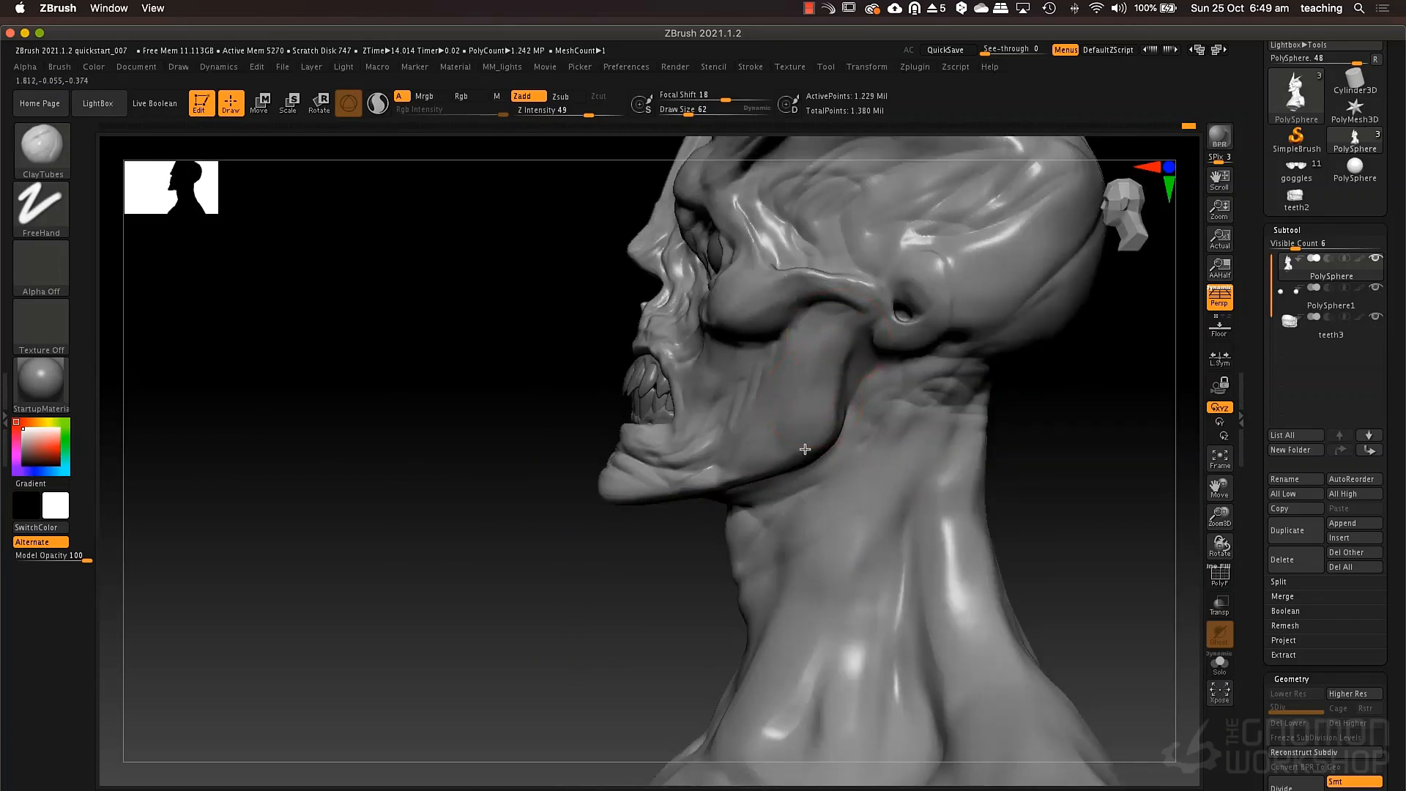
left_click_drag(829, 321, 808, 462)
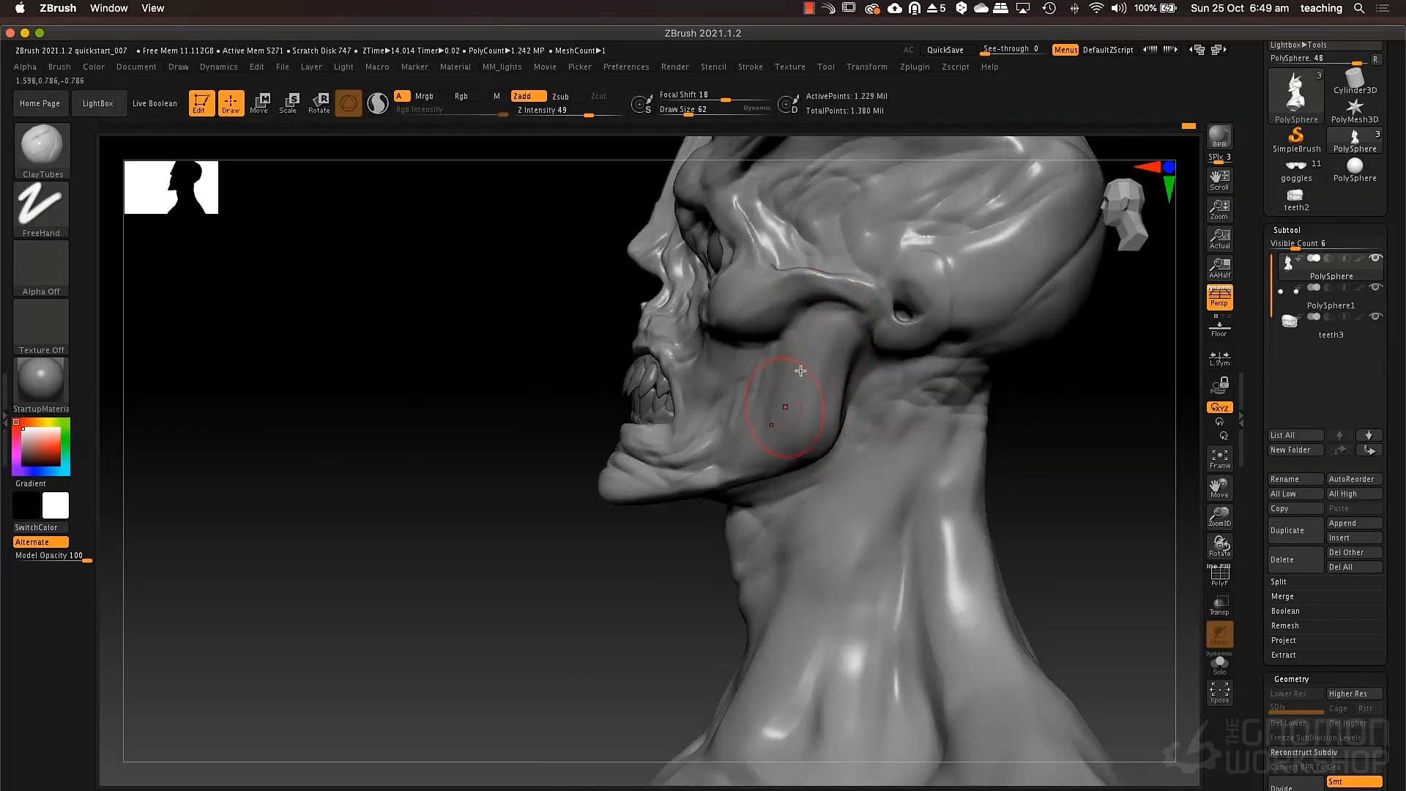
left_click_drag(827, 323, 790, 433)
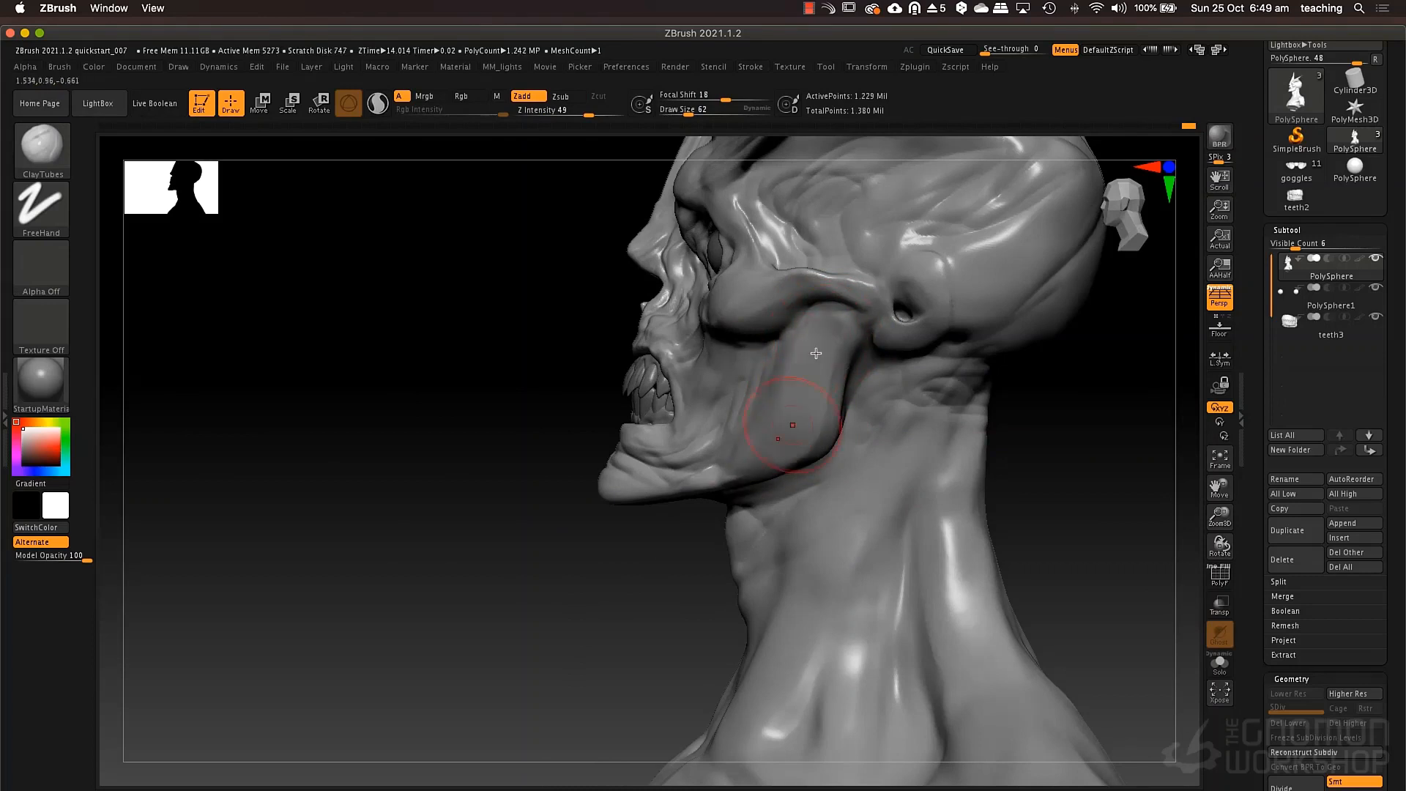
mouse_move(527, 410)
left_mouse_down()
mouse_move(879, 394)
mouse_move(838, 446)
mouse_move(883, 405)
mouse_move(884, 434)
left_mouse_up()
left_click_drag(884, 434, 829, 444)
Frame the bust and make the eyeballs the active subtool.
key("f")
left_click_drag(749, 498, 833, 517, "alt")
left_click(672, 393, "alt")
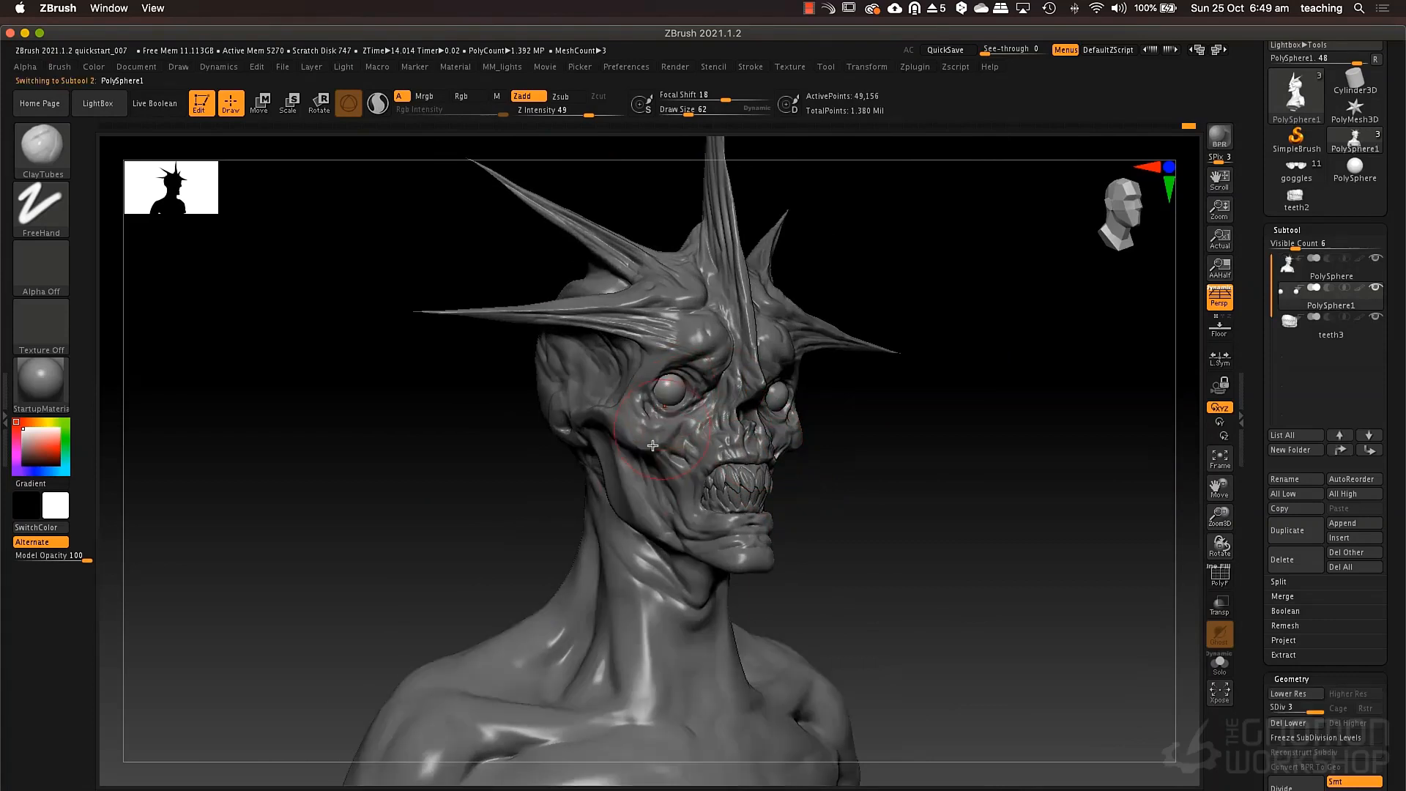
Try the MatCap Red Wax material on the bust.
left_click(48, 385)
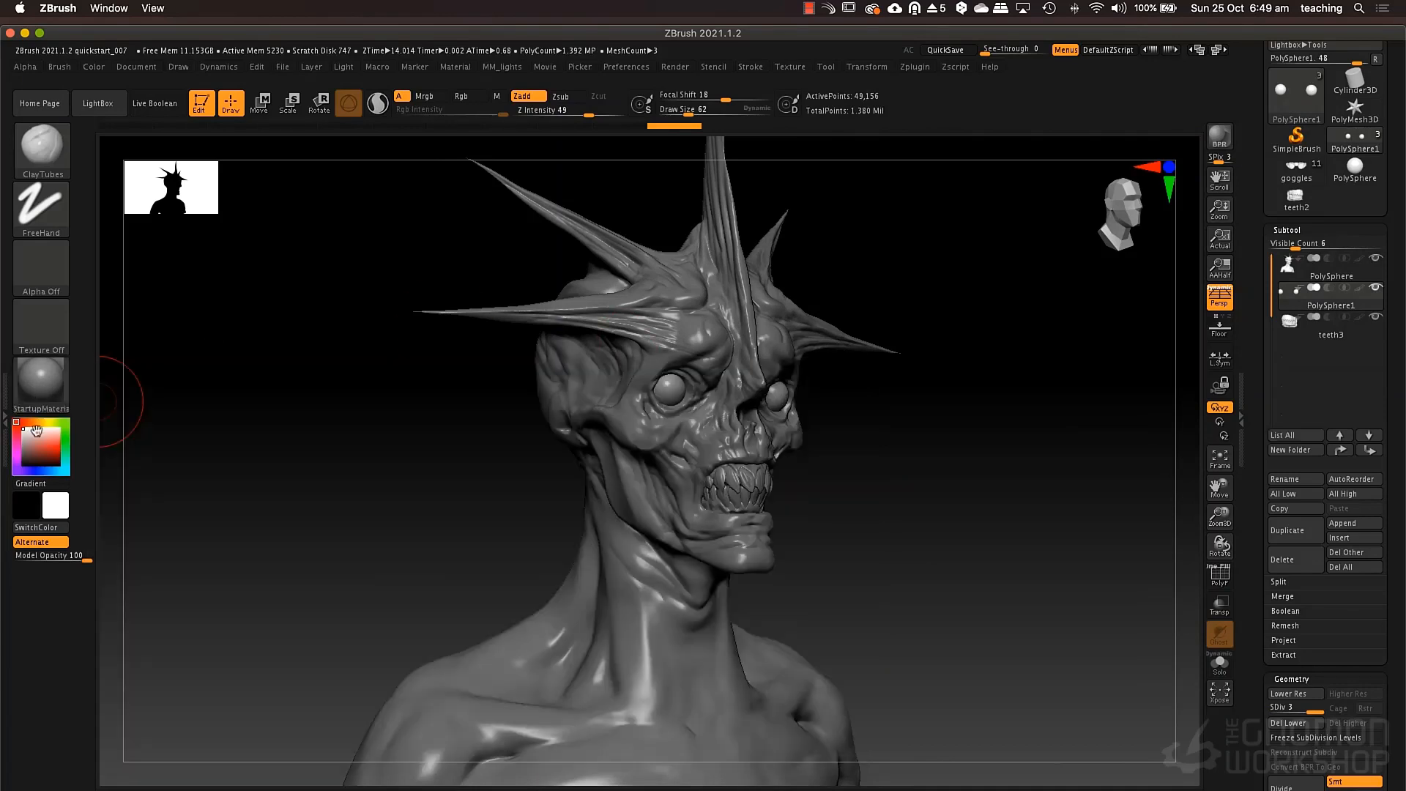
left_click(41, 384)
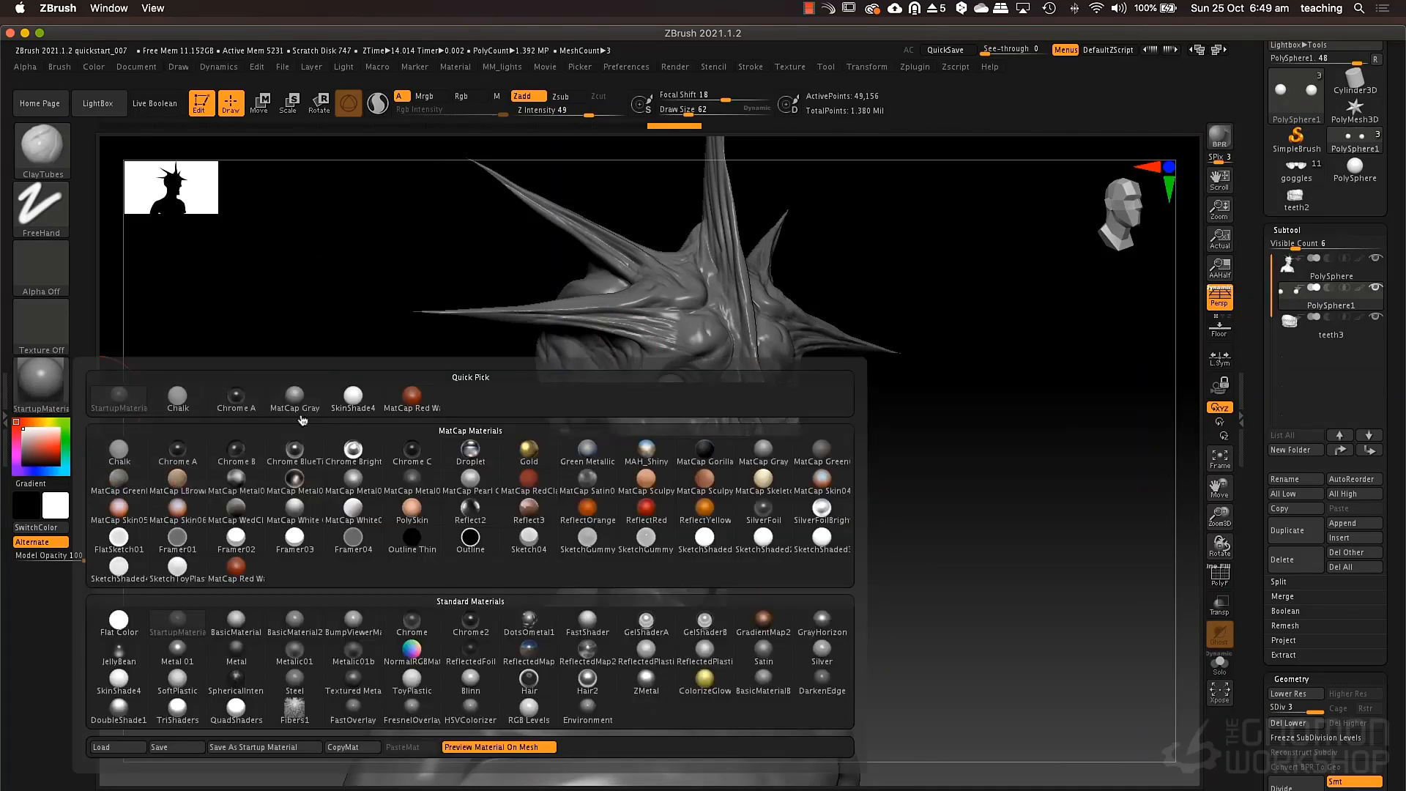
mouse_move(292, 631)
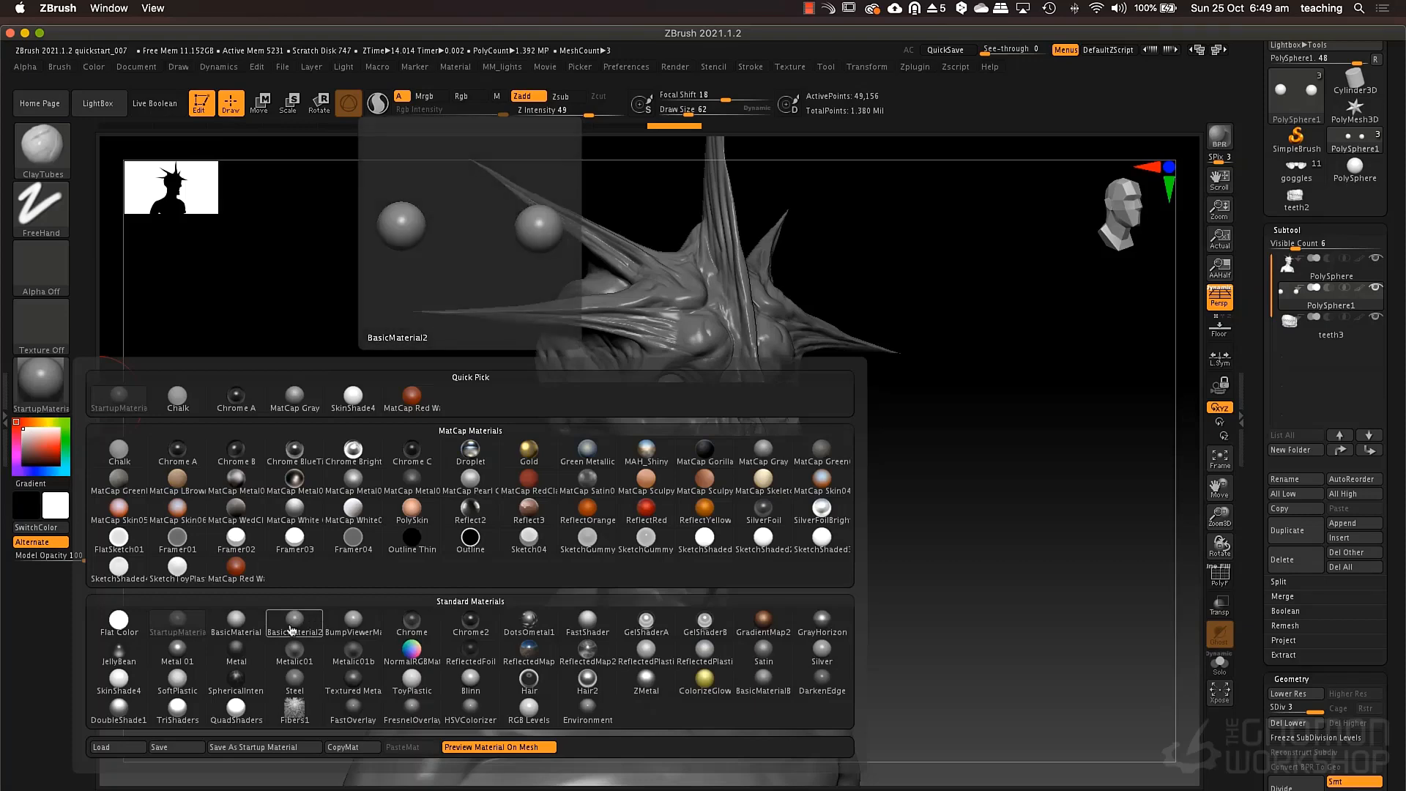
mouse_move(961, 496)
left_mouse_down()
mouse_move(930, 496)
mouse_move(960, 499)
mouse_move(961, 479)
left_mouse_up()
left_click(42, 381)
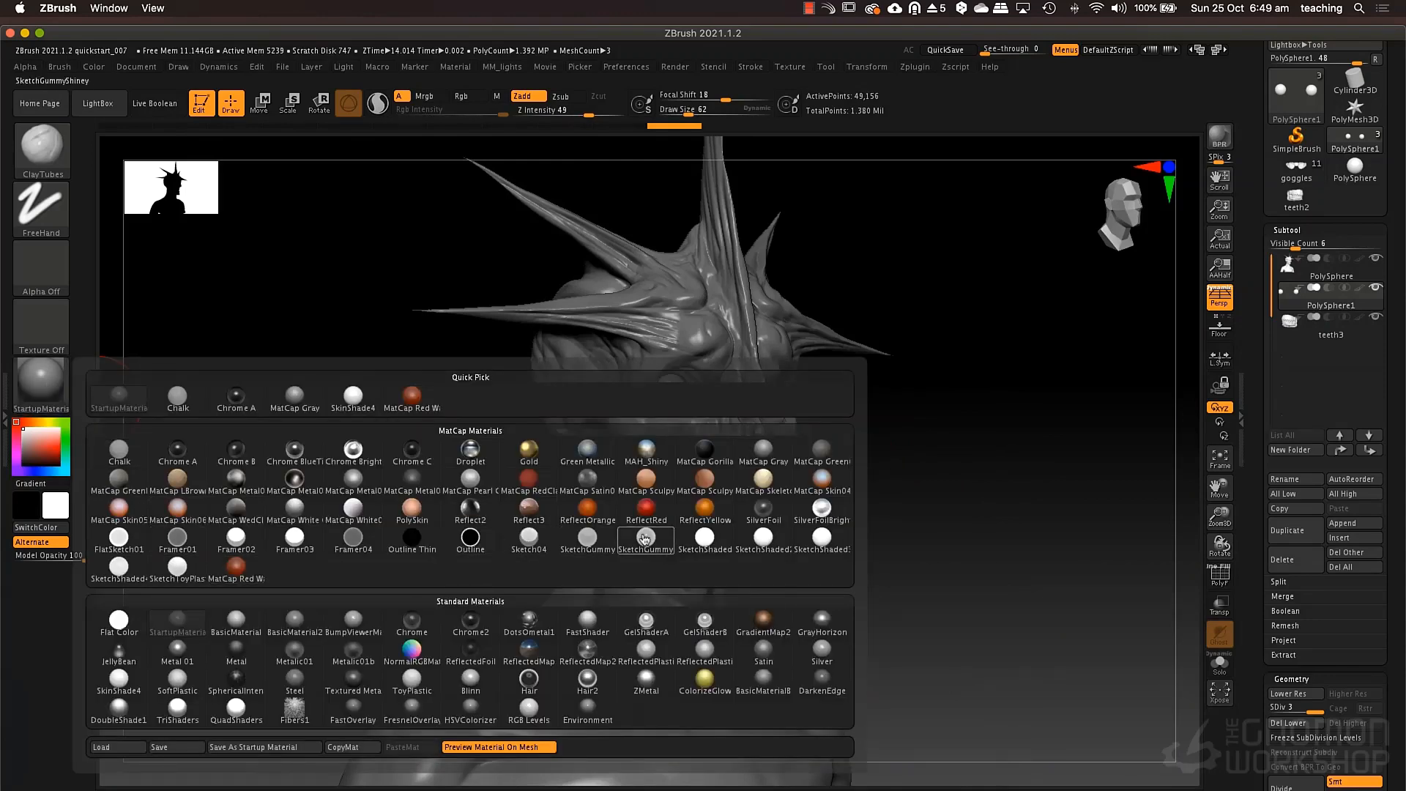
left_click(411, 395)
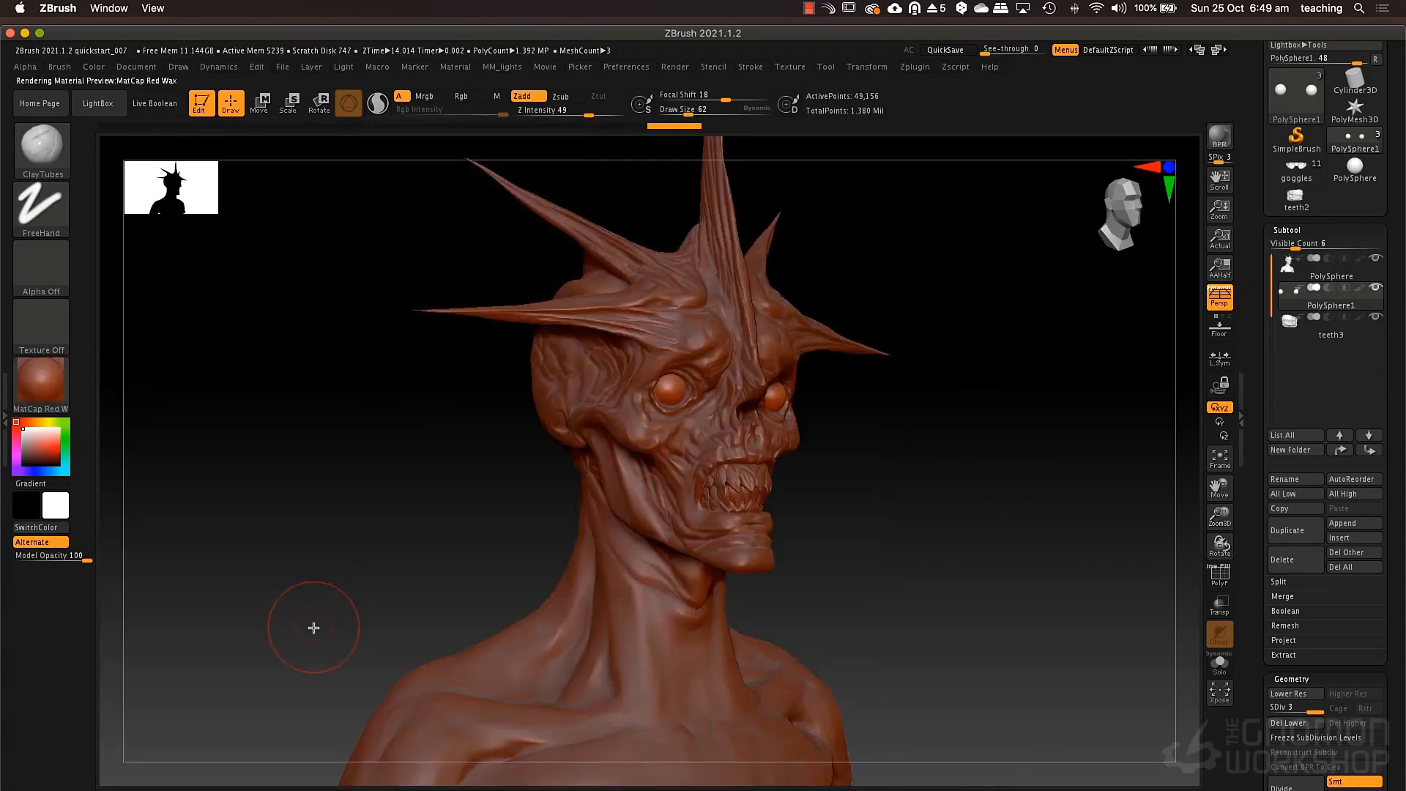
Switch the material to BasicMaterial2 and save it as the startup material.
left_click(42, 381)
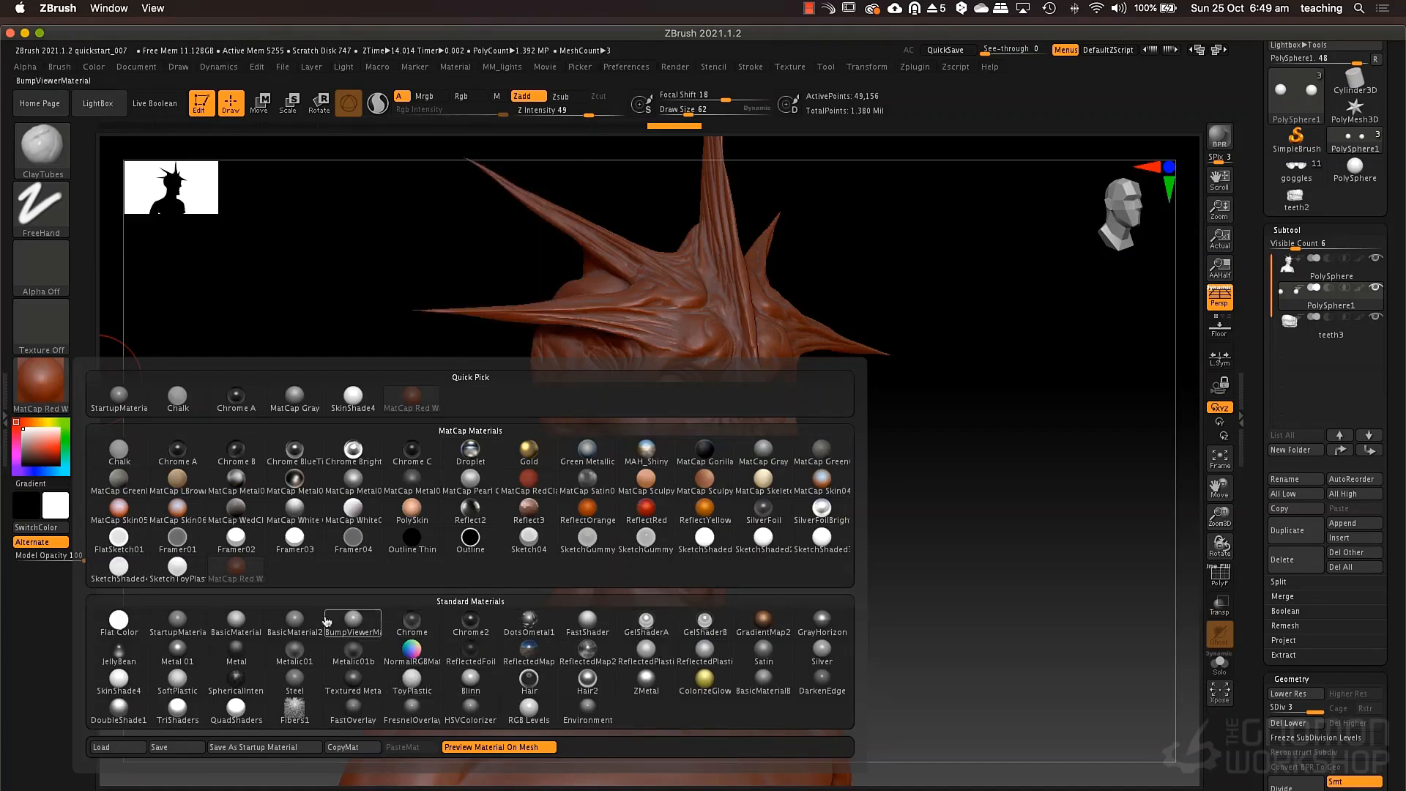
left_click(295, 619)
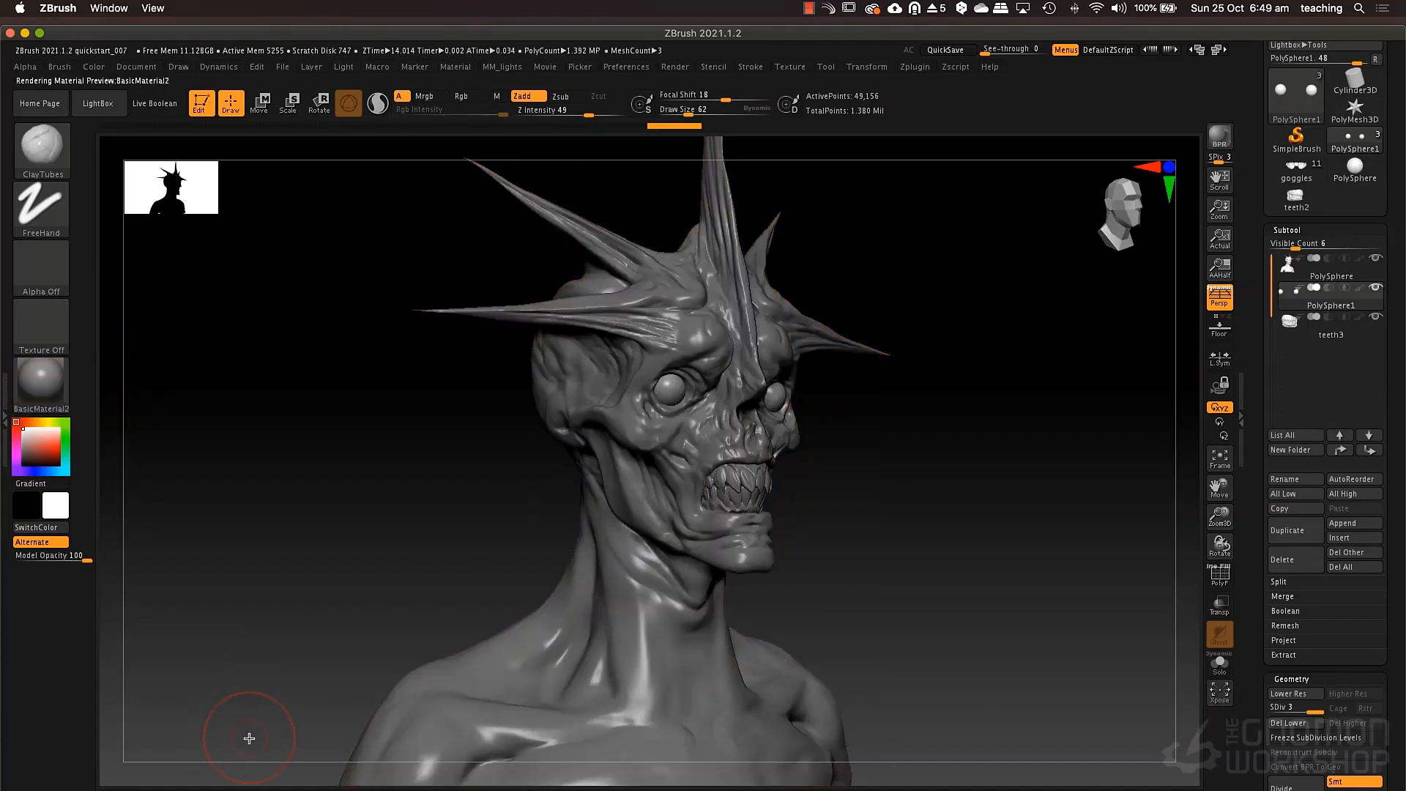
left_click_drag(457, 572, 329, 540)
left_click(42, 381)
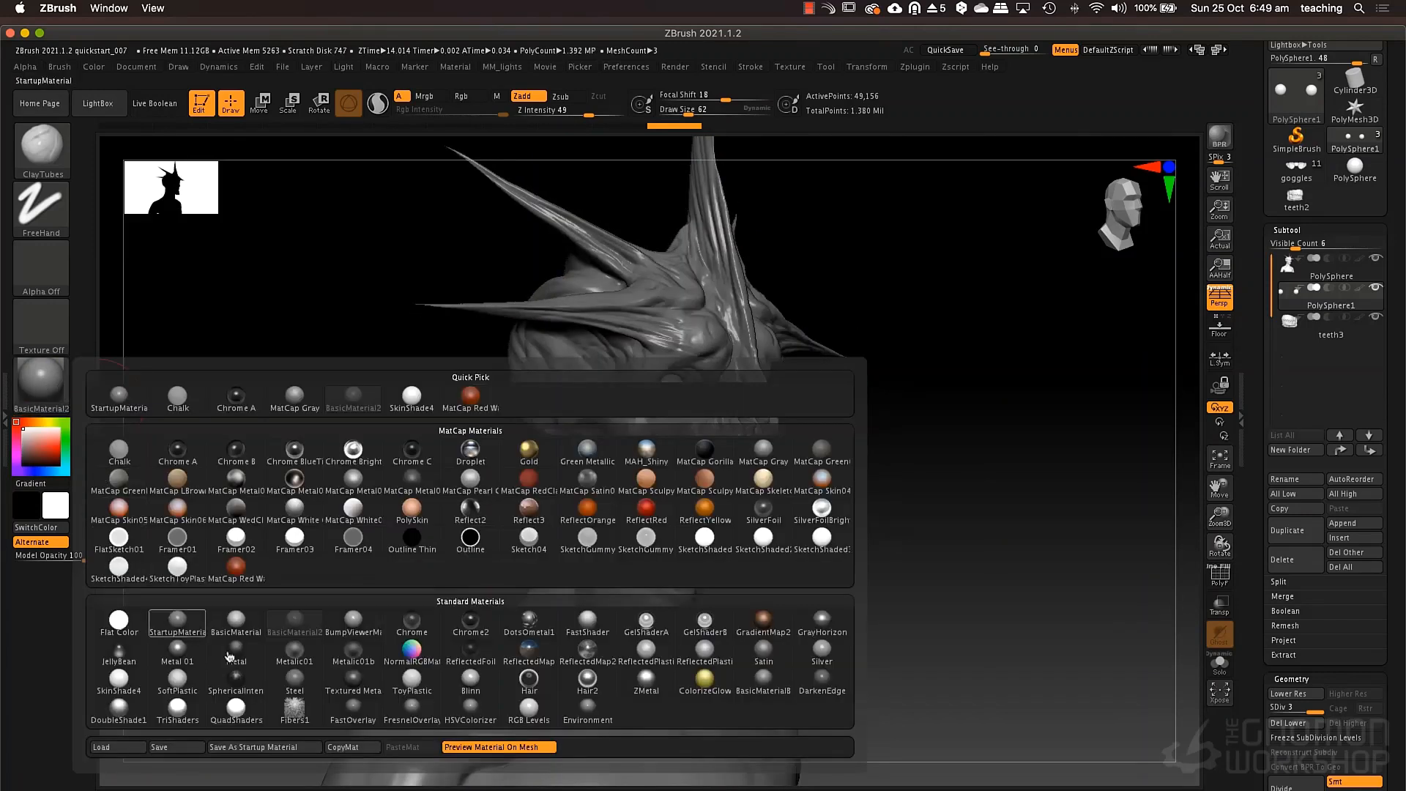
left_click(236, 746)
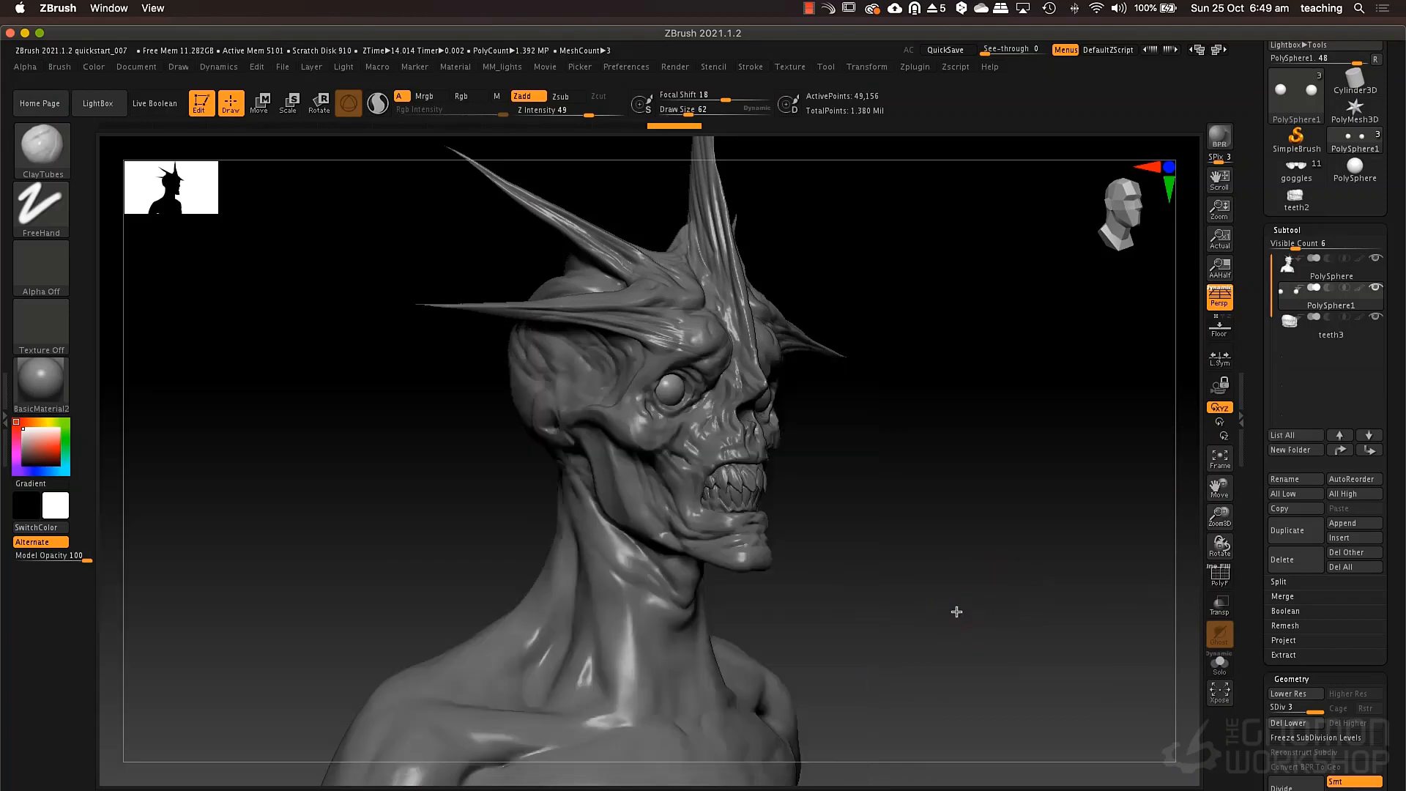
Choose the ToyPlastic material and fill the eyeballs with it, applying material only.
mouse_move(958, 612)
left_mouse_down()
mouse_move(921, 596)
mouse_move(951, 604)
left_mouse_up()
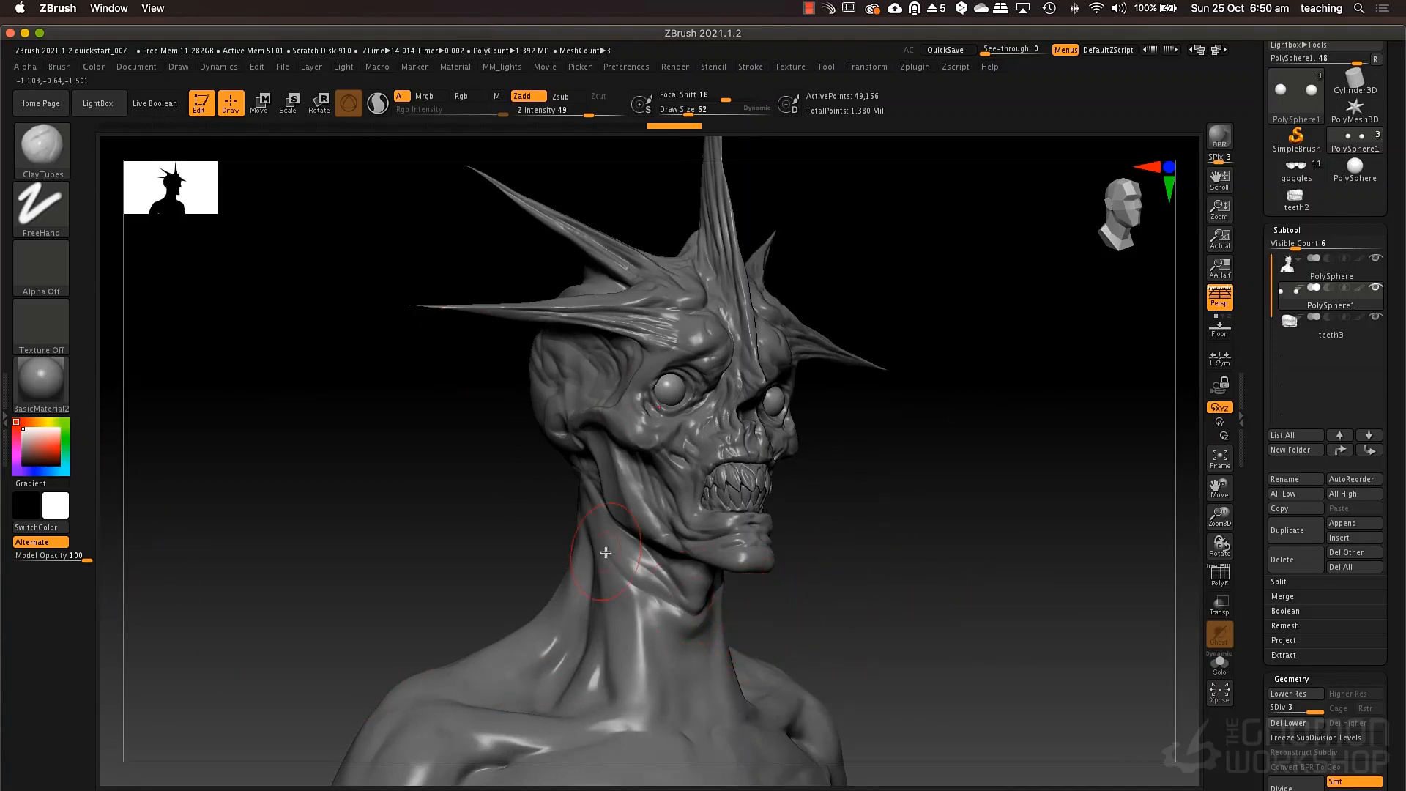
left_click(53, 382)
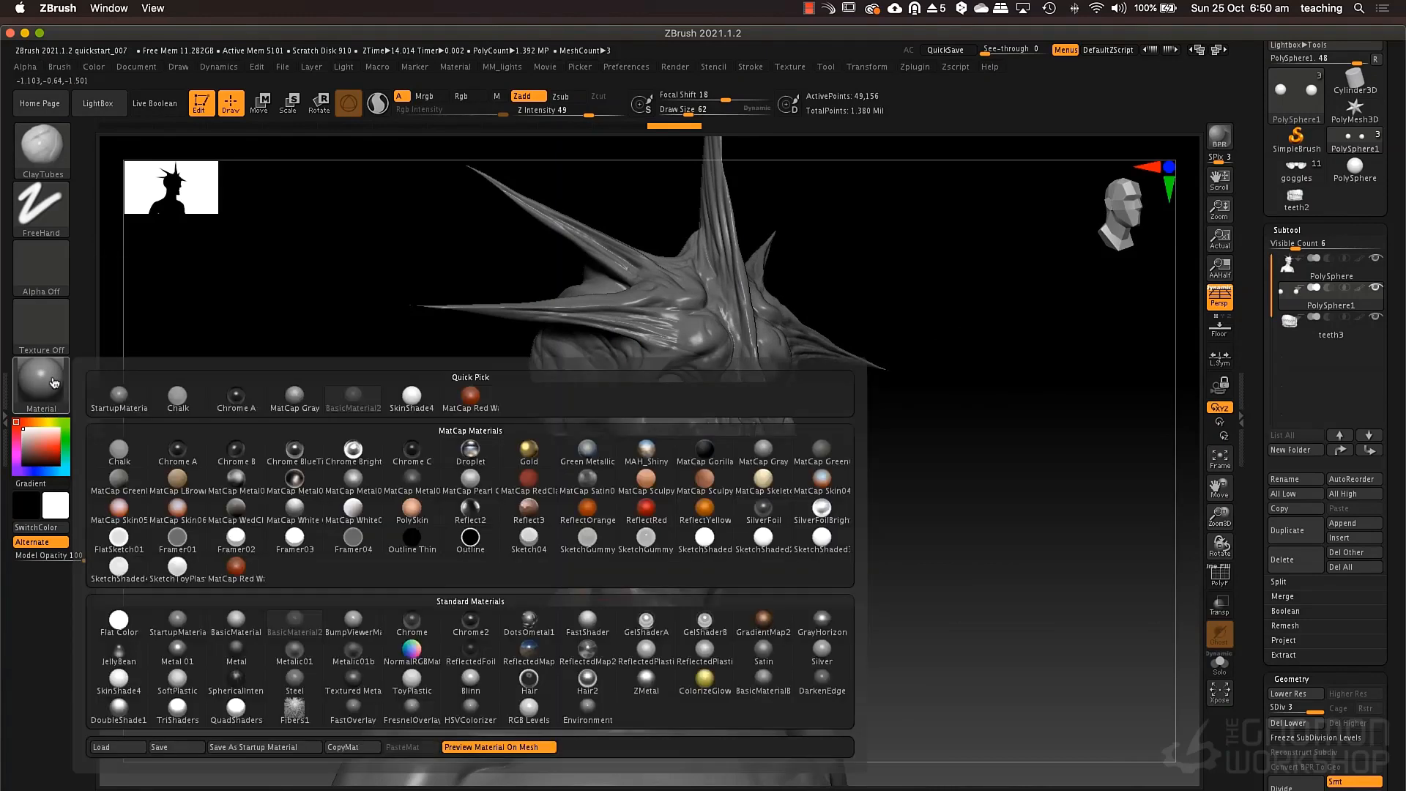
left_click(404, 685)
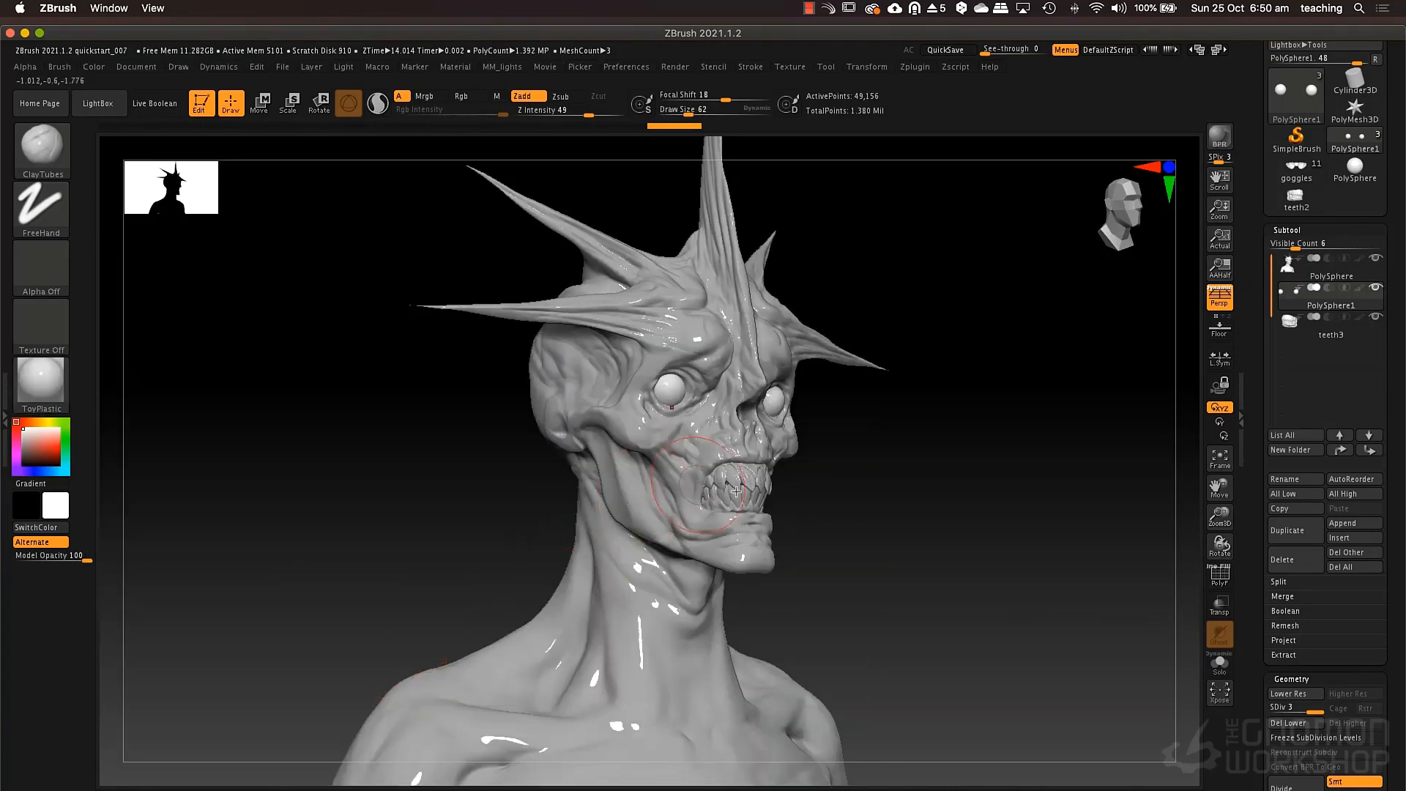
mouse_move(850, 546)
left_mouse_down()
mouse_move(911, 549)
mouse_move(893, 546)
left_mouse_up()
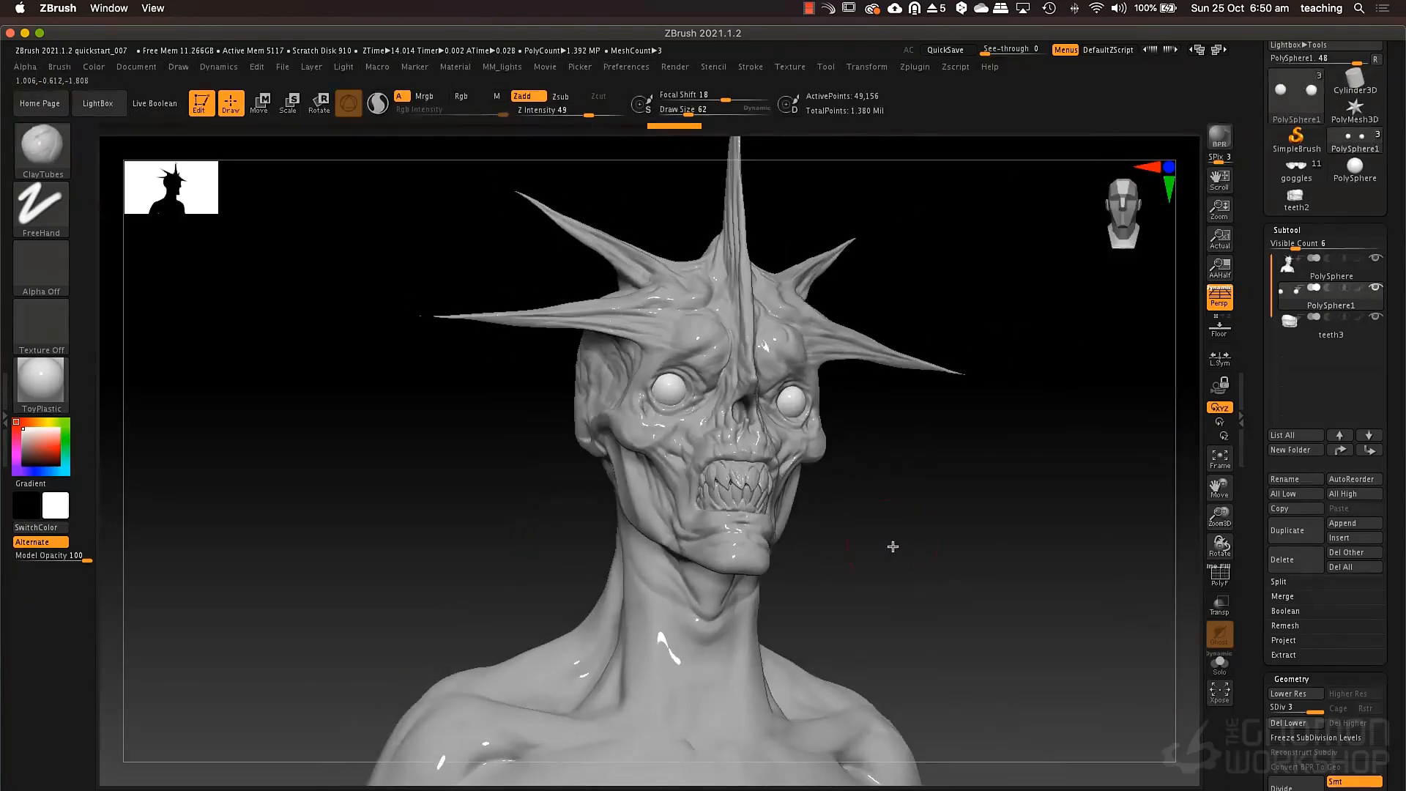
left_click(496, 96)
left_click(94, 67)
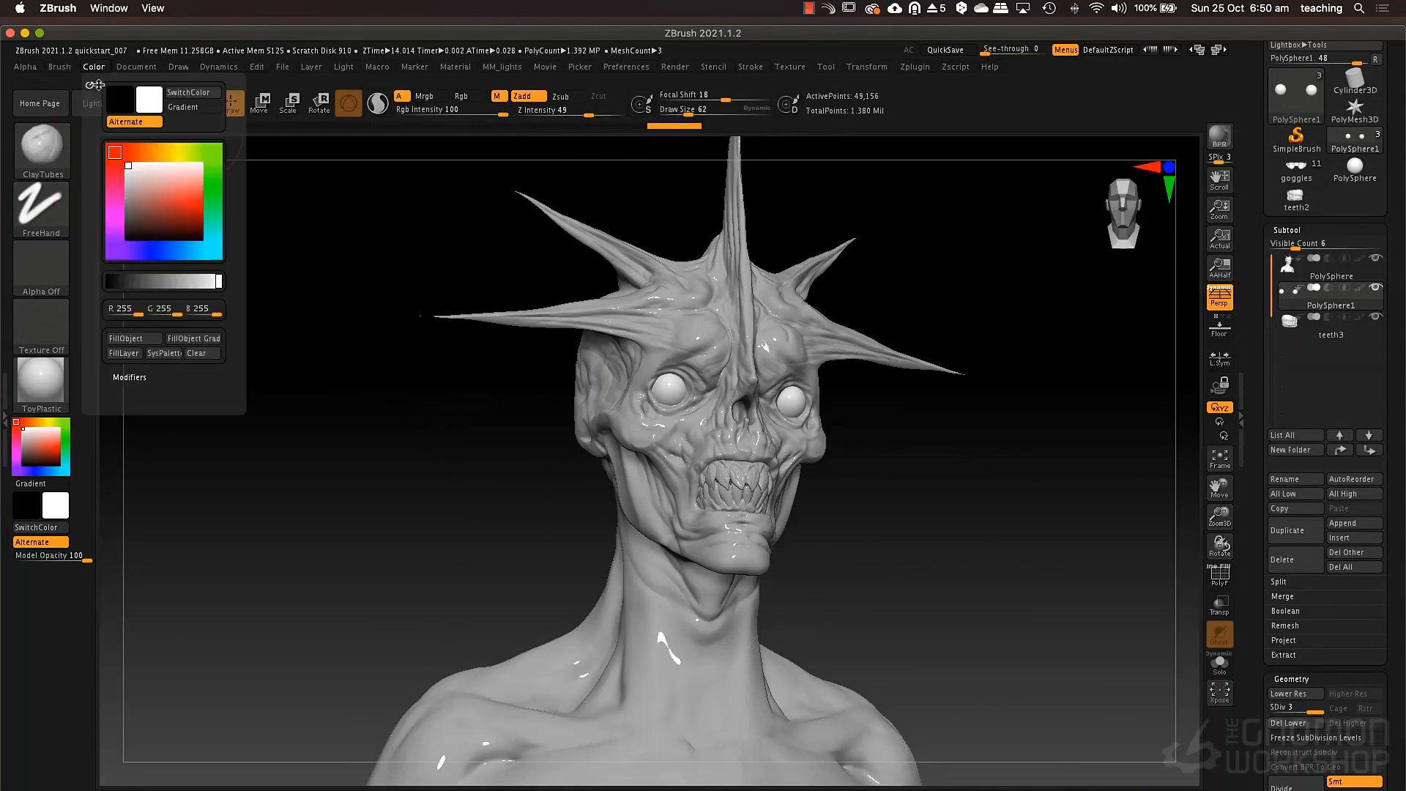
left_click(132, 342)
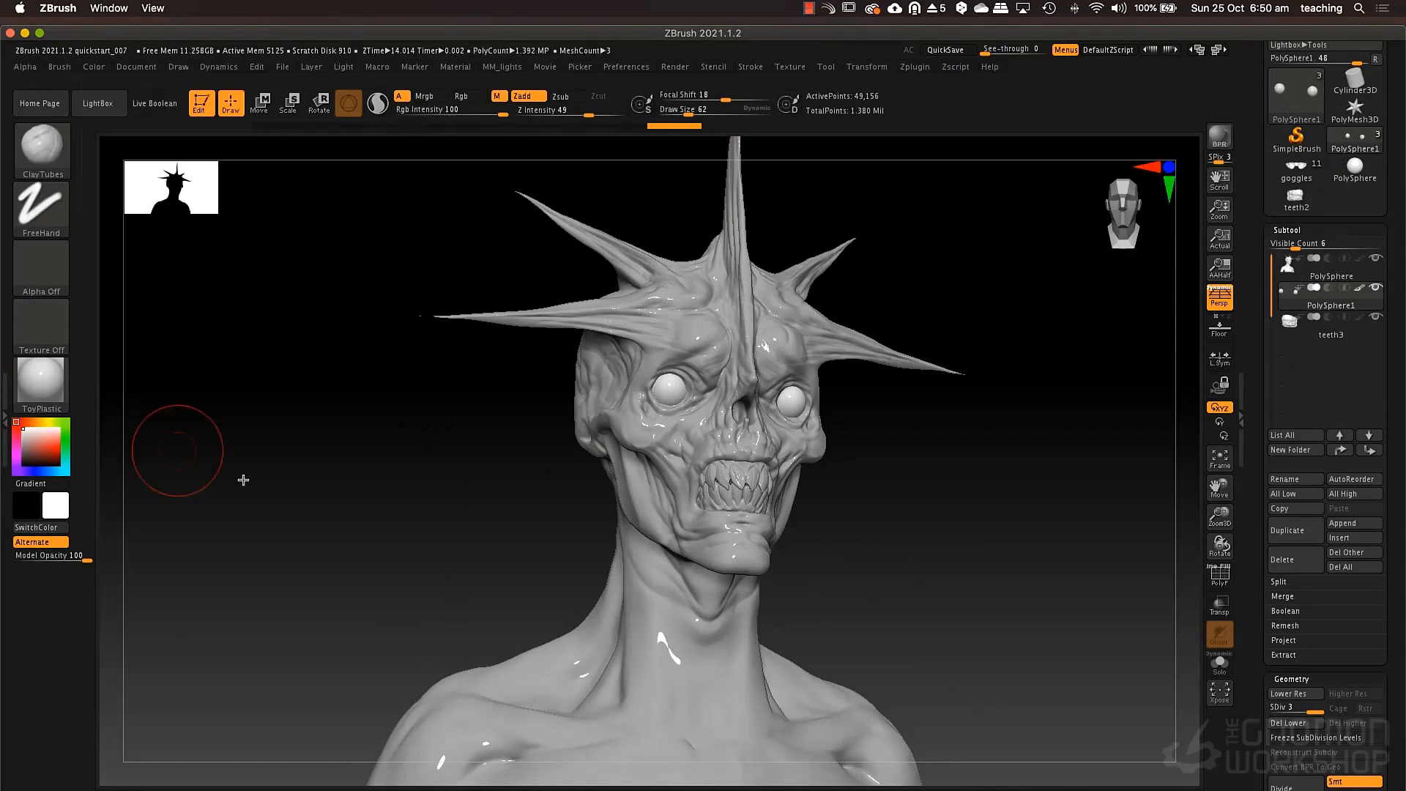
mouse_move(912, 534)
left_mouse_down()
mouse_move(895, 531)
mouse_move(923, 520)
left_mouse_up()
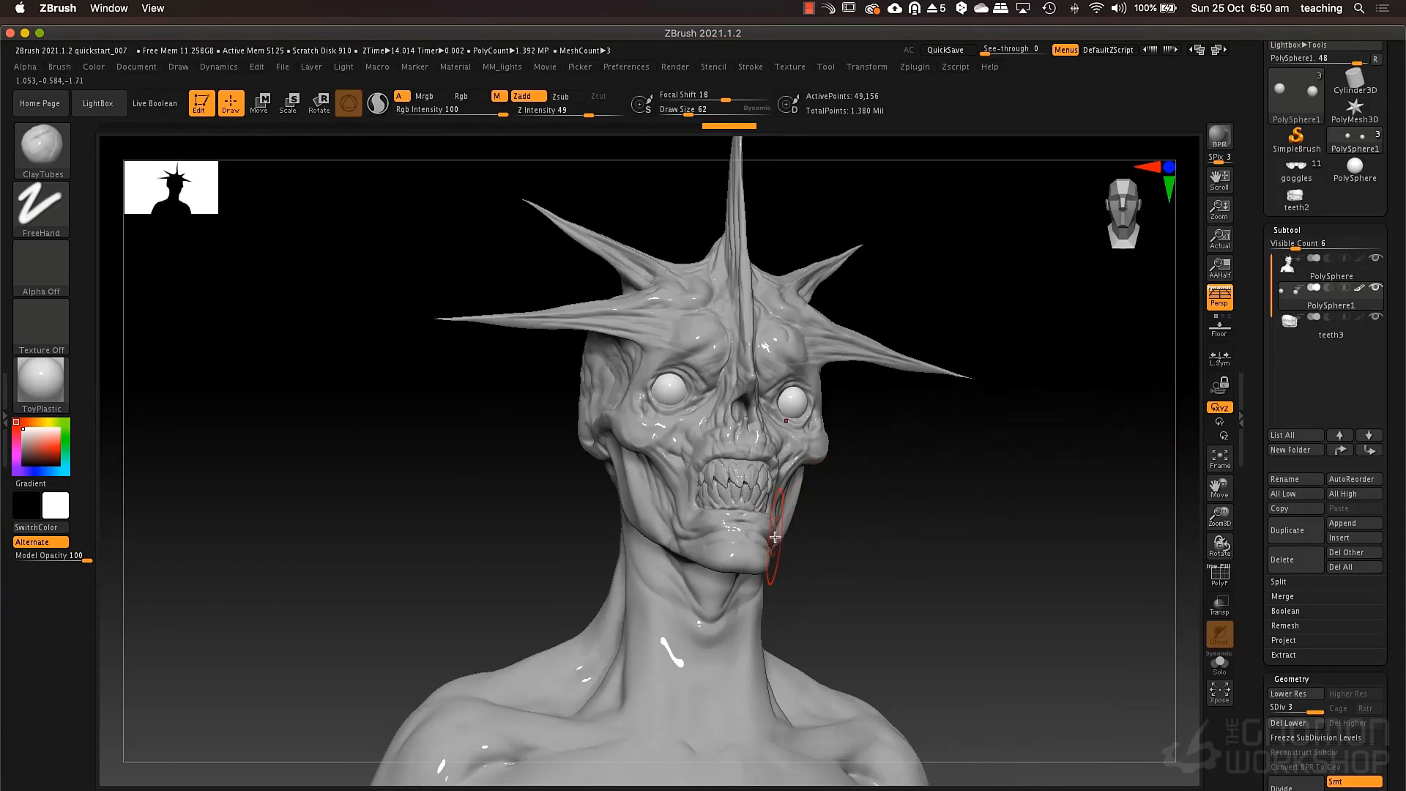
Try BasicMaterial on the bust, and settle on BasicMaterial2.
left_click(64, 410)
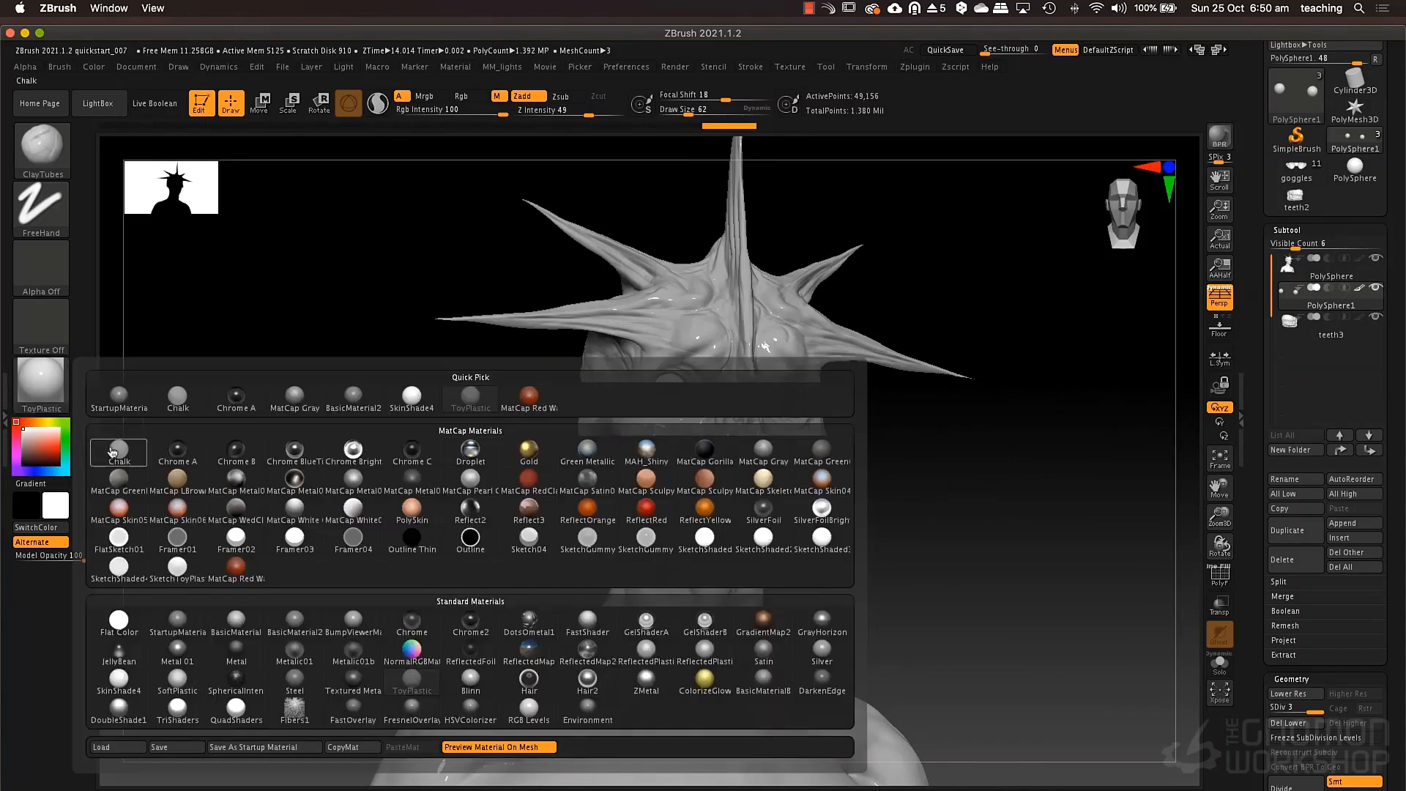
left_click(236, 624)
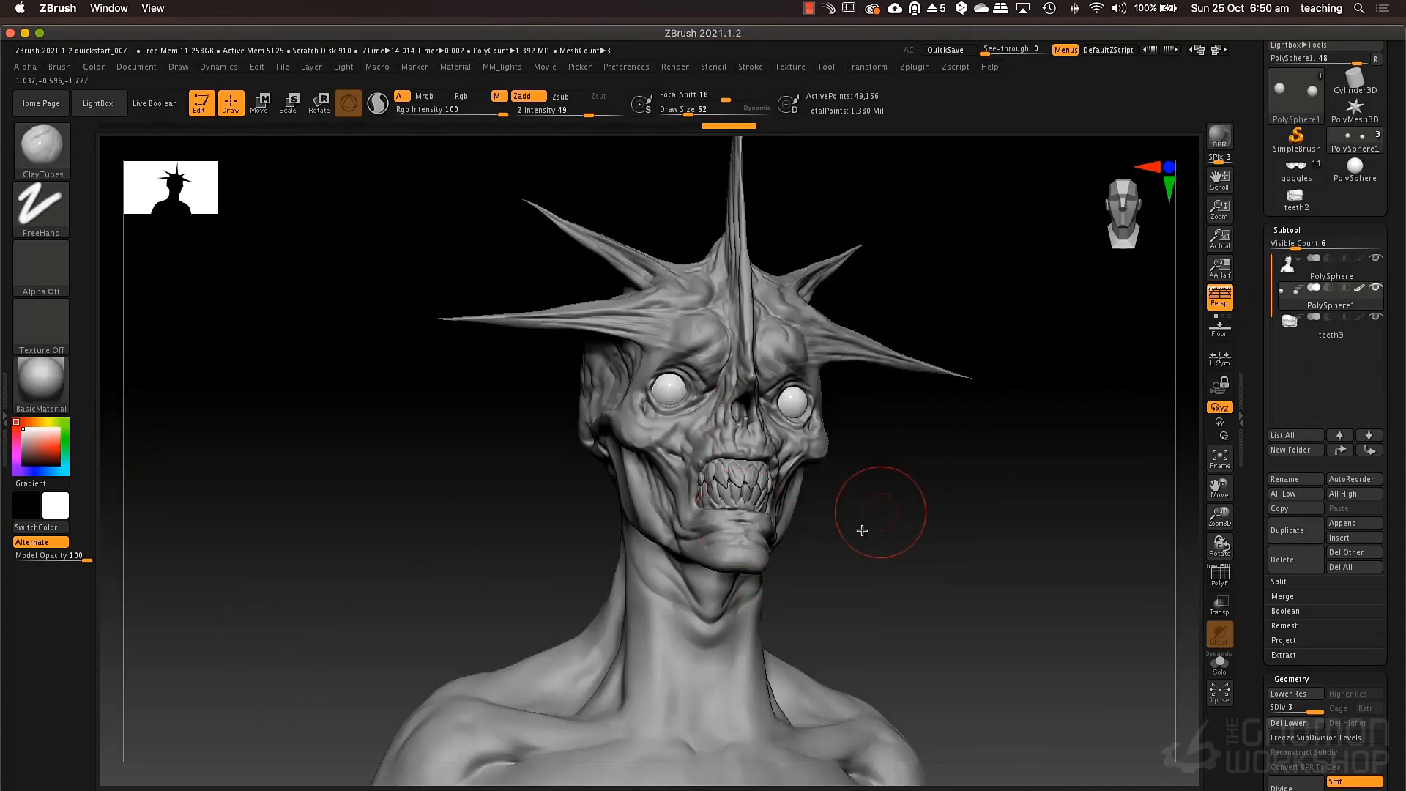
left_click(41, 383)
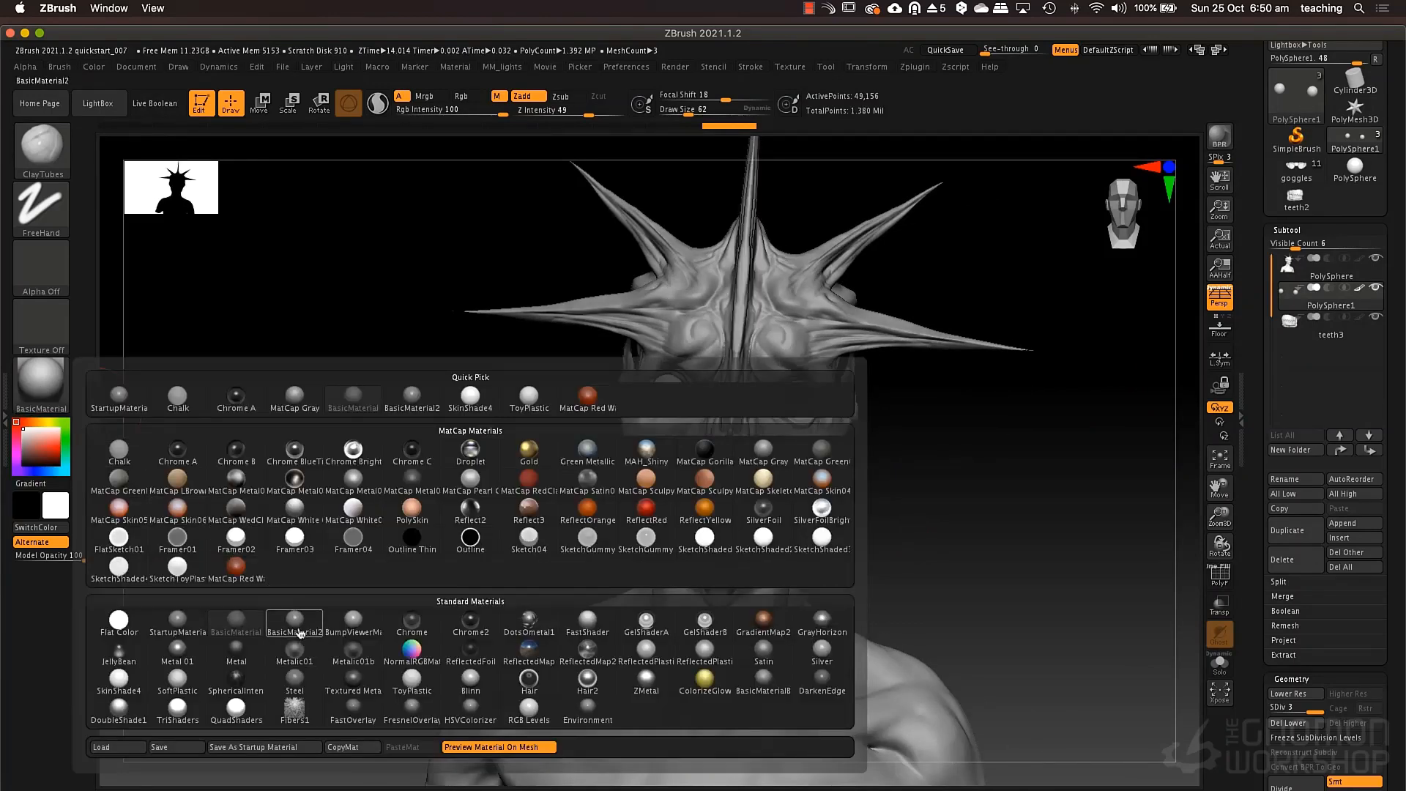
left_click(295, 623)
left_click_drag(916, 474, 935, 481)
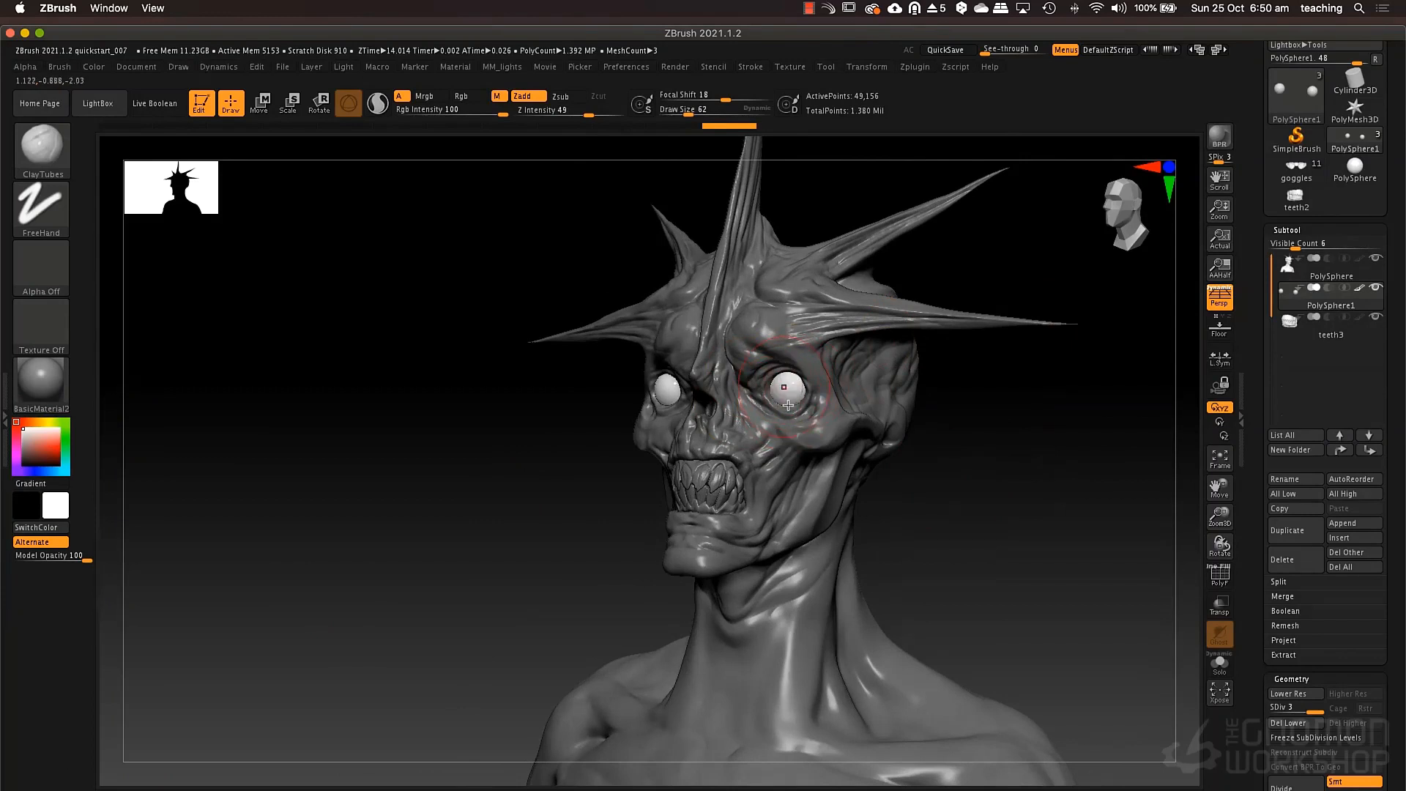
Set the Specular modifier of BasicMaterial2 to 75.
left_click(456, 69)
left_click(512, 398)
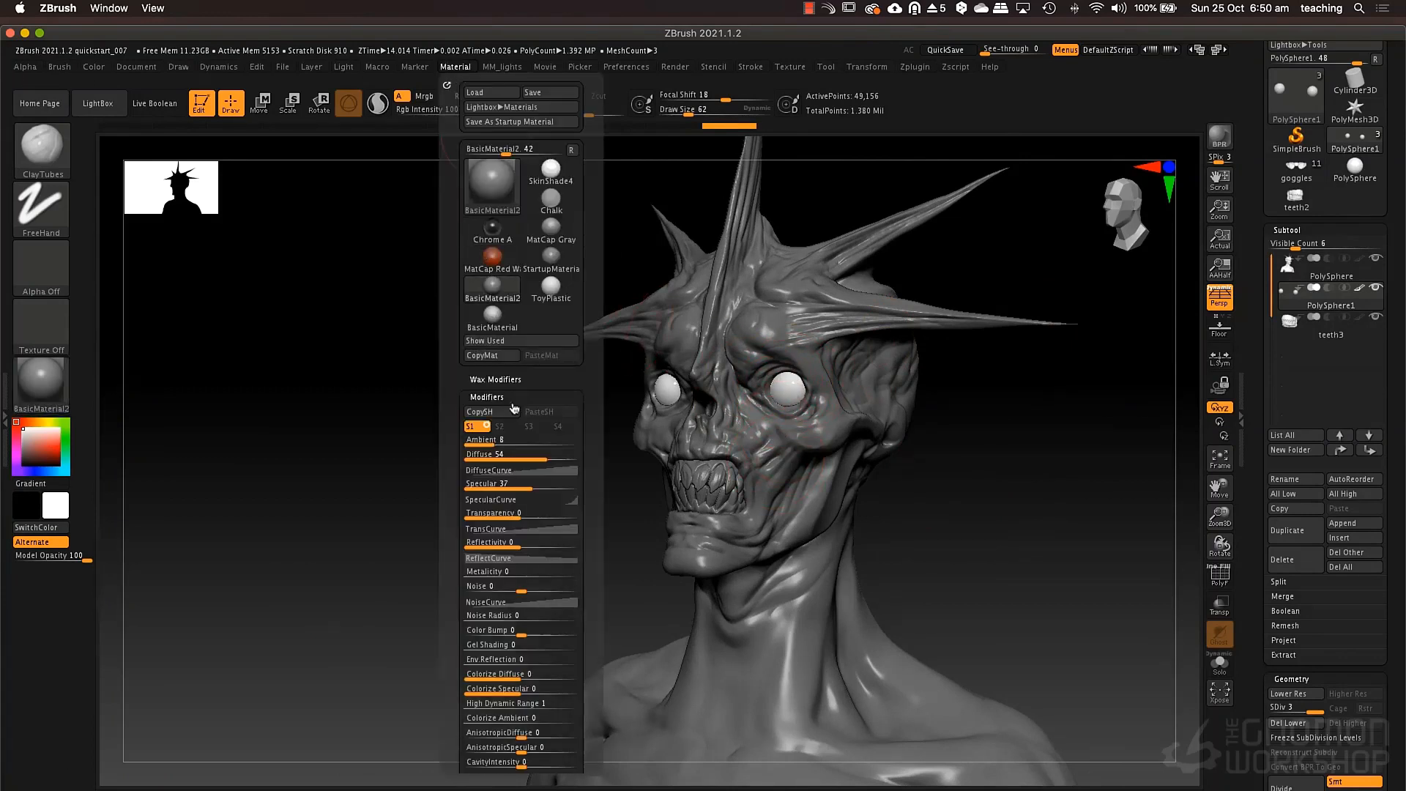
left_click_drag(528, 490, 559, 486)
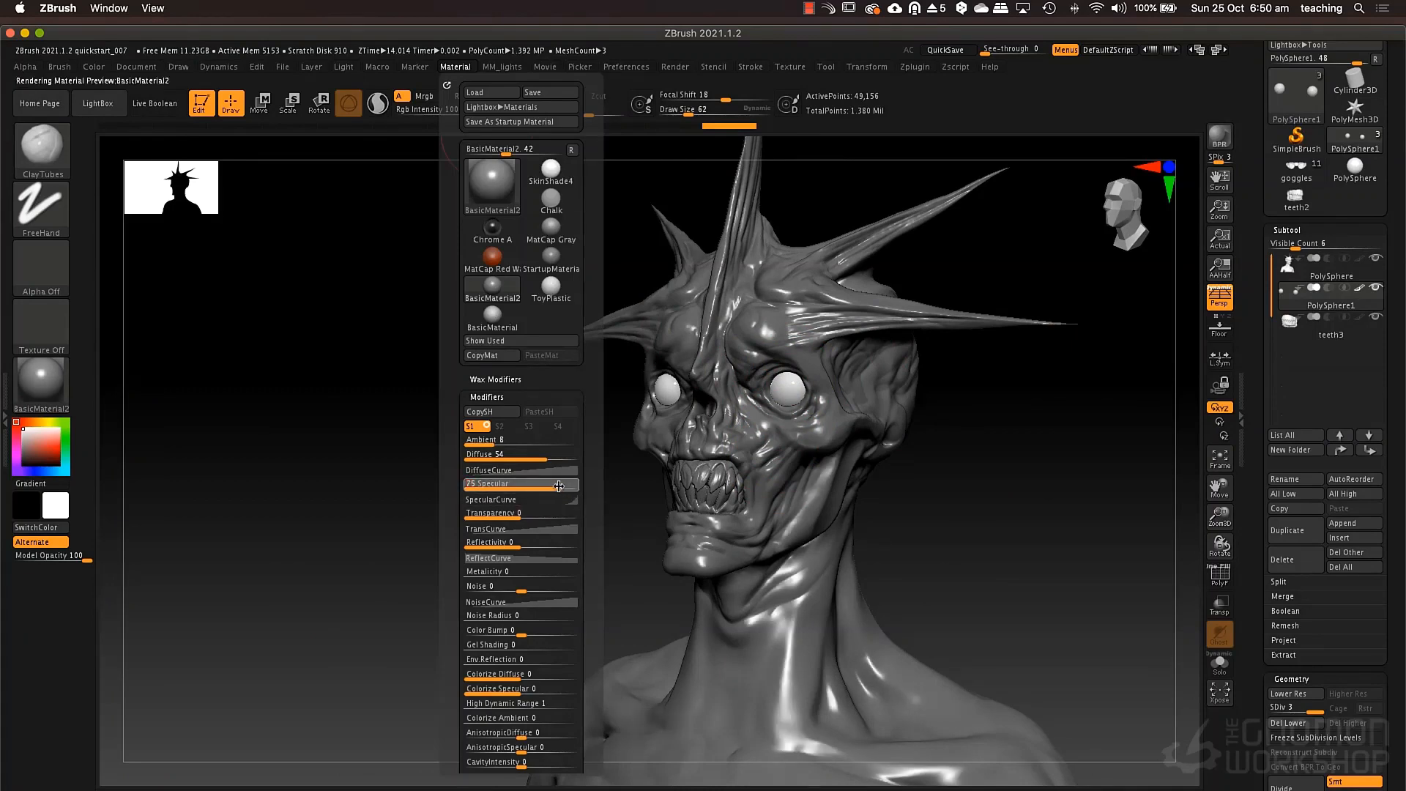
Choose the ToyPlastic material and set its Gel Shading modifier to 2, checking the look from several angles.
left_click(40, 381)
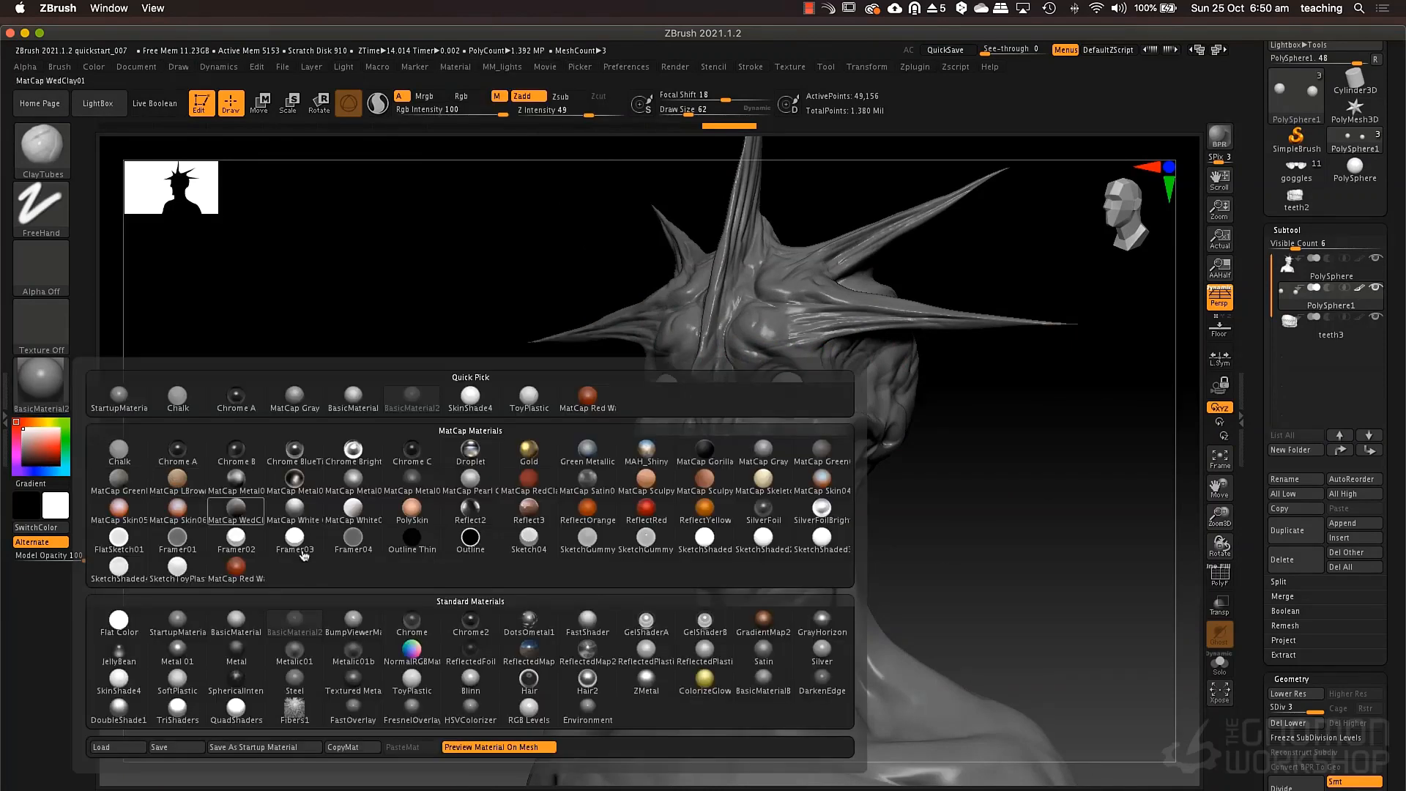
left_click(413, 679)
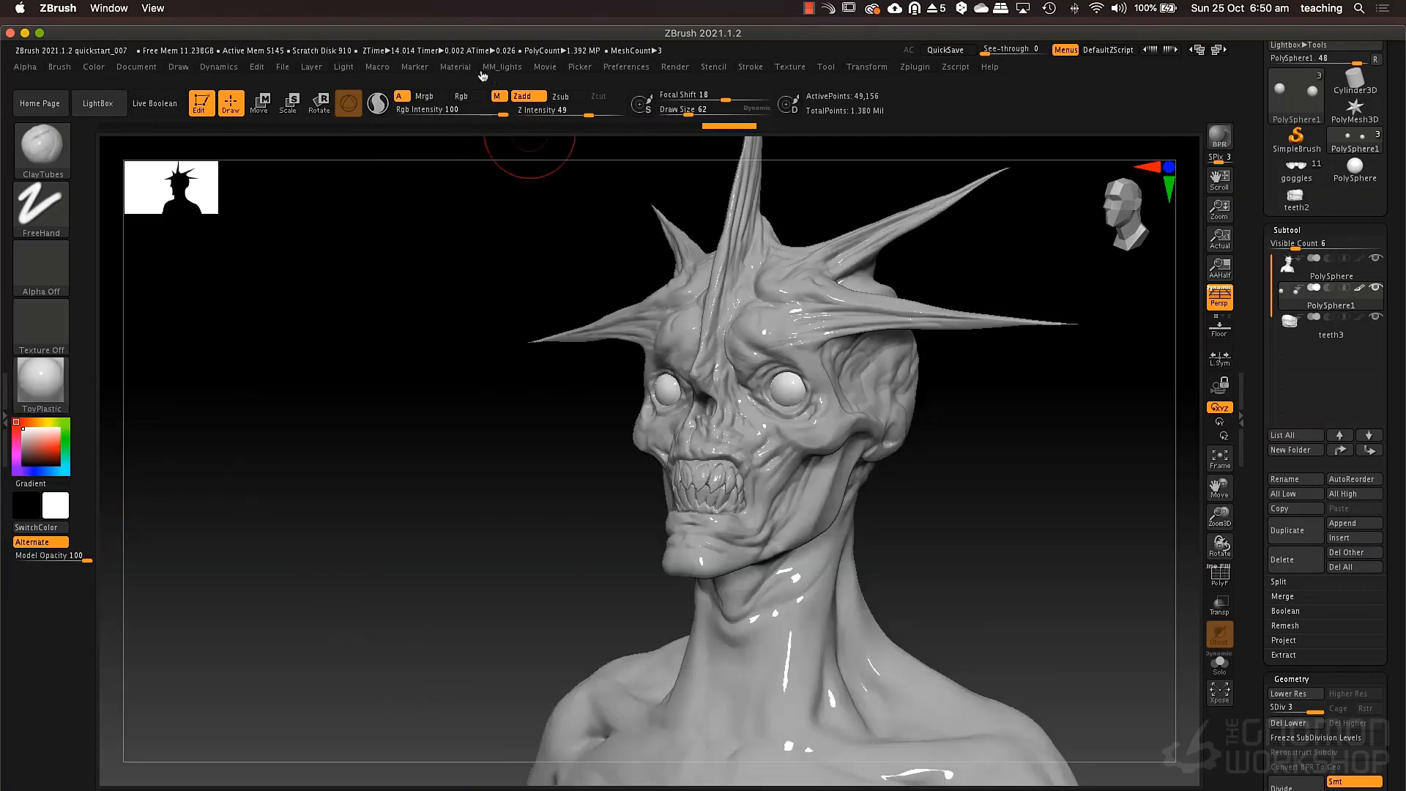
left_click(455, 67)
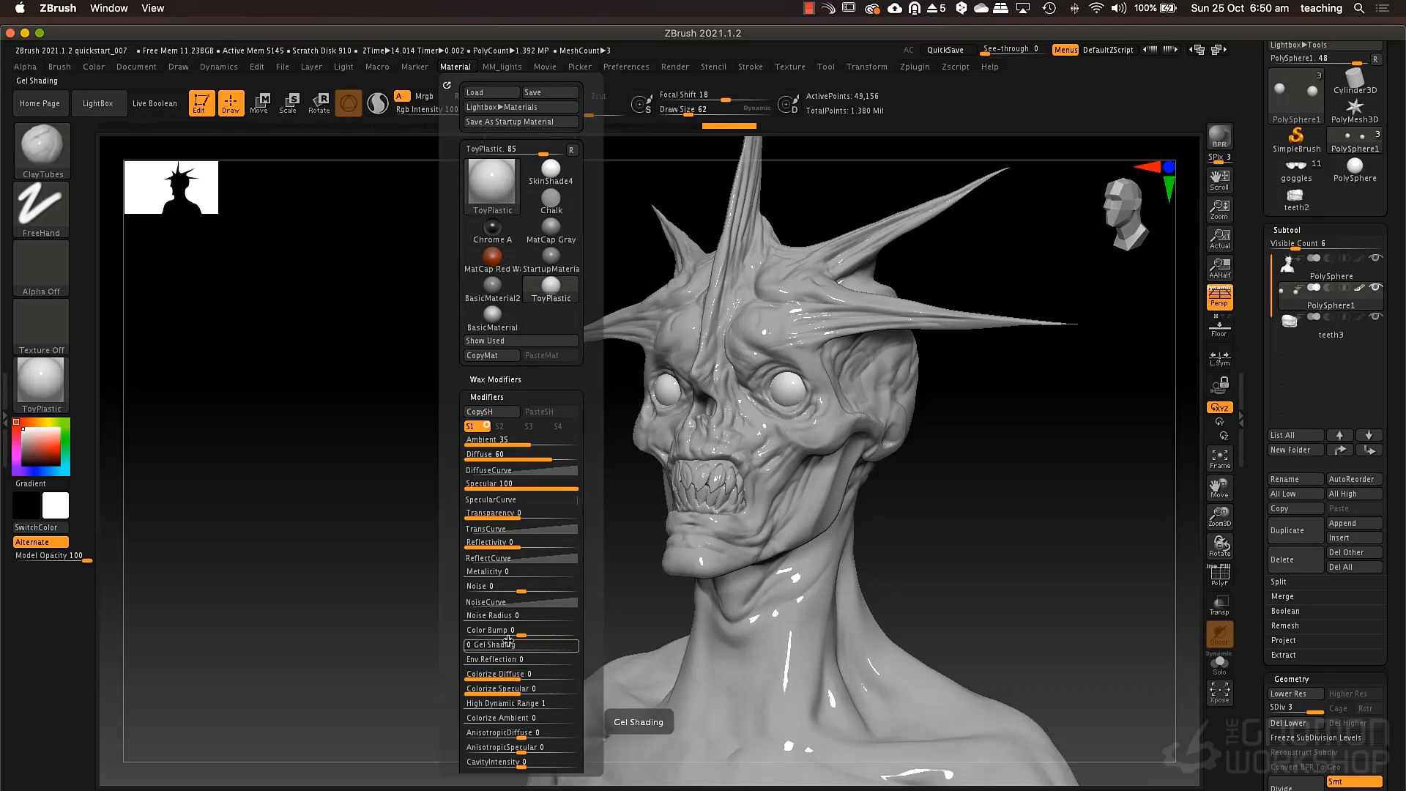
scroll(505, 572, "down", 1)
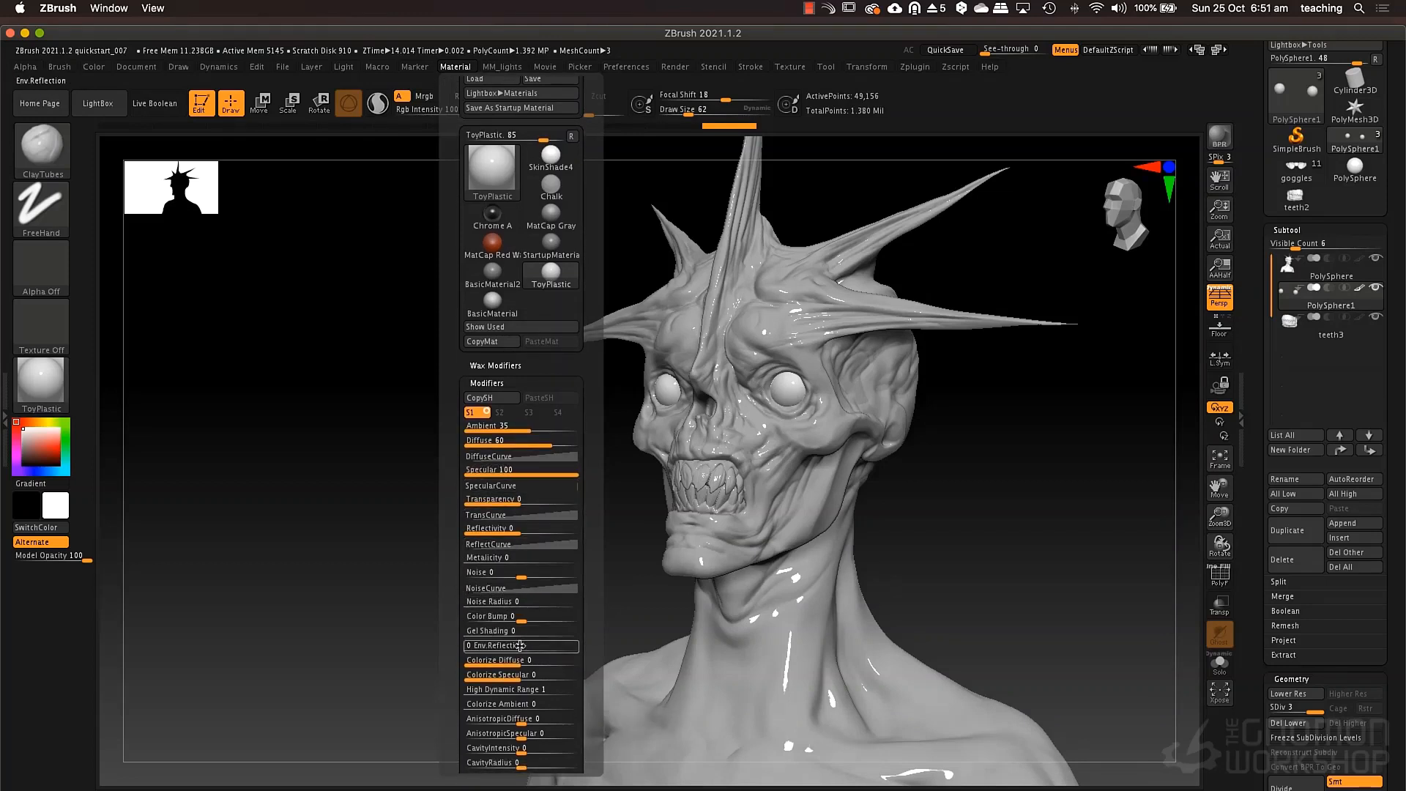
left_click_drag(521, 631, 539, 631)
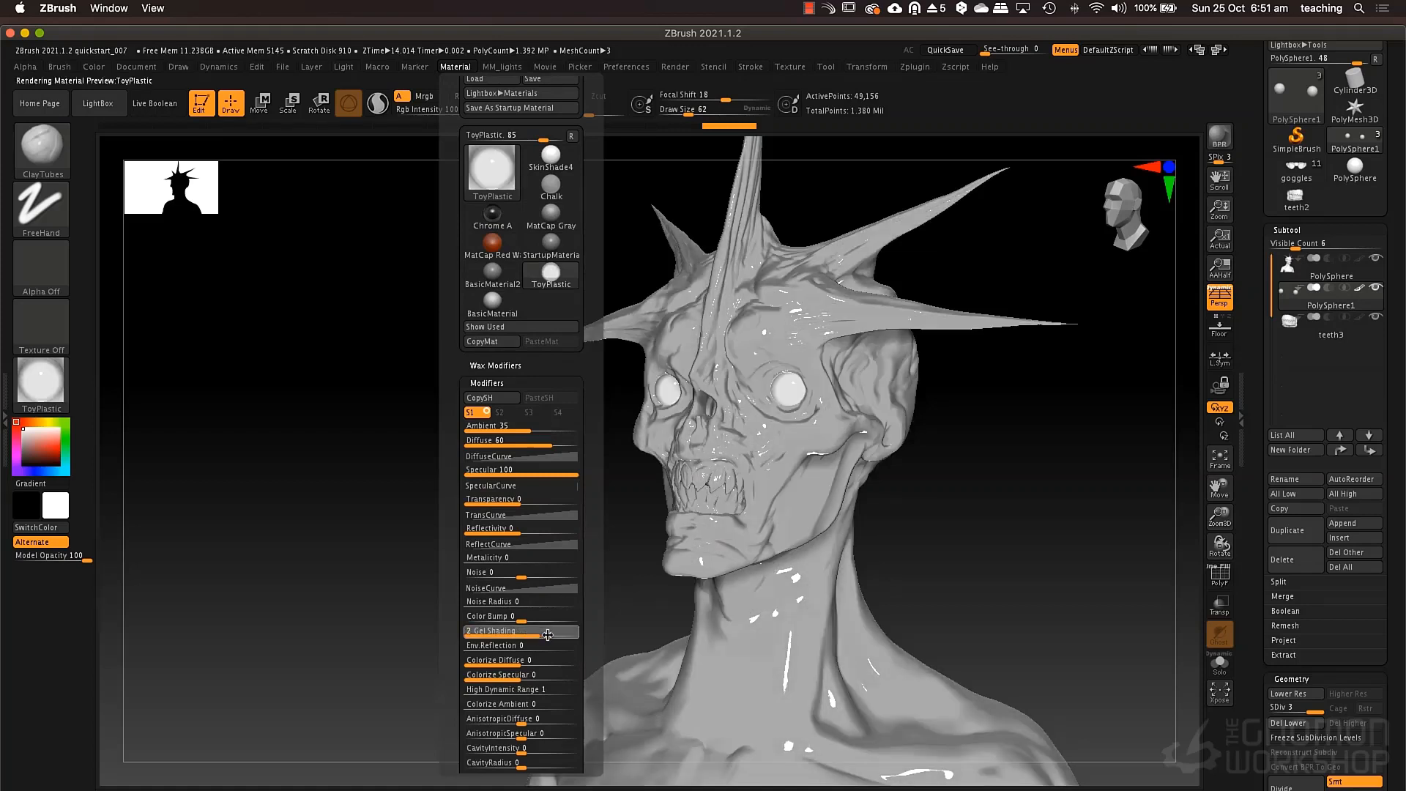
left_click_drag(543, 629, 512, 631)
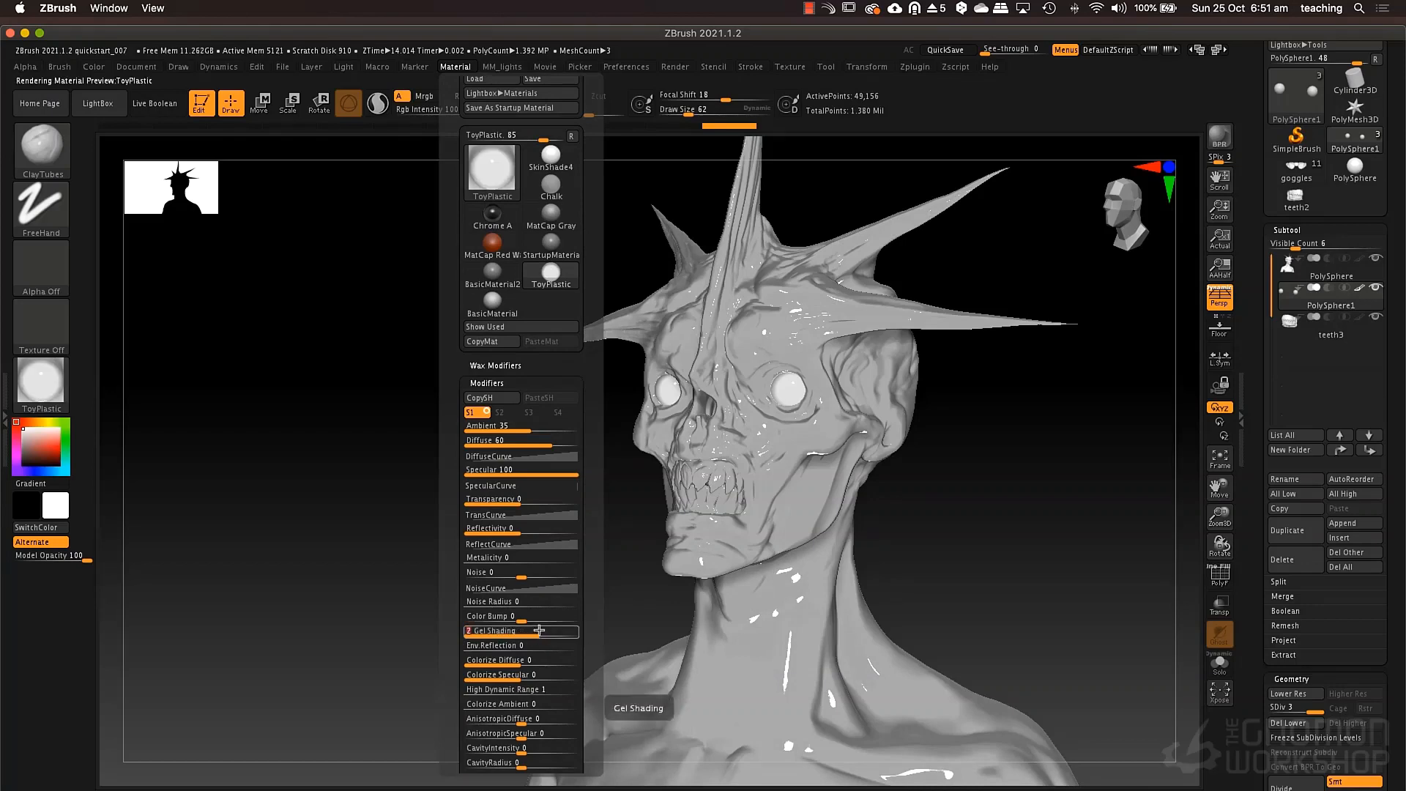
left_click_drag(996, 482, 838, 502)
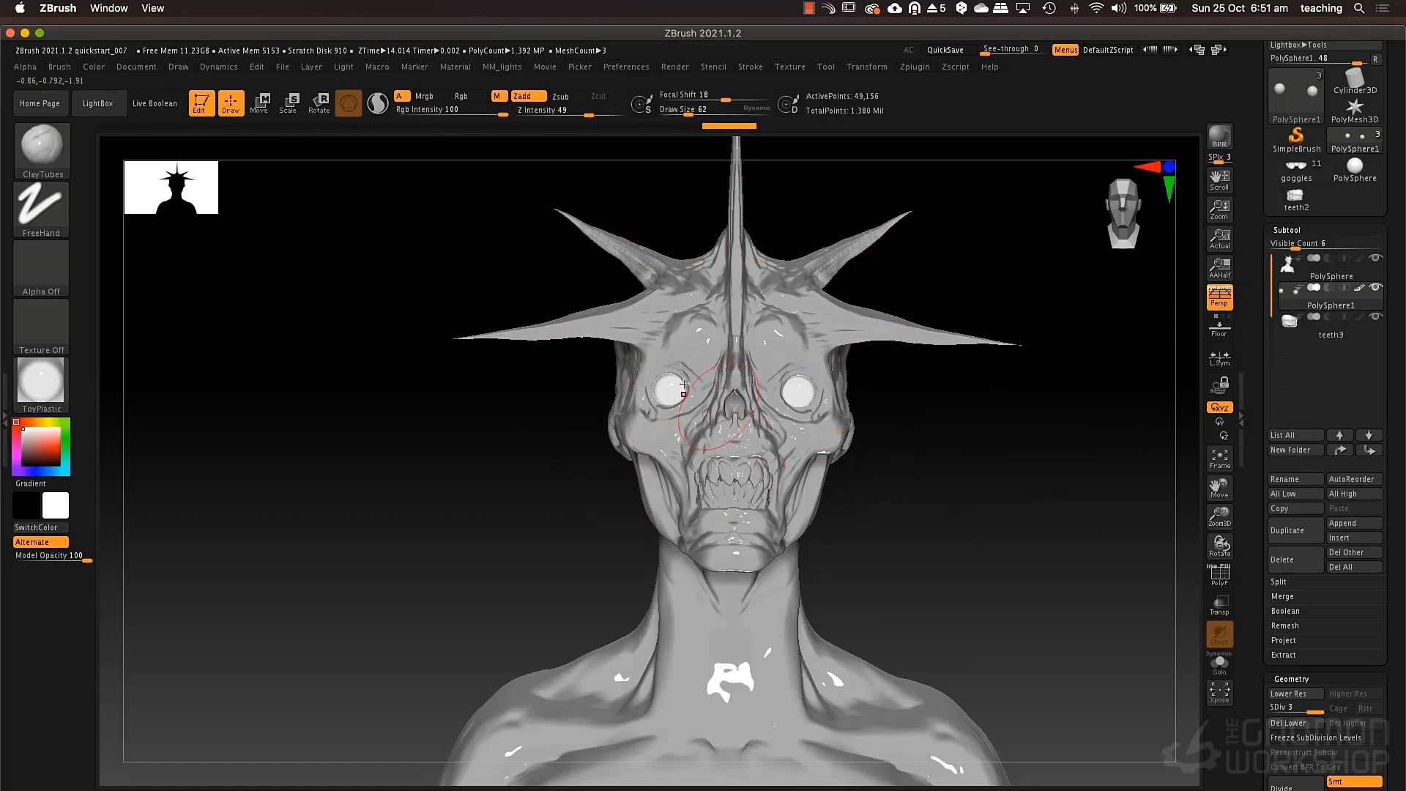
right_click_drag(725, 431, 680, 414)
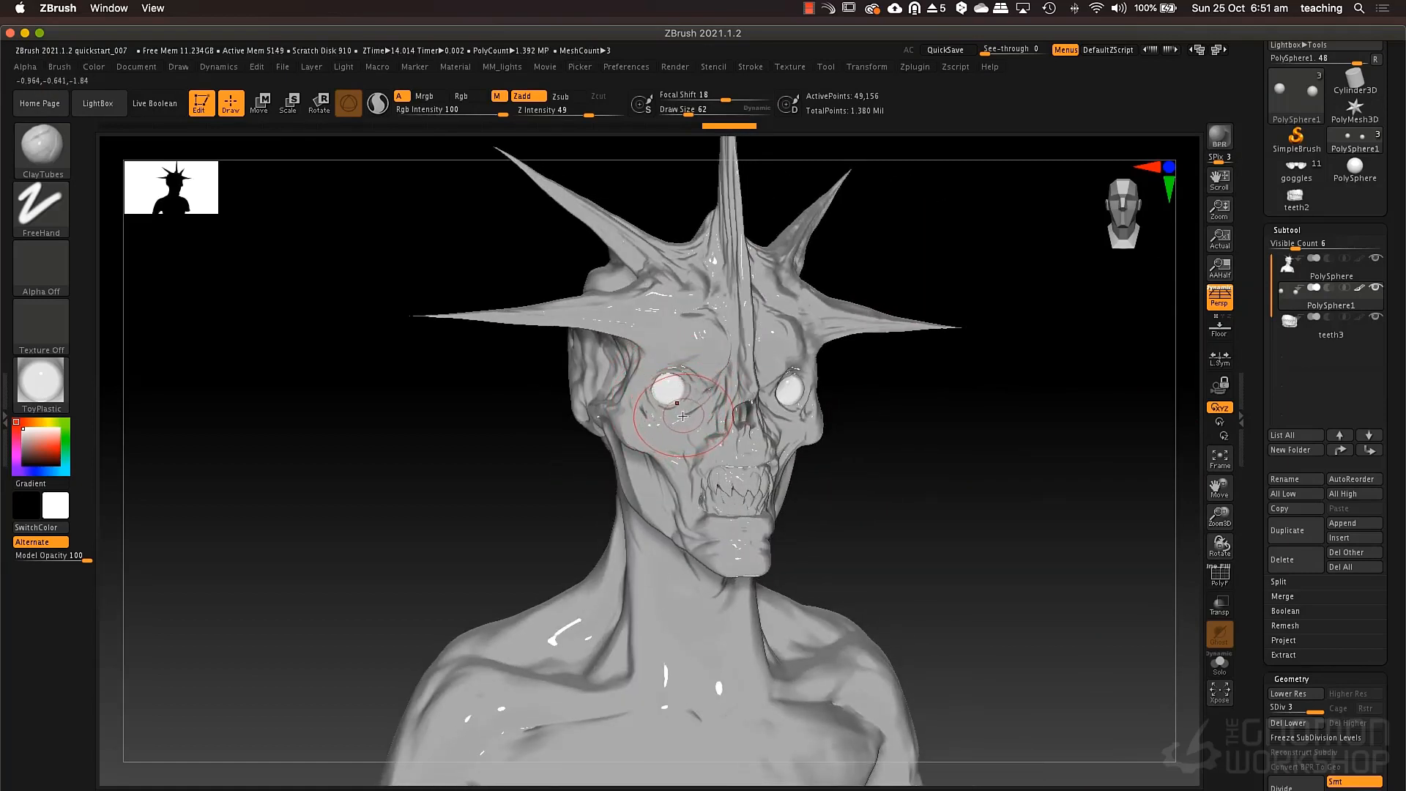
right_click_drag(862, 405, 910, 377)
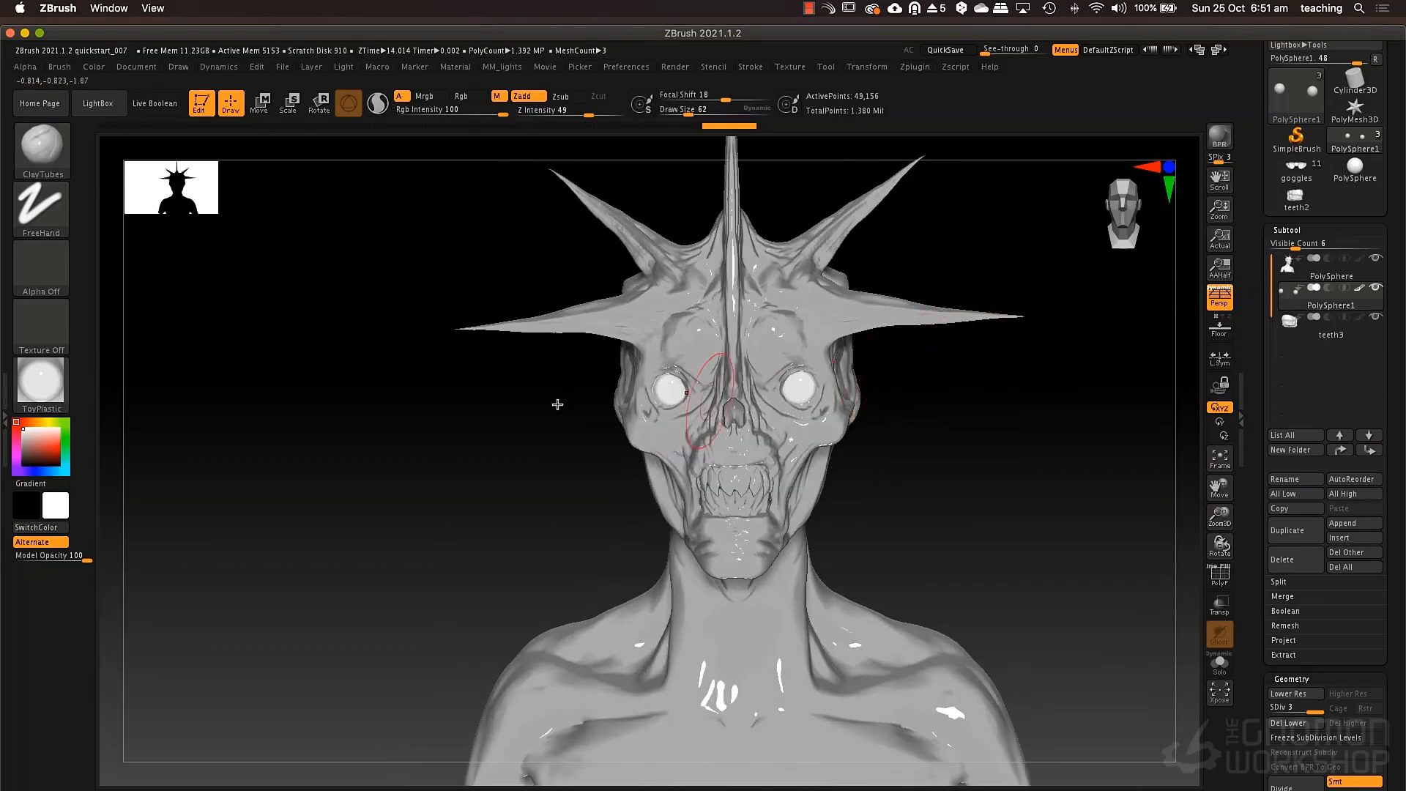
Fill the eyeballs with a tan color (R 191, G 177, B 136), applying color only.
left_click(42, 422)
left_click(33, 440)
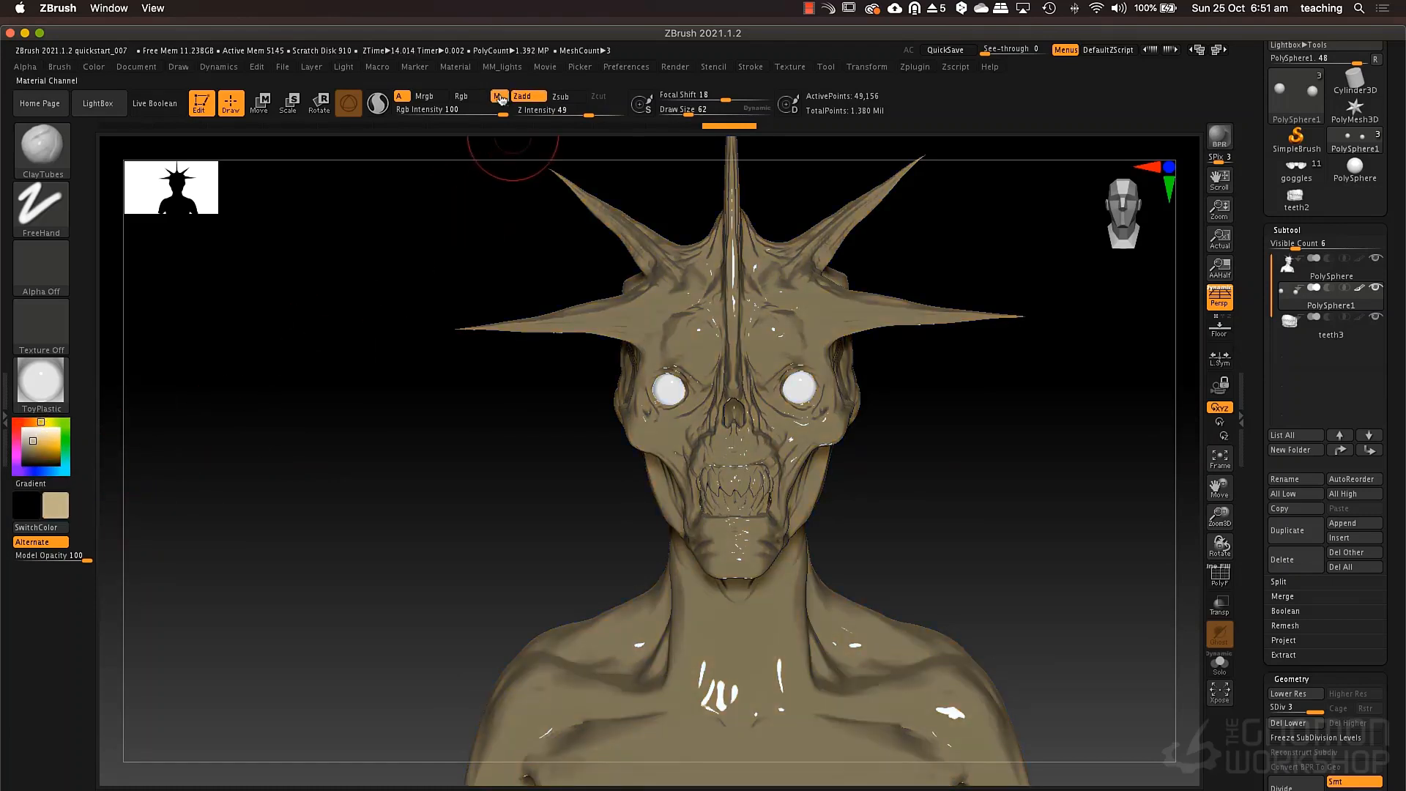
left_click(461, 96)
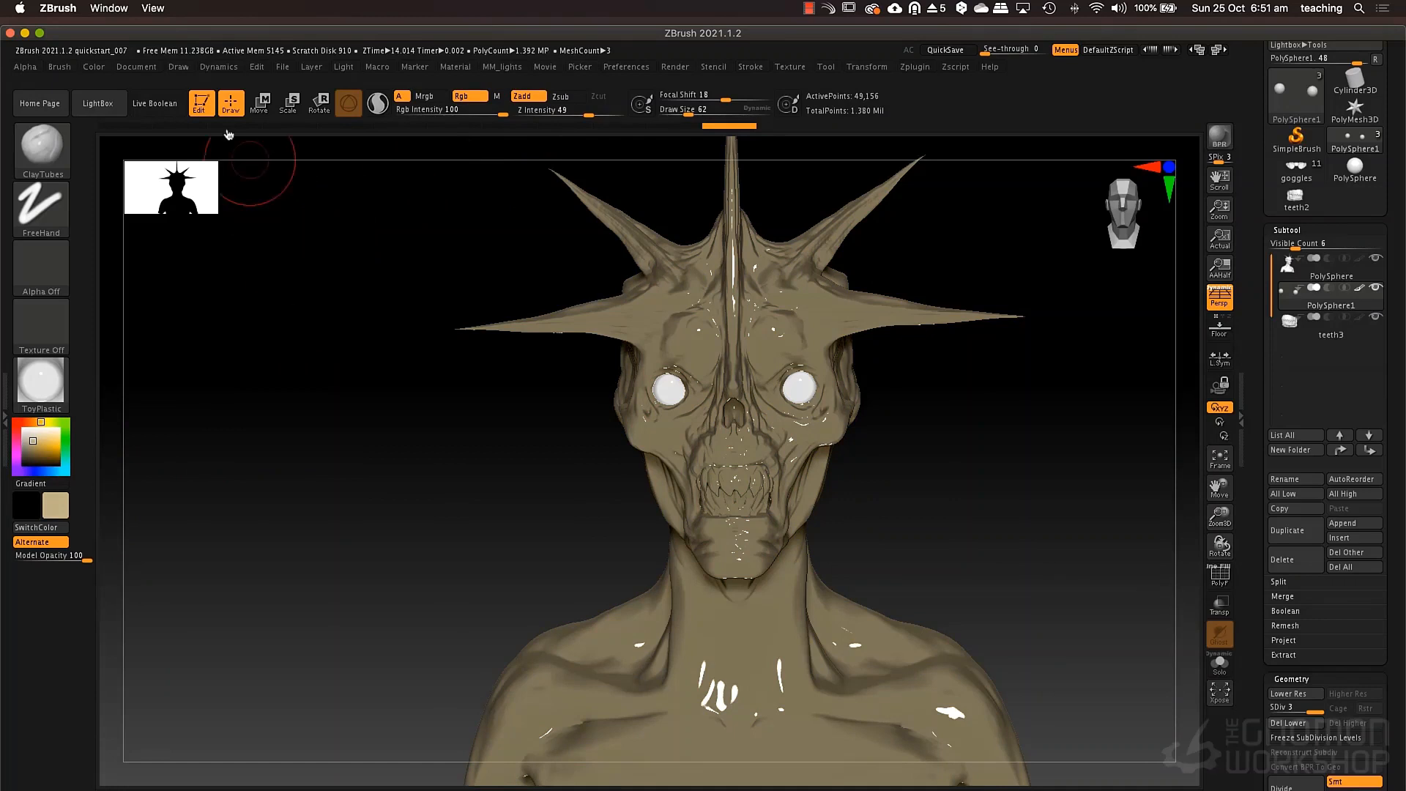
left_click(106, 72)
left_click(135, 338)
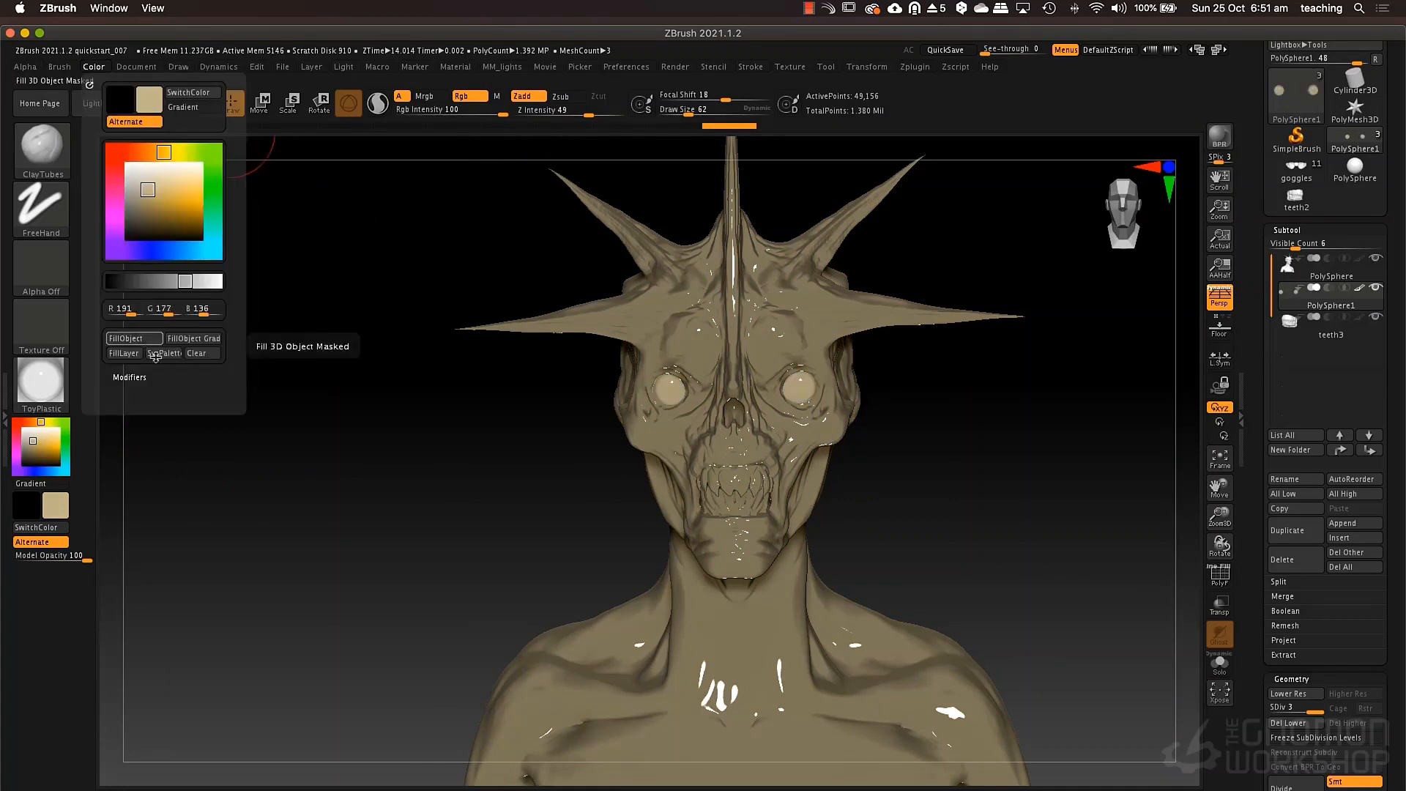
mouse_move(910, 455)
left_mouse_down()
mouse_move(898, 449)
mouse_move(964, 452)
mouse_move(907, 446)
mouse_move(952, 451)
mouse_move(931, 449)
left_mouse_up()
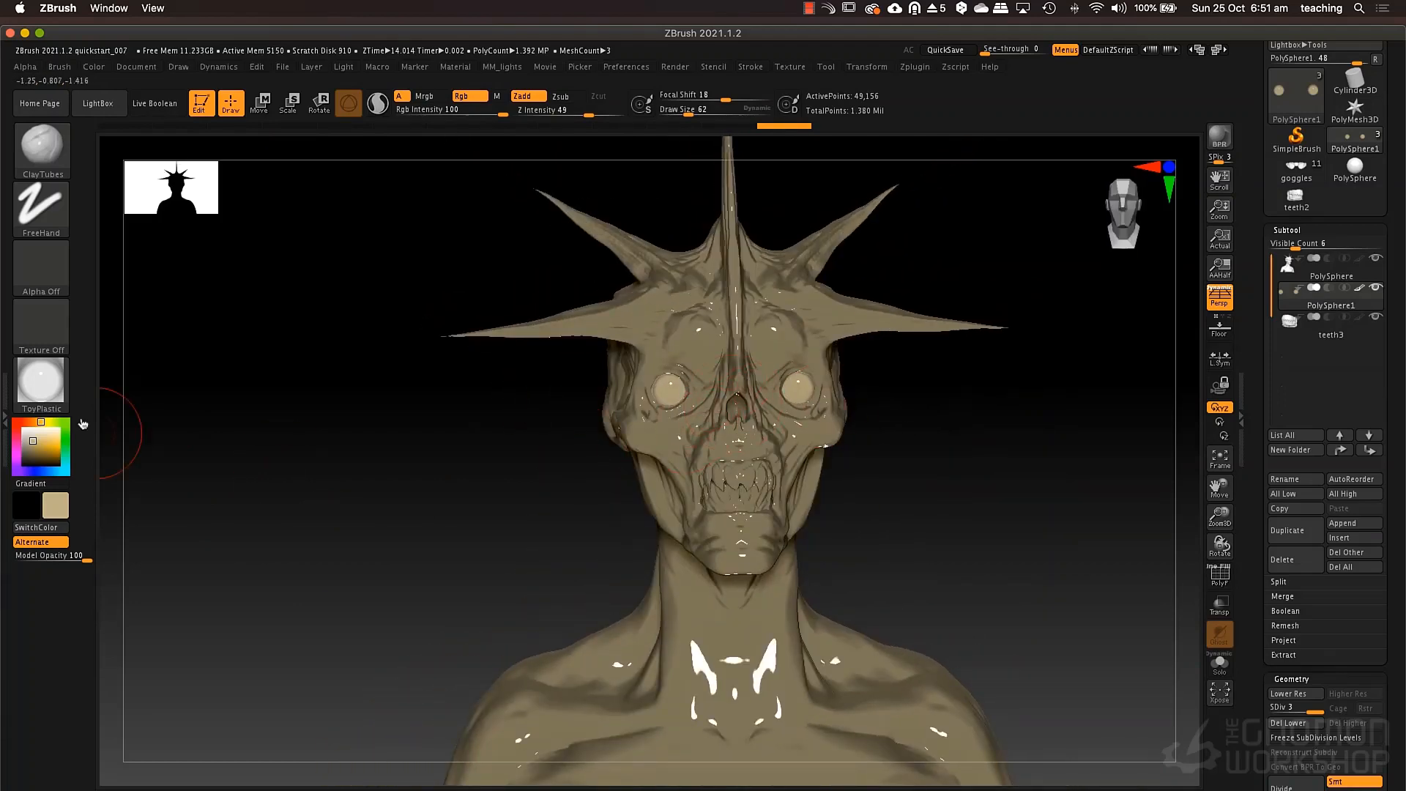
Set the current material to BasicMaterial2 with a white color (R 255, G 255, B 255), and switch to applying material only.
left_click(42, 381)
left_click(300, 631)
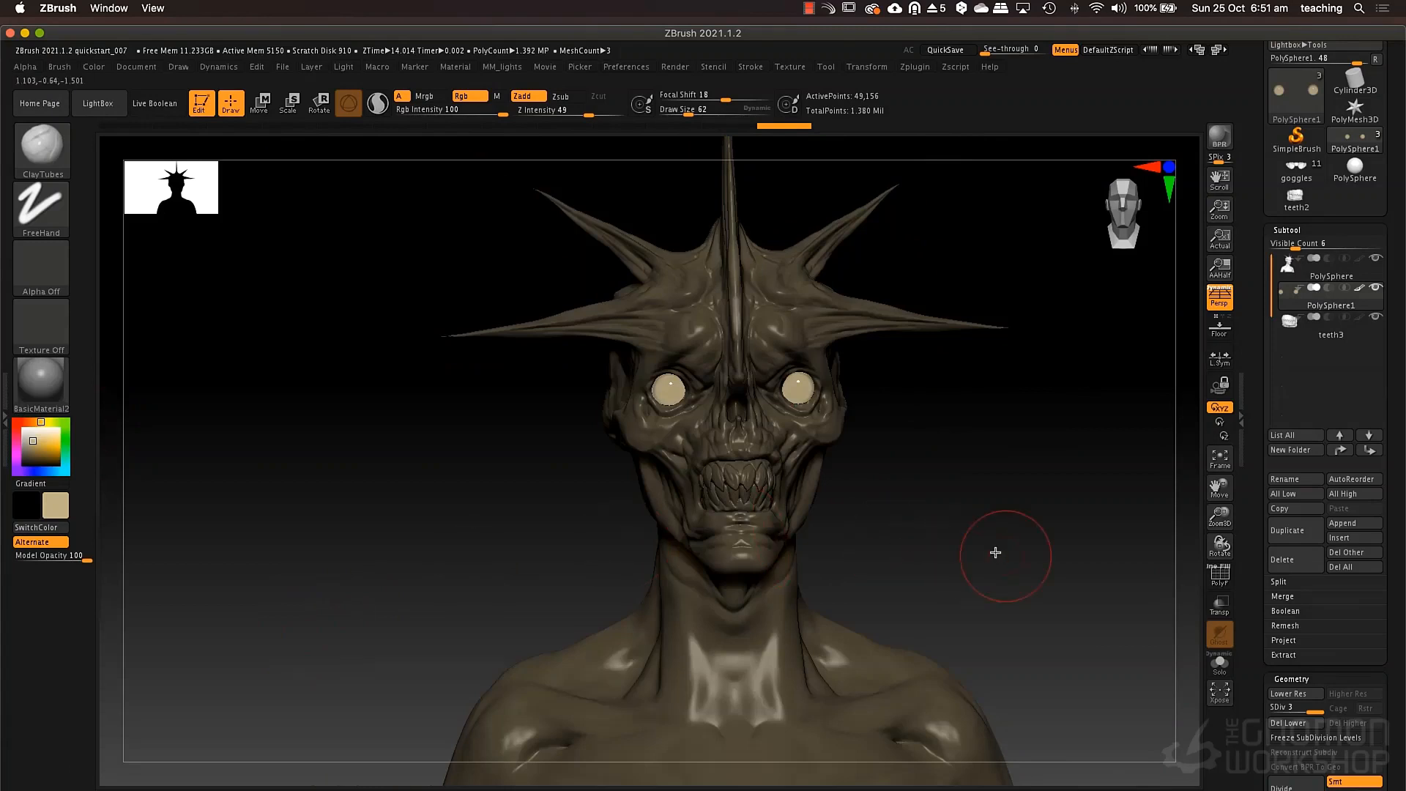
left_click_drag(996, 552, 904, 534)
left_click(33, 444)
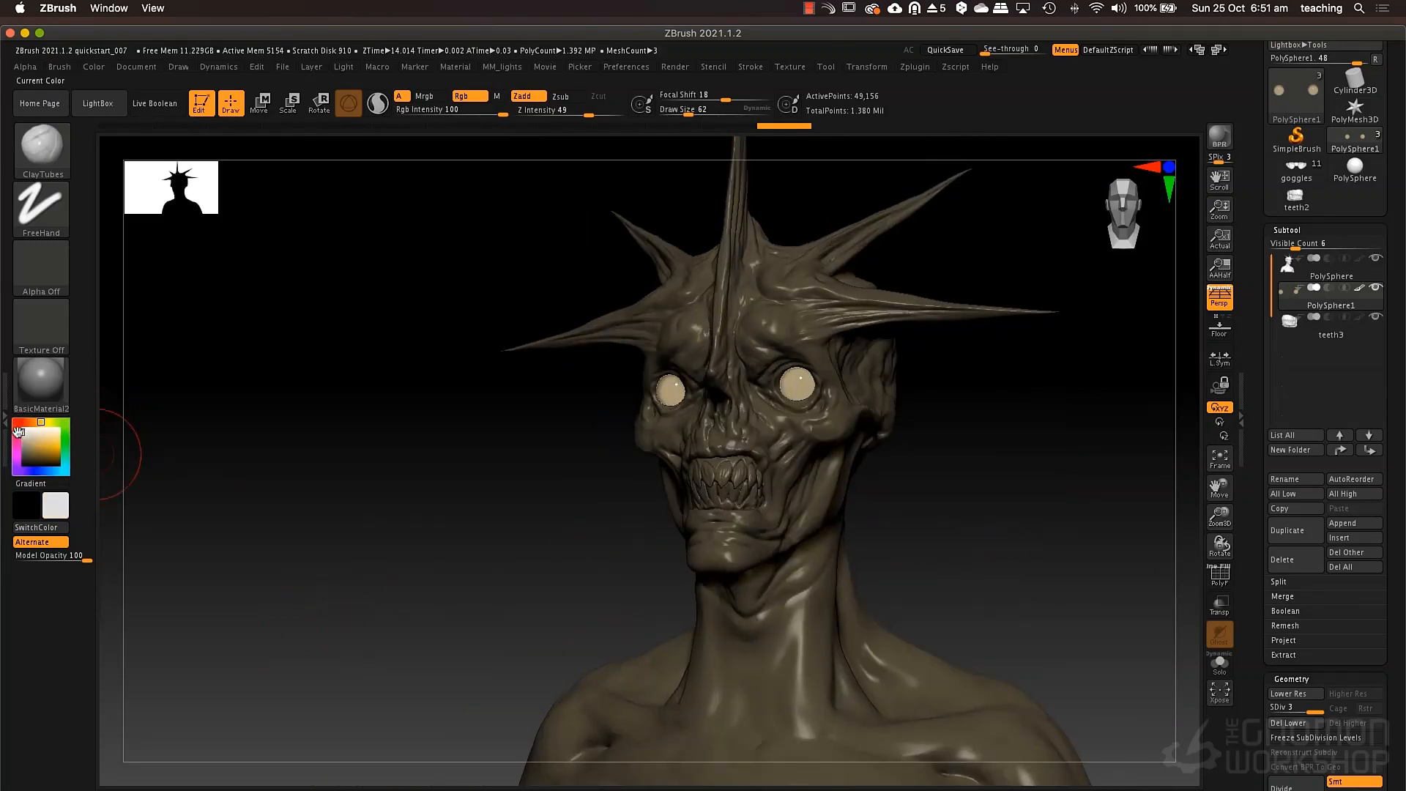
left_click(18, 431)
mouse_move(998, 512)
left_mouse_down()
mouse_move(980, 502)
mouse_move(1004, 509)
left_mouse_up()
left_click_drag(884, 460, 891, 570, "alt")
left_click_drag(1020, 441, 852, 508, "alt")
left_click_drag(845, 615, 842, 534, "alt")
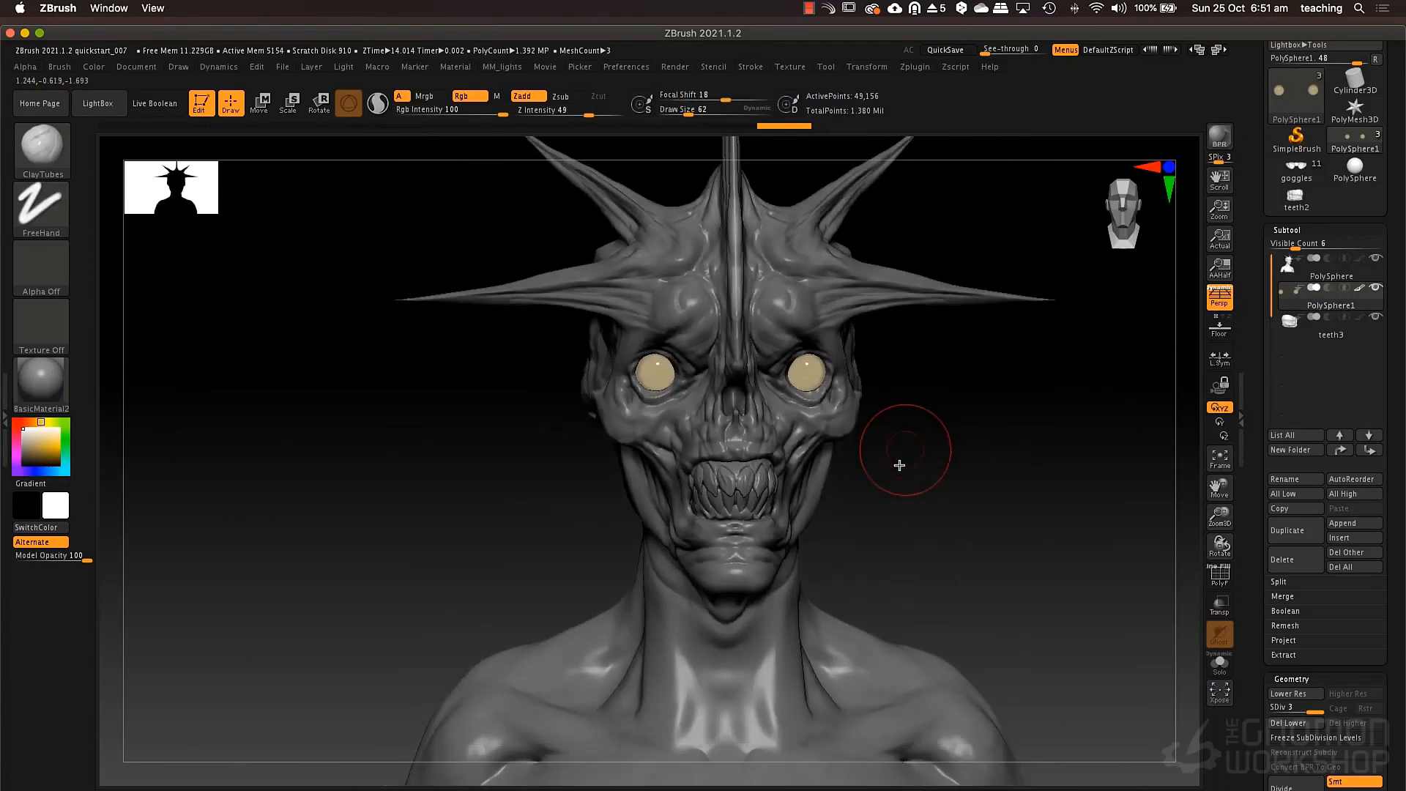
mouse_move(900, 465)
left_mouse_down()
mouse_move(912, 466)
mouse_move(875, 449)
left_mouse_up()
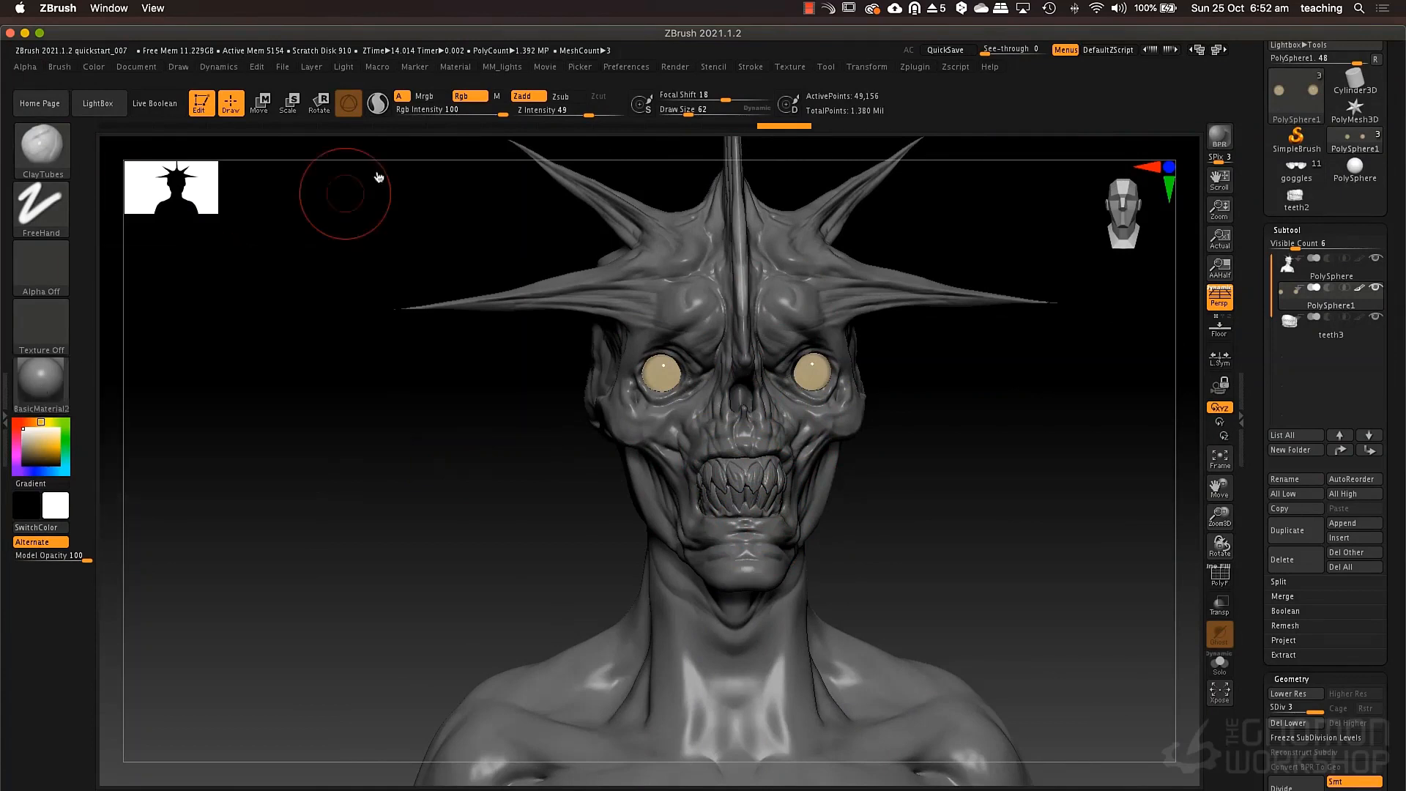
left_click(497, 96)
Try filling the eyeballs with BasicMaterial2, and undo that fill.
left_click(94, 69)
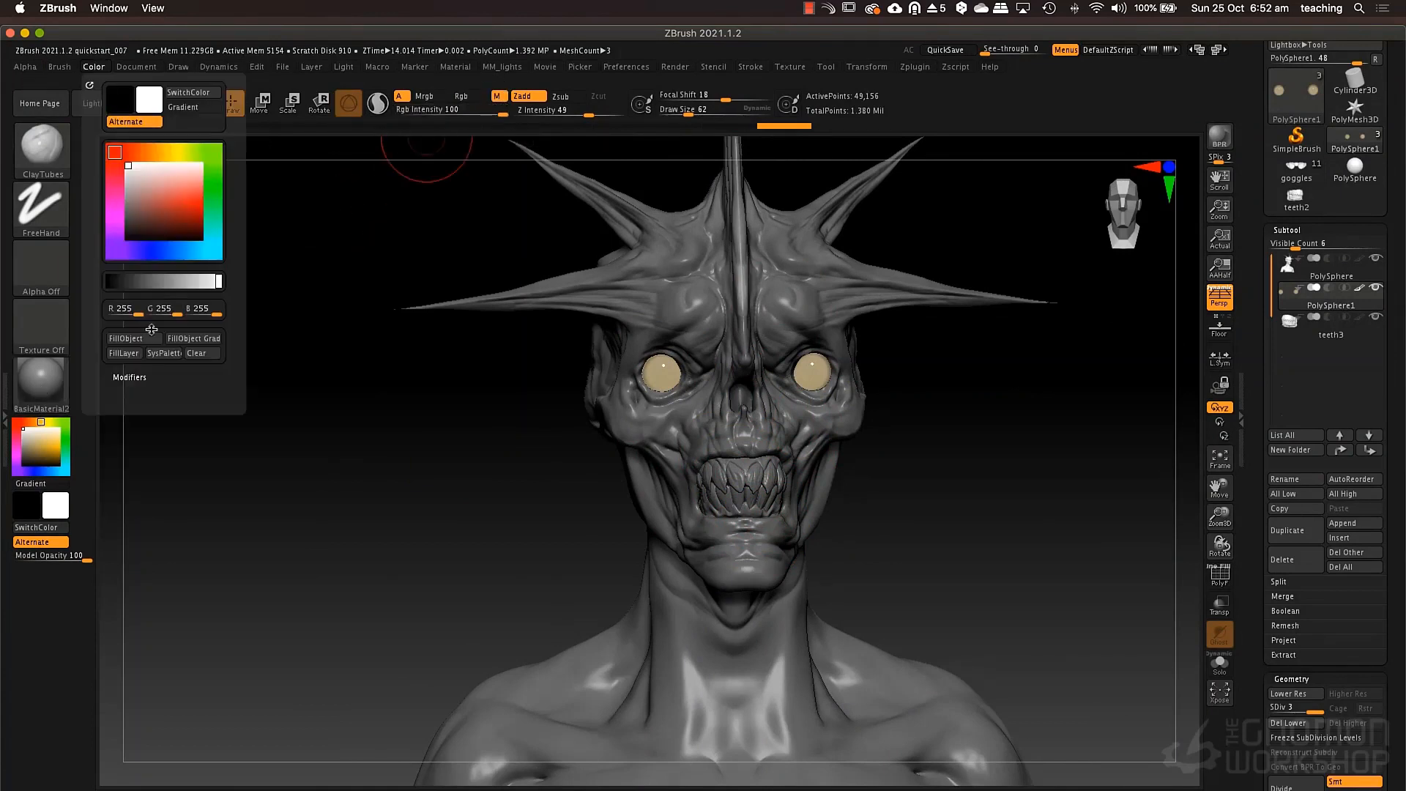
left_click(143, 336)
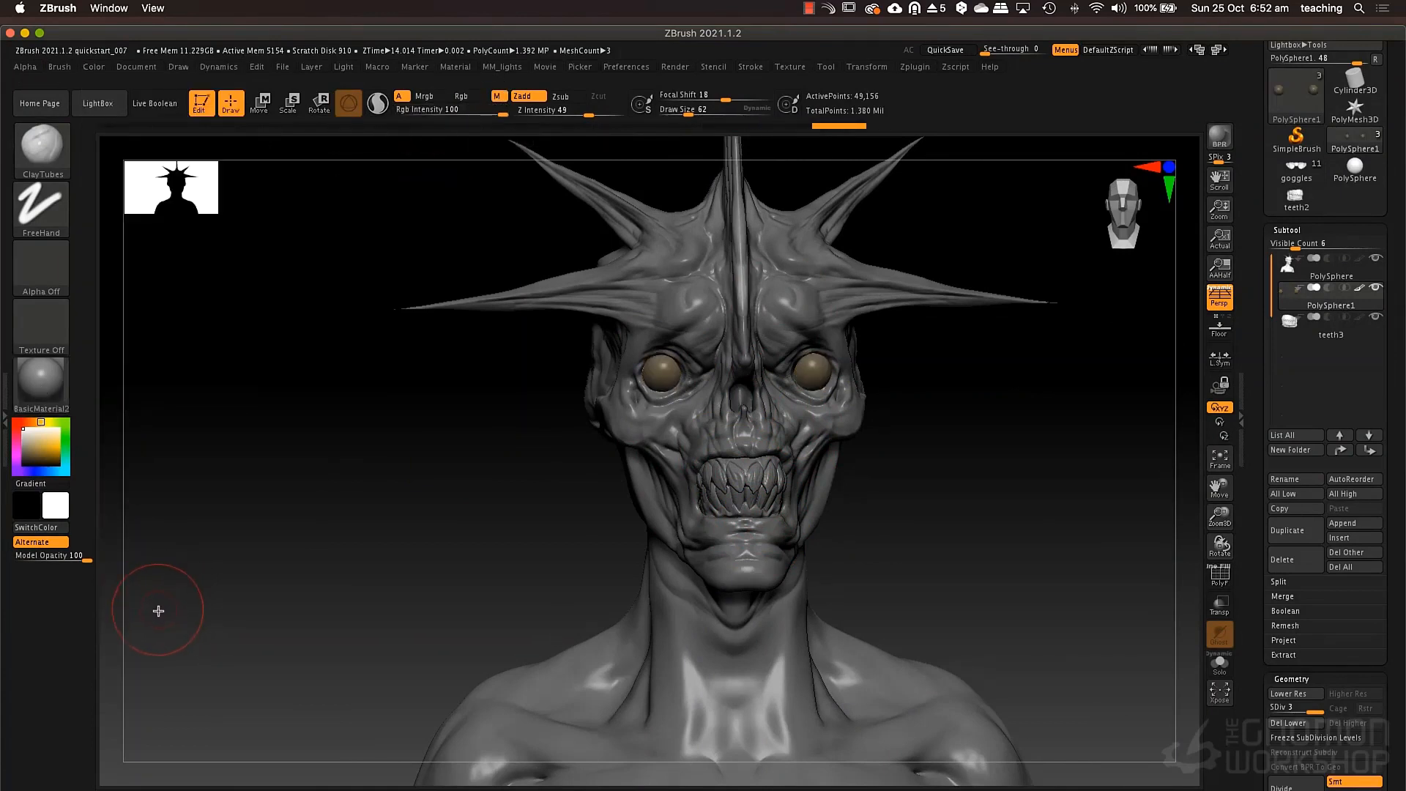
key("ctrl+z")
Make the bust the active subtool and fill it with BasicMaterial2, applying material only.
left_click(810, 451, "alt")
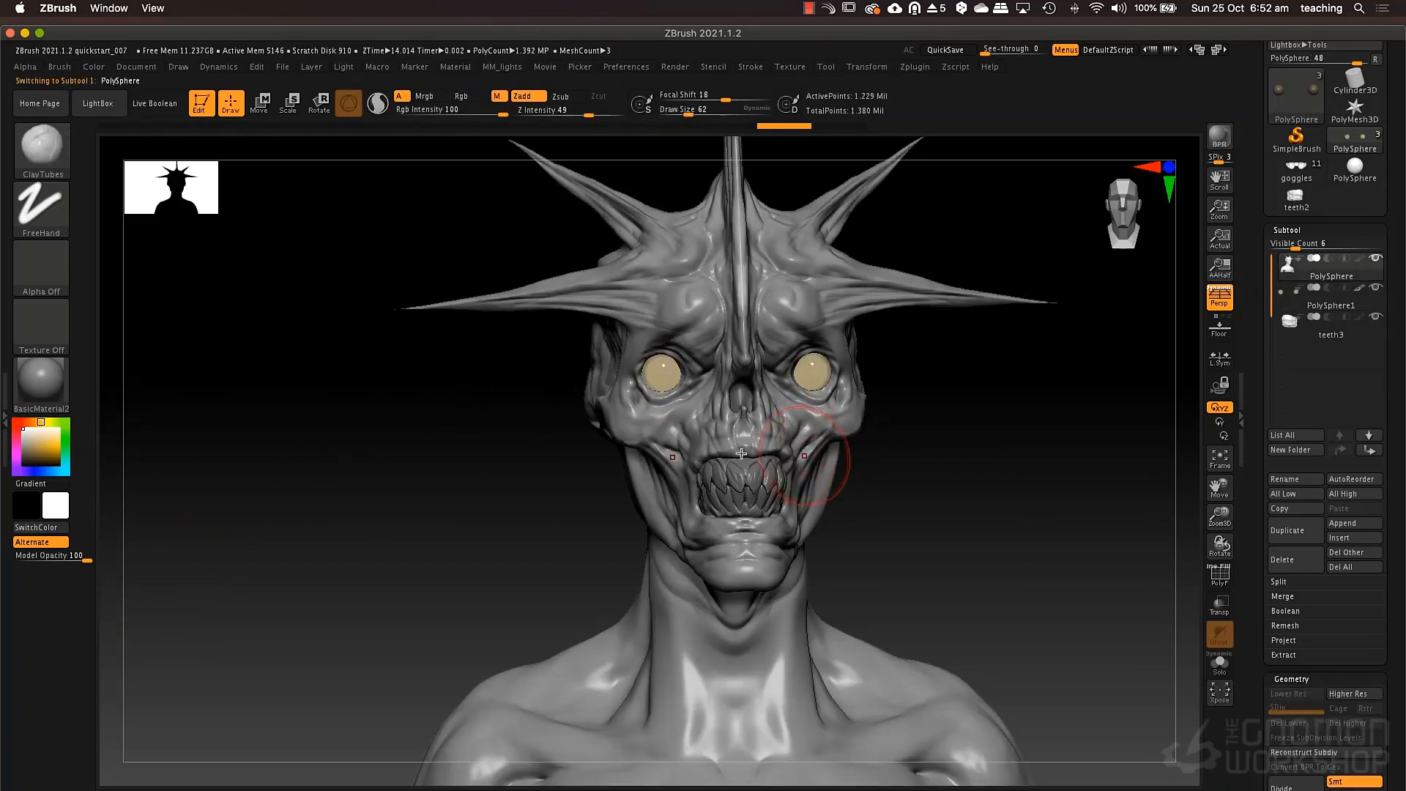
left_click(95, 69)
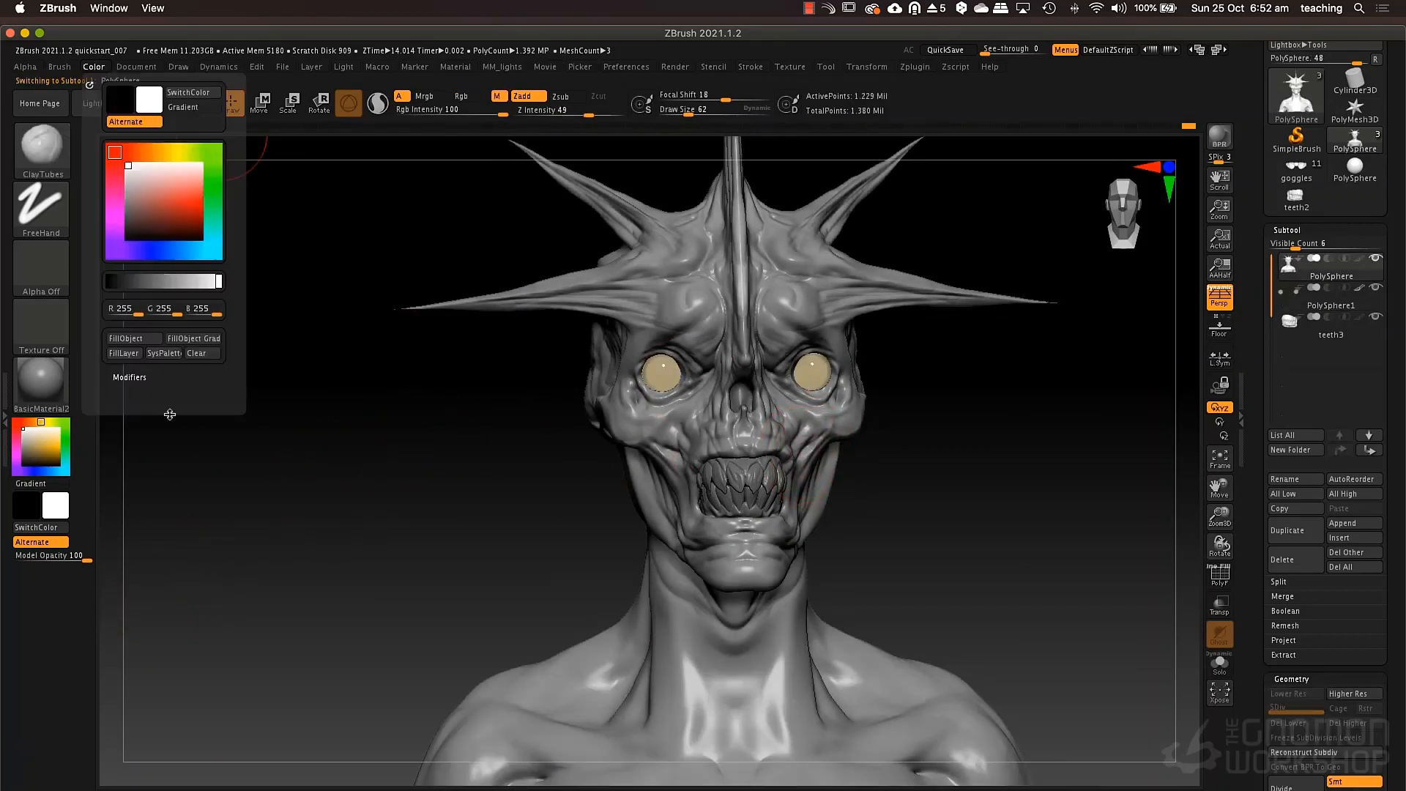
left_click(126, 338)
left_click_drag(894, 471, 832, 469)
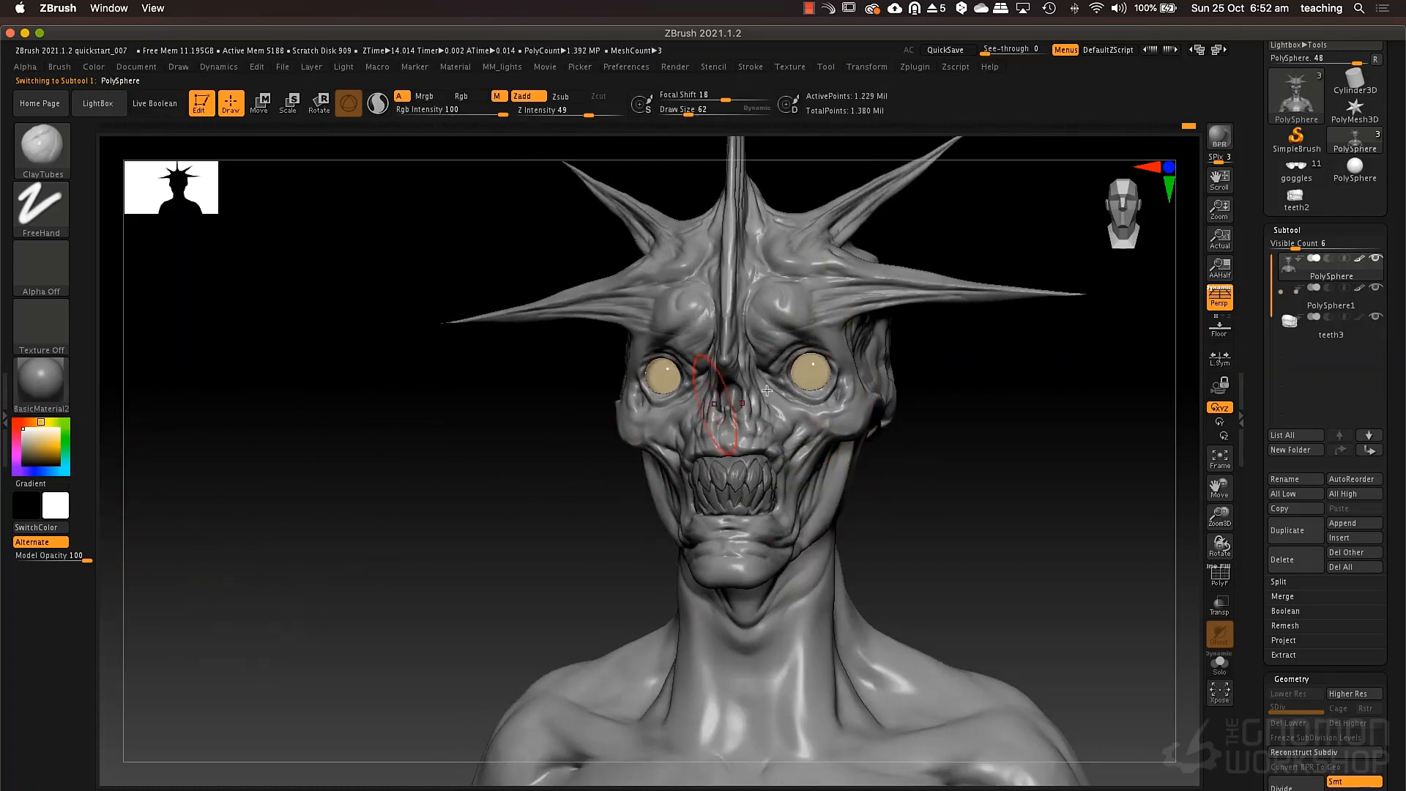
Make the eyeballs the active subtool and sample their ToyPlastic material as the current material.
left_click(826, 382, "alt")
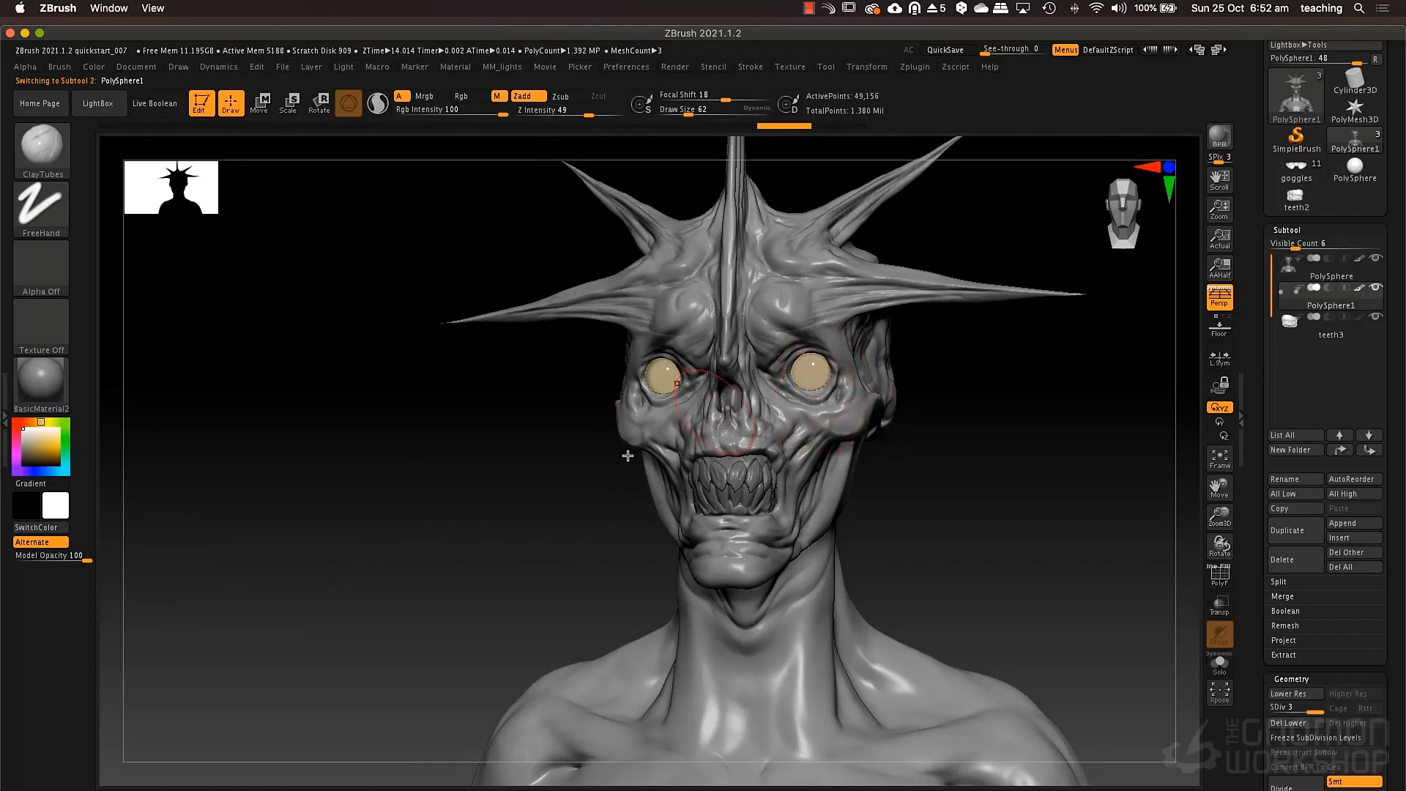
left_click_drag(503, 496, 501, 579, "alt")
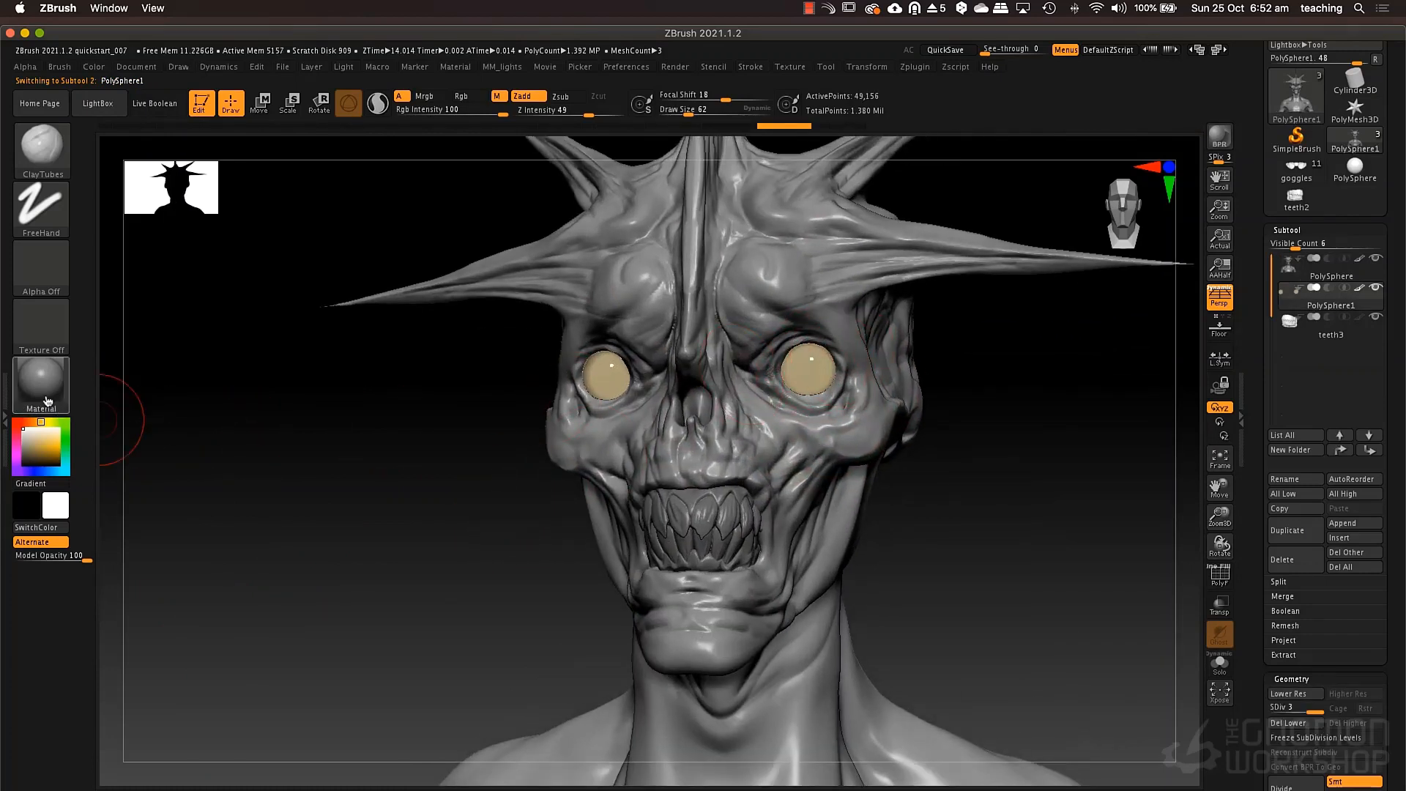
left_click_drag(48, 400, 610, 384)
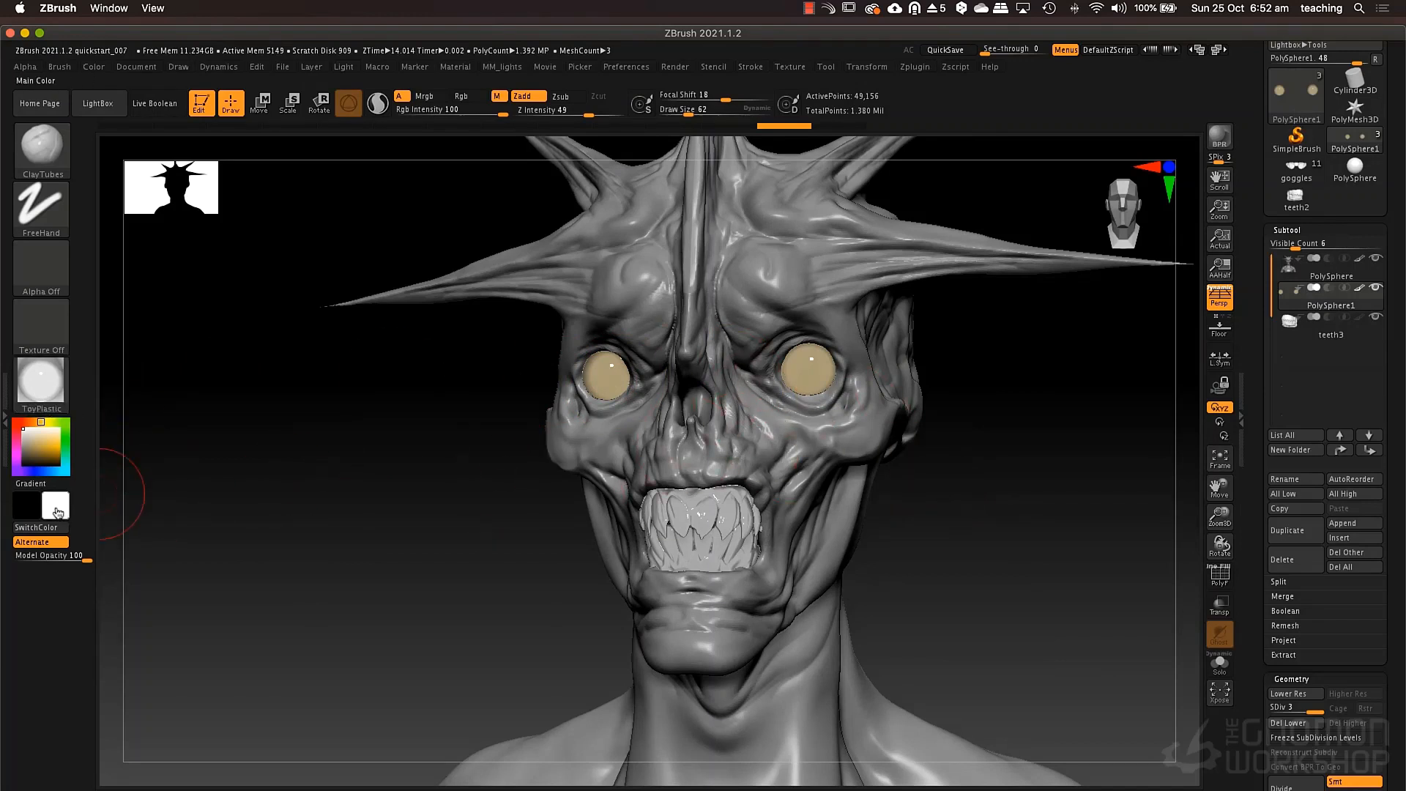
Sample the eyeball color, darken it to brown (R 97, G 85, B 48), and fill the eyeballs applying color only.
left_click_drag(57, 511, 204, 482)
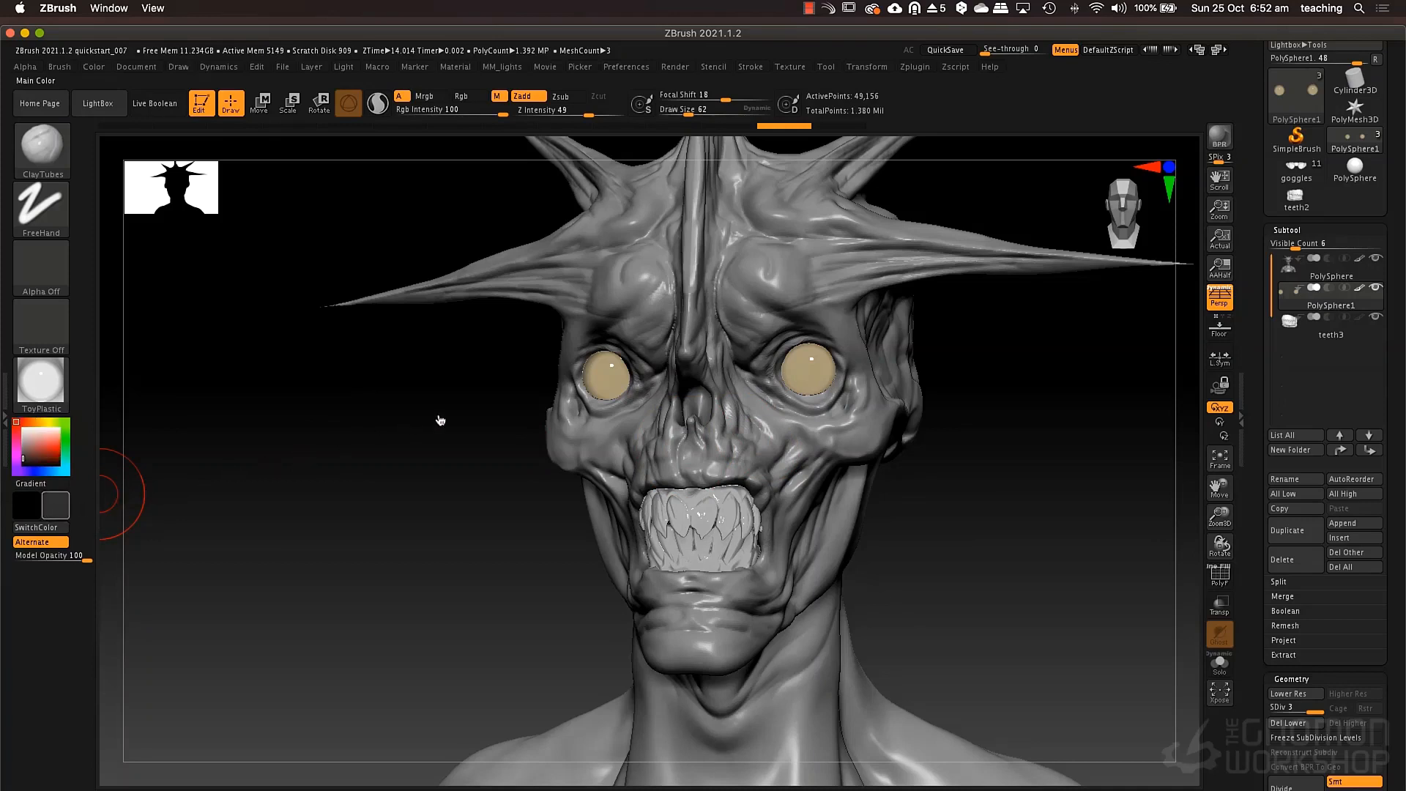
left_click_drag(553, 396, 588, 389)
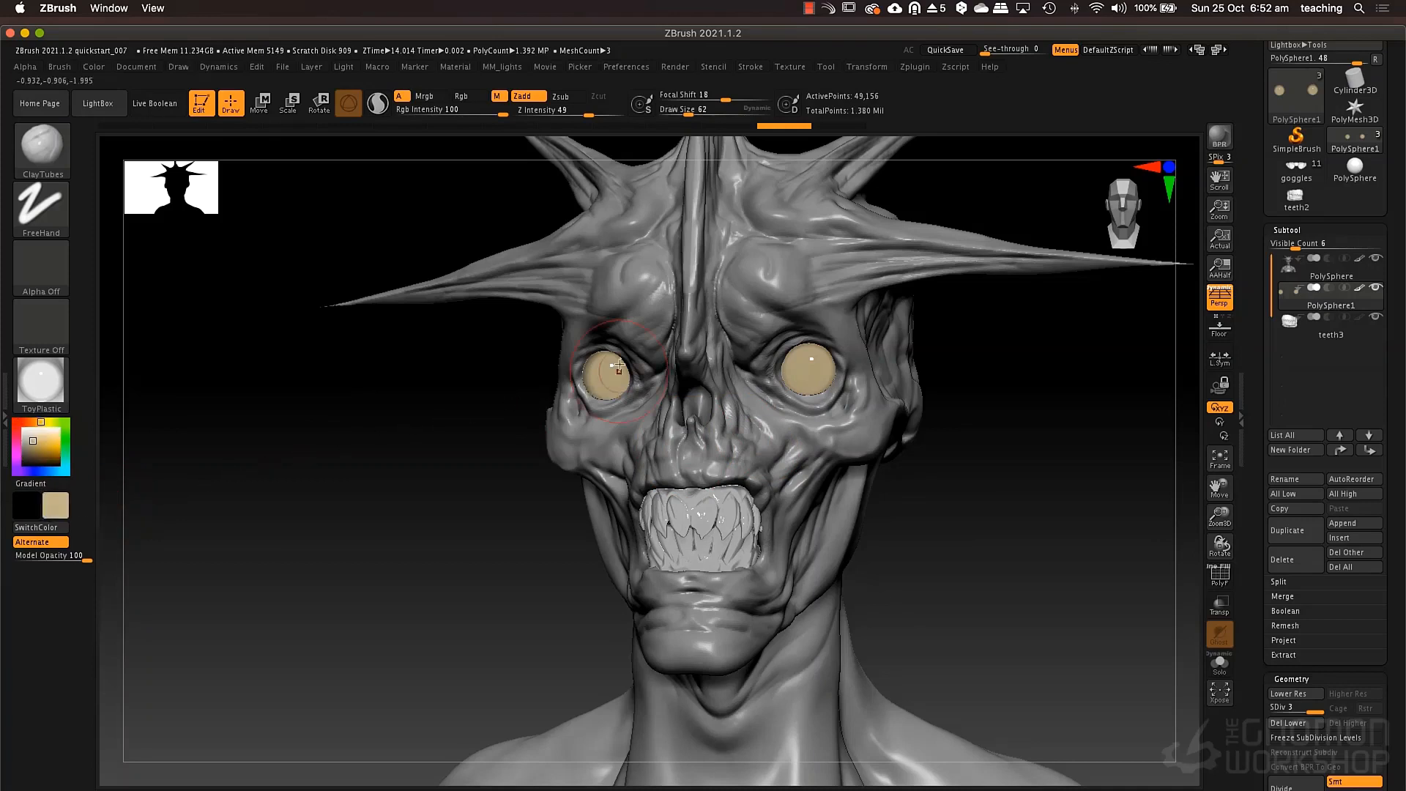
left_click(35, 449)
left_click(35, 455)
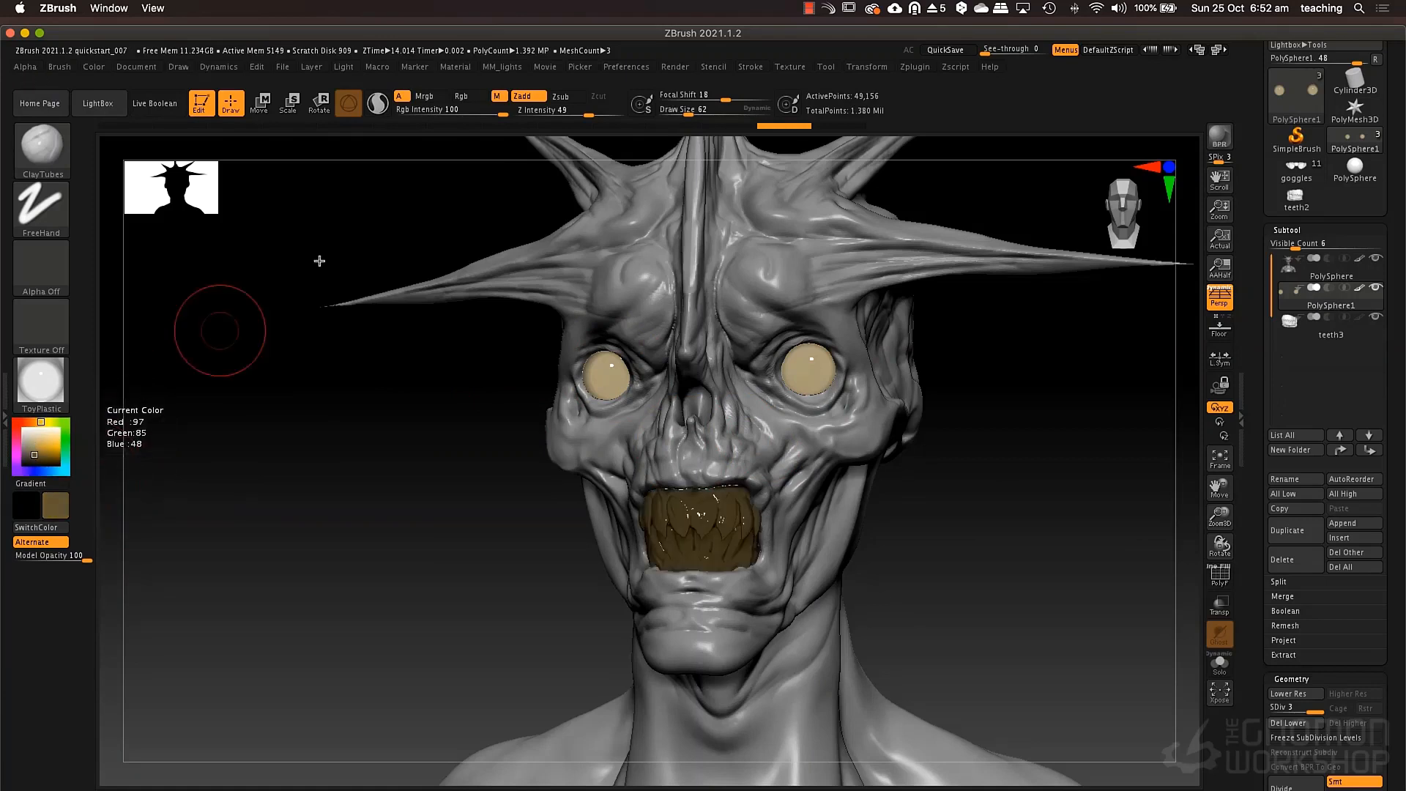
left_click(461, 96)
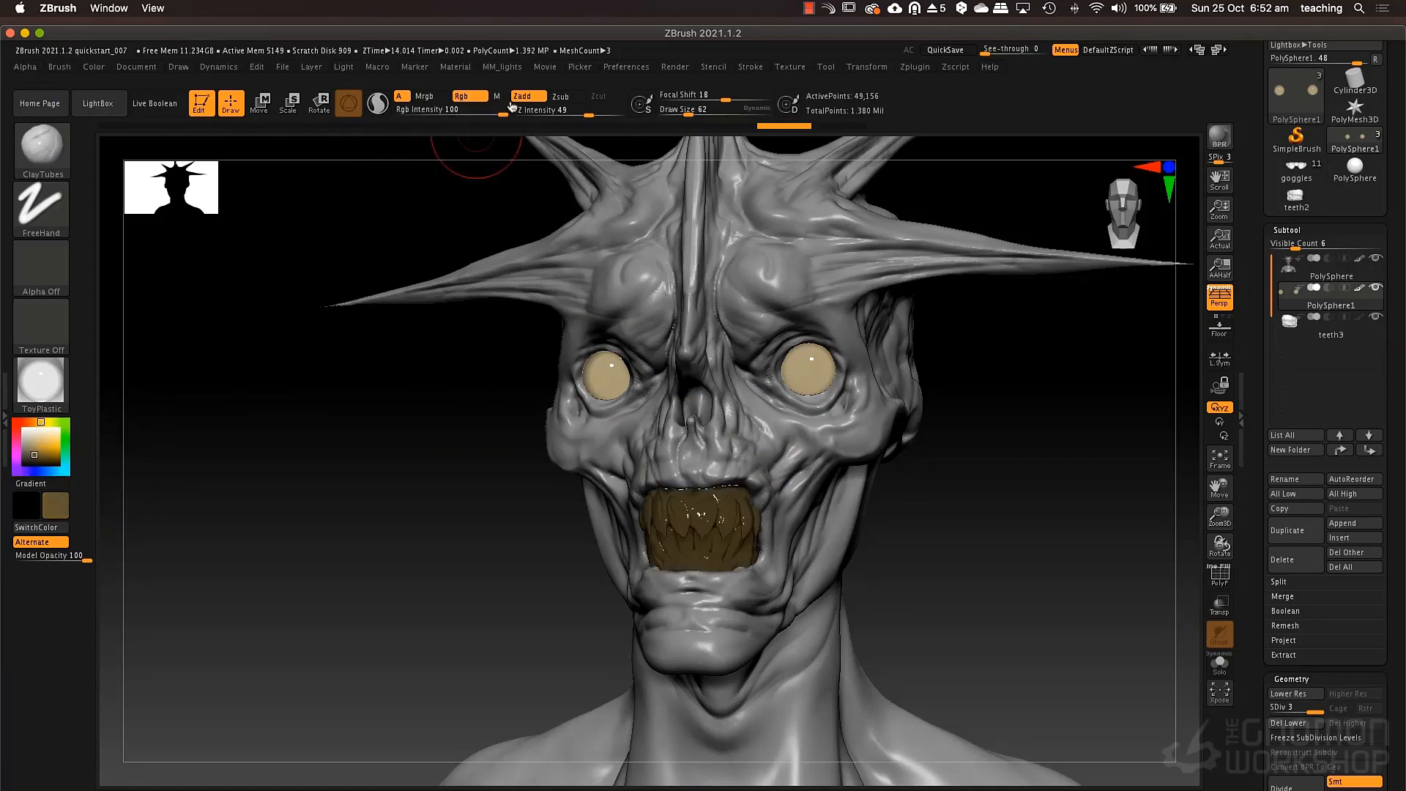
left_click(101, 68)
left_click(126, 339)
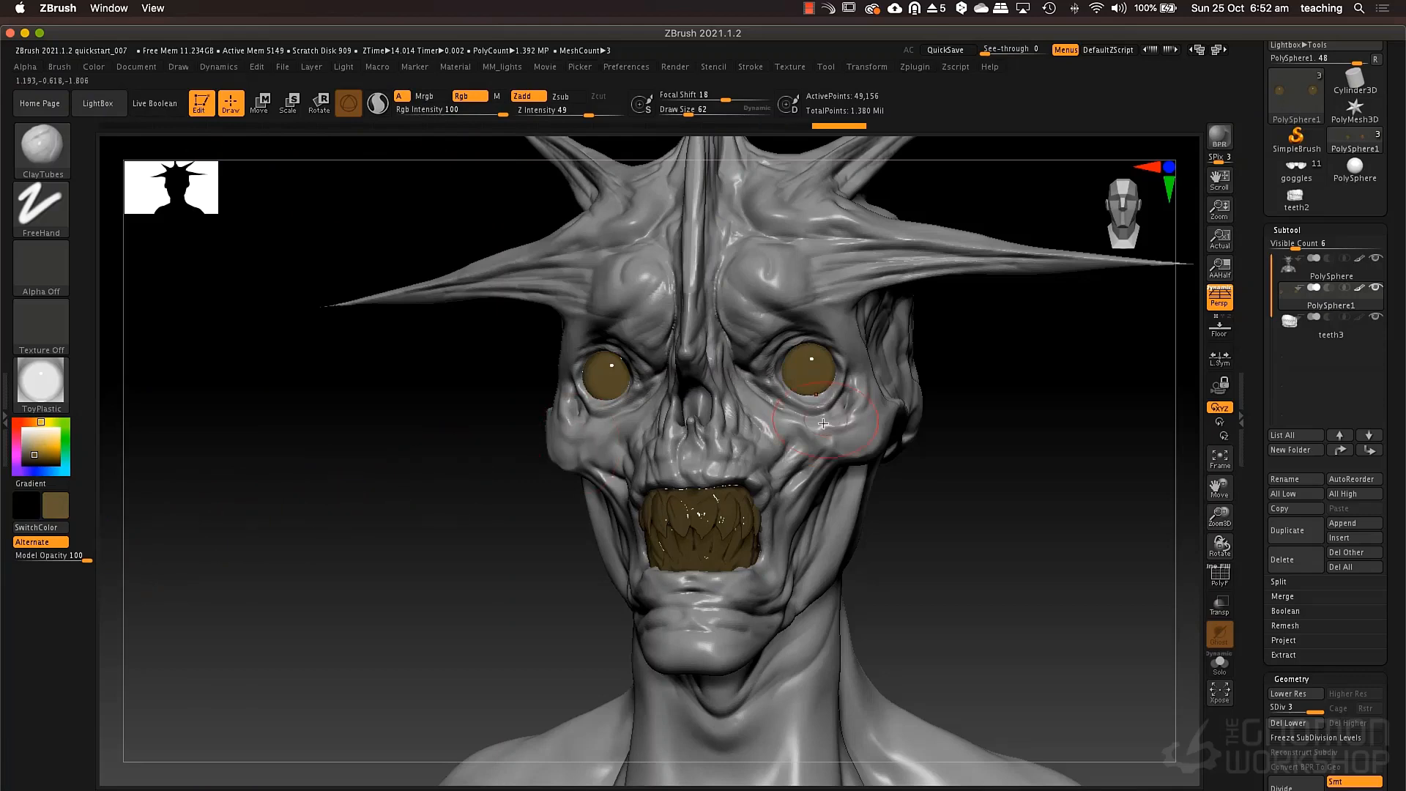
Set the current color back to white and the current material to BasicMaterial2.
mouse_move(424, 558)
left_mouse_down()
mouse_move(371, 584)
mouse_move(393, 587)
mouse_move(361, 584)
mouse_move(382, 577)
left_mouse_up()
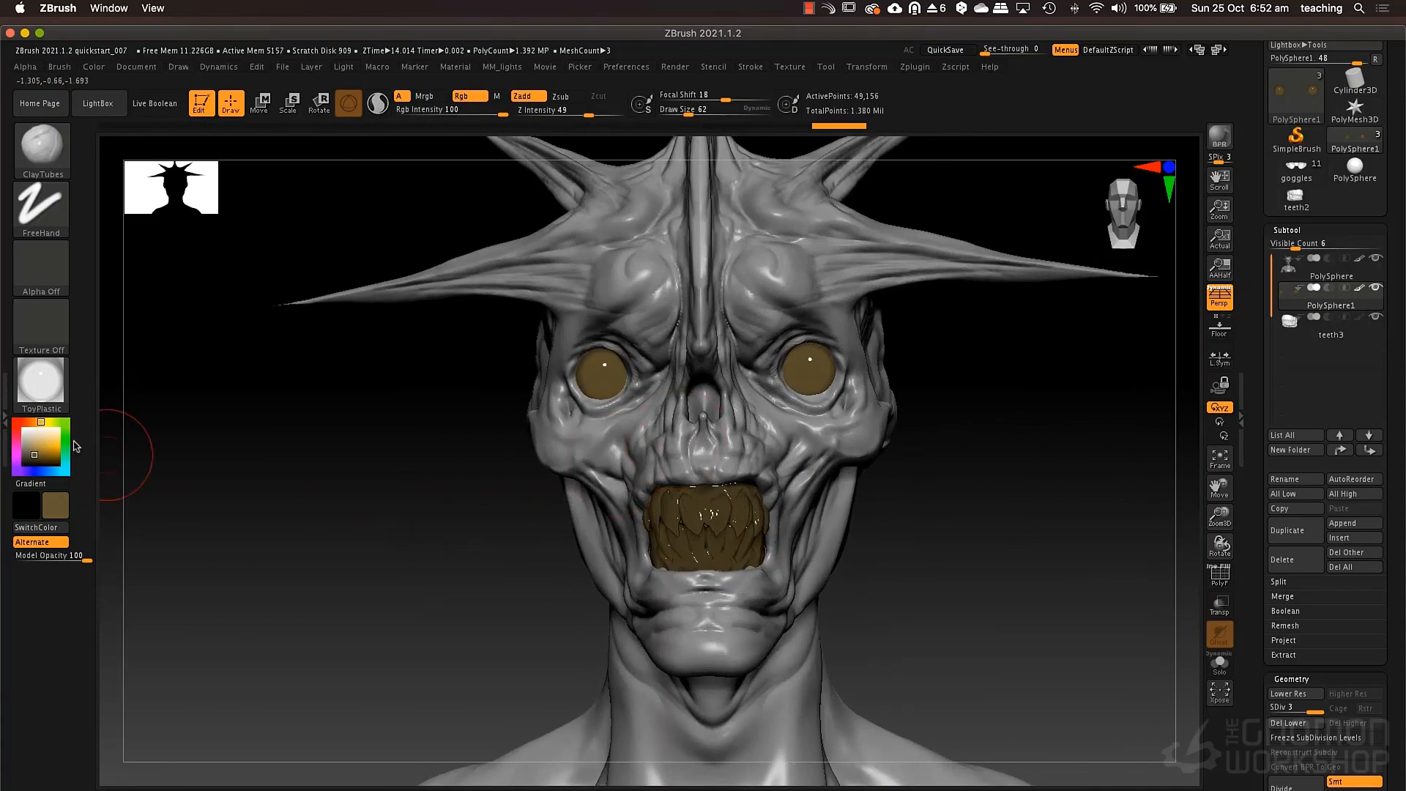
left_click(22, 428)
left_click_drag(879, 543, 659, 535)
left_click(41, 381)
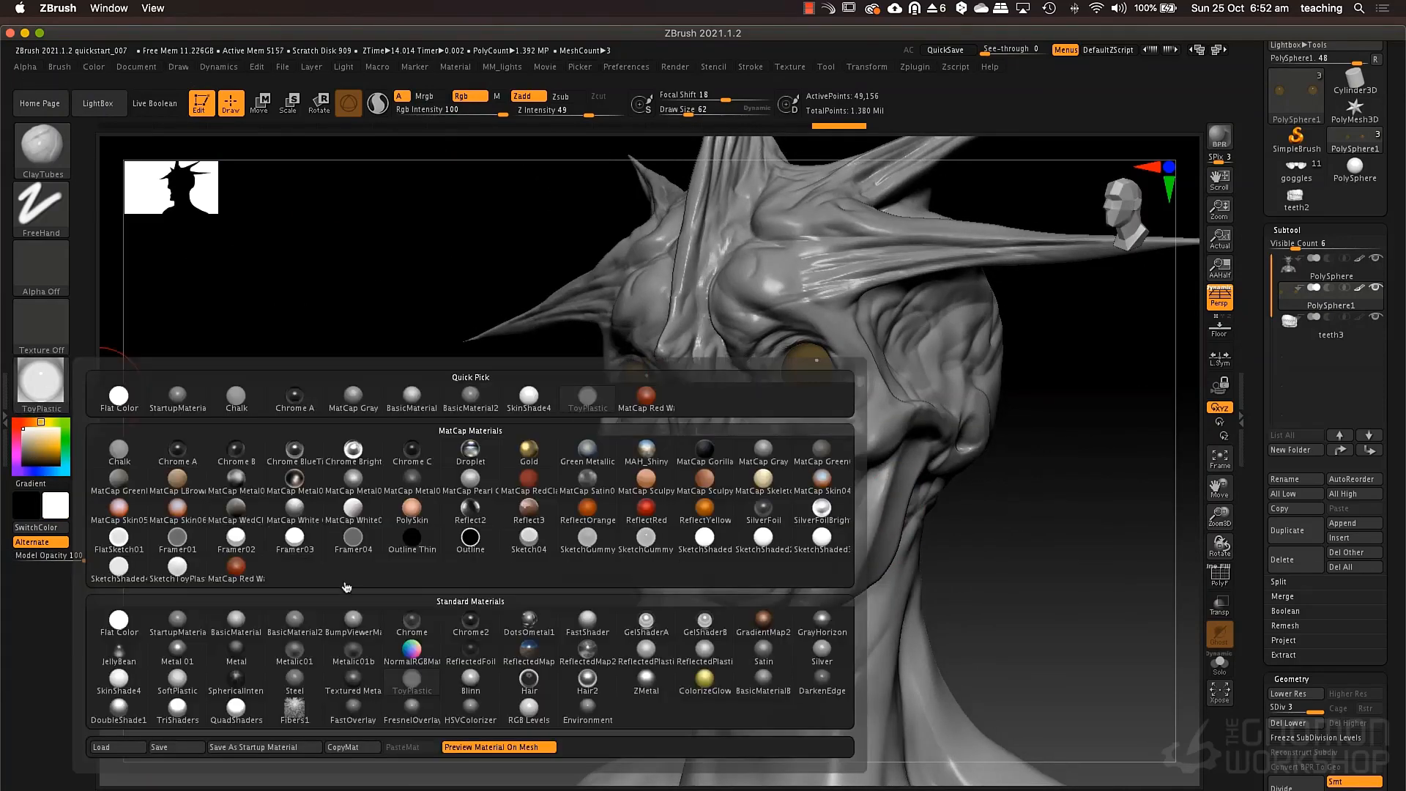
left_click(319, 626)
left_click_drag(1034, 592, 822, 533)
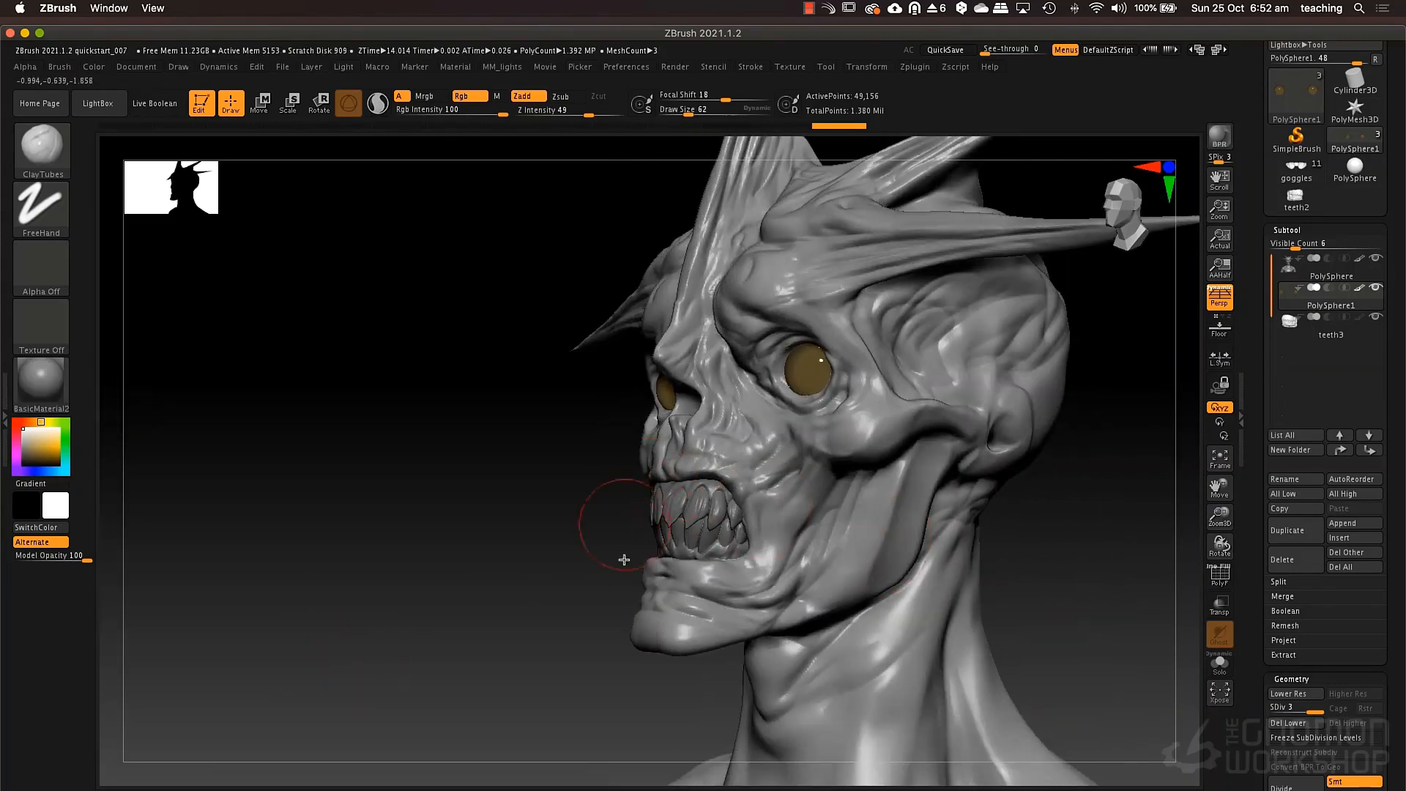
left_click_drag(478, 657, 478, 660)
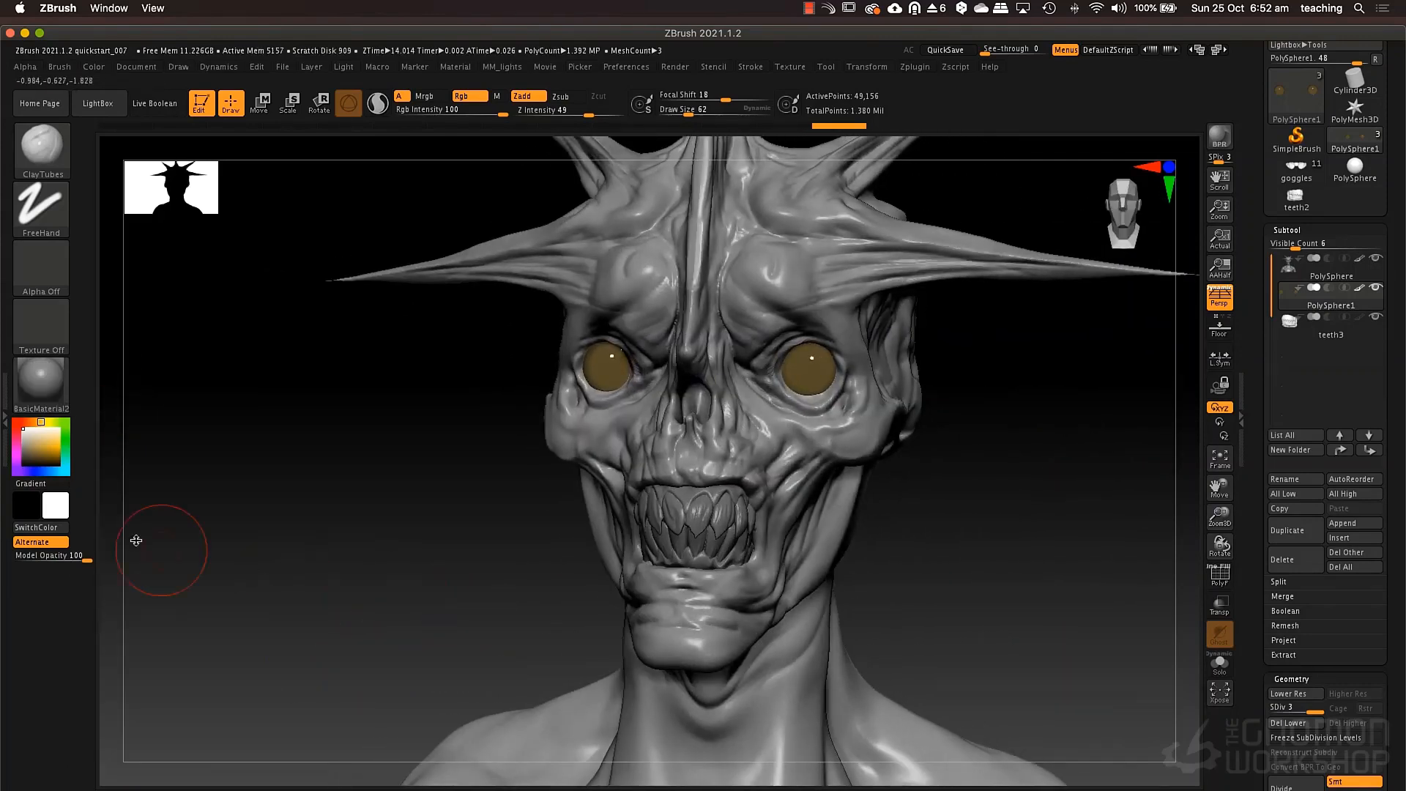
Try a MatCap Metal material and Reflect2 as the current material, and return to BasicMaterial2.
left_click(41, 384)
left_click(295, 480)
left_click(41, 382)
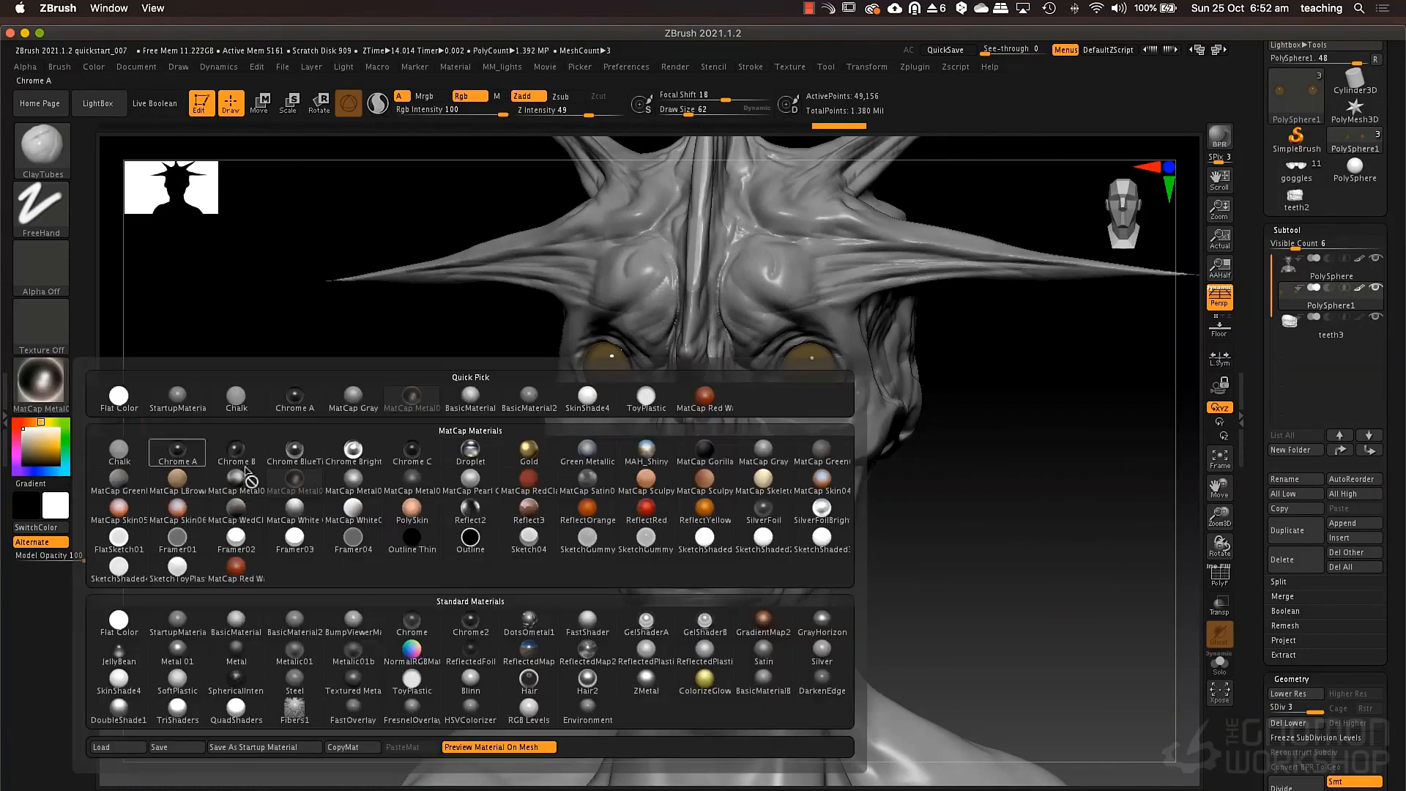
left_click(471, 513)
left_click(41, 384)
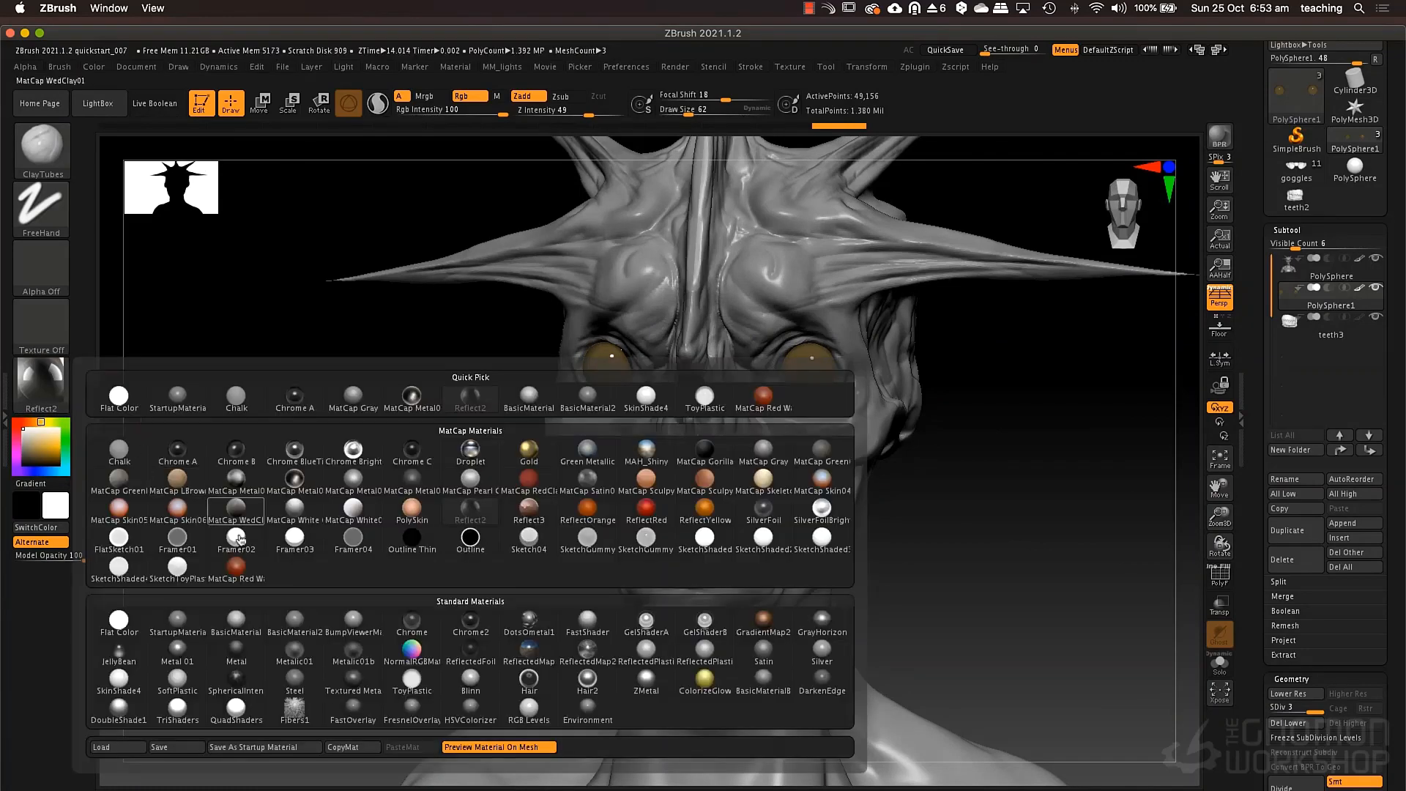
left_click(293, 650)
Frame both eyeballs up close and set the brush Draw Size to 40.
mouse_move(966, 565)
left_mouse_down()
mouse_move(973, 552)
mouse_move(888, 540)
mouse_move(880, 560)
mouse_move(920, 575)
mouse_move(876, 518)
mouse_move(822, 546)
mouse_move(872, 568)
mouse_move(857, 565)
mouse_move(889, 486)
mouse_move(858, 446)
mouse_move(805, 506)
mouse_move(702, 534)
mouse_move(723, 461)
mouse_move(696, 496)
mouse_move(725, 501)
mouse_move(645, 484)
left_mouse_up()
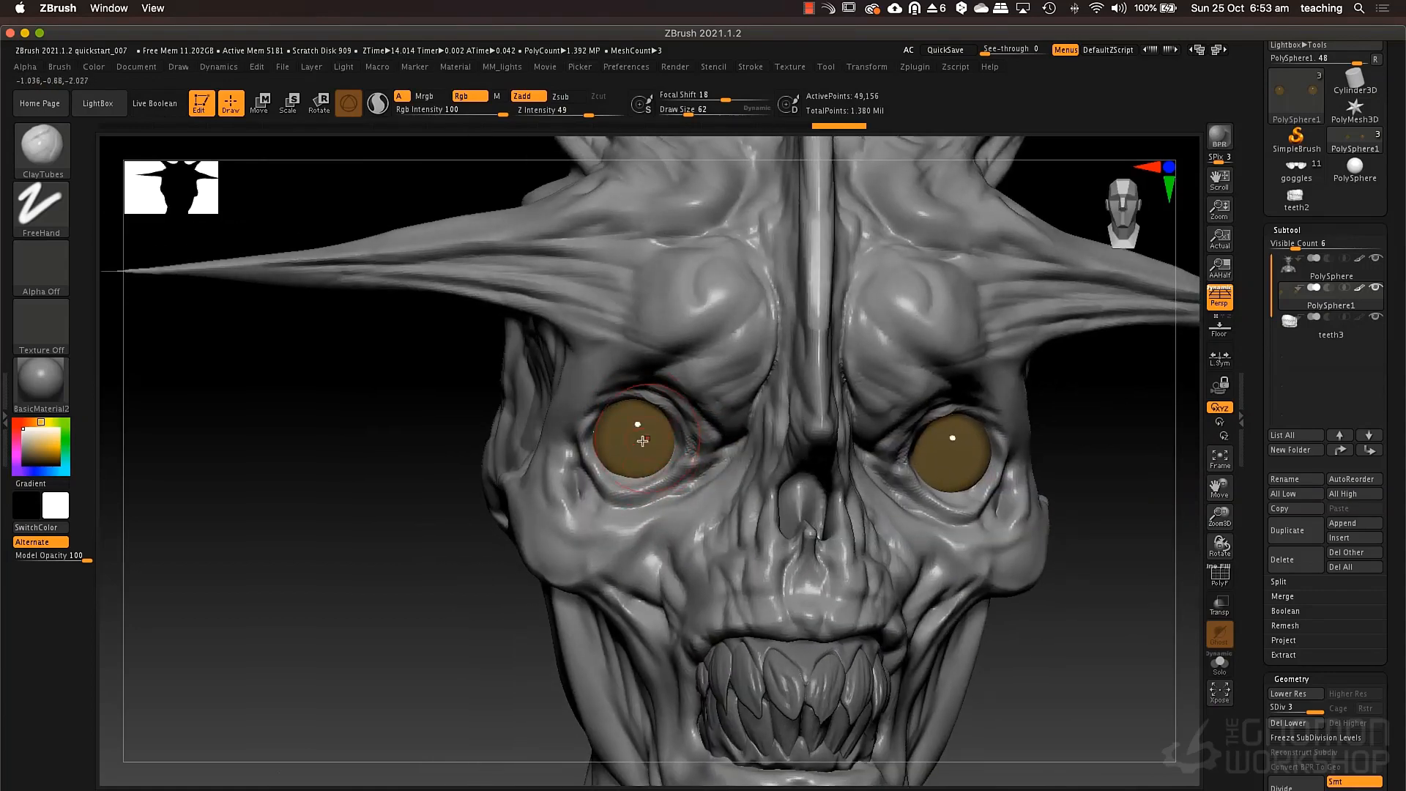
right_click(642, 440)
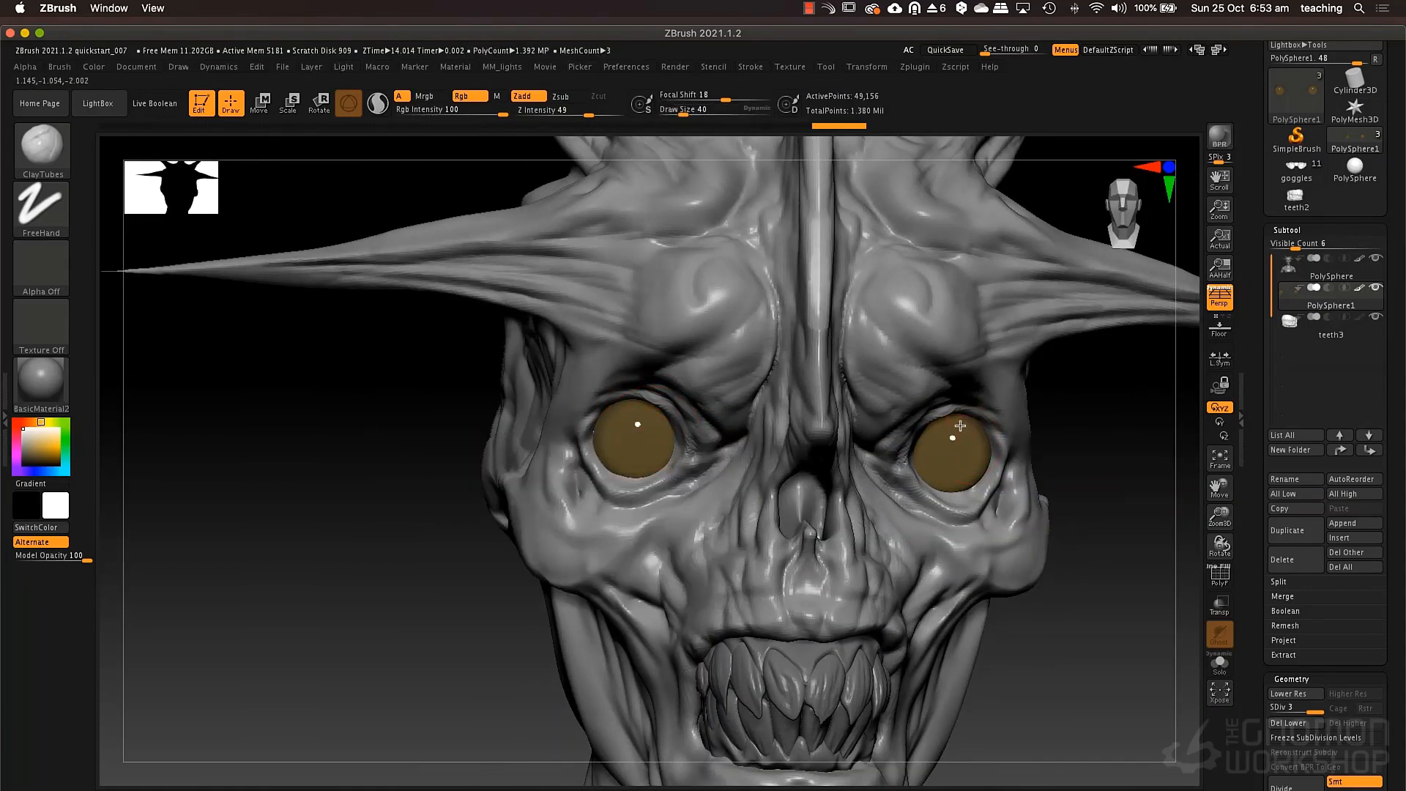
right_click(959, 426)
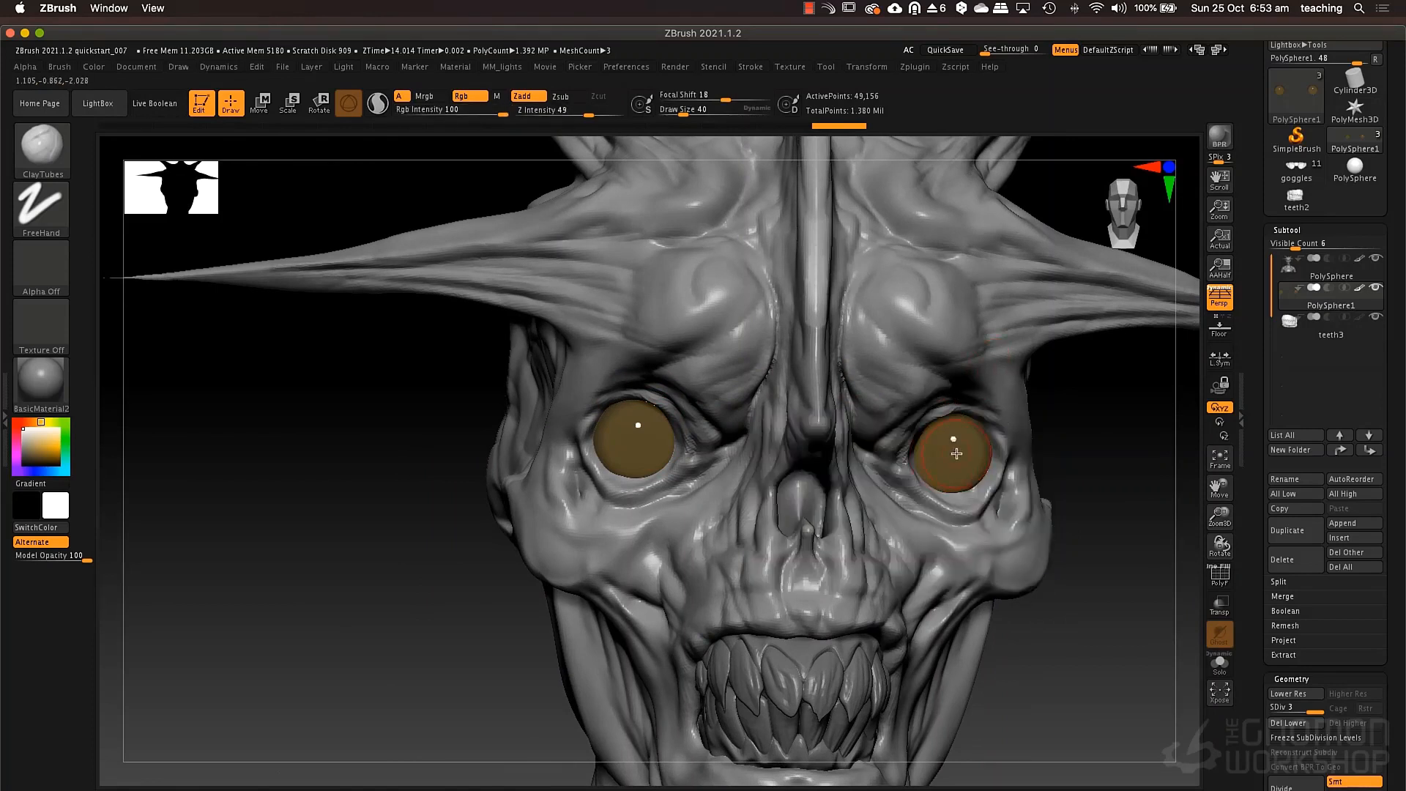
Mix a lighter yellow-brown (R 159, G 140, B 82) and fill the eyeballs with it.
left_click(35, 454)
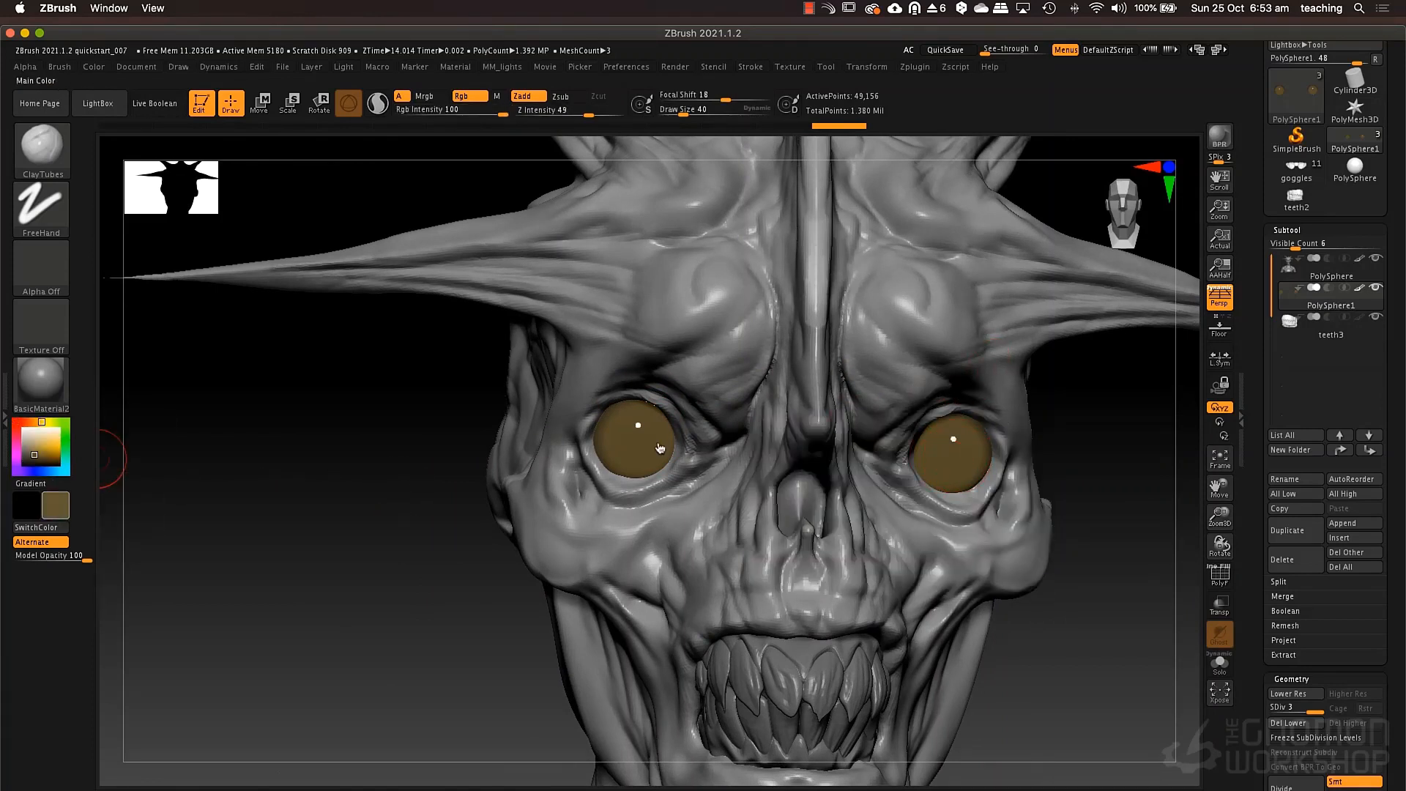
left_click(33, 447)
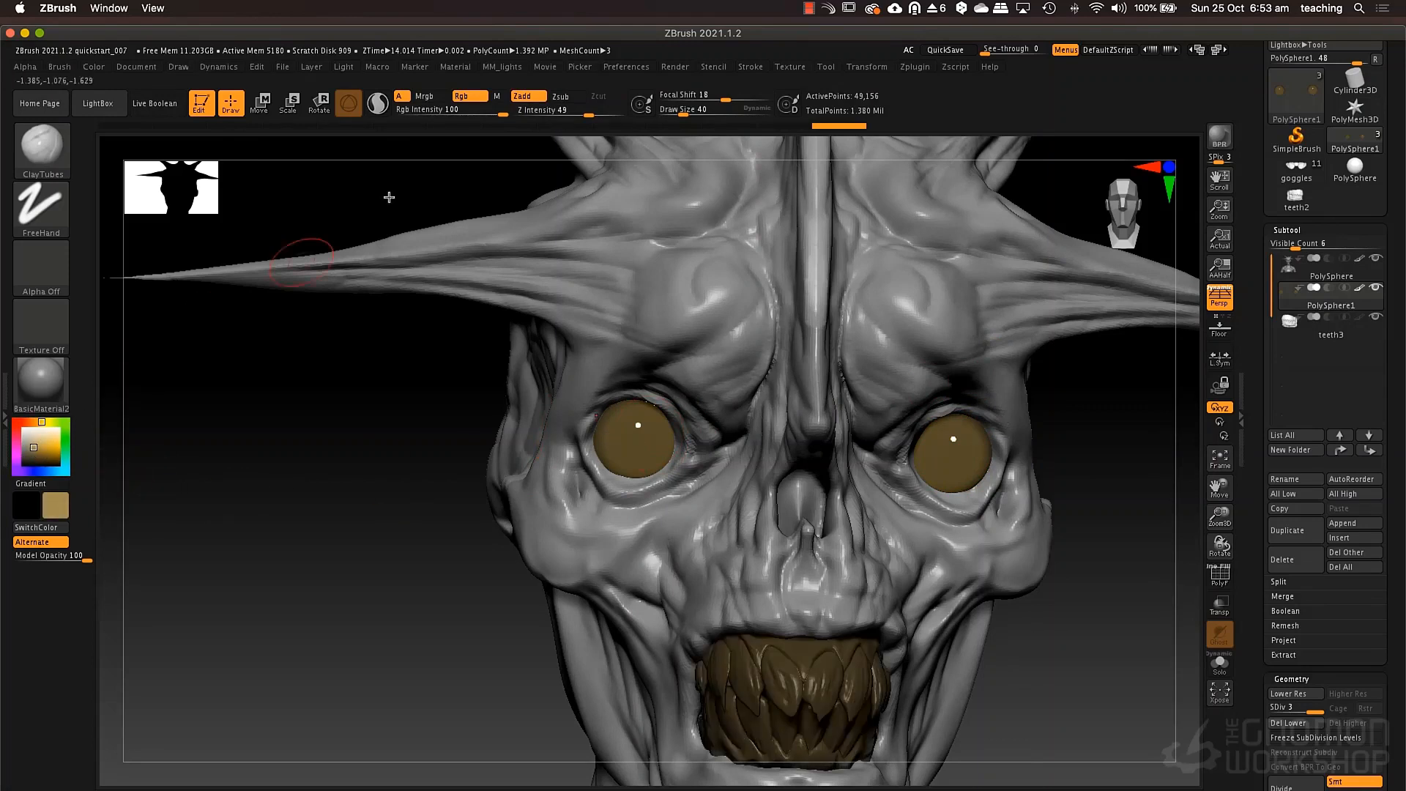
left_click(95, 67)
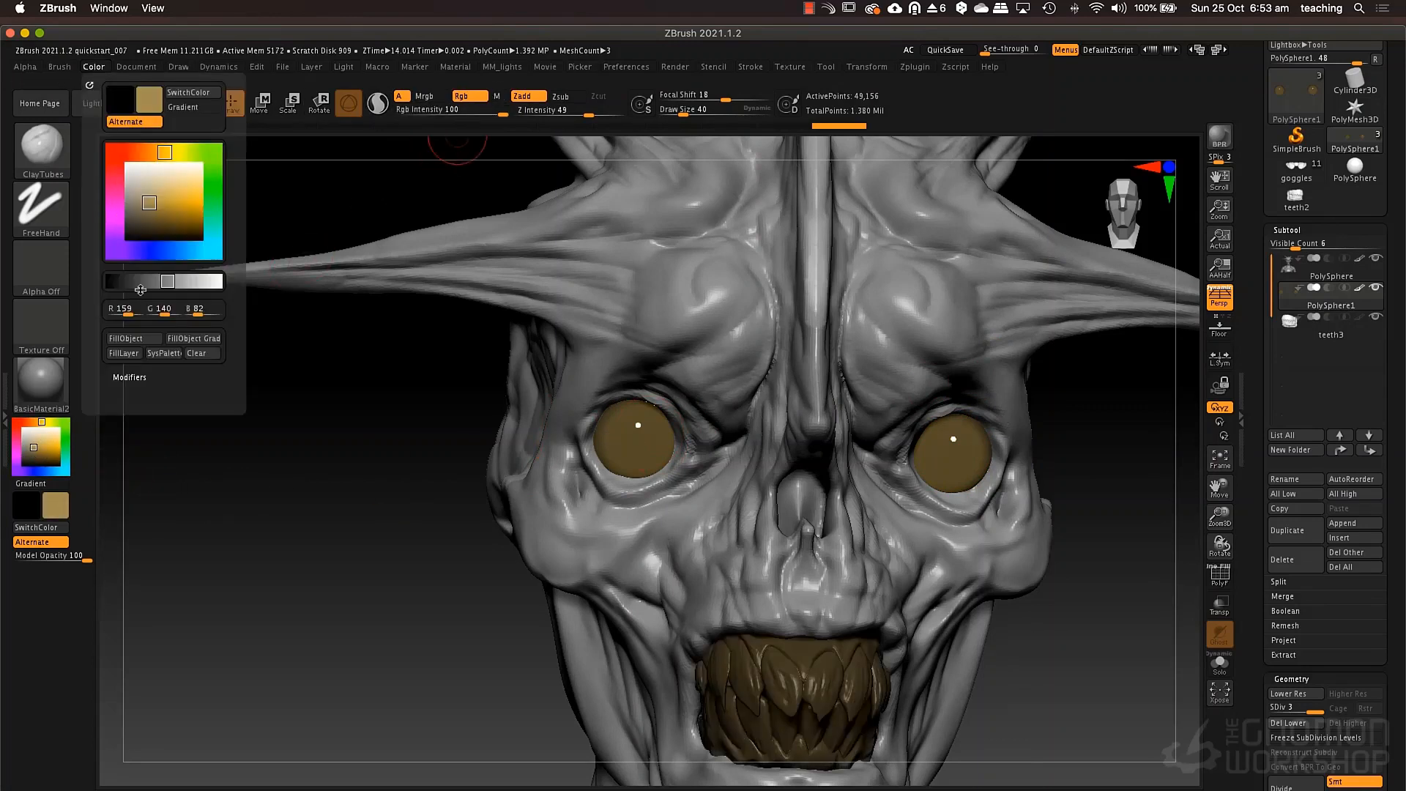
left_click(126, 338)
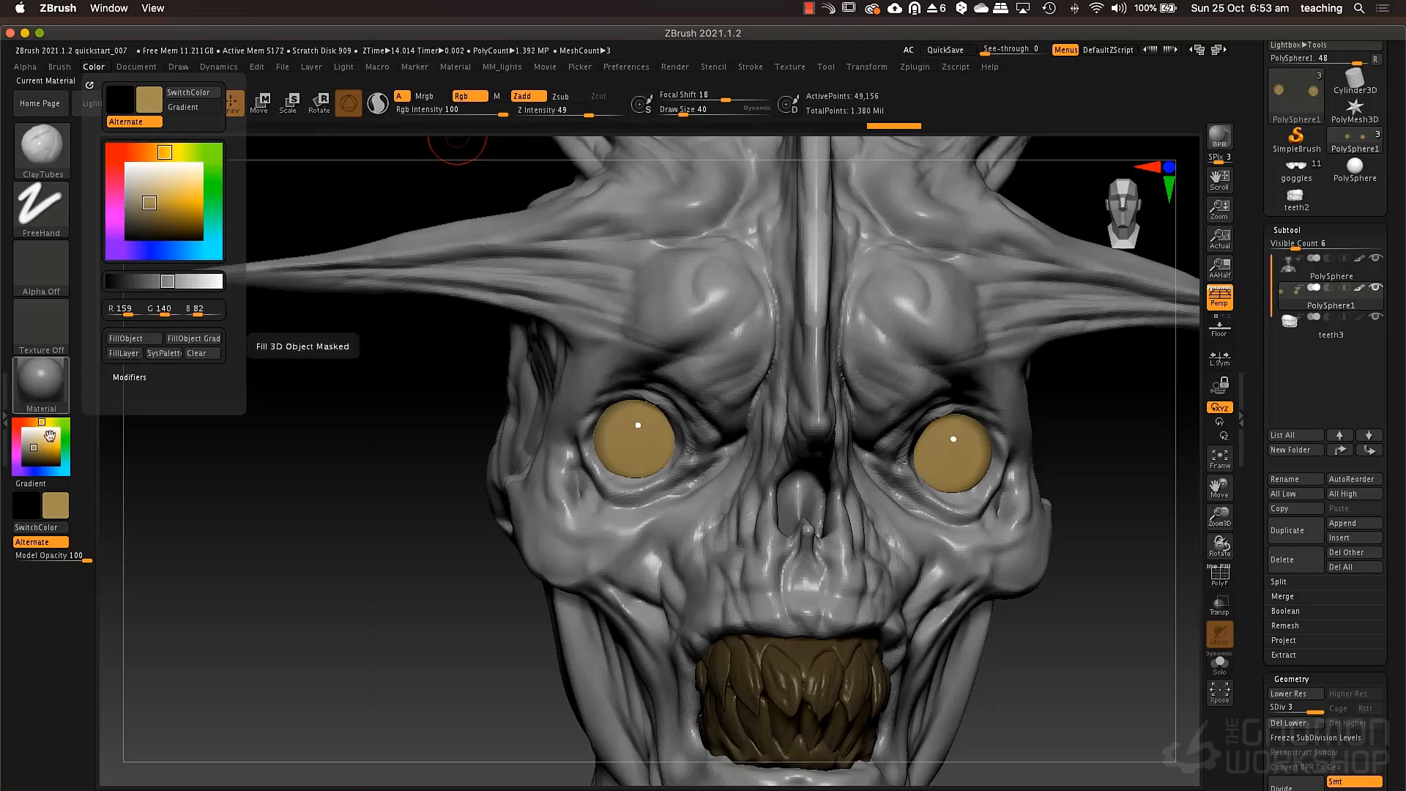
Pick a darker brown and set up the Standard brush for color-only painting with Focal Shift -59.
left_click(34, 455)
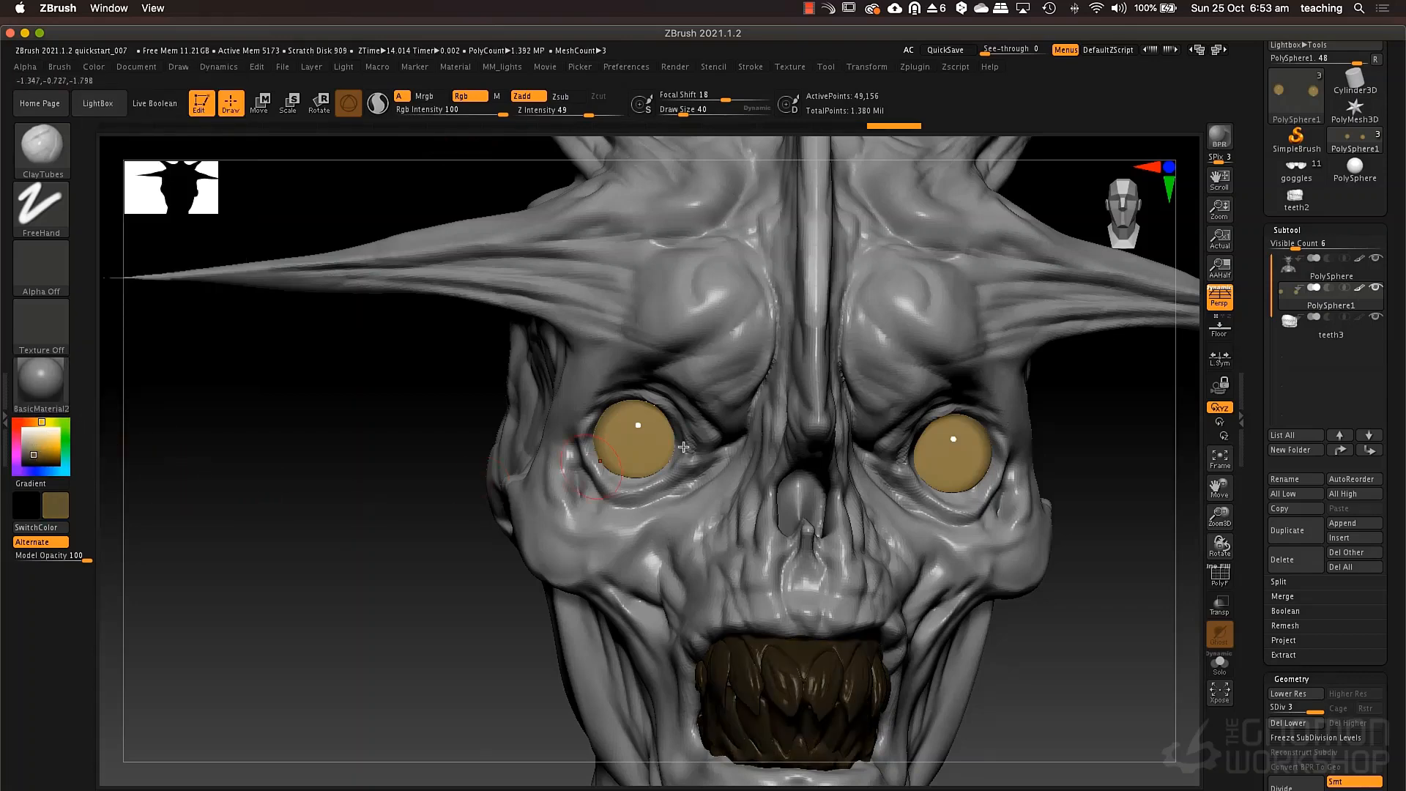
key("b")
key("s")
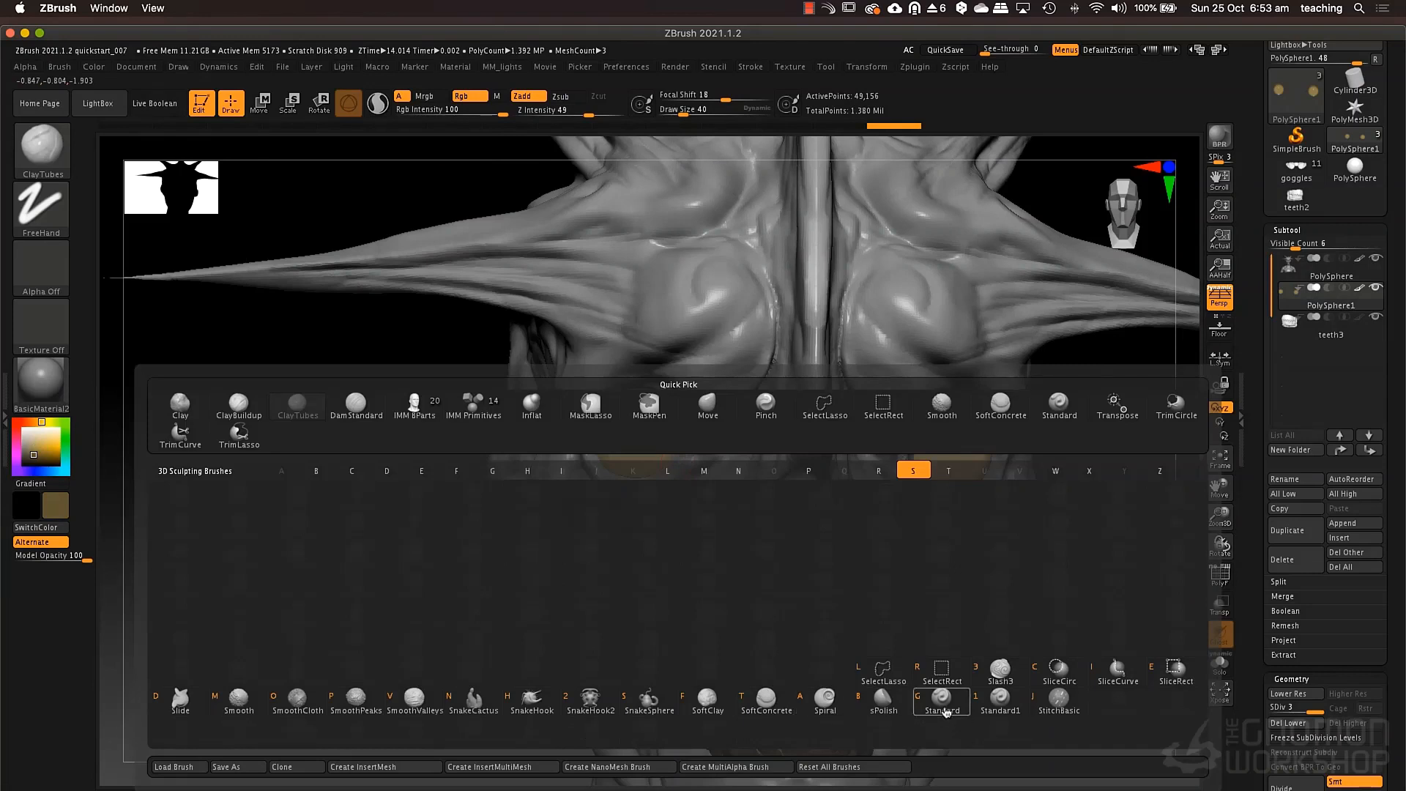
left_click(943, 705)
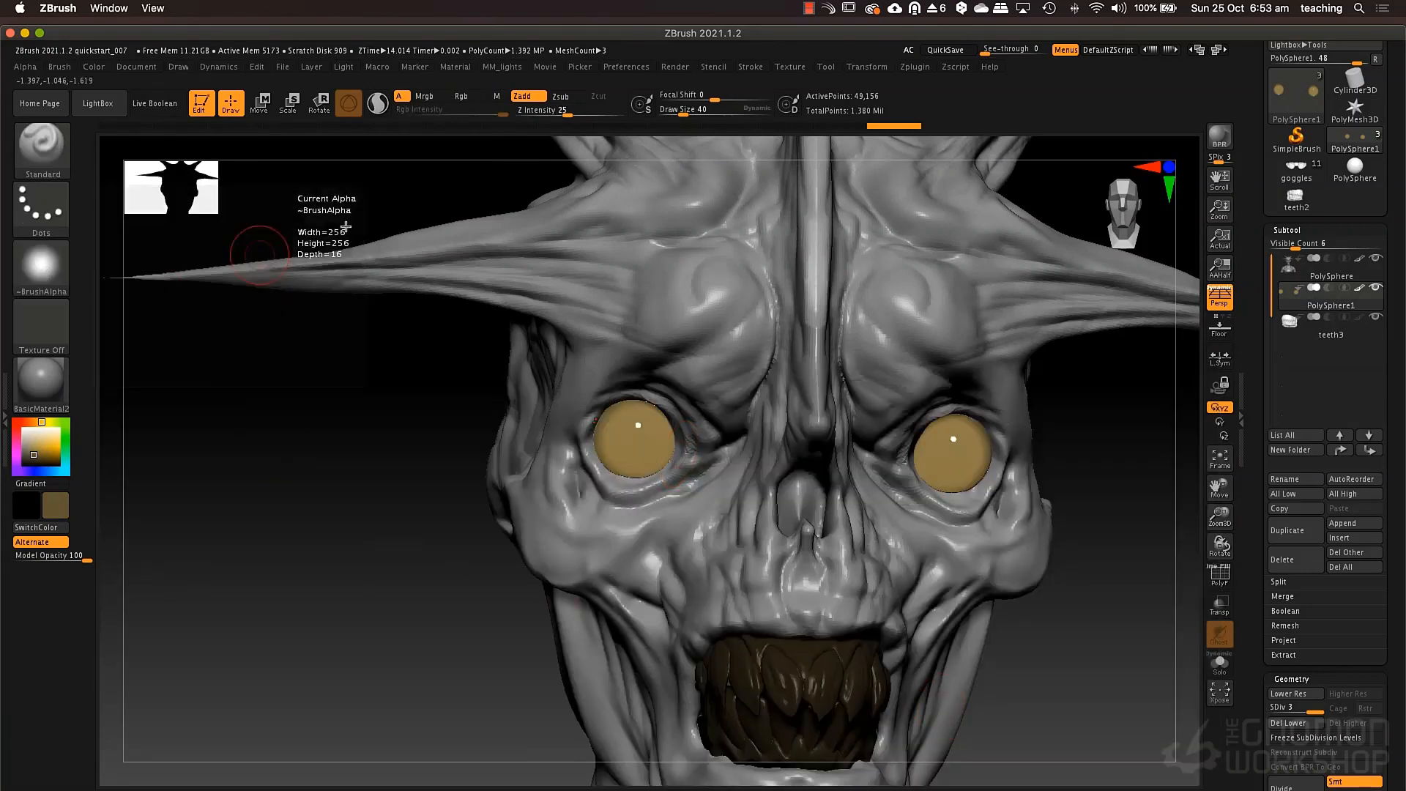
left_click(526, 98)
left_click(463, 96)
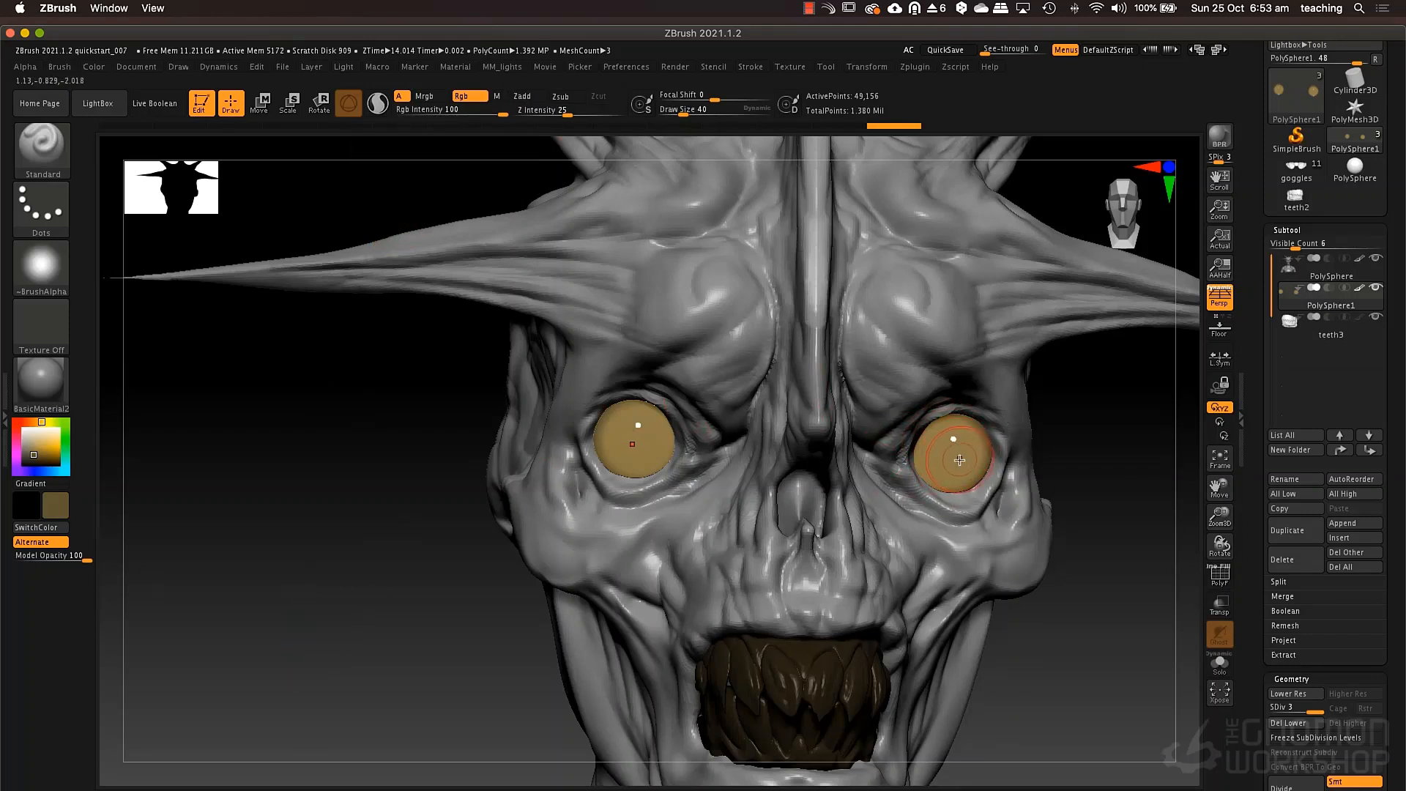
key("space")
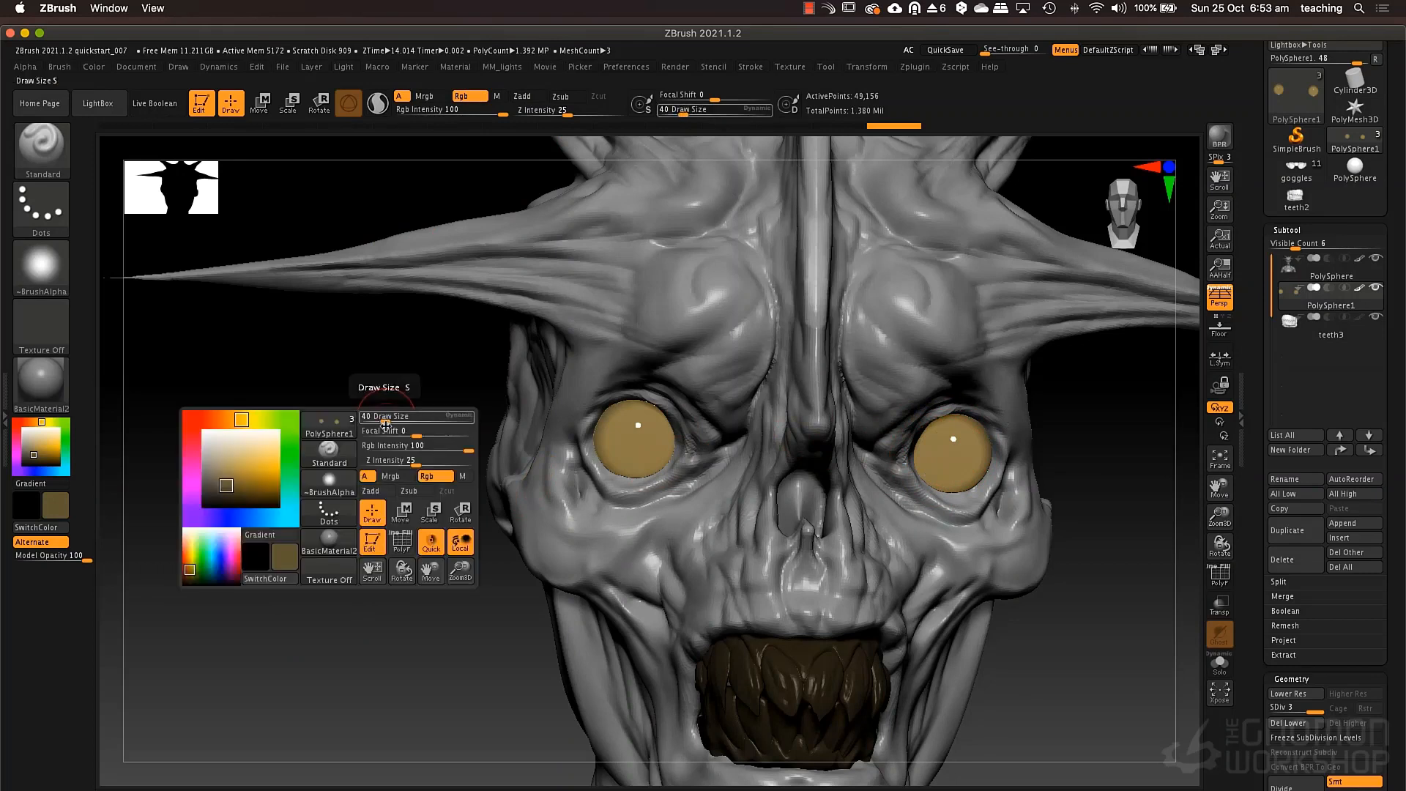
left_click_drag(399, 431, 391, 432)
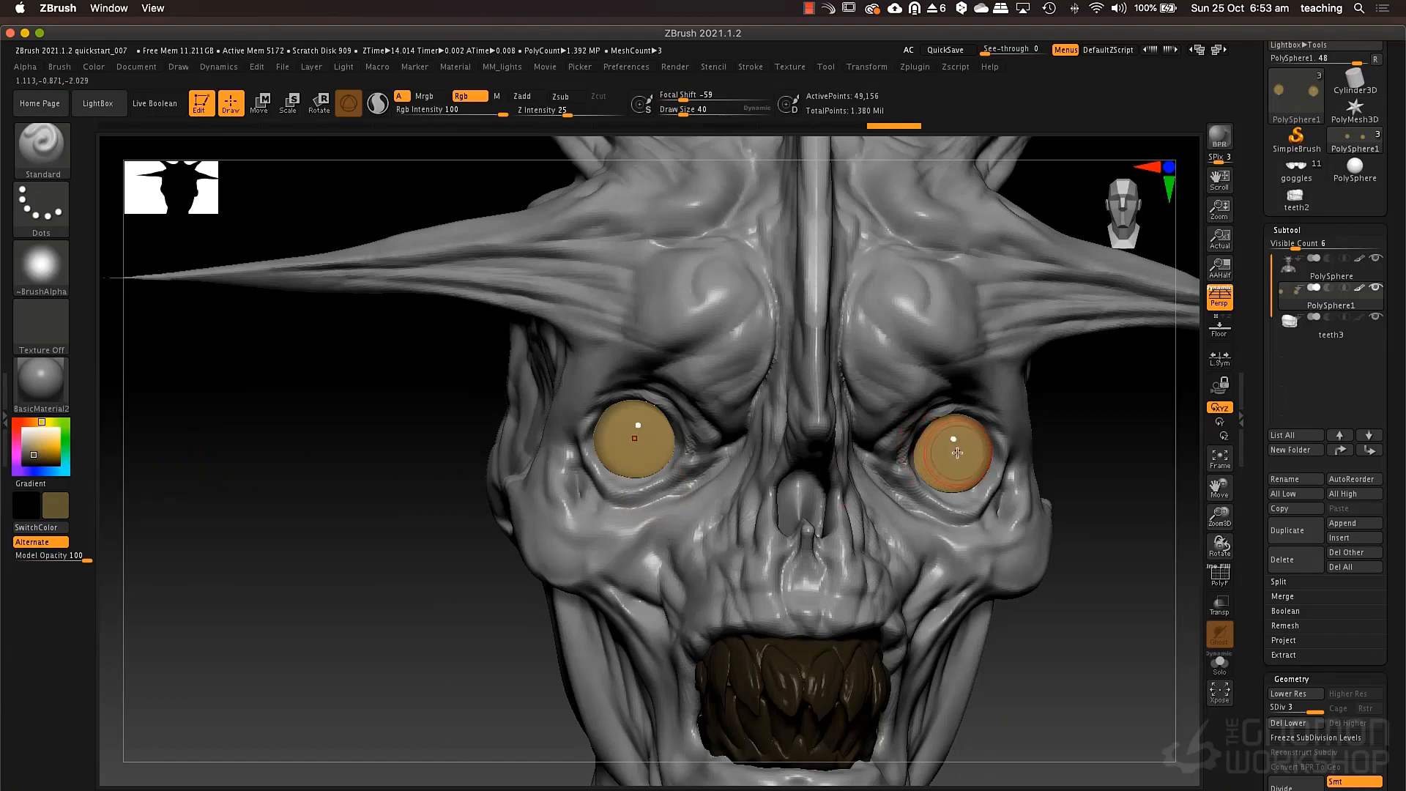
Try painting darker brown irises on both eyeballs, and undo the strokes.
mouse_move(957, 453)
left_mouse_down()
mouse_move(975, 469)
mouse_move(951, 456)
mouse_move(961, 436)
mouse_move(974, 447)
left_mouse_up()
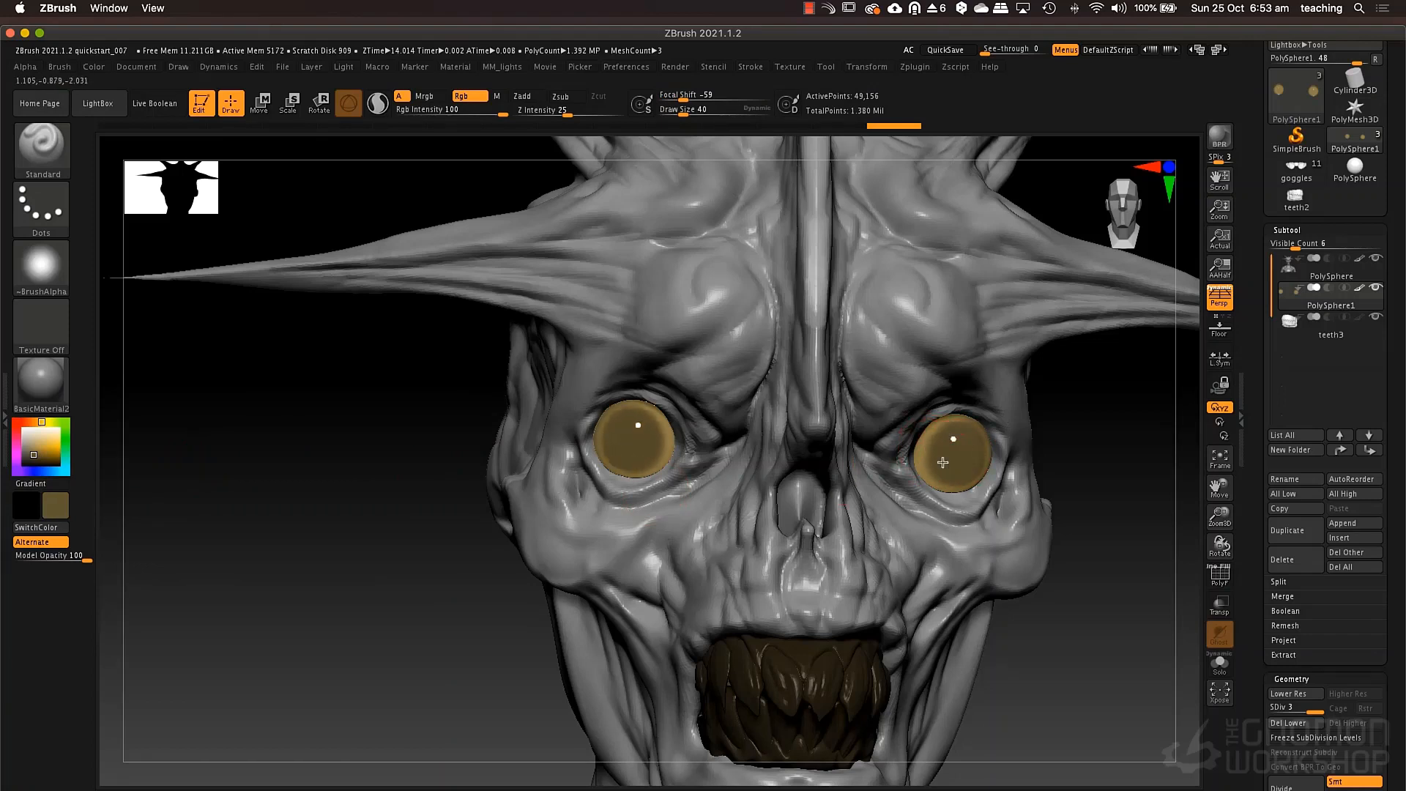
right_click_drag(960, 408, 1002, 463)
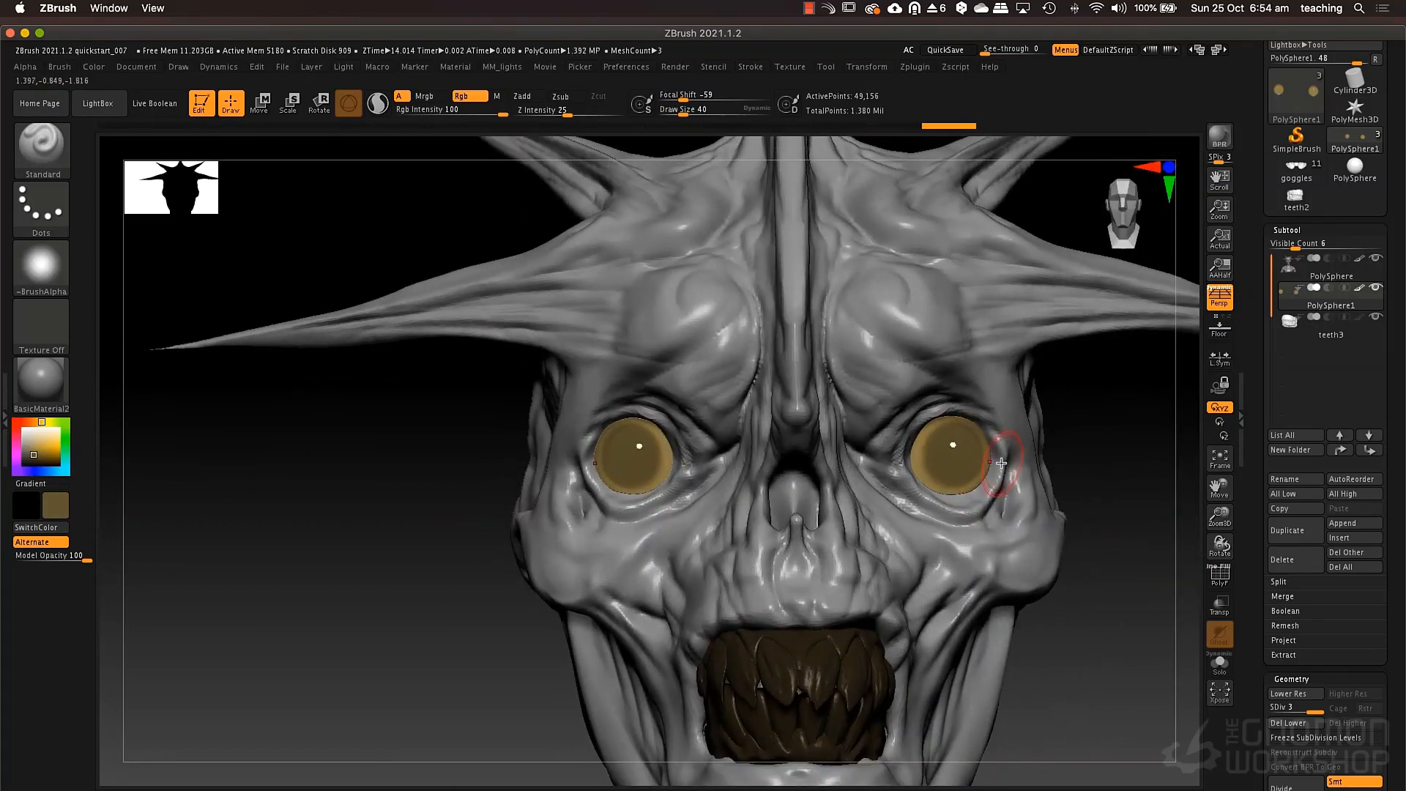
key("ctrl+z")
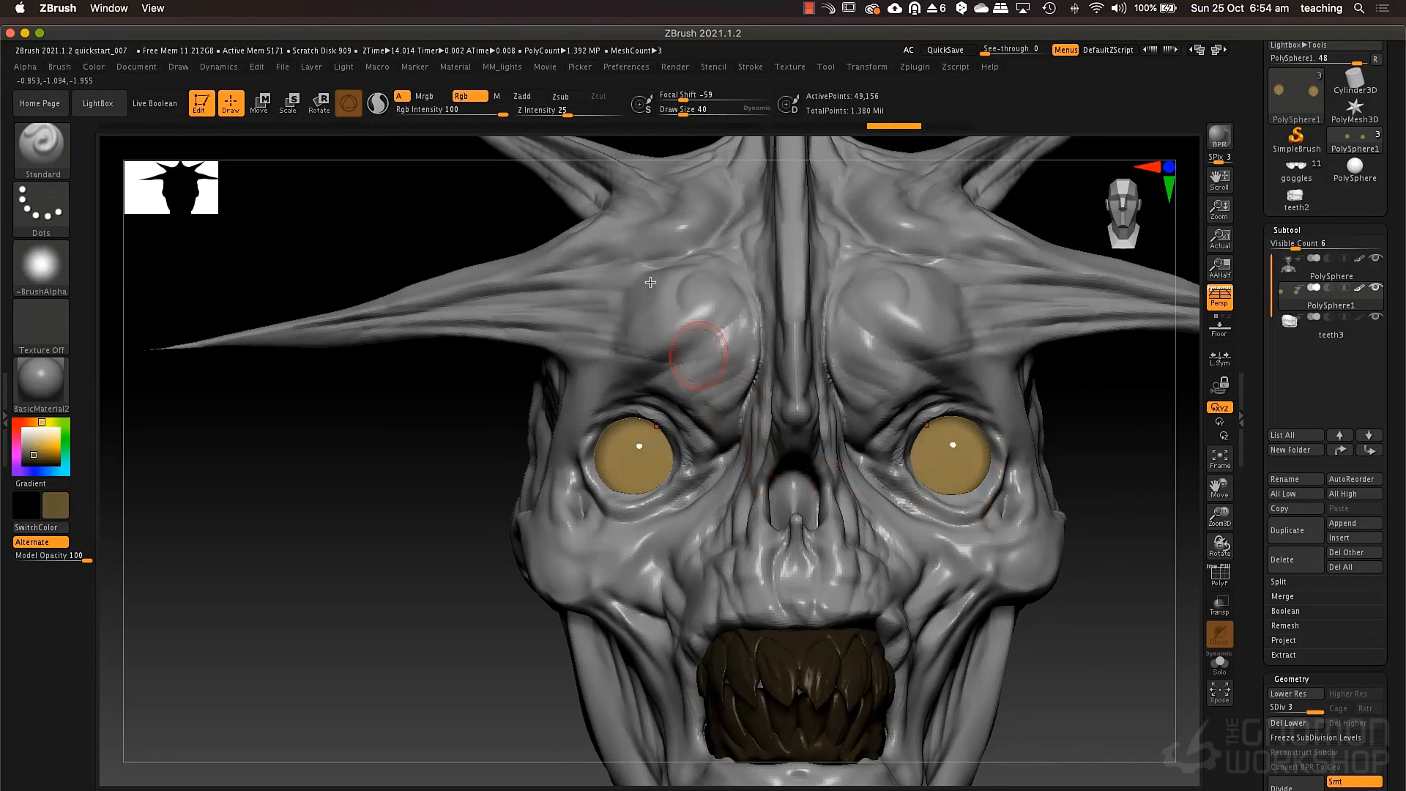
Turn Zadd on, make brown the secondary color, and carve brown concave irises into both eyeballs, checking them from several angles.
left_click(541, 101)
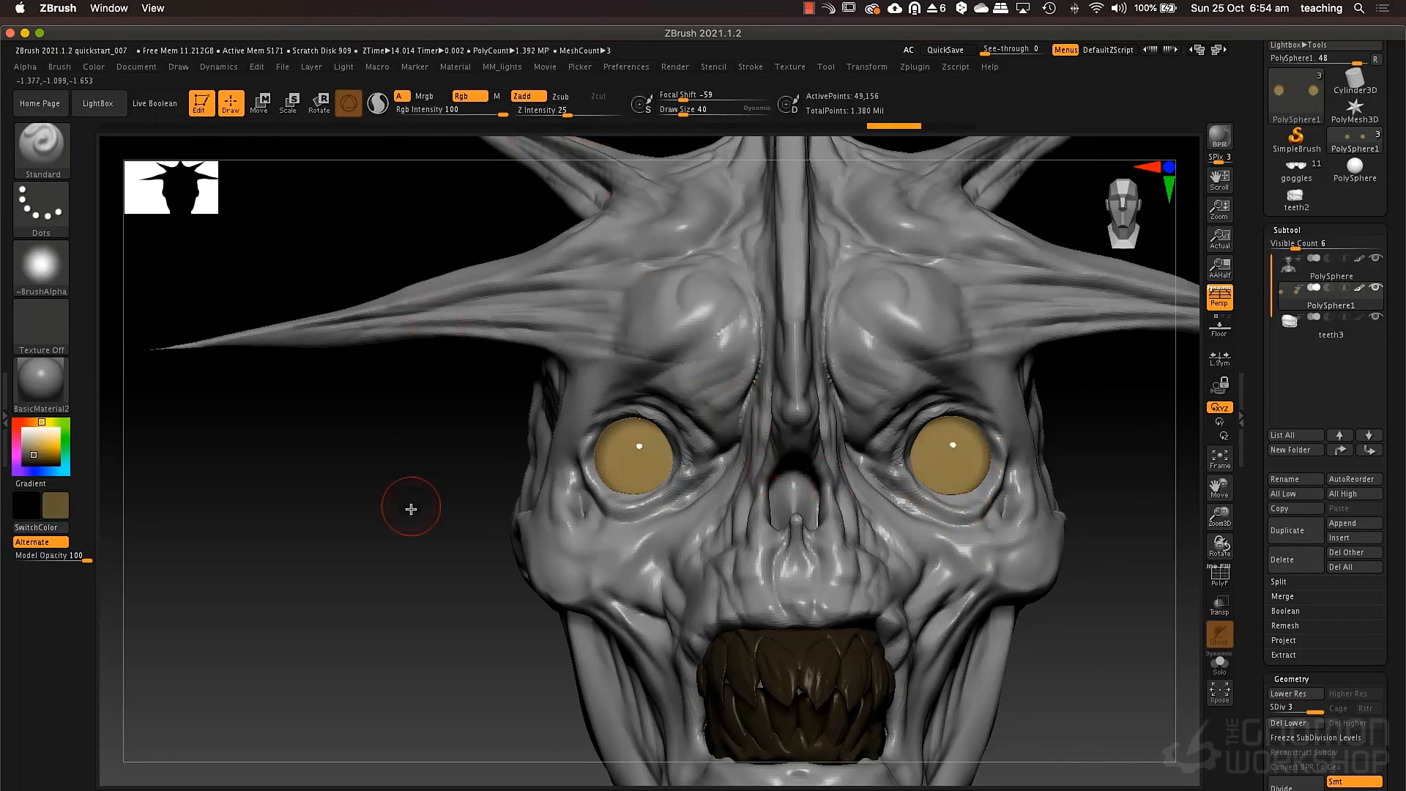
key("v")
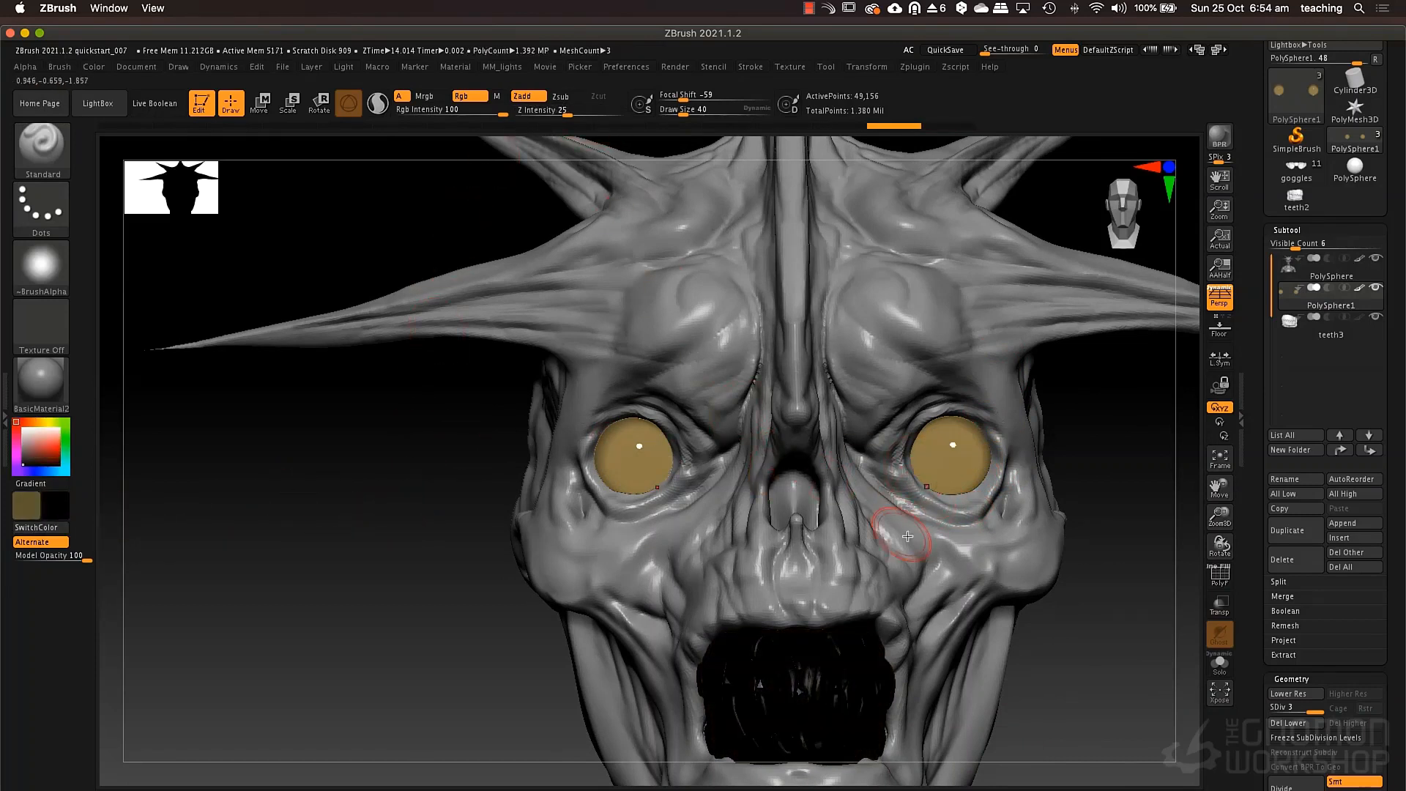
mouse_move(637, 449)
left_mouse_down()
mouse_move(645, 462)
mouse_move(622, 453)
mouse_move(639, 439)
mouse_move(623, 473)
mouse_move(648, 470)
left_mouse_up()
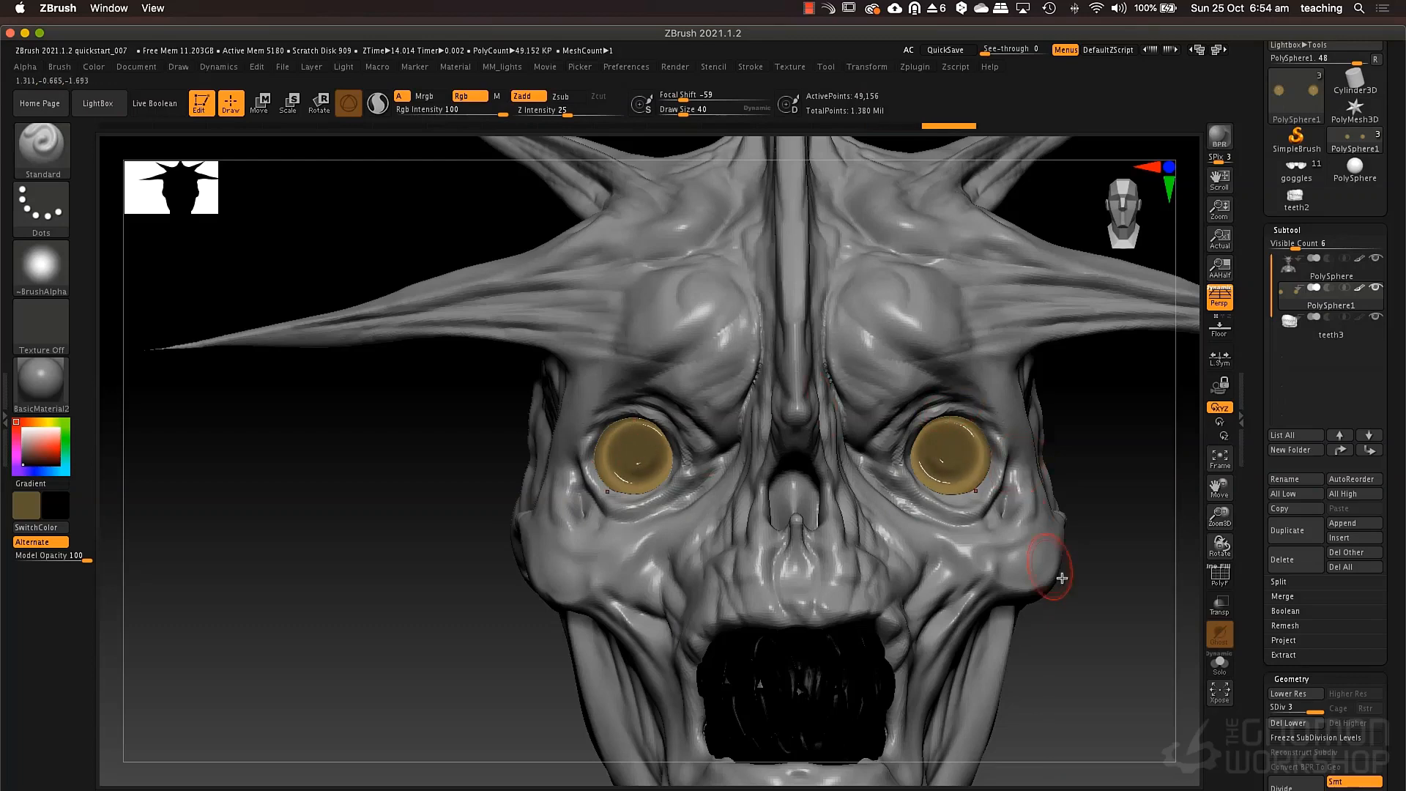
left_click_drag(1055, 586, 1020, 534)
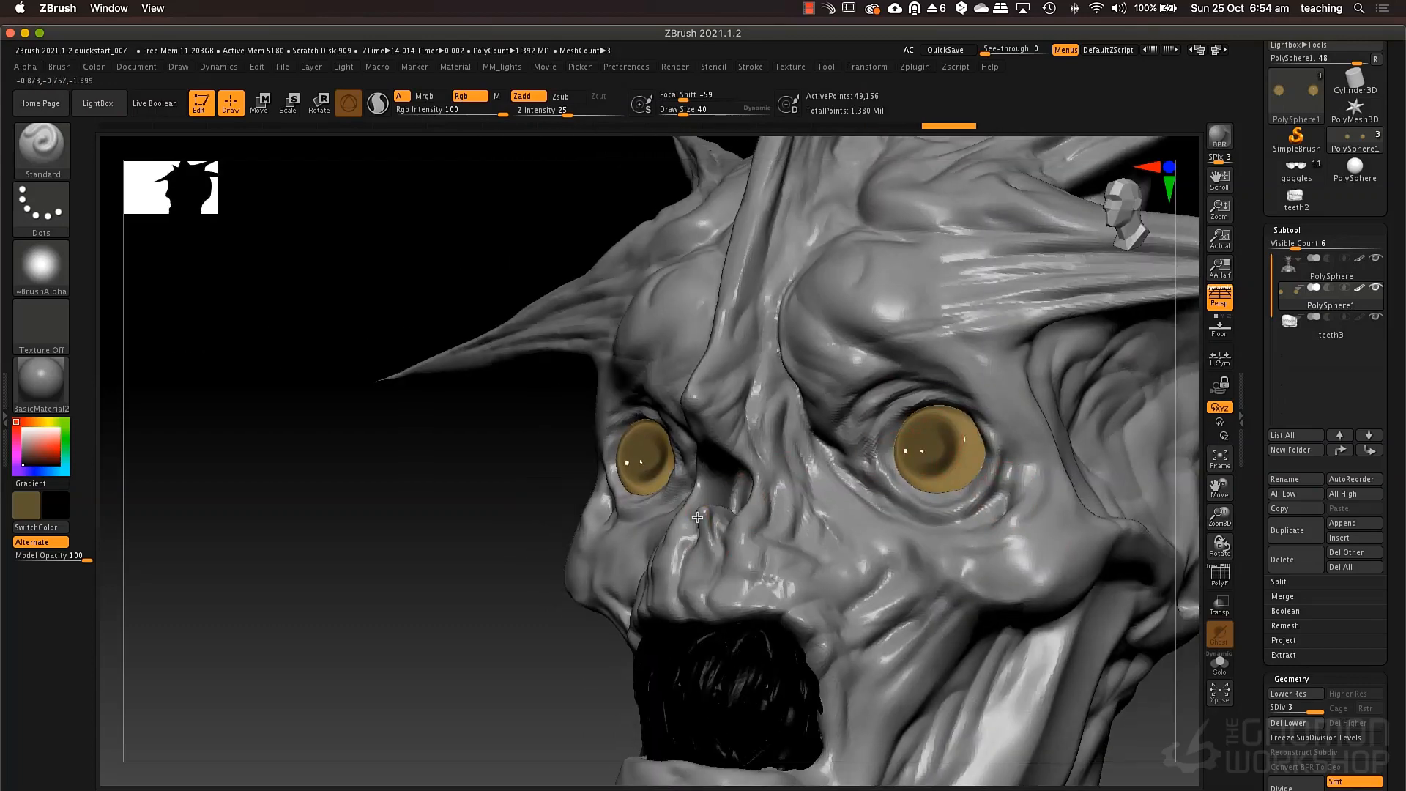
mouse_move(573, 519)
left_mouse_down("alt")
mouse_move(532, 558)
mouse_move(604, 600)
left_mouse_up("alt")
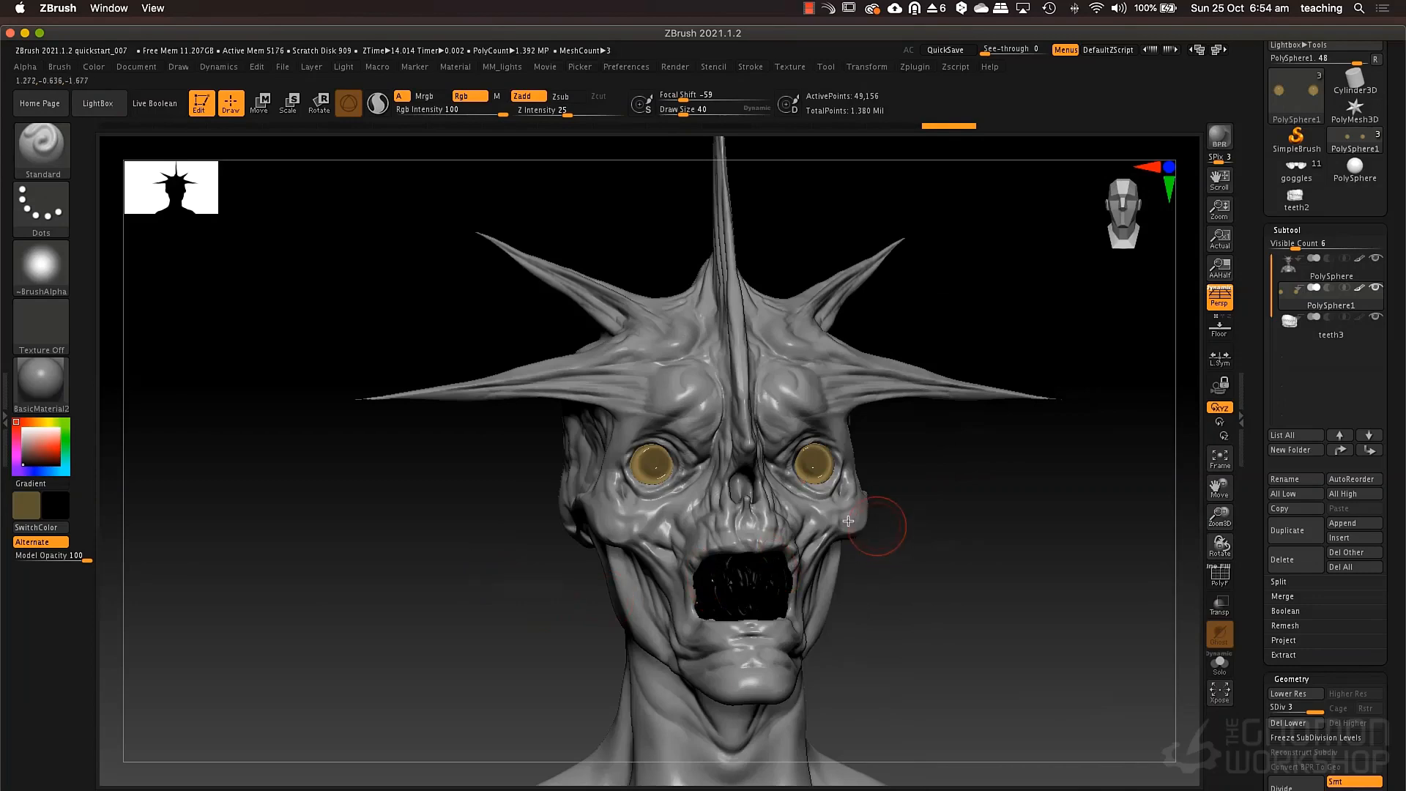
mouse_move(849, 521)
left_mouse_down()
mouse_move(812, 513)
mouse_move(864, 501)
mouse_move(871, 570)
left_mouse_up()
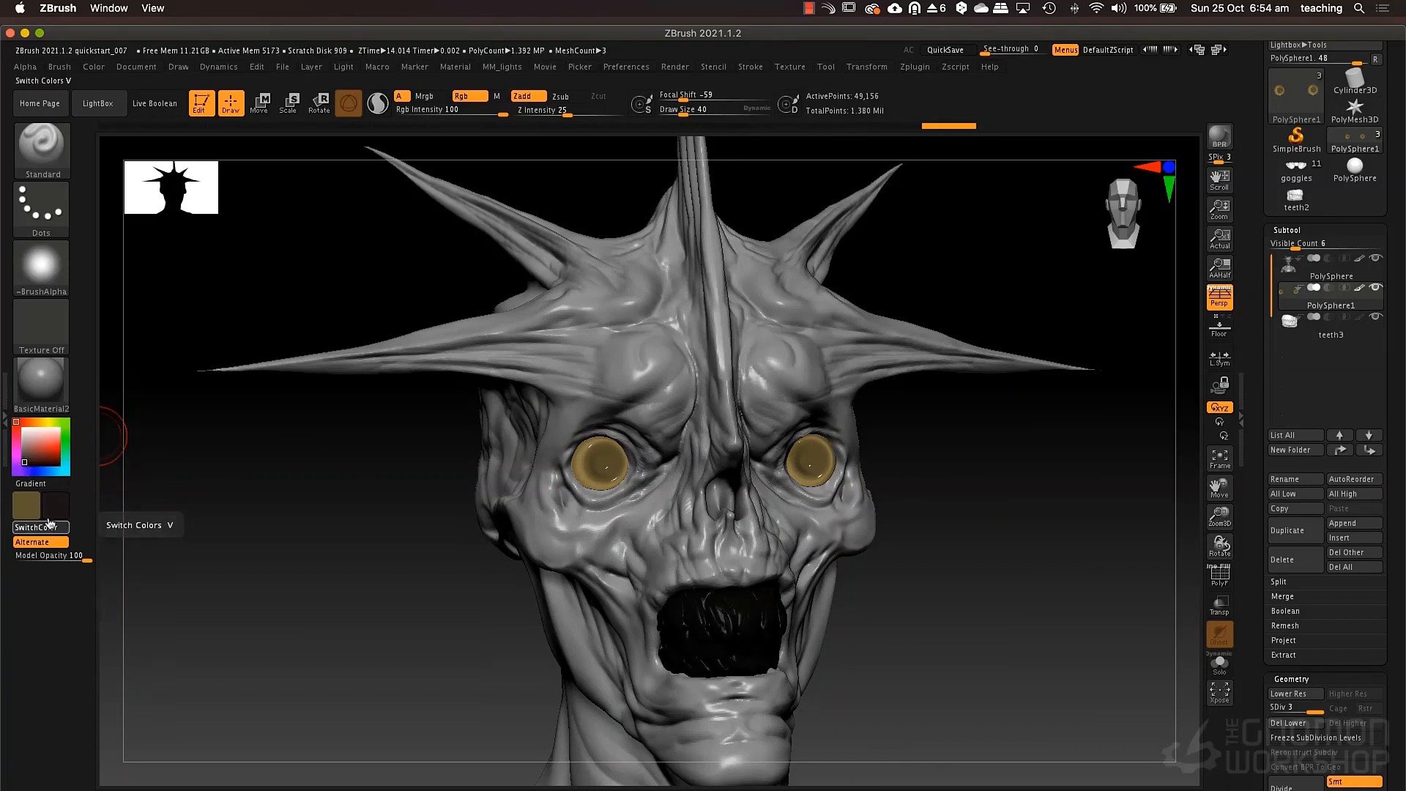
Darken the secondary color to a very dark brown and set the brush Draw Size to 19.
left_click(48, 530)
left_click_drag(34, 456, 33, 463)
left_click(47, 529)
key("space")
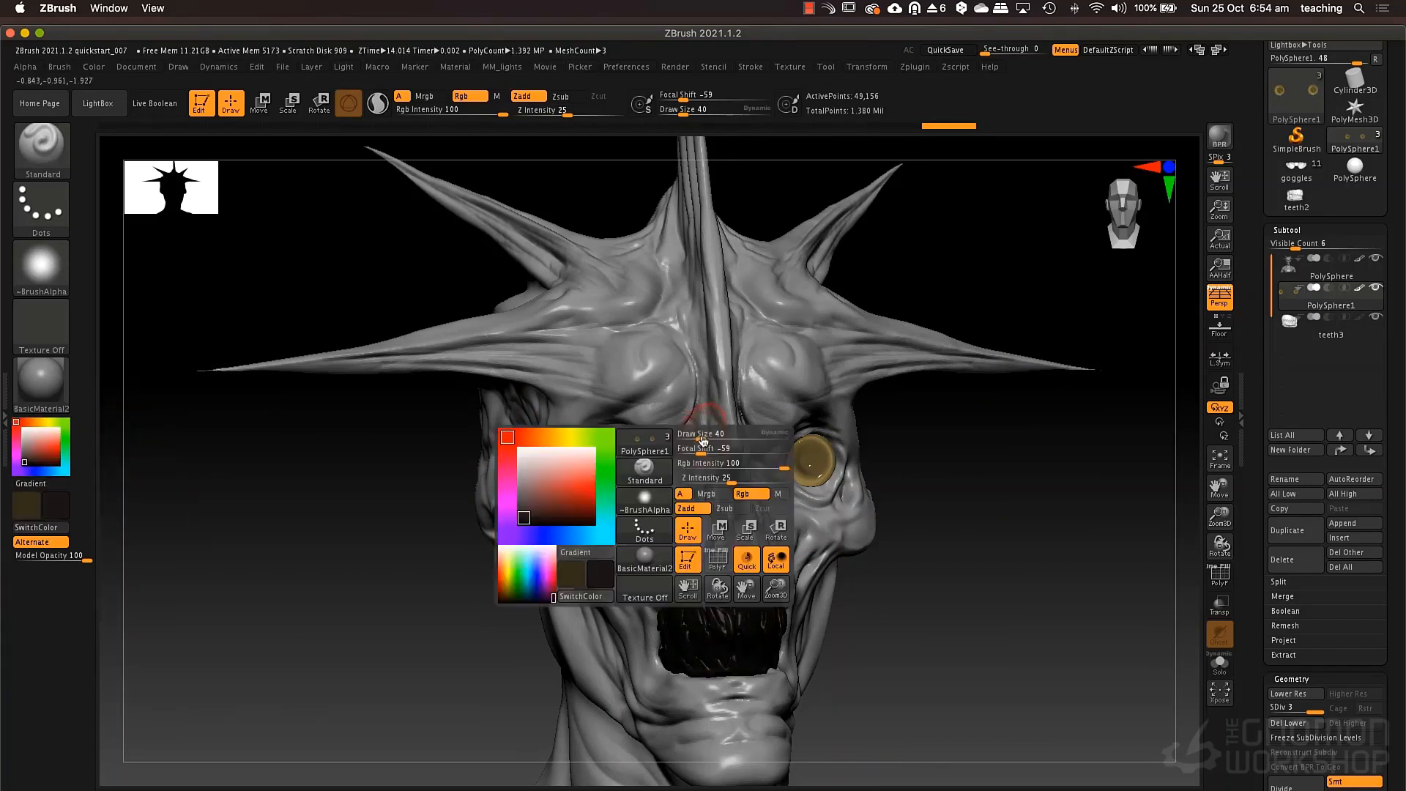
left_click_drag(701, 440, 694, 441)
mouse_move(461, 521)
left_mouse_down()
mouse_move(473, 565)
mouse_move(352, 549)
left_mouse_up()
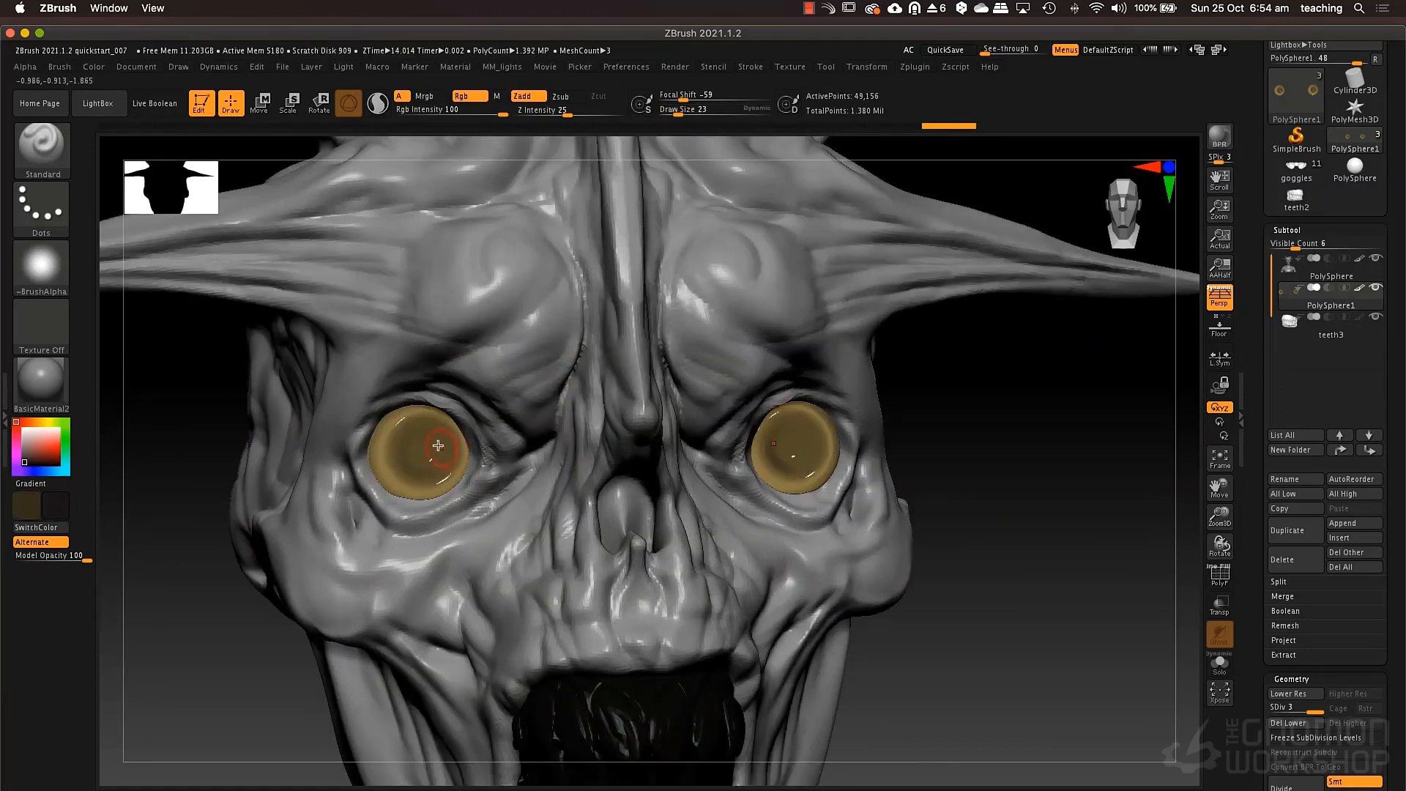
key("space")
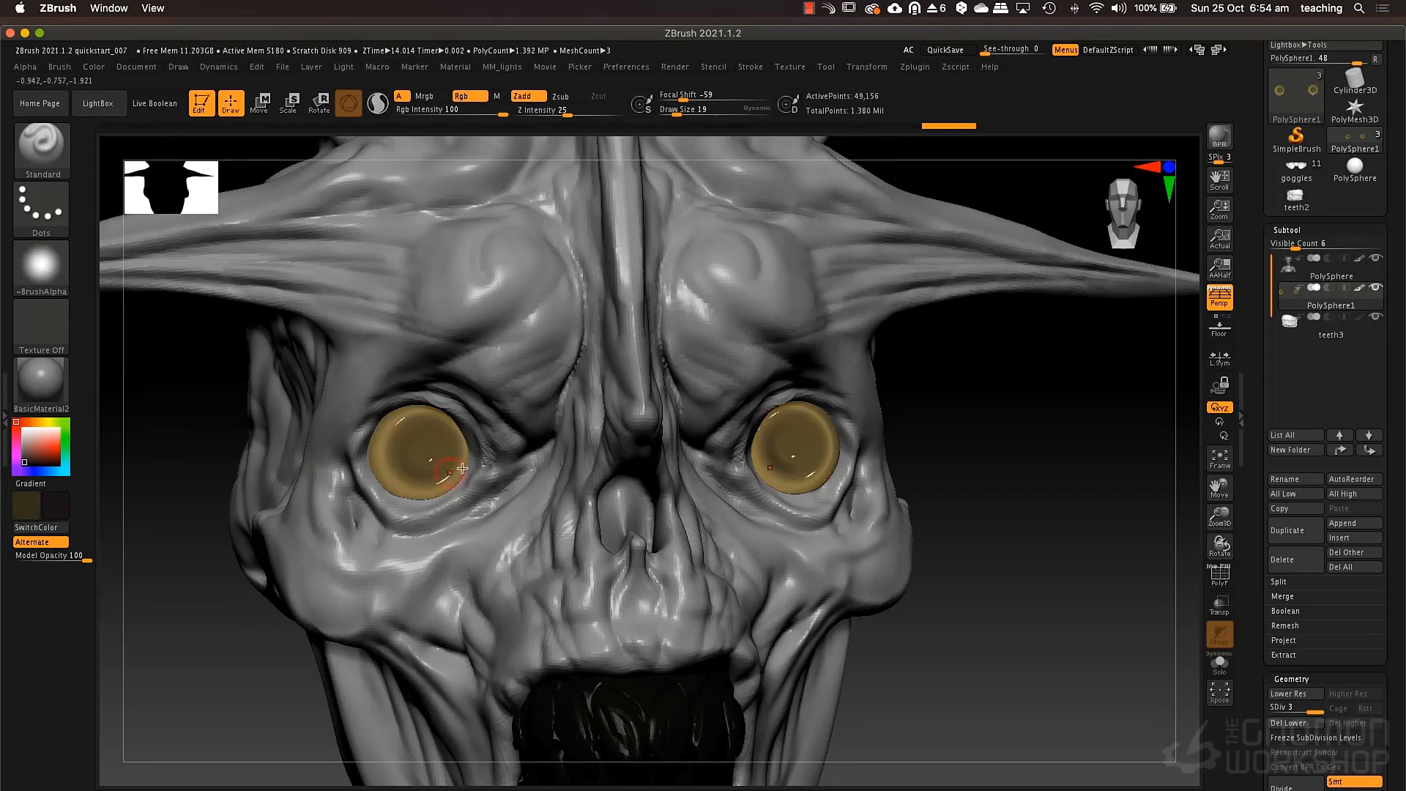
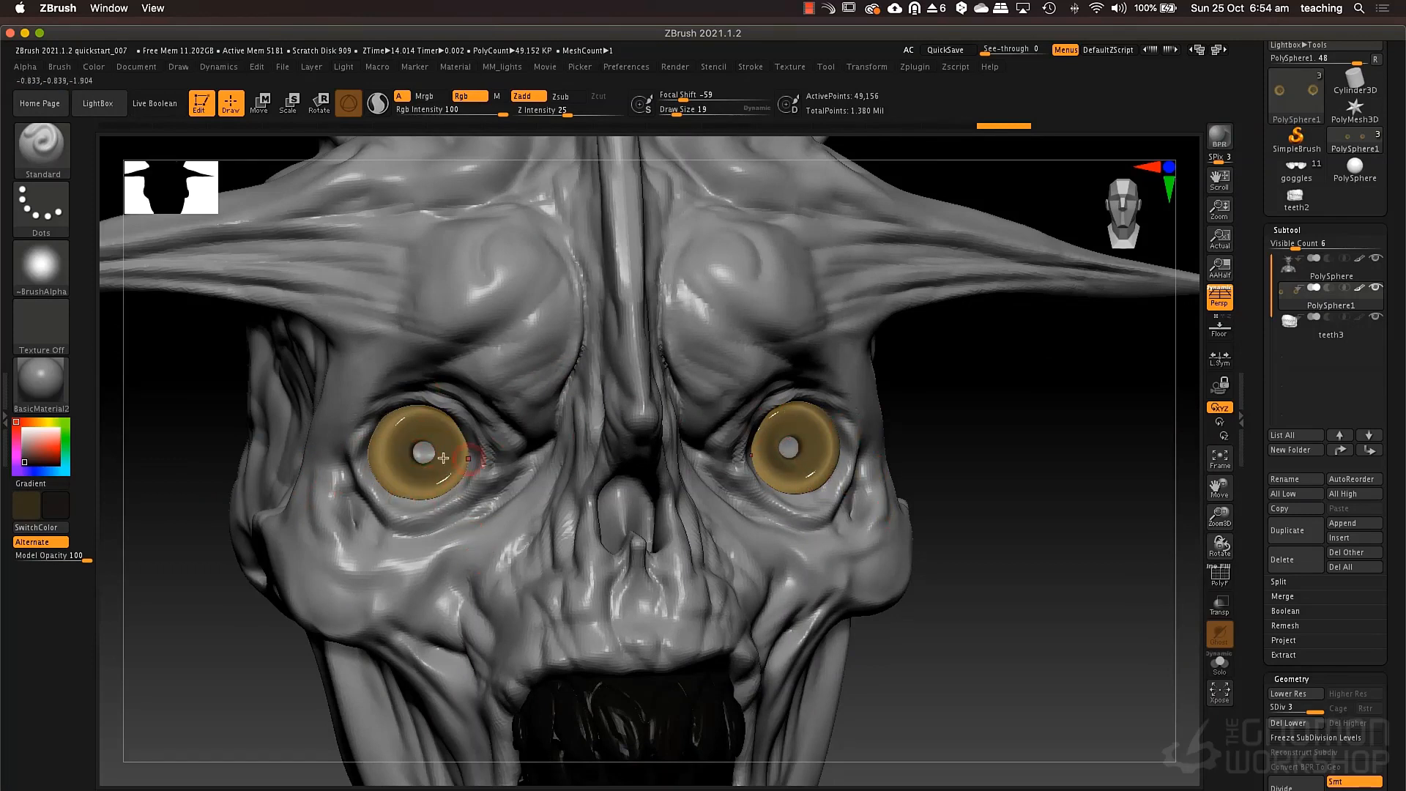
Make the creature's head and bust subtool active, turn off Rgb for the Standard brush, and pick white as the colour.
left_click(482, 543, "alt")
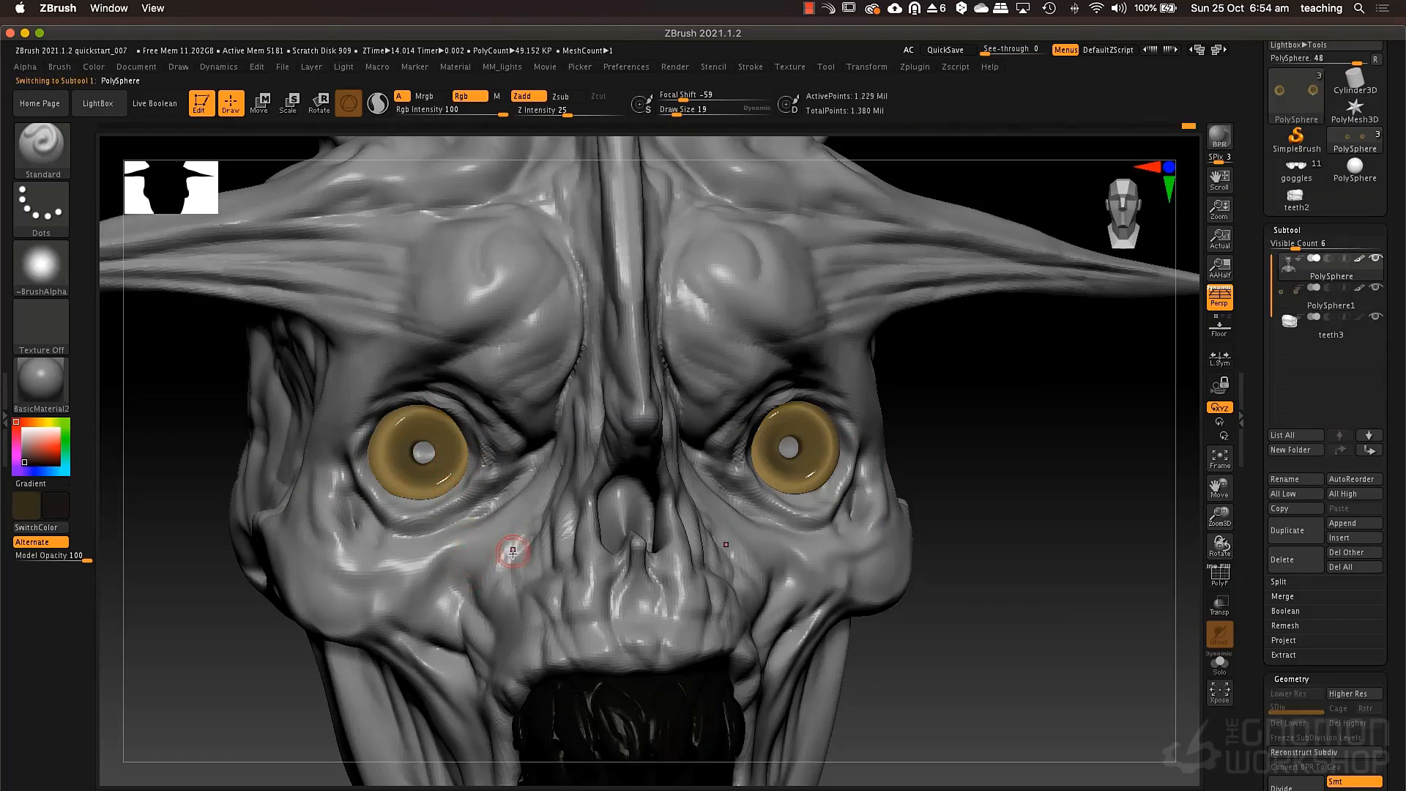
mouse_move(485, 505)
right_mouse_down()
mouse_move(447, 492)
mouse_move(458, 490)
right_mouse_up()
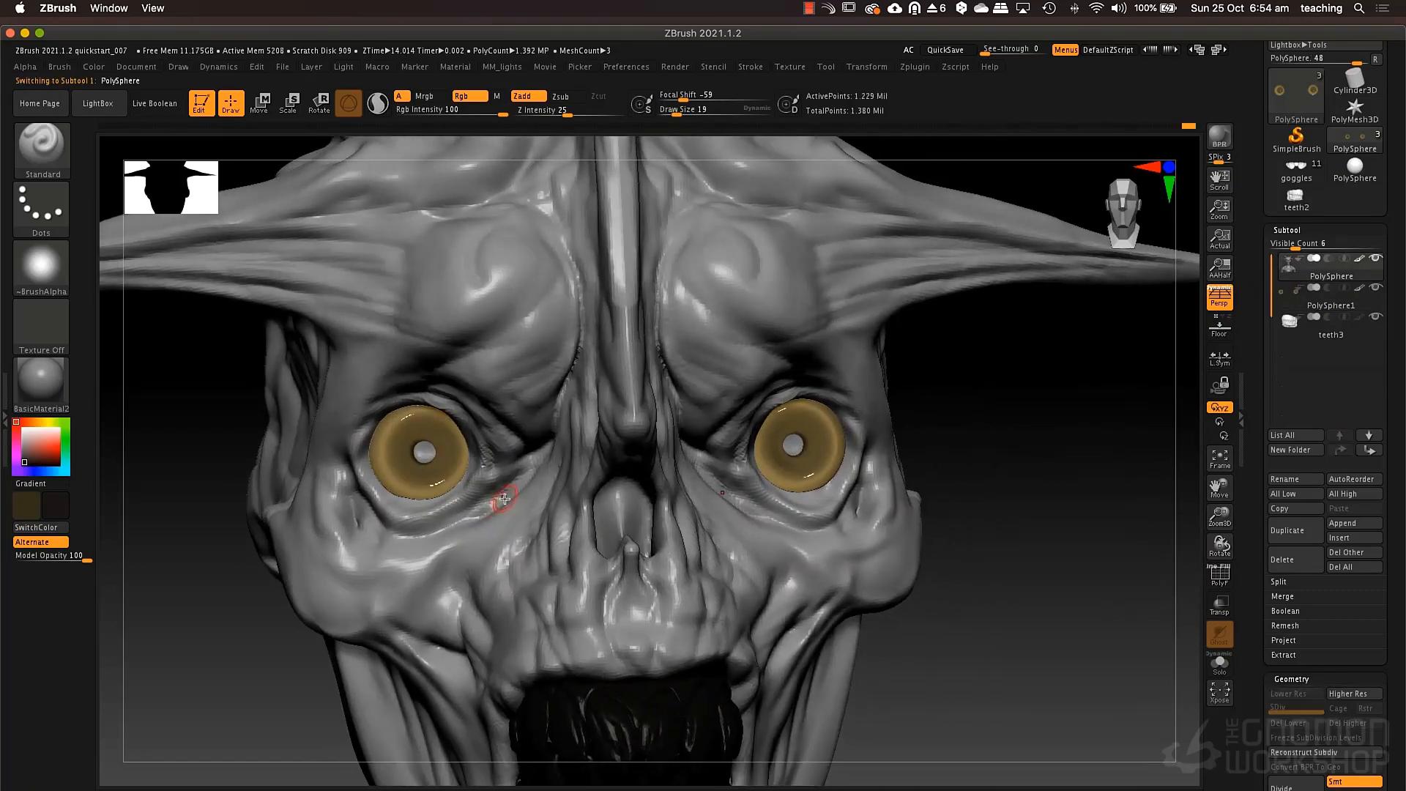
left_click(480, 101)
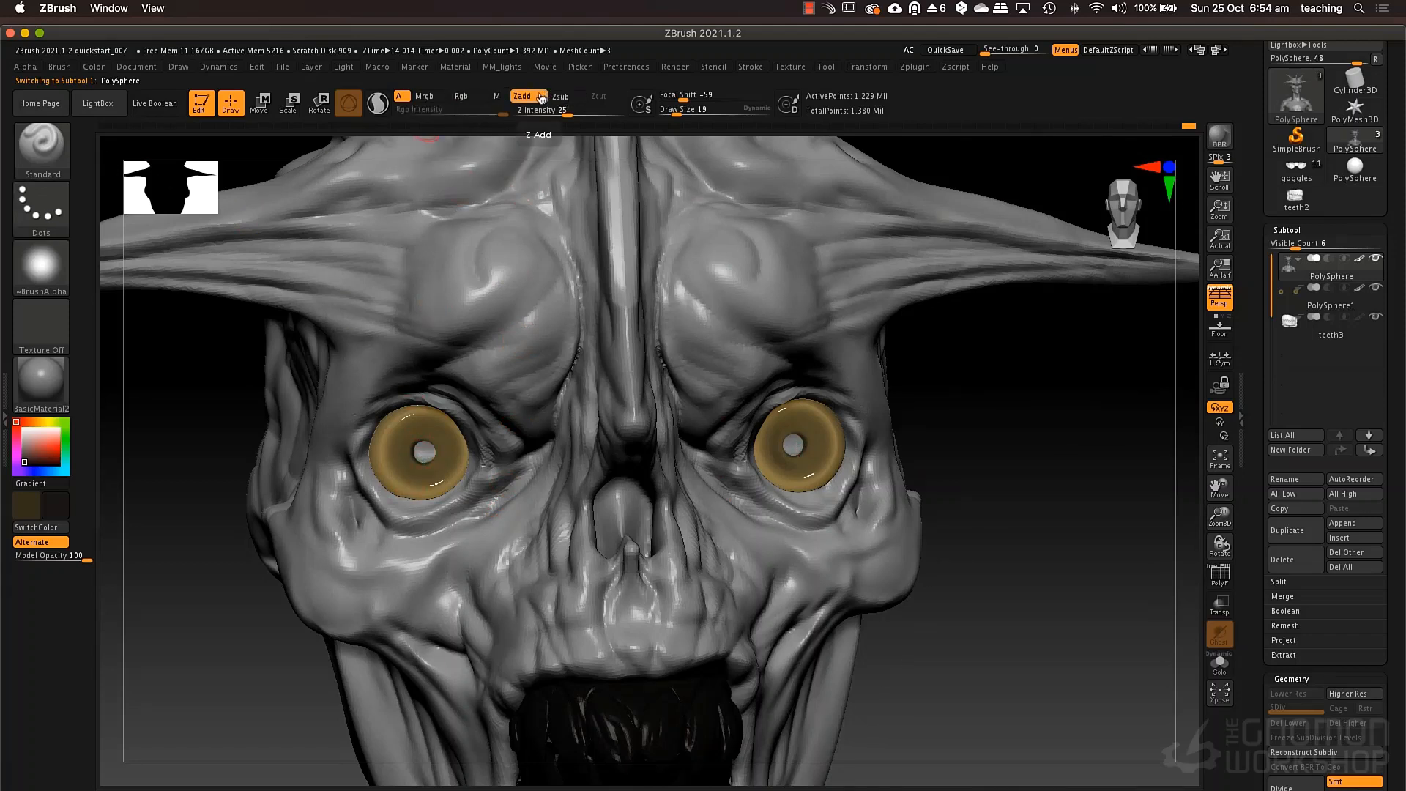
left_click(22, 428)
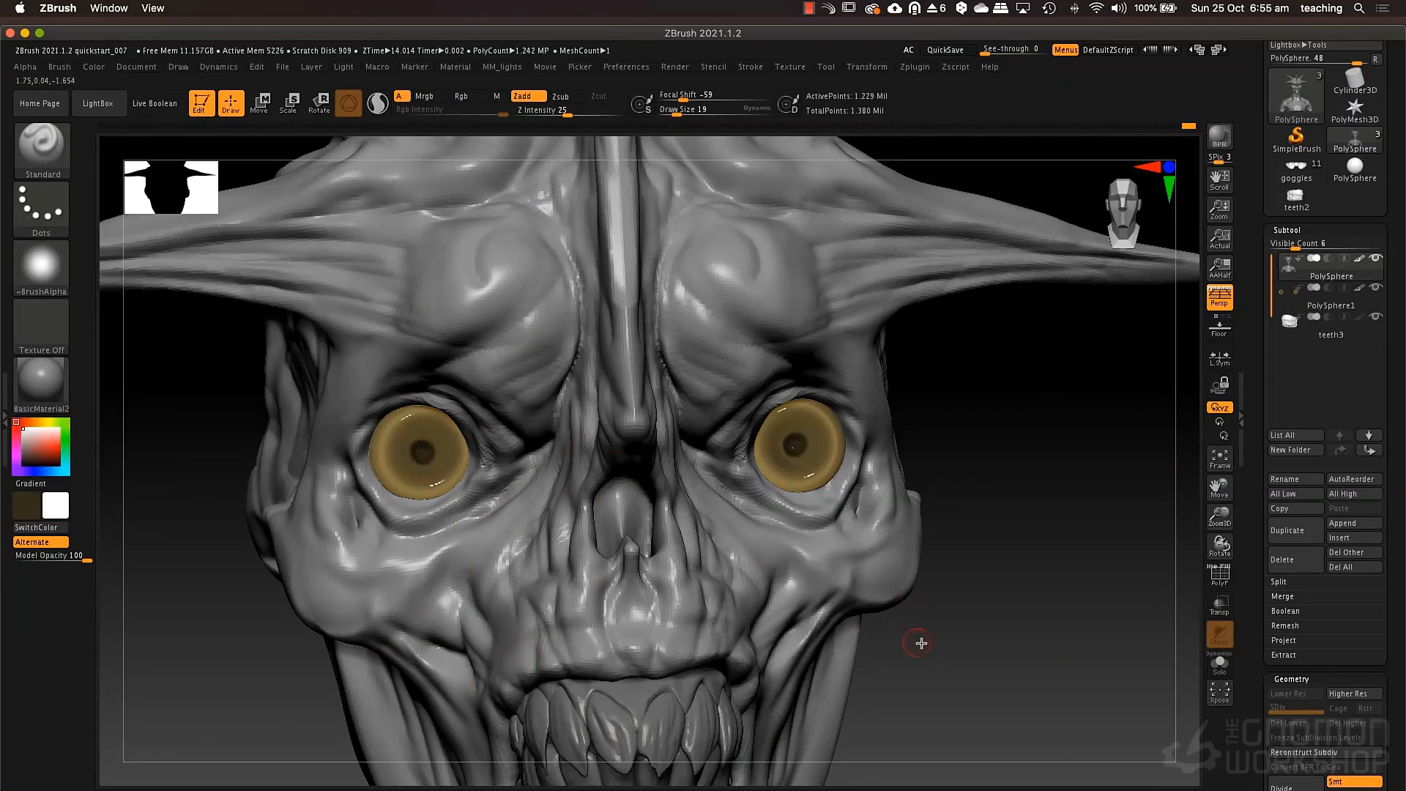
Switch the material to ToyPlastic and lower its Gel Shading modifier.
left_click_drag(910, 538, 886, 588, "alt")
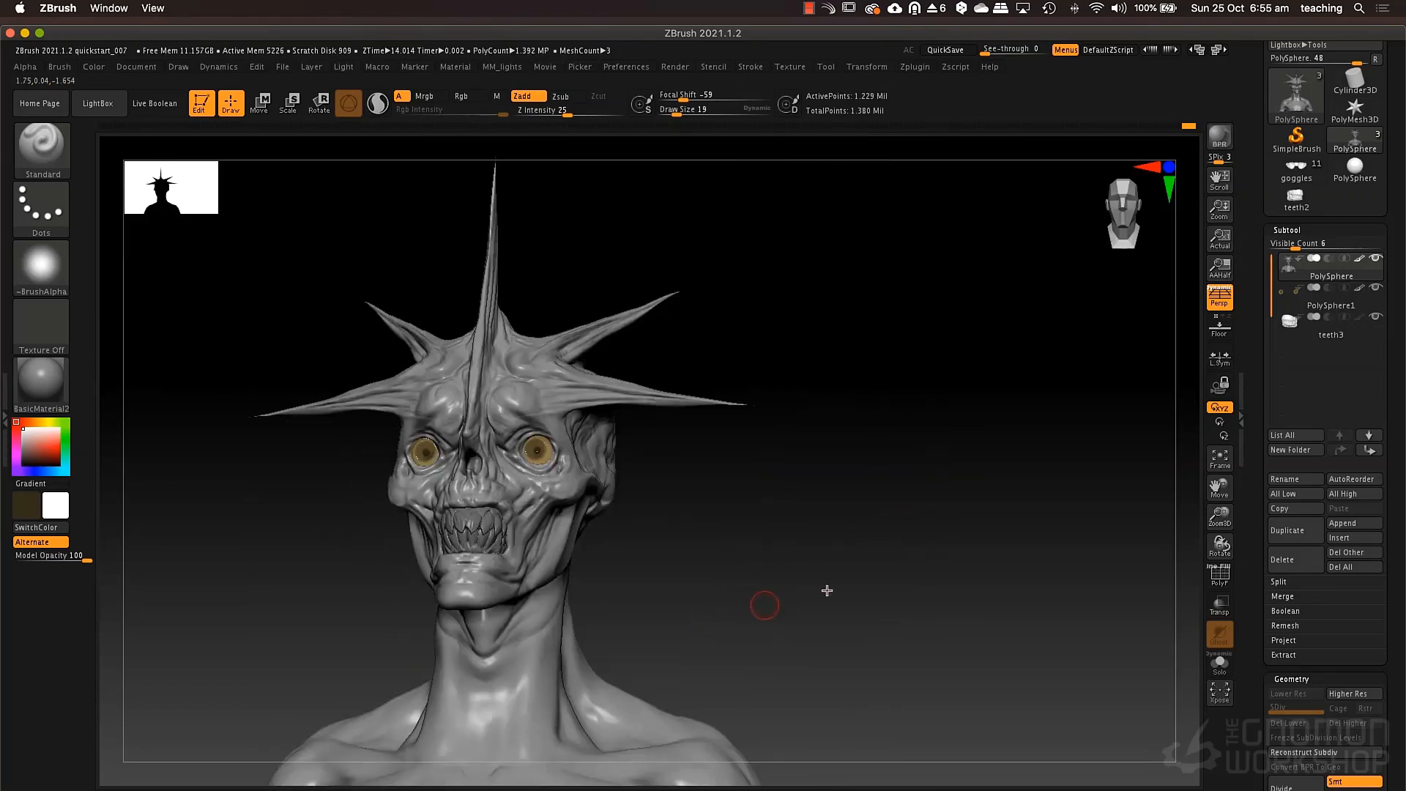
left_click_drag(829, 537, 774, 543)
left_click_drag(44, 394, 558, 425)
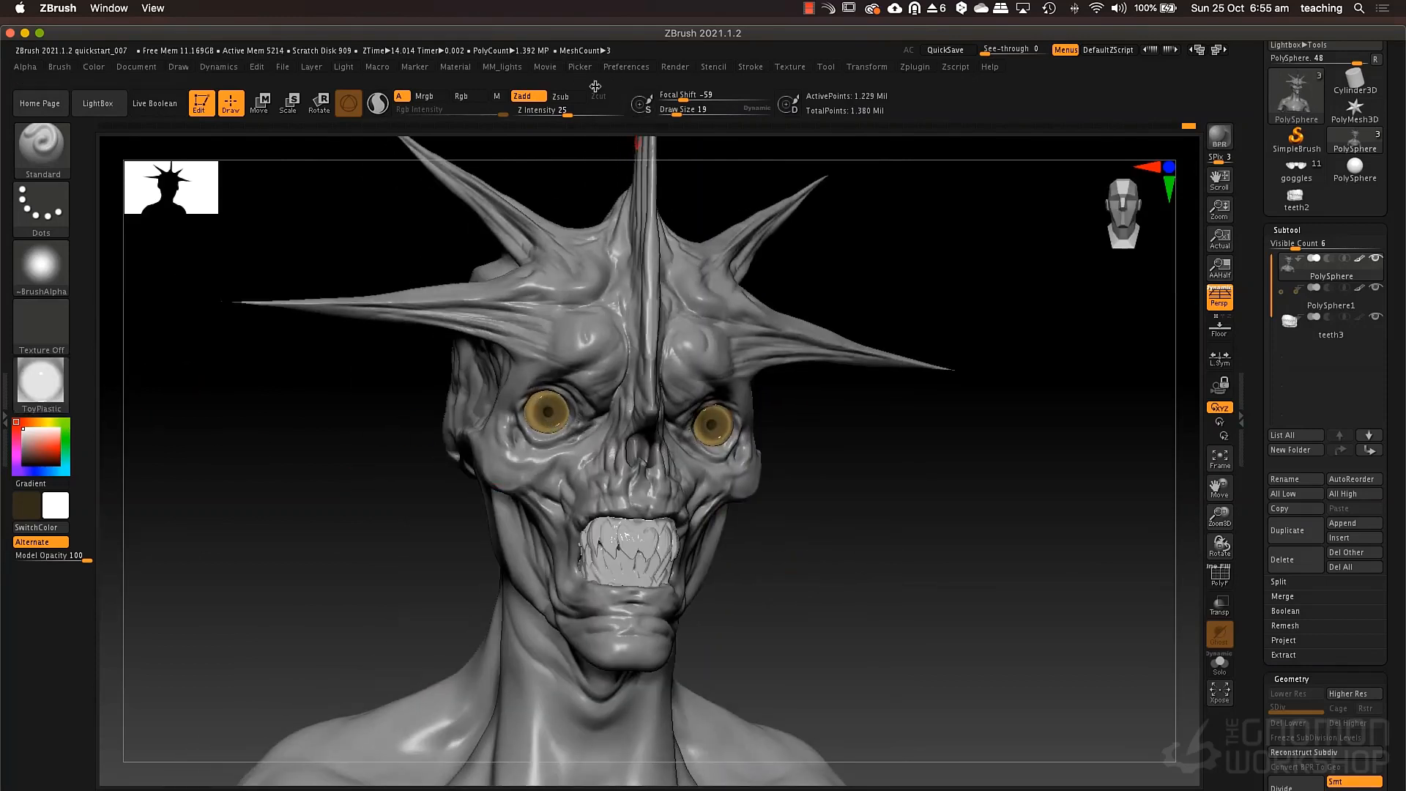
left_click(462, 68)
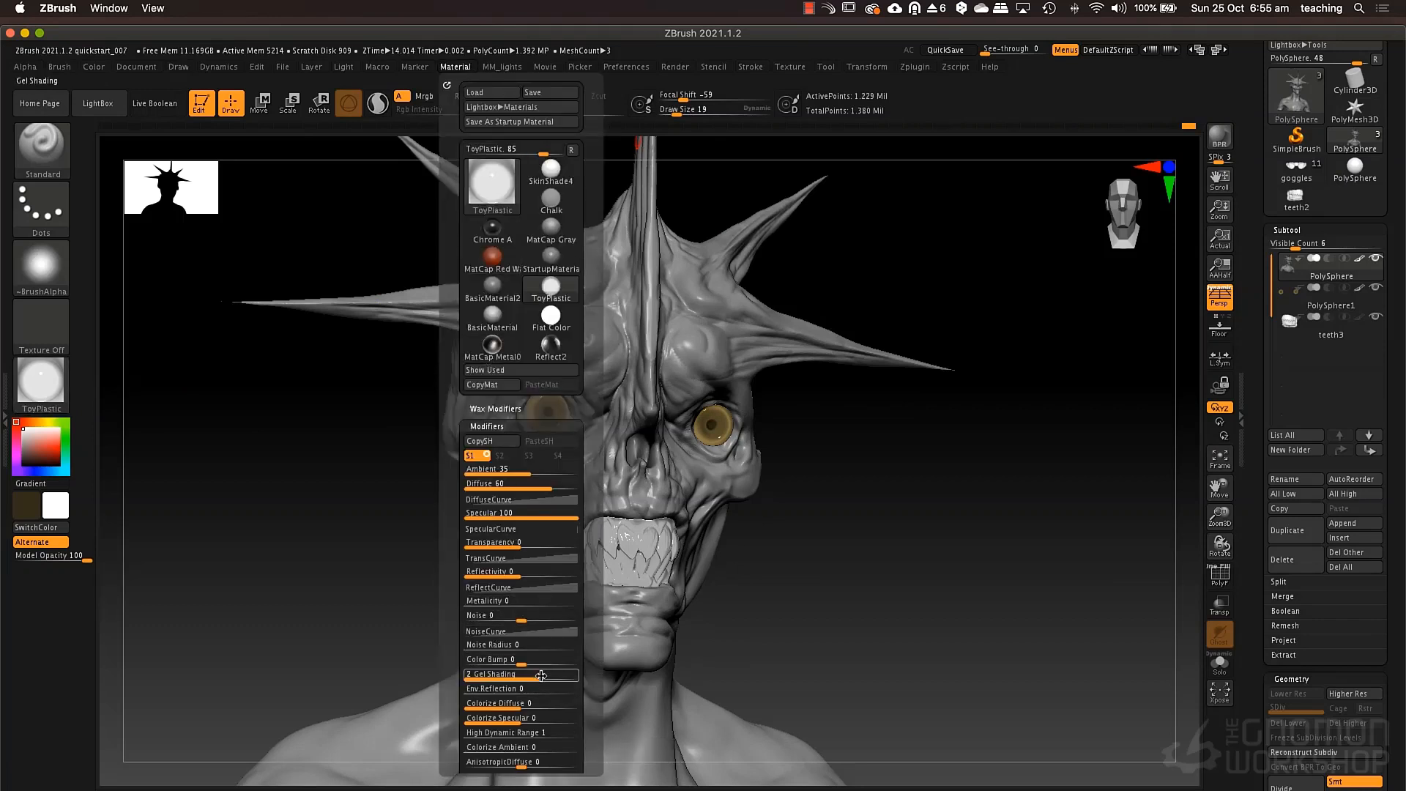
left_click_drag(549, 676, 514, 674)
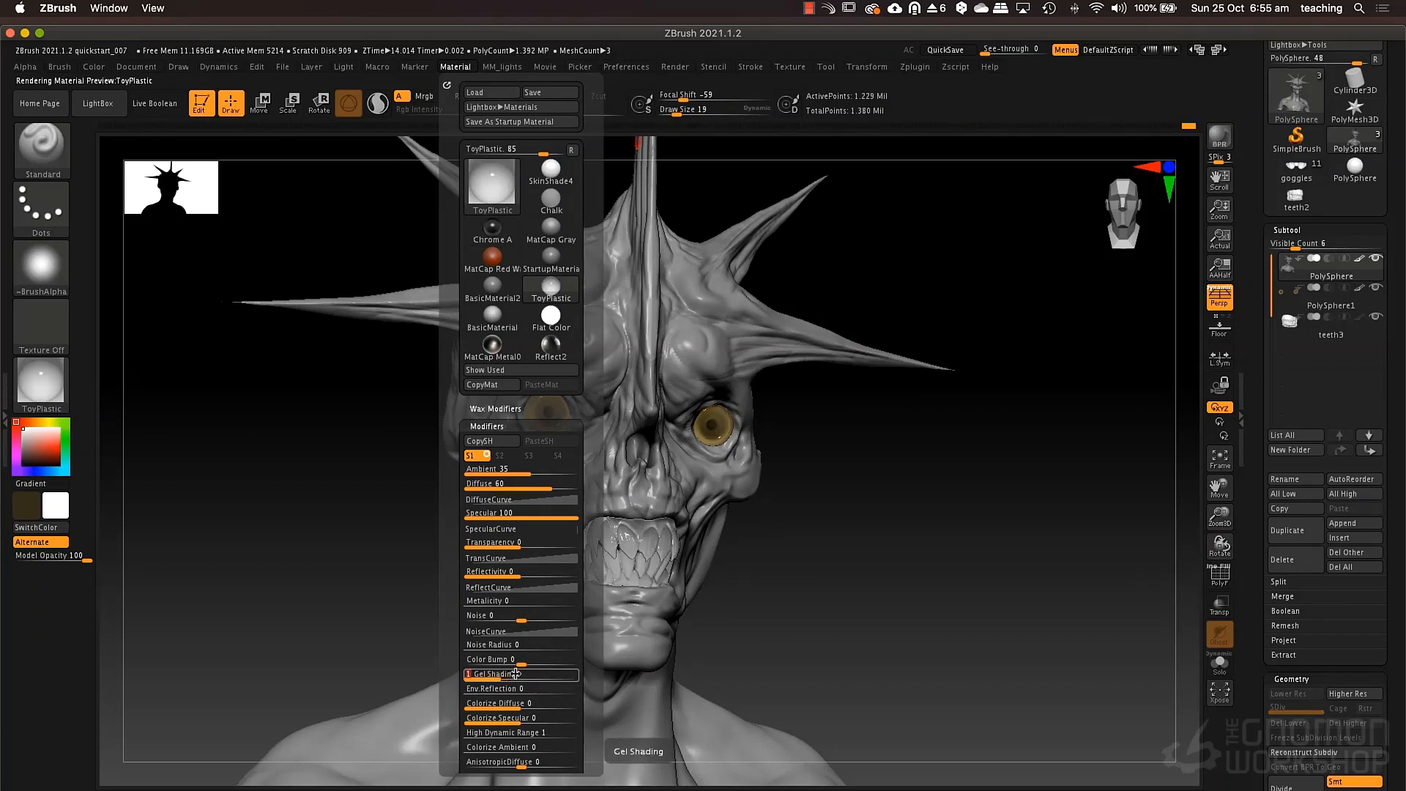
mouse_move(876, 486)
left_mouse_down()
mouse_move(843, 485)
mouse_move(898, 487)
mouse_move(868, 495)
mouse_move(887, 490)
left_mouse_up()
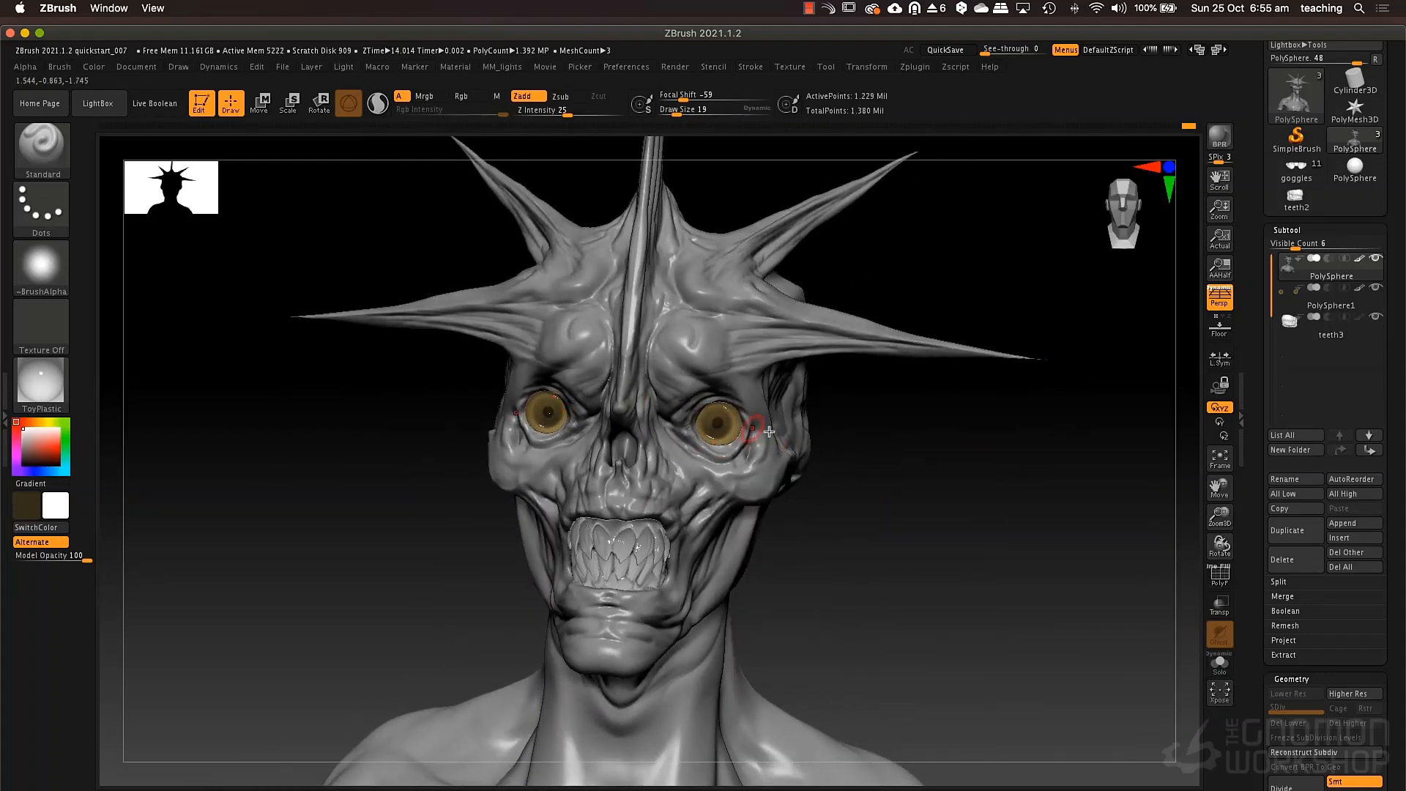
Adjust the placement of the main light and check the shading on the head from front and side.
left_click(343, 67)
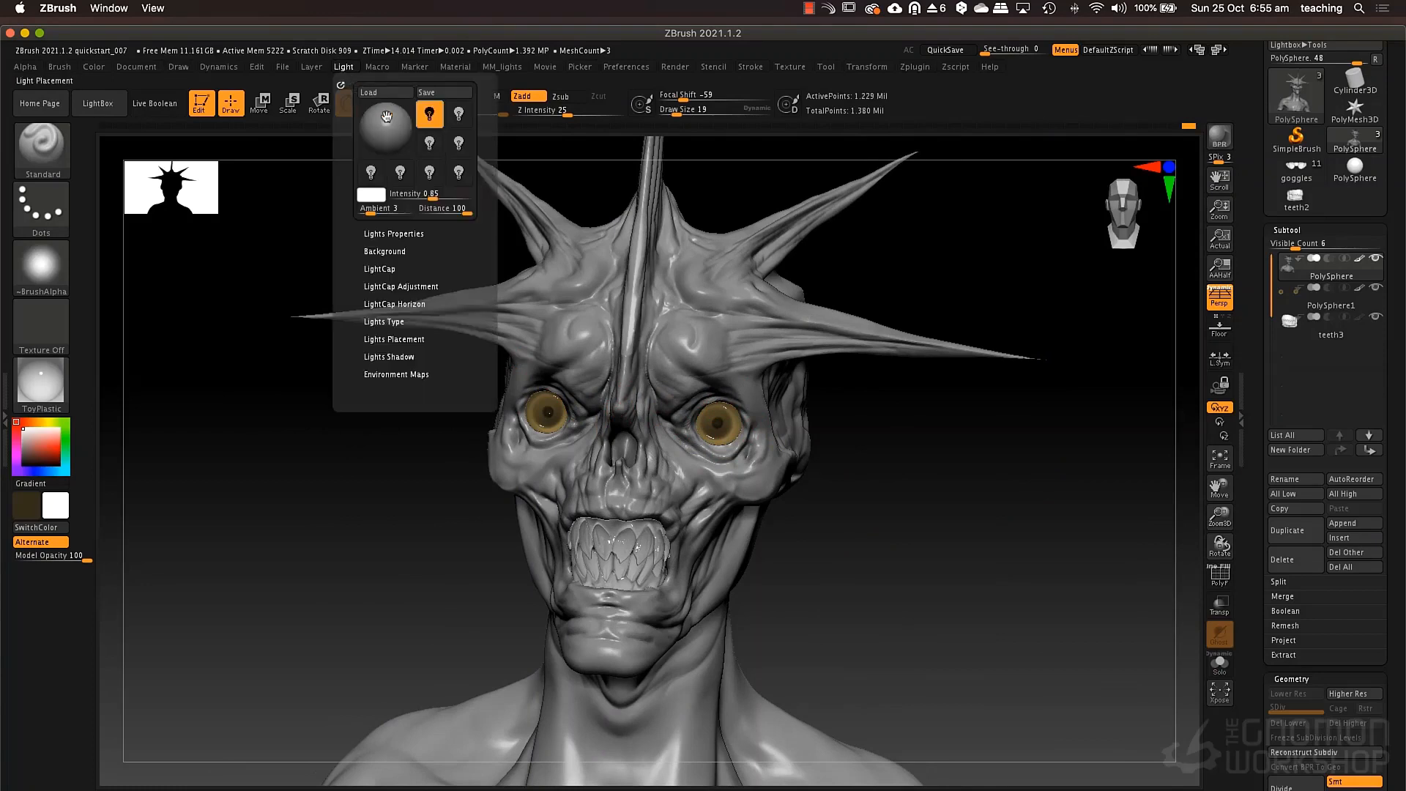
left_click_drag(381, 123, 381, 119)
mouse_move(804, 540)
left_mouse_down()
mouse_move(923, 540)
mouse_move(851, 563)
mouse_move(872, 529)
left_mouse_up()
right_click_drag(873, 529, 828, 536, "ctrl")
mouse_move(559, 556)
right_mouse_down("alt")
mouse_move(642, 579)
mouse_move(534, 582)
right_mouse_up("alt")
Change the bust's material to BasicMaterial2.
left_click(55, 389)
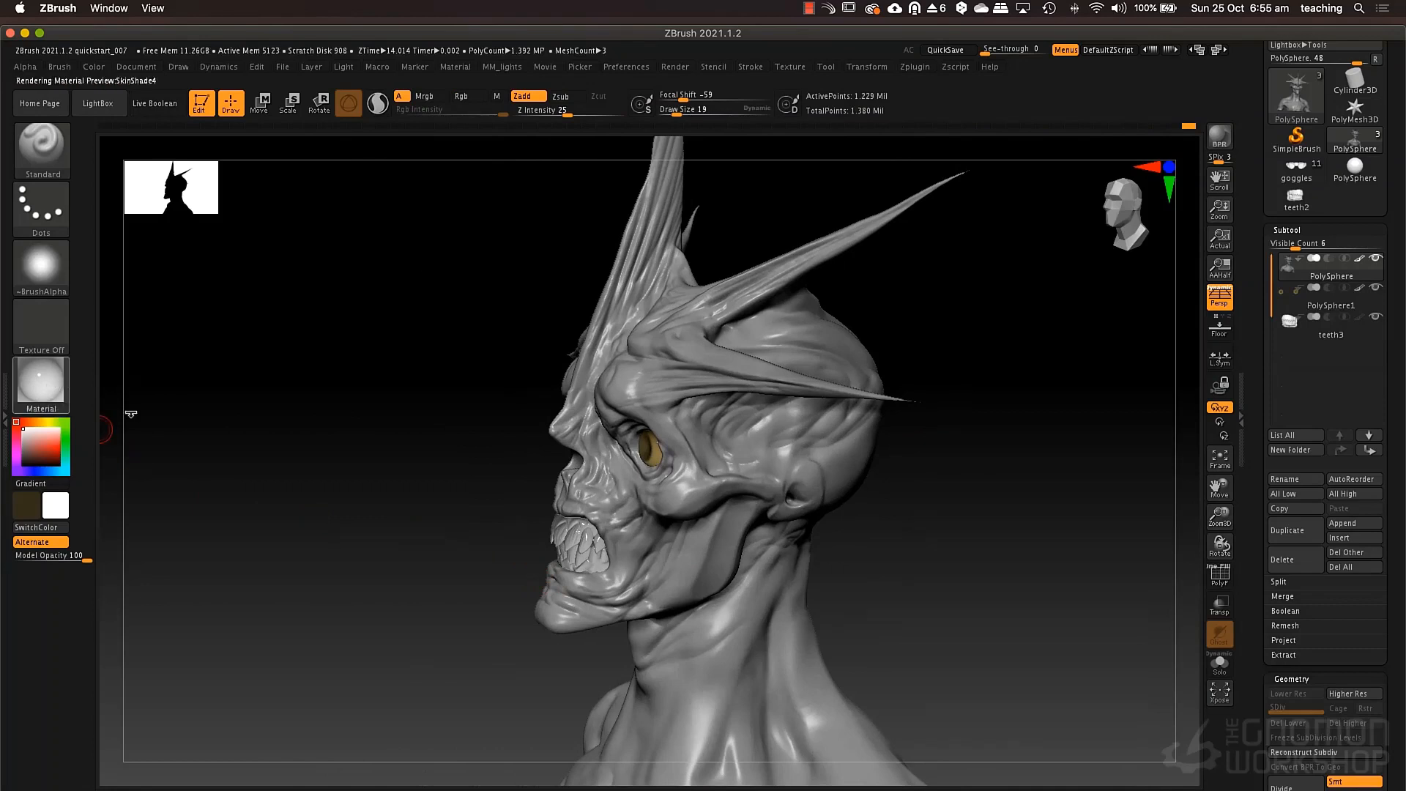
key("m")
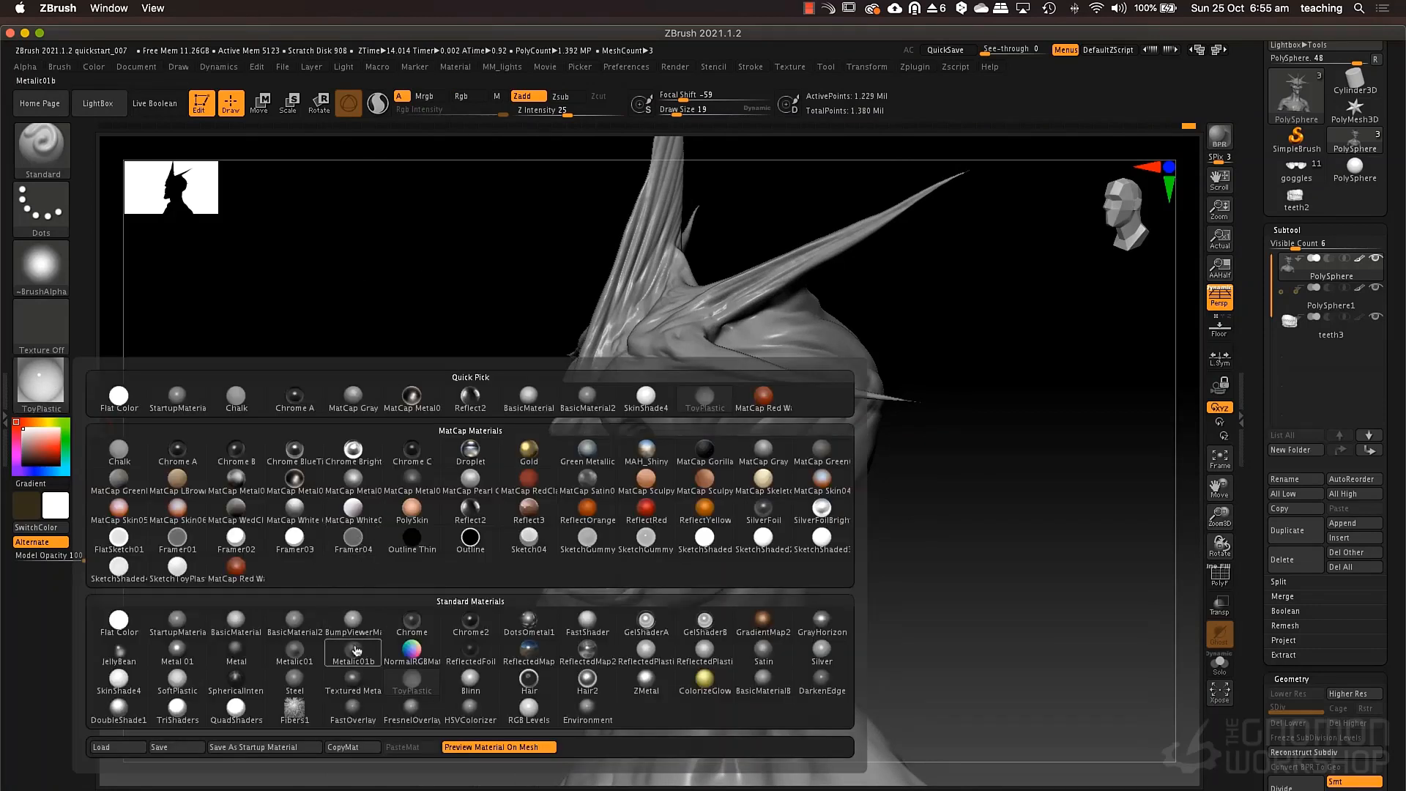
left_click(295, 619)
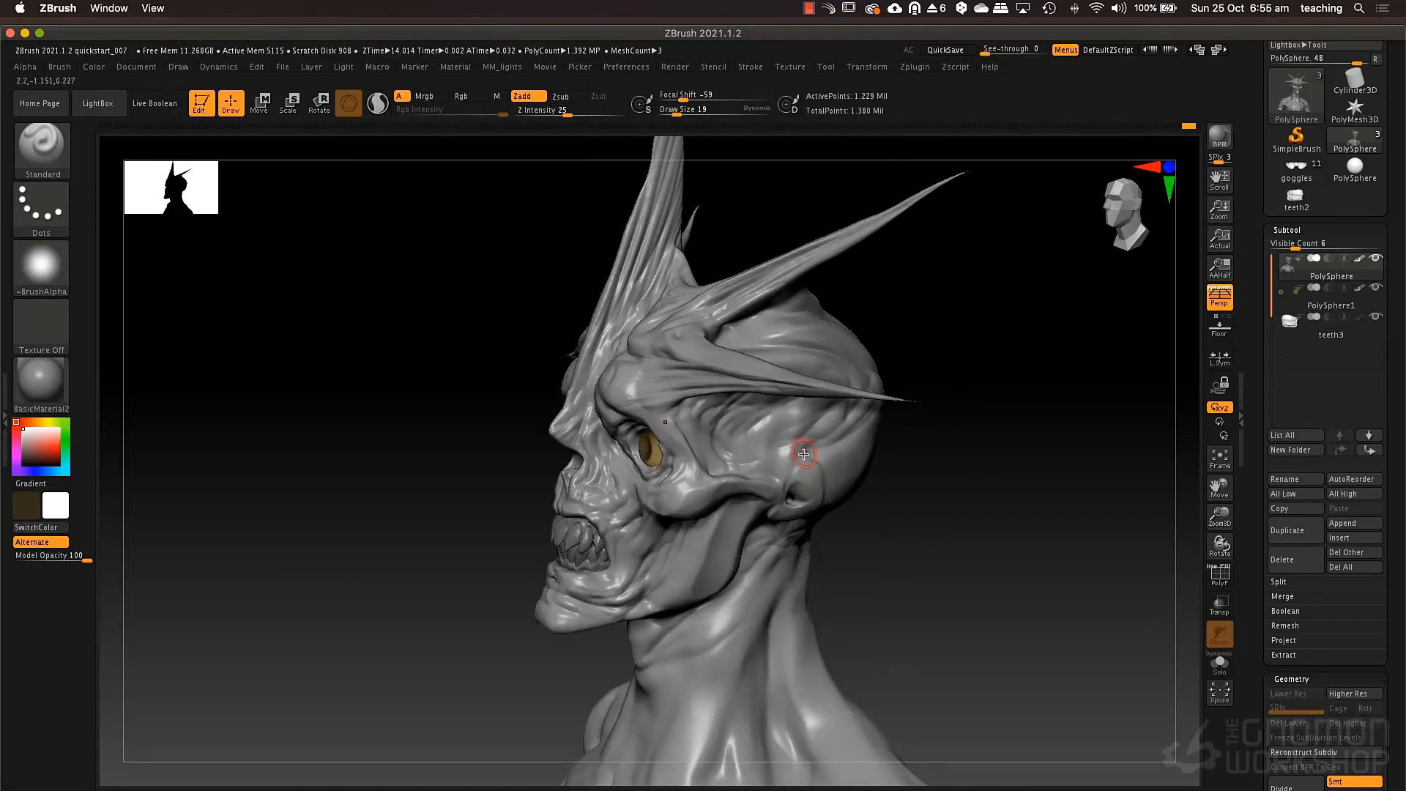
Carve wrinkles and tendon creases into the front and side of the neck with DamStandard at a draw size of 34.
mouse_move(750, 513)
right_mouse_down()
mouse_move(733, 513)
mouse_move(765, 546)
mouse_move(733, 536)
mouse_move(733, 590)
mouse_move(703, 548)
mouse_move(720, 481)
right_mouse_up()
key("b")
key("d")
key("s")
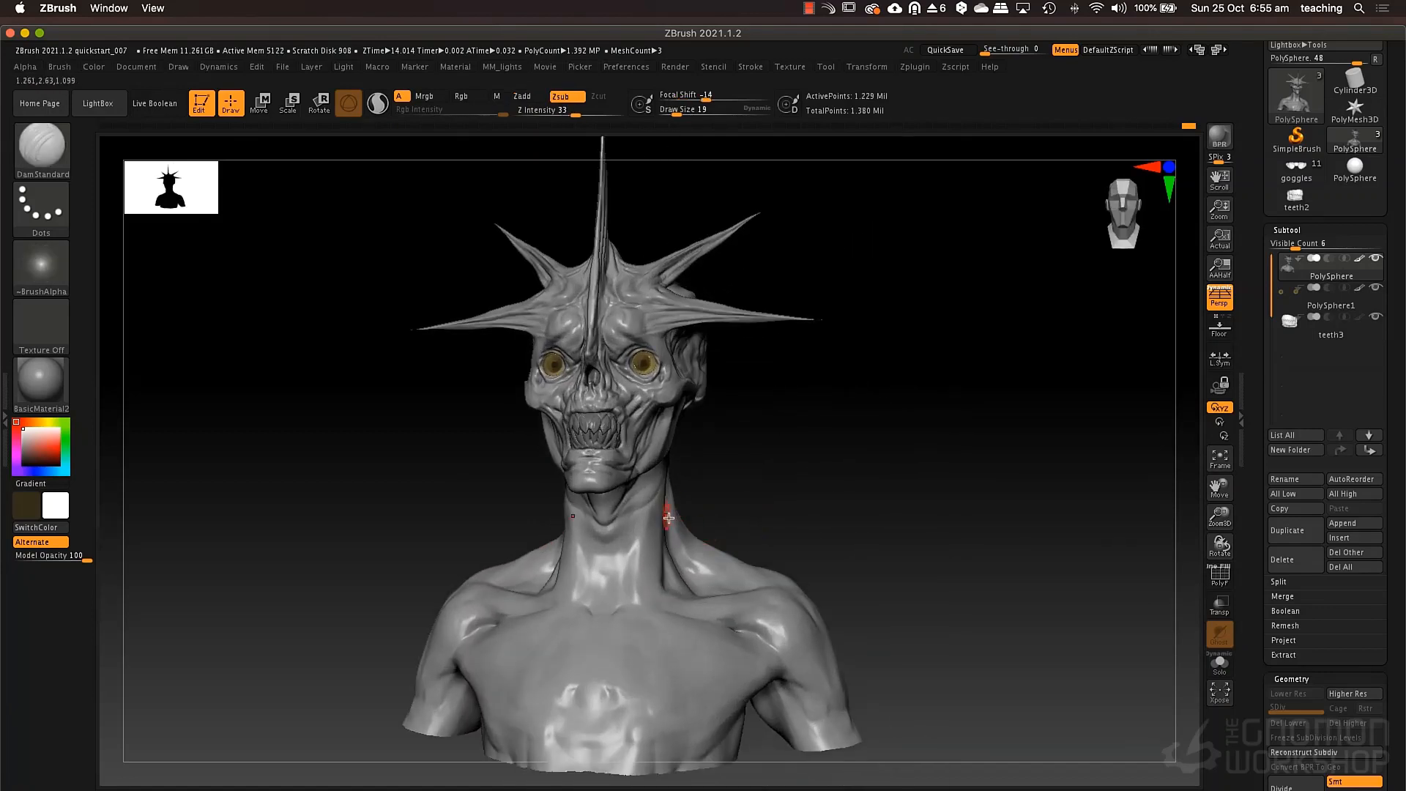
key("space")
left_click_drag(648, 576, 654, 575)
left_click_drag(665, 511, 647, 593)
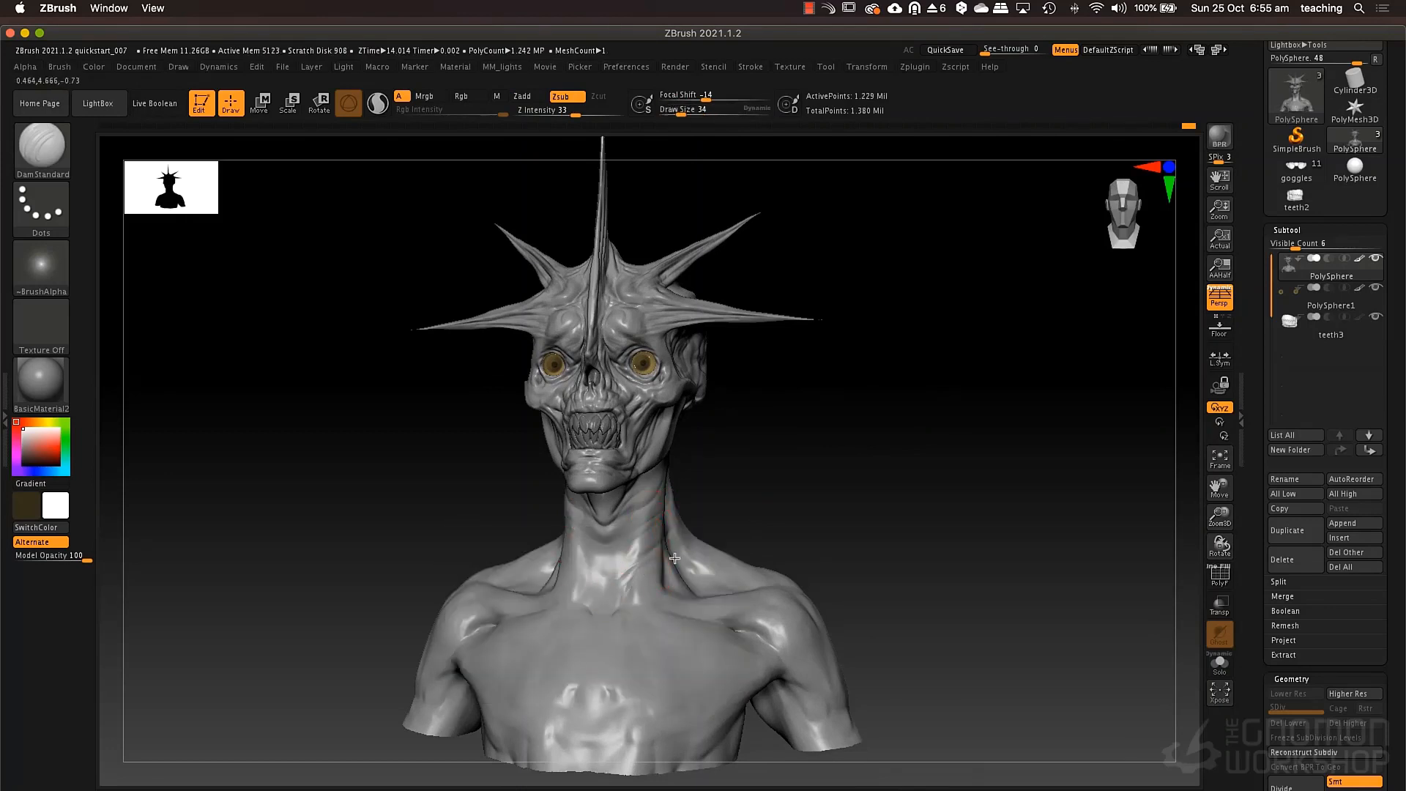
left_click_drag(584, 627, 590, 593)
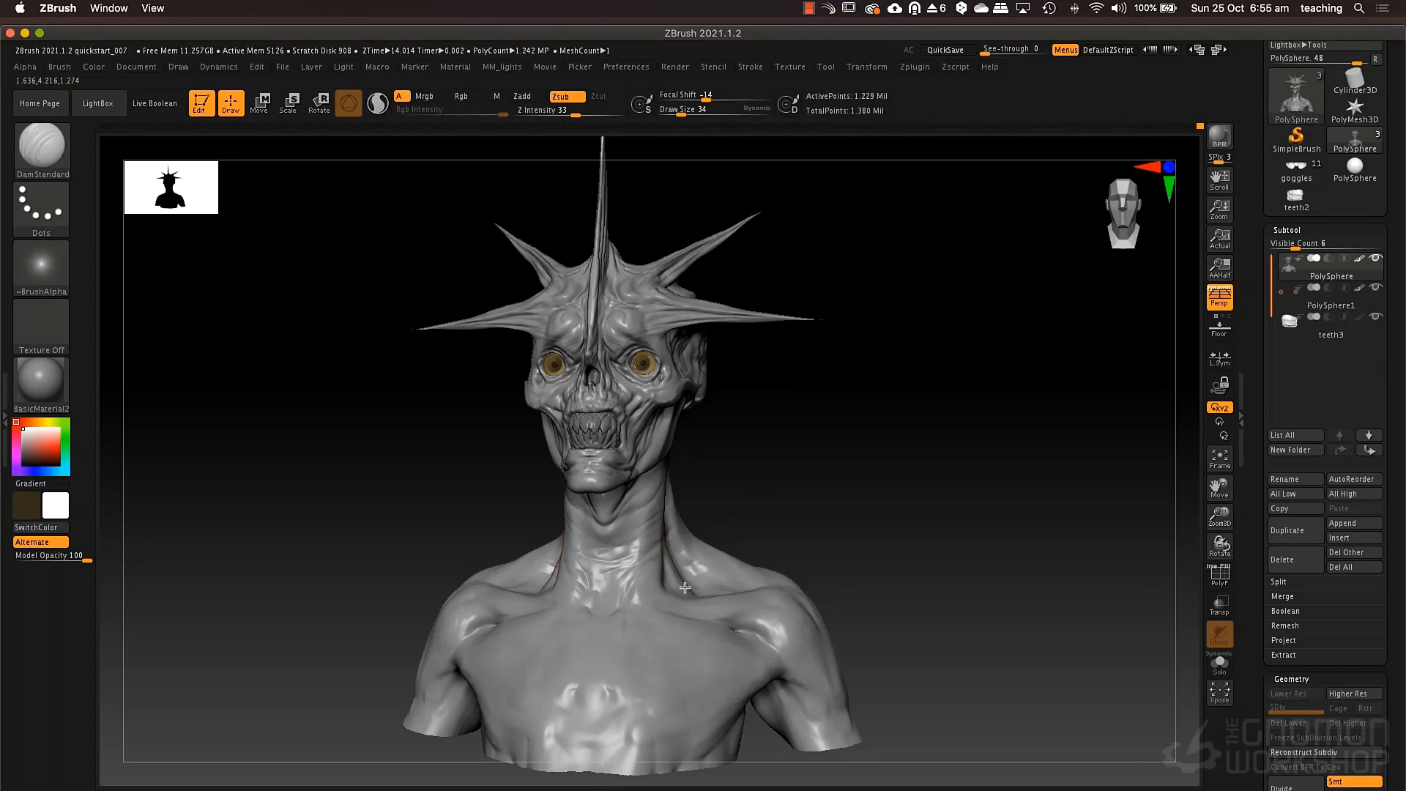
Carve muscle creases across the upper chest, shoulder and upper arm with the DamStandard brush.
right_click_drag(704, 562, 843, 568)
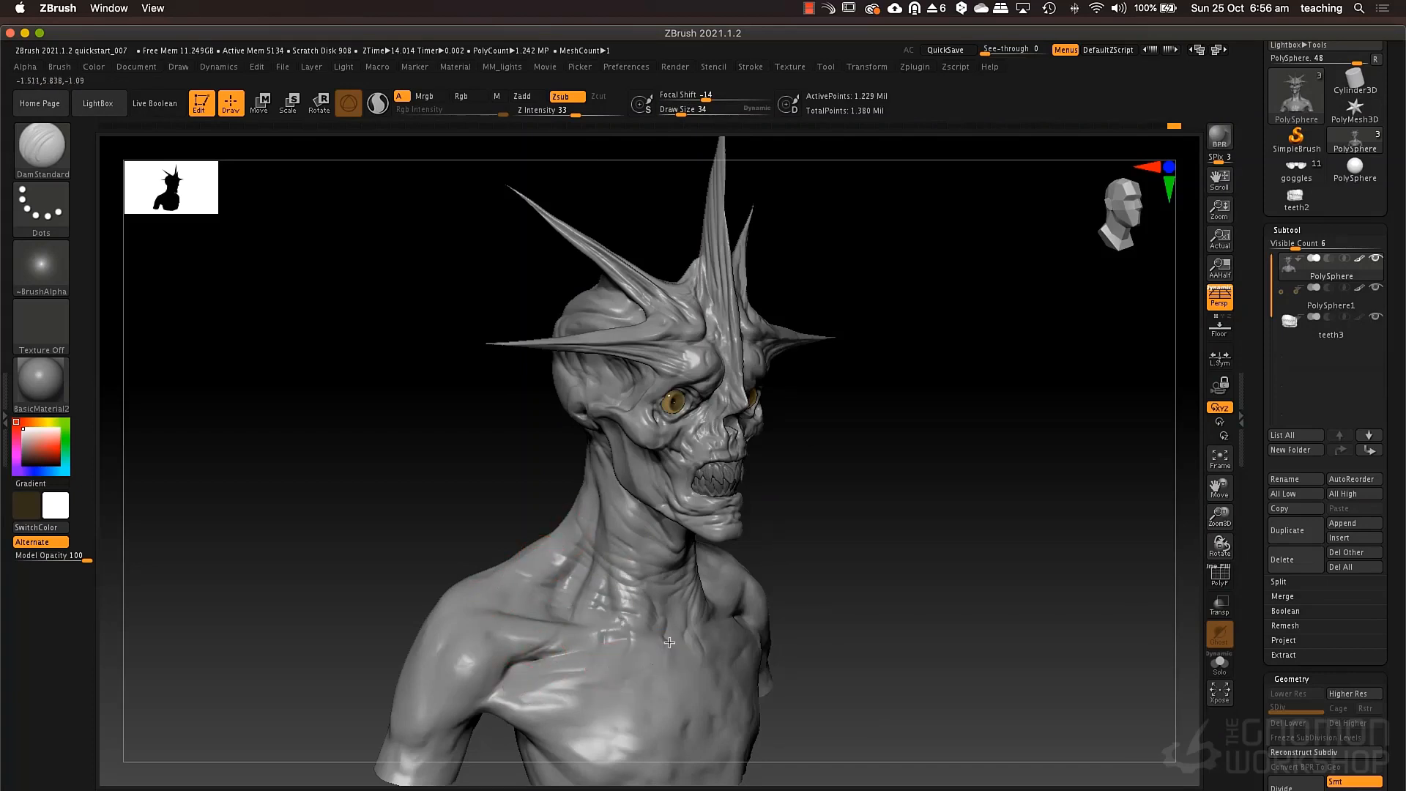
right_click_drag(798, 622, 701, 641)
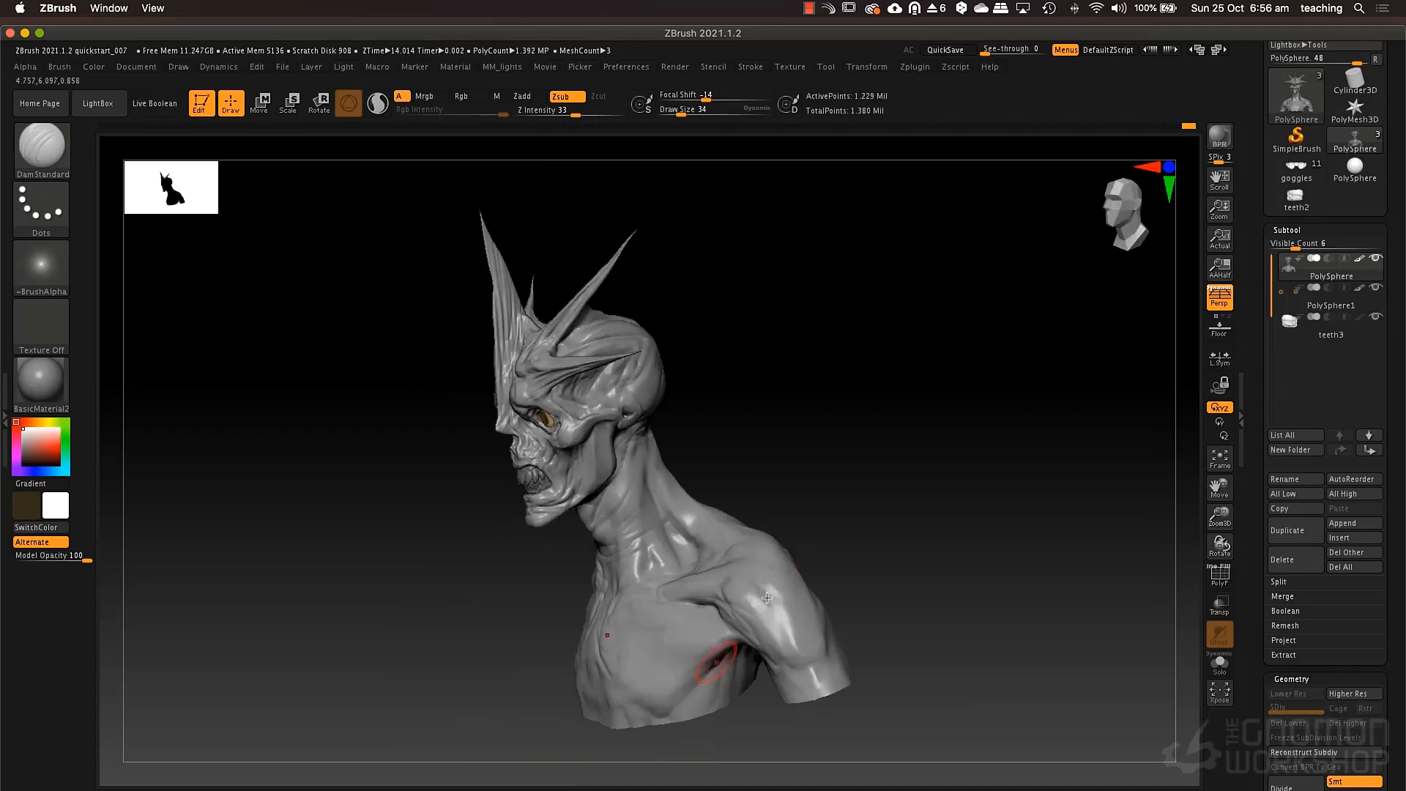
mouse_move(850, 564)
left_mouse_down()
mouse_move(660, 586)
mouse_move(646, 580)
mouse_move(648, 538)
mouse_move(674, 616)
left_mouse_up()
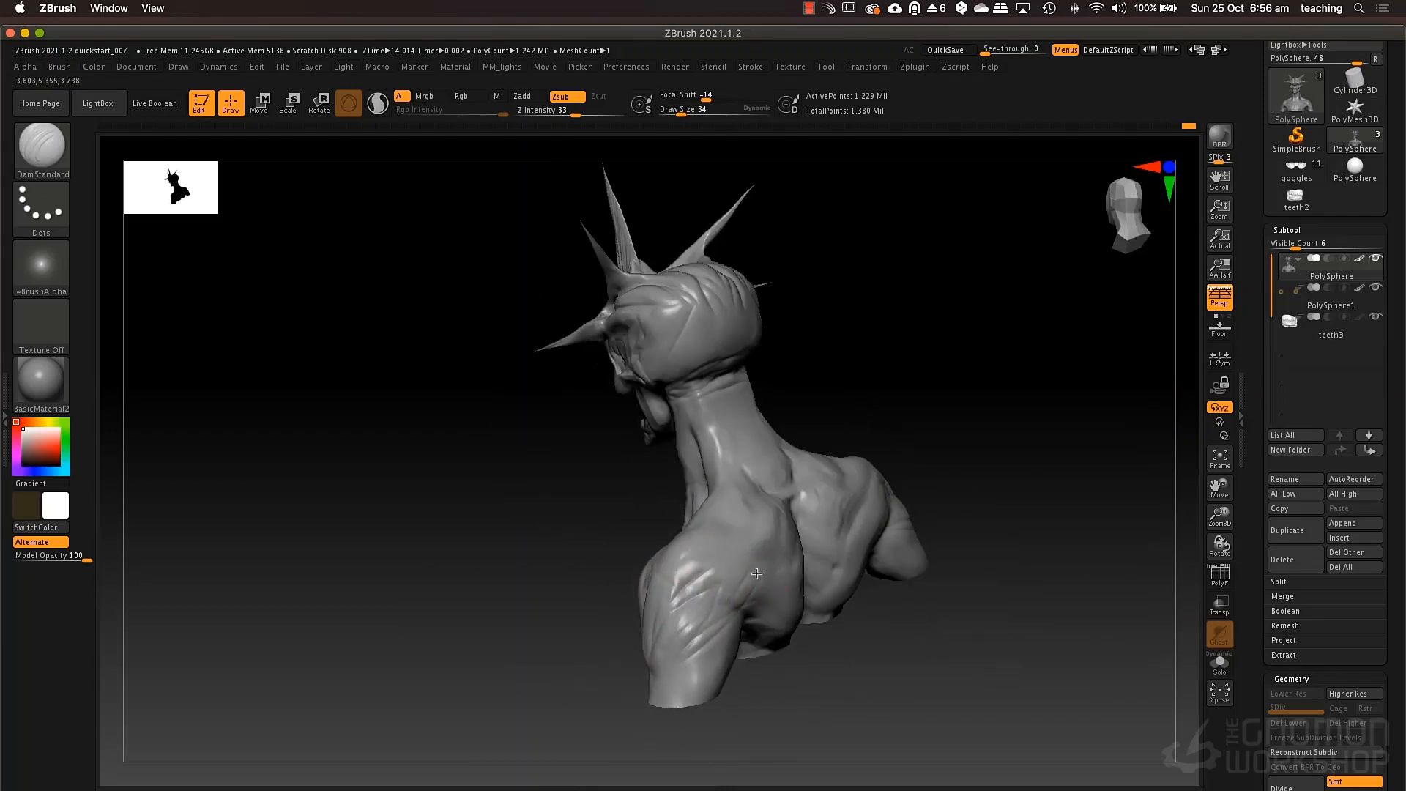
left_click_drag(703, 555, 678, 583)
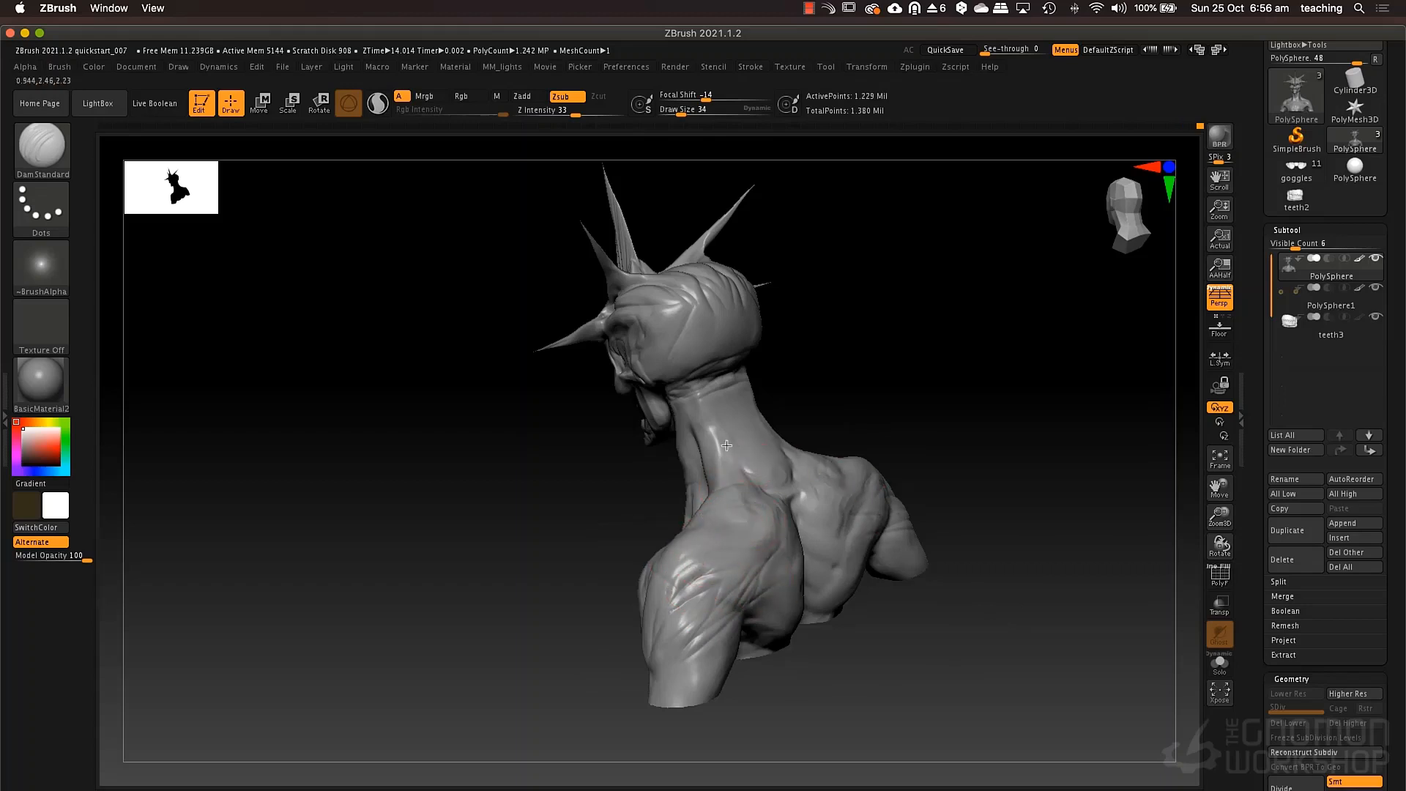
Deepen the folds around the sides of the neck, collarbones and armpits with DamStandard.
left_click_drag(797, 418, 890, 429)
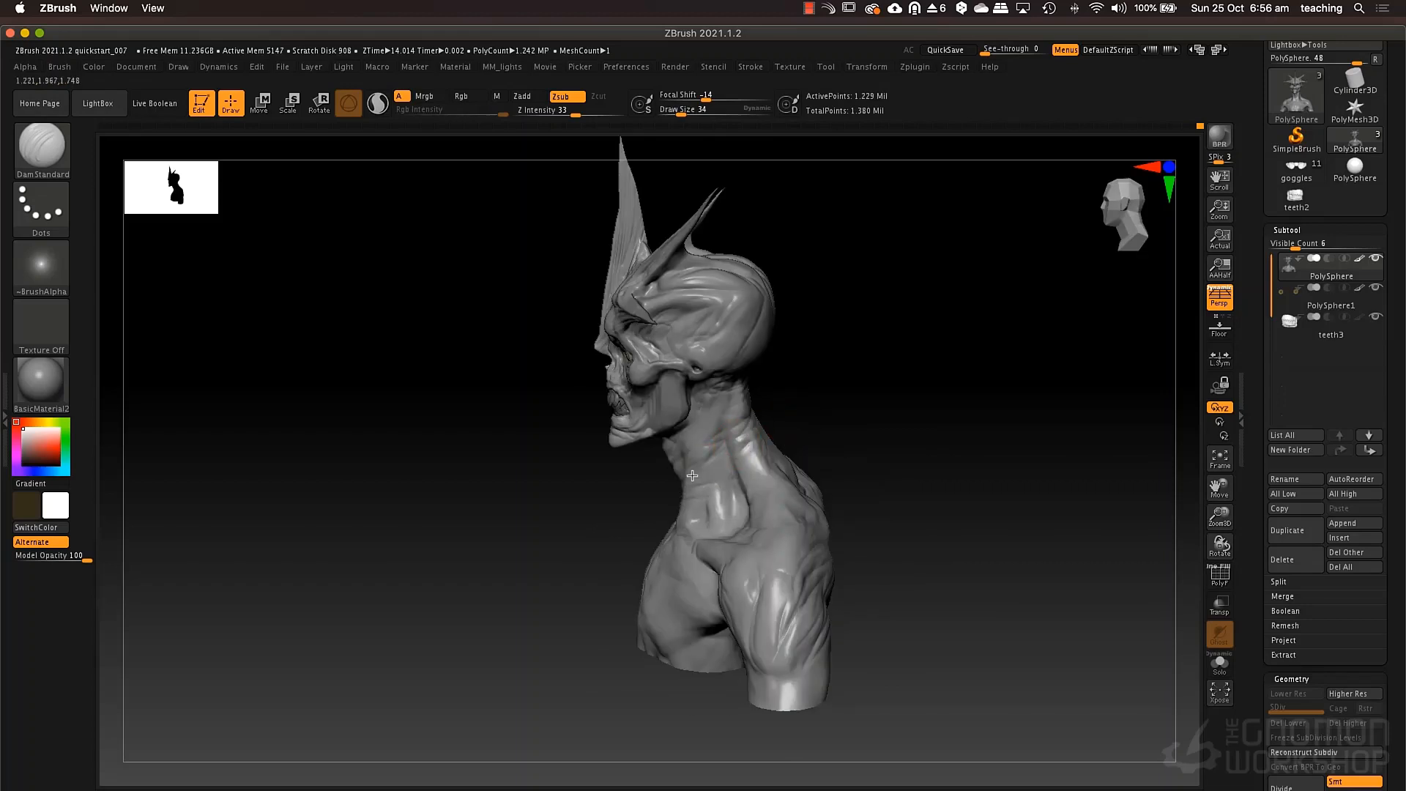
left_click_drag(813, 454, 893, 461)
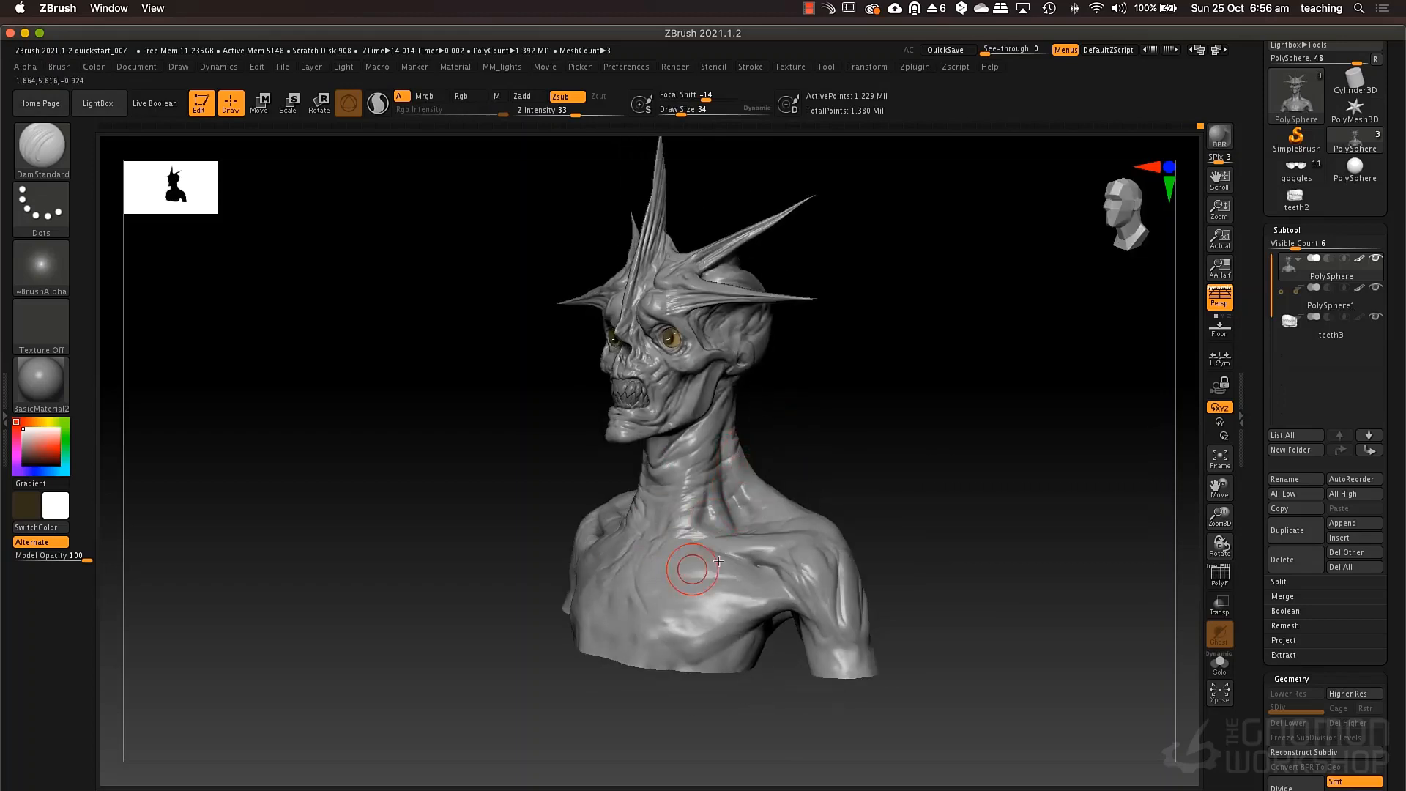
left_click_drag(765, 469, 820, 469)
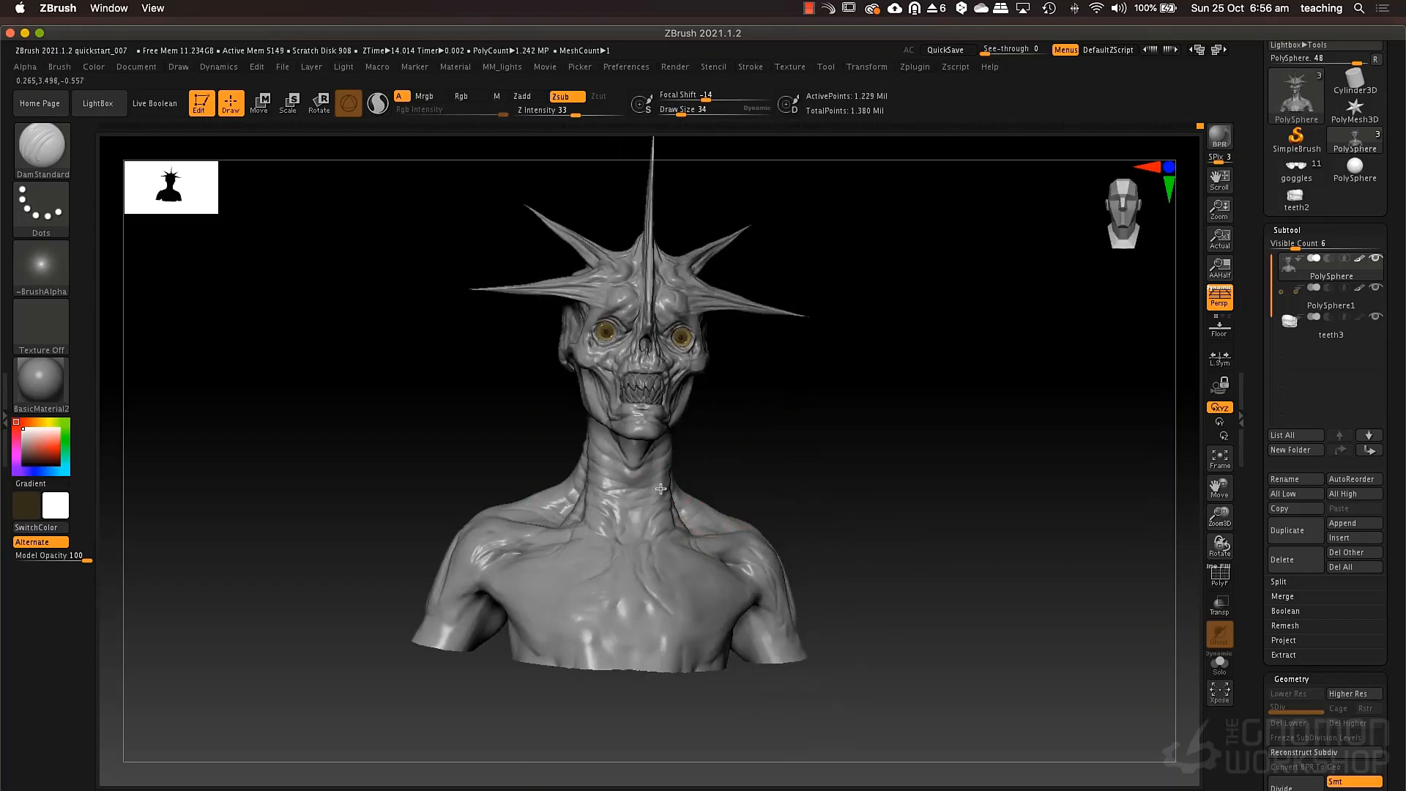
right_click_drag(724, 455, 836, 546, "alt")
right_click_drag(707, 593, 714, 517, "alt")
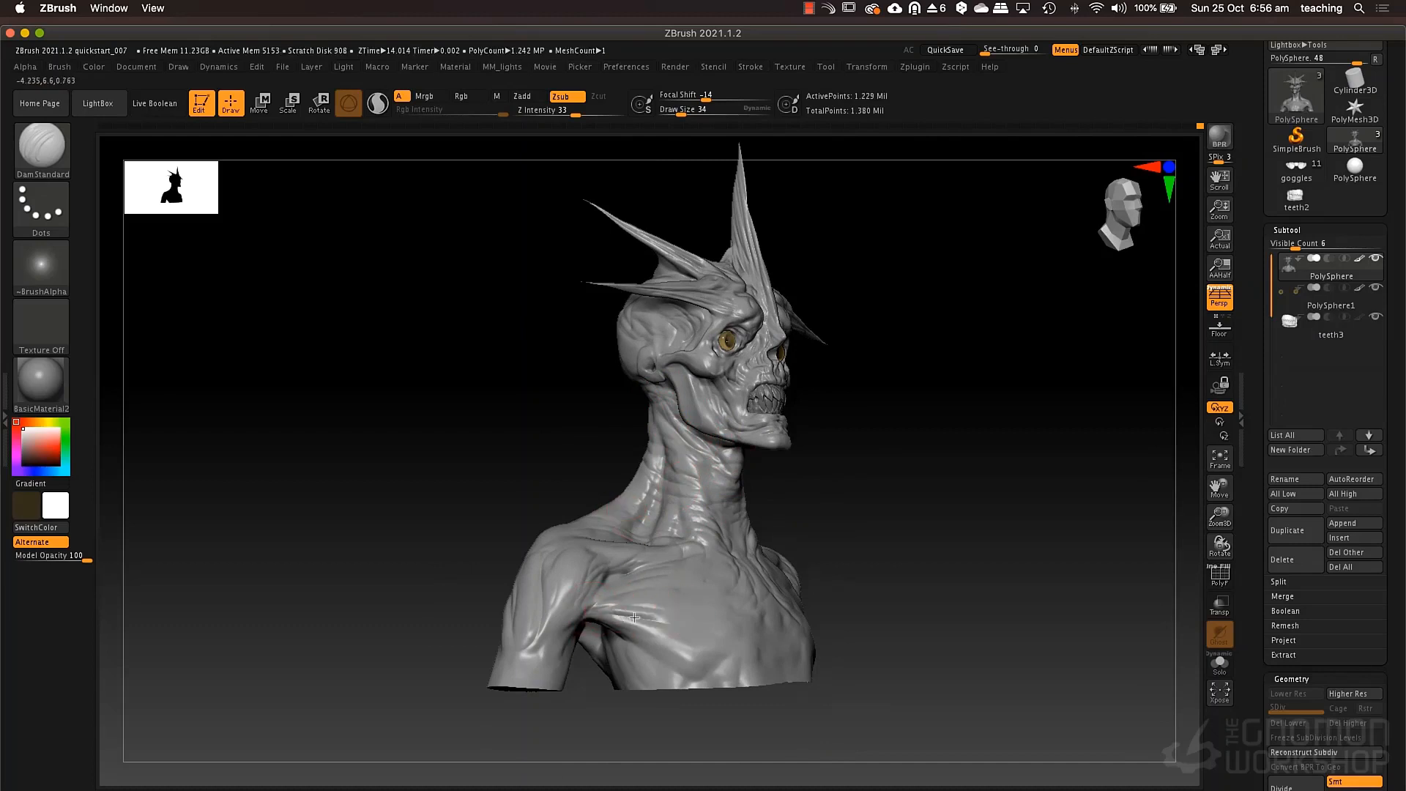
right_click_drag(689, 633, 940, 632)
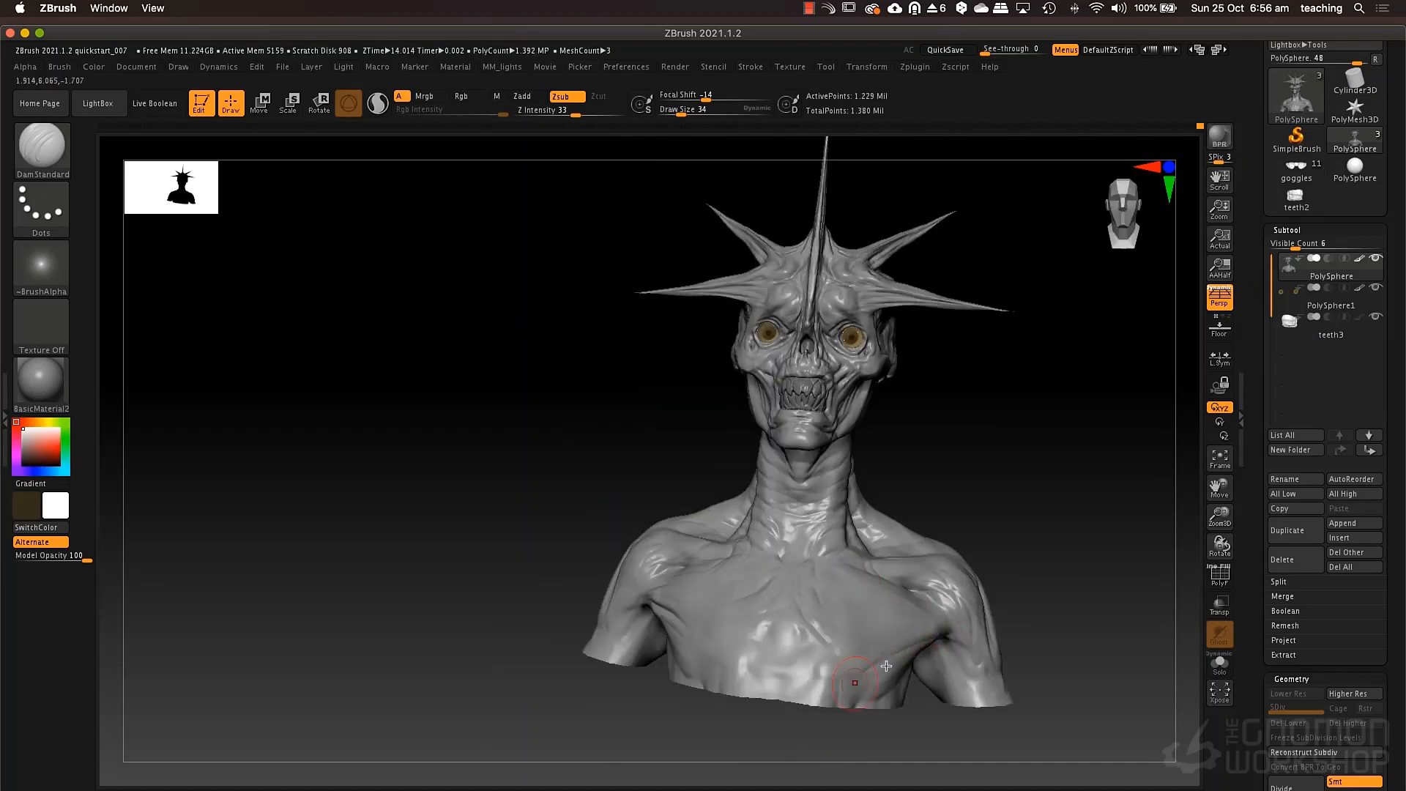
Set the DamStandard brush to Mrgb and Zsub with a draw size of 65.
key("space")
left_click(913, 634)
key("space")
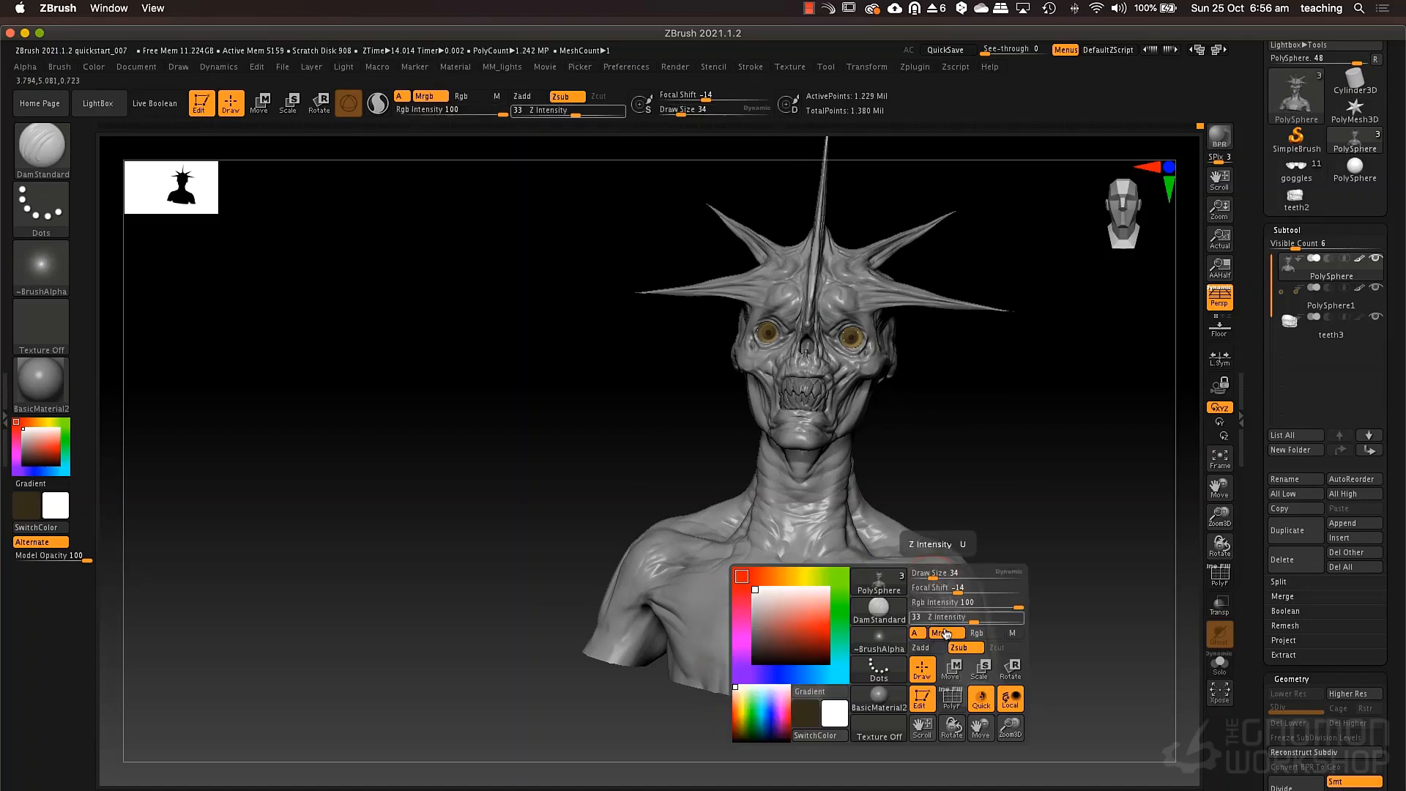
left_click(961, 653)
key("space")
left_click(952, 546)
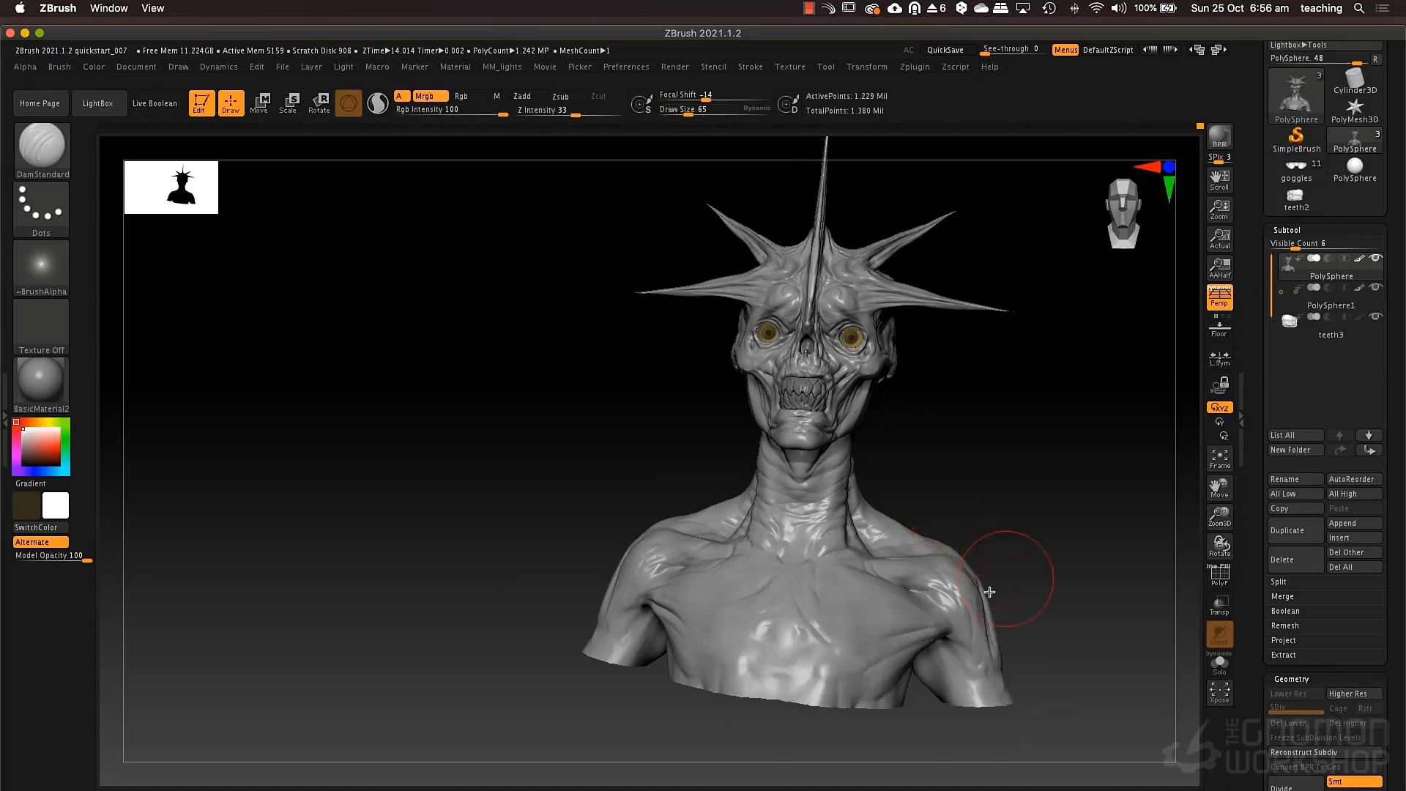
left_click(561, 96)
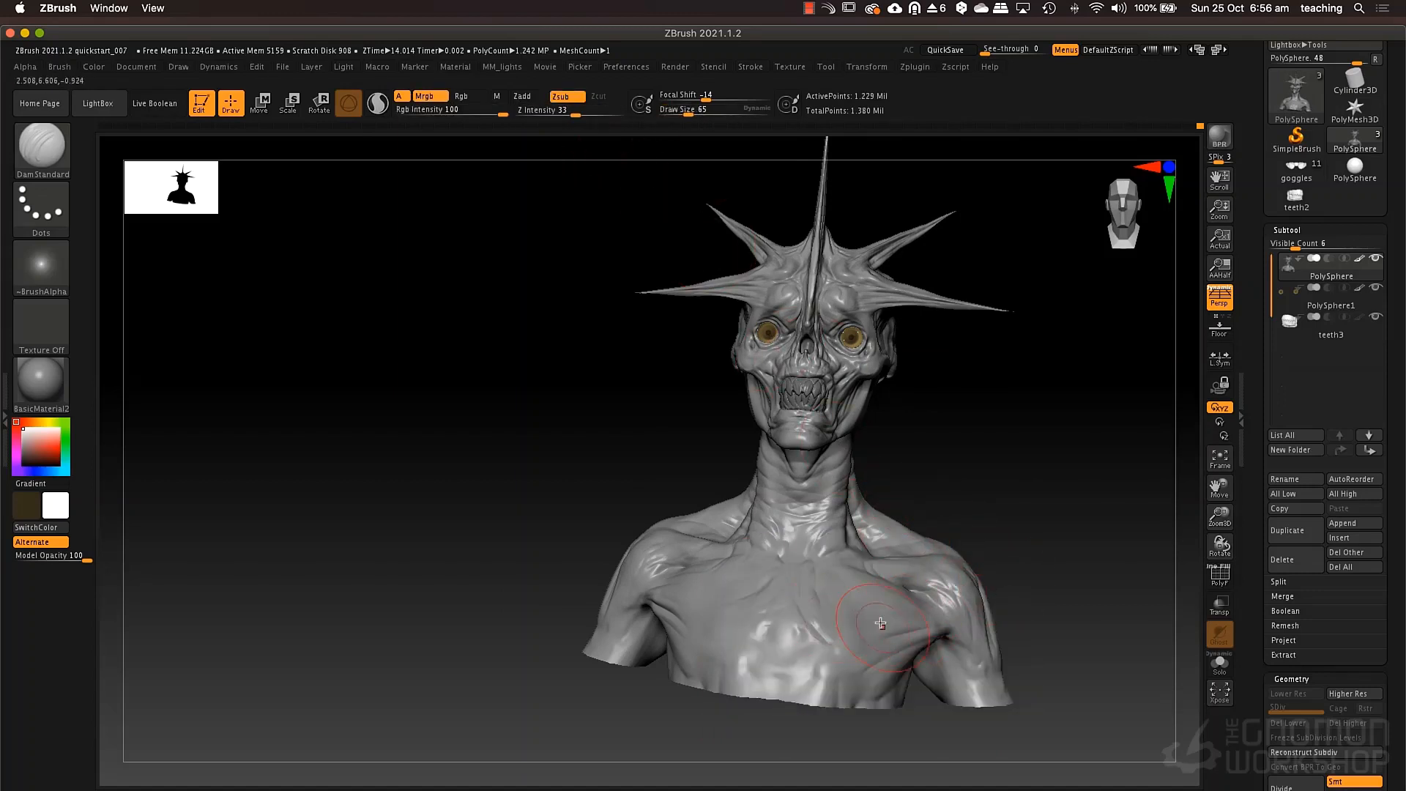
Carve broad muscle striations across the chest, running from the breastbone towards the armpit.
left_click_drag(880, 623, 857, 612)
right_click_drag(883, 599, 835, 610)
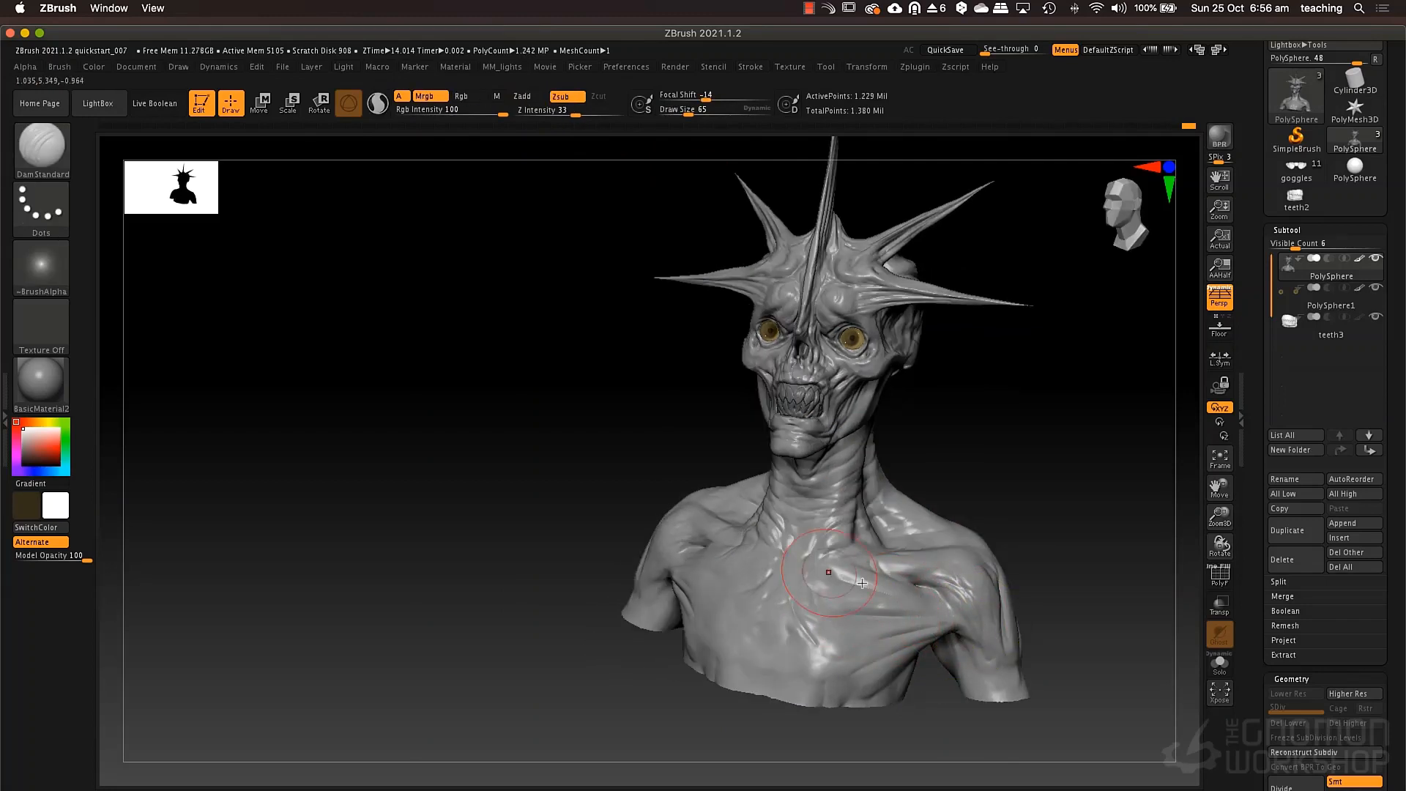
right_click_drag(858, 601, 785, 578)
left_click_drag(716, 583, 811, 595)
mouse_move(720, 615)
left_mouse_down()
mouse_move(829, 642)
mouse_move(781, 678)
mouse_move(809, 698)
left_mouse_up()
right_click_drag(988, 558, 879, 586)
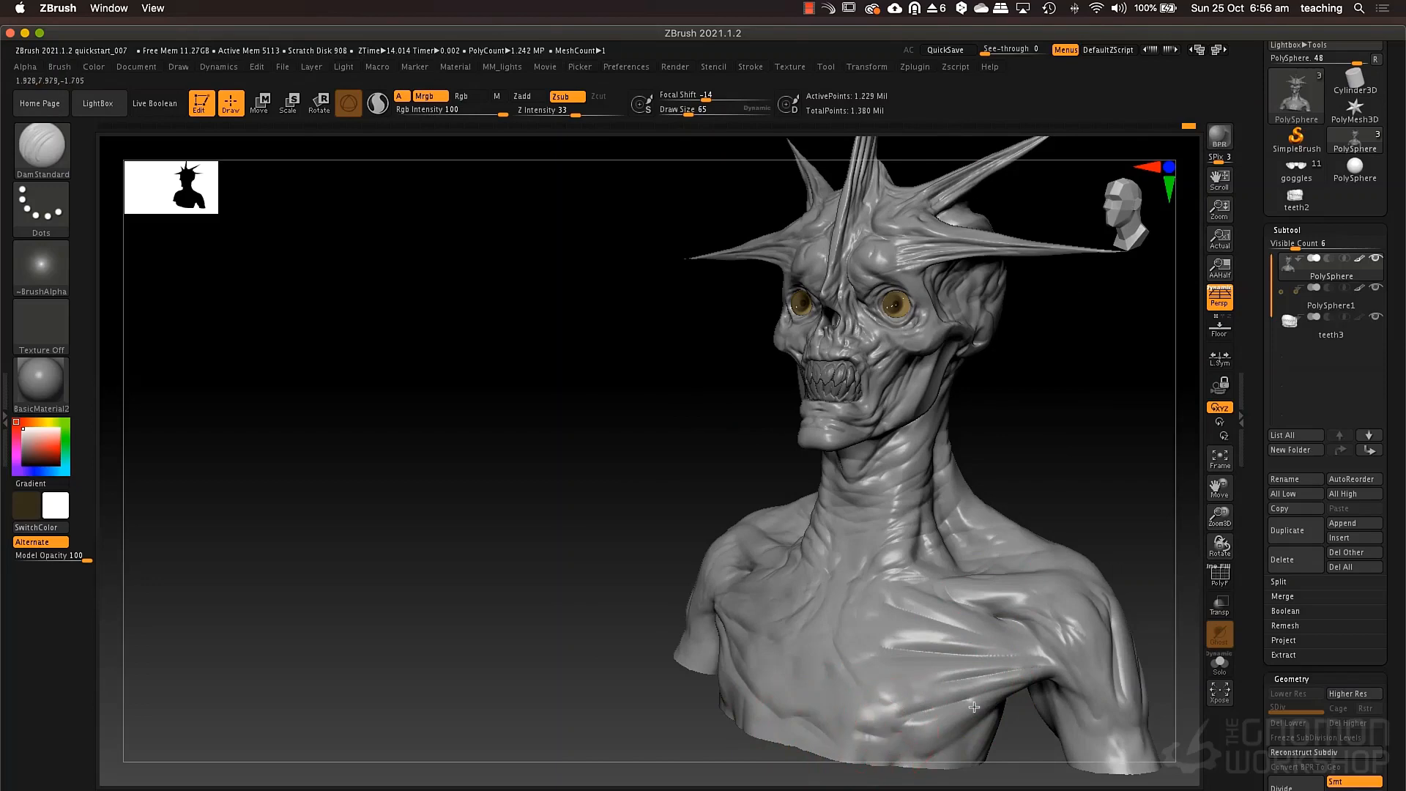
Carve creases below the cheekbone and along the jaw muscle with DamStandard at draw sizes 40 and 88.
mouse_move(945, 678)
right_mouse_down()
mouse_move(999, 617)
mouse_move(939, 647)
mouse_move(849, 557)
mouse_move(756, 503)
right_mouse_up()
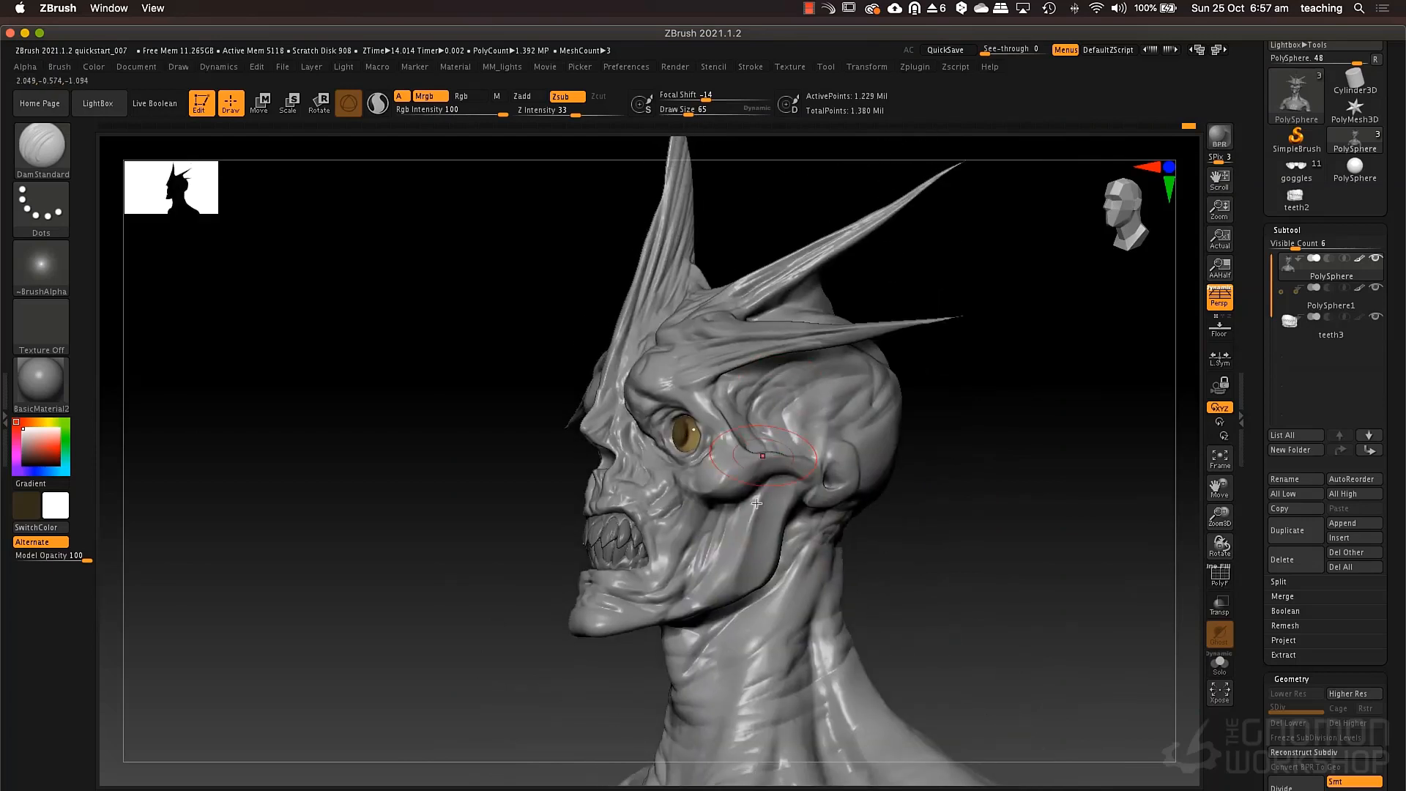
key("space")
left_click_drag(761, 460, 753, 462)
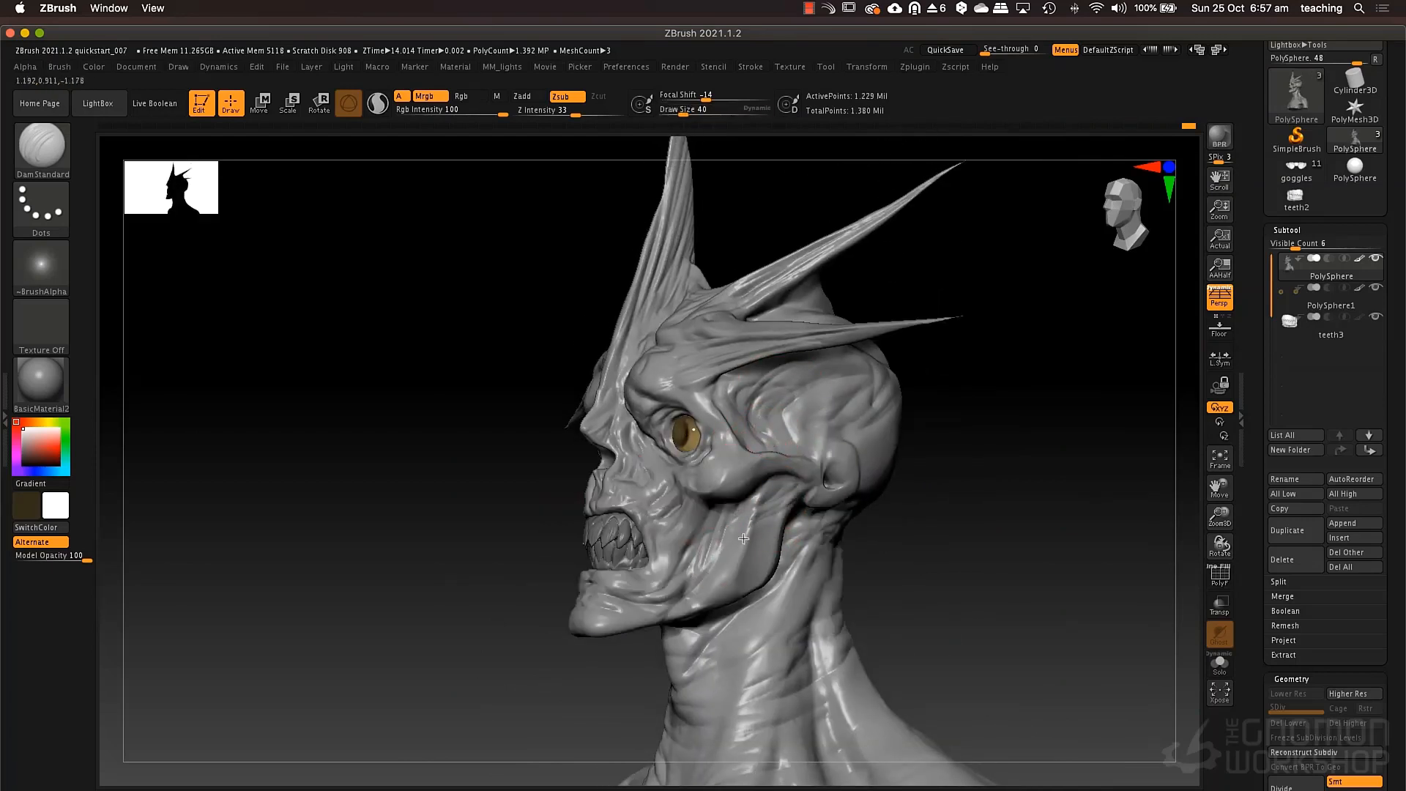
key("space")
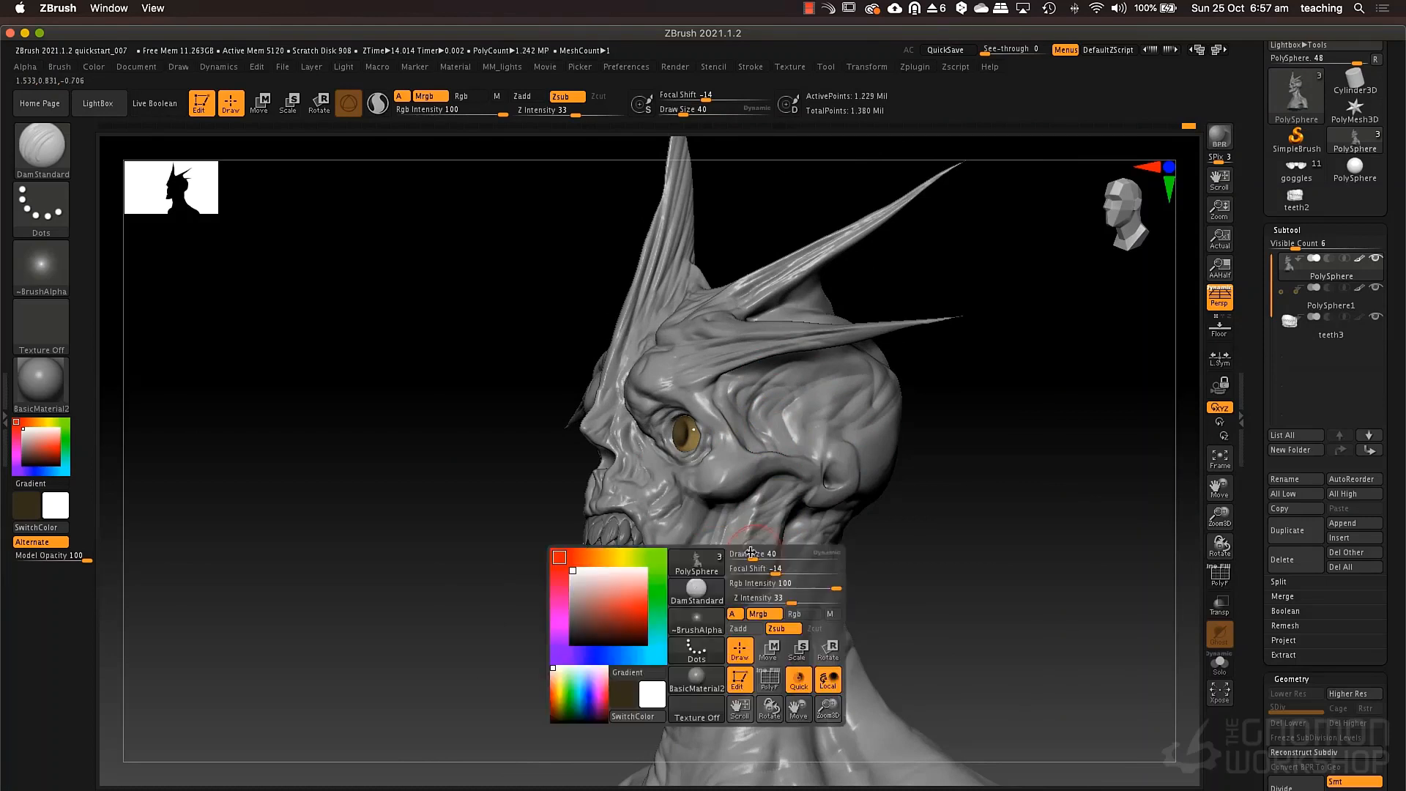
mouse_move(754, 564)
left_mouse_down()
mouse_move(769, 533)
mouse_move(714, 546)
left_mouse_up()
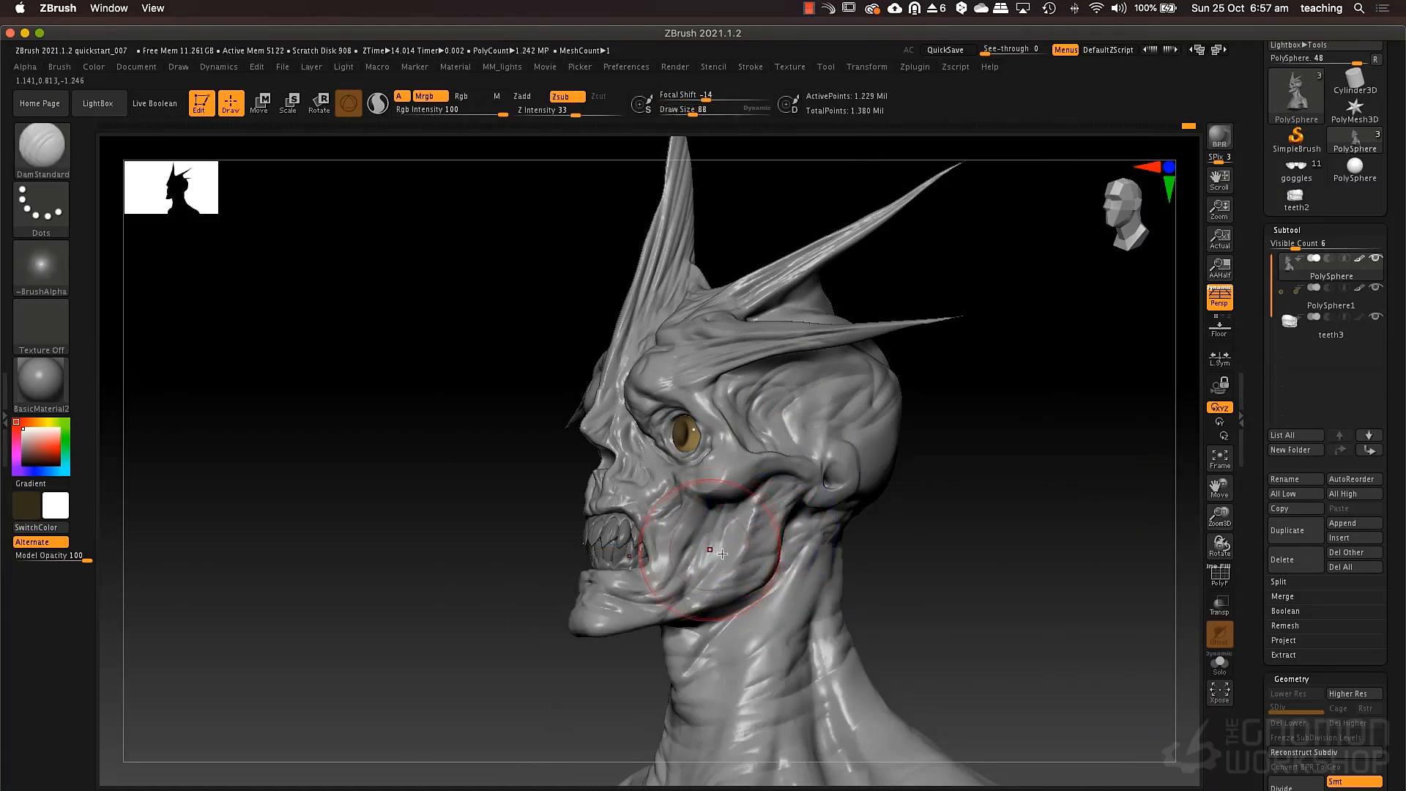
right_click_drag(713, 555, 736, 565)
Build up the sunken cheek below the cheekbone with the ClayTubes brush at a draw size of 25.
key("b")
key("c")
key("t")
key("space")
left_click_drag(712, 518, 694, 521)
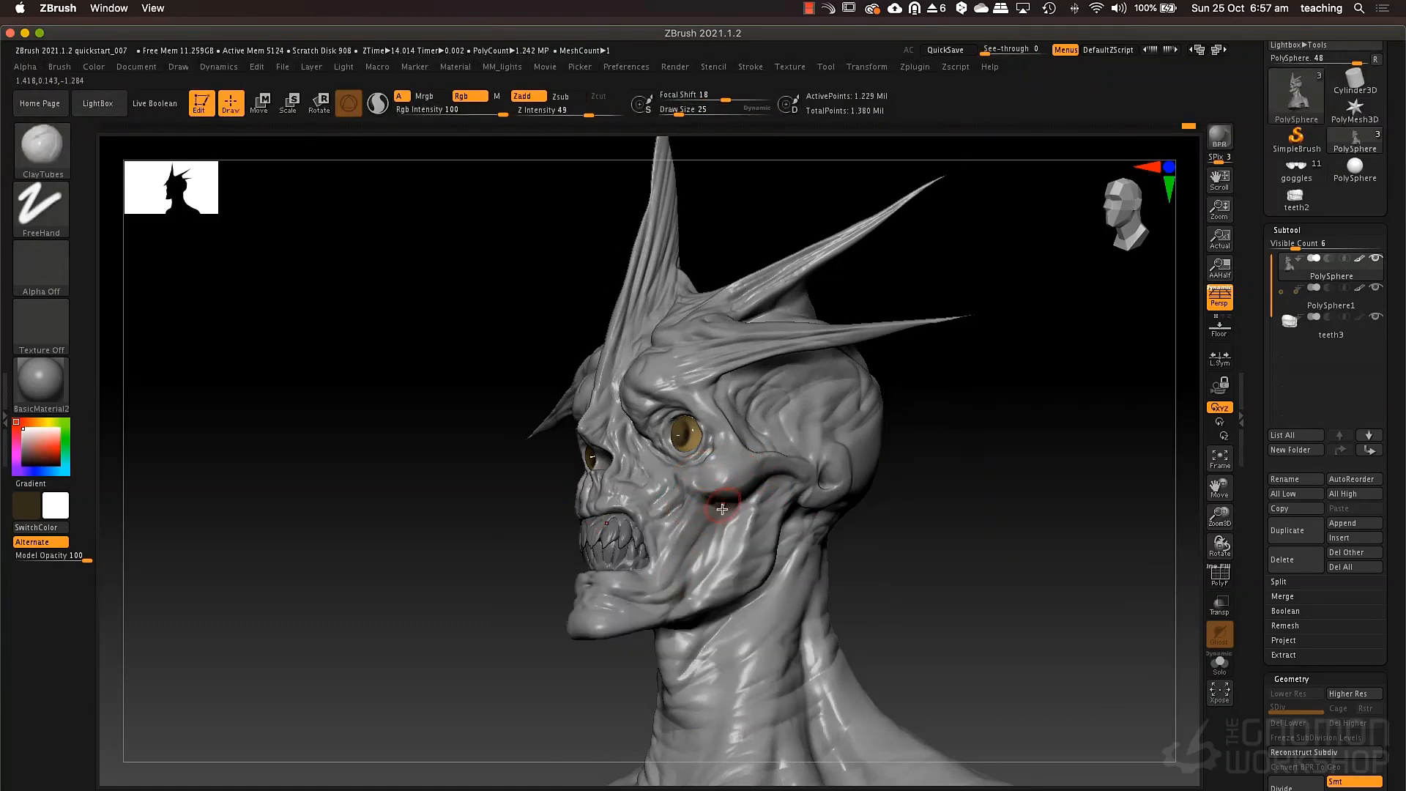
mouse_move(723, 508)
right_mouse_down()
mouse_move(701, 518)
mouse_move(699, 500)
mouse_move(674, 493)
mouse_move(639, 514)
right_mouse_up()
Reshape the cheeks and mouth corners with the Move brush at a draw size of 62.
key("b")
key("m")
key("v")
key("space")
left_click_drag(660, 489, 663, 522)
key("space")
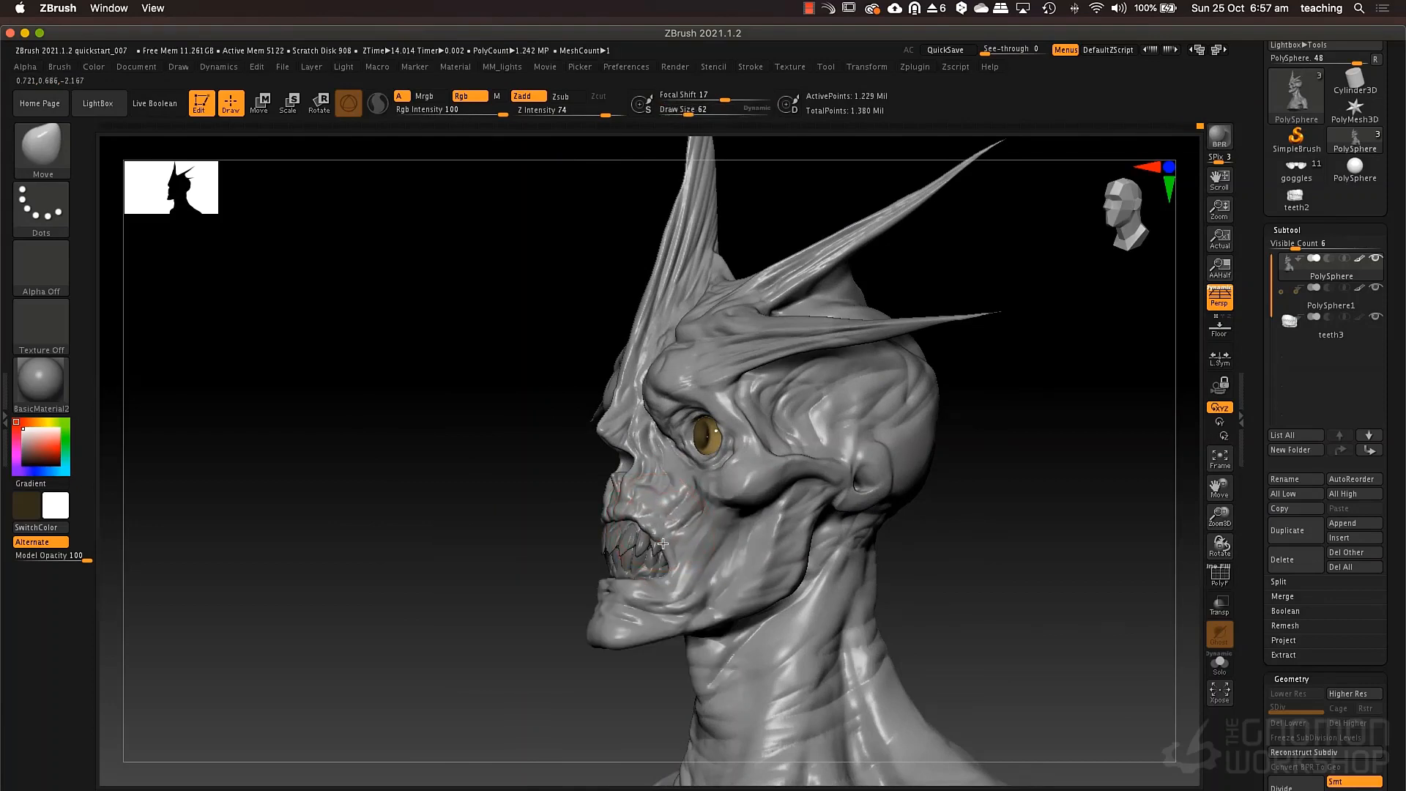
right_click_drag(642, 518, 564, 557)
left_click_drag(557, 561, 559, 567)
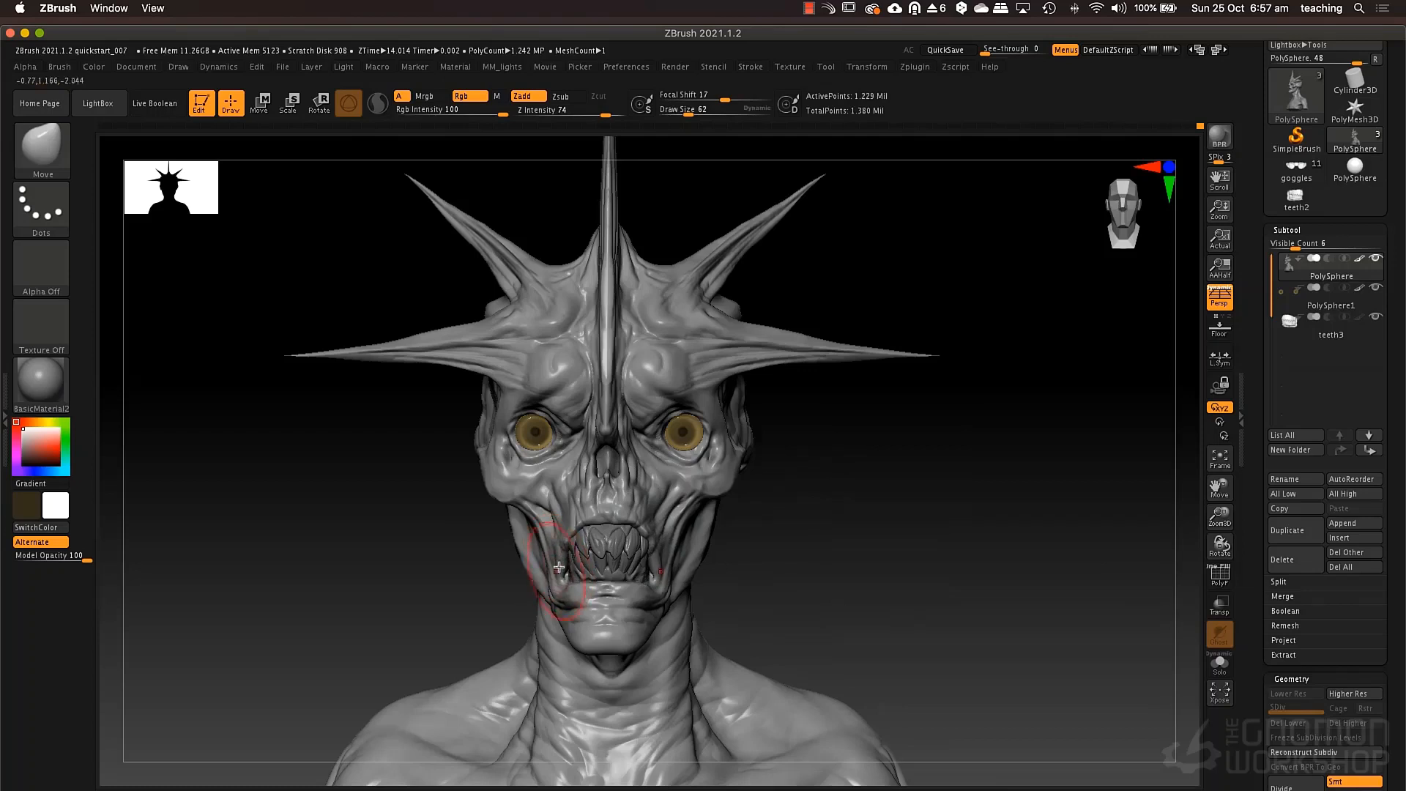
mouse_move(663, 562)
right_mouse_down()
mouse_move(642, 581)
mouse_move(583, 571)
right_mouse_up()
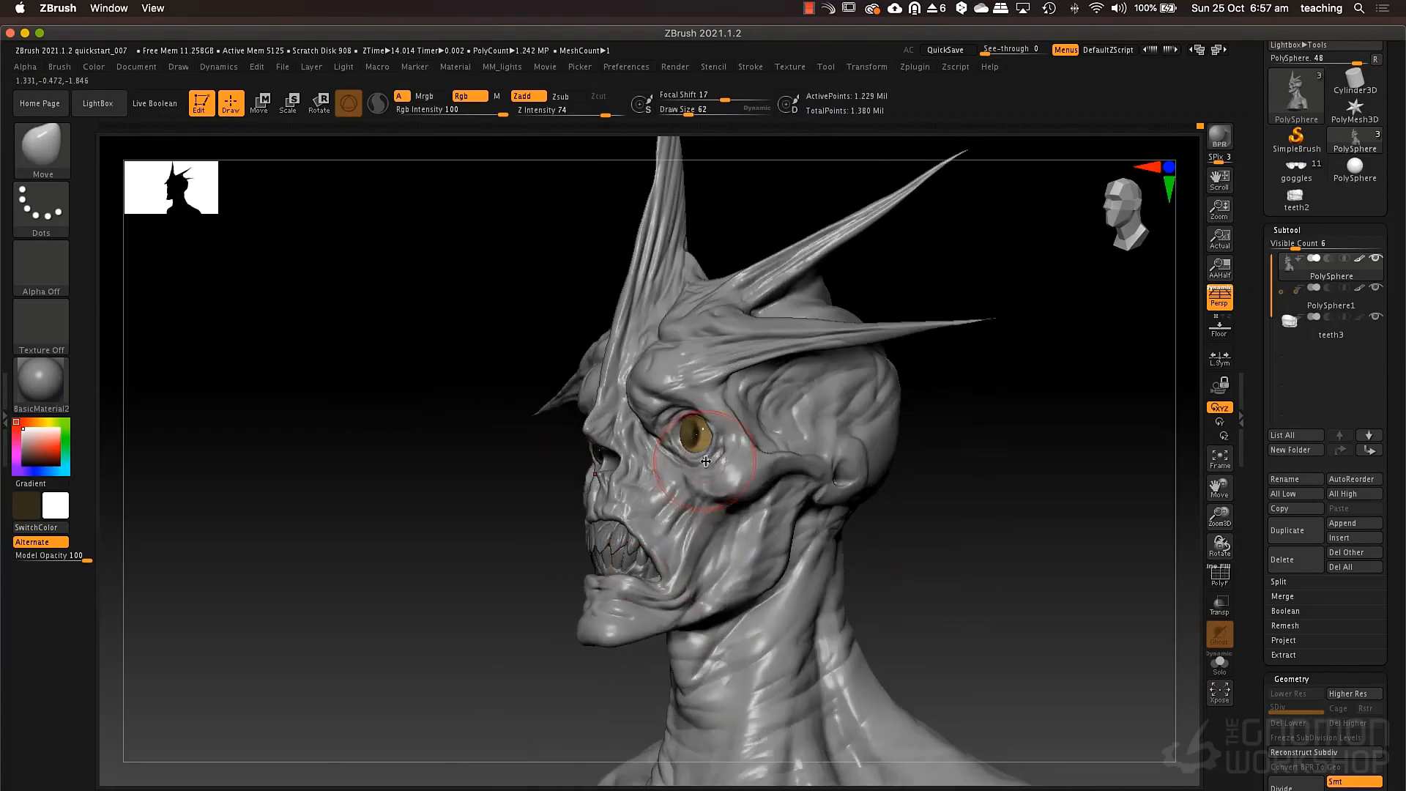
Adjust the skin around the eye sockets with the Move brush at a draw size of 30.
key("space")
left_click_drag(652, 524, 640, 524)
right_click_drag(719, 461, 805, 455)
right_click_drag(558, 432, 579, 431)
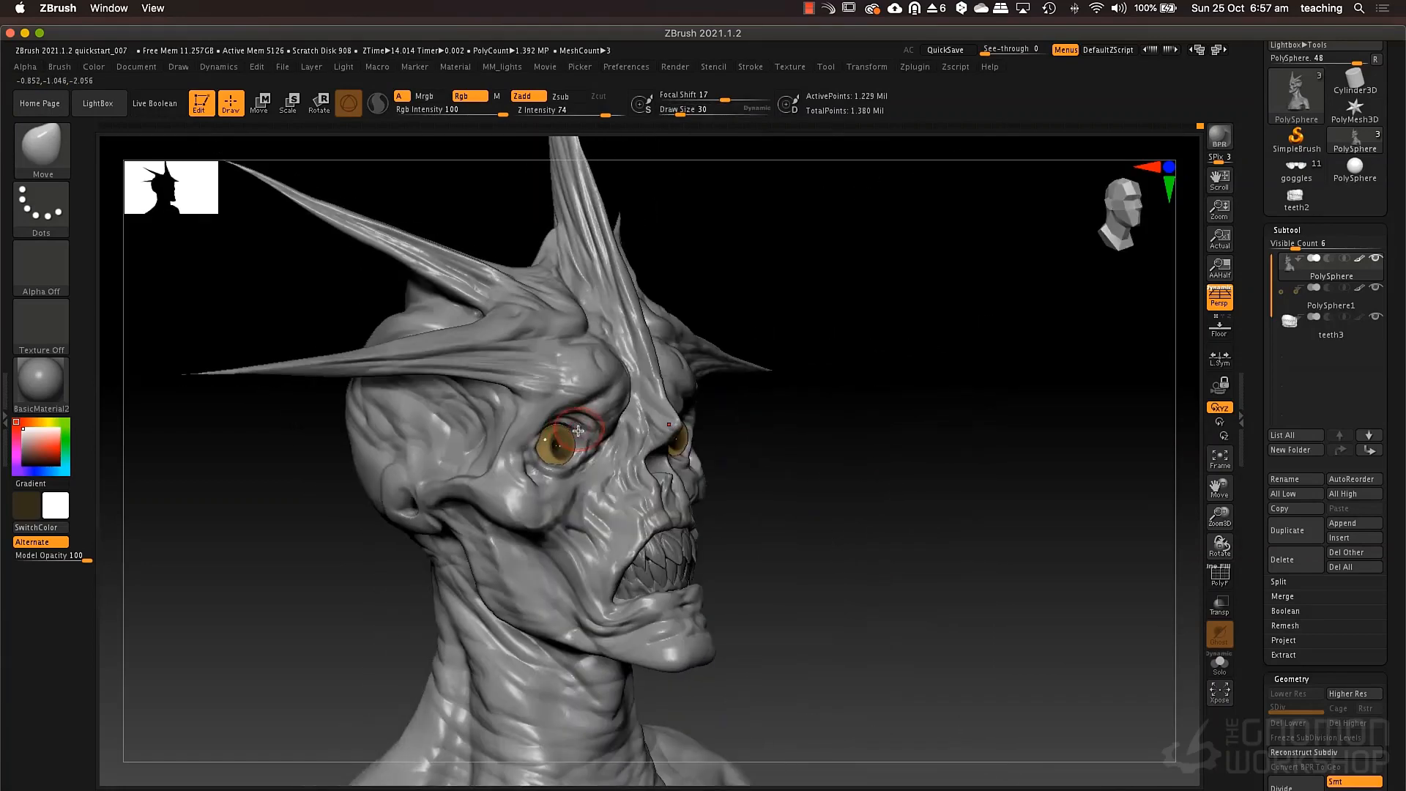
right_click_drag(585, 492, 519, 503)
Try to lower the upper eyelids over the eyes with the Move brush at a draw size of 52.
key("space")
left_click_drag(583, 454, 590, 453)
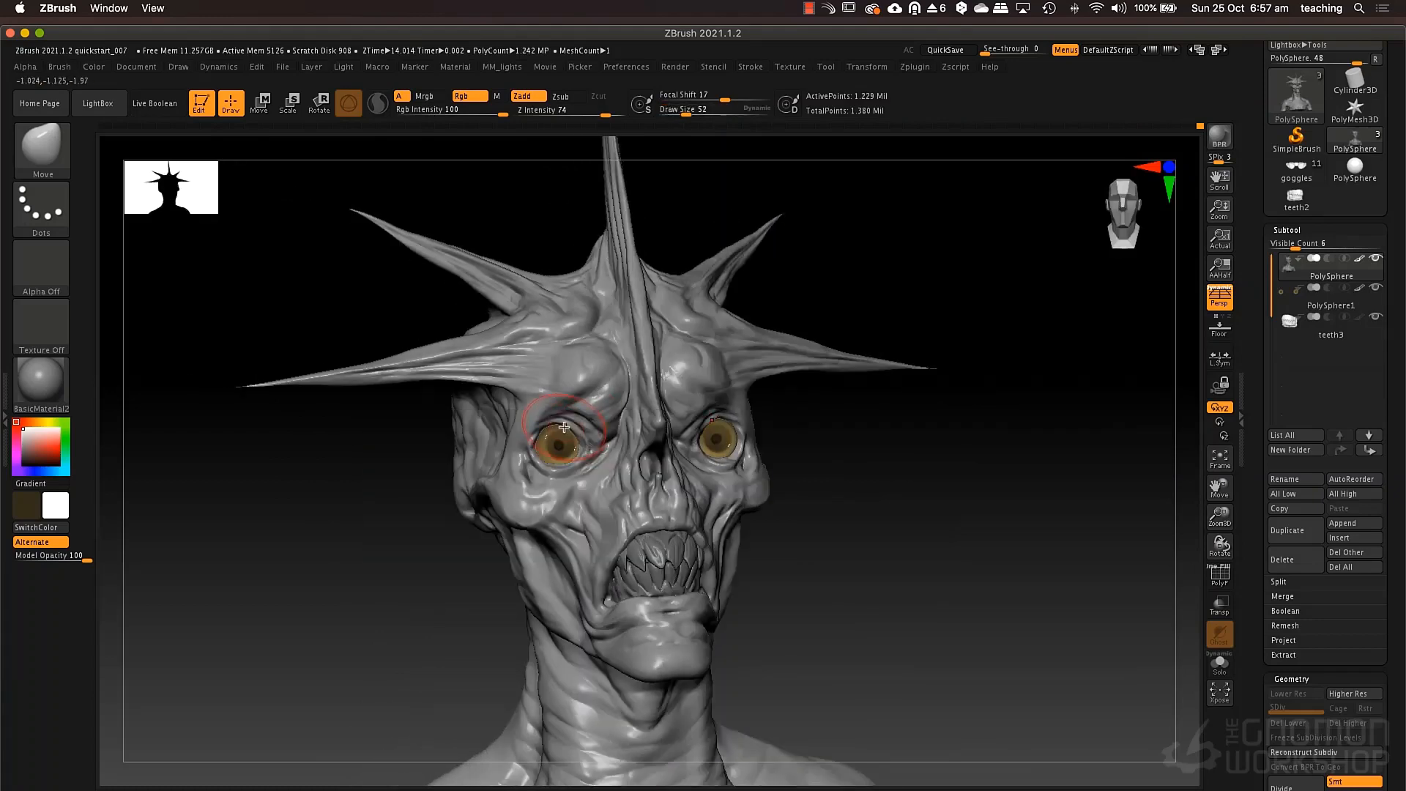
mouse_move(565, 431)
right_mouse_down()
mouse_move(621, 430)
mouse_move(563, 437)
right_mouse_up()
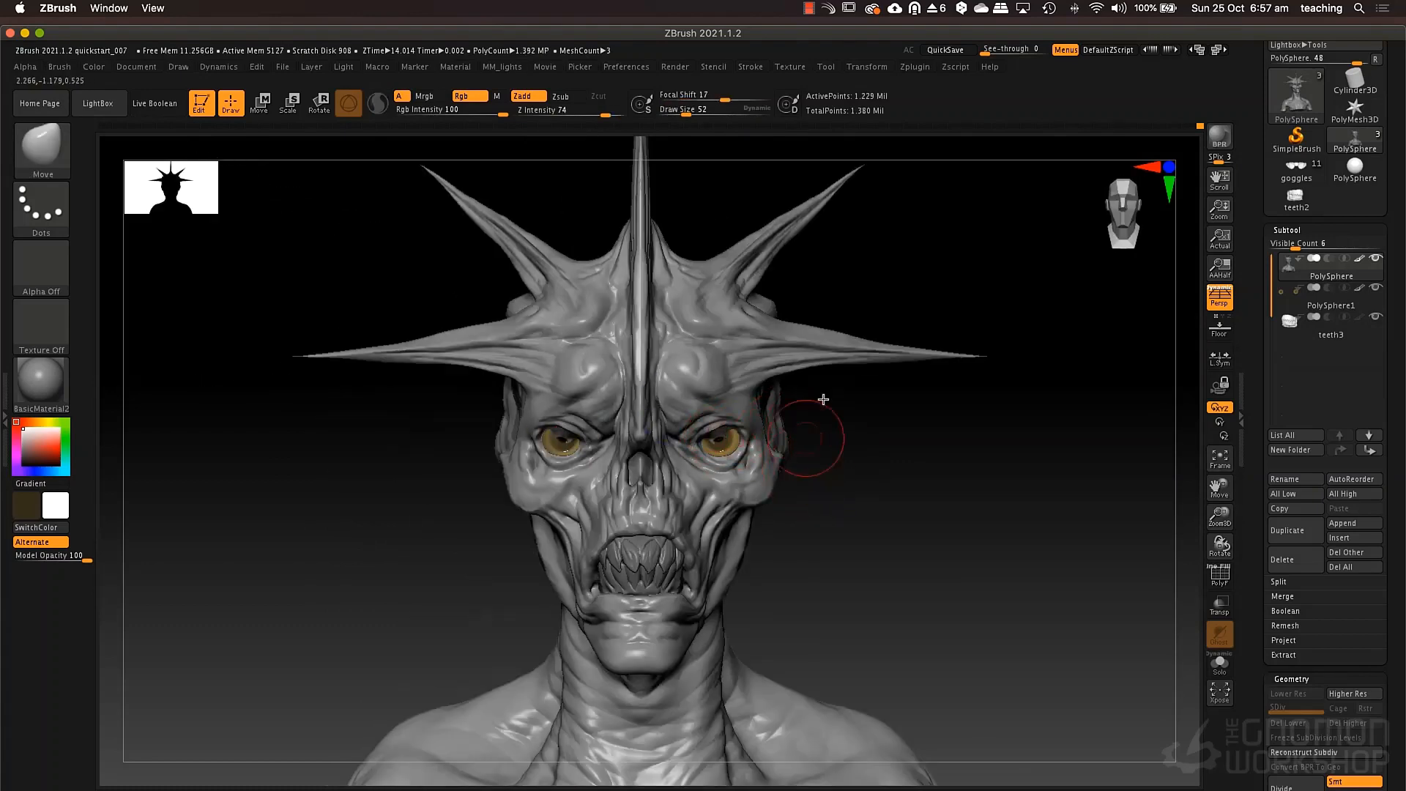
key("ctrl")
Refine the eyelids at draw size 25 and the inner brow bulges at draw size 43 with the Move brush.
key("space")
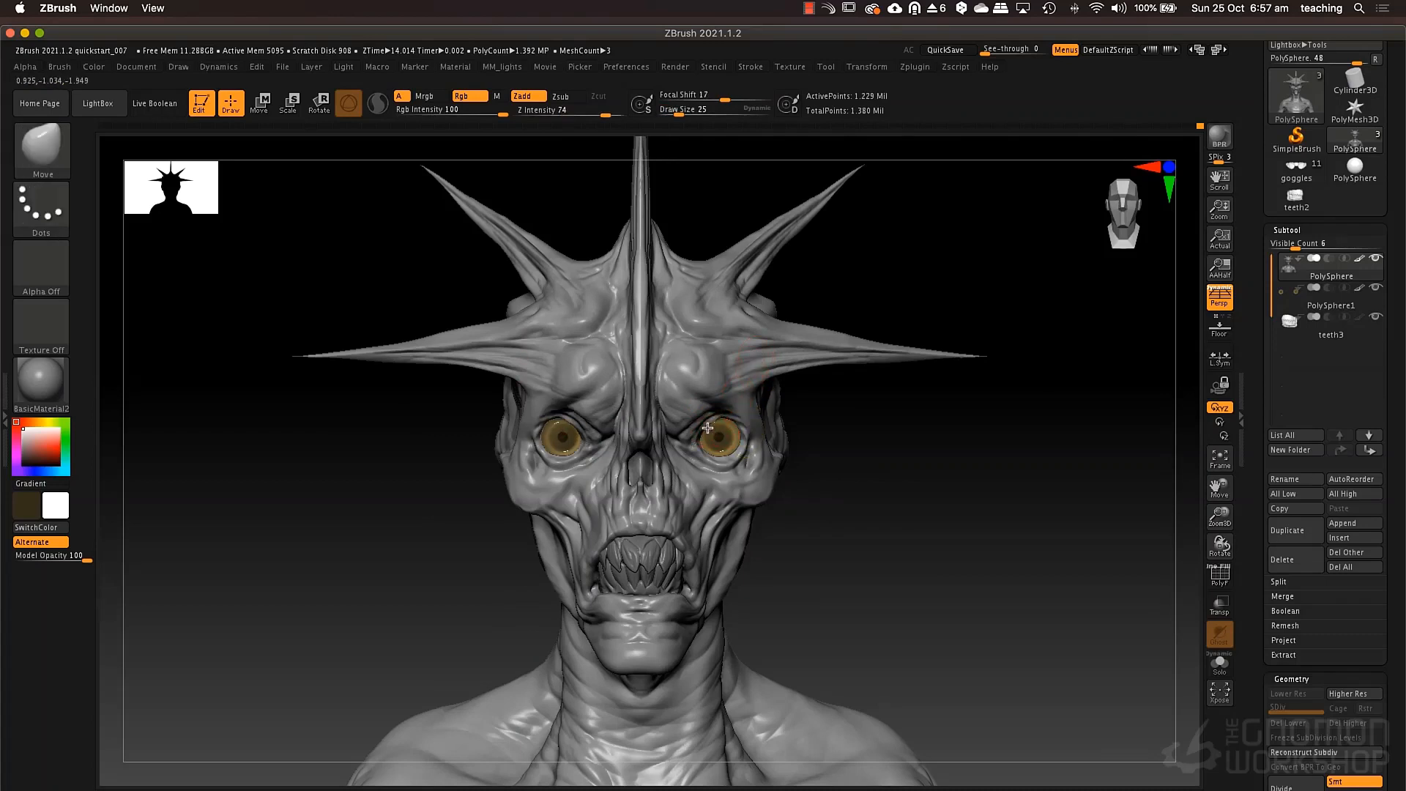
right_click_drag(711, 423, 643, 416)
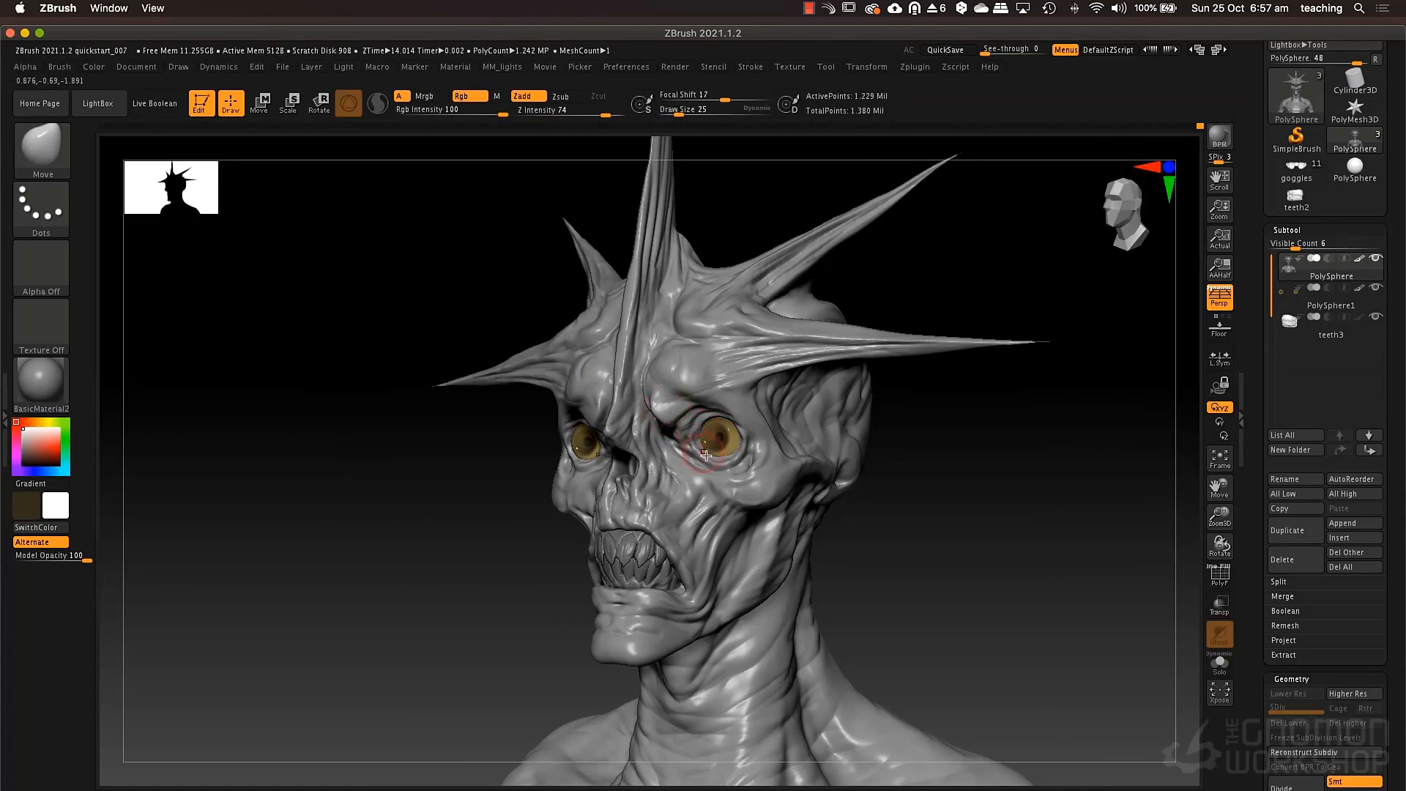
right_click_drag(595, 444, 677, 402)
key("space")
left_click_drag(614, 411, 623, 412)
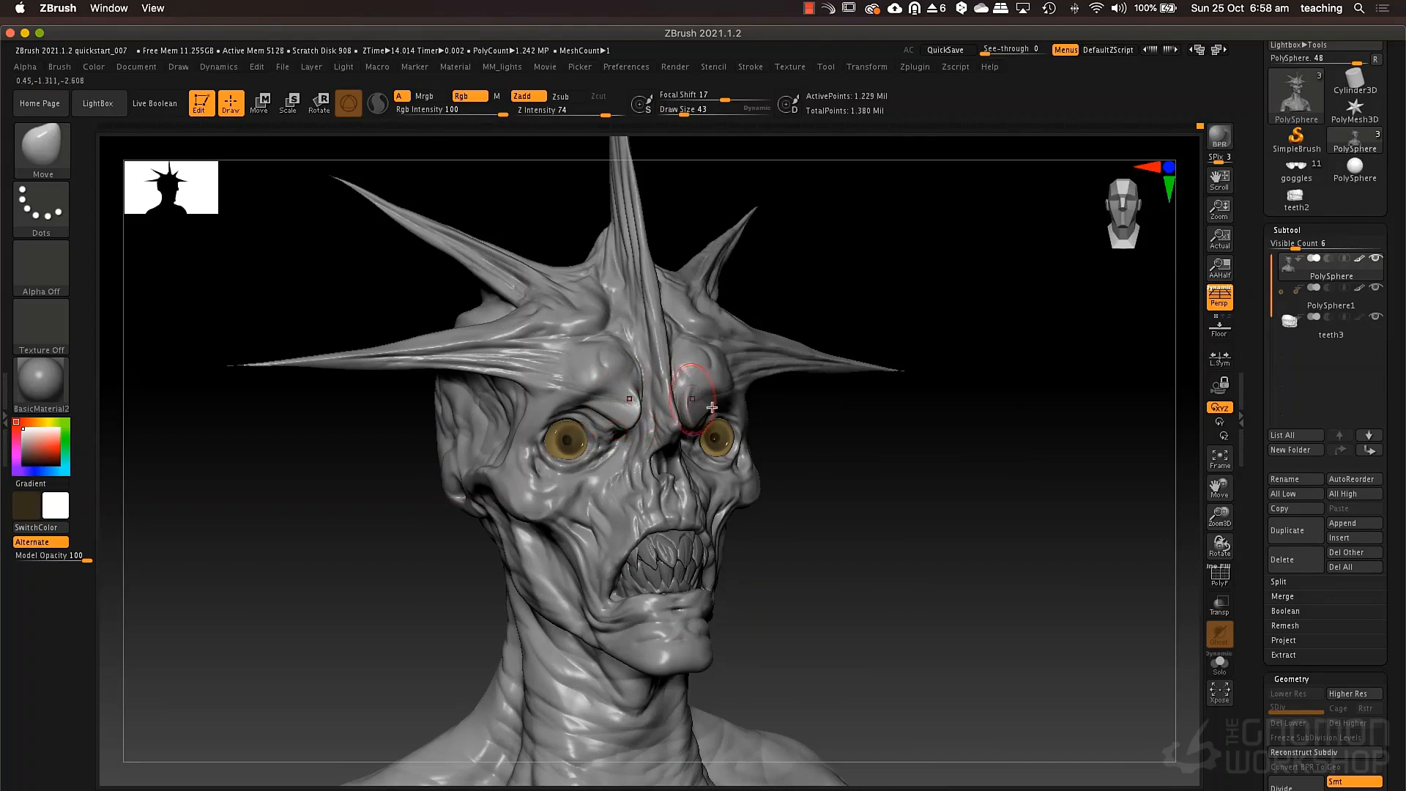
right_click_drag(625, 410, 789, 416)
Adjust the profile of the nose bridge at draw size 34 and the upper jaw at draw size 62.
key("space")
left_click_drag(808, 428, 802, 427)
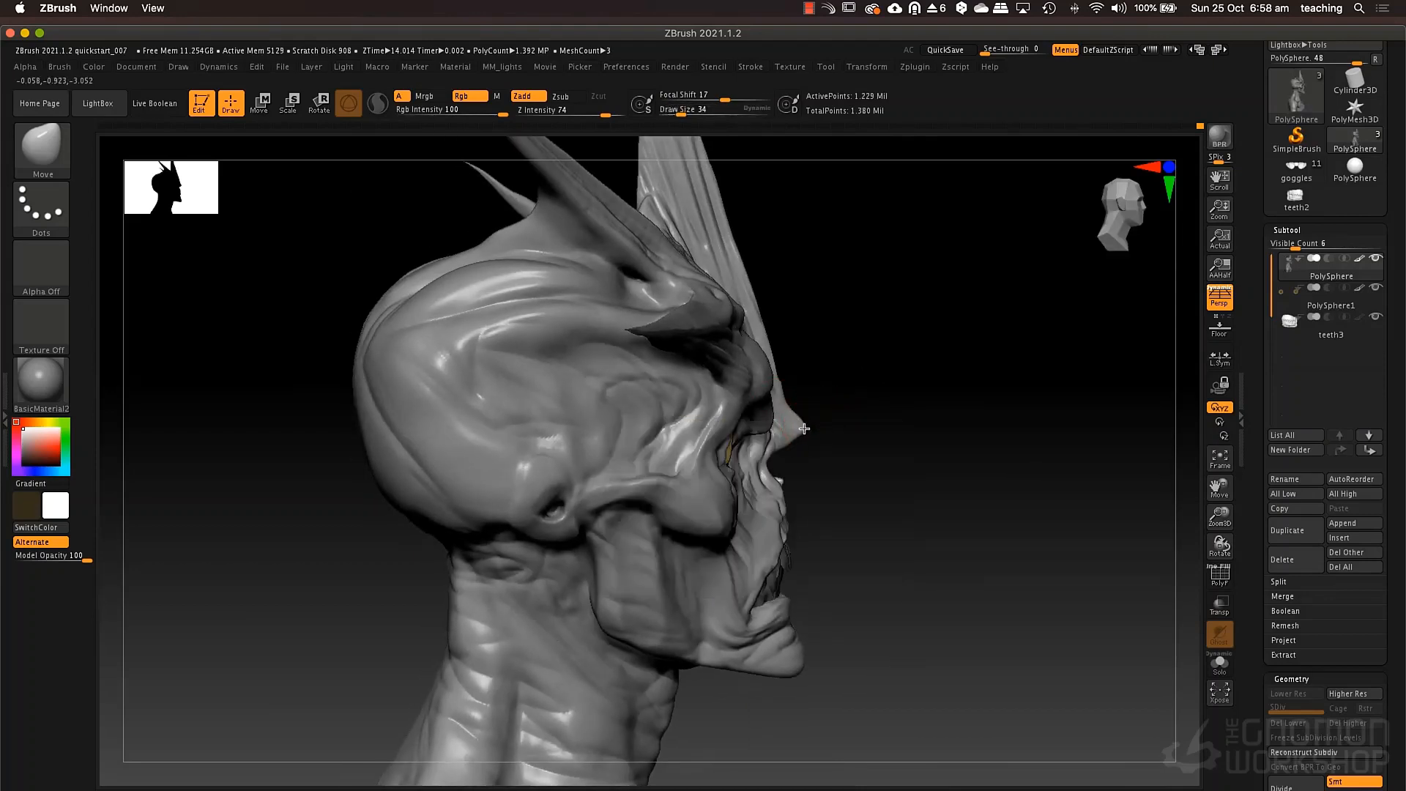
key("space")
left_click_drag(806, 487, 827, 487)
right_click_drag(772, 501, 643, 532)
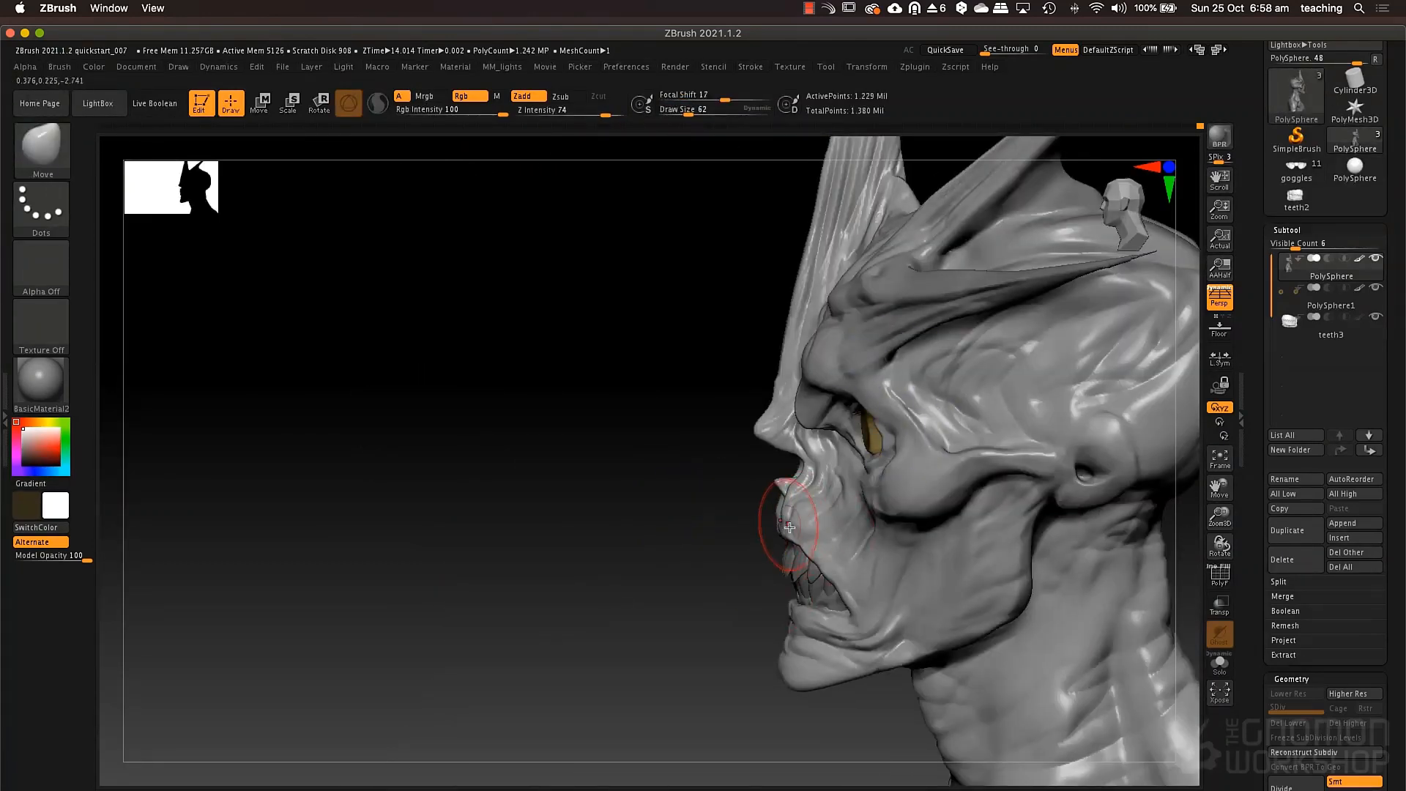
left_click_drag(791, 517, 820, 526)
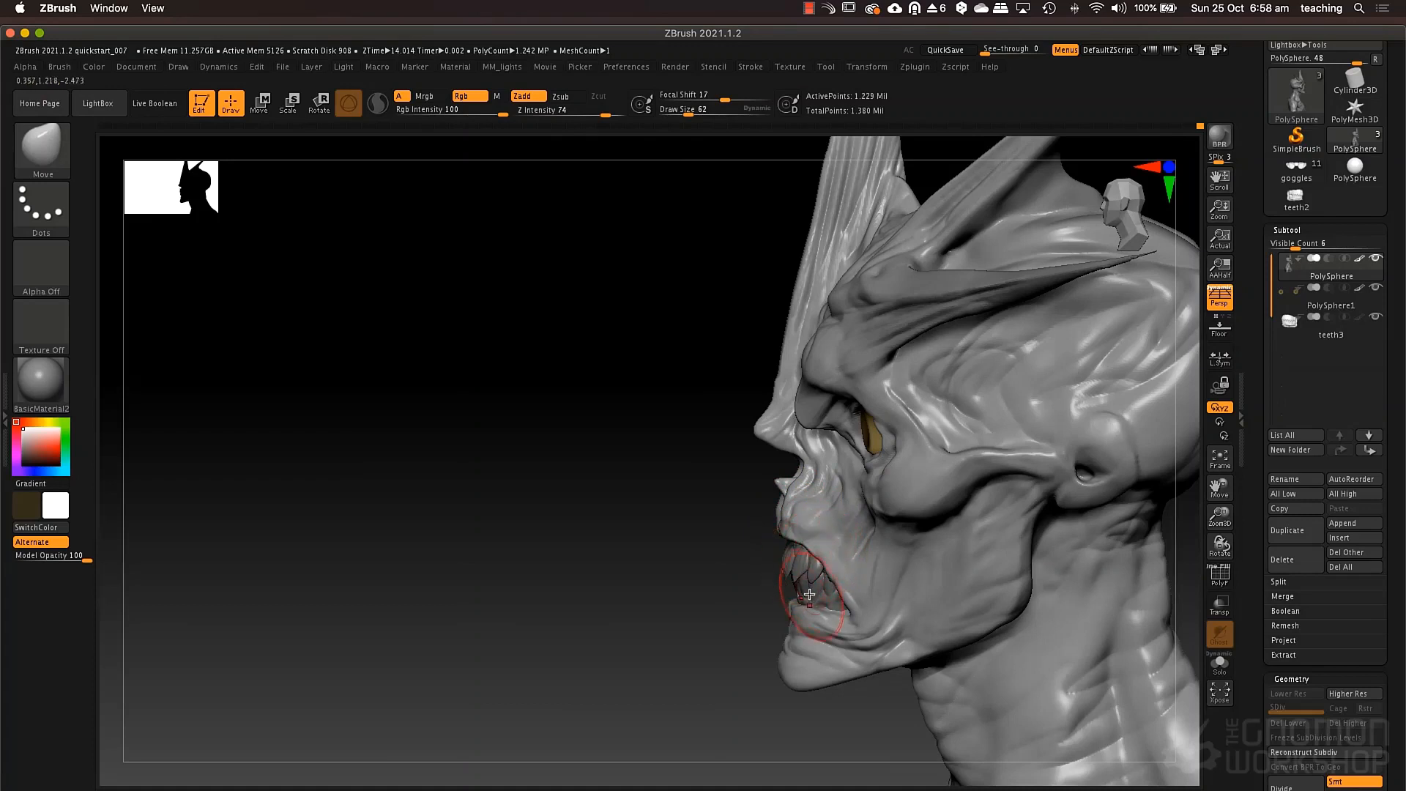
Select the teeth3 subtool and shift and slightly rotate the teeth to fit the mouth, returning to Draw mode.
left_click(802, 599, "alt")
key("w")
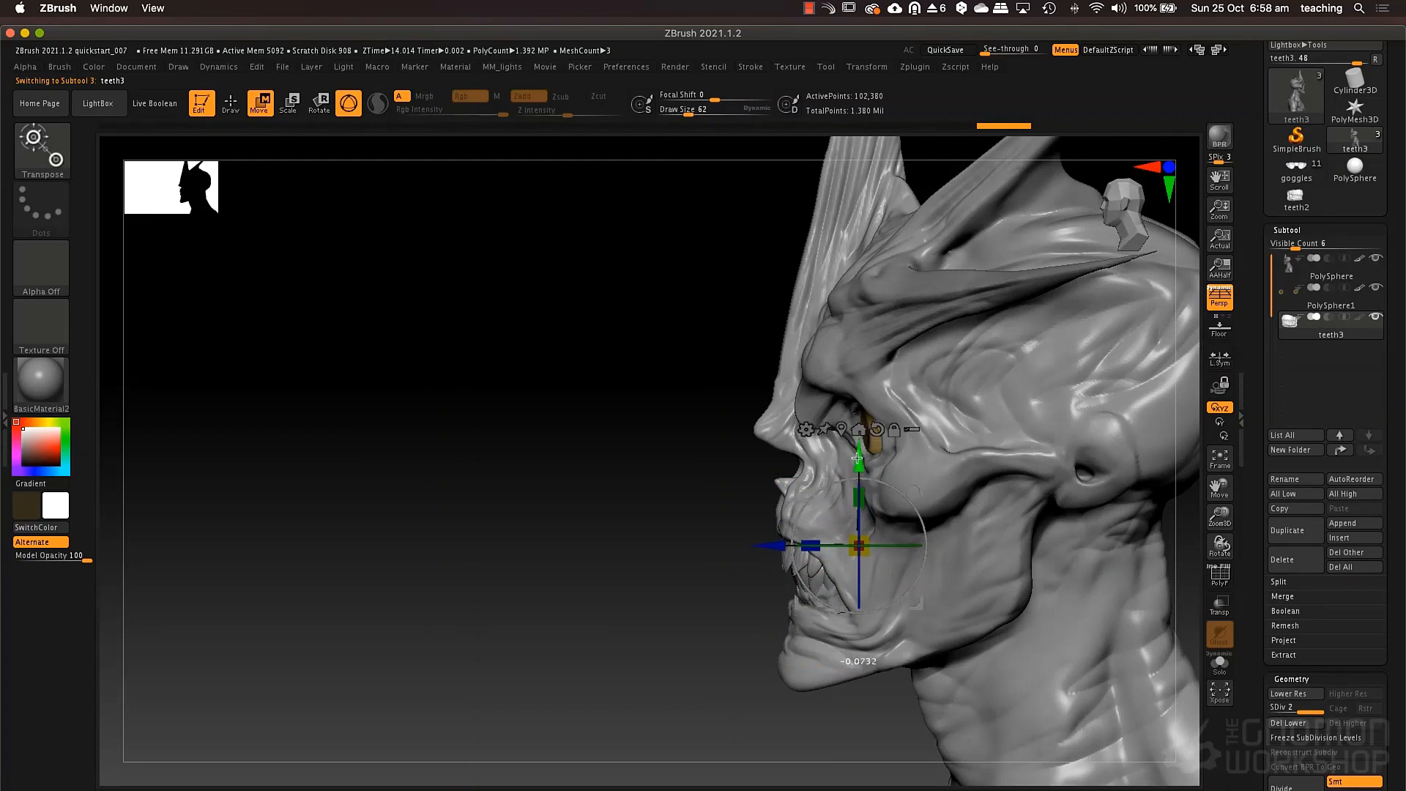
left_click_drag(775, 549, 773, 547)
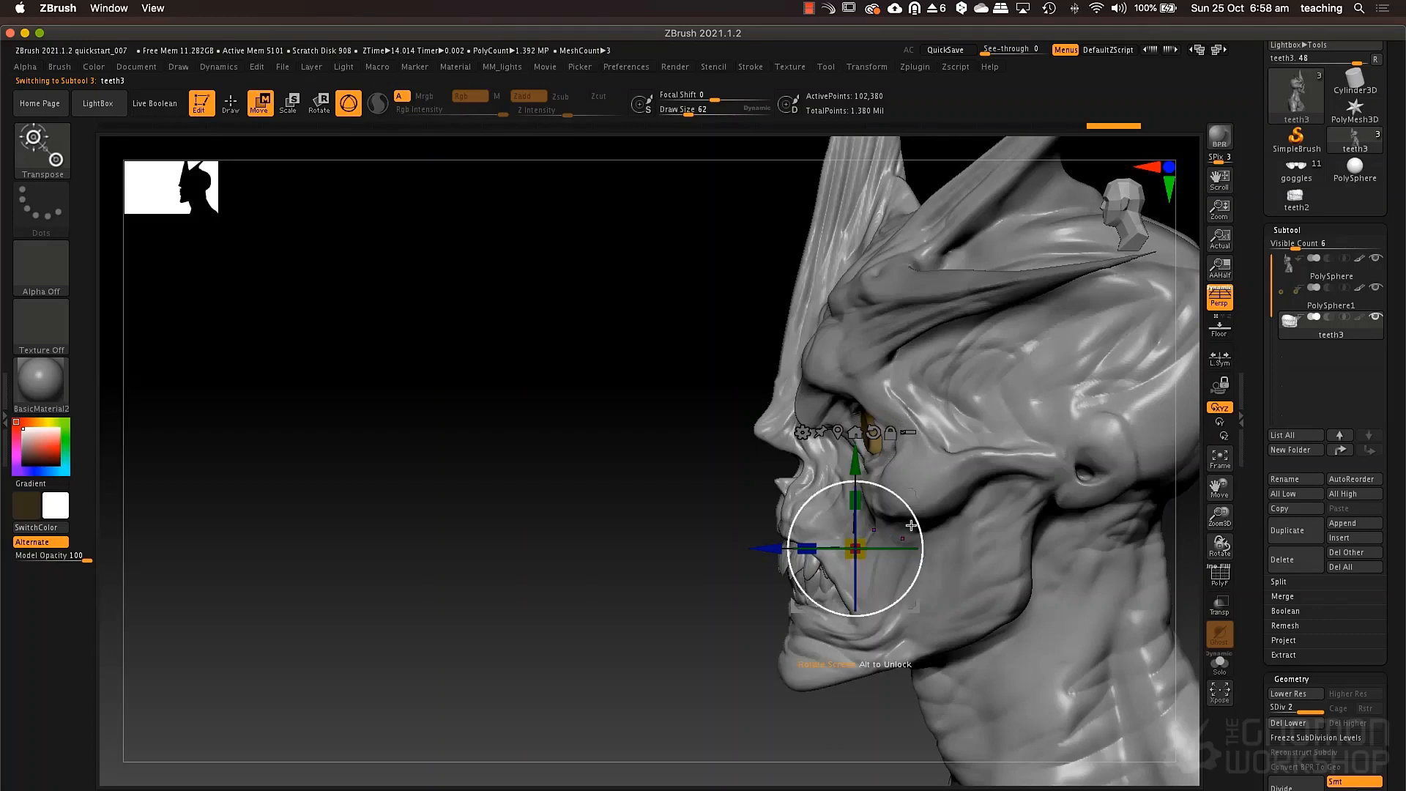
left_click_drag(911, 525, 911, 520)
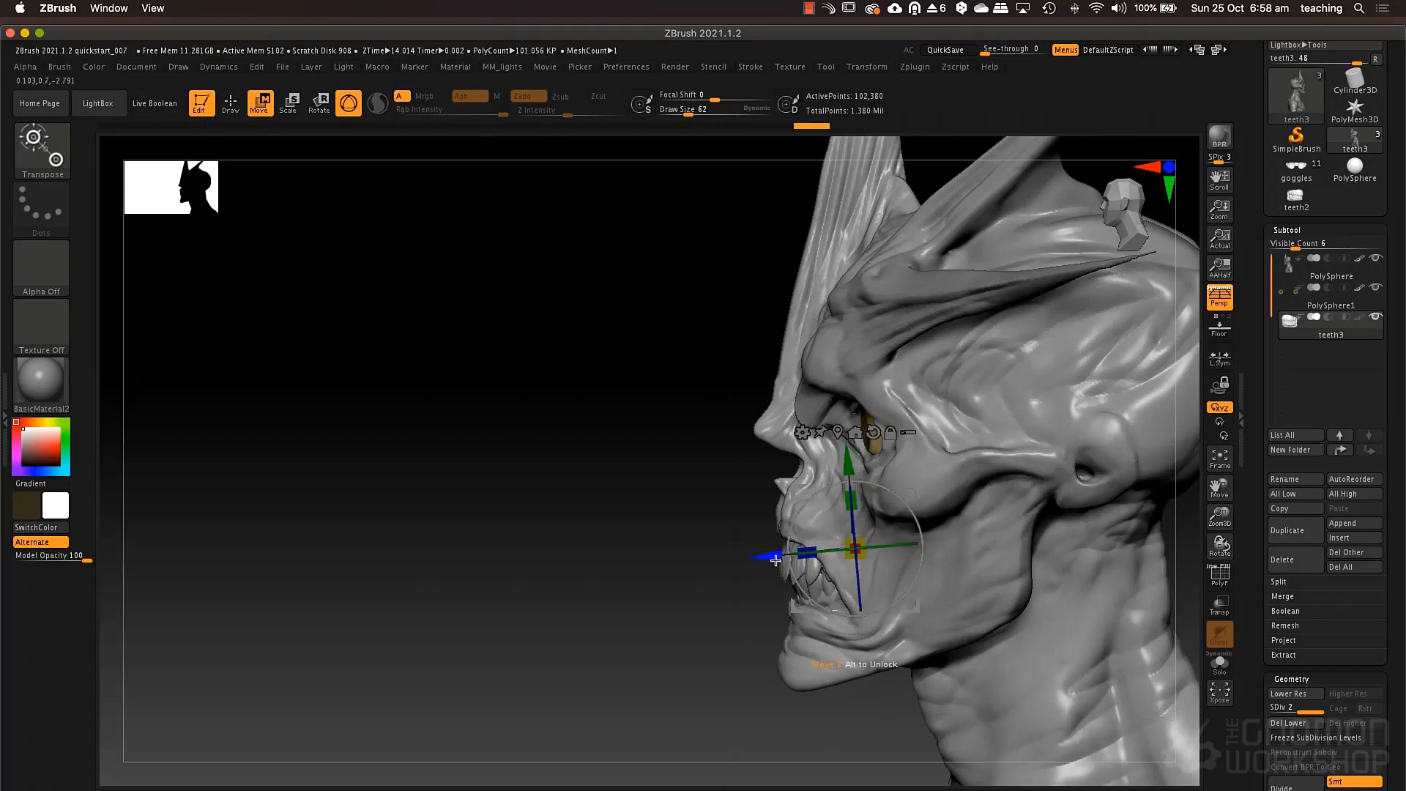
left_click_drag(766, 557, 763, 558)
key("q")
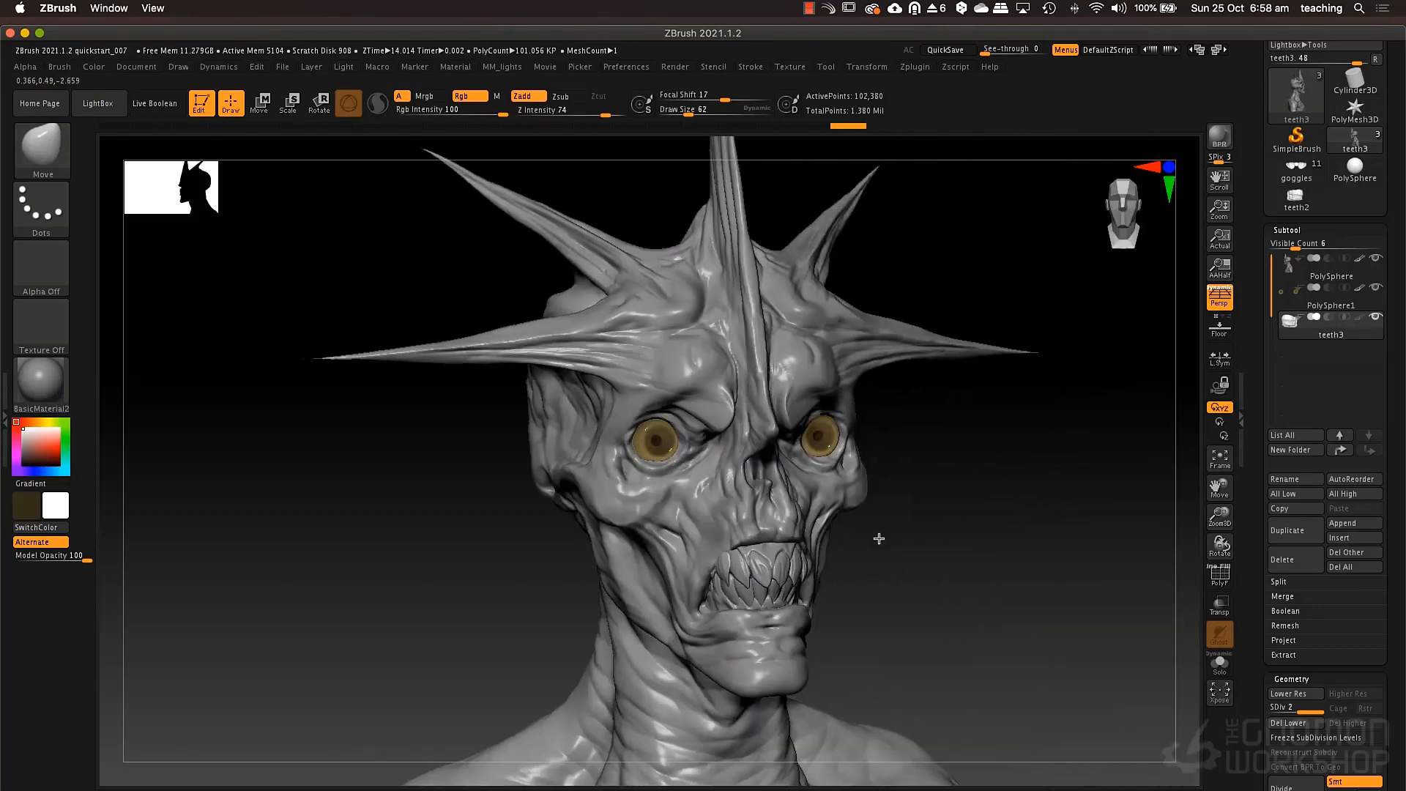
Reselect the head and reshape the upper jaw and cheek muscles with the Move brush at draw sizes 84 and 73.
left_click_drag(879, 538, 863, 543)
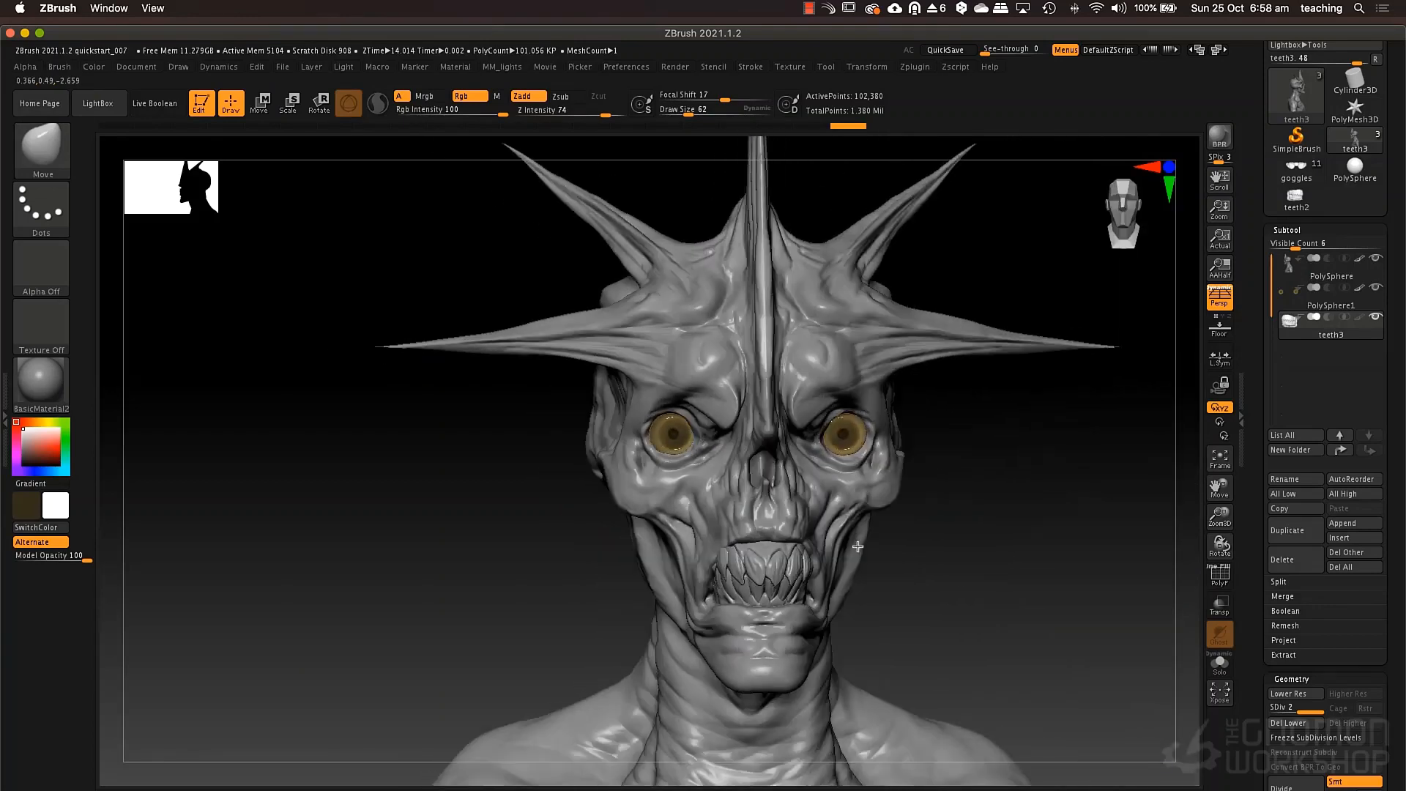
left_click(721, 536, "alt")
key("space")
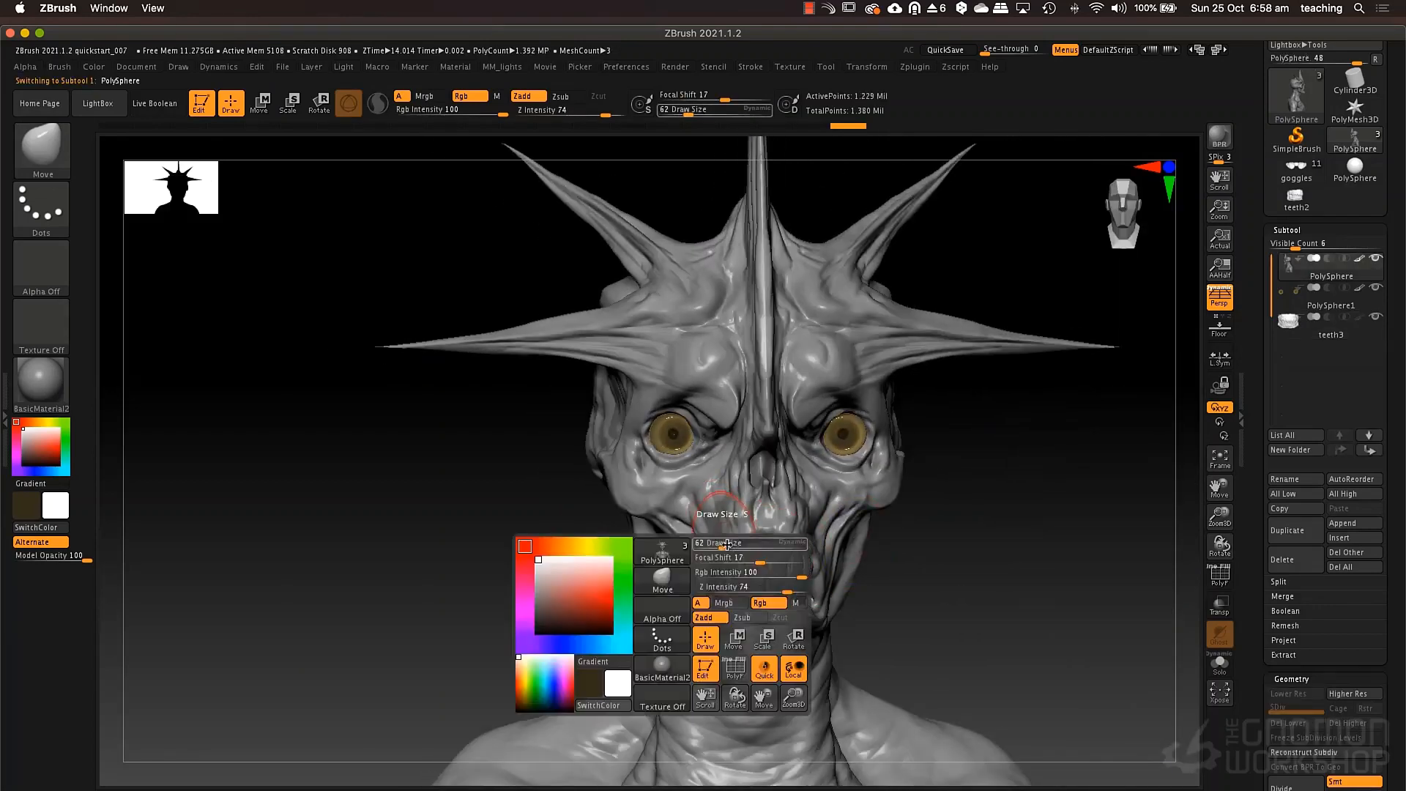
right_click_drag(749, 534, 813, 490)
key("space")
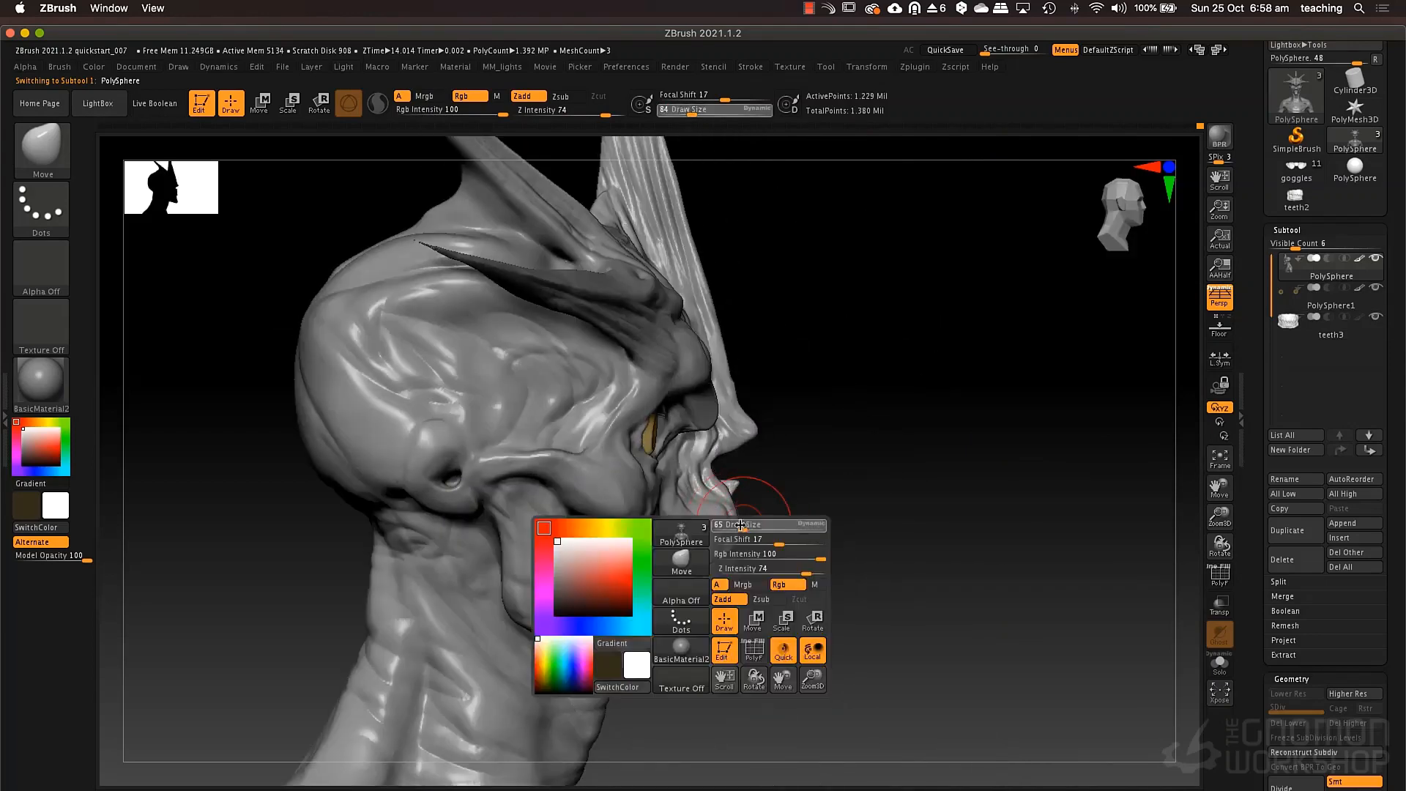
mouse_move(747, 525)
left_mouse_down()
mouse_move(709, 499)
mouse_move(711, 478)
mouse_move(820, 461)
mouse_move(810, 439)
mouse_move(754, 471)
mouse_move(768, 488)
left_mouse_up()
key("space")
key("space")
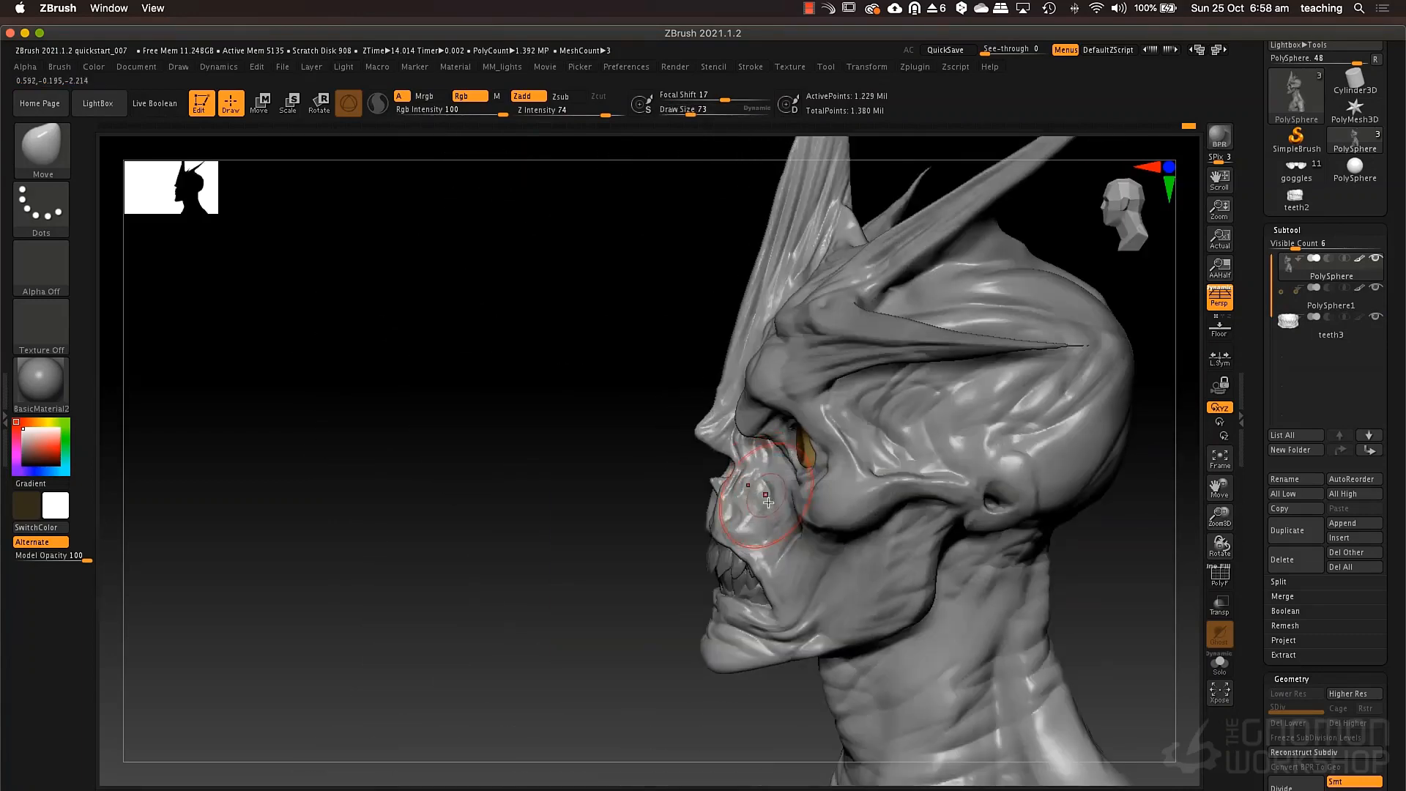
mouse_move(762, 509)
right_mouse_down()
mouse_move(795, 538)
mouse_move(777, 542)
mouse_move(791, 524)
right_mouse_up()
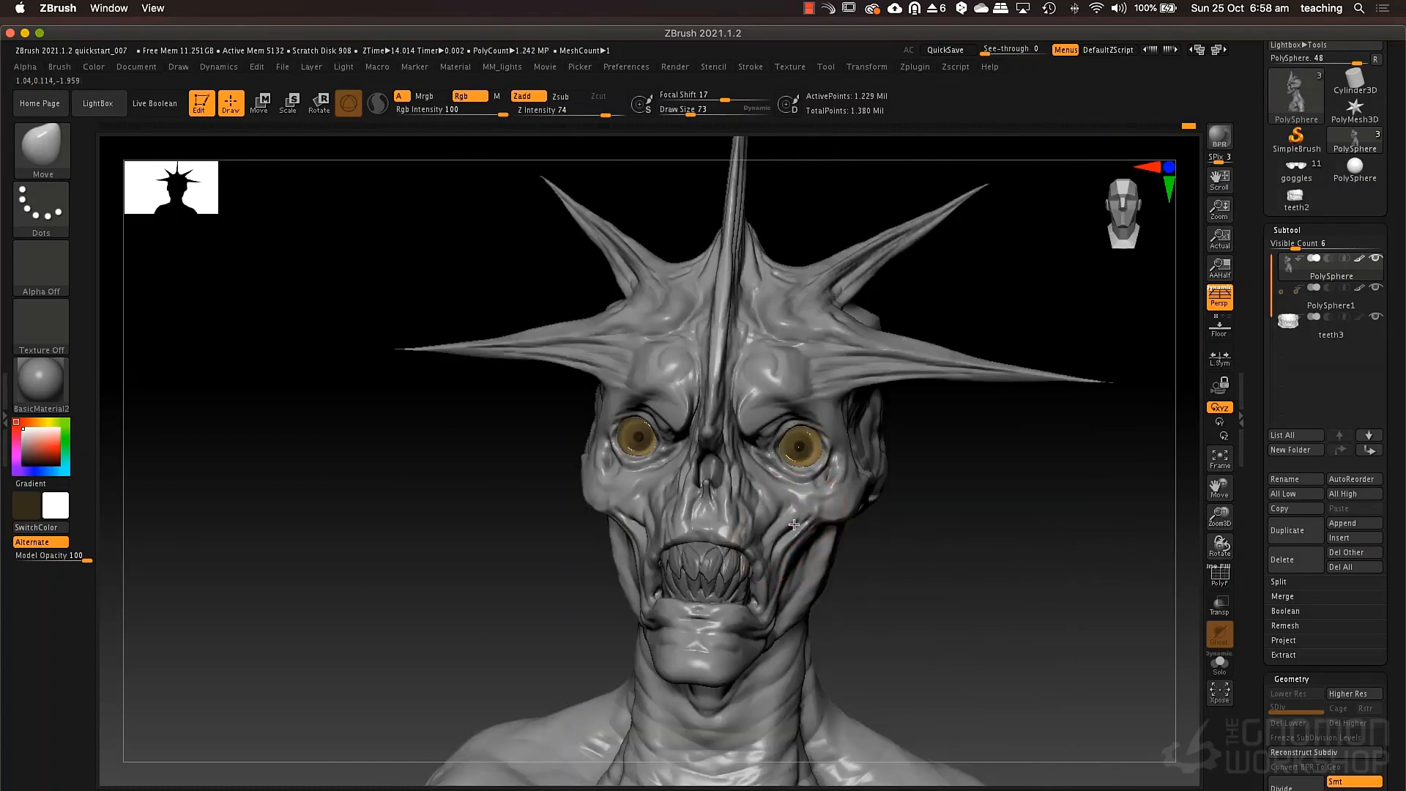
mouse_move(801, 524)
left_mouse_down("shift")
mouse_move(783, 621)
mouse_move(772, 610)
mouse_move(756, 630)
mouse_move(775, 619)
left_mouse_up("shift")
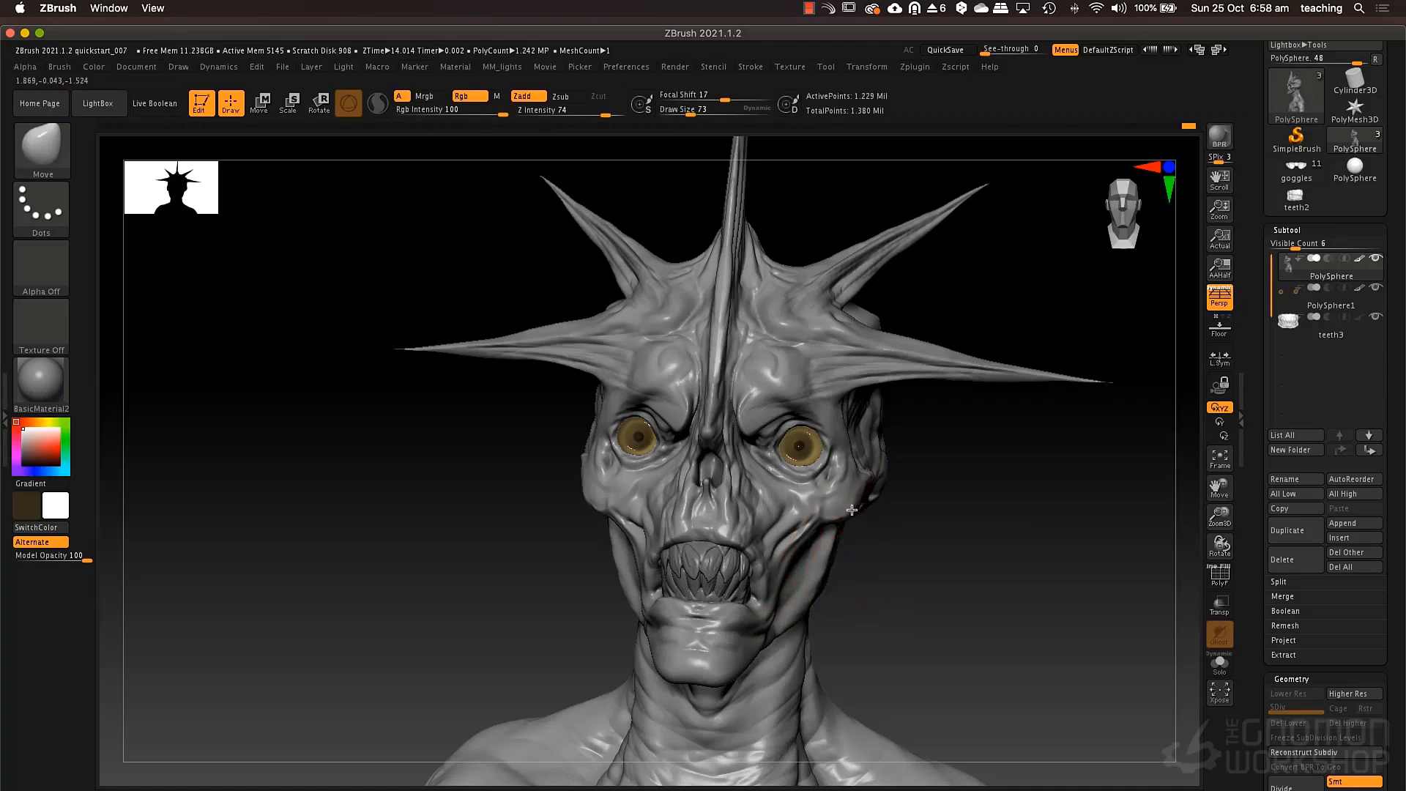
Fill the eyes subtool with the dark brown secondary colour, then swap the colours back.
right_click_drag(852, 510, 935, 503, "ctrl")
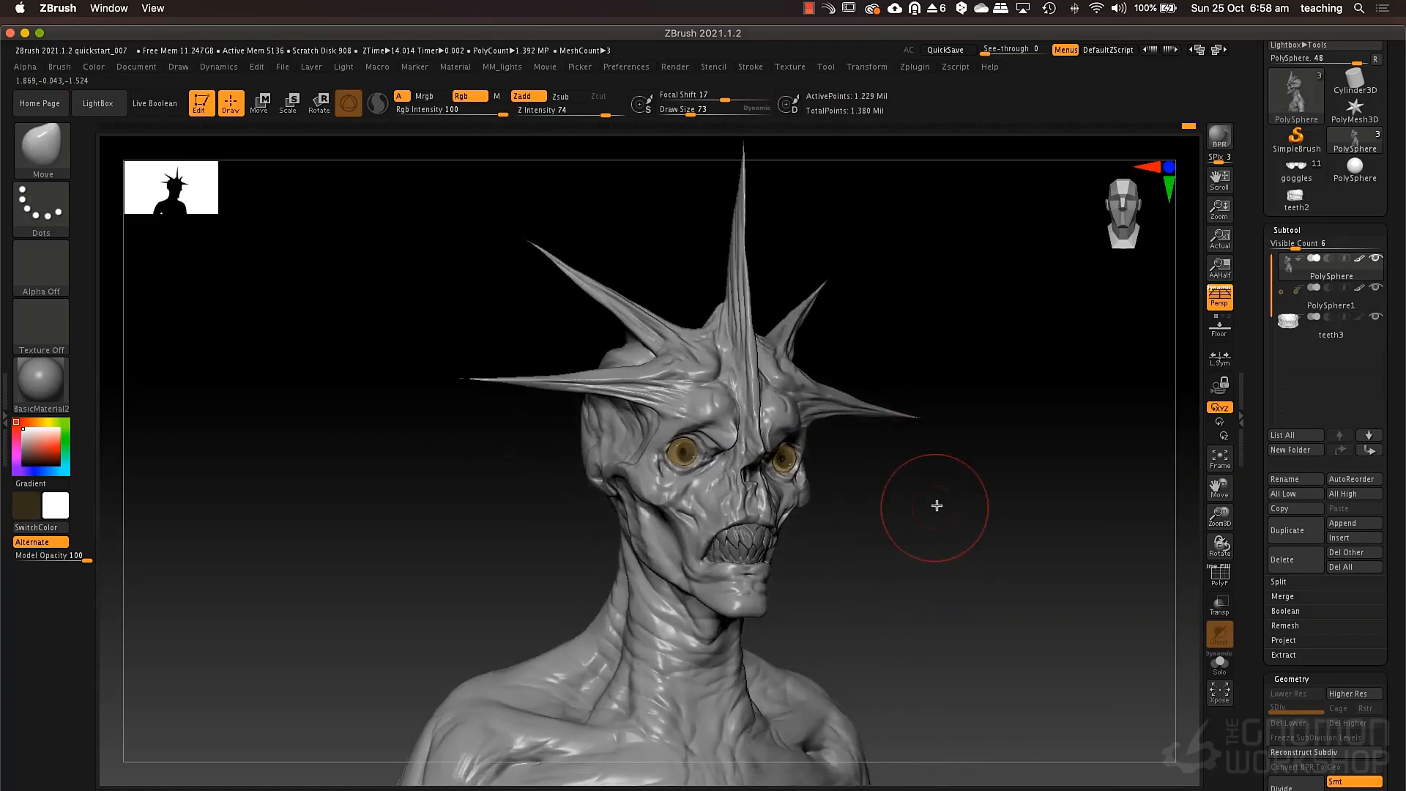
left_click(686, 454, "alt")
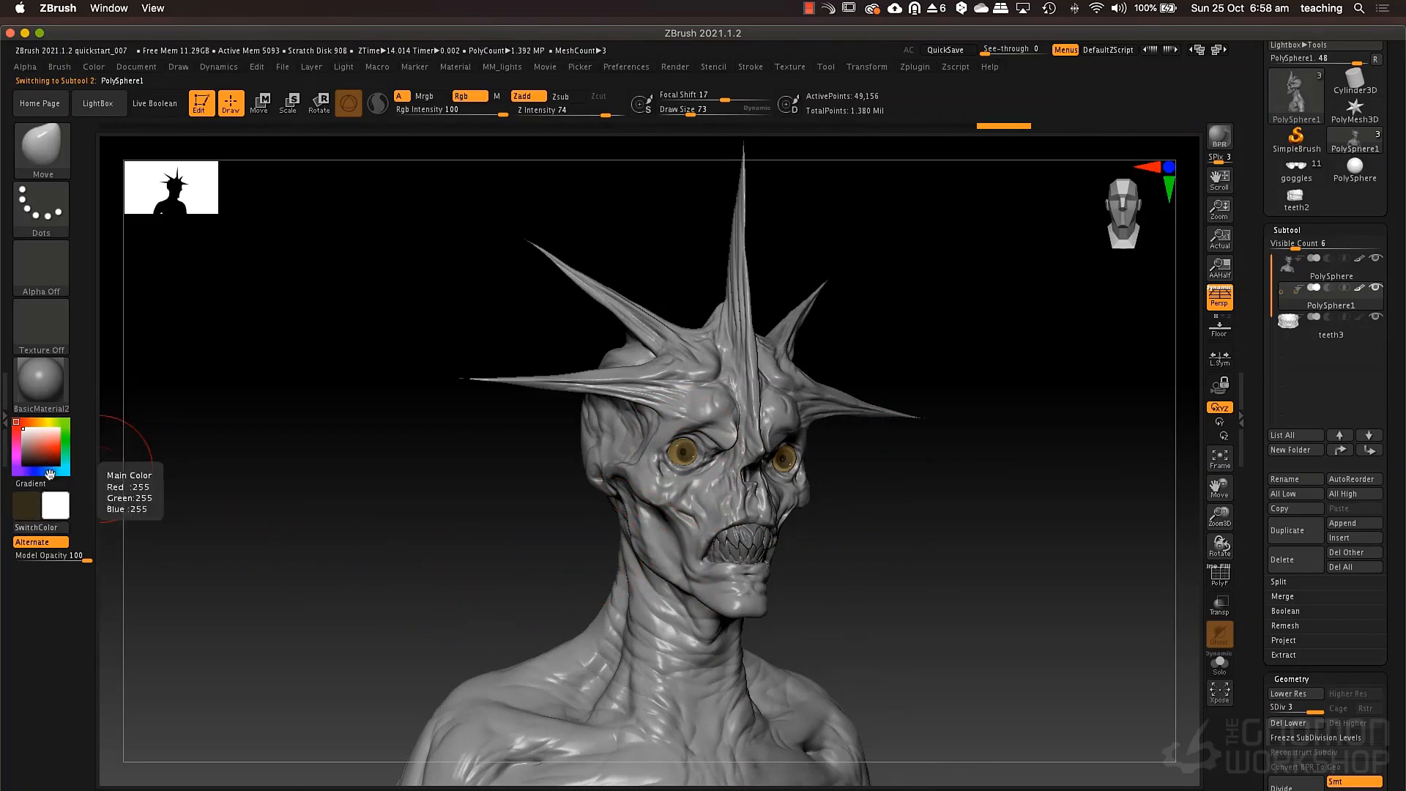
left_click(37, 527)
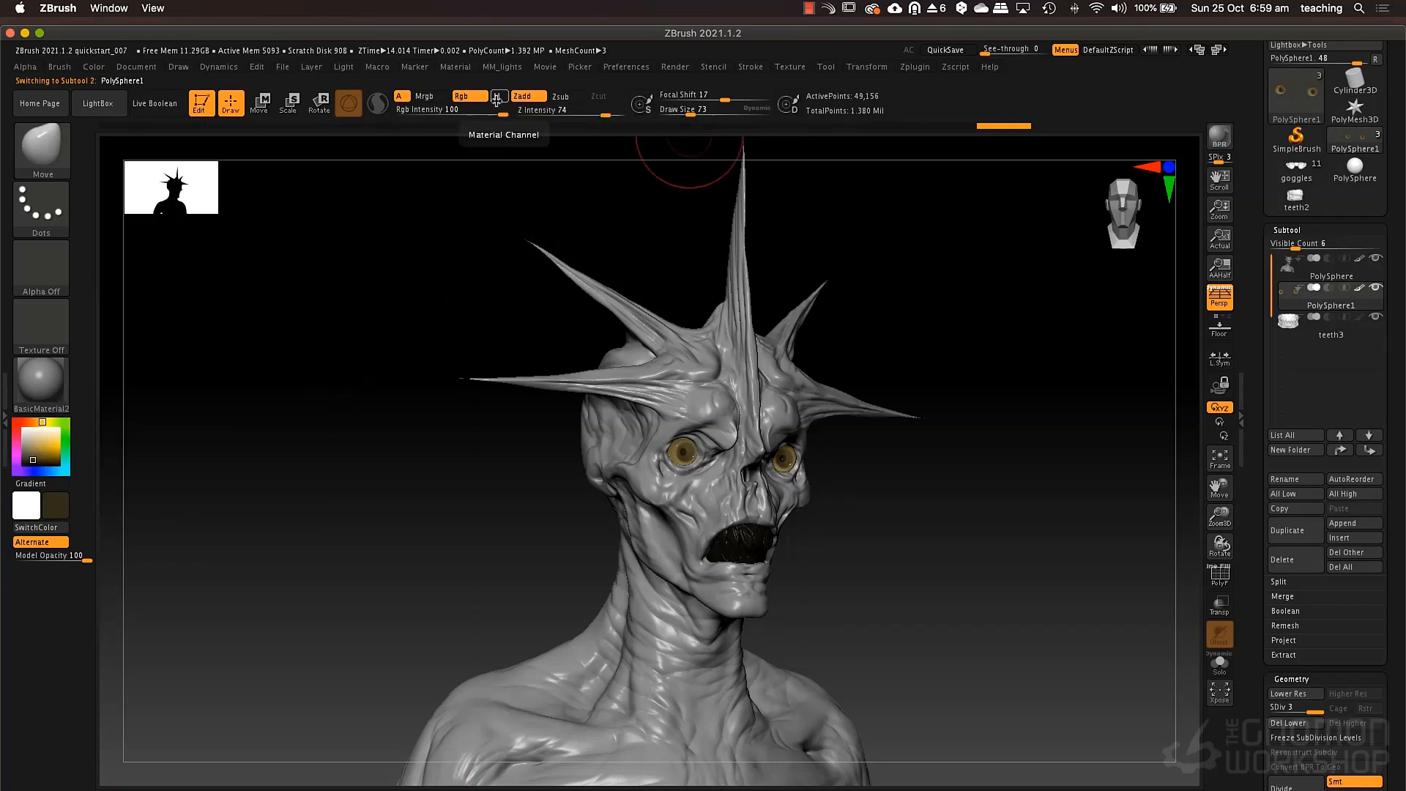
left_click(94, 67)
left_click(132, 340)
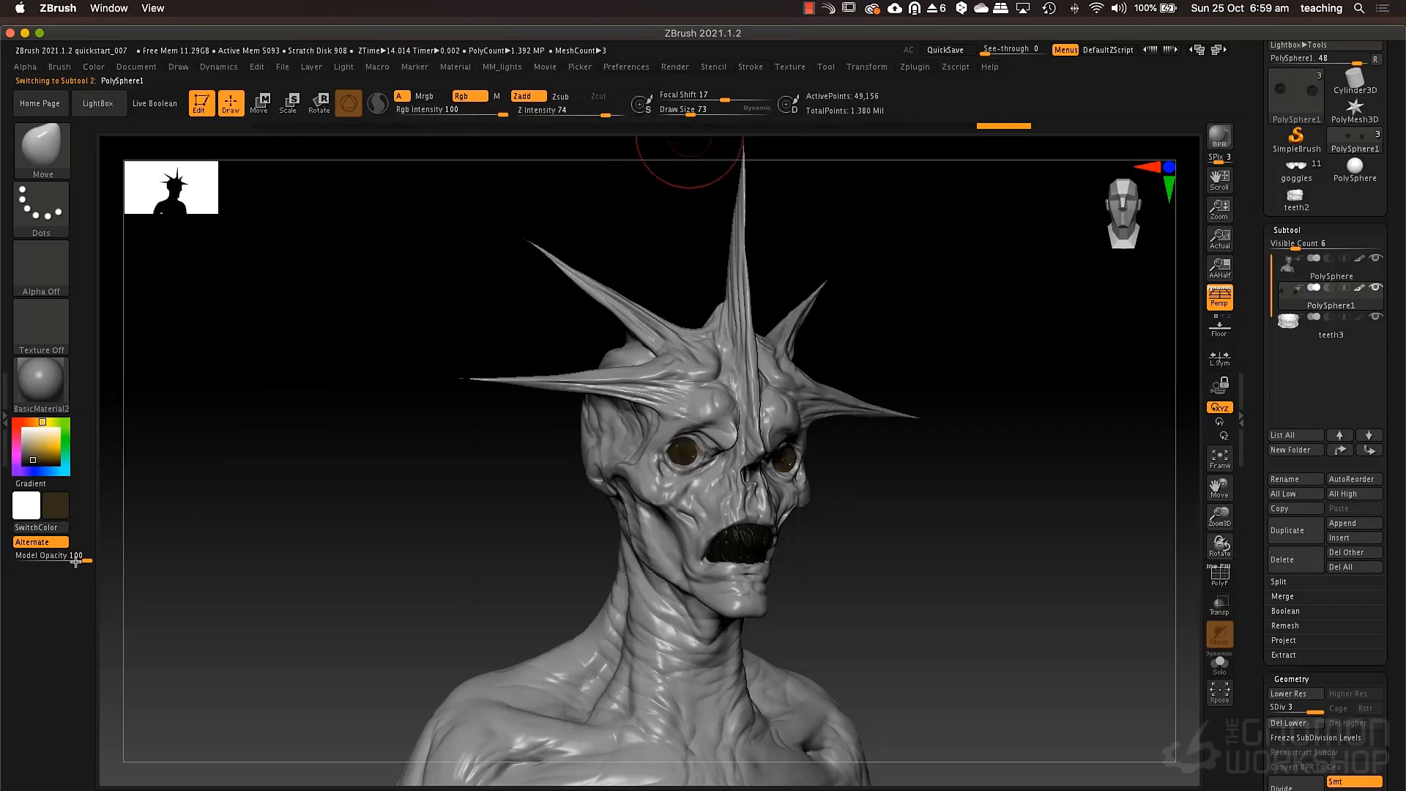
left_click_drag(892, 559, 758, 517, "shift")
left_click(40, 528)
Switch to the ClayTubes brush and set its draw size to 25 for work around the eye sockets.
mouse_move(659, 538)
left_mouse_down()
mouse_move(761, 538)
mouse_move(716, 498)
mouse_move(805, 509)
mouse_move(763, 448)
left_mouse_up()
key("space")
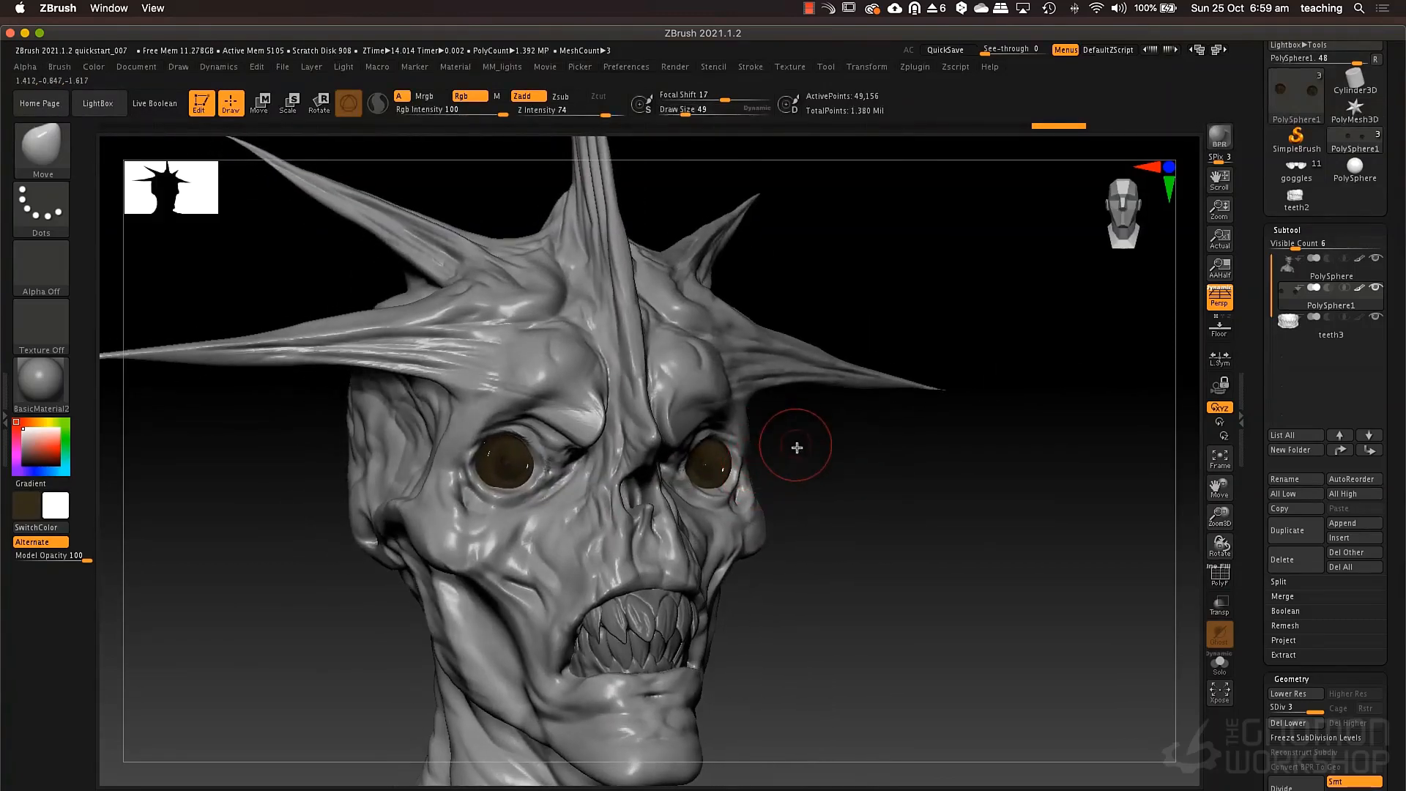
key("b")
key("c")
key("t")
key("space")
left_click_drag(518, 480, 511, 479)
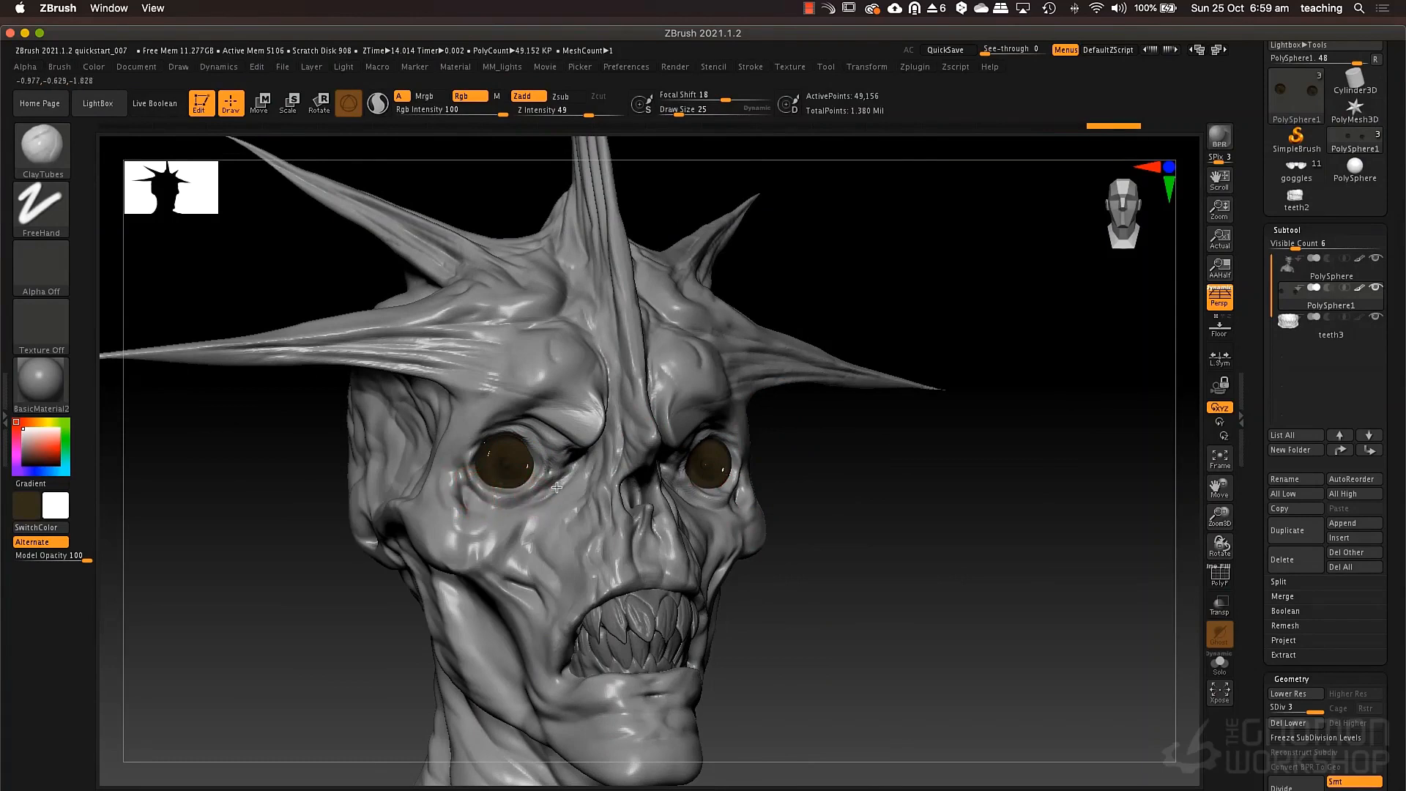
right_click_drag(636, 420, 532, 416)
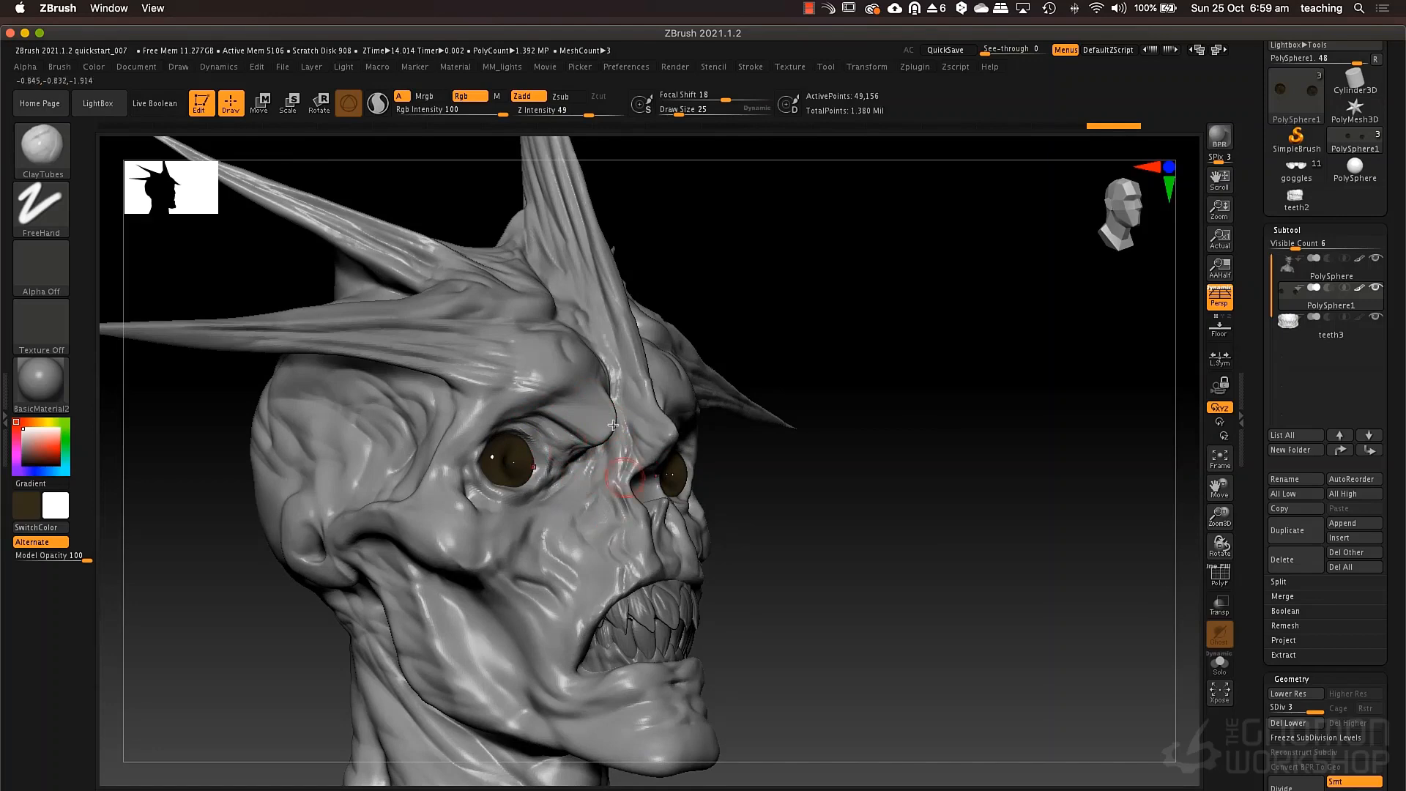
Switch to the DamStandard brush, reselect the head subtool and carve creases into the inner brow and around the spike bases.
key("b")
key("d")
key("s")
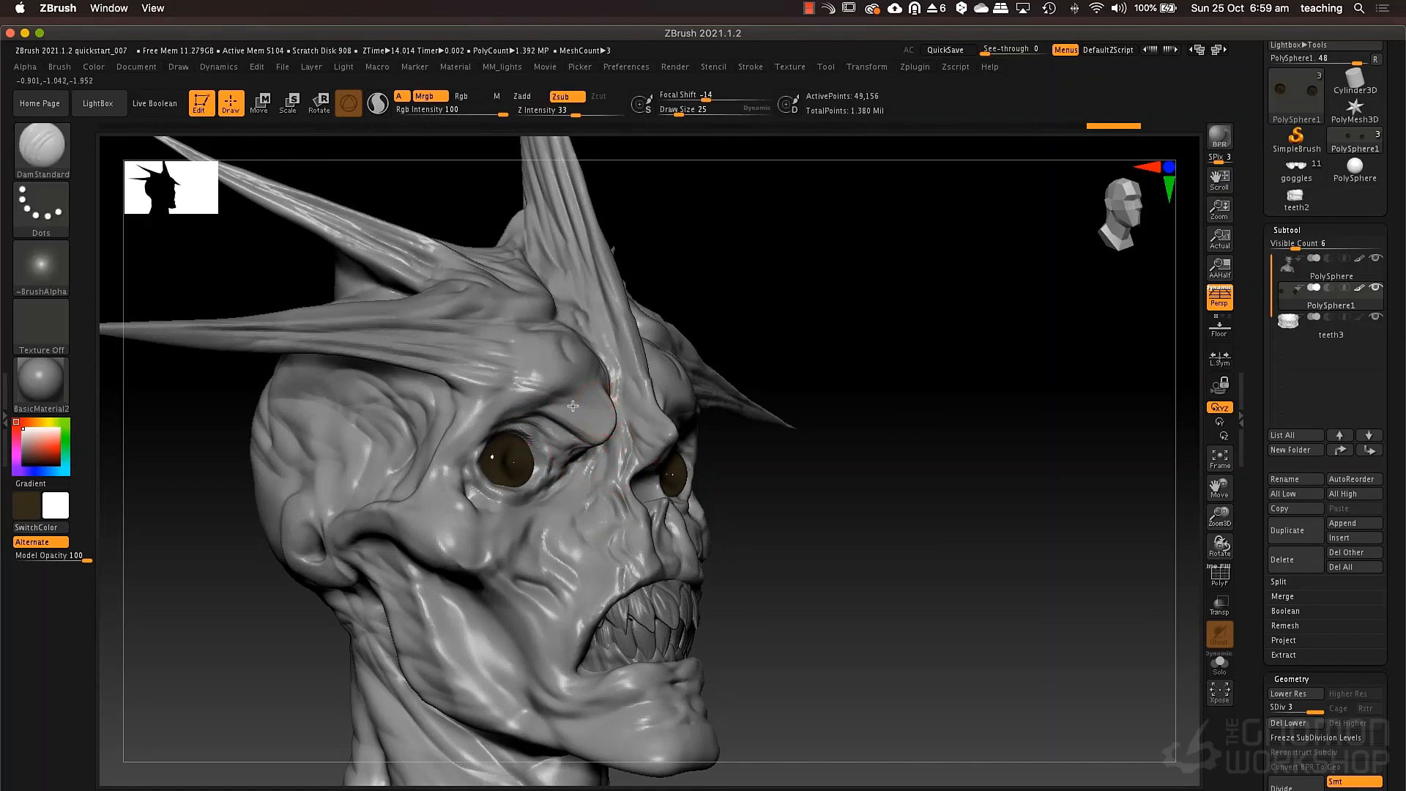
right_click_drag(592, 434, 592, 427)
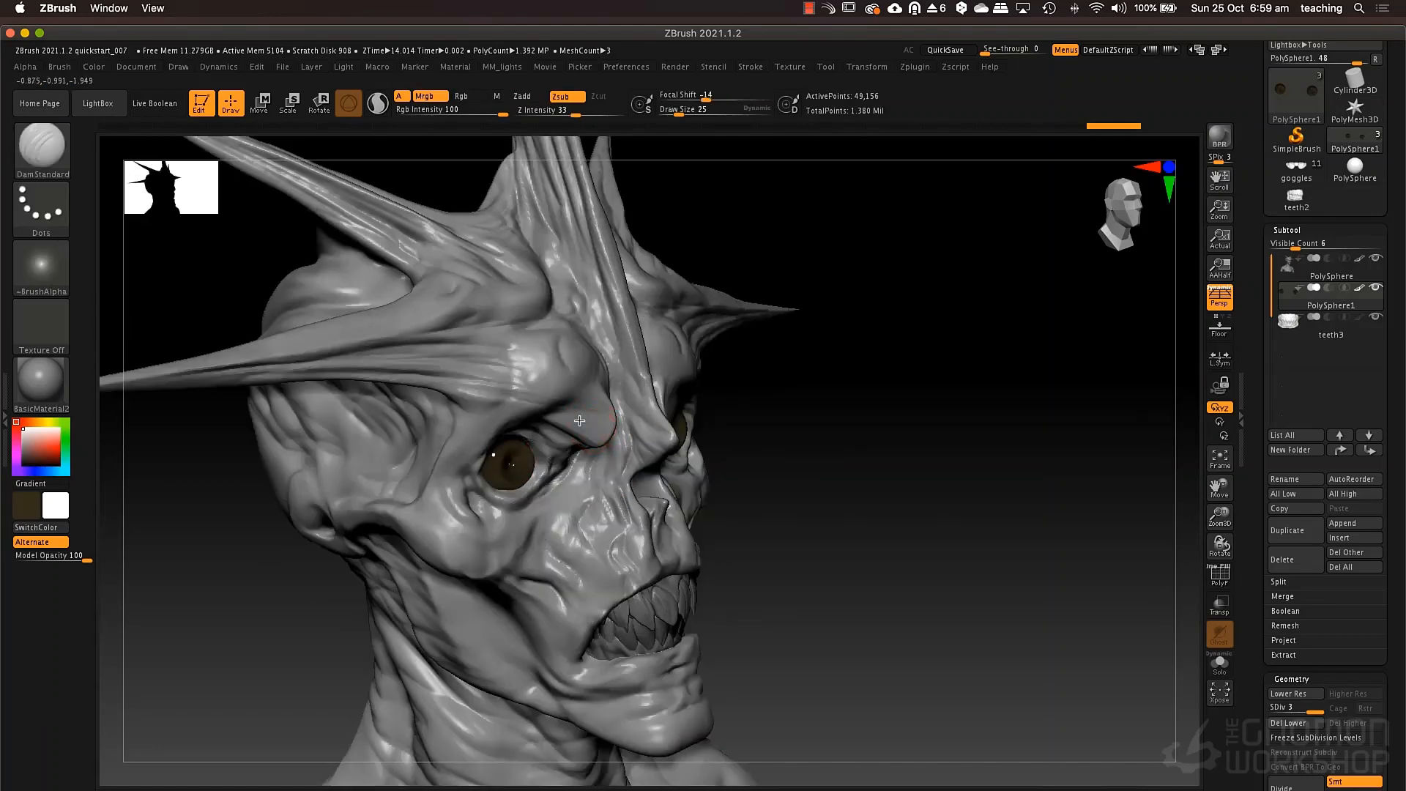
right_click_drag(778, 436, 653, 431)
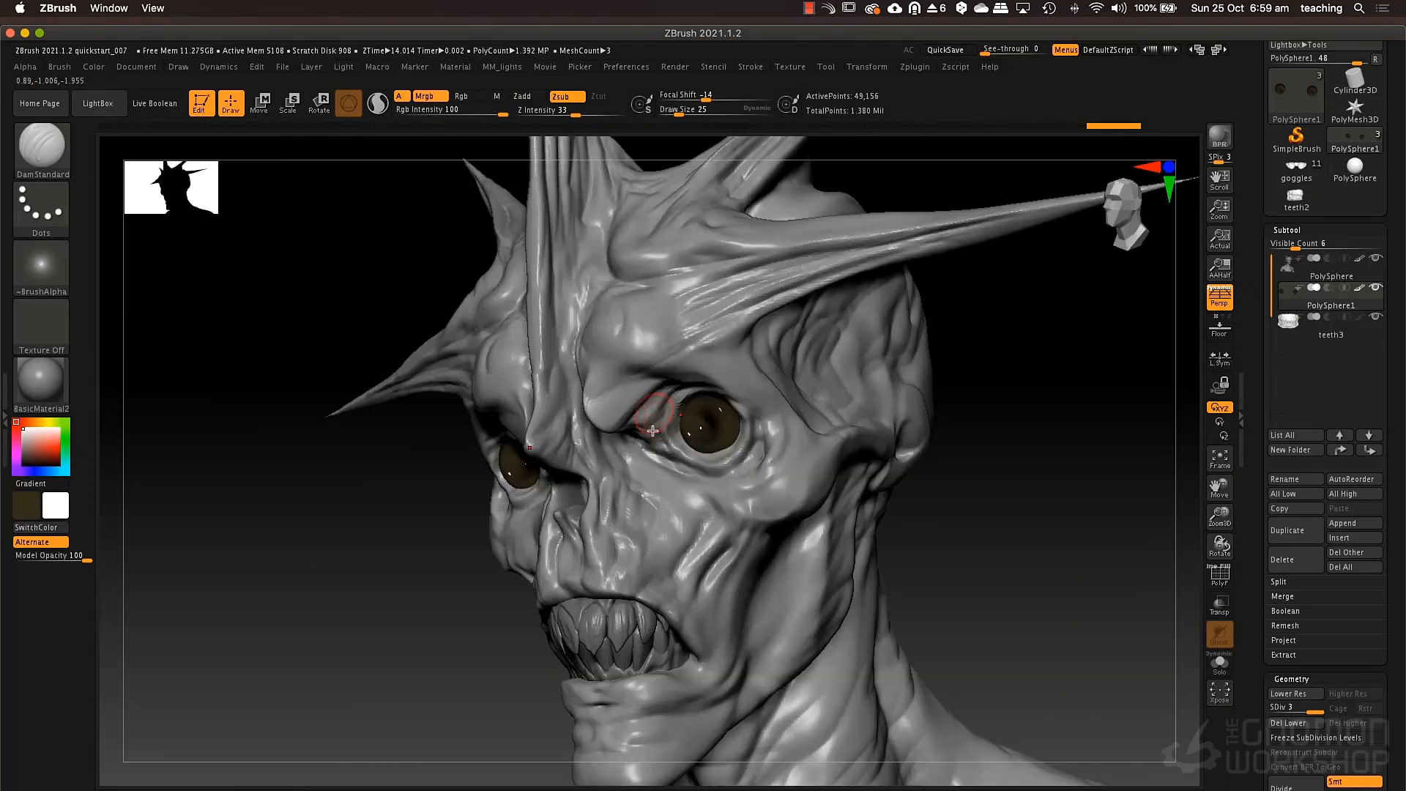
left_click(659, 408, "alt")
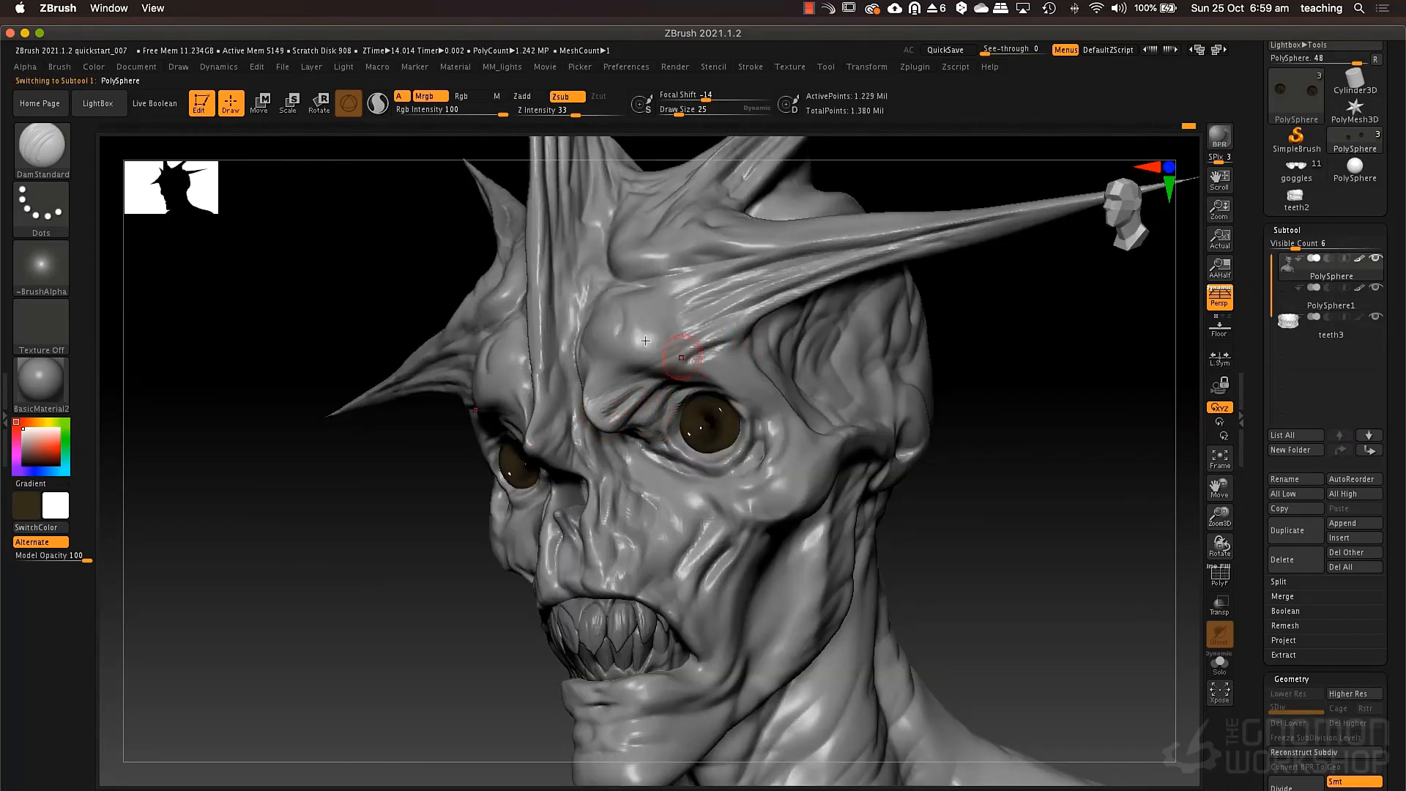
right_click_drag(758, 299, 938, 293)
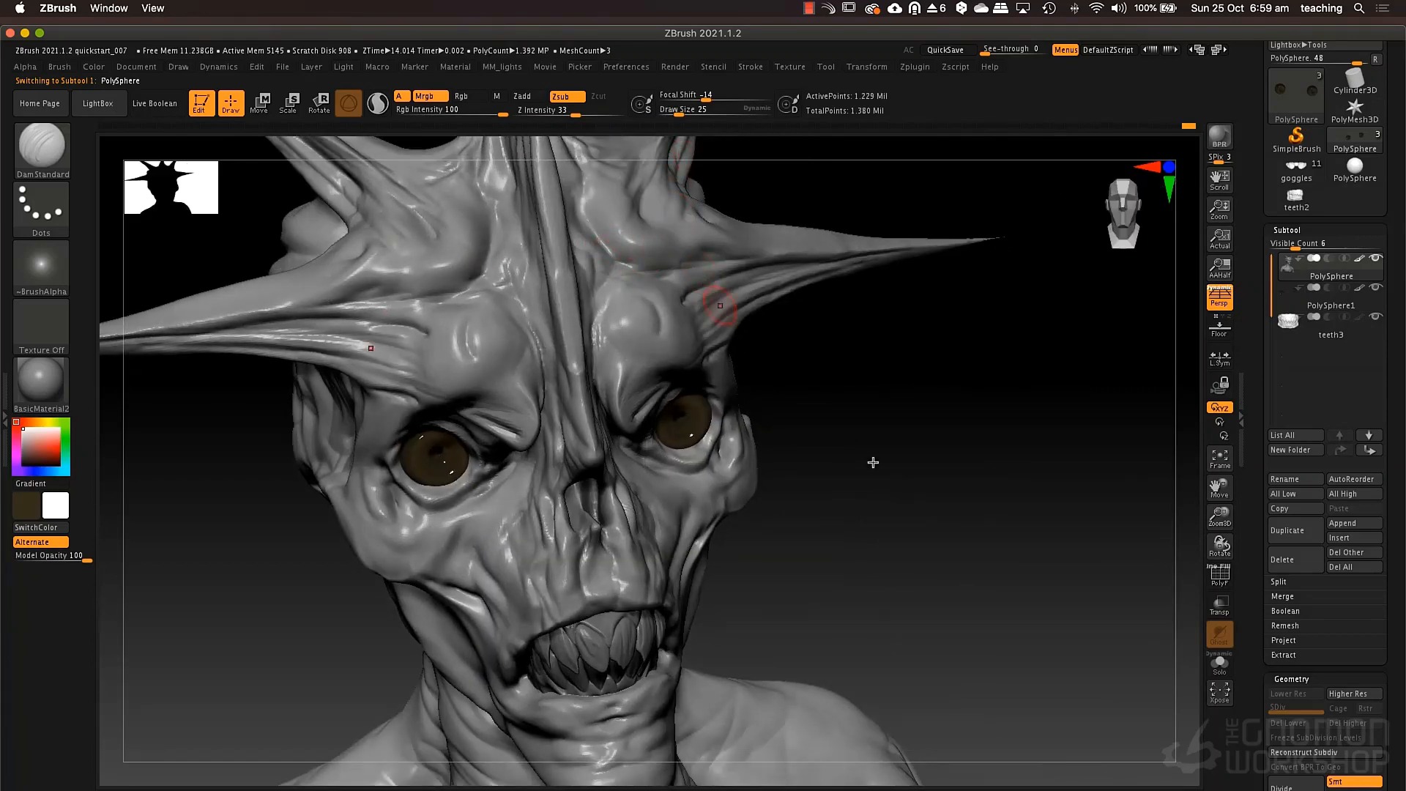
right_click_drag(873, 462, 814, 403)
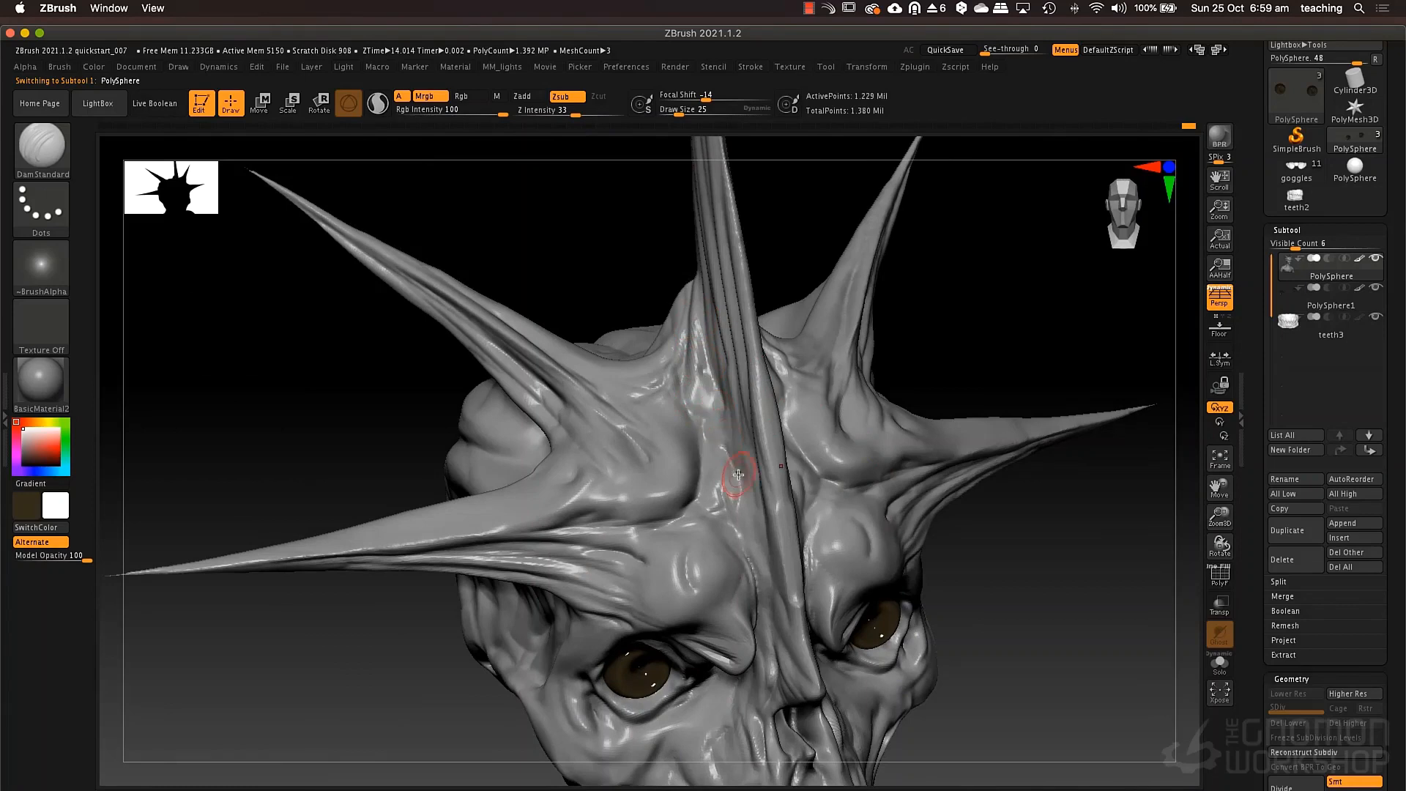
right_click_drag(748, 482, 776, 428, "ctrl")
right_click_drag(665, 565, 799, 505, "alt")
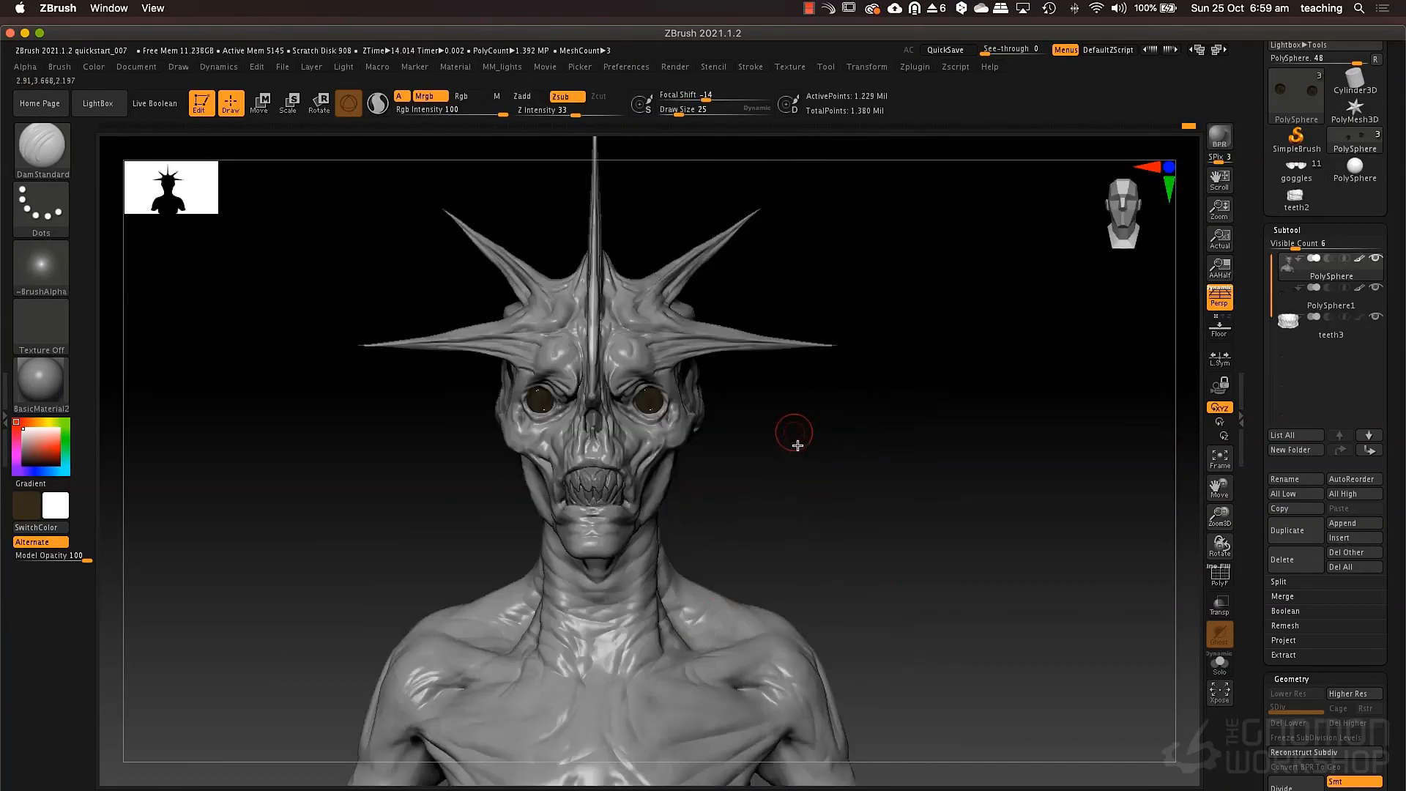
Set the draw size to 76, choose MaskLasso for masking, lasso the outer parts of all the spikes and invert the mask.
mouse_move(789, 410)
right_mouse_down("ctrl")
mouse_move(784, 396)
mouse_move(789, 424)
right_mouse_up("ctrl")
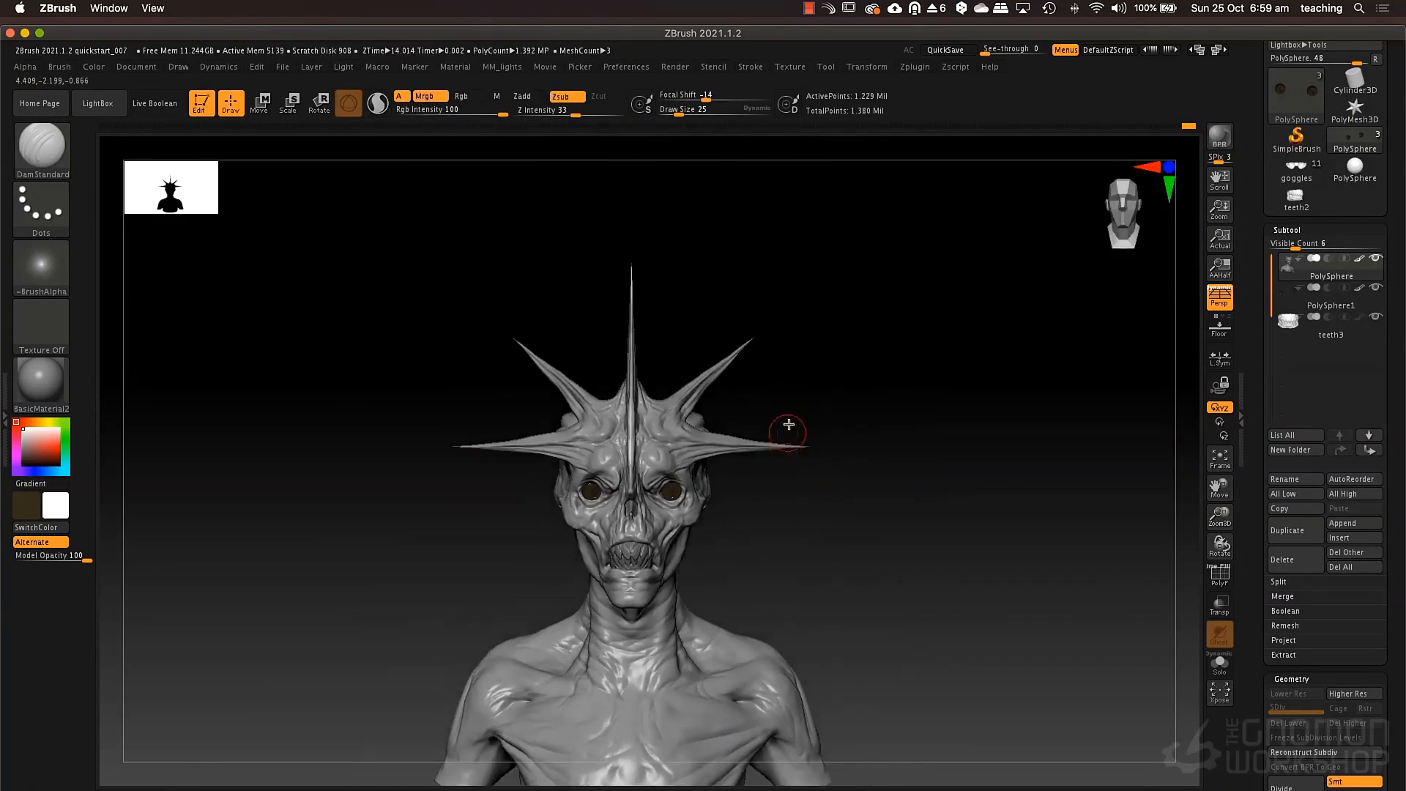
key("space")
left_click(722, 442)
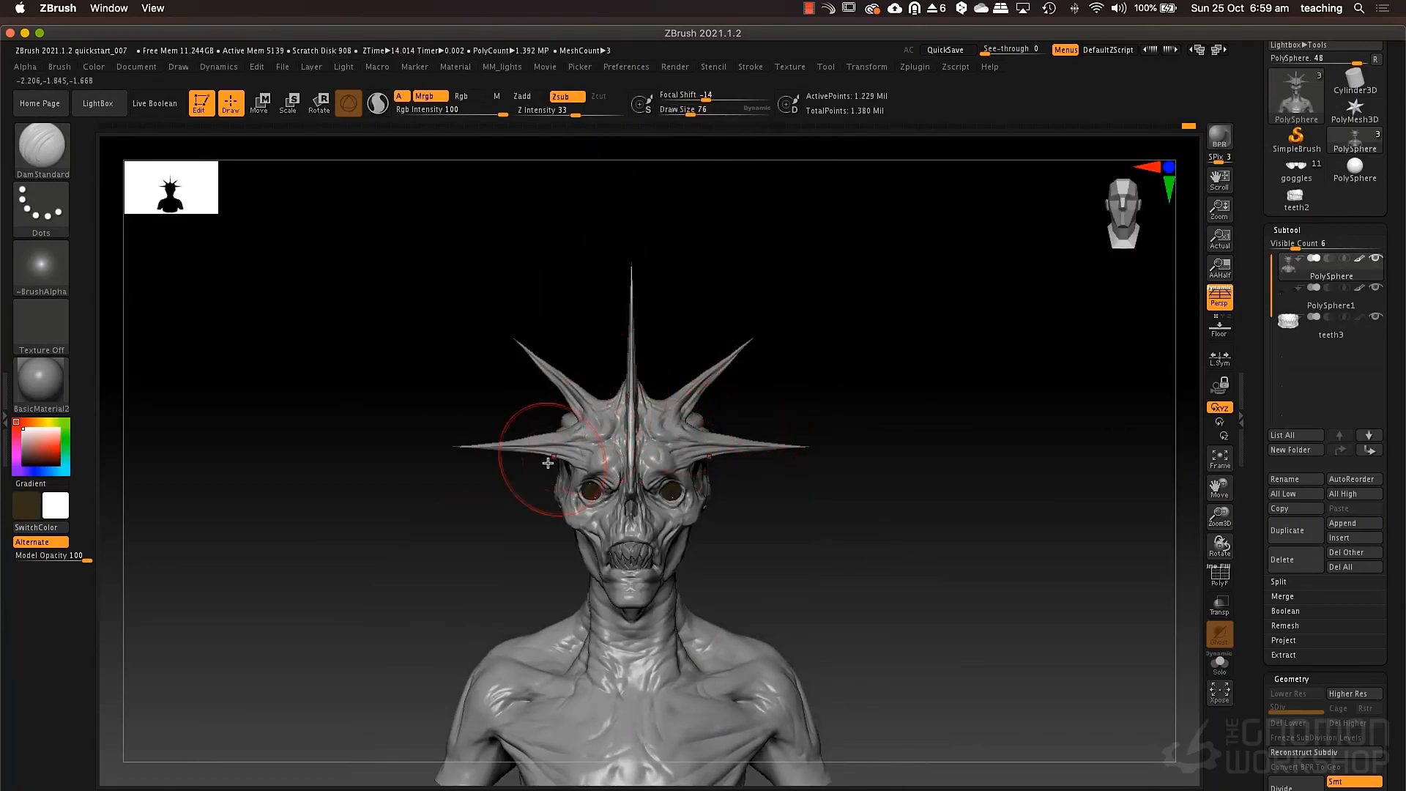
mouse_move(466, 242)
left_mouse_down("ctrl")
mouse_move(371, 332)
mouse_move(488, 505)
mouse_move(484, 522)
left_mouse_up("ctrl")
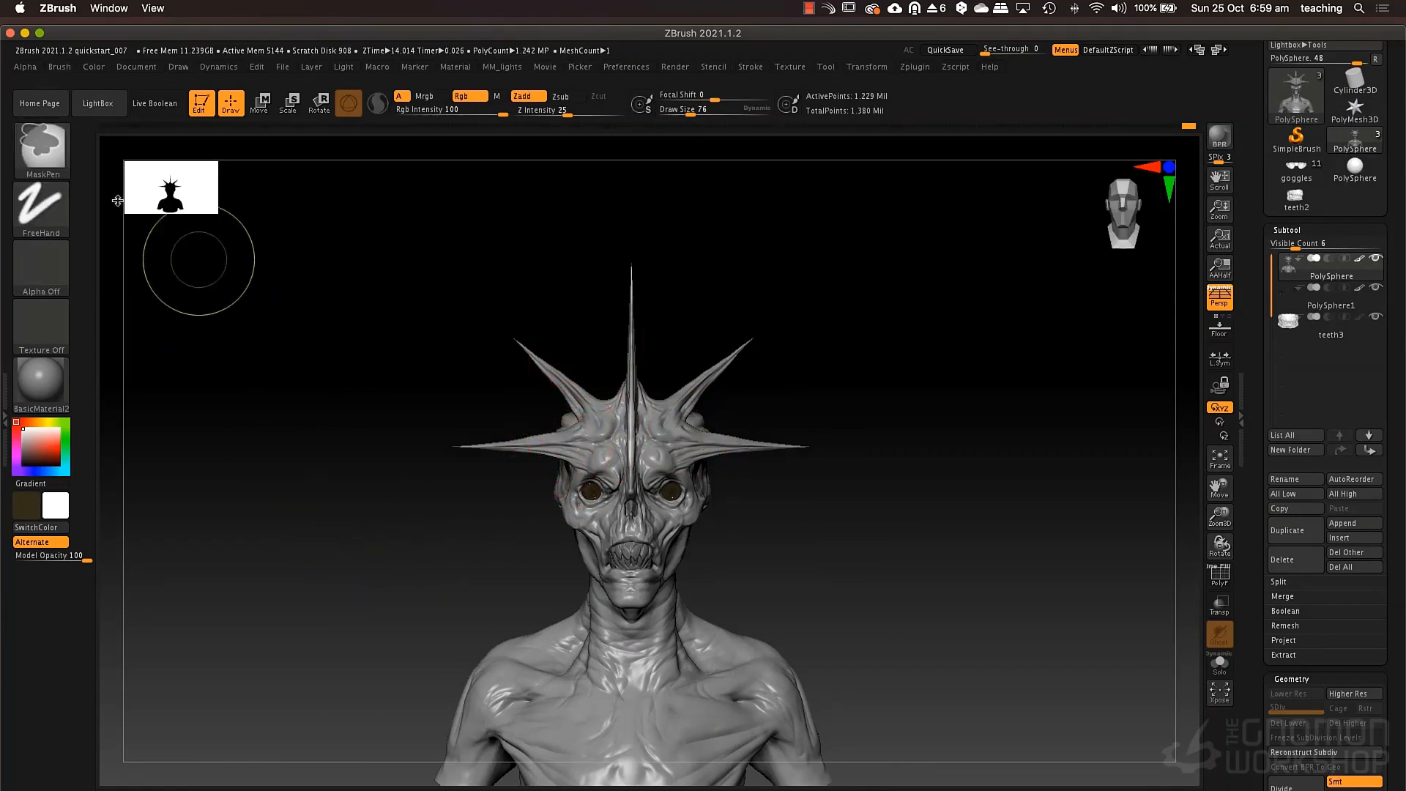
key("b")
left_click(298, 227)
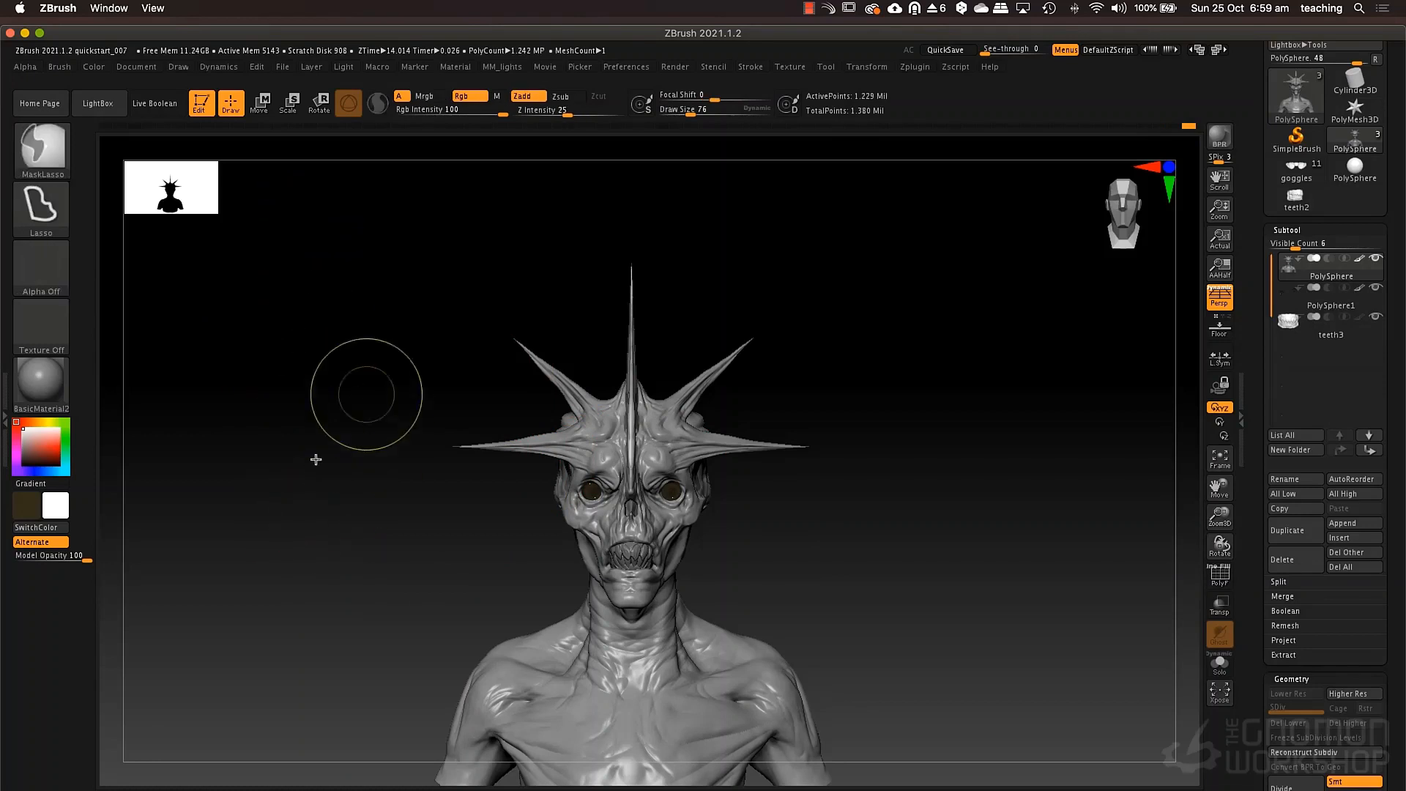
mouse_move(313, 461)
left_mouse_down("ctrl")
mouse_move(502, 513)
mouse_move(630, 352)
mouse_move(408, 257)
mouse_move(351, 307)
left_mouse_up("ctrl")
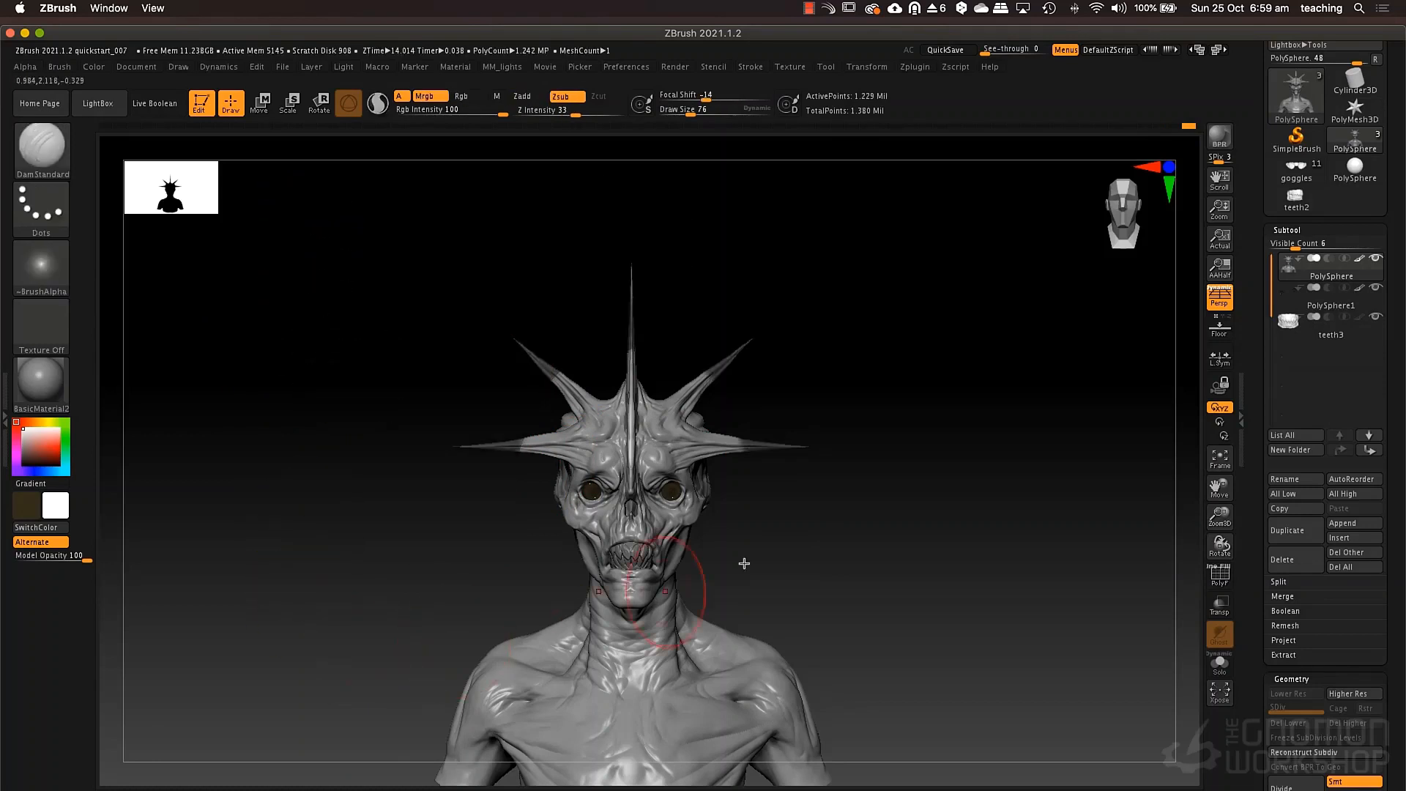
left_click(898, 469, "ctrl")
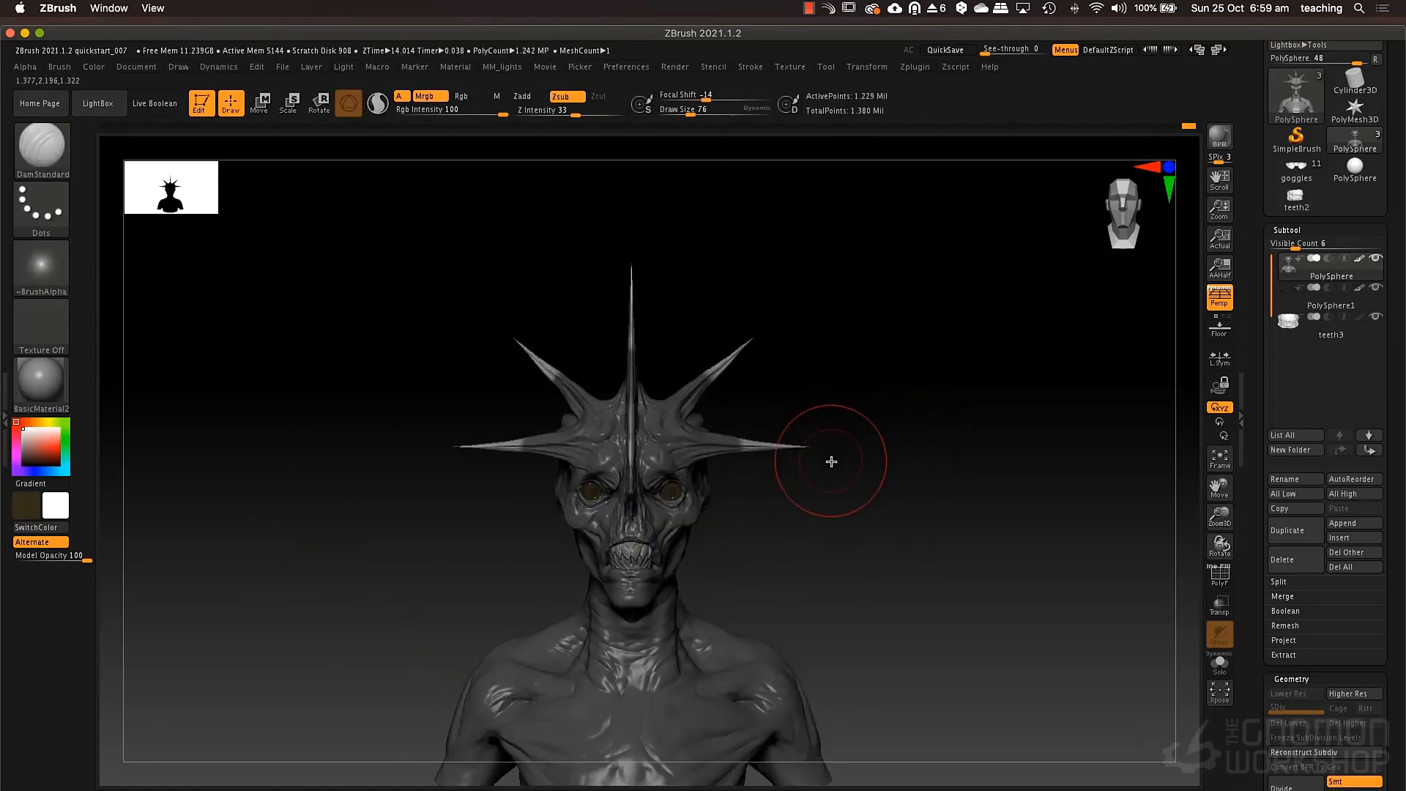
Try to scale the unmasked spike tips with the gizmo centred on them, and undo the scaling.
key("e")
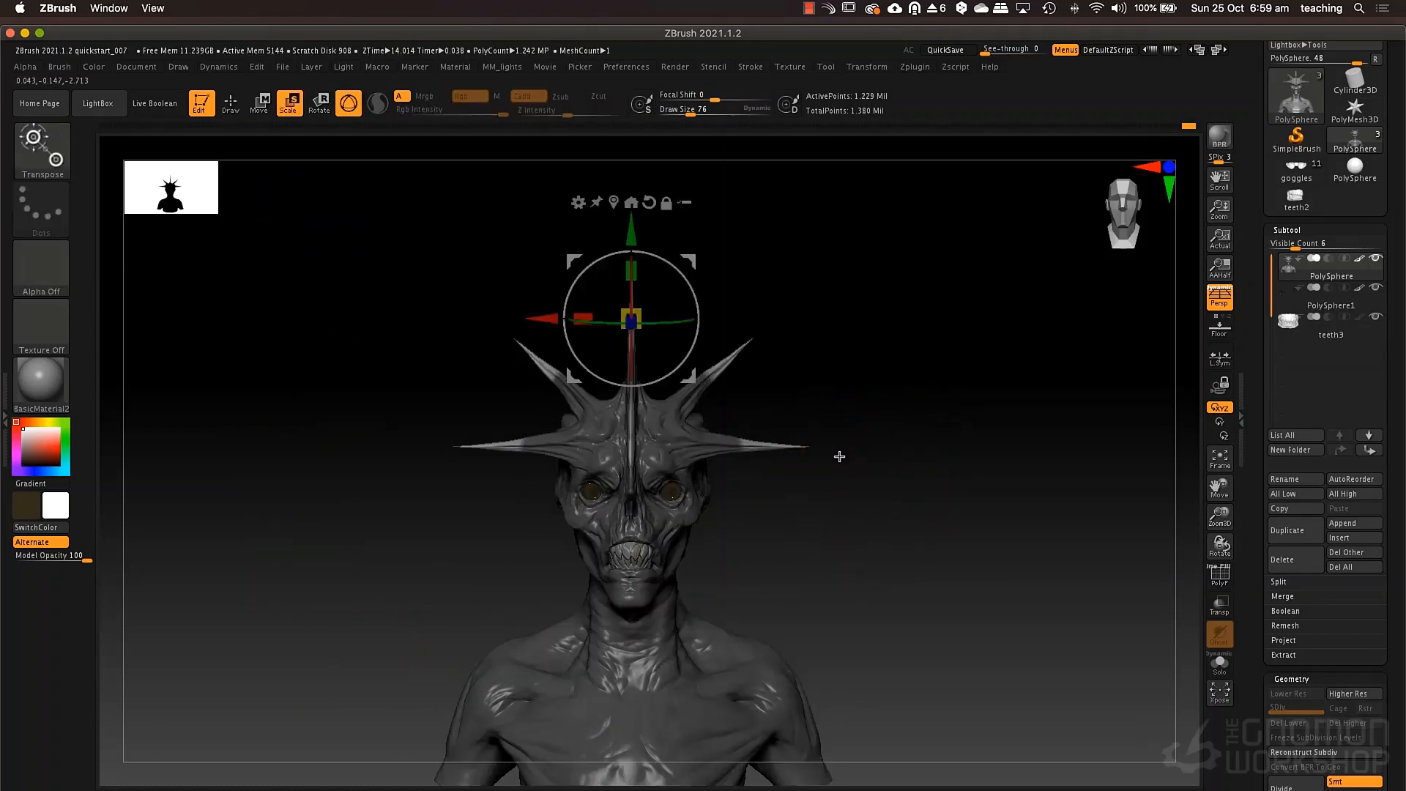
left_click(615, 203)
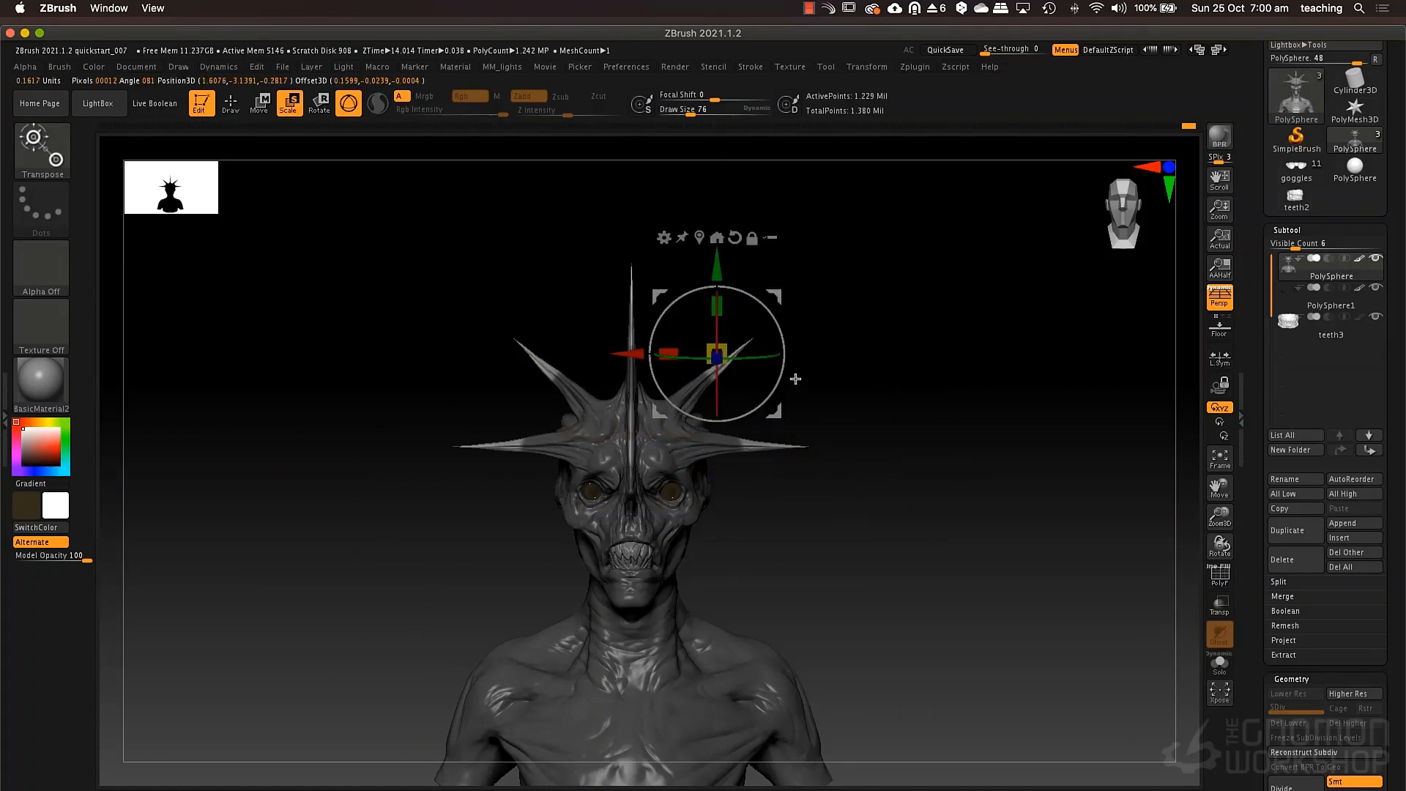
left_click(697, 237)
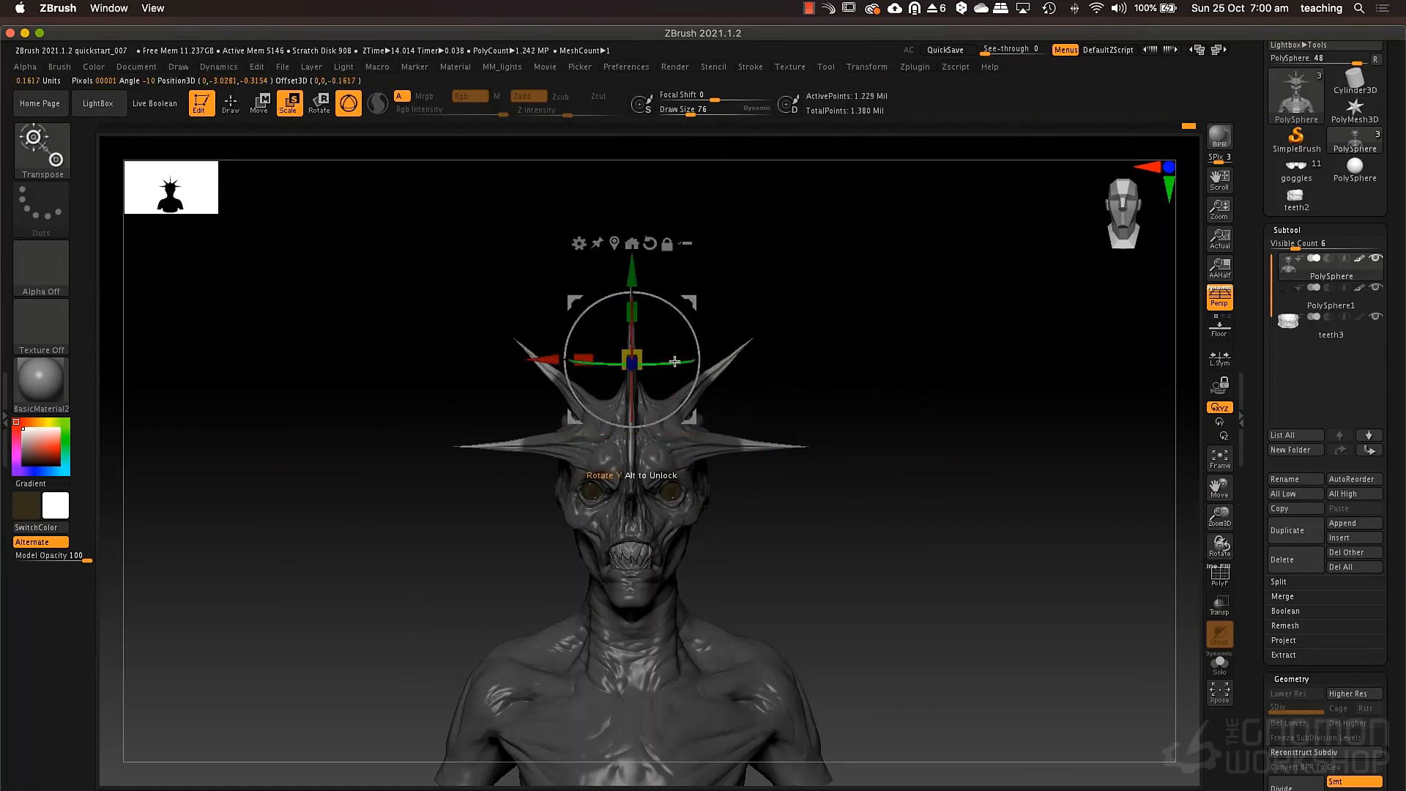
left_click_drag(644, 357, 647, 362)
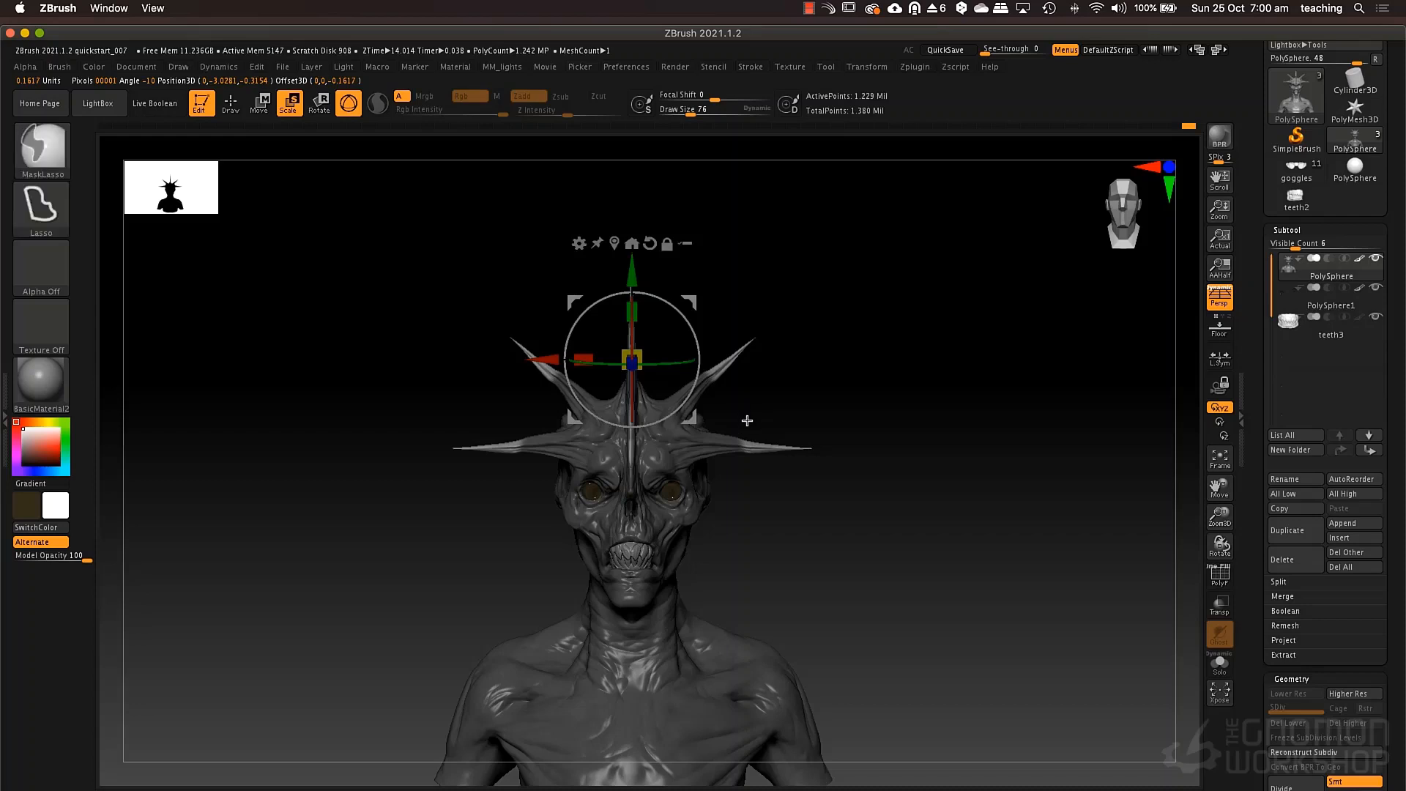
key("ctrl+z")
left_click_drag(643, 357, 694, 334, "ctrl")
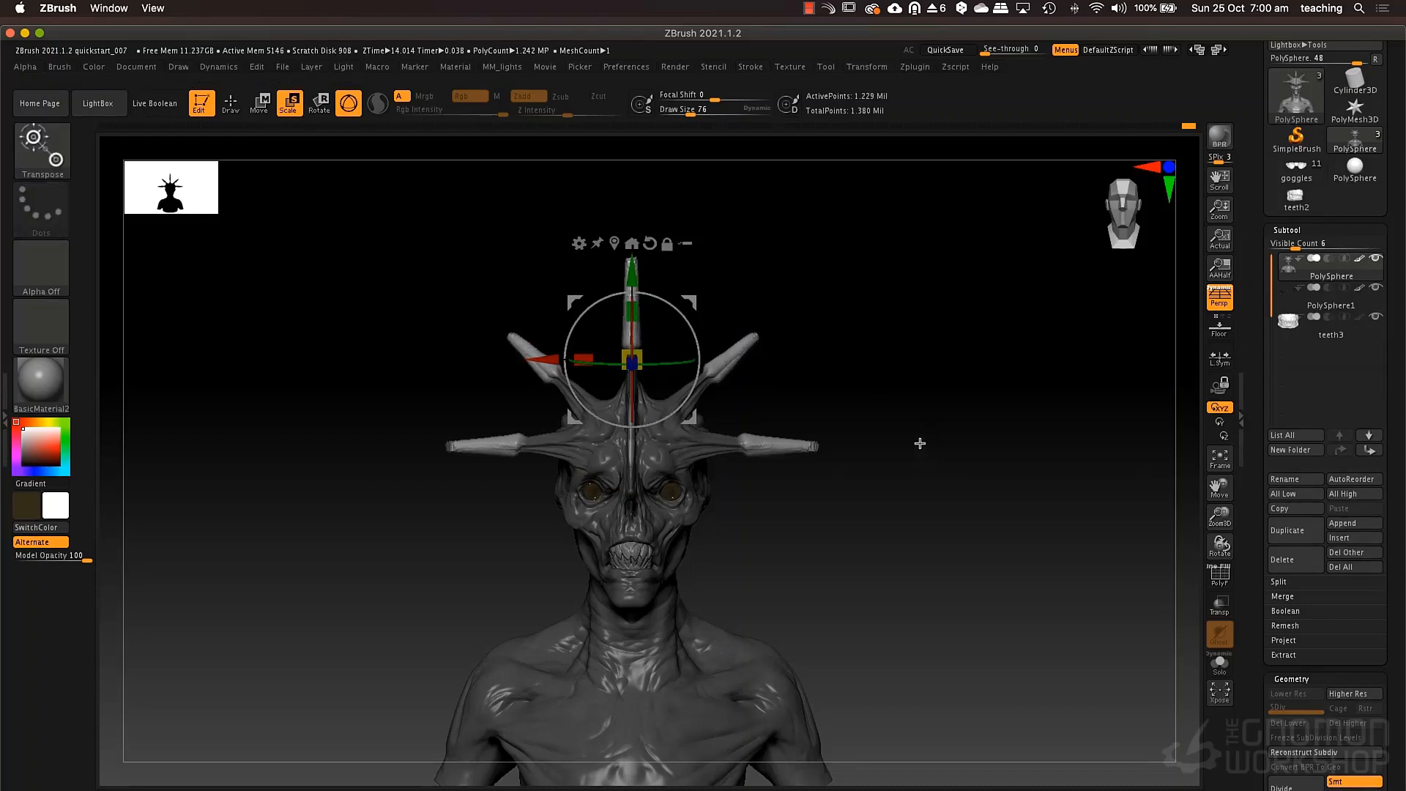
key("ctrl+z")
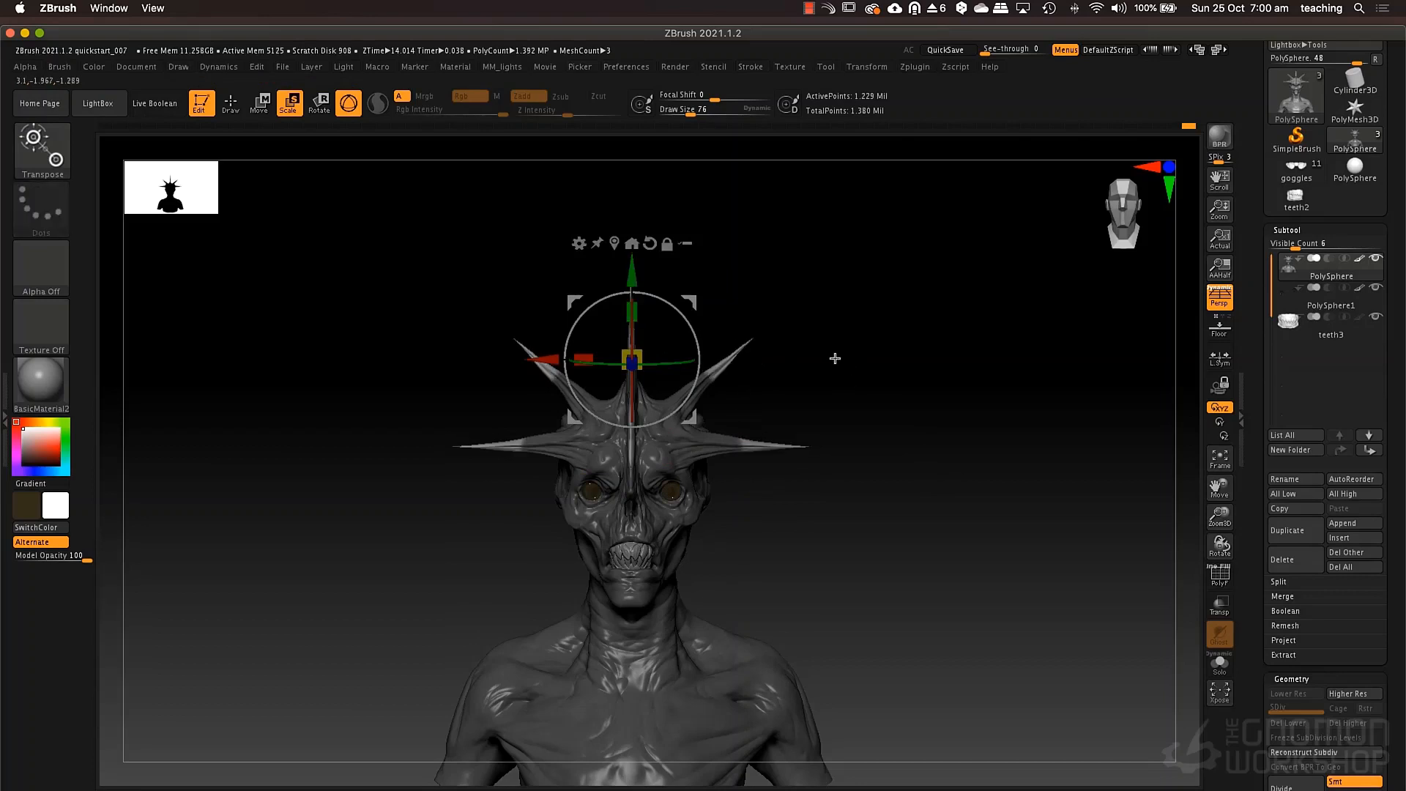
Add the upper spikes to the mask and extend the two horizontal spikes slightly outward along X with the Move gizmo.
key("q")
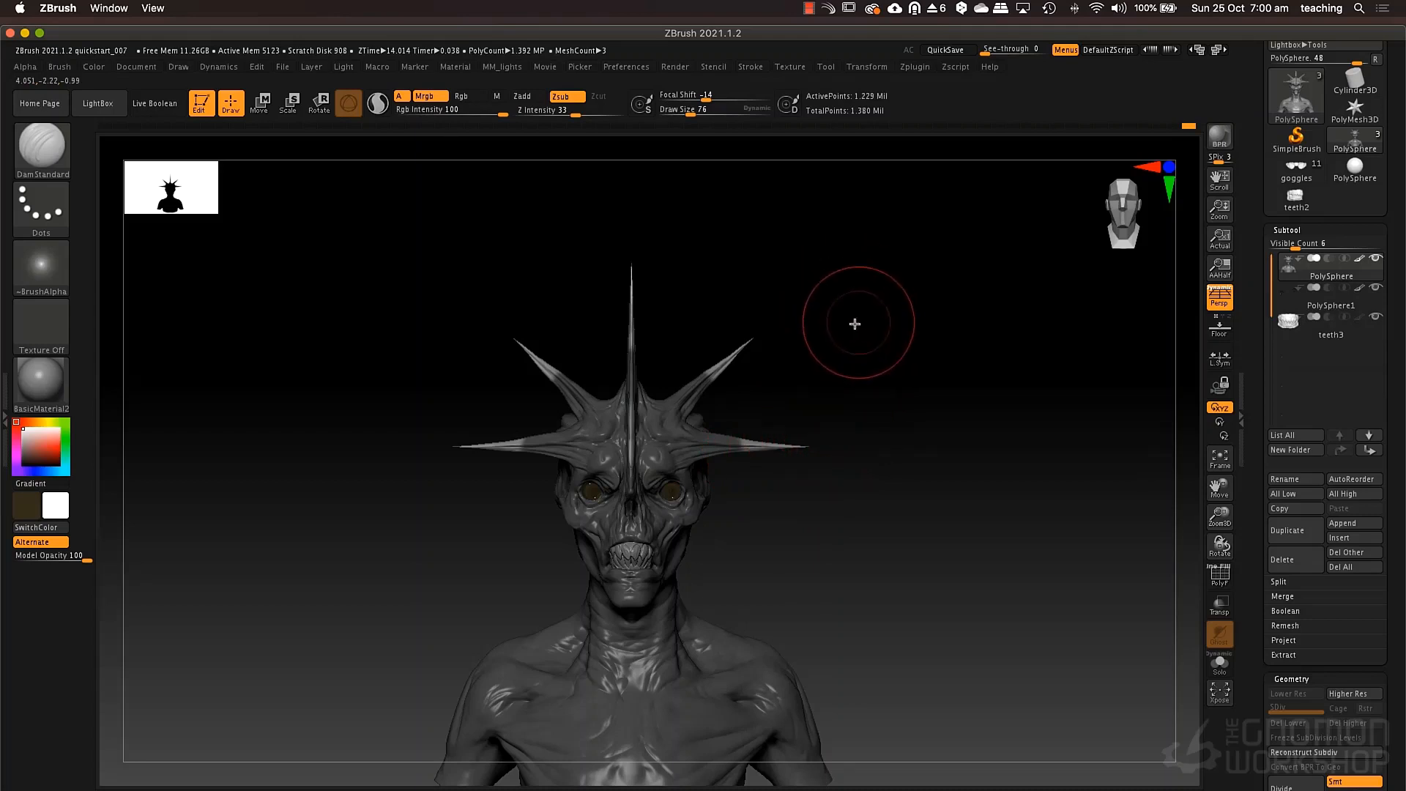
left_click_drag(420, 314, 685, 412, "ctrl")
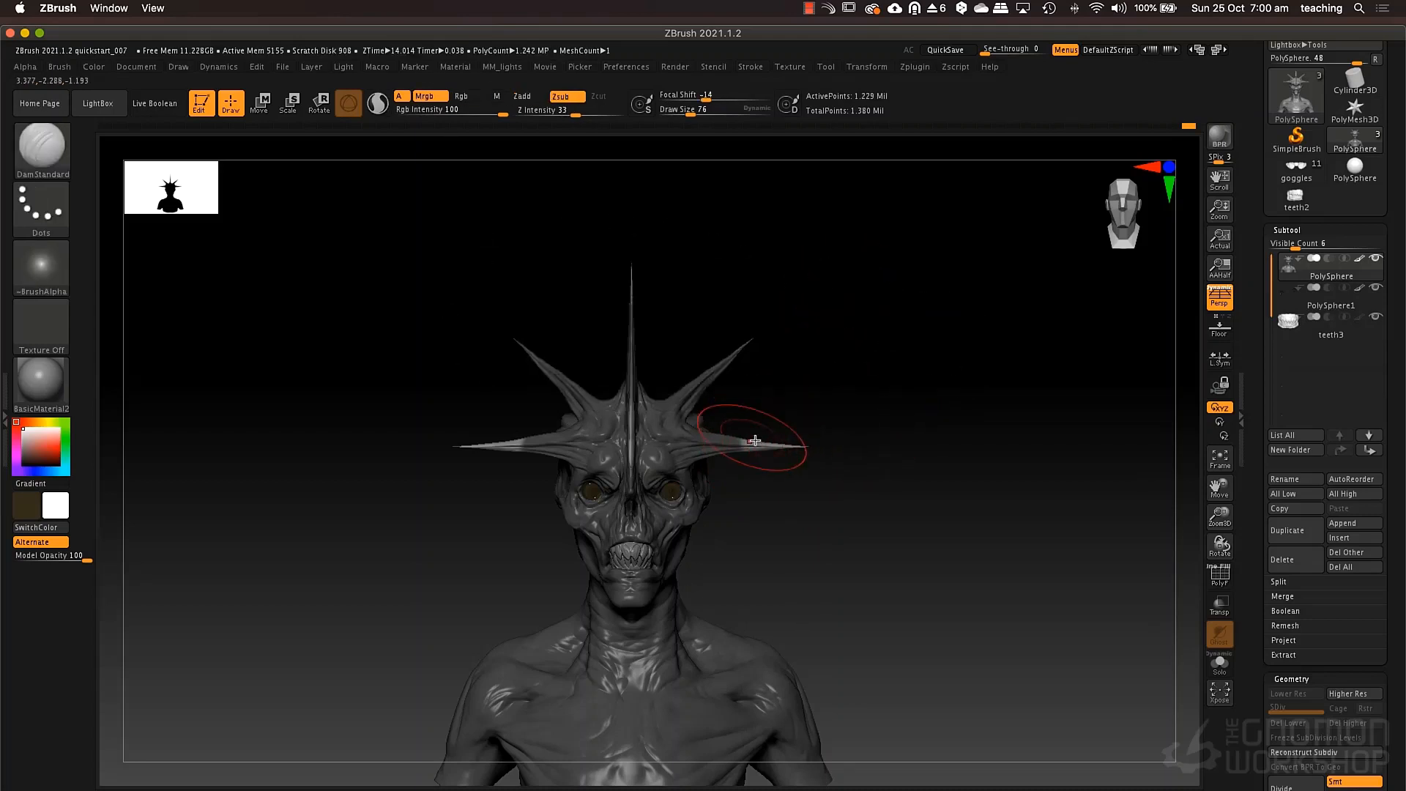
key("w")
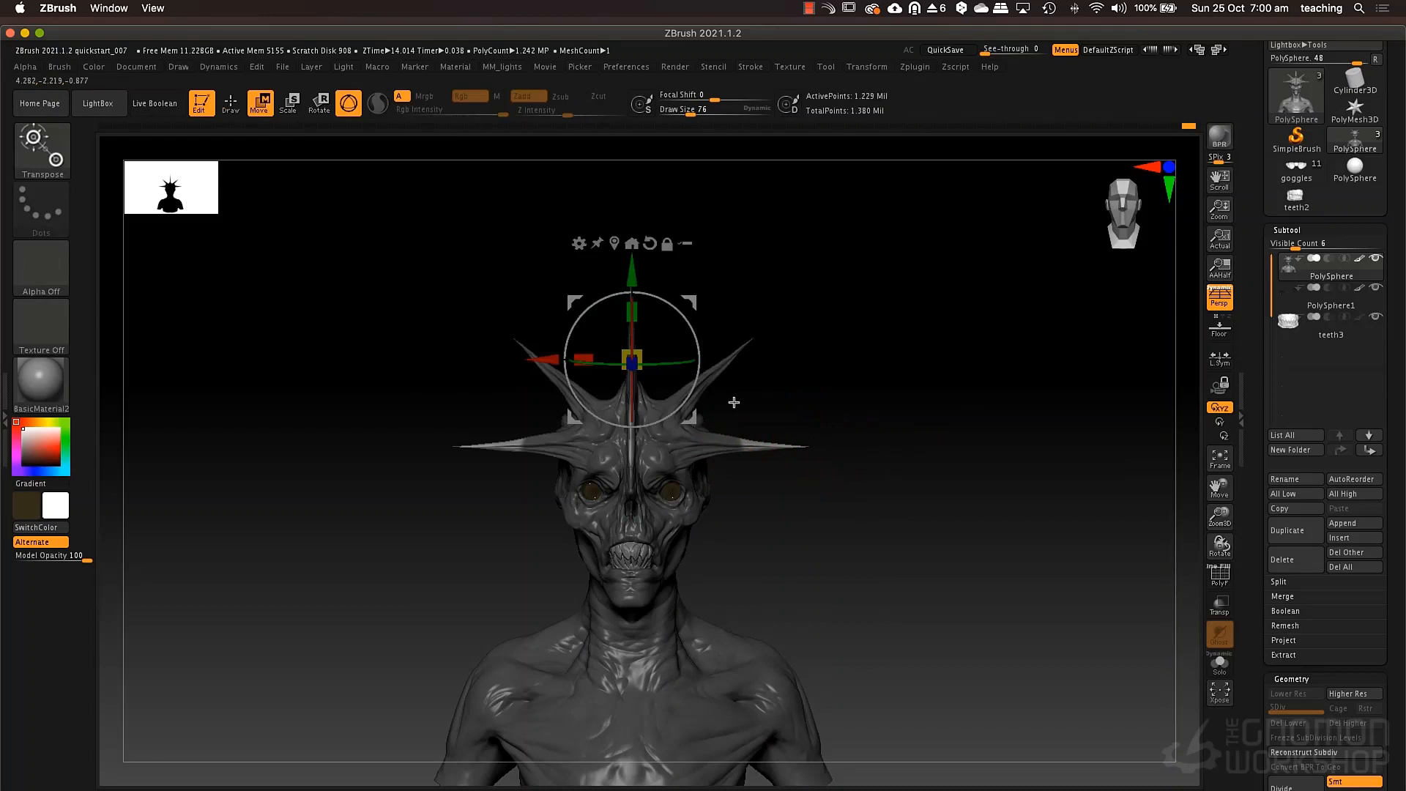
left_click(617, 240)
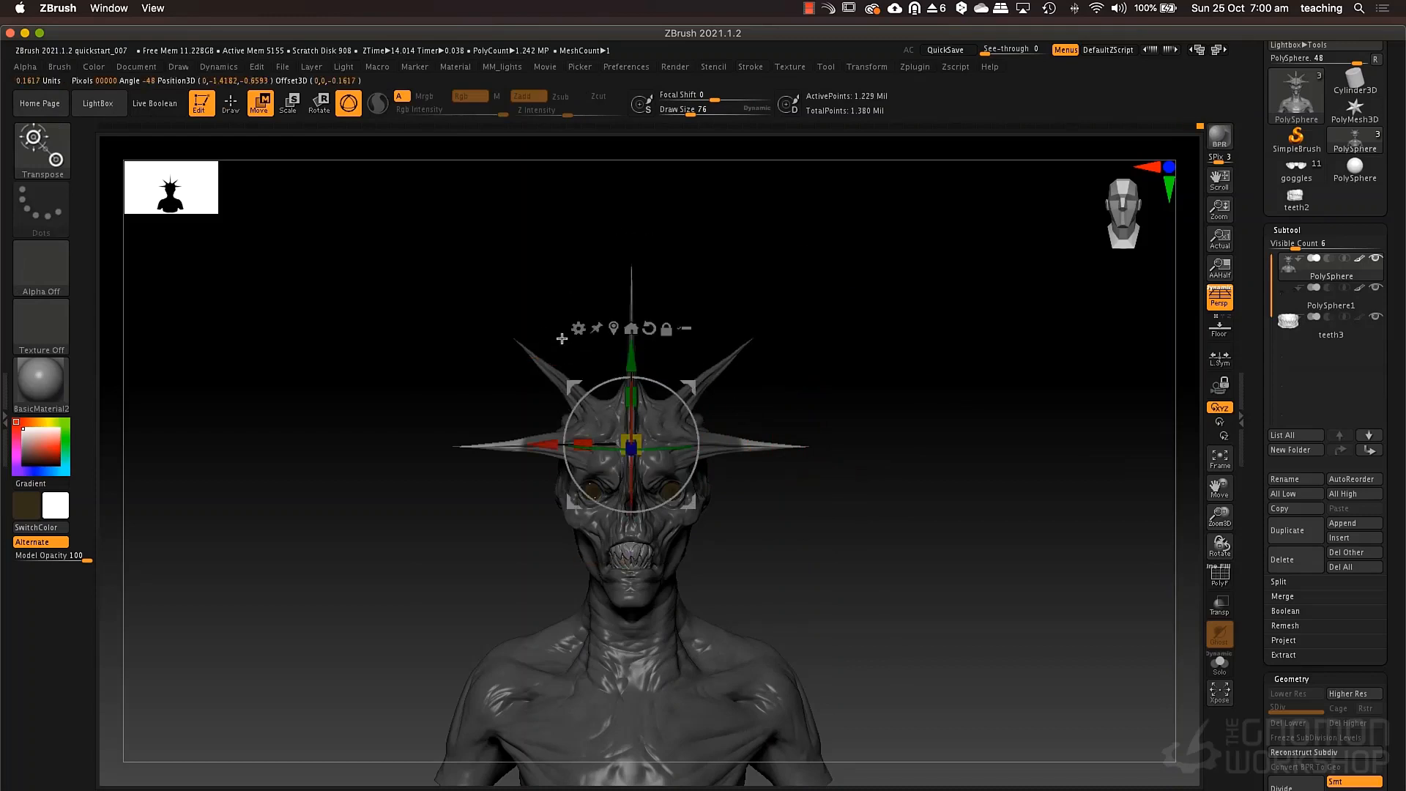
left_click(614, 329)
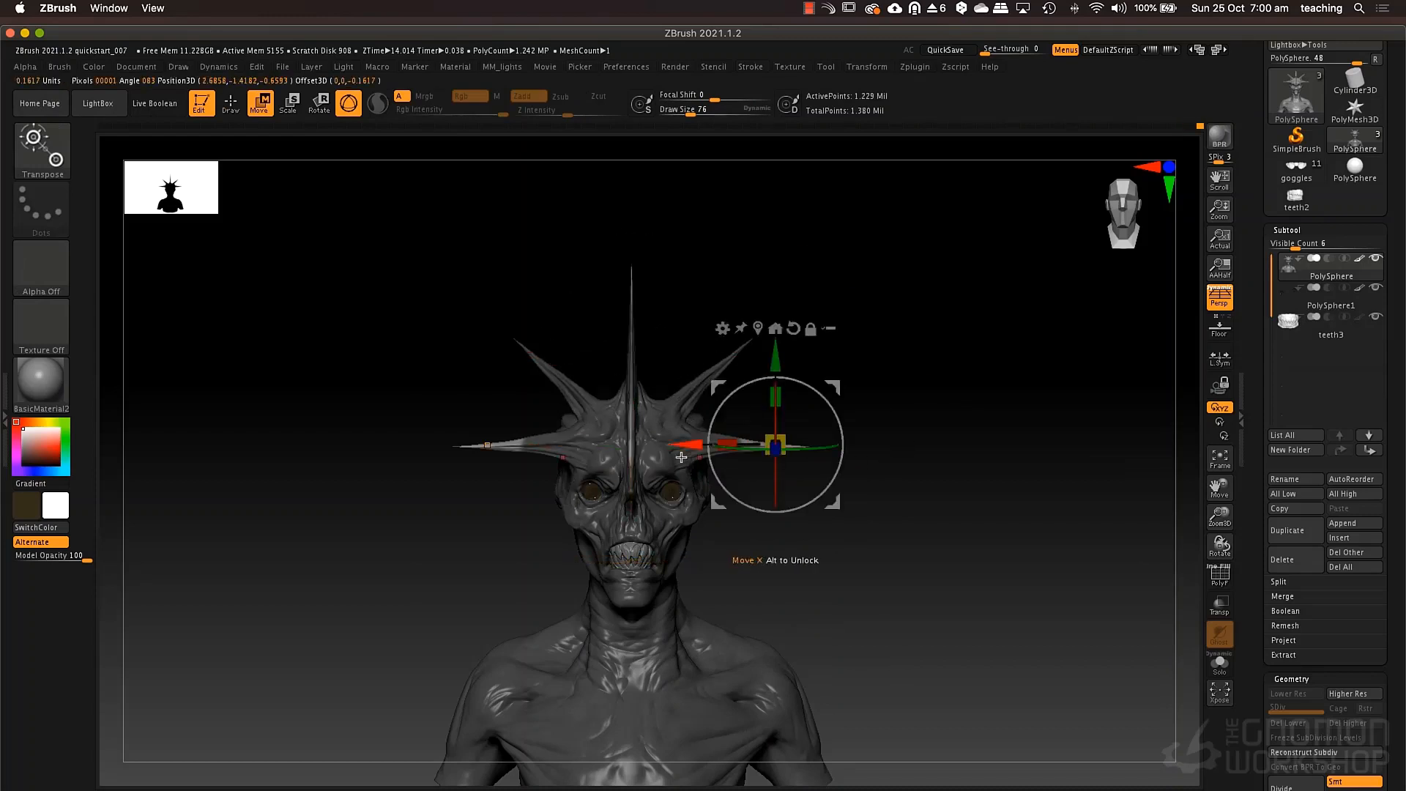
left_click_drag(689, 445, 703, 447)
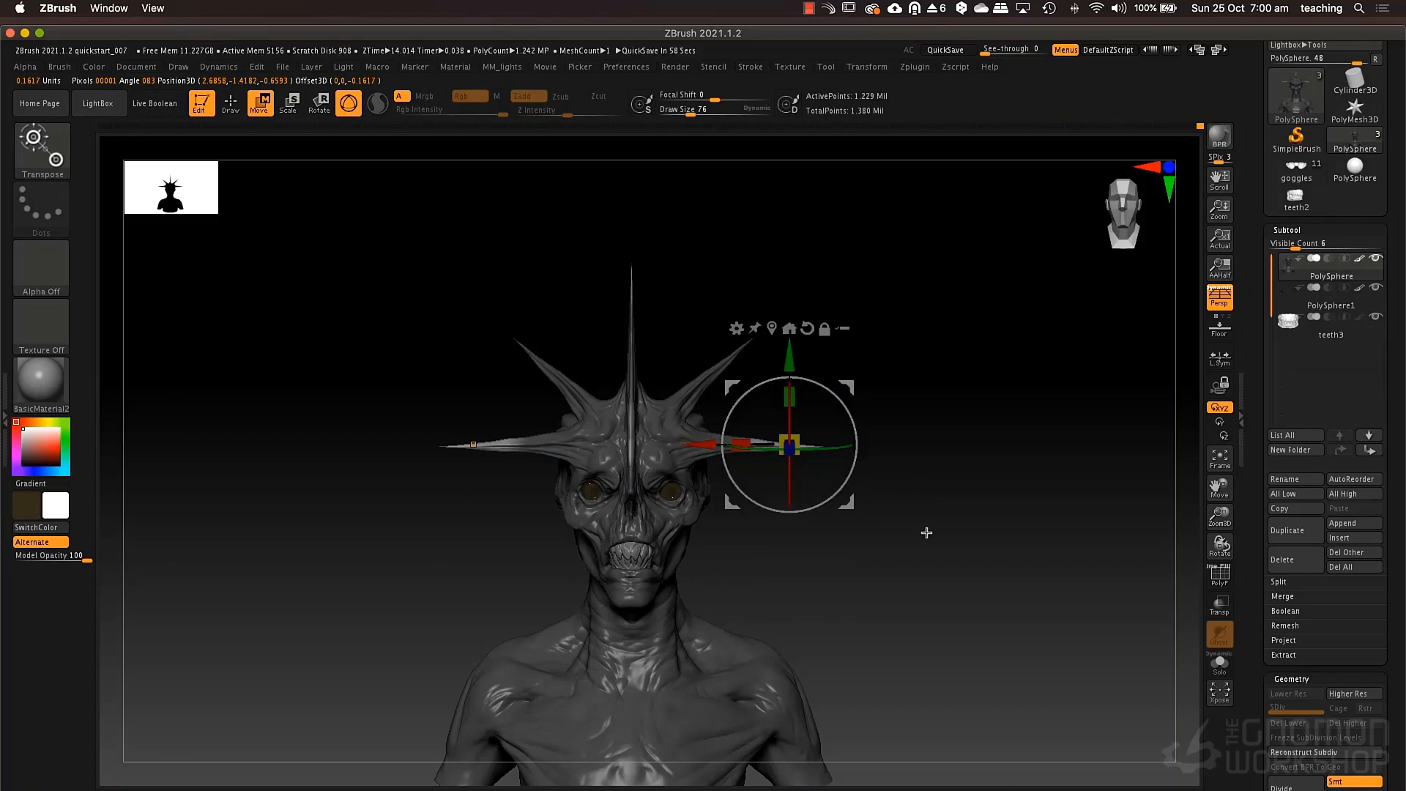
Clear the mask, lasso-mask the two diagonal spikes, invert the mask and centre the gizmo on the unmasked mesh.
left_click_drag(939, 494, 958, 542, "ctrl")
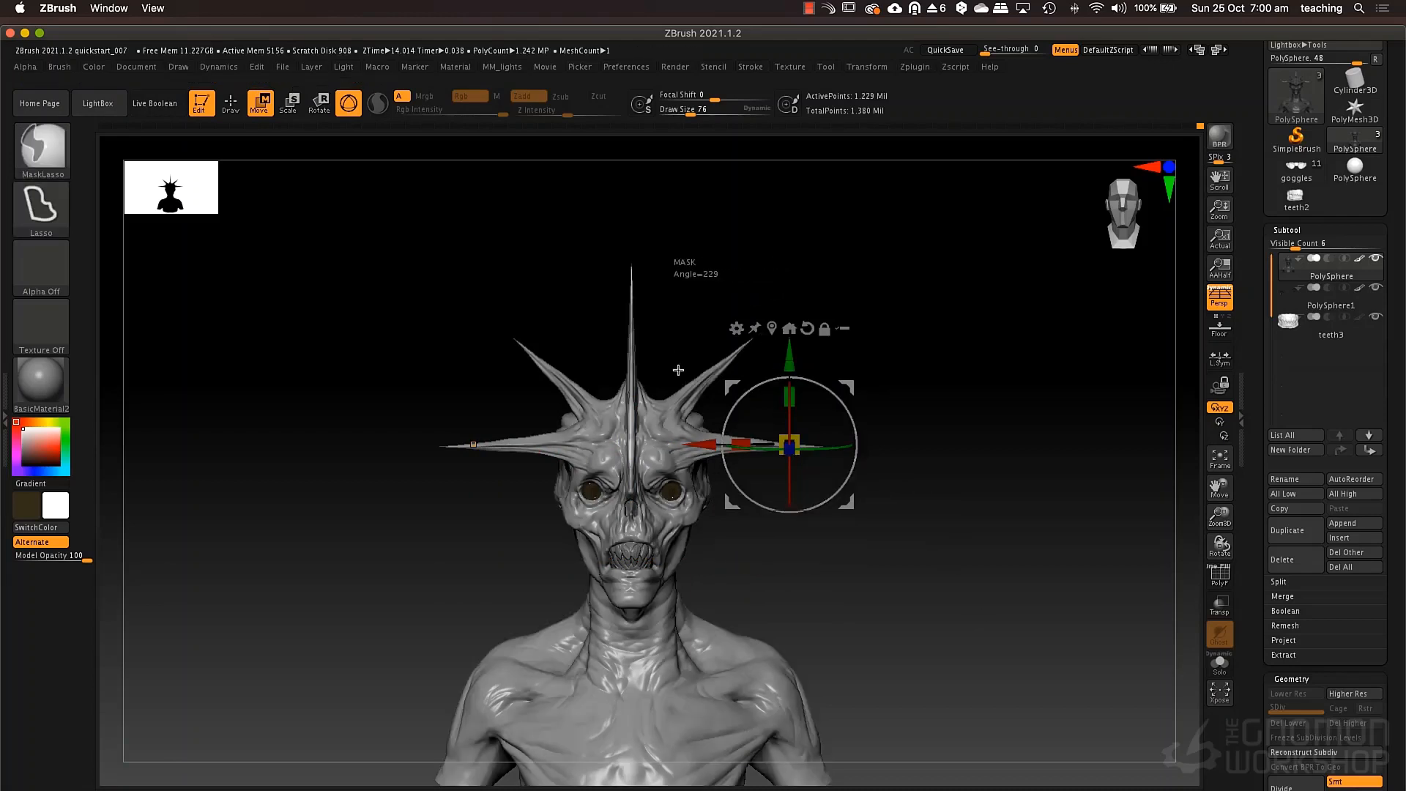
left_click_drag(905, 330, 898, 313, "ctrl")
left_click(864, 297, "ctrl")
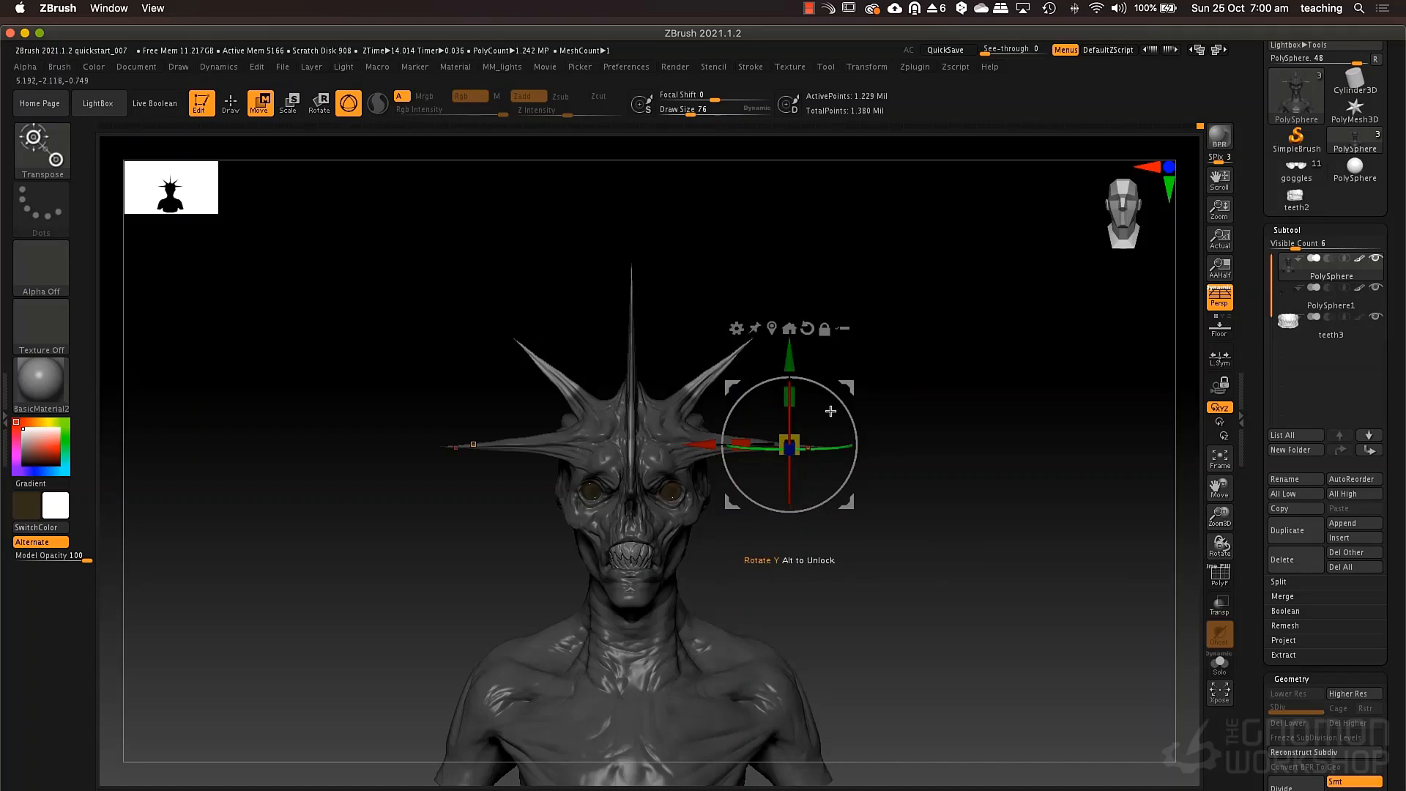
left_click(773, 328)
Align the gizmo with the diagonal spike's direction and lengthen the mirrored pair outward along that axis.
left_click_drag(863, 402, 877, 607, "alt")
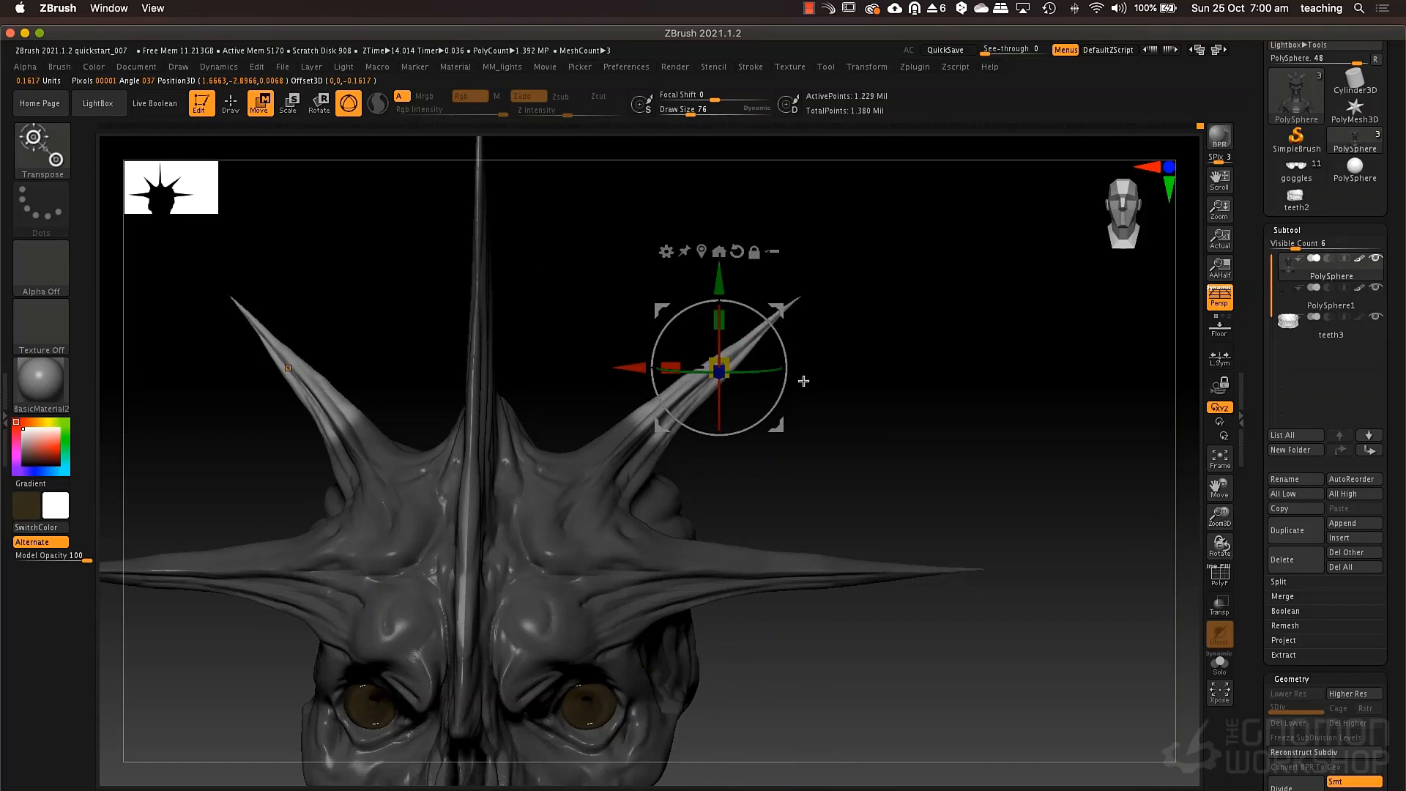
left_click_drag(779, 335, 838, 278)
key("ctrl+z")
left_click_drag(877, 328, 859, 354, "alt")
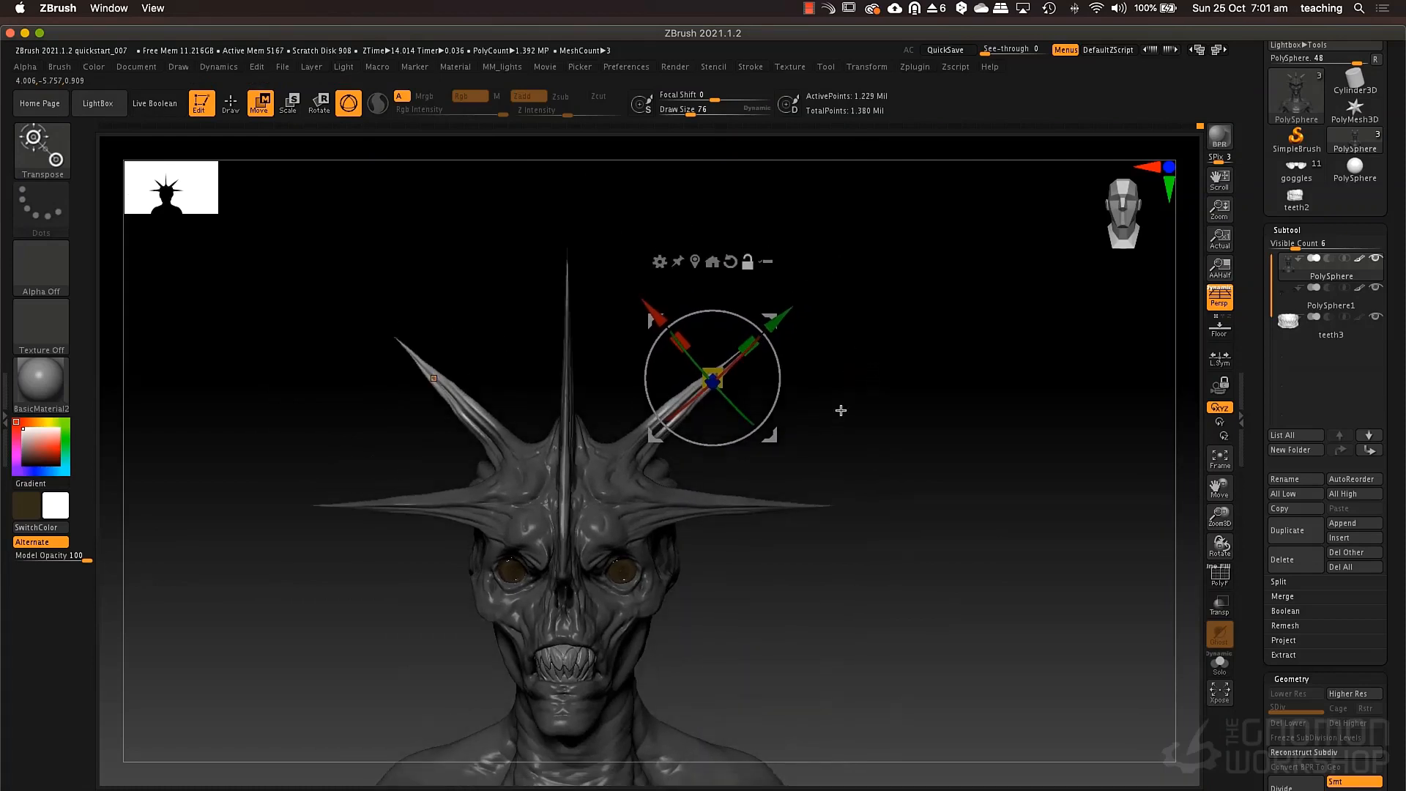
mouse_move(907, 376)
left_mouse_down("alt")
mouse_move(898, 433)
mouse_move(901, 395)
mouse_move(876, 402)
mouse_move(908, 398)
left_mouse_up("alt")
Replace the mask so only the outer parts of the horizontal spikes are unmasked, and place the gizmo on them.
key("ctrl")
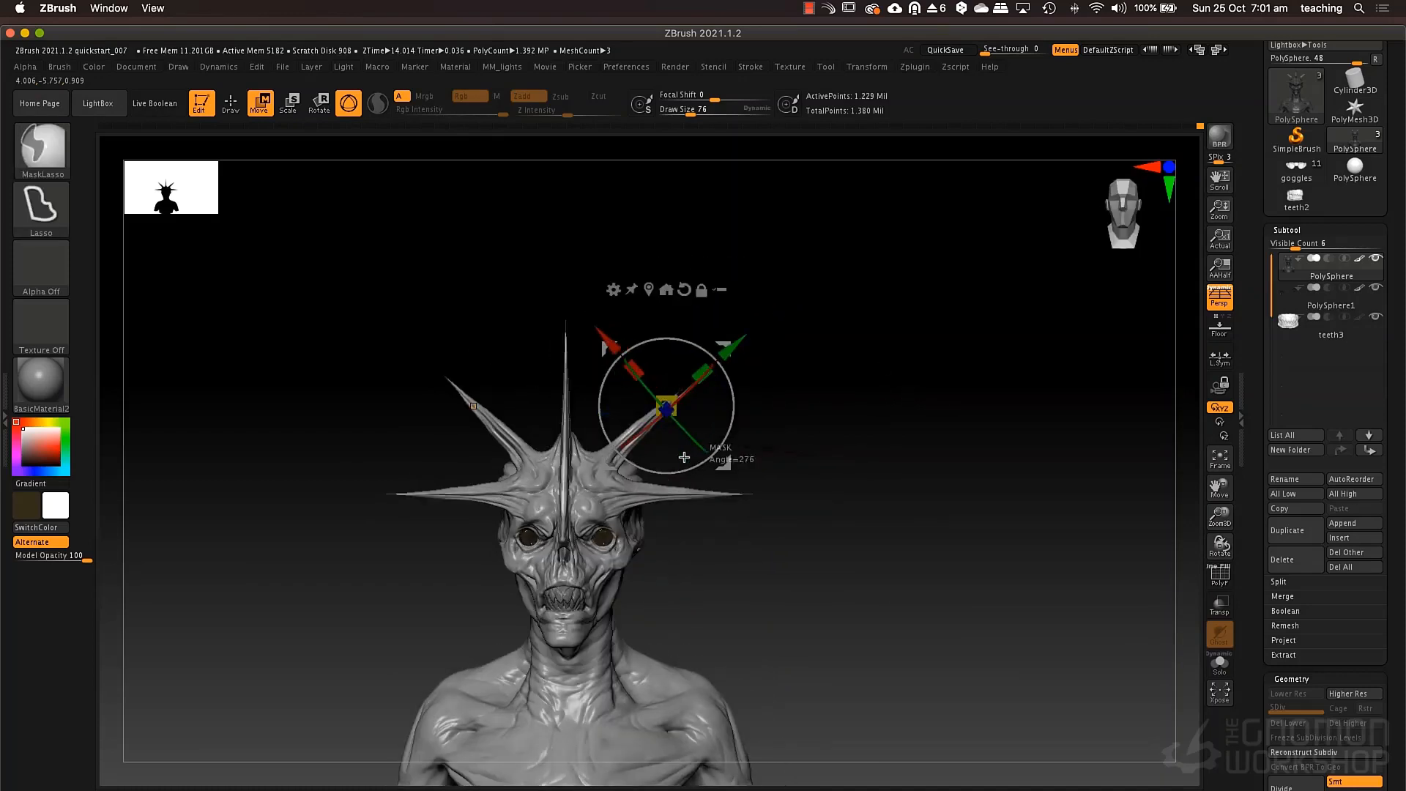
left_click(879, 477, "ctrl")
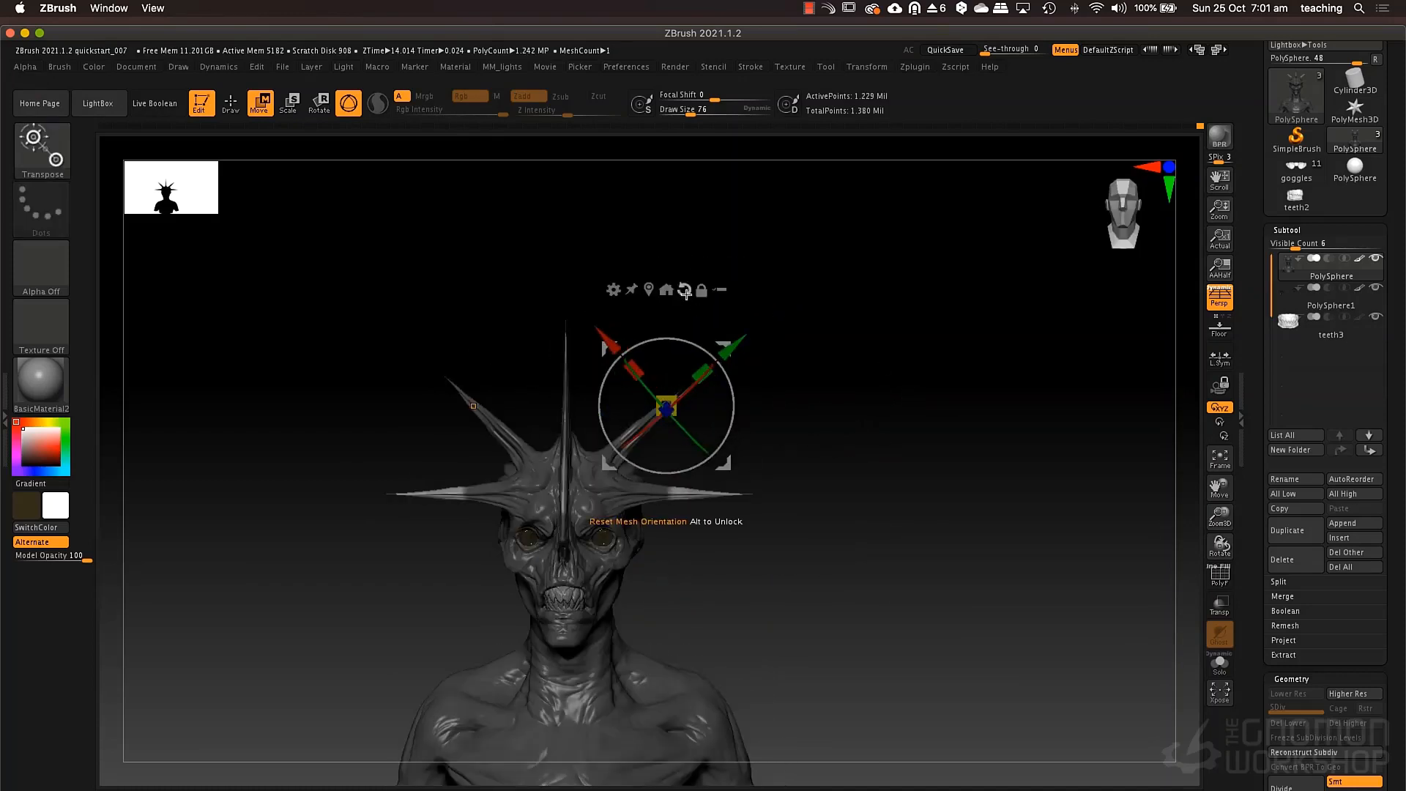
left_click_drag(686, 290, 729, 376, "alt")
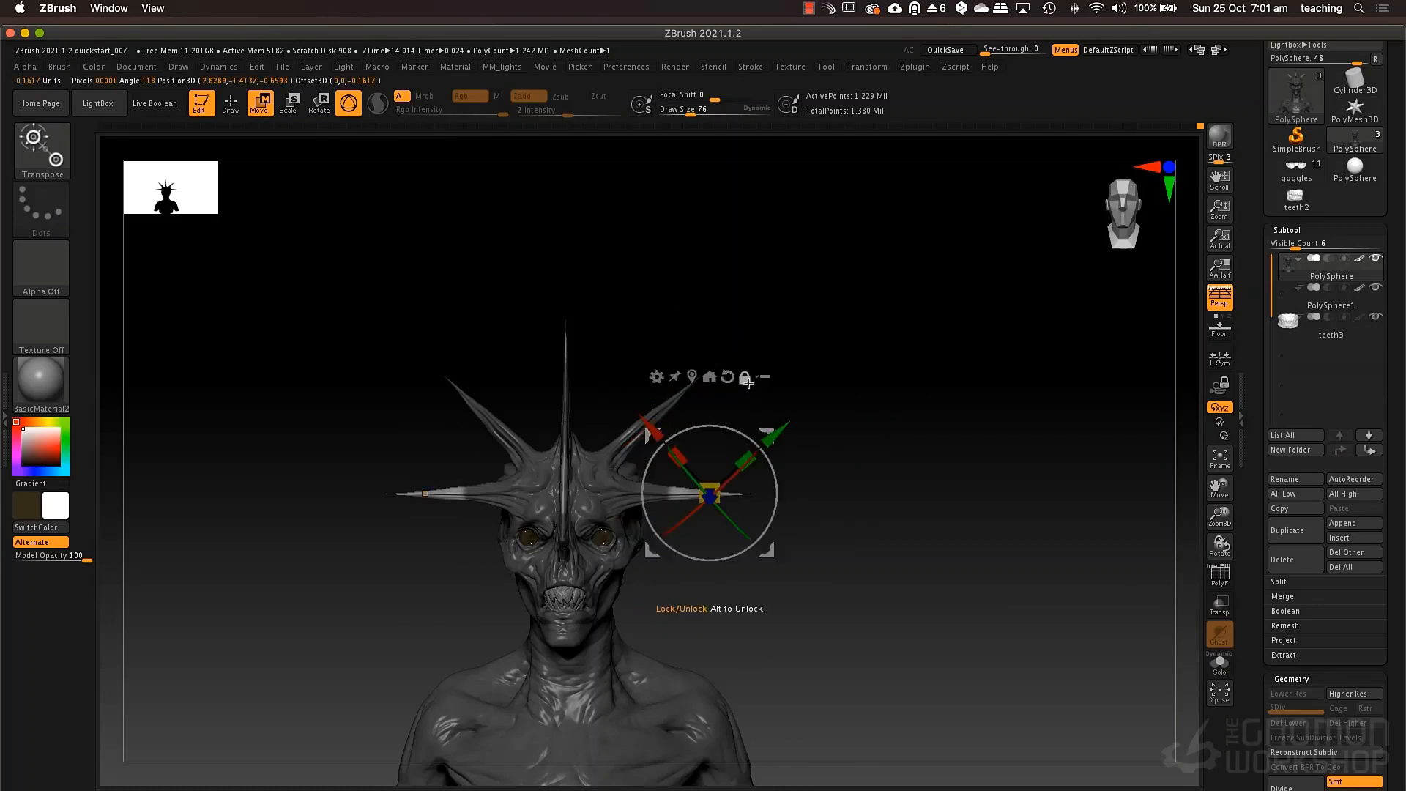
Try to rotate the outer parts of the horizontal spikes with the gizmo, and undo the rotation.
left_click_drag(781, 478, 790, 481)
key("ctrl")
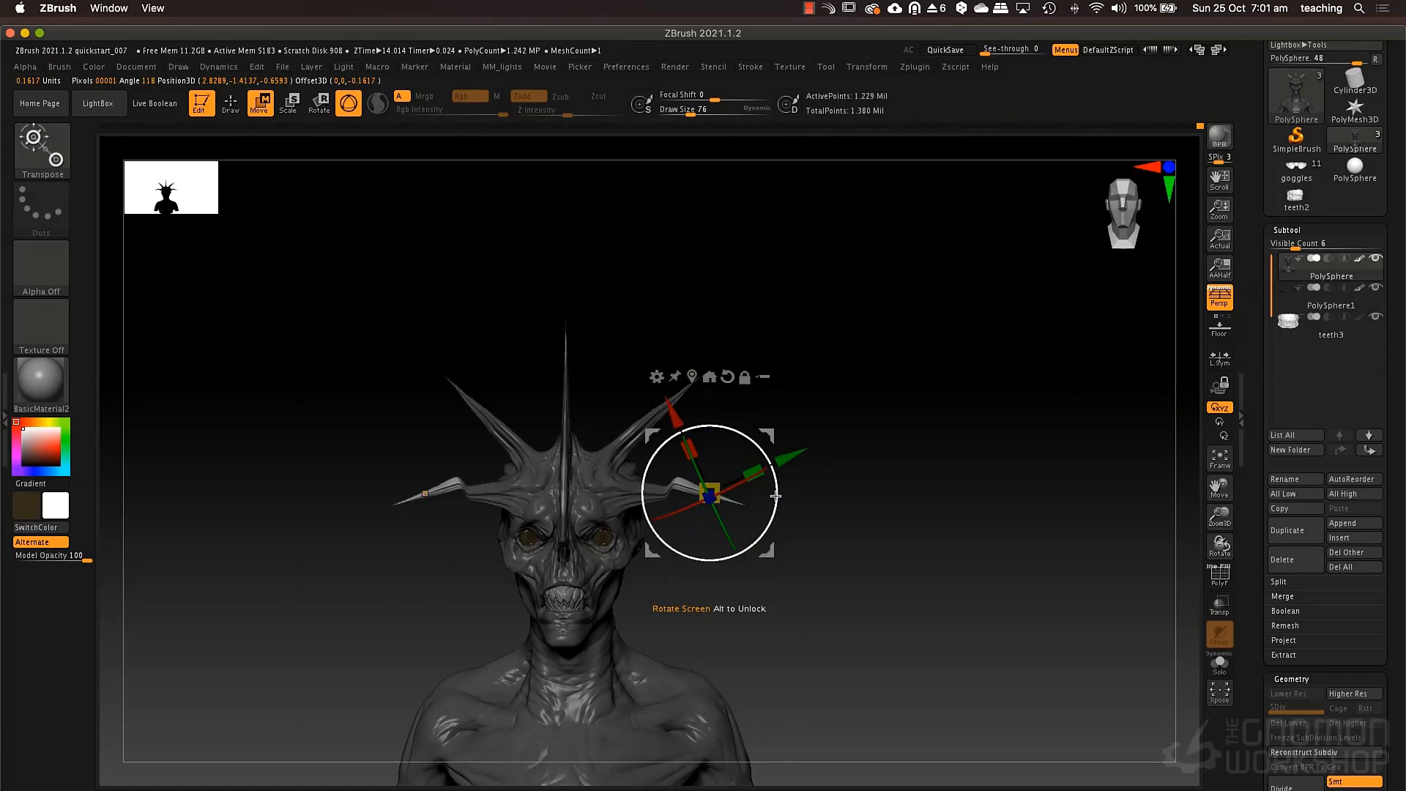
key("ctrl+z")
Turn off perspective and reset the gizmo's orientation so its X axis follows the horizontal spike.
left_click_drag(776, 495, 779, 537, "alt")
key("p")
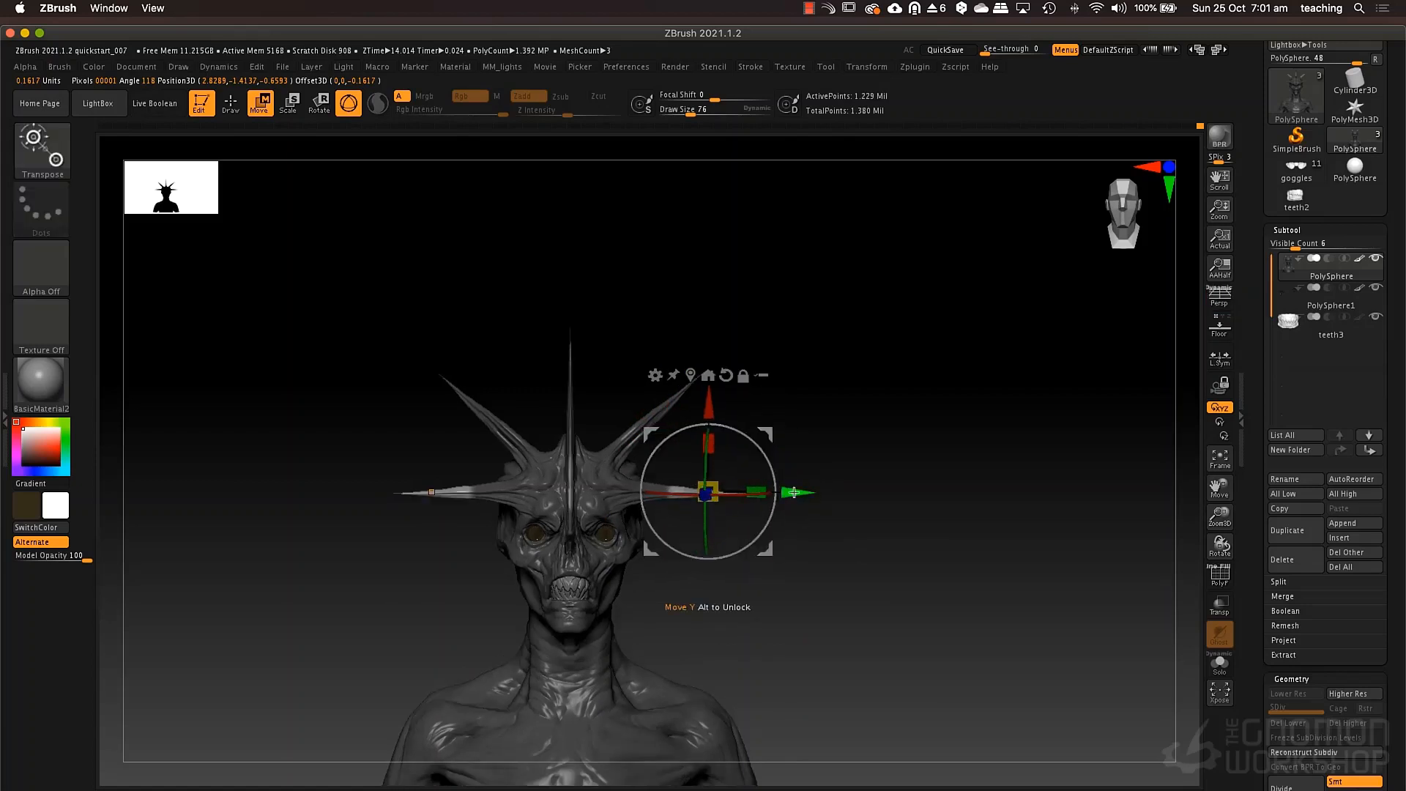
left_click(727, 376)
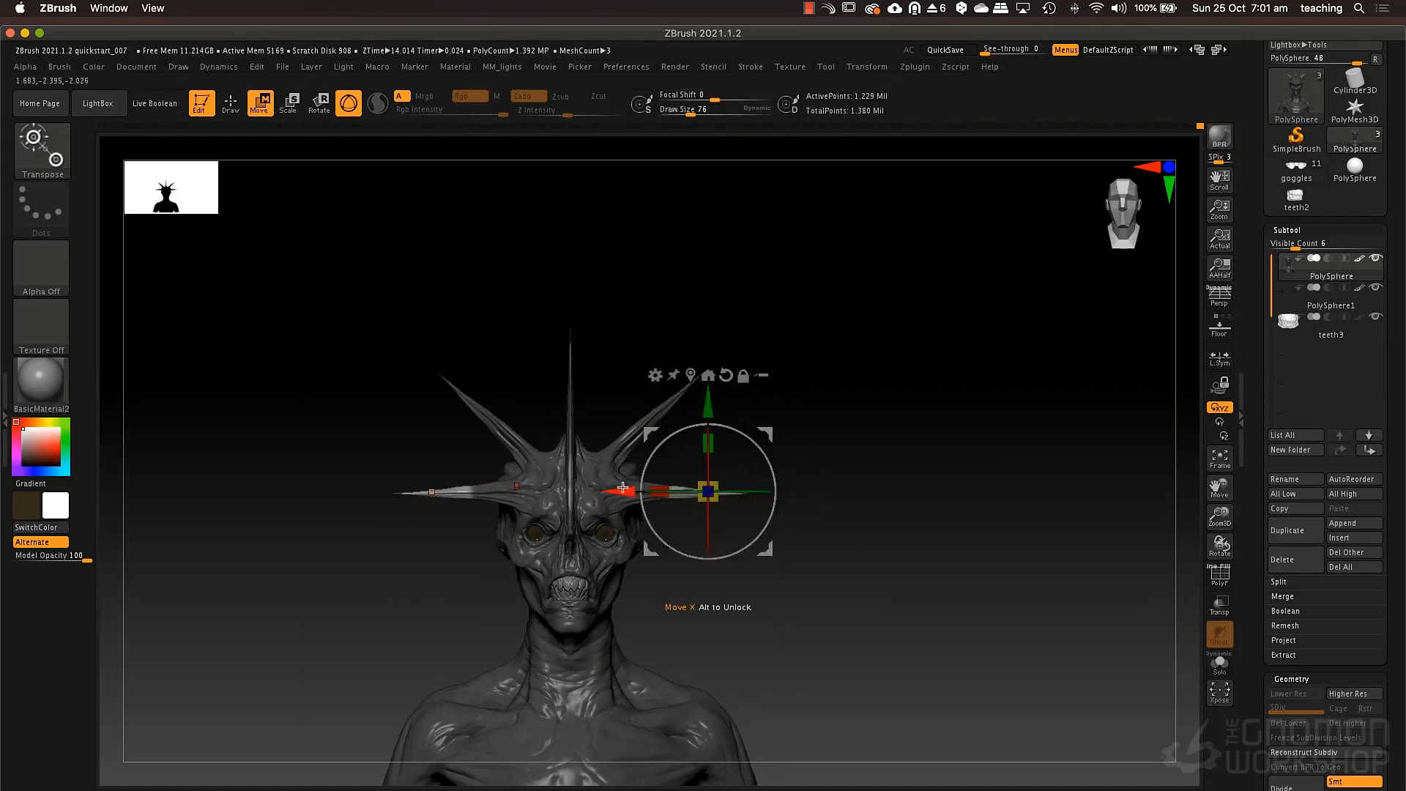
Extend the outer parts of the mirrored horizontal spikes outward along the X axis, and clear the mask.
left_click_drag(624, 490, 652, 487)
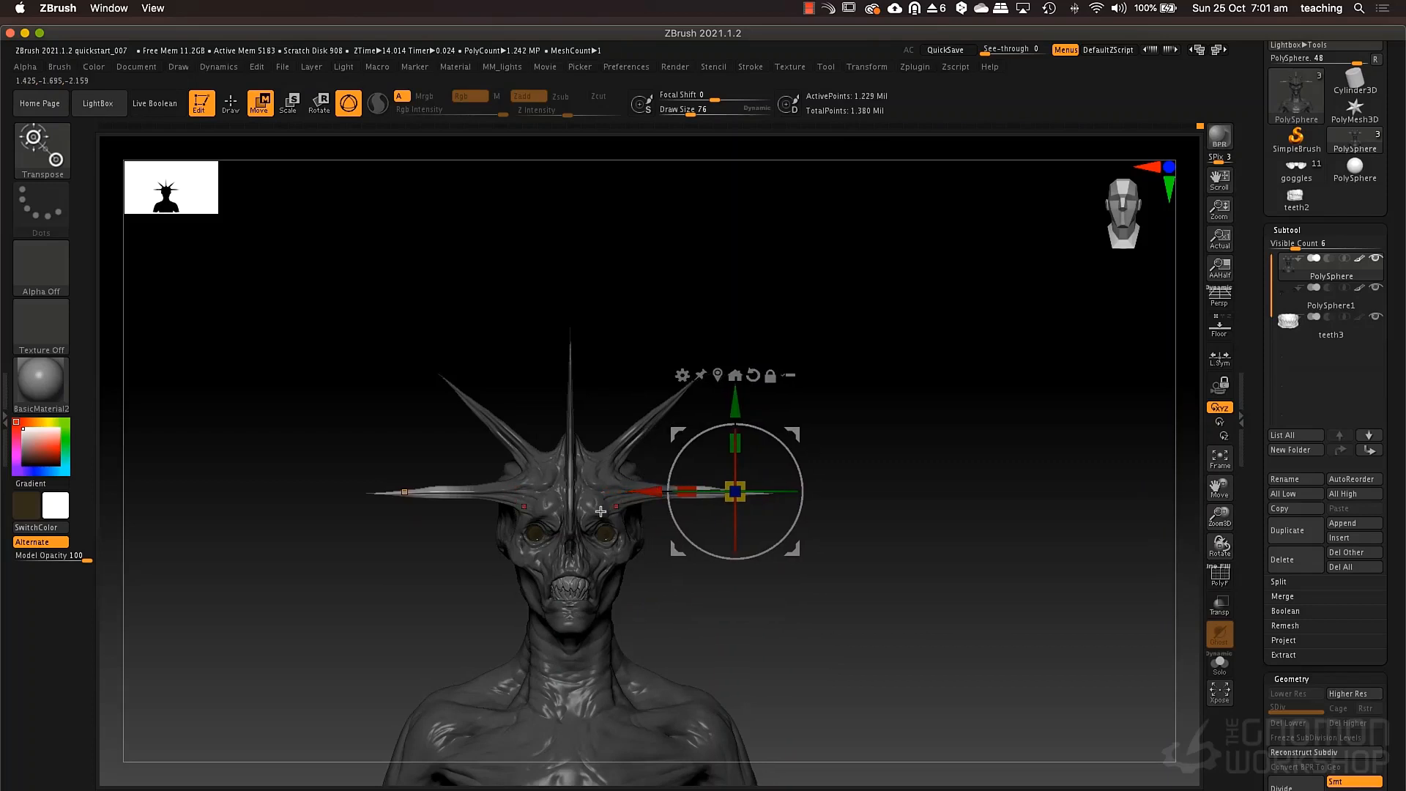
key("q")
left_click_drag(853, 540, 855, 584, "ctrl")
right_click_drag(856, 585, 854, 562, "ctrl")
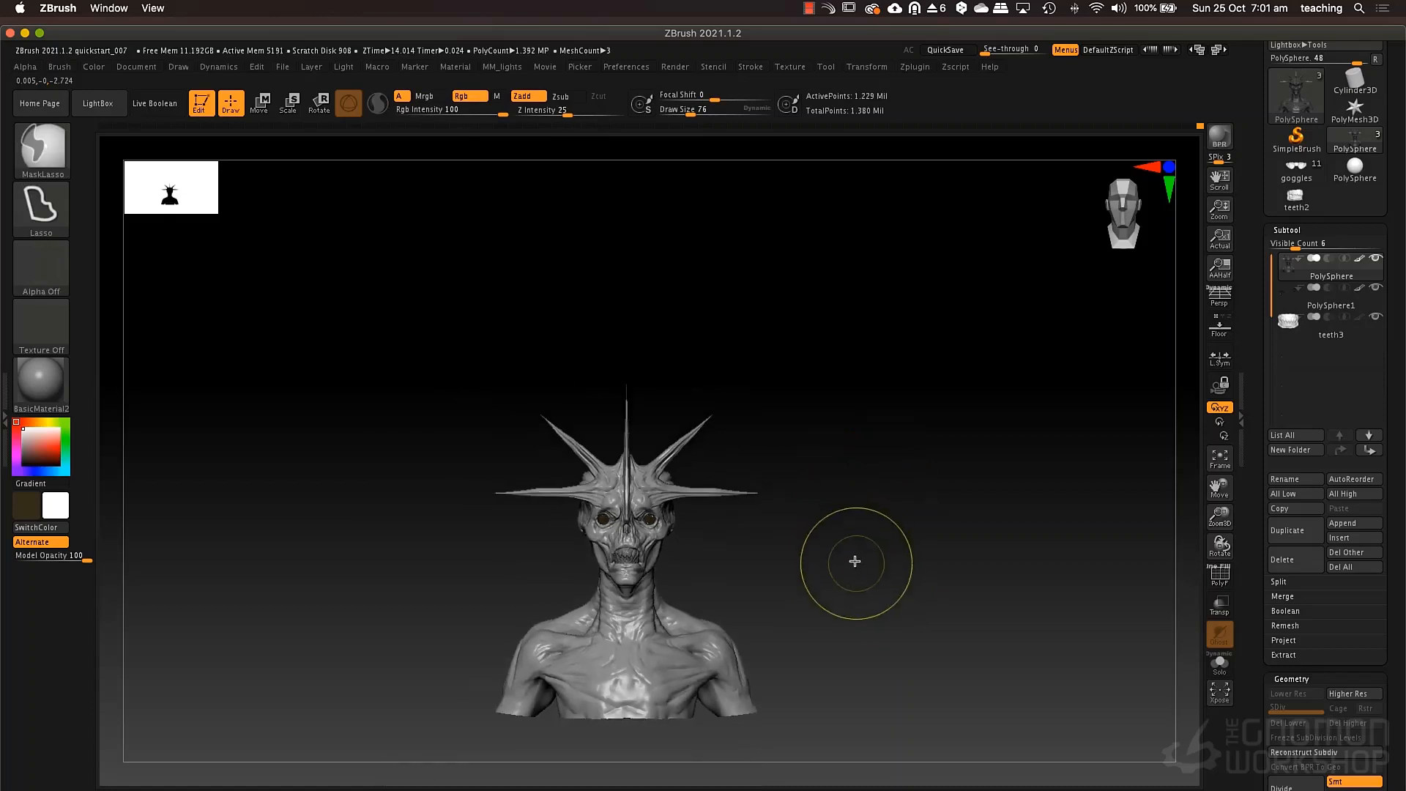
Pull the tips of the mirrored diagonal spikes backward in side view with the Move brush.
right_click_drag(883, 483, 925, 554, "alt")
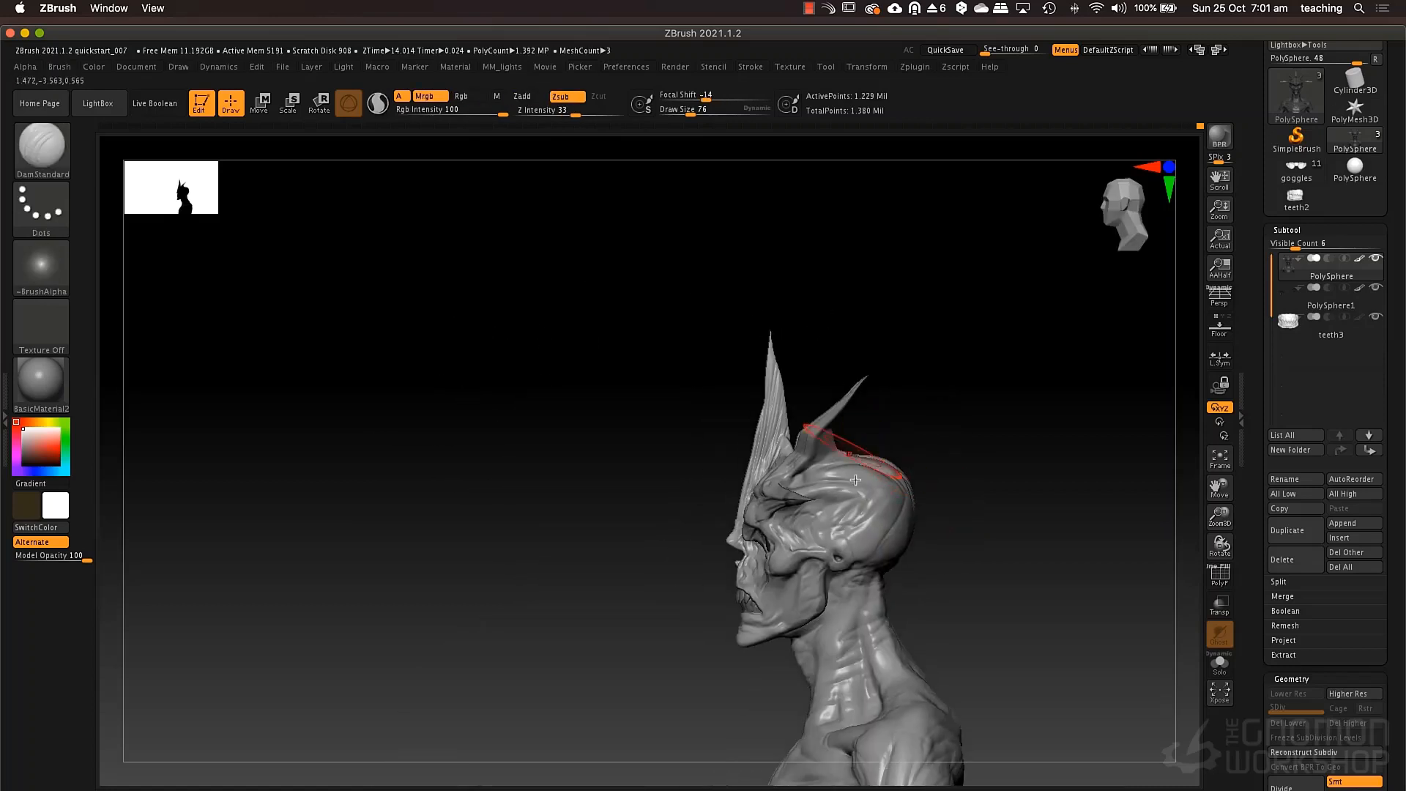
right_click_drag(850, 454, 842, 528, "ctrl")
mouse_move(806, 436)
right_mouse_down()
mouse_move(740, 432)
mouse_move(812, 413)
mouse_move(834, 381)
right_mouse_up()
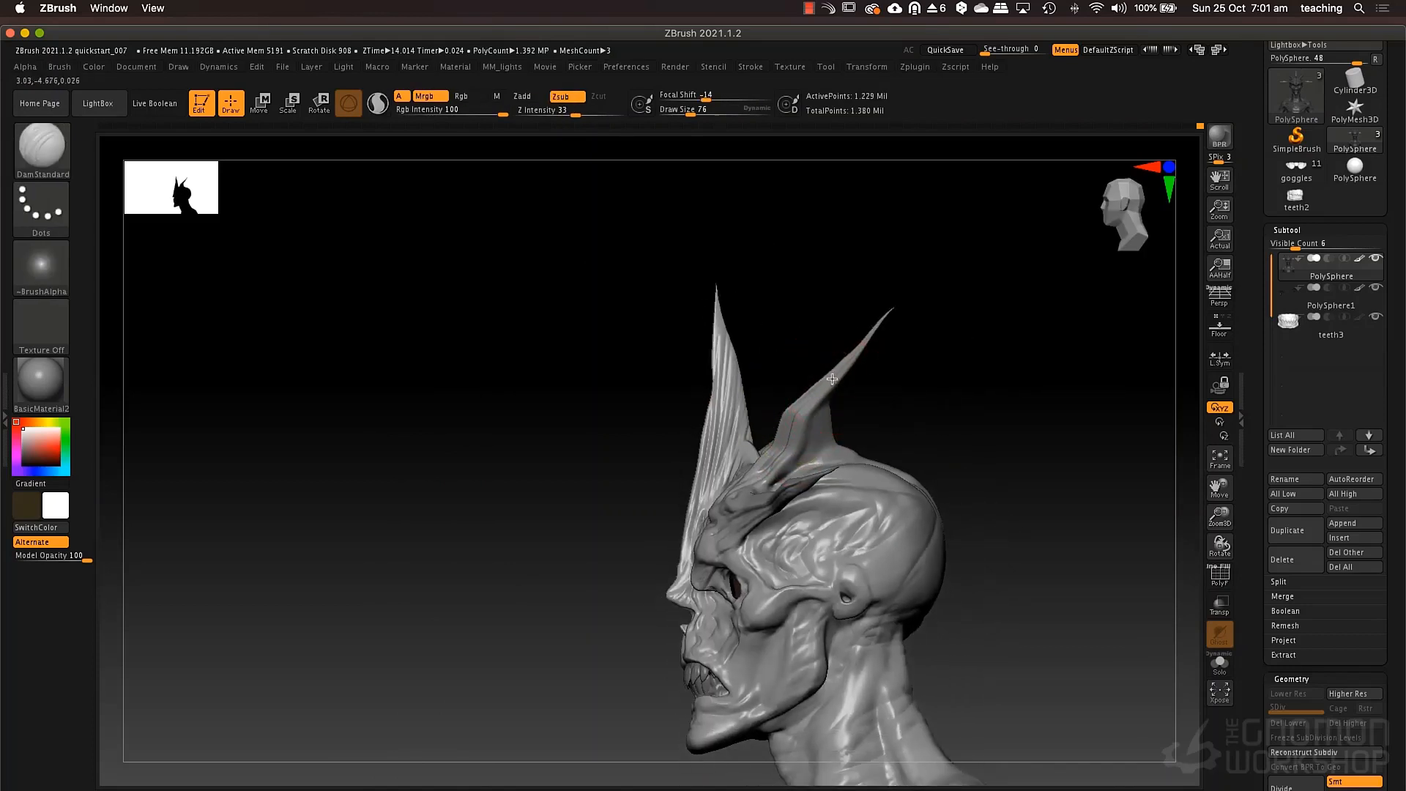
key("b")
key("m")
key("v")
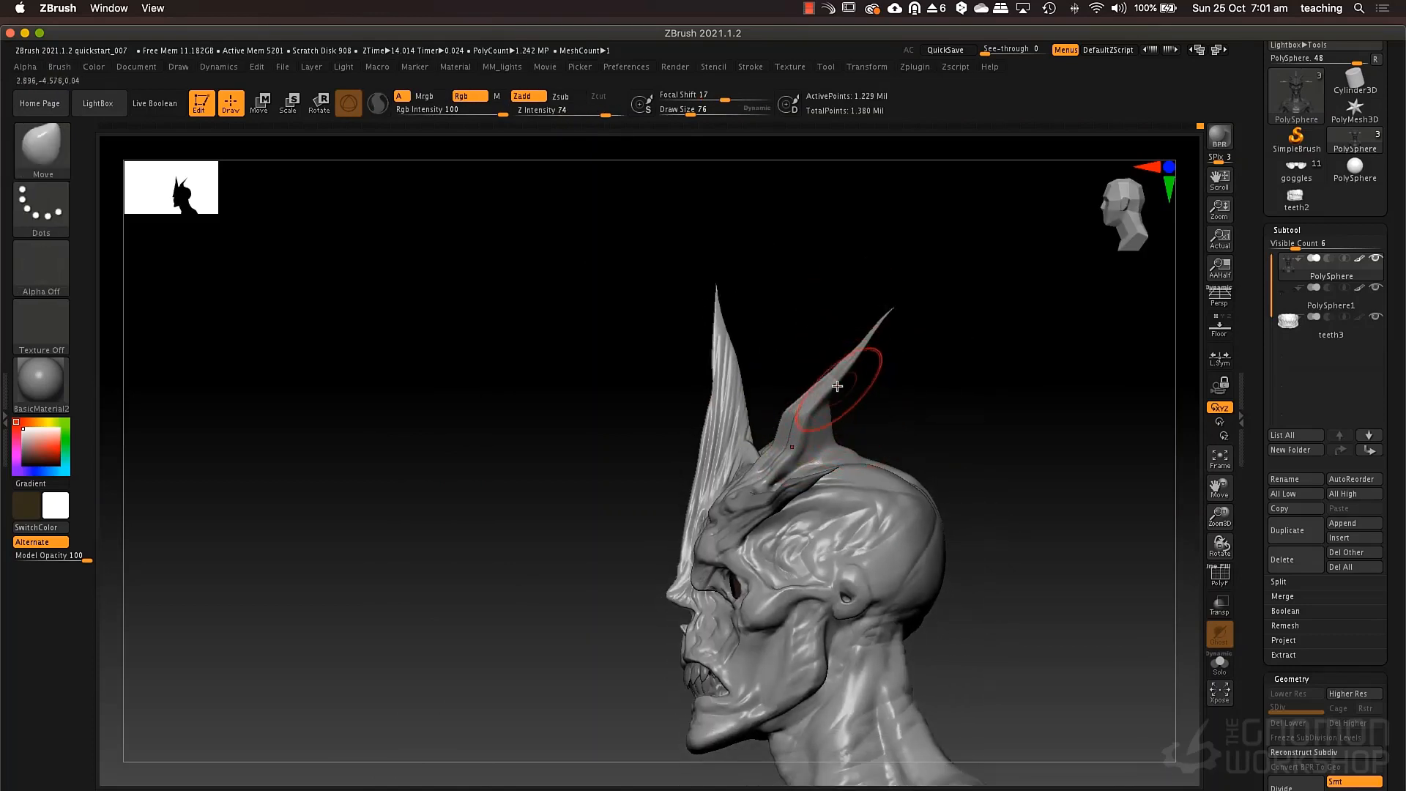
mouse_move(884, 310)
left_mouse_down()
mouse_move(970, 320)
mouse_move(949, 326)
left_mouse_up()
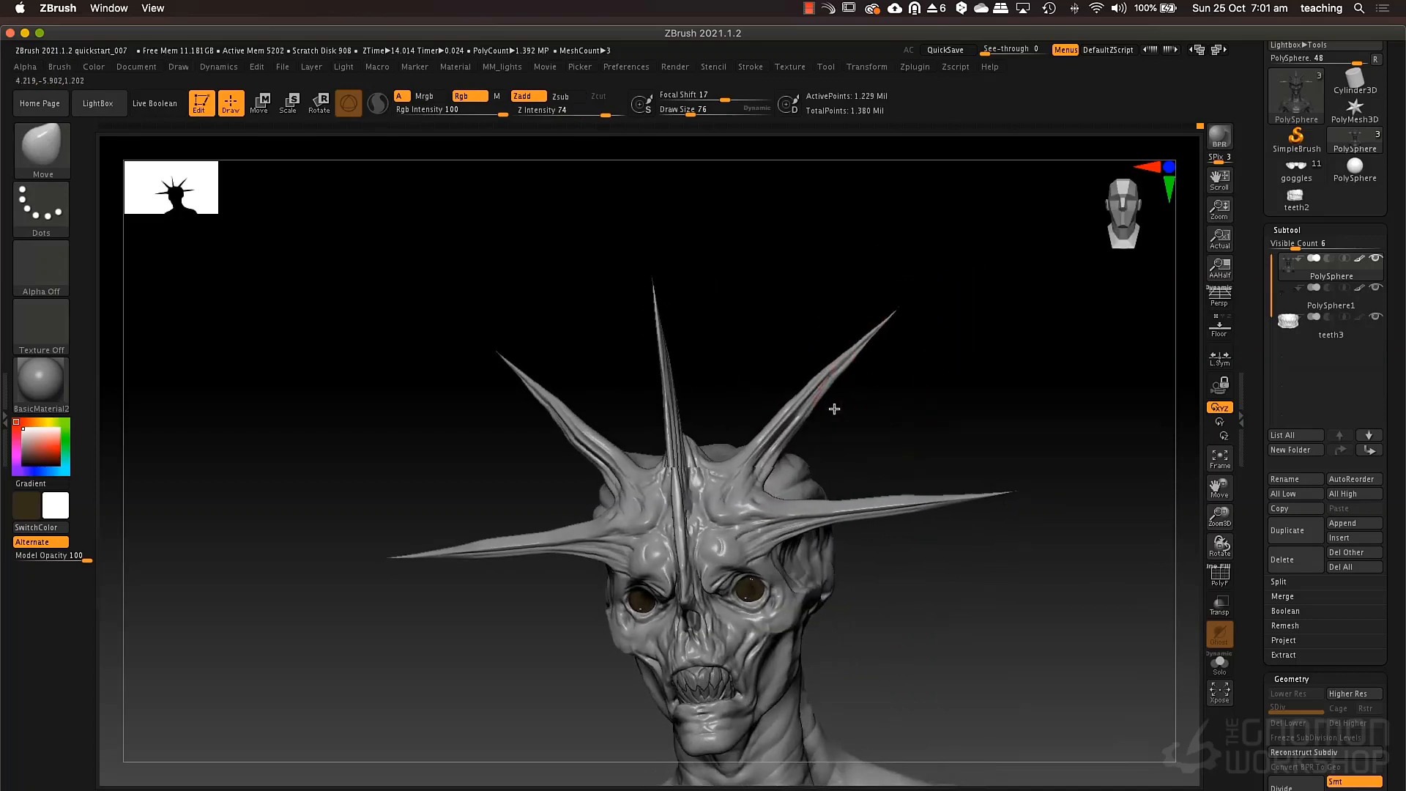
left_click_drag(875, 403, 806, 411)
mouse_move(919, 345)
left_mouse_down()
mouse_move(939, 324)
mouse_move(931, 377)
left_mouse_up()
Flatten and smooth the bend along the diagonal spikes with the TrimDynamic brush at draw size 58.
key("b")
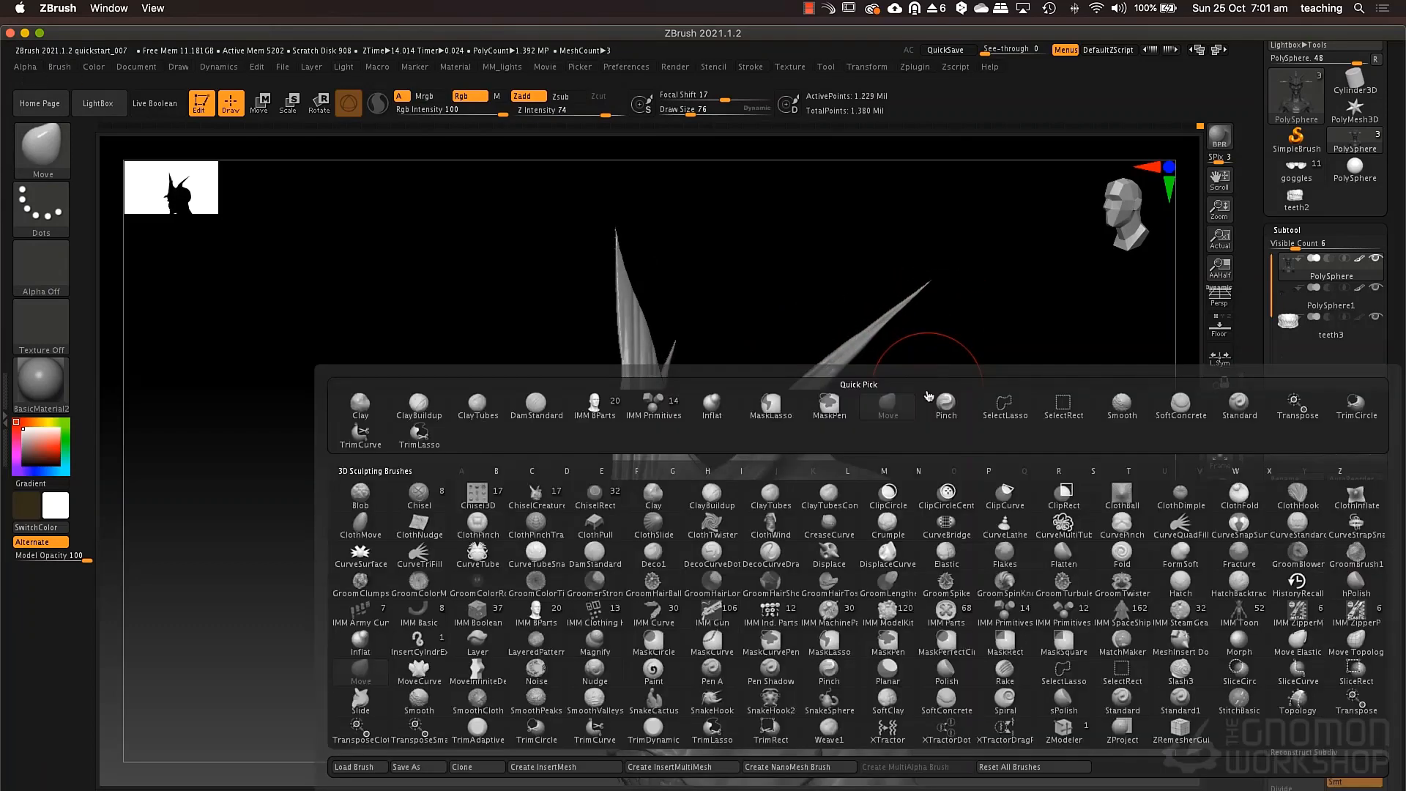
key("t")
key("d")
key("Escape")
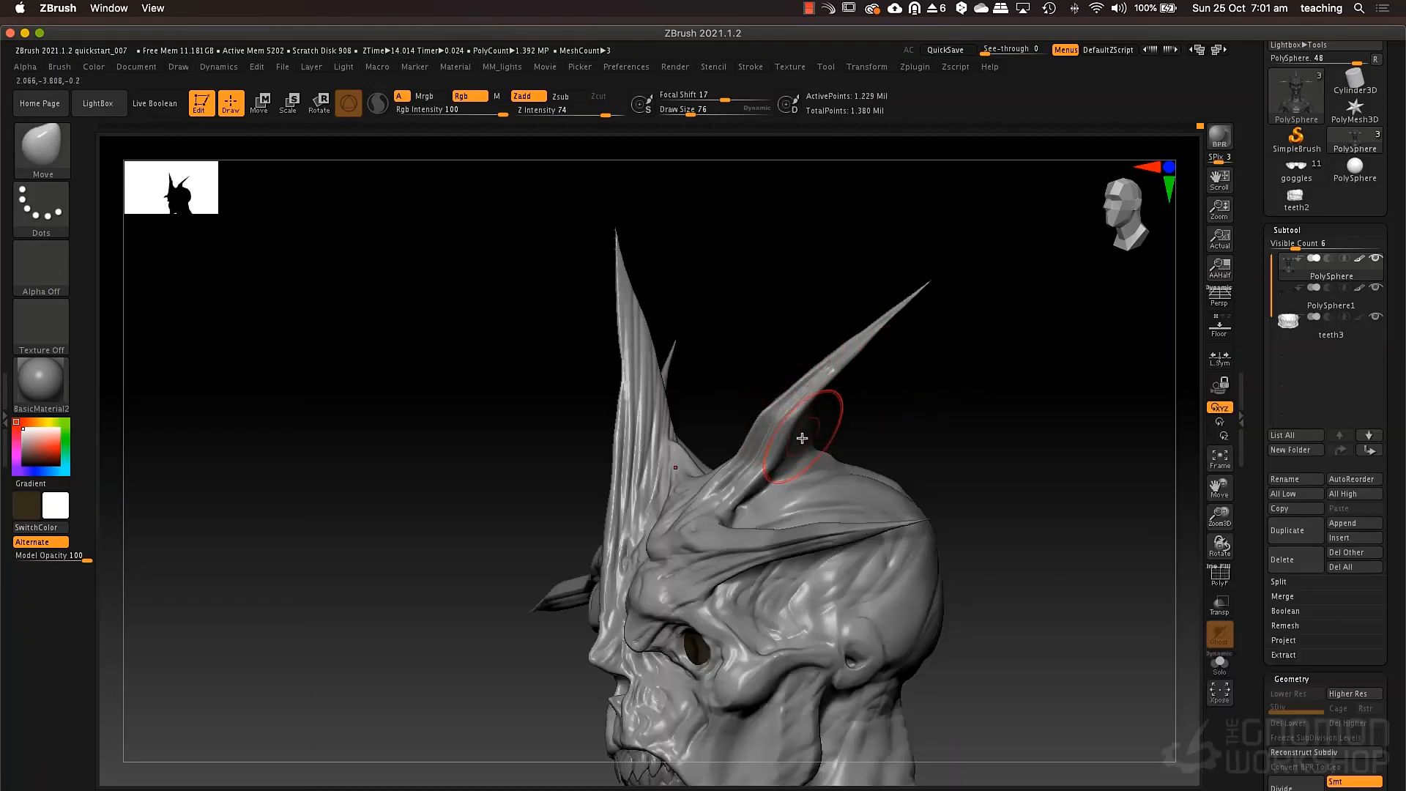
key("b")
key("t")
key("d")
key("space")
left_click_drag(787, 430, 771, 426)
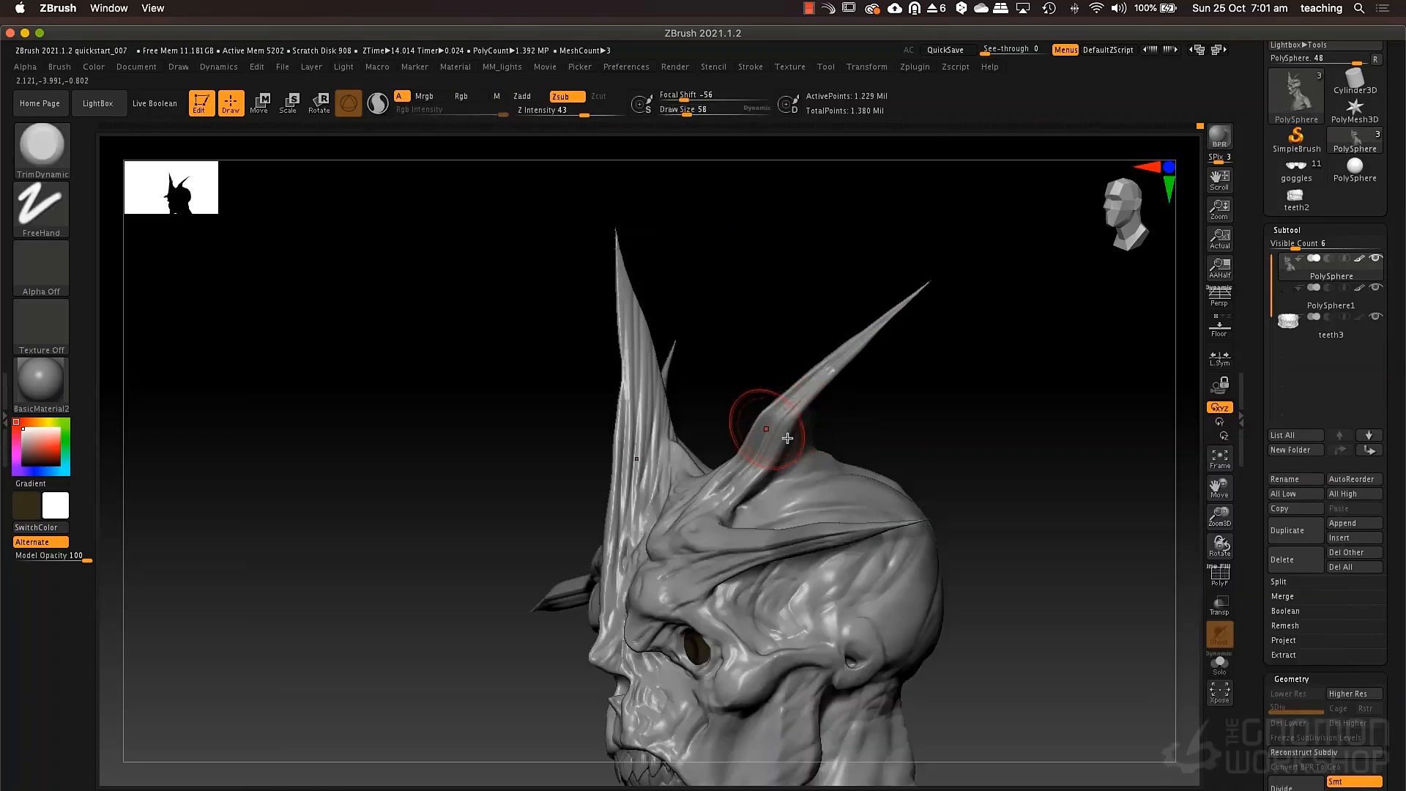
right_click_drag(769, 424, 786, 427)
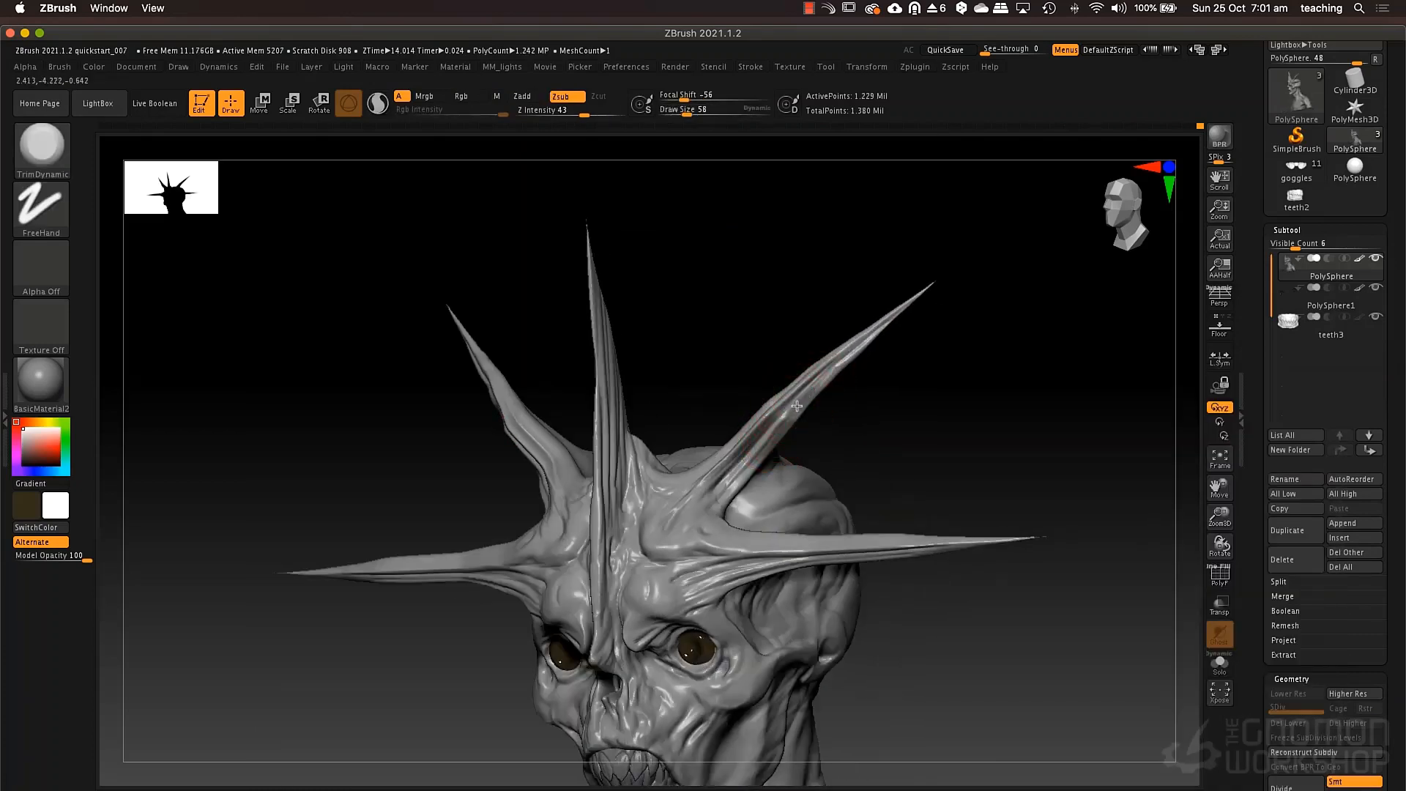
mouse_move(805, 378)
right_mouse_down()
mouse_move(771, 404)
mouse_move(794, 381)
right_mouse_up()
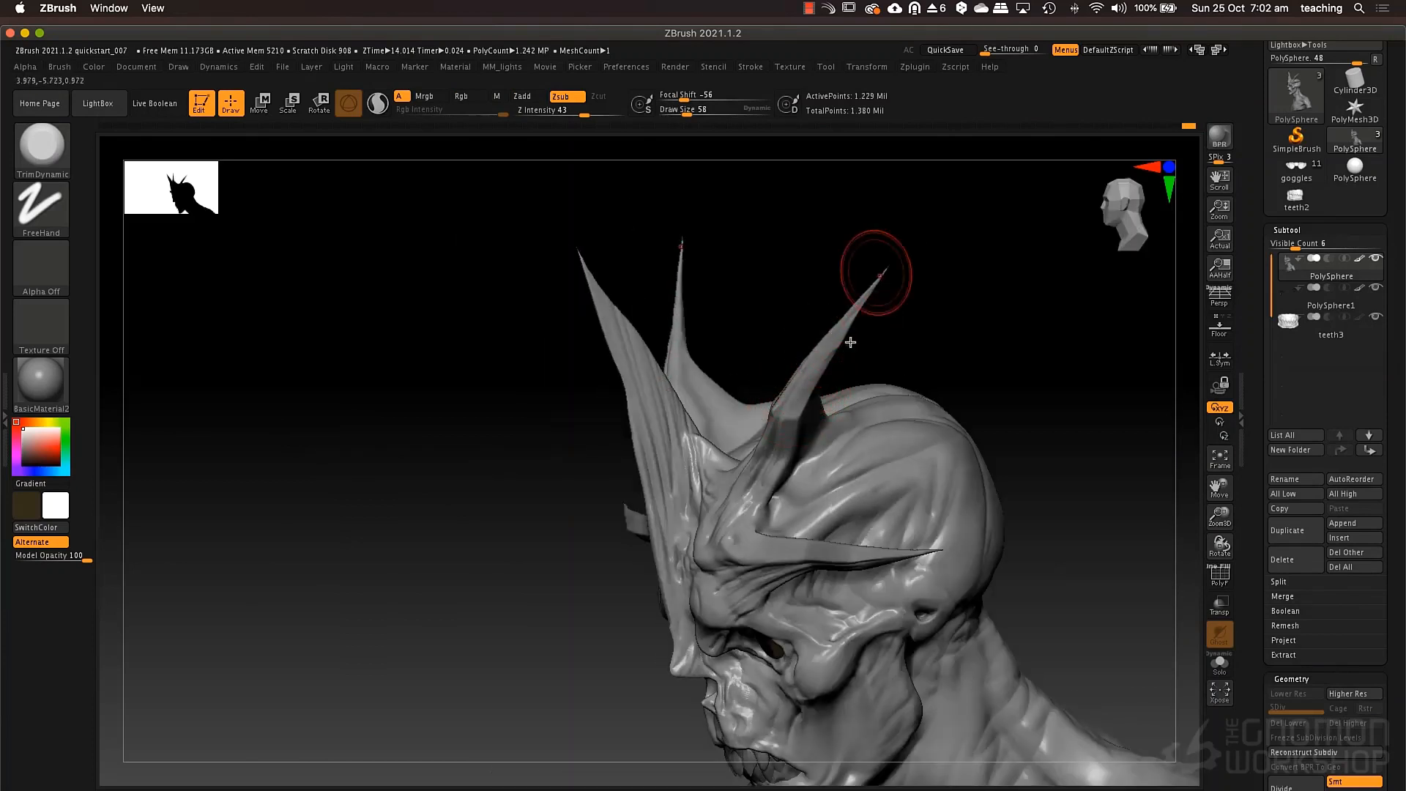
Update the bust's DynaMesh to redistribute the geometry across the stretched spikes.
key("ctrl")
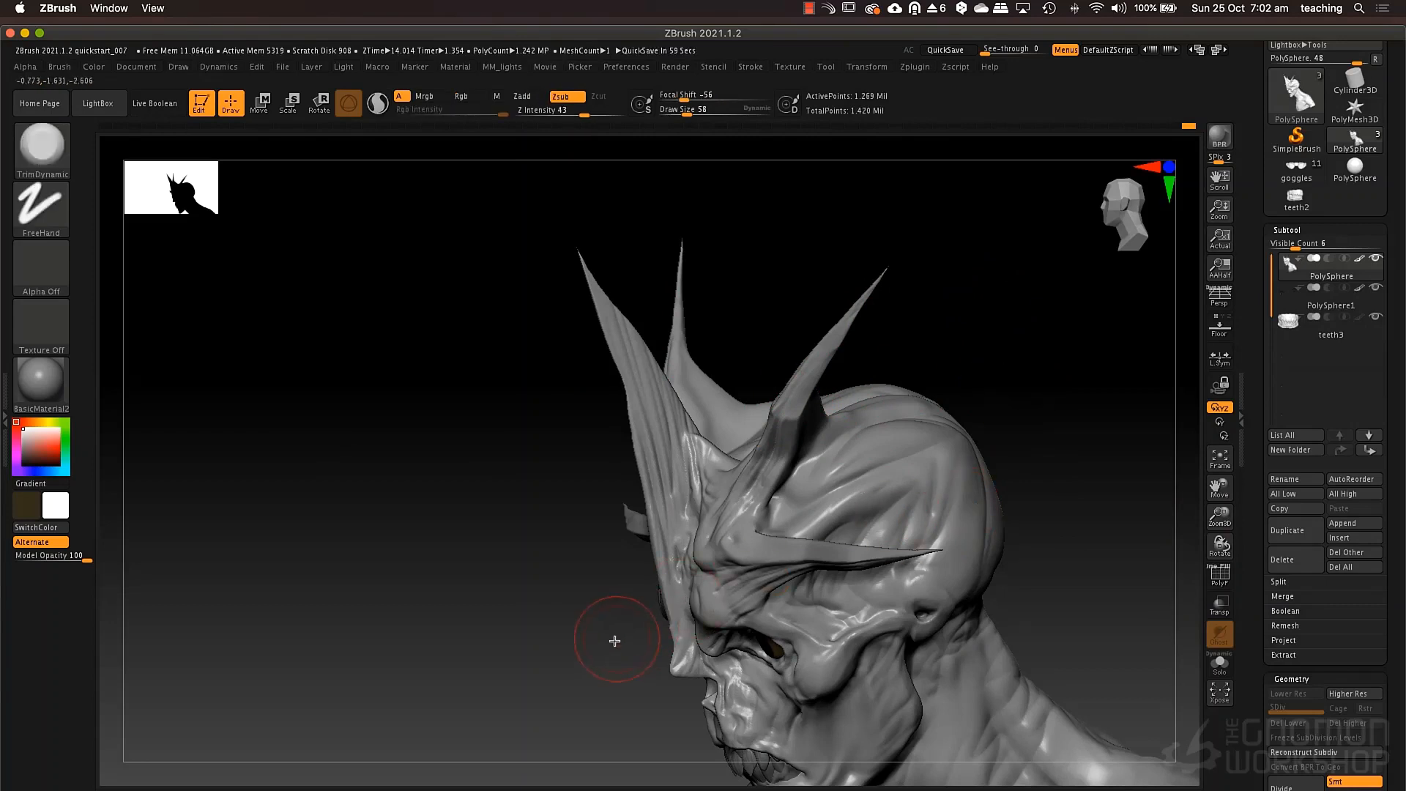
left_click_drag(584, 534, 421, 565, "alt")
left_click_drag(420, 564, 699, 521)
left_click_drag(826, 477, 873, 451, "alt")
left_click_drag(786, 497, 733, 509)
mouse_move(777, 506)
left_mouse_down("alt")
mouse_move(835, 482)
mouse_move(795, 489)
mouse_move(781, 522)
mouse_move(744, 498)
left_mouse_up("alt")
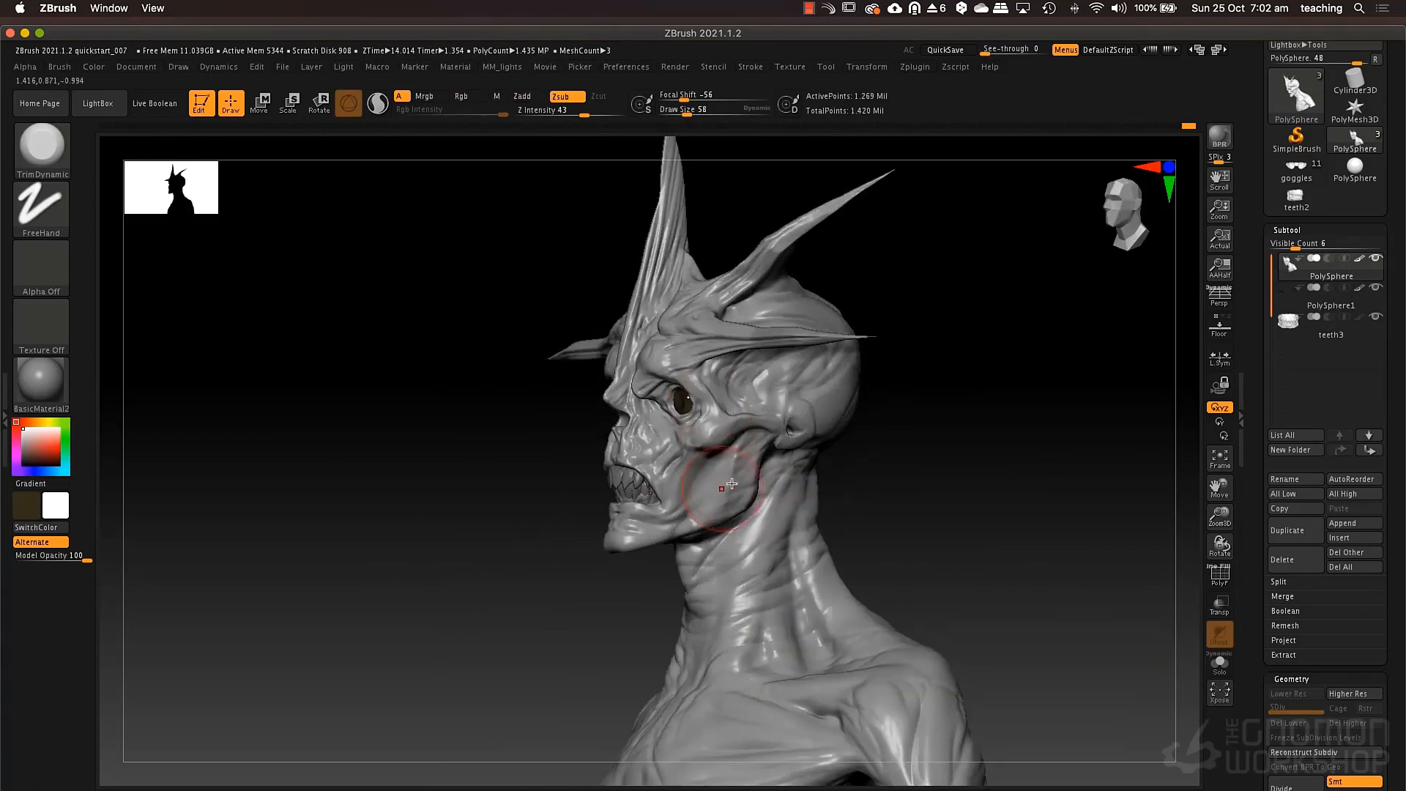
Adjust the contours around the mouth and cheeks with the Move brush at draw size 27.
key("b")
key("m")
key("v")
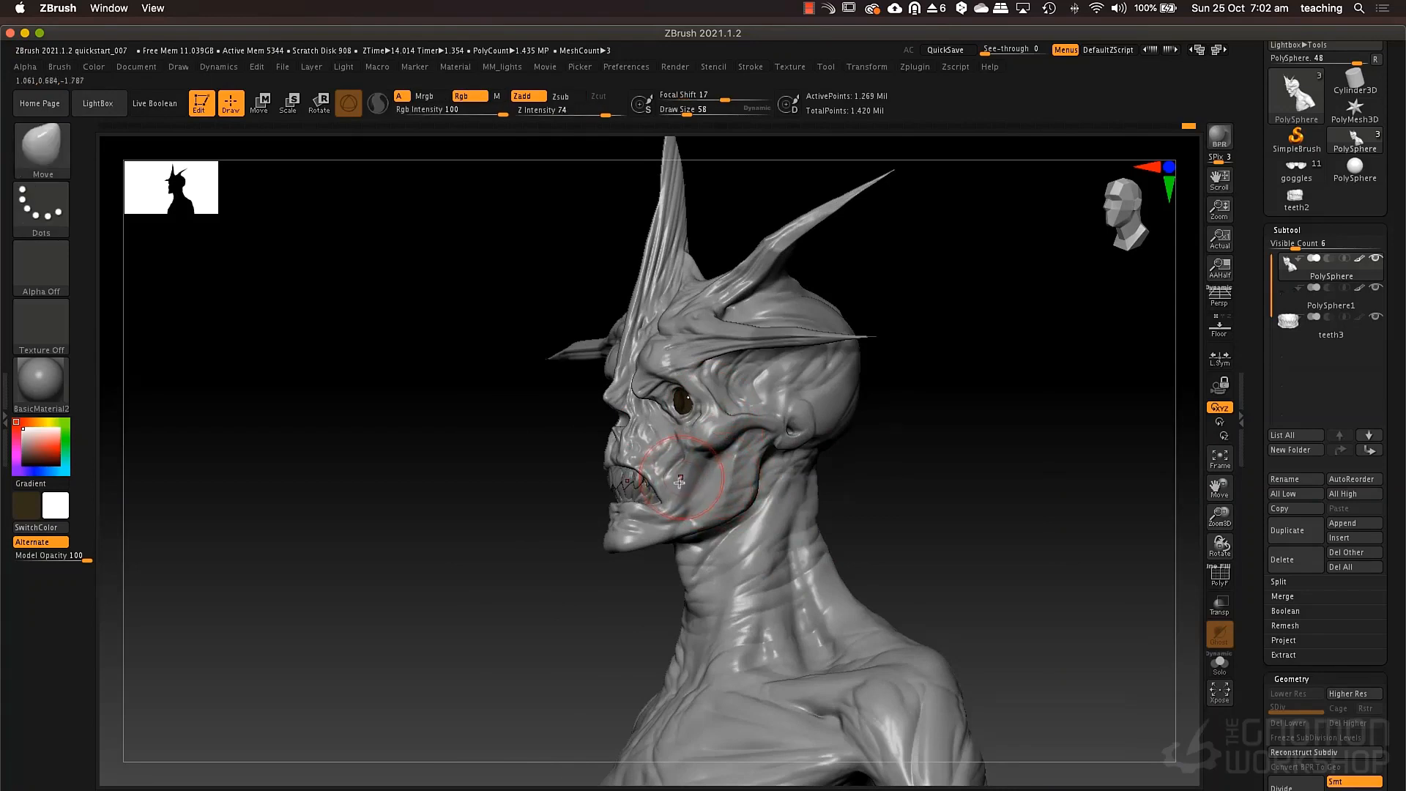
key("space")
left_click(680, 489)
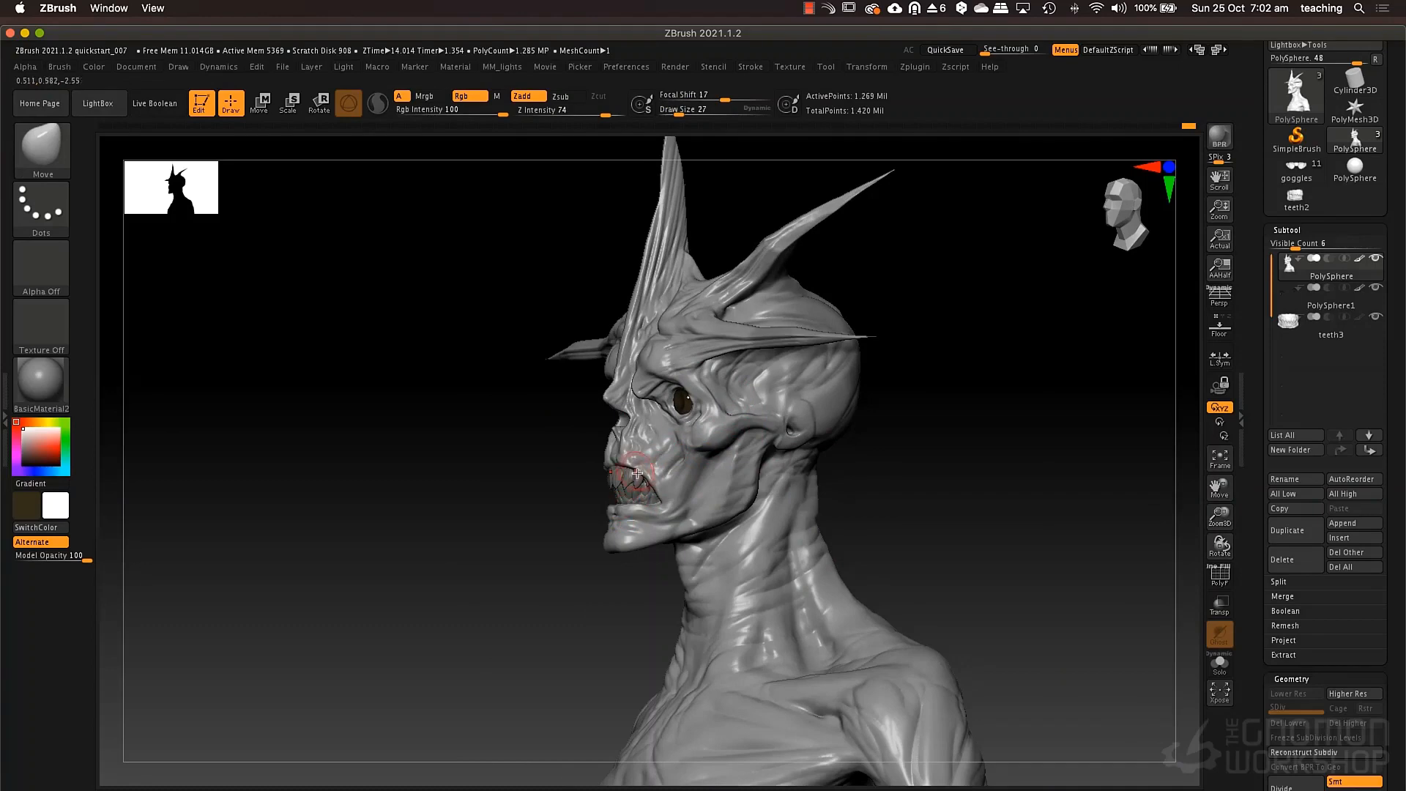
right_click_drag(677, 482, 725, 480)
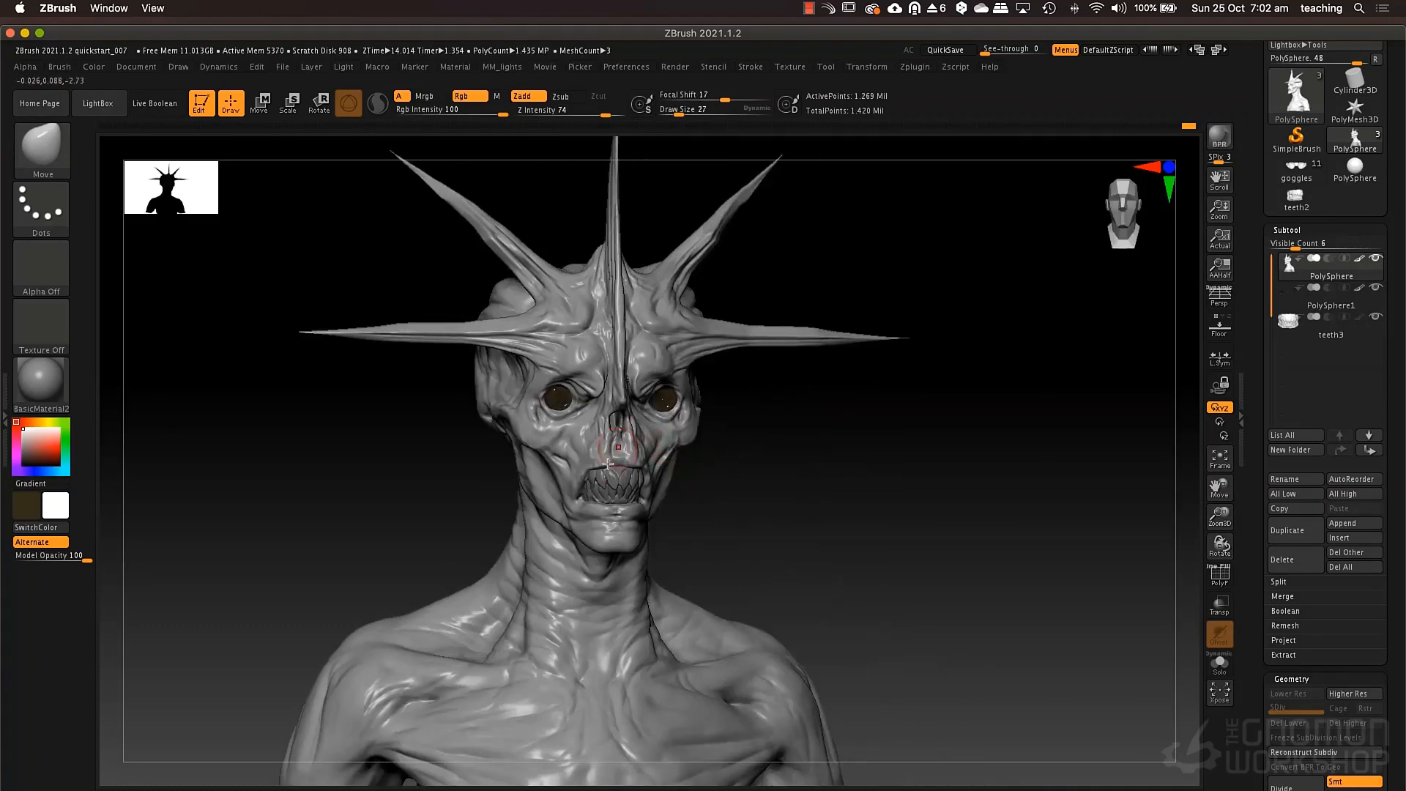
mouse_move(590, 471)
right_mouse_down()
mouse_move(582, 487)
mouse_move(608, 490)
mouse_move(593, 495)
mouse_move(628, 490)
mouse_move(608, 477)
mouse_move(692, 488)
mouse_move(664, 491)
mouse_move(756, 480)
mouse_move(736, 447)
right_mouse_up()
key("space")
left_click(587, 495)
key("space")
left_click(589, 486)
key("space")
left_click(663, 478)
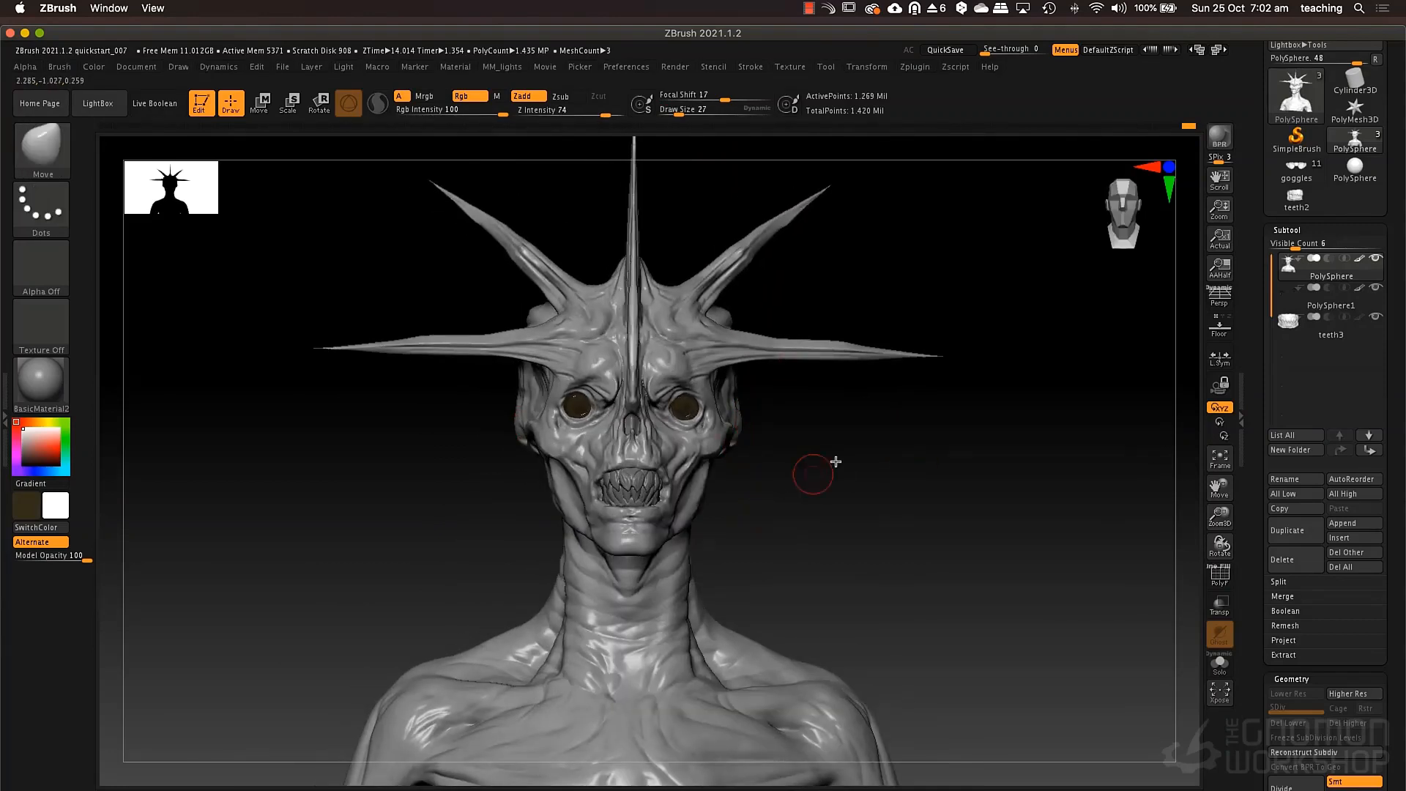
Build up the side neck muscle from the collarbone toward the ear with ClayTubes at draw size 49.
right_click_drag(832, 465, 784, 436)
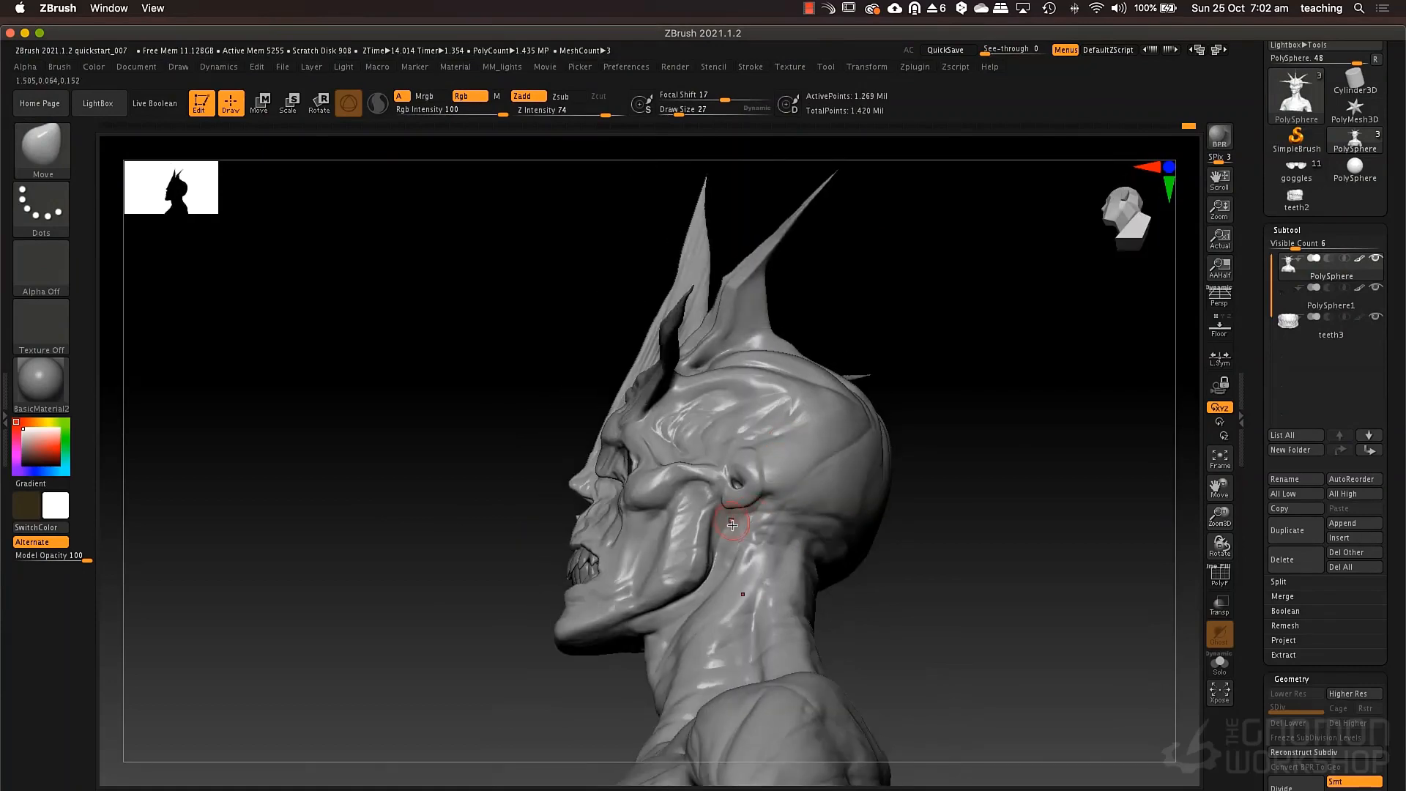
right_click_drag(732, 525, 744, 544)
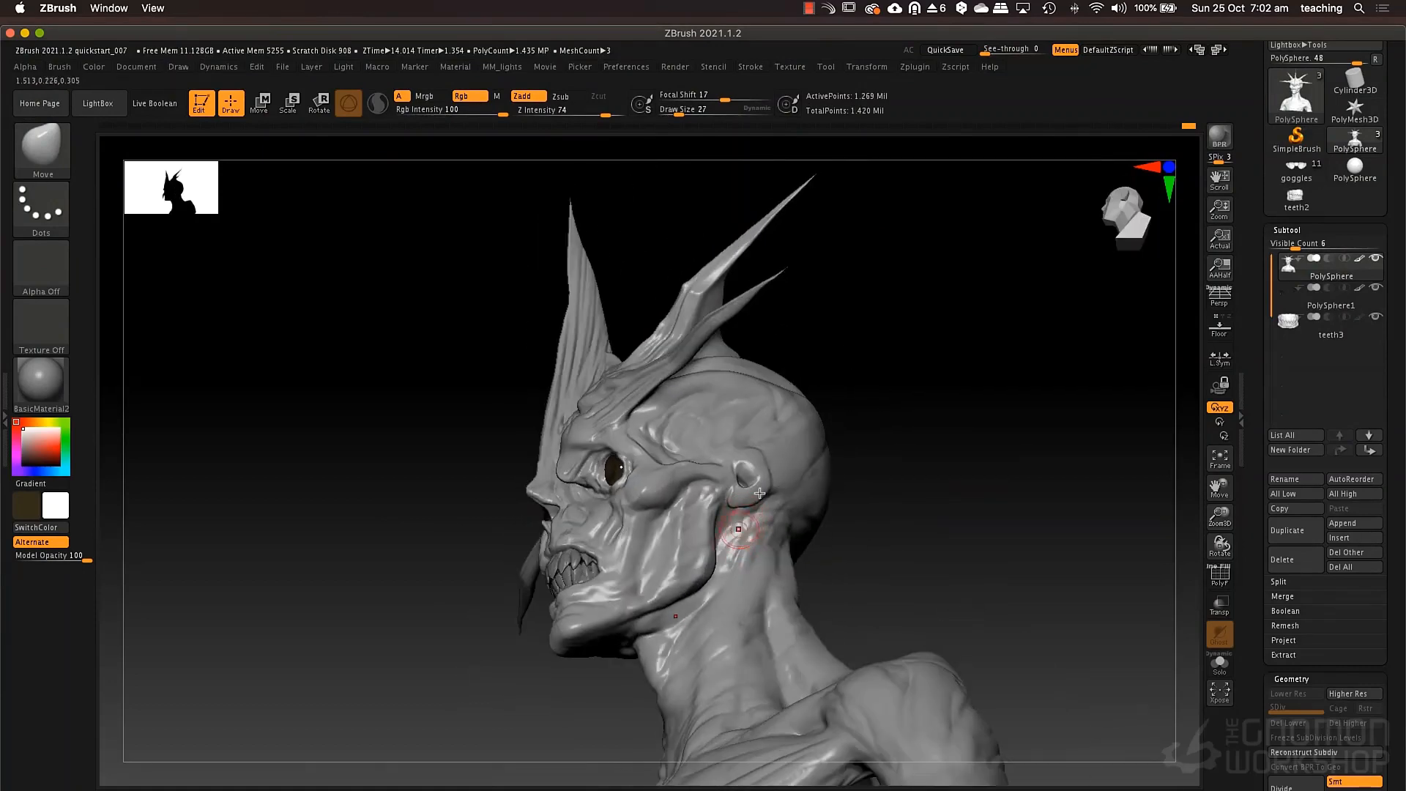
key("2")
key("space")
left_click_drag(733, 530, 740, 529)
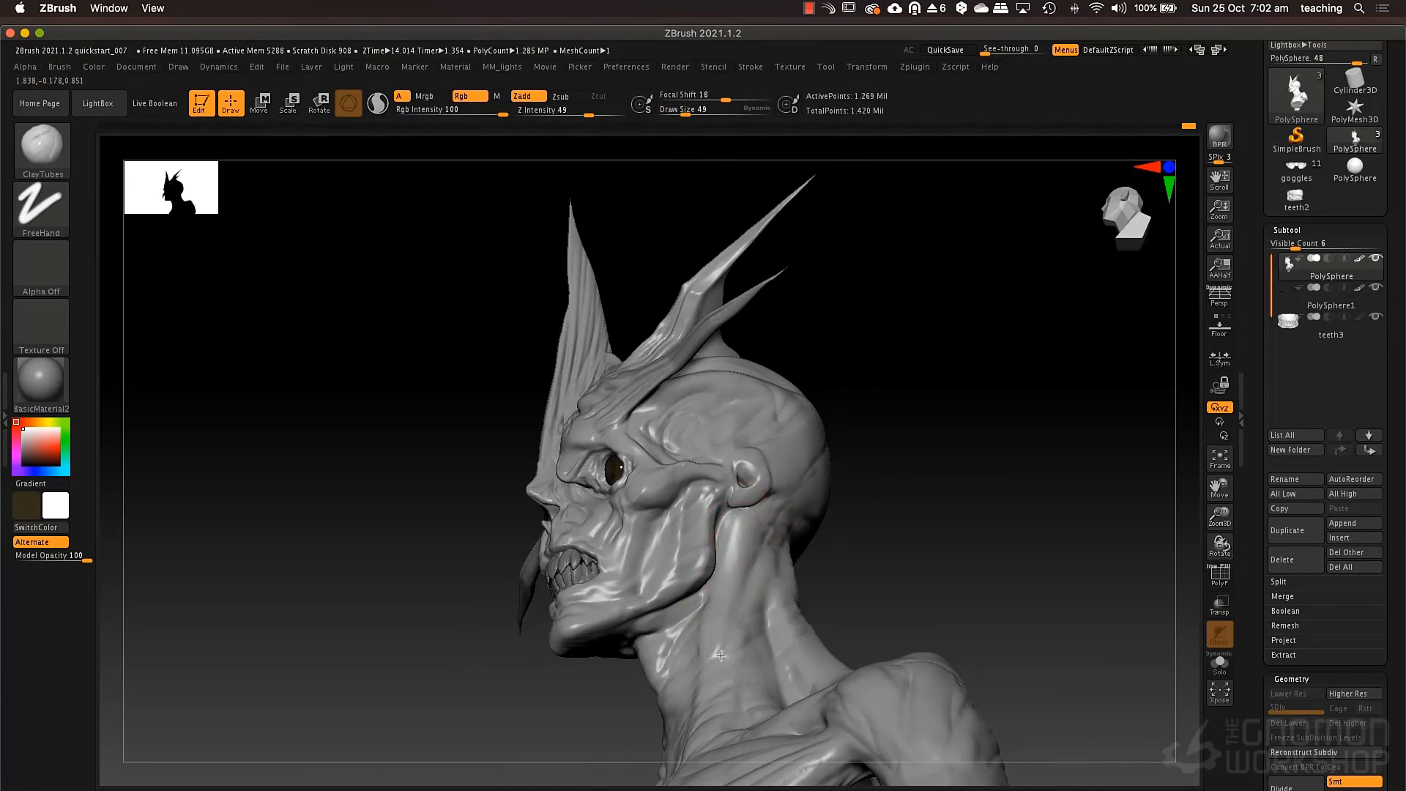
right_click_drag(714, 685, 771, 553)
mouse_move(747, 595)
left_mouse_down()
mouse_move(772, 534)
mouse_move(736, 659)
mouse_move(750, 564)
mouse_move(797, 487)
left_mouse_up()
left_click_drag(789, 570, 804, 504, "alt")
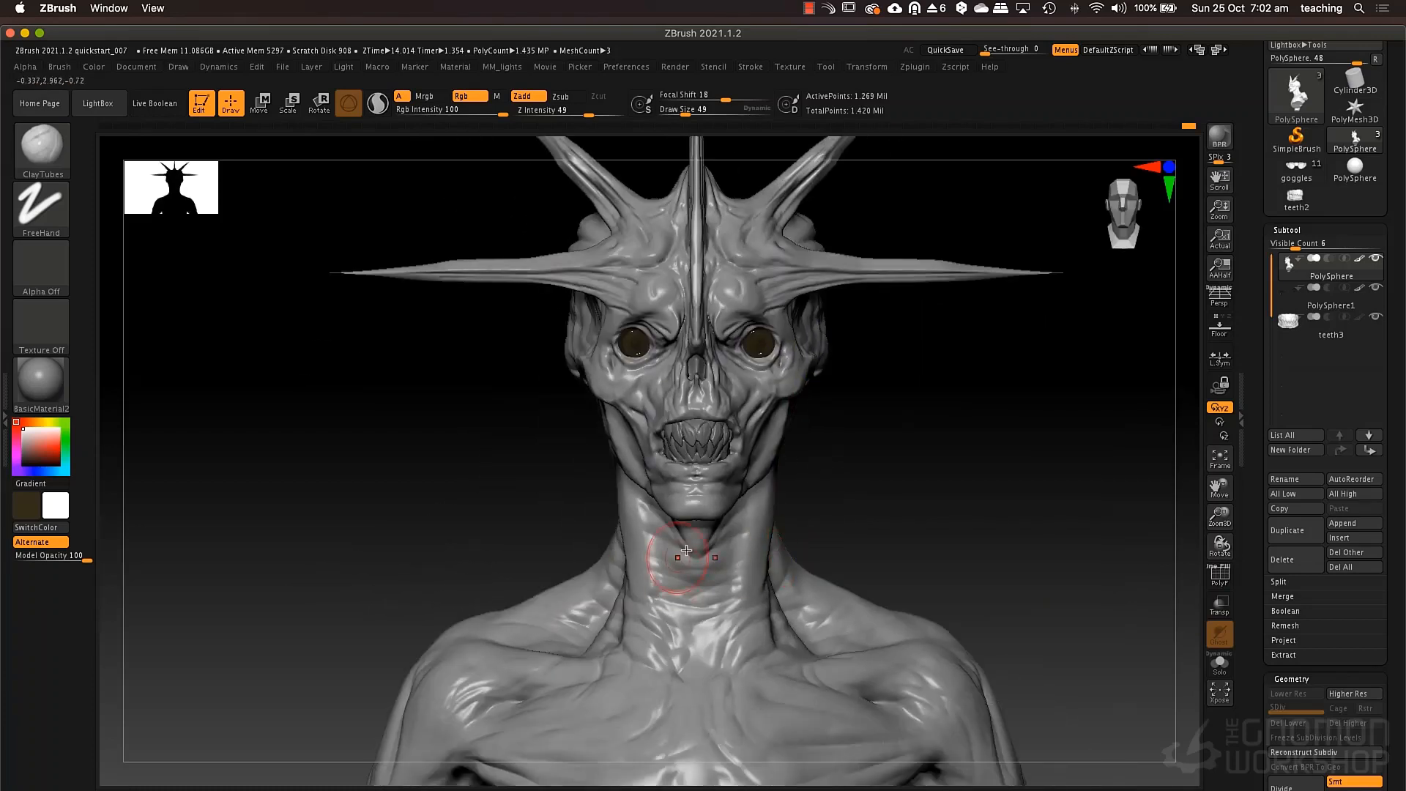
Thicken the long neck muscle running from behind the ear down to the collarbone with more ClayTubes strokes.
right_click_drag(686, 550, 758, 458, "alt")
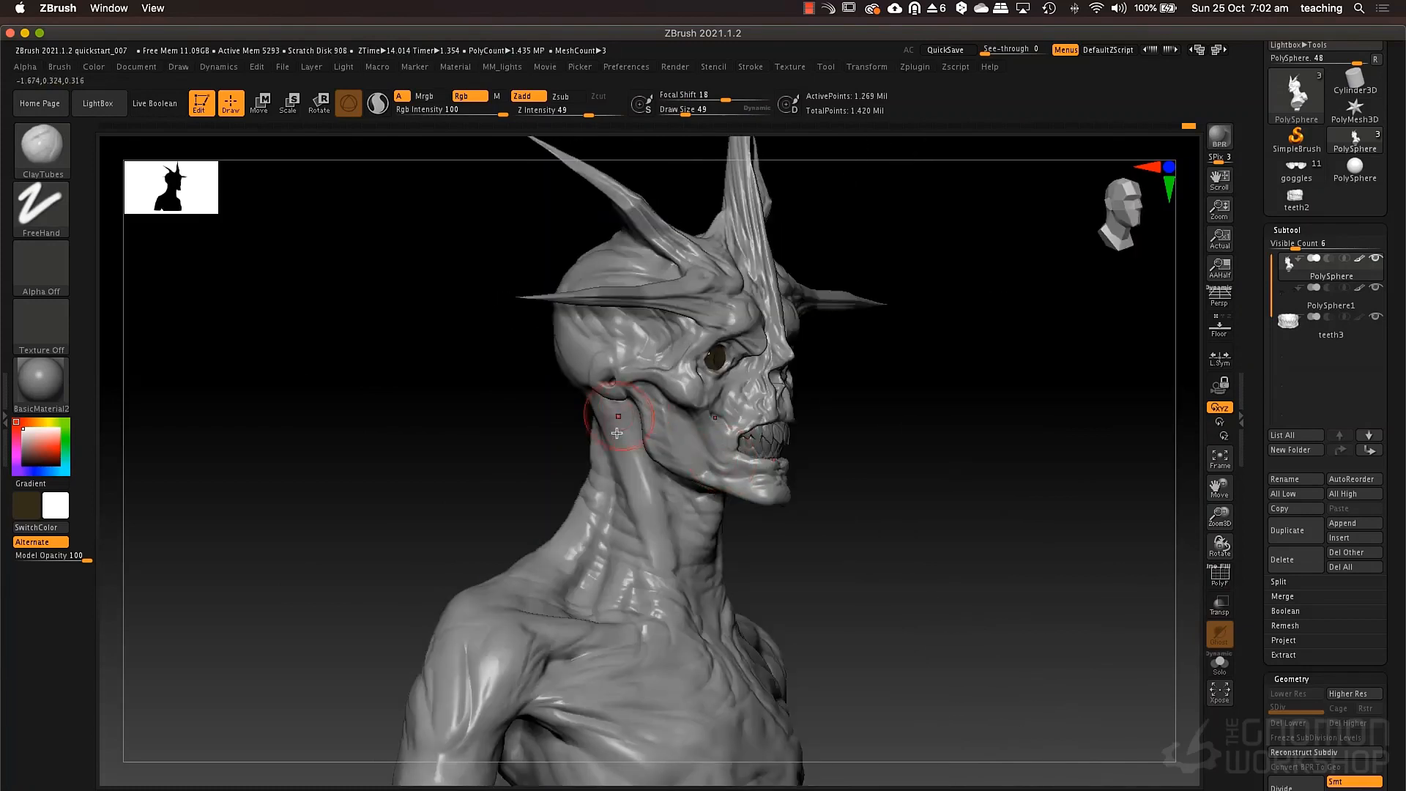
left_click_drag(617, 433, 636, 496)
right_click_drag(599, 367, 566, 284, "alt")
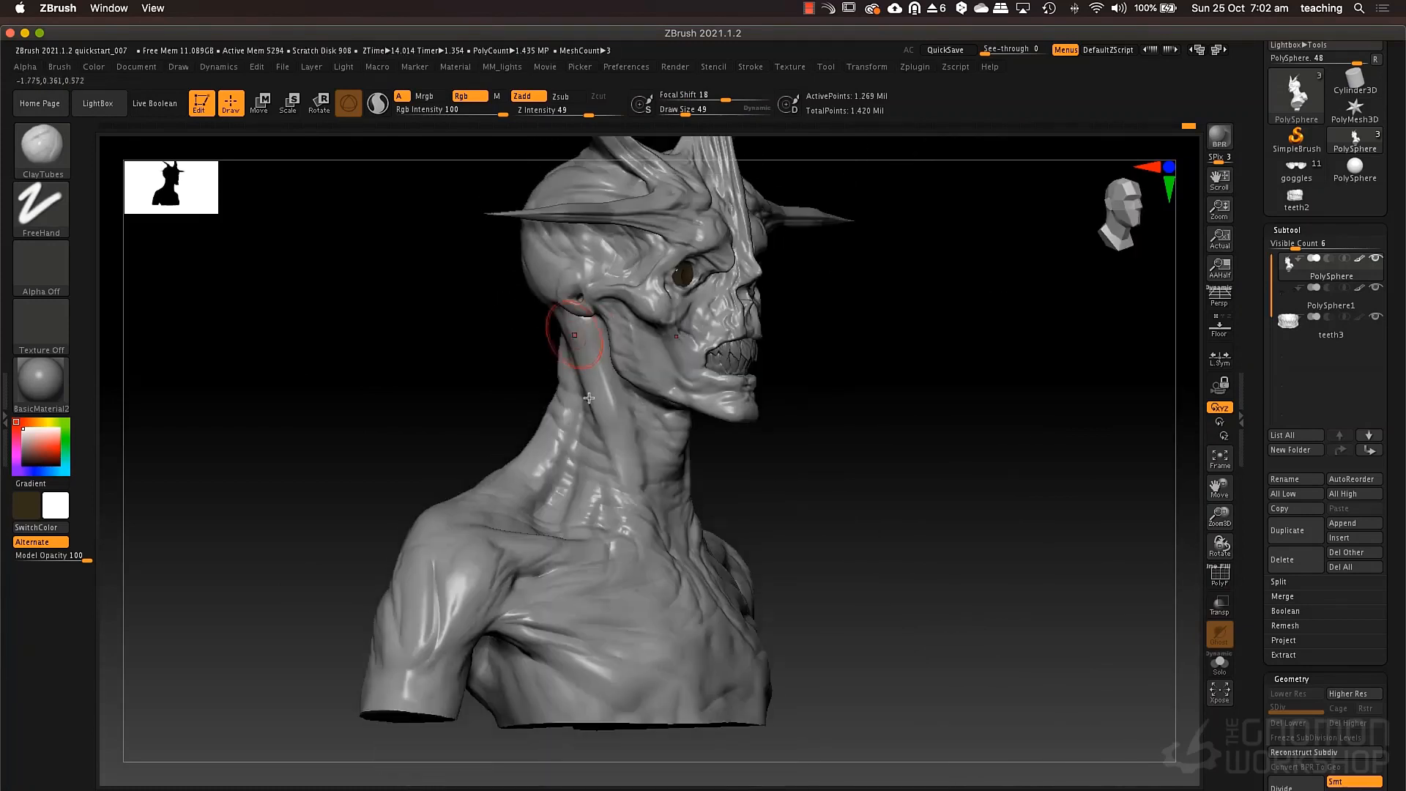
left_click_drag(618, 453, 630, 520)
left_click_drag(597, 418, 612, 498)
left_click_drag(579, 370, 608, 498)
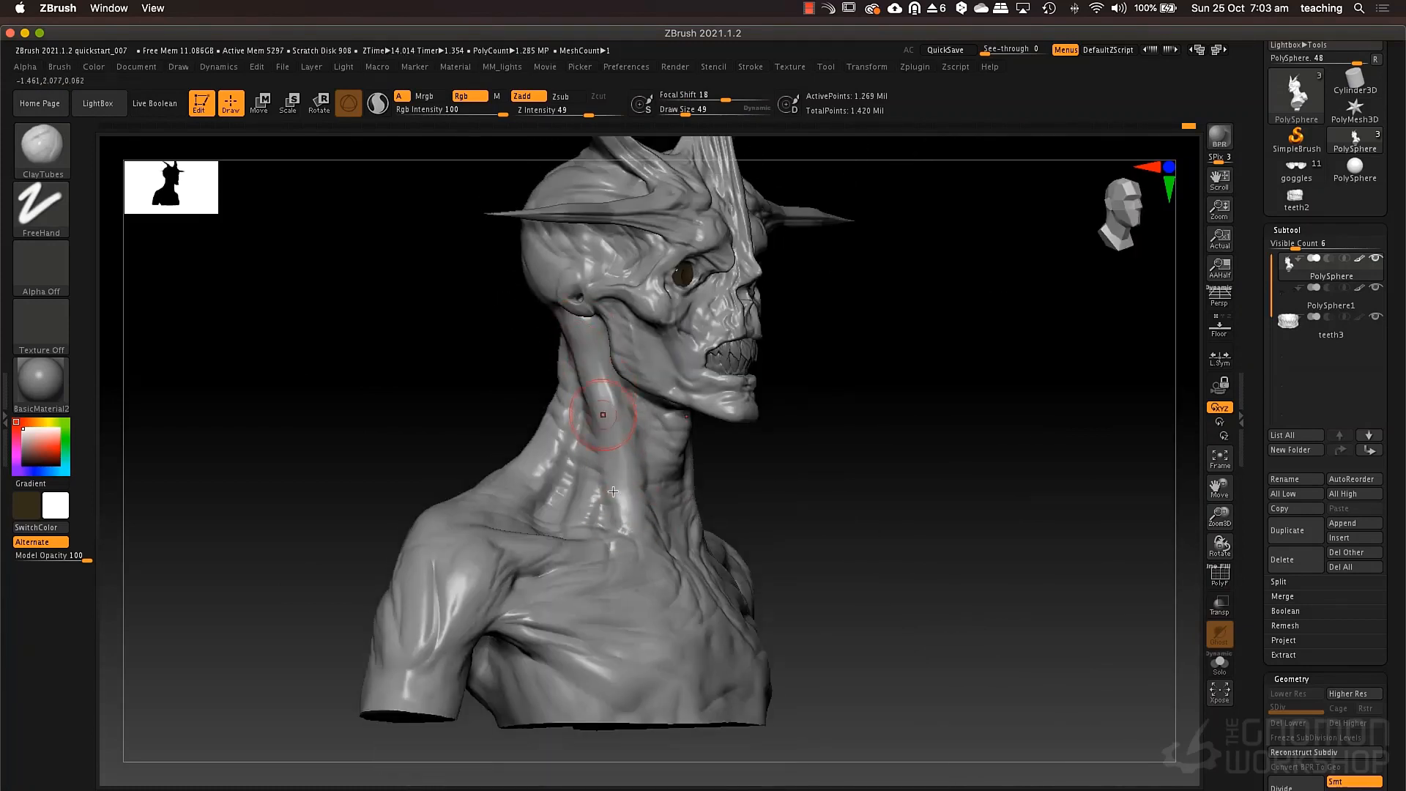
mouse_move(597, 403)
left_mouse_down()
mouse_move(630, 535)
mouse_move(593, 487)
left_mouse_up()
left_click_drag(602, 366, 621, 476)
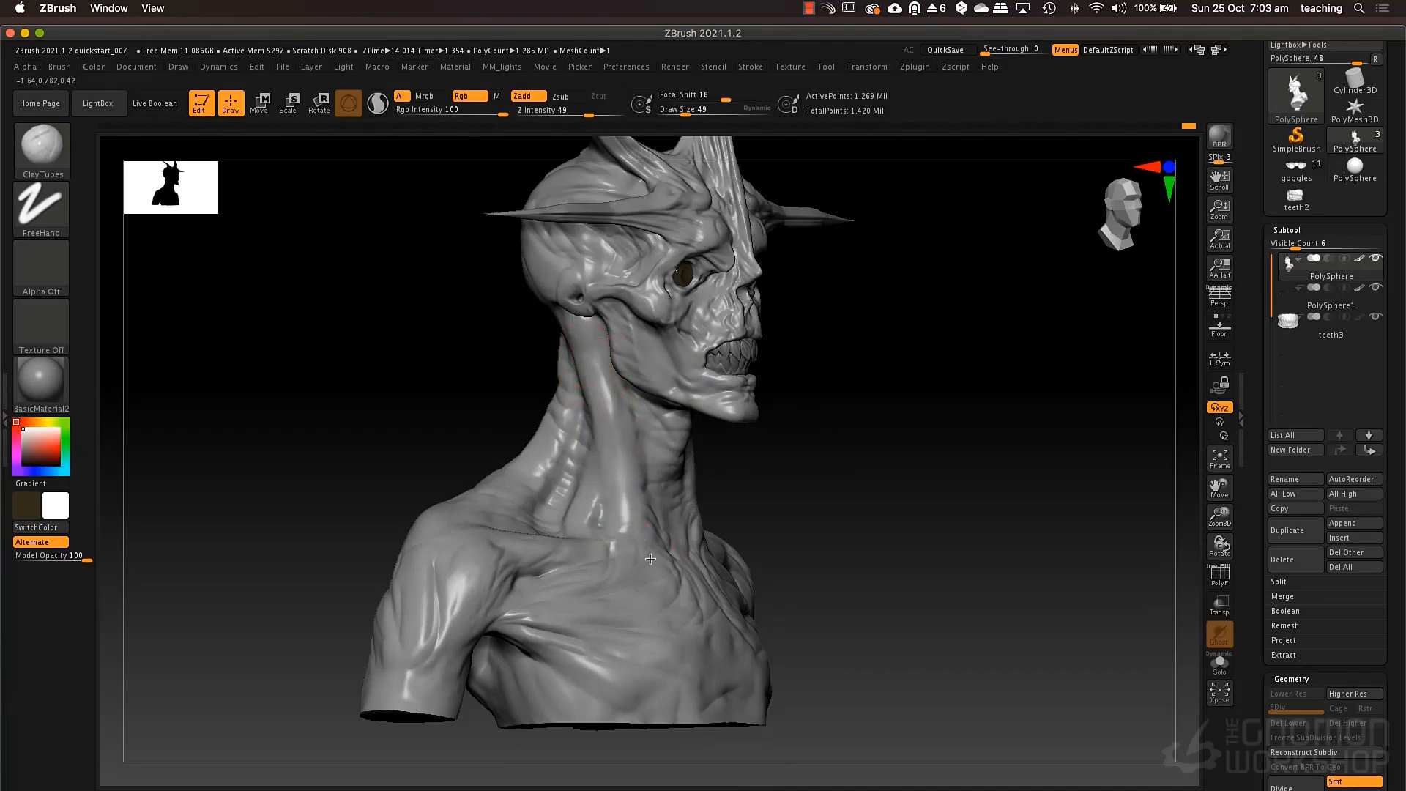
Carve creases along the side and rear neck muscles with the DamStandard brush.
left_click_drag(828, 542, 660, 524)
left_click_drag(871, 440, 750, 485)
key("b")
key("d")
key("s")
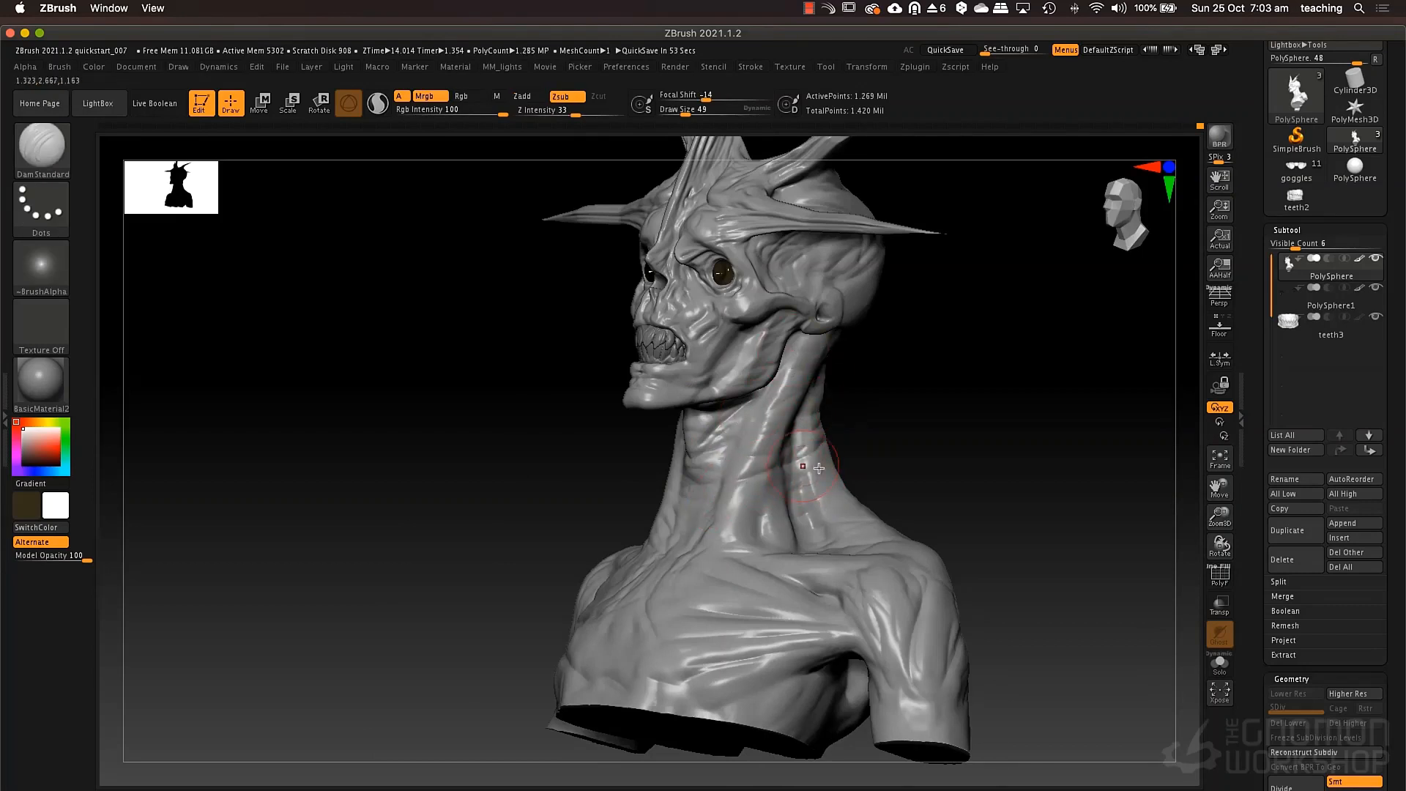
mouse_move(859, 430)
left_mouse_down()
mouse_move(901, 477)
mouse_move(945, 483)
left_mouse_up()
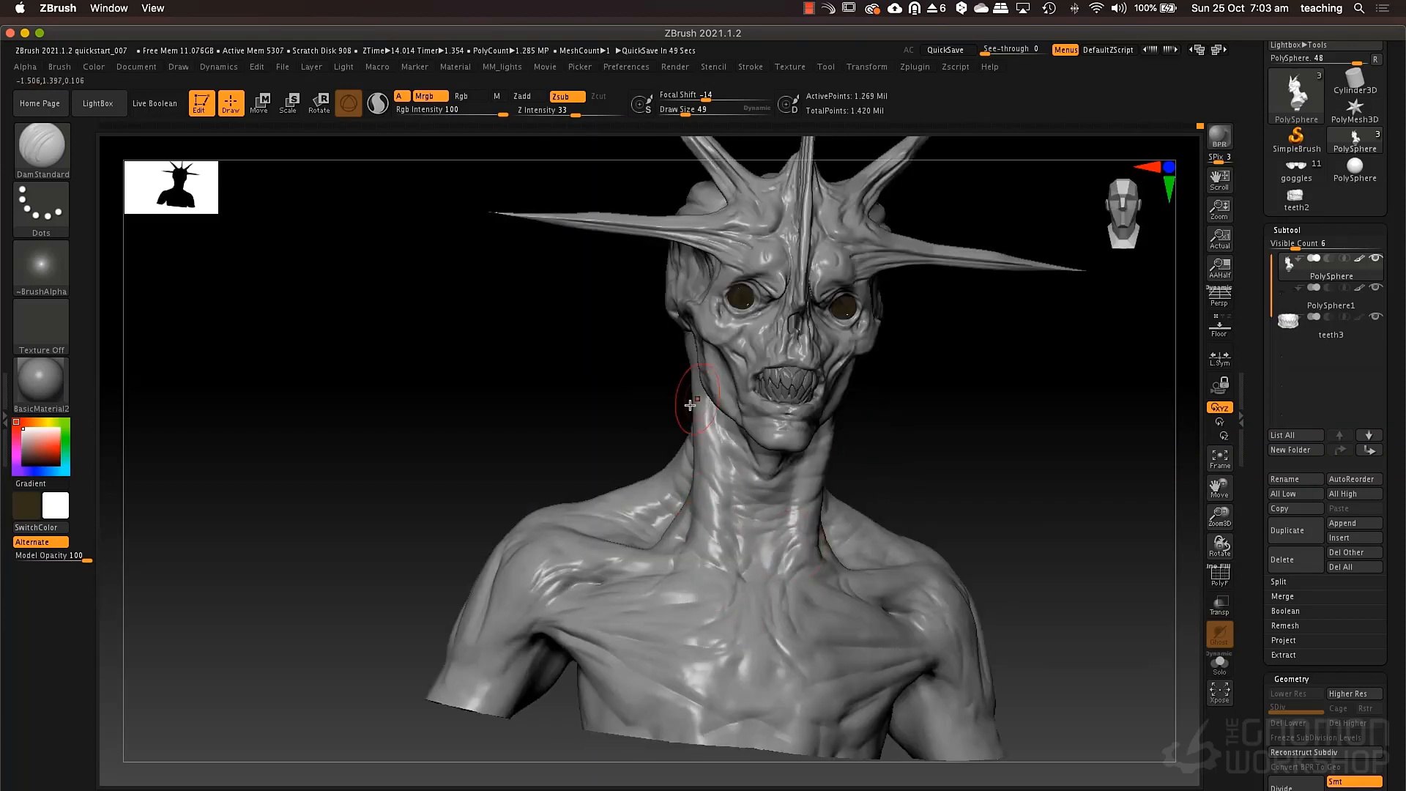
left_click_drag(684, 402, 714, 411)
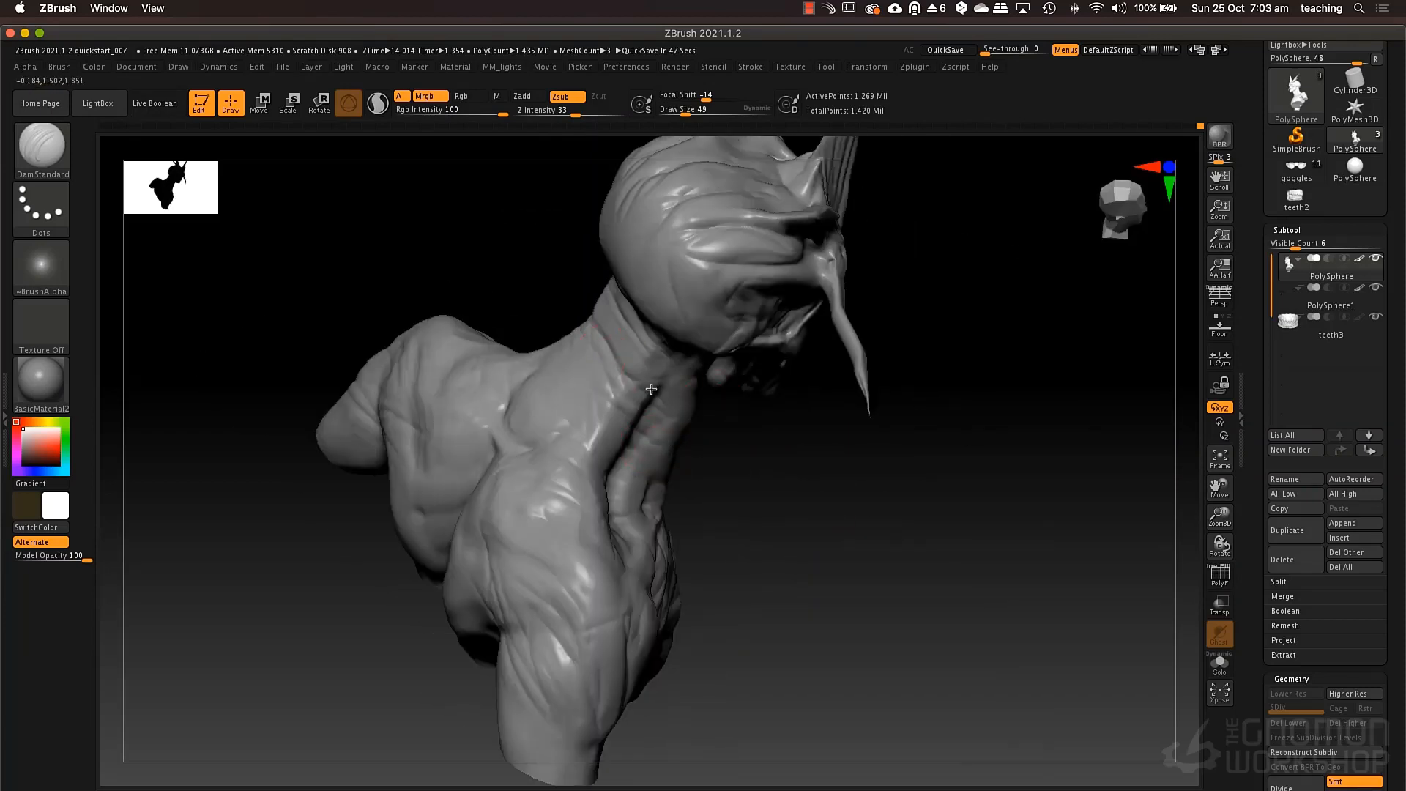
left_click_drag(581, 372, 592, 413)
left_click_drag(777, 432, 938, 447)
Set the DamStandard draw size to 88 and carve deep lengthwise grooves down the back of the neck.
key("space")
left_click_drag(628, 331, 635, 331)
left_click_drag(725, 432, 806, 461)
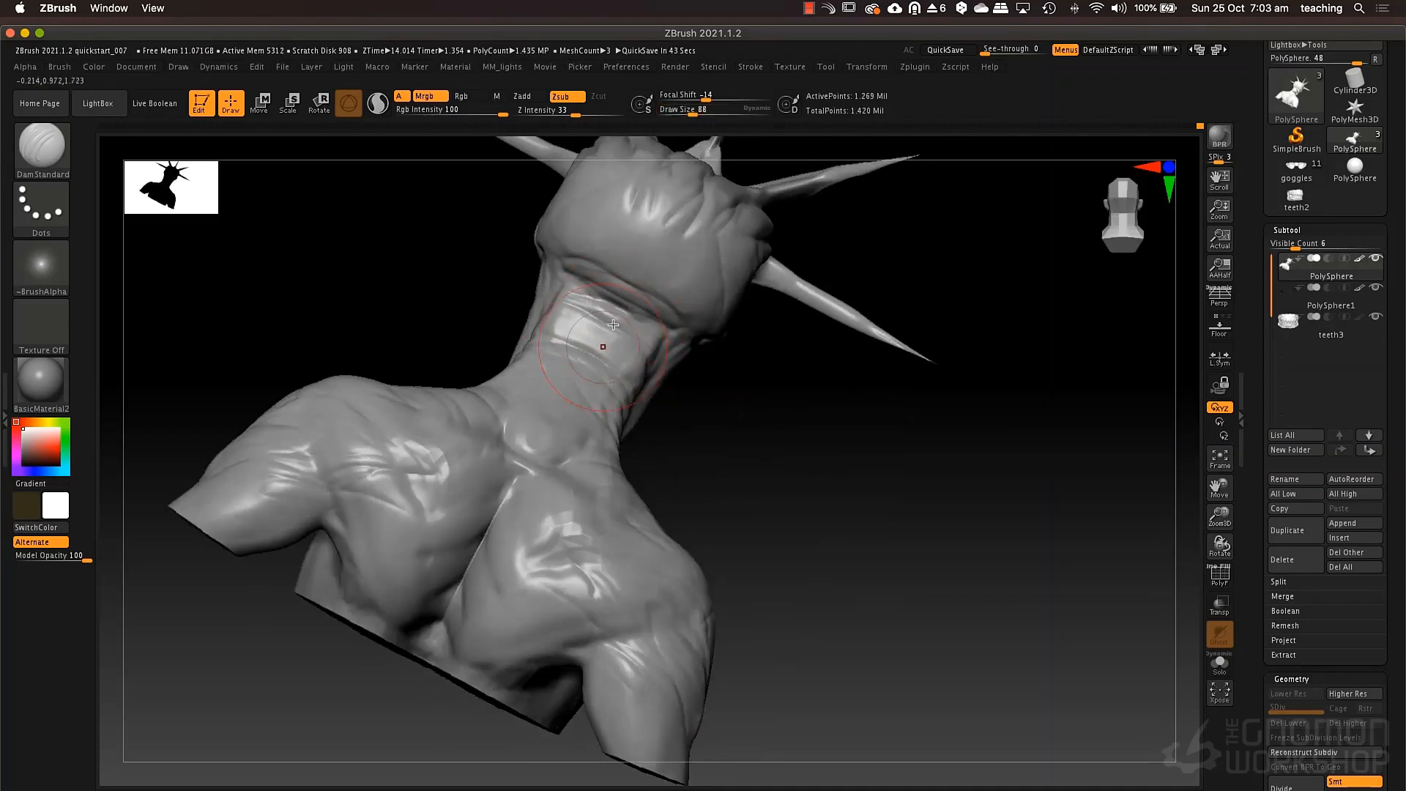
left_click_drag(615, 306, 492, 528)
left_click_drag(507, 425, 495, 513)
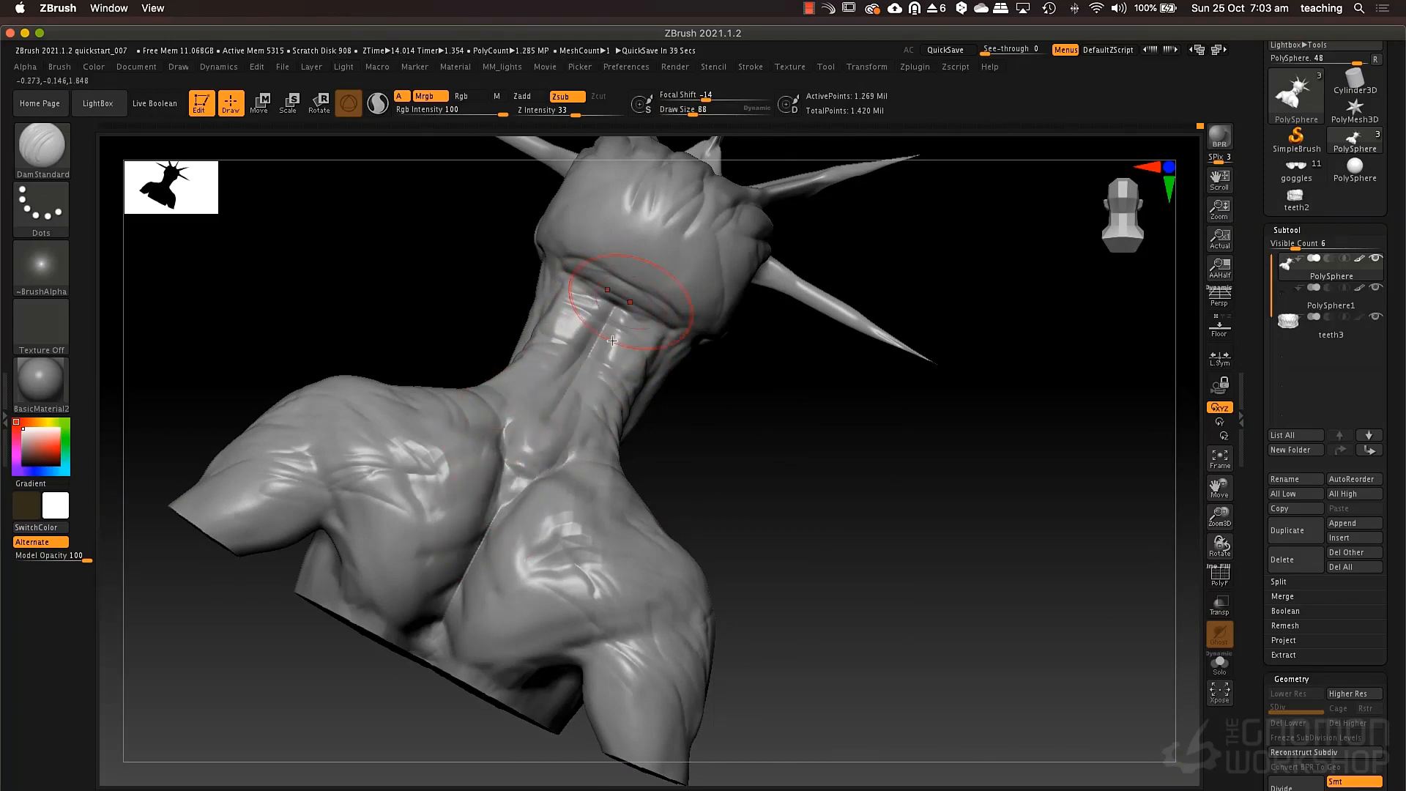
left_click_drag(675, 477, 682, 412)
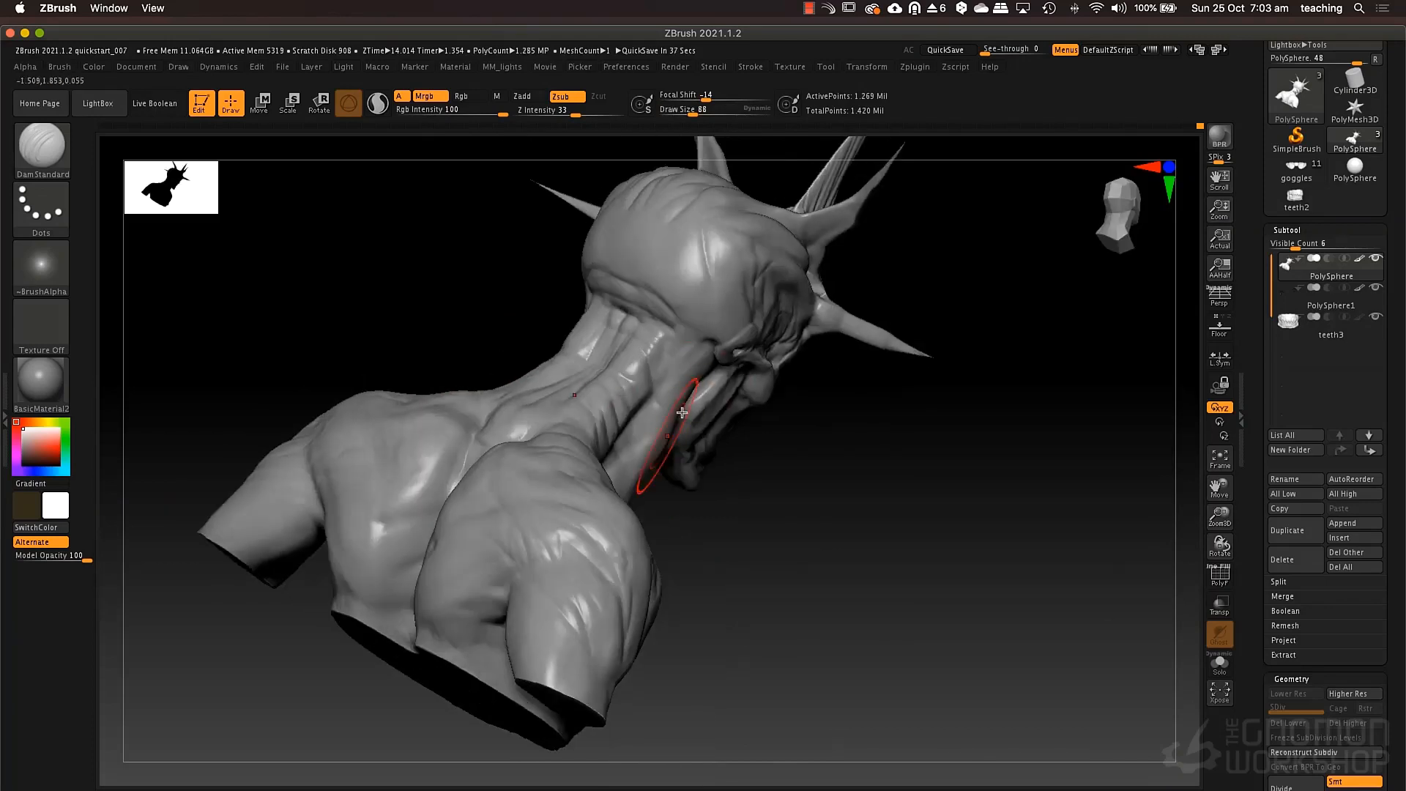
Reshape the back of the skull above the neck with the Move brush at draw size 151.
right_click_drag(696, 432, 720, 388)
key("b")
key("m")
key("v")
right_click_drag(616, 319, 666, 257)
key("]")
key("]")
key("]")
left_click_drag(650, 279, 665, 250)
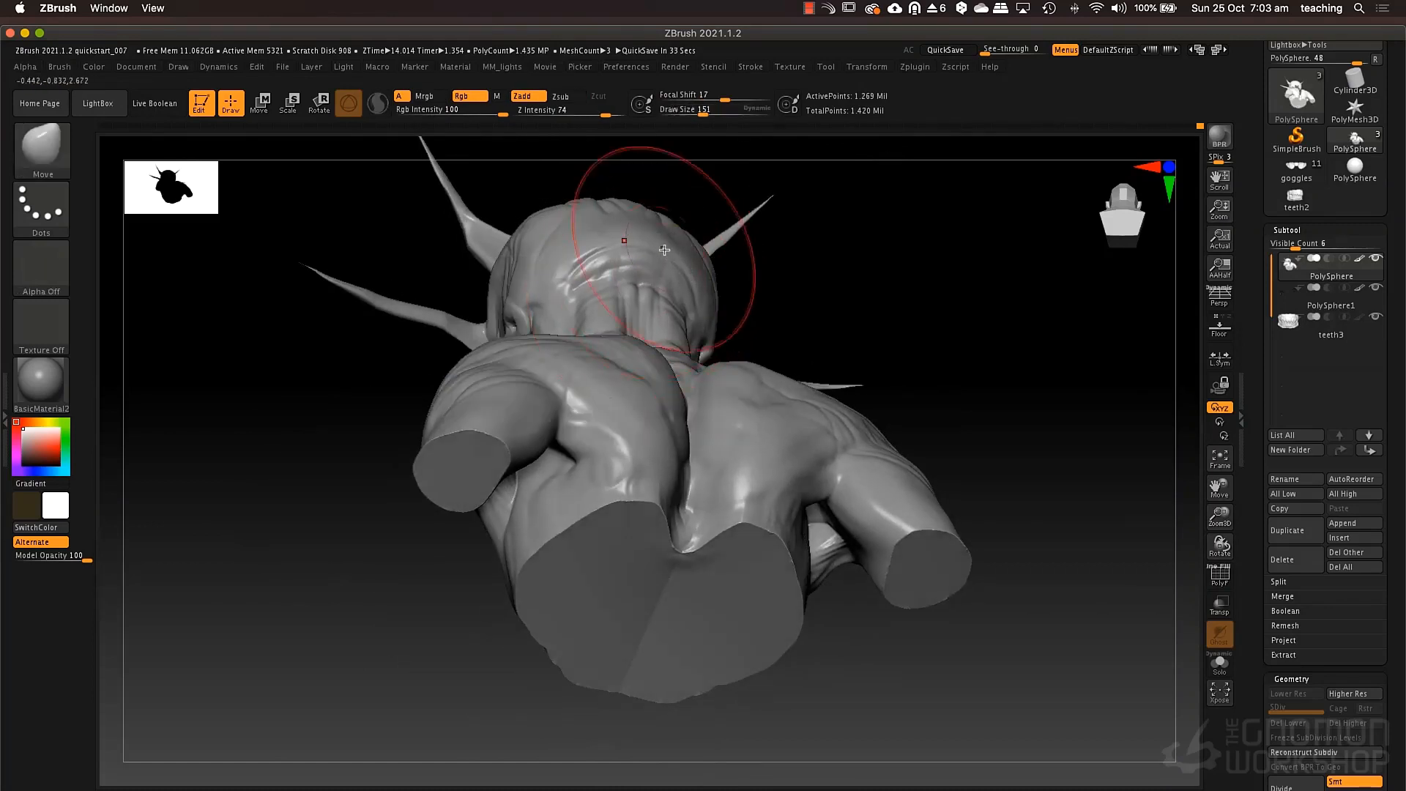
right_click_drag(665, 249, 674, 243)
left_click_drag(636, 224, 637, 211)
mouse_move(643, 205)
right_mouse_down()
mouse_move(706, 242)
mouse_move(707, 274)
right_mouse_up()
right_click_drag(786, 391, 731, 452, "ctrl")
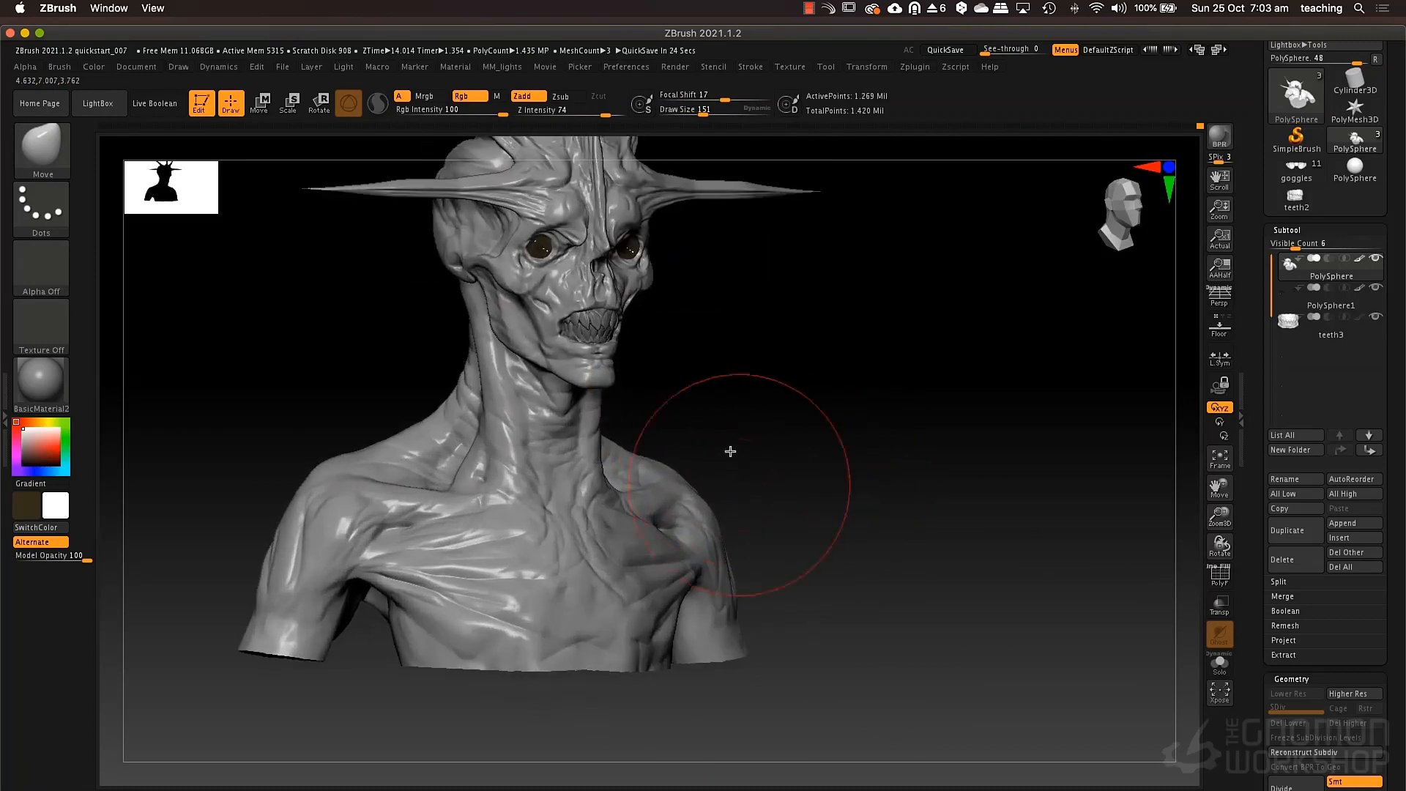
Set the Move draw size to 65, switch the masking brush to MaskPen and mask the upper jaw between nose and teeth.
mouse_move(704, 392)
right_mouse_down("alt")
mouse_move(772, 480)
mouse_move(748, 521)
right_mouse_up("alt")
key("space")
left_click_drag(632, 477, 620, 477)
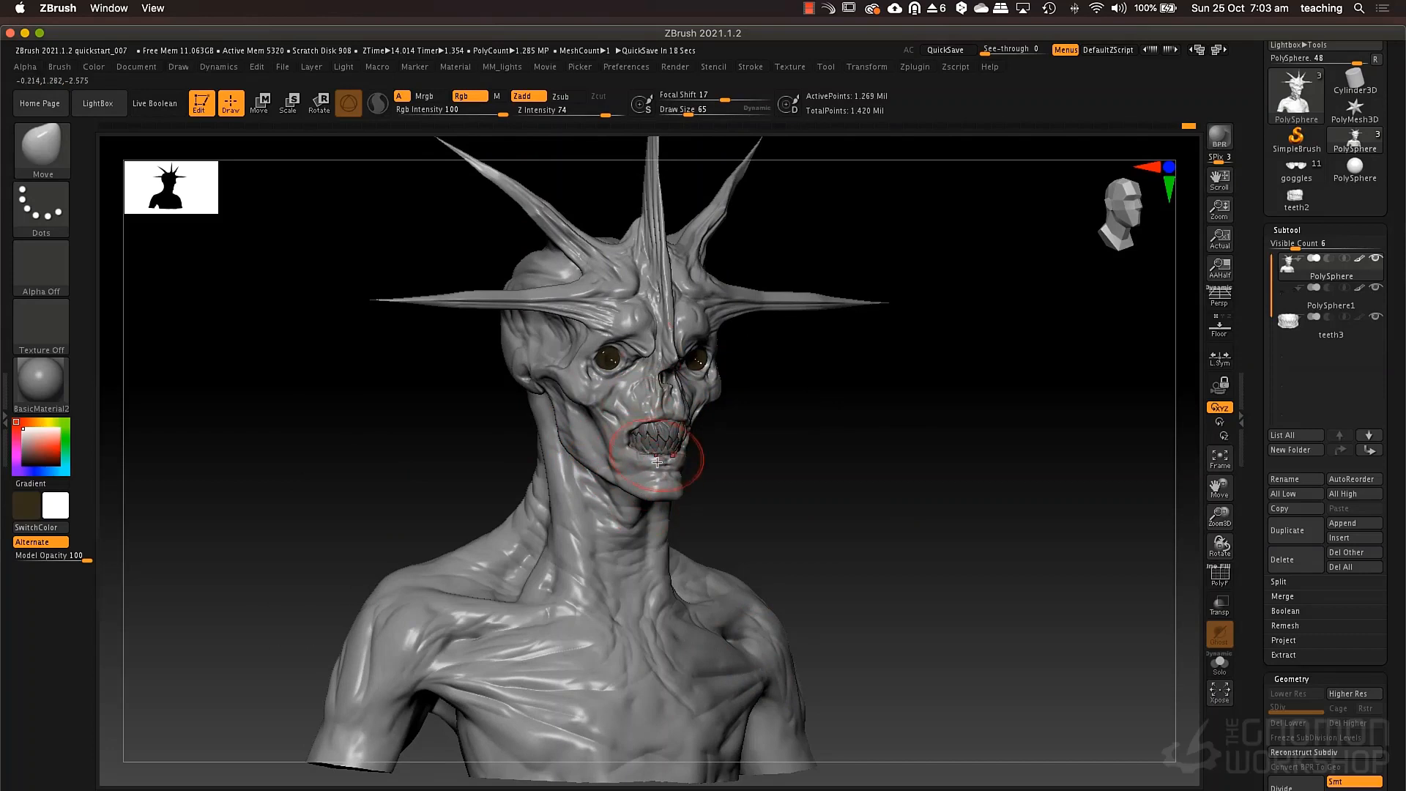
key("ctrl")
mouse_move(626, 448)
left_mouse_down("ctrl")
mouse_move(685, 430)
mouse_move(645, 412)
mouse_move(671, 410)
left_mouse_up("ctrl")
left_click_drag(762, 431, 792, 447, "ctrl")
left_click(42, 151, "ctrl")
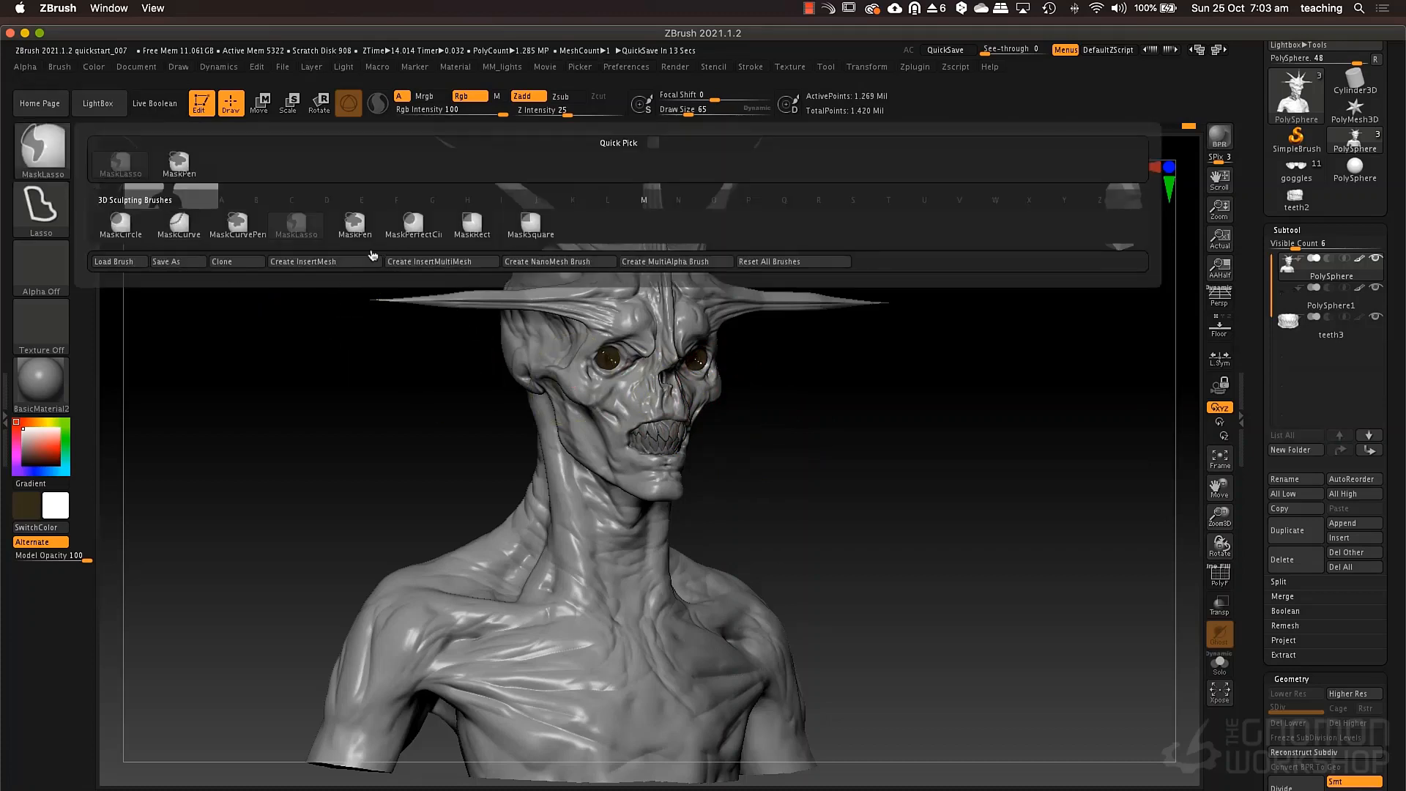
left_click(357, 230, "ctrl")
mouse_move(662, 405)
left_mouse_down("ctrl")
mouse_move(624, 429)
mouse_move(657, 444)
mouse_move(716, 435)
left_mouse_up("ctrl")
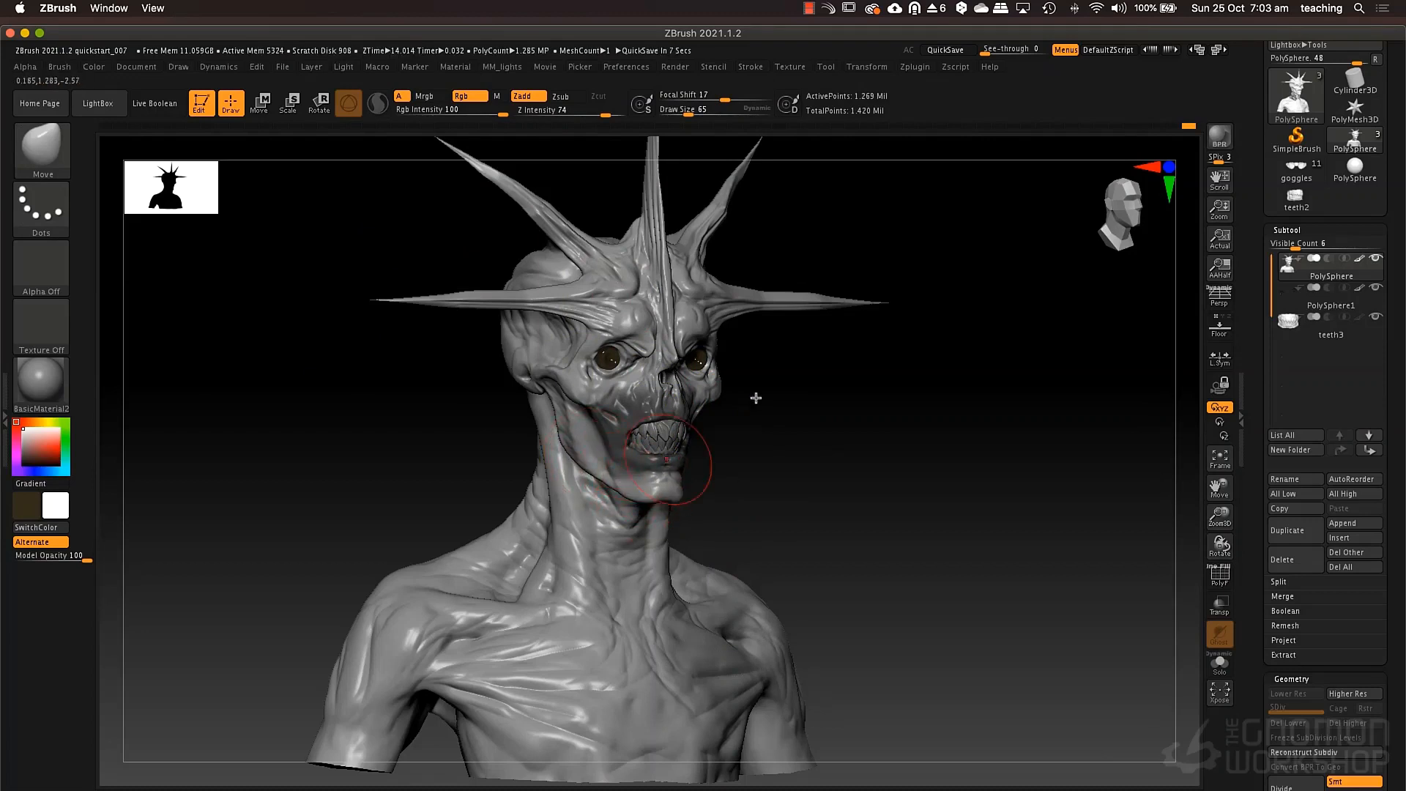
Refine the outline of the mouth, cheeks and lower jaw with the Move brush, reducing its draw size to 55.
mouse_move(756, 398)
left_mouse_down()
mouse_move(734, 466)
mouse_move(749, 435)
left_mouse_up()
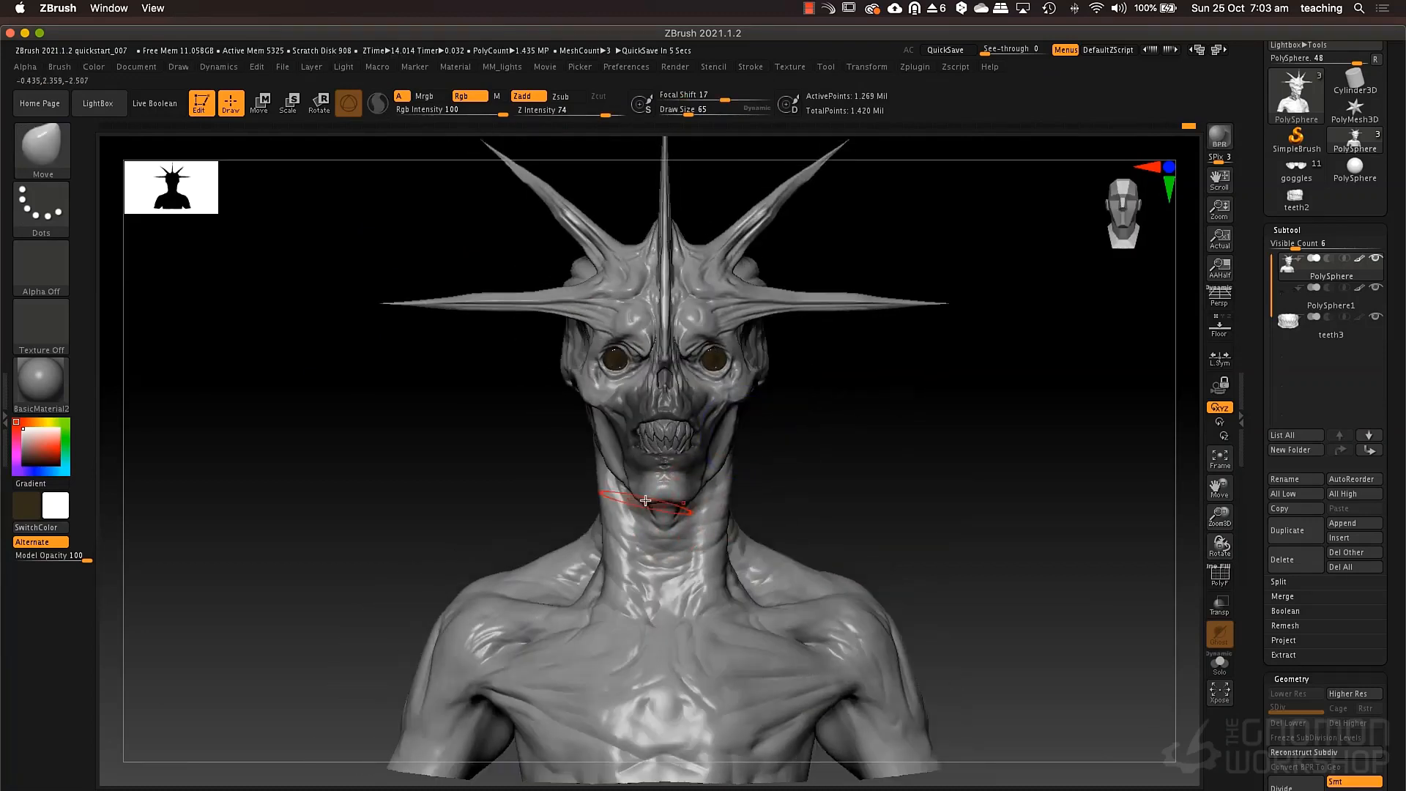
left_click_drag(833, 459, 845, 503, "alt")
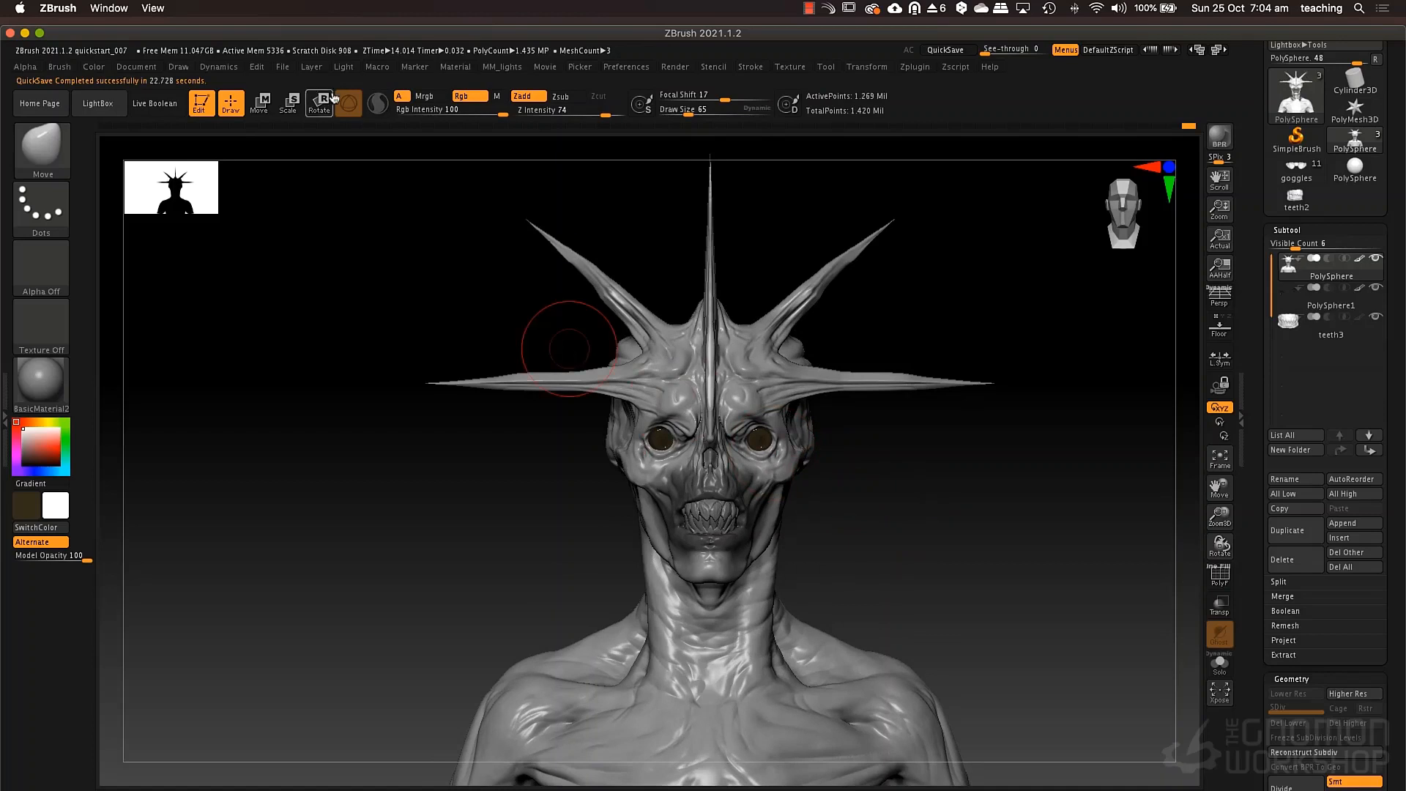
left_click(296, 68)
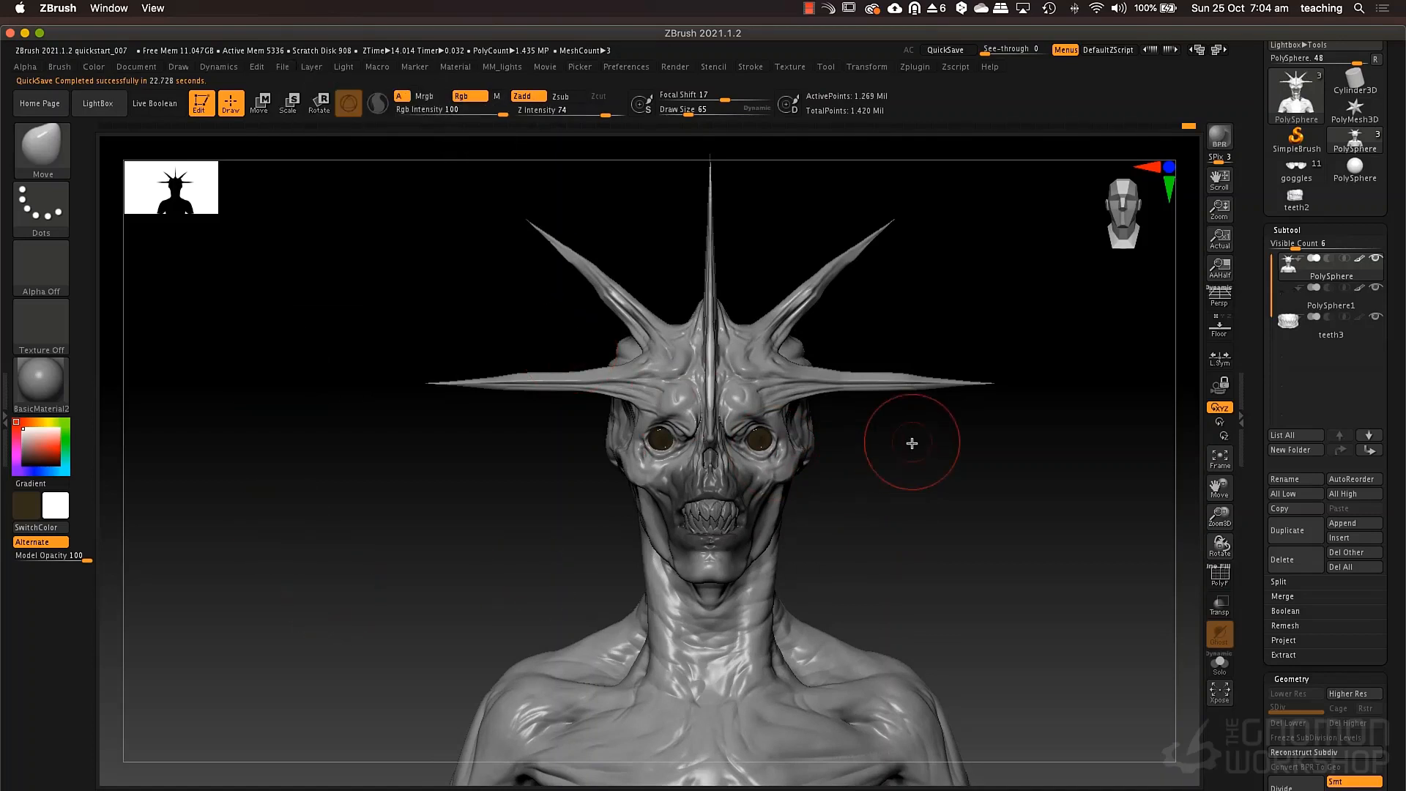
left_click_drag(886, 459, 783, 552)
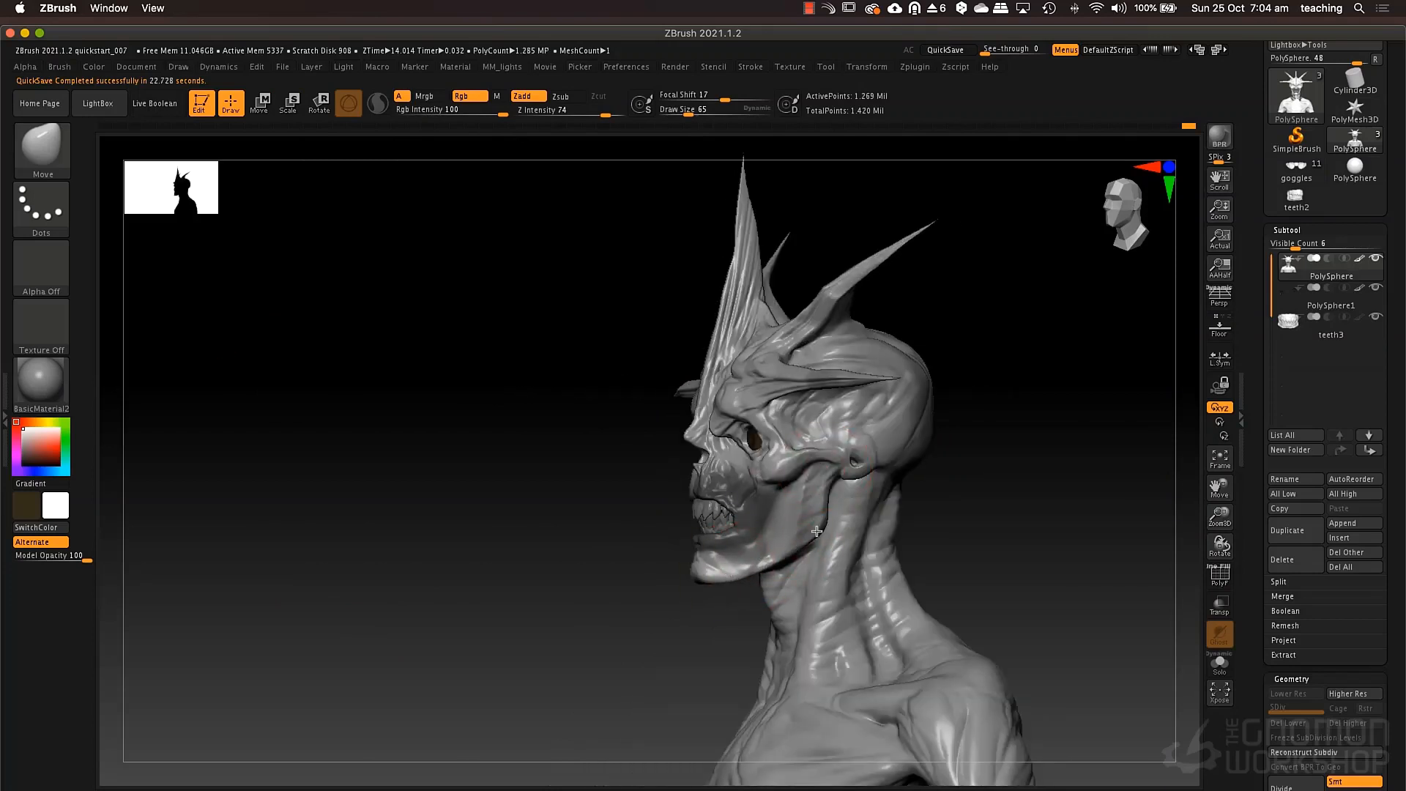
right_click_drag(809, 503, 849, 494)
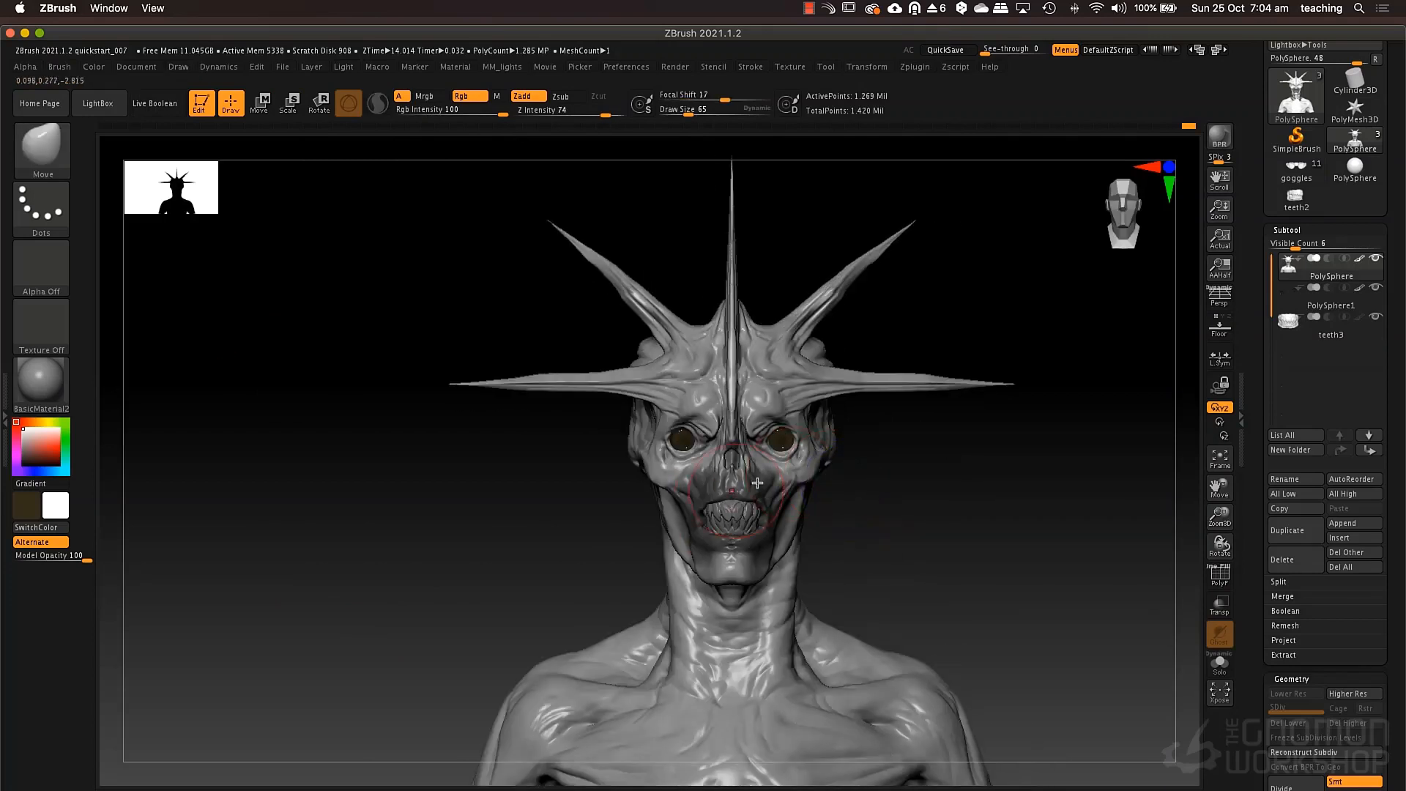
left_click_drag(655, 506, 668, 542)
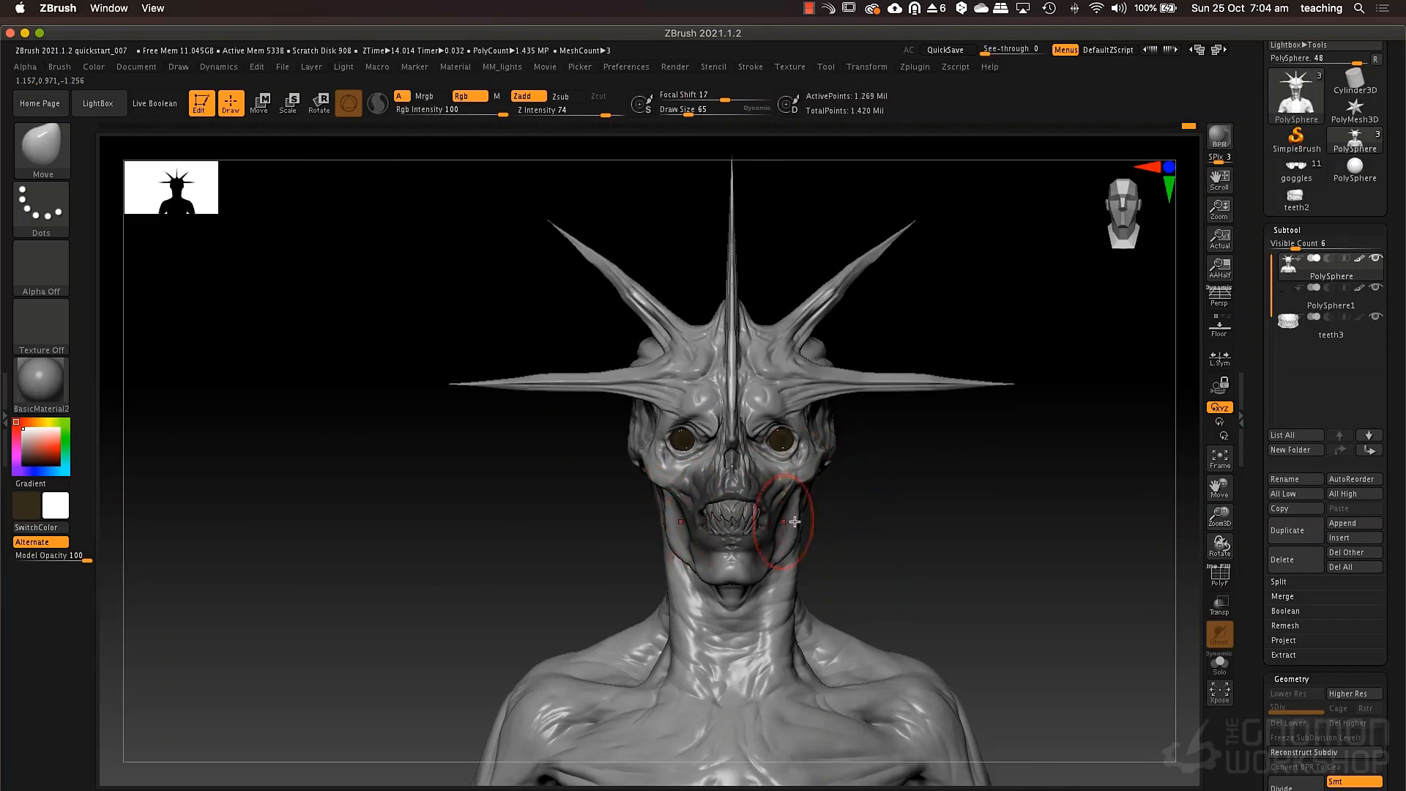
left_click_drag(803, 523, 797, 504)
key("space")
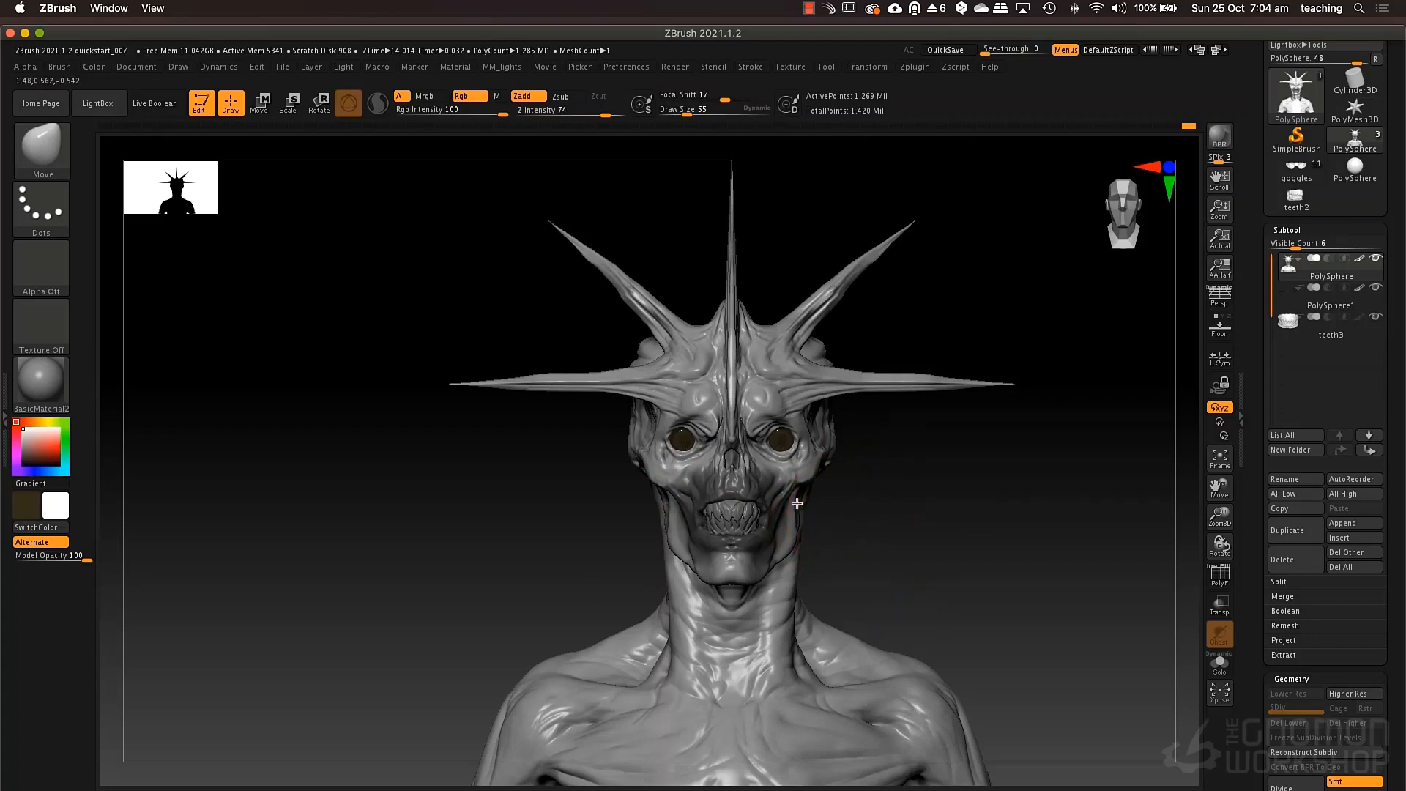
Set the Move draw size to 34 and reshape the nose opening, inner cheeks and lower eye socket rims.
left_click_drag(925, 481, 978, 638, "alt")
mouse_move(929, 570)
left_mouse_down("alt")
mouse_move(917, 540)
mouse_move(926, 610)
left_mouse_up("alt")
key("space")
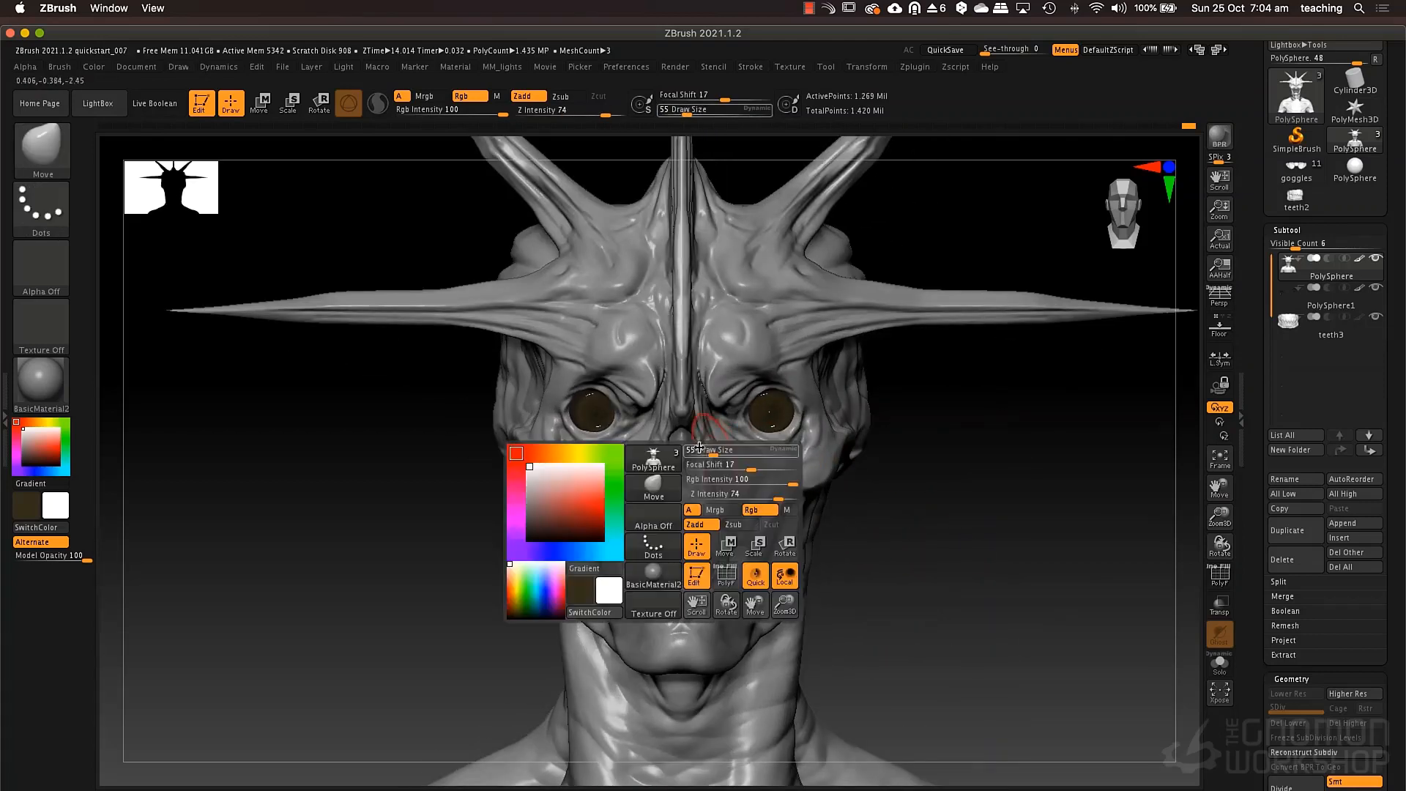
mouse_move(710, 450)
left_mouse_down()
mouse_move(684, 452)
mouse_move(708, 458)
left_mouse_up()
key("space")
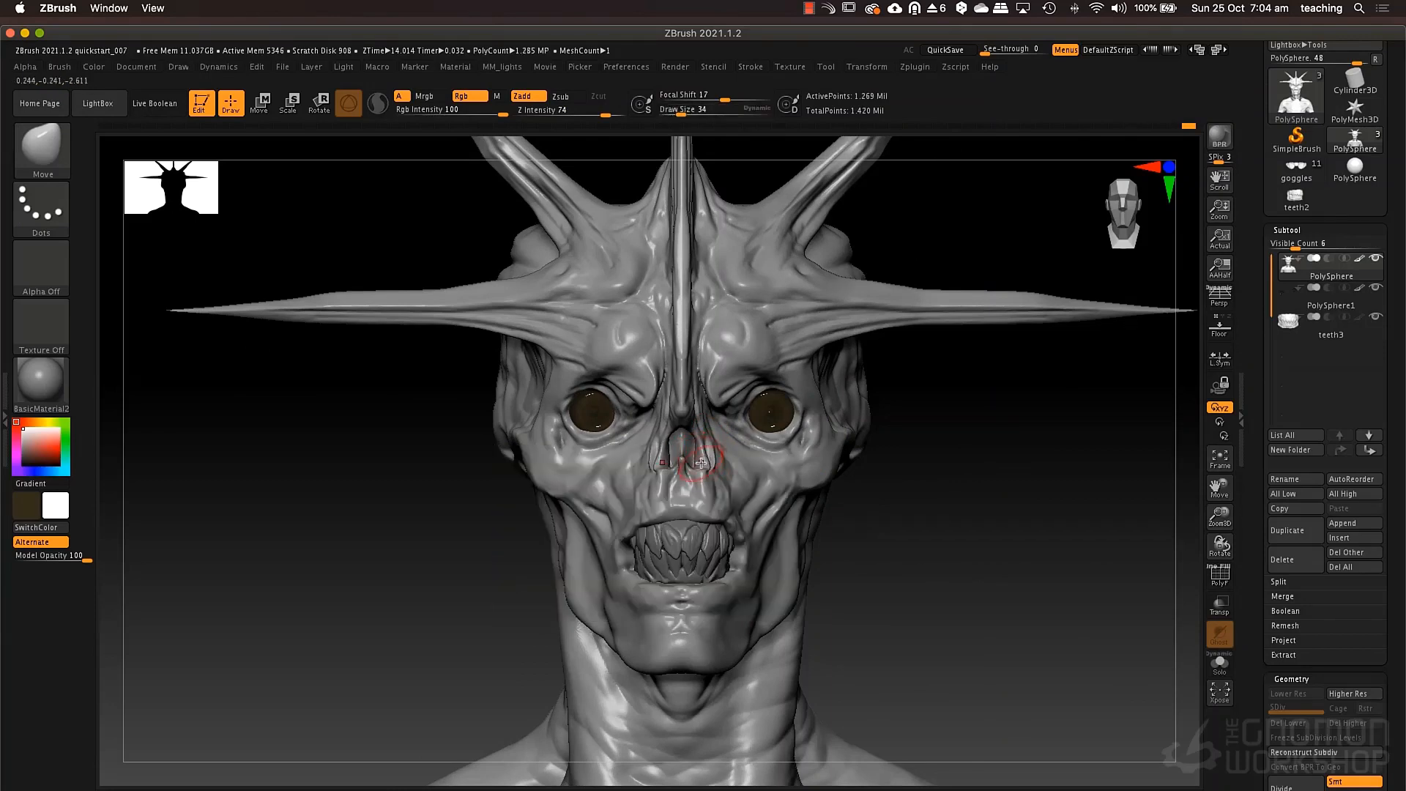
right_click_drag(750, 476, 749, 448)
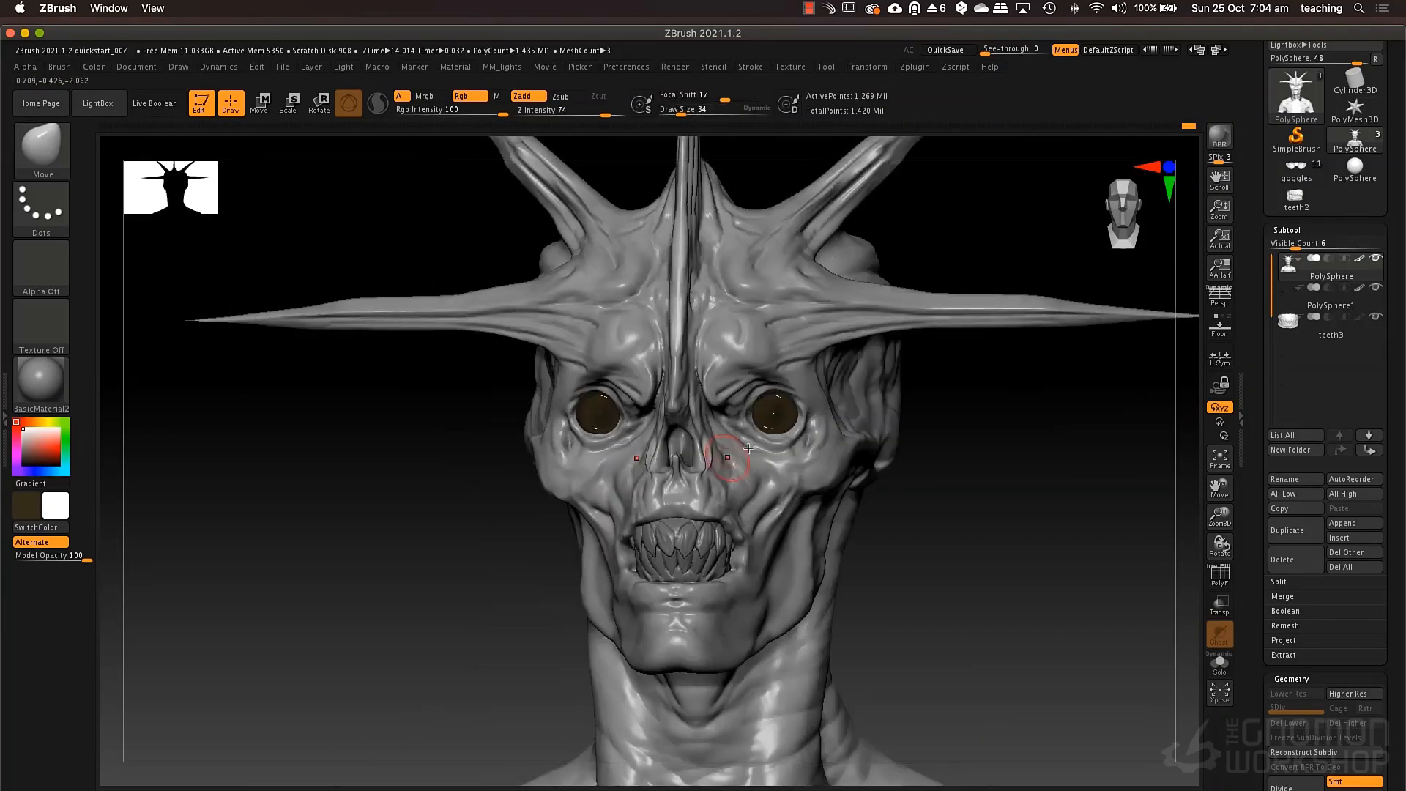
right_click_drag(872, 560, 789, 581)
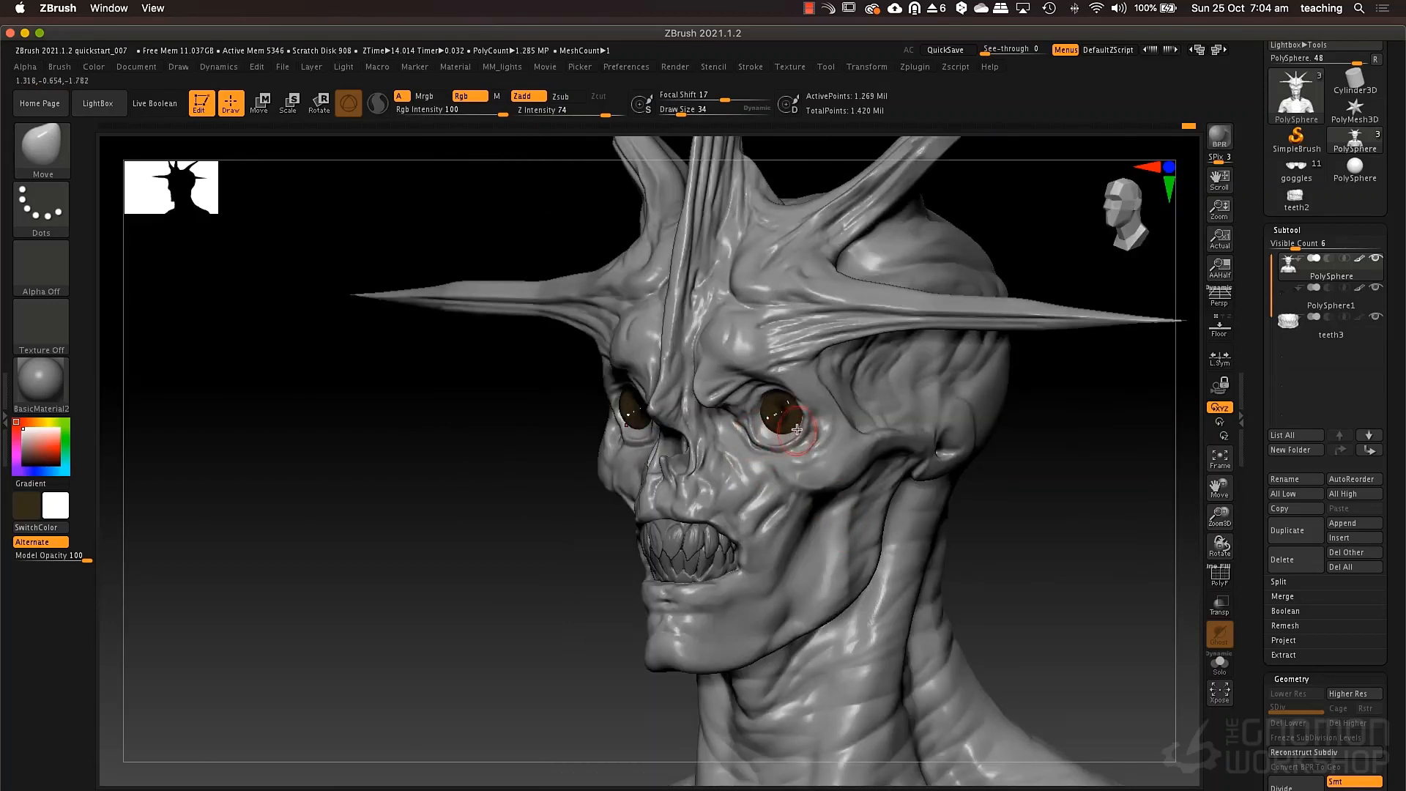
right_click_drag(815, 420, 819, 406, "shift")
Carve fine creases around the eyelids with the DamStandard brush at draw size 14.
key("b")
key("d")
key("s")
key("space")
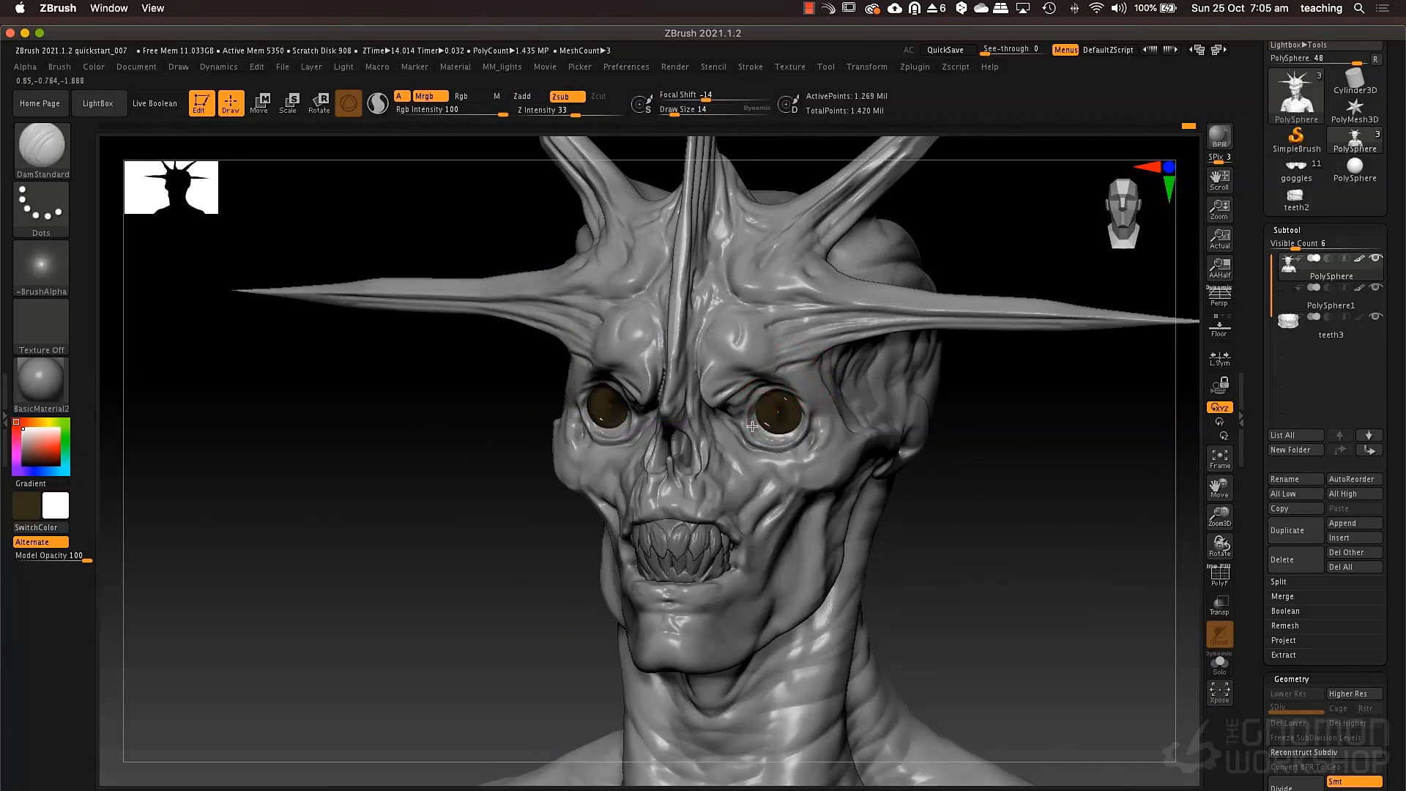
right_click_drag(786, 433, 647, 415)
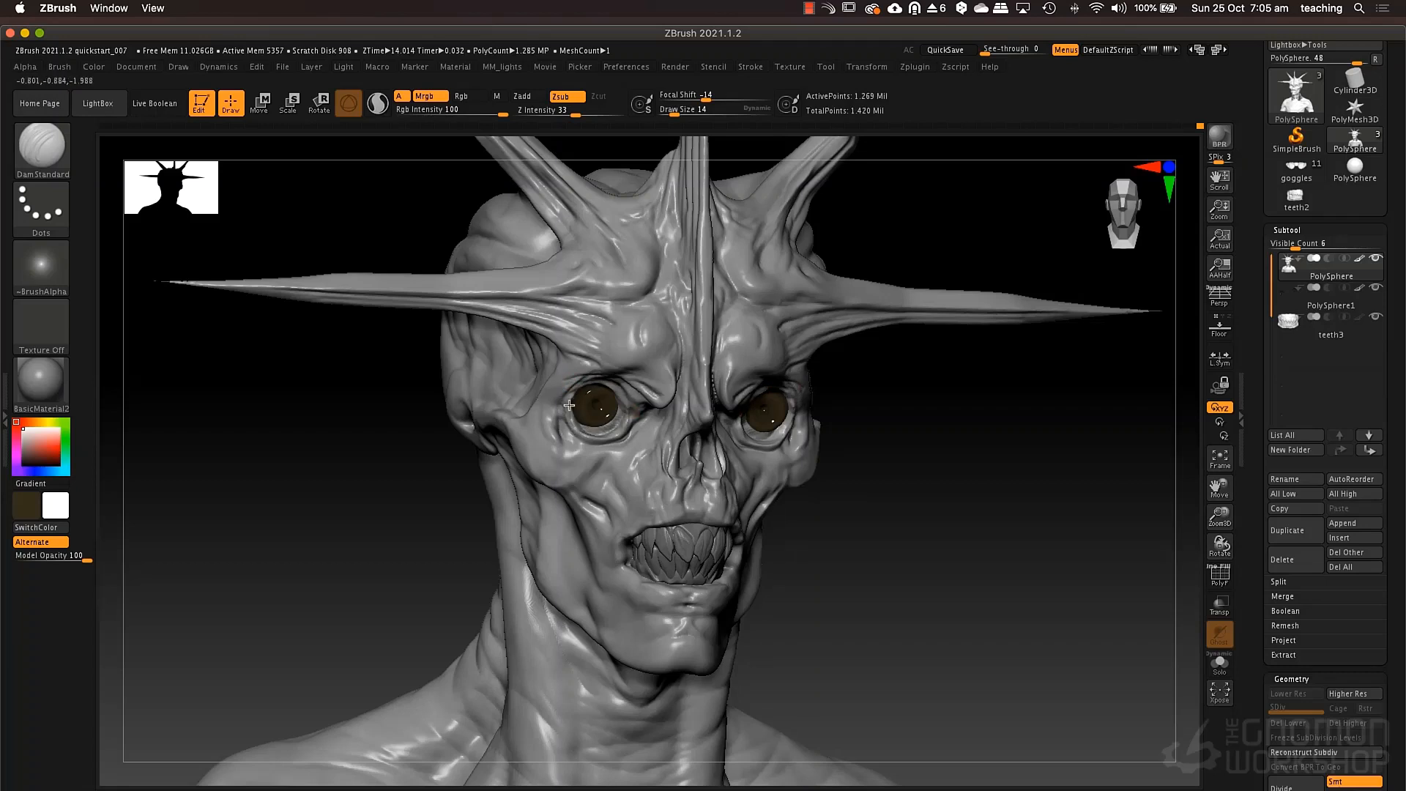
left_click_drag(831, 454, 835, 377)
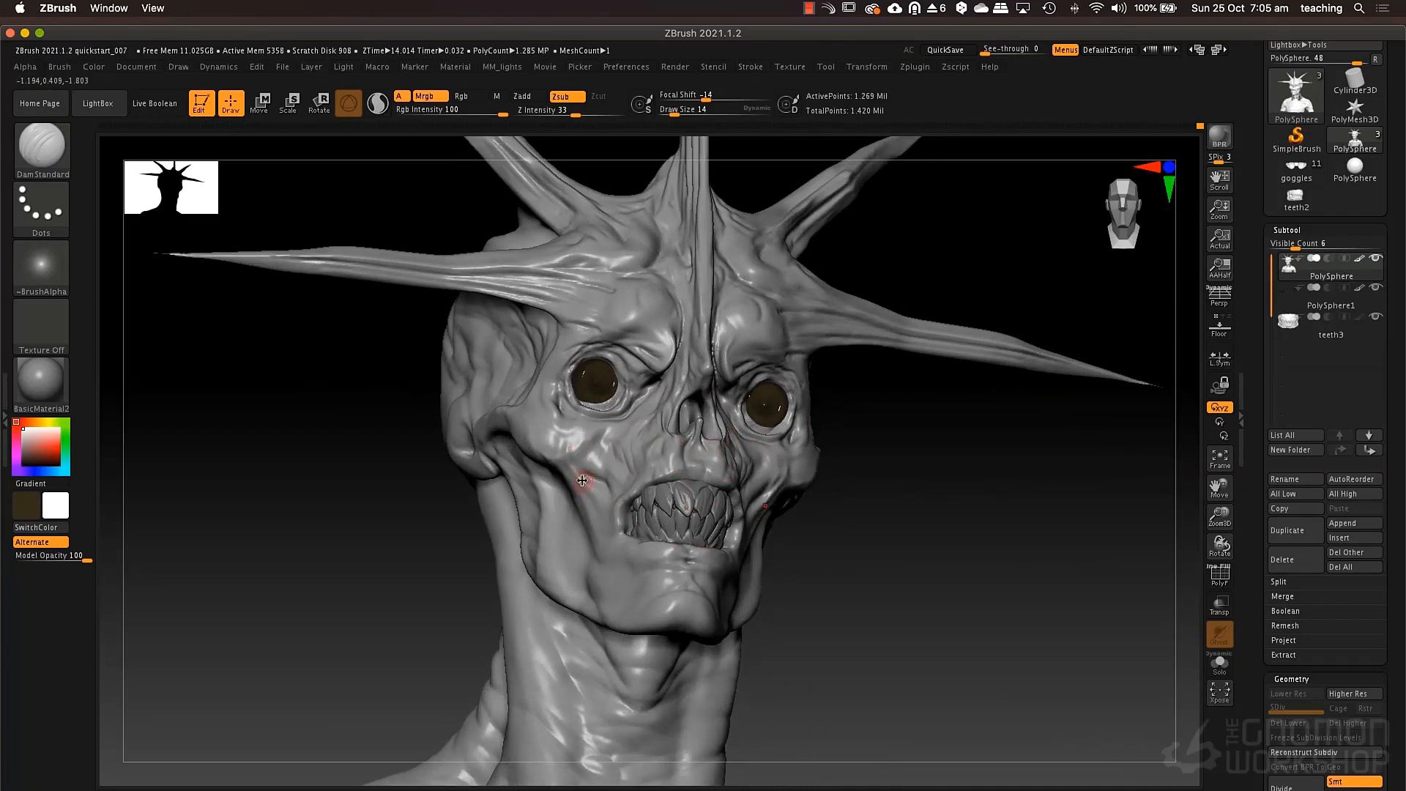
Set the DamStandard draw size to 46 and carve grooves from the cheekbone down along the jaw.
key("space")
left_click_drag(582, 480, 563, 571)
left_click_drag(565, 505, 574, 599)
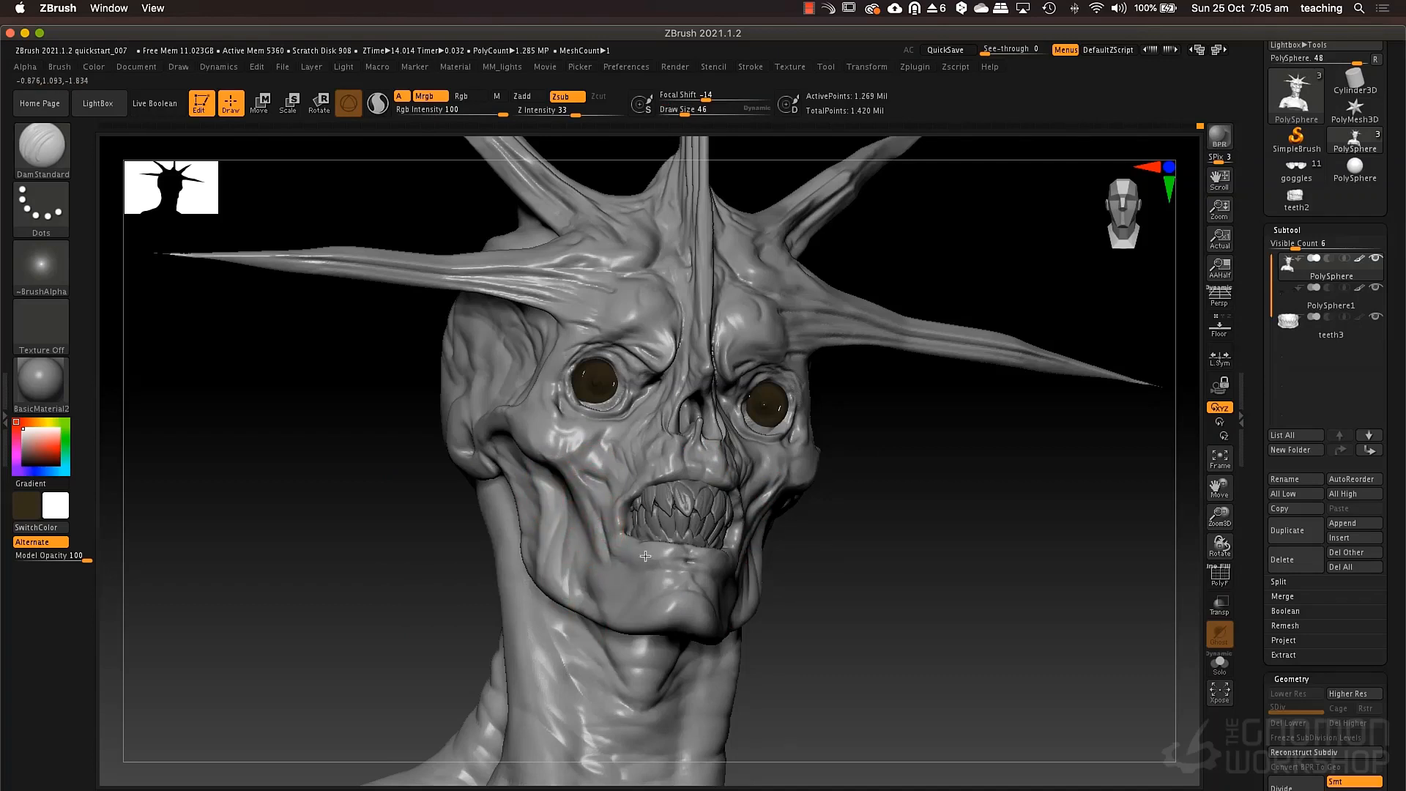
Reshape the top and rear profile of the cranium with the Move brush at draw size 73.
mouse_move(851, 511)
left_mouse_down()
mouse_move(848, 555)
mouse_move(810, 615)
mouse_move(825, 534)
mouse_move(807, 530)
mouse_move(842, 569)
mouse_move(785, 565)
mouse_move(861, 509)
mouse_move(826, 518)
mouse_move(838, 537)
mouse_move(820, 523)
left_mouse_up()
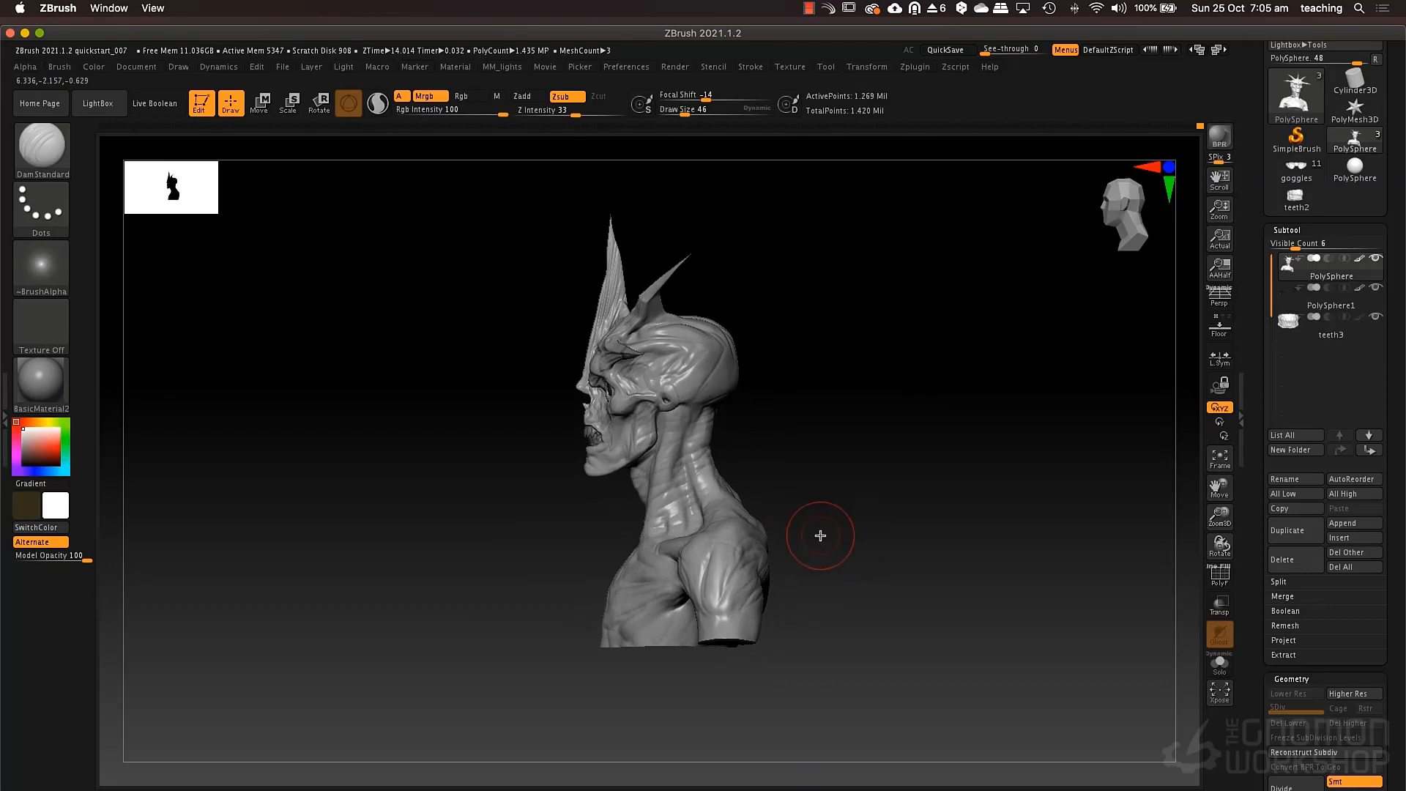
key("b")
key("m")
key("v")
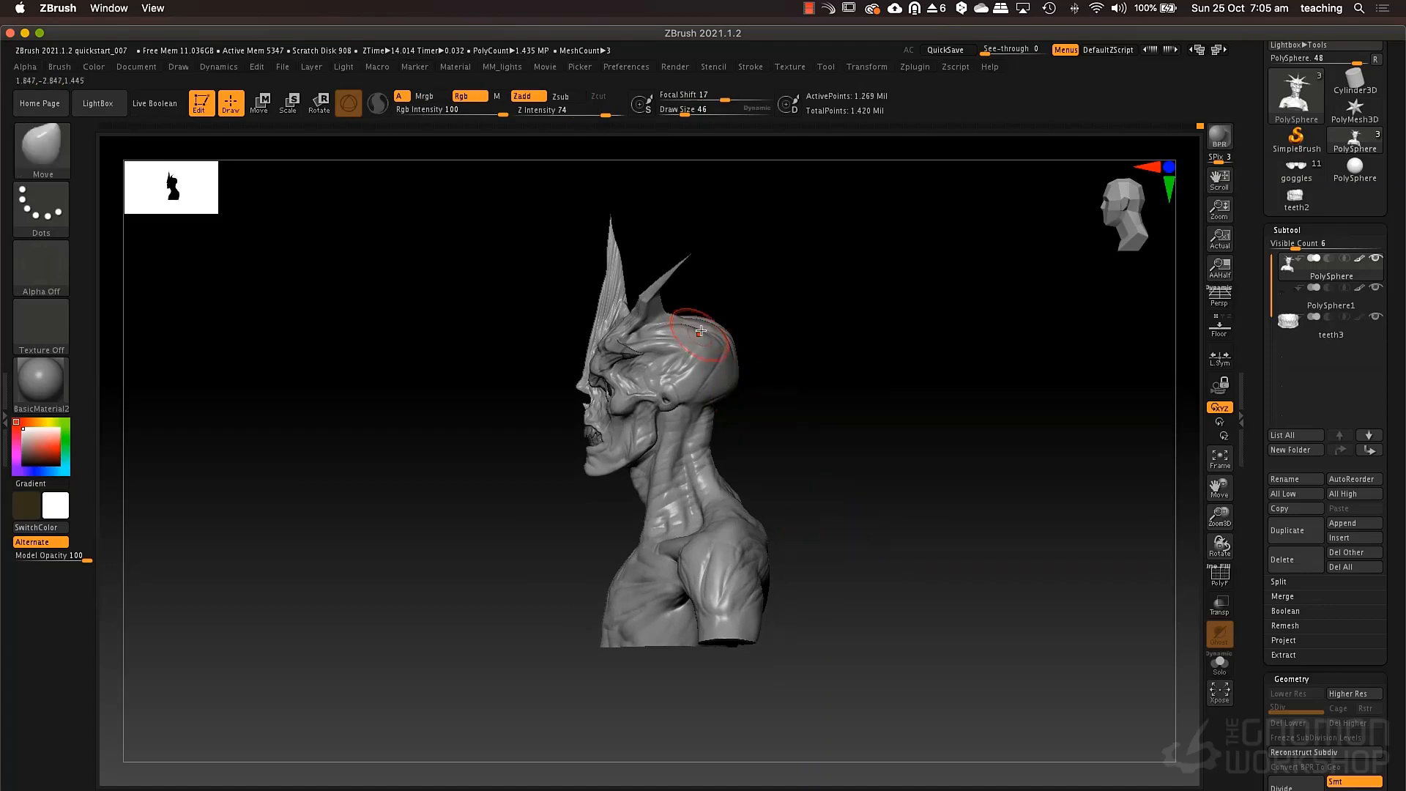
key("space")
left_click_drag(675, 314, 680, 313)
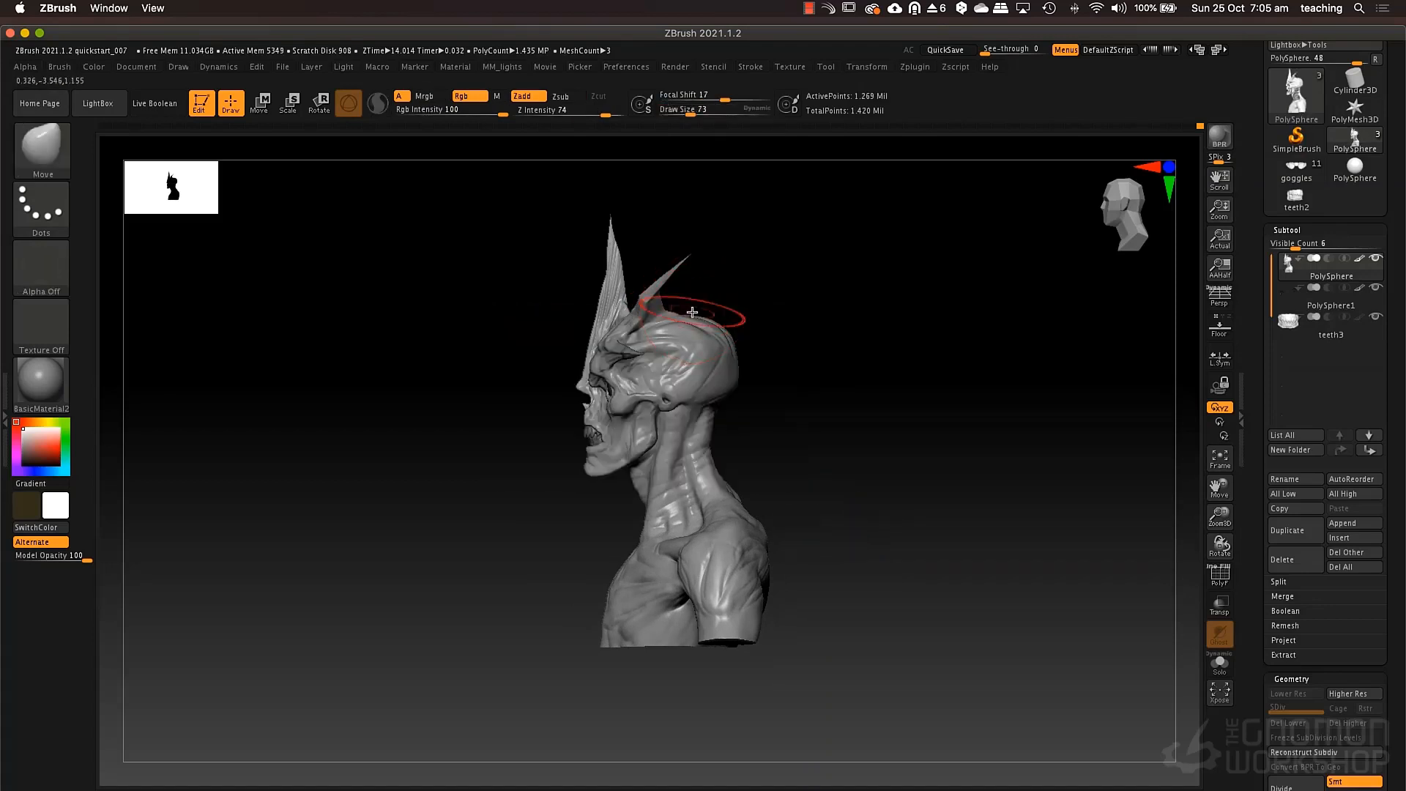
right_click_drag(692, 312, 689, 317)
left_click_drag(691, 308, 721, 312)
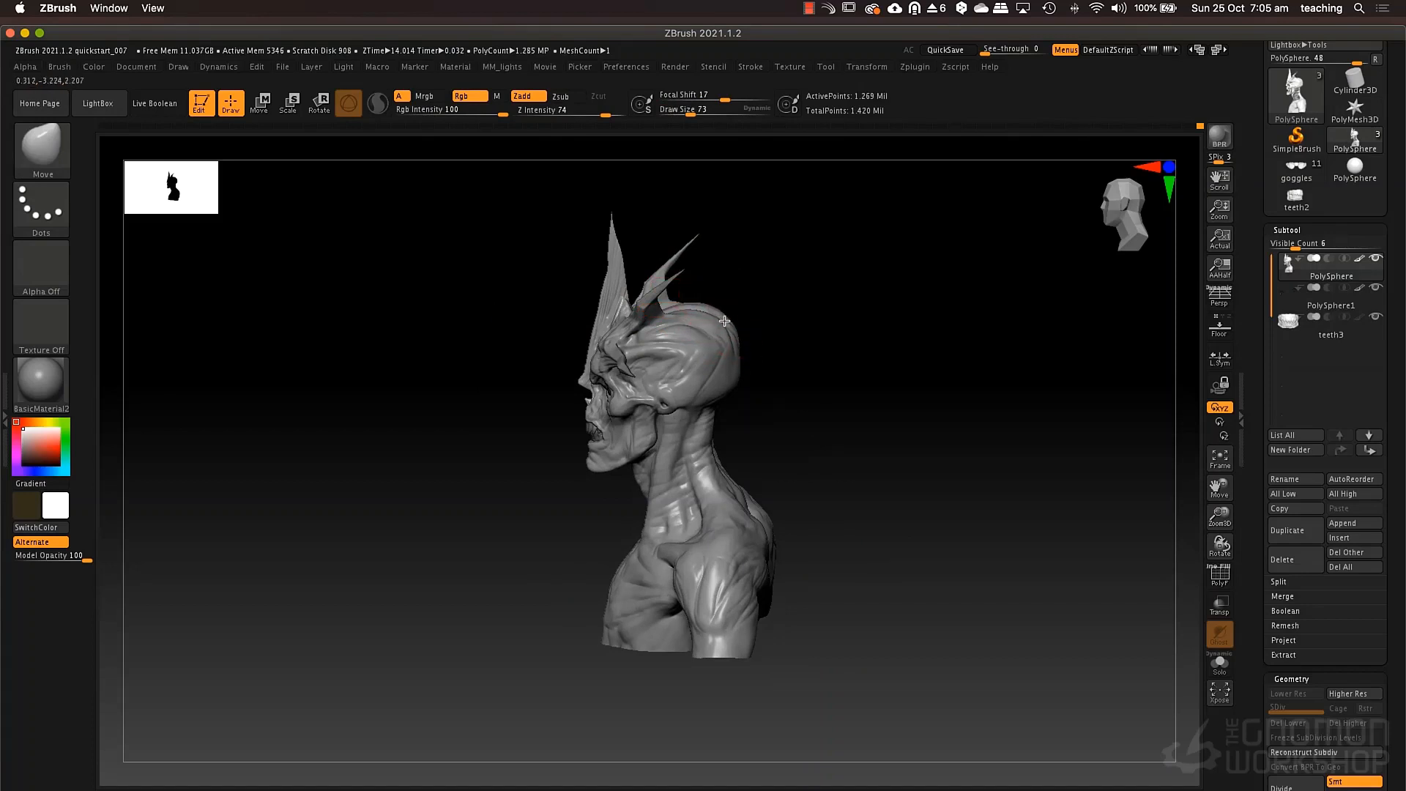
right_click_drag(731, 311, 736, 316)
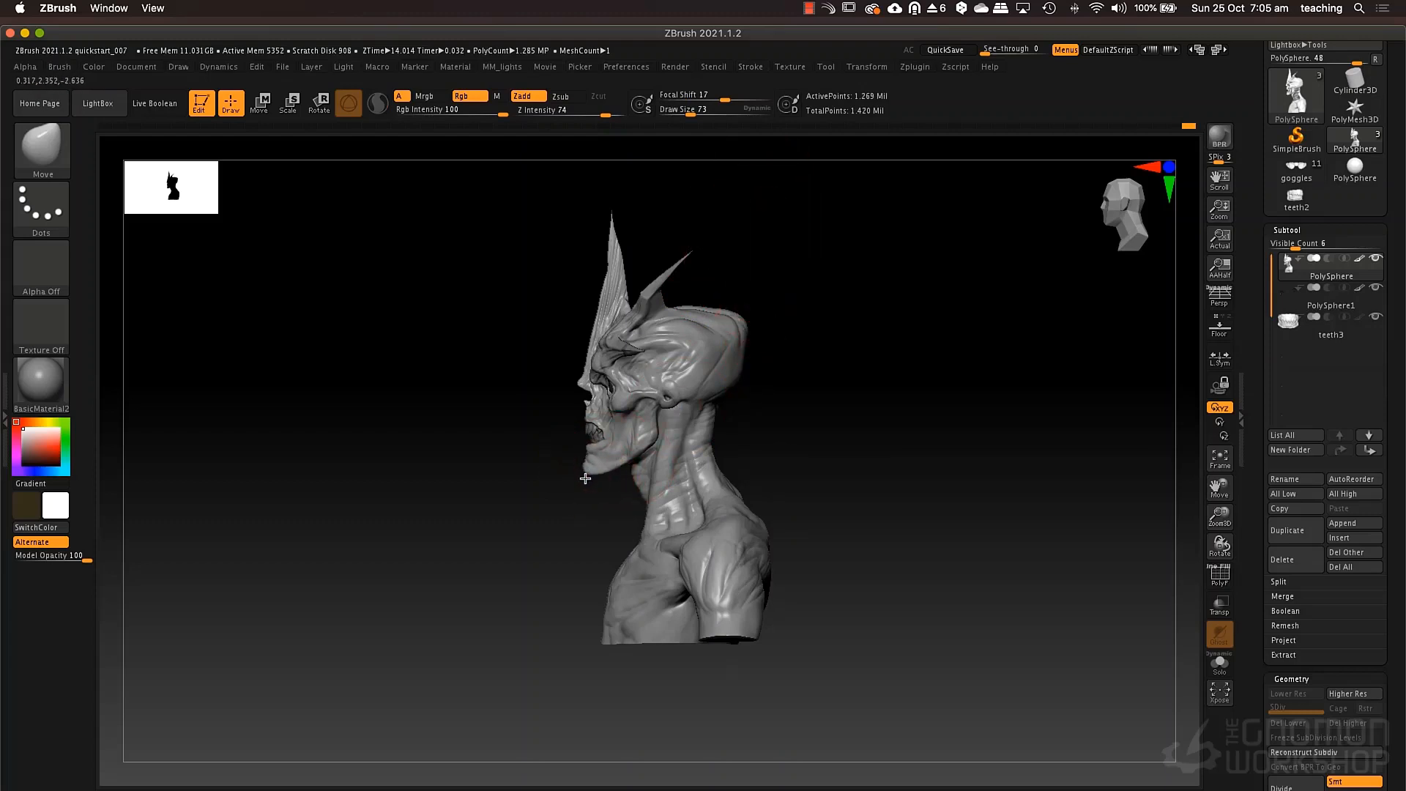
Set the Move draw size to 43 and adjust the jaw and chin profile.
key("space")
left_click_drag(661, 445, 653, 444)
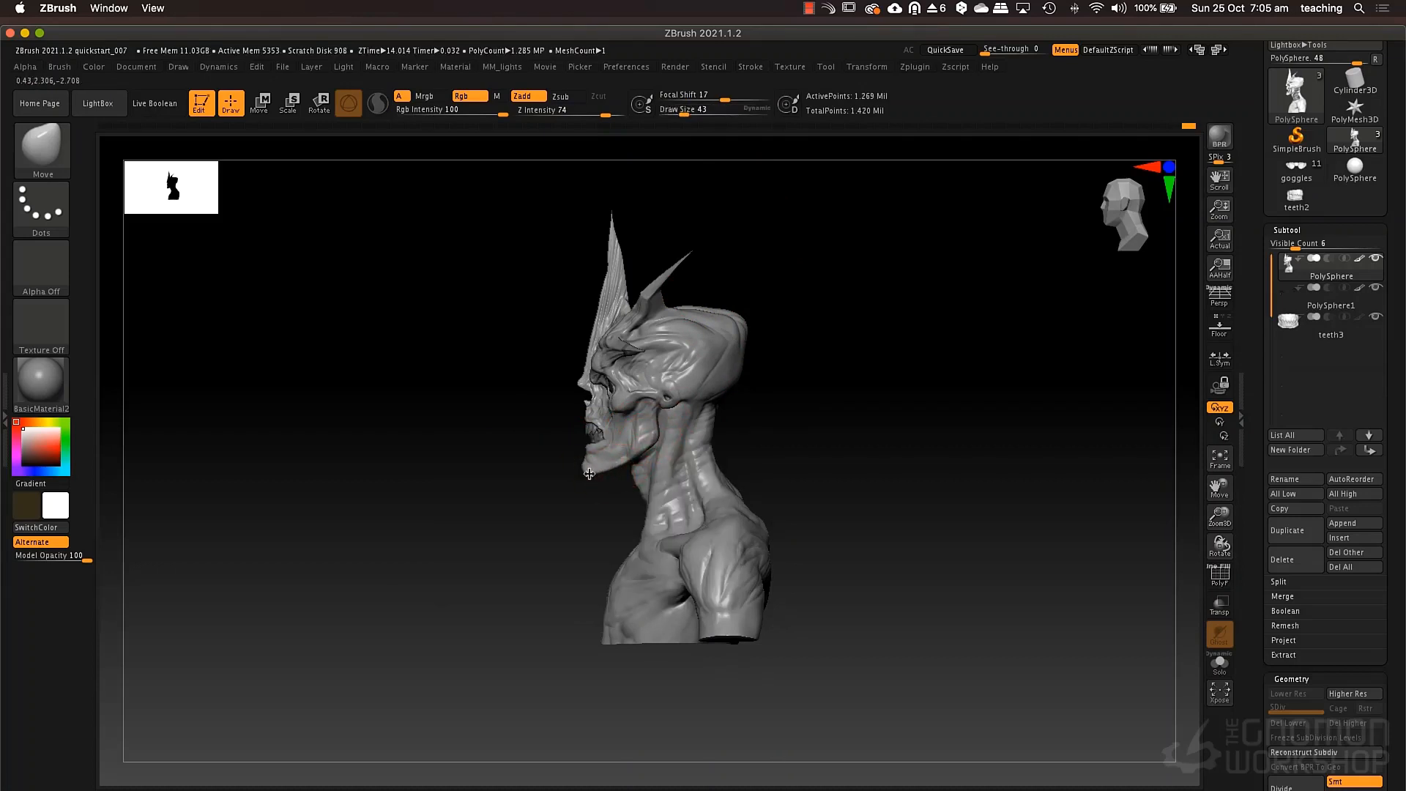
key("space")
left_click_drag(589, 474, 636, 475)
Bend the horizontal side spikes and their tips into a curve with the Move brush, raising its draw size to 156.
left_click_drag(898, 410, 928, 402)
key("space")
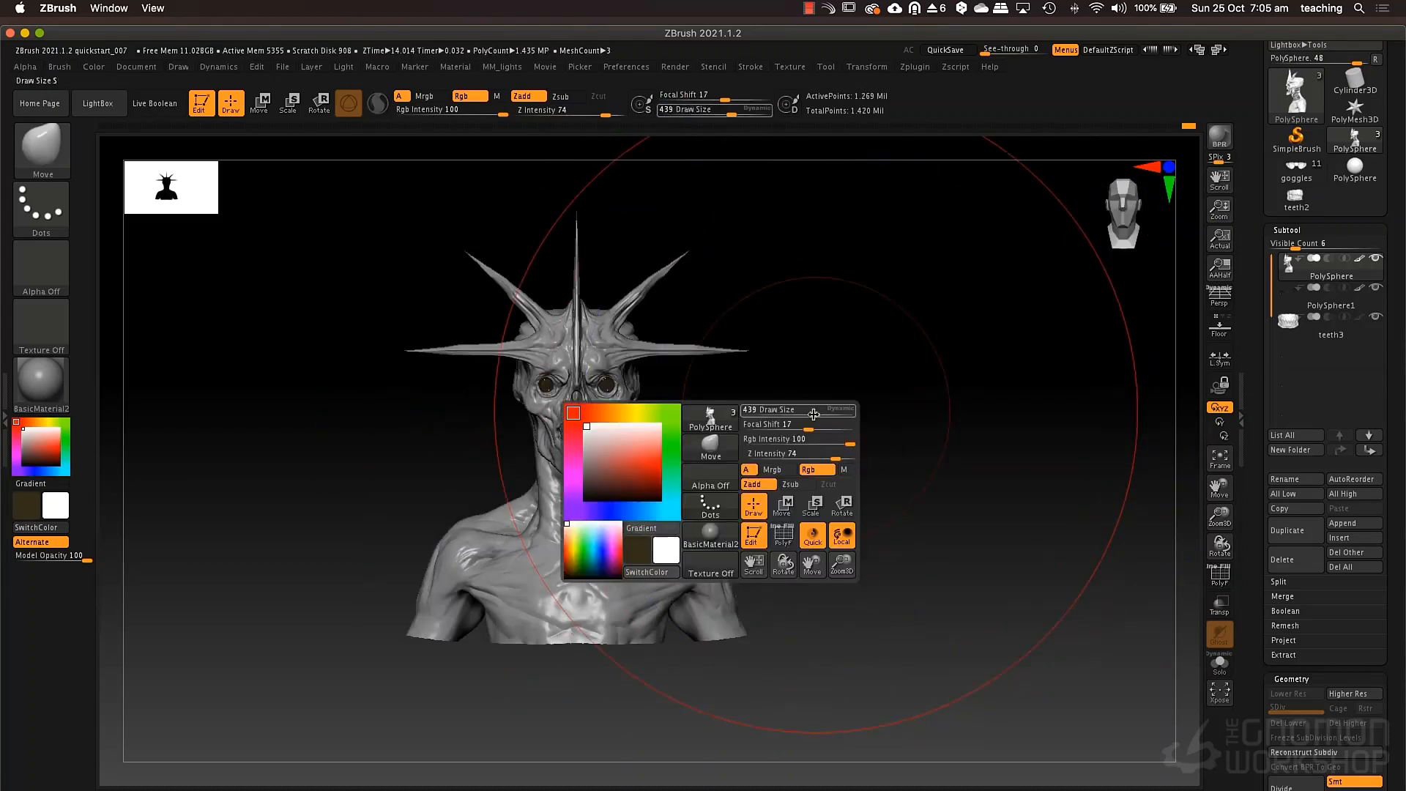
left_click_drag(814, 415, 773, 413)
mouse_move(772, 466)
left_mouse_down("alt")
mouse_move(838, 477)
mouse_move(770, 529)
mouse_move(772, 427)
mouse_move(860, 427)
mouse_move(814, 454)
mouse_move(958, 493)
left_mouse_up("alt")
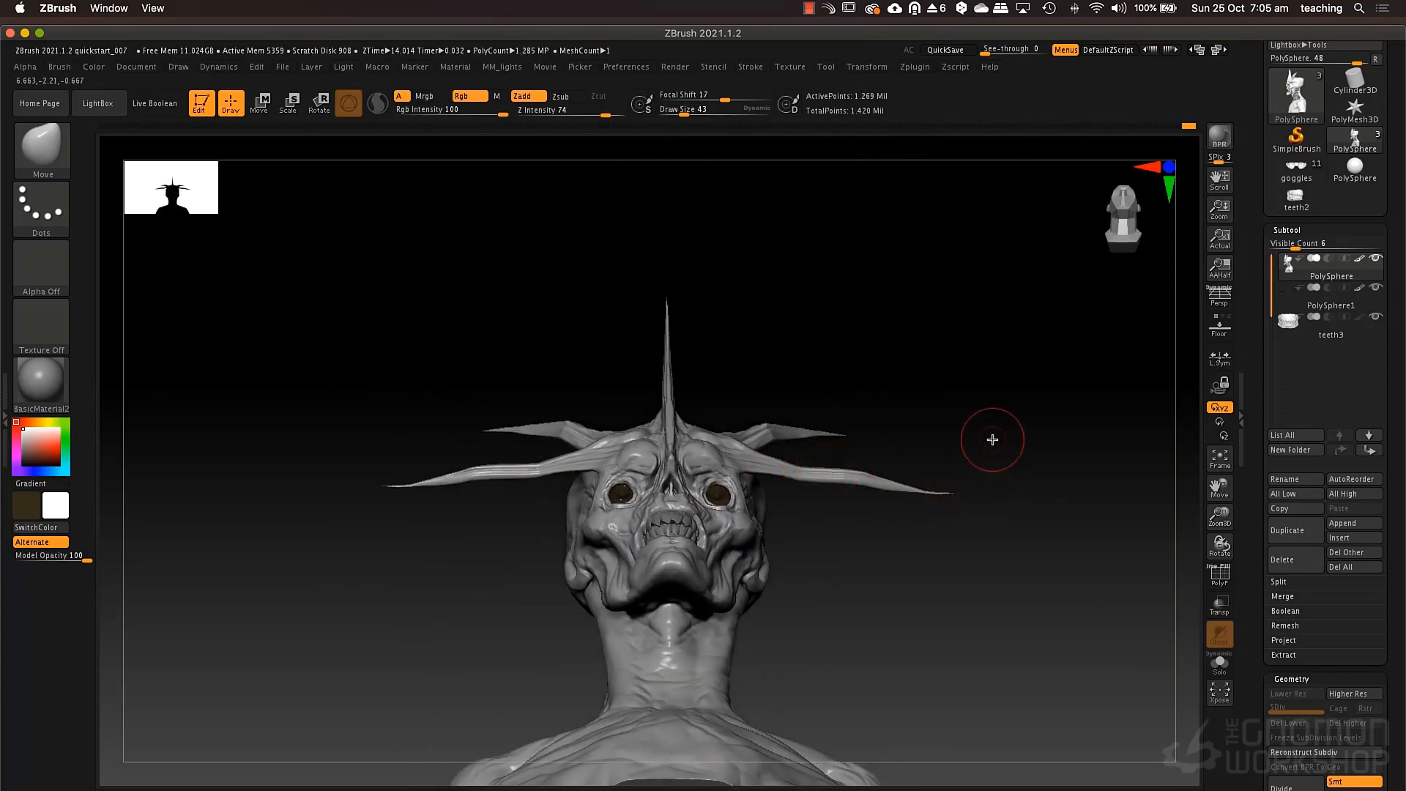
key("space")
left_click_drag(948, 449, 963, 450)
mouse_move(956, 499)
left_mouse_down()
mouse_move(944, 521)
mouse_move(932, 495)
left_mouse_up()
left_click_drag(995, 401, 999, 490)
left_click_drag(984, 539, 935, 483, "alt")
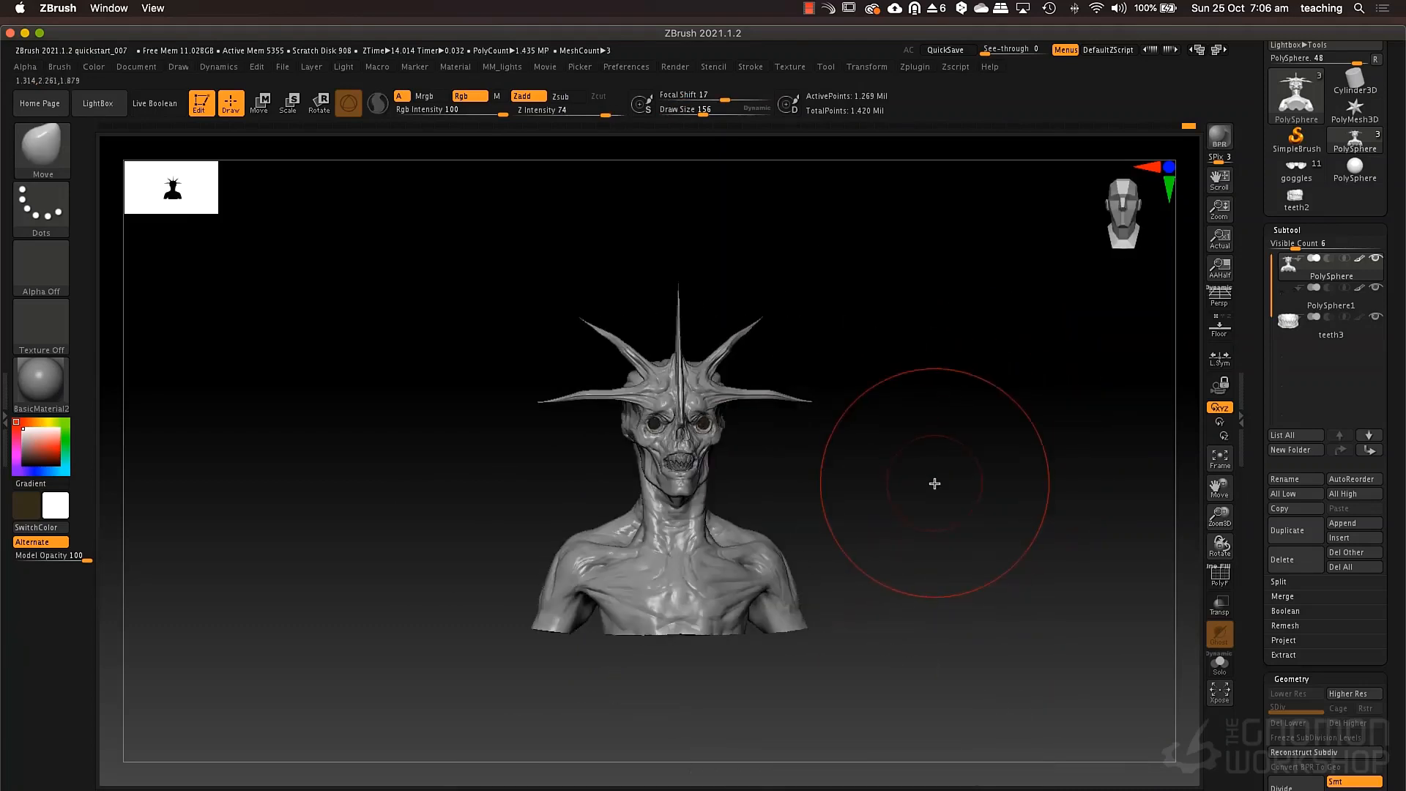
Adjust the slope between the neck and shoulders with the Move brush at draw size 69.
left_click_drag(823, 468, 779, 461)
mouse_move(727, 464)
left_mouse_down()
mouse_move(831, 458)
mouse_move(846, 430)
mouse_move(750, 502)
mouse_move(819, 478)
left_mouse_up()
key("space")
left_click_drag(654, 533, 636, 531)
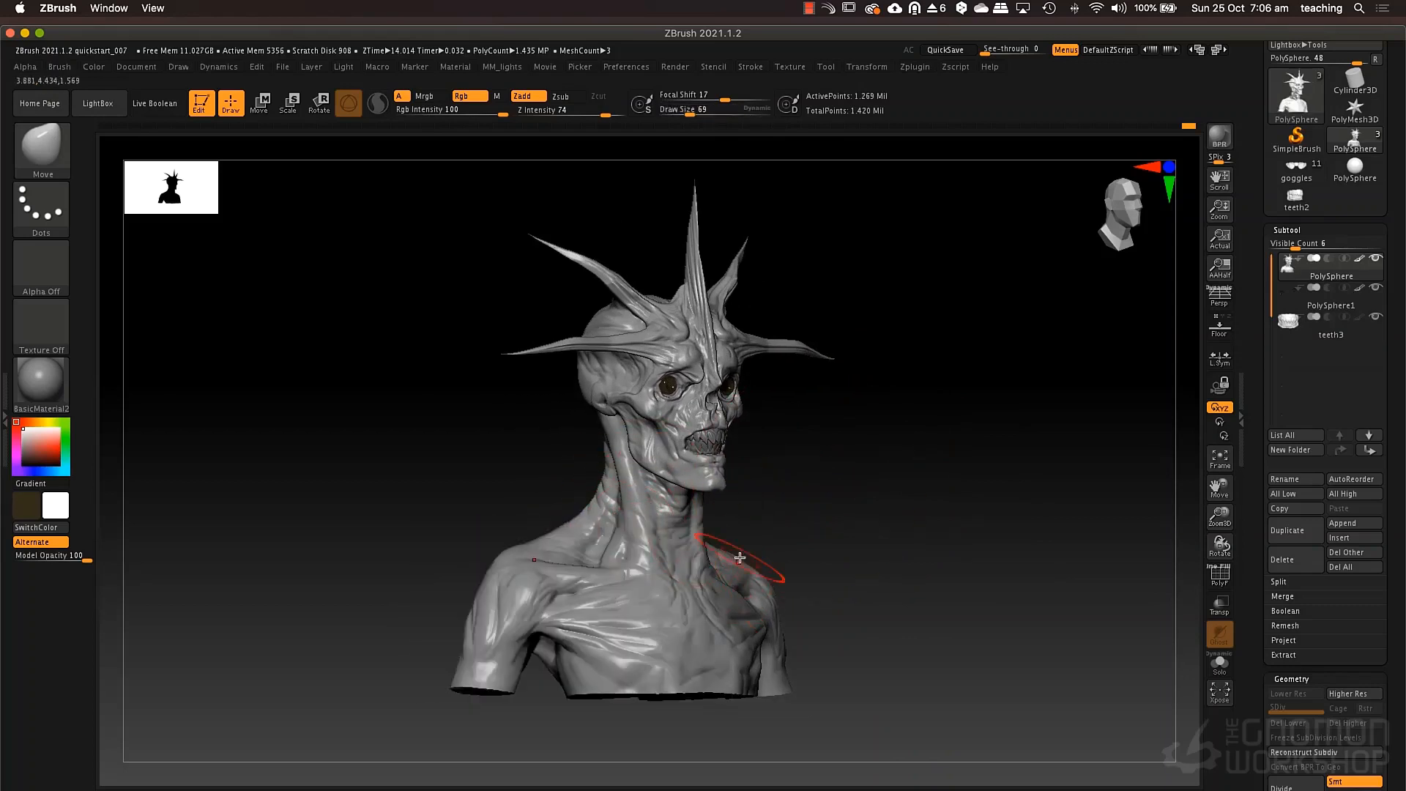
key("space")
mouse_move(766, 561)
left_mouse_down()
mouse_move(746, 555)
mouse_move(871, 452)
left_mouse_up()
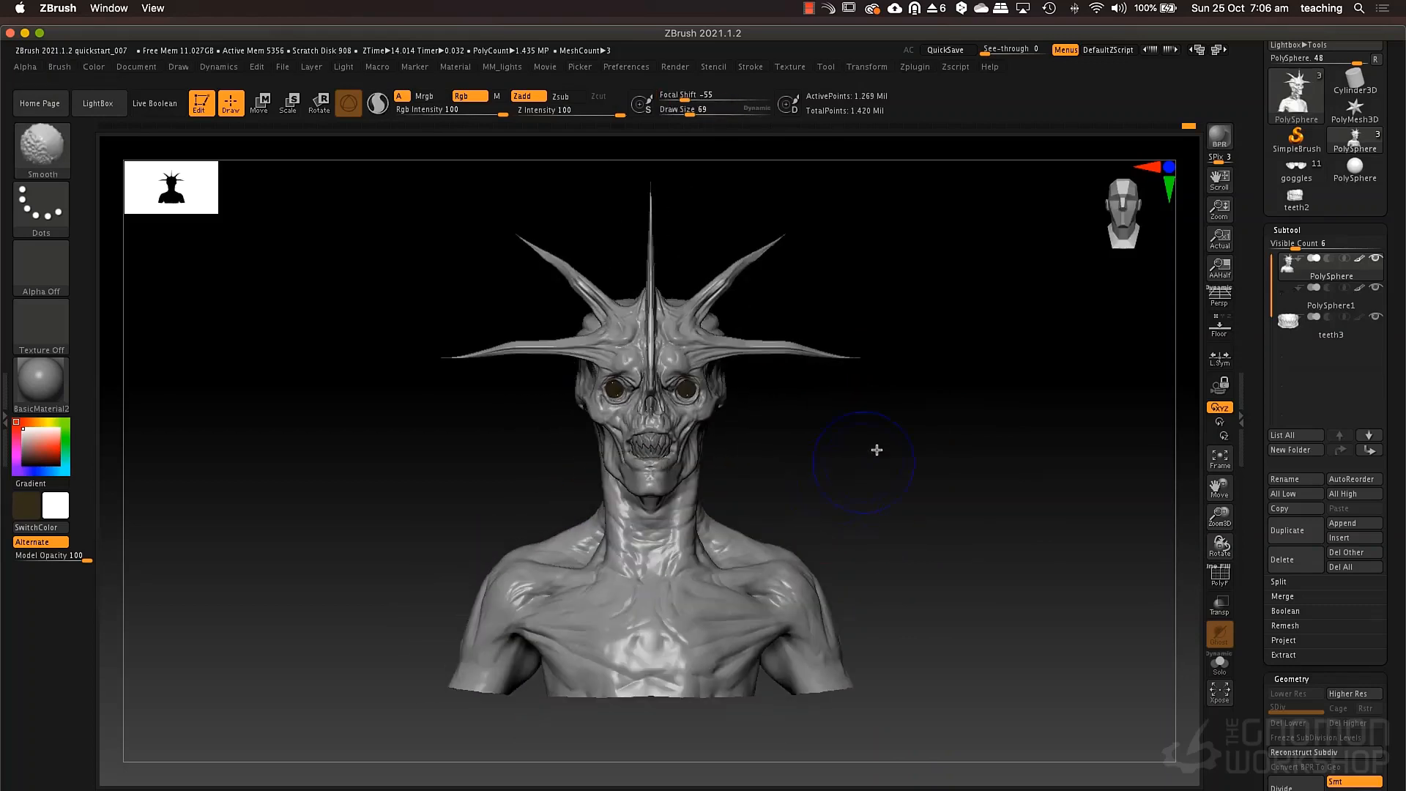
left_click_drag(872, 522, 885, 482, "alt")
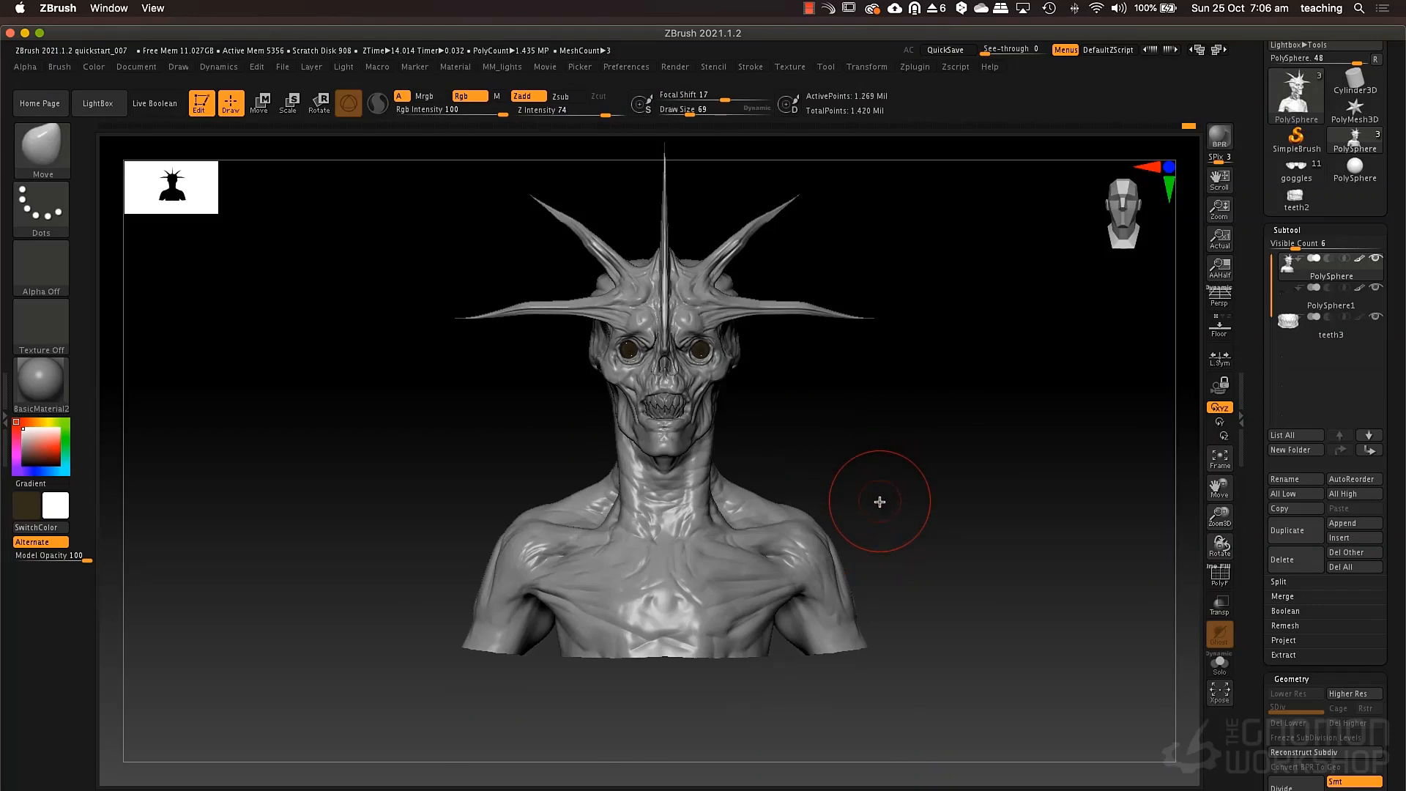
Save the project as quickstart_008 and put the window into full-screen mode.
key("ctrl")
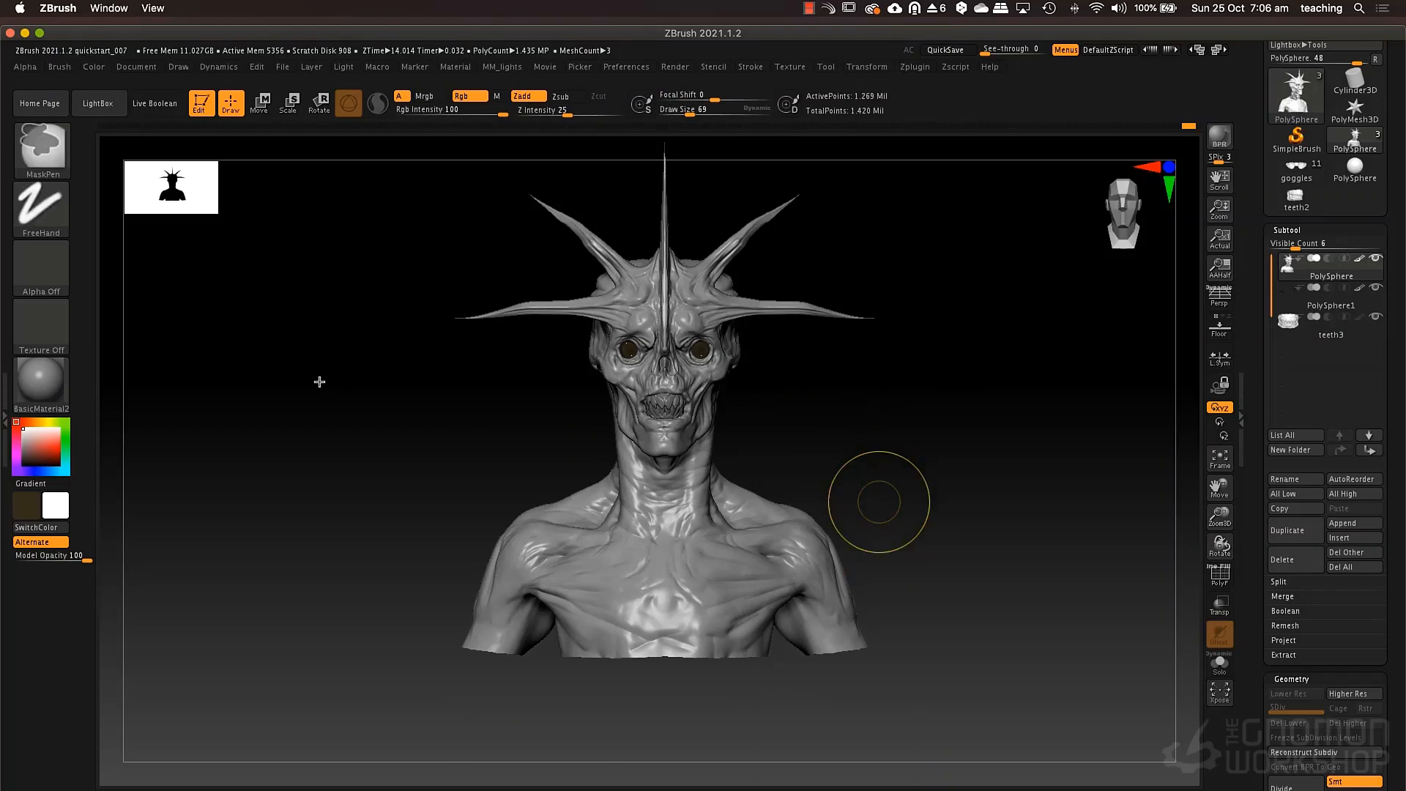
key("super+Tab")
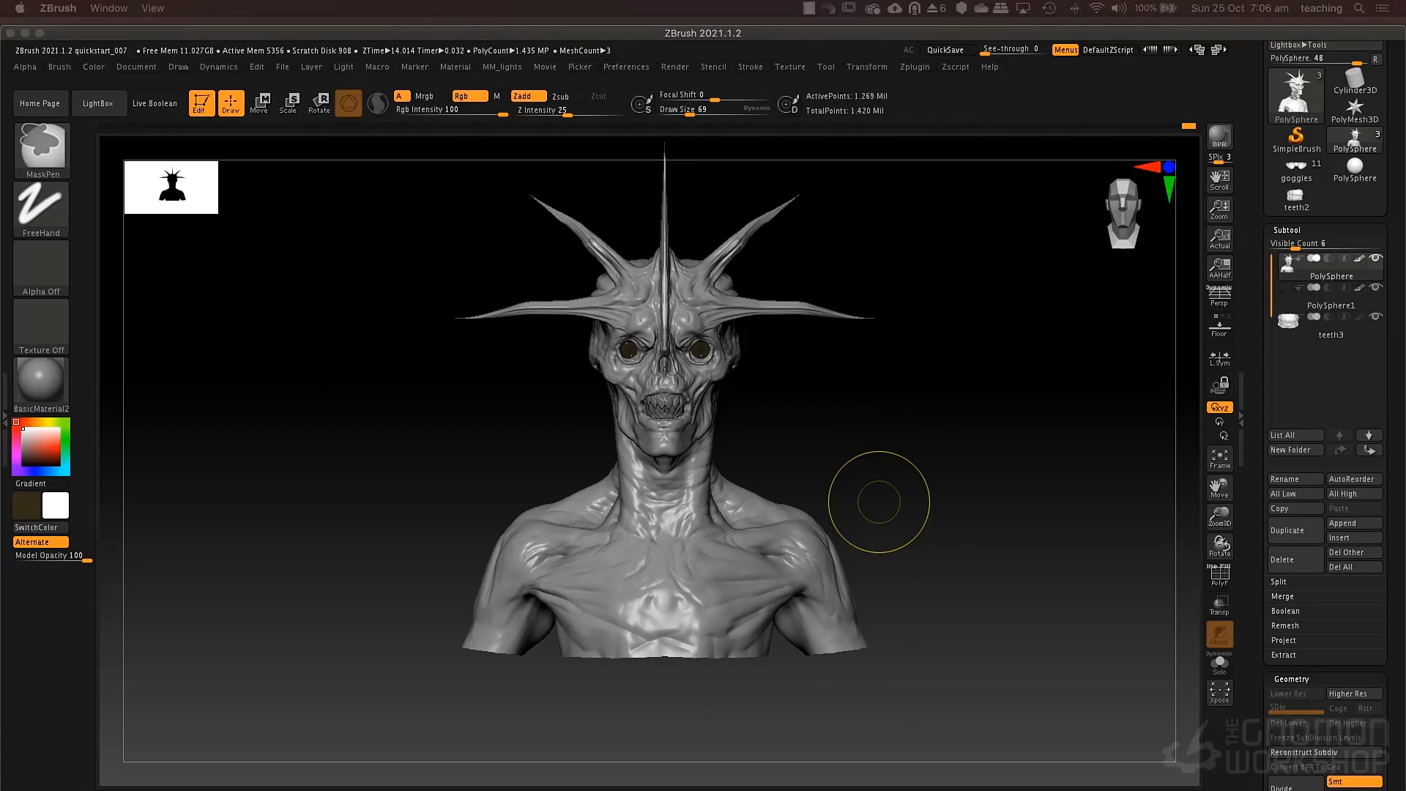
key("super+s")
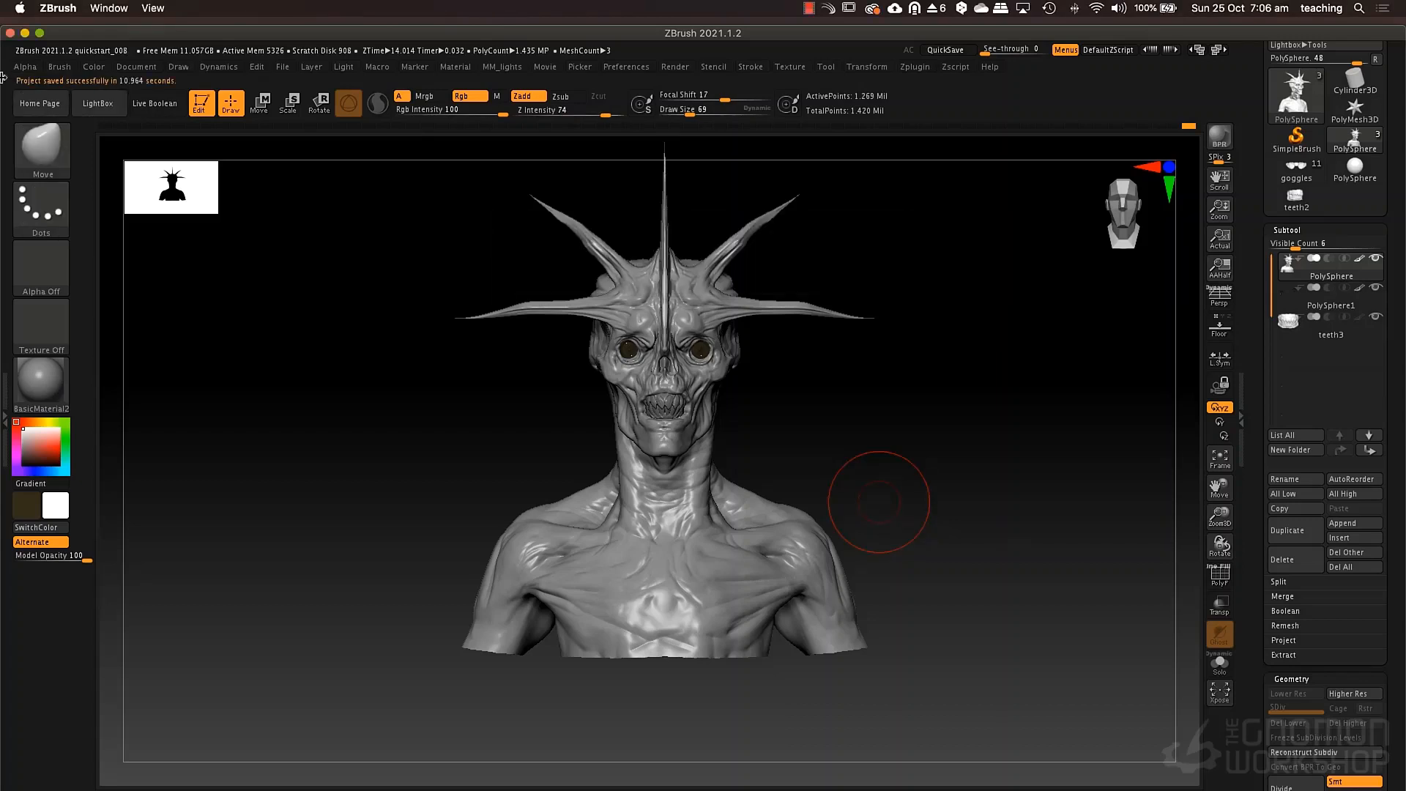
left_click(40, 34)
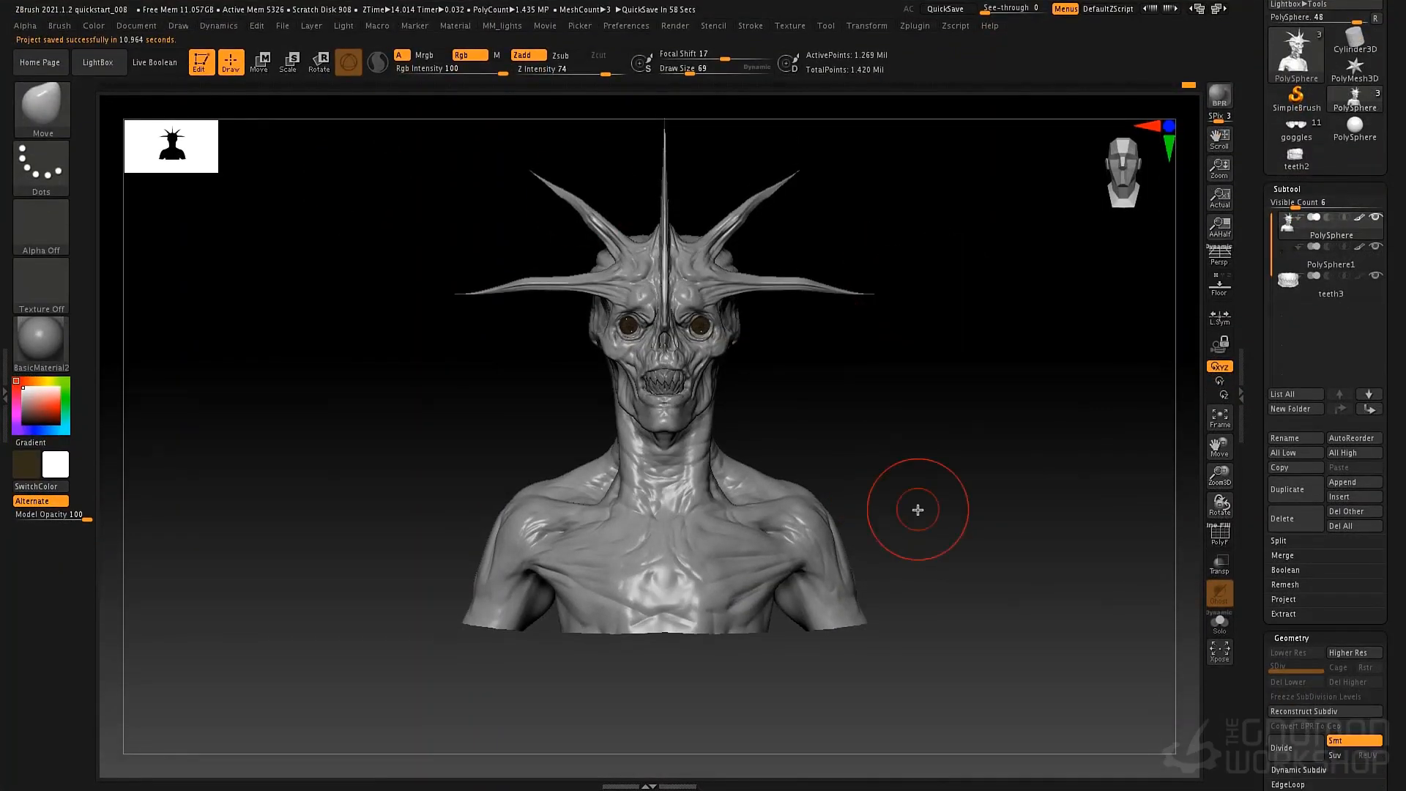
Reshape the muscle masses of the upper back with the Move brush at draw size 125.
mouse_move(926, 481)
left_mouse_down()
mouse_move(915, 519)
mouse_move(882, 496)
mouse_move(1002, 486)
mouse_move(901, 483)
mouse_move(951, 407)
mouse_move(835, 446)
mouse_move(872, 471)
mouse_move(816, 597)
mouse_move(854, 529)
mouse_move(850, 476)
mouse_move(819, 519)
mouse_move(811, 485)
mouse_move(920, 468)
mouse_move(929, 486)
mouse_move(794, 490)
left_mouse_up()
key("space")
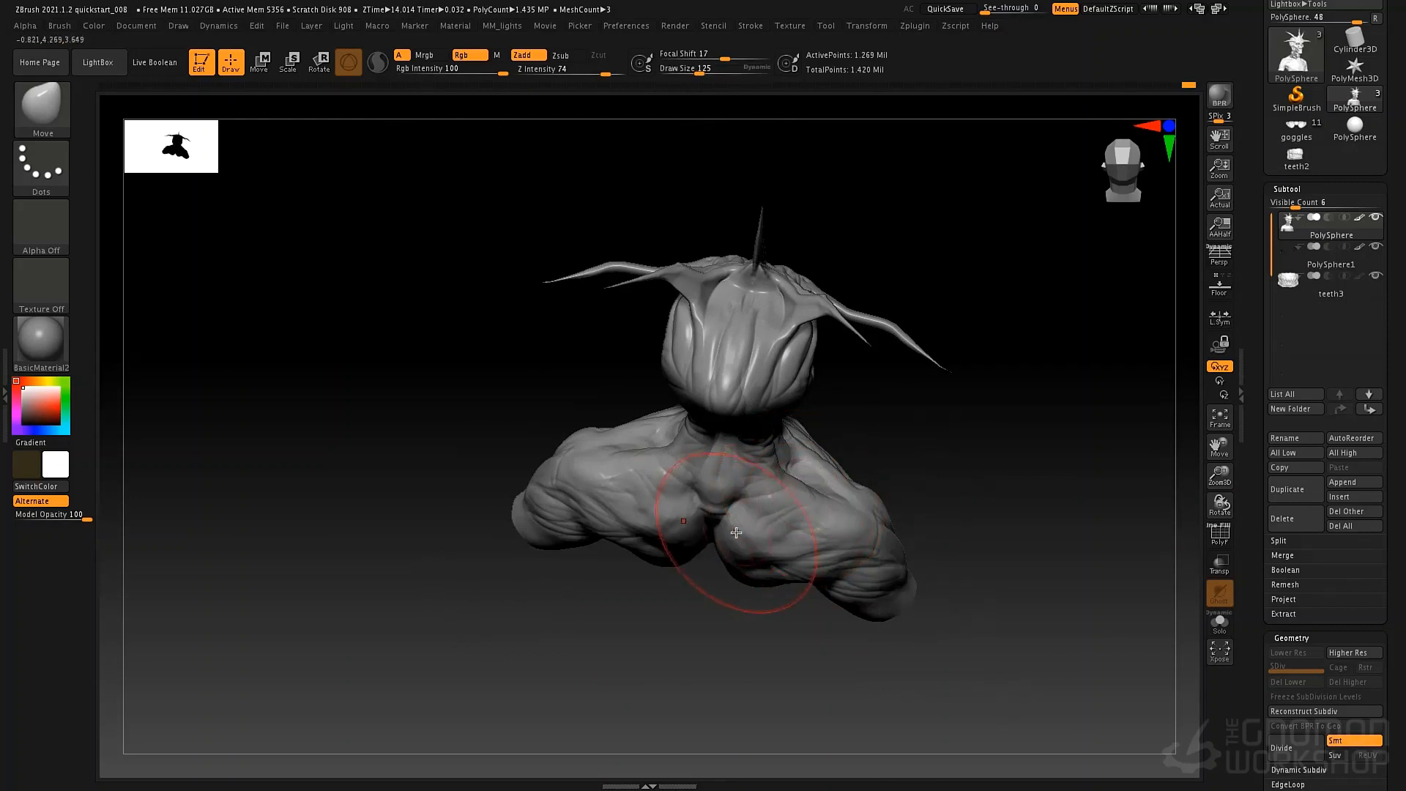
key("space")
mouse_move(711, 541)
left_mouse_down()
mouse_move(722, 540)
mouse_move(716, 563)
mouse_move(757, 518)
mouse_move(809, 507)
left_mouse_up()
Adjust the shoulder and armpit contours from behind and below with the Move brush at draw size 84.
key("space")
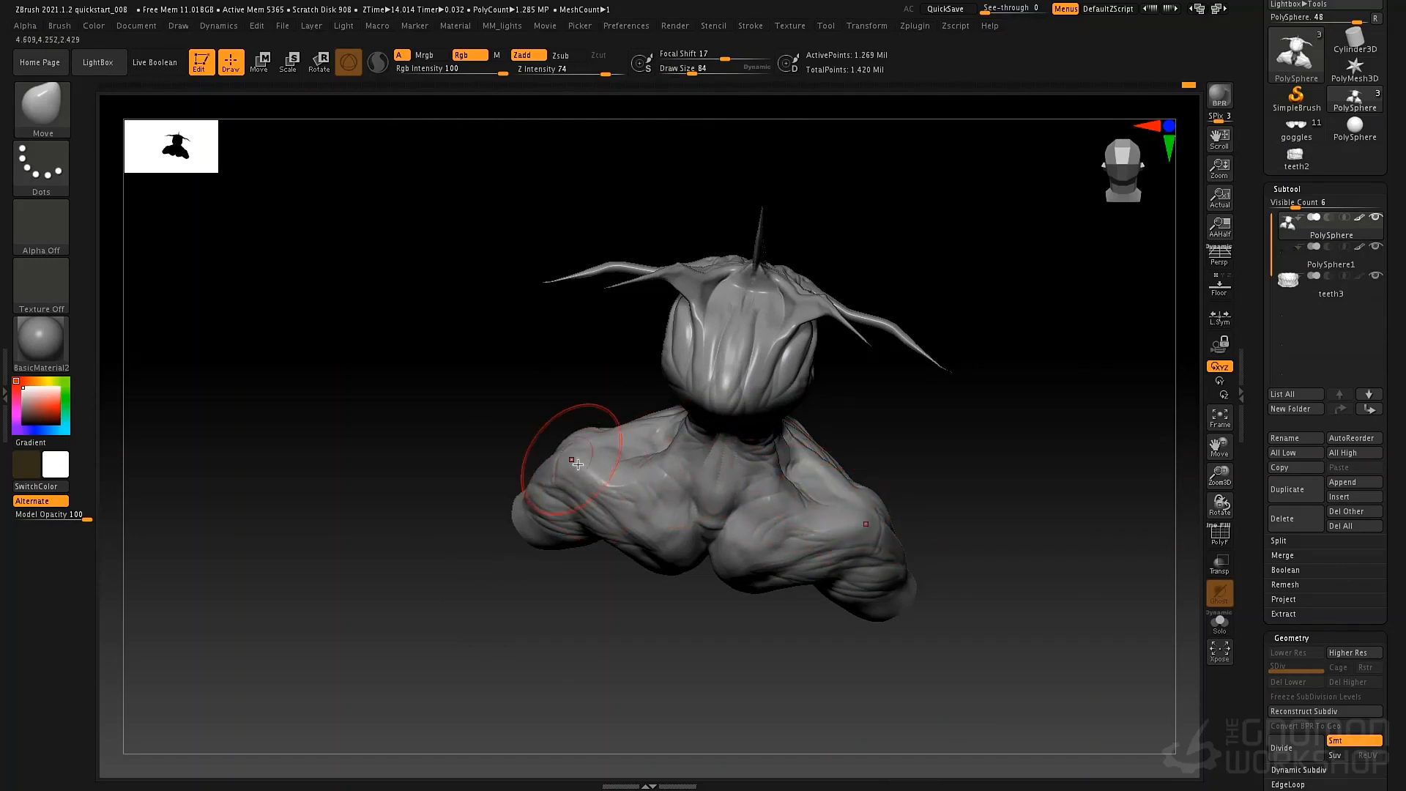
right_click_drag(570, 458, 592, 441)
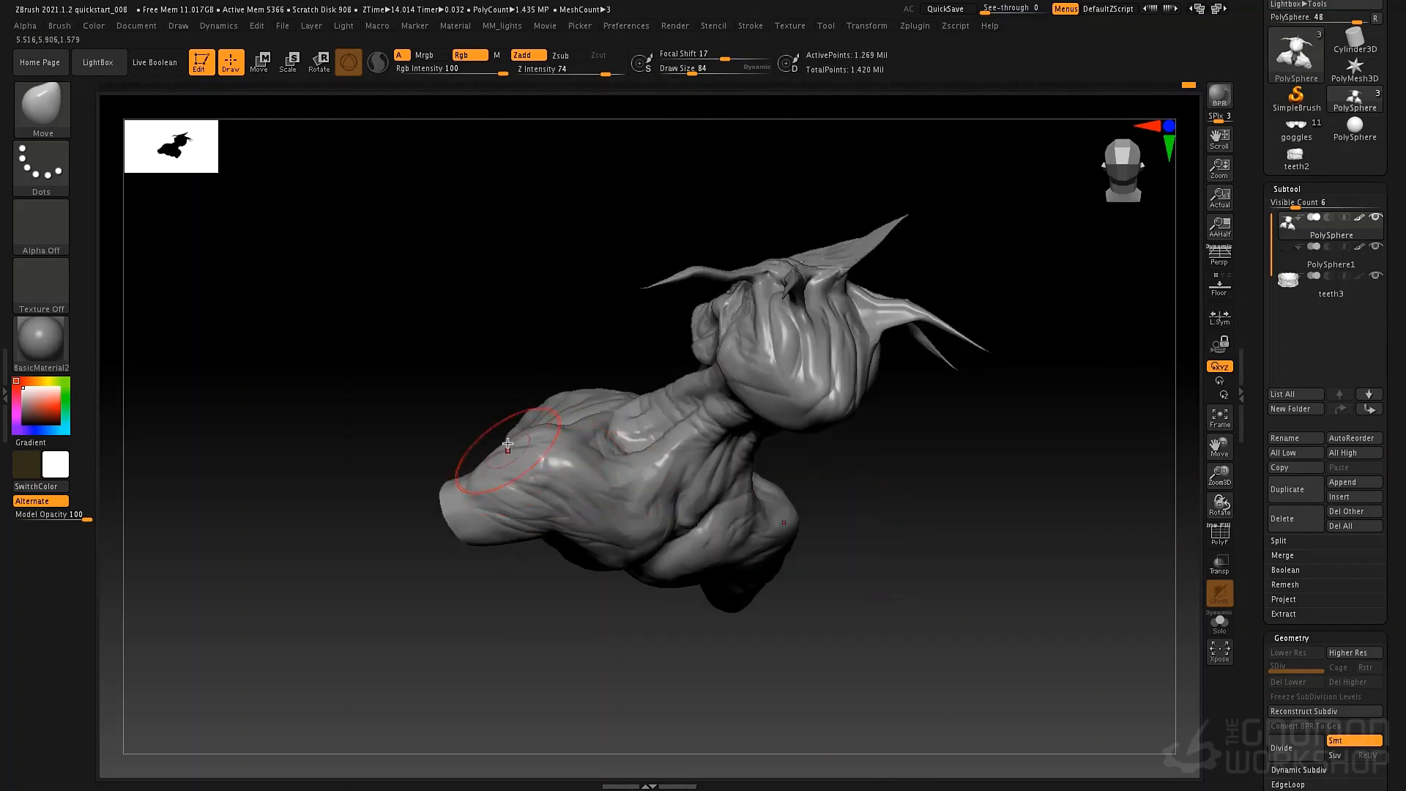
mouse_move(471, 464)
right_mouse_down()
mouse_move(722, 536)
mouse_move(705, 512)
mouse_move(735, 461)
mouse_move(842, 486)
mouse_move(675, 512)
mouse_move(646, 540)
right_mouse_up()
left_click_drag(559, 508, 578, 493)
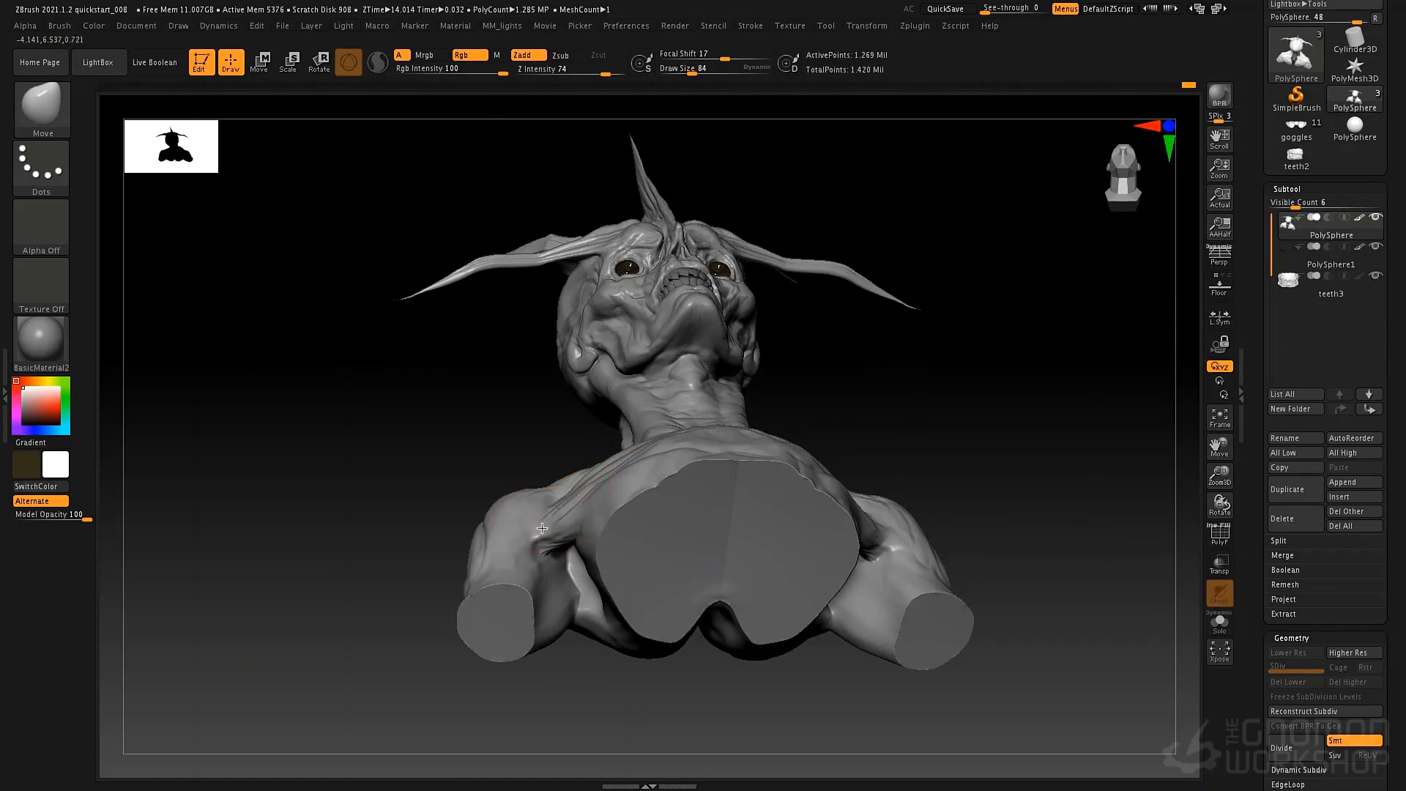
mouse_move(534, 506)
right_mouse_down()
mouse_move(695, 451)
mouse_move(927, 559)
mouse_move(984, 554)
mouse_move(975, 475)
right_mouse_up()
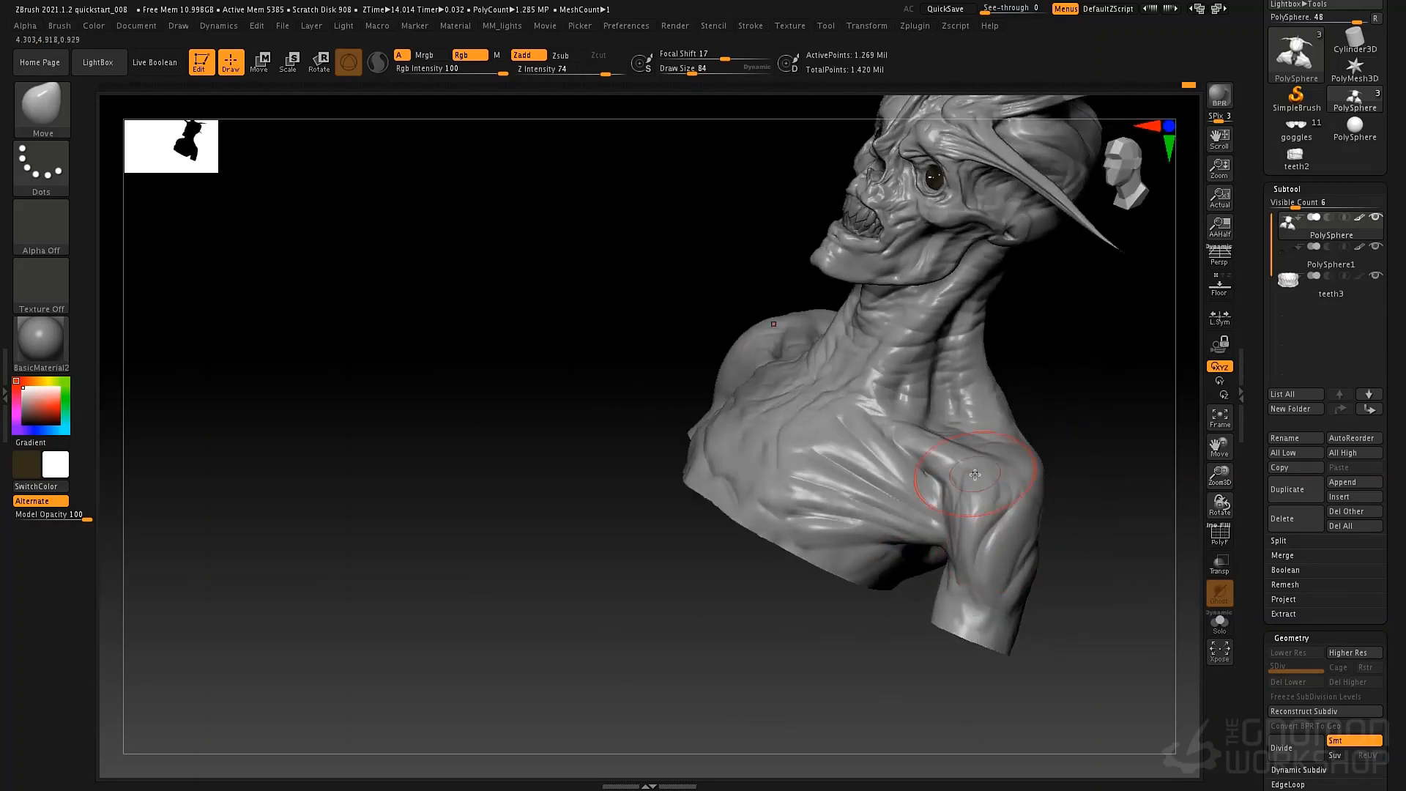
Build up the front of the upper arm below the shoulder with the ClayTubes brush at draw size 46.
key("b")
key("c")
key("t")
key("space")
mouse_move(961, 501)
left_mouse_down()
mouse_move(956, 540)
mouse_move(938, 550)
left_mouse_up()
right_click_drag(929, 554, 944, 548)
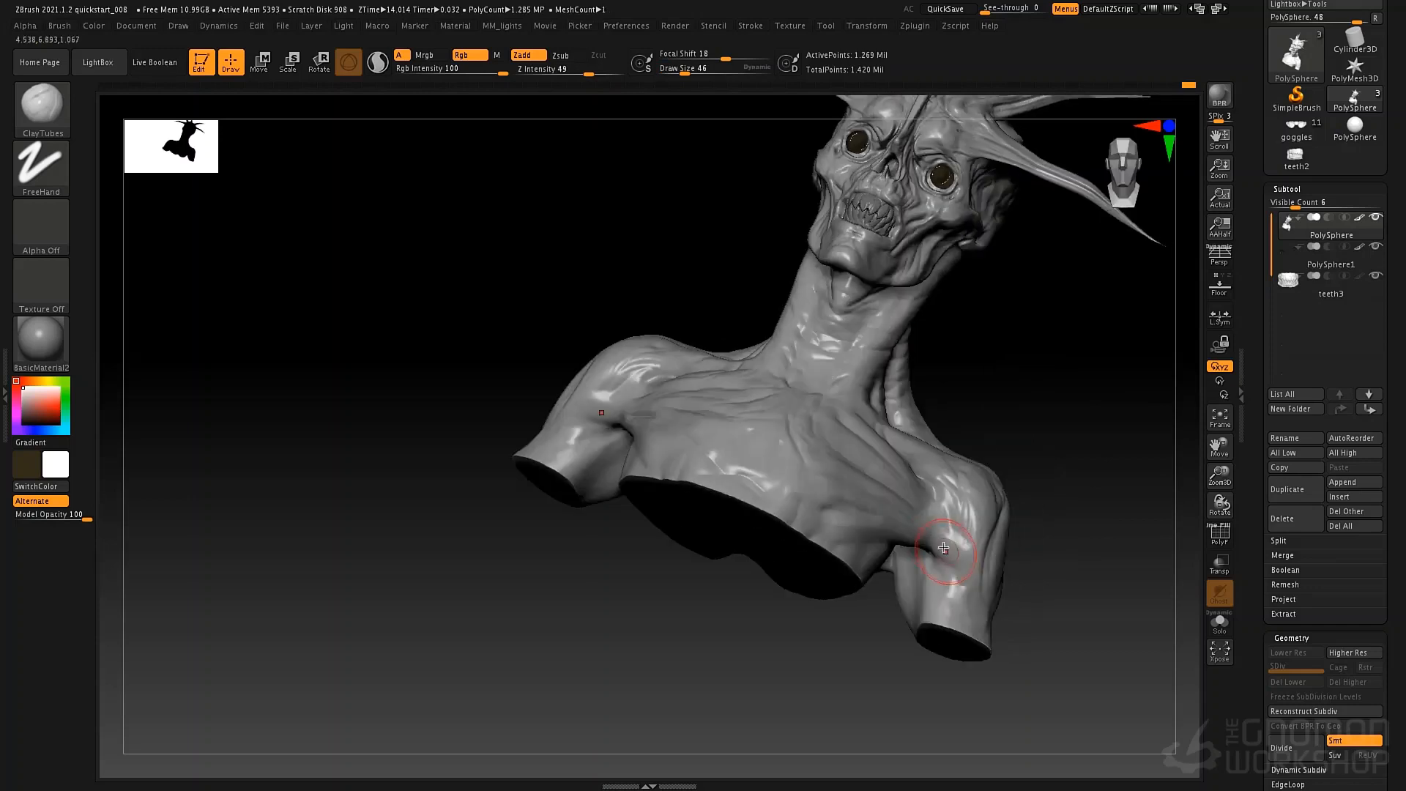
mouse_move(962, 568)
left_mouse_down()
mouse_move(939, 570)
mouse_move(949, 586)
mouse_move(956, 571)
left_mouse_up()
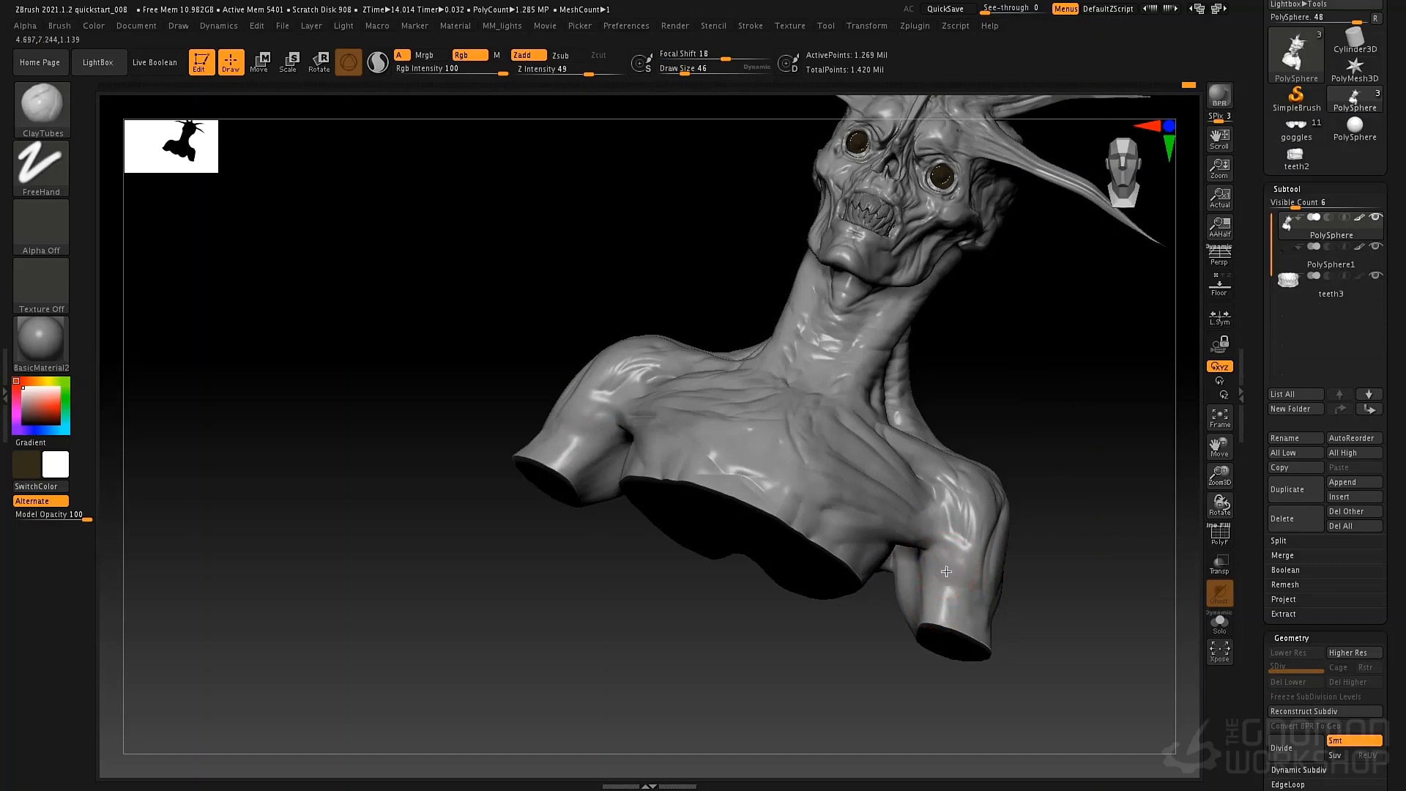
Refine the transition between the chest muscle and the shoulder around the armpit with ClayTubes.
right_click_drag(962, 508, 937, 504)
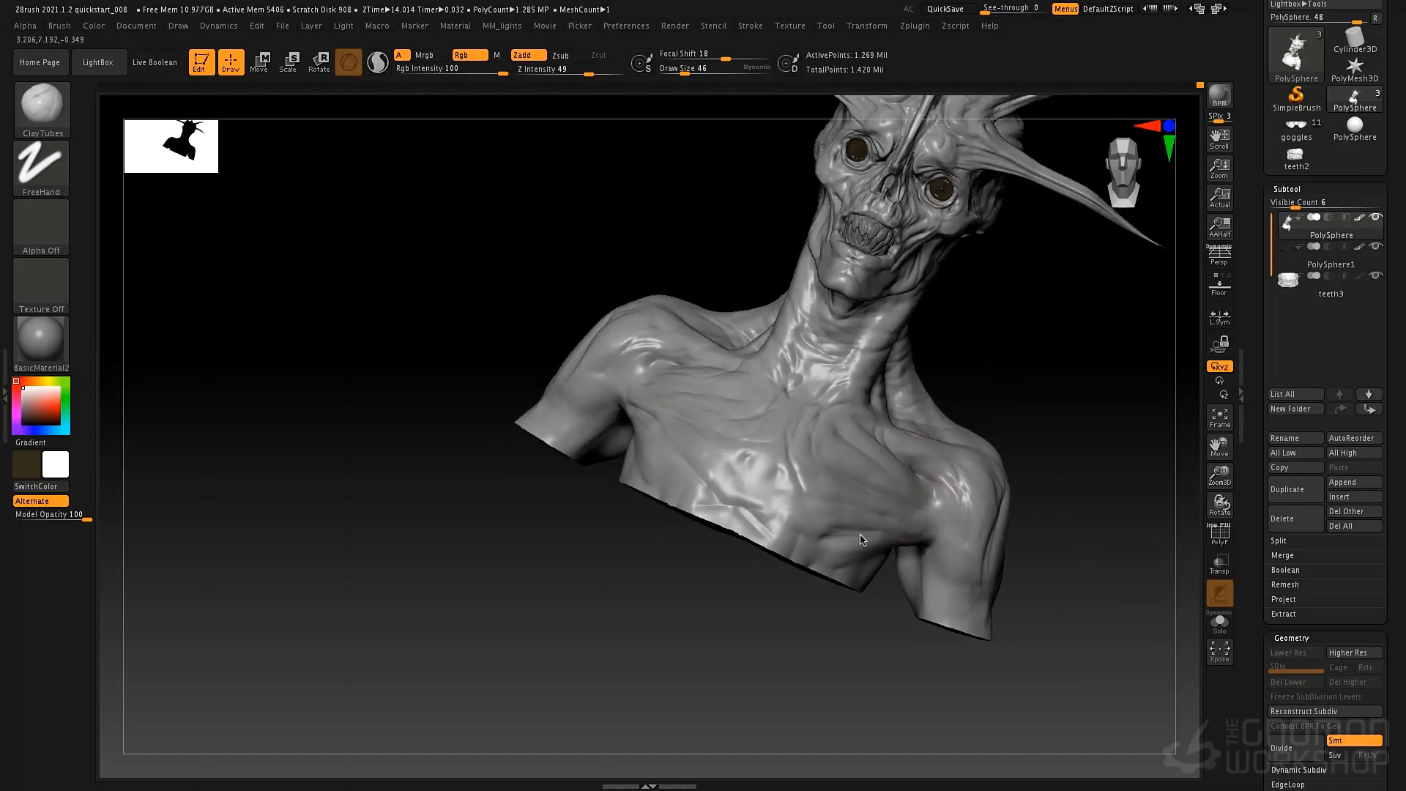
right_click_drag(621, 419, 696, 434)
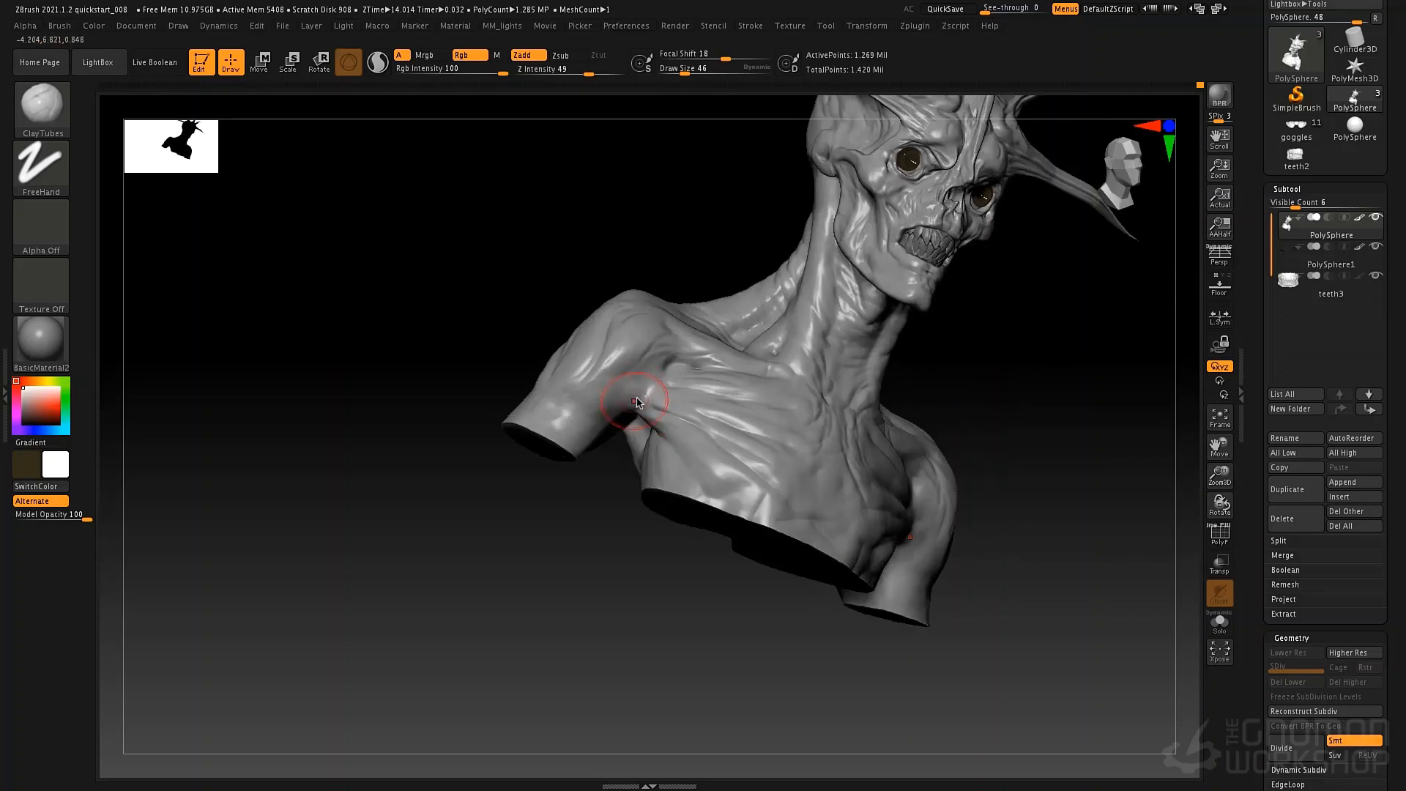
right_click_drag(748, 357, 644, 366)
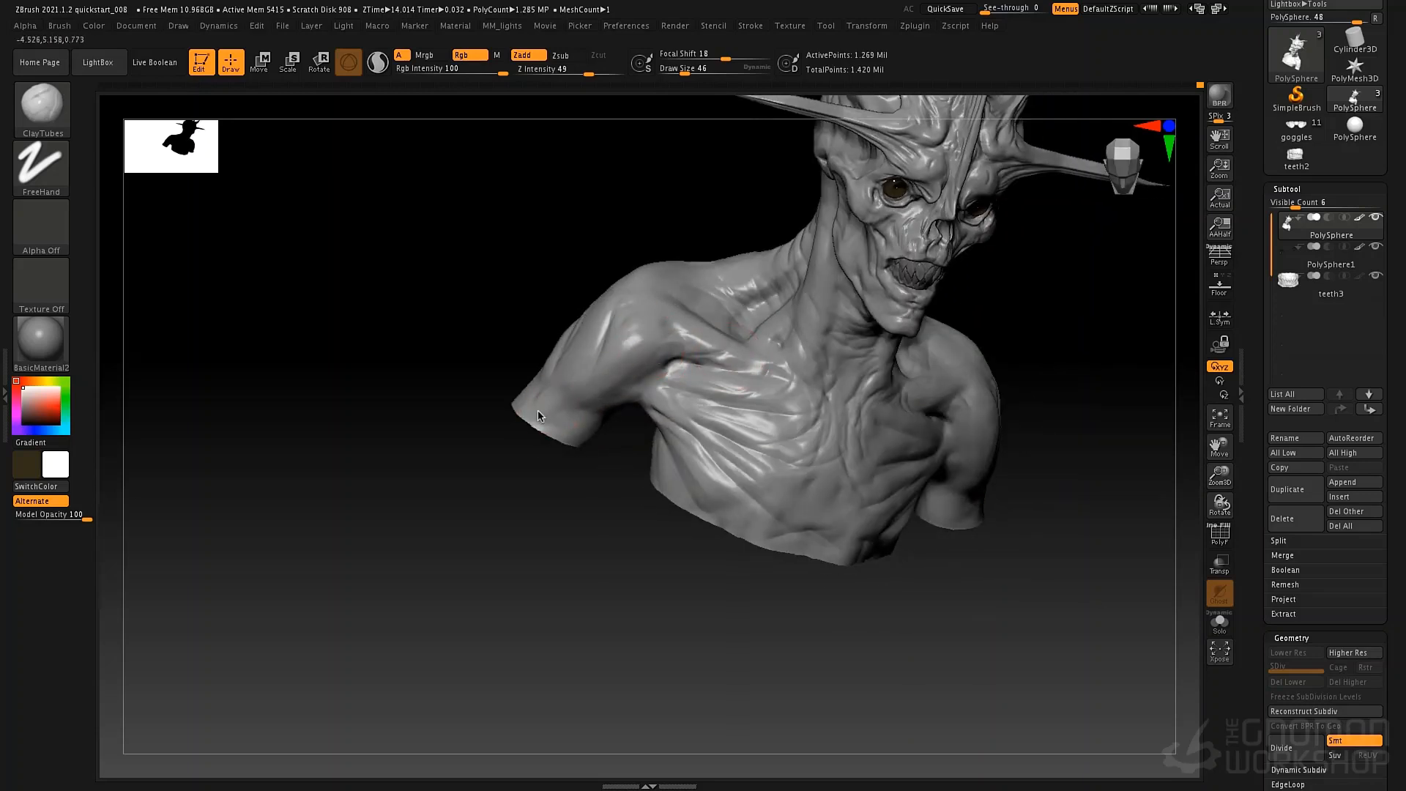
Set the draw size to 73, then smooth and rework the collarbone and chest muscles.
right_click_drag(902, 419, 895, 392)
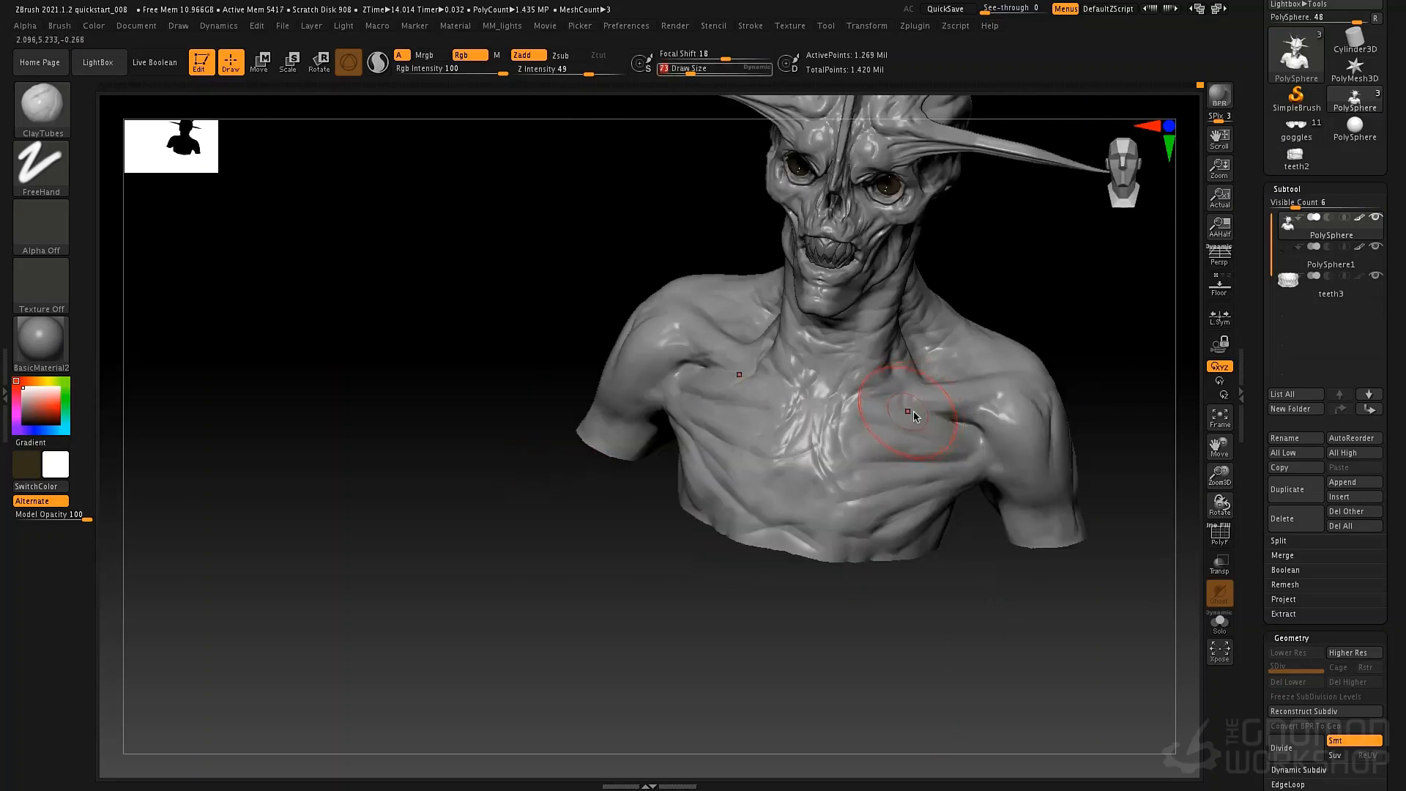
key("shift")
left_click_drag(915, 447, 997, 452, "shift")
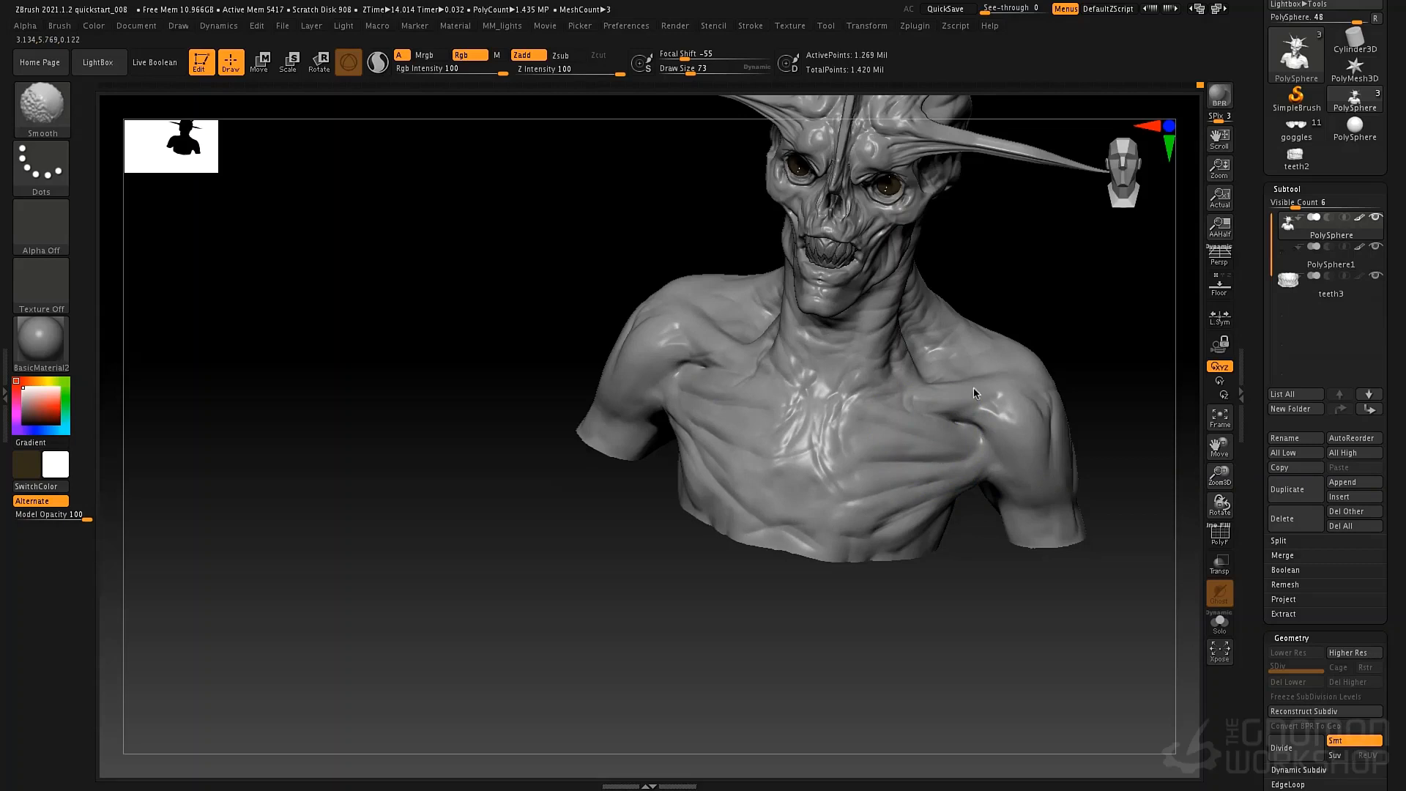
mouse_move(974, 393)
left_mouse_down("shift")
mouse_move(909, 522)
mouse_move(935, 505)
left_mouse_up("shift")
mouse_move(1014, 429)
left_mouse_down("shift")
mouse_move(1026, 509)
mouse_move(982, 508)
left_mouse_up("shift")
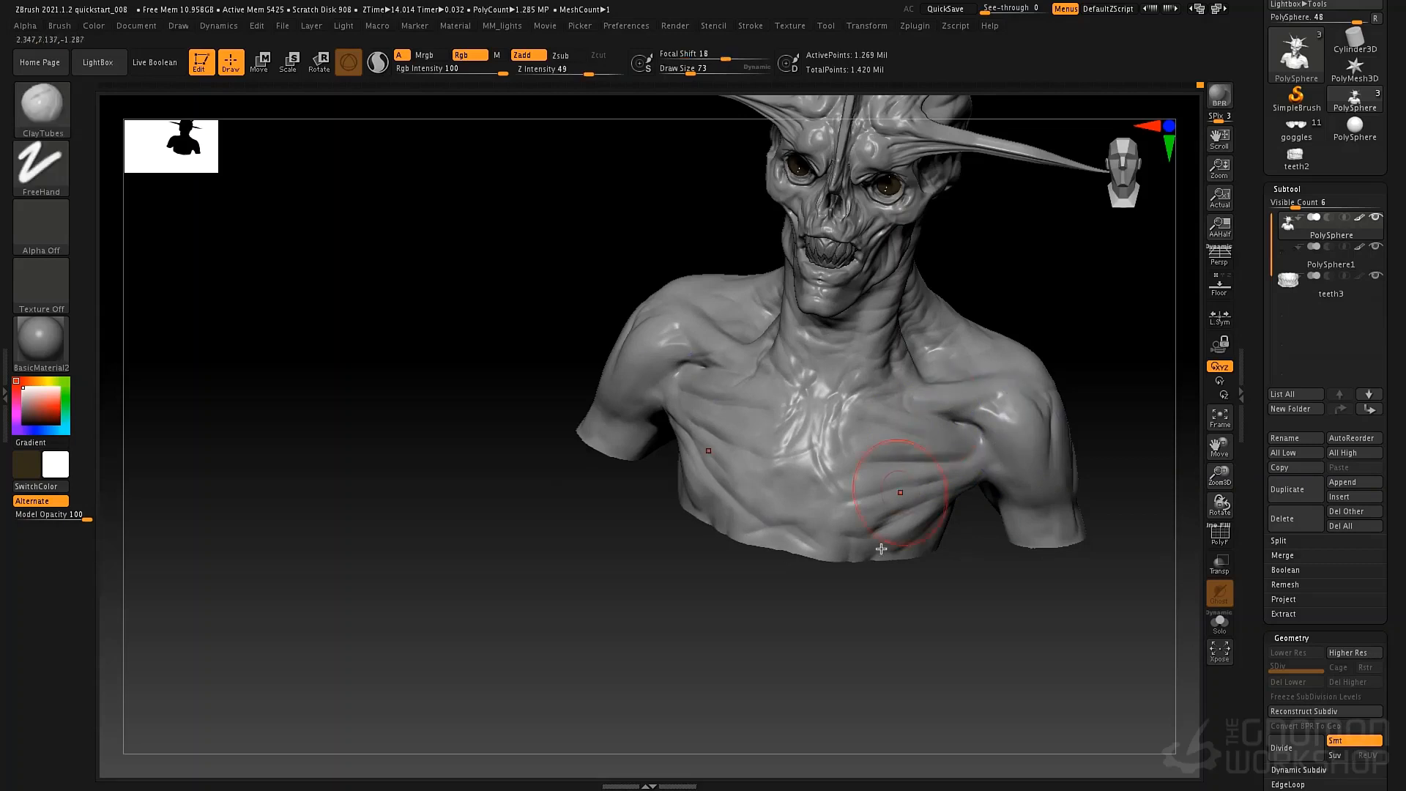
mouse_move(882, 443)
right_mouse_down("alt")
mouse_move(777, 539)
mouse_move(794, 540)
mouse_move(750, 493)
right_mouse_up("alt")
left_click_drag(647, 496, 615, 579, "shift")
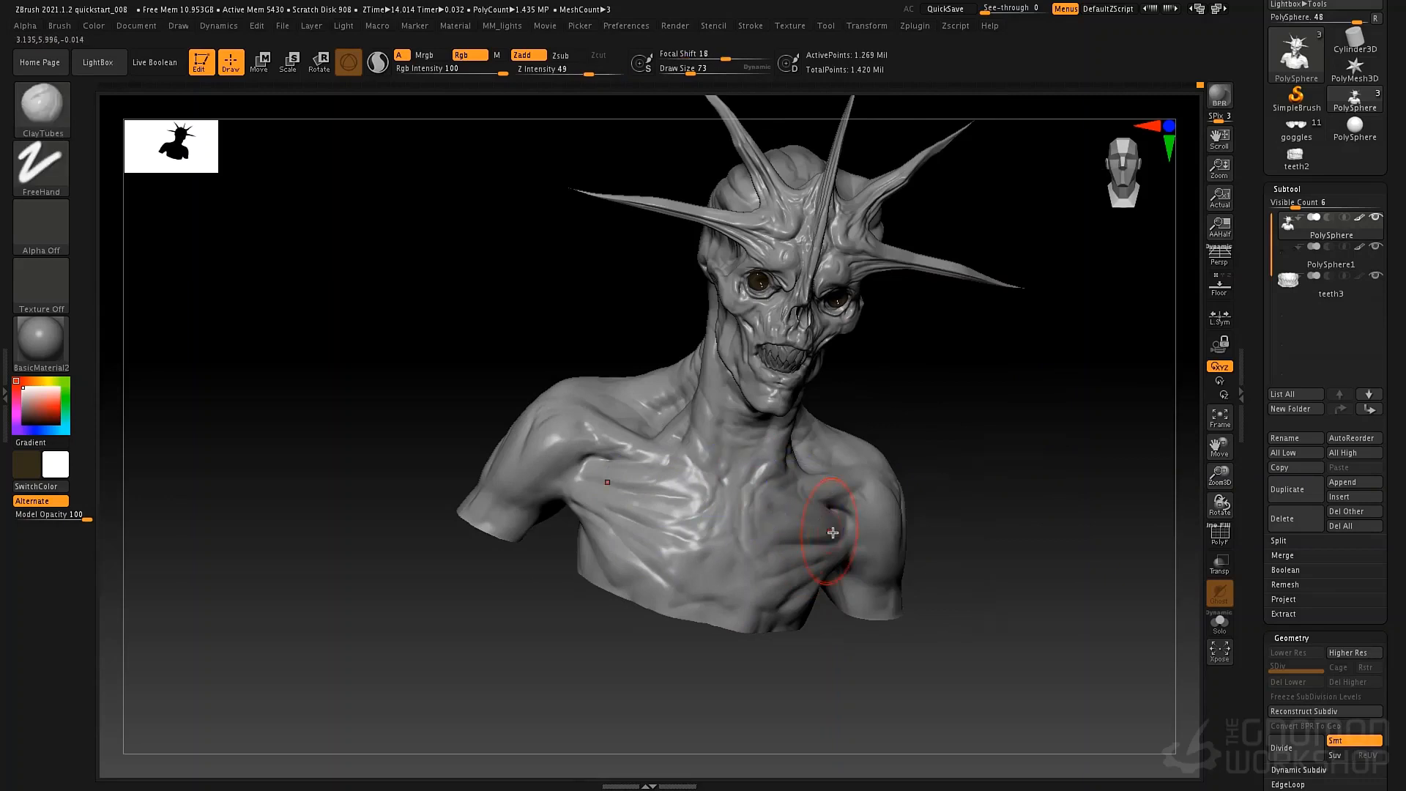
Smooth the side of the neck and its transition into the shoulder at draw size 73.
right_click_drag(932, 481, 822, 383)
right_click_drag(832, 306, 826, 266, "shift")
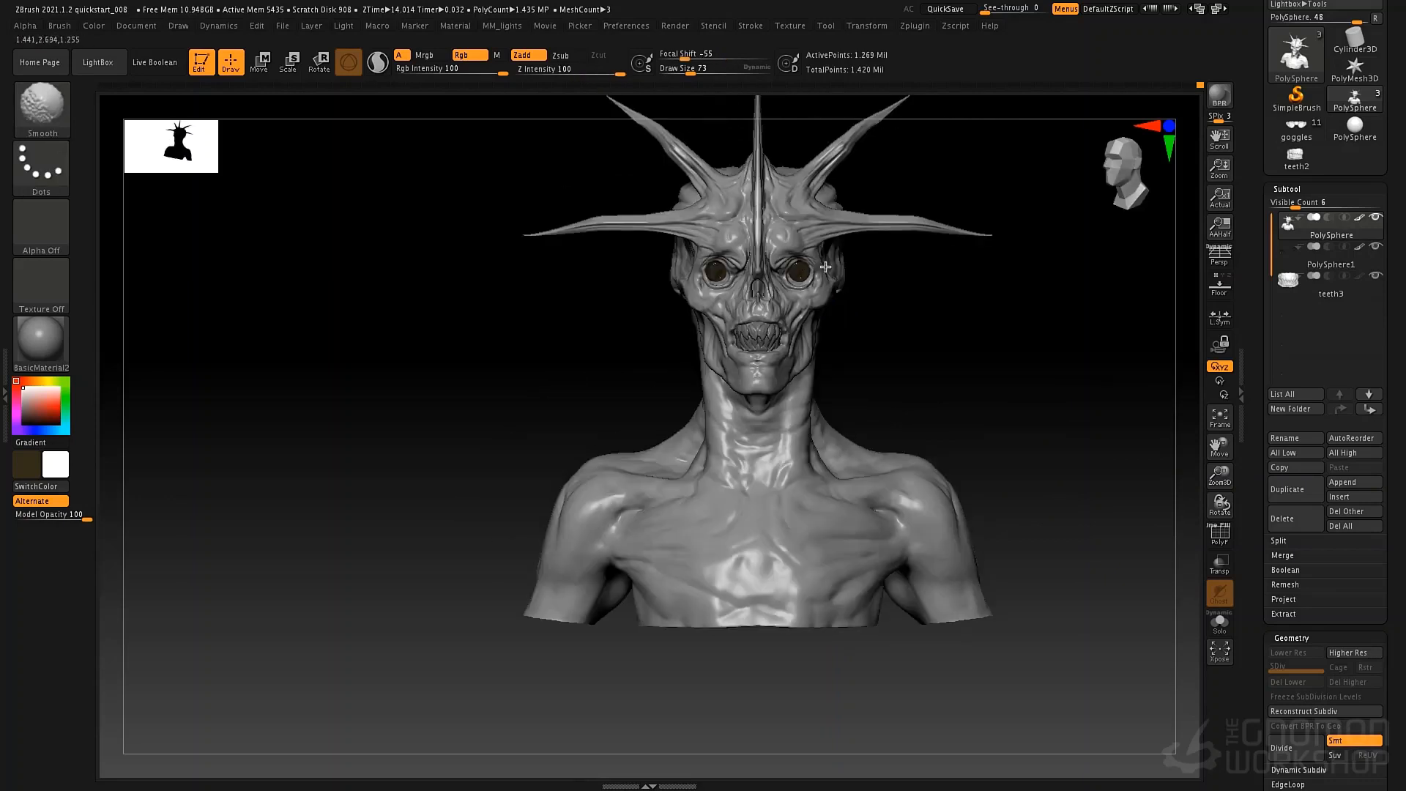
right_click_drag(879, 402, 850, 389)
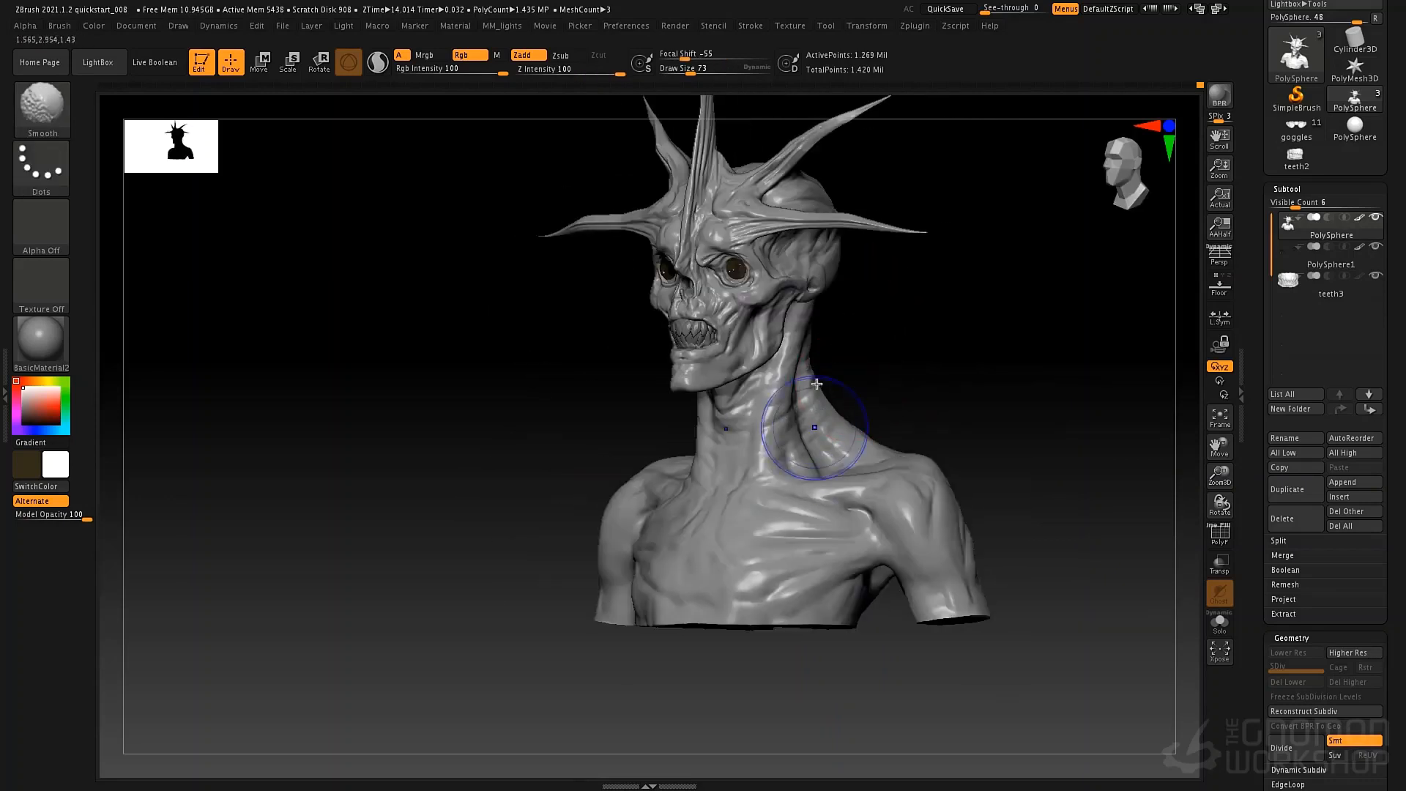
left_click_drag(815, 432, 774, 406, "shift")
mouse_move(887, 418)
right_mouse_down()
mouse_move(828, 422)
mouse_move(830, 497)
right_mouse_up()
right_click_drag(822, 449, 837, 494, "ctrl")
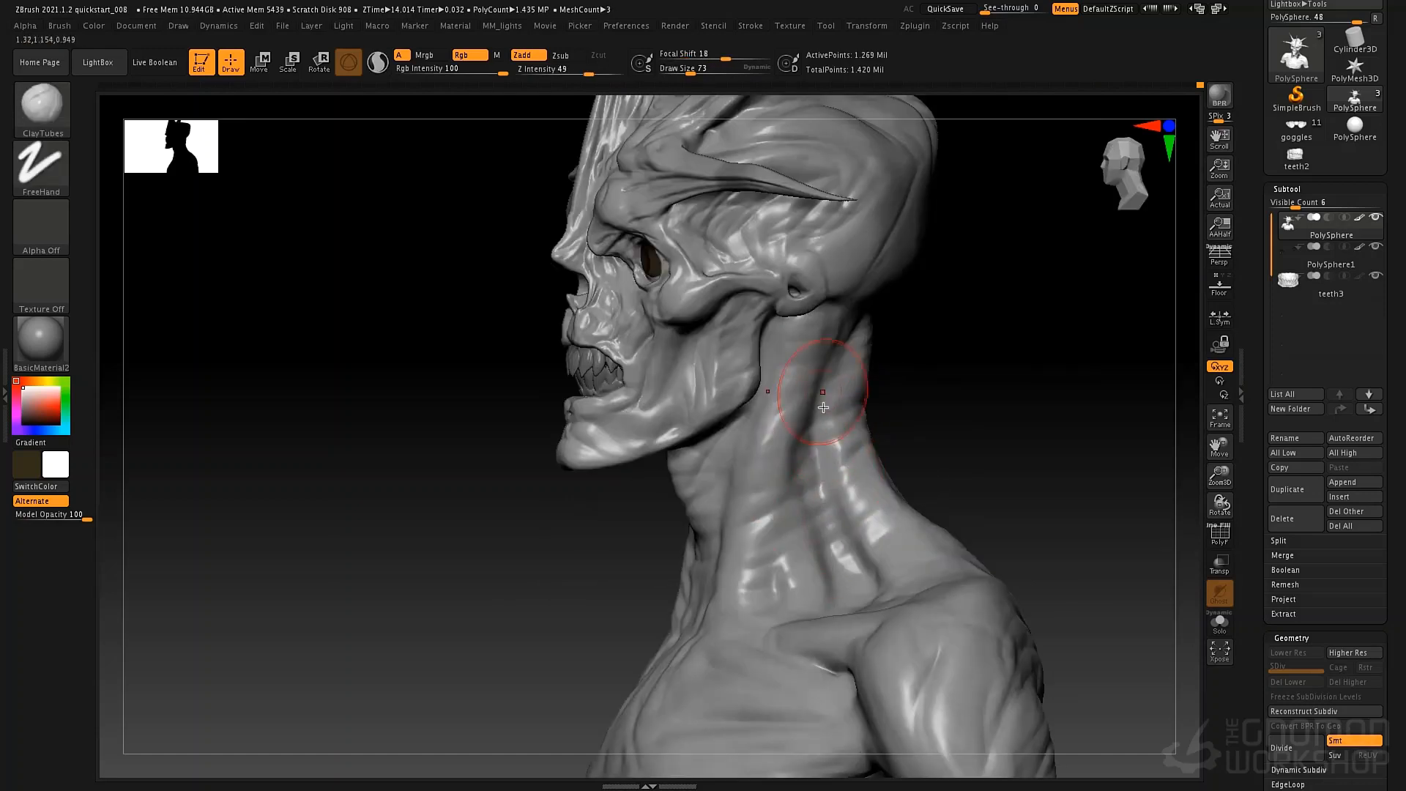
Sculpt the muscles along the side and back of the neck with ClayTubes at draw size 46.
key("space")
left_click_drag(816, 452, 810, 448)
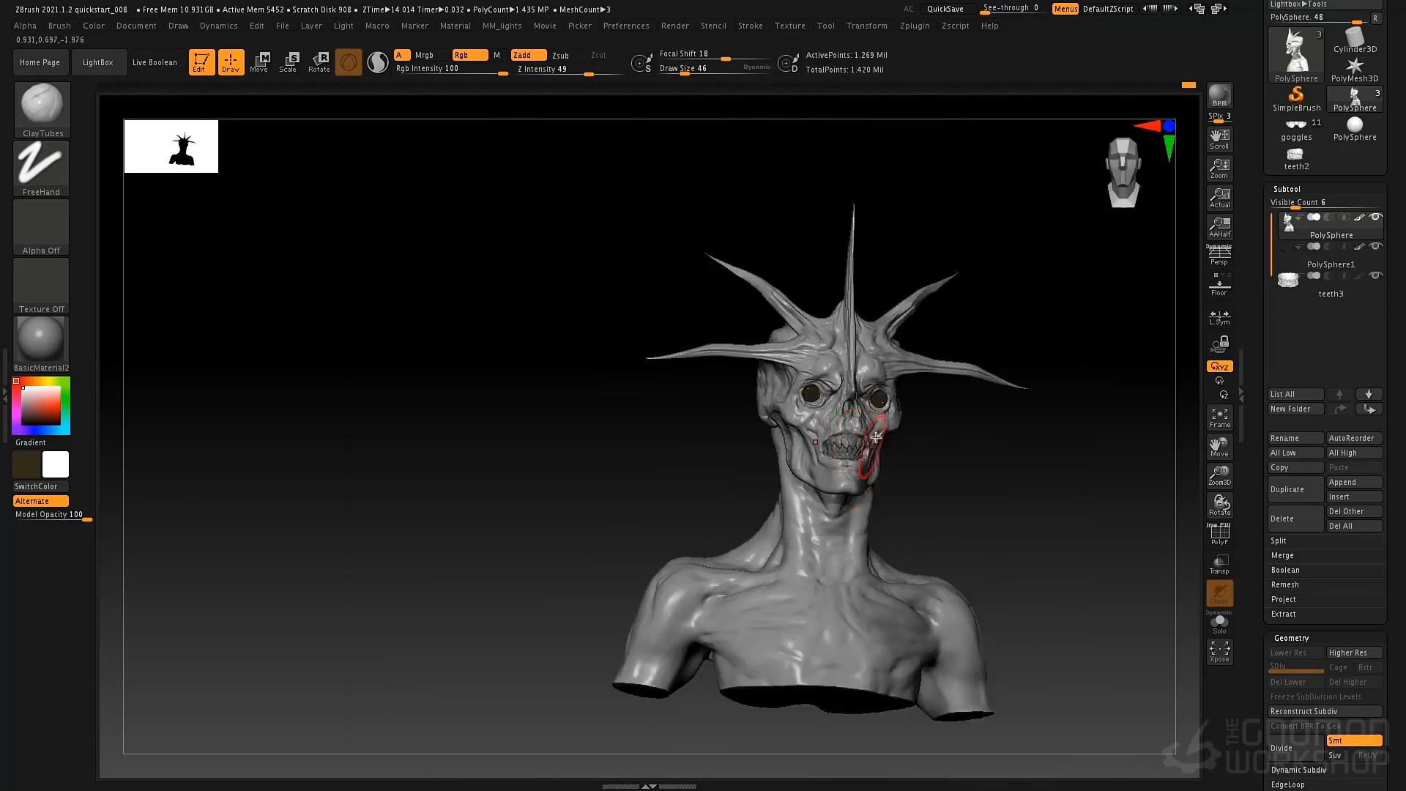
right_click_drag(876, 437, 893, 493)
Remesh the whole bust with DynaMesh to even out its polygon distribution.
right_click_drag(942, 445, 942, 430, "ctrl")
right_click_drag(900, 364, 874, 423, "alt")
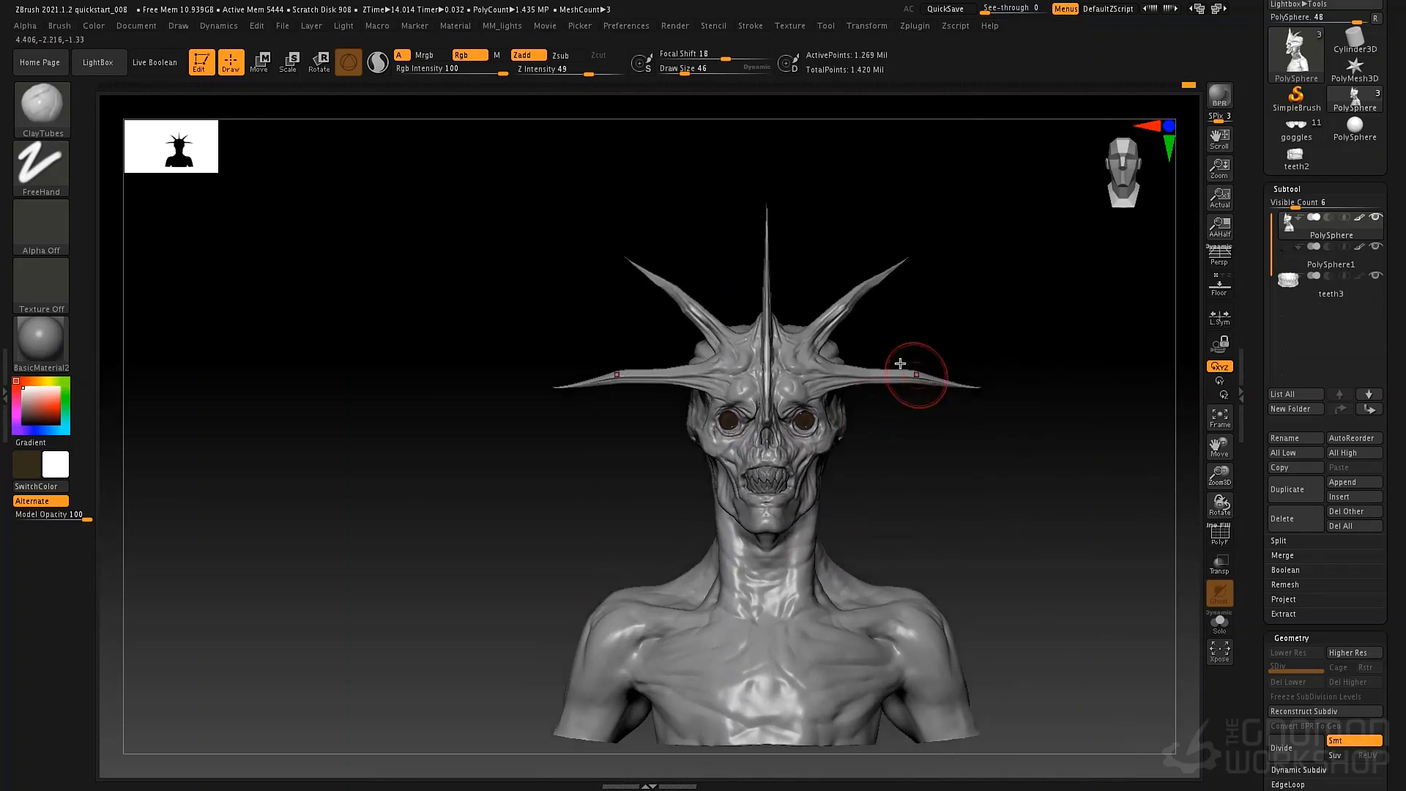
key("ctrl")
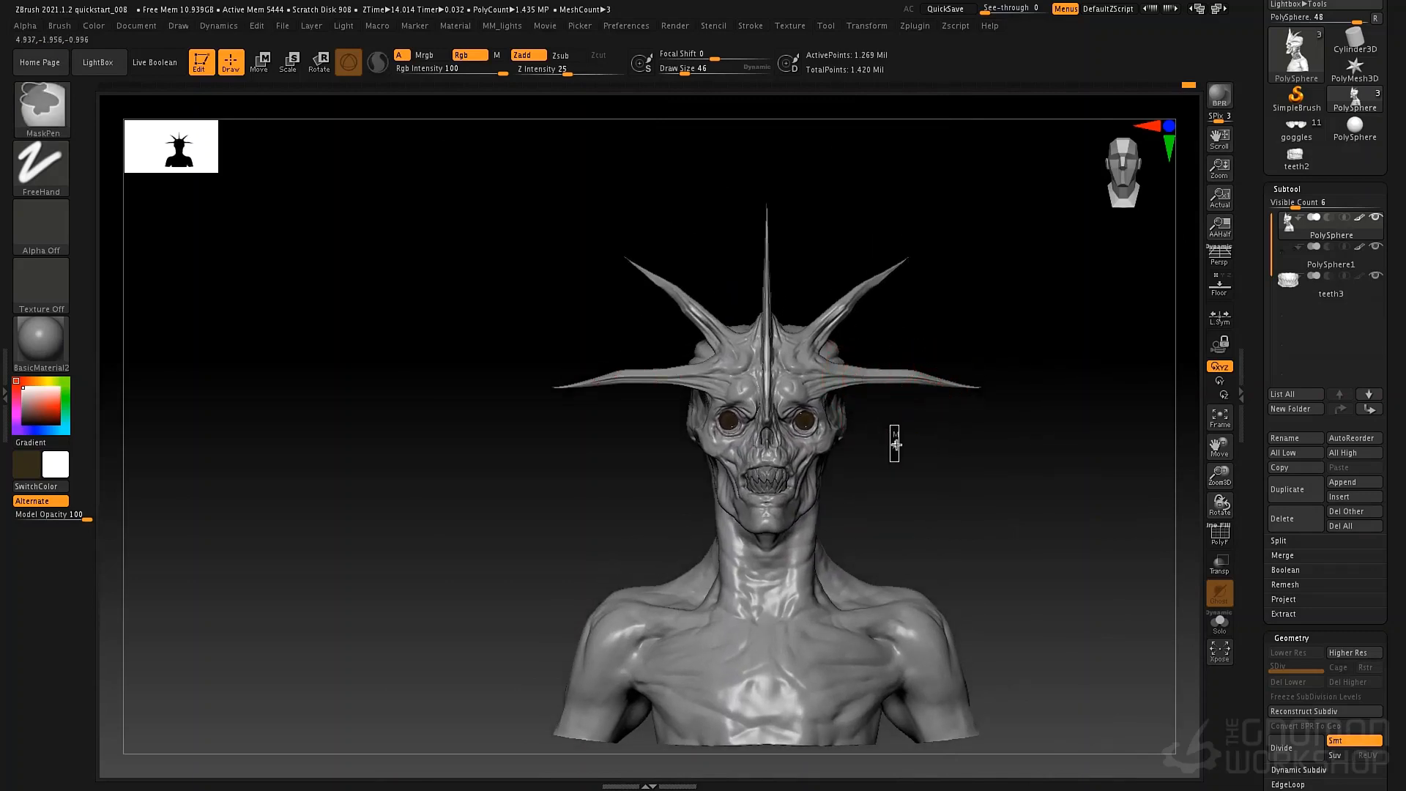
left_click_drag(895, 442, 832, 408, "ctrl")
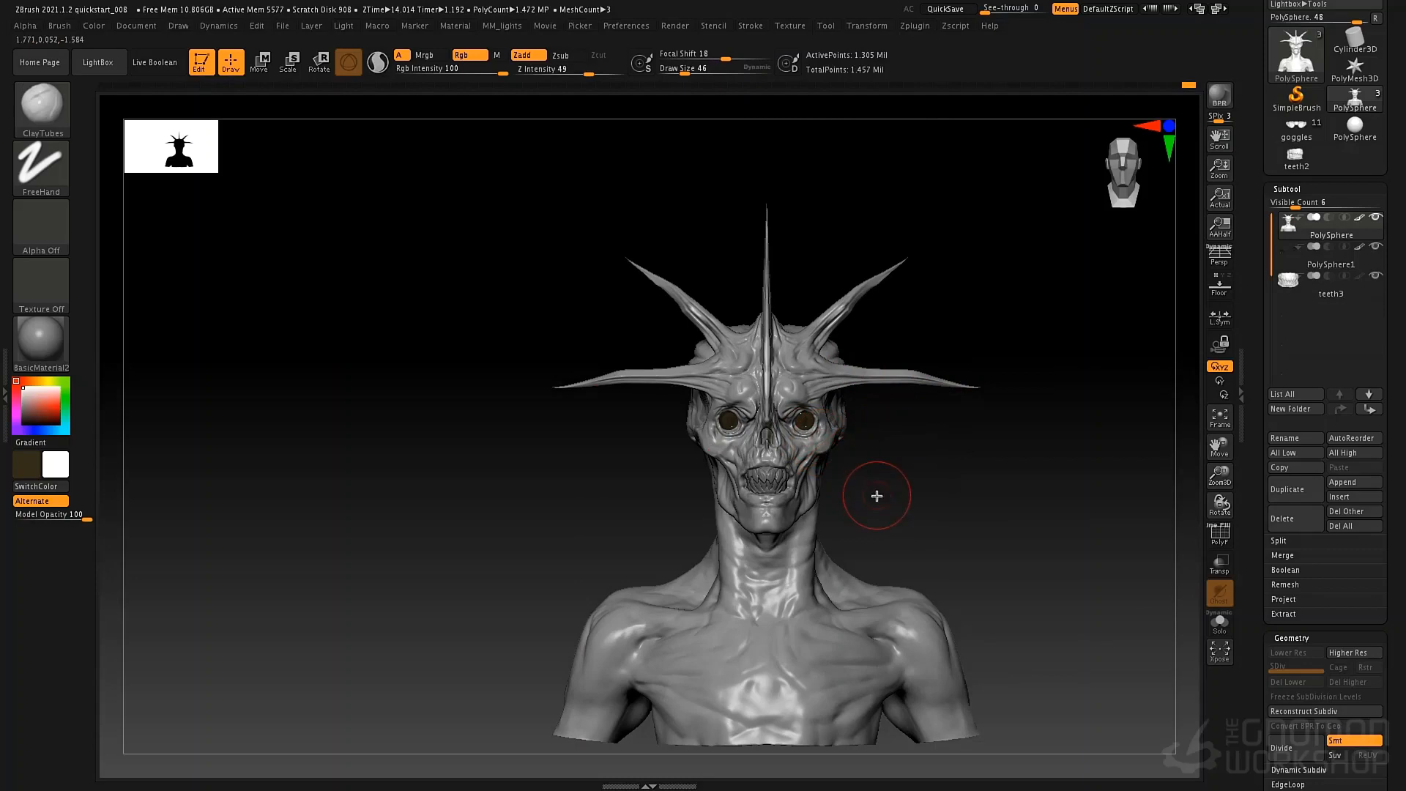